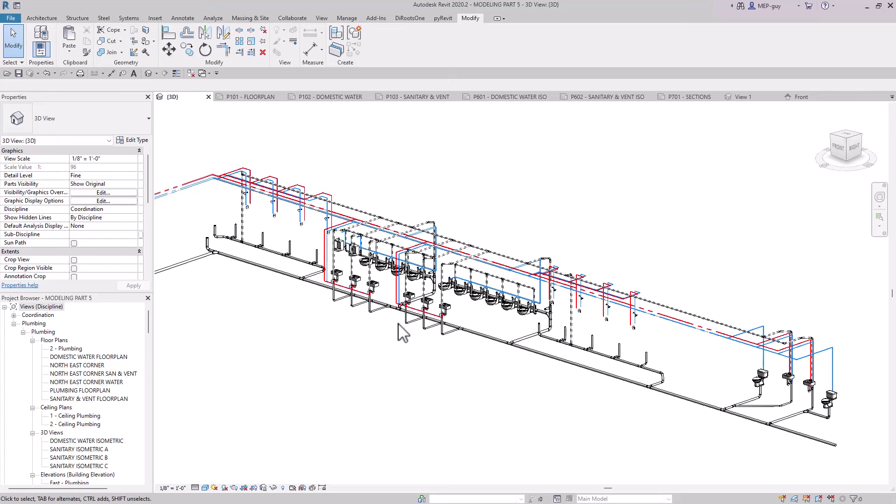
Orbit and zoom the 3D piping model to a near-front view of the fixtures
middle_click_drag(393, 322, 584, 310, "shift")
scroll(502, 245, "up", 5)
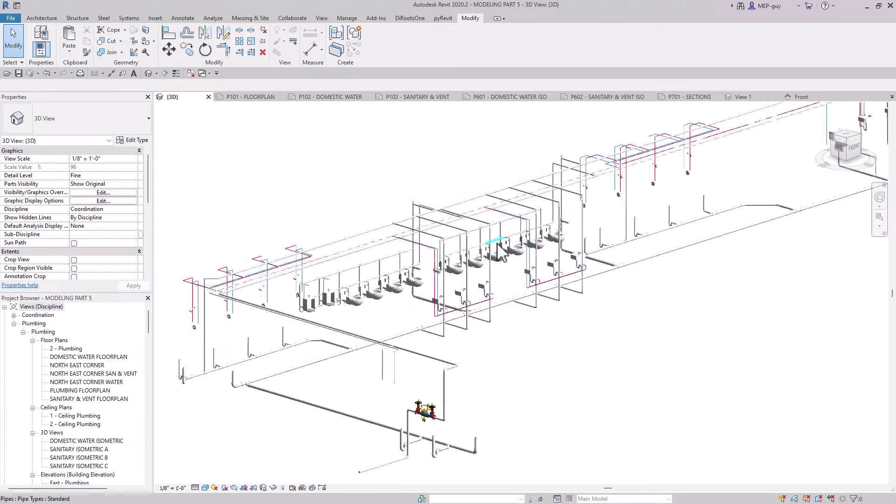
scroll(502, 252, "down", 5)
scroll(476, 460, "up", 2)
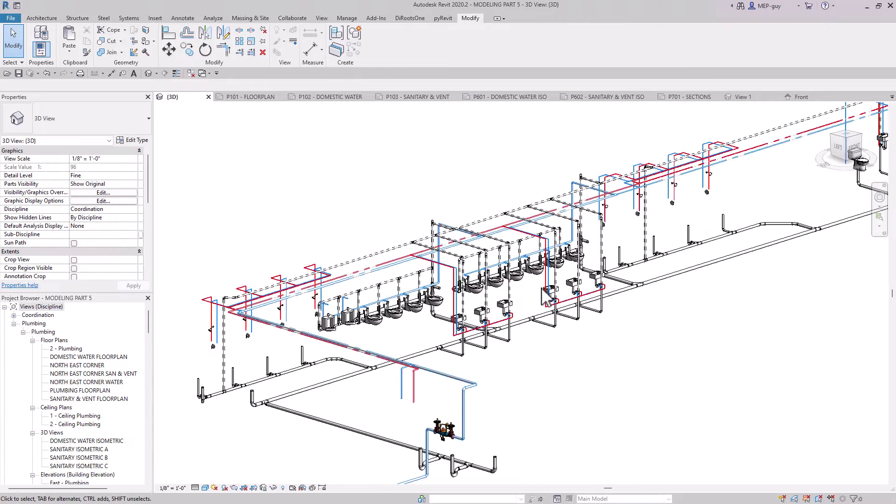
scroll(478, 443, "down", 2)
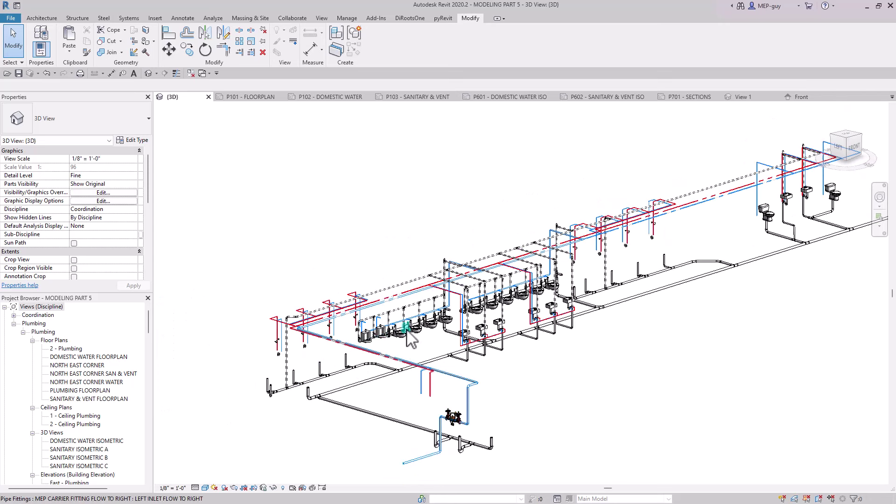
scroll(411, 338, "up", 3)
scroll(410, 339, "up", 2)
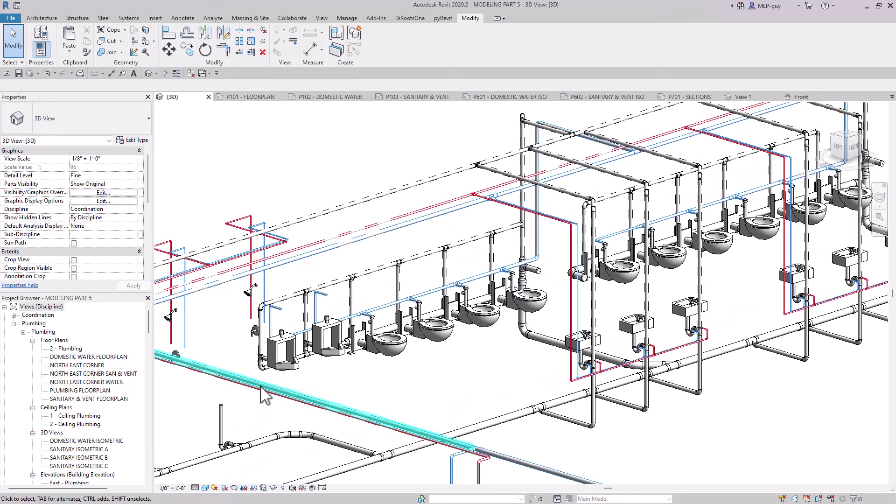
middle_click_drag(515, 361, 486, 377, "shift")
scroll(423, 353, "up", 4)
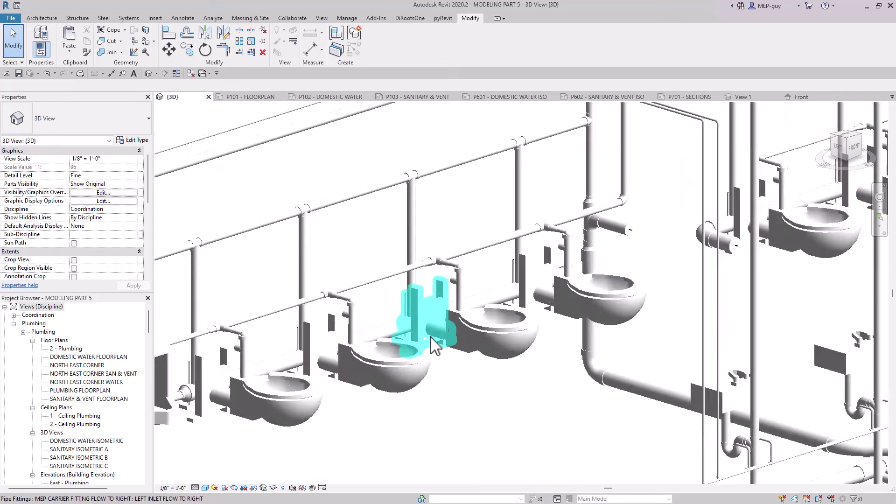
Inspect the carrier fitting behind a fixture, then follow the upper hot and cold runs
left_click(387, 325)
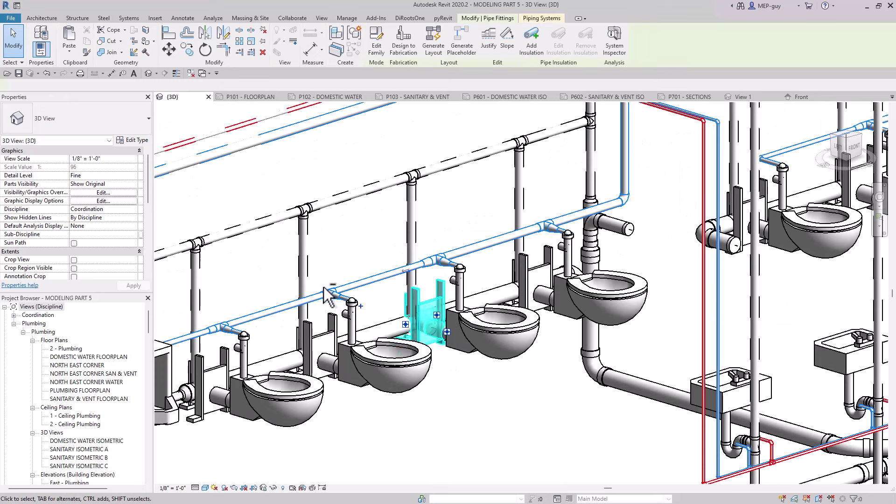
middle_click_drag(387, 324, 590, 466, "shift")
scroll(382, 364, "down", 3)
key("Escape")
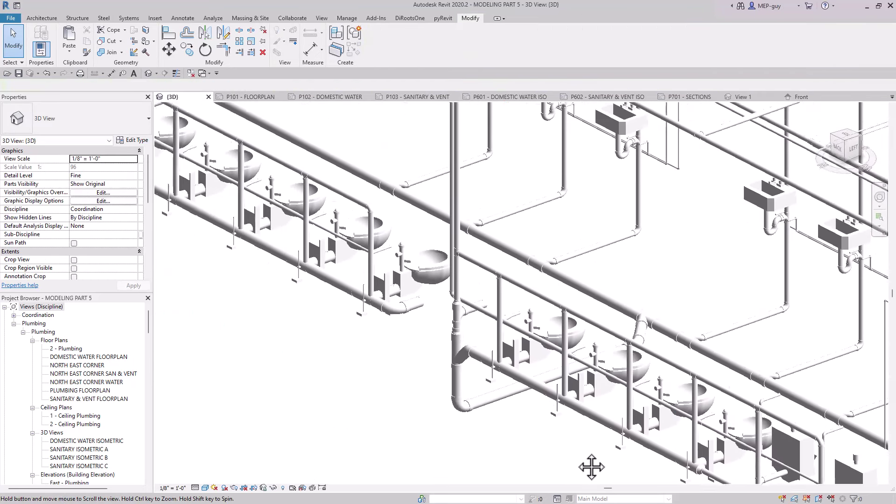
scroll(314, 350, "down", 2)
middle_click_drag(314, 350, 427, 416)
scroll(374, 390, "up", 3)
scroll(427, 416, "down", 1)
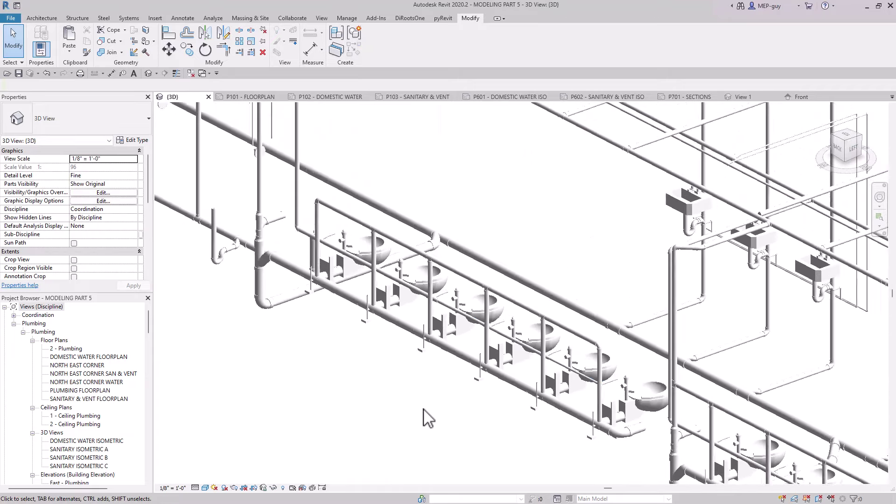
scroll(422, 466, "down", 1)
scroll(376, 382, "down", 1)
scroll(297, 372, "down", 1)
middle_click_drag(297, 372, 457, 426)
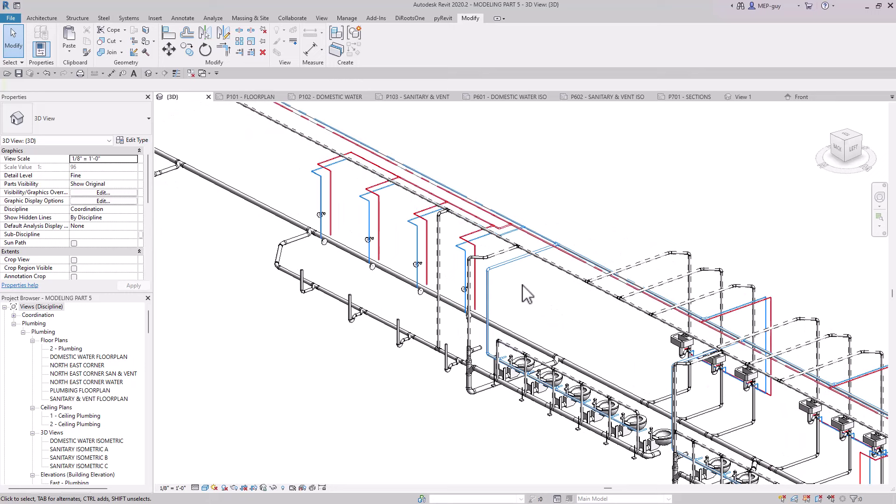
Open the P101 - FLOORPLAN sheet and zoom to the upper plumbing layout
left_click(239, 97)
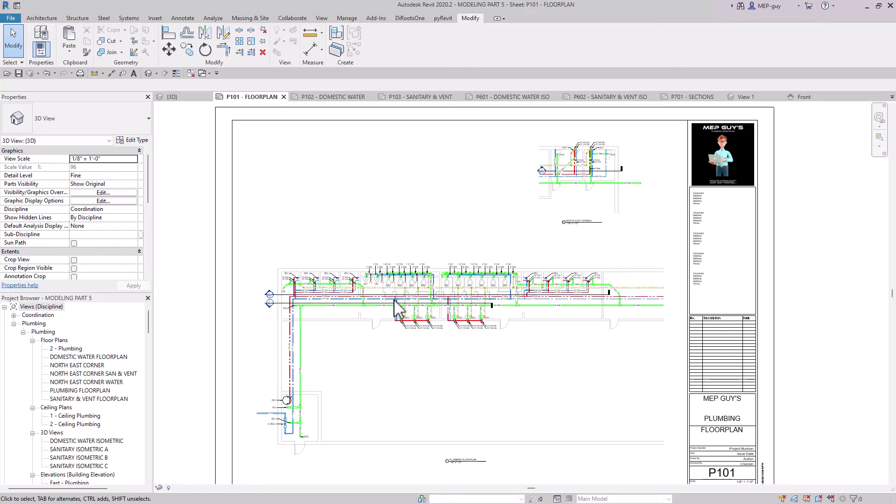
scroll(299, 441, "up", 6)
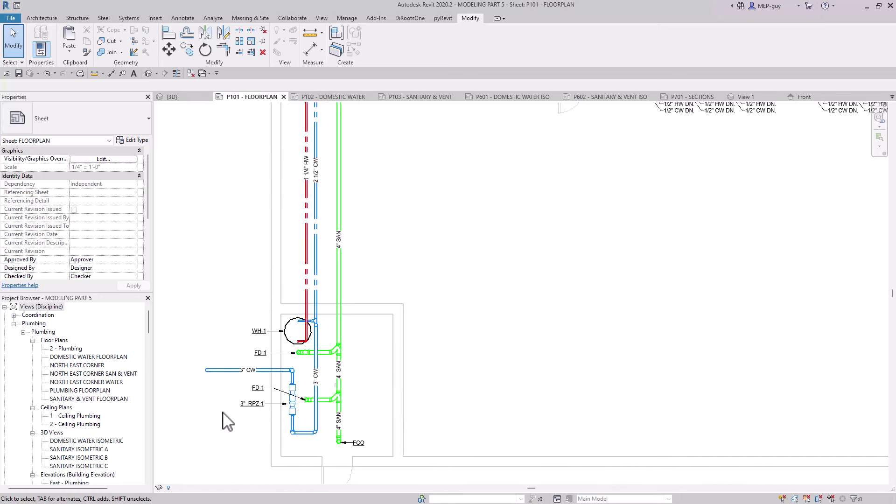
scroll(420, 233, "down", 4)
middle_click_drag(414, 224, 376, 317)
scroll(364, 251, "up", 5)
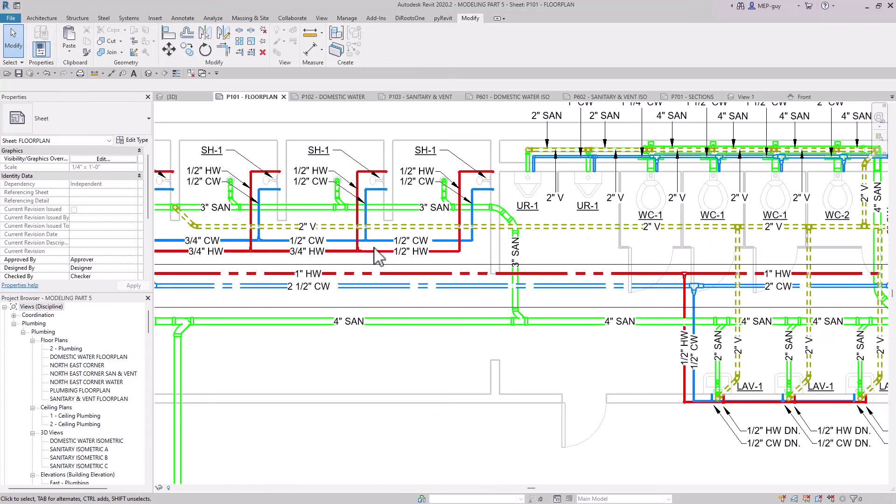
scroll(378, 256, "down", 2)
Pan past the FCO labels and WC and LAV fixtures to the SH-1 shower row
middle_click_drag(393, 264, 432, 269)
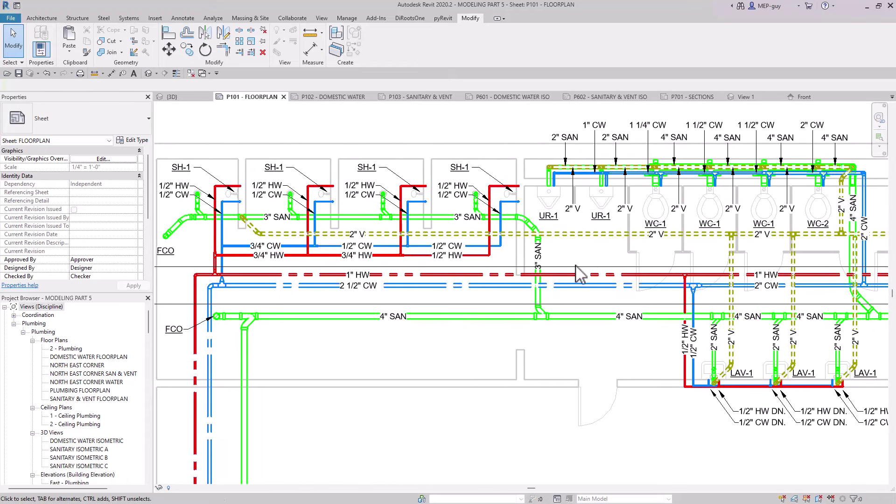
middle_click_drag(579, 273, 360, 285)
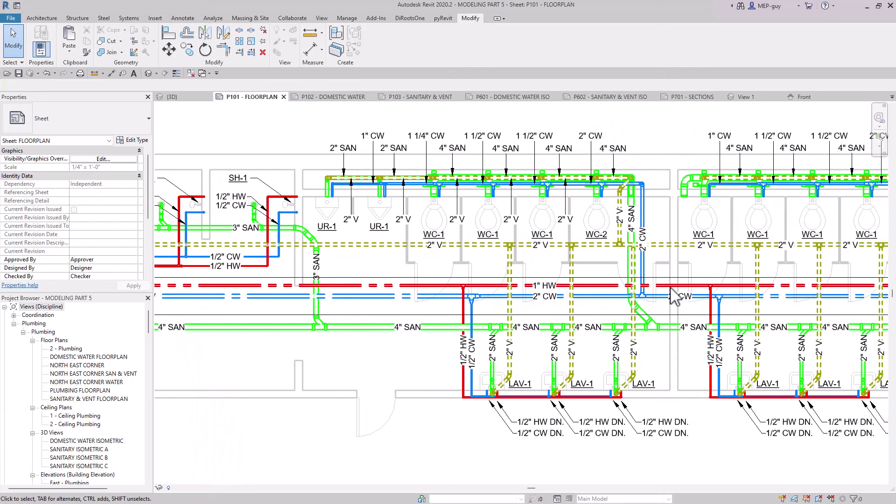
middle_click_drag(700, 288, 406, 289)
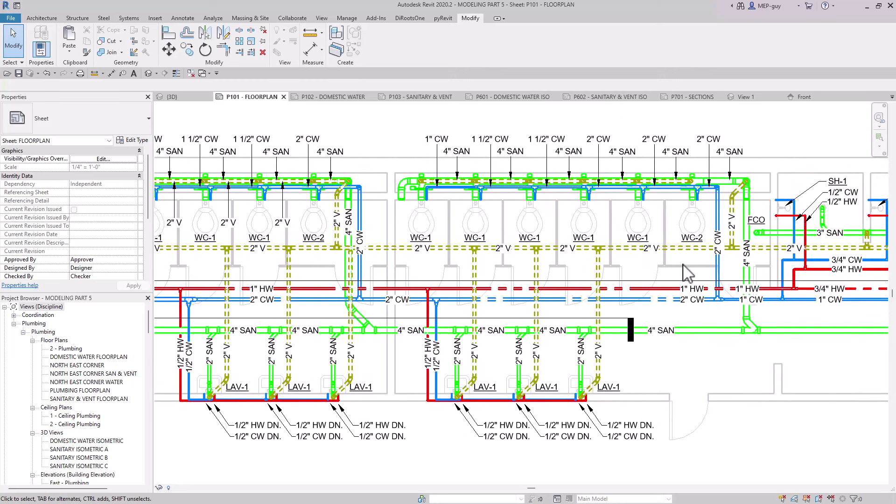
middle_click_drag(686, 273, 313, 304)
middle_click_drag(777, 296, 467, 304)
Switch to P601 - DOMESTIC WATER ISO and pan along the isometric to the far fixtures
key("ctrl+Tab")
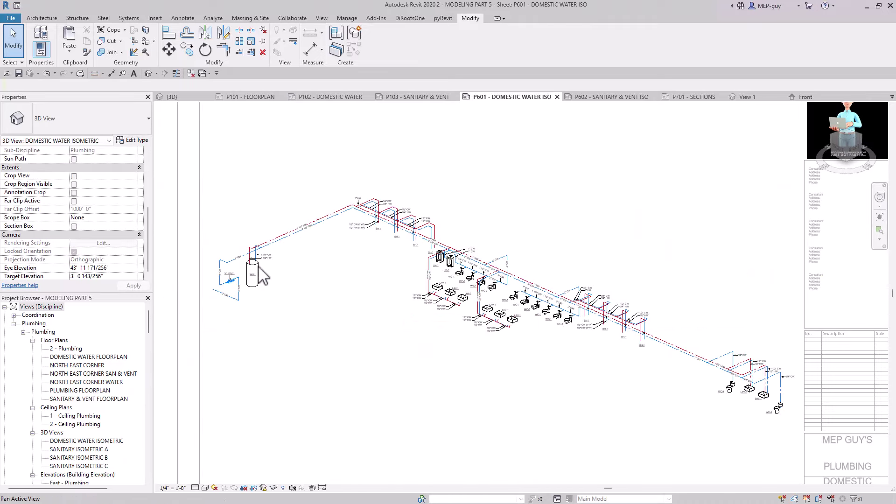
scroll(274, 281, "up", 2)
scroll(425, 233, "up", 2)
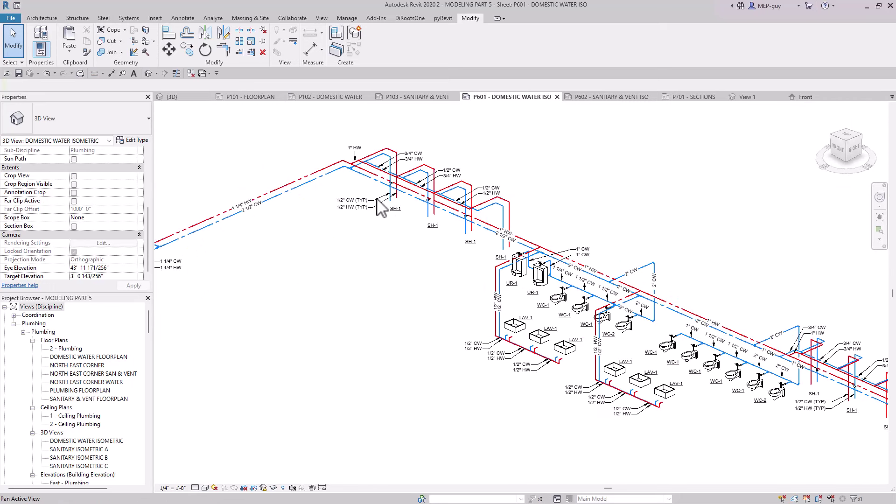
middle_click_drag(384, 292, 304, 294)
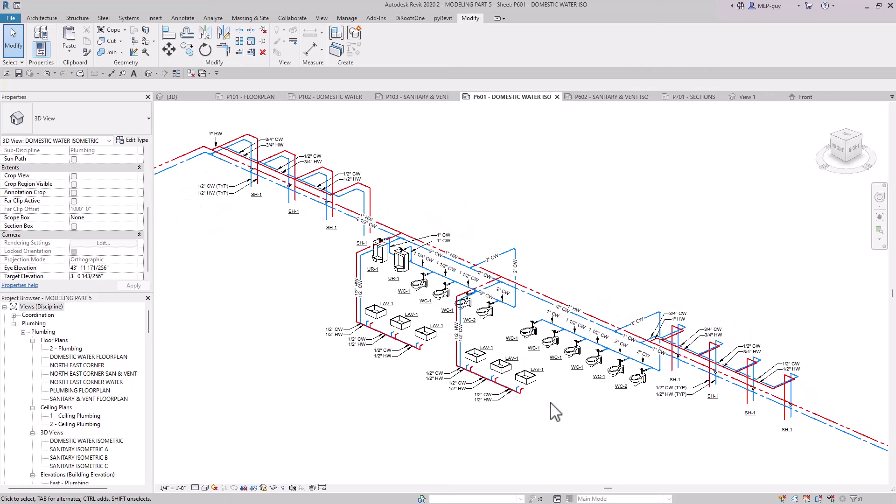
middle_click_drag(687, 446, 579, 418)
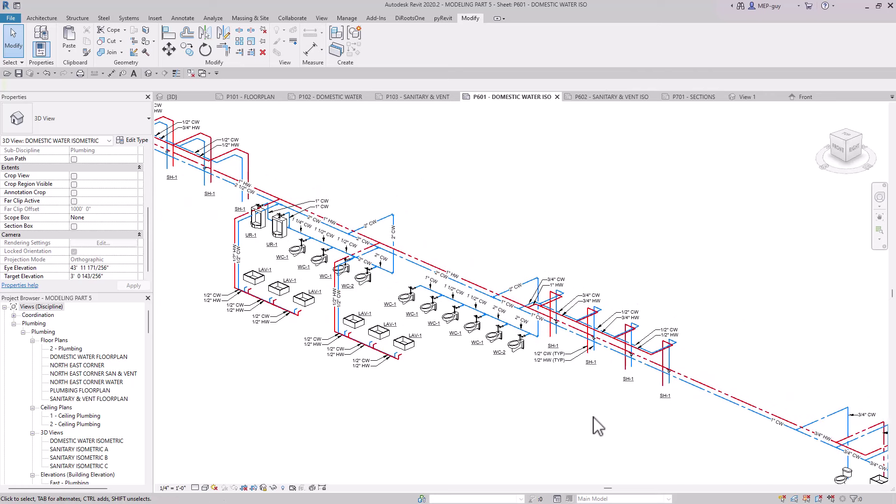
middle_click_drag(714, 440, 610, 390)
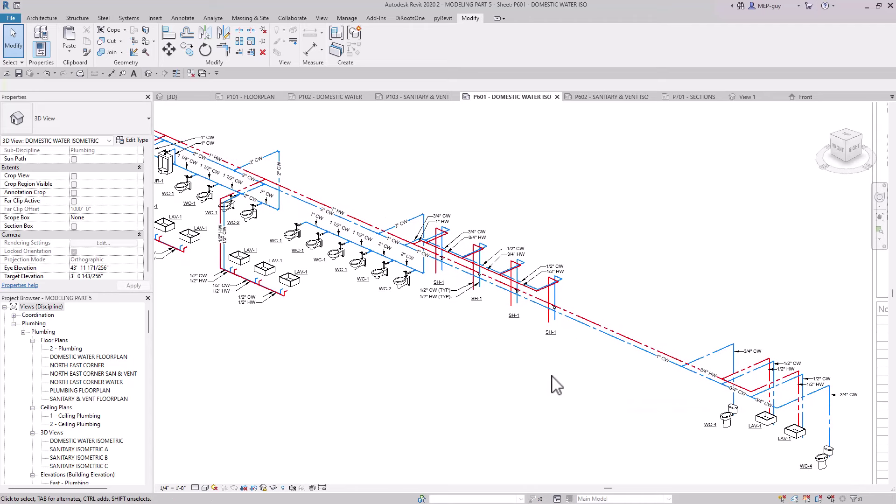
scroll(735, 363, "down", 2)
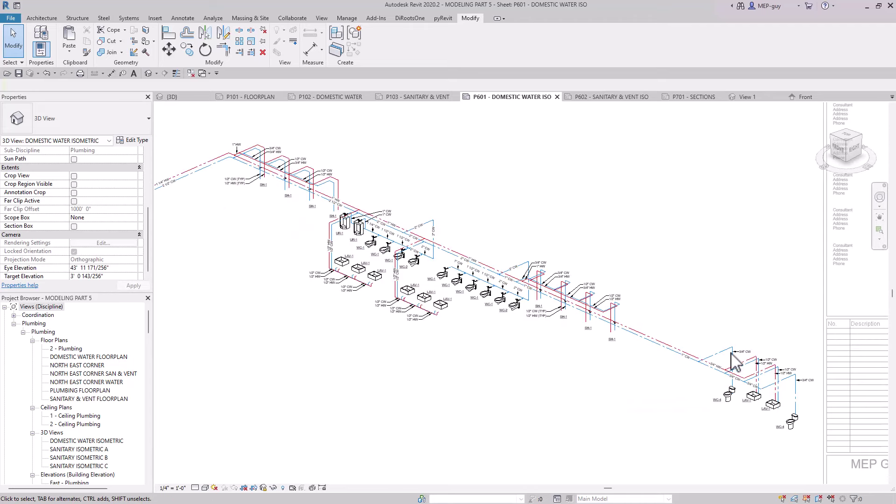
Open the P602 - SANITARY & VENT ISO sheet, pan along the sanitary piping, and recentre it
left_click(627, 97)
scroll(332, 199, "up", 3)
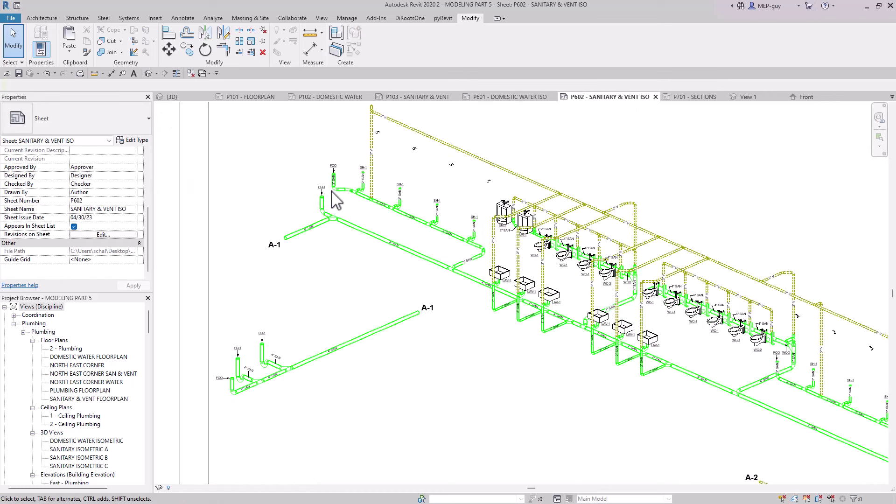
middle_click_drag(708, 222, 618, 220)
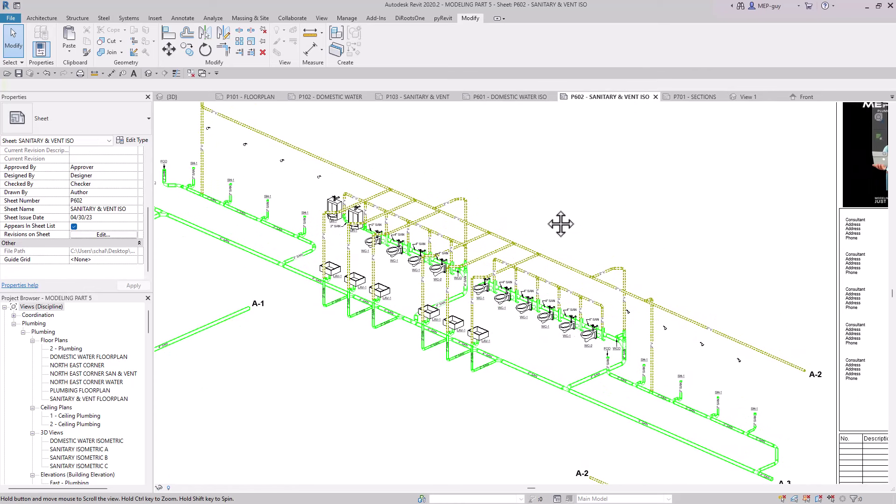
scroll(377, 245, "up", 1)
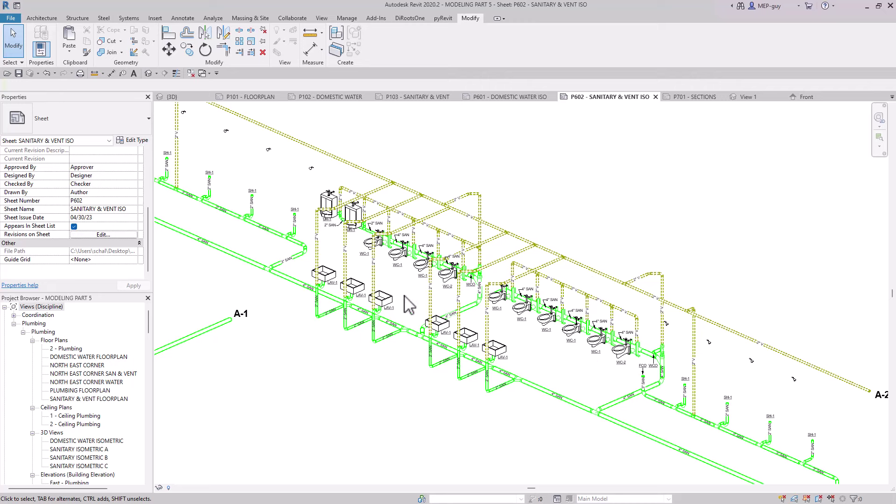
middle_click_drag(536, 383, 391, 320)
scroll(606, 230, "down", 3)
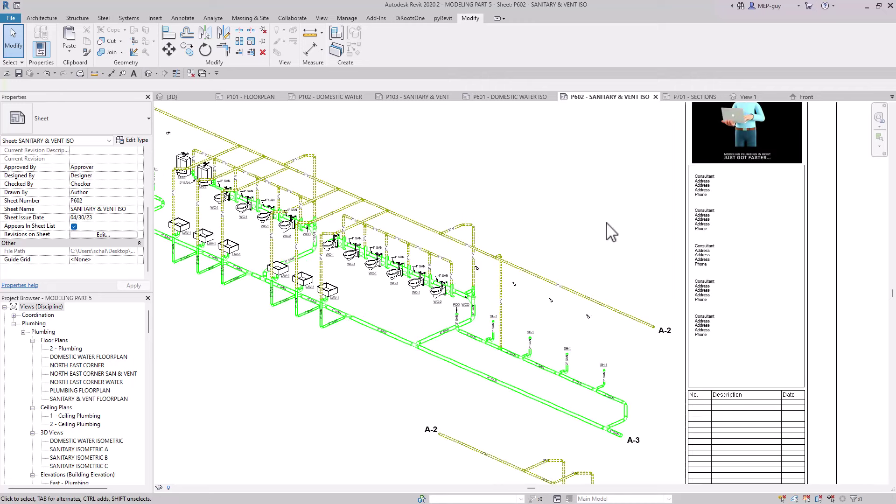
scroll(701, 341, "down", 4)
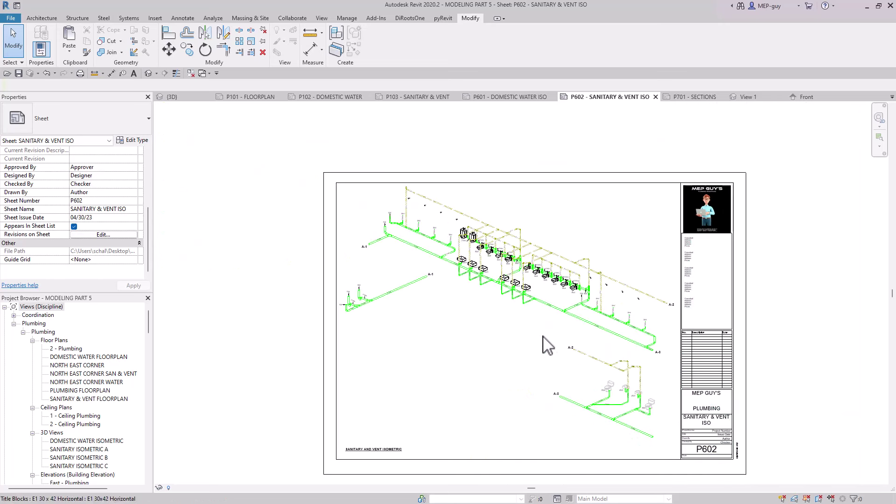
middle_click_drag(545, 344, 497, 316)
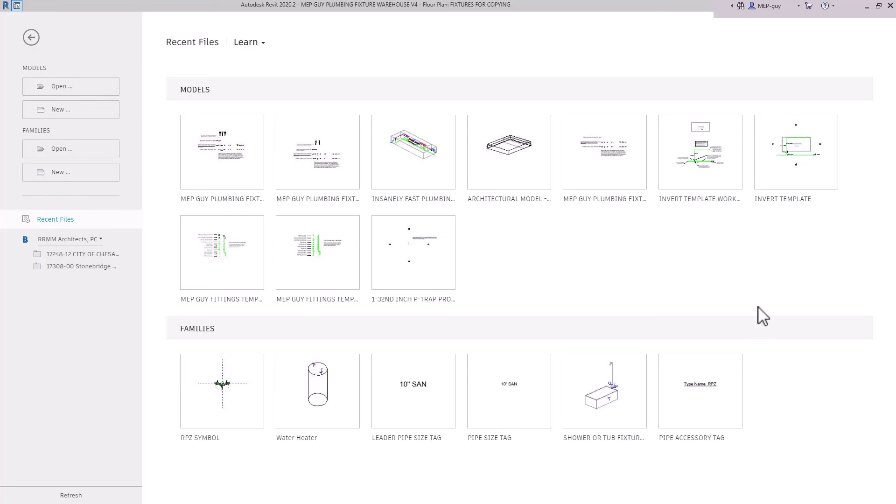
Create a new project from the Plumbing-Default.rte template
left_click(77, 112)
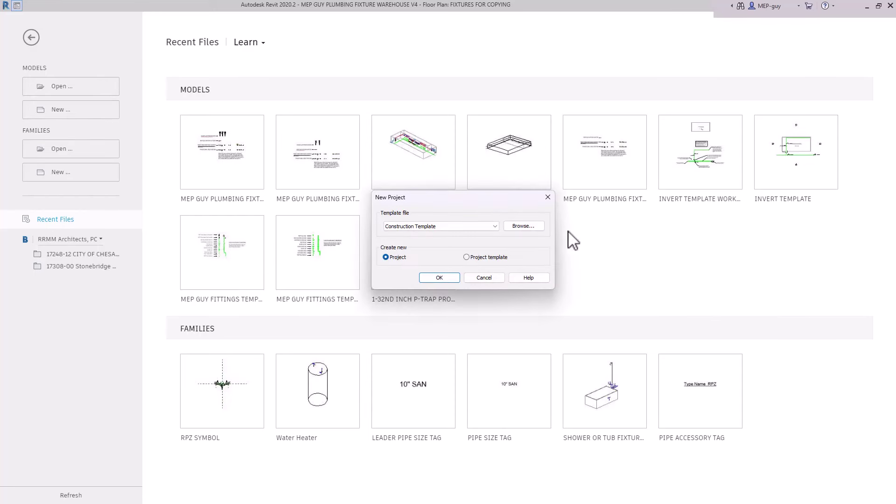
left_click(529, 227)
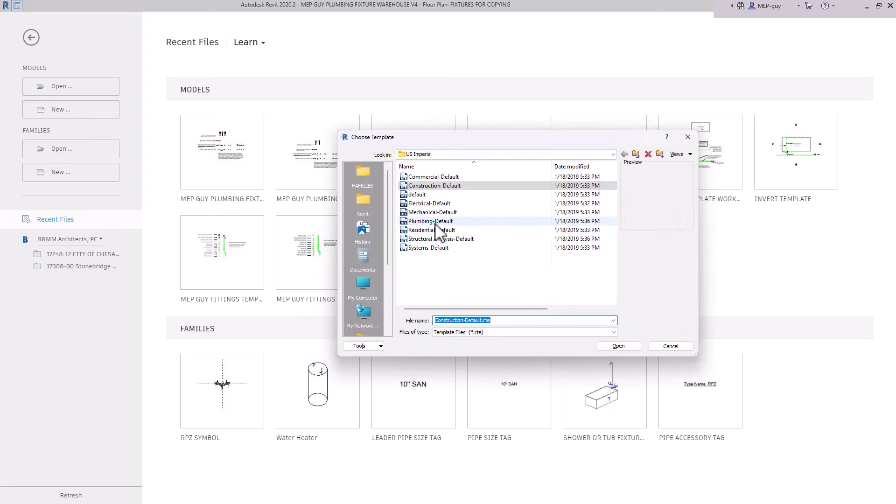
left_click(464, 222)
left_click(625, 346)
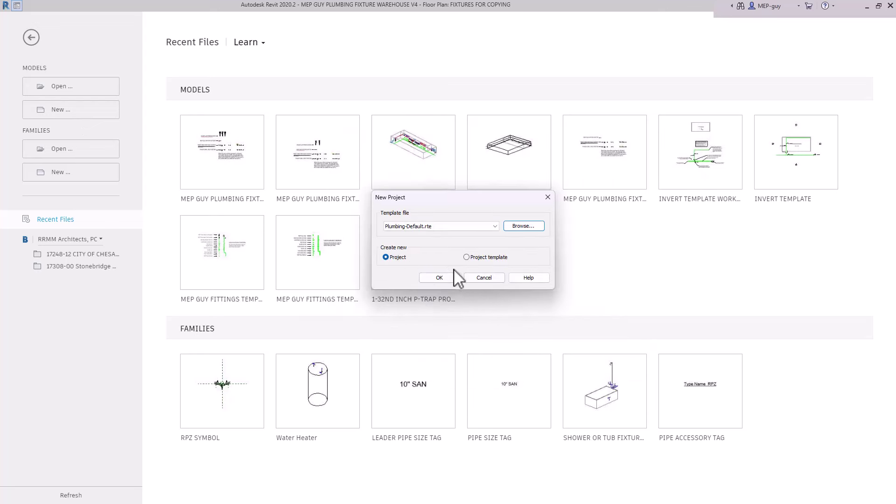
left_click(439, 277)
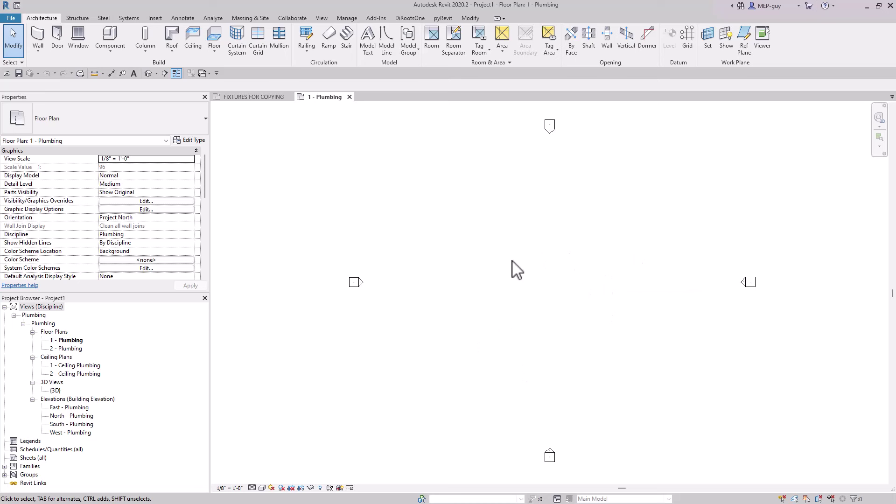
Copy all fixture groups in FIXTURES FOR COPYING to the clipboard and return to 1 - Plumbing
left_click(245, 97)
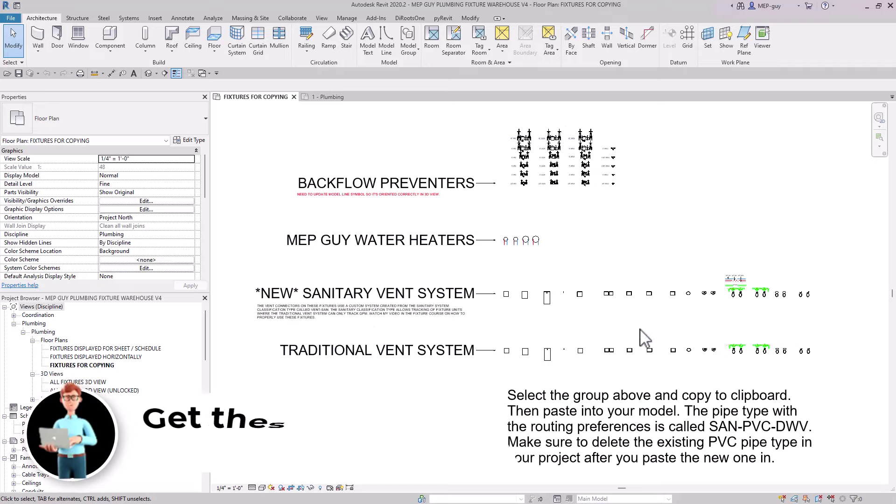
scroll(747, 299, "up", 4)
scroll(708, 295, "up", 3)
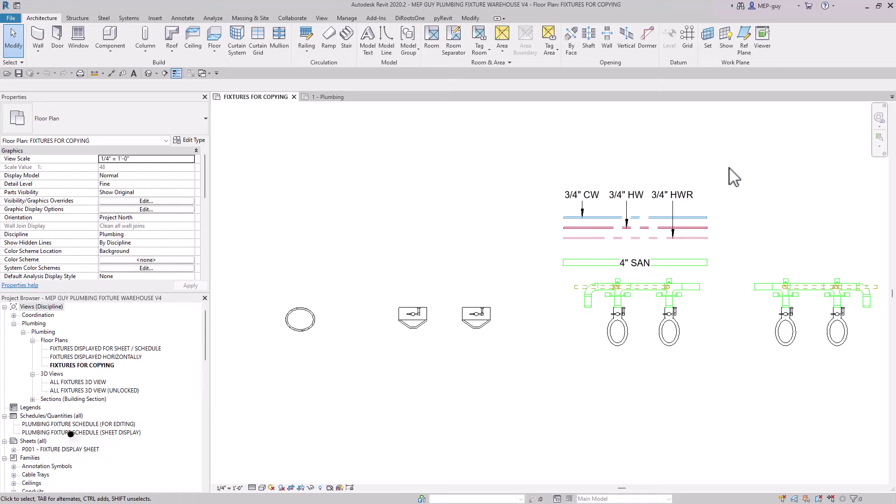
scroll(626, 256, "down", 8)
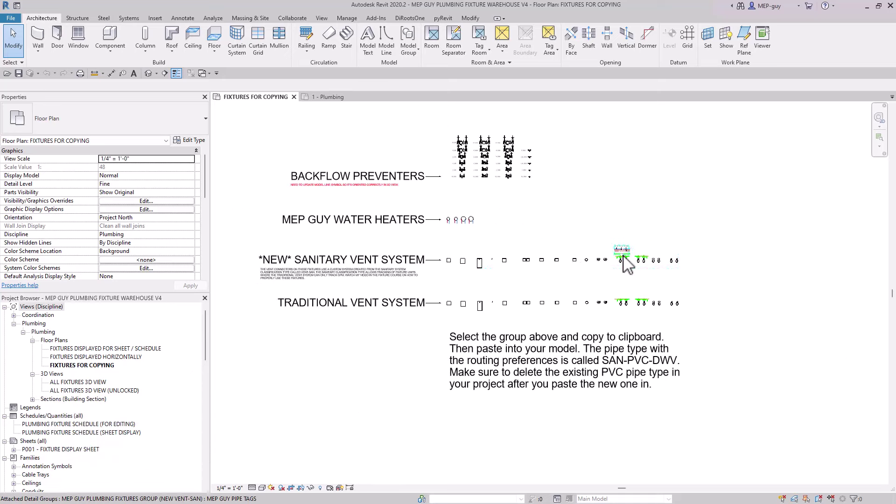
left_click_drag(465, 146, 690, 277)
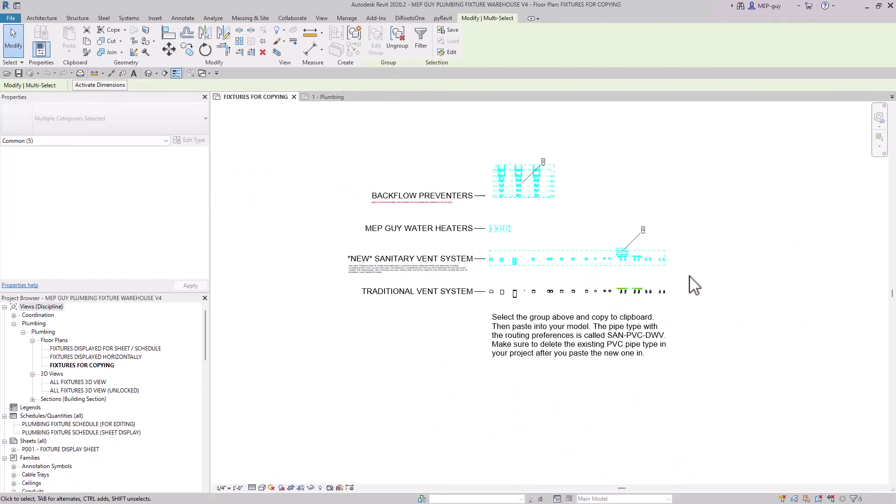
left_click(88, 41)
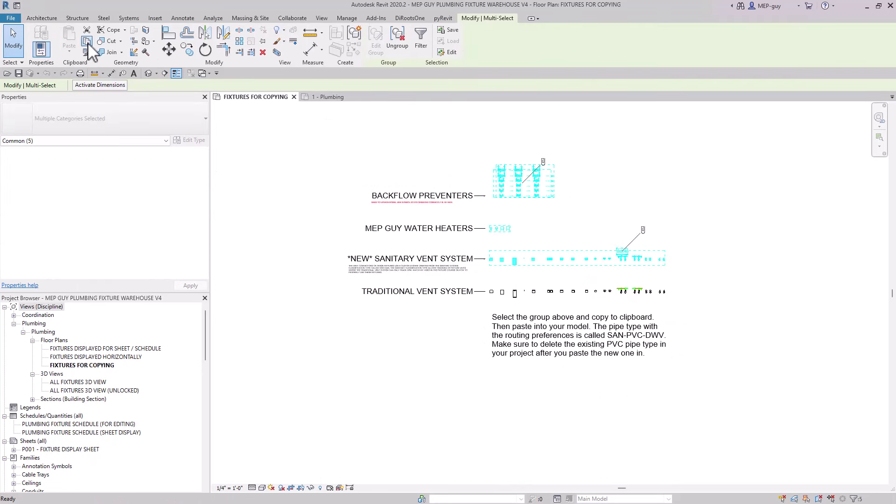
left_click(333, 97)
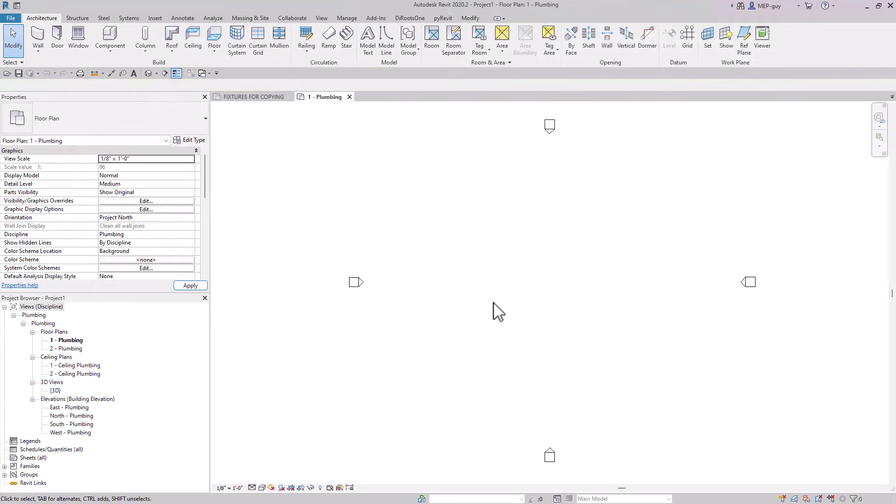
Paste the copied fixtures from the clipboard into the 1 - Plumbing plan
left_click(470, 19)
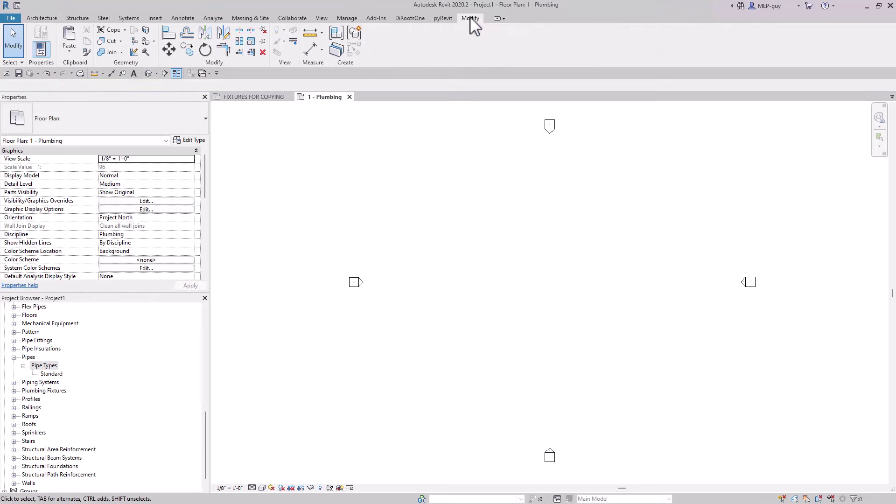
left_click(69, 50)
left_click(95, 68)
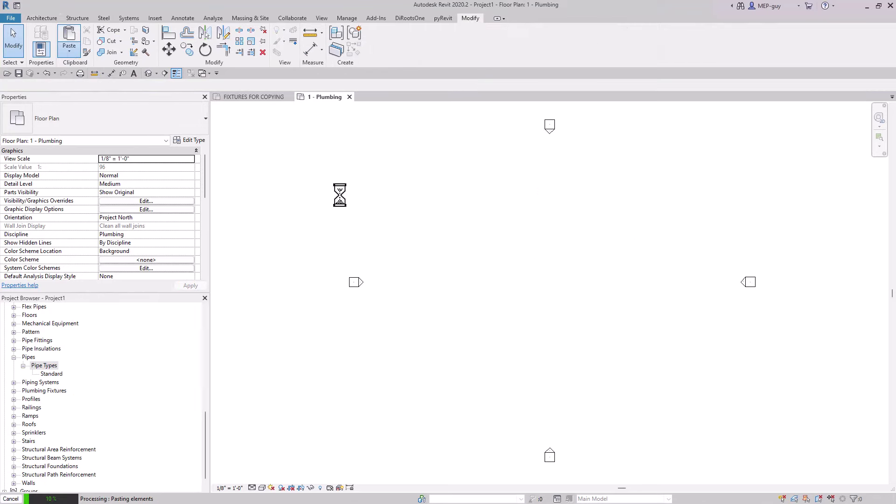
left_click(409, 366)
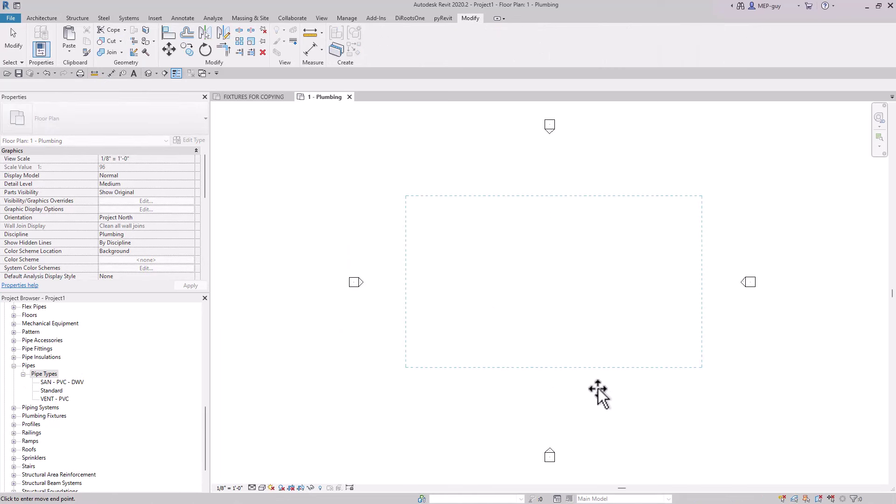
left_click(822, 350)
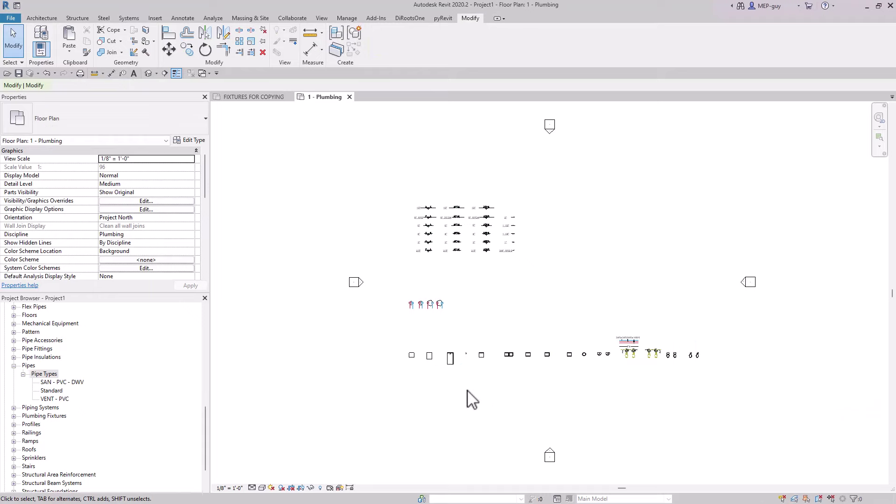
Delete all pasted fixtures and annotations, then bring up Mechanical Settings with MS
mouse_move(380, 176)
left_mouse_down()
mouse_move(520, 320)
mouse_move(714, 397)
left_mouse_up()
key("Delete")
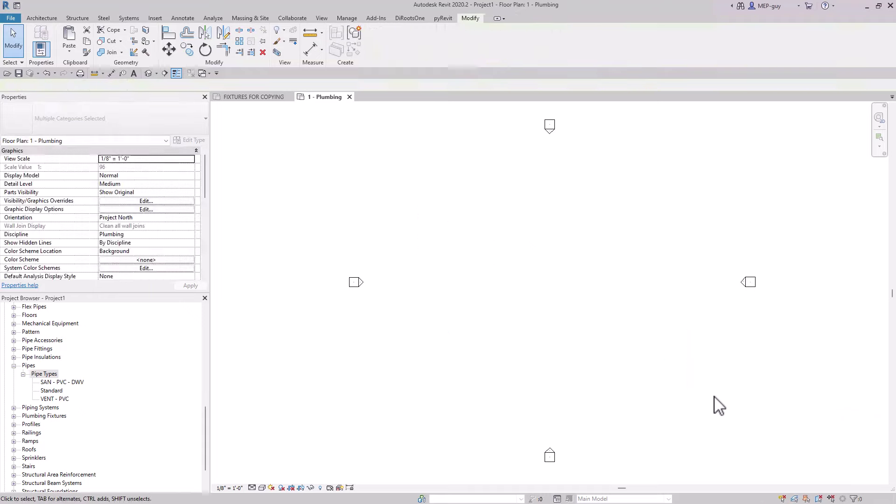
key("m")
key("s")
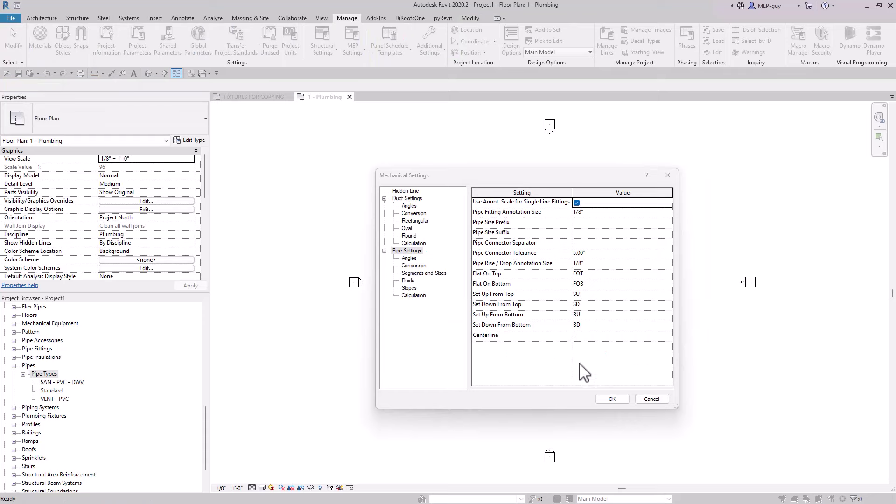
left_click(612, 398)
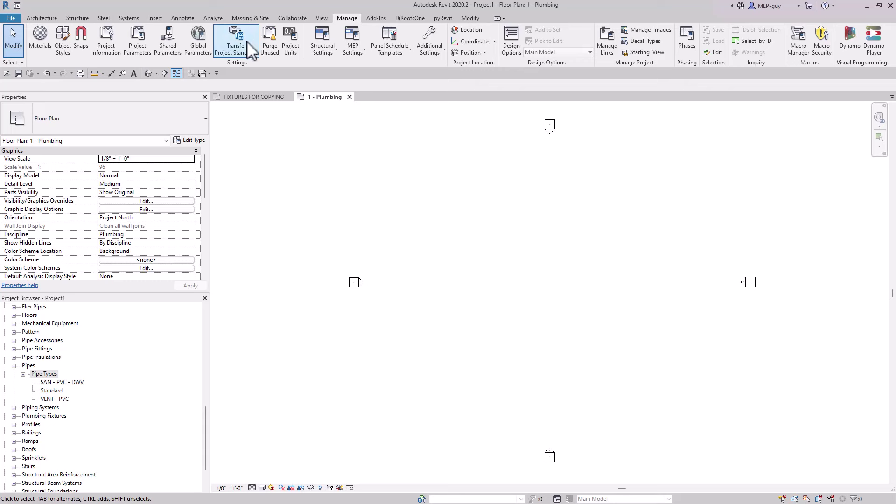
Link ARCHITECTURAL MODEL - FITNESS CENTER R20.rvt using Auto - Internal Origin positioning
left_click(155, 18)
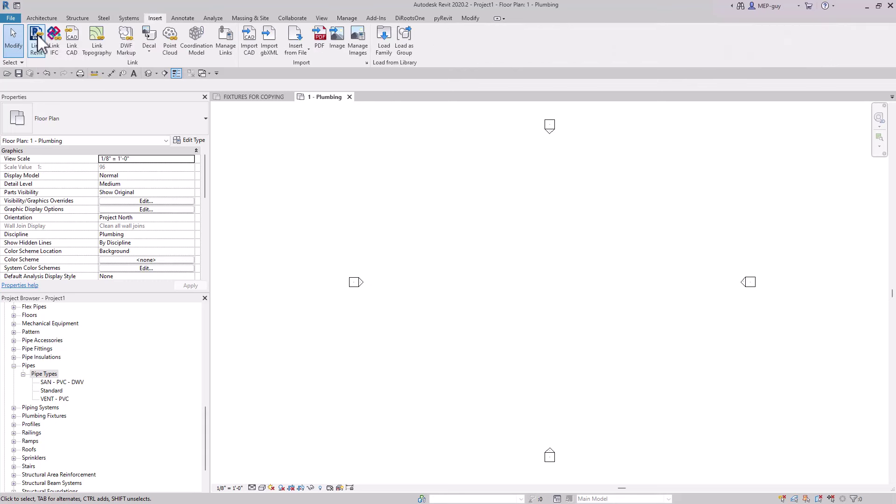
left_click(37, 37)
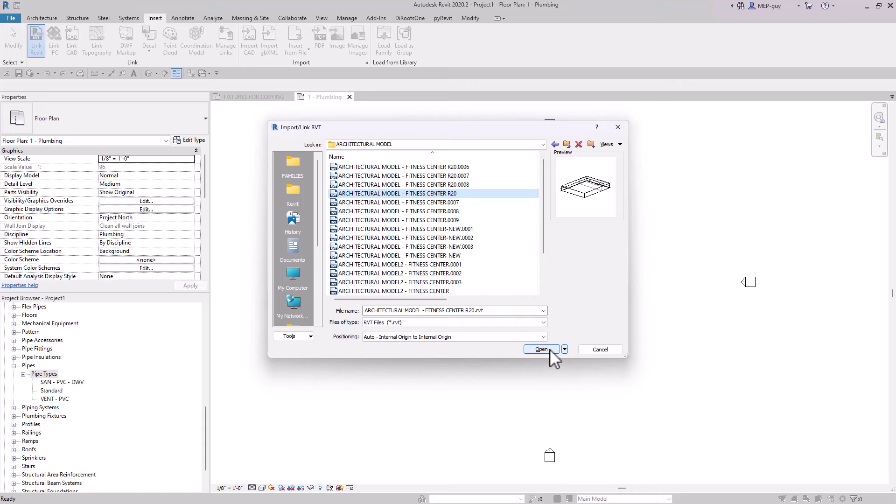
left_click(549, 350)
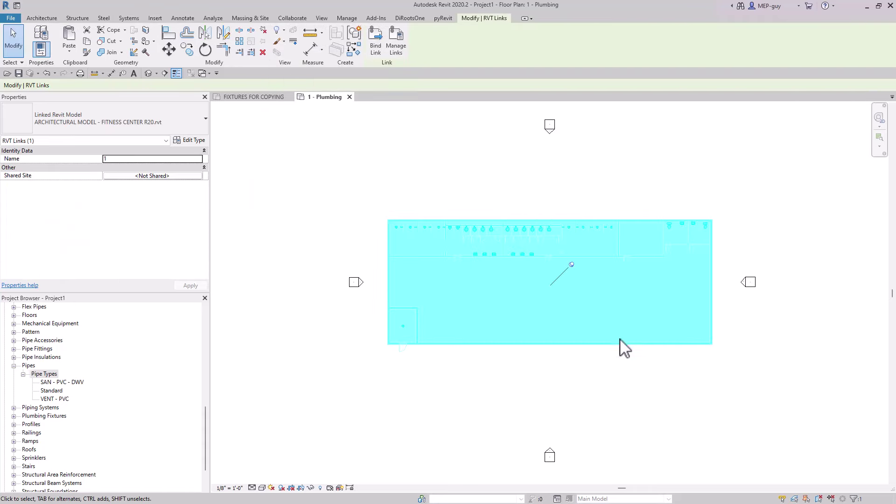
left_click(649, 383)
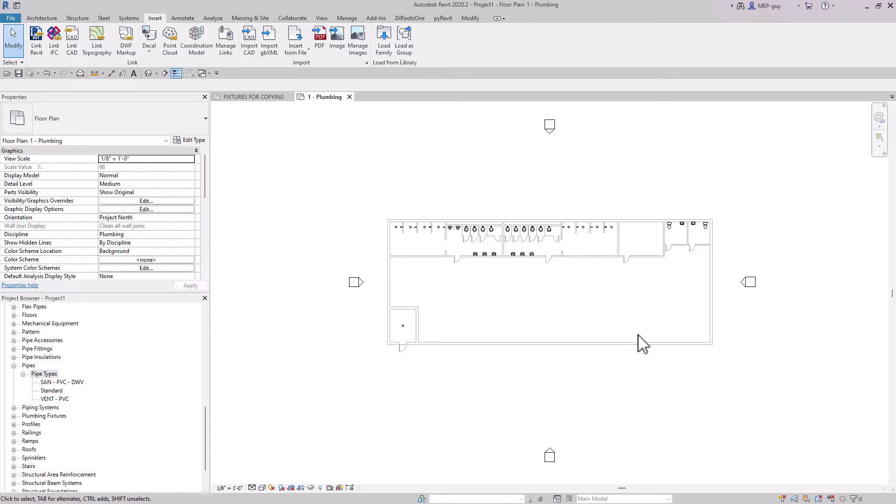
Import page 1 of C100 - Civil Utility Plan.pdf at 300 DPI into the plan
left_click(321, 33)
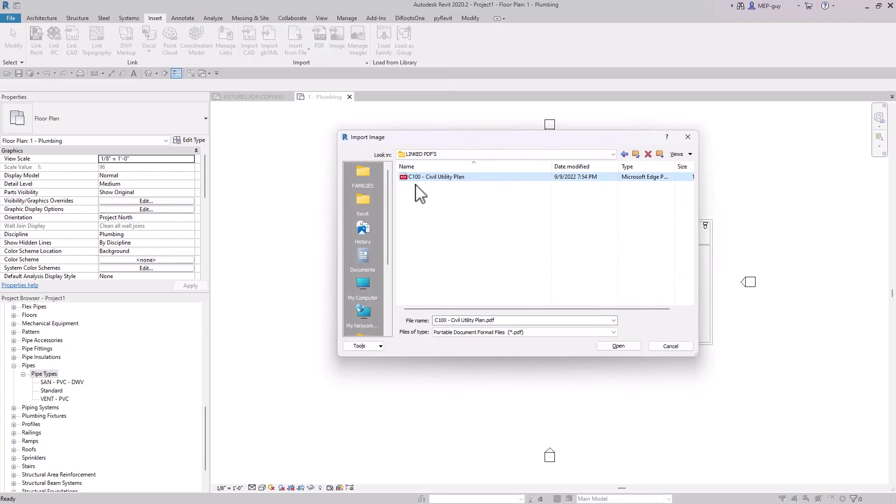
left_click(618, 346)
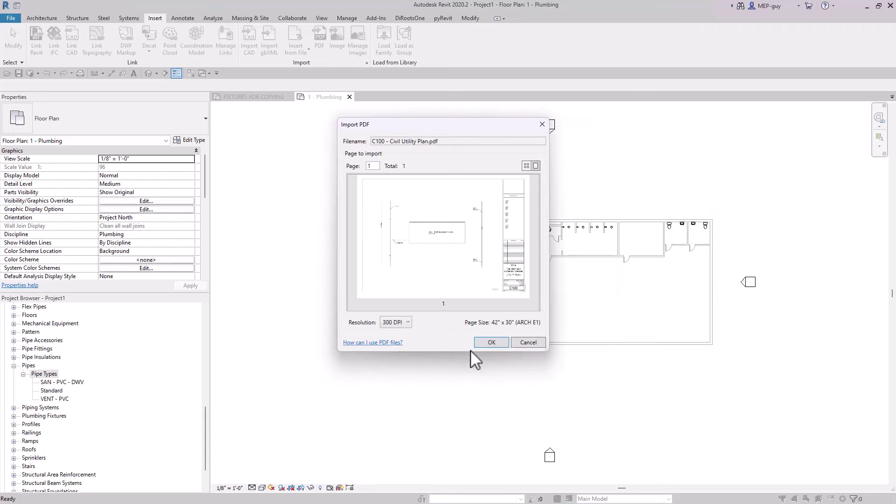
left_click(495, 344)
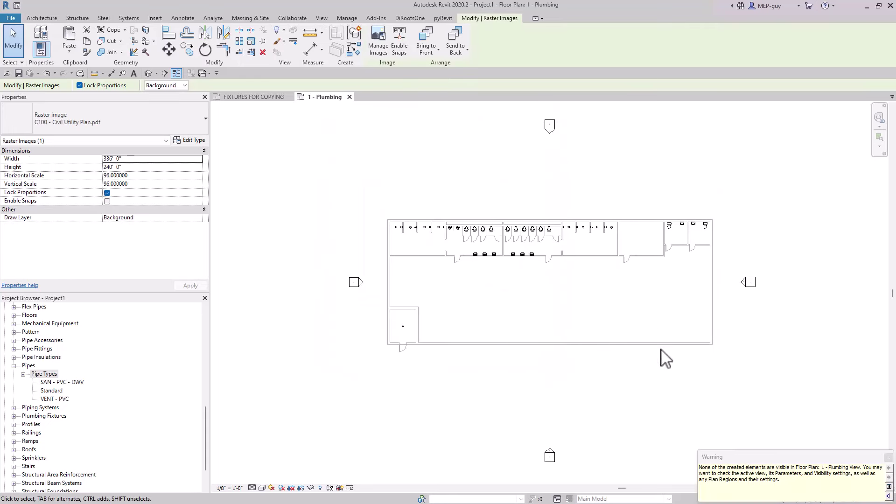
left_click(888, 458)
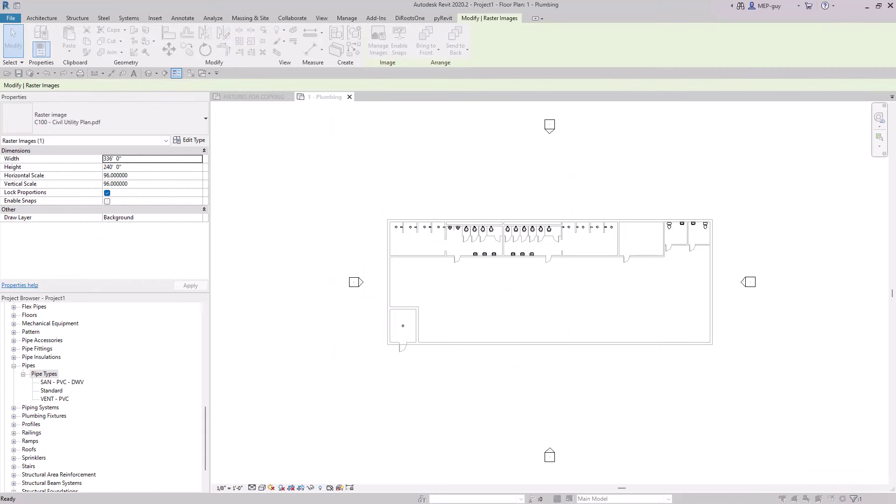
Turn on Raster Images in the plan's Visibility/Graphics overrides via VG
key("v")
key("g")
left_click(375, 272)
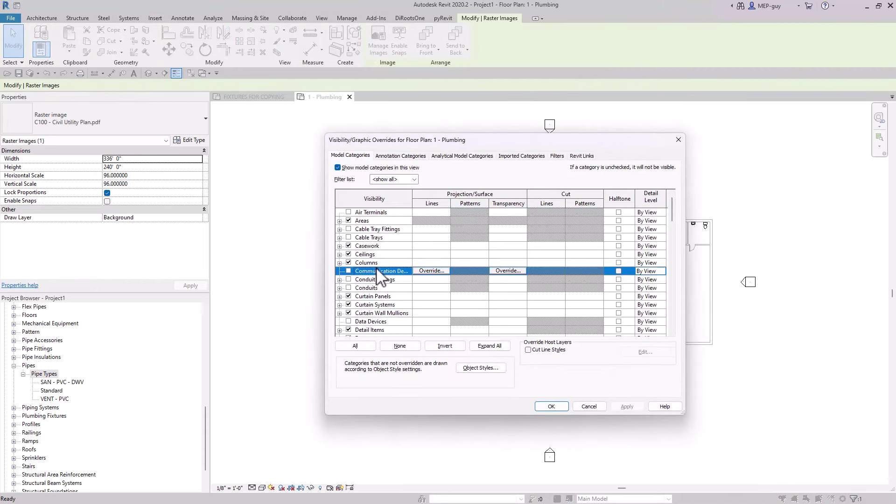
scroll(376, 276, "down", 10)
left_click(376, 271)
left_click(348, 288)
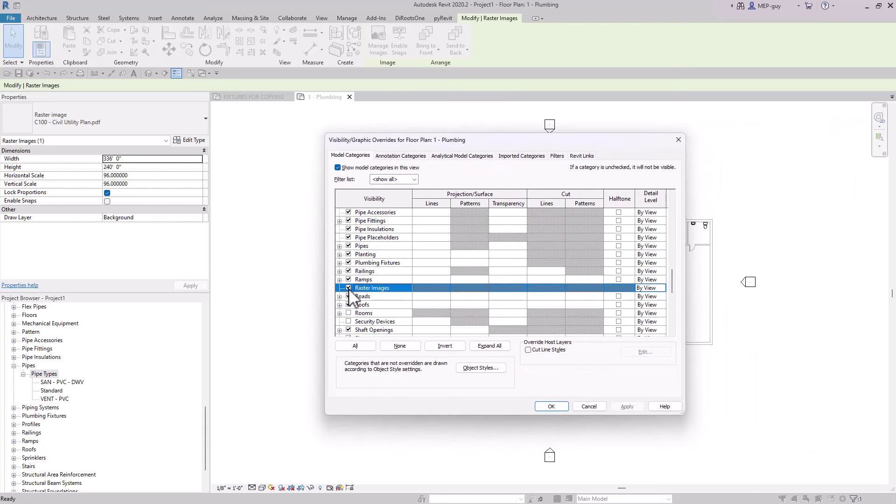
left_click(559, 407)
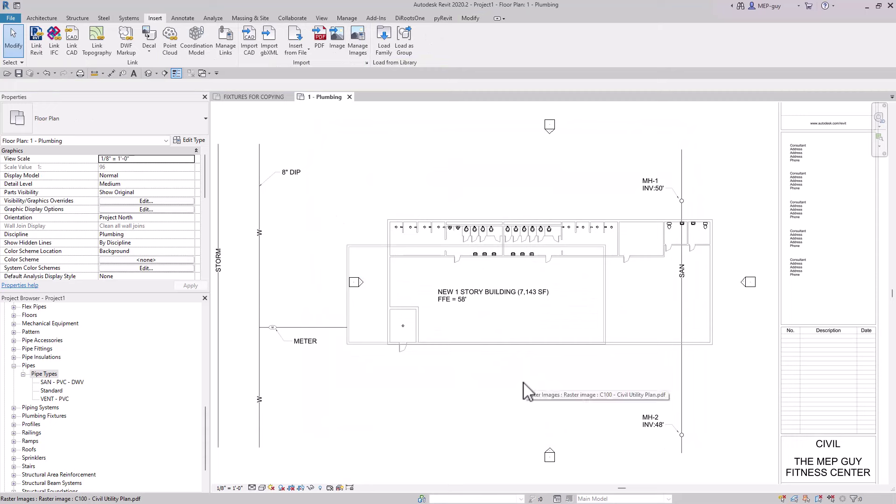
Move the civil utility plan image so it lands on the building corner
left_click(360, 269)
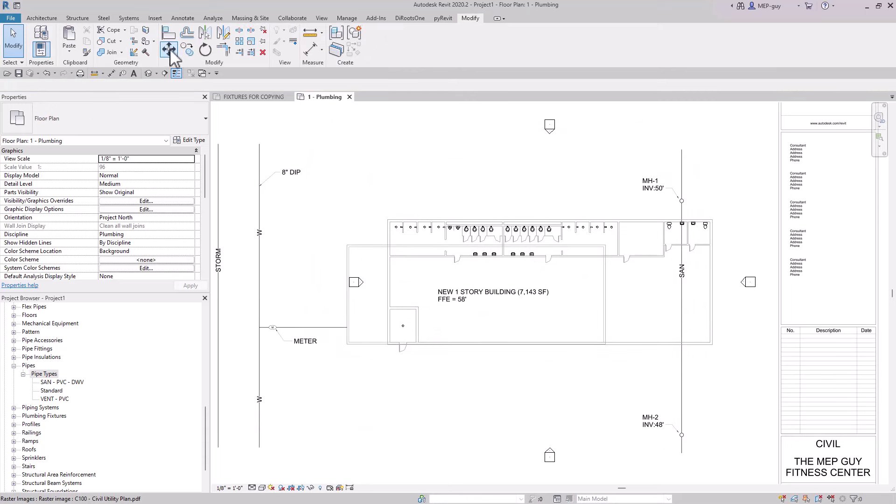
left_click(169, 49)
scroll(353, 258, "up", 1)
scroll(349, 249, "up", 2)
left_click(344, 116)
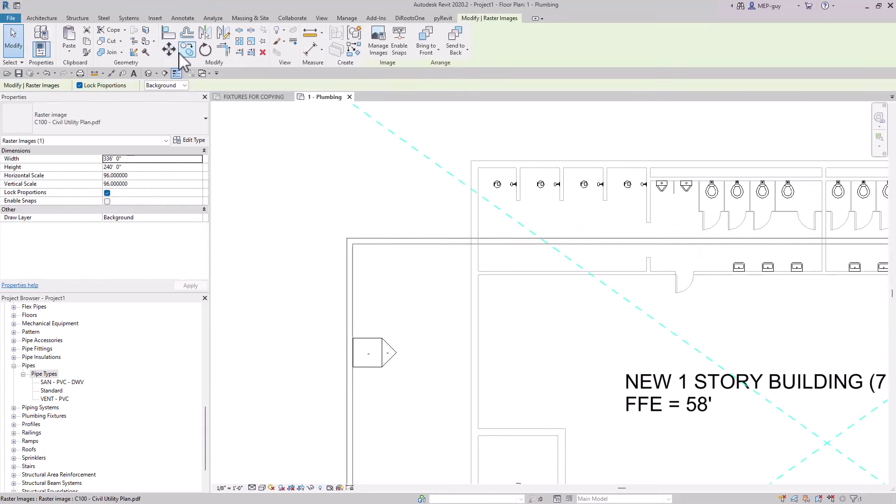
left_click(169, 49)
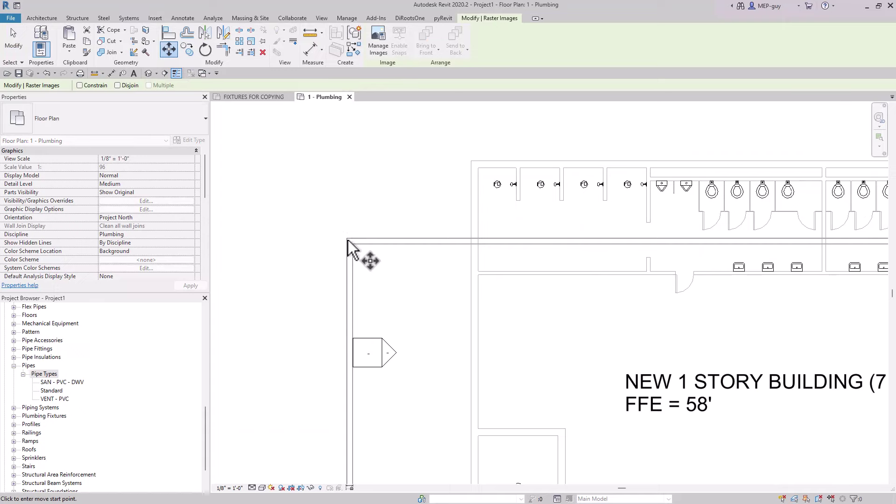
scroll(349, 239, "up", 2)
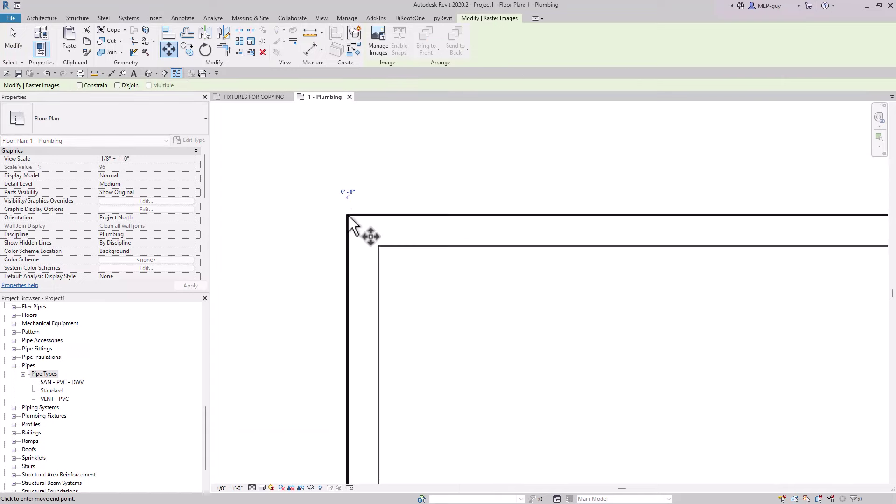
scroll(516, 210, "down", 4)
scroll(454, 226, "up", 4)
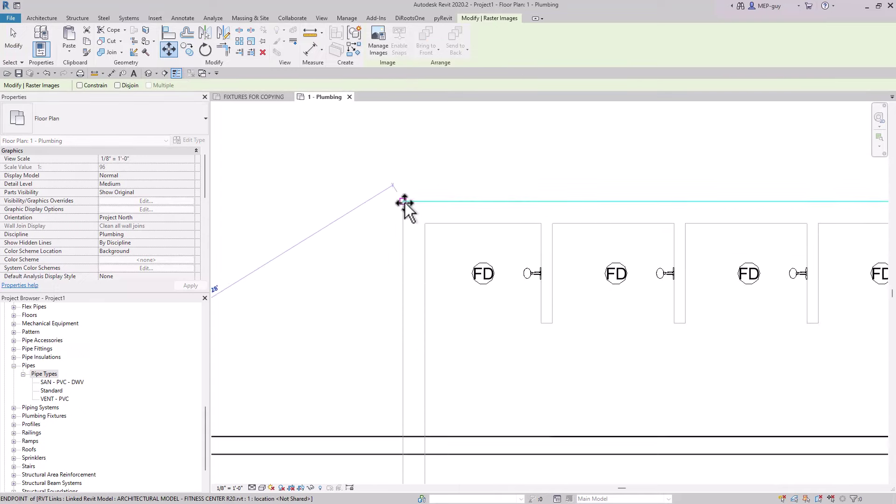
left_click(404, 201)
Set the underlay's horizontal scale to 120, then zoom out to check the whole sheet
left_click(153, 176)
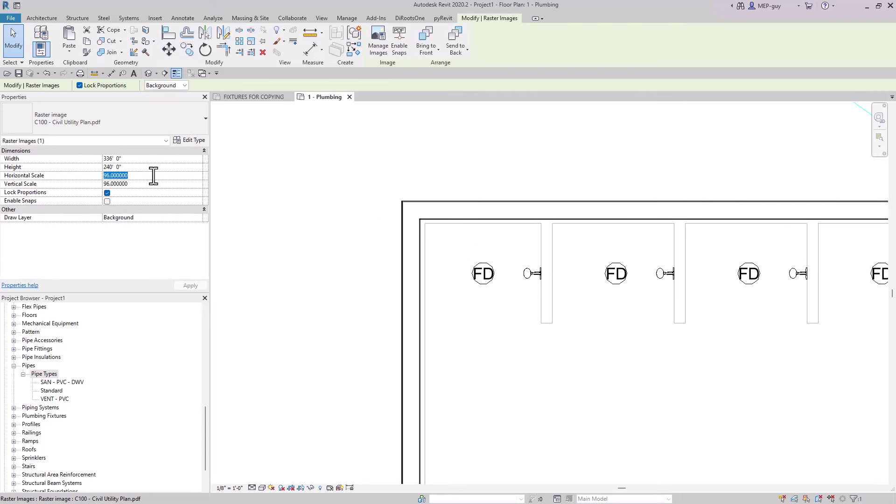
type("120")
key("Tab")
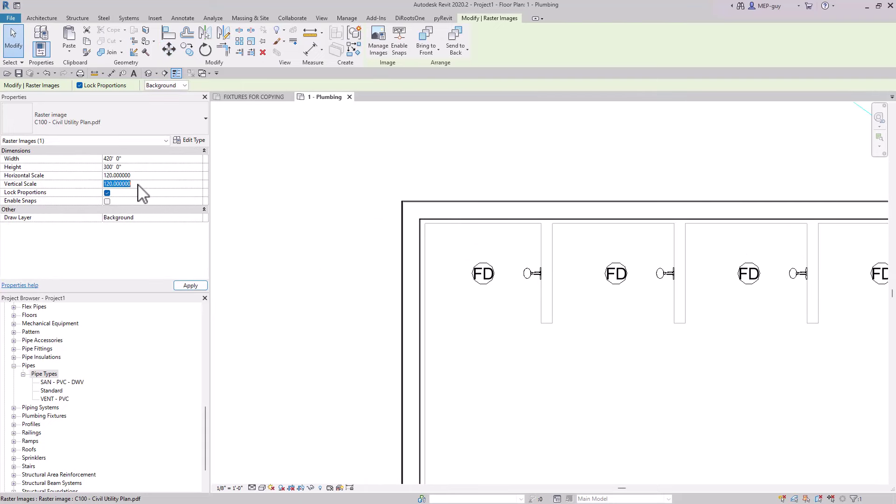
scroll(434, 231, "down", 5)
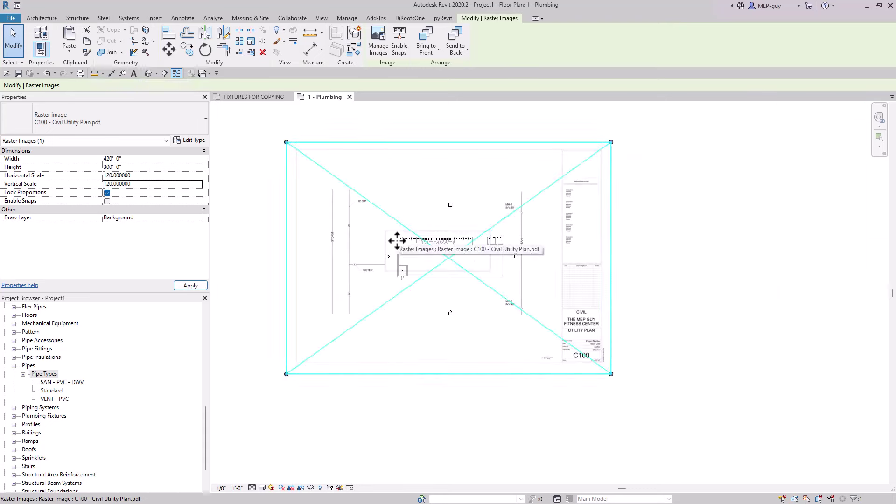
key("Escape")
left_click(399, 250)
scroll(398, 251, "up", 5)
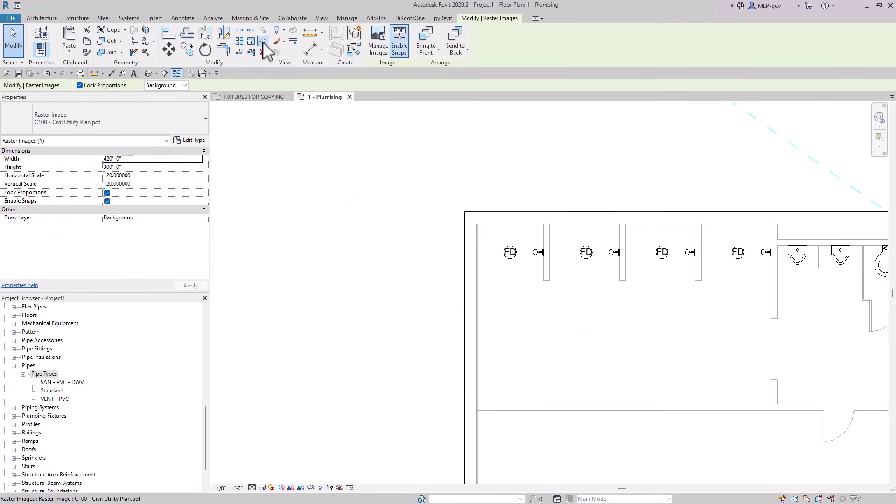
key("Escape")
scroll(424, 260, "down", 5)
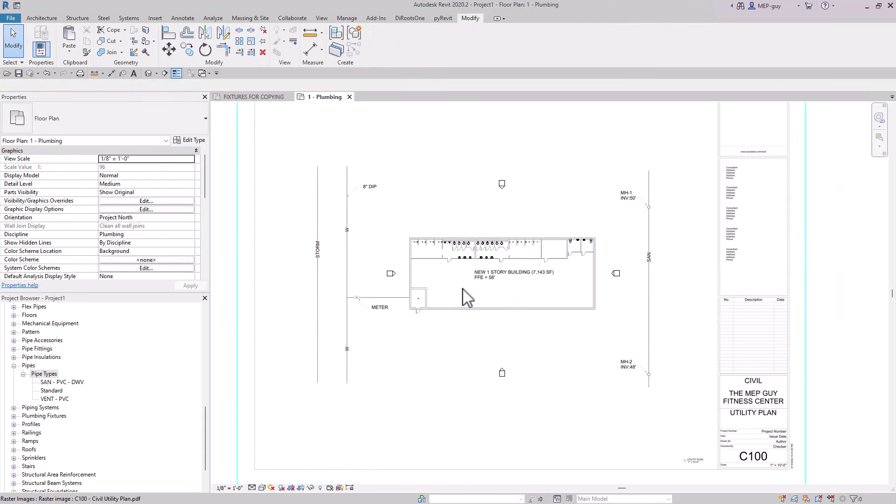
middle_click_drag(464, 294, 465, 300)
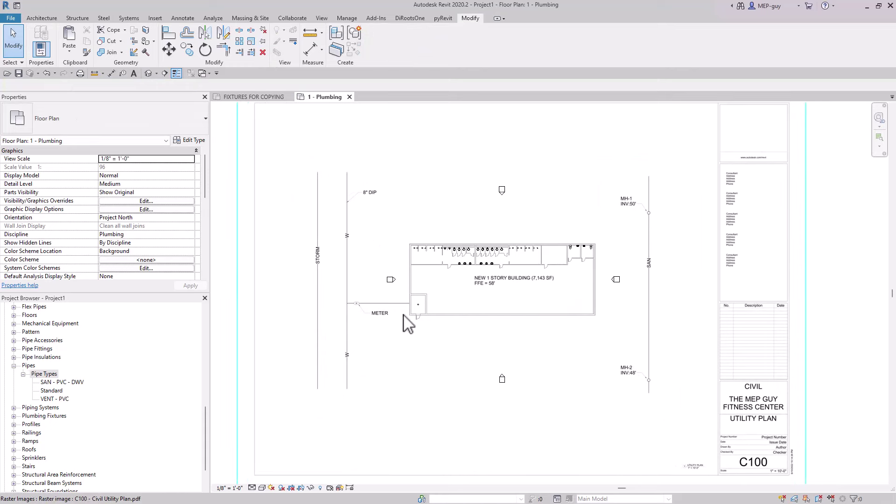
scroll(395, 322, "up", 5)
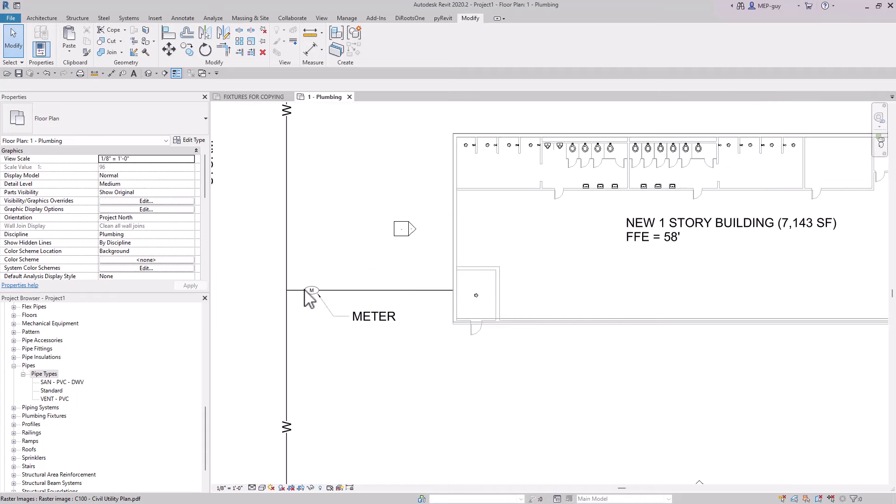
scroll(397, 295, "down", 3)
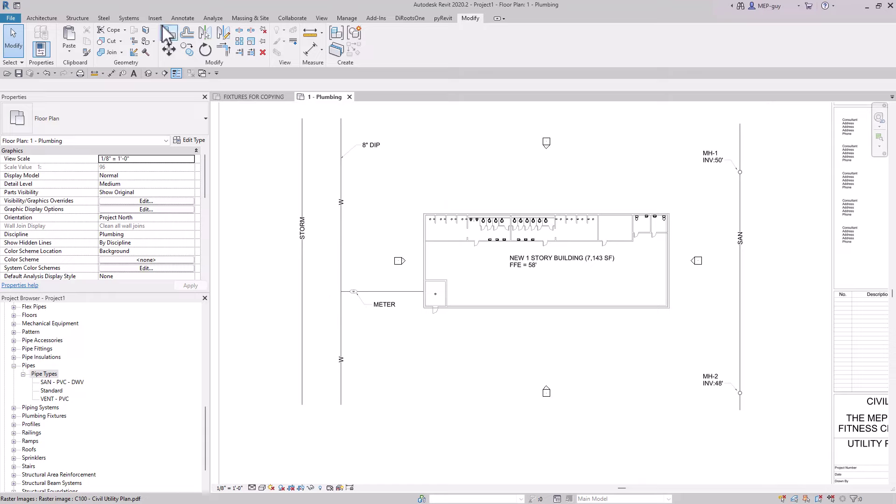
Start a new pipe with the COLD WATER system type
left_click(129, 18)
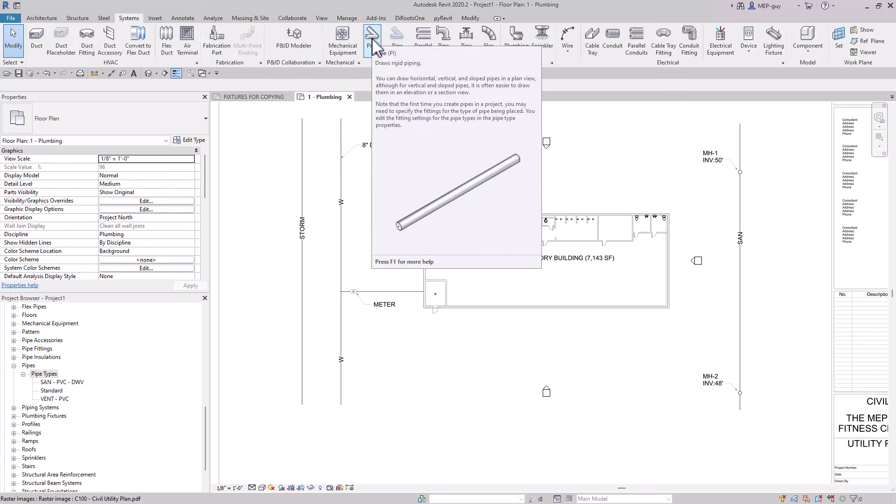
key("p")
key("i")
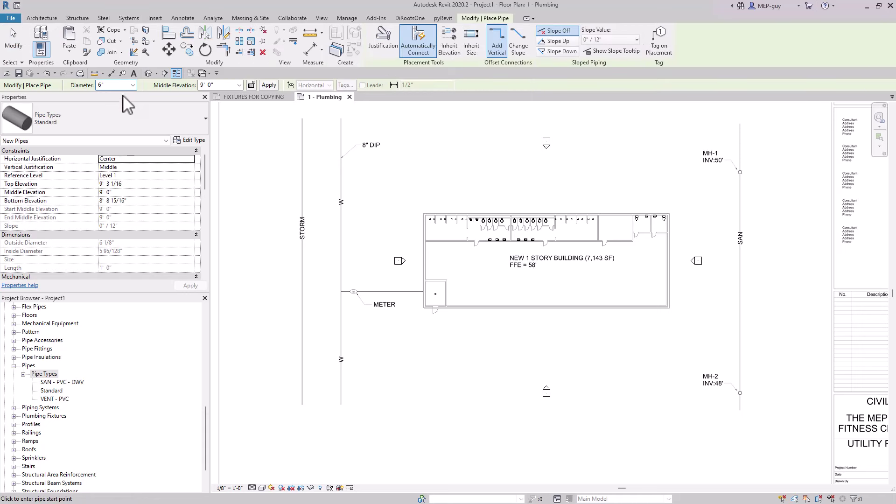
scroll(149, 208, "down", 5)
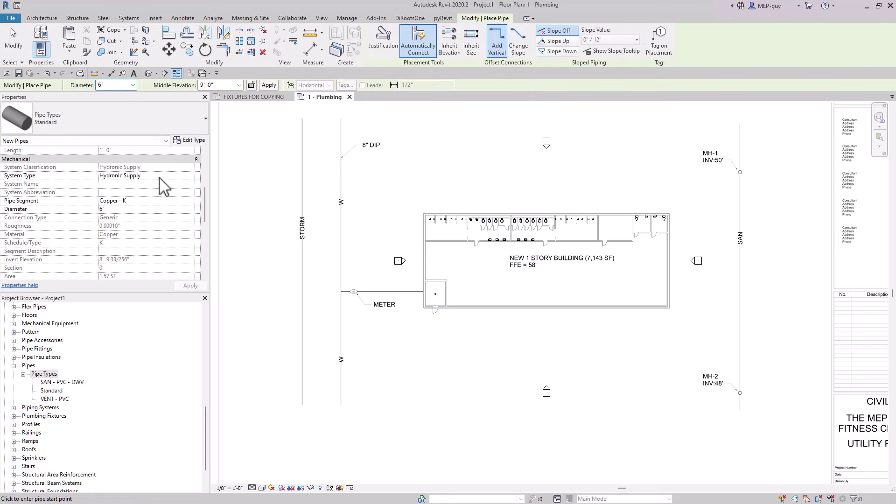
left_click(184, 176)
left_click(191, 176)
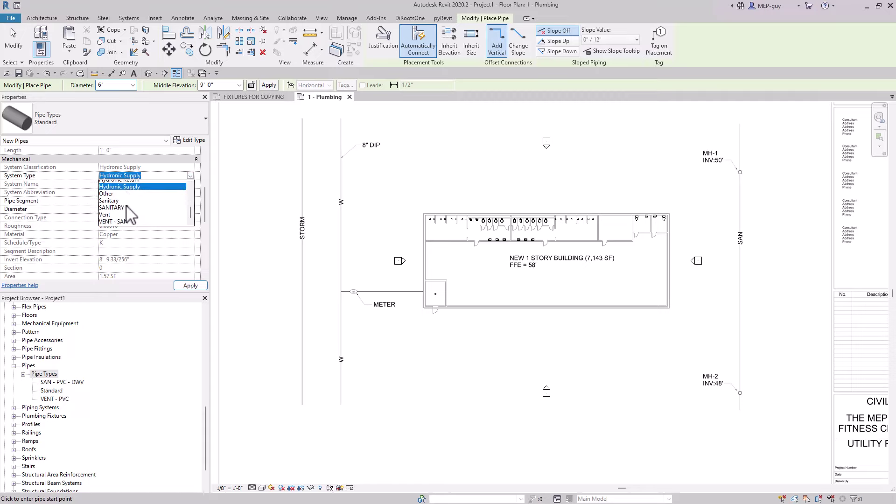
scroll(131, 207, "up", 5)
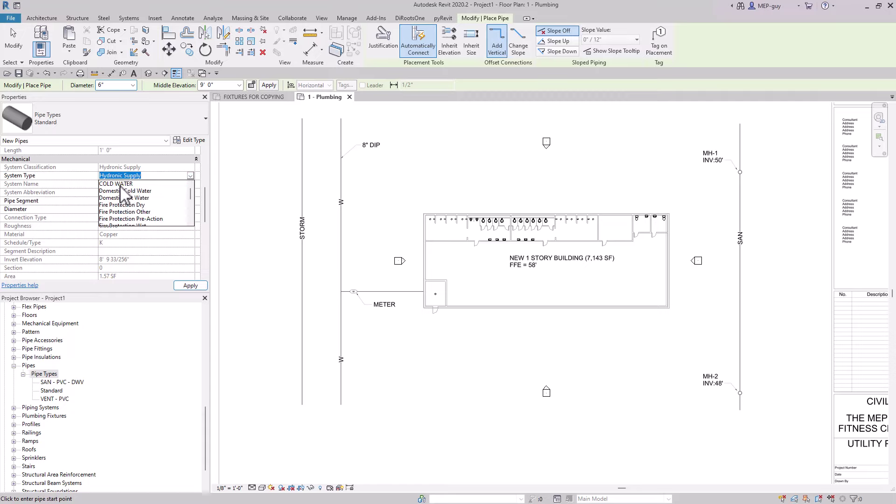
left_click(122, 184)
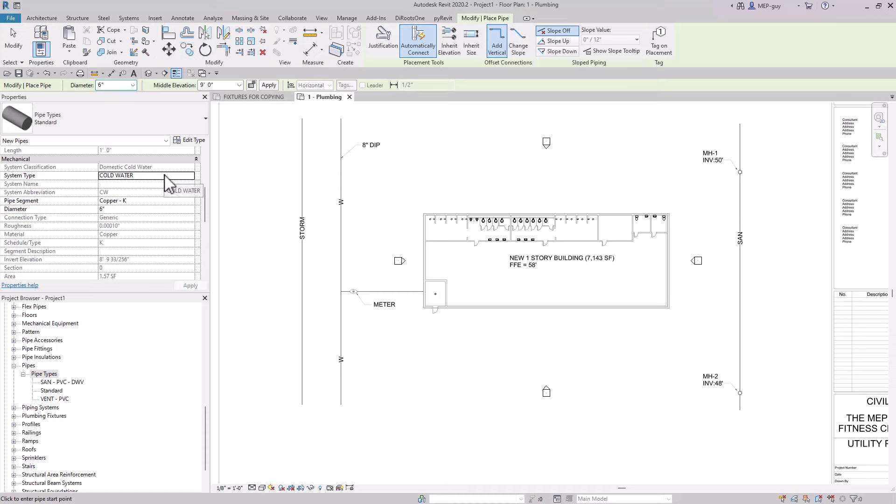
Set the pipe diameter to 2" and the middle elevation to -3'
left_click(133, 85)
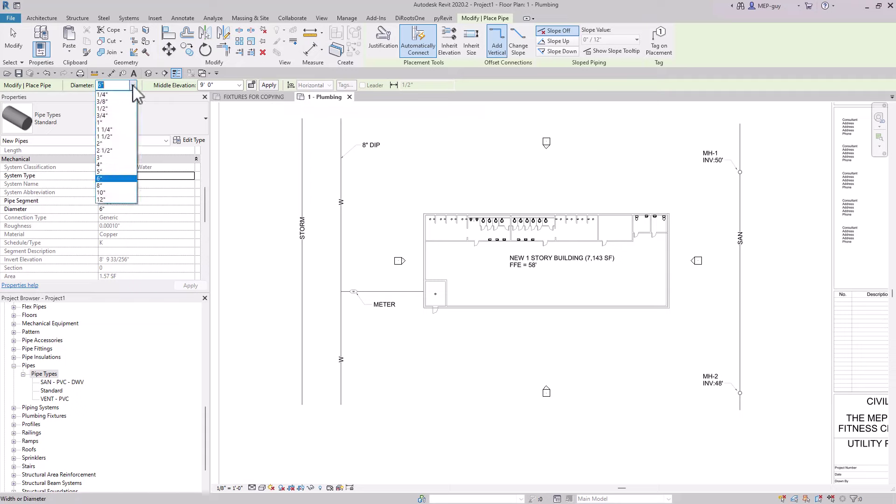
left_click(107, 144)
left_click(239, 86)
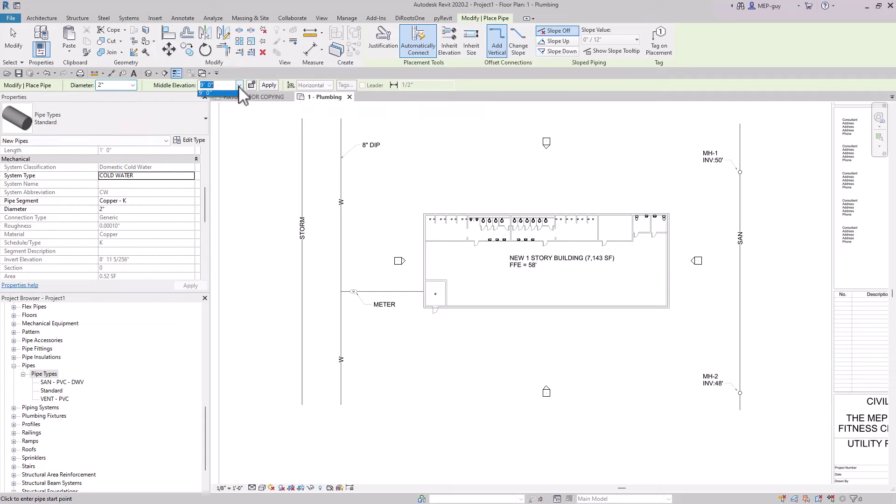
left_click(226, 92)
type("-3")
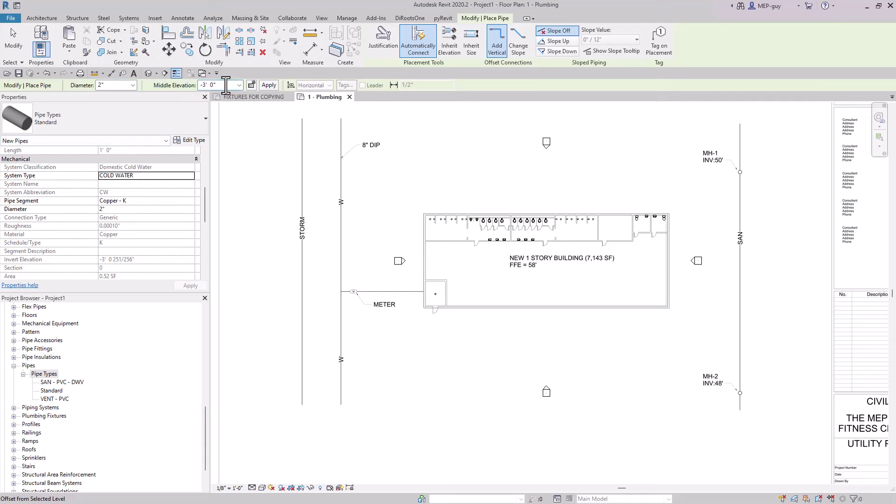
scroll(423, 290, "up", 8)
Draw the below-floor pipe into the first shower stall, then add 3' 0" and 9' 0" sections
left_click(436, 260)
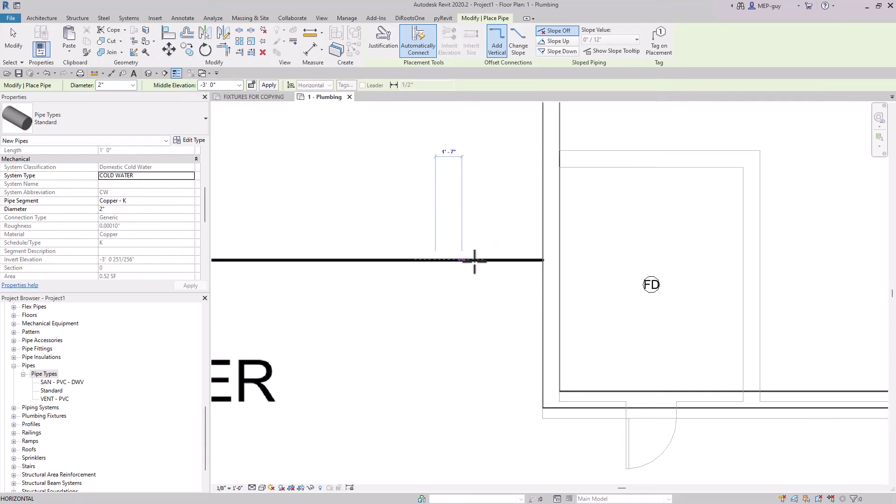
left_click(578, 260)
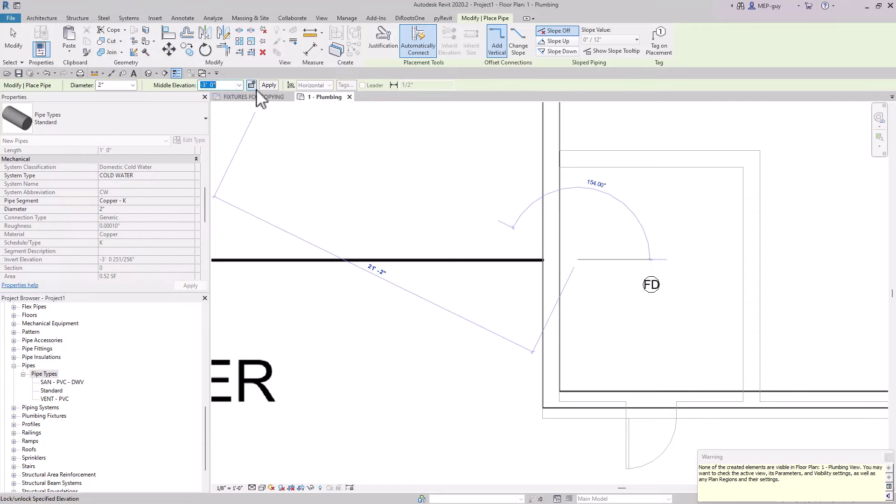
key("Return")
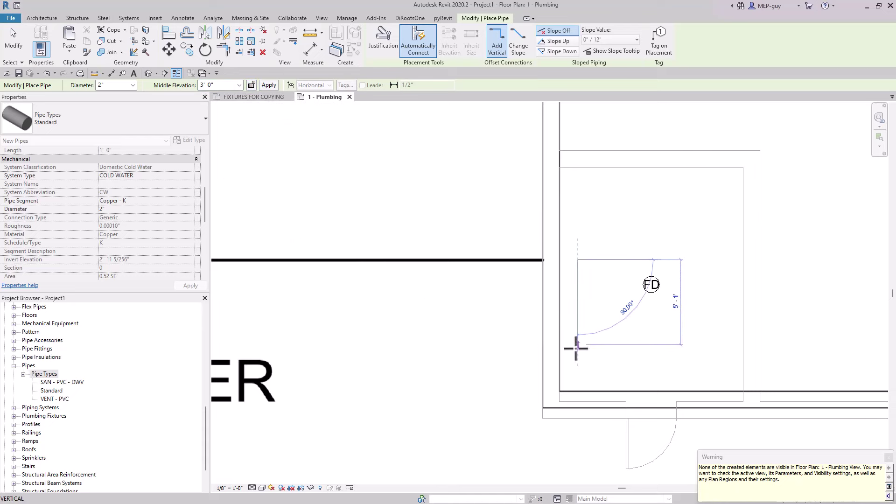
left_click(578, 363)
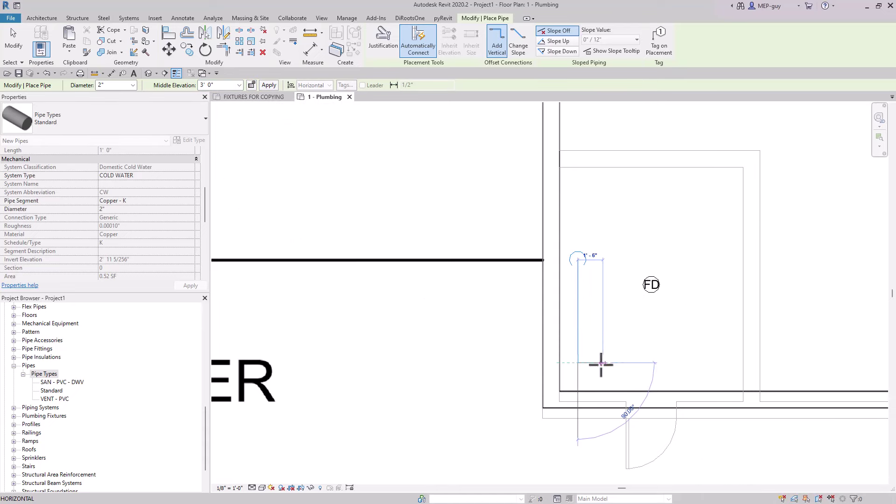
left_click(226, 87)
type("9")
key("Return")
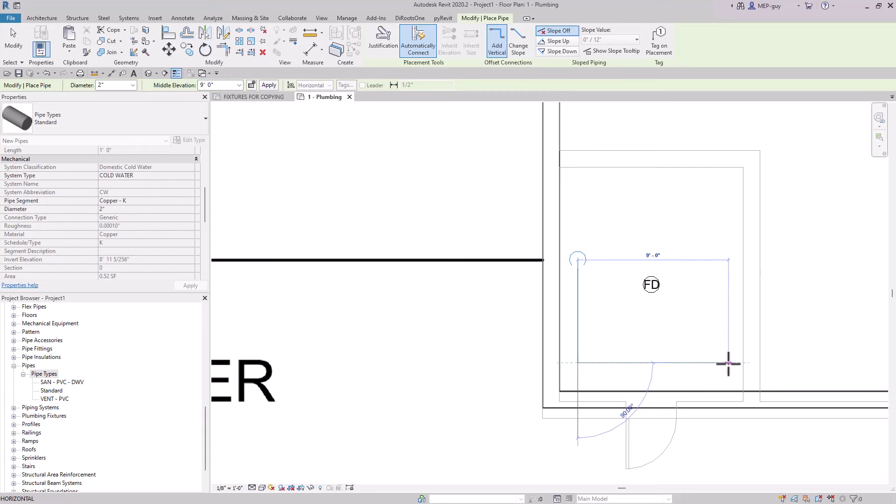
key("Escape")
key("Escape")
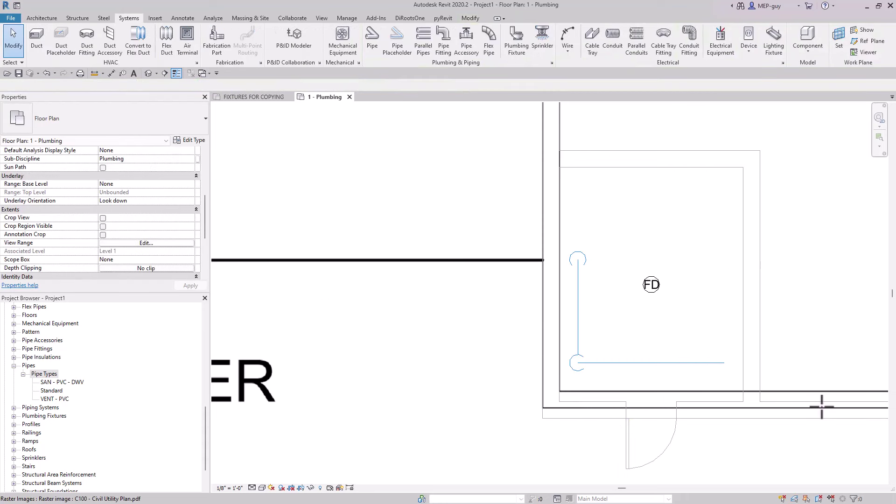
Turn off Thin Lines and set the view range Bottom and View Depth to Unlimited
left_click(176, 73)
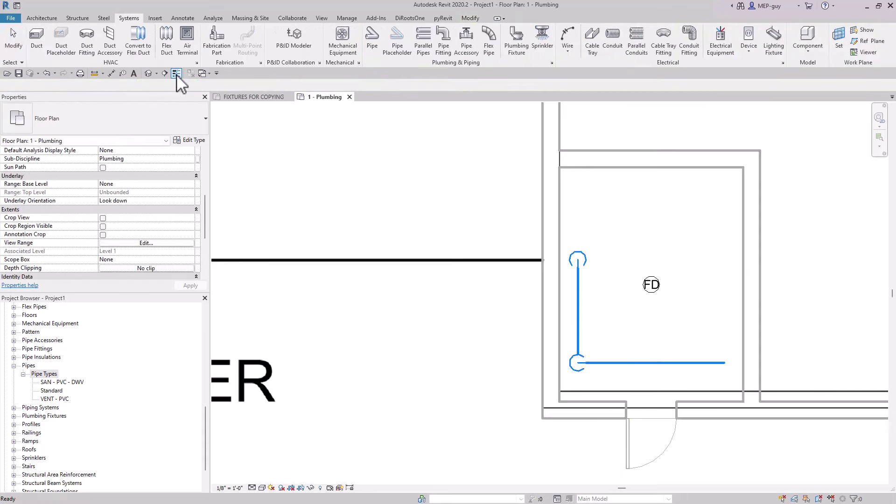
middle_click_drag(776, 287, 665, 297)
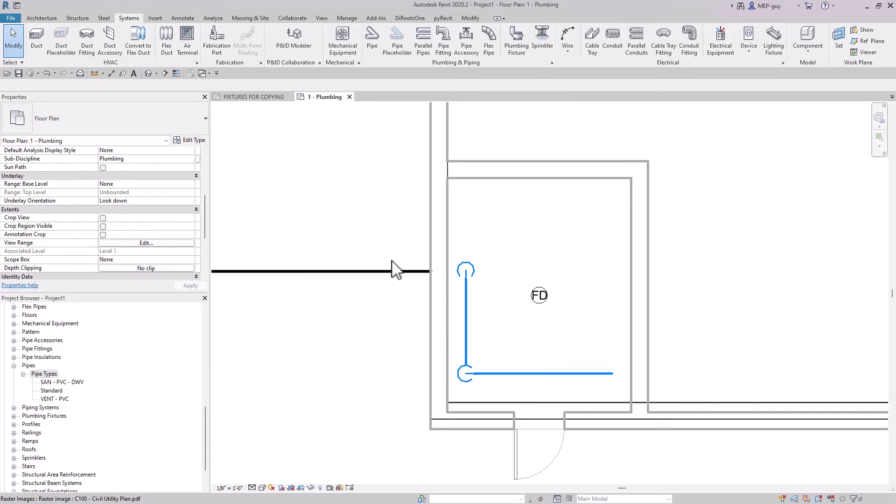
left_click(126, 243)
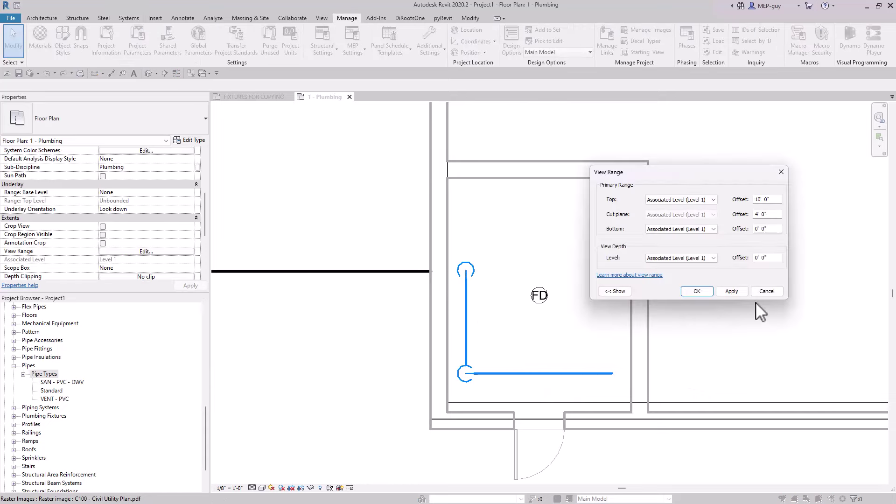
left_click(683, 229)
left_click(696, 249)
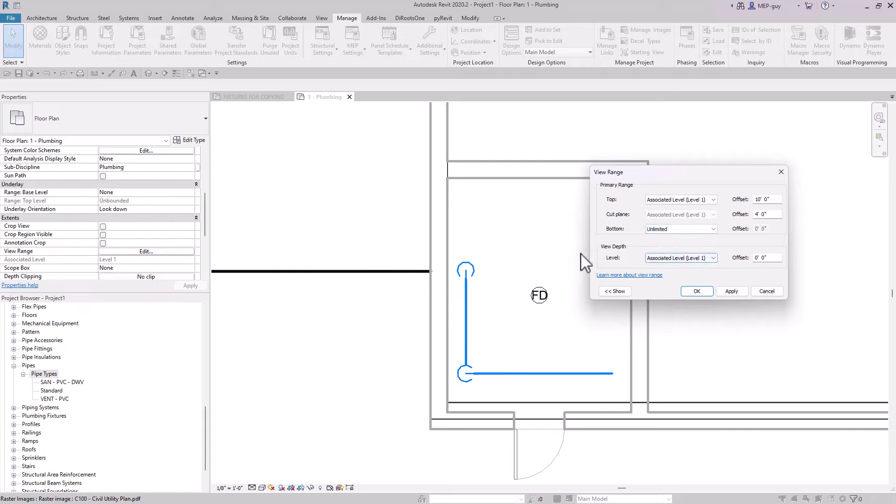
left_click(704, 258)
left_click(656, 278)
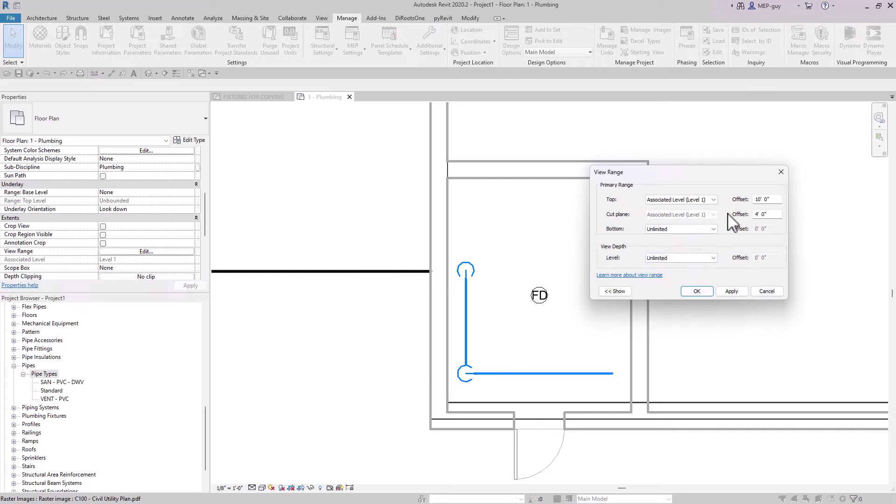
left_click(698, 291)
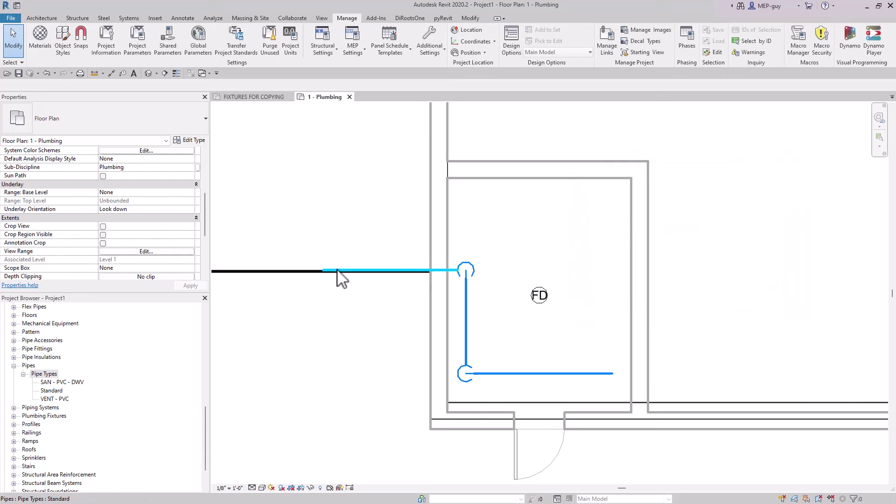
Hide the civil utility image's raster category in the plan and recentre the building
scroll(509, 288, "down", 1)
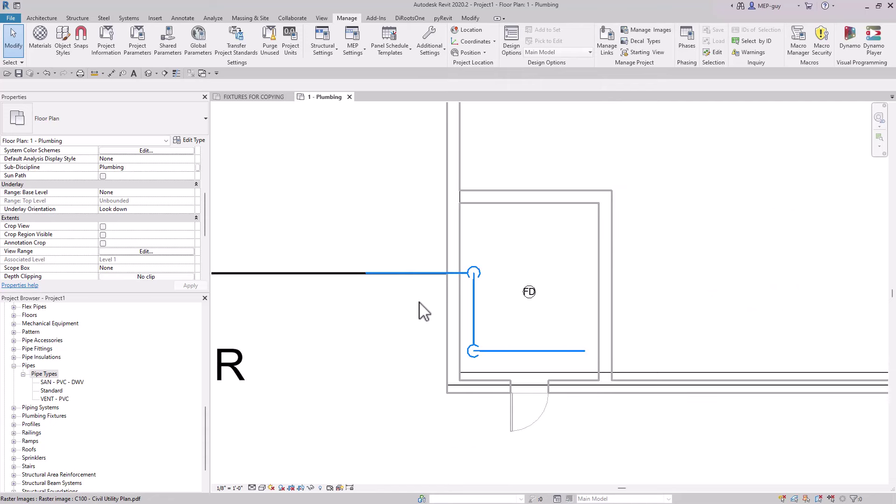
scroll(425, 311, "down", 5)
left_click(396, 254)
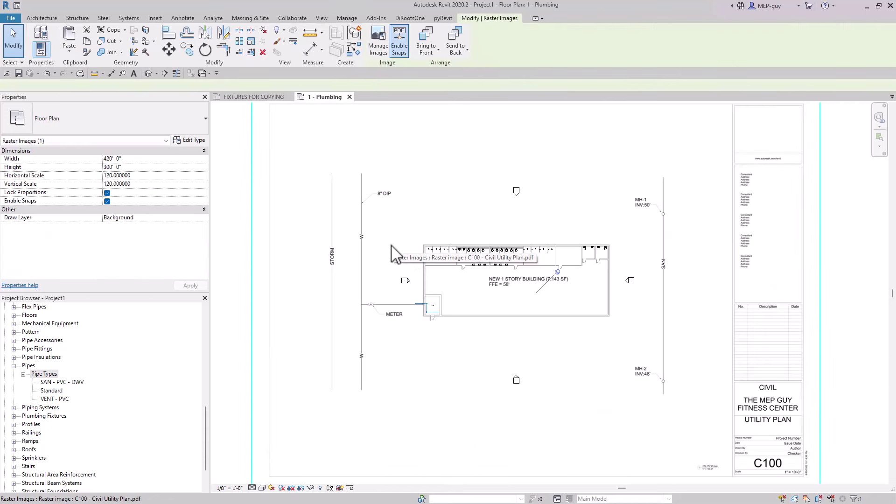
right_click(389, 245)
mouse_move(432, 290)
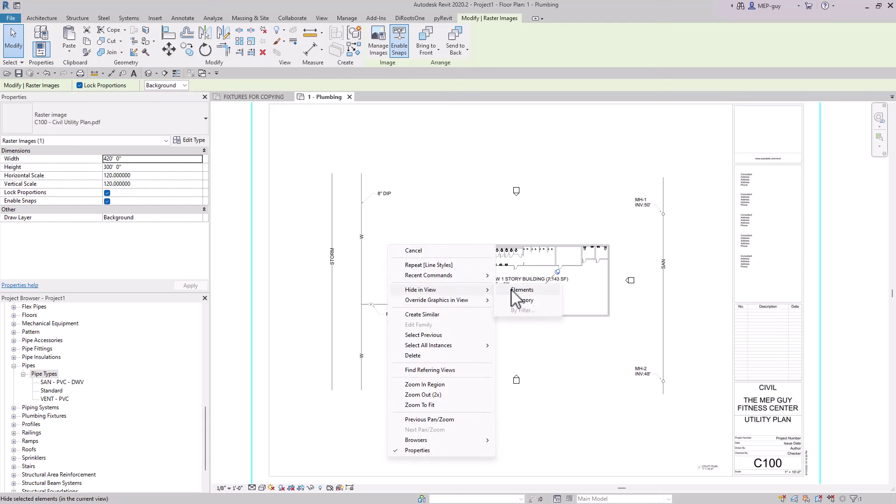
left_click(532, 303)
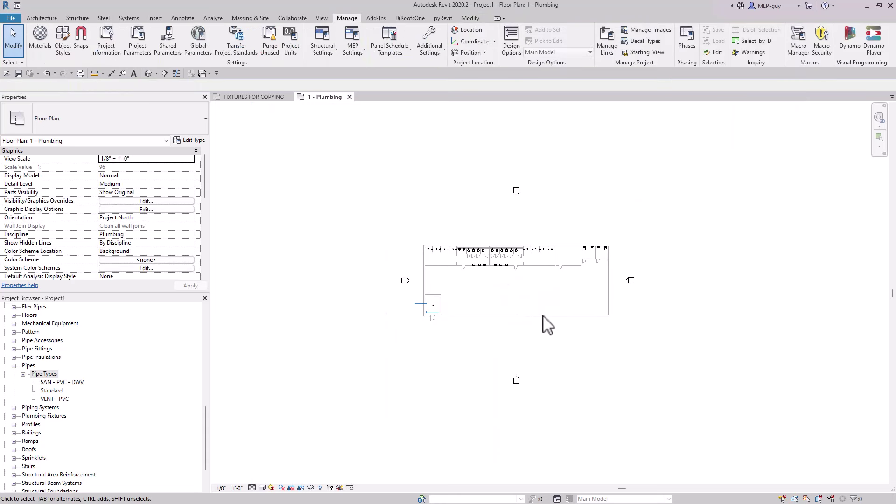
scroll(513, 304, "up", 3)
middle_click_drag(525, 272, 540, 296)
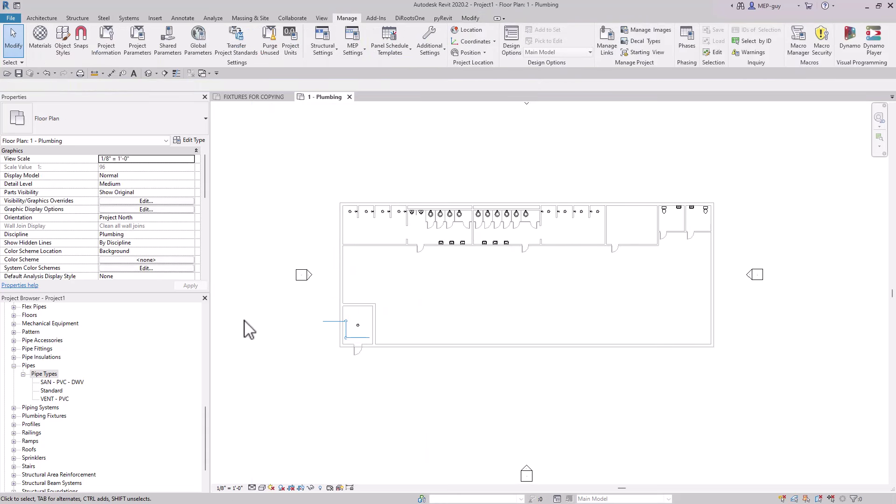
Hide the west elevation marker in this view and zoom in on the small room's pipes
left_click(310, 277)
right_click(310, 277)
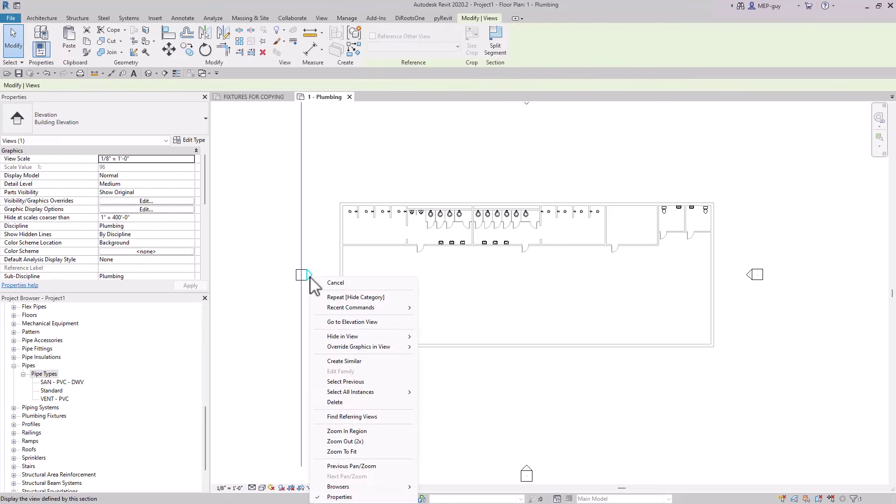
mouse_move(354, 338)
left_click(449, 355)
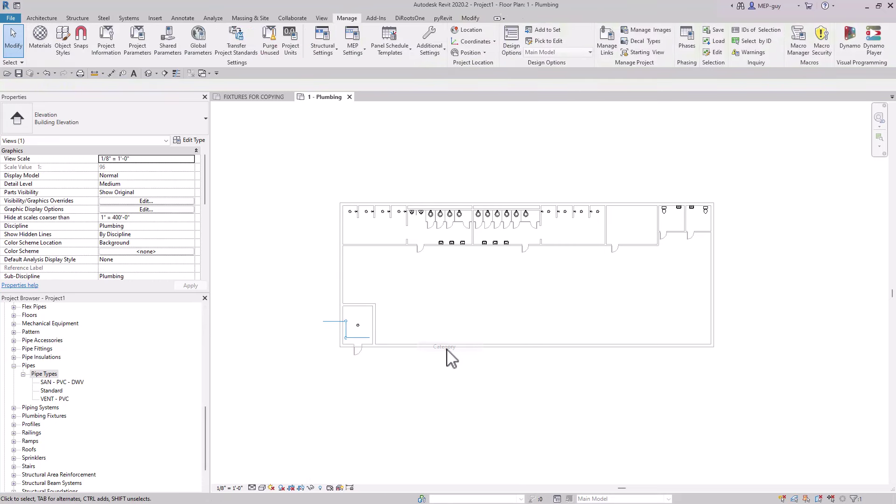
scroll(344, 338, "up", 3)
scroll(343, 339, "up", 2)
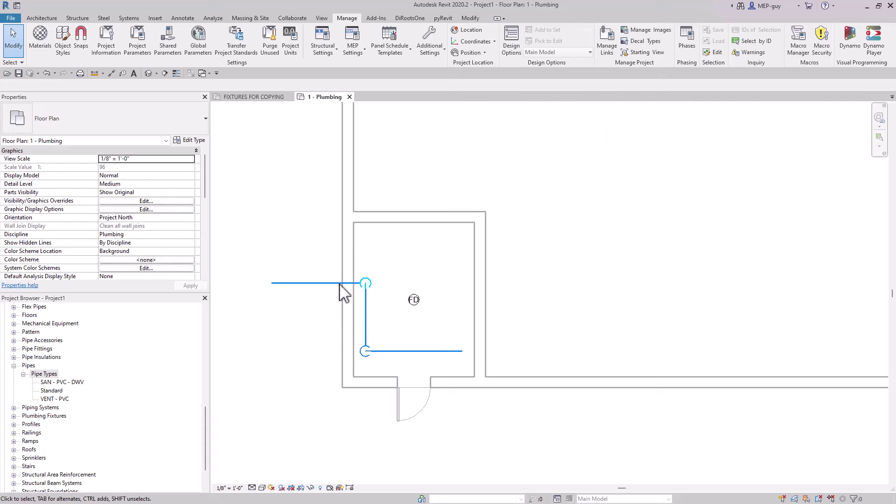
scroll(481, 299, "up", 3)
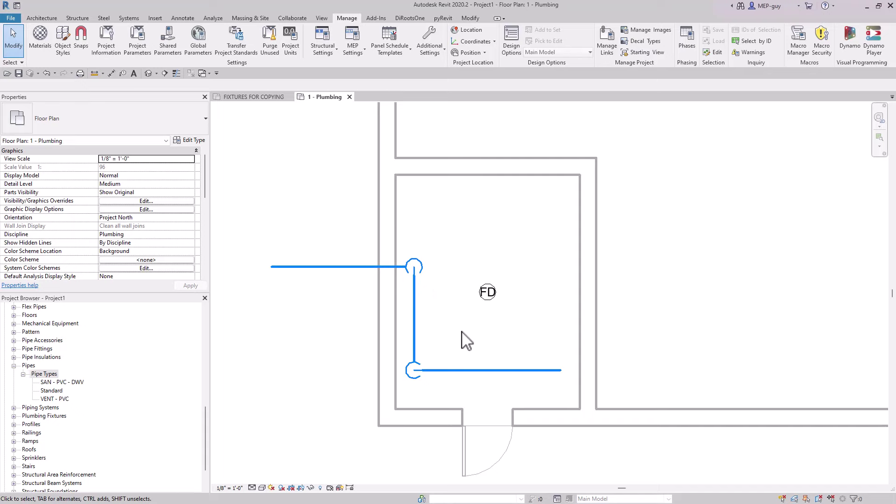
Place a 2.5" RPZ_BACKFLOW_PREVENTER accessory on the vertical cold water pipe and begin changing the plan's detail level
left_click(134, 18)
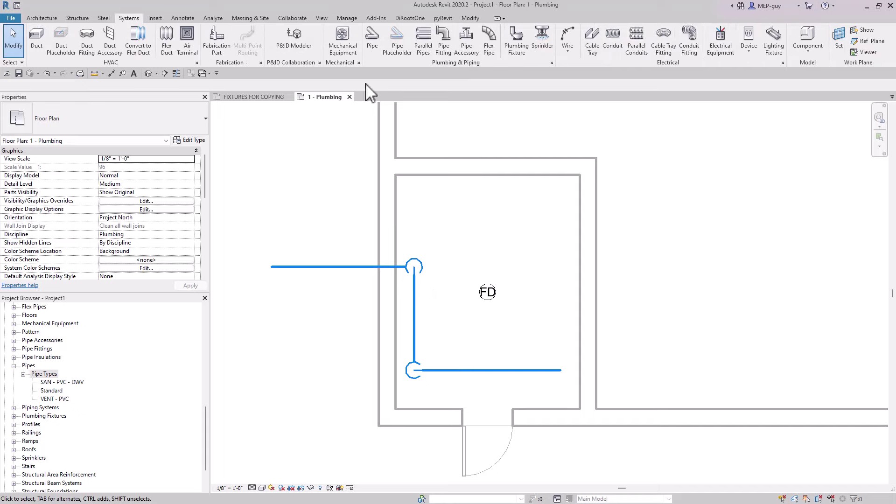
left_click(467, 44)
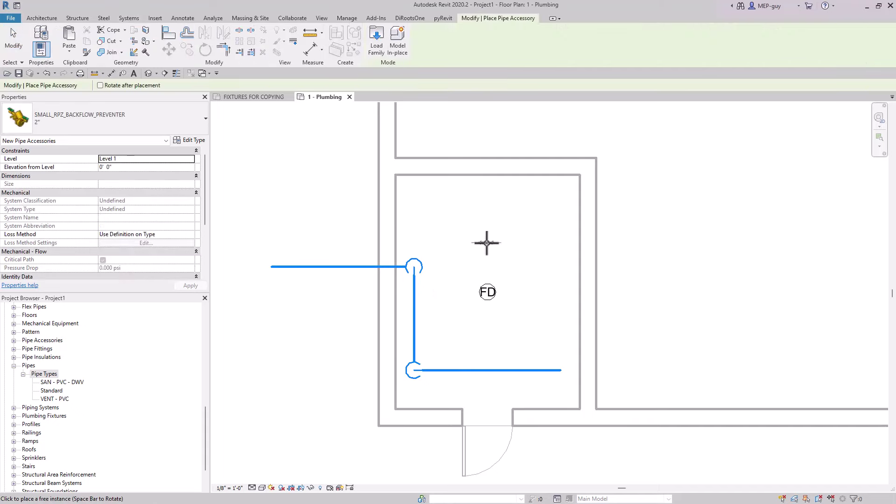
left_click(111, 129)
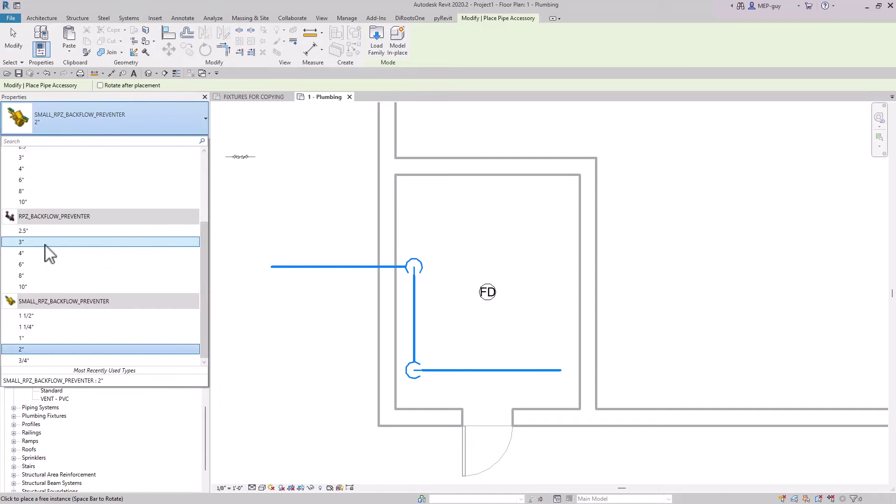
mouse_move(34, 232)
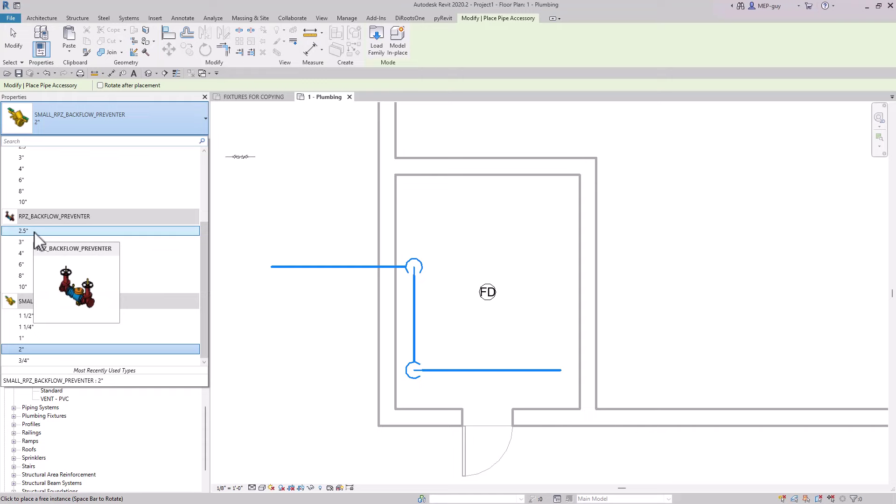
left_click(33, 231)
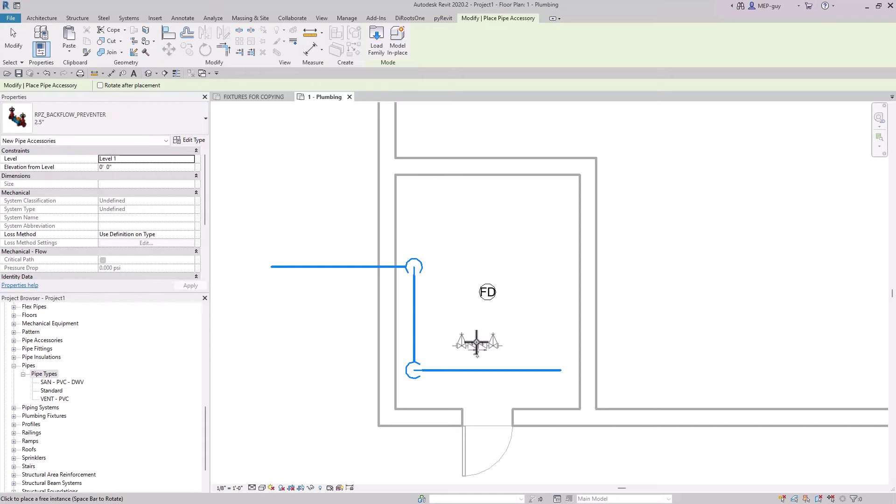
left_click(414, 317)
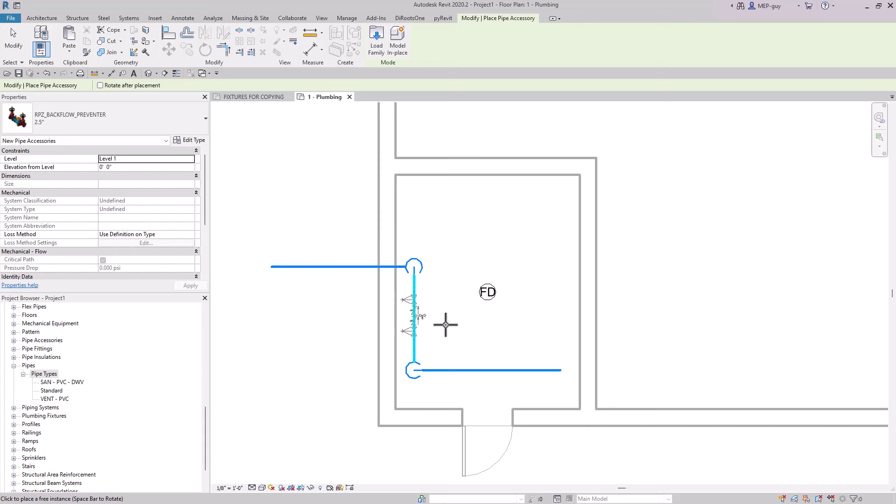
scroll(446, 323, "up", 5)
key("Escape")
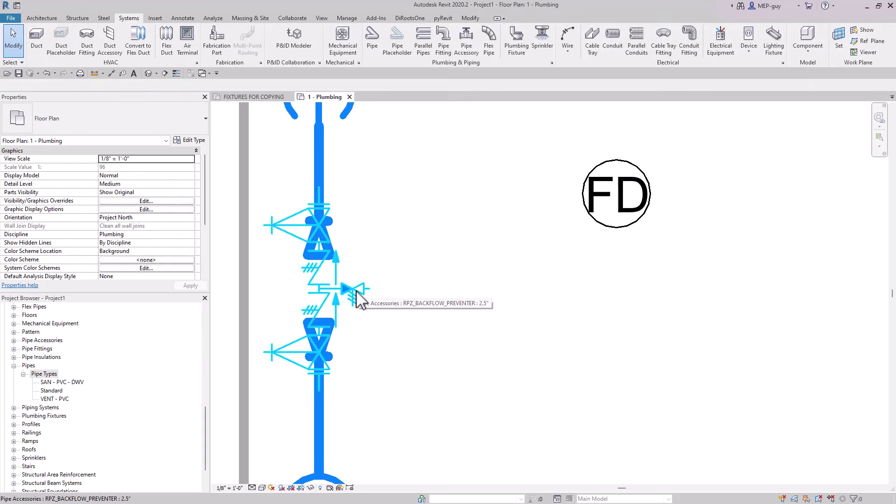
scroll(466, 301, "down", 2)
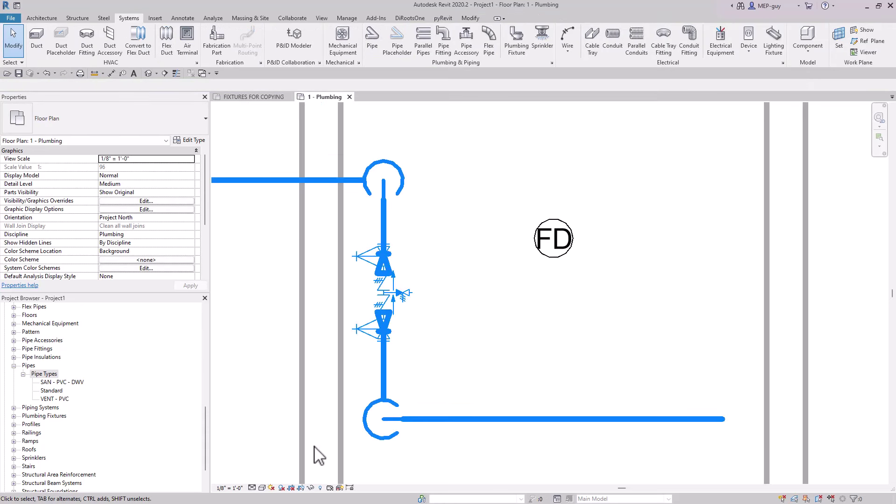
left_click(252, 488)
Show the plan at Fine detail and open a section-boxed 3D view of the pipe run
left_click(266, 478)
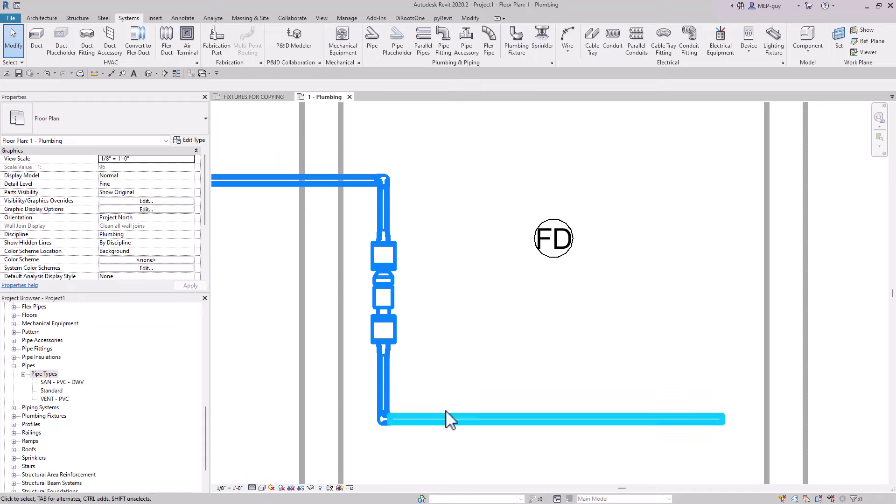
scroll(530, 276, "down", 3)
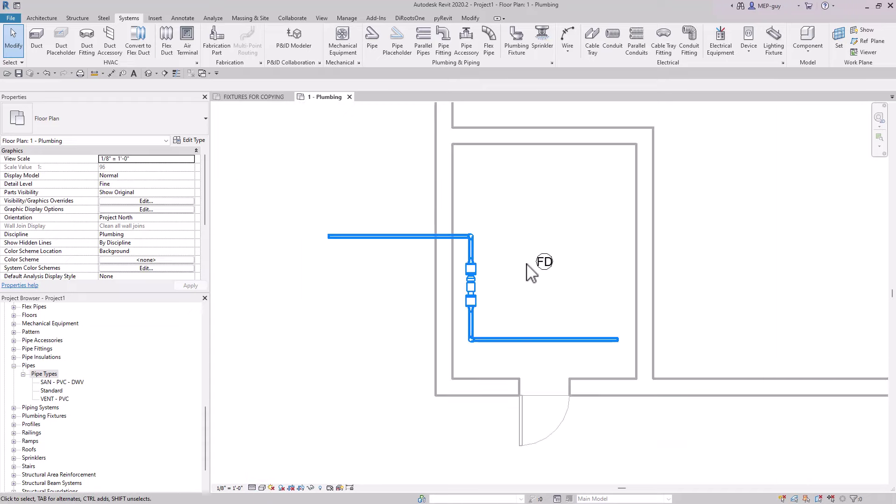
left_click_drag(308, 191, 665, 393)
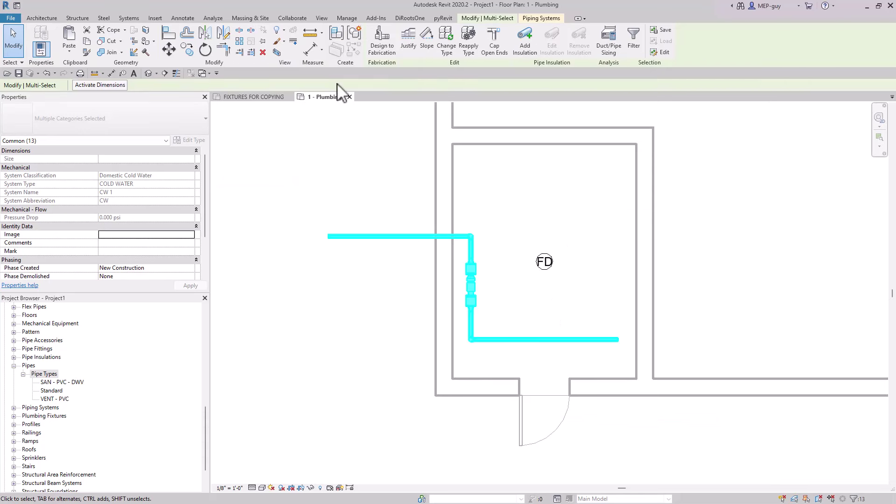
left_click(277, 52)
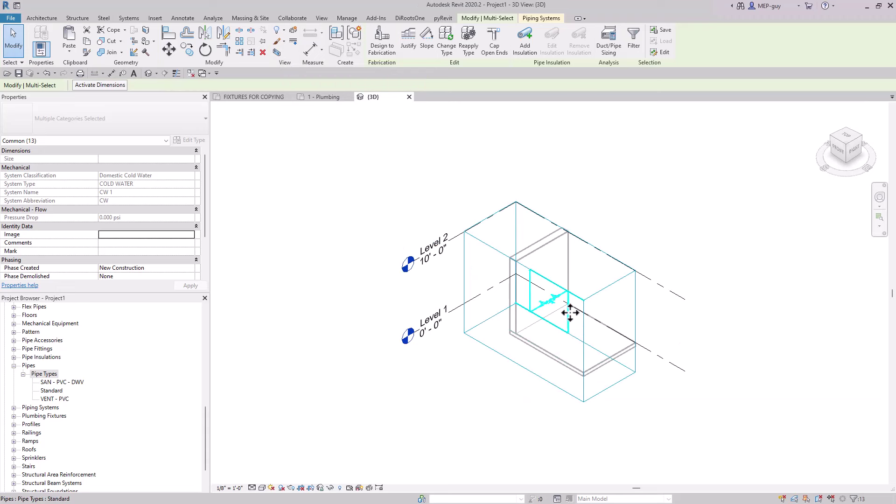
scroll(555, 307, "up", 3)
middle_click_drag(612, 344, 590, 316, "shift")
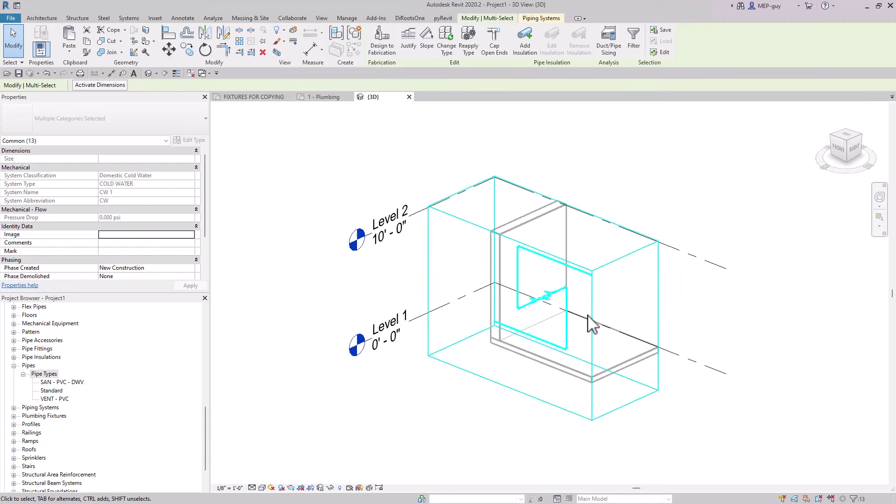
scroll(583, 322, "up", 5)
Set the 3D view to Fine detail with thin lines, focused on the valve assembly
key("Escape")
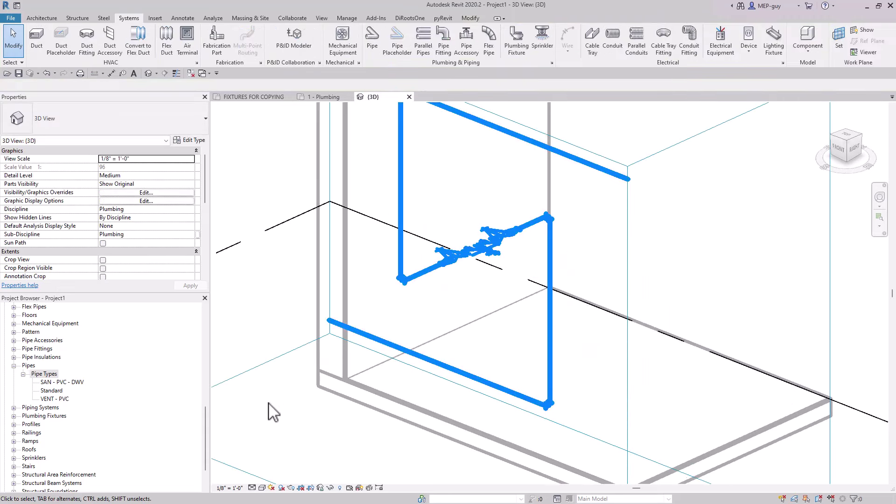
left_click(252, 488)
left_click(264, 476)
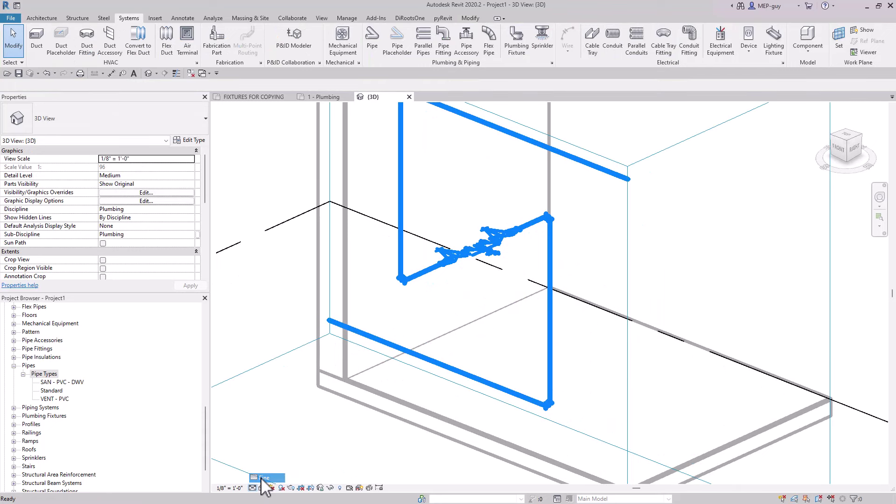
left_click(177, 73)
middle_click_drag(491, 327, 490, 360)
scroll(495, 307, "up", 3)
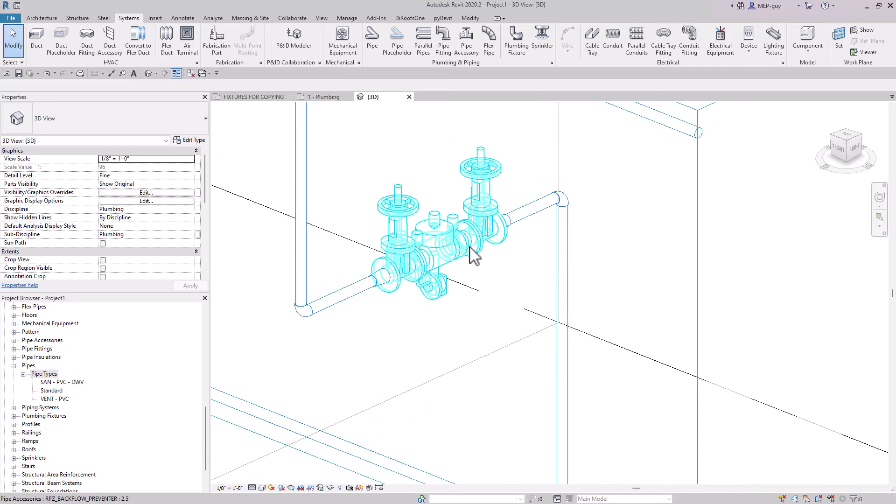
Flip the backflow preventer's flow direction and rotate it so its valves point upward
left_click(487, 265)
scroll(497, 271, "down", 1)
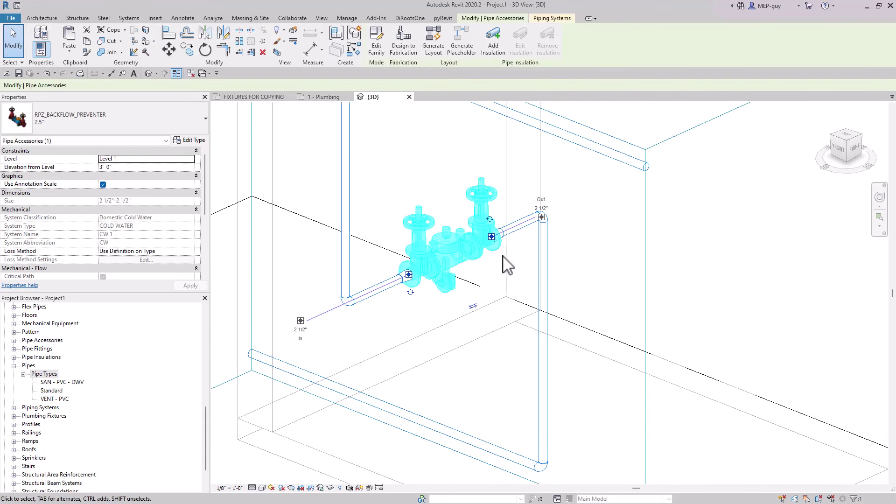
scroll(567, 196, "up", 2)
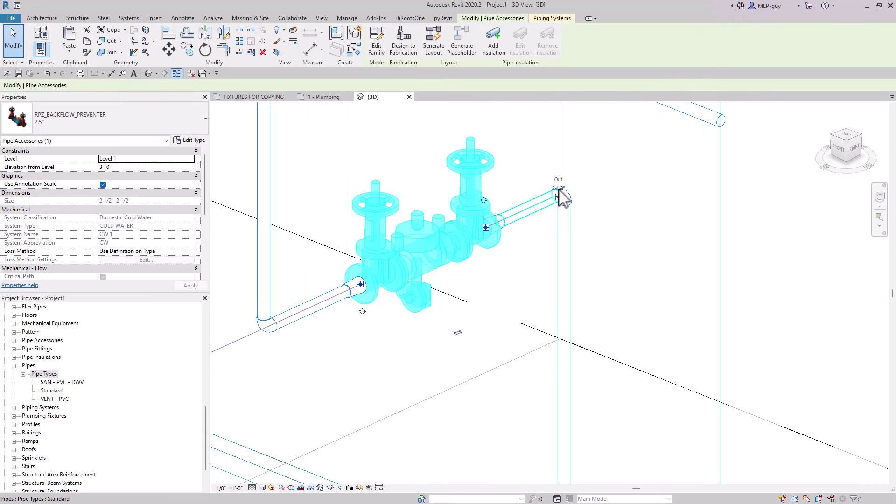
scroll(435, 281, "down", 2)
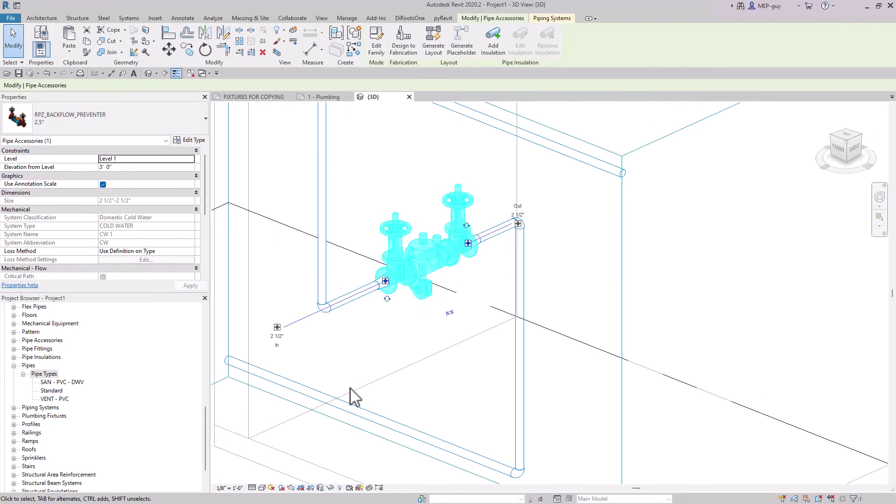
left_click(450, 314)
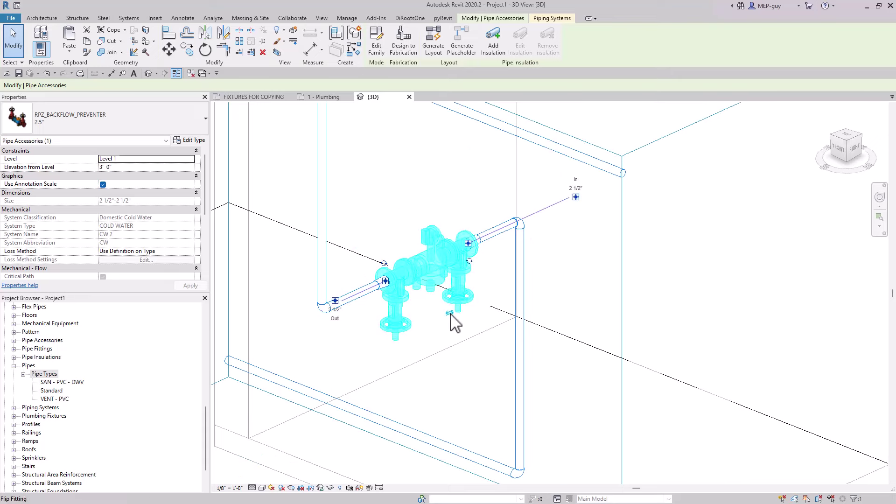
left_click(470, 261)
left_click(488, 263)
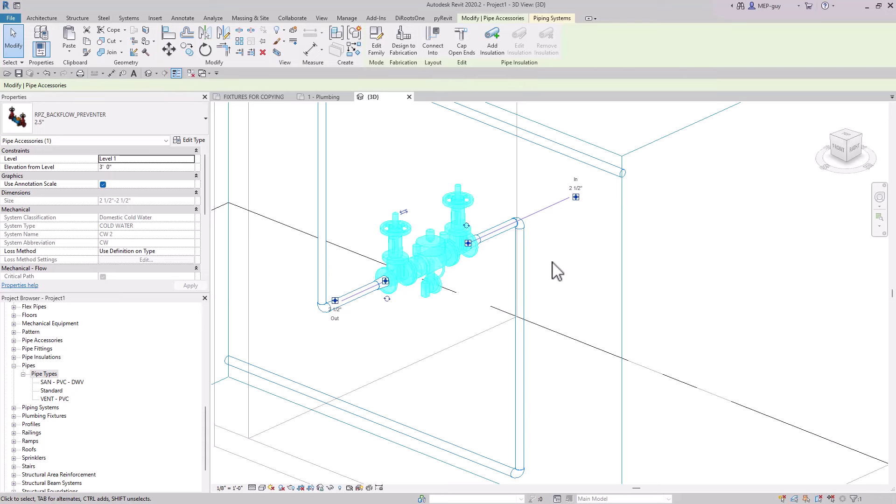
key("Escape")
scroll(562, 290, "down", 2)
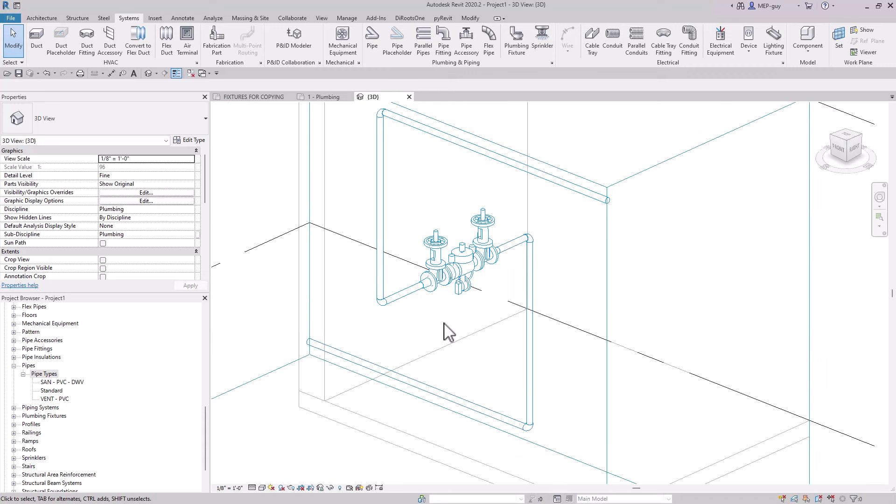
middle_click_drag(448, 345, 380, 366)
Back on the 1 - Plumbing plan, continue drawing from the corner room's cold water pipe
key("ctrl+Tab")
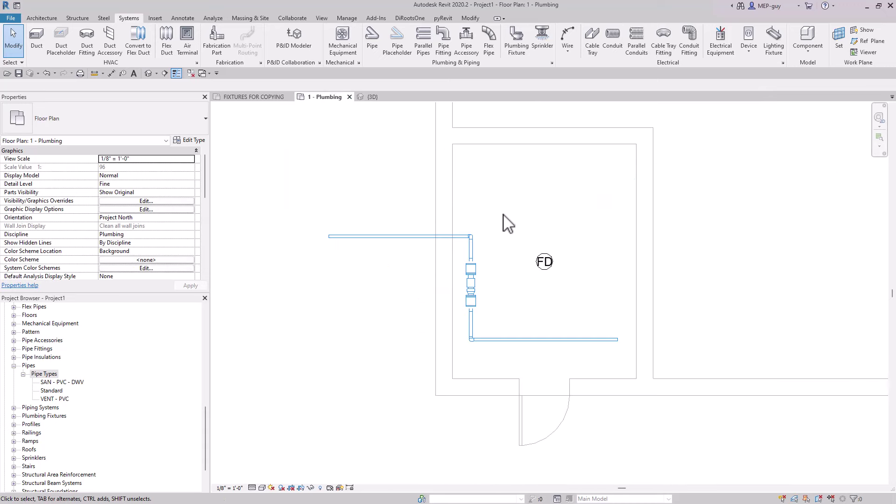
scroll(400, 379, "down", 5)
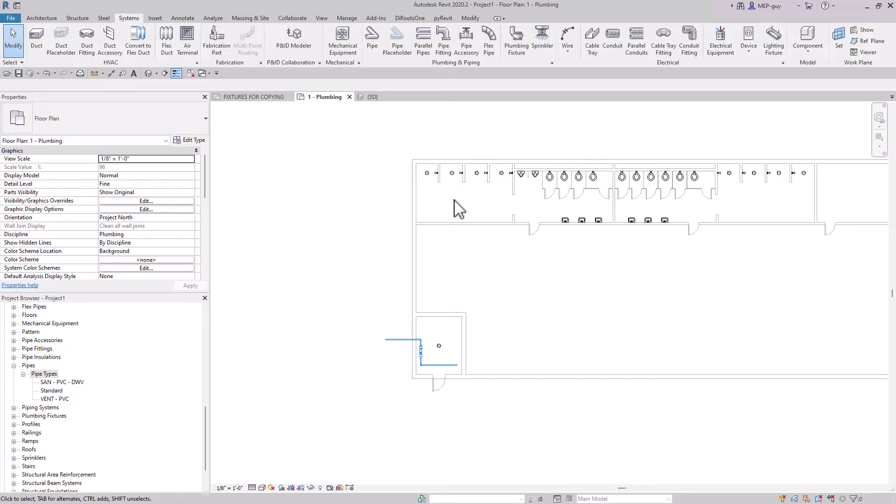
scroll(454, 200, "down", 2)
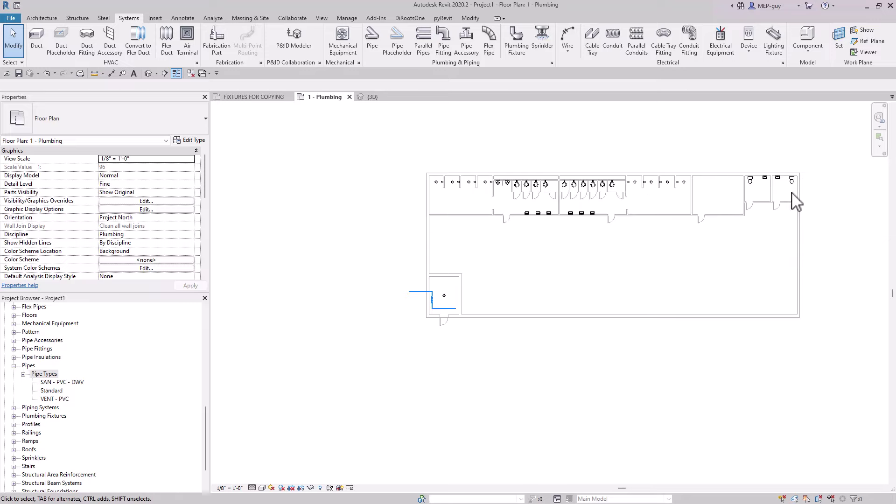
middle_click_drag(508, 250, 406, 294)
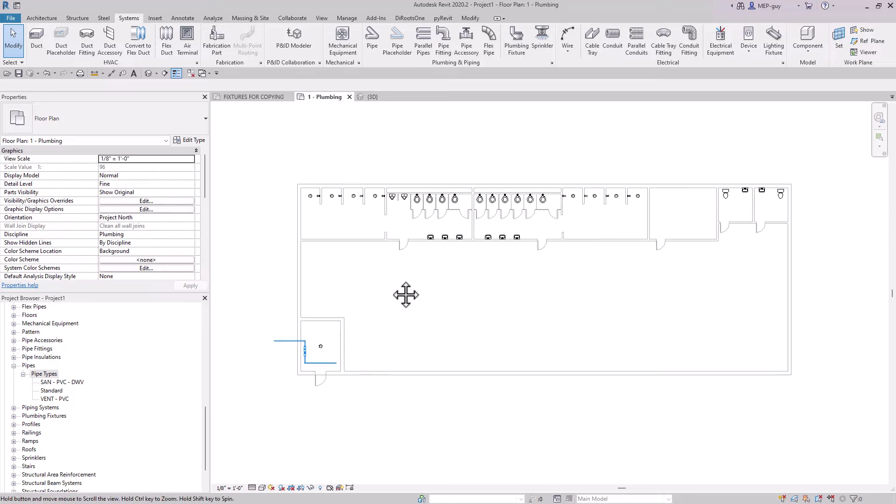
scroll(326, 380, "up", 3)
left_click(334, 357)
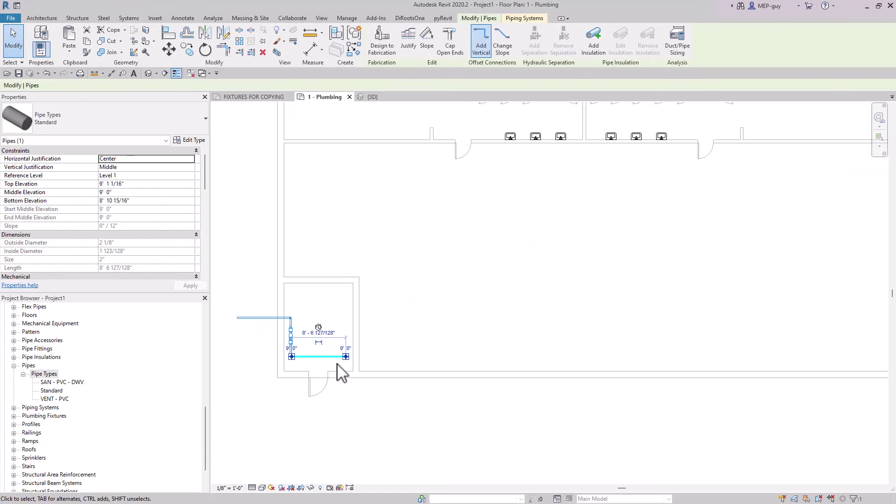
scroll(343, 360, "up", 3)
right_click(356, 351)
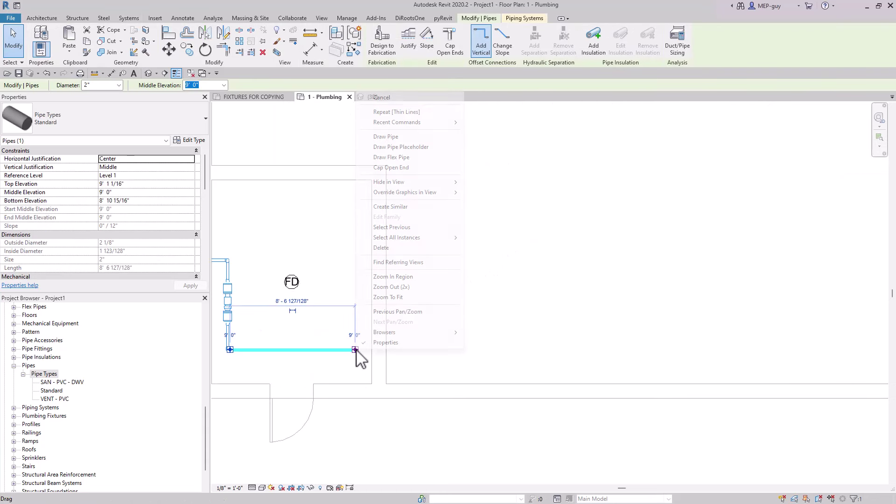
left_click(396, 136)
Draw the pipe north, then about 117' east along the fixture row, and select the new run
scroll(377, 436, "down", 5)
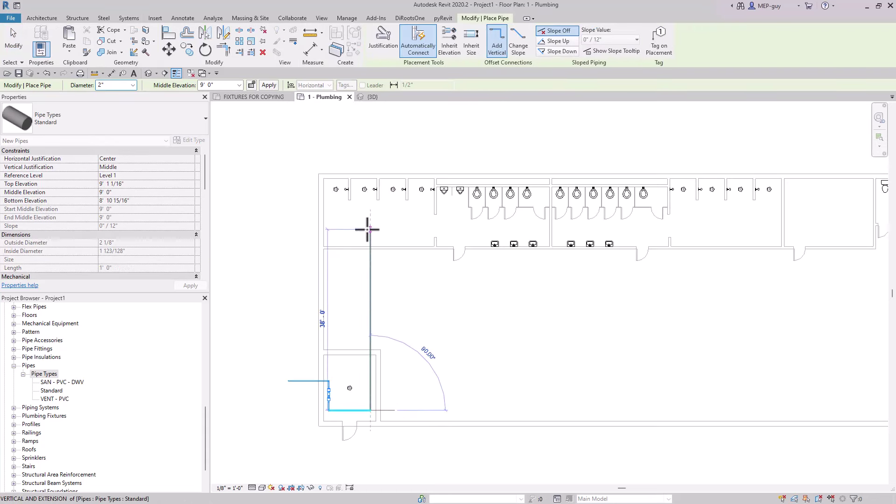
left_click(369, 218)
scroll(369, 218, "down", 2)
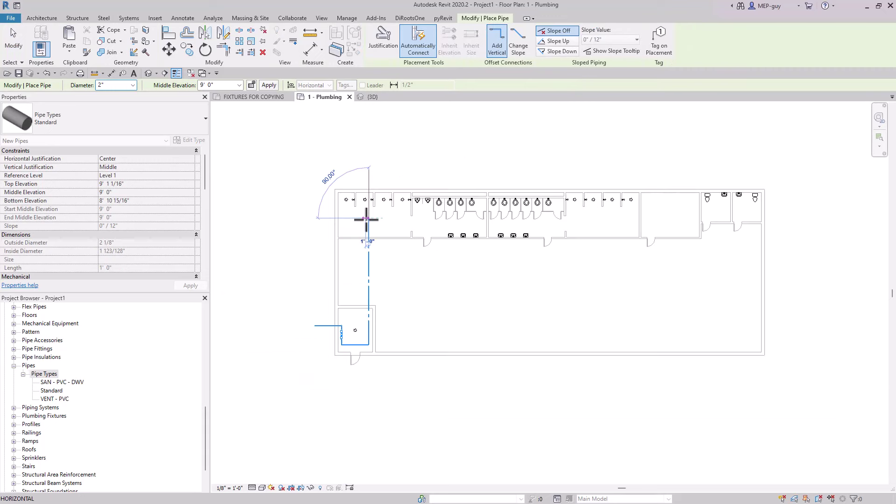
left_click(736, 218)
key("Escape")
key("Escape")
middle_click_drag(592, 304, 565, 330)
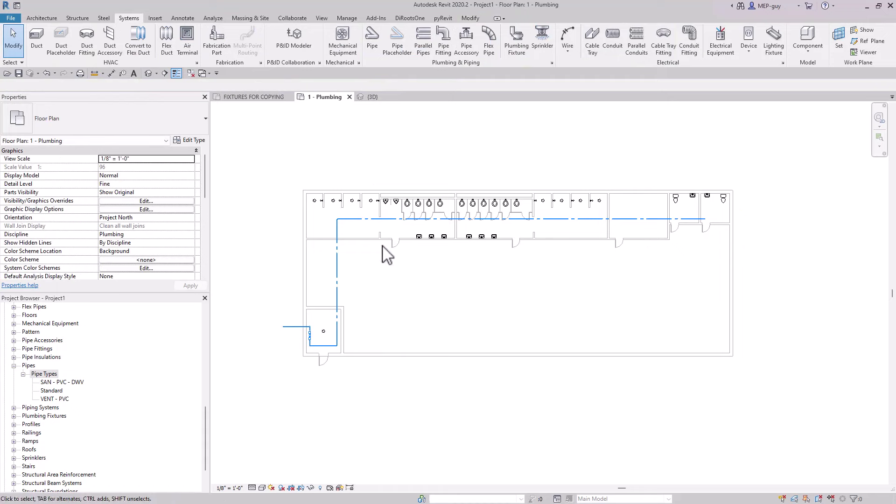
left_click(395, 219)
left_click(532, 19)
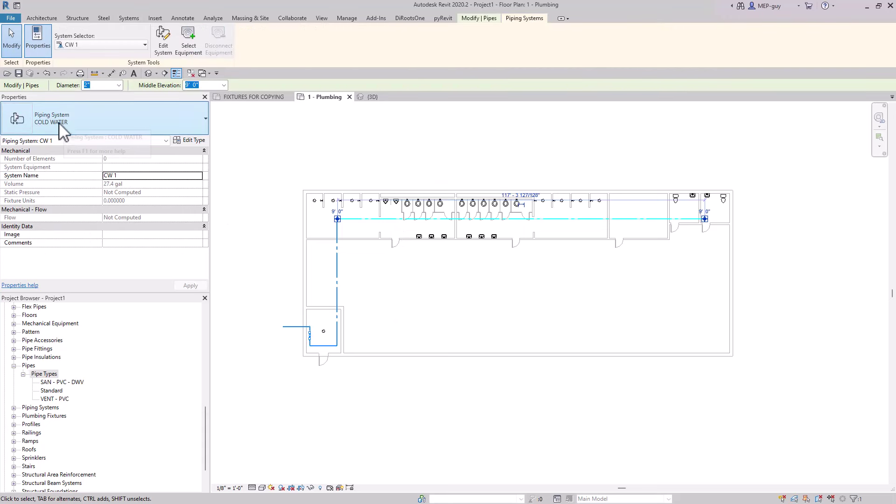
left_click(252, 99)
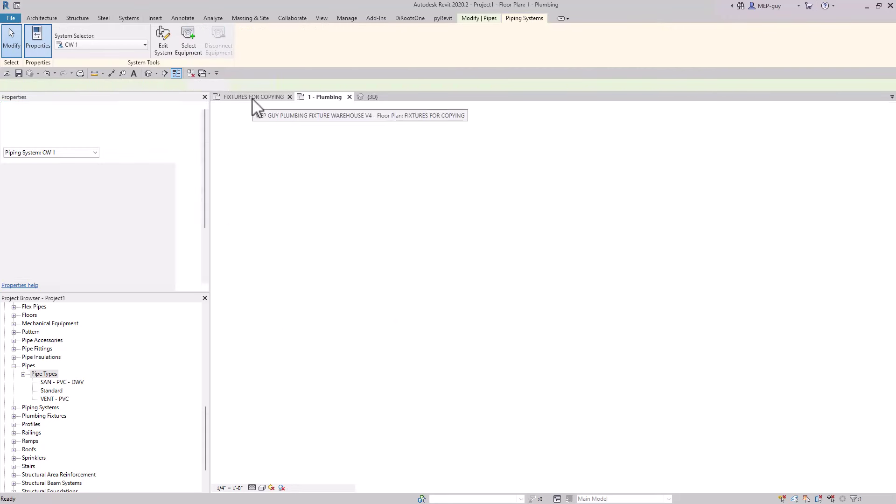
scroll(628, 255, "up", 5)
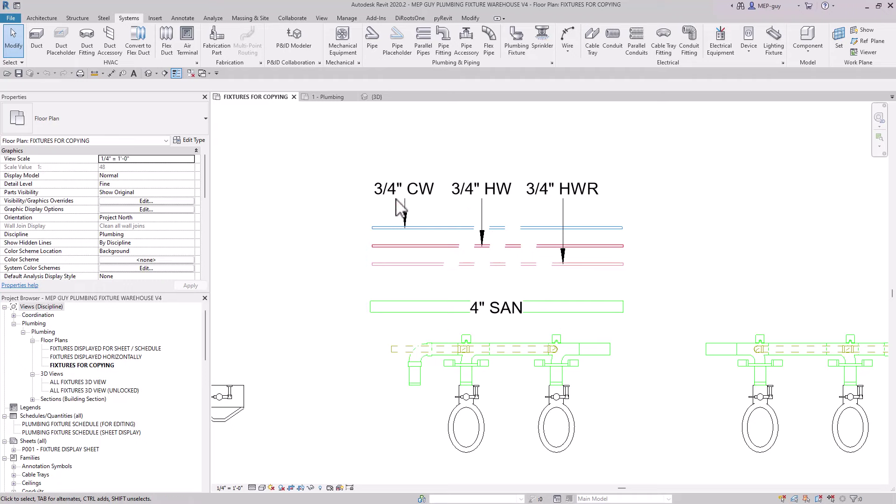
left_click(378, 98)
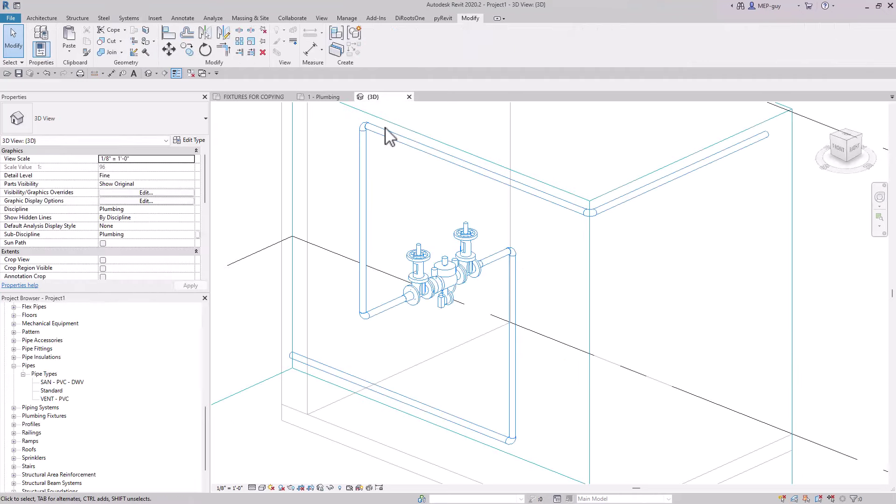
left_click(327, 97)
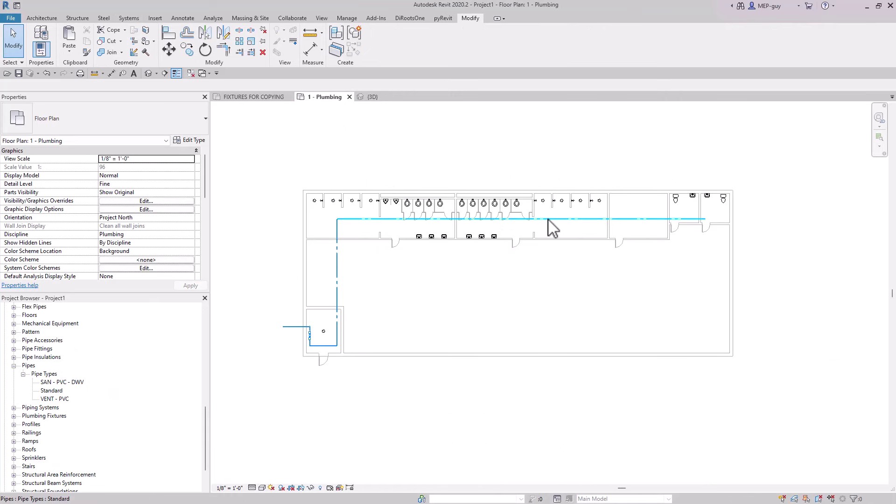
left_click(543, 250)
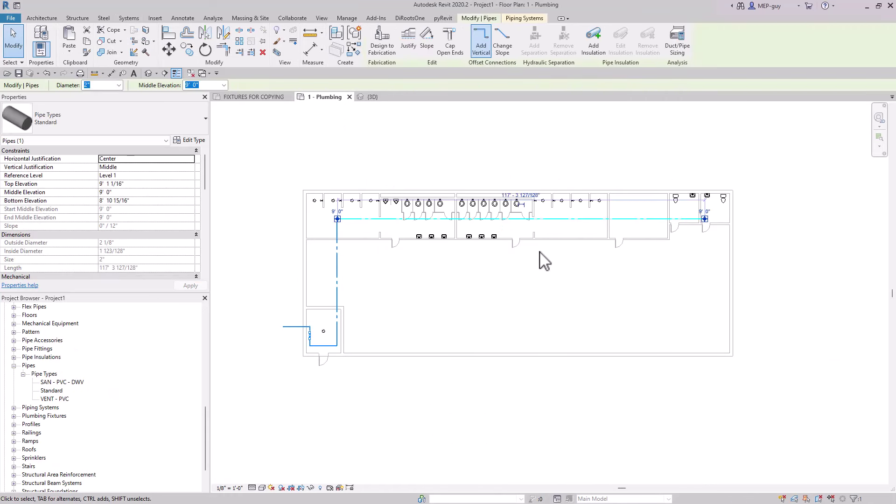
left_click(525, 18)
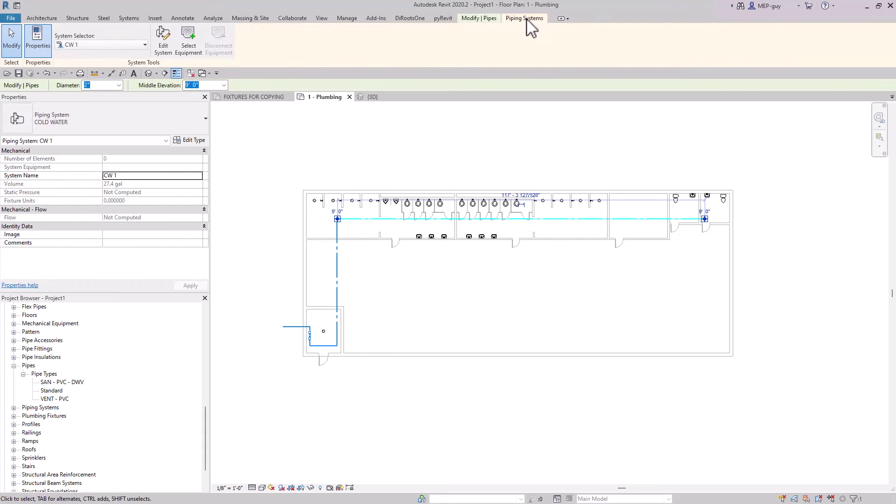
left_click(189, 140)
left_click(790, 229)
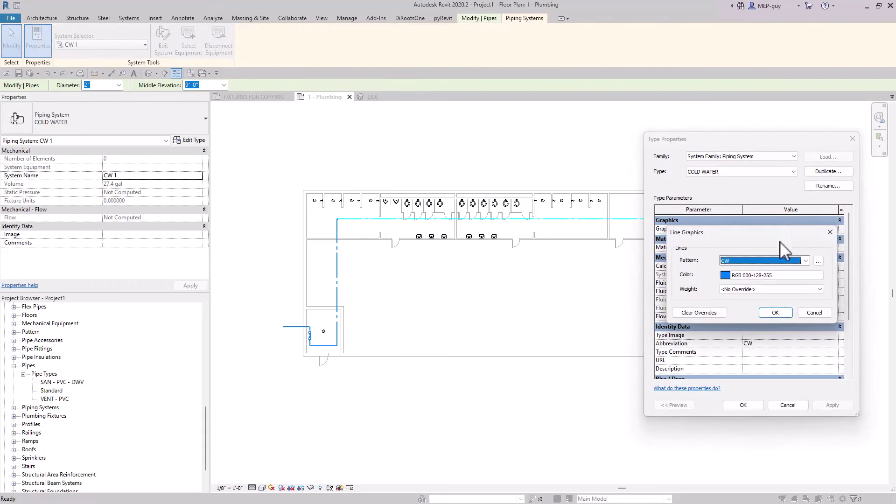
left_click_drag(777, 230, 549, 214)
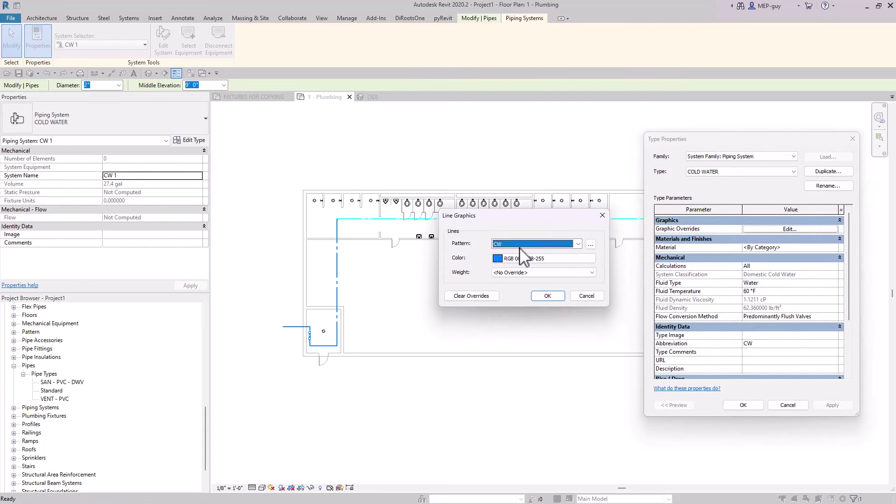
left_click(578, 245)
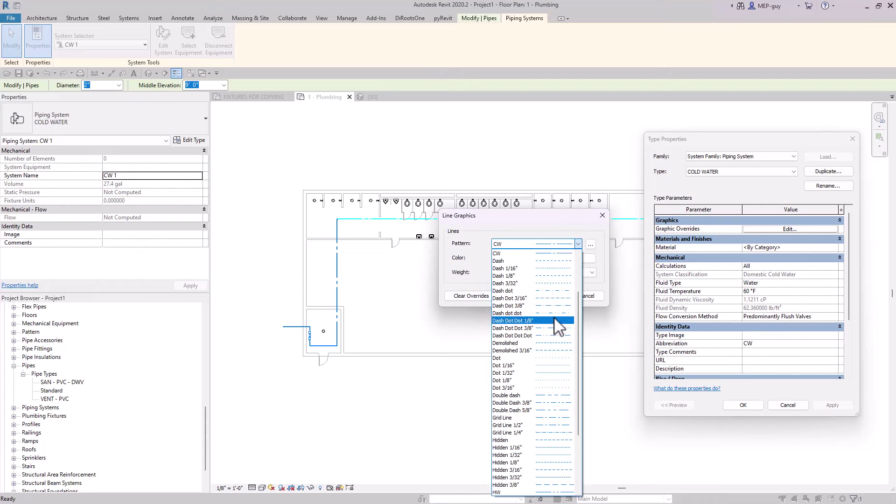
scroll(551, 344, "down", 4)
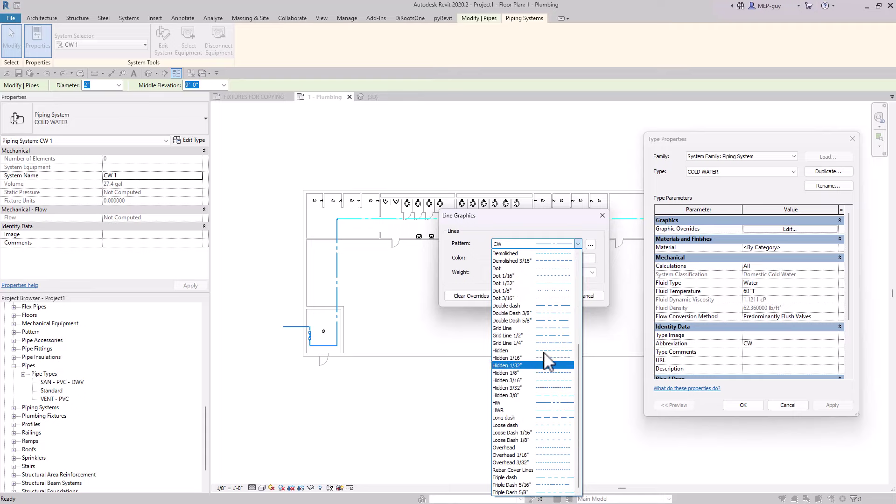
left_click(552, 225)
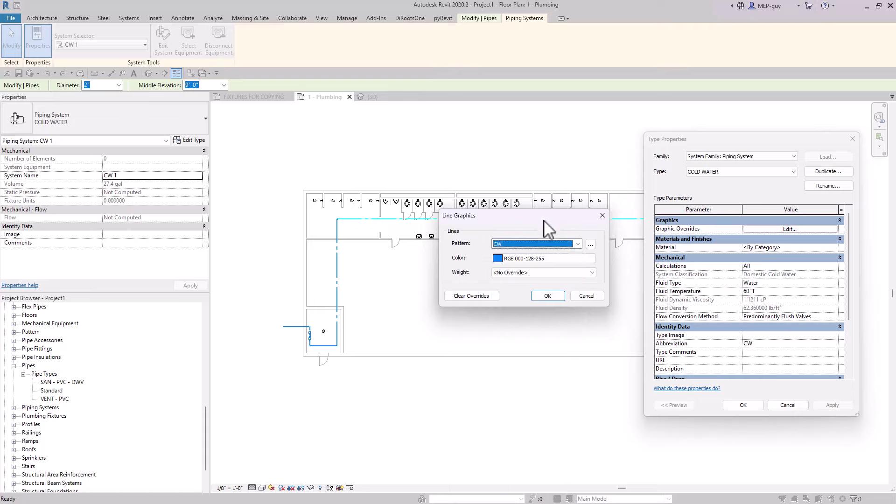
left_click(547, 296)
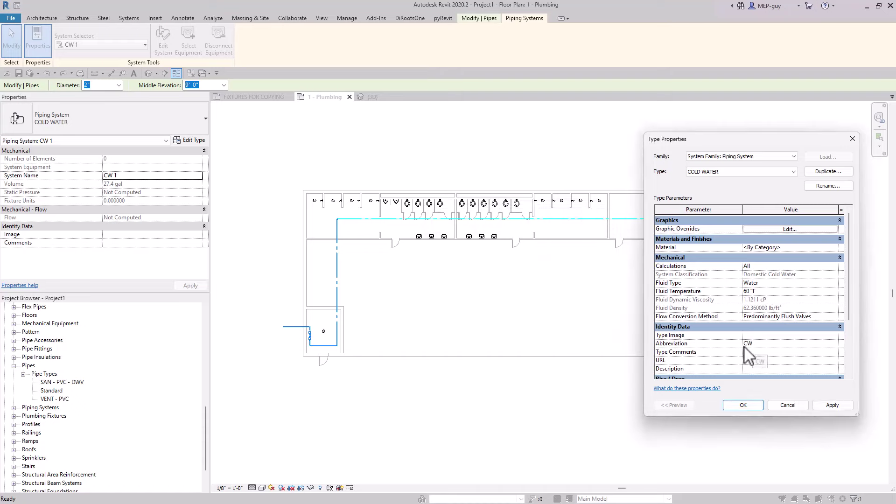
left_click(745, 406)
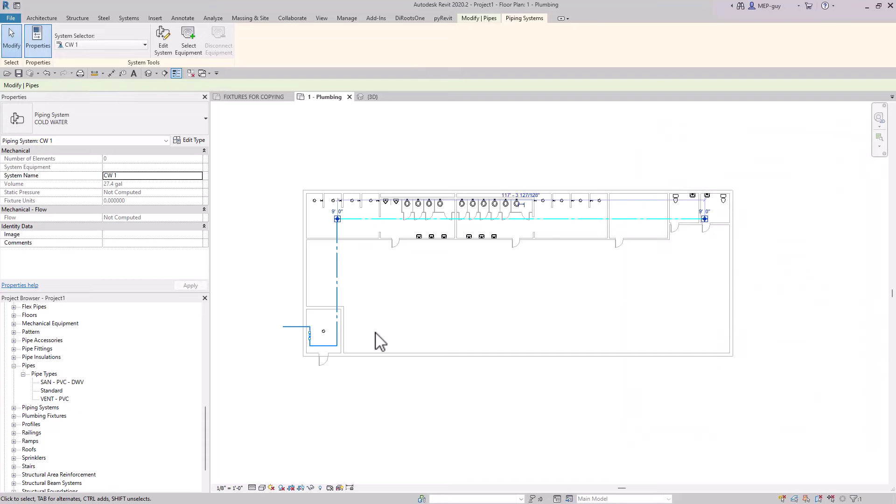
Centre the corner room piping and start Tag by Category with leaders turned off
scroll(328, 356, "up", 5)
middle_click_drag(341, 364, 450, 380)
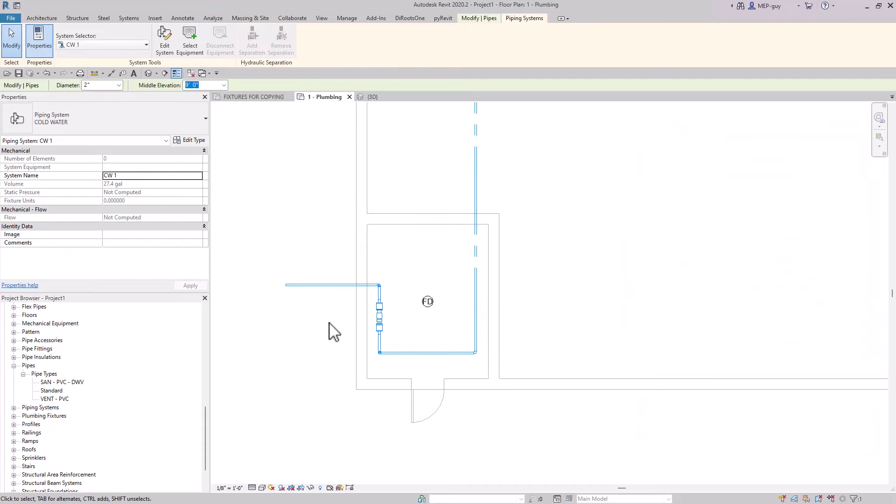
scroll(334, 330, "up", 3)
middle_click_drag(356, 346, 355, 346)
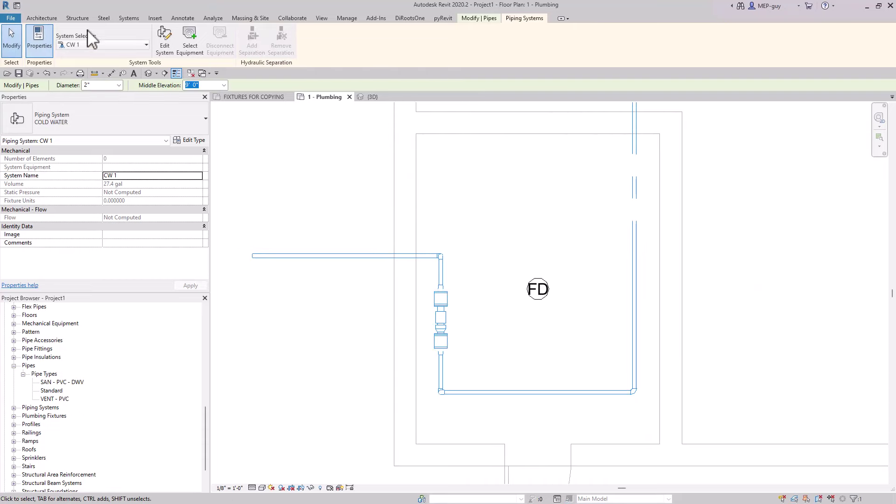
left_click(186, 18)
left_click(471, 42)
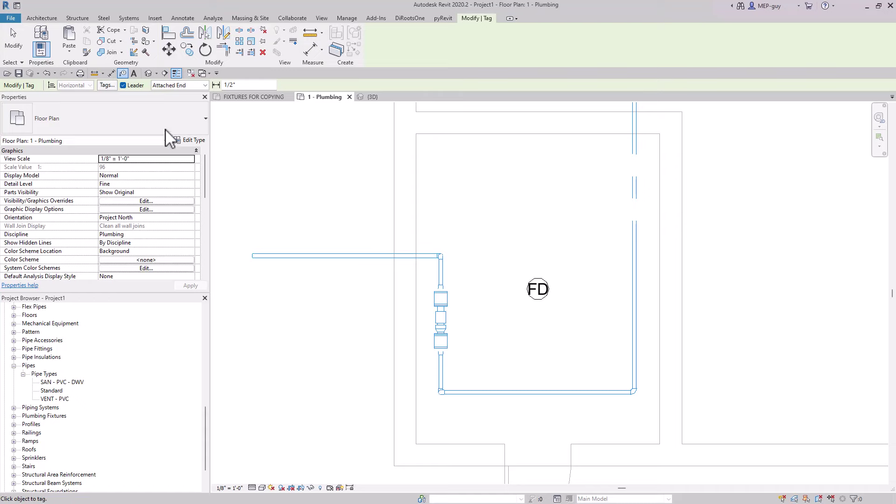
left_click(123, 85)
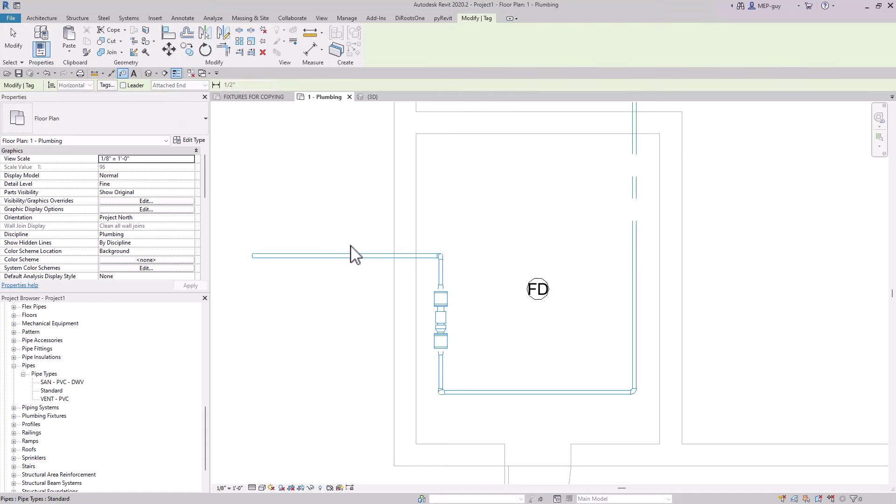
Assign PIPE SIZE TAG : PIPE SIZE TAG 2 to the Pipes/Pipe Placeholders category
left_click(107, 85)
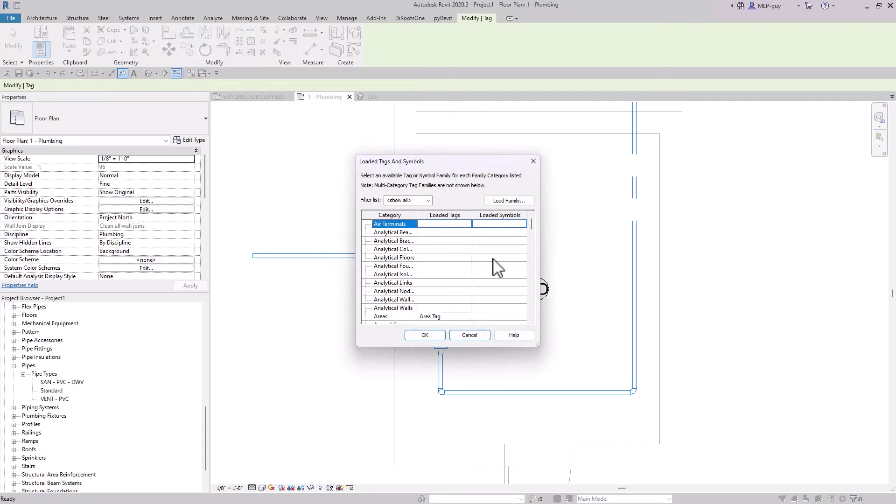
left_click_drag(534, 225, 536, 270)
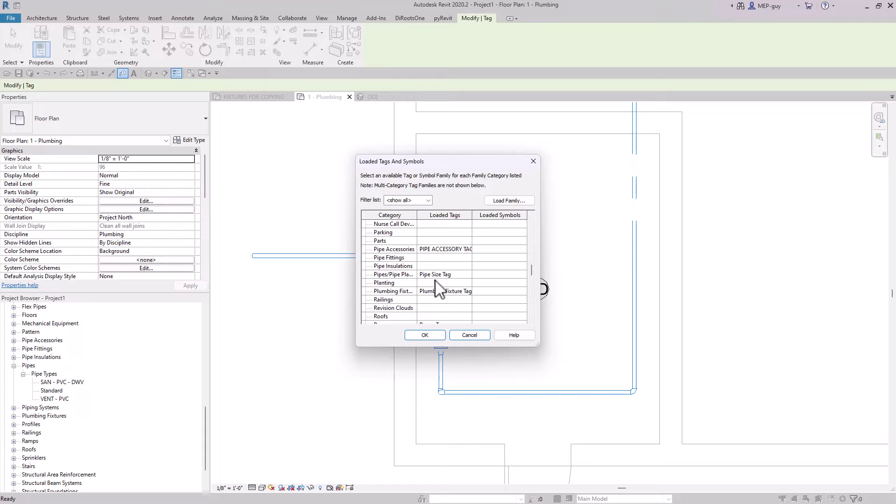
left_click(456, 275)
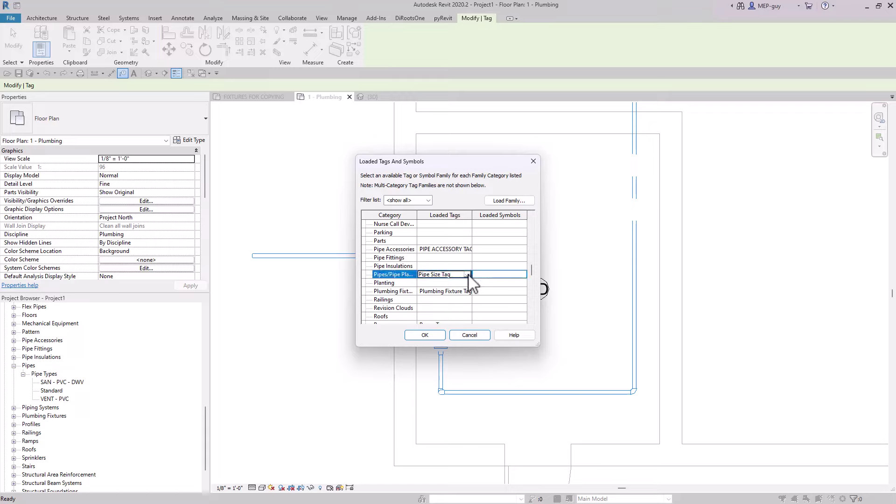
left_click(467, 275)
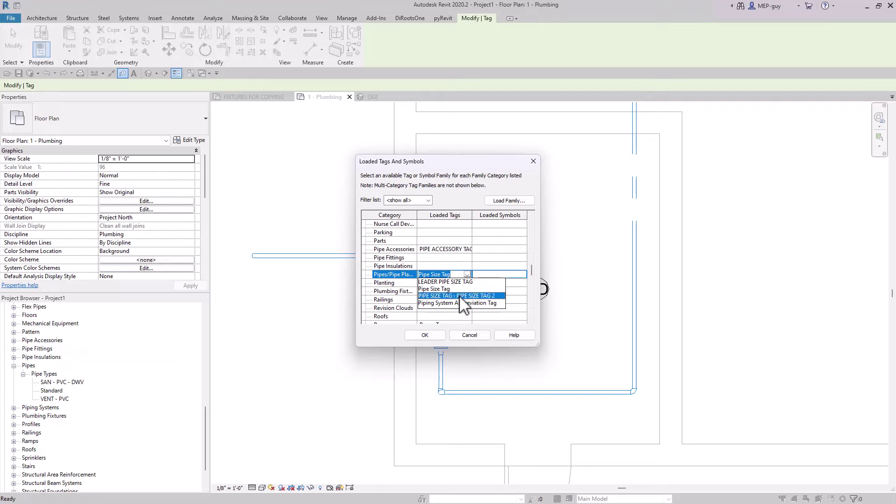
left_click(460, 296)
Confirm the tag settings and tag the incoming and lower pipes with 2" CW
left_click(433, 338)
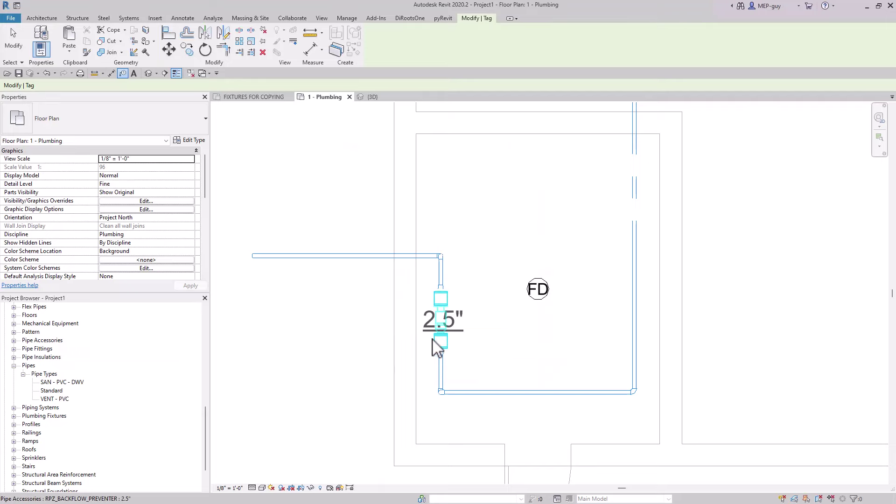
left_click(344, 260)
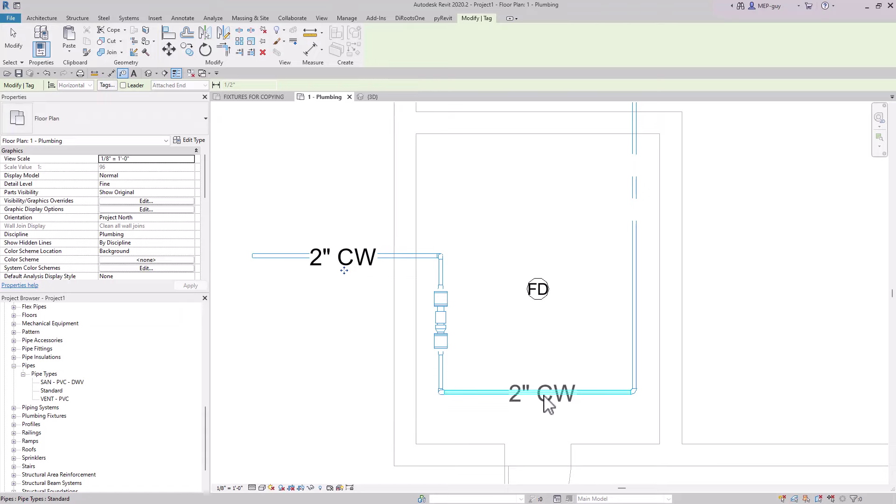
left_click(544, 398)
scroll(536, 428, "down", 3)
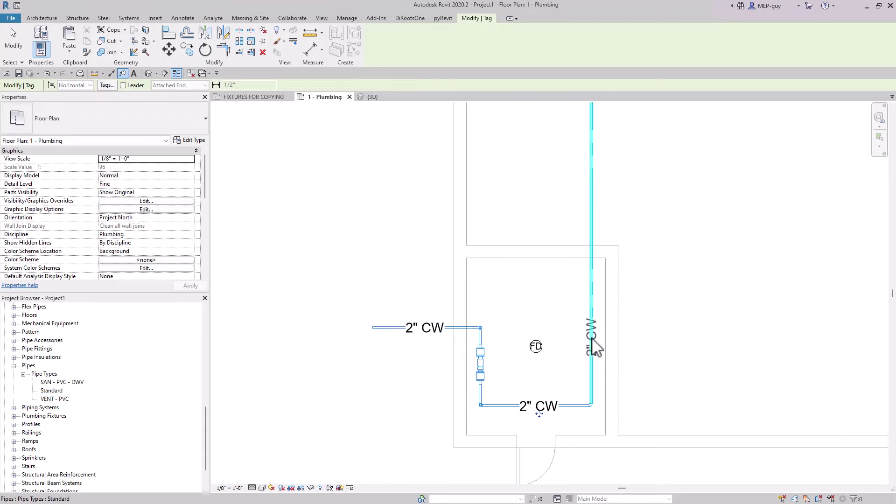
Exit tagging and pan and zoom out over the restroom corridor
key("Escape")
key("Escape")
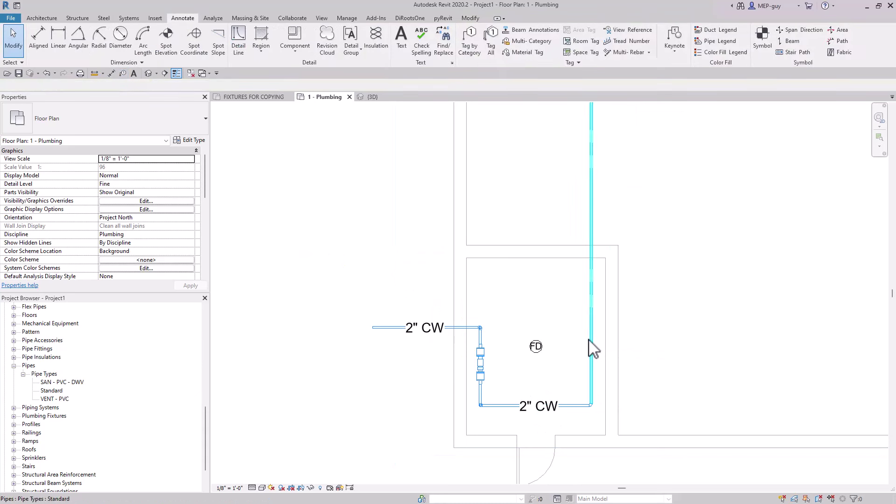
middle_click_drag(590, 344, 458, 370)
middle_click_drag(546, 411, 574, 385)
scroll(441, 432, "down", 5)
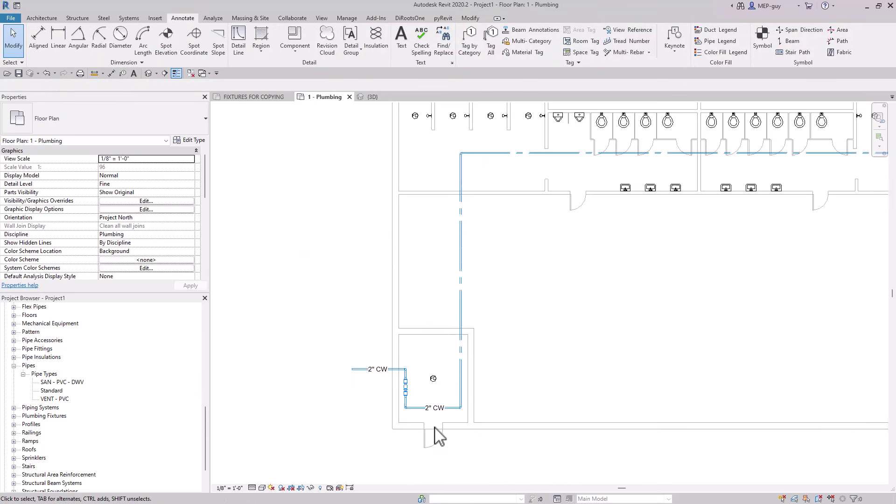
middle_click_drag(718, 296, 677, 299)
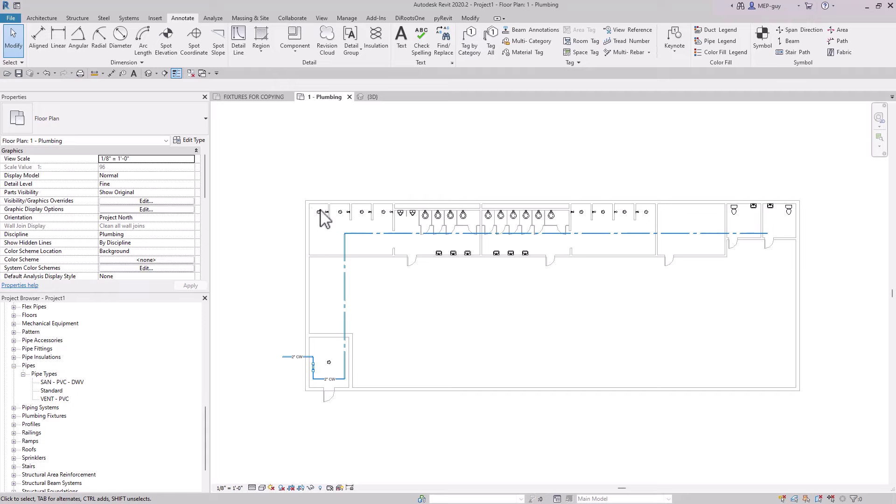
Tile the {3D} view beside the plumbing plan and widen the plan pane
scroll(326, 219, "up", 5)
middle_click_drag(356, 256, 410, 270)
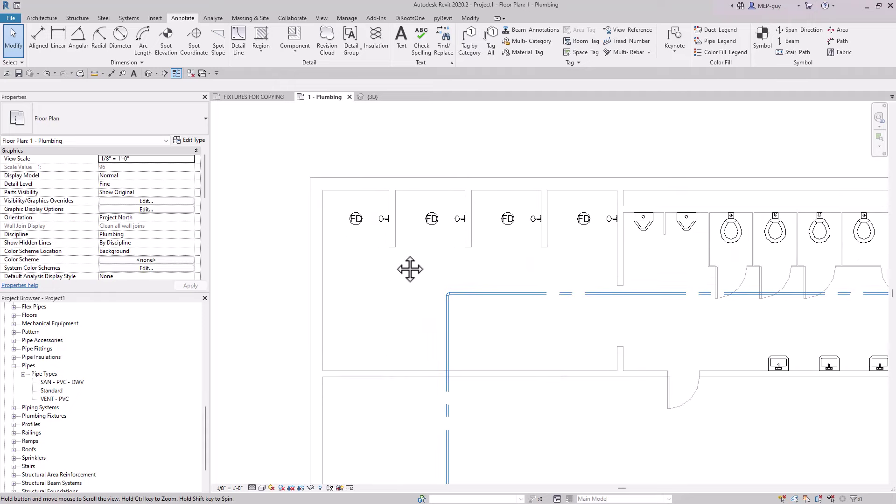
scroll(402, 267, "up", 1)
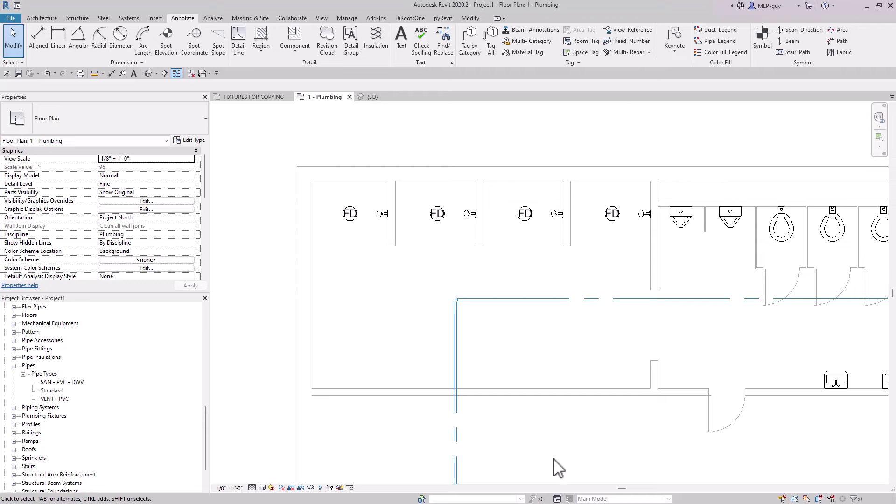
left_click_drag(372, 97, 887, 332)
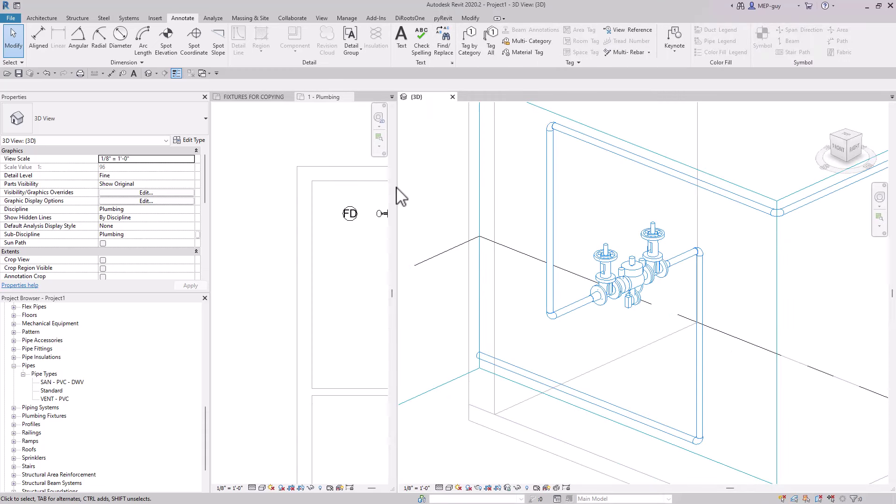
left_click_drag(398, 191, 555, 207)
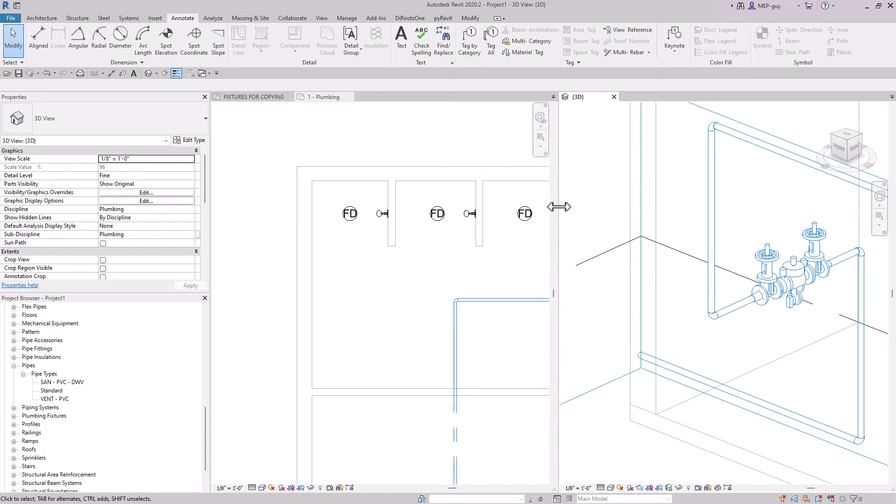
scroll(310, 222, "up", 3)
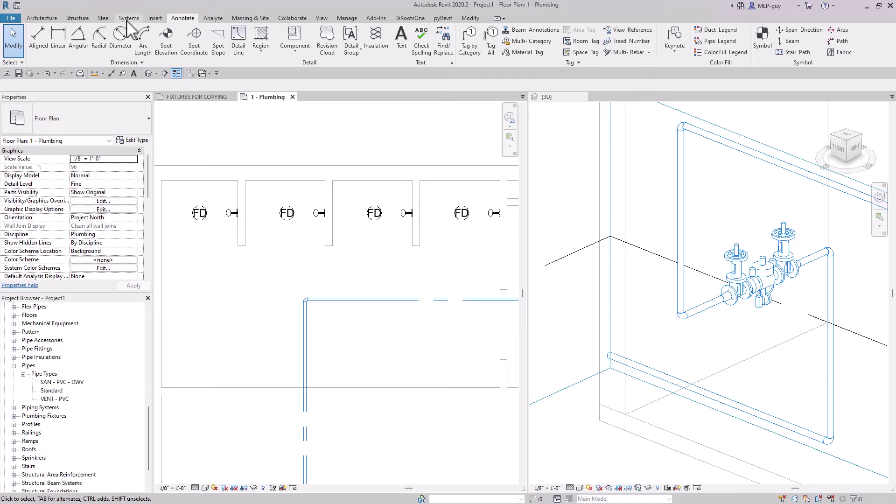
left_click(129, 19)
Place a SHOWER (PUBLIC) fixture on the first stall's wall, centred on the shower head
left_click(518, 45)
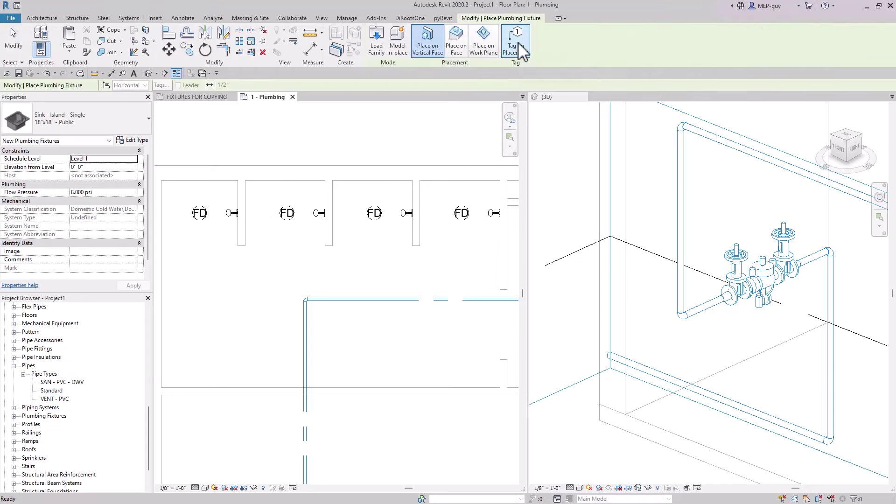
left_click(64, 116)
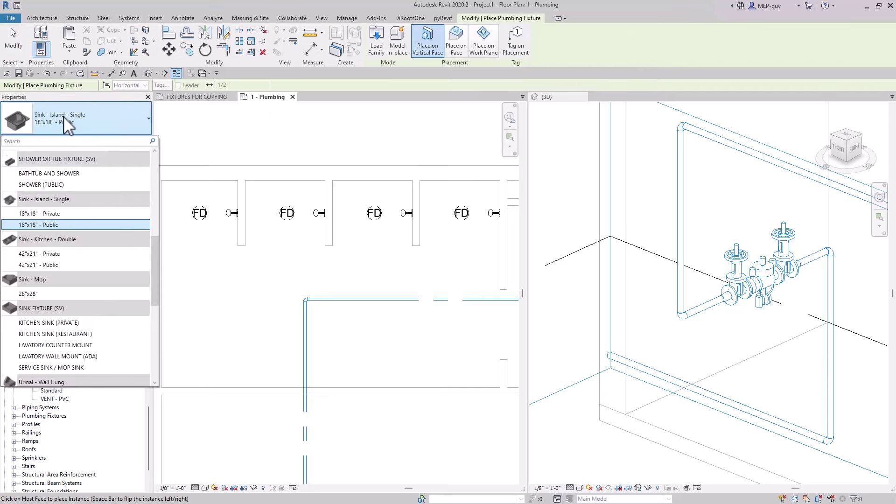
type("show")
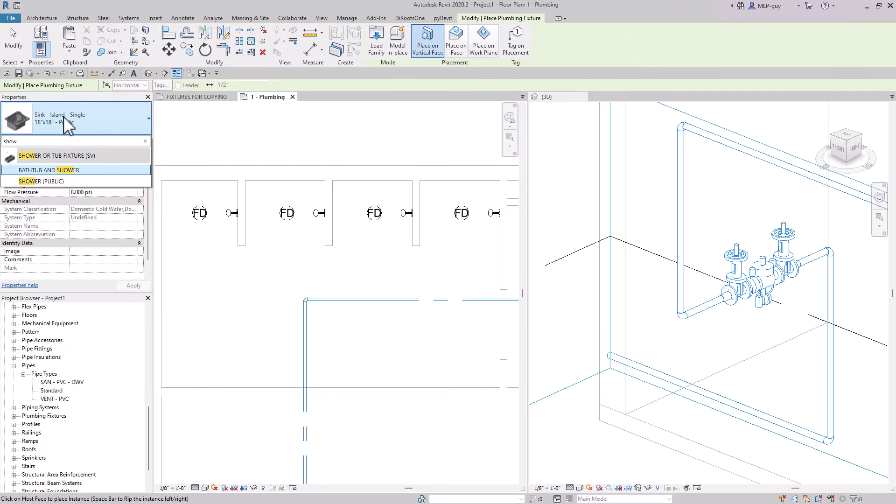
mouse_move(94, 159)
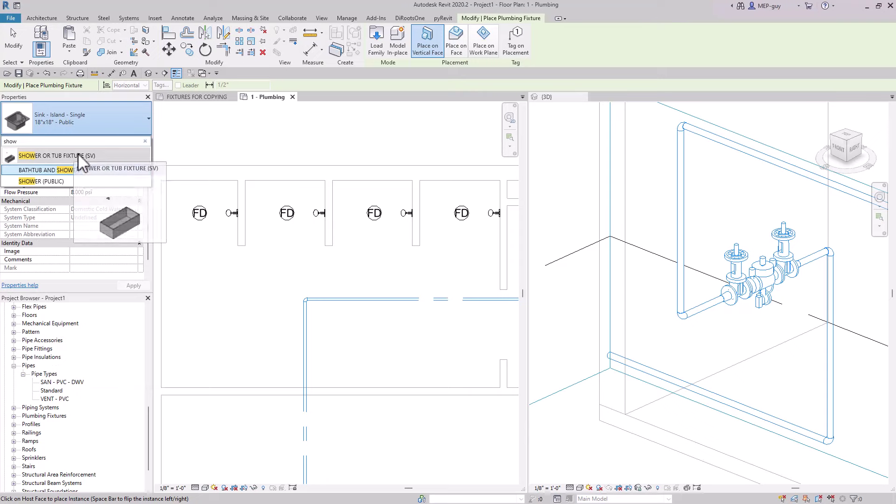
left_click(57, 181)
scroll(212, 233, "up", 2)
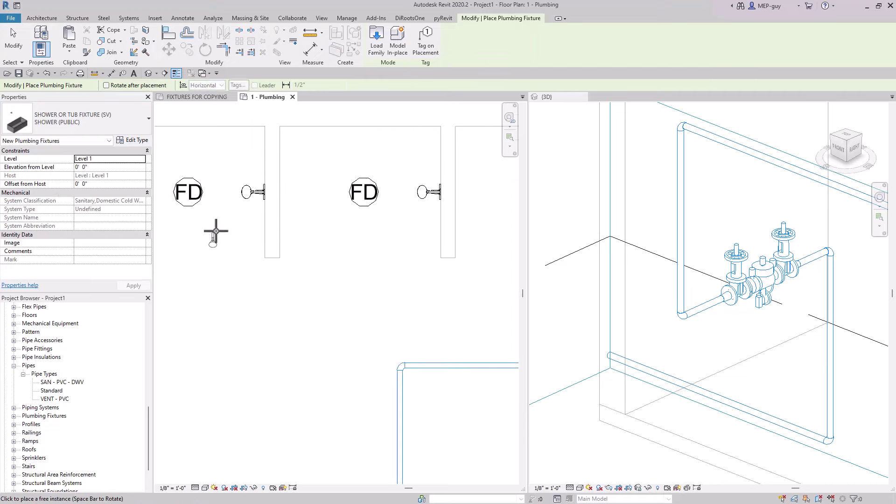
scroll(215, 231, "up", 2)
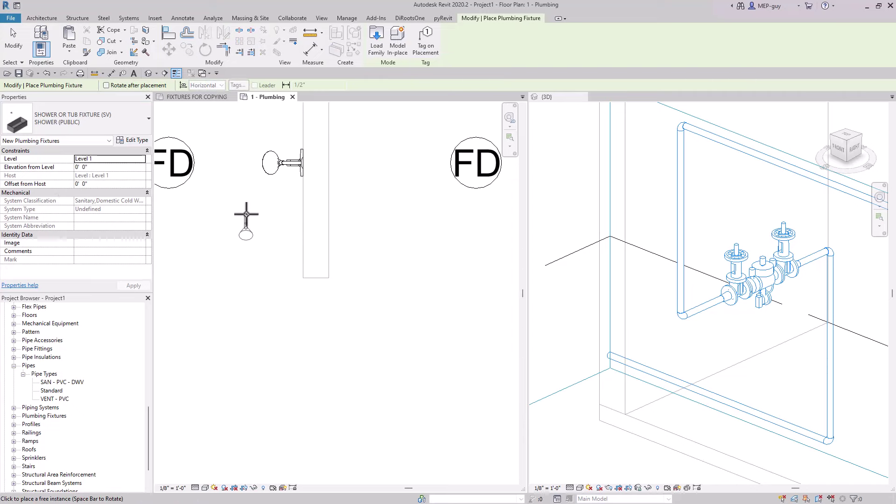
scroll(289, 276, "down", 2)
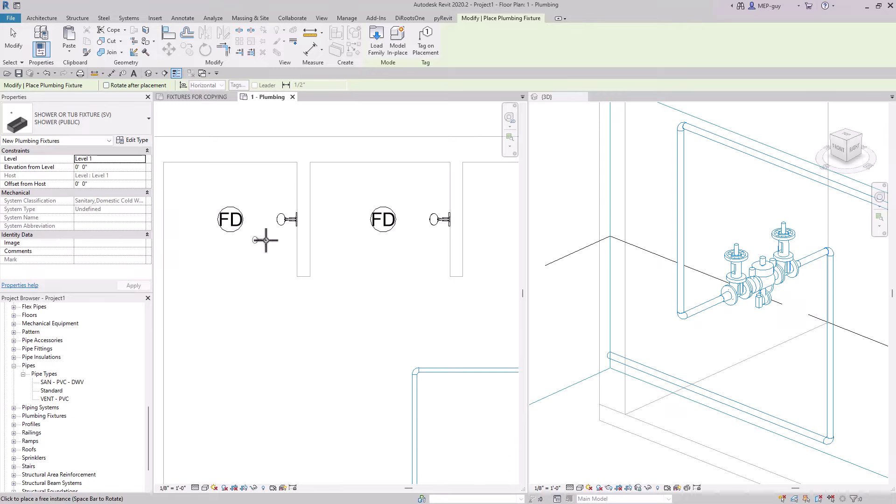
scroll(266, 241, "up", 5)
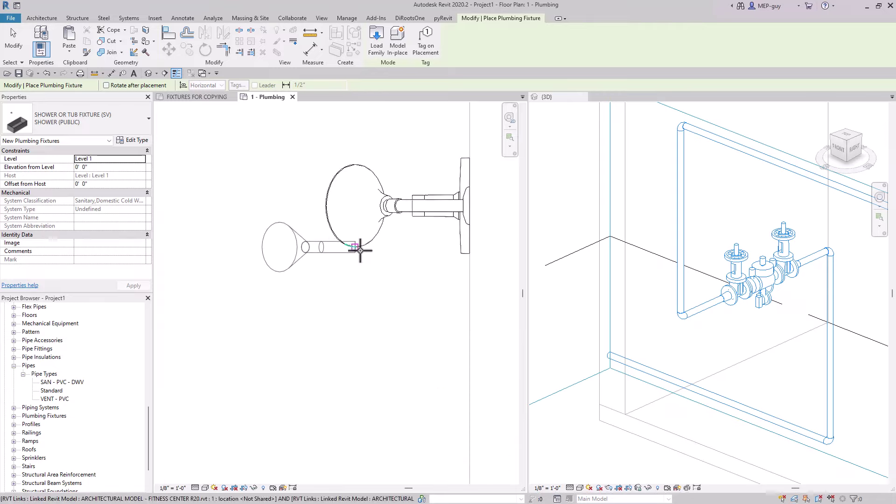
left_click(464, 206)
Finish placing fixtures and bring the new shower into view in the plan
key("Escape")
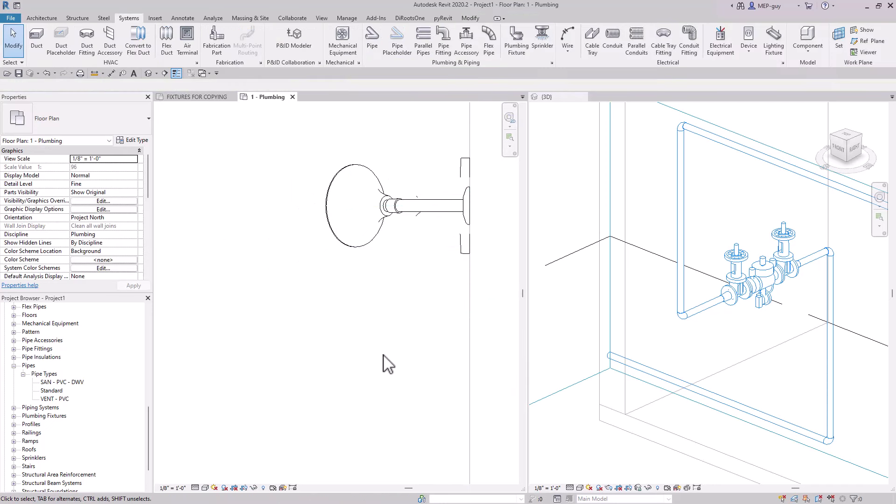
scroll(384, 363, "down", 3)
middle_click_drag(379, 379, 370, 362)
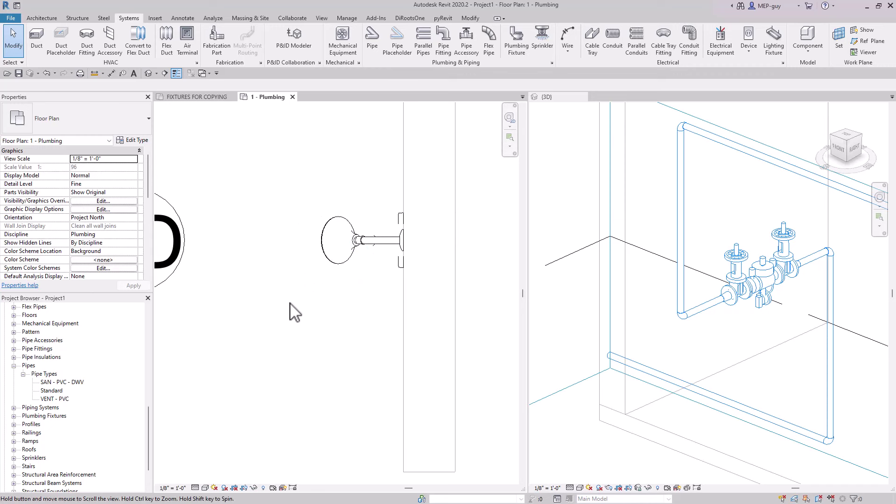
middle_click_drag(294, 310, 276, 313)
Override Plumbing Fixtures surface transparency in Visibility/Graphics and turn off Thin Lines
key("v")
key("g")
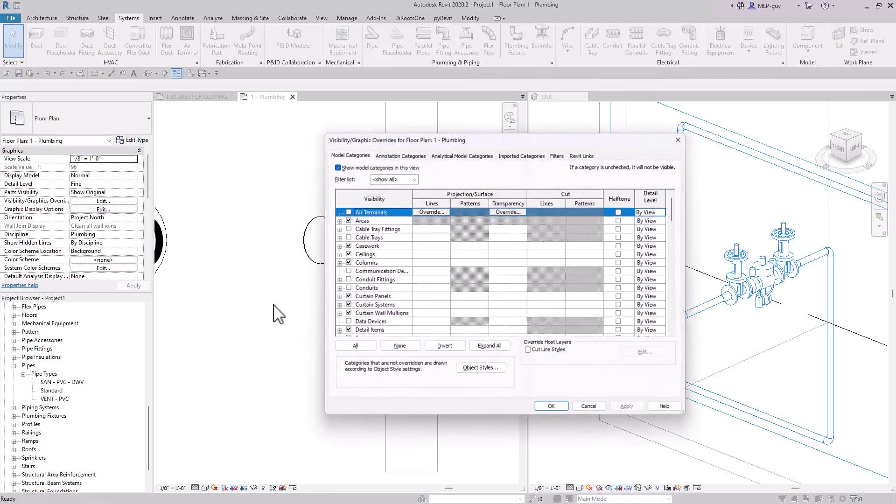
key("p")
scroll(387, 260, "down", 4)
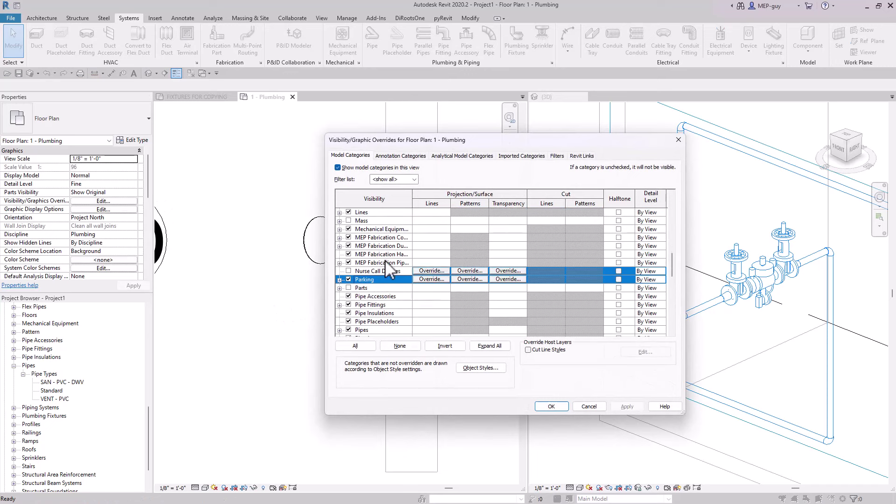
left_click(518, 288)
left_click(519, 288)
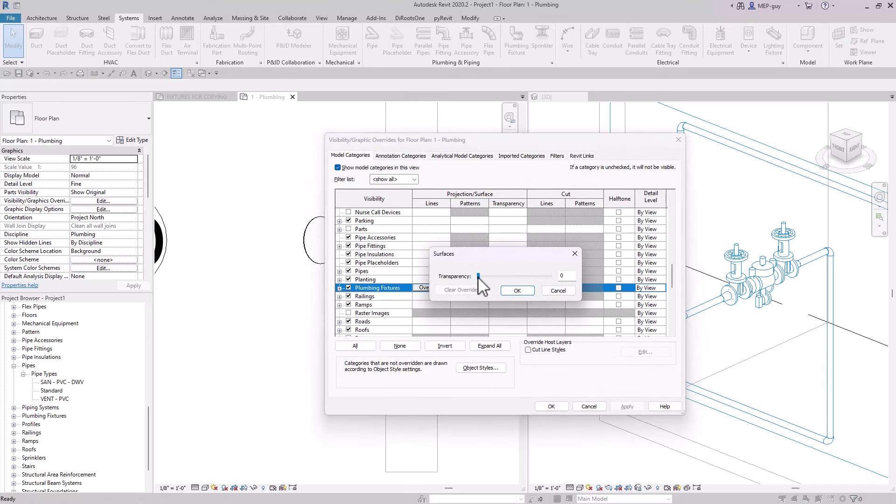
left_click_drag(479, 276, 543, 277)
left_click(528, 290)
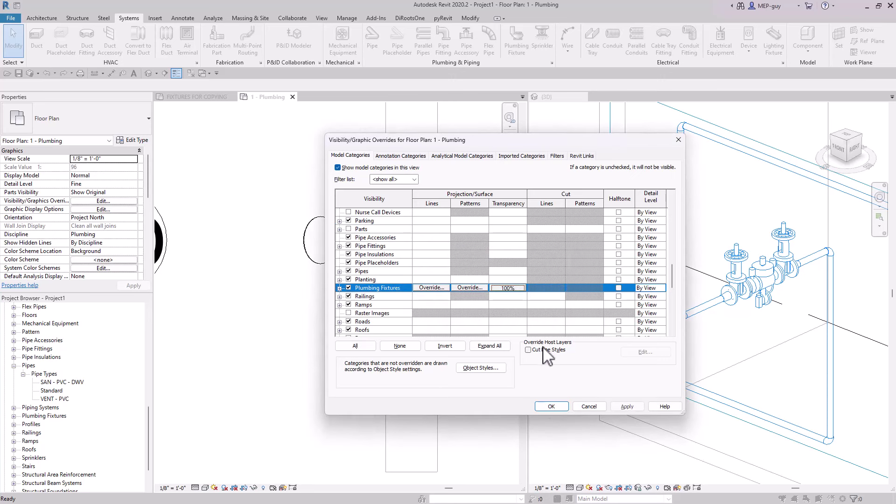
left_click(548, 404)
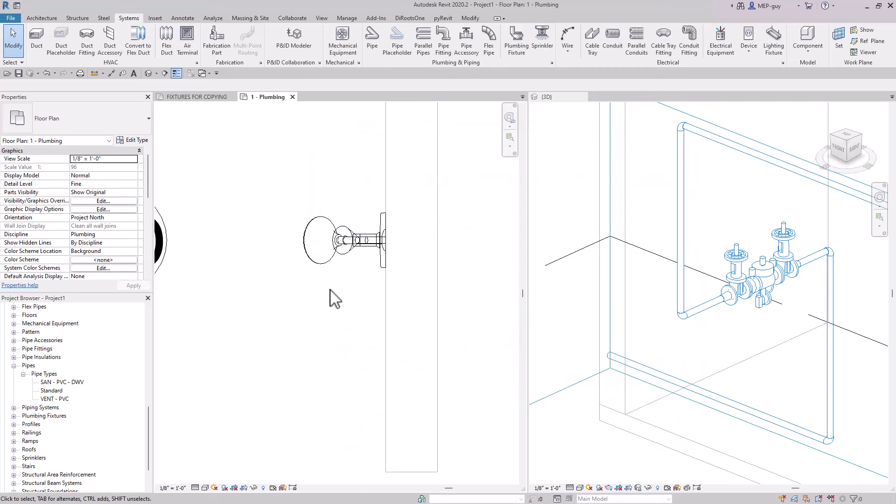
left_click(177, 72)
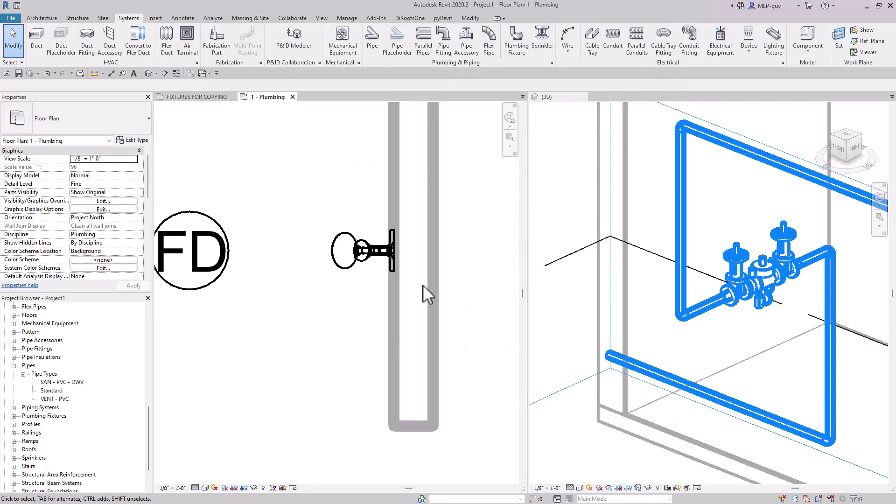
Set the linked architectural model to Halftone on the Revit Links tab of Visibility/Graphics
scroll(423, 285, "down", 1)
key("v")
key("v")
left_click(583, 156)
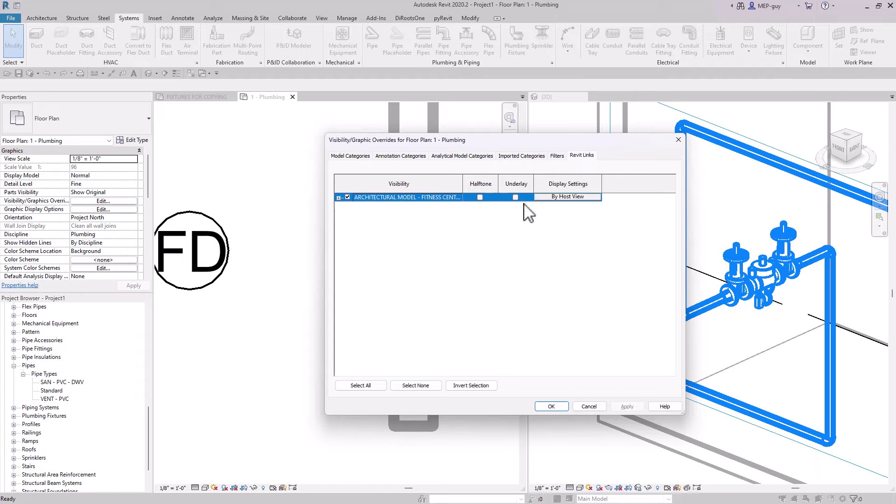
left_click(480, 197)
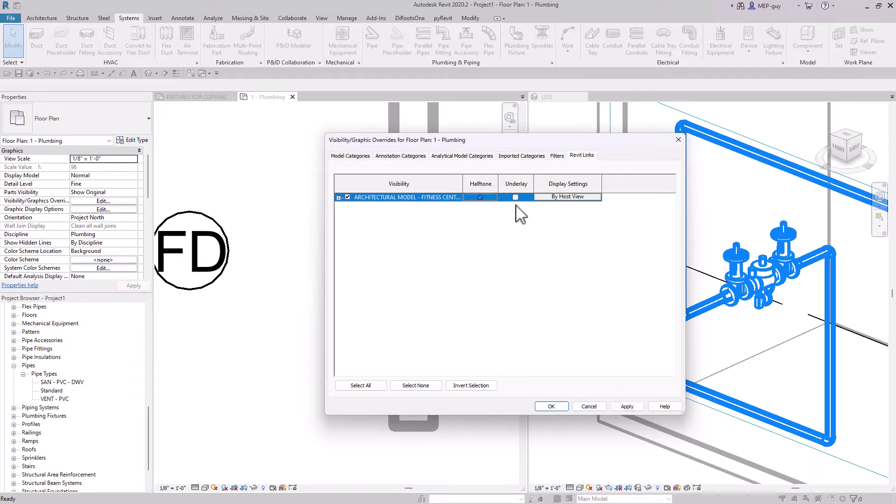
left_click(553, 405)
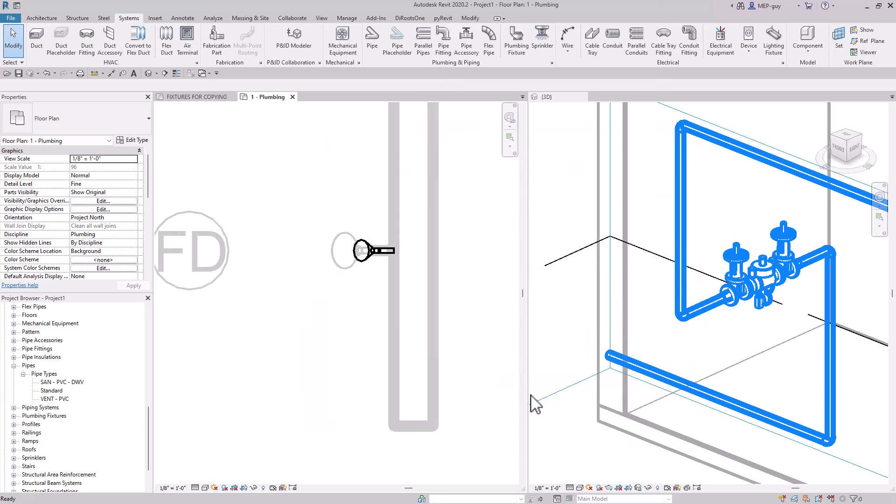
scroll(333, 341, "down", 2)
Set Plumbing Fixtures surface transparency to 100 in Visibility/Graphic Overrides
middle_click_drag(340, 350, 290, 344)
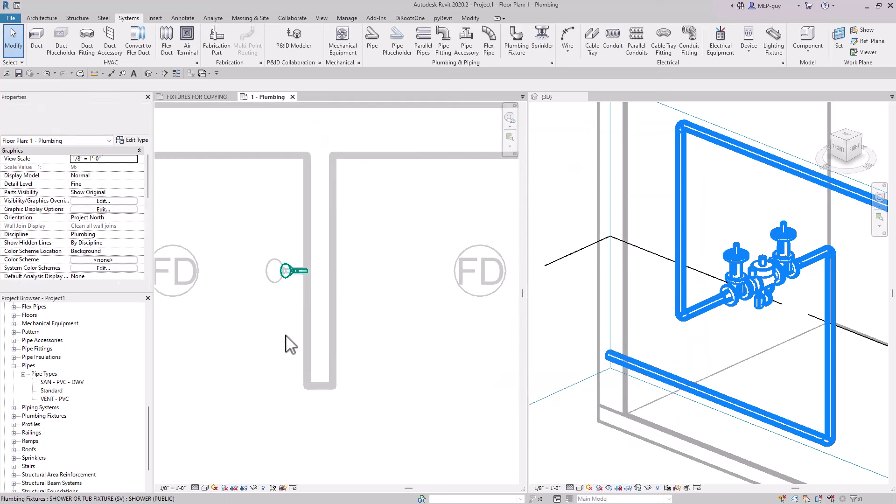
scroll(275, 289, "up", 2)
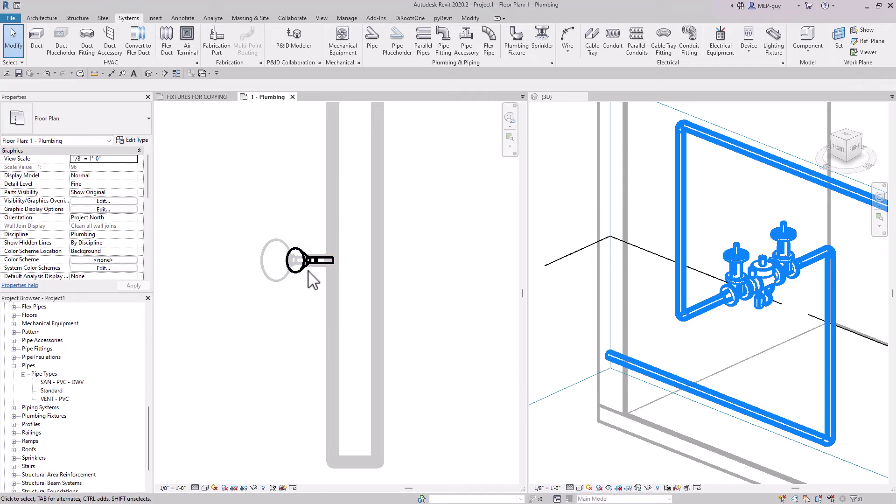
key("v")
key("v")
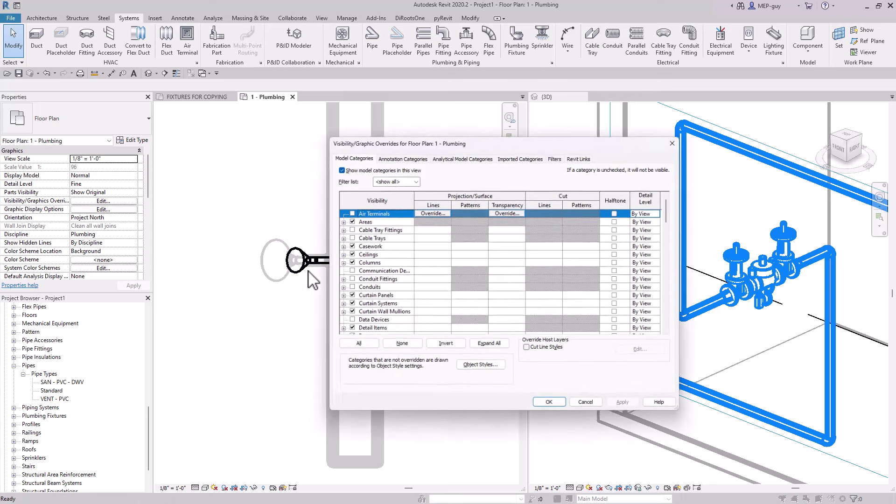
left_click(373, 280)
scroll(376, 287, "down", 15)
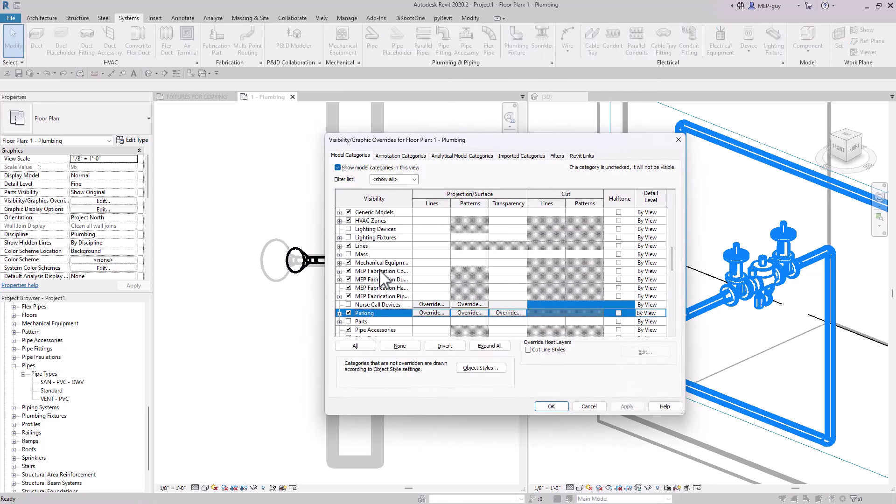
left_click(523, 297)
left_click(523, 297)
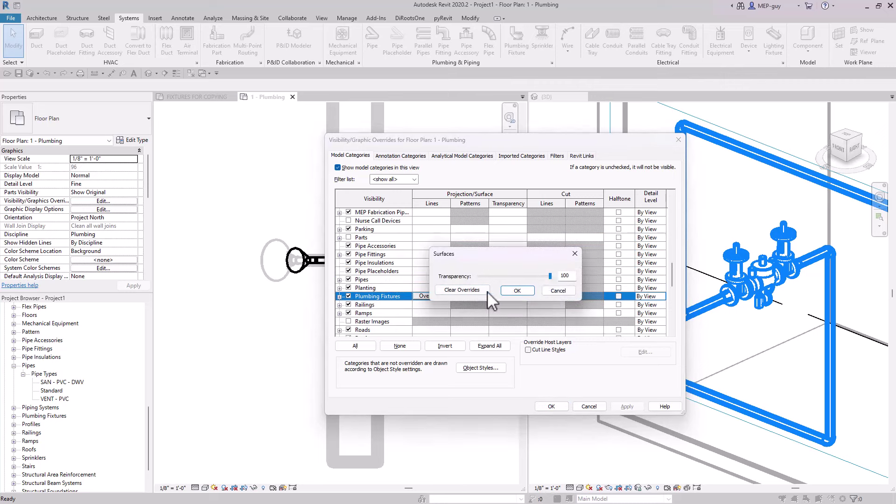
left_click(518, 291)
left_click(551, 405)
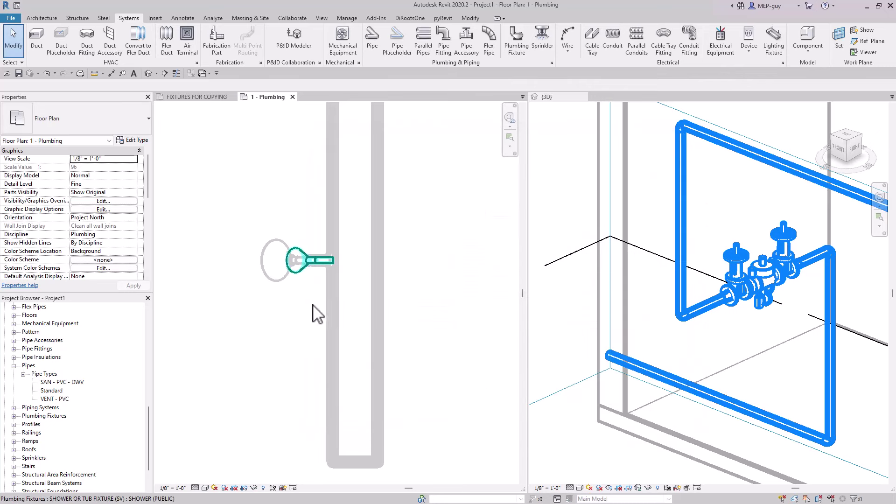
Bring the row of stalls into view and select the first stall's shower fixture
middle_click_drag(314, 311, 328, 301)
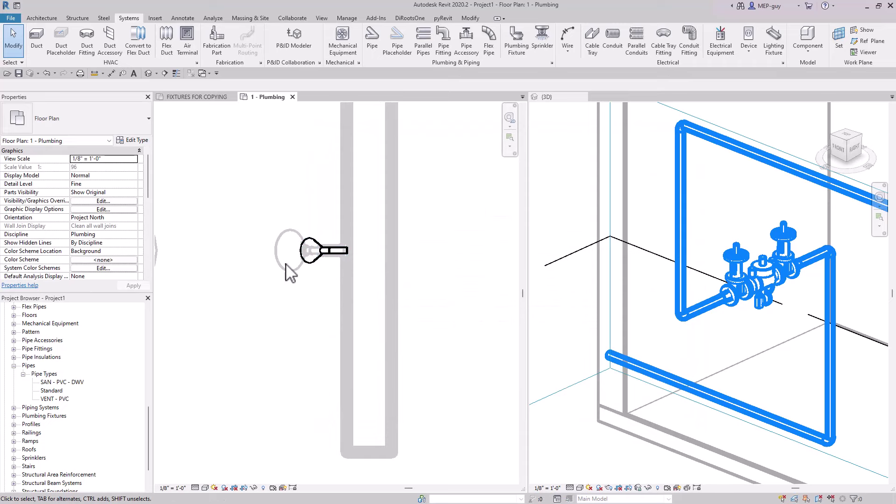
scroll(288, 272, "down", 2)
scroll(260, 319, "down", 3)
middle_click_drag(260, 320, 260, 316)
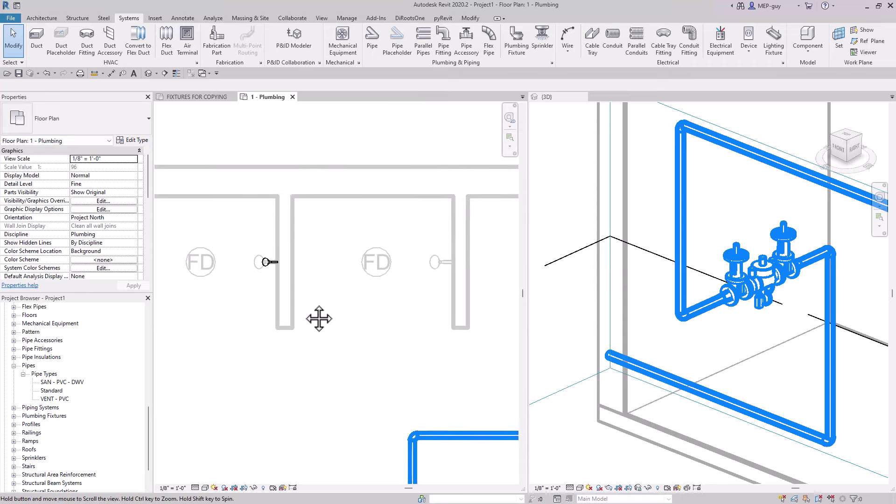
scroll(256, 313, "down", 2)
scroll(323, 330, "down", 1)
middle_click_drag(322, 330, 244, 376)
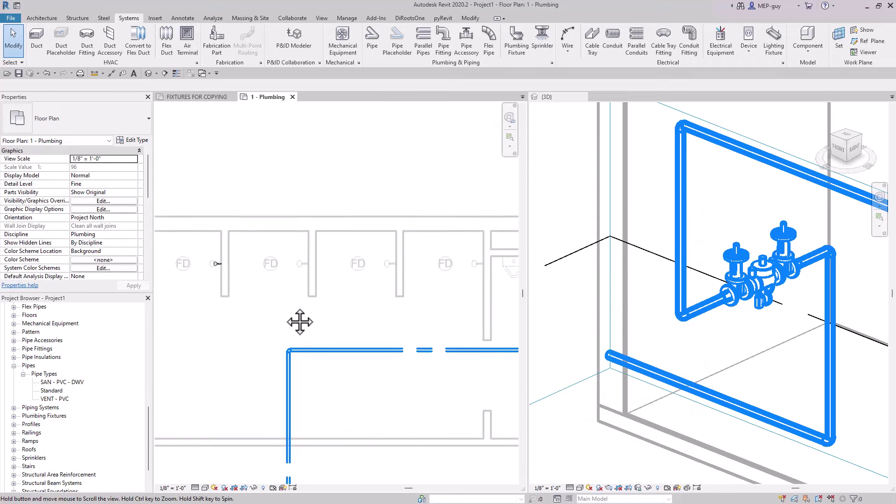
left_click(216, 265)
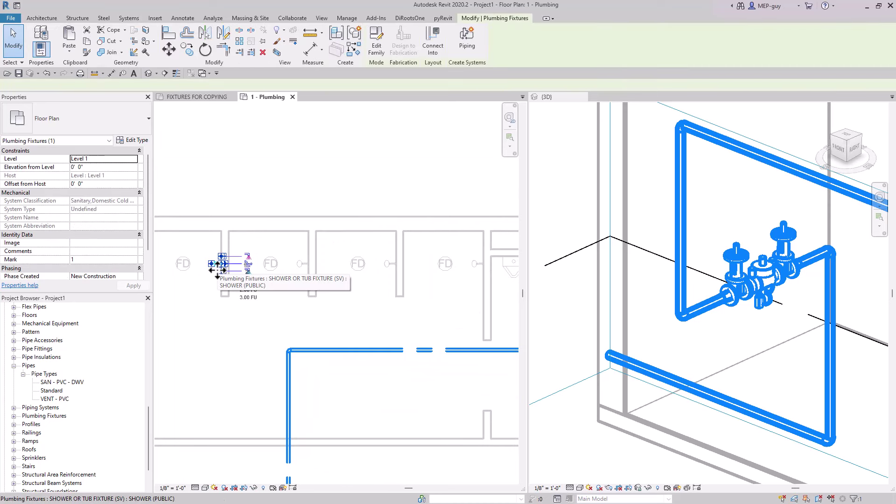
scroll(218, 268, "up", 4)
middle_click_drag(235, 283, 248, 294)
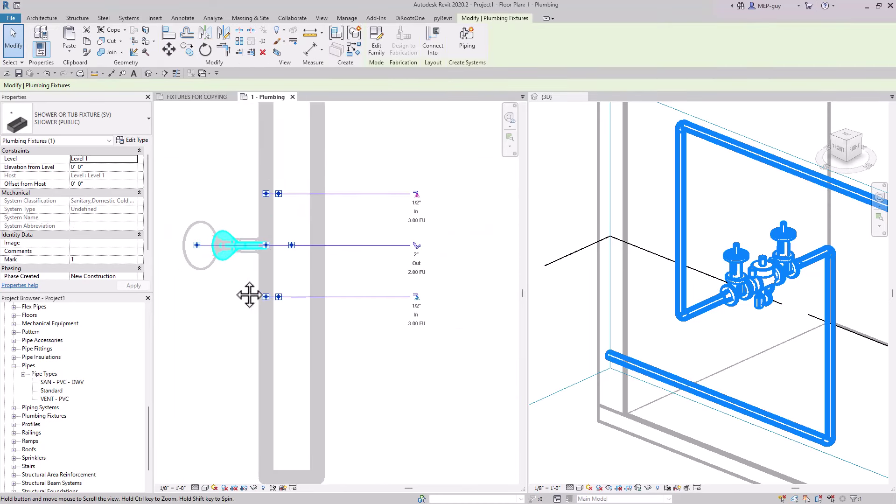
Start copying the shower fixture, using its end point as the start point
left_click(187, 49)
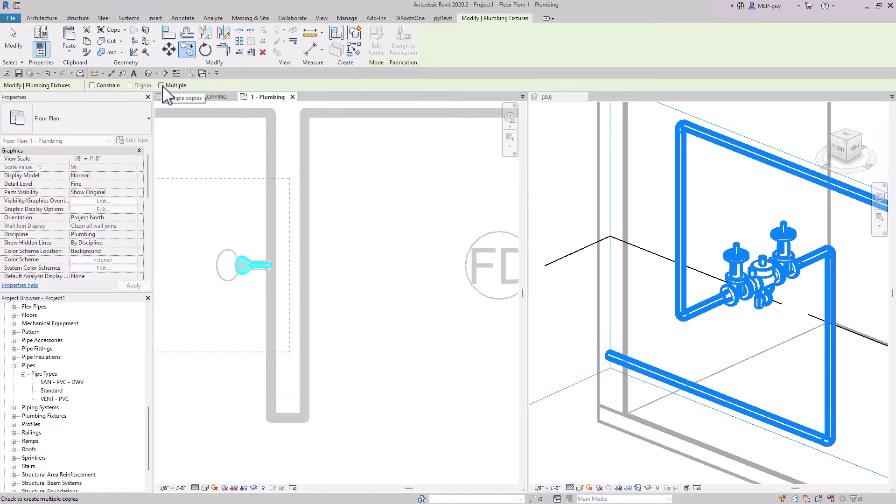
scroll(271, 264, "up", 5)
left_click(272, 260)
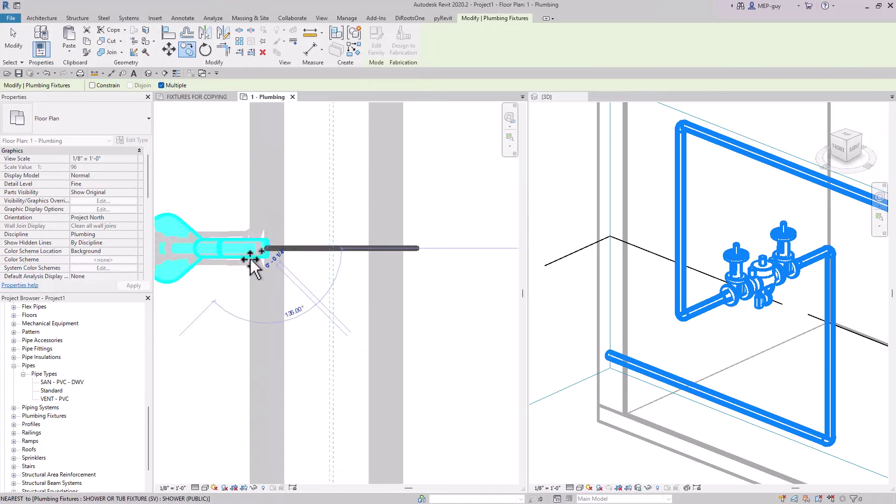
scroll(251, 259, "down", 5)
Place the fixture copy on the next stall's wall and finish copying
middle_click_drag(209, 271, 375, 271)
scroll(374, 270, "down", 2)
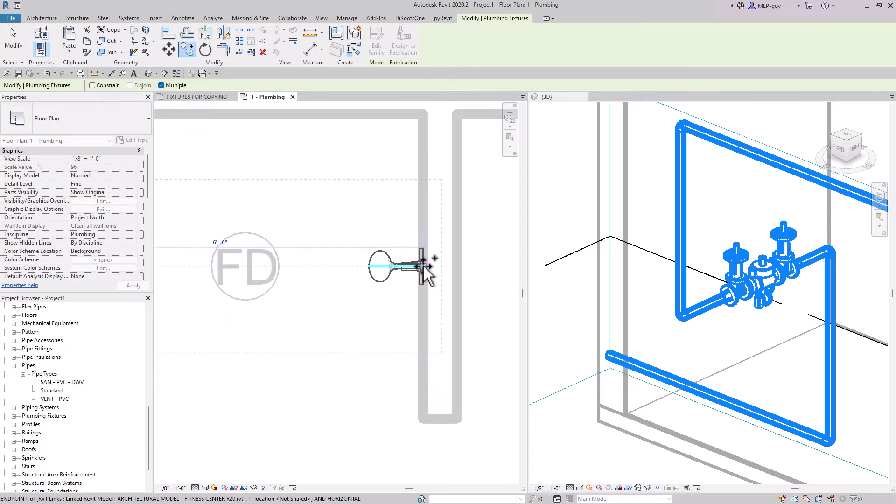
scroll(277, 280, "down", 2)
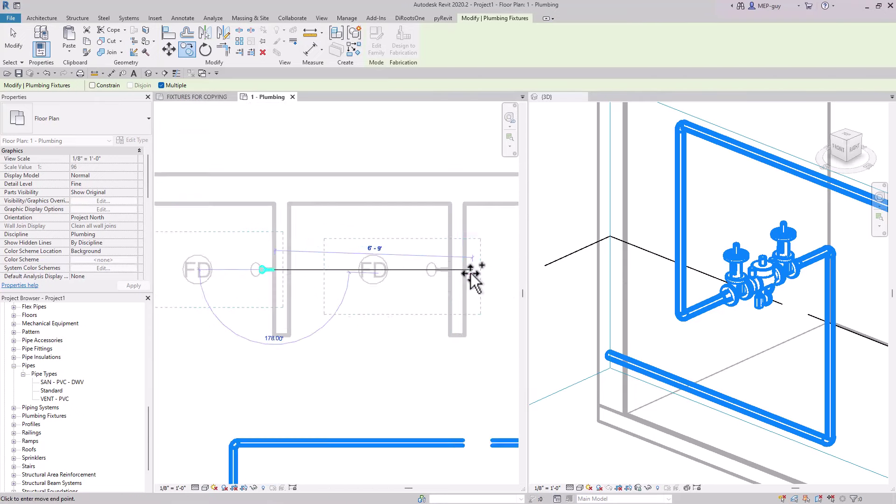
scroll(443, 269, "up", 3)
left_click(418, 268)
scroll(418, 268, "down", 3)
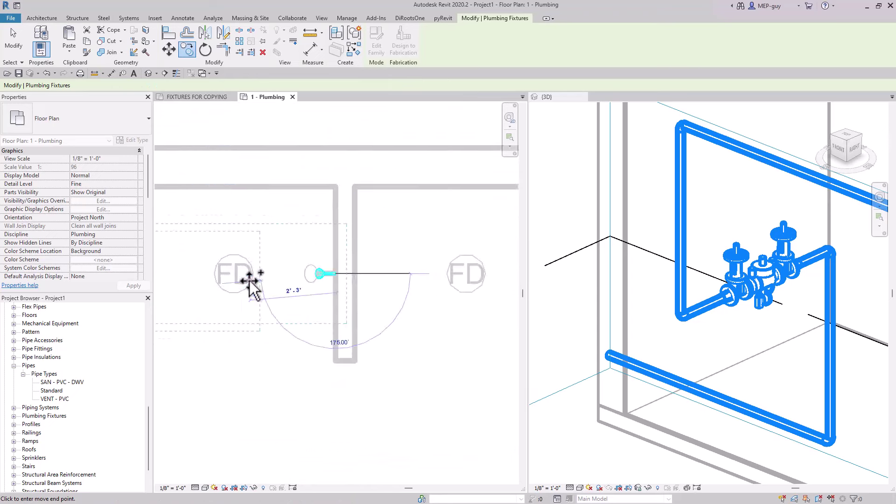
scroll(441, 273, "up", 3)
scroll(440, 274, "up", 1)
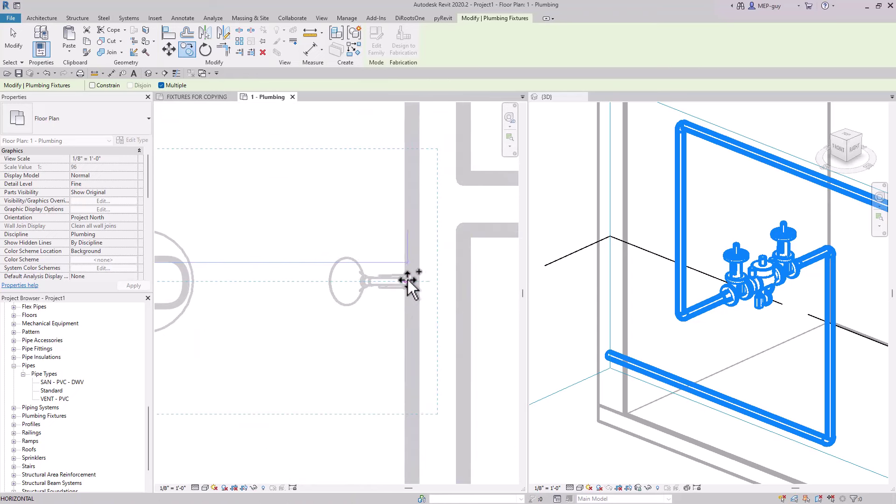
key("Escape")
key("Escape")
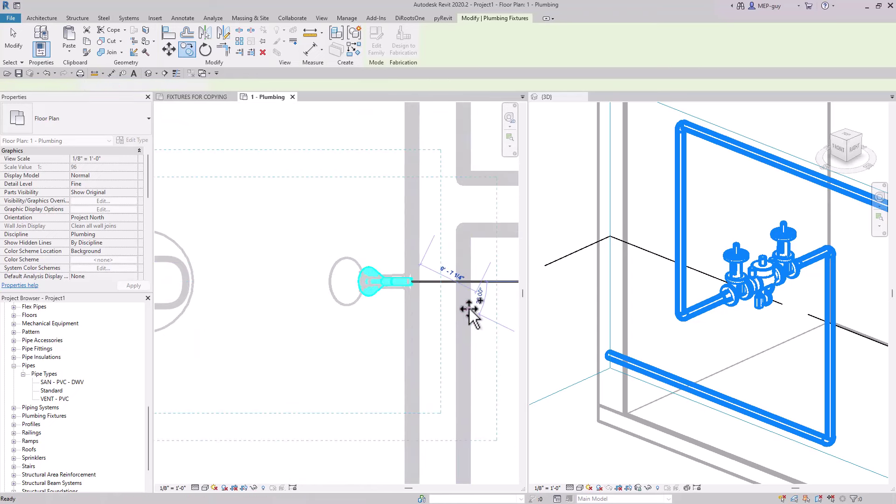
scroll(483, 263, "down", 2)
scroll(483, 263, "down", 3)
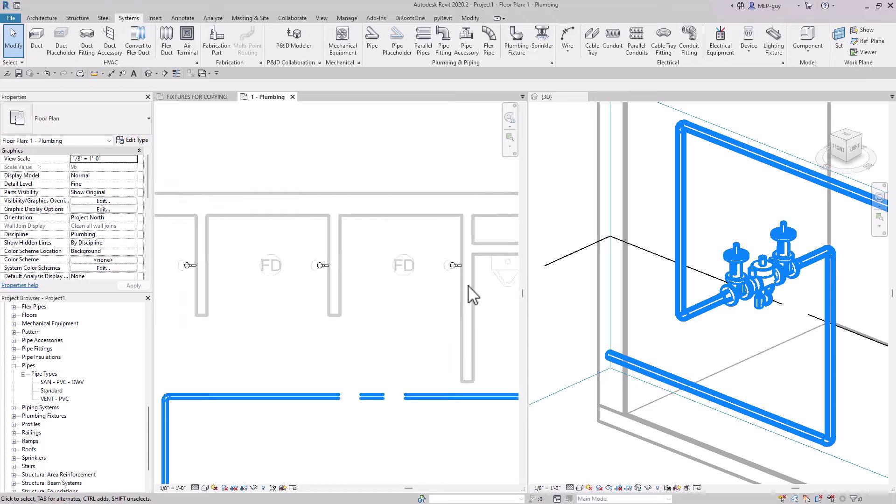
scroll(352, 320, "up", 1)
Select all the shower fixtures, adding the first stall's one to the window selection
scroll(353, 322, "down", 1)
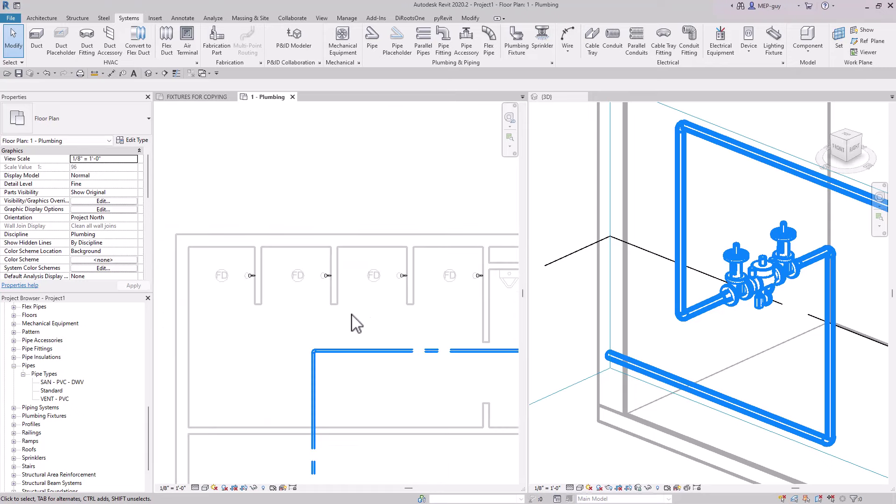
middle_click_drag(353, 322, 340, 305)
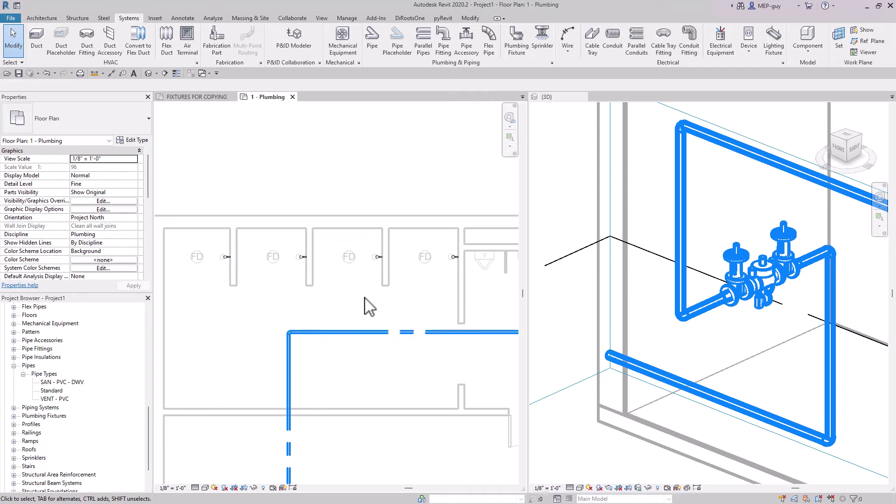
left_click_drag(179, 173, 507, 387)
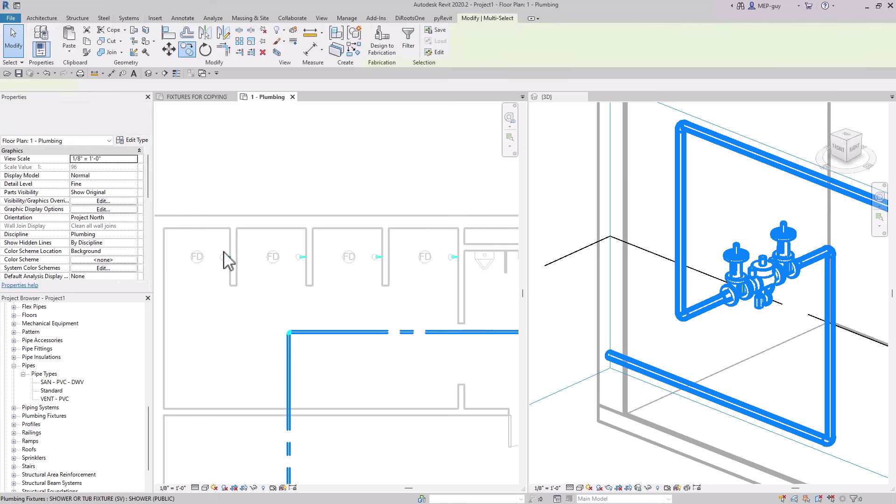
left_click(287, 276, "ctrl")
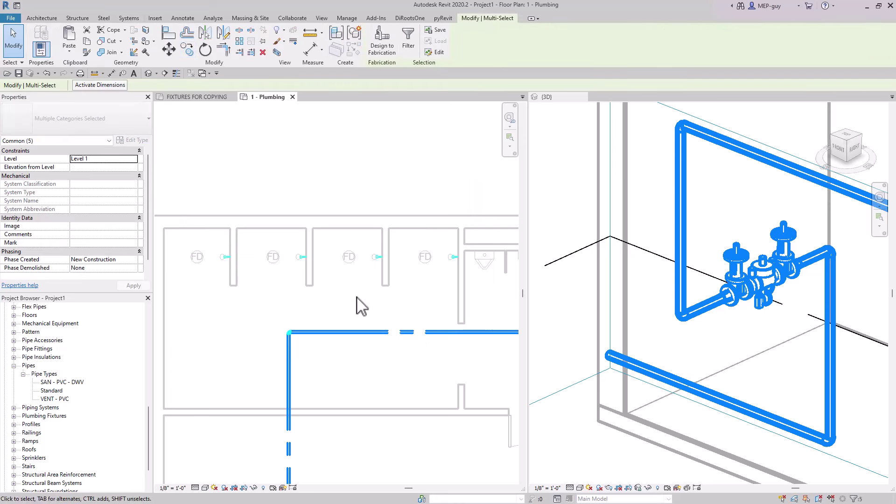
Crop the 3D view to a selection box around the fixtures and orbit to view the stalls
left_click(277, 52)
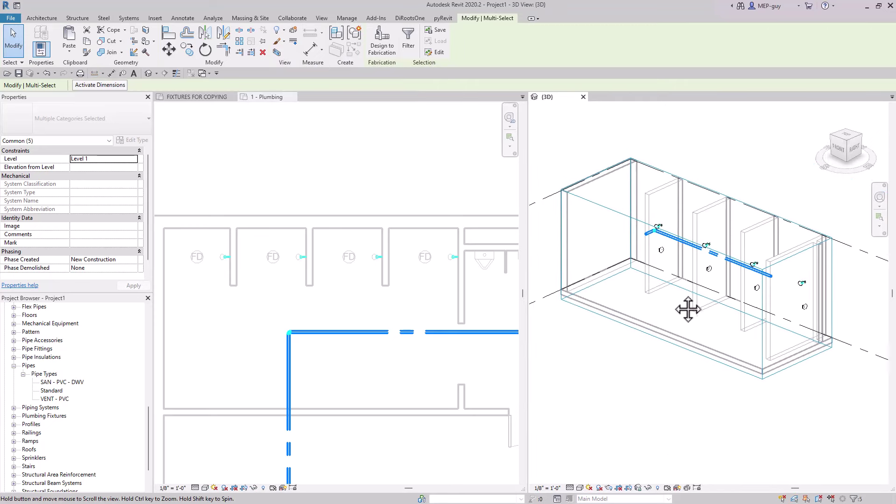
middle_click_drag(686, 310, 753, 320, "shift")
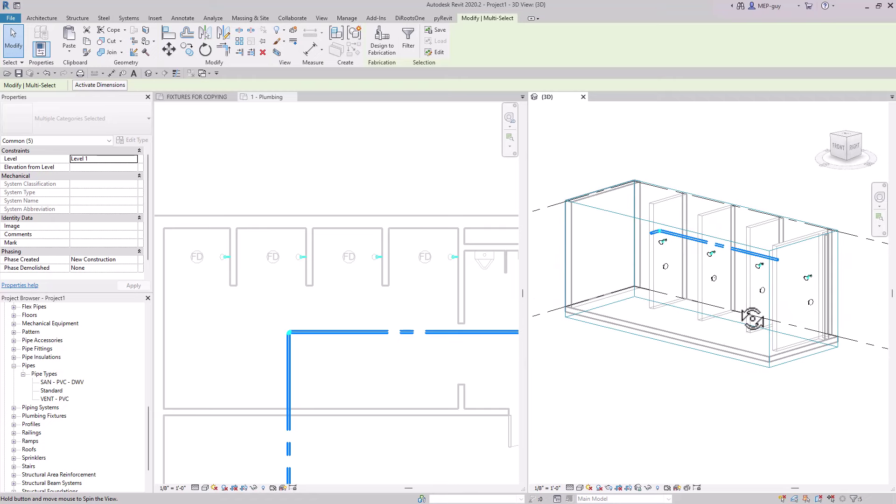
scroll(826, 280, "up", 2)
middle_click_drag(826, 280, 848, 296)
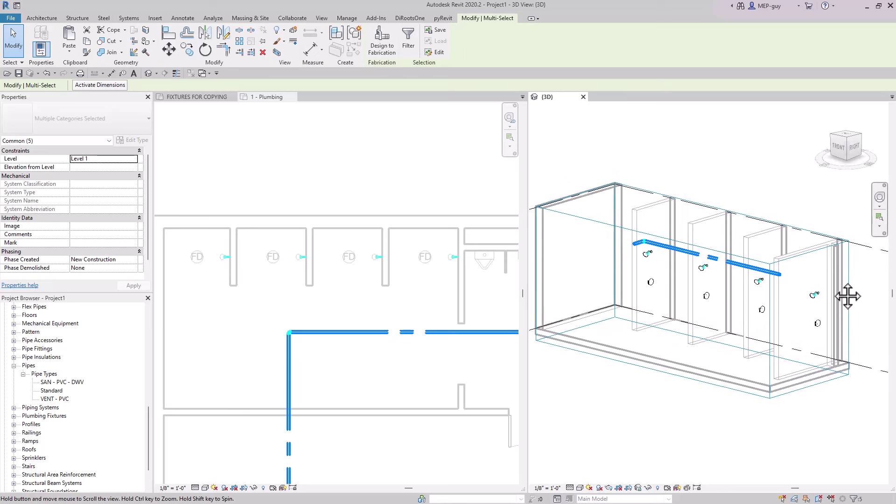
left_click(340, 309)
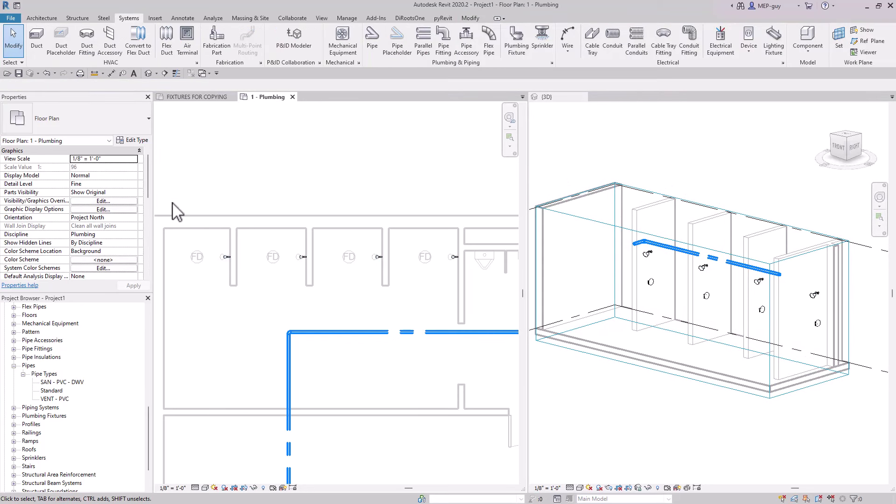
Create a COLD WATER piping system from the four selected shower fixtures
scroll(360, 214, "down", 1)
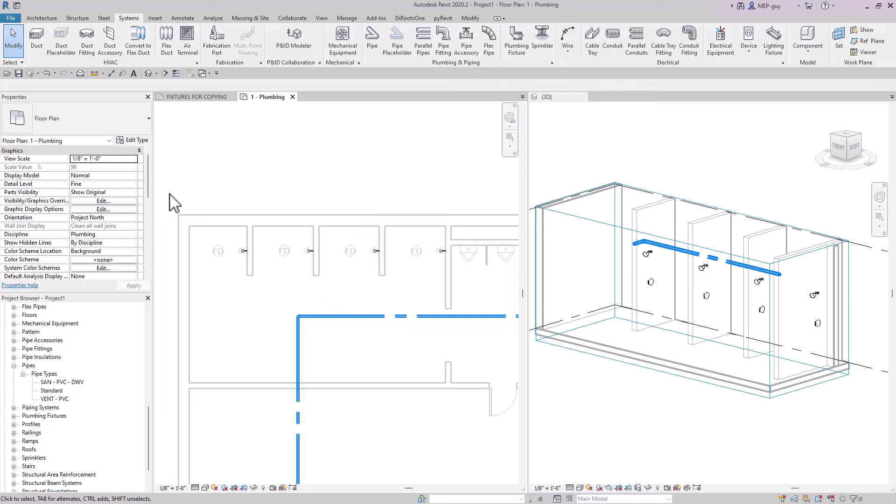
left_click_drag(167, 196, 483, 290)
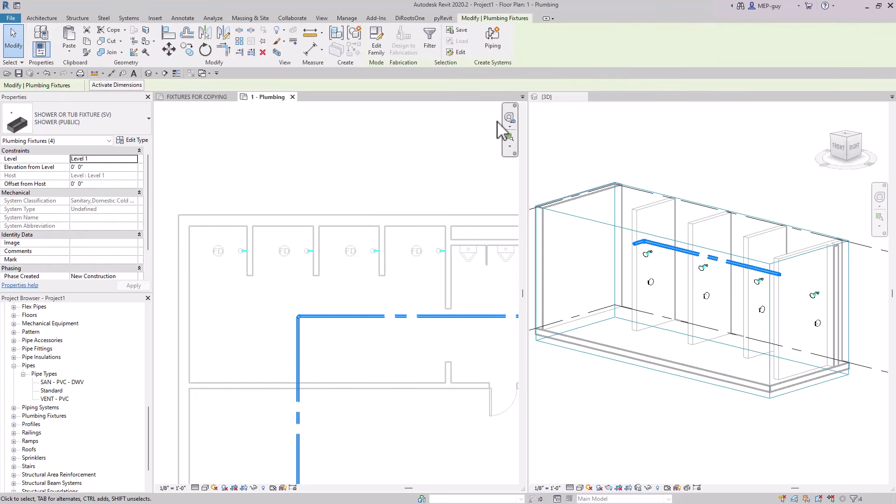
left_click(497, 44)
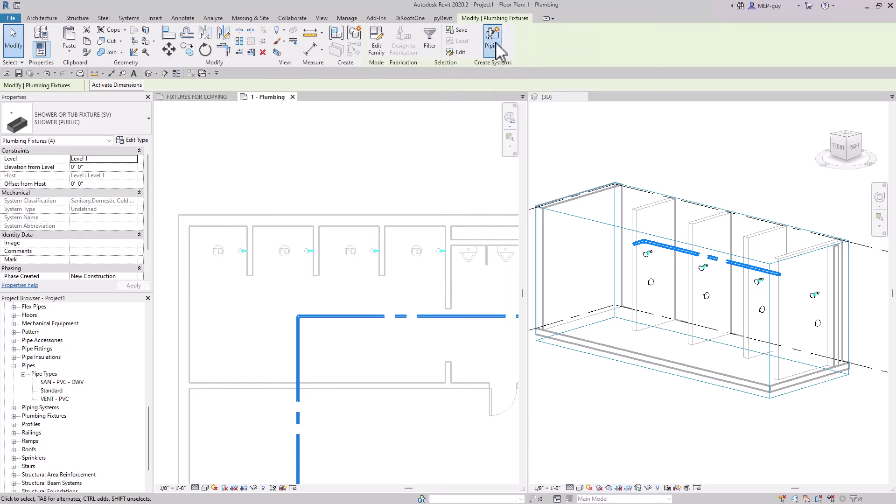
left_click(535, 137)
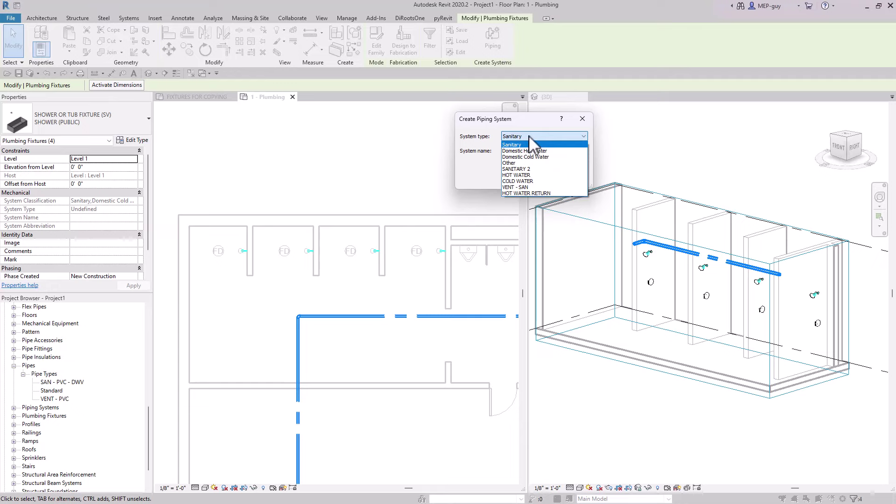
left_click(527, 181)
left_click(534, 178)
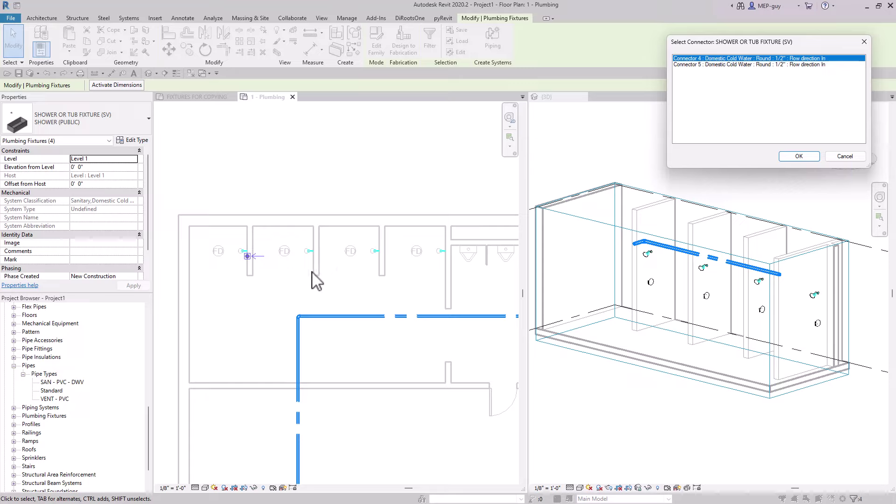
Choose Connector 5 (Domestic Cold Water) for each of the four fixtures
left_click(739, 65)
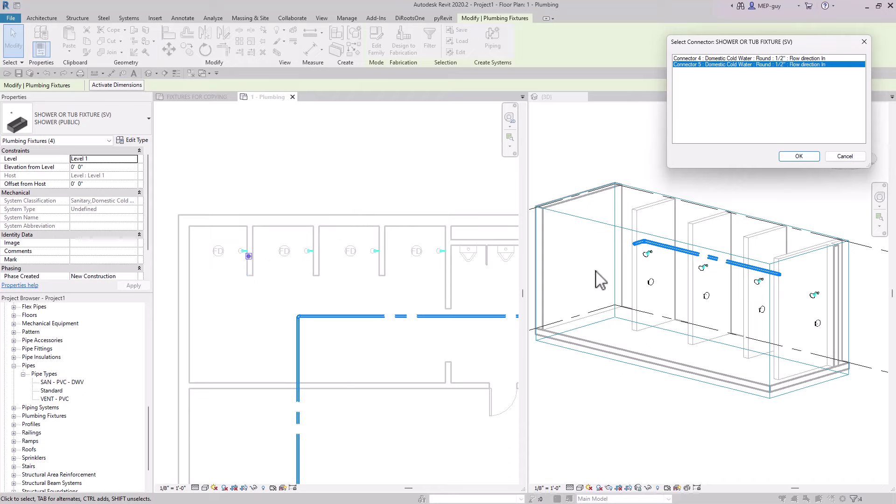
left_click(799, 155)
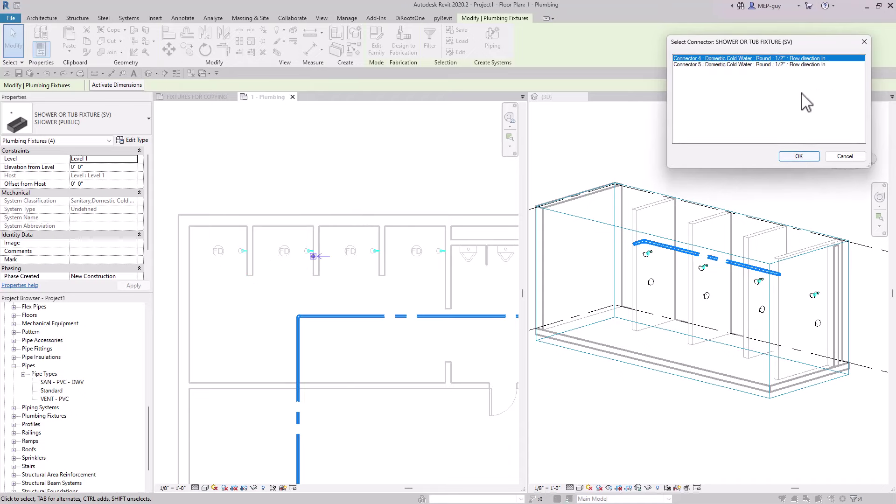
left_click(742, 65)
left_click(798, 155)
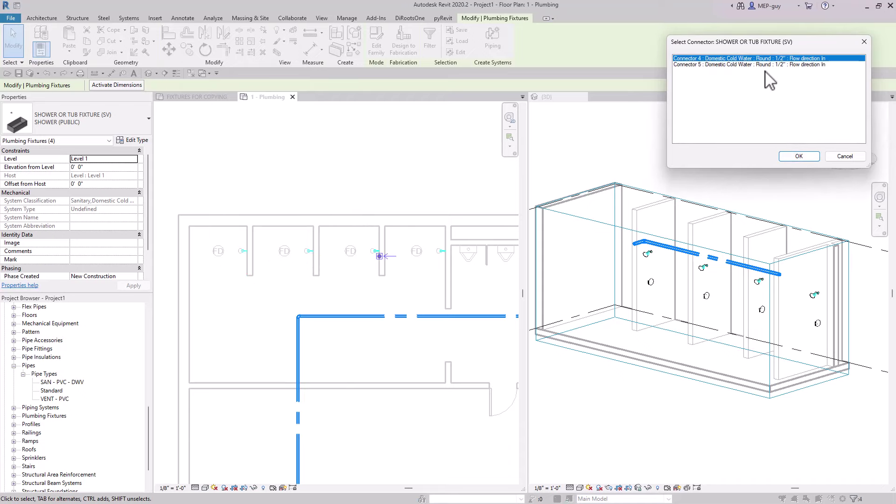
left_click(766, 65)
left_click(798, 156)
left_click(775, 65)
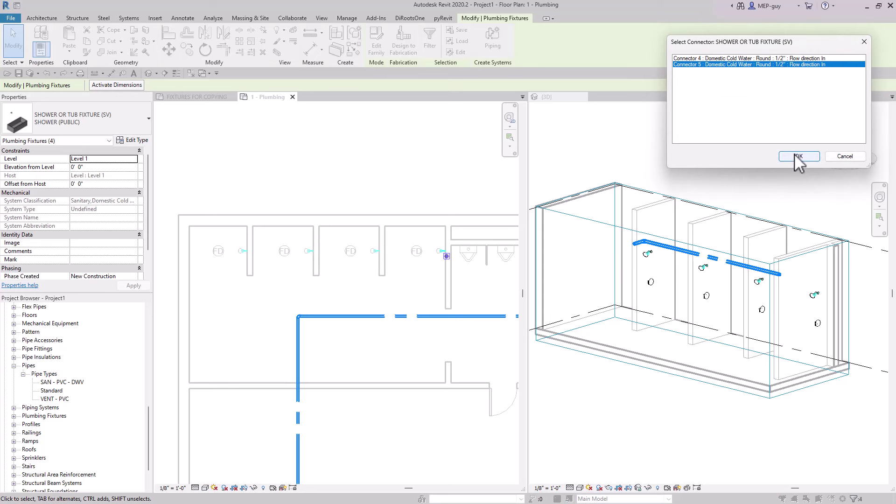
left_click(798, 156)
Widen the 3D view beside the floor plan, zoom in, and make it the active view
scroll(355, 295, "down", 1)
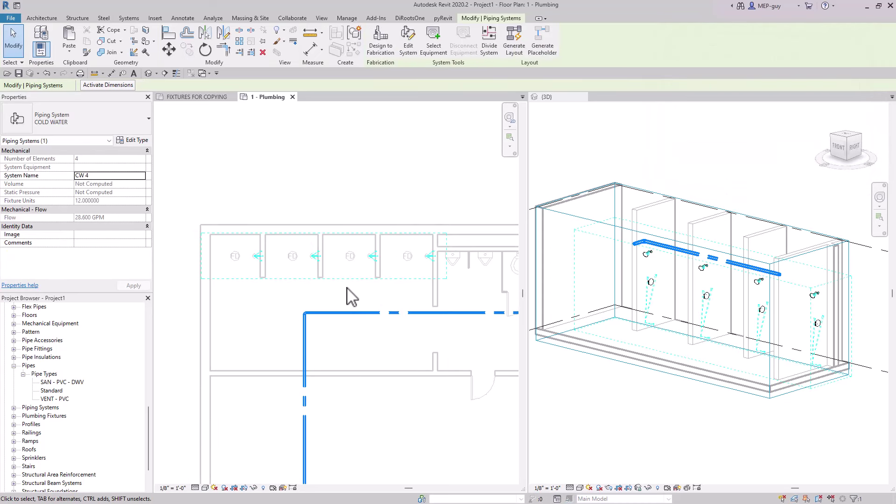
middle_click_drag(350, 296, 340, 284)
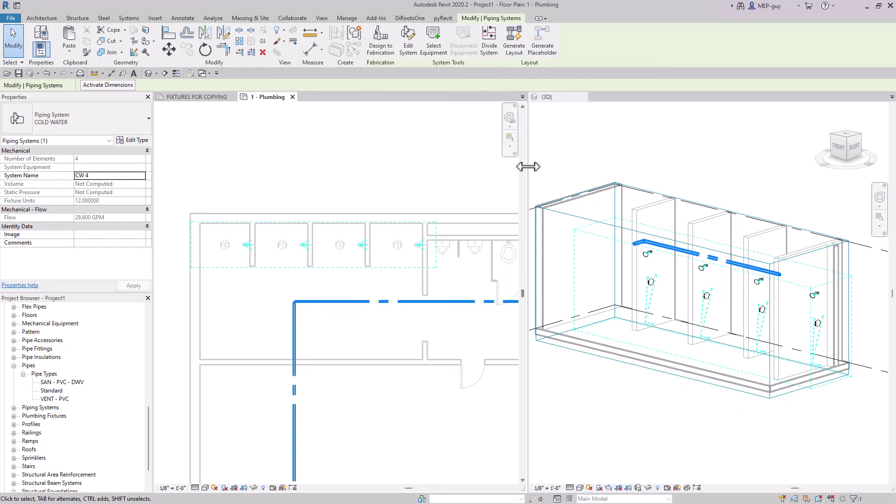
left_click_drag(528, 172, 449, 176)
scroll(591, 278, "up", 2)
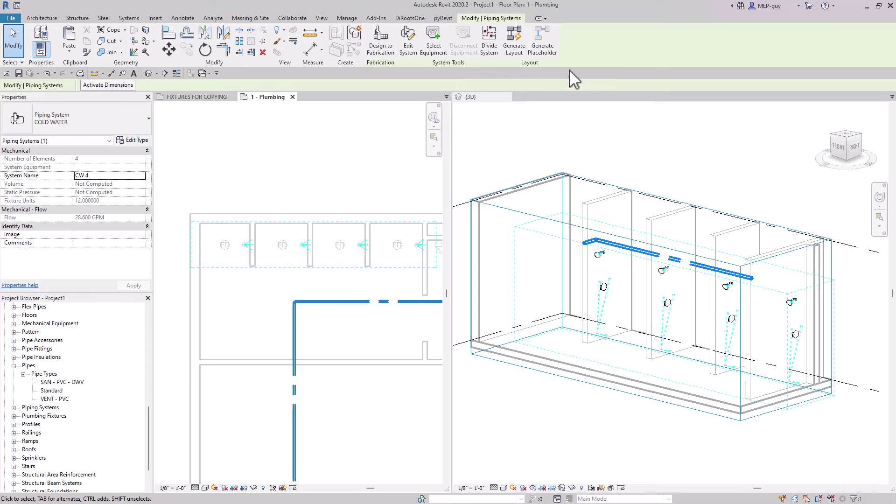
left_click(516, 42)
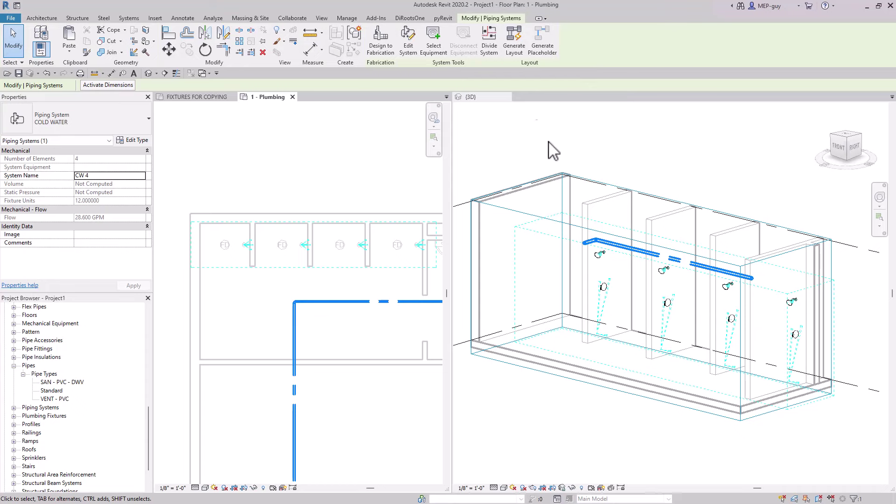
left_click(576, 166)
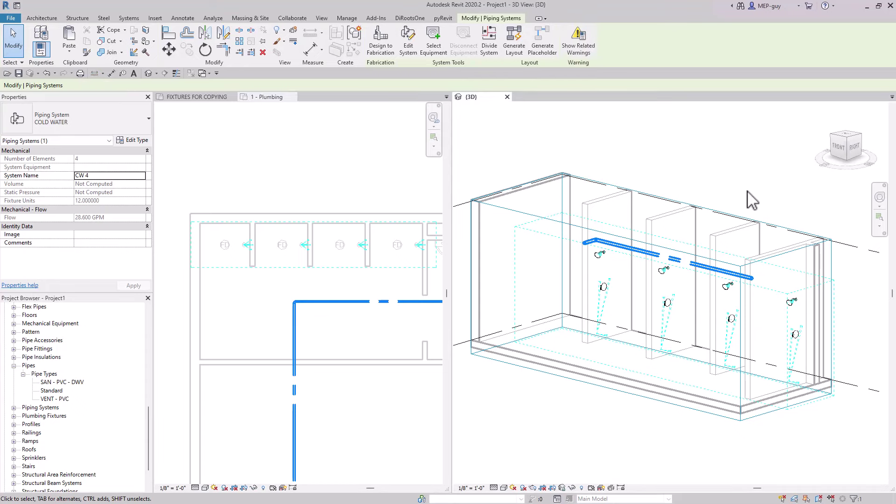
Generate the cold water layout, check Main and Branch pipe settings, and finish the layout
left_click(515, 43)
middle_click_drag(775, 222, 775, 241, "shift")
scroll(780, 250, "up", 2)
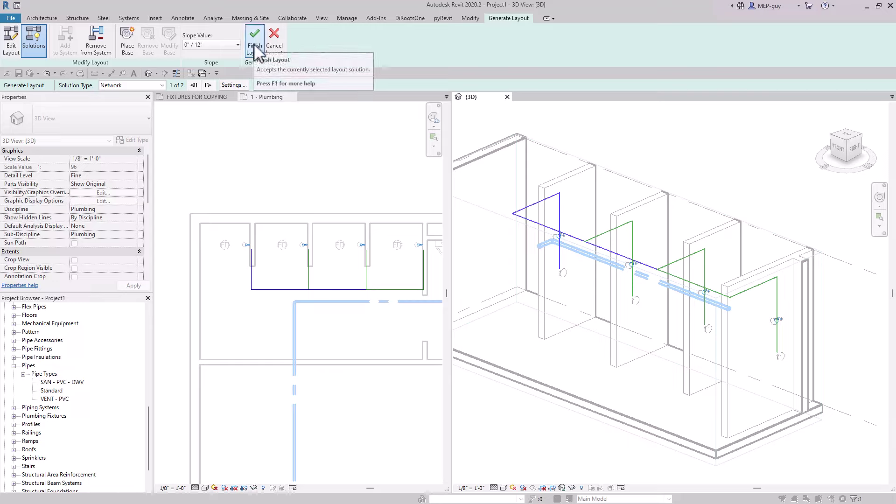
left_click(238, 87)
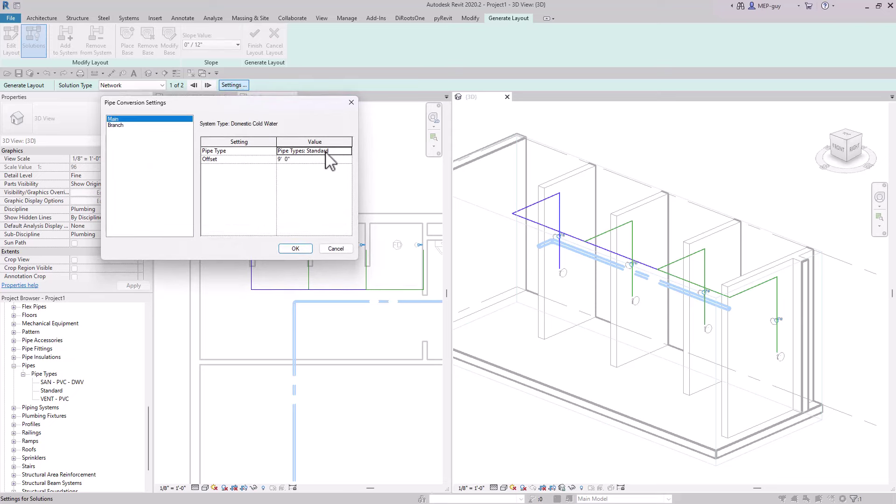
left_click(128, 125)
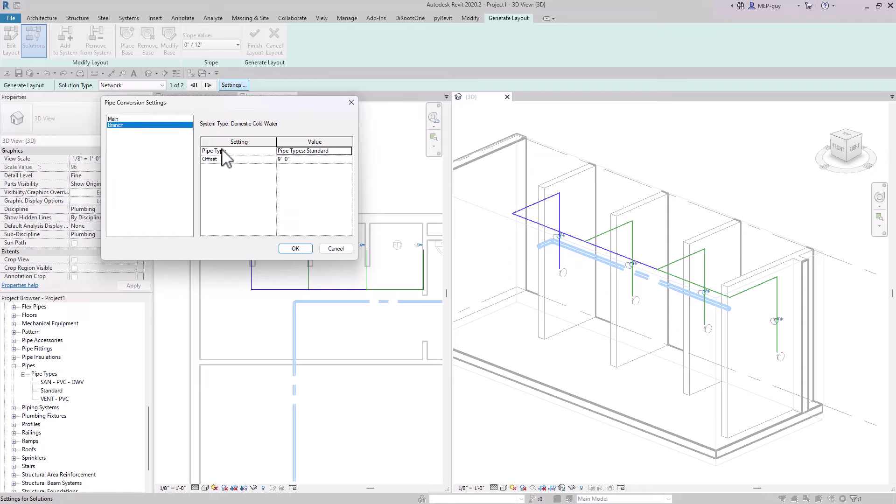
left_click(296, 248)
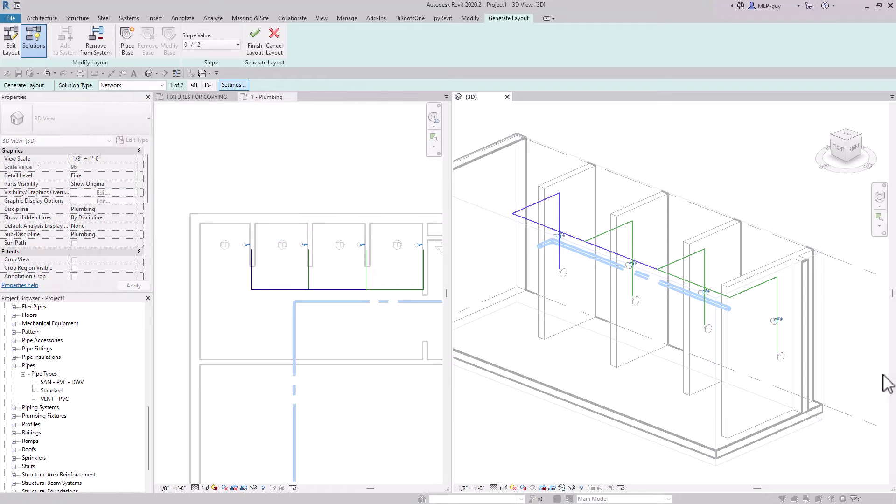
left_click(255, 42)
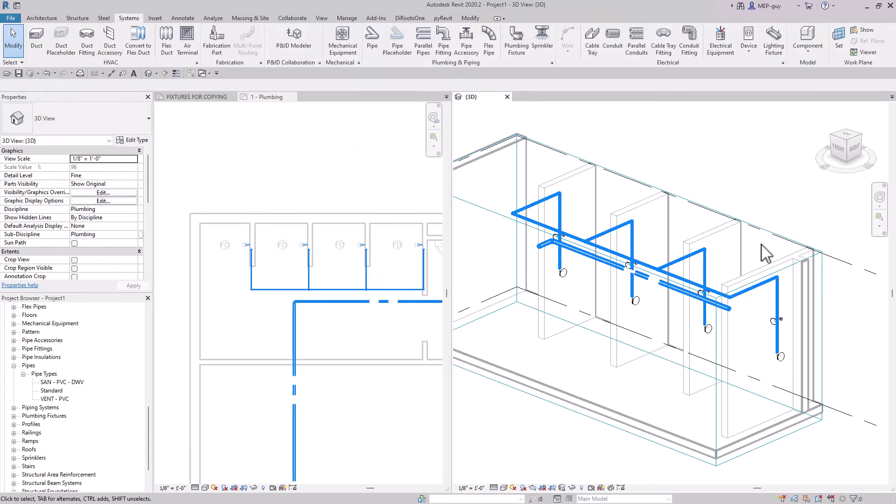
Move the generated cold water branch run closer to the shower wall in plan
middle_click_drag(761, 250, 766, 276, "shift")
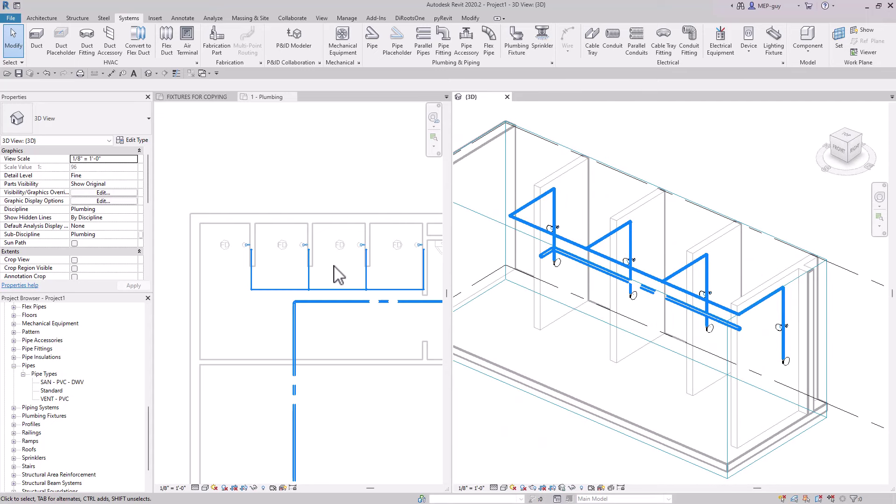
mouse_move(339, 275)
middle_mouse_down()
mouse_move(350, 280)
mouse_move(324, 281)
middle_mouse_up()
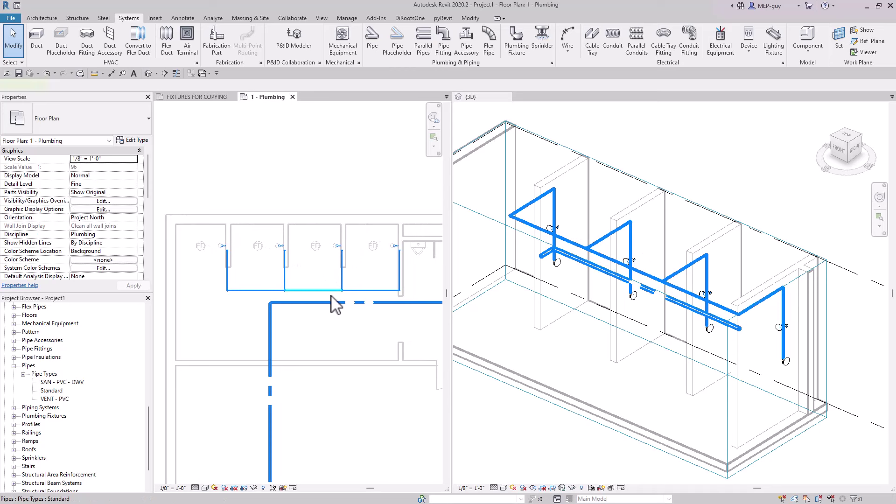
left_click(330, 292)
left_click_drag(321, 290, 327, 260)
left_click(334, 204)
Start a Create Similar pipe from the cold water branch segment
scroll(268, 286, "up", 1)
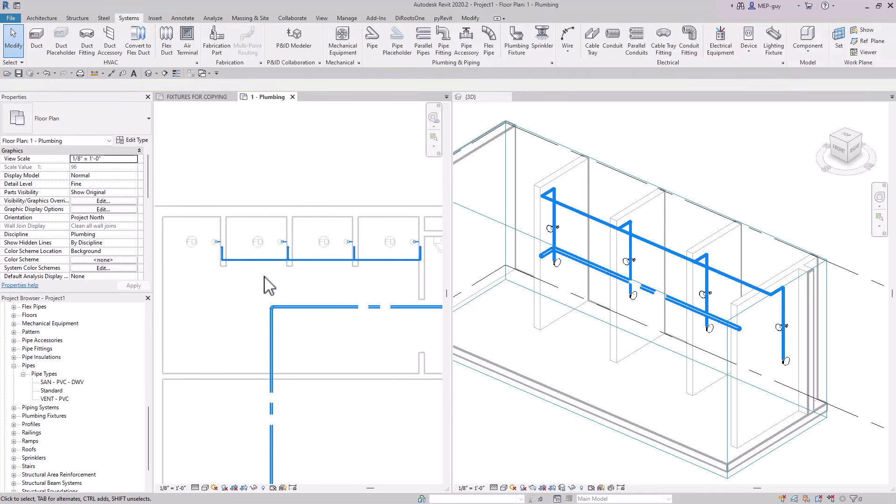
scroll(269, 286, "up", 2)
mouse_move(267, 280)
middle_mouse_down()
mouse_move(246, 292)
mouse_move(275, 292)
middle_mouse_up()
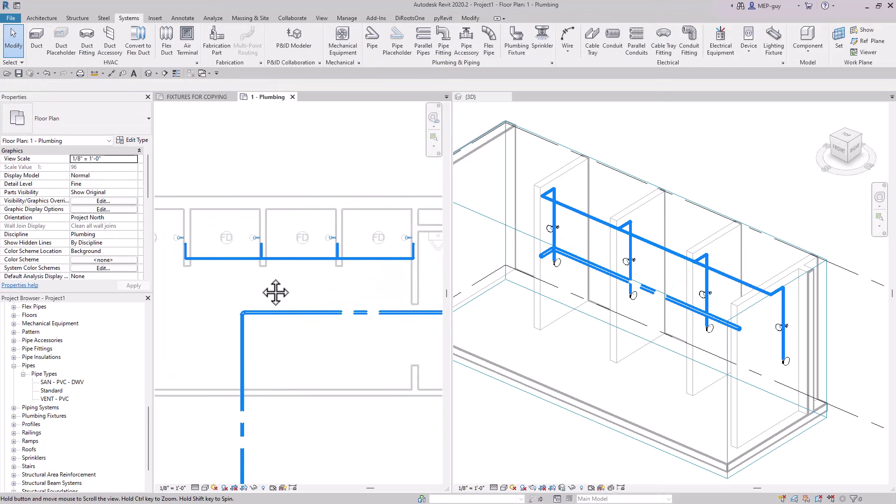
scroll(264, 285, "down", 1)
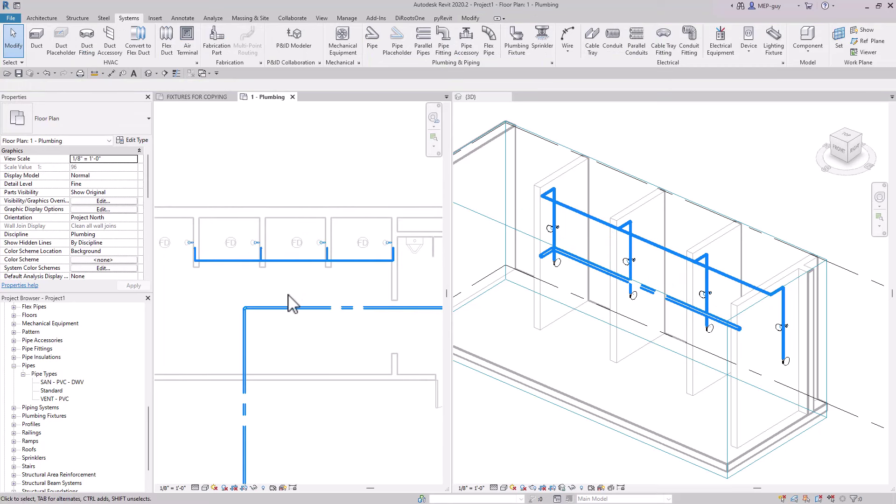
scroll(290, 299, "up", 1)
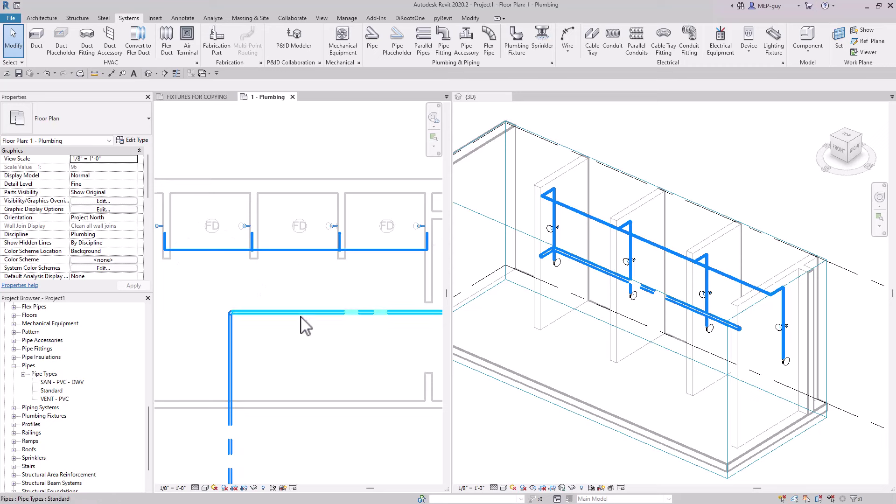
left_click(301, 251)
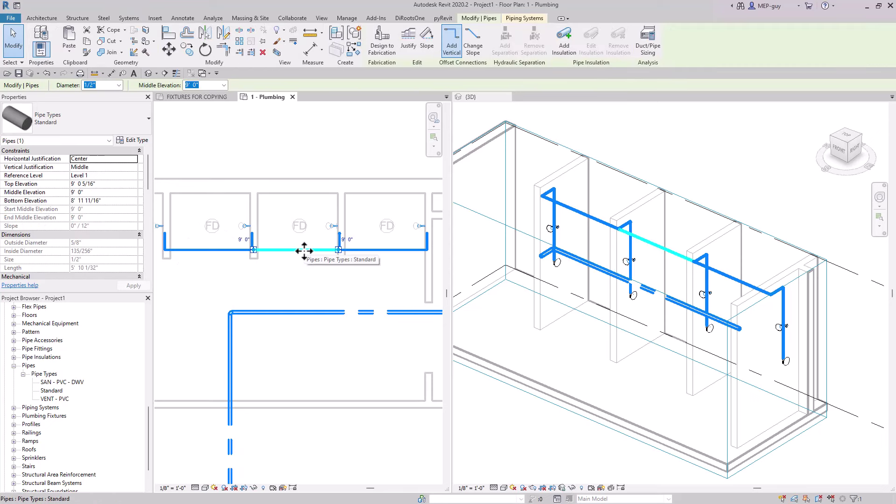
right_click(300, 250)
left_click(330, 321)
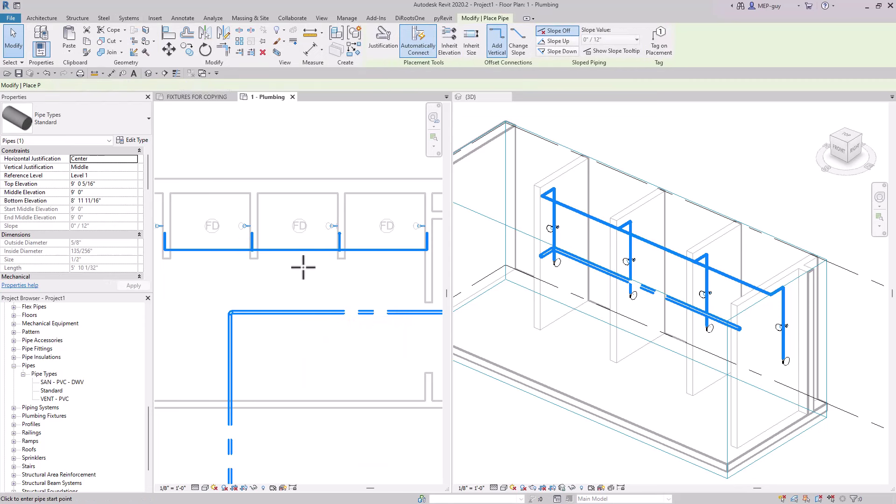
Draw a short pipe from the shower branch run down to the cold water main
left_click(301, 250)
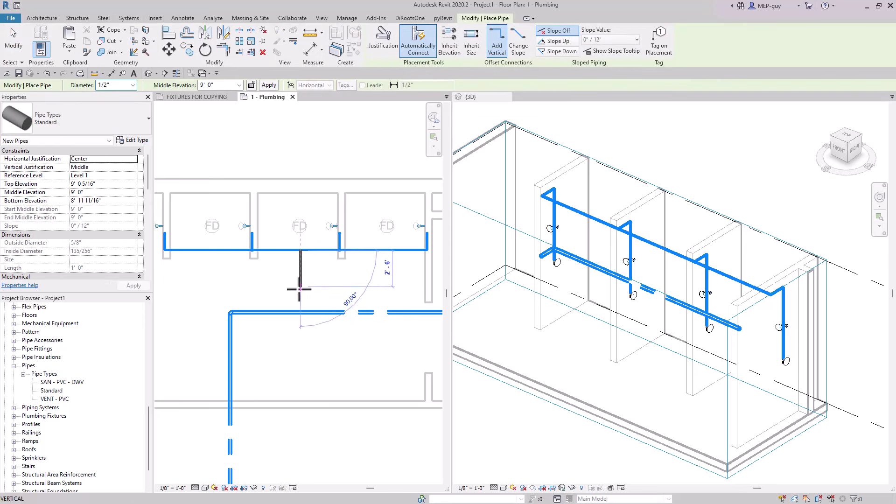
left_click(300, 312)
key("Escape")
key("Escape")
Show pipes as thin lines and orbit the 3D view to check the new connection
scroll(685, 278, "up", 1)
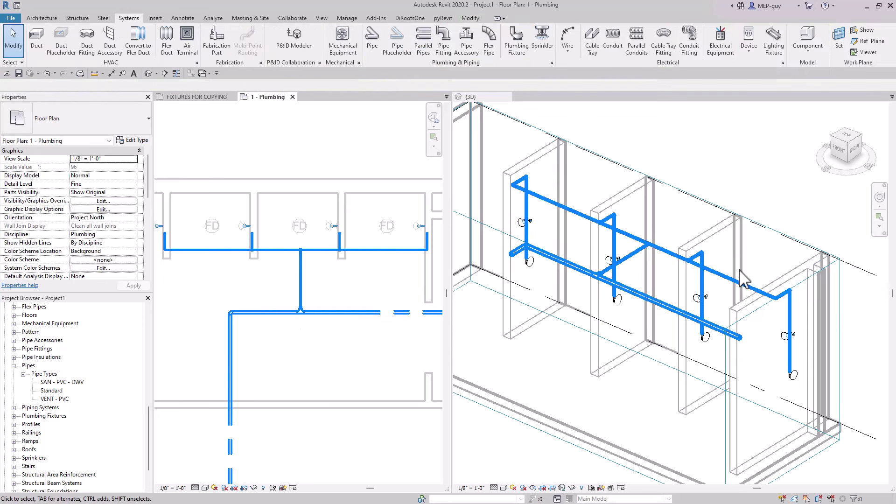
left_click(176, 74)
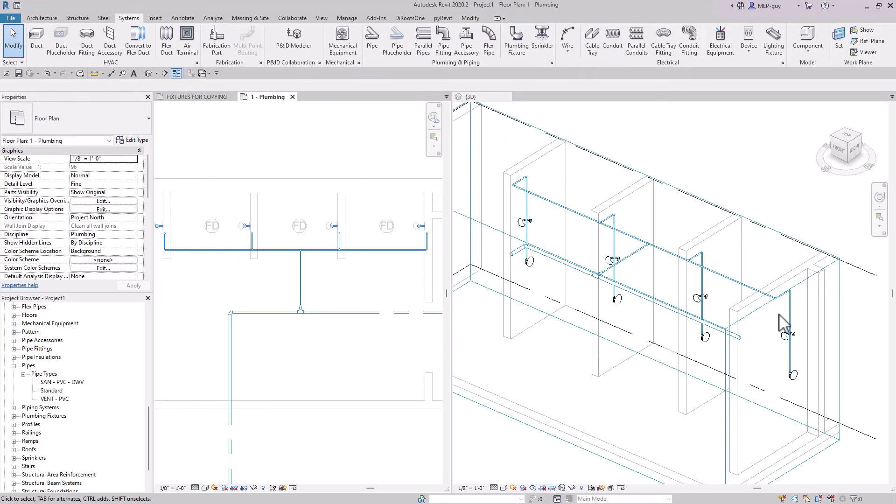
scroll(672, 265, "up", 2)
left_click(699, 299)
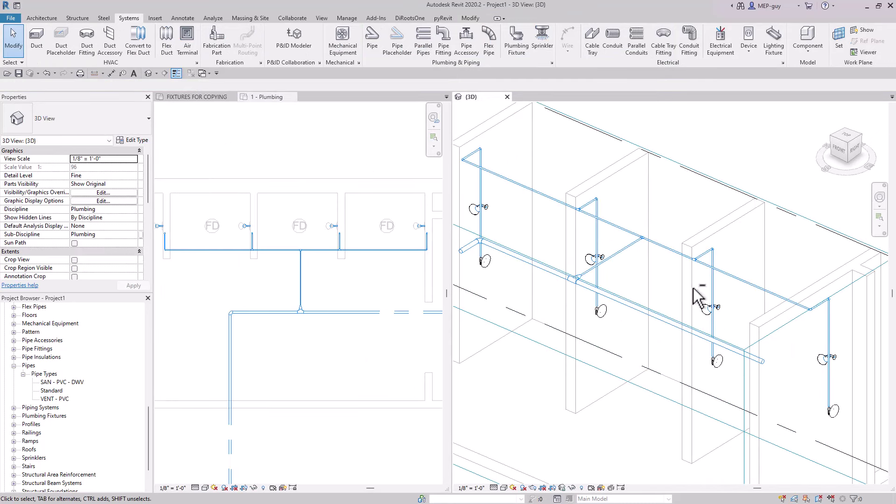
middle_click_drag(700, 299, 735, 248, "shift")
Window-select the cold water piping and shower fixtures in the floor plan
left_click(310, 181)
scroll(309, 189, "down", 1)
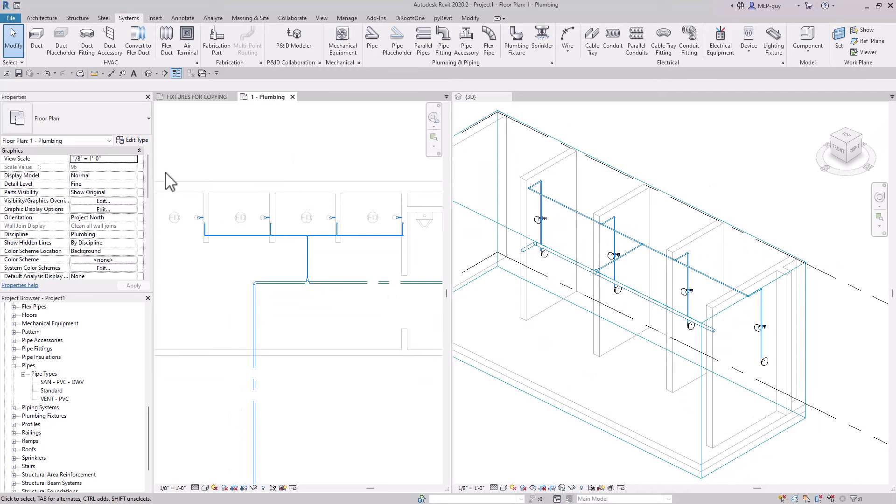
scroll(280, 200, "down", 1)
left_click_drag(170, 170, 420, 253)
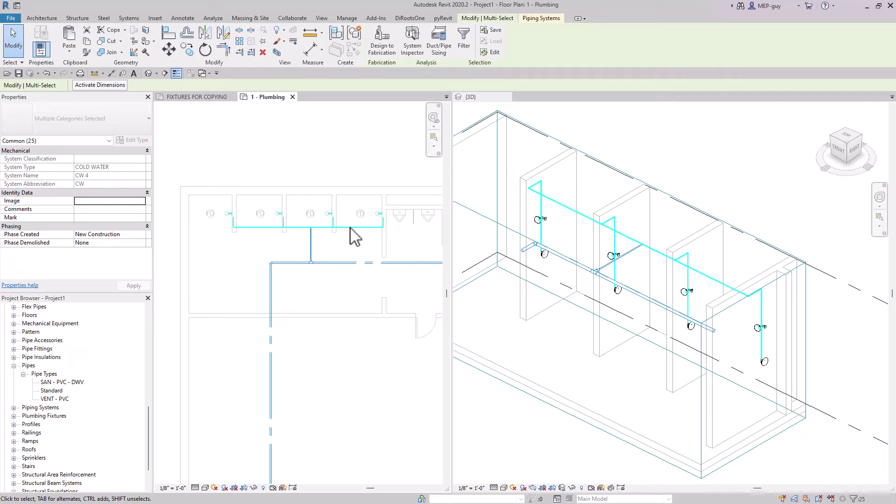
Filter the selection to Plumbing Fixtures only, removing Pipes and Pipe Fittings
scroll(303, 224, "up", 1)
middle_click_drag(305, 220, 303, 226)
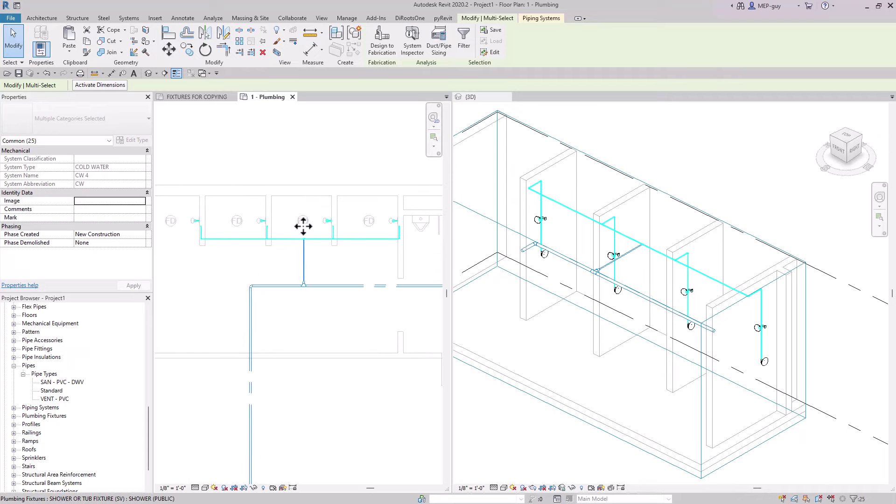
left_click(464, 42)
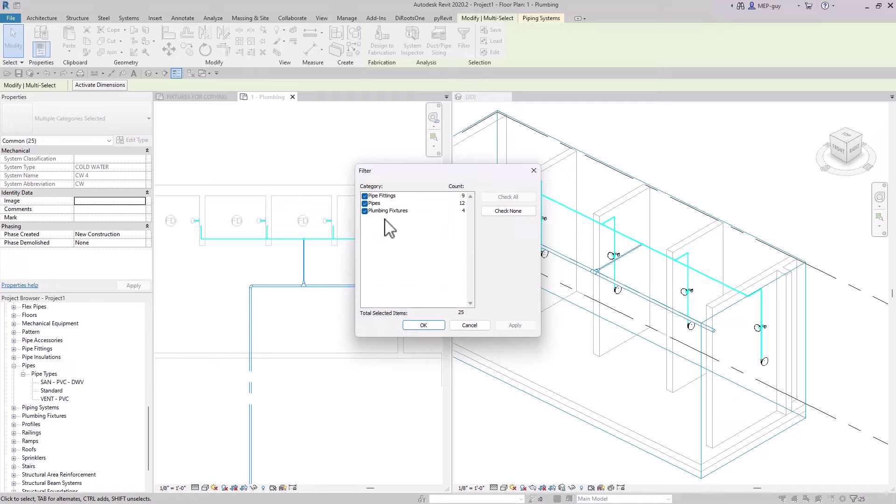
left_click(365, 203)
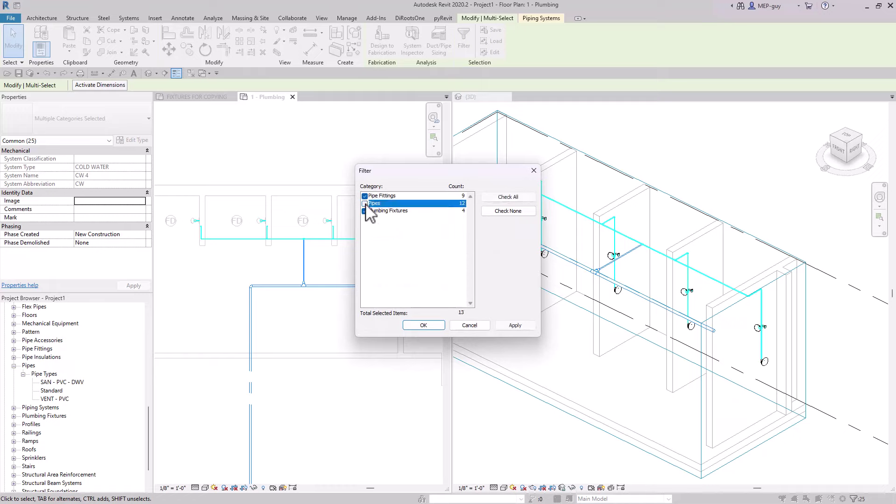
left_click(364, 196)
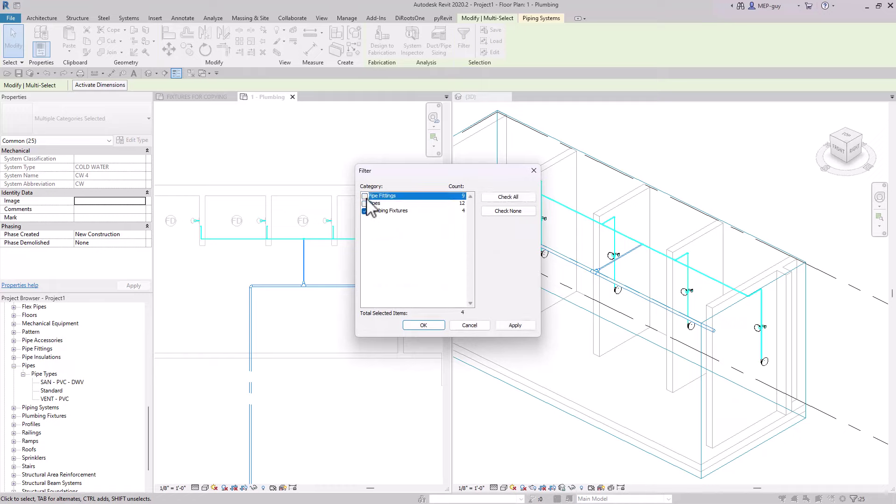
left_click(423, 326)
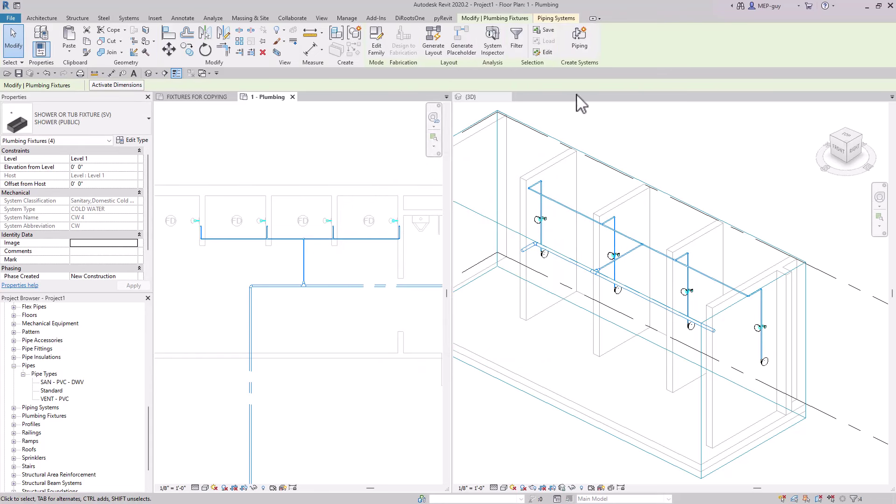
Create a new HOT WATER piping system, HW 1, for the selected showers
left_click(582, 42)
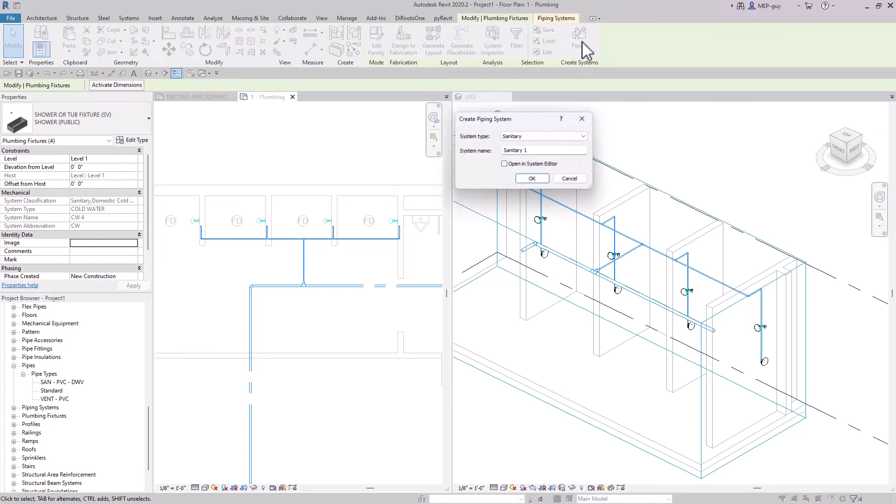
left_click(545, 137)
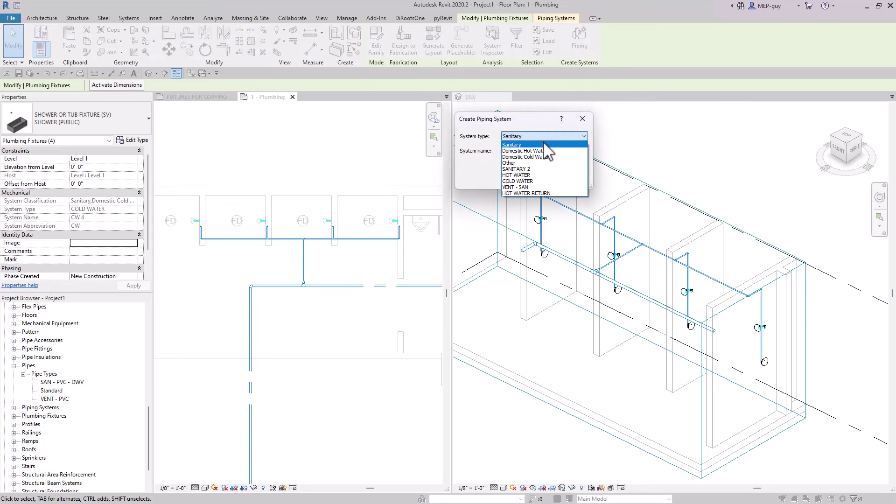
left_click(522, 174)
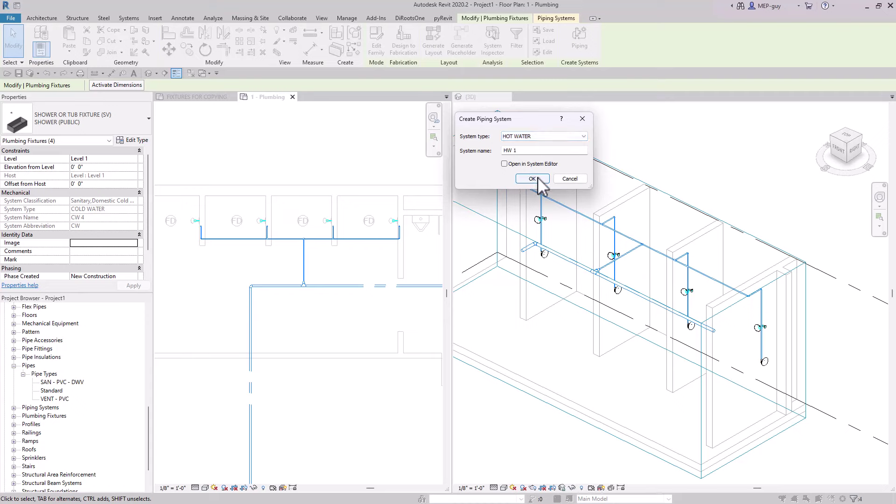
left_click(533, 178)
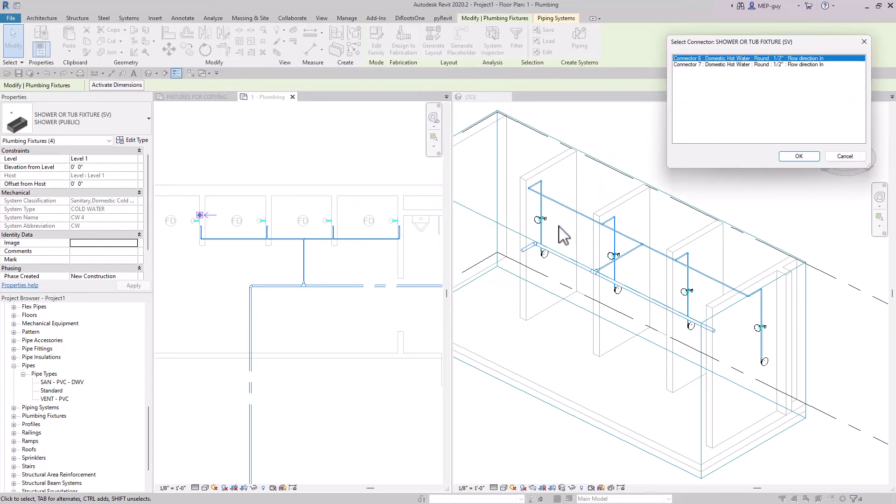
Use hot water Connector 7 on each of the four showers
left_click(721, 65)
left_click(795, 157)
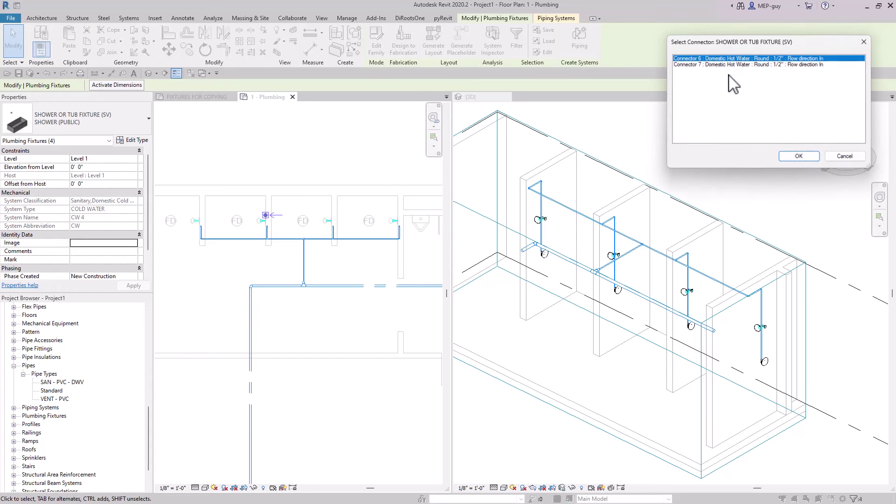
left_click(735, 65)
left_click(799, 157)
left_click(757, 65)
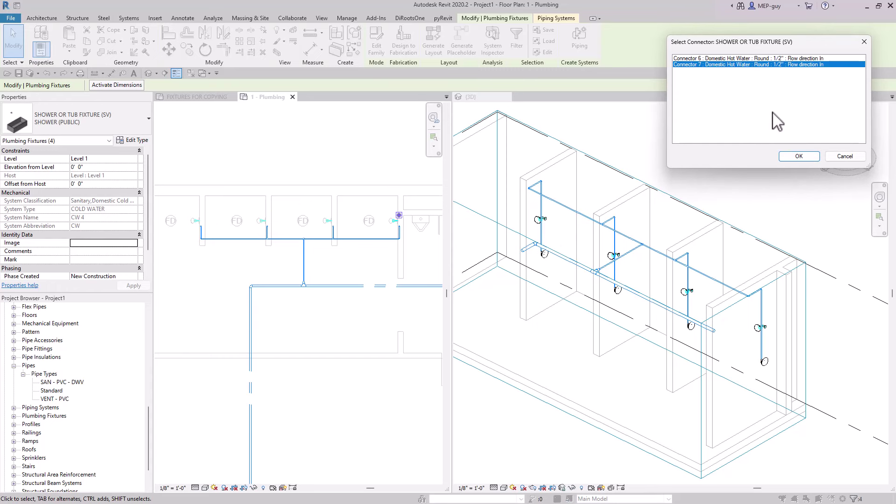
left_click(798, 156)
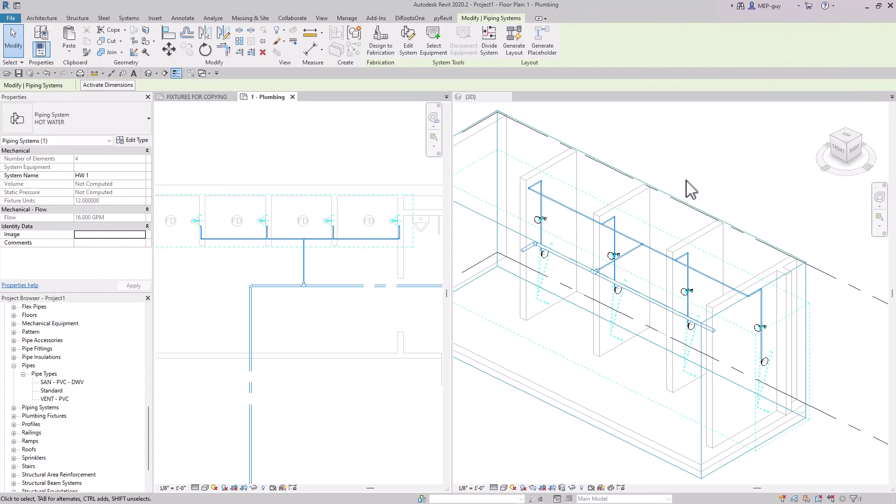
Activate the 3D view and start Generate Layout for the HW 1 system
left_click(703, 199)
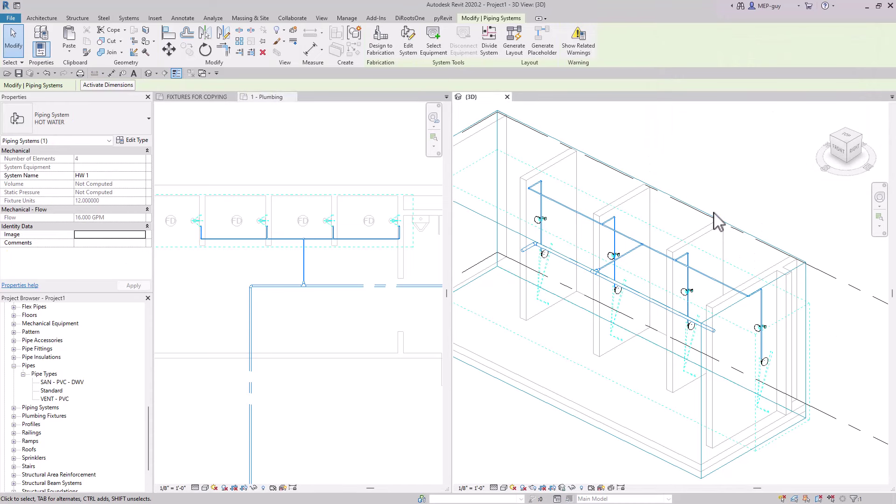
left_click(516, 37)
scroll(747, 247, "up", 1)
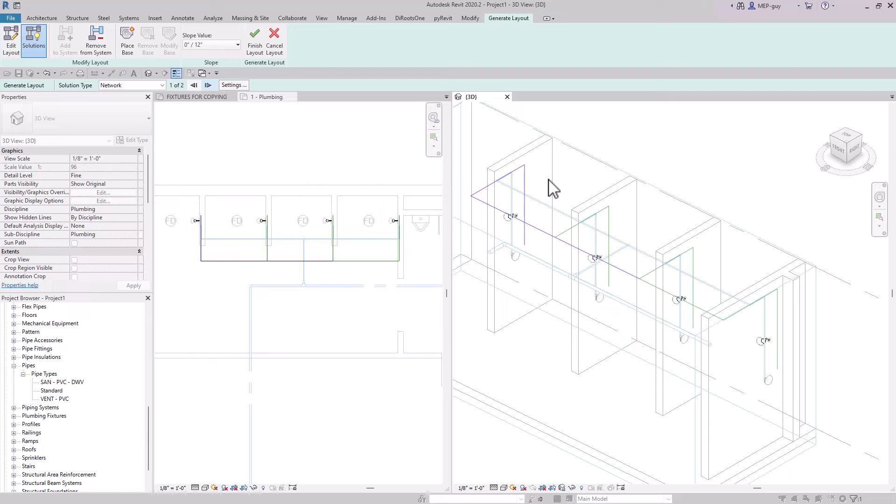
Set main and branch pipe offsets to 8' 6" and finish the hot water layout
left_click(234, 85)
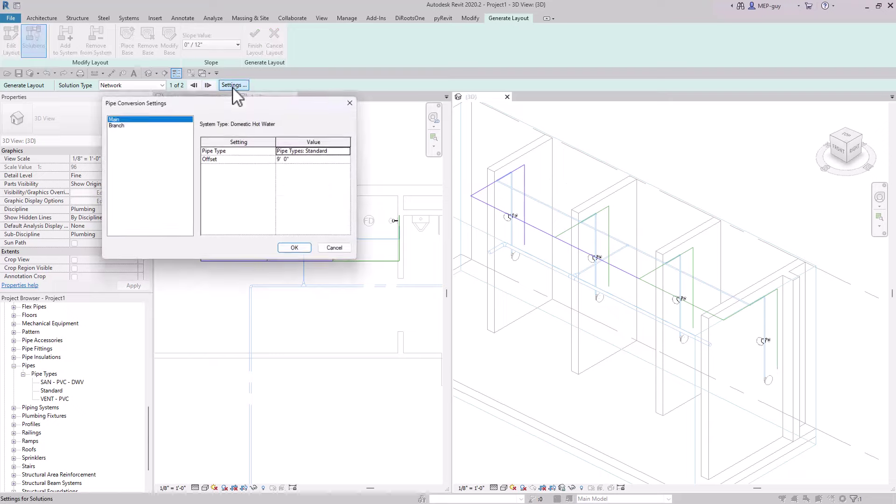
left_click(305, 159)
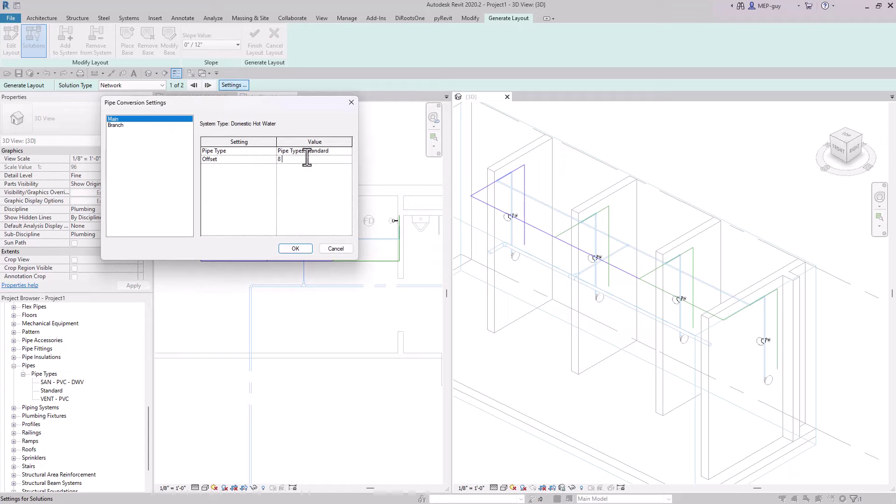
left_click(125, 125)
left_click(307, 160)
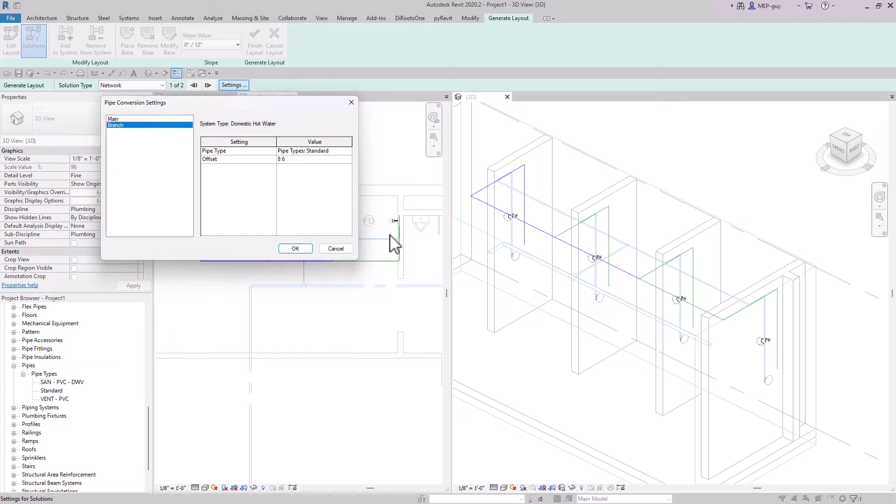
left_click(295, 248)
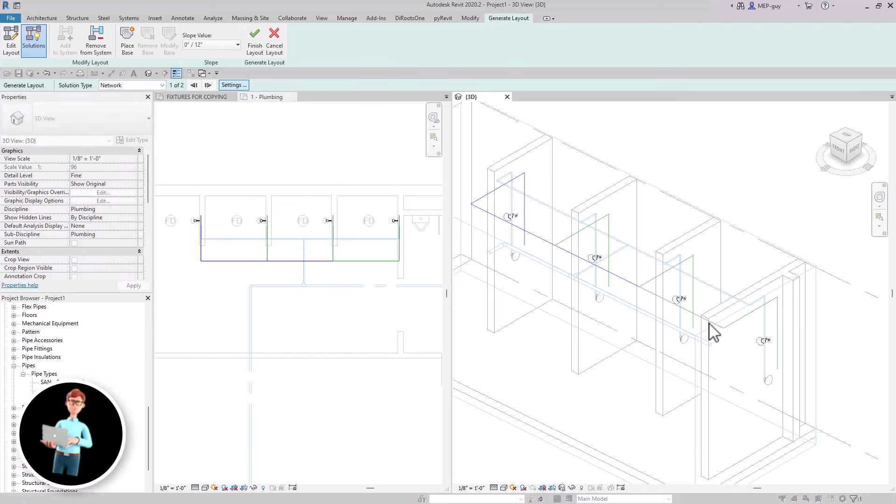
left_click(254, 37)
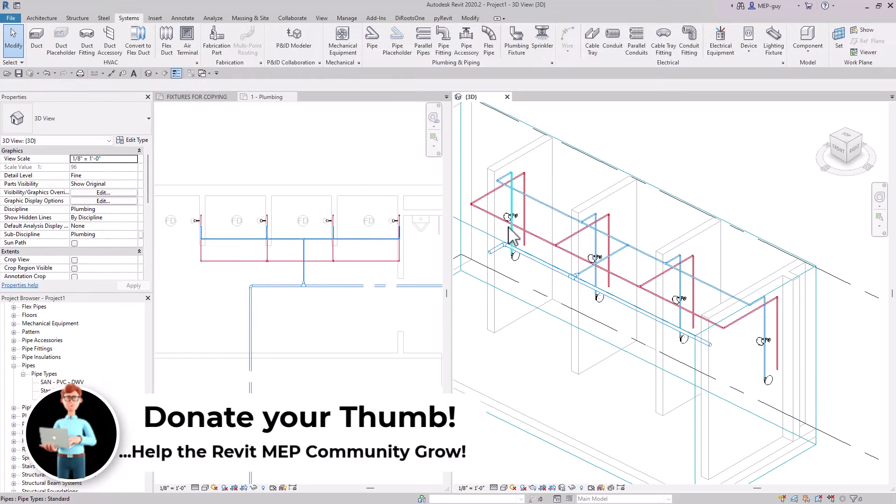
left_click(682, 323)
key("Escape")
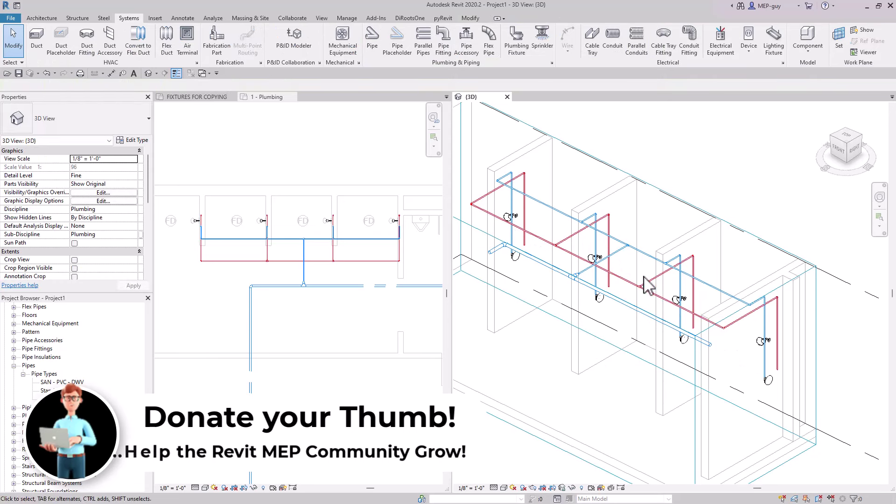
middle_click_drag(646, 282, 684, 309)
scroll(354, 276, "up", 2)
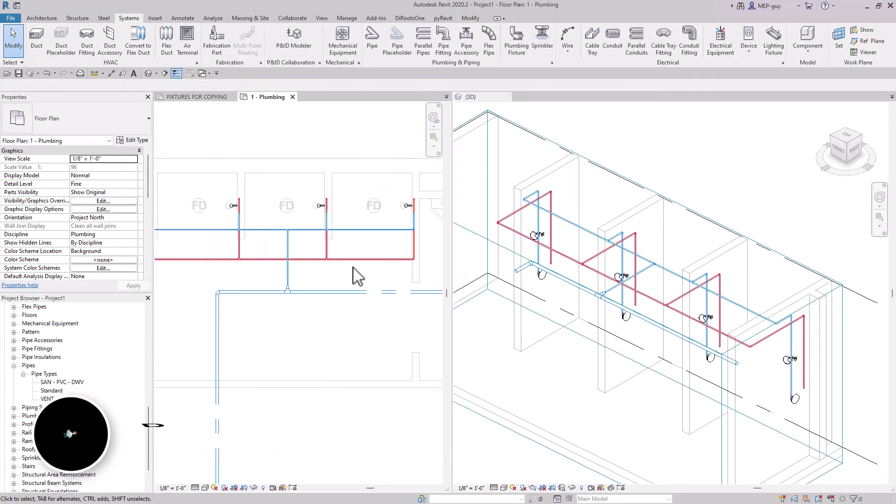
middle_click_drag(354, 276, 380, 270)
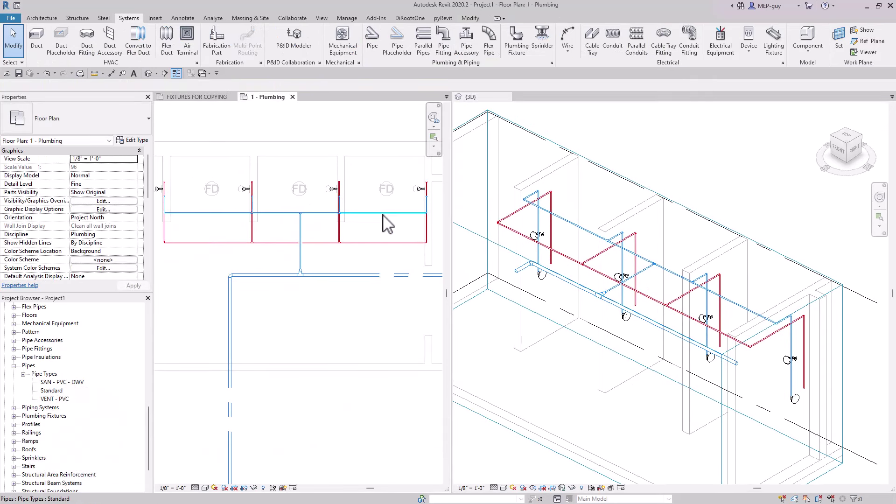
left_click(389, 228)
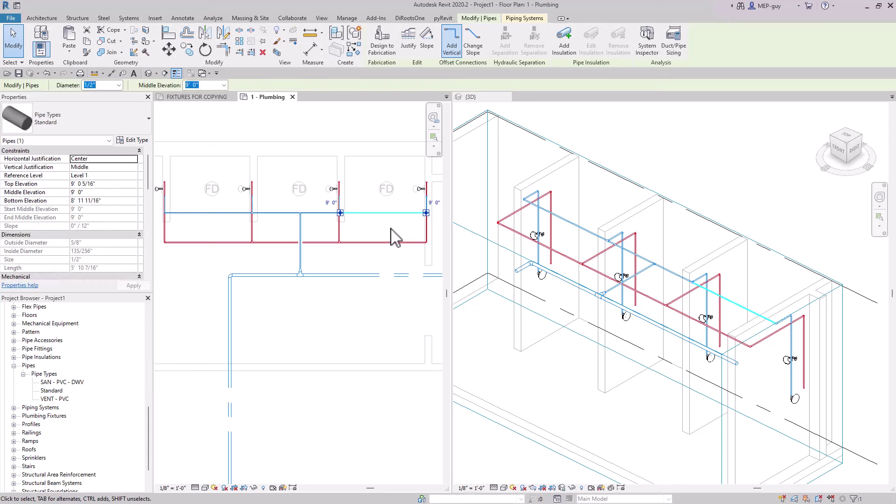
left_click(525, 19)
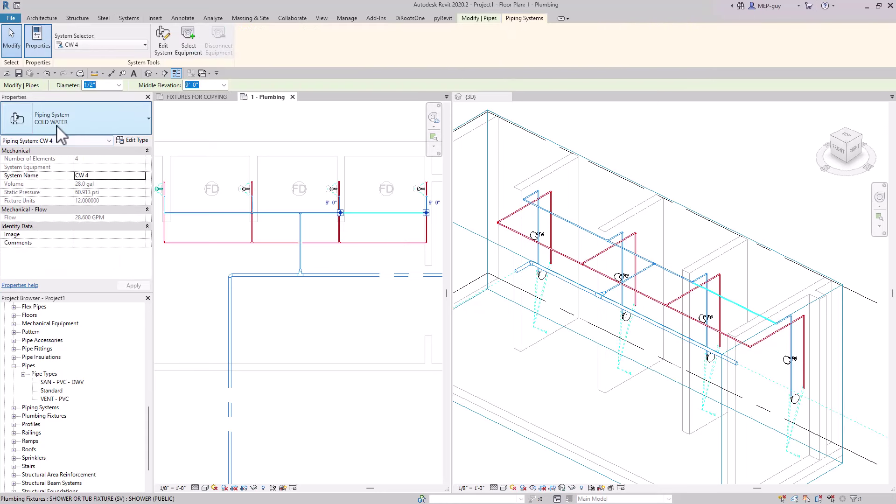
key("Escape")
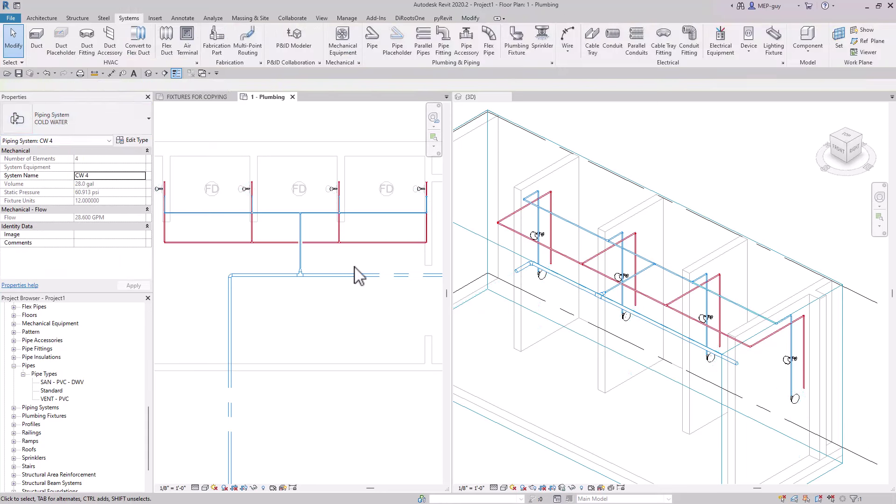
left_click(378, 242)
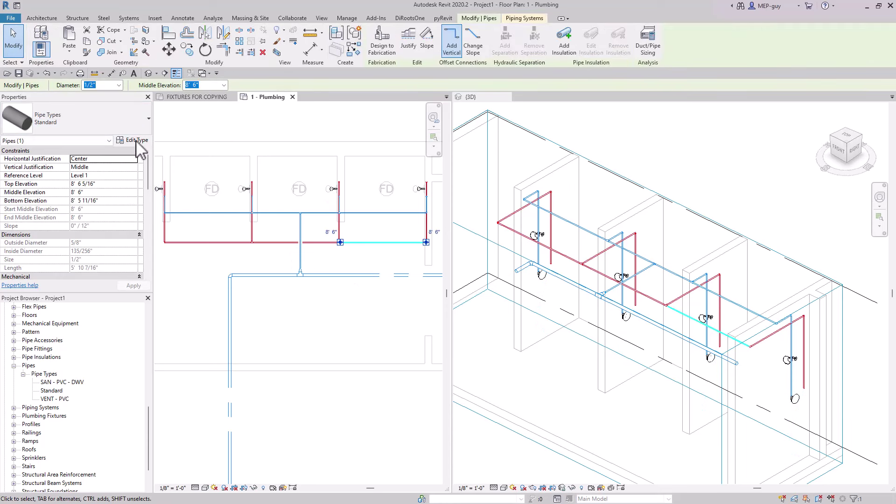
left_click(524, 18)
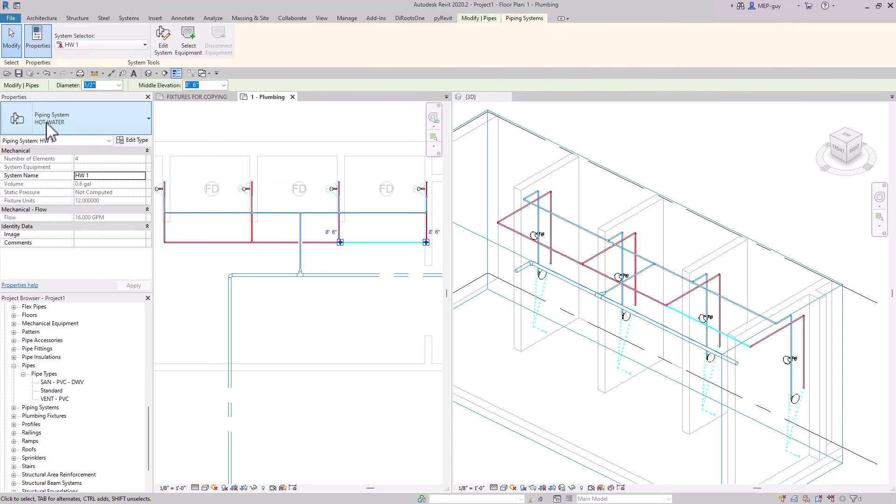
left_click(363, 291)
scroll(297, 258, "up", 3)
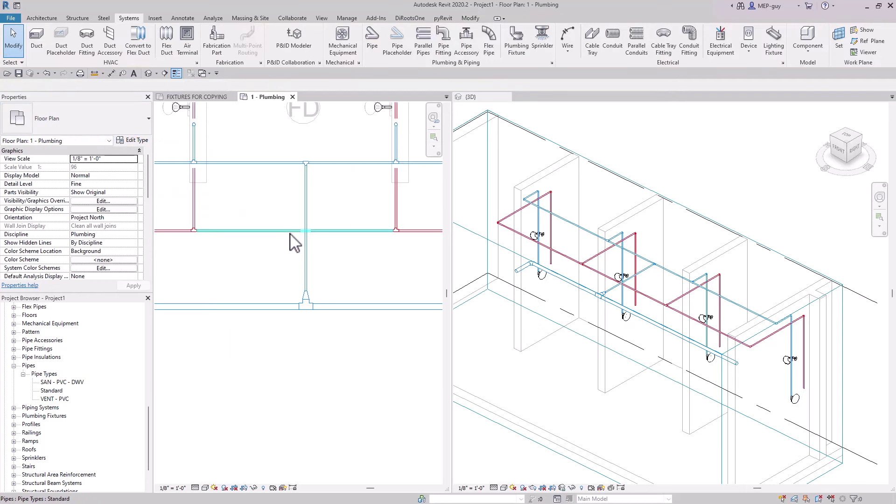
scroll(292, 262, "down", 3)
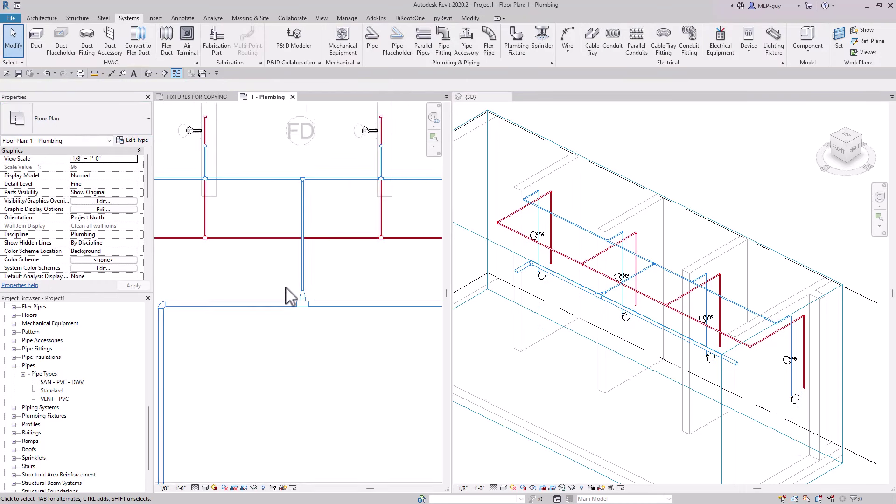
scroll(322, 252, "down", 1)
scroll(352, 209, "down", 4)
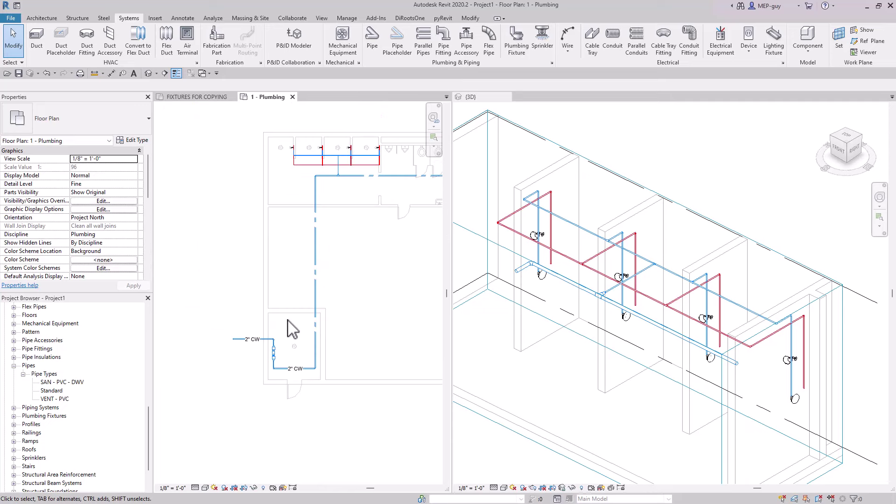
middle_click_drag(310, 330, 294, 342)
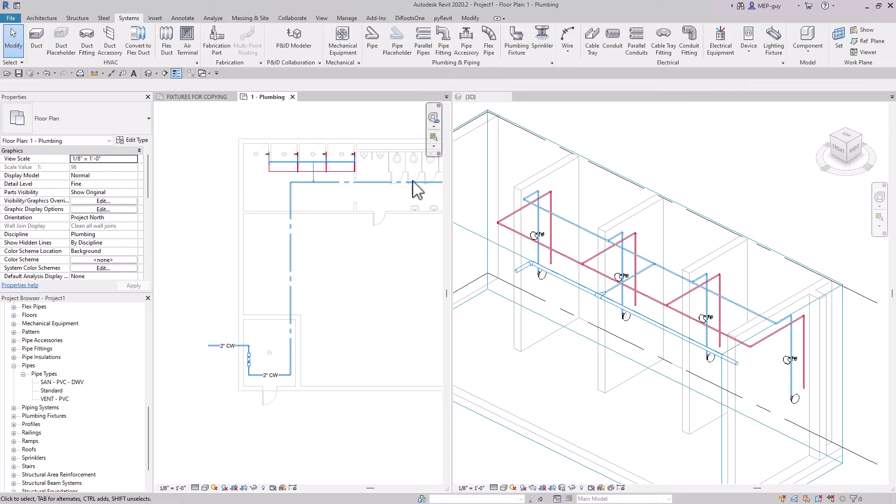
scroll(279, 348, "up", 3)
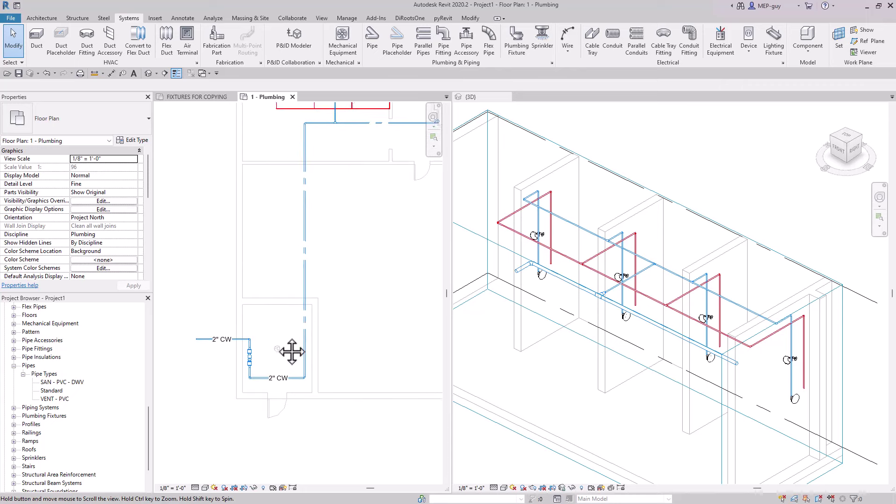
Switch to the FIXTURES FOR COPYING plan and zoom in on the MEP GUY WATER HEATER group
left_click(199, 97)
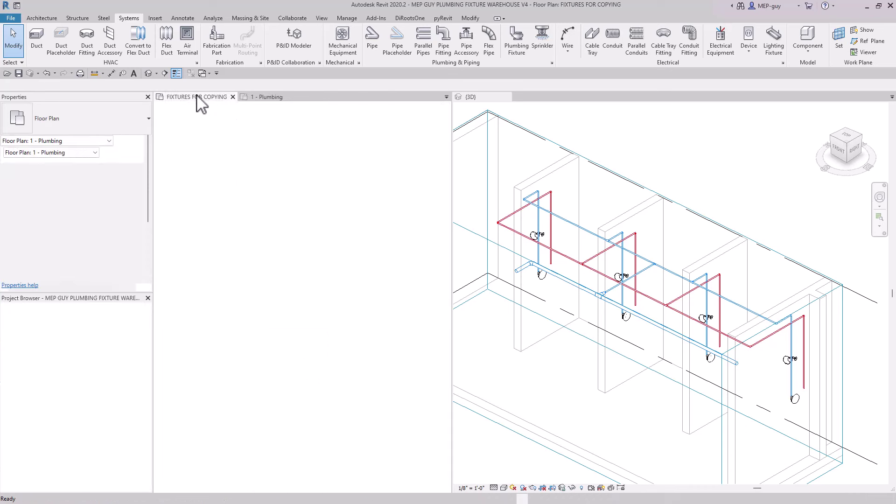
scroll(305, 373, "down", 6)
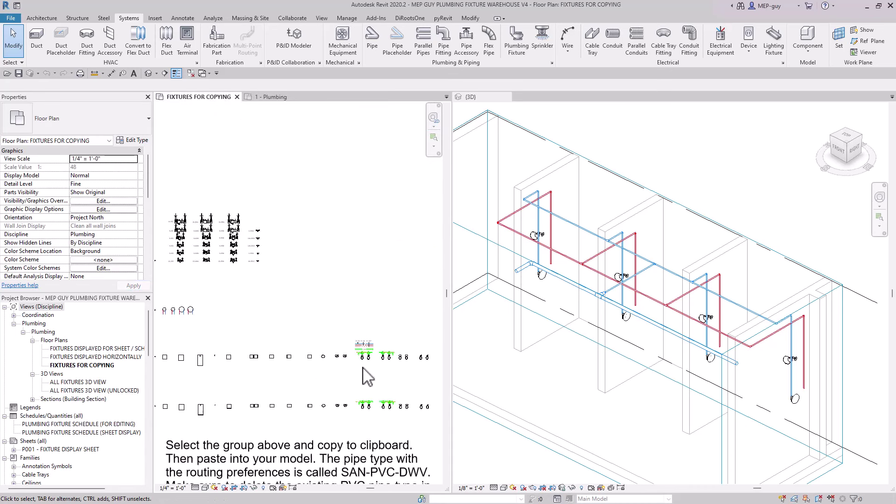
scroll(220, 352, "up", 4)
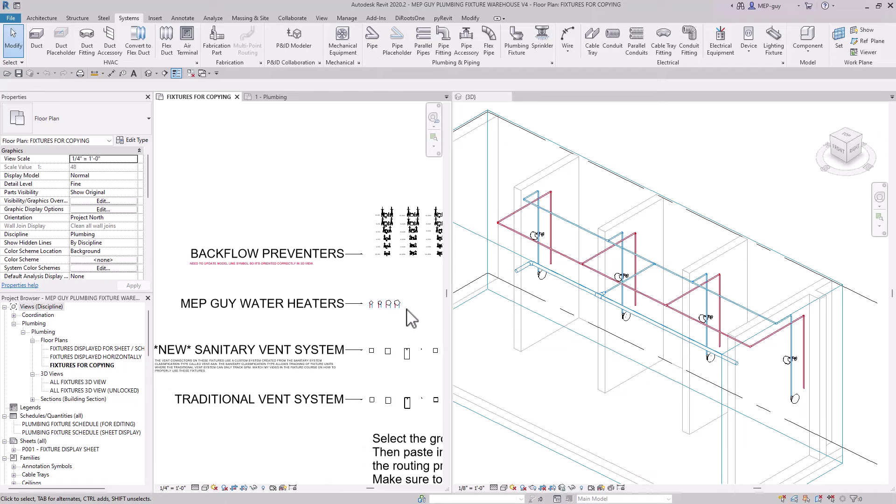
scroll(410, 319, "up", 5)
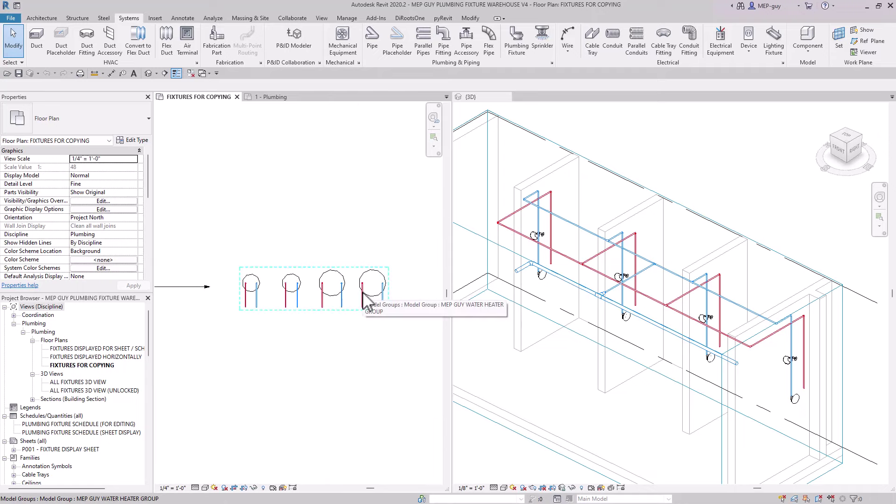
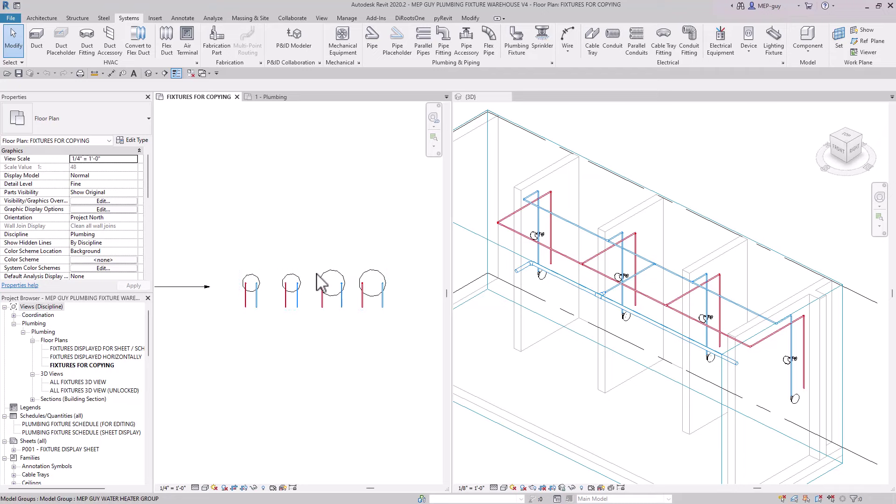
Place the MEP GUY WATER HEATER GROUP from Groups > Model into the 1 - Plumbing plan
left_click(275, 98)
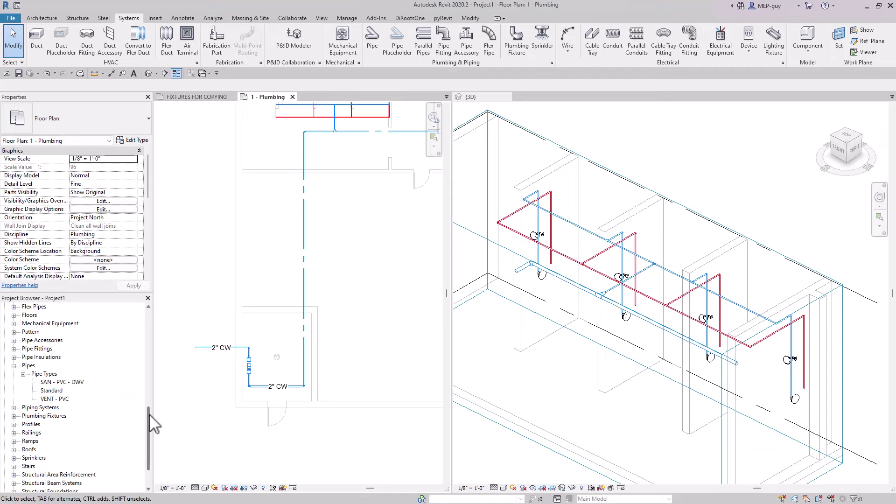
scroll(149, 414, "down", 2)
left_click(5, 475)
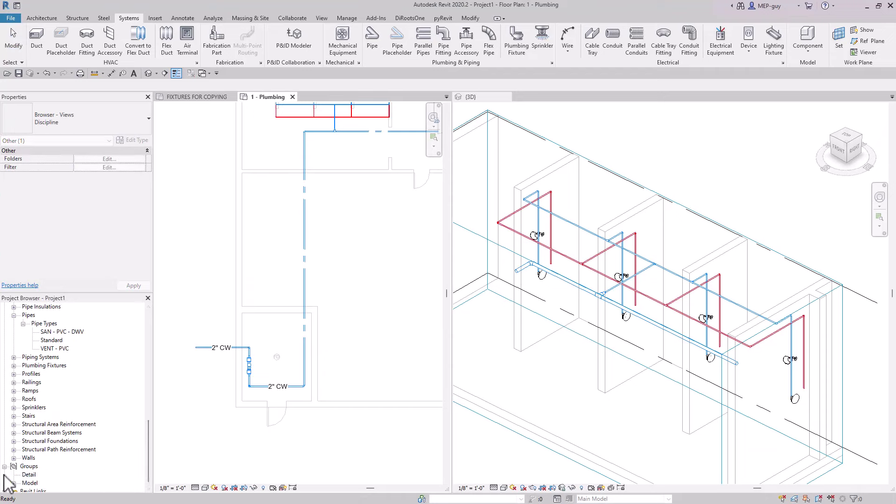
left_click(13, 474)
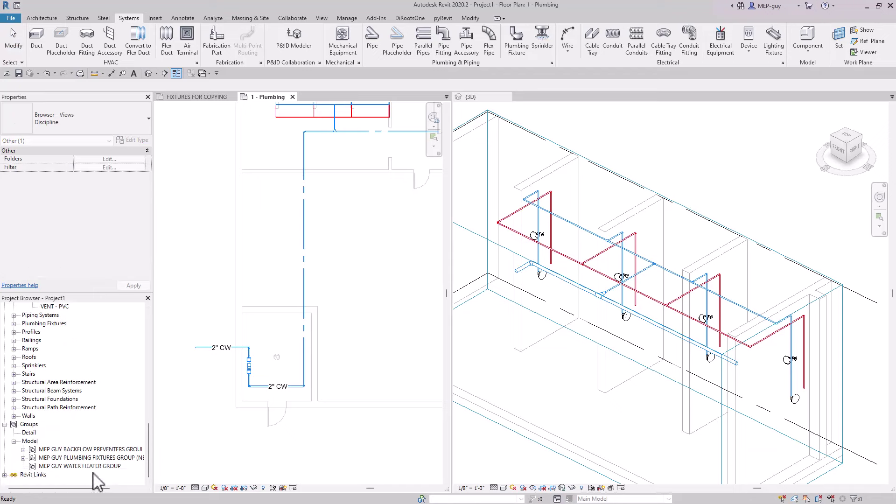
left_click(76, 466)
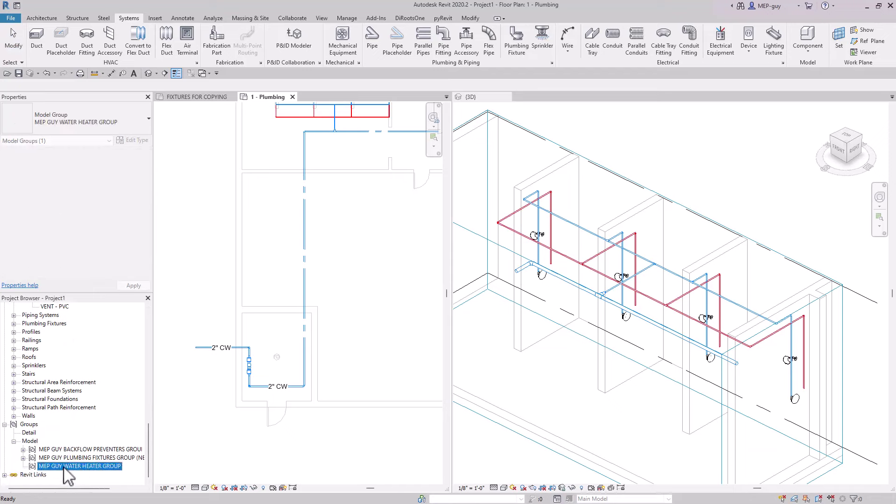
left_click_drag(291, 267, 287, 266)
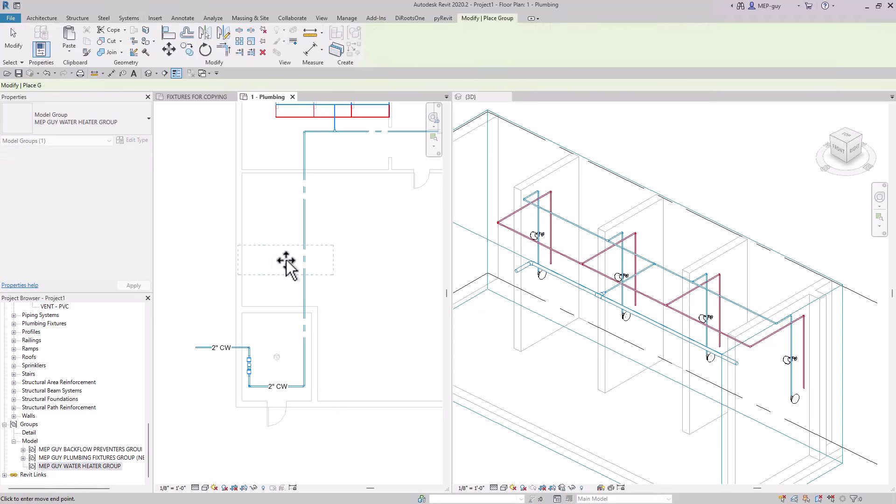
scroll(254, 290, "down", 2)
left_click(331, 288)
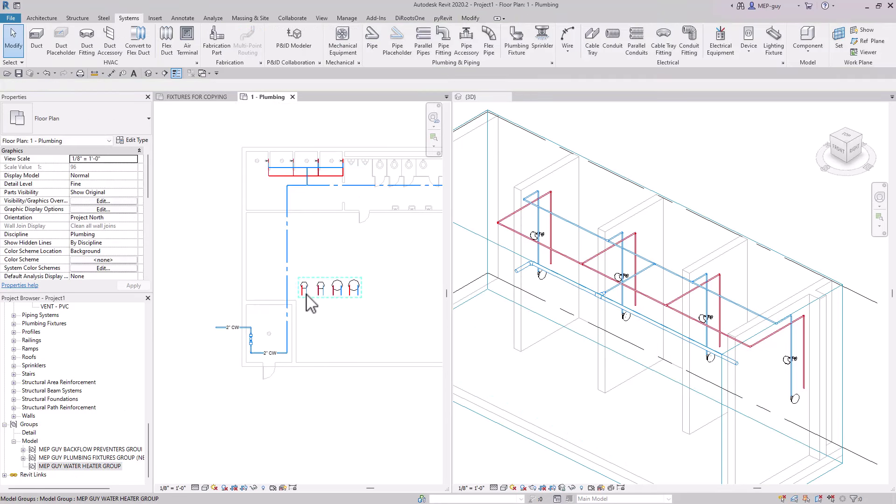
scroll(325, 331, "up", 2)
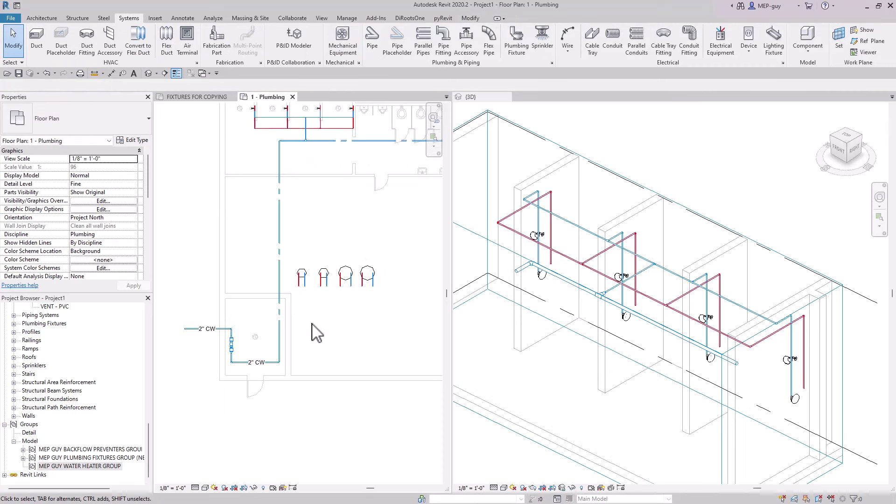
middle_click_drag(326, 331, 339, 336)
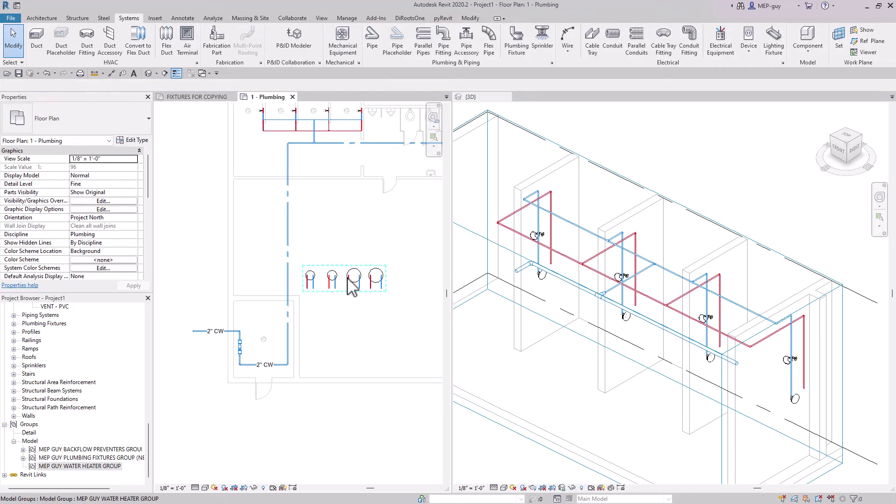
Ungroup the placed water heater group into individual elements
left_click(348, 277)
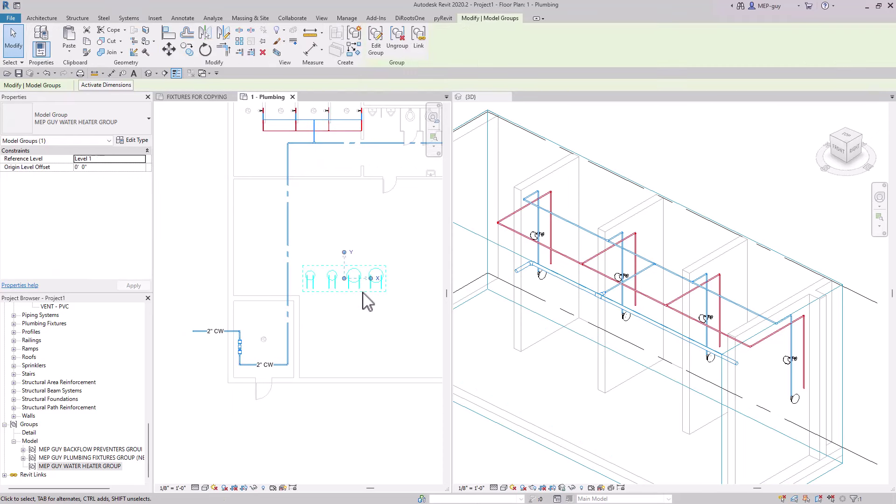
left_click(398, 43)
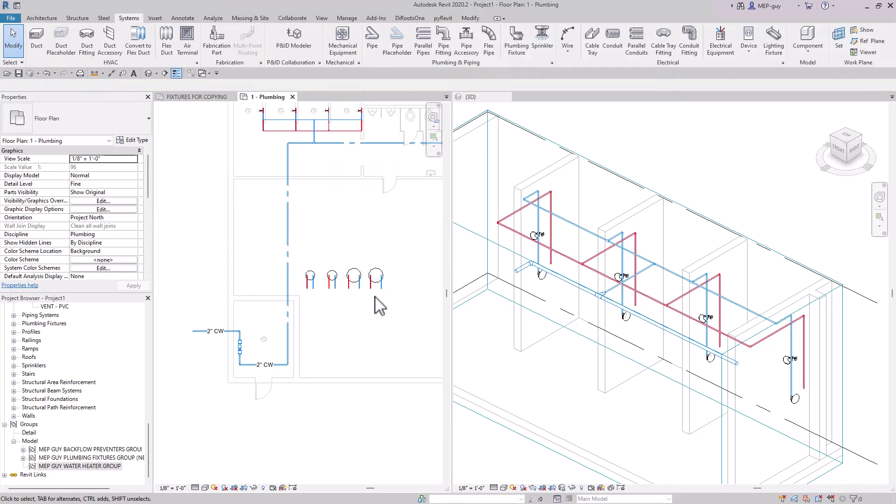
left_click(384, 272)
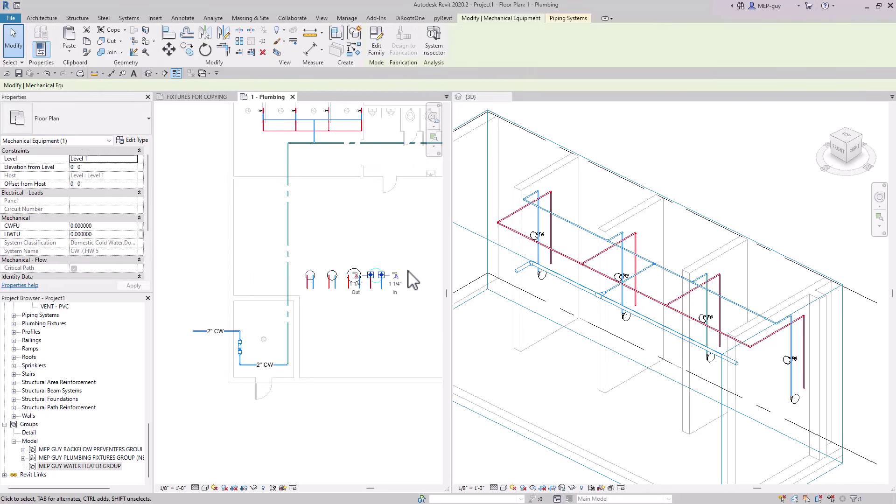
Delete the three extra units and move the water heater into the small lower-left room
left_click(360, 236)
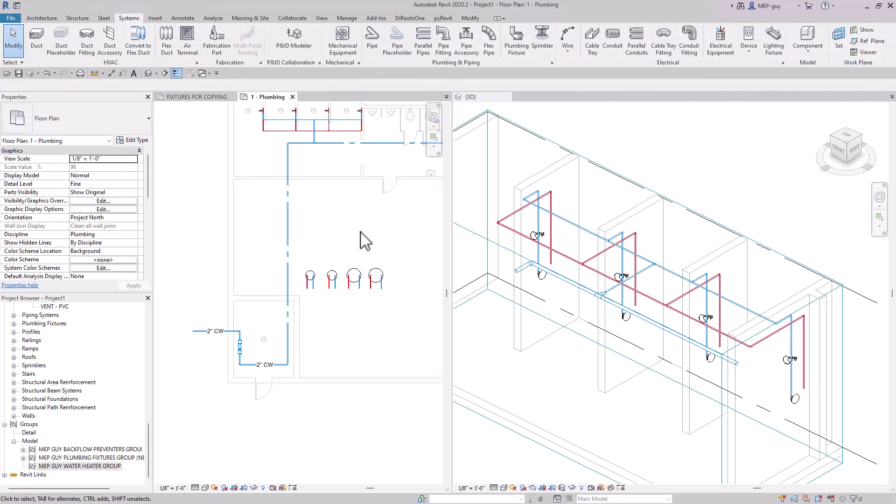
left_click_drag(297, 250, 379, 336)
key("Delete")
left_click_drag(349, 249, 400, 300)
left_click_drag(358, 279, 266, 312)
key("Escape")
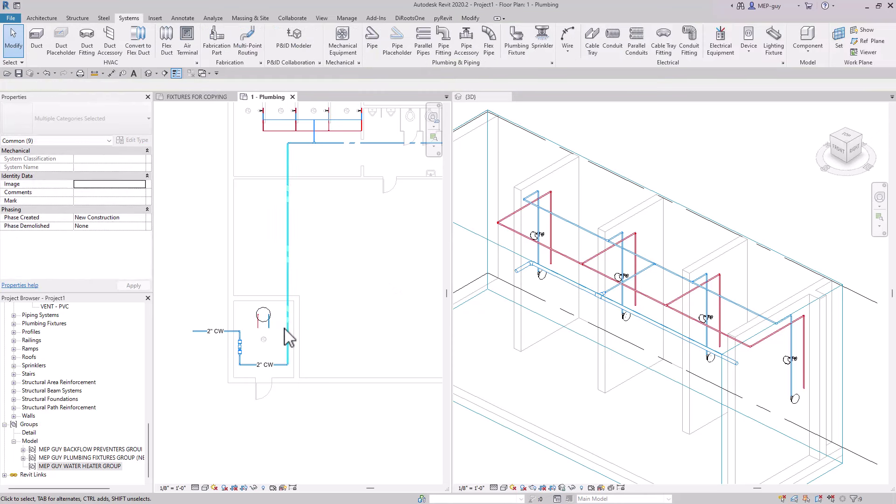
Rotate the water heater and its pipe stubs 90° about the heater's midpoint
scroll(257, 327, "up", 5)
left_click_drag(264, 252, 342, 350)
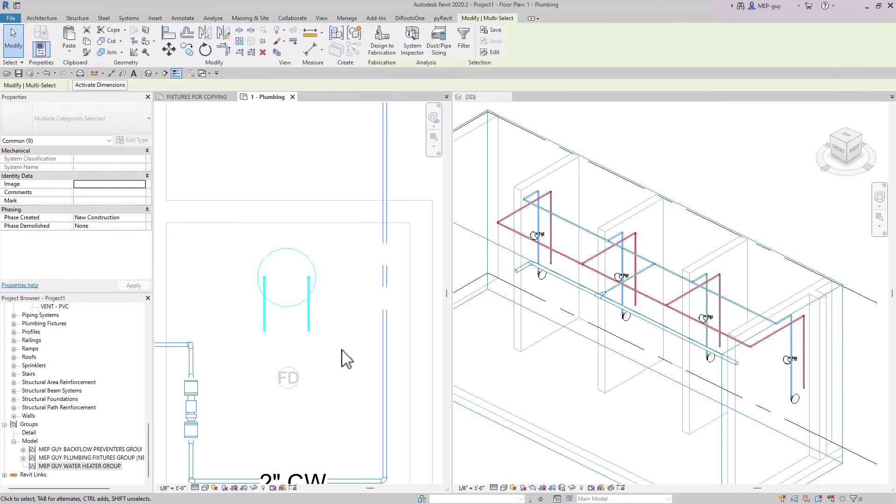
left_click(205, 49)
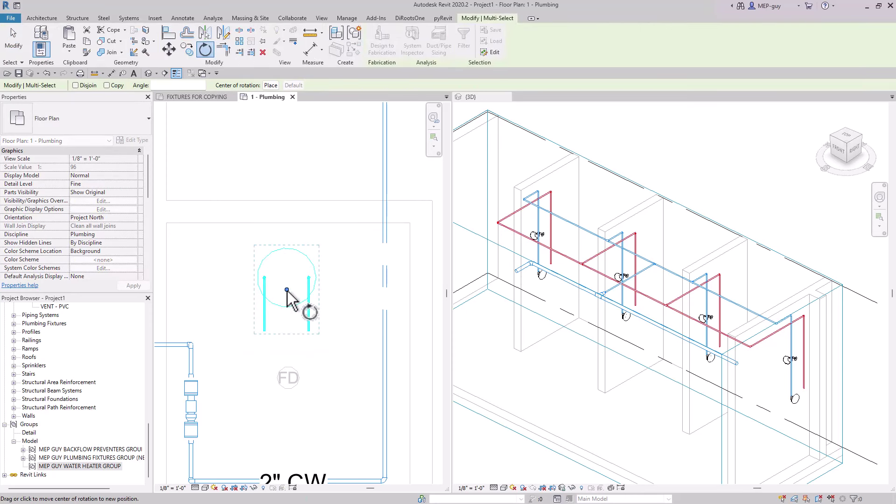
left_click(286, 277)
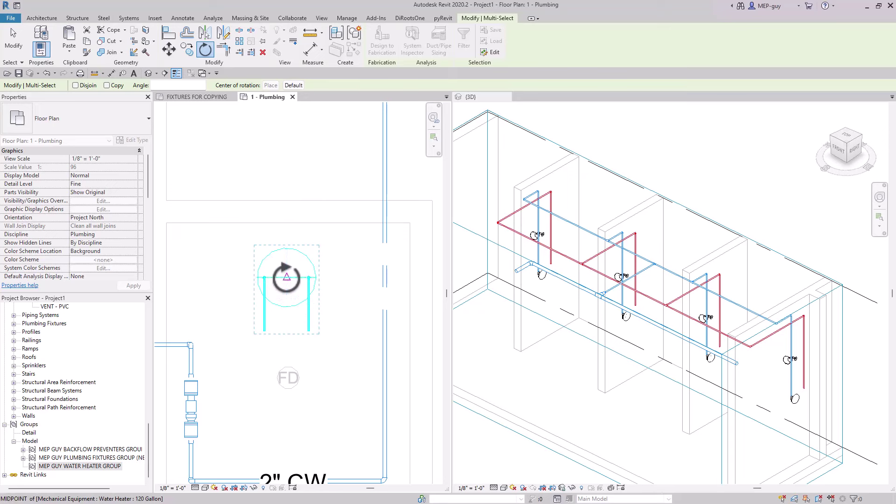
left_click(286, 277)
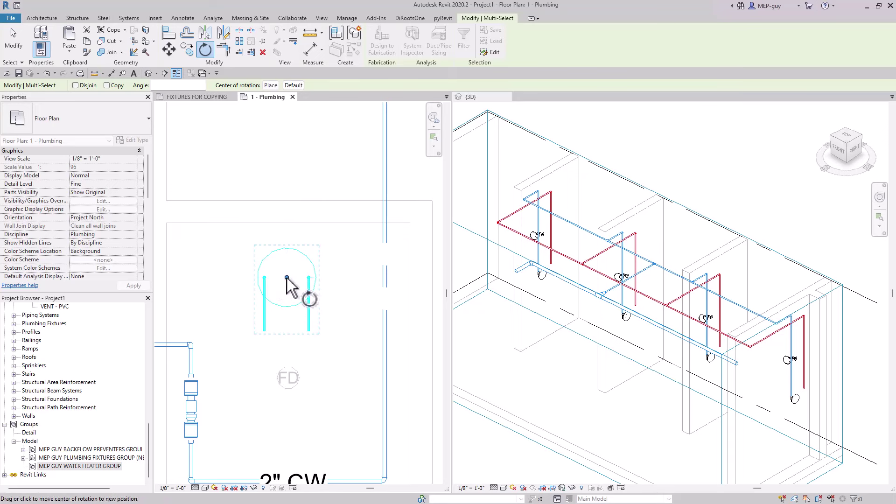
left_click(363, 286)
left_click(294, 182)
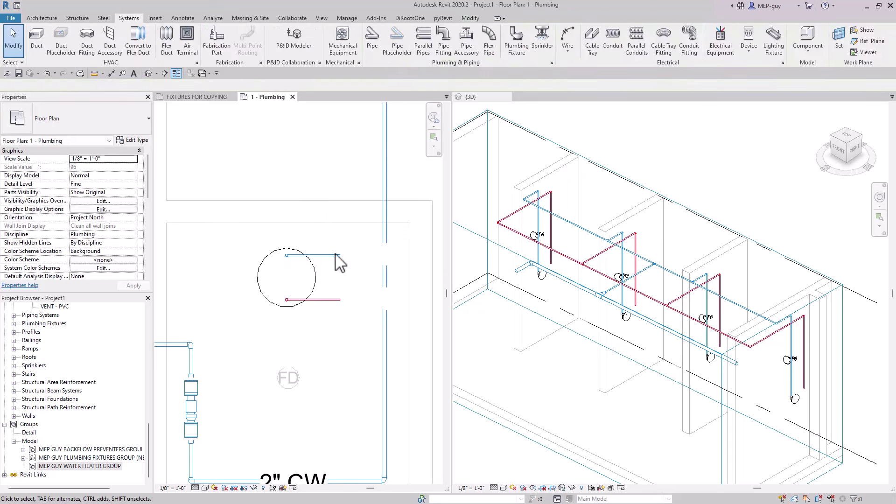
scroll(346, 337, "up", 1)
middle_click_drag(345, 336, 308, 318)
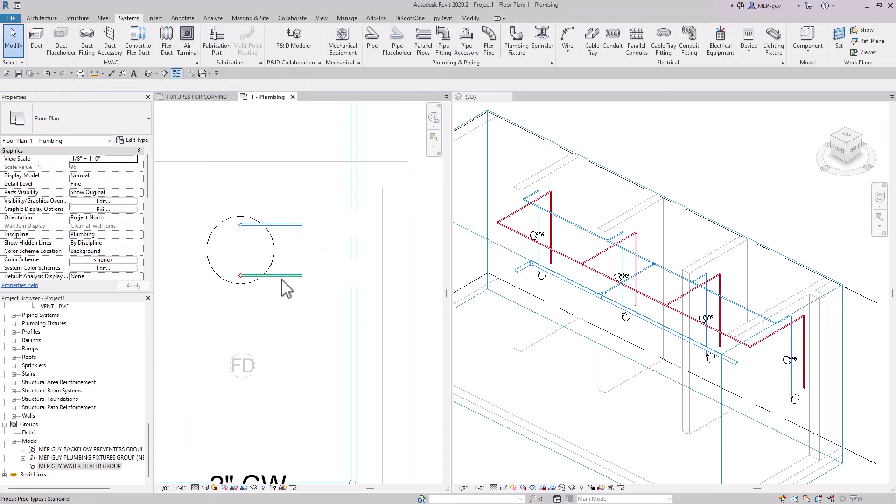
Lengthen the lower hot-water pipe stub to the right
left_click(290, 286)
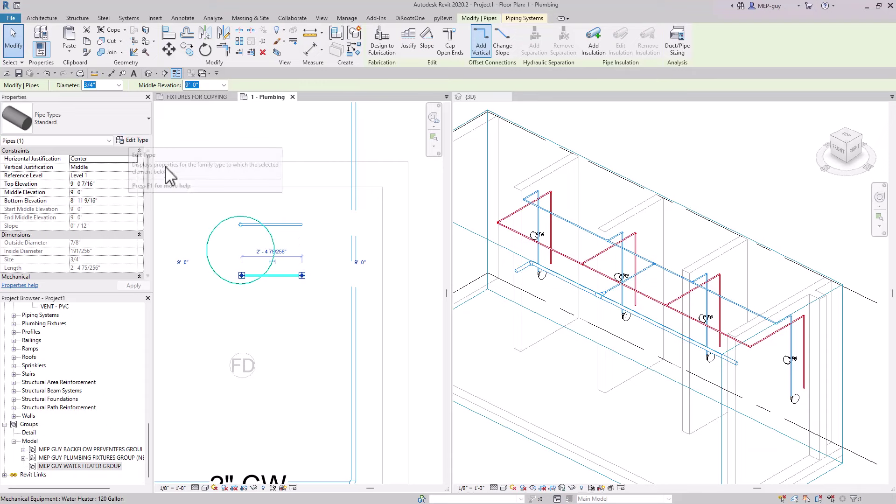
scroll(119, 178, "down", 3)
scroll(122, 181, "down", 2)
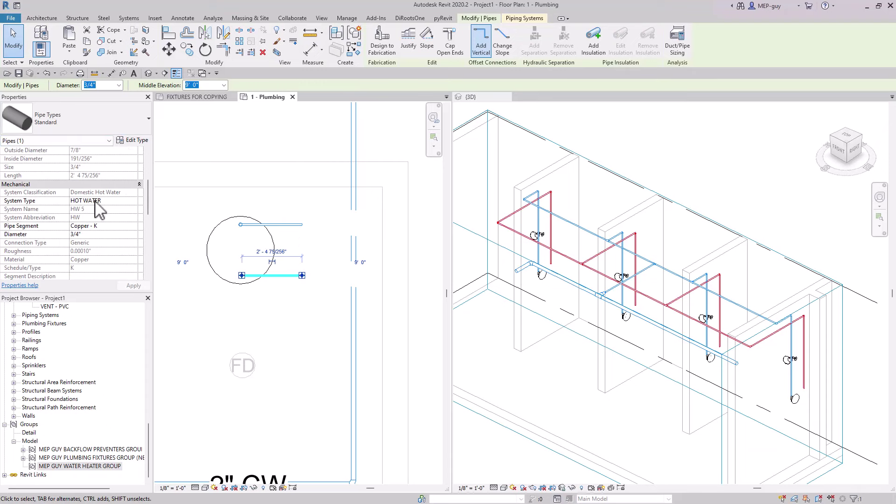
left_click(296, 295)
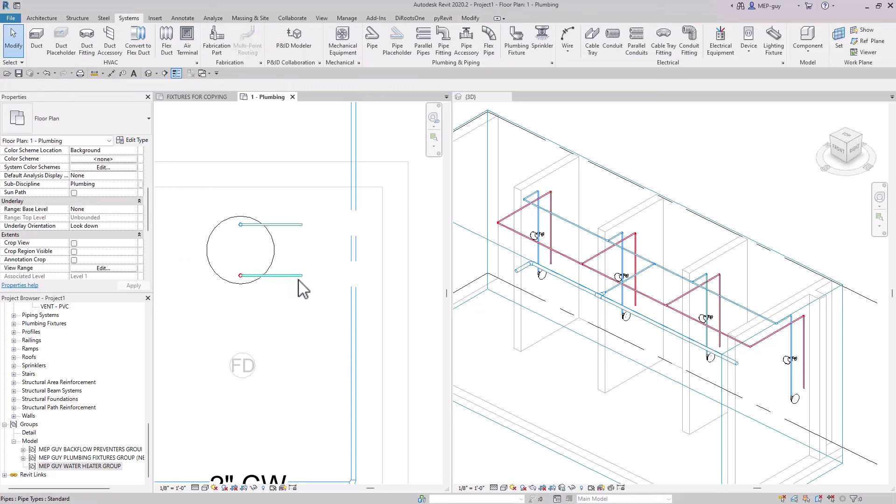
left_click(302, 276)
left_click_drag(302, 276, 330, 276)
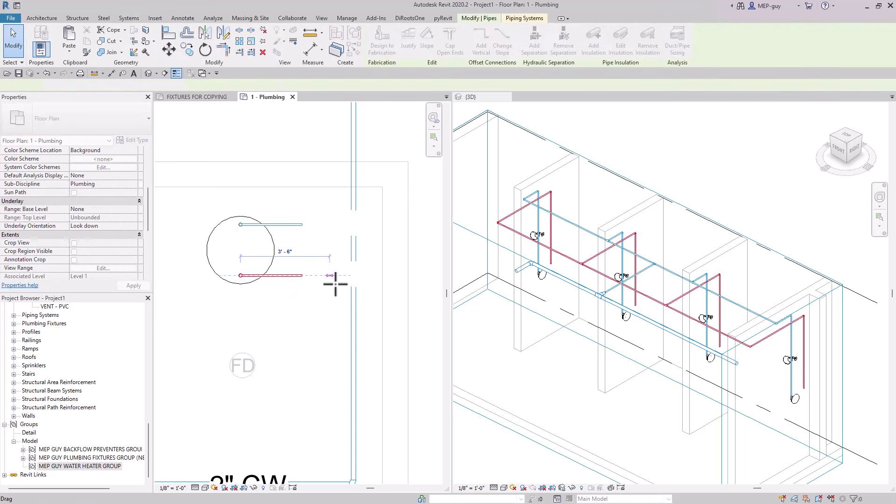
Draw a matching hot-water pipe from the stub's end up to and along the corridor
left_click(333, 278)
right_click(332, 278)
left_click(366, 84)
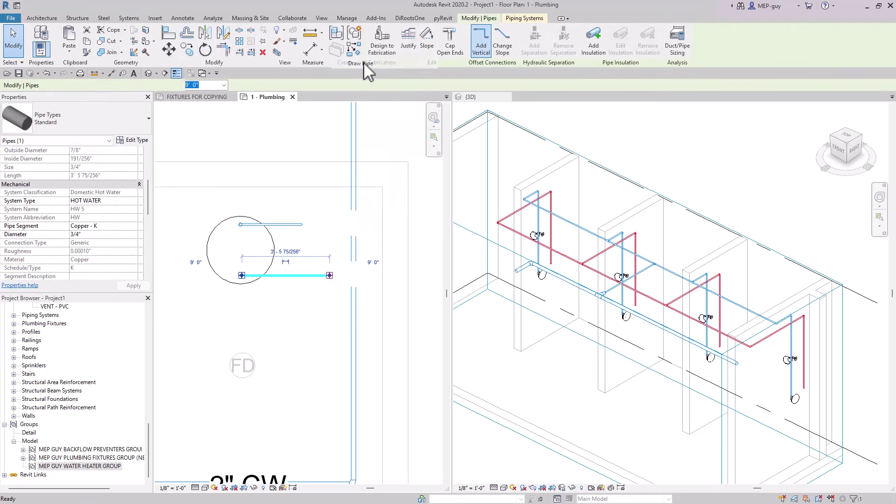
scroll(320, 420, "down", 3)
left_click(329, 401)
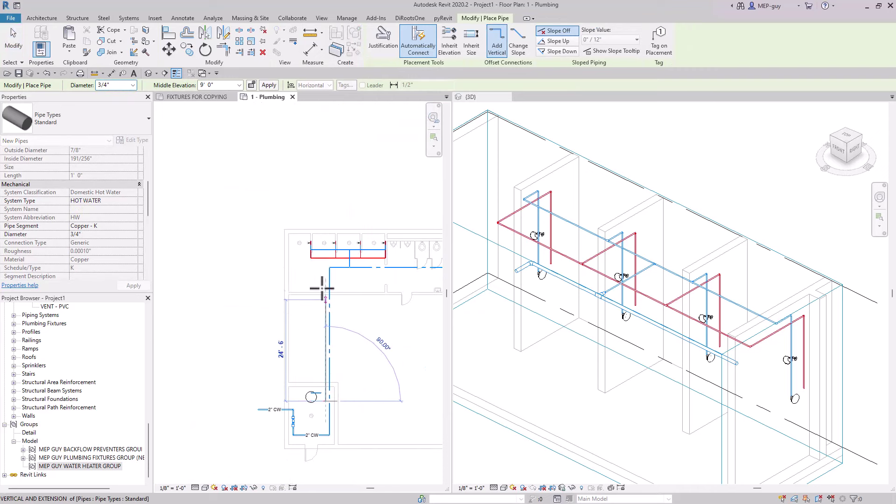
scroll(326, 259, "up", 2)
left_click(325, 265)
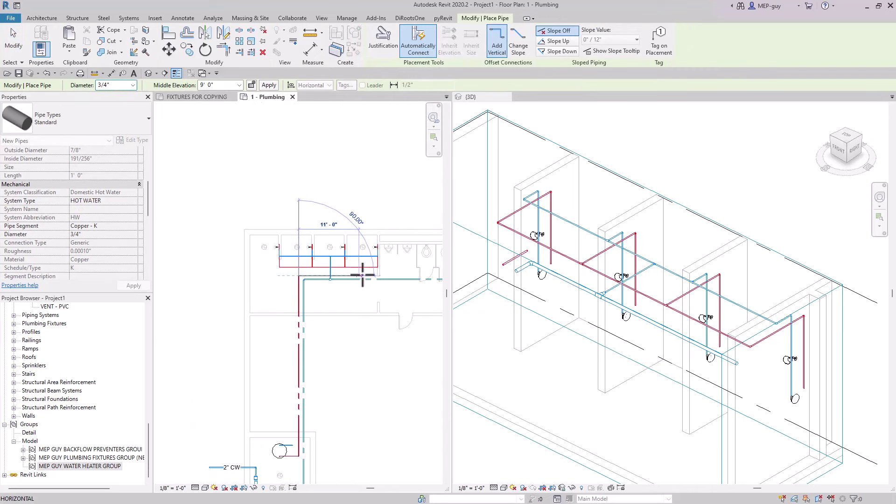
left_click(394, 275)
key("Escape")
key("Escape")
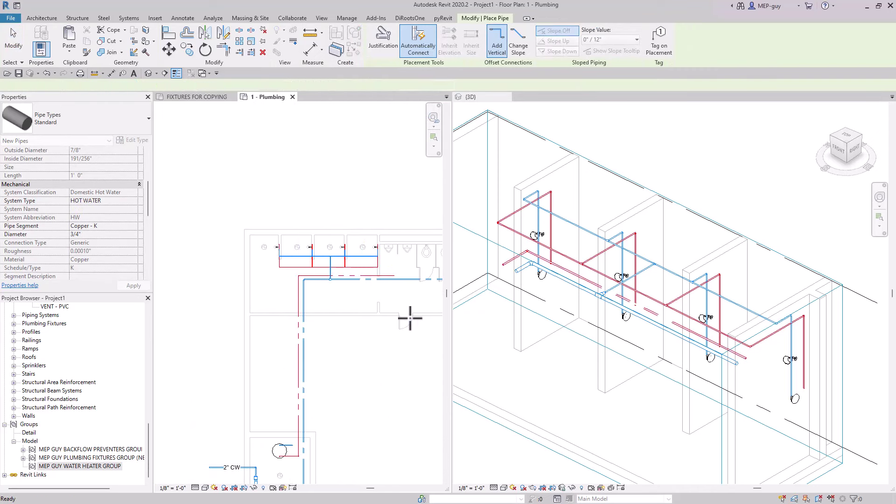
middle_click_drag(389, 353, 360, 331)
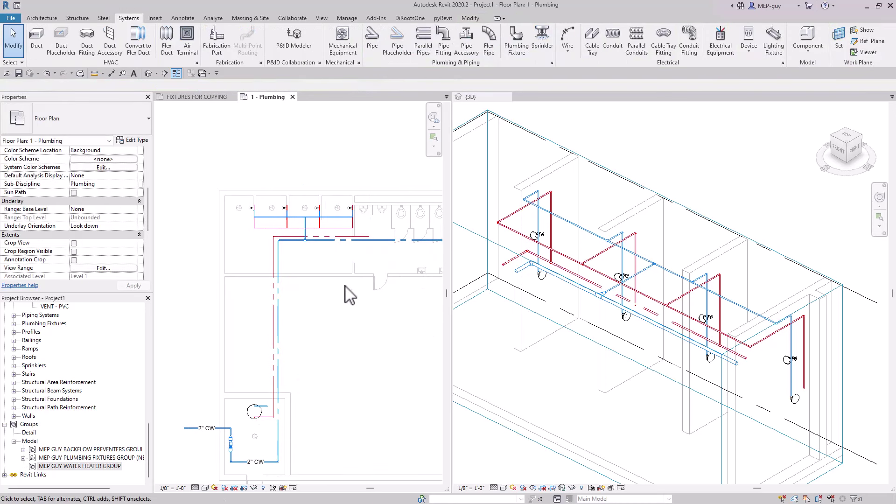
Set the diameter of the entire hot water branch to 1"
scroll(345, 280, "down", 1)
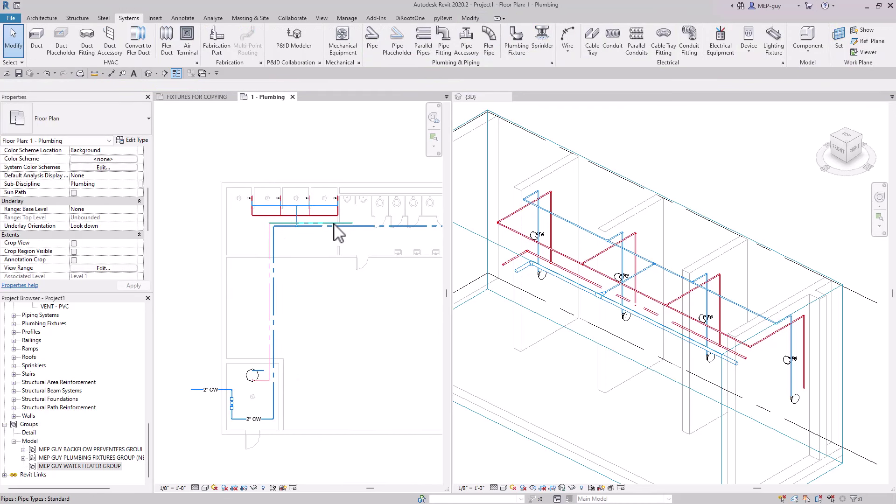
key("Tab")
left_click(334, 226)
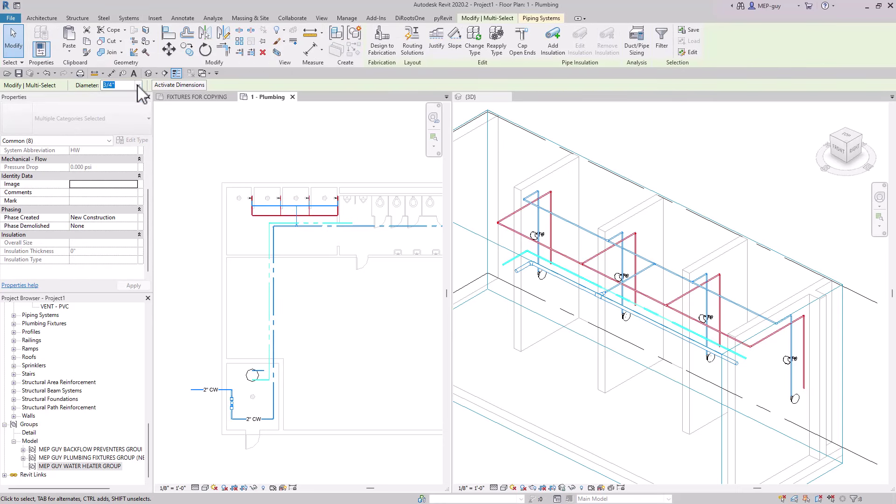
left_click(138, 85)
left_click(115, 125)
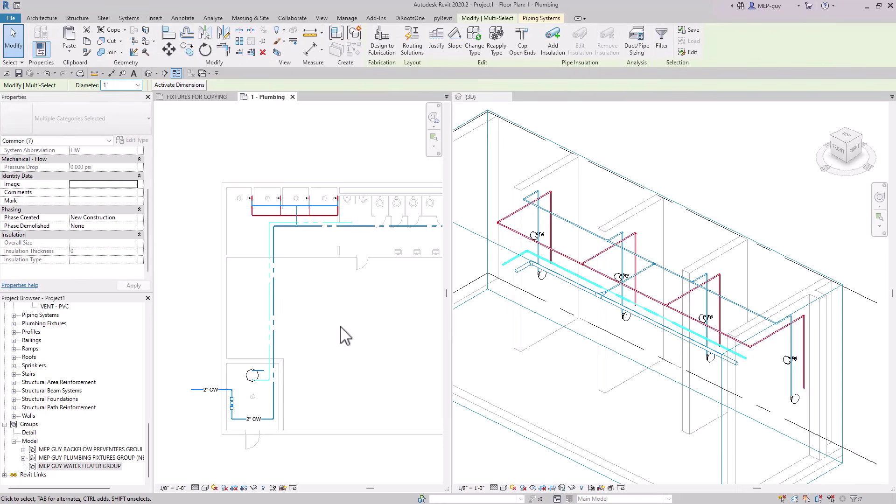
key("Escape")
scroll(280, 320, "up", 4)
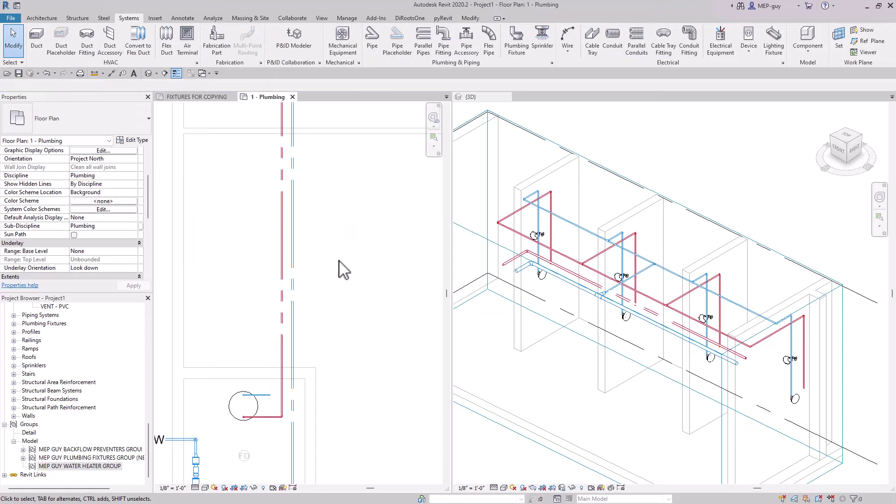
middle_click_drag(344, 269, 386, 287)
scroll(254, 444, "up", 2)
middle_click_drag(254, 443, 285, 392)
scroll(270, 350, "up", 2)
middle_click_drag(285, 322, 301, 348)
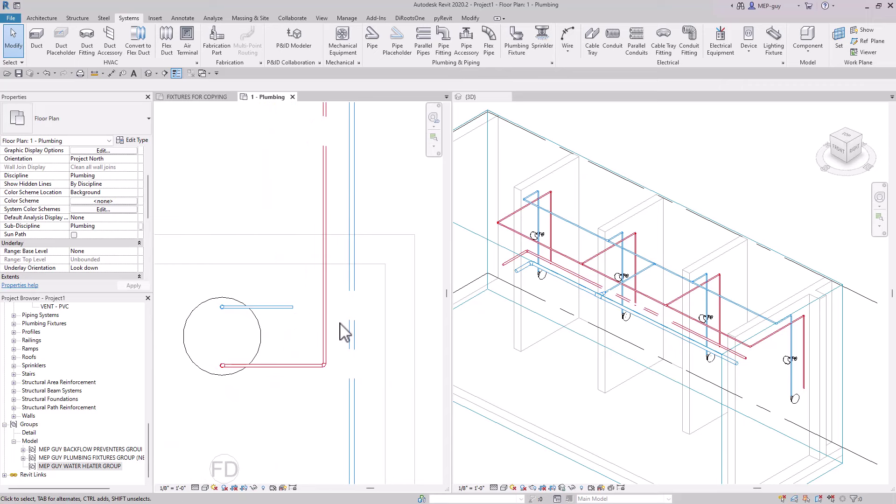
left_click(302, 327)
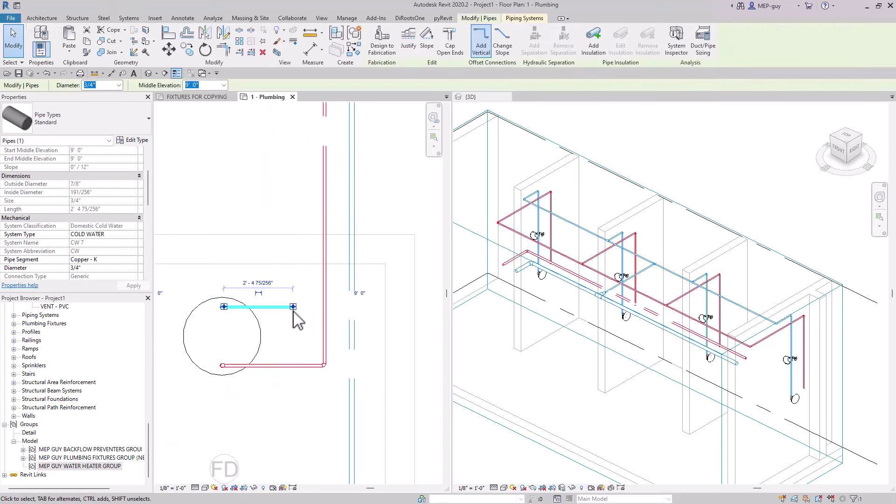
left_click(339, 291)
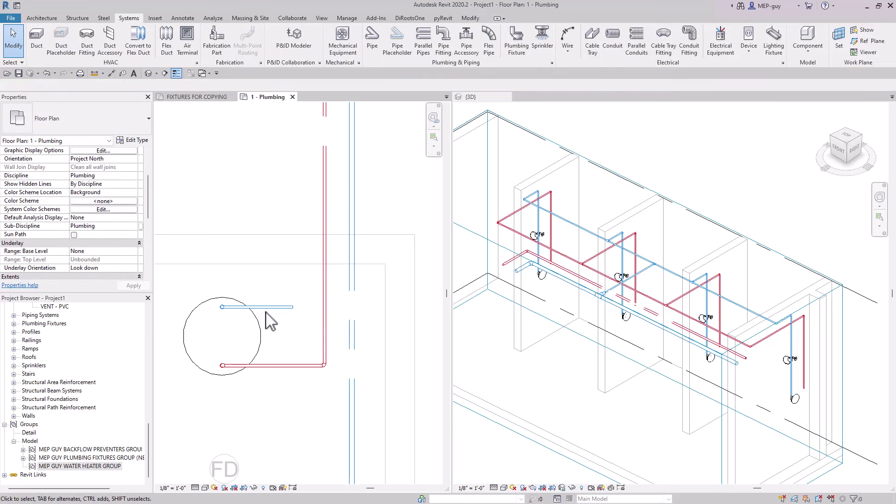
left_click(470, 19)
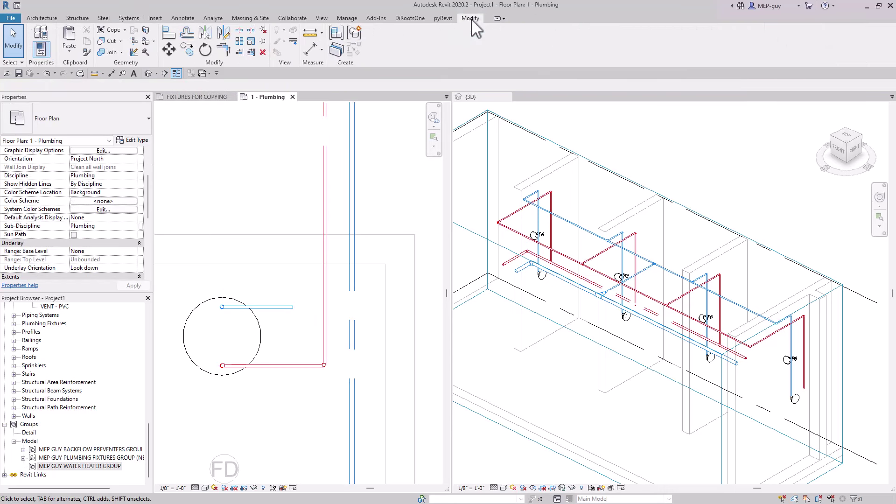
Extend the heater's short cold water pipe to tee into the vertical cold water riser
left_click(239, 52)
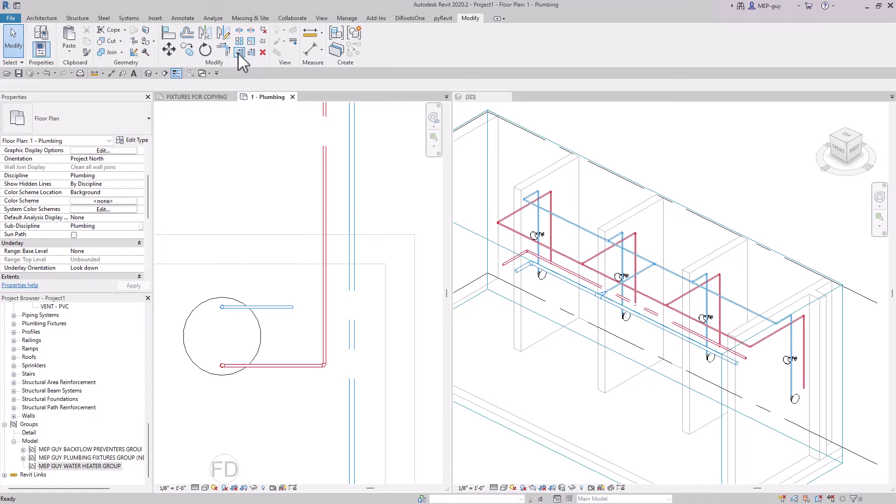
left_click(351, 333)
left_click(292, 308)
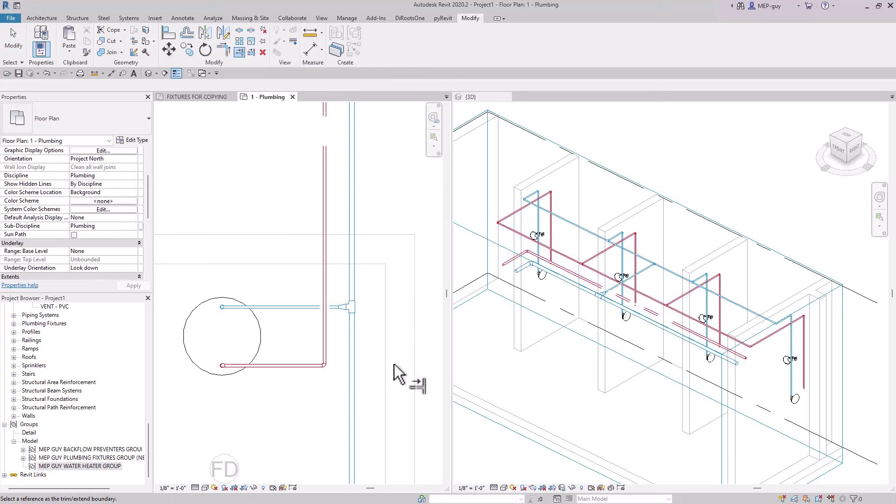
key("Escape")
scroll(354, 366, "down", 4)
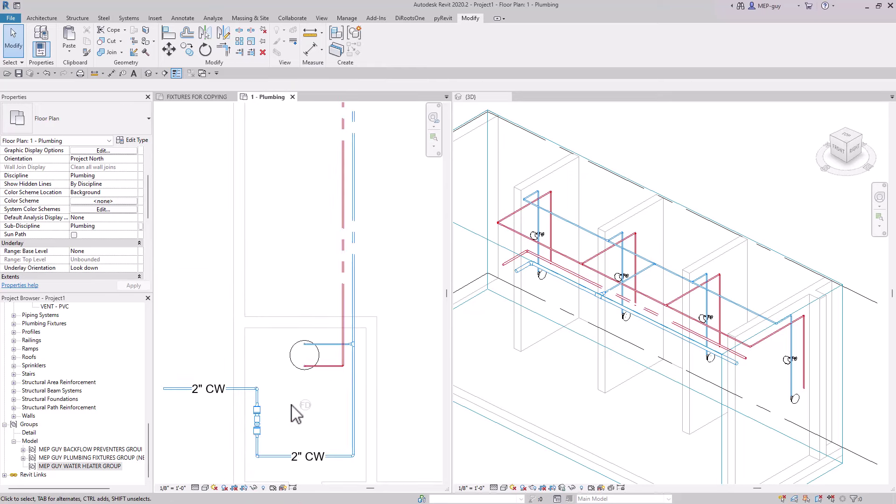
scroll(303, 401, "up", 2)
Move the water heater left and up
left_click(321, 339)
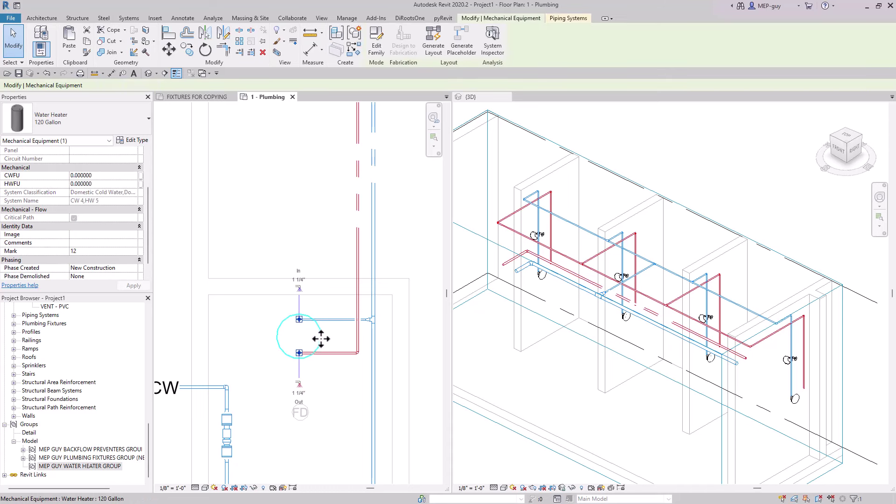
left_click_drag(317, 338, 257, 324)
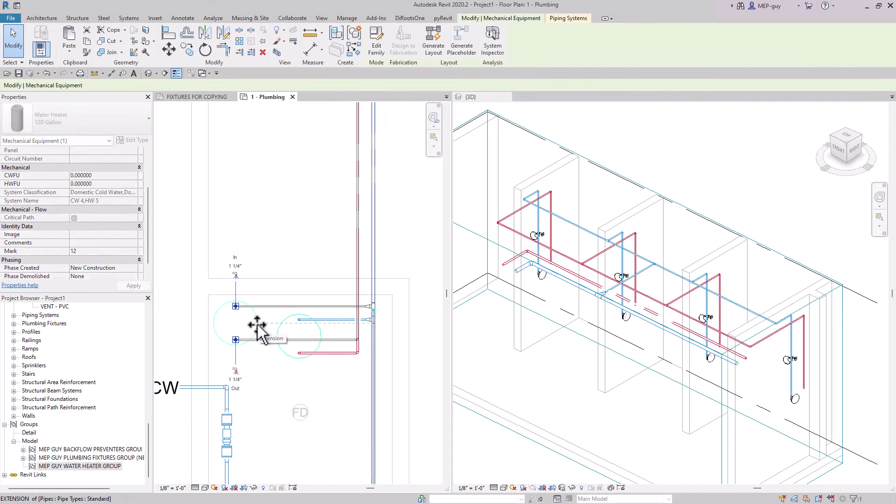
scroll(317, 388, "down", 2)
left_click(370, 254)
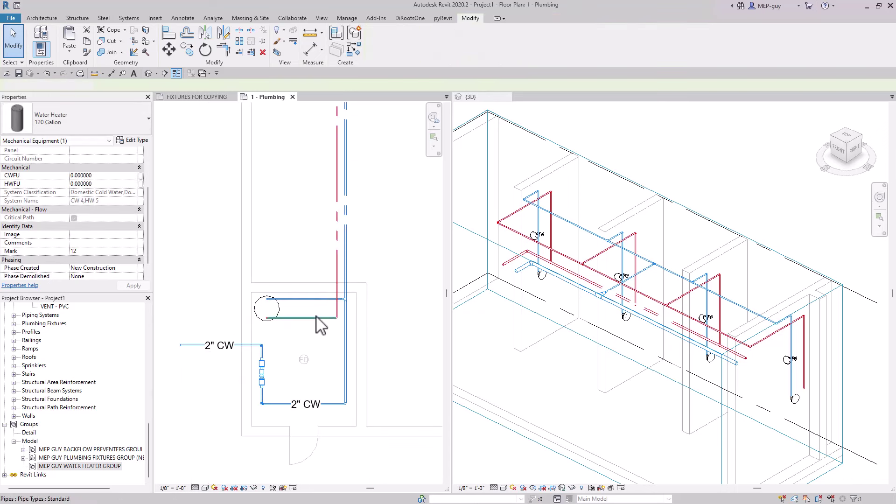
scroll(327, 275, "down", 3)
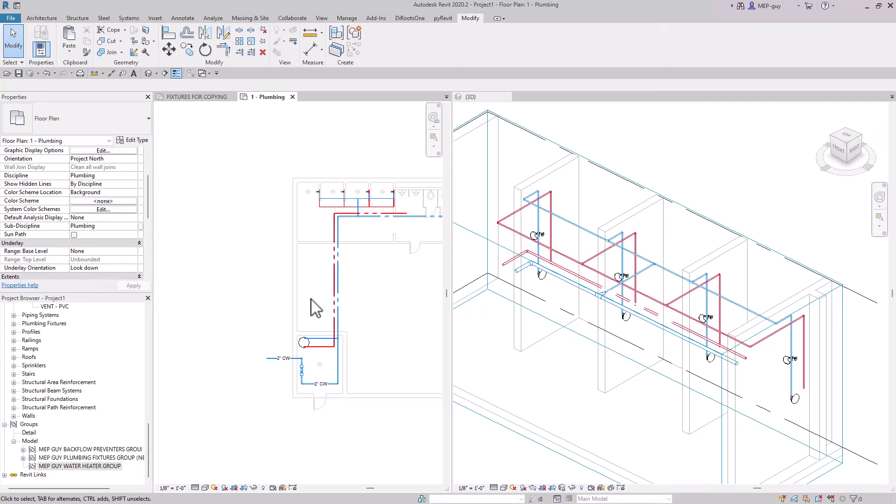
Shift the vertical cold water run left, then bring the upper fixtures and pipes into view
left_click(335, 286)
scroll(332, 286, "up", 2)
left_click_drag(336, 276, 289, 276)
key("Escape")
middle_click_drag(413, 315, 337, 263)
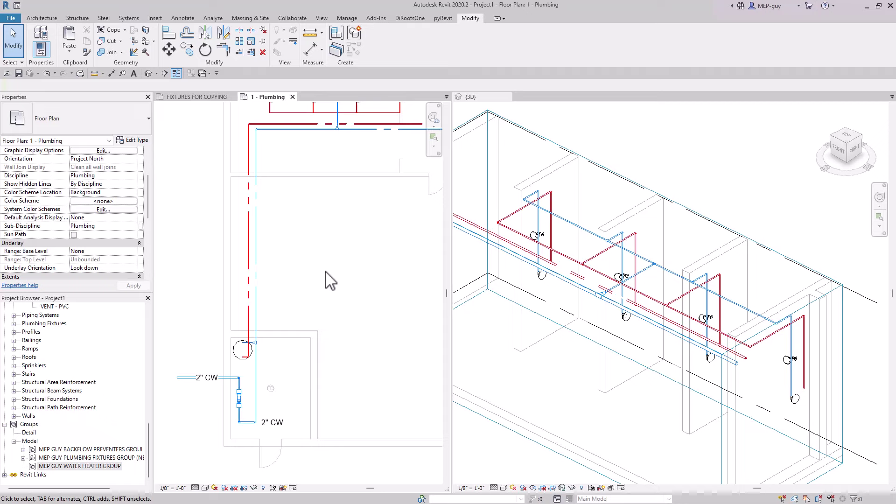
middle_click_drag(320, 266, 298, 314)
scroll(281, 150, "up", 4)
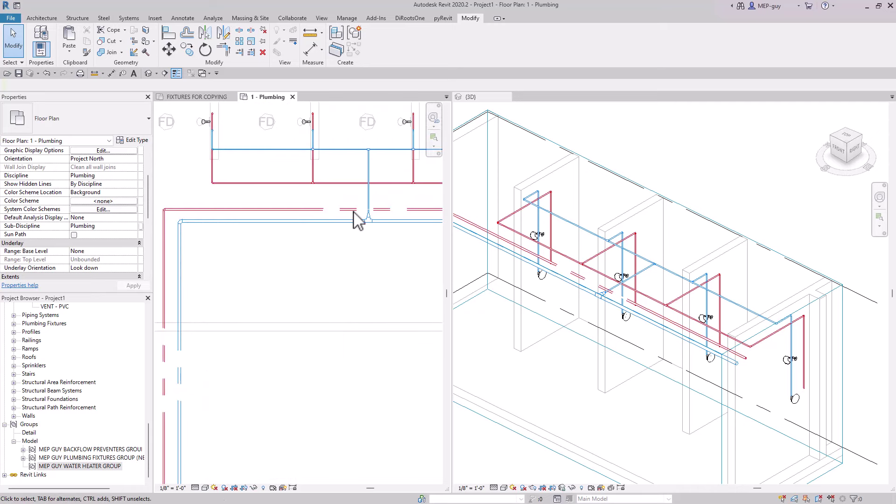
Delete the vertical cold water connector pipe and its tees
middle_click_drag(310, 299, 340, 313)
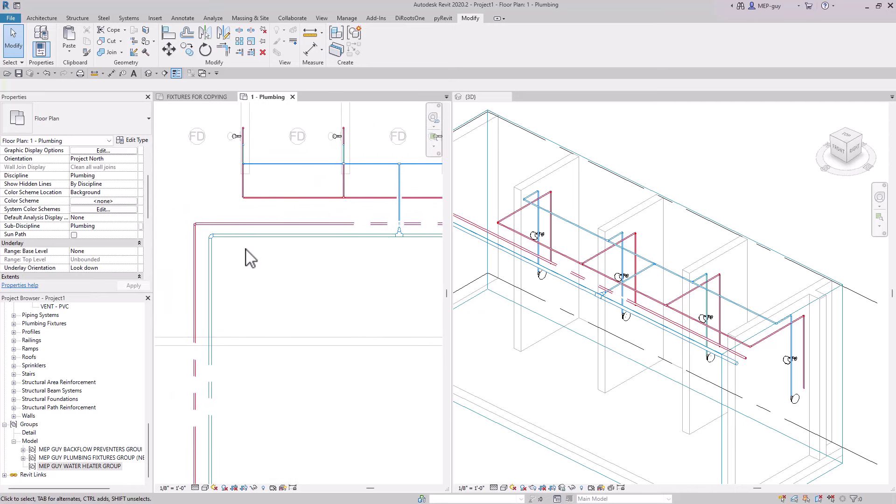
scroll(247, 256, "down", 1)
scroll(377, 210, "up", 5)
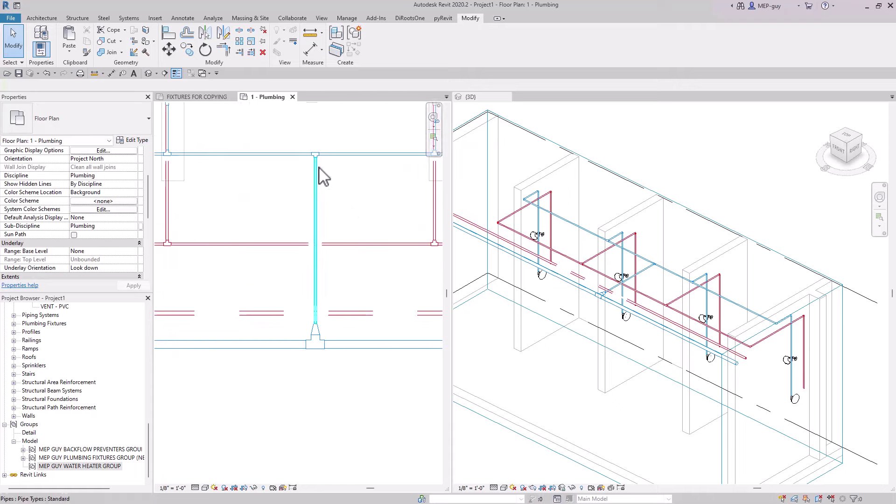
left_click_drag(300, 134, 342, 391)
key("Delete")
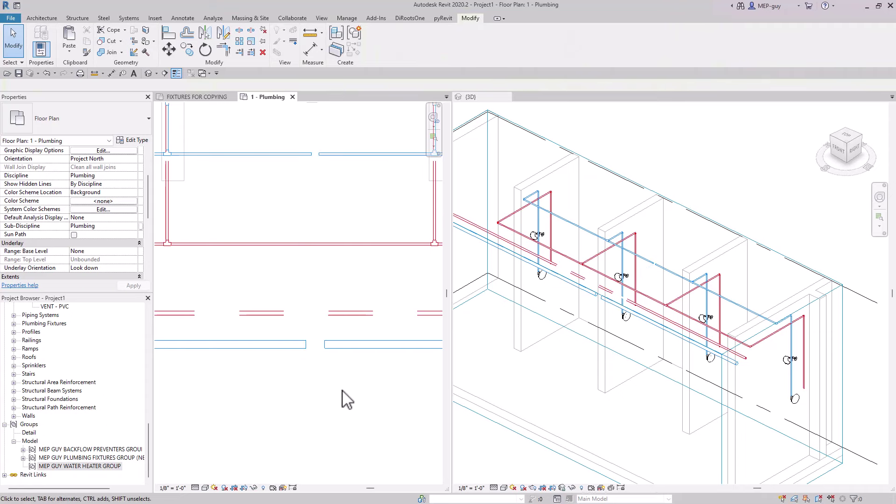
Rejoin the two collinear cold water segments with Trim/Extend to Corner
left_click(223, 51)
left_click(295, 344)
left_click(327, 345)
scroll(335, 379, "down", 1)
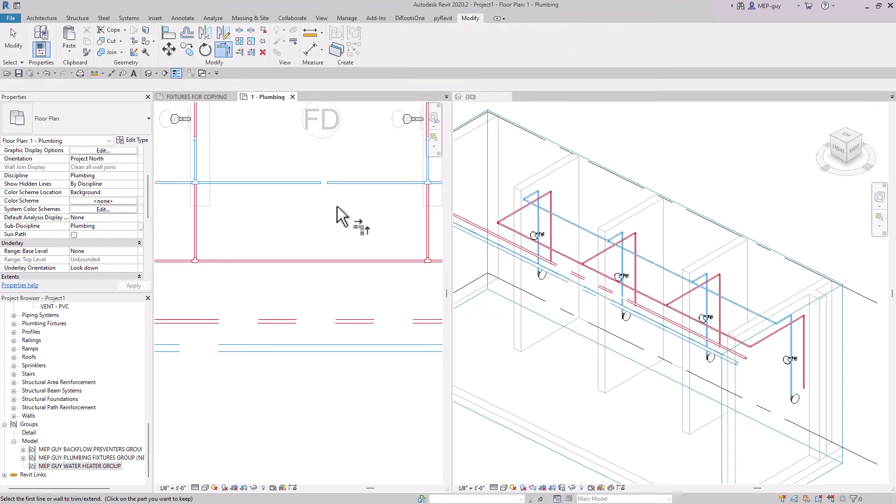
key("Escape")
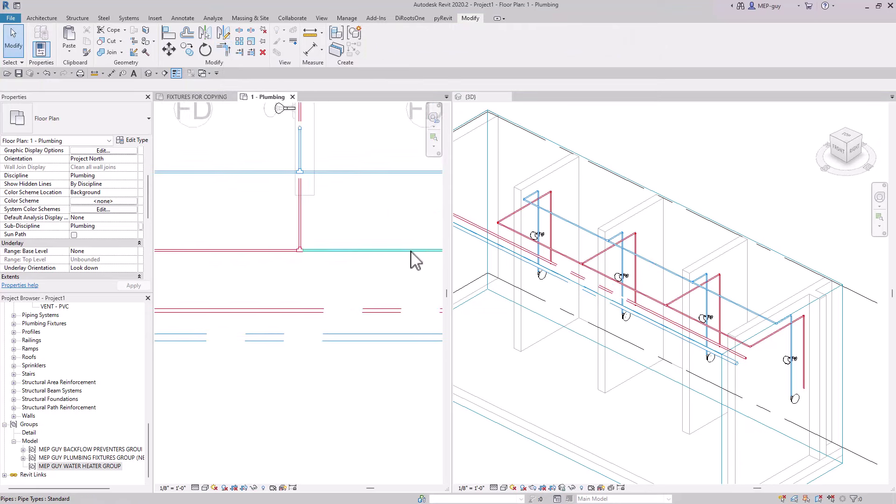
scroll(414, 262, "down", 2)
scroll(233, 266, "up", 1)
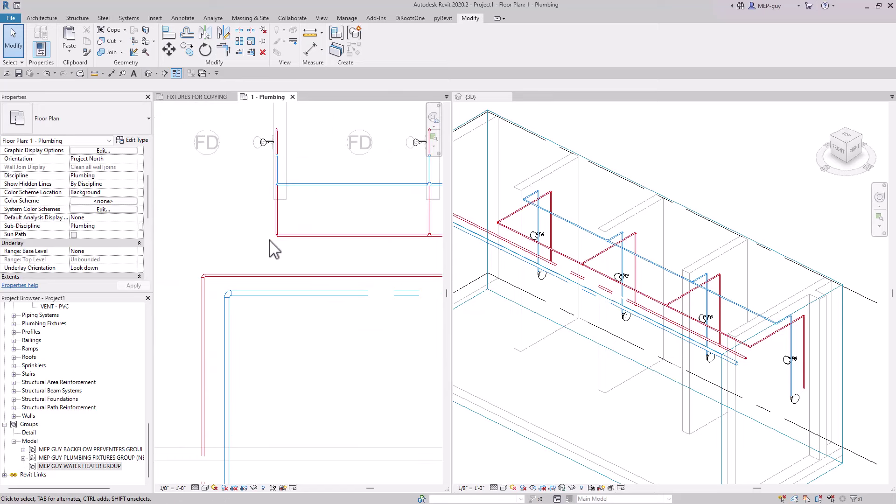
scroll(235, 267, "up", 1)
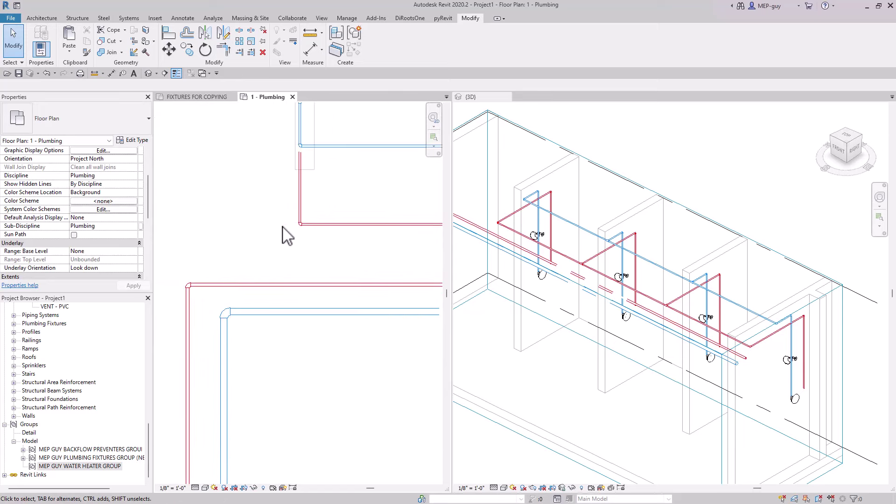
Extend the hot water branch left and draw a pipe from its end down into the hot main
left_click_drag(281, 215, 244, 224)
left_click(310, 248)
left_click(301, 225)
left_click(257, 248)
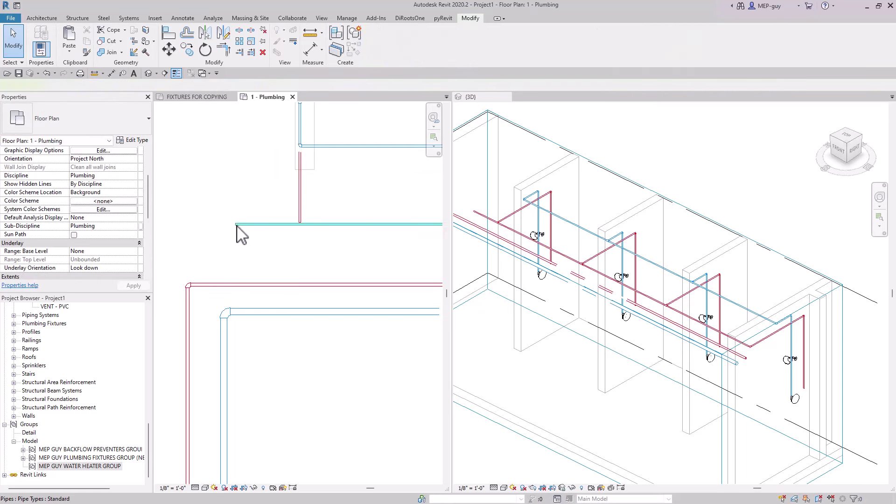
left_click(237, 225)
right_click(236, 225)
left_click(261, 275)
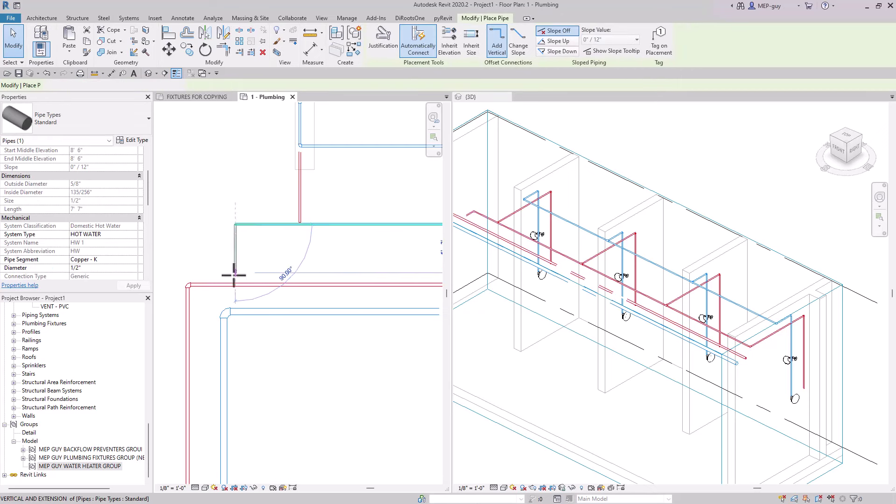
left_click(293, 300)
key("Escape")
key("Escape")
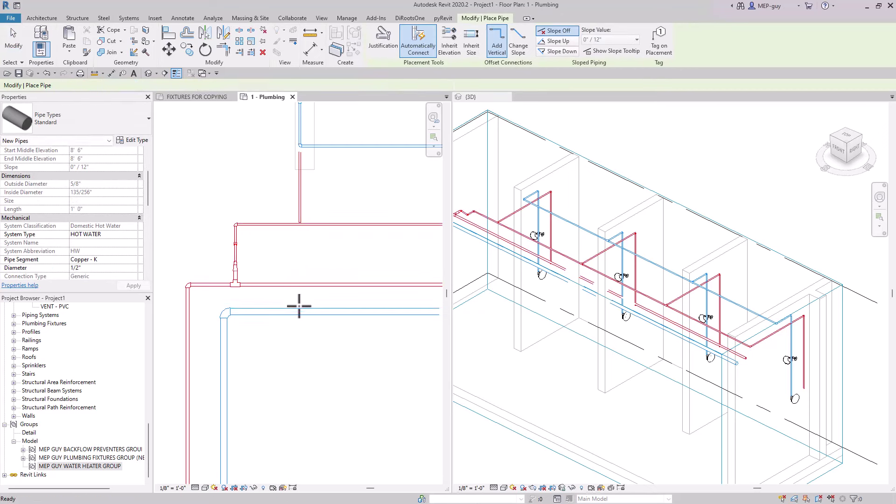
scroll(249, 282, "up", 2)
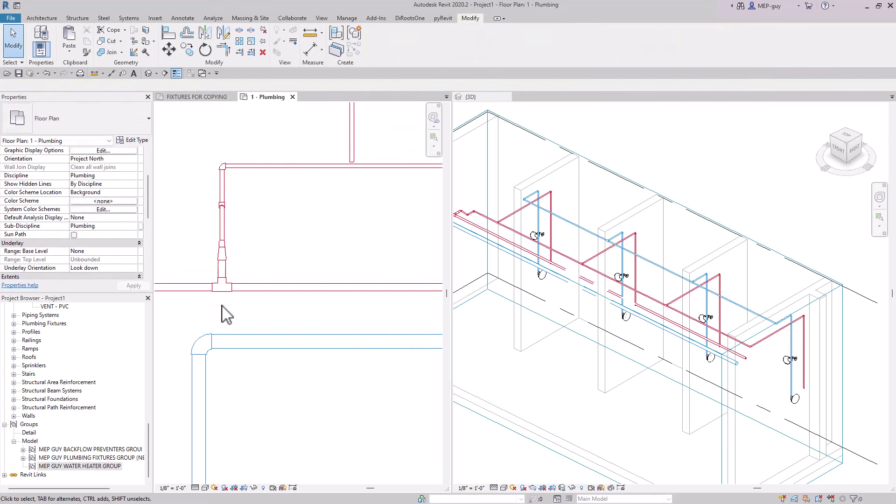
scroll(682, 312, "down", 2)
scroll(523, 250, "up", 5)
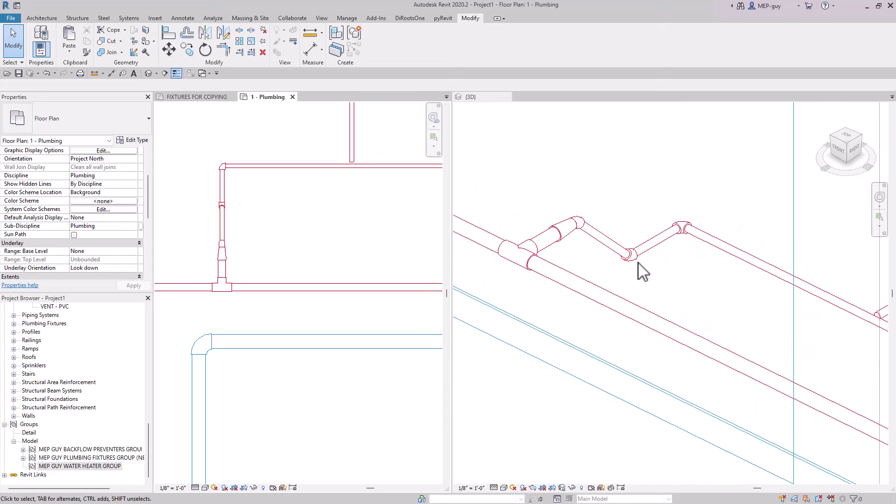
Set the 3D view's visual style to Shaded and turn off Thin Lines for full-width pipes
left_click(665, 282)
middle_click_drag(682, 291, 665, 280)
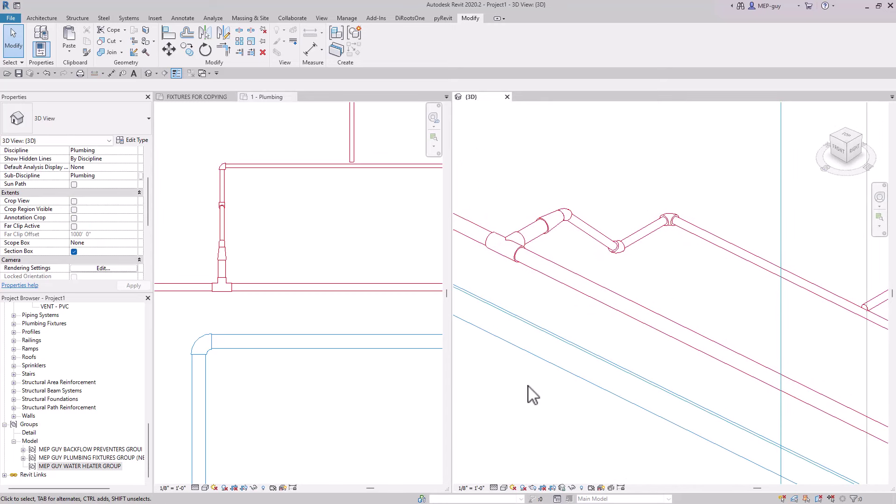
left_click(504, 487)
left_click(523, 451)
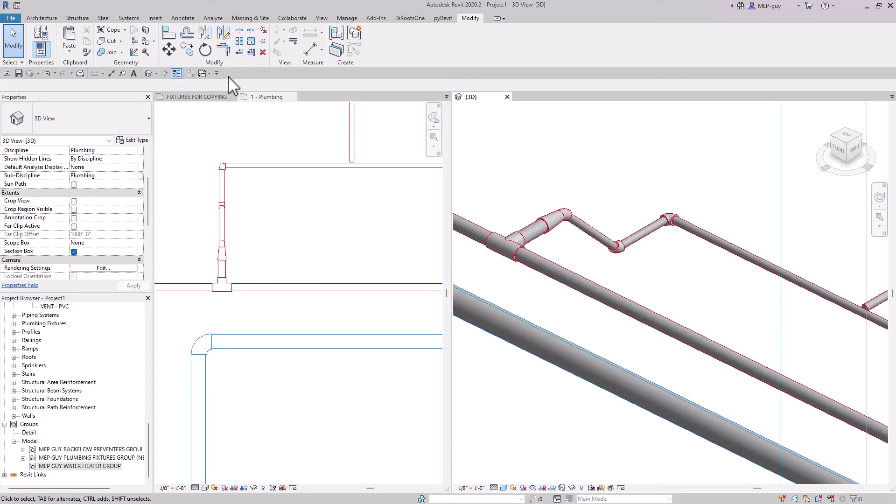
left_click(176, 73)
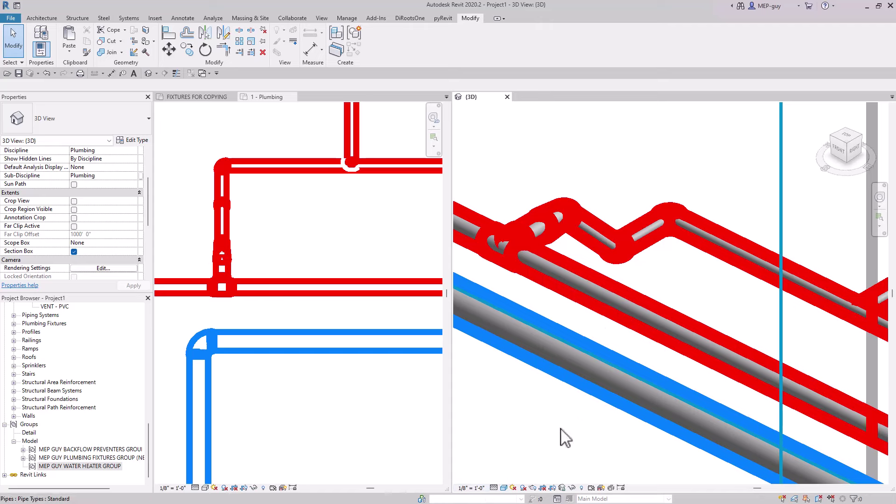
Set both the 3D view and the plumbing floor plan to 1" = 1'-0" scale
left_click(472, 489)
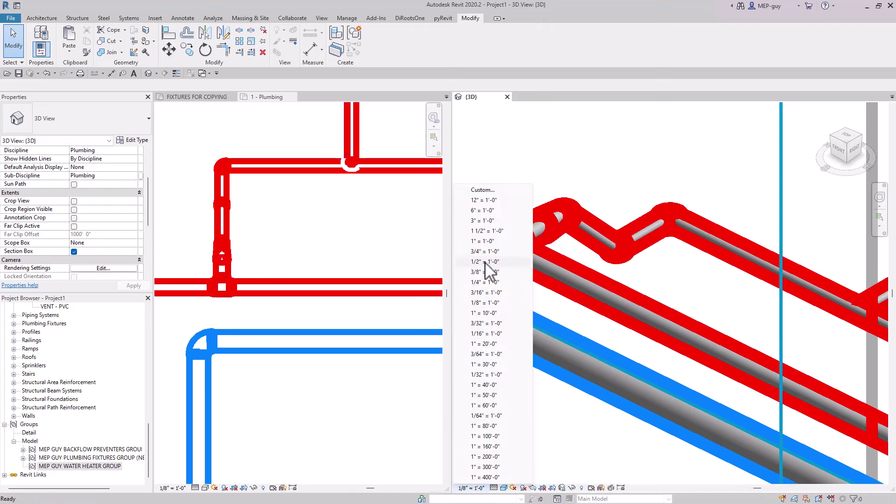
left_click(485, 242)
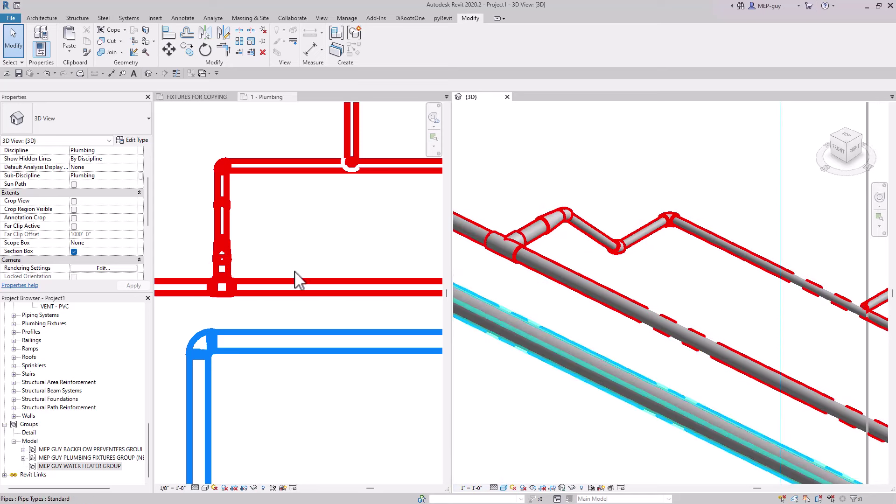
scroll(299, 254, "down", 1)
left_click(299, 254)
left_click(172, 488)
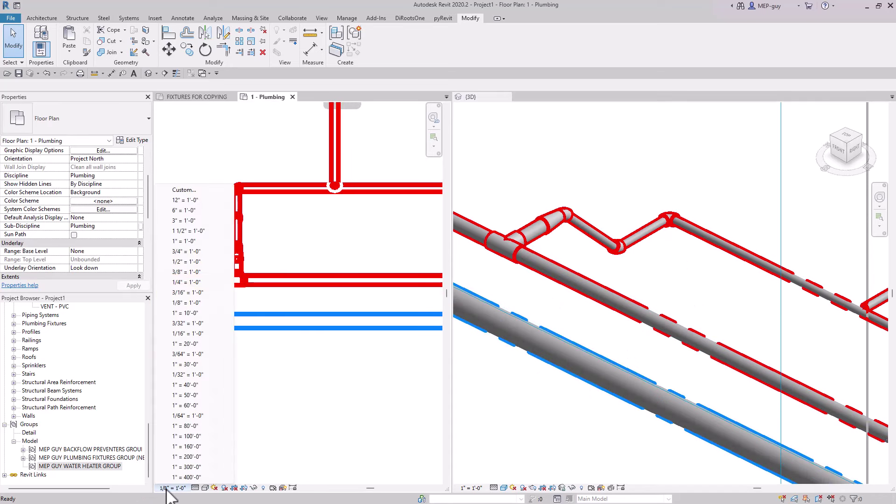
left_click(184, 242)
middle_click_drag(308, 240, 341, 215)
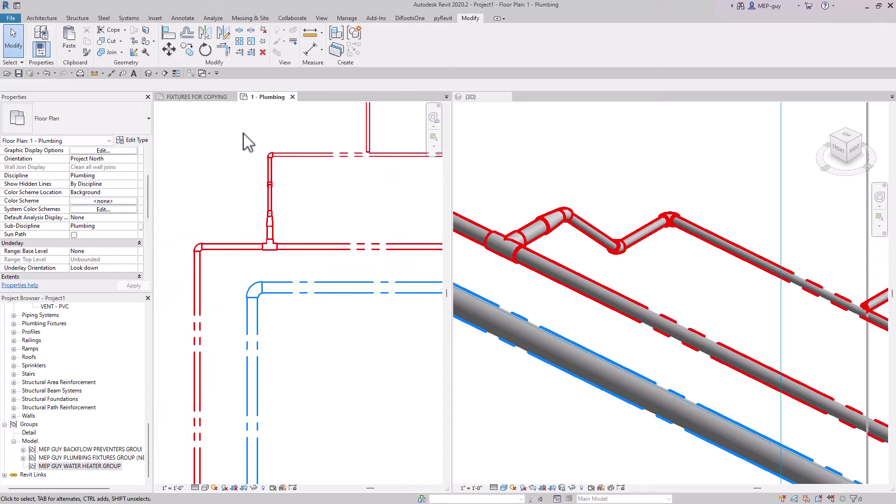
Reapply the plan's 1" = 1'-0" scale and delete the vertical pipe above the tee
left_click(47, 73)
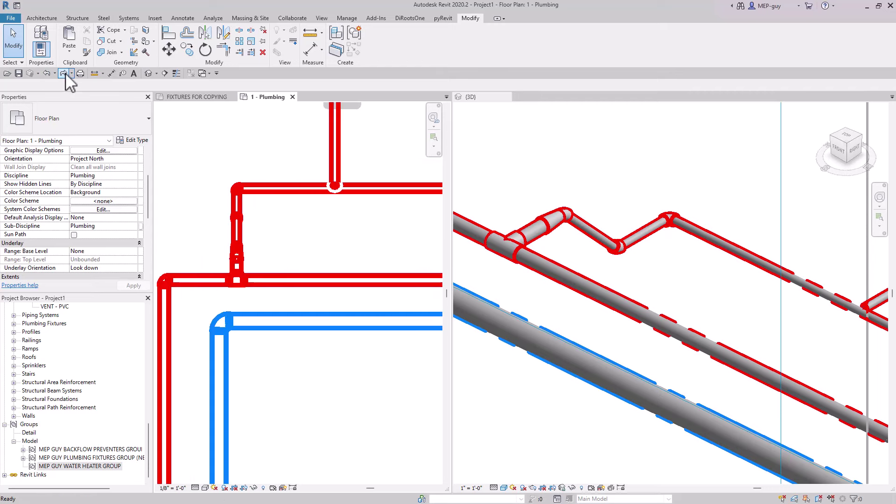
left_click(64, 73)
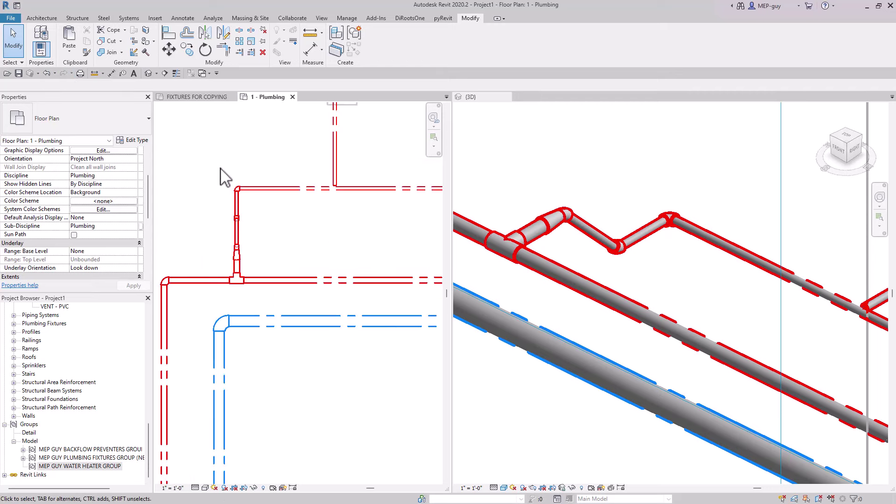
left_click_drag(210, 164, 262, 284)
key("Delete")
scroll(228, 287, "up", 4)
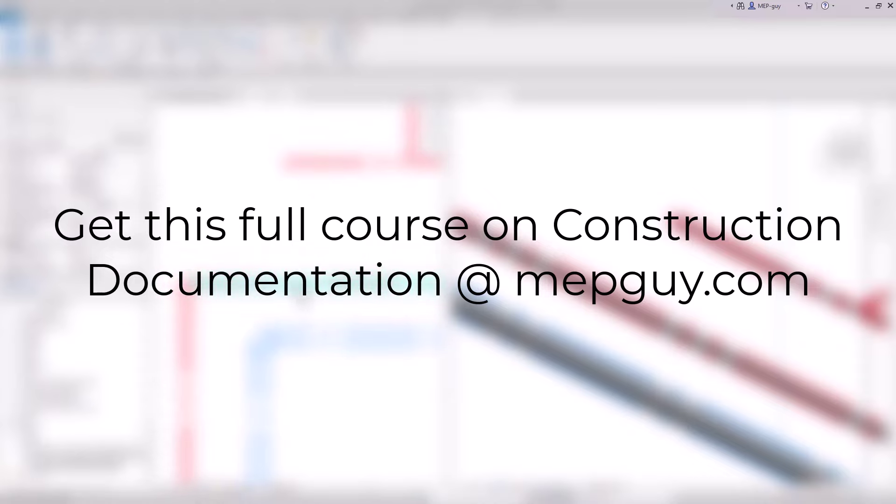
left_click(364, 162)
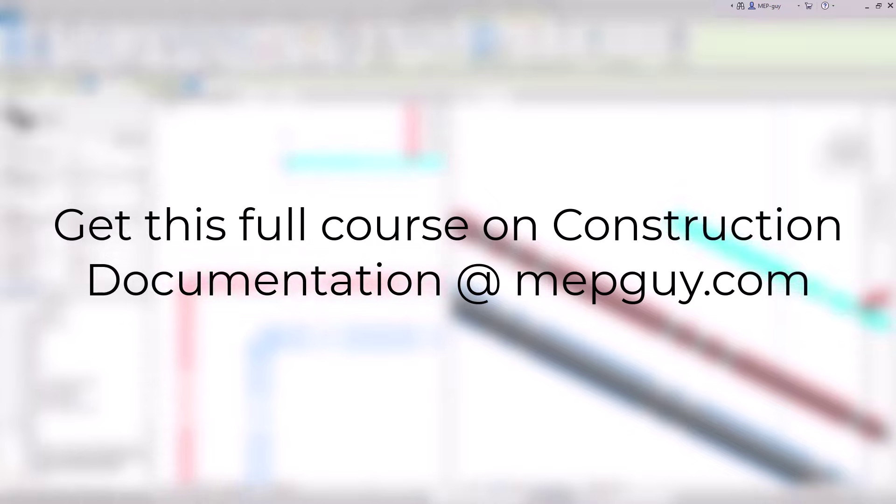
left_click(332, 304)
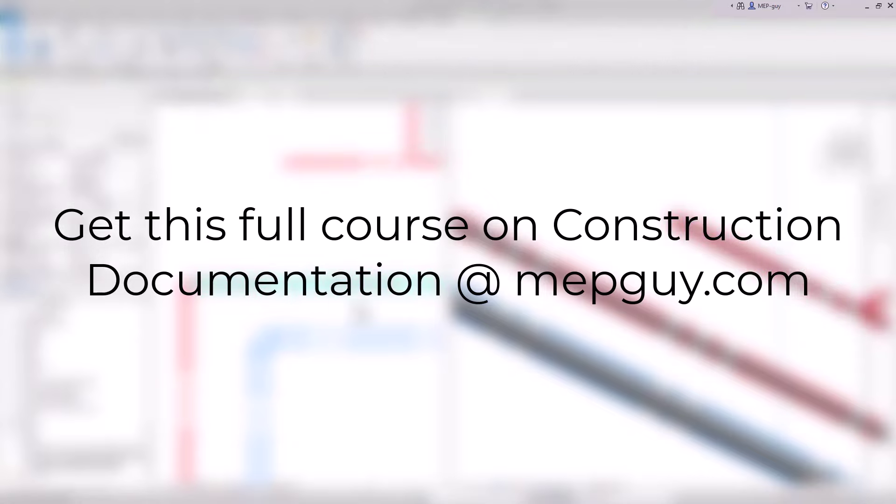
left_click(361, 314)
key("Escape")
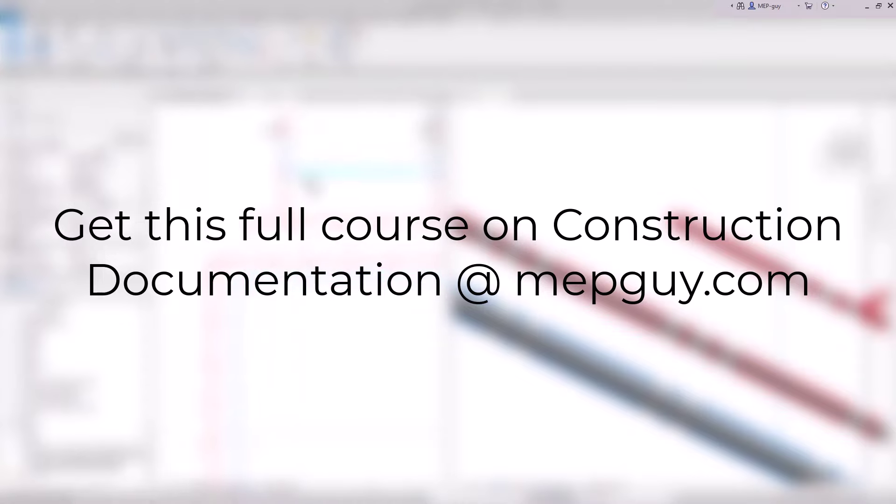
left_click(341, 187)
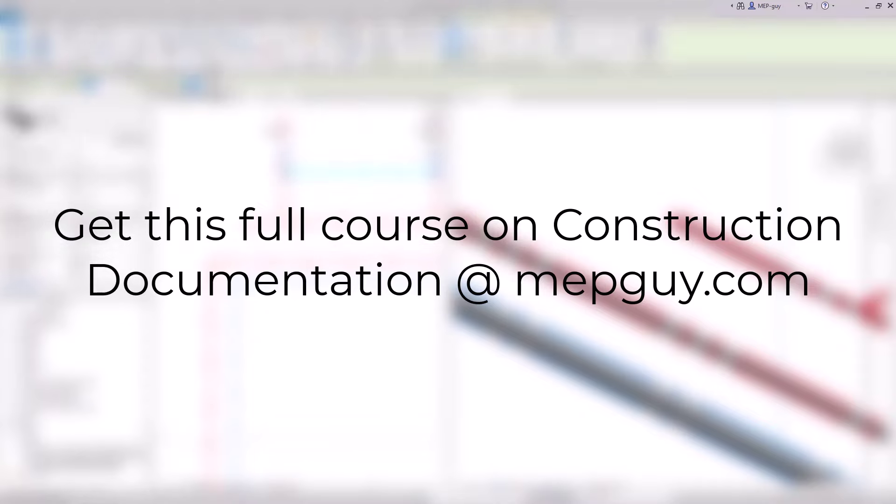
key("Escape")
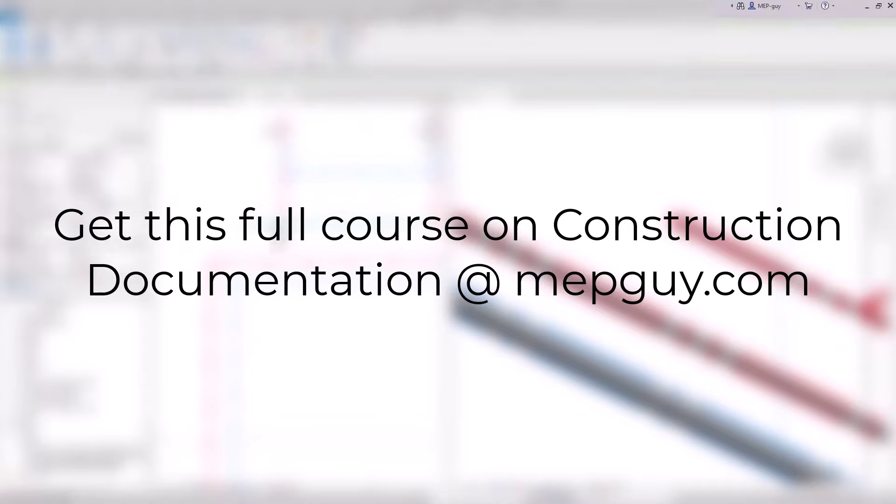
left_click(840, 299)
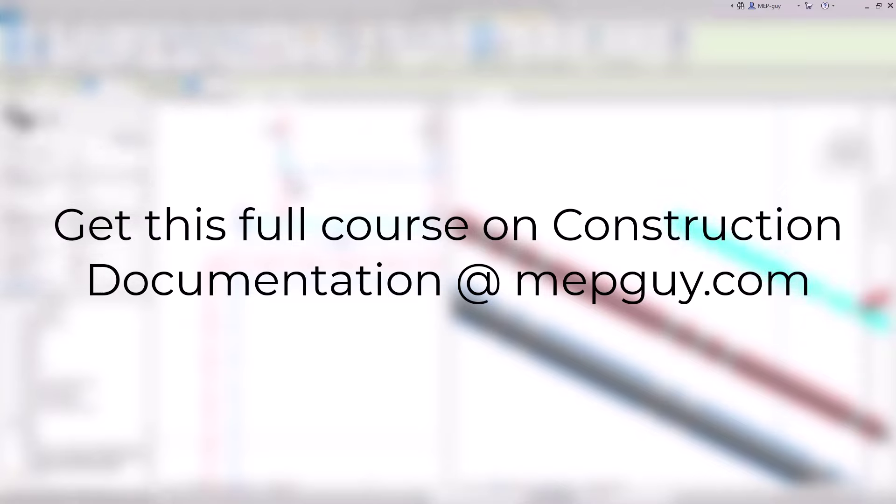
middle_click_drag(313, 222, 289, 236)
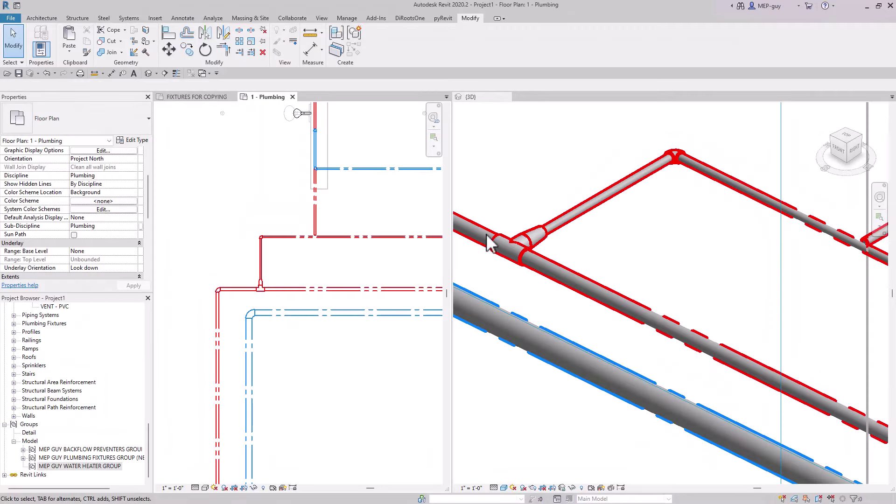
Use TR to tee the vertical shower supply pipe into the horizontal hot-water pipe
scroll(349, 230, "up", 2)
key("t")
key("r")
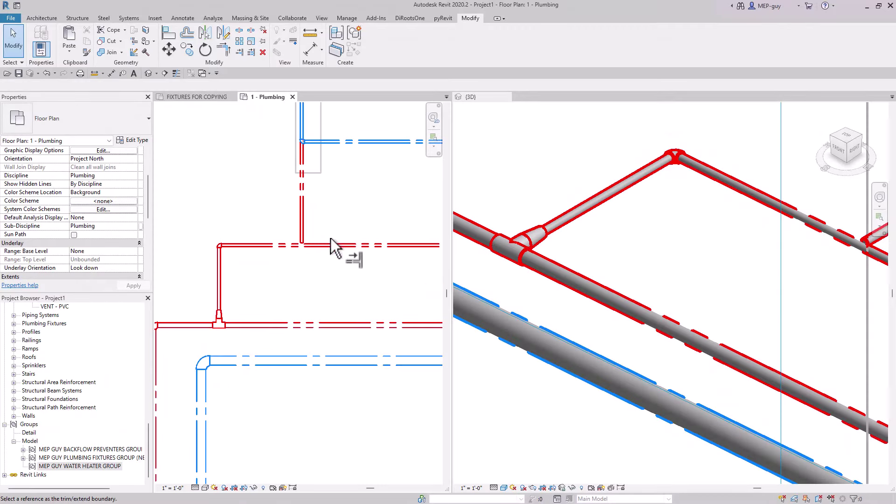
left_click(327, 245)
left_click(301, 233)
key("Escape")
scroll(345, 273, "down", 2)
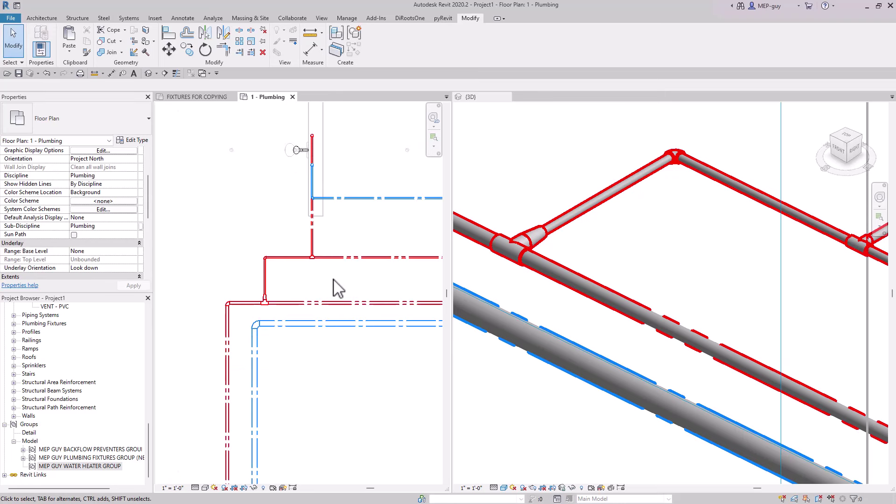
scroll(337, 296, "down", 3)
scroll(566, 232, "down", 4)
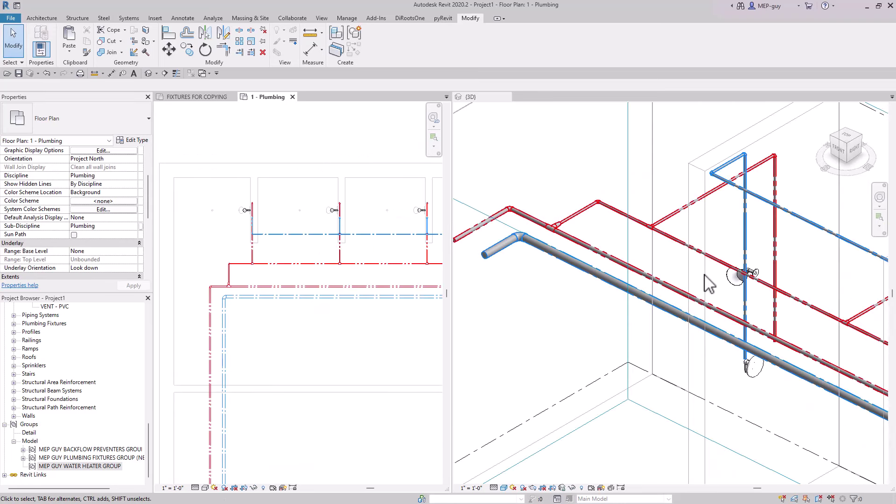
Orbit the 3D view to check the shower risers, then pan the plan to the shower supply pipes
left_click(709, 284)
middle_click_drag(709, 284, 641, 257)
scroll(695, 316, "down", 2)
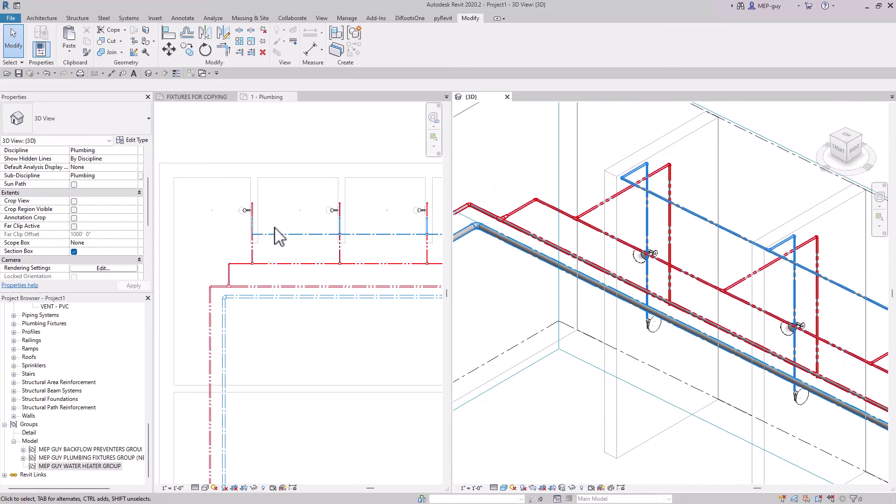
scroll(273, 224, "up", 3)
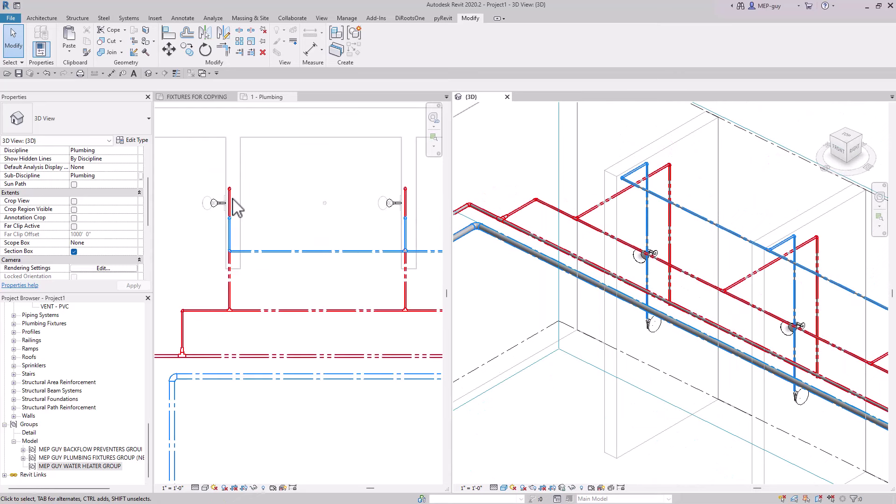
scroll(700, 193, "down", 5)
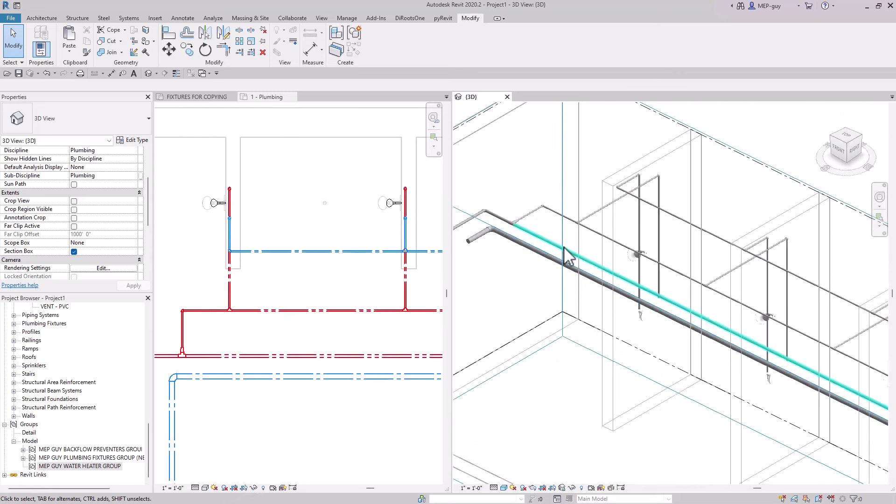
middle_click_drag(666, 302, 777, 323, "shift")
scroll(789, 335, "up", 2)
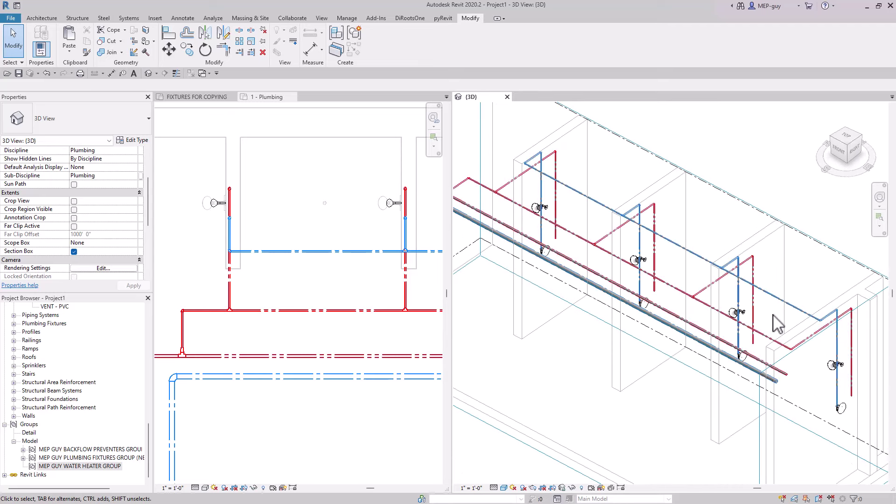
left_click(304, 225)
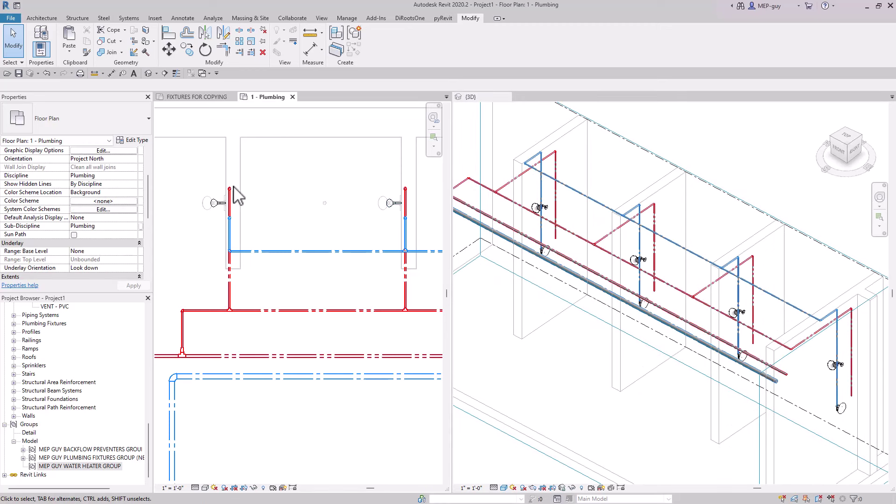
scroll(197, 193, "up", 1)
middle_click_drag(191, 206, 236, 209)
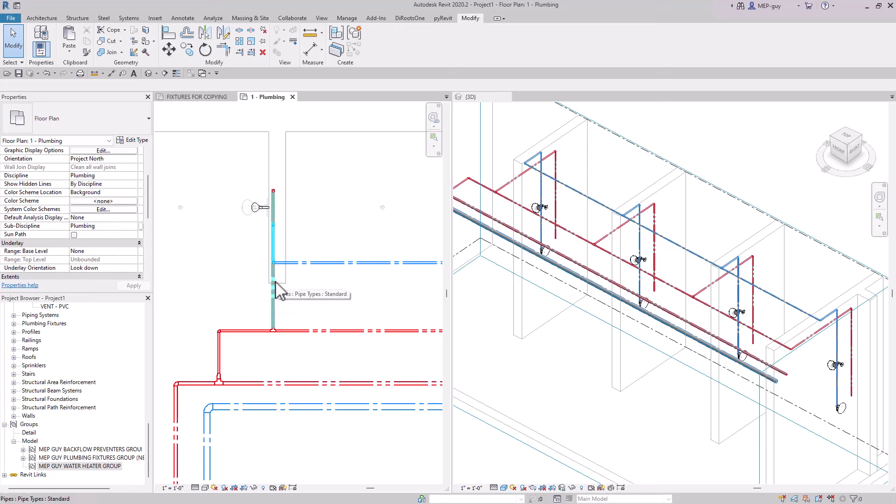
Draw a horizontal hot-water branch from the hot riser's top end toward the shower
left_click(274, 332)
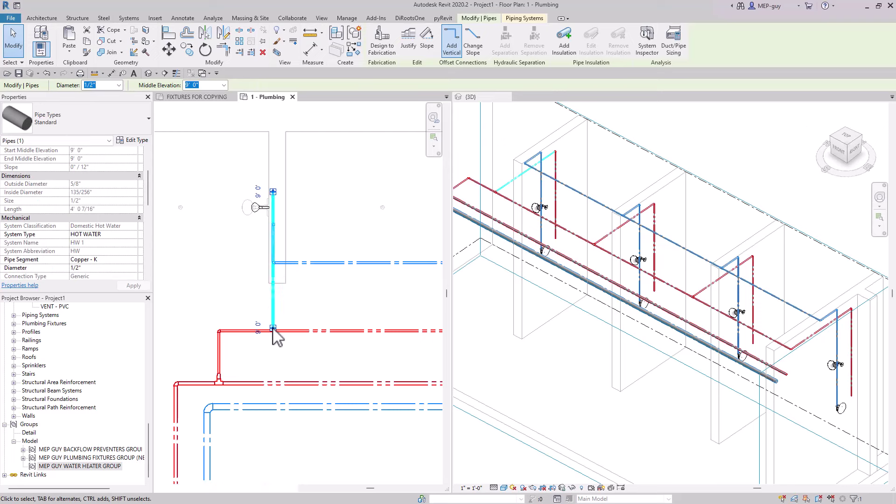
left_click_drag(273, 201, 213, 196)
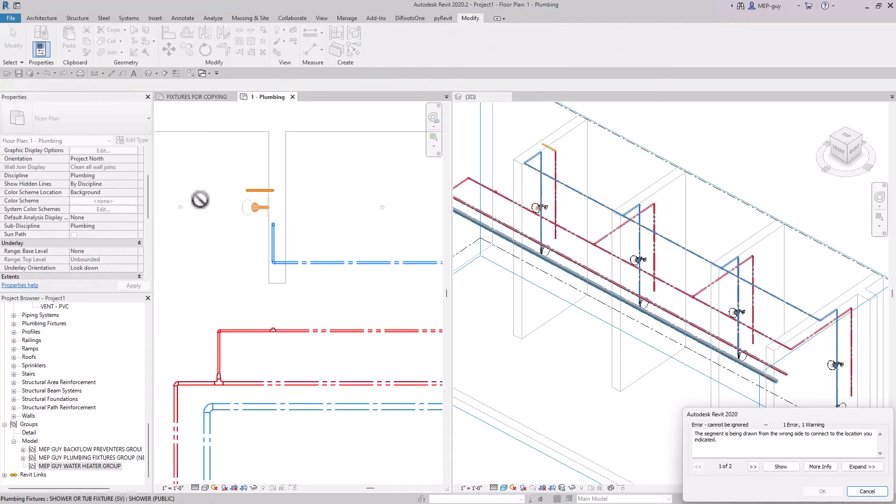
left_click(866, 491)
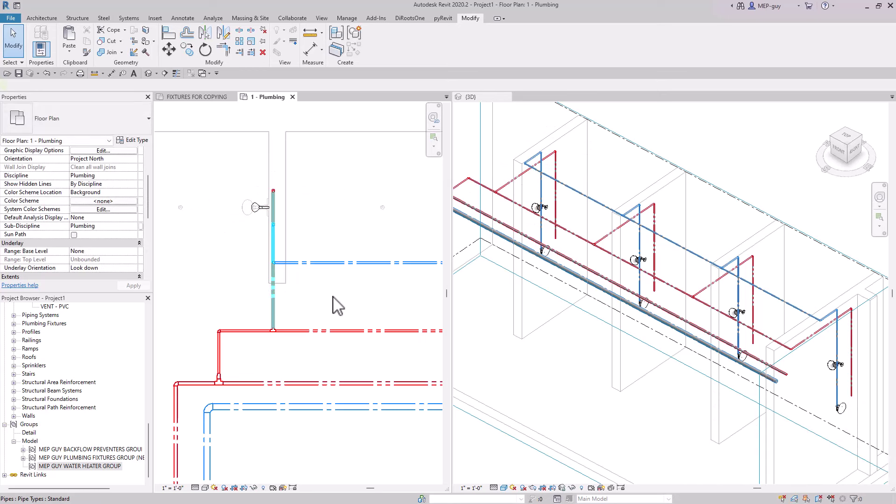
scroll(364, 305, "down", 2)
left_click(302, 315)
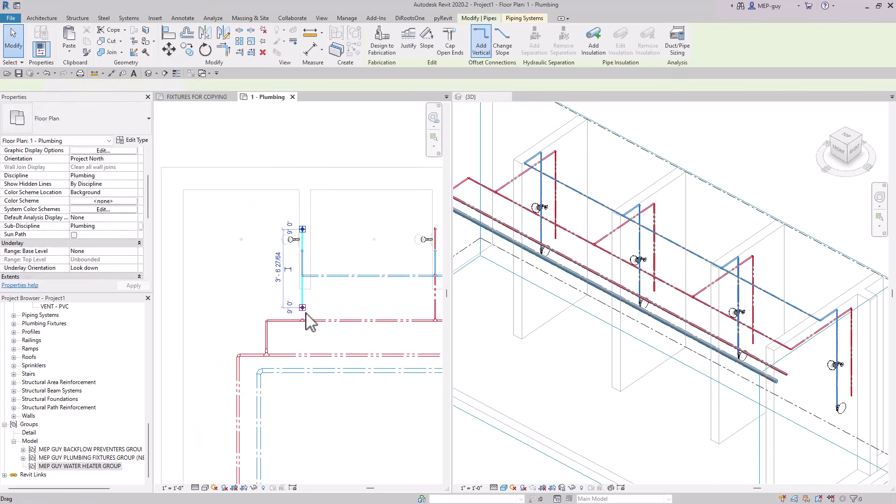
left_click_drag(302, 229, 262, 228)
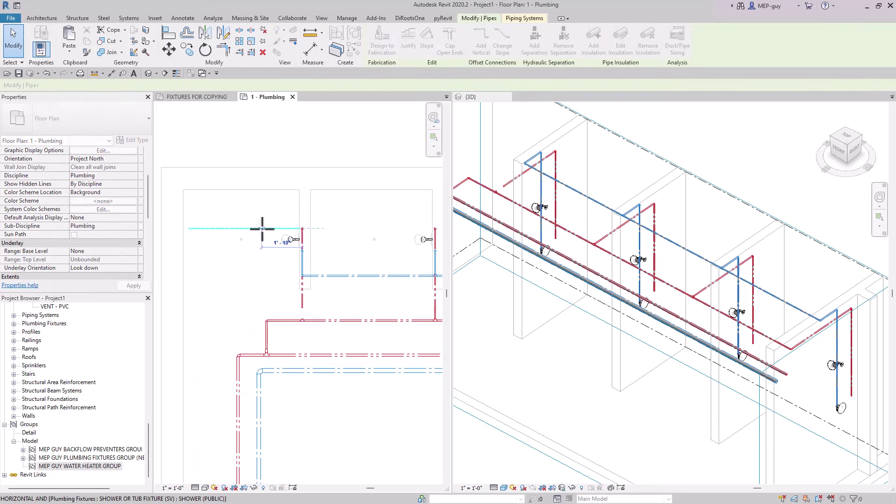
scroll(265, 229, "up", 2)
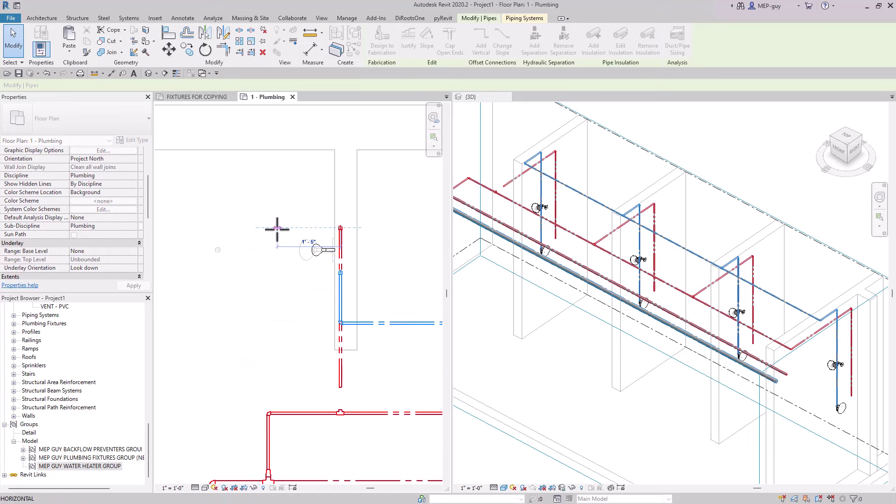
left_click(277, 229)
key("Escape")
key("Escape")
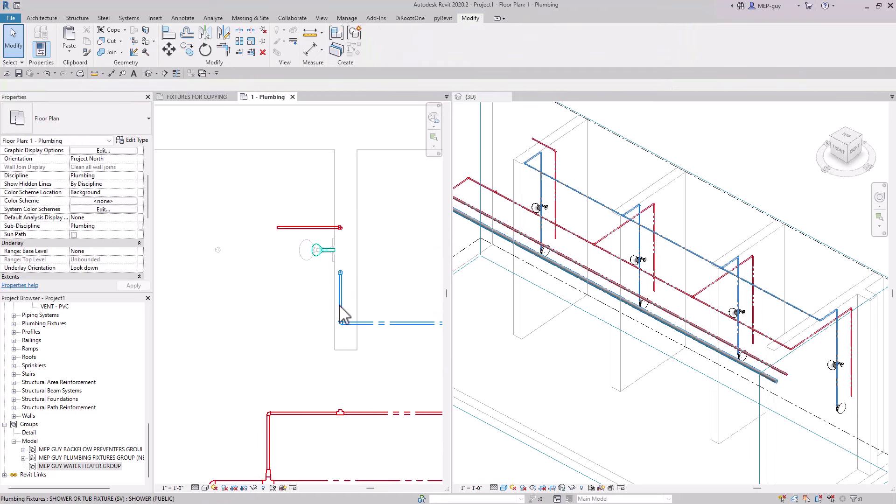
Draw a horizontal cold-water branch from the cold riser's top toward the shower
left_click(340, 324)
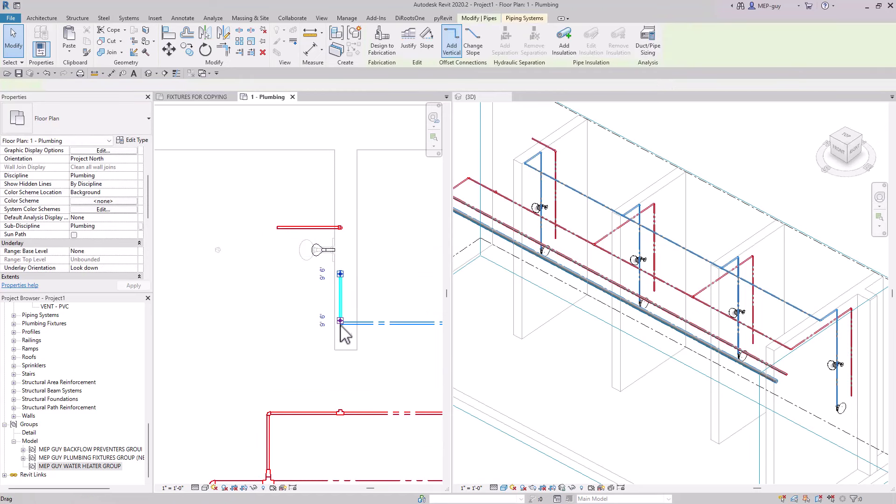
left_click(341, 274)
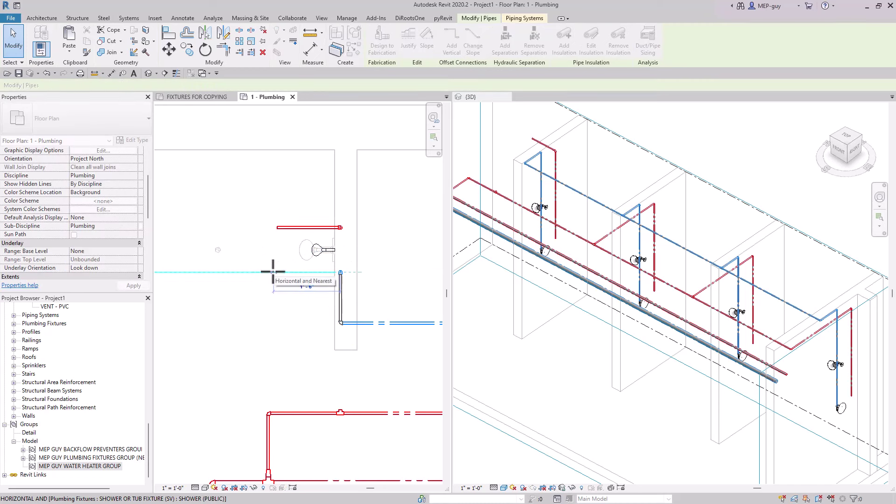
left_click(273, 271)
key("Escape")
key("Escape")
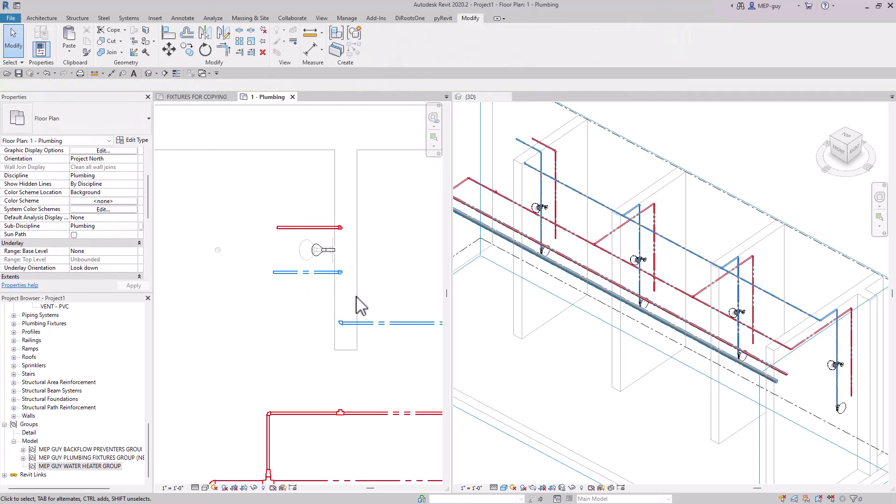
Shorten the cold-water branch so its end sits closer to the shower fixture
middle_click_drag(374, 258, 350, 226)
scroll(193, 274, "down", 2)
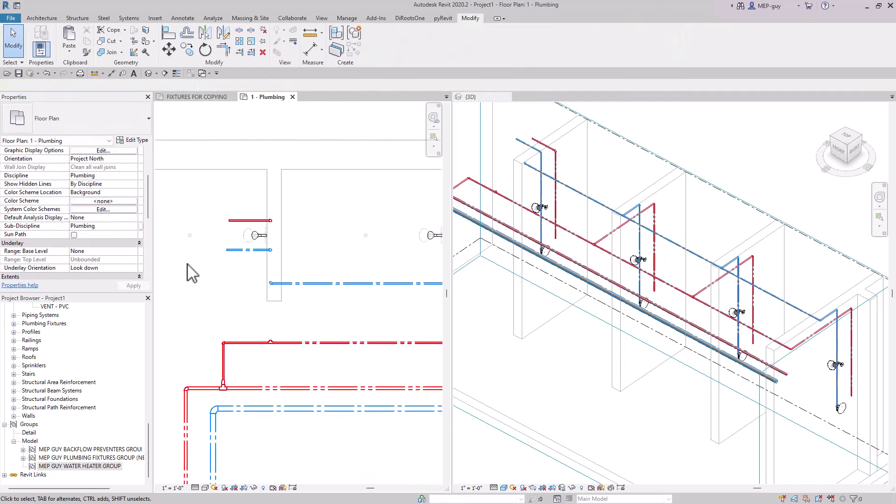
scroll(193, 274, "up", 2)
middle_click_drag(247, 294, 248, 314)
scroll(320, 280, "up", 3)
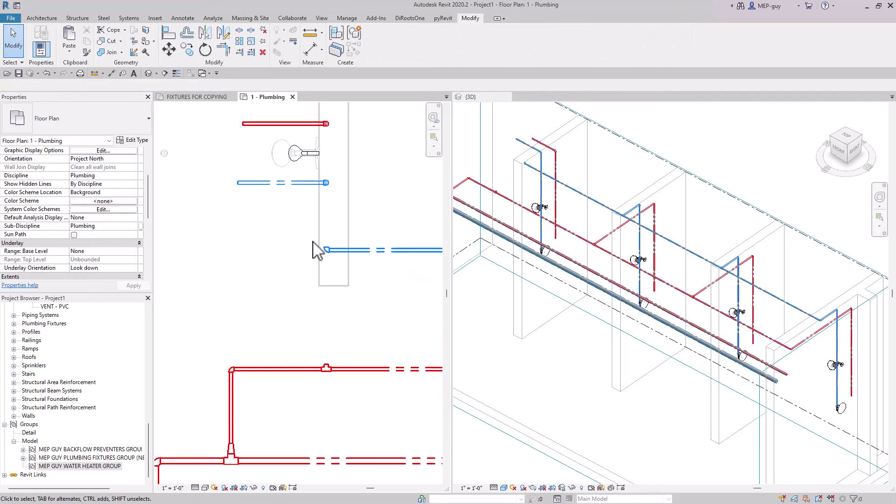
scroll(334, 280, "down", 1)
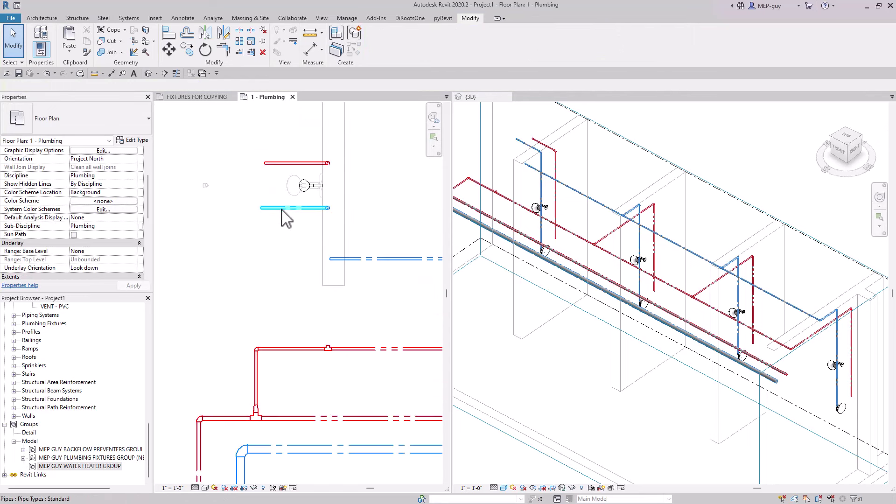
left_click(266, 208)
left_click_drag(266, 208, 294, 207)
left_click(317, 221)
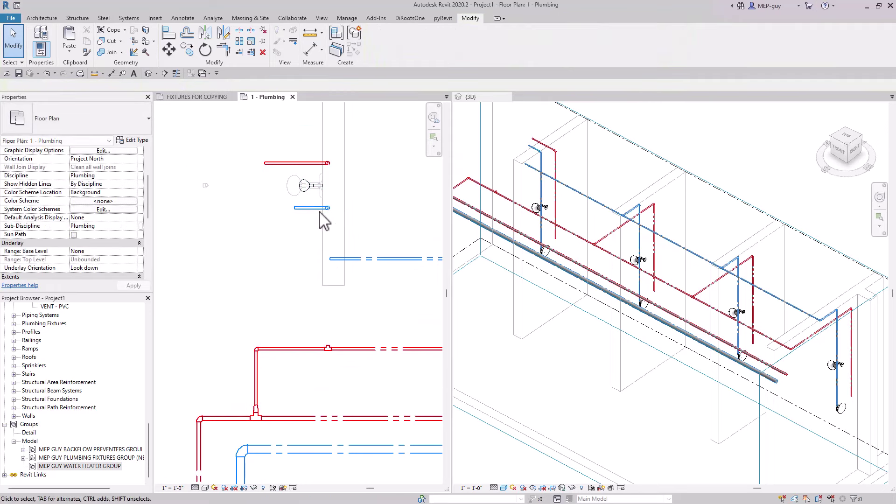
left_click(267, 164)
Draw a vertical pipe down from the hot-water branch and align it with the lower riser
right_click(279, 164)
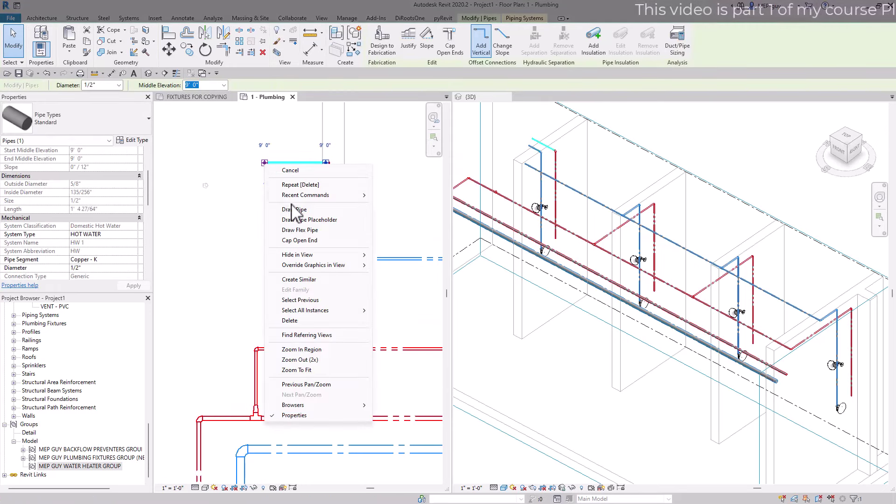
left_click(294, 211)
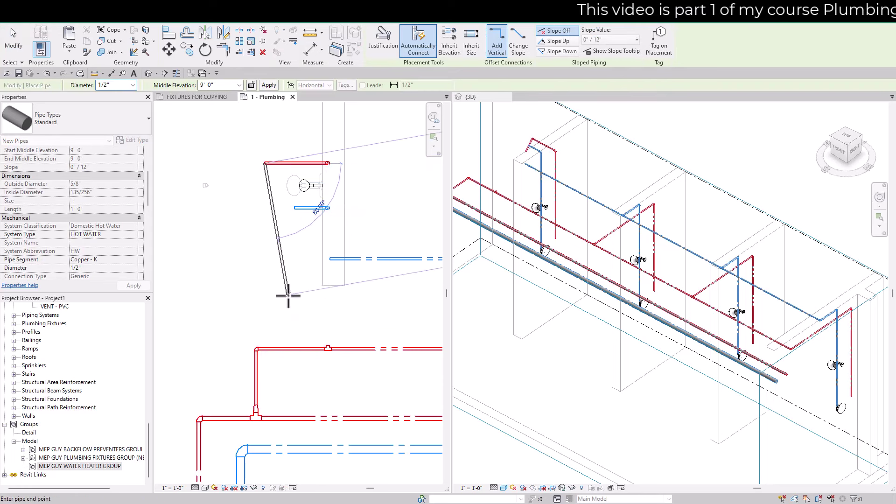
left_click(265, 319)
key("Escape")
key("Escape")
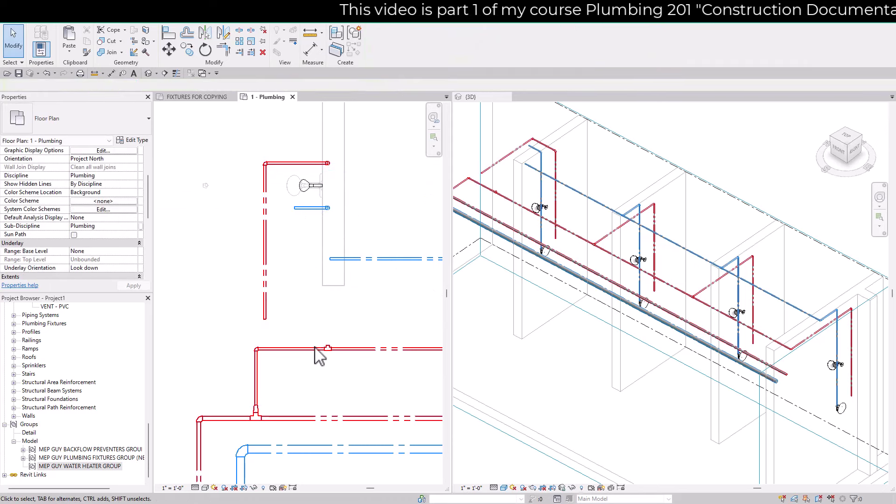
left_click(168, 33)
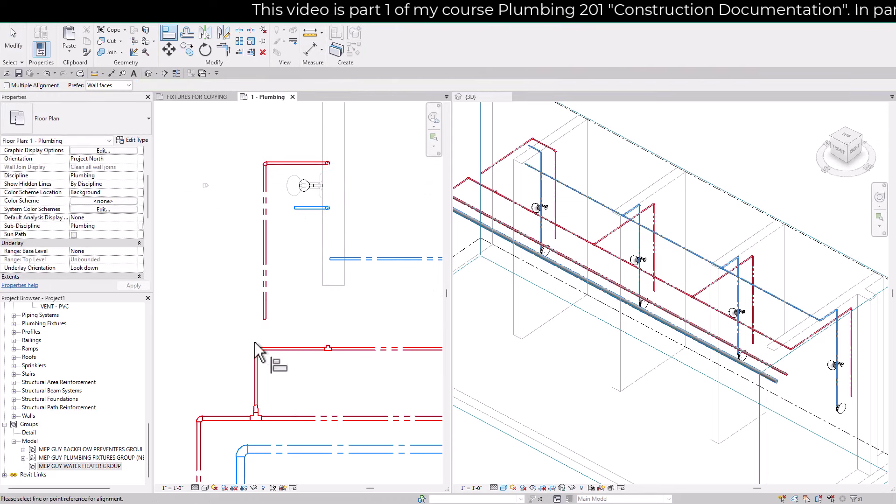
left_click(256, 373)
left_click(265, 321)
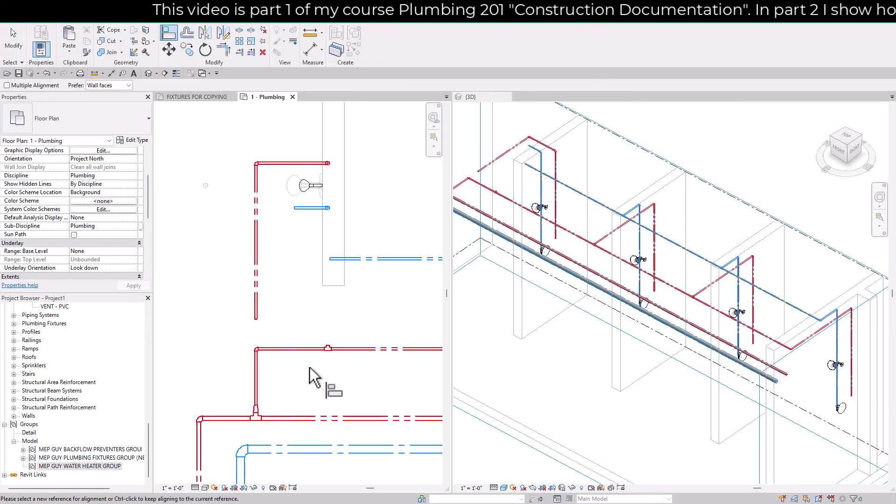
key("Escape")
key("Escape")
Delete the corner elbow and extend the hot branch into the vertical riser as a tee
scroll(245, 345, "up", 2)
left_click_drag(246, 340, 277, 369)
key("Delete")
key("t")
key("r")
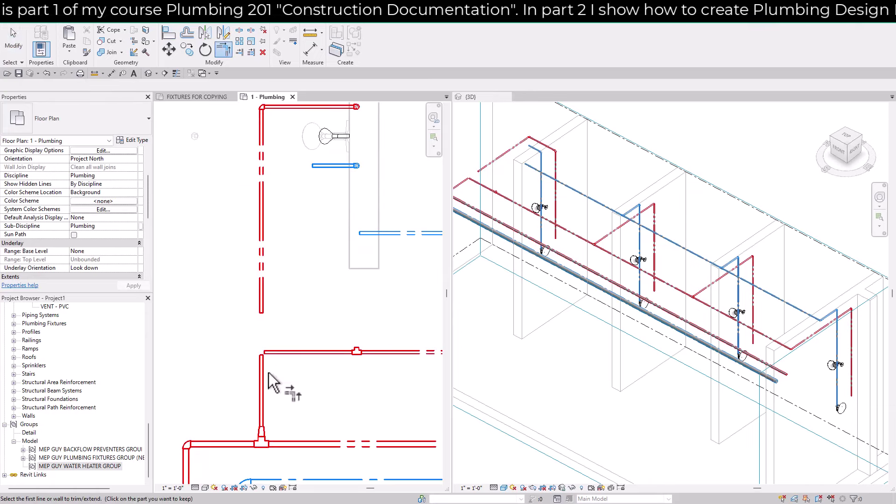
key("e")
key("t")
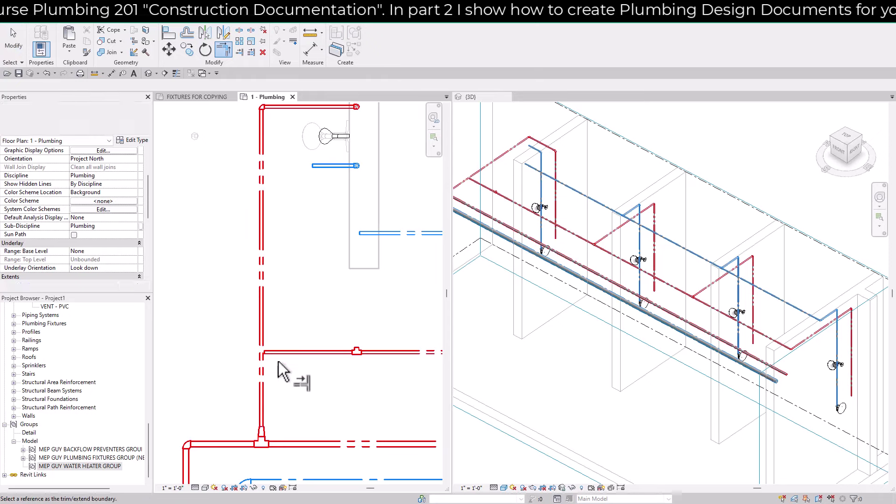
left_click(265, 366)
left_click(278, 353)
key("Escape")
middle_click_drag(320, 390, 301, 346)
scroll(296, 337, "up", 2)
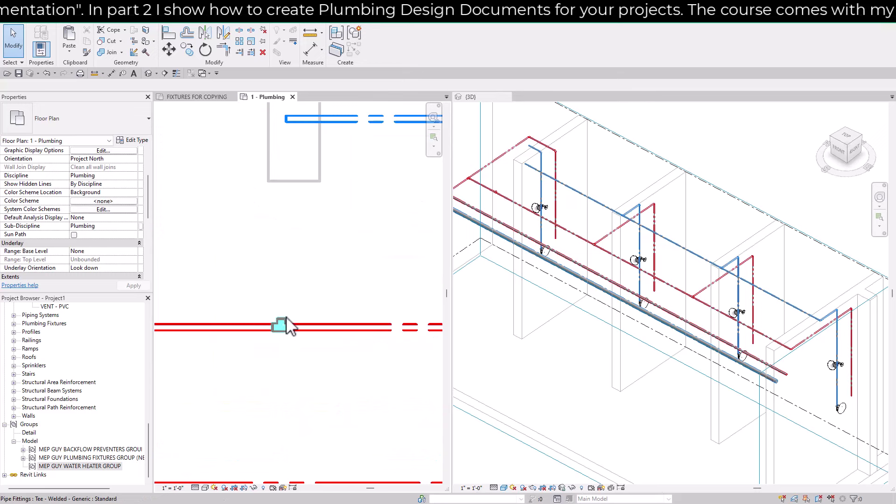
Check the new hot-water tee, then move the blue cold-water pipe down in plan
left_click(288, 322)
key("Escape")
scroll(269, 371, "down", 3)
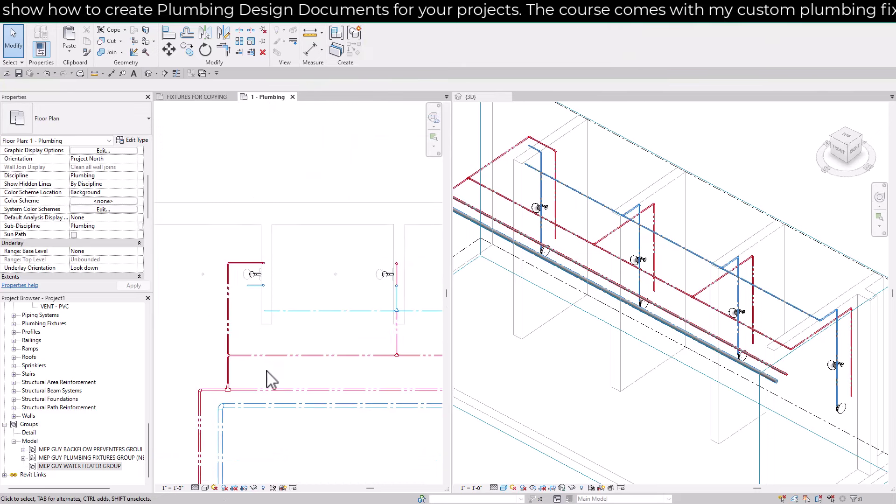
middle_click_drag(268, 378, 292, 363)
scroll(278, 325, "down", 2)
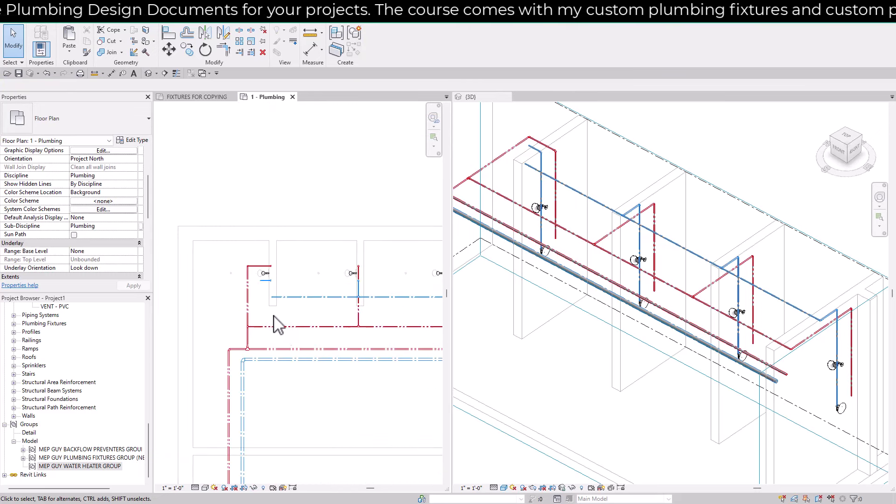
middle_click_drag(275, 325, 243, 273)
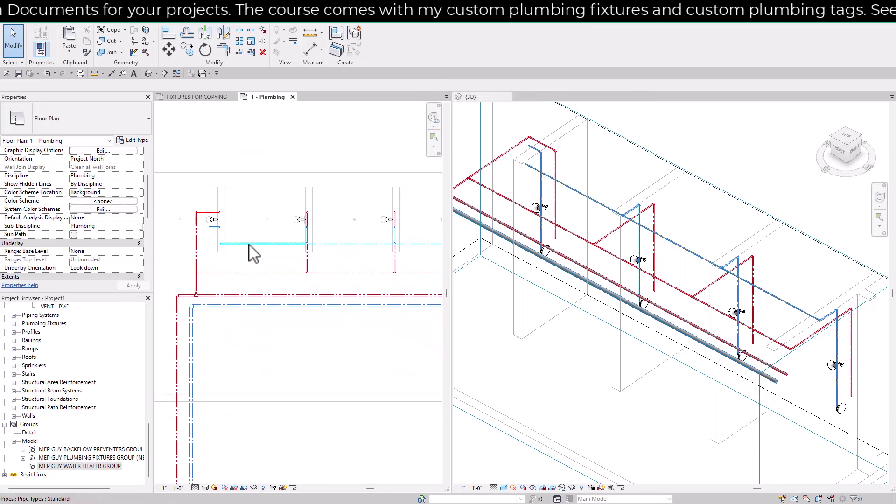
left_click(249, 243)
scroll(248, 247, "up", 1)
left_click_drag(251, 241, 251, 285)
left_click(262, 305)
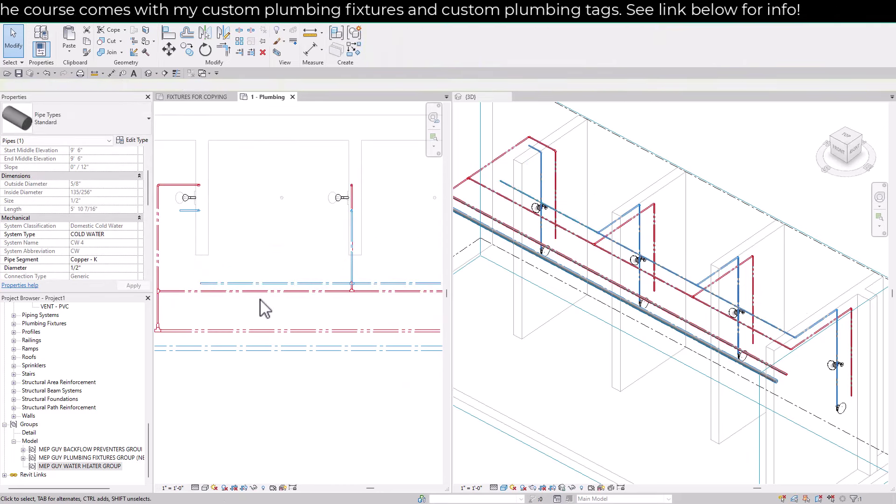
Extend the cold-water pipe left to 7'-1" and drop a branch down to the blue main
middle_click_drag(230, 316, 280, 323)
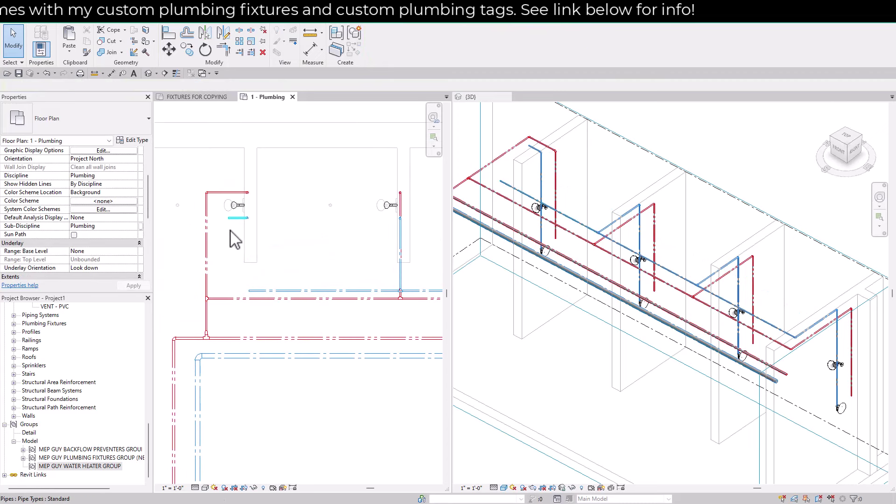
left_click(251, 293)
left_click_drag(250, 302, 224, 306)
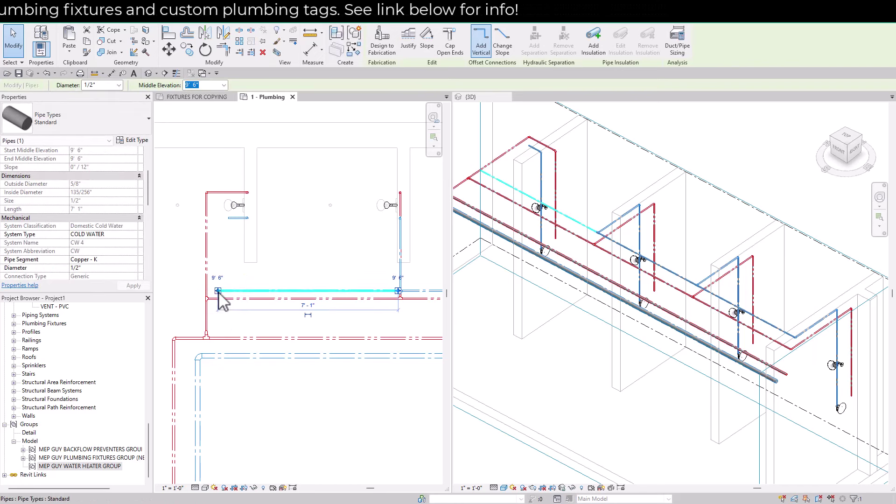
right_click(221, 304)
left_click(260, 78)
left_click(218, 354)
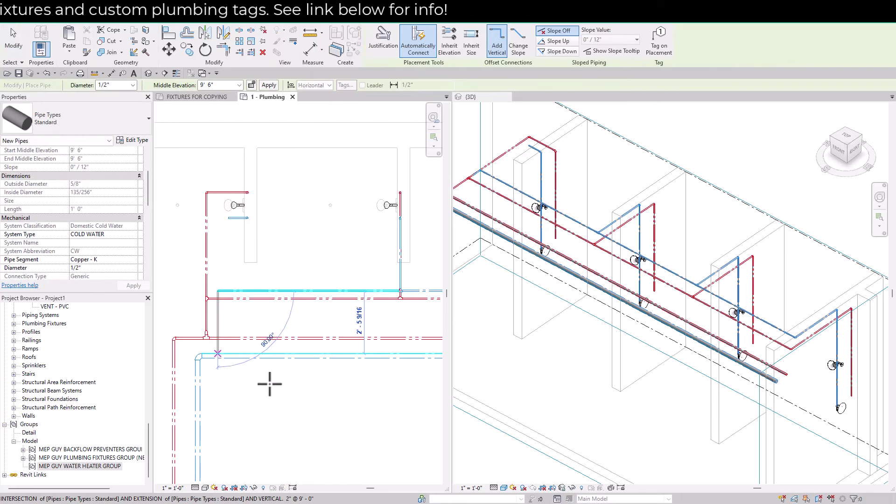
key("Escape")
key("Escape")
Undo the diagonal cold-water branch and return to the 1 - Plumbing floor plan
scroll(506, 228, "up", 5)
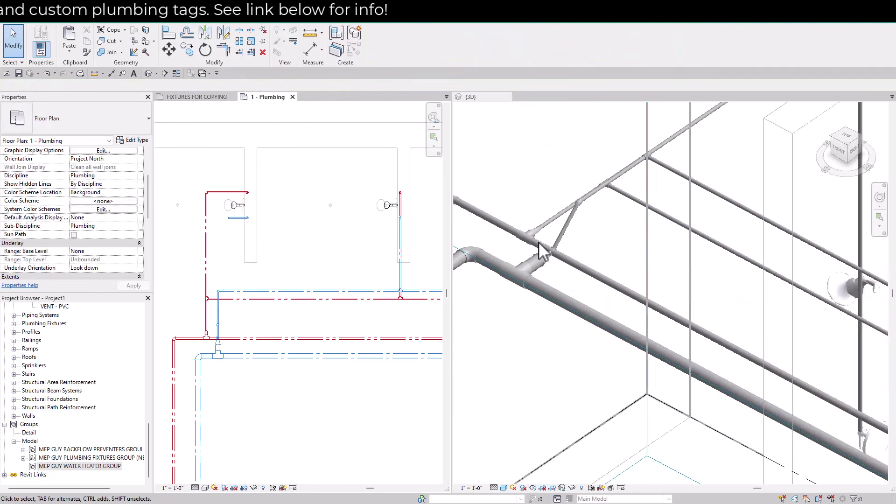
scroll(626, 260, "down", 5)
scroll(629, 267, "up", 3)
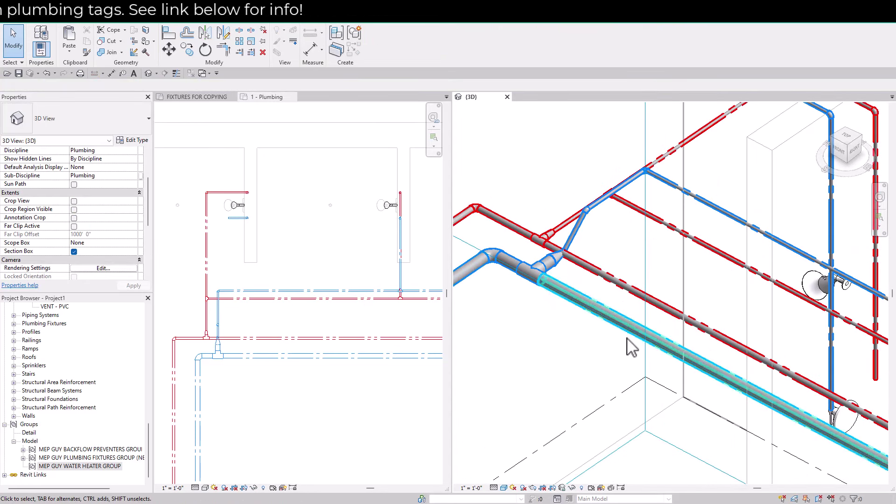
scroll(574, 323, "down", 2)
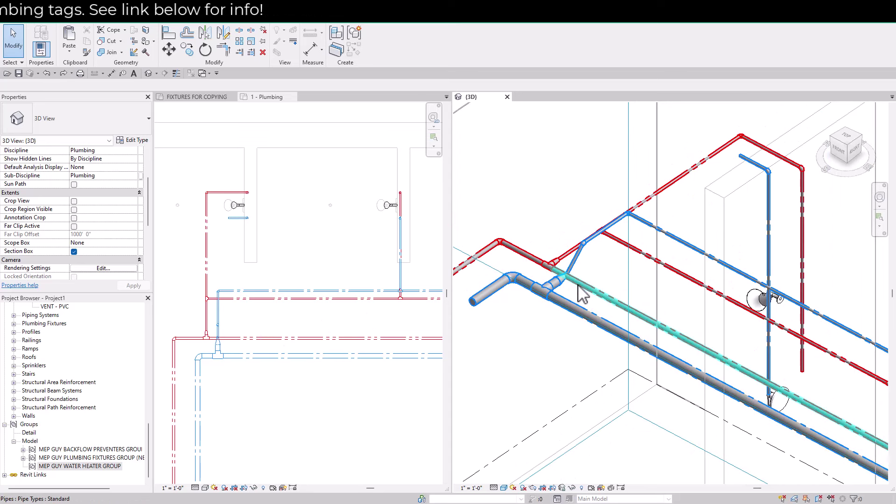
key("ctrl+z")
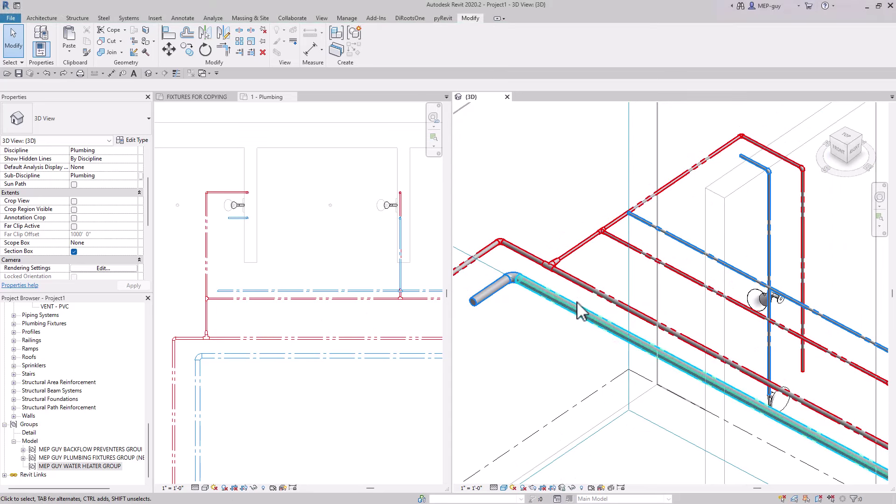
left_click(692, 258)
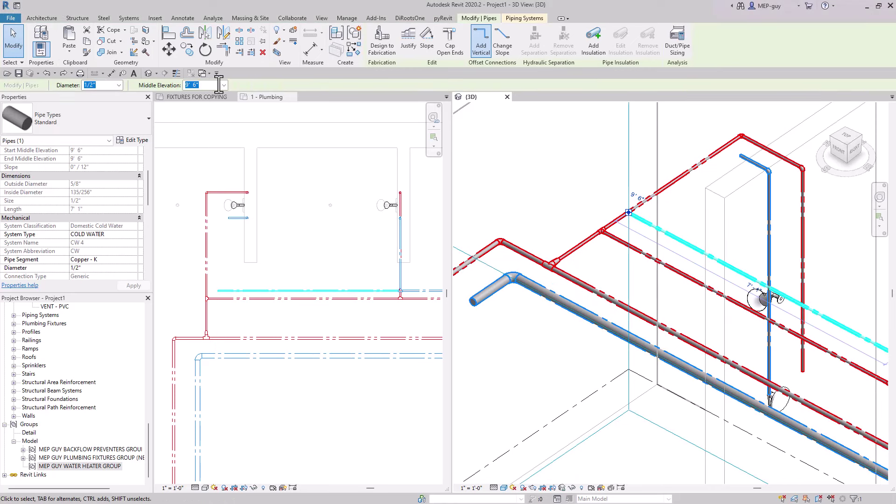
left_click(256, 332)
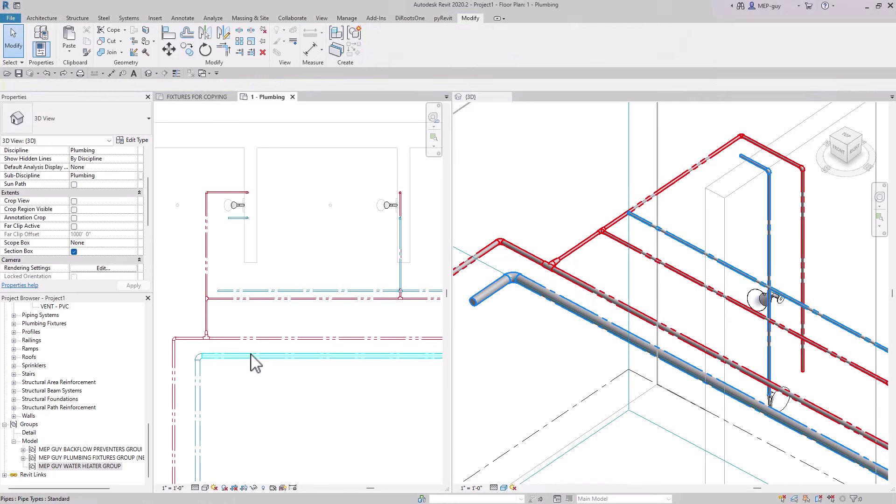
Set the lower cold-water main's Middle Elevation to 9' 6"
left_click(262, 359)
left_click(209, 85)
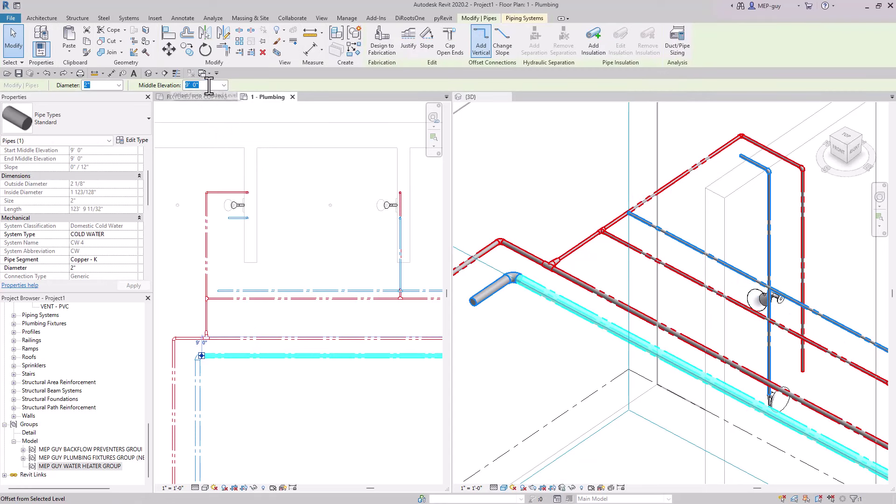
type("9' 6\"")
key("Return")
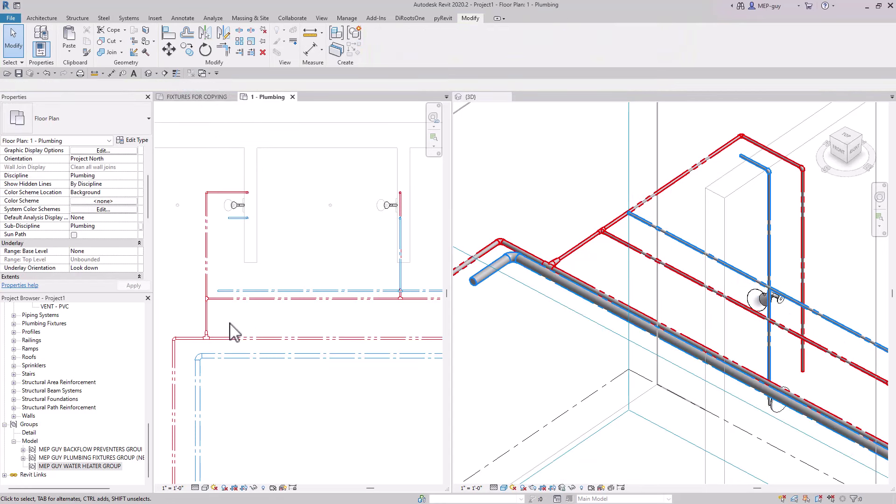
Draw a pipe from the upper cold-water pipe down onto the main with a tee
left_click(224, 299)
right_click(223, 301)
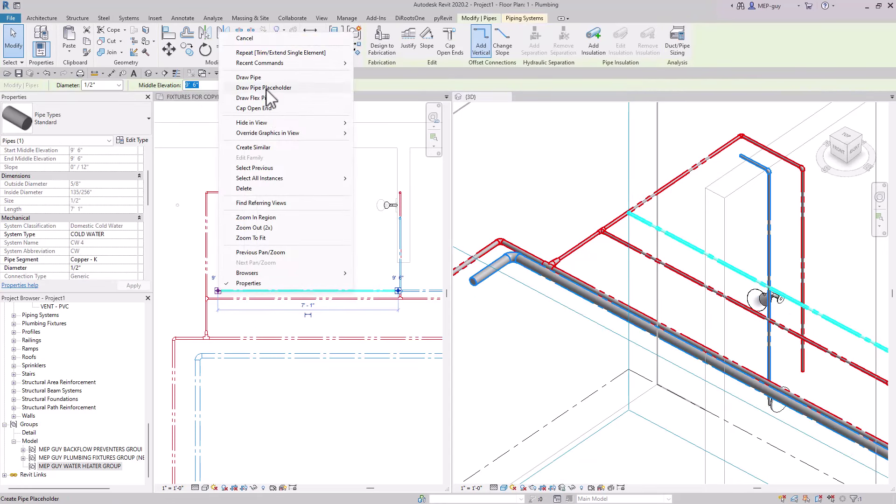
left_click(247, 77)
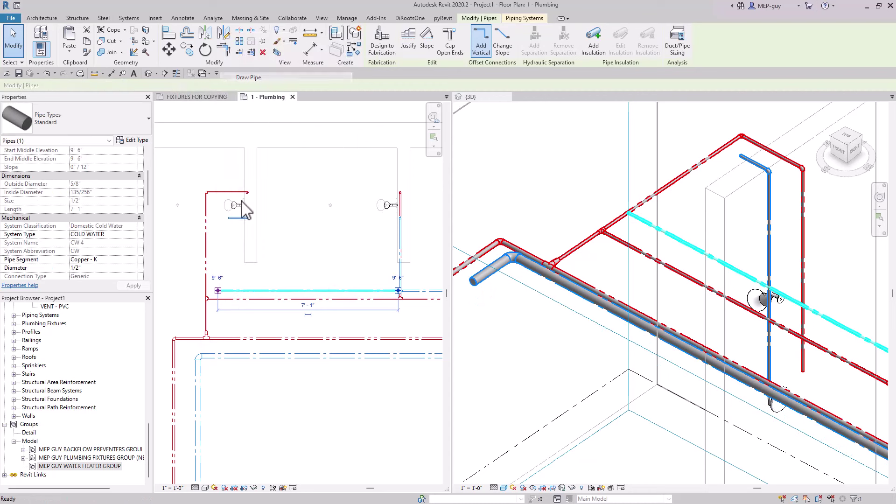
left_click(248, 375)
key("Escape")
key("Escape")
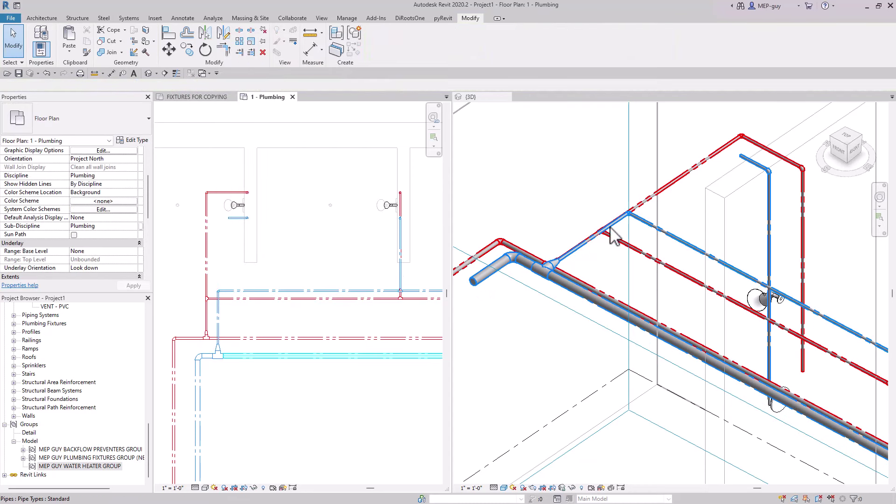
Lengthen the short cold-water stub by the shower leftward to 1'-0"
scroll(254, 341, "up", 2)
middle_click_drag(255, 296, 273, 292)
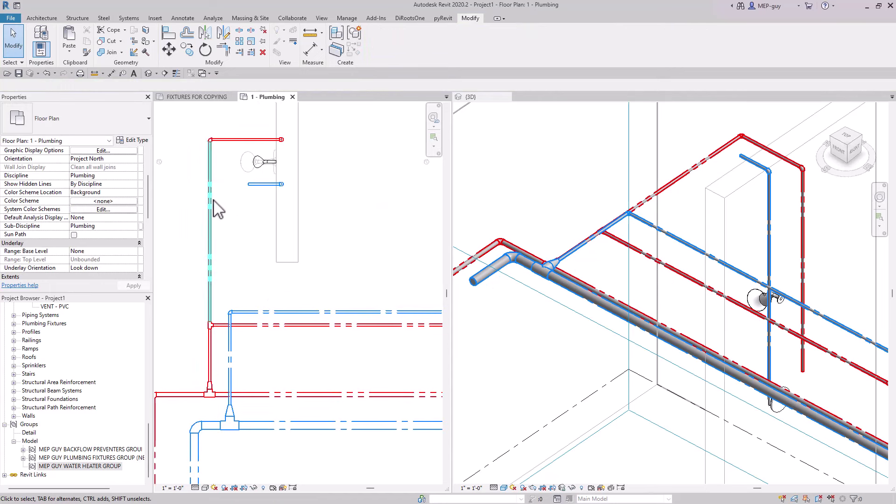
left_click(257, 186)
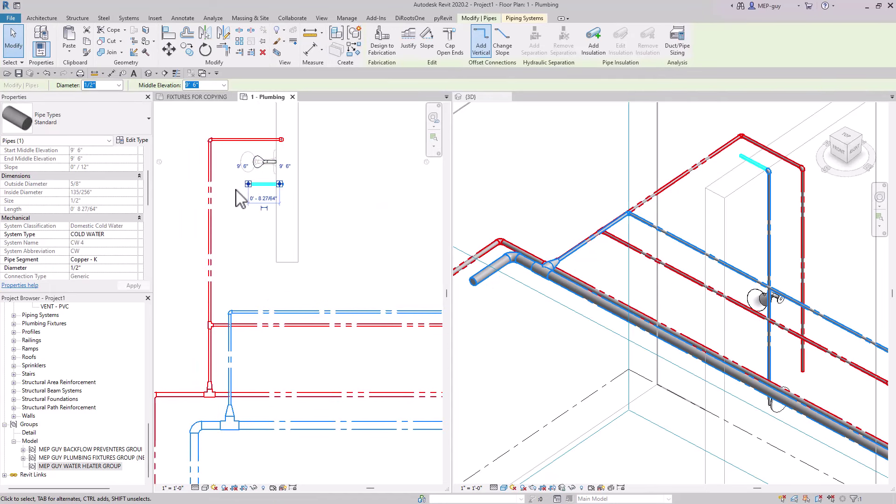
key("Escape")
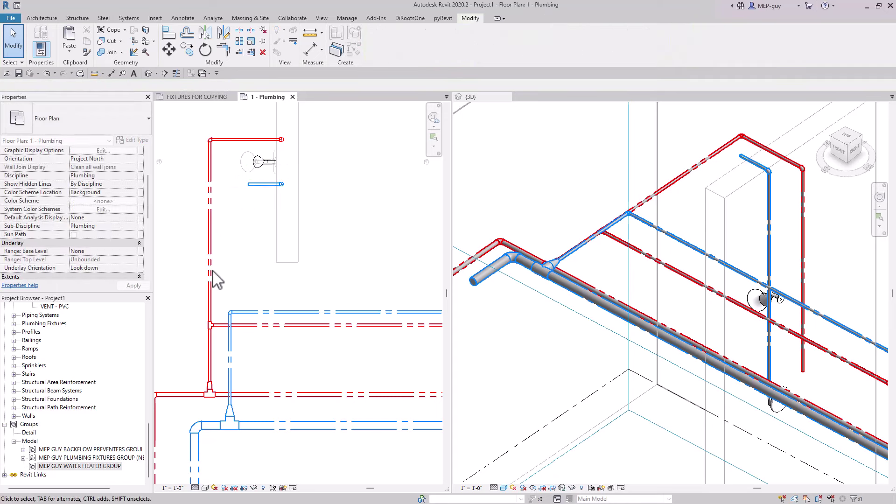
left_click(238, 323)
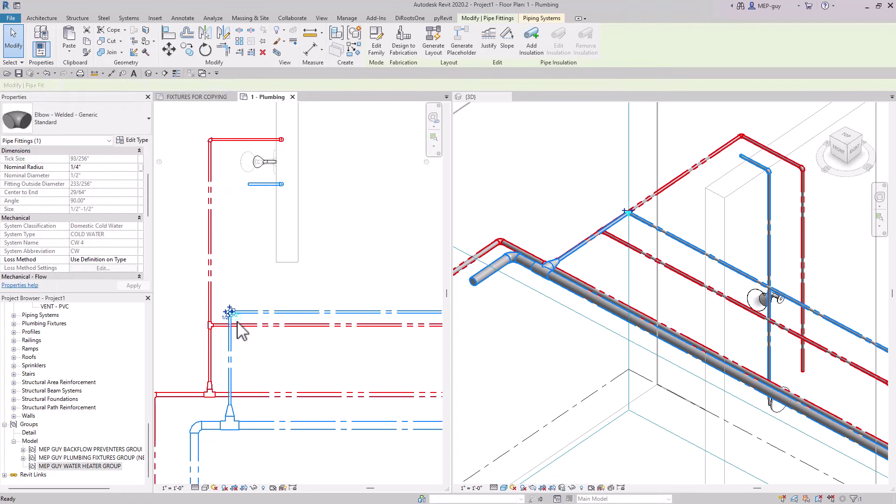
key("Escape")
left_click(252, 185)
left_click_drag(249, 185, 230, 185)
key("Escape")
Elbow the cold riser into the short shower pipe, then pick the riser as extend boundary
middle_click_drag(276, 266, 272, 255)
key("t")
key("r")
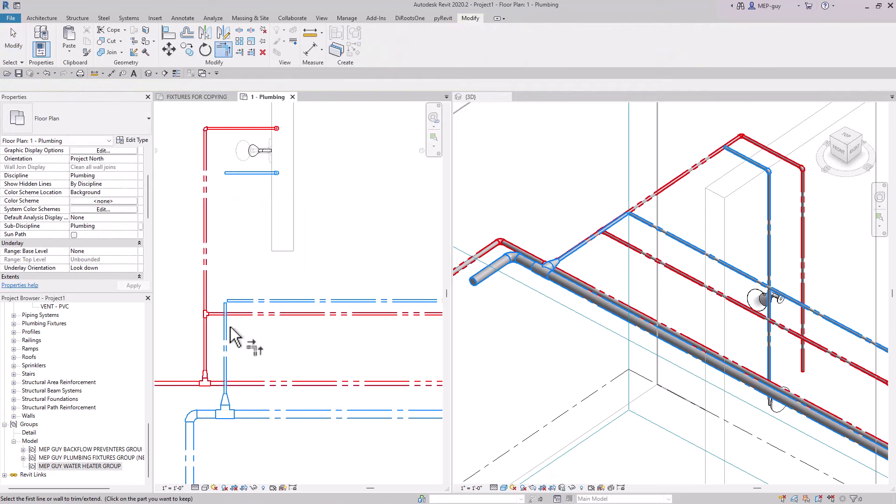
left_click(229, 327)
left_click(251, 178)
key("Escape")
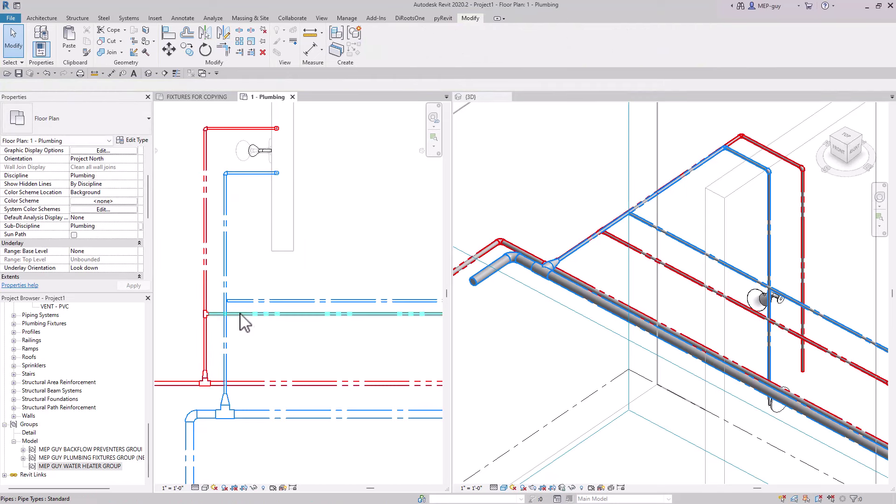
key("t")
key("s")
left_click(227, 343)
Extend the horizontal cold-water pipe into the riser as a tee
left_click(243, 301)
key("Escape")
scroll(244, 327, "down", 2)
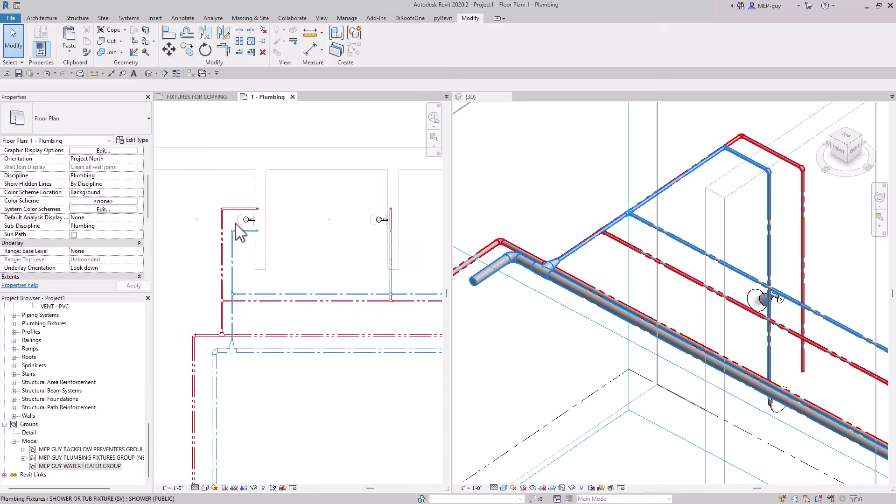
scroll(205, 231, "down", 2)
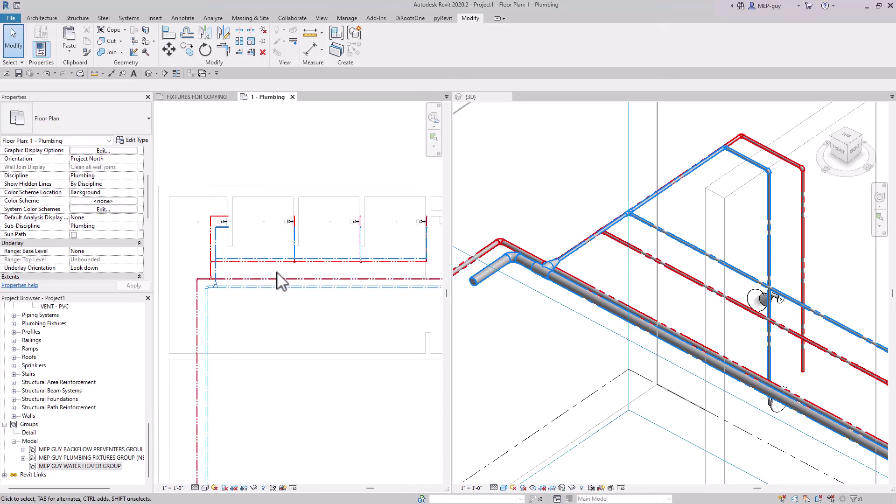
scroll(278, 280, "down", 1)
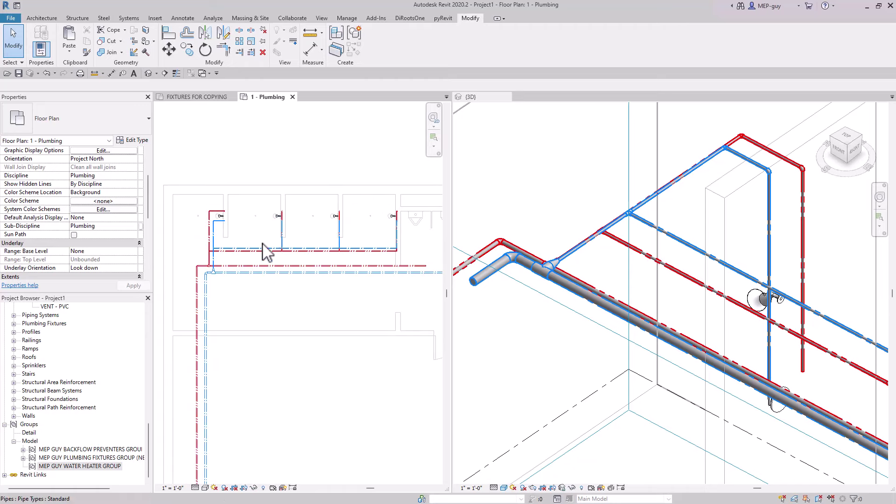
scroll(265, 240, "up", 1)
middle_click_drag(266, 240, 280, 250)
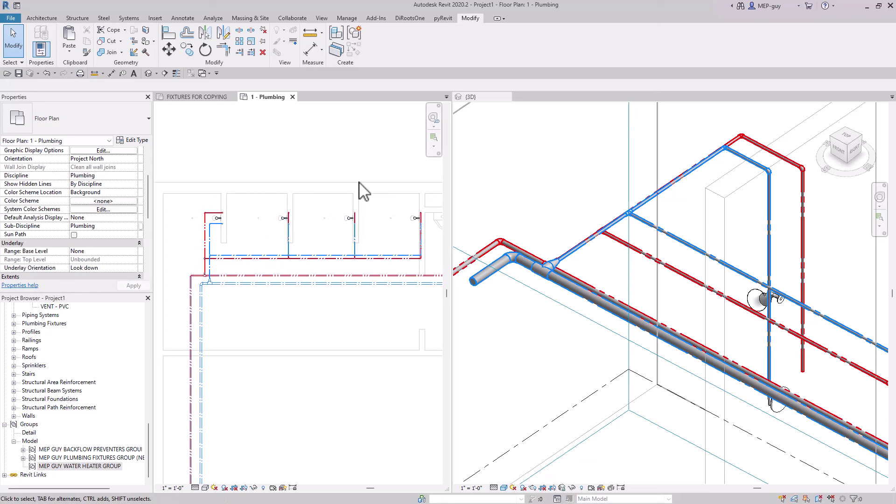
scroll(217, 227, "up", 2)
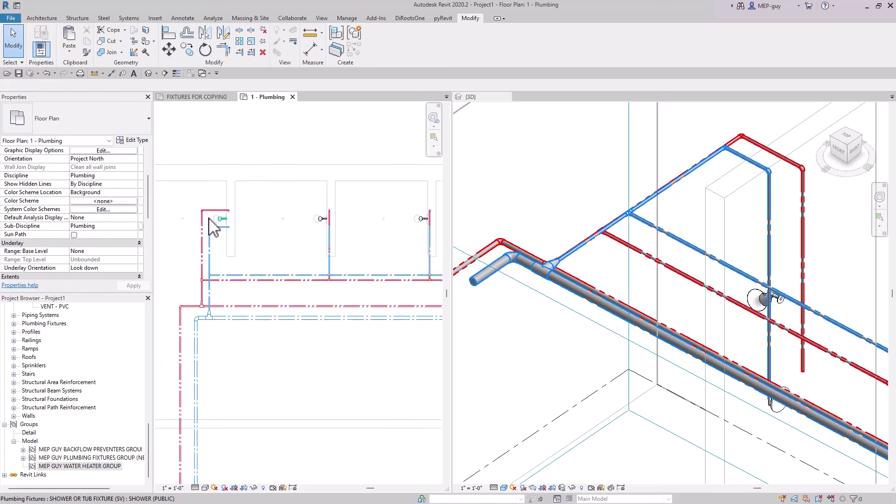
scroll(243, 229, "down", 1)
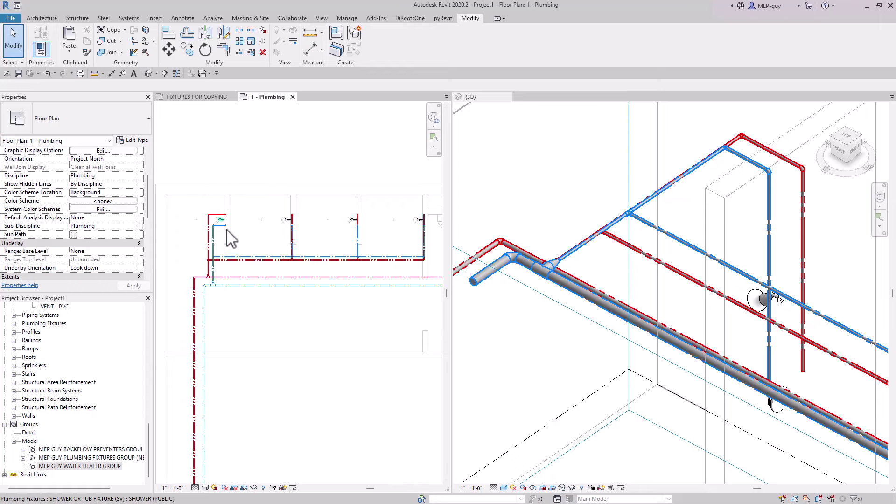
Delete the supply piping across the other shower stalls
middle_click_drag(383, 245, 293, 256)
left_click_drag(281, 224, 421, 277)
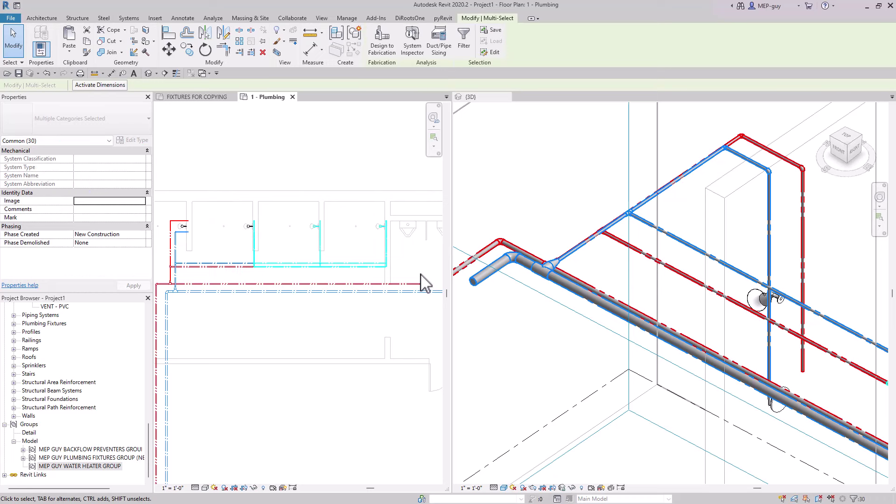
key("Delete")
left_click(248, 228)
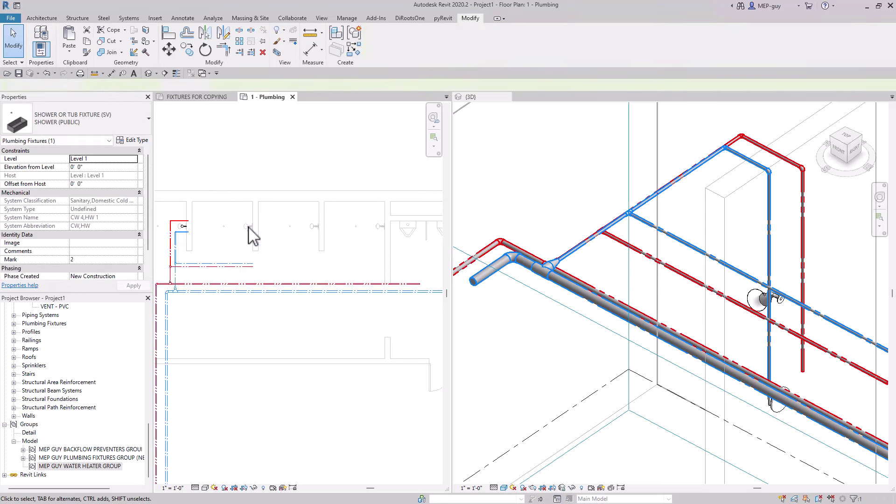
key("Escape")
scroll(611, 236, "down", 5)
middle_click_drag(709, 292, 707, 276)
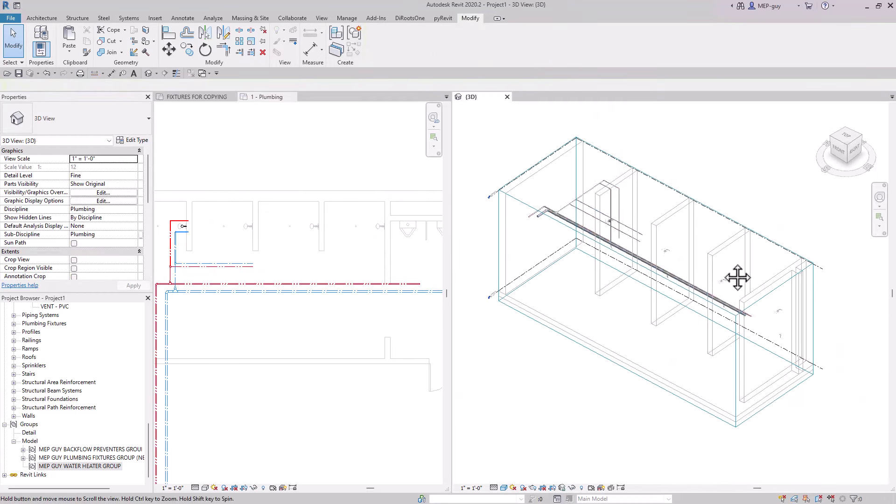
key("ctrl+z")
scroll(206, 255, "up", 3)
scroll(232, 256, "down", 2)
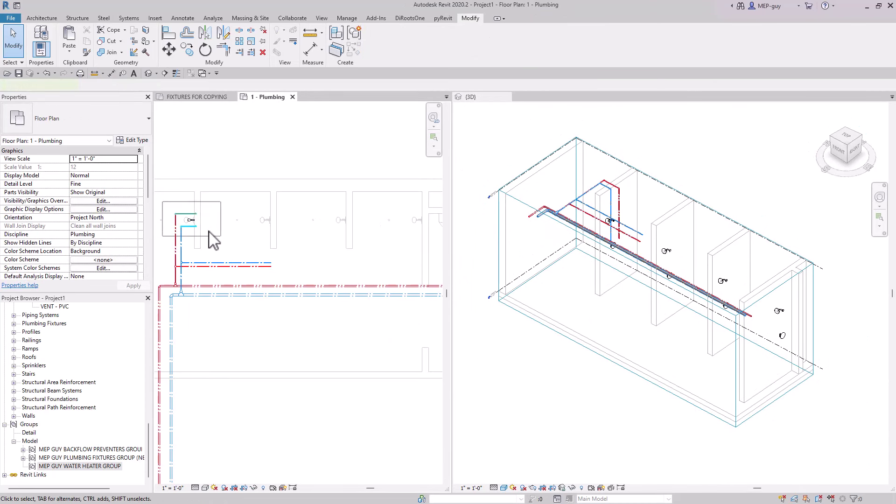
Select the first shower's connected branch piping together with the red and blue risers
left_click(193, 220)
key("Tab")
left_click(197, 219)
scroll(246, 245, "up", 2)
middle_click_drag(246, 244, 311, 244)
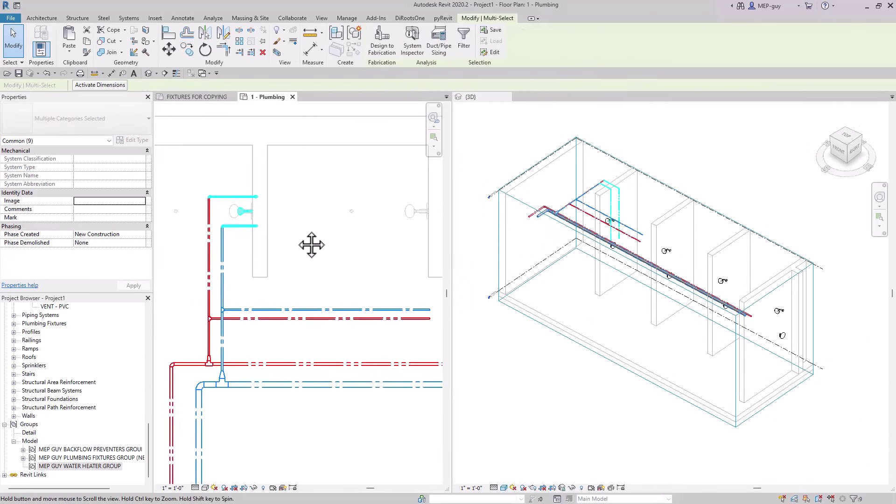
scroll(226, 209, "up", 2)
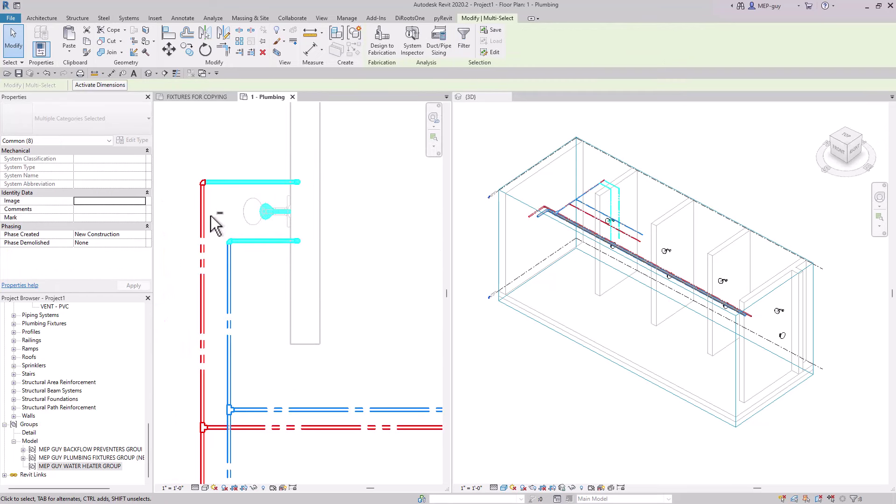
left_click(229, 241, "shift")
scroll(278, 188, "down", 1)
left_click_drag(202, 162, 271, 369, "ctrl")
left_click(219, 314, "ctrl")
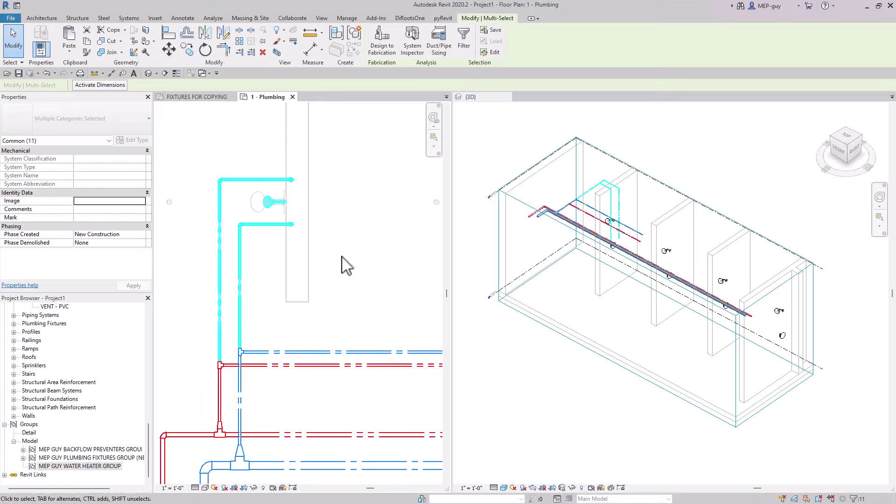
scroll(303, 283, "down", 3)
scroll(285, 282, "down", 3)
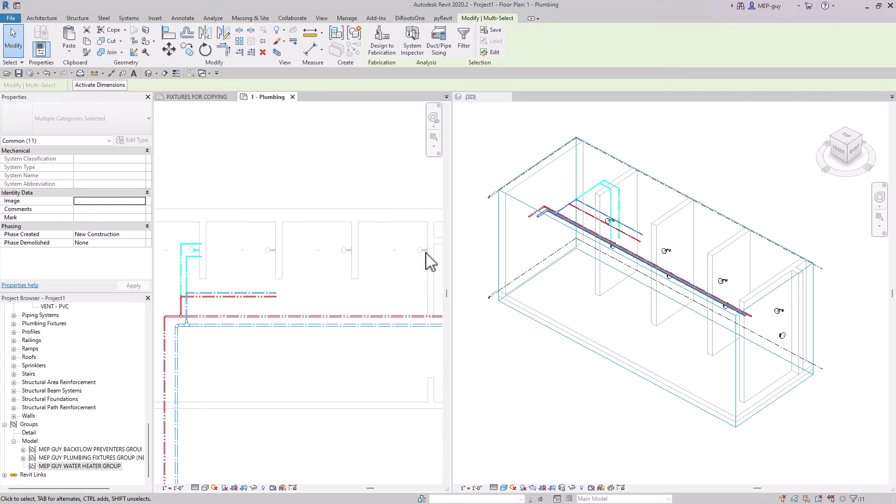
Copy the shower fixture and its hot and cold piping to each remaining shower wall with Multiple copy
left_click(187, 49)
scroll(216, 257, "up", 5)
scroll(212, 249, "up", 4)
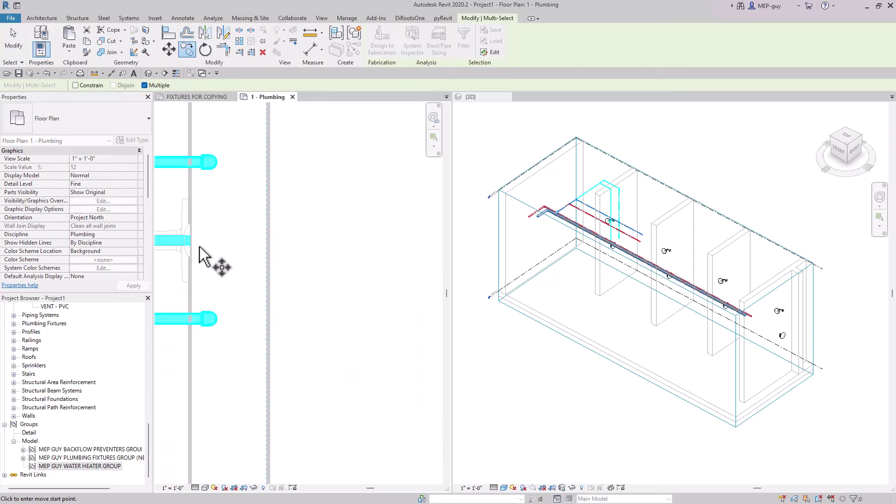
left_click(190, 241)
scroll(184, 255, "down", 3)
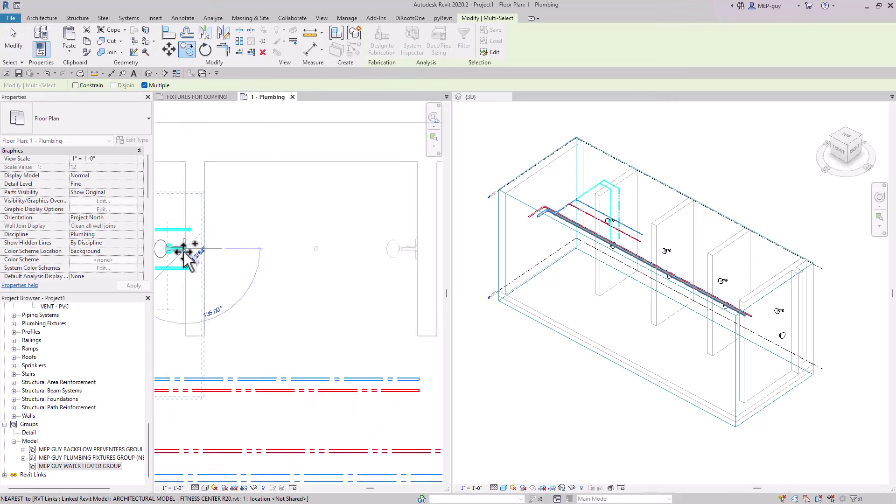
scroll(356, 254, "up", 3)
scroll(260, 270, "down", 3)
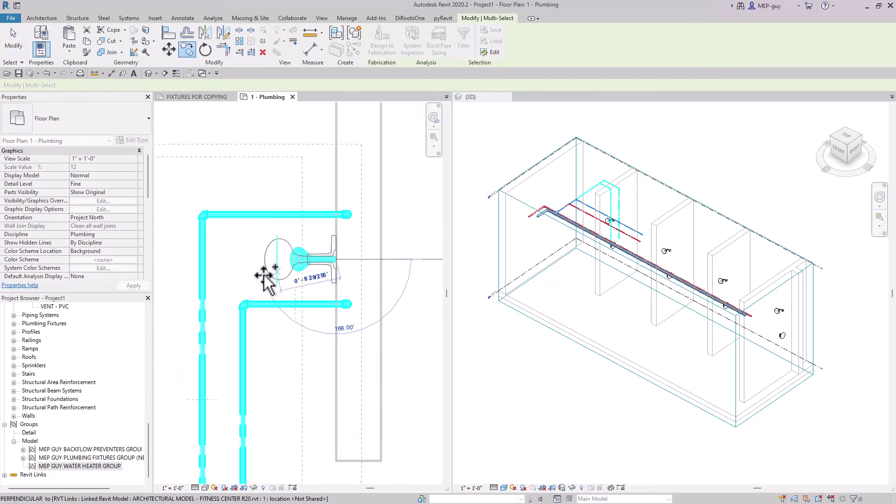
scroll(405, 284, "up", 4)
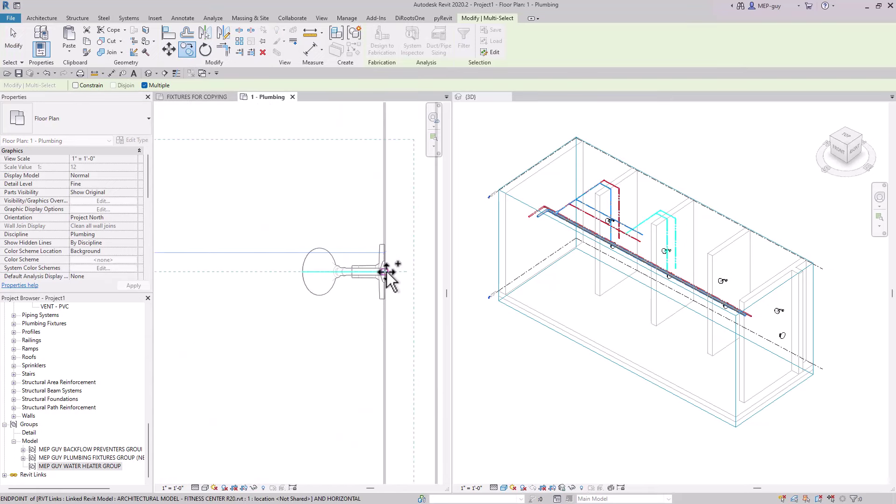
left_click(395, 265)
scroll(262, 287, "down", 4)
scroll(333, 292, "up", 4)
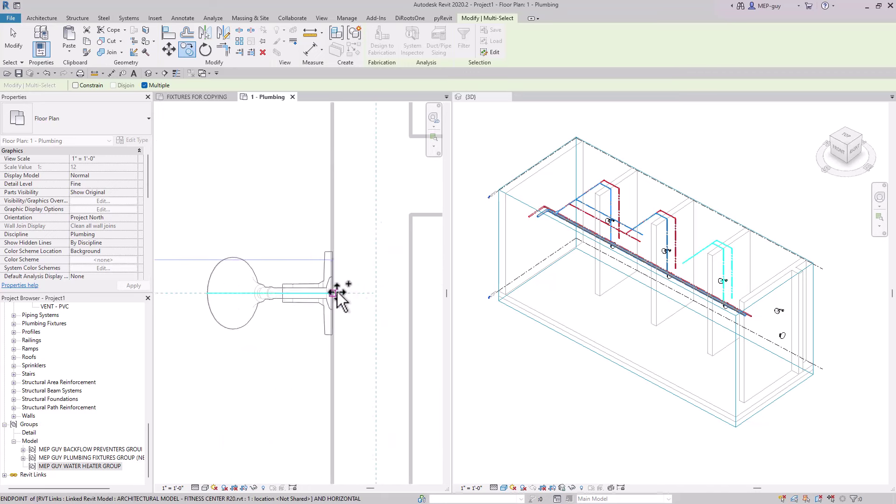
left_click(331, 292)
scroll(345, 280, "down", 4)
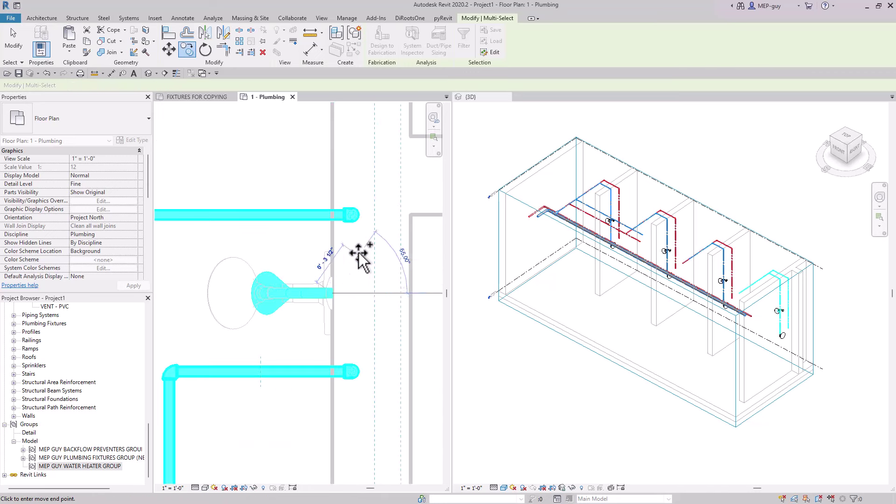
key("Escape")
key("Escape")
Pan and zoom the plan and 3D views to inspect the copied shower piping
middle_click_drag(296, 304, 262, 313)
scroll(290, 310, "up", 2)
scroll(503, 276, "up", 2)
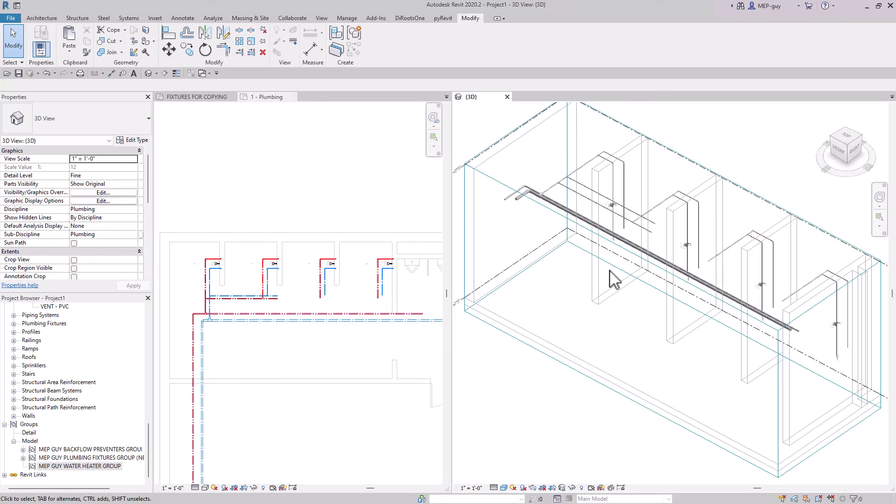
middle_click_drag(502, 276, 588, 322)
scroll(292, 316, "up", 1)
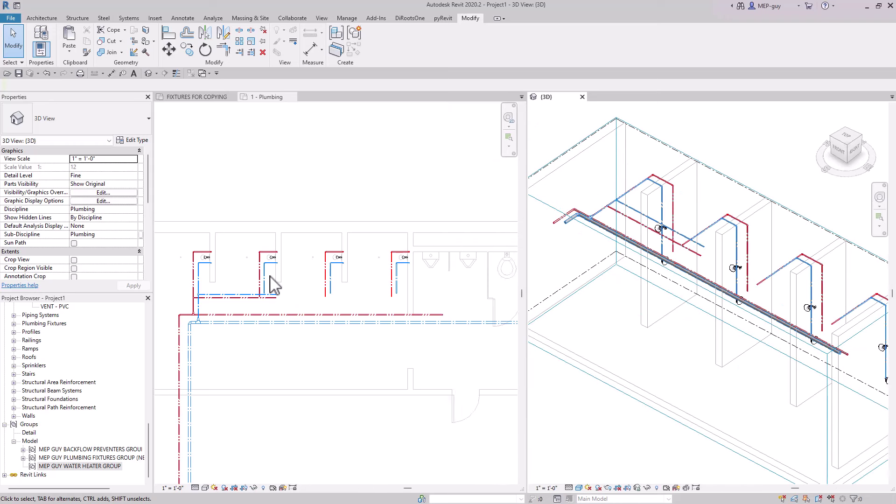
scroll(280, 284, "up", 2)
mouse_move(333, 269)
middle_mouse_down()
mouse_move(350, 276)
mouse_move(341, 274)
middle_mouse_up()
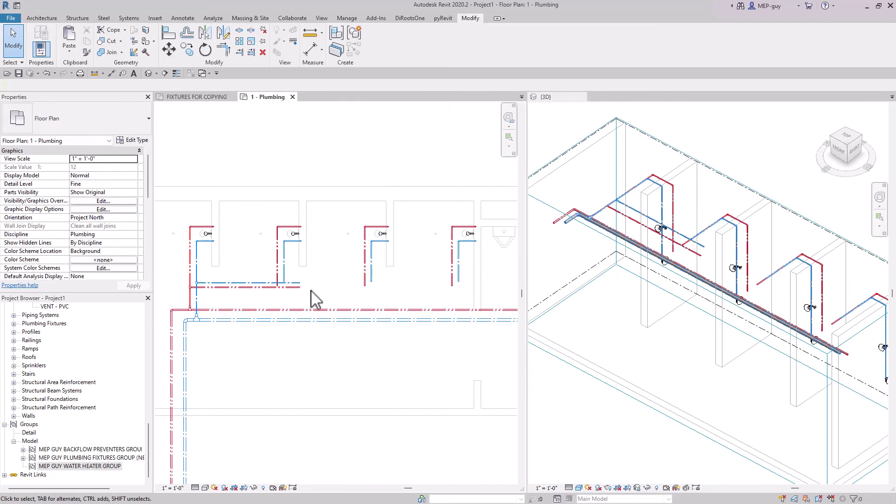
With Trim/Extend to Corner (TR), join the hot and cold branches to the last shower's risers
key("t")
key("r")
left_click(295, 288)
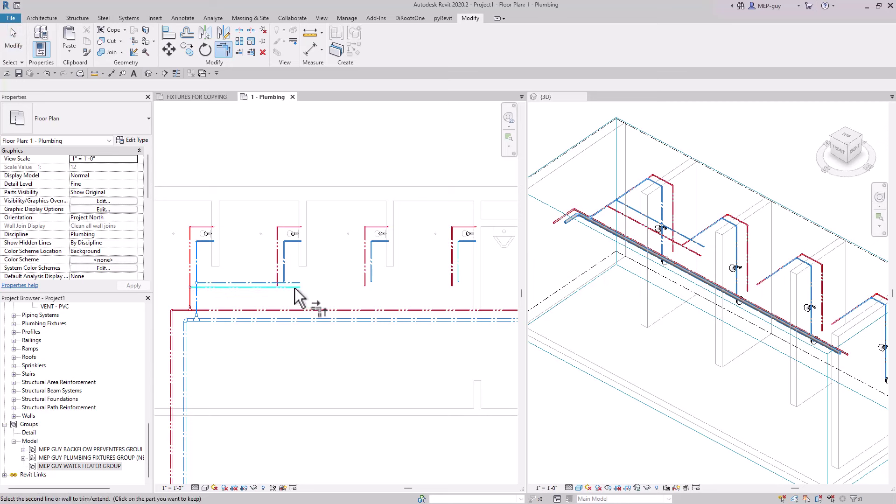
left_click(459, 271)
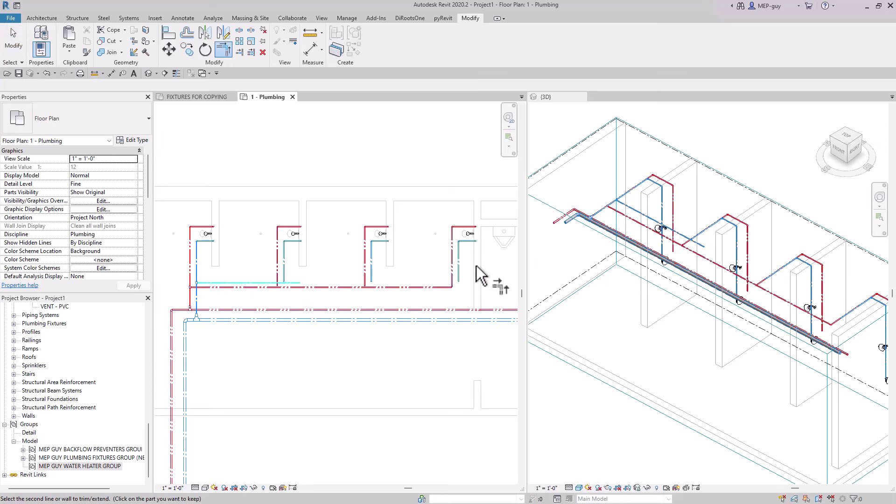
left_click(459, 272)
middle_click_drag(344, 269, 336, 267)
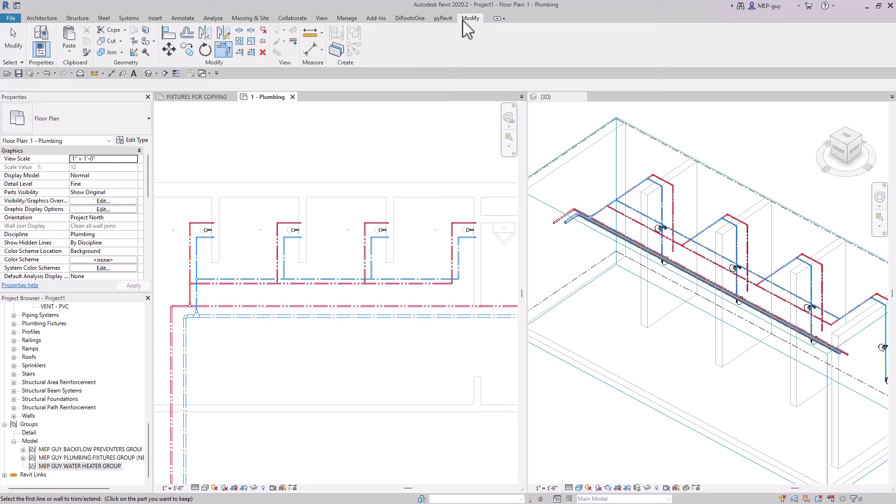
Extend the shower's cold drop down to the horizontal cold branch using Trim/Extend Single Element
left_click(240, 52)
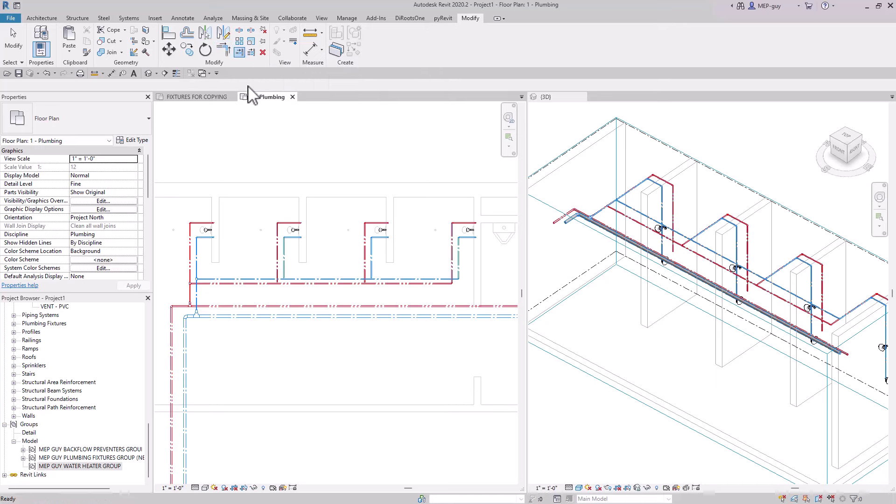
left_click(288, 279)
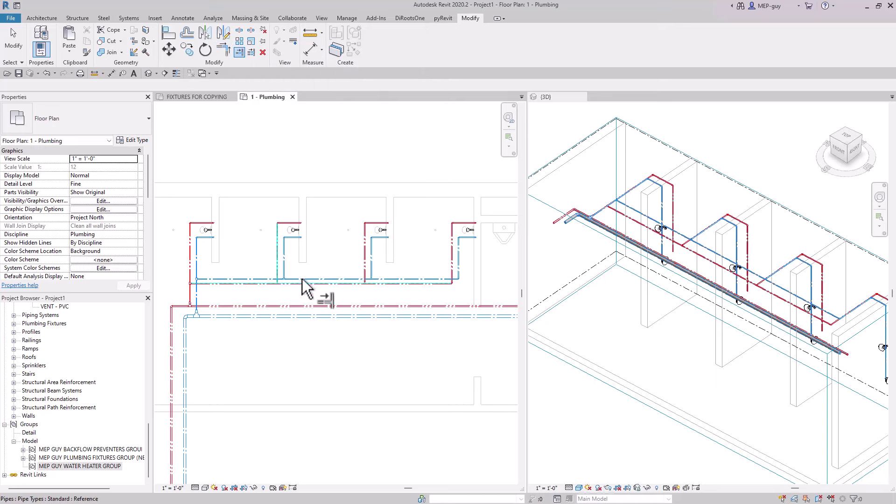
left_click(388, 280)
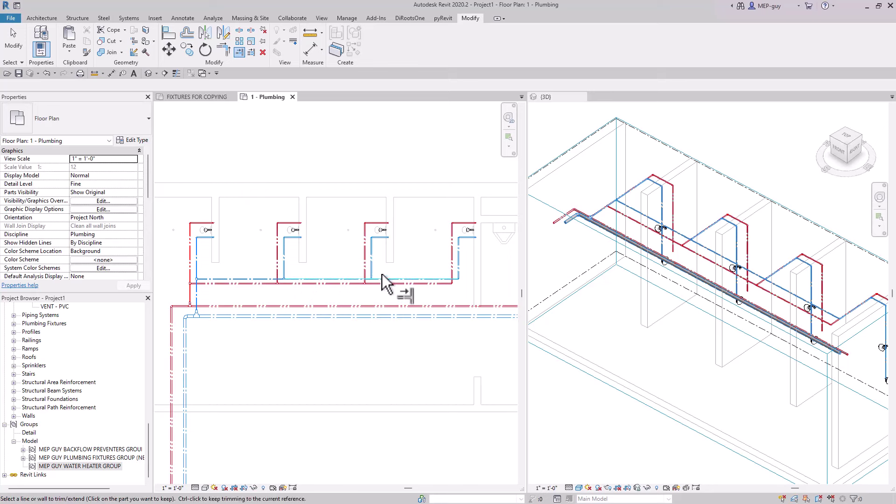
scroll(450, 286, "up", 6)
scroll(474, 291, "down", 5)
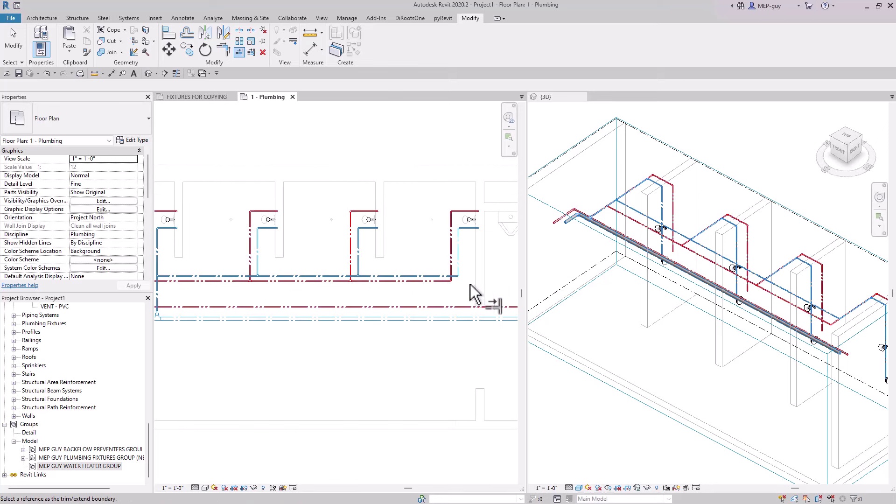
scroll(486, 296, "up", 3)
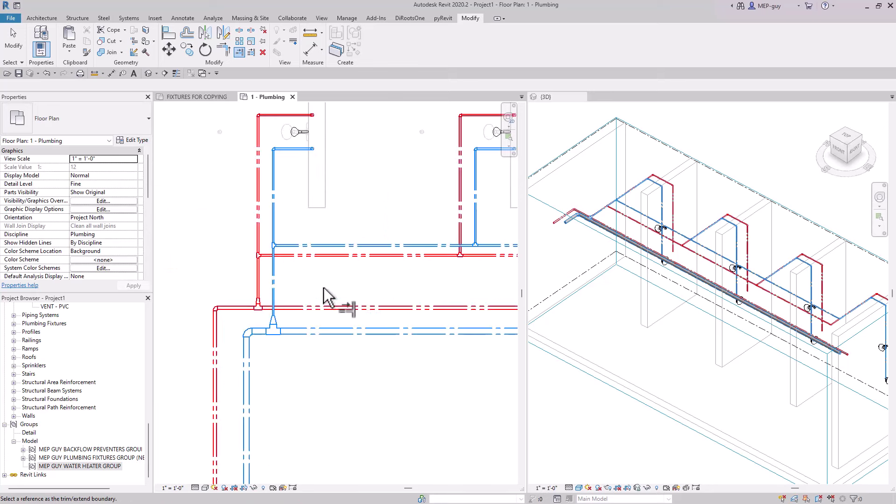
key("Escape")
scroll(329, 299, "up", 2)
scroll(203, 280, "down", 4)
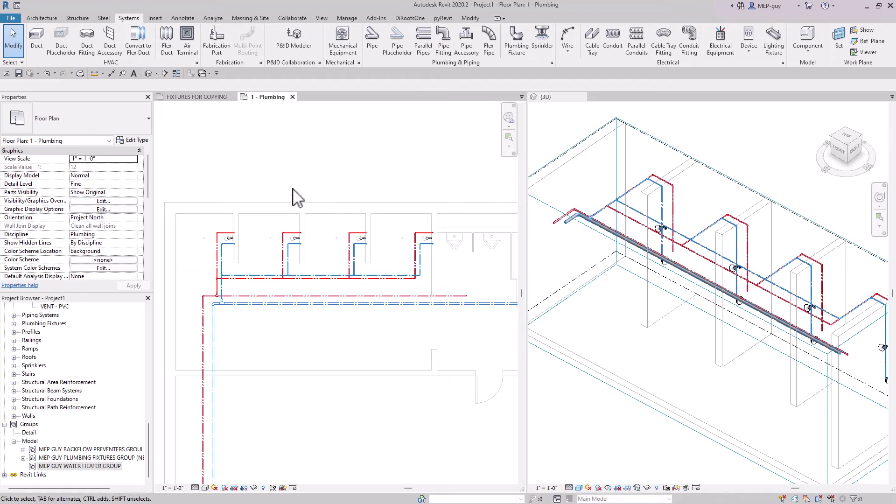
Turn on Raster Images in the floor plan's Visibility/Graphics model categories
scroll(295, 198, "down", 8)
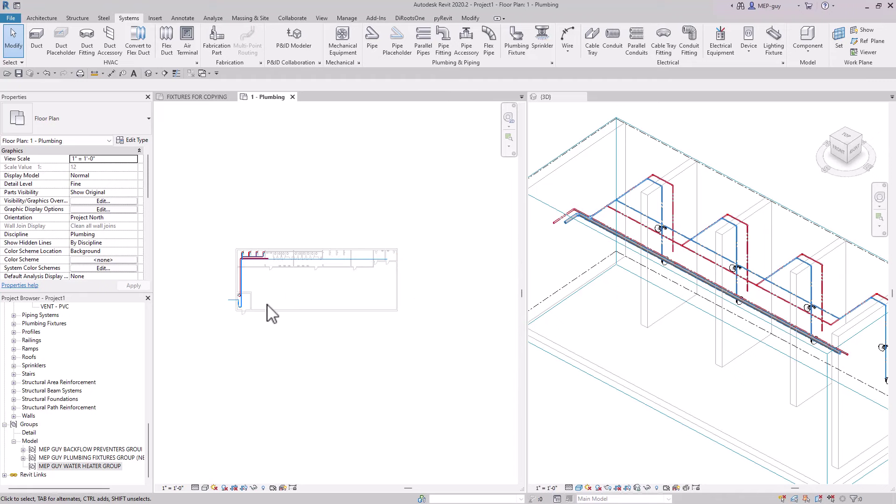
scroll(263, 300, "up", 2)
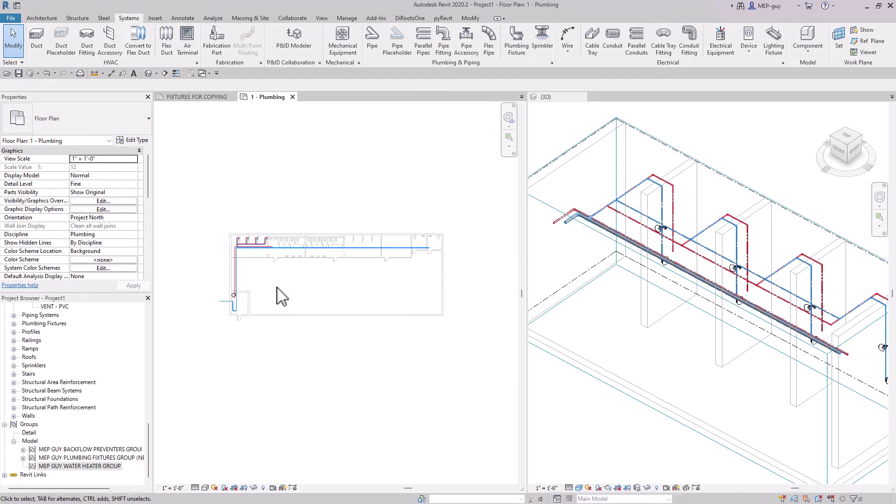
key("v")
key("v")
left_click(390, 263)
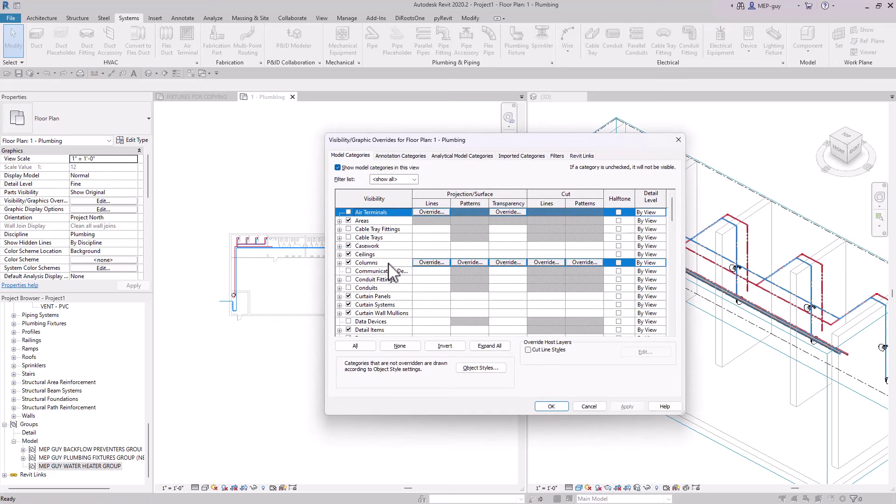
key("p")
key("r")
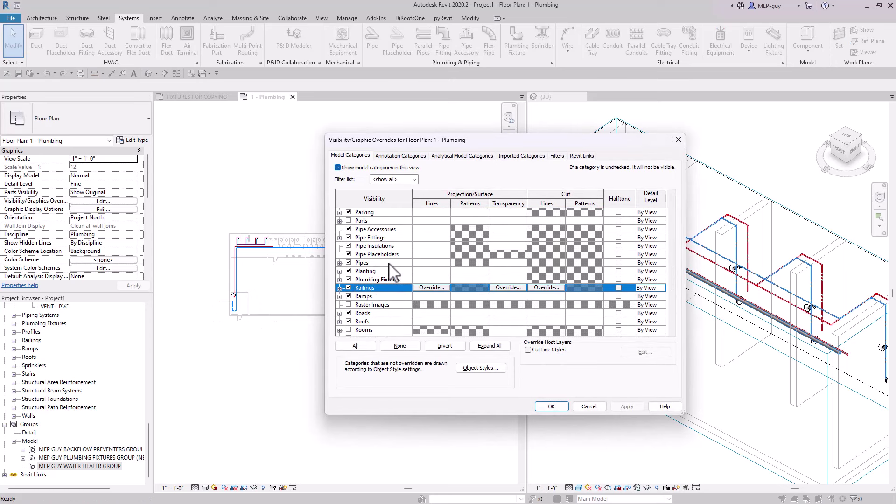
left_click(349, 304)
left_click(552, 407)
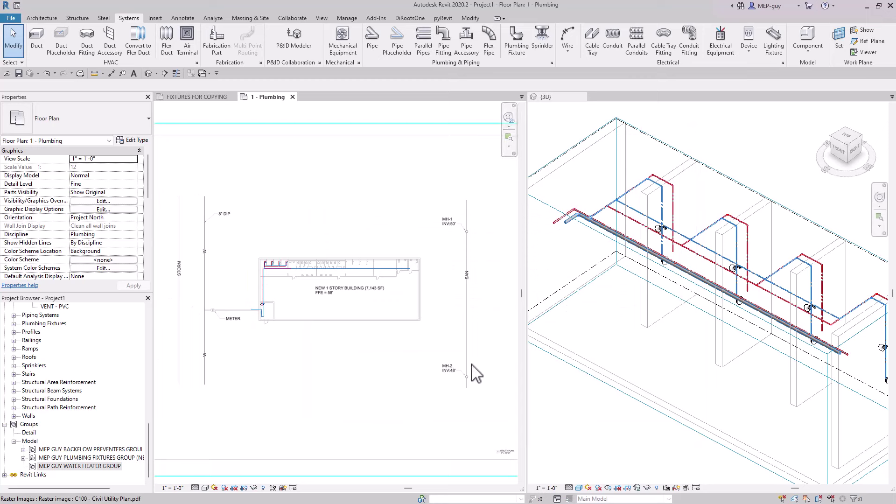
Zoom out and pan to inspect the civil utility plan's storm and sanitary lines and manholes
scroll(277, 322, "up", 5)
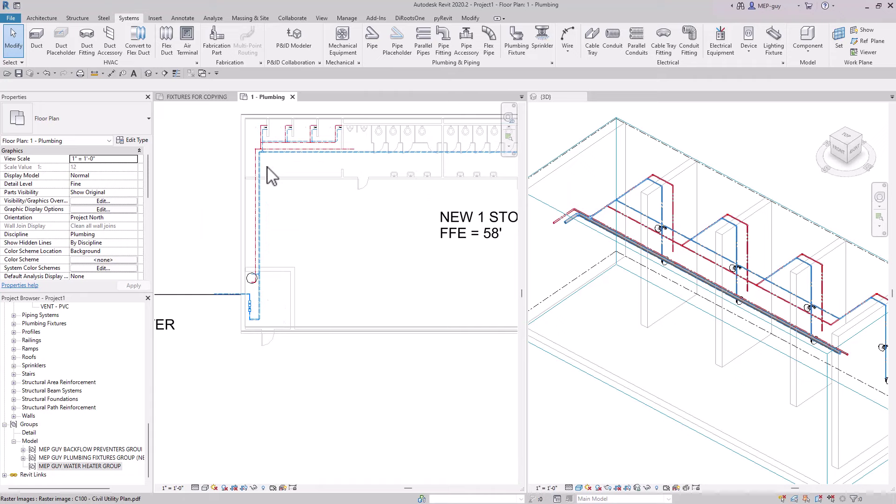
scroll(272, 177, "down", 4)
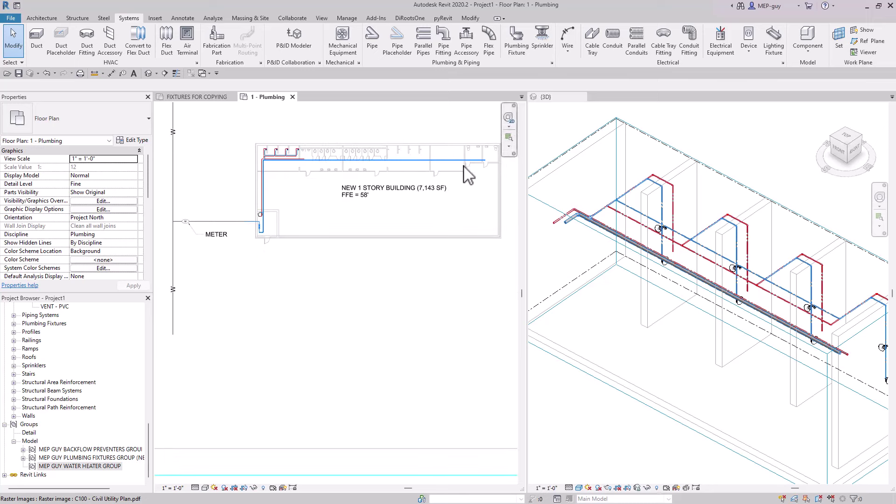
scroll(488, 178, "down", 2)
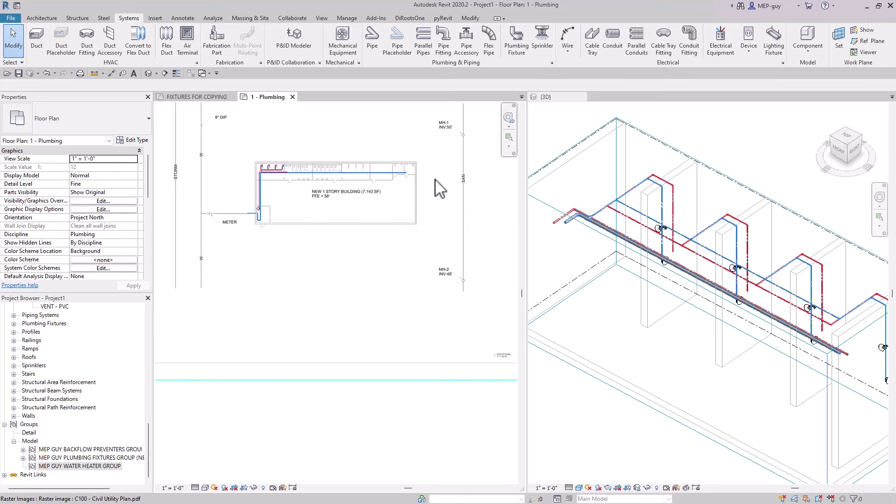
scroll(439, 189, "up", 2)
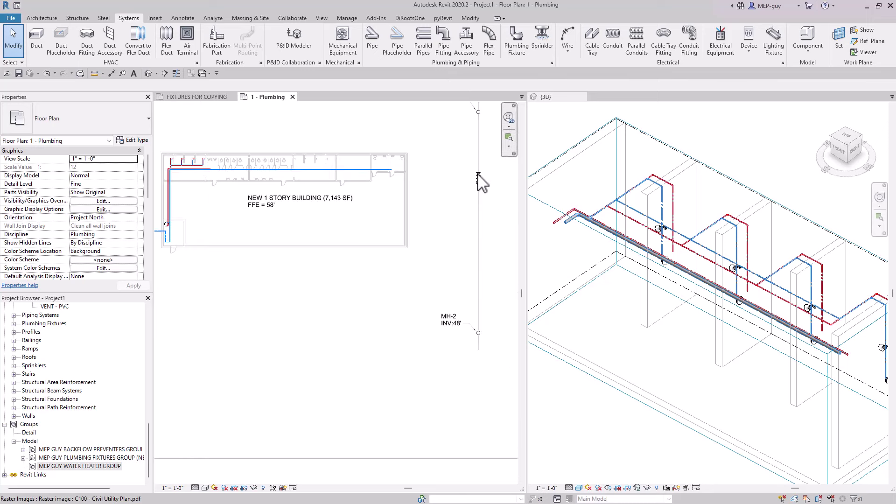
scroll(249, 195, "up", 6)
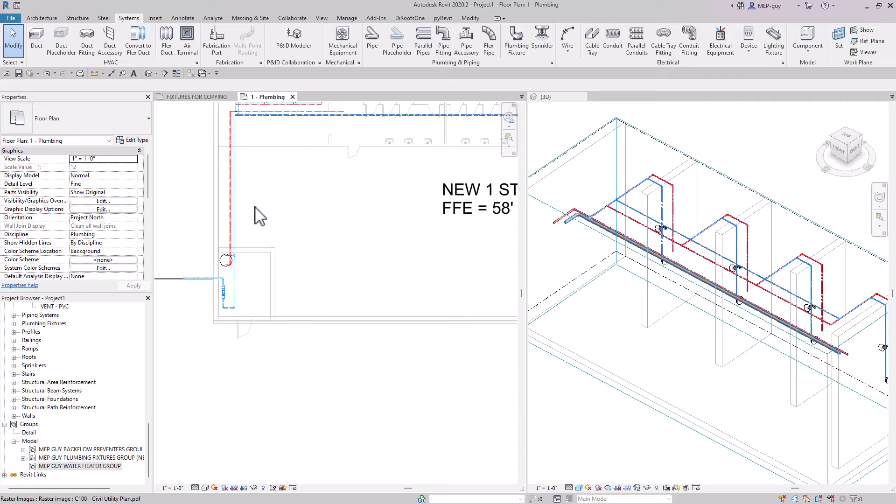
scroll(255, 232, "up", 1)
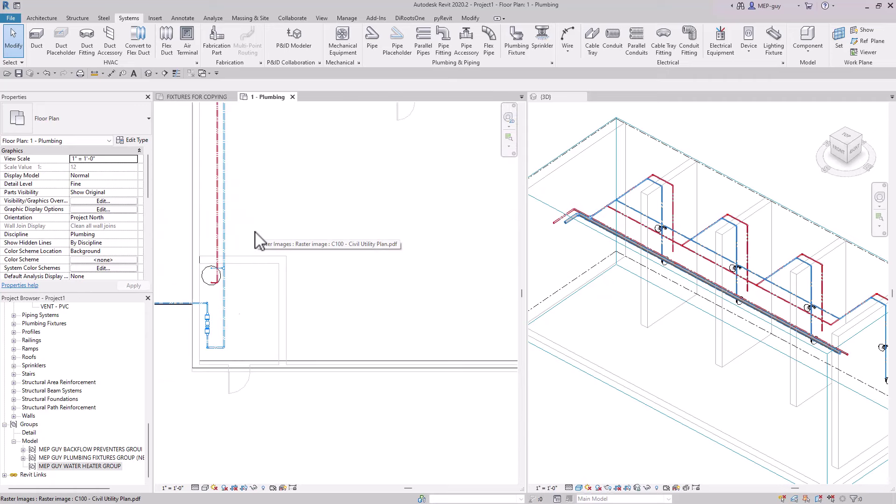
middle_click_drag(256, 232, 258, 223)
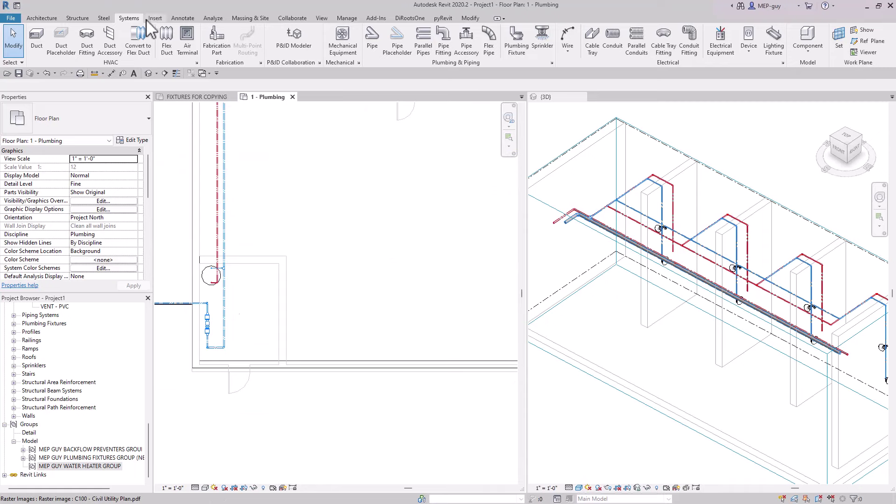
Start the Pipe tool with the SAN - PVC - DWV pipe type
left_click(372, 38)
left_click(66, 119)
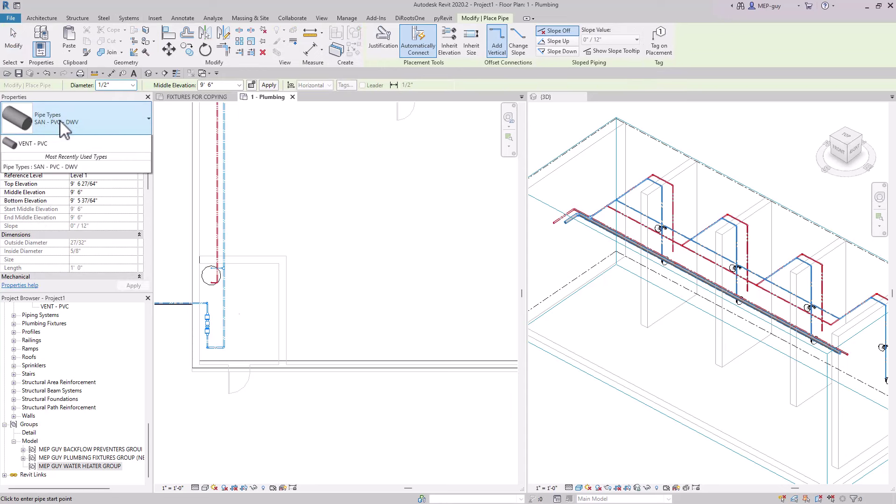
mouse_move(46, 169)
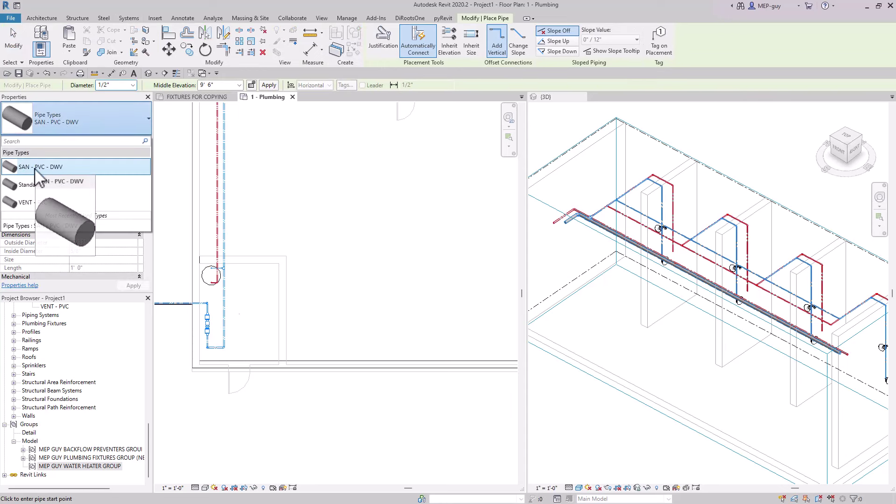
left_click(64, 167)
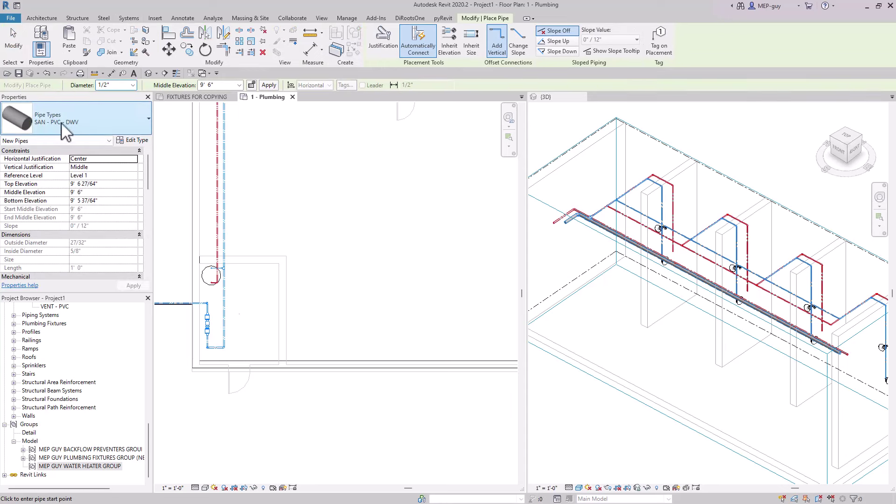
Review the SAN - PVC - DWV routing preferences, then close them and the type settings unchanged
left_click(132, 140)
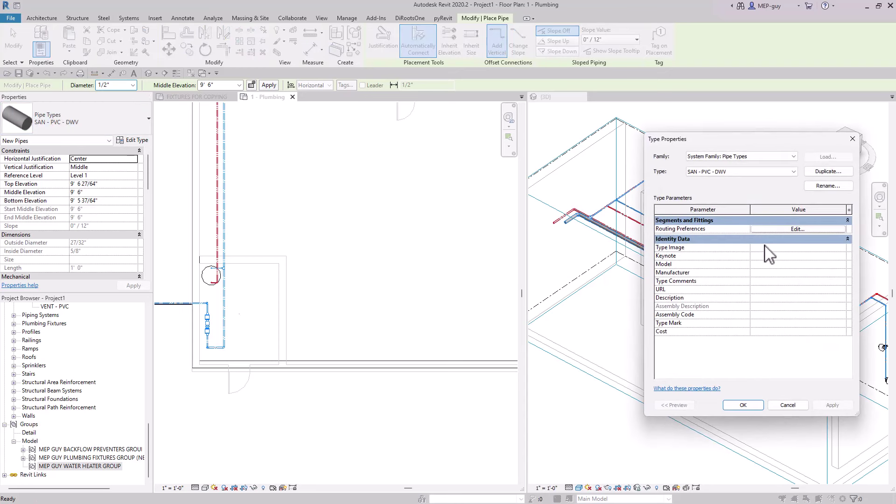
left_click(783, 231)
scroll(502, 239, "down", 5)
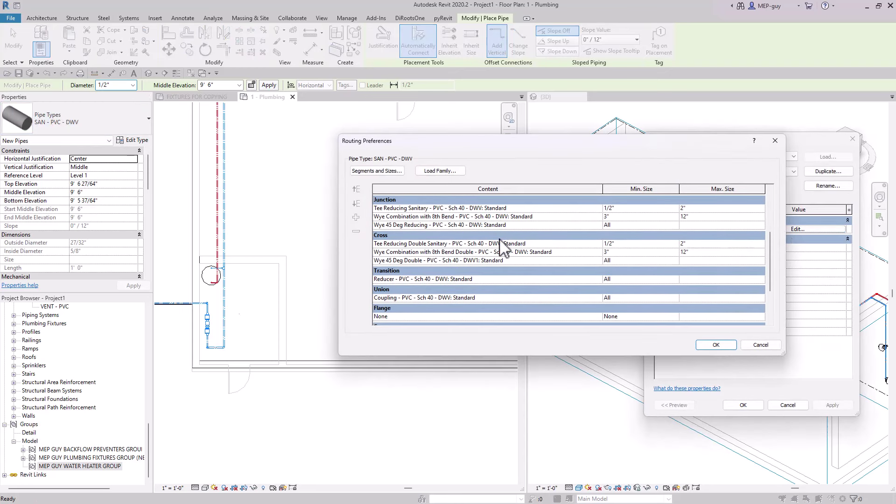
scroll(500, 235, "down", 1)
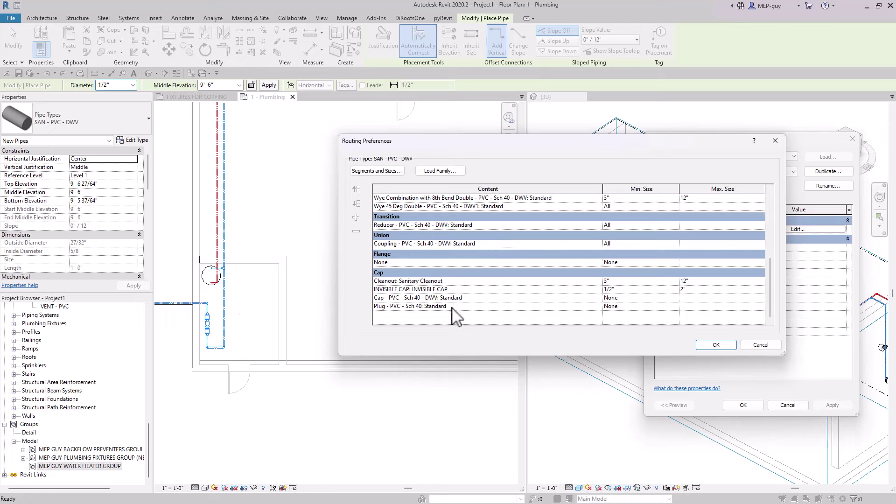
scroll(476, 286, "up", 4)
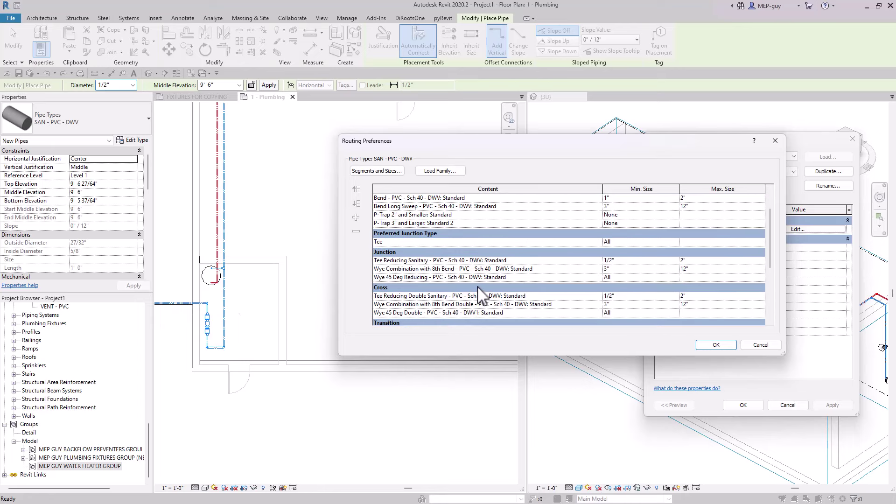
scroll(481, 296, "down", 1)
scroll(481, 299, "up", 2)
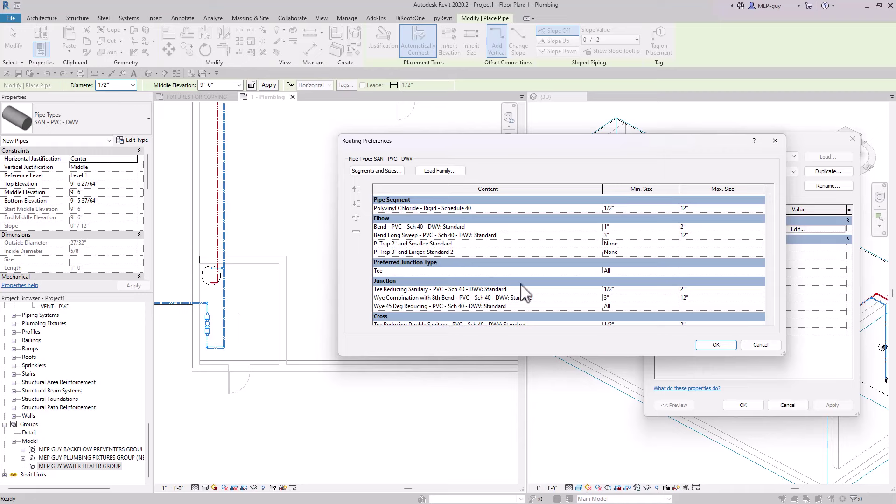
left_click(760, 344)
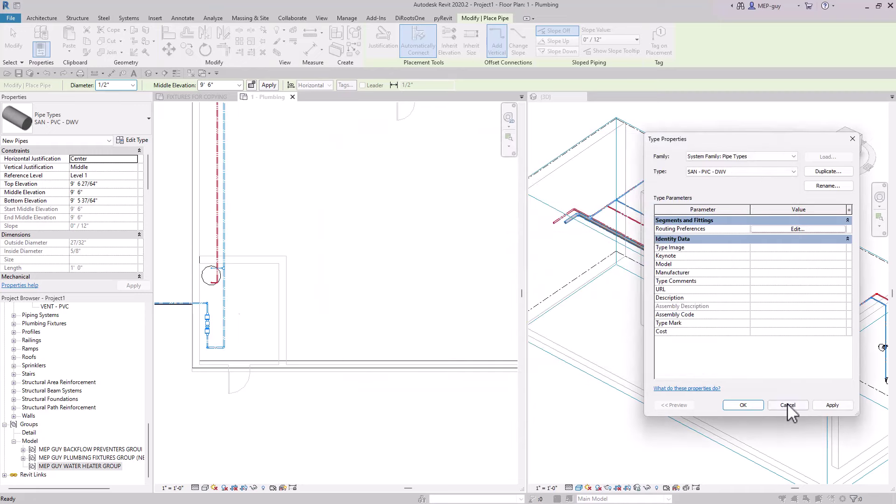
left_click(788, 405)
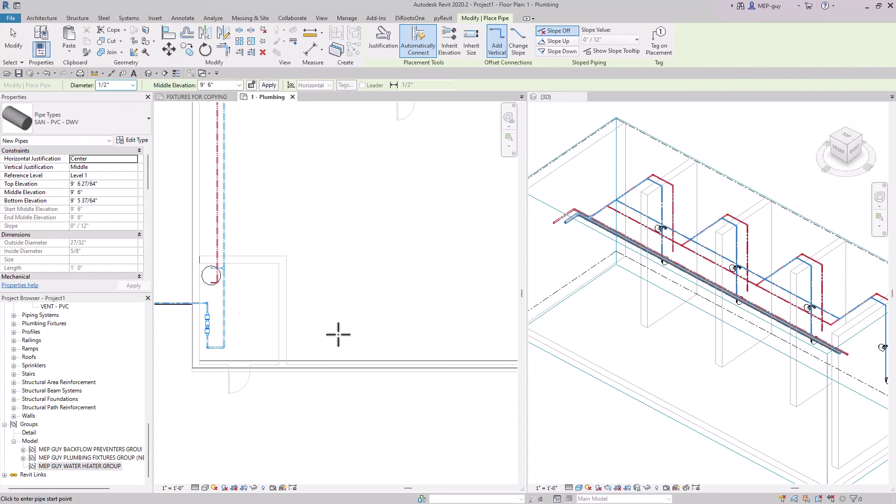
Set System Type to SANITARY 2 and Diameter to 4", then begin editing Middle Elevation (-2' 0")
scroll(98, 192, "down", 4)
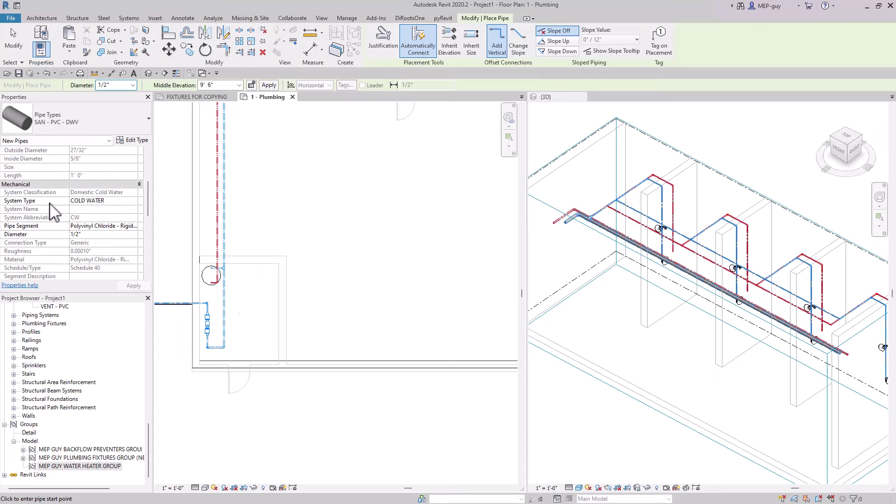
left_click(127, 201)
left_click(133, 200)
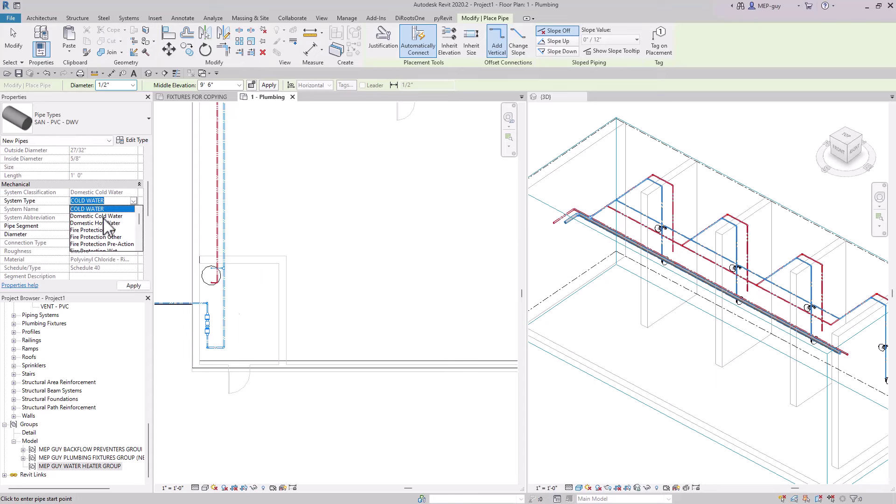
scroll(108, 226, "down", 3)
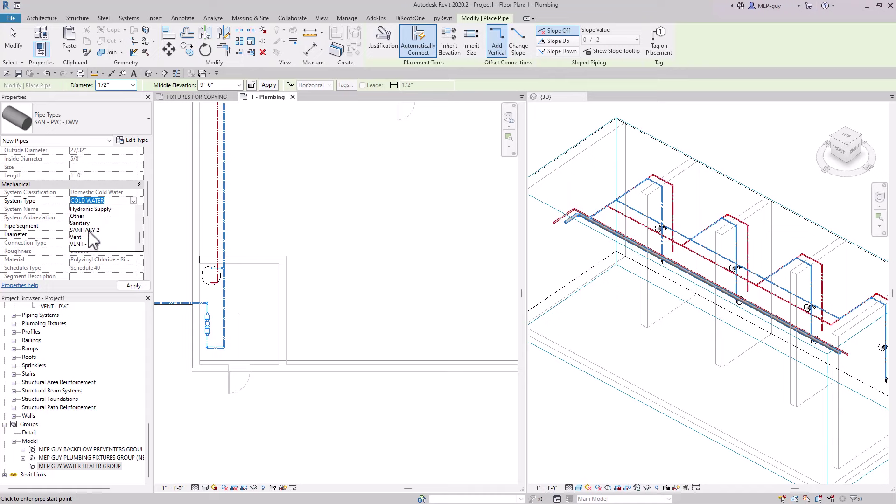
left_click(89, 230)
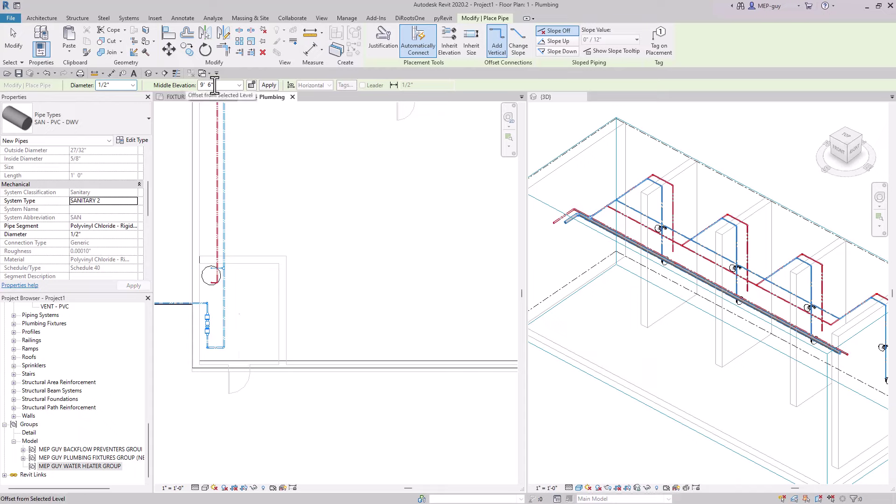
left_click(133, 85)
left_click(101, 157)
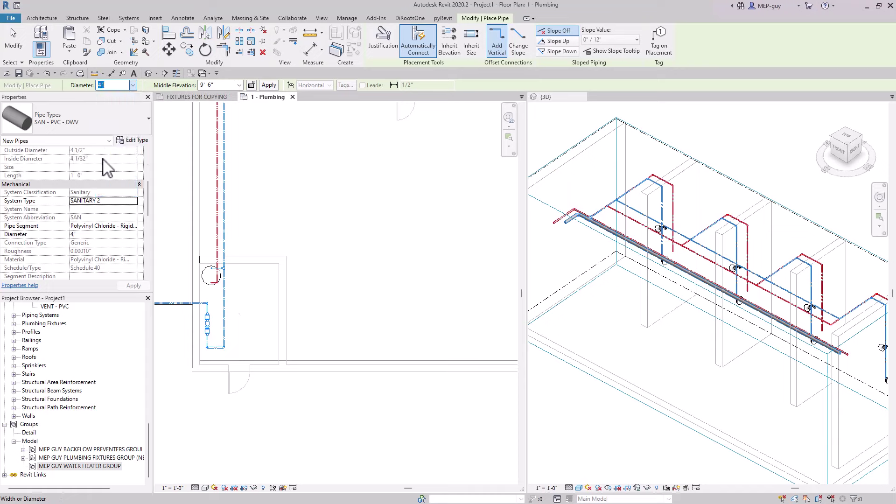
left_click(224, 85)
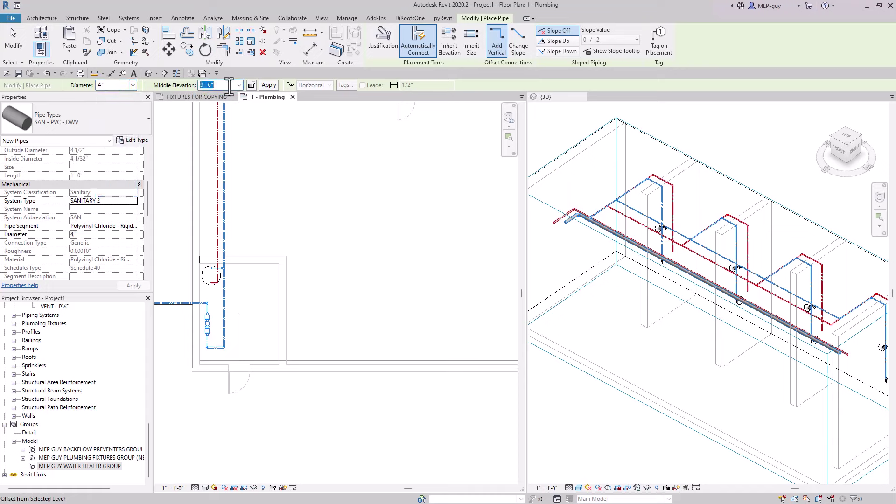
Draw the 4" sanitary main up the building's left side, then east toward the SAN line
left_click(241, 350)
scroll(239, 355, "down", 3)
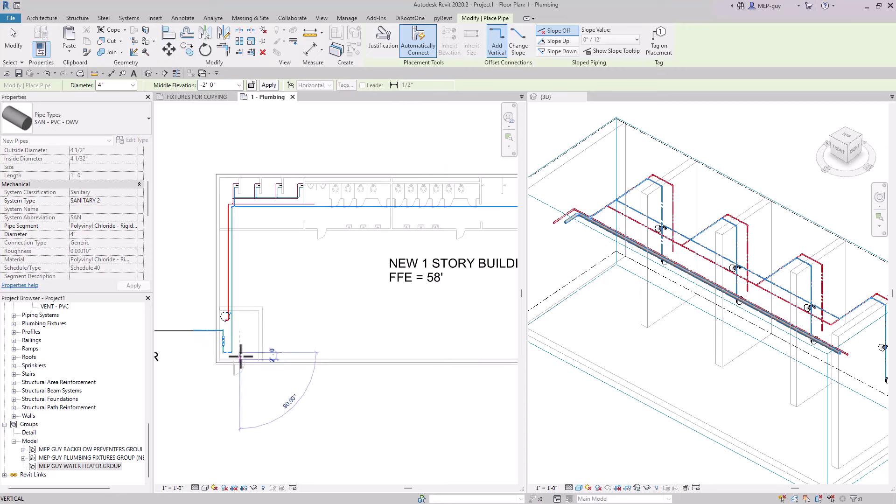
scroll(239, 219, "up", 2)
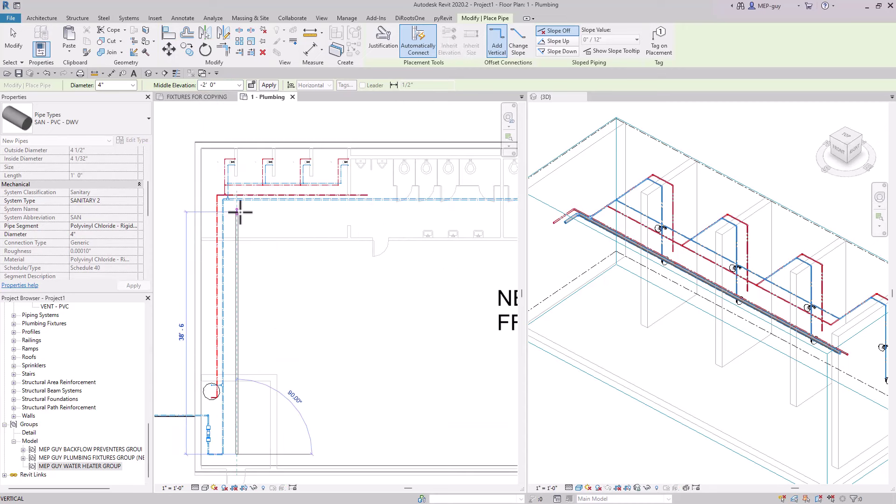
left_click(240, 215)
scroll(205, 232, "down", 4)
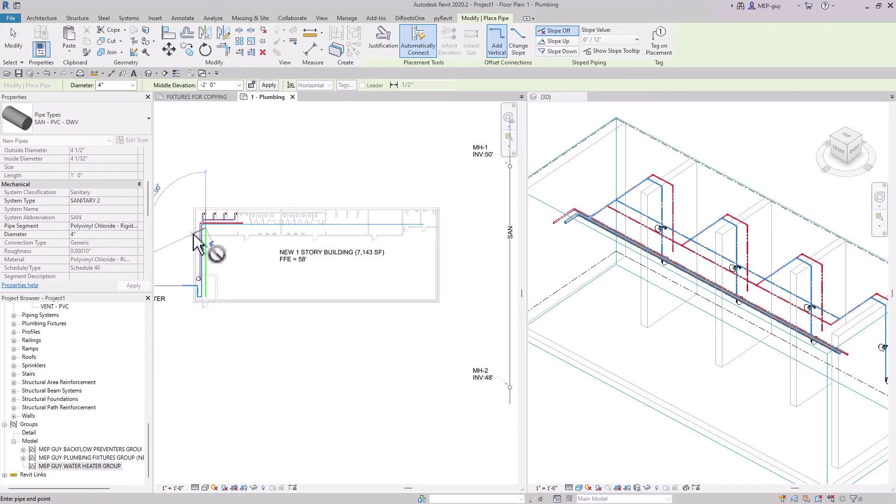
left_click(457, 229)
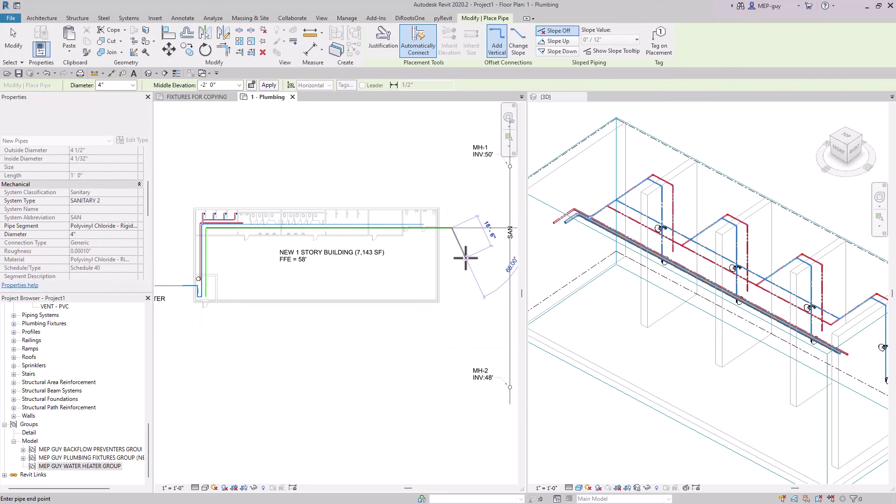
key("Escape")
key("Escape")
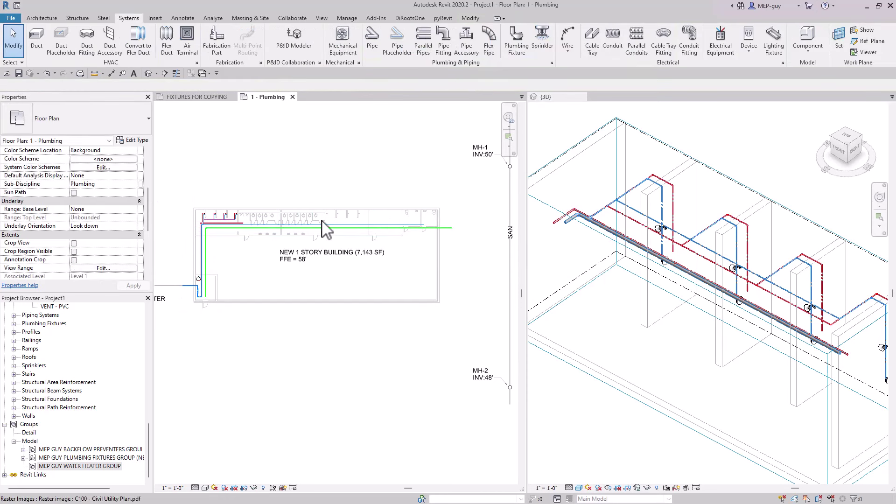
Zoom to review the new main and make the 3D view active
scroll(208, 229, "up", 5)
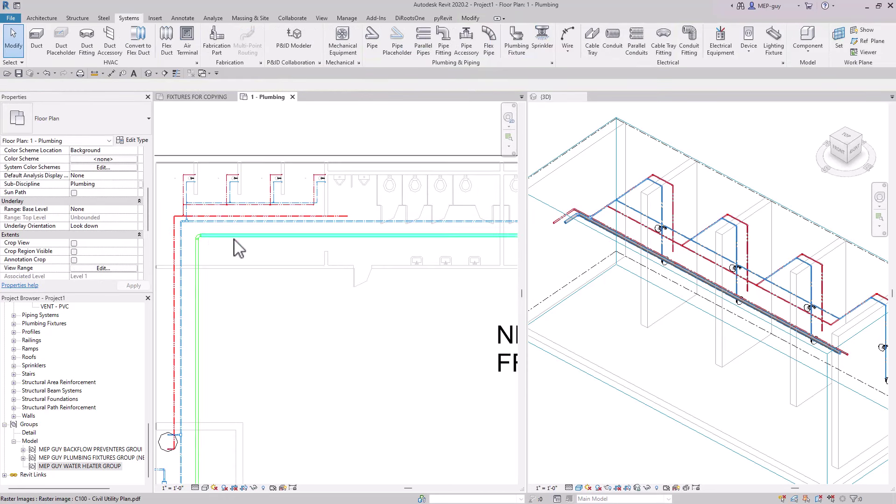
scroll(239, 253, "up", 4)
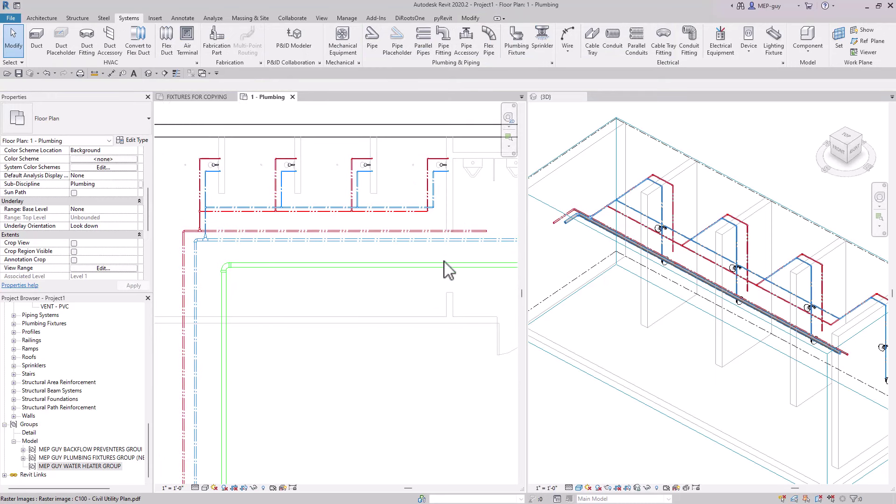
scroll(311, 198, "up", 1)
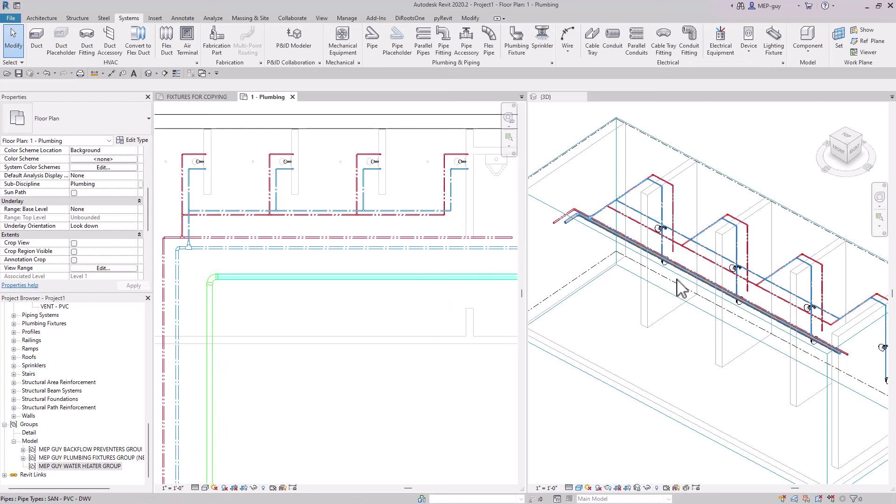
scroll(679, 289, "down", 2)
left_click(770, 210)
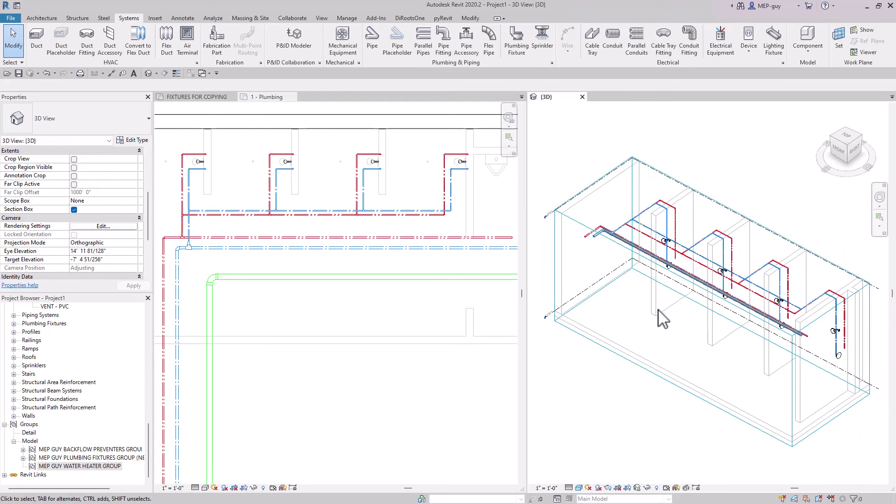
Stretch the section box's bottom face lower and orbit to reveal the green pipe below
left_click(658, 374)
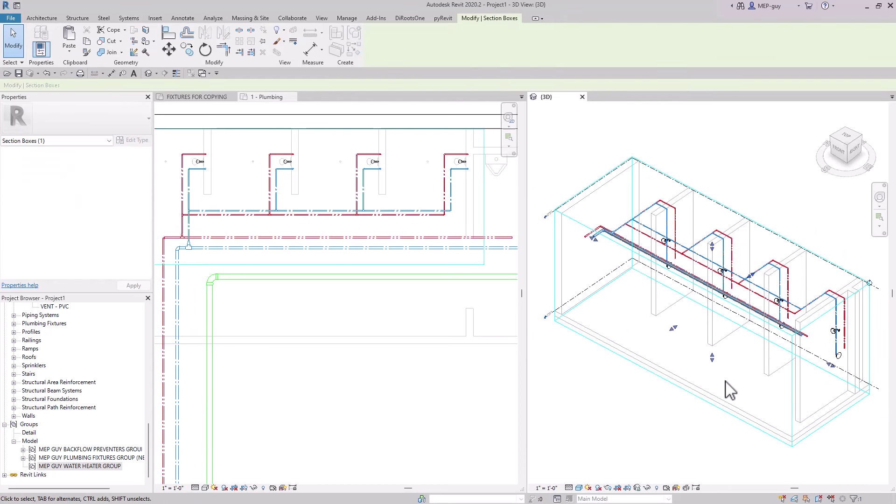
middle_click_drag(747, 396, 716, 372, "shift")
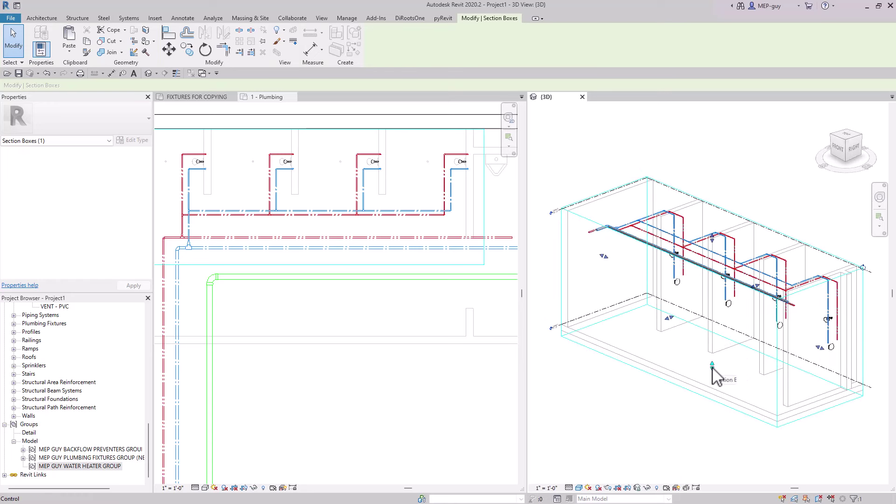
left_click_drag(712, 368, 713, 404)
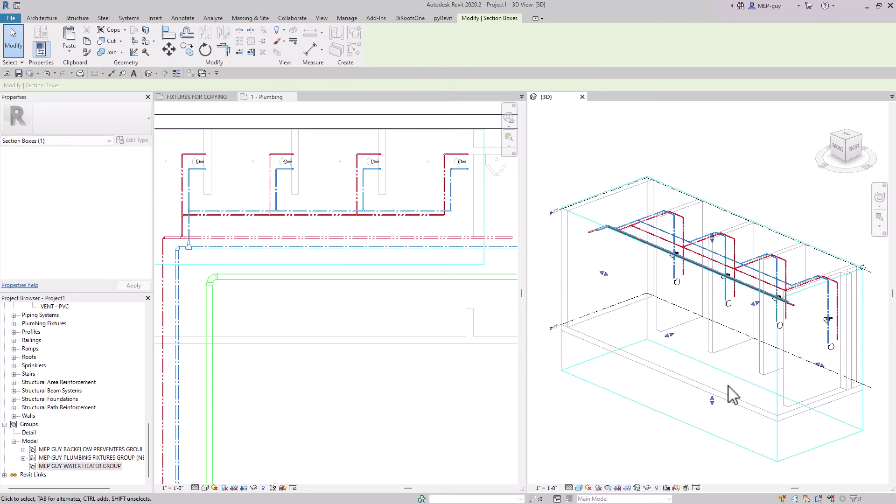
middle_click_drag(732, 396, 644, 379, "shift")
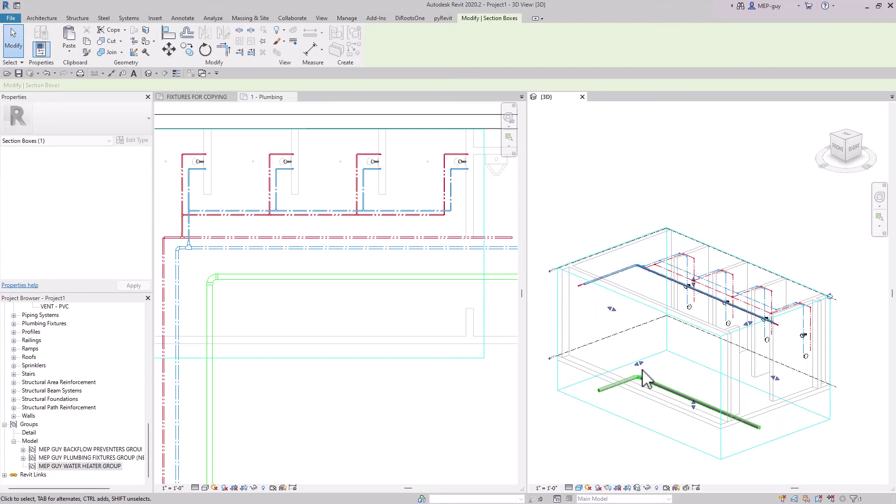
middle_click_drag(714, 369, 826, 222, "shift")
key("Escape")
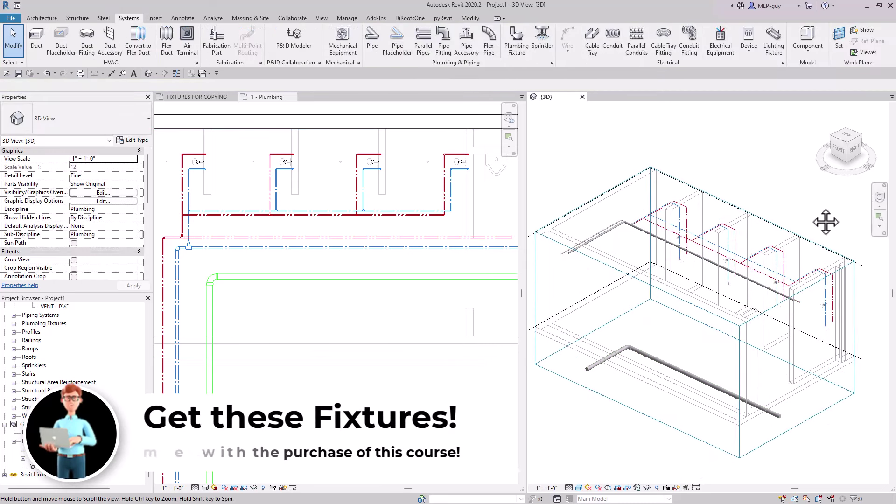
scroll(826, 222, "down", 2)
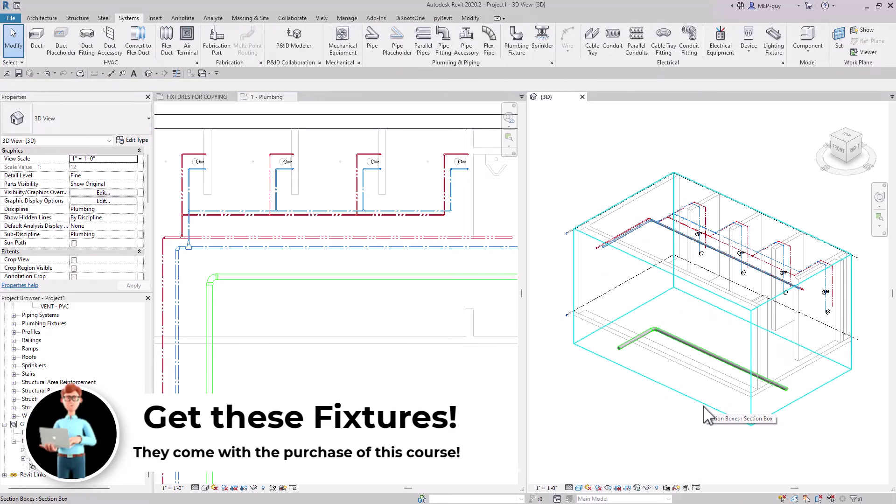
Hide the section box via Hide in View > Elements, then return to the 1 - Plumbing plan
left_click(706, 414)
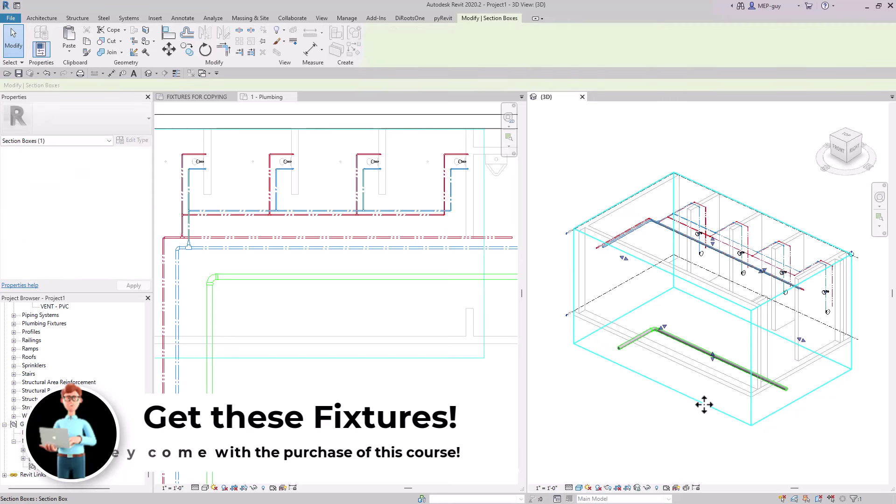
right_click(705, 404)
mouse_move(756, 213)
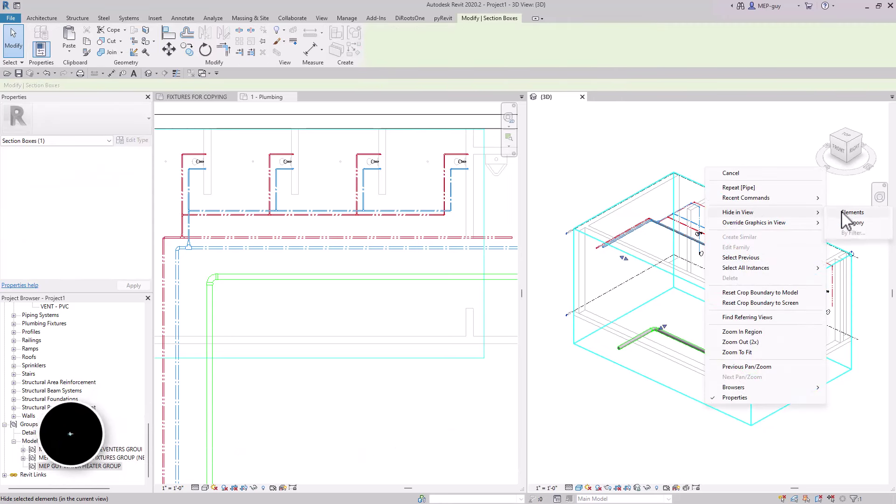
left_click(854, 213)
middle_click_drag(863, 322, 833, 329)
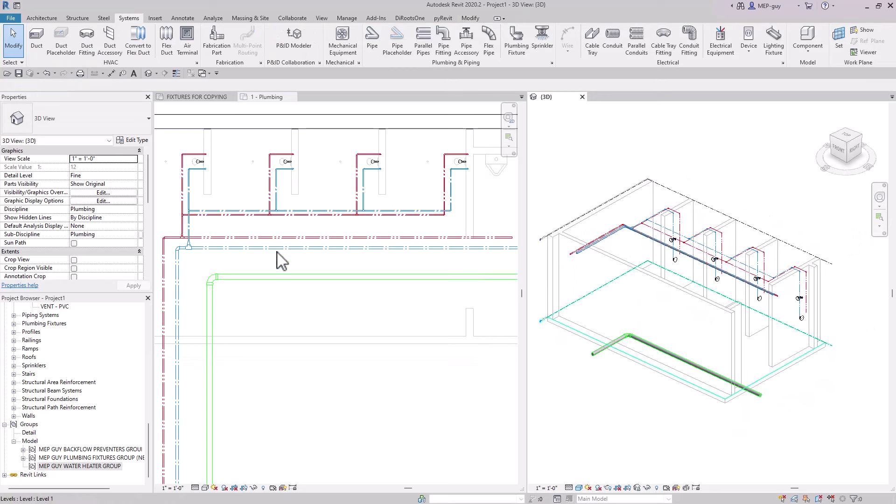
left_click(247, 144)
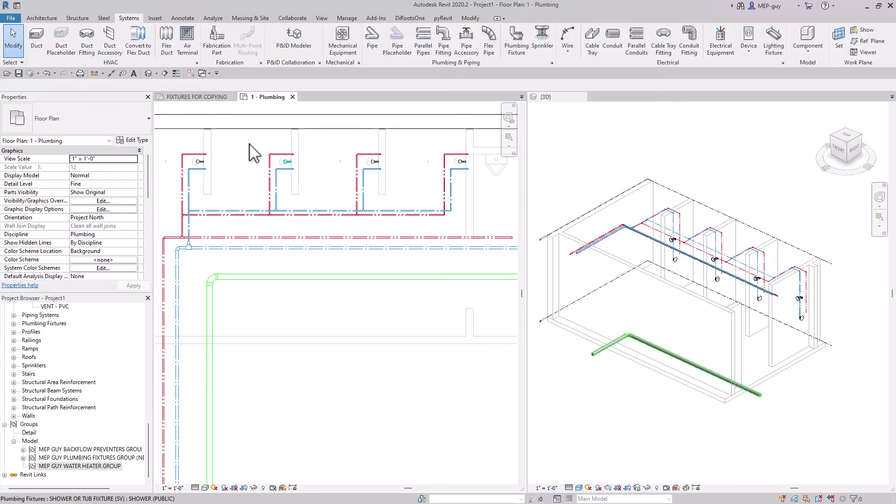
scroll(261, 231, "down", 2)
Box-select the showers and filter the selection down to the 4 plumbing fixtures
left_click_drag(174, 136, 461, 209)
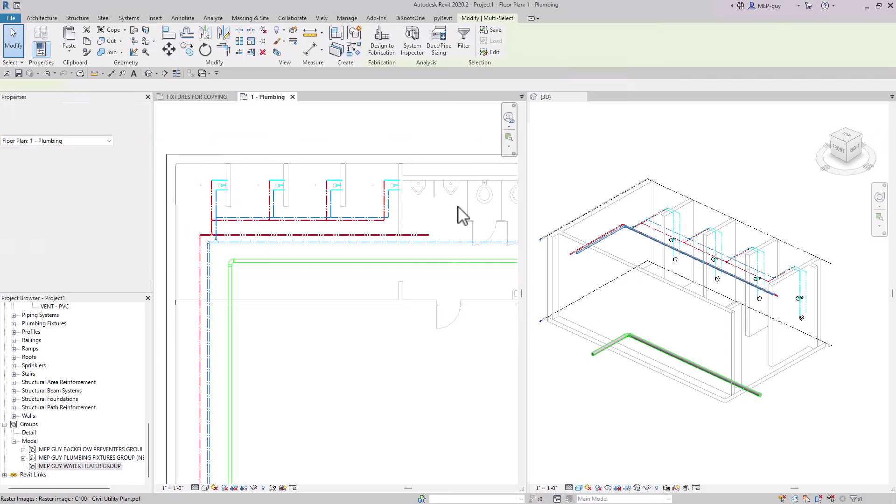
left_click(466, 32)
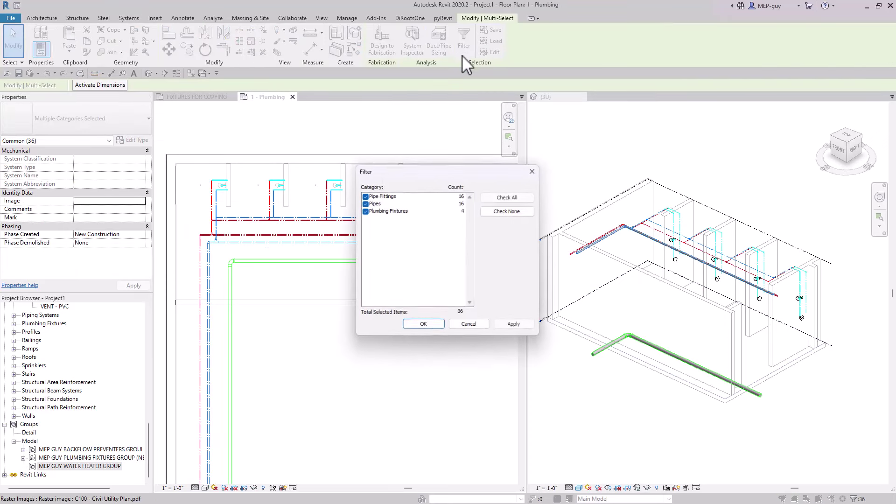
left_click(365, 196)
left_click(365, 203)
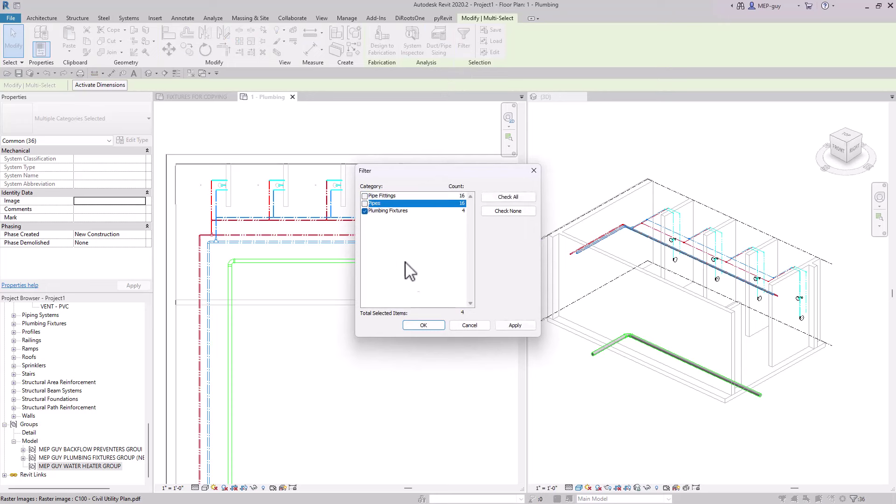
left_click(424, 326)
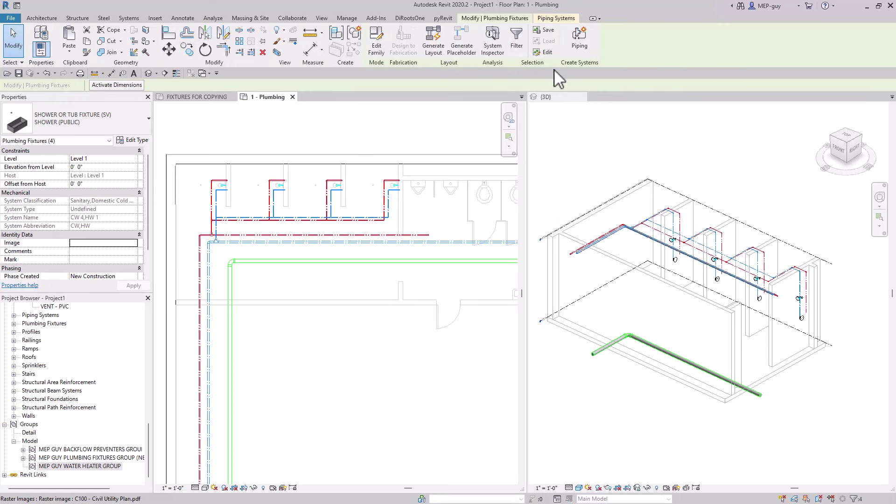
Create a SANITARY 2 piping system named SAN 2, accepting each shower's sanitary connector
left_click(586, 40)
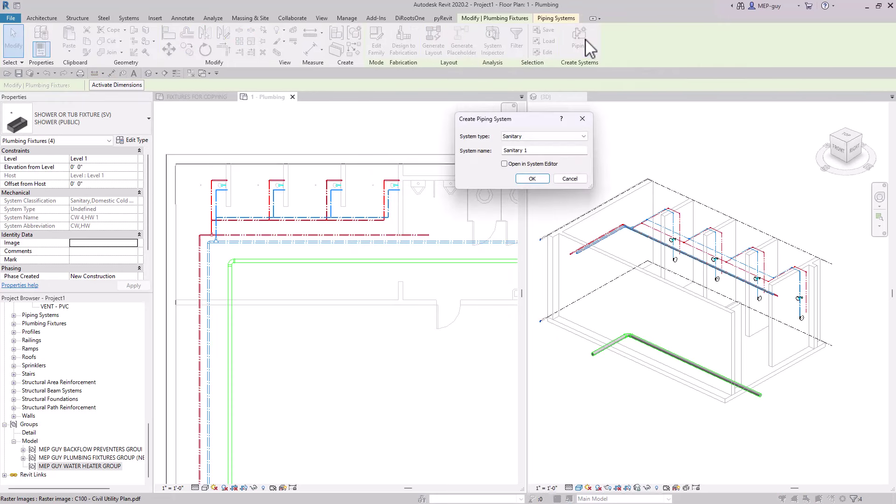
left_click(528, 135)
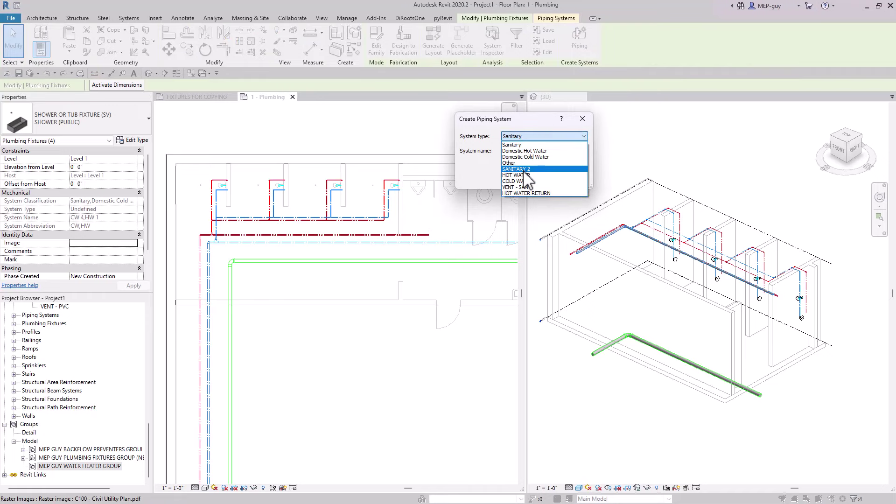
left_click(526, 169)
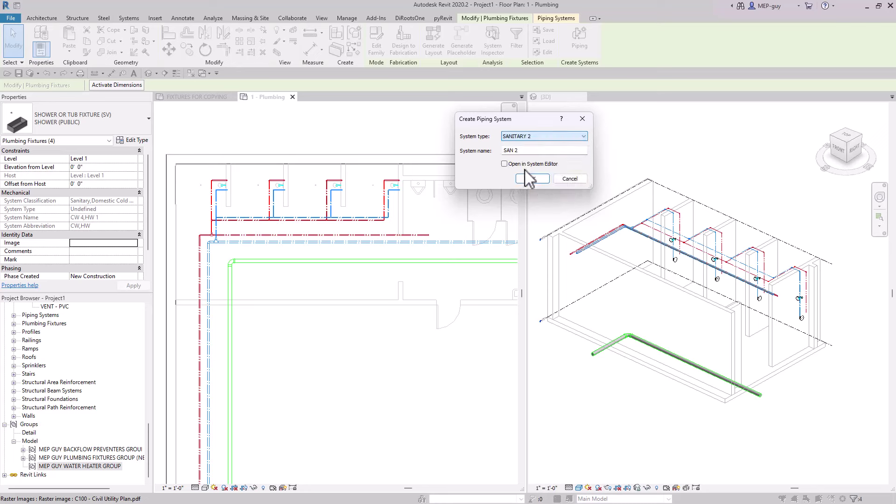
left_click(532, 179)
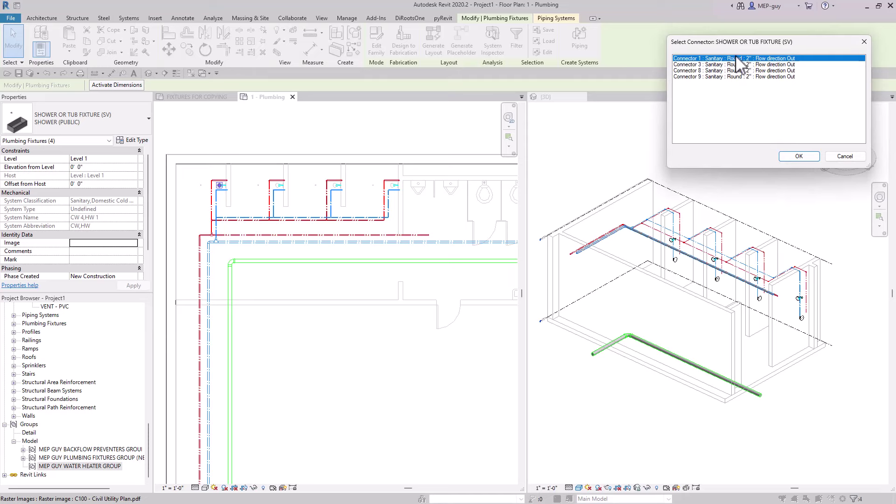
left_click(799, 156)
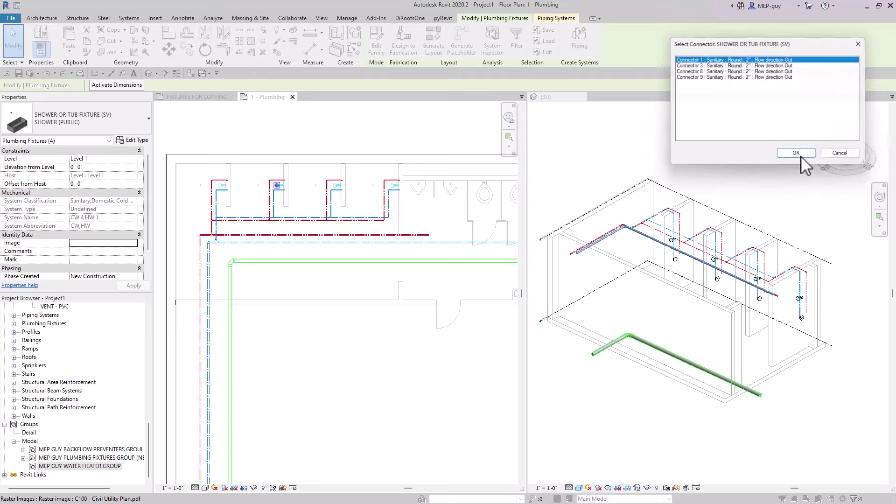
left_click(799, 156)
left_click(799, 156)
left_click(801, 156)
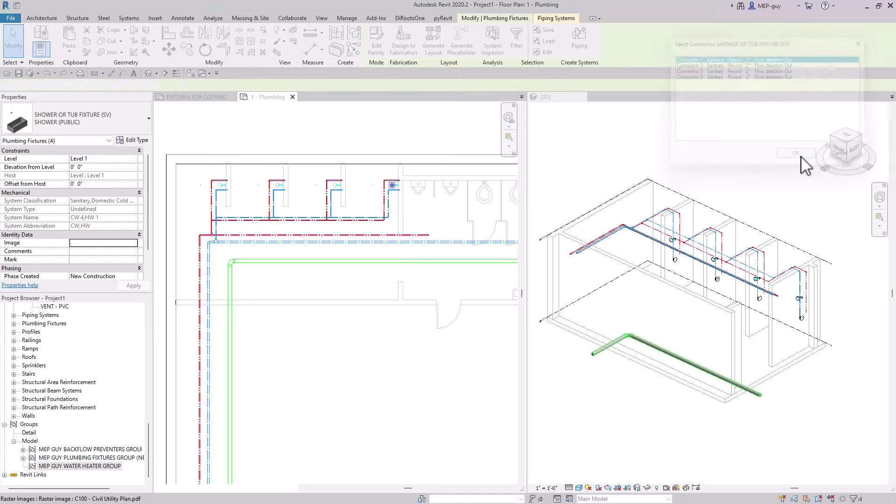
Drag the view splitter left to widen the 3D view pane
scroll(852, 251, "up", 2)
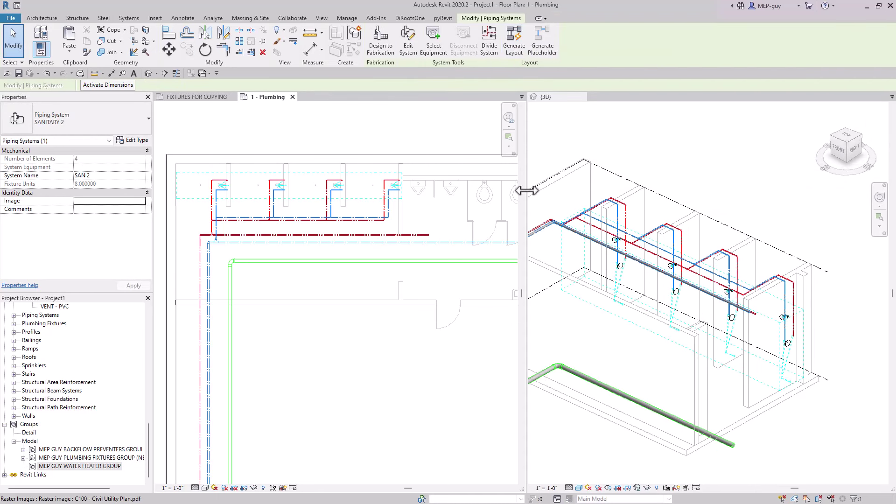
left_click_drag(527, 191, 395, 194)
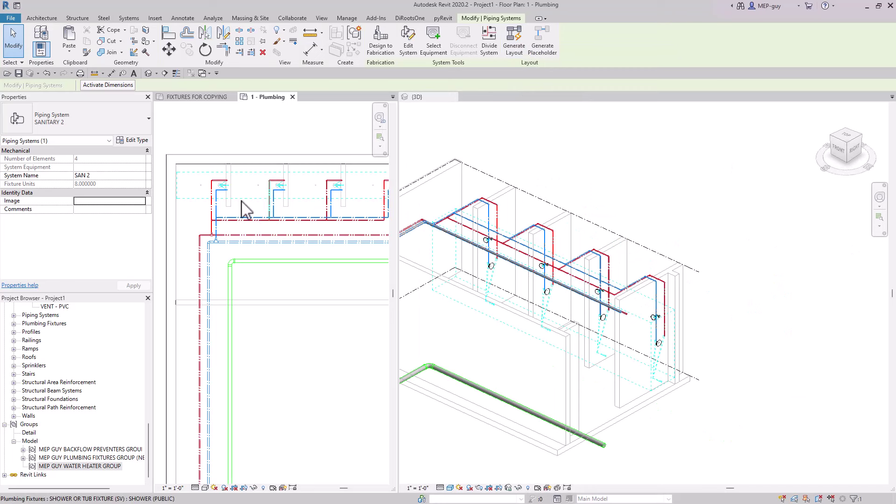
scroll(241, 205, "down", 1)
scroll(613, 369, "down", 2)
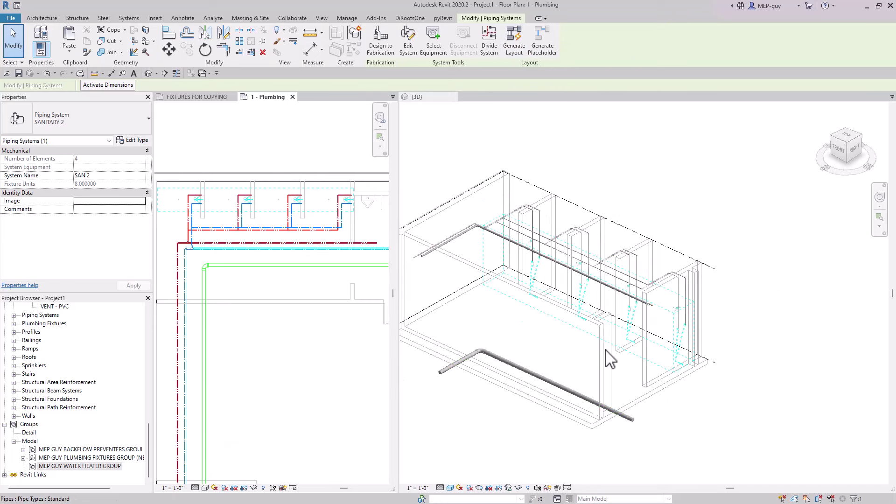
scroll(610, 359, "up", 2)
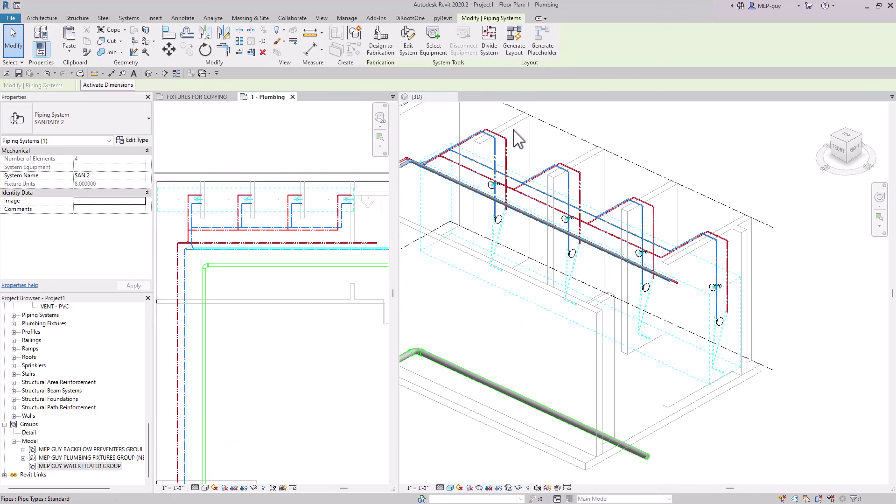
Generate a layout for SAN 2 and orbit the 3D view to inspect solution 1 of 2
left_click(518, 36)
left_click(737, 195)
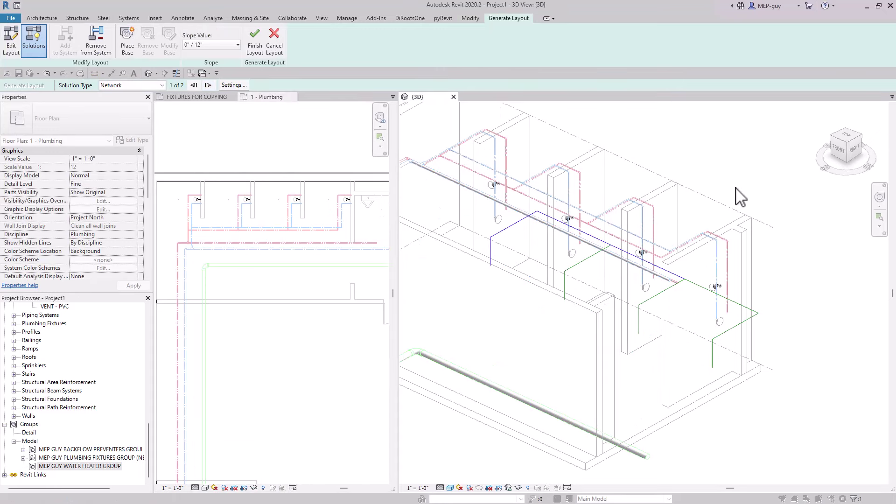
middle_click_drag(755, 369, 738, 336, "shift")
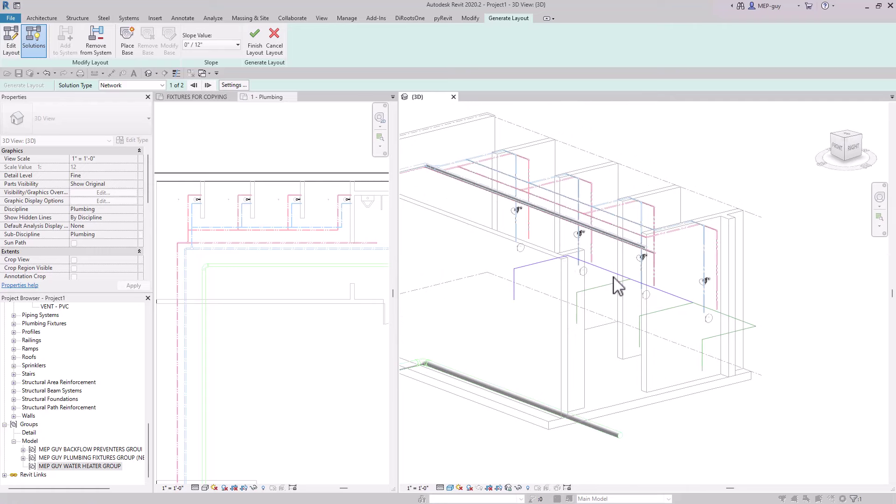
middle_click_drag(619, 285, 726, 321, "shift")
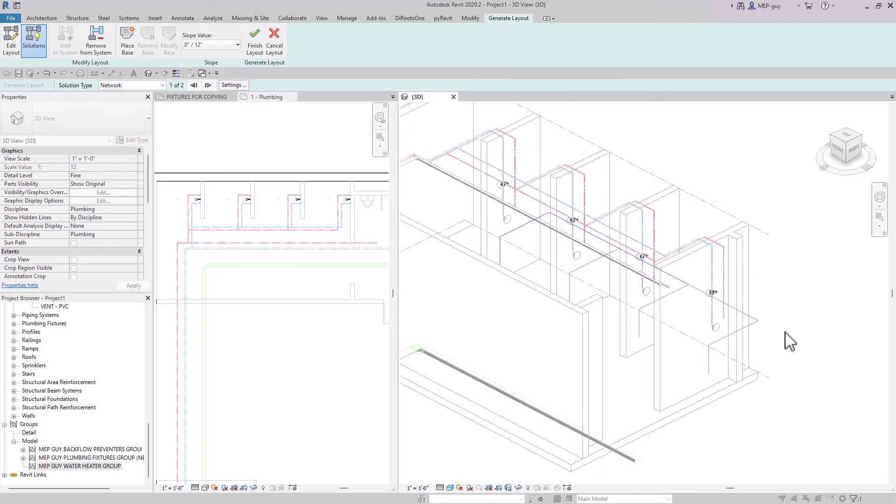
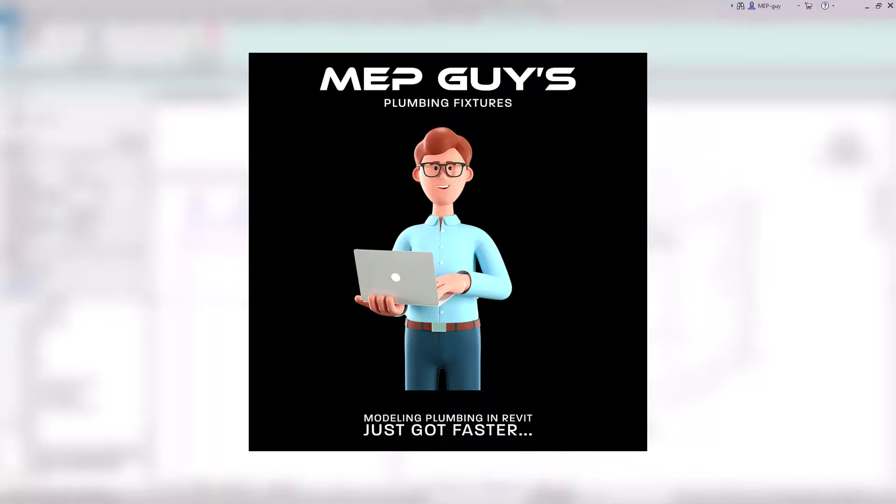
Accept the generated layout with Finish Layout so the sanitary PVC-DWV piping joins the model
scroll(590, 423, "down", 3)
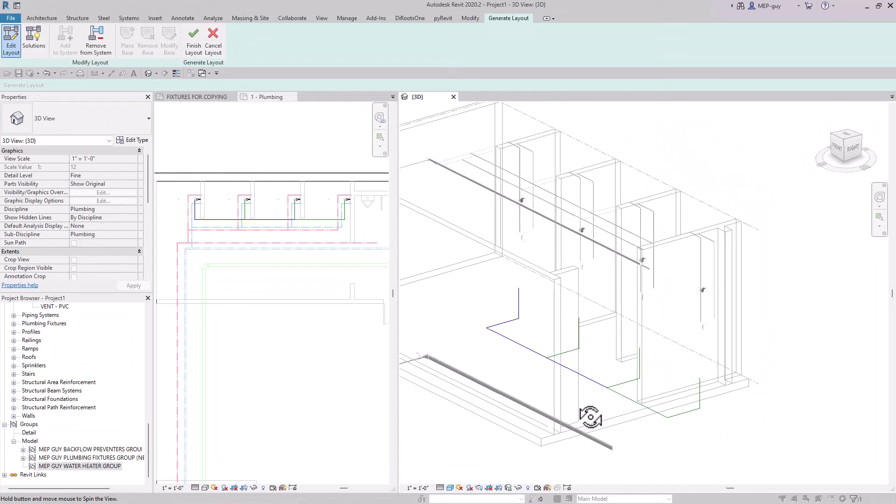
left_click(194, 47)
scroll(725, 432, "up", 2)
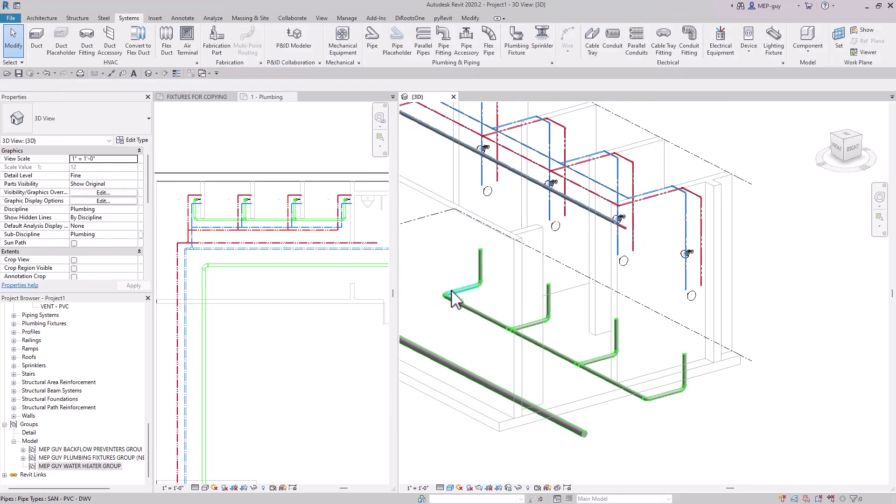
Widen and pan the floor plan to inspect the branch tees under the fixtures
scroll(221, 204, "up", 1)
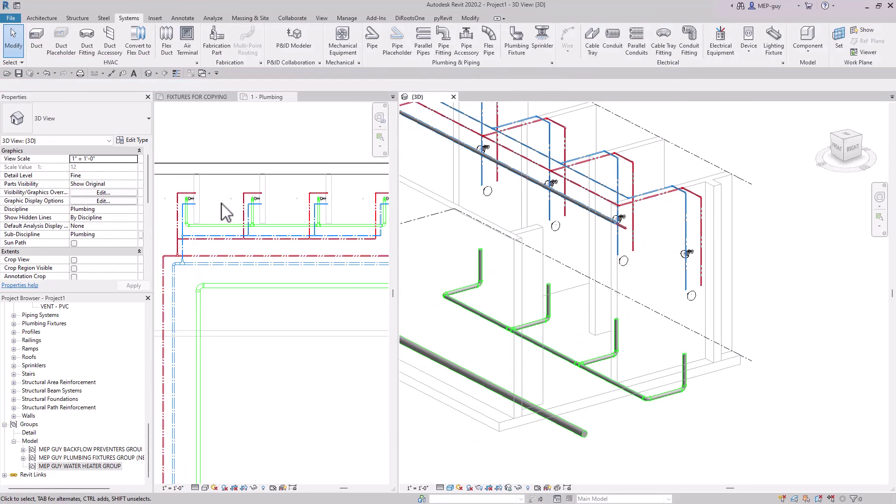
left_click_drag(397, 248, 517, 247)
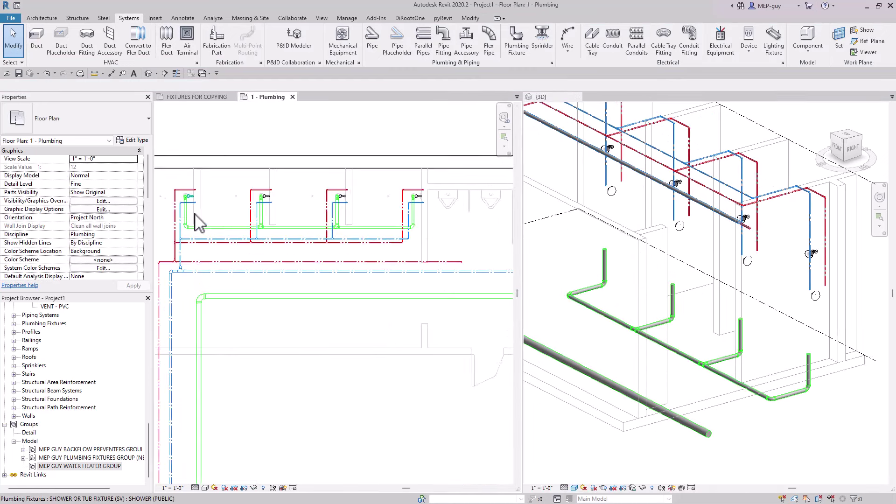
middle_click_drag(220, 224, 296, 254)
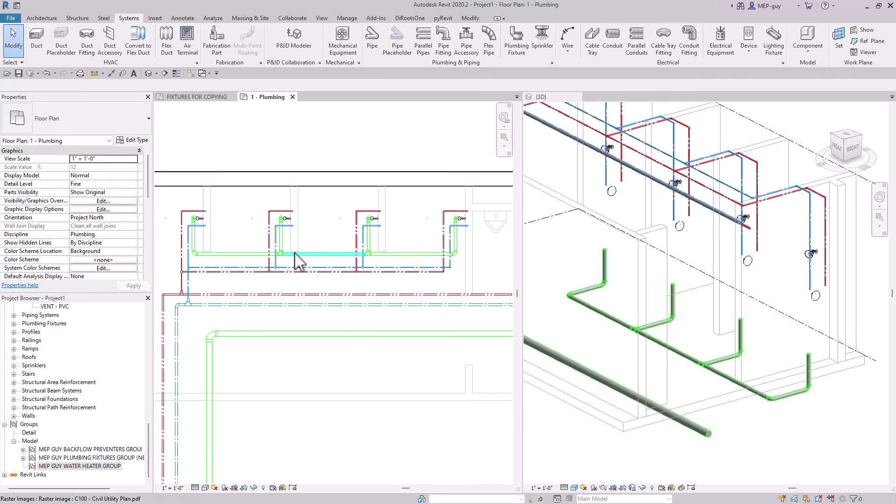
scroll(325, 256, "up", 3)
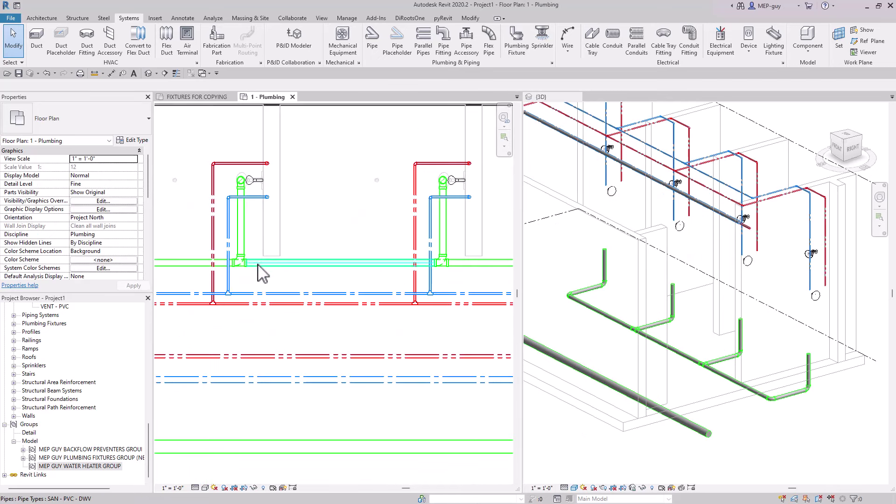
middle_click_drag(280, 296, 283, 306)
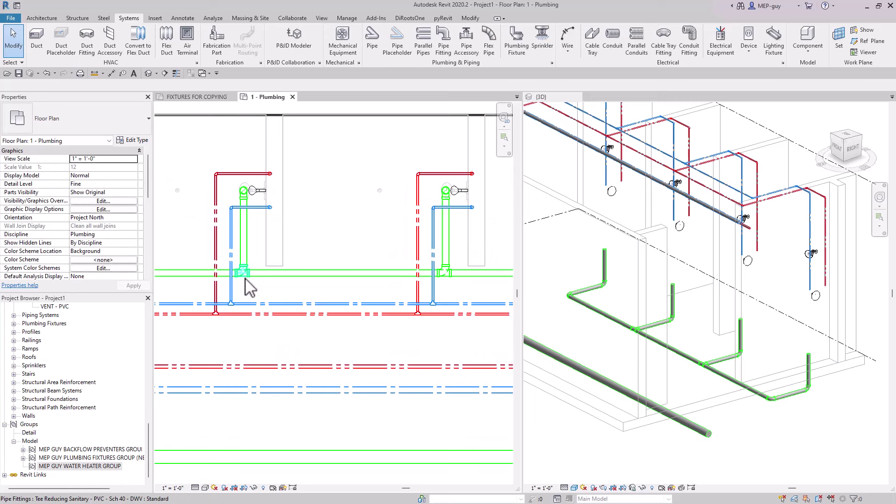
left_click(253, 288)
scroll(247, 294, "up", 2)
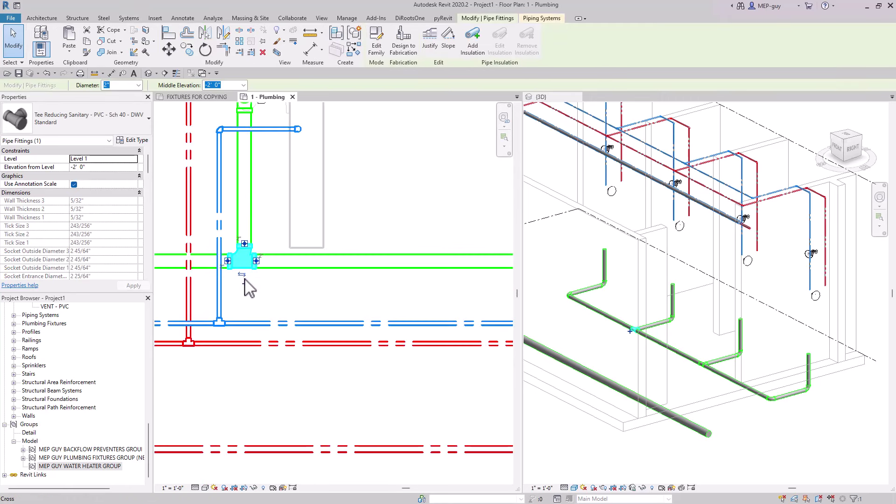
scroll(285, 314, "down", 3)
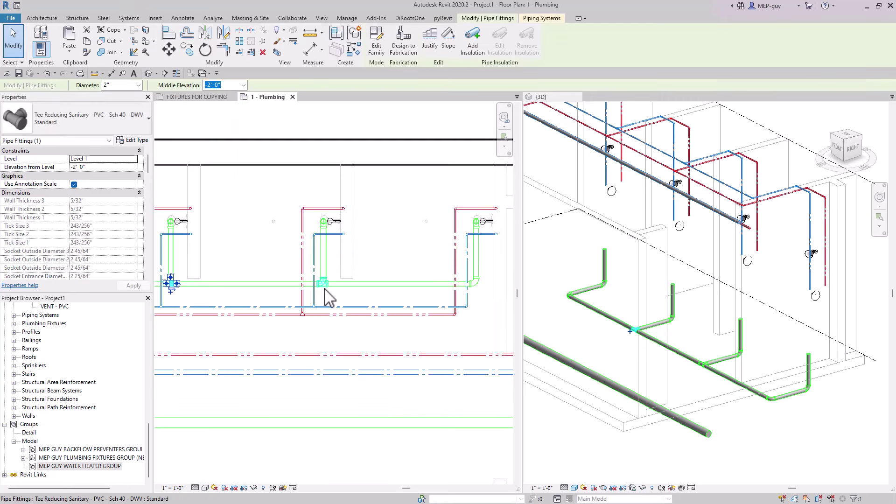
left_click(324, 288)
scroll(325, 294, "up", 2)
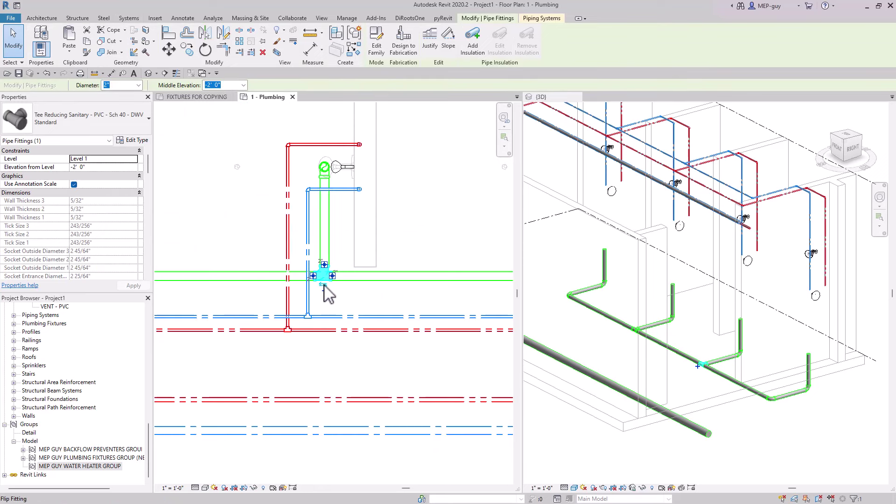
scroll(367, 280, "down", 2)
key("Escape")
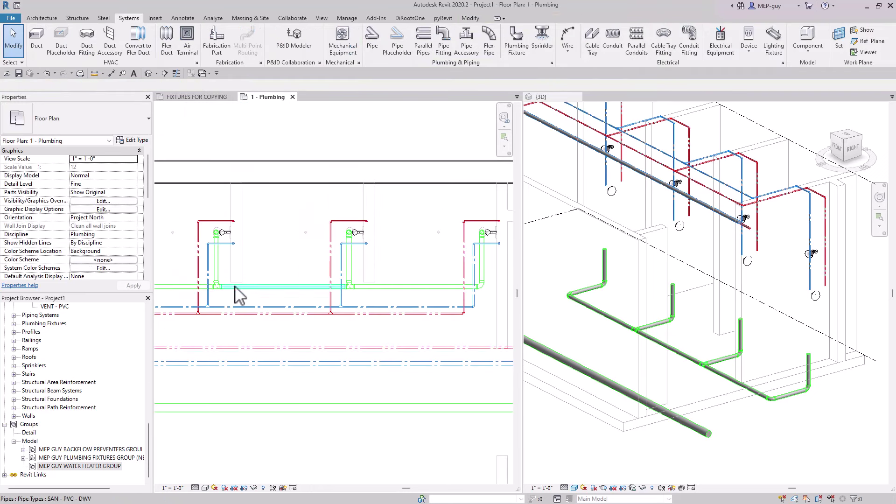
scroll(235, 287, "up", 4)
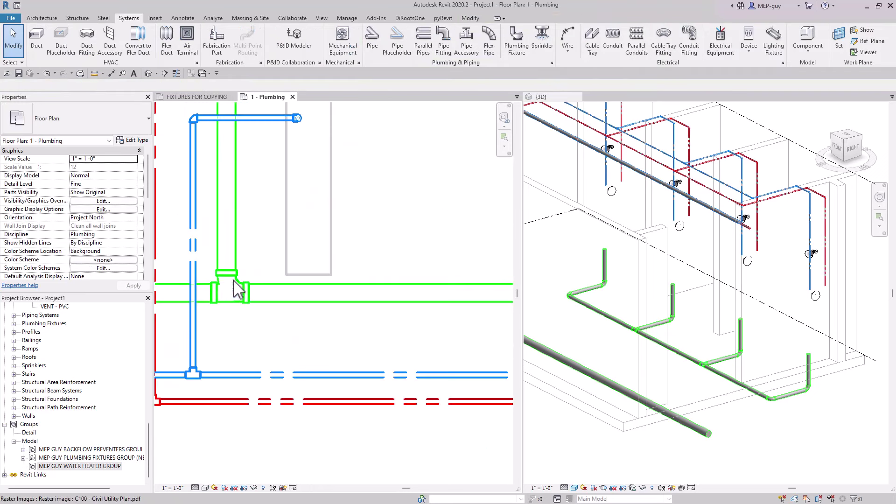
Change the two branch tees to Wye Combination fittings
left_click(237, 289)
scroll(211, 290, "down", 2)
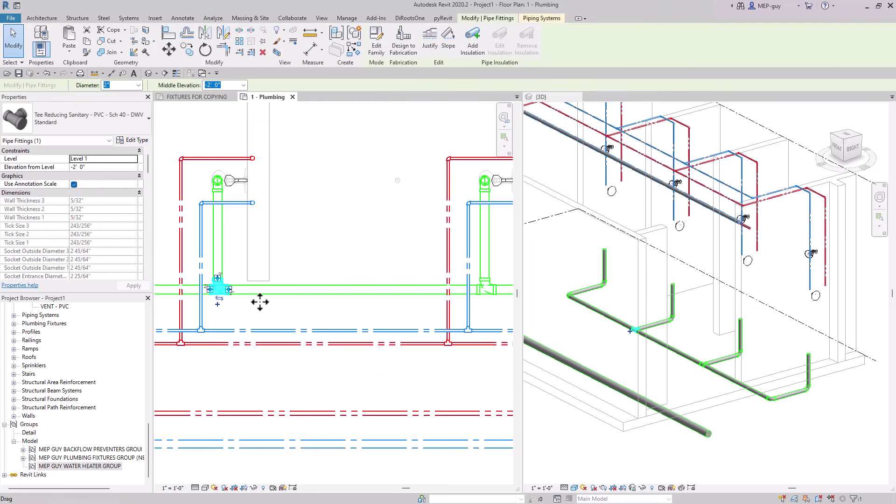
left_click(486, 289, "ctrl")
left_click(99, 114)
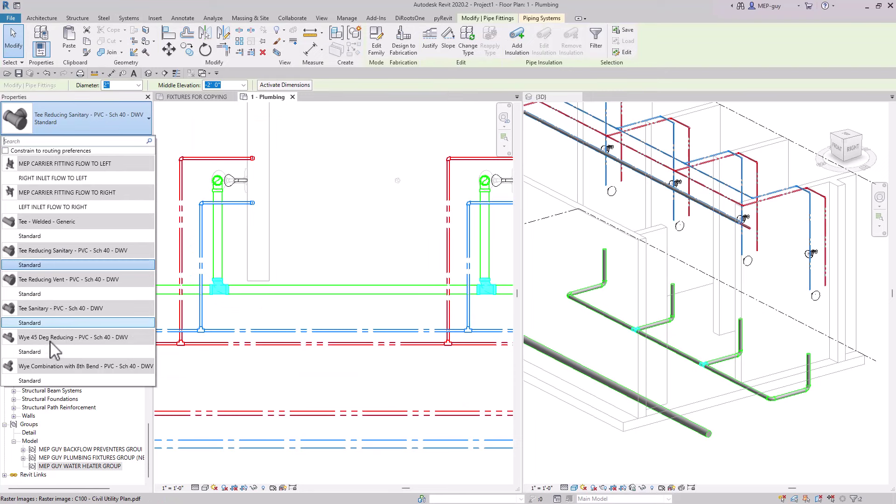
left_click(35, 381)
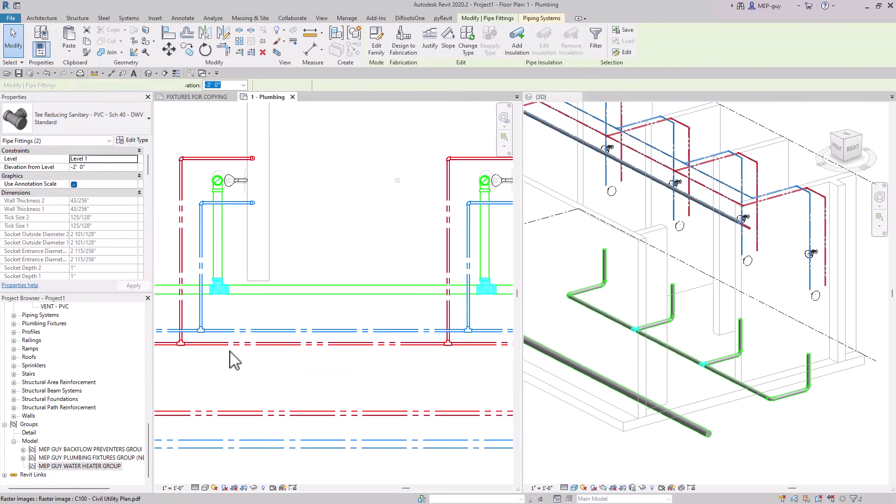
left_click(266, 310)
scroll(269, 310, "down", 2)
scroll(416, 336, "down", 2)
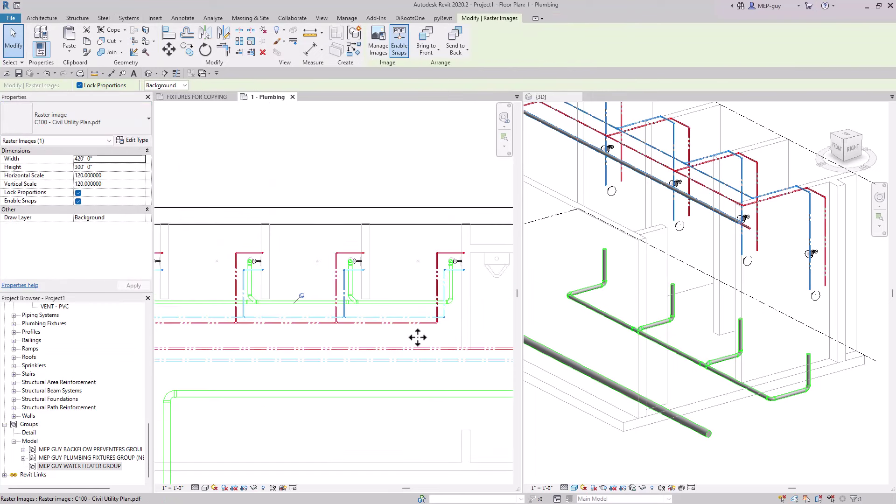
key("Escape")
scroll(416, 320, "up", 5)
scroll(309, 309, "down", 2)
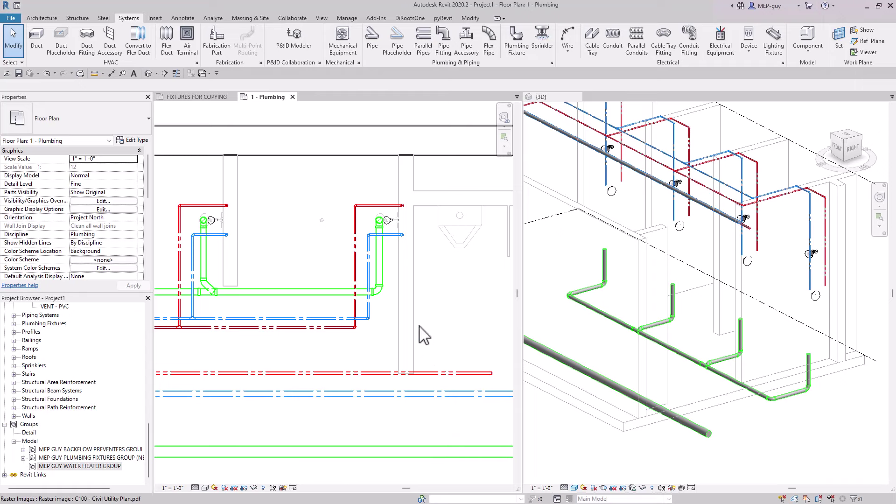
scroll(403, 308, "up", 3)
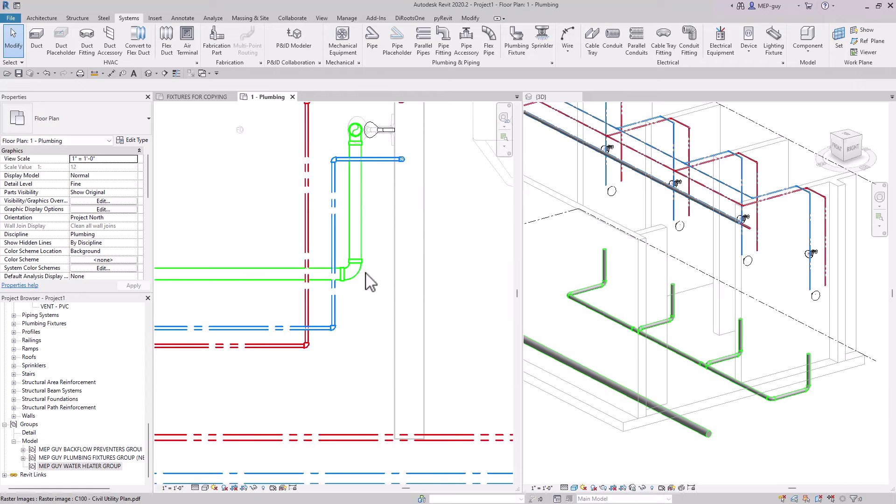
Convert the end elbow into a tee and start drawing a pipe from it
left_click(376, 283)
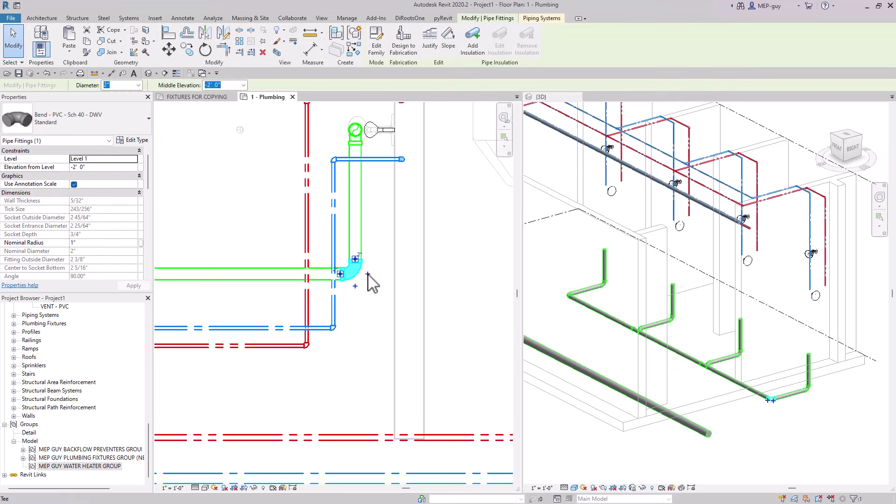
left_click(373, 282)
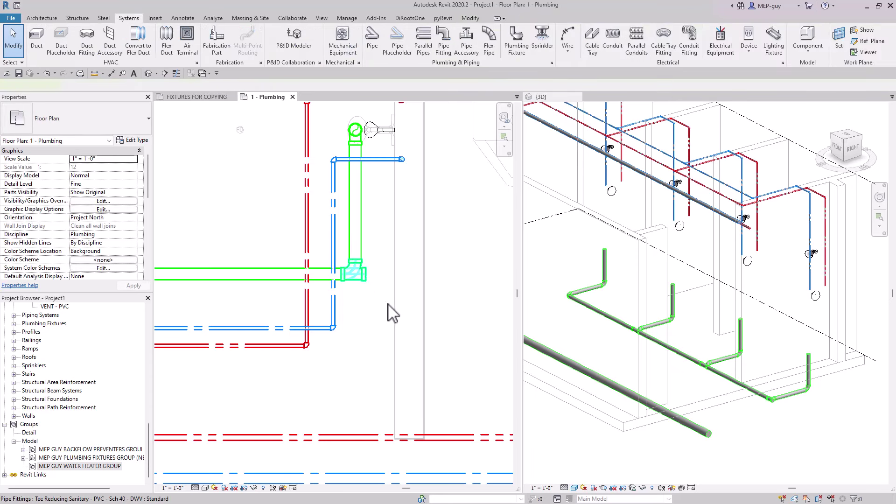
left_click(366, 280)
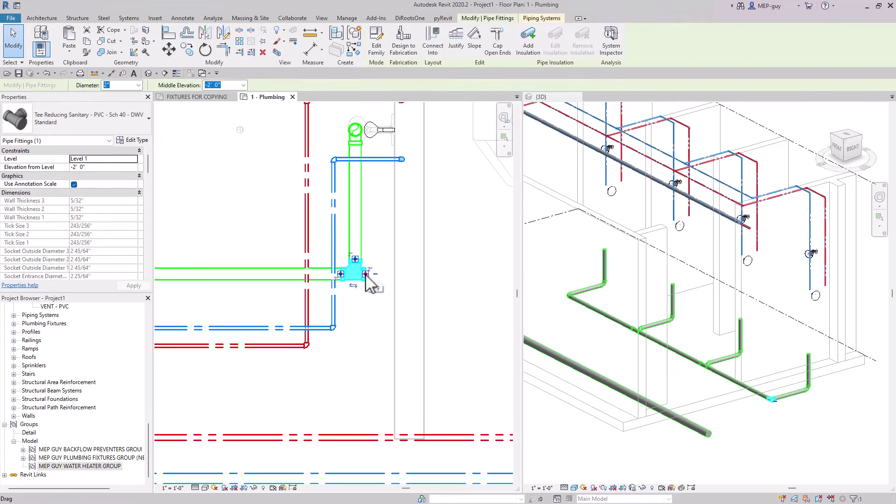
right_click(367, 277)
left_click(395, 61)
scroll(367, 225, "down", 3)
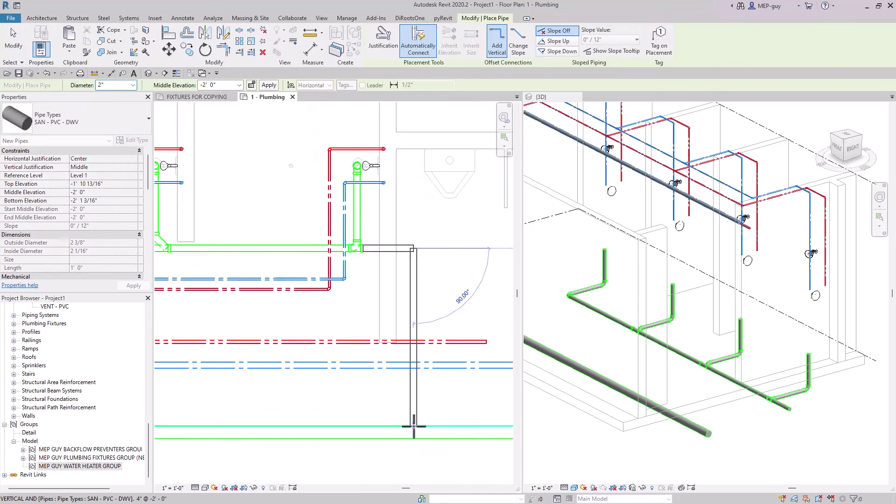
Connect the new 2" pipe to the lower green pipe
left_click(463, 433)
key("Escape")
key("Escape")
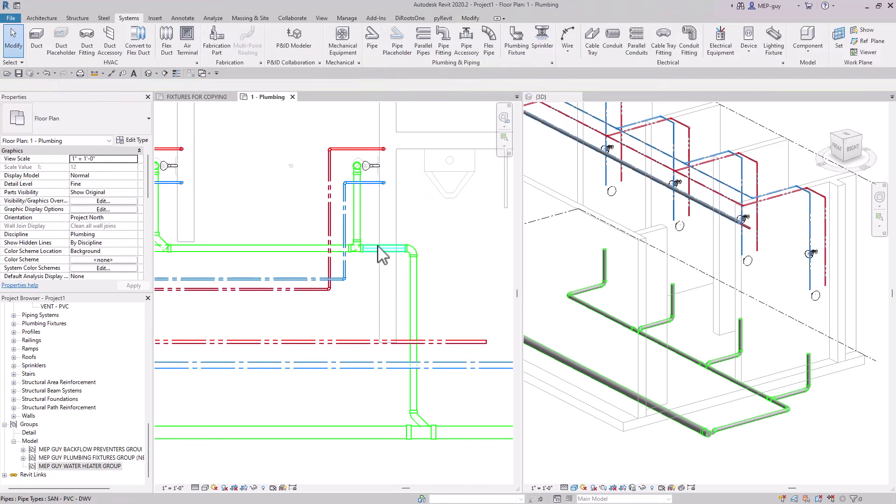
scroll(420, 248, "up", 2)
scroll(416, 239, "up", 1)
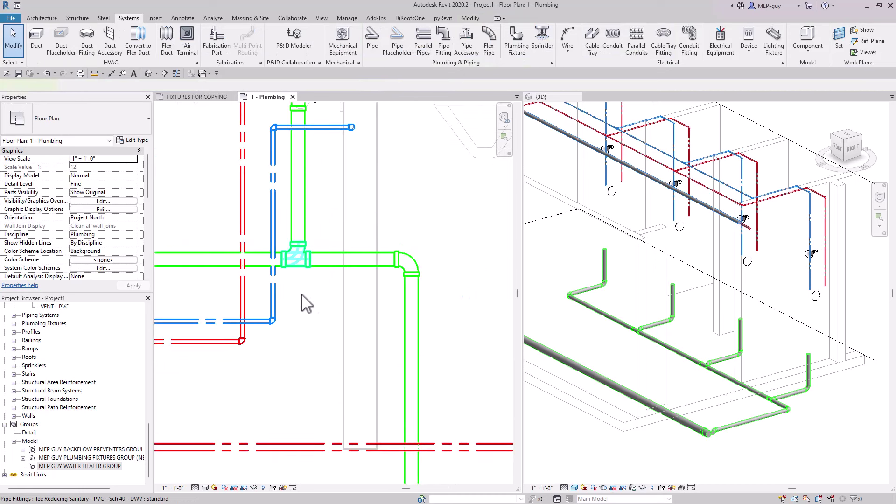
Change the new branch tee to Wye Combination with 8th Bend
left_click(298, 261)
left_click(75, 114)
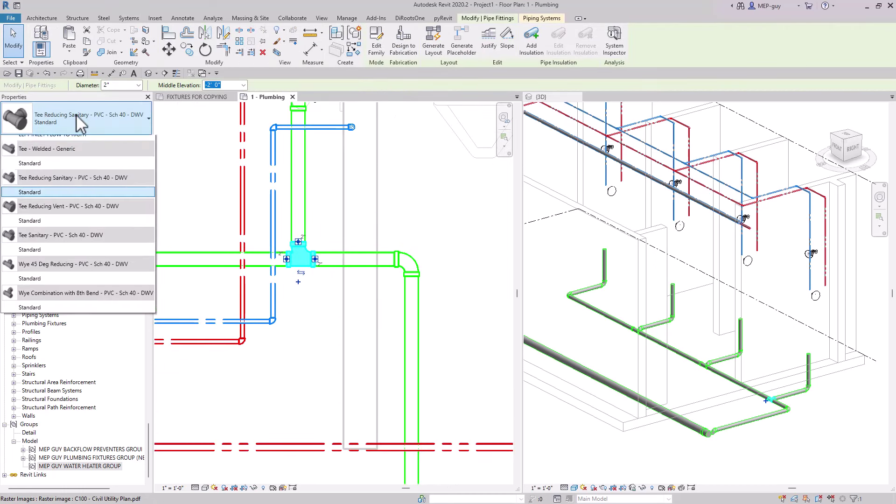
left_click(56, 387)
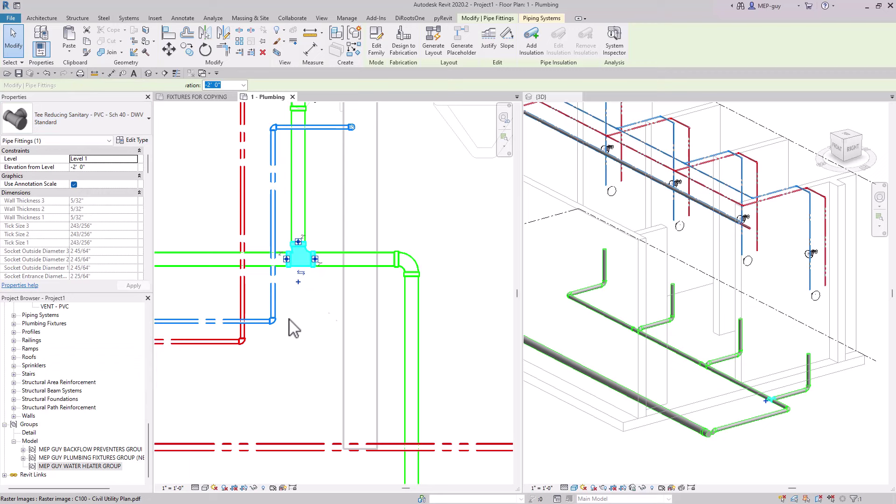
left_click(444, 227)
scroll(477, 256, "down", 5)
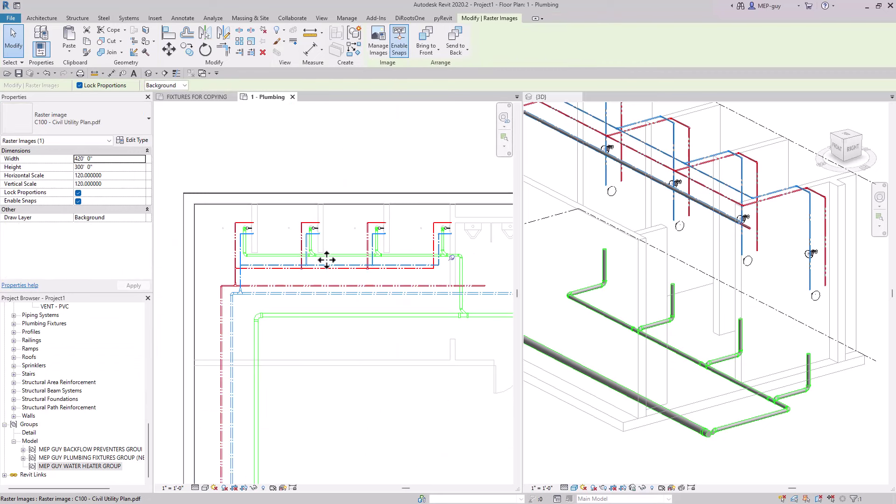
key("Escape")
scroll(273, 250, "up", 4)
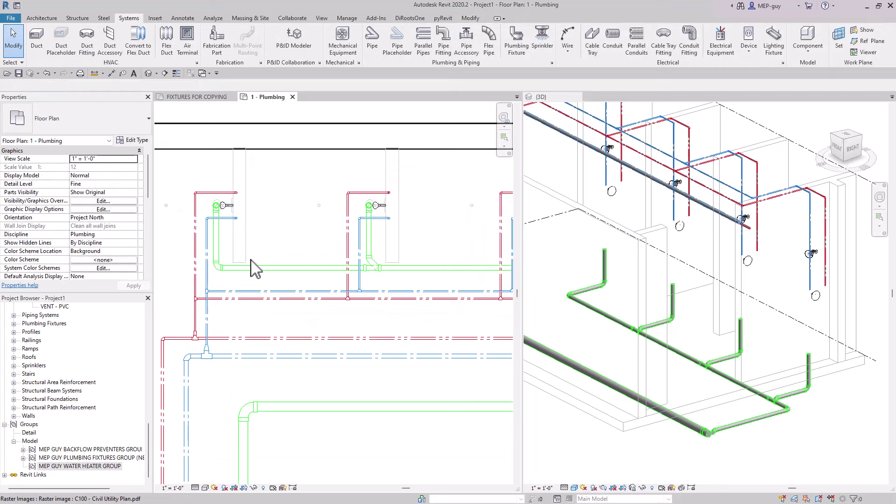
Move the horizontal green branch pipe up toward the fixtures
left_click(263, 269)
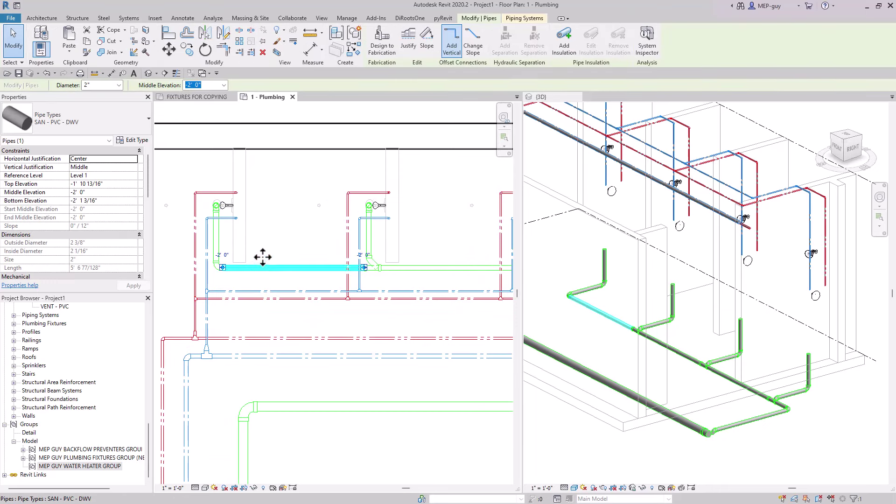
left_click_drag(262, 256, 274, 233)
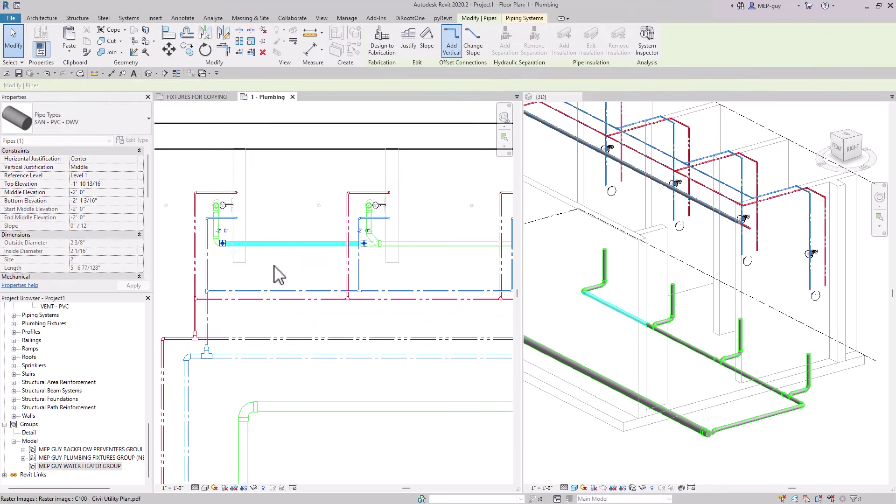
key("Escape")
scroll(229, 259, "down", 3)
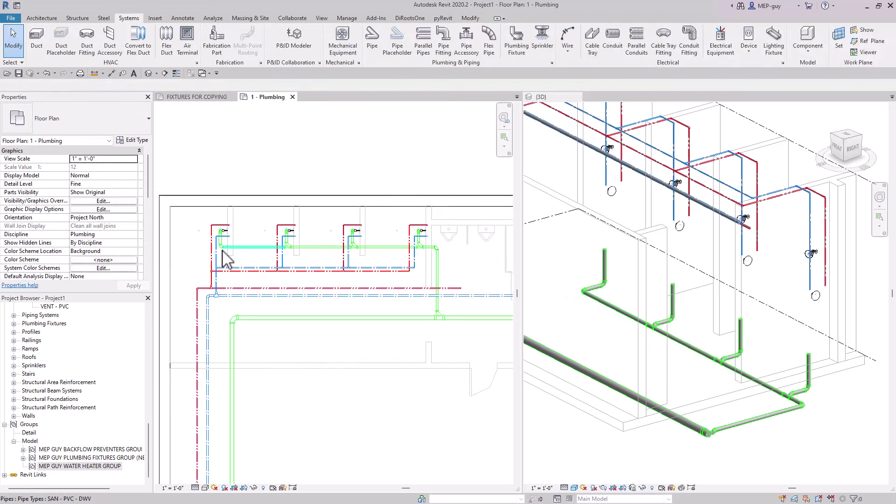
scroll(222, 259, "down", 1)
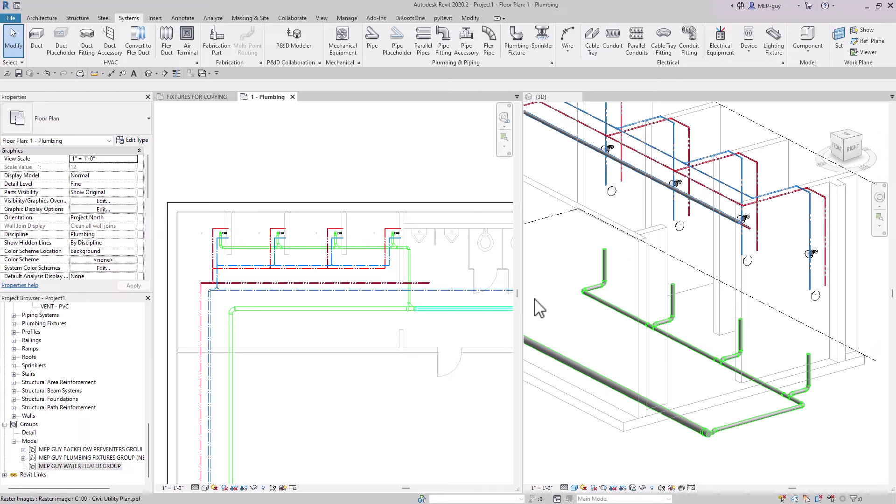
Zoom out and make the {3D} view the active view
scroll(714, 441, "up", 2)
scroll(719, 421, "down", 5)
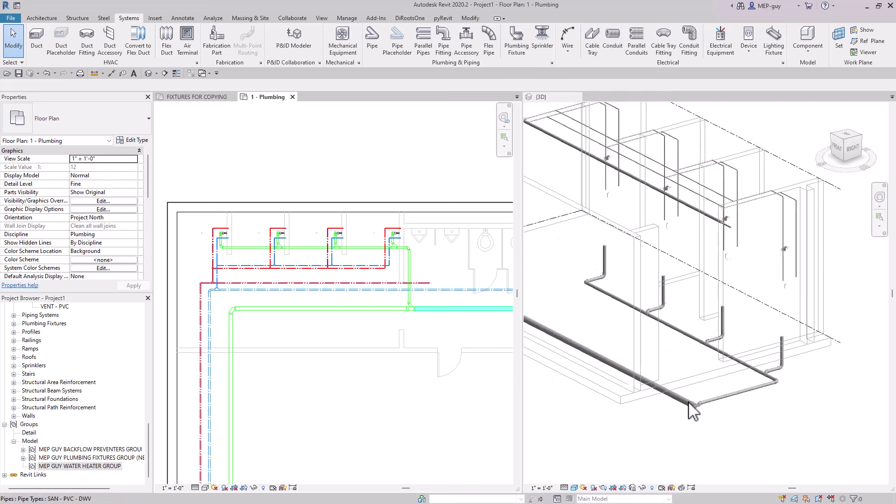
left_click(796, 411)
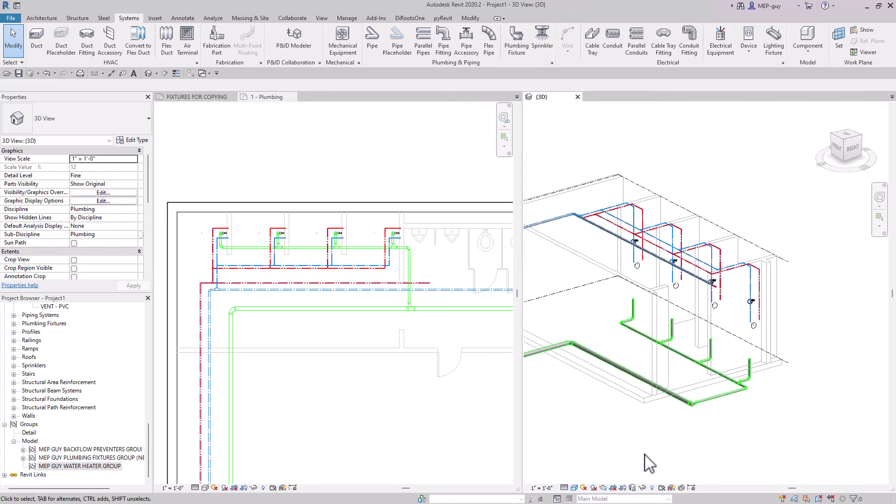
With Reveal Hidden Elements on, push the section box's front face out, then reactivate 1 - Plumbing
left_click(653, 488)
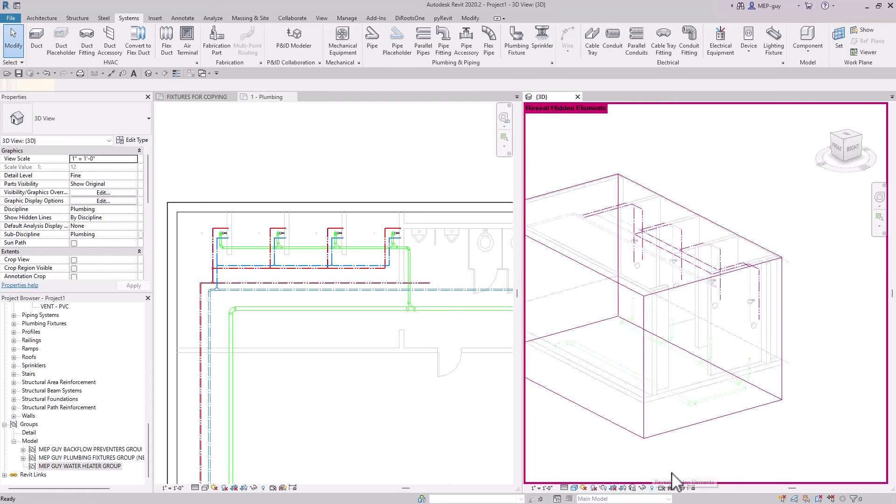
left_click(712, 420)
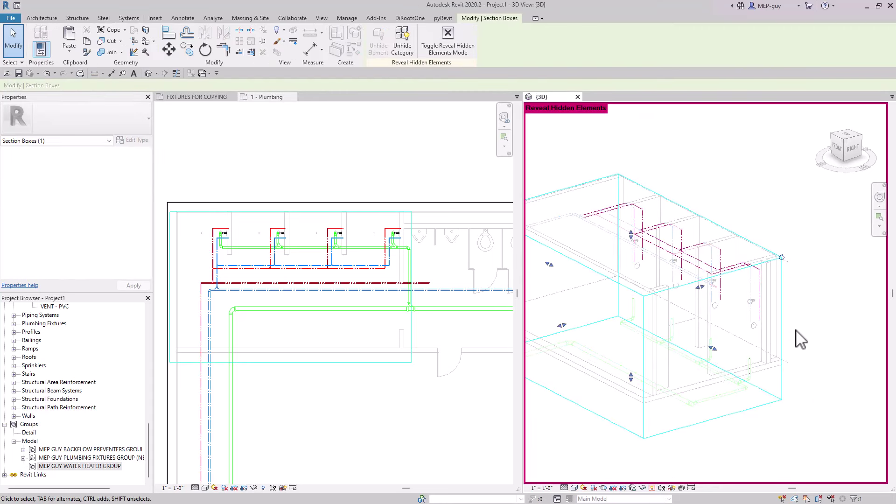
left_click(791, 276)
left_click(776, 407)
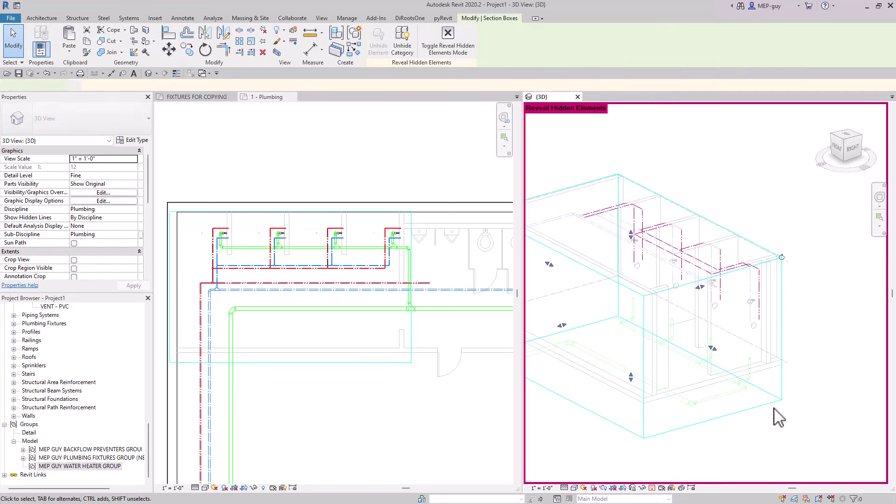
left_click_drag(713, 349, 729, 357)
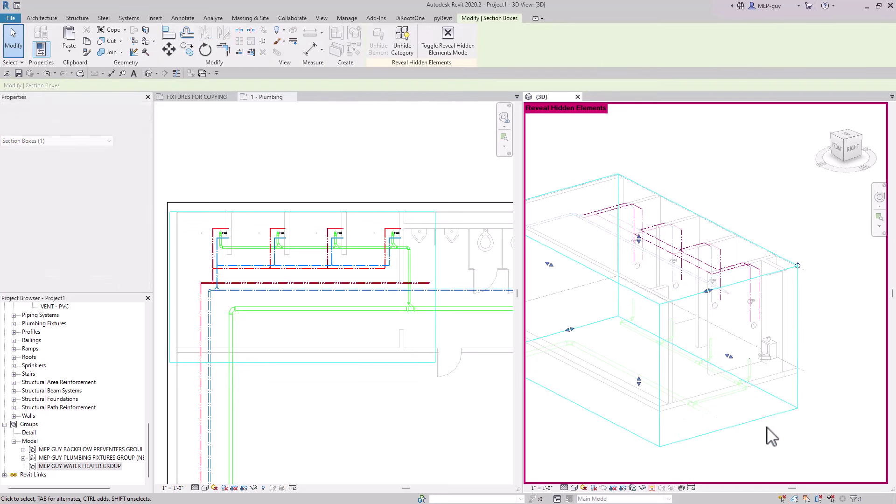
key("Escape")
left_click(652, 487)
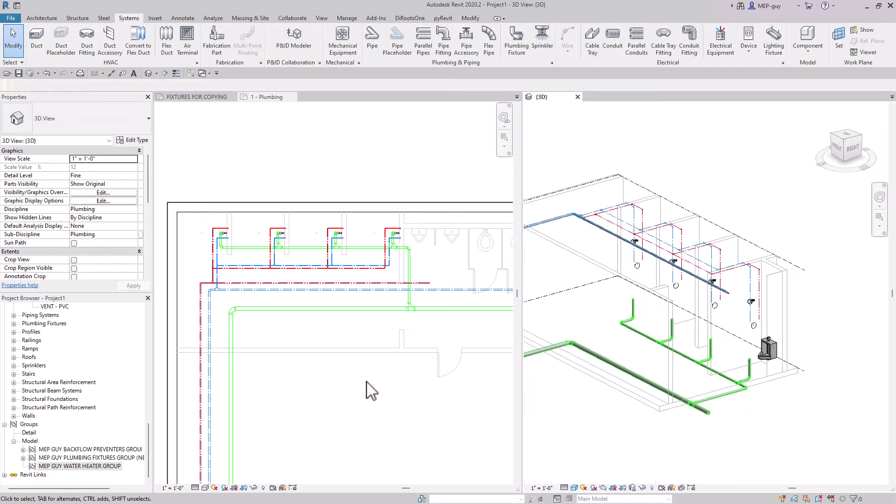
left_click(313, 282)
Zoom to fit and switch off Raster Images in the plan's Visibility/Graphics (VG)
key("z")
key("f")
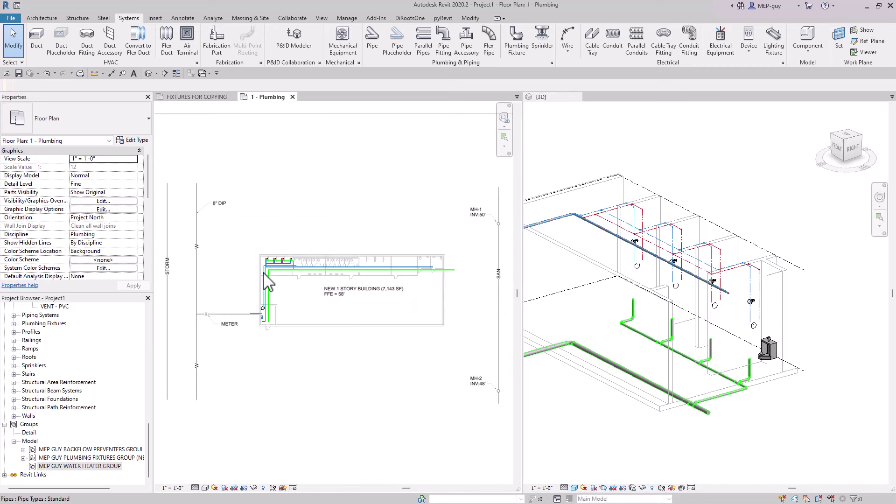
scroll(308, 292, "down", 3)
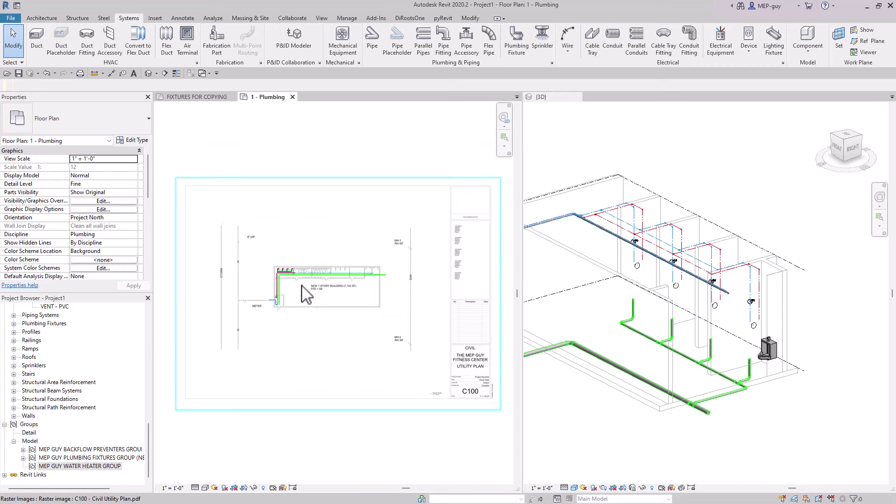
left_click(317, 332)
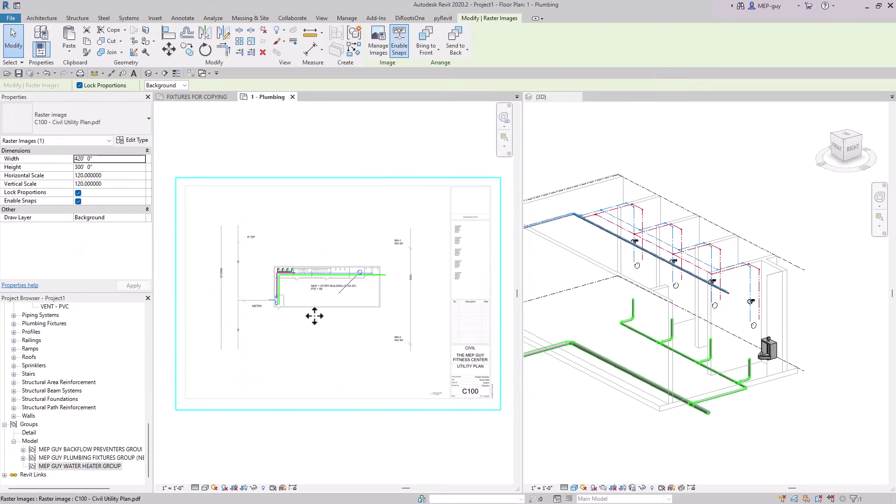
key("v")
key("g")
key("r")
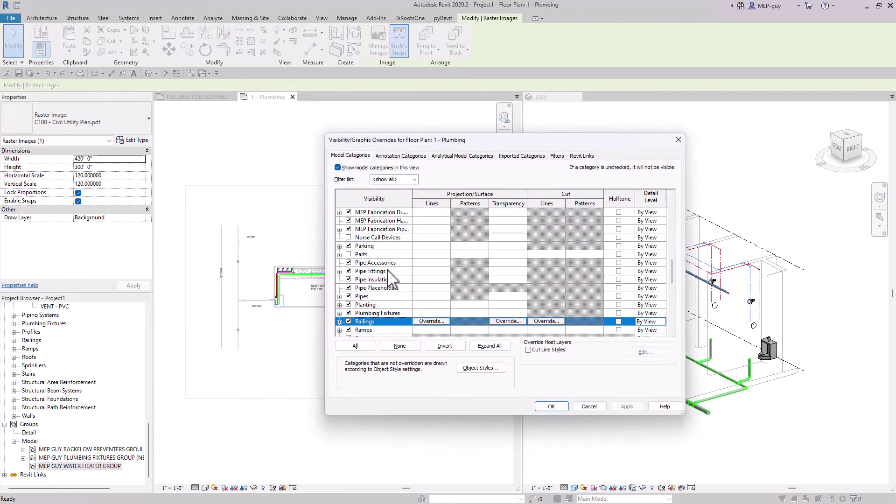
scroll(386, 261, "down", 2)
left_click(349, 296)
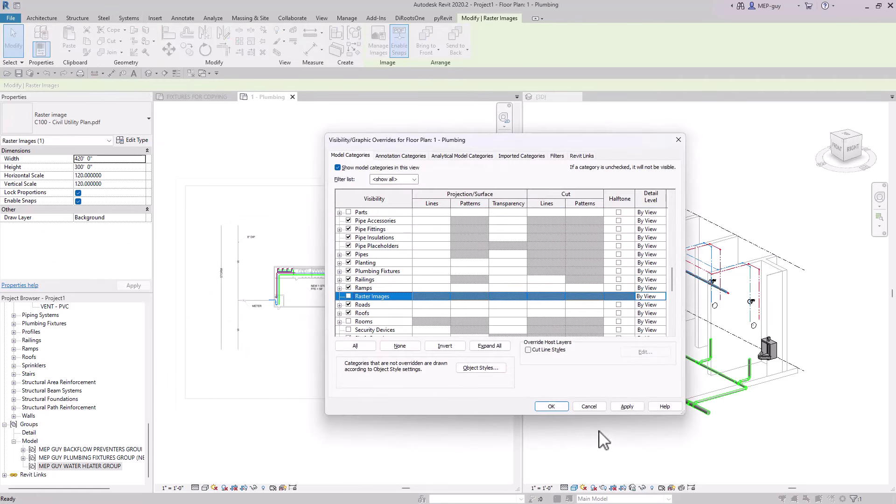
left_click(552, 407)
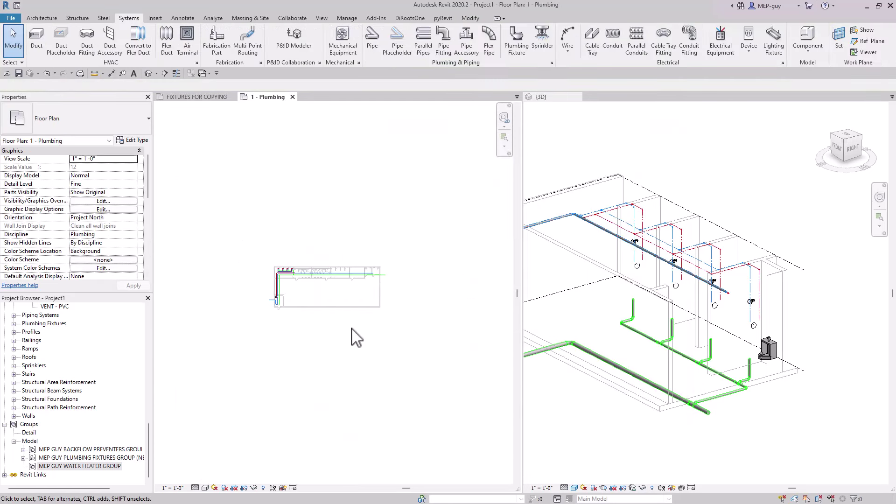
Confirm the raster is hidden via Reveal Hidden Elements, then pan onto the plumbing fixtures
left_click(264, 487)
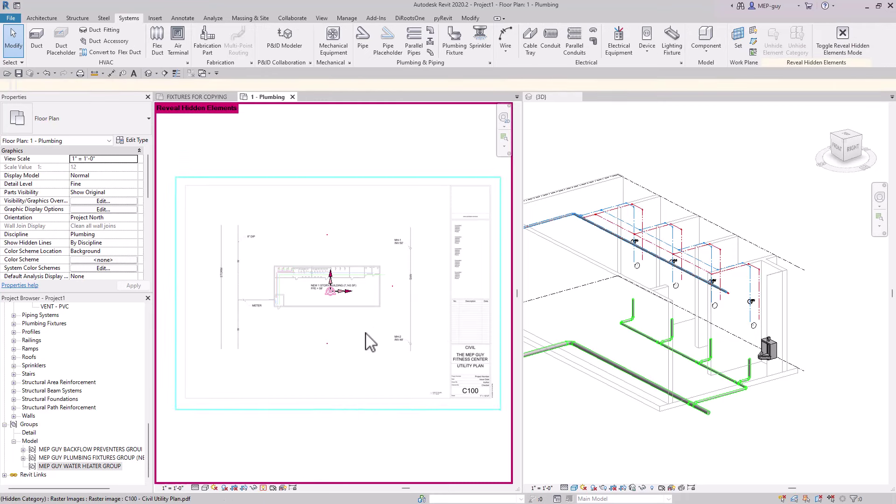
left_click(263, 488)
scroll(294, 296, "up", 10)
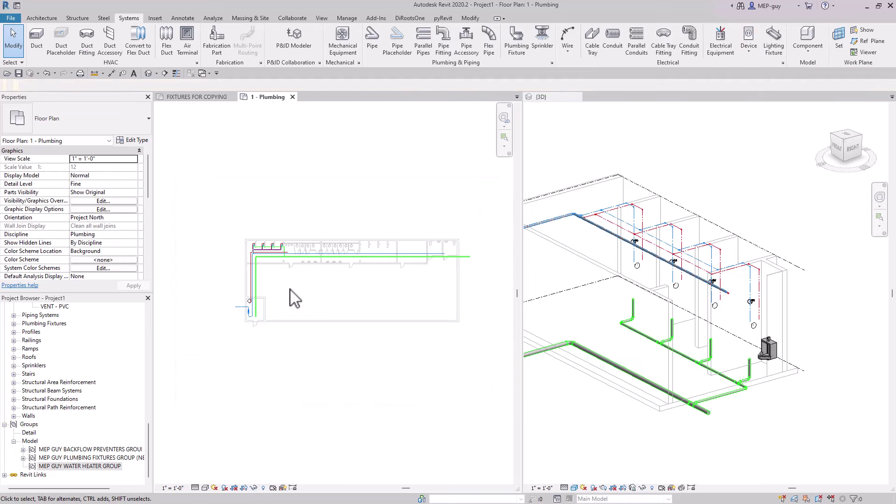
middle_click_drag(284, 294, 398, 274)
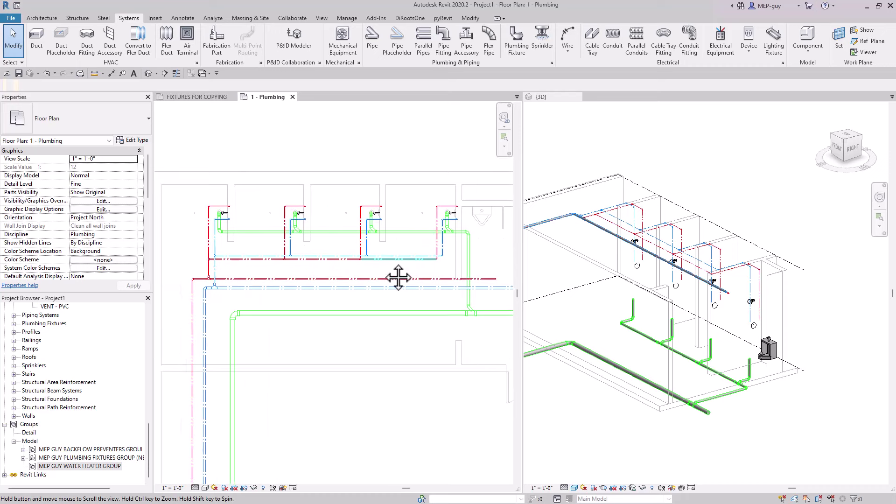
scroll(464, 274, "down", 1)
scroll(437, 255, "up", 2)
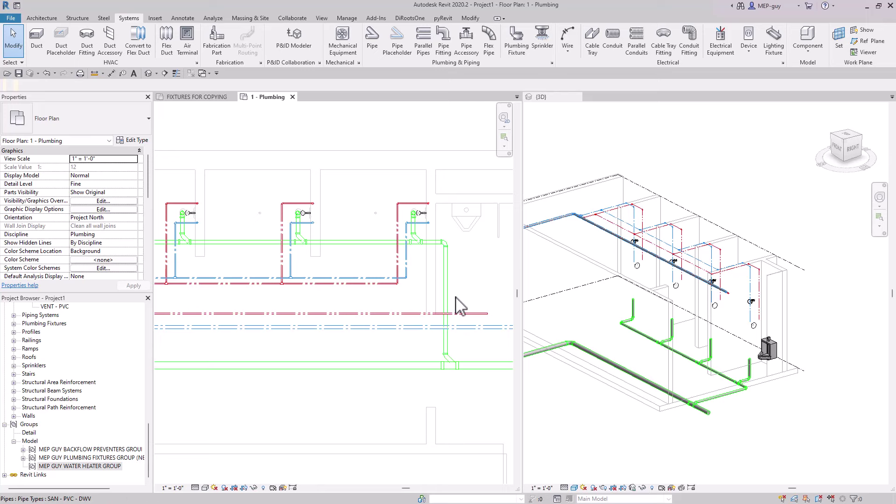
middle_click_drag(456, 299, 500, 304)
scroll(486, 292, "down", 1)
scroll(475, 289, "down", 2)
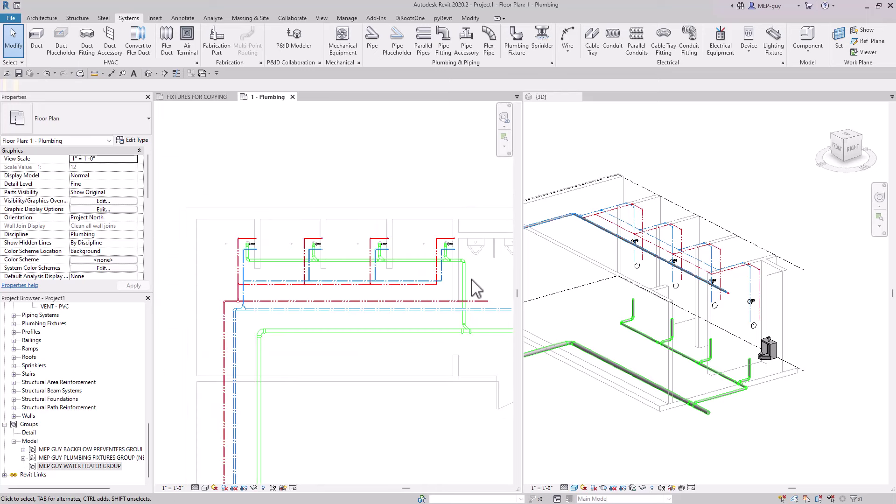
left_click(94, 73)
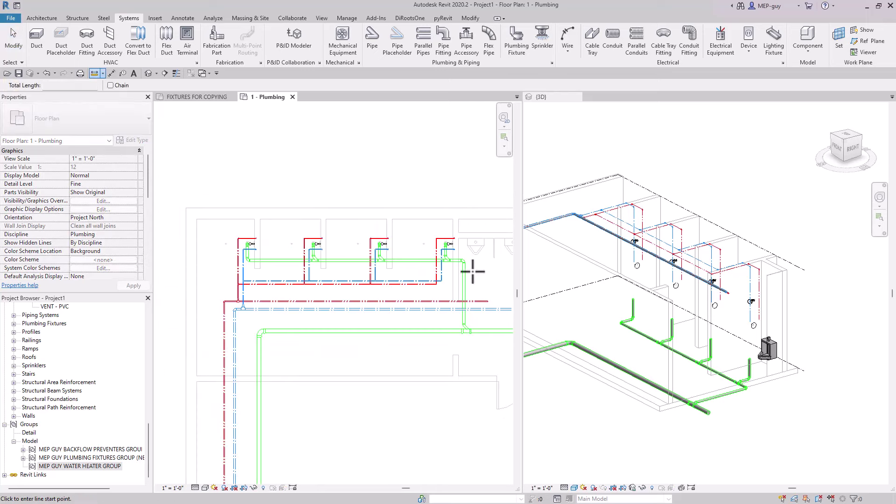
scroll(472, 266, "up", 4)
scroll(269, 320, "down", 1)
left_click(94, 72)
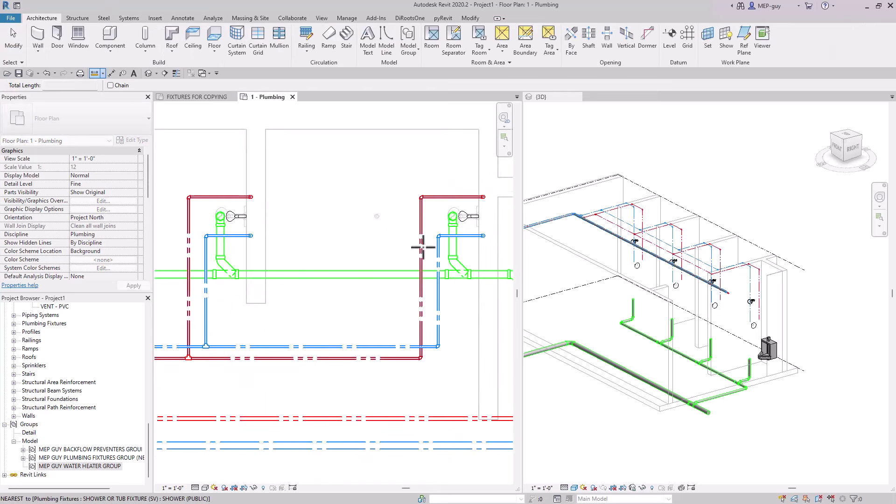
scroll(401, 291, "up", 2)
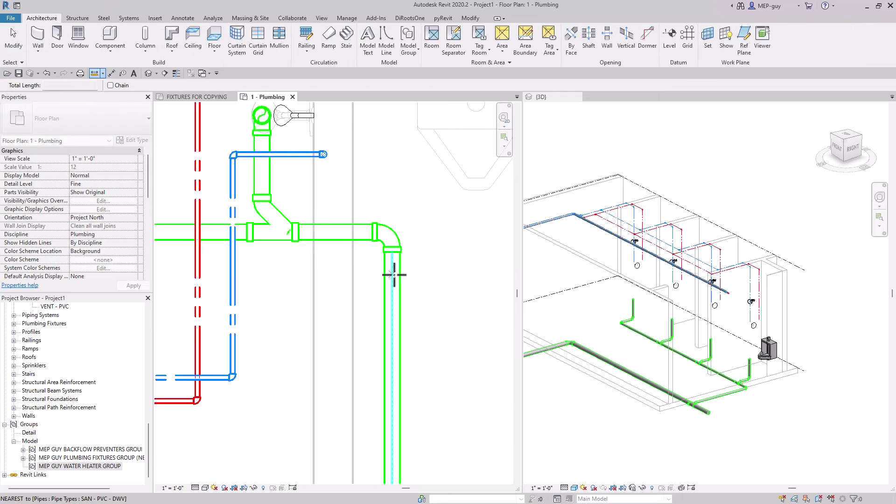
left_click(411, 233)
scroll(442, 279, "down", 3)
scroll(275, 273, "up", 2)
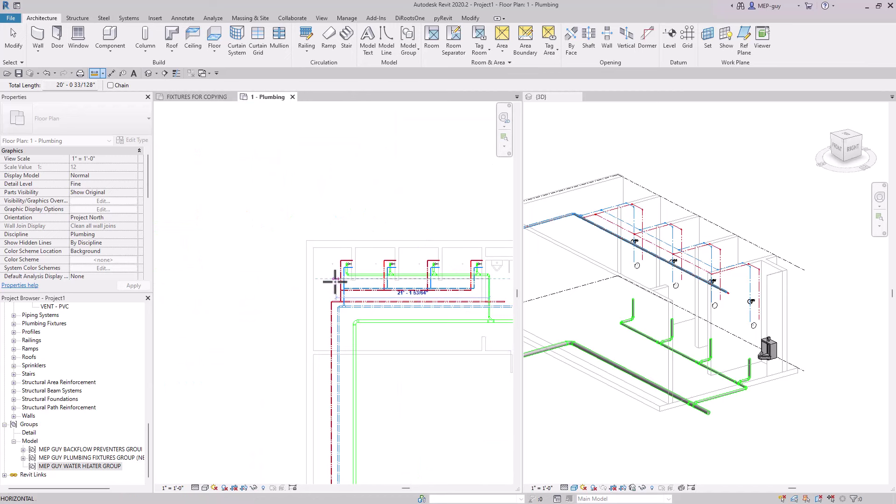
key("Escape")
key("Escape")
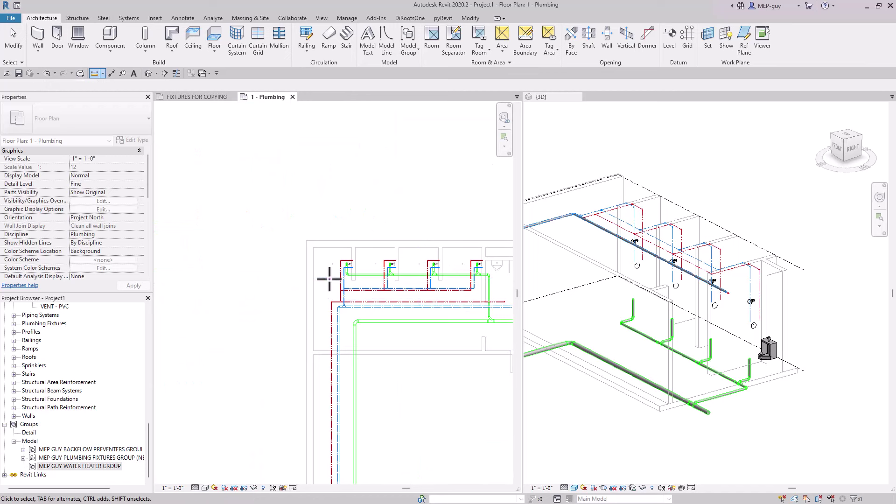
scroll(326, 275, "up", 3)
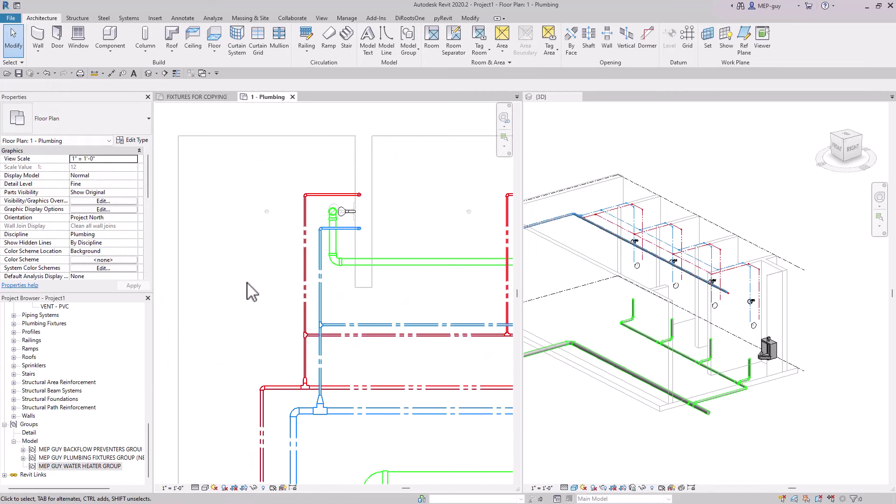
Turn the green elbow below the fixture into a Wye Combination with 8th Bend
left_click(337, 263)
scroll(340, 268, "up", 3)
left_click(307, 255)
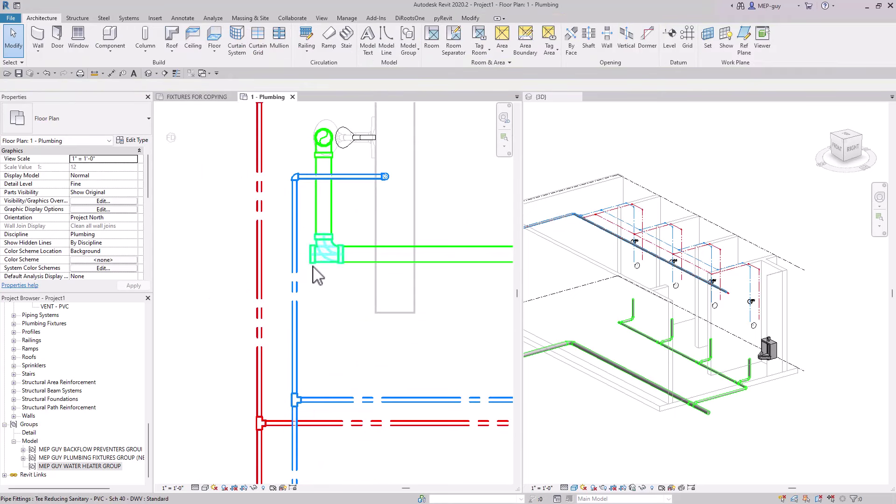
left_click(324, 261)
left_click(66, 122)
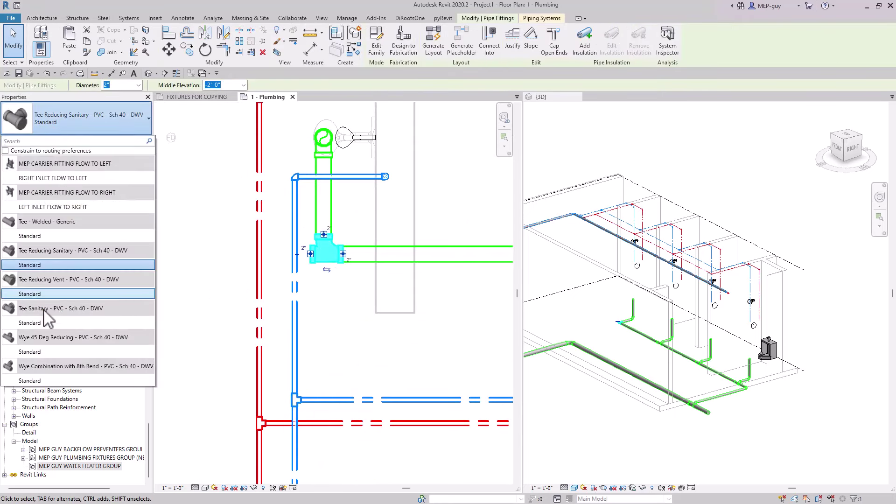
left_click(41, 381)
Draw a 2" pipe left from the wye, then a 45° segment
right_click(307, 246)
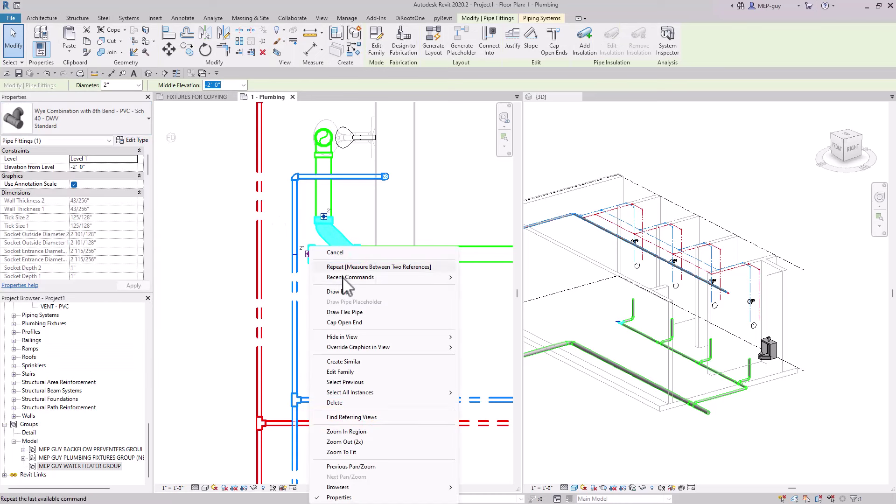
left_click(344, 293)
scroll(423, 288, "down", 2)
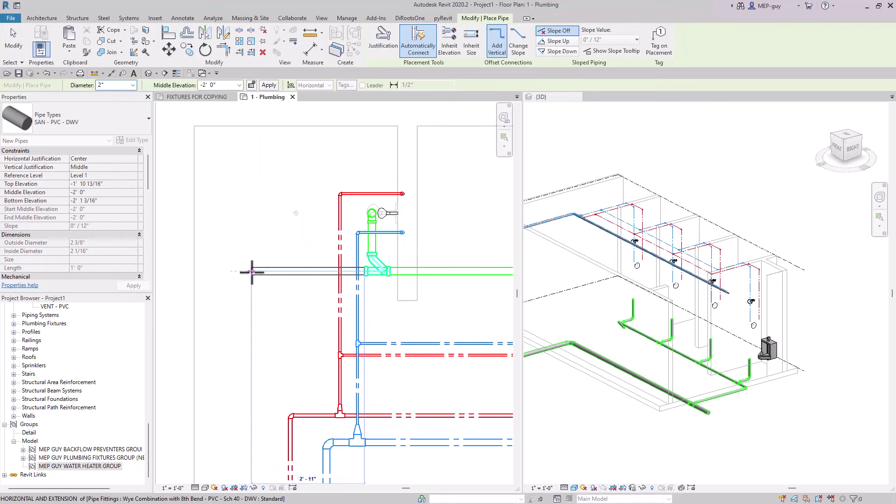
left_click(252, 271)
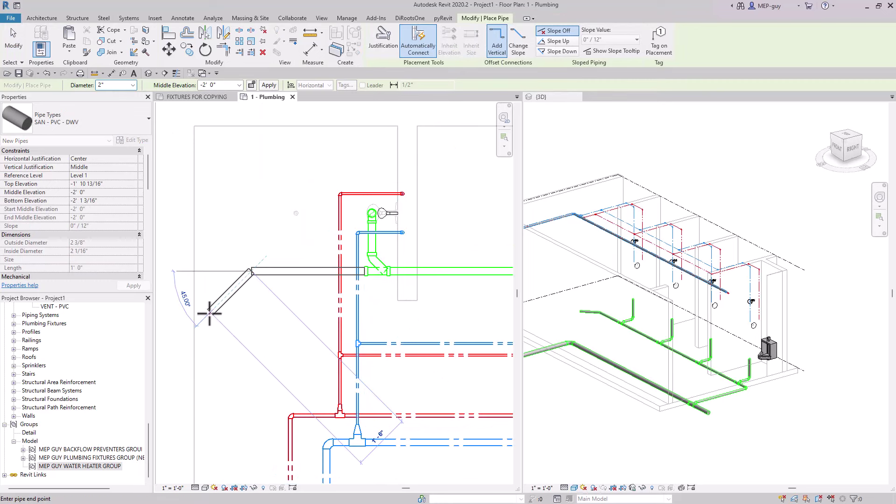
left_click(214, 309)
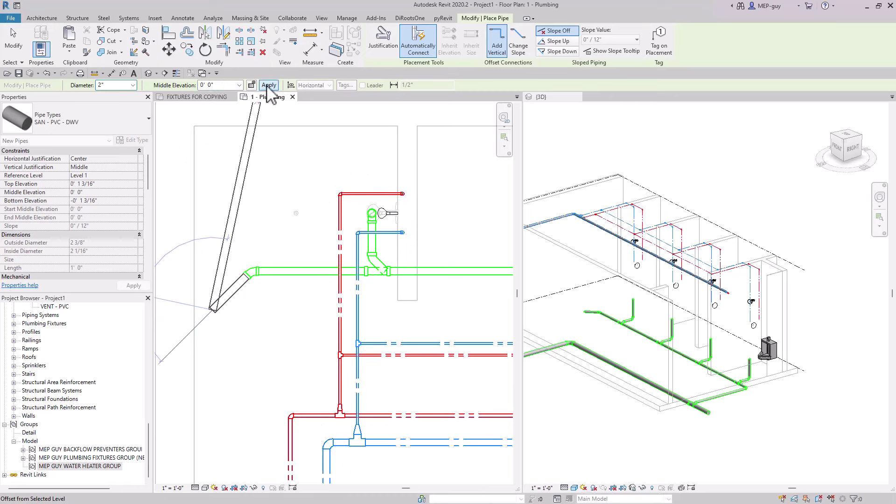
key("Escape")
key("Escape")
scroll(702, 373, "up", 5)
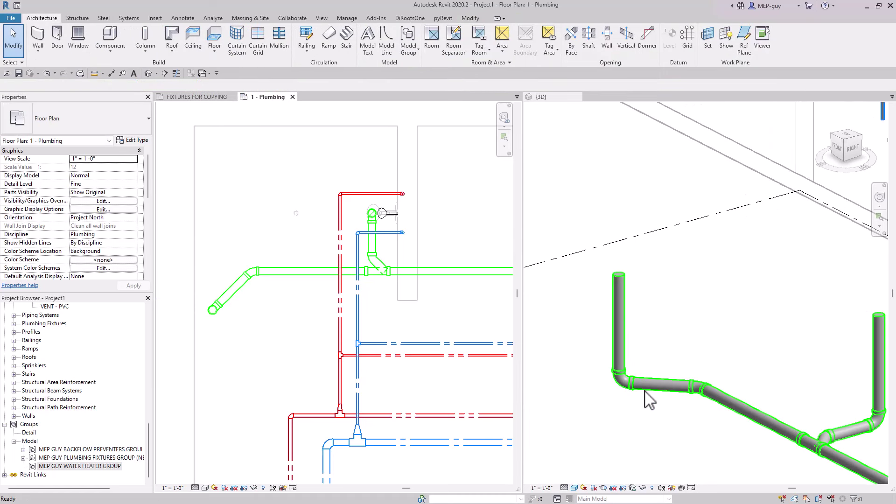
In the {3D} view, frame the lower end of the green sanitary run and select its wye
left_click(631, 301)
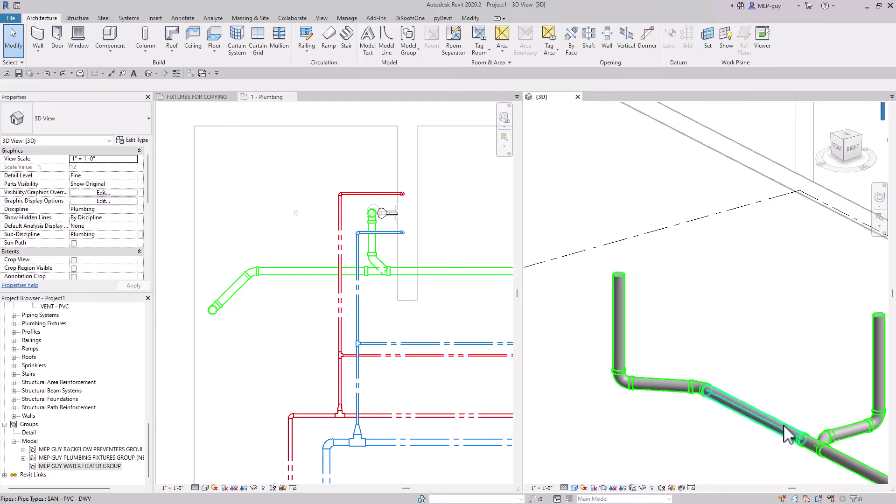
scroll(557, 309, "down", 5)
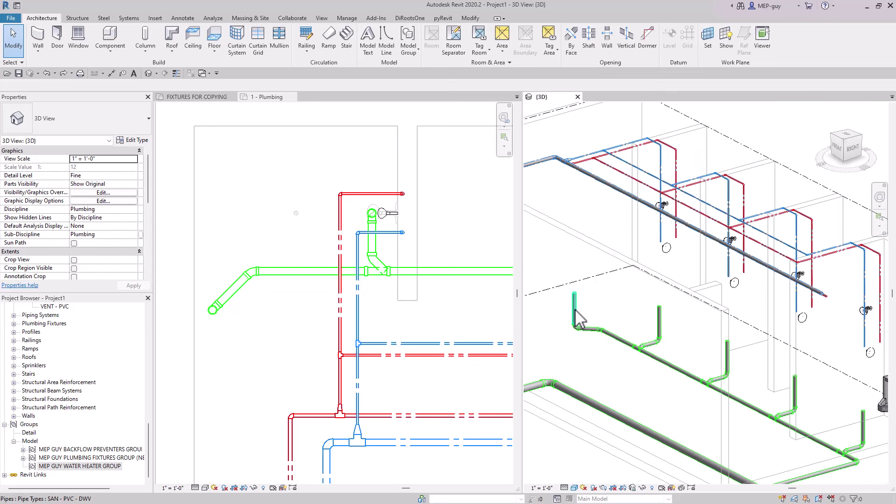
middle_click_drag(599, 431, 590, 420)
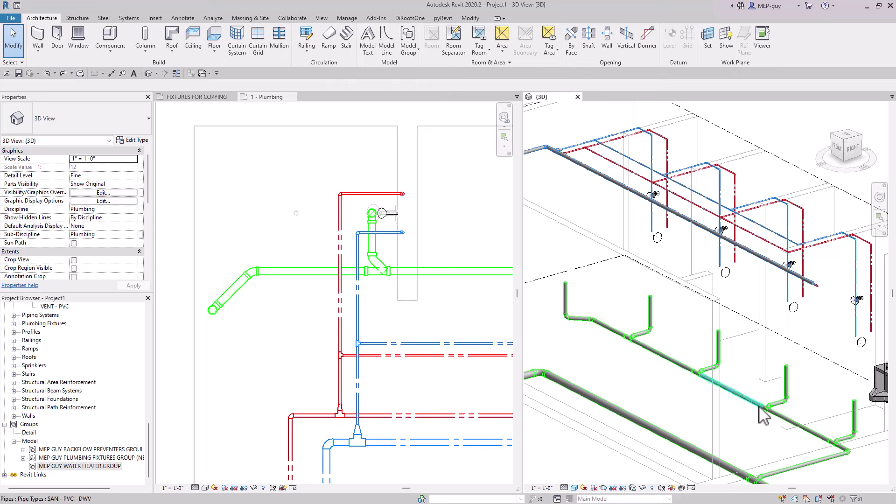
middle_click_drag(750, 422, 737, 410)
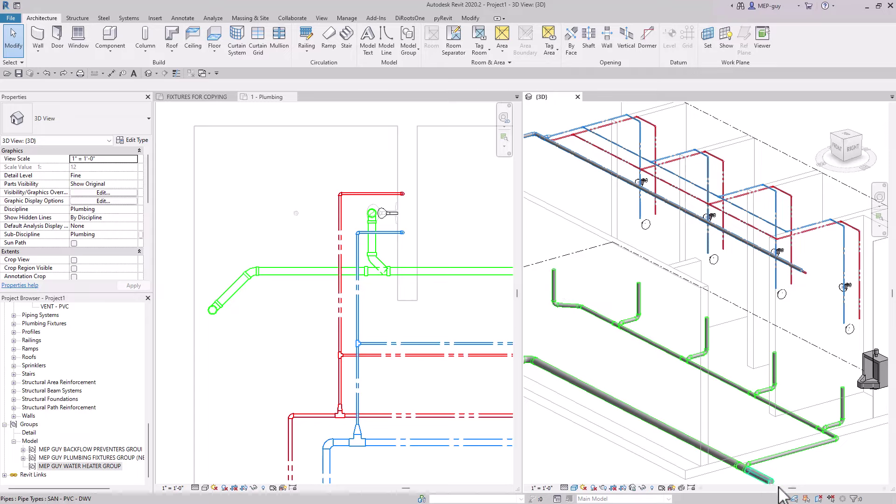
left_click(748, 470)
scroll(829, 455, "down", 2)
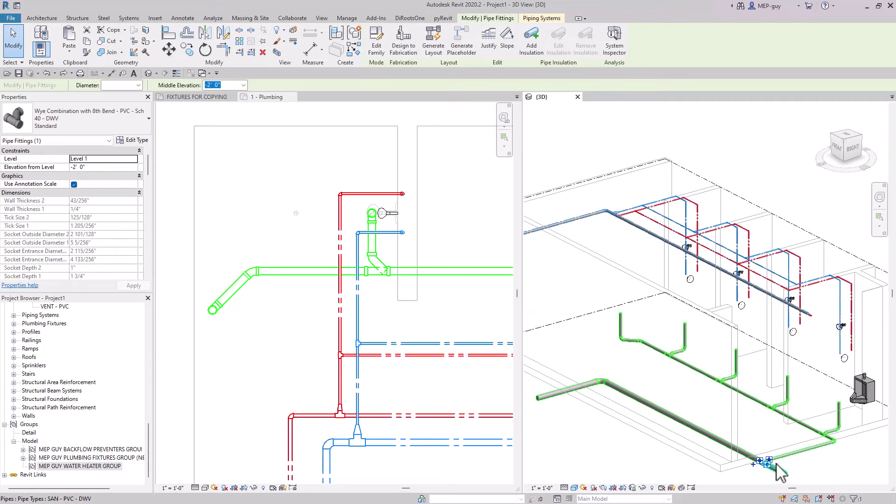
Tab-select the whole sanitary run, review its diameters, and disconnect the failing fitting
key("Tab")
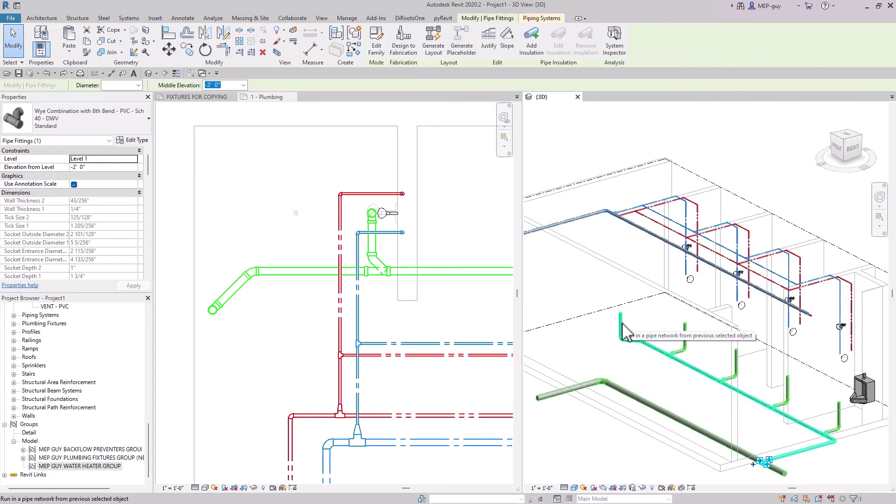
left_click(624, 331)
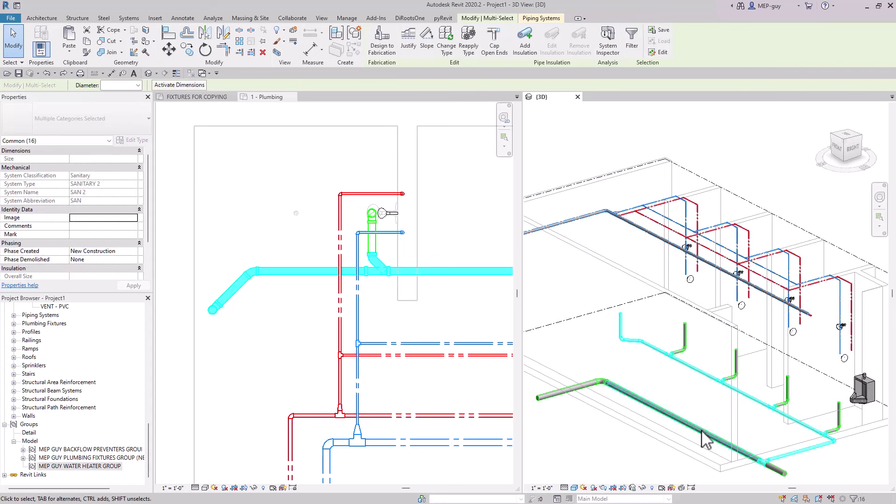
middle_click_drag(712, 416, 612, 266)
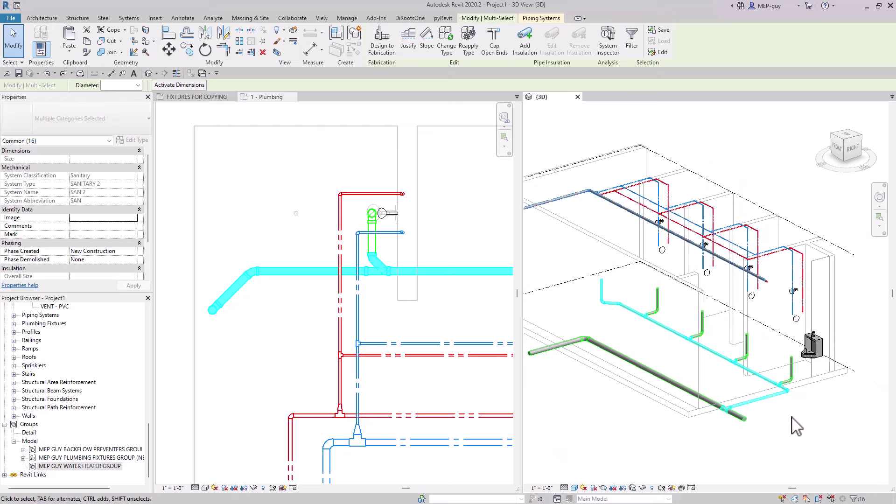
left_click(137, 85)
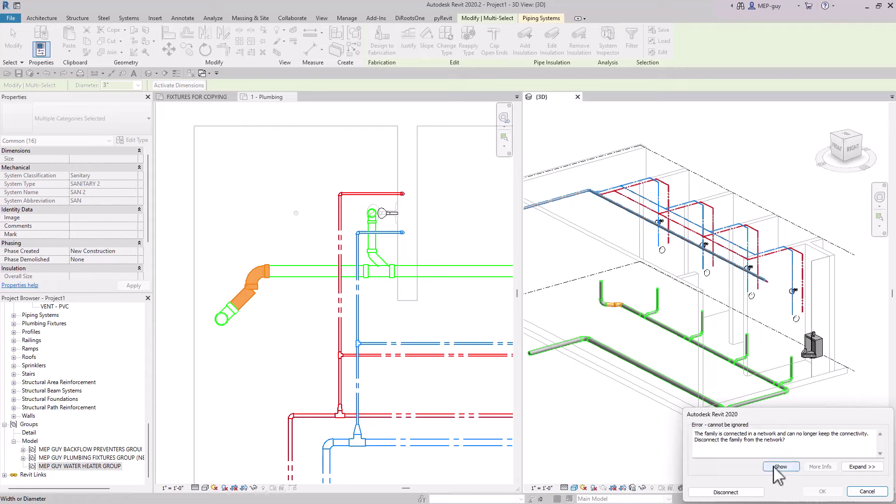
left_click(739, 493)
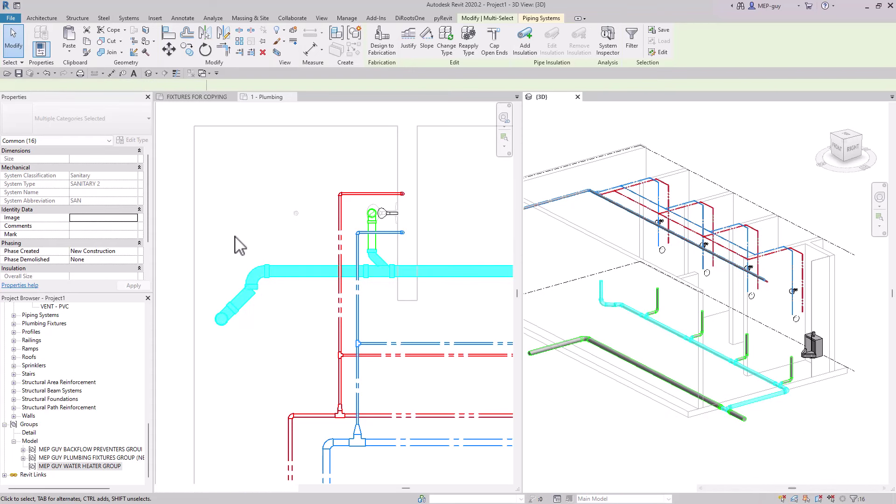
Delete the stub's elbow and rejoin the diagonal and horizontal pipes with Trim/Extend to Corner (TR)
left_click(237, 250)
left_click_drag(236, 250, 290, 316)
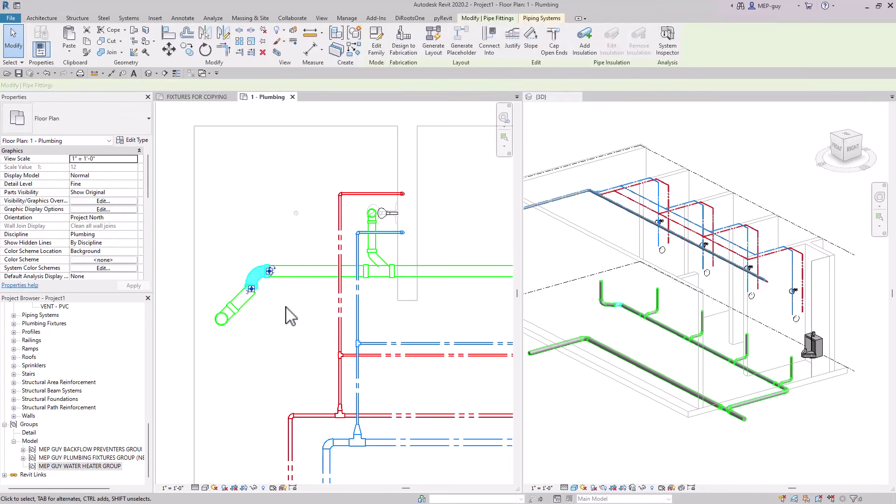
key("Delete")
key("t")
key("r")
left_click(244, 301)
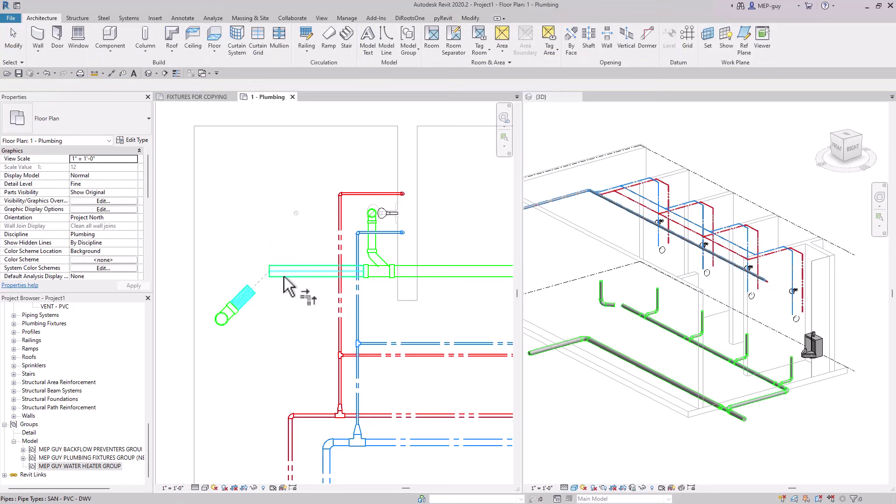
left_click(284, 273)
key("Escape")
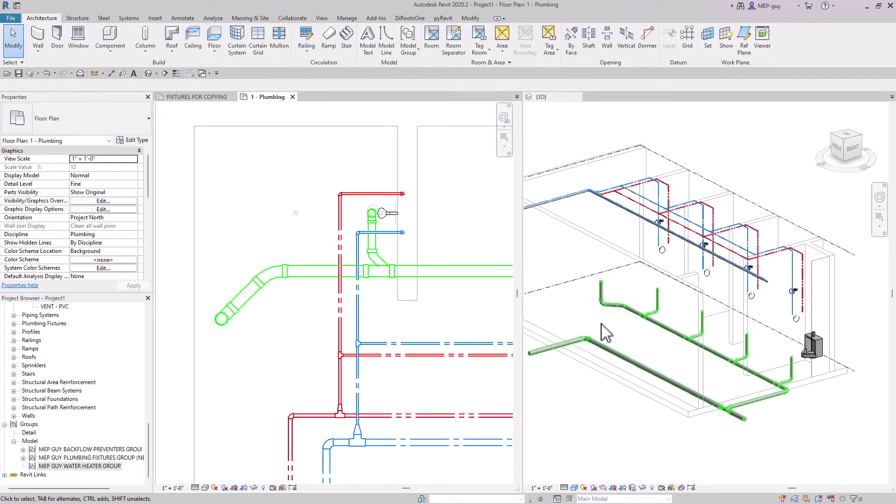
scroll(654, 322, "up", 2)
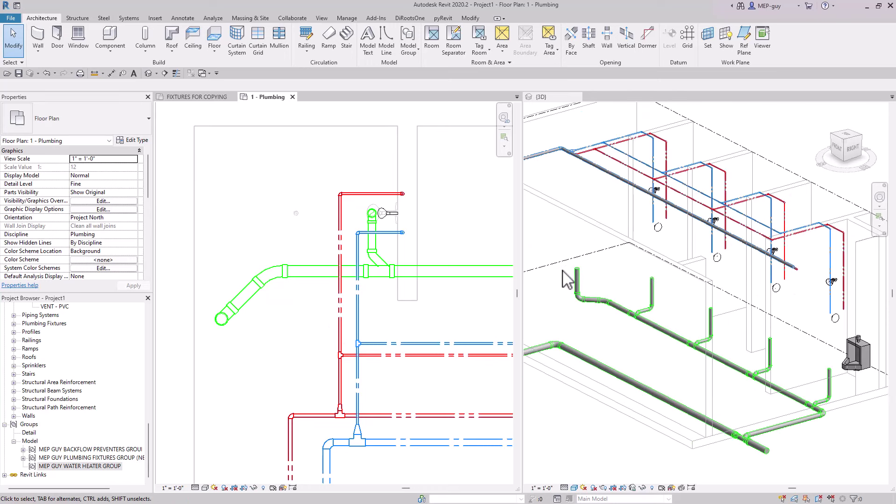
scroll(567, 280, "up", 5)
left_click(582, 296)
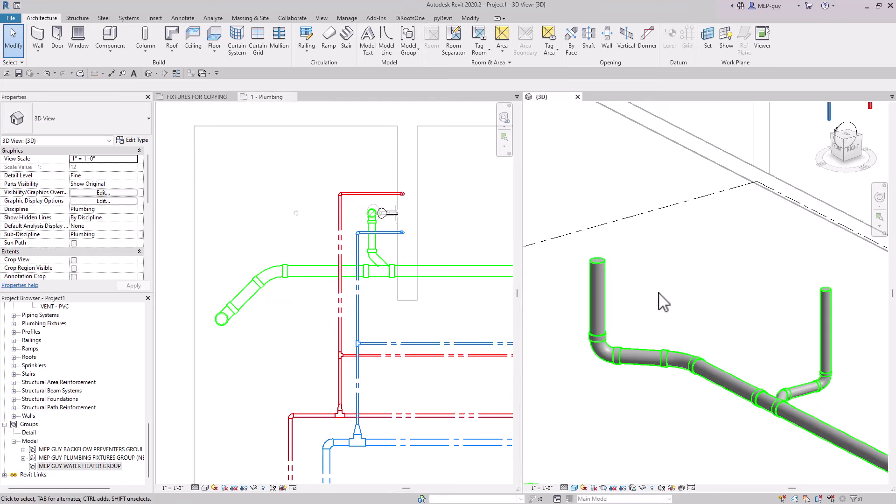
Cap the left vertical pipe's open top with a Sanitary Cleanout, then return to 1 - Plumbing
left_click(605, 289)
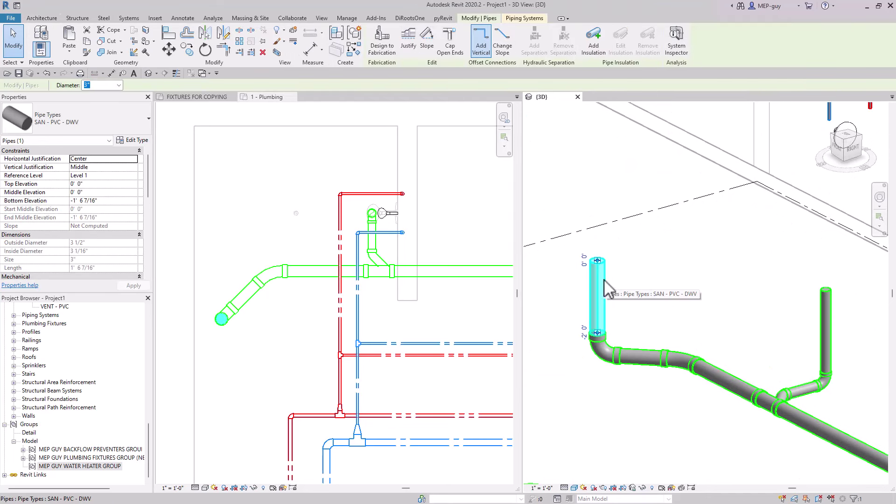
left_click(451, 47)
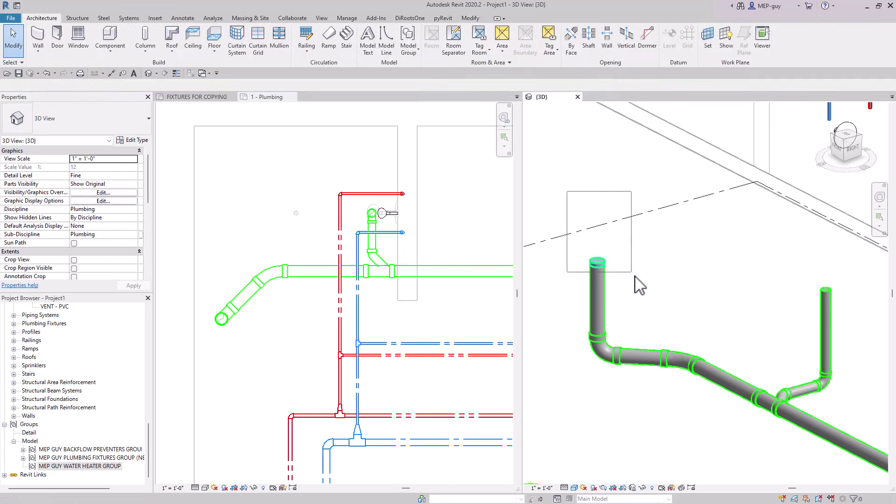
left_click(597, 262)
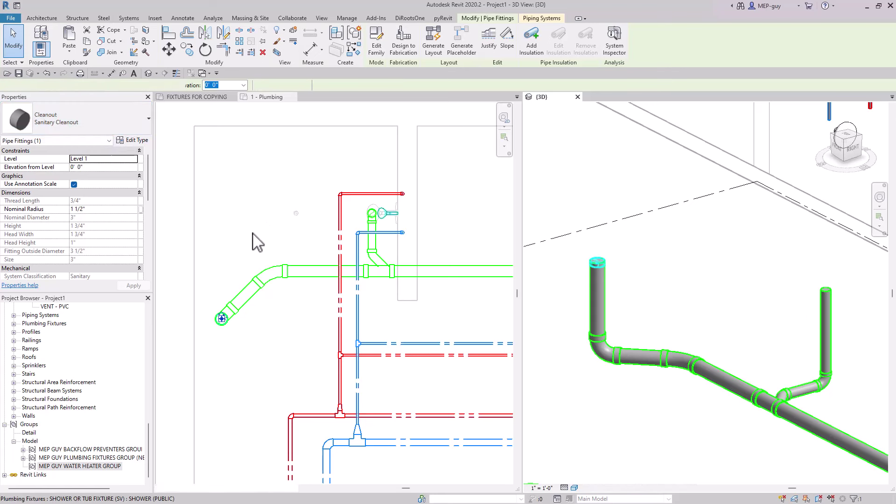
scroll(247, 242, "down", 2)
left_click(236, 241)
middle_click_drag(236, 242, 224, 252)
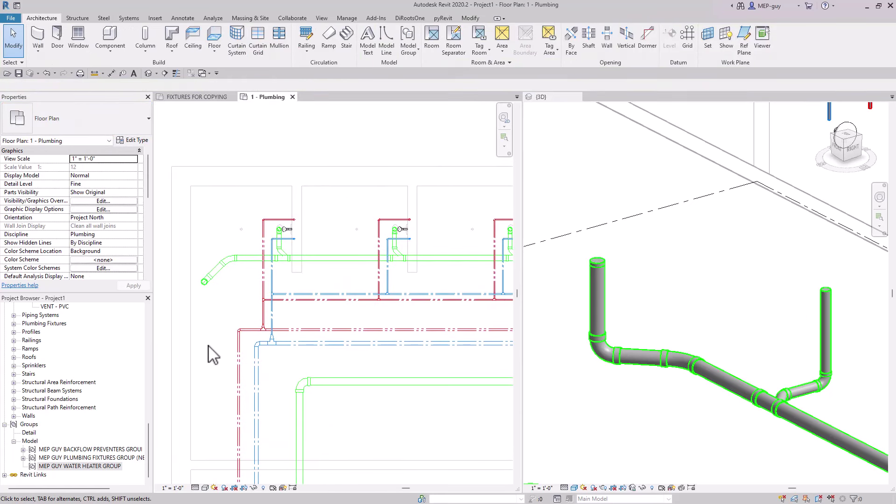
Set the plumbing plan to Medium detail level at a 1/4" = 1'-0" scale
left_click(196, 487)
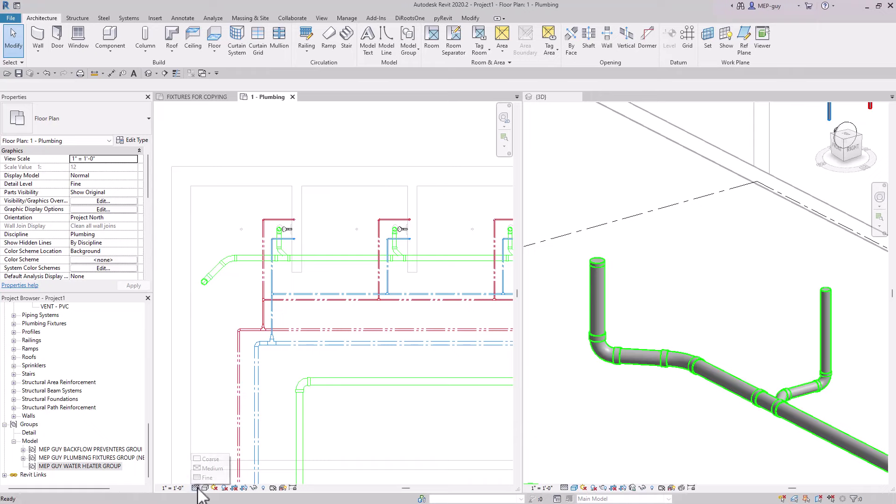
left_click(212, 469)
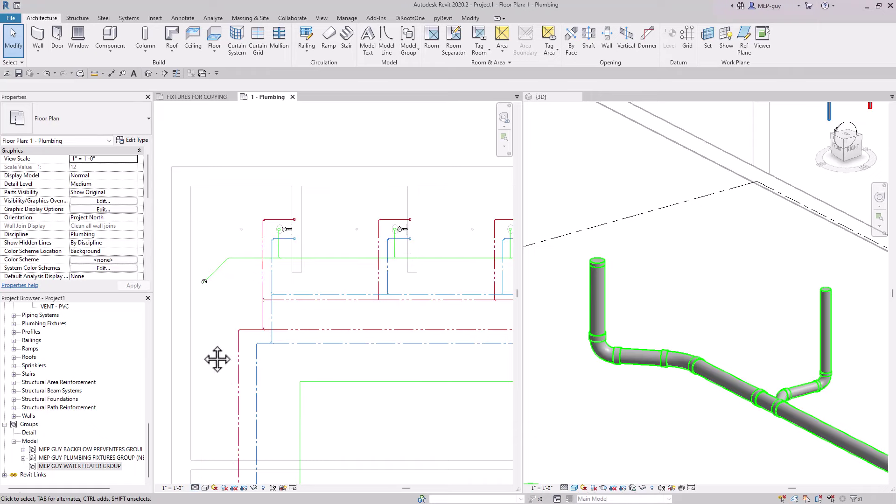
left_click(176, 74)
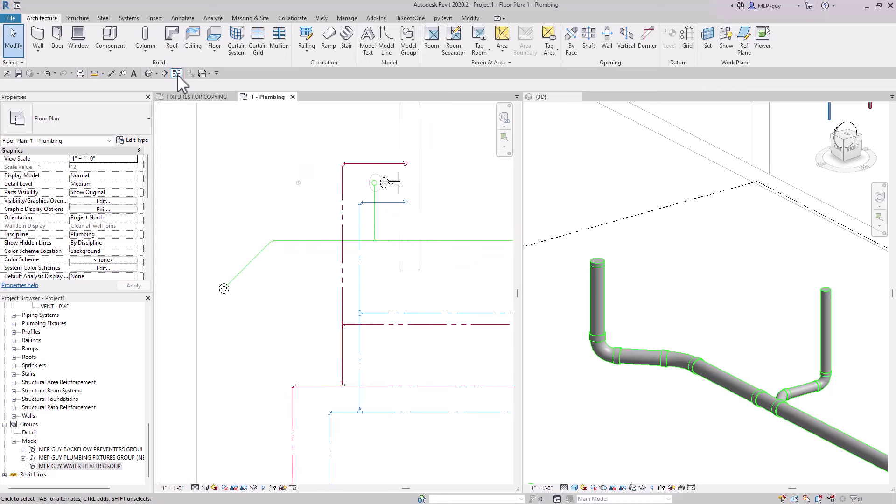
left_click(176, 73)
scroll(224, 308, "up", 5)
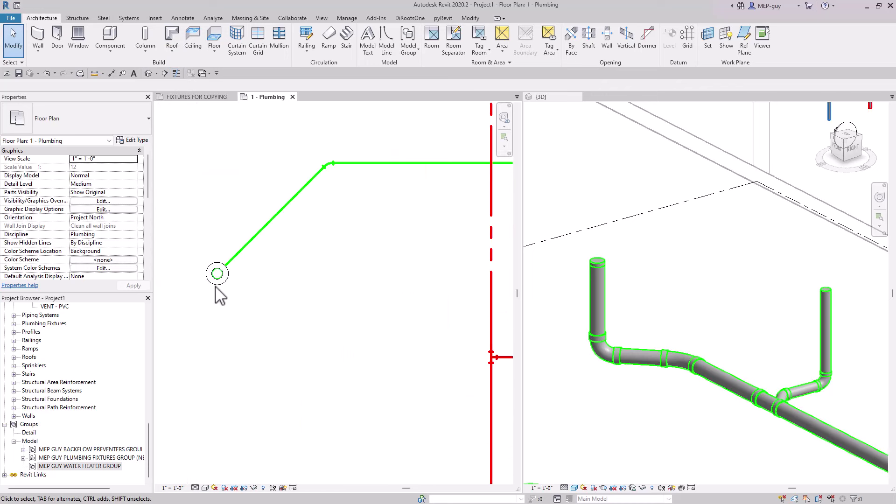
scroll(216, 289, "down", 5)
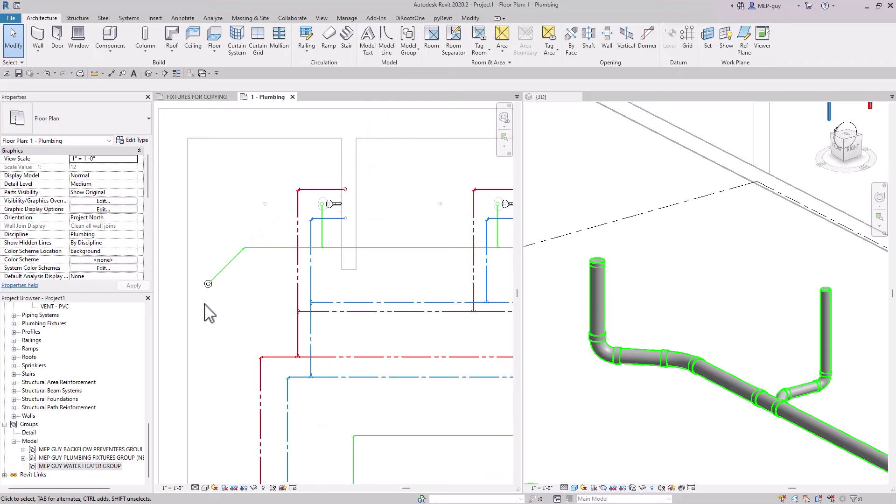
left_click(172, 488)
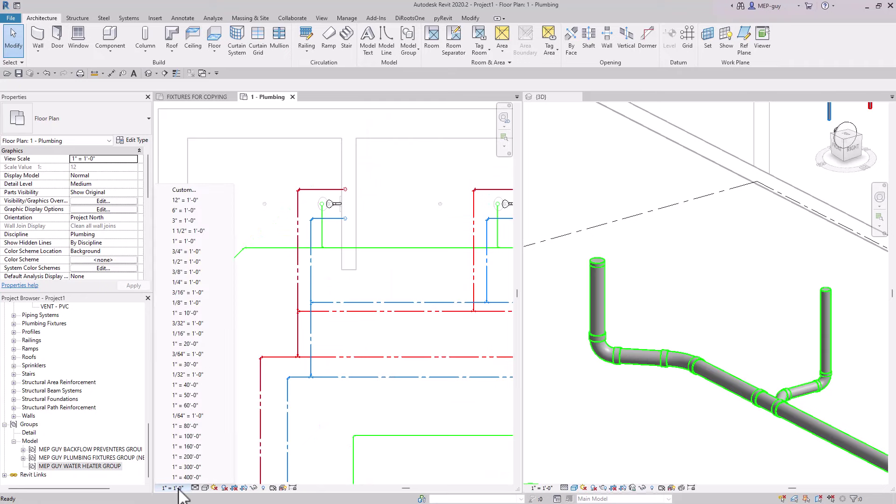
left_click(194, 283)
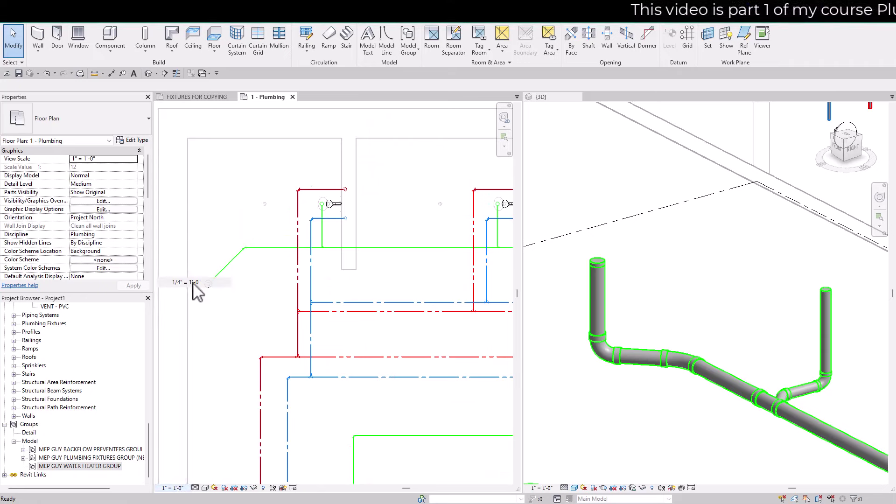
Nudge the horizontal red pipe beside the fixture row slightly downward in the plan
mouse_move(226, 330)
middle_mouse_down()
mouse_move(233, 339)
mouse_move(216, 325)
middle_mouse_up()
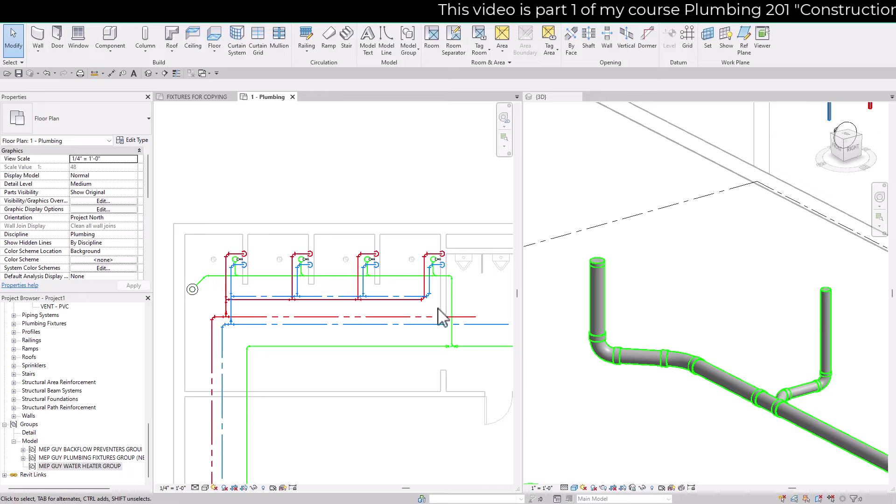
scroll(437, 304, "up", 4)
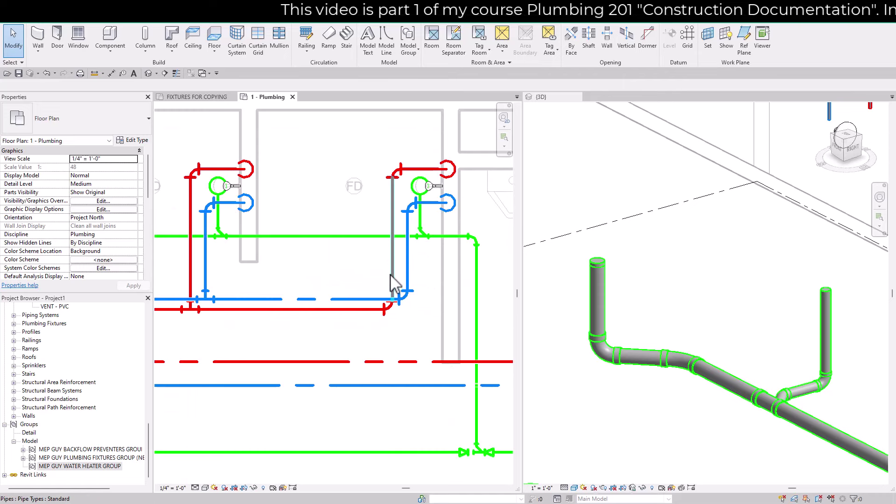
left_click(394, 275)
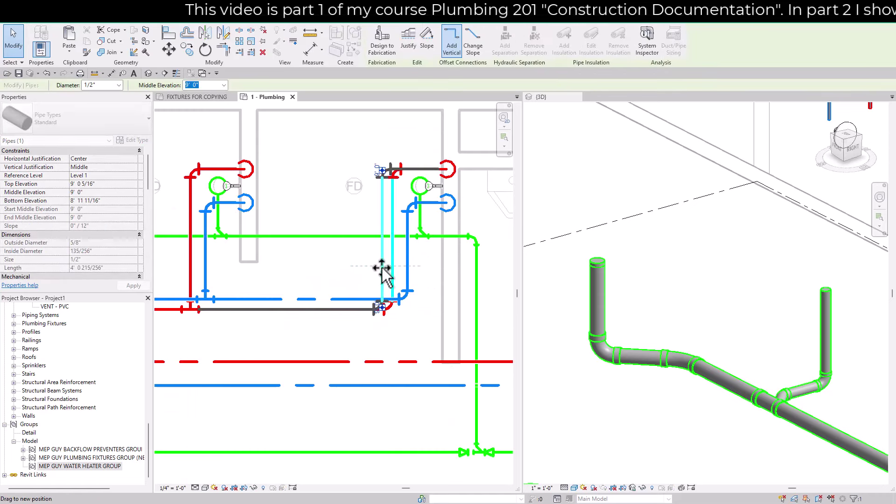
left_click(363, 311)
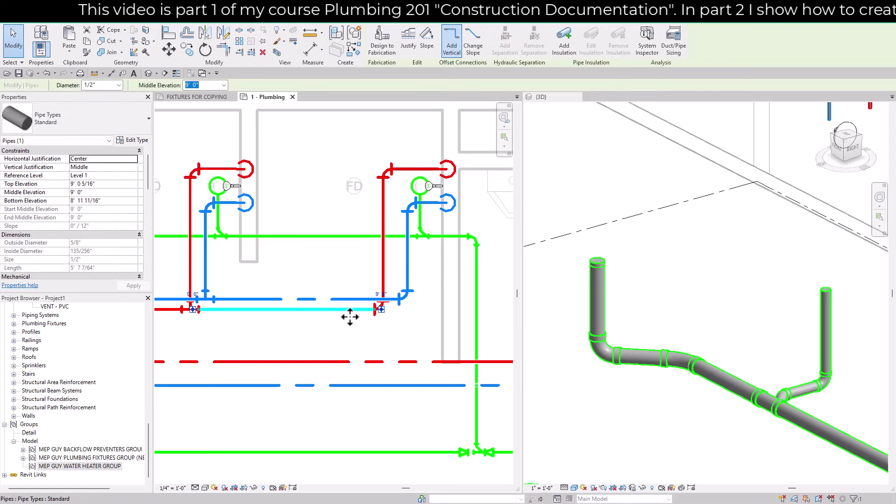
left_click_drag(349, 311, 353, 323)
key("Escape")
Pan and zoom the 3D view to inspect the existing pipe network
scroll(401, 336, "down", 5)
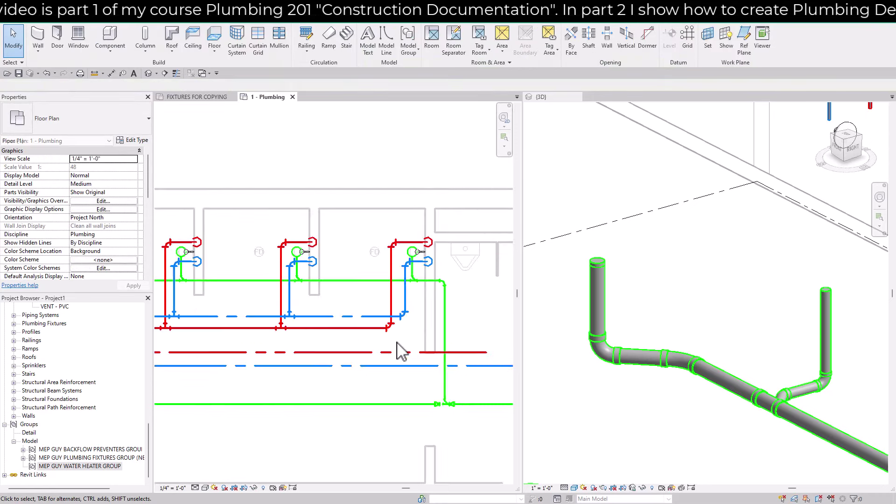
mouse_move(400, 350)
middle_mouse_down()
mouse_move(388, 348)
mouse_move(403, 346)
middle_mouse_up()
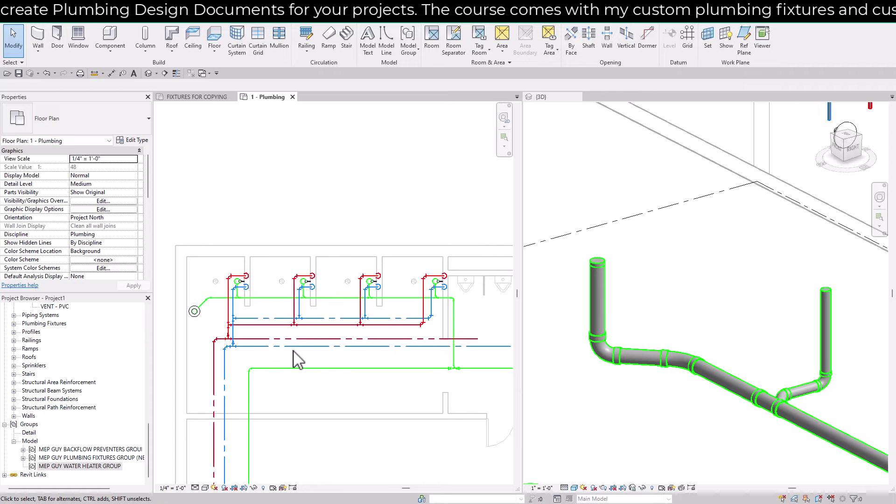
scroll(582, 229, "down", 1)
scroll(583, 229, "down", 4)
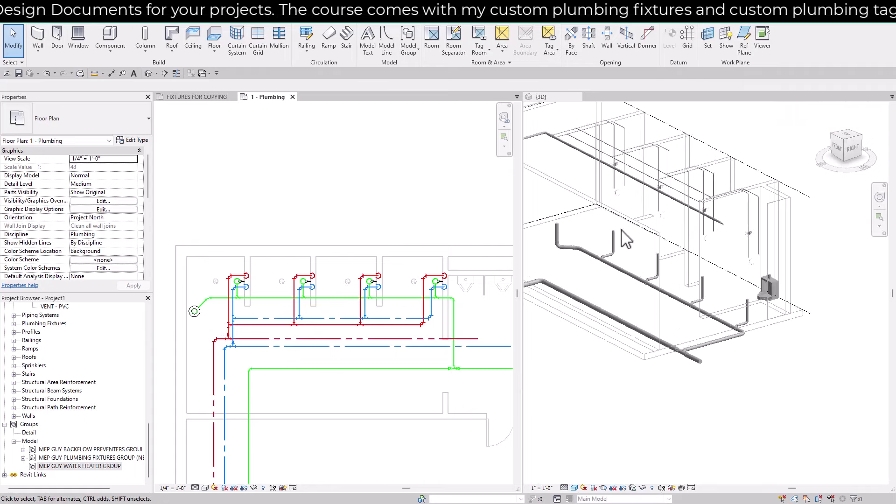
middle_click_drag(645, 242, 669, 258)
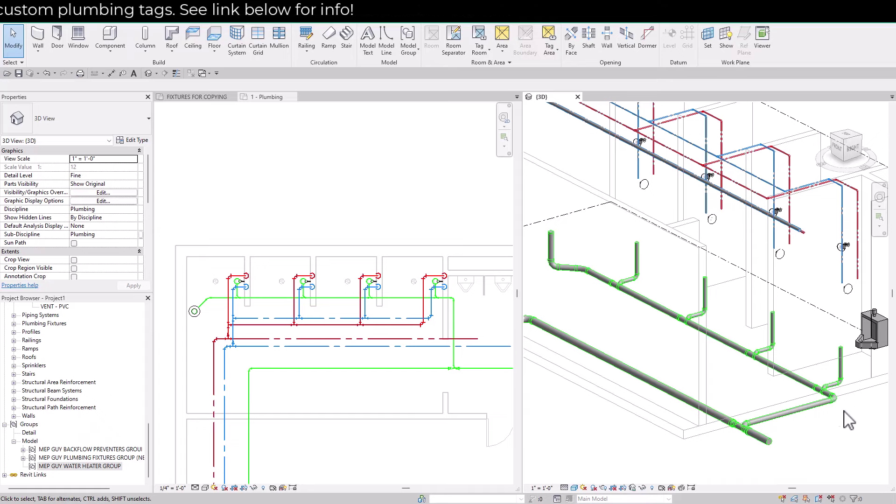
Make the 1 - Plumbing floor plan active and show the Systems tab tools
left_click(264, 318)
scroll(252, 371, "up", 2)
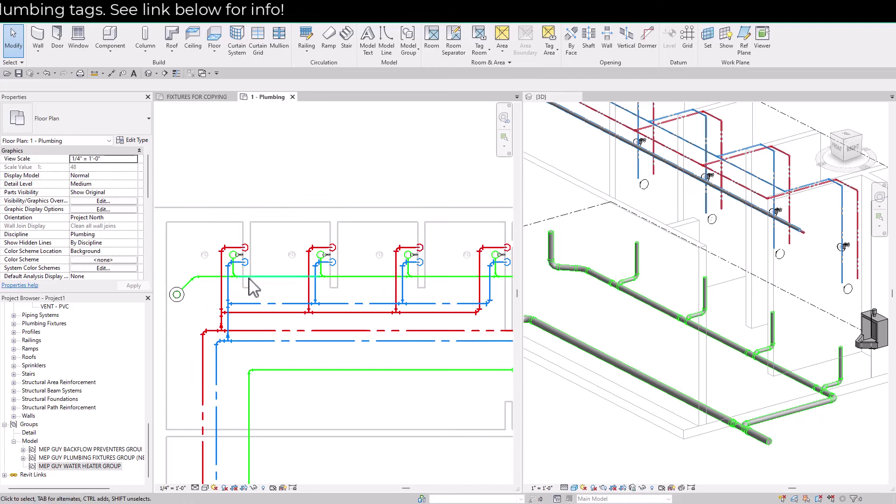
middle_click_drag(269, 307, 270, 308)
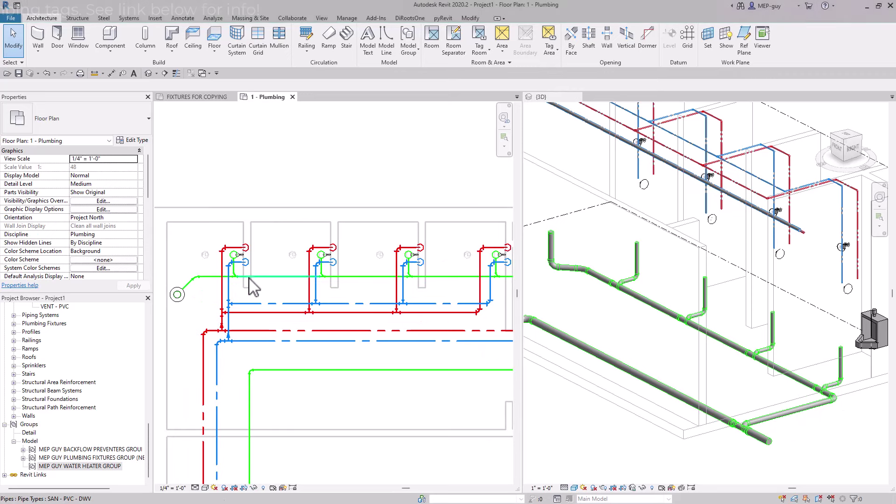
scroll(687, 364, "down", 4)
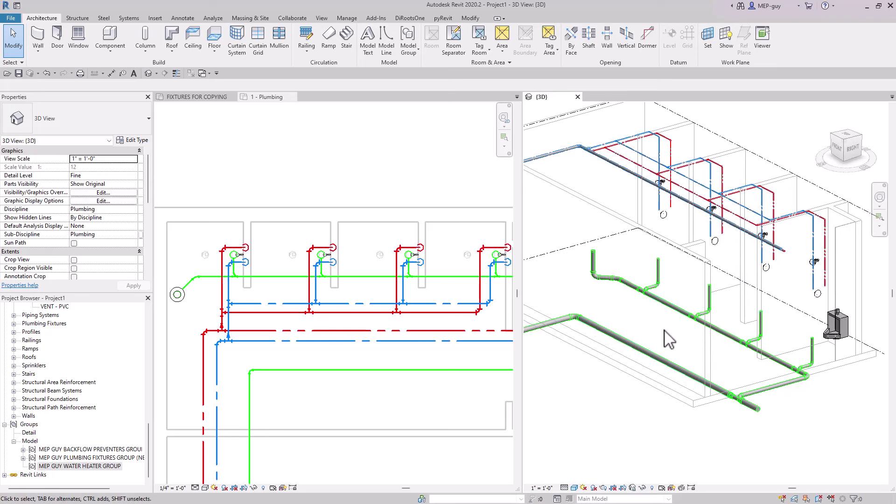
left_click(304, 191)
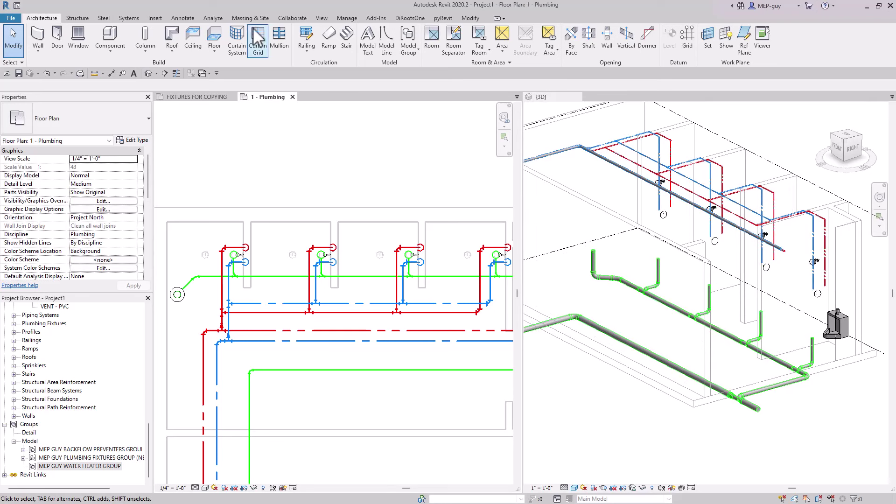
left_click(129, 18)
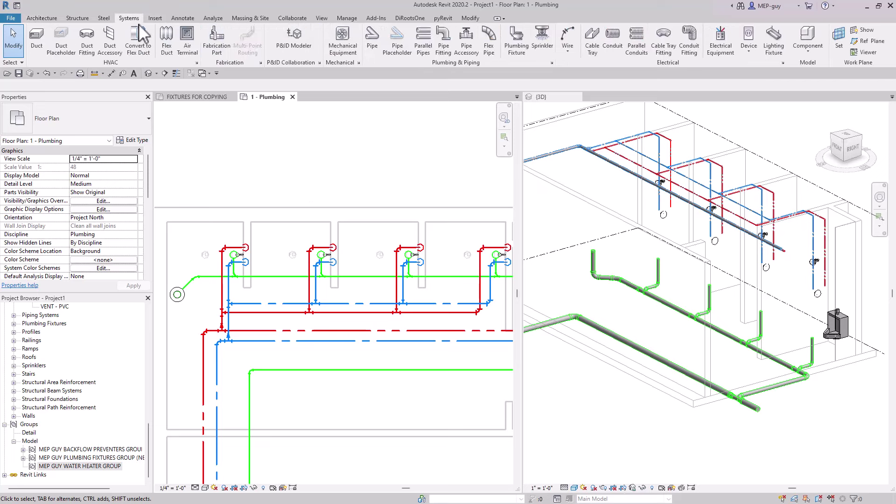
Start a new pipe with VENT - PVC type and system type VENT - SAN
left_click(372, 40)
left_click(95, 117)
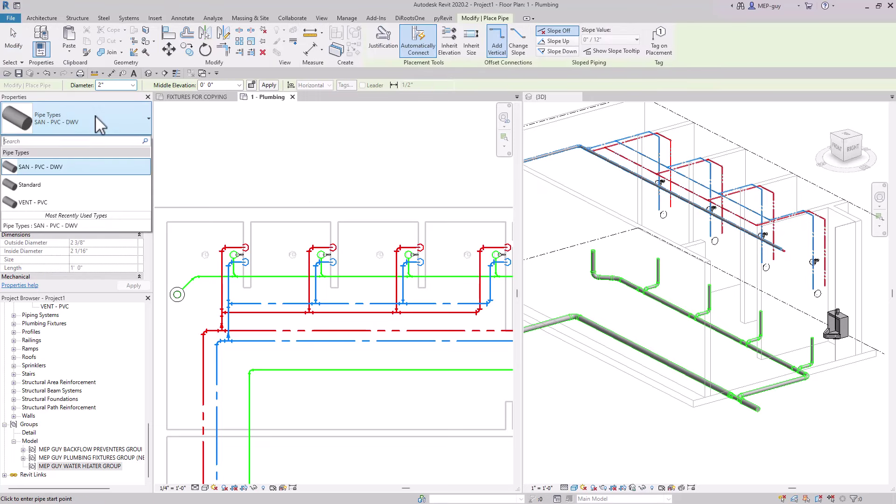
left_click(38, 203)
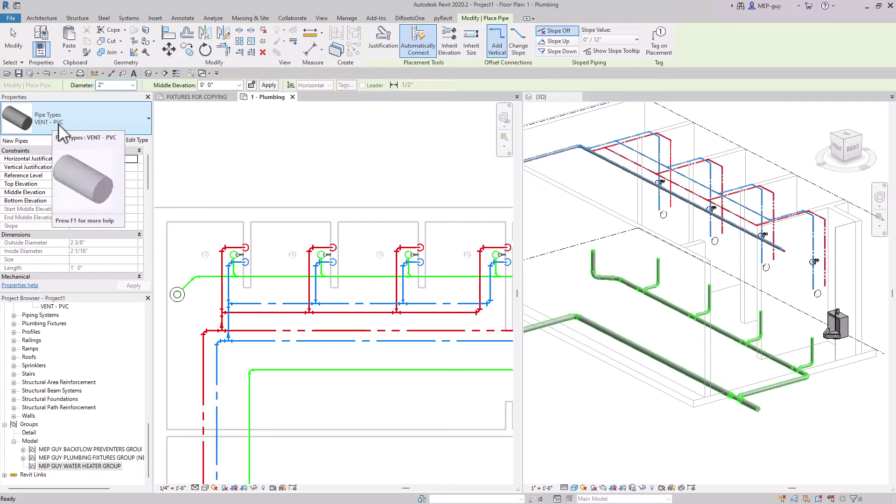
scroll(105, 196, "down", 5)
scroll(112, 200, "up", 1)
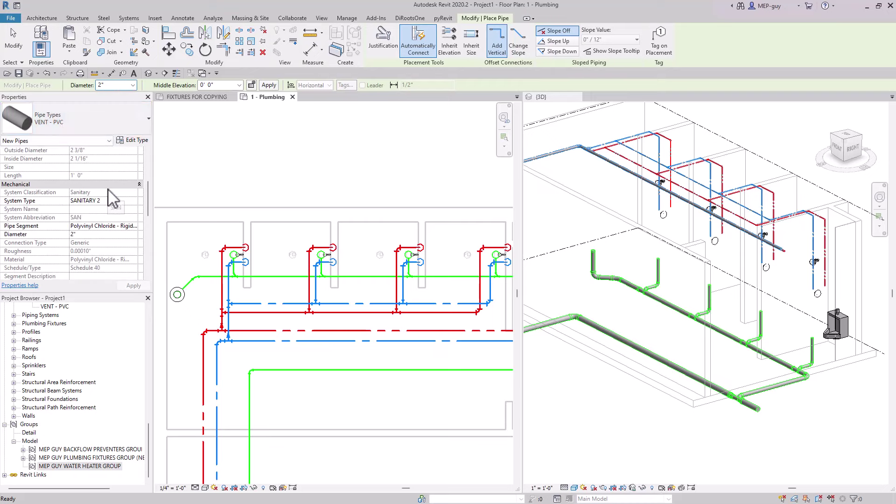
left_click(119, 202)
left_click(134, 202)
scroll(114, 229, "down", 1)
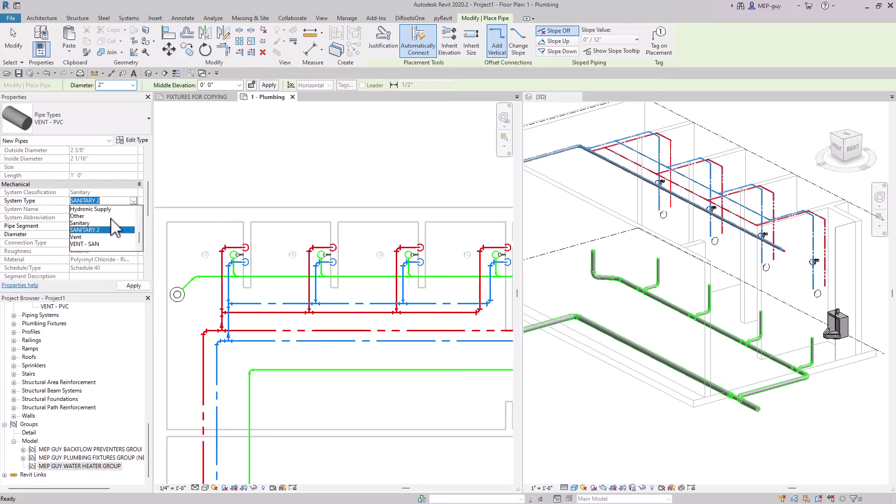
left_click(96, 244)
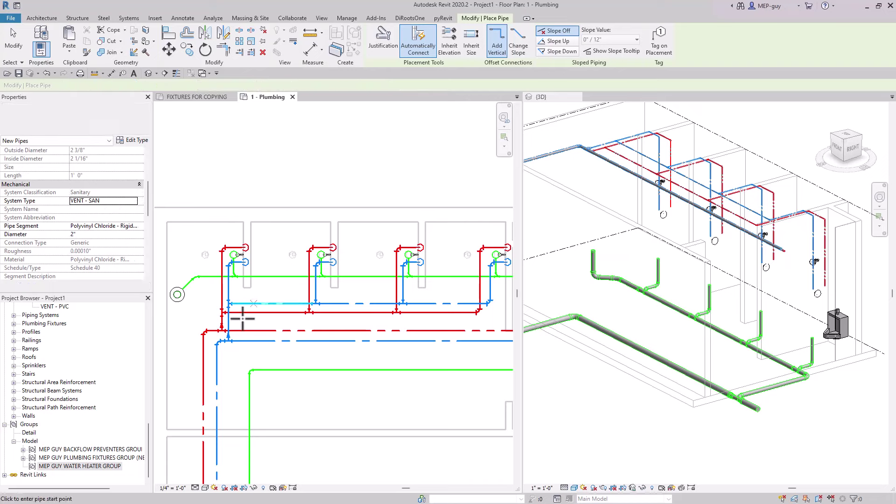
Draw a vent pipe from below the blue line north to the first shower's connector, then view it in 3D
scroll(256, 336, "up", 2)
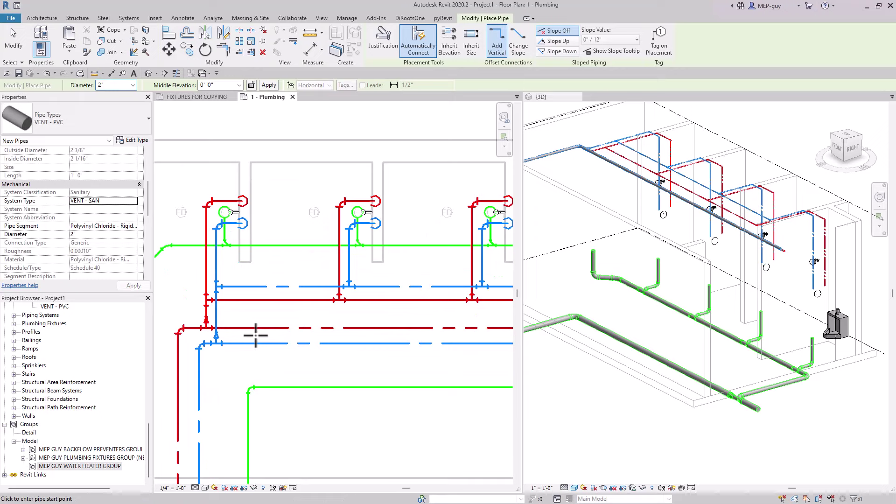
left_click(244, 361)
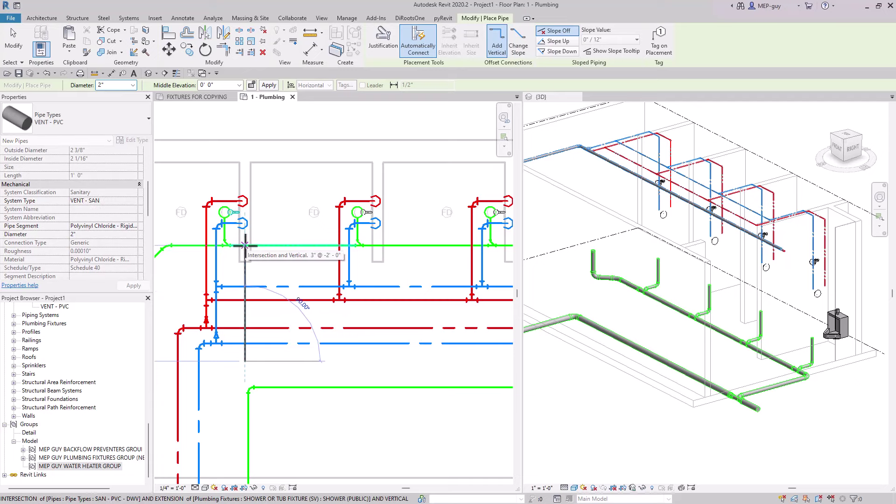
left_click(244, 245)
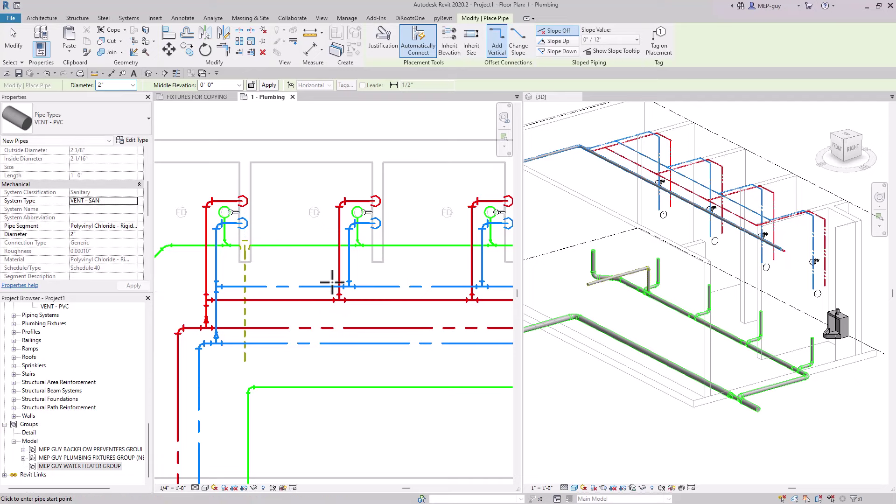
scroll(654, 298, "up", 3)
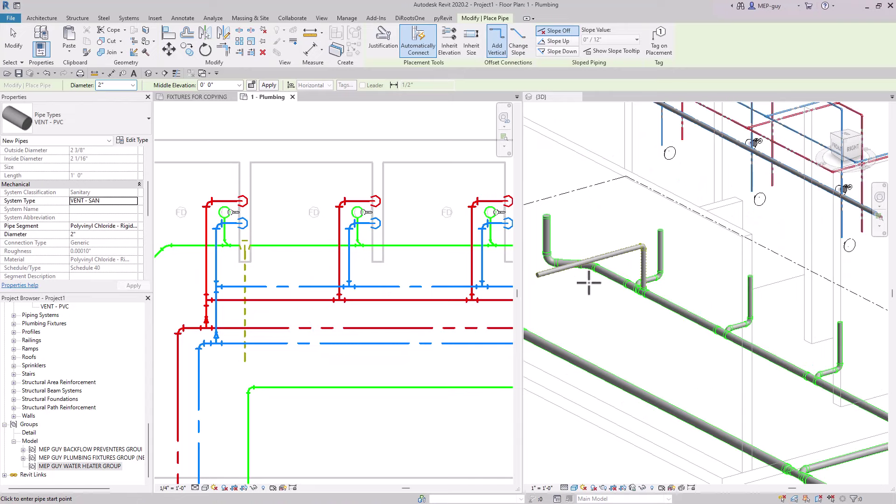
left_click(742, 259)
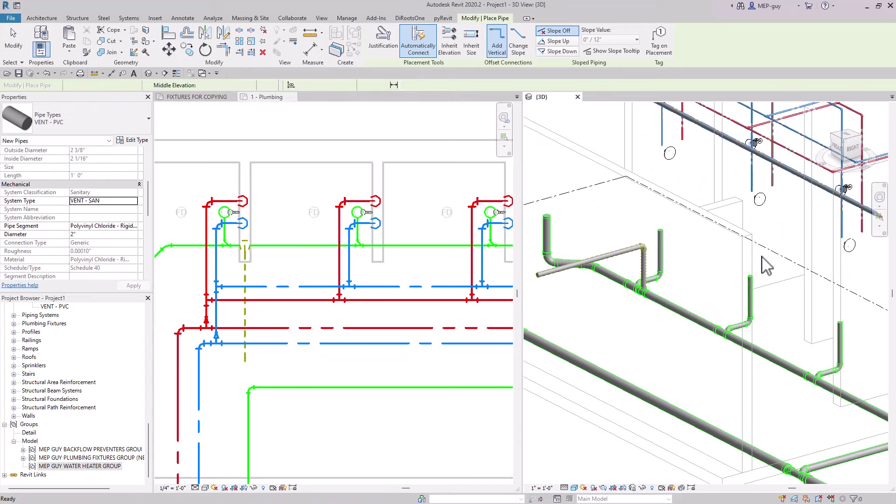
middle_click_drag(696, 276, 731, 279)
scroll(733, 279, "down", 1)
key("Escape")
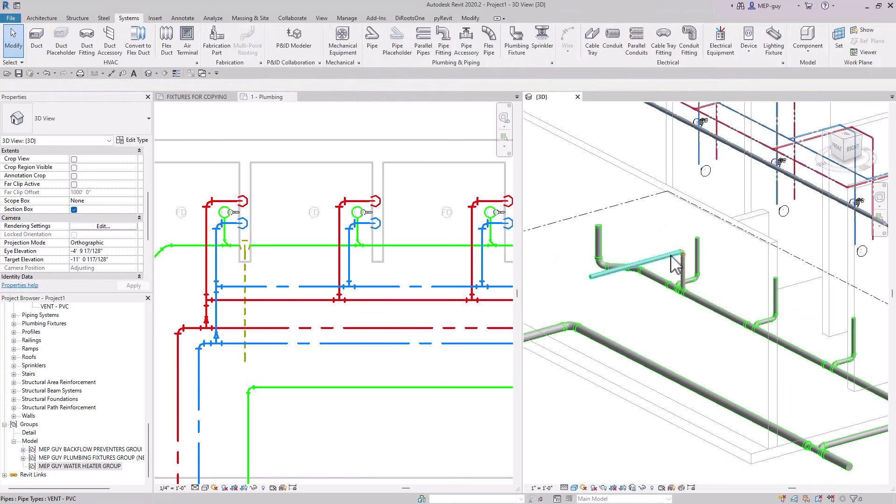
Set the vent pipe's middle elevation to 10' 0"
left_click(674, 255)
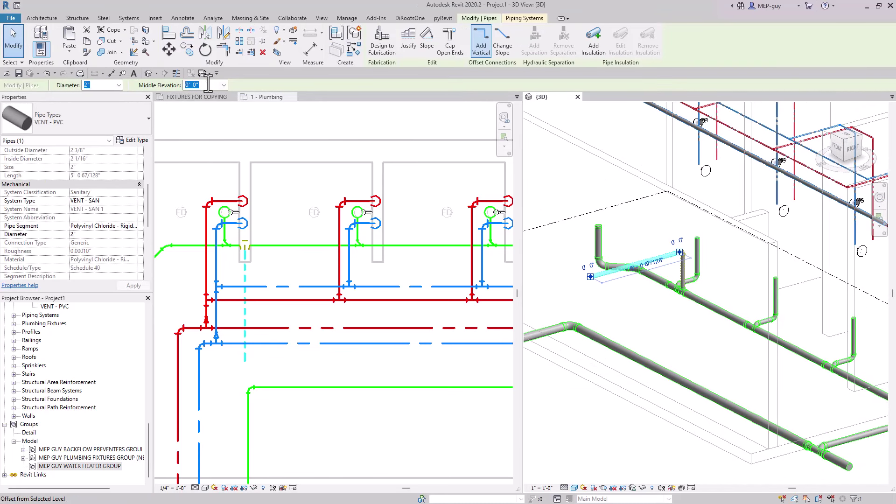
left_click(225, 86)
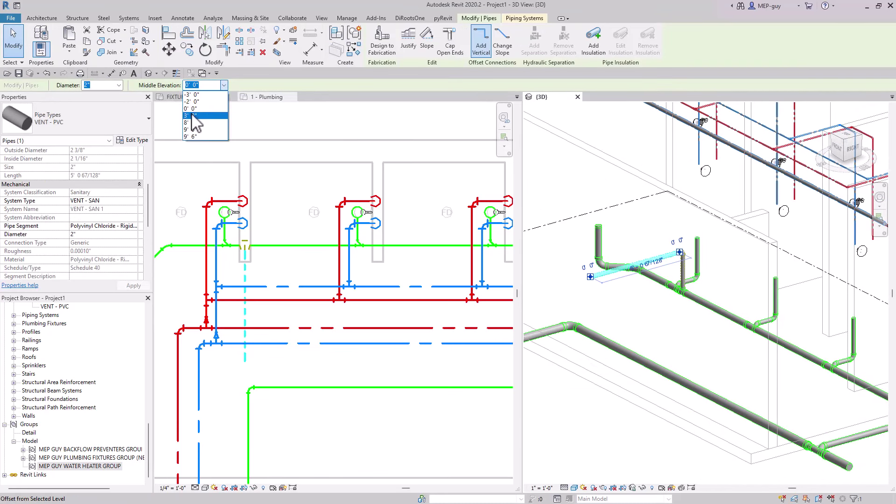
left_click(207, 85)
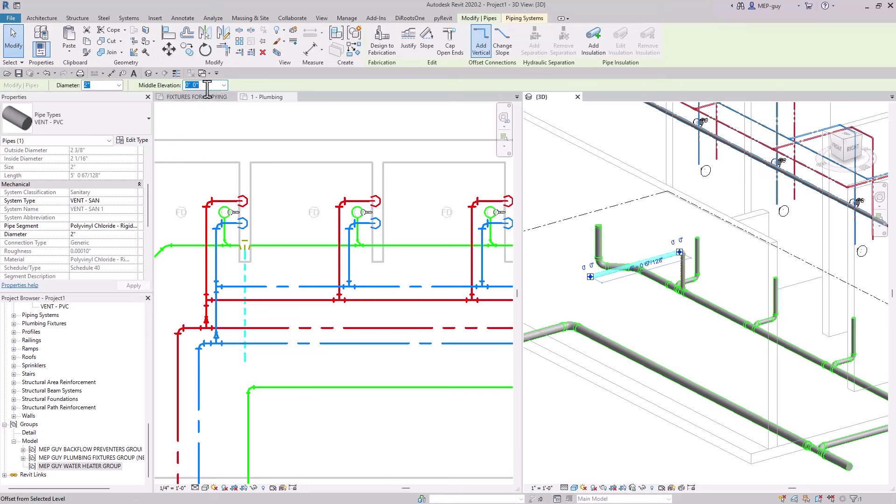
type("10")
key("Return")
scroll(683, 248, "down", 5)
key("Escape")
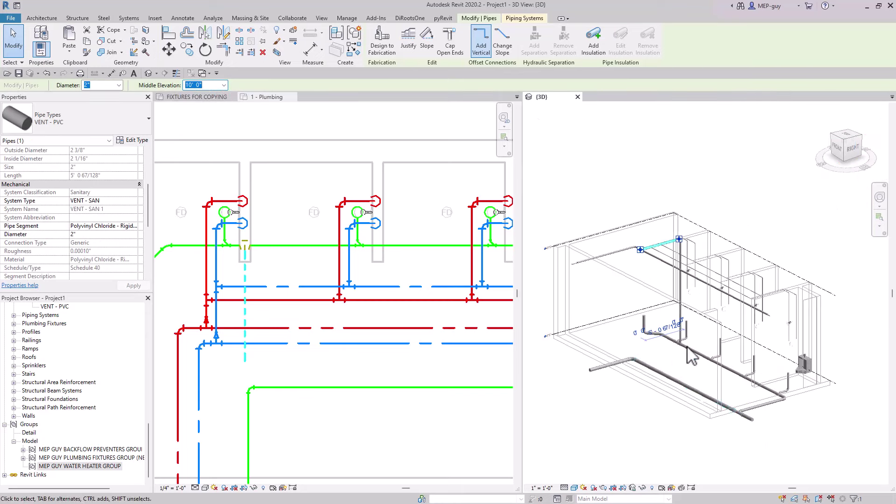
Orbit the 3D view to inspect the raised vent pipe within the whole pipe network
scroll(682, 254, "up", 5)
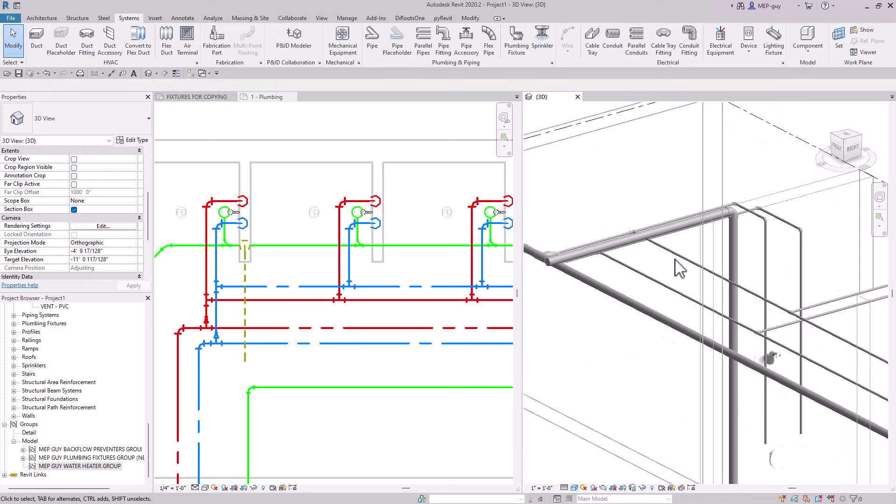
left_click(630, 240)
middle_click_drag(631, 325, 677, 262, "shift")
key("Escape")
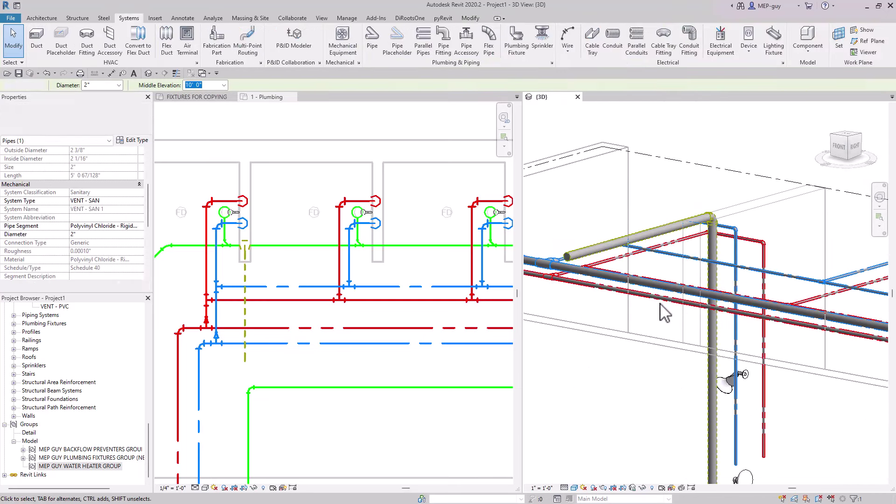
middle_click_drag(730, 255, 674, 394, "shift")
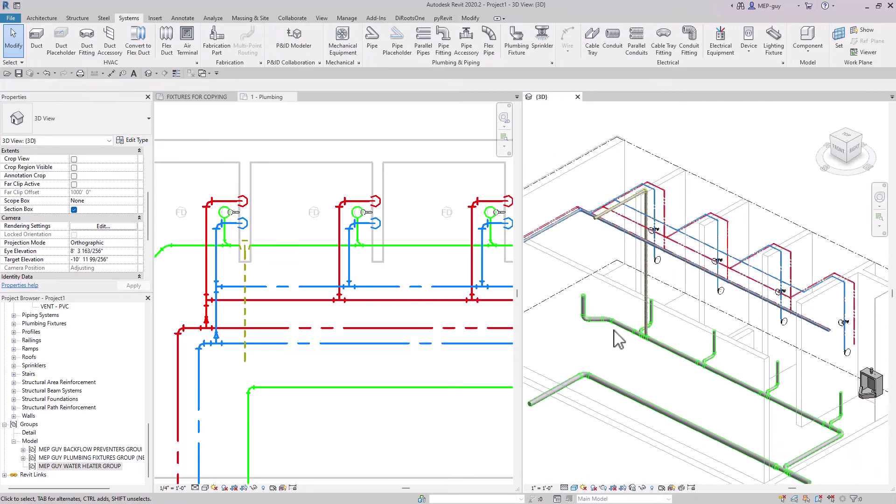
middle_click_drag(788, 417, 753, 364)
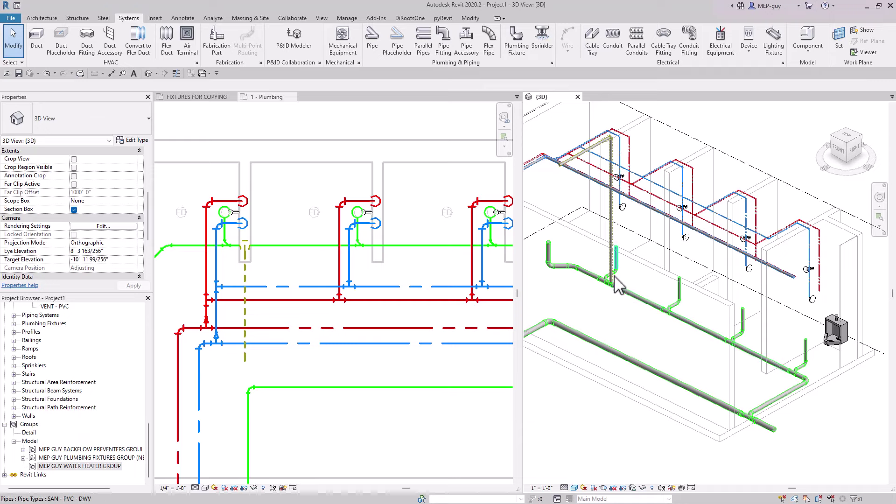
scroll(274, 280, "down", 1)
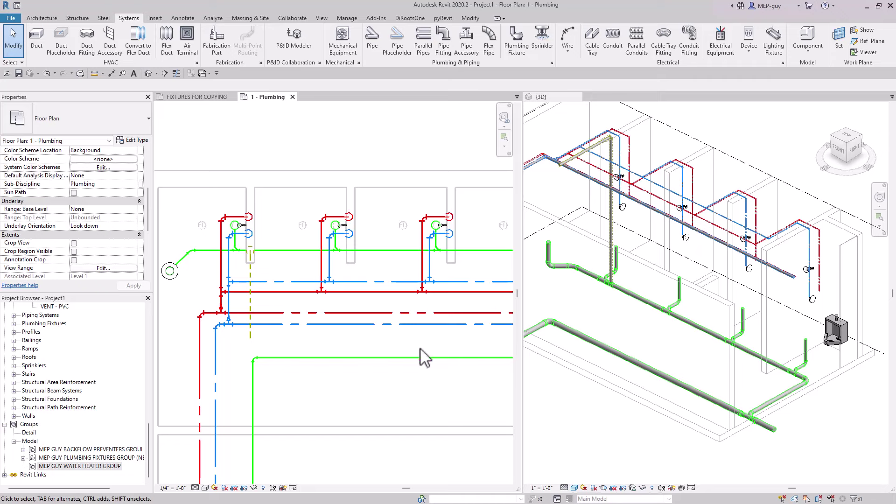
Select the vent pipe in the plan and try starting a new pipe from it, then cancel
mouse_move(304, 355)
middle_mouse_down()
mouse_move(336, 360)
mouse_move(315, 348)
middle_mouse_up()
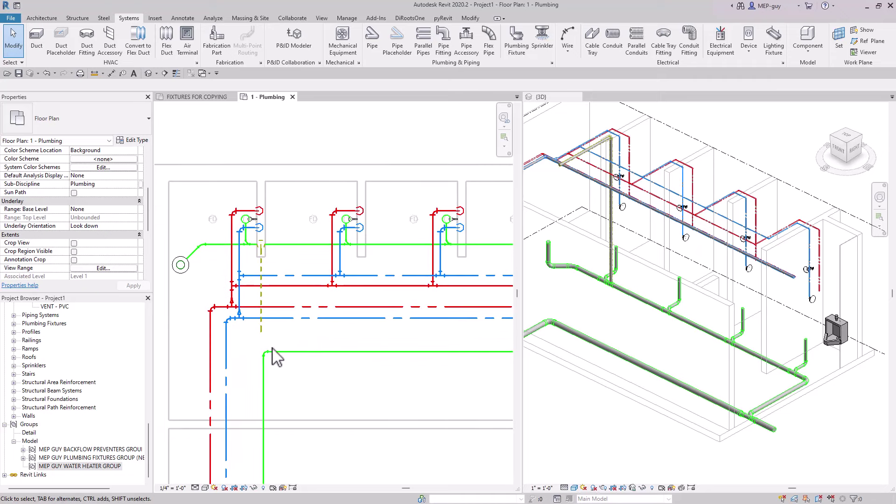
left_click(308, 349)
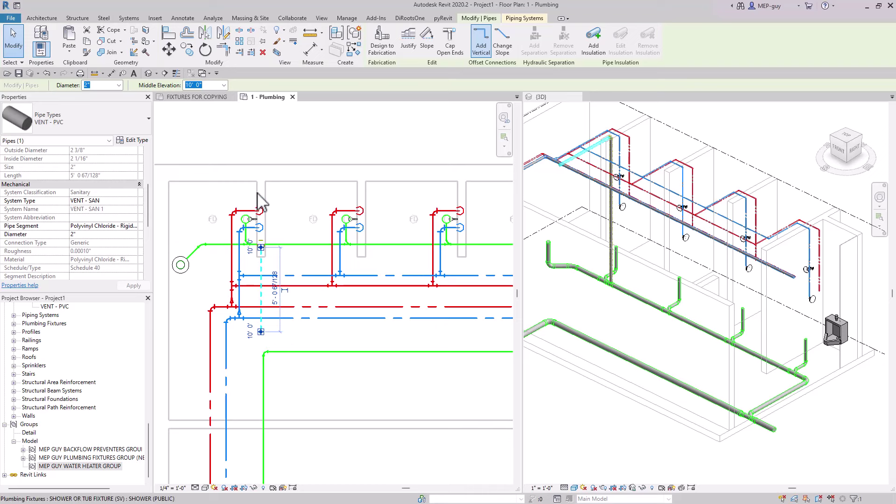
scroll(254, 226, "down", 1)
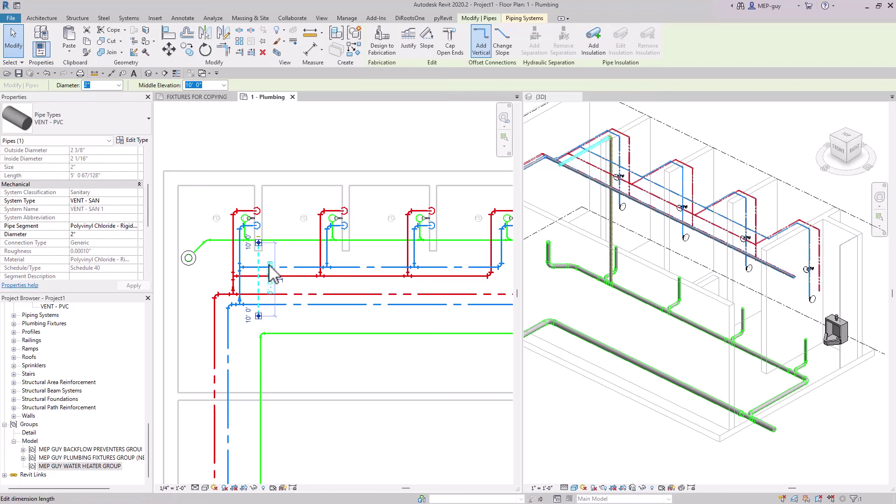
scroll(268, 264, "up", 1)
left_click(253, 232)
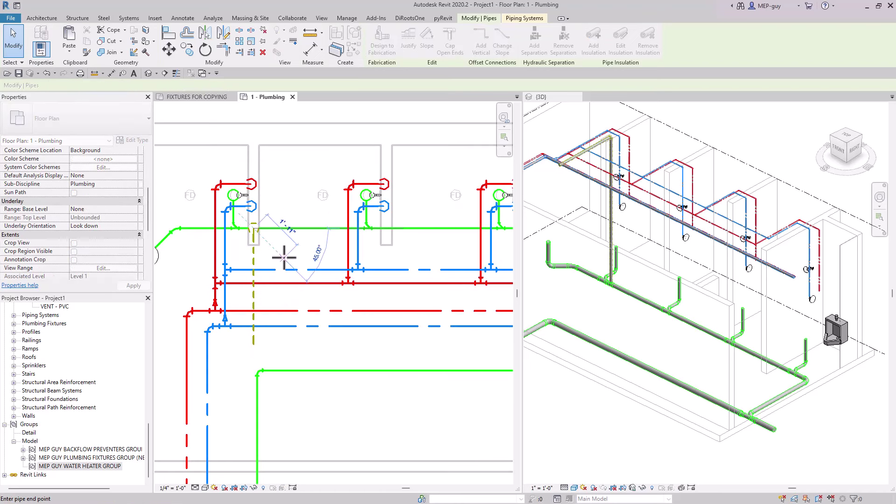
key("Escape")
key("Escape")
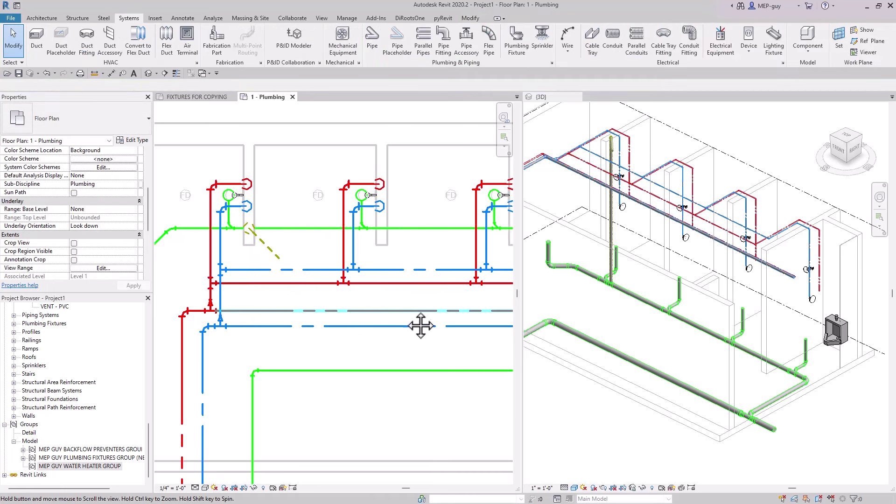
Draw an 18'-0" horizontal vent run from the vent pipe's end beneath the four fixtures
scroll(364, 322, "down", 3)
scroll(238, 336, "down", 1)
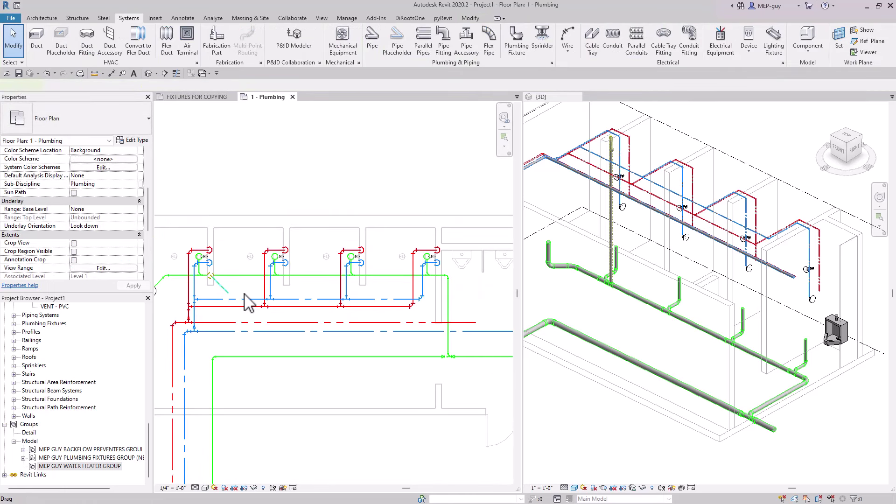
left_click(244, 295)
right_click(240, 294)
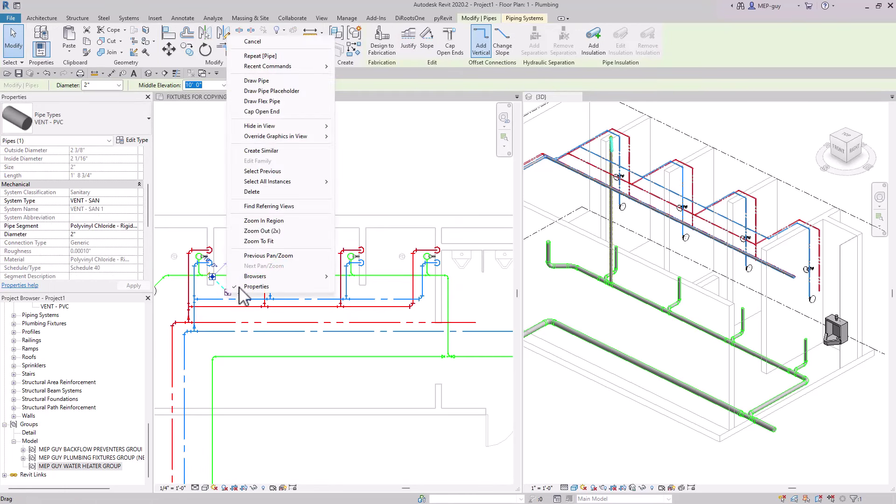
left_click(257, 81)
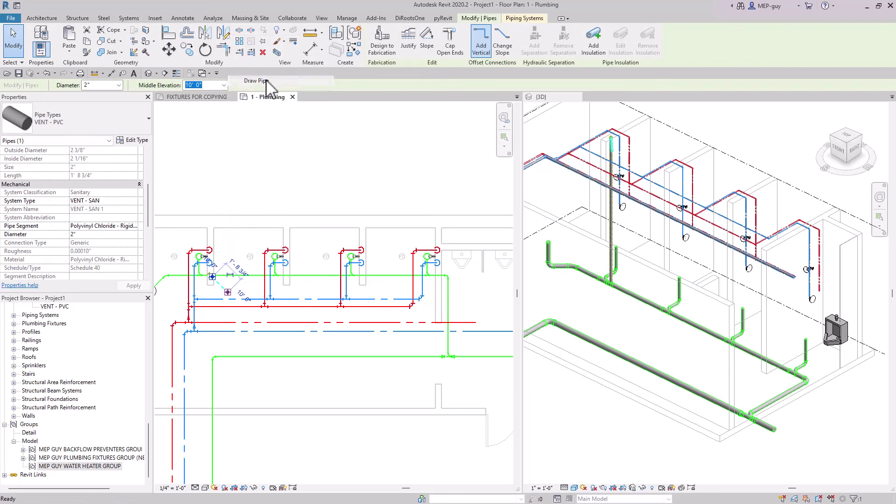
left_click(465, 292)
key("Escape")
key("Escape")
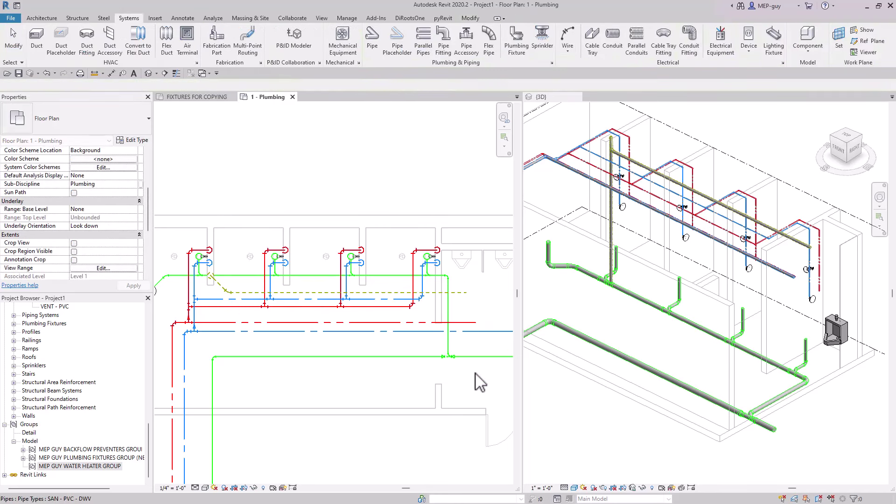
middle_click_drag(382, 378, 406, 329)
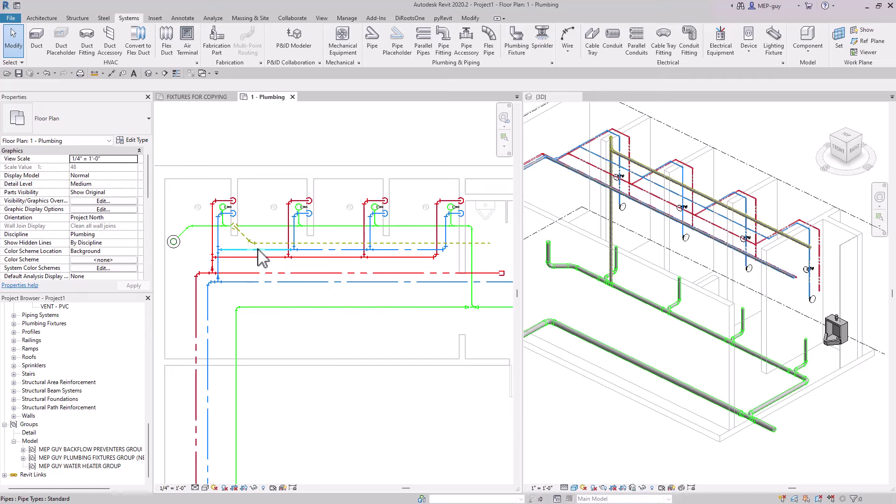
middle_click_drag(291, 211, 297, 219)
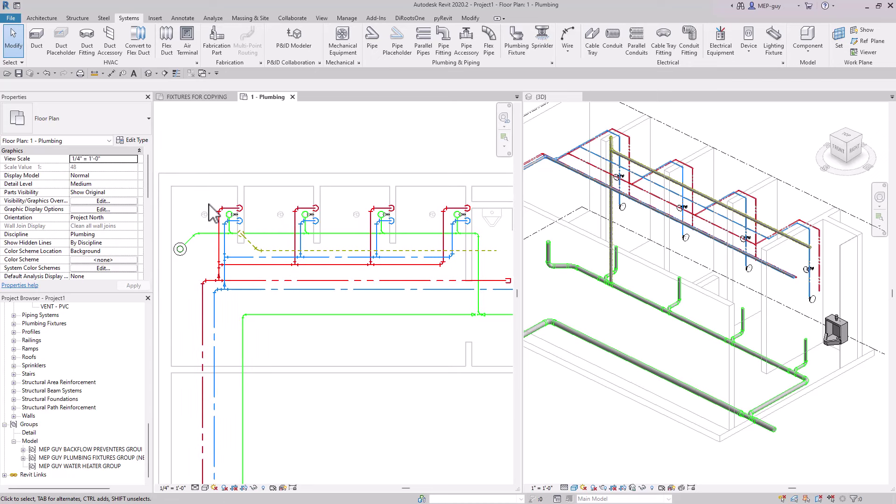
Start Tag by Category with LEADER PIPE SIZE TAG loaded for Pipes/Pipe Placeholders
left_click(183, 18)
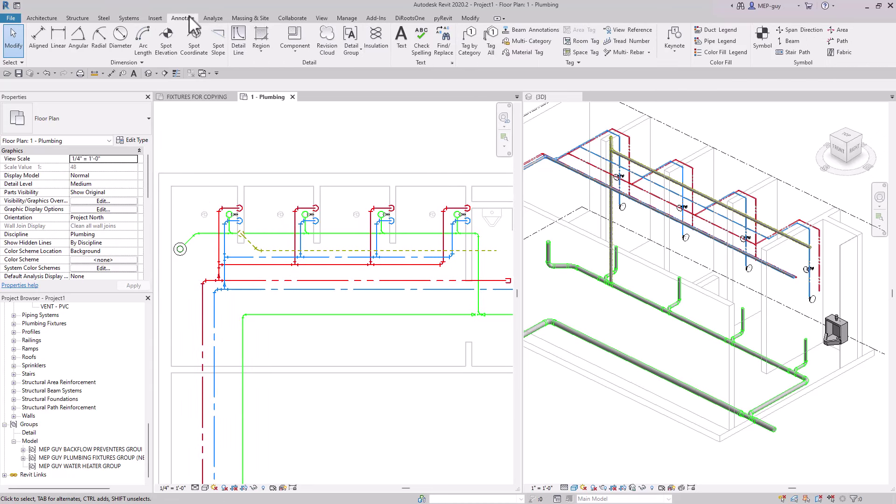
left_click(477, 51)
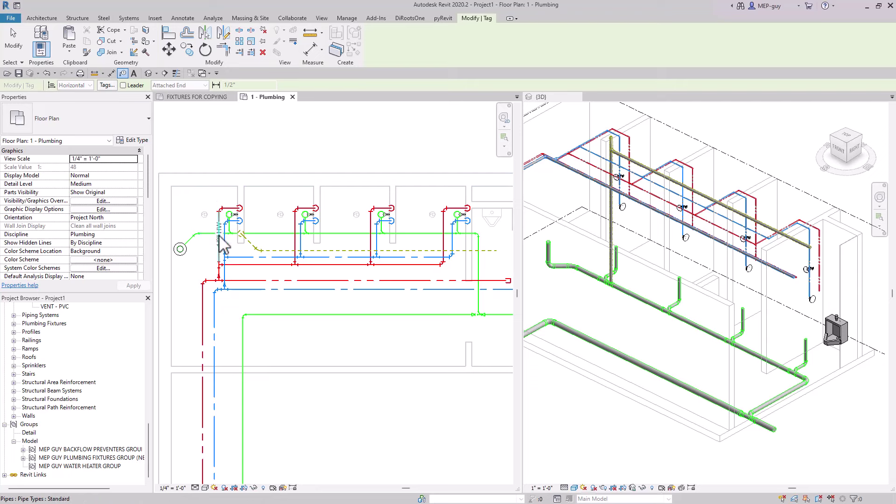
left_click(110, 86)
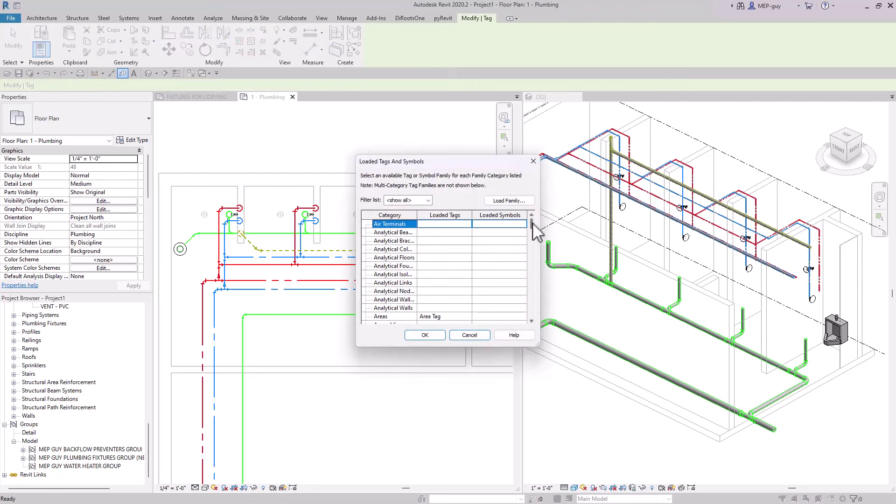
left_click_drag(531, 221, 535, 270)
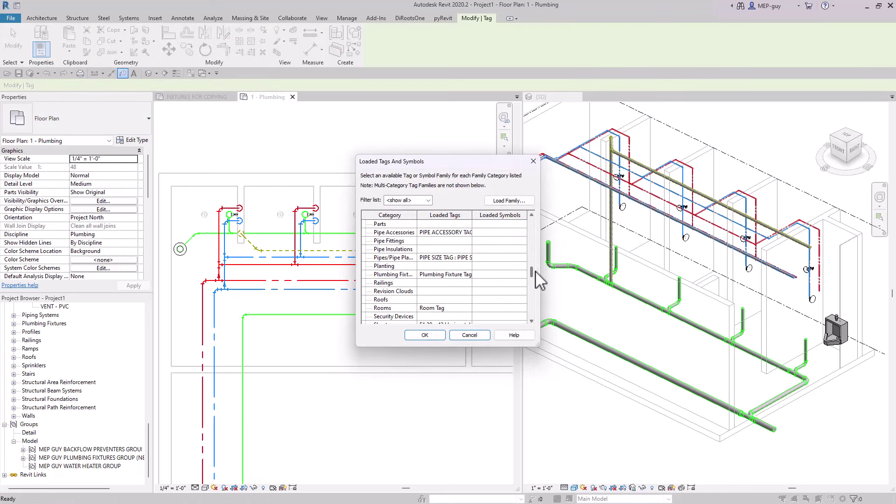
left_click(460, 258)
left_click(459, 258)
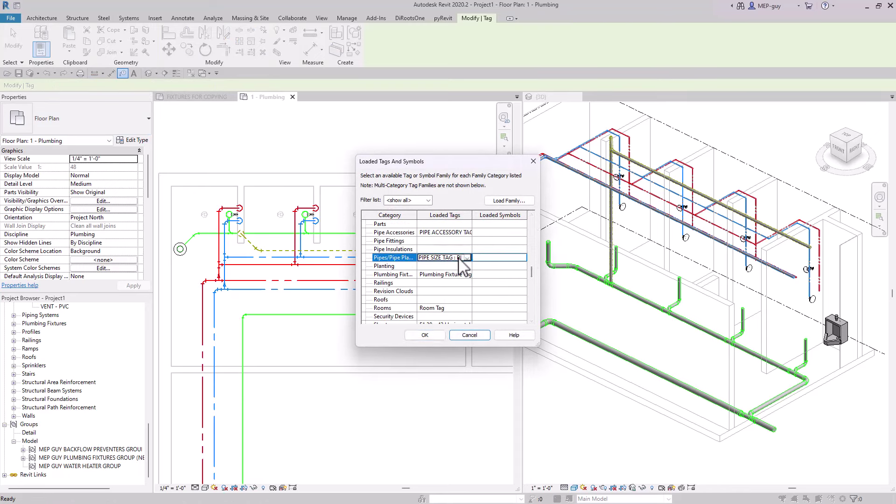
left_click(468, 258)
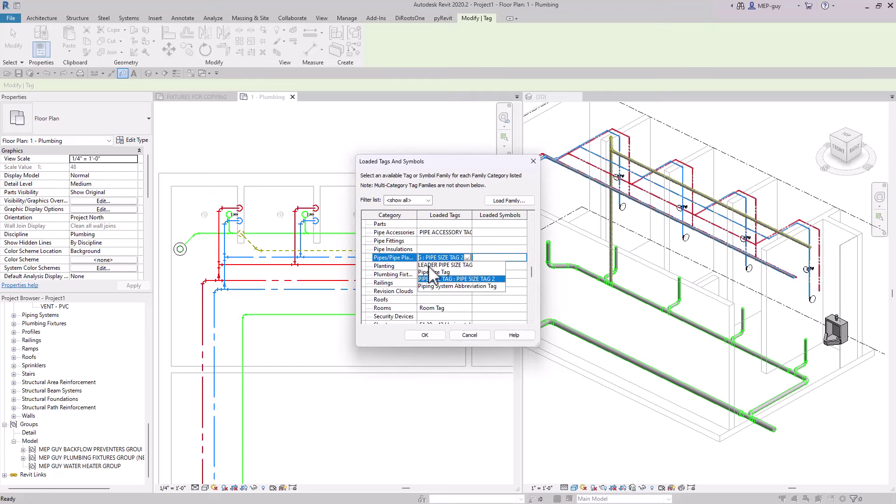
left_click(455, 265)
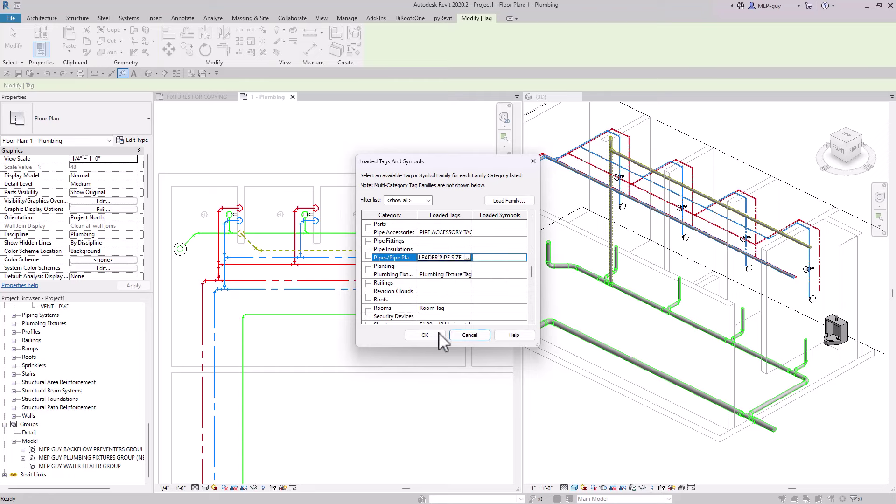
left_click(424, 335)
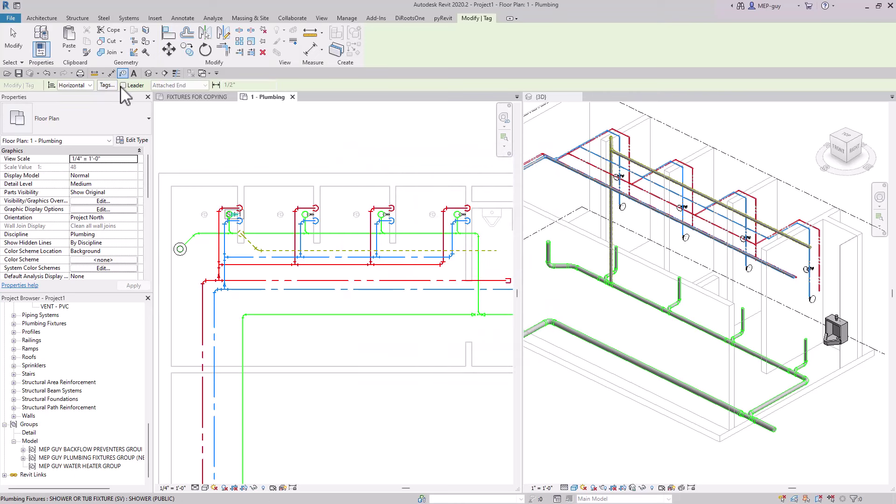
Tag the first fixture's hot and cold water pipes as 1/2" HW and 1/2" CW with free-end leaders
left_click(122, 85)
scroll(282, 201, "up", 4)
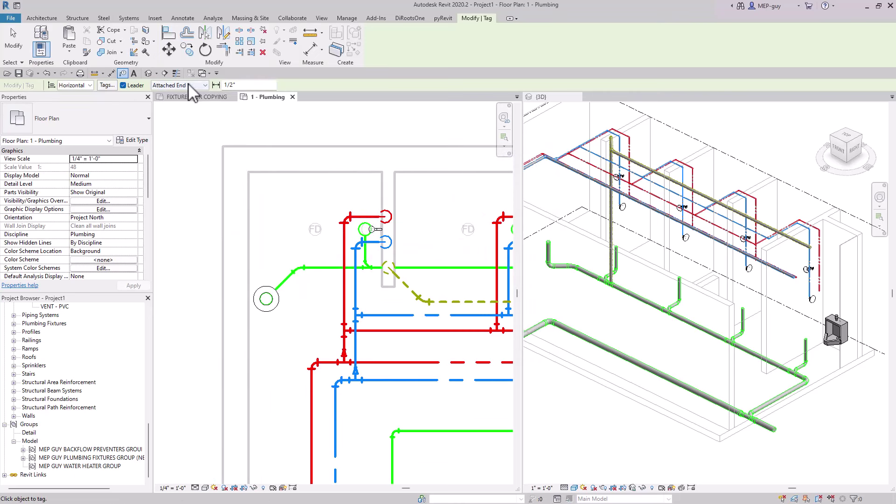
left_click(206, 85)
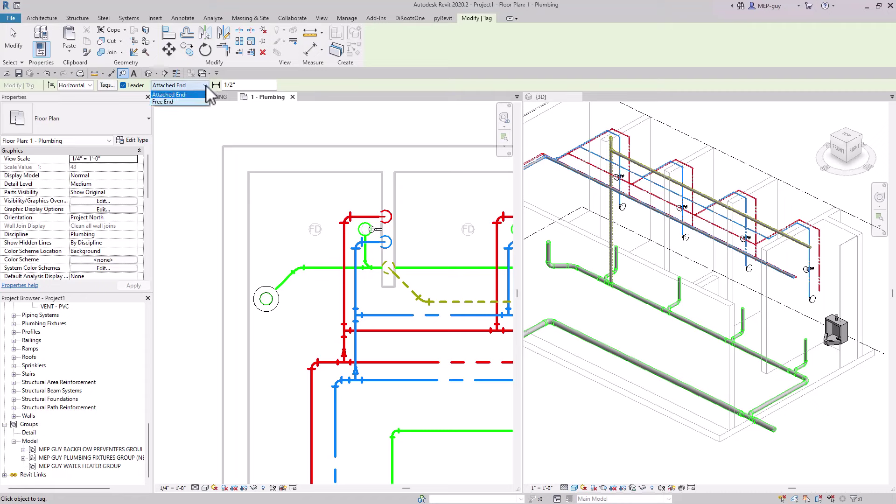
left_click(174, 101)
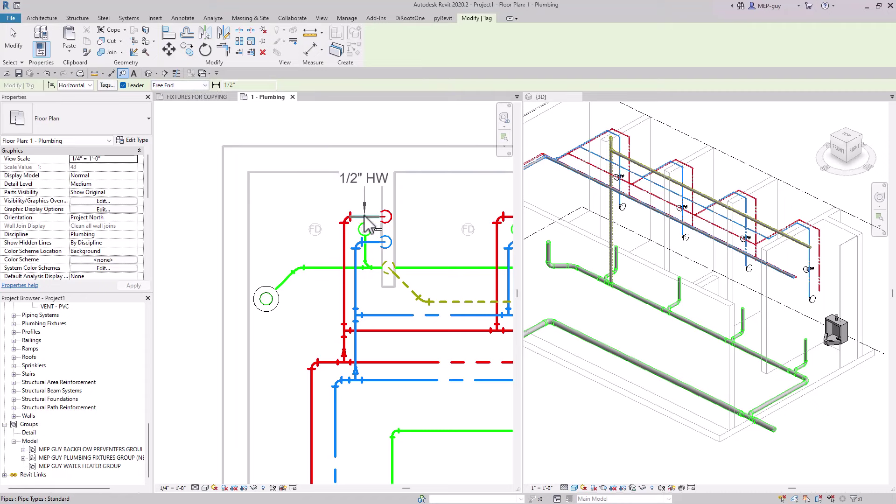
left_click(345, 239)
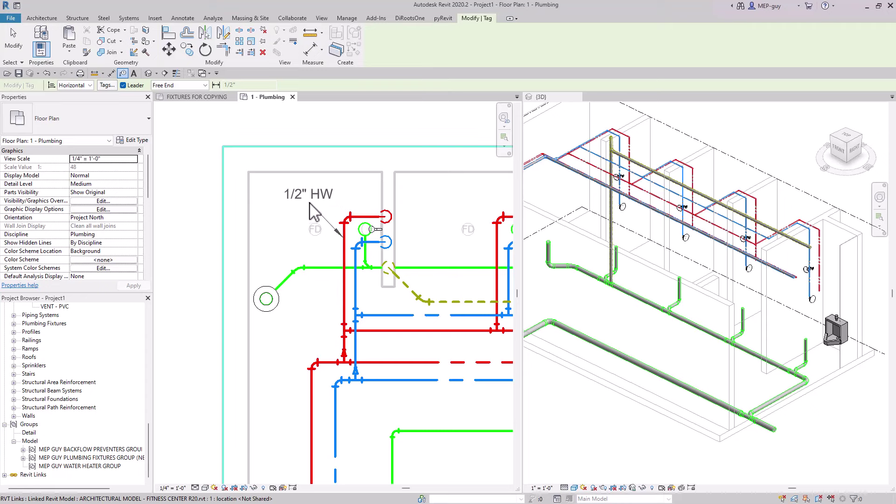
left_click(303, 204)
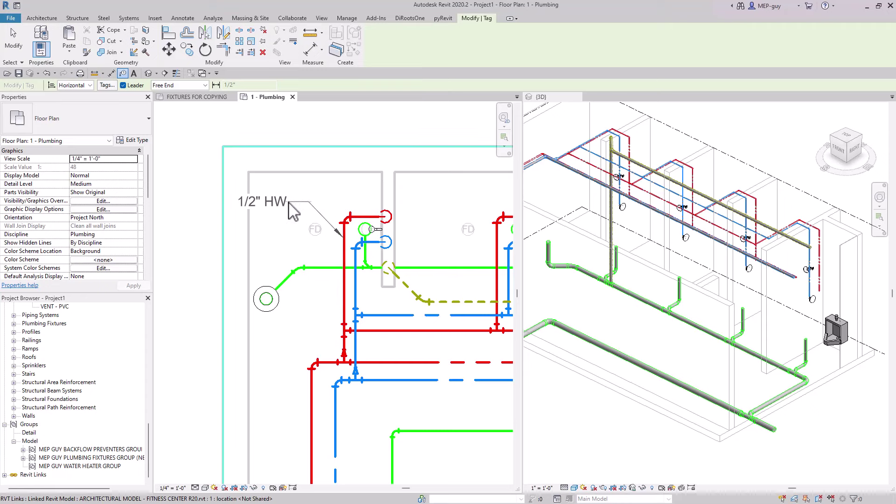
left_click(292, 204)
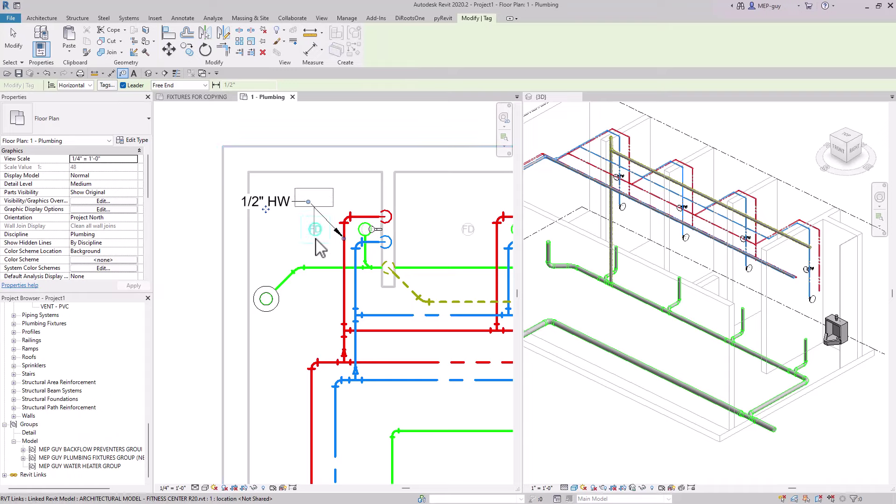
left_click(355, 277)
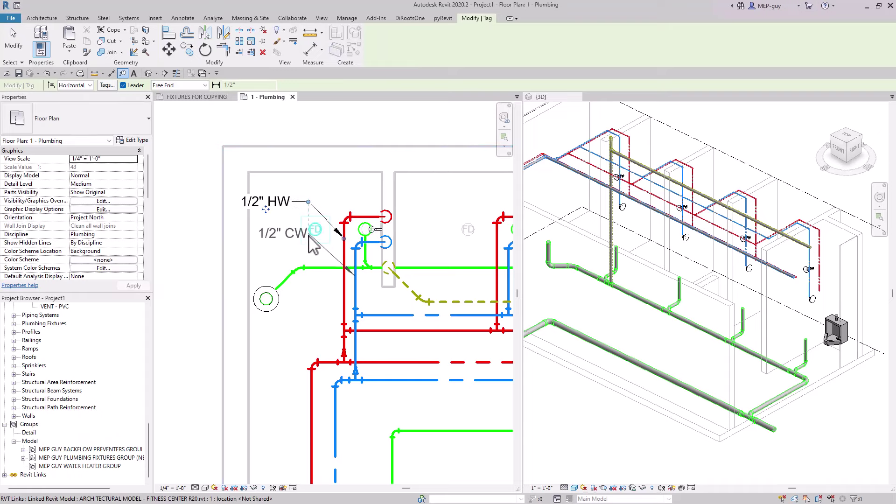
left_click(299, 248)
key("Escape")
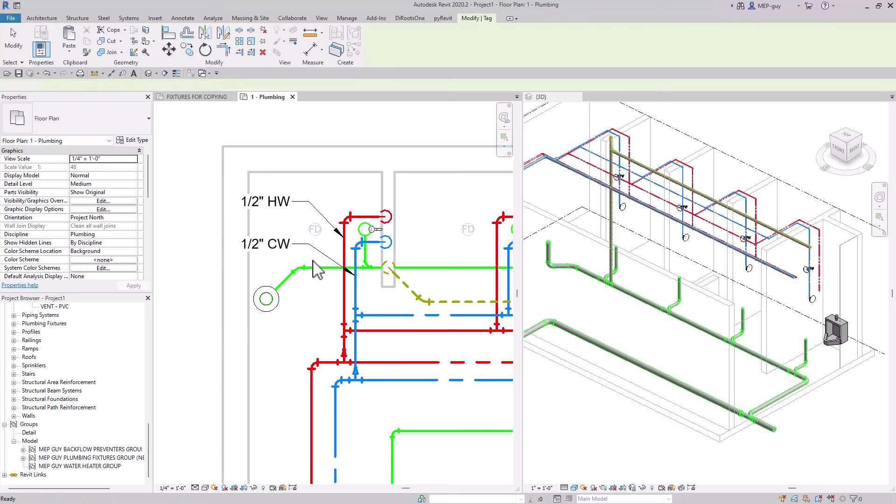
Reposition the 1/2" HW and CW tags, lowering the HW tag toward the CW tag
scroll(279, 247, "up", 5)
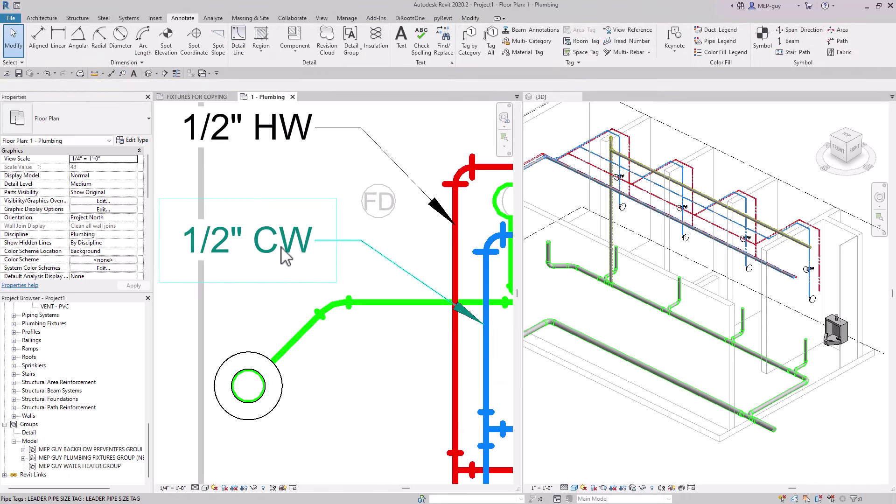
left_click(285, 256)
scroll(282, 257, "down", 2)
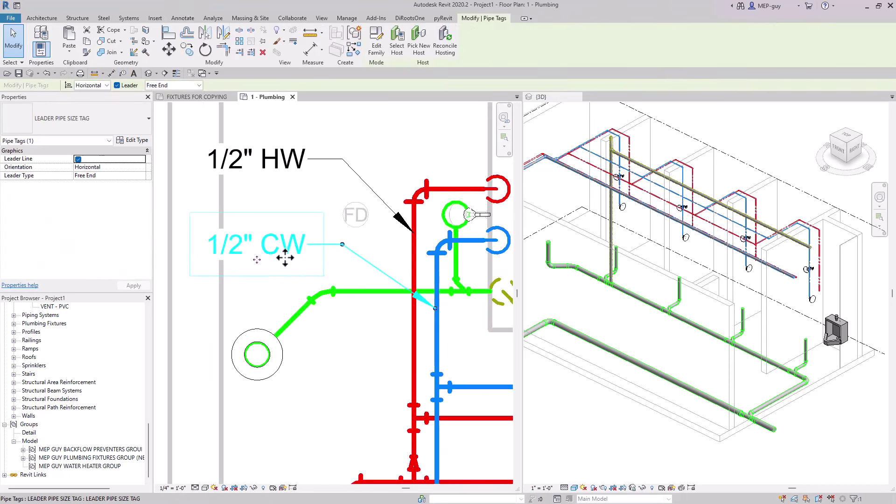
left_click(280, 162, "ctrl")
left_click_drag(266, 244, 282, 267)
left_click(300, 194)
left_click(292, 256)
left_click(257, 260)
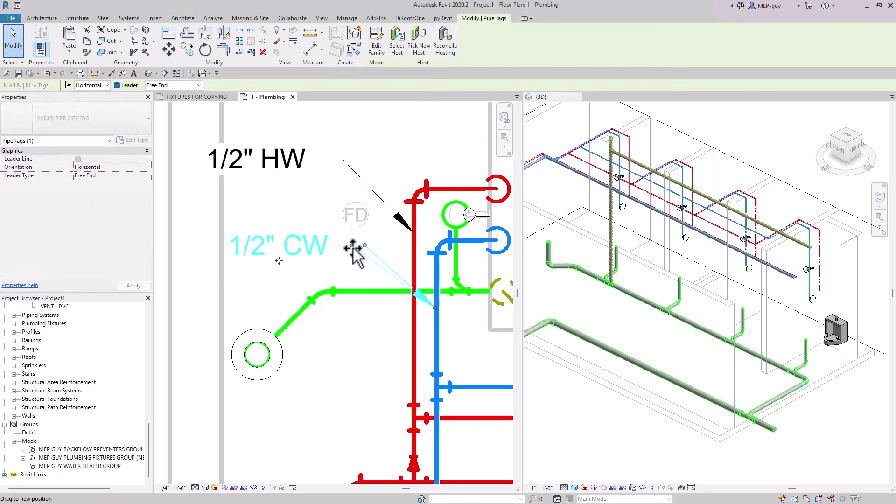
left_click(291, 200)
left_click(263, 164)
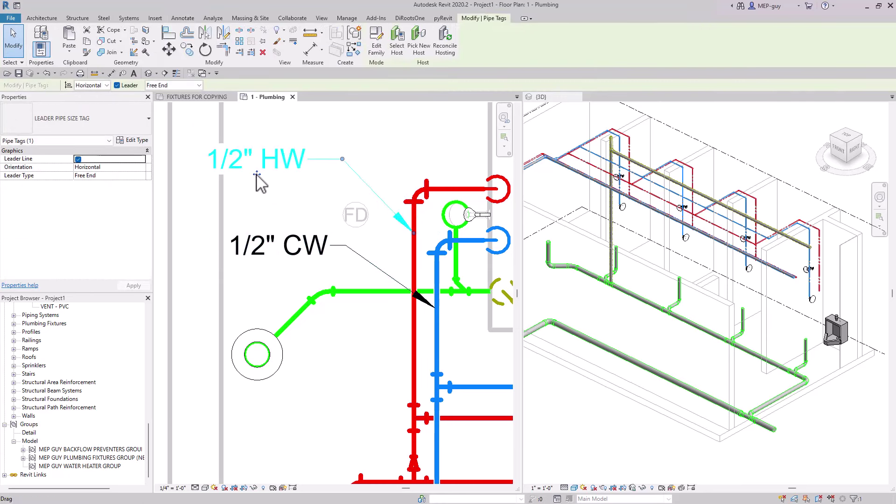
left_click_drag(263, 185, 280, 199)
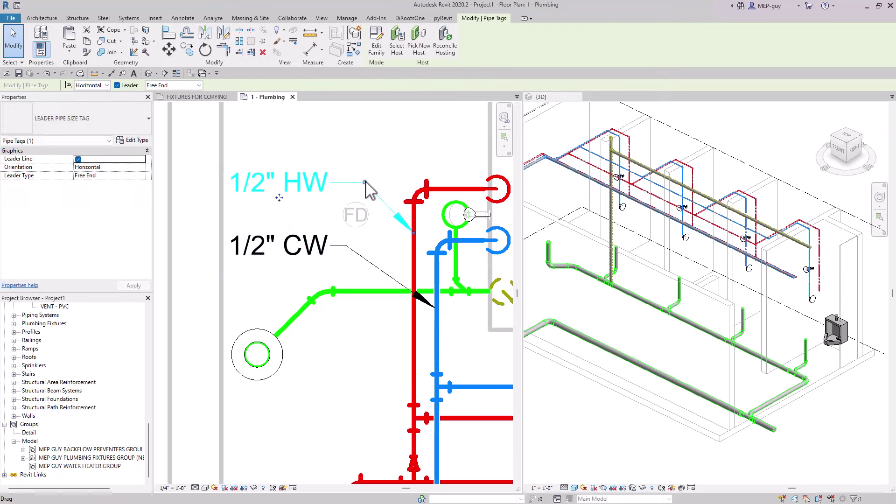
key("Escape")
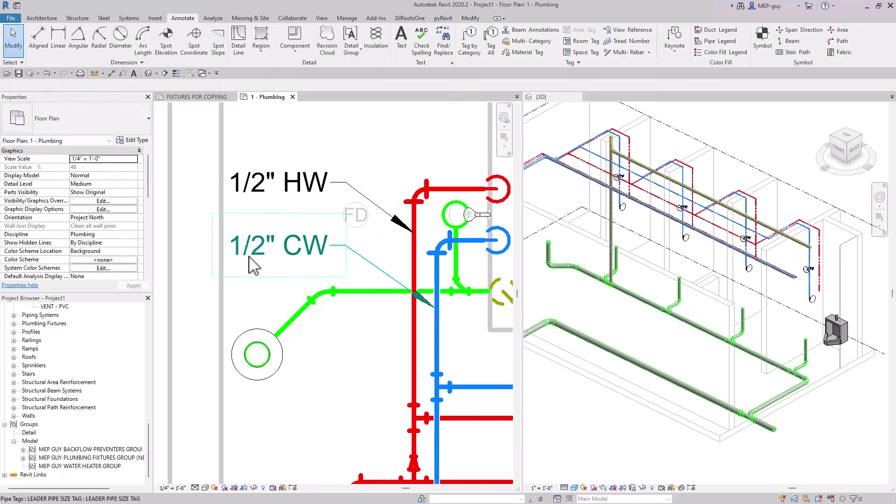
Stack the 1/2" CW tag under the HW tag and reattach its leader to the cold water pipe
scroll(246, 255, "down", 2)
left_click(293, 253)
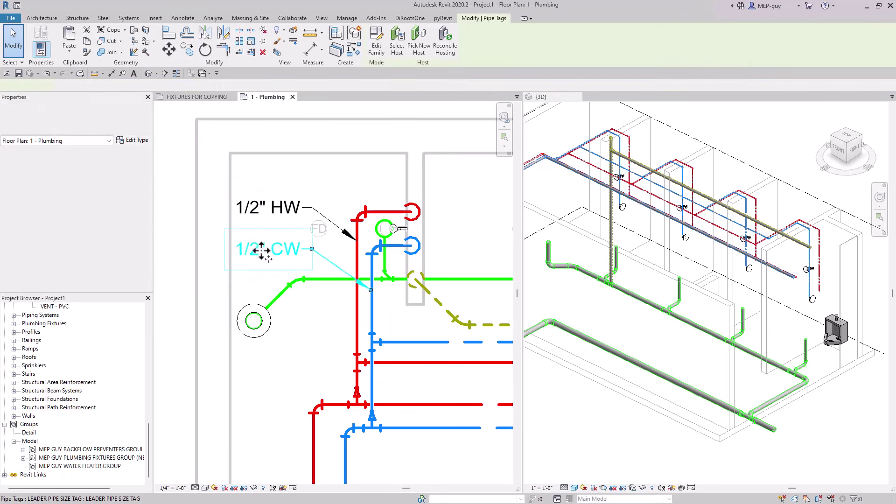
left_click_drag(281, 260, 274, 237)
left_click_drag(368, 291, 369, 270)
key("Escape")
scroll(356, 299, "down", 3)
middle_click_drag(356, 300, 336, 307)
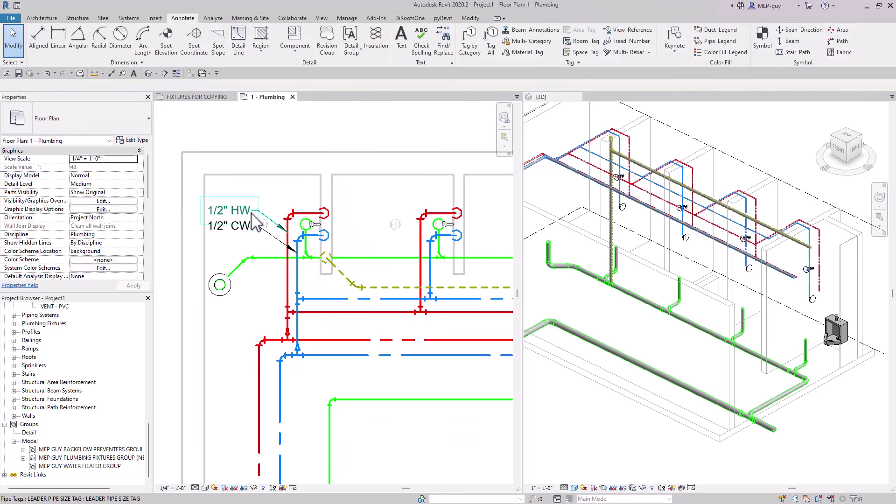
Shift the fourth fixture's 1/2" HW tag right to align with the others, then view all four fixtures
scroll(231, 235, "down", 2)
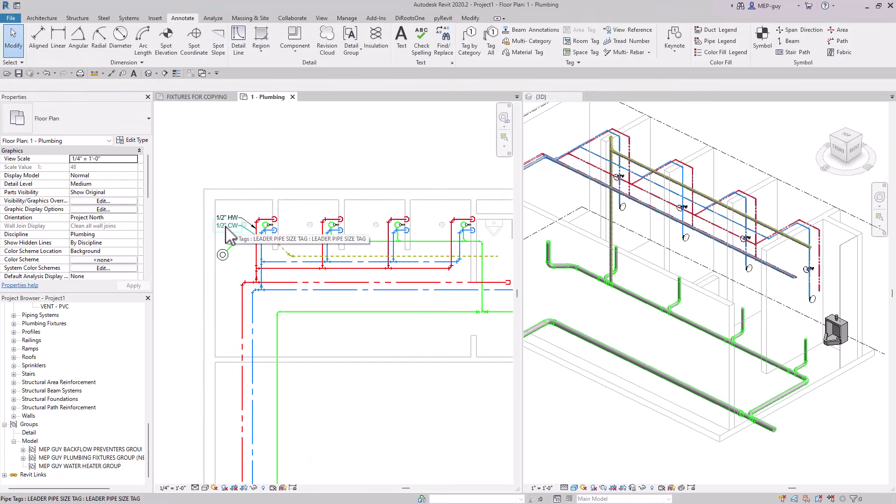
scroll(310, 238, "up", 2)
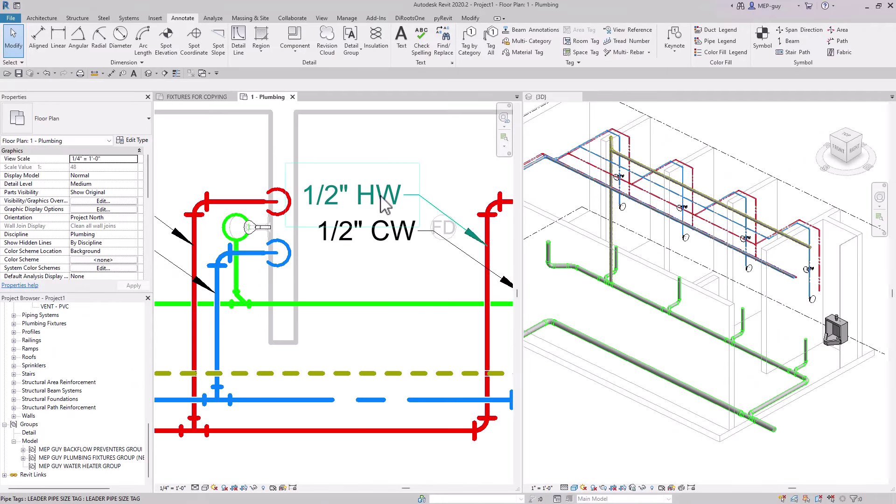
left_click(380, 208)
scroll(383, 212, "down", 2)
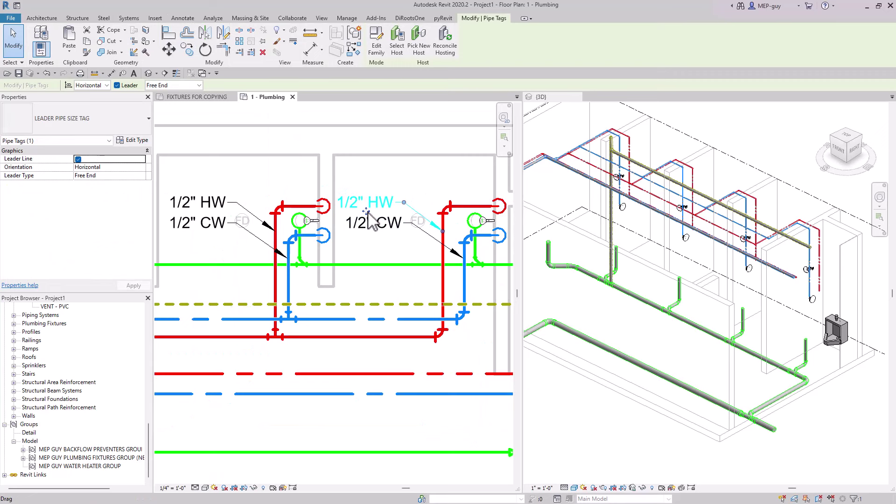
left_click_drag(369, 215, 380, 216)
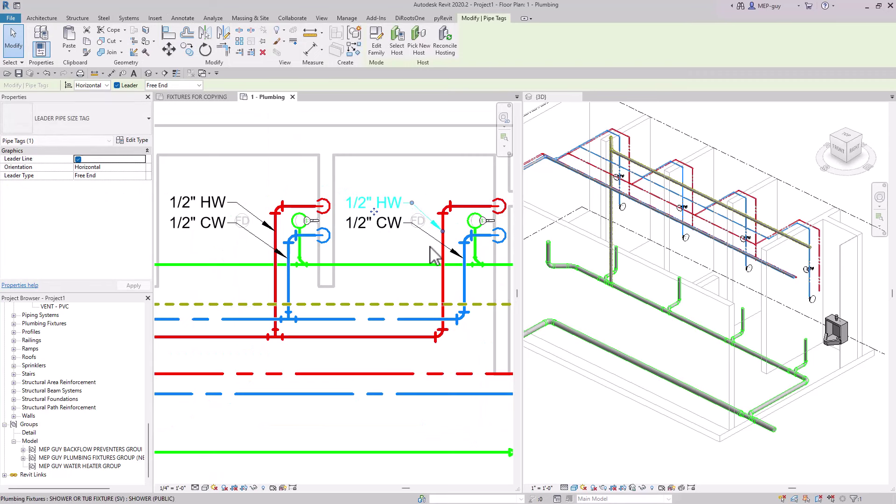
key("Escape")
scroll(446, 261, "down", 1)
scroll(446, 261, "down", 2)
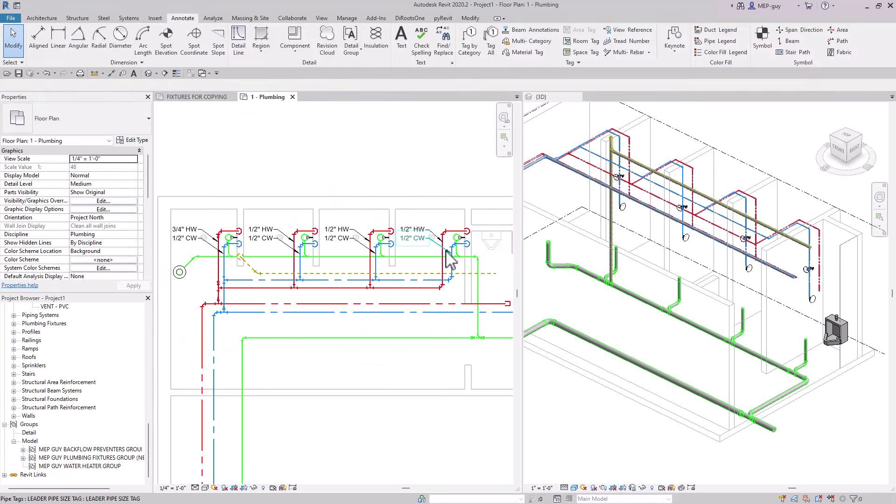
middle_click_drag(373, 276, 383, 244)
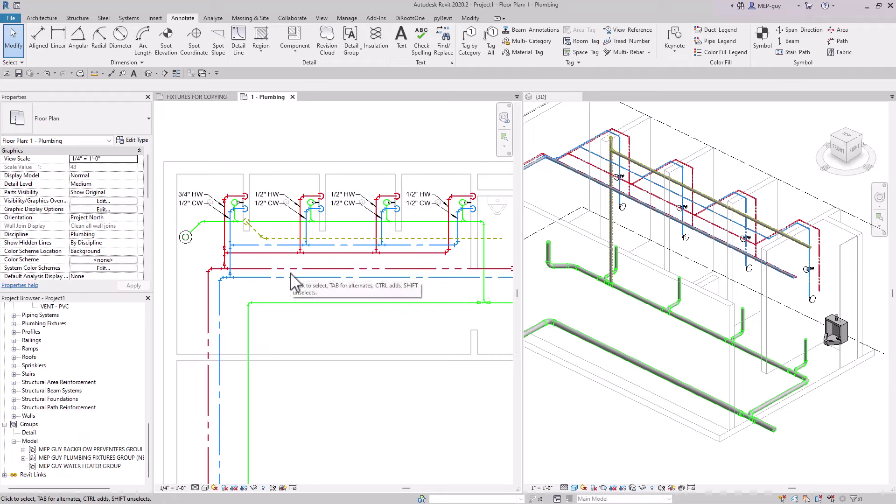
Place three leaderless 1/2" HW tags along the hot water branch pipe with Tag by Category
left_click(475, 41)
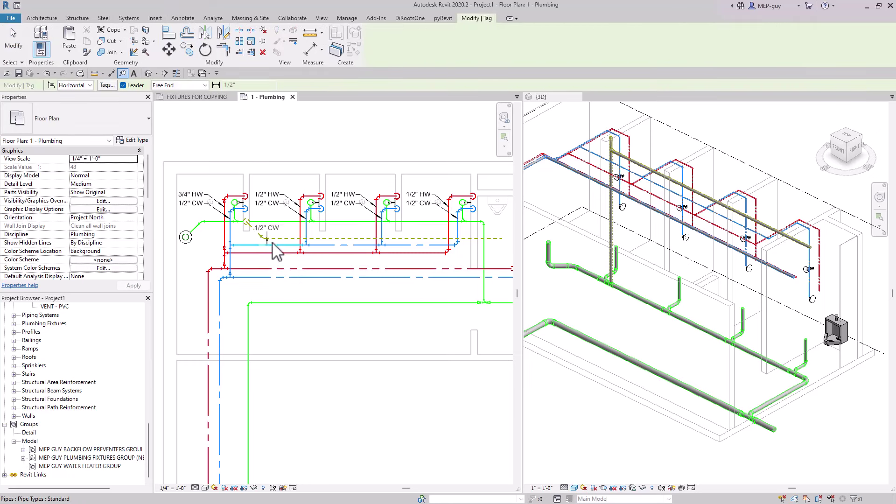
left_click(123, 85)
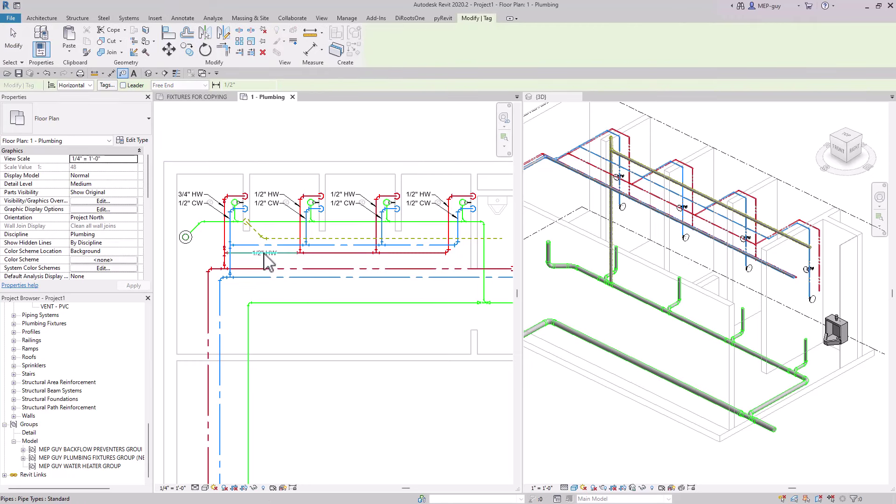
left_click(269, 263)
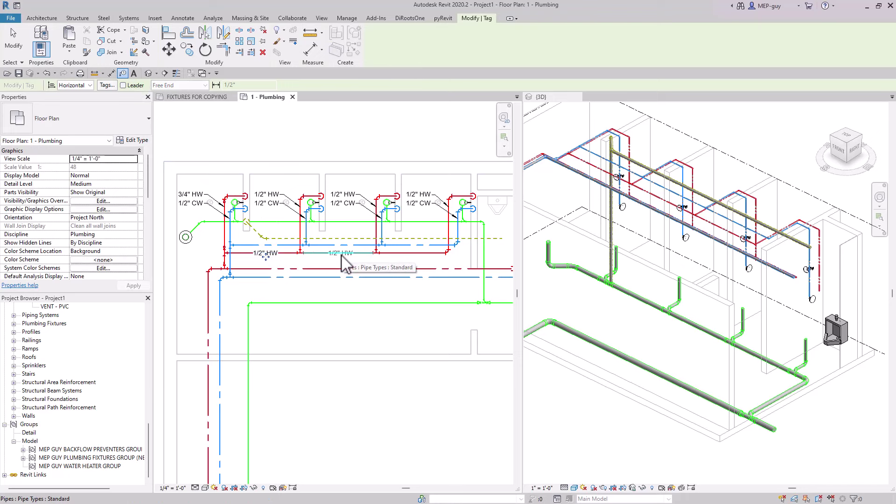
left_click(344, 262)
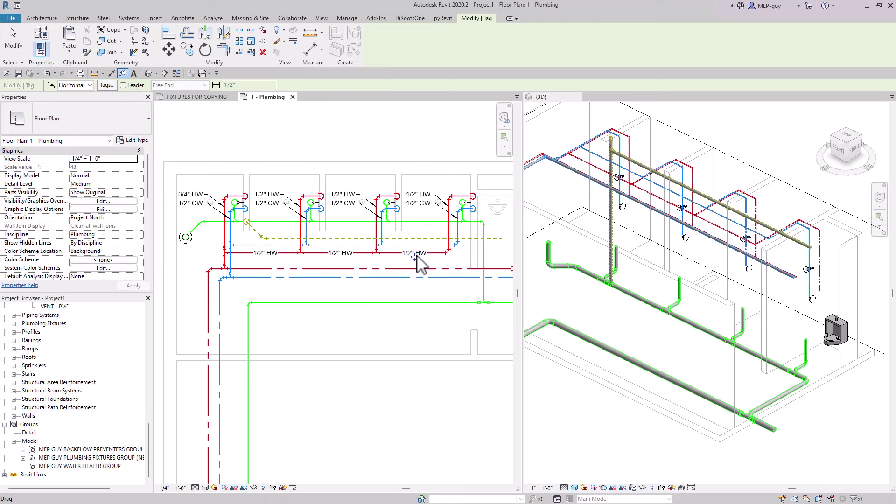
left_click(418, 259)
key("Escape")
Select the three 1/2" HW tags and copy them to a new spot
left_click(267, 254)
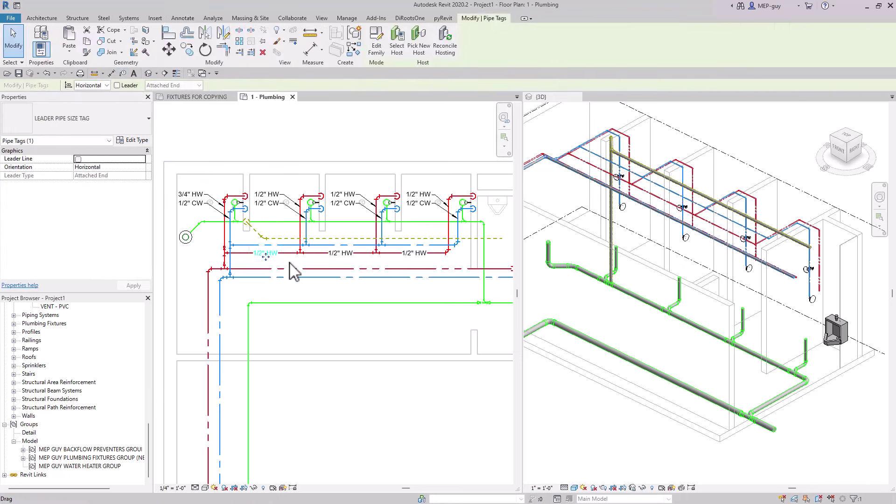
left_click(342, 254, "ctrl")
left_click(415, 253, "ctrl")
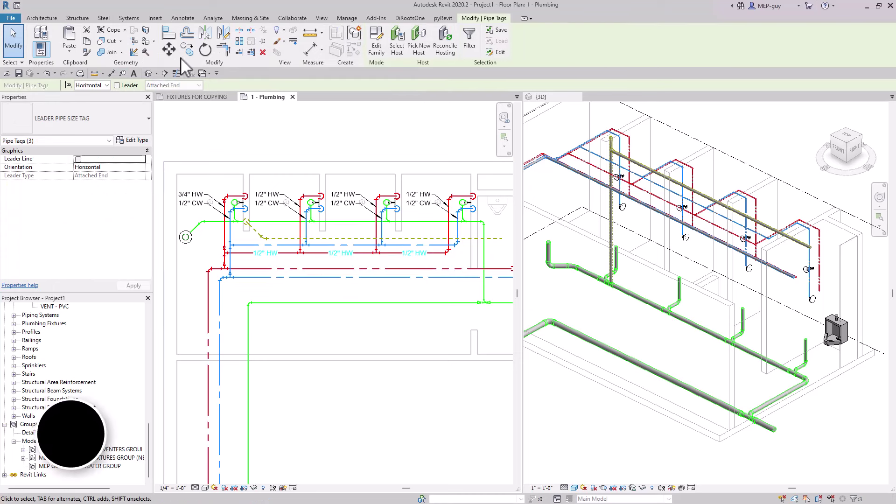
left_click(186, 49)
left_click(422, 243)
scroll(456, 270, "up", 2)
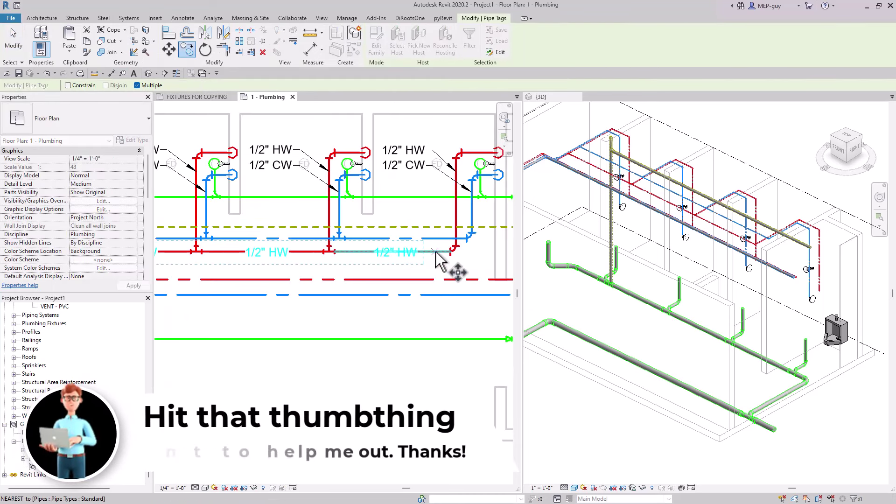
left_click(442, 250)
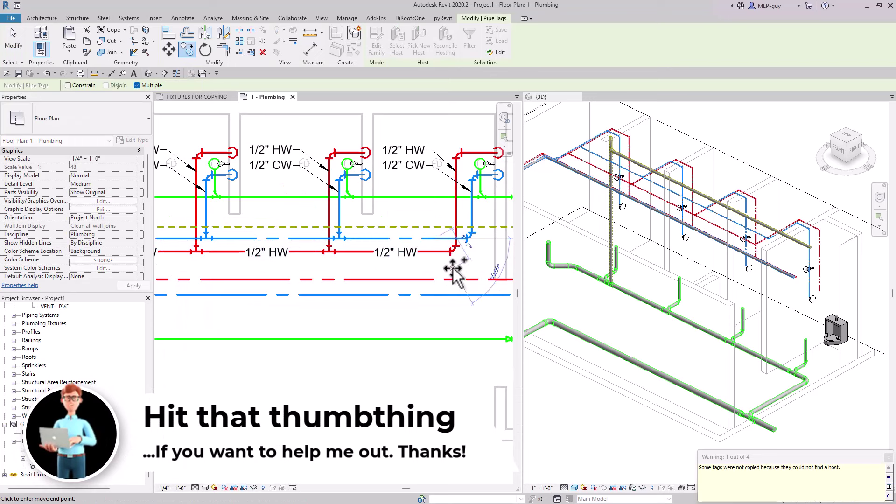
scroll(448, 304, "down", 1)
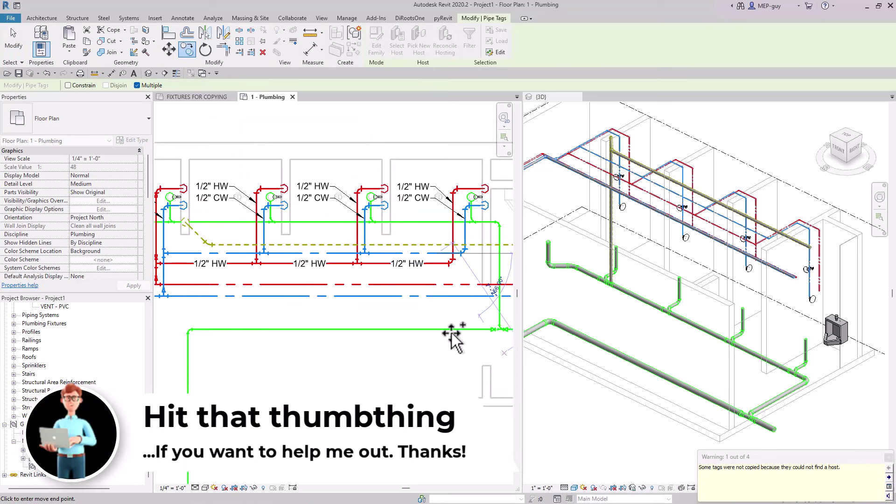
key("Escape")
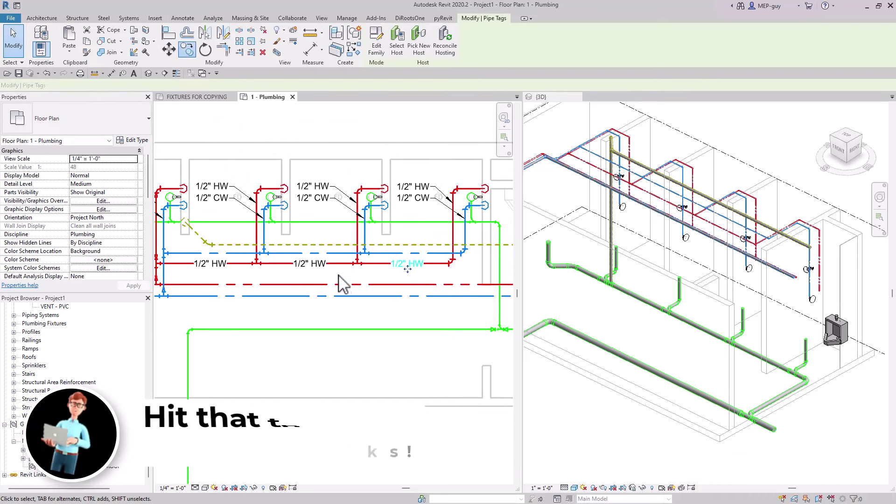
Switch the three HW tags to PIPE SIZE TAG 2 and reposition them with Copy
left_click(311, 264, "ctrl")
left_click(213, 264, "ctrl")
left_click(72, 123)
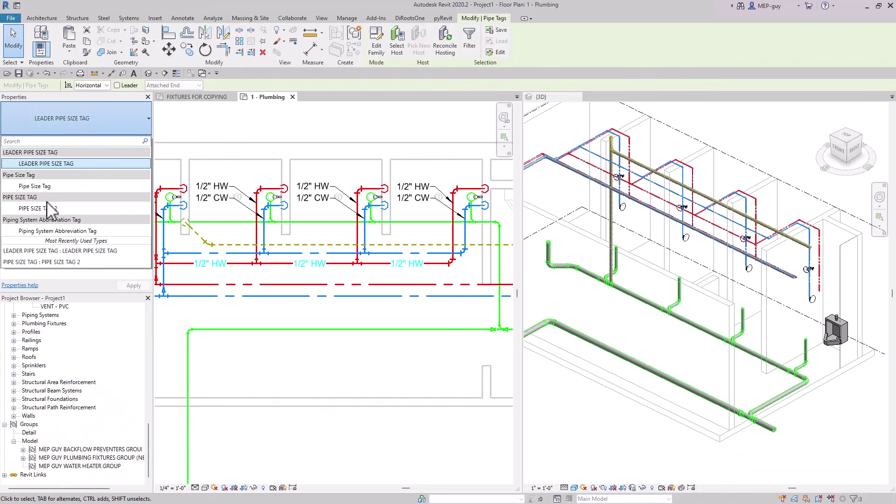
left_click(49, 209)
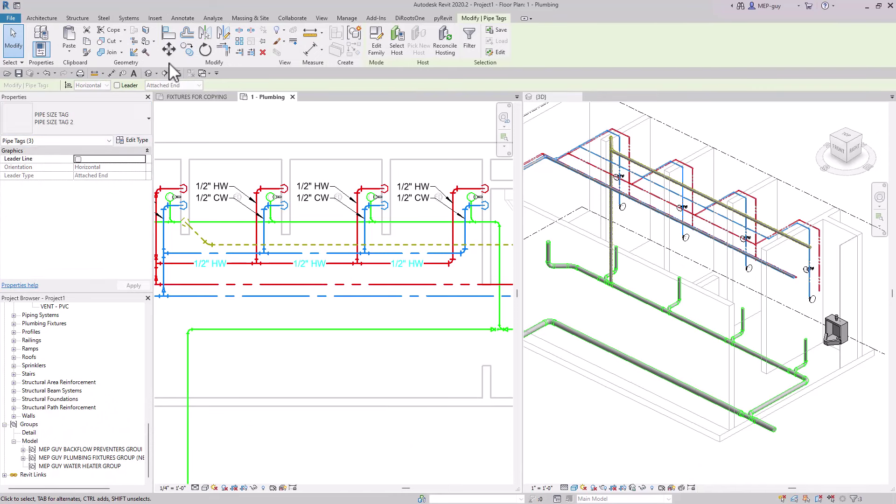
left_click(187, 48)
left_click(438, 256)
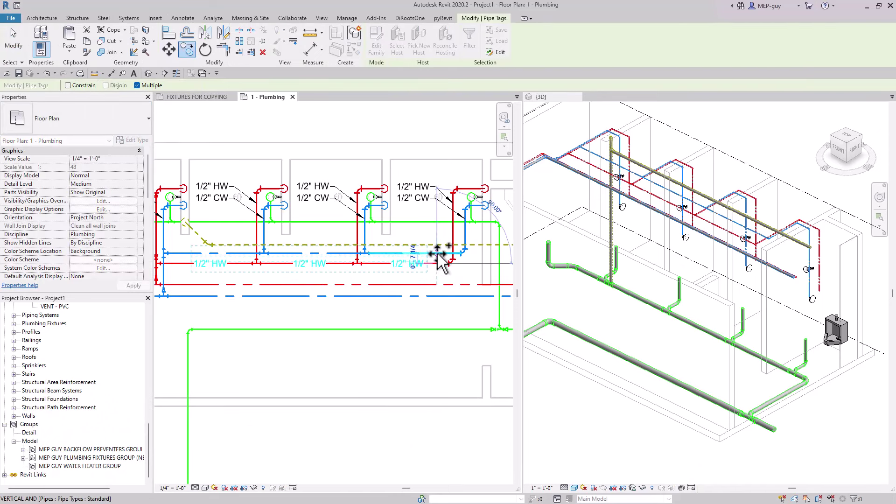
left_click(439, 256)
key("Escape")
key("Escape")
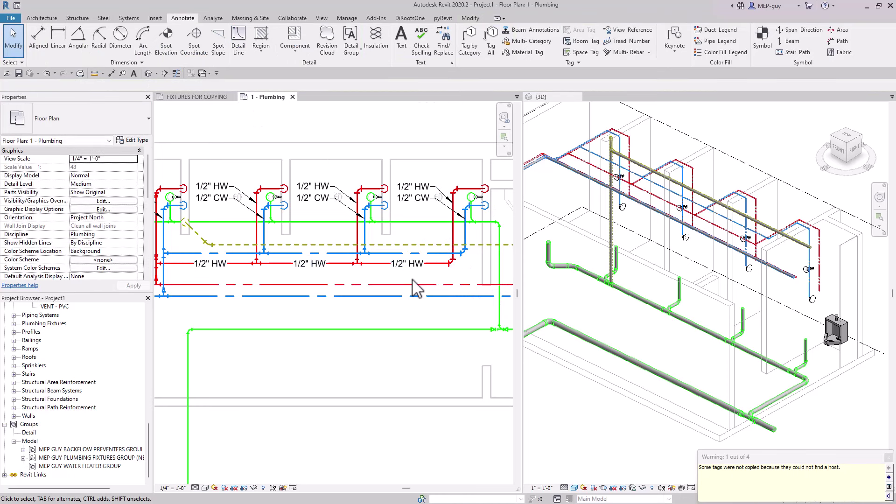
Use Create Similar on an HW tag to place two 1/2" CW tags on the blue cold water pipe
scroll(412, 280, "up", 3)
left_click(413, 261)
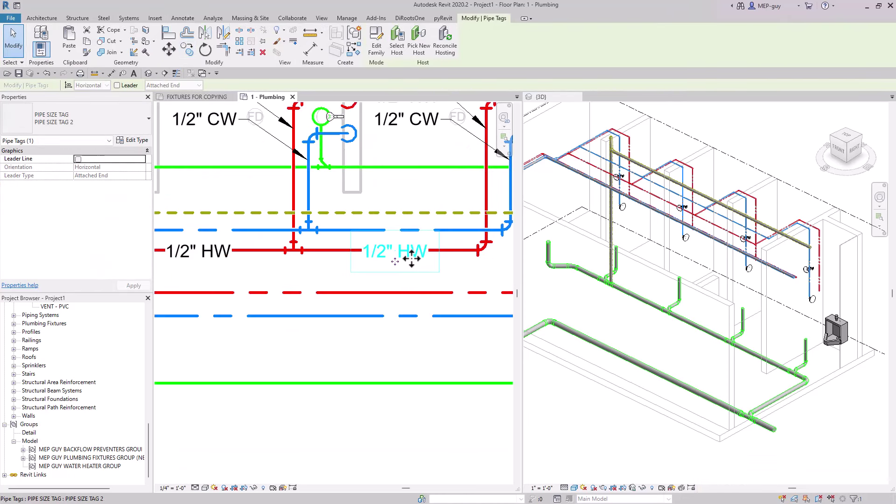
right_click(412, 258)
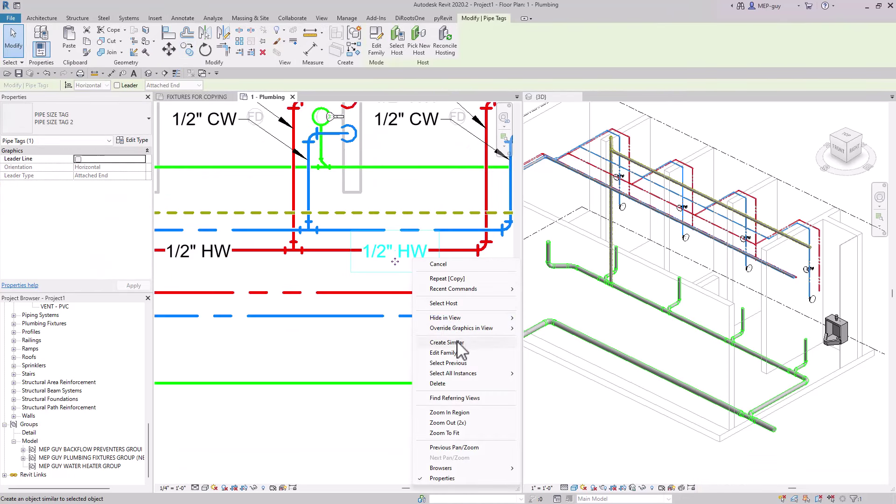
left_click(447, 342)
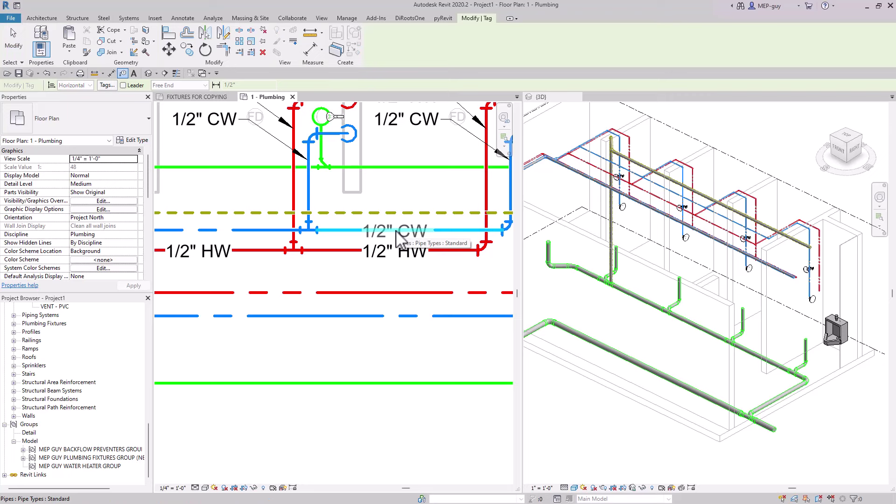
left_click(396, 234)
scroll(425, 237, "down", 2)
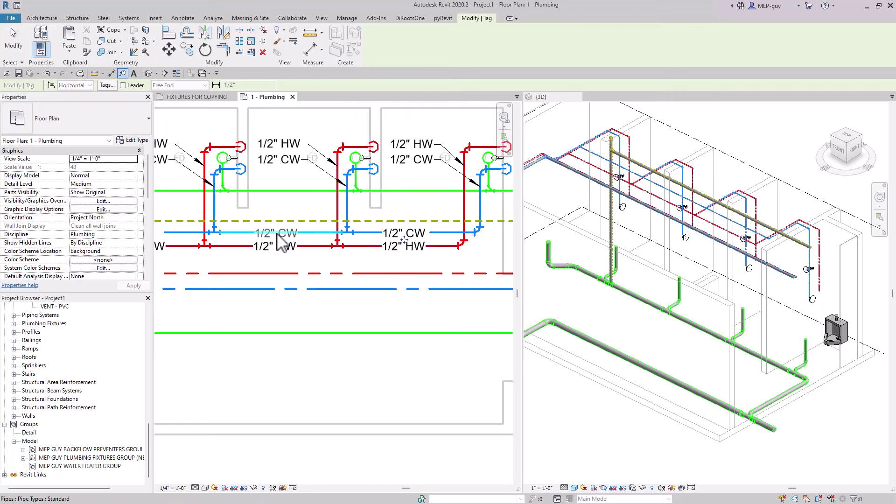
left_click(280, 240)
scroll(296, 274, "down", 2)
key("Escape")
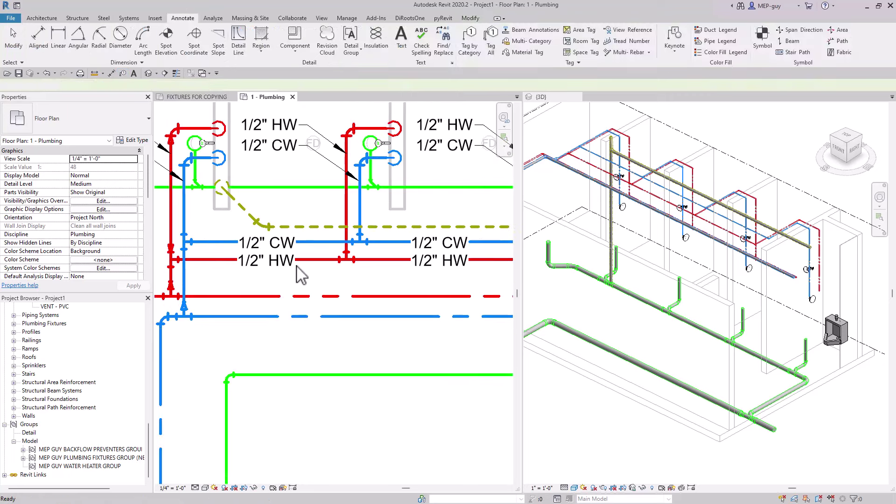
mouse_move(296, 274)
middle_mouse_down()
mouse_move(345, 306)
mouse_move(337, 289)
middle_mouse_up()
scroll(332, 302, "down", 1)
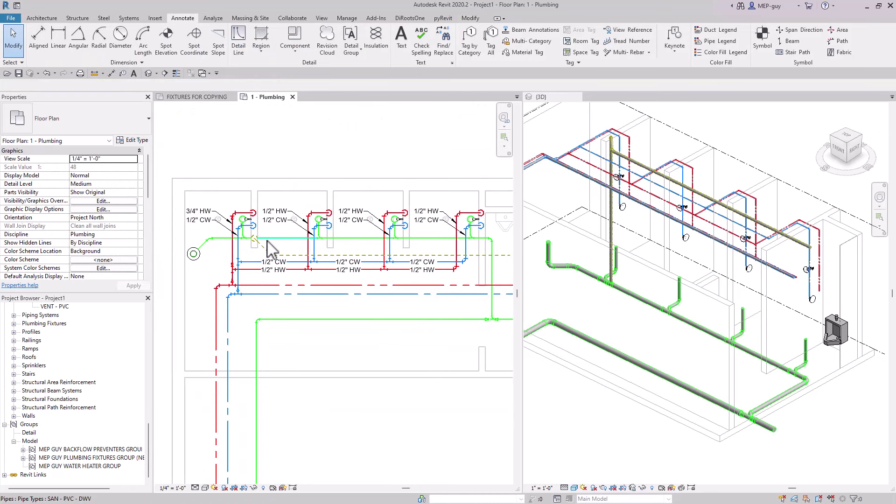
Tag the sanitary pipes with three 3" SAN size tags, including the vertical pipe
left_click(469, 52)
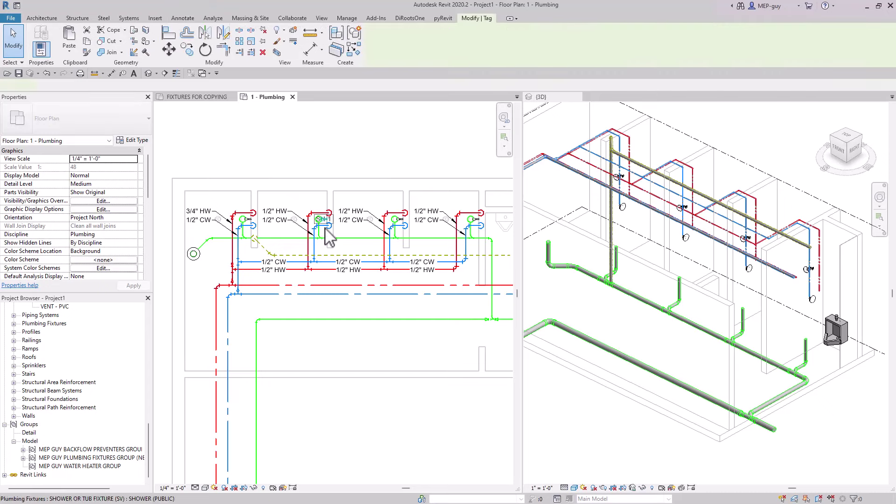
left_click(283, 239)
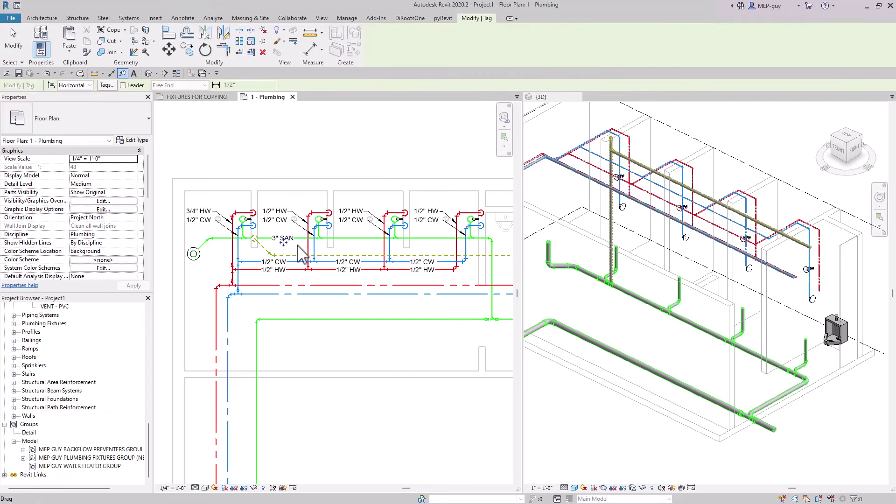
left_click(441, 241)
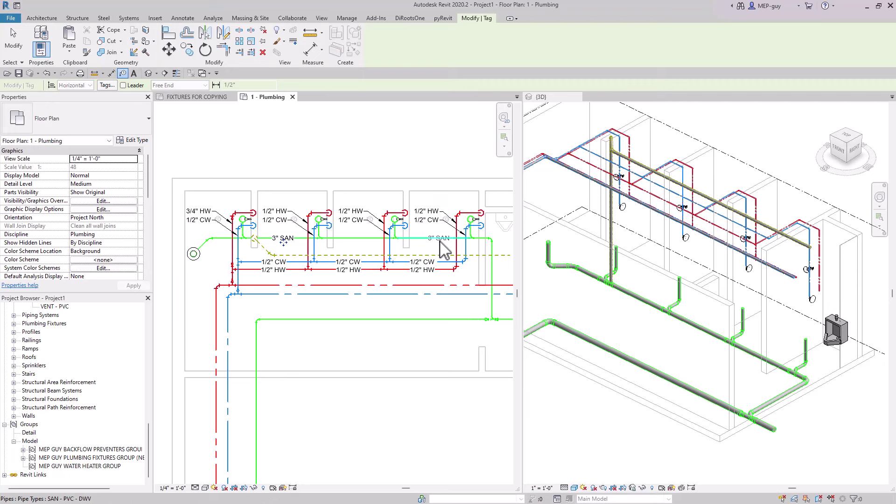
left_click(492, 272)
scroll(343, 257, "up", 2)
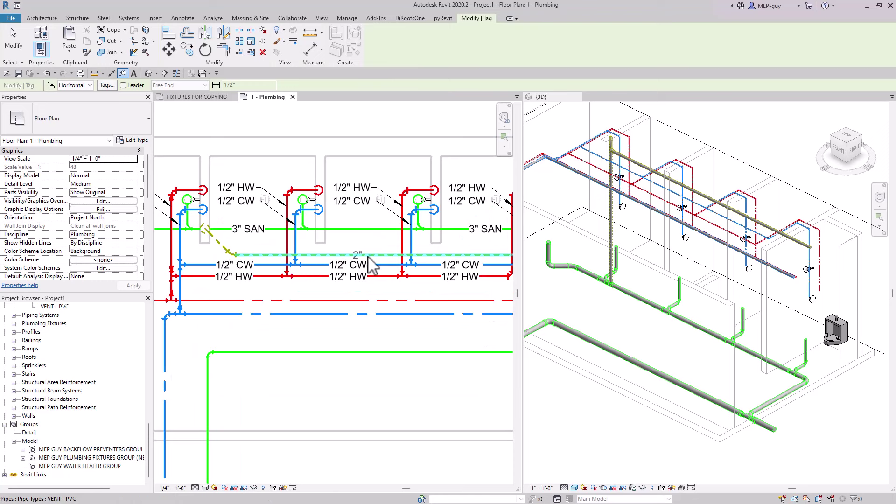
key("Escape")
Inspect the dashed vent pipe, then tag it with a 2" size tag using TG
left_click(367, 254)
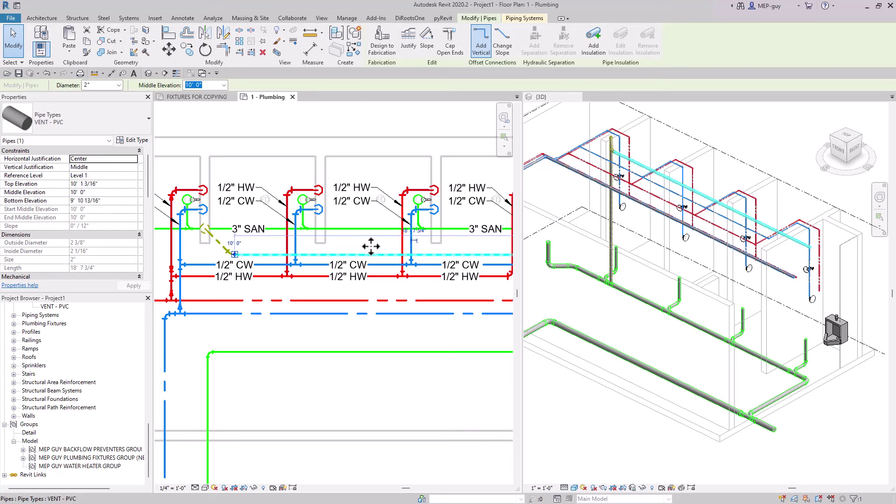
key("Escape")
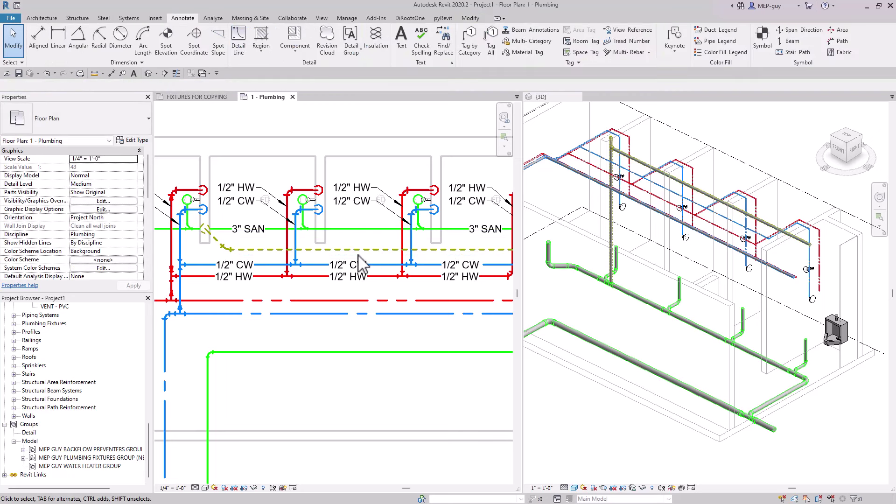
key("t")
key("g")
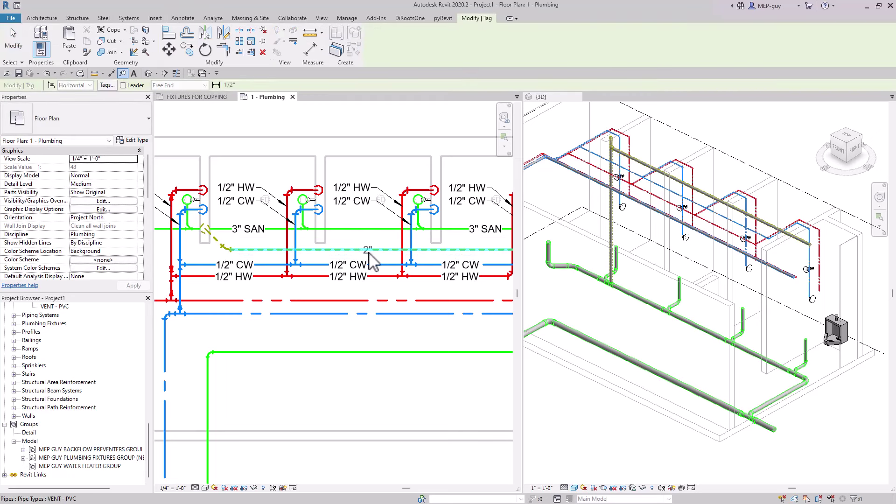
left_click(339, 256)
key("Escape")
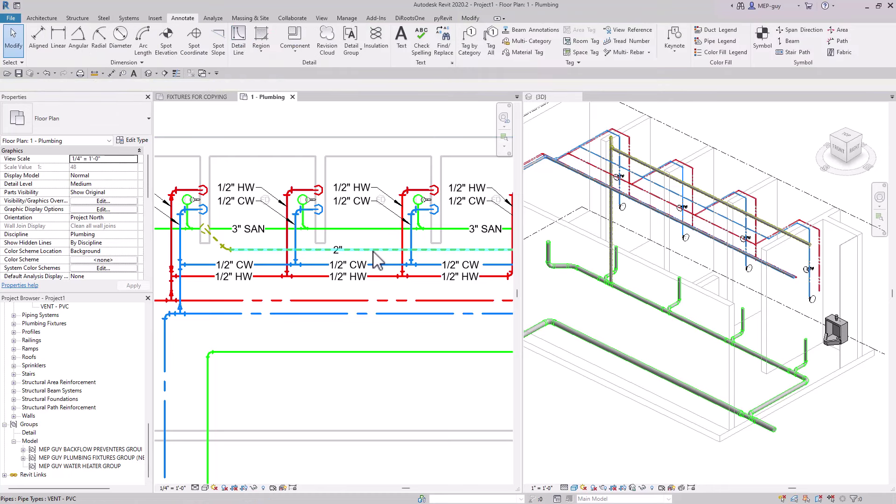
left_click(376, 252)
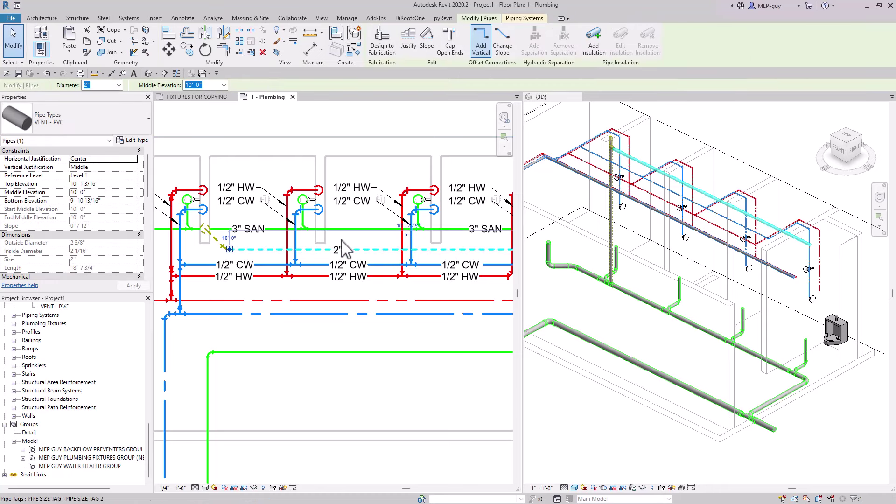
Set the vent piping system's type Abbreviation to V
left_click(523, 20)
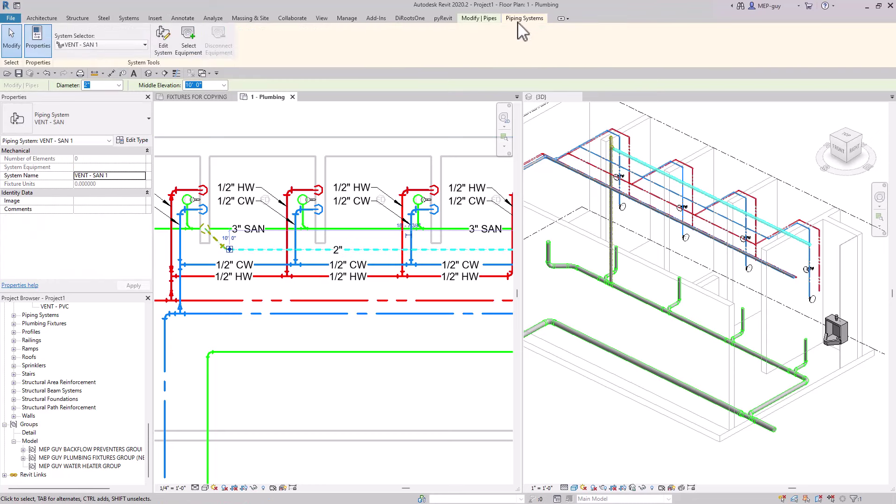
left_click(136, 141)
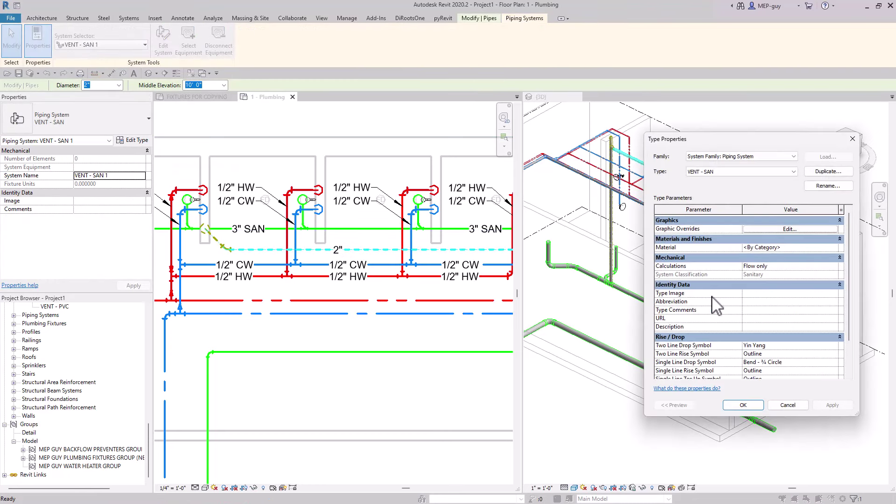
left_click(751, 301)
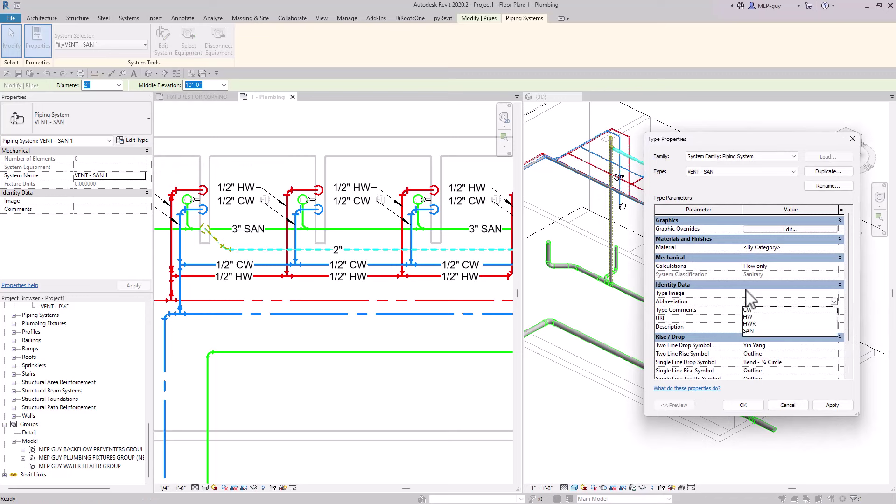
type("V")
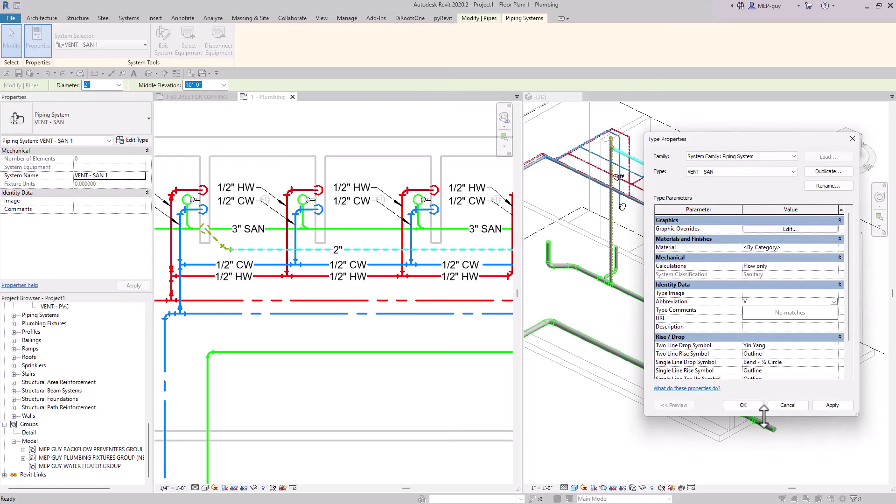
left_click(748, 405)
left_click(743, 405)
key("Escape")
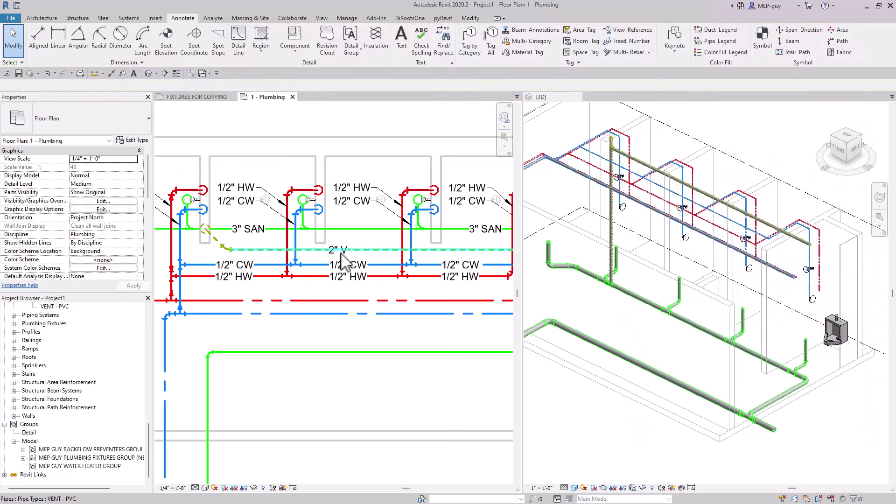
Check that the vent pipe tag now reads 2" V and reframe the plumbing plan
scroll(339, 265, "up", 3)
left_click(340, 264)
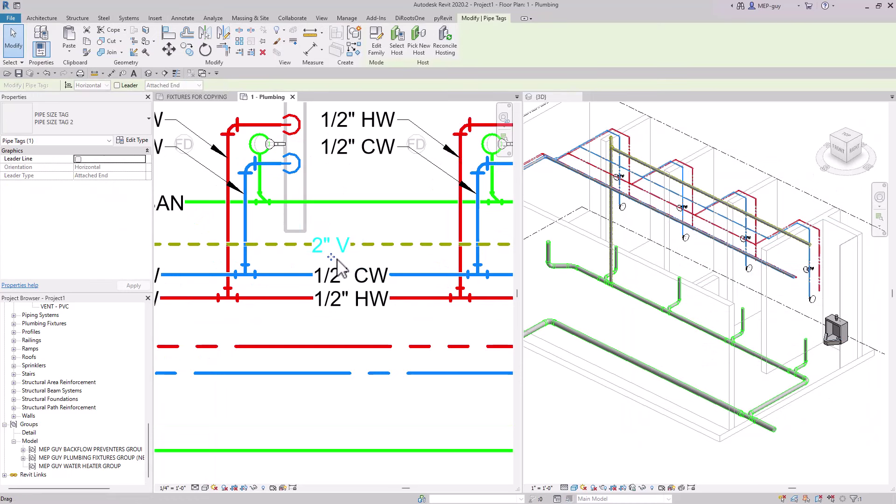
key("Escape")
scroll(363, 321, "down", 5)
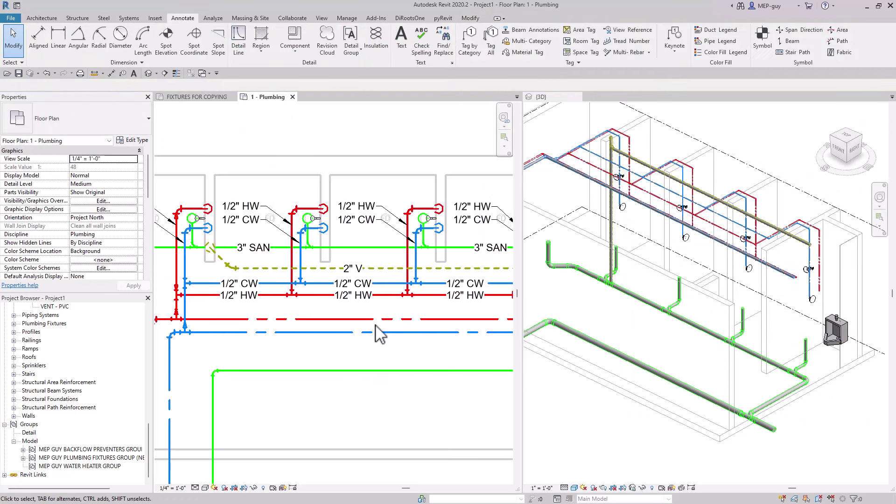
scroll(363, 321, "down", 2)
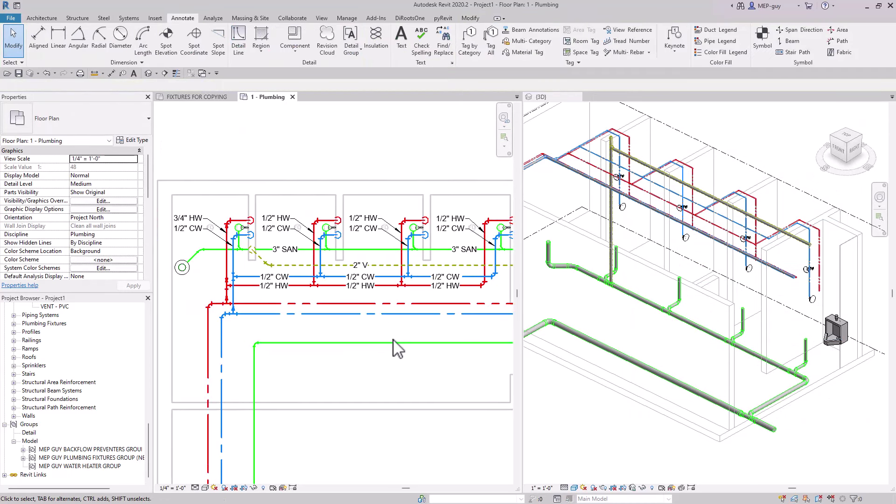
middle_click_drag(366, 326, 377, 347)
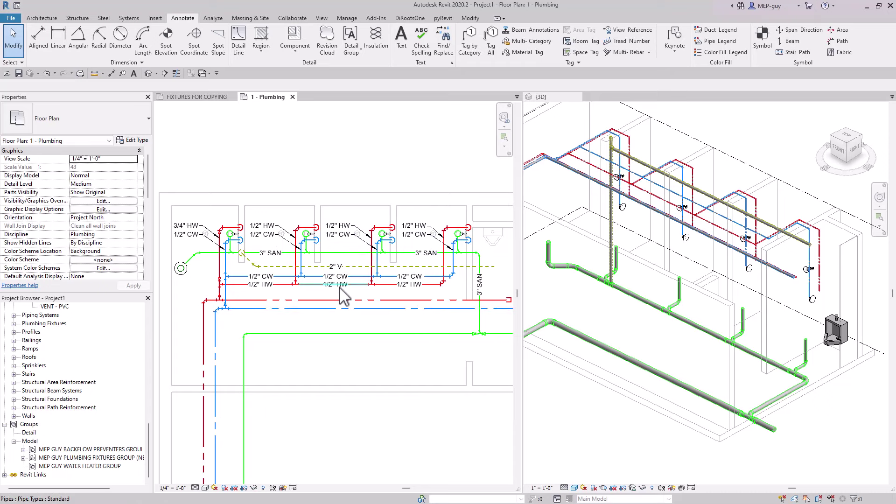
Tag the lower hot water main as 1" HW and the cold water main as 2" CW using TG
key("t")
key("g")
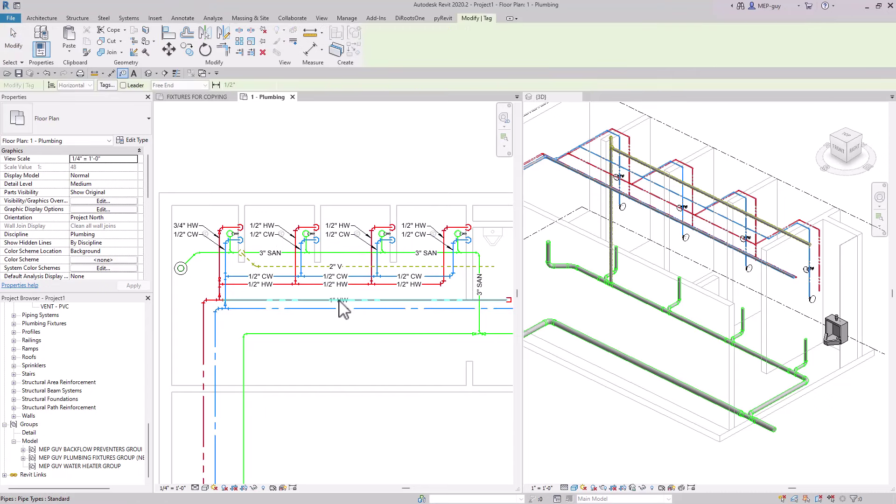
left_click(339, 308)
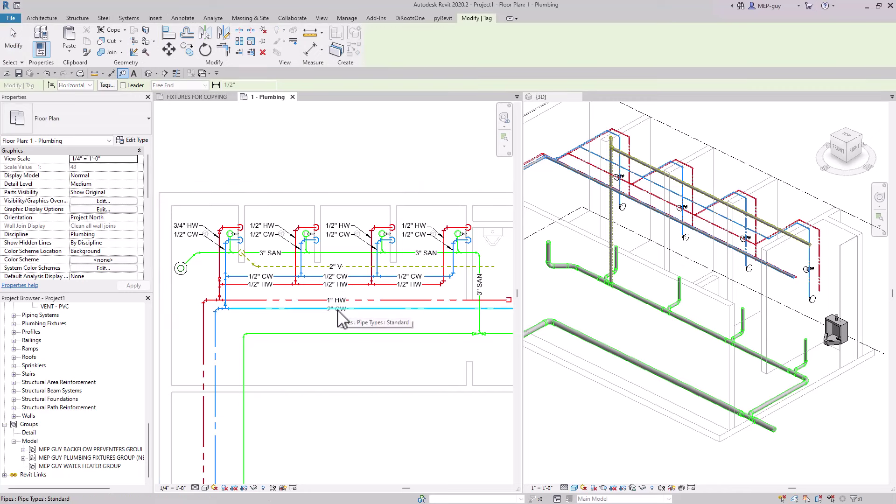
left_click(338, 311)
key("Escape")
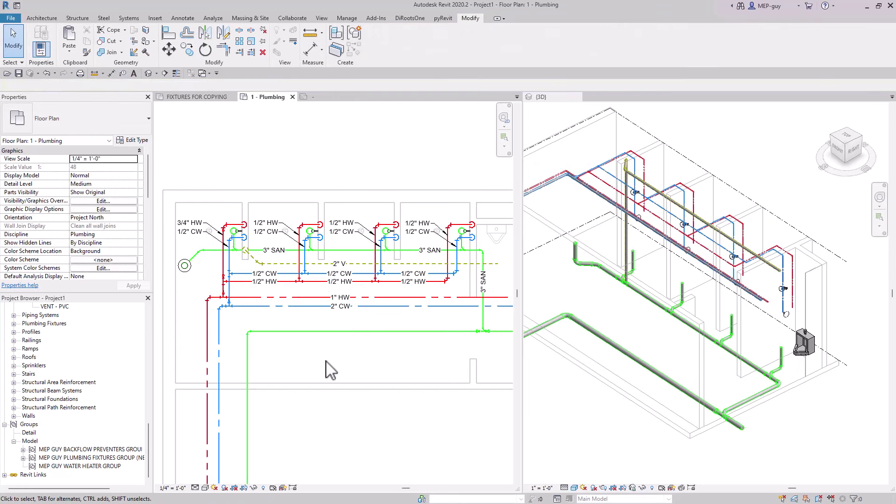
Select the sanitary cleanout and verify its Type Mark FCO in the type properties
left_click(189, 275)
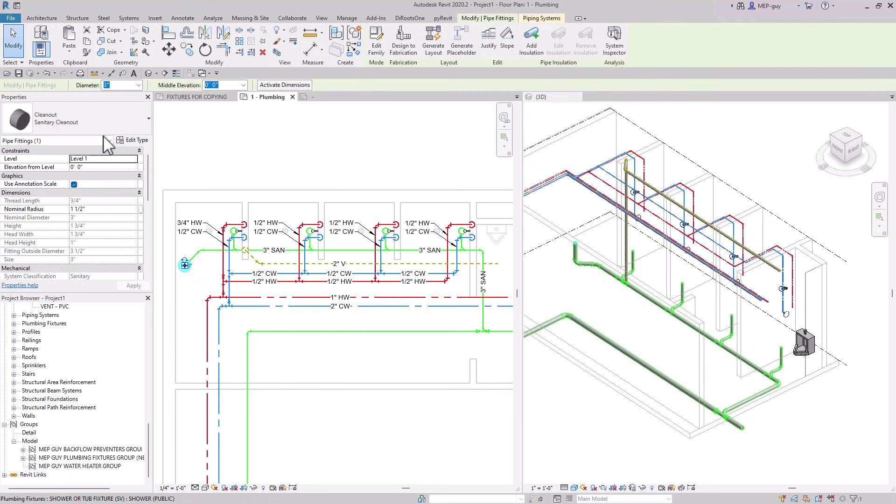
key("Escape")
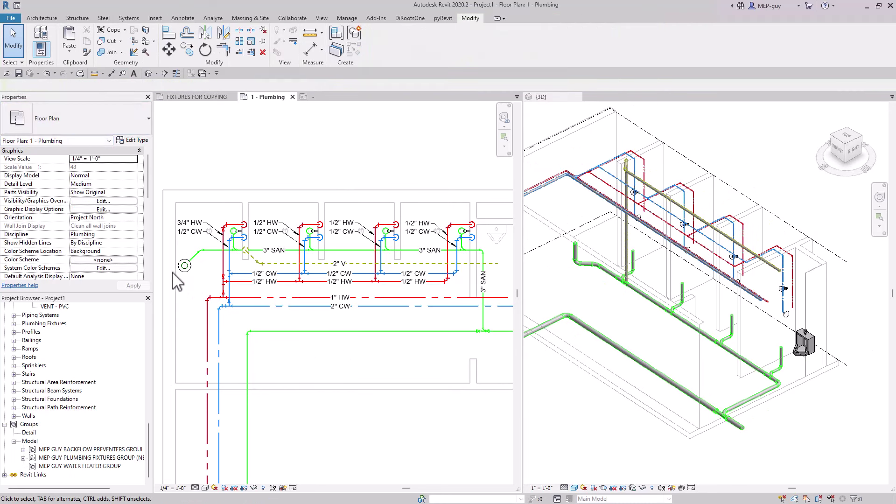
left_click(187, 273)
left_click(133, 140)
scroll(776, 319, "down", 5)
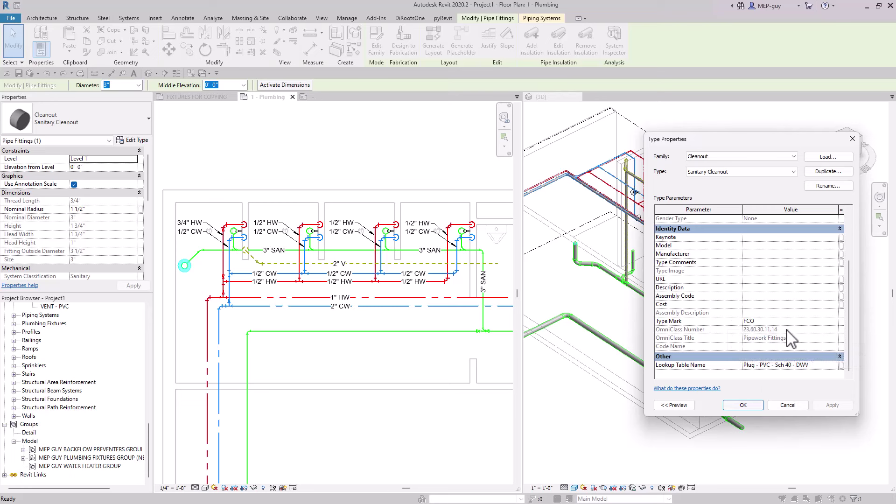
left_click(743, 405)
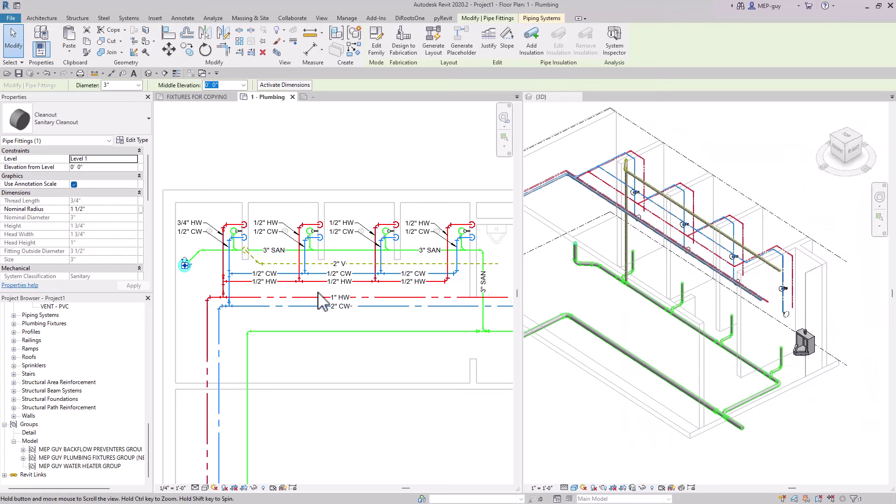
Tag the cleanout with its FCO mark and drag the tag just below the cleanout
key("t")
key("g")
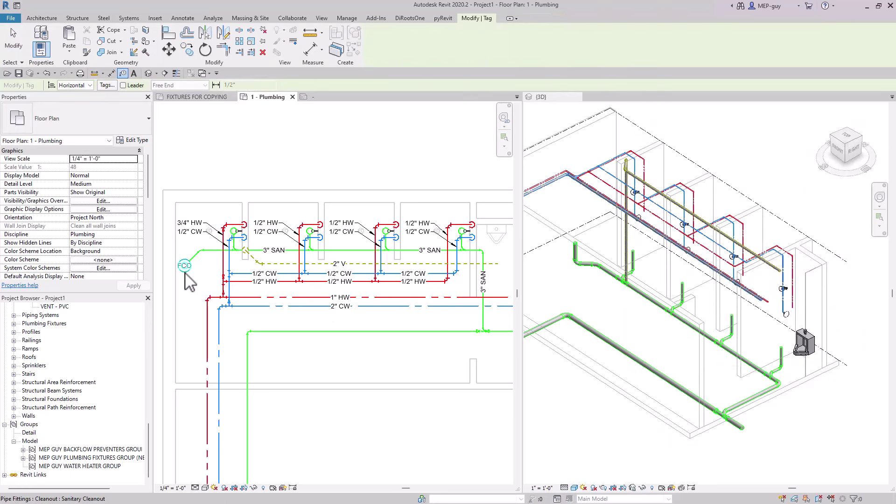
left_click(201, 272)
key("Escape")
key("Escape")
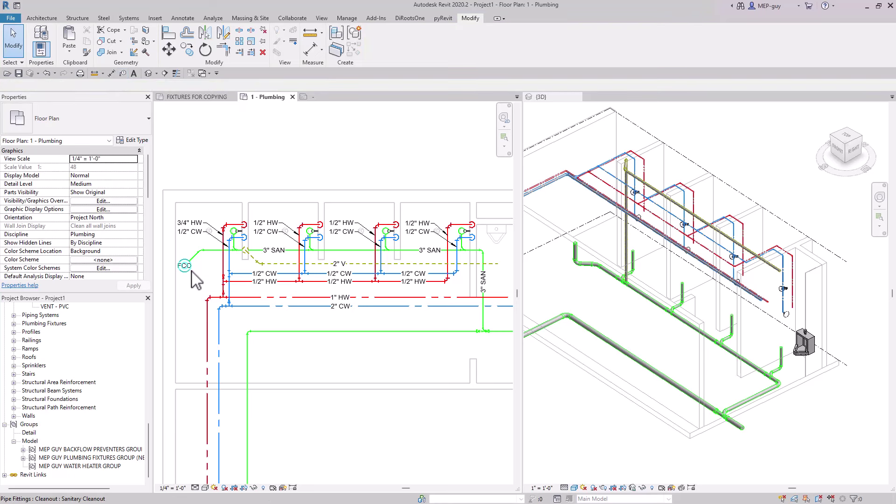
left_click(191, 272)
scroll(190, 276, "up", 4)
left_click(188, 266)
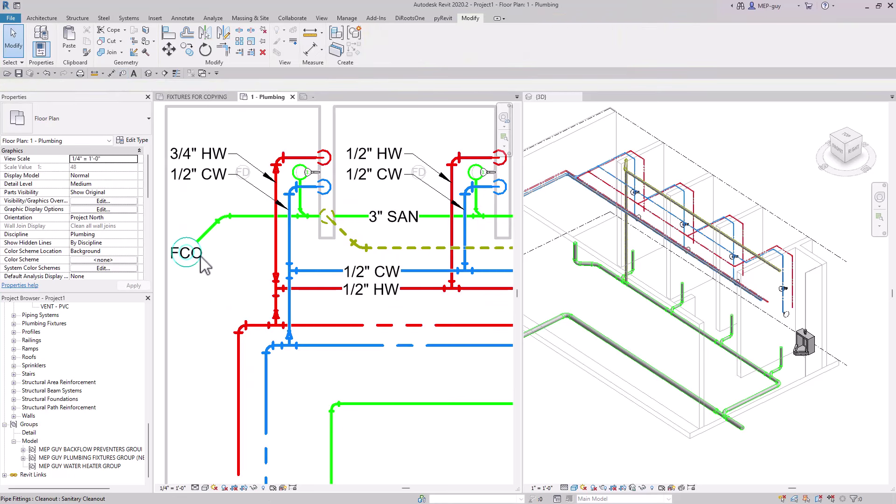
left_click_drag(190, 288, 187, 280)
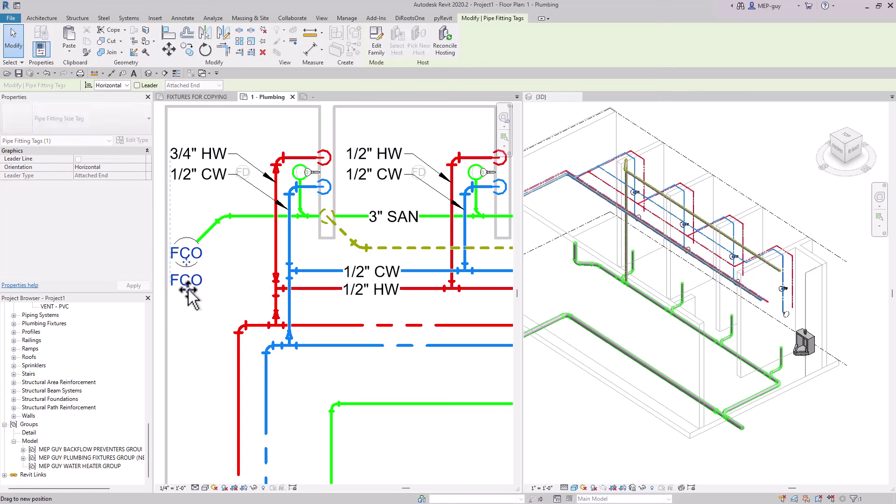
key("Escape")
scroll(201, 303, "down", 2)
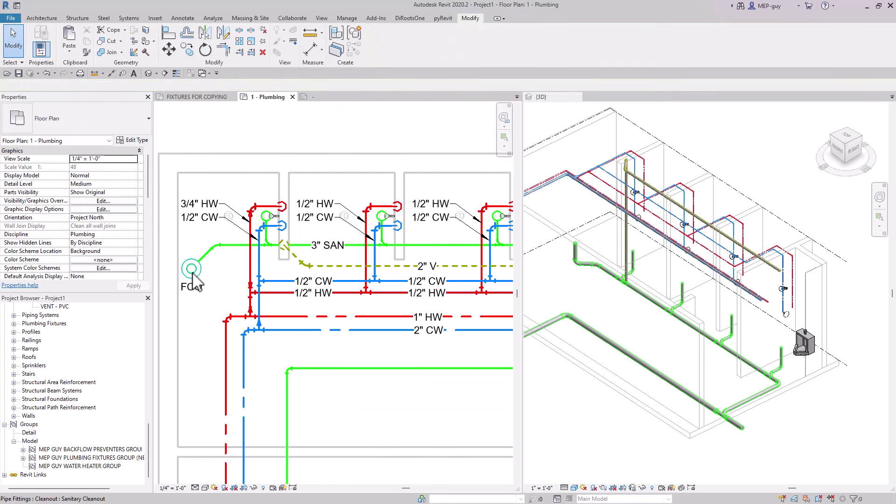
scroll(207, 332, "down", 2)
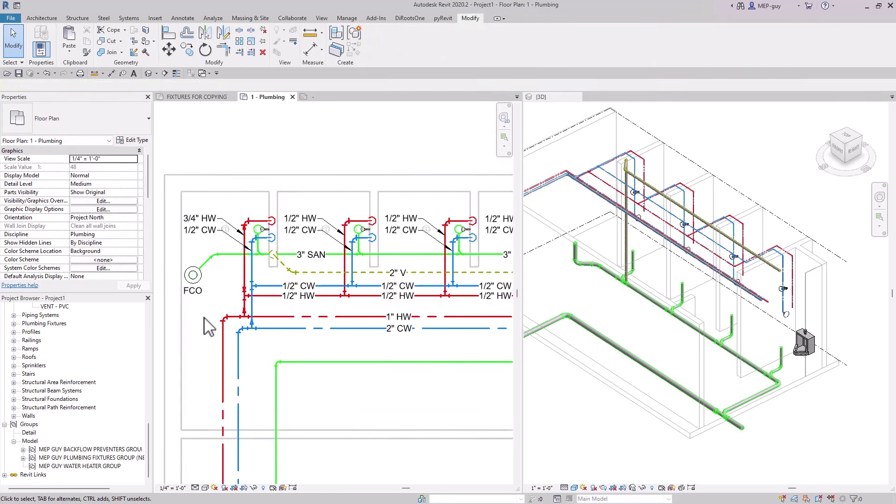
scroll(322, 369, "down", 1)
middle_click_drag(322, 361, 318, 334)
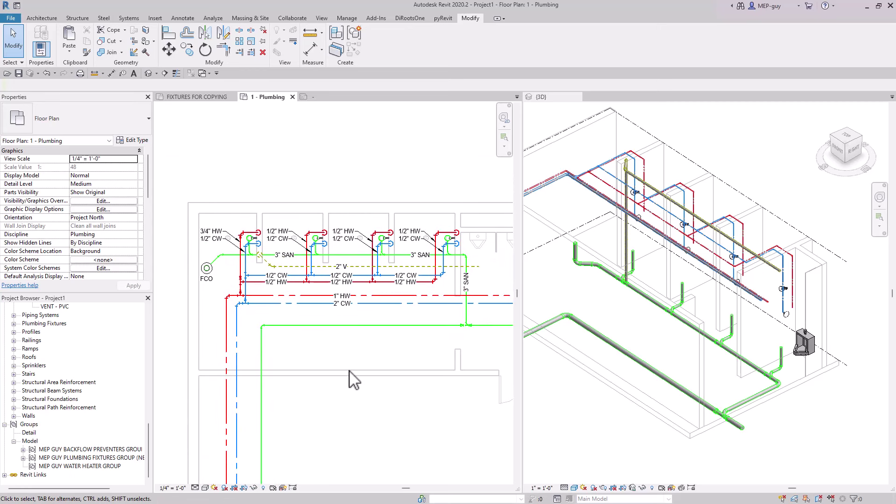
scroll(350, 194, "down", 3)
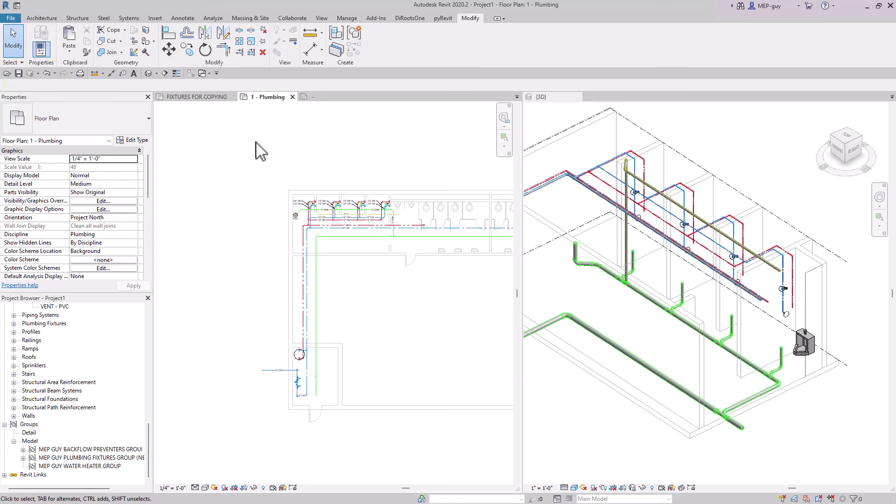
Switch to the MODELING PART 1 plumbing plan and zoom on the toilet rooms
left_click(203, 97)
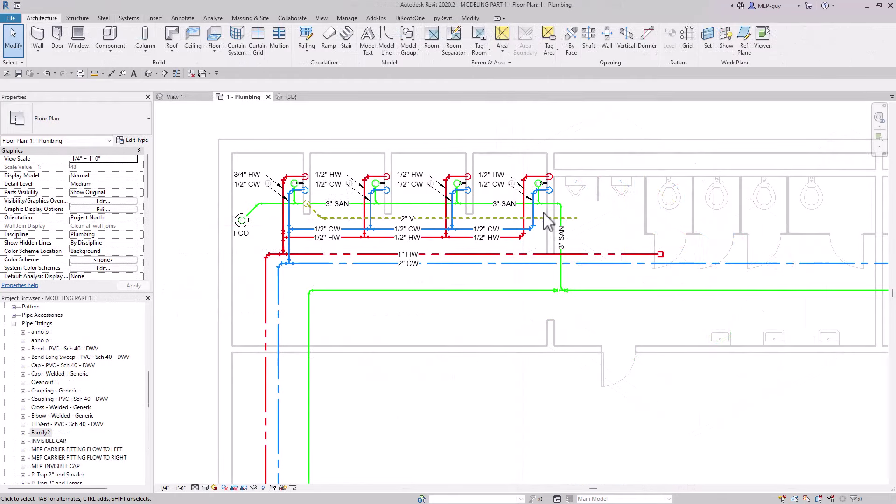
scroll(336, 277, "down", 3)
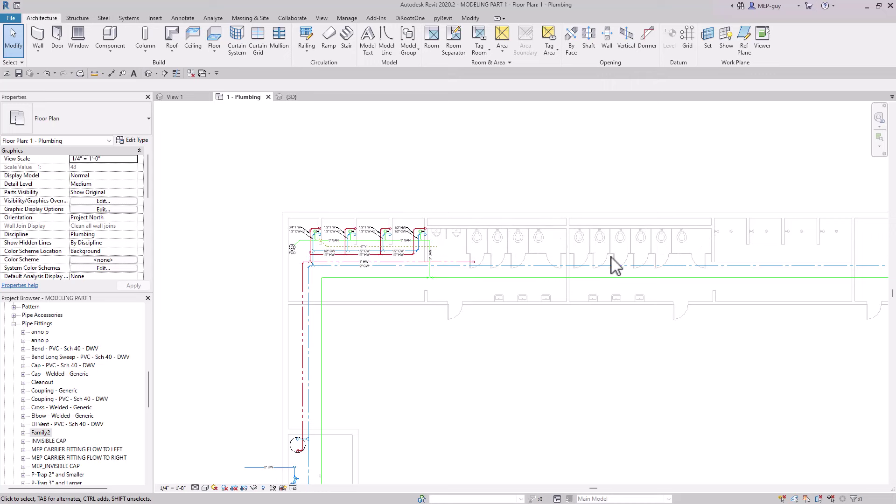
scroll(611, 258, "up", 2)
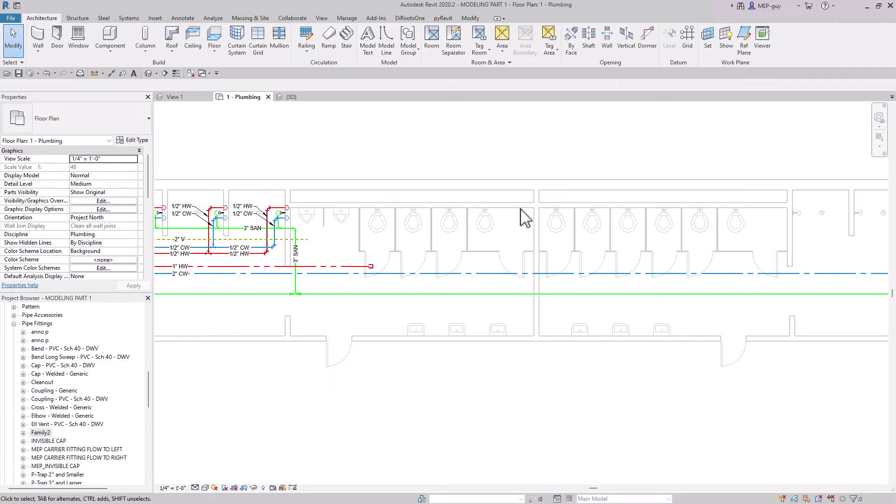
Draw a 2" cold water branch from the cold water main toward the water closets with Create Similar
left_click(522, 274)
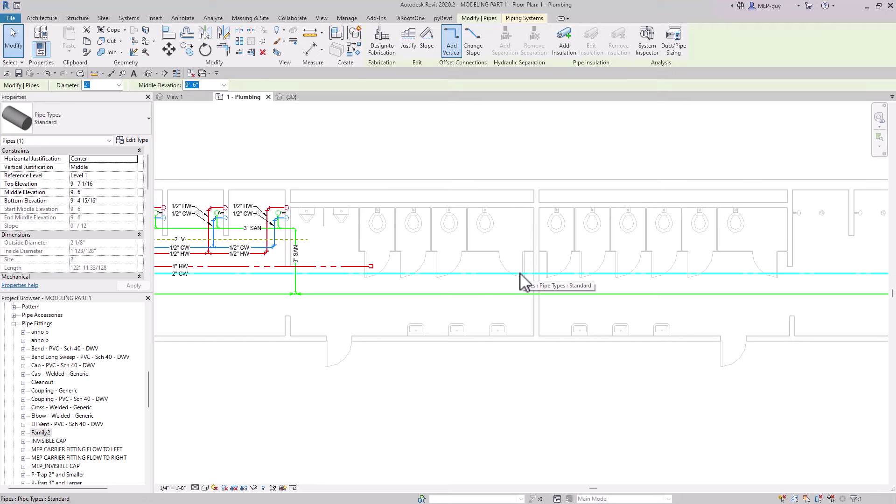
right_click(521, 275)
left_click(554, 343)
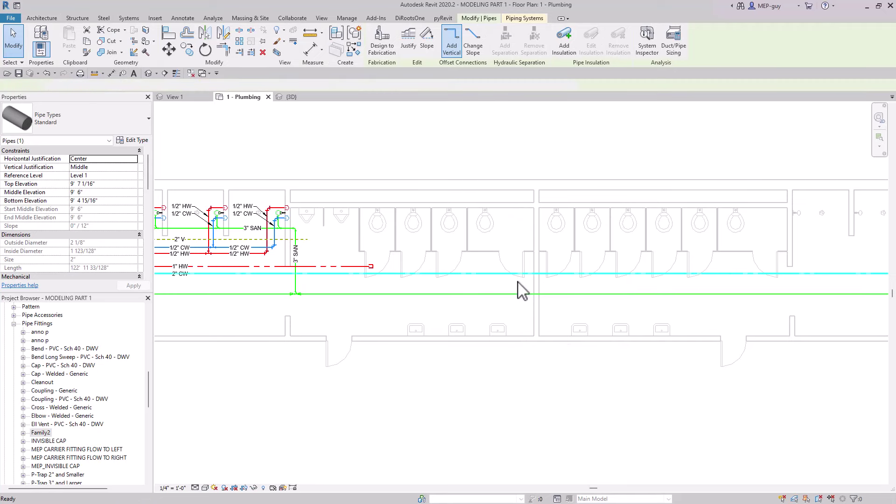
left_click(516, 274)
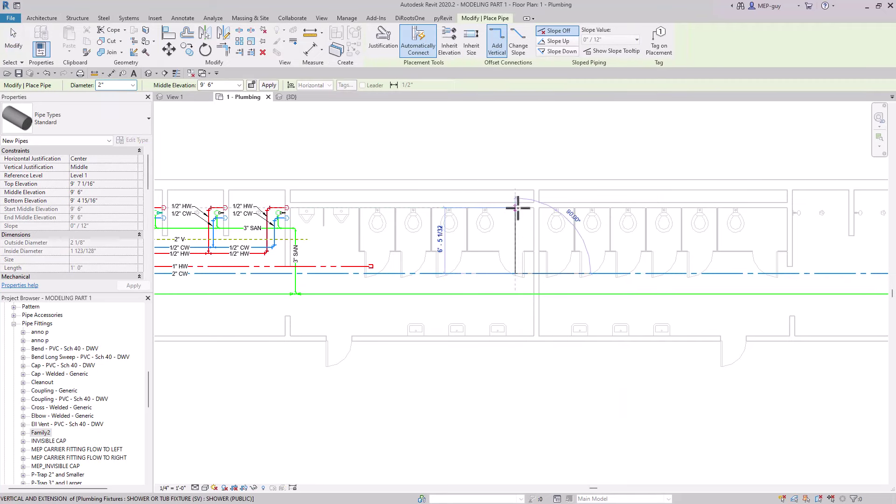
scroll(517, 200, "up", 2)
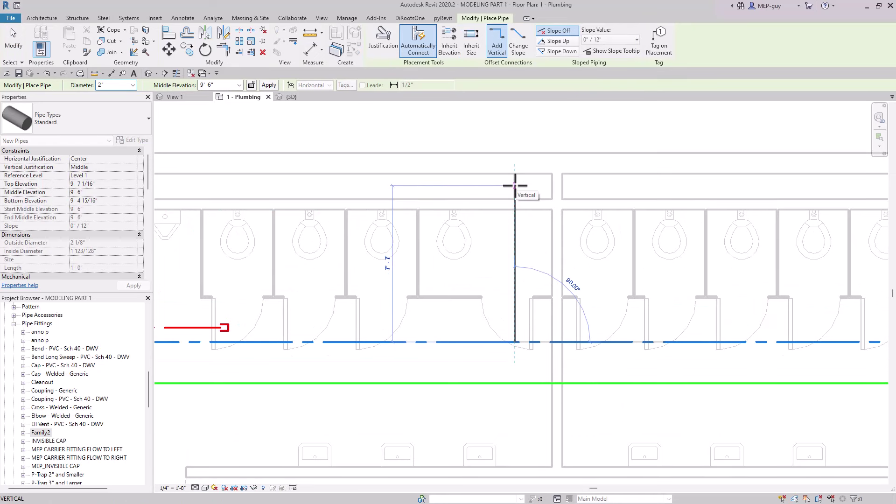
left_click(515, 185)
key("Escape")
key("Escape")
scroll(536, 208, "down", 3)
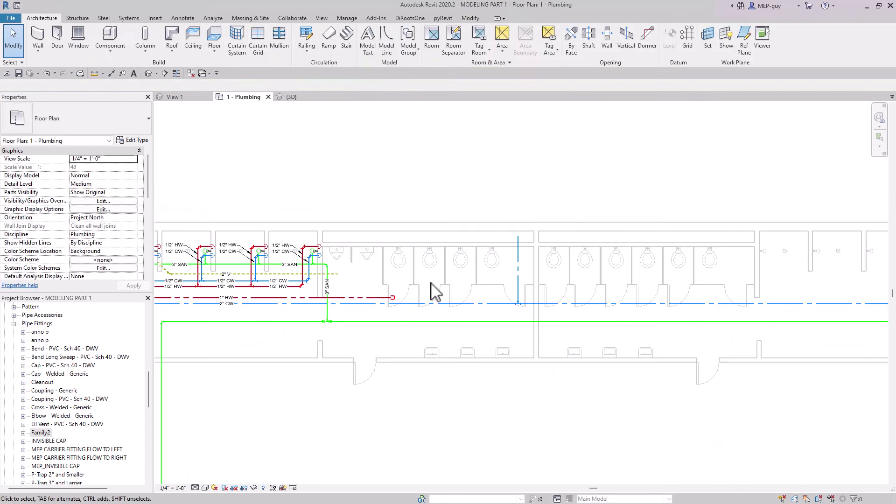
scroll(469, 273, "up", 1)
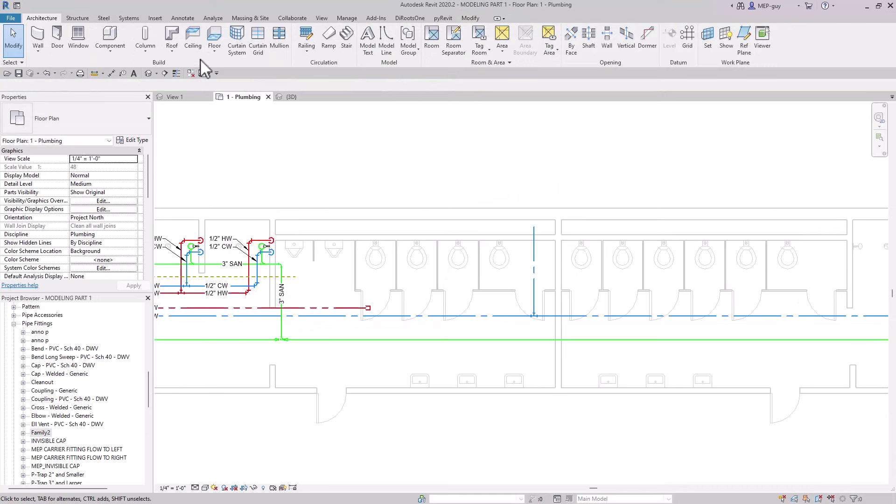
Place FV WALL MOUNT water closets in three restroom stalls with the Plumbing Fixture tool
left_click(130, 19)
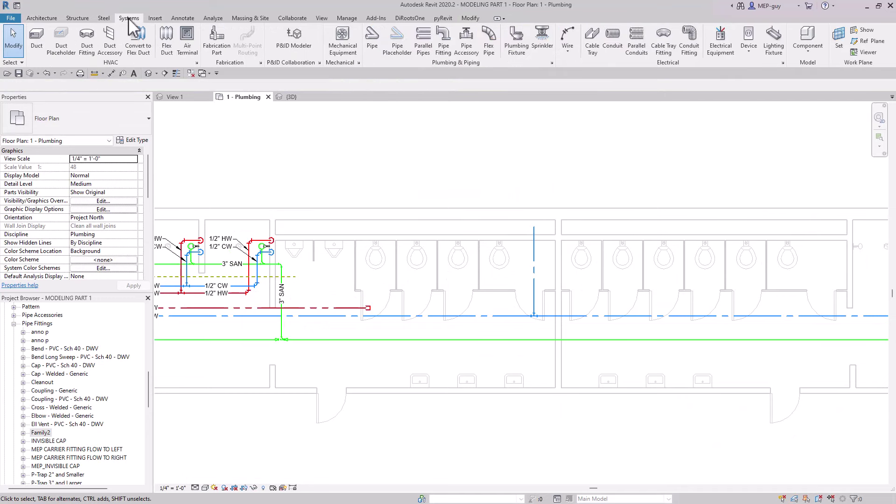
left_click(520, 40)
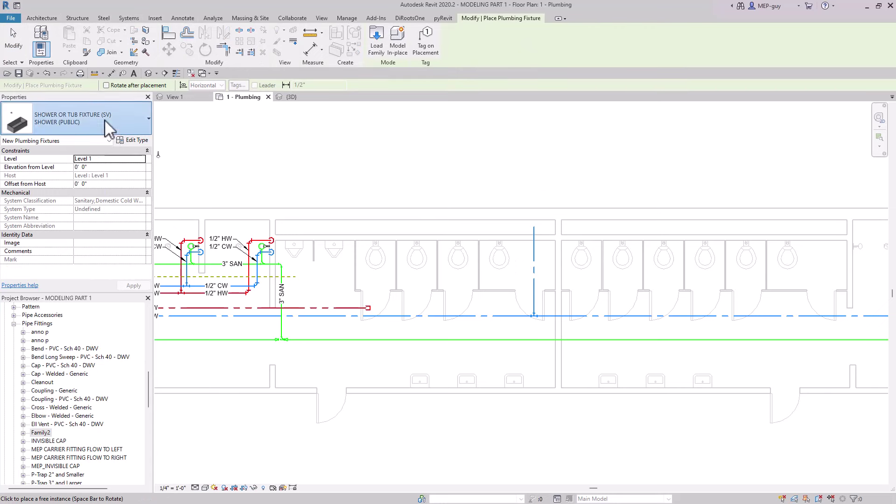
left_click(105, 120)
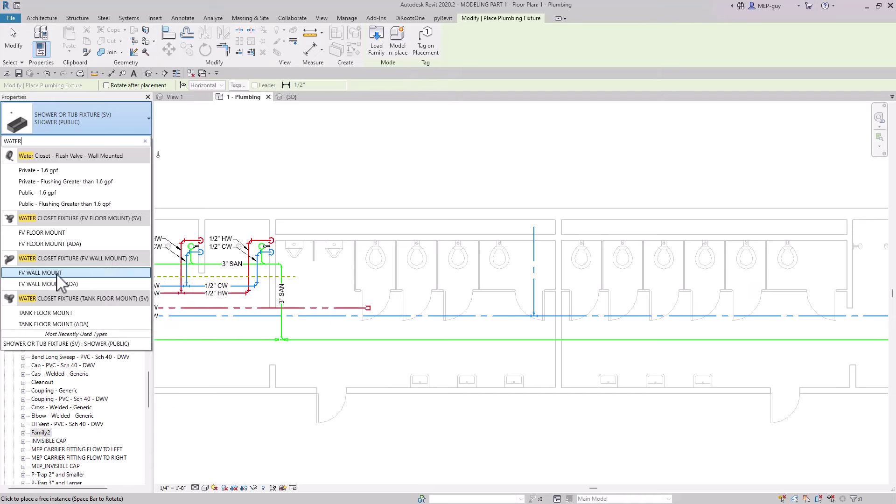
left_click(55, 273)
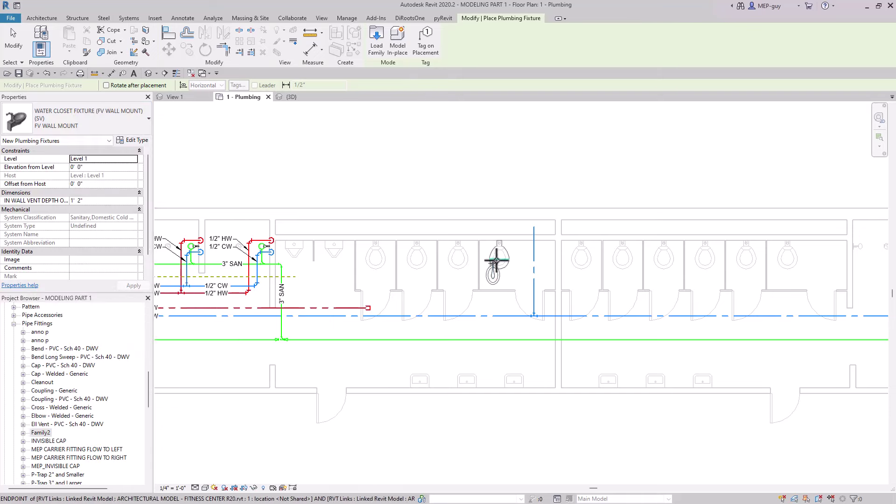
scroll(517, 256, "up", 5)
scroll(316, 241, "up", 3)
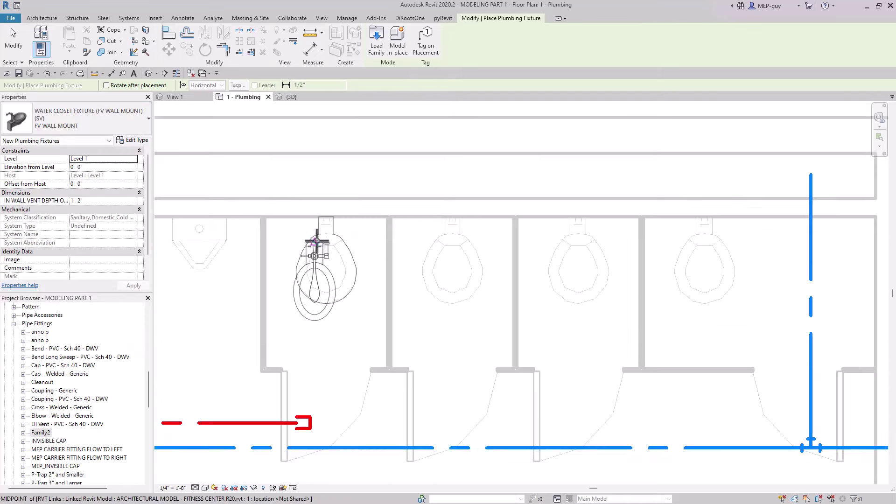
left_click(327, 217)
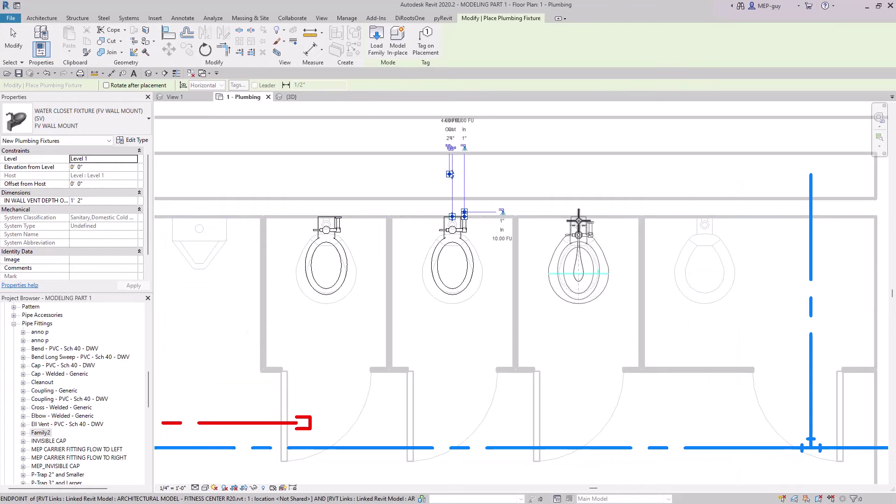
left_click(579, 217)
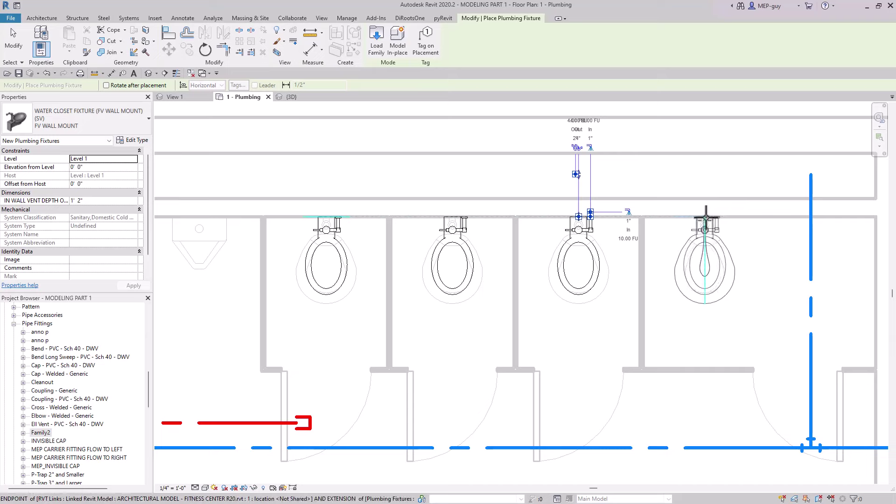
left_click(705, 218)
key("Escape")
key("Escape")
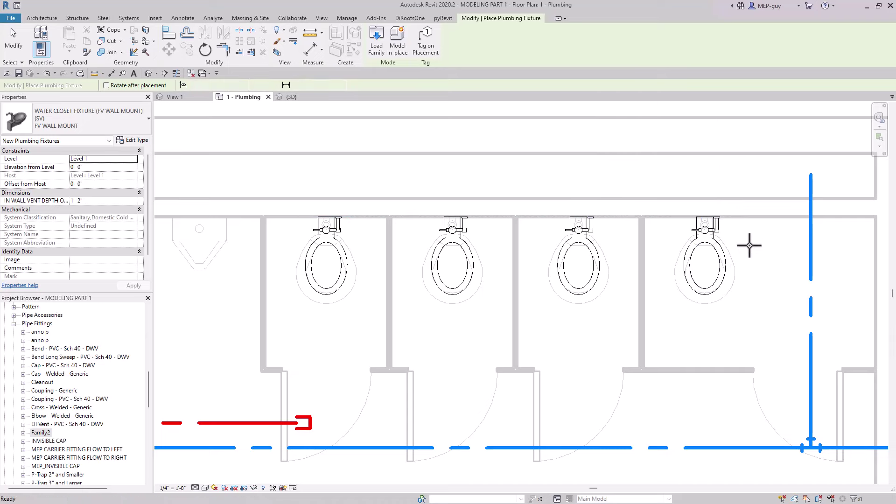
Change the fourth stall's water closet to the FV WALL MOUNT (ADA) type
left_click_drag(663, 173, 775, 321)
left_click(97, 121)
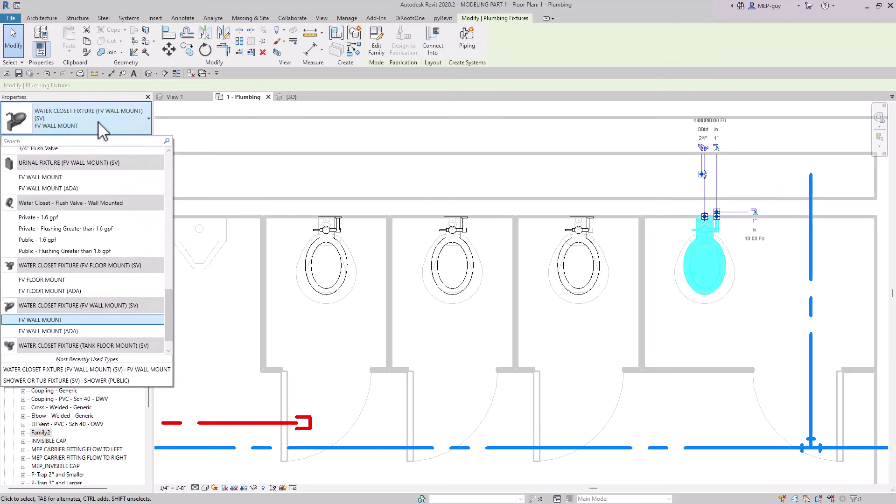
left_click(60, 331)
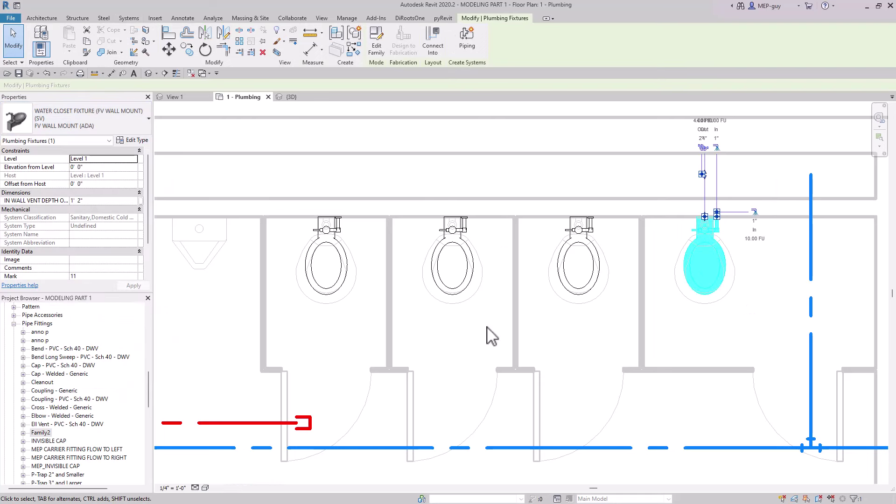
left_click(740, 314)
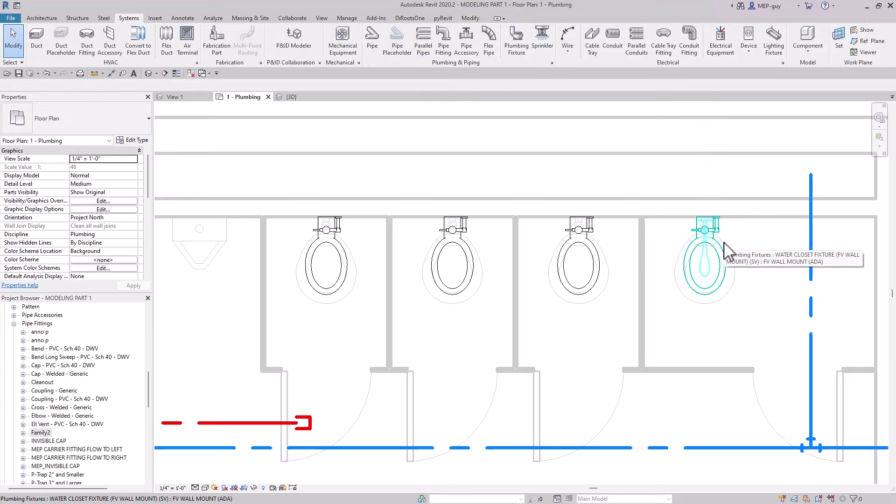
scroll(725, 244, "down", 1)
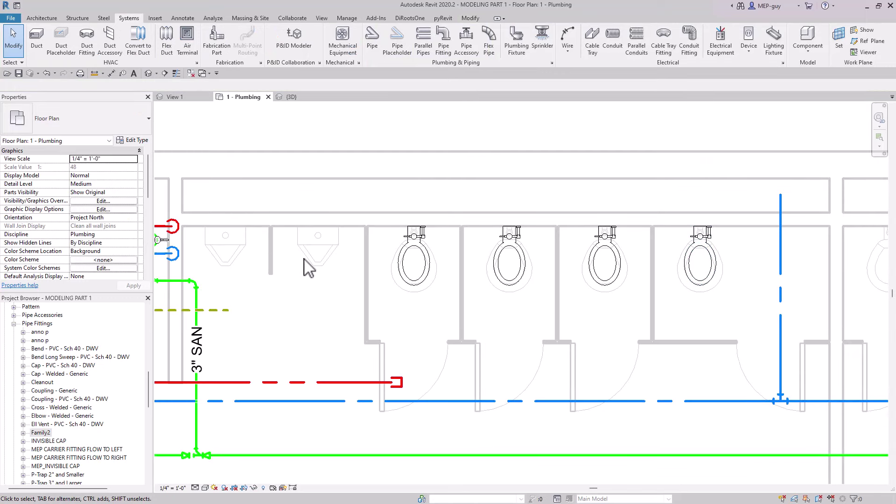
Place an FV WALL MOUNT urinal on the restroom wall
left_click(518, 40)
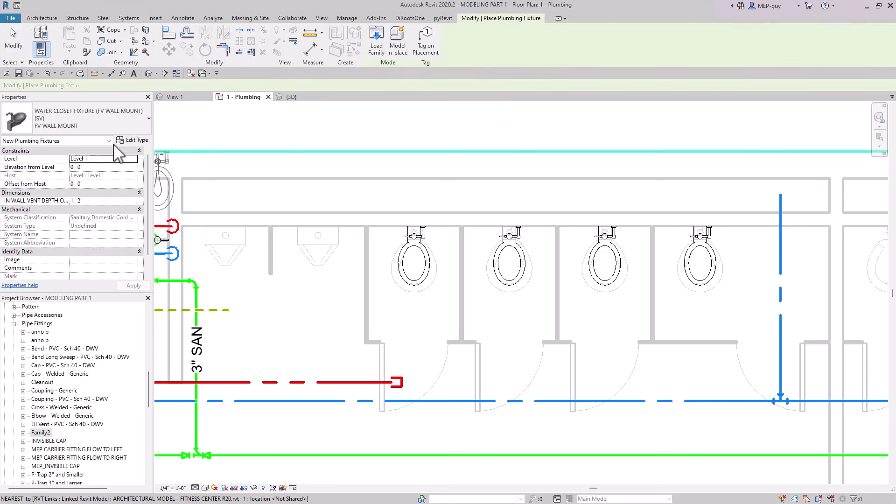
left_click(74, 114)
type("UR")
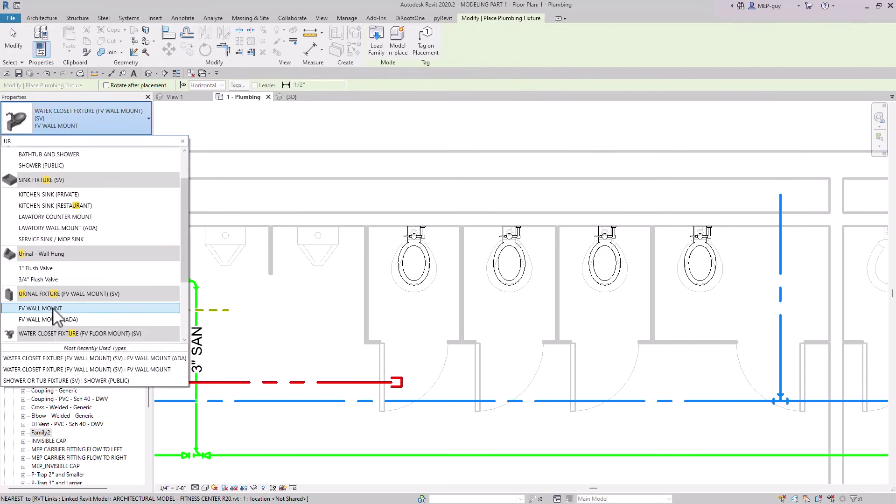
left_click(53, 309)
left_click(318, 227)
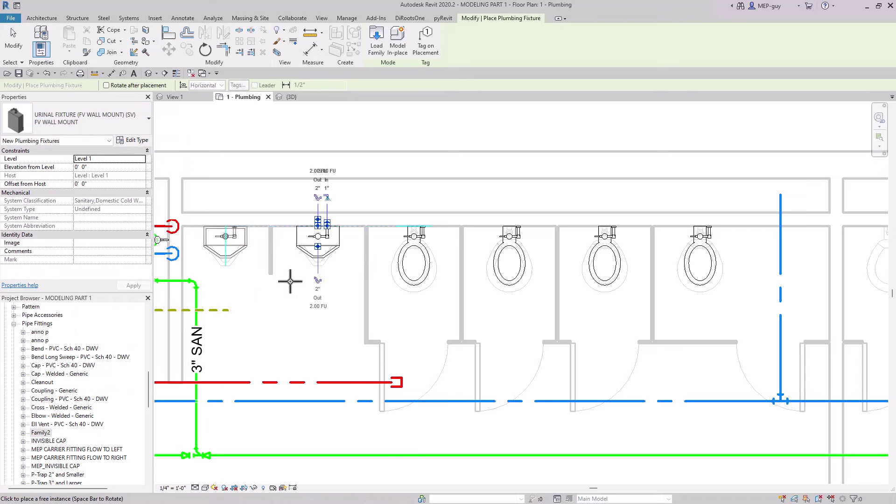
key("Escape")
key("Escape")
scroll(289, 286, "down", 2)
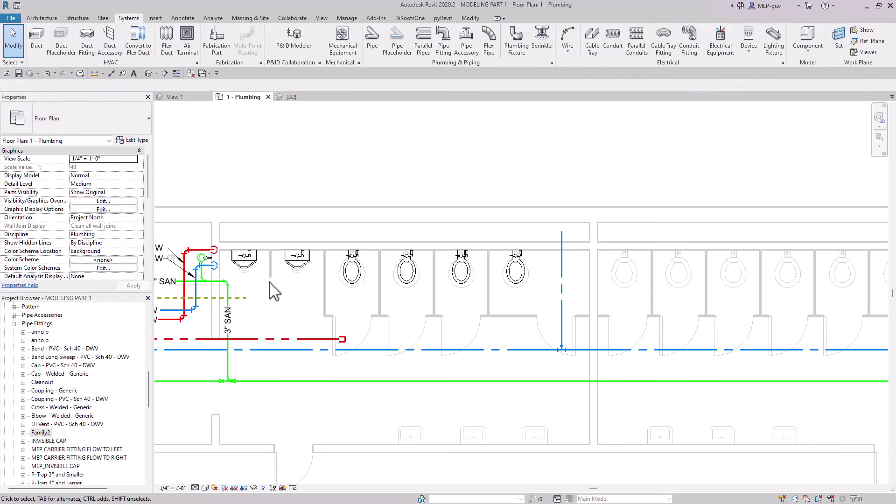
Use Create Similar to add FV WALL MOUNT water closets in the second restroom's stalls
middle_click_drag(646, 306, 467, 295)
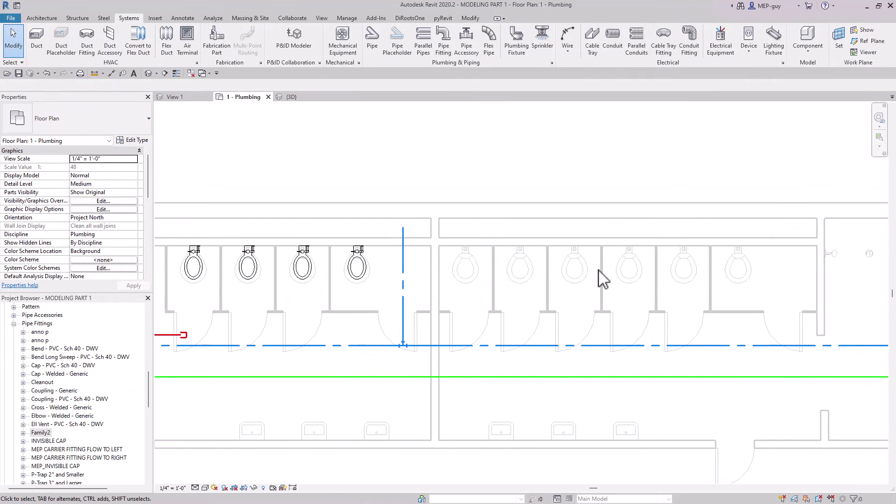
scroll(766, 279, "up", 1)
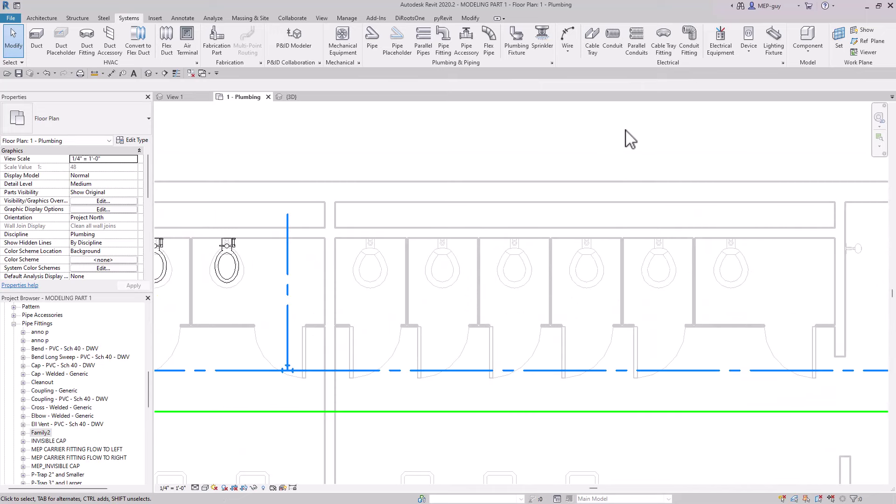
scroll(602, 287, "down", 1)
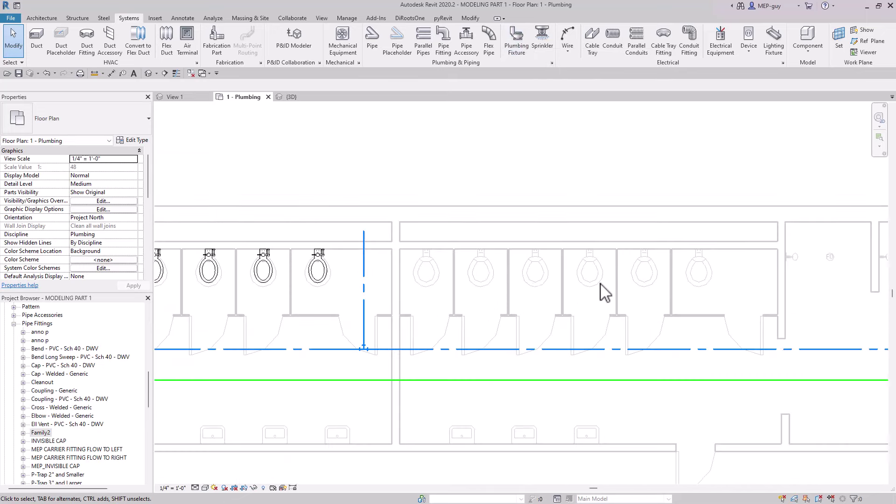
left_click(269, 258)
right_click(267, 258)
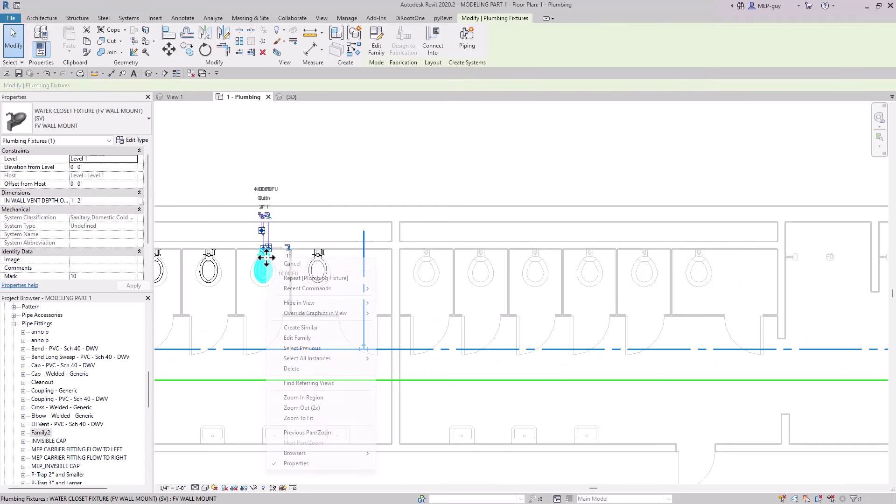
left_click(289, 328)
scroll(425, 280, "up", 2)
left_click(414, 252)
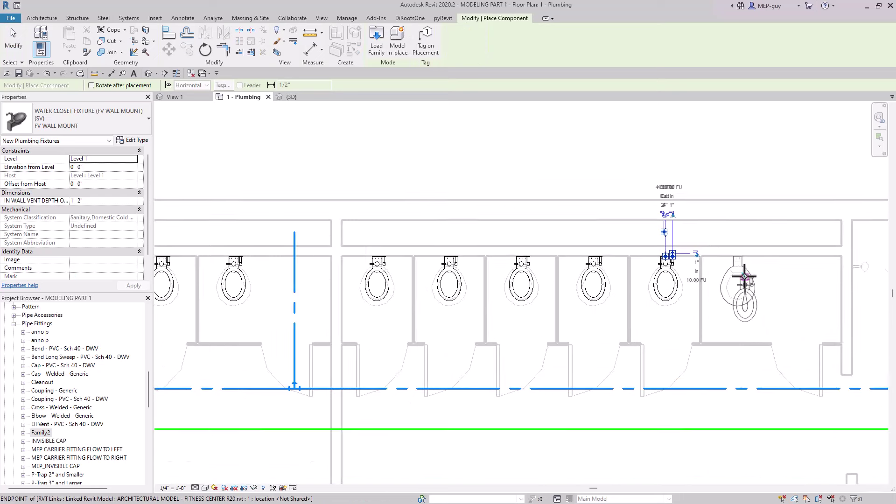
scroll(744, 278, "down", 1)
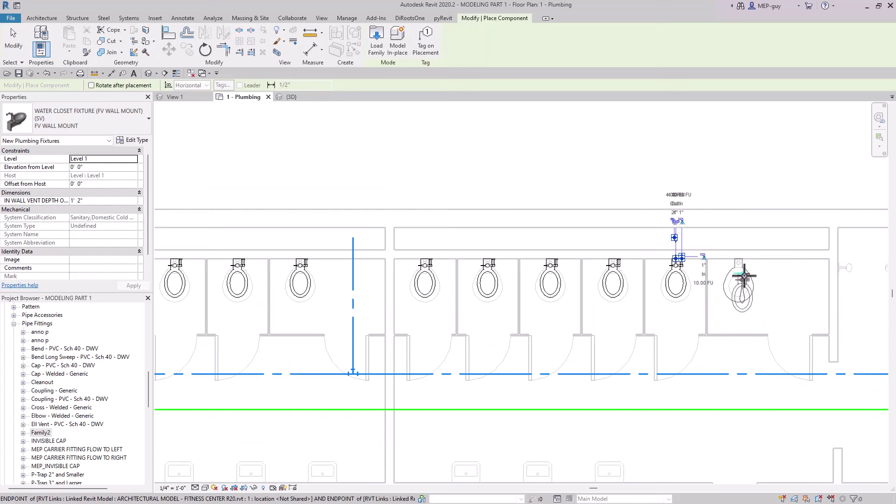
key("Escape")
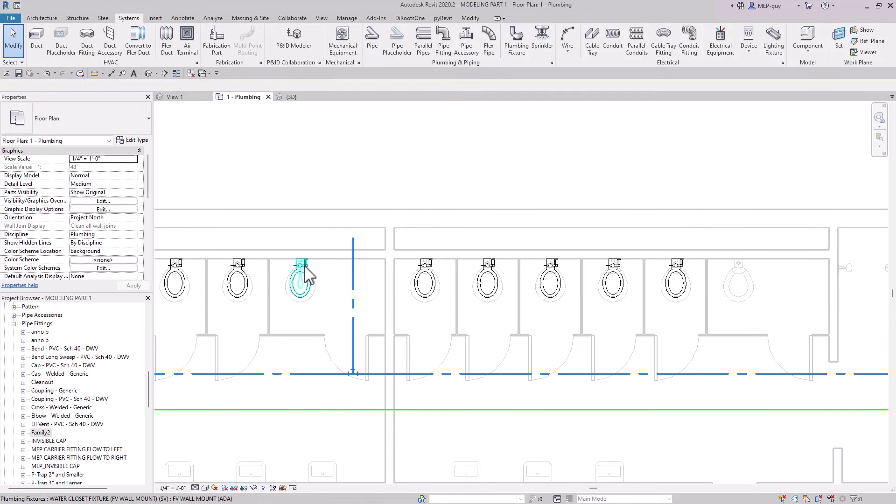
Use Create Similar on the ADA water closet to place another ADA toilet in the last stall
left_click(304, 271)
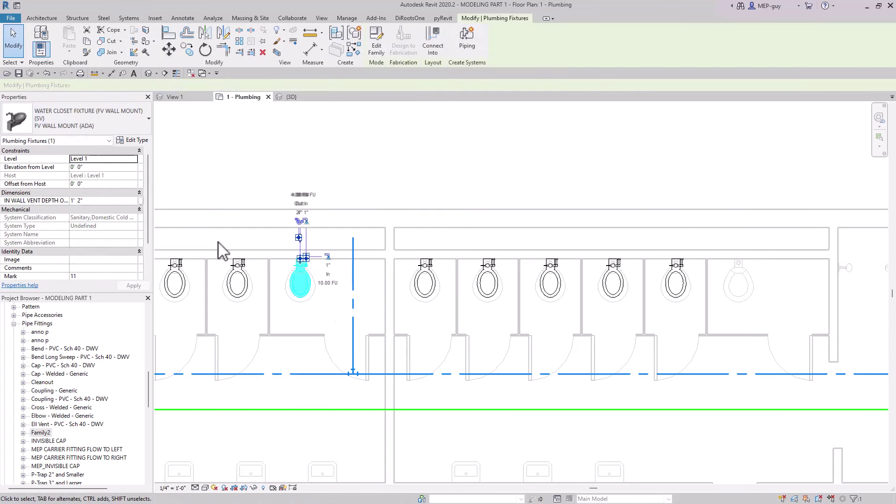
right_click(301, 268)
left_click(343, 340)
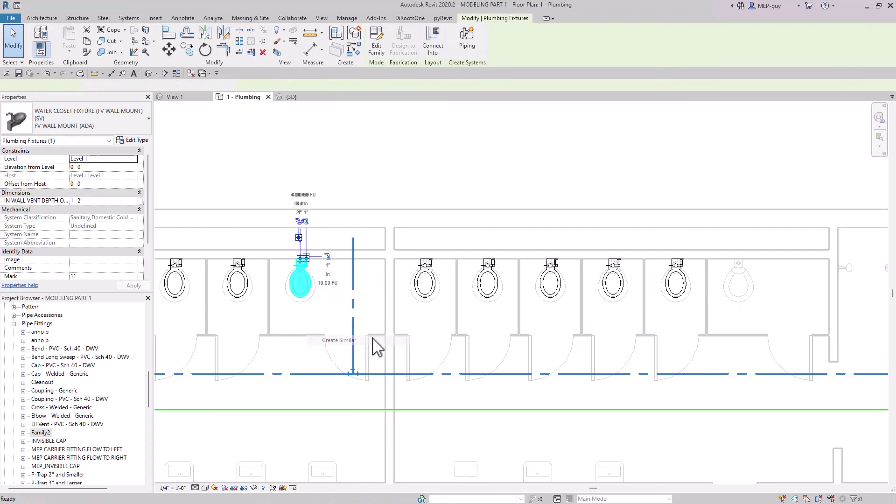
left_click(739, 262)
scroll(796, 292, "down", 2)
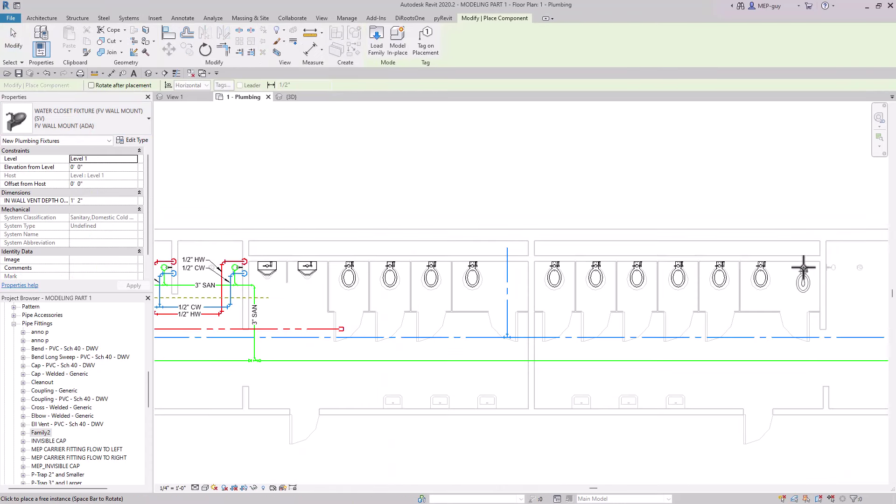
key("Escape")
middle_click_drag(741, 317, 685, 298)
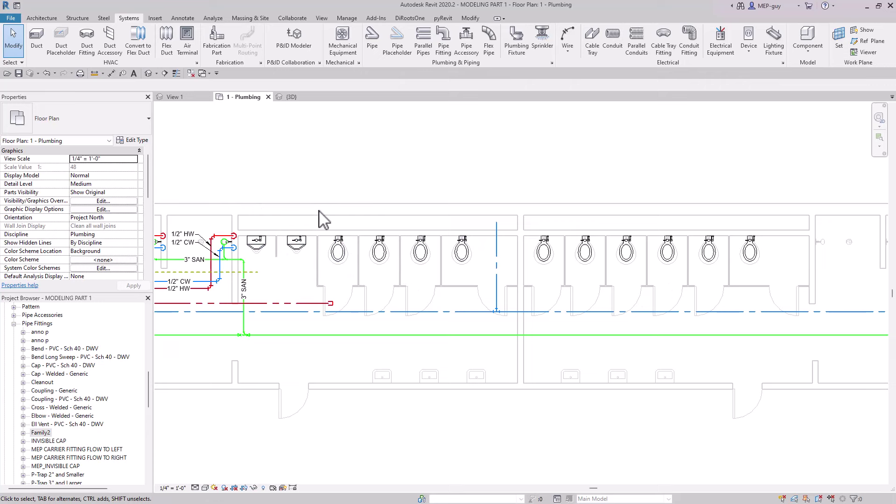
Group the four water closets into a COLD WATER piping system named CW 1, accepting the connector prompts
left_click_drag(315, 202, 482, 279)
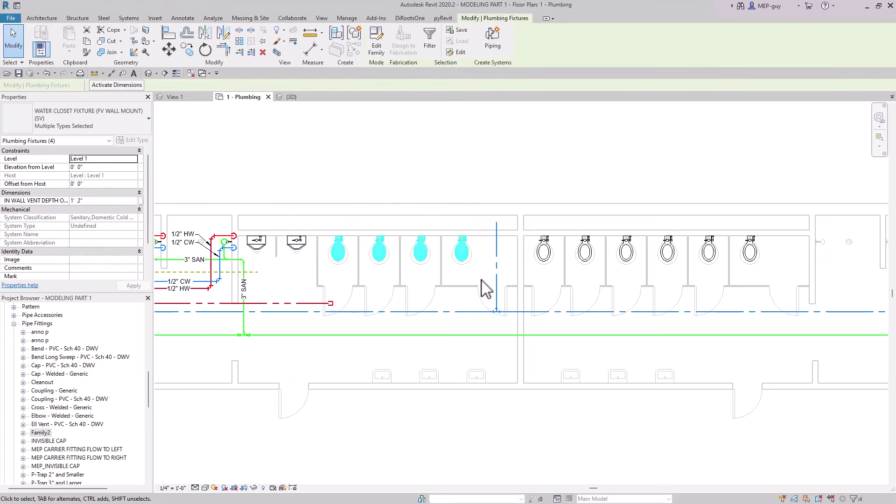
left_click(493, 41)
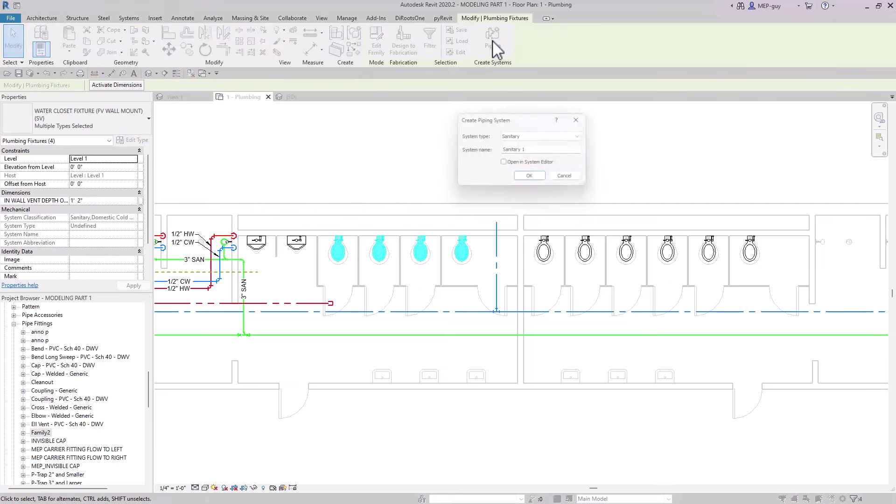
left_click(534, 136)
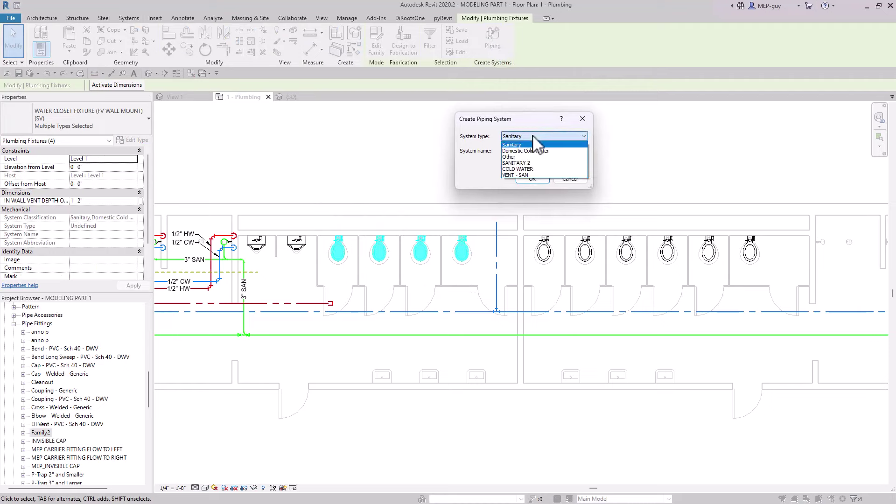
left_click(520, 169)
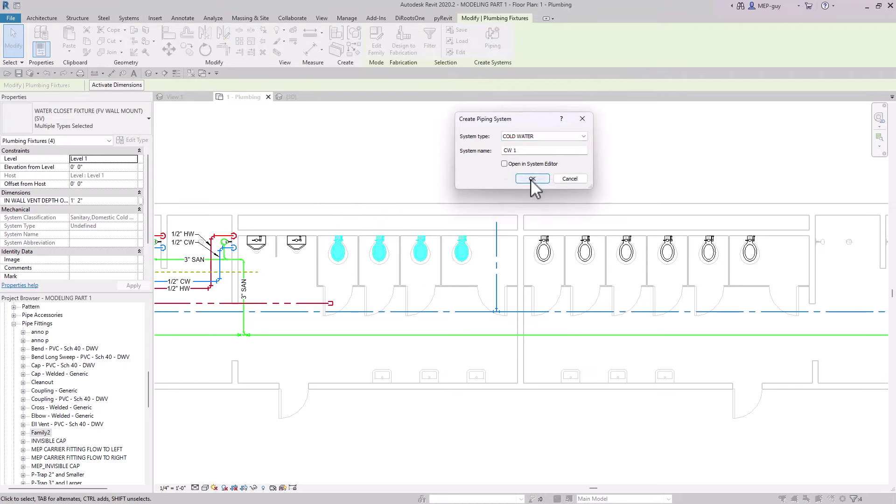
left_click(531, 179)
left_click(799, 157)
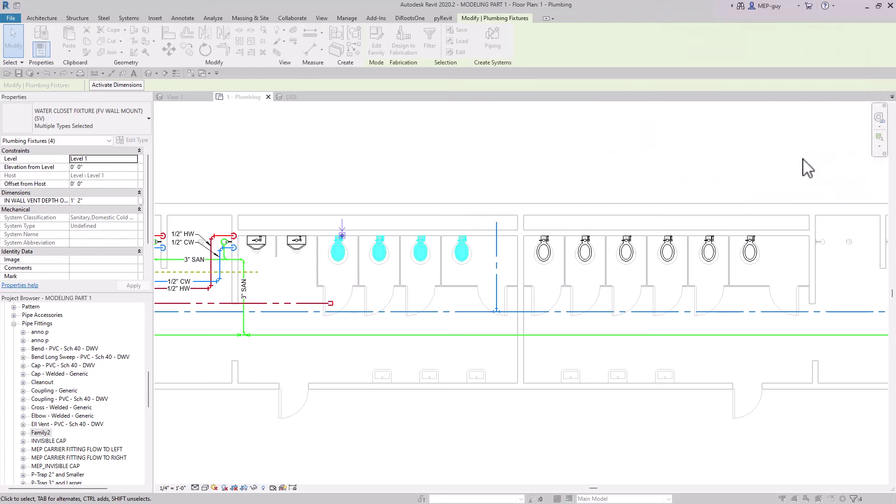
left_click(799, 156)
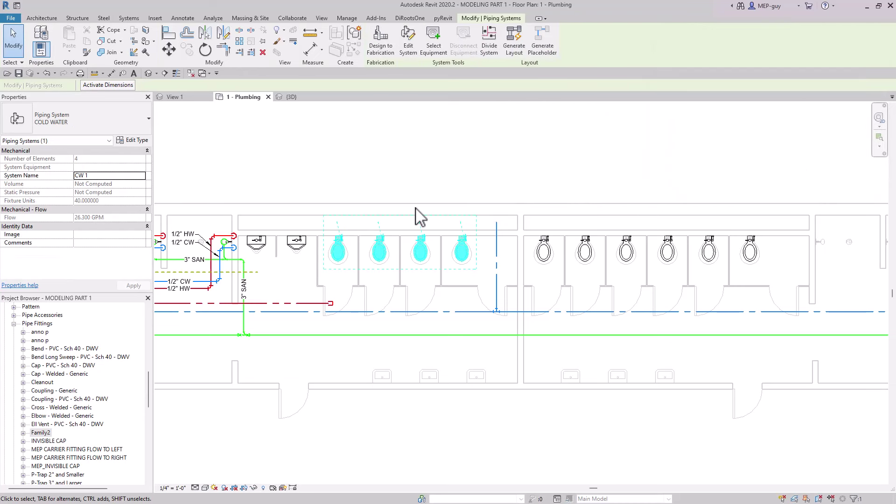
Check the pipes in 3D, then select the four water closets plus the vertical and horizontal cold water pipes
left_click(299, 98)
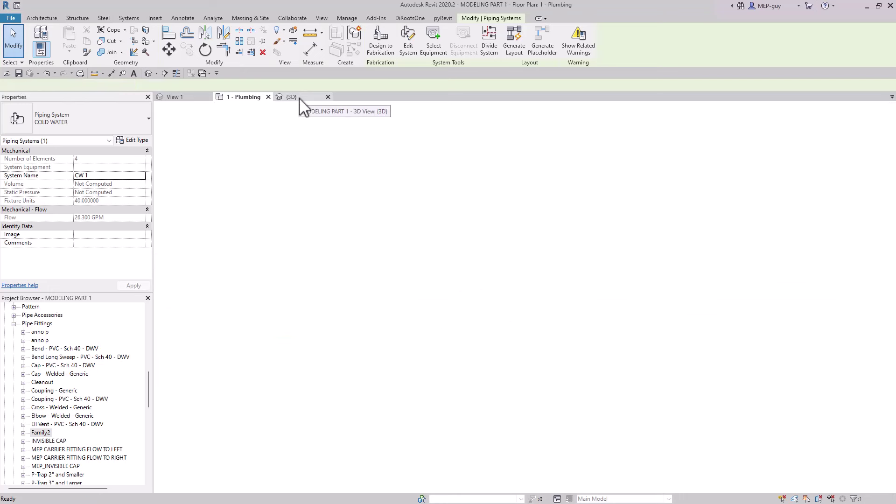
left_click(247, 98)
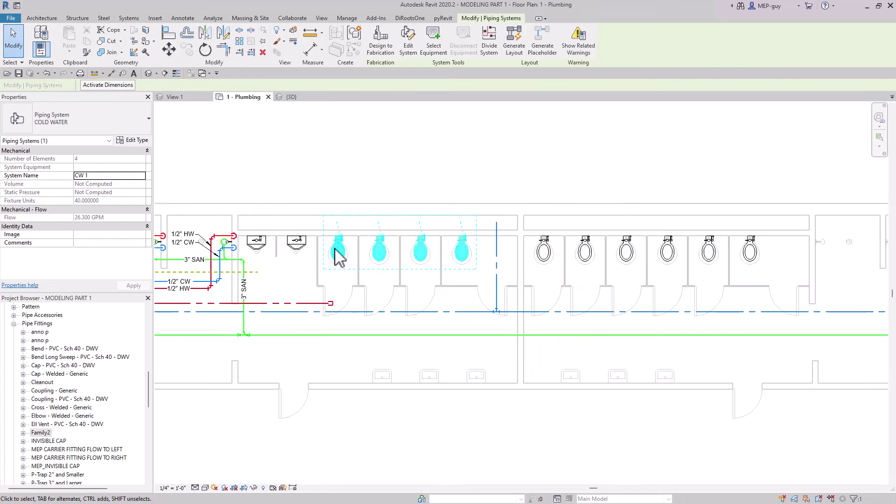
left_click(345, 189)
left_click_drag(307, 187, 488, 294)
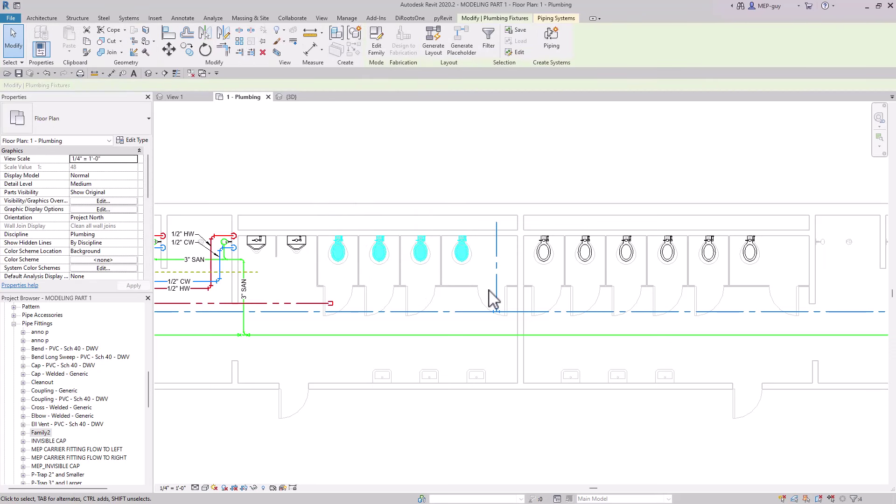
left_click(497, 267, "ctrl")
left_click(474, 312, "ctrl")
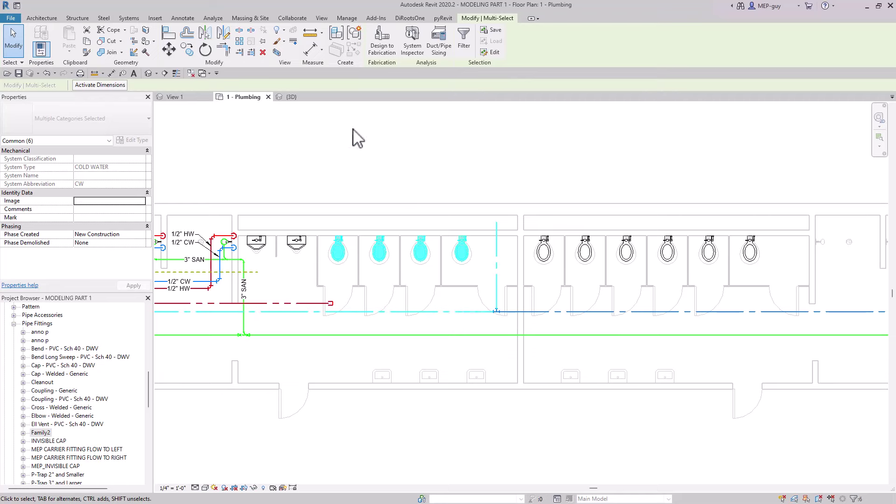
Isolate the selected fixtures and pipes in a sectioned 3D view and reveal hidden elements
left_click(277, 52)
scroll(324, 251, "up", 3)
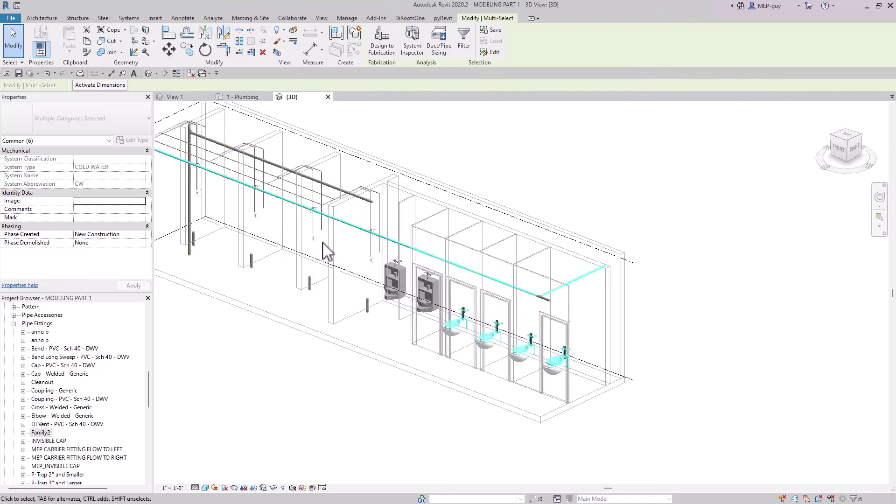
scroll(607, 345, "down", 3)
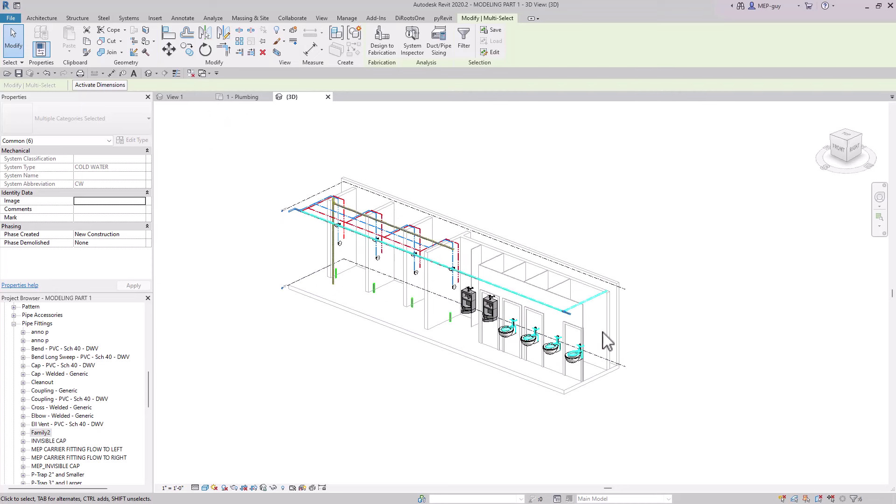
middle_click_drag(601, 334, 644, 331, "shift")
key("Escape")
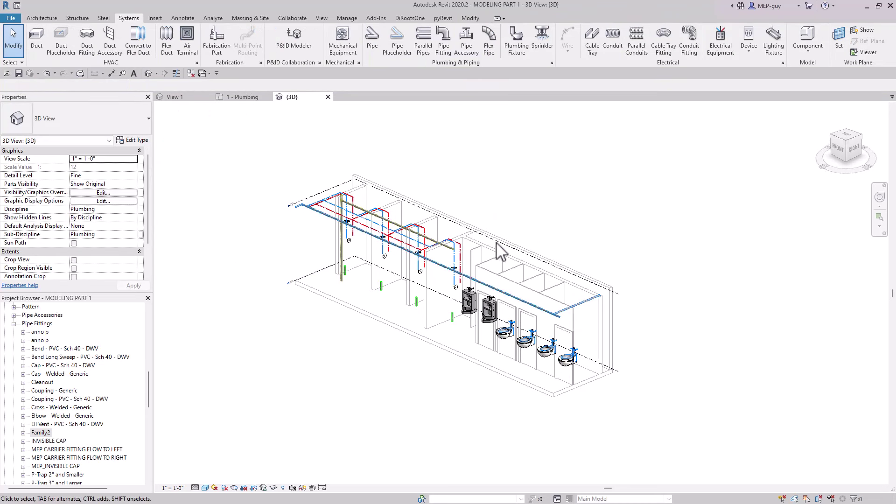
left_click(283, 488)
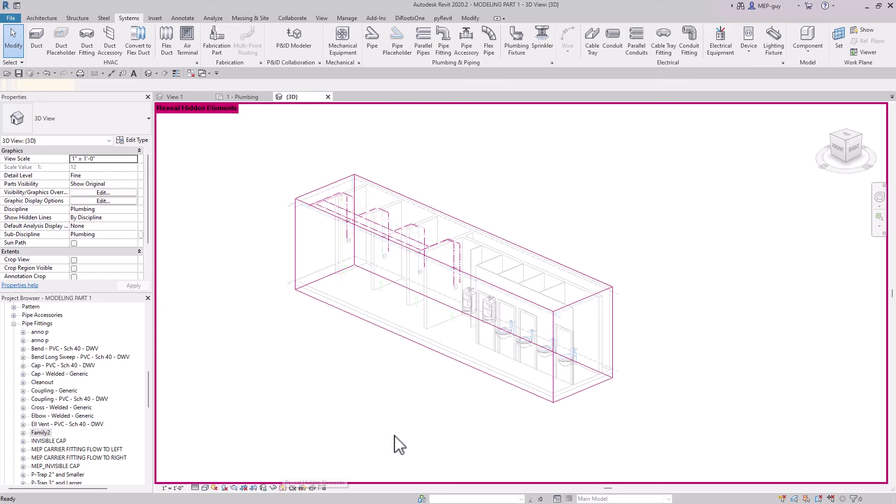
Adjust the section box grips to frame the water closets and piping, then stop revealing hidden elements
left_click(448, 364)
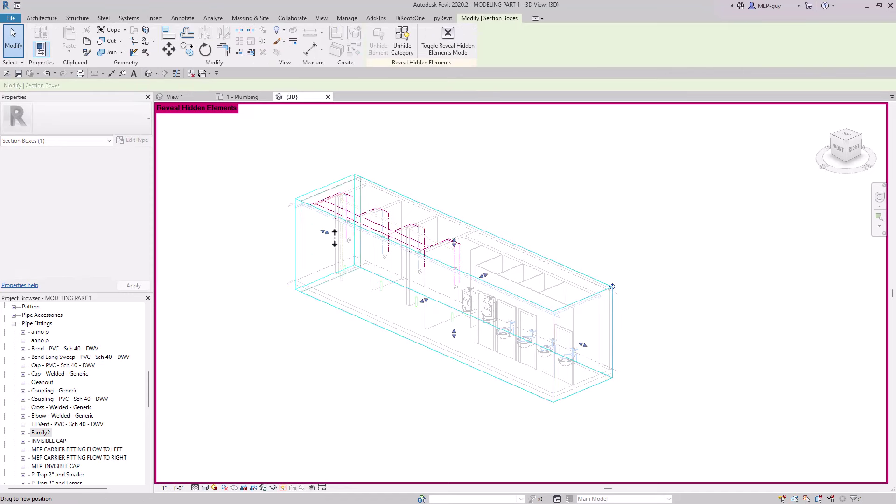
left_click_drag(431, 282, 444, 283)
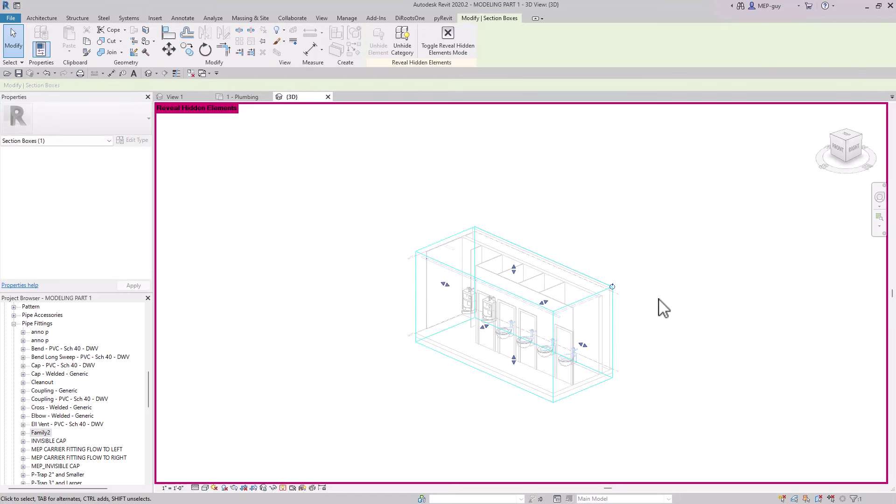
left_click_drag(544, 303, 573, 290)
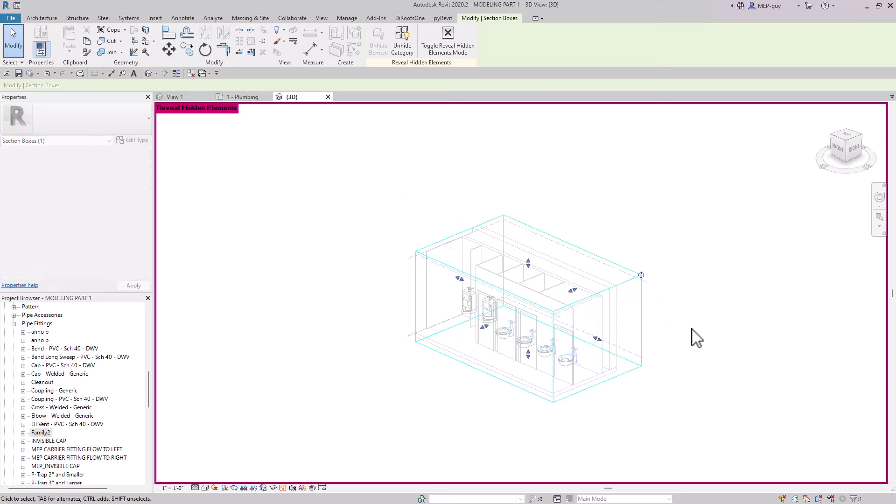
middle_click_drag(697, 338, 504, 330, "shift")
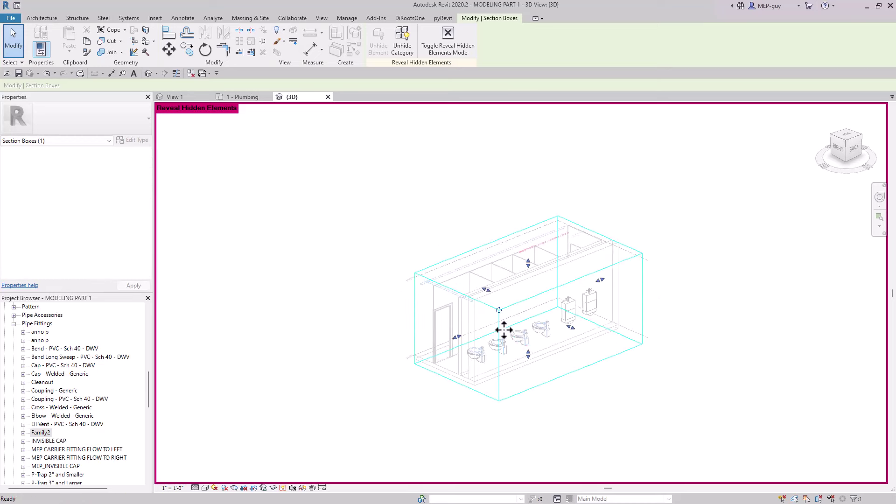
scroll(504, 330, "up", 2)
left_click_drag(523, 358, 531, 422)
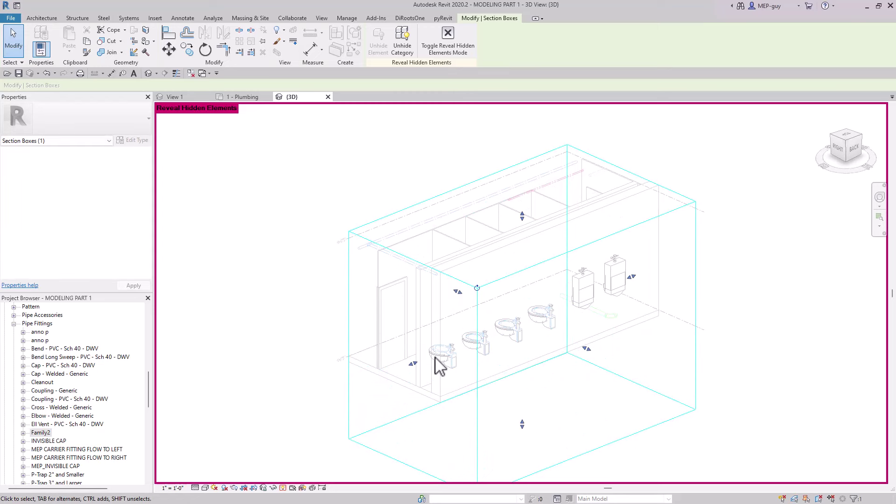
middle_click_drag(435, 363, 393, 322)
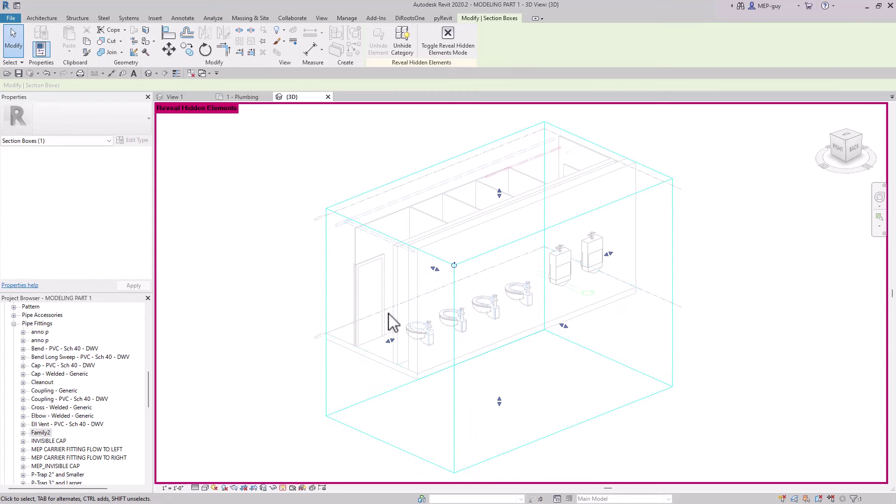
left_click(283, 488)
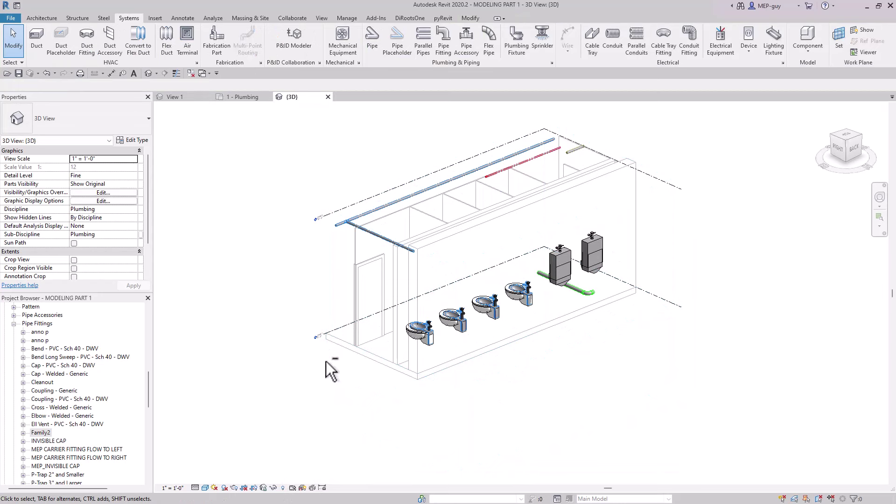
Orbit the 3D view to a front-right angle and float it beside the plumbing floor plan
middle_click_drag(327, 362, 536, 377, "shift")
scroll(577, 381, "up", 5)
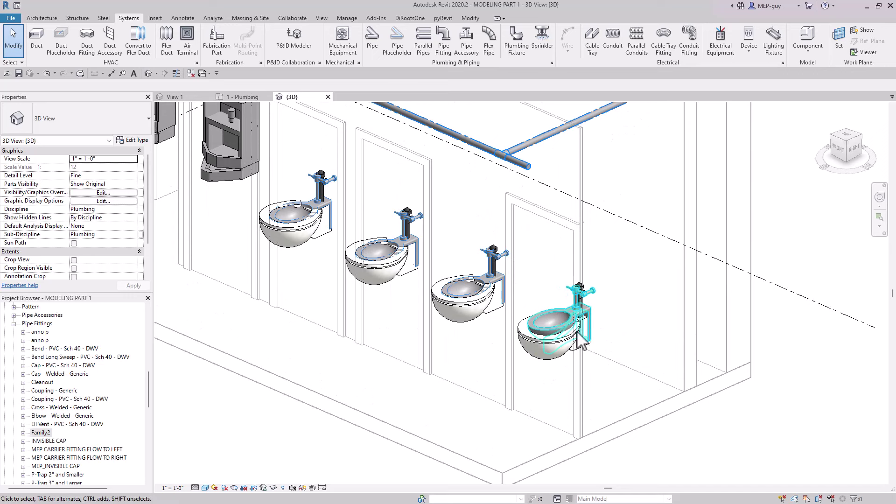
scroll(630, 371, "down", 3)
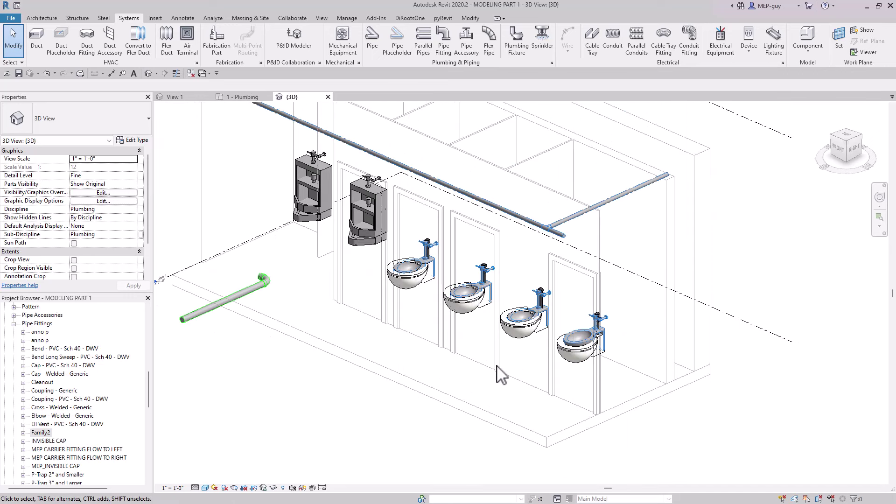
mouse_move(496, 370)
middle_mouse_down()
mouse_move(562, 386)
mouse_move(495, 384)
middle_mouse_up()
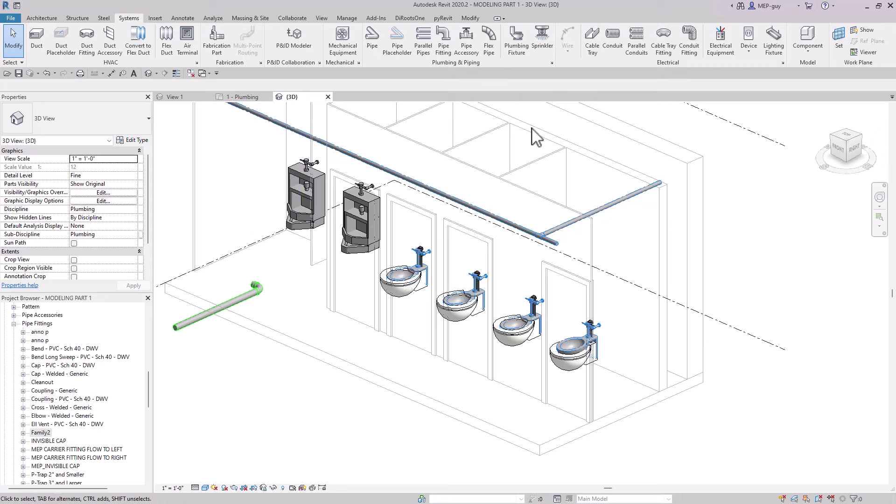
left_click_drag(299, 96, 883, 276)
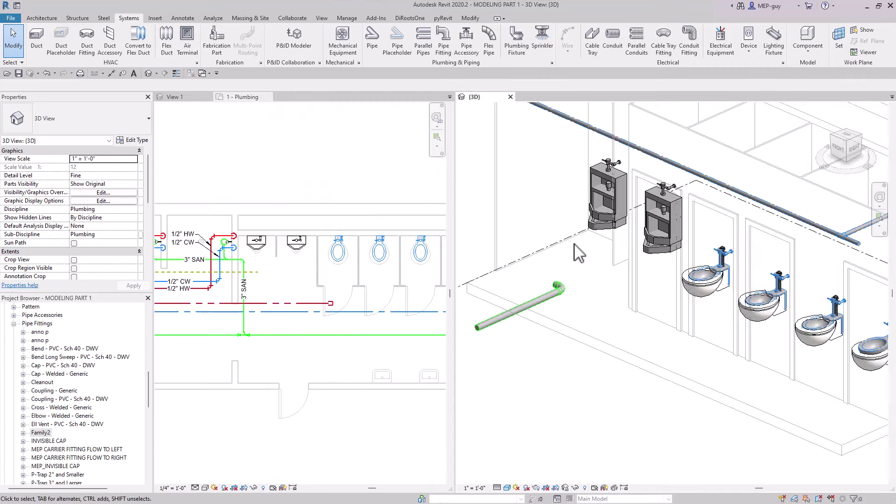
Select the CW 1 piping system by cycling the pick with Tab
scroll(357, 256, "up", 3)
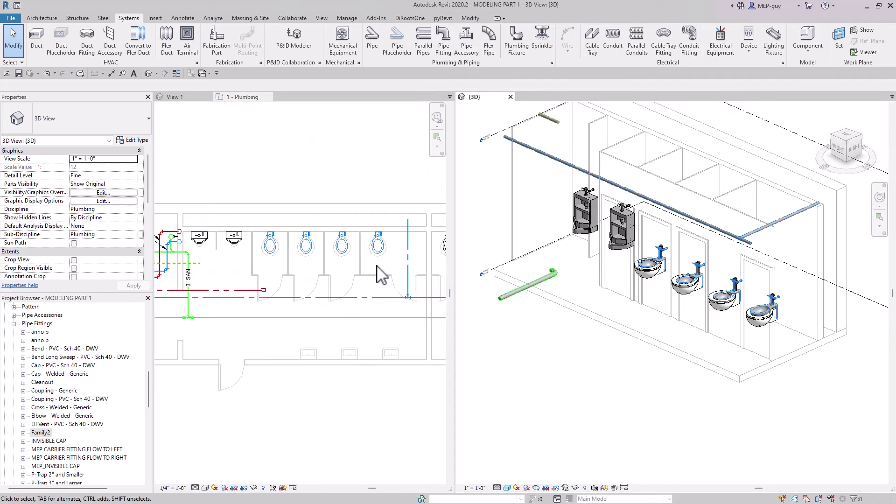
scroll(718, 285, "up", 3)
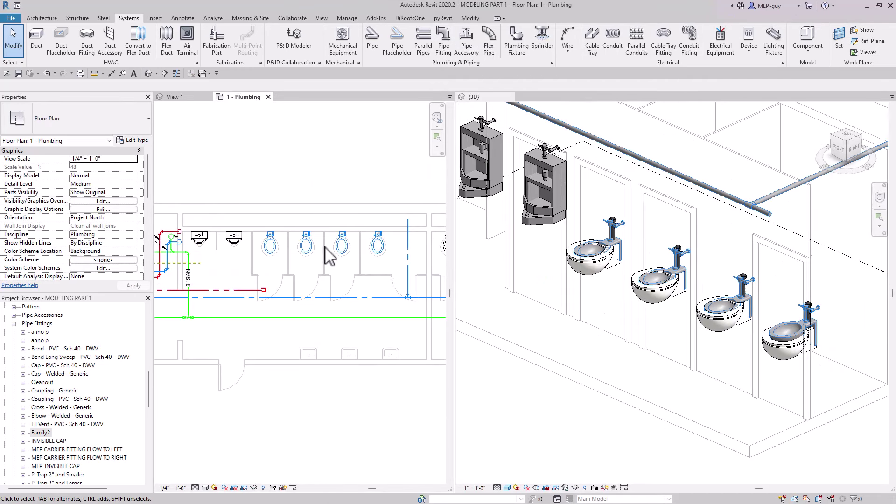
key("Tab")
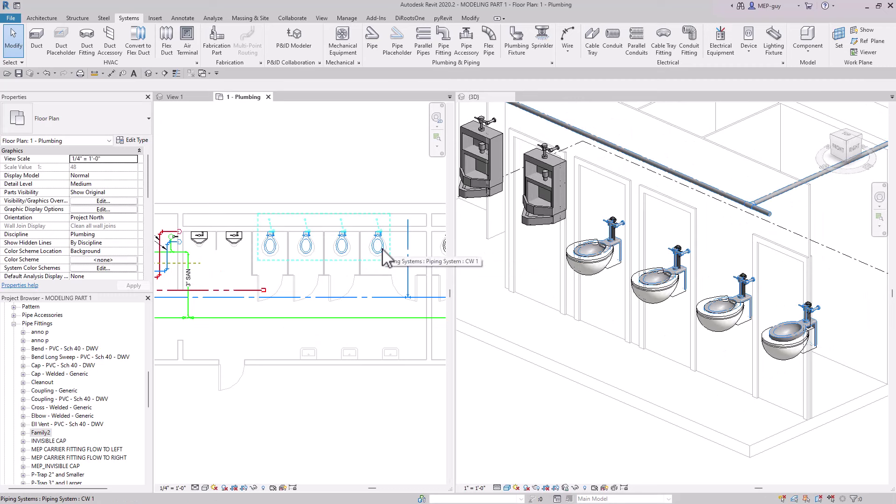
left_click(383, 256)
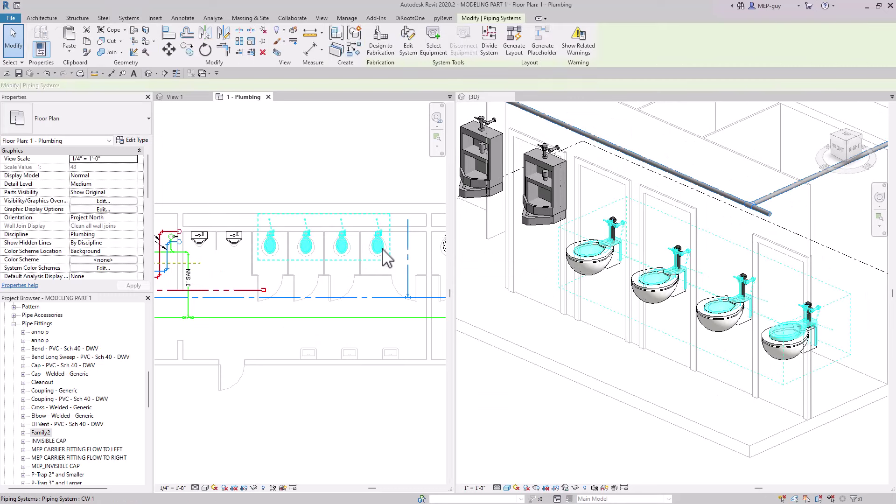
Generate a pipe layout for CW 1 and inspect Network solution 1 of 3 in 3D
left_click(514, 42)
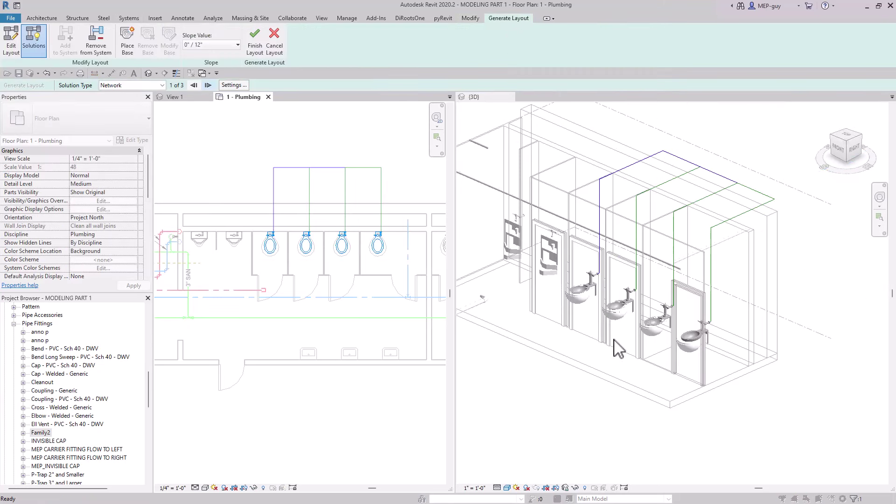
left_click(784, 318)
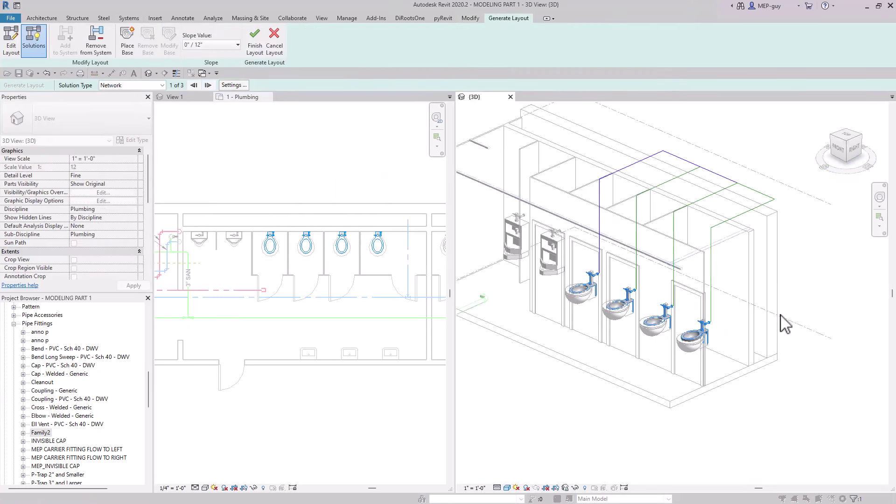
middle_click_drag(782, 320, 604, 330, "shift")
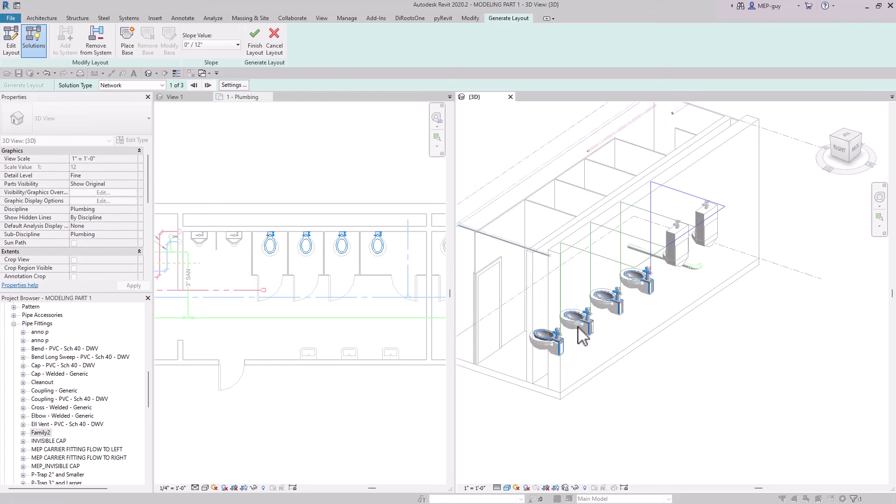
scroll(577, 327, "up", 3)
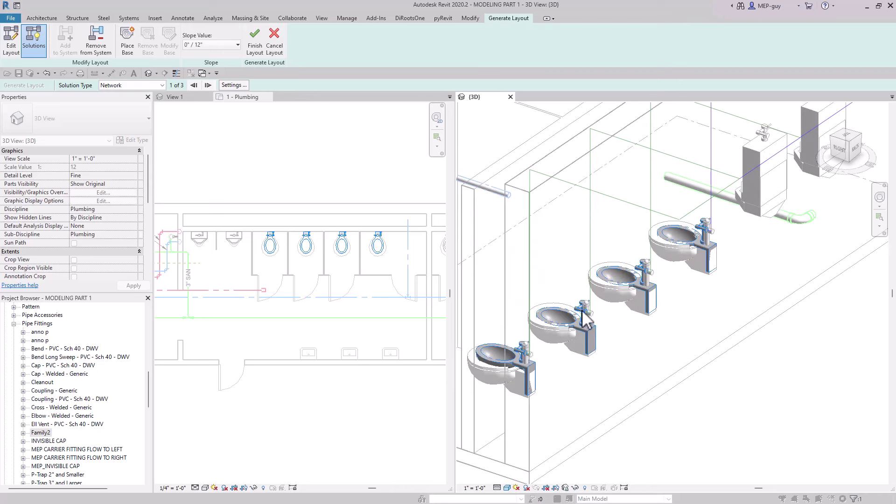
scroll(607, 335, "down", 3)
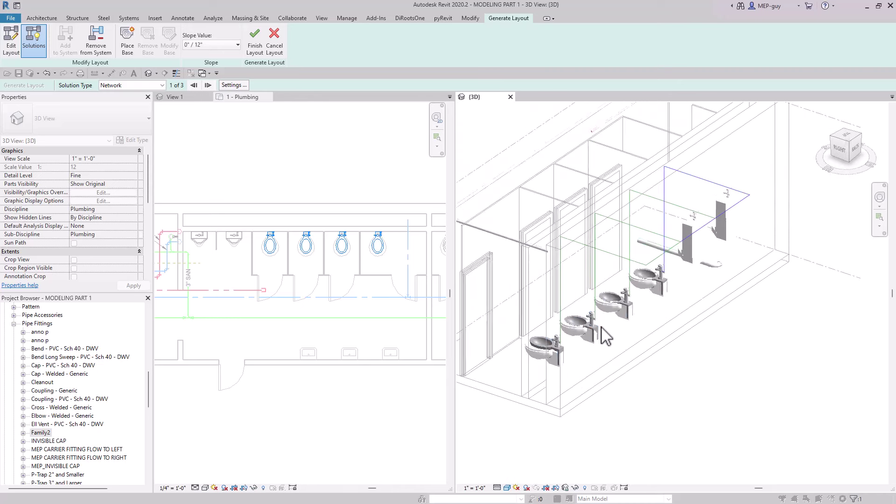
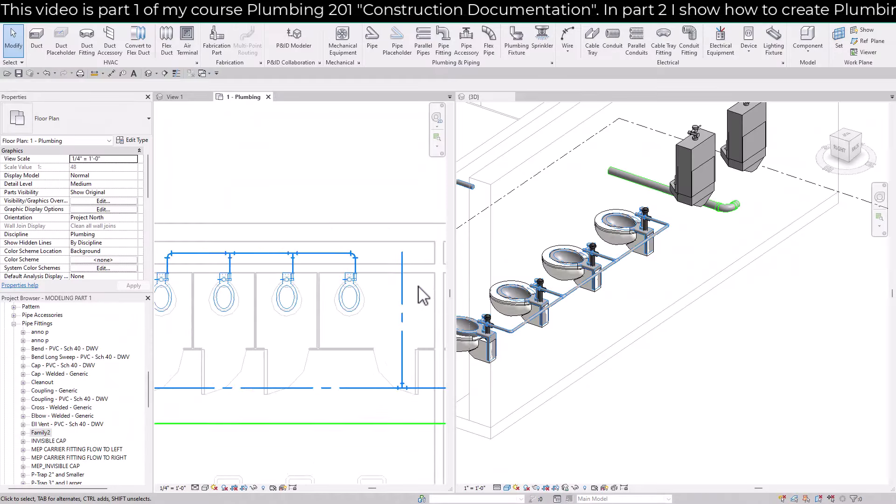
Delete the corner elbow on the cold water line above the water closet
scroll(390, 244, "up", 5)
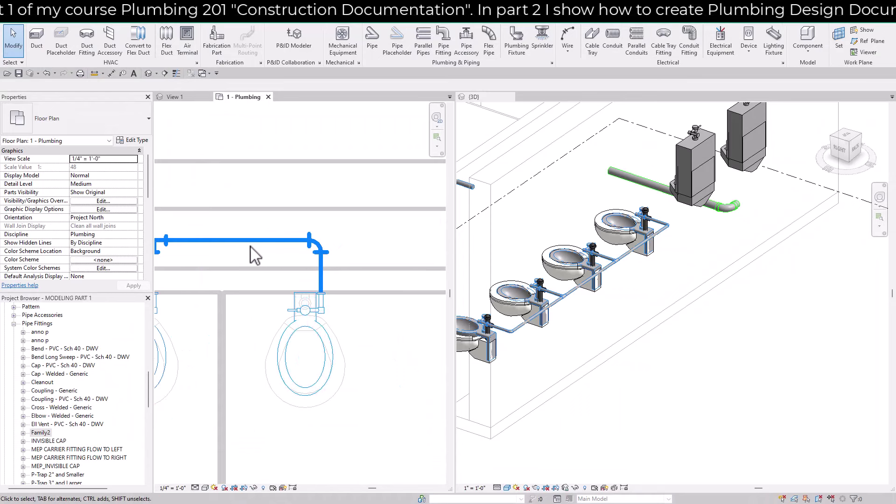
scroll(255, 256, "down", 2)
left_click(326, 268)
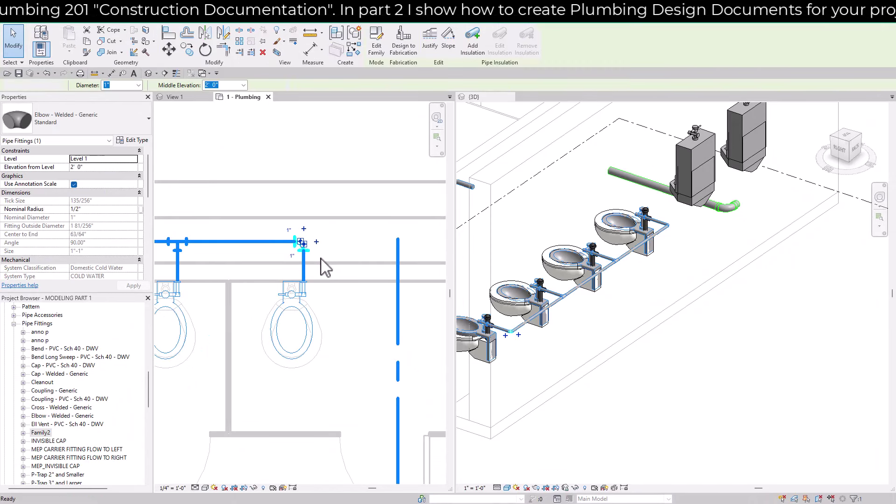
key("Delete")
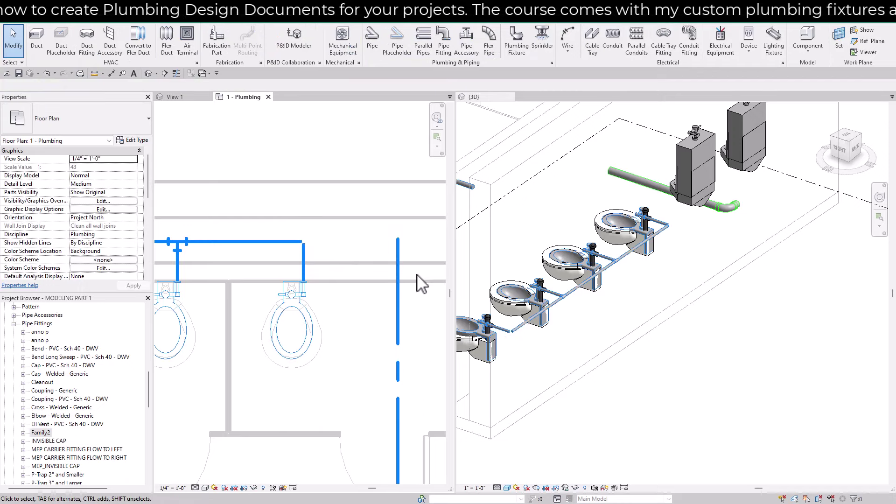
scroll(644, 300, "down", 3)
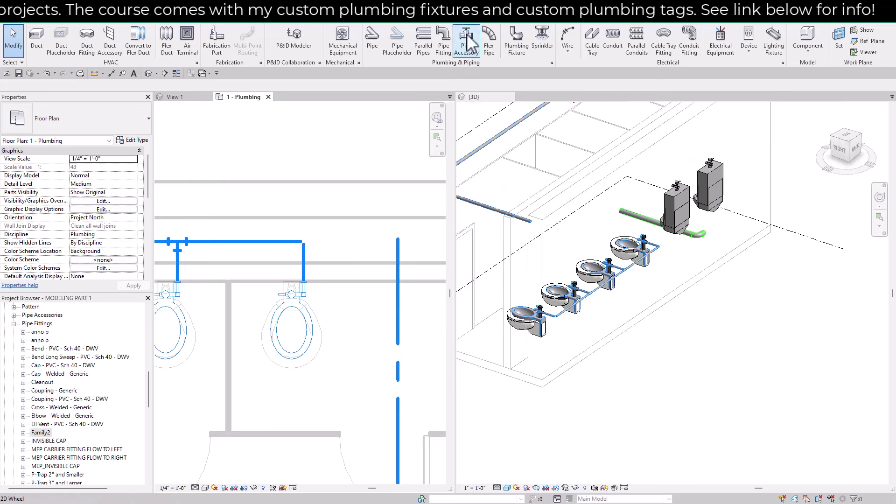
Use Trim/Extend to Corner to extend the cold water branch to the vertical riser
left_click(355, 18)
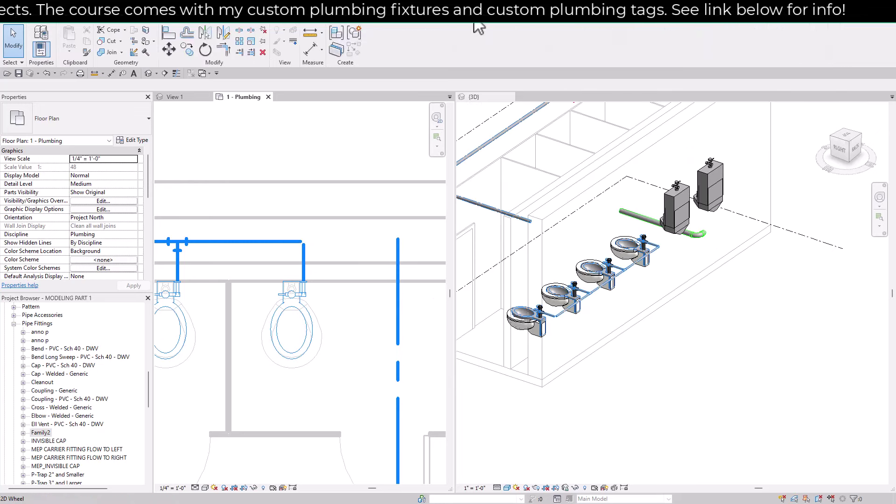
left_click(223, 49)
left_click(397, 252)
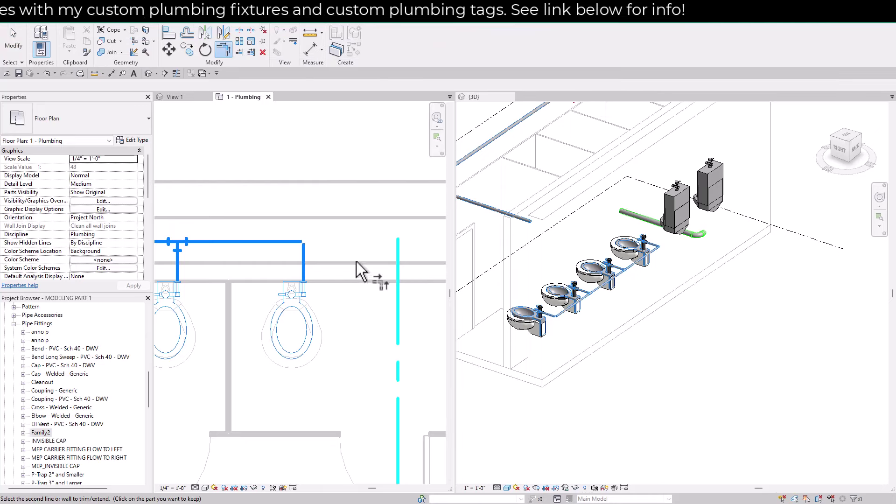
left_click(290, 242)
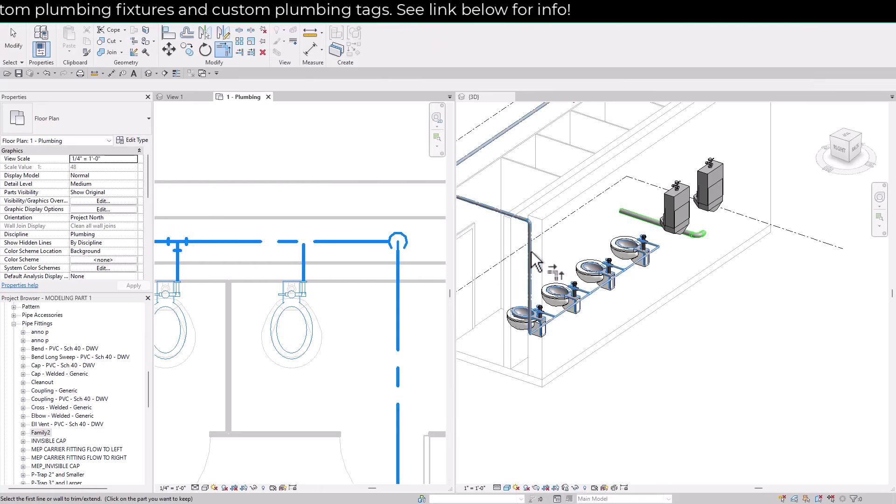
scroll(537, 331, "up", 4)
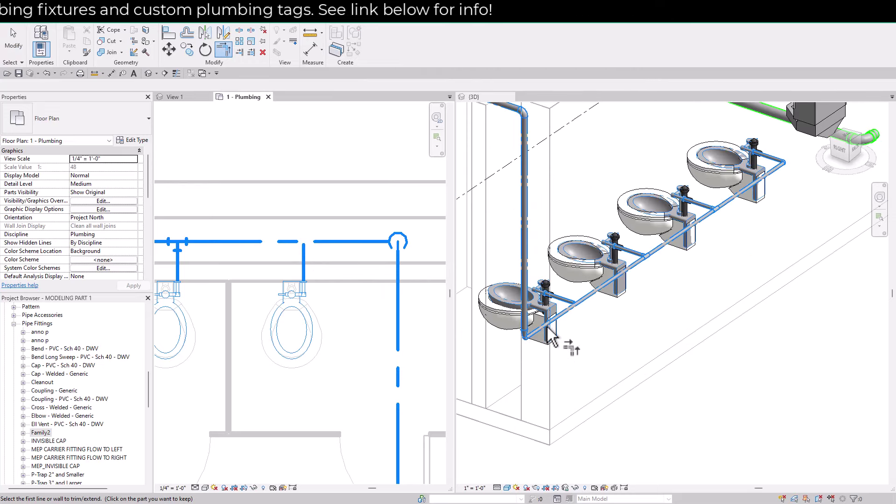
scroll(581, 308, "up", 4)
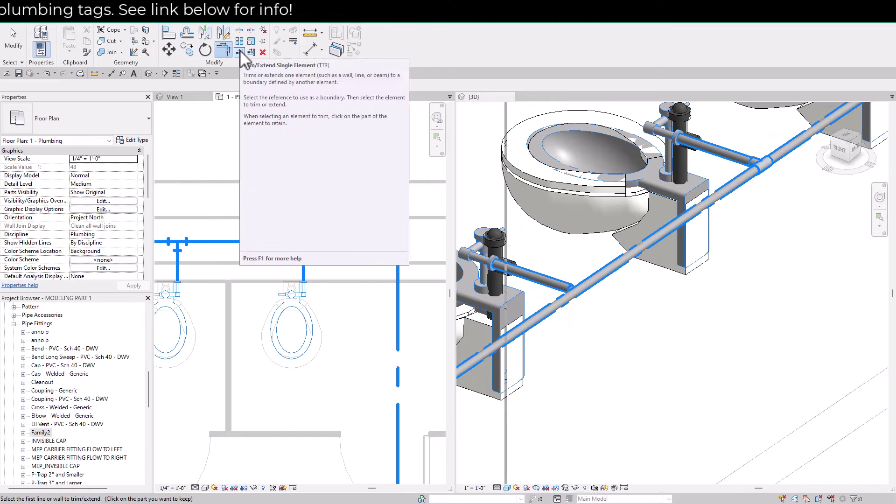
Trim/Extend the water closet branch into the cold water main so they meet at a tee
left_click(586, 294)
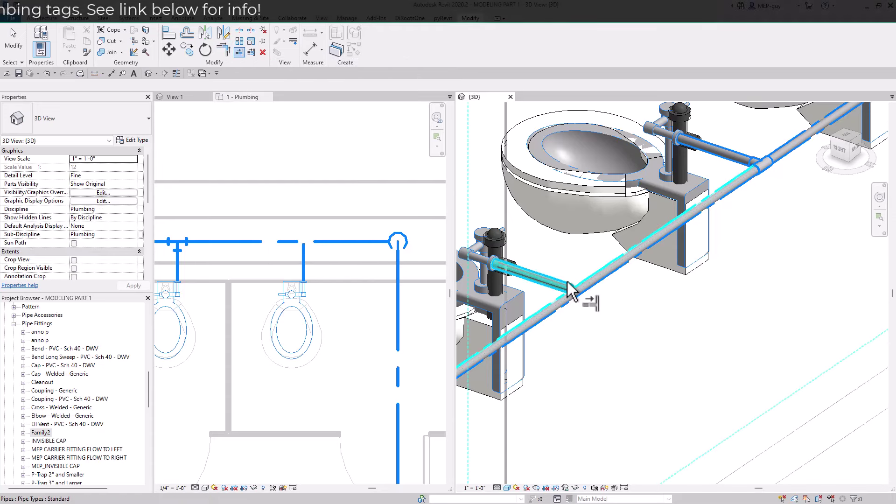
left_click(568, 289)
scroll(644, 327, "down", 5)
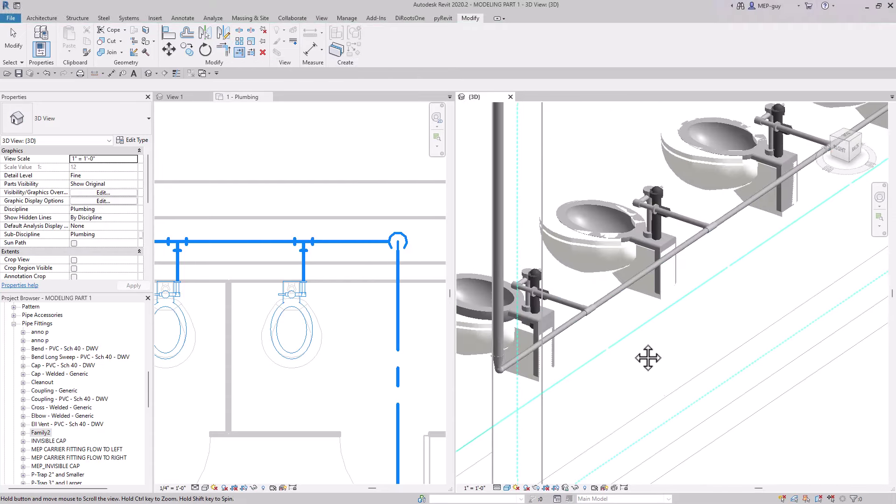
scroll(625, 353, "down", 3)
scroll(660, 341, "up", 5)
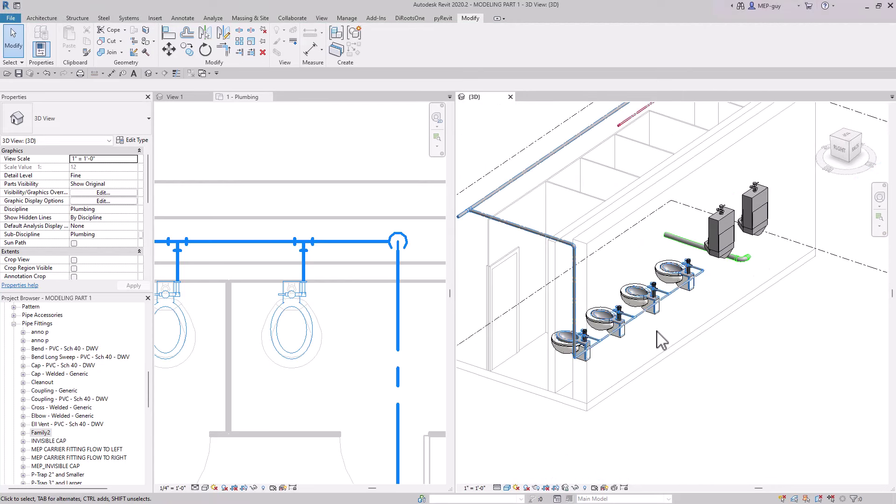
key("Escape")
scroll(754, 247, "up", 1)
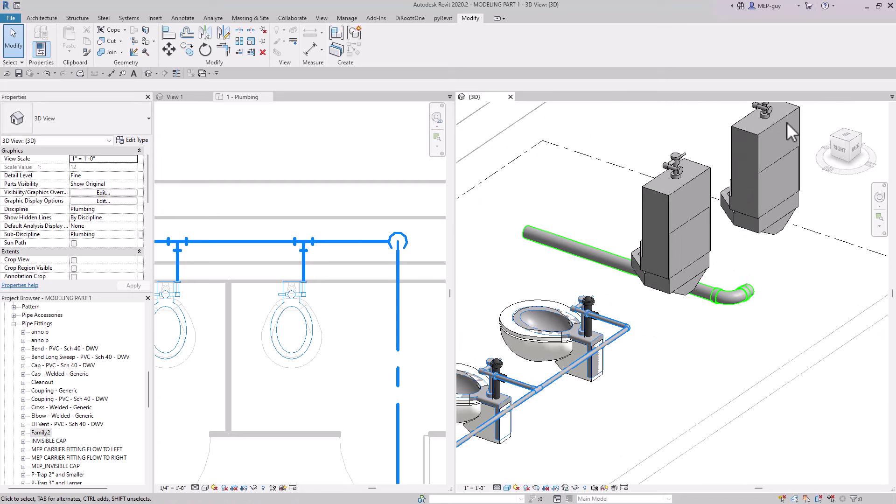
scroll(677, 296, "down", 2)
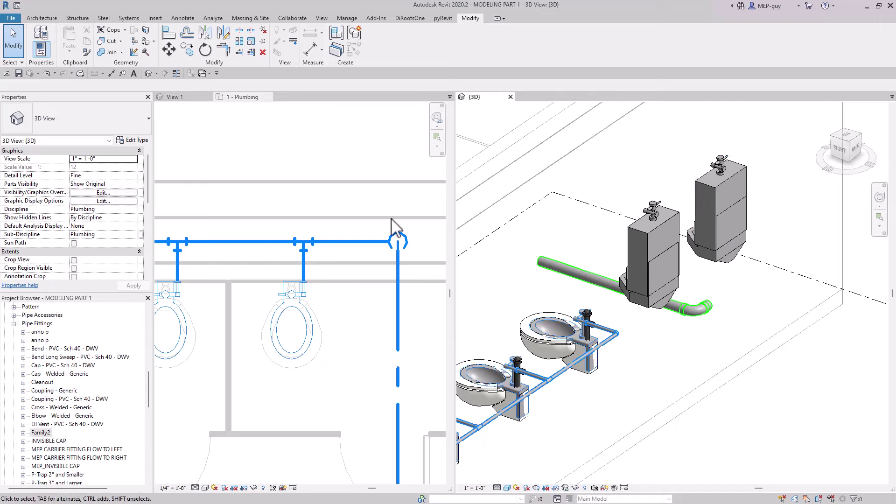
scroll(403, 231, "down", 4)
scroll(222, 239, "up", 2)
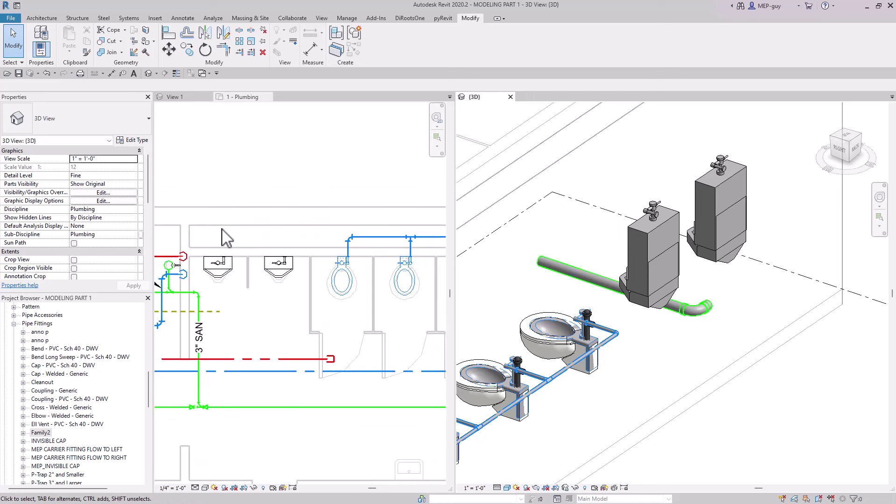
In the plumbing plan, convert the elbow above the water closet into a tee
left_click(275, 245)
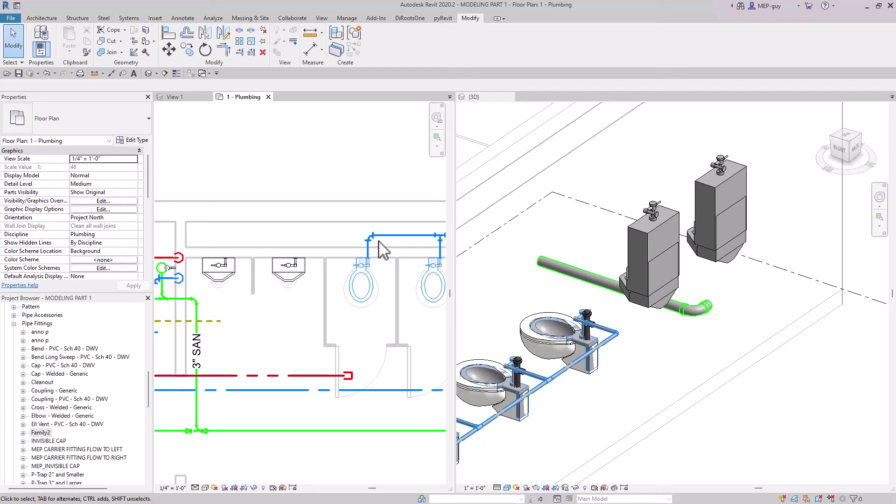
scroll(369, 235, "up", 3)
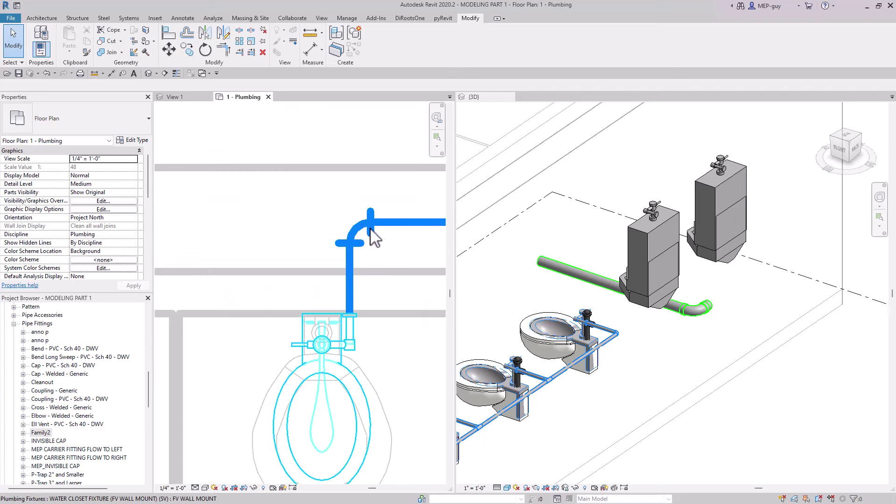
left_click(373, 226)
left_click(330, 226)
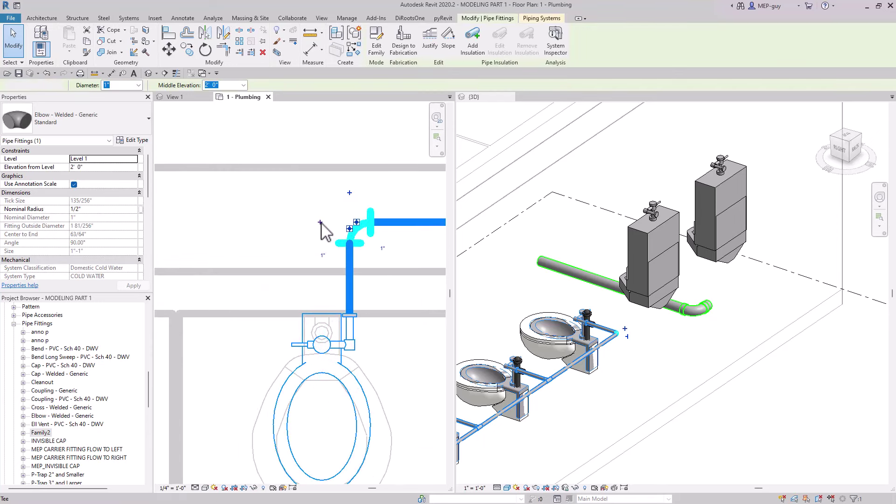
left_click(378, 244)
scroll(379, 243, "down", 2)
scroll(369, 241, "up", 2)
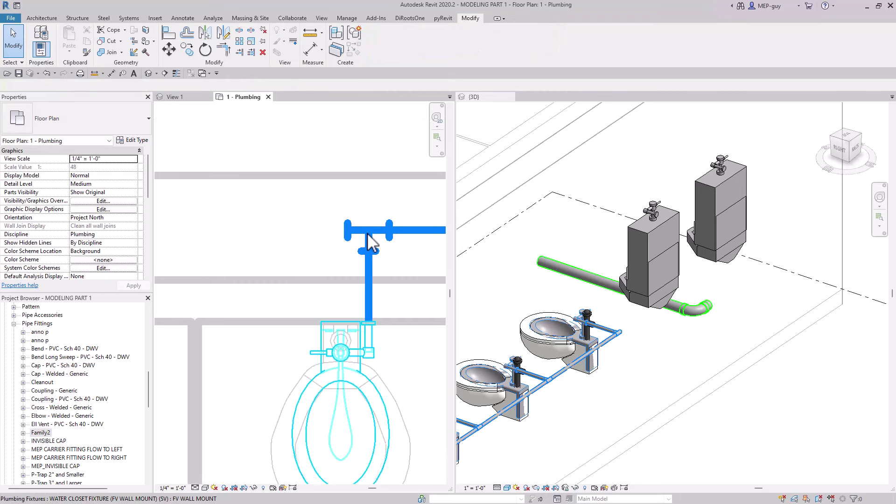
Turn on Thin Lines and set the plan's detail level to Fine
left_click(177, 73)
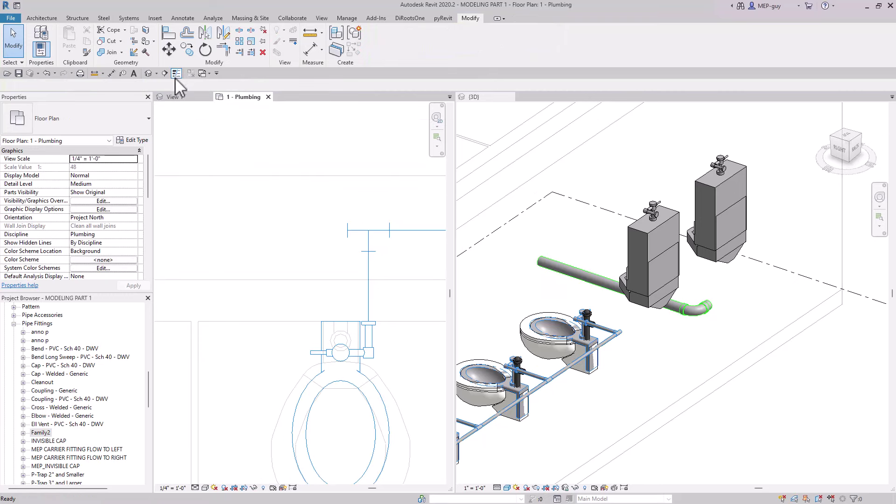
left_click(195, 487)
left_click(208, 477)
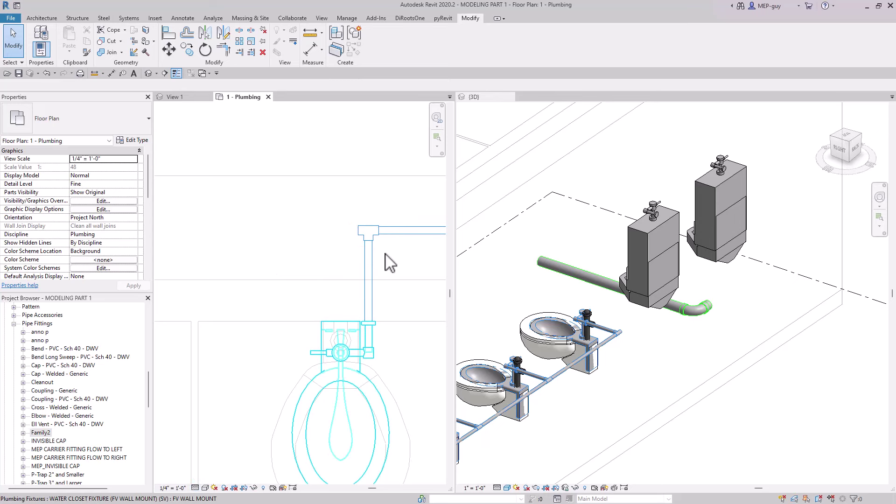
scroll(384, 252, "up", 2)
Start drawing a new pipe from the tee's open end
left_click(343, 228)
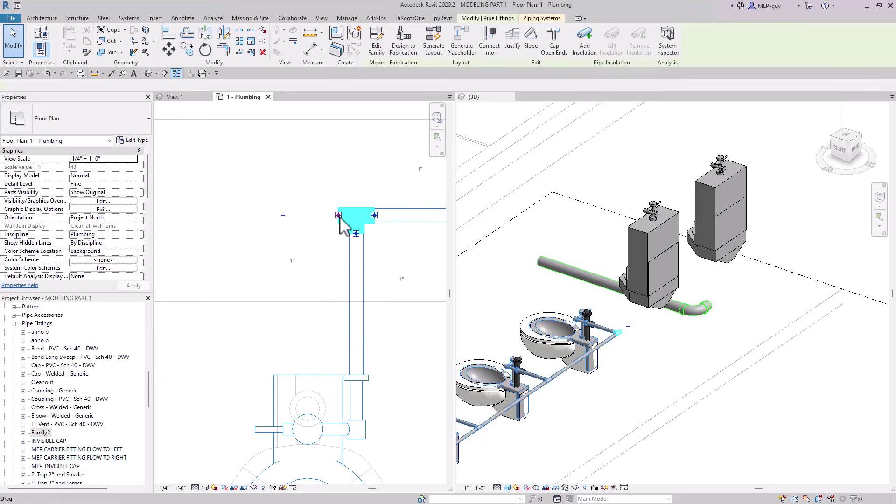
right_click(342, 233)
left_click(369, 261)
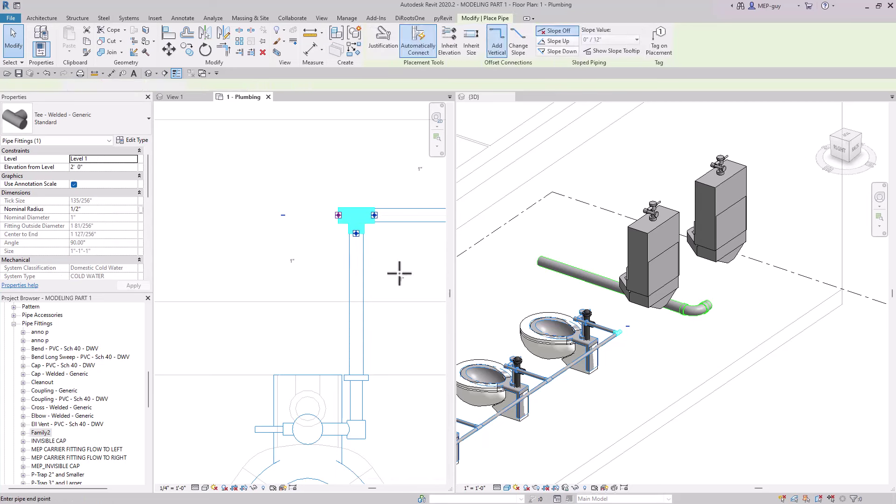
Place a short pipe segment from the tee and finish drawing
scroll(400, 276, "down", 3)
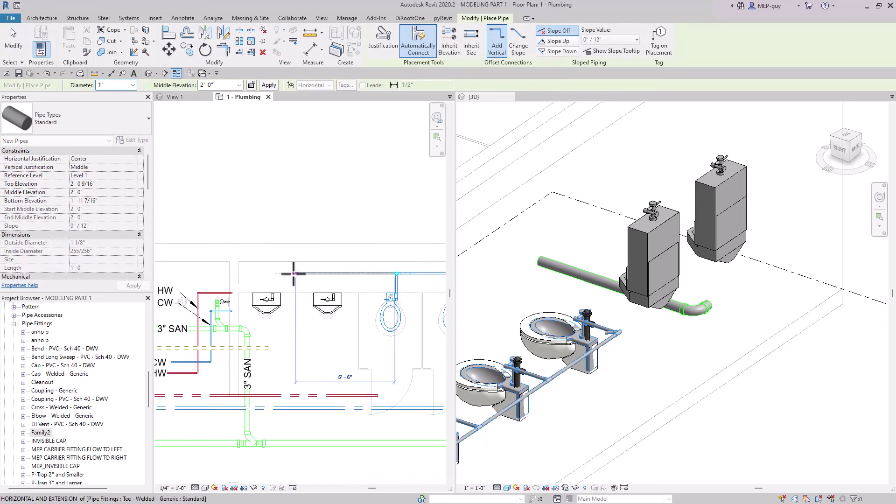
scroll(272, 275, "up", 2)
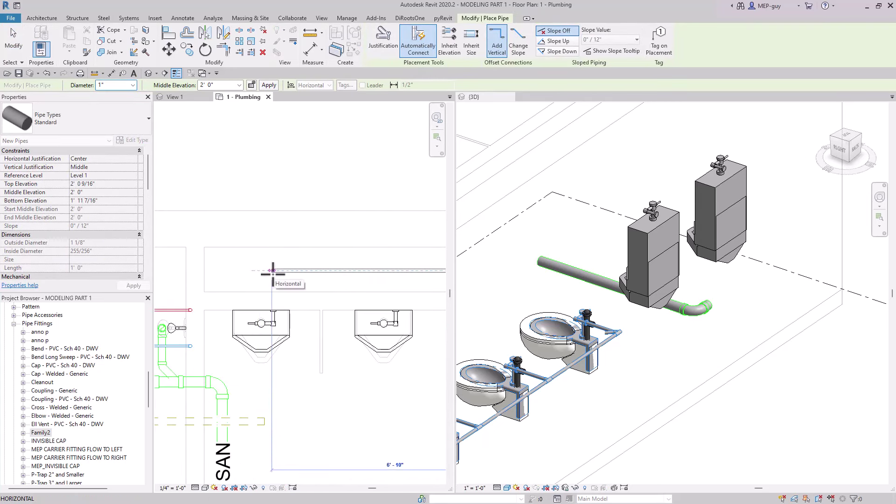
left_click(299, 271)
key("Escape")
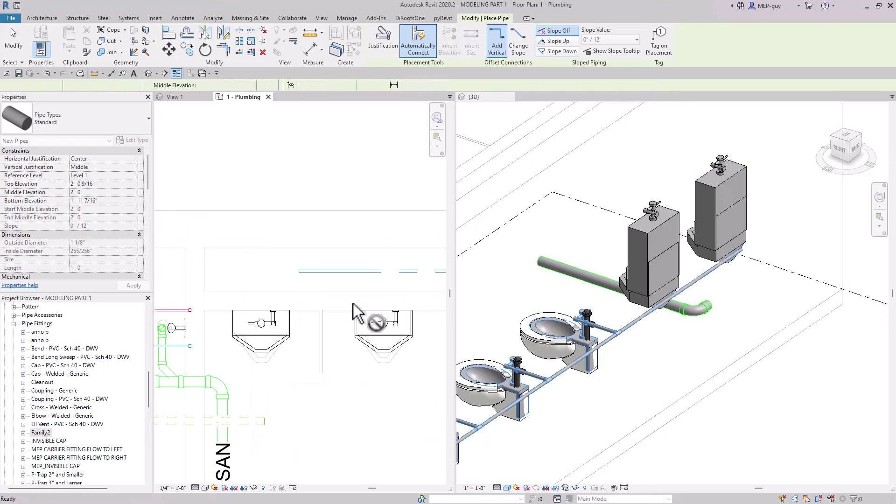
key("Escape")
Draw a pipe up from the urinal's 1" inlet connector
left_click(277, 316)
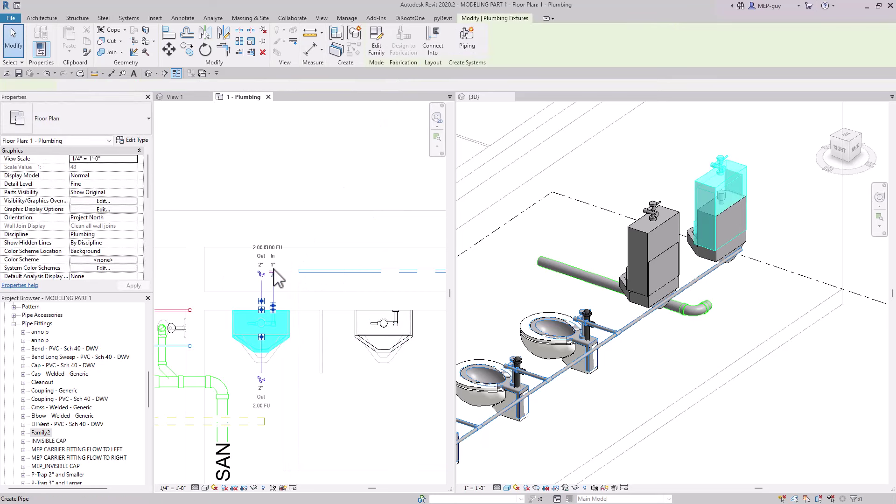
left_click(276, 313)
scroll(274, 317, "up", 2)
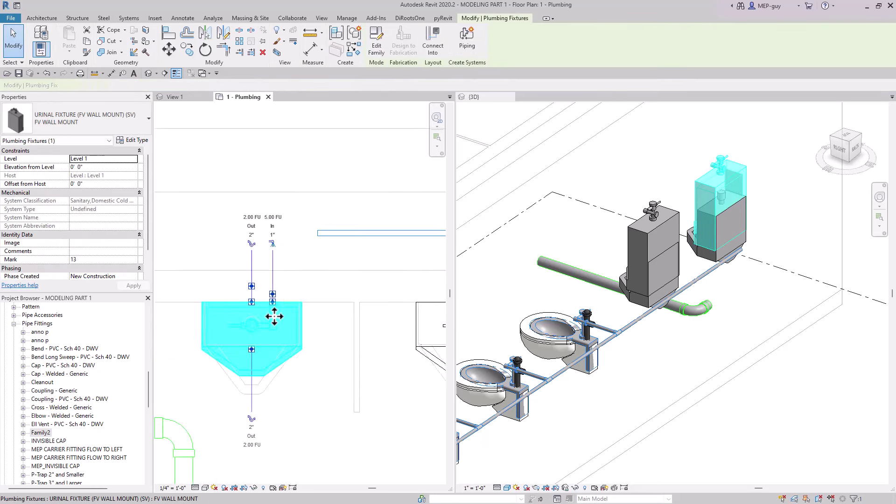
scroll(275, 316, "up", 4)
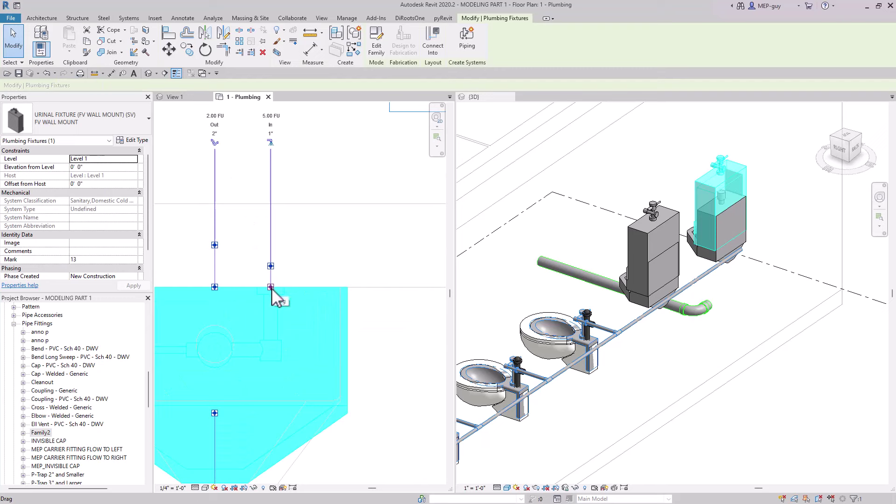
right_click(276, 297)
left_click(295, 258)
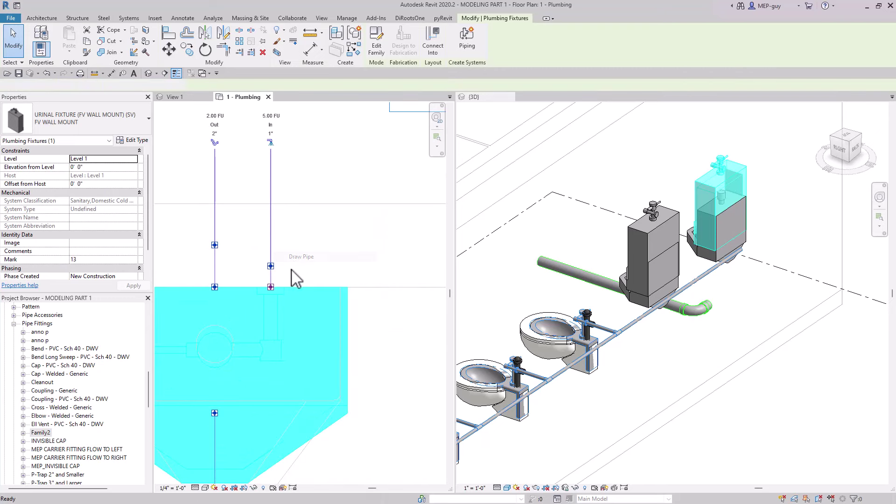
scroll(286, 394, "down", 2)
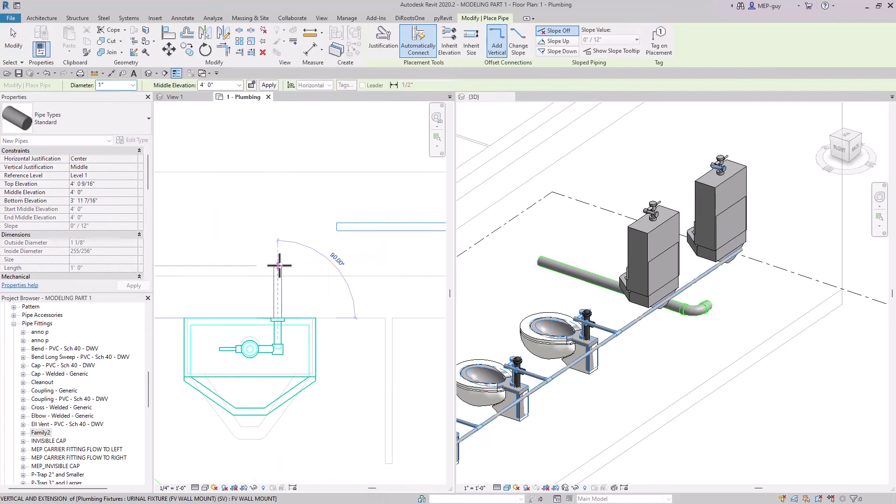
key("Escape")
key("Escape")
middle_click_drag(349, 306, 326, 321)
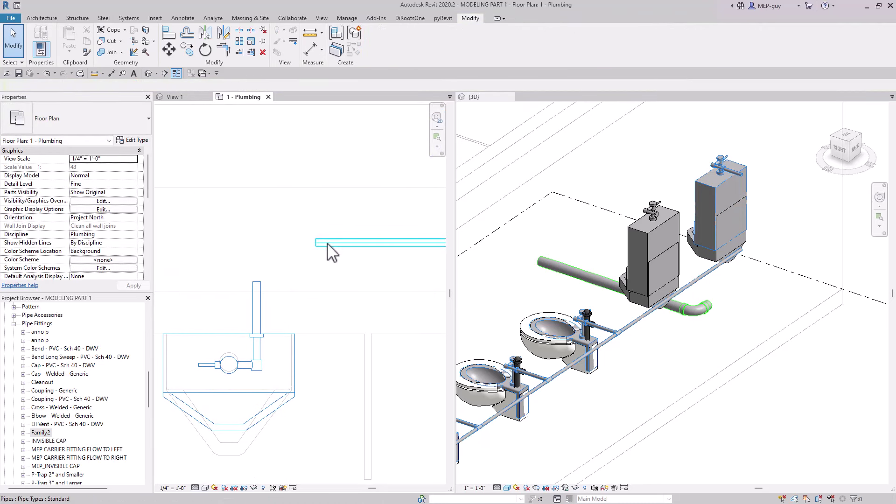
Join the urinal's vertical pipe to the overhead horizontal pipe with a Trim/Extend elbow
left_click(224, 49)
left_click(256, 303)
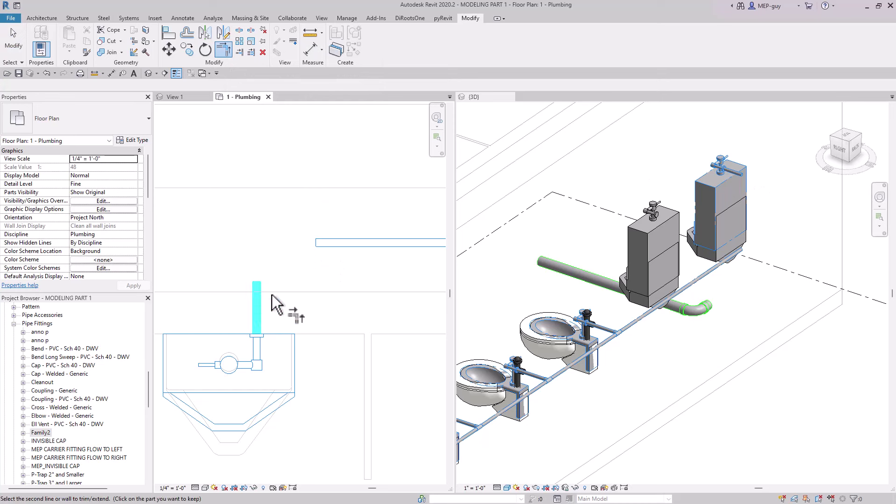
left_click(333, 243)
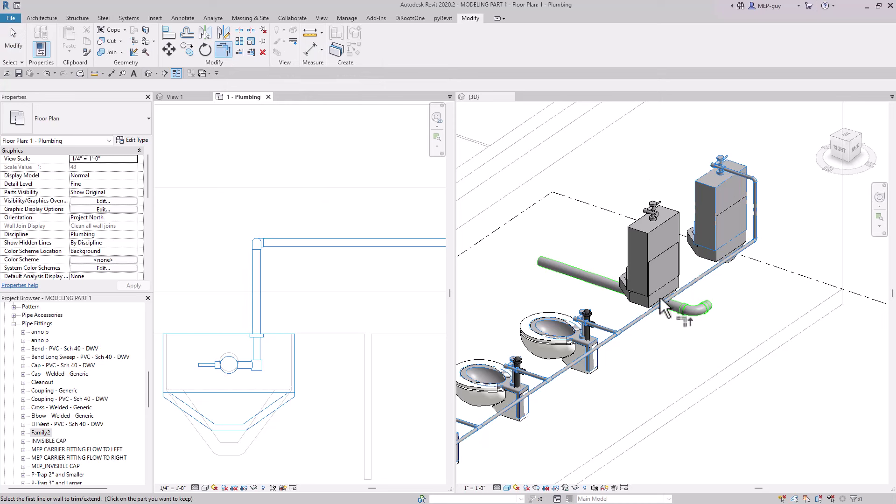
scroll(266, 274, "down", 2)
scroll(370, 294, "up", 1)
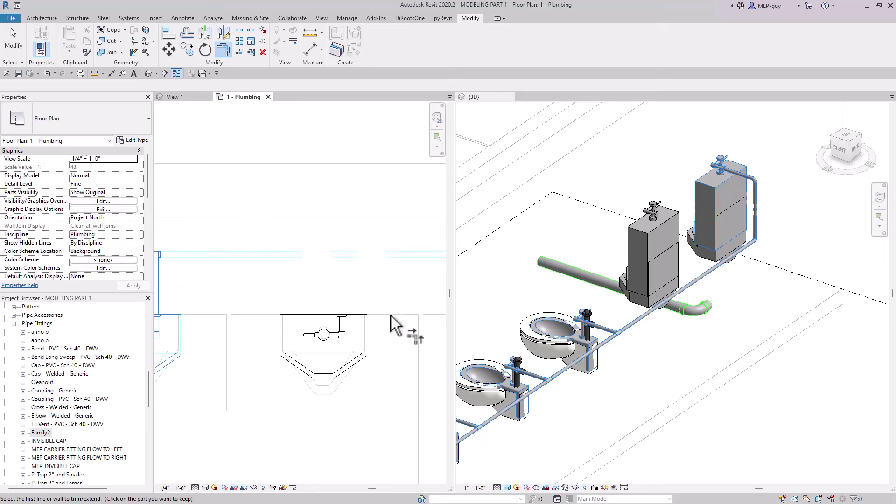
middle_click_drag(400, 330, 362, 306)
key("Escape")
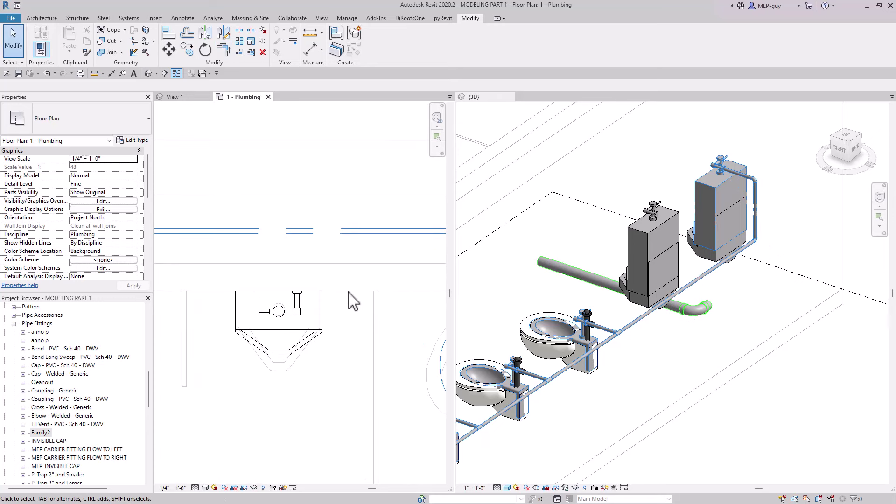
Select the next urinal fixture along the row
scroll(353, 319, "down", 1)
middle_click_drag(356, 310, 348, 307)
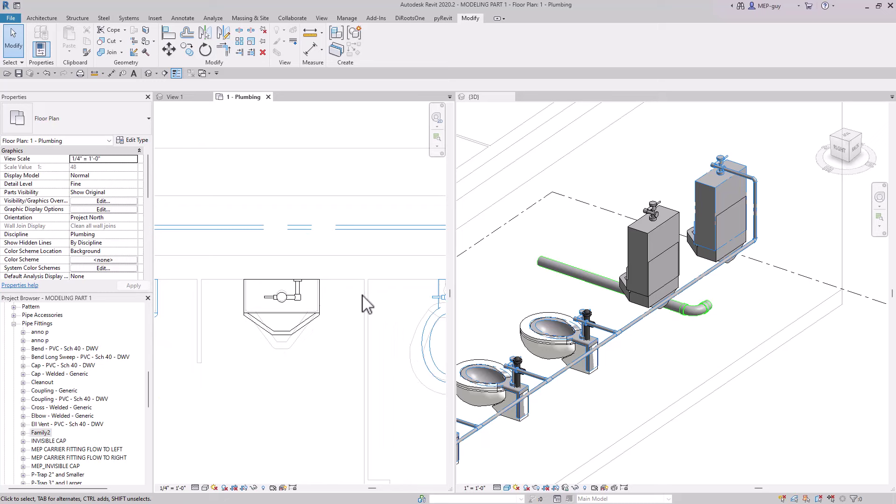
left_click(319, 297)
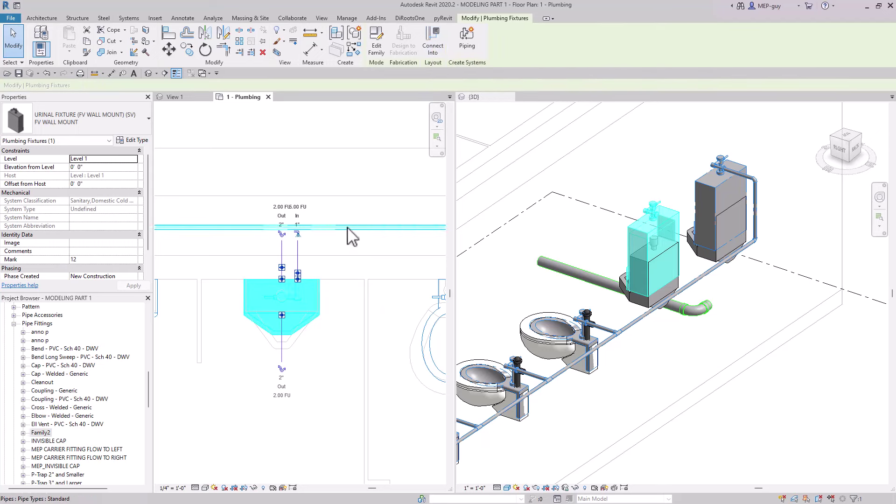
Connect the urinal's Connector 4 (Domestic Cold Water 1") into the overhead cold water pipe
left_click(440, 44)
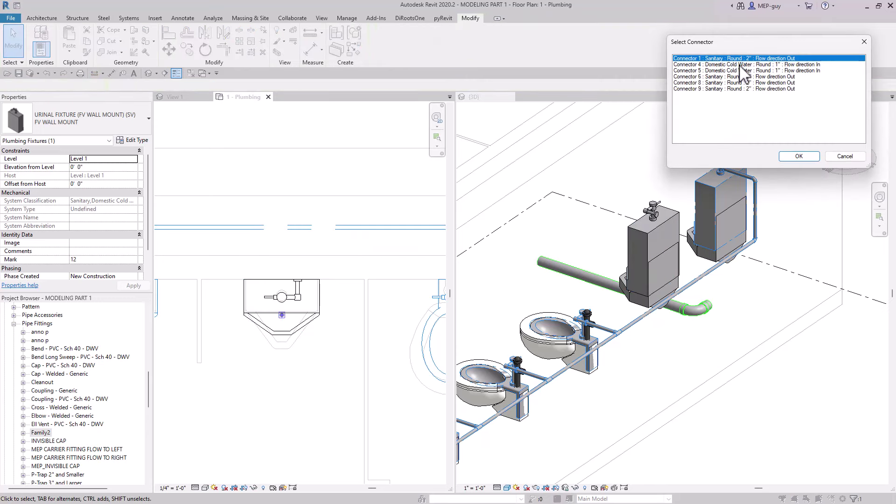
left_click(742, 64)
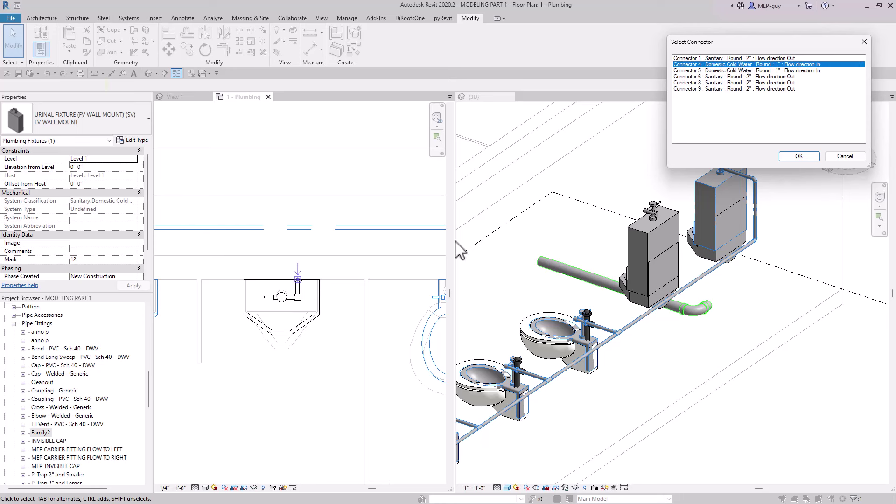
left_click(809, 155)
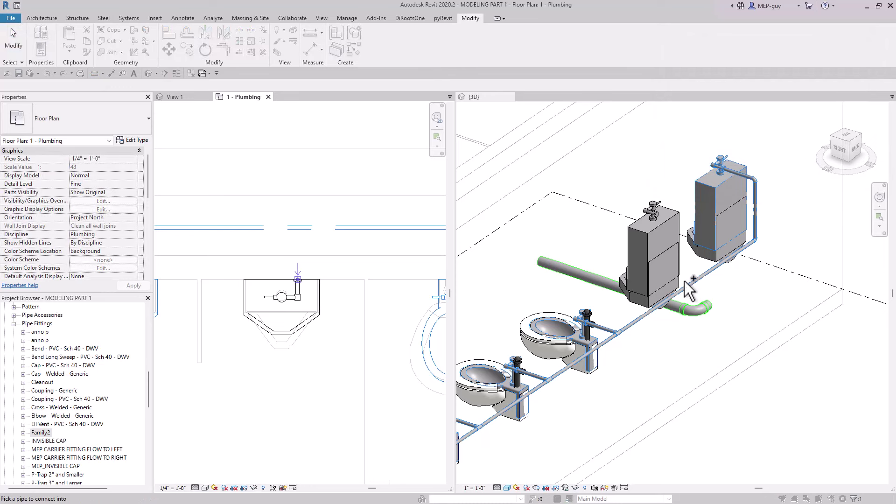
left_click(332, 227)
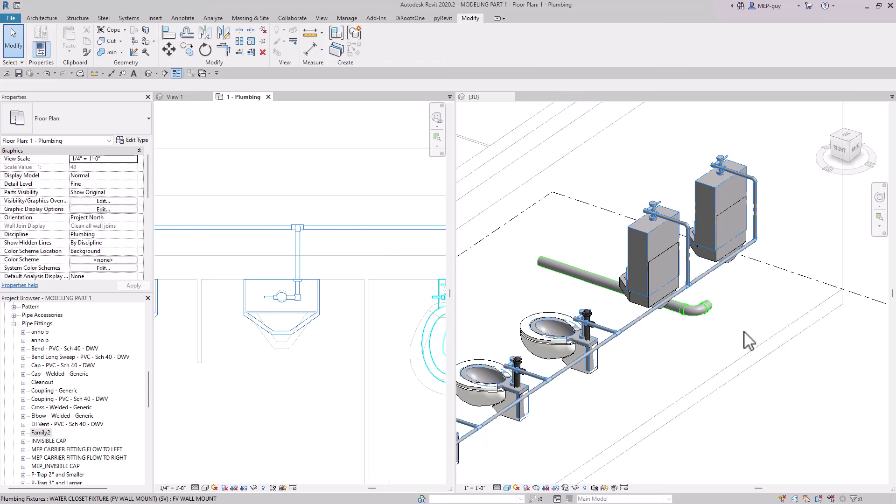
middle_click_drag(771, 230, 747, 190, "shift")
scroll(754, 206, "down", 3)
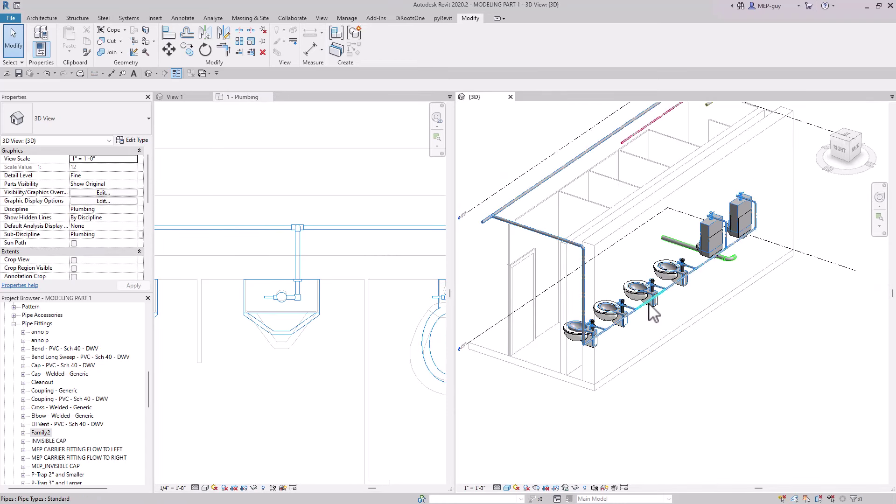
In the 3D view, select the 2" vertical cold water riser at the row's end
scroll(747, 292, "up", 2)
middle_click_drag(746, 292, 708, 324)
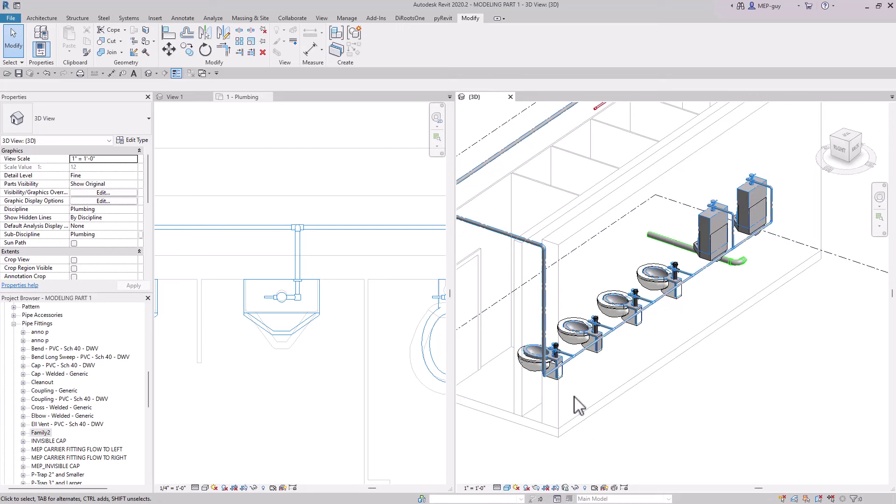
left_click(545, 309)
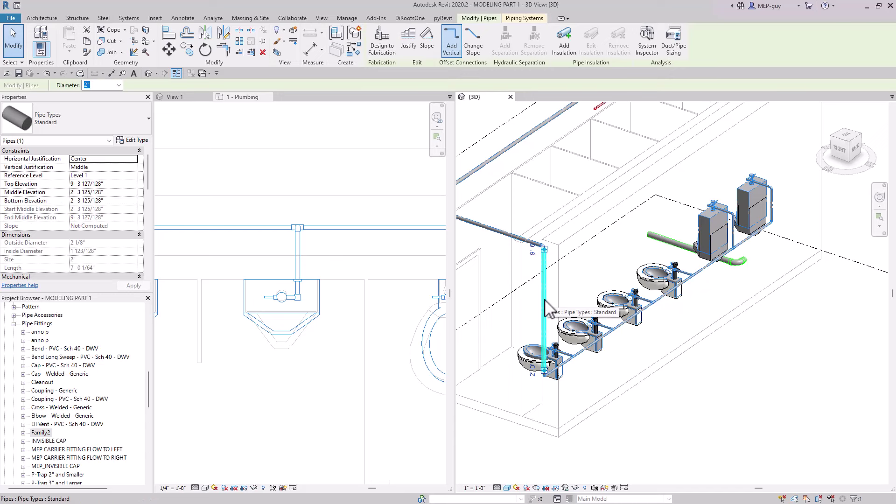
Set the COLD WATER system type's Flow Conversion Method to Predominantly Flush Valves
left_click(524, 18)
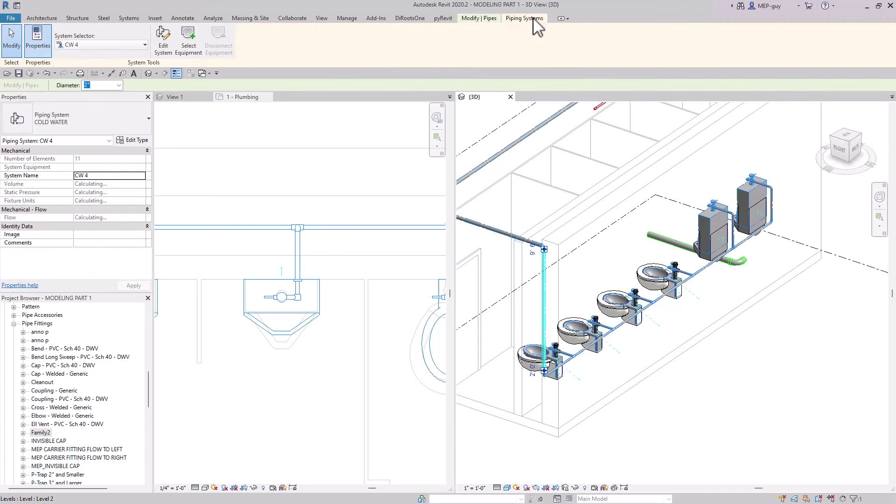
left_click(134, 141)
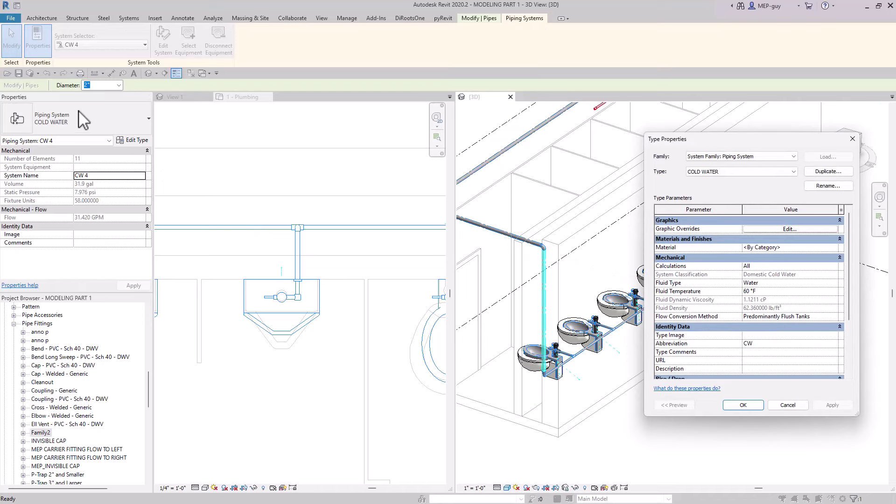
left_click(816, 317)
left_click(835, 317)
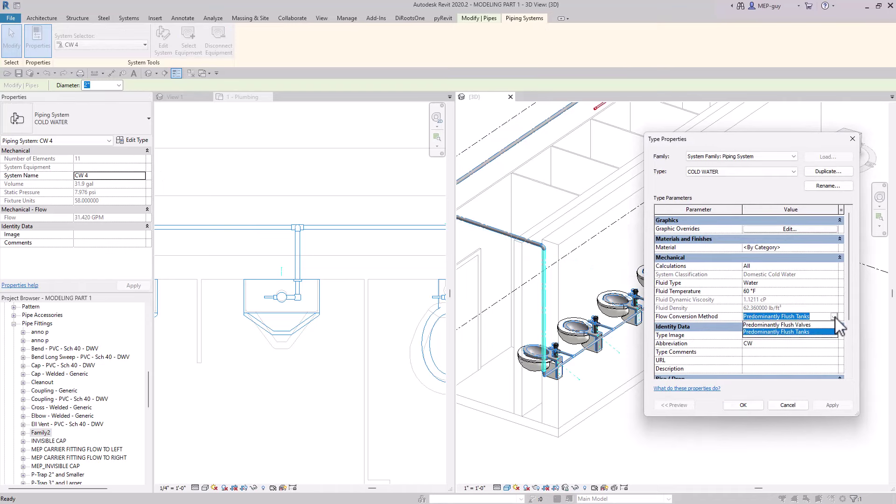
left_click(801, 326)
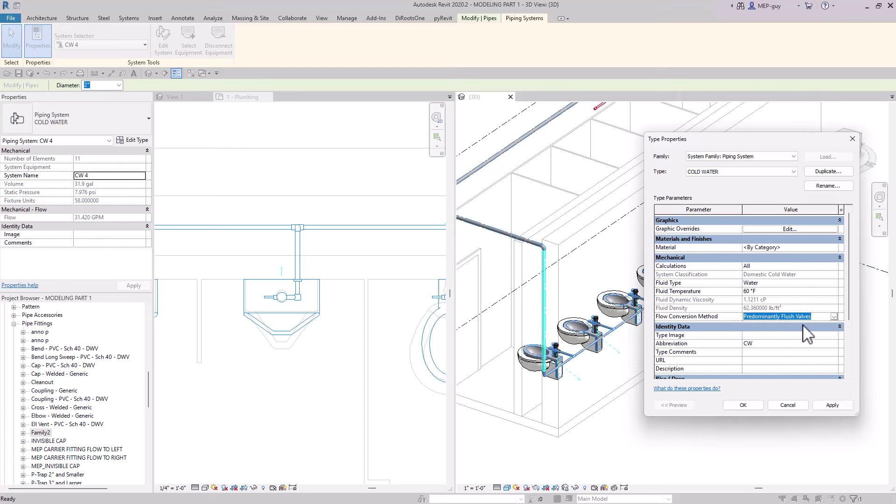
left_click(743, 405)
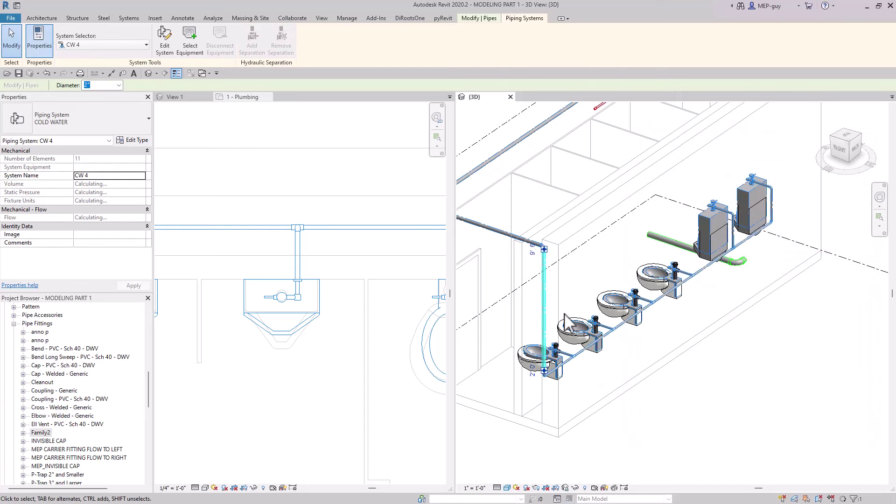
Select the entire connected cold water pipe run from the main's end tee
scroll(656, 359, "down", 3)
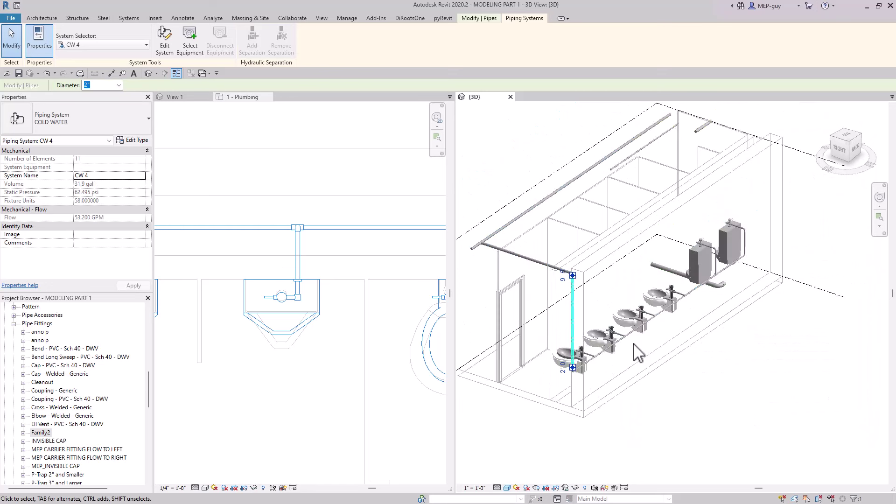
key("Escape")
scroll(486, 245, "up", 5)
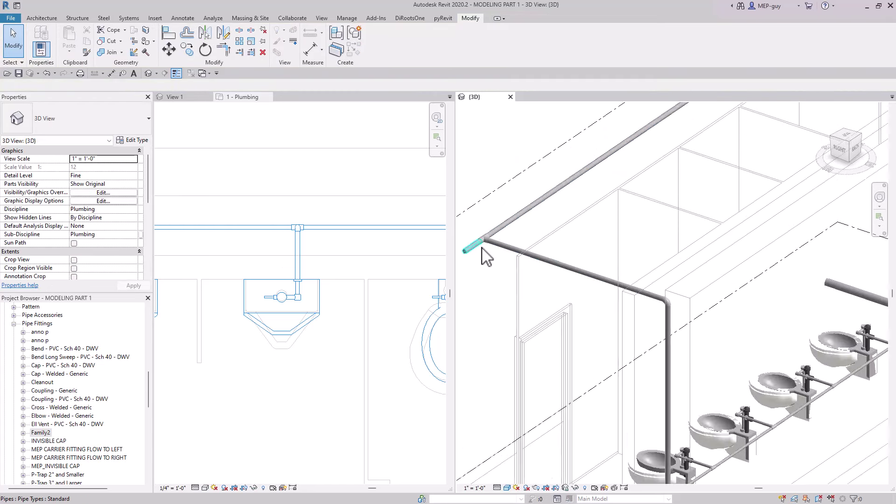
left_click(486, 236)
scroll(486, 278, "down", 3)
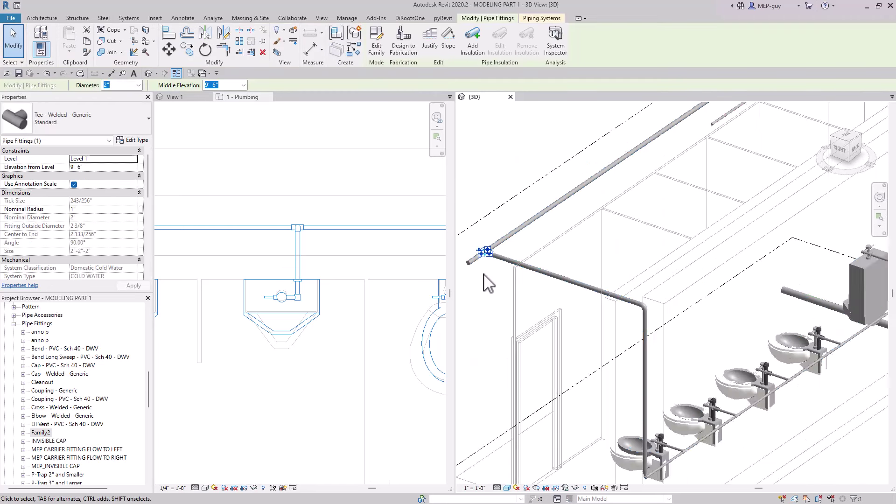
scroll(633, 349, "down", 2)
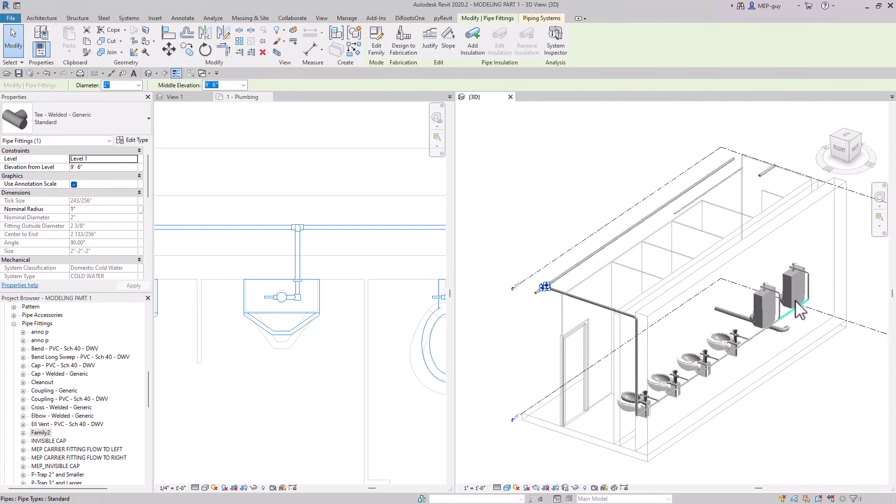
scroll(784, 292, "up", 2)
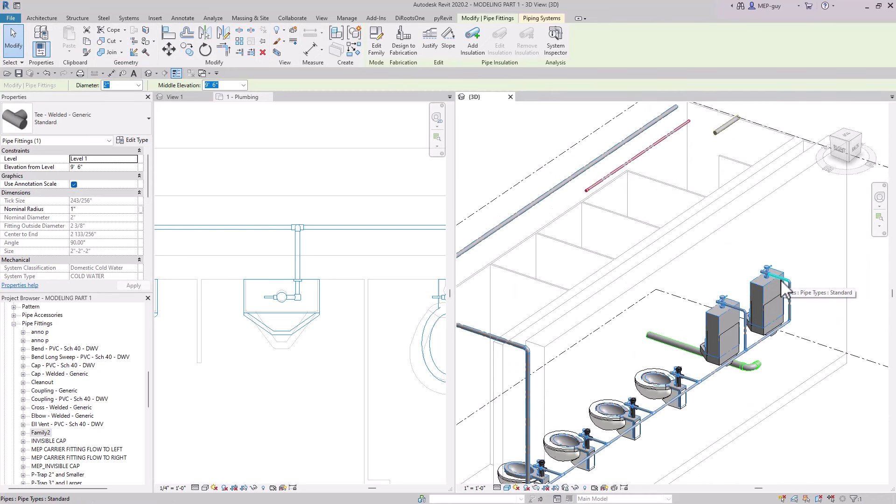
key("Tab")
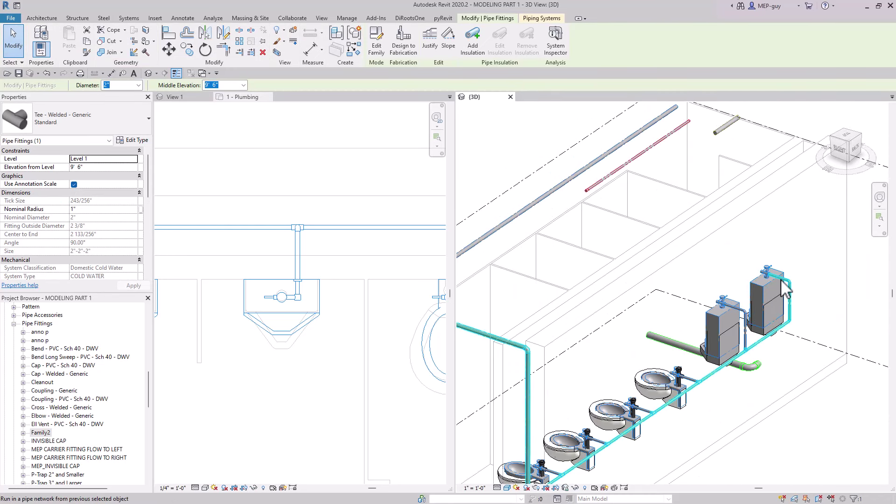
left_click(785, 290)
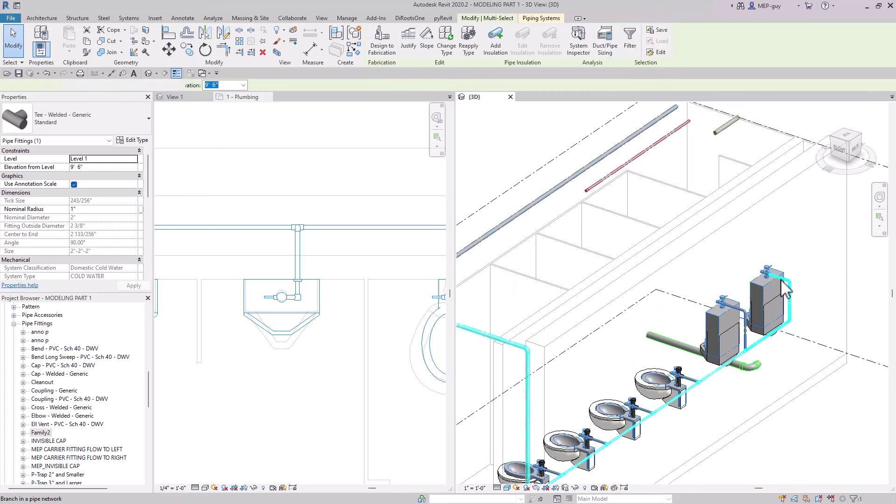
scroll(788, 345, "up", 3)
scroll(780, 348, "up", 1)
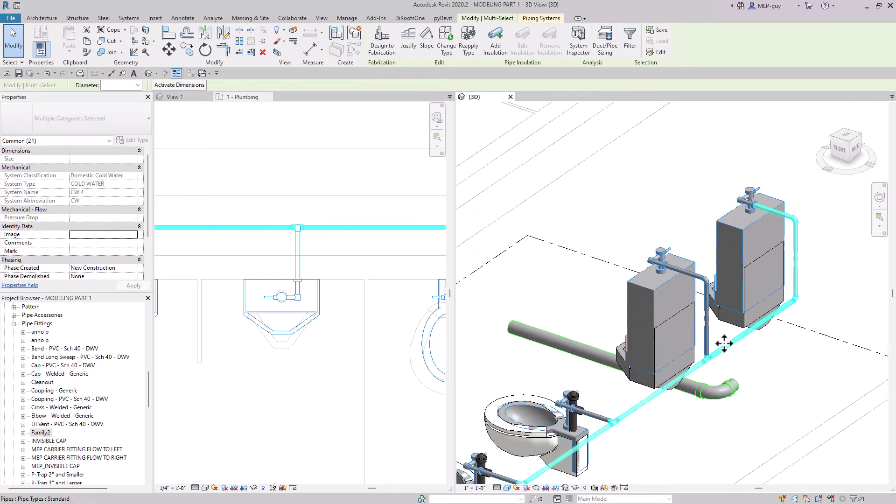
Add the vertical riser, the horizontal pipe above the heater, and the heater to the selection
left_click(707, 328, "ctrl")
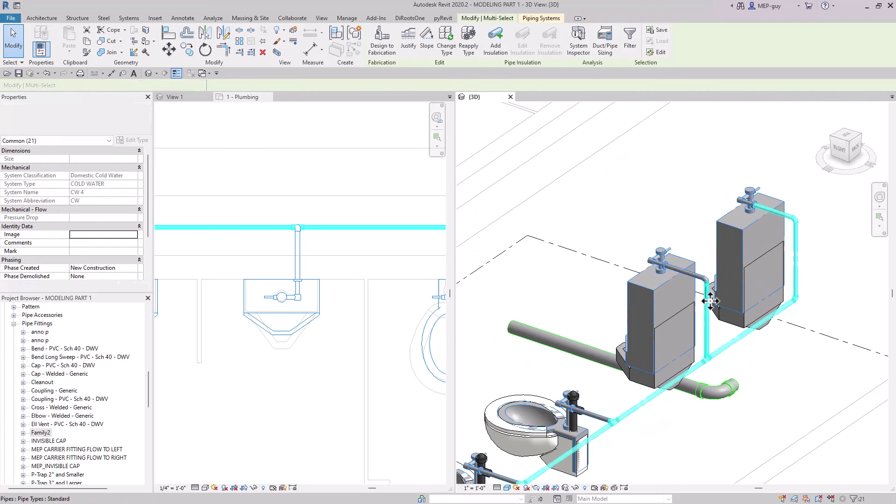
scroll(709, 299, "up", 3)
left_click(685, 267, "ctrl")
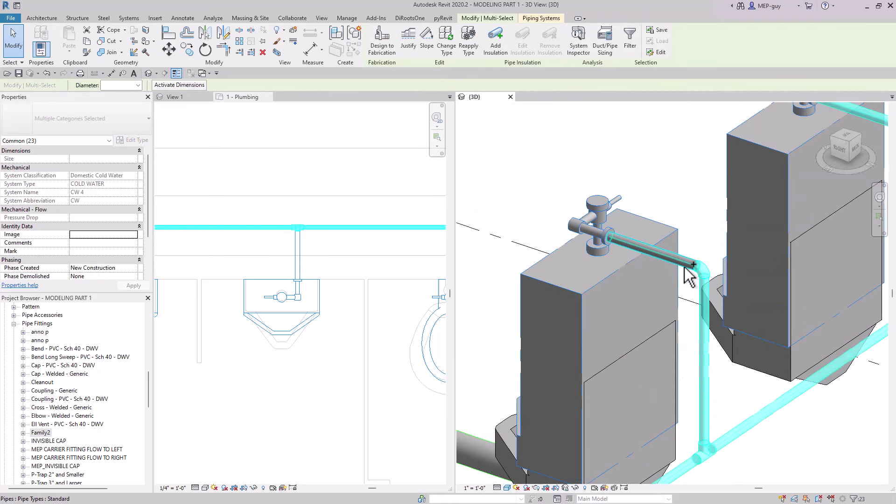
scroll(726, 231, "down", 5)
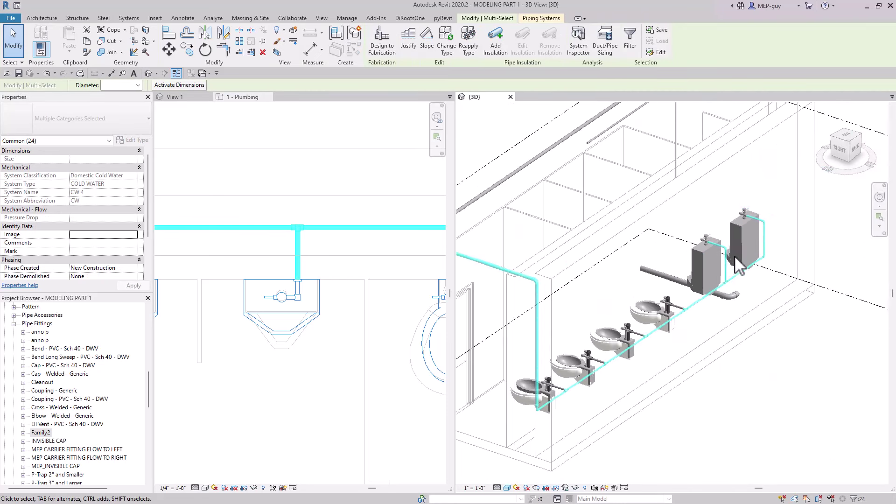
left_click(754, 254, "ctrl")
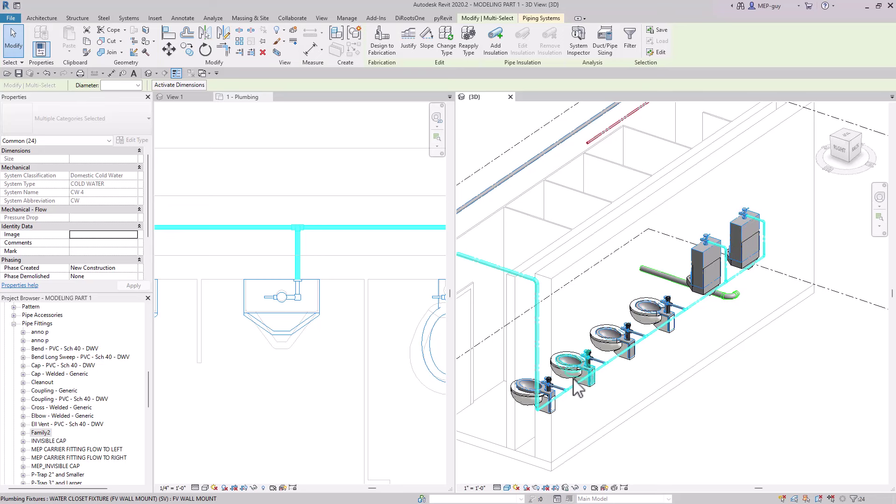
scroll(567, 396, "up", 4)
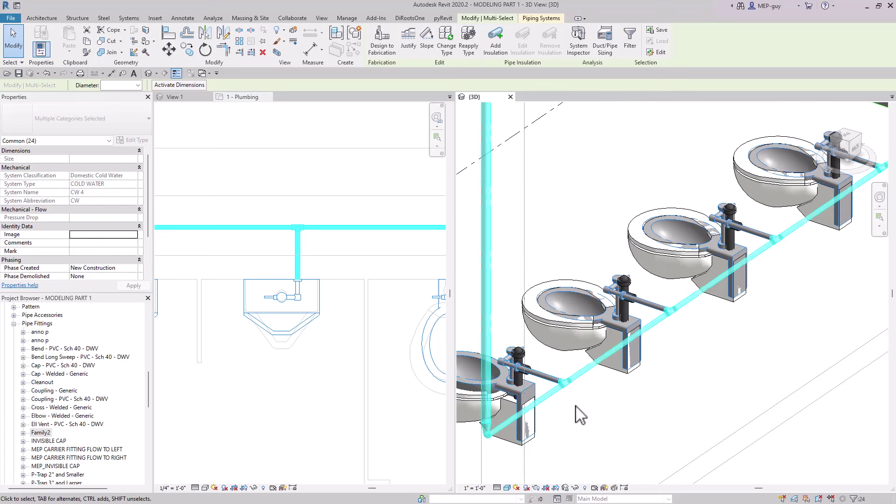
scroll(570, 409, "down", 4)
scroll(680, 397, "down", 4)
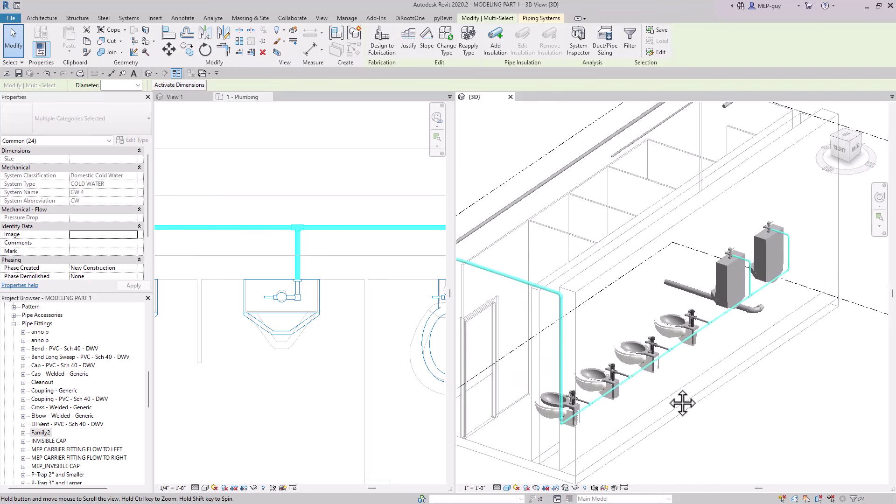
scroll(686, 399, "down", 1)
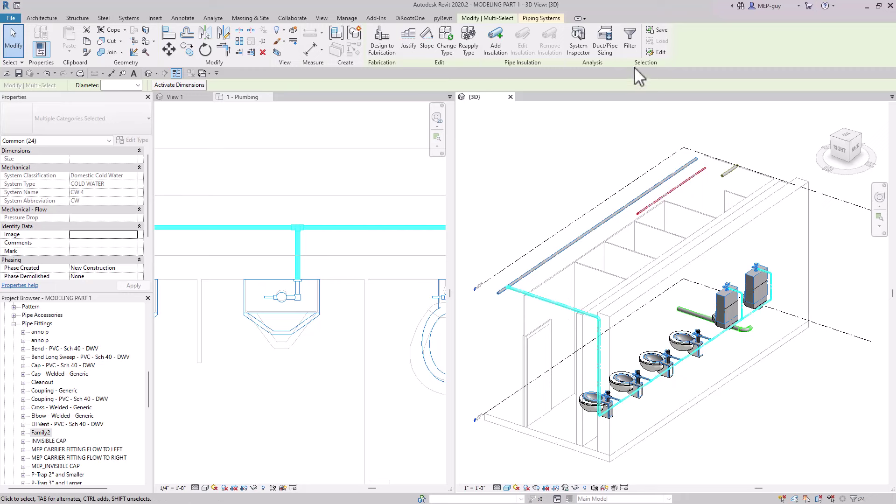
Size the selected cold water pipes by velocity 8, then dismiss the zero-flow sizing-failed warning
left_click(606, 42)
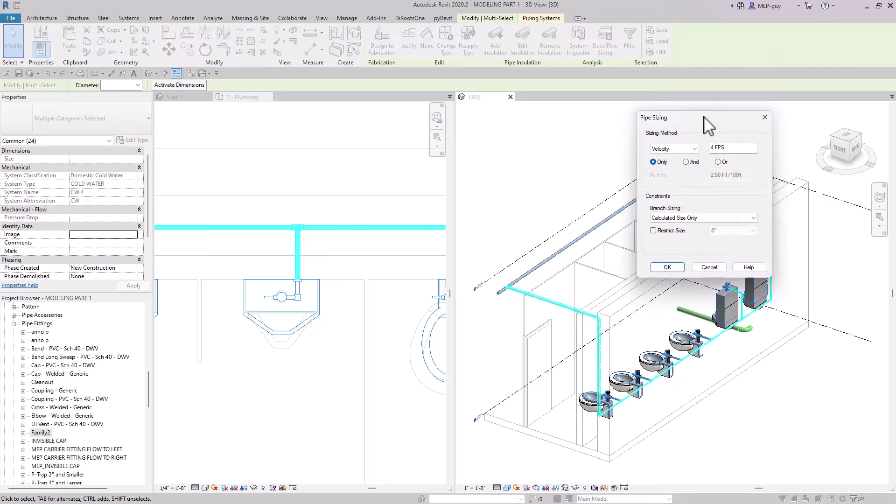
left_click_drag(681, 126, 644, 122)
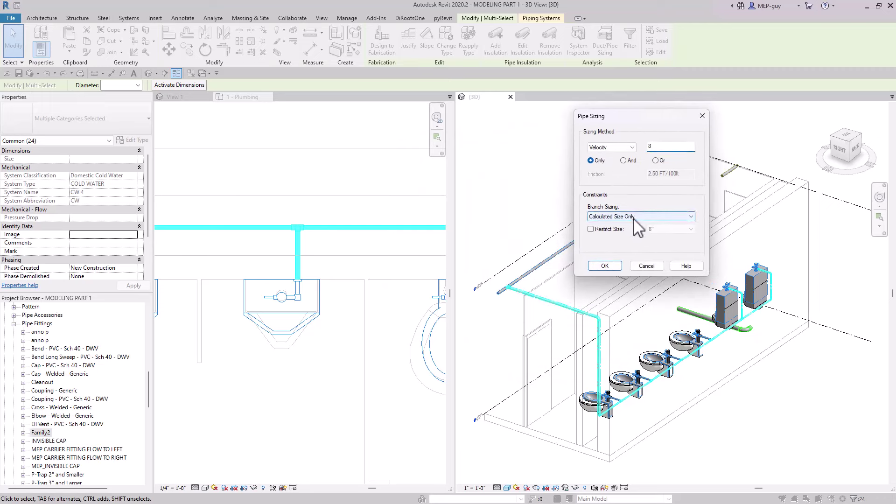
left_click(607, 266)
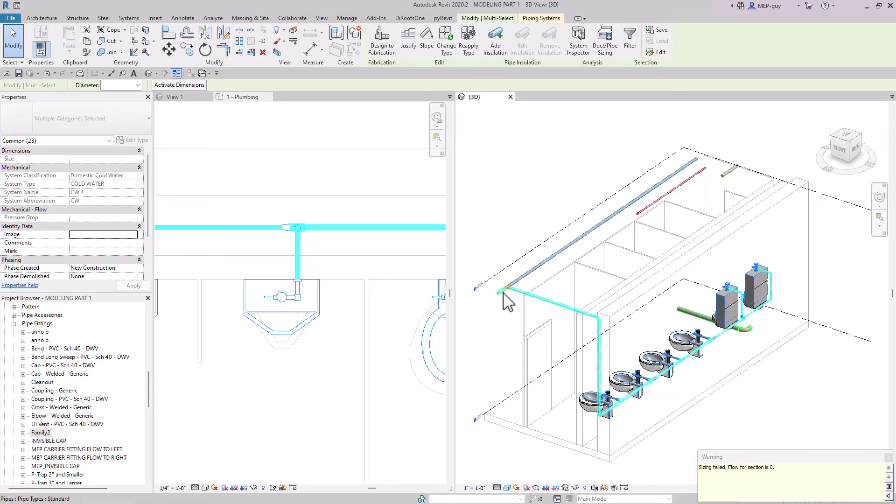
scroll(498, 305, "up", 5)
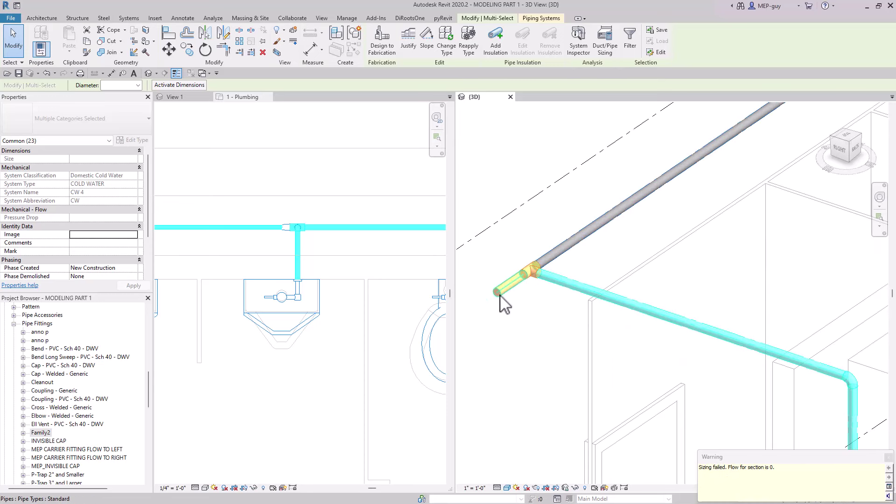
scroll(514, 287, "down", 4)
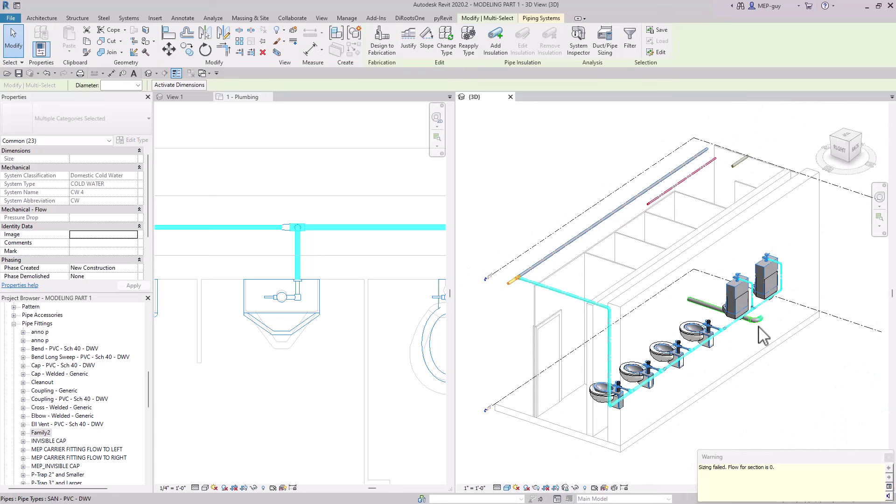
left_click(888, 457)
scroll(651, 406, "up", 5)
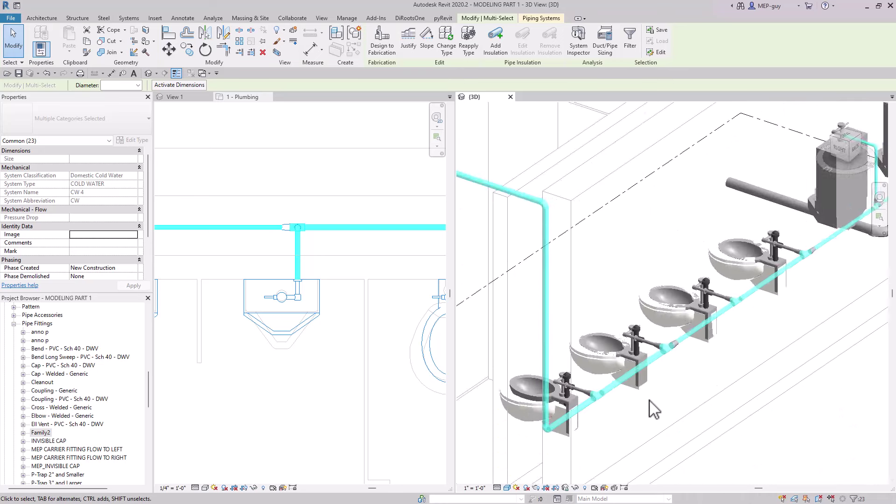
key("Escape")
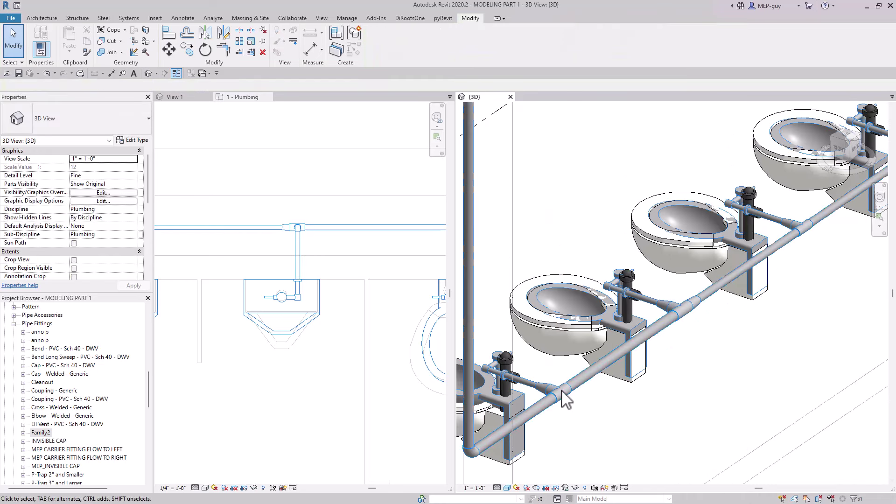
left_click(587, 419)
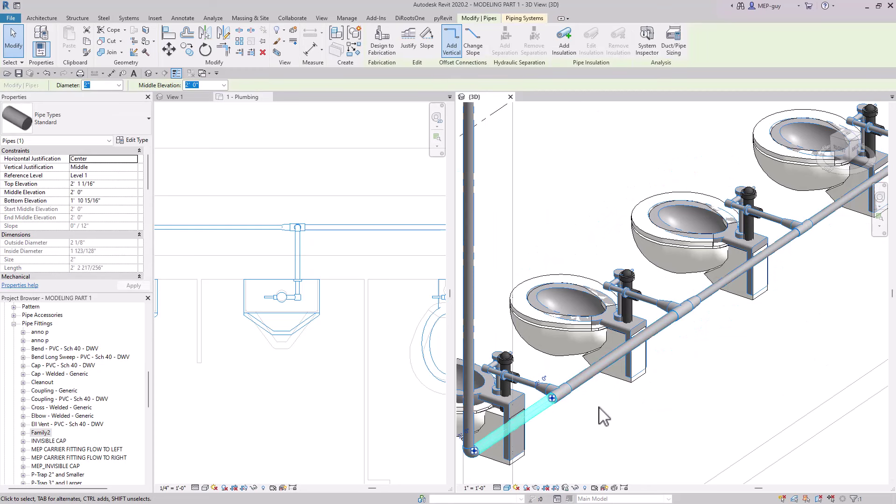
middle_click_drag(601, 414, 687, 372)
left_click(203, 85)
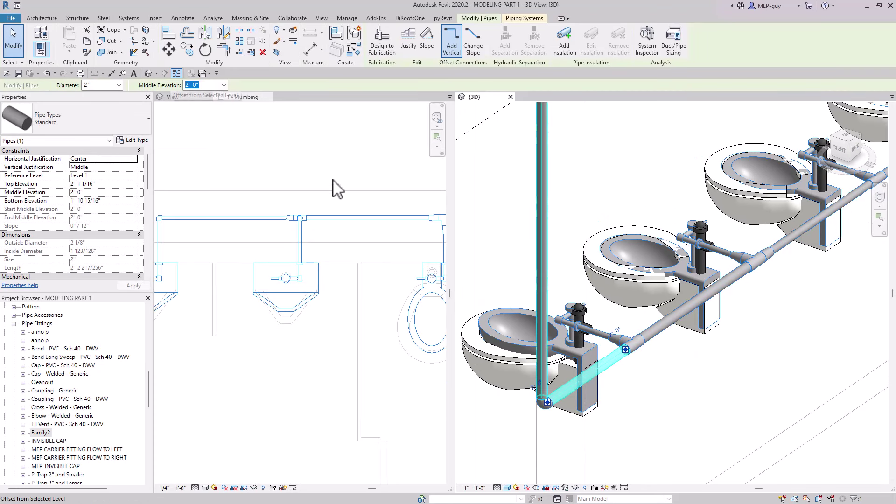
scroll(646, 331, "down", 5)
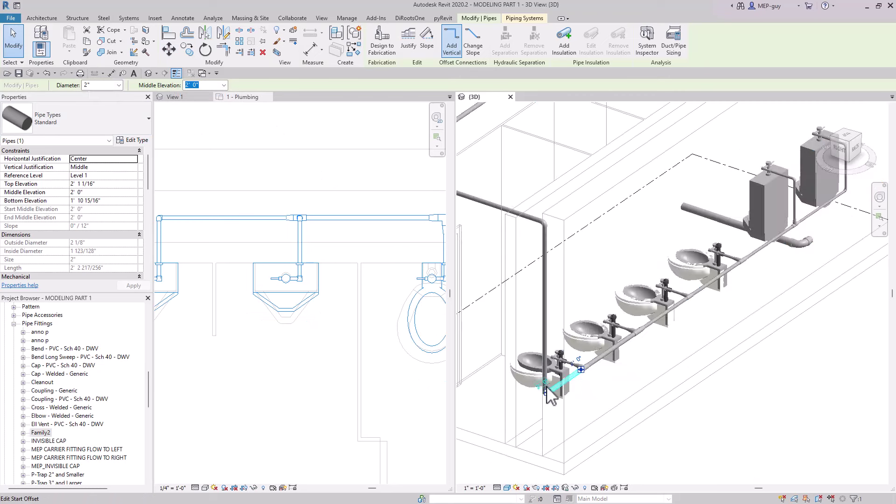
middle_click_drag(696, 297, 700, 356)
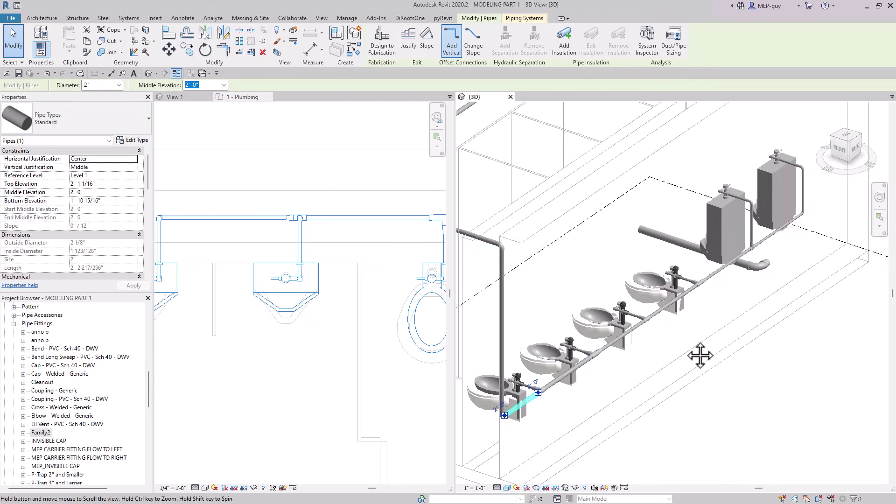
scroll(741, 294, "up", 4)
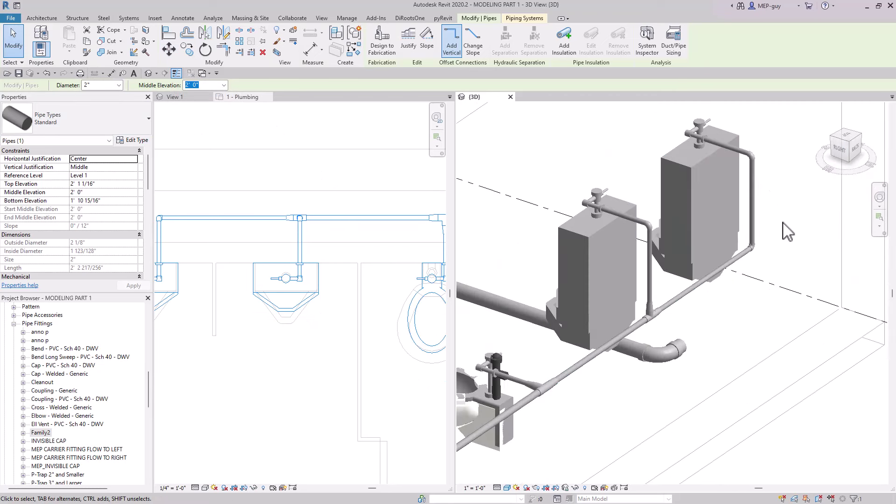
left_click(648, 259)
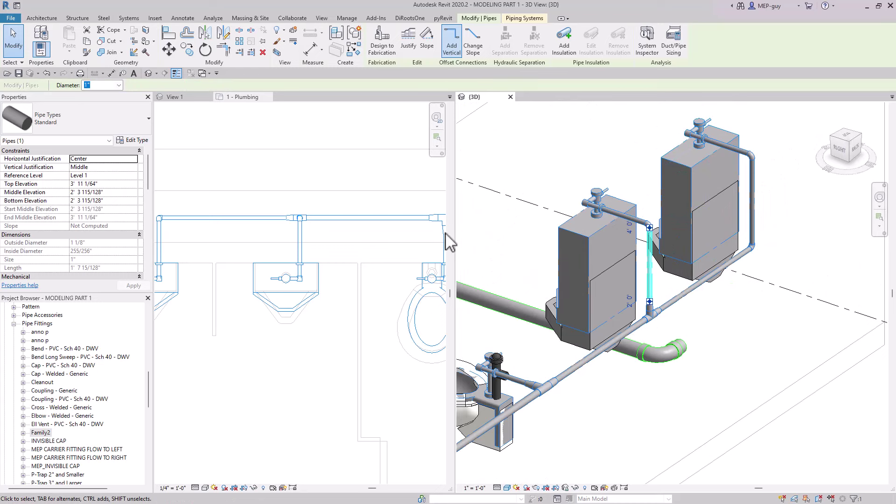
middle_click_drag(724, 422, 750, 220, "shift")
left_click(741, 226)
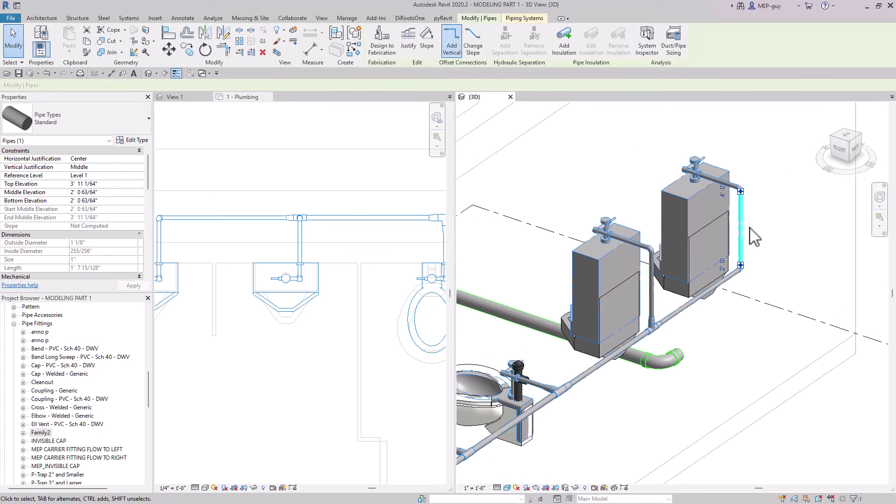
left_click(742, 347)
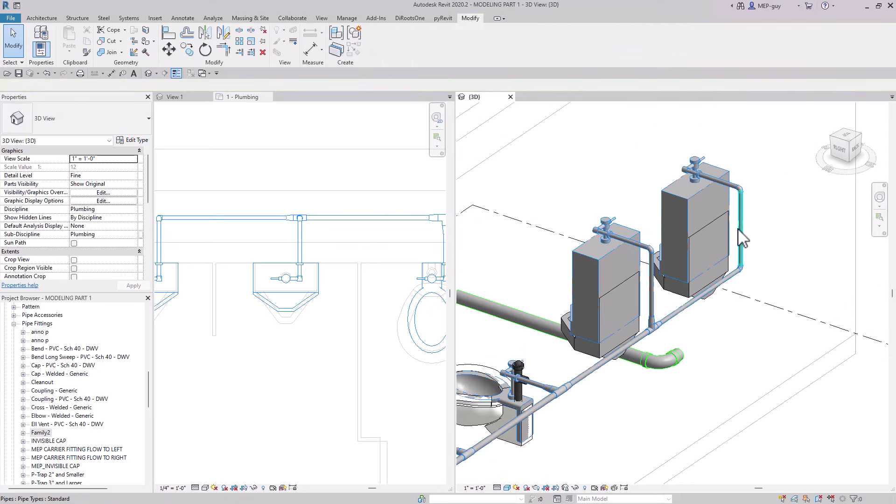
scroll(741, 177, "up", 3)
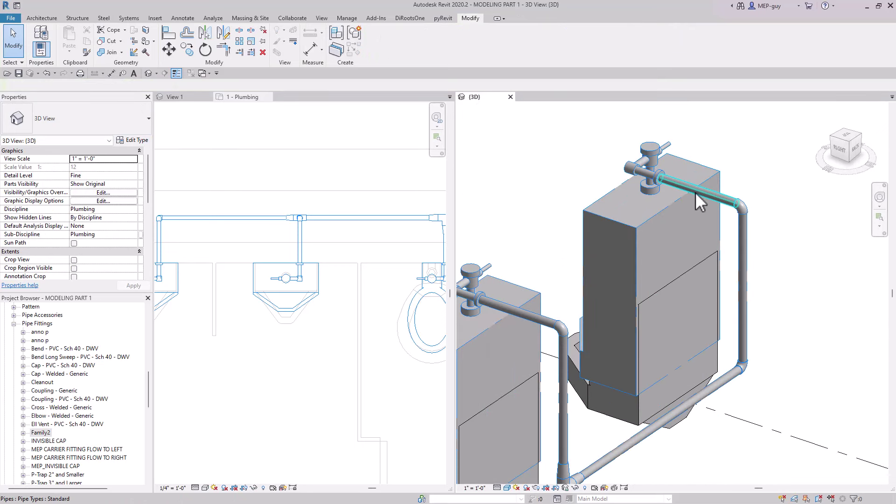
middle_click_drag(715, 200, 784, 213, "shift")
scroll(789, 222, "down", 4)
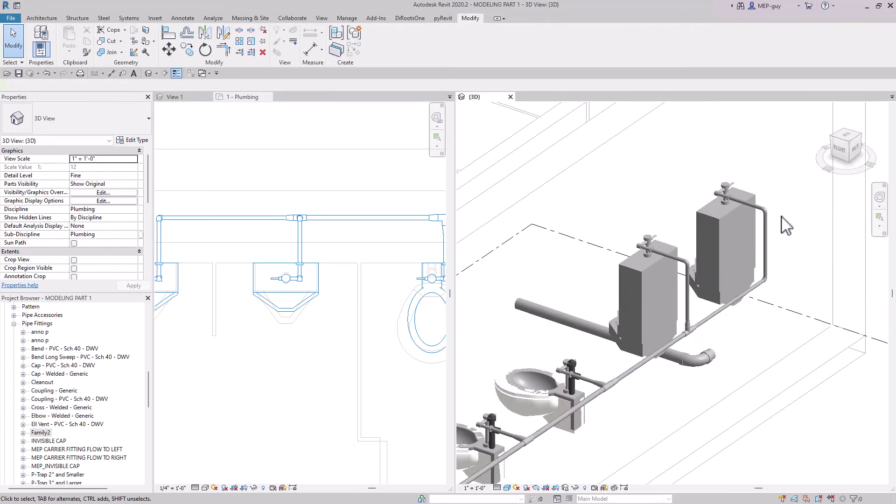
scroll(794, 233, "down", 2)
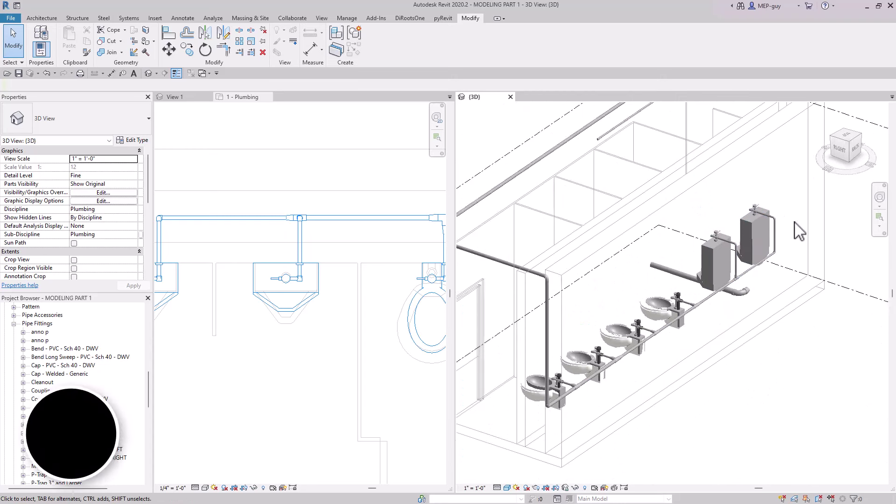
middle_click_drag(794, 225, 696, 327, "shift")
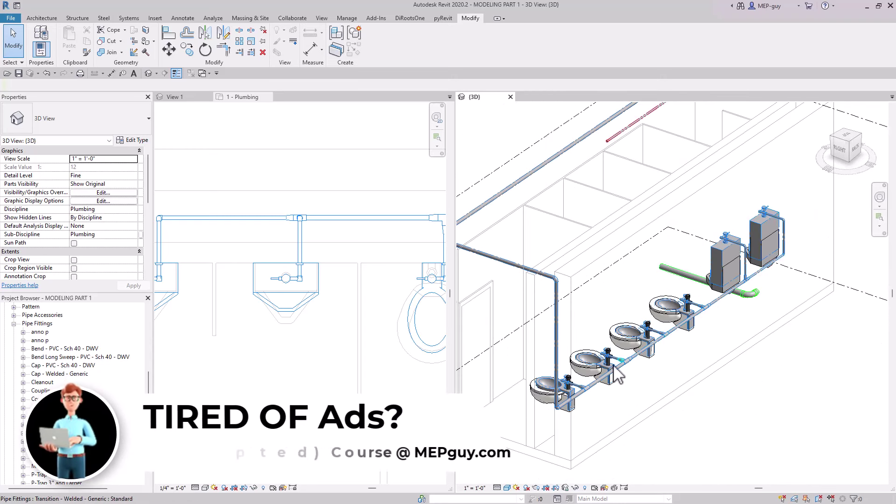
scroll(675, 370, "down", 2)
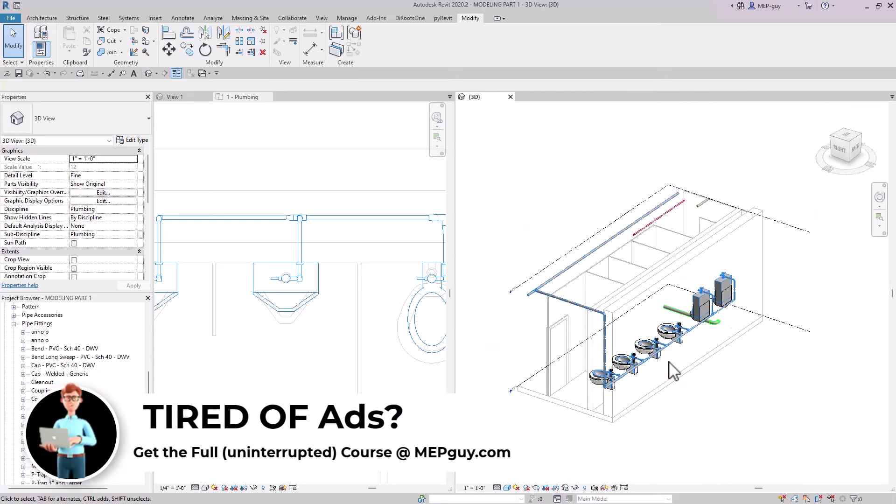
scroll(227, 256, "down", 5)
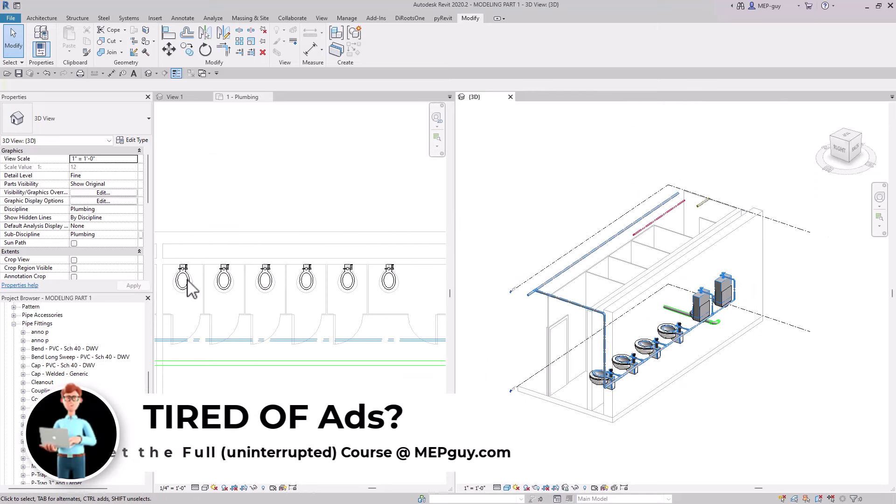
scroll(338, 294, "down", 2)
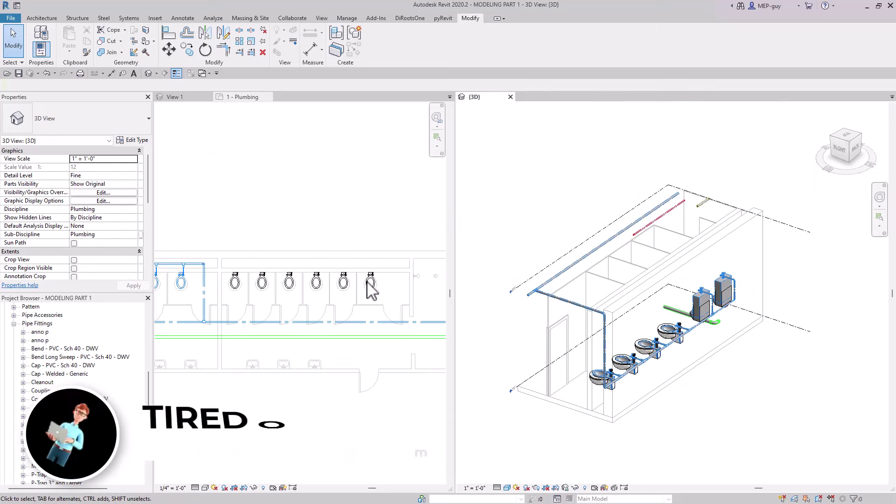
scroll(721, 301, "down", 2)
scroll(721, 389, "up", 2)
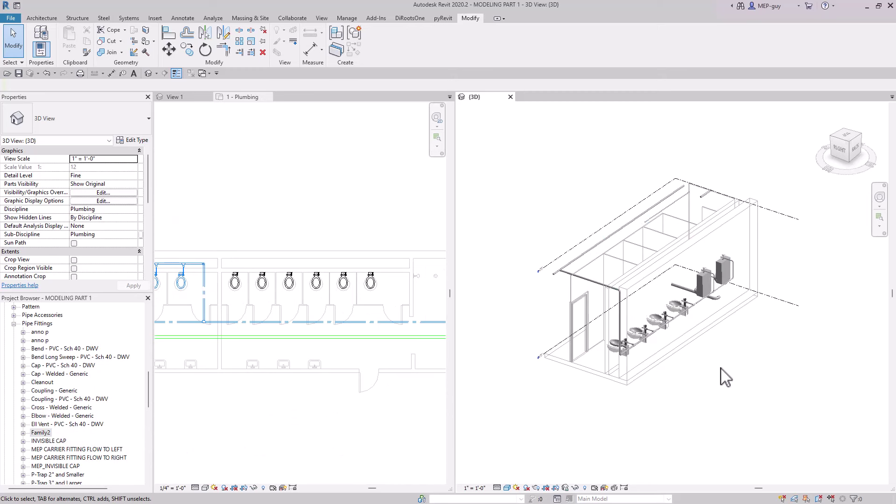
middle_click_drag(665, 399, 677, 390)
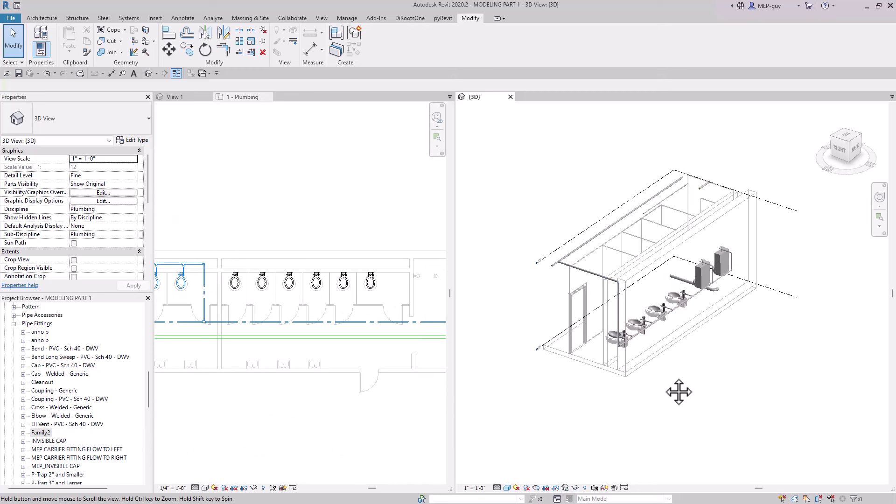
Reveal the hidden section box and drag its grips in around the six toilets
left_click(586, 488)
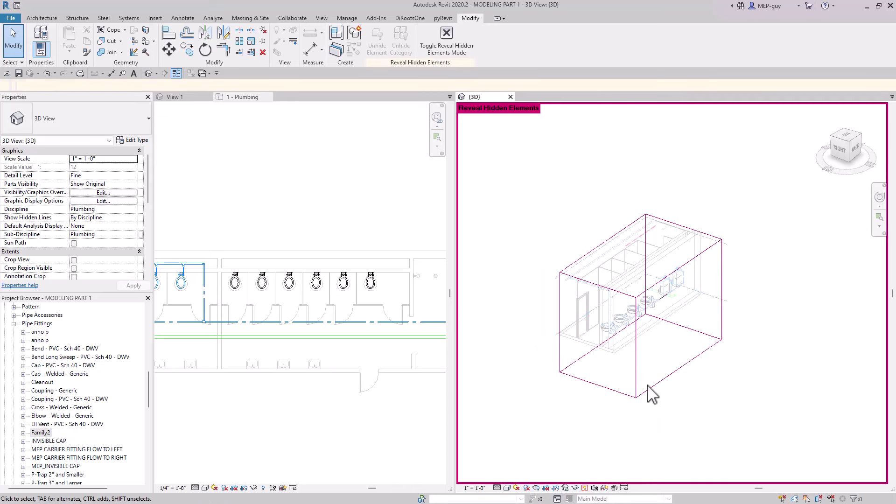
left_click(668, 376)
scroll(765, 294, "down", 2)
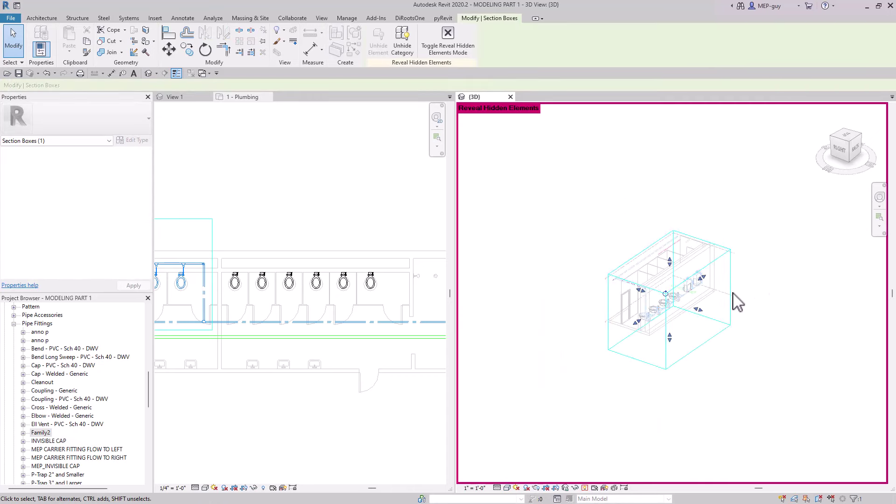
left_click_drag(638, 322, 567, 371)
scroll(703, 309, "up", 2)
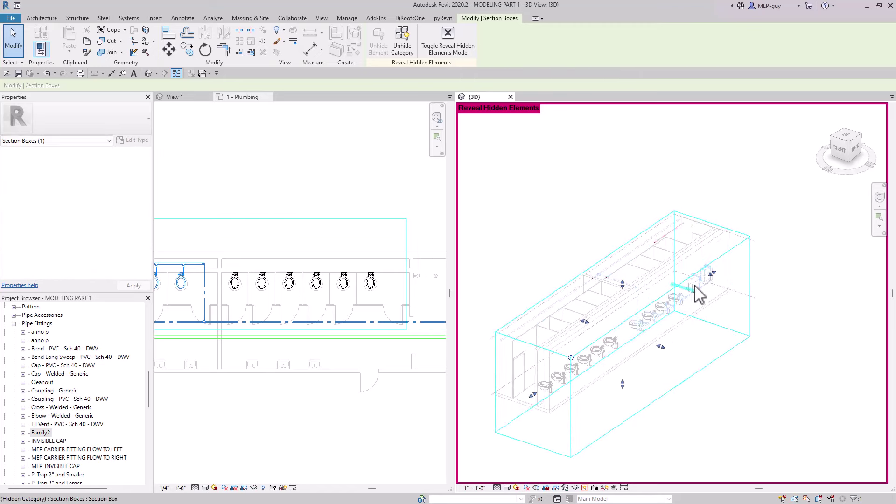
left_click_drag(714, 276, 637, 334)
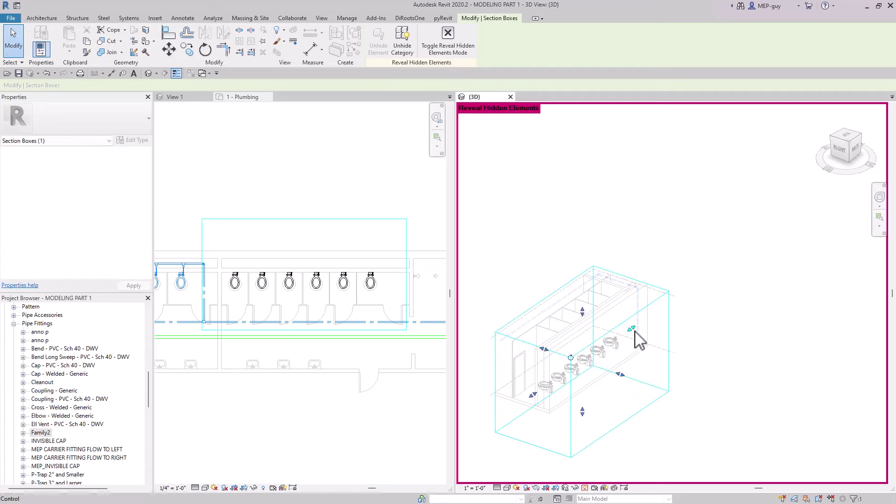
Orbit and pan the cropped 3D view, then turn Reveal Hidden Elements off
middle_click_drag(672, 364, 828, 343, "shift")
middle_click_drag(737, 345, 807, 294)
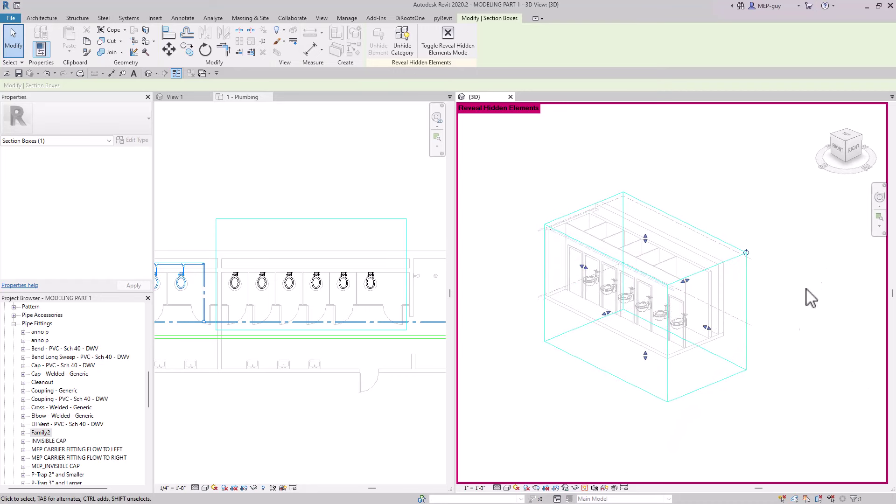
left_click(585, 488)
scroll(649, 289, "up", 5)
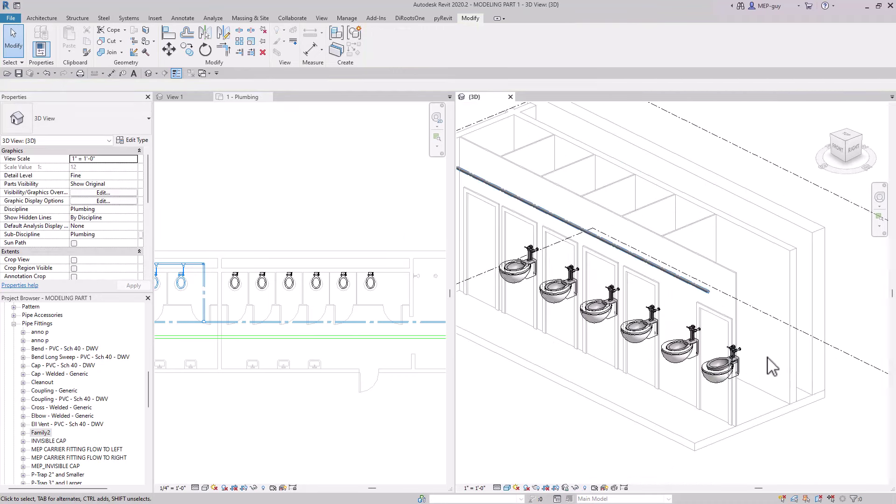
Box-select the six wall-hung toilets in the floor plan
middle_click_drag(773, 367, 760, 280, "shift")
scroll(760, 303, "down", 3)
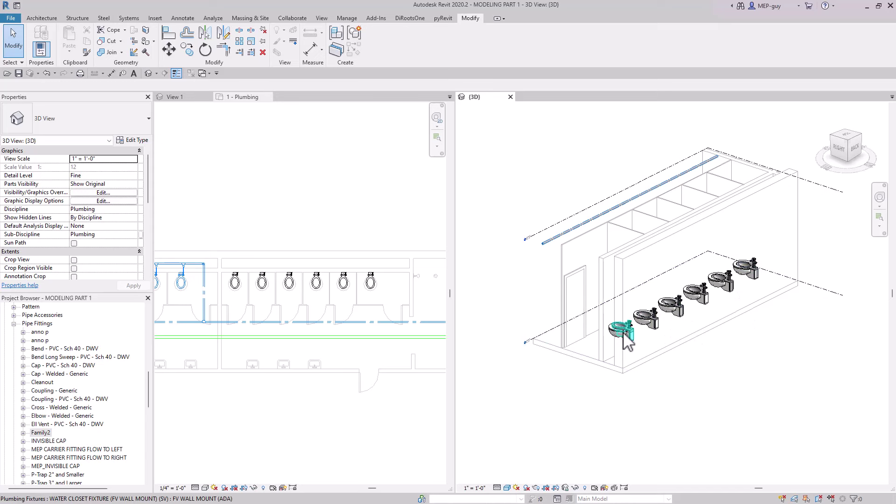
left_click(268, 242)
left_click_drag(220, 245, 393, 308)
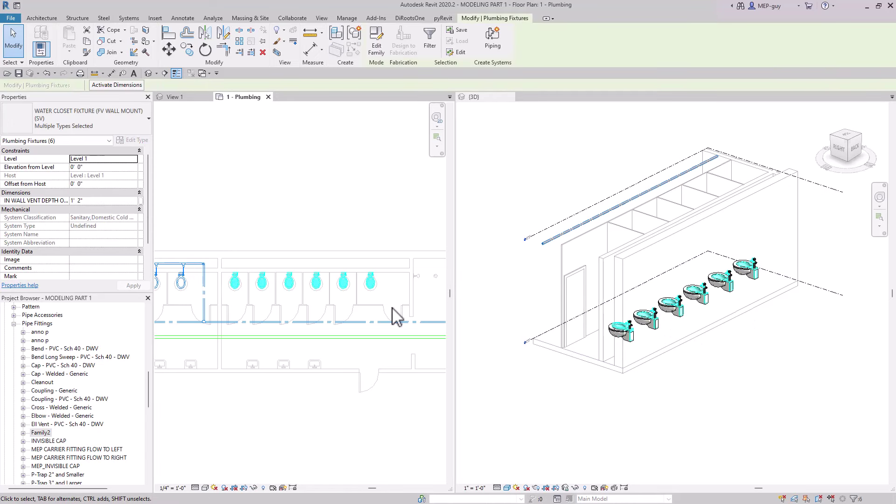
Create COLD WATER piping system CW 1, picking each toilet's Domestic Cold Water connector
left_click(492, 38)
left_click(564, 137)
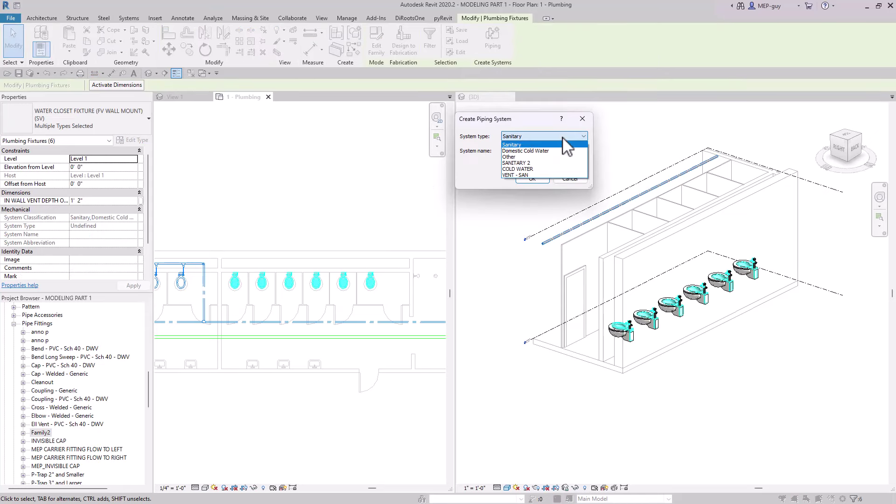
left_click(518, 169)
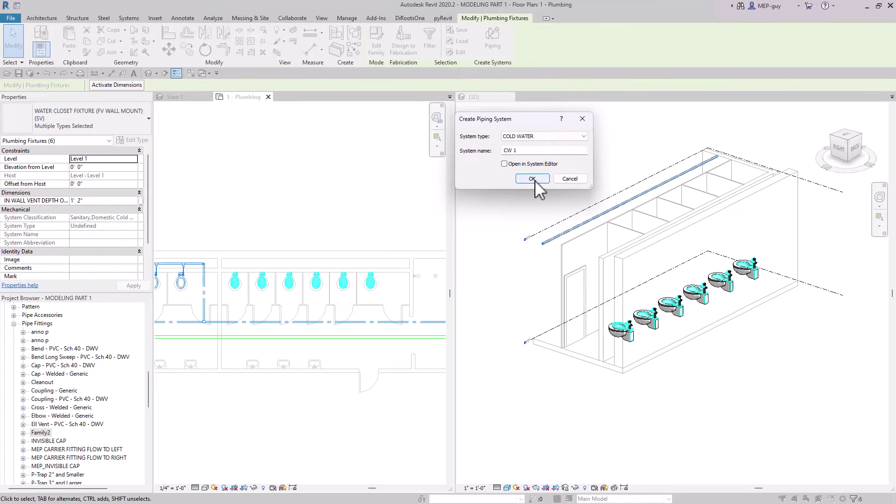
left_click(534, 179)
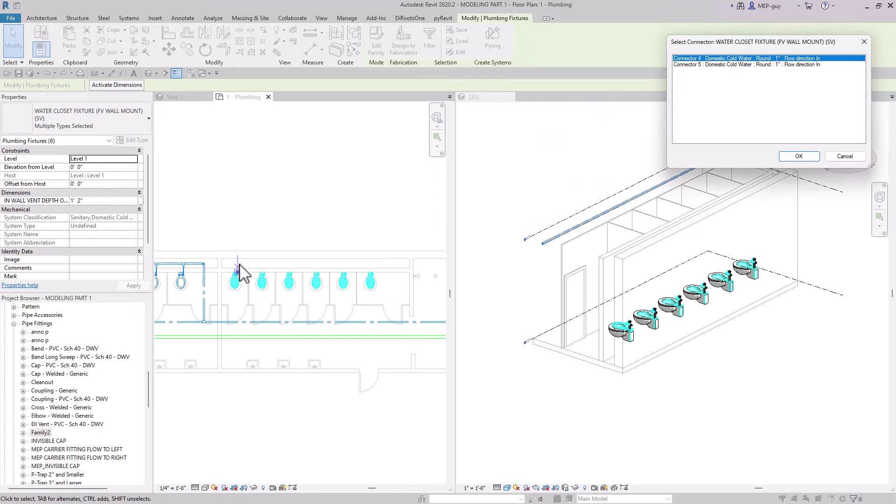
left_click(806, 158)
left_click(806, 158)
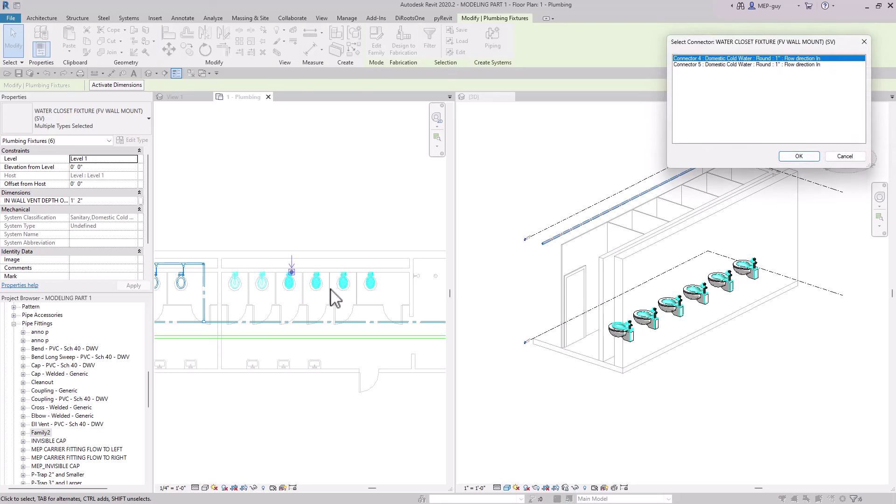
left_click(803, 157)
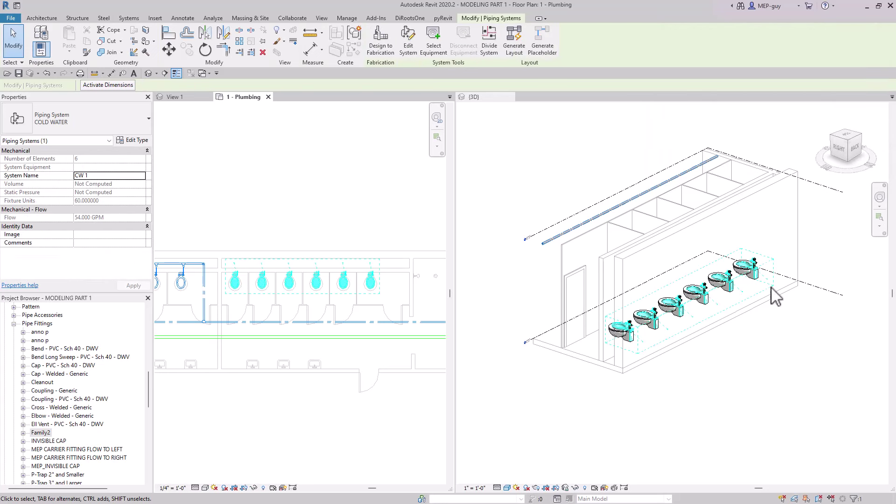
Generate and finish the cold water pipe layout for the six toilets
left_click(522, 45)
scroll(818, 314, "up", 5)
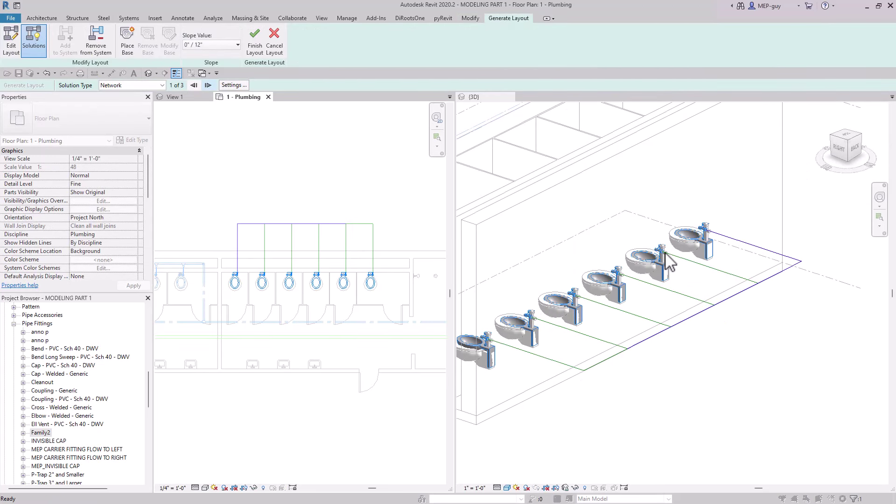
scroll(764, 313, "down", 2)
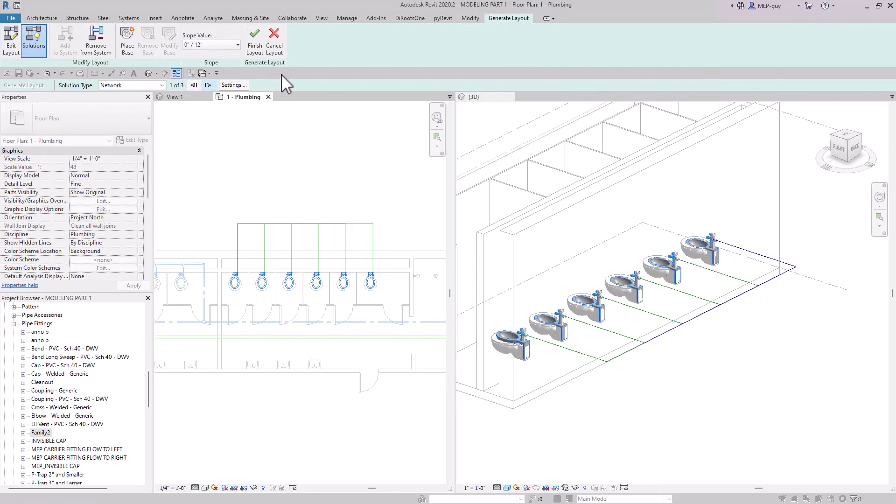
left_click(255, 47)
Drag the main cold water pipe down in plan, close to the toilets
left_click(766, 336)
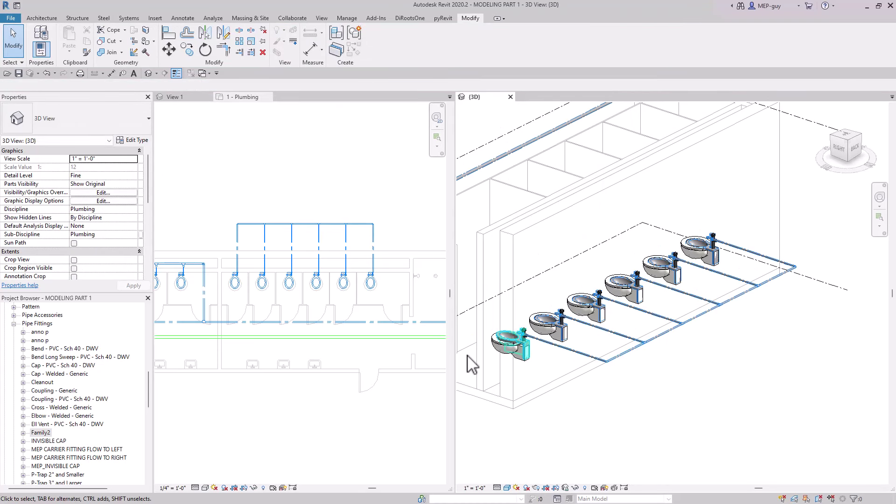
left_click(371, 318)
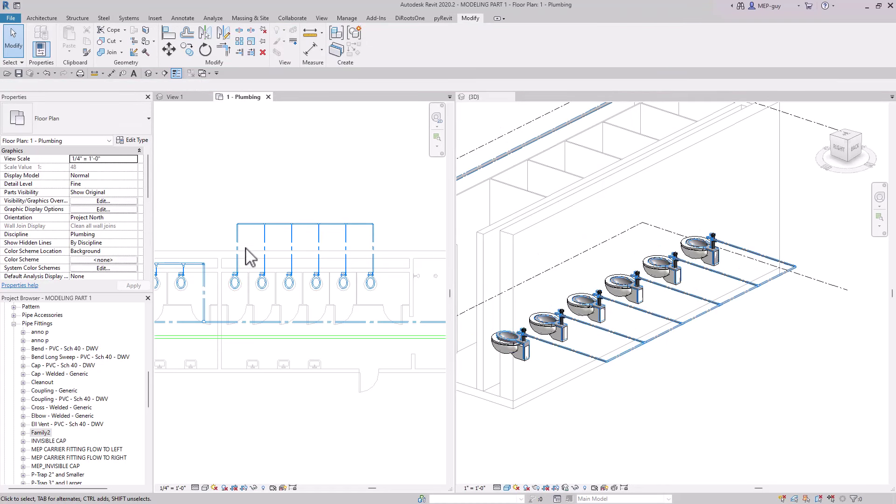
scroll(256, 232, "up", 3)
middle_click_drag(260, 274, 304, 274)
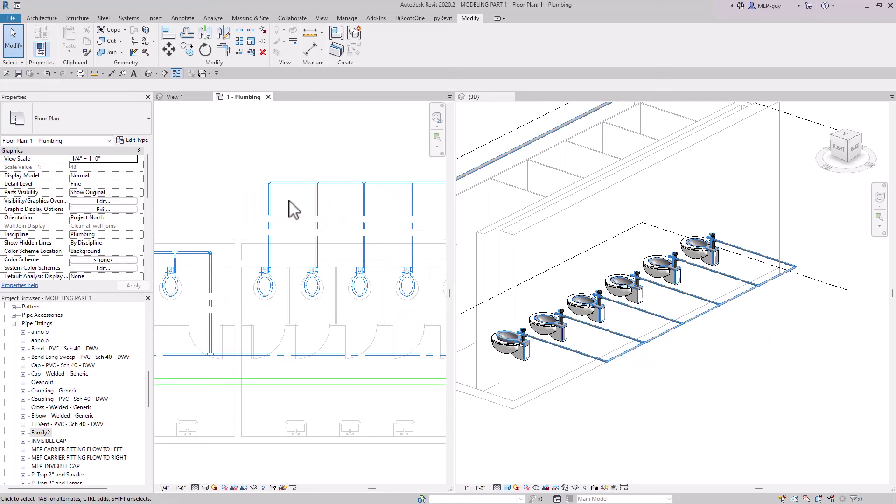
left_click(289, 183)
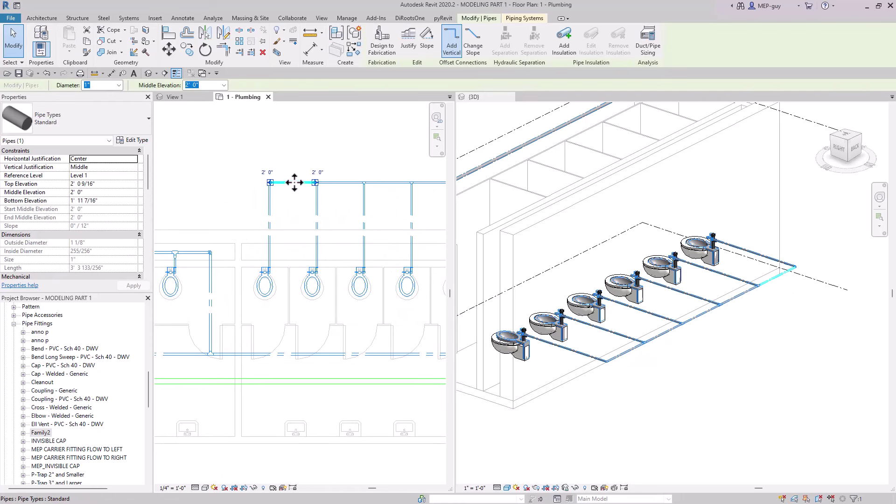
left_click_drag(294, 181, 296, 252)
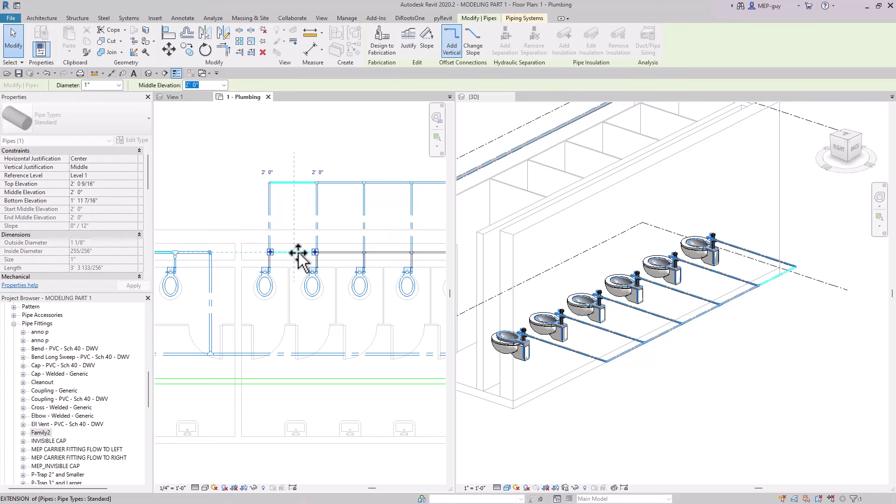
scroll(208, 263, "up", 2)
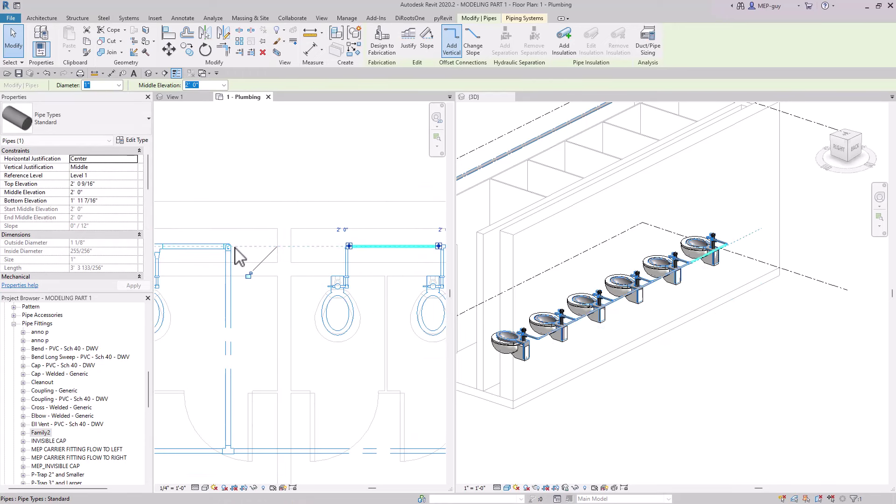
scroll(229, 259, "down", 5)
key("Escape")
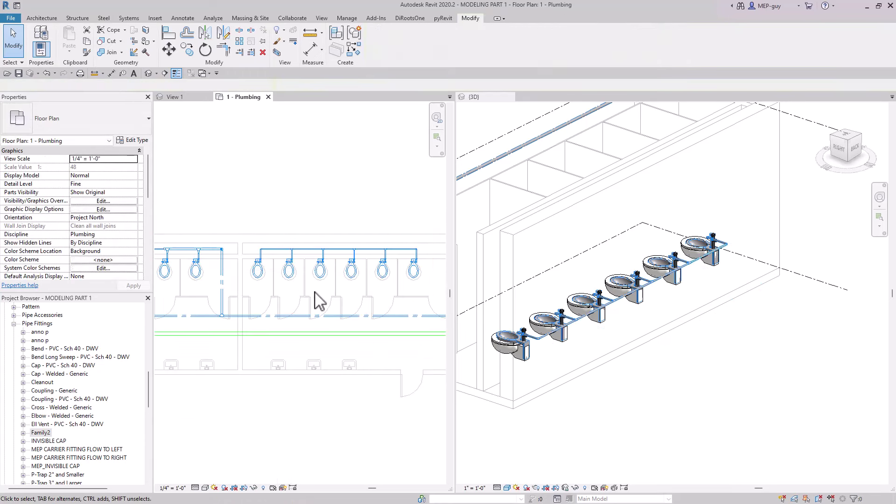
Select the long horizontal cold water pipe below the toilets
middle_click_drag(314, 241, 340, 280)
scroll(354, 256, "up", 2)
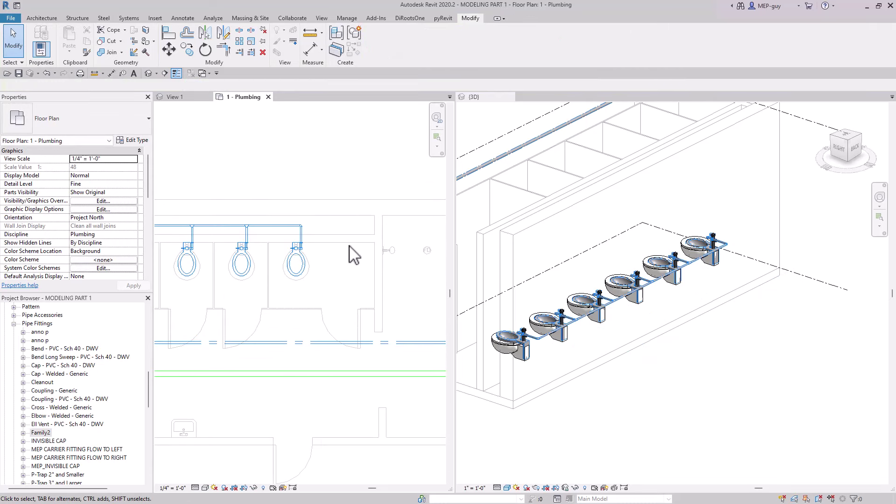
scroll(364, 308, "down", 1)
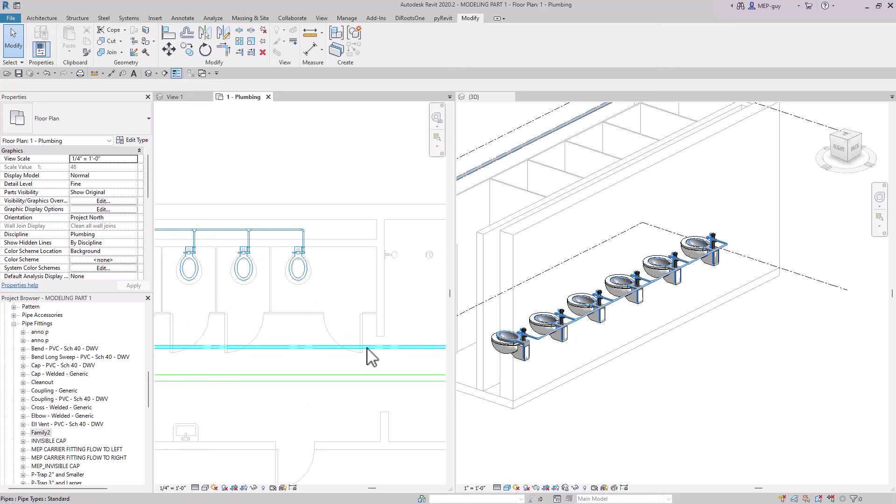
left_click(357, 346)
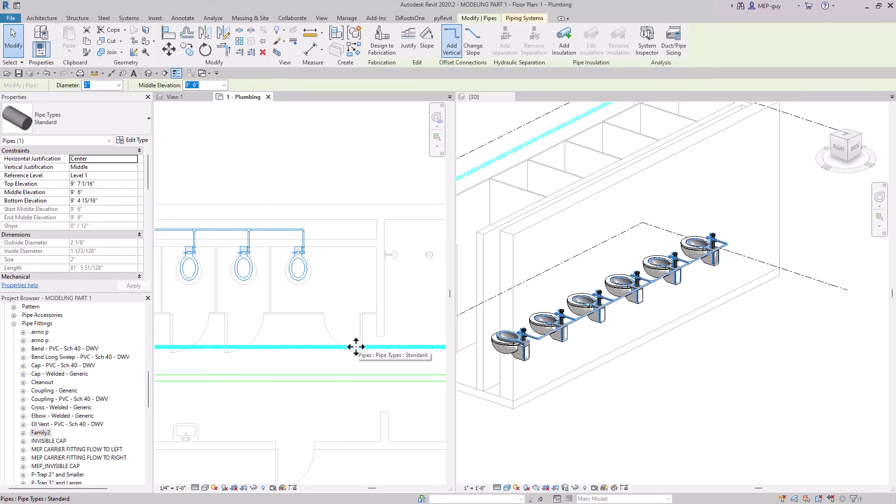
Draw a vertical cold water pipe from the horizontal pipe using Create Similar
right_click(356, 347)
left_click(380, 205)
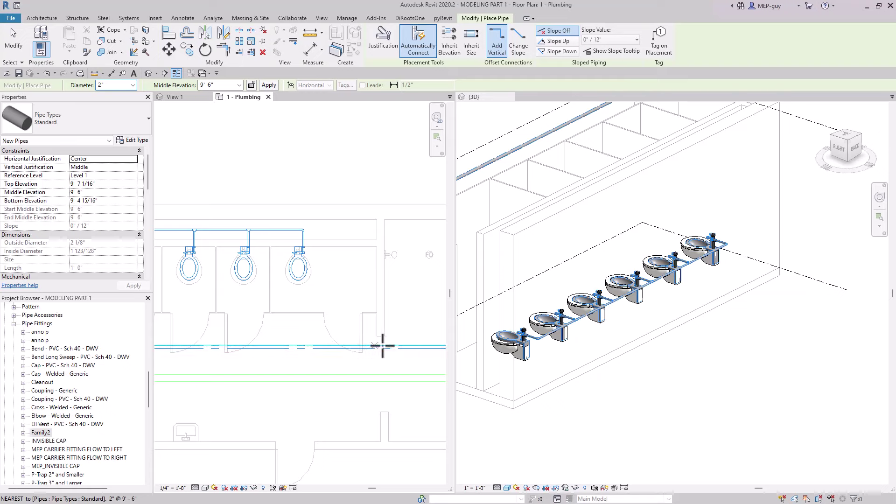
left_click(353, 346)
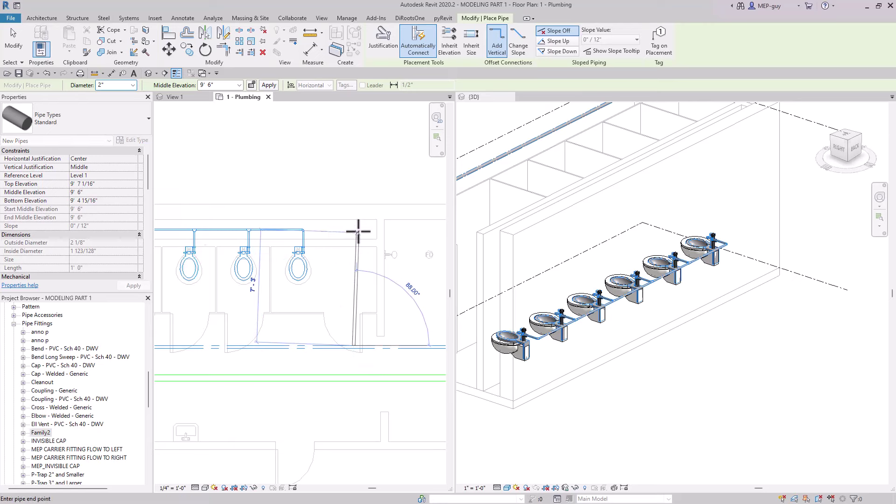
scroll(355, 235, "up", 2)
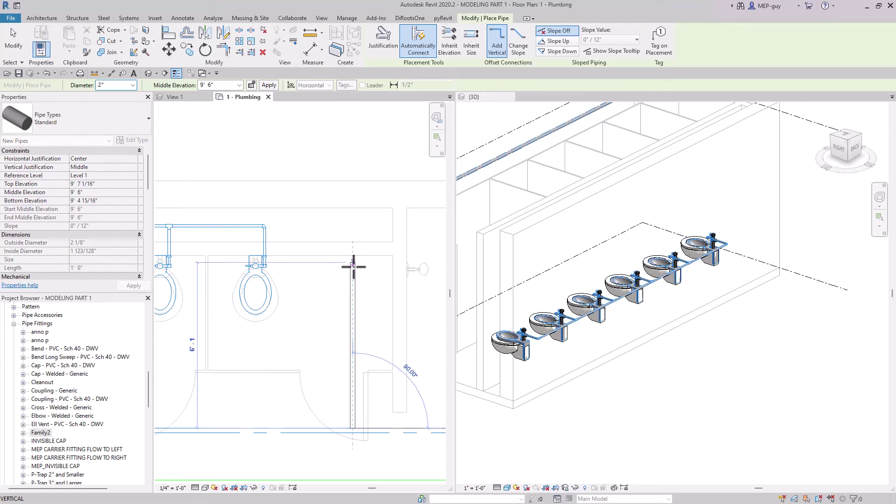
left_click(354, 294)
key("Escape")
key("Escape")
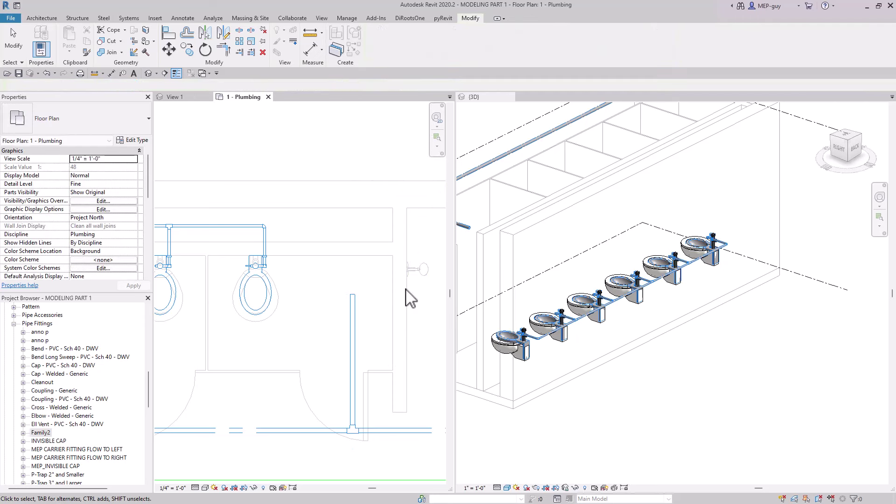
Remove the stray elbow fitting above the toilet
scroll(270, 241, "up", 2)
left_click_drag(244, 205, 286, 244)
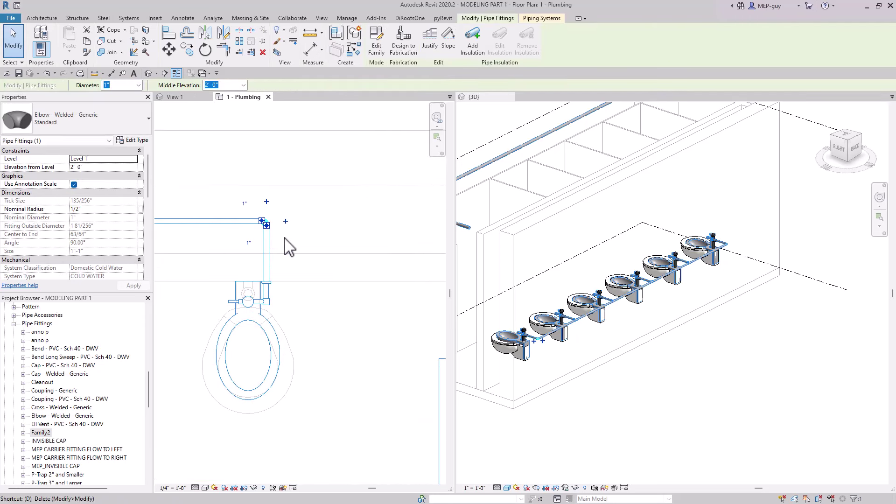
key("Escape")
scroll(310, 245, "down", 2)
middle_click_drag(310, 245, 297, 246)
Join the top horizontal main and the vertical riser with Trim/Extend to Corner (TR)
key("t")
key("r")
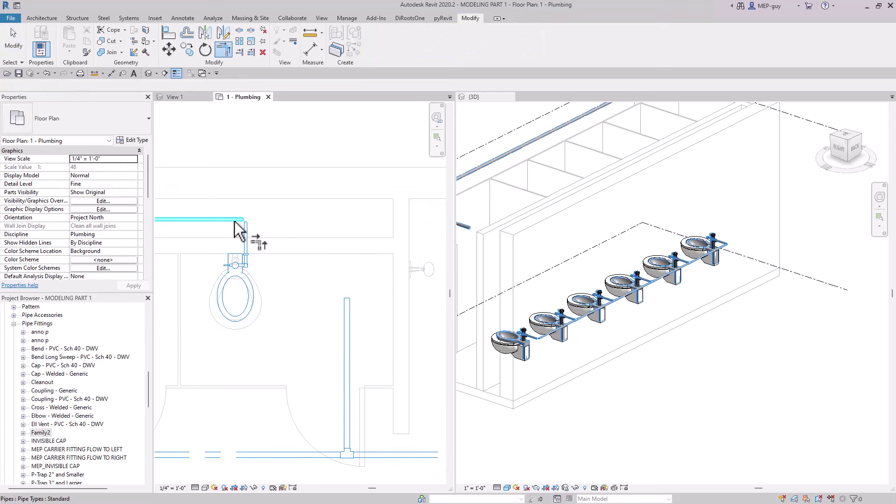
left_click(238, 220)
left_click(348, 311)
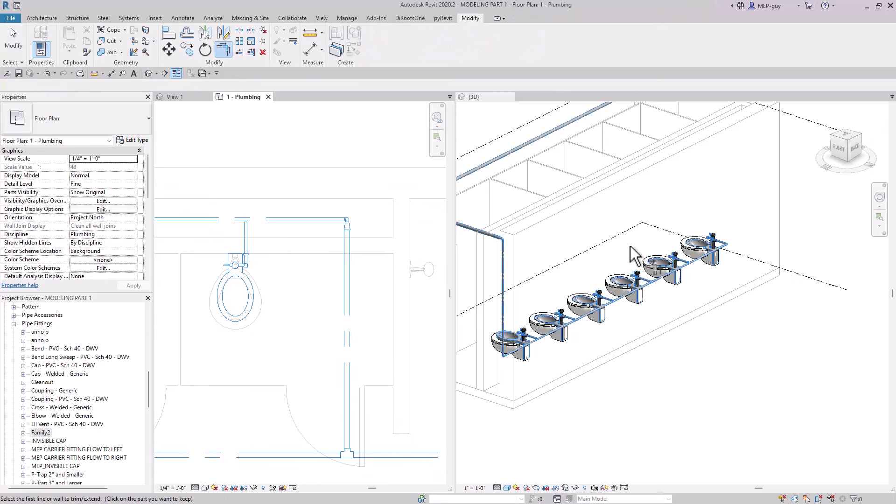
scroll(635, 254, "down", 2)
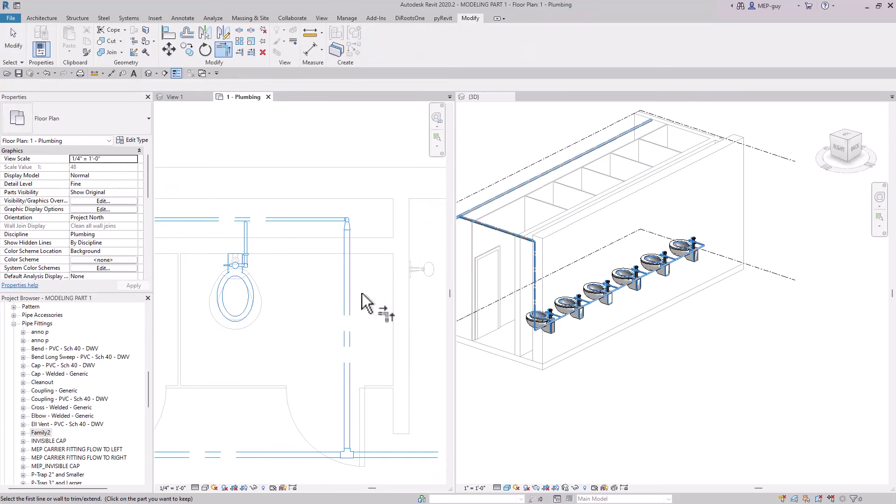
scroll(252, 239, "up", 2)
Extend the vertical branch pipe to the horizontal main with Trim/Extend Single Element (TS)
key("t")
key("s")
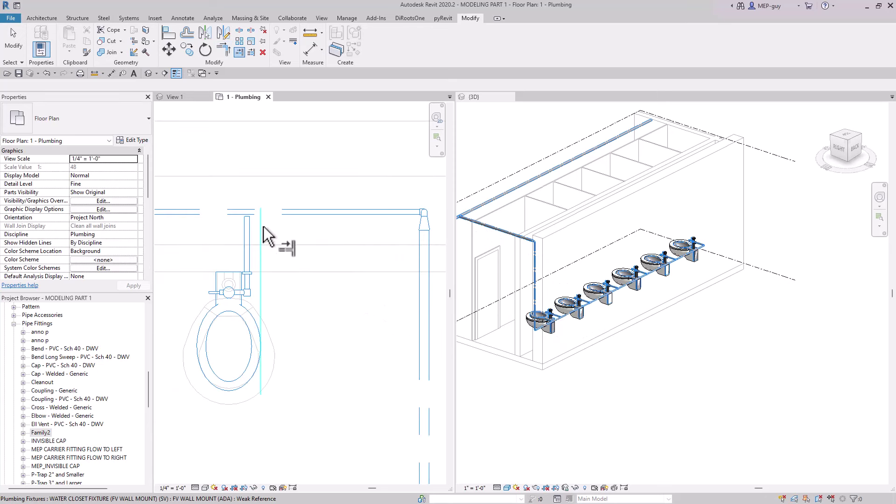
left_click(259, 214)
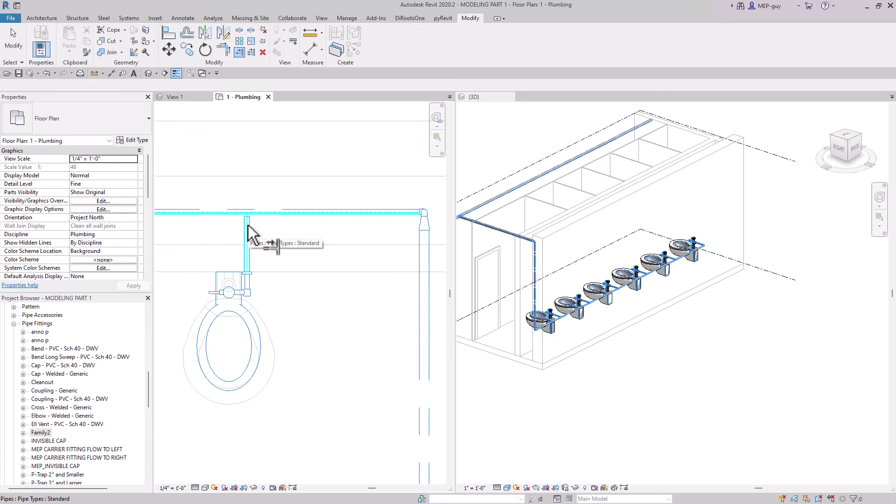
left_click(248, 229)
scroll(327, 239, "down", 3)
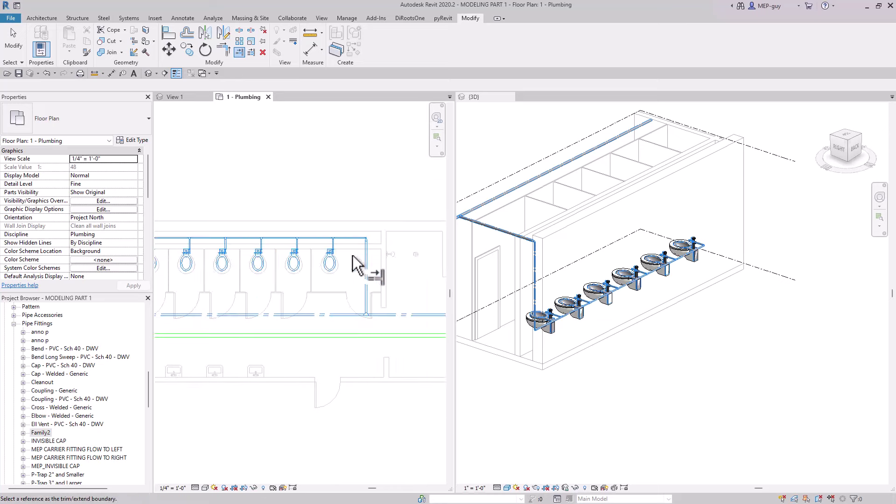
key("Escape")
key("Escape")
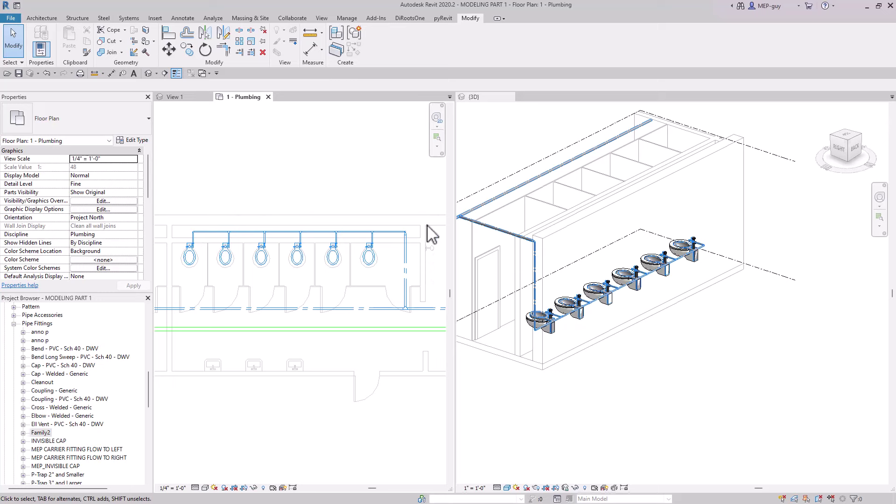
Window-select the cold water piping and riser, then remove the toilets from the selection
left_click_drag(430, 188, 235, 267)
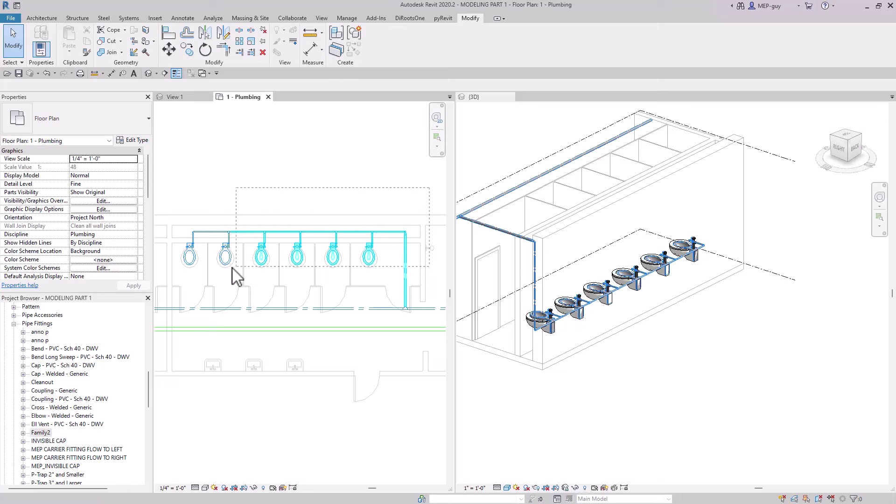
left_click_drag(182, 293, 183, 294)
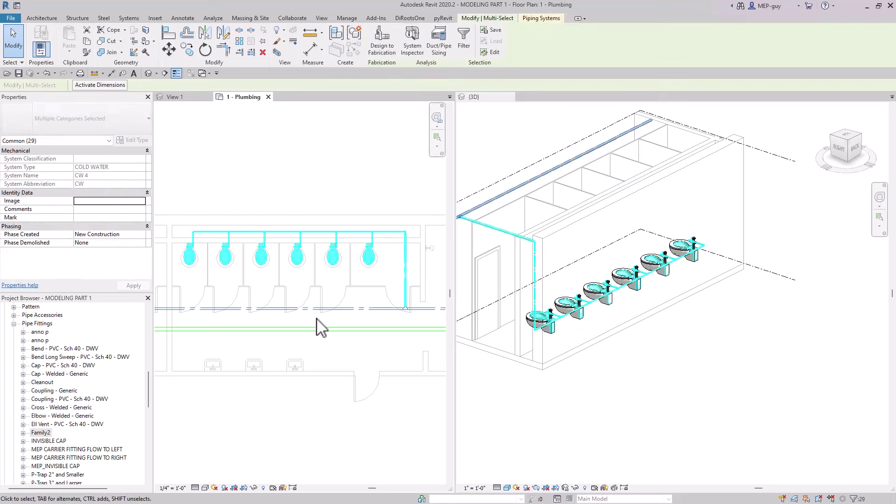
left_click_drag(396, 295, 420, 329, "ctrl")
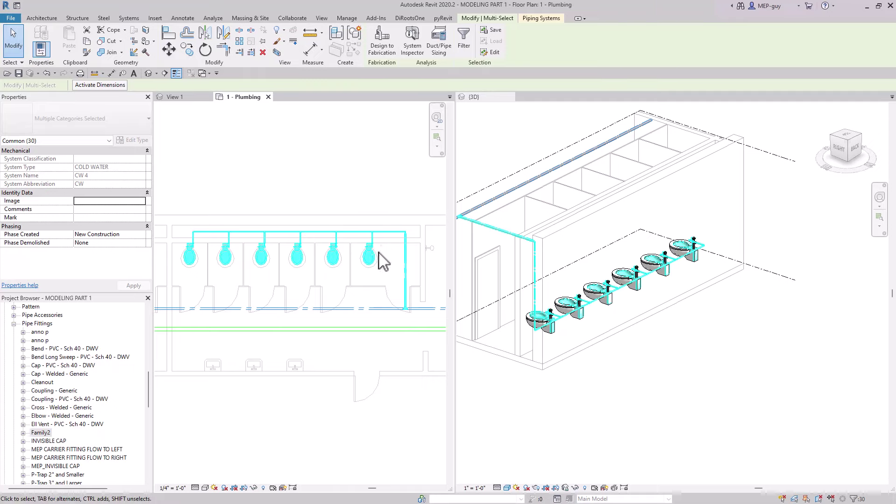
left_click_drag(394, 271, 250, 245)
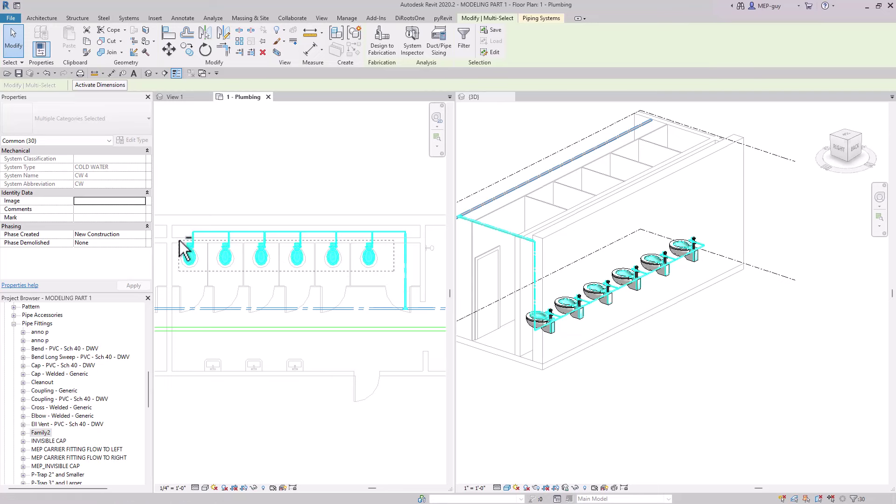
left_click_drag(179, 241, 179, 240)
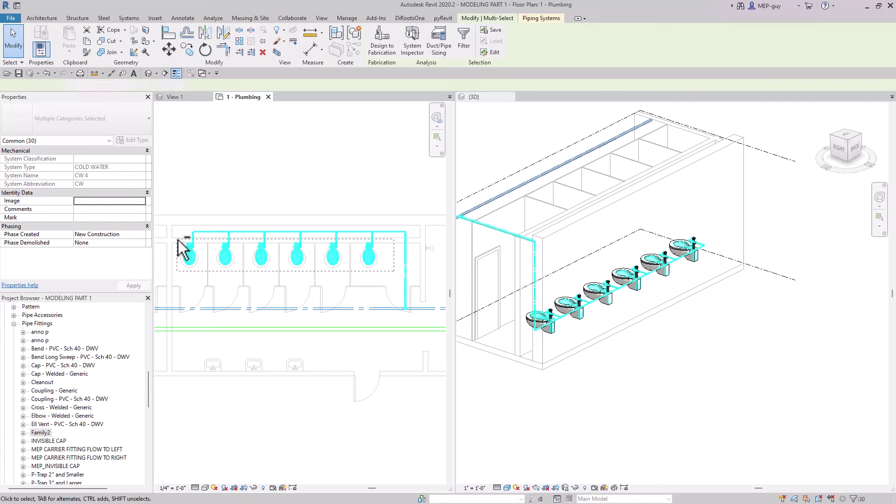
scroll(193, 235, "up", 5)
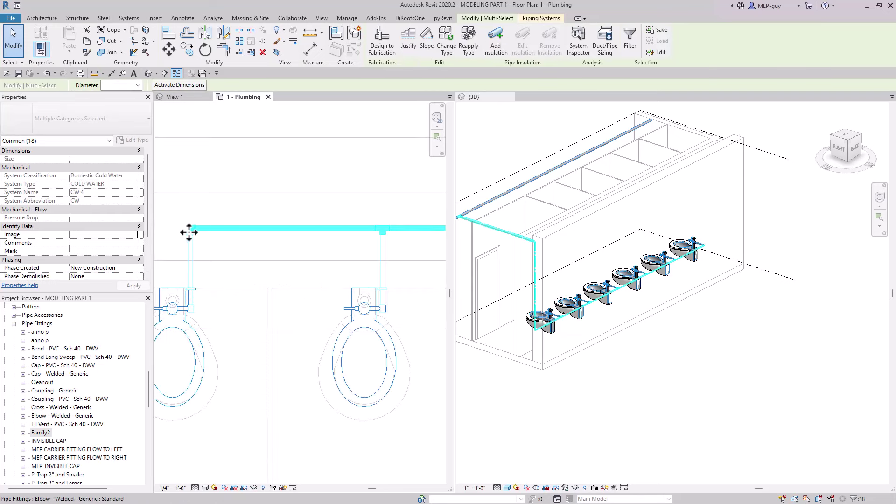
scroll(216, 261, "down", 6)
scroll(216, 270, "down", 1)
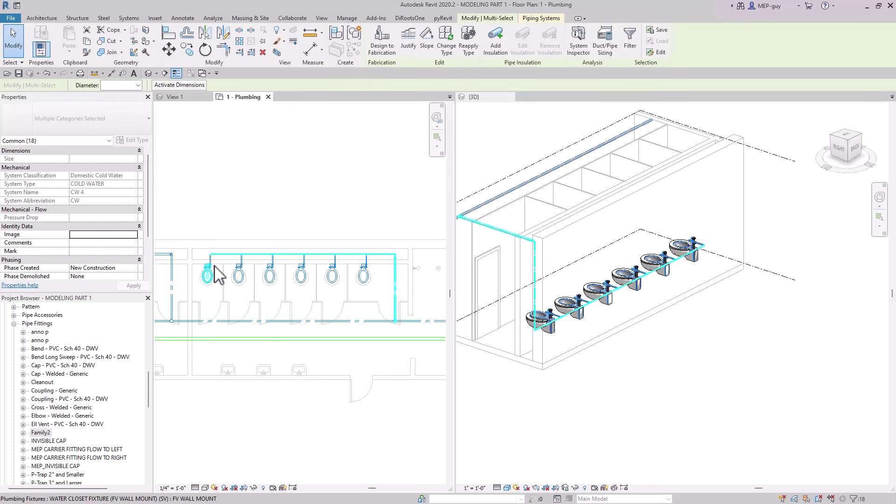
scroll(590, 277, "up", 3)
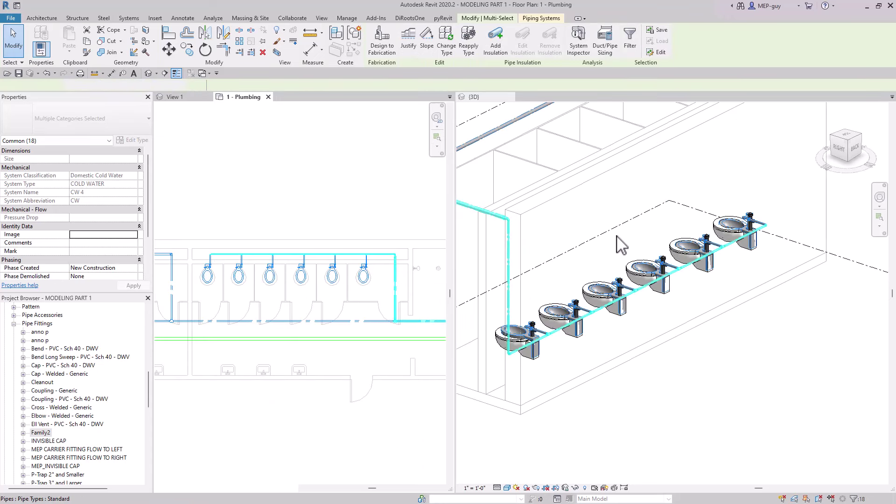
Run Duct/Pipe Sizing at velocity 8 FPS on the selected pipes, which fails on zero flow
middle_click_drag(630, 247, 658, 265)
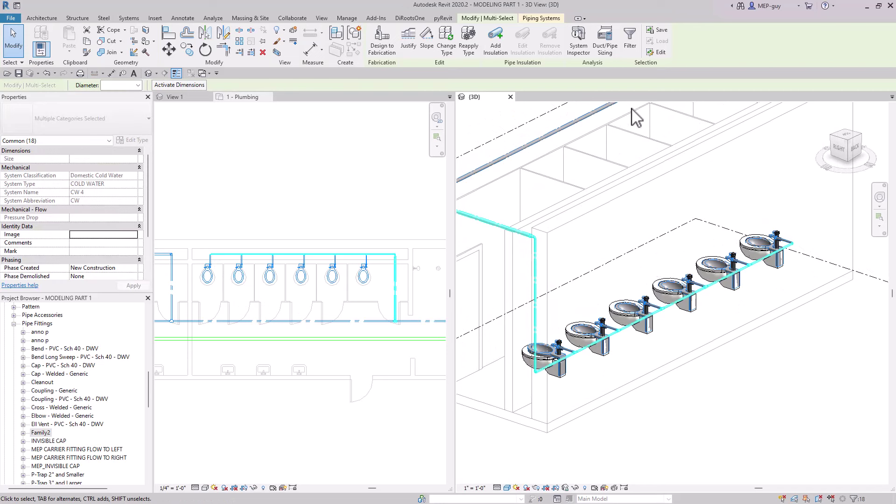
left_click(605, 44)
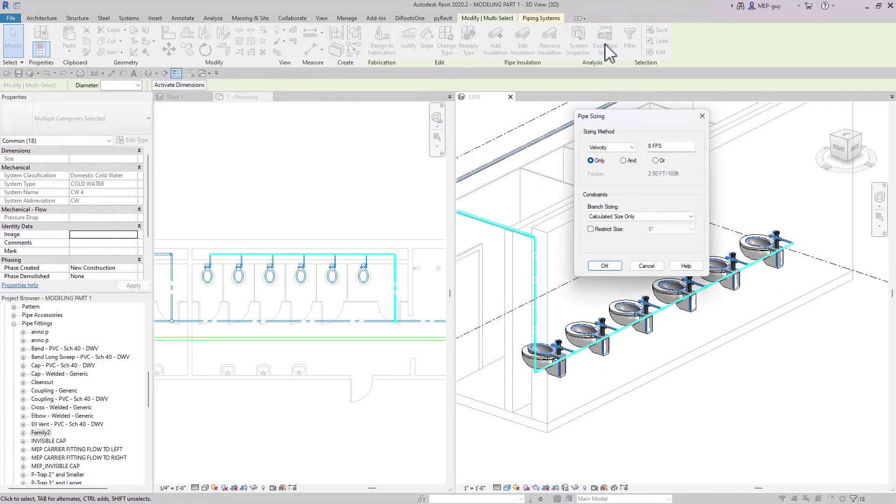
left_click(605, 265)
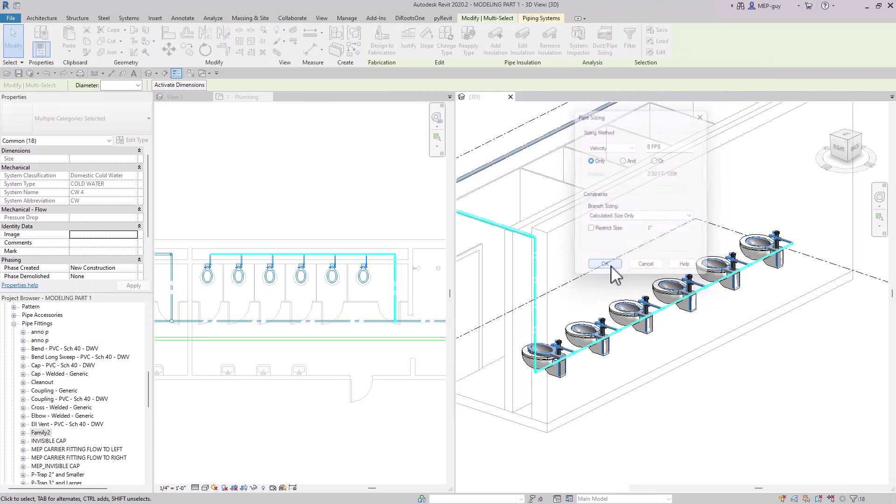
scroll(704, 368, "down", 4)
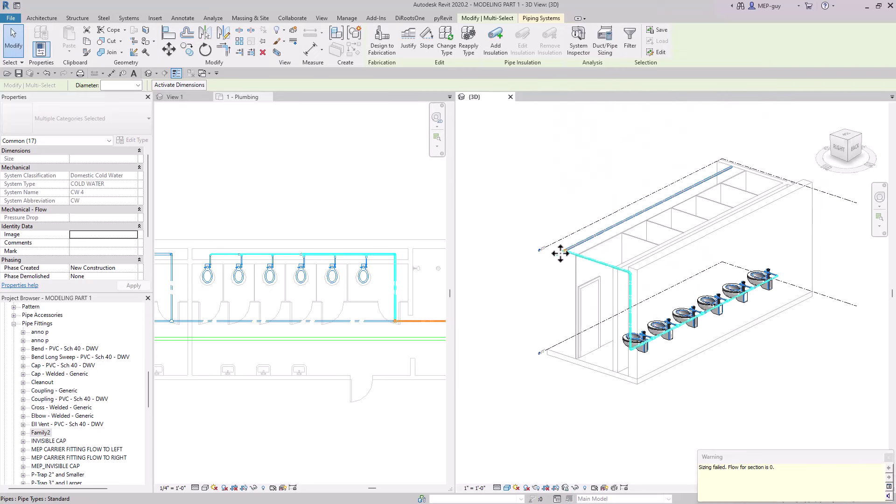
left_click(728, 346)
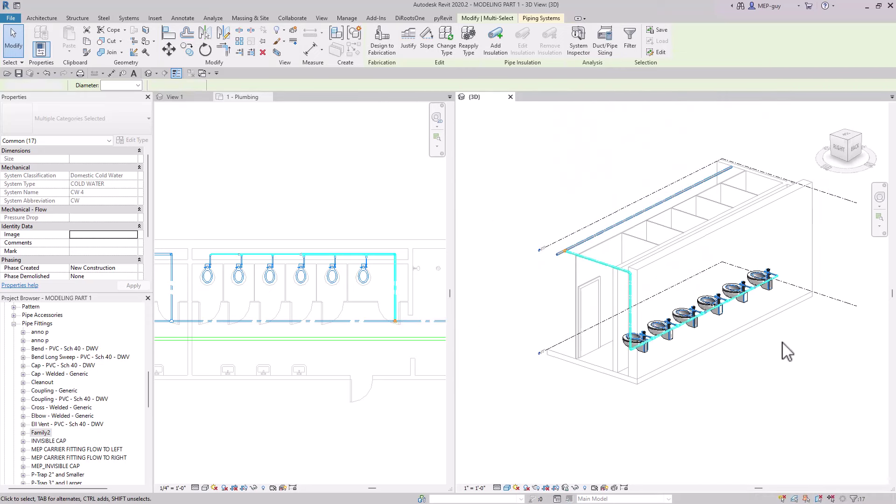
scroll(707, 347, "up", 5)
scroll(594, 357, "down", 1)
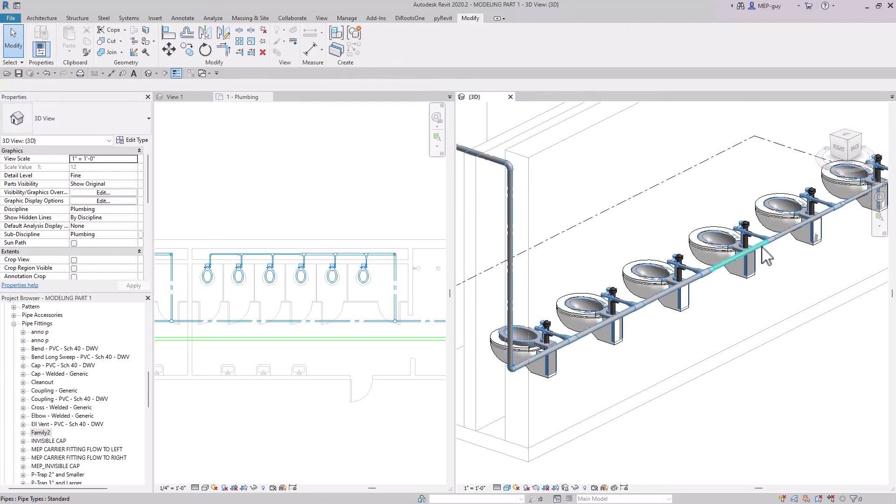
left_click(858, 208)
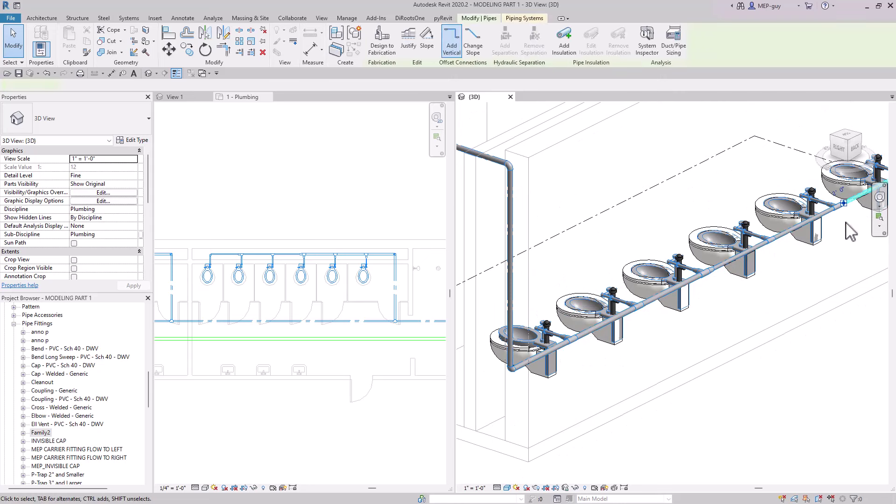
middle_click_drag(850, 224, 792, 252)
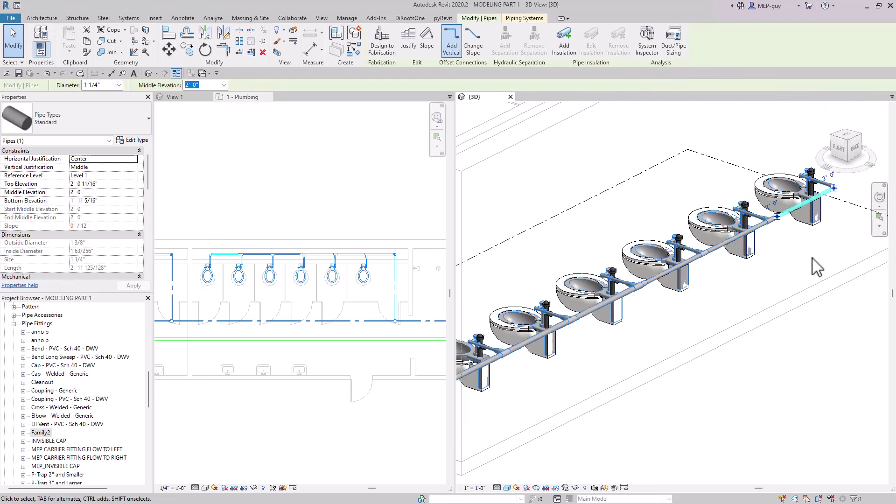
key("Escape")
scroll(782, 274, "up", 8)
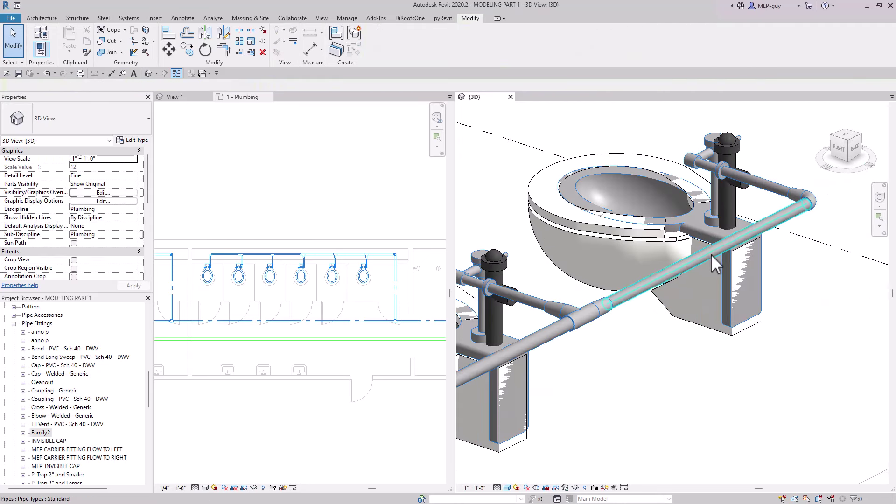
left_click(711, 254)
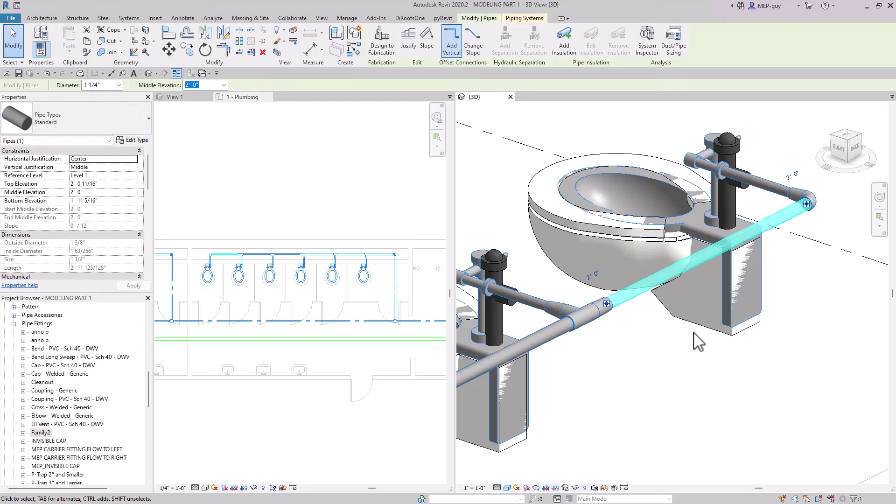
key("Escape")
scroll(699, 342, "down", 6)
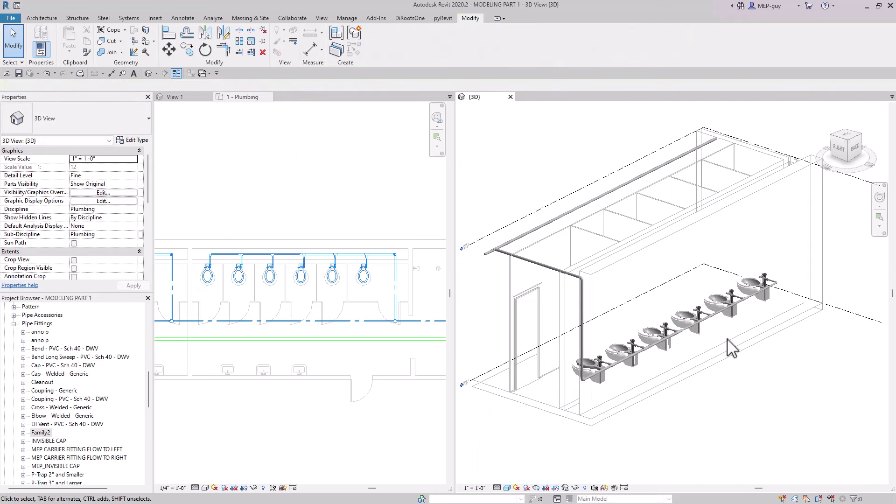
left_click(311, 214)
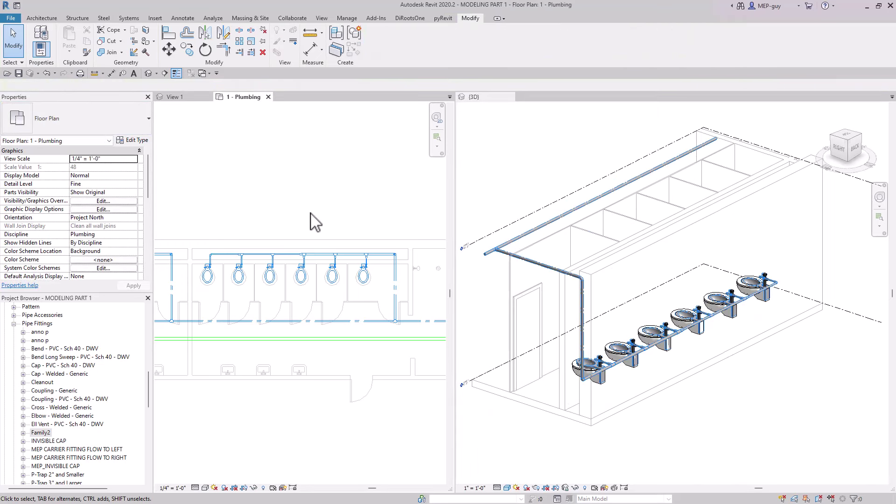
scroll(376, 224, "down", 3)
middle_click_drag(274, 271, 346, 296)
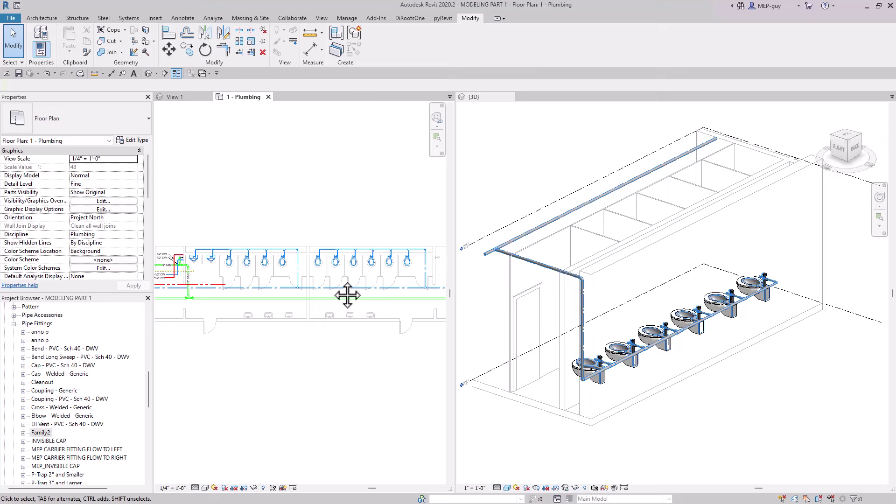
left_click(753, 395)
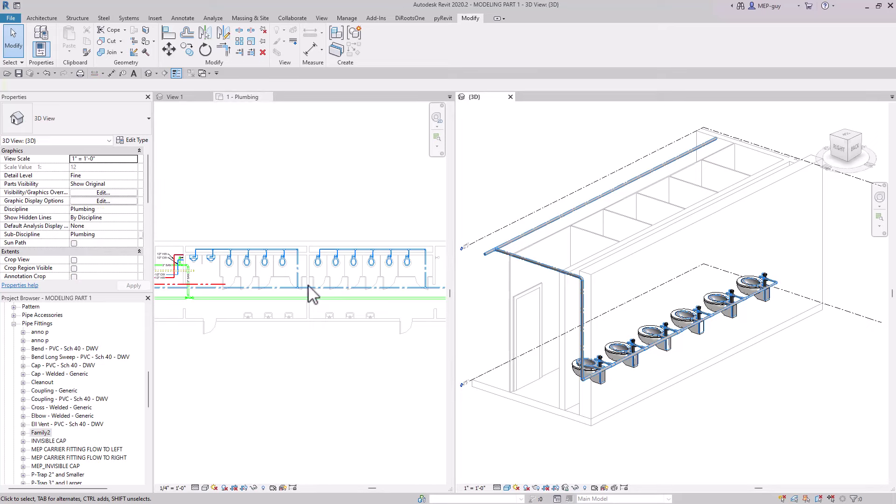
Crossing-select all six water closets in the floor plan
left_click(286, 213)
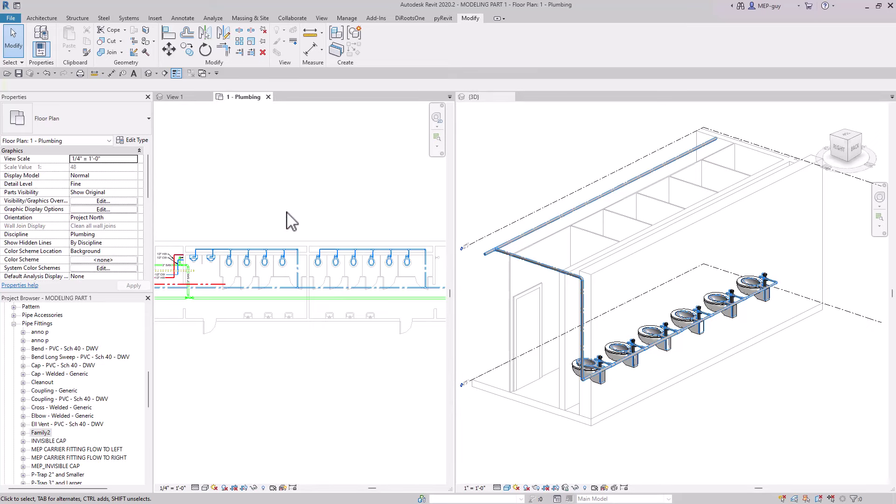
scroll(240, 273, "up", 3)
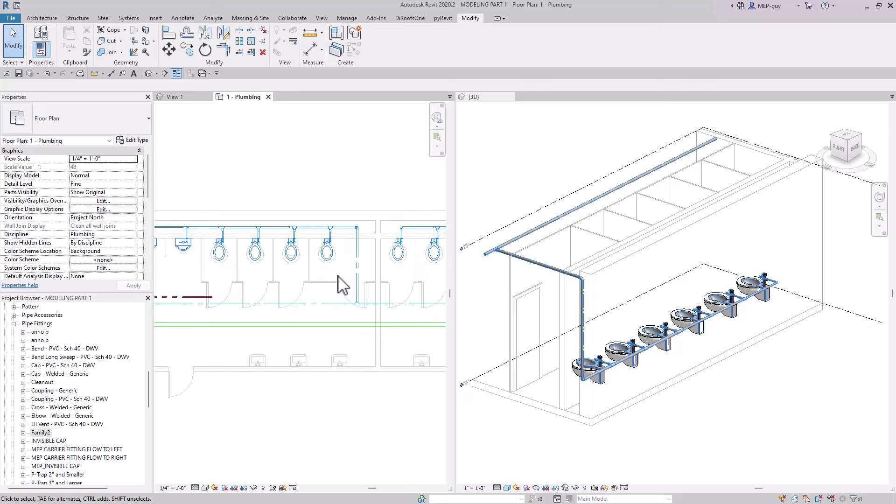
left_click_drag(332, 274, 296, 278)
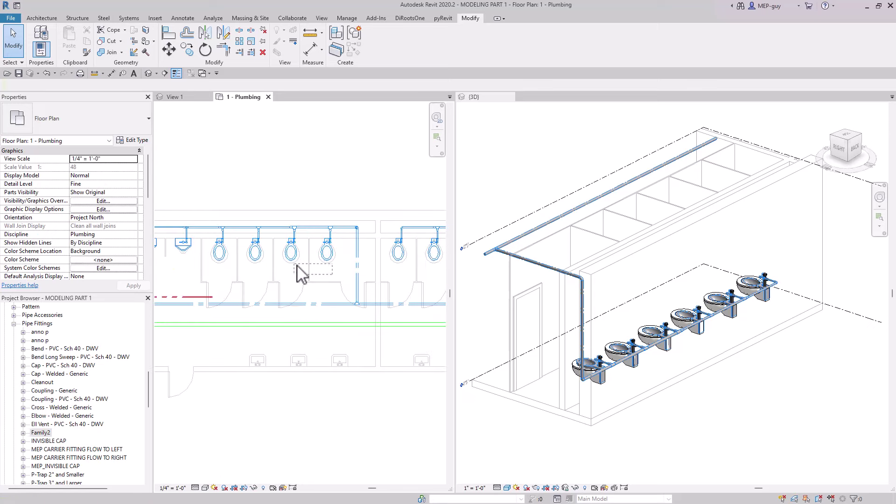
scroll(266, 280, "down", 2)
middle_click_drag(404, 283, 326, 286)
scroll(314, 280, "up", 1)
left_click_drag(374, 283, 206, 254)
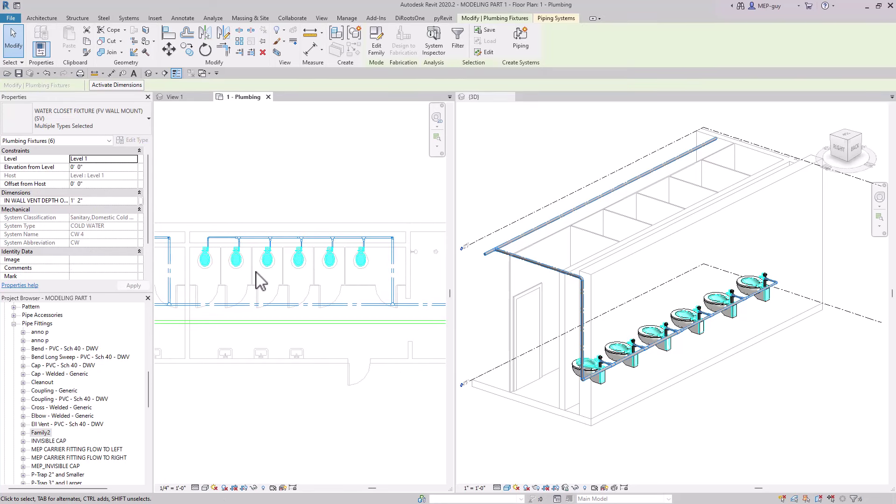
Create a SANITARY 2 piping system, SAN 1, from the selected water closets
left_click(522, 41)
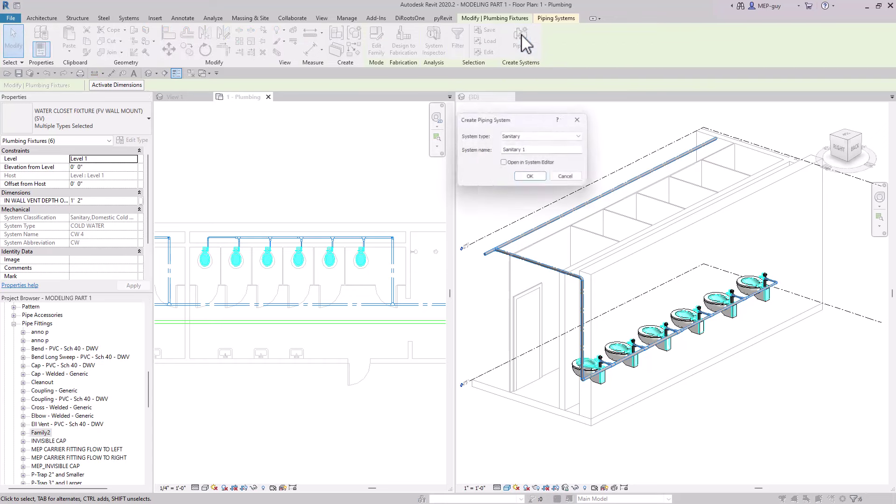
left_click(532, 136)
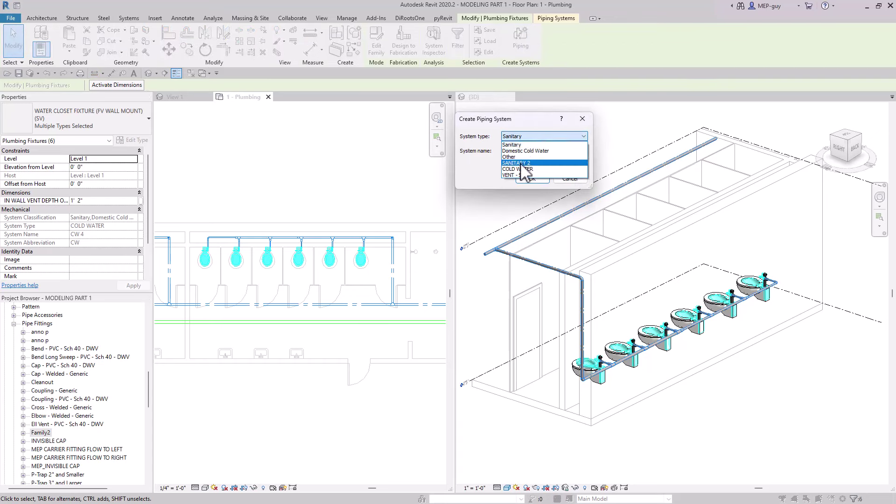
left_click(522, 163)
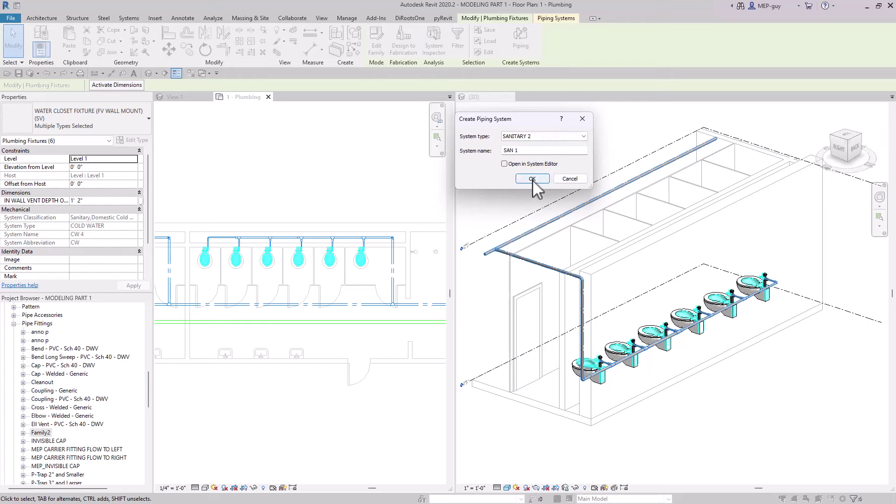
left_click(533, 178)
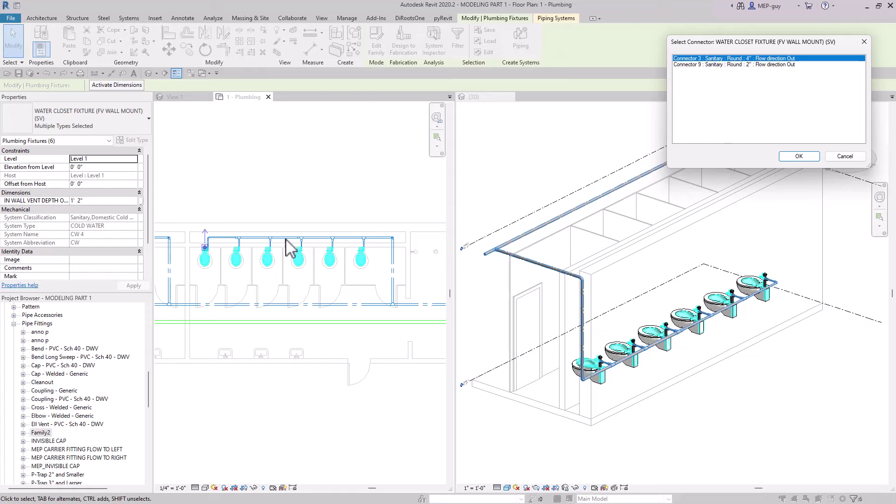
Choose the 4" Connector 3 for each of the six water closets
left_click(745, 64)
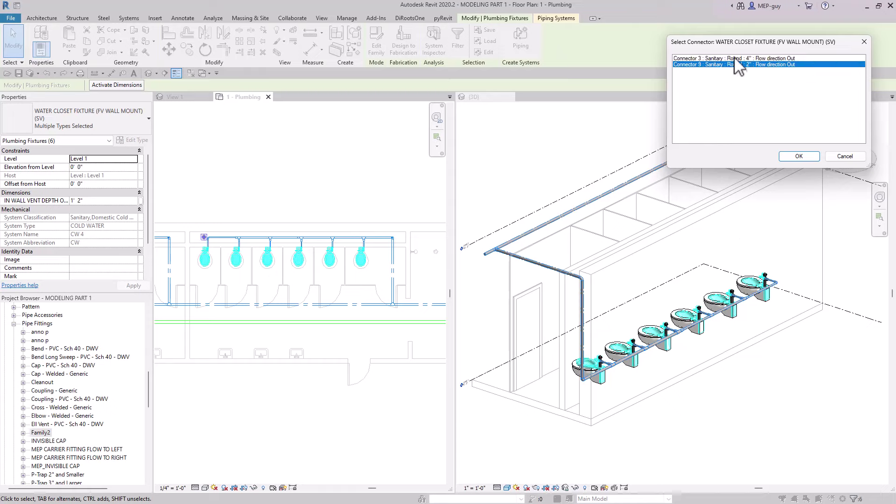
left_click(739, 58)
left_click(796, 156)
left_click(797, 156)
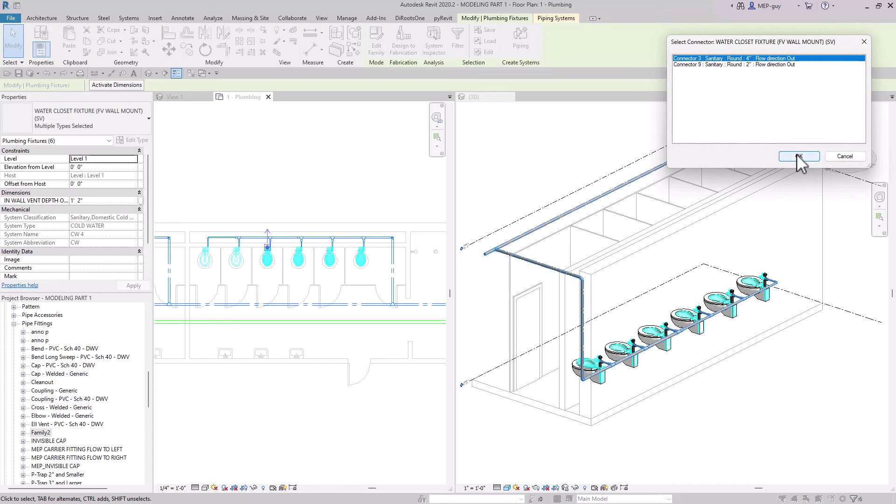
left_click(796, 156)
left_click(797, 156)
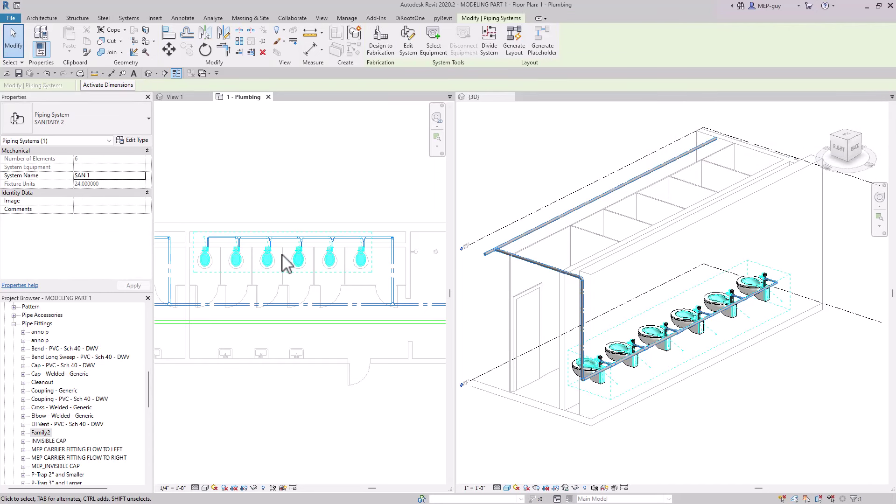
Generate a sanitary layout with SAN - PVC - DWV main and branch pipes at -2' 0" offset
left_click(514, 43)
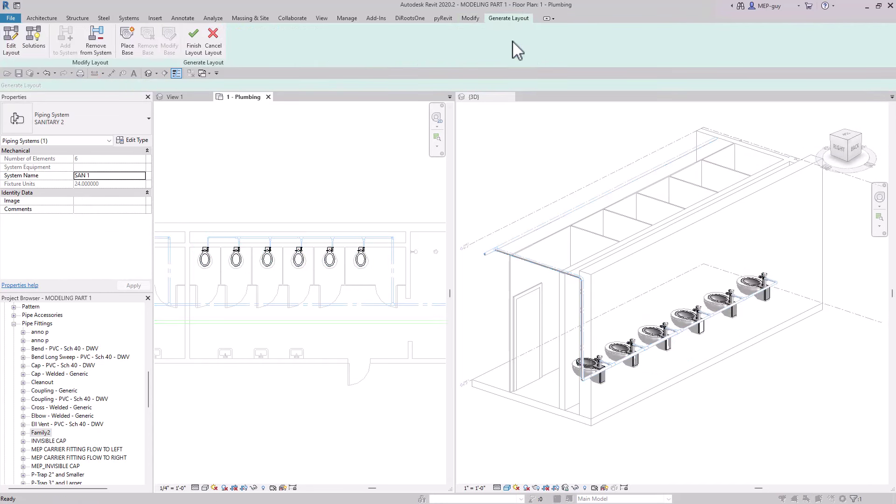
scroll(754, 431, "up", 2)
middle_click_drag(757, 432, 756, 411, "shift")
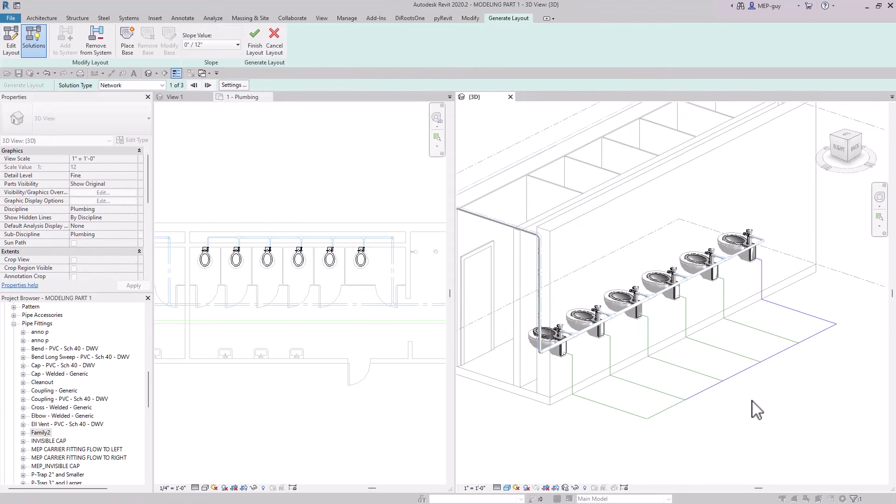
left_click(234, 86)
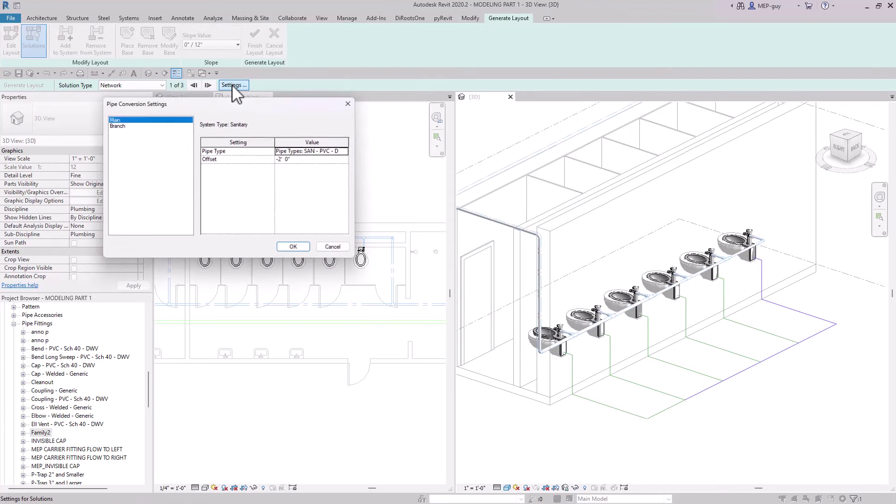
left_click(304, 160)
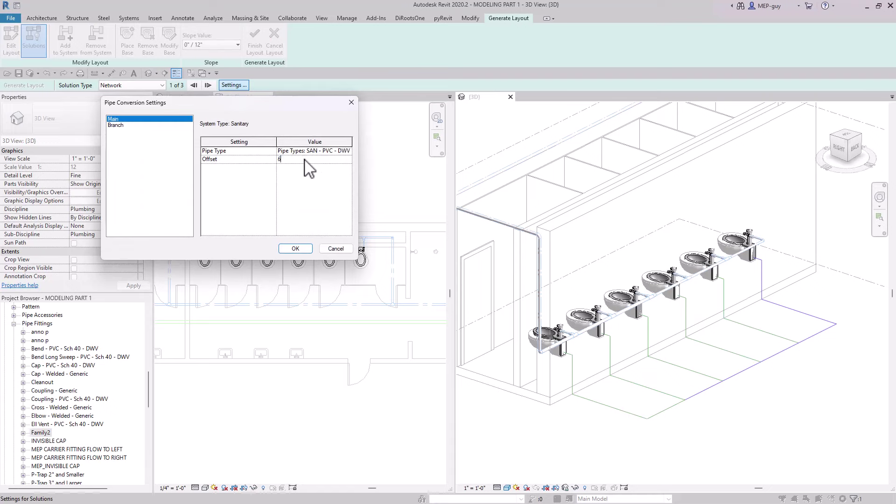
left_click(123, 126)
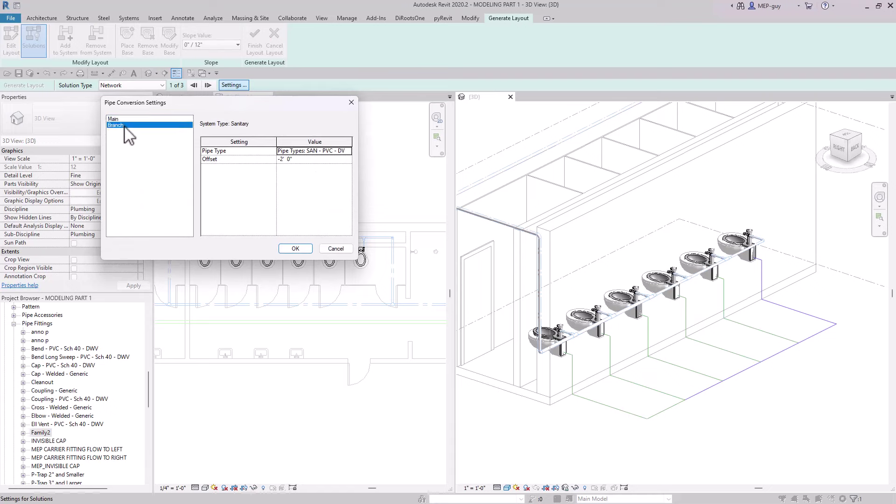
left_click(304, 160)
left_click(295, 249)
scroll(541, 366, "up", 4)
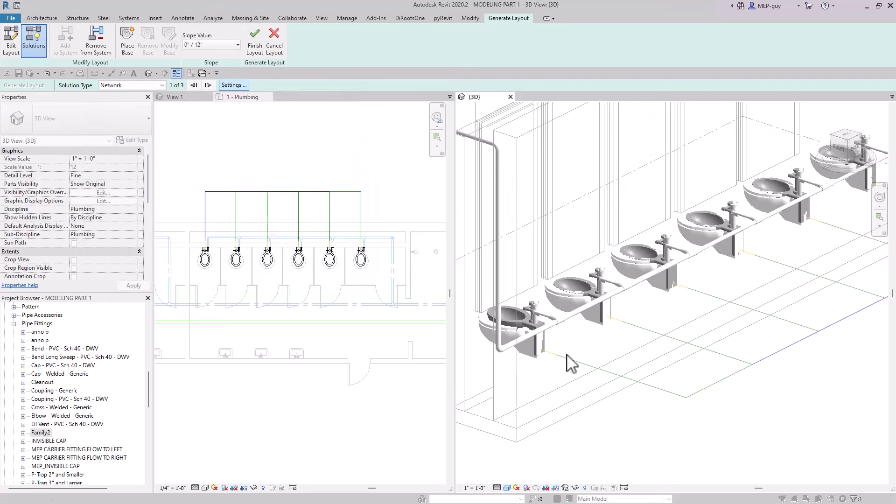
scroll(680, 395, "down", 3)
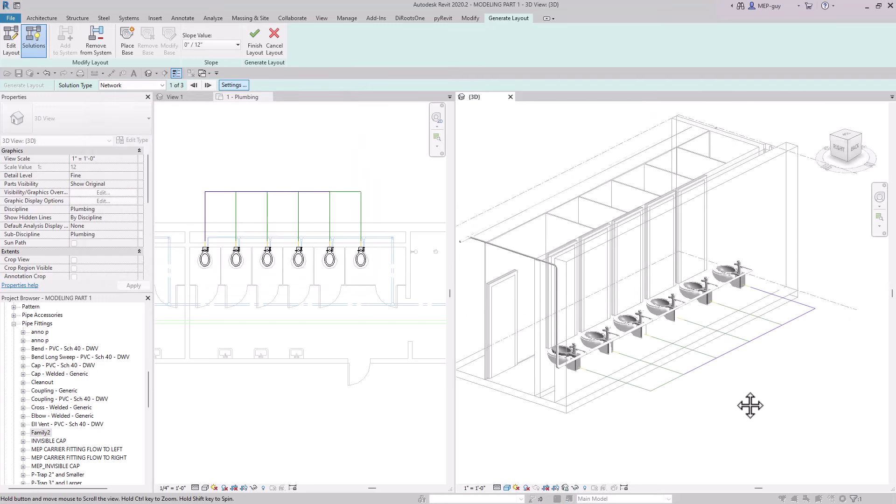
middle_click_drag(746, 404, 740, 394)
Finish the sanitary layout and check a main pipe segment in the floor plan
left_click(256, 42)
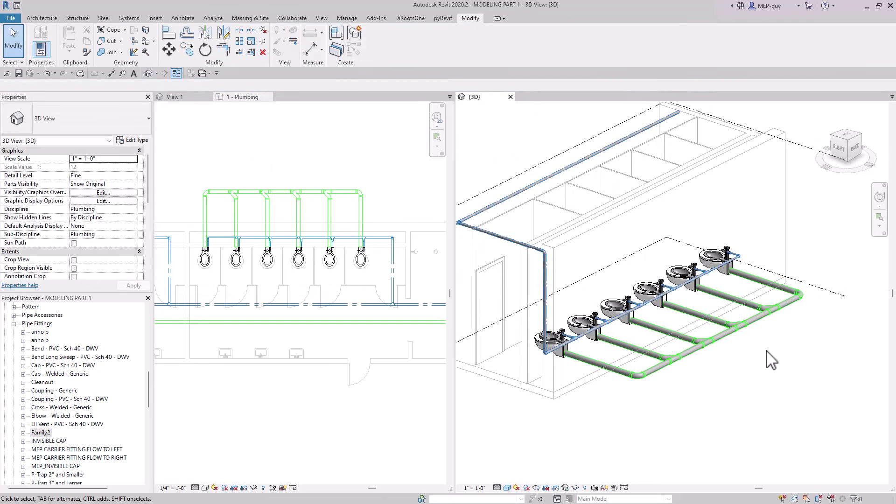
scroll(756, 366, "up", 3)
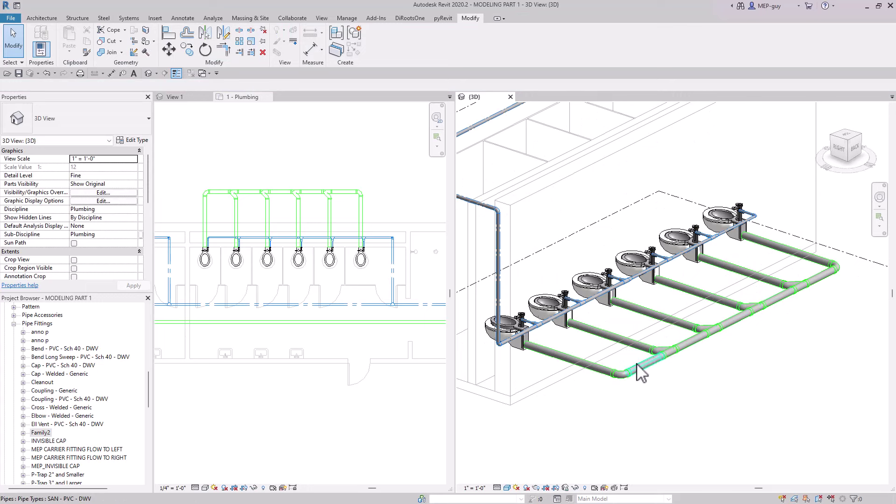
left_click(223, 160)
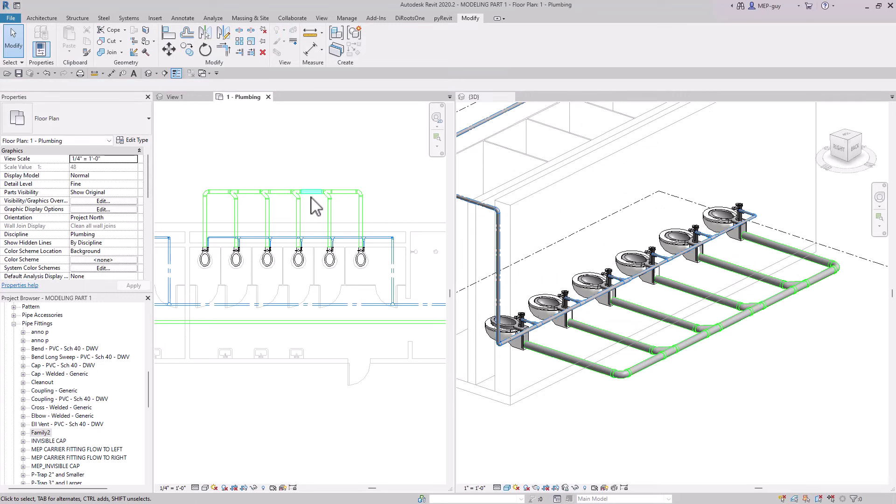
left_click(310, 193)
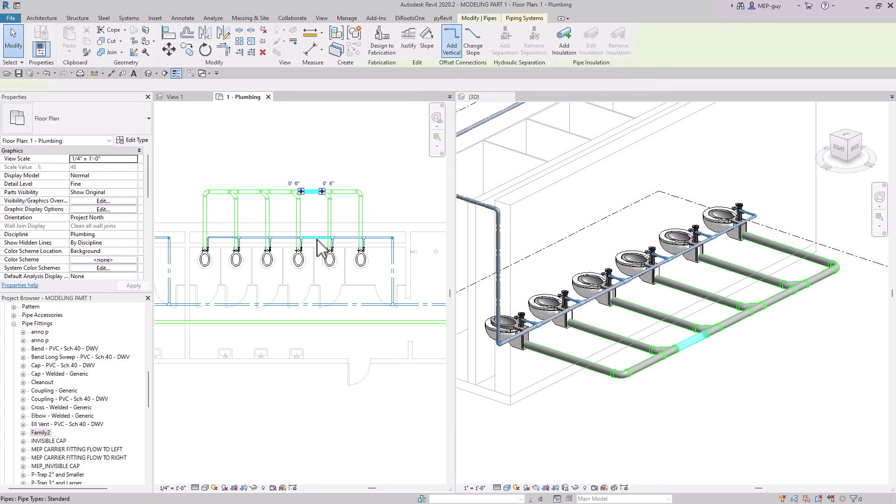
middle_click_drag(307, 225, 312, 212)
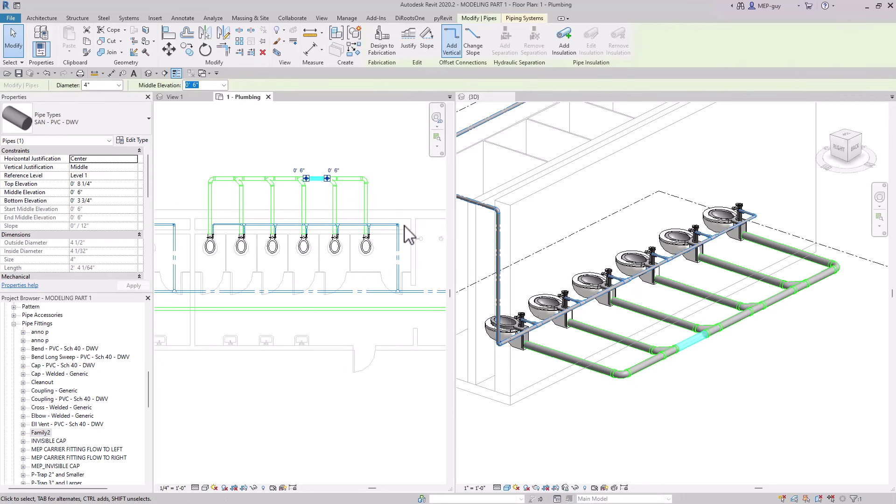
key("Escape")
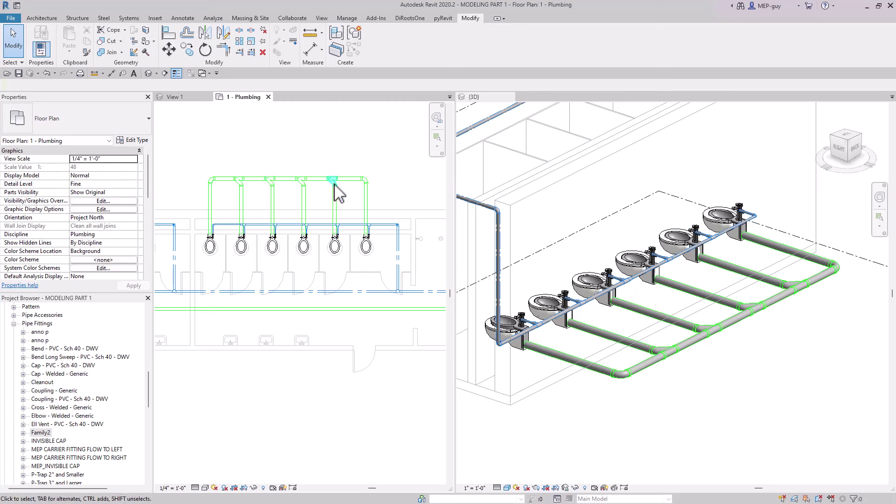
Inspect the four wye fittings along the sanitary main, then clear the selection
left_click(241, 183)
scroll(242, 183, "up", 3)
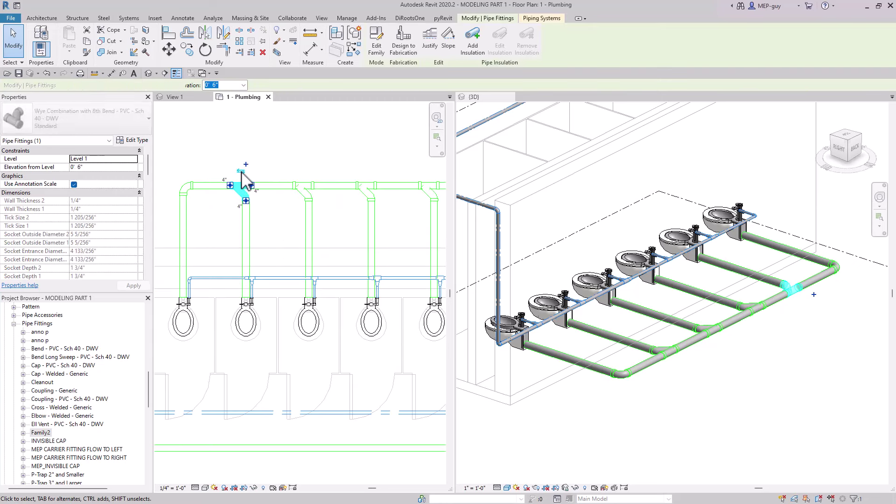
scroll(243, 179, "down", 2)
left_click(289, 183)
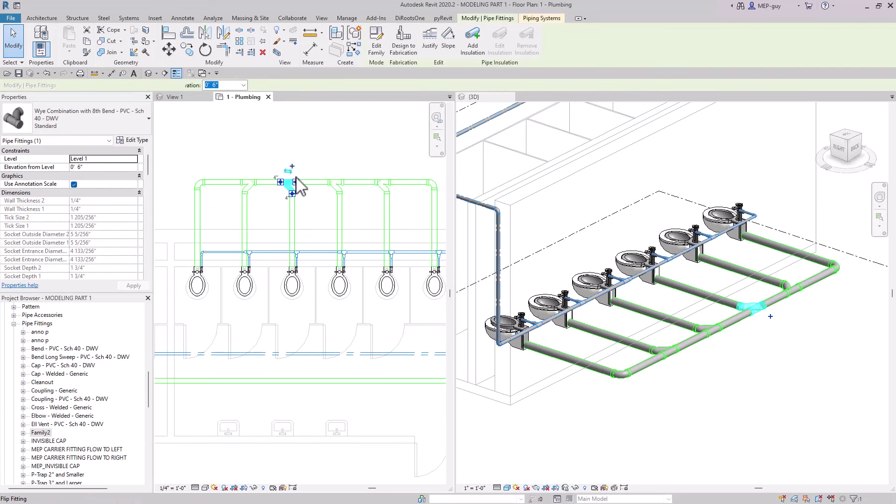
left_click(337, 183)
left_click(389, 183)
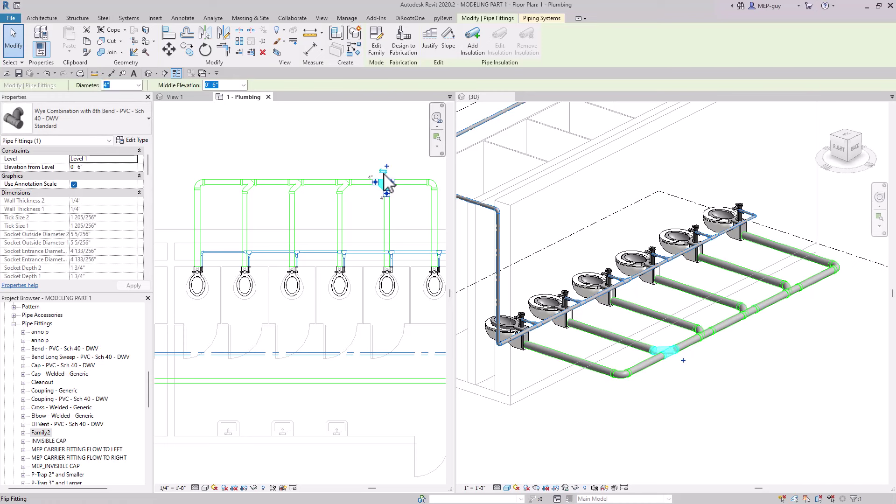
left_click(419, 214)
scroll(296, 250, "down", 2)
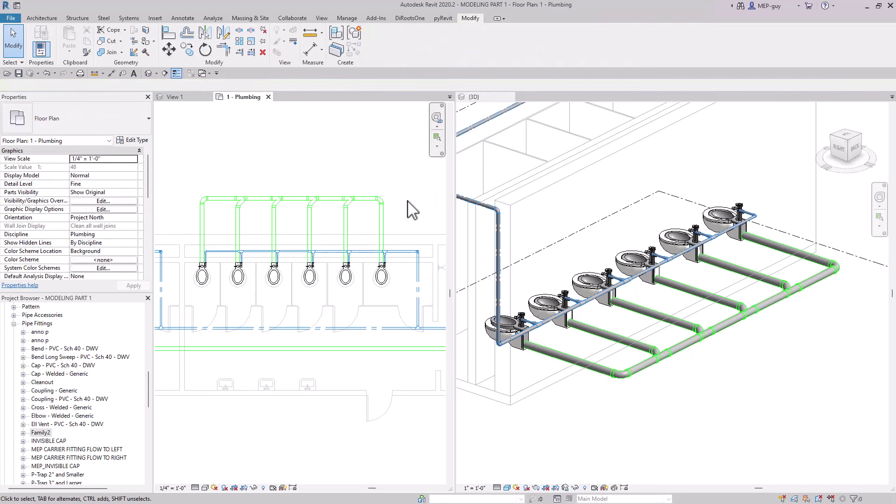
Upgrade the corner elbow at the run's end using its + grip
left_click(382, 201)
scroll(384, 203, "up", 3)
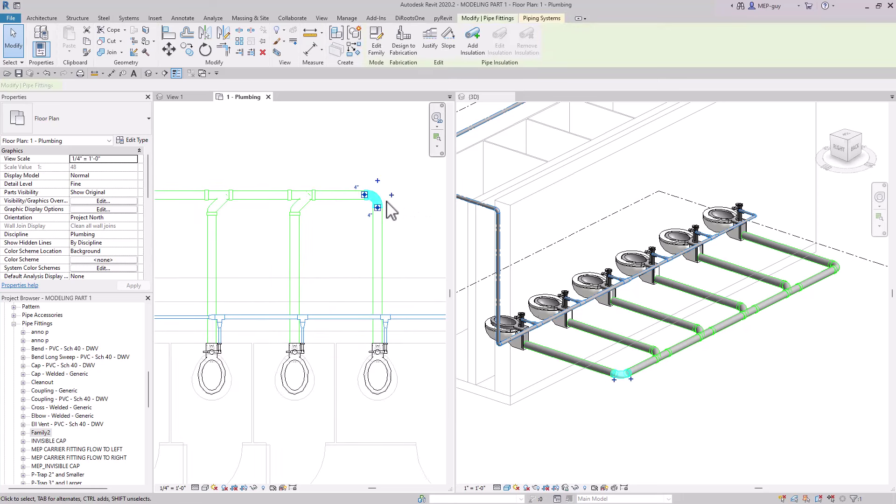
left_click(398, 200)
left_click(378, 203)
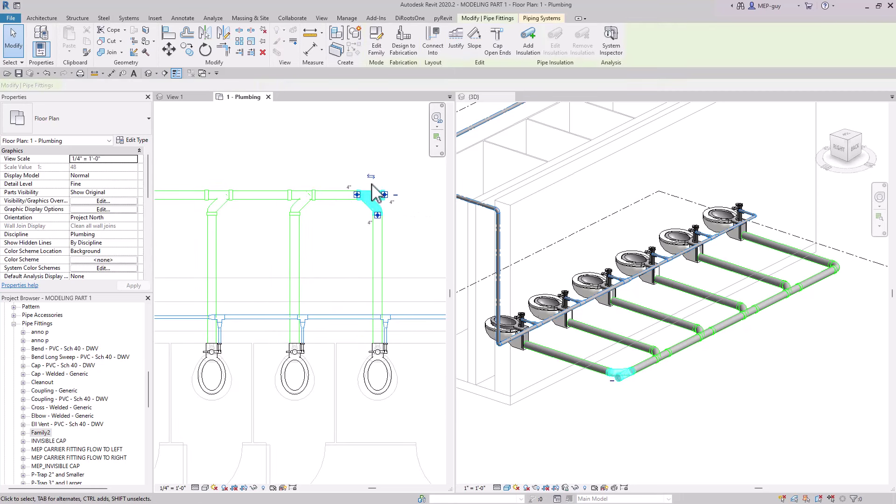
Draw a sanitary pipe out from the new wye and down to a -2' 0" middle elevation
right_click(400, 197)
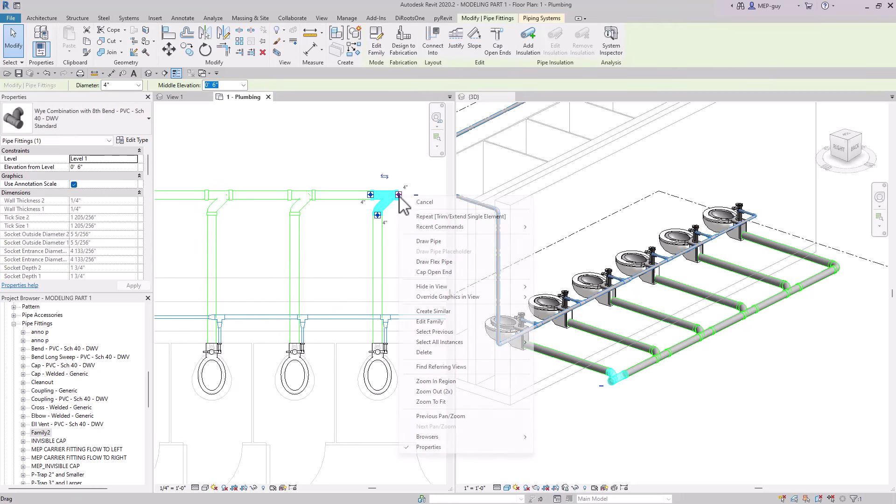
left_click(429, 241)
scroll(345, 224, "down", 3)
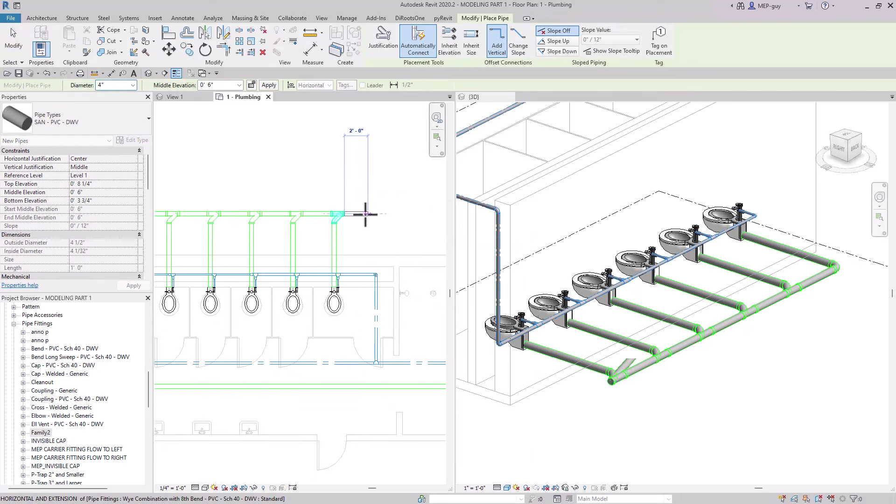
left_click(368, 215)
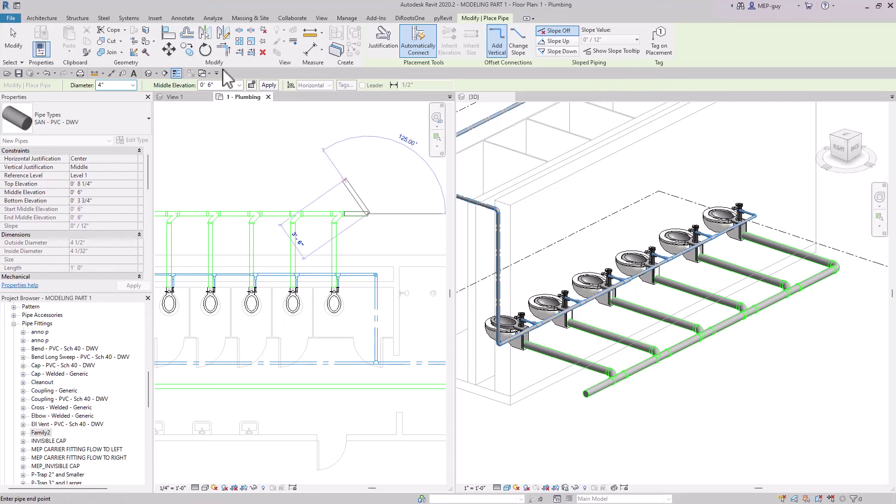
left_click(219, 85)
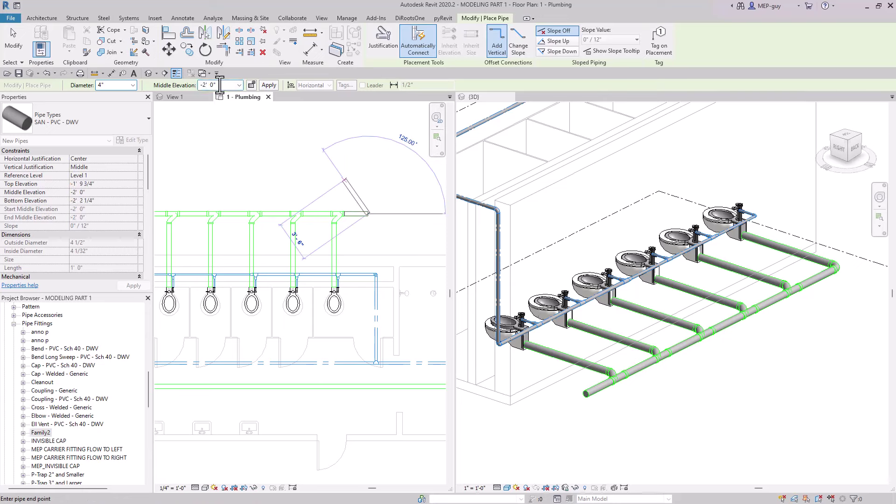
scroll(368, 215, "down", 1)
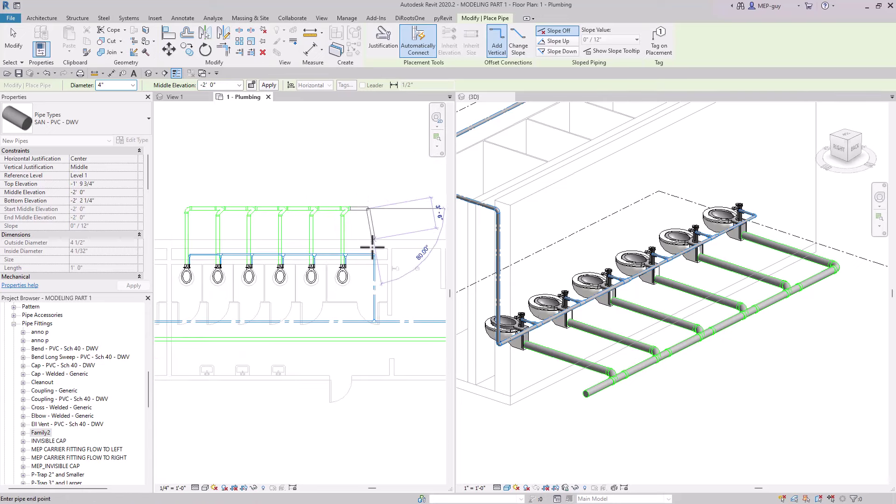
left_click(369, 335)
key("Escape")
key("Escape")
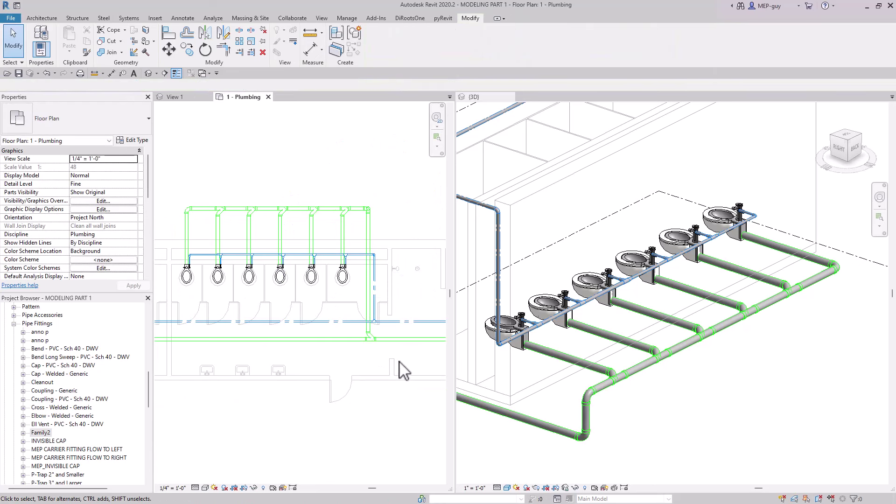
Move the SAN 1 sanitary main so it sits directly behind the water closets
middle_click_drag(374, 356, 376, 362)
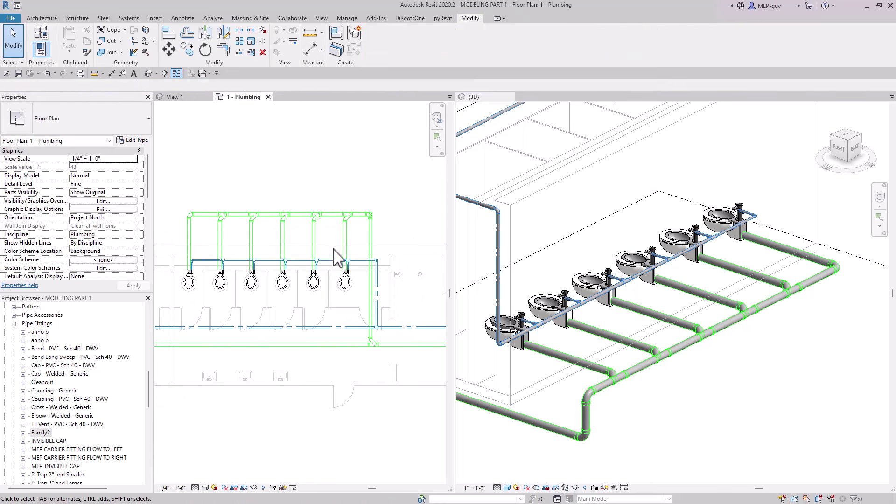
middle_click_drag(344, 256, 352, 251)
left_click(340, 205)
left_click_drag(340, 204, 341, 252)
left_click(392, 289)
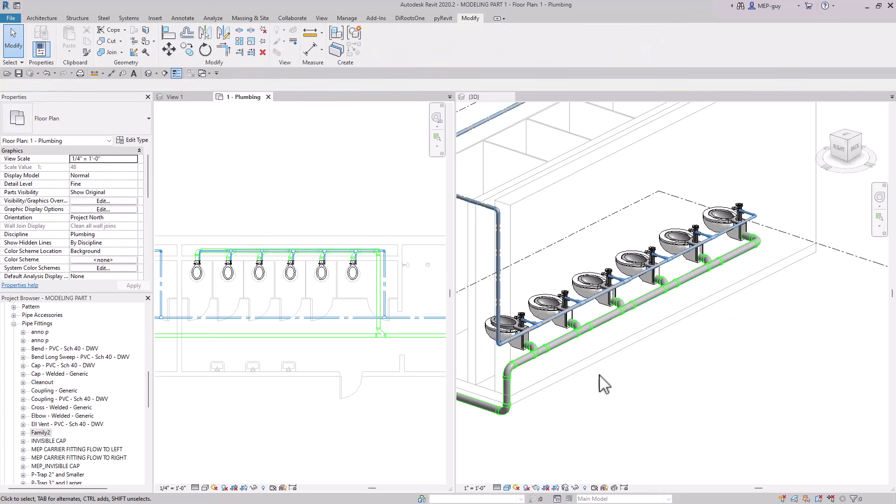
middle_click_drag(550, 374, 654, 366, "shift")
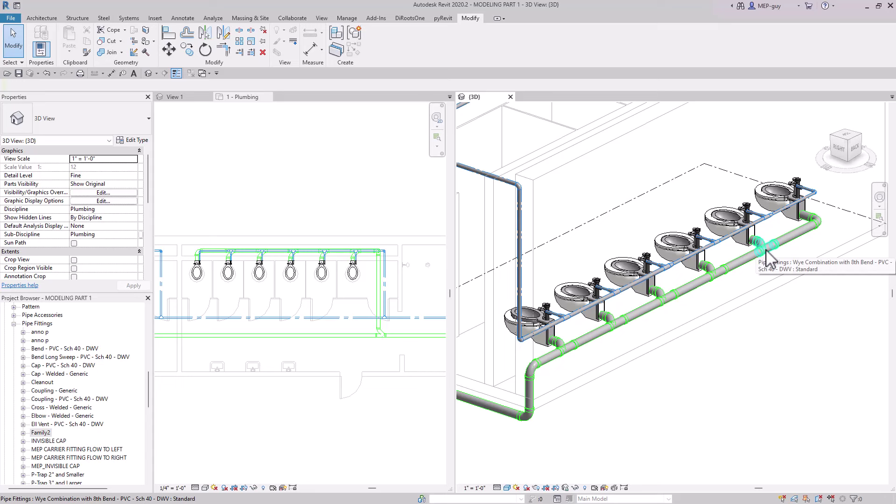
Change the five selected wyes to MEP CARRIER FITTING FLOW TO RIGHT : LEFT INLET FLOW TO RIGHT
left_click(768, 254)
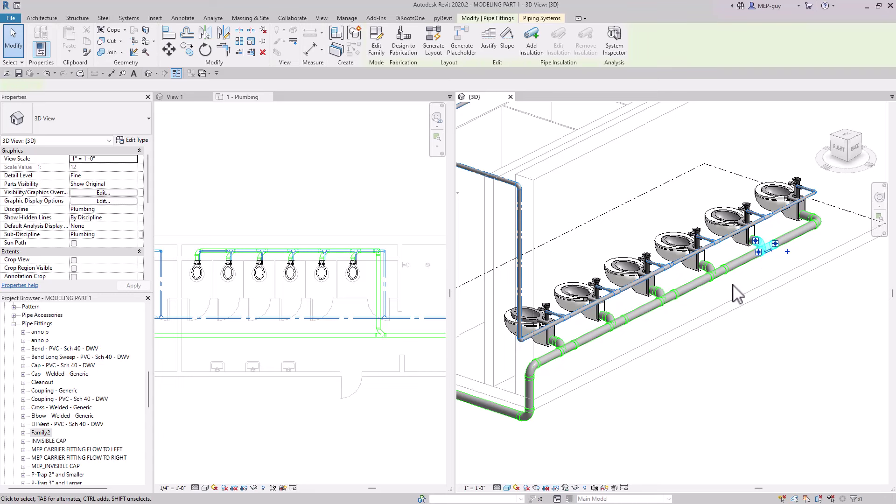
left_click(667, 303, "ctrl")
left_click(616, 322, "ctrl")
left_click(565, 350, "ctrl")
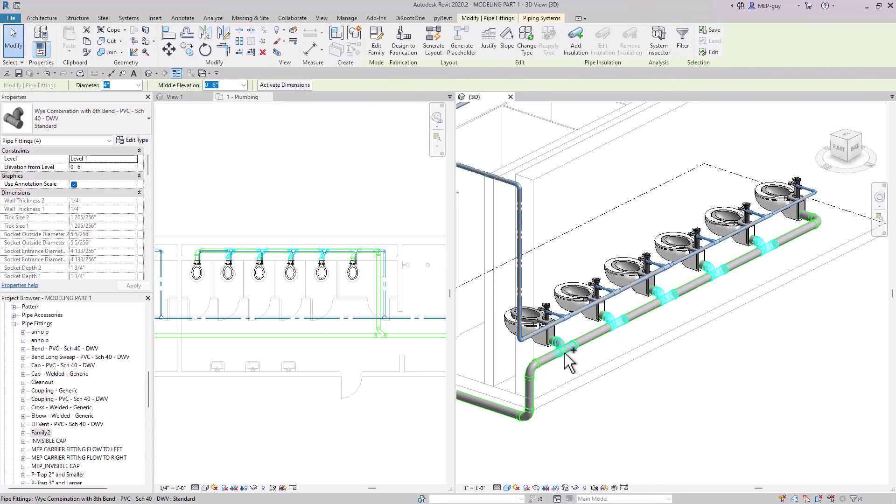
left_click(565, 354, "ctrl")
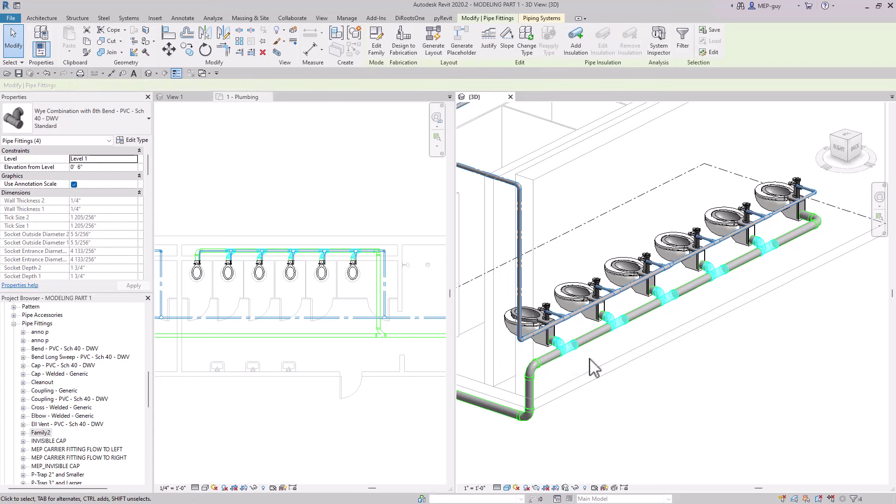
right_click(768, 251)
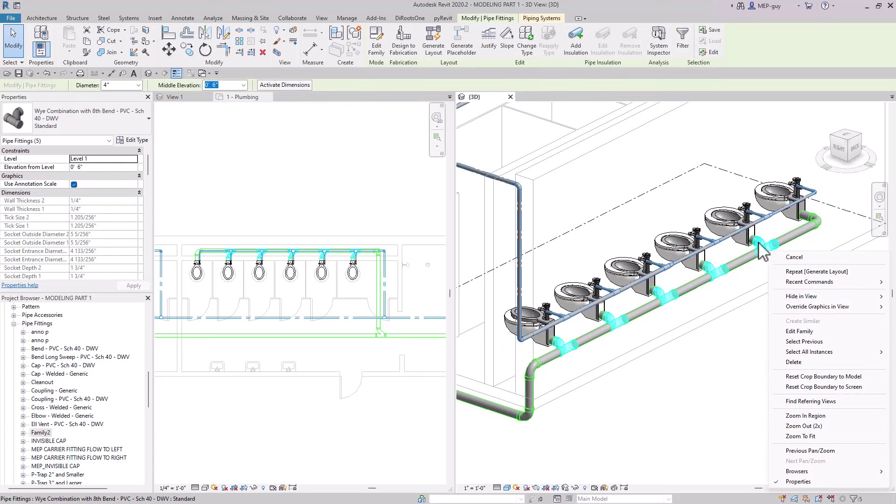
left_click(84, 133)
left_click(84, 125)
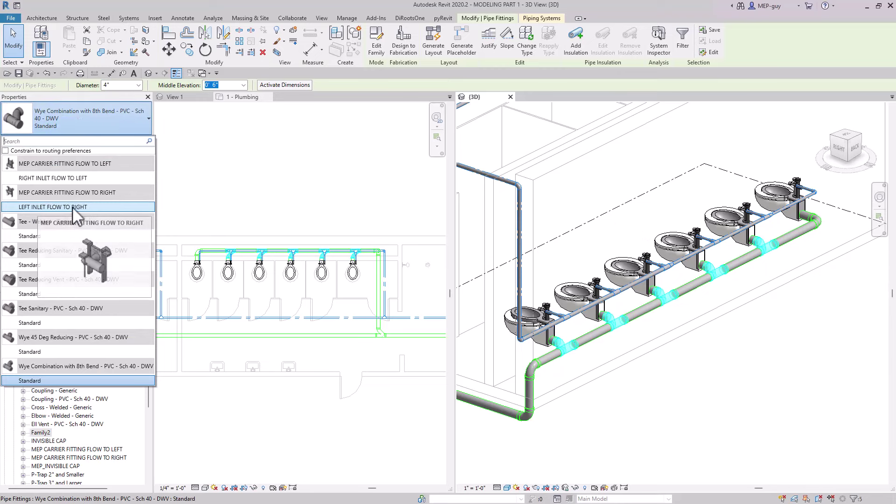
left_click(24, 208)
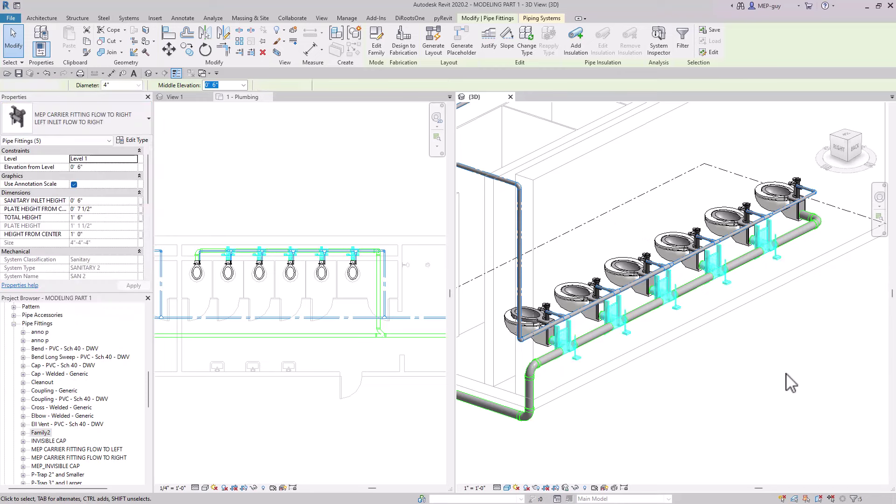
key("Escape")
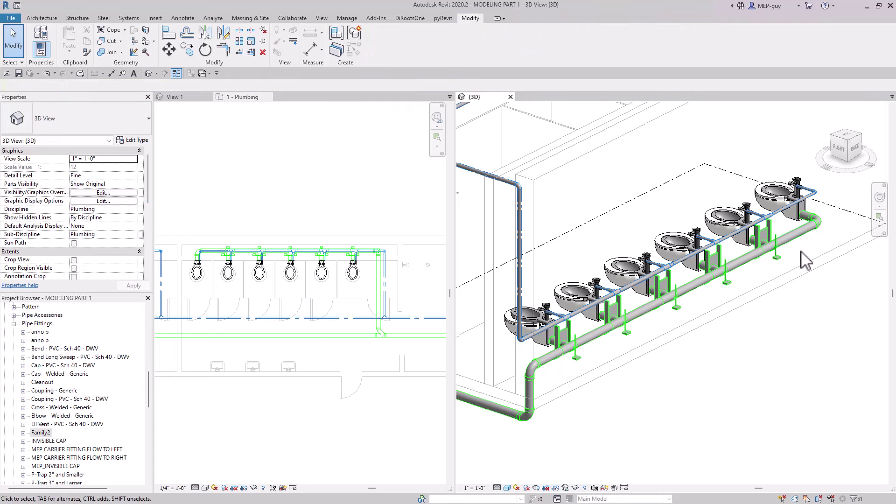
scroll(829, 227, "up", 3)
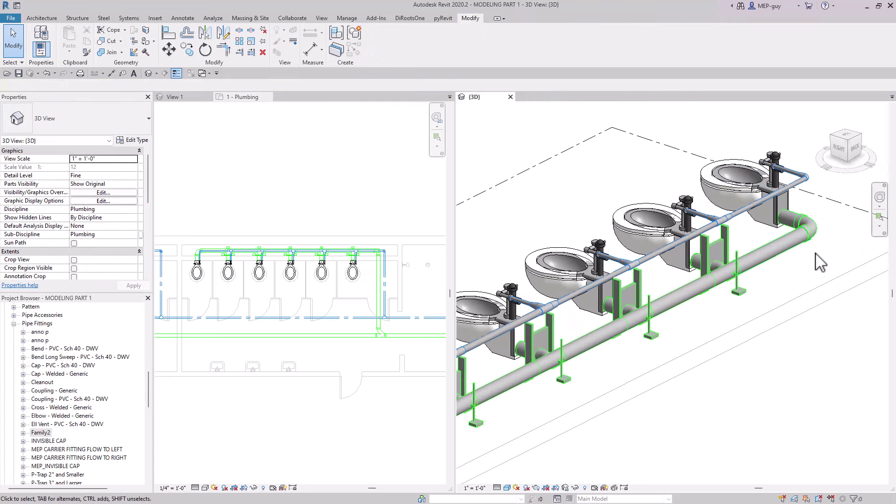
In the plumbing plan, inspect the long-sweep bend above the first toilet
left_click(292, 236)
scroll(172, 262, "up", 5)
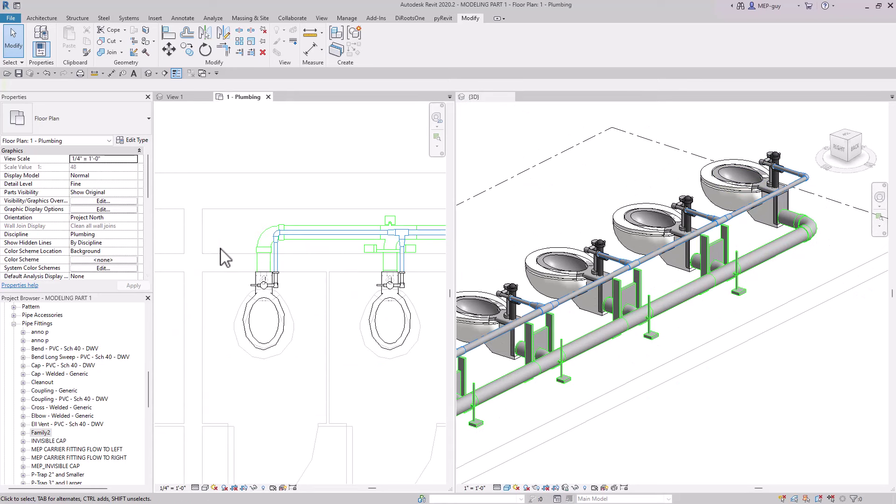
scroll(267, 236, "up", 2)
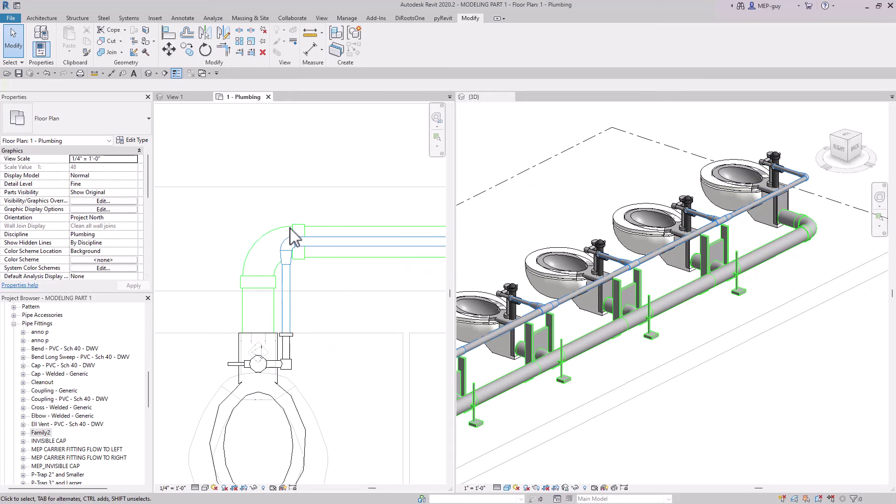
left_click(353, 223)
scroll(351, 219, "down", 2)
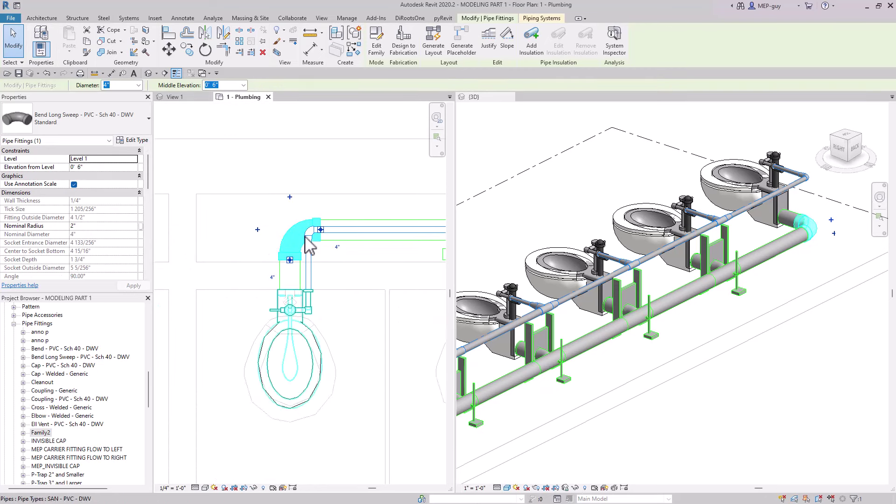
key("Escape")
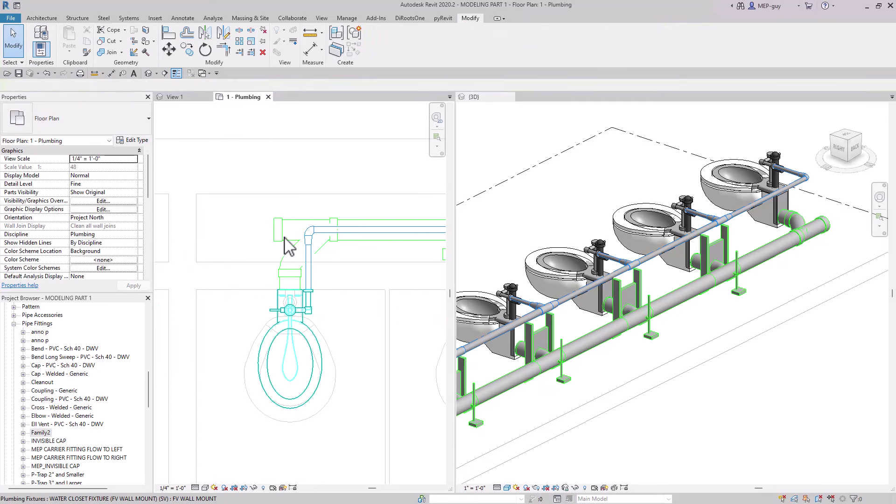
Extend a pipe from the end wye leftward, then turn it downward in plan
left_click(278, 238)
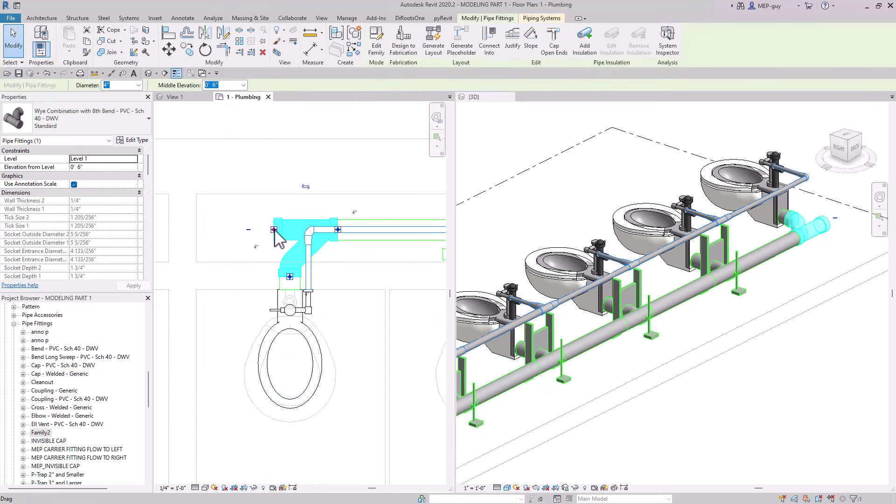
right_click(276, 231)
left_click(286, 224)
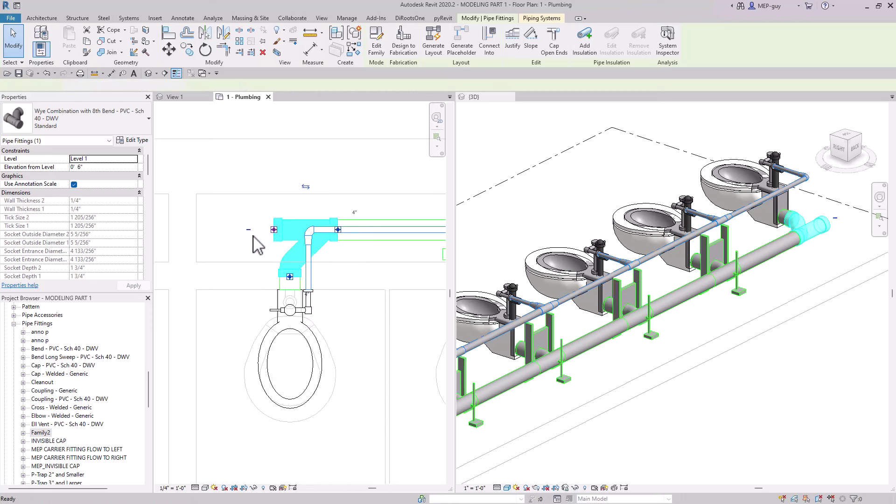
left_click(219, 230)
left_click(219, 285)
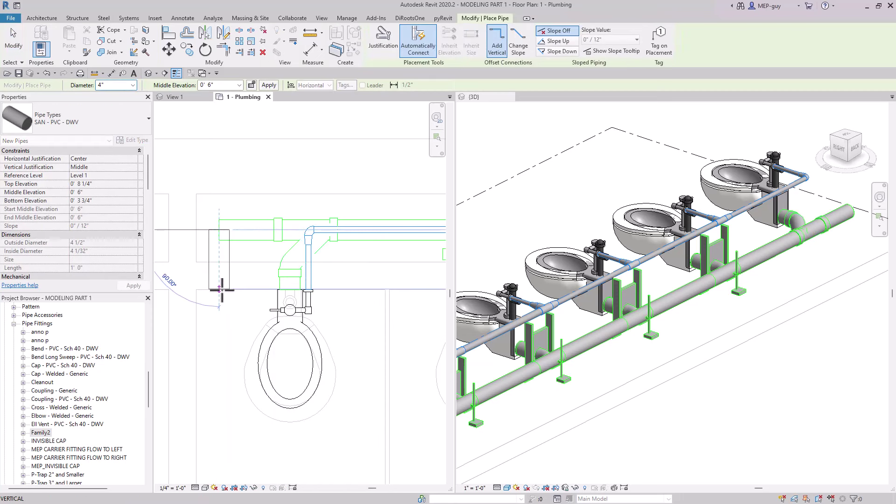
key("Escape")
key("Escape")
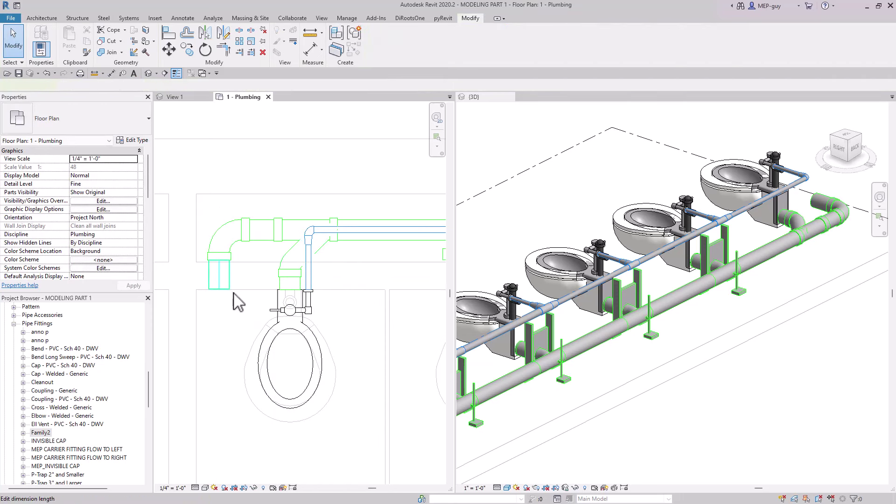
left_click(234, 294)
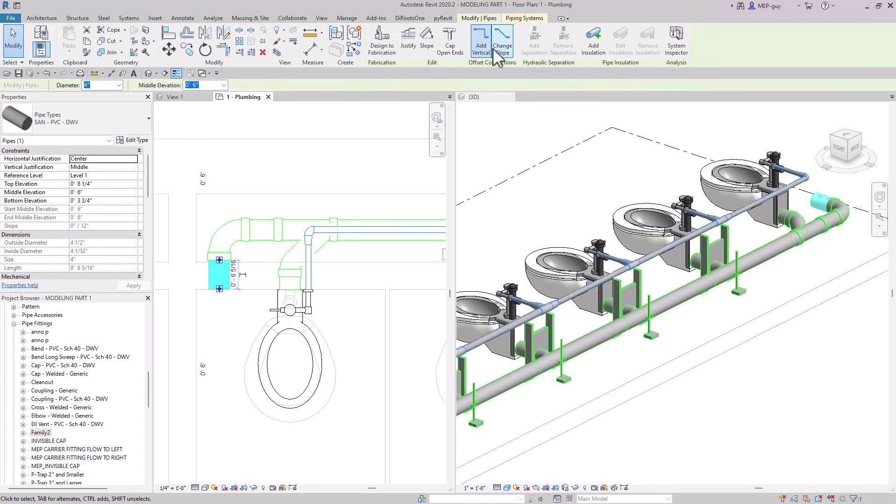
scroll(810, 219, "up", 5)
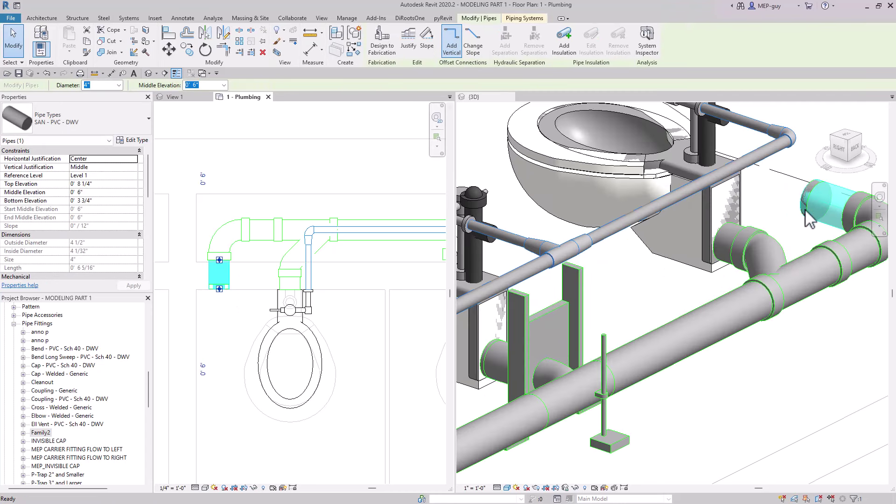
key("Escape")
Show the plan at Medium detail with Thin Lines turned off
scroll(217, 313, "down", 3)
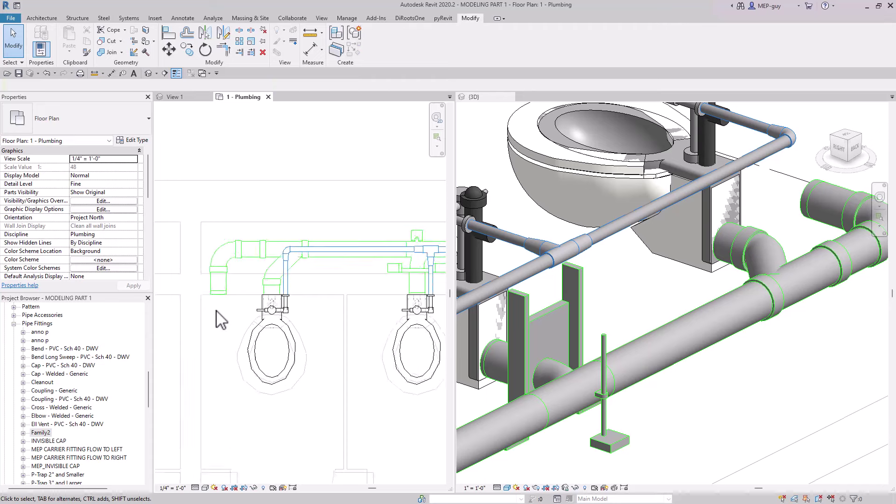
left_click(195, 488)
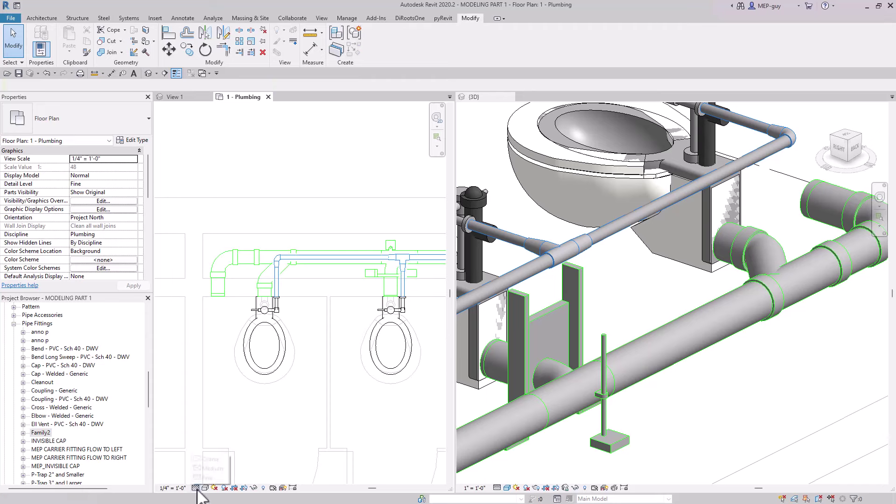
left_click(210, 470)
scroll(229, 322, "up", 5)
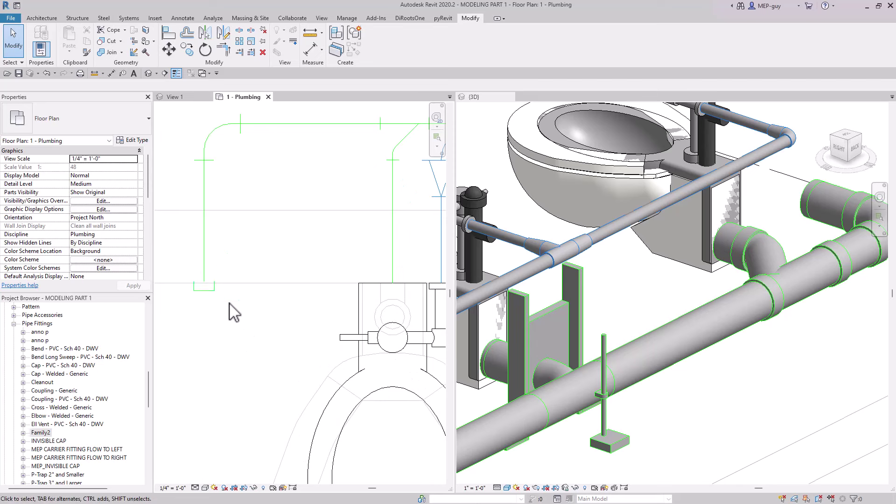
scroll(234, 313, "down", 3)
middle_click_drag(230, 316, 236, 332)
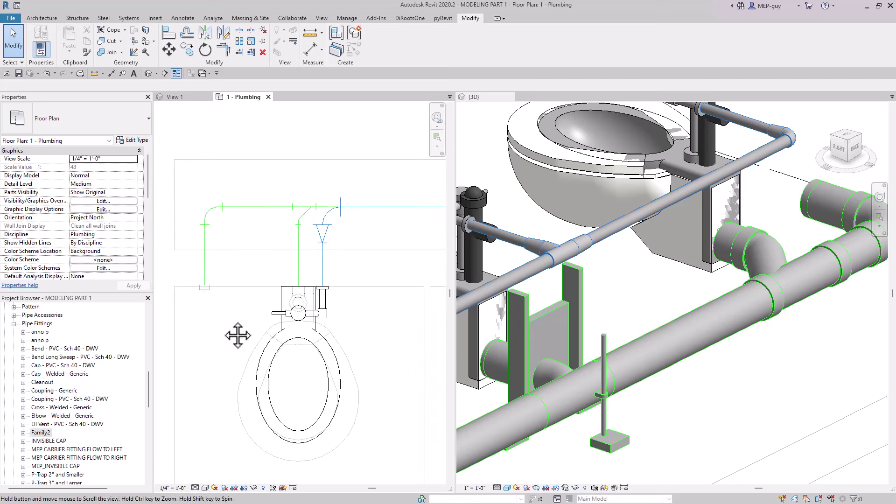
left_click(176, 73)
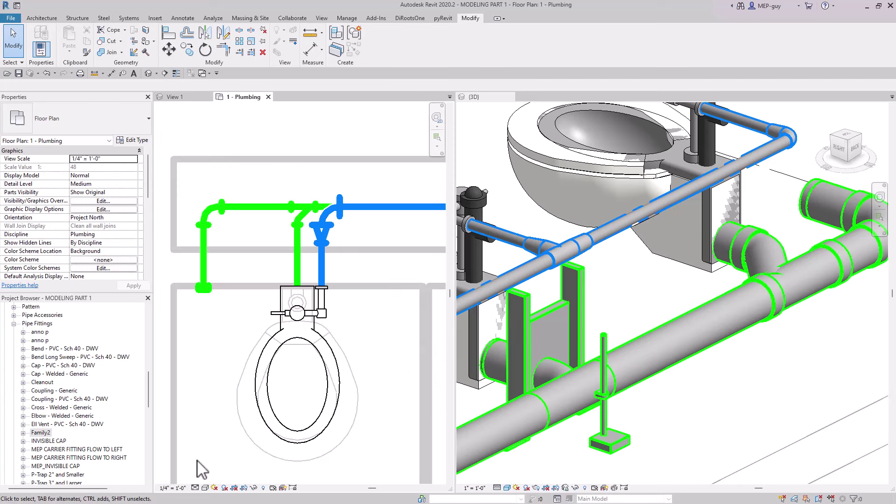
Switch the plan to Fine detail and turn Thin Lines back on
left_click(195, 488)
left_click(208, 478)
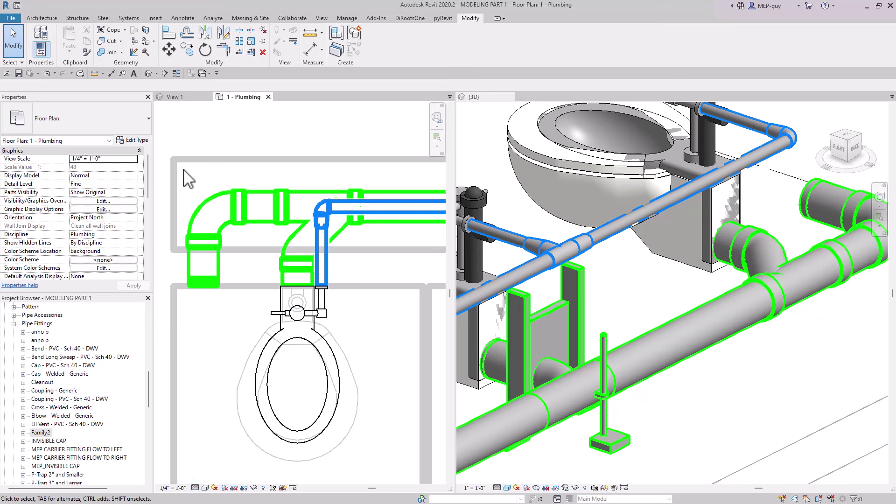
left_click(176, 74)
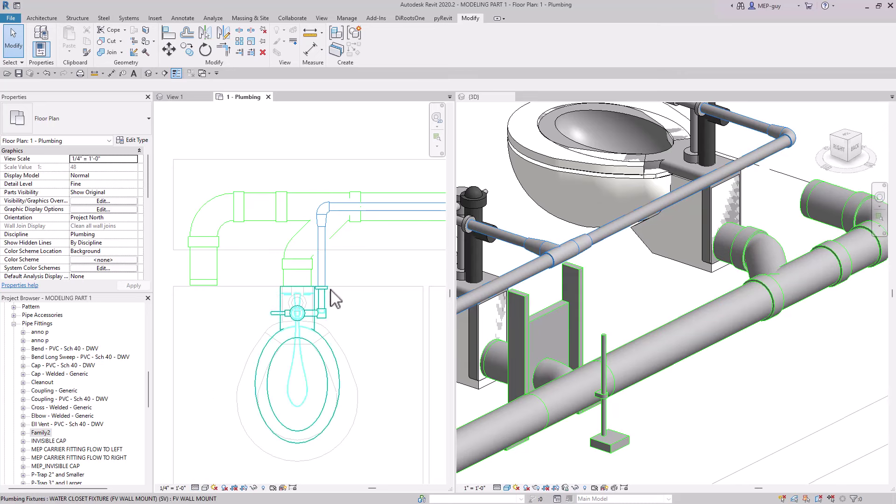
scroll(749, 283, "down", 2)
scroll(788, 285, "down", 2)
scroll(788, 280, "up", 3)
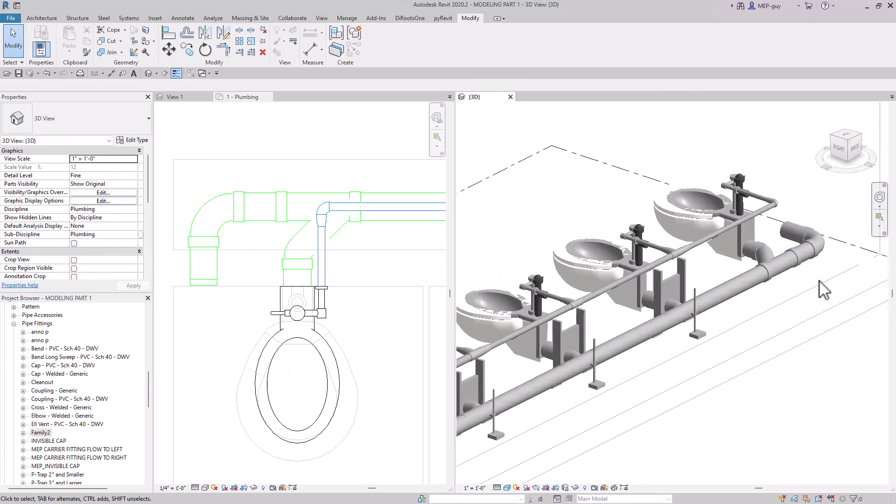
Change the end wye to the MEP CARRIER FITTING FLOW TO RIGHT : LEFT INLET FLOW TO RIGHT type
left_click(789, 268)
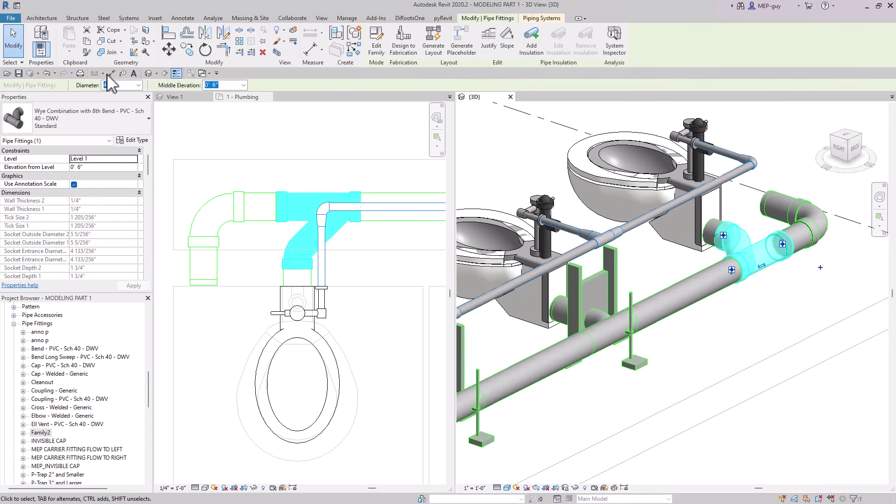
left_click(85, 107)
left_click(53, 207)
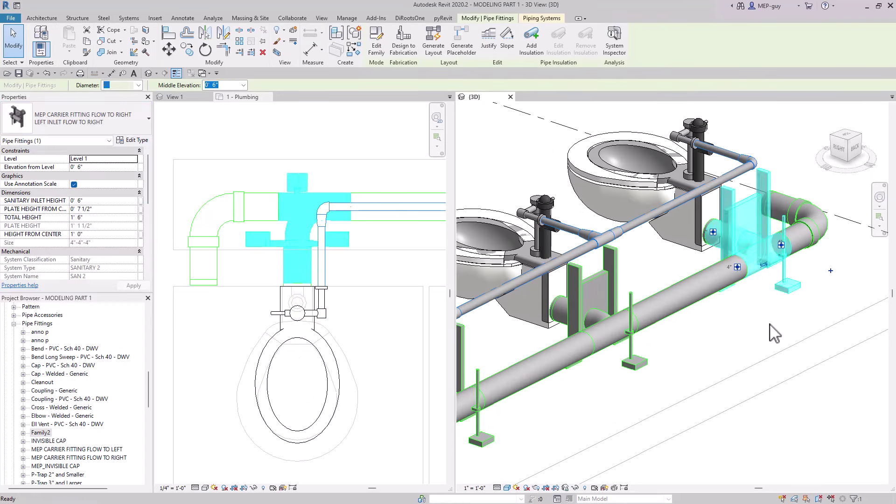
left_click(795, 306)
scroll(795, 306, "down", 4)
scroll(795, 305, "down", 2)
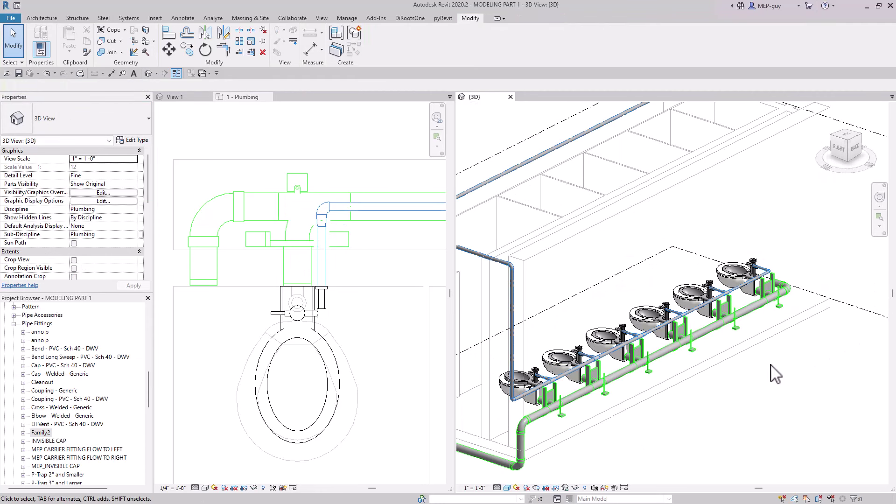
middle_click_drag(776, 373, 789, 350)
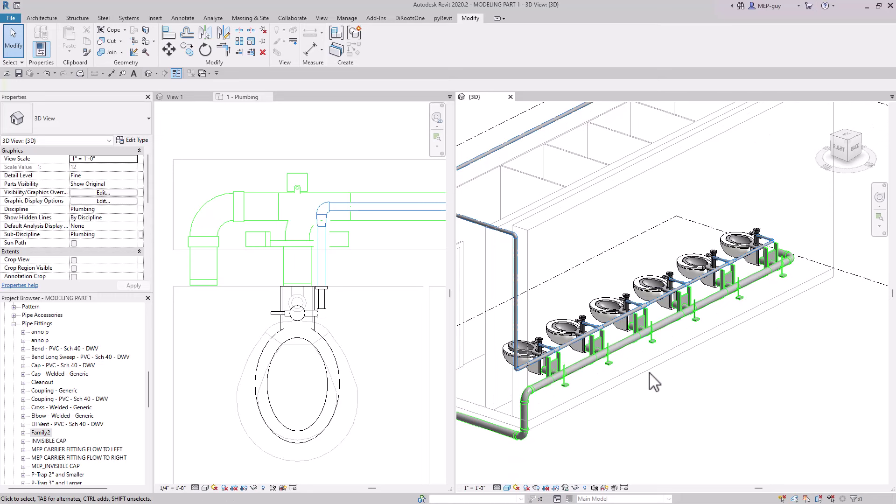
Check the new end carrier fitting in 3D, then make the 1 - Plumbing plan active
left_click(784, 276)
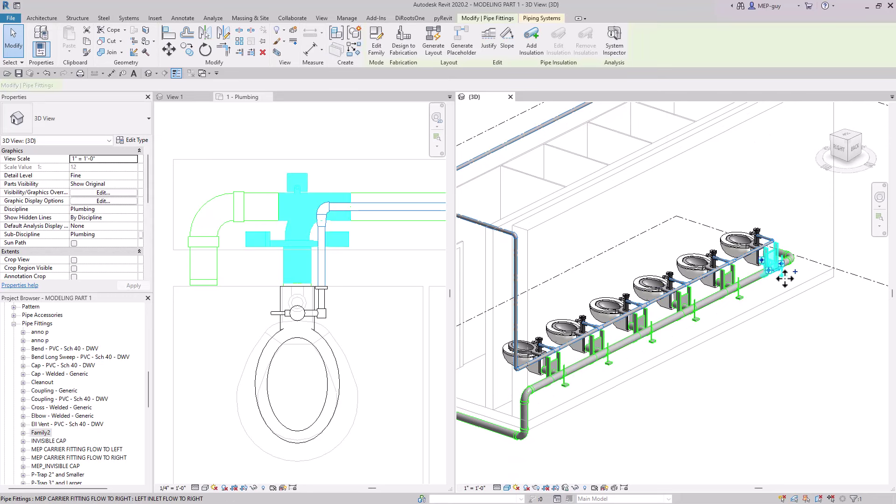
scroll(783, 275, "up", 5)
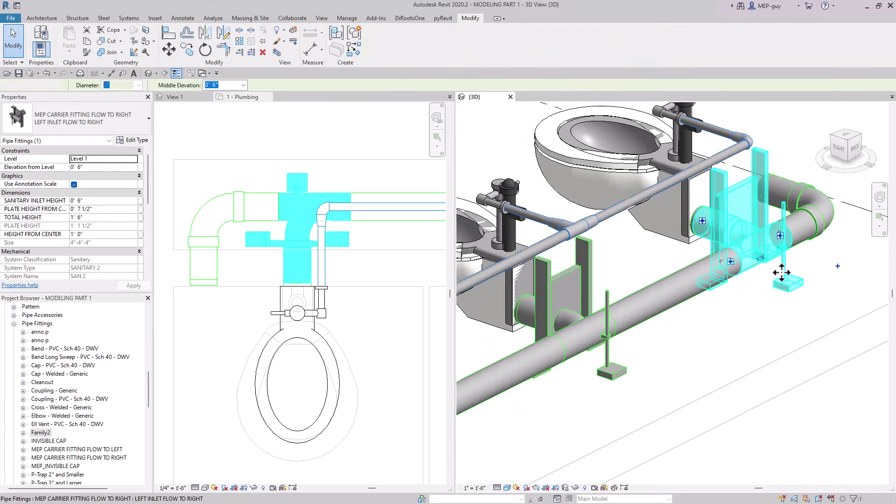
scroll(782, 273, "down", 8)
key("Escape")
middle_click_drag(776, 310, 788, 308)
left_click(348, 322)
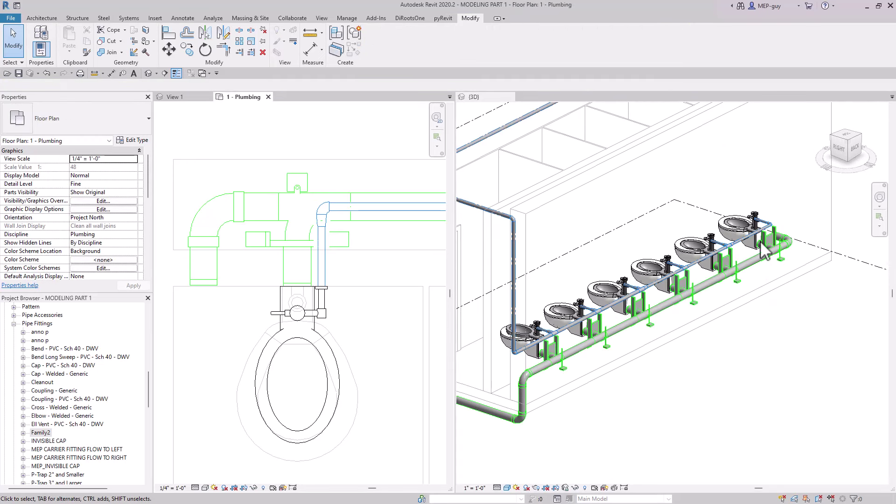
scroll(780, 220, "up", 4)
Start a VENT - PVC pipe from the end water closet's vent connector
left_click(714, 262)
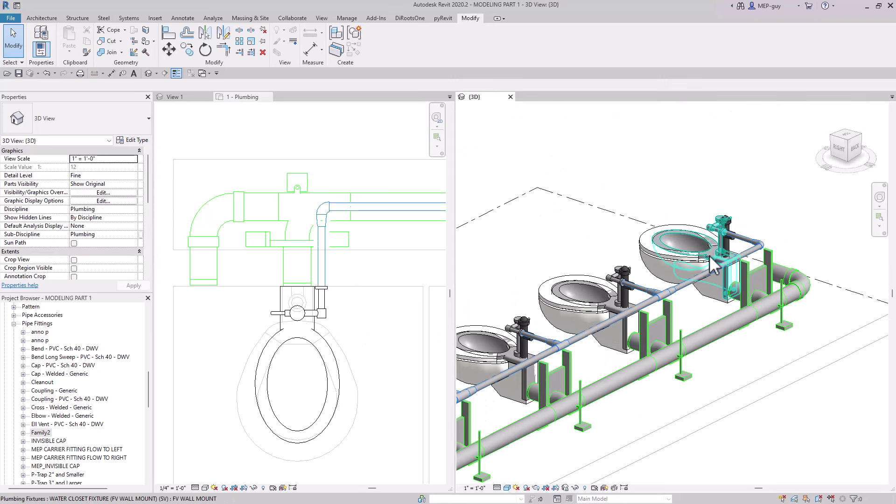
left_click(713, 248)
middle_click_drag(808, 250, 746, 256)
scroll(743, 249, "up", 2)
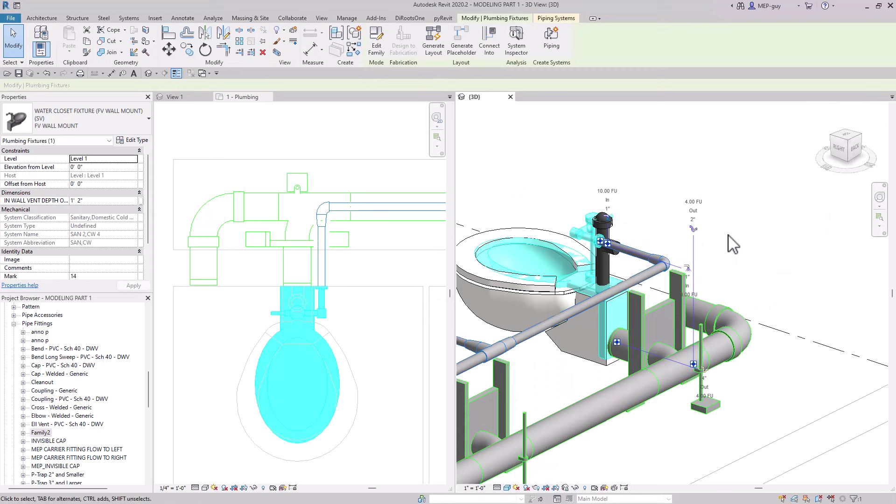
left_click(695, 230)
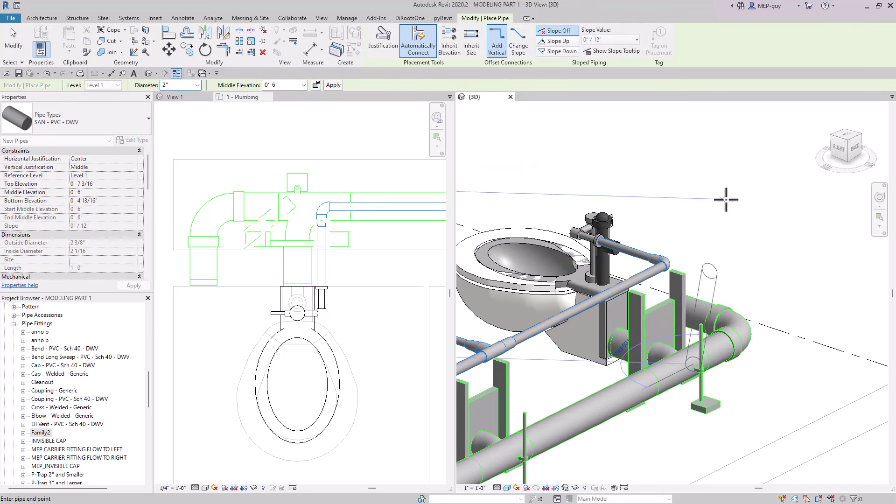
left_click(73, 122)
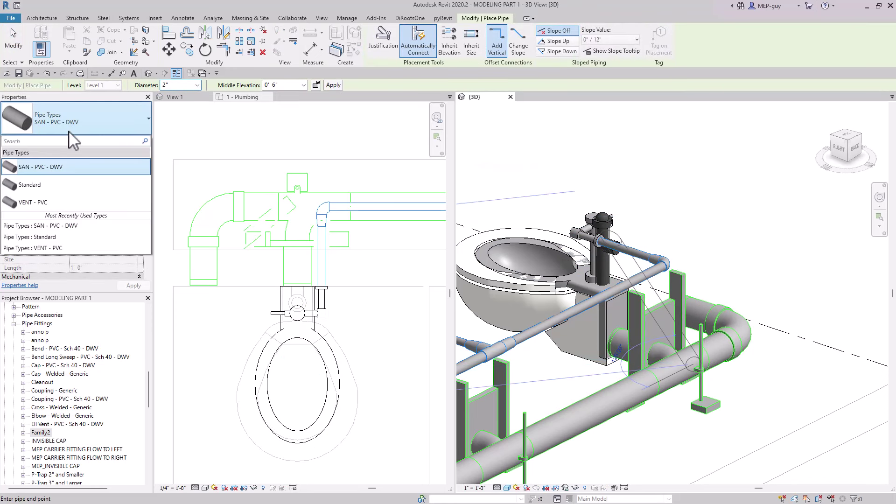
left_click(60, 206)
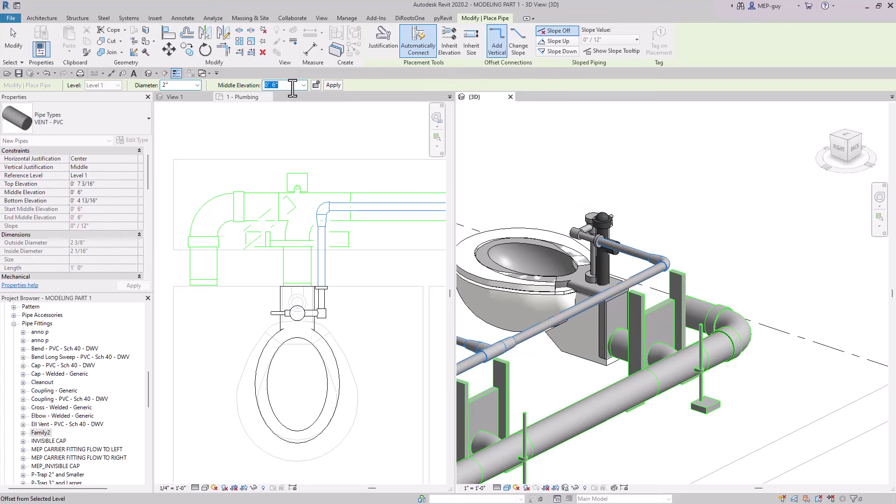
Run the 2" vent at 4' 0" middle elevation along the fixture row
type("4")
key("Return")
scroll(723, 187, "down", 3)
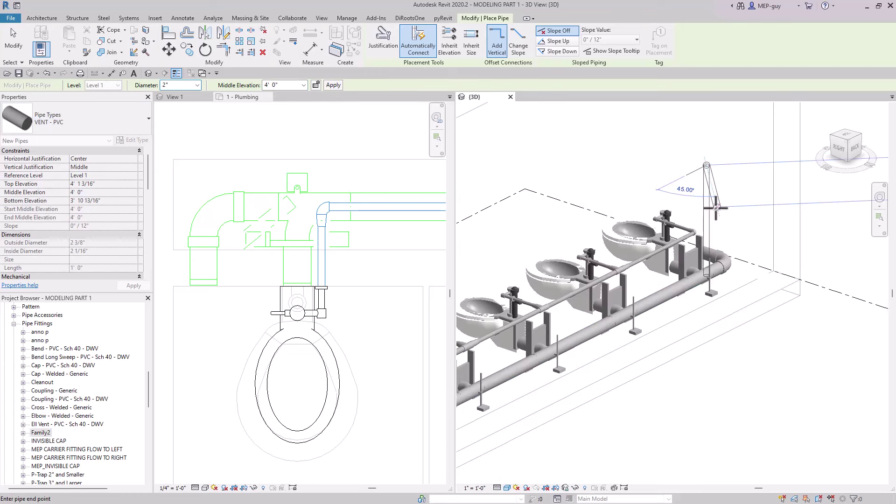
scroll(719, 182, "down", 2)
middle_click_drag(714, 175, 750, 154, "shift")
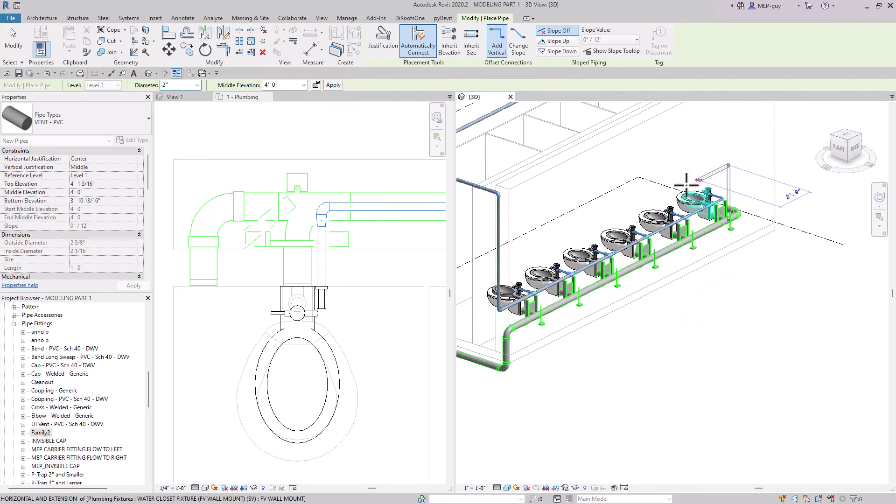
left_click(535, 252)
key("Escape")
key("Escape")
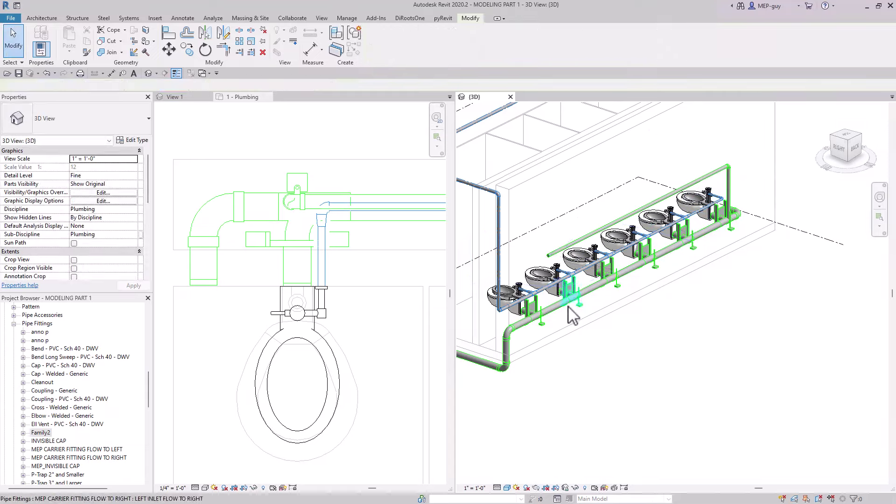
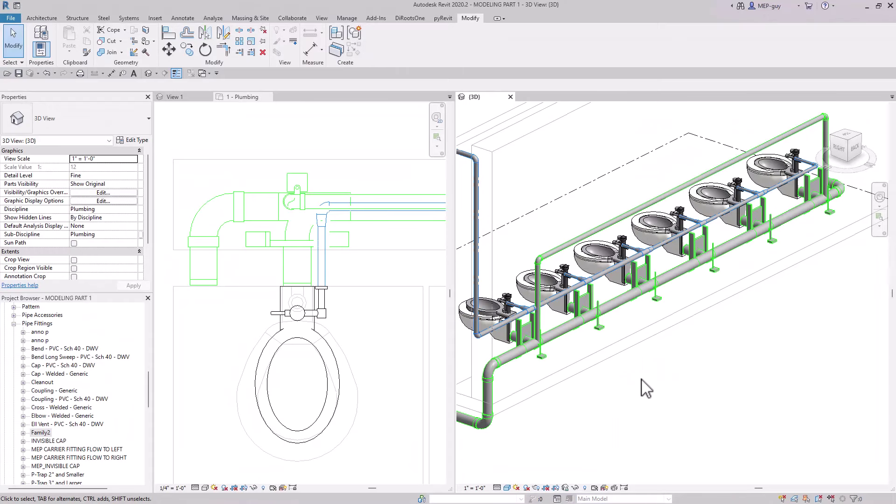
Set the top horizontal vent pipe's System Type to VENT - SAN
mouse_move(639, 383)
middle_mouse_down()
mouse_move(644, 393)
mouse_move(636, 394)
middle_mouse_up()
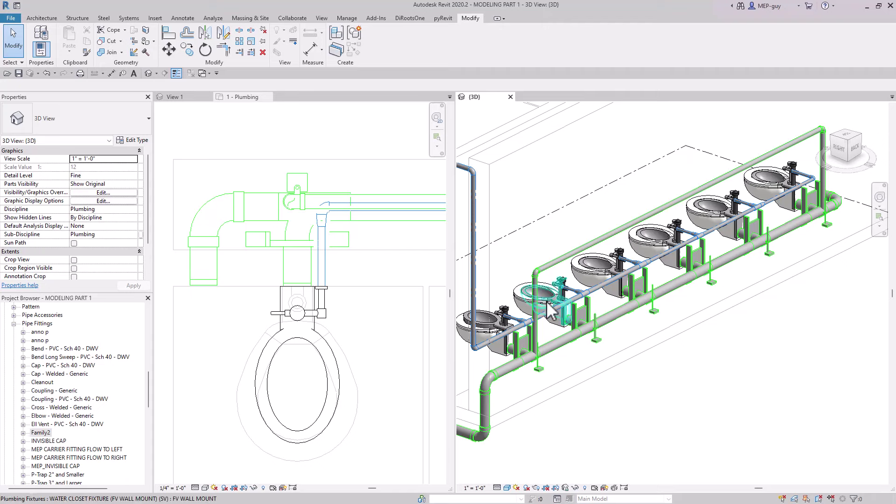
left_click(610, 292)
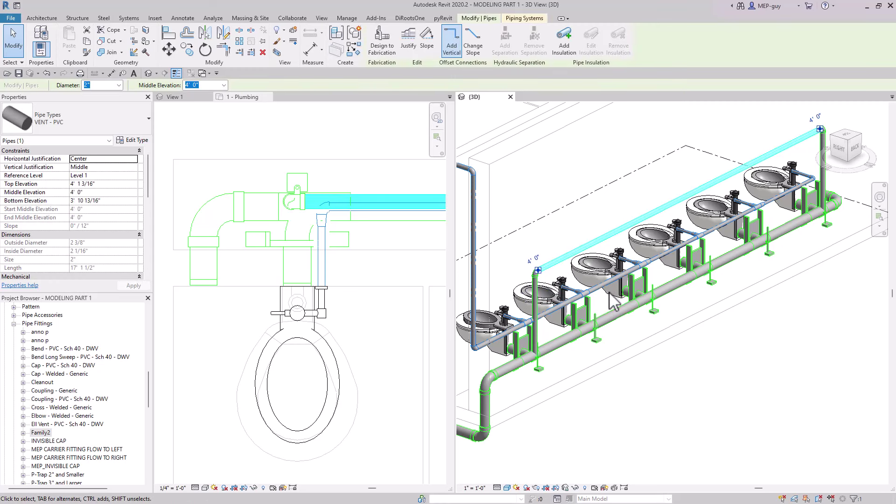
scroll(95, 206, "down", 5)
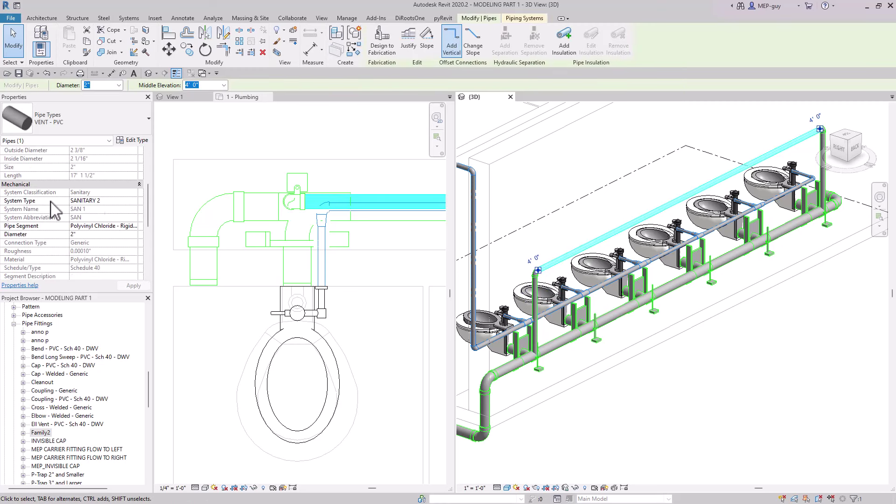
left_click(119, 202)
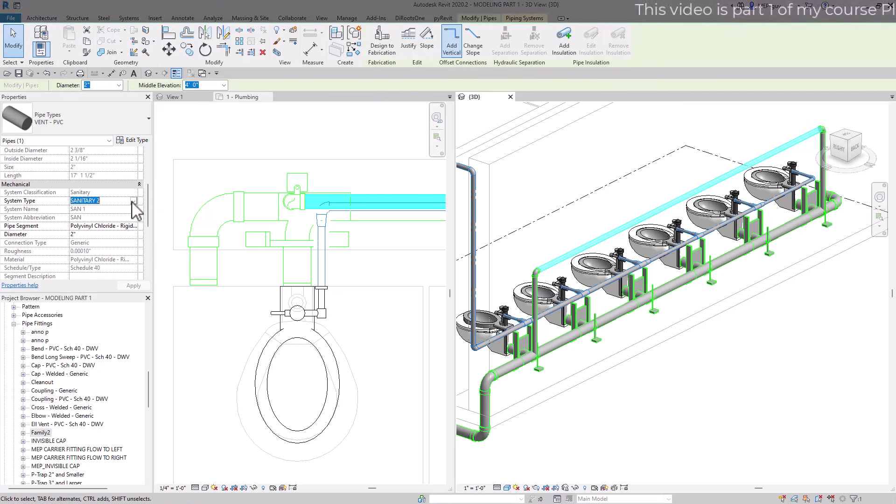
left_click(95, 224)
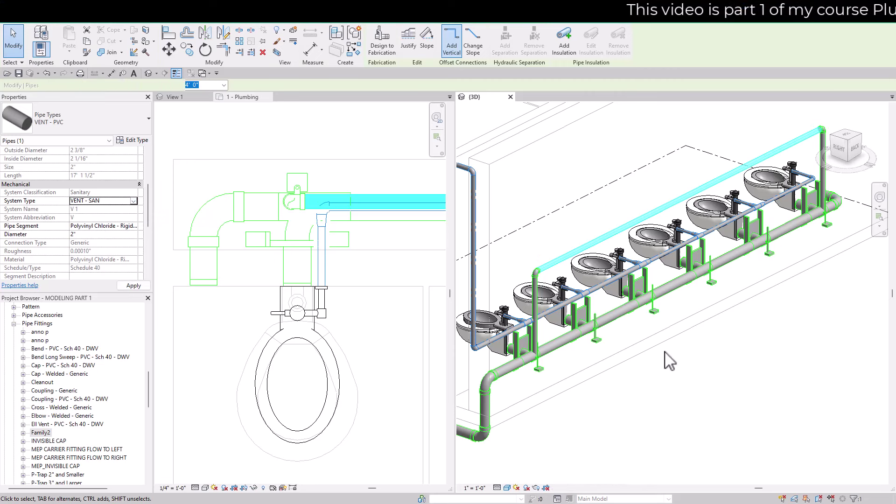
left_click(707, 371)
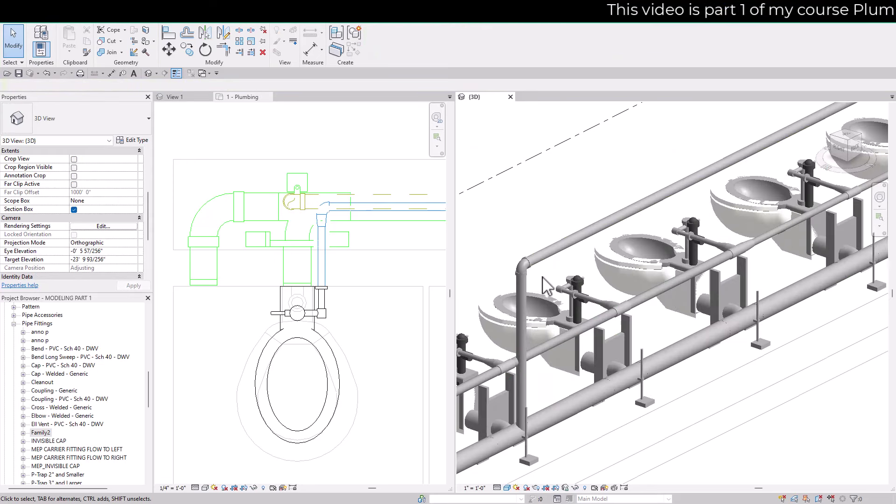
Turn off Thin Lines and show the 3D view in Hidden Line style
scroll(532, 273, "up", 5)
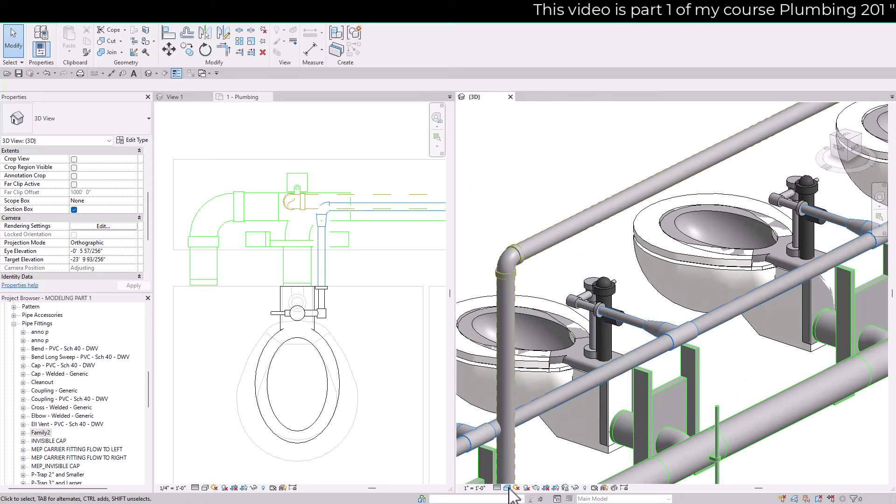
left_click(176, 73)
scroll(570, 238, "down", 1)
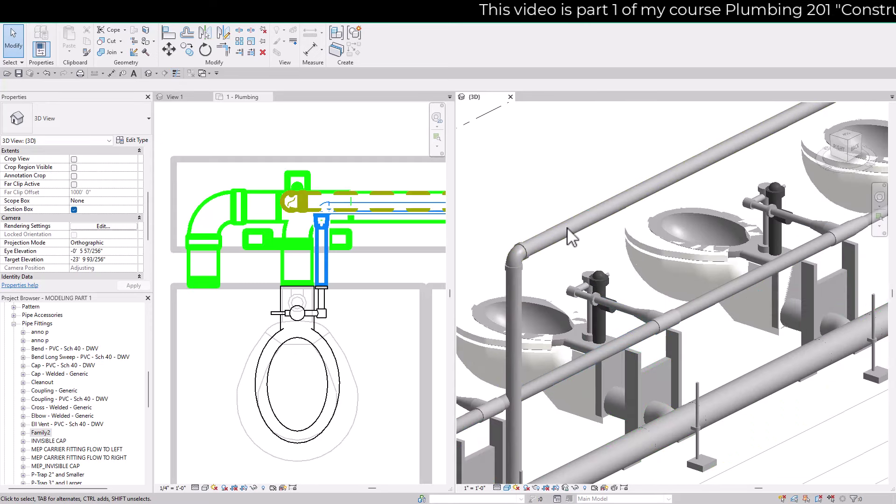
scroll(509, 261, "up", 3)
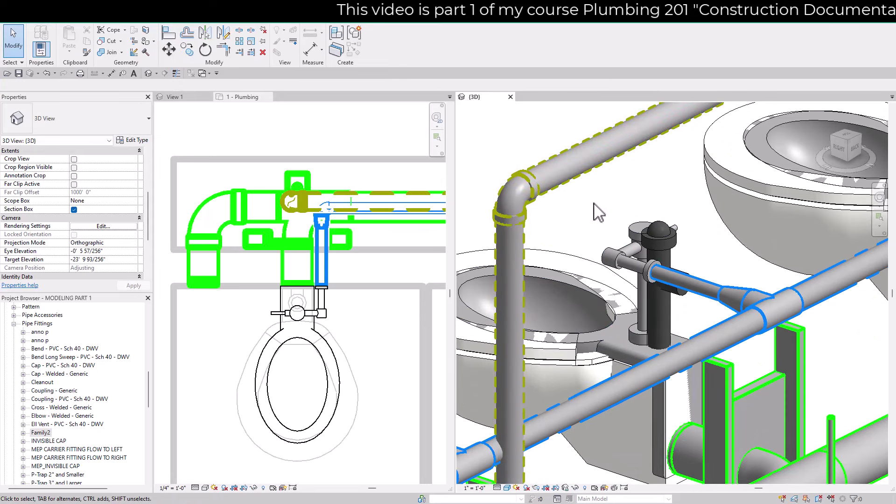
left_click(507, 487)
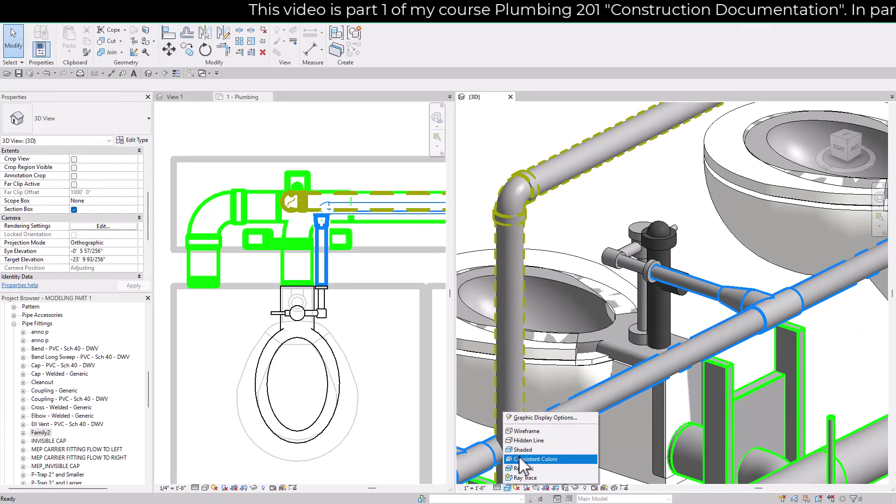
left_click(528, 441)
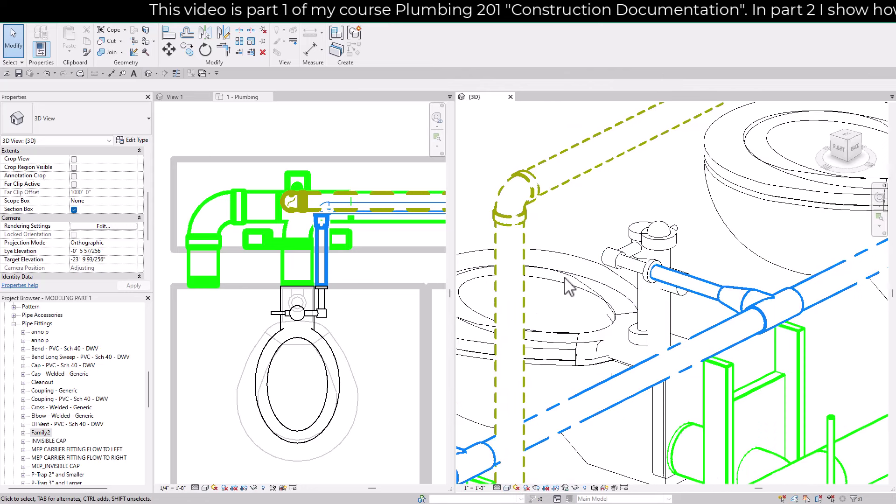
scroll(742, 418, "down", 5)
scroll(744, 418, "down", 5)
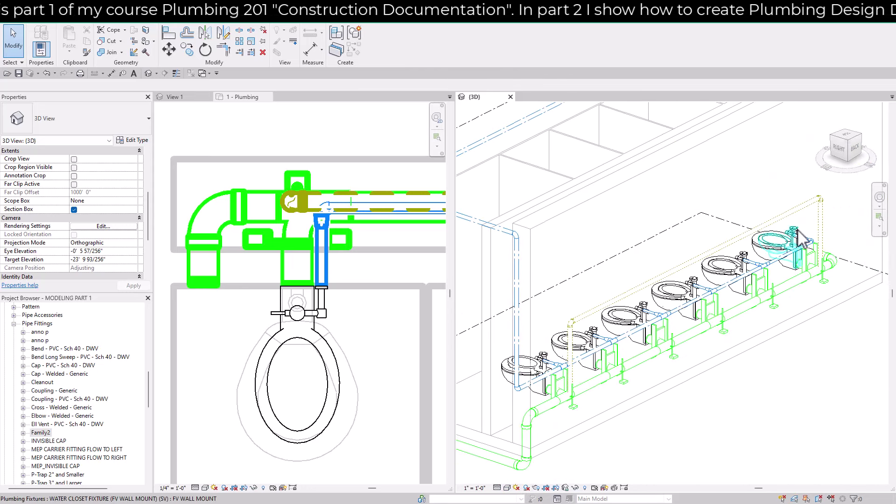
middle_click_drag(731, 381, 561, 420)
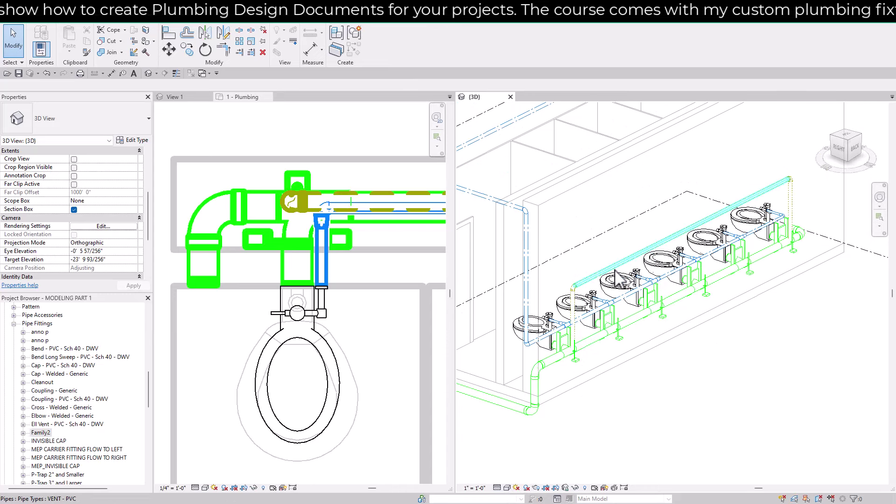
Set the 3D view to Shaded and connect the nearest water closet's Connector 9 : Sanitary into piping
left_click(498, 488)
left_click(522, 449)
scroll(541, 409, "up", 5)
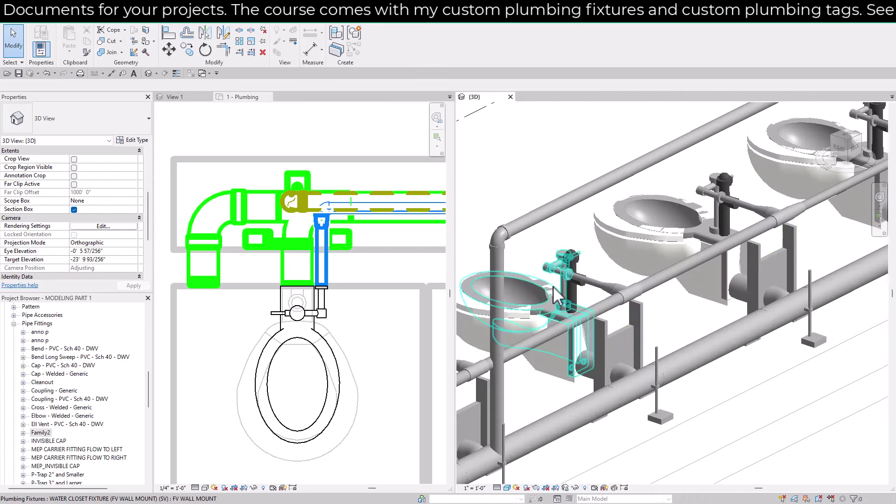
left_click(551, 306)
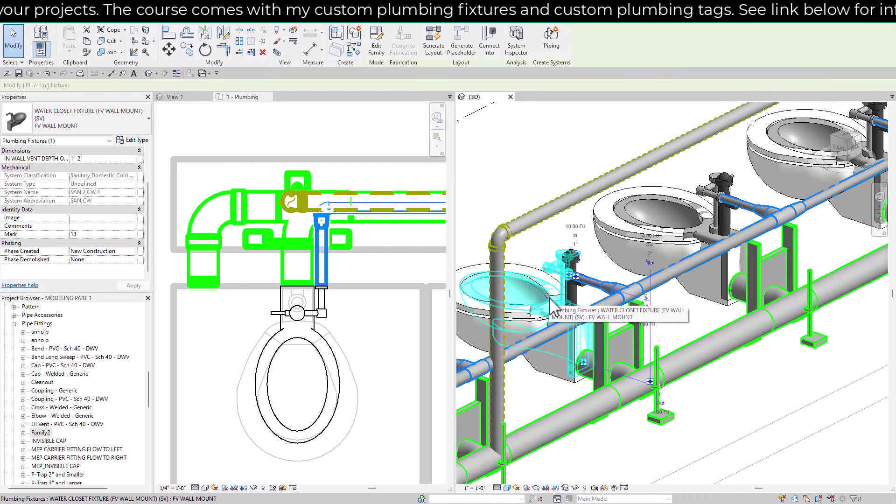
scroll(667, 326, "down", 3)
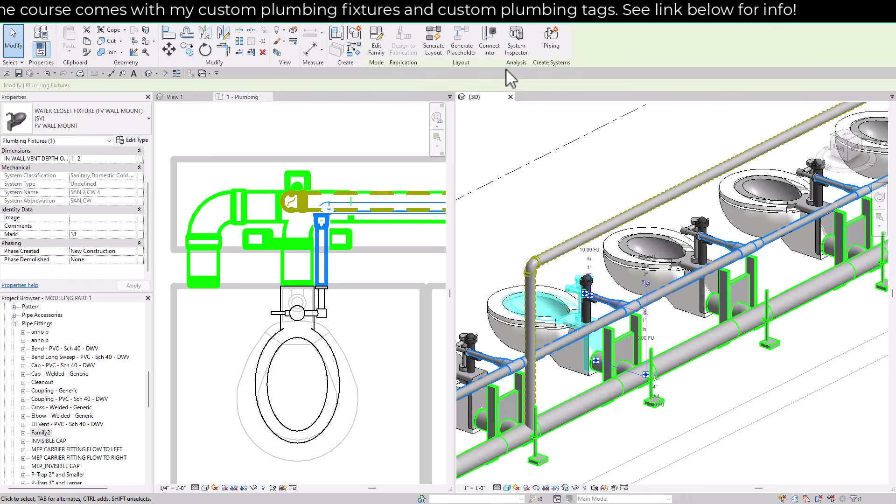
left_click(489, 42)
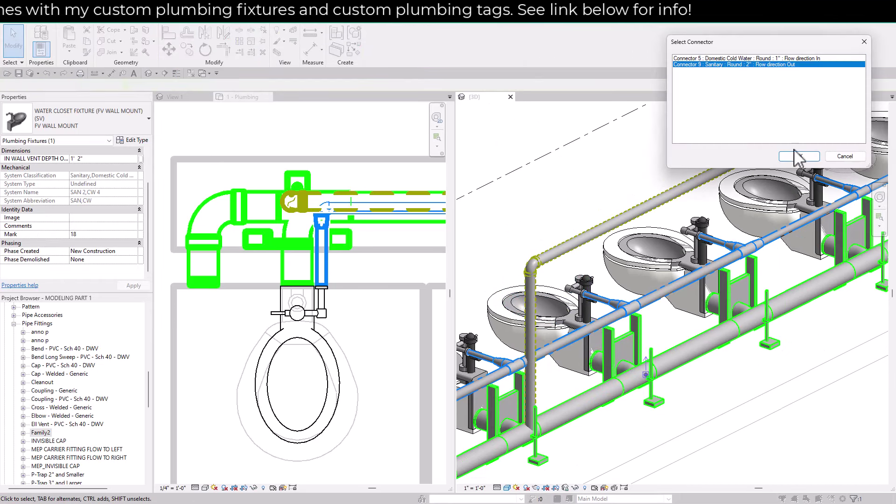
left_click(799, 156)
middle_click_drag(790, 269, 541, 336, "shift")
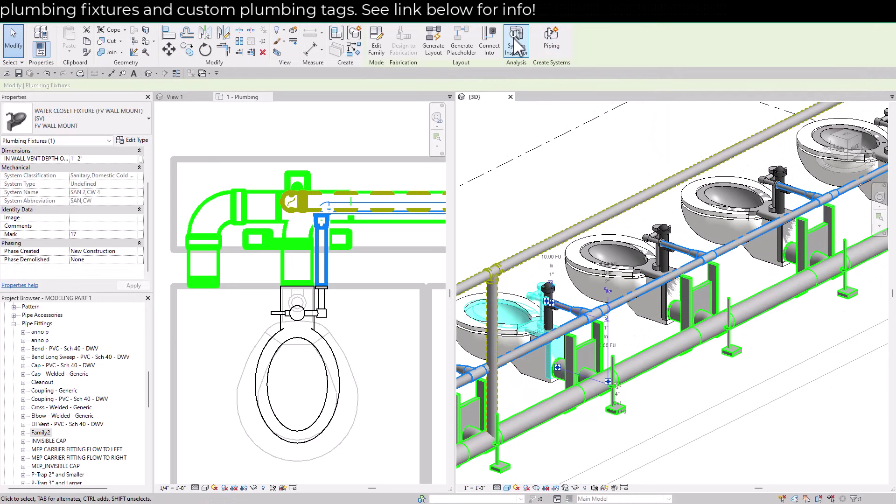
Connect the next two water closets into piping through their sanitary connectors
left_click(489, 41)
left_click(747, 64)
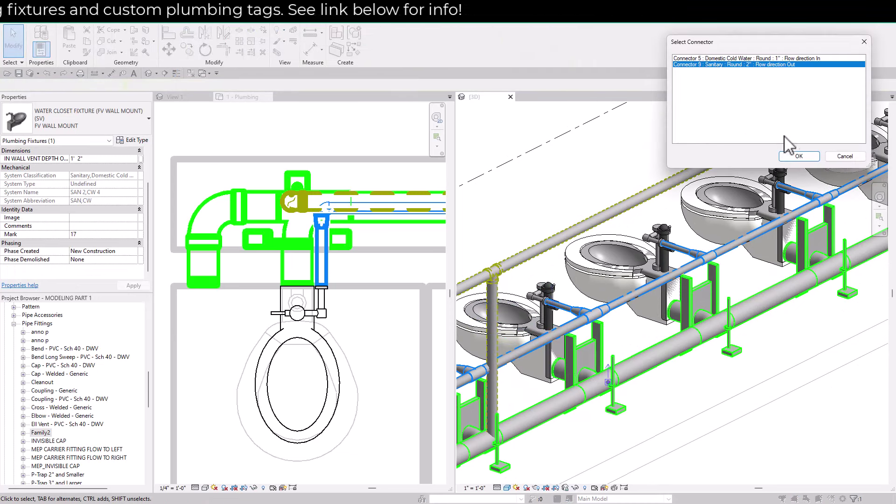
left_click(799, 156)
scroll(656, 199, "up", 2)
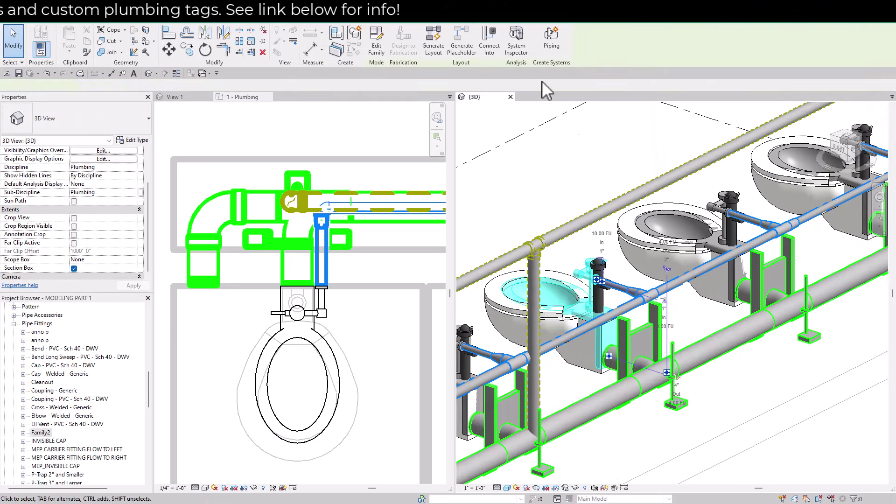
left_click(489, 42)
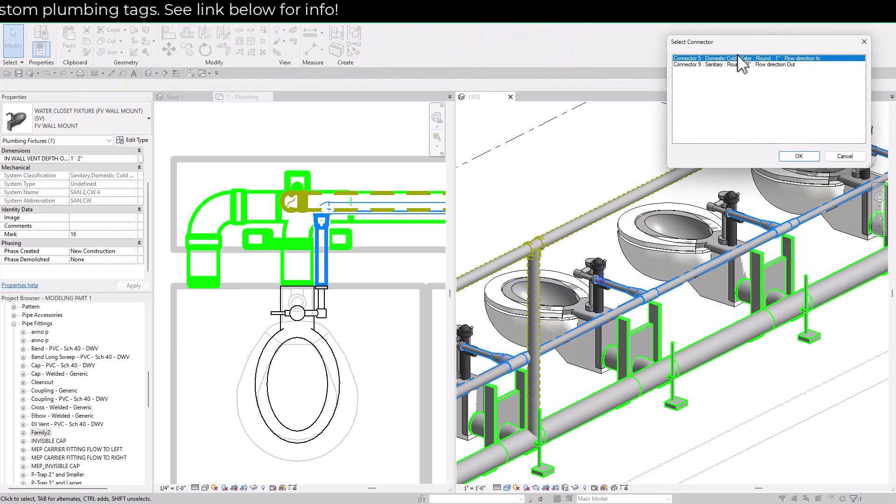
left_click(743, 64)
left_click(799, 156)
scroll(584, 294, "up", 2)
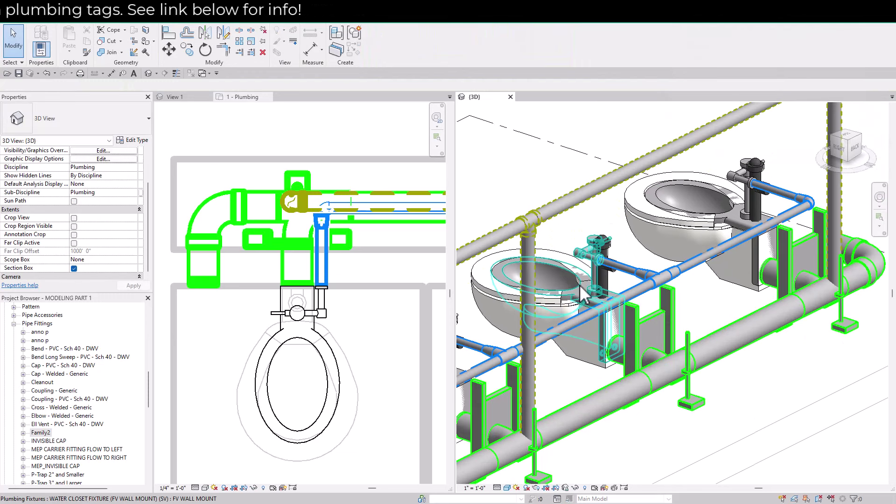
Connect another water closet's sanitary connector into the selected pipe
left_click(584, 294)
left_click(489, 42)
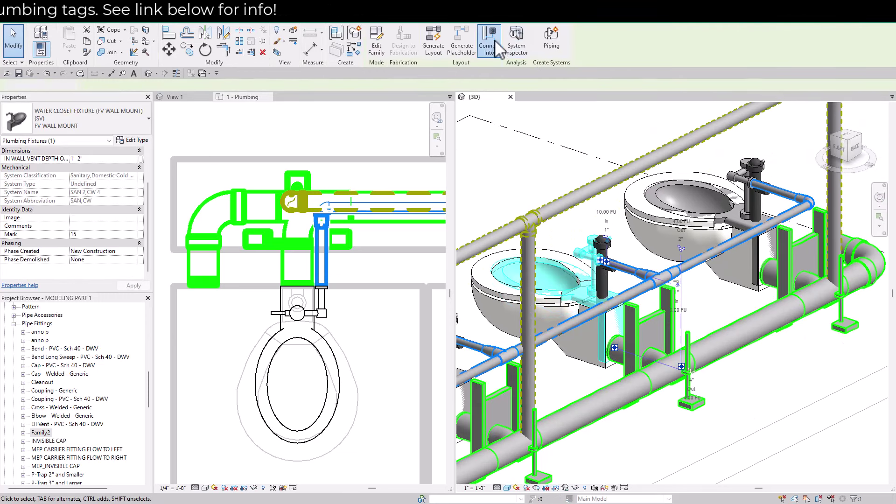
left_click(749, 64)
left_click(814, 157)
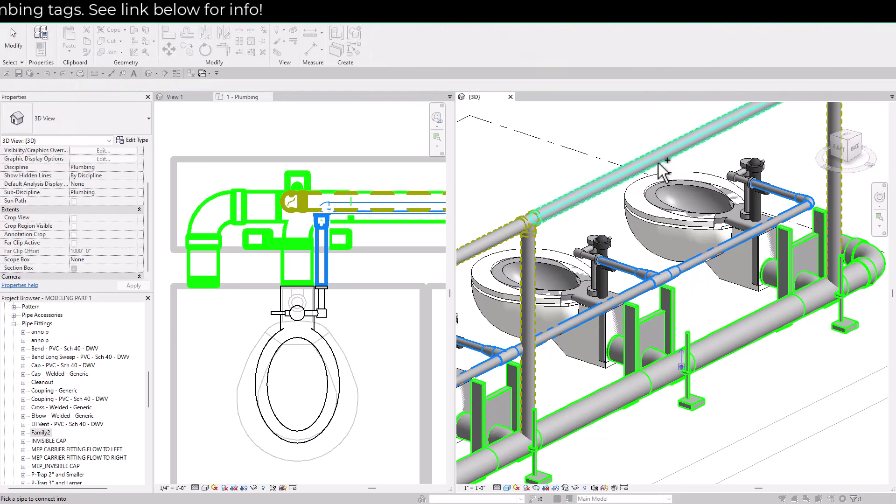
scroll(786, 264, "down", 3)
scroll(789, 261, "down", 2)
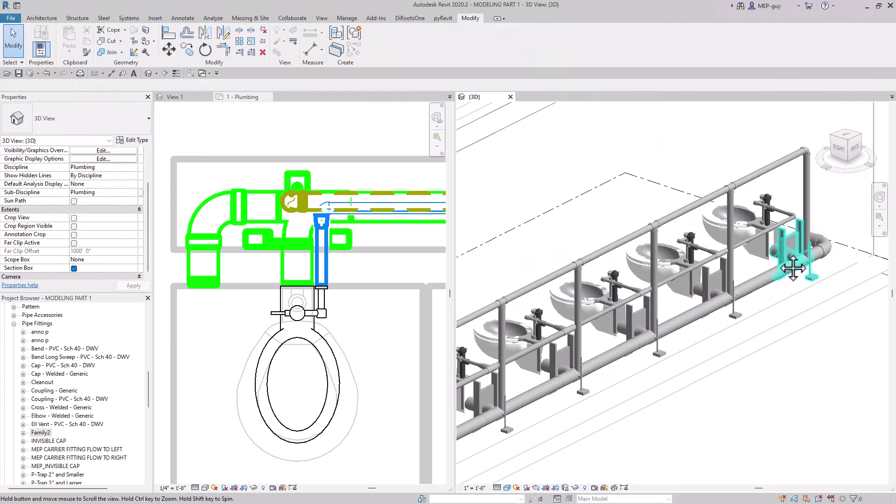
left_click(796, 252)
scroll(788, 224, "down", 2)
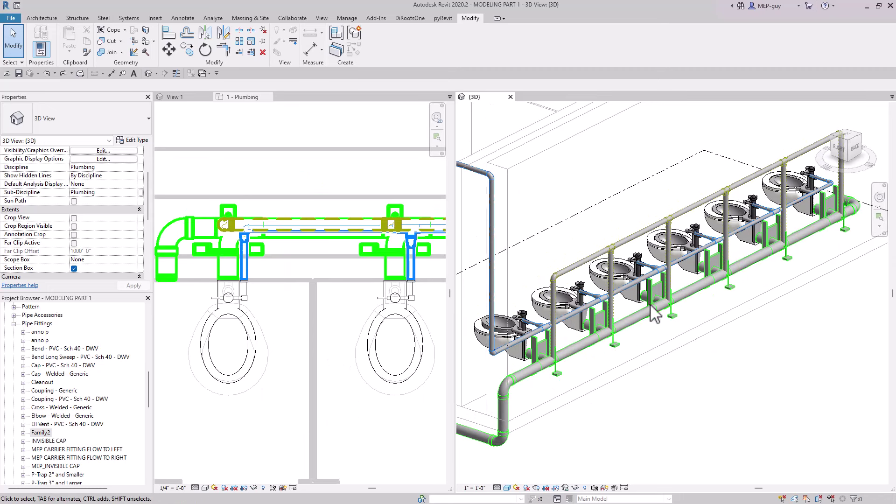
Move the sanitary pipe segment upward in the 1 - Plumbing floor plan
left_click_drag(851, 204, 824, 239)
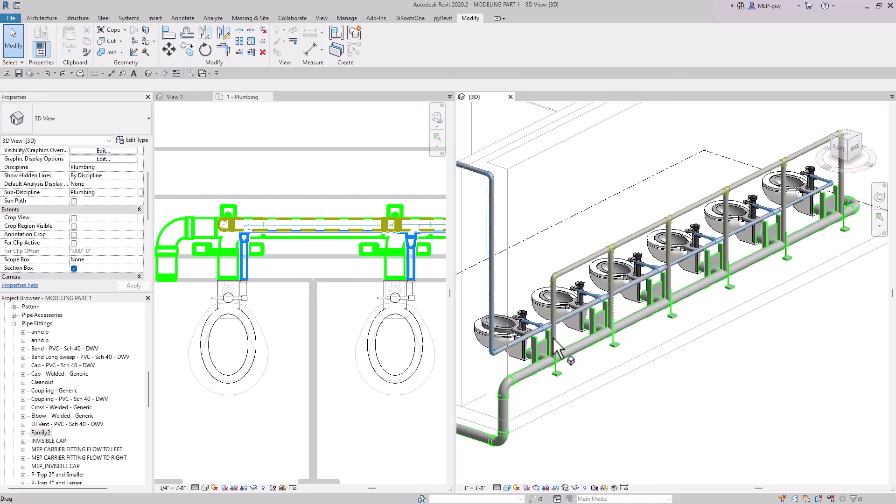
left_click(334, 217)
scroll(280, 210, "down", 2)
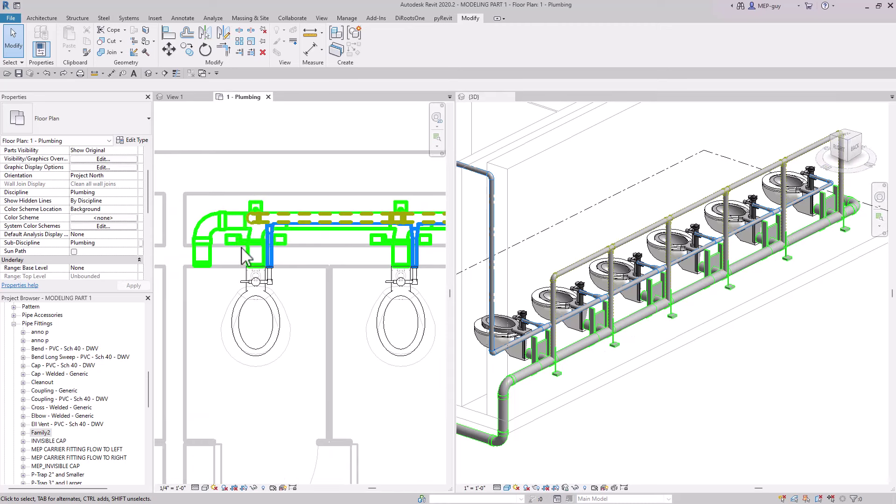
scroll(231, 221, "up", 1)
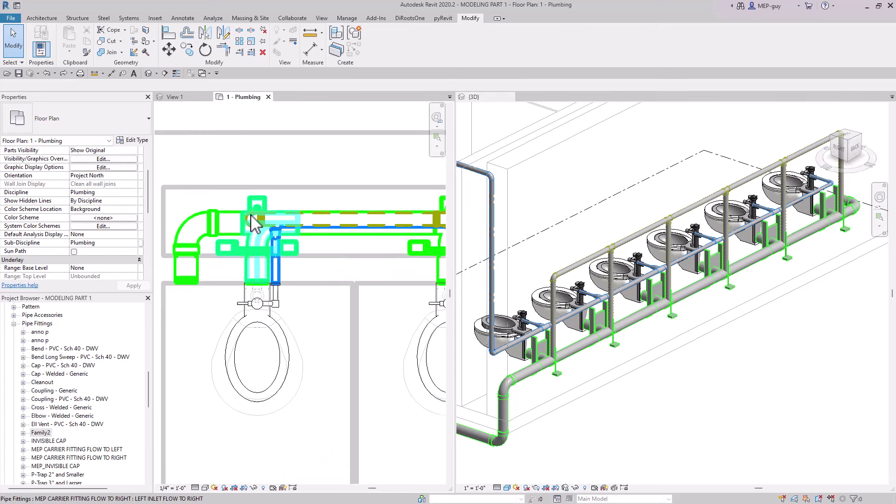
left_click(236, 221)
left_click_drag(236, 219, 236, 195)
key("Escape")
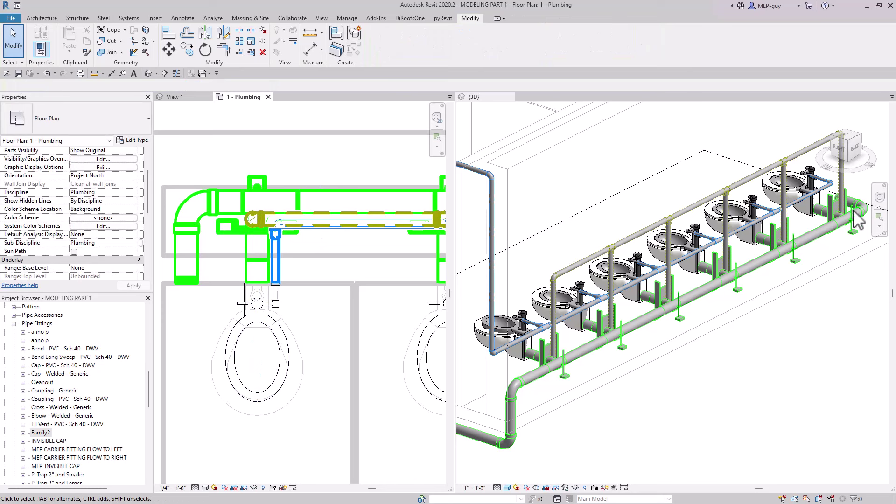
Start a Measure with its first point on the pipe above the first water closet
scroll(863, 206, "up", 5)
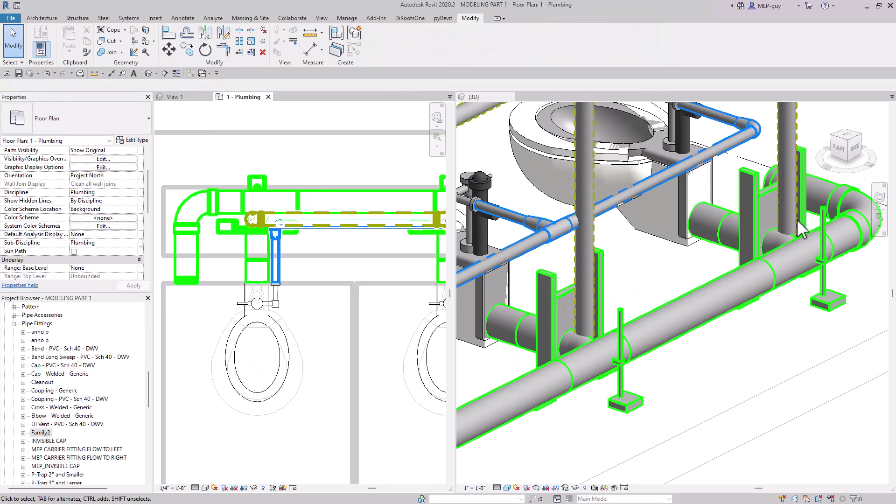
scroll(788, 208, "down", 5)
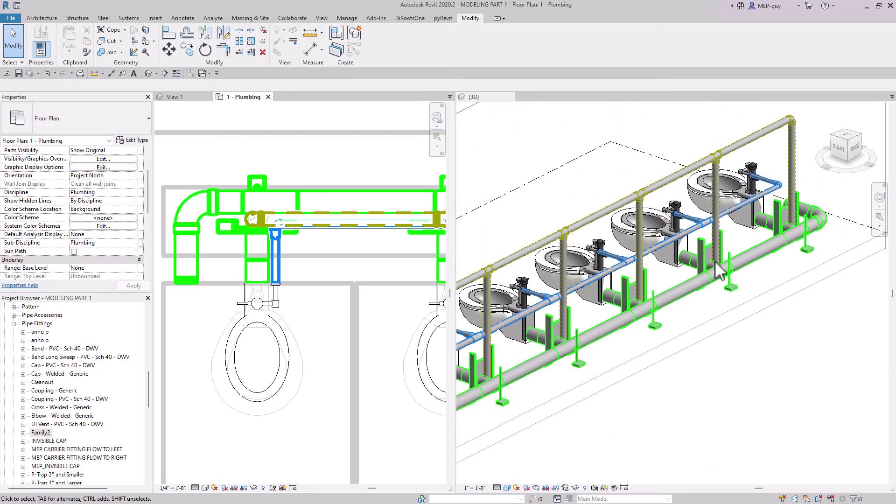
scroll(729, 266, "up", 3)
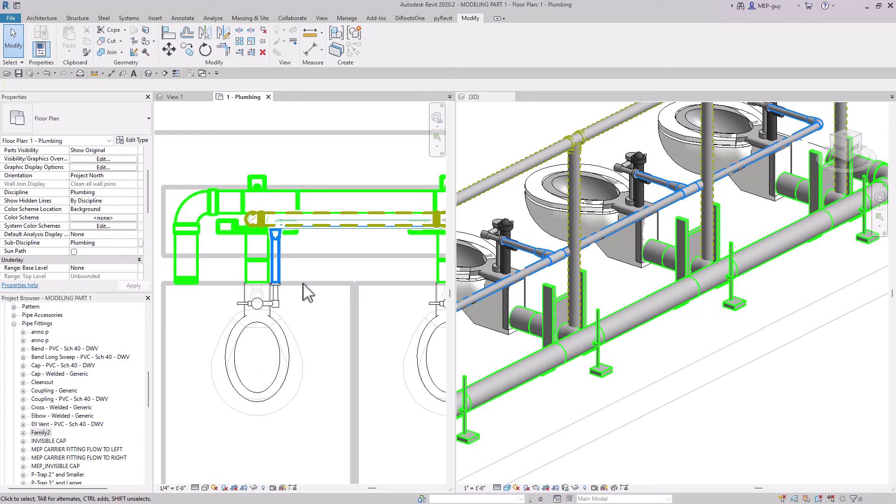
left_click(95, 74)
left_click(327, 203)
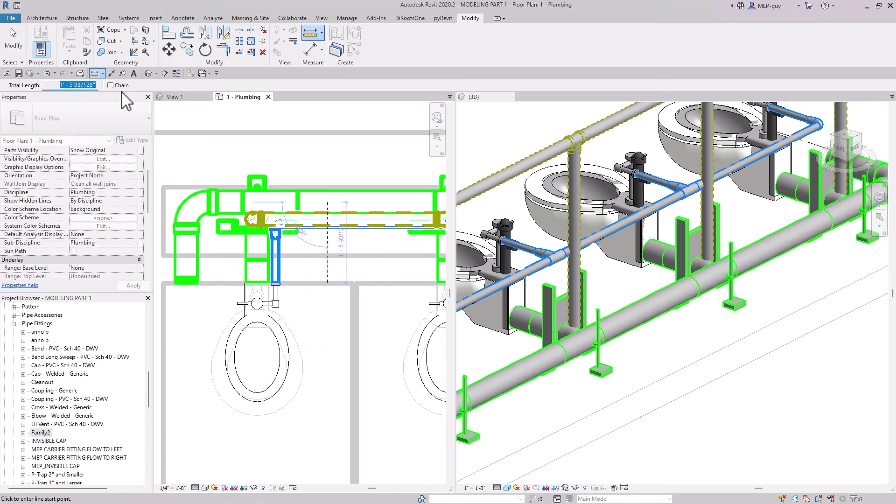
Crossing-select the six water closets and set IN WALL VENT DEPTH OFFSET to 1' - 5 93/128"
scroll(192, 196, "down", 5)
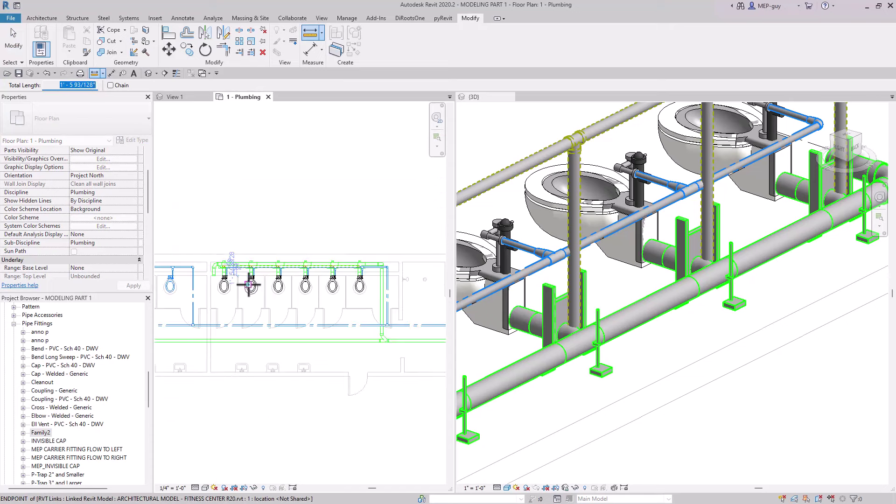
key("Escape")
key("Escape")
left_click_drag(365, 288, 304, 296)
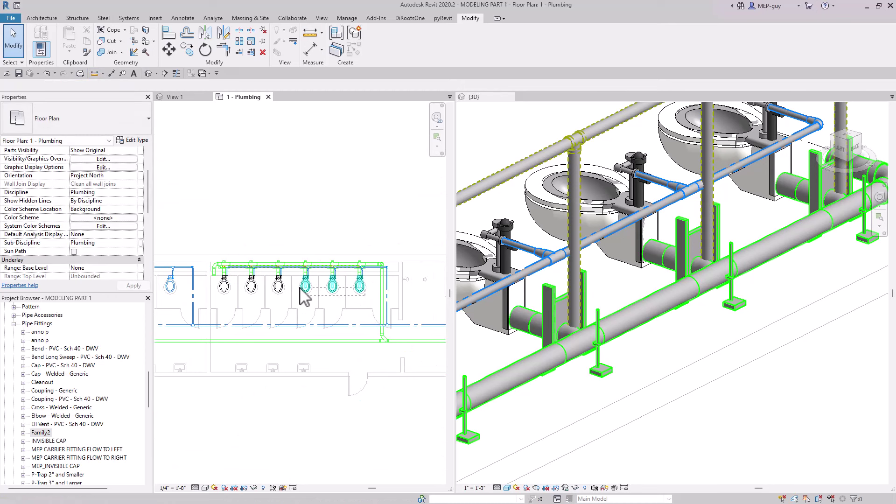
left_click_drag(227, 284, 230, 288)
scroll(230, 288, "up", 3)
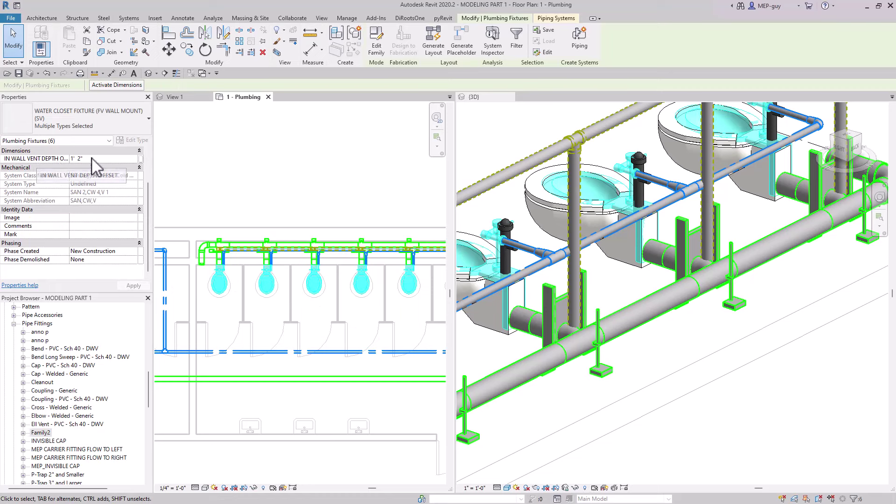
scroll(193, 247, "up", 5)
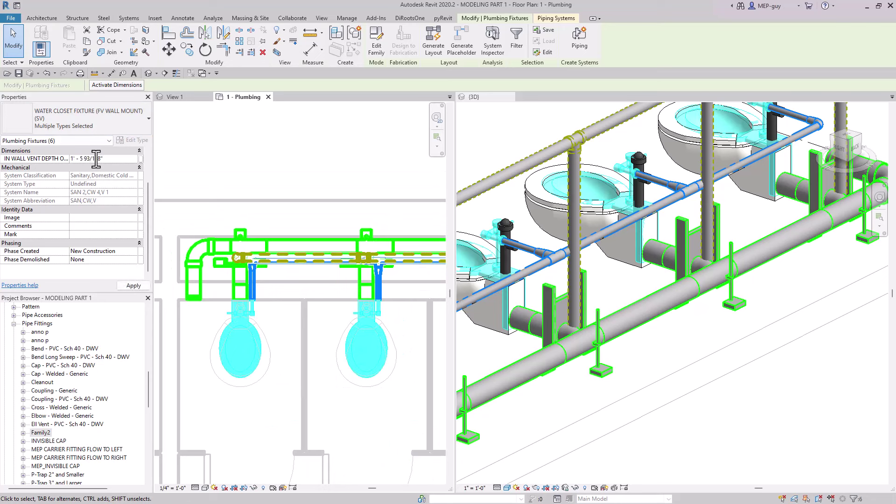
key("Escape")
Select and inspect the short sanitary pipe at the elbow
scroll(284, 255, "up", 2)
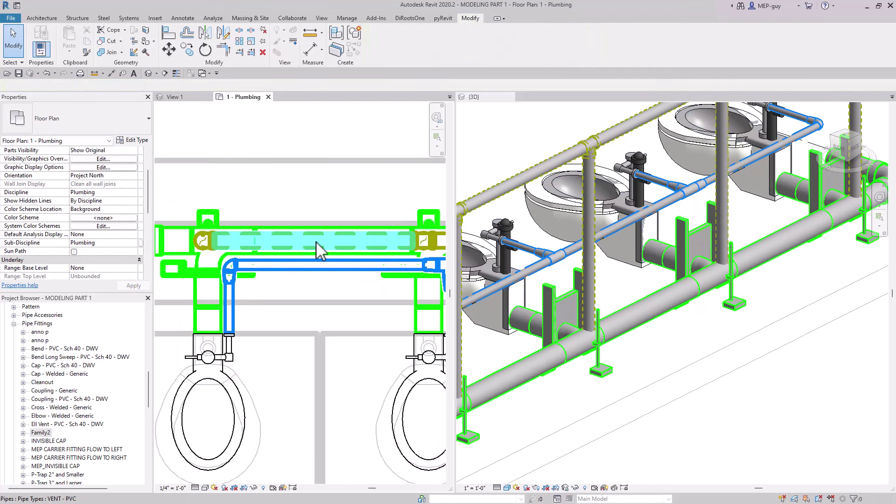
scroll(198, 241, "down", 4)
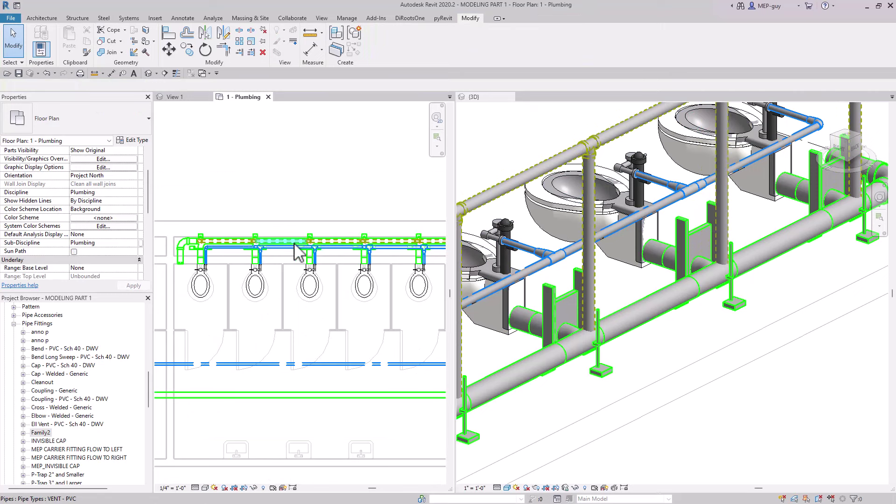
scroll(210, 336, "down", 2)
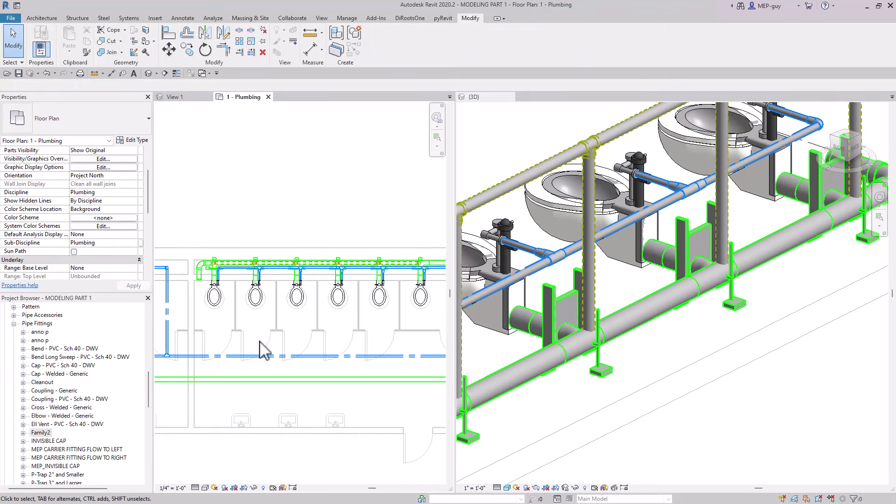
scroll(214, 280, "up", 5)
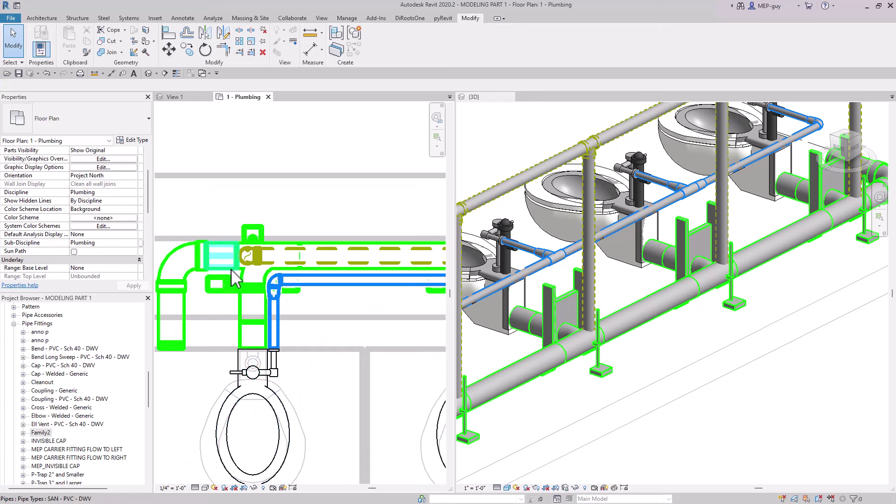
left_click(232, 272)
scroll(187, 281, "down", 2)
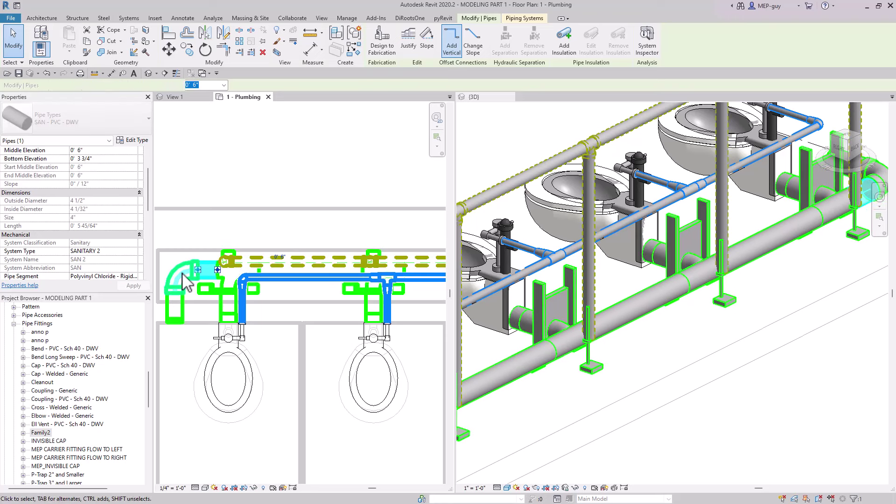
key("Escape")
scroll(205, 289, "up", 2)
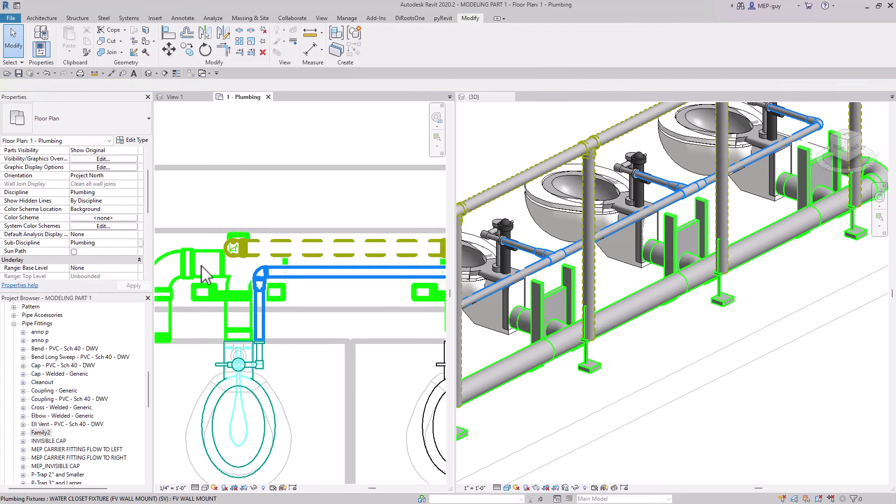
Re-measure (ME) from the pipe down to the toilet wall line
key("m")
key("e")
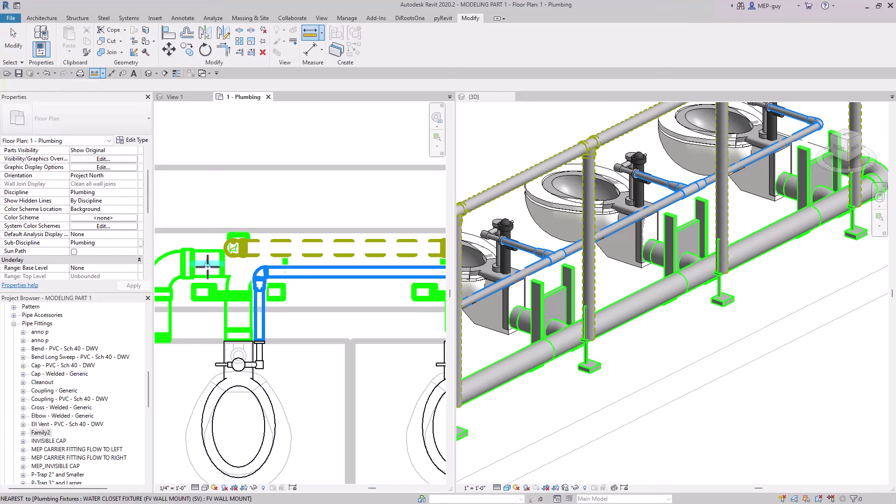
left_click(206, 263)
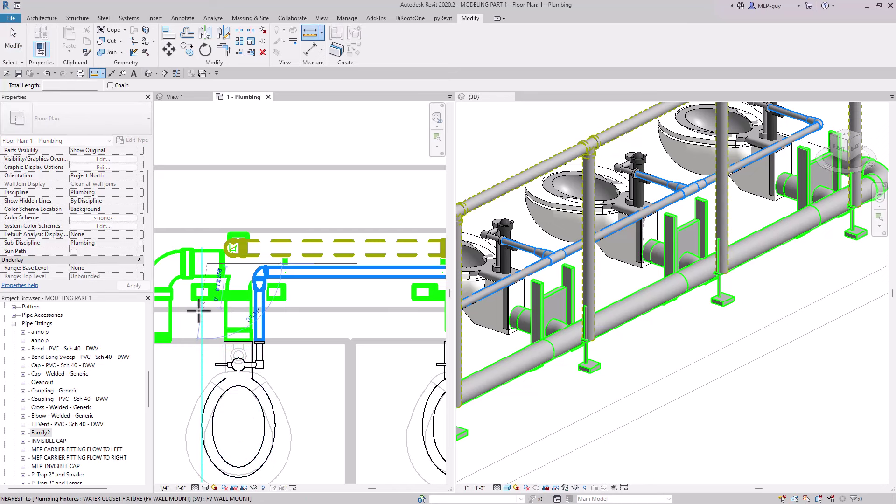
left_click(206, 343)
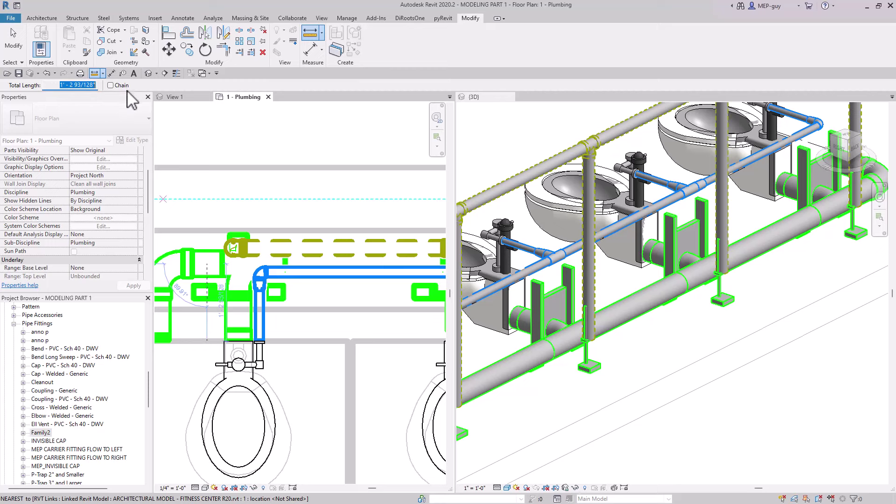
scroll(187, 271, "down", 5)
key("Escape")
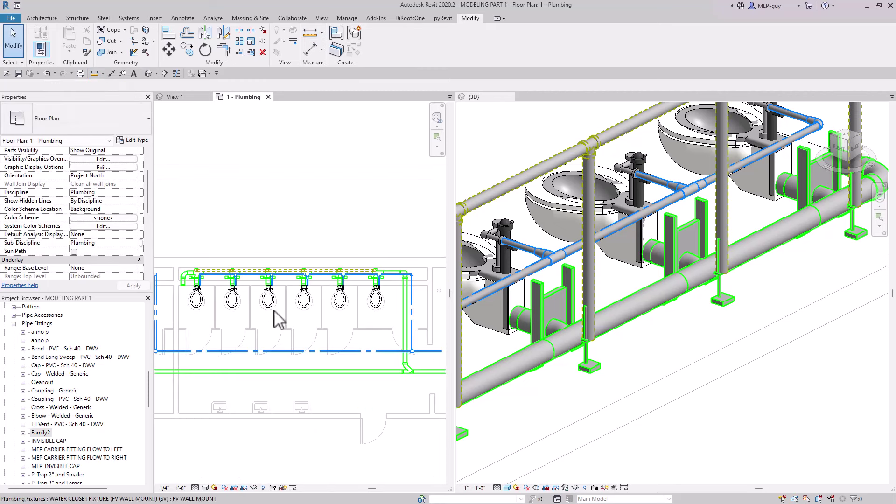
Reselect the row of water closets and start another measurement, then cancel it
left_click_drag(376, 319, 191, 309)
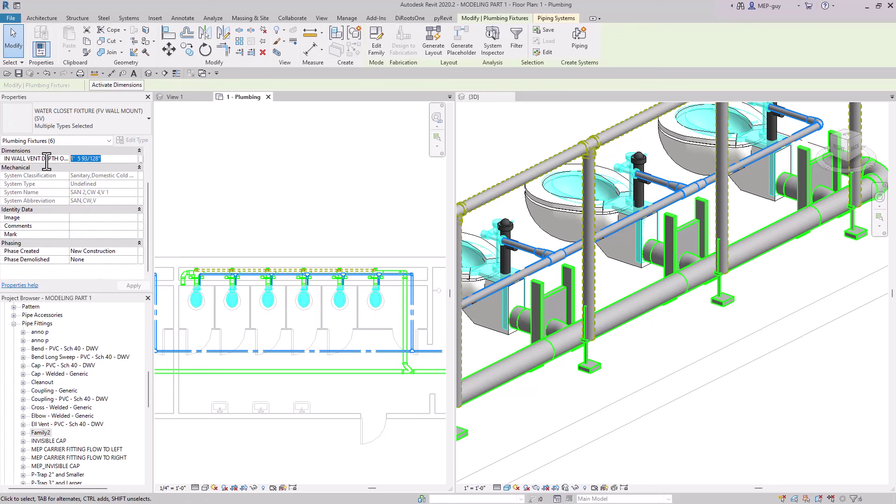
key("m")
key("e")
scroll(200, 296, "up", 4)
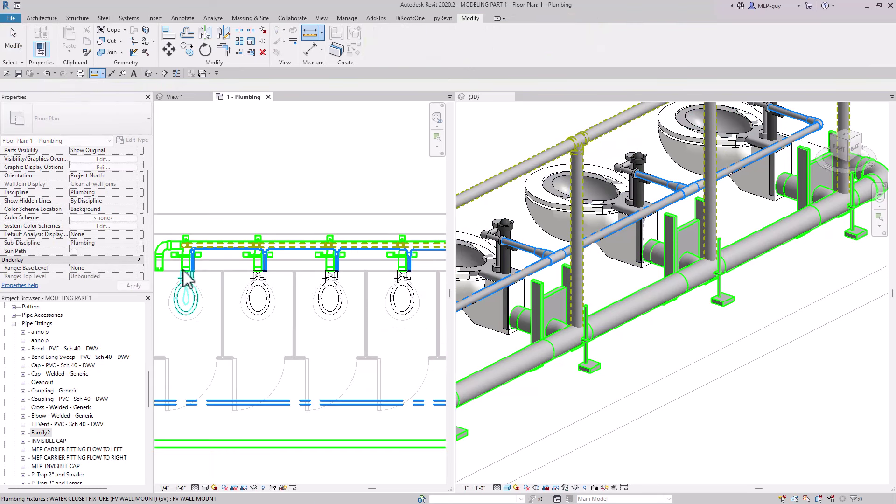
scroll(187, 278, "up", 3)
key("Escape")
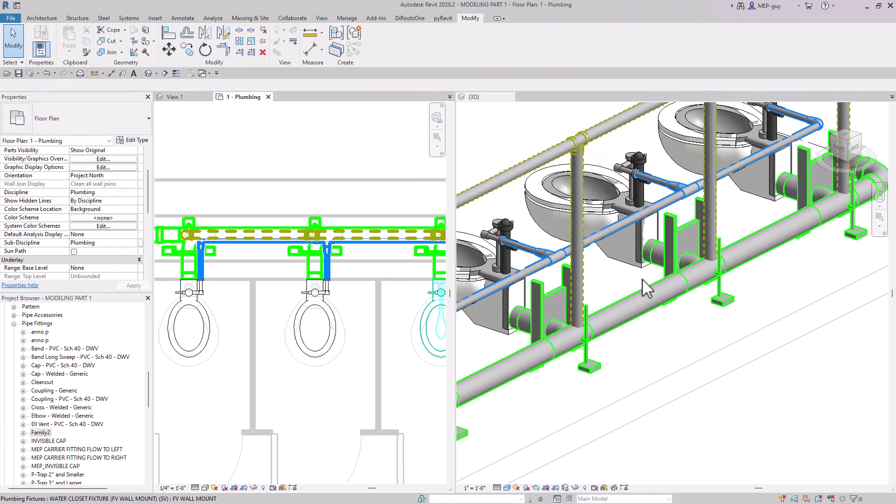
scroll(647, 290, "down", 8)
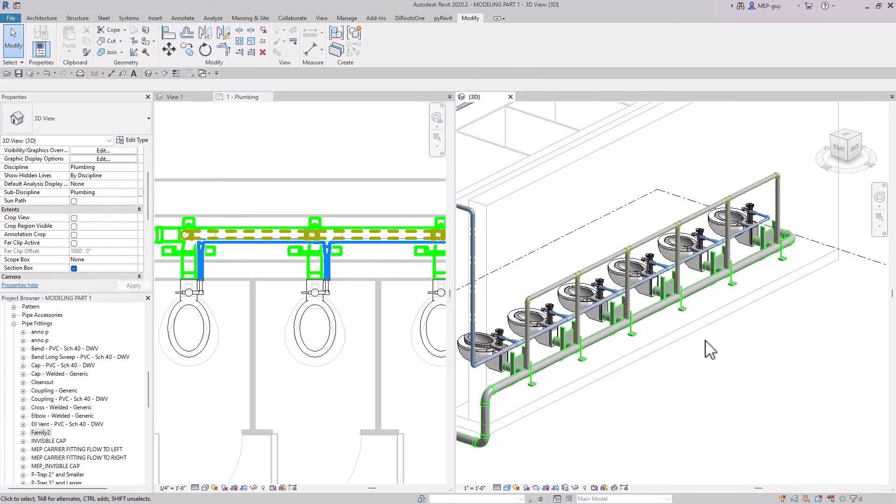
Check the toilet row in both the 3D view and the plumbing floor plan
middle_click_drag(707, 350, 726, 310)
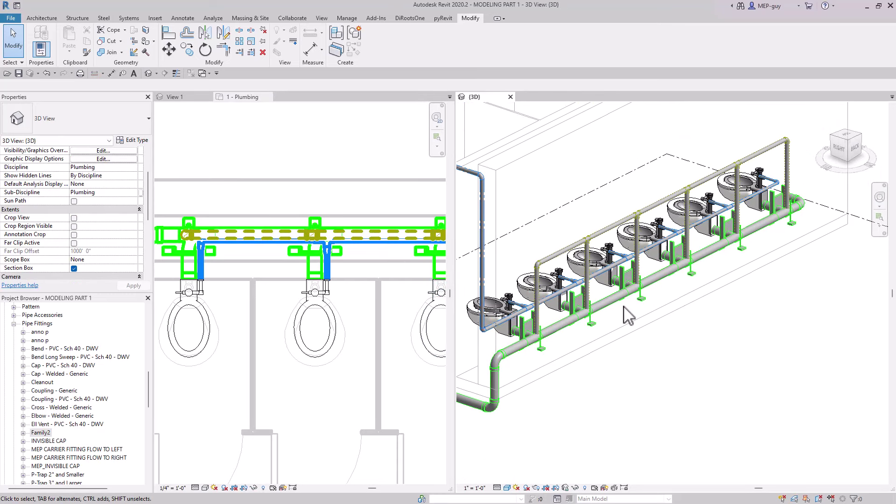
scroll(348, 308, "down", 8)
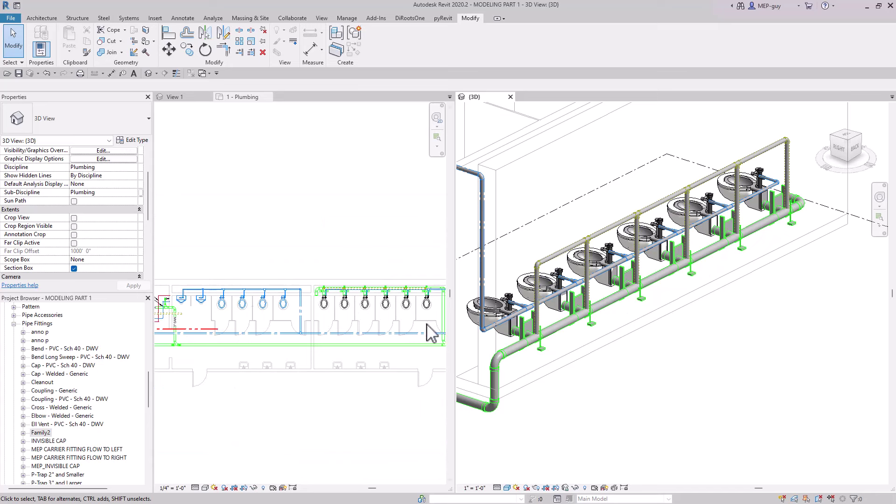
left_click(400, 323)
middle_click_drag(400, 323, 396, 298)
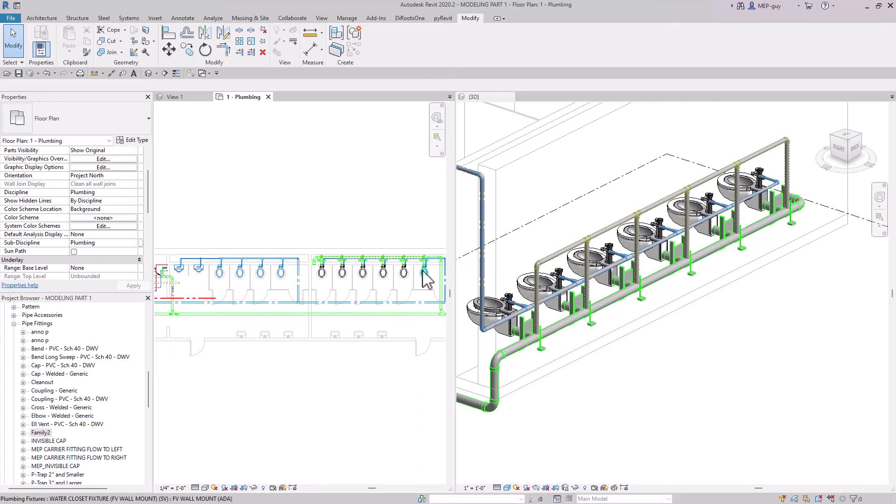
scroll(427, 280, "up", 2)
middle_click_drag(430, 220, 301, 241)
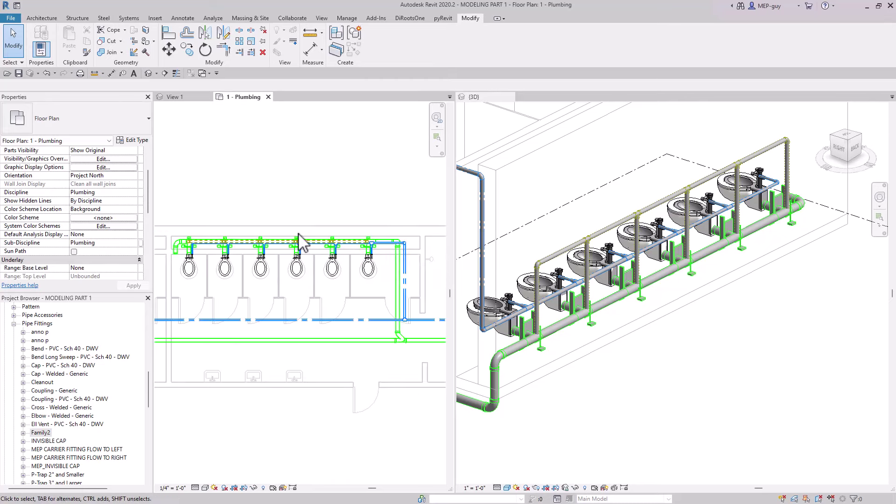
scroll(385, 263, "down", 2)
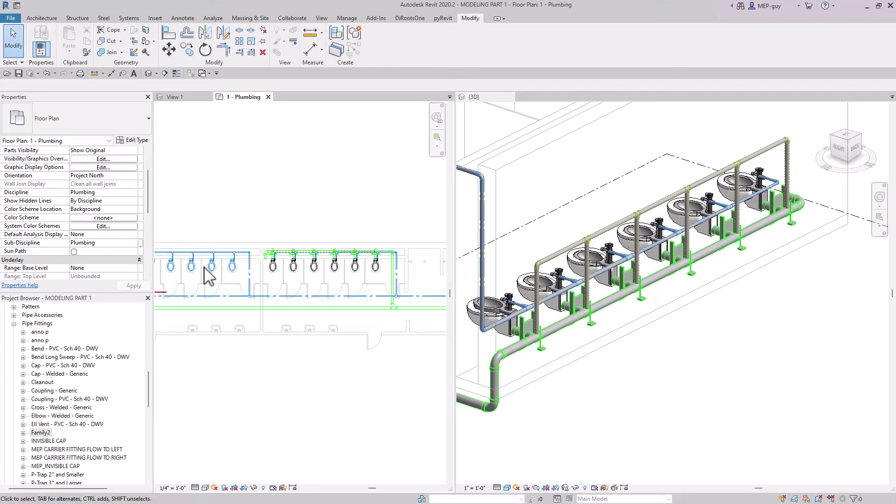
middle_click_drag(195, 275, 250, 284)
scroll(234, 274, "up", 3)
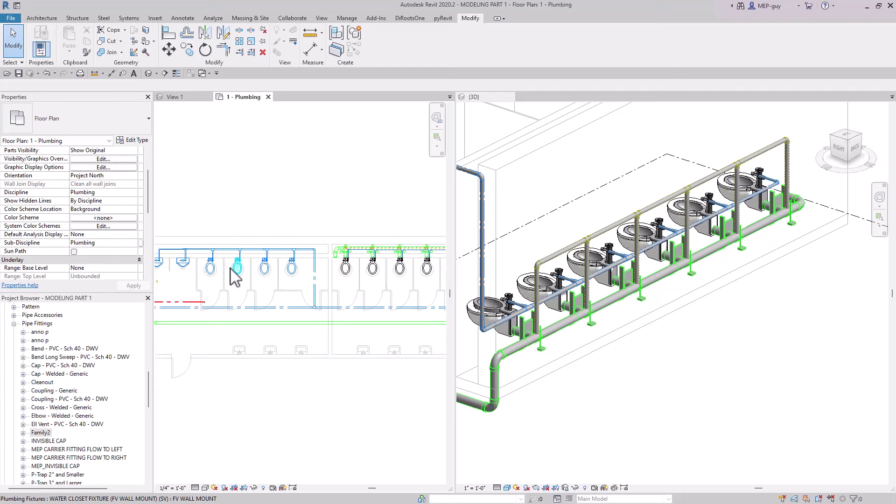
Place an aligned dimension across the first three toilets below the row
left_click(111, 72)
left_click(201, 268)
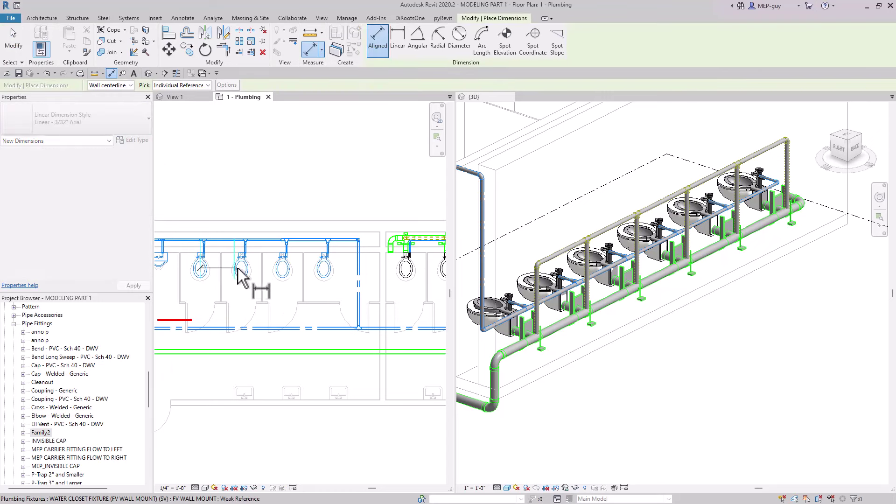
left_click(240, 269)
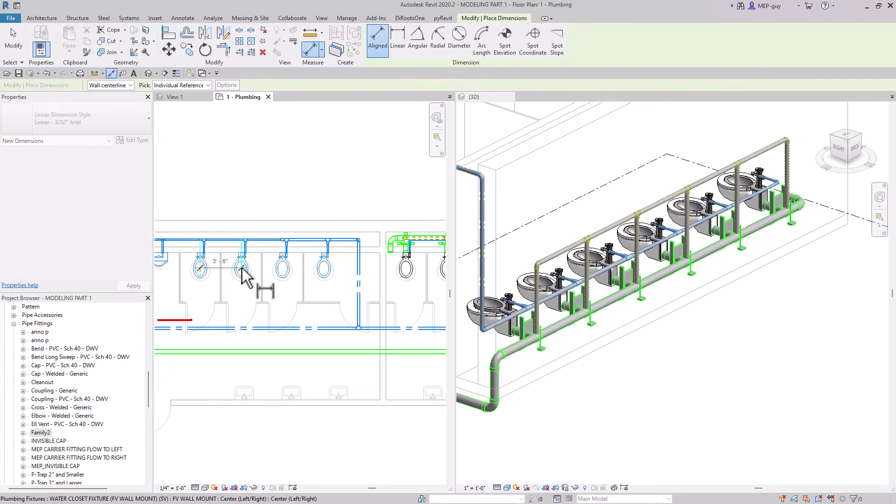
left_click(327, 270)
left_click(330, 290)
scroll(187, 252, "down", 2)
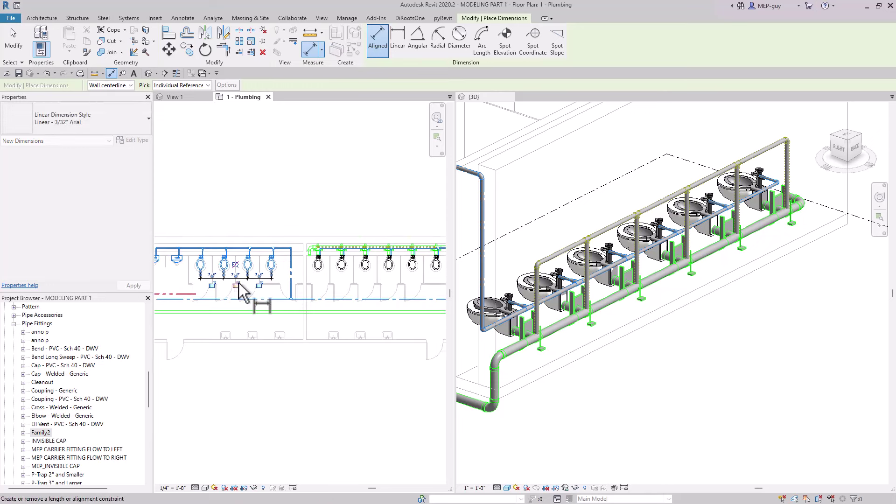
scroll(238, 282, "up", 2)
Dimension the other toilet row with a five-reference aligned chain
middle_click_drag(373, 293, 270, 305)
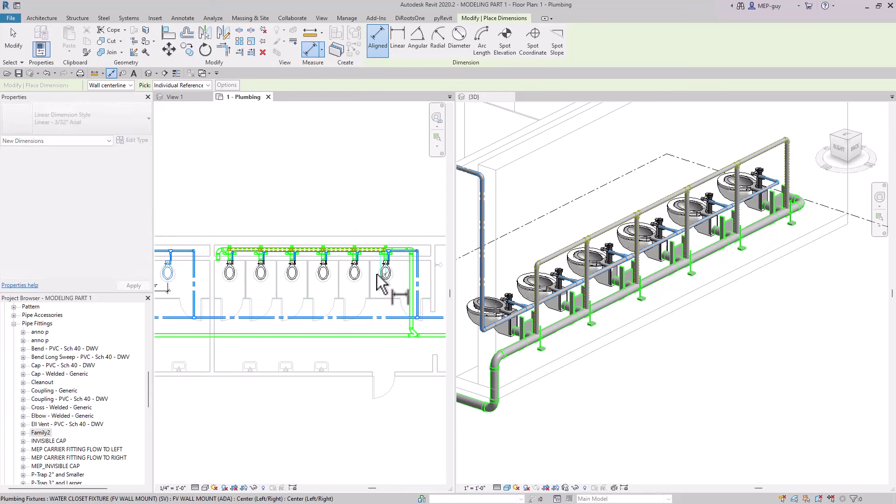
left_click(377, 276)
left_click(347, 276)
left_click(315, 275)
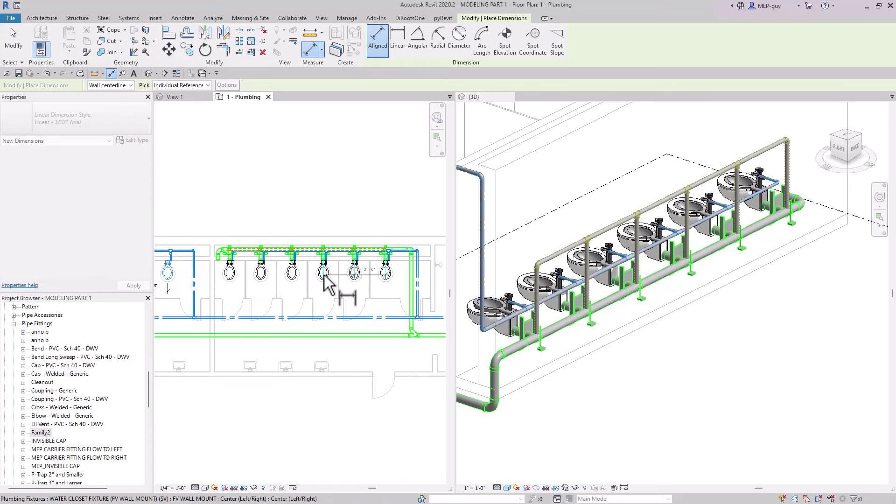
left_click(296, 276)
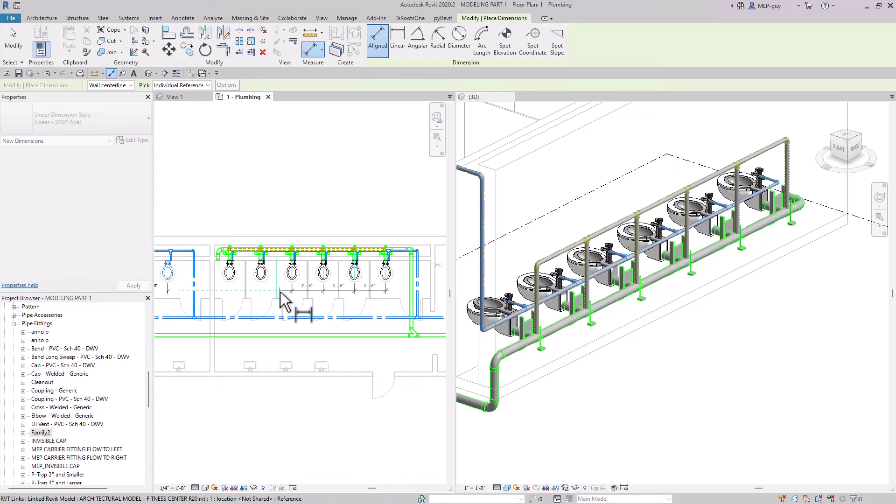
left_click(278, 291)
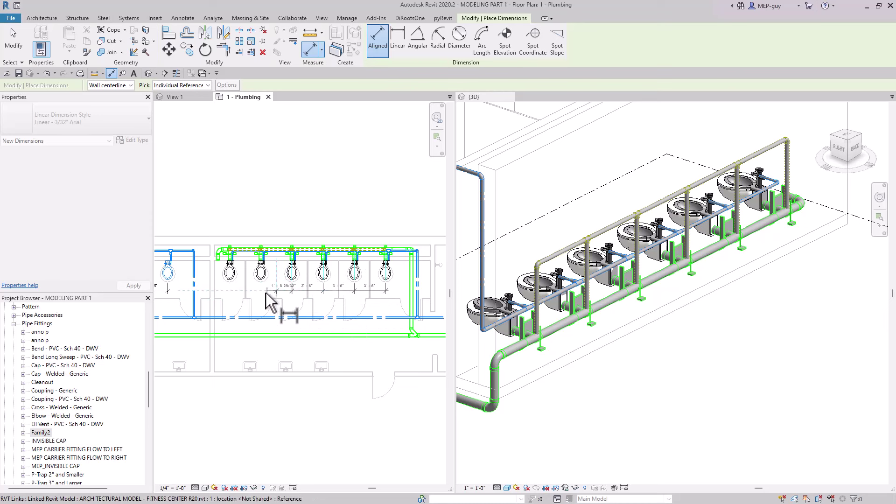
left_click(298, 304)
key("Escape")
Review the existing EQ dimension chains on the left and right fixtures
scroll(326, 299, "up", 2)
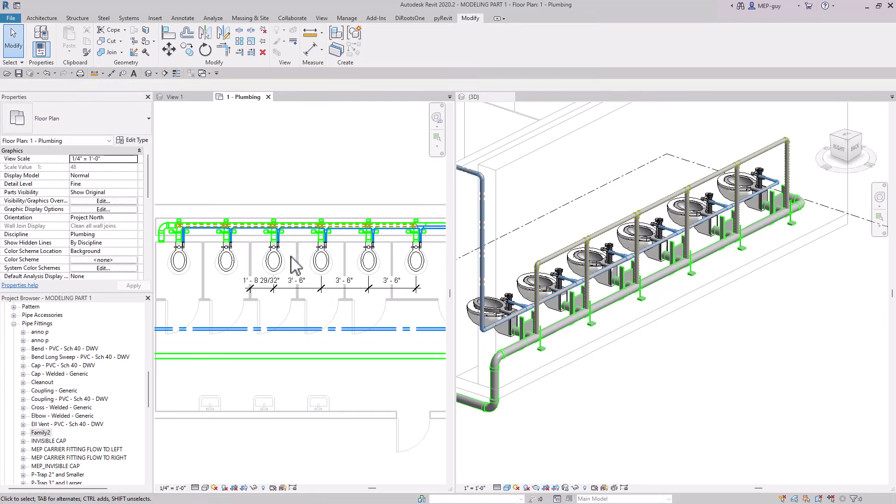
scroll(420, 261, "down", 3)
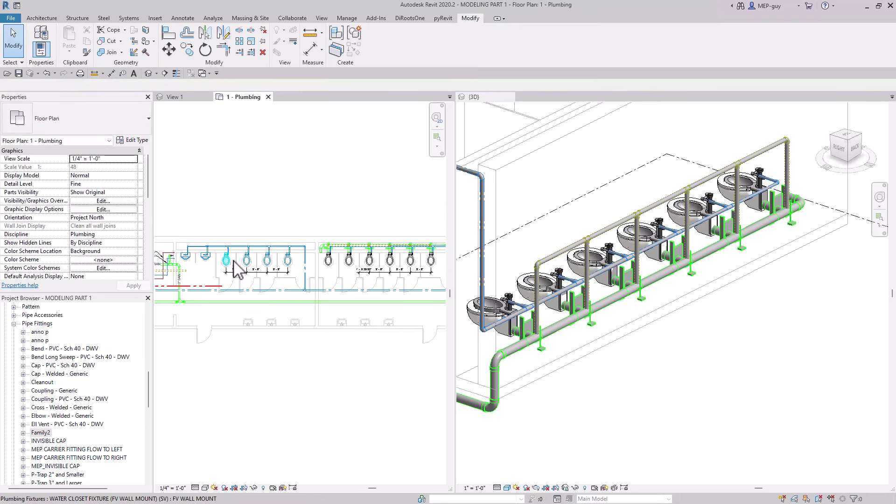
middle_click_drag(411, 297, 387, 294)
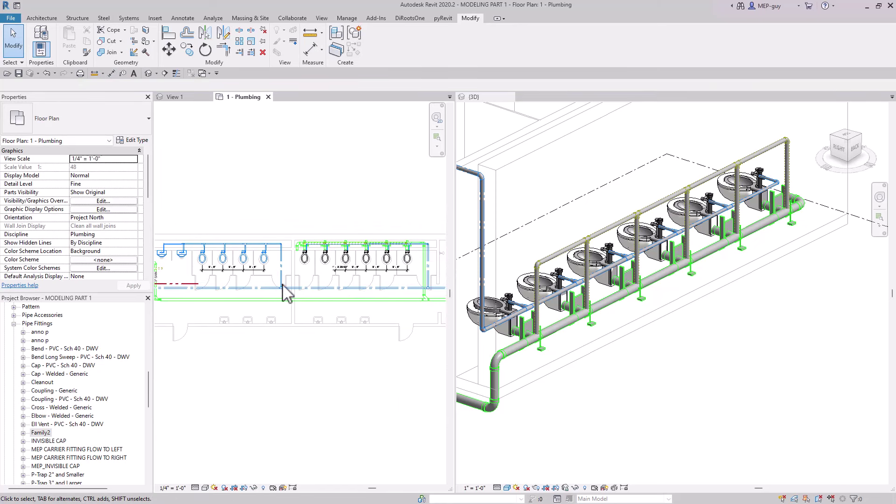
left_click(256, 274)
key("Escape")
scroll(396, 275, "up", 2)
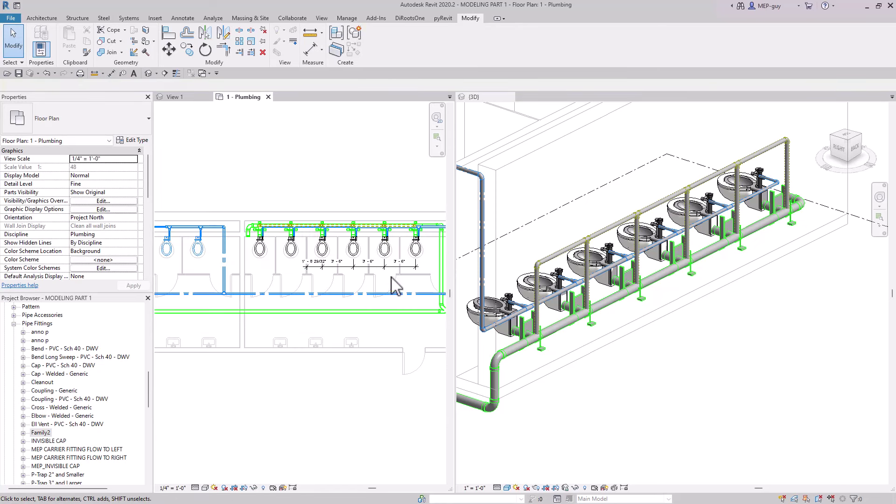
left_click(402, 276)
key("Escape")
middle_click_drag(400, 280, 346, 273)
scroll(346, 273, "up", 1)
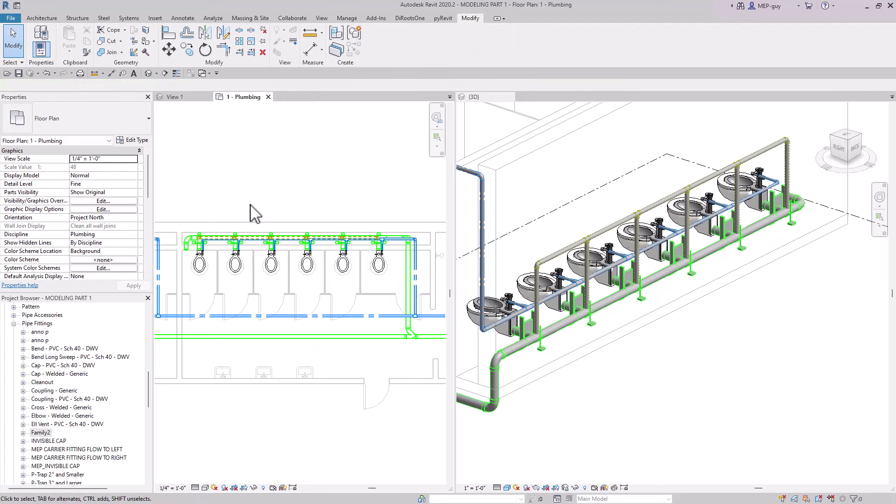
Window-select the water closets and their piping across all fixtures
left_click_drag(251, 208, 395, 288)
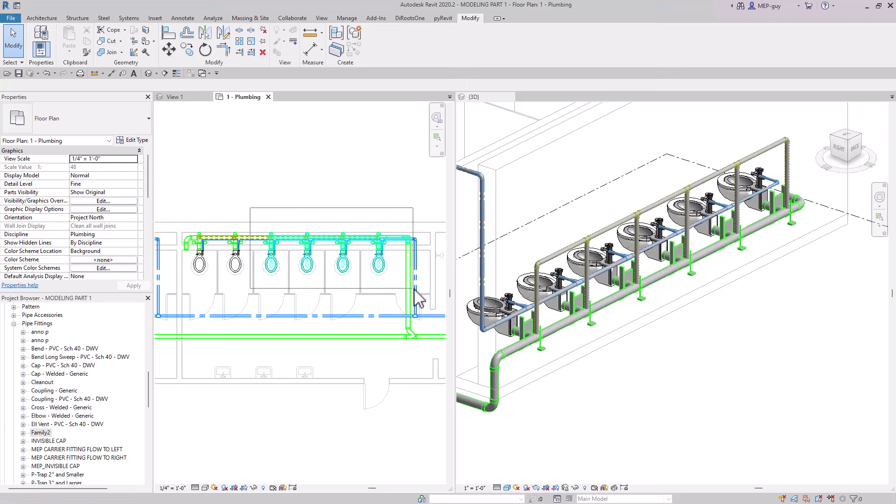
left_click_drag(416, 288, 430, 291)
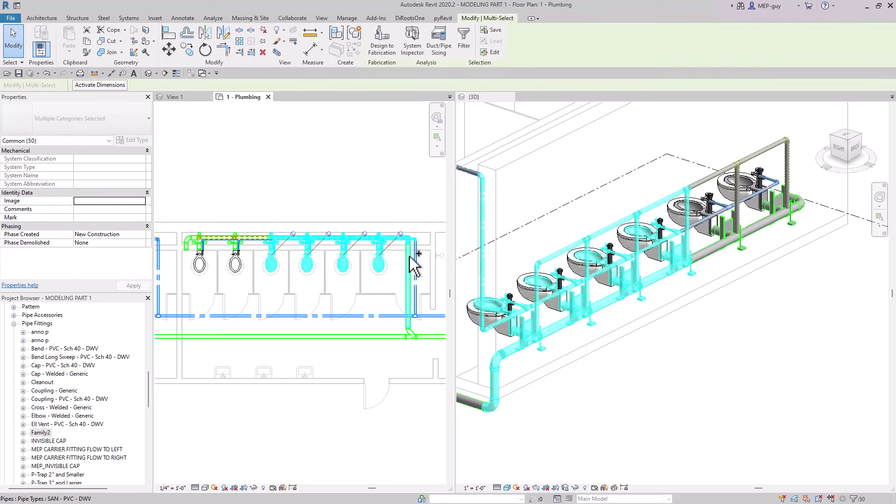
scroll(414, 266, "down", 3)
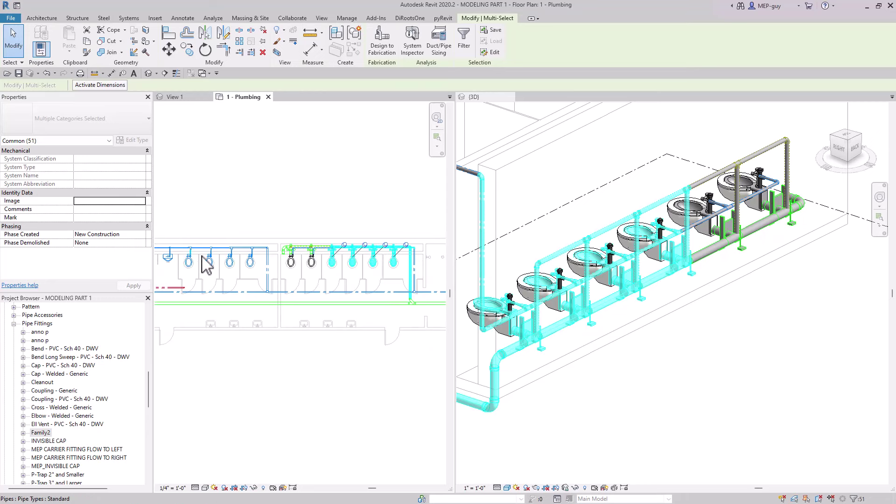
middle_click_drag(290, 284, 304, 280)
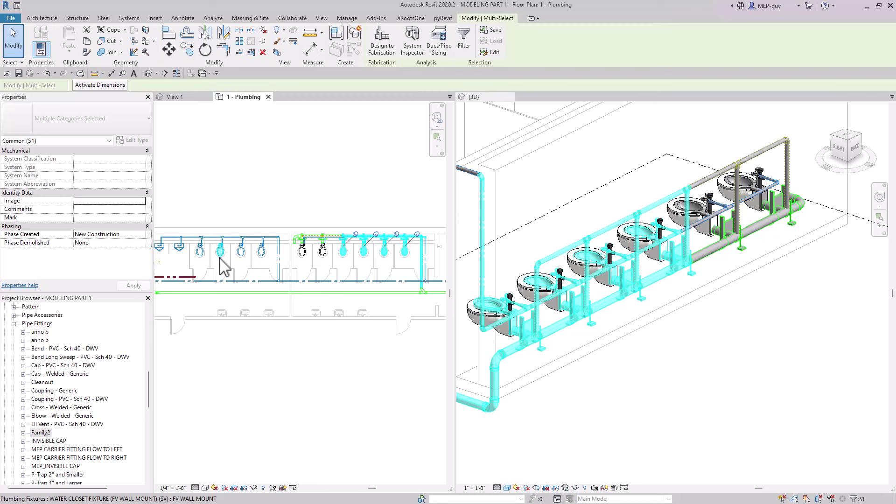
Reselect the right restroom's 50 fixtures and pipes, adding the remaining sanitary pipe
left_click(192, 228)
left_click_drag(187, 219, 229, 254)
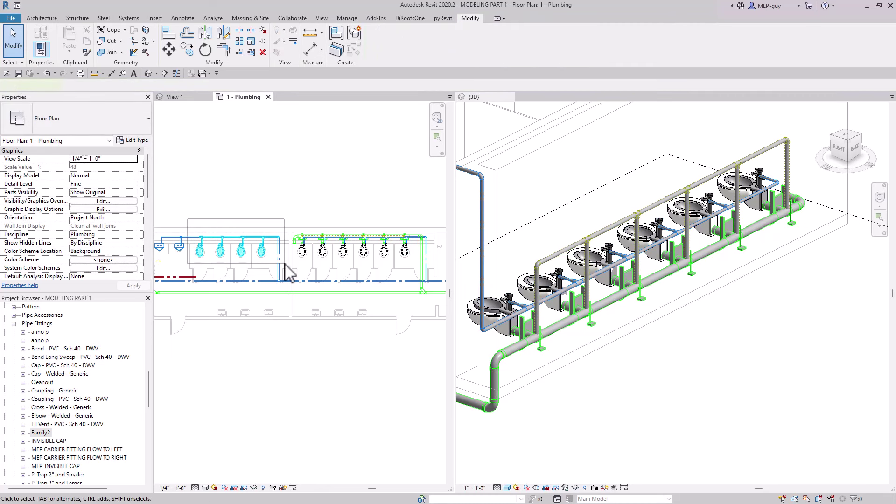
left_click_drag(285, 264, 285, 264)
key("Escape")
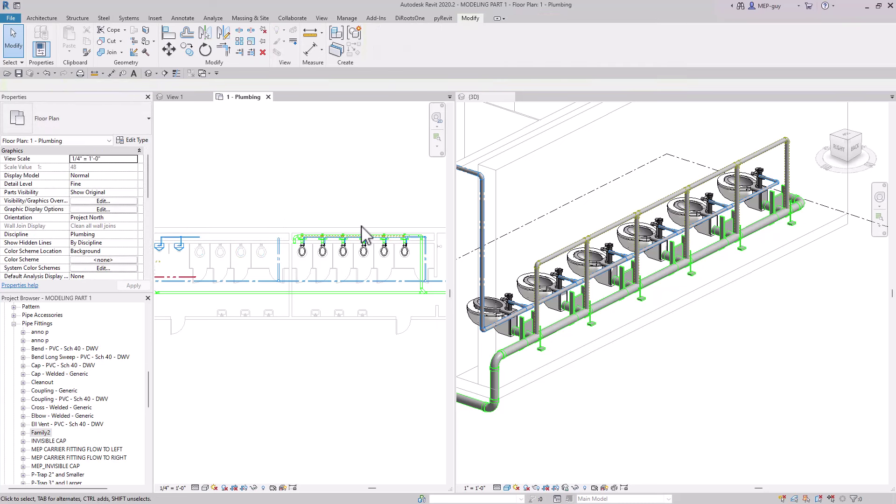
left_click_drag(333, 223, 380, 257)
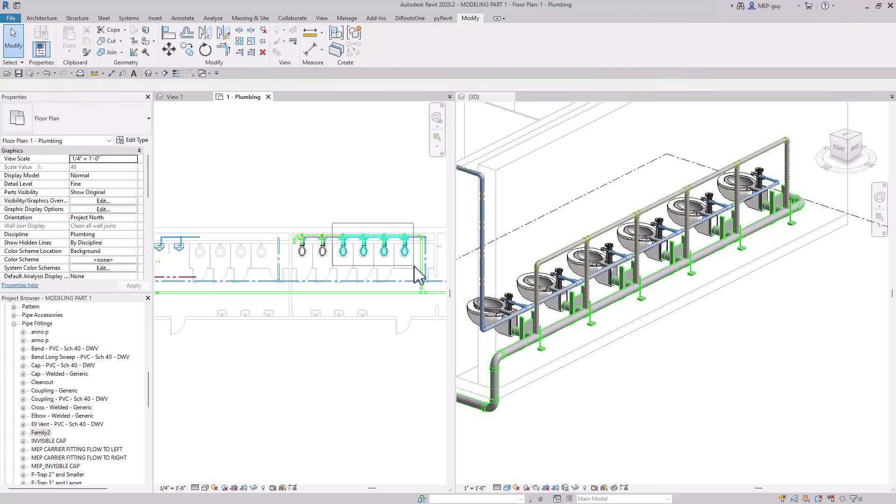
left_click_drag(434, 266, 418, 262)
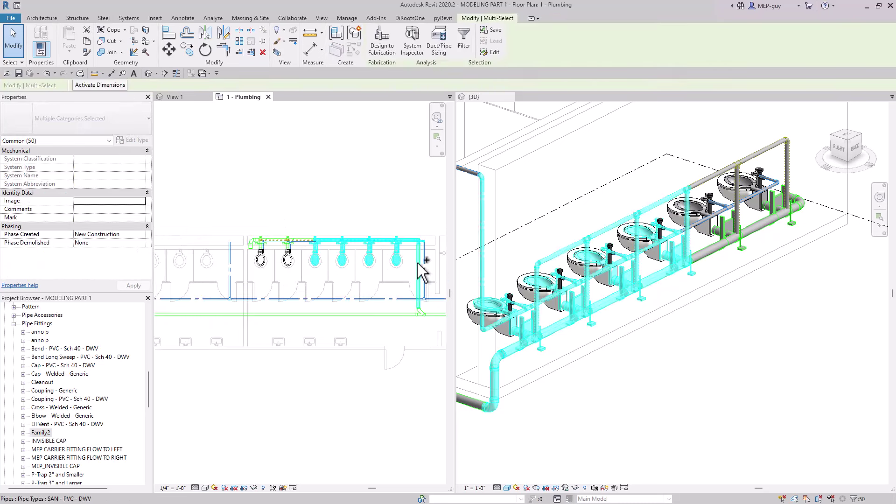
left_click(421, 264, "ctrl")
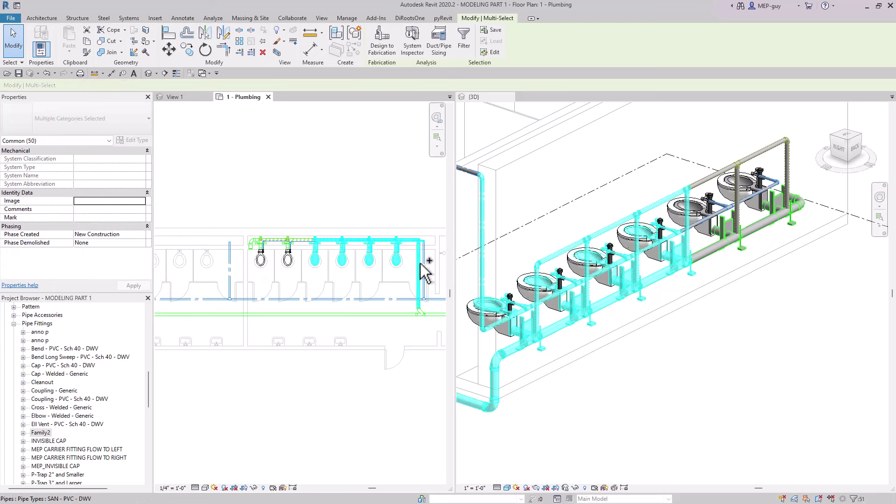
Copy the selection from a water closet base point into the left restroom
left_click(187, 49)
scroll(392, 258, "up", 5)
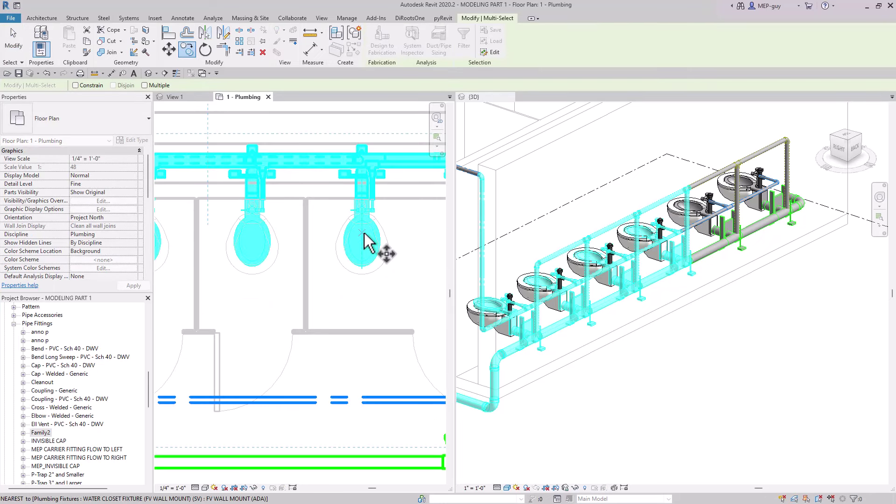
left_click(362, 238)
scroll(392, 250, "down", 5)
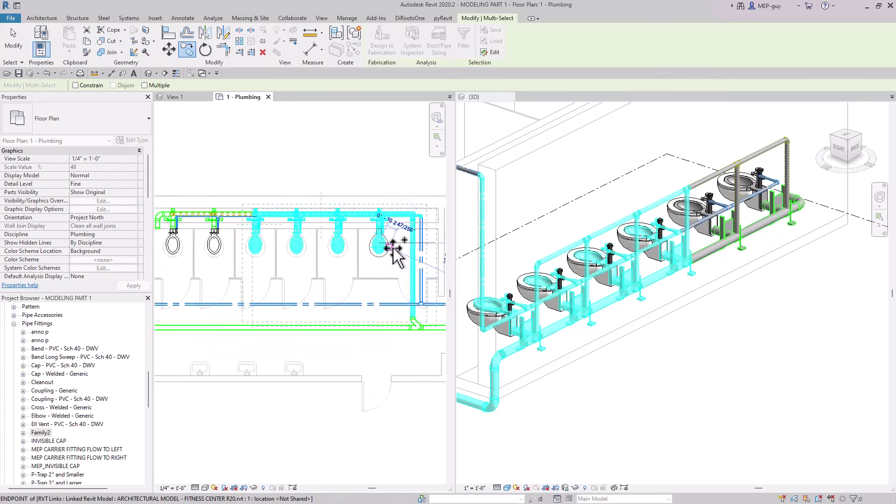
scroll(248, 252, "up", 5)
scroll(294, 254, "down", 4)
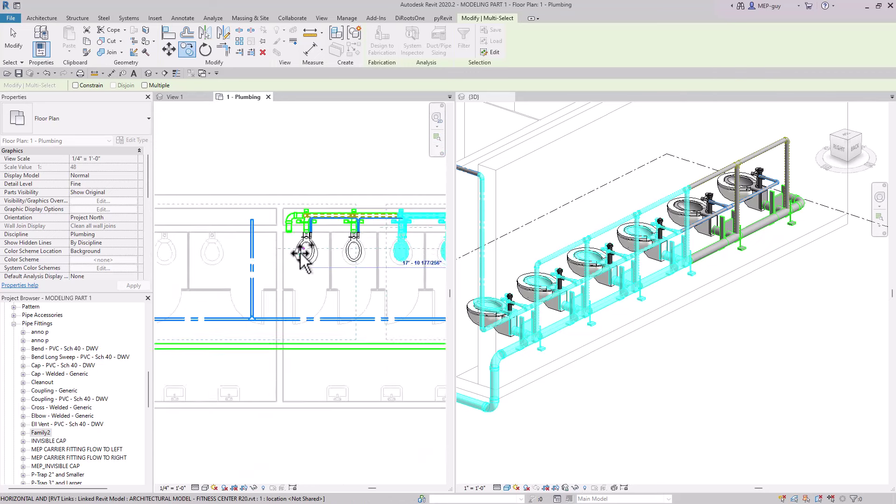
scroll(276, 261, "up", 3)
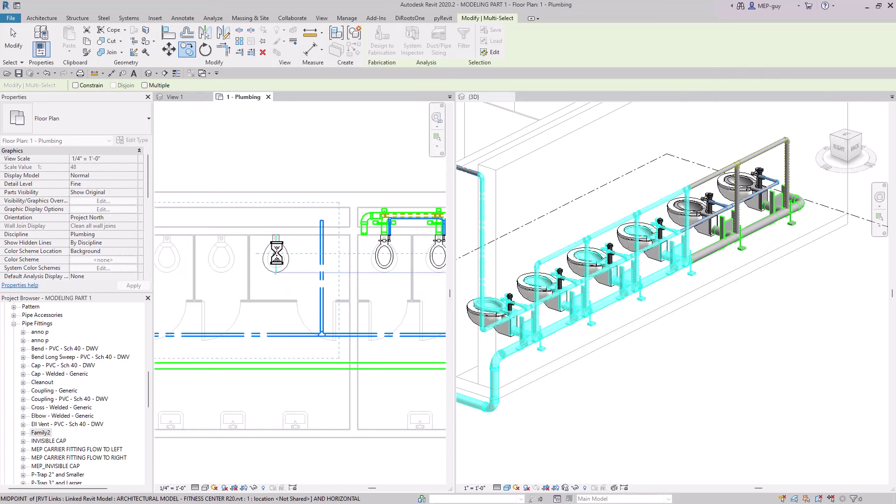
left_click(308, 264)
key("Escape")
scroll(336, 280, "down", 3)
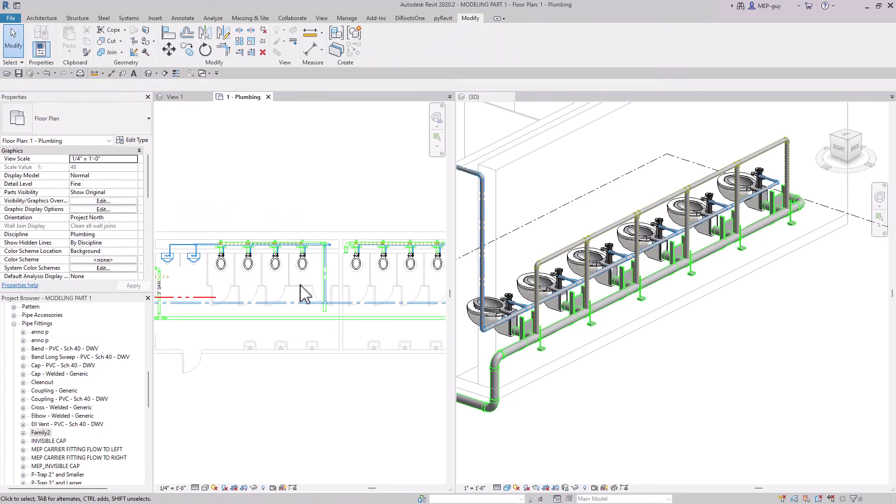
With hidden elements revealed, stretch the 3D section box over the copied restroom fixtures
middle_click_drag(300, 285, 304, 277)
scroll(380, 333, "down", 3)
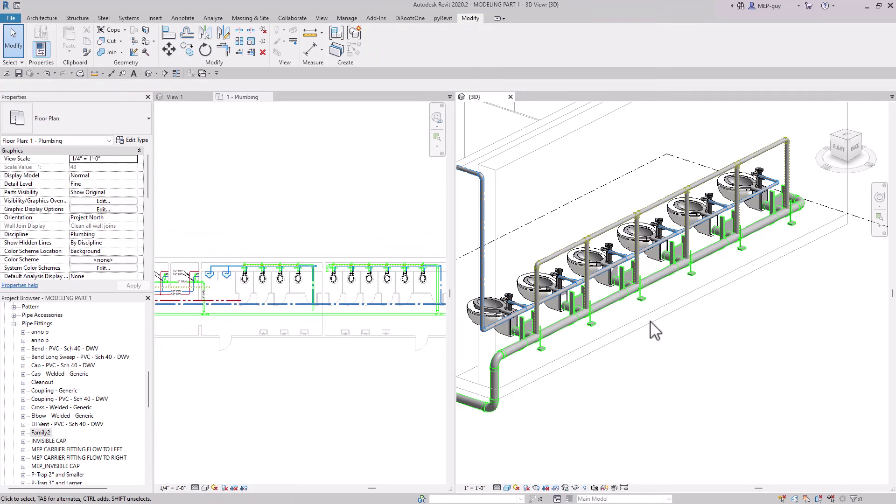
scroll(652, 332, "down", 5)
middle_click_drag(744, 260, 779, 282)
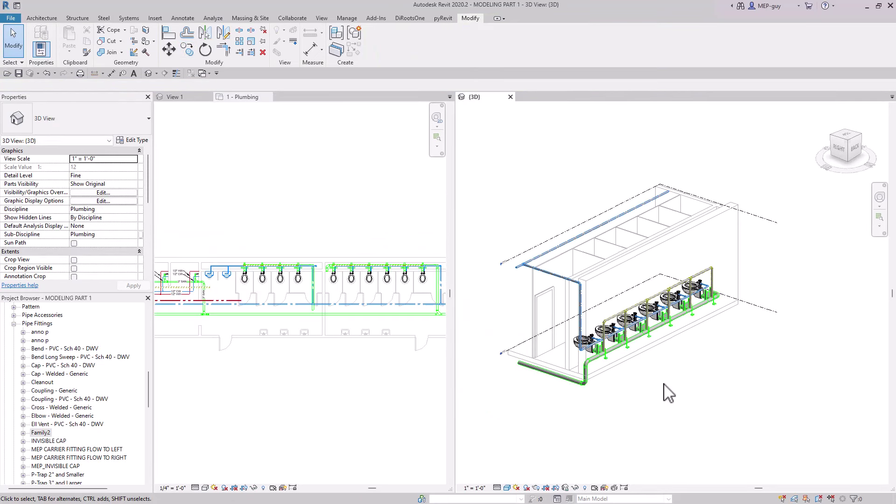
left_click(586, 488)
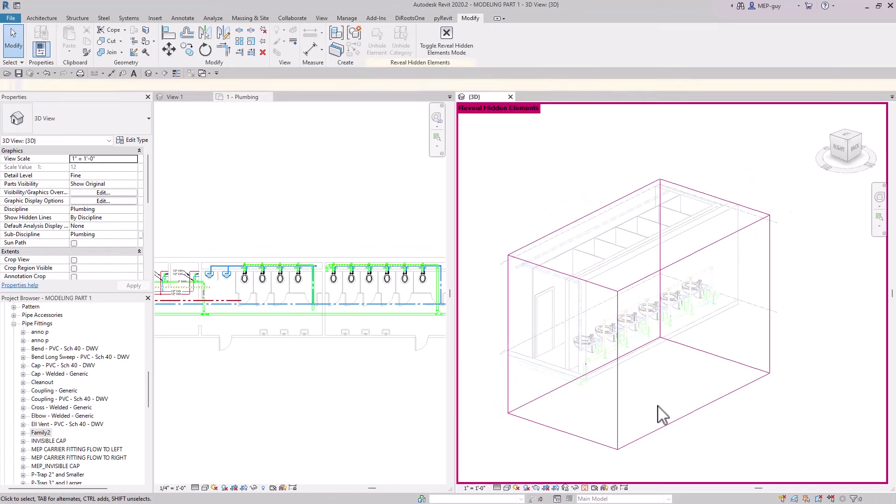
scroll(584, 415, "down", 2)
left_click(697, 387)
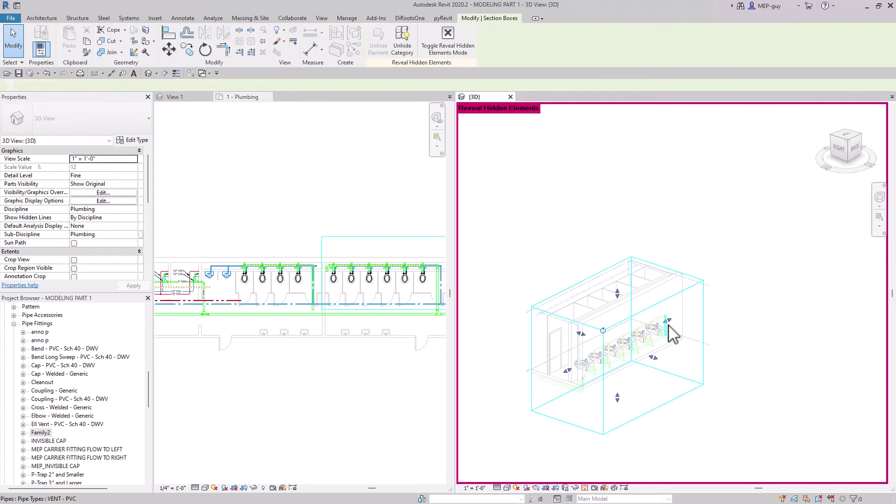
left_click_drag(671, 330, 766, 264)
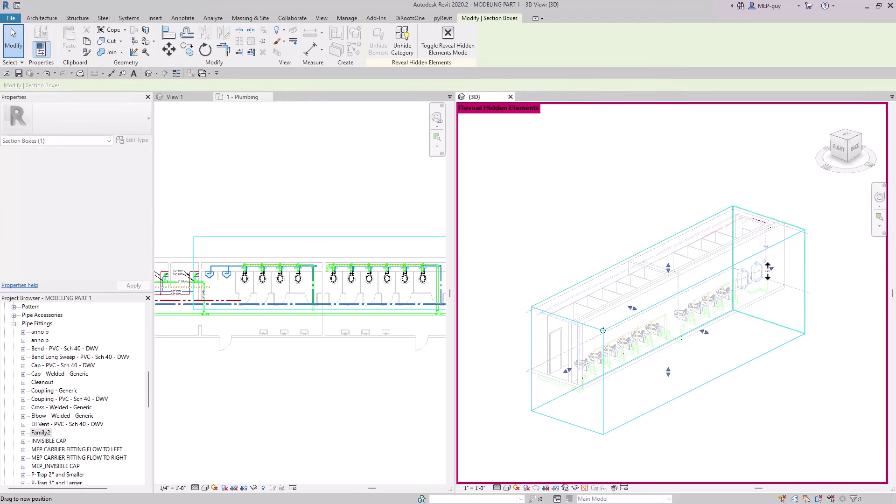
left_click(788, 290)
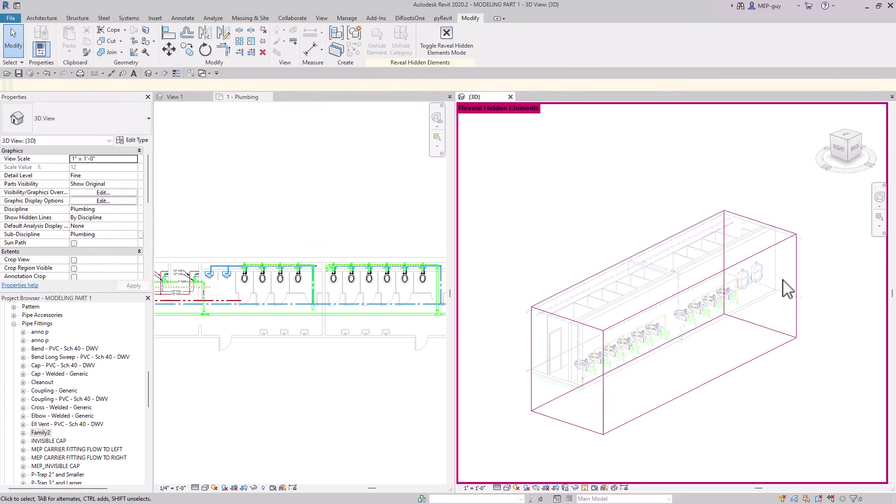
left_click(586, 488)
scroll(770, 296, "up", 5)
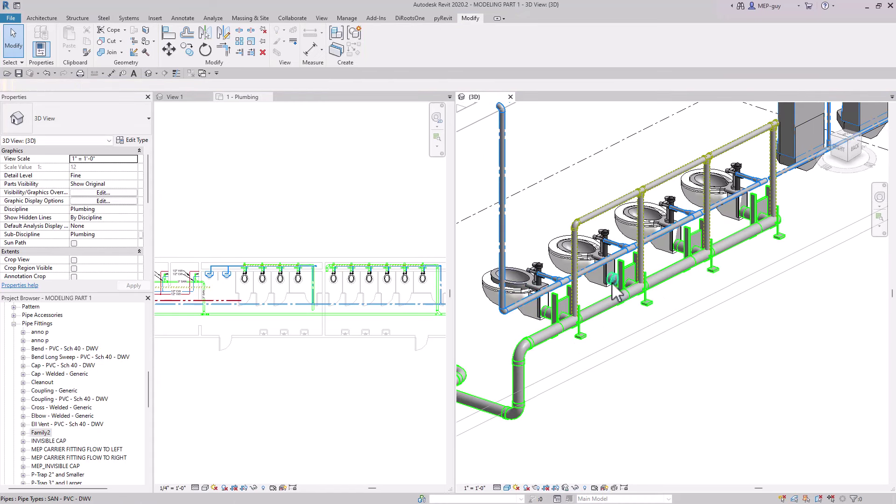
Drag the blue water supply pipe's end onto the tee to connect it
scroll(691, 236, "up", 6)
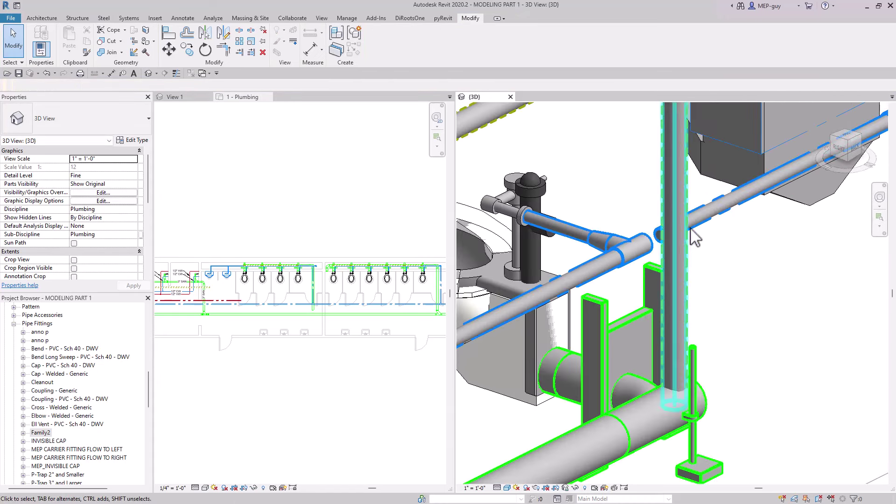
left_click(660, 236)
left_click_drag(660, 236, 644, 243)
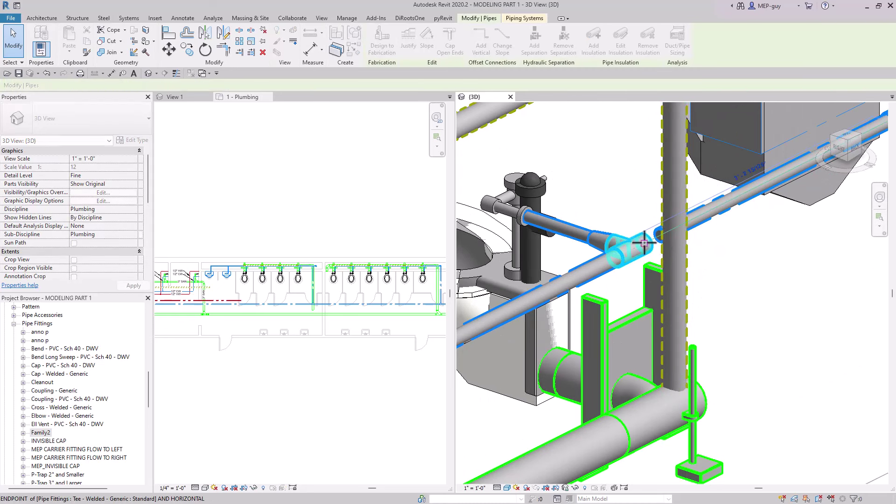
left_click_drag(702, 269, 704, 264)
key("Escape")
key("z")
key("f")
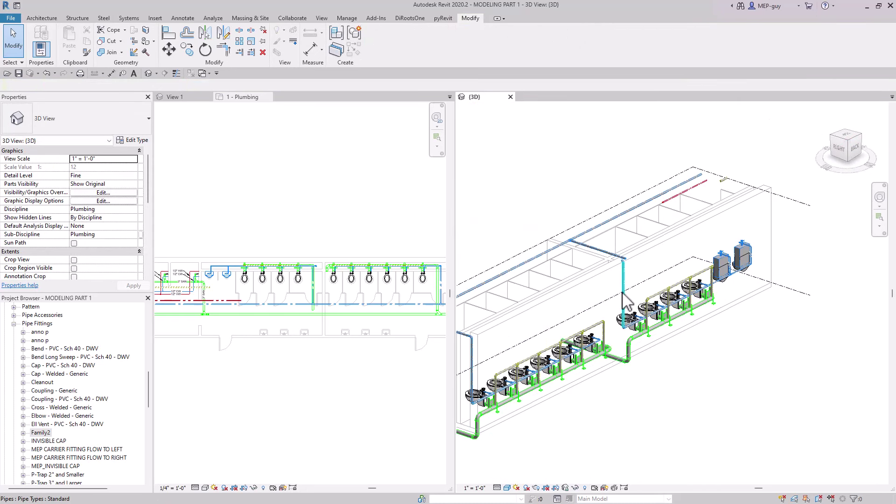
Start a Trim/Extend to Corner (TR) on the vertical pipe in 3D, then cancel it
scroll(700, 304, "up", 4)
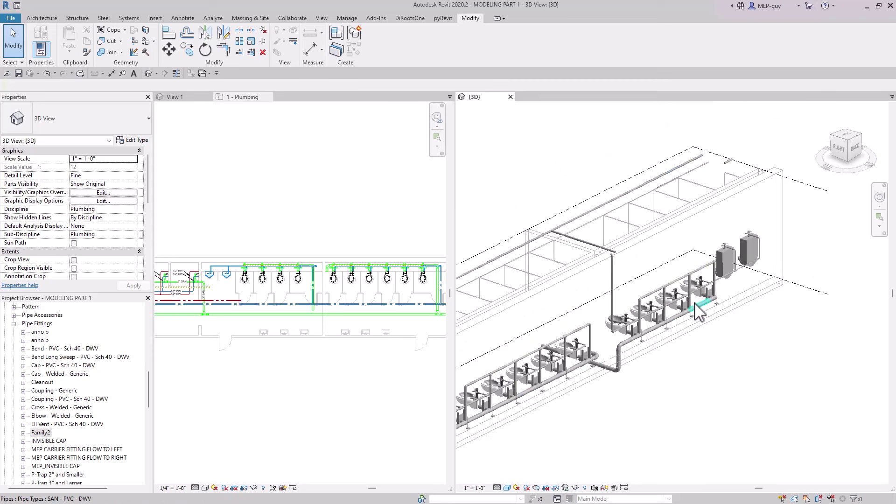
scroll(603, 215, "up", 2)
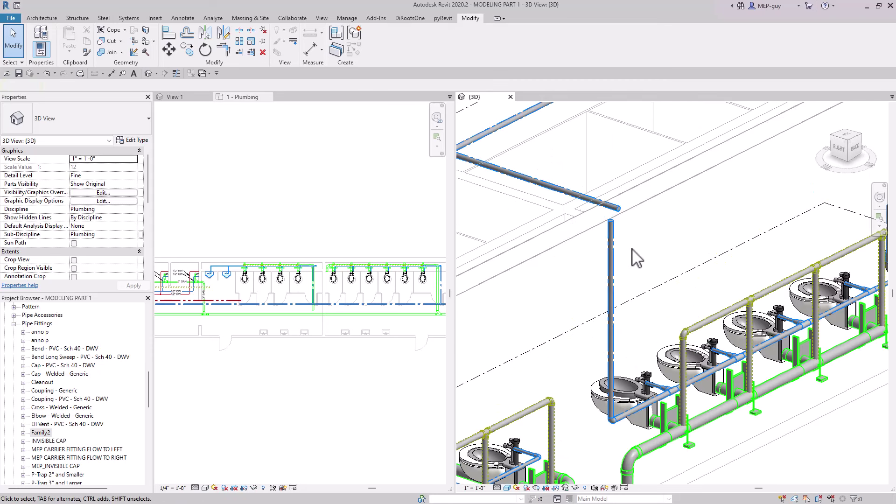
key("t")
key("r")
left_click(610, 233)
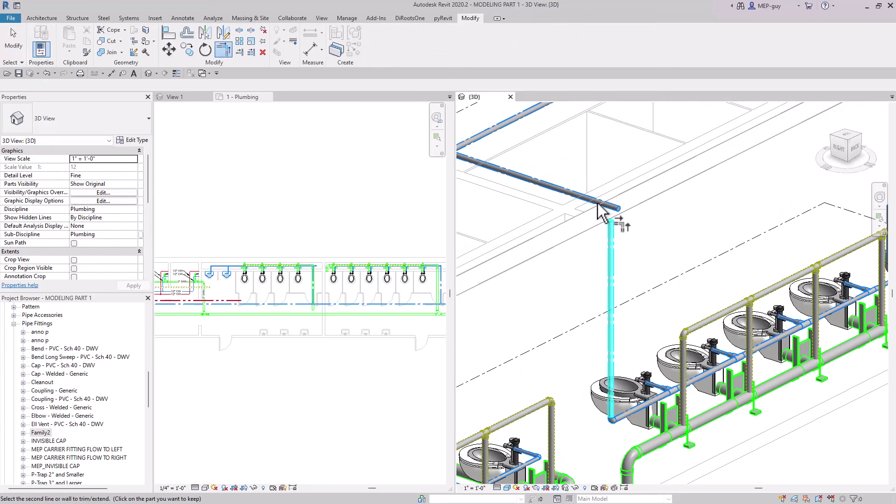
scroll(327, 278, "up", 5)
key("Escape")
key("Escape")
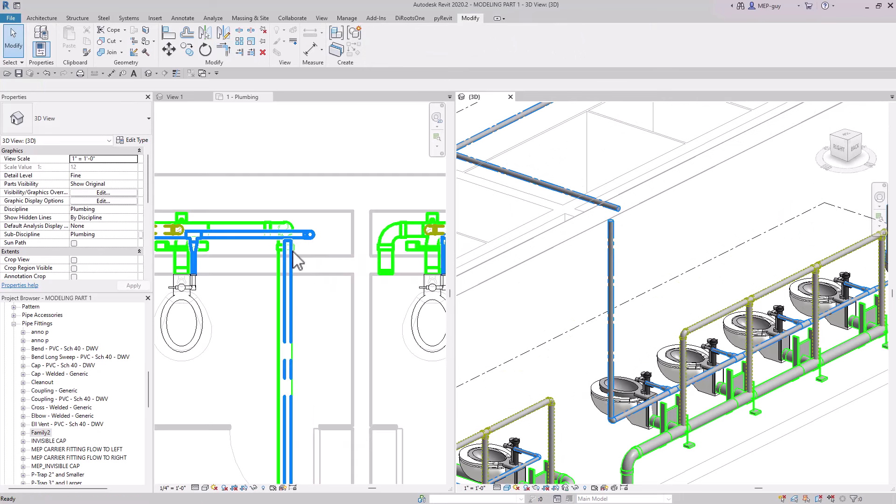
Box-select and delete the capped riser stub and its end cap in the plumbing plan
scroll(314, 265, "up", 3)
left_click(303, 196)
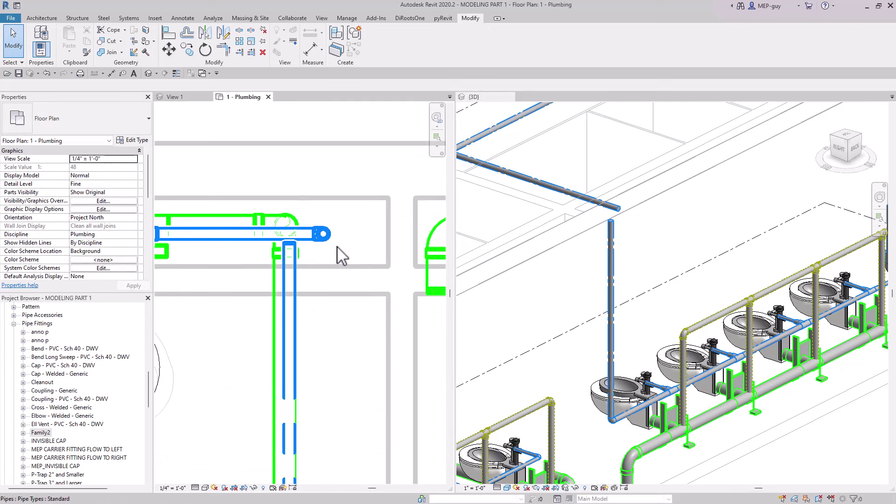
left_click_drag(292, 173, 366, 276)
key("Delete")
middle_click_drag(366, 275, 395, 229)
Trim/Extend to Corner the vertical riser and horizontal pipe so an elbow joins them
left_click(224, 49)
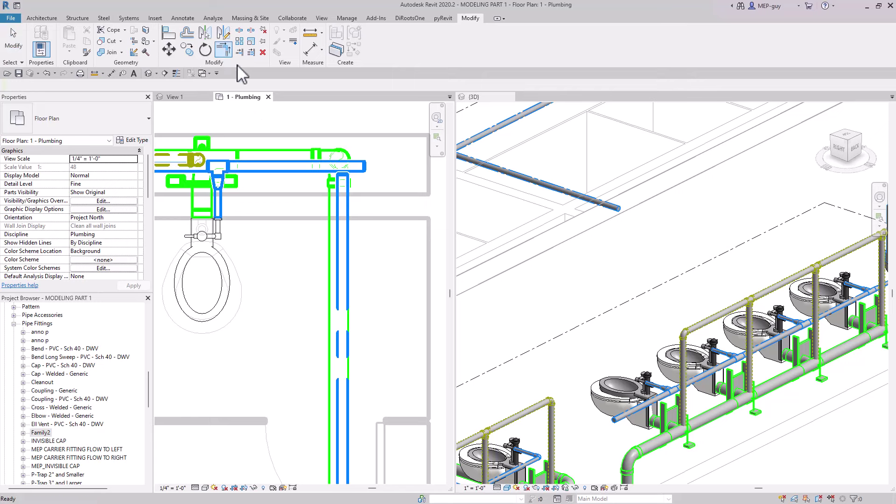
left_click(340, 206)
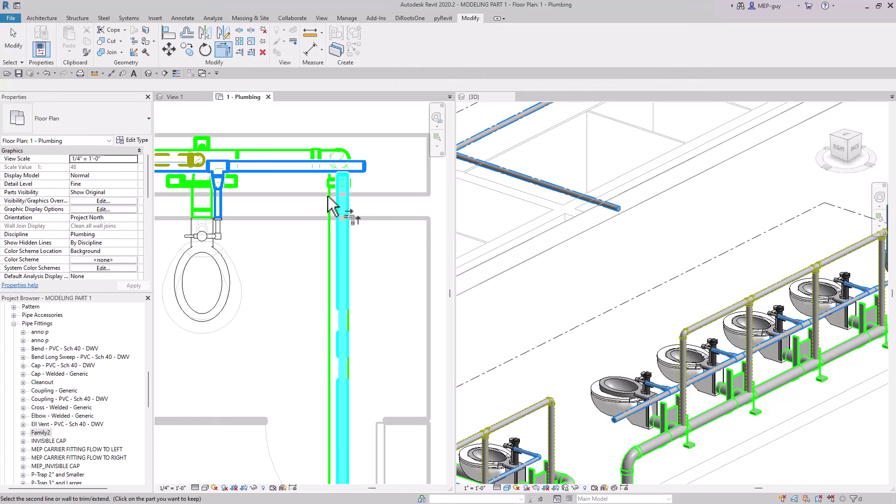
left_click(291, 168)
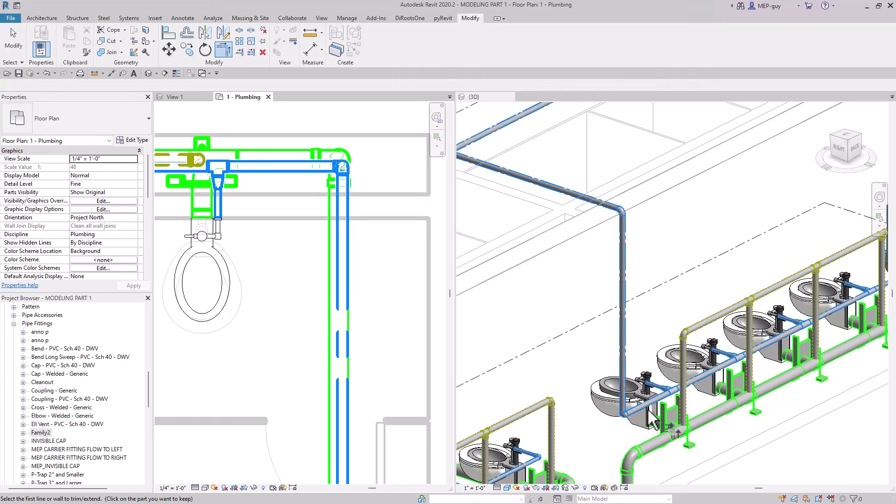
scroll(556, 411, "down", 3)
left_click(744, 376)
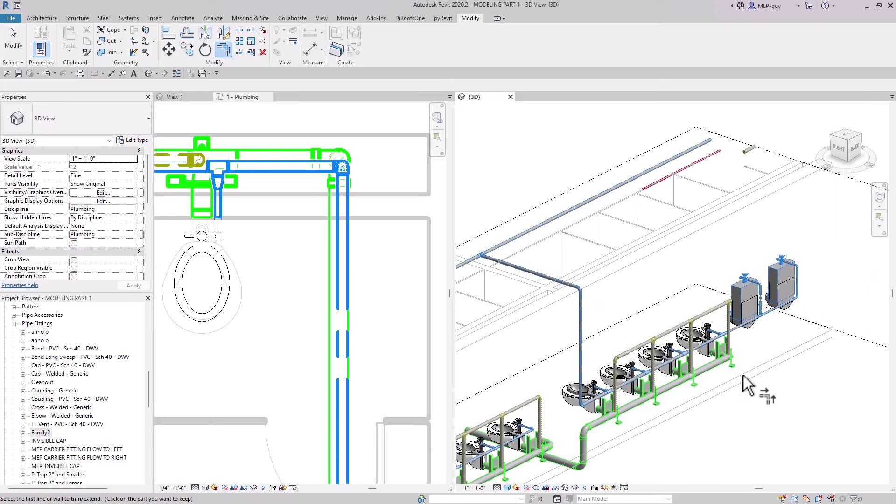
Tab-select the full cold water run from the overhead main and apply 8 FPS velocity sizing
left_click(513, 273)
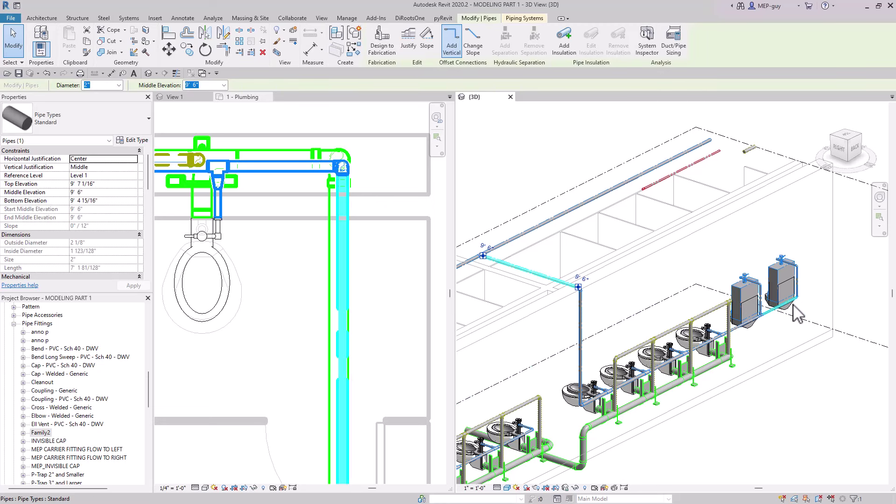
key("Tab")
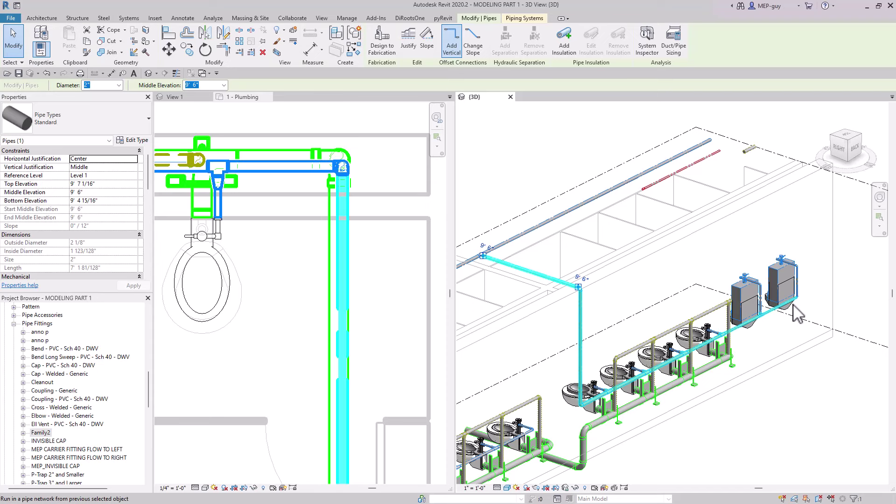
left_click(798, 313)
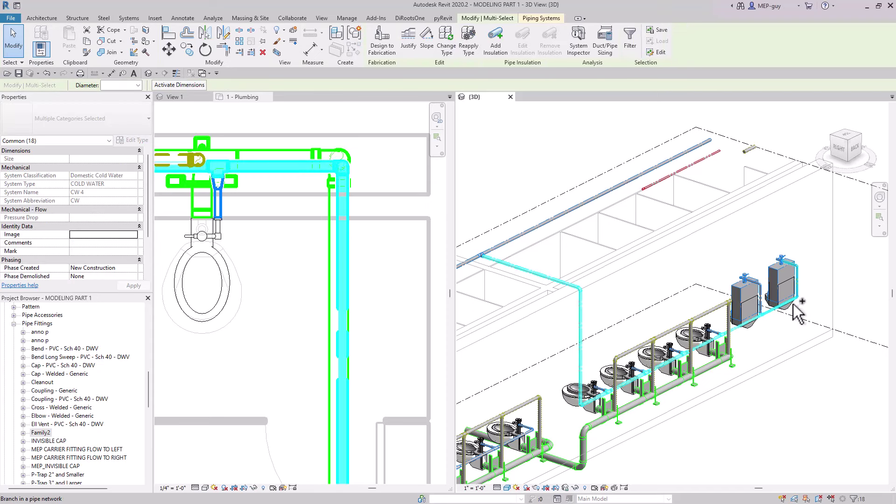
left_click(606, 43)
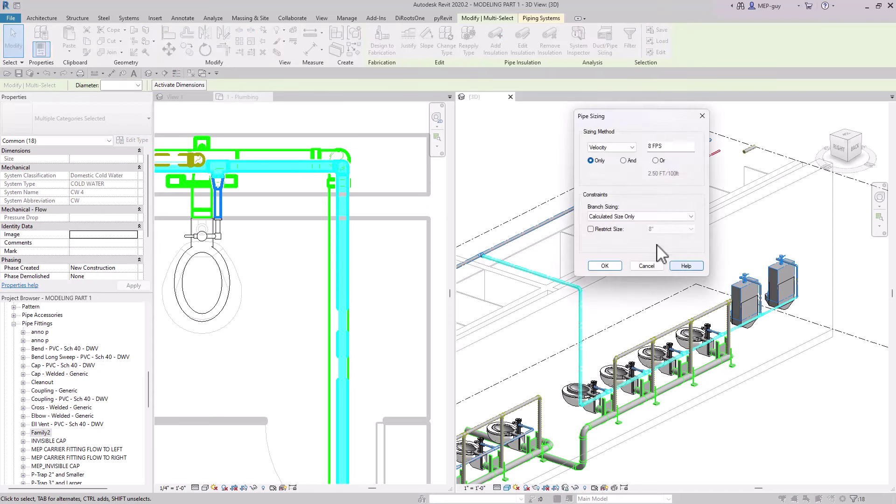
left_click(611, 265)
left_click(780, 430)
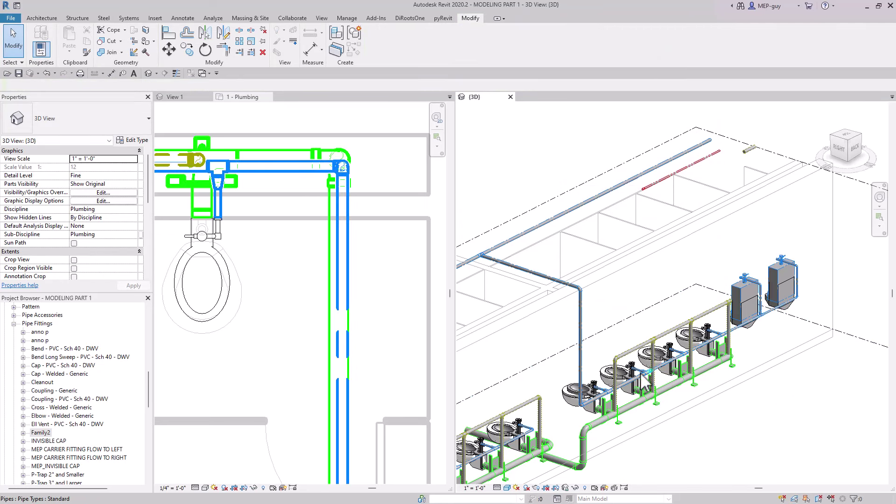
Pan to the urinals, select the first urinal and orbit to view its connectors side-on
scroll(780, 384, "down", 3)
middle_click_drag(780, 384, 811, 340)
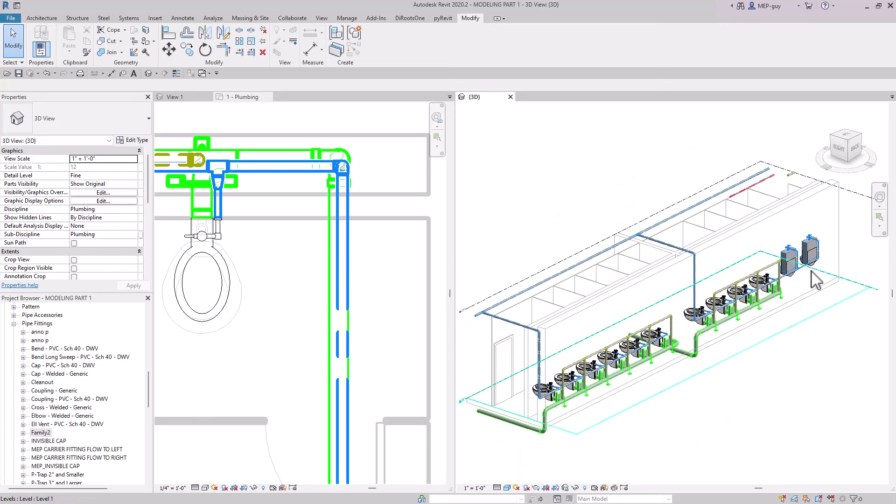
middle_click_drag(801, 320, 817, 269)
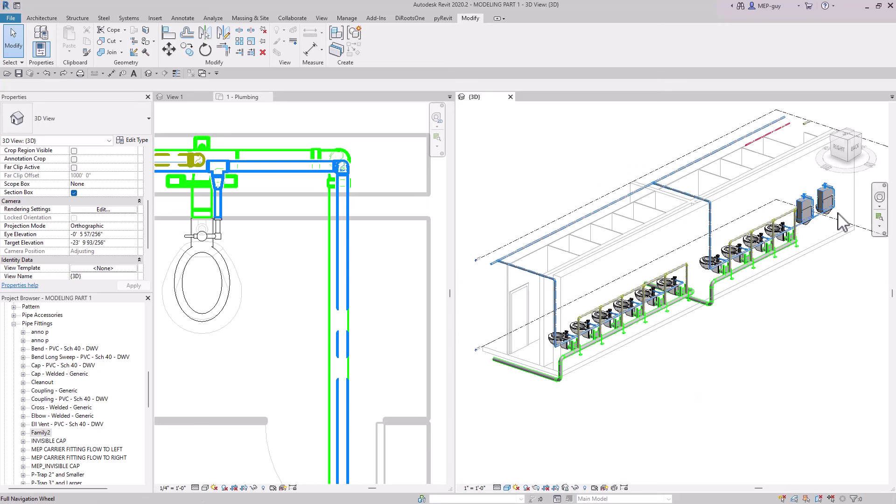
scroll(842, 223, "up", 8)
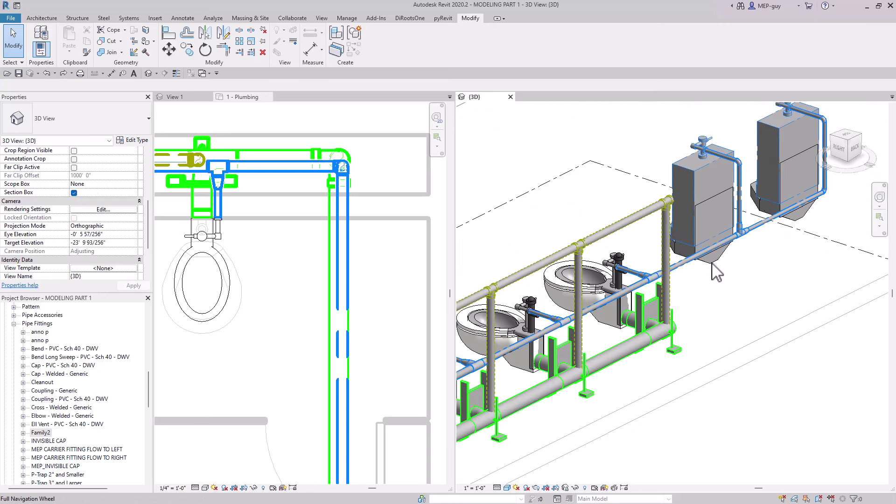
scroll(747, 282, "down", 2)
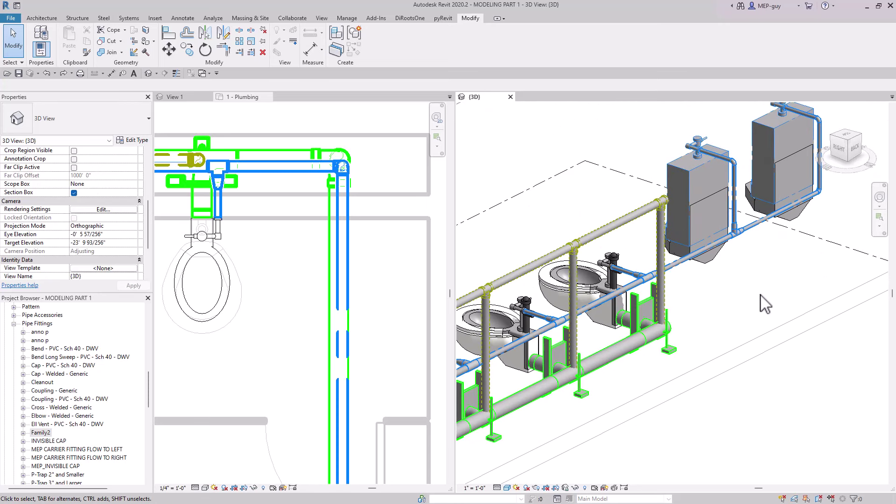
middle_click_drag(761, 303, 754, 304)
left_click(670, 199)
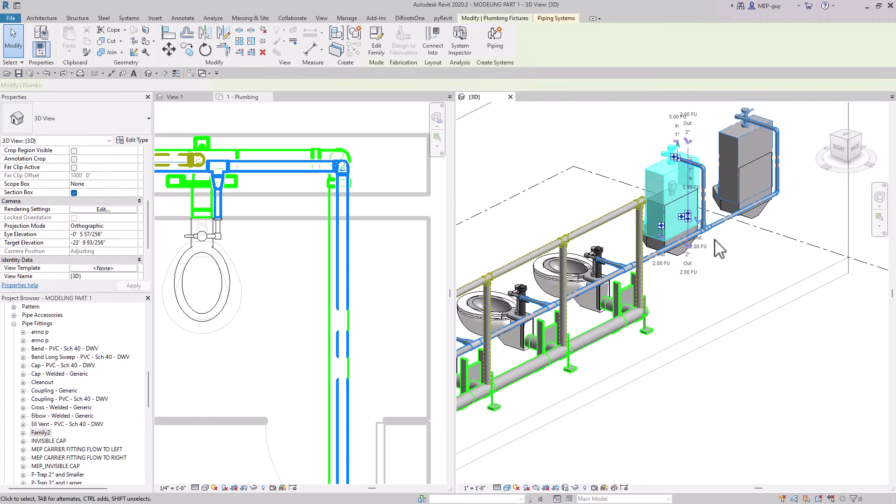
middle_click_drag(736, 275, 709, 249, "shift")
scroll(708, 250, "up", 6)
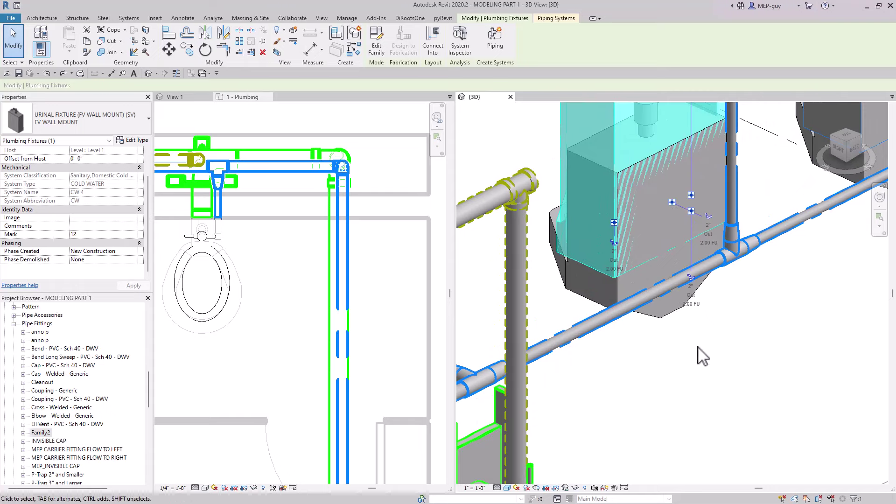
scroll(761, 280, "down", 2)
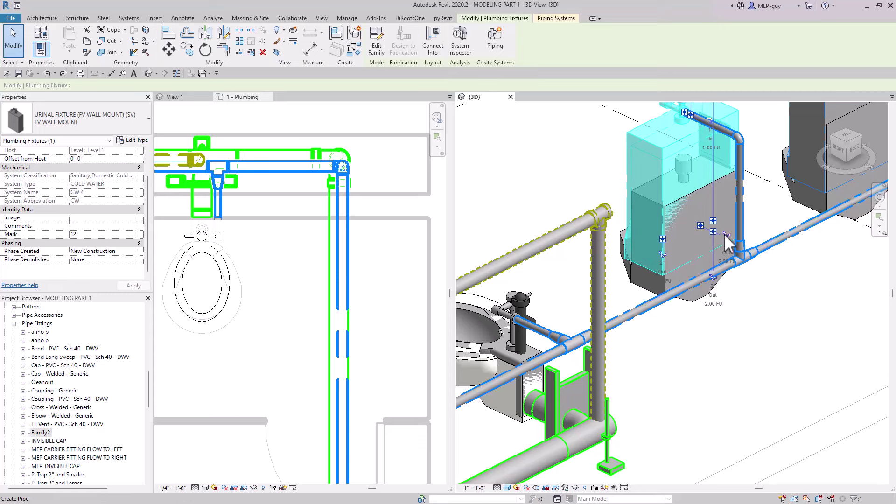
Draw a SAN - PVC - DWV pipe from the first urinal's connector
right_click(702, 226)
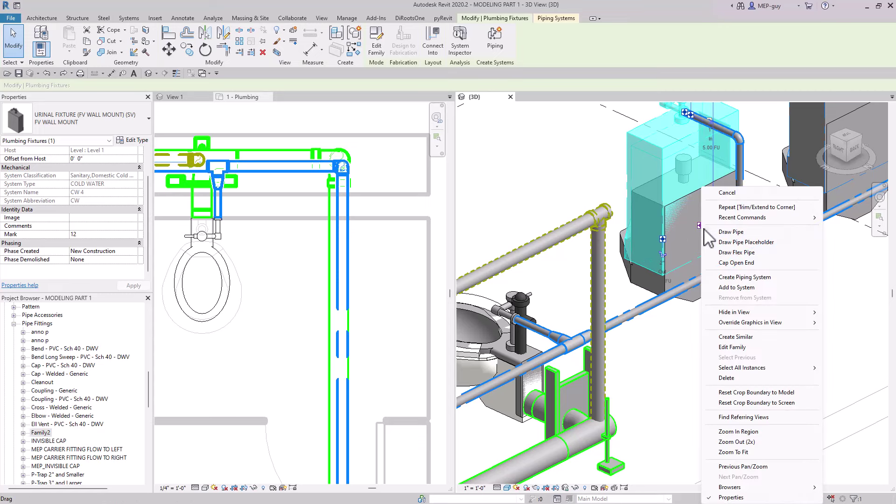
left_click(730, 232)
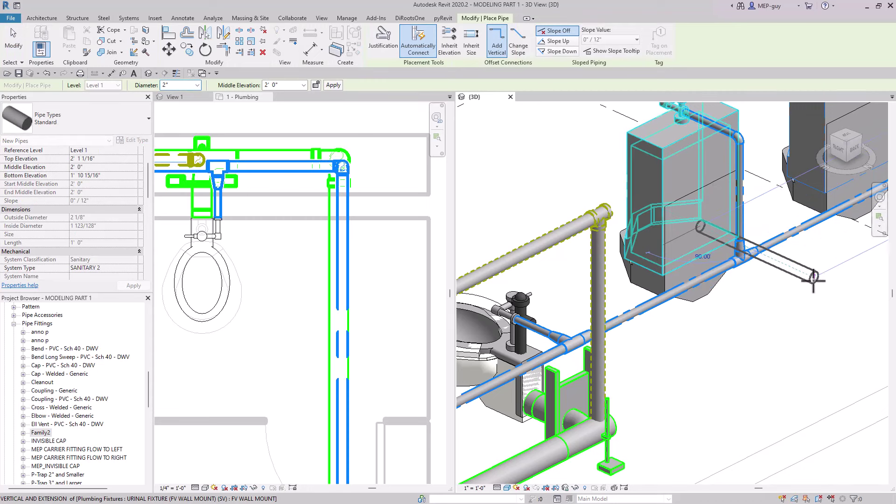
left_click(97, 112)
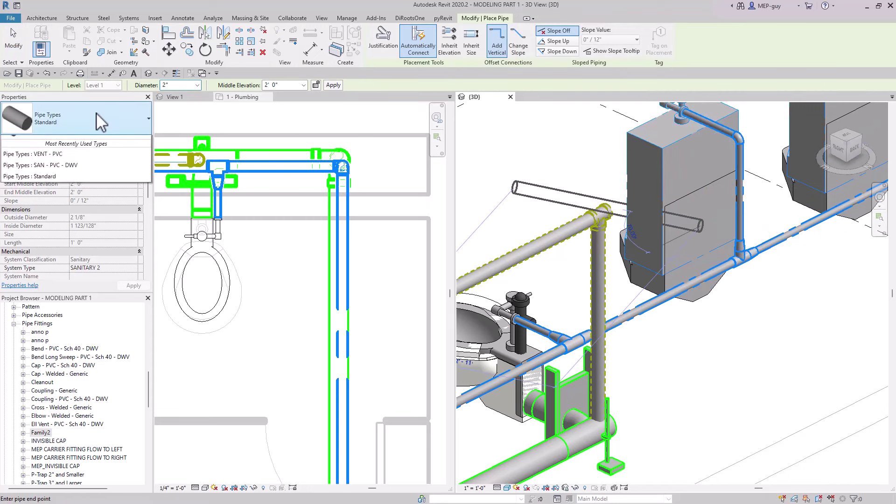
left_click(44, 167)
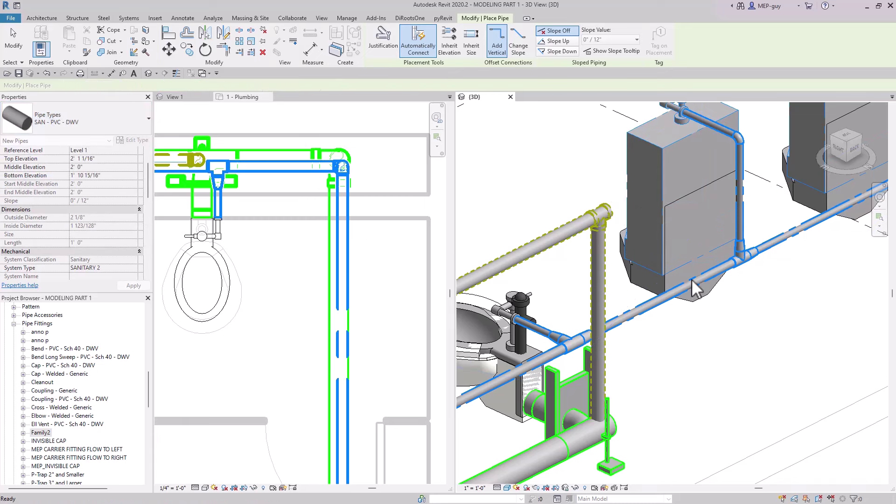
left_click(800, 263)
middle_click_drag(801, 262, 749, 424, "shift")
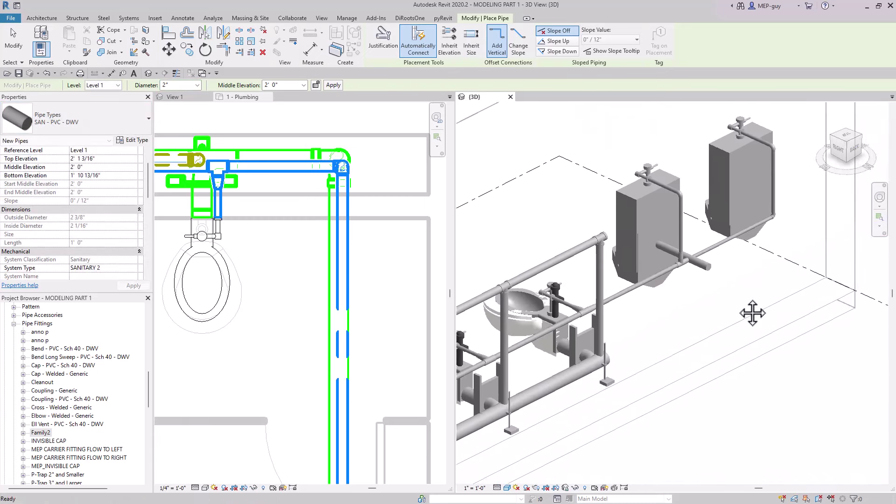
key("Escape")
scroll(621, 383, "up", 2)
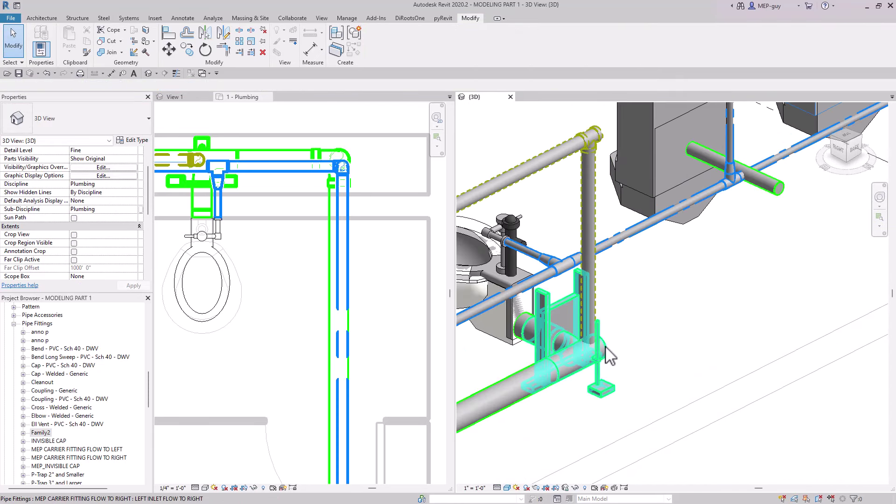
Draw a sanitary pipe from the water closet's carrier fitting to beyond the urinals
left_click(607, 356)
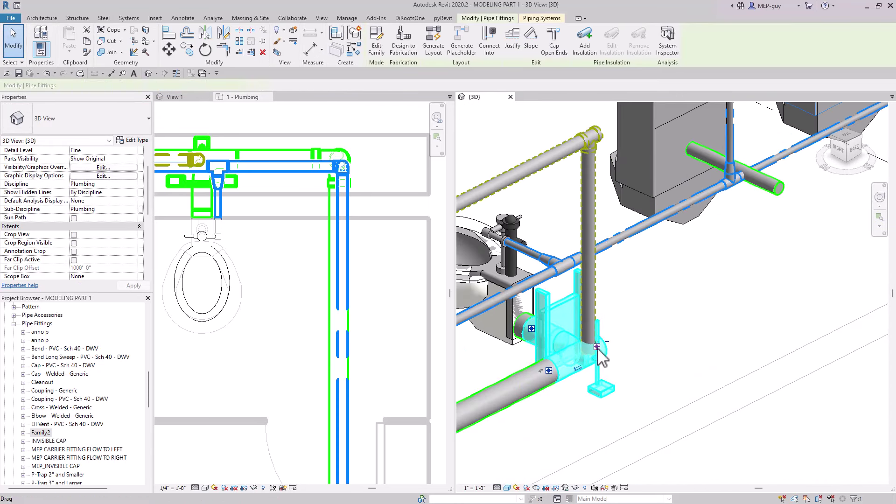
right_click(601, 359)
left_click(628, 111)
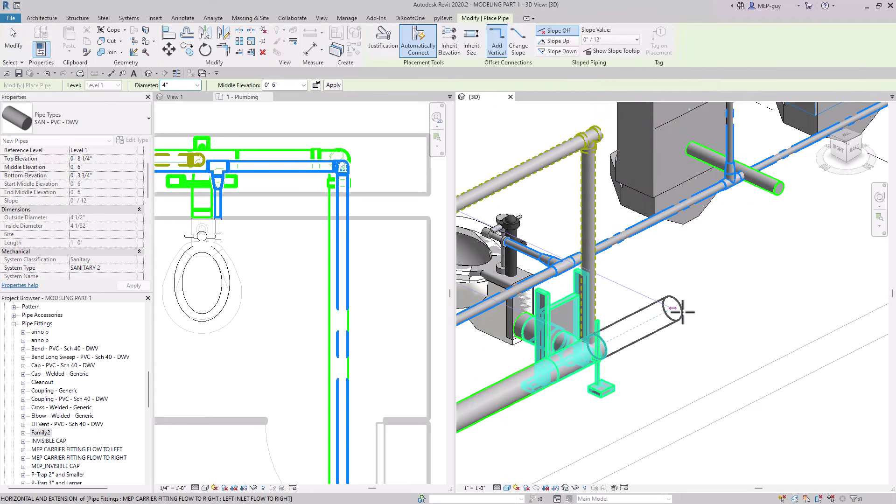
scroll(665, 308, "down", 4)
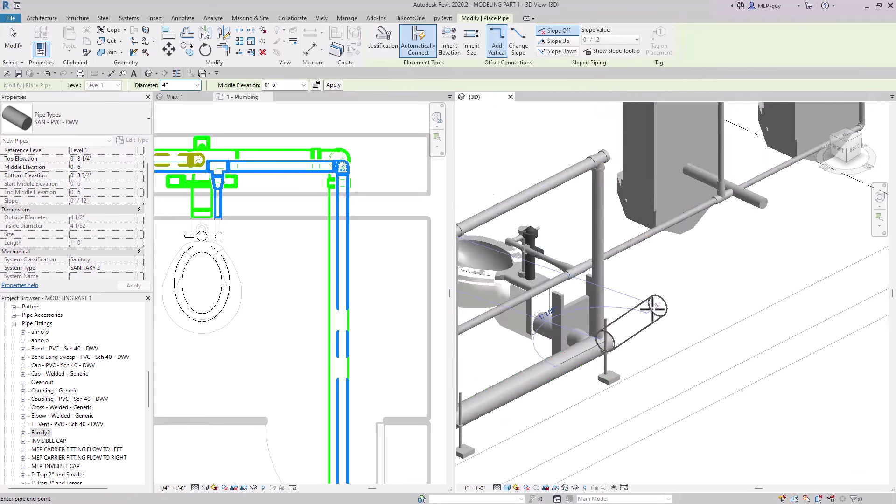
left_click(744, 267)
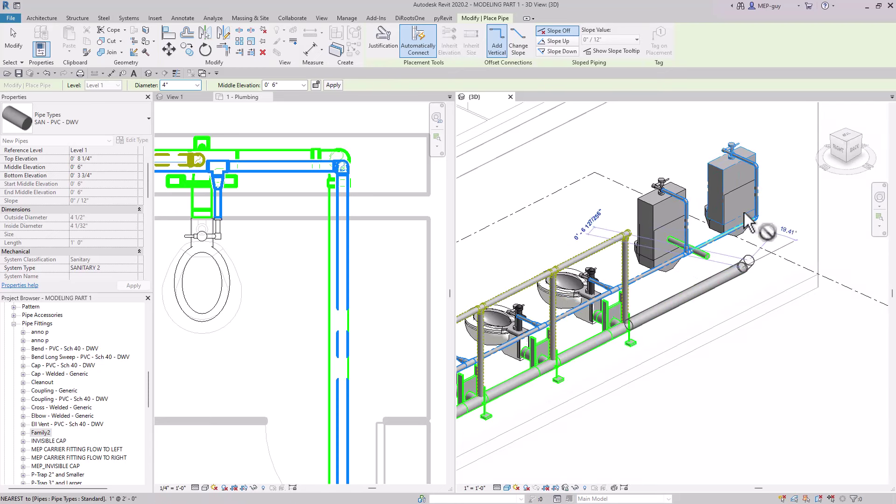
key("Escape")
key("Escape")
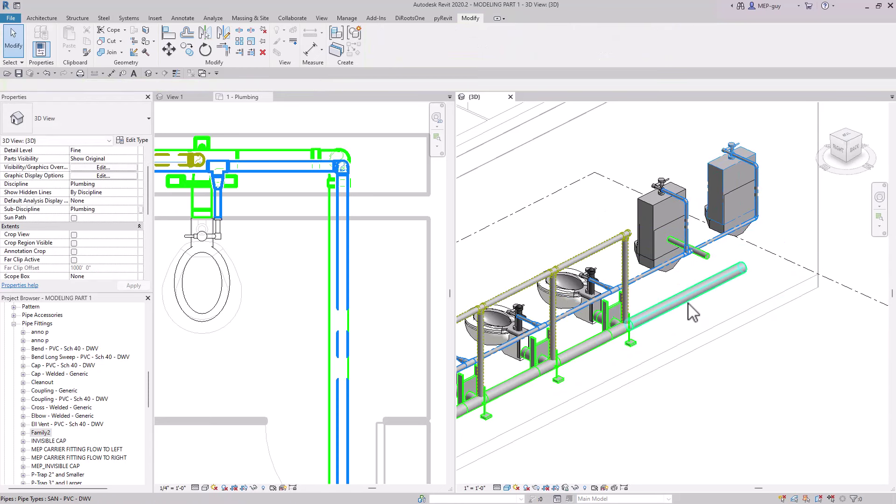
scroll(743, 297, "up", 2)
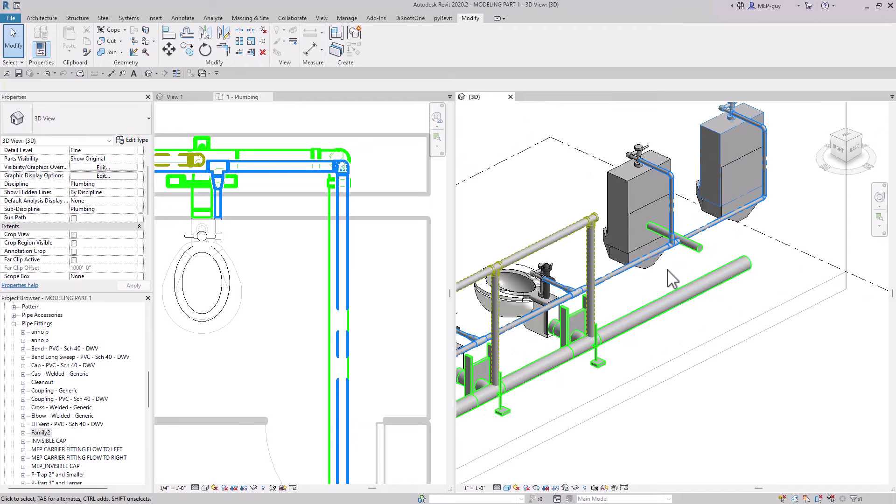
scroll(395, 271, "down", 3)
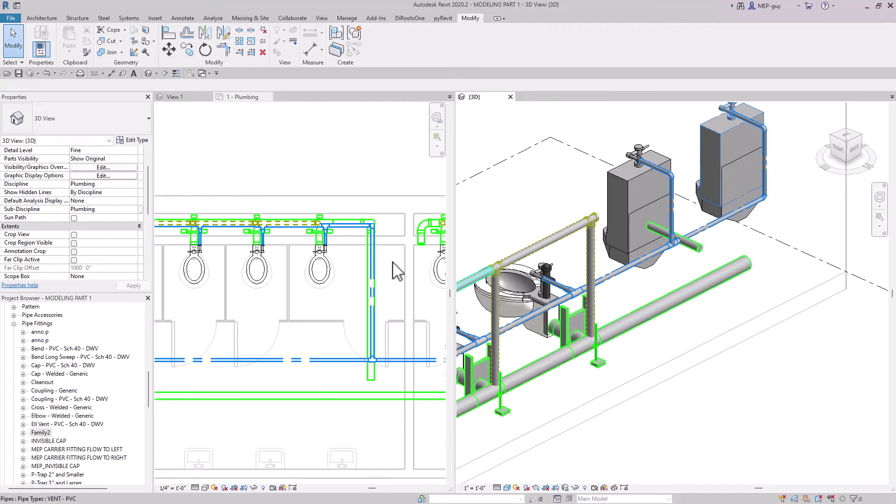
scroll(219, 250, "up", 3)
scroll(220, 250, "up", 2)
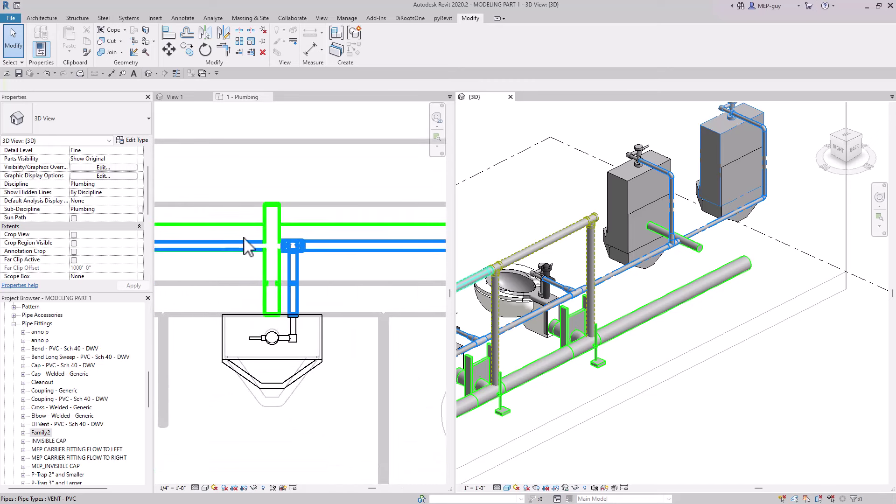
left_click(321, 206)
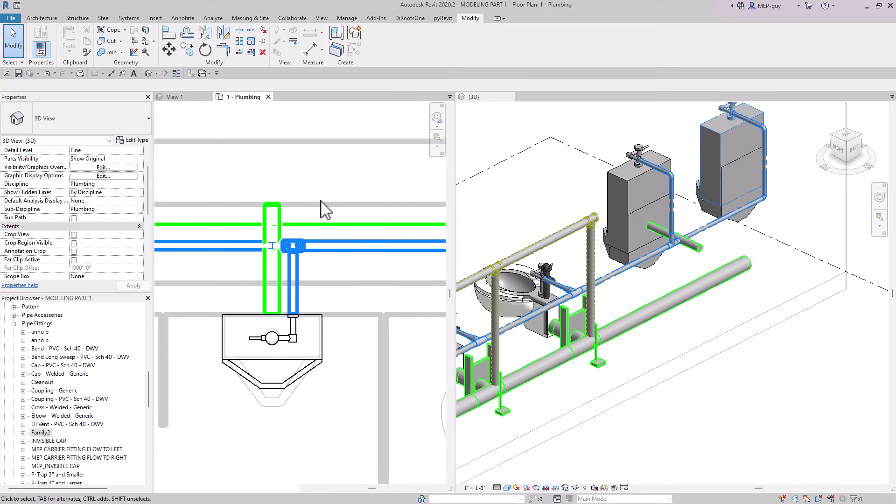
Try extending the green stub to the horizontal pipe, then undo the unwanted extensions
left_click(240, 52)
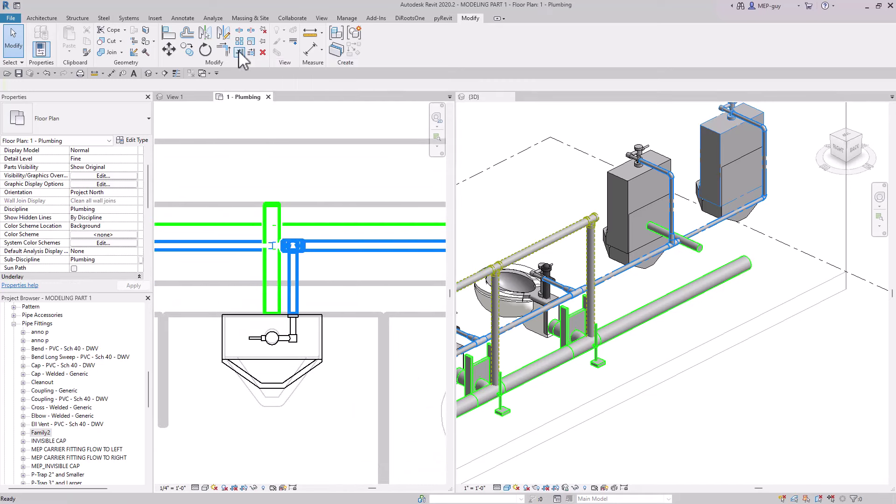
left_click(280, 220)
scroll(735, 295, "up", 2)
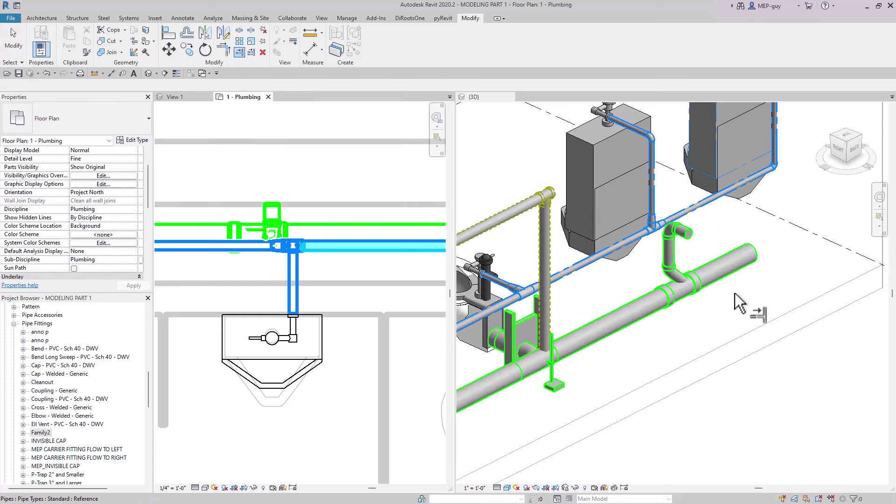
key("Escape")
left_click(719, 255)
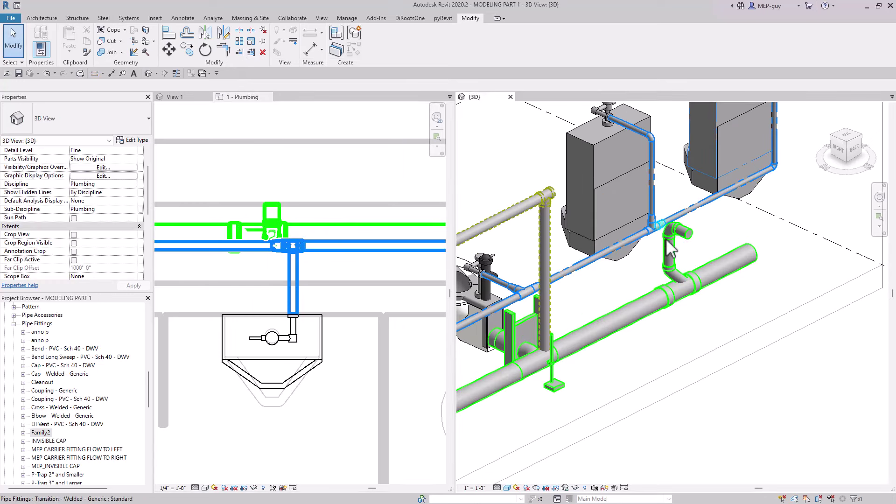
scroll(708, 252, "up", 1)
scroll(708, 252, "up", 1)
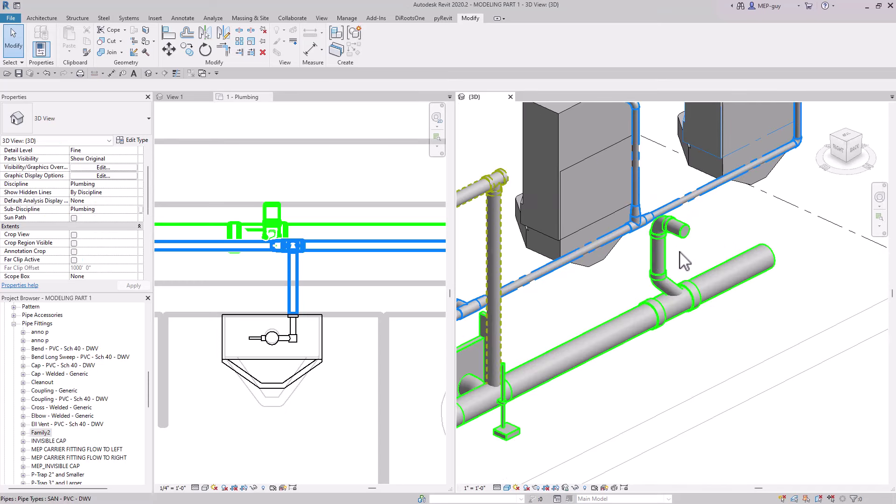
middle_click_drag(695, 186, 696, 186)
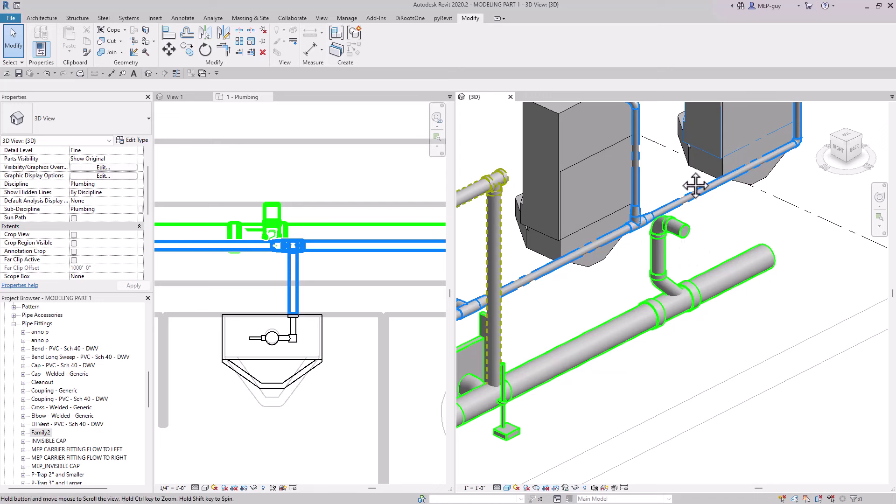
key("ctrl+z")
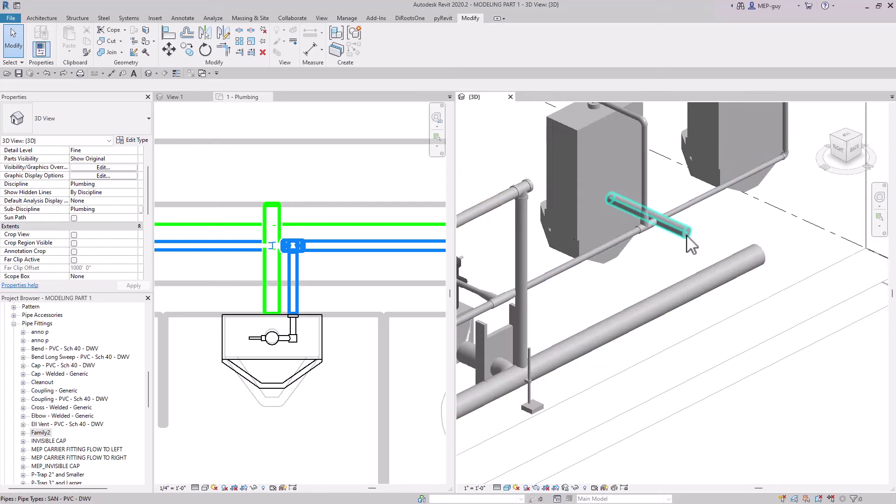
left_click(283, 215)
left_click(275, 216)
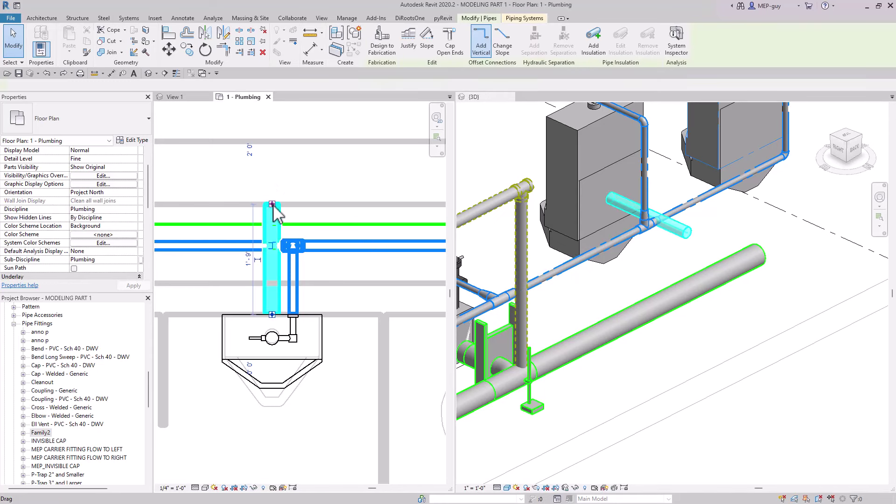
key("ctrl+z")
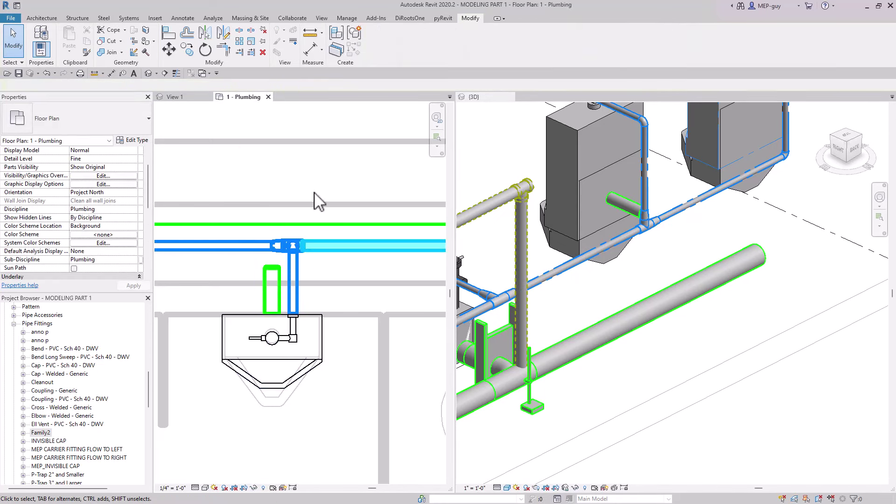
Extend the 2" green stub up to the green sanitary main with Trim/Extend Single Element
left_click(239, 52)
left_click(304, 224)
left_click(271, 285)
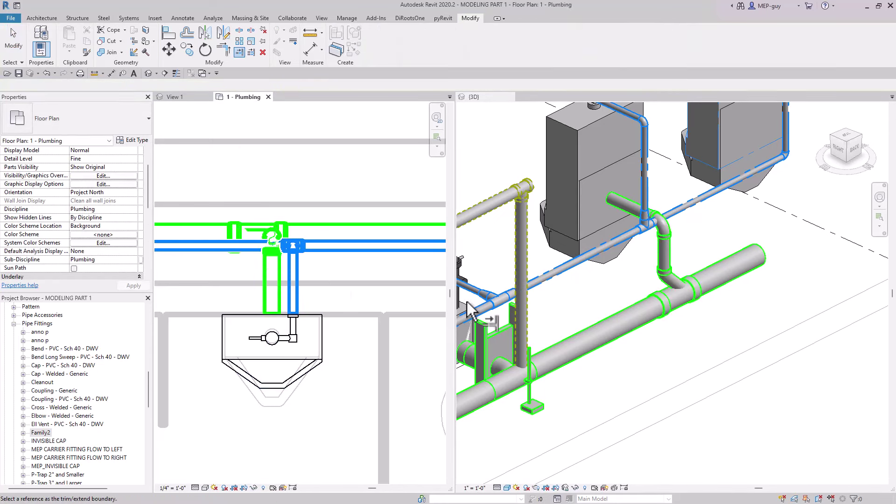
key("Escape")
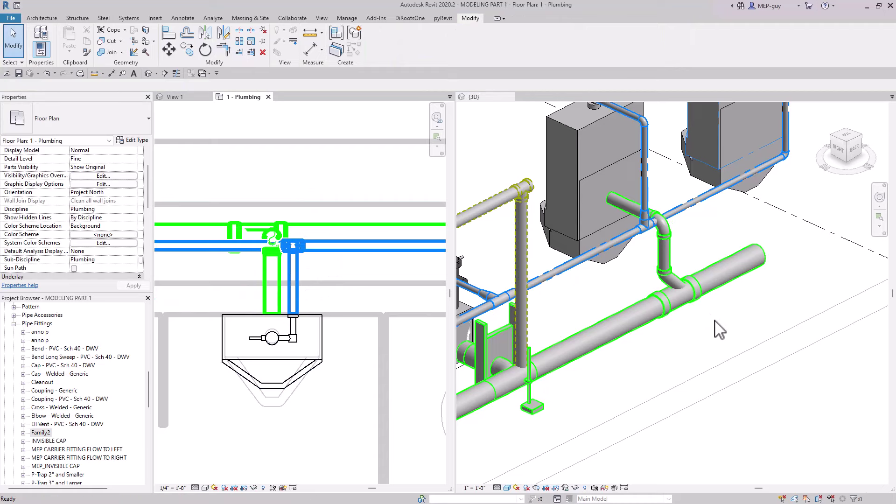
Inspect the new wye fitting and sanitary branch pipe in the 3D view
left_click(699, 306)
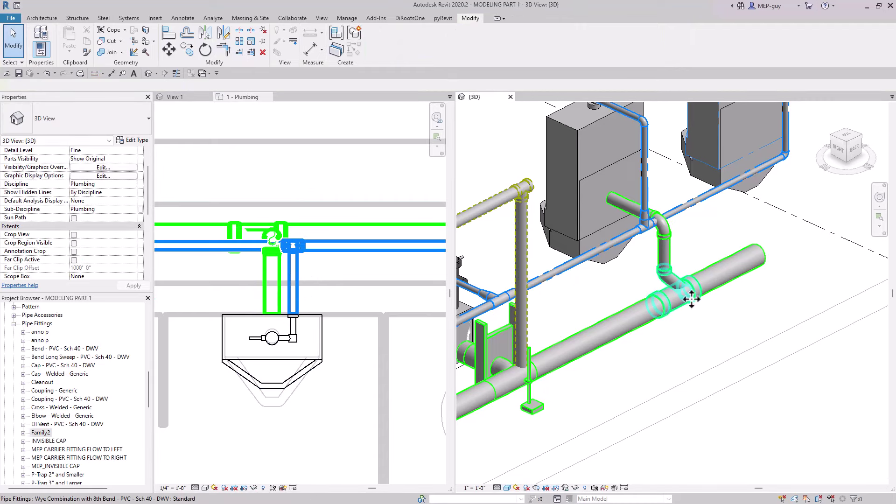
left_click(692, 299)
key("Escape")
scroll(687, 350, "down", 2)
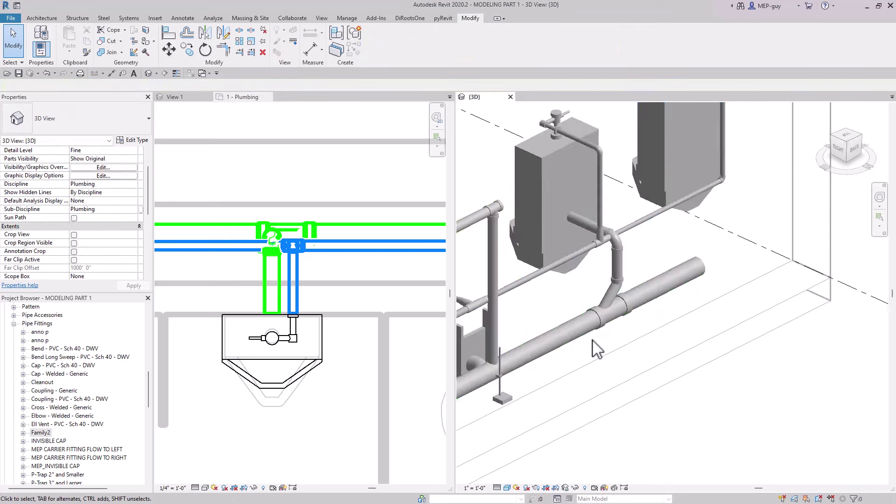
scroll(596, 349, "down", 1)
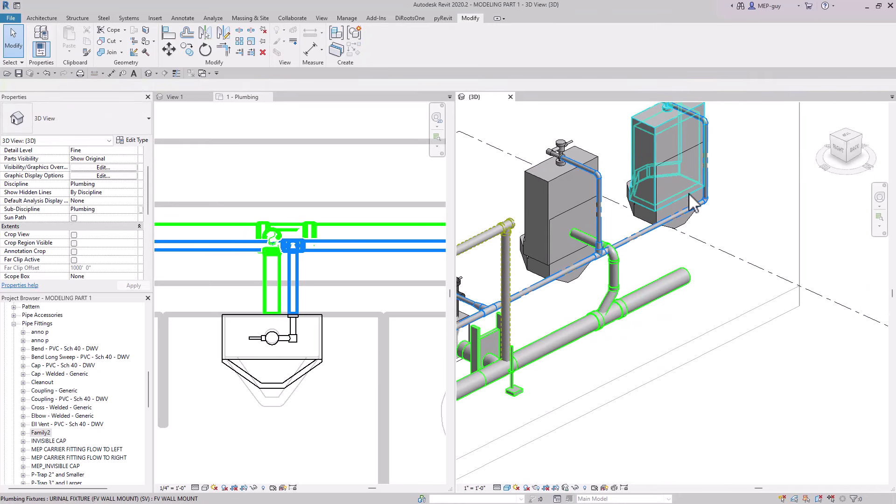
middle_click_drag(693, 200, 679, 201)
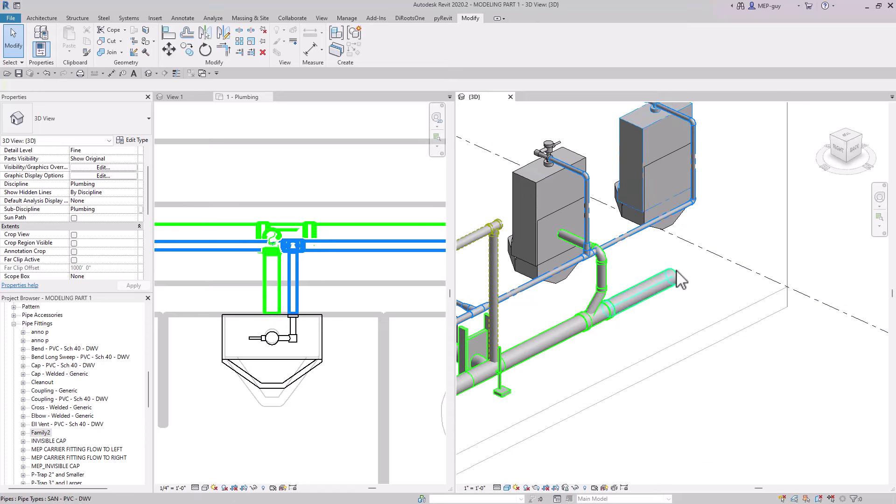
left_click(679, 286)
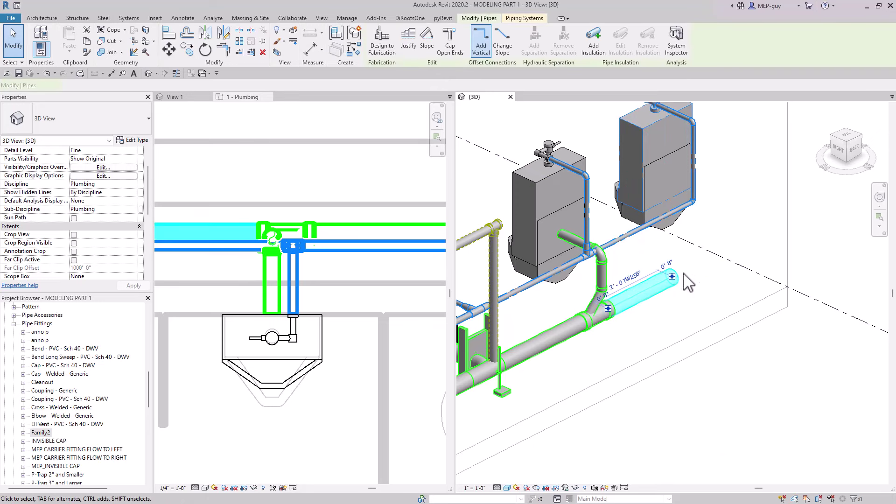
key("Escape")
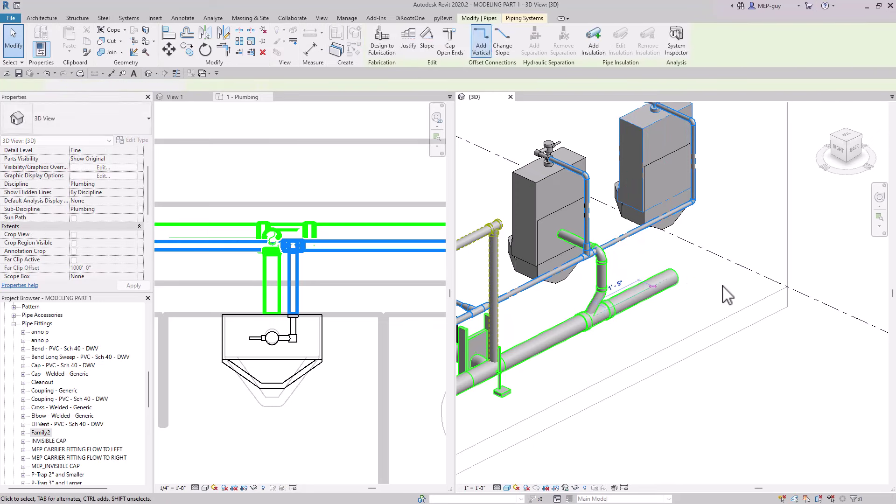
middle_click_drag(735, 250, 736, 306)
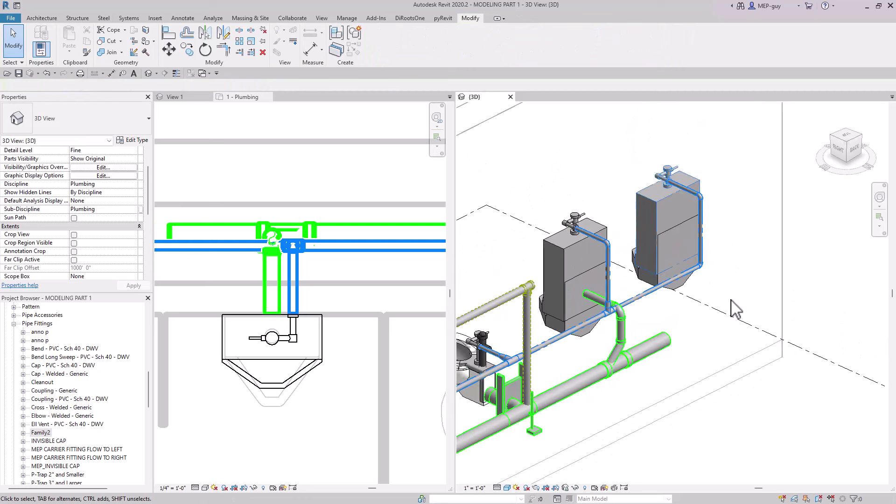
scroll(692, 377, "up", 2)
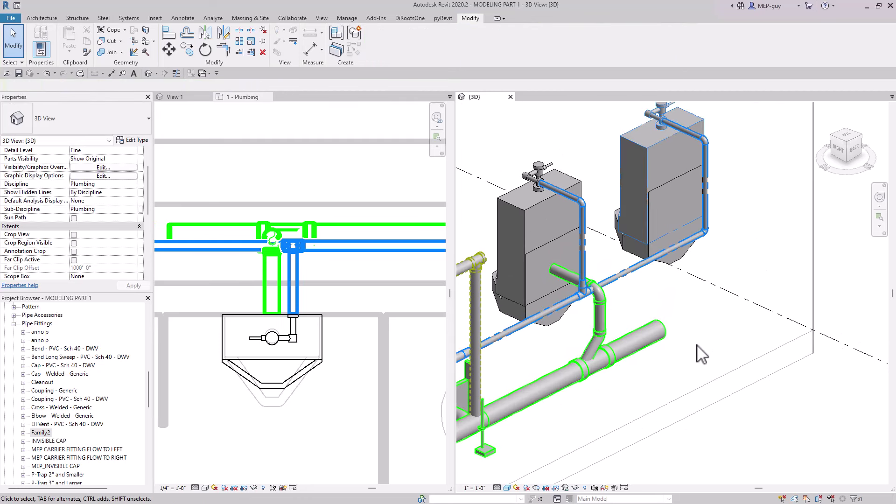
Connect the second urinal's Connector 8 sanitary outlet into the sanitary main
left_click(647, 181)
left_click(432, 45)
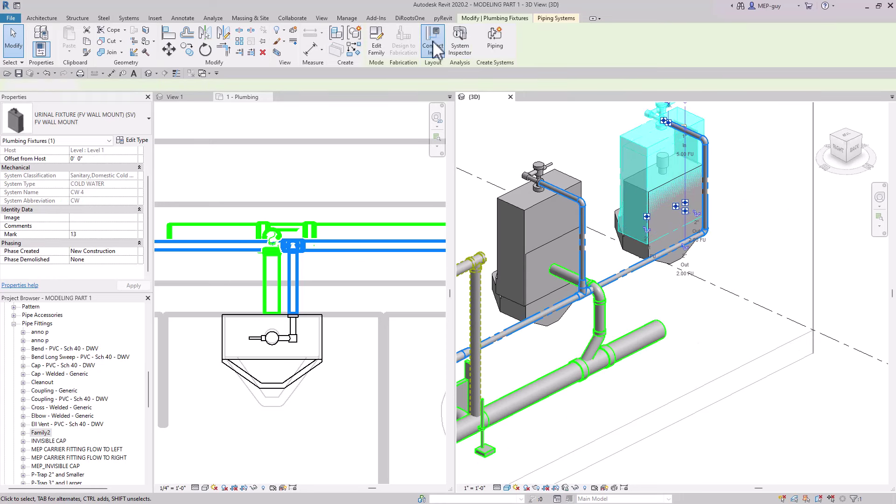
left_click(749, 65)
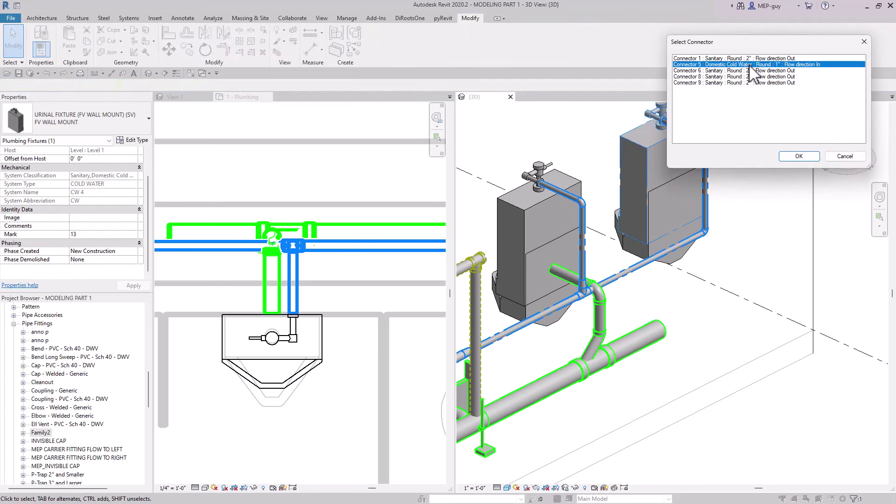
left_click(750, 70)
left_click(747, 76)
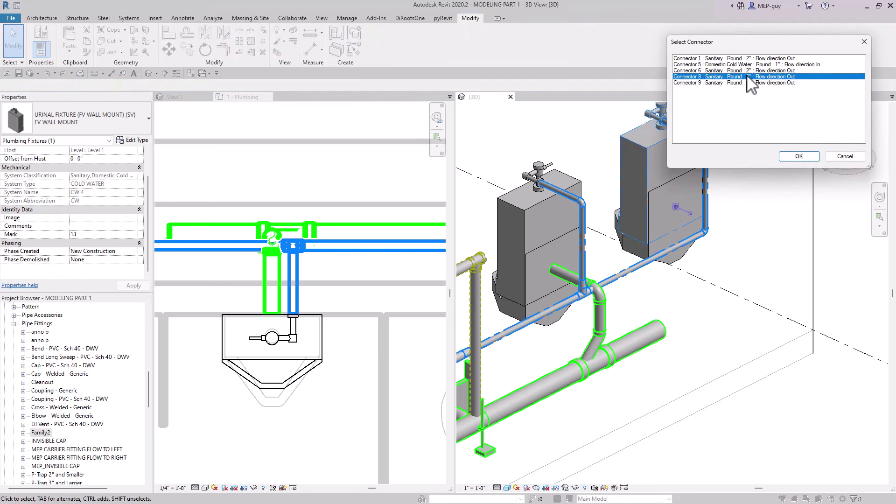
left_click(799, 157)
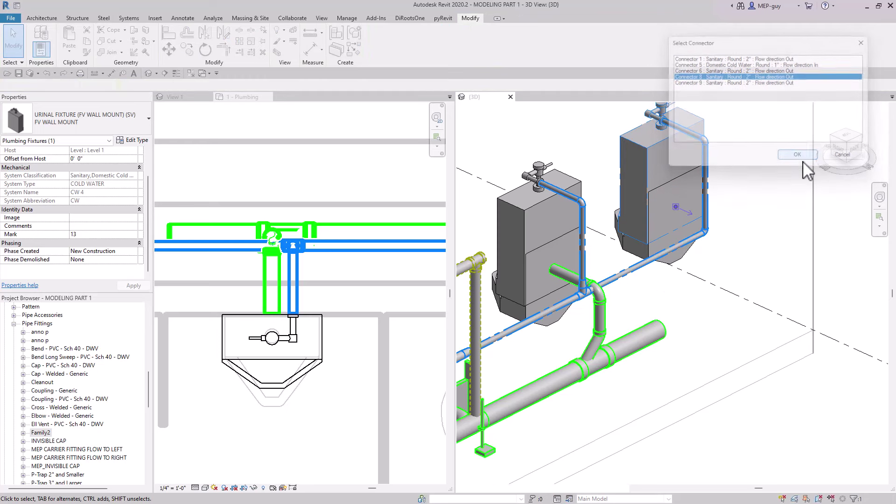
scroll(740, 345, "up", 1)
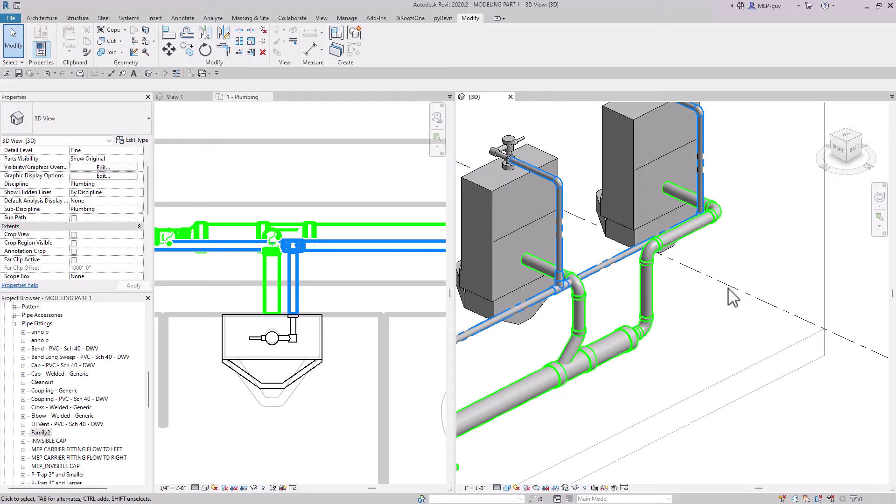
middle_click_drag(728, 288, 721, 286, "shift")
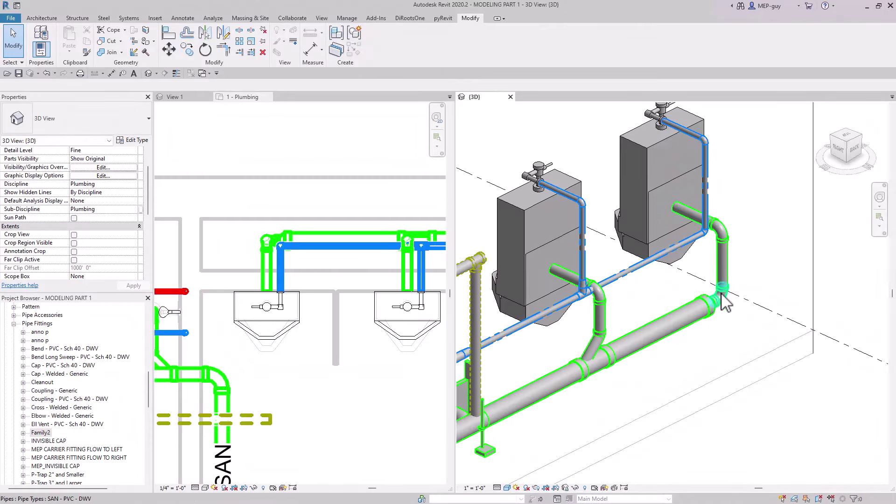
scroll(695, 316, "down", 2)
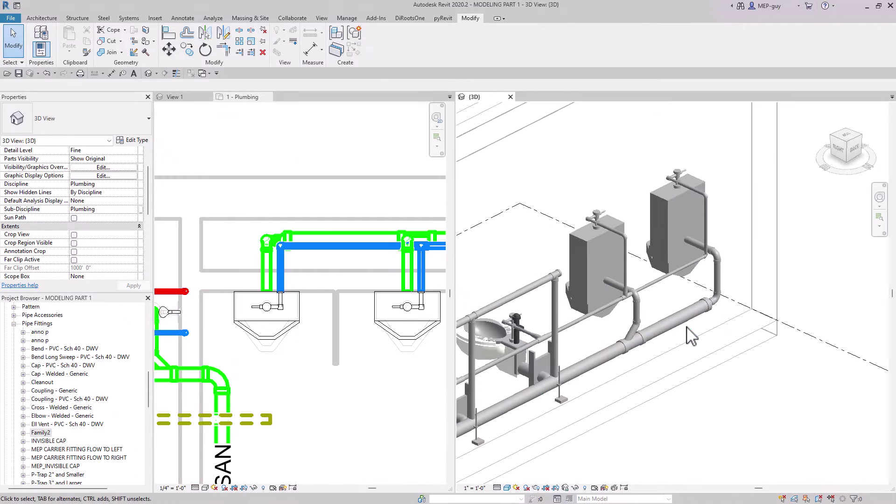
scroll(691, 335, "up", 2)
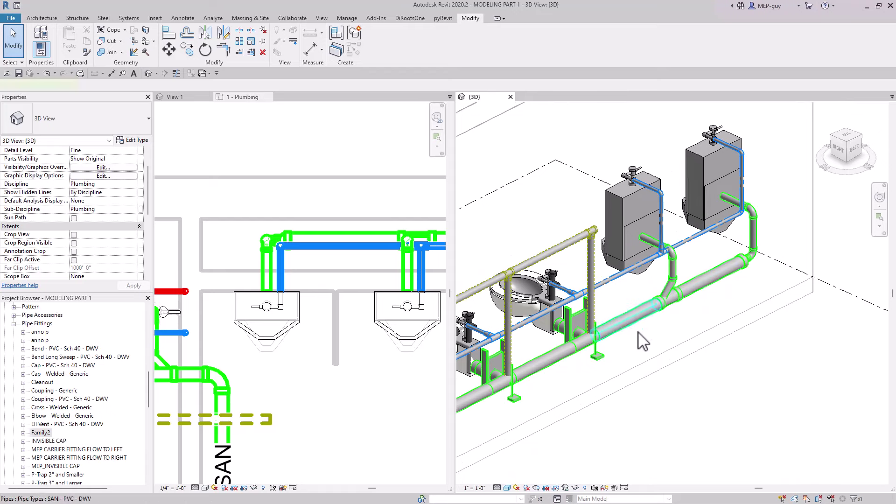
left_click(627, 328)
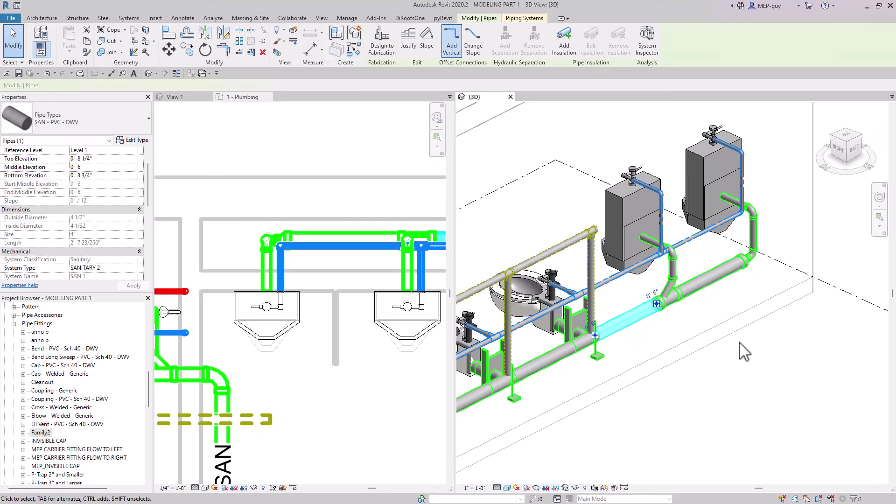
key("Tab")
left_click(739, 213)
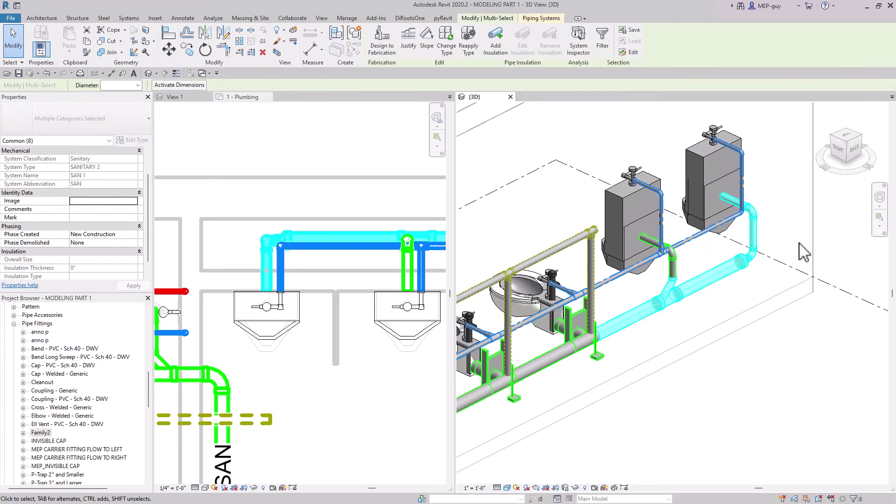
left_click(137, 86)
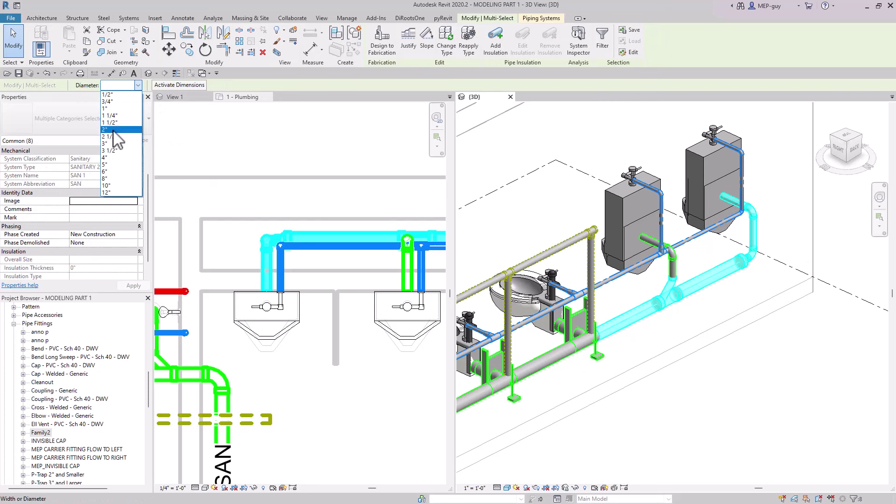
left_click(113, 130)
key("Escape")
scroll(738, 201, "up", 3)
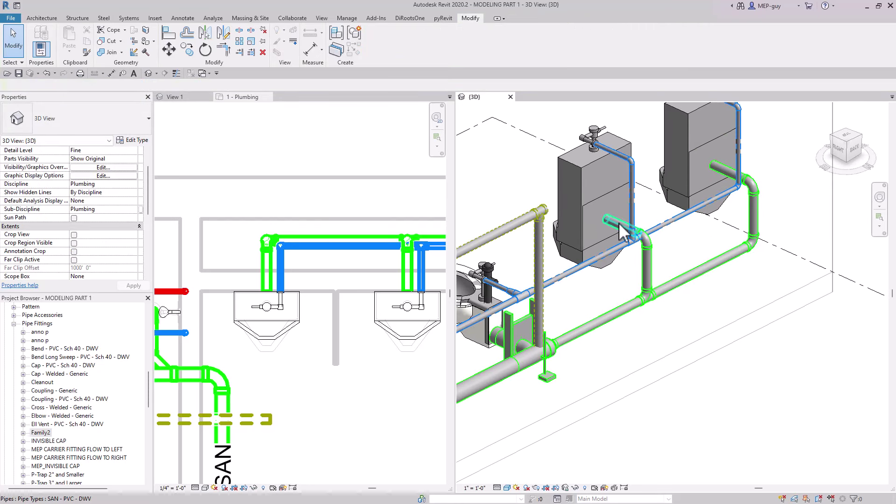
scroll(626, 228, "up", 4)
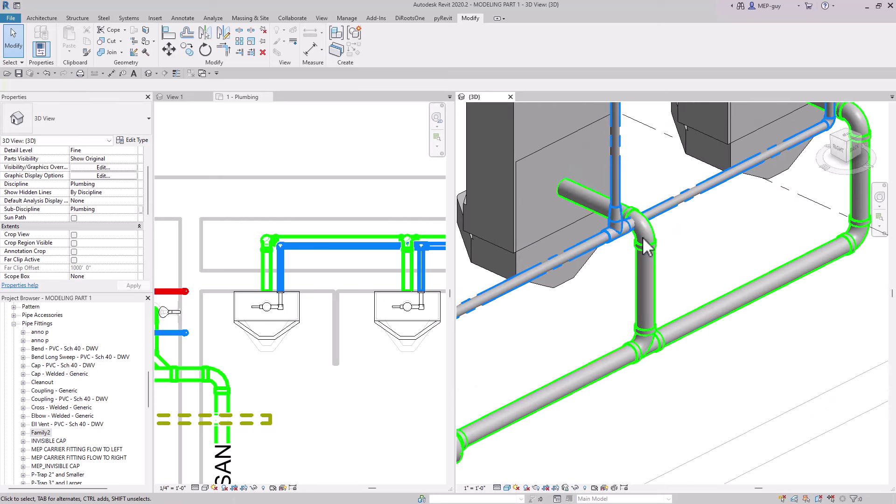
scroll(665, 251, "down", 3)
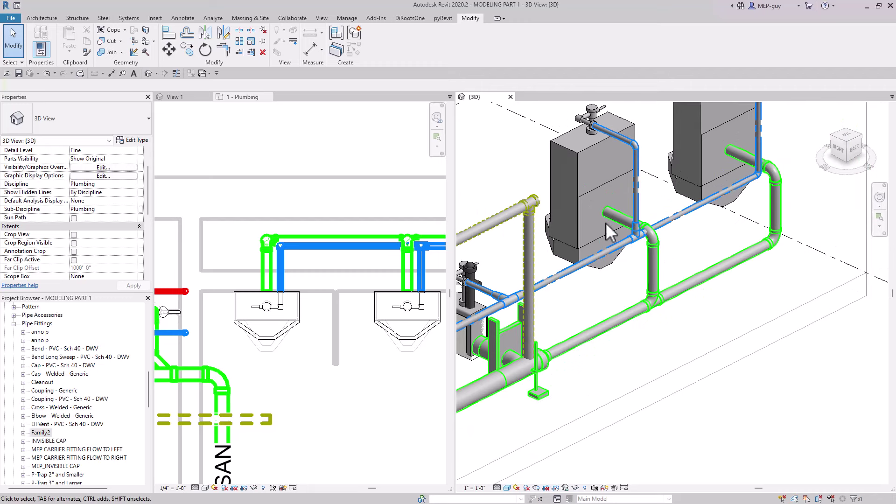
Select both urinals and change their type's SANITARY OUTLET HEIGHT to 1' 6", then 1' 2"
left_click(585, 151)
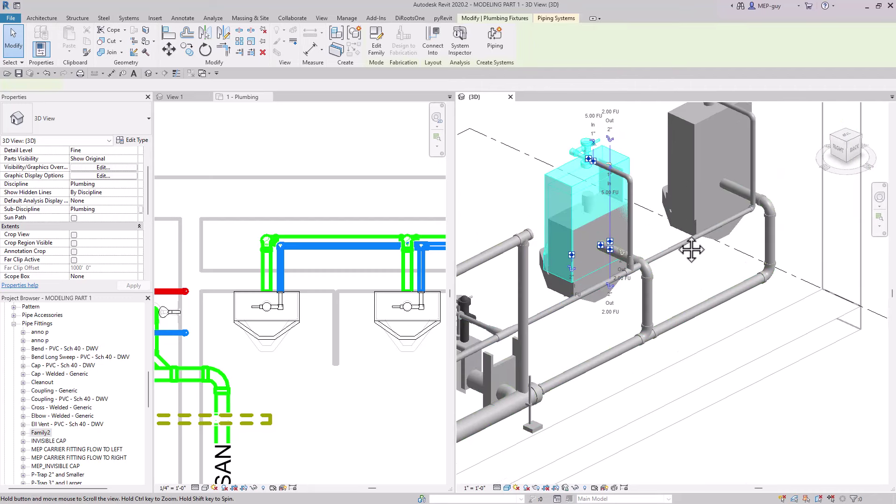
middle_click_drag(585, 151, 580, 222)
left_click(692, 161, "ctrl")
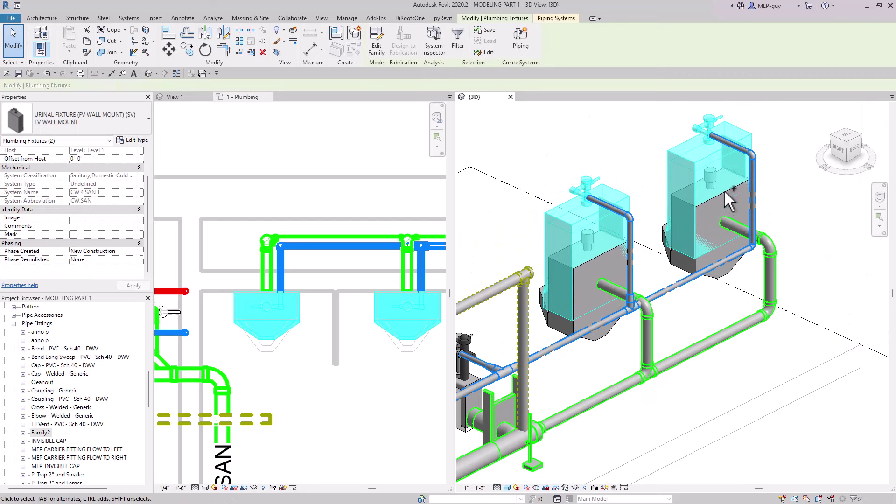
left_click(134, 140)
left_click_drag(728, 140, 277, 128)
scroll(293, 264, "down", 2)
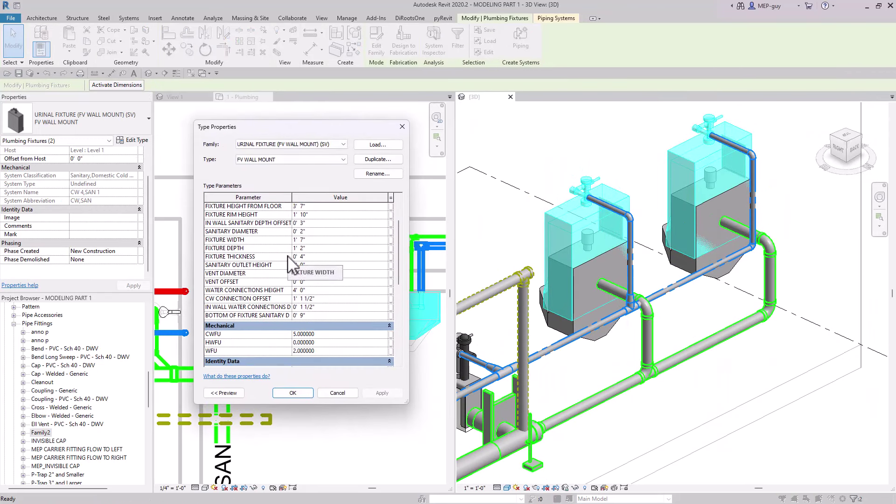
scroll(291, 261, "up", 1)
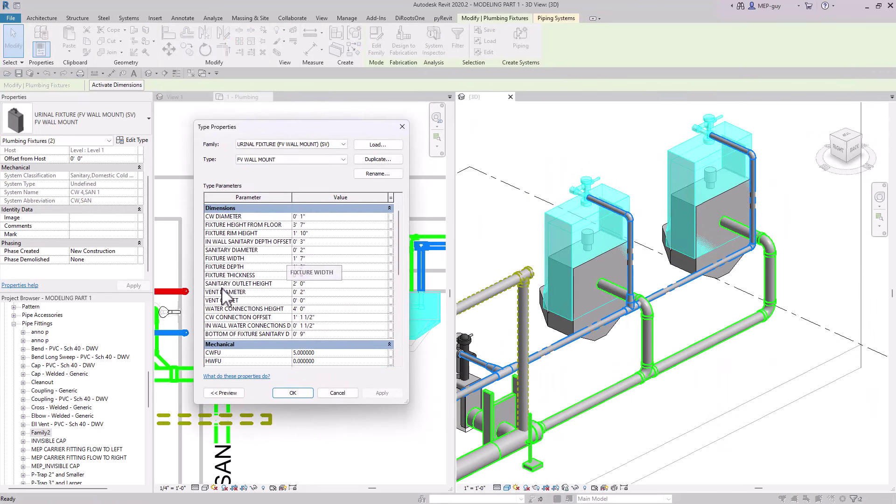
left_click(315, 286)
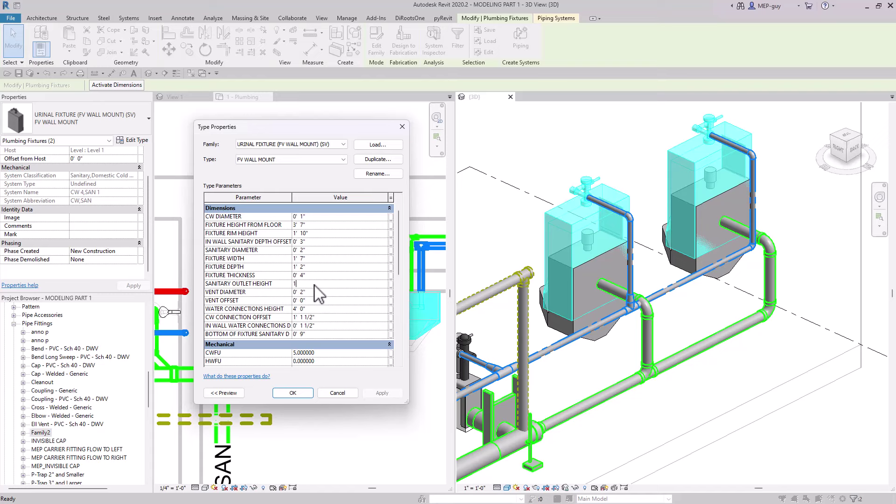
left_click(382, 393)
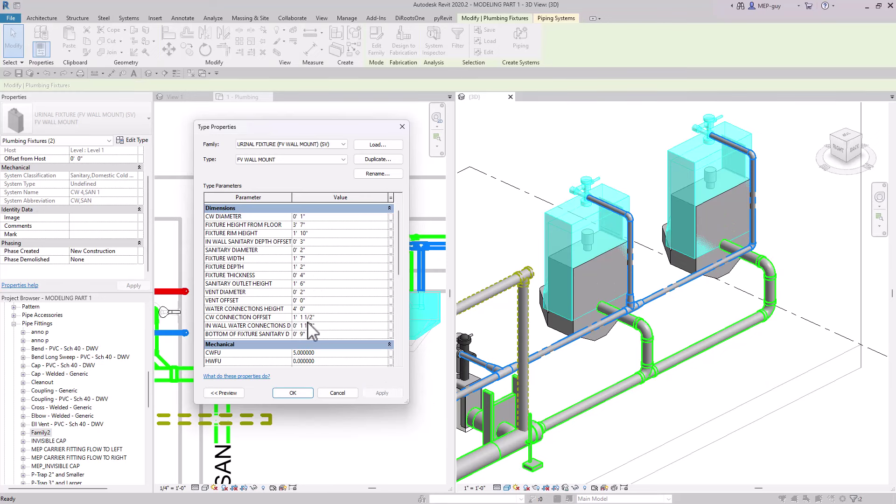
left_click(322, 283)
left_click(379, 392)
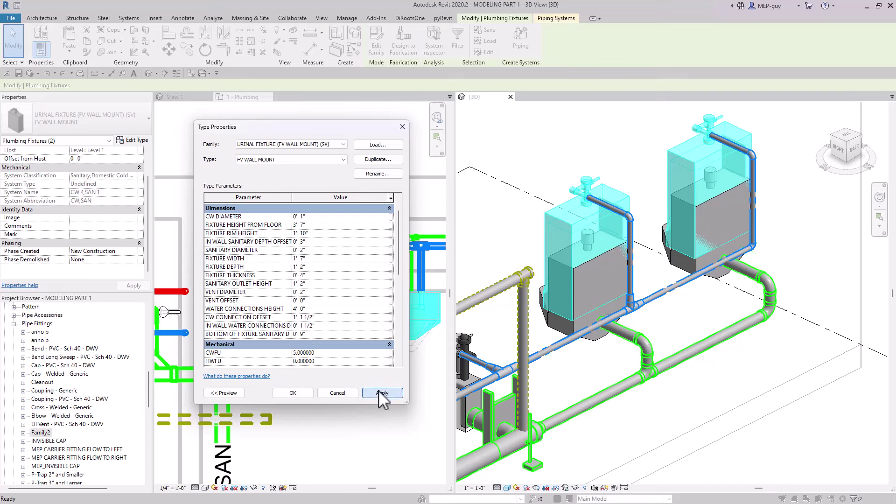
left_click(293, 393)
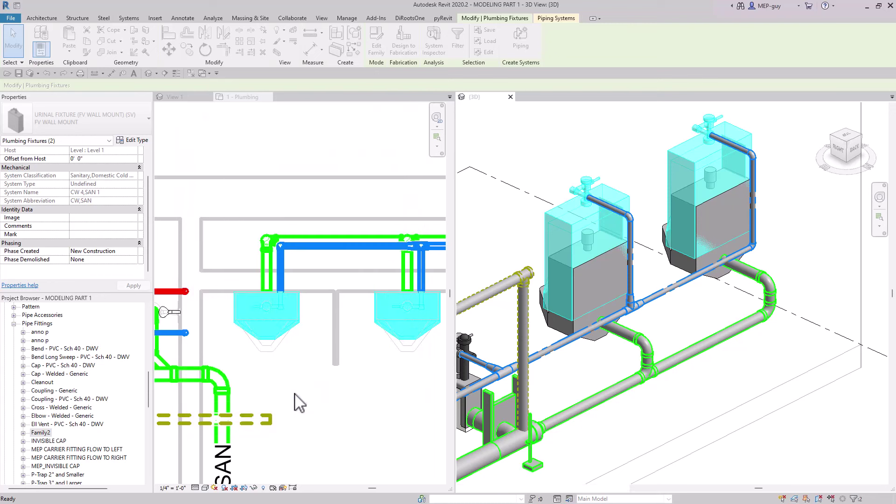
Inspect the elbows on the urinal waste branch
left_click(647, 350)
scroll(642, 335, "up", 3)
scroll(639, 334, "down", 2)
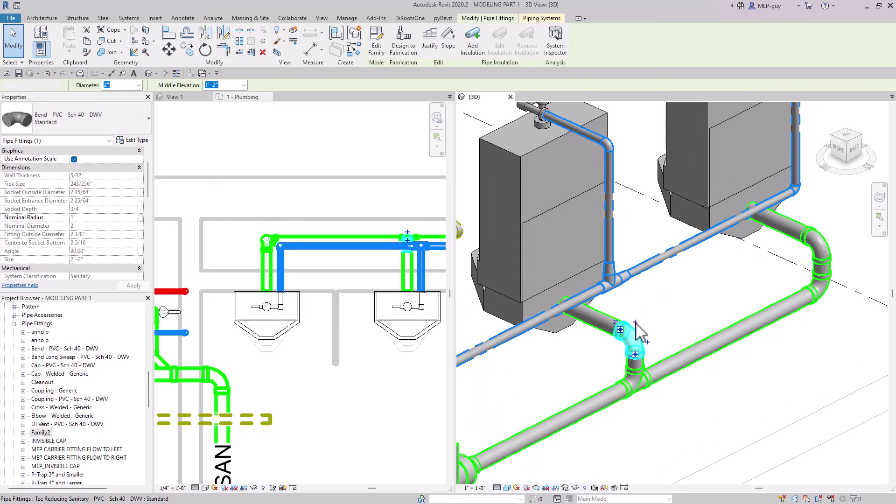
key("Escape")
scroll(587, 370, "down", 2)
scroll(704, 340, "up", 3)
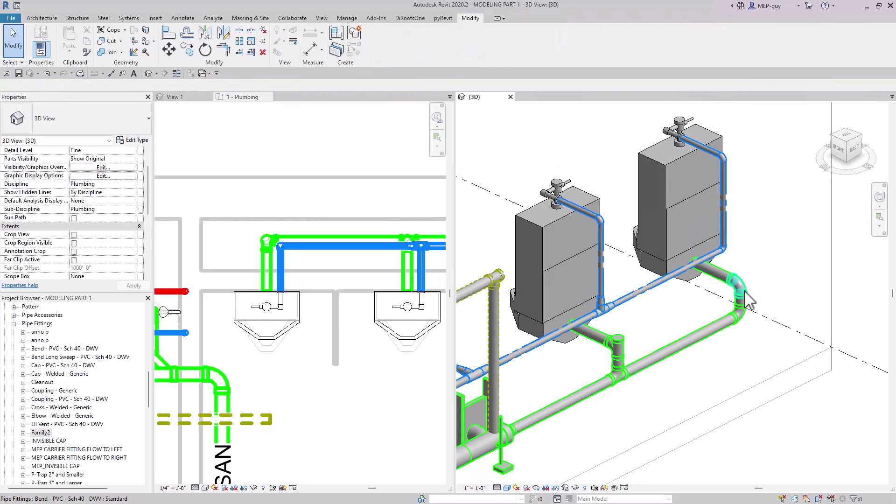
left_click(747, 301)
left_click(784, 278)
scroll(784, 278, "down", 3)
scroll(703, 322, "up", 1)
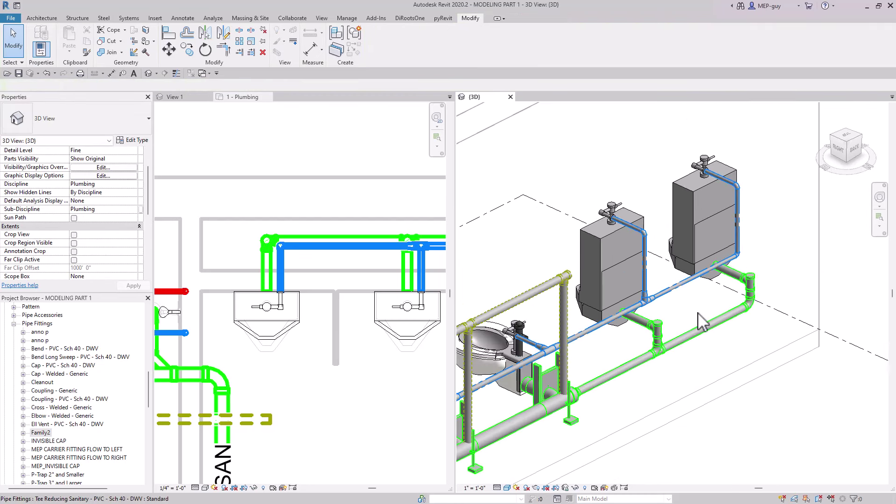
Draw a horizontal pipe from the right-hand riser tee at 5' 0" middle elevation
left_click(753, 283)
right_click(752, 283)
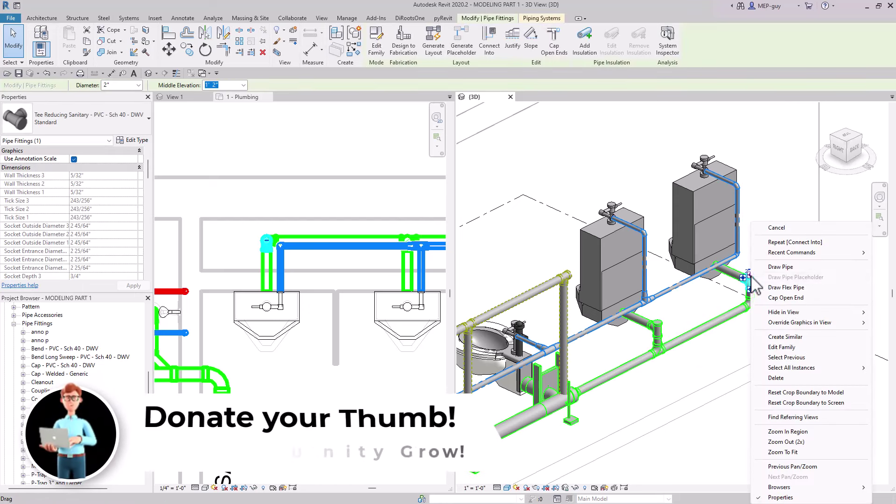
left_click(766, 274)
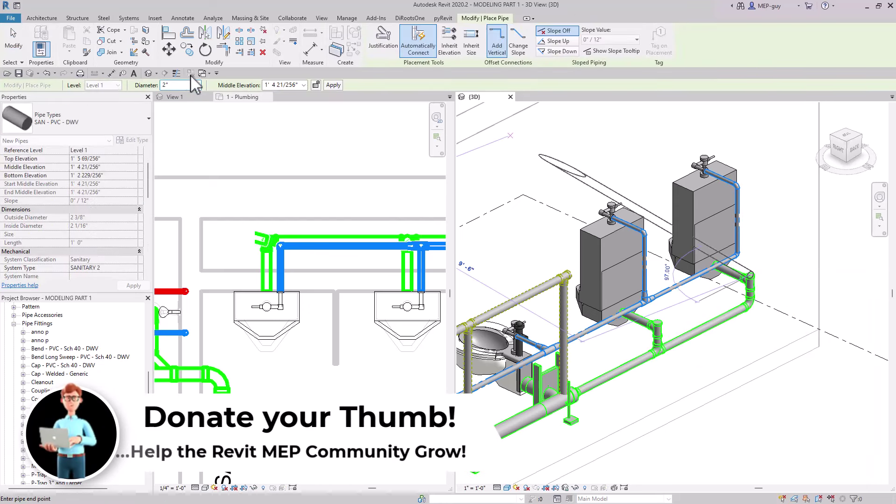
left_click(285, 85)
type("5")
key("Return")
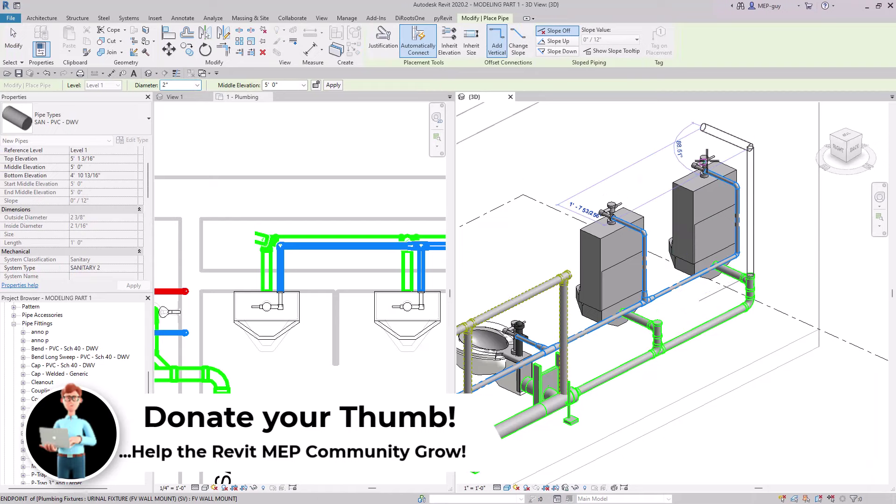
left_click(596, 253)
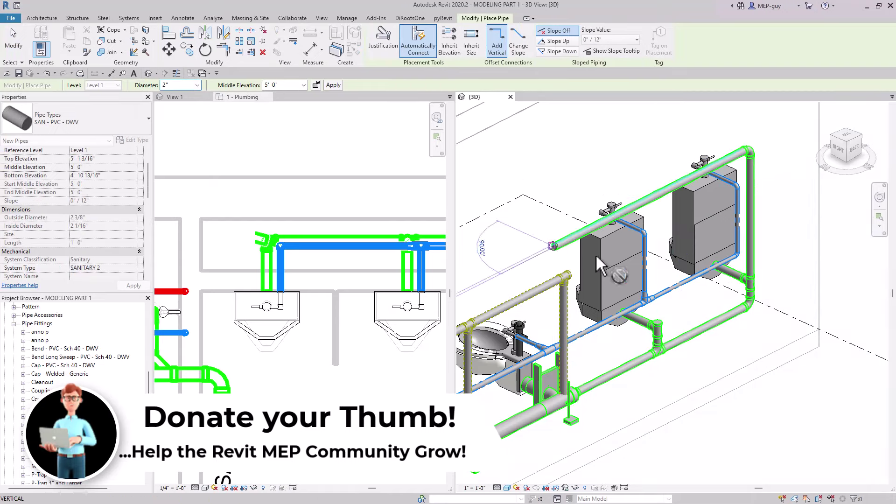
key("Escape")
key("Escape")
Lower the new pipe to 4' 0" and connect its end to the left vent riser elbow
left_click(579, 234)
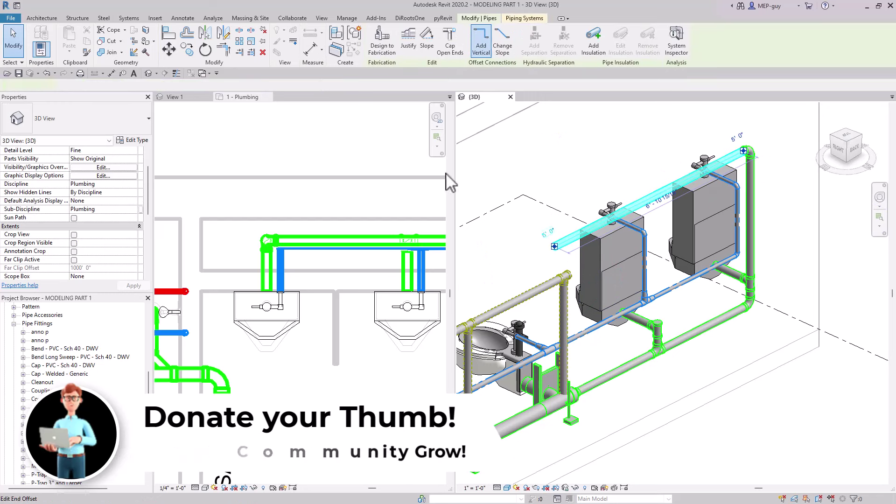
left_click(225, 85)
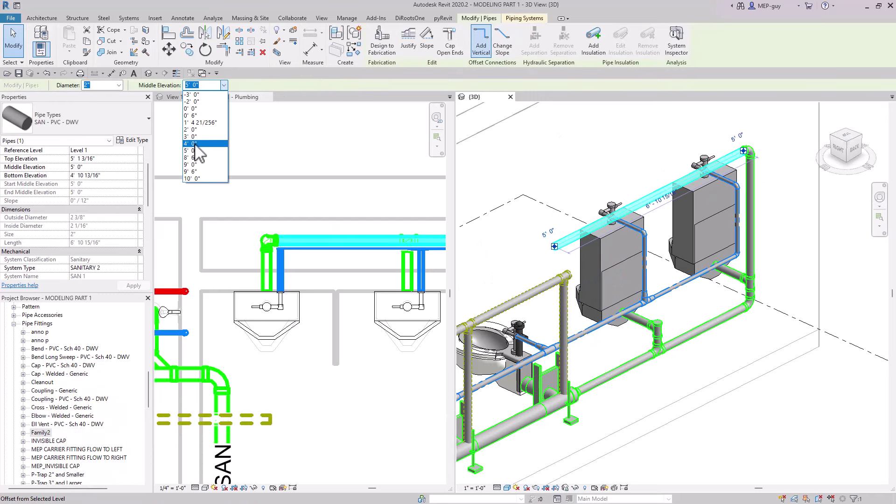
left_click(200, 144)
left_click_drag(554, 282, 571, 273)
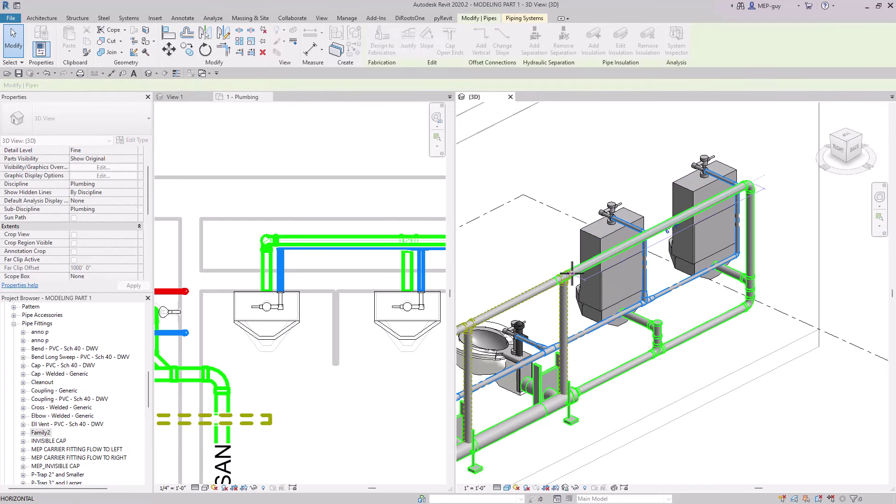
left_click_drag(628, 293, 584, 278)
key("Escape")
scroll(543, 282, "up", 5)
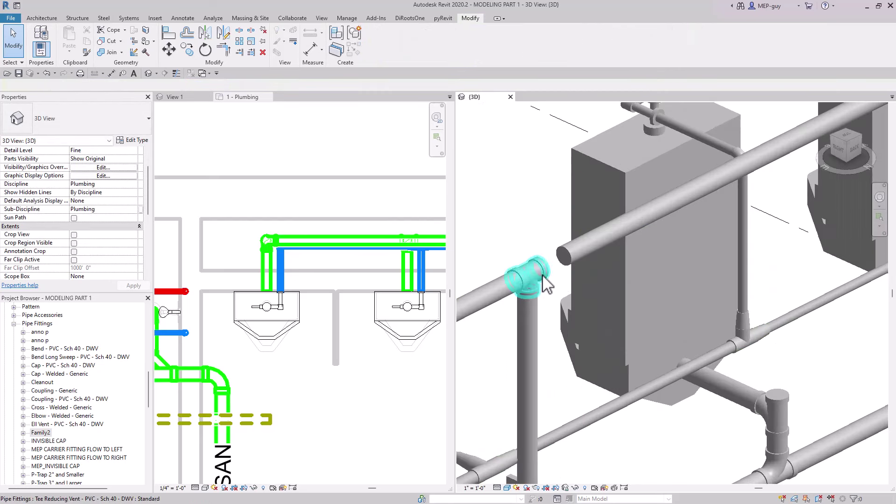
middle_click_drag(584, 295, 594, 245, "shift")
left_click(587, 237)
left_click_drag(587, 237, 566, 249)
scroll(567, 276, "down", 4)
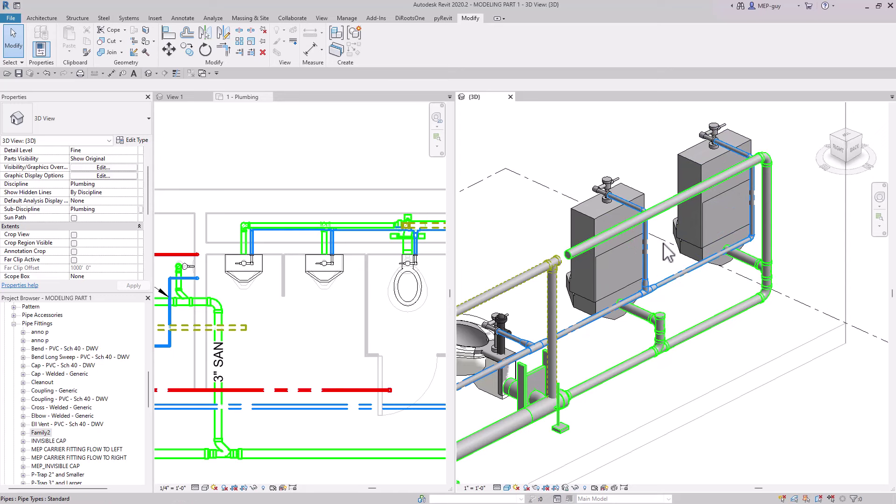
Set the new horizontal pipe's System Type to VENT - SAN
left_click(665, 213)
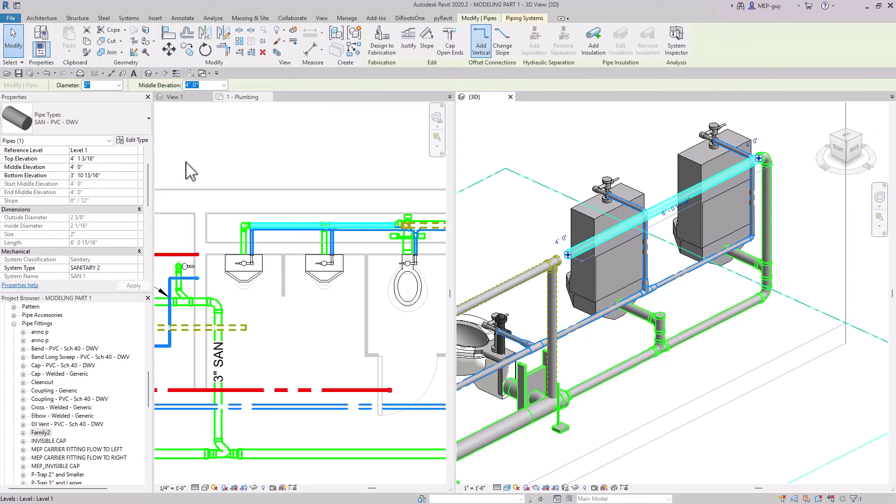
scroll(109, 205, "down", 1)
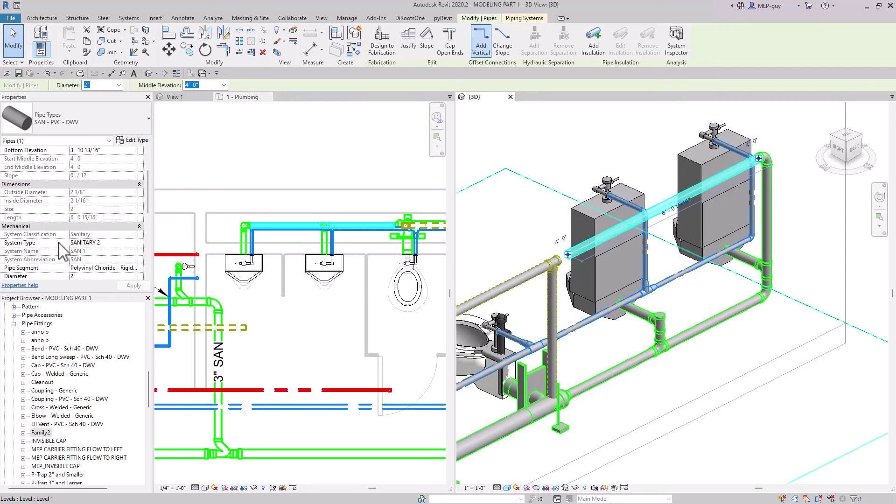
left_click(127, 243)
left_click(133, 243)
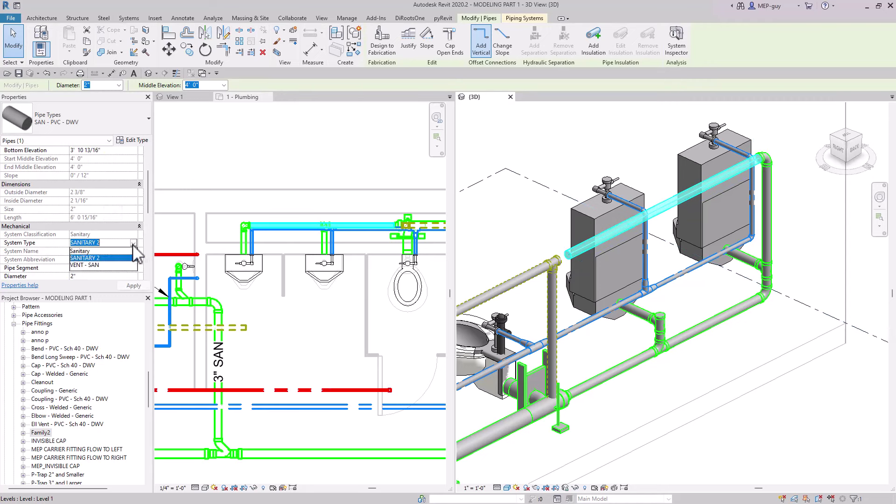
left_click(89, 265)
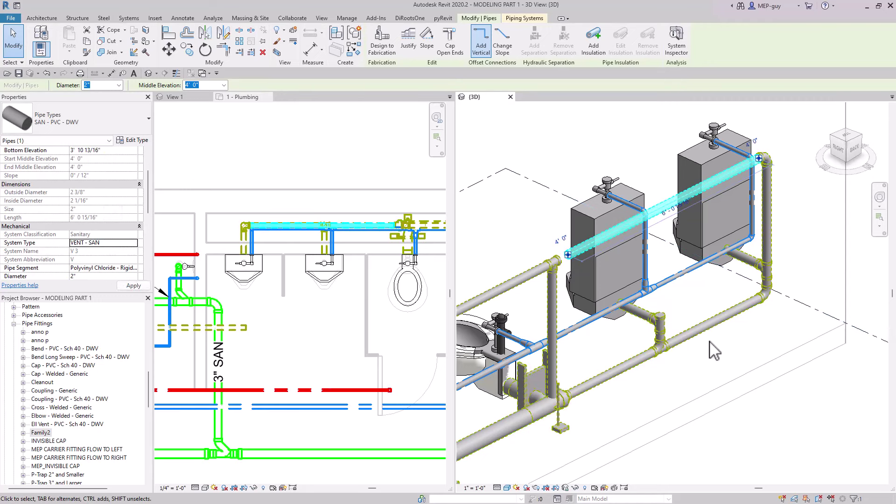
left_click(653, 404)
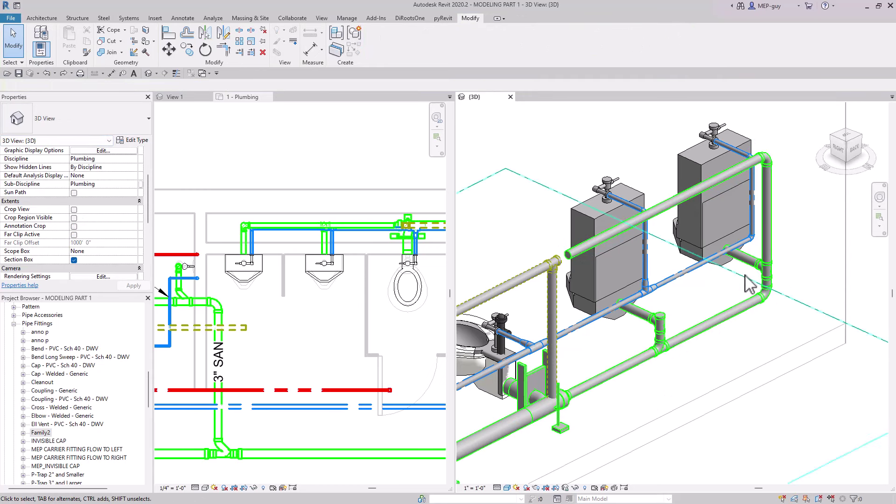
Set the right-hand vertical riser's System Type to VENT - SAN
left_click(779, 253)
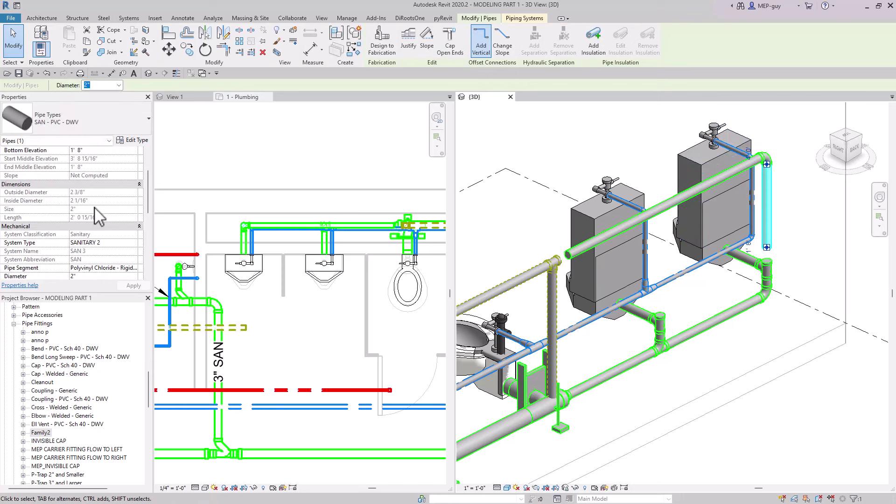
left_click(134, 242)
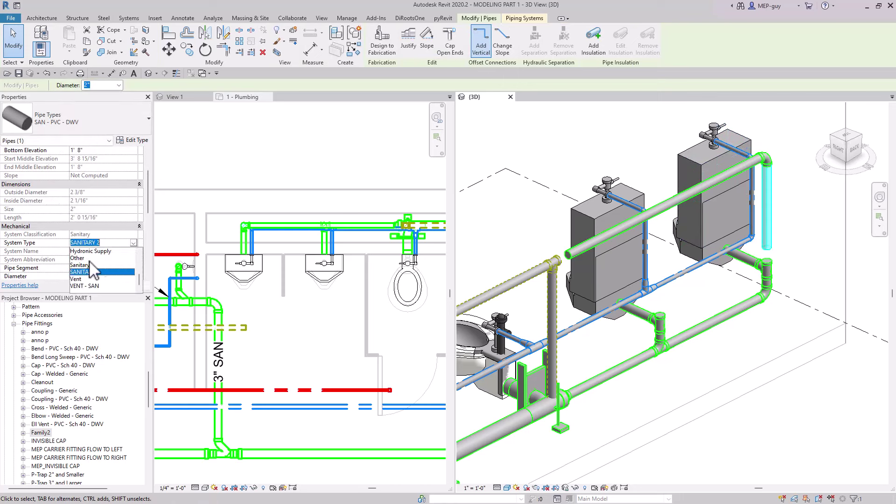
left_click(85, 286)
left_click(827, 260)
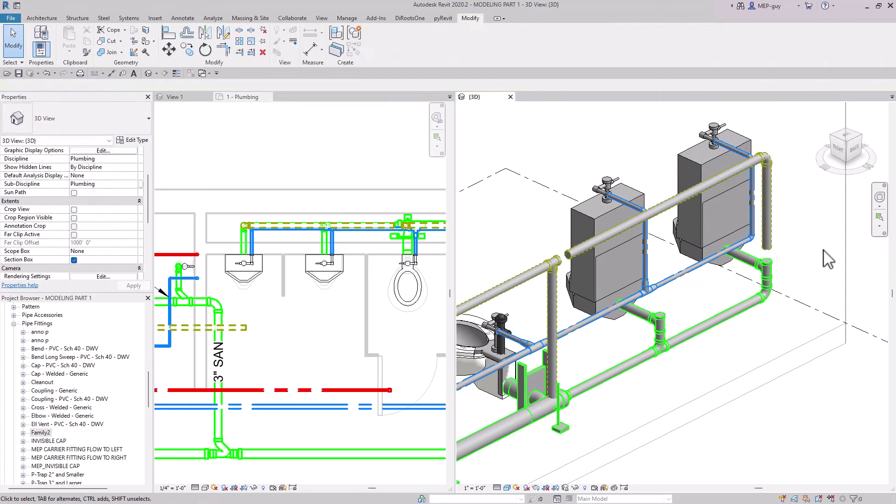
Connect the urinal vent pipe's open end onto the tee
scroll(573, 266, "up", 4)
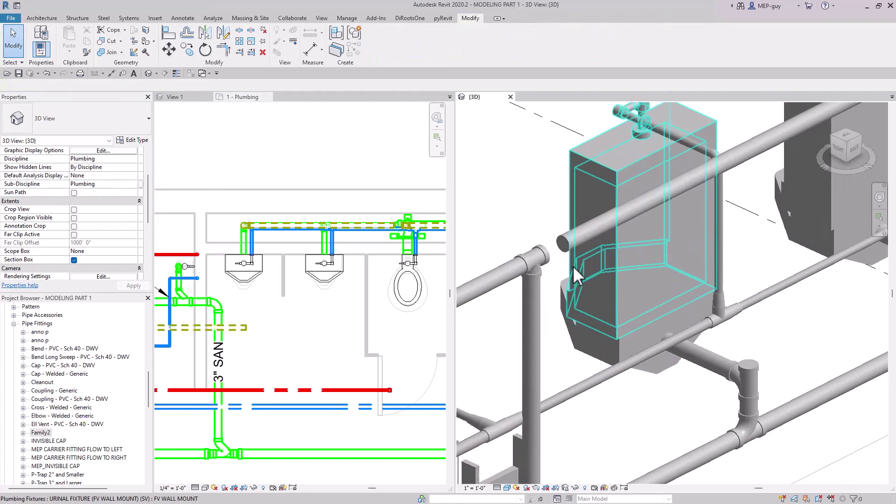
scroll(564, 250, "up", 2)
left_click(566, 248)
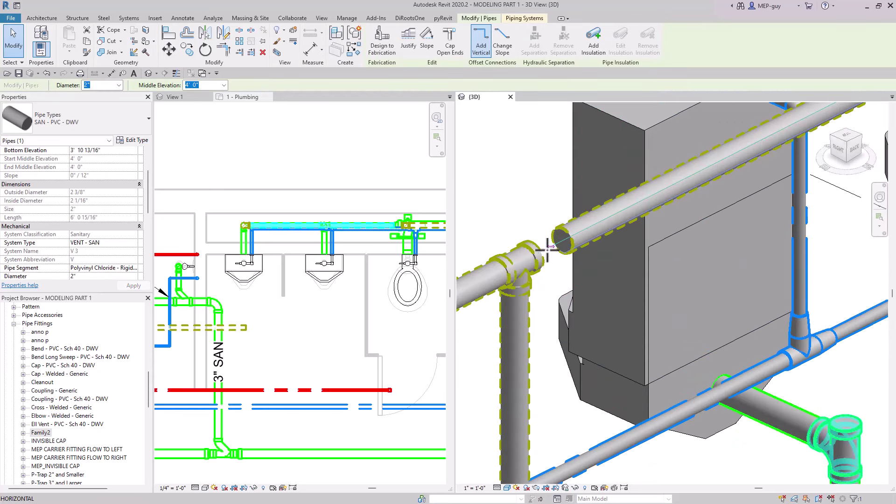
left_click_drag(566, 246, 524, 256)
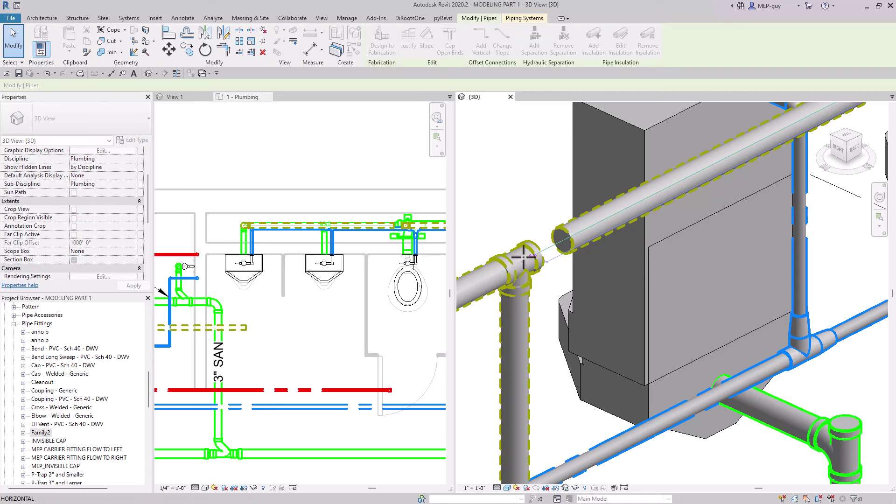
left_click_drag(473, 280, 593, 254)
key("Escape")
With Thin Lines on, align the vent pipe in the plumbing plan using AL
scroll(581, 257, "down", 4)
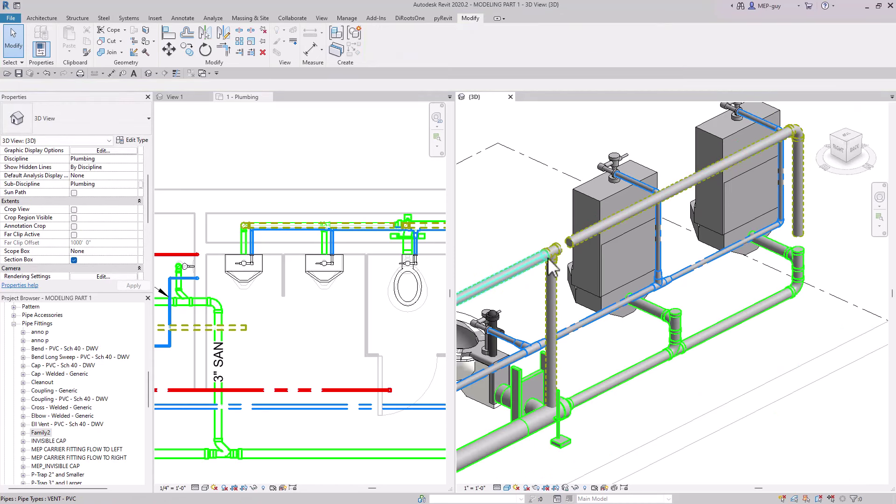
scroll(411, 231, "up", 5)
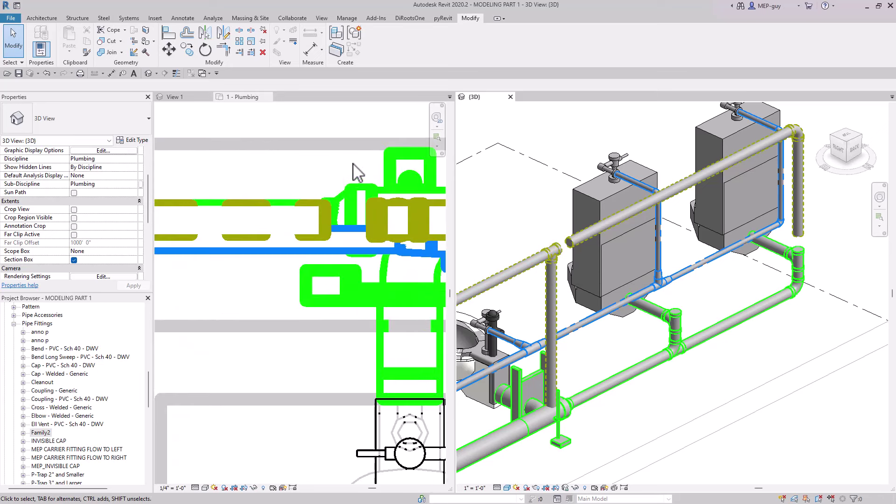
left_click(353, 173)
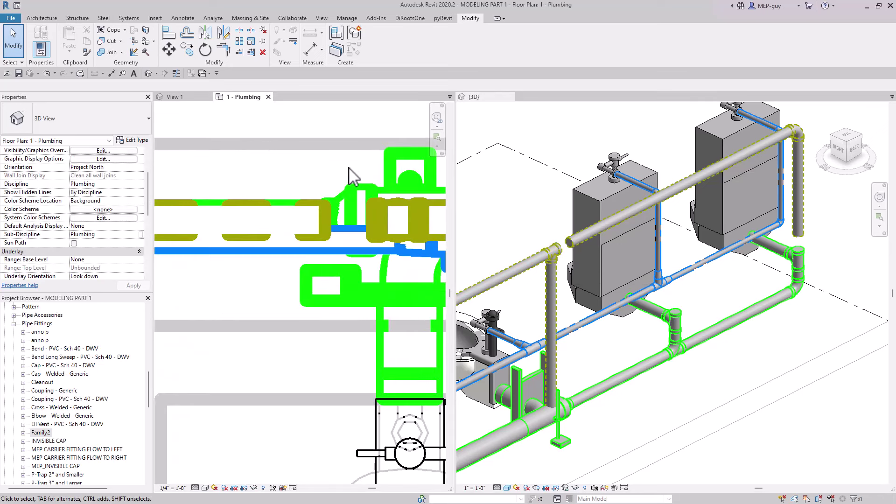
left_click(379, 229)
scroll(280, 203, "down", 2)
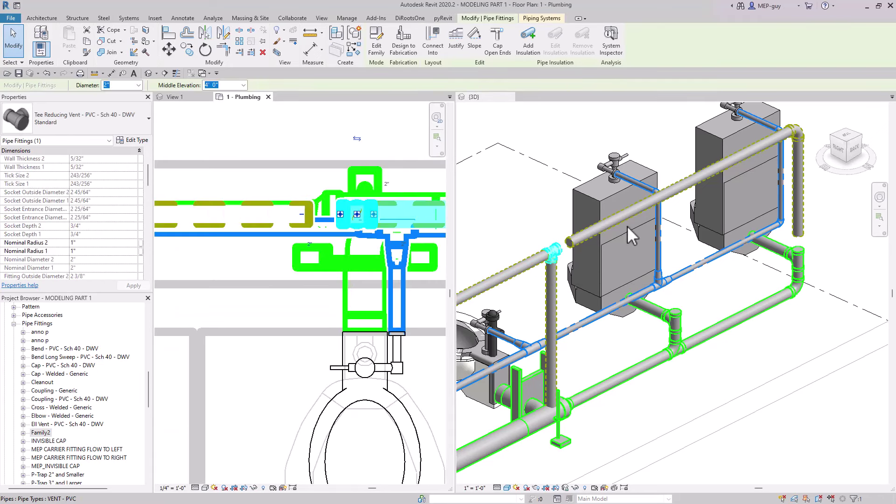
left_click(568, 259)
scroll(359, 238, "up", 1)
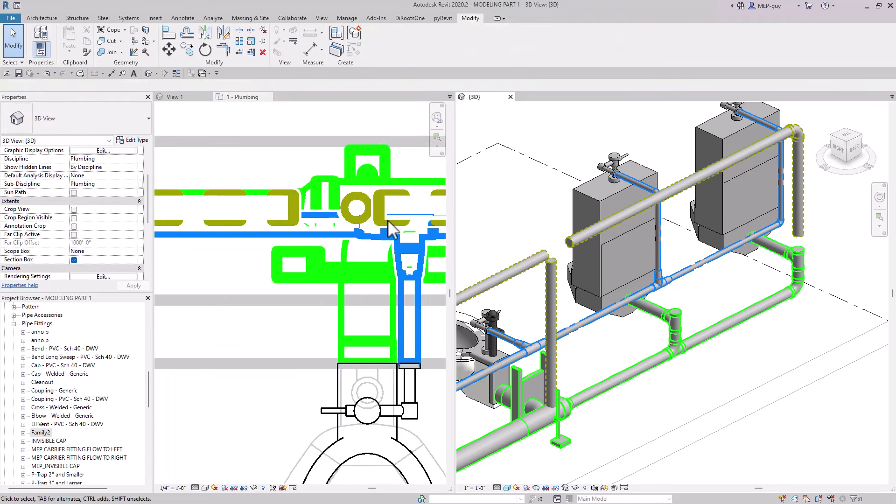
key("a")
key("l")
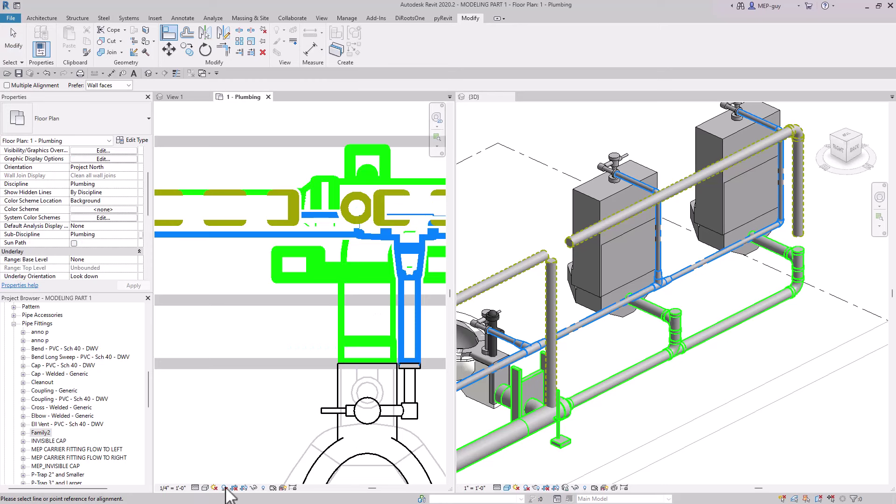
left_click(177, 73)
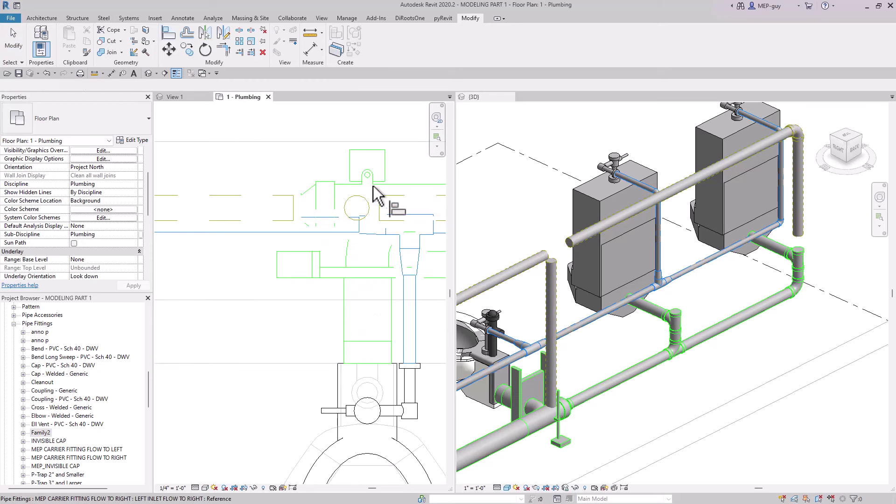
left_click(400, 207)
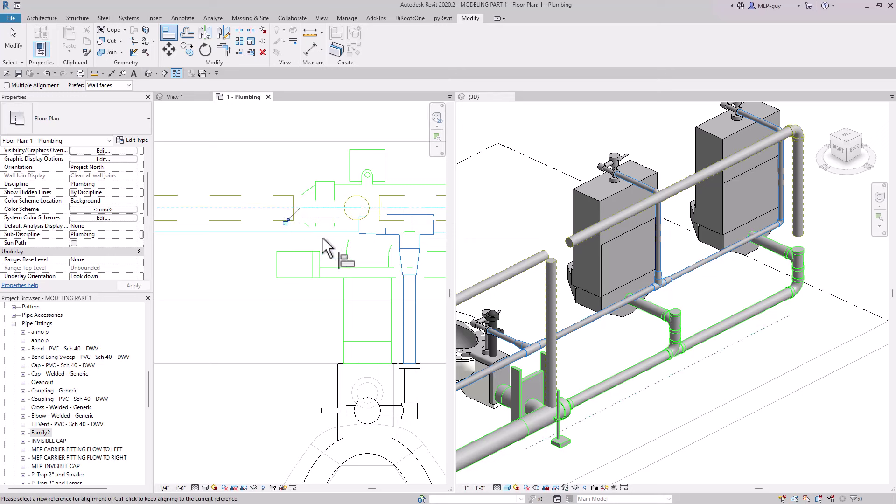
key("Escape")
Extend the short vent pipe's end onto the adjoining vent segment
left_click(294, 217)
left_click_drag(319, 207, 380, 205)
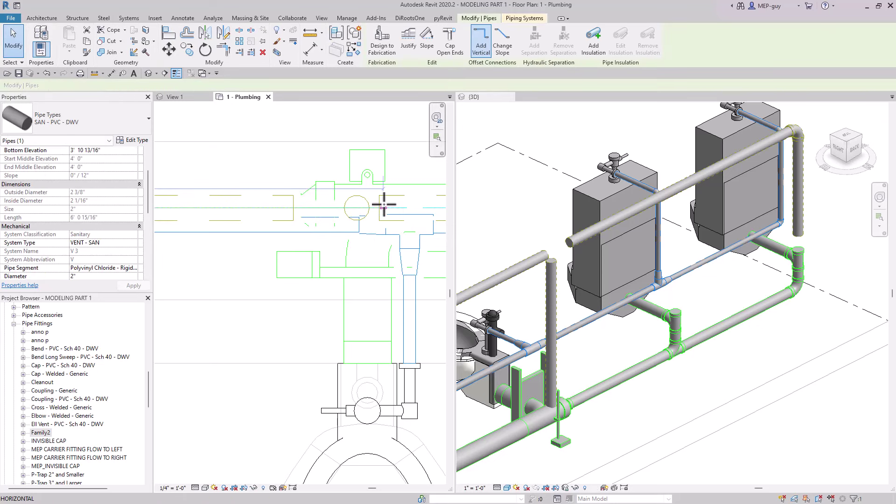
key("Escape")
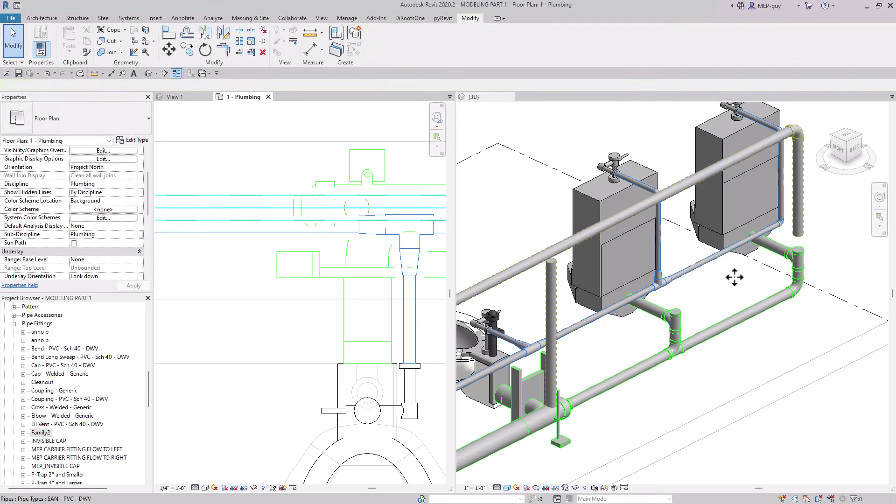
left_click(730, 269)
scroll(740, 278, "down", 4)
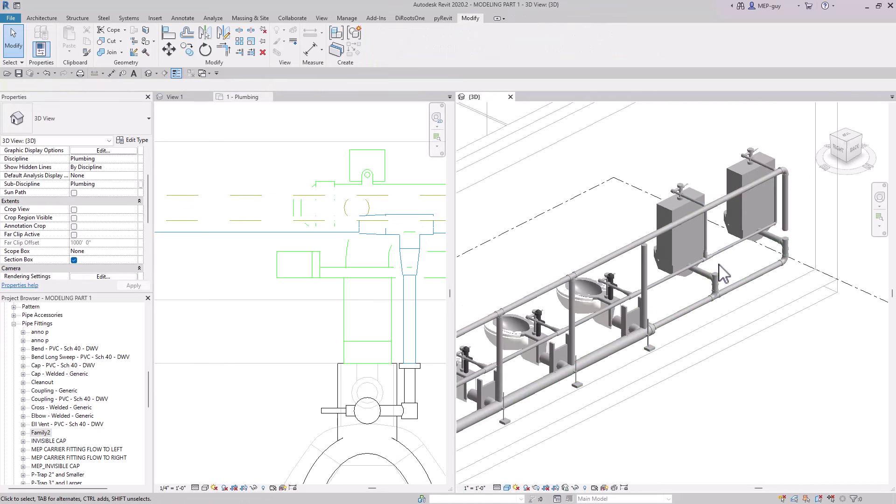
Delete the stacked elbow fittings atop the urinal vent riser
scroll(728, 280, "up", 2)
scroll(657, 266, "up", 2)
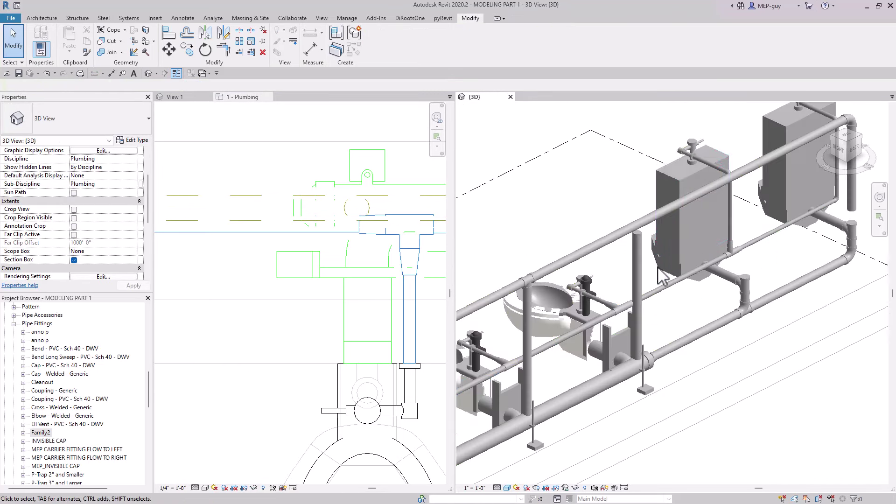
left_click(238, 52)
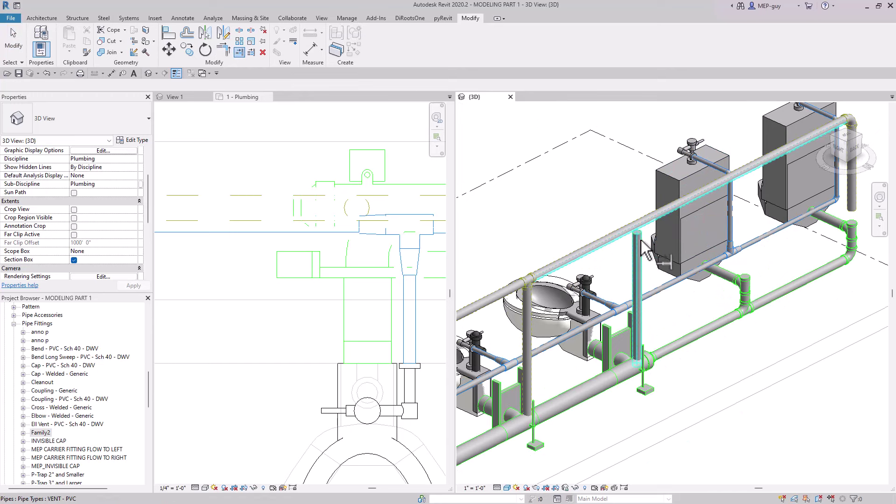
key("Escape")
scroll(813, 276, "down", 3)
scroll(777, 252, "up", 5)
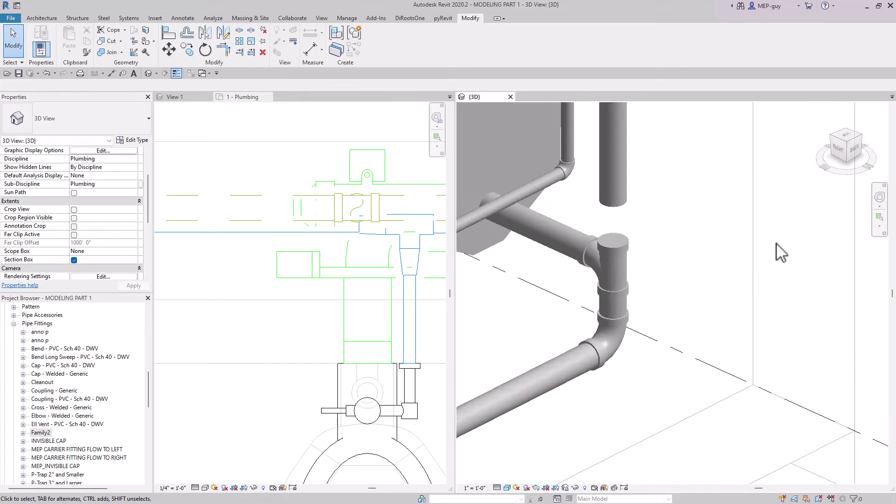
scroll(686, 233, "down", 2)
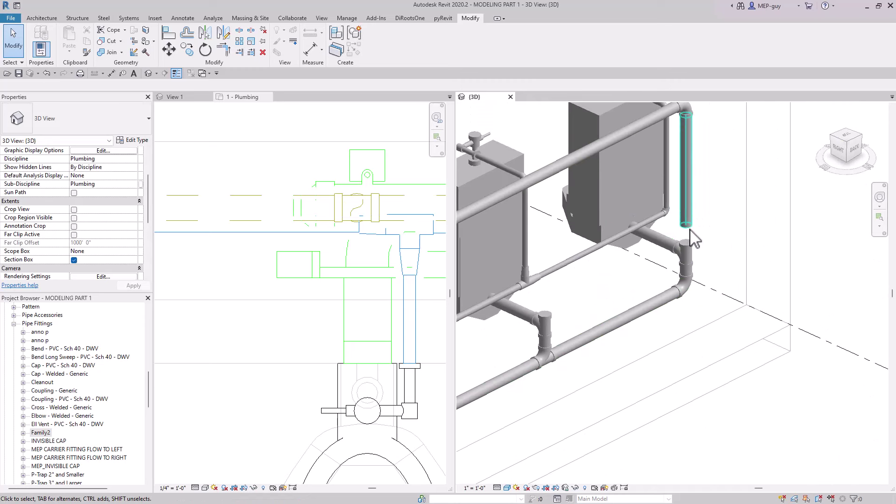
left_click(686, 227)
key("Escape")
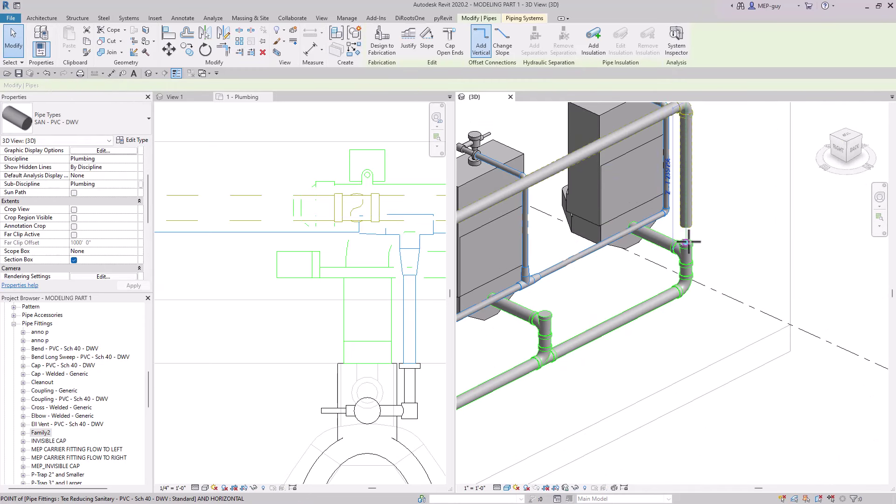
left_click(686, 239)
left_click(747, 253)
scroll(650, 160, "up", 3)
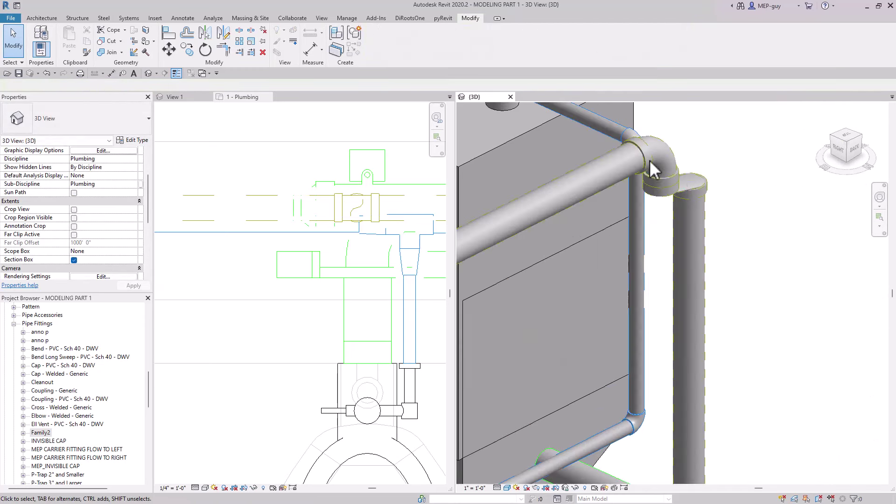
scroll(662, 186, "down", 1)
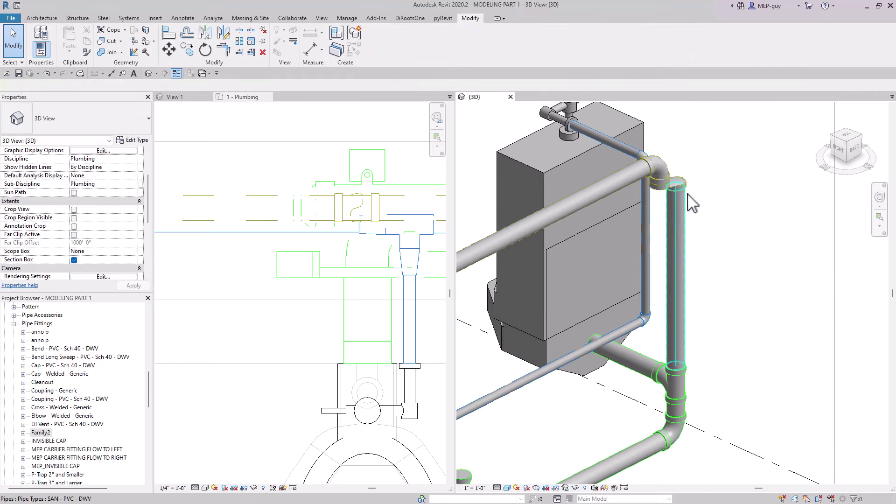
scroll(686, 215, "up", 2)
left_click(686, 233)
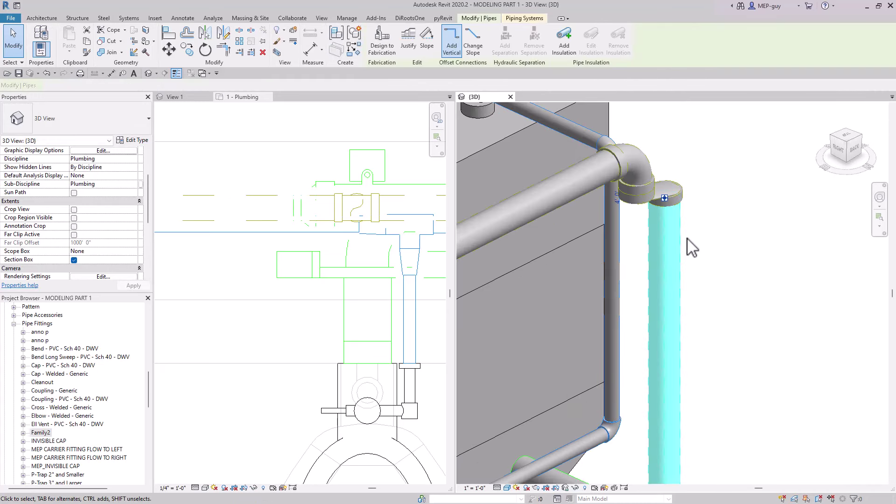
middle_click_drag(691, 247, 719, 234, "shift")
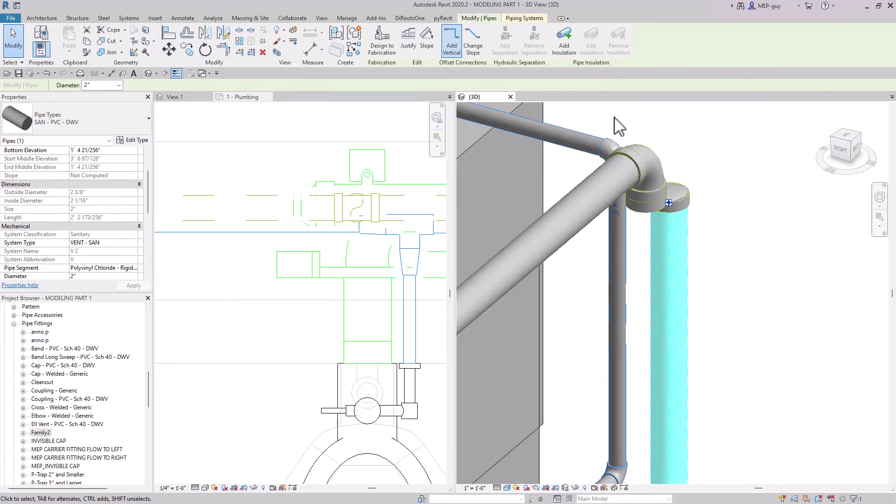
left_click_drag(604, 116, 710, 240)
key("Delete")
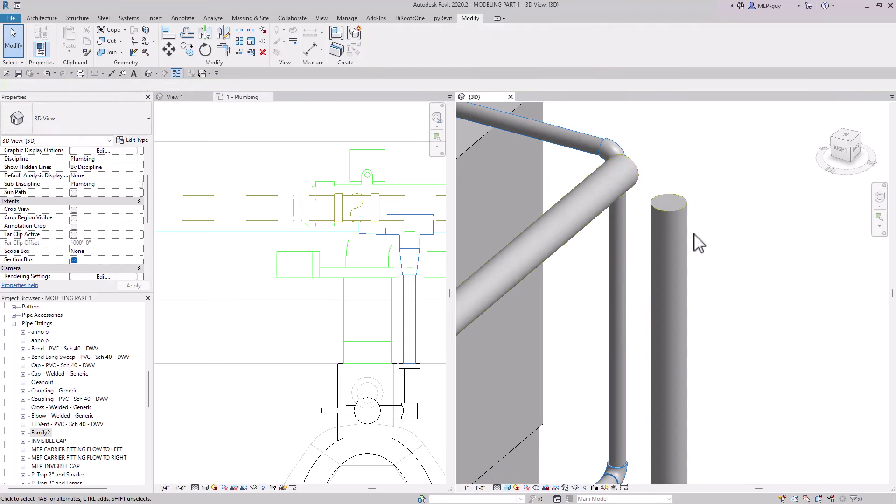
Trim/Extend the vertical vent and the diagonal pipe to a corner with TR
key("t")
key("r")
left_click(676, 236)
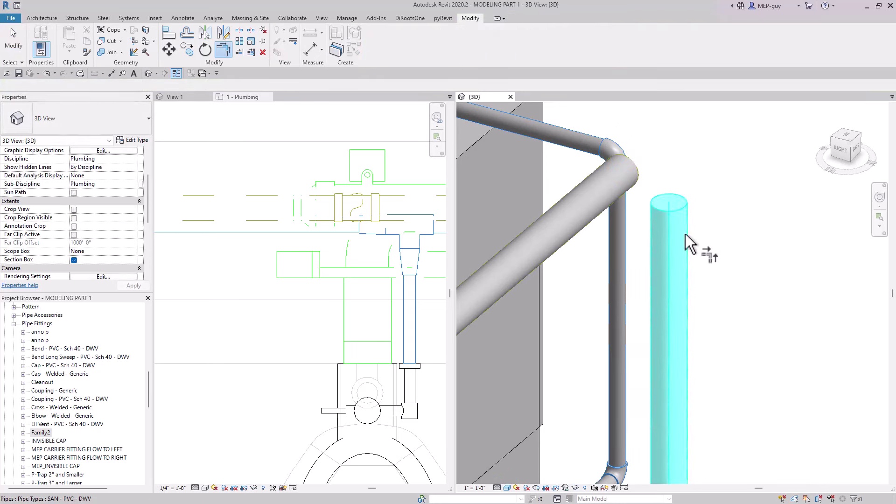
left_click(606, 199)
scroll(681, 205, "down", 5)
key("Escape")
key("Escape")
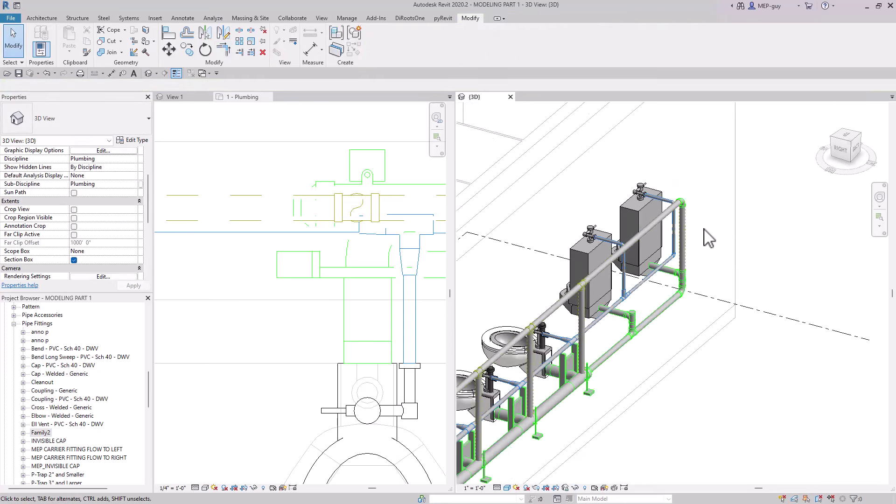
Draw a vertical pipe from the urinal drain's sanitary tee up to 3' 6" middle elevation
middle_click_drag(709, 240, 716, 250, "shift")
scroll(680, 250, "up", 3)
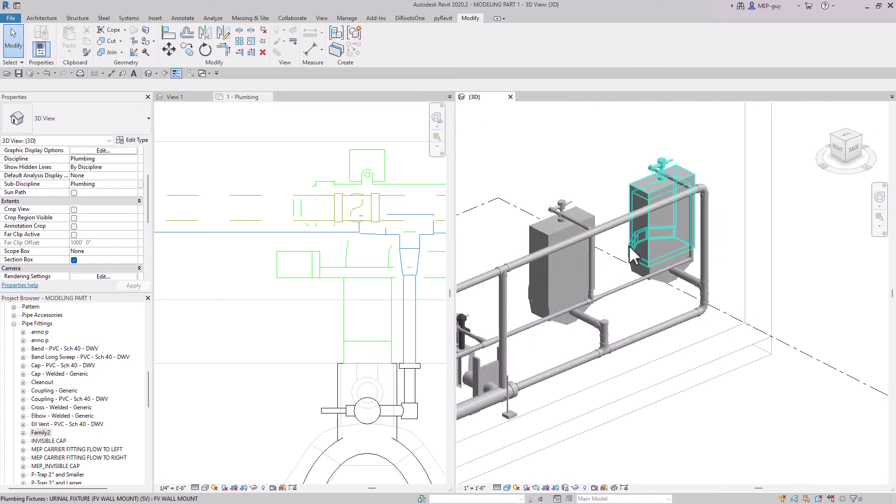
middle_click_drag(633, 255, 721, 268, "shift")
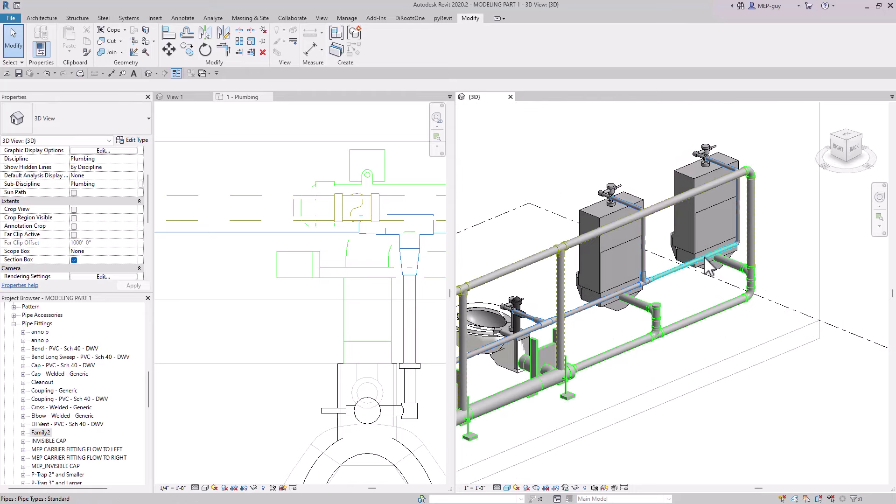
scroll(656, 308, "up", 5)
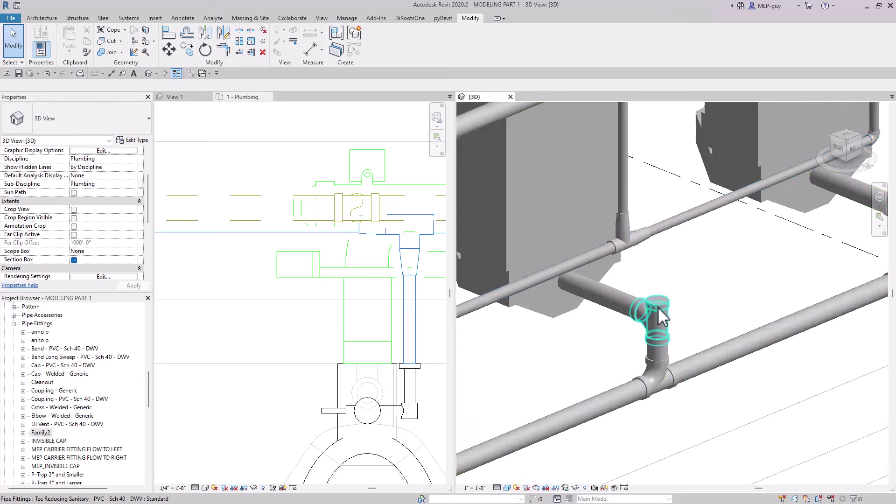
scroll(659, 305, "down", 4)
scroll(662, 312, "up", 2)
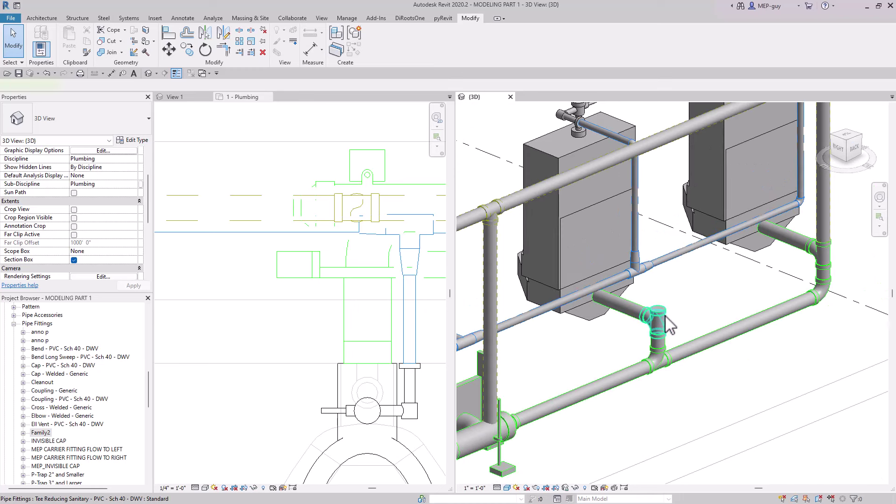
left_click(669, 323)
right_click(666, 321)
left_click(695, 72)
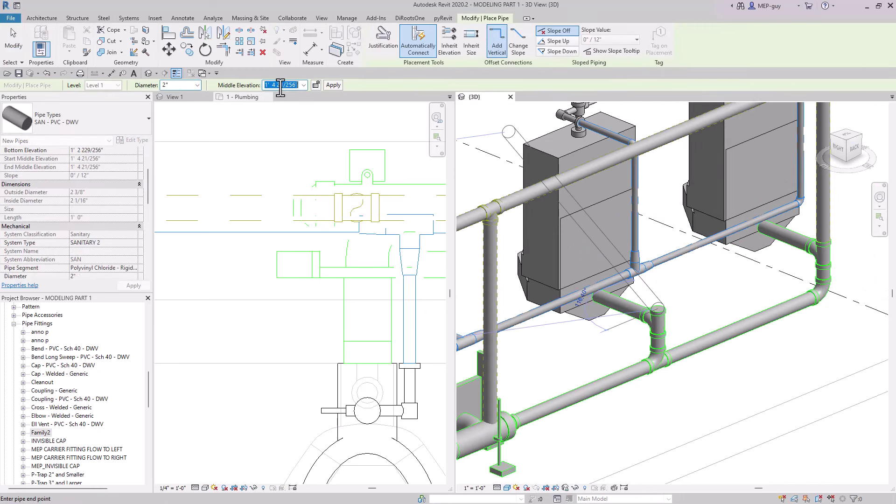
left_click(280, 87)
type("3'  6")
left_click(333, 85)
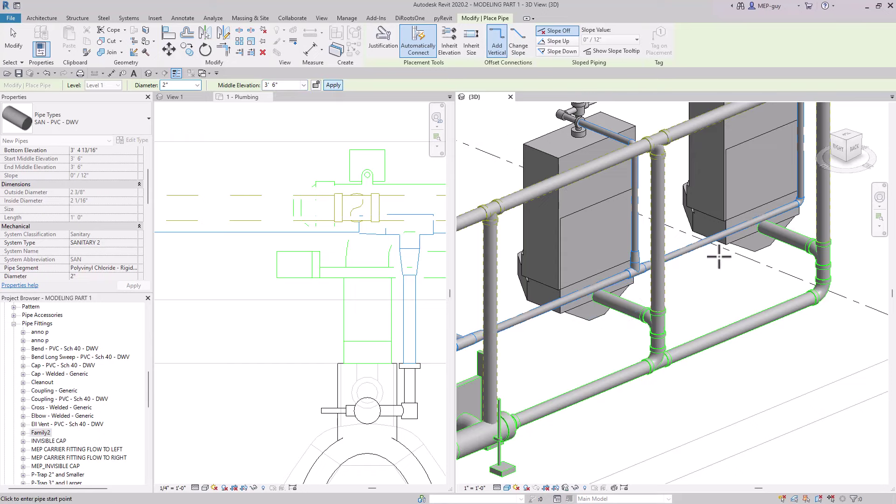
key("Escape")
key("Escape")
scroll(719, 156, "up", 5)
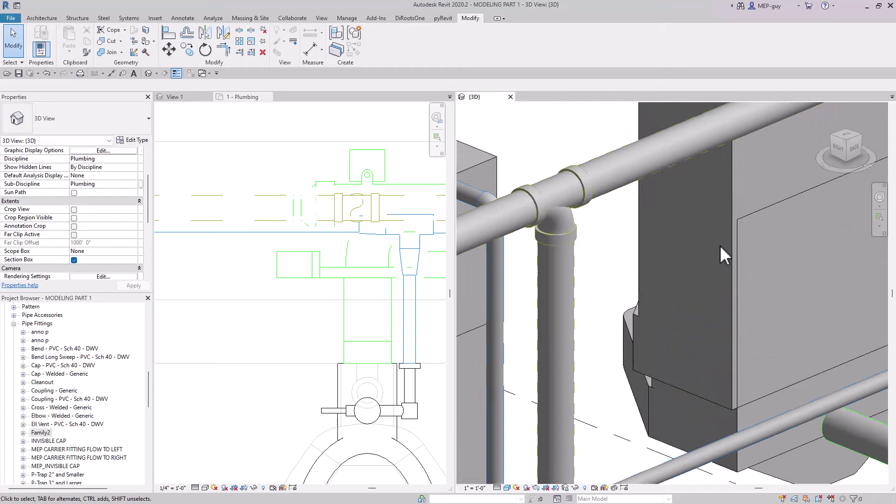
Change the middle riser's top tee to Tee Reducing Vent - PVC - Sch 40 - DWV Standard
scroll(720, 252, "down", 5)
scroll(770, 230, "down", 3)
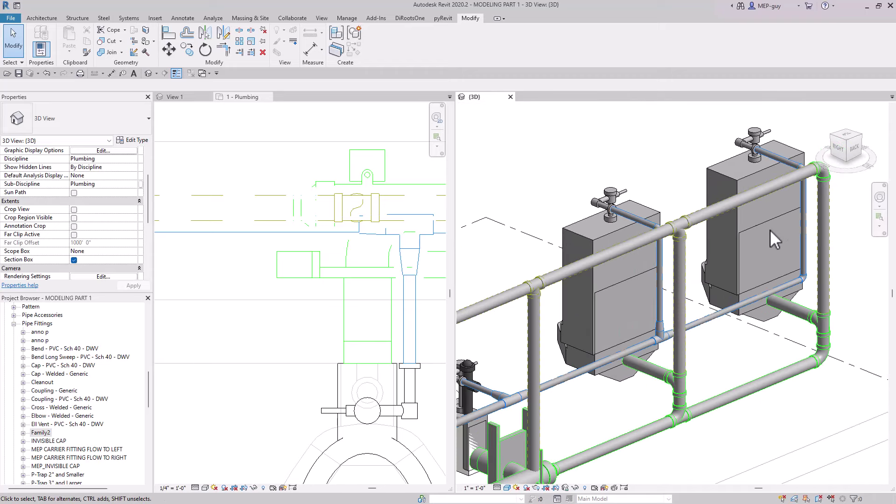
middle_click_drag(770, 230, 770, 236)
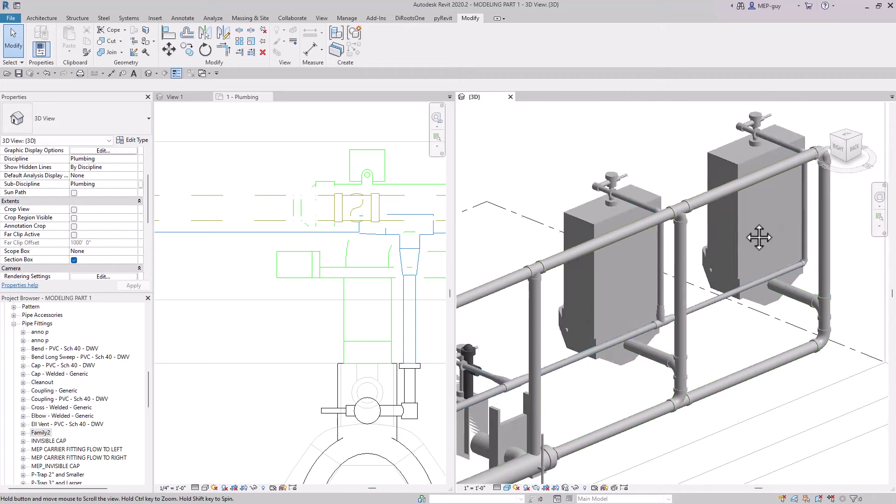
left_click(688, 219)
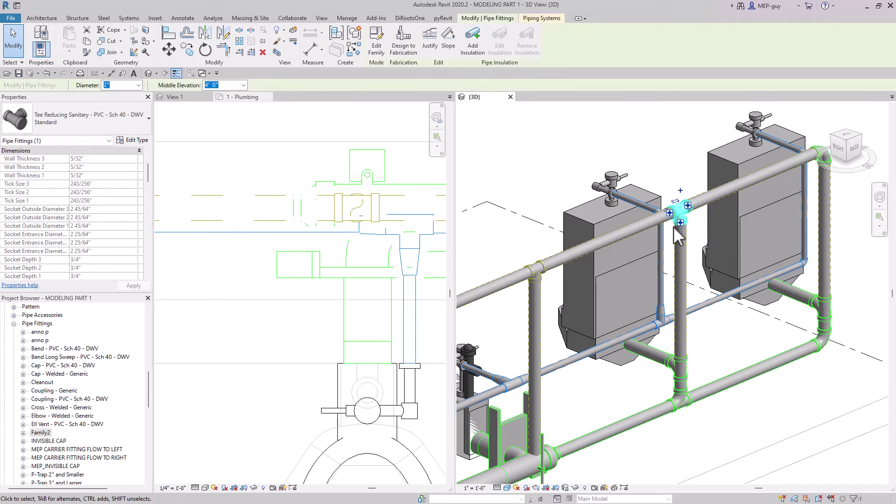
left_click(70, 114)
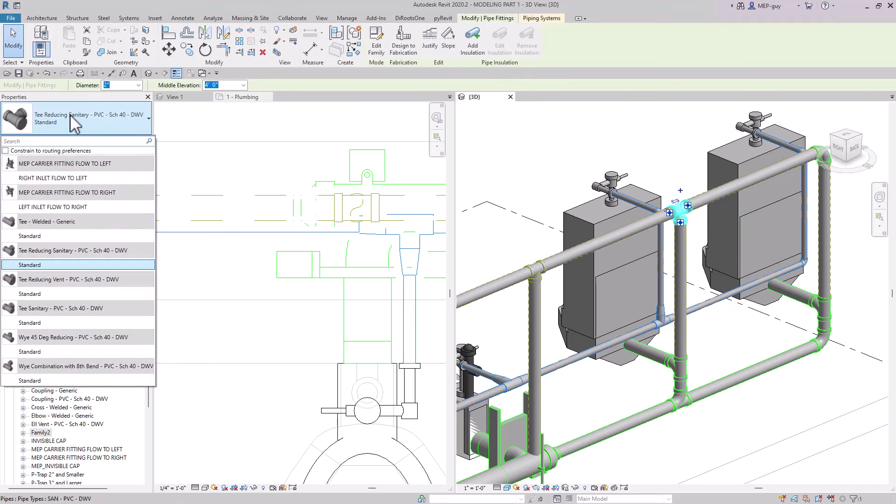
left_click(29, 293)
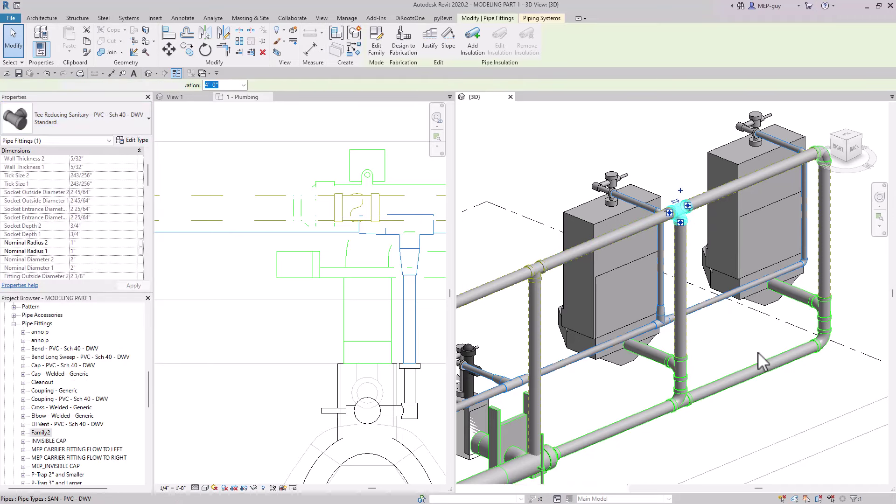
left_click(809, 440)
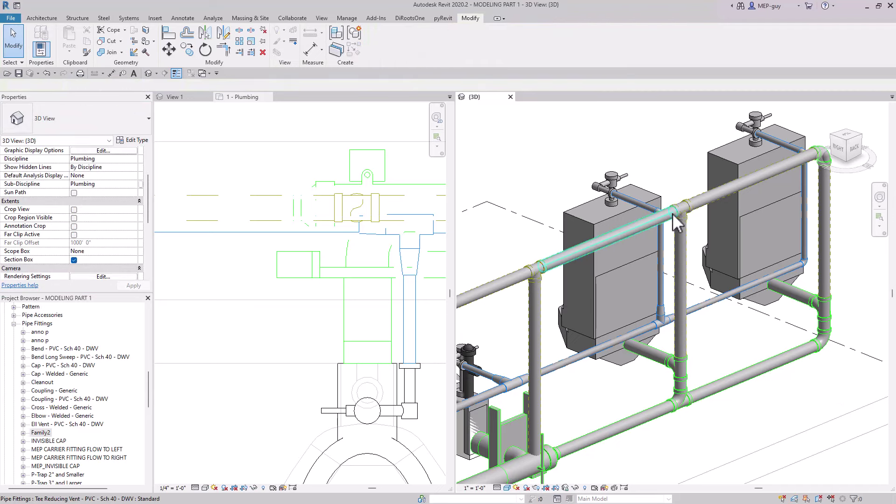
scroll(800, 256, "up", 6)
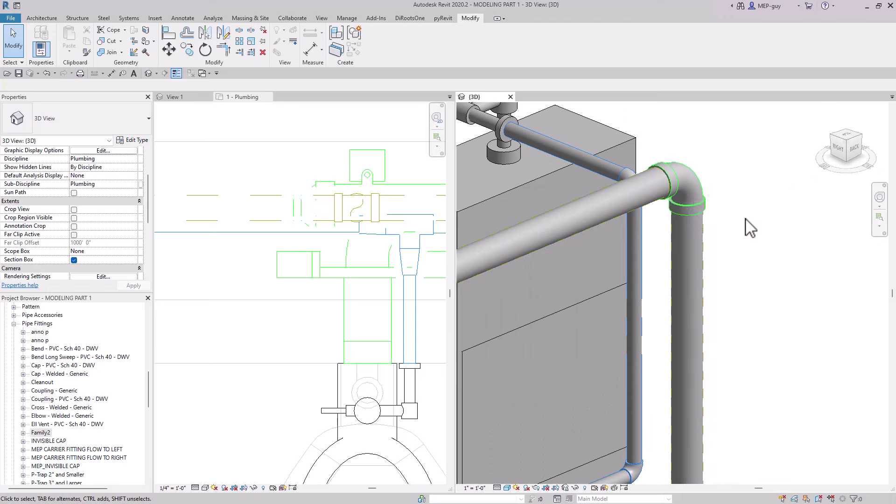
scroll(788, 230, "down", 2)
scroll(792, 240, "down", 2)
middle_click_drag(792, 244, 822, 236)
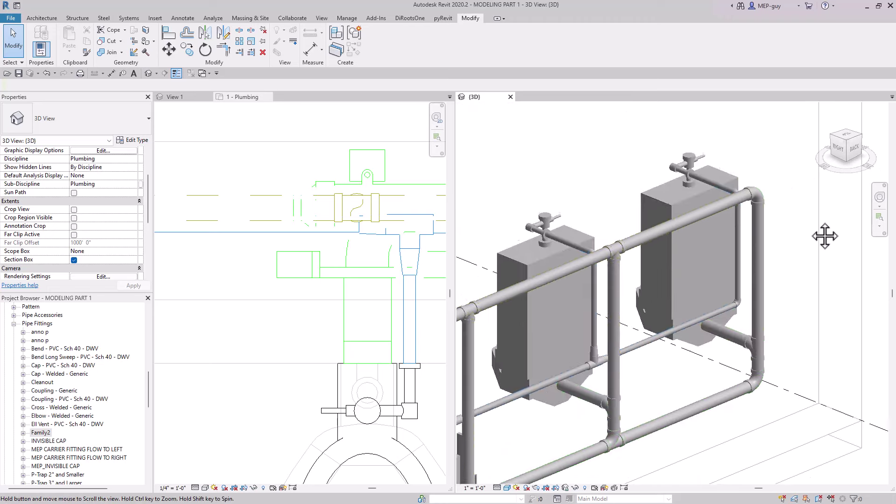
scroll(822, 224, "down", 1)
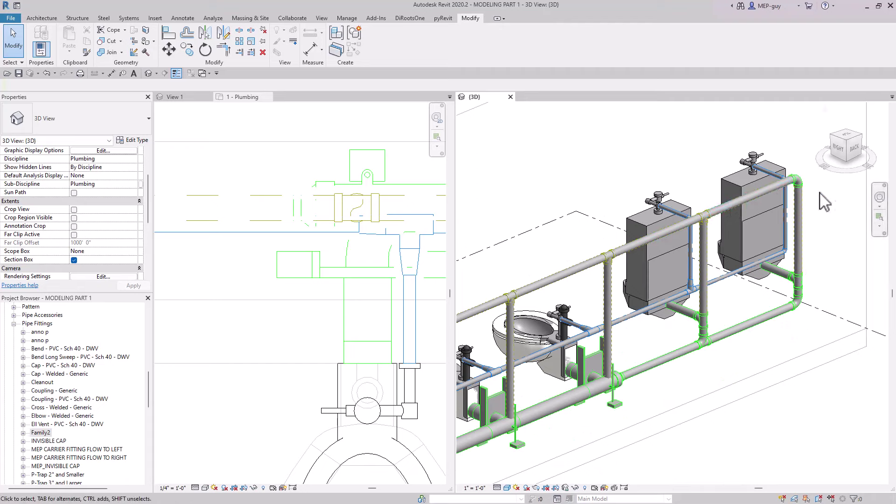
scroll(825, 202, "down", 5)
middle_click_drag(766, 320, 768, 291)
scroll(706, 241, "up", 4)
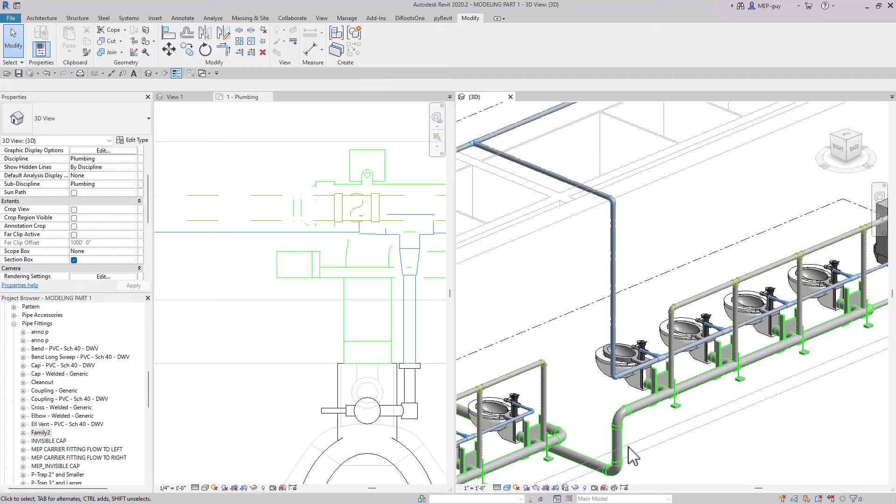
Convert the long-sweep bend on the sanitary main into a wye fitting
scroll(626, 446, "up", 3)
left_click(647, 358)
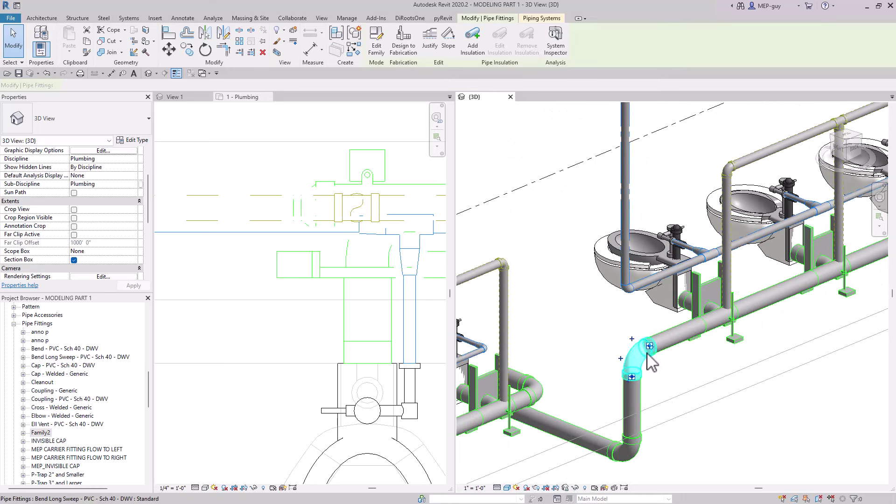
left_click(633, 337)
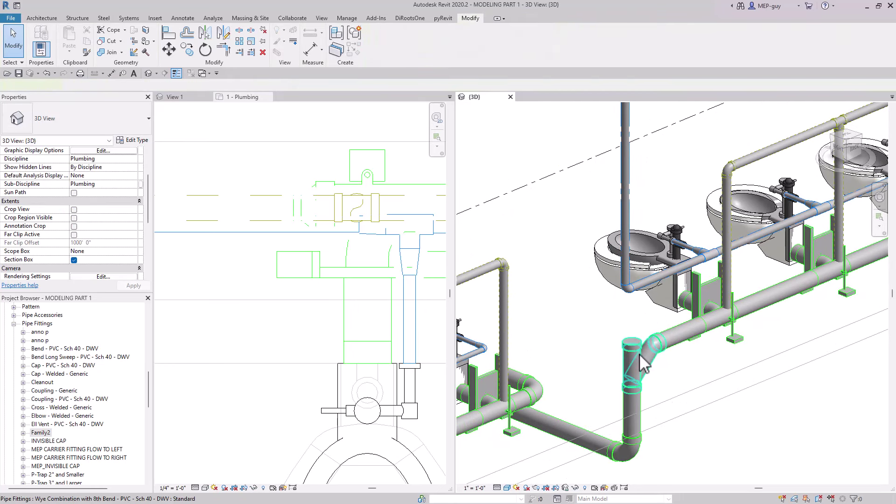
left_click(639, 353)
right_click(632, 341)
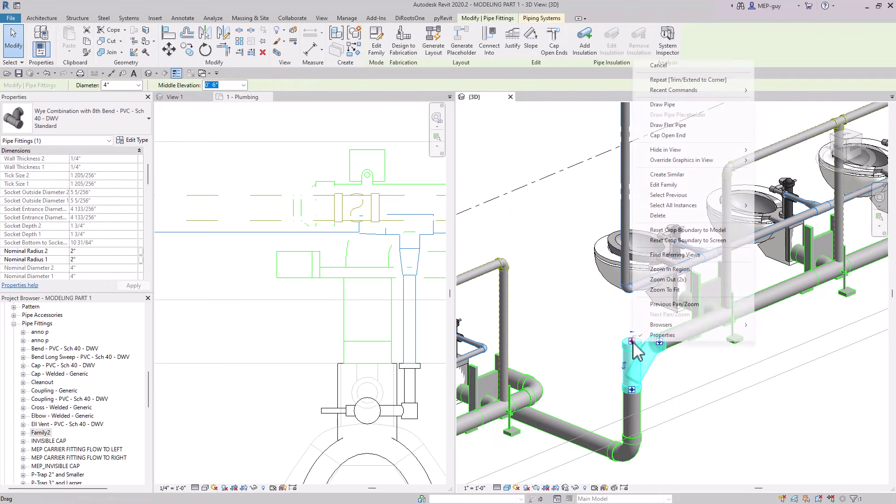
left_click(663, 105)
scroll(627, 439, "down", 5)
scroll(644, 322, "up", 5)
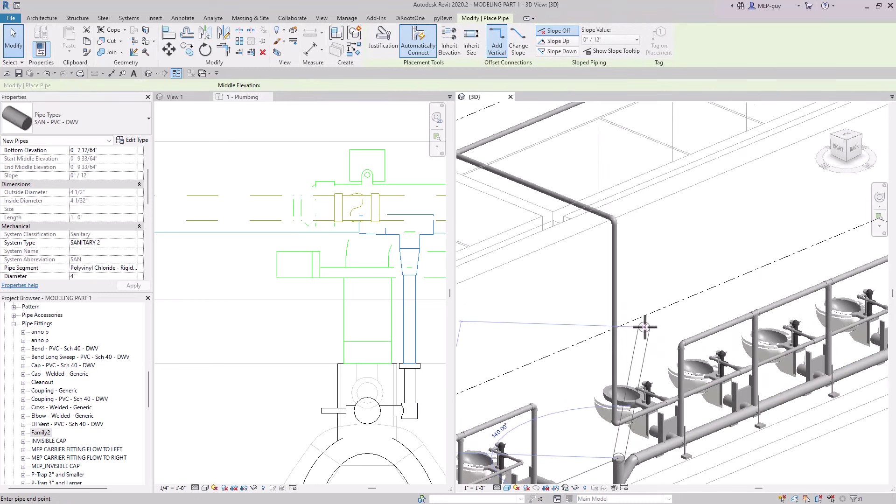
key("Escape")
Make the 1 - Plumbing floor plan the active view
scroll(690, 369, "down", 3)
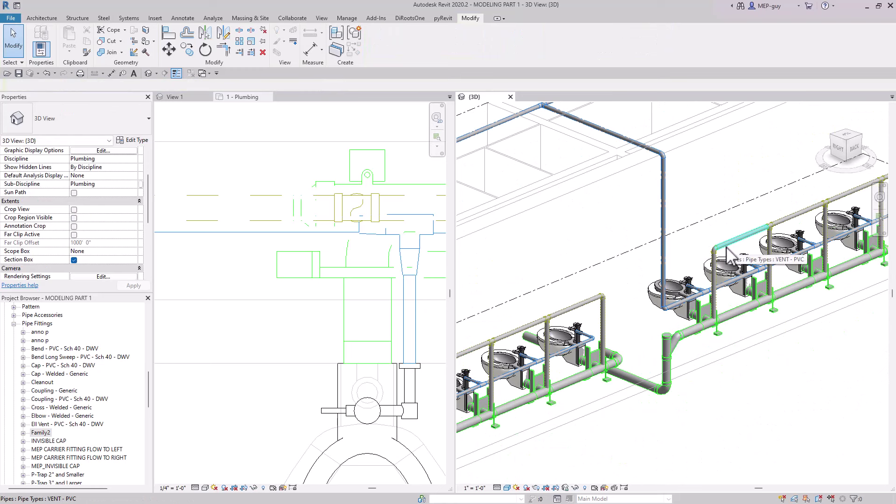
scroll(237, 220, "down", 4)
left_click(205, 428)
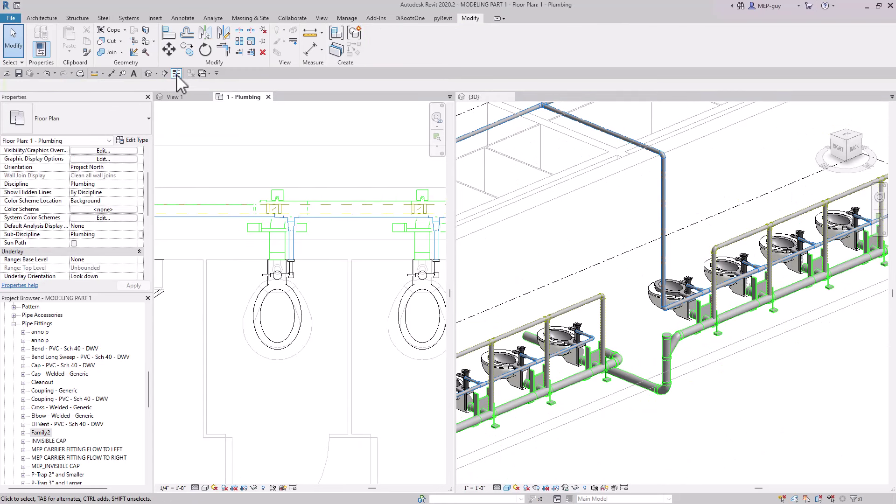
Nudge the 4" sanitary pipe slightly left in plan
scroll(387, 210, "down", 3)
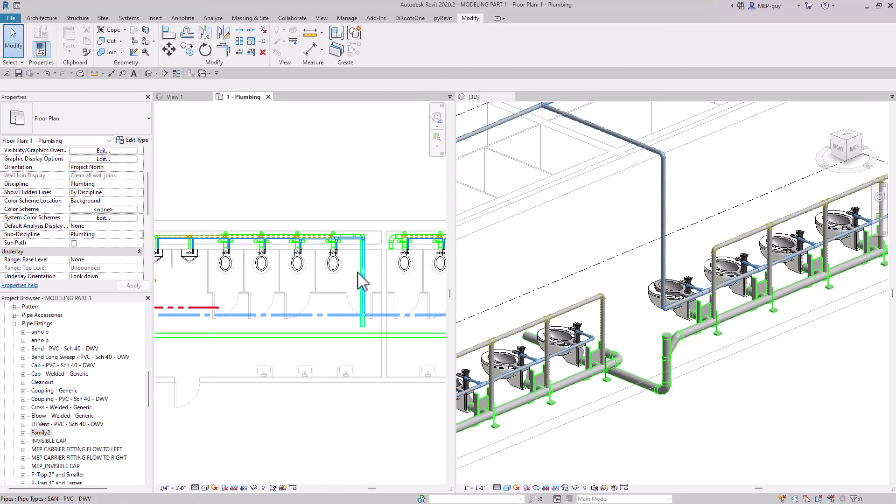
scroll(359, 276, "up", 2)
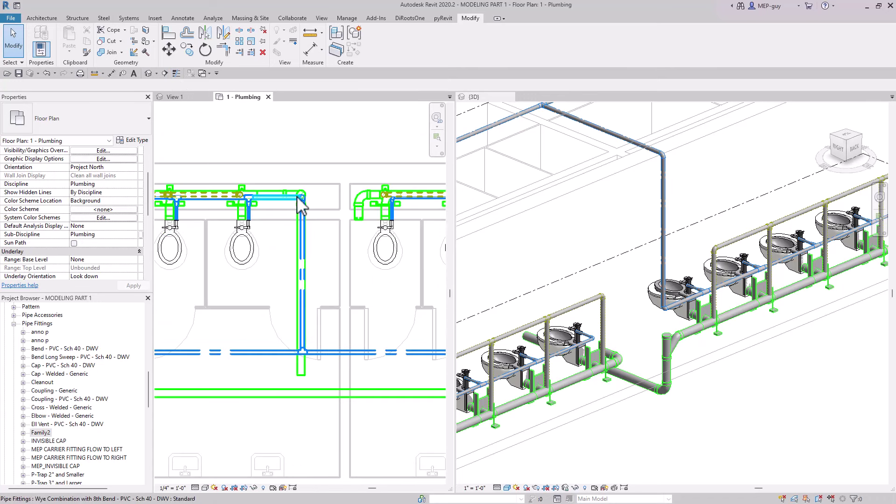
left_click(302, 254)
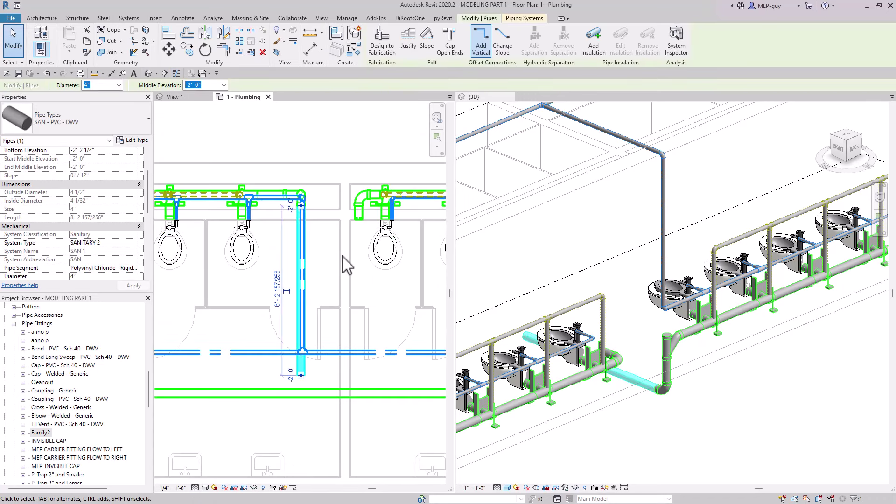
key("Left")
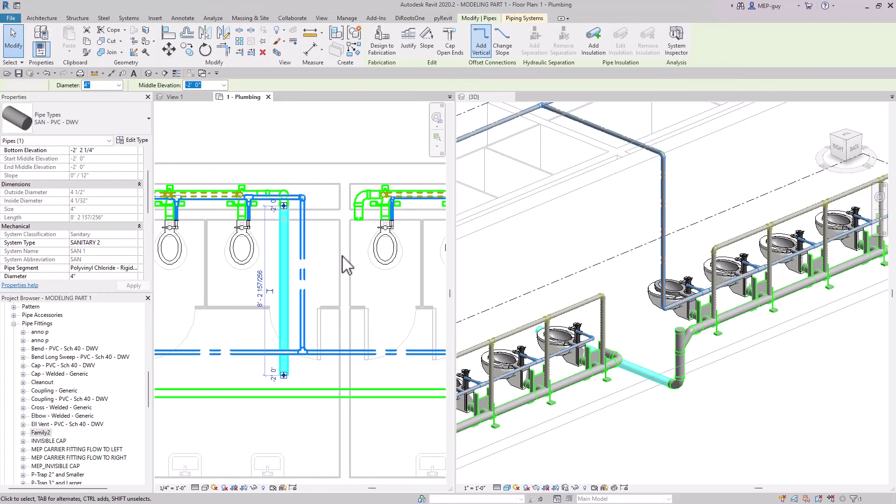
left_click(346, 266)
Temporarily hide the 2" cold water pipe near the toilets
scroll(305, 222, "up", 1)
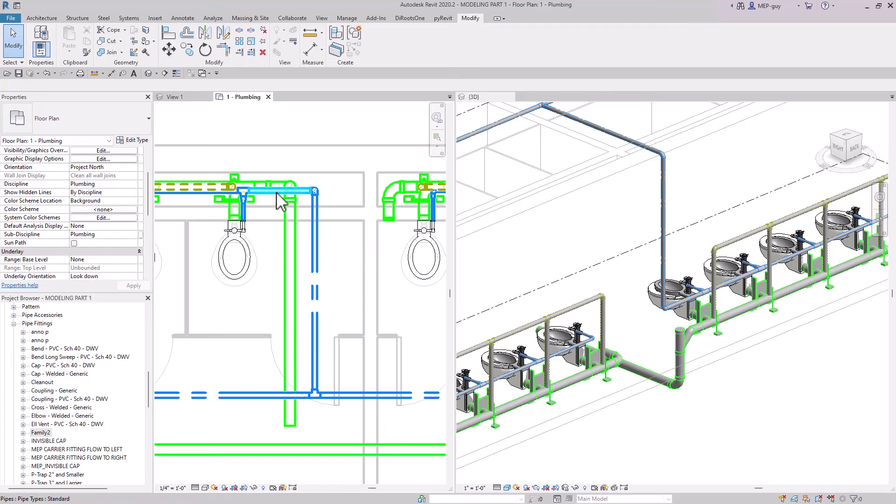
scroll(390, 236, "down", 2)
scroll(362, 217, "up", 4)
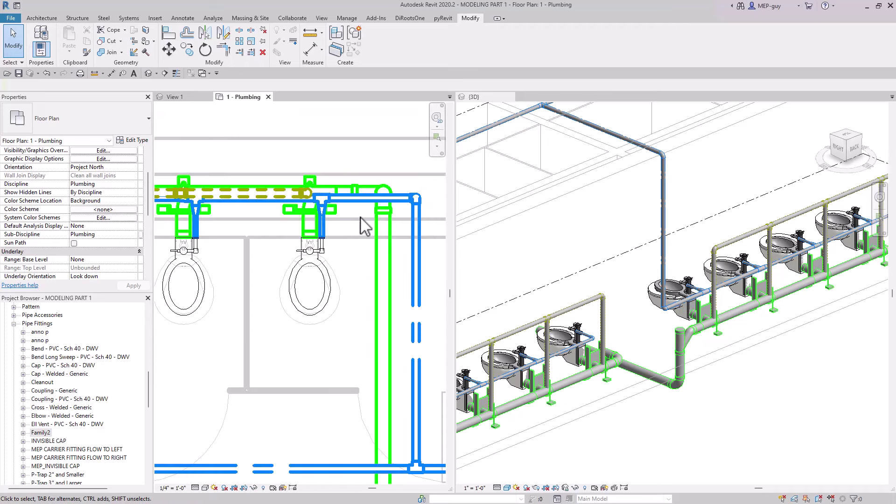
left_click(369, 200)
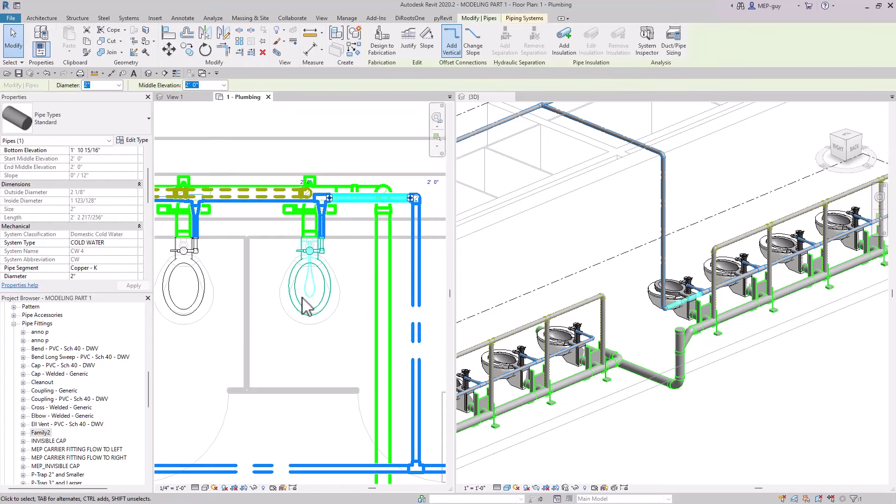
left_click(254, 489)
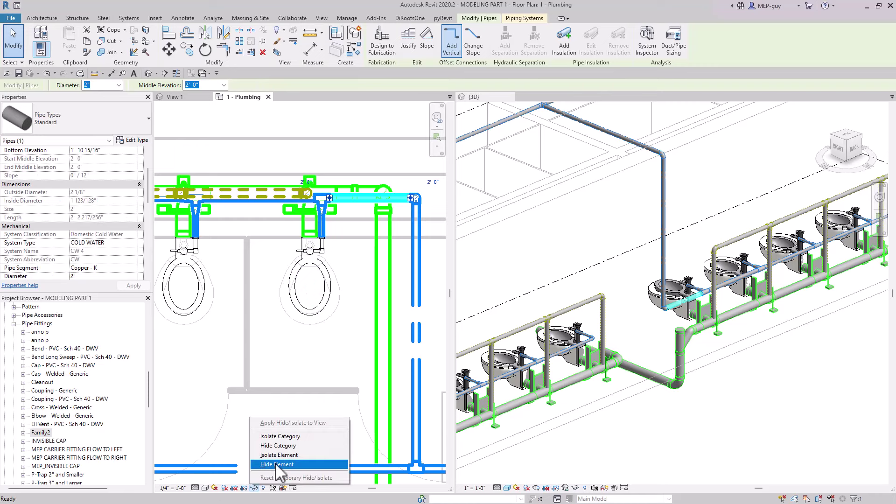
left_click(300, 468)
Start a new pipe matching the vent pipe with Create Similar
scroll(330, 360, "down", 2)
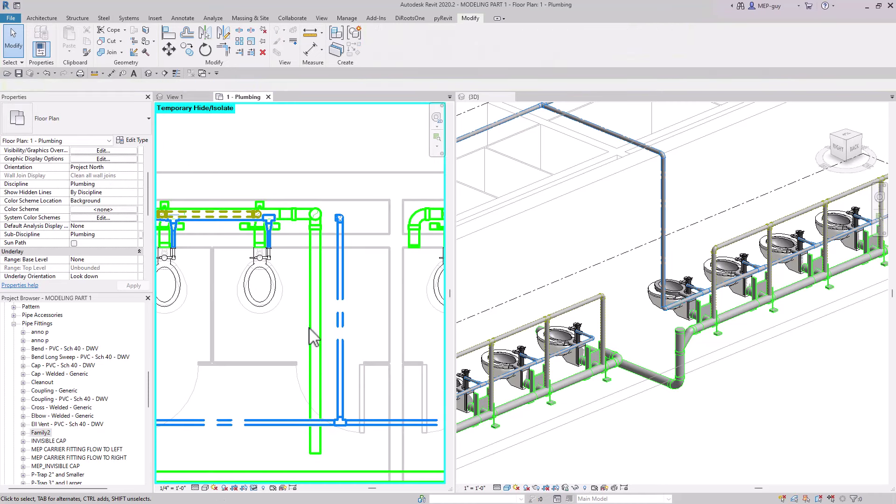
left_click(238, 214)
right_click(237, 214)
left_click(276, 286)
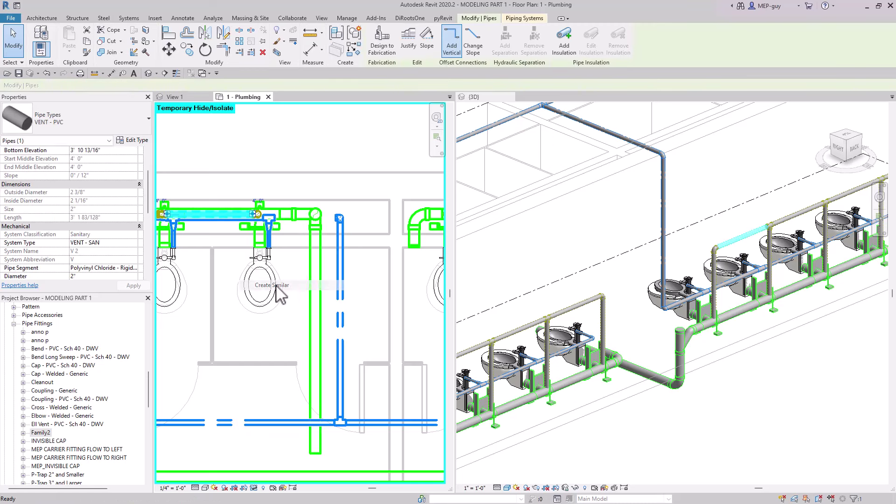
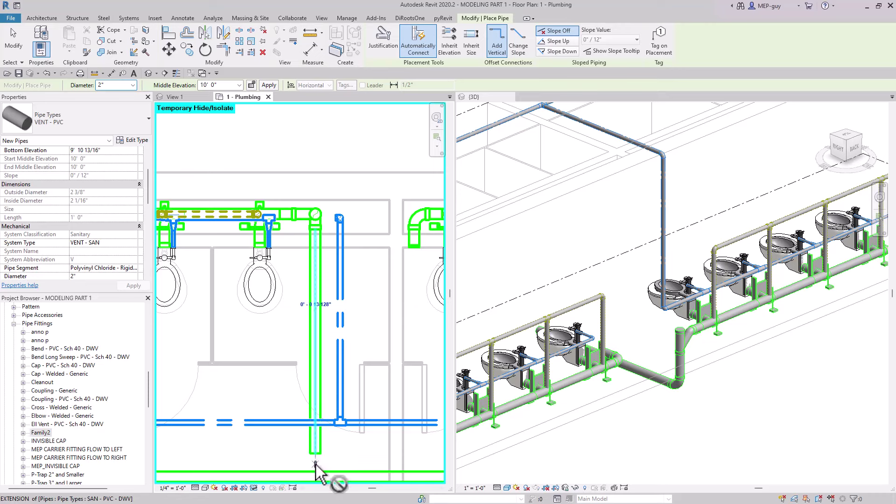
Draw a vertical 2" vent pipe from the wye endpoint and dismiss the system-type mismatch warning
scroll(314, 224, "up", 3)
left_click(314, 228)
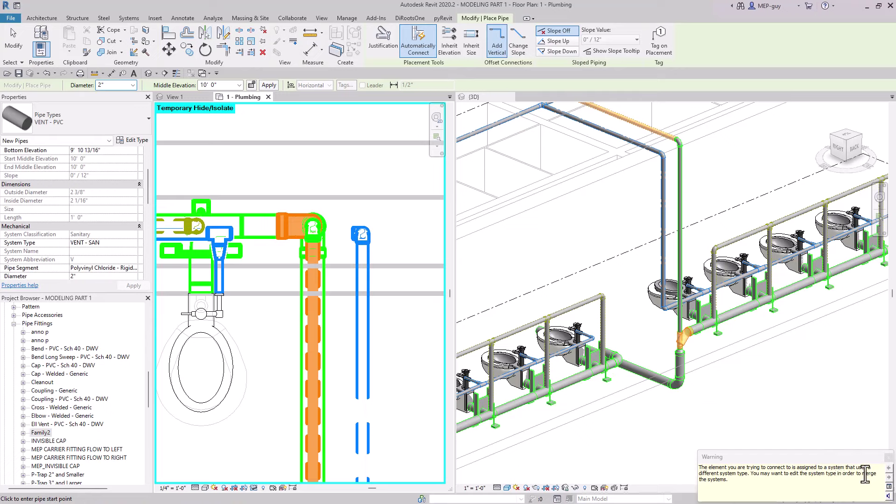
left_click(887, 459)
key("Escape")
key("Escape")
Set the wye fitting at the riser base to a 4" diameter
scroll(696, 357, "up", 10)
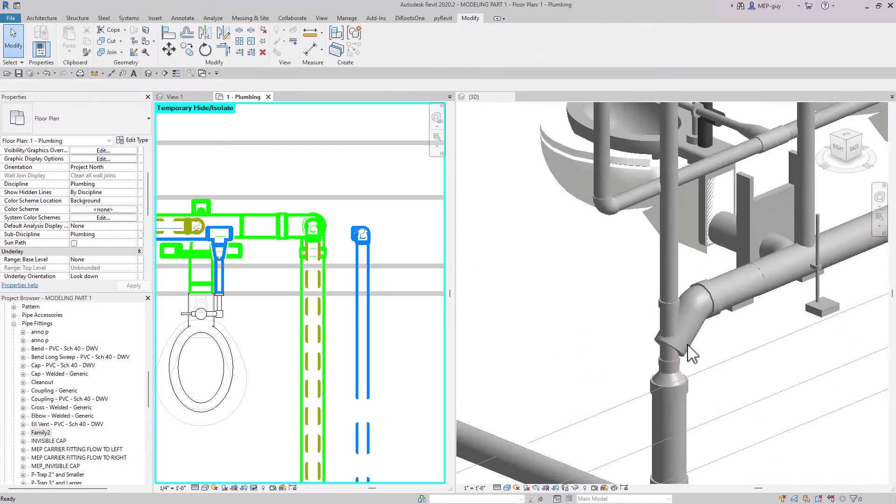
scroll(665, 369, "down", 5)
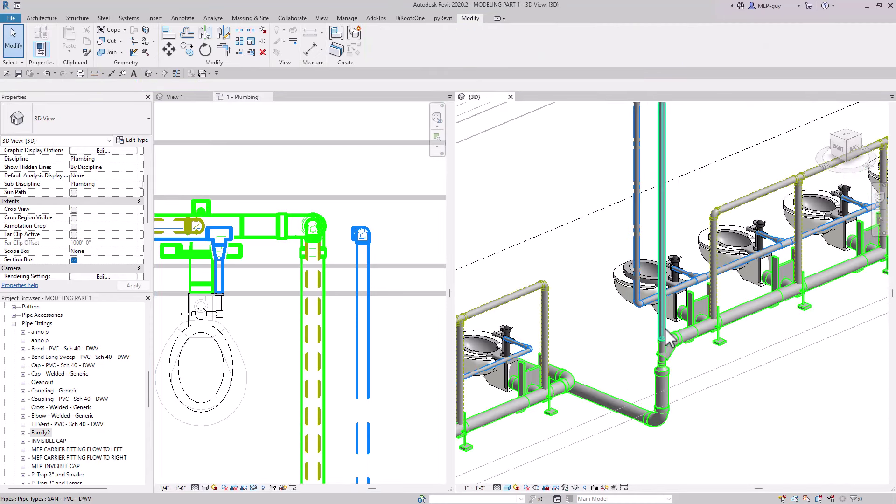
scroll(681, 360, "up", 4)
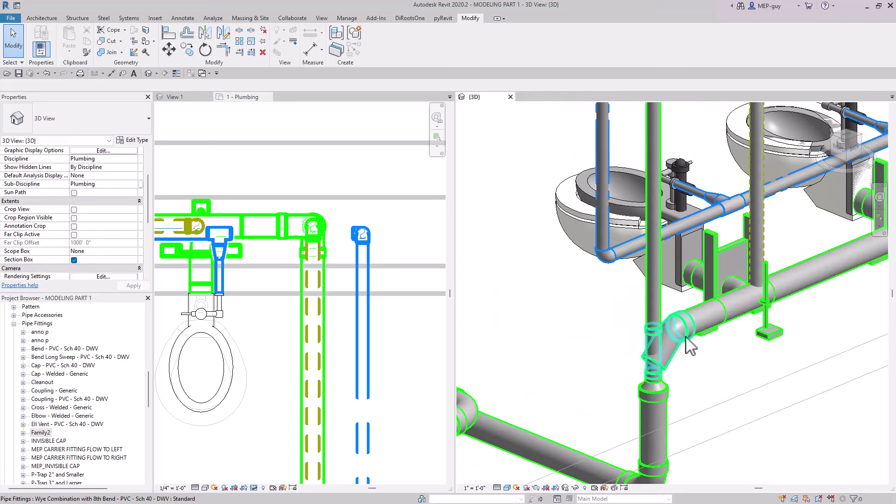
left_click(660, 349)
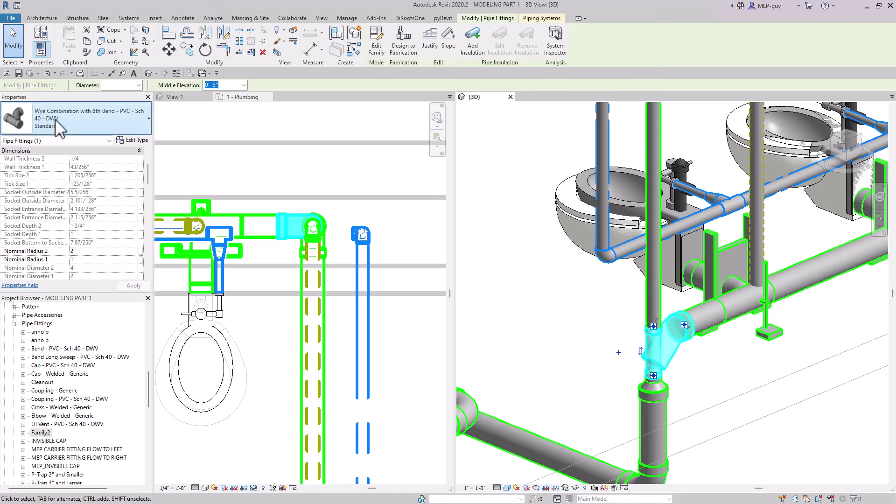
left_click(139, 85)
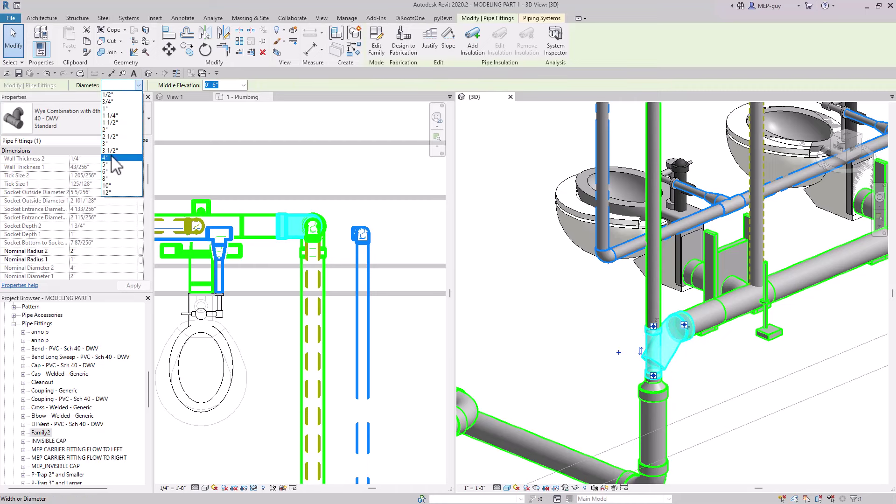
left_click(112, 157)
left_click(536, 340)
Pull the green vent riser's end off the reducer and change its system type to VENT - SAN
scroll(739, 394, "down", 3)
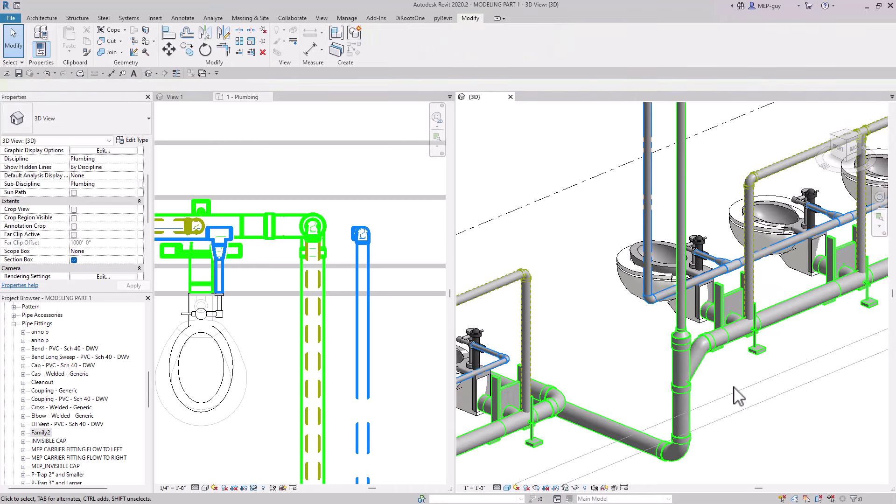
scroll(725, 186, "down", 2)
middle_click_drag(725, 187, 715, 245)
scroll(635, 171, "down", 3)
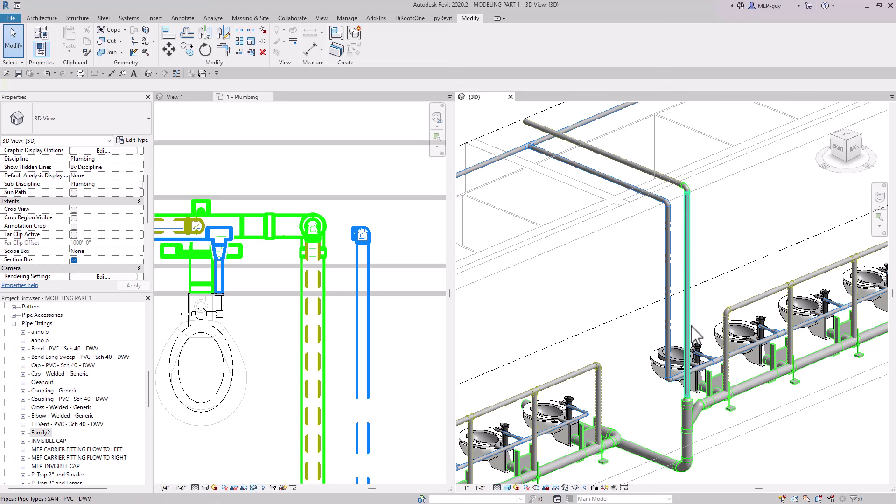
left_click(686, 388)
scroll(686, 388, "up", 5)
left_click_drag(677, 388, 702, 404)
scroll(703, 404, "down", 6)
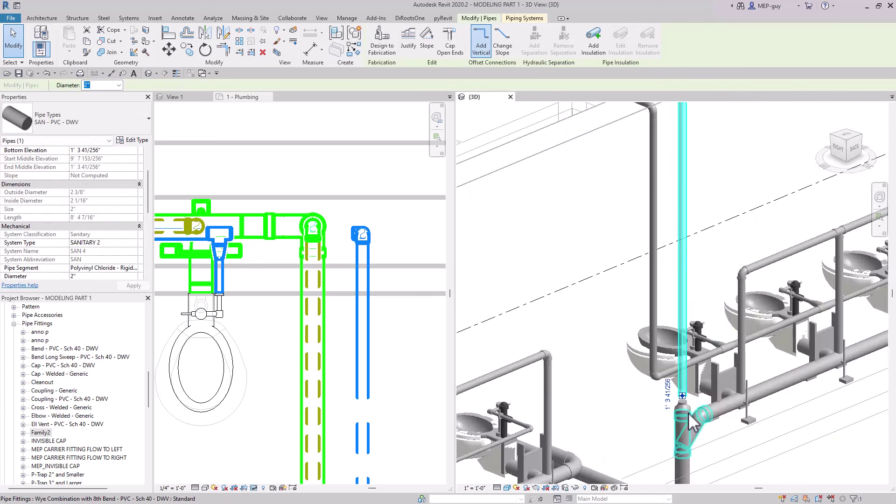
left_click(112, 243)
left_click(134, 243)
left_click(100, 268)
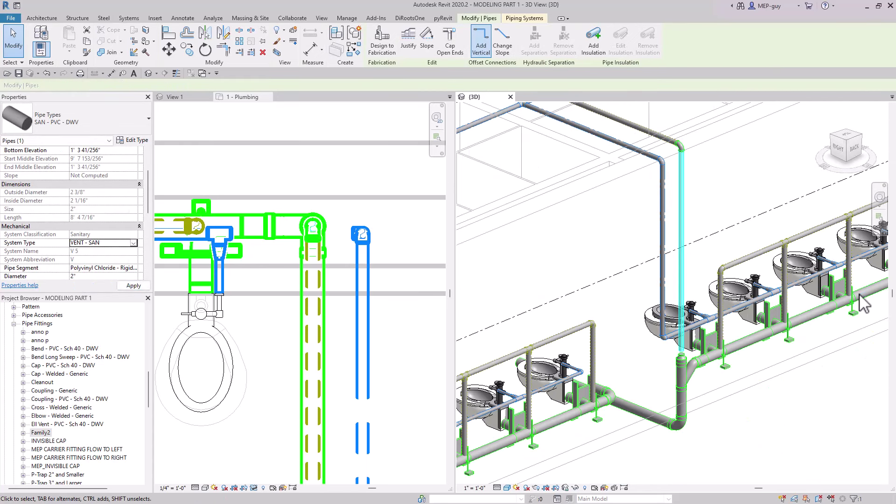
key("Escape")
Resize the second wye at the riser base to 4"
scroll(681, 359, "up", 5)
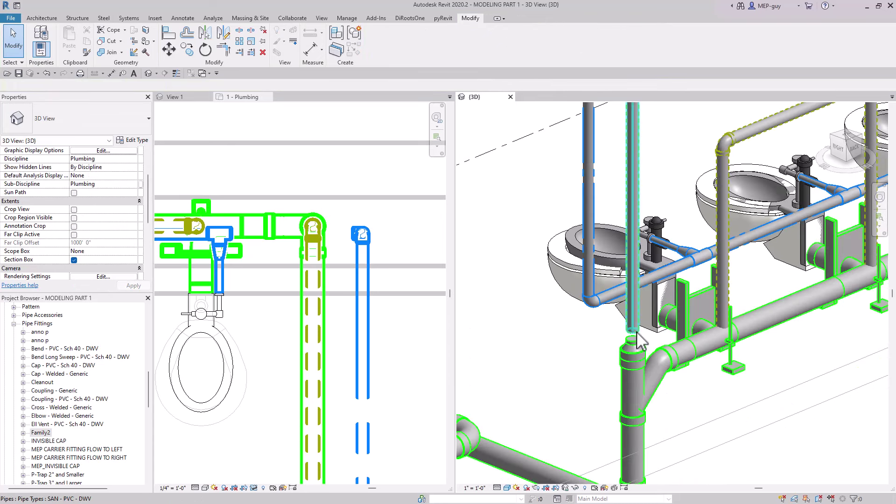
scroll(636, 348, "up", 4)
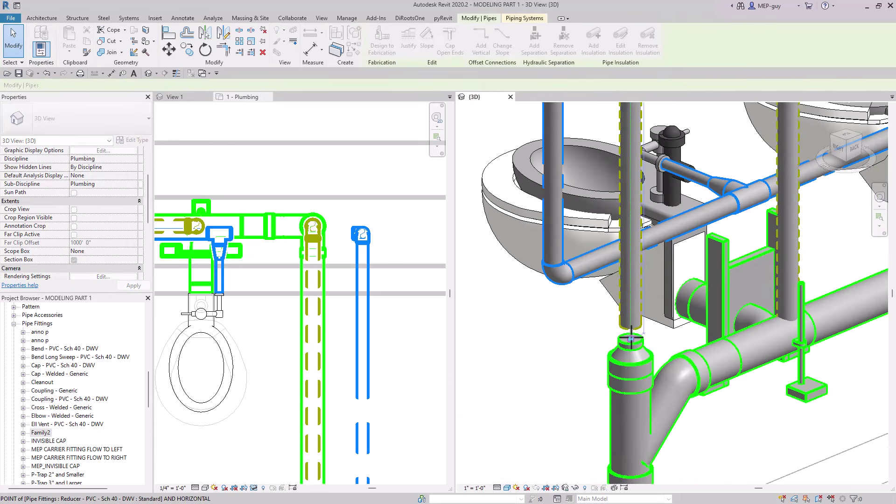
left_click(670, 376)
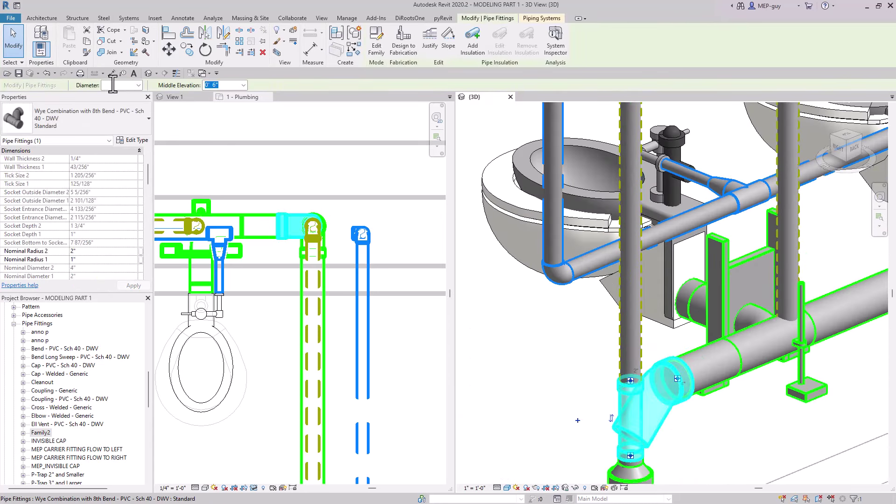
left_click(138, 85)
left_click(113, 151)
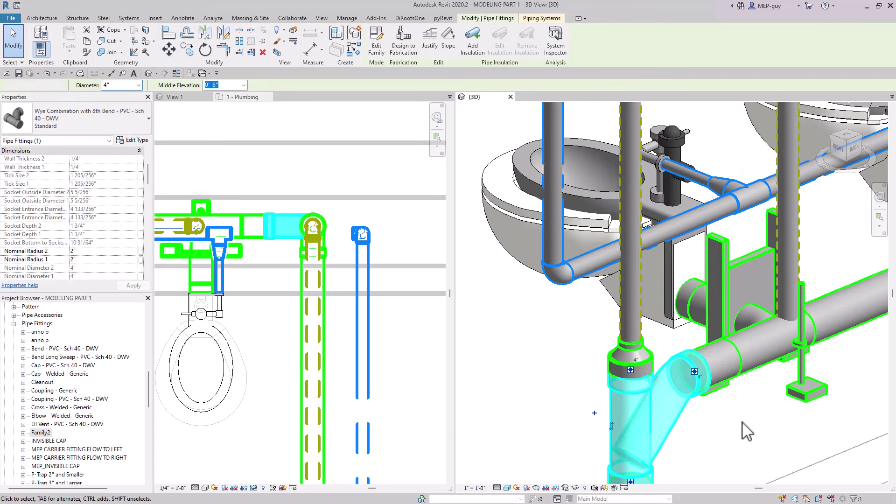
left_click(746, 426)
Start drawing a new pipe from the wye above the long sweep bend
scroll(670, 350, "down", 10)
scroll(689, 351, "up", 5)
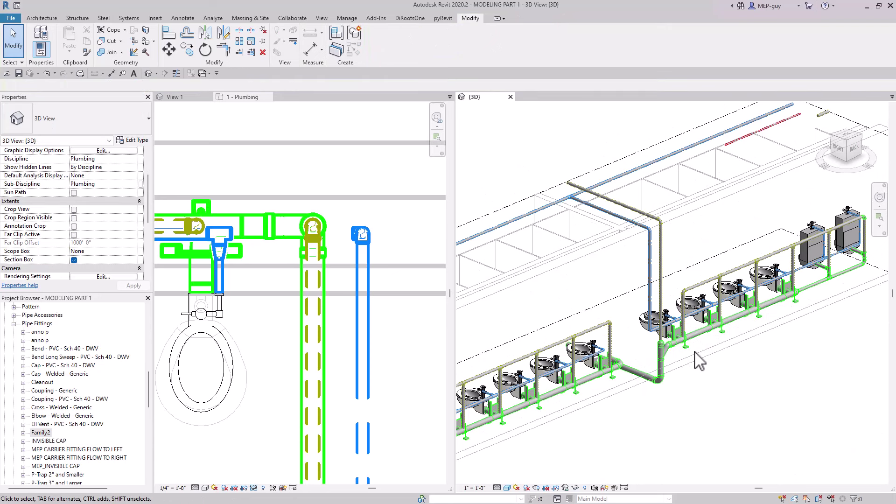
middle_click_drag(699, 361, 746, 344)
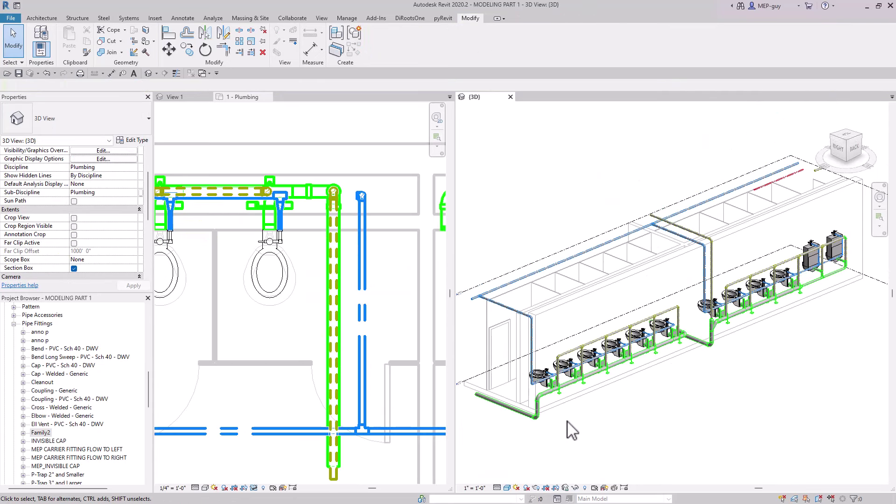
scroll(534, 425, "up", 8)
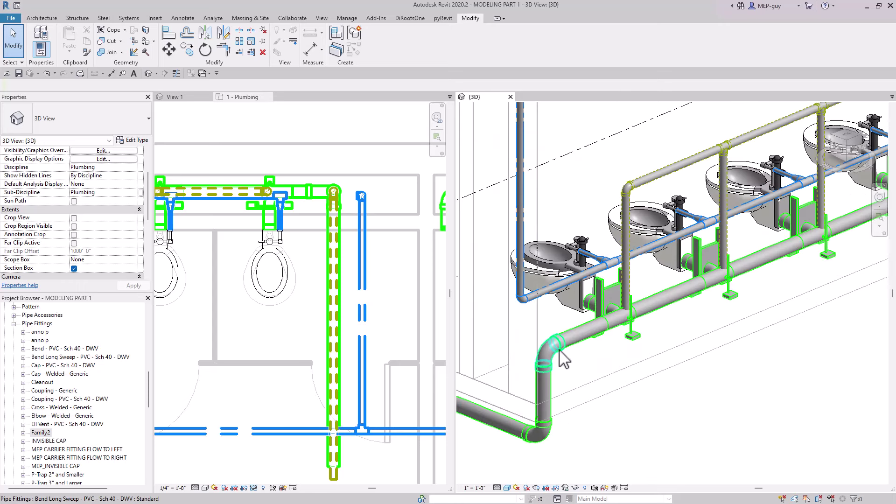
left_click(556, 352)
scroll(537, 359, "up", 4)
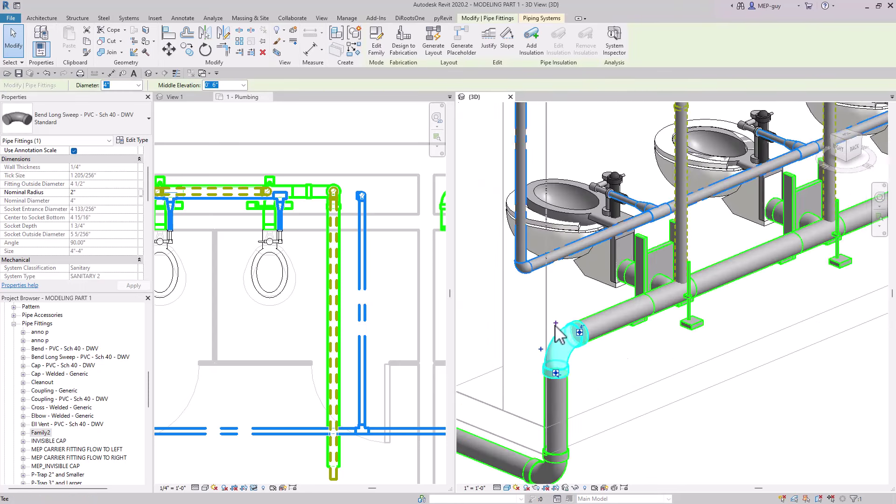
key("Escape")
left_click(560, 335)
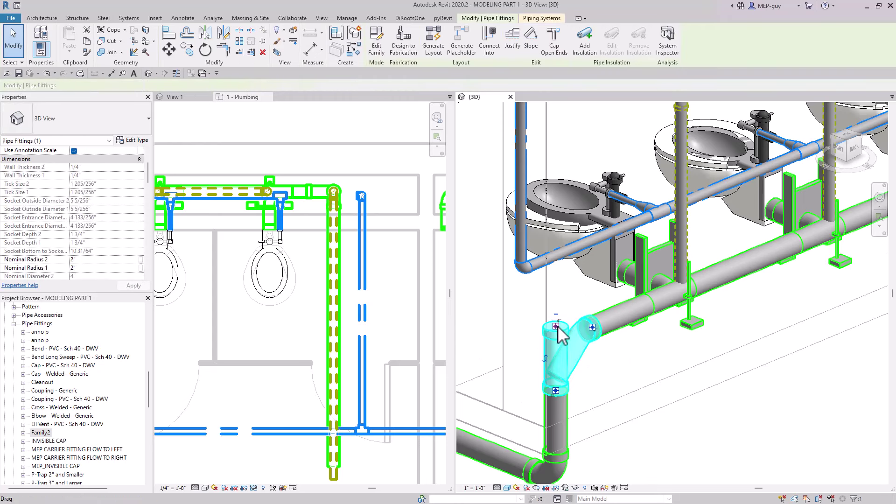
right_click(557, 327)
left_click(599, 89)
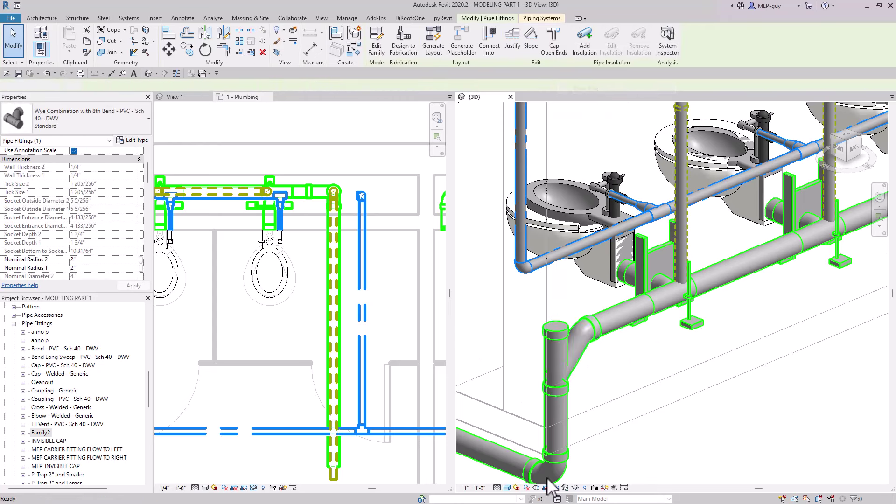
scroll(584, 350, "down", 5)
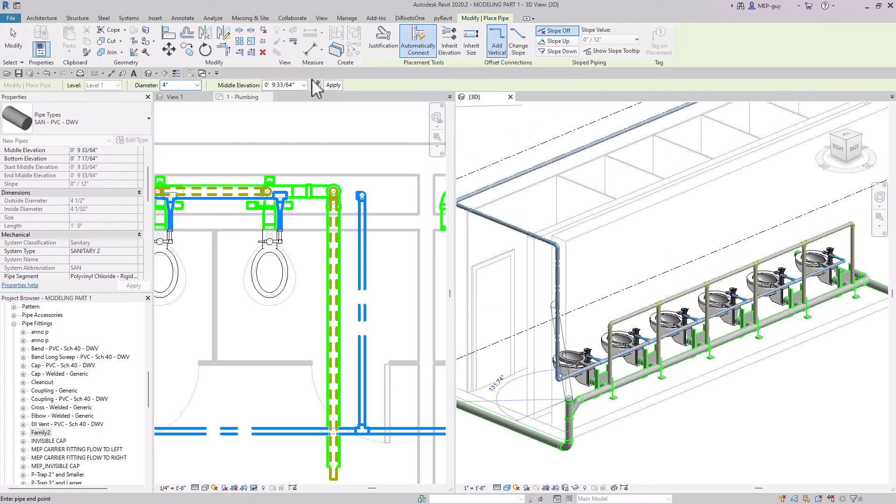
Draw a 3" riser from the wye to a 10' 0" middle elevation, then select it
type("10' 0")
left_click(569, 400)
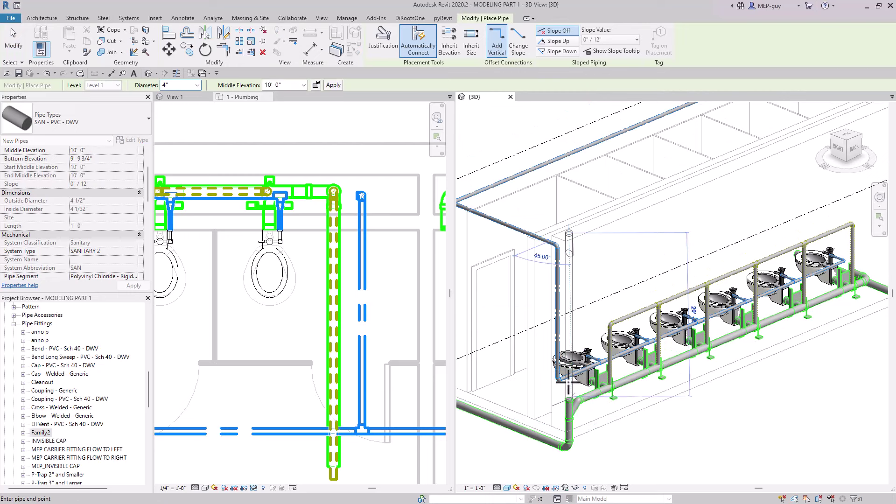
left_click(197, 85)
left_click(171, 144)
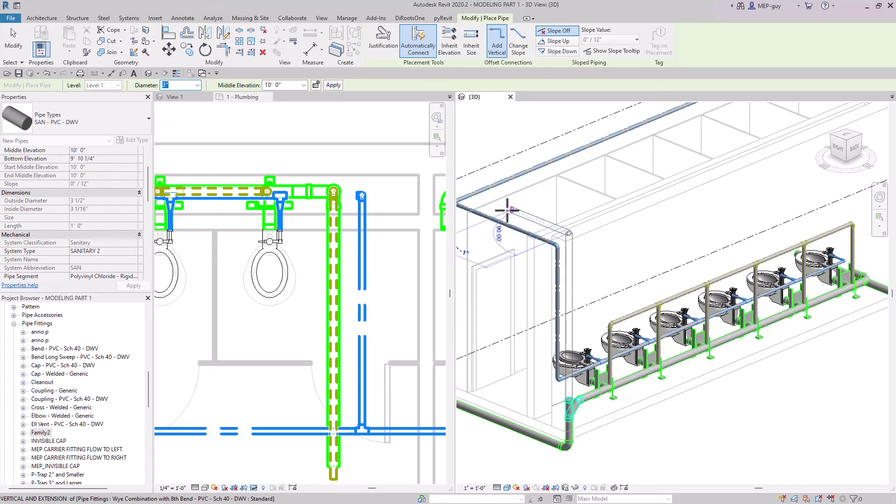
key("Escape")
key("Escape")
scroll(522, 411, "up", 5)
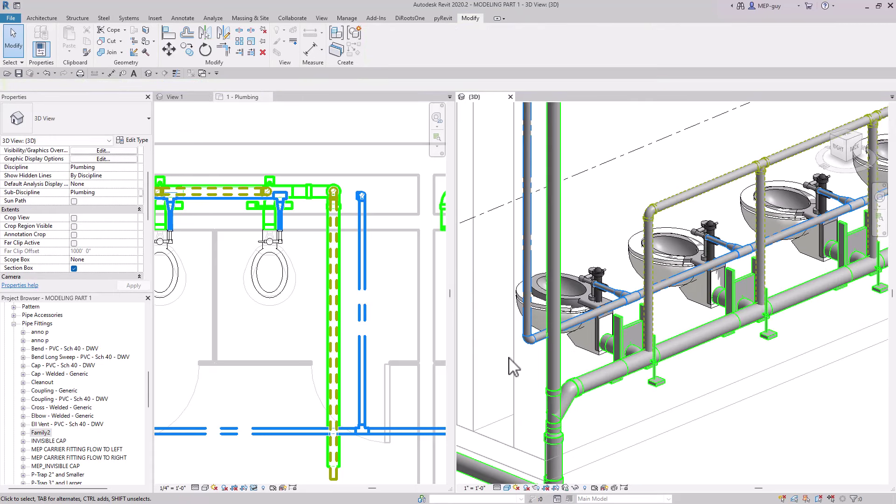
scroll(662, 429, "down", 3)
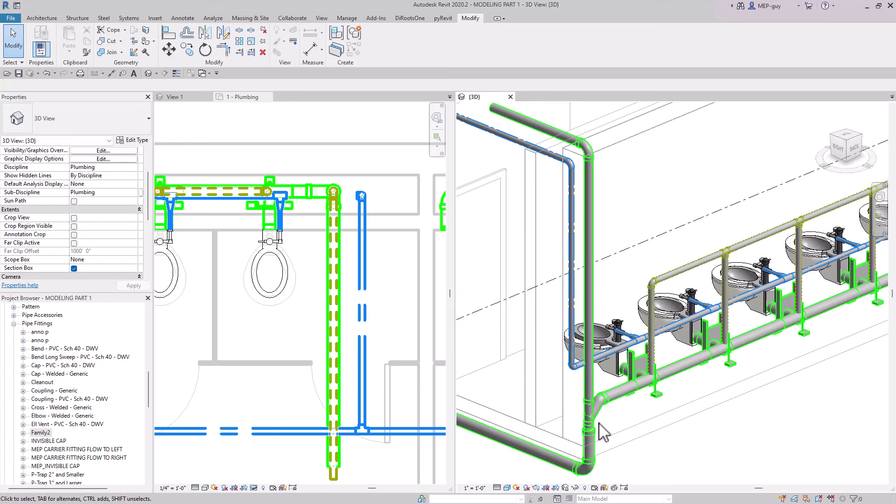
middle_click_drag(637, 448, 644, 441)
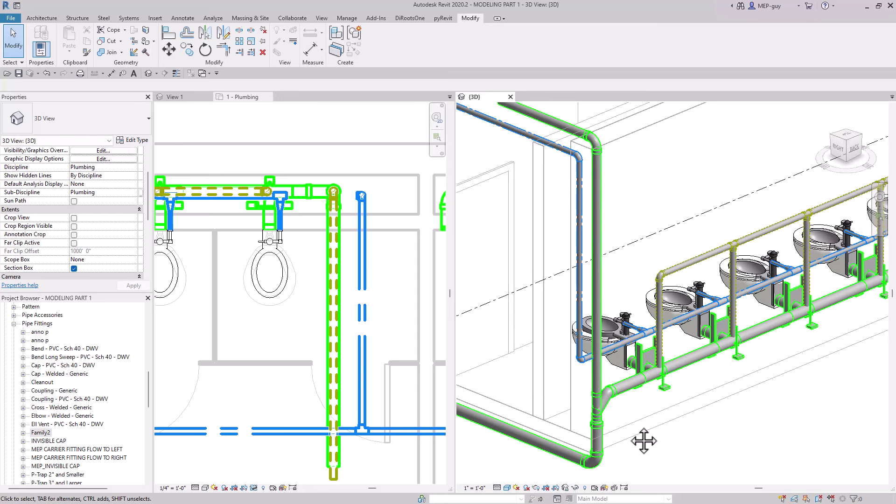
left_click(598, 395)
scroll(595, 395, "up", 5)
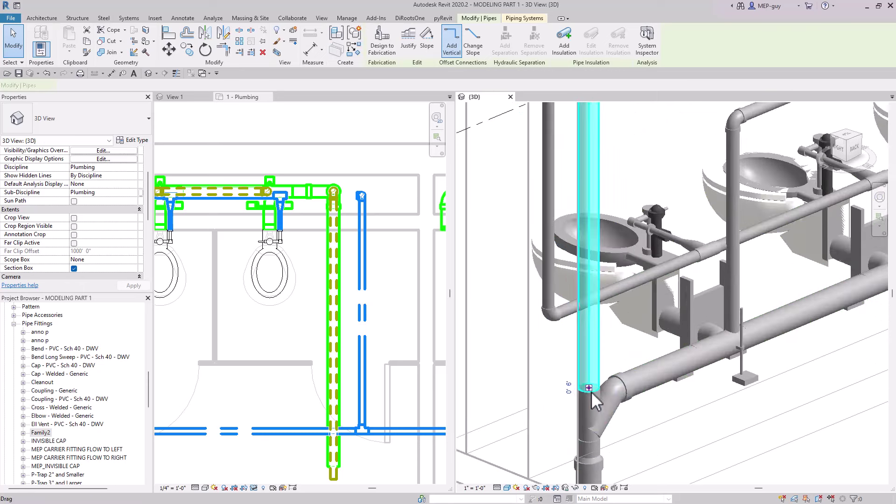
Assign the vertical pipe above the wye to the VENT - SAN system
left_click(589, 373)
scroll(602, 420, "down", 4)
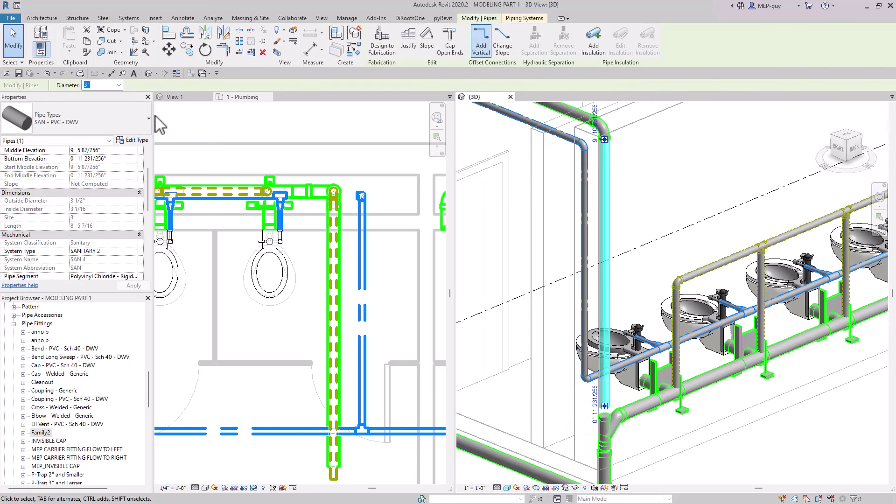
scroll(99, 245, "down", 1)
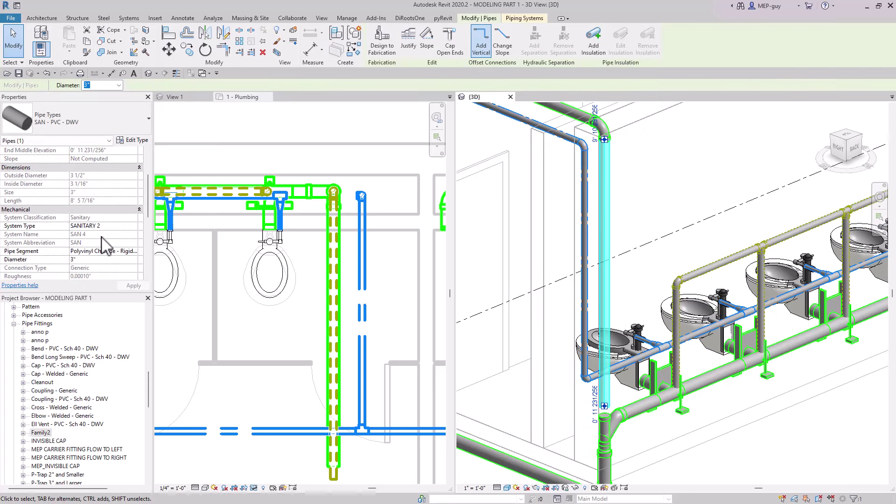
left_click(134, 226)
scroll(96, 271, "down", 1)
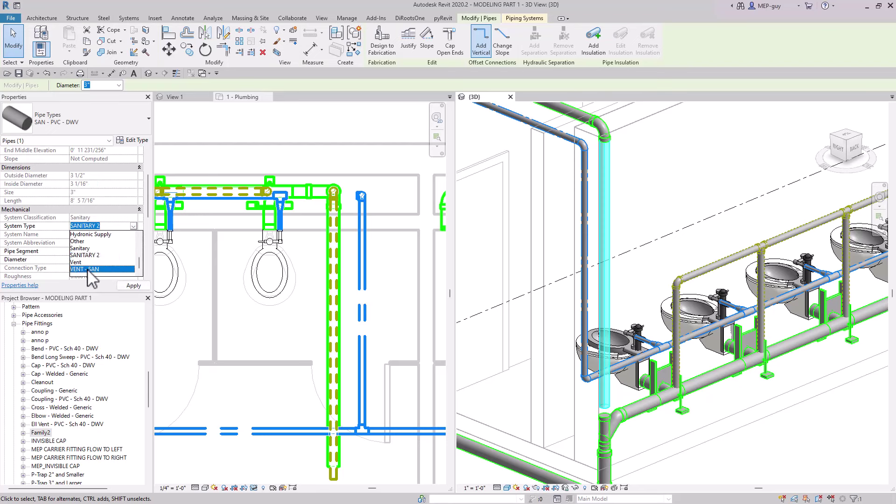
left_click(88, 269)
left_click(711, 420)
scroll(628, 372, "down", 2)
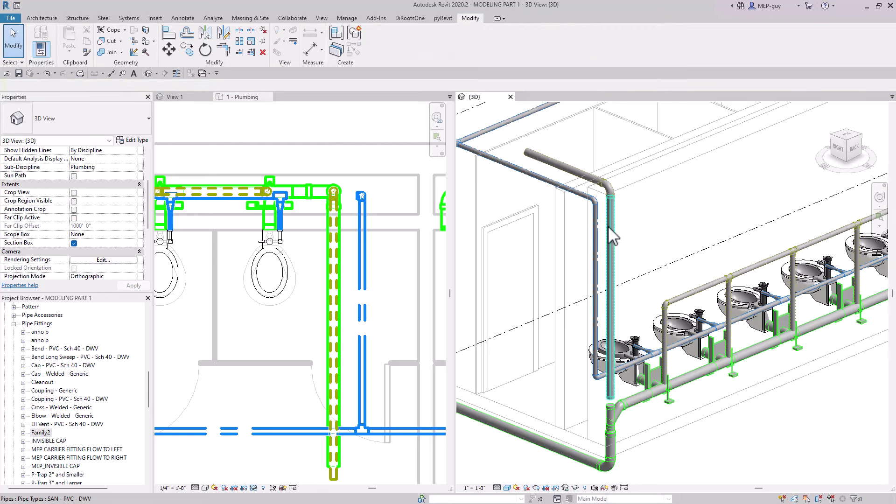
scroll(603, 385, "up", 3)
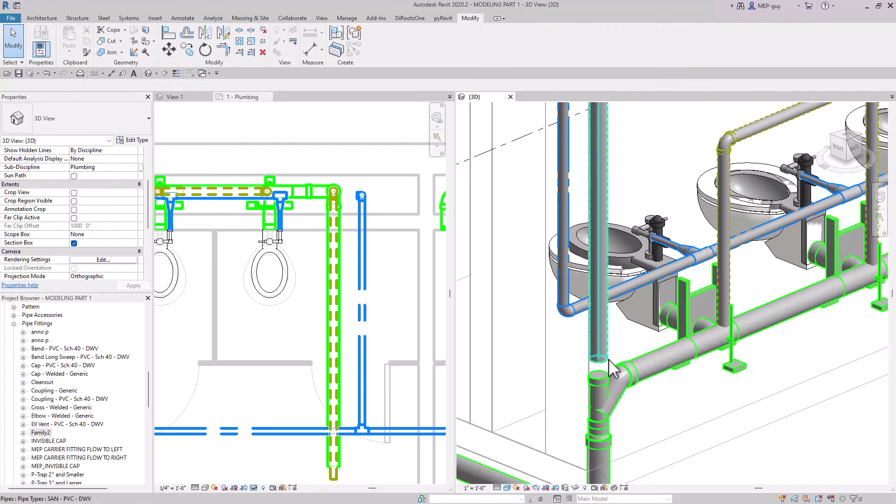
Stretch the riser's end down so it connects to the tee
left_click(607, 362)
left_click_drag(599, 362, 661, 439)
key("Escape")
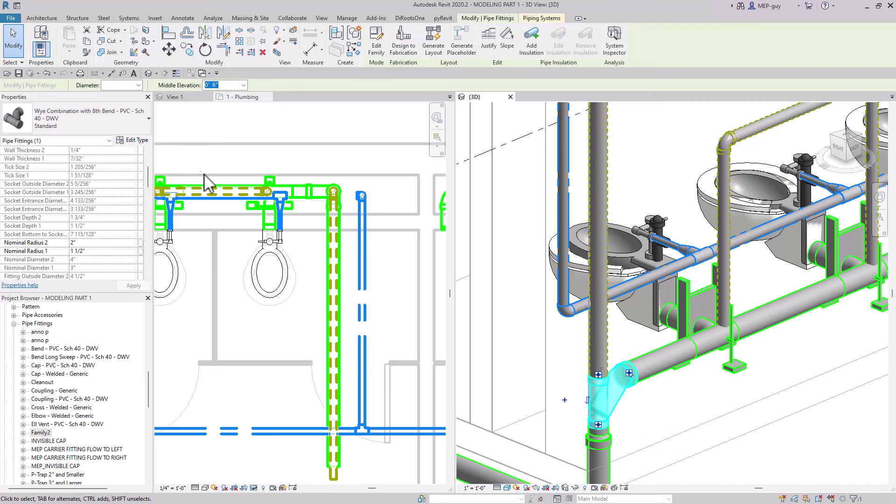
left_click(138, 85)
left_click(653, 426)
scroll(652, 426, "down", 8)
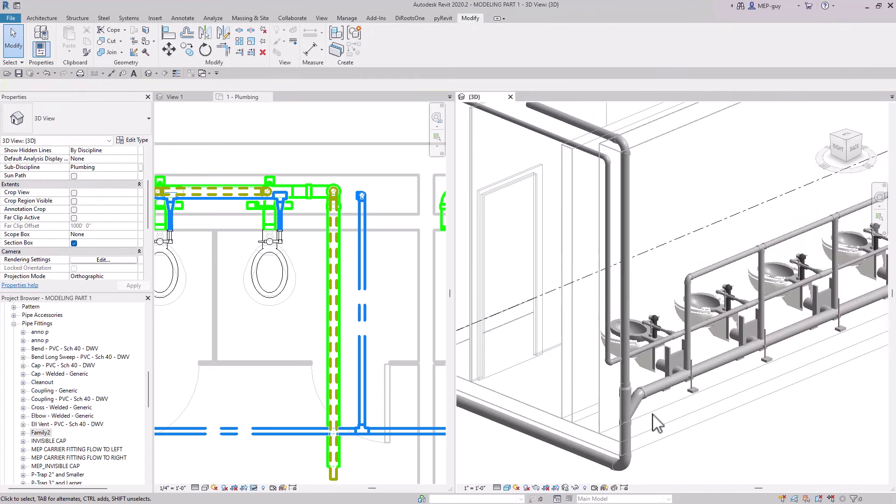
middle_click_drag(637, 411, 626, 462)
scroll(719, 219, "up", 5)
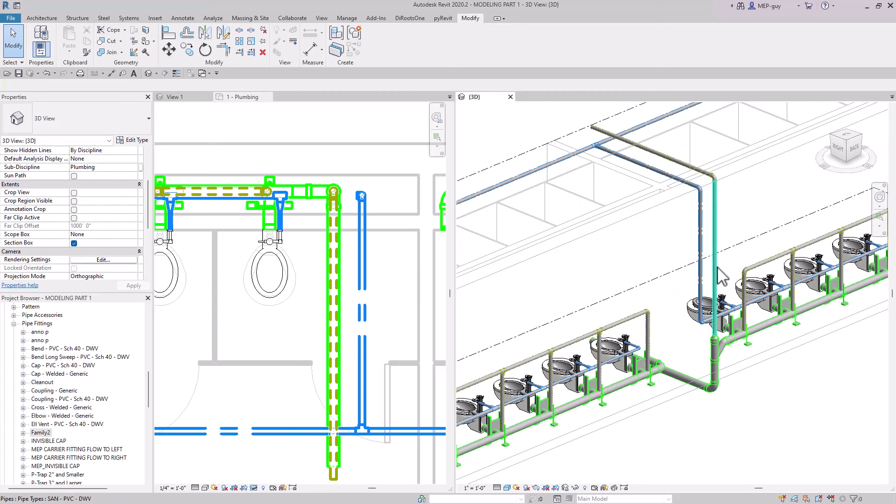
Select the vent riser, elbow and upper horizontal pipe run beside the toilets
left_click(715, 270)
left_click(675, 159, "ctrl")
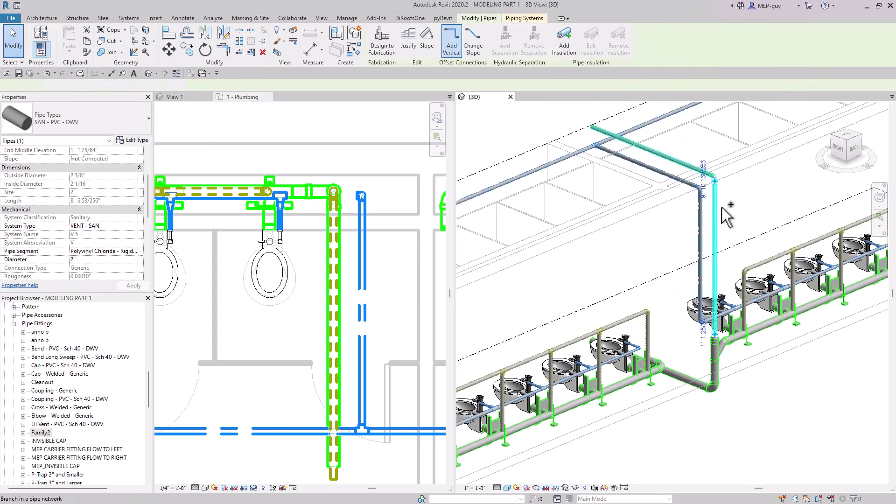
scroll(740, 236, "up", 3)
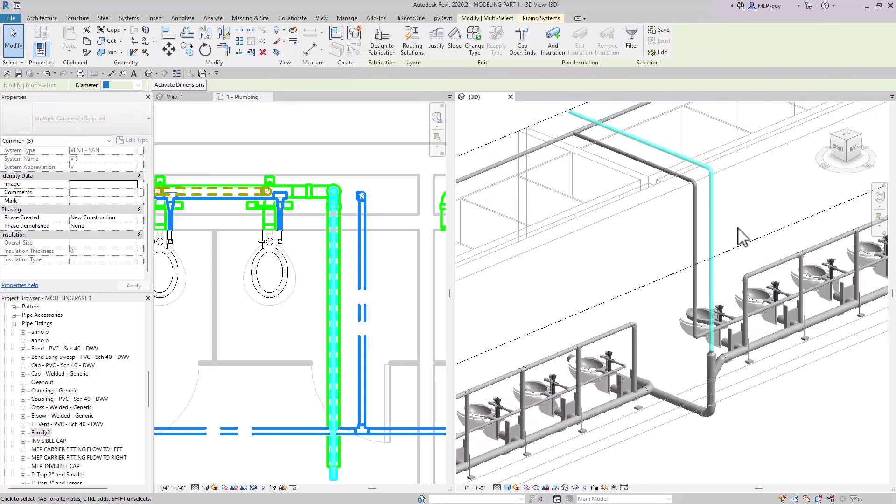
middle_click_drag(740, 236, 766, 256)
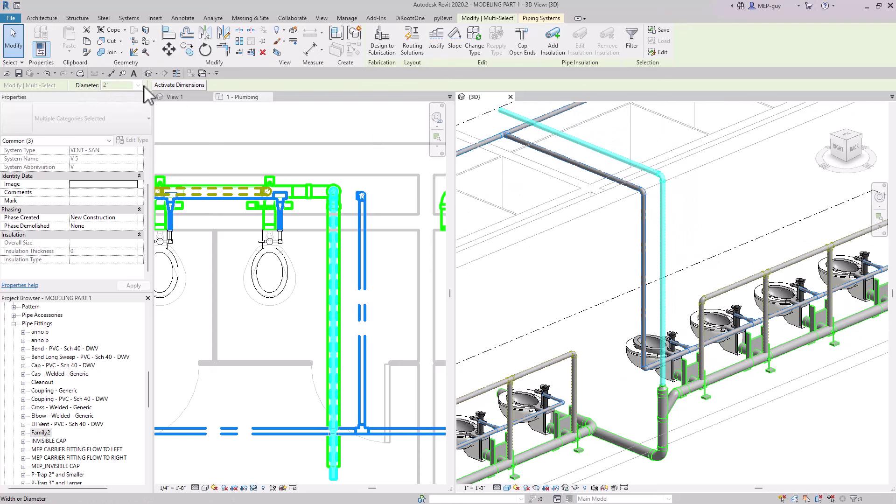
scroll(671, 409, "up", 3)
scroll(670, 410, "down", 3)
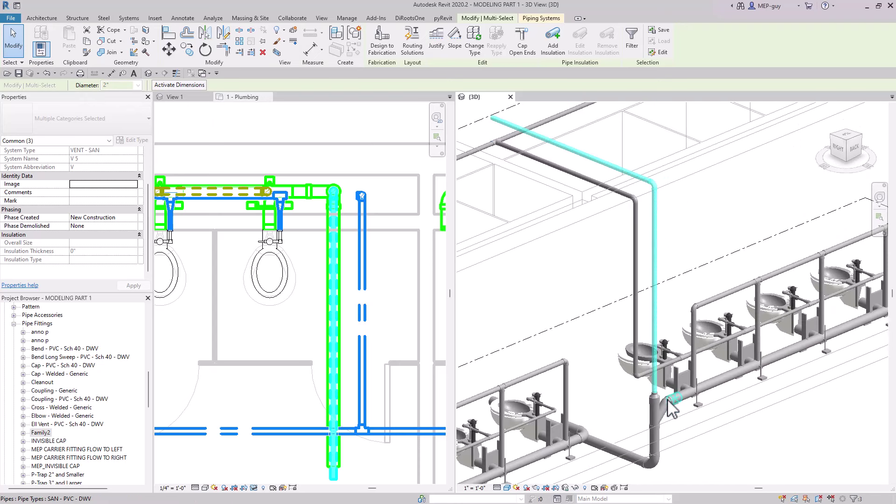
scroll(677, 191, "up", 2)
left_click(644, 214)
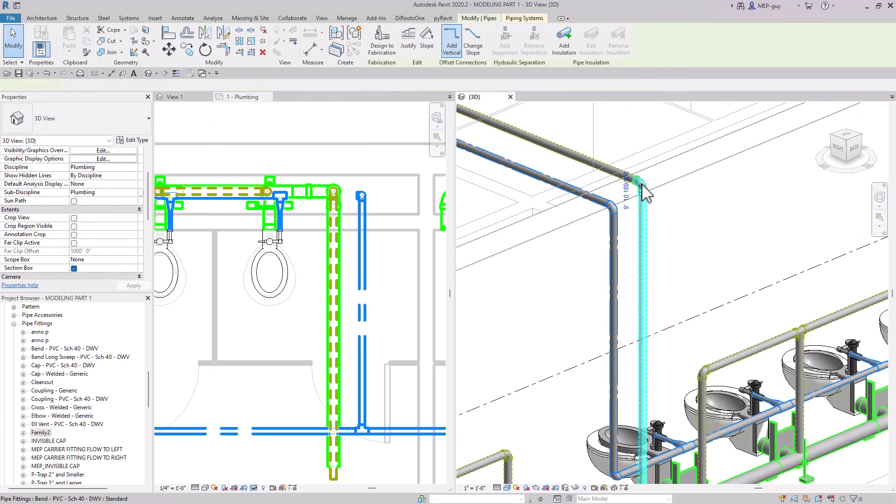
key("Tab")
left_click(643, 192)
scroll(671, 289, "down", 2)
left_click(651, 280)
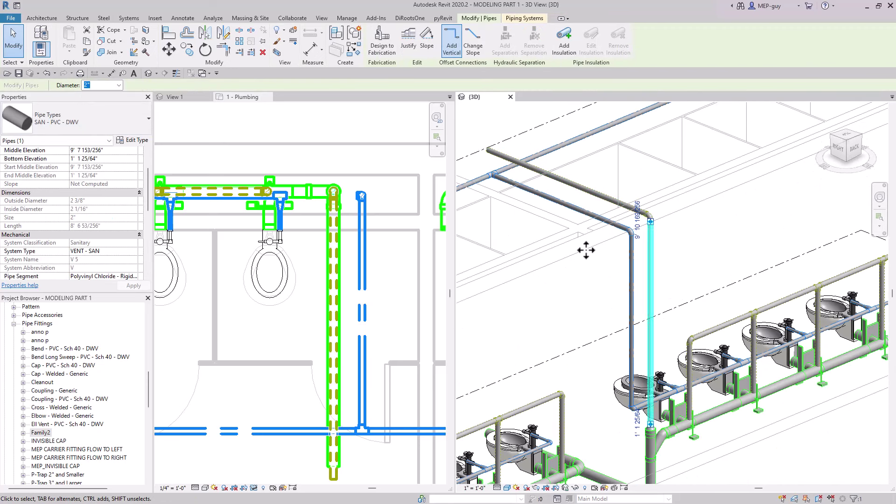
Review the size options of the riser and horizontal pipe, keeping the riser at 2"
left_click(119, 85)
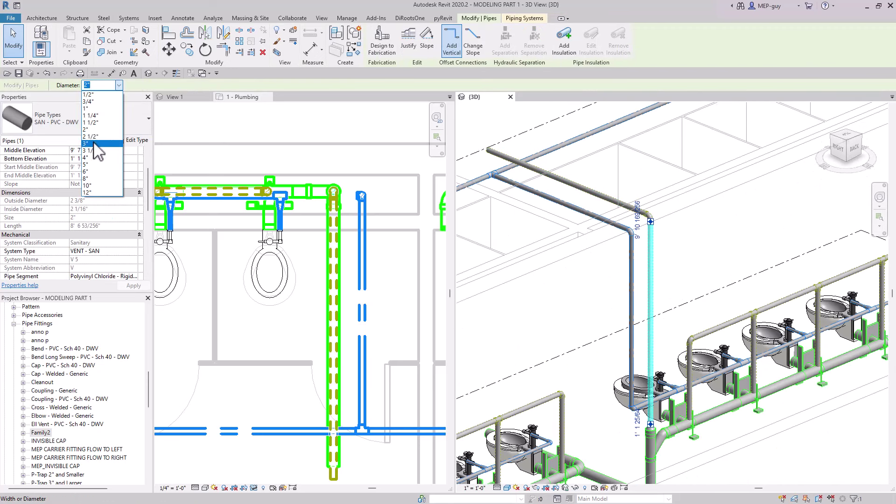
key("Escape")
scroll(646, 219, "up", 3)
left_click(583, 186)
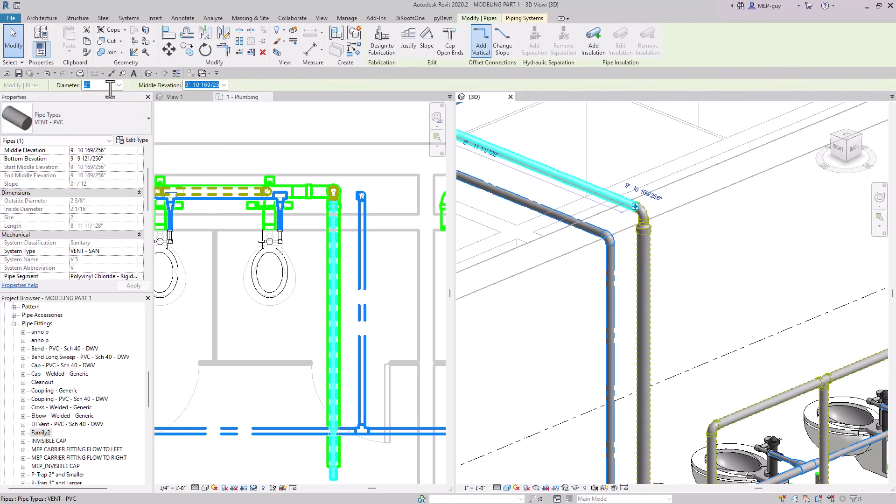
left_click(110, 89)
key("Escape")
key("Escape")
Set the three fittings at the top elbow to a 3" diameter
left_click_drag(607, 162, 684, 259)
left_click(138, 85)
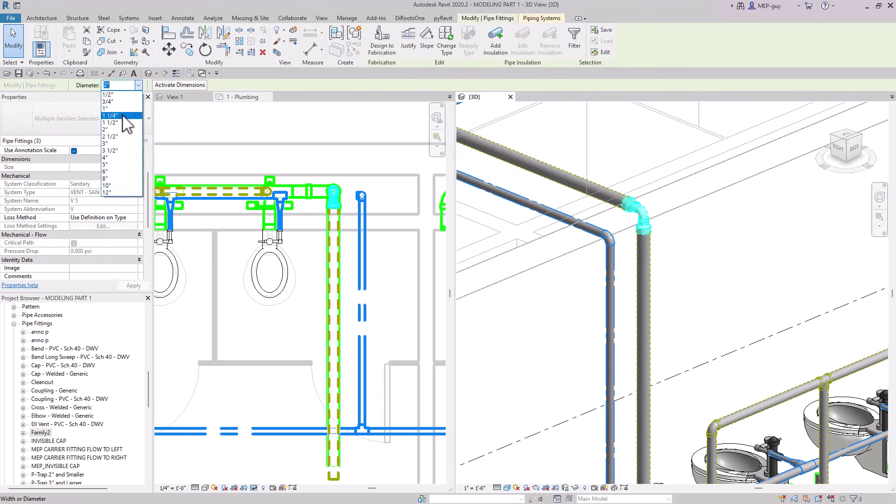
left_click(113, 144)
left_click(725, 247)
scroll(733, 252, "down", 2)
middle_click_drag(734, 254, 714, 220)
scroll(723, 225, "down", 2)
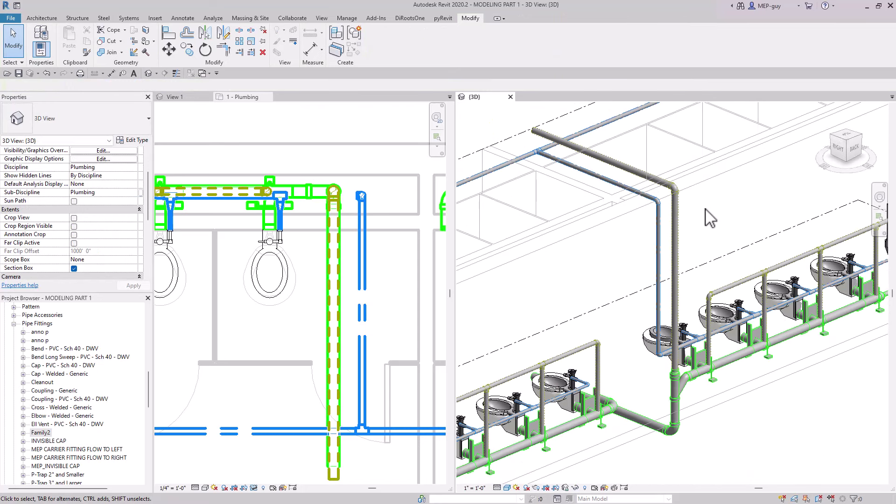
scroll(717, 219, "down", 2)
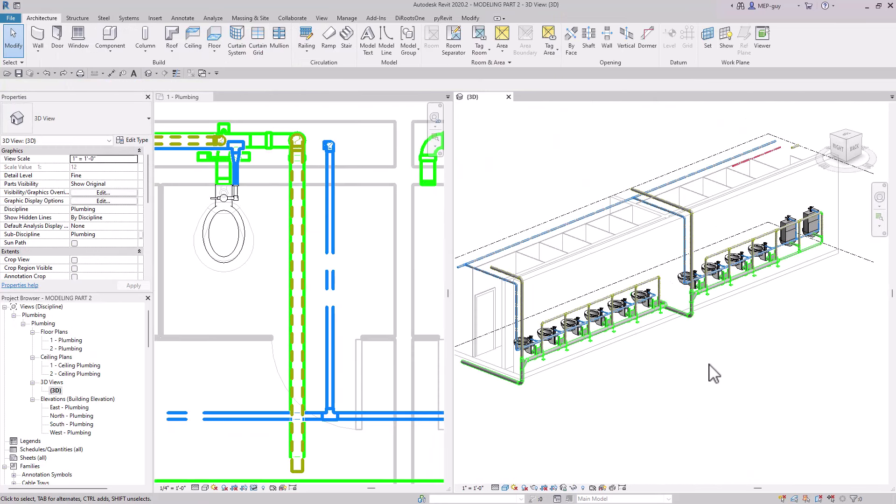
scroll(713, 271, "up", 5)
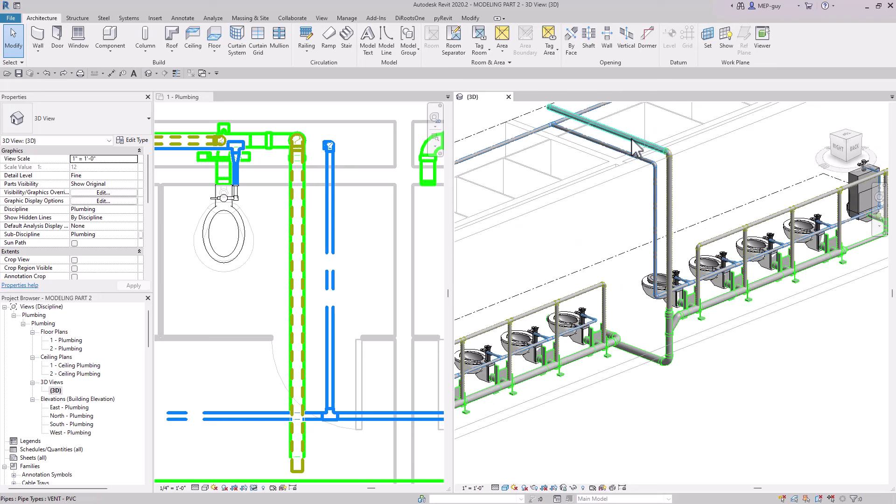
Select the upper horizontal vent pipe and orbit the view around the vent piping
left_click(649, 144)
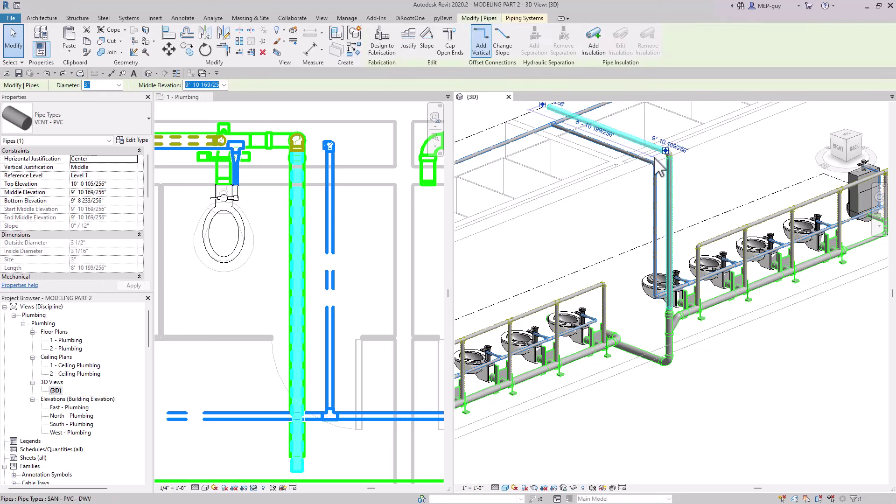
middle_click_drag(632, 232, 663, 281, "shift")
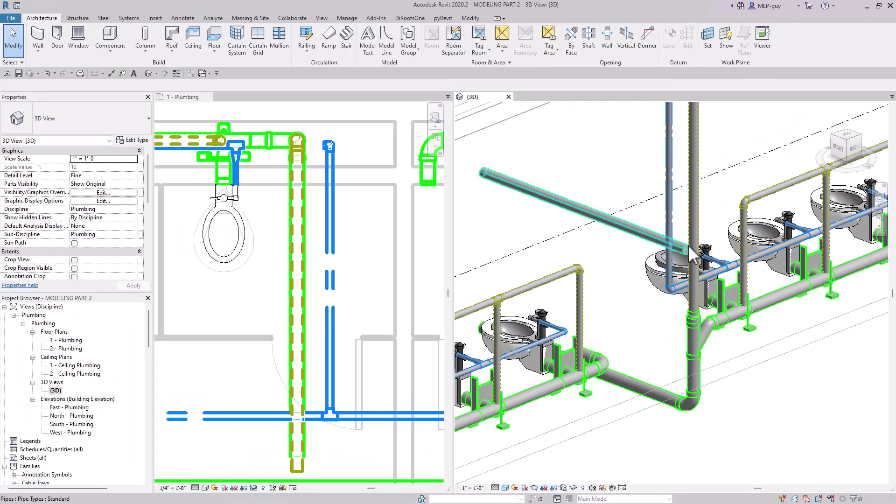
Set the sloped vent pipe's middle elevation to 2' 6"
scroll(713, 289, "up", 2)
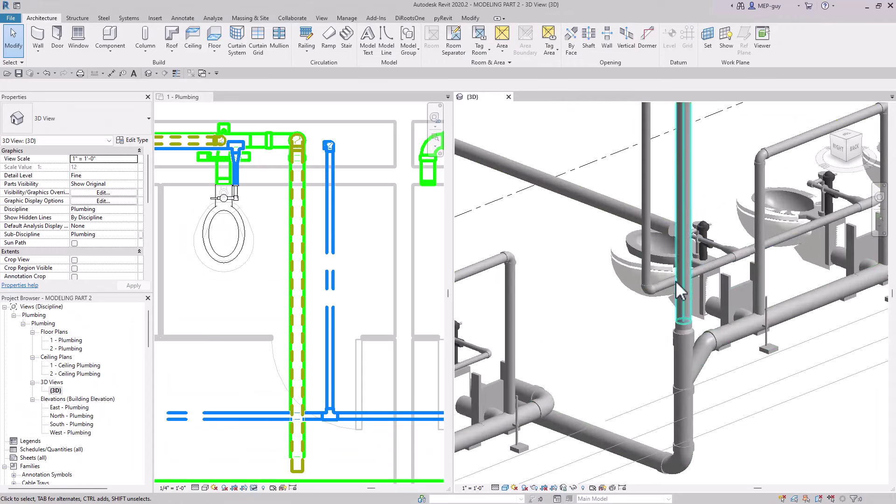
left_click(626, 214)
left_click(204, 85)
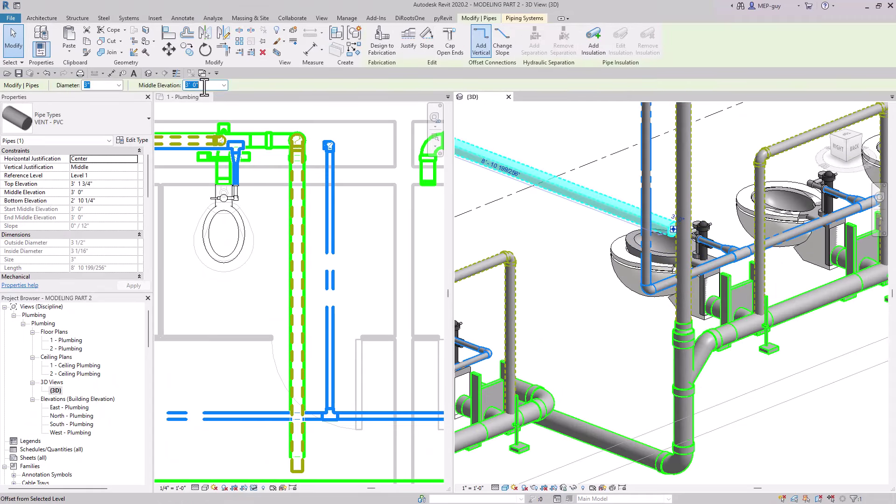
key("Return")
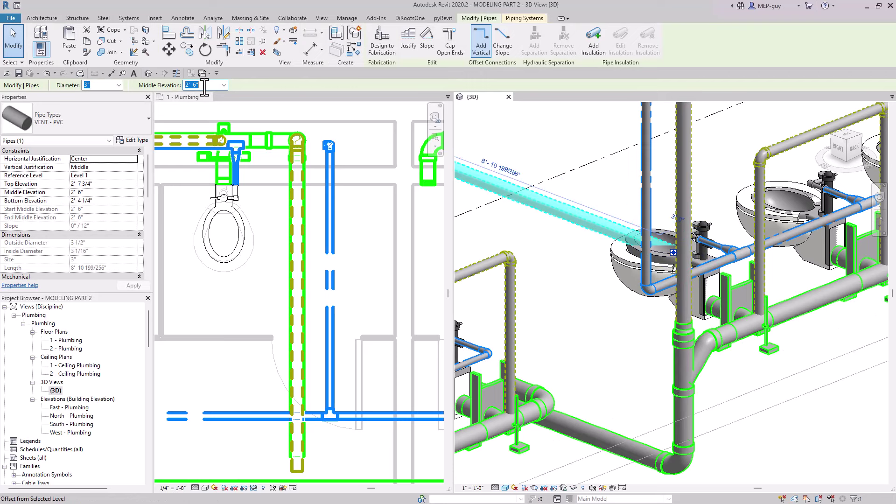
left_click(578, 177)
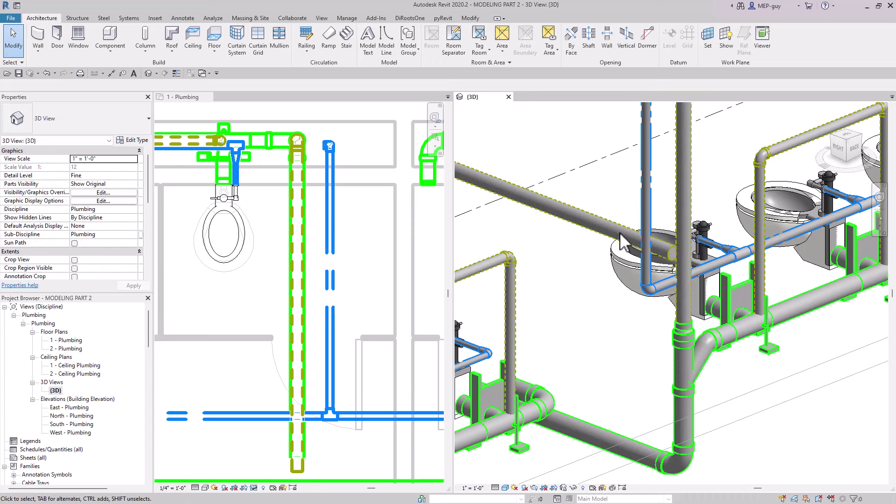
left_click(255, 136)
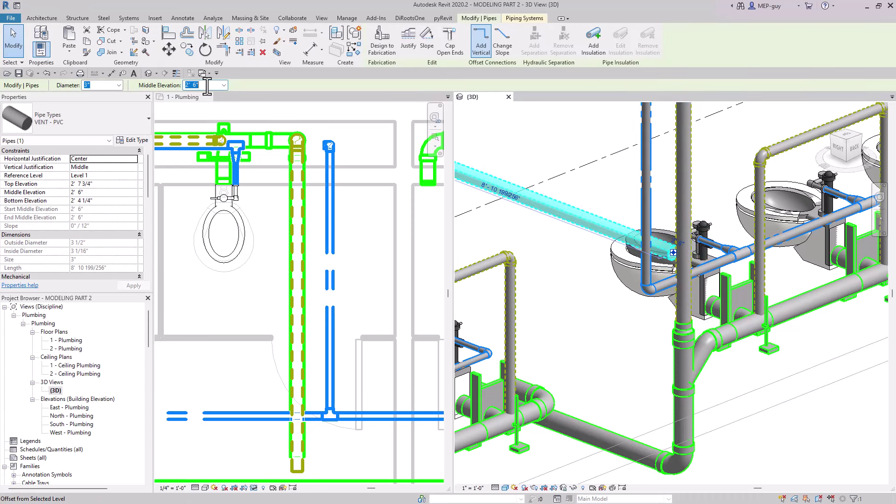
key("Escape")
key("Escape")
Change the vent pipe near the toilet to a 1' 6" middle elevation
scroll(719, 311, "up", 3)
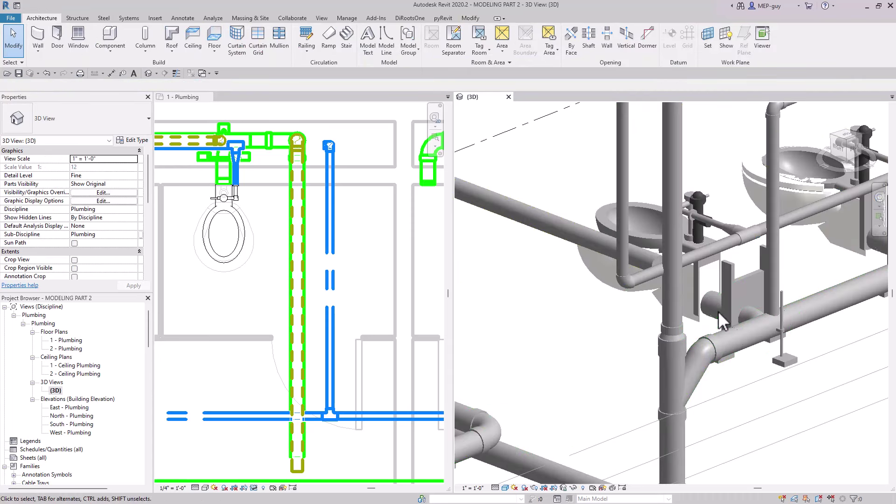
left_click(605, 249)
middle_click_drag(644, 371, 750, 246, "shift")
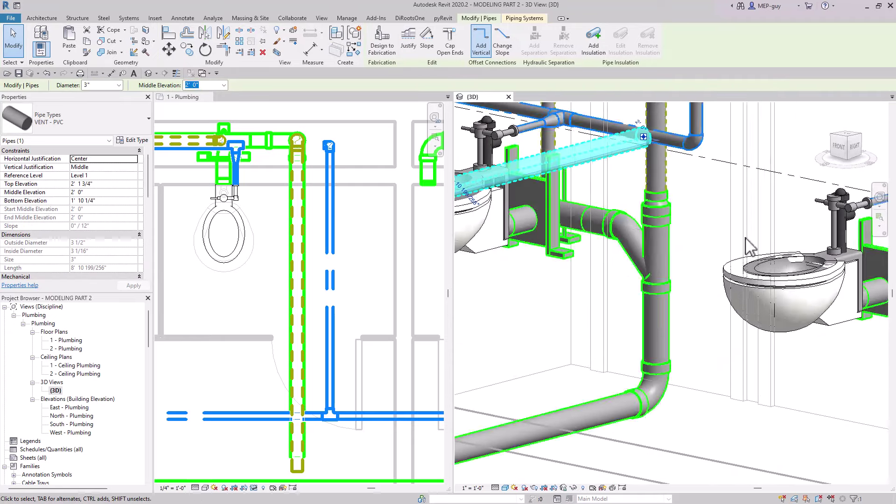
scroll(700, 194, "up", 4)
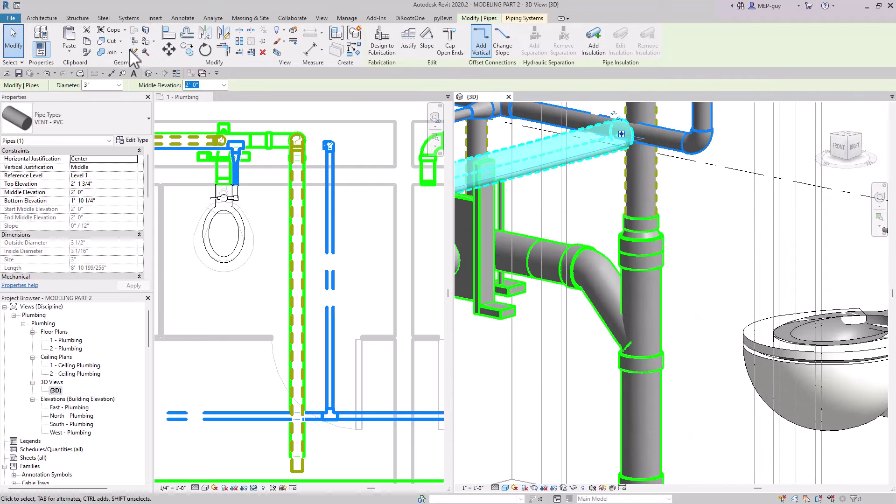
left_click(209, 87)
type("1 6")
key("Return")
left_click(736, 245)
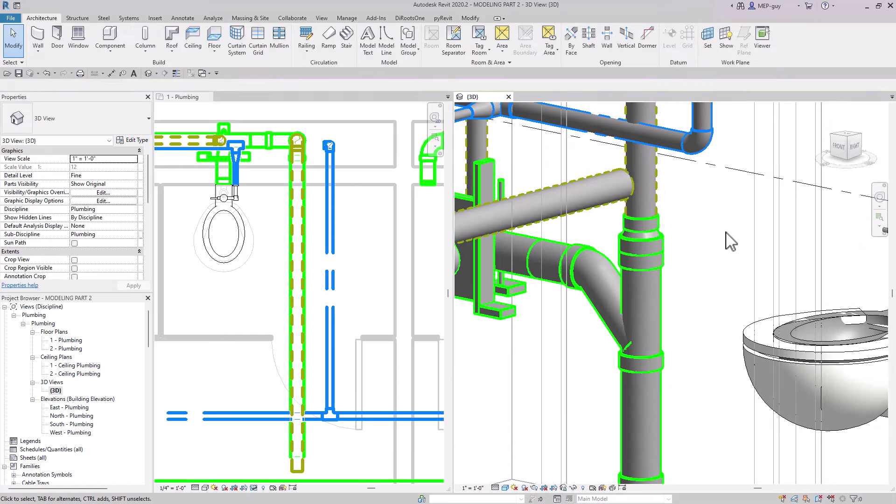
middle_click_drag(674, 240, 632, 237, "shift")
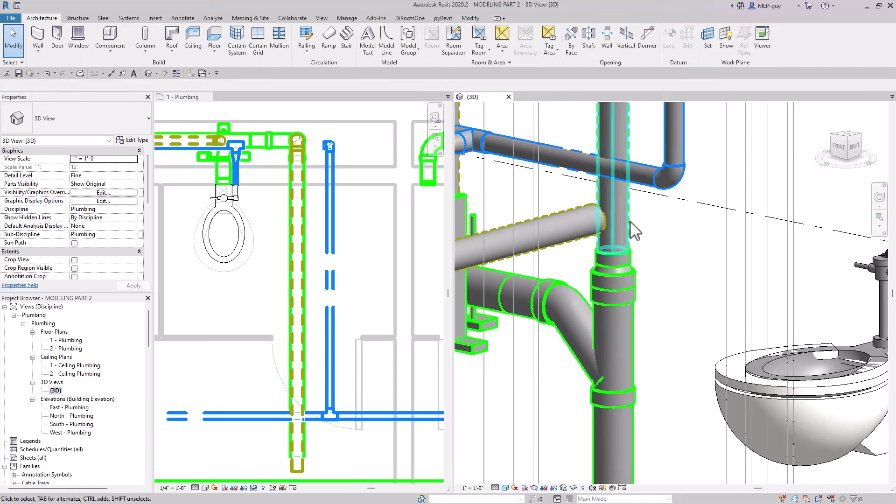
scroll(636, 176, "down", 3)
scroll(640, 176, "up", 2)
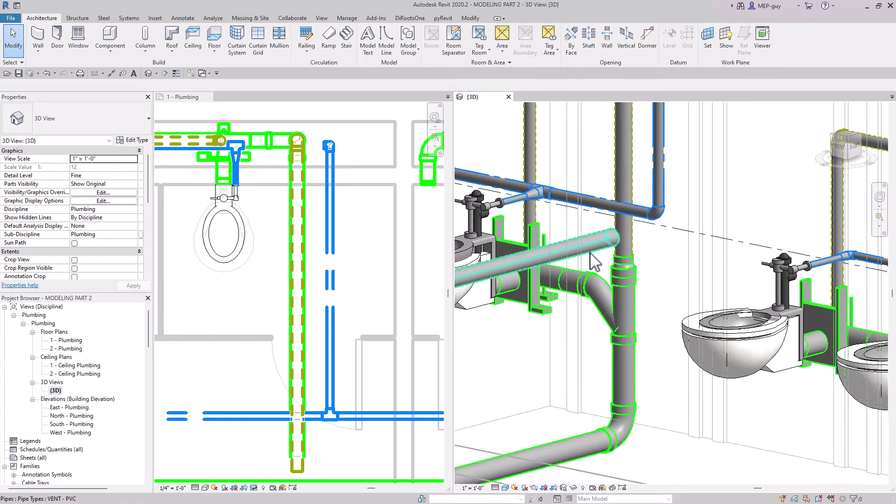
Return the horizontal vent pipe to a 2' 6" middle elevation
left_click(606, 263)
left_click(203, 84)
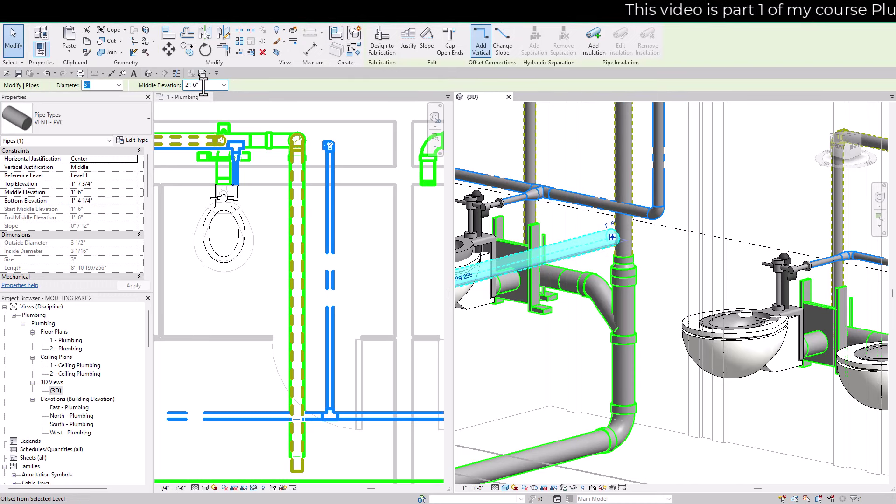
key("Return")
scroll(646, 196, "up", 4)
left_click(647, 214)
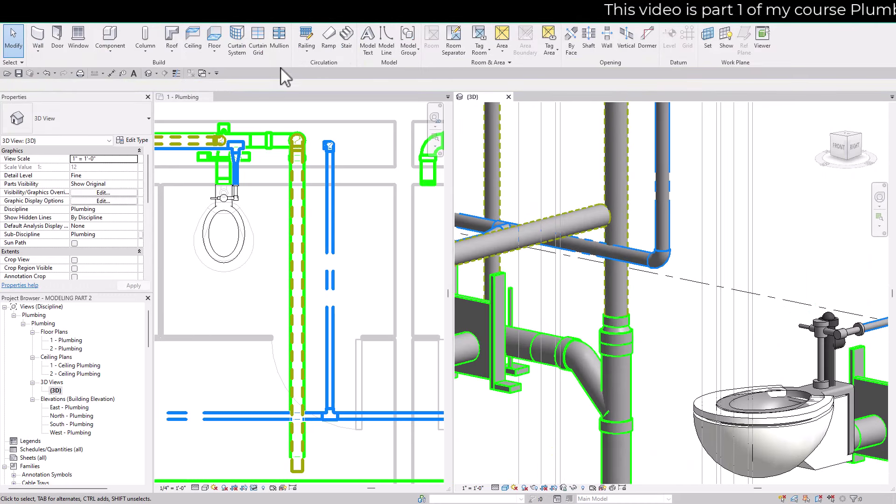
left_click(449, 18)
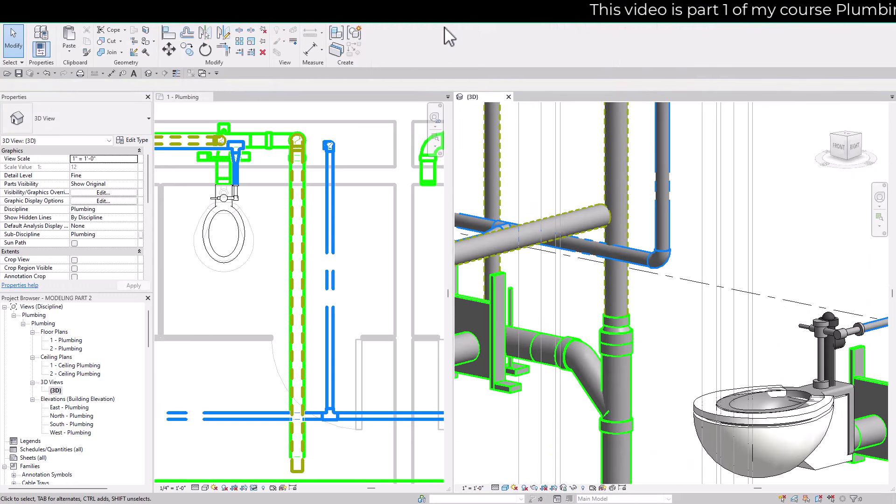
Extend the upper vent pipe into the vertical riser with Trim/Extend Single Element
left_click(239, 52)
left_click(620, 228)
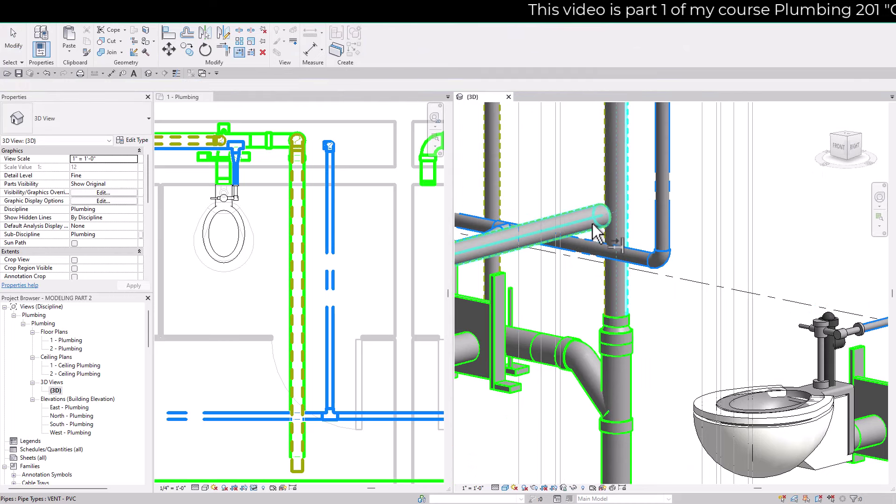
left_click(642, 252)
key("Escape")
scroll(635, 234, "up", 3)
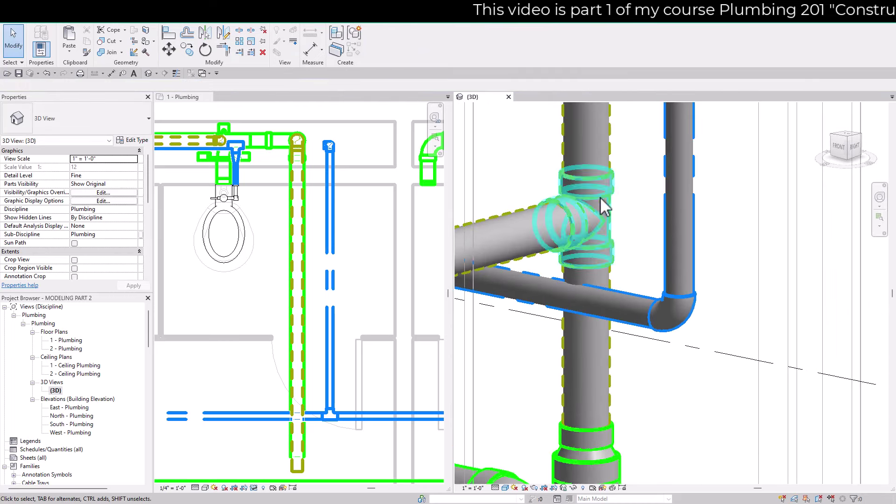
Change the new tee to Tee Sanitary - PVC - Sch 40 - DWV and flip it to sweep downward
left_click(617, 222)
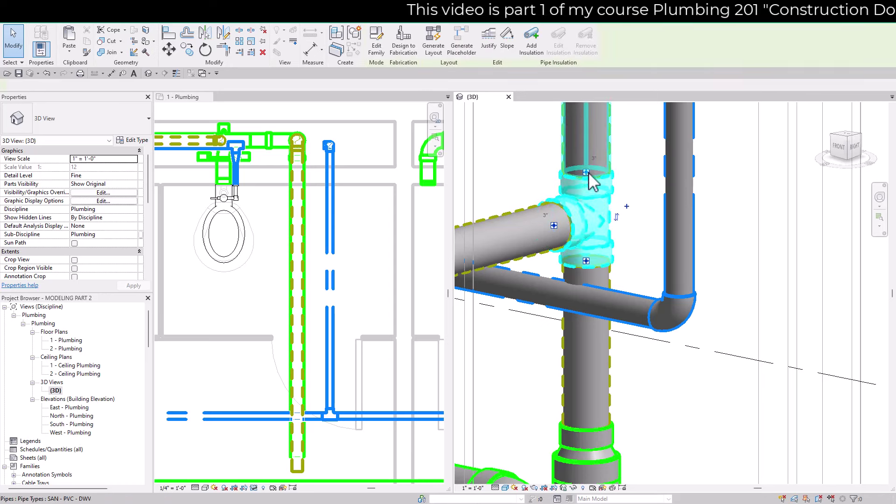
left_click(78, 125)
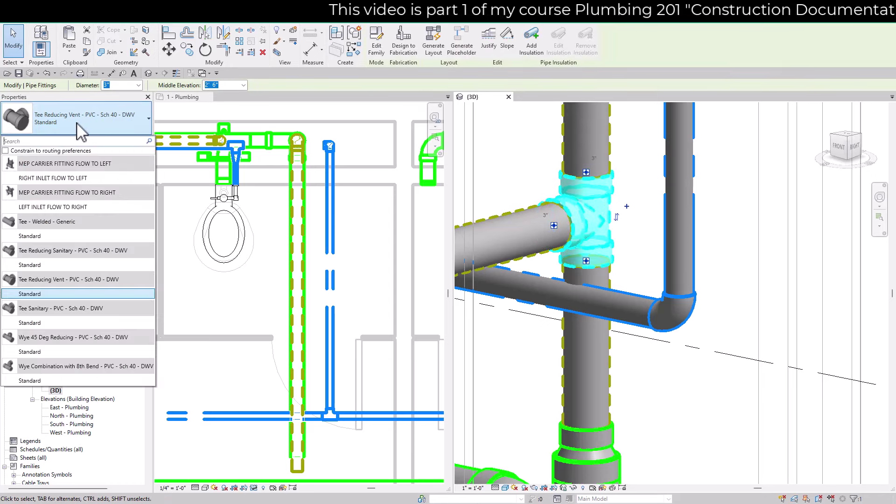
left_click(39, 318)
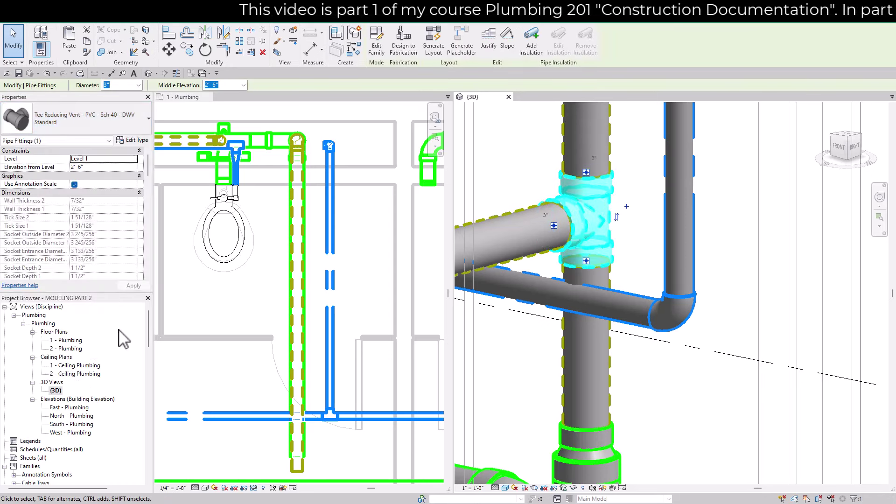
left_click(643, 239)
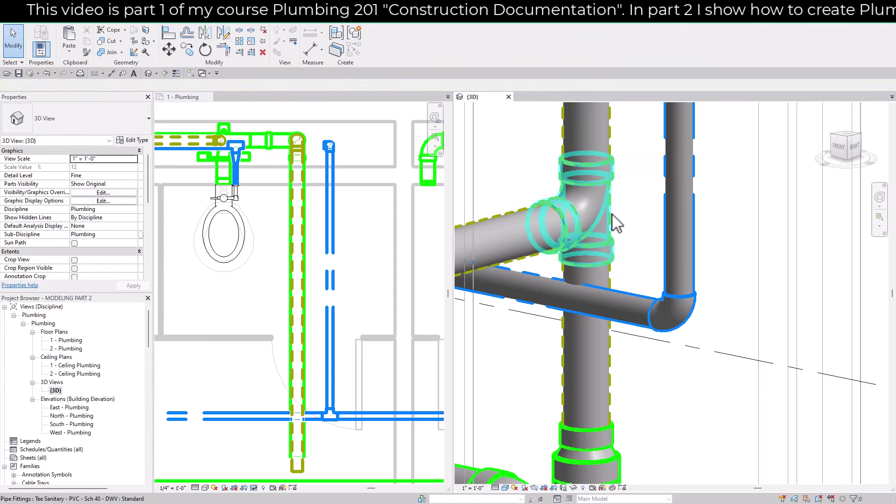
left_click(623, 217)
key("space")
key("Escape")
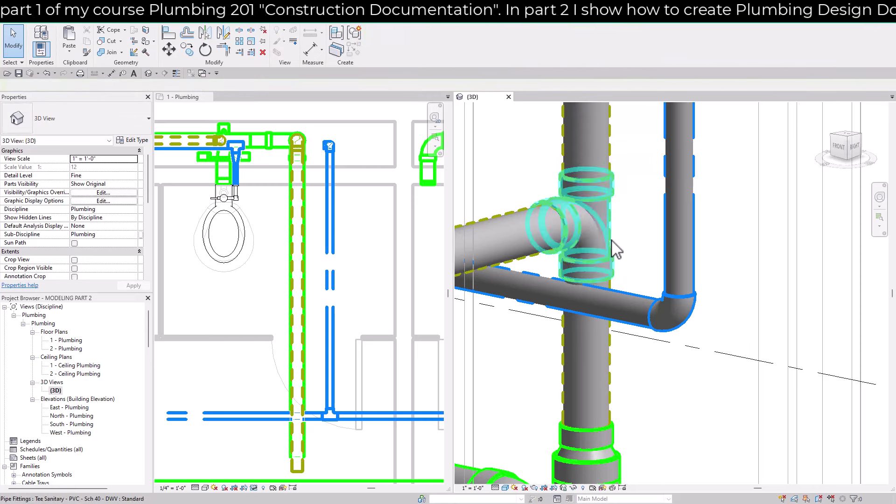
scroll(630, 210, "down", 2)
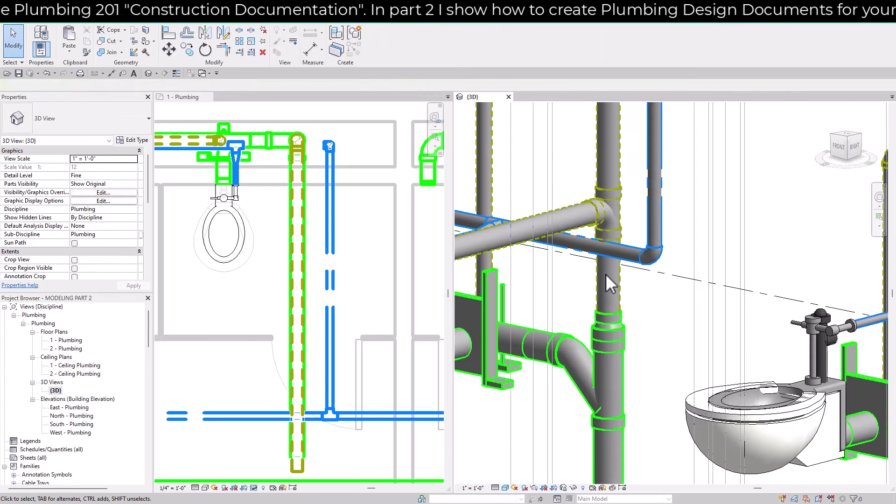
Drag the horizontal vent pipe's end onto the riser to connect it
left_click(586, 223)
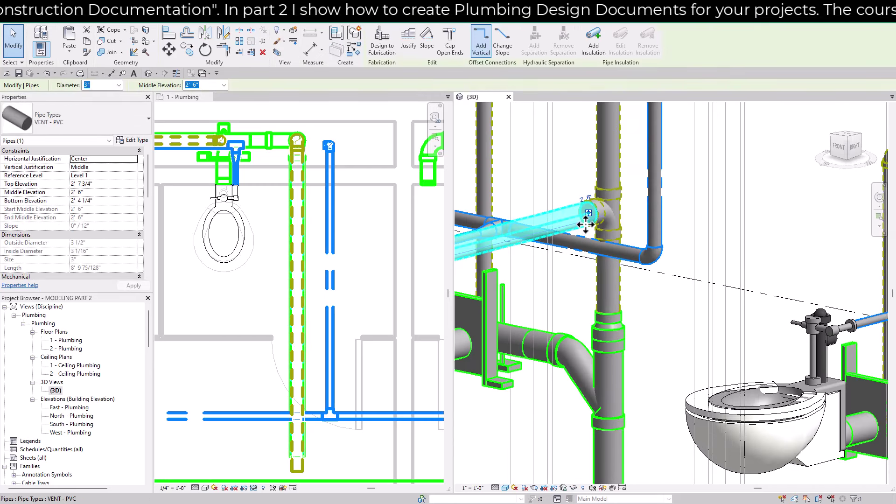
left_click_drag(586, 224, 564, 252)
key("Escape")
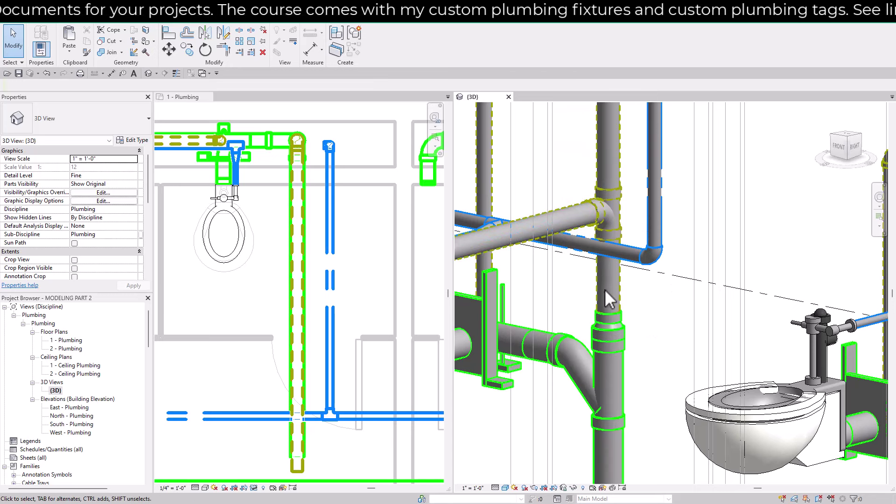
Isolate the sloped vent, vertical run and sanitary riser in a section box, viewed from Right
left_click(585, 238)
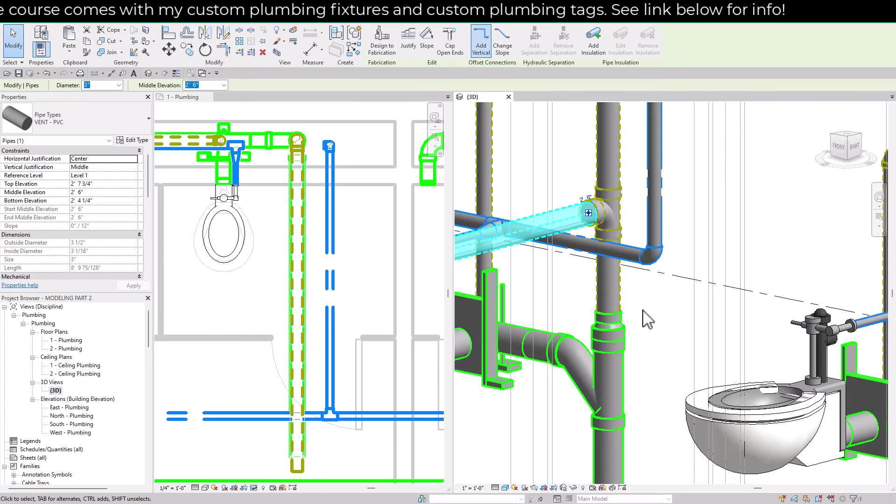
scroll(646, 320, "down", 5)
scroll(628, 320, "up", 3)
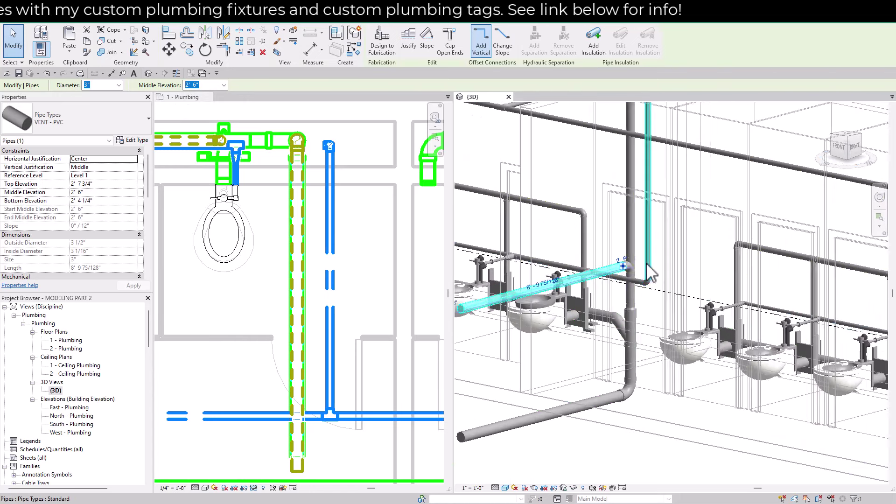
scroll(652, 275, "up", 3)
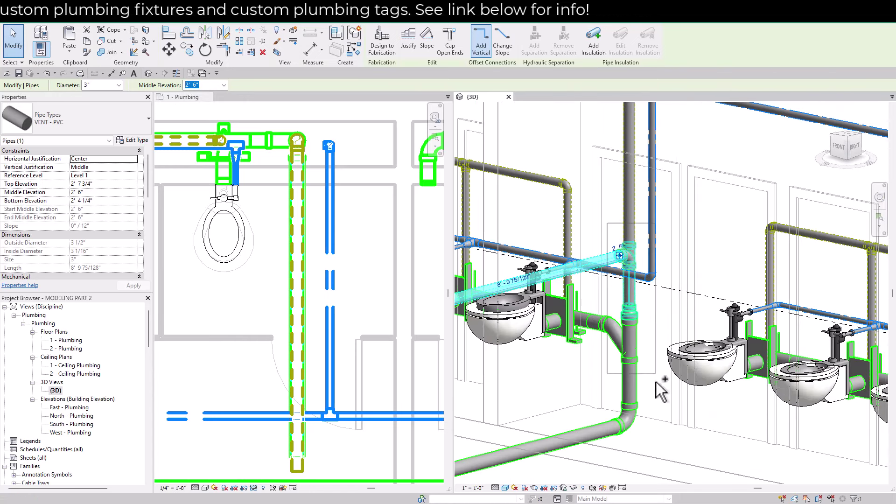
left_click(649, 453, "ctrl")
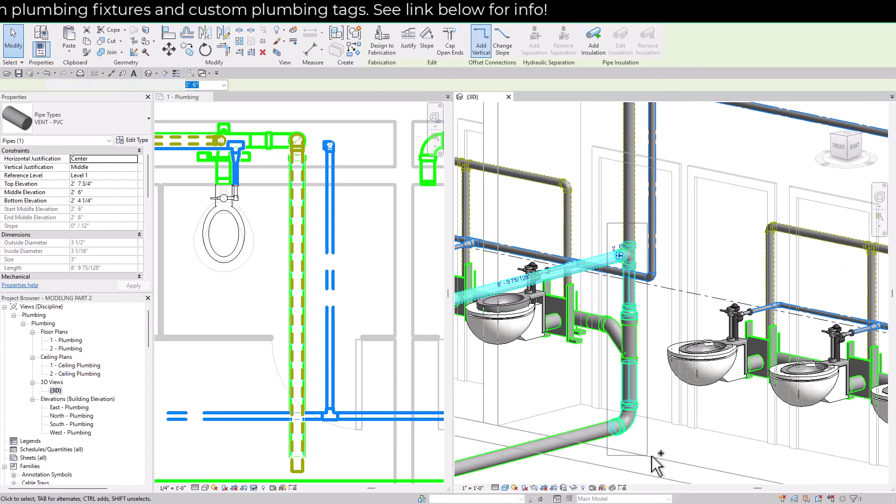
left_click(652, 212, "ctrl")
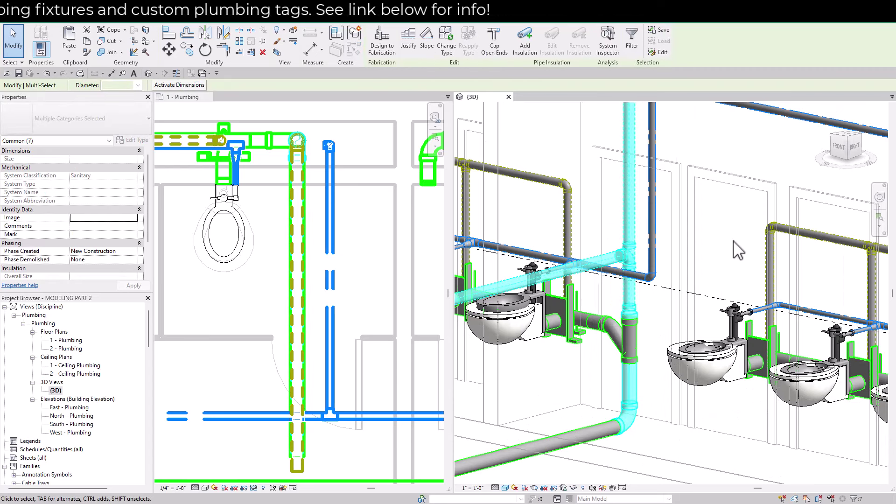
left_click(277, 52)
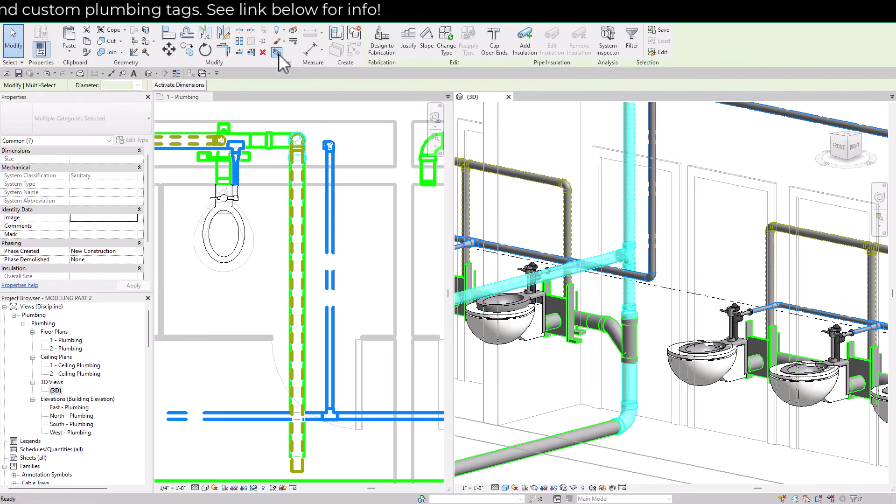
left_click_drag(869, 161, 860, 159)
left_click(861, 158)
scroll(704, 357, "up", 5)
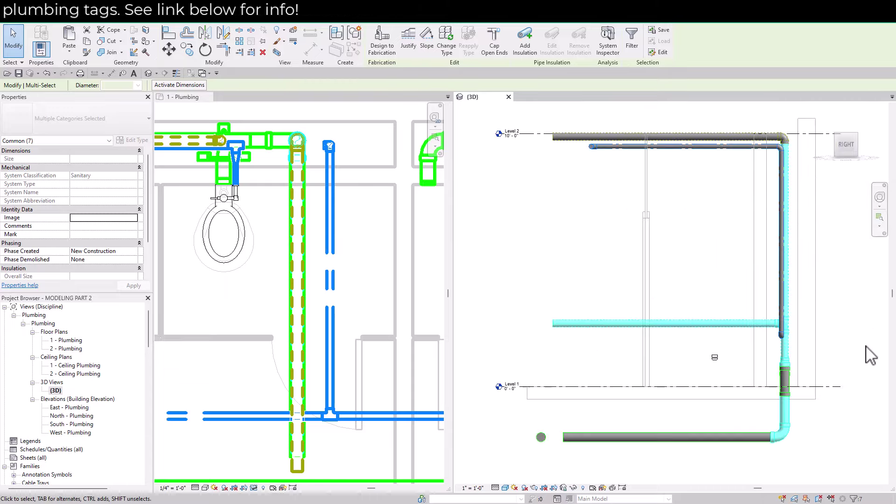
middle_click_drag(704, 356, 760, 290)
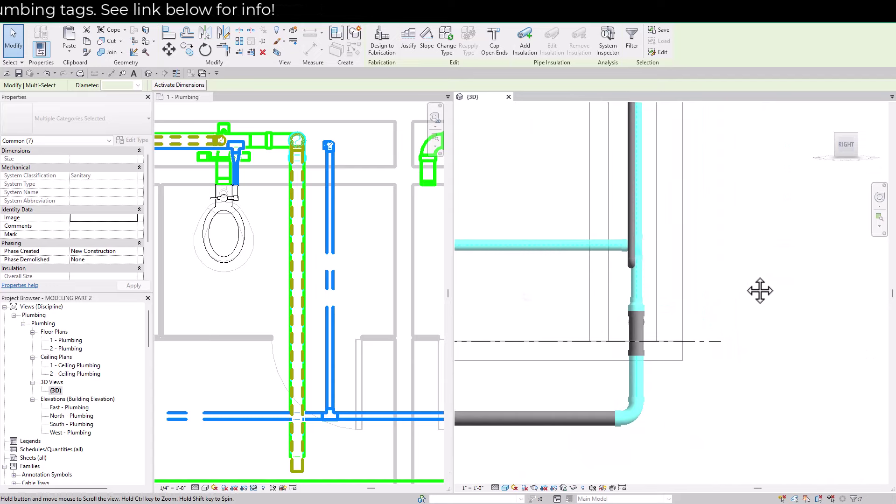
Nudge the horizontal vent pipe down to a 1' 10 1/2" middle elevation
left_click(753, 281)
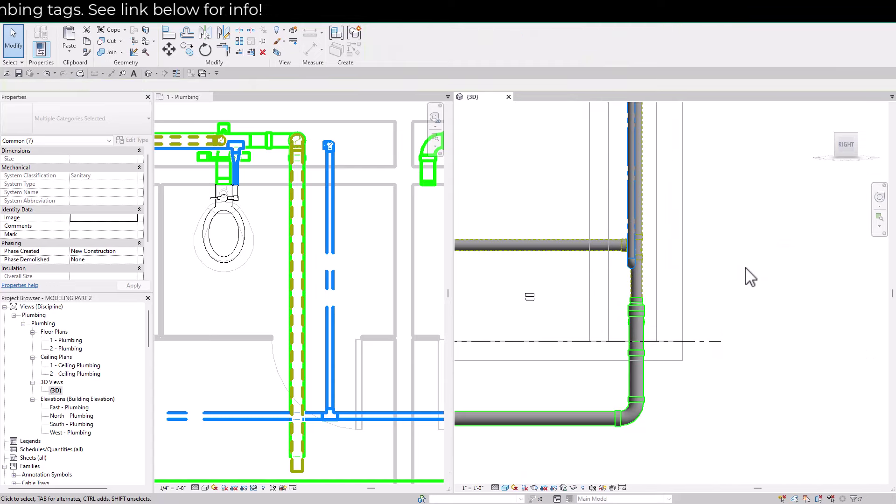
left_click(574, 249)
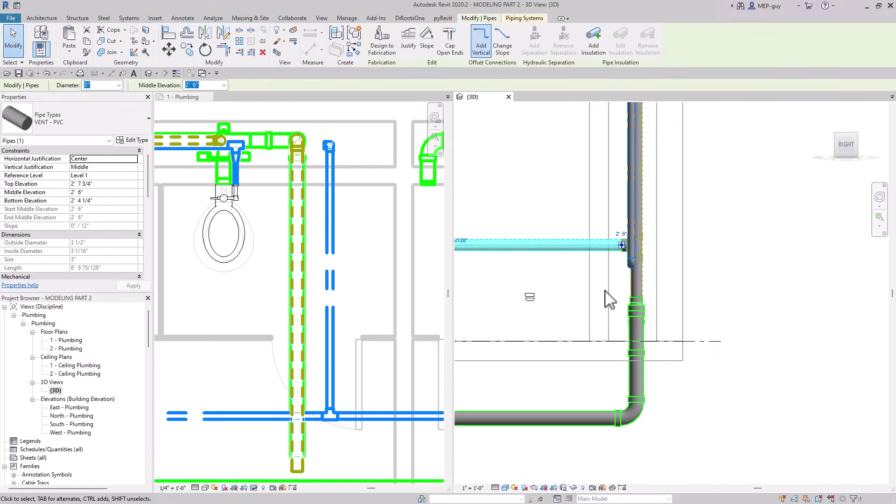
scroll(565, 289, "up", 3)
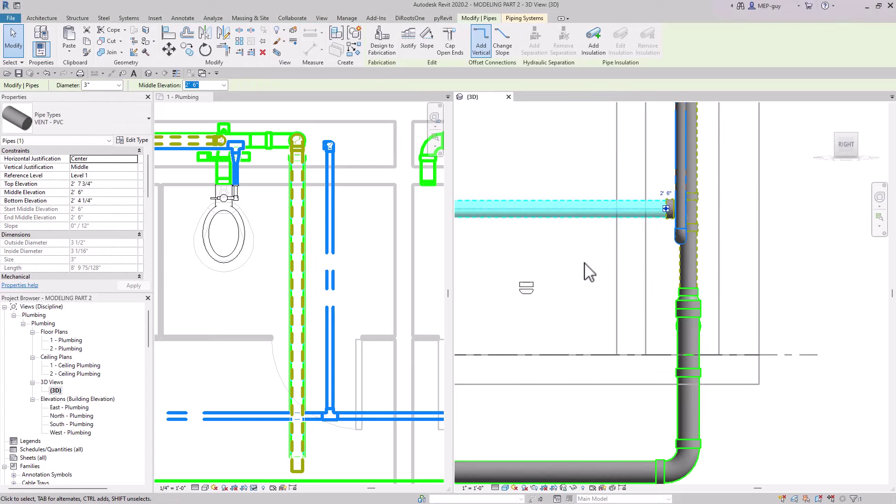
key("Down")
key("Down")
key("Down")
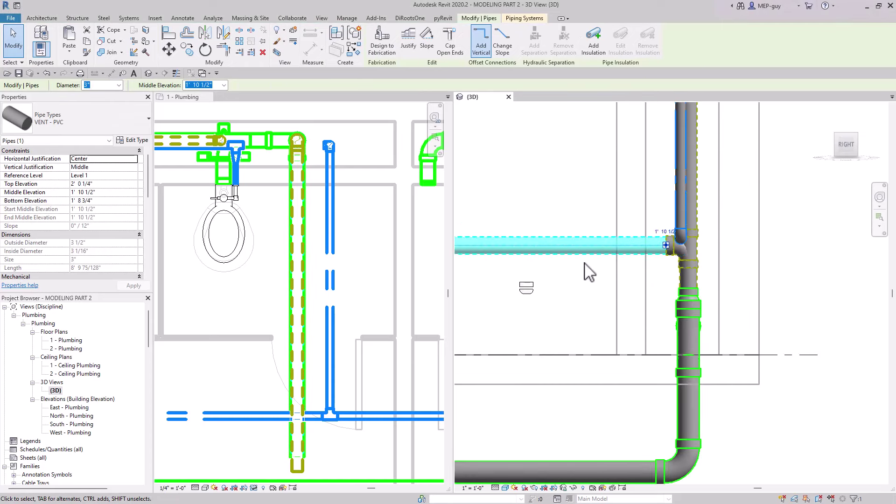
key("Escape")
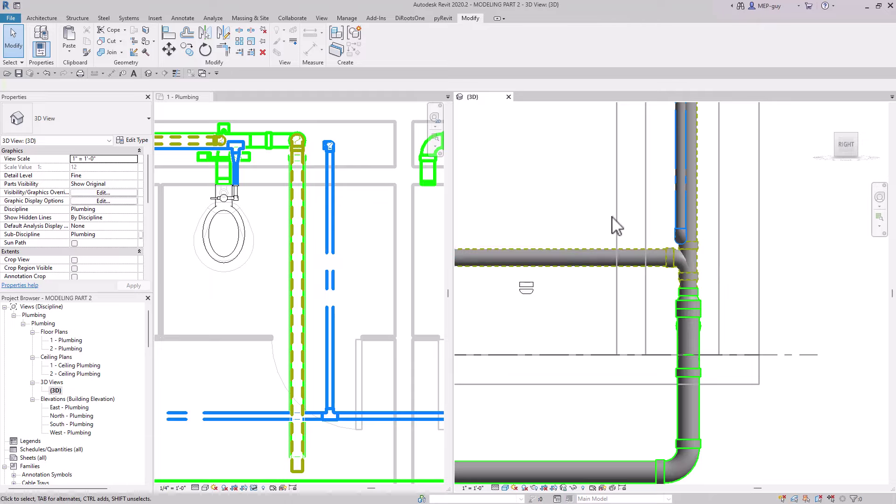
From the Tab-selected vent branch, narrow the selection to just the vertical SAN - PVC - DWV pipe
middle_click_drag(602, 208, 668, 236, "shift")
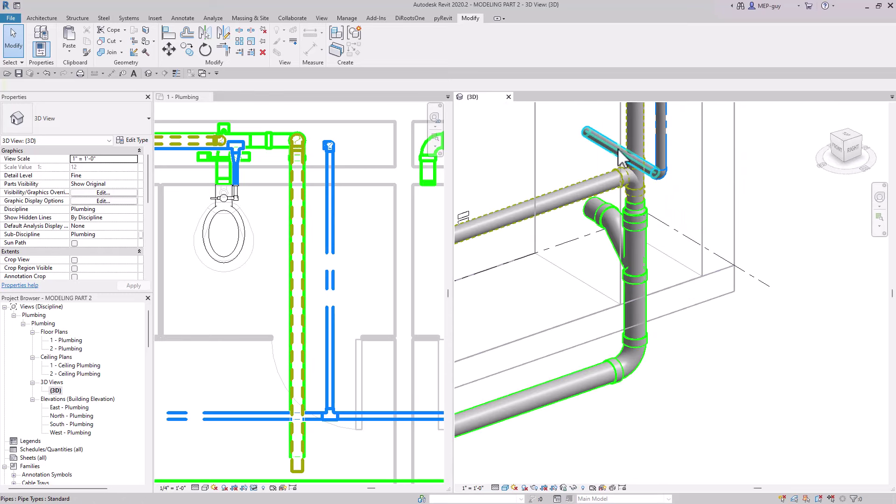
scroll(656, 159, "up", 3)
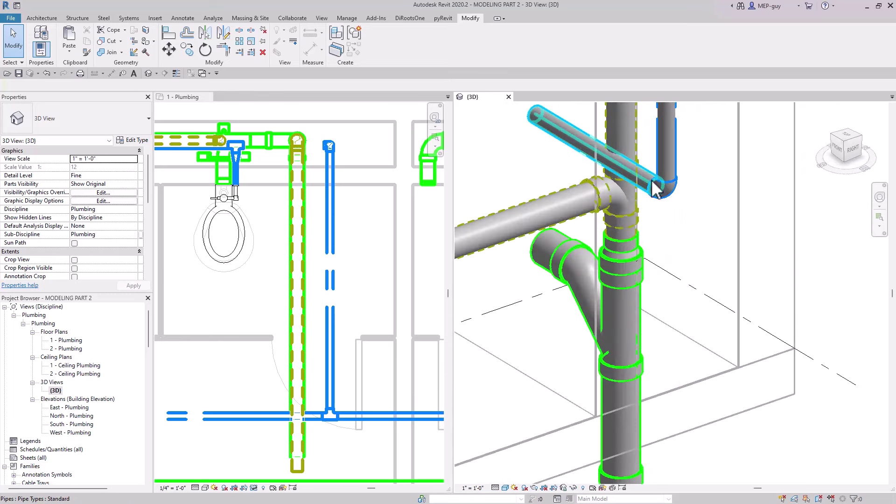
scroll(684, 372, "down", 8)
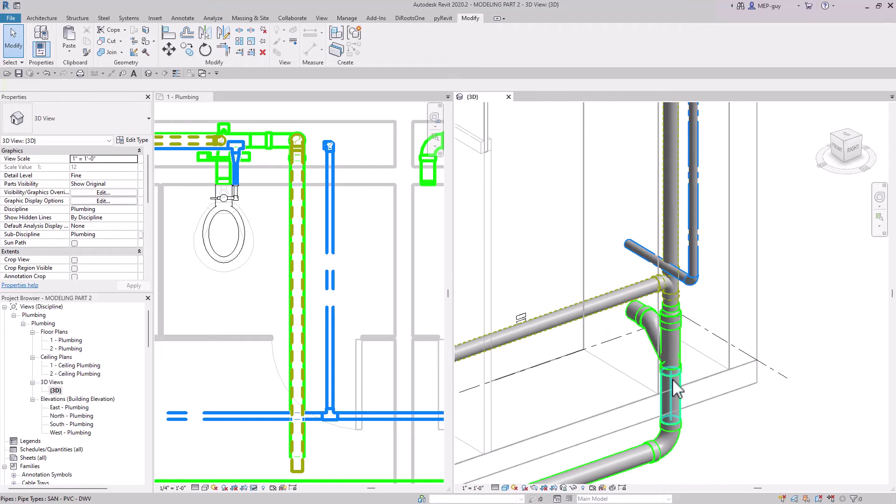
scroll(686, 278, "up", 4)
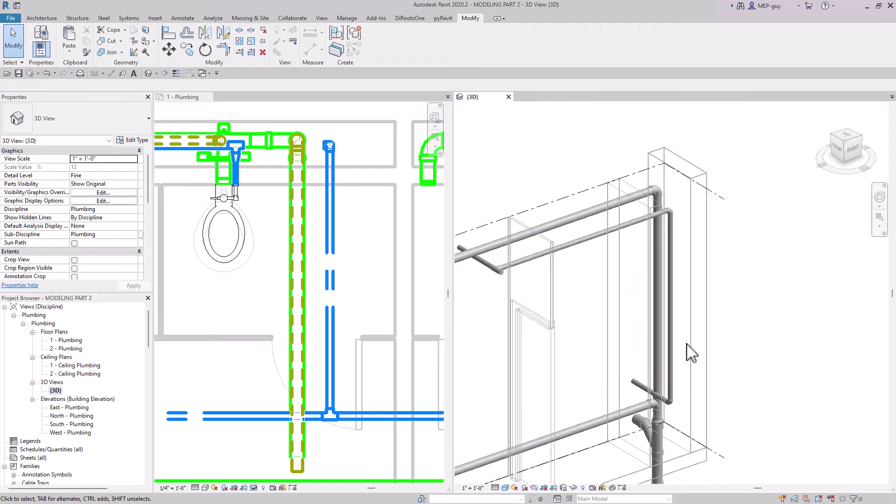
key("Tab")
left_click(661, 331)
scroll(695, 344, "down", 1)
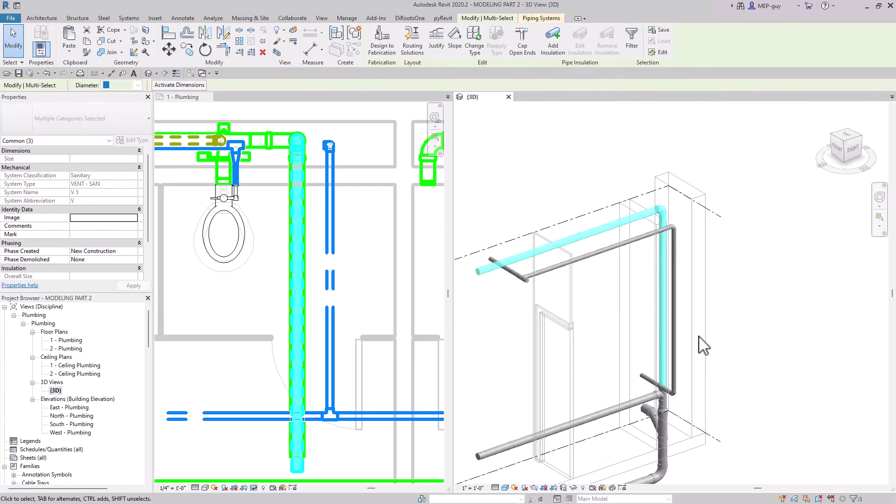
scroll(658, 270, "up", 2)
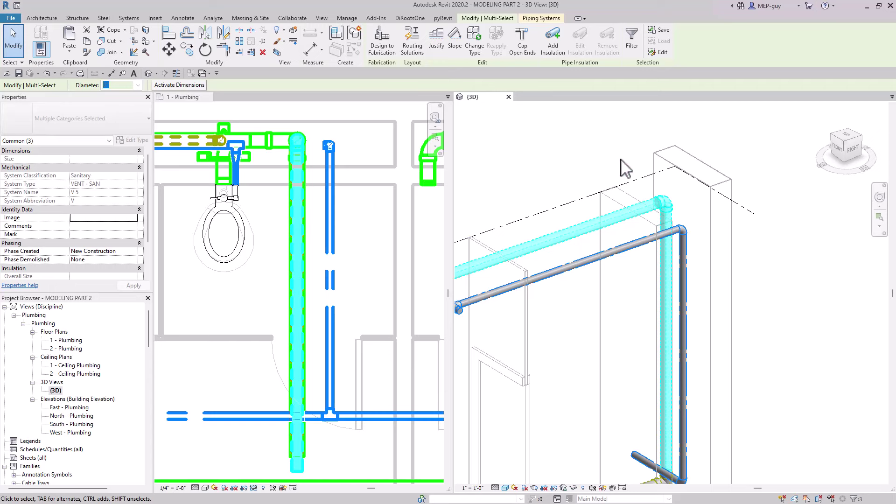
left_click(664, 205, "shift")
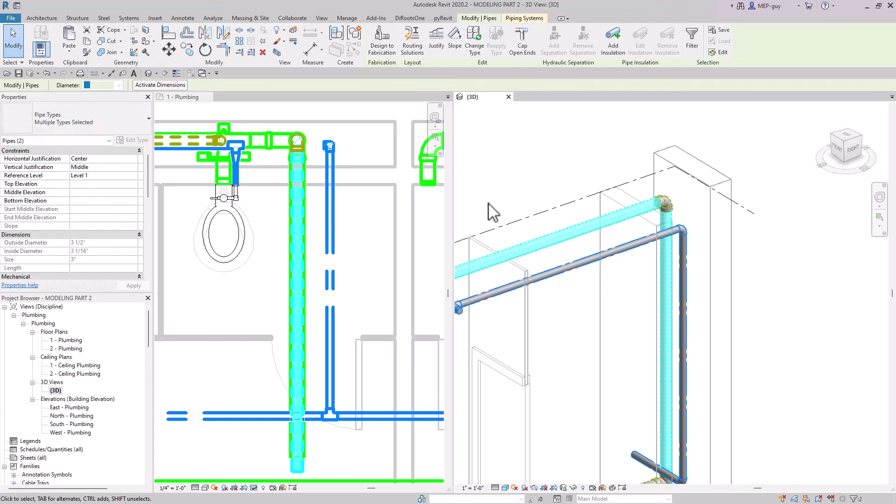
left_click(674, 257)
Set the vertical vent pipe, then the top horizontal vent pipe and elbow, to 2" diameter
left_click(119, 85)
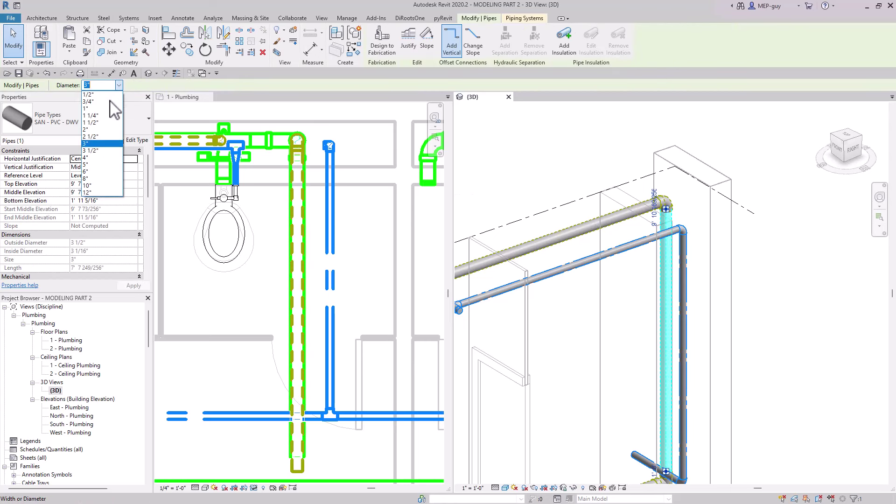
left_click(96, 131)
left_click(700, 276)
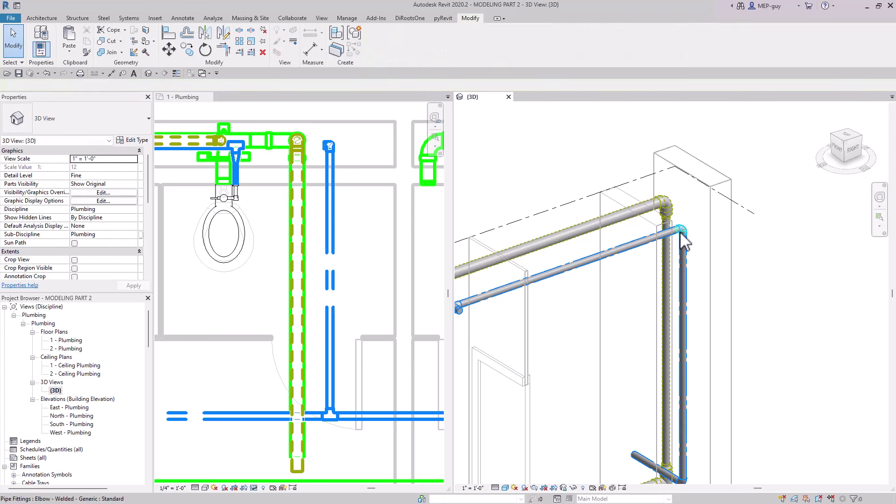
left_click(630, 210)
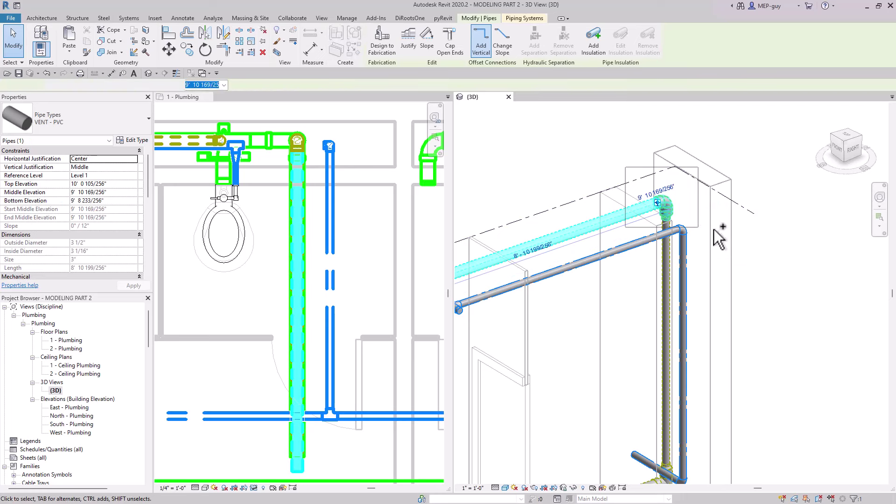
left_click(137, 85)
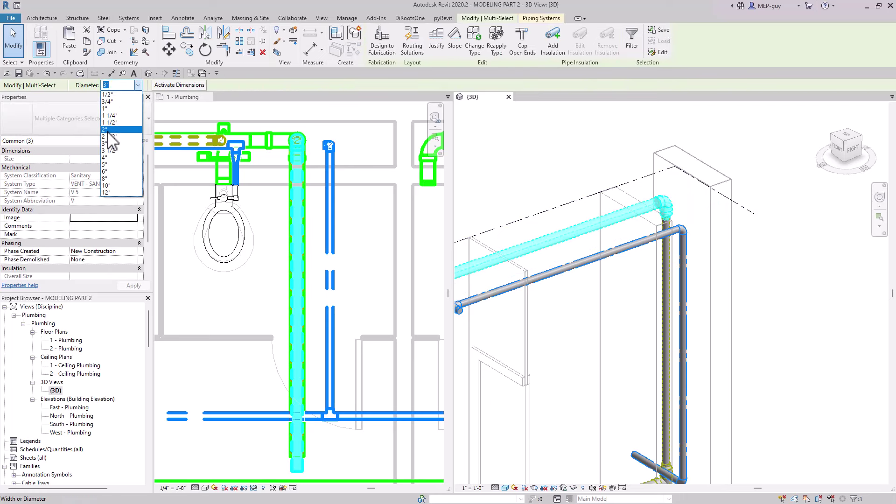
left_click(108, 131)
left_click(791, 297)
mouse_move(791, 297)
middle_mouse_down()
mouse_move(801, 216)
mouse_move(800, 303)
middle_mouse_up()
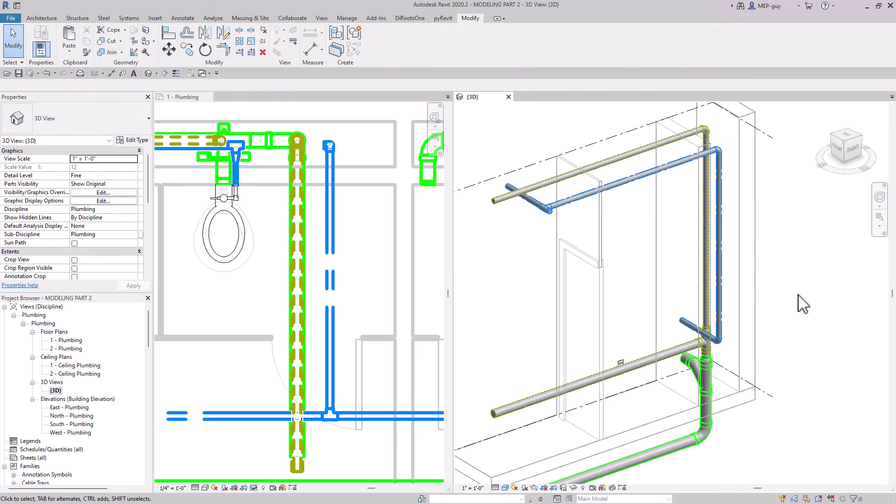
Extend the lower VENT - PVC pipe's end onto the wye as a short stub
left_click(570, 395)
left_click_drag(698, 344, 662, 347)
scroll(691, 360, "up", 3)
key("Escape")
scroll(314, 187, "up", 2)
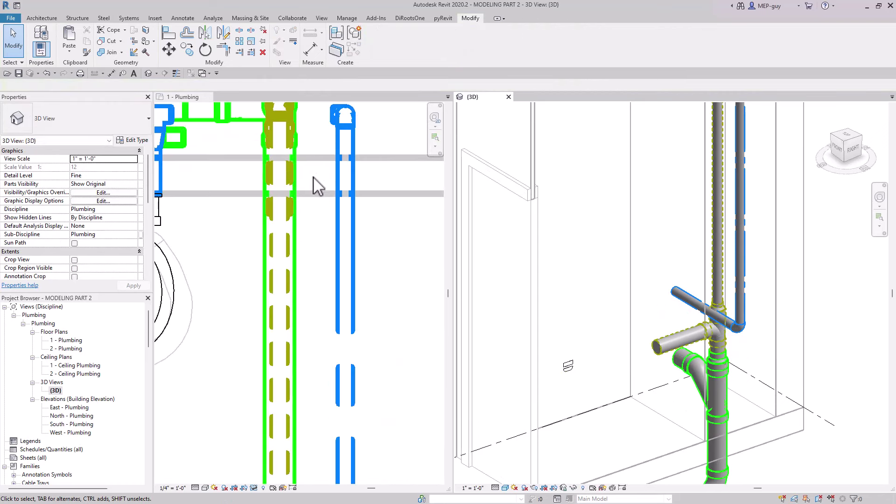
scroll(329, 231, "up", 3)
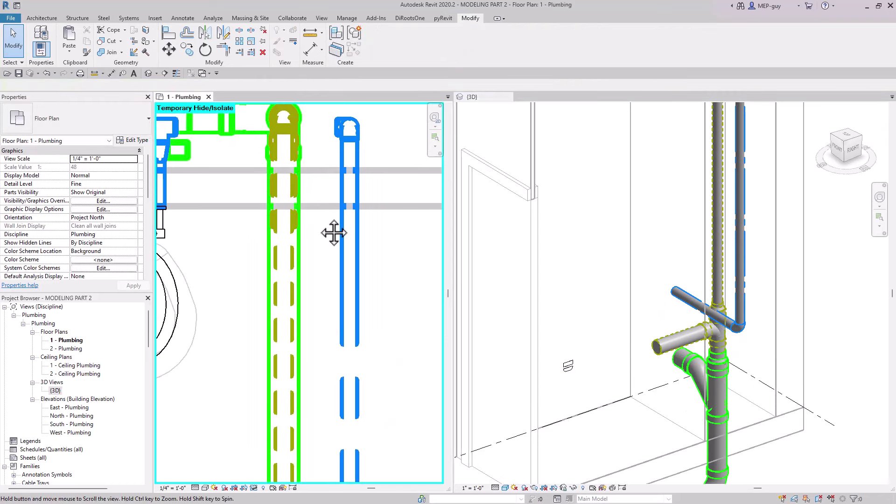
Align the vent pipe centerline to the reference line in the 1 - Plumbing plan
left_click(168, 37)
left_click(334, 226)
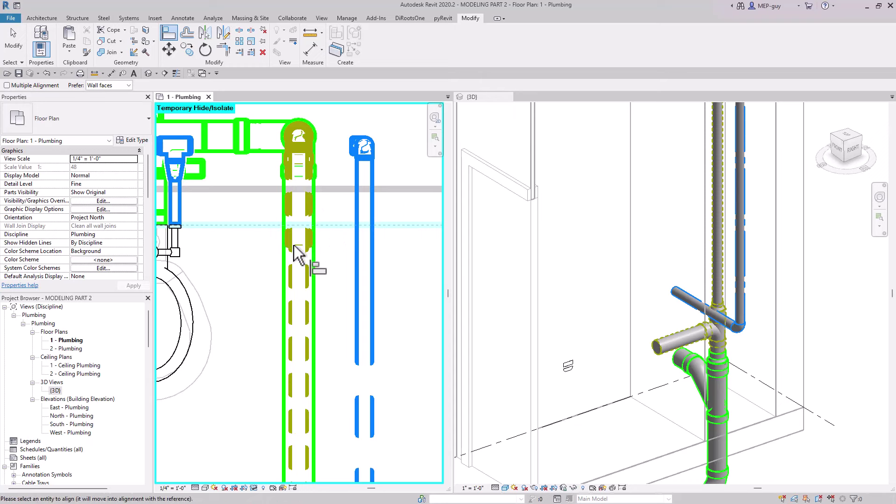
left_click(303, 249)
key("Escape")
scroll(694, 414, "up", 1)
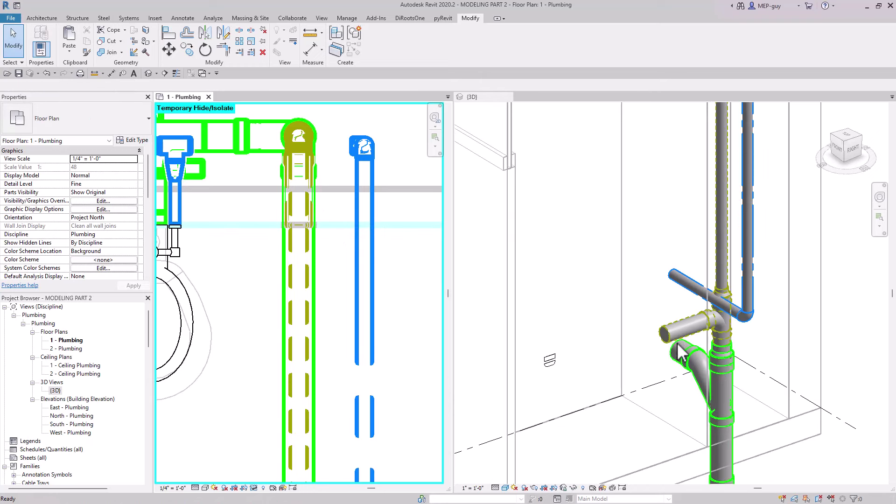
scroll(754, 335, "up", 3)
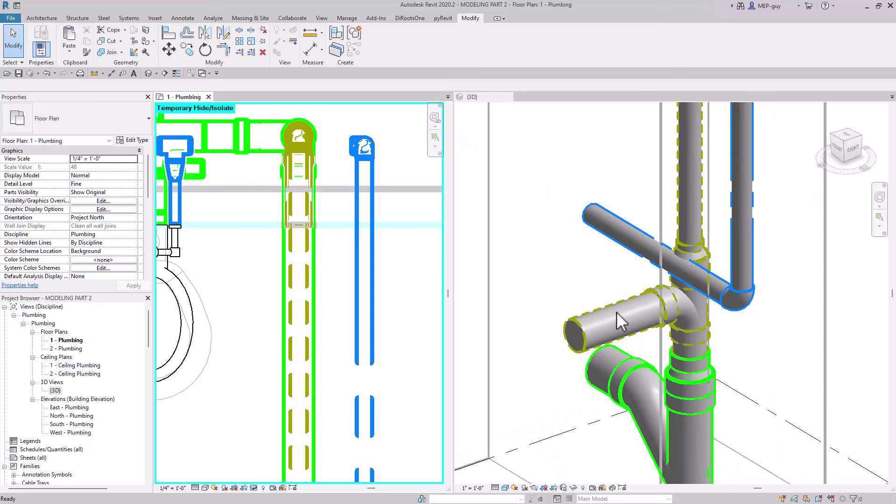
left_click(719, 239)
Change the short horizontal stub off the wye from VENT - SAN to SANITARY 2
left_click(695, 254)
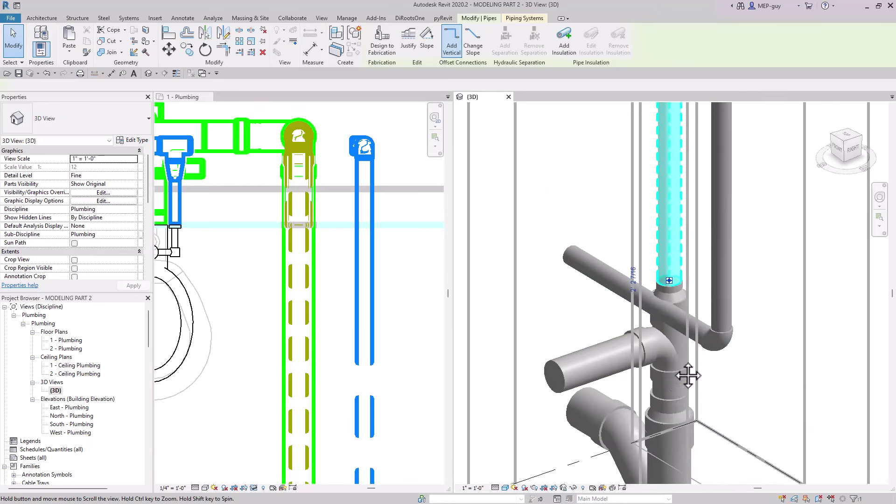
scroll(659, 304, "down", 2)
left_click(632, 350)
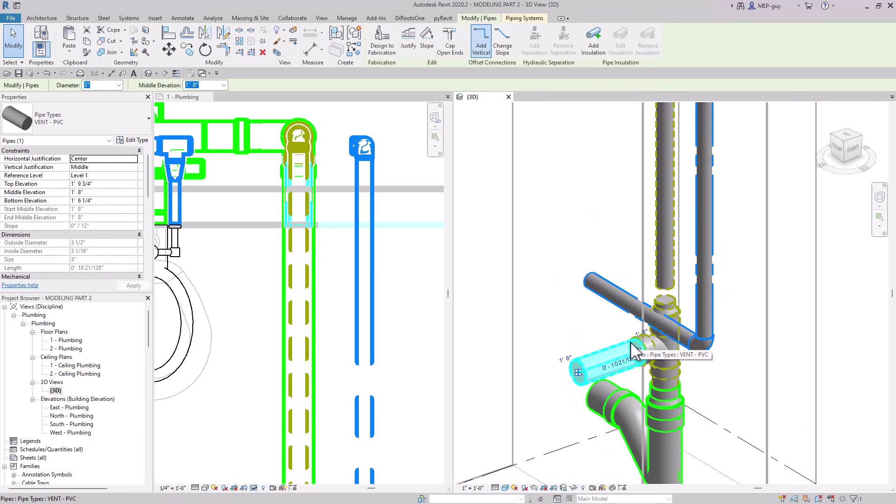
scroll(89, 191, "down", 4)
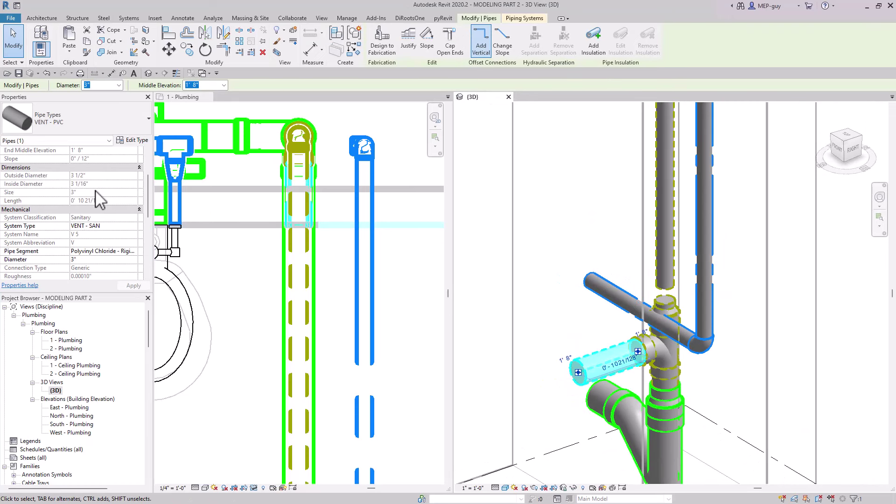
left_click(134, 226)
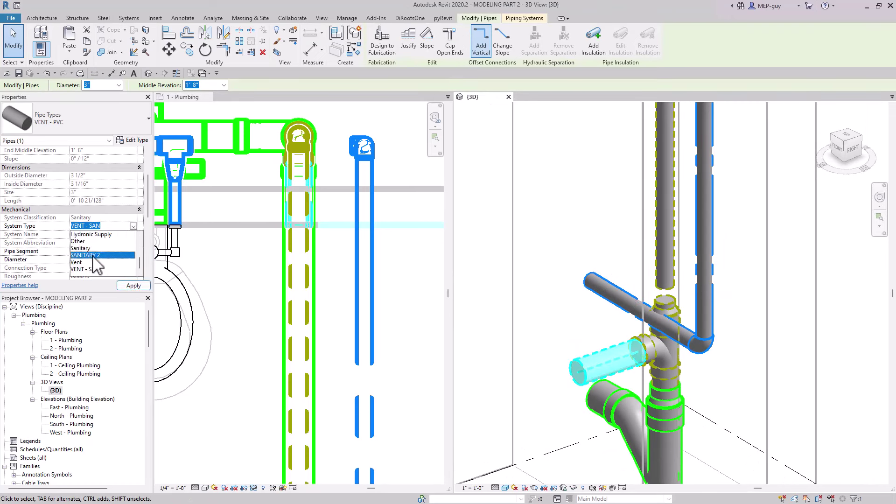
left_click(93, 255)
left_click(741, 374)
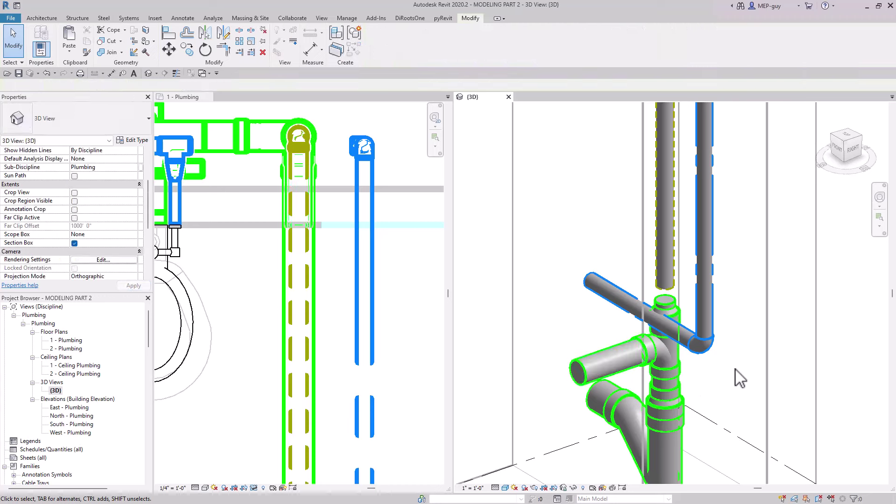
left_click(671, 290)
left_click(756, 329)
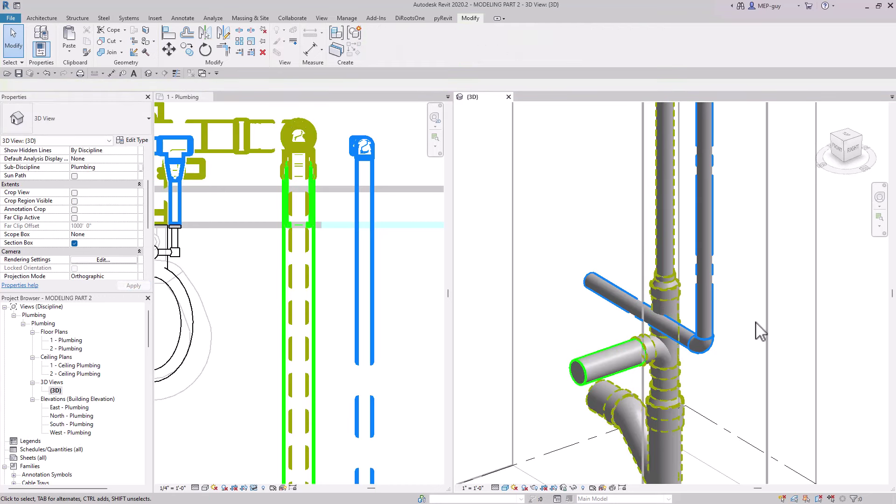
scroll(752, 296, "up", 3)
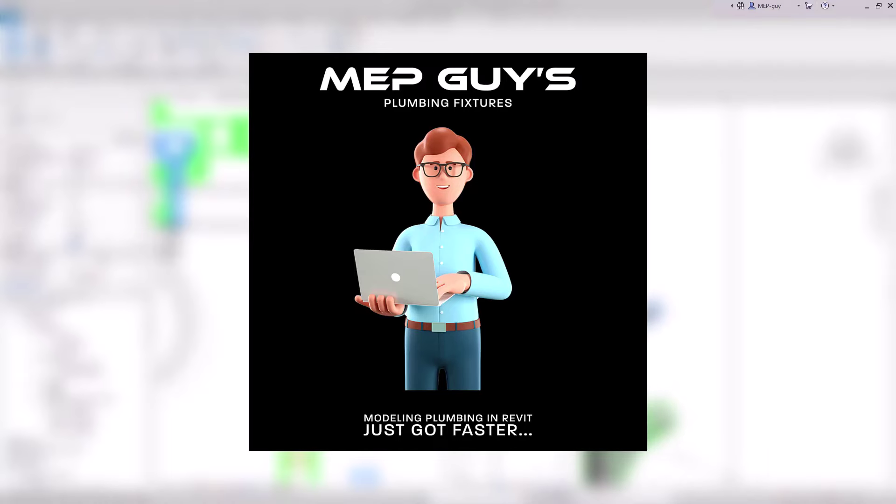
middle_click_drag(574, 420, 700, 421, "shift")
Move the cold-water supply pipe down in plan into line with the toilet branch
scroll(700, 421, "up", 4)
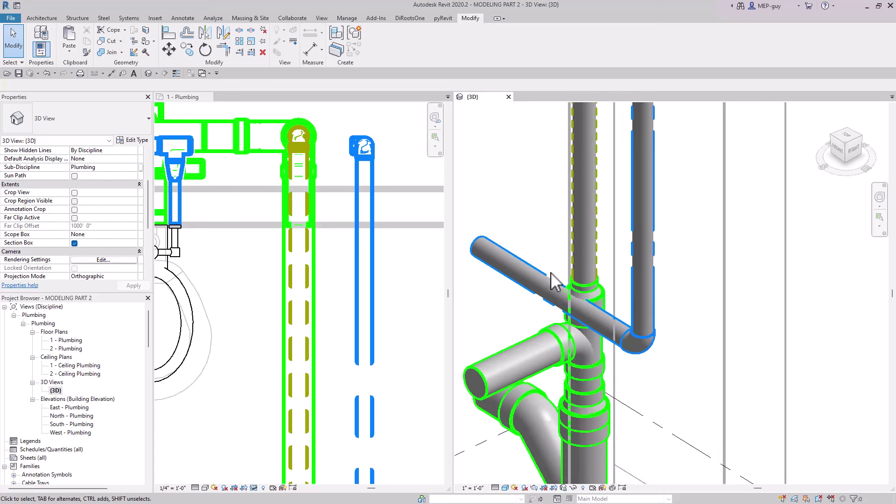
scroll(401, 193, "down", 2)
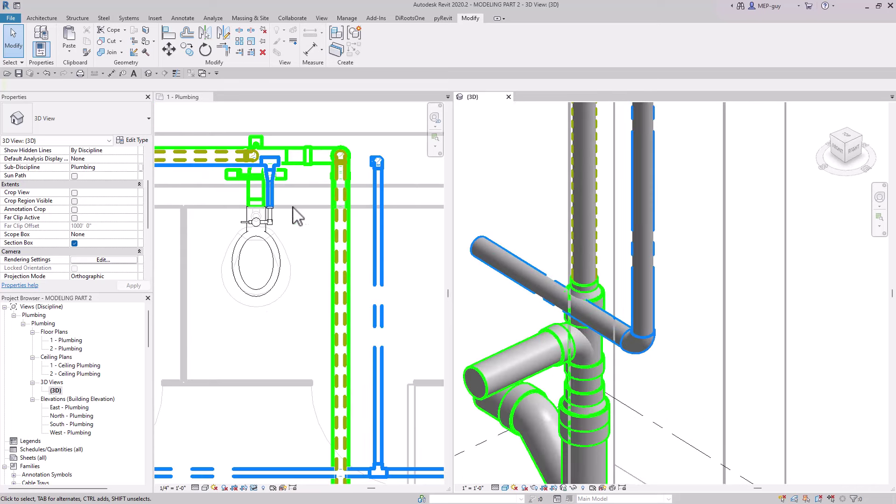
scroll(240, 200, "up", 2)
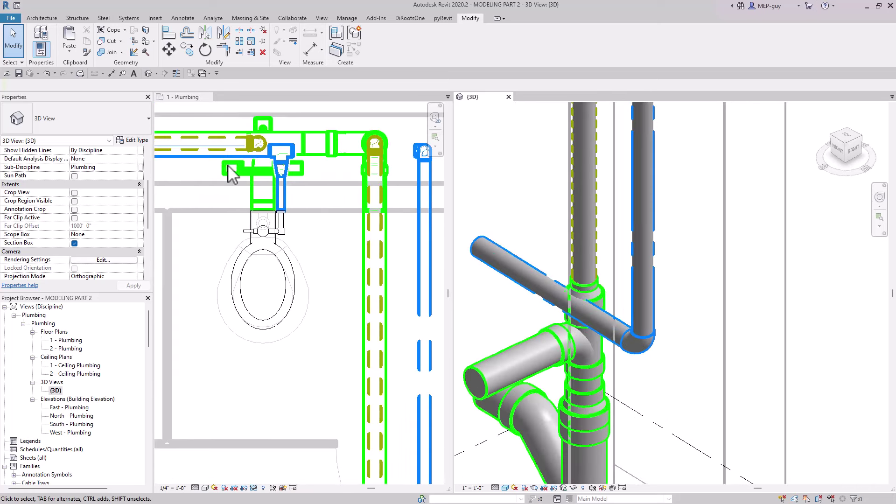
left_click(214, 182)
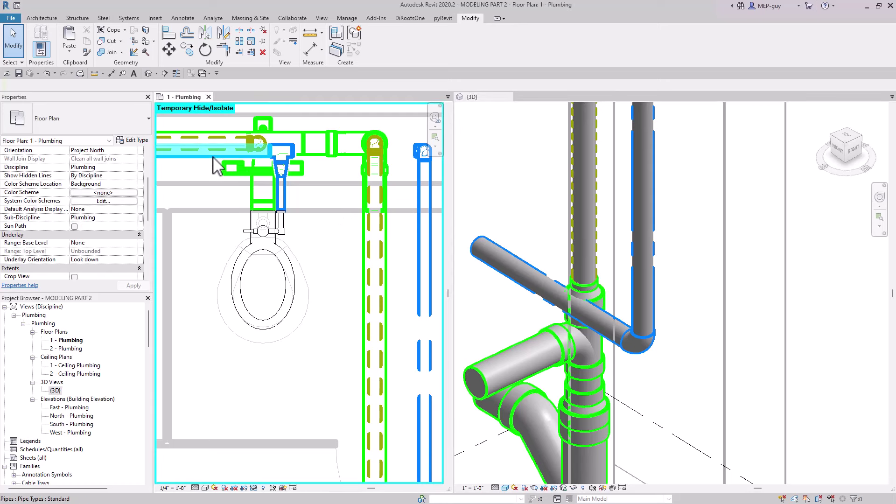
left_click(213, 158)
scroll(236, 200, "down", 4)
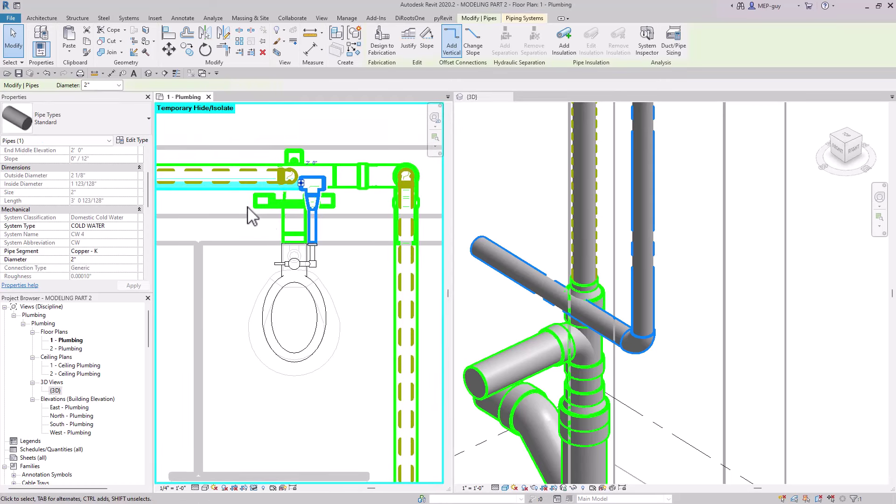
scroll(327, 236, "up", 2)
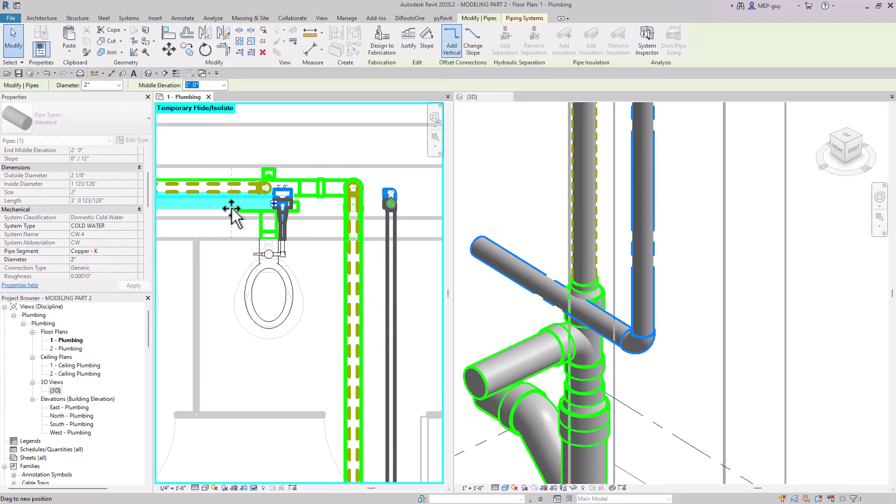
left_click_drag(231, 208, 231, 219)
left_click(293, 224)
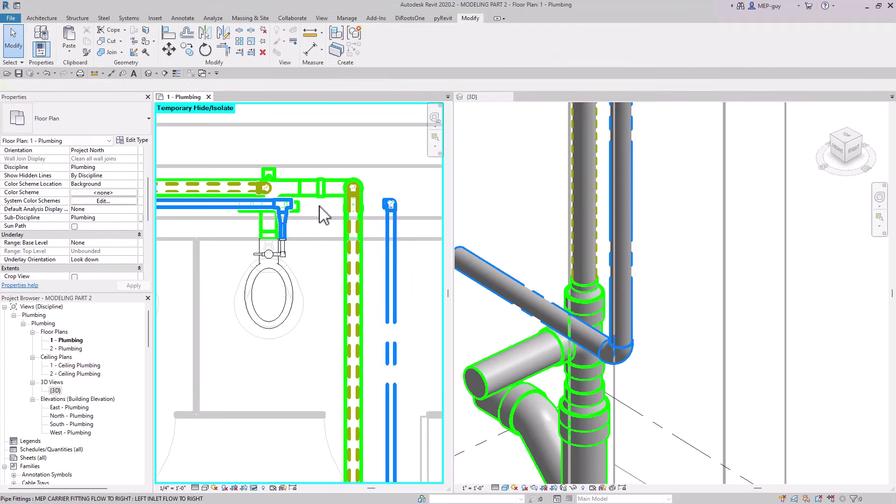
Check the cold-water pipe in {3D}, then restore the plan's temporarily hidden elements
left_click(583, 336)
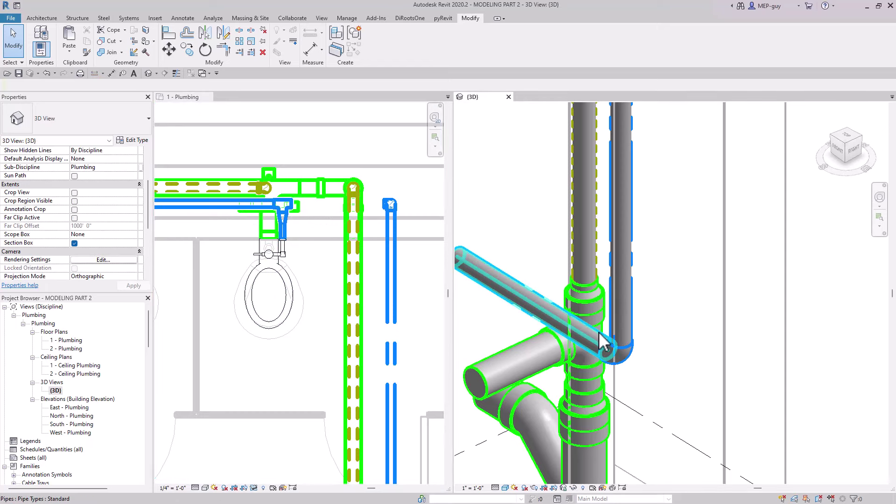
left_click(634, 349)
middle_click_drag(690, 366, 625, 329, "shift")
key("Escape")
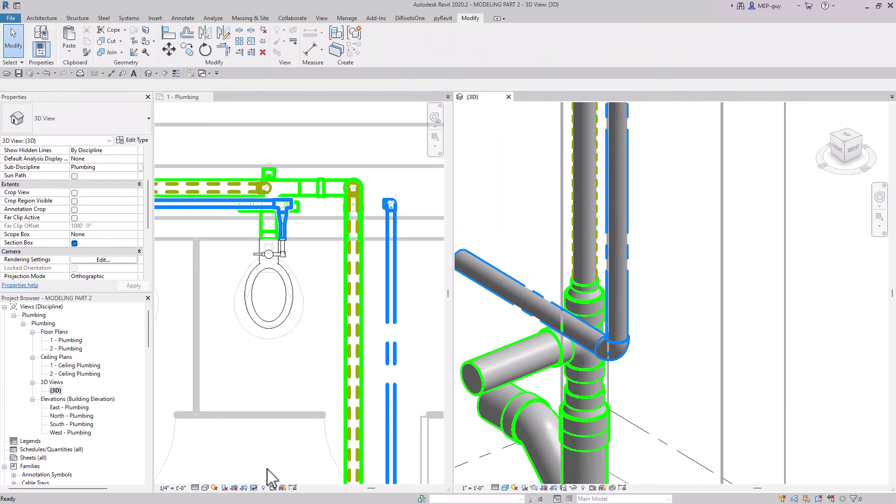
left_click(253, 488)
left_click(279, 480)
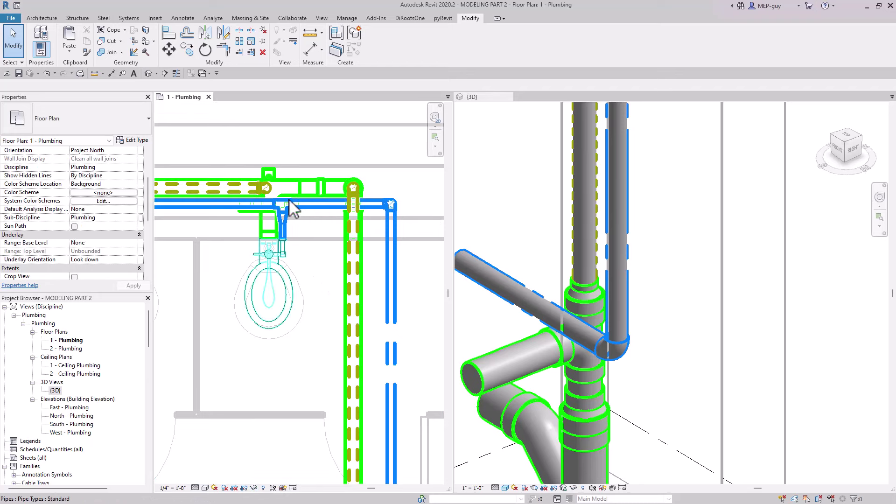
Window-select all the restroom toilets and piping in the floor plan
scroll(392, 250, "down", 5)
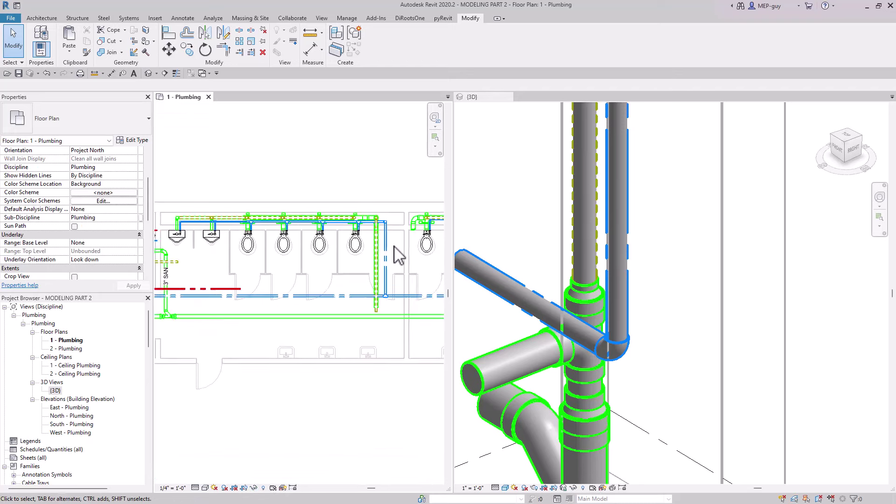
scroll(399, 254, "down", 1)
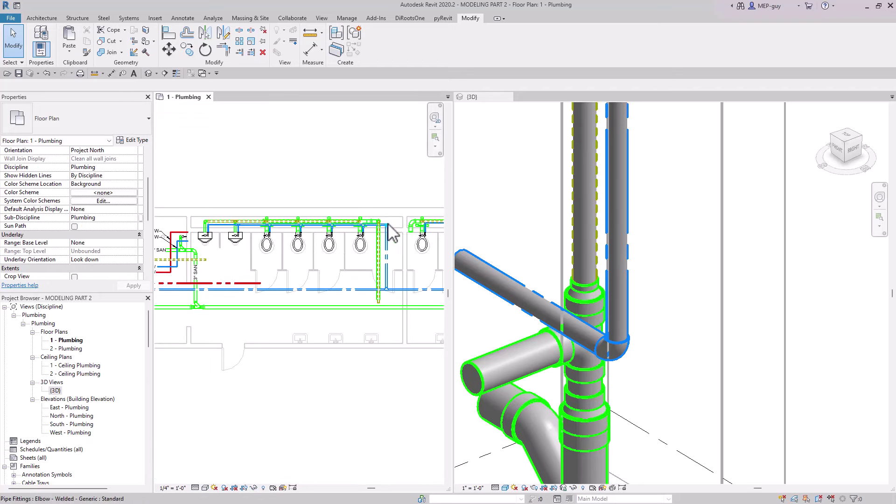
scroll(388, 224, "up", 2)
scroll(579, 365, "down", 6)
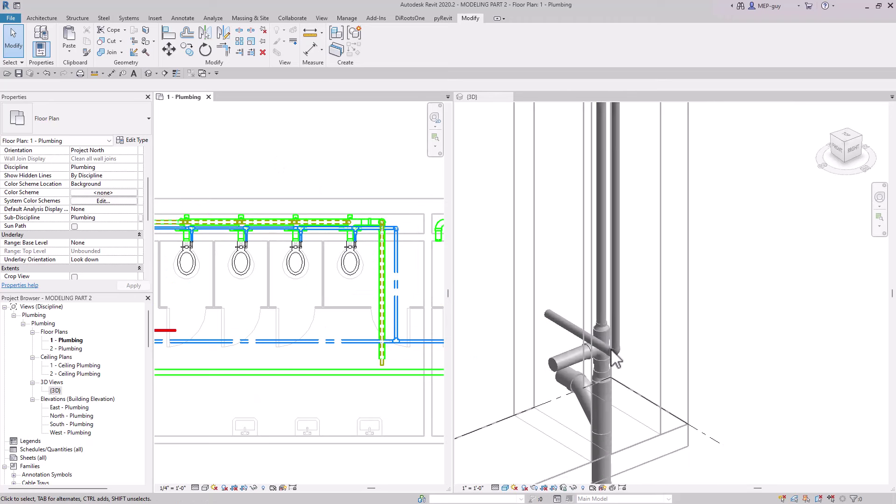
scroll(700, 331, "down", 2)
left_click(721, 280)
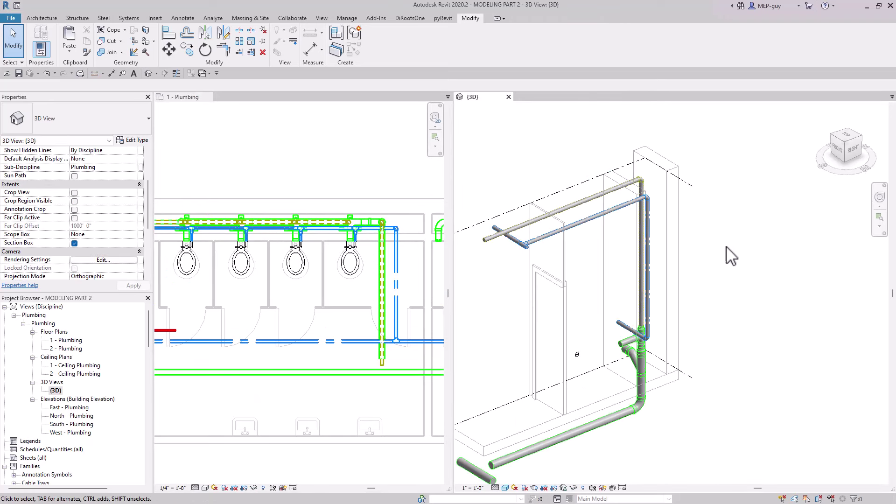
scroll(413, 217, "down", 2)
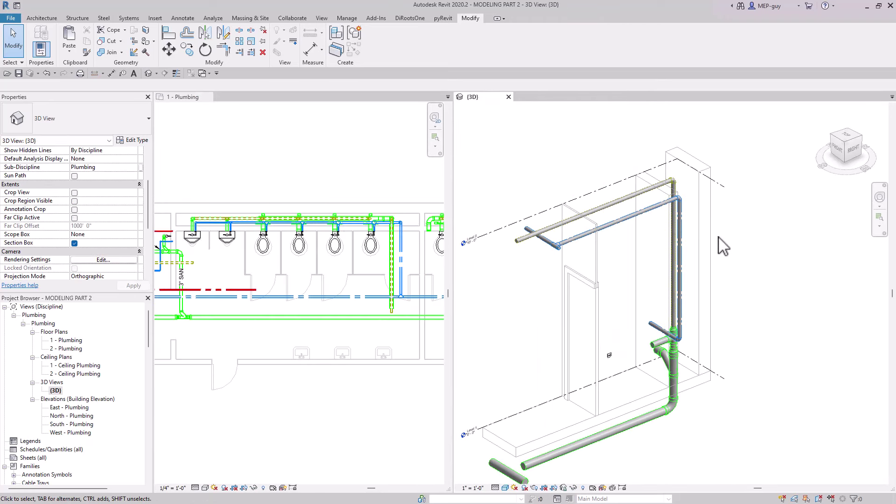
left_click(271, 202)
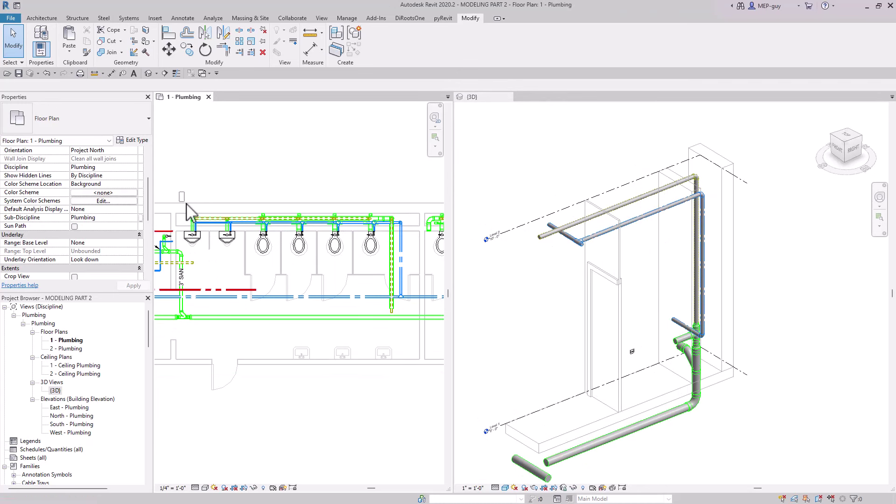
left_click_drag(186, 204, 420, 328)
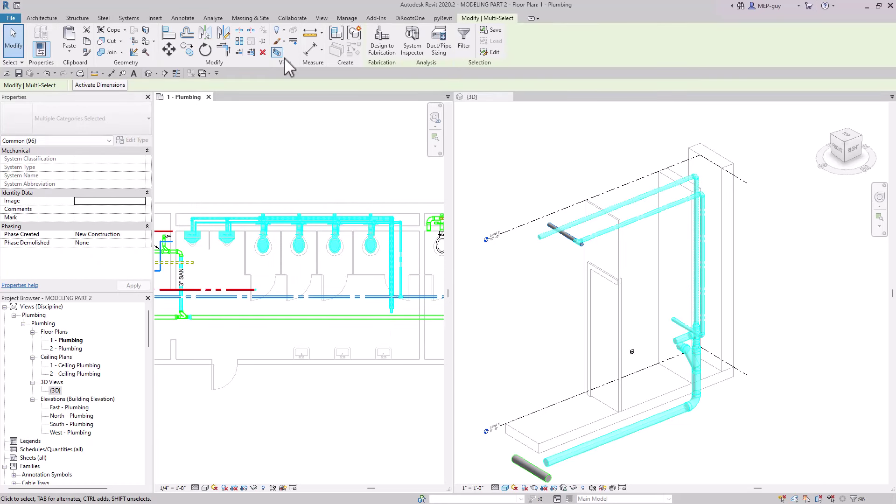
Fit a Selection Box around the selected plumbing in {3D} and view it from the back
left_click(587, 167)
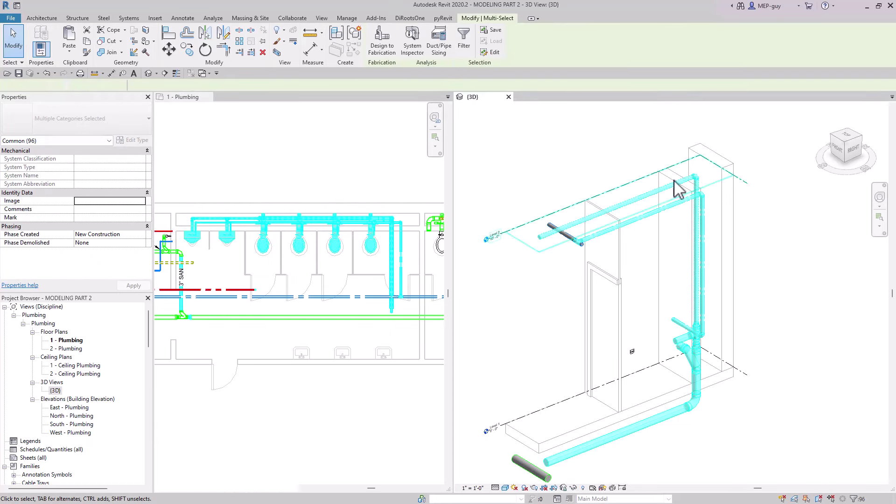
left_click(276, 52)
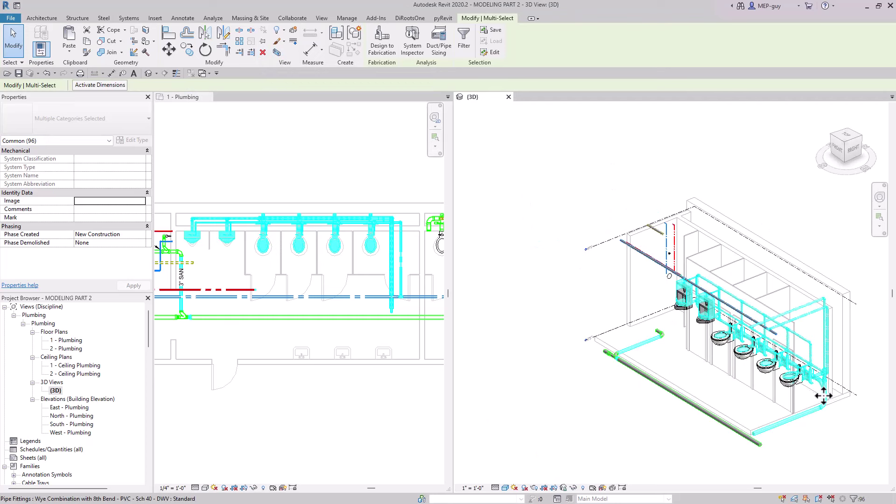
middle_click_drag(827, 407, 766, 404, "shift")
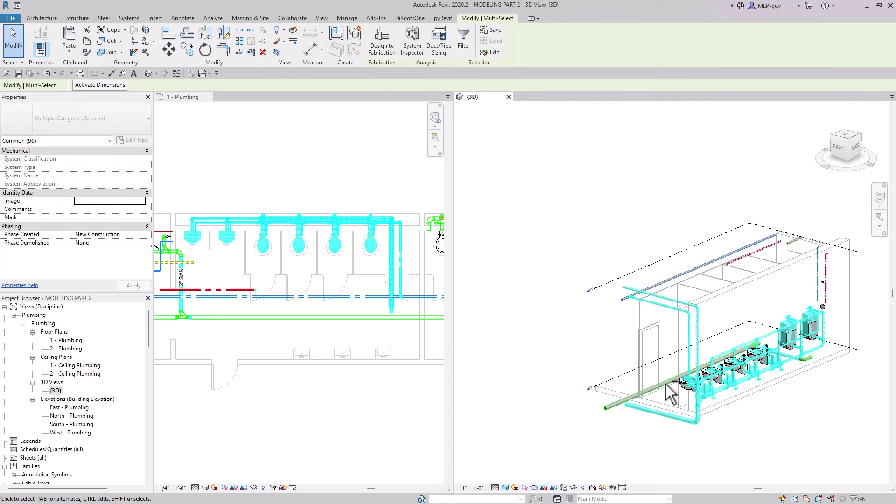
scroll(762, 404, "up", 3)
key("Escape")
scroll(761, 402, "up", 2)
scroll(644, 384, "up", 4)
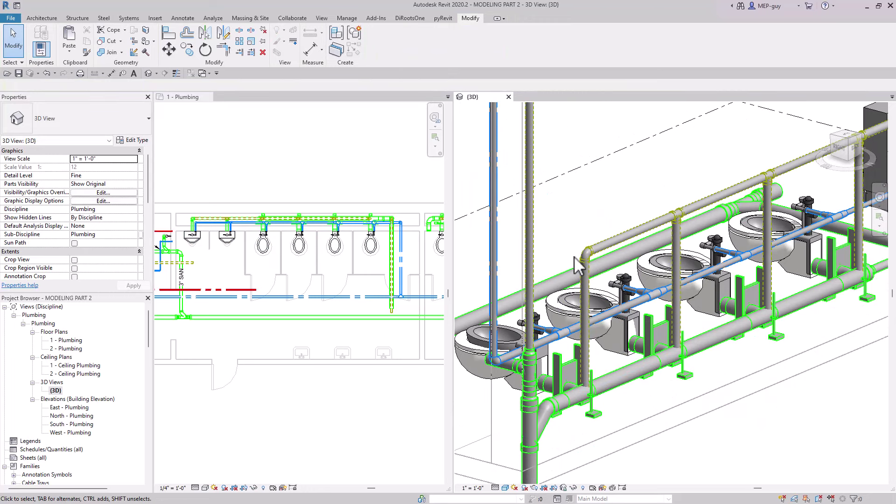
Delete the Ell Vent fitting at the top of the riser
scroll(570, 268, "up", 3)
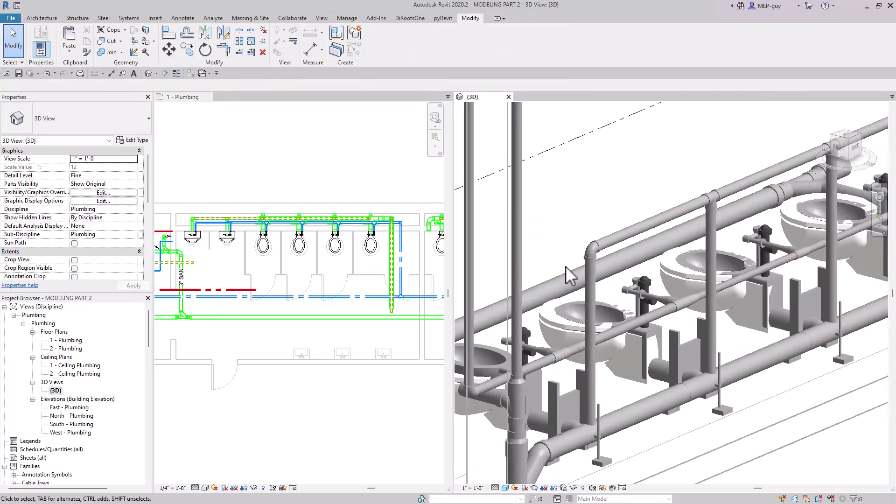
left_click(590, 257)
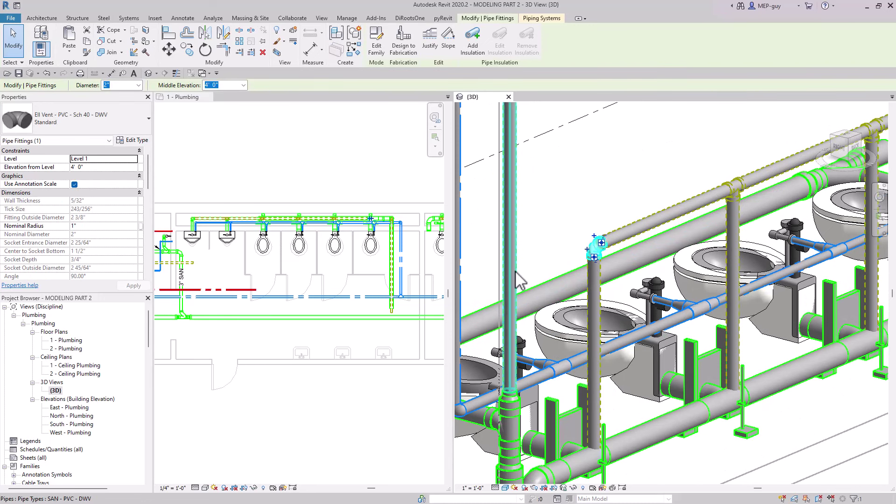
left_click(570, 230)
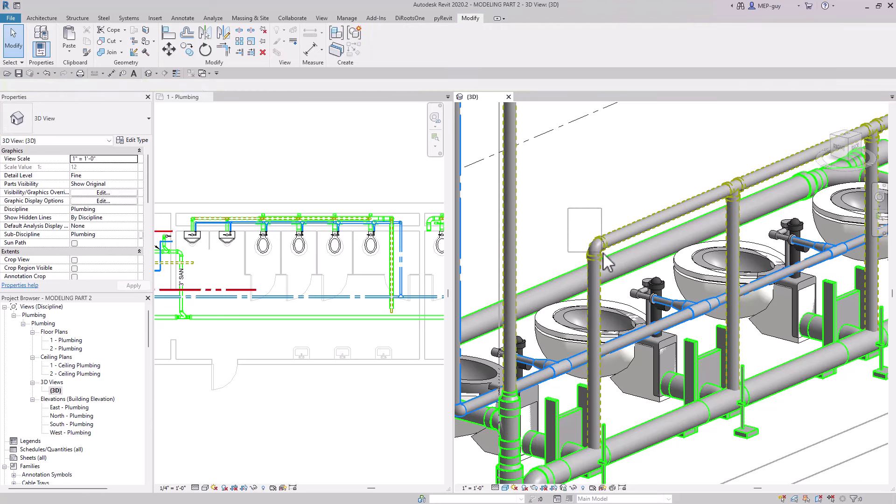
left_click(620, 279)
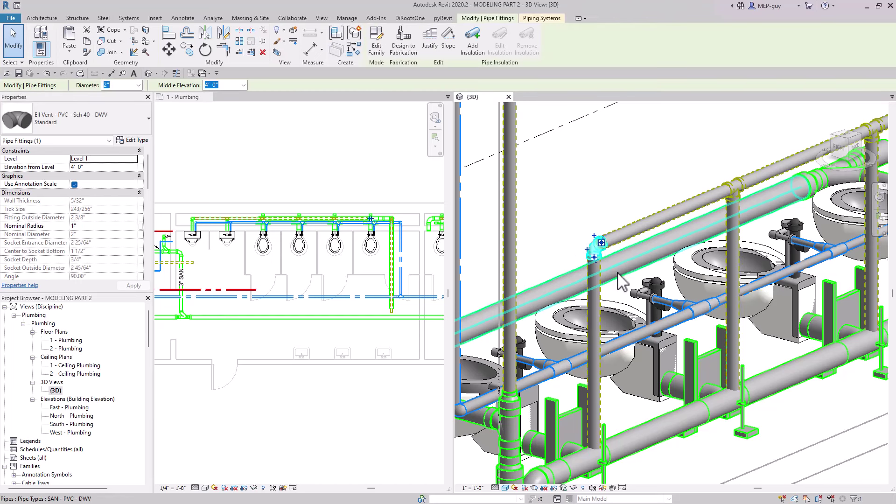
key("Delete")
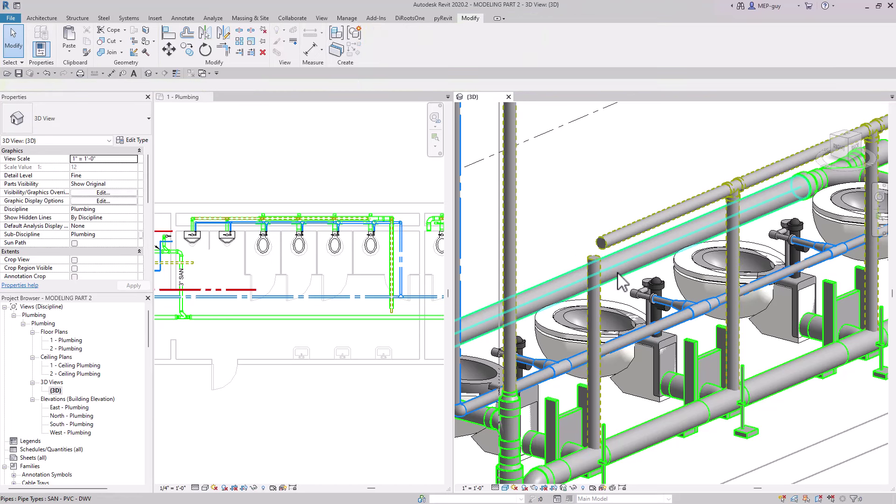
Extend the upper horizontal vent and the short vertical vent so they meet in a tee
left_click(239, 52)
left_click(516, 267)
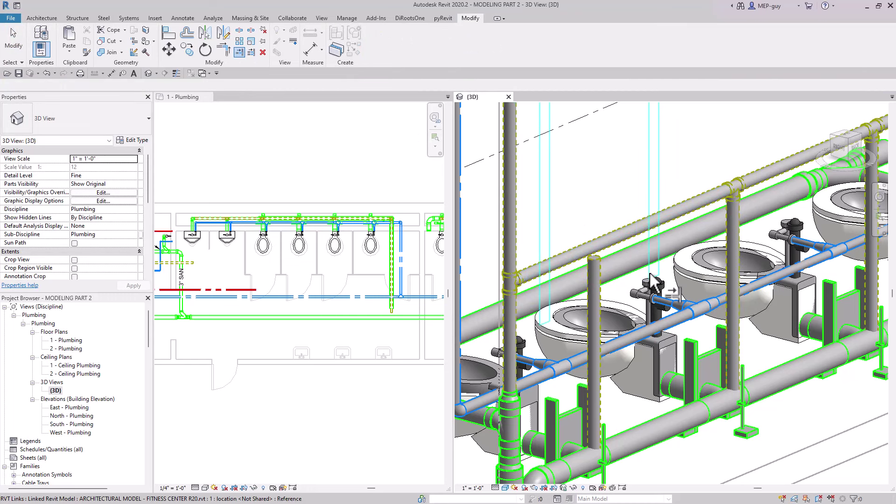
left_click(603, 247)
left_click(601, 271)
key("Escape")
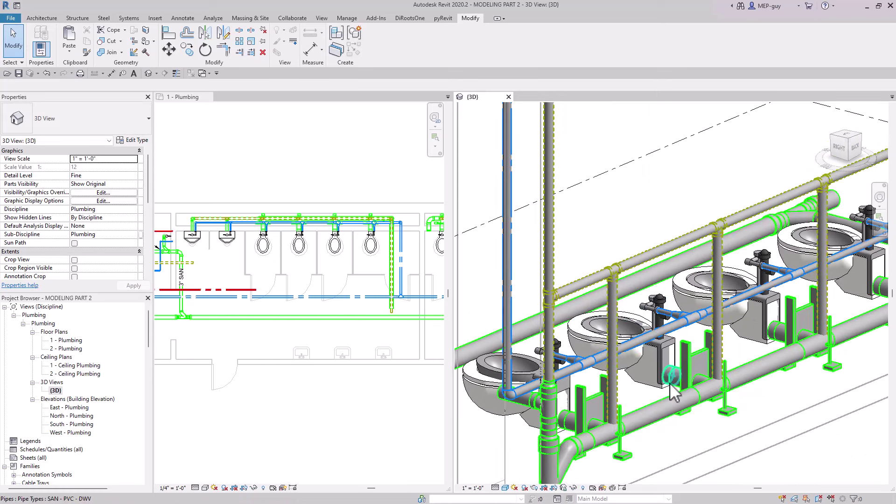
scroll(642, 369, "down", 2)
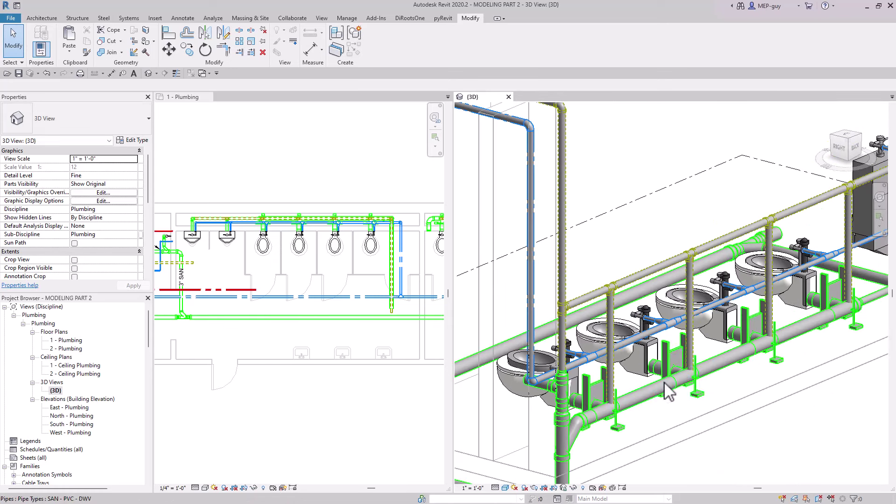
scroll(719, 336, "down", 3)
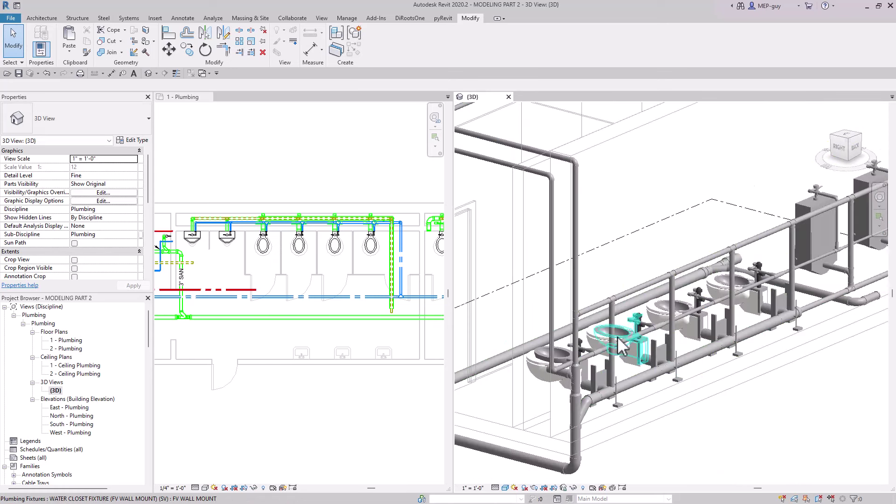
scroll(743, 295, "down", 3)
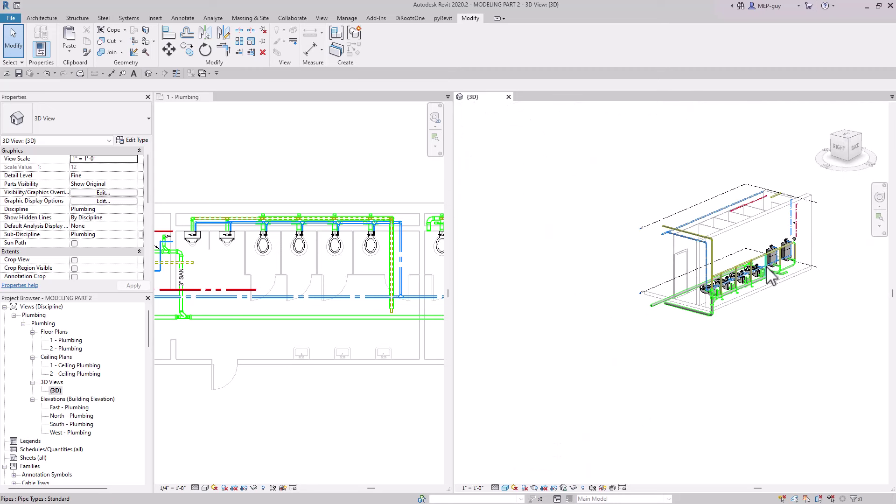
Zoom into the plan and window-select the vertical pipe run beside the end toilet
scroll(240, 310, "down", 2)
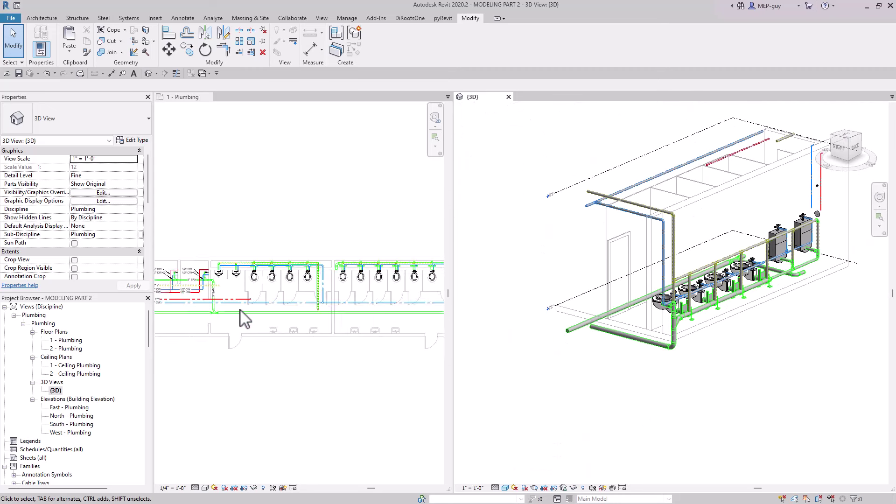
scroll(420, 298, "up", 1)
left_click(401, 301)
middle_click_drag(401, 301, 387, 302)
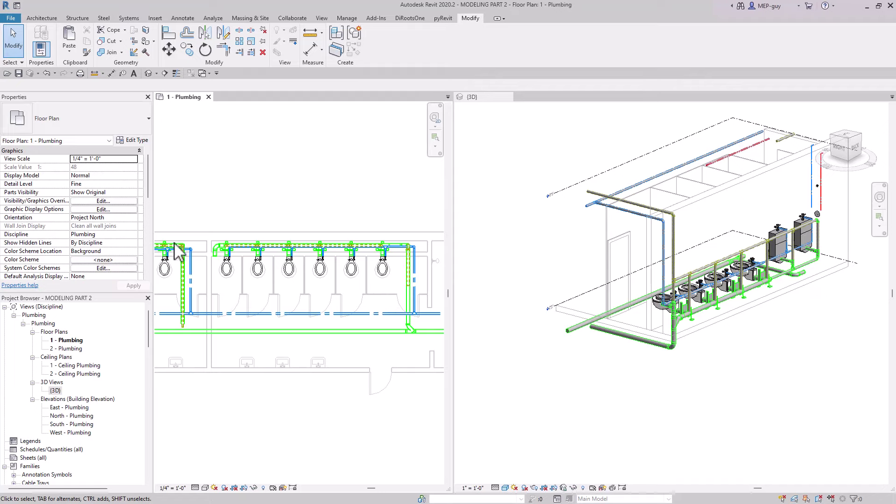
scroll(420, 271, "up", 3)
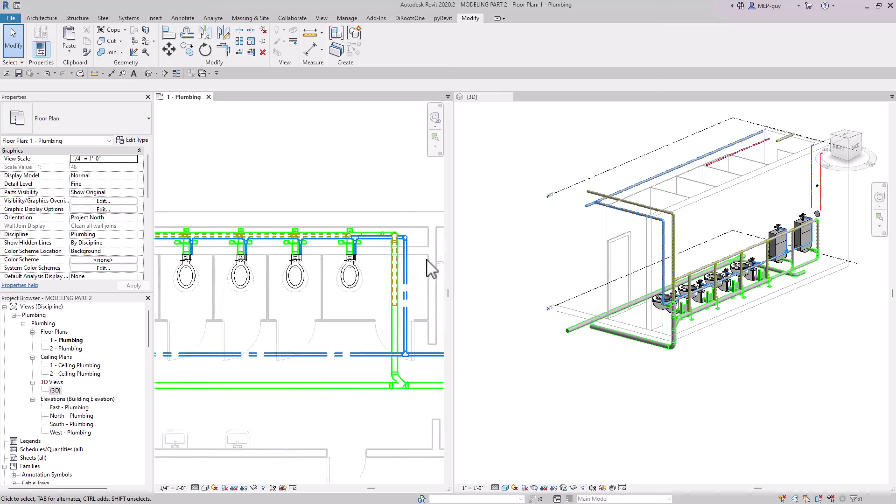
middle_click_drag(422, 269, 382, 278)
scroll(382, 279, "up", 1)
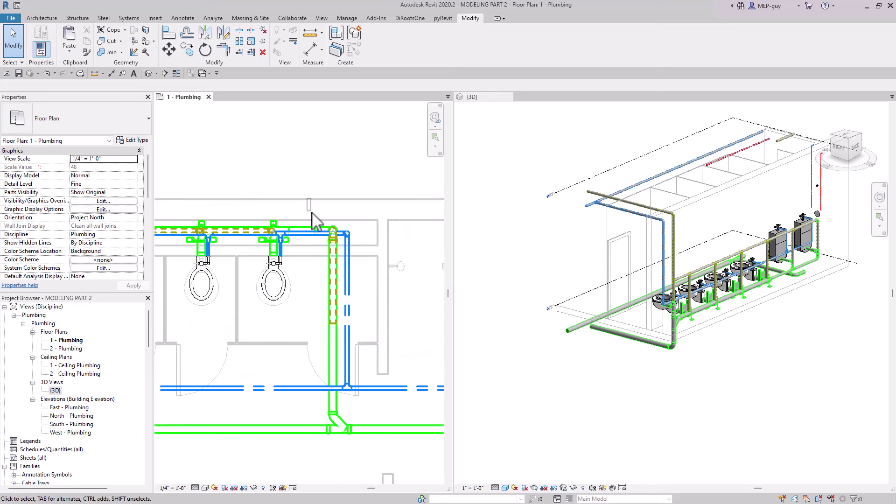
left_click_drag(311, 214, 357, 360)
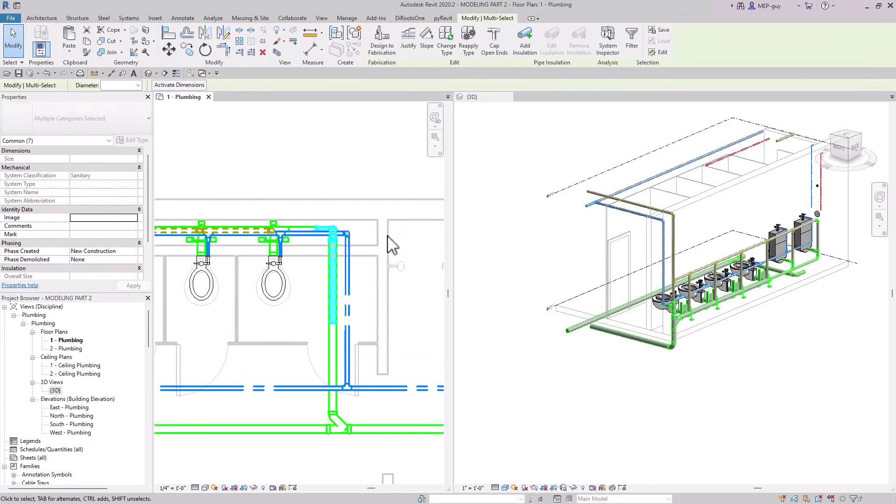
Activate the {3D} view, clear the selection and zoom out on the plumbing
left_click(653, 359)
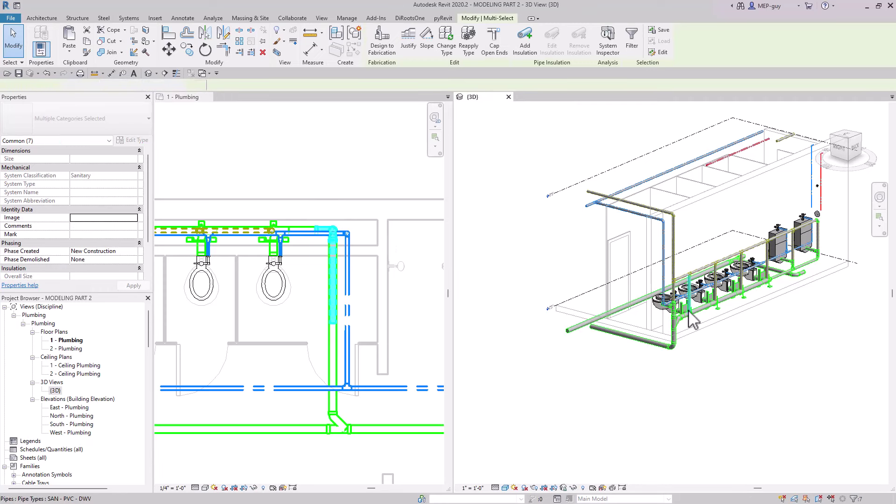
left_click(630, 366)
mouse_move(630, 366)
middle_mouse_down("shift")
mouse_move(682, 362)
mouse_move(646, 360)
middle_mouse_up("shift")
scroll(646, 355, "down", 4)
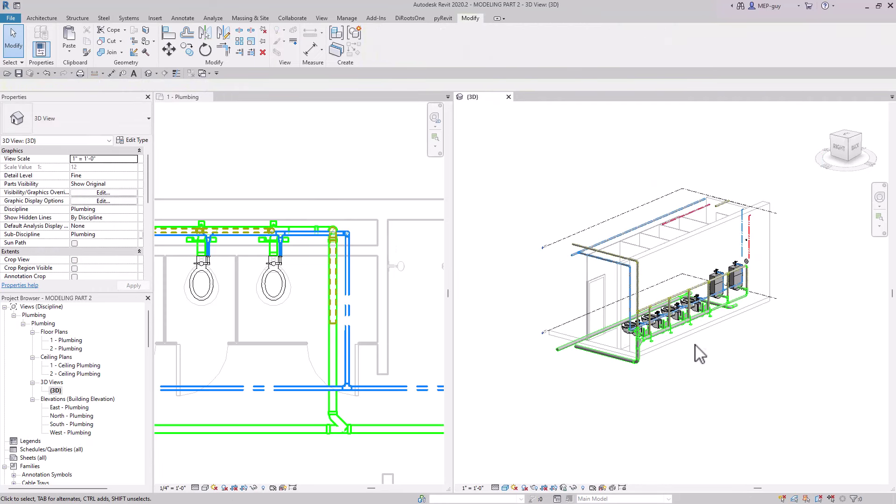
scroll(708, 354, "up", 3)
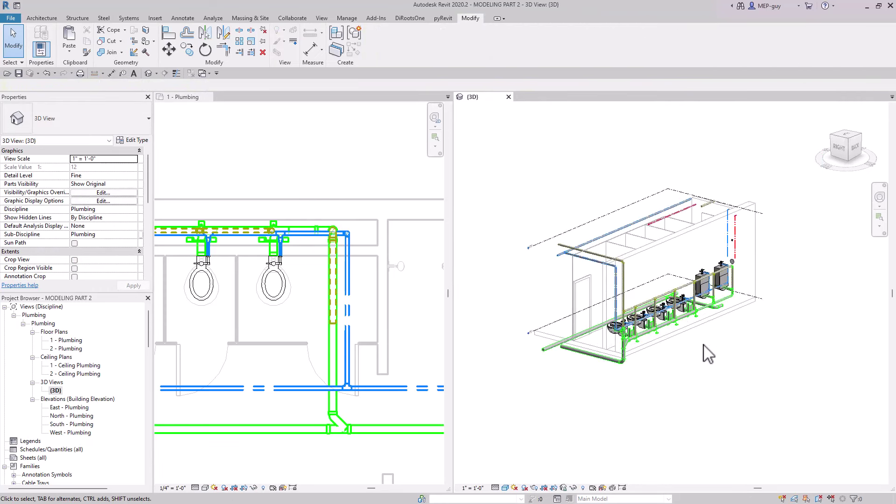
With Reveal Hidden Elements on, stretch the section box's left grip across the whole toilet row
left_click(584, 488)
left_click(654, 368)
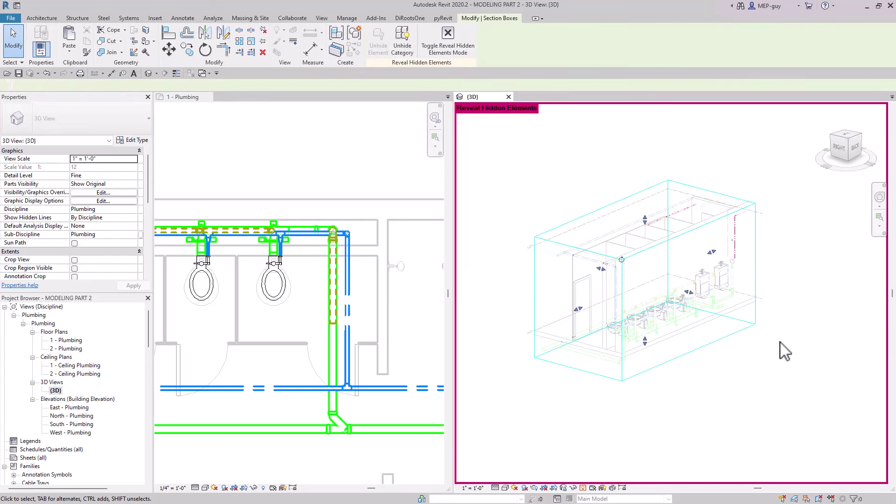
scroll(785, 351, "down", 1)
left_click_drag(605, 313, 466, 383)
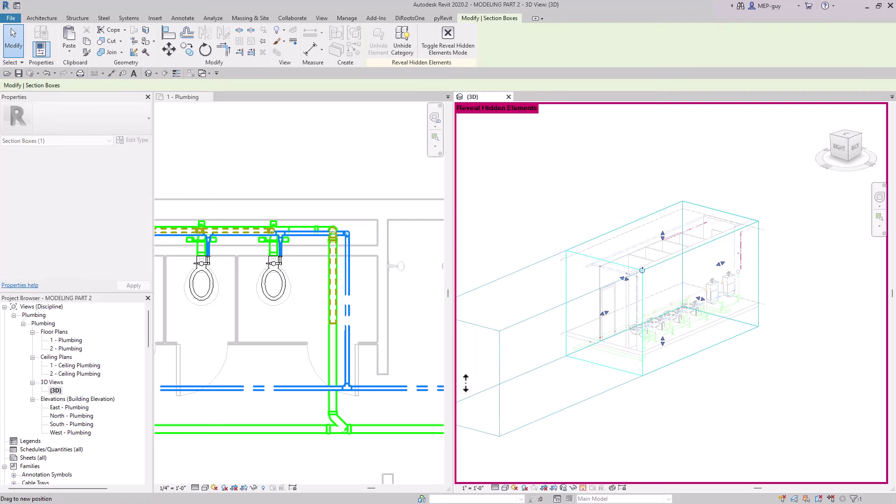
scroll(532, 404, "up", 2)
left_click(595, 427)
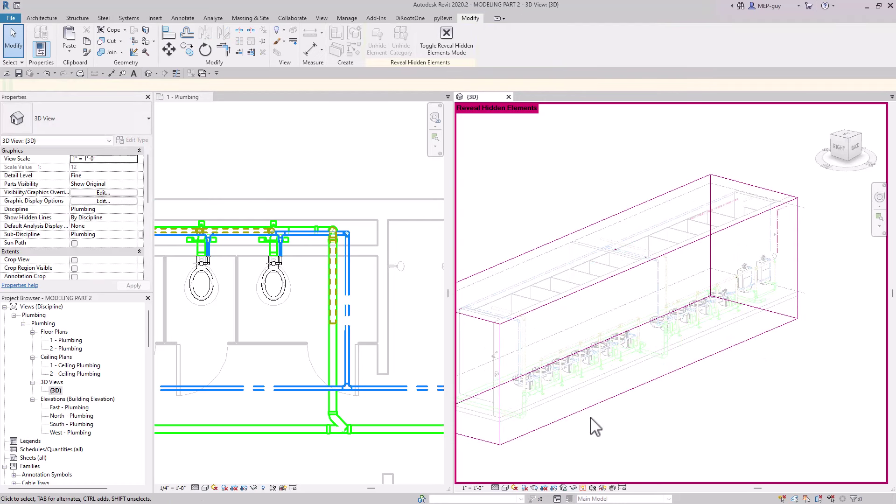
middle_click_drag(595, 427, 654, 390)
left_click(584, 488)
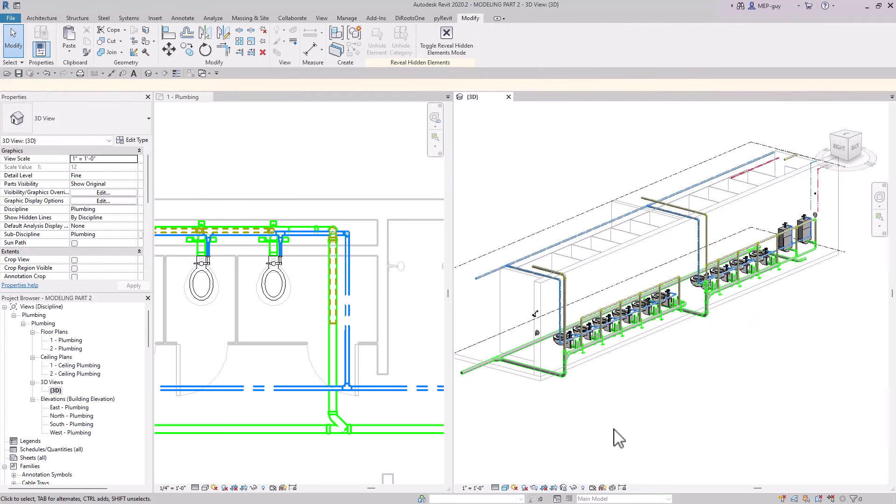
scroll(565, 367, "up", 5)
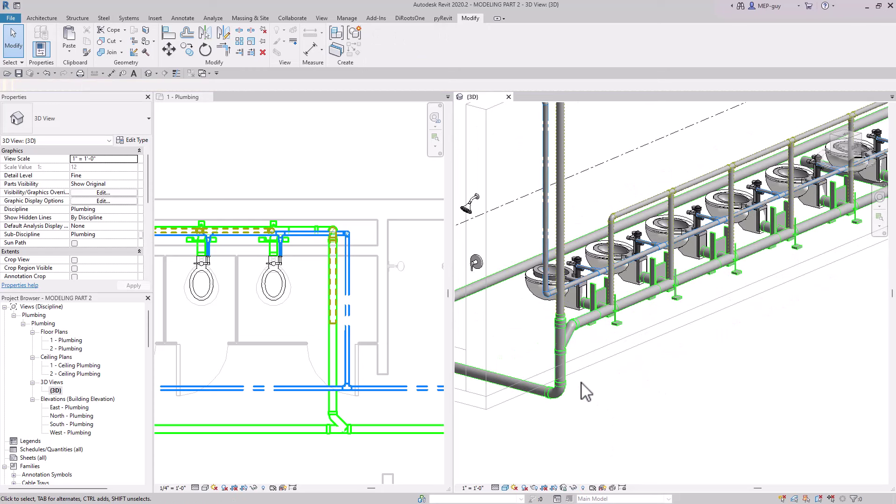
scroll(586, 392, "down", 3)
middle_click_drag(585, 411, 576, 201)
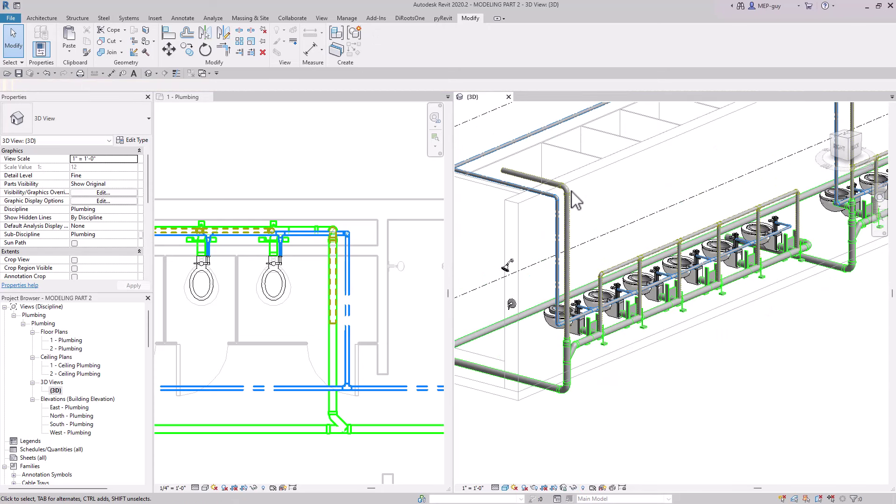
Paste the upper horizontal vent pipe aligned to the picked Level 1
left_click(541, 179)
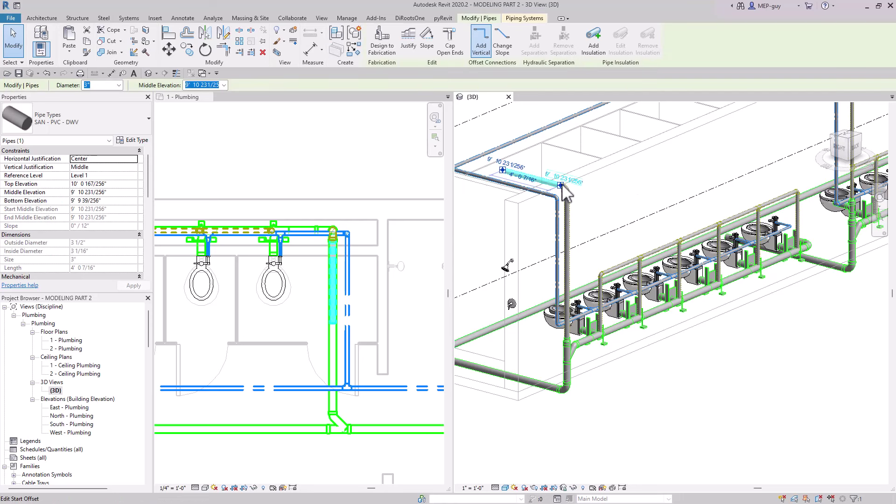
left_click(70, 53)
left_click(93, 149)
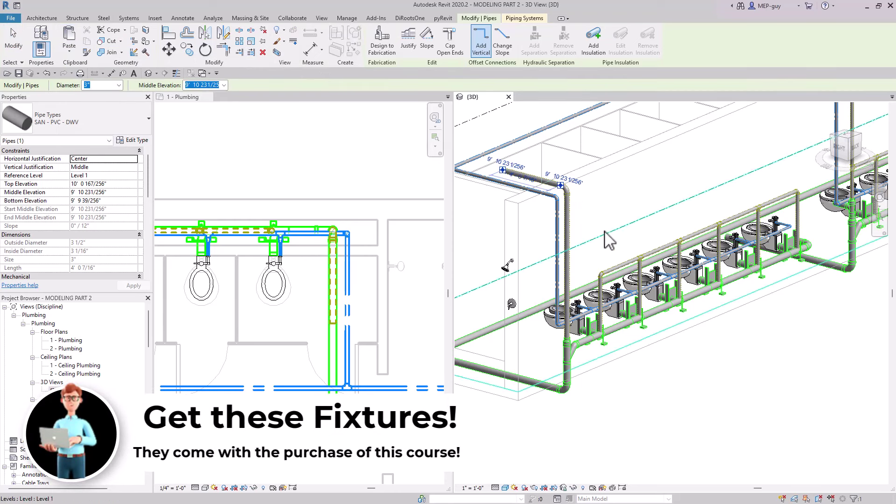
Orbit around the toilet row and check a toilet vent branch's elevation
scroll(537, 200, "up", 5)
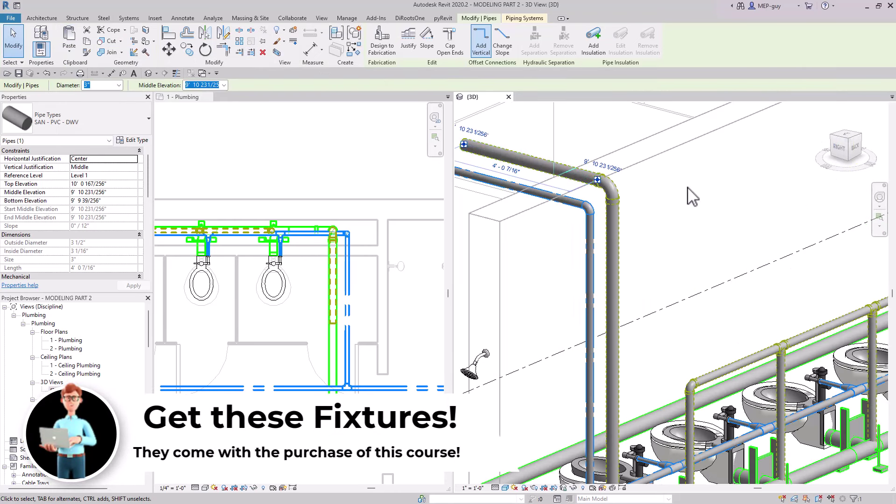
scroll(696, 194, "down", 5)
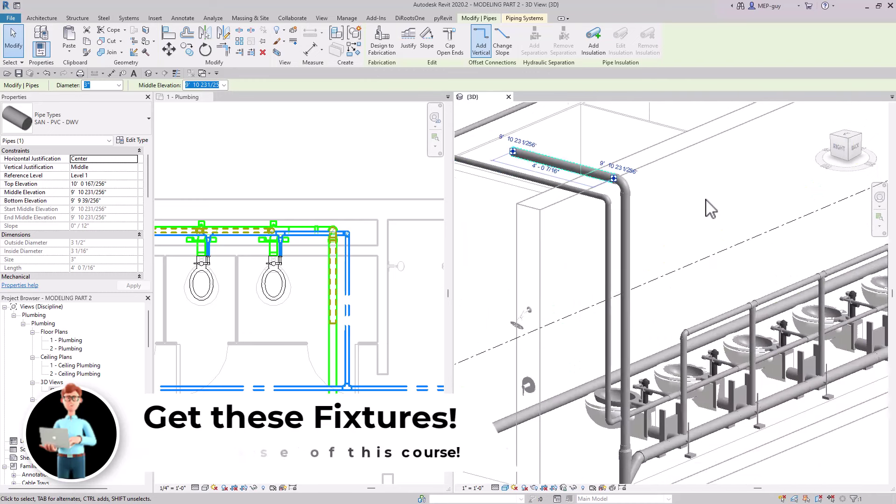
middle_click_drag(706, 204, 656, 200)
scroll(655, 200, "down", 3)
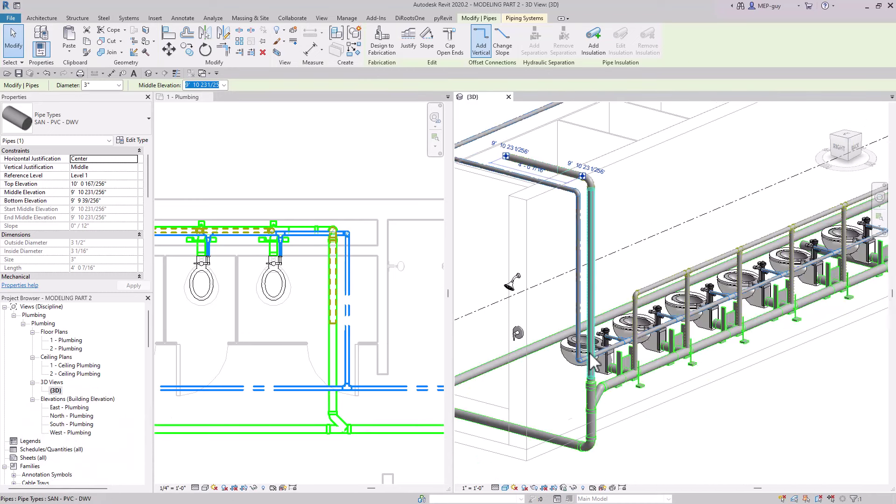
middle_click_drag(788, 274, 816, 267, "shift")
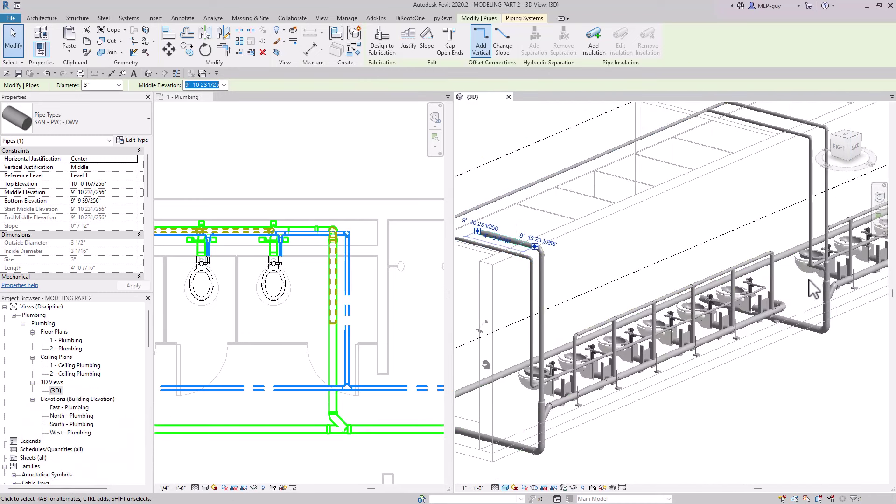
scroll(823, 266, "up", 5)
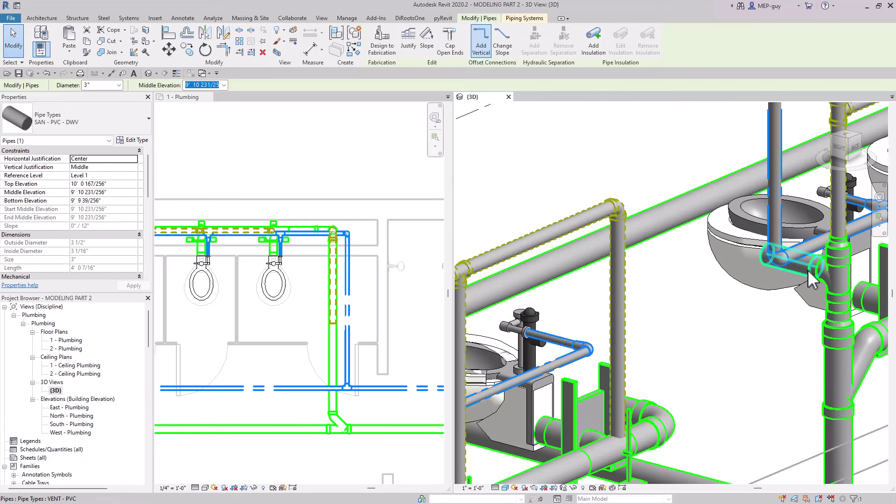
scroll(808, 270, "down", 2)
scroll(808, 273, "up", 5)
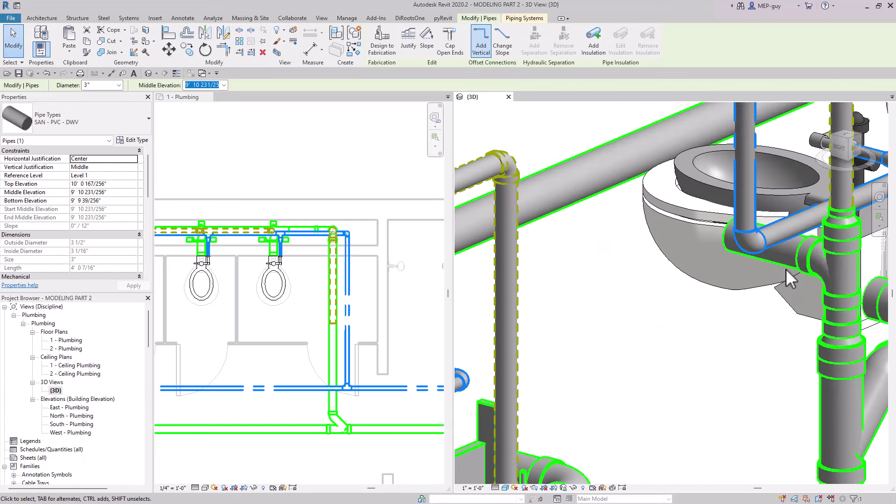
left_click(791, 265)
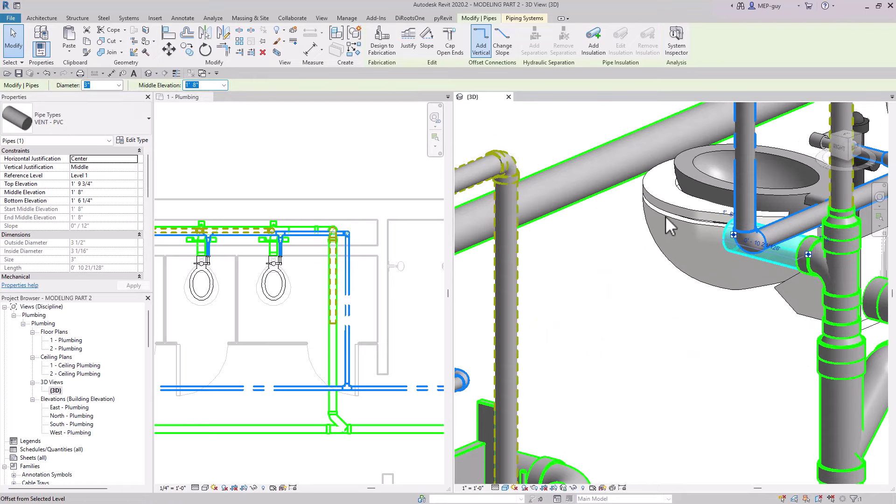
scroll(671, 227, "down", 6)
key("Escape")
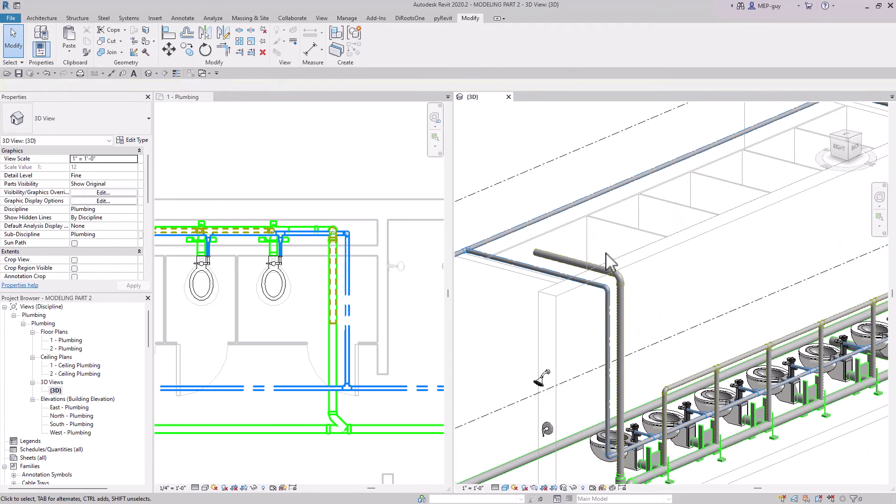
right_click(605, 258)
left_click(645, 297)
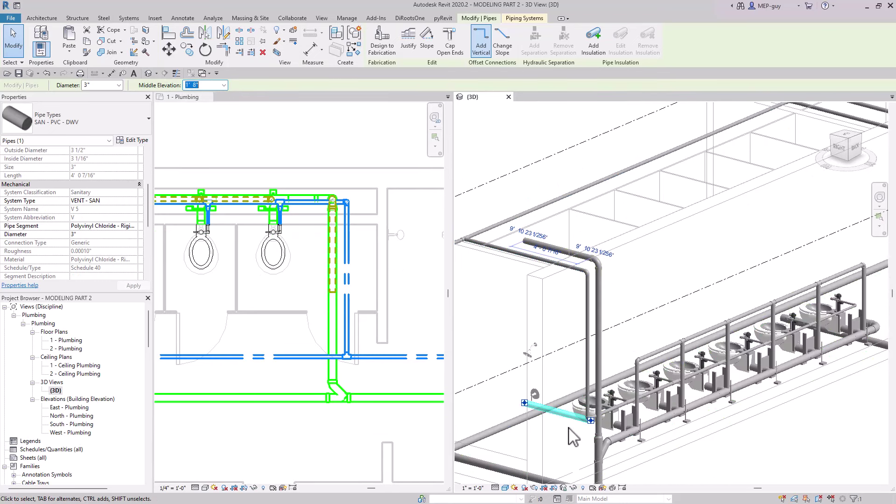
scroll(579, 425, "up", 3)
key("Escape")
scroll(598, 418, "up", 5)
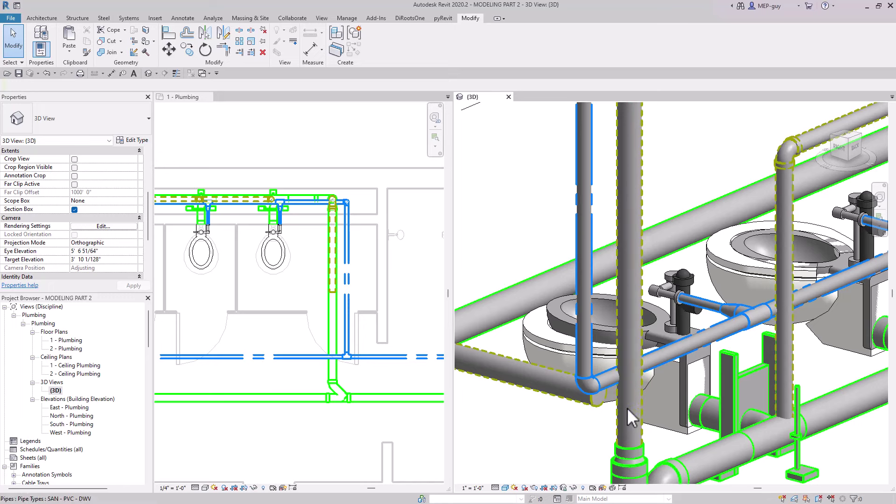
left_click(239, 51)
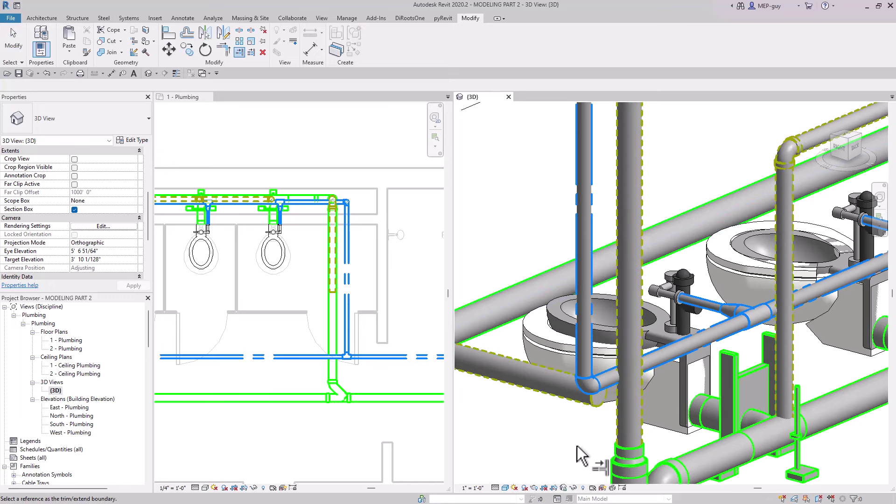
left_click(621, 428)
left_click(592, 407)
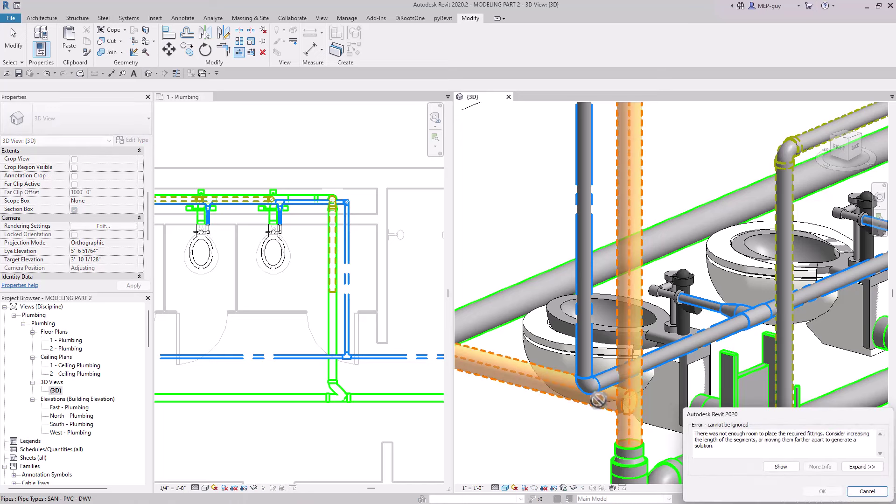
left_click(866, 493)
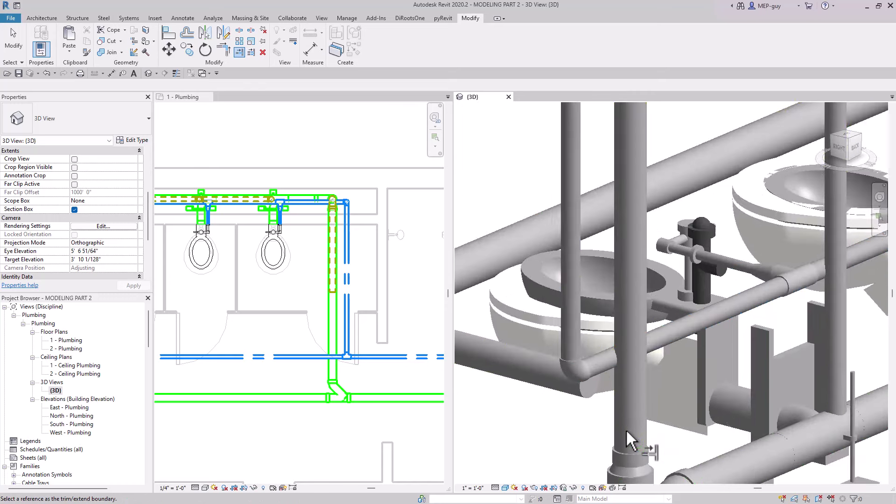
key("Escape")
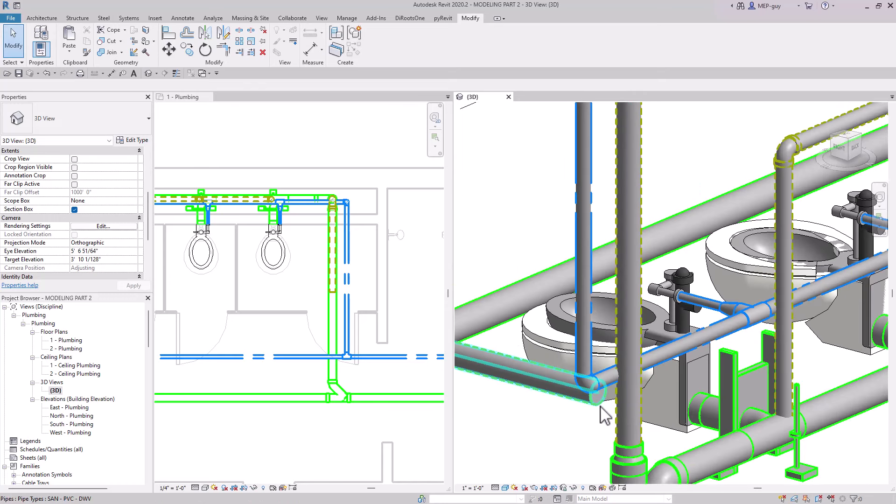
Set the lower-left horizontal pipe's middle elevation to 2' 6"
left_click(600, 413)
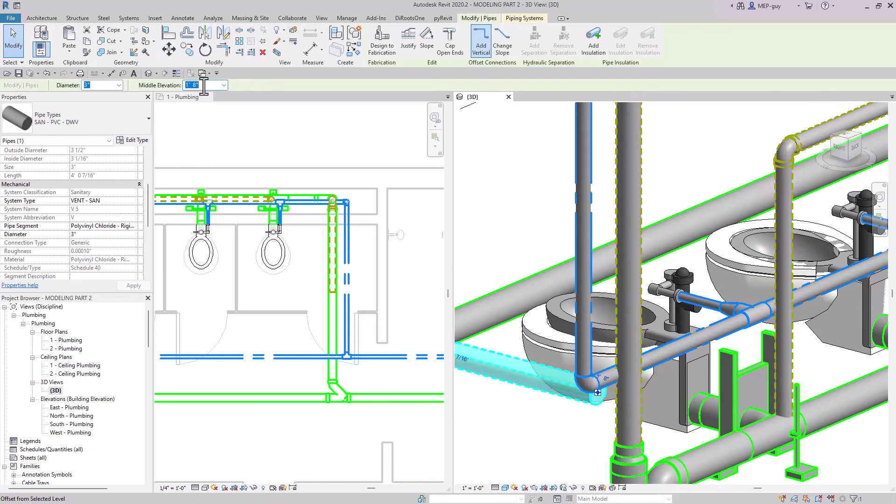
left_click(204, 85)
type("2 6")
key("Return")
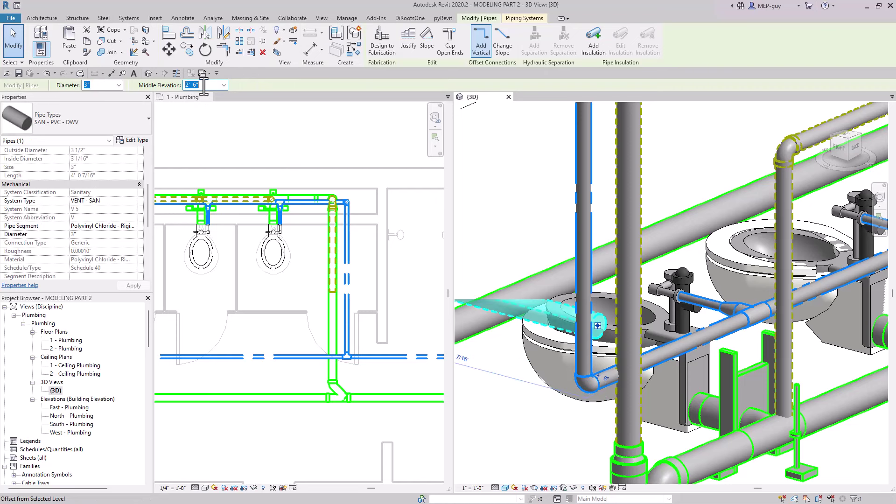
key("Escape")
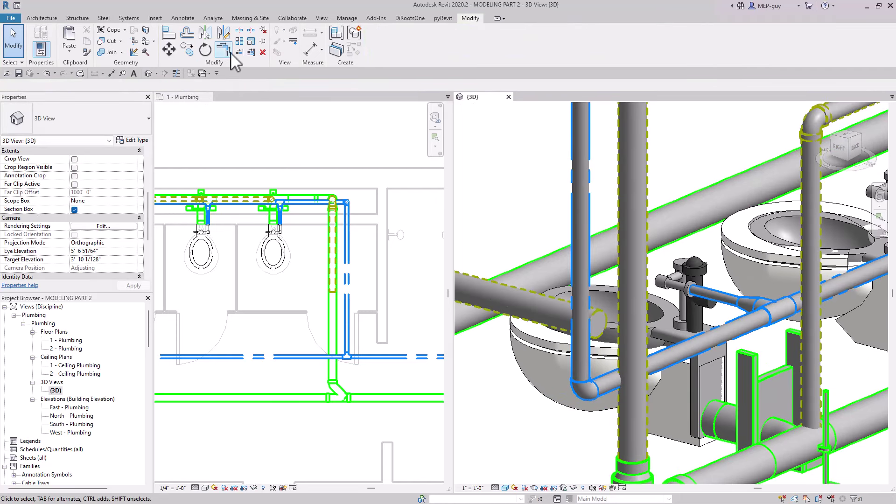
Extend the horizontal pipe to meet the vertical riser with Trim/Extend Single Element
left_click(239, 52)
left_click(619, 330)
left_click(607, 332)
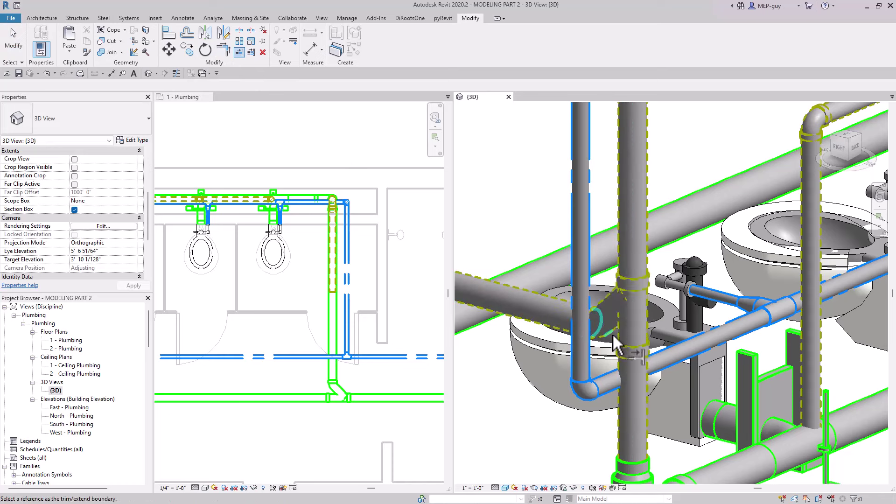
key("Escape")
Delete the wye fitting at the riser junction
left_click(624, 334)
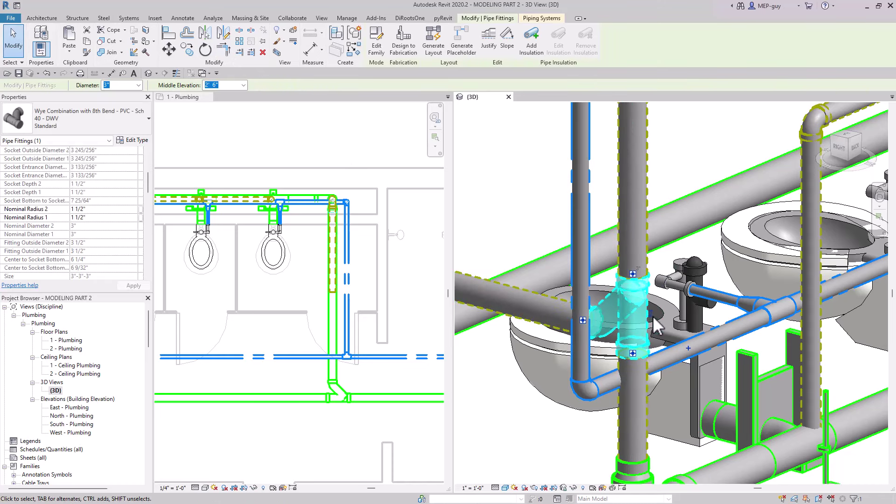
left_click(77, 118)
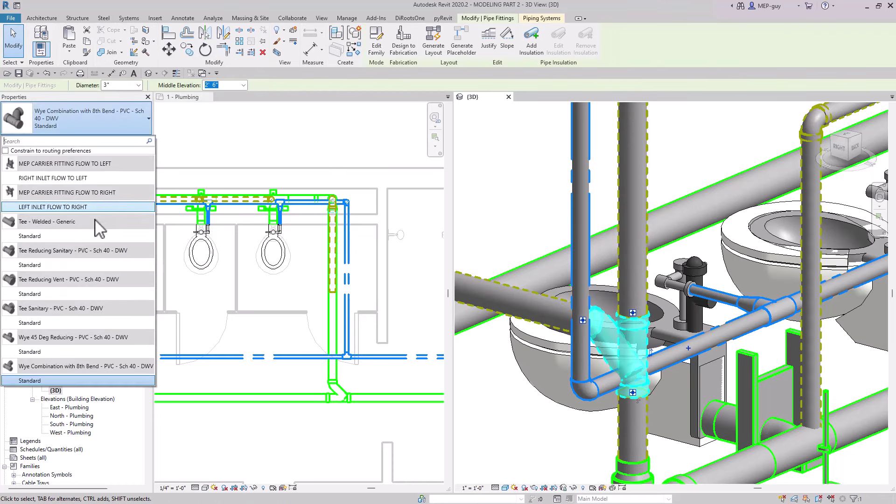
left_click(39, 321)
key("Delete")
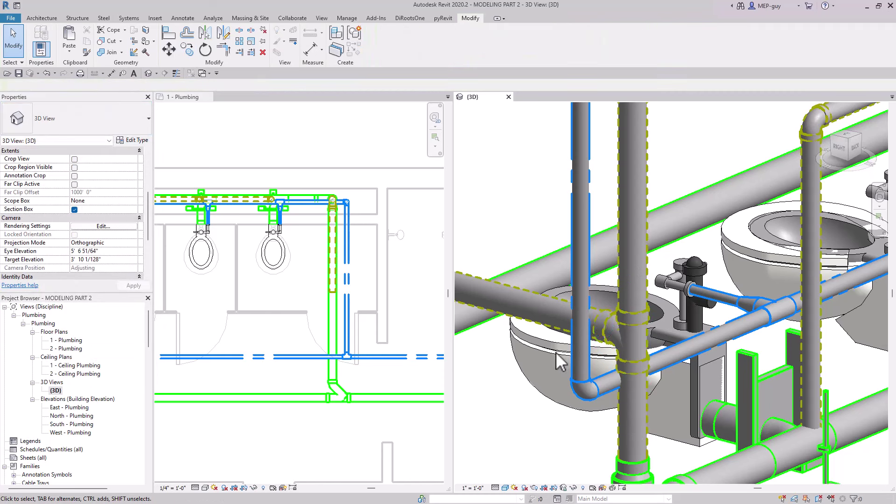
Orbit around the junction and inspect the connecting pipes
left_click(558, 335)
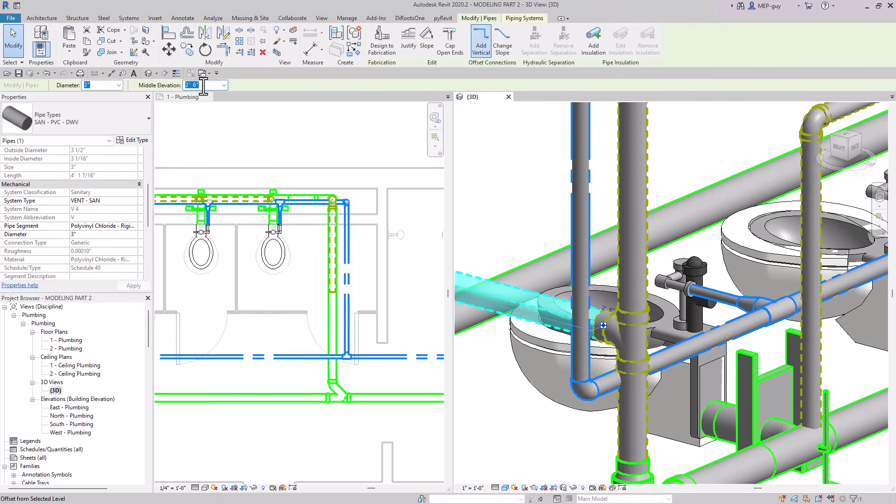
key("Escape")
middle_click_drag(621, 236, 642, 412, "shift")
scroll(667, 377, "up", 5)
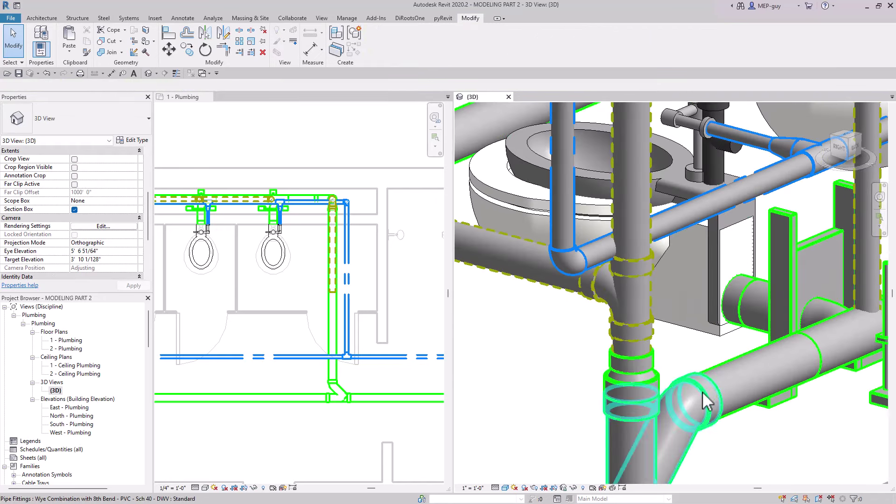
scroll(672, 379, "down", 4)
scroll(682, 374, "up", 4)
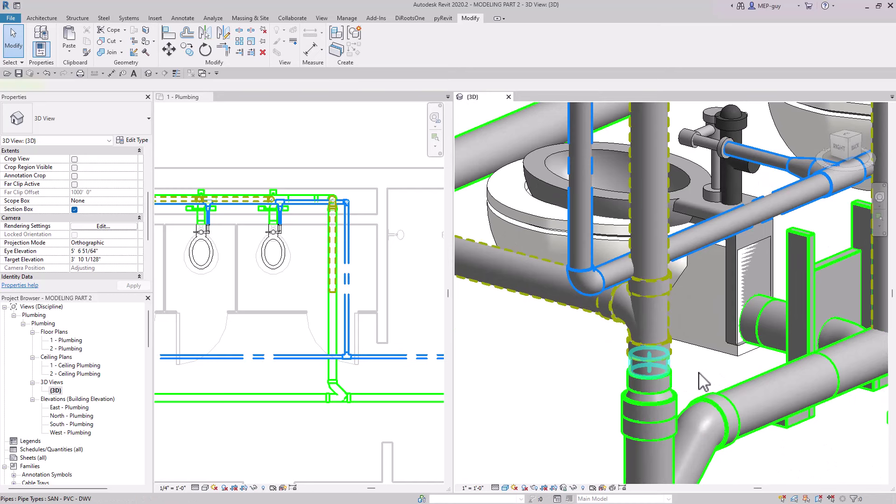
left_click(703, 382)
key("Escape")
Select the whole connected pipe run with Tab to review it
scroll(700, 380, "down", 4)
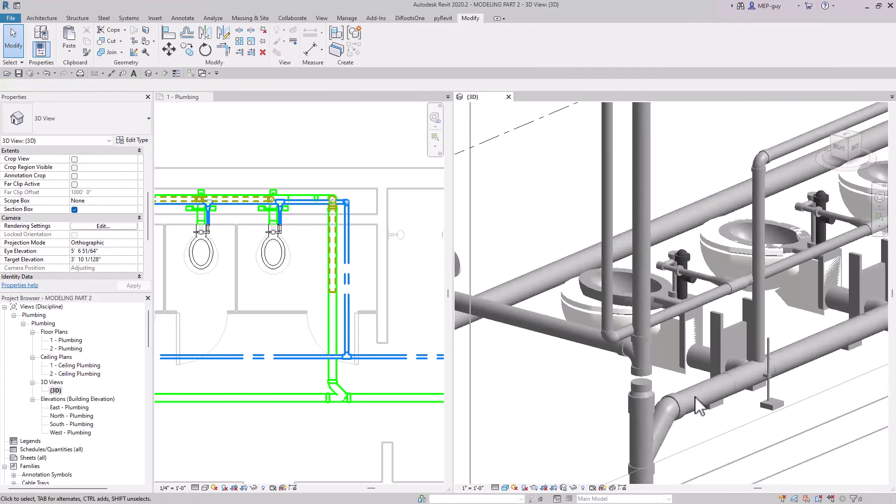
scroll(695, 396, "down", 5)
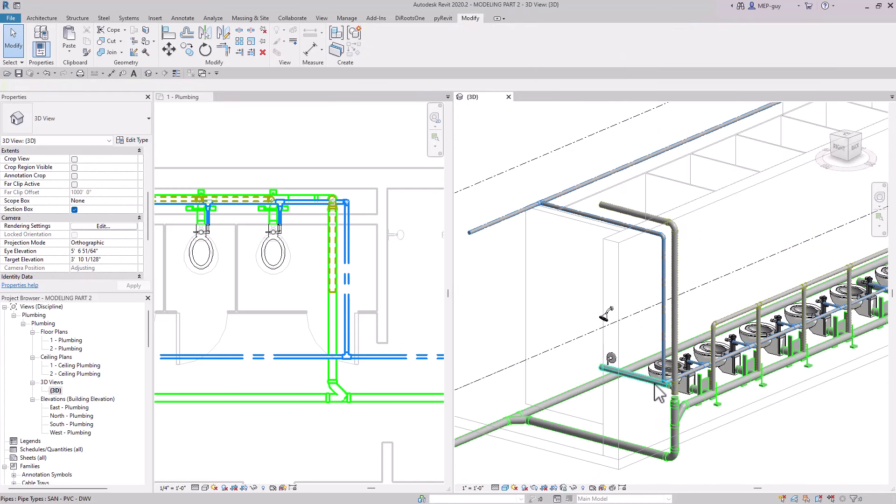
key("Tab")
left_click(760, 395)
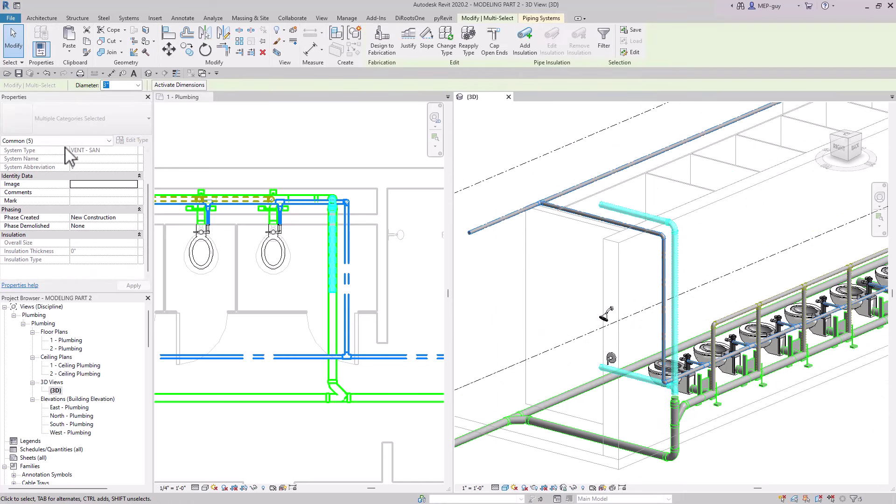
scroll(75, 187, "up", 3)
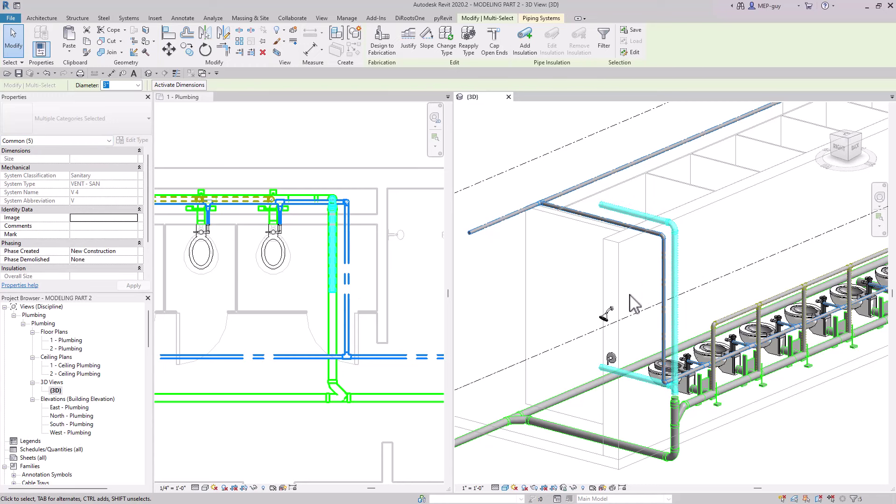
key("Escape")
Change the top horizontal pipe's System Type from VENT - SAN to SANITARY 2
left_click(637, 226)
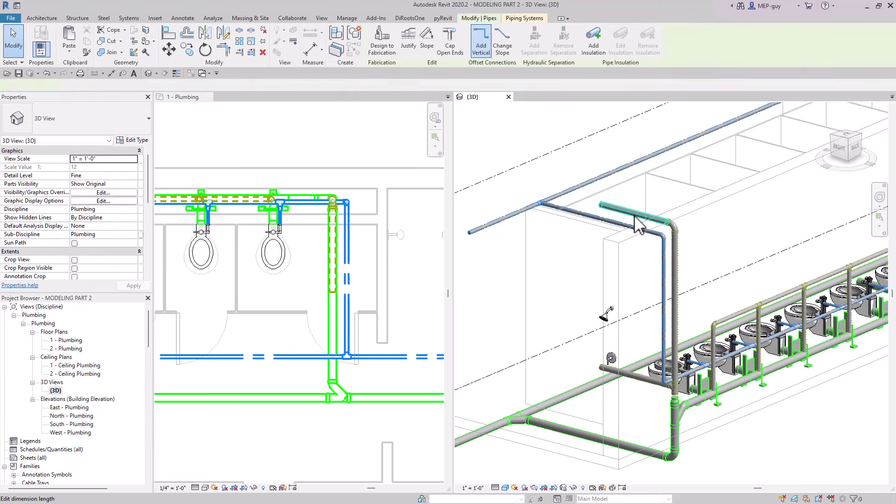
scroll(112, 224, "up", 1)
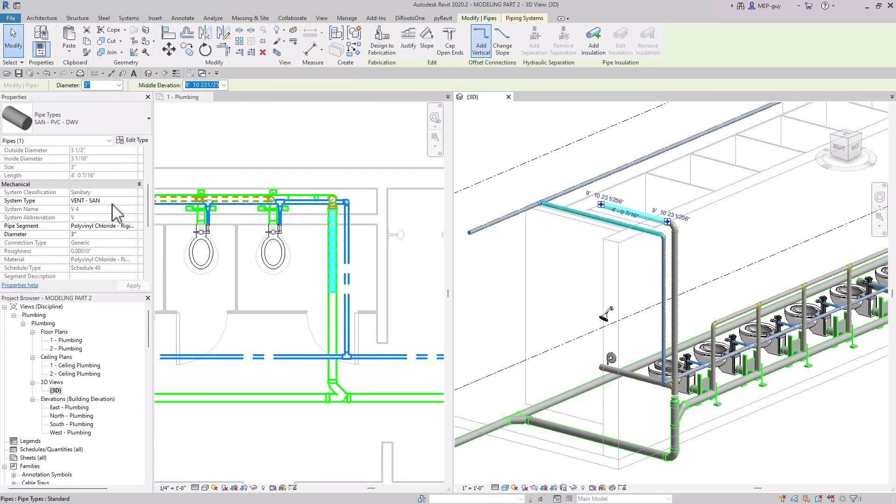
left_click(129, 201)
left_click(134, 201)
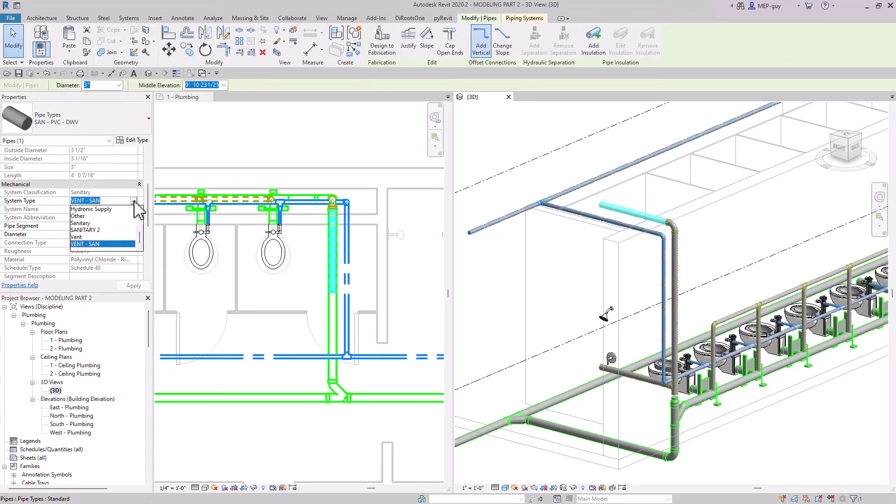
left_click(85, 229)
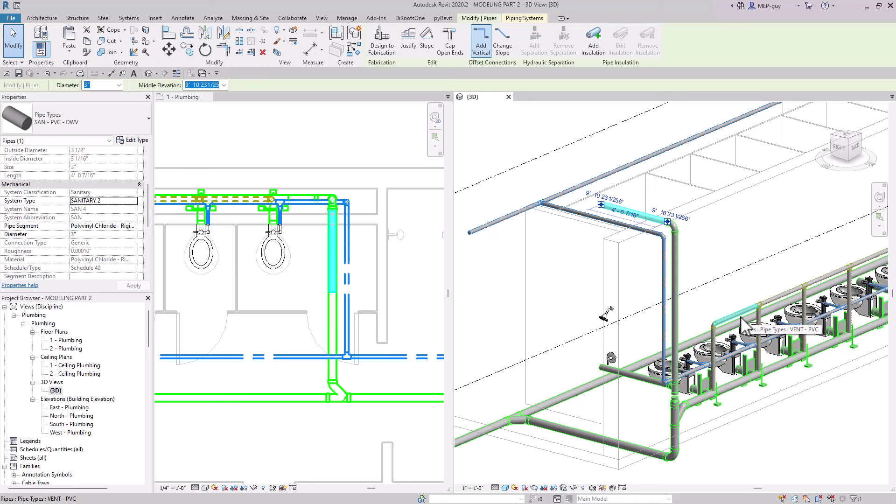
key("Escape")
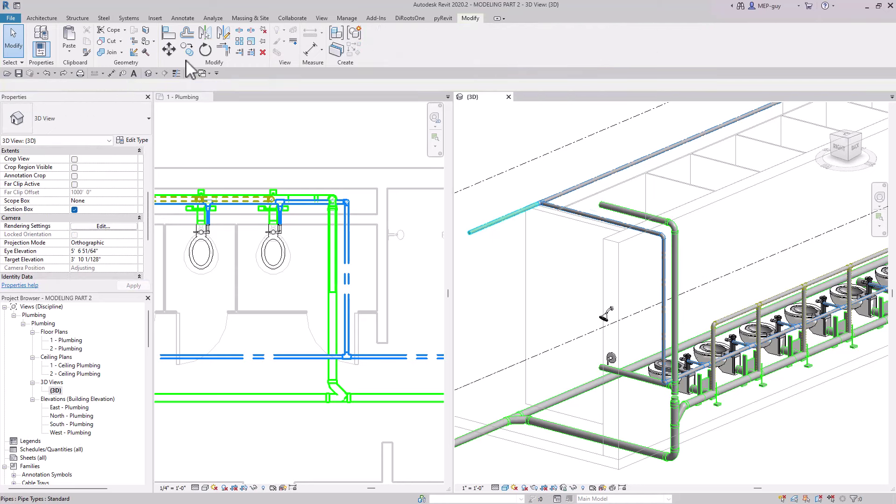
Return to the toilet piping close-up and try shifting the vertical pipe along the run
left_click(47, 73)
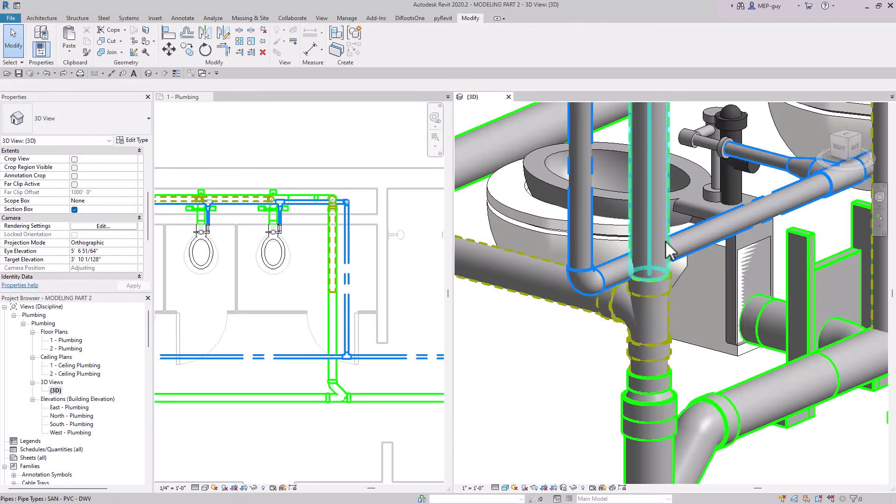
left_click(655, 276)
left_click_drag(655, 273, 650, 242)
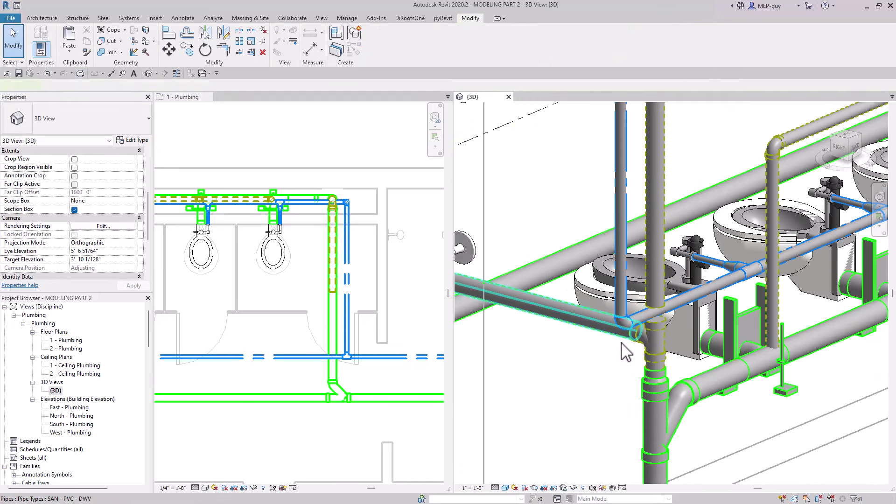
left_click(626, 351)
left_click(123, 201)
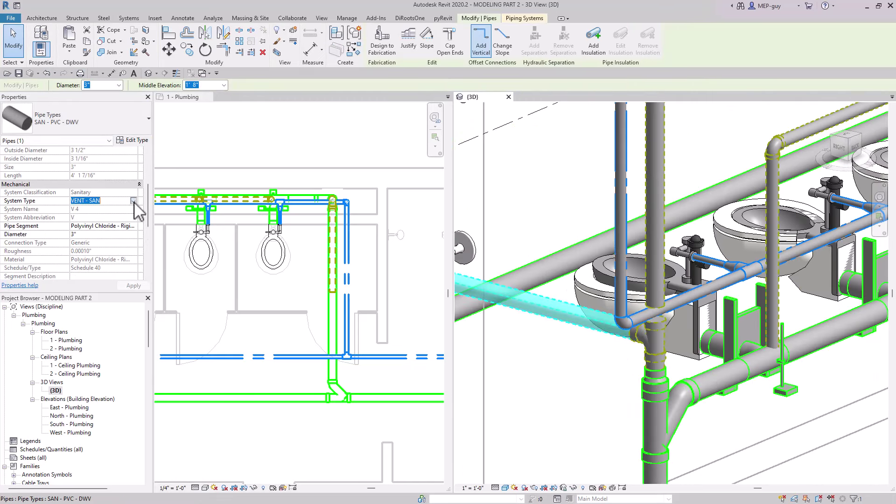
key("Escape")
Start a Move (MV) on the vertical pipe, then cancel it
scroll(653, 303, "up", 4)
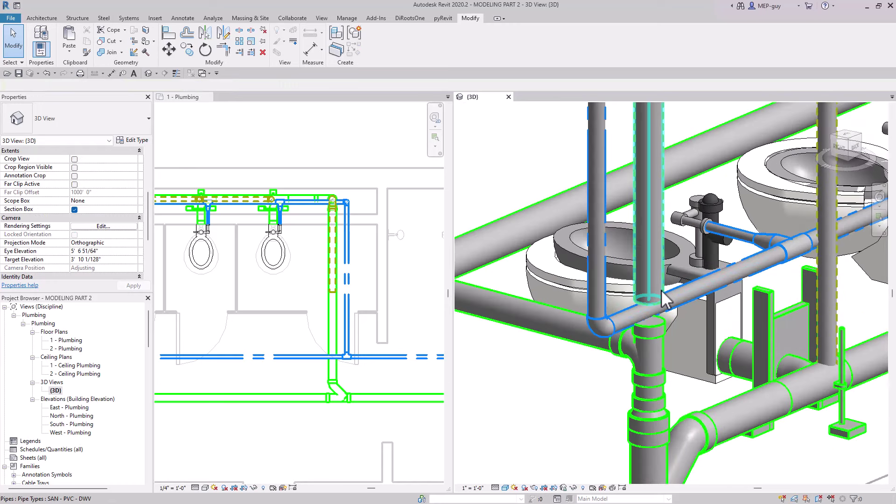
left_click(658, 324)
key("m")
key("v")
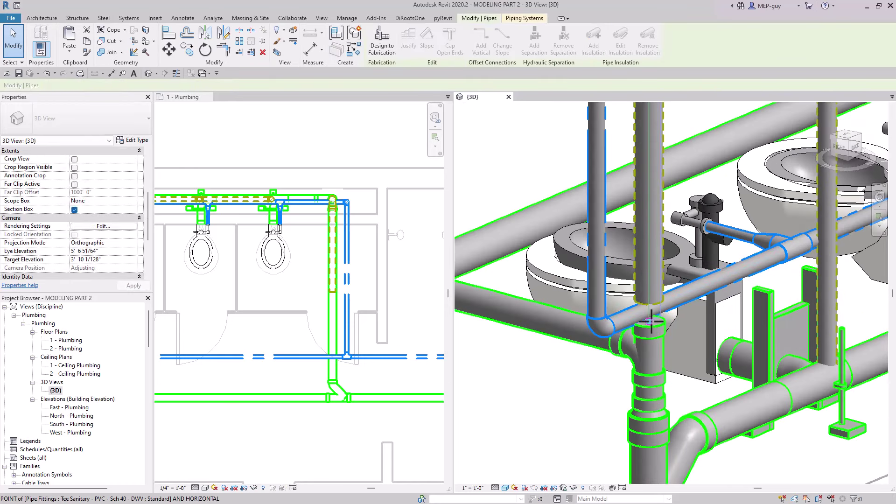
key("Escape")
key("Escape")
Zoom in and select the tall vertical pipe to inspect it
scroll(658, 415, "down", 4)
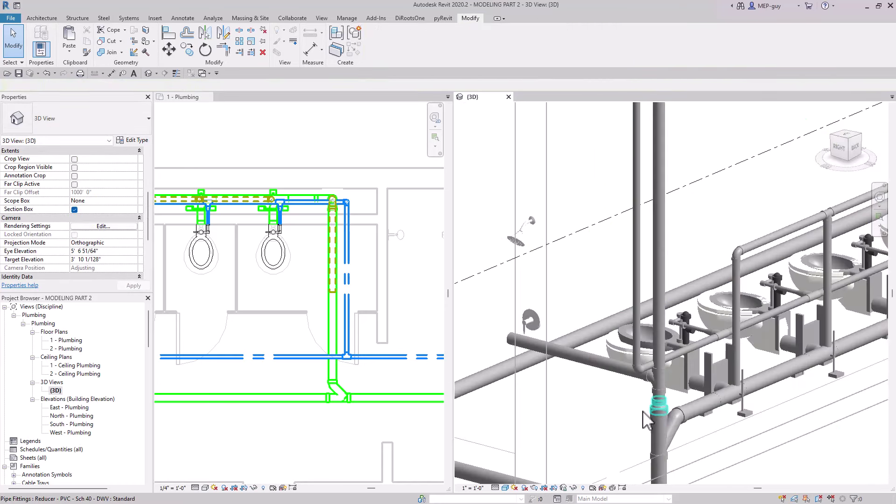
scroll(577, 421, "down", 3)
scroll(721, 337, "up", 6)
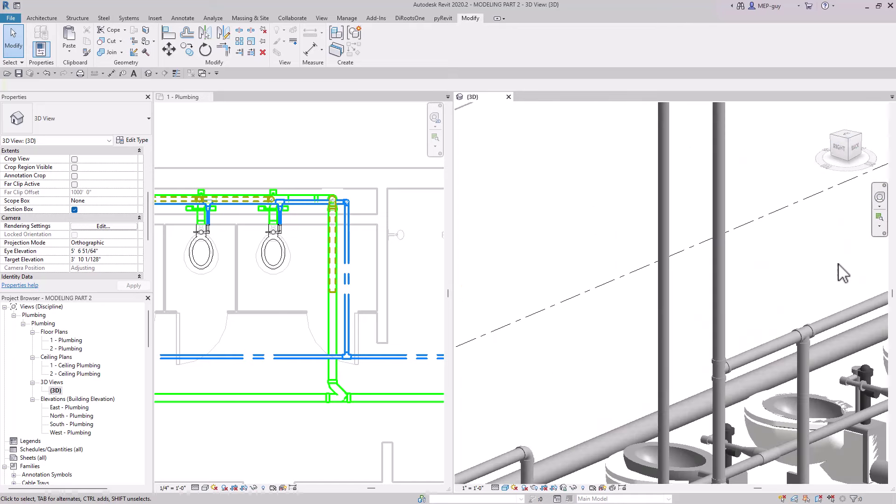
left_click(704, 327)
scroll(728, 280, "down", 5)
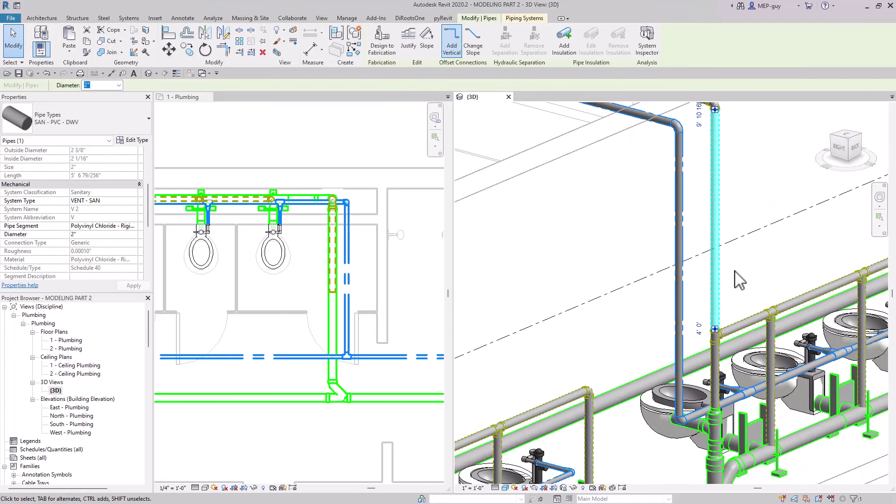
scroll(764, 270, "down", 5)
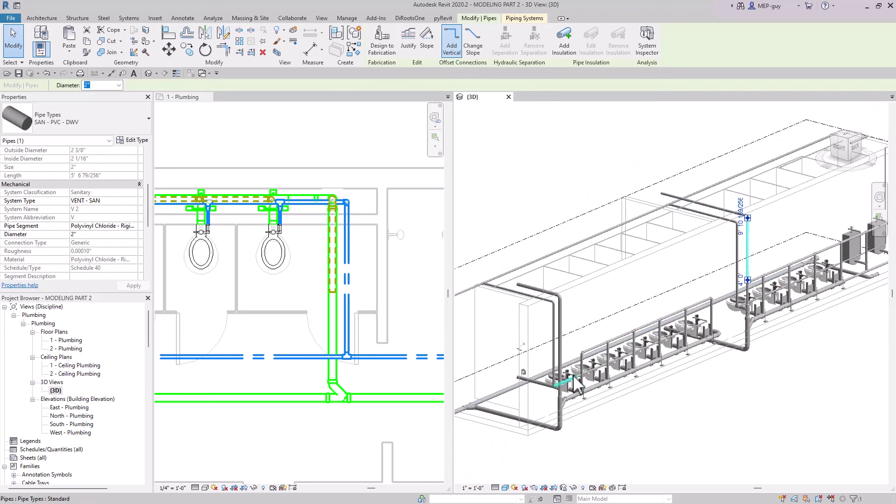
key("Escape")
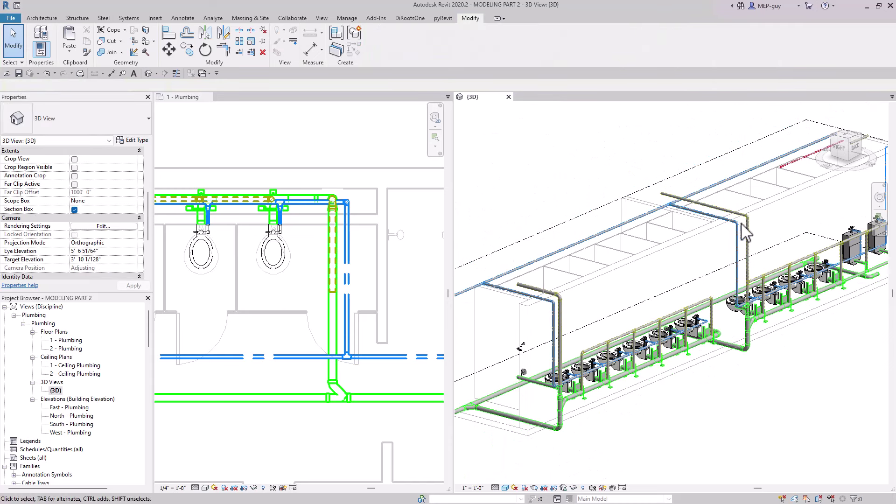
Set the vertical vent riser's diameter to 2"
scroll(761, 309, "up", 3)
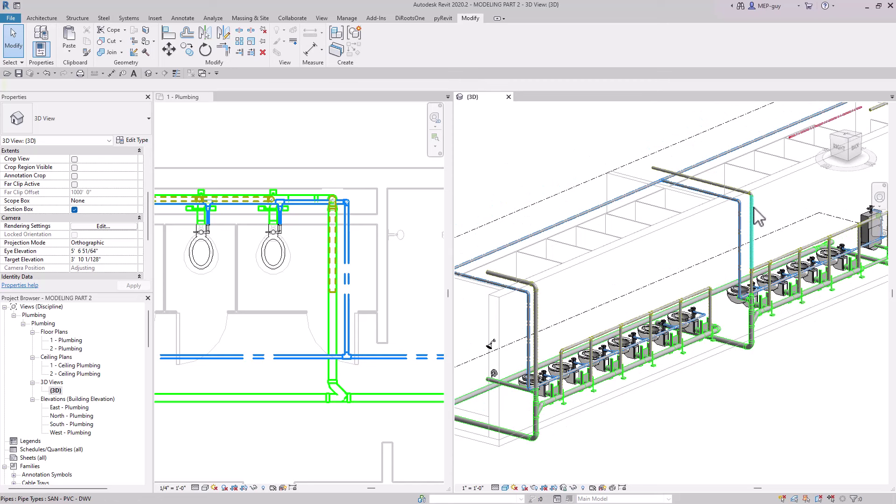
middle_click_drag(635, 278, 631, 266)
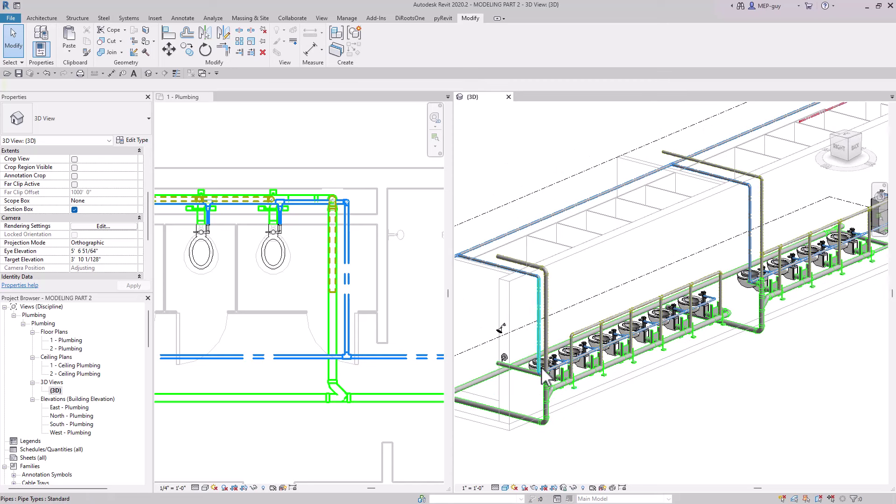
scroll(541, 366, "up", 3)
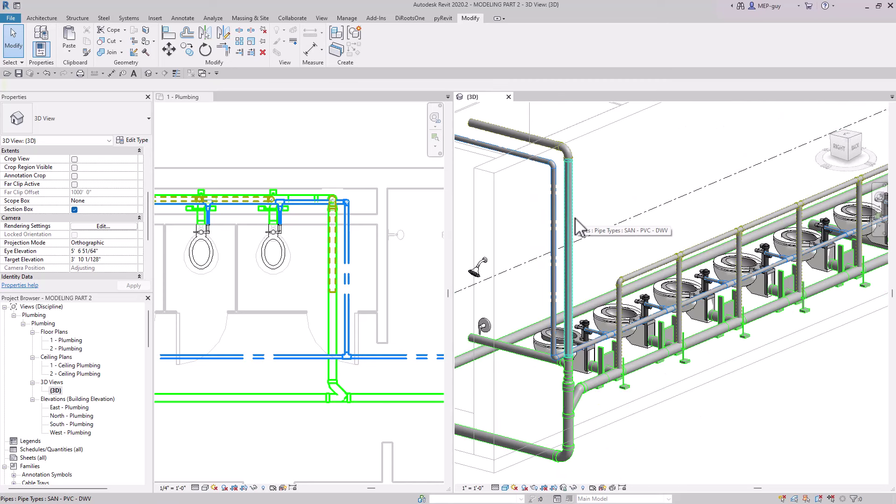
left_click(579, 227)
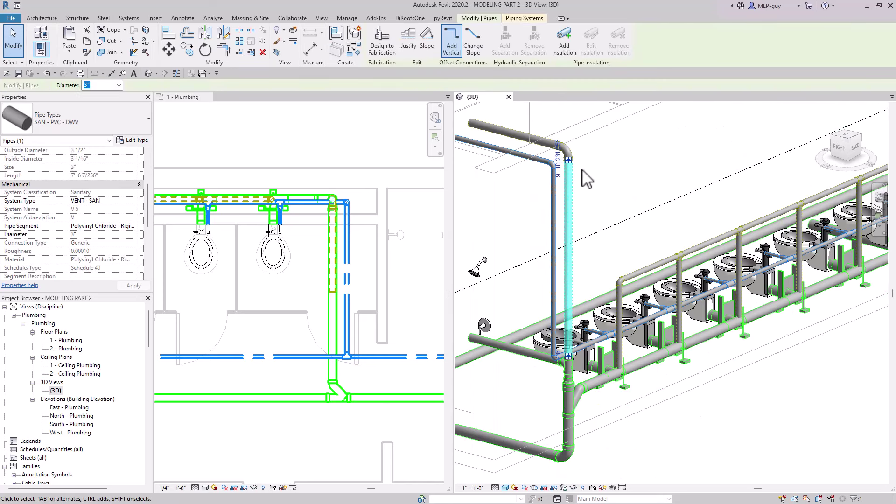
left_click(119, 85)
left_click(105, 144)
key("Escape")
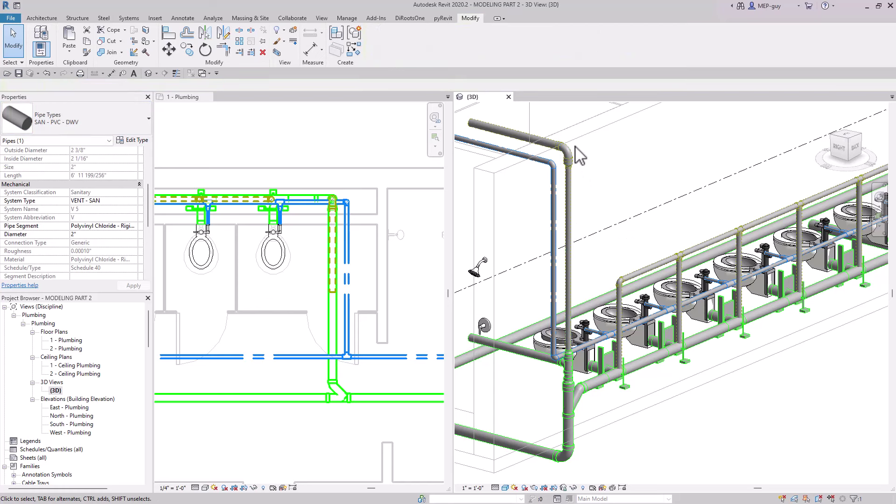
scroll(539, 138, "up", 3)
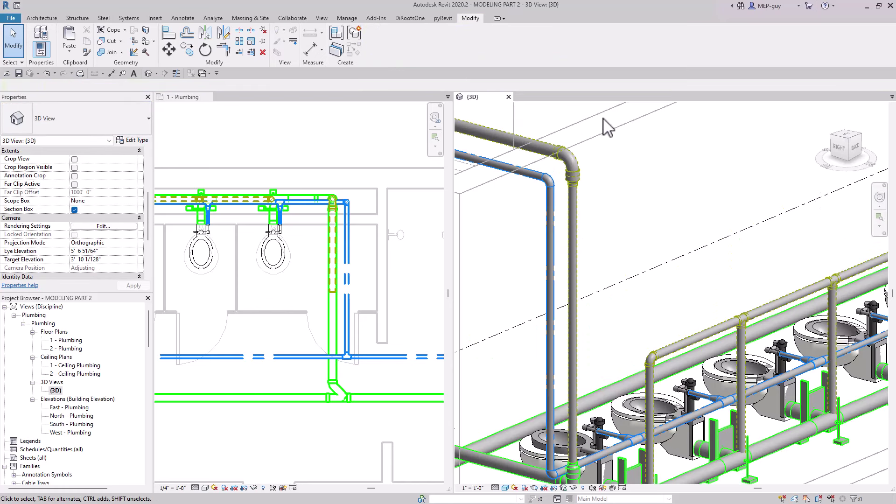
Select the top vent pipe and its elbow and check their diameters
left_click(563, 154)
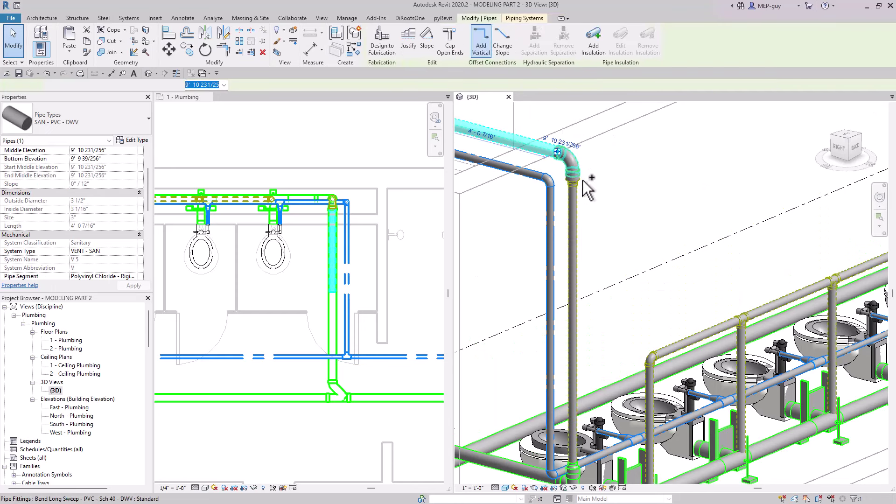
left_click(584, 182, "ctrl")
left_click(138, 85)
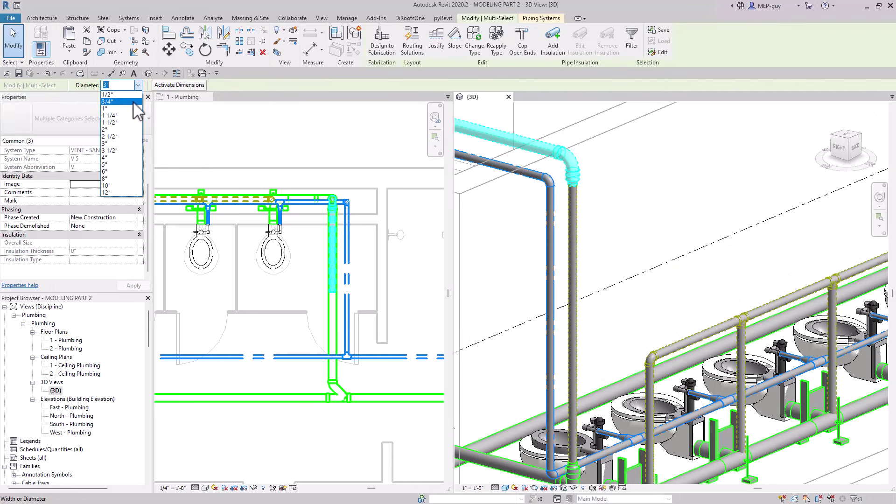
key("Escape")
key("Escape")
scroll(606, 373, "up", 5)
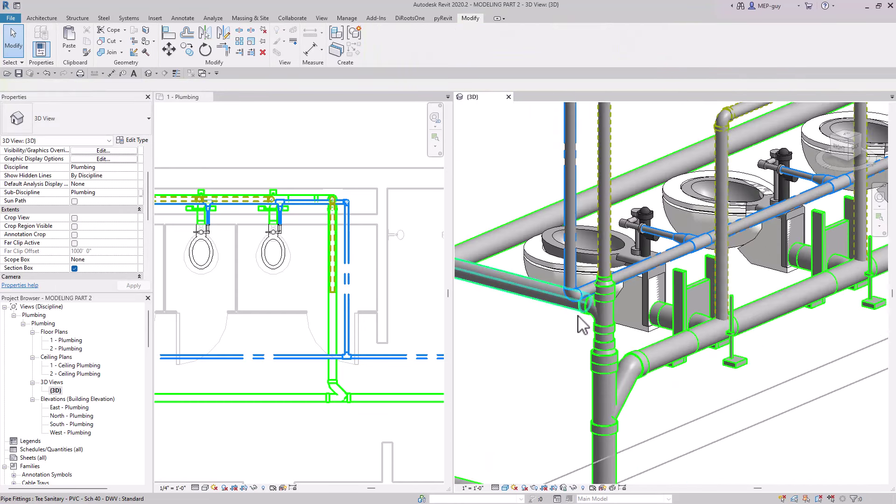
scroll(580, 320, "down", 3)
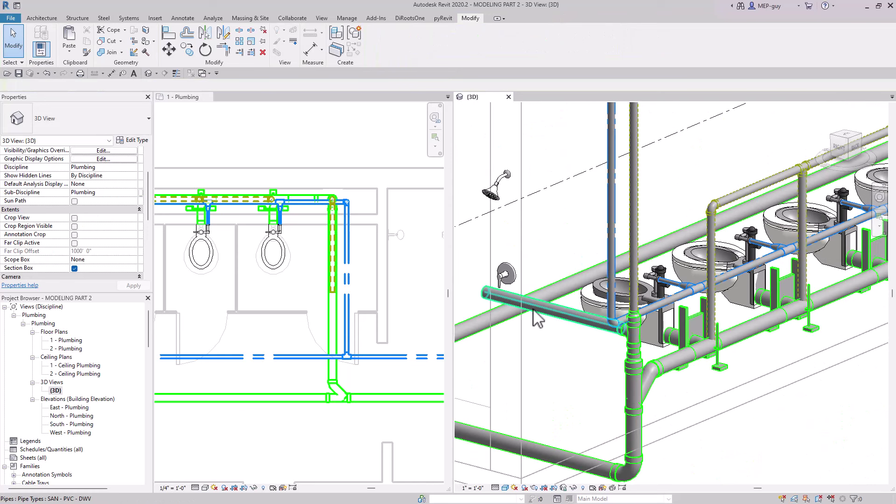
Drag the sanitary pipe toward the shower back to about 2' 0" long
left_click(485, 304)
left_click_drag(487, 302, 553, 310)
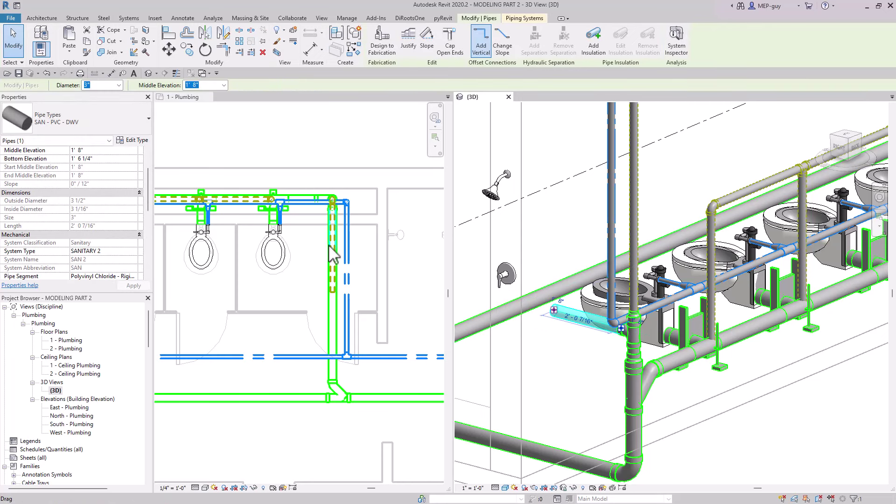
key("Escape")
scroll(331, 245, "up", 4)
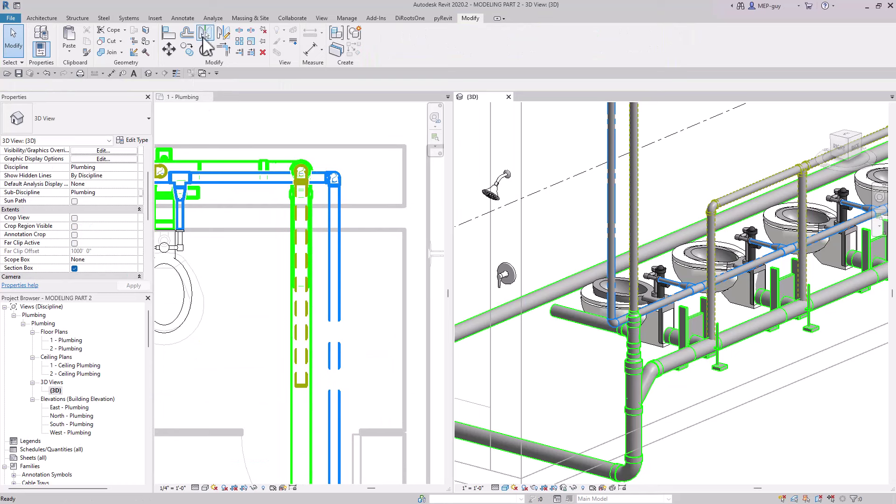
Cancel a started Align and bring the toilet row into the 3D view
left_click(173, 36)
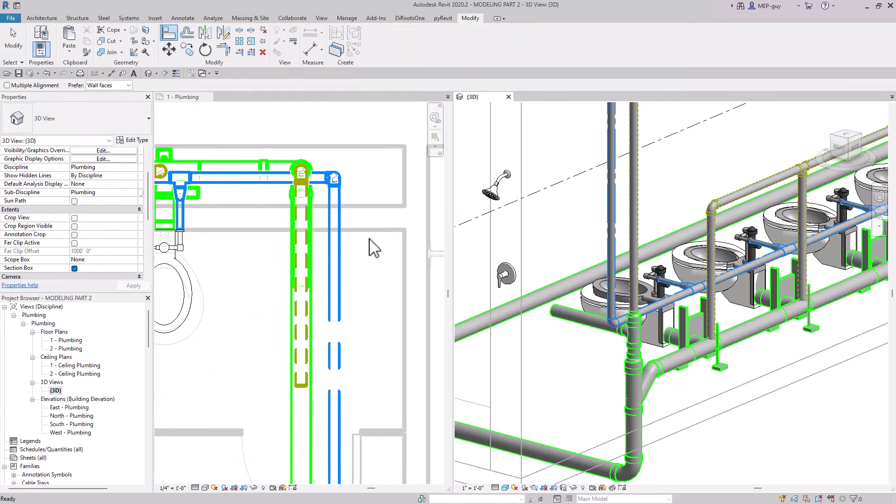
left_click(333, 189)
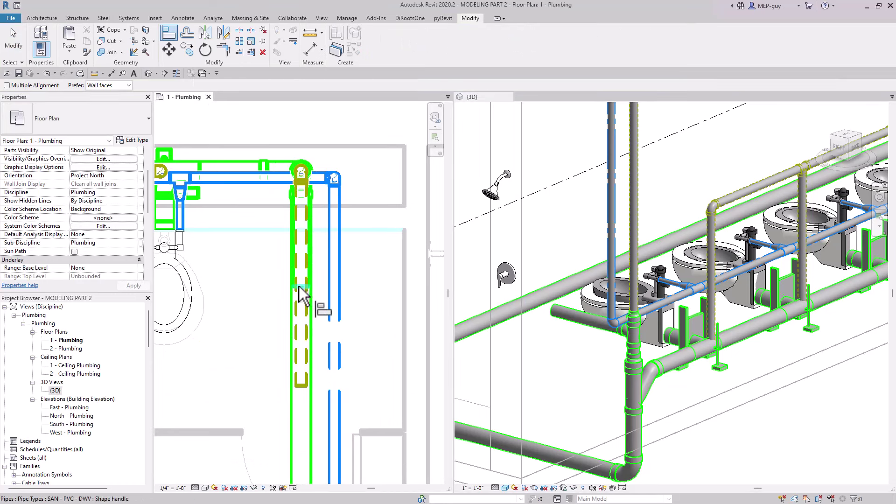
key("Escape")
scroll(600, 330, "up", 4)
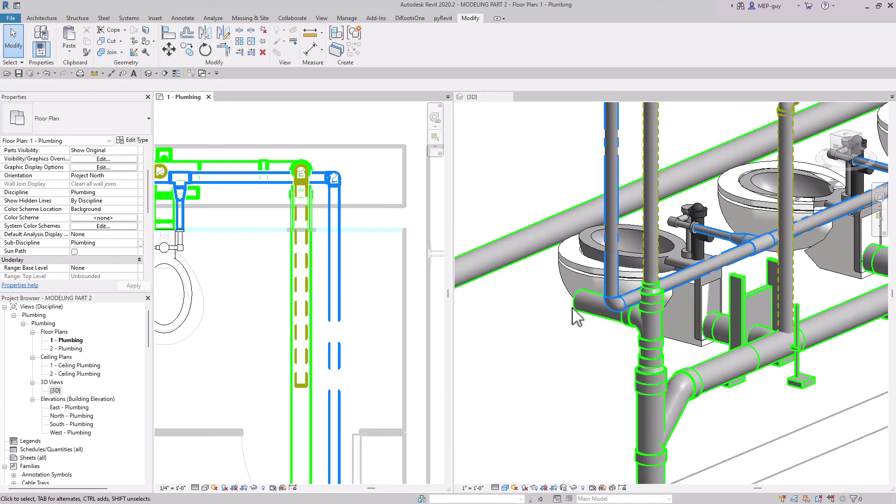
scroll(570, 344, "down", 4)
middle_click_drag(567, 345, 546, 385)
scroll(728, 284, "up", 5)
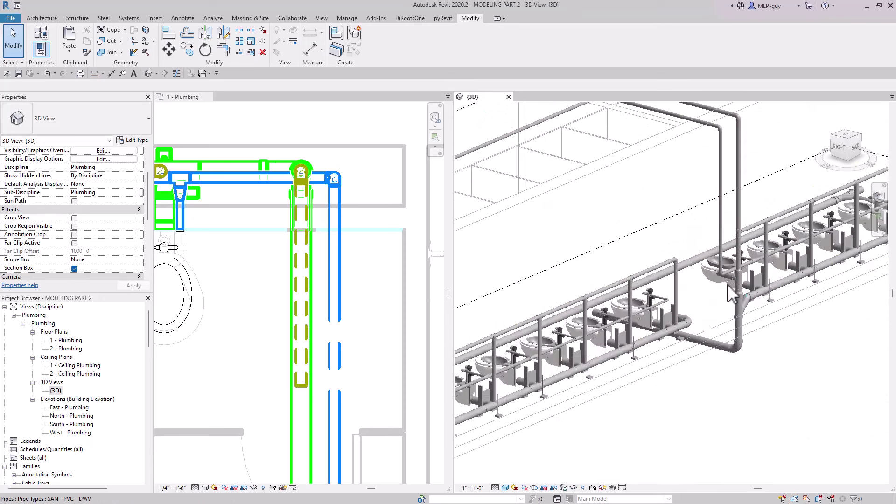
scroll(726, 276, "up", 2)
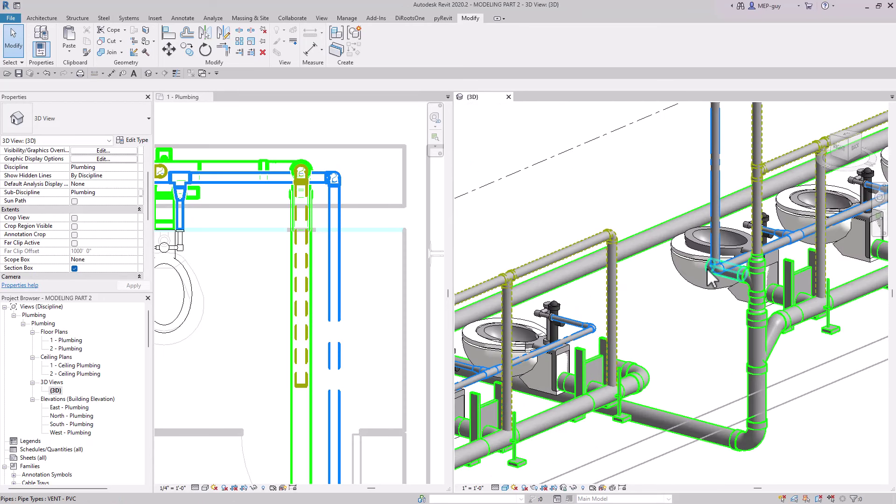
Cap the open ends of the VENT - PVC pipe and the short sanitary stub
left_click(737, 290)
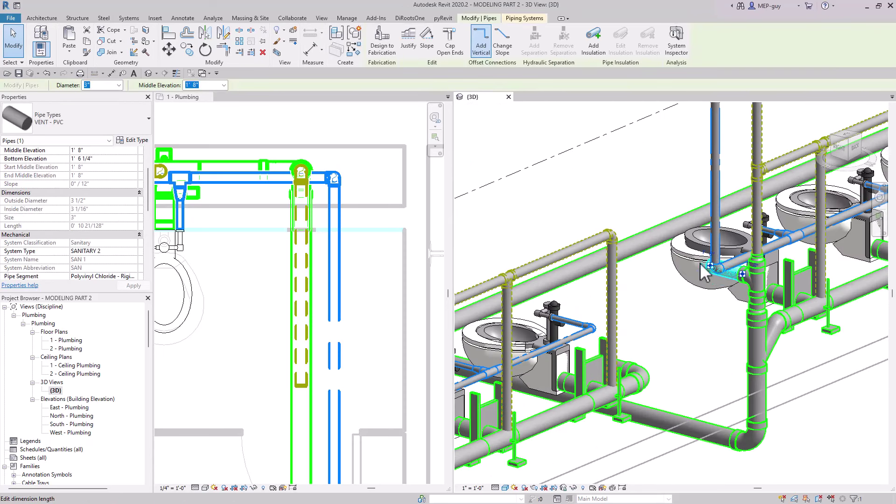
left_click(450, 47)
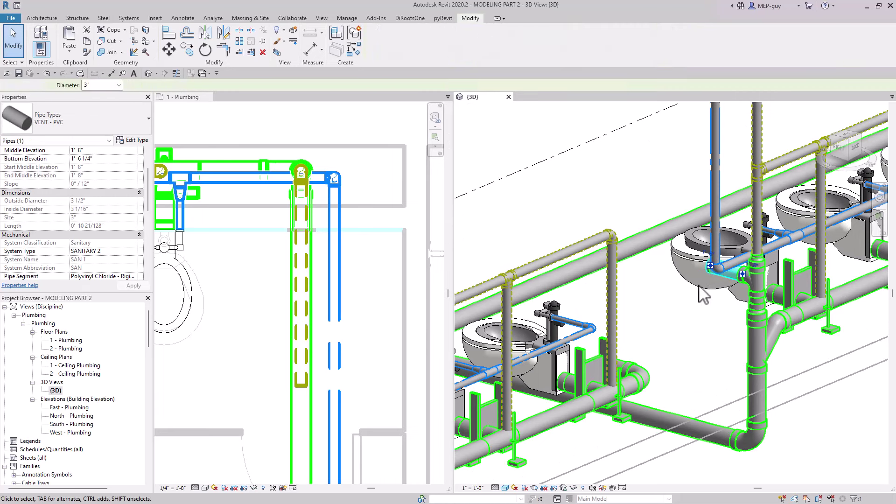
scroll(703, 295, "up", 5)
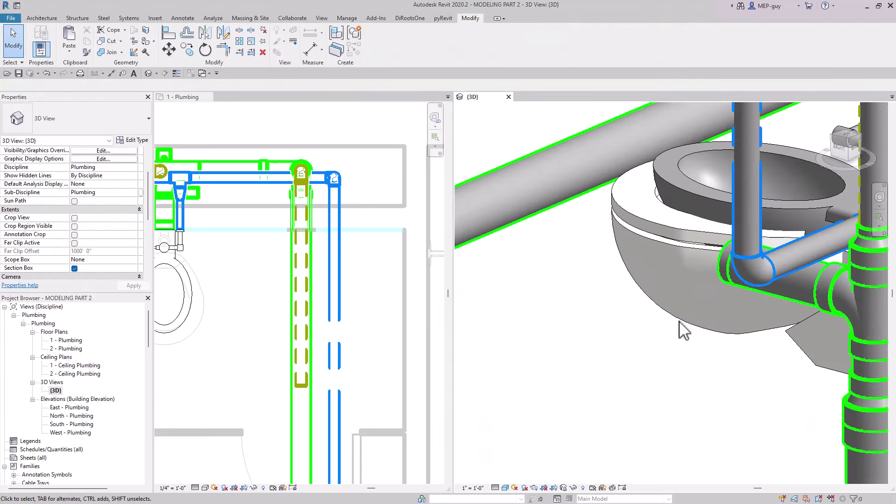
scroll(774, 280, "down", 6)
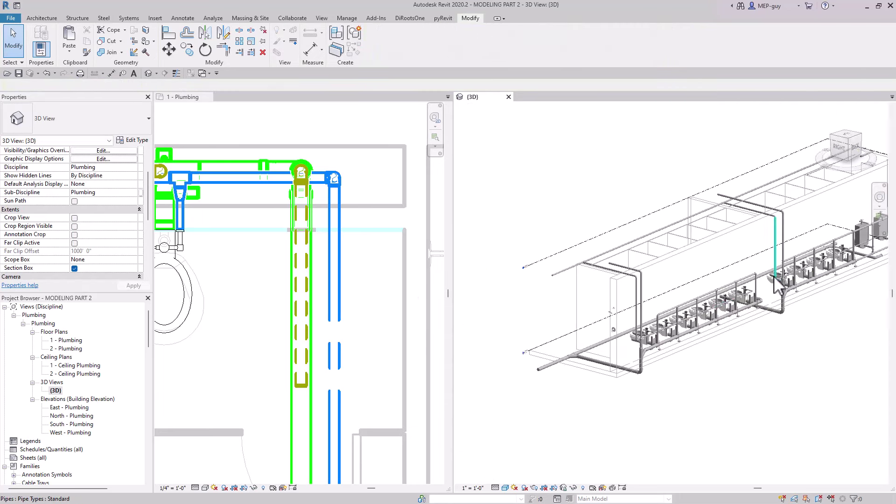
scroll(537, 395, "up", 4)
left_click(541, 396)
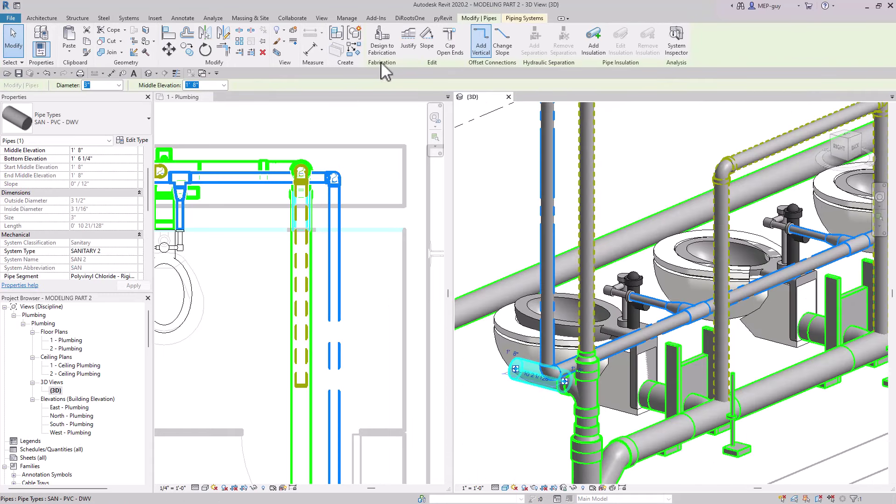
left_click(446, 43)
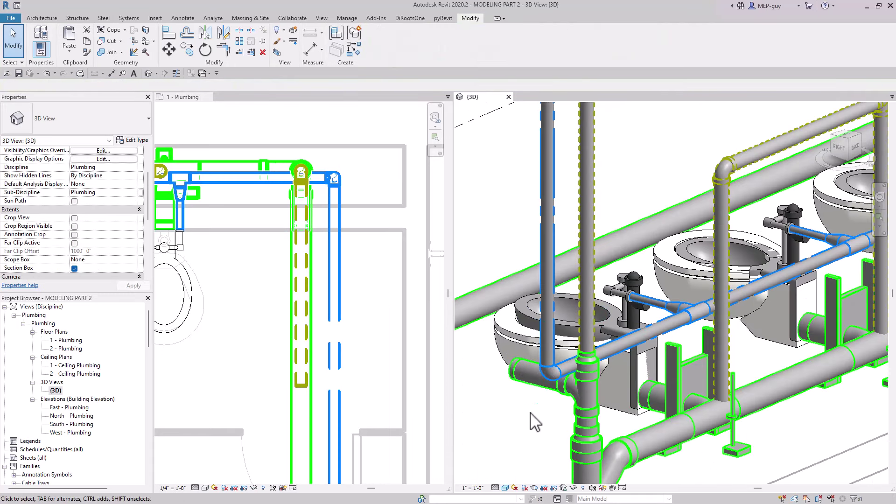
left_click(540, 393)
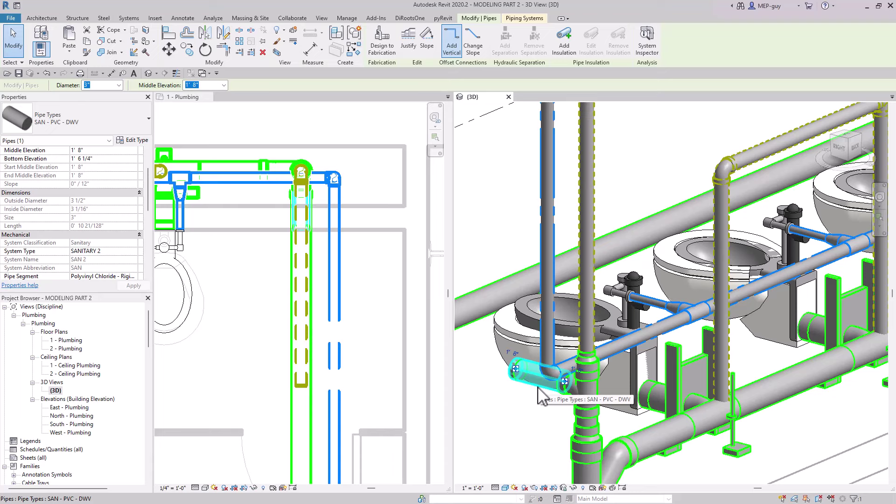
key("Escape")
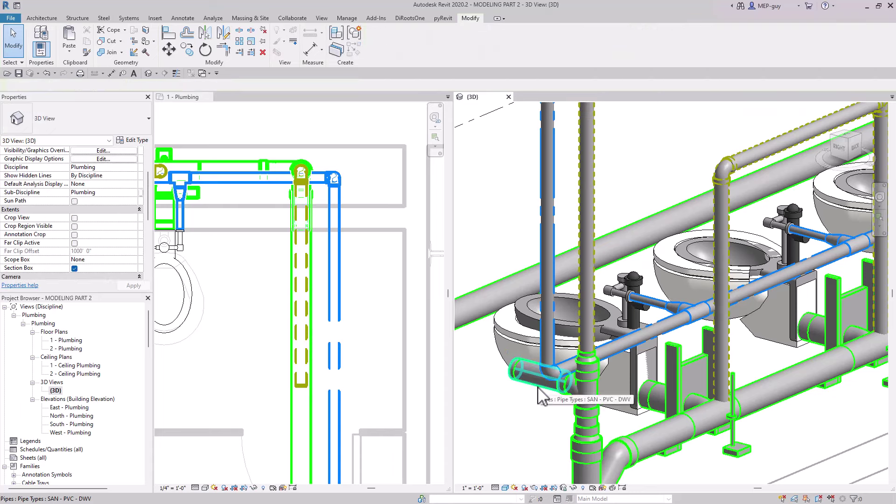
left_click(378, 201)
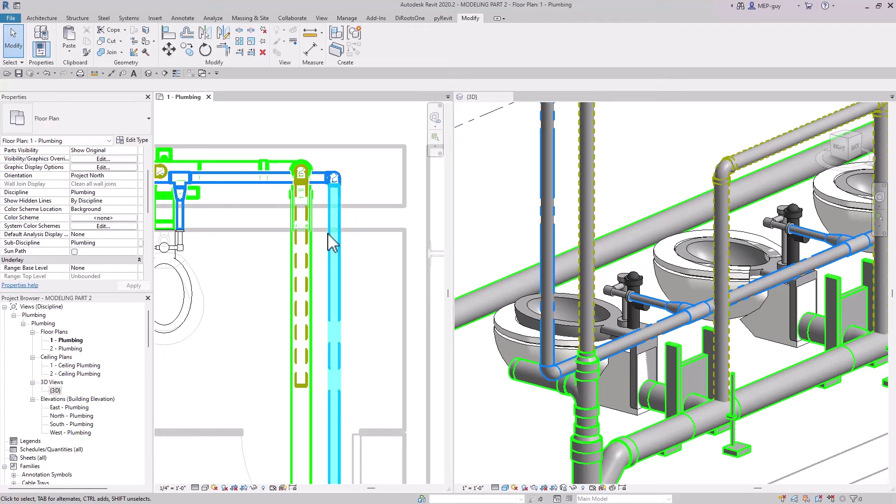
Set the plan's detail level to Coarse and swing the riser pipe into a 45° branch
left_click(195, 488)
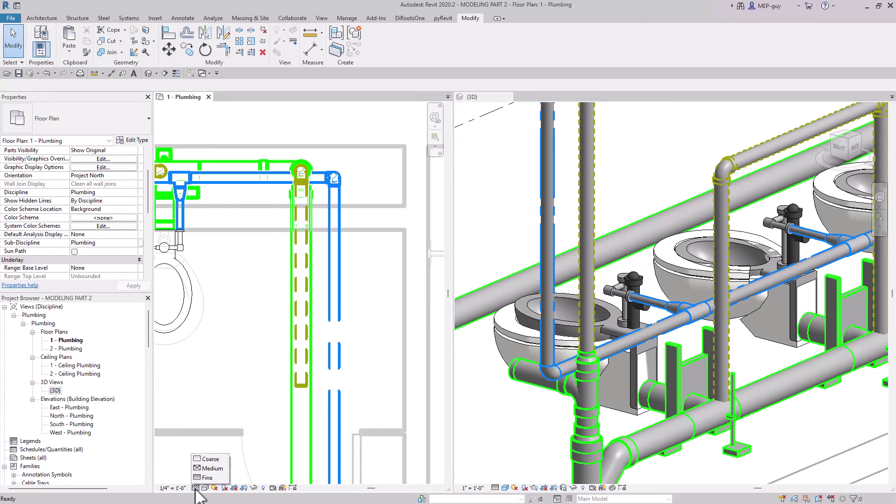
left_click(212, 468)
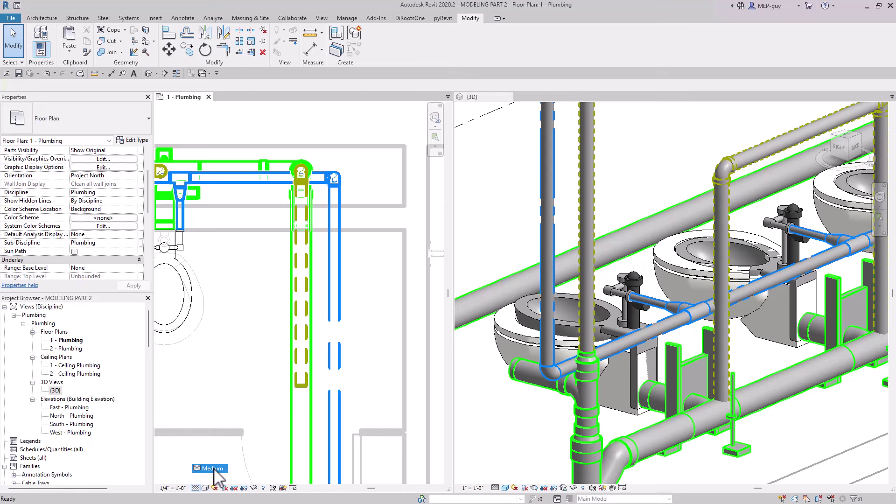
left_click(318, 402)
left_click_drag(302, 388, 397, 262)
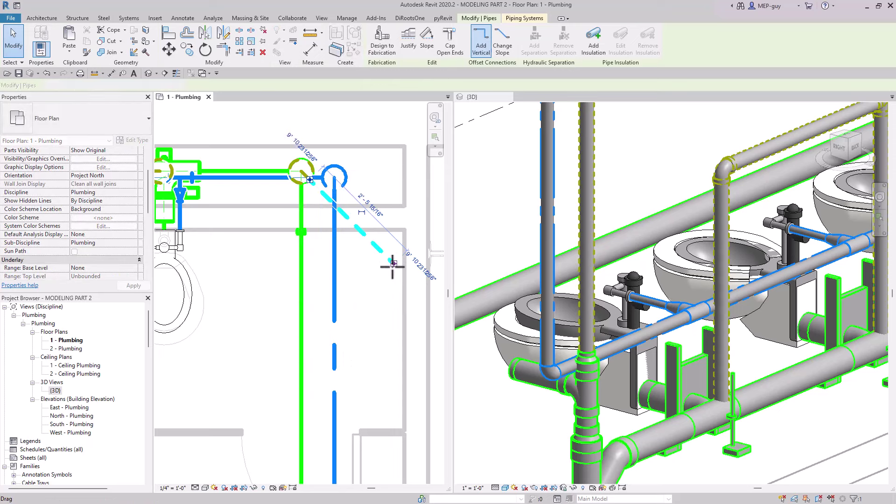
key("Escape")
Turn on Thin Lines so plan pipes draw as thin single lines
scroll(309, 231, "up", 3)
scroll(309, 231, "up", 2)
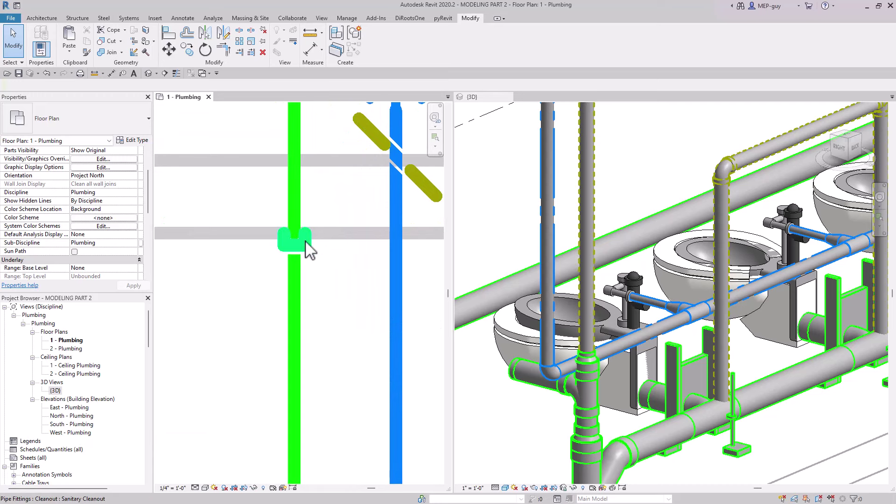
left_click(176, 74)
scroll(288, 213, "up", 2)
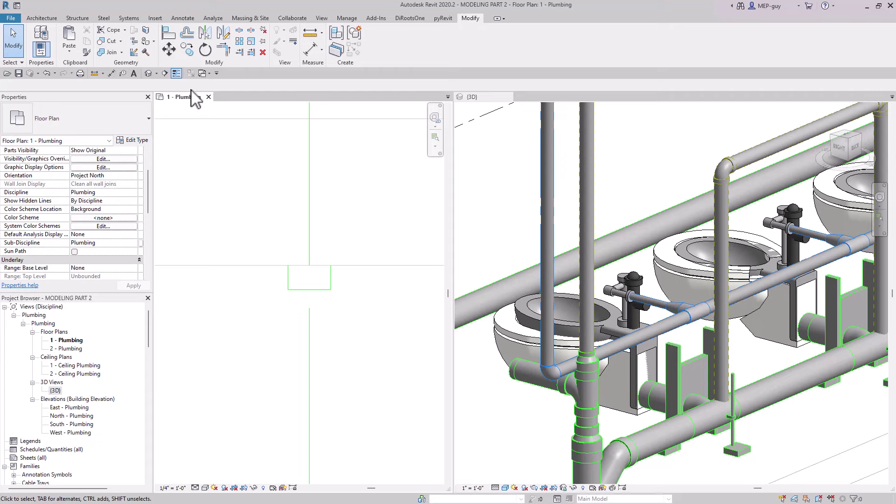
Turn off Thin Lines so the plan pipes draw at full thickness
left_click(176, 74)
scroll(326, 289, "up", 4)
scroll(355, 335, "down", 2)
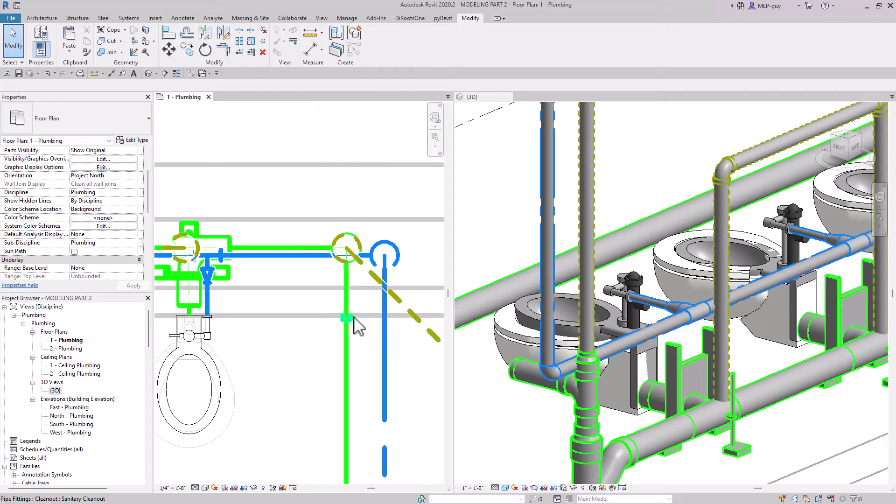
scroll(357, 323, "up", 2)
scroll(368, 334, "up", 1)
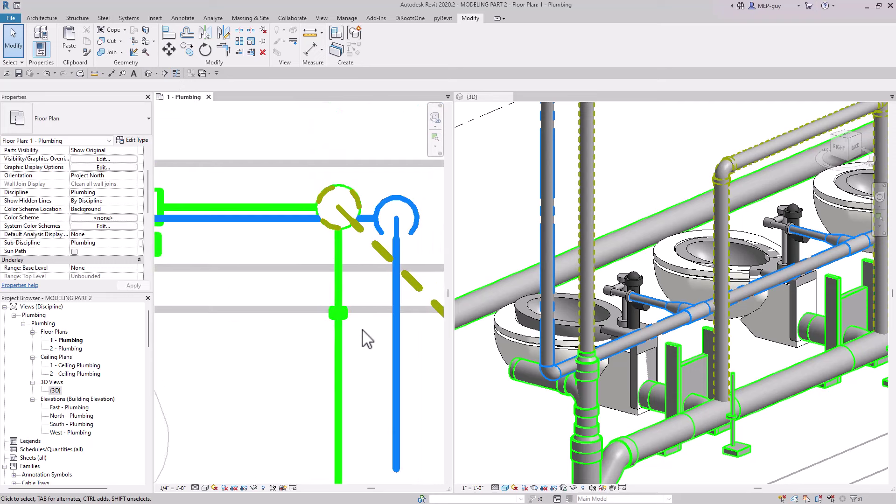
Try the 1/2" = 1'-0" view scale, then undo back to 1/4"
left_click(173, 488)
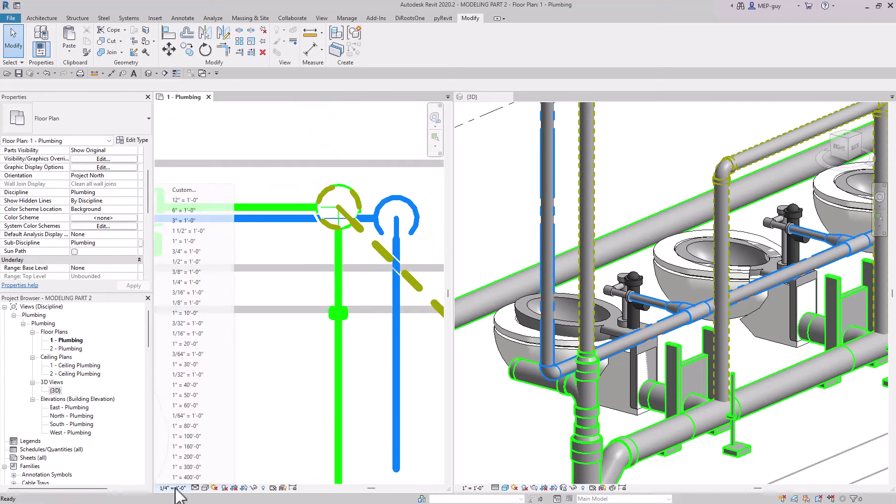
left_click(193, 262)
scroll(336, 294, "up", 3)
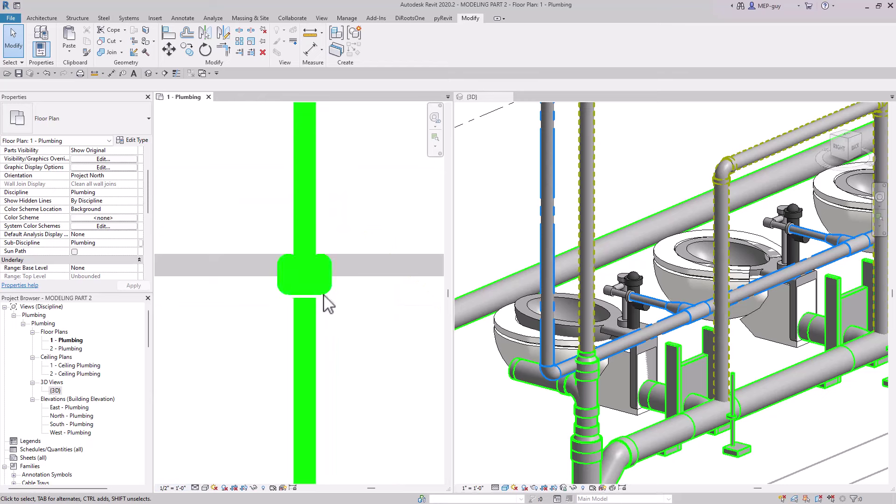
scroll(328, 305, "down", 2)
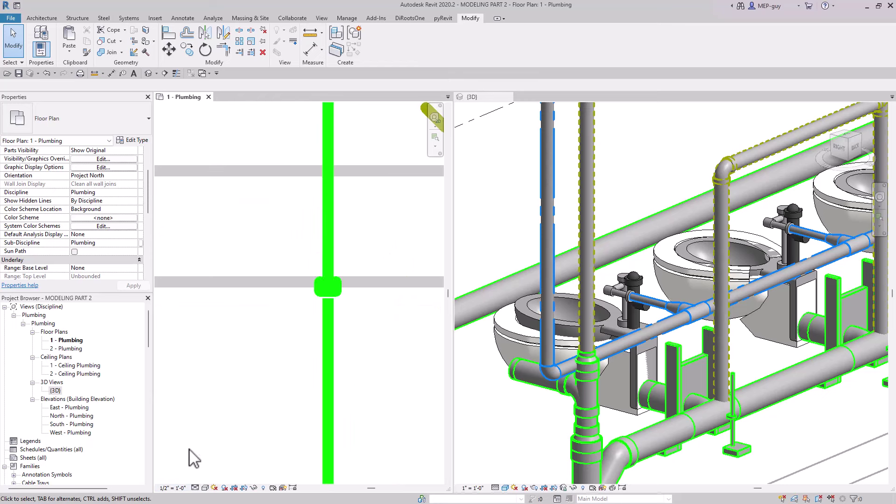
key("ctrl+z")
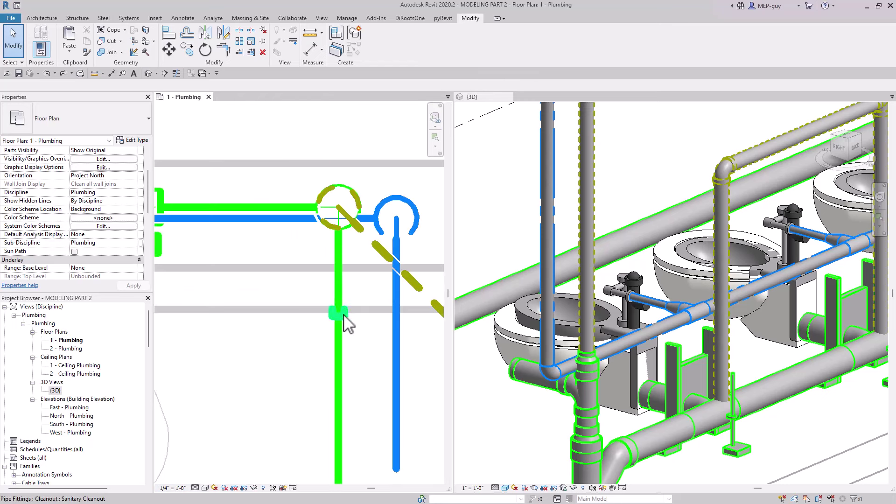
Open the Detail Level choices for the floor plan
scroll(367, 358, "down", 5)
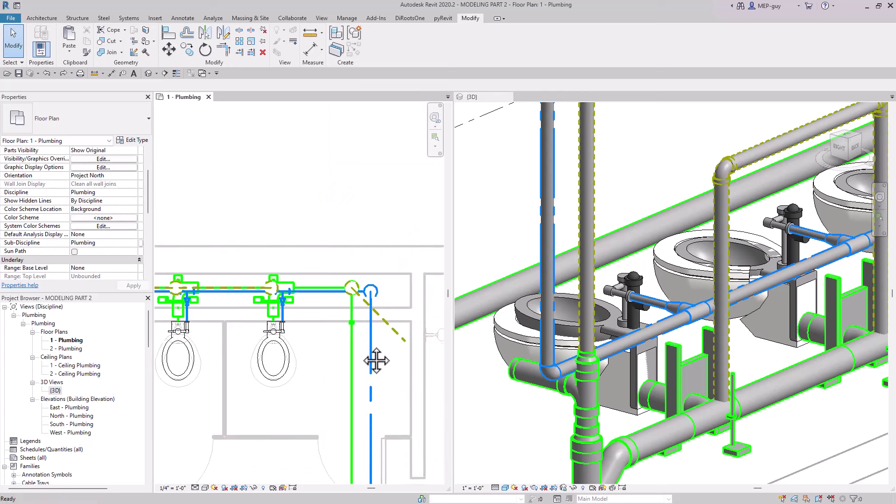
scroll(376, 360, "up", 2)
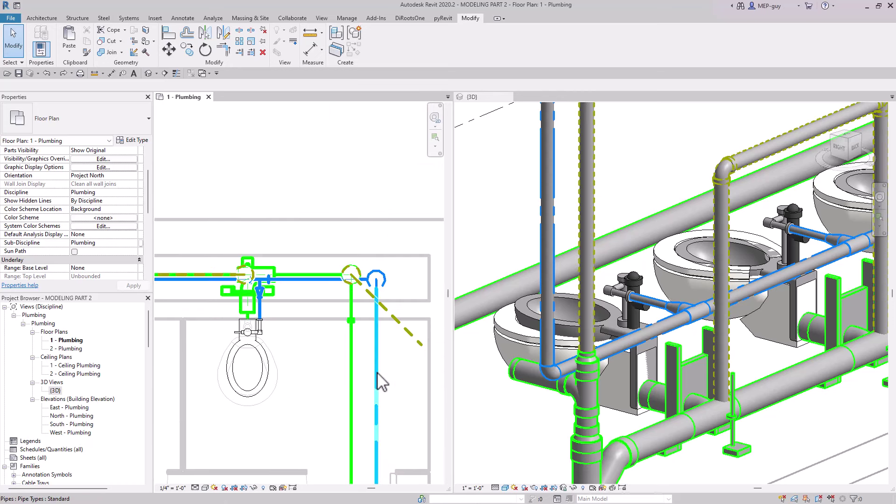
left_click(196, 487)
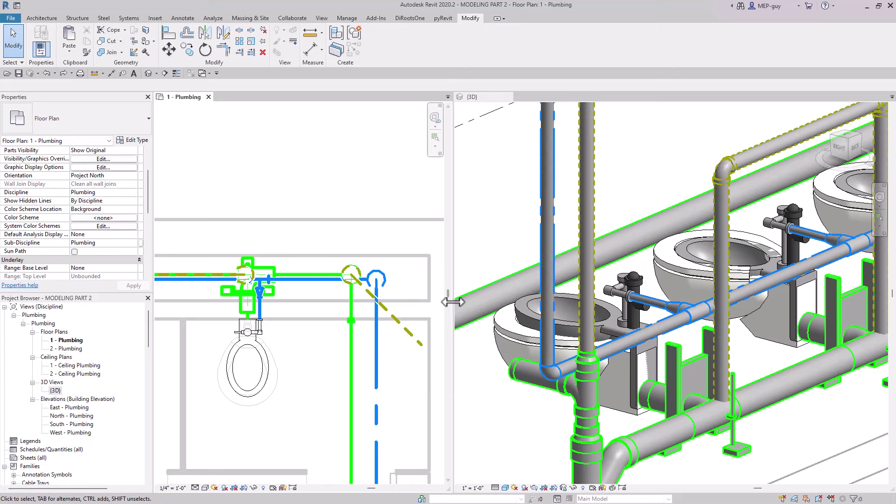
Widen the floor plan against the 3D view and frame both stall groups
left_click_drag(453, 302, 637, 303)
scroll(549, 310, "down", 2)
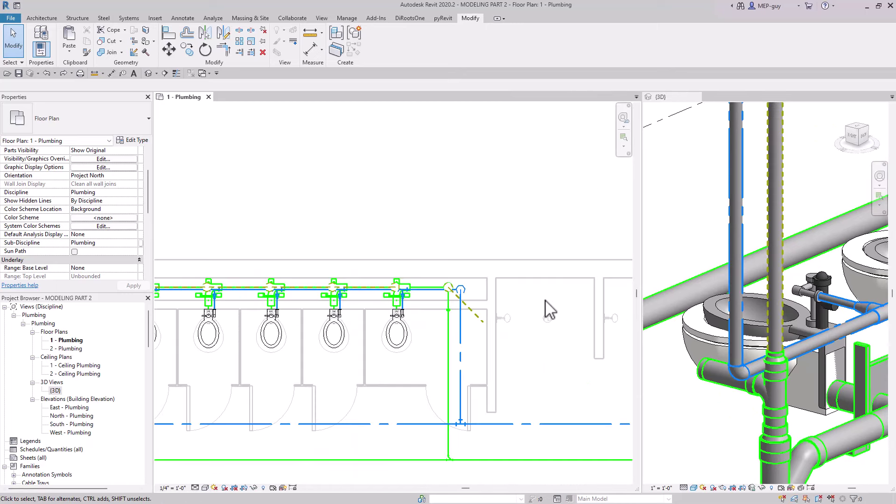
scroll(392, 354, "down", 2)
middle_click_drag(379, 357, 396, 350)
scroll(480, 324, "down", 2)
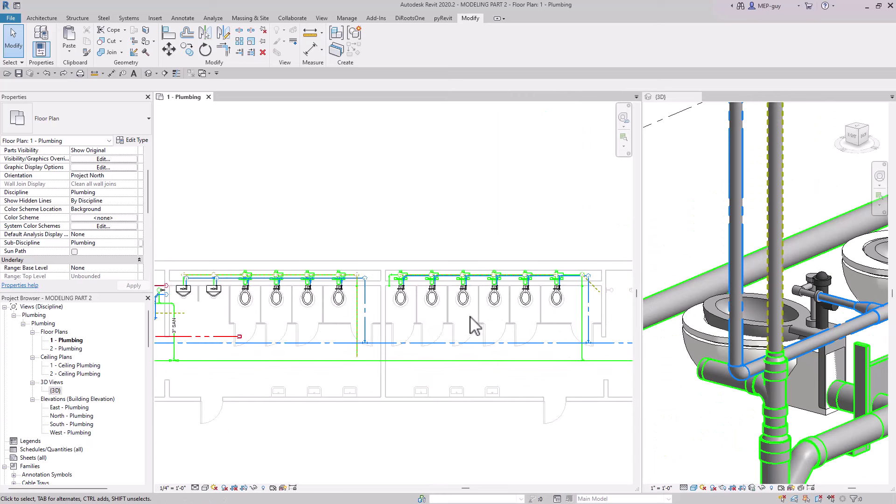
scroll(254, 304, "up", 2)
scroll(336, 280, "up", 1)
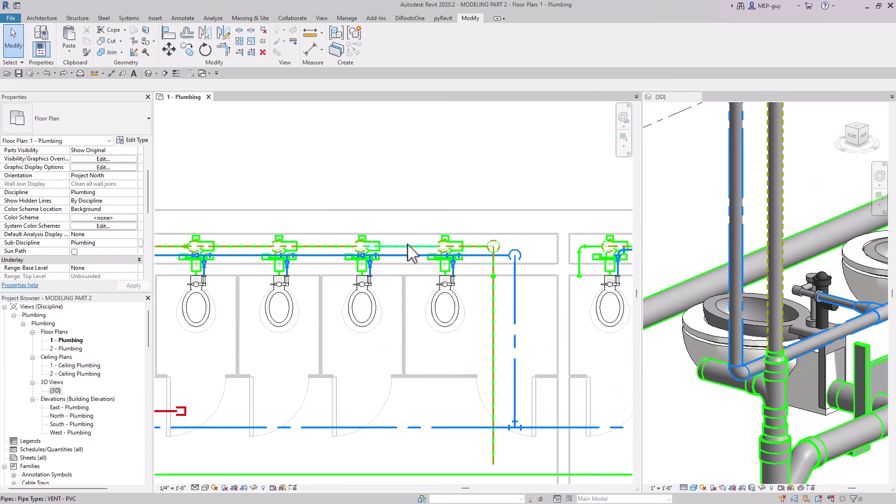
scroll(297, 258, "up", 2)
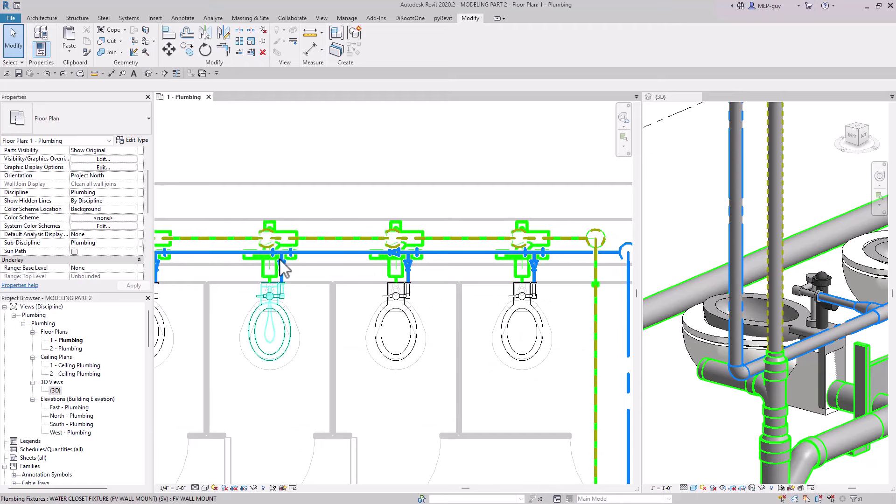
Pan along the stall rows to review the piping and the vent riser
middle_click_drag(346, 308, 410, 324)
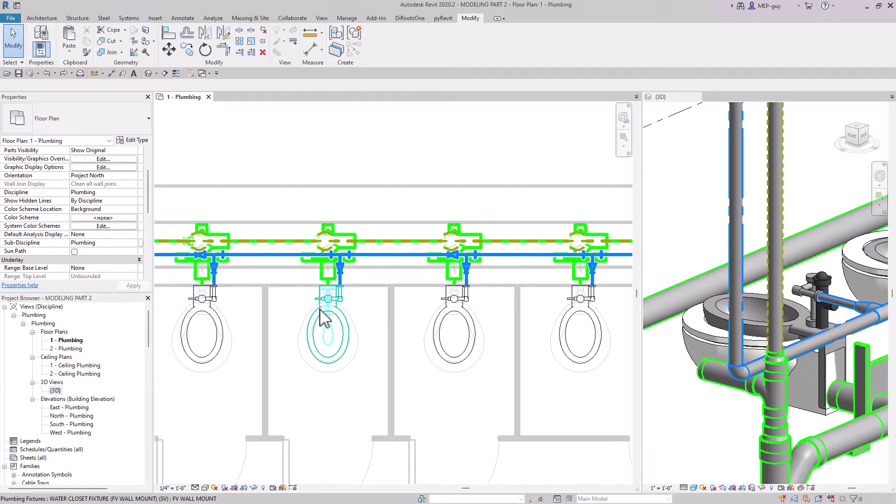
middle_click_drag(501, 372, 459, 372)
scroll(448, 360, "down", 2)
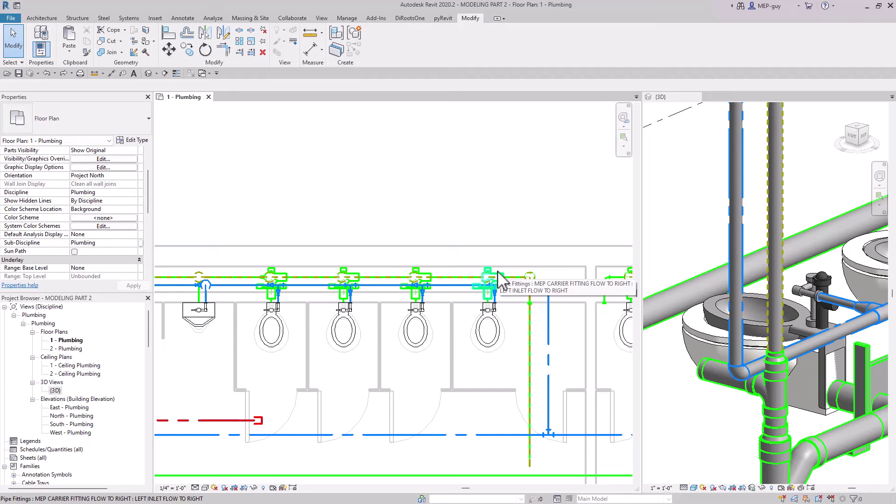
middle_click_drag(494, 244, 317, 243)
middle_click_drag(536, 226, 406, 242)
scroll(259, 311, "up", 4)
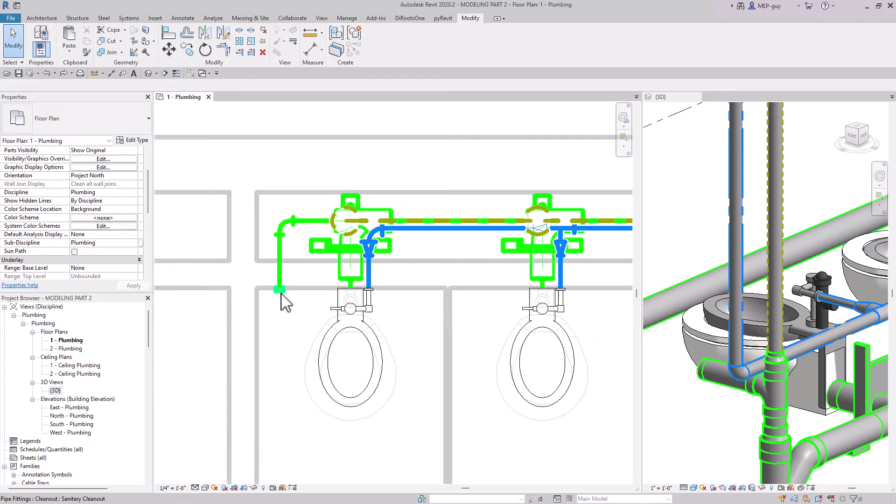
scroll(279, 302, "down", 4)
middle_click_drag(243, 304, 416, 350)
scroll(416, 350, "down", 2)
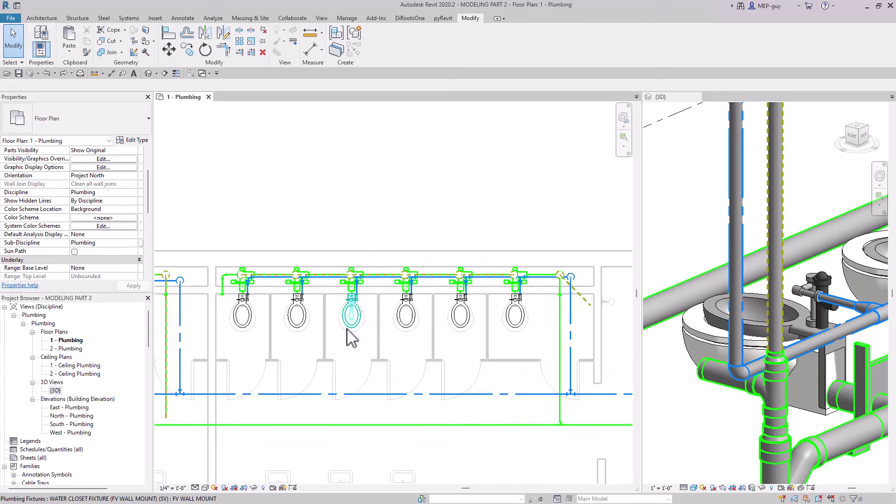
mouse_move(348, 335)
middle_mouse_down()
mouse_move(381, 343)
mouse_move(360, 334)
middle_mouse_up()
middle_click_drag(448, 332, 549, 330)
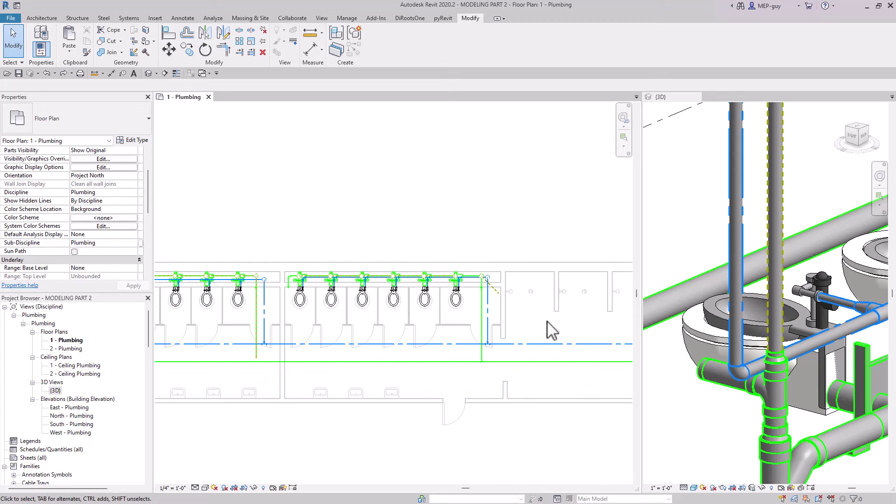
scroll(256, 240, "up", 1)
scroll(265, 315, "up", 1)
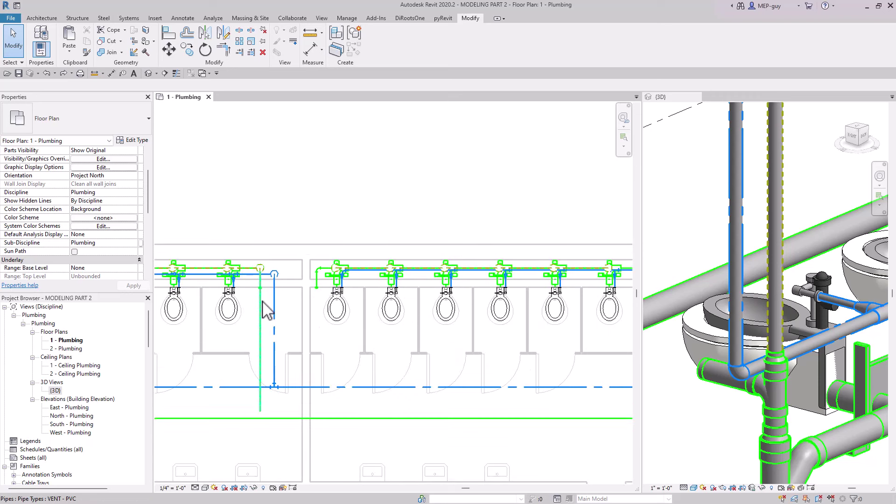
Redraw the end of the vertical vent pipe as a 45° run
left_click(283, 414)
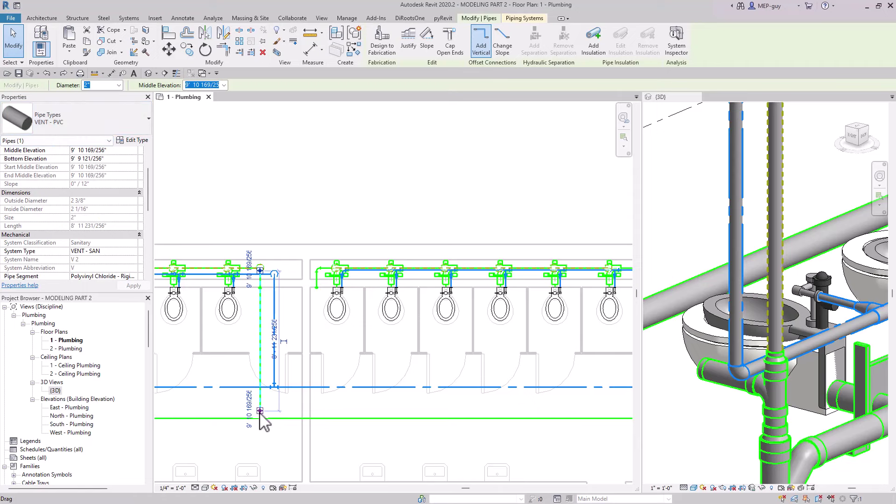
left_click_drag(260, 411, 296, 304)
key("Escape")
Stretch the main vent line out to 65'-0"
scroll(374, 359, "down", 3)
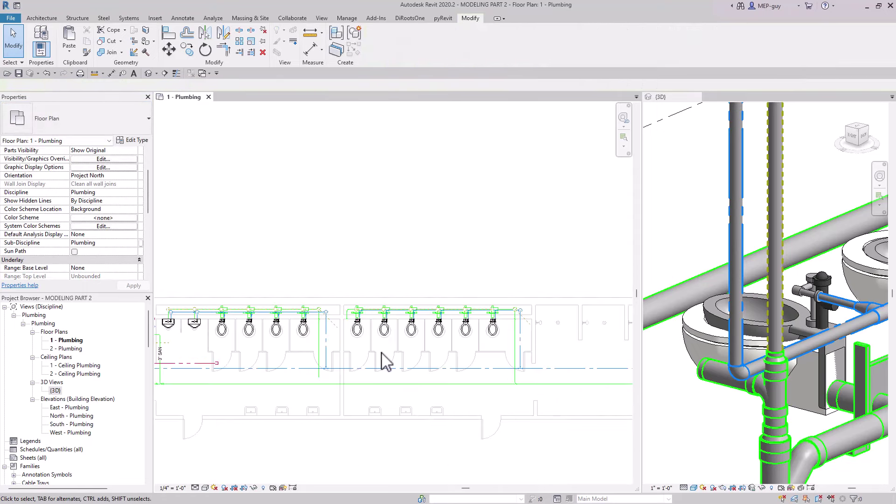
middle_click_drag(221, 366, 247, 360)
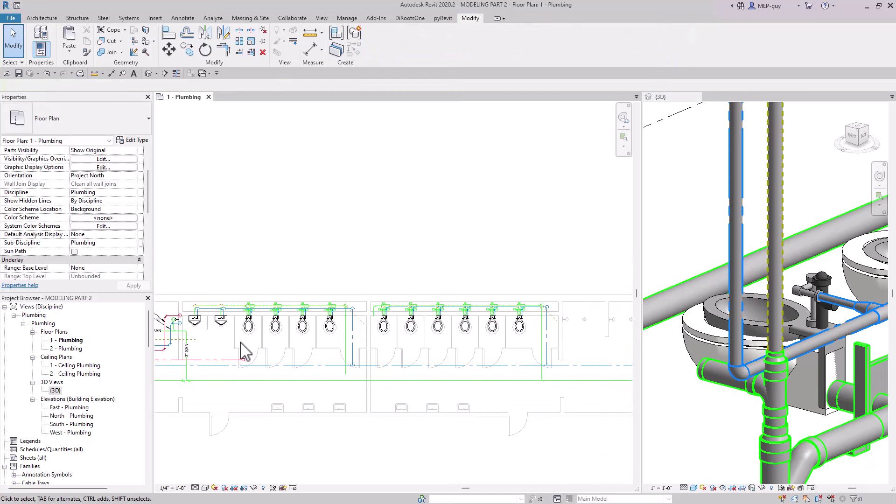
middle_click_drag(440, 347, 452, 290)
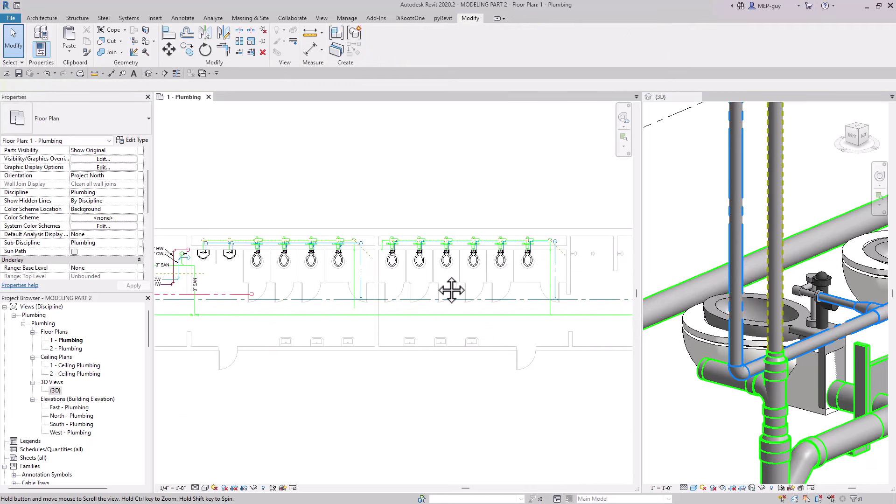
scroll(186, 262, "up", 3)
scroll(224, 295, "down", 3)
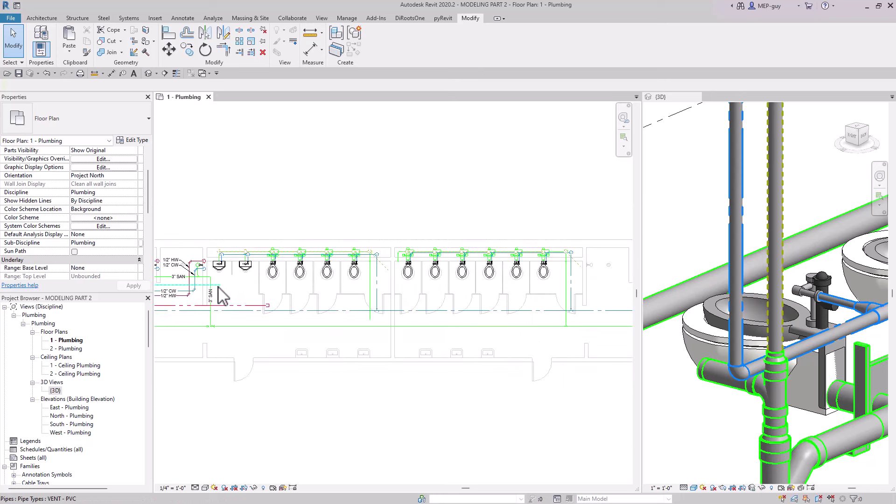
scroll(219, 294, "down", 2)
left_click(216, 289)
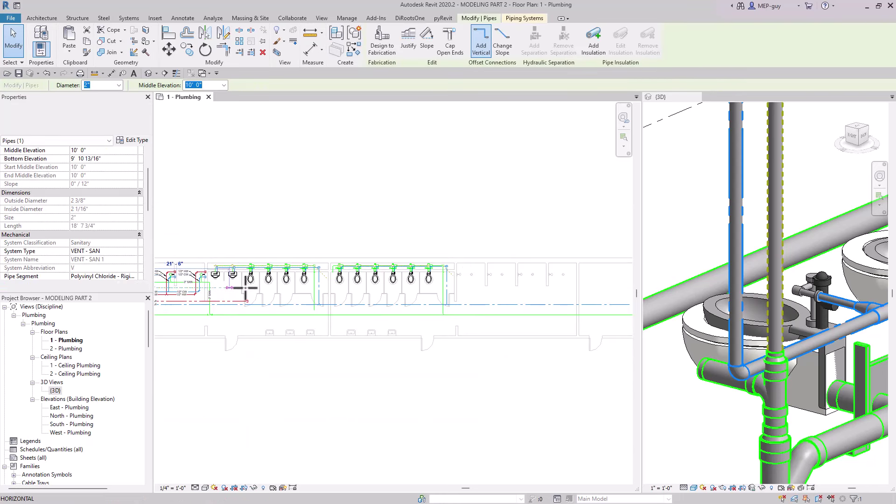
left_click_drag(401, 290, 525, 310)
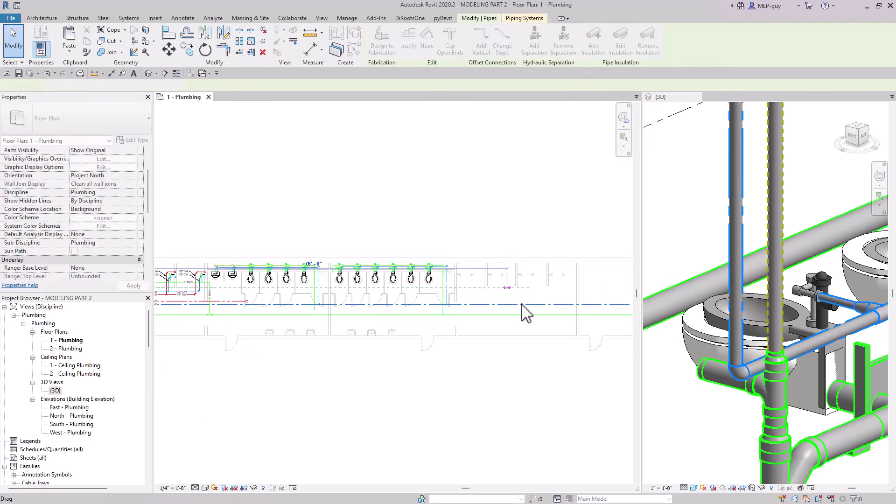
key("Escape")
scroll(464, 294, "up", 4)
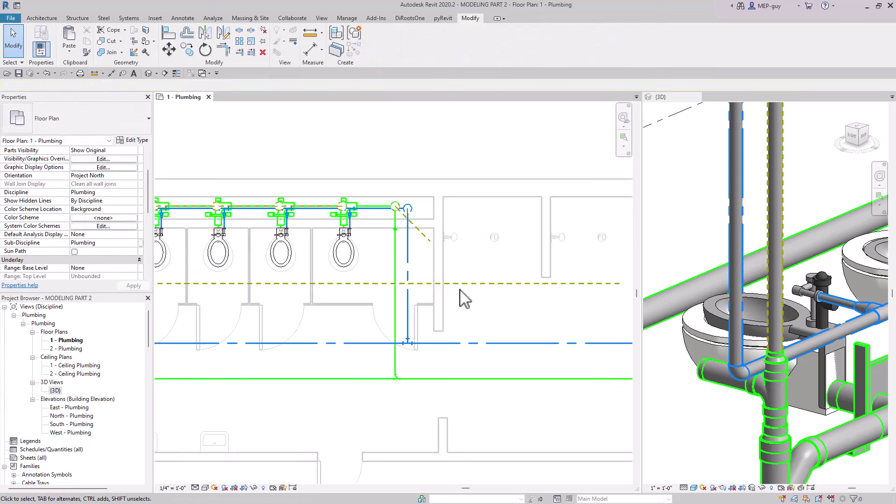
Attempt to corner-join the sloping vent pipe with the vent main, then discard it after the fittings error
left_click(239, 52)
left_click(426, 237)
left_click(480, 283)
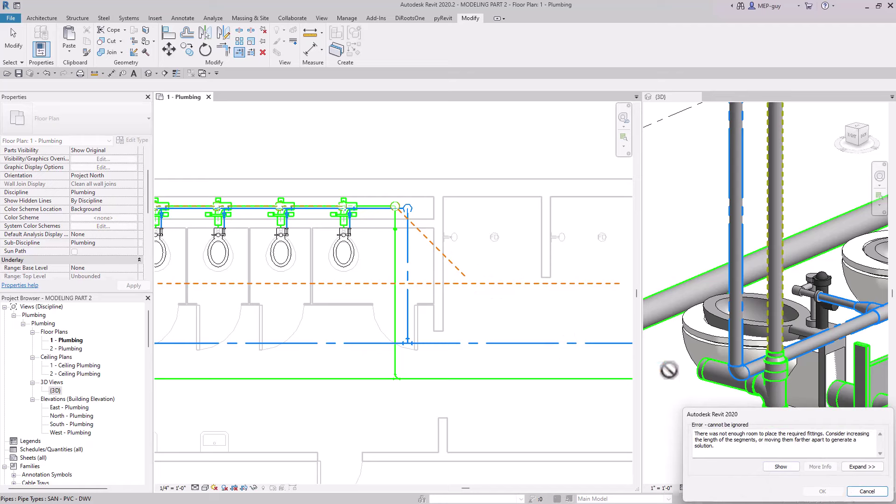
left_click(876, 494)
scroll(498, 310, "down", 2)
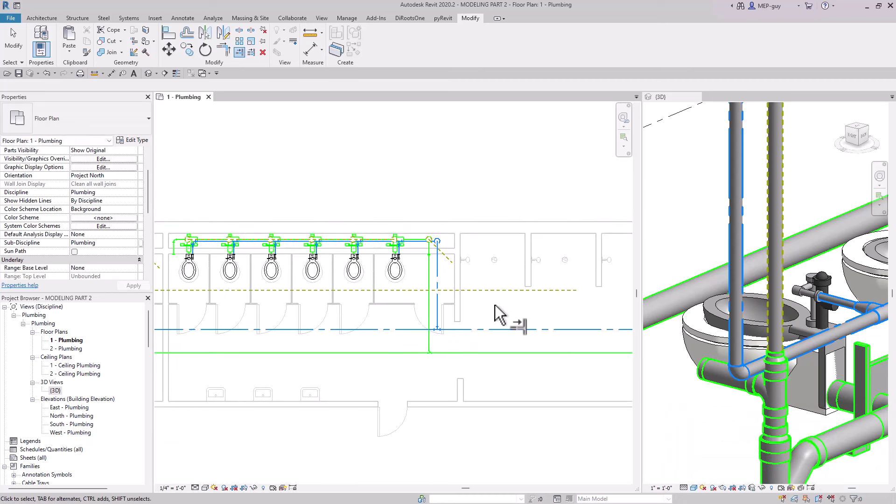
scroll(495, 306, "down", 2)
scroll(480, 299, "up", 4)
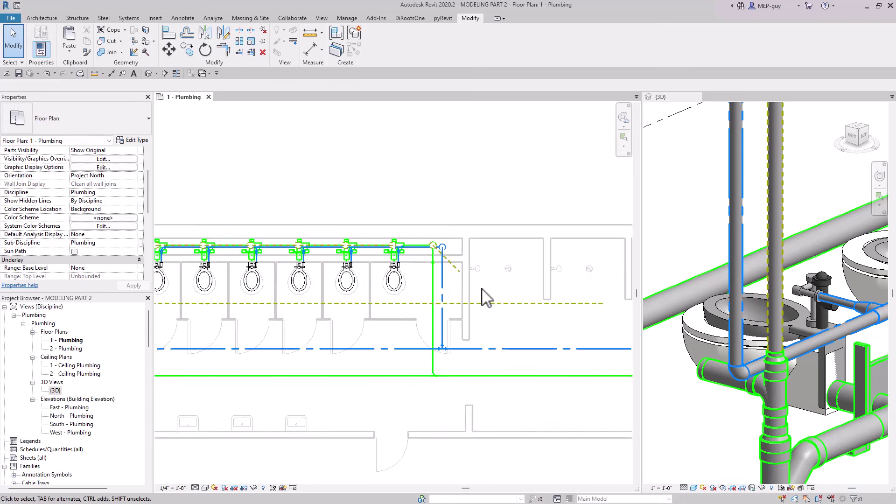
Set the diagonal sanitary pipe's middle elevation to 10' 0"
left_click(491, 312)
key("Escape")
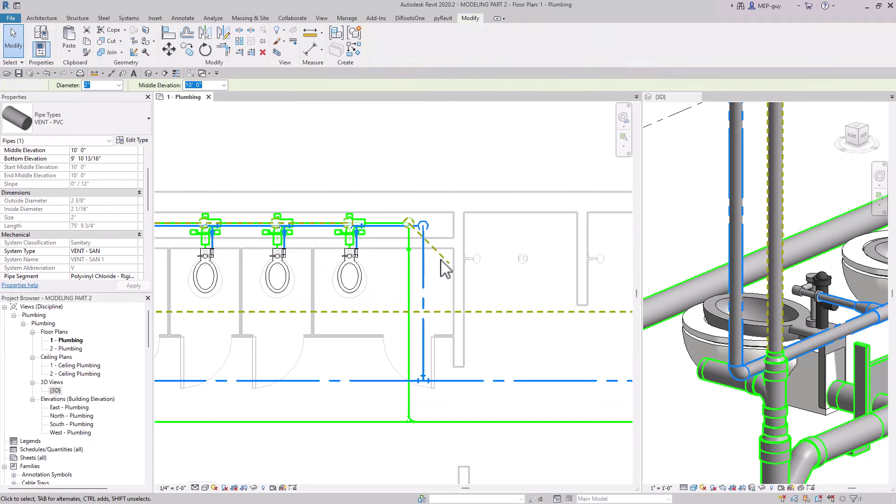
left_click(425, 241)
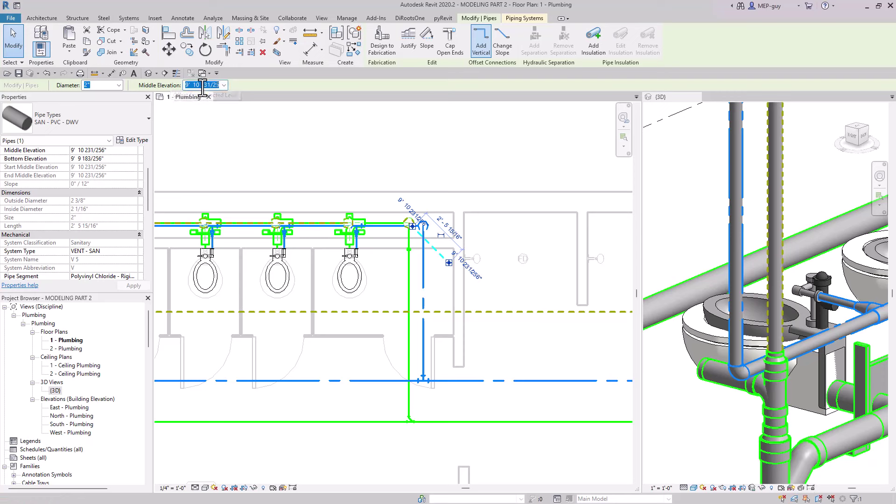
key("Return")
key("Escape")
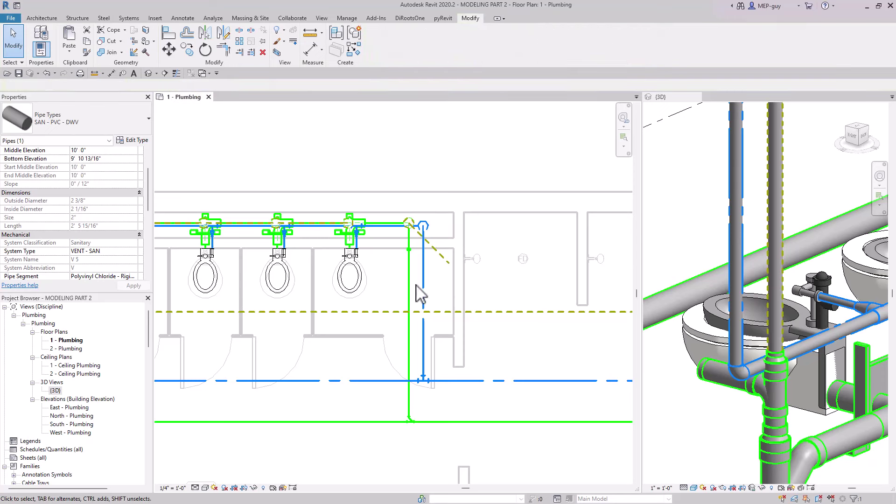
Extend the diagonal pipe to the dashed vent line
left_click(240, 51)
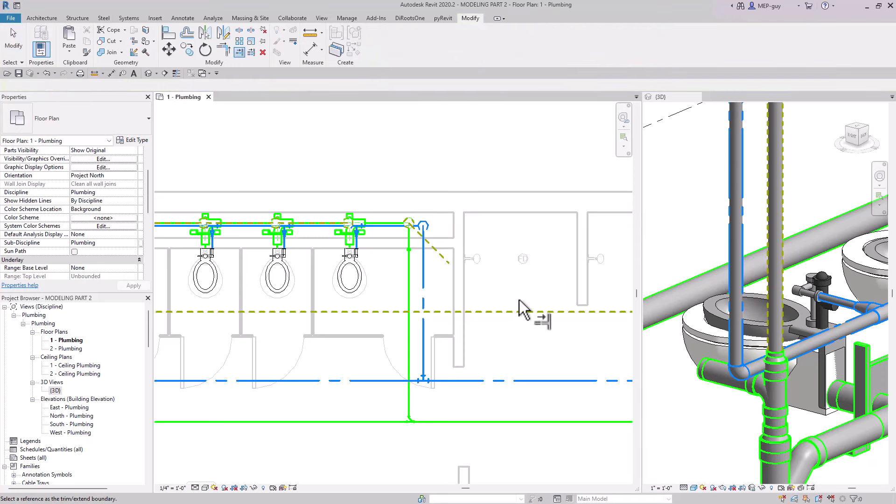
left_click(525, 311)
left_click(441, 256)
key("Escape")
scroll(516, 345, "down", 3)
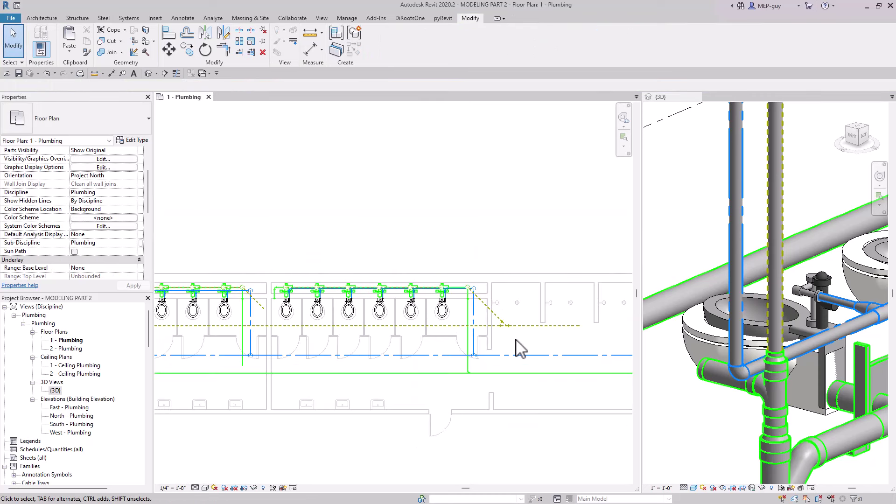
middle_click_drag(520, 346, 385, 326)
scroll(386, 326, "up", 4)
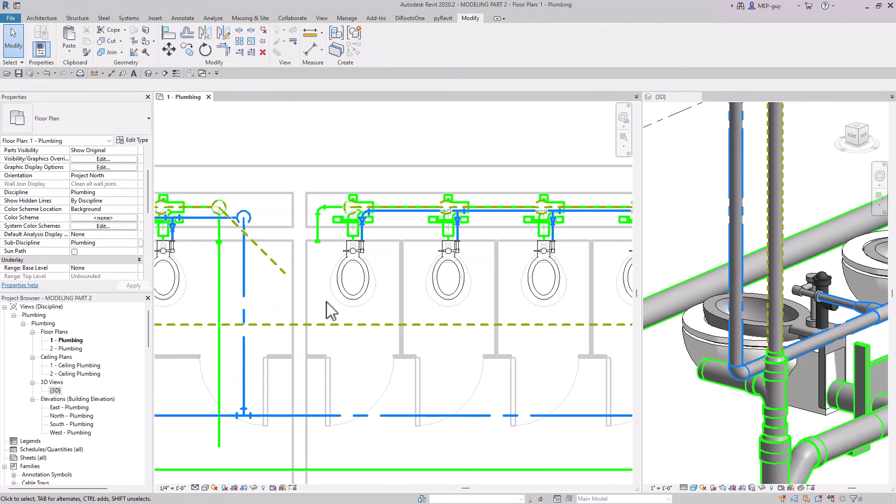
middle_click_drag(306, 304, 391, 304)
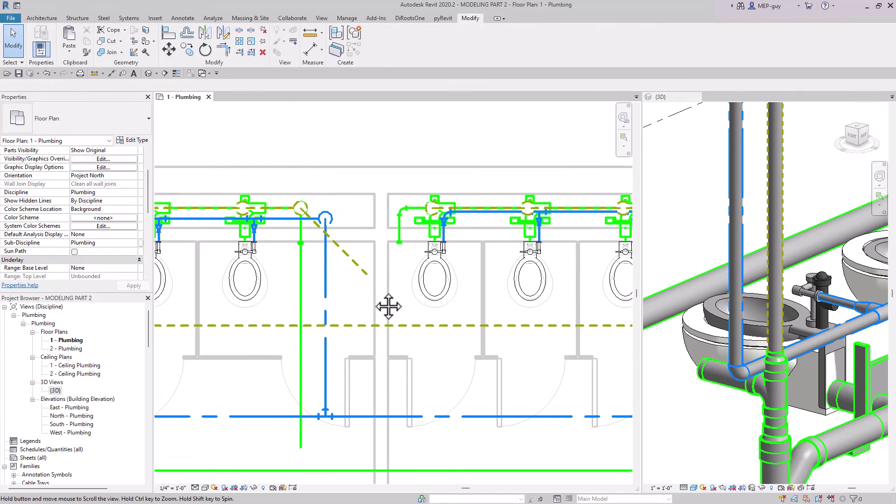
Draw a short pipe from the vent end; the drop onto the dashed pipe fails for lack of room
left_click(366, 276)
left_click_drag(366, 276, 275, 233)
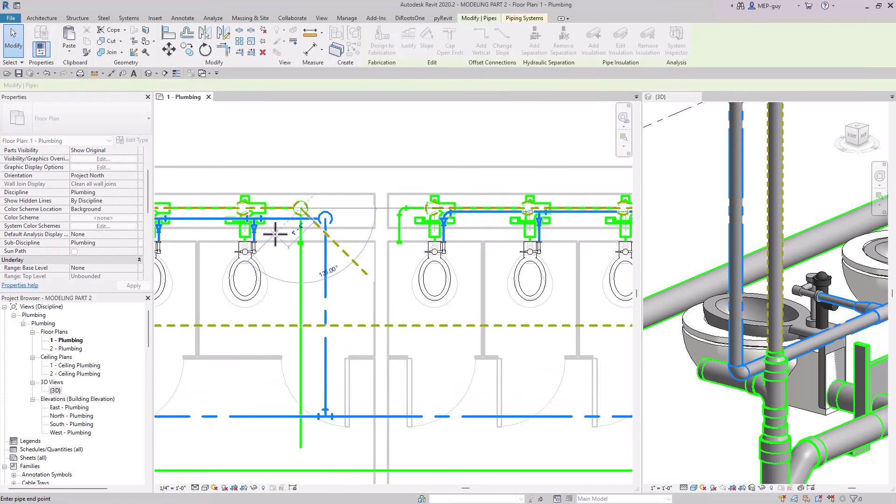
left_click(276, 233)
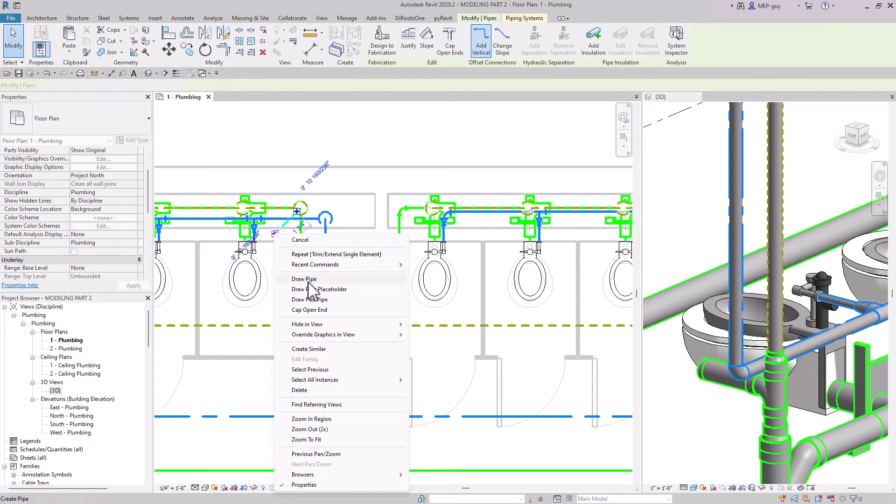
left_click(308, 280)
left_click(275, 326)
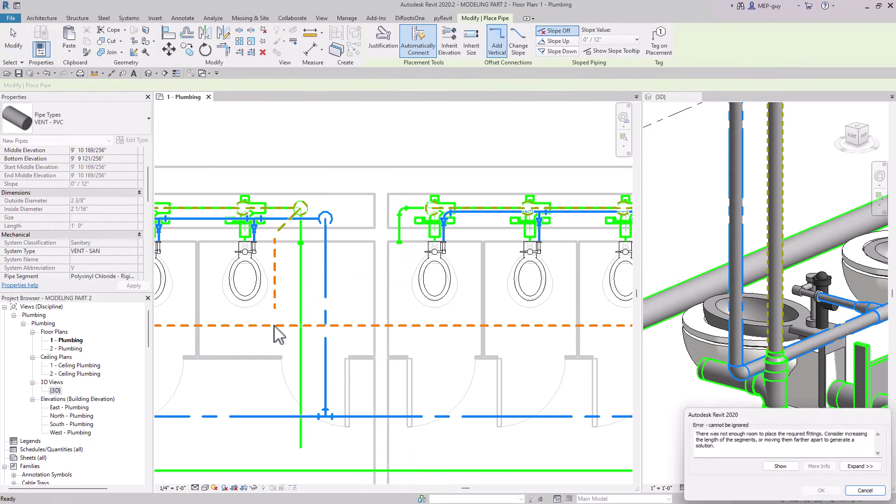
left_click(867, 491)
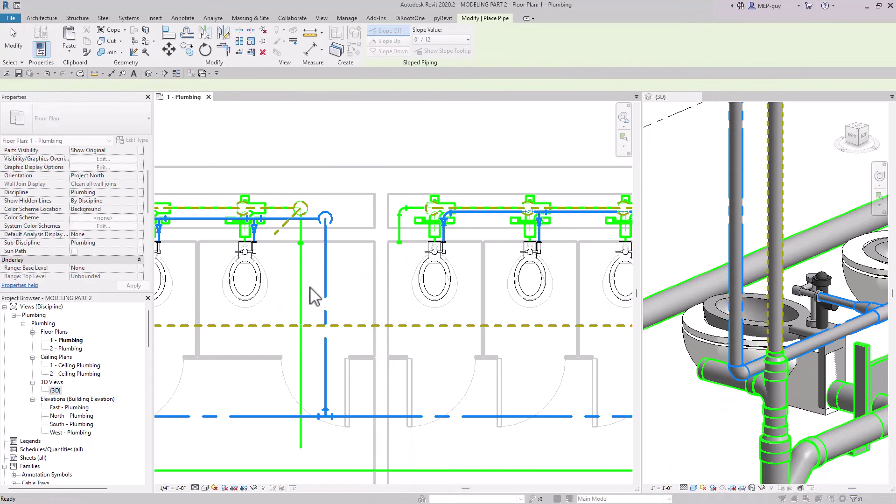
key("Escape")
Draw a pipe from the short diagonal pipe's end down to the dashed main
left_click(286, 225)
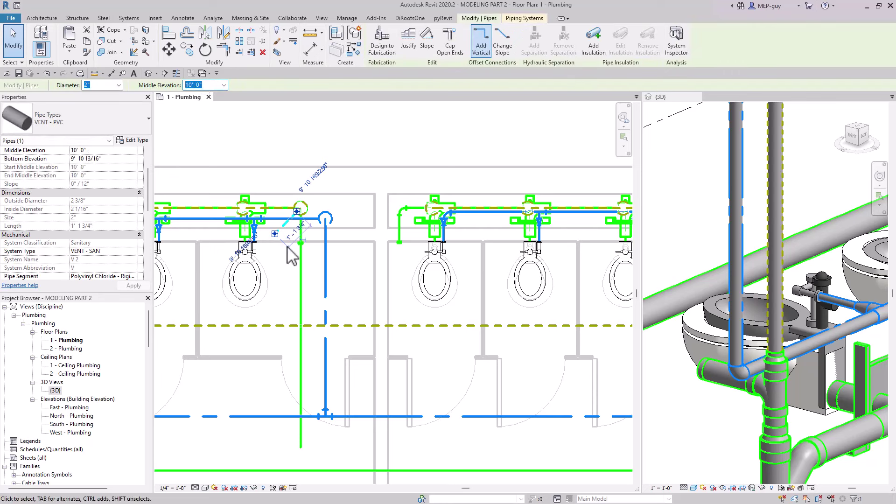
right_click(275, 234)
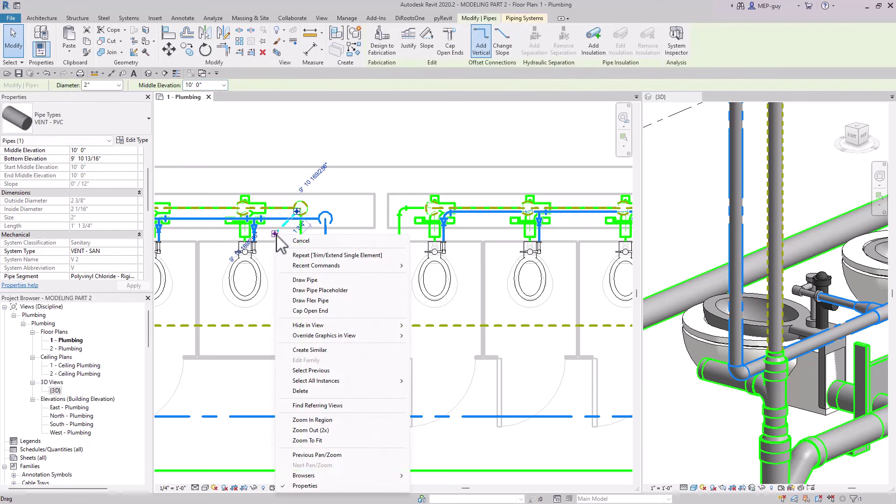
left_click(318, 282)
left_click(276, 323)
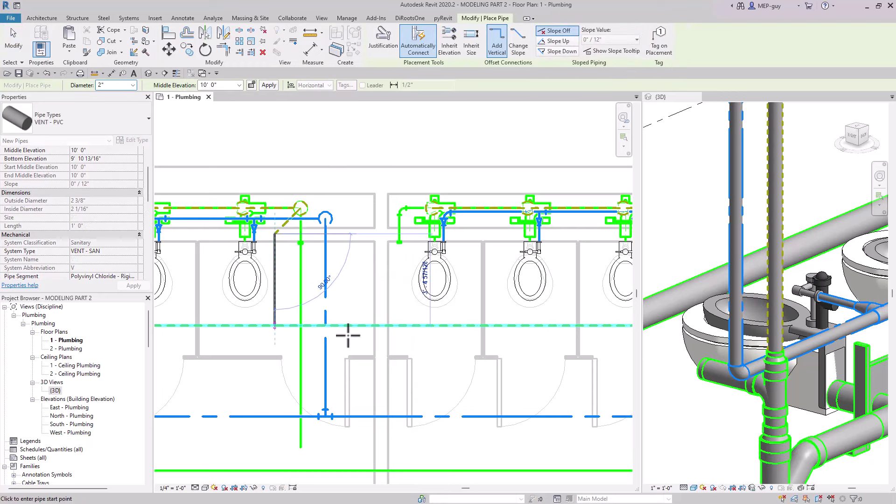
key("Escape")
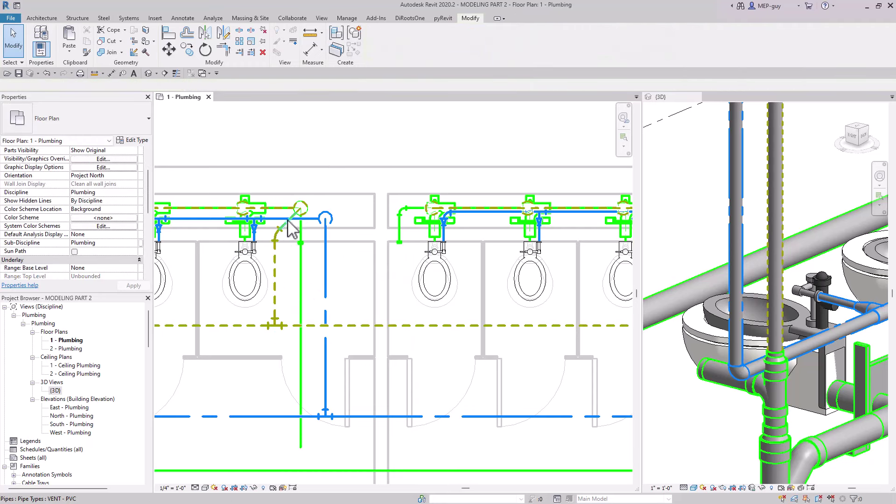
Pull the diagonal vent pipe's lower end back to a new end point
scroll(239, 274, "down", 4)
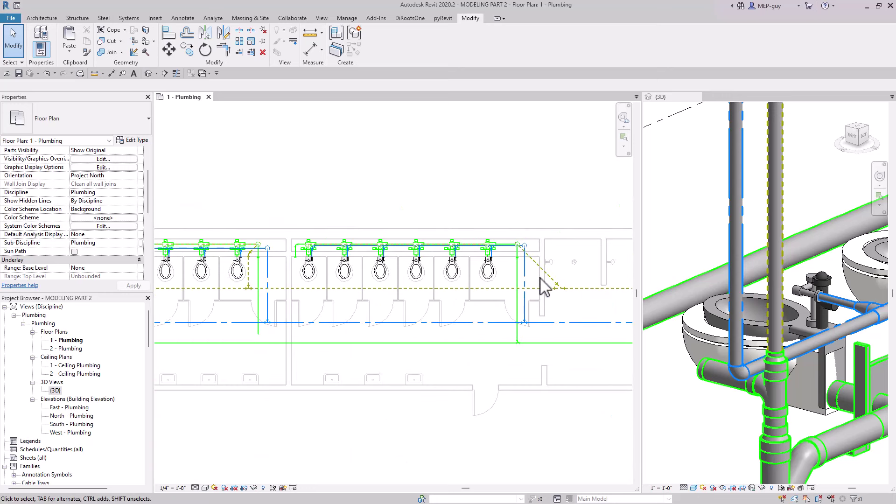
scroll(541, 279, "up", 5)
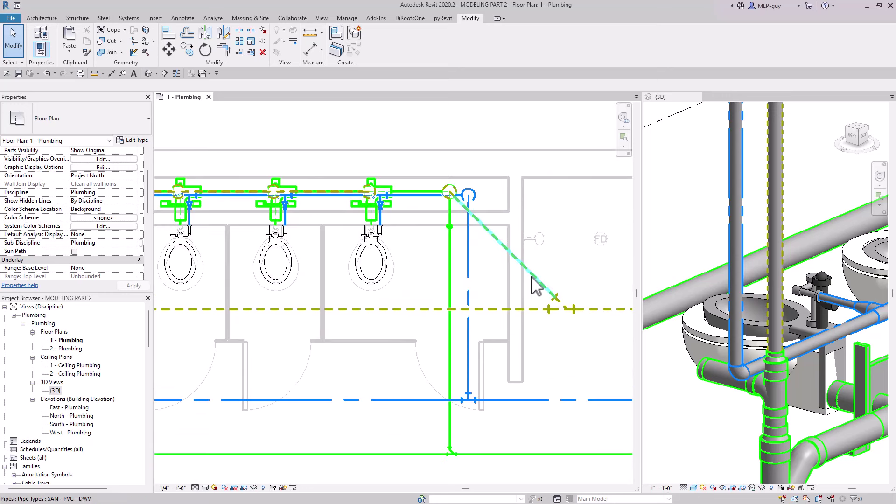
left_click(555, 299)
left_click_drag(552, 300, 447, 236)
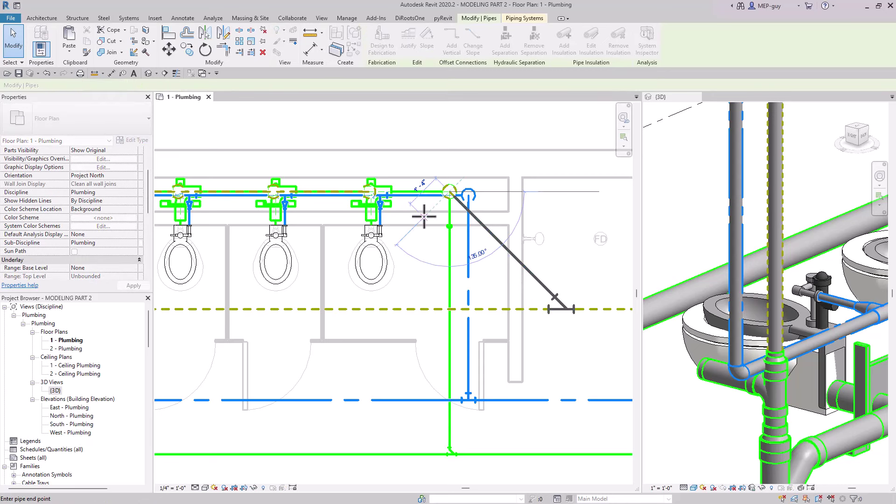
left_click(476, 255)
key("Escape")
key("Escape")
Delete the leftover wye fitting on the dashed line
left_click(562, 307)
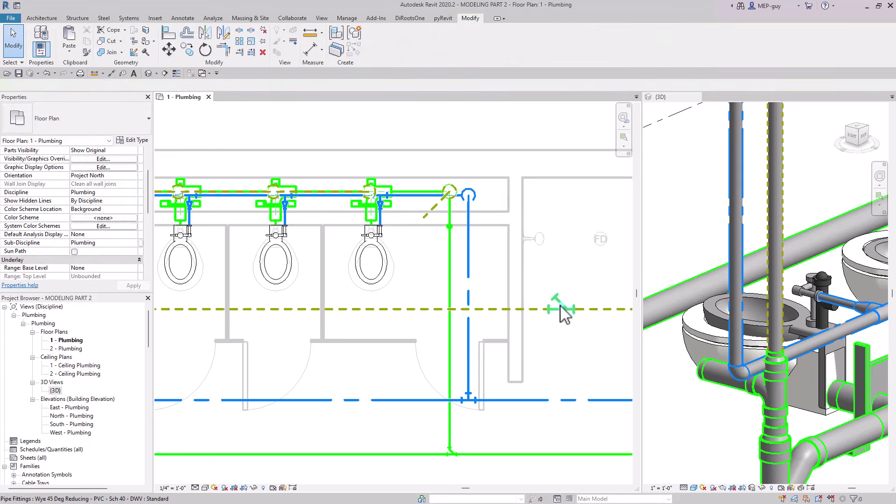
scroll(598, 313, "up", 3)
scroll(598, 280, "up", 3)
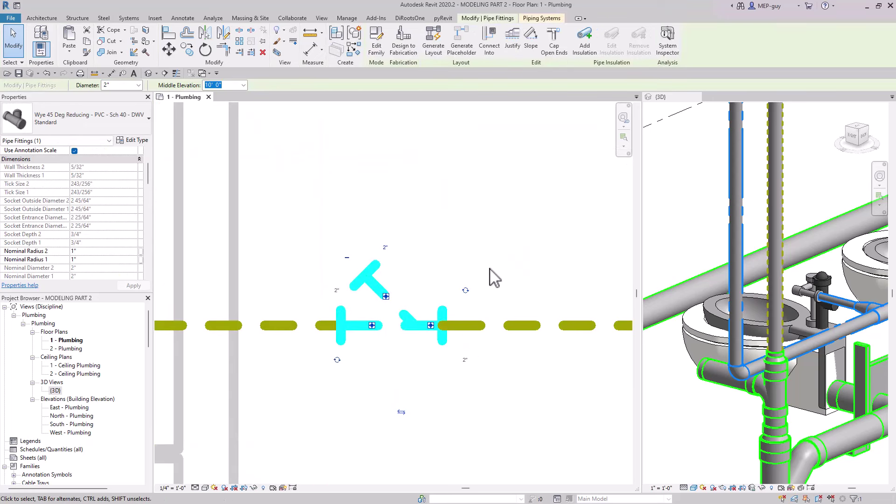
key("Delete")
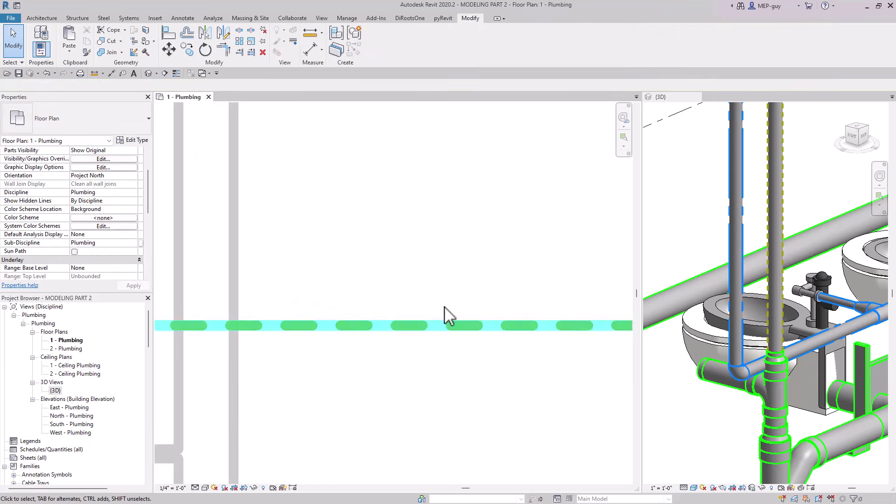
scroll(495, 301, "down", 5)
middle_click_drag(534, 324, 344, 332)
scroll(271, 321, "up", 2)
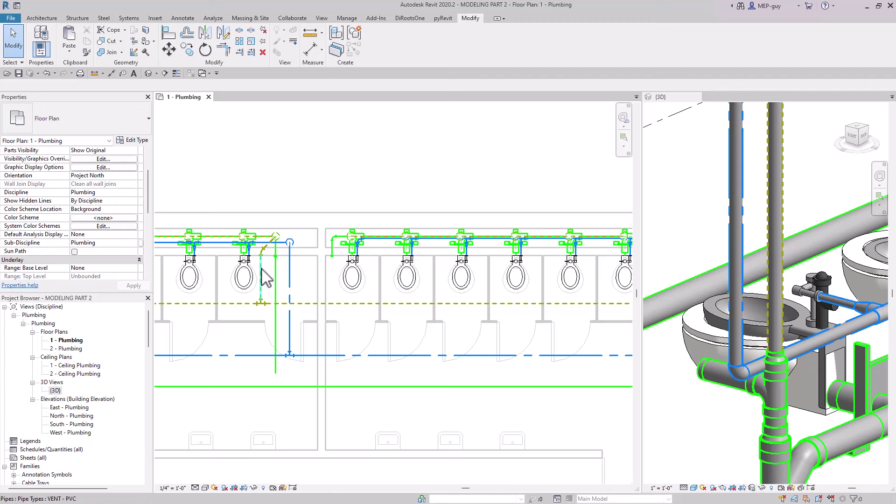
Copy the vent piping assembly over to the next stall group
scroll(257, 291, "down", 2)
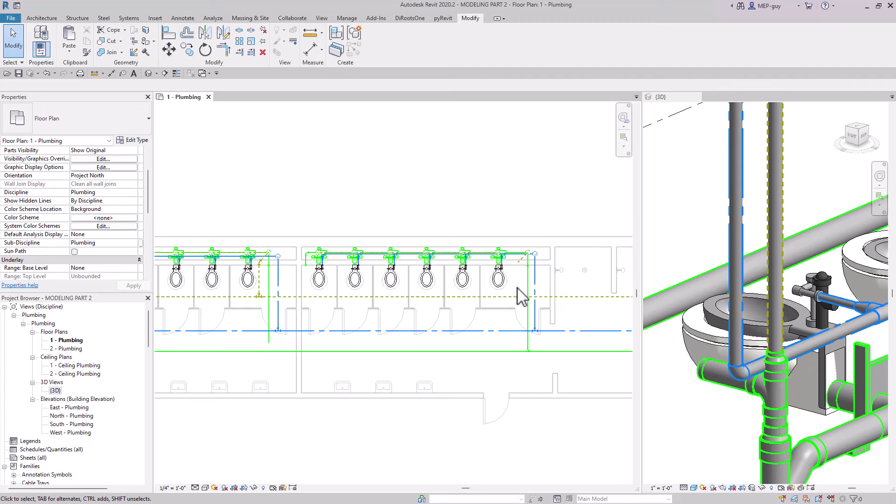
scroll(262, 284, "up", 2)
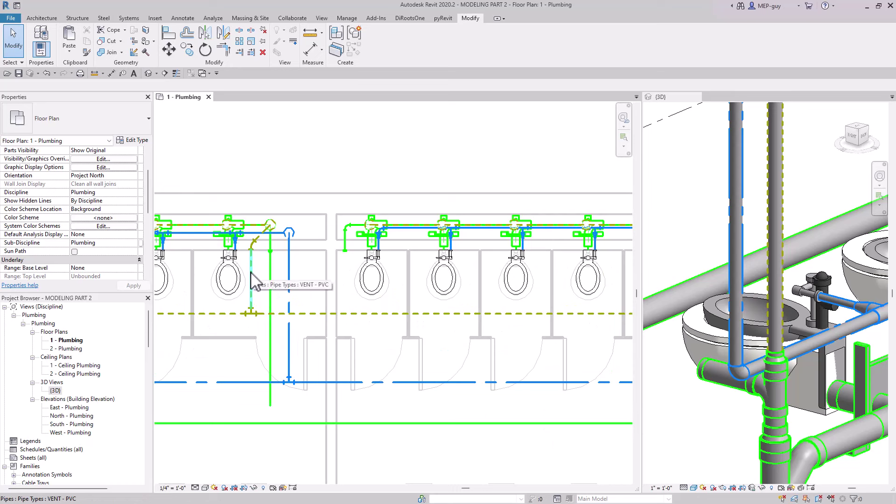
left_click(259, 286)
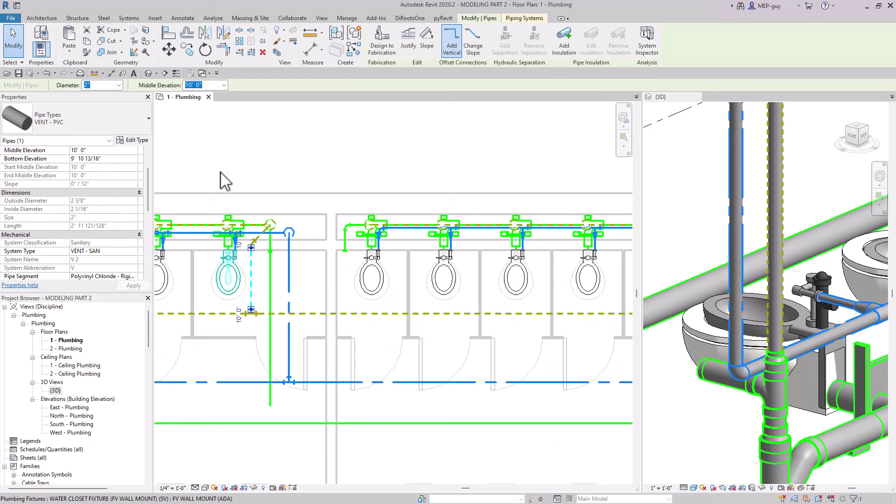
left_click(188, 49)
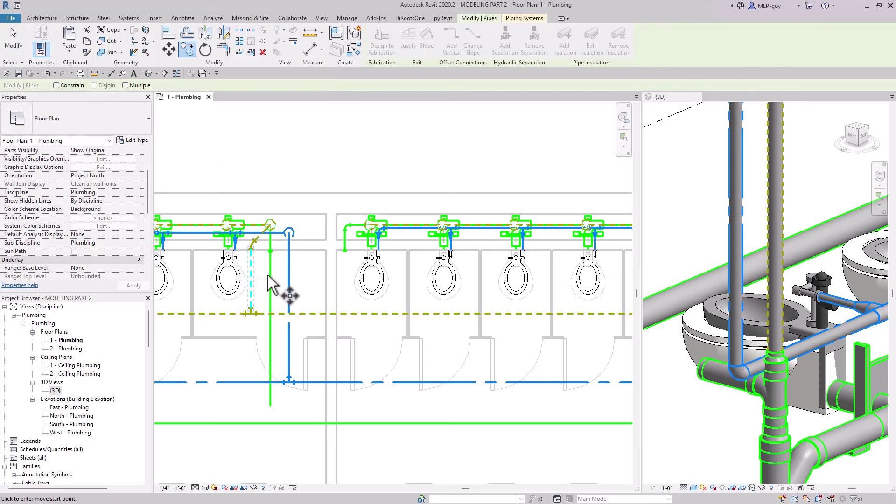
left_click(271, 308)
scroll(271, 307, "down", 2)
scroll(567, 304, "up", 2)
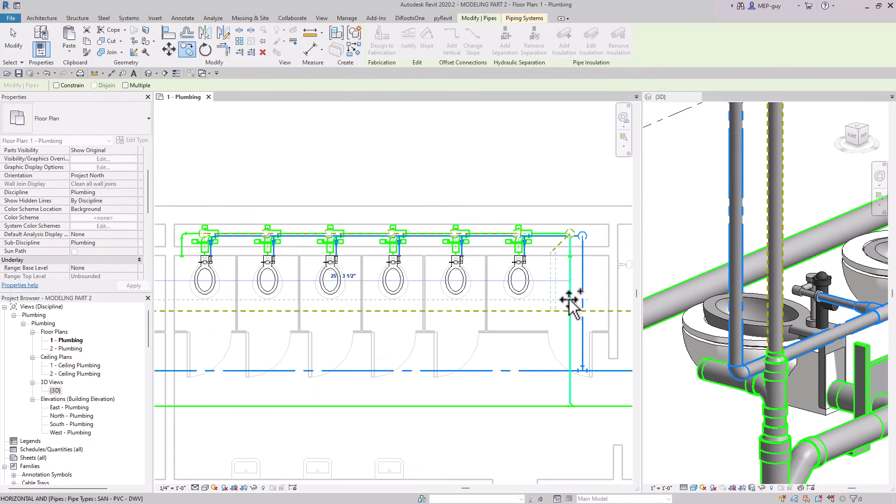
left_click(569, 304)
key("Escape")
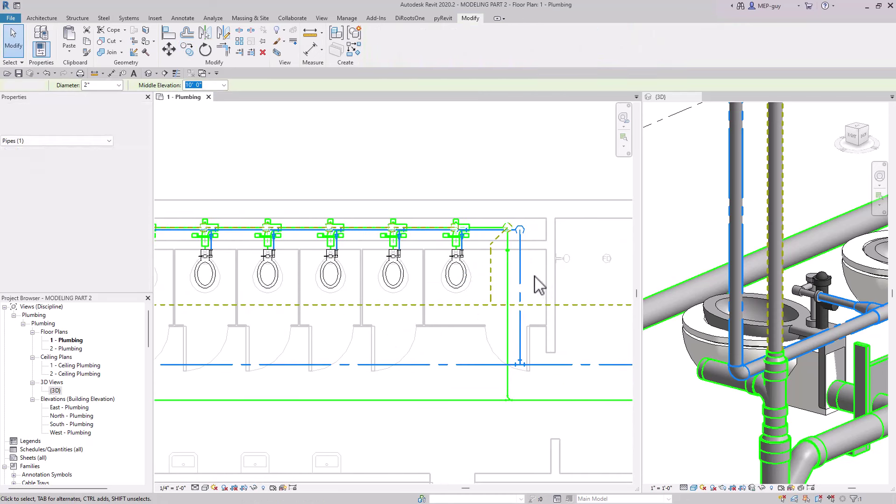
scroll(553, 283, "up", 3)
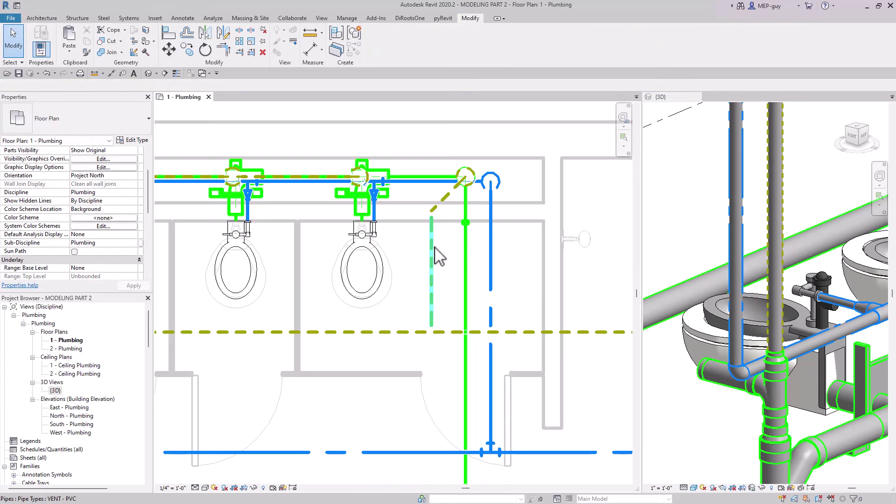
Extend the copied vertical vent pipe down to the horizontal vent main
middle_click_drag(454, 256, 403, 281)
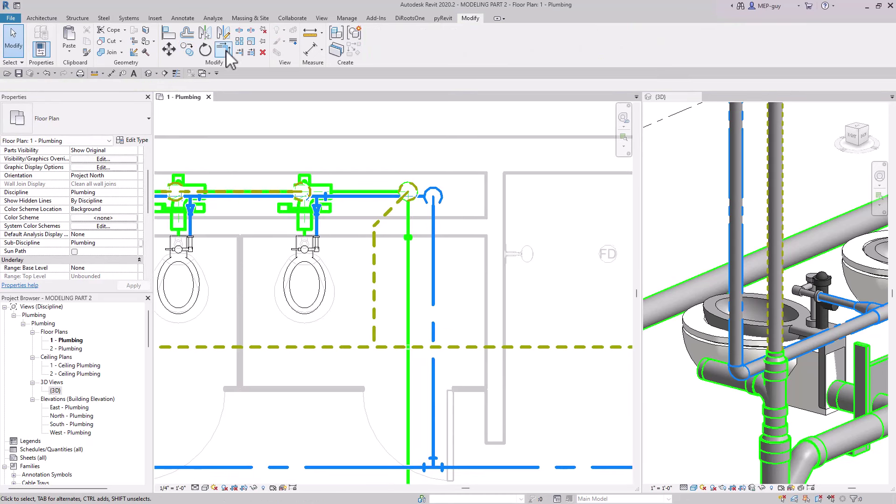
left_click(224, 49)
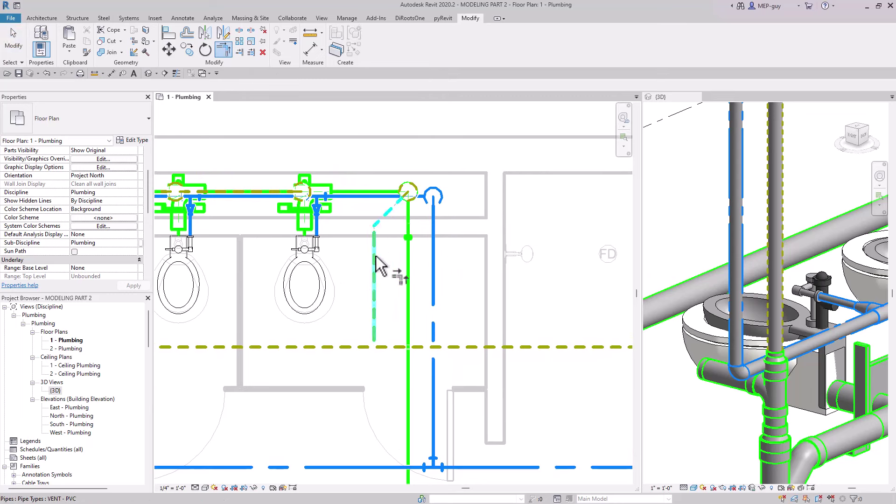
left_click(240, 52)
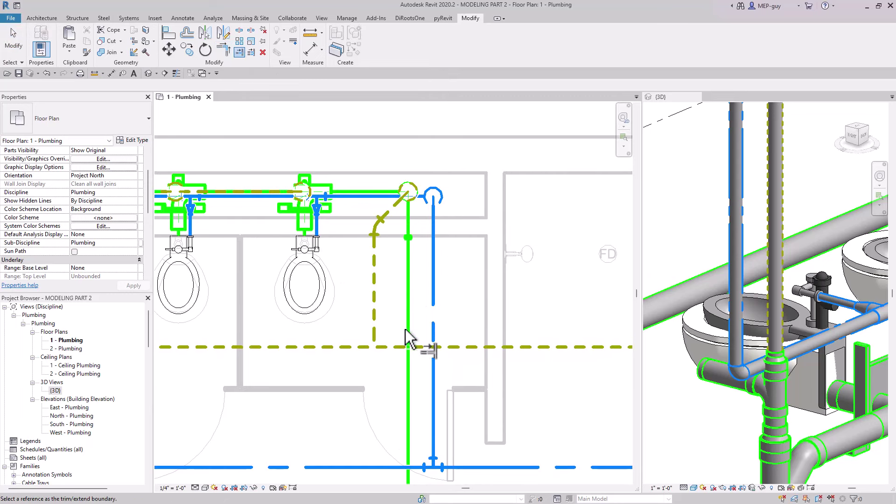
left_click(422, 347)
key("Escape")
key("Escape")
scroll(508, 301, "down", 6)
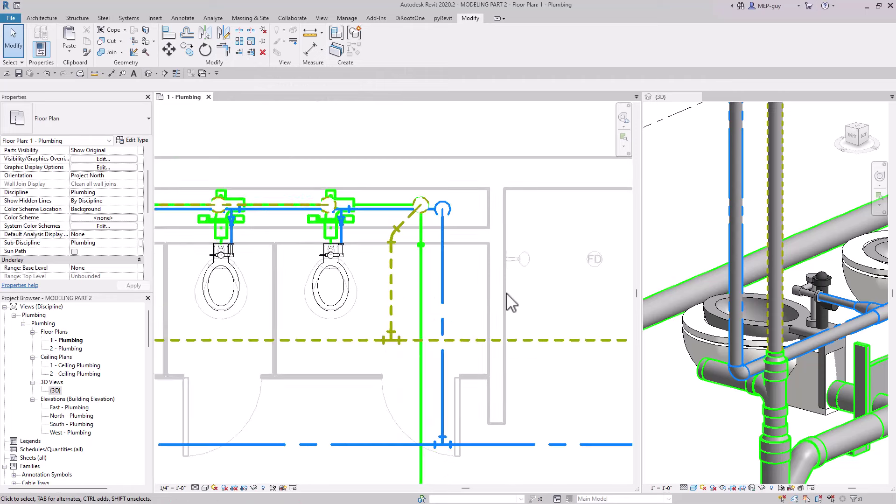
Pan and zoom the 1 - Plumbing plan to frame the full water closet row and vent risers
scroll(320, 310, "up", 3)
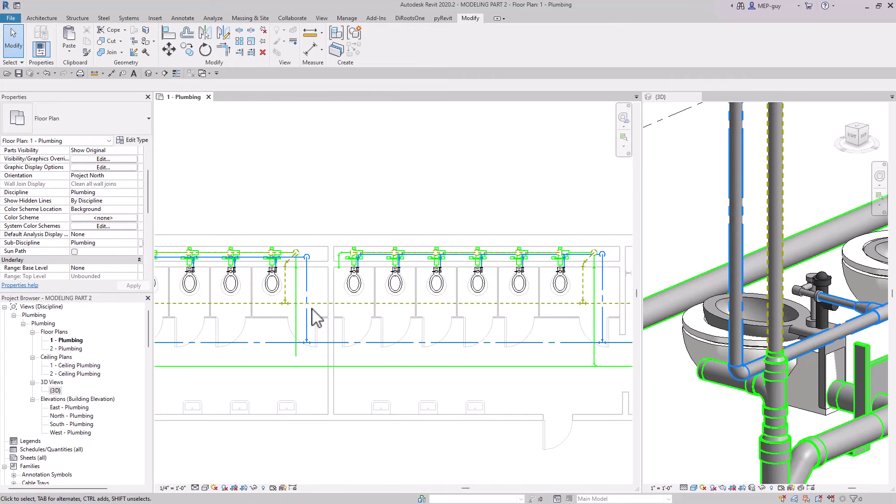
middle_click_drag(318, 289, 344, 304)
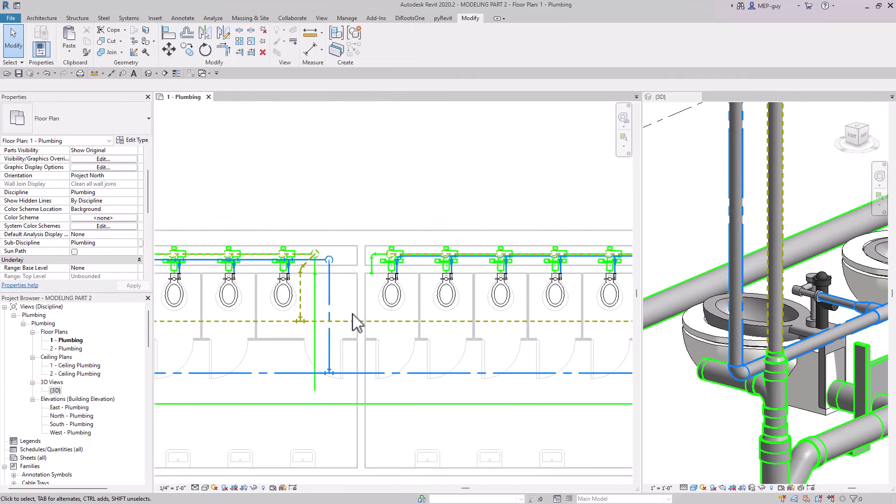
scroll(353, 329, "down", 3)
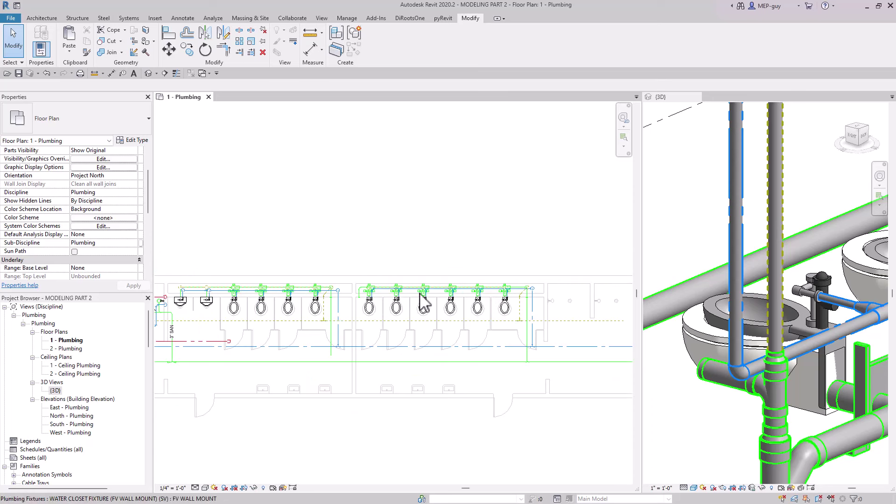
scroll(486, 304, "down", 2)
middle_click_drag(486, 303, 442, 247)
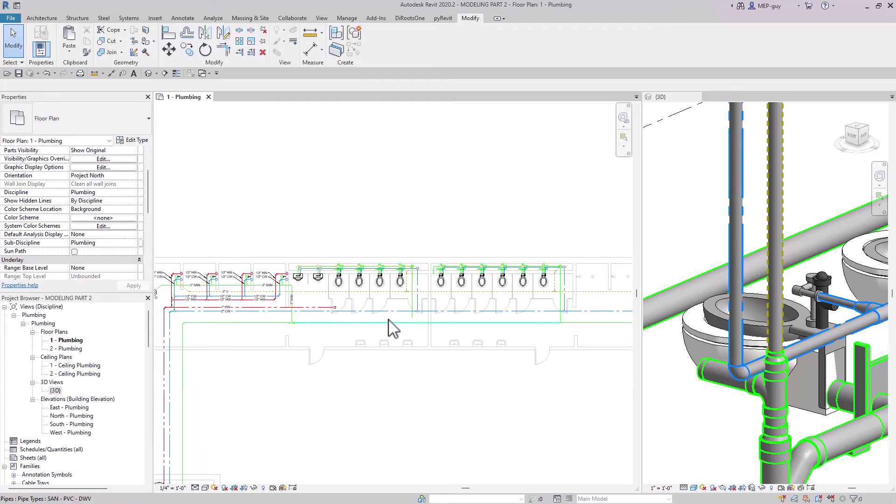
middle_click_drag(464, 386, 492, 367)
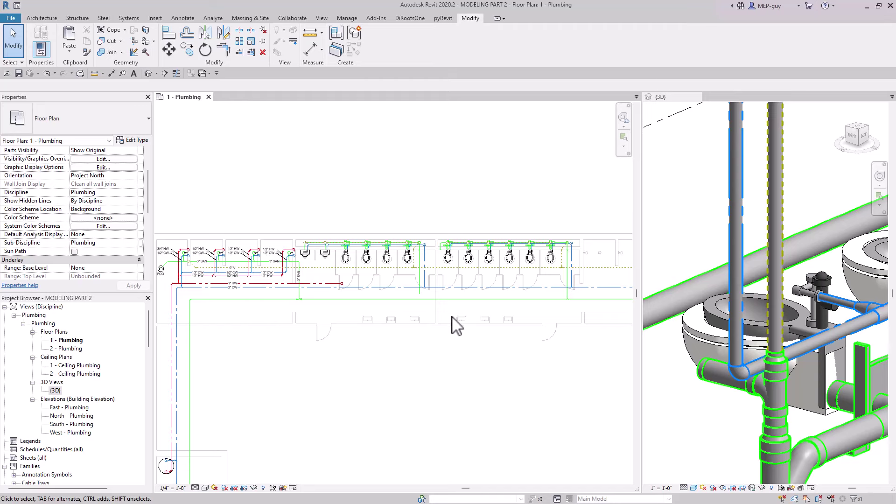
middle_click_drag(418, 380, 435, 372)
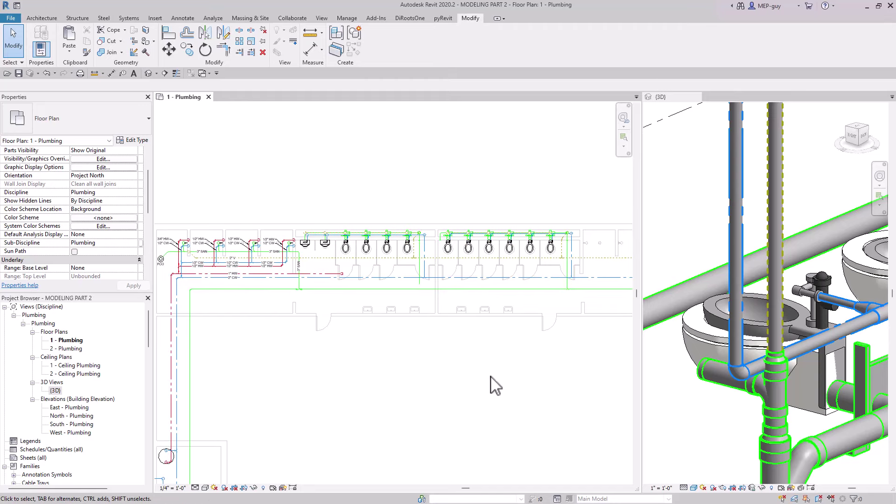
scroll(410, 359, "down", 2)
middle_click_drag(410, 359, 400, 331)
scroll(738, 324, "down", 10)
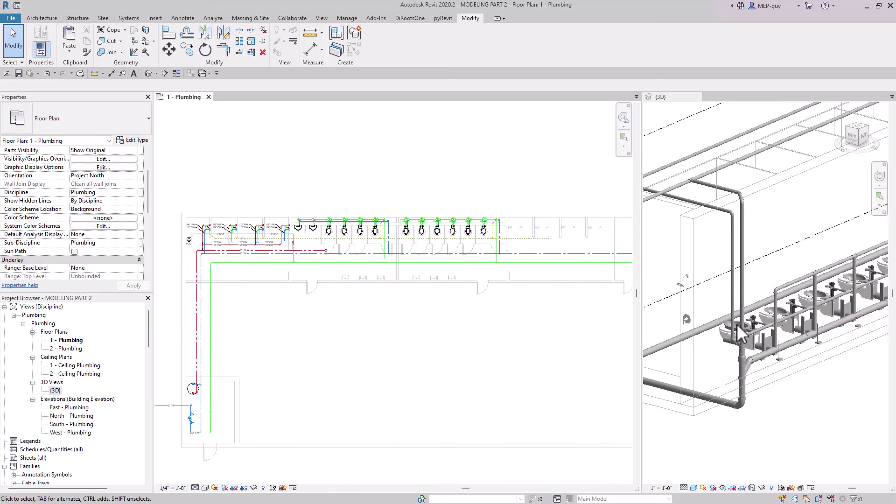
Widen the 3D view beside the plan and inspect the copied pipe in both views
left_click_drag(641, 301, 432, 301)
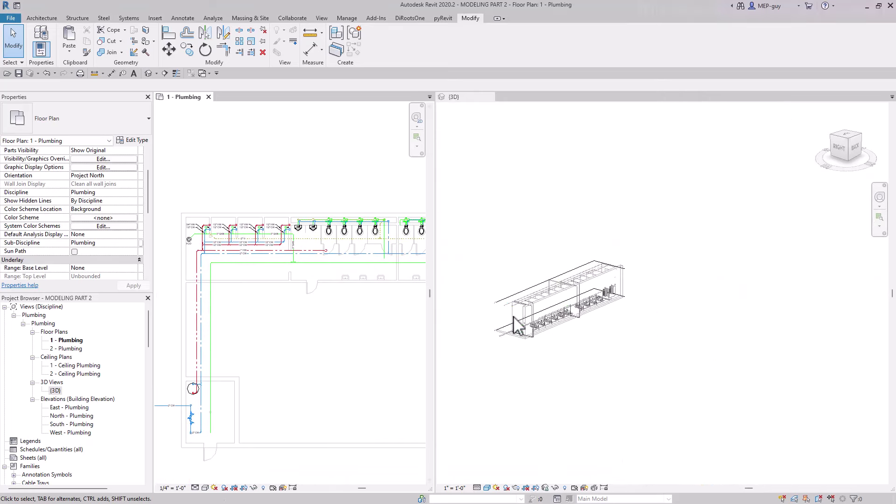
scroll(567, 301, "up", 5)
scroll(566, 299, "up", 1)
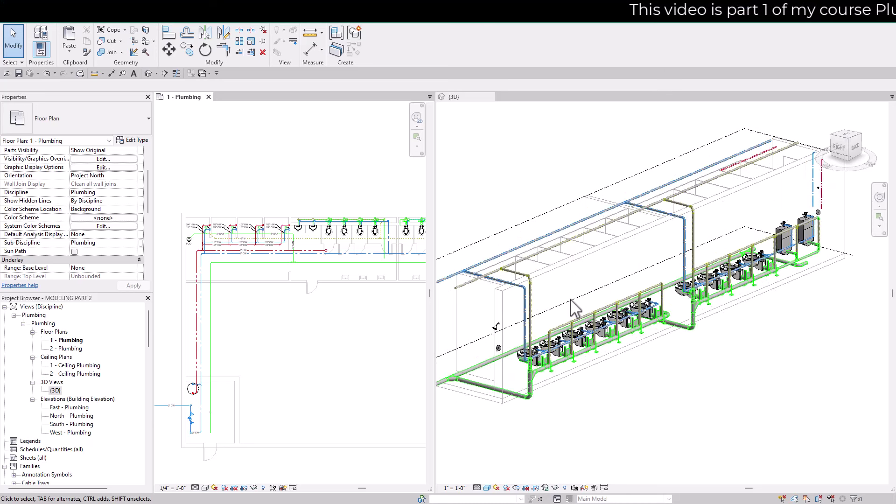
left_click(568, 295)
scroll(578, 295, "up", 2)
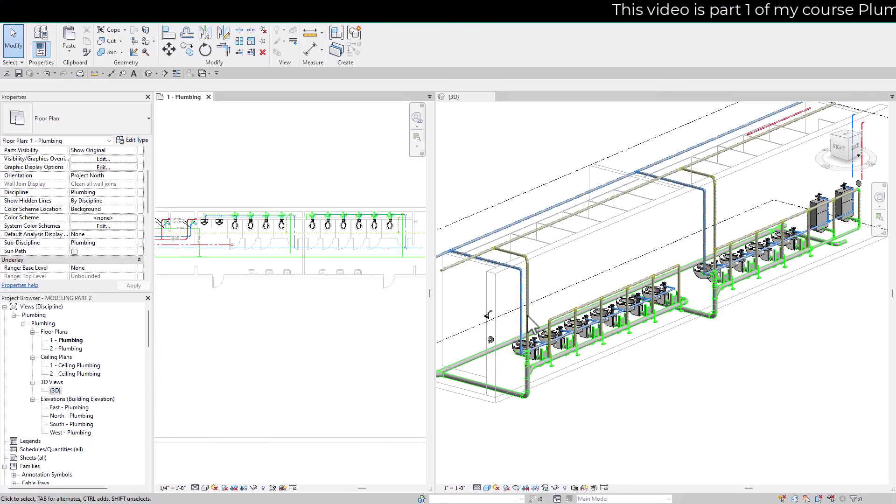
left_click(642, 318)
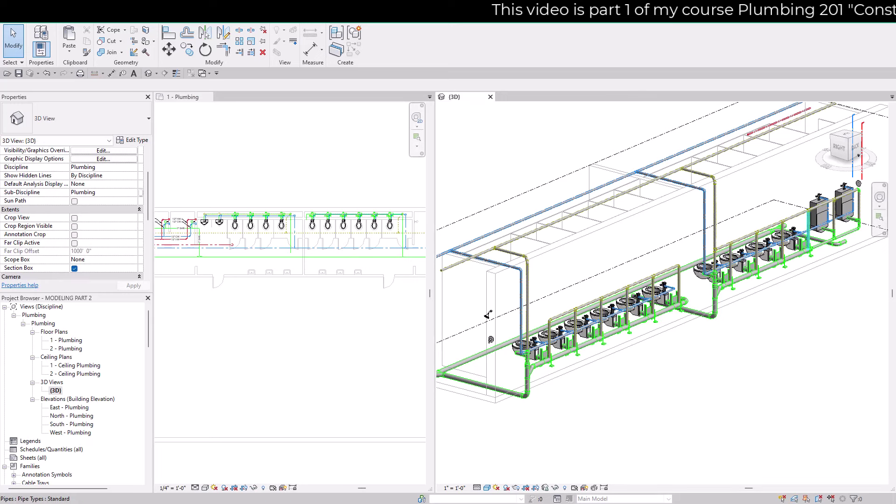
scroll(531, 353, "up", 8)
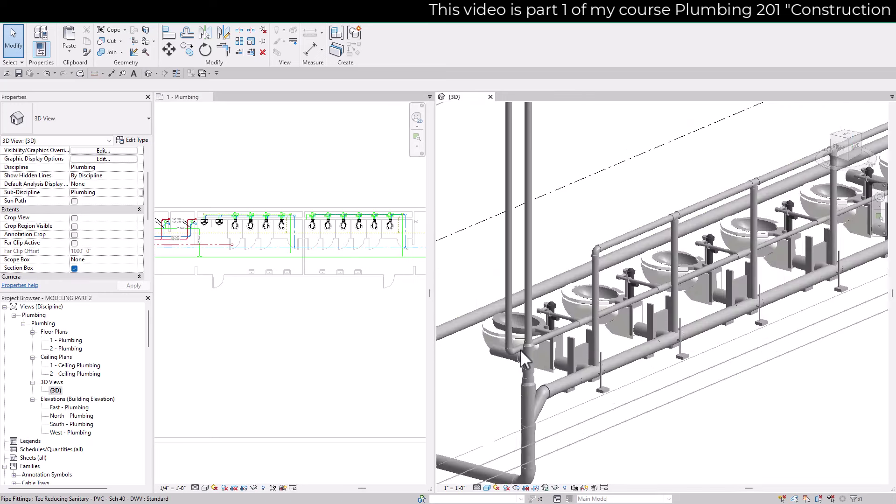
scroll(541, 343, "up", 3)
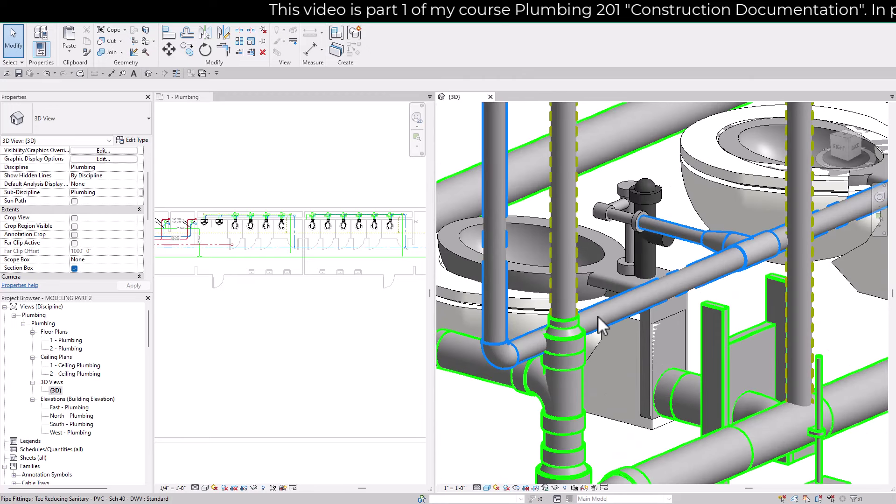
left_click(337, 305)
scroll(299, 224, "up", 6)
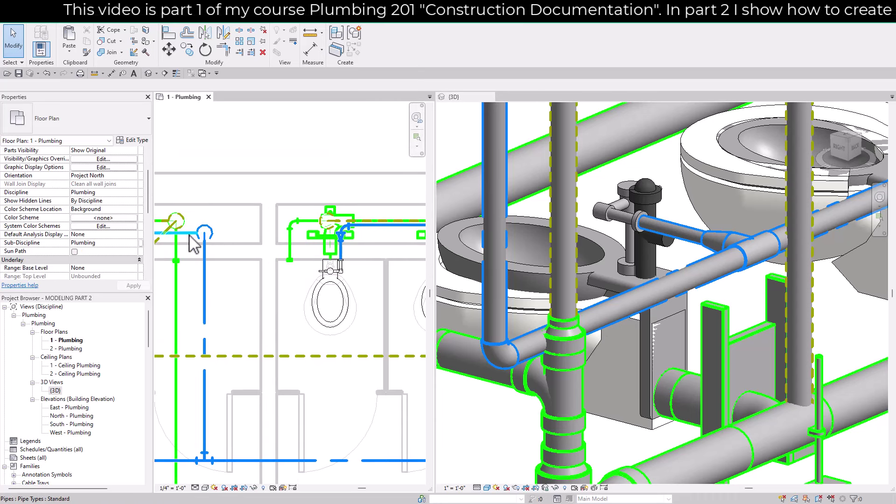
scroll(256, 246, "down", 3)
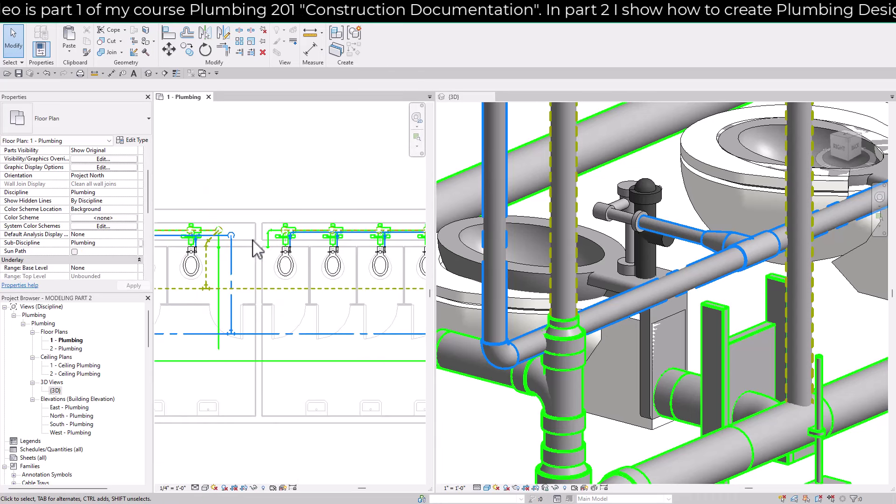
Align the copied pipe above the toilets to its reference
left_click(169, 33)
scroll(198, 224, "up", 2)
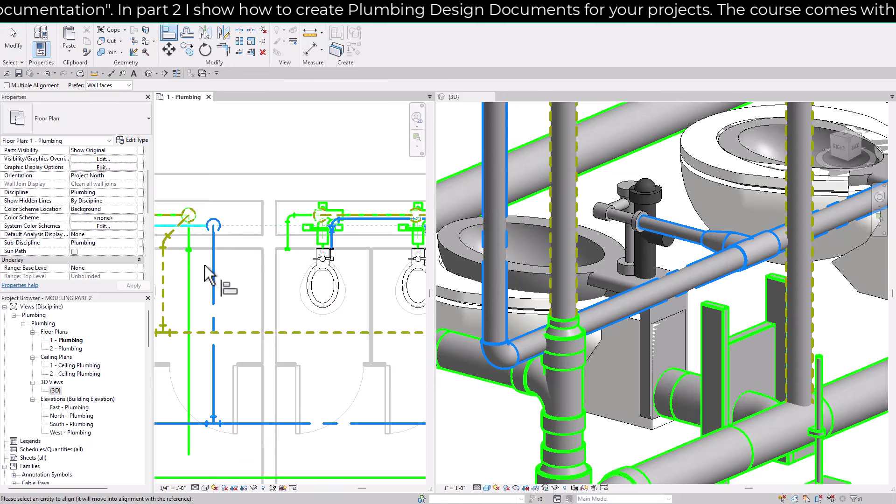
scroll(206, 221, "down", 2)
scroll(299, 253, "up", 1)
left_click(326, 239)
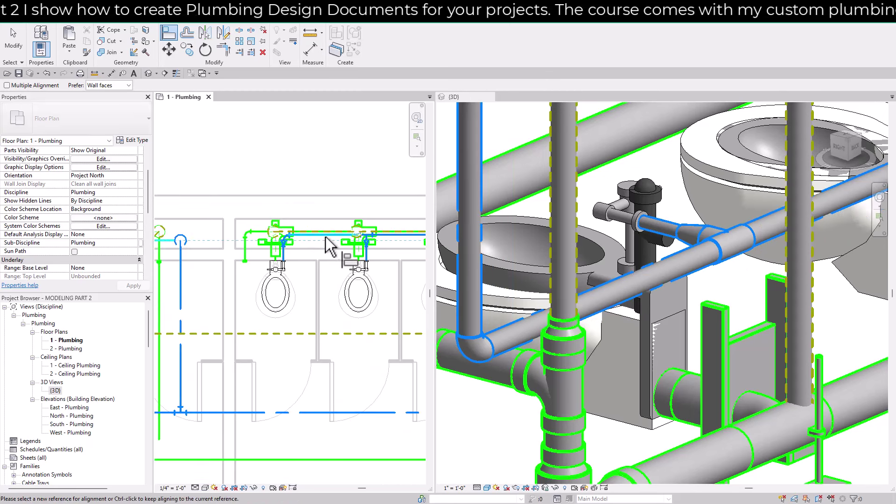
key("Escape")
key("Escape")
Pan the 1 - Plumbing floor plan to show more of the stalls
scroll(252, 276, "down", 3)
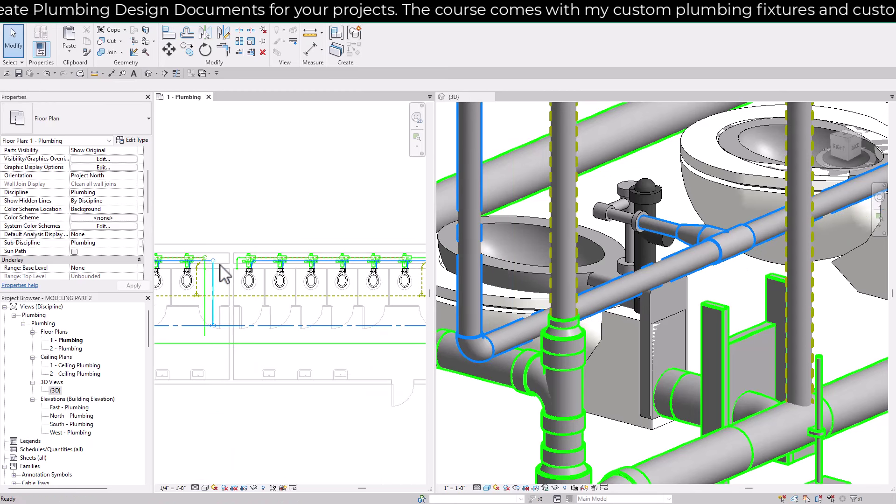
middle_click_drag(232, 285, 294, 261)
scroll(270, 274, "down", 1)
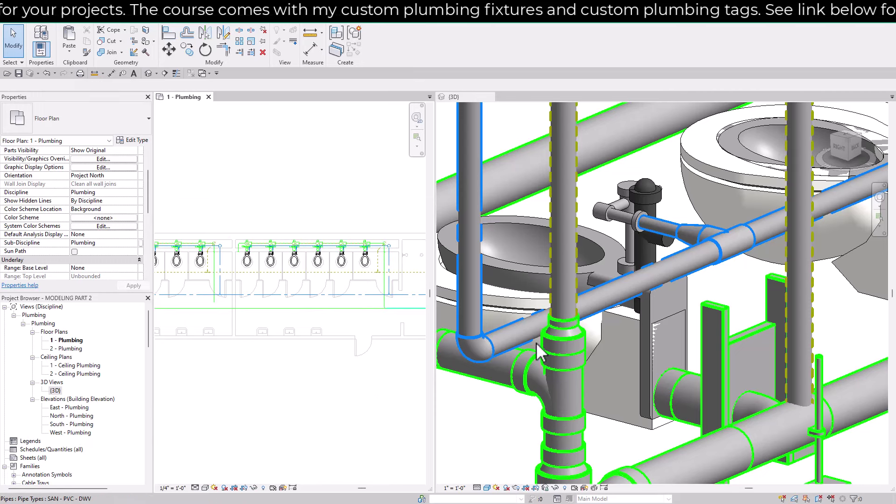
scroll(605, 317, "down", 6)
scroll(371, 261, "down", 1)
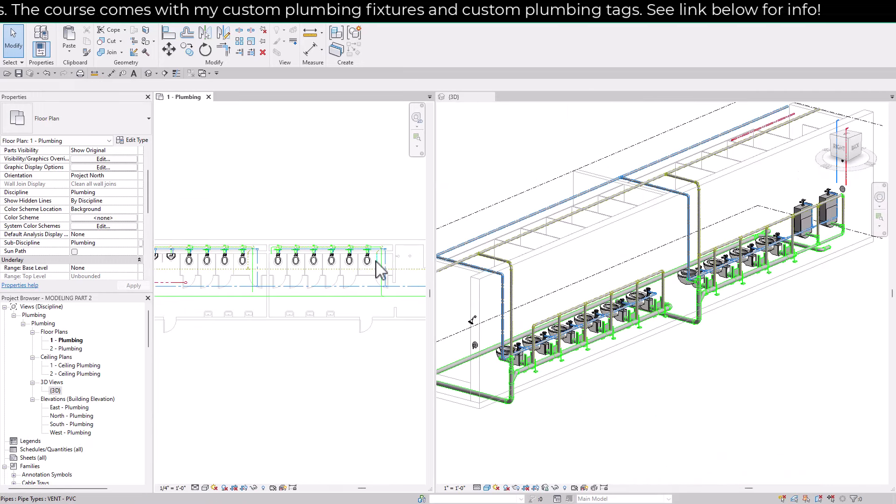
middle_click_drag(256, 312, 269, 317)
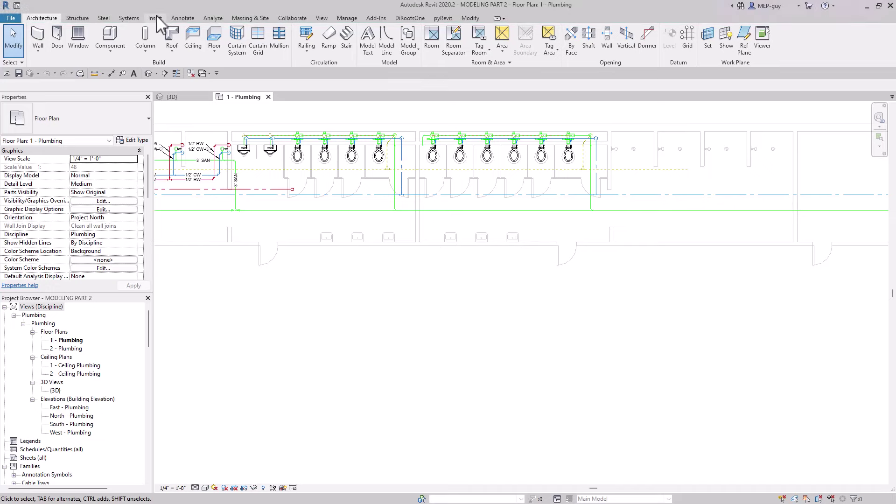
Place a Lavatory Wall Mount (ADA) fixture, rotated against the wall, on the first sink
left_click(129, 17)
left_click(514, 39)
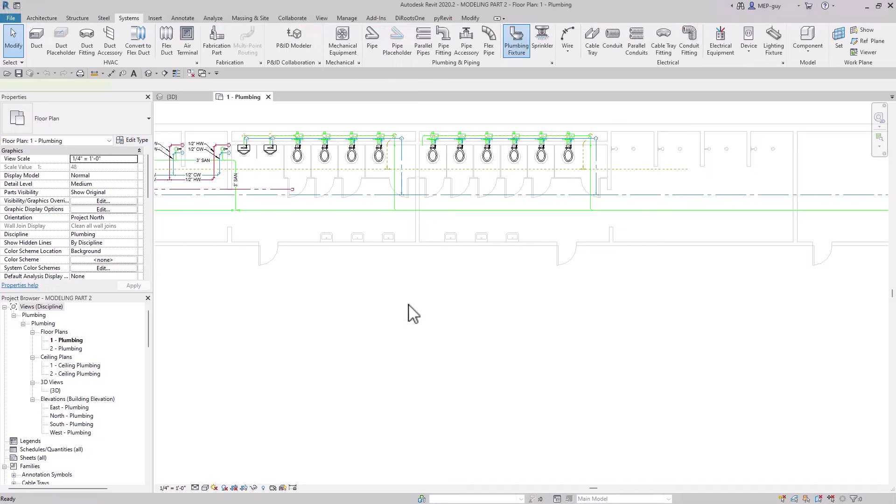
left_click(81, 123)
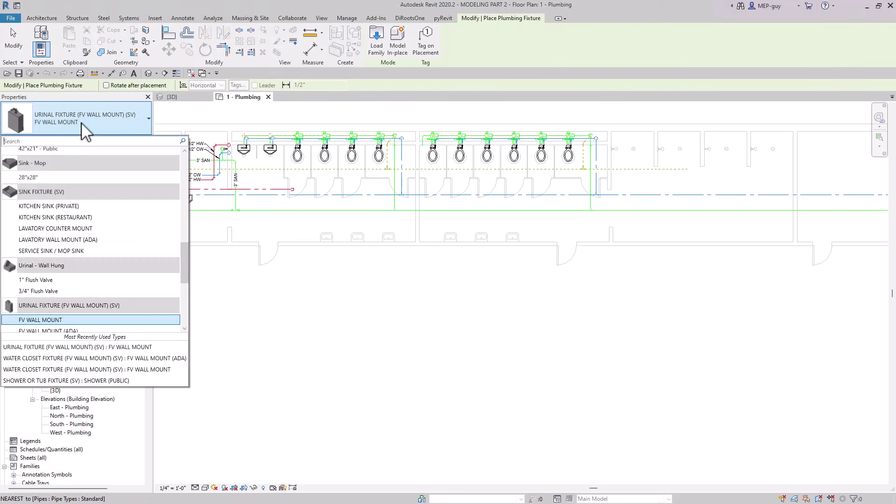
type("lav")
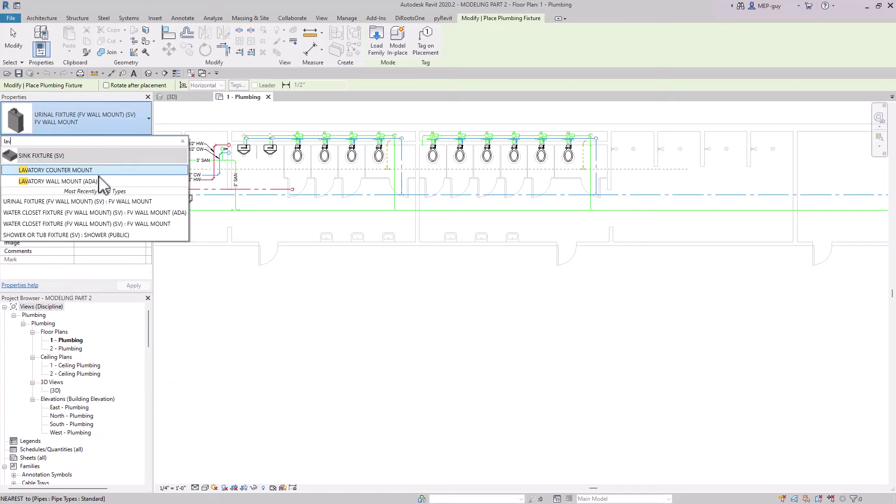
left_click(83, 182)
scroll(329, 238, "up", 10)
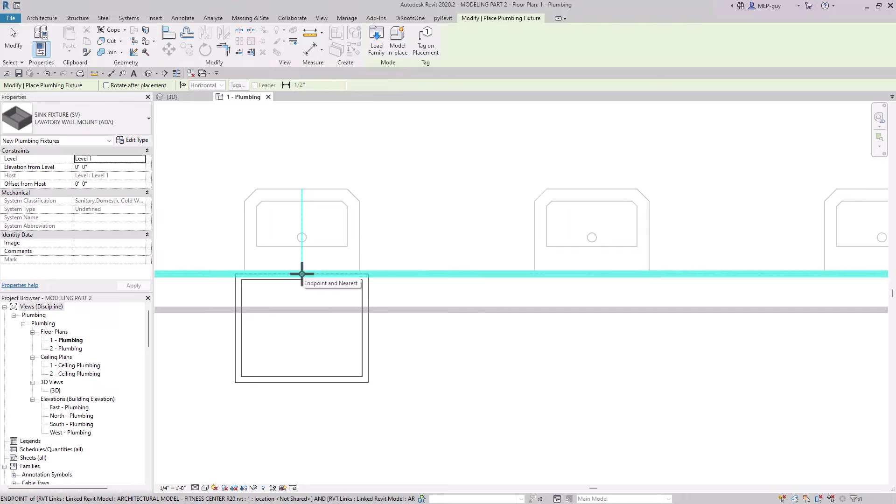
key("space")
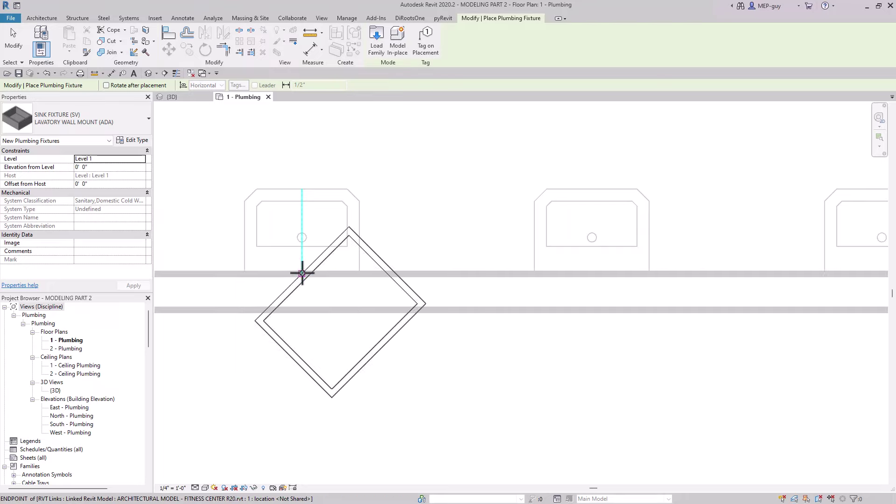
key("space")
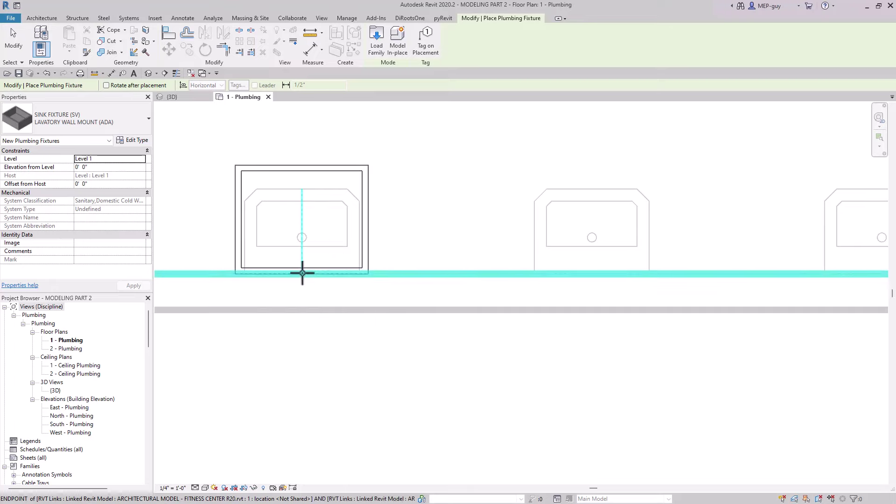
left_click(302, 273)
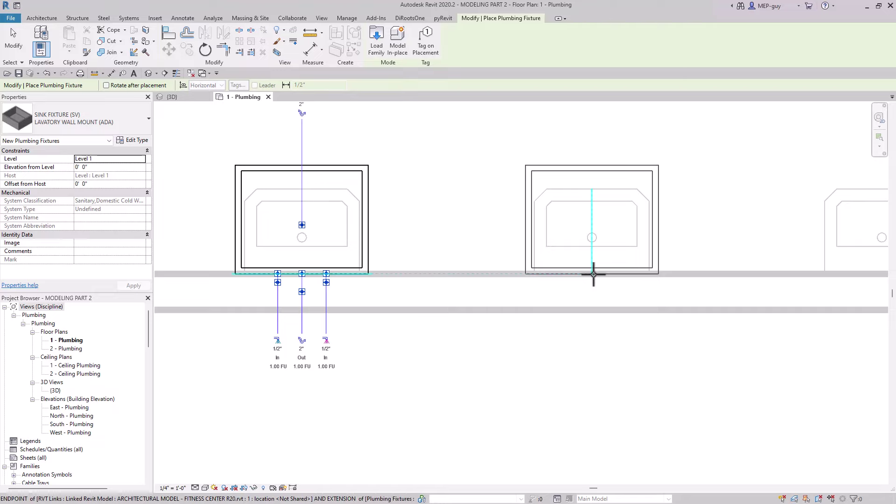
Place ADA lavatories on the next two sinks
middle_click_drag(544, 282, 545, 316)
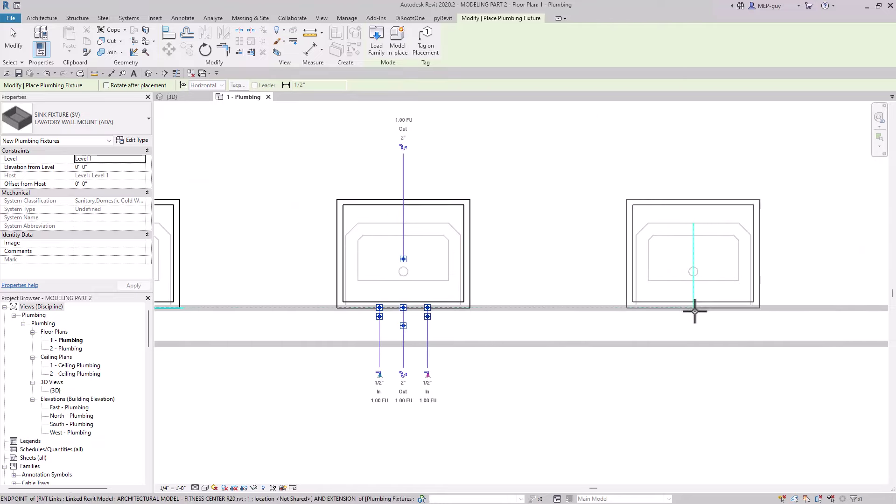
left_click(710, 316)
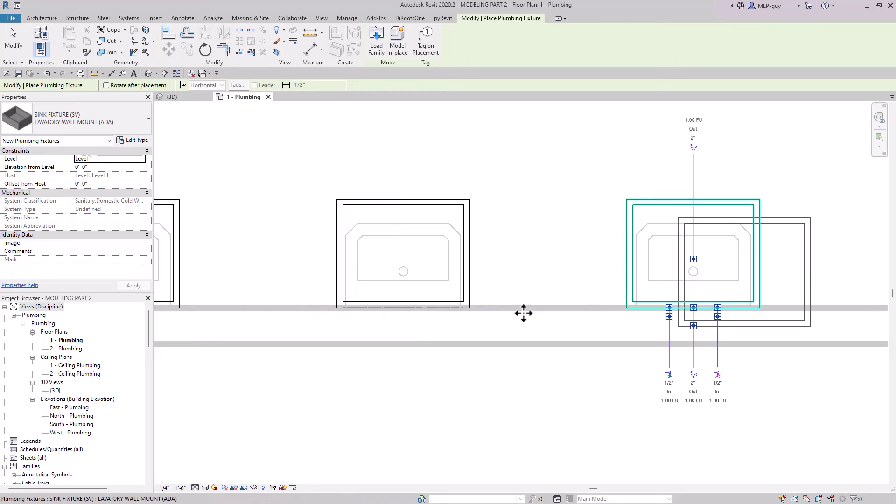
scroll(430, 312, "down", 6)
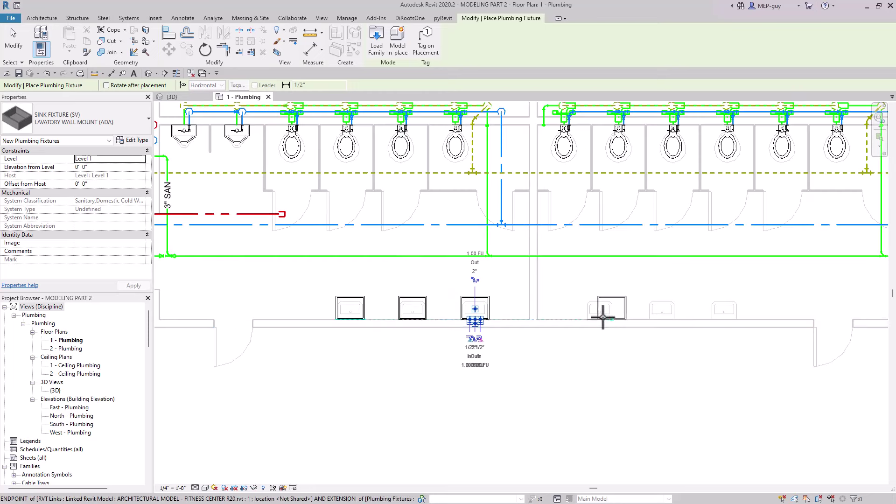
left_click(662, 316)
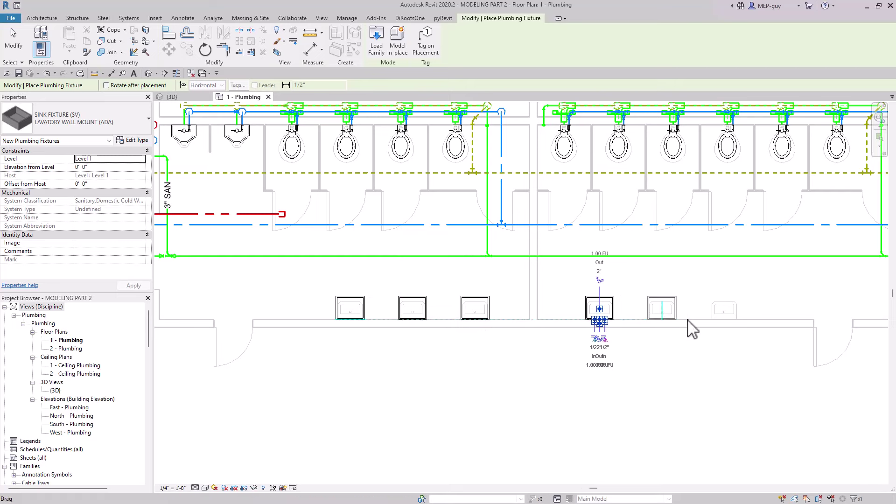
key("Escape")
key("Escape")
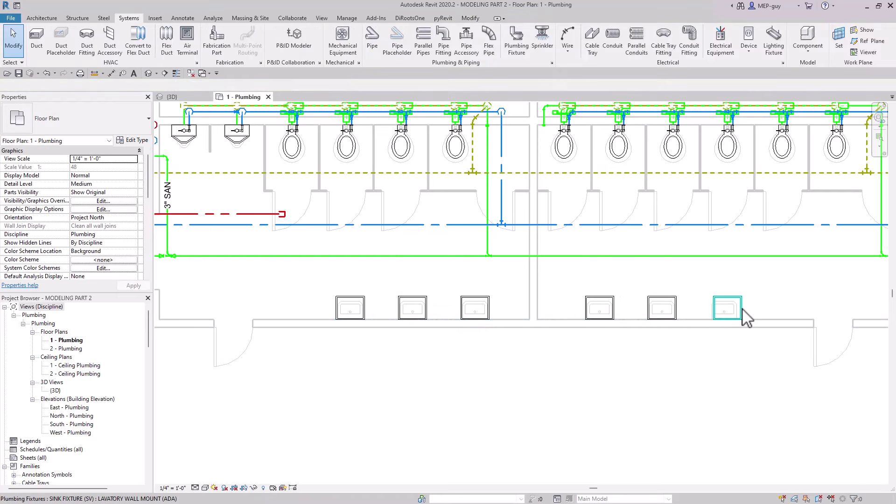
Delete the misplaced rightmost lavatory and use Create Similar to put one on the last sink
left_click(742, 312)
key("Delete")
left_click(675, 308)
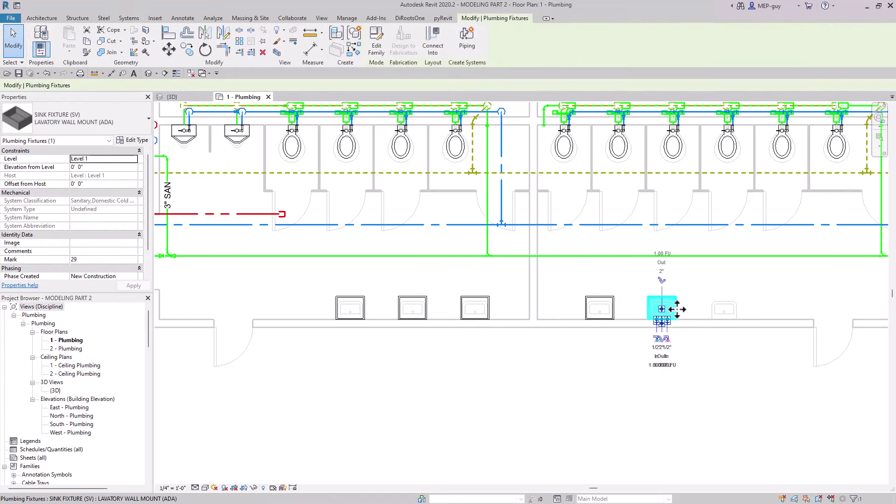
key("c")
key("s")
scroll(723, 314, "up", 5)
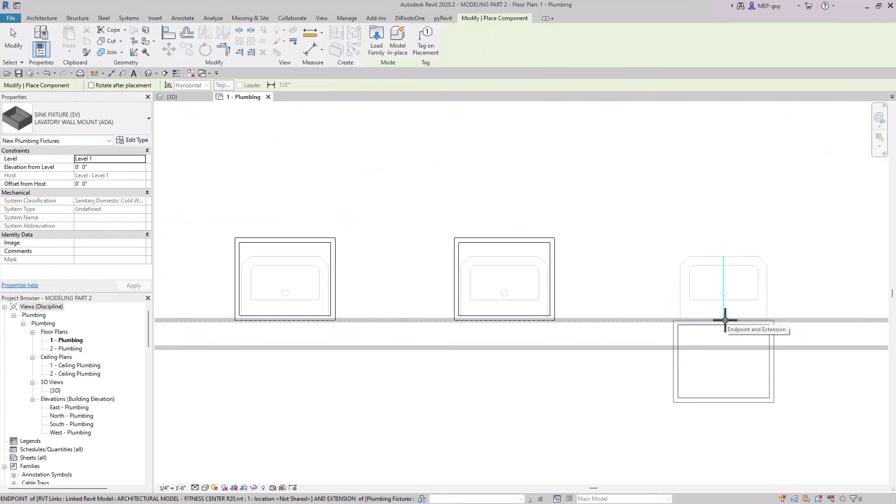
key("space")
key("space")
key("space")
key("space")
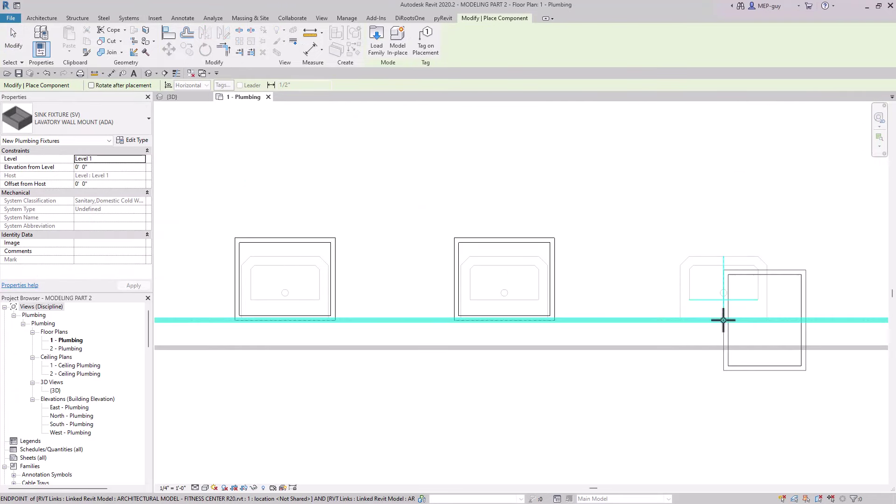
left_click(723, 320)
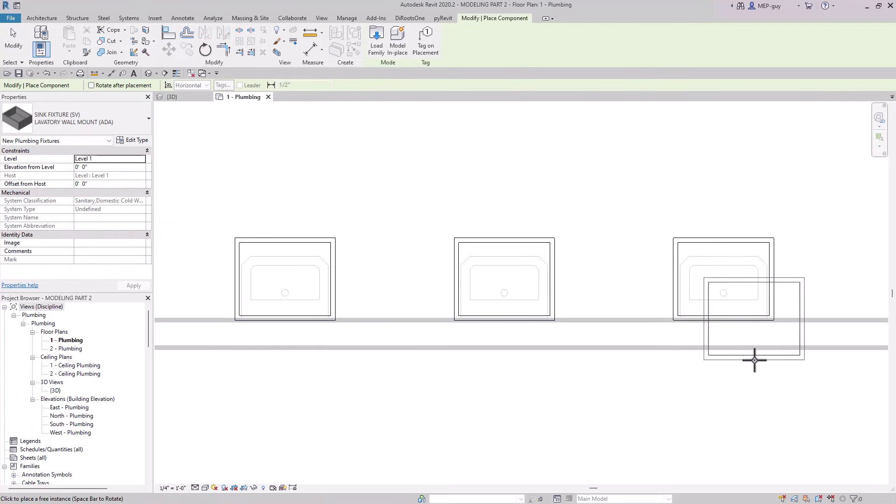
key("Escape")
key("Escape")
scroll(651, 319, "down", 3)
scroll(658, 322, "down", 2)
middle_click_drag(624, 376, 616, 394)
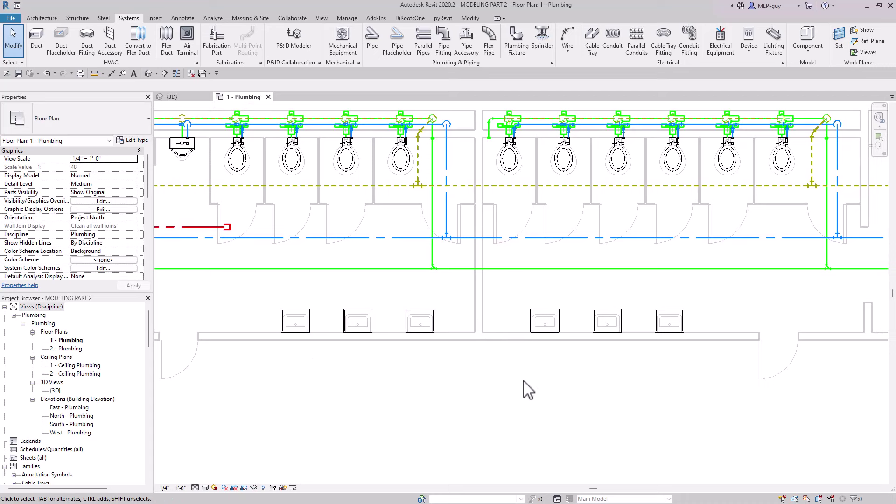
Select the six lavatories plus the green sanitary and blue mains, then section-box them in {3D}
left_click_drag(221, 293, 723, 367)
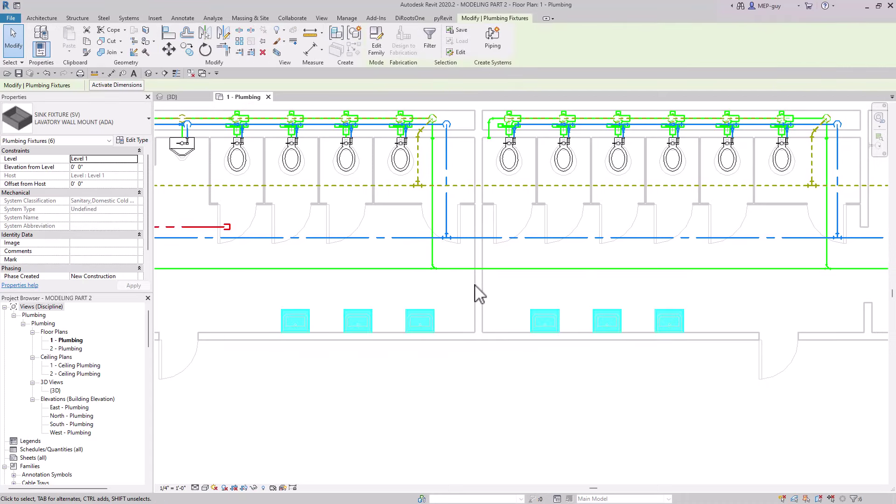
left_click(467, 269, "ctrl")
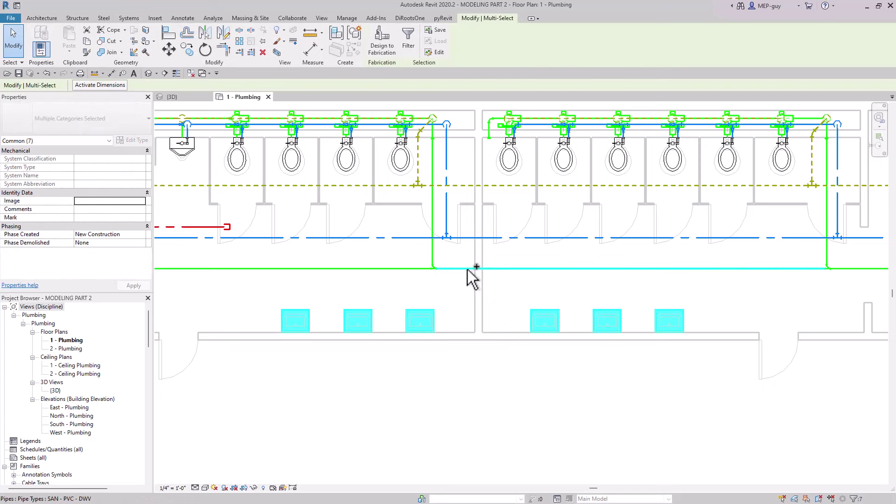
left_click(473, 239, "ctrl")
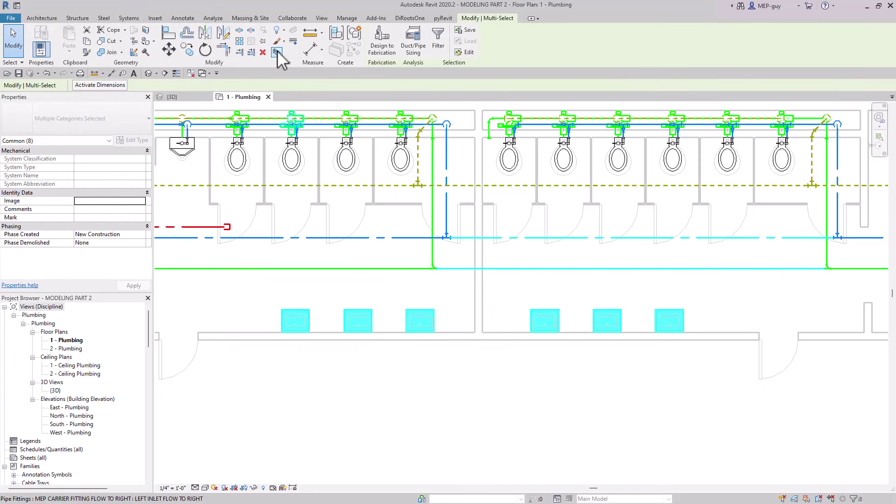
left_click(189, 96)
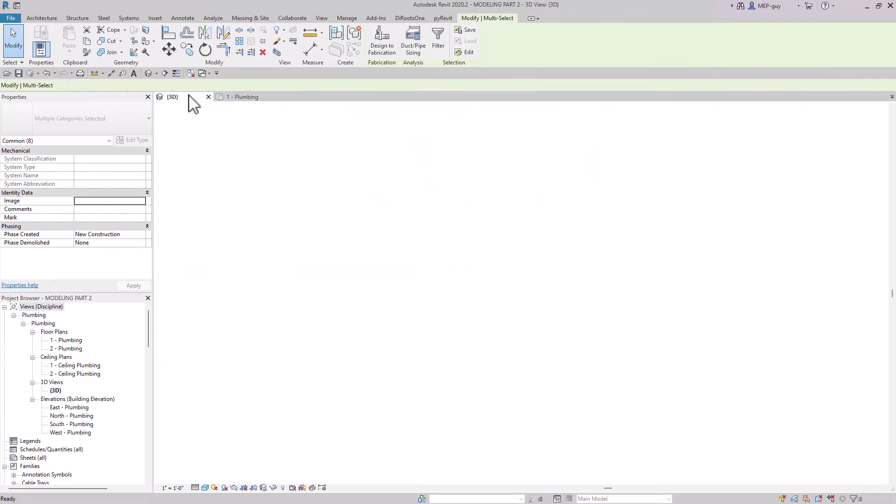
left_click(277, 53)
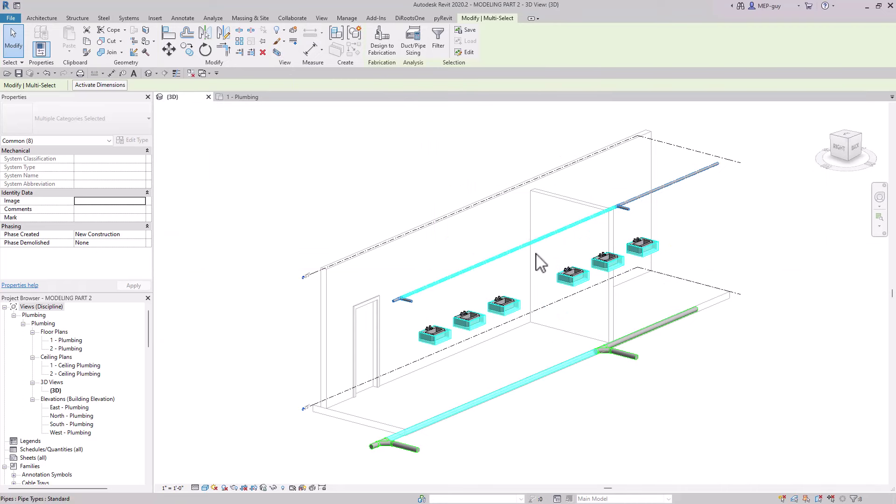
Clear the selection and orbit the 3D view to see the lavatories from the other side
key("Escape")
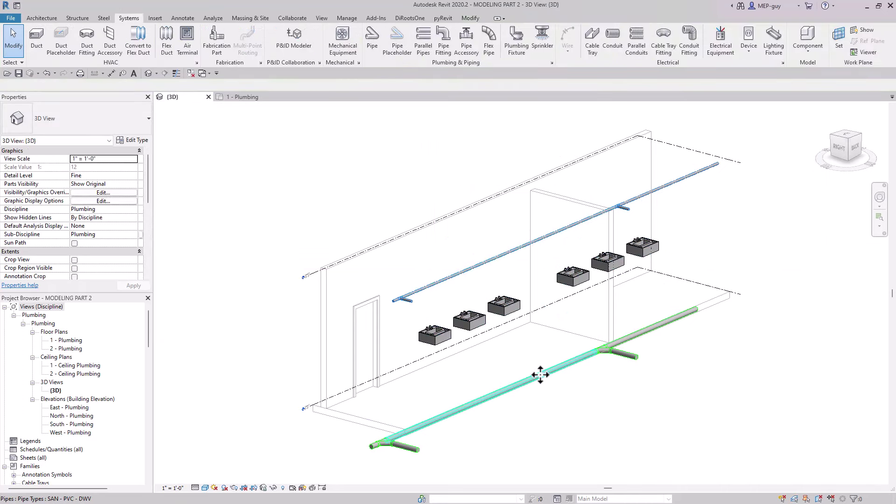
middle_click_drag(610, 424, 598, 386)
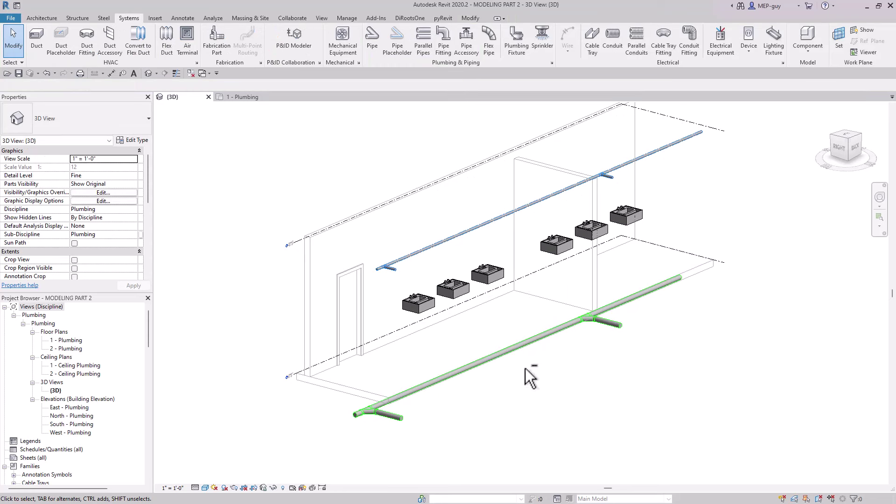
middle_click_drag(526, 369, 500, 396, "shift")
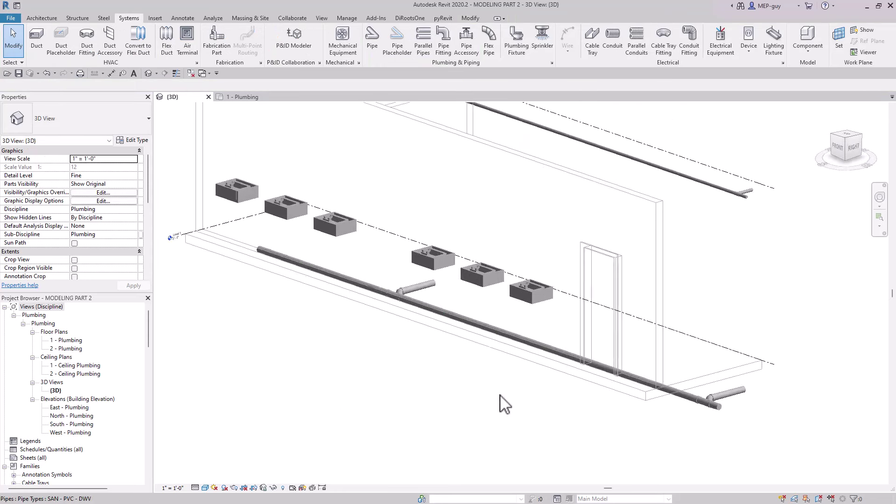
scroll(524, 292, "down", 4)
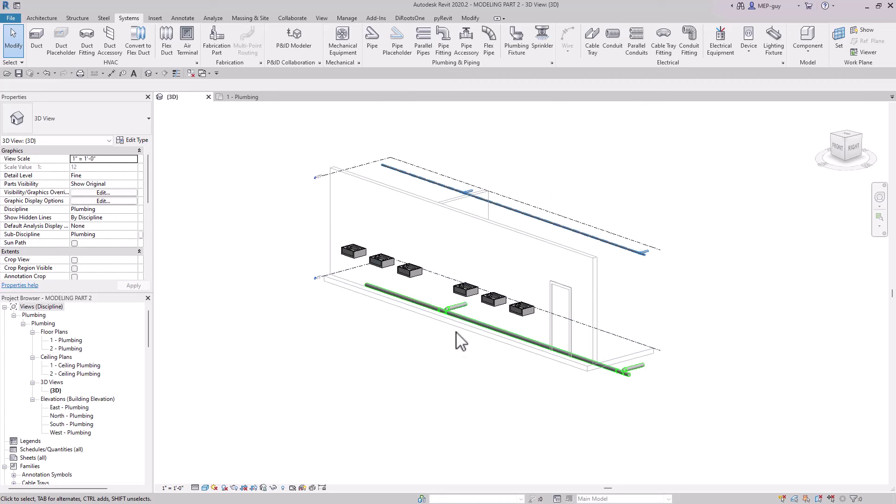
Widen the section box to the left with hidden elements revealed, then zoom onto the lavatories
left_click(283, 488)
left_click(487, 363)
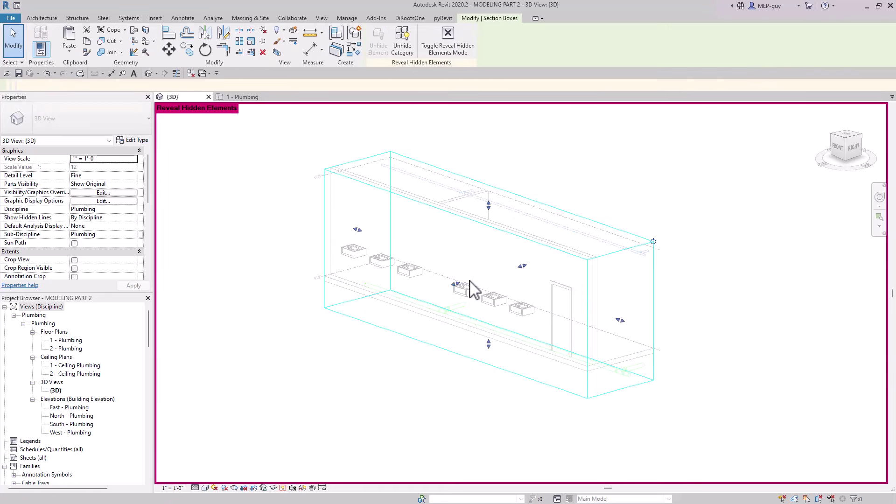
left_click_drag(456, 285, 416, 294)
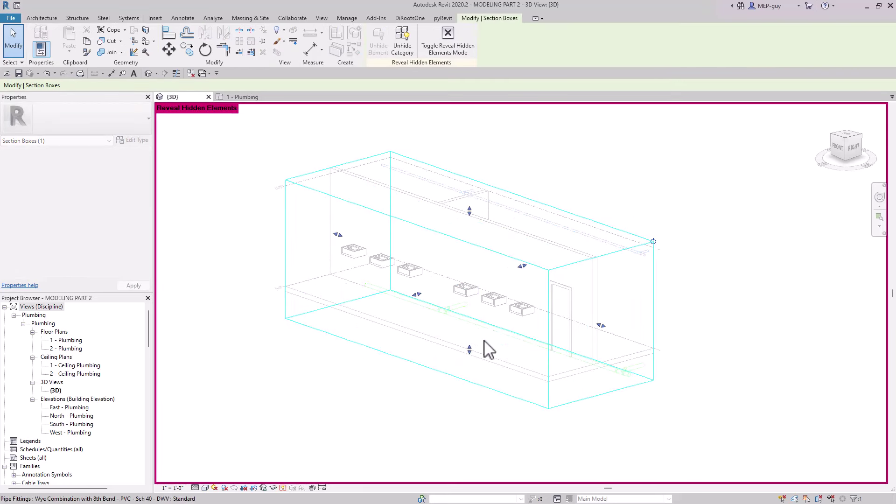
left_click(460, 401)
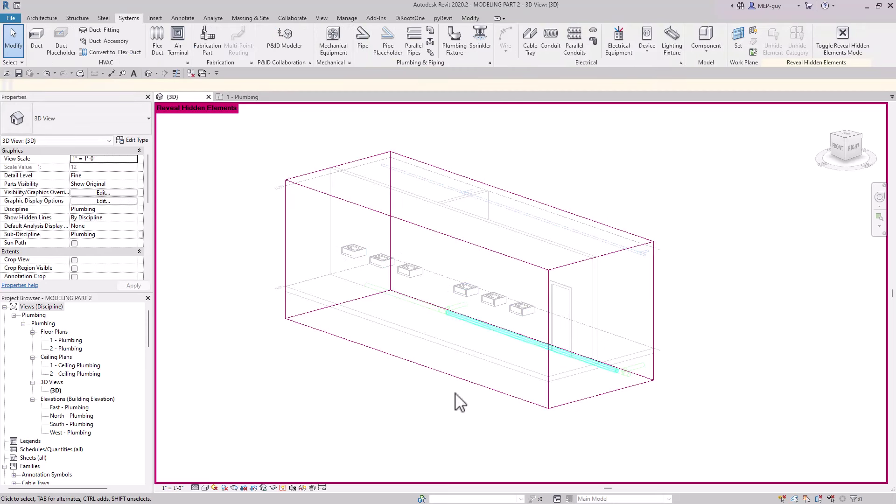
left_click(283, 488)
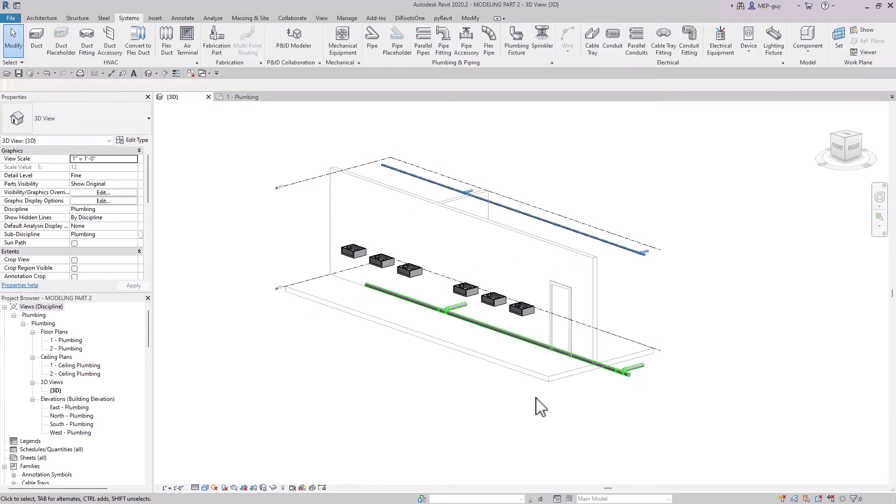
scroll(329, 262, "up", 5)
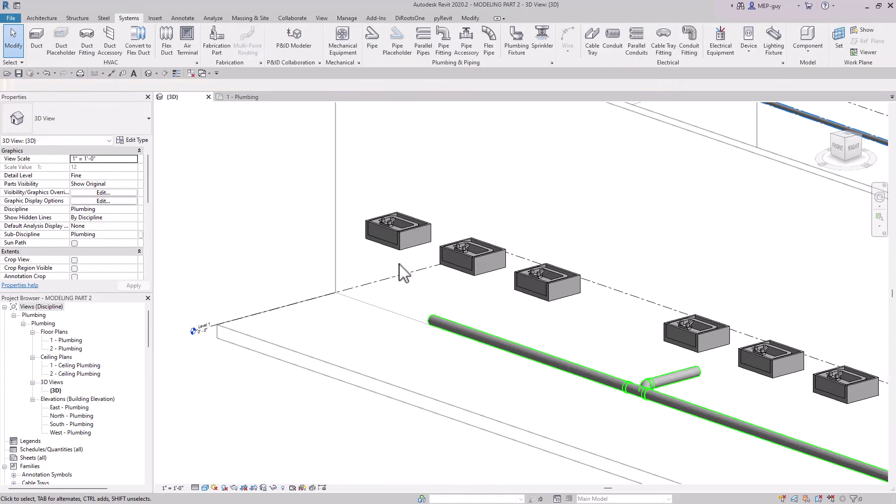
scroll(354, 246, "up", 2)
mouse_move(436, 301)
middle_mouse_down()
mouse_move(448, 312)
mouse_move(437, 314)
middle_mouse_up()
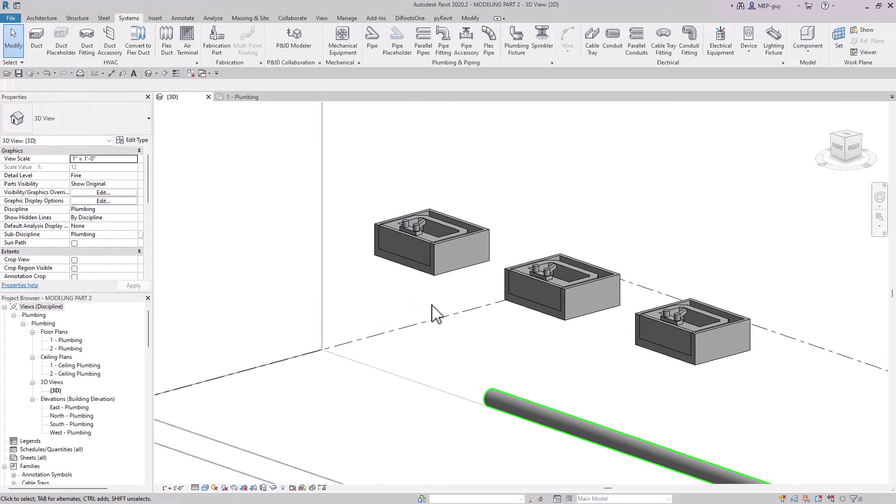
Select the first lavatory and orbit above it to inspect its 1/2" inlet and 2" outlet connectors
left_click(442, 279)
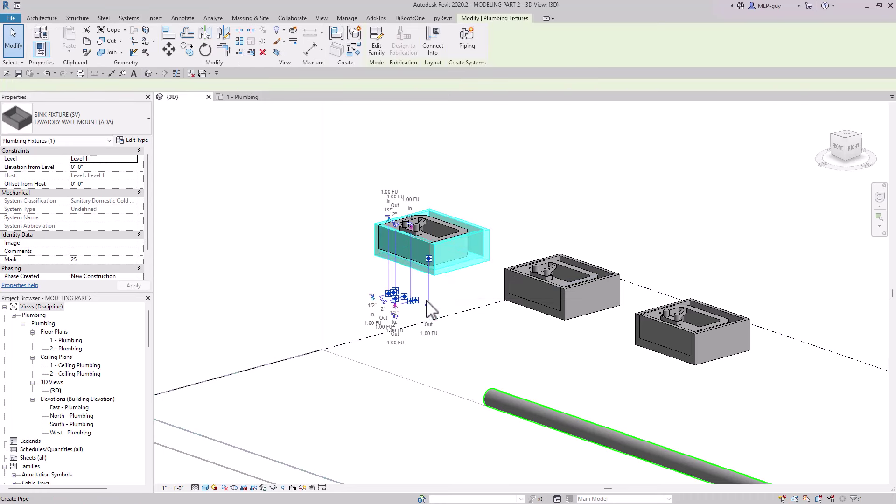
scroll(437, 321, "up", 2)
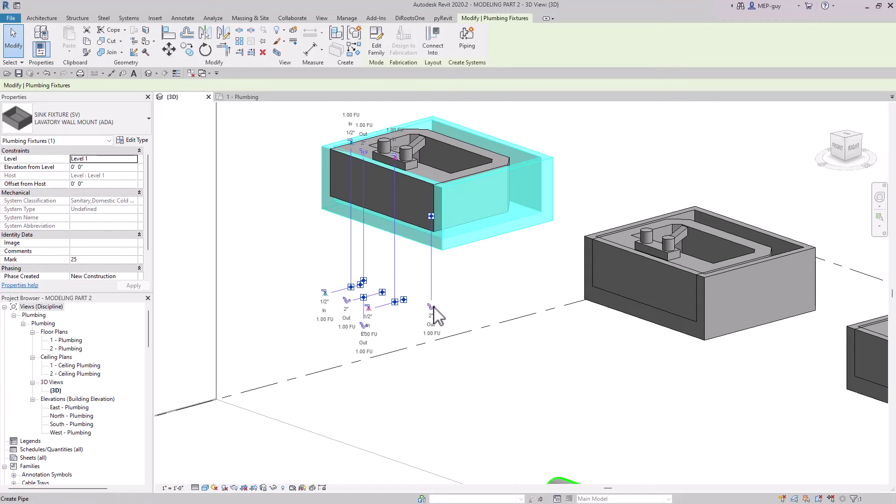
middle_click_drag(472, 215, 480, 404, "shift")
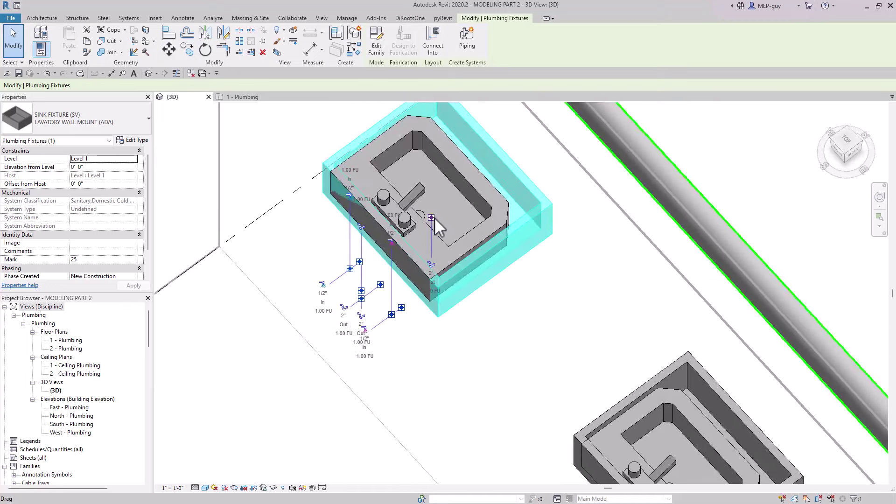
middle_click_drag(456, 236, 430, 218, "shift")
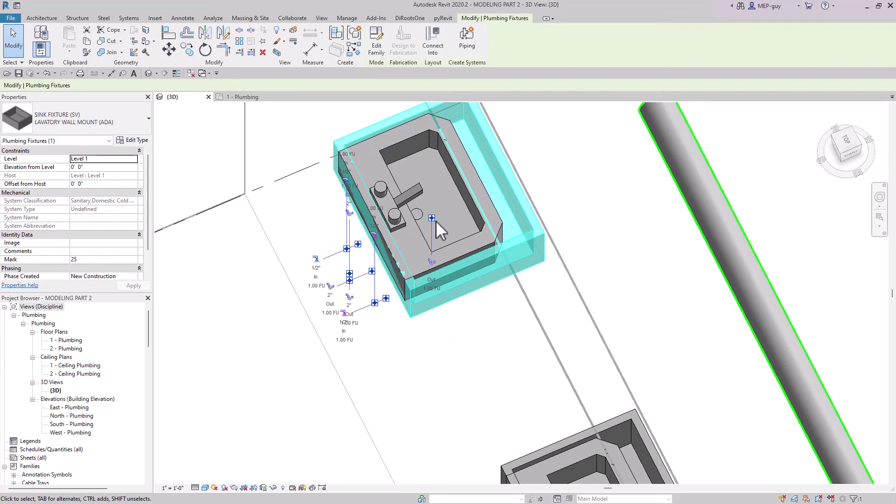
middle_click_drag(474, 391, 430, 310, "shift")
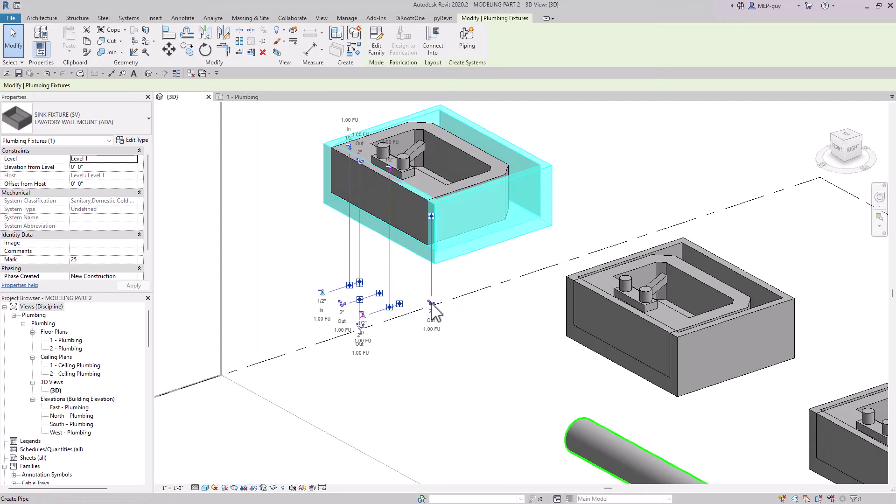
Draw a 2" drain pipe from the first lavatory's outlet down to 1' 6", ending in an elbow
left_click(431, 304)
scroll(453, 317, "down", 3)
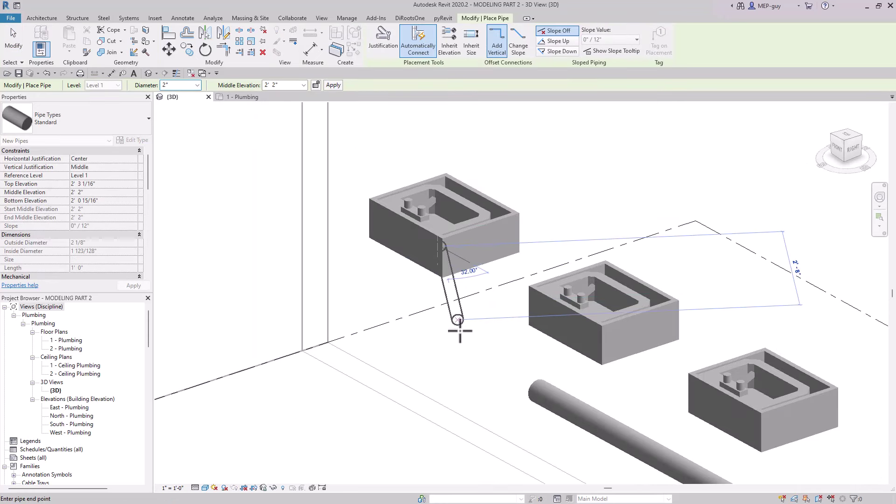
scroll(459, 332, "up", 3)
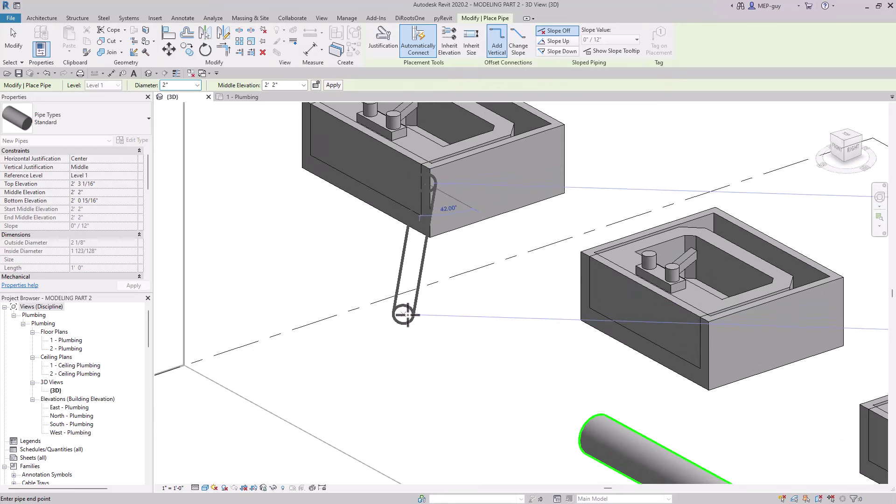
left_click(290, 86)
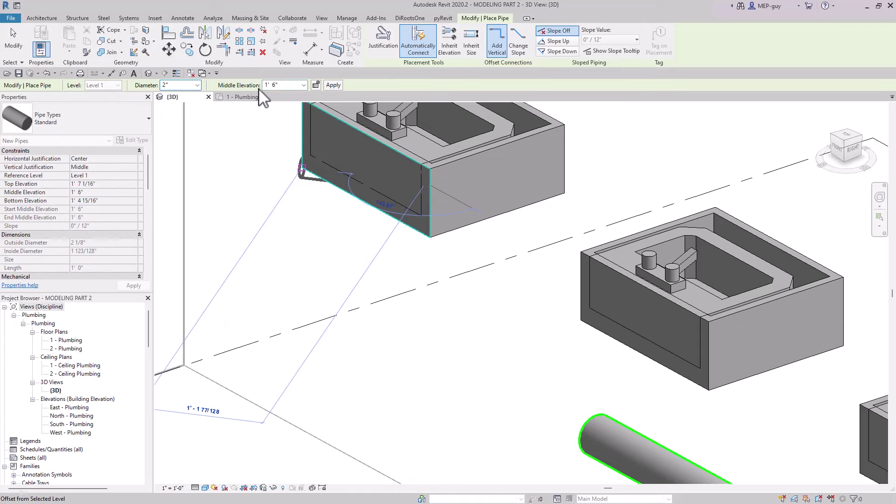
scroll(481, 261, "down", 2)
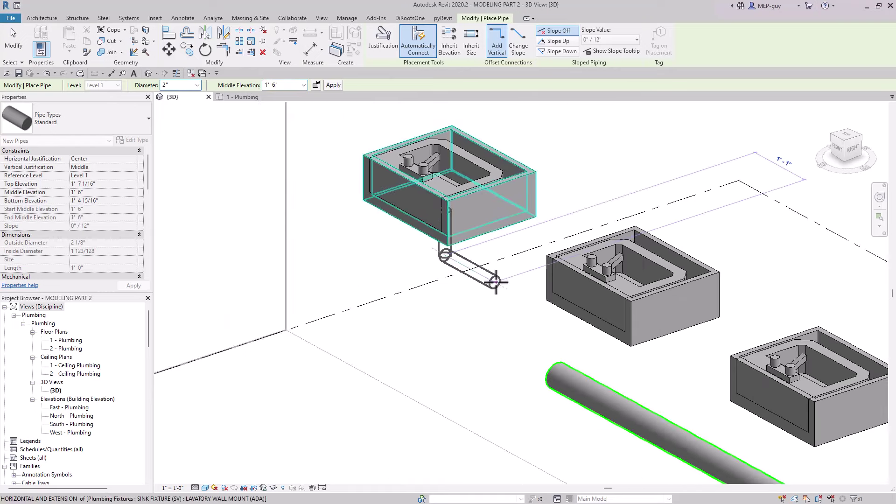
scroll(486, 302, "down", 1)
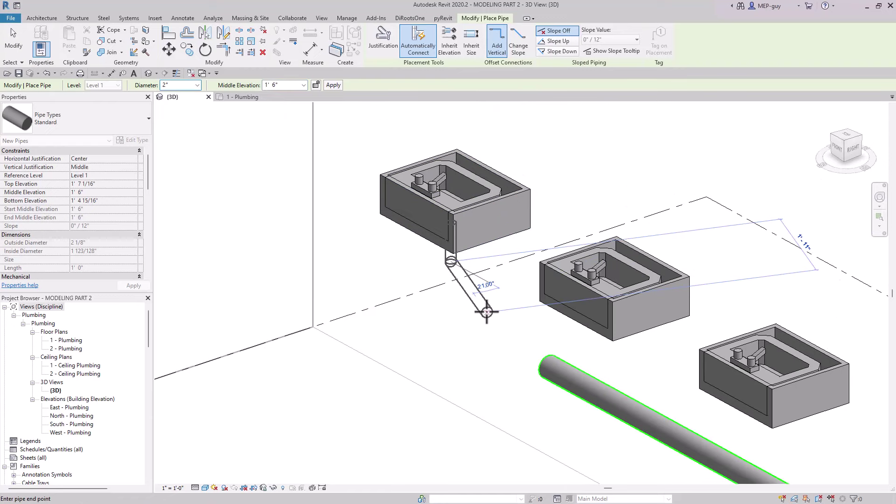
middle_click_drag(490, 300, 509, 280, "shift")
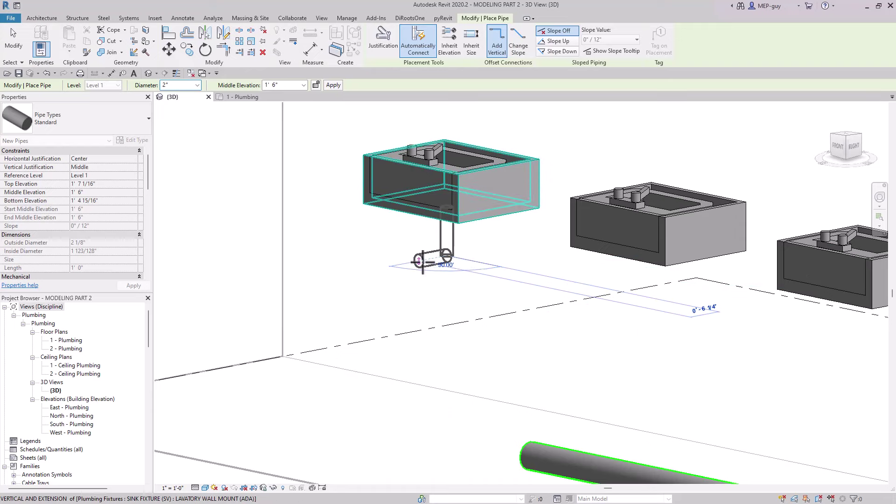
left_click(493, 284)
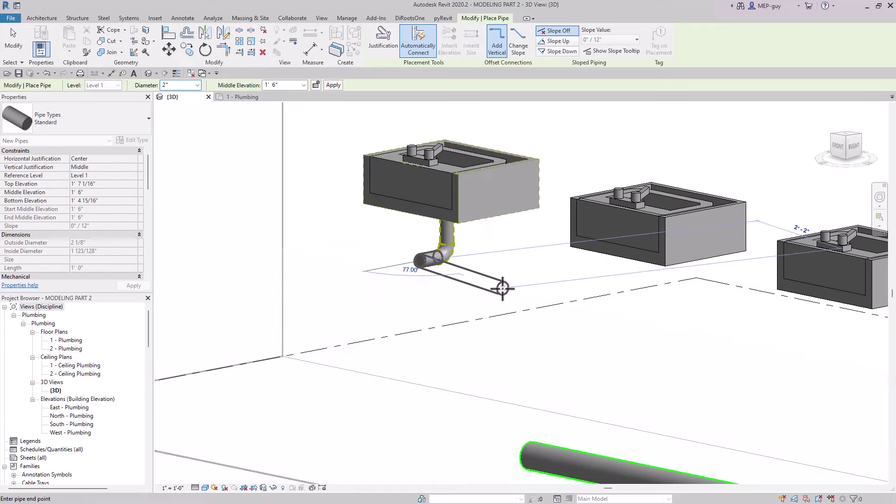
key("Escape")
key("Escape")
Change the new drain pipe's System Type from VENT - SAN to SANITARY 2
scroll(512, 270, "up", 3)
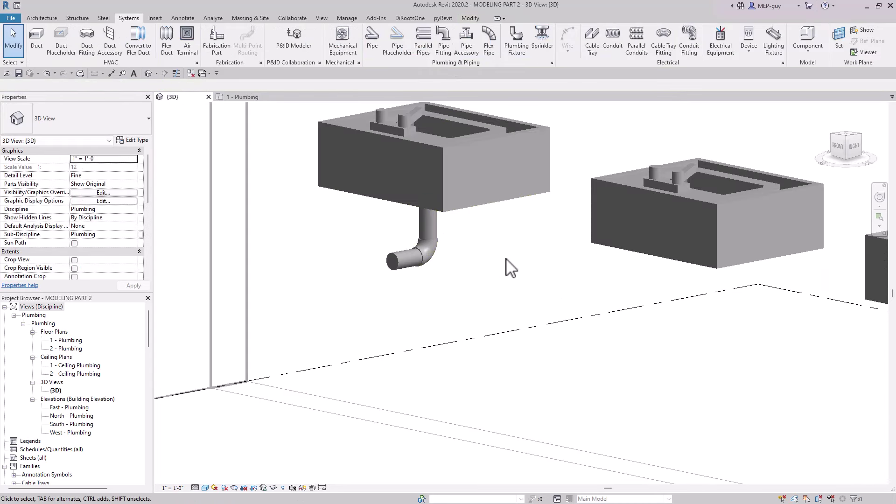
left_click(409, 271)
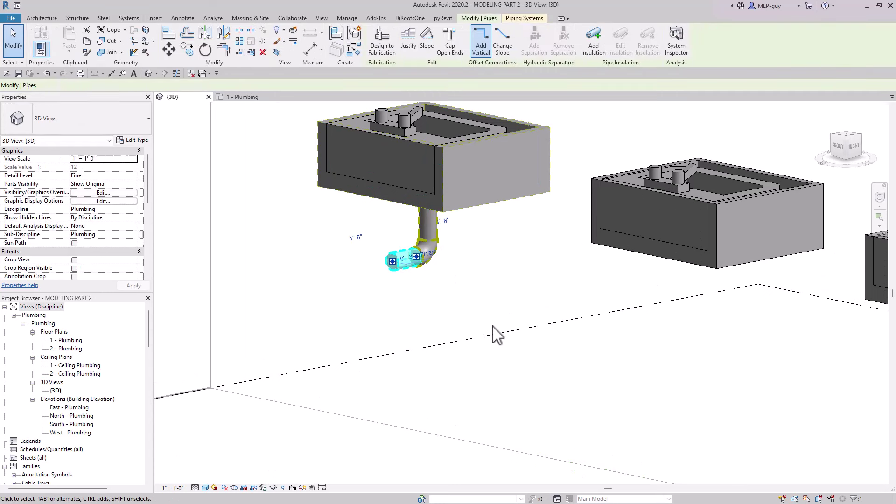
scroll(117, 217, "down", 5)
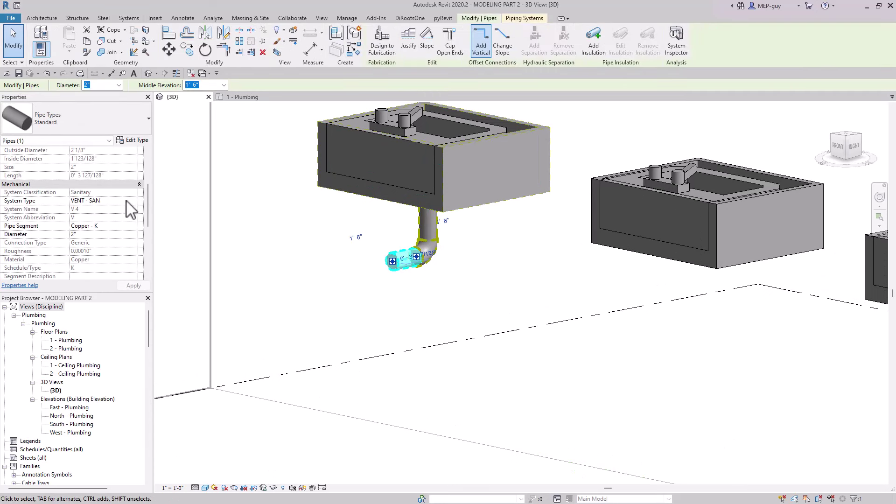
left_click(127, 201)
left_click(133, 201)
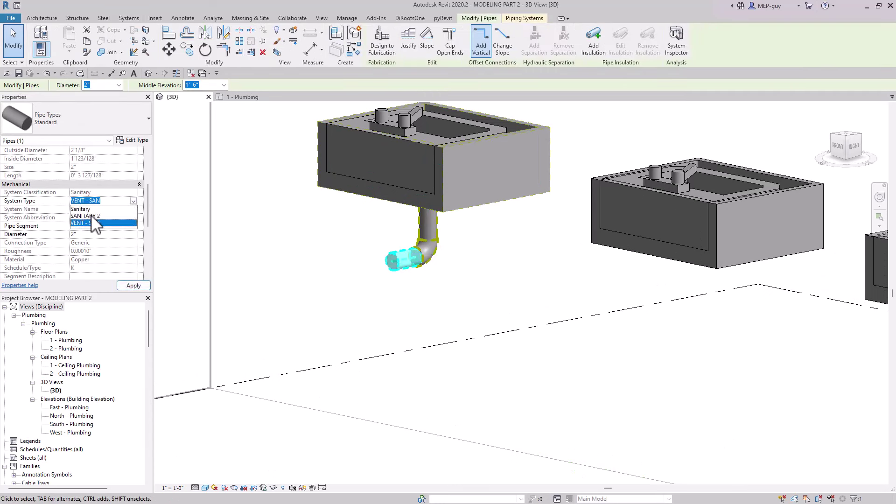
left_click(92, 216)
Apply the change, then delete the Sanitary piping system type under Families > Piping Systems
left_click(434, 334)
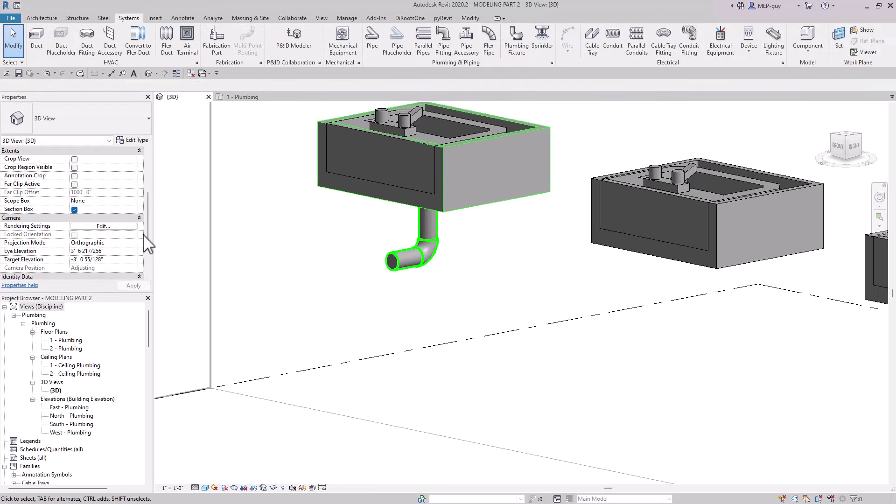
left_click_drag(150, 324, 149, 463)
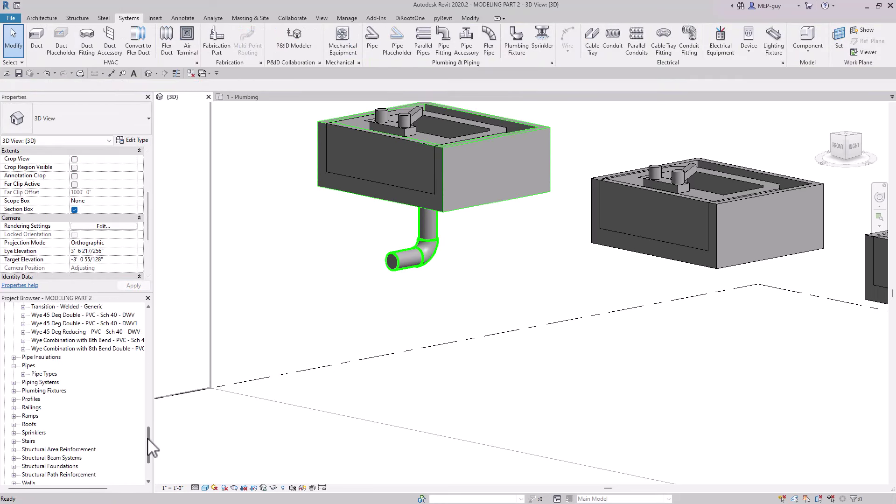
left_click(14, 374)
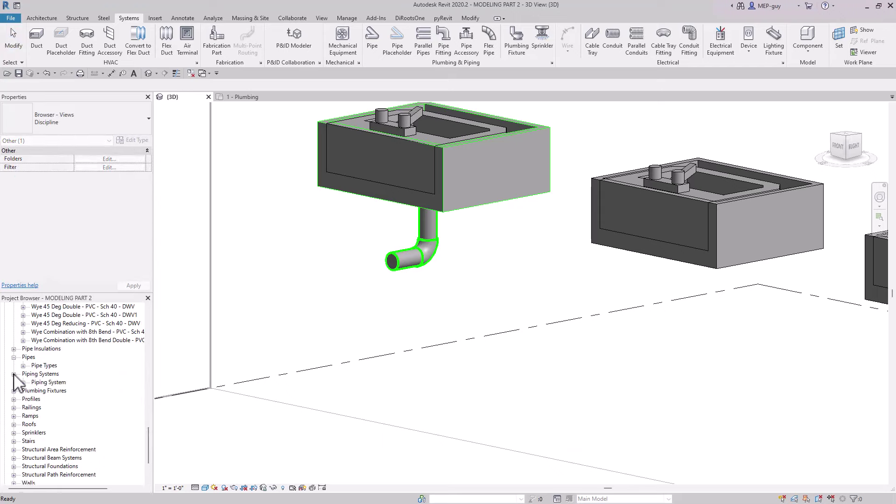
left_click(23, 383)
scroll(69, 370, "down", 1)
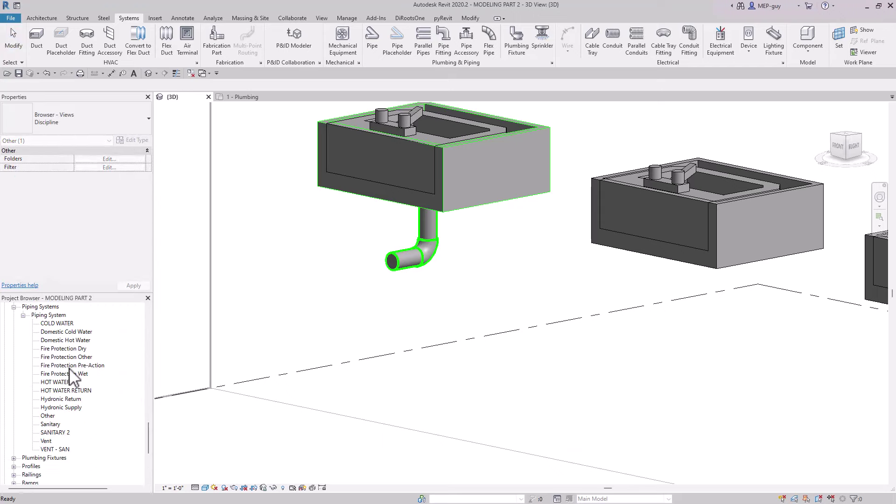
left_click(50, 425)
key("Delete")
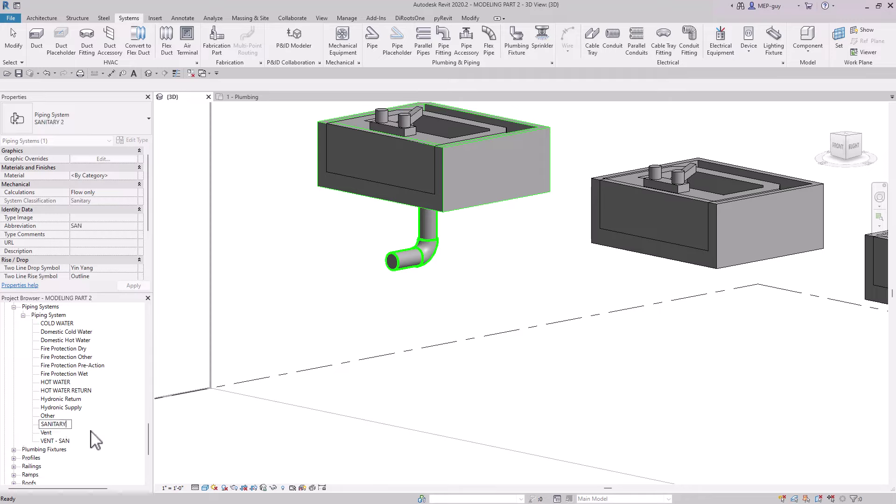
Rename SANITARY 2 to SANITARY and check the Vent system type's properties
key("Return")
left_click(46, 432)
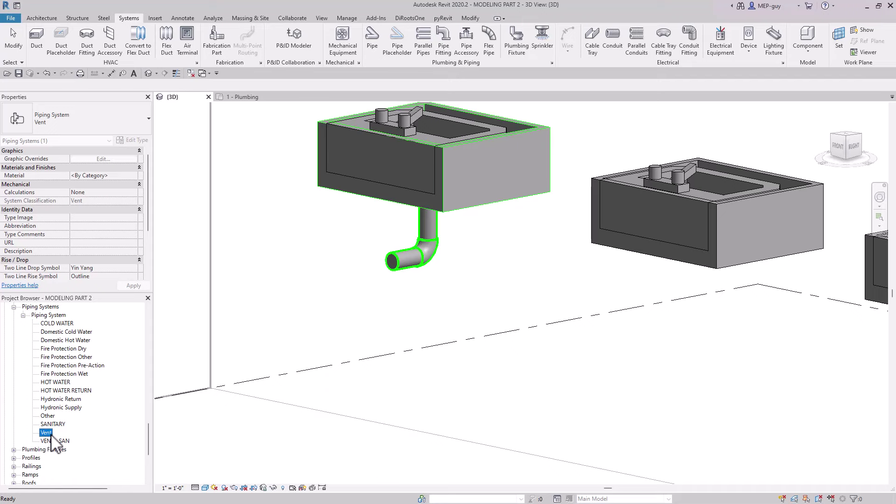
left_click(356, 310)
middle_click_drag(438, 338, 429, 361)
left_click_drag(145, 442, 148, 322)
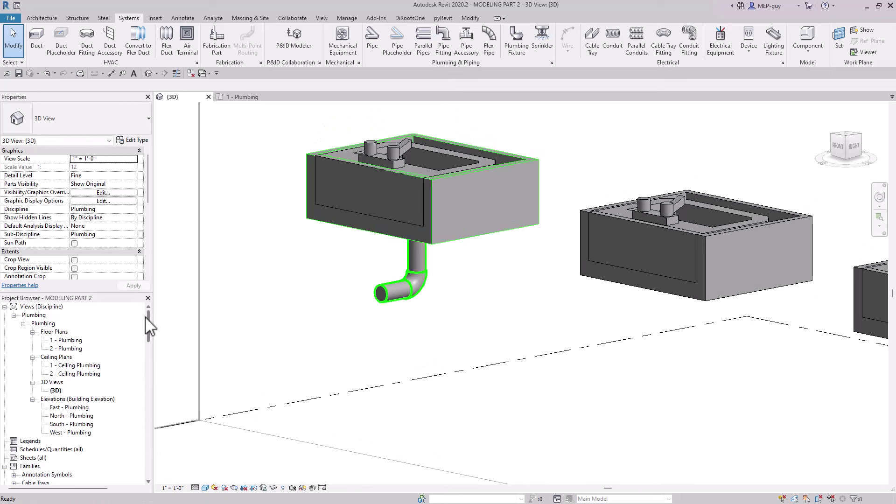
Change the first lavatory's whole drain branch to the SAN - PVC - DWV pipe type
left_click(422, 312)
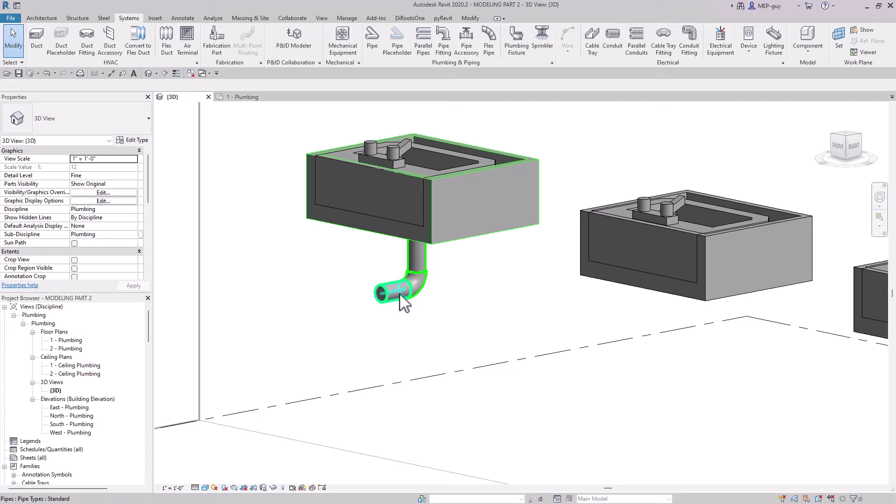
key("Tab")
left_click(409, 308)
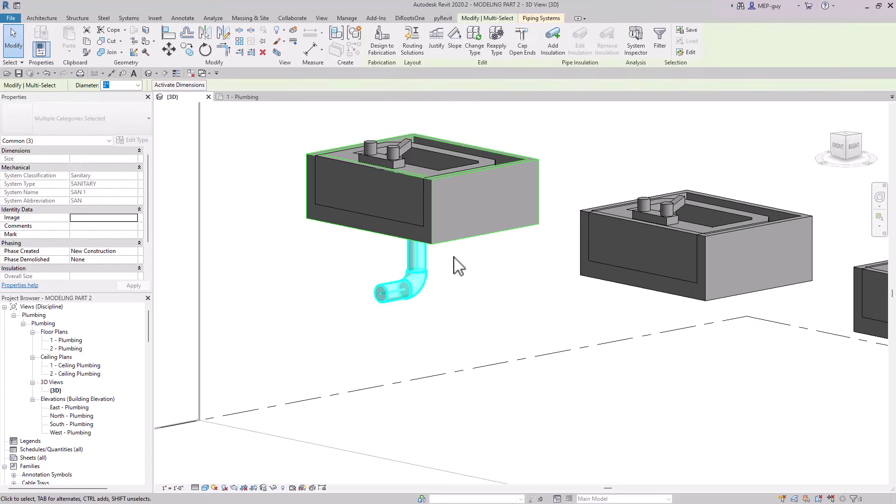
left_click(482, 37)
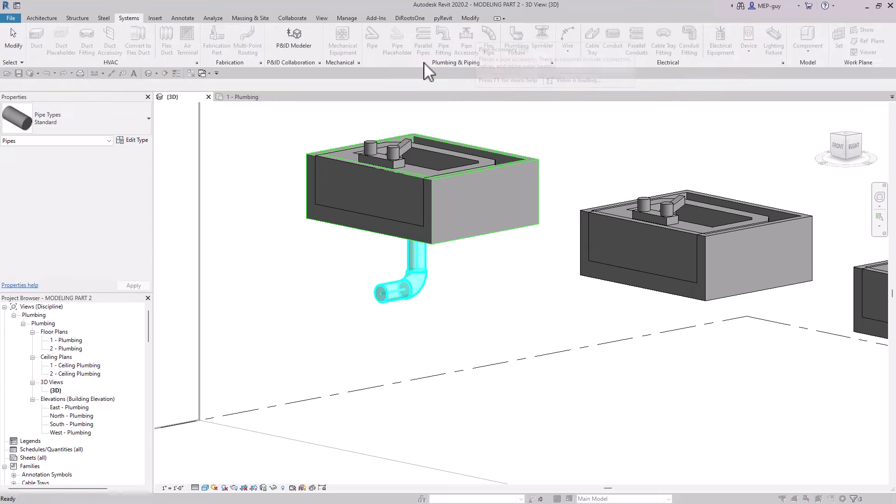
left_click(87, 124)
left_click(53, 166)
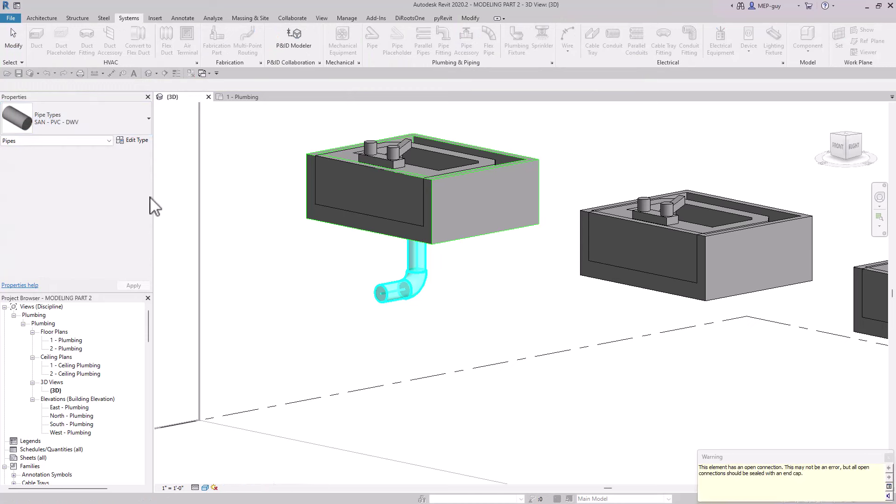
left_click(478, 306)
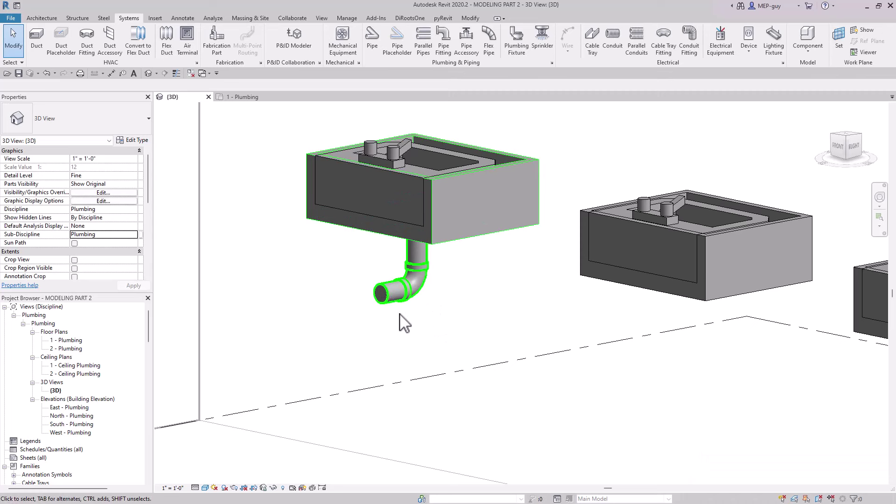
Pan to show all three lavatories and reselect the first lavatory
scroll(404, 316, "down", 2)
middle_click_drag(404, 316, 432, 315)
scroll(432, 314, "up", 2)
left_click(372, 258)
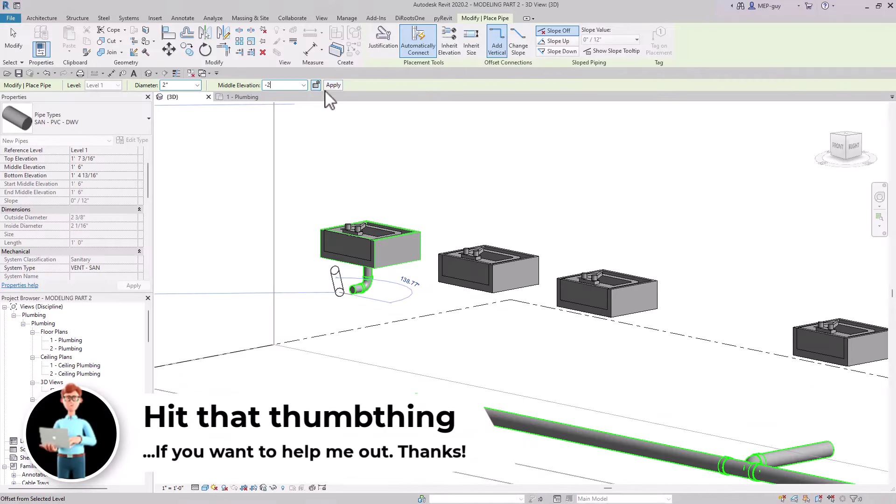
Draw a short horizontal drain at -2' 0" middle elevation below the first lavatory
left_click(333, 86)
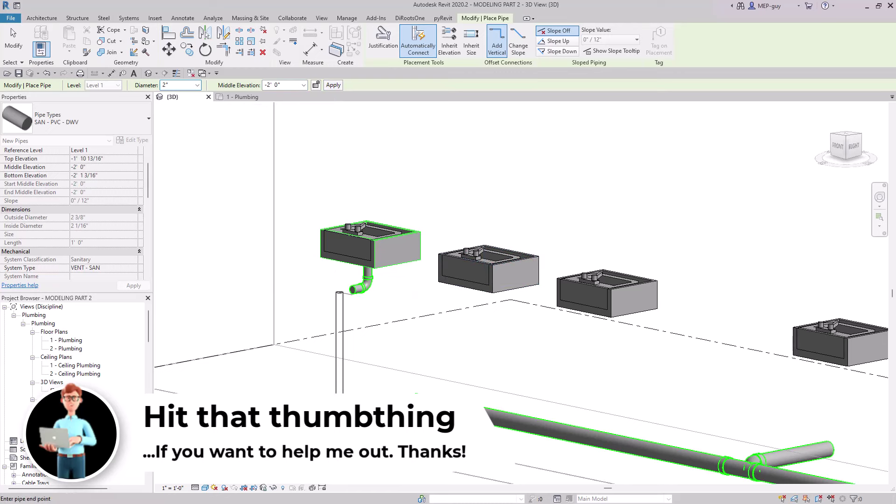
scroll(403, 434, "up", 2)
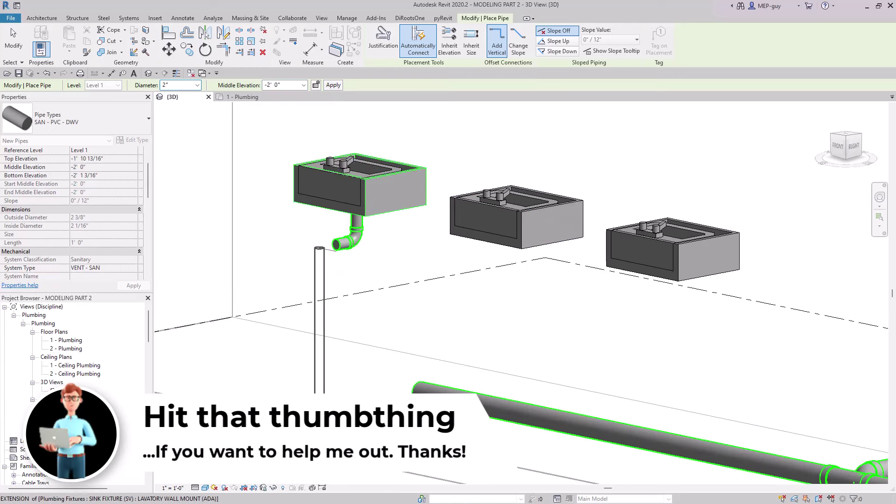
left_click(360, 187)
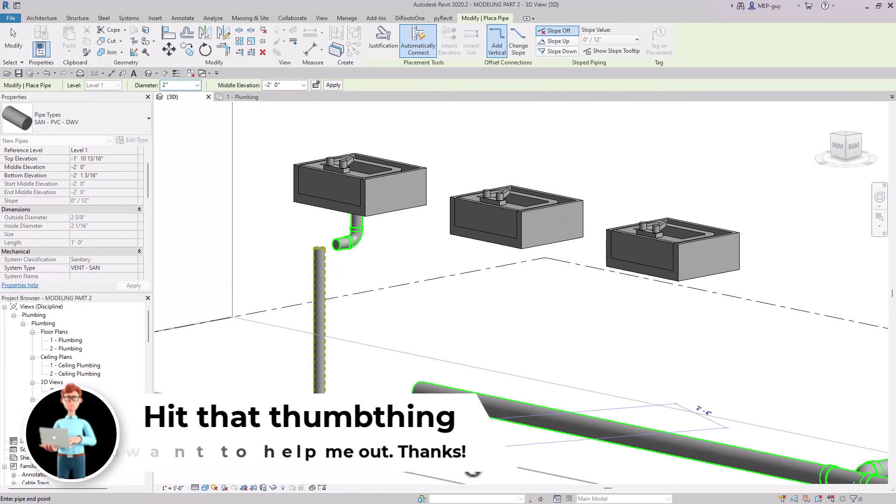
key("Escape")
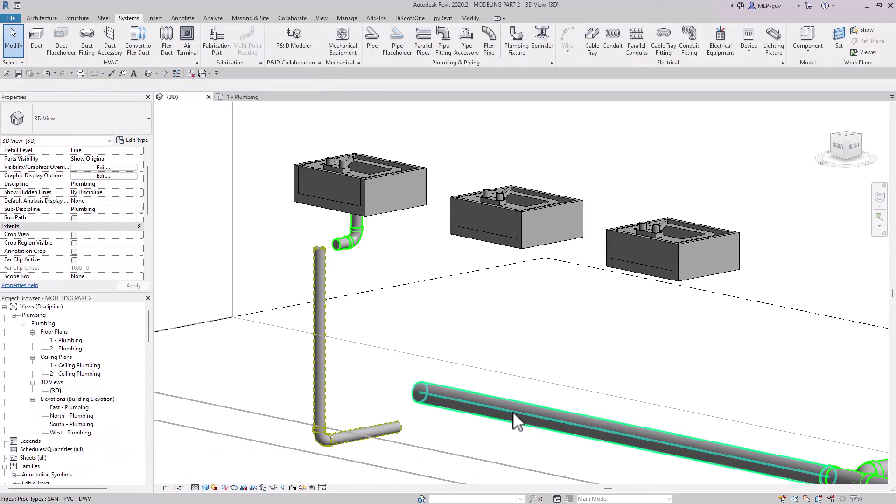
Assign the new horizontal pipe to the SANITARY system
scroll(480, 436, "down", 2)
middle_click_drag(484, 434, 489, 433)
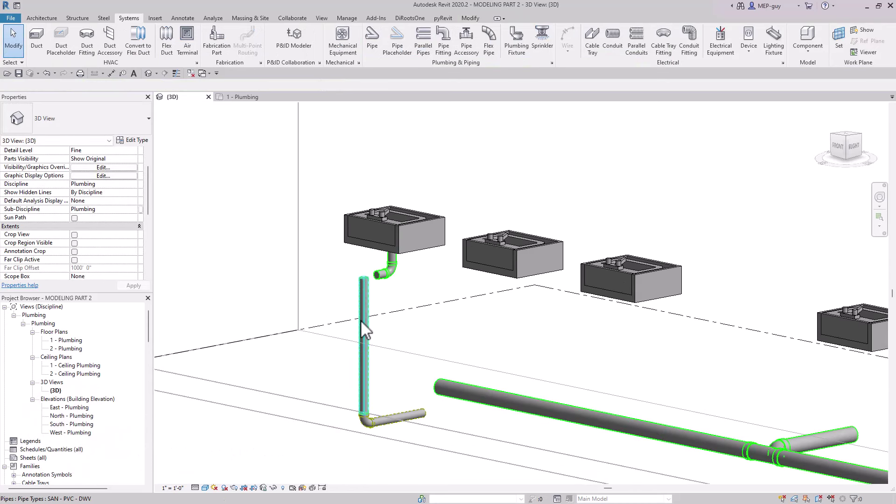
left_click(413, 420)
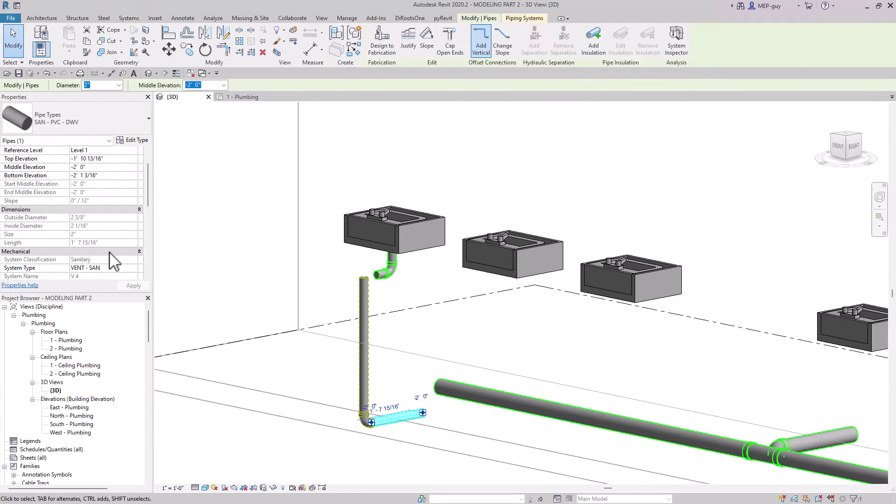
left_click(134, 268)
left_click(100, 282)
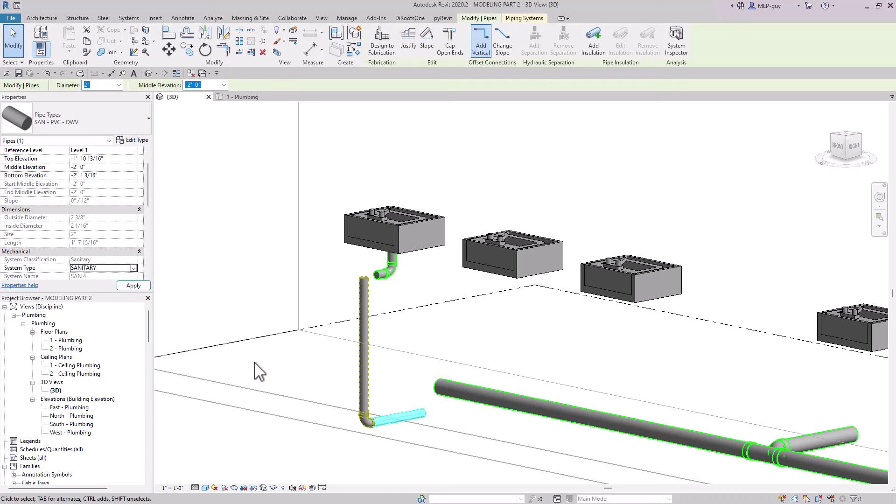
left_click(474, 432)
middle_click_drag(472, 441, 475, 424)
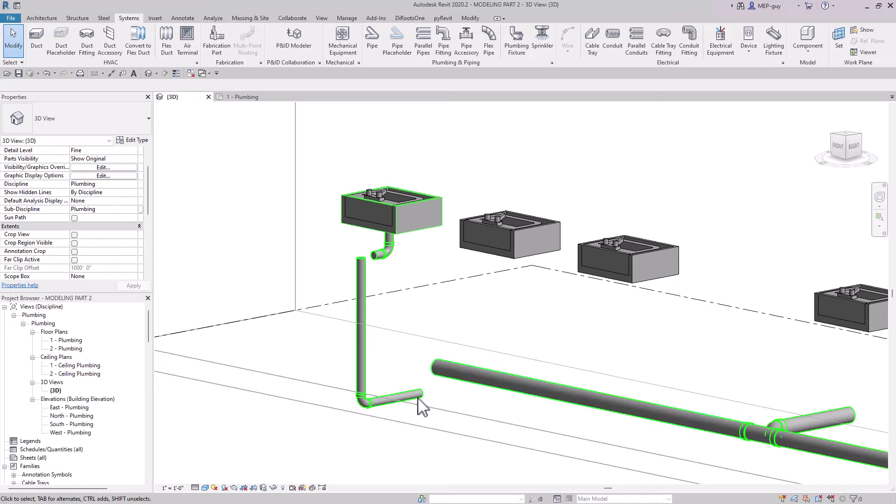
Delete the hand-drawn drain pipe branch from the first lavatory
key("Tab")
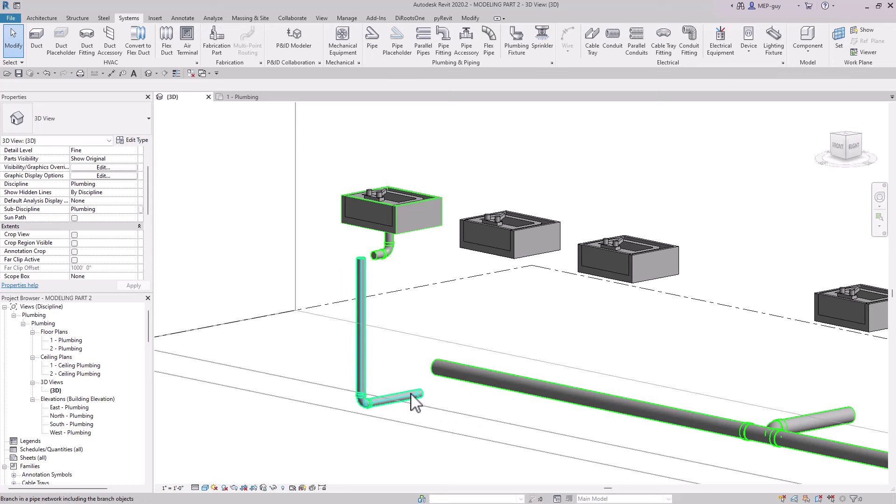
left_click(411, 400)
key("Delete")
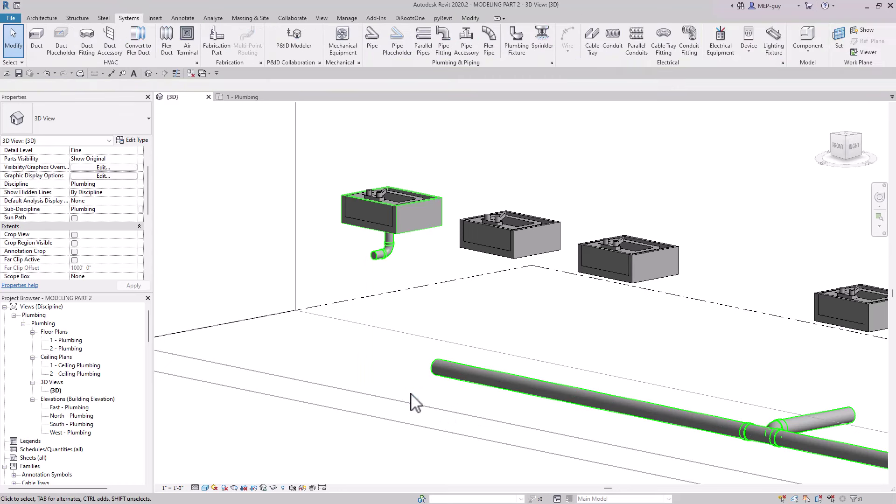
Connect the first lavatory's Connector 8 sanitary outlet into the main sanitary pipe
left_click(434, 232)
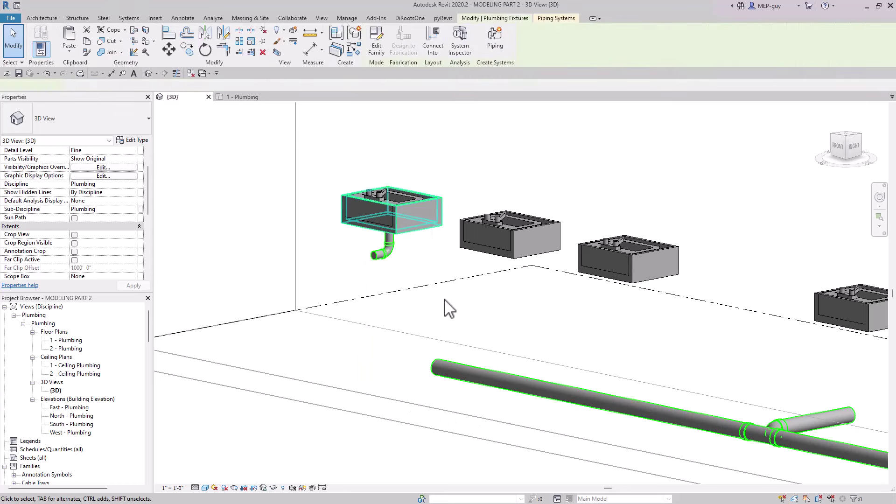
left_click(434, 47)
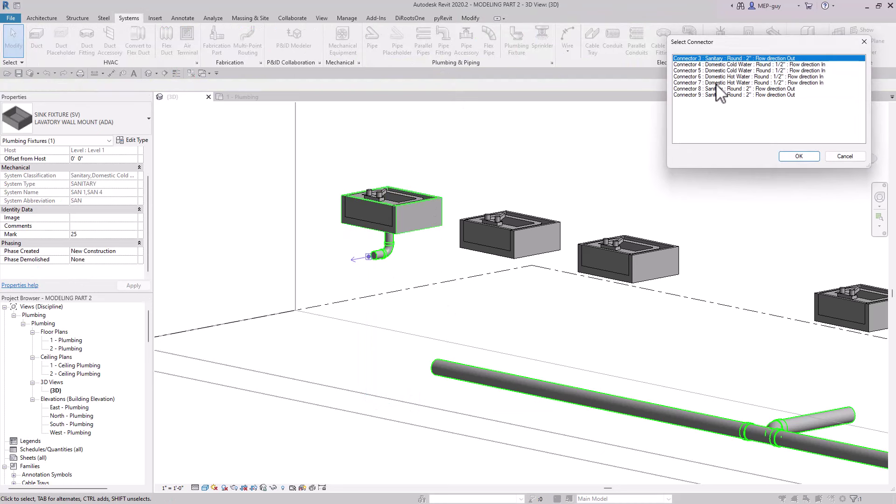
left_click(719, 89)
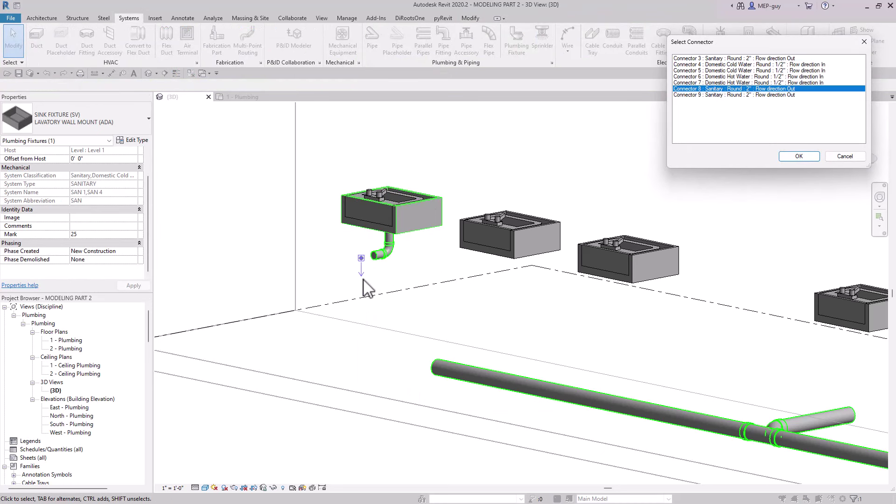
left_click(798, 158)
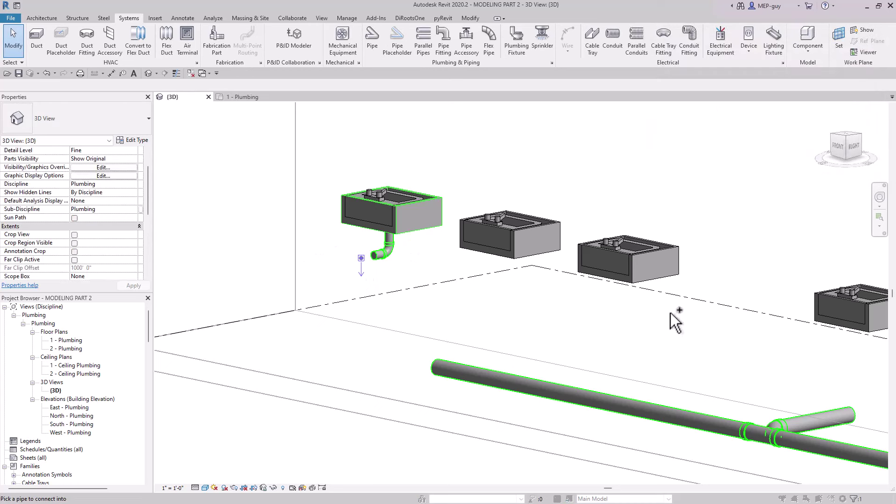
left_click(473, 381)
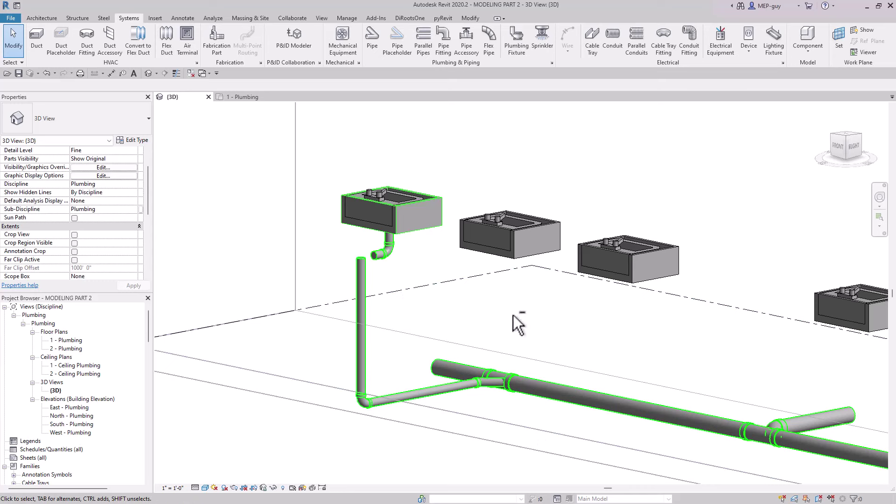
middle_click_drag(518, 324, 467, 416, "shift")
Extend the top end of the vertical drain riser upward
scroll(386, 280, "up", 8)
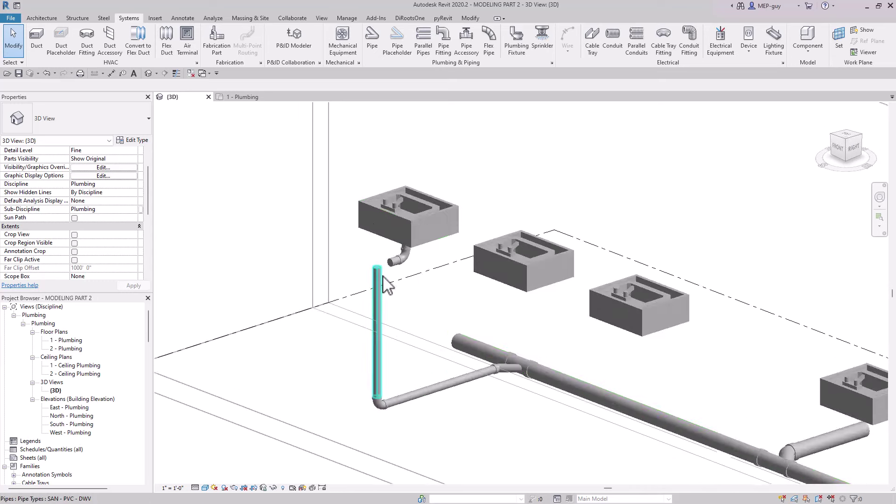
middle_click_drag(350, 292, 364, 286)
scroll(352, 250, "up", 2)
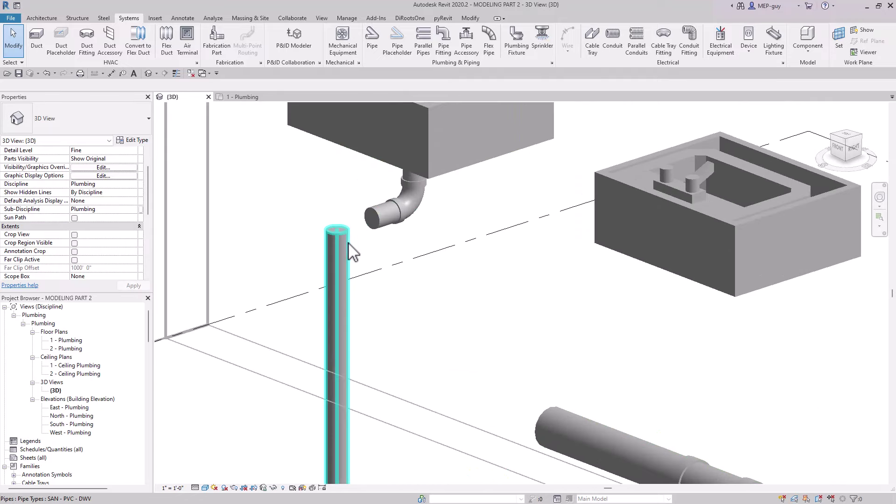
left_click(347, 251)
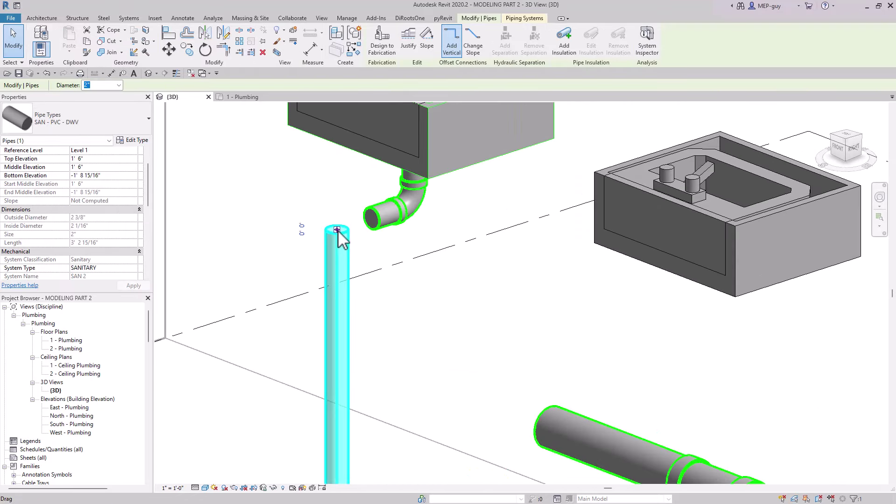
left_click_drag(338, 236, 337, 240)
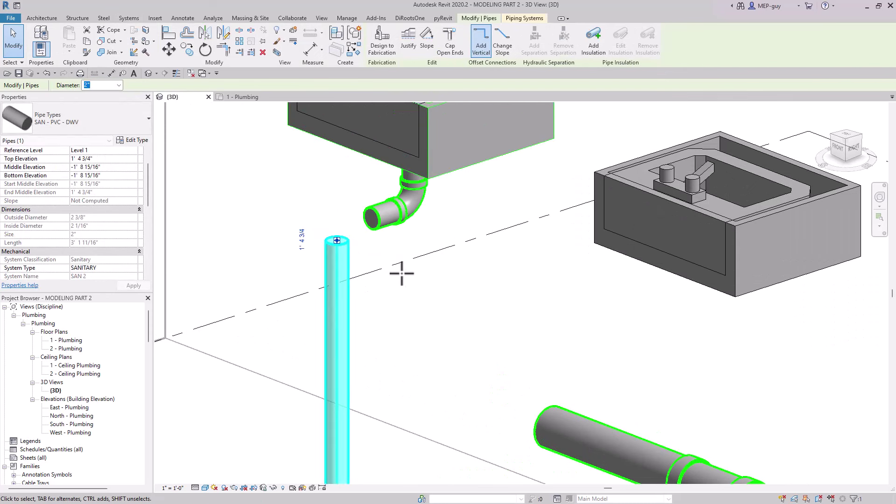
key("Escape")
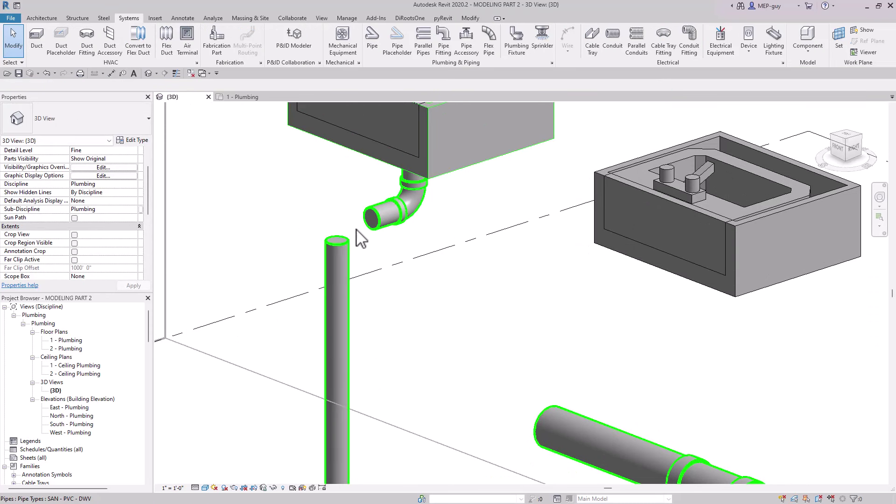
Join the trap arm to the riser with Trim/Extend to Corner (TR), then turn the elbow into a tee
key("t")
key("r")
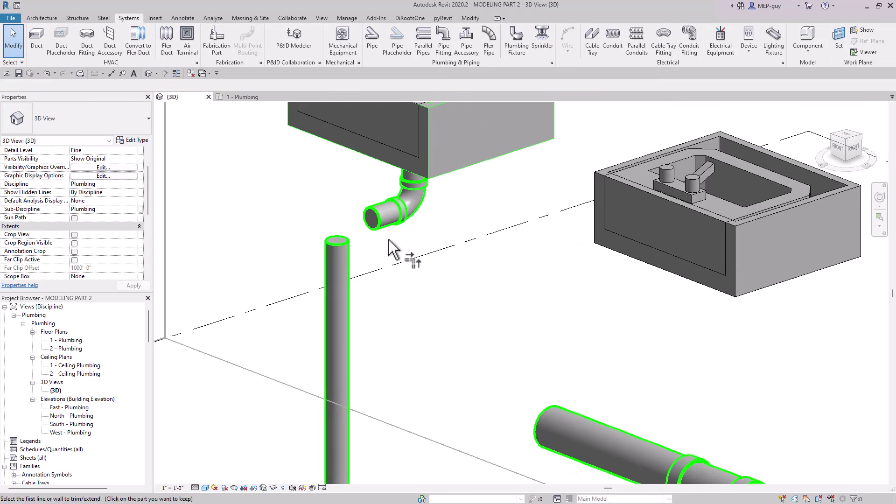
left_click(380, 223)
left_click(348, 264)
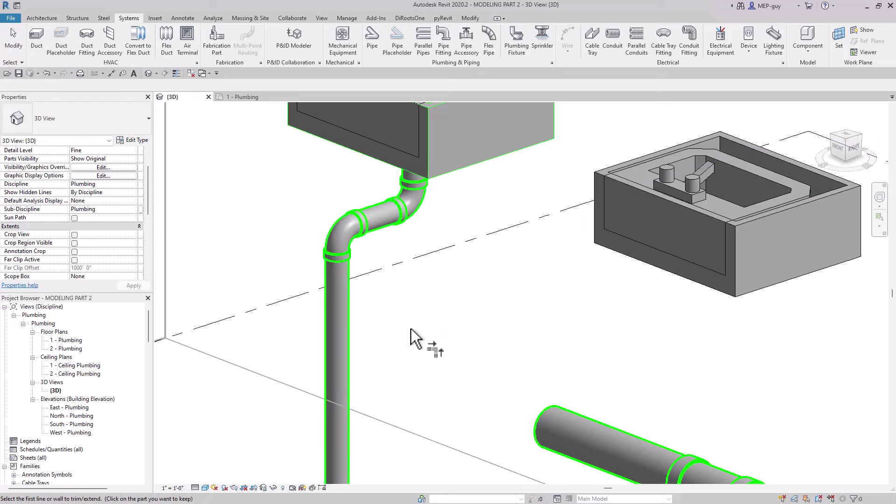
key("Escape")
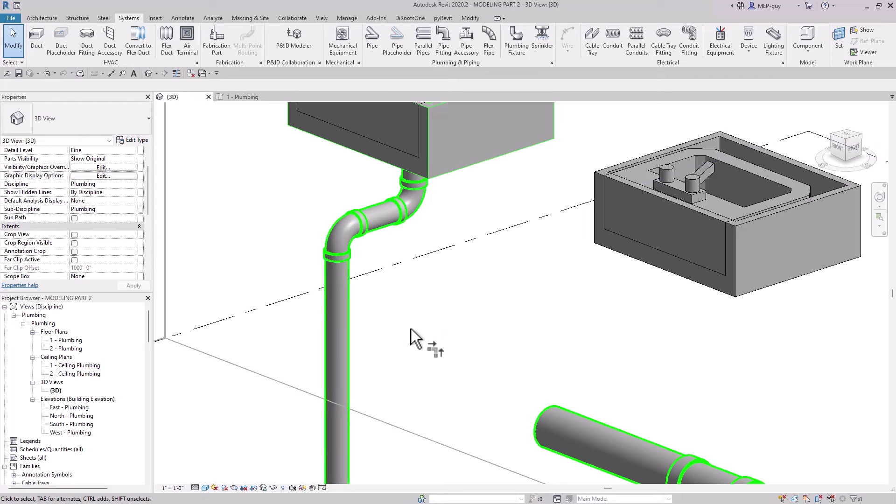
left_click(363, 241)
left_click(342, 217)
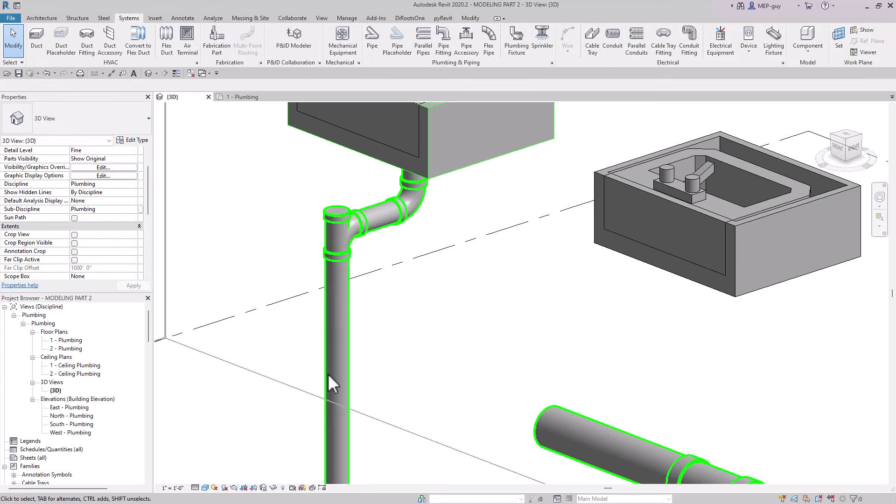
Inspect the vertical riser, the short pipe under the lavatory and the long drain pipe
scroll(411, 369, "down", 3)
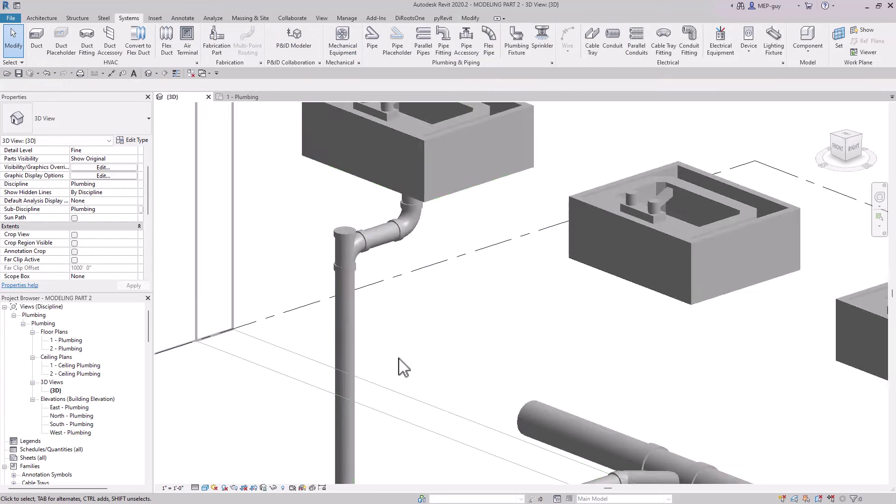
left_click(355, 329)
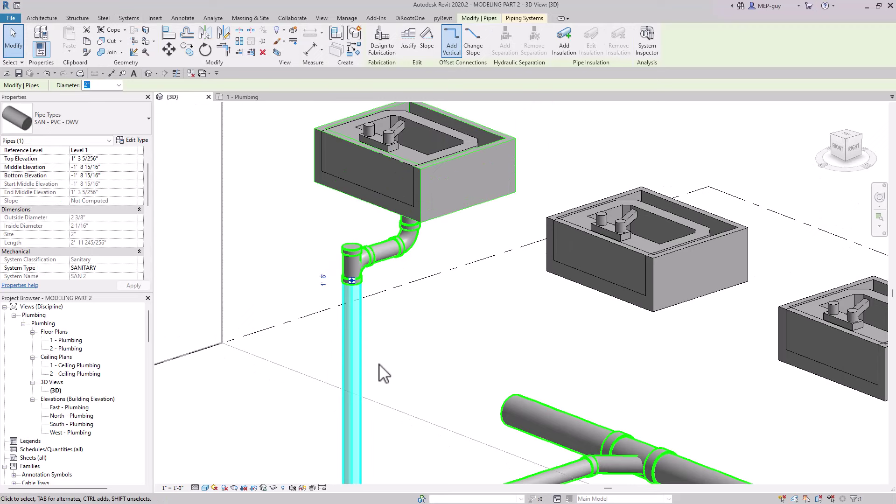
scroll(56, 236, "down", 5)
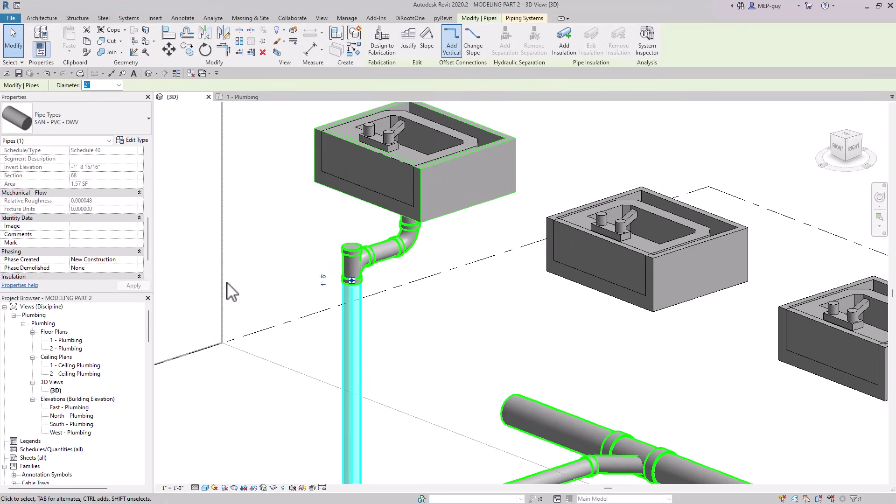
key("Escape")
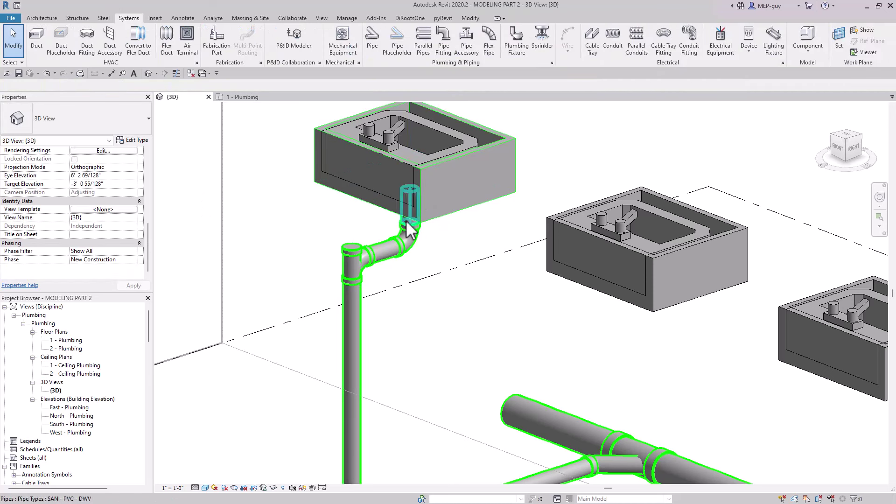
left_click(448, 246)
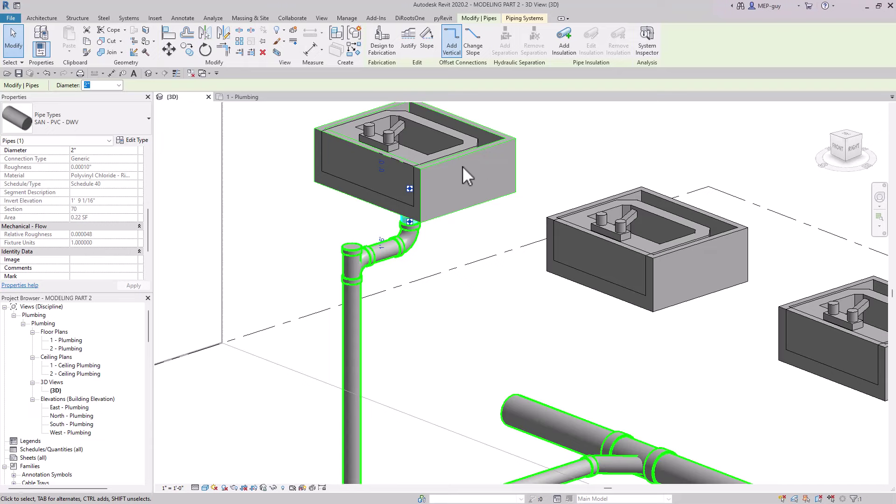
left_click(368, 341)
left_click(360, 329)
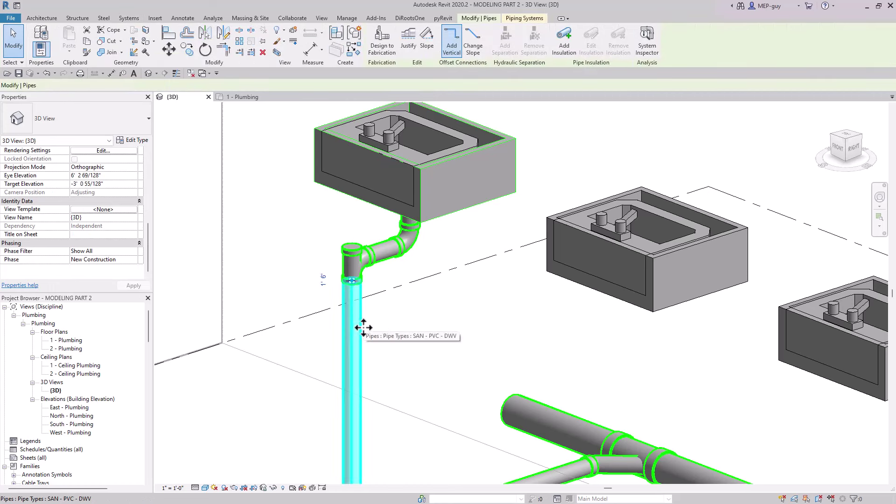
left_click(421, 344)
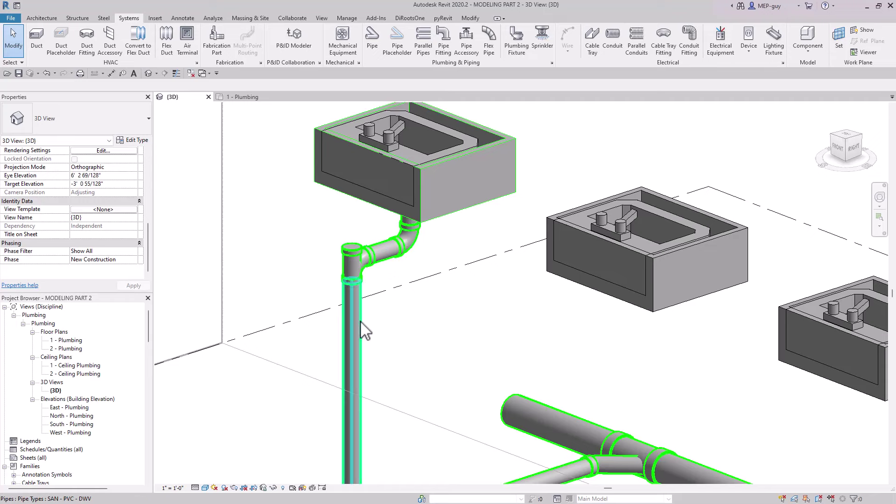
Cap the open end of the sanitary tee on the riser
left_click(360, 254)
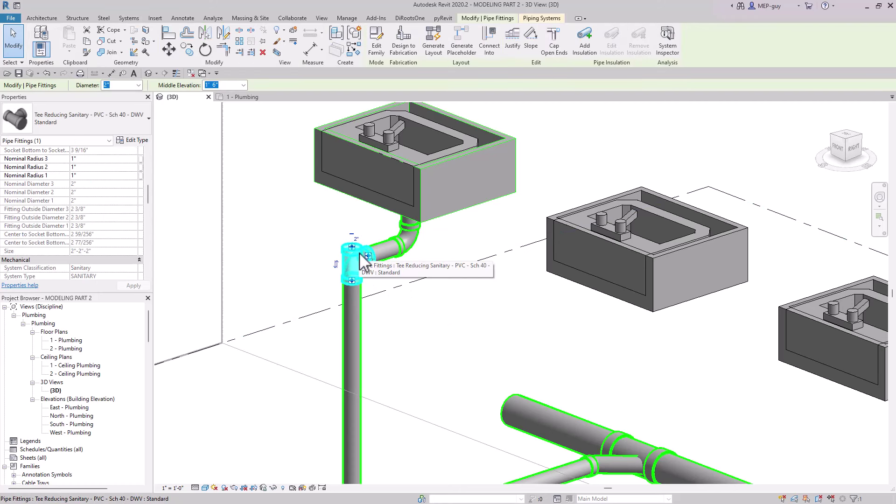
left_click(560, 36)
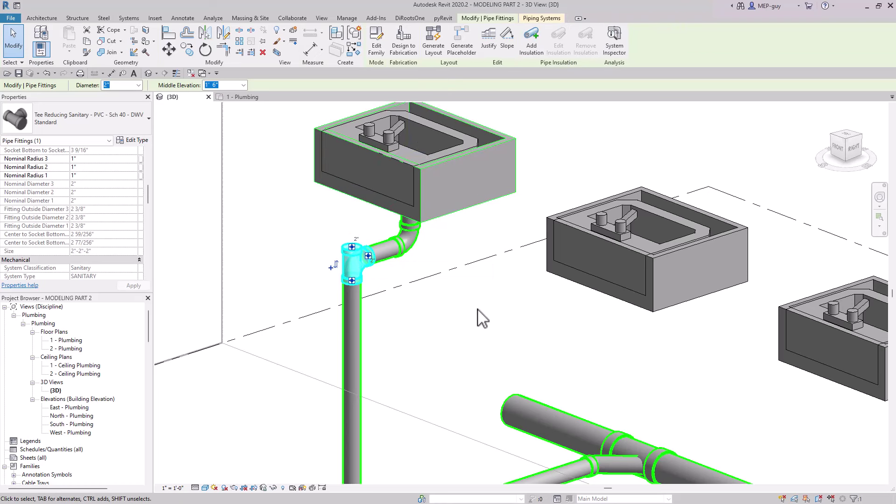
left_click(482, 319)
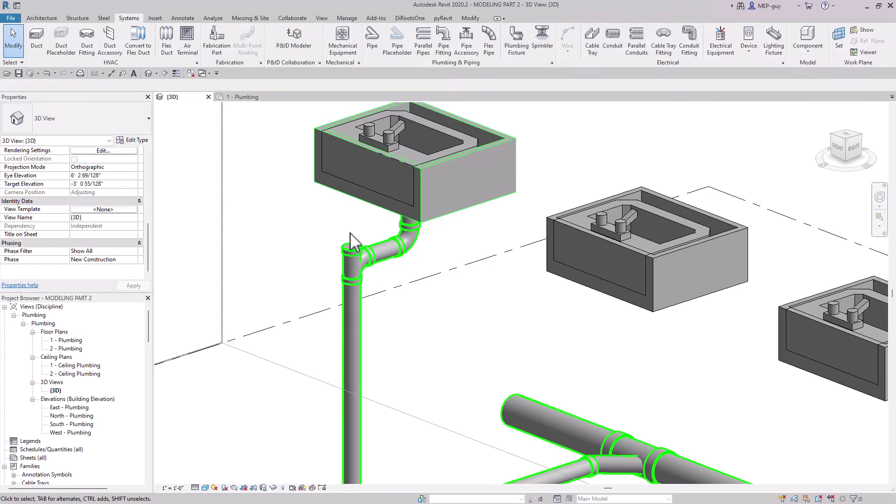
scroll(354, 253, "up", 3)
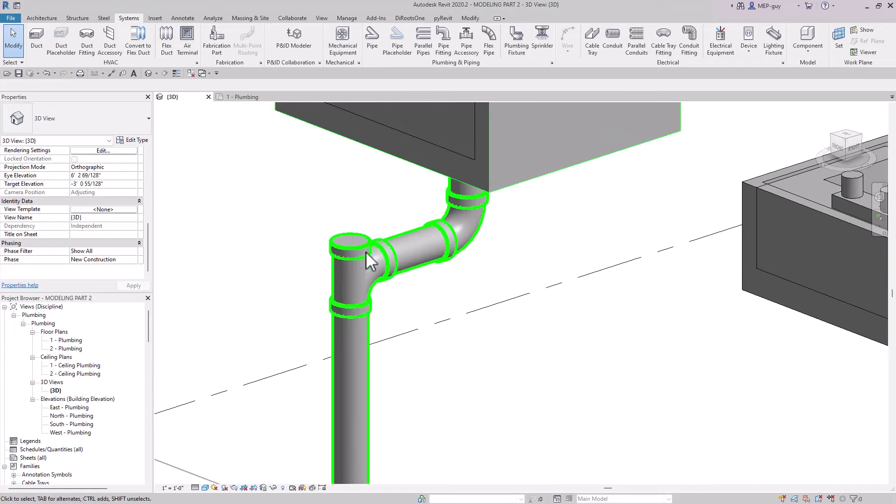
scroll(388, 308, "down", 3)
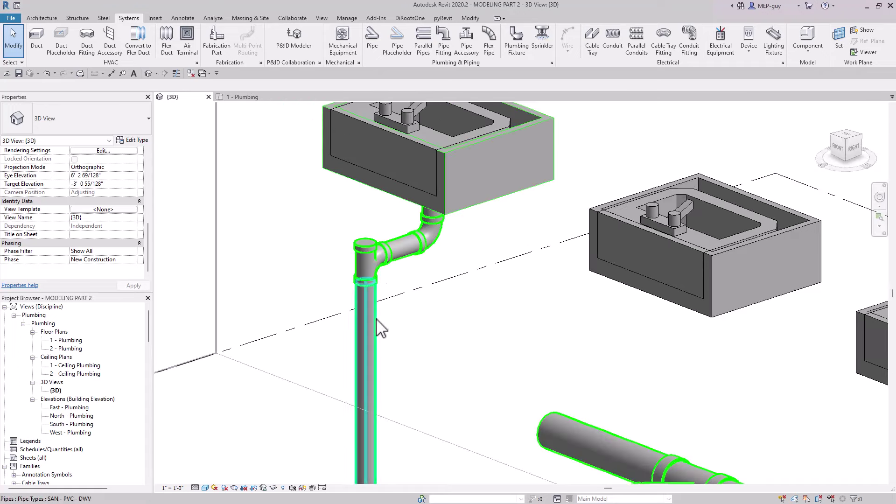
Recheck the drain pipe and tee, then scroll the Project Browser to the Pipe Fittings families
left_click(458, 352)
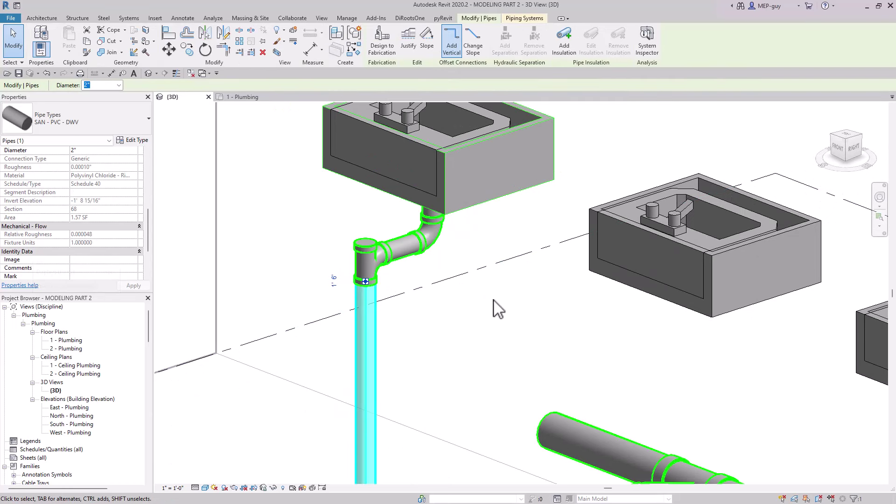
key("Escape")
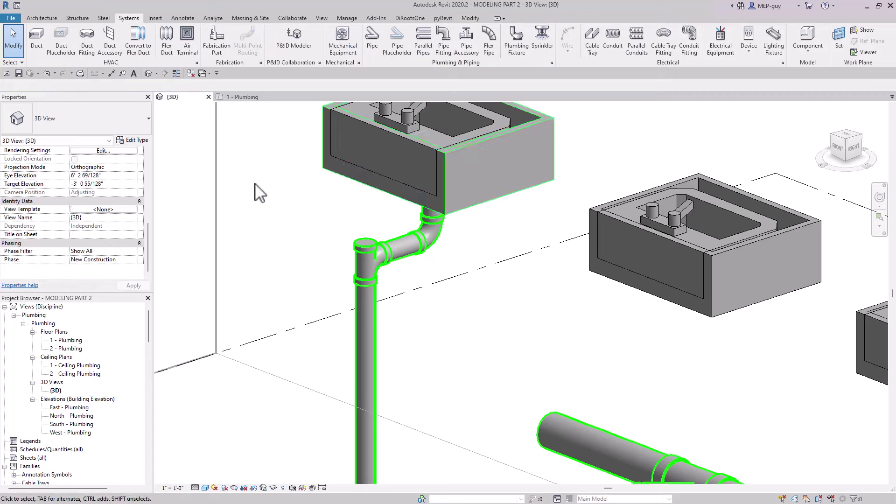
key("Tab")
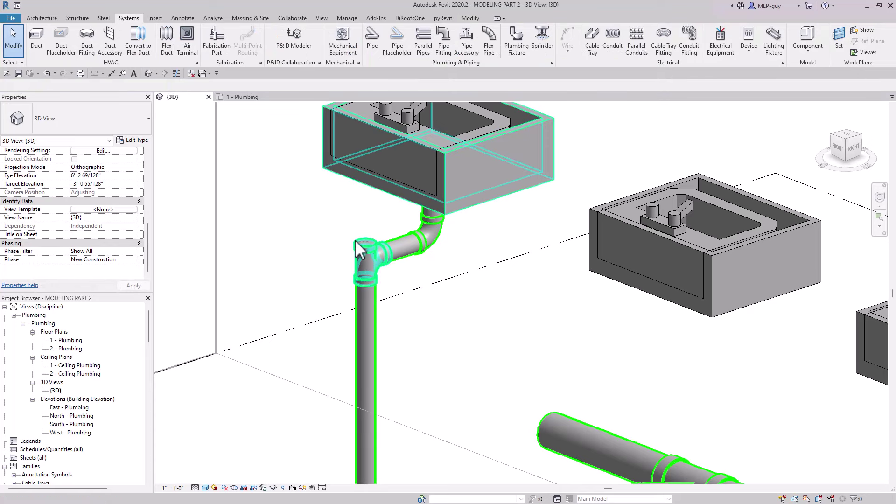
left_click(364, 243)
key("Escape")
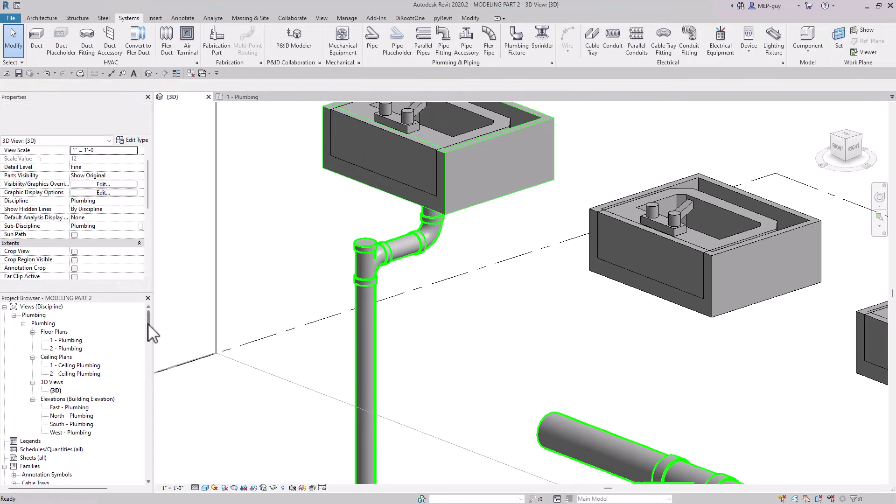
left_click_drag(148, 323, 157, 413)
scroll(156, 413, "up", 7)
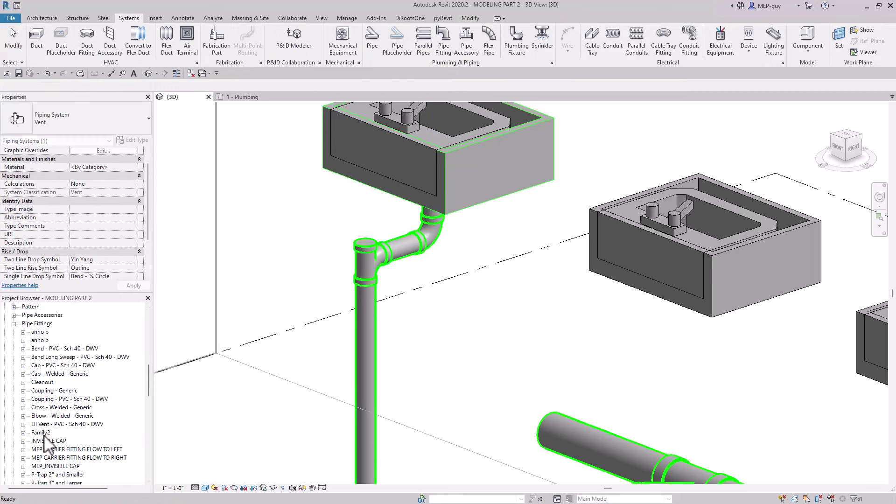
Edit the INVISIBLE CAP family, check its solid extrusion, then close it back to the project
left_click(54, 441)
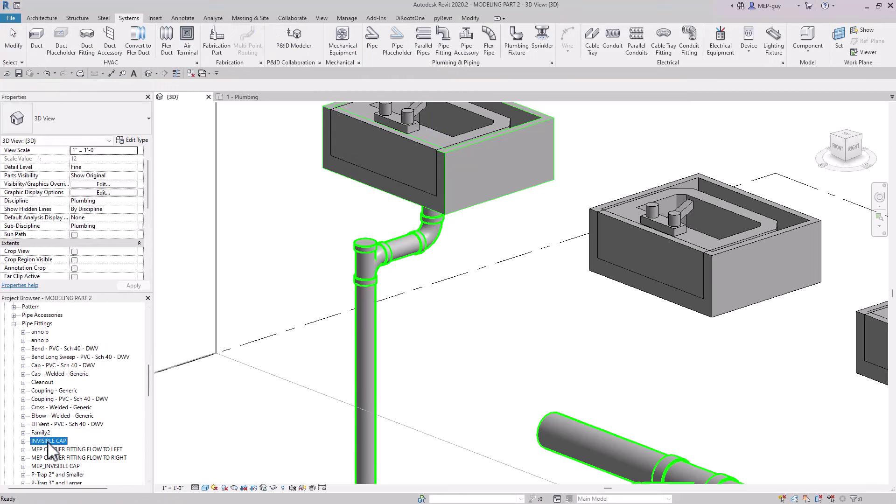
right_click(74, 440)
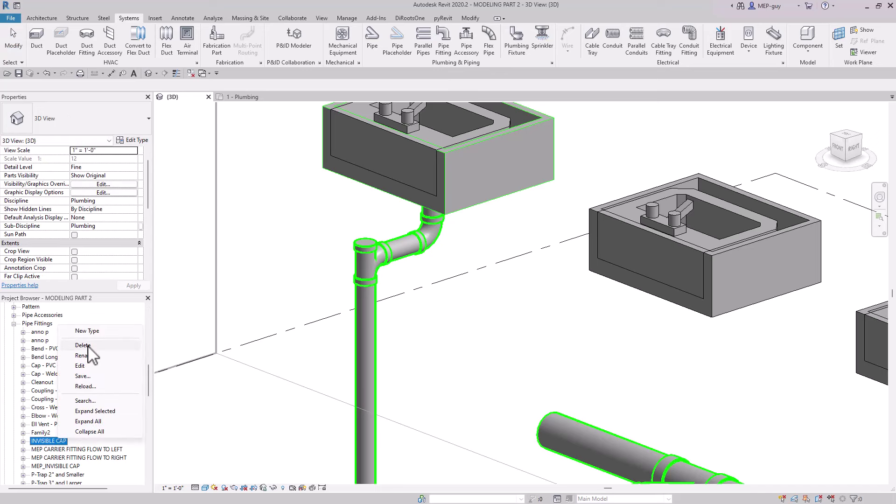
left_click(95, 345)
middle_click_drag(817, 458, 590, 341)
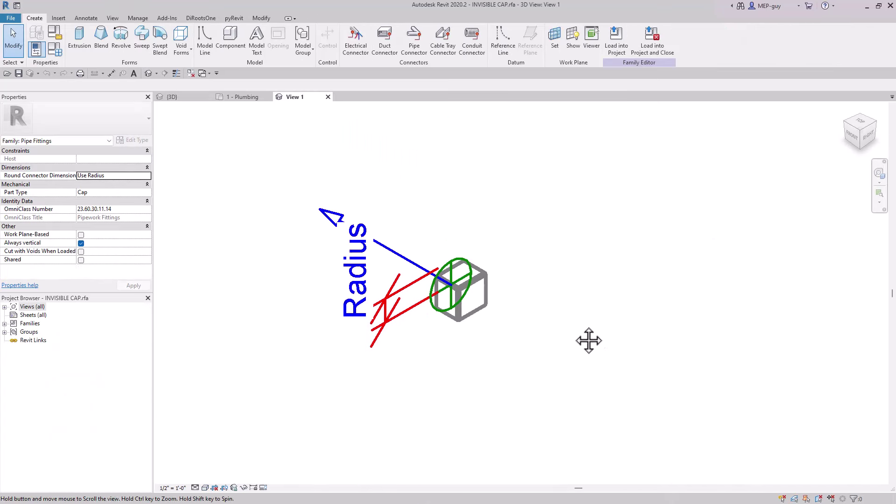
scroll(477, 329, "up", 2)
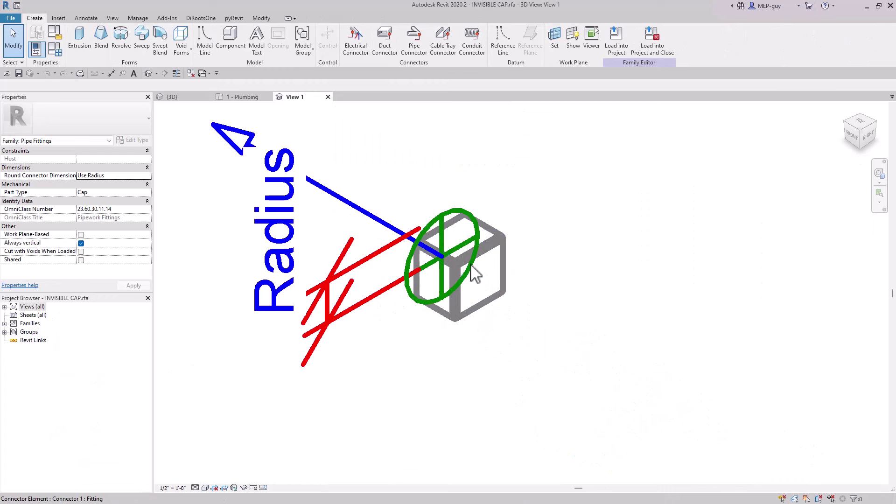
left_click(490, 248)
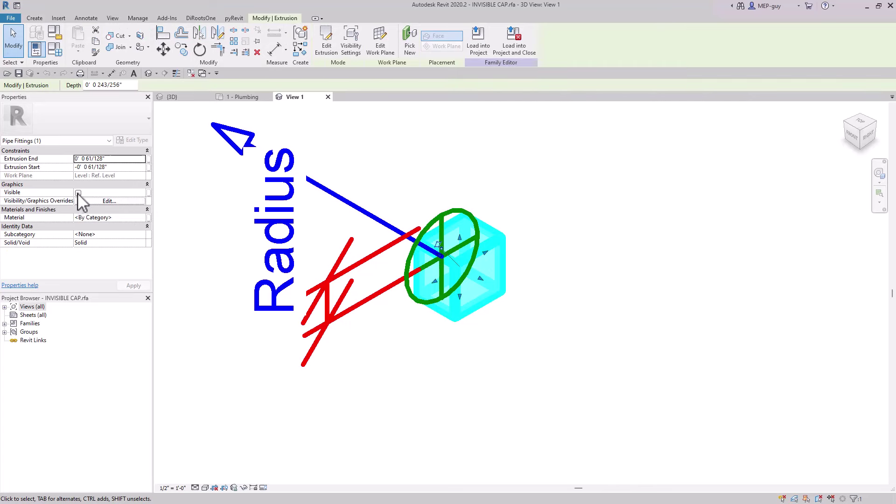
key("Escape")
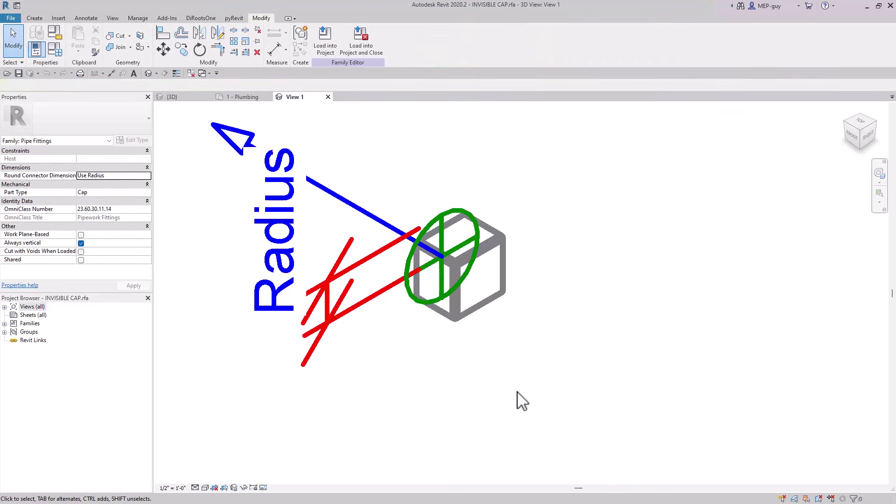
left_click(329, 97)
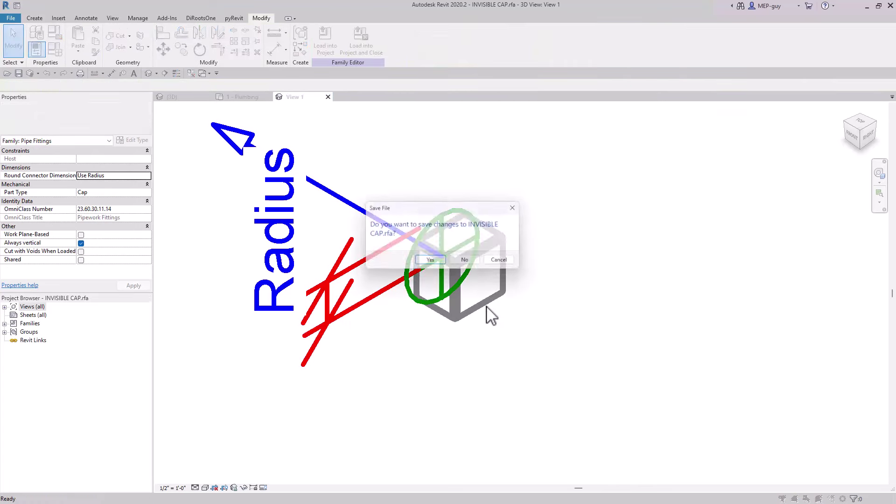
left_click(478, 262)
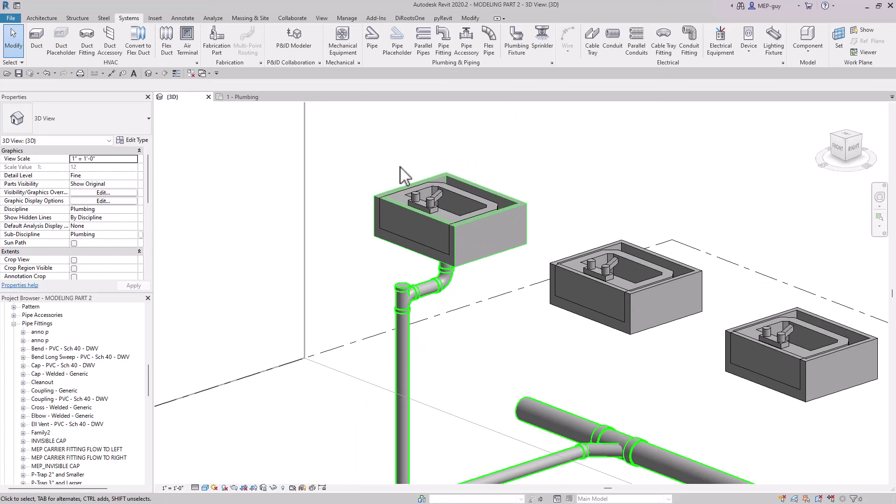
Draw a 2" vent pipe from the first lavatory up to 10' 0" middle elevation, then horizontally
left_click(422, 214)
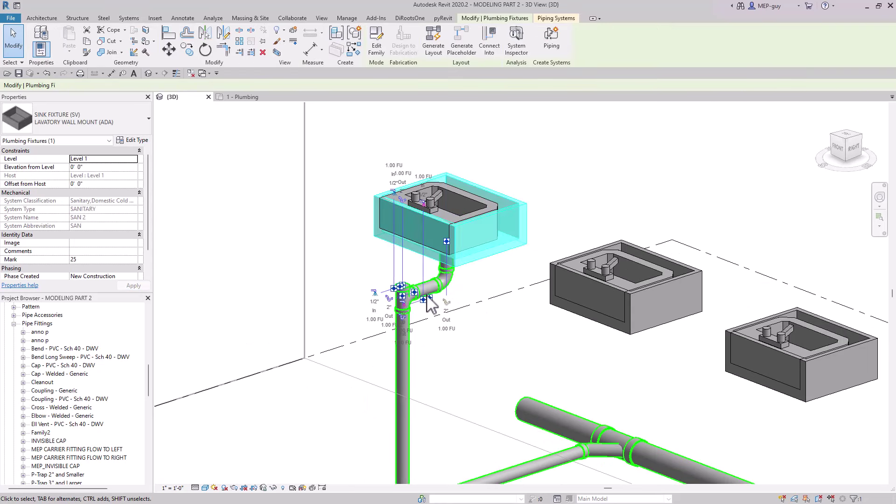
left_click(402, 201)
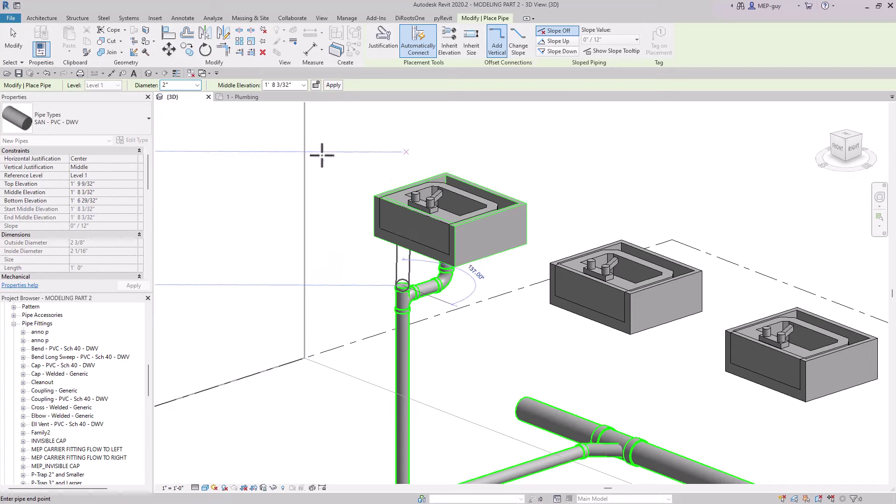
left_click(298, 86)
type("10")
key("Return")
scroll(343, 238, "down", 5)
scroll(422, 220, "up", 4)
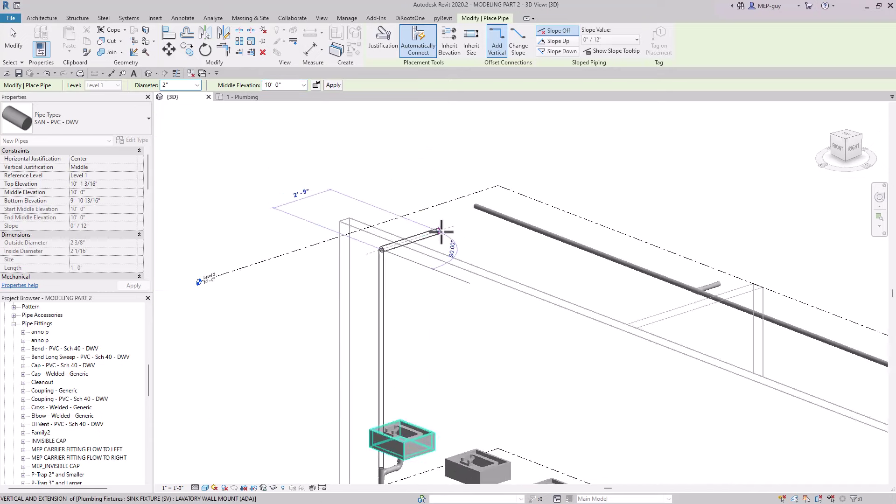
left_click(453, 228)
key("Escape")
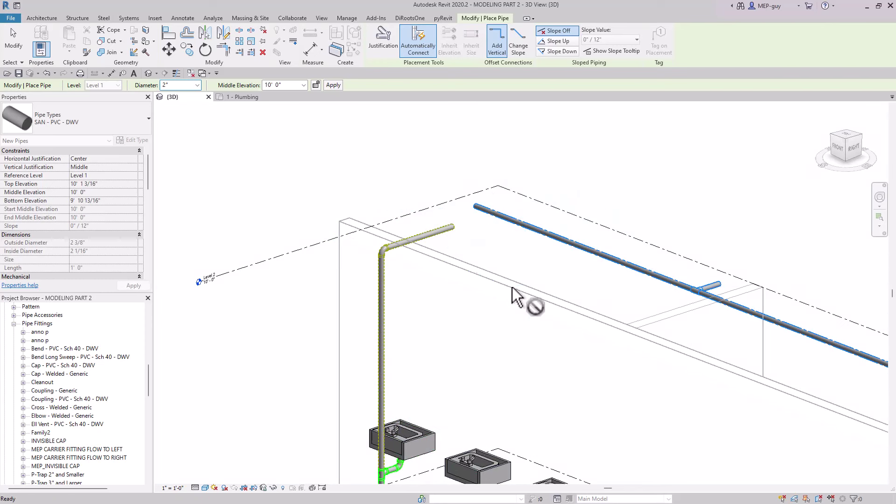
key("Escape")
middle_click_drag(467, 261, 466, 226)
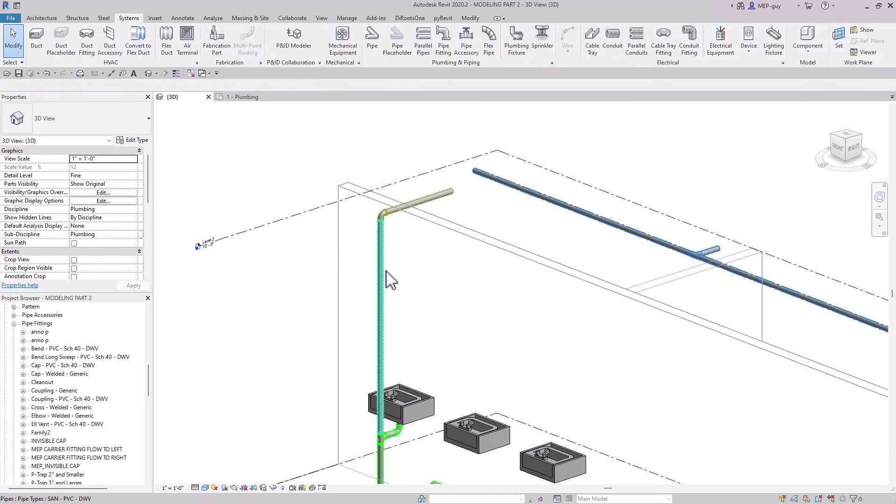
Check the 1 - Plumbing floor plan, then return to the 3D view showing the whole wall
scroll(360, 226, "down", 3)
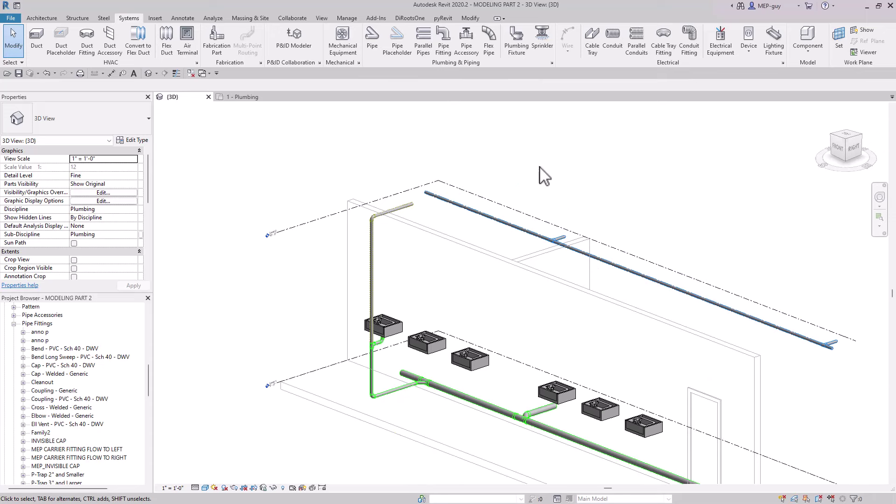
left_click(244, 97)
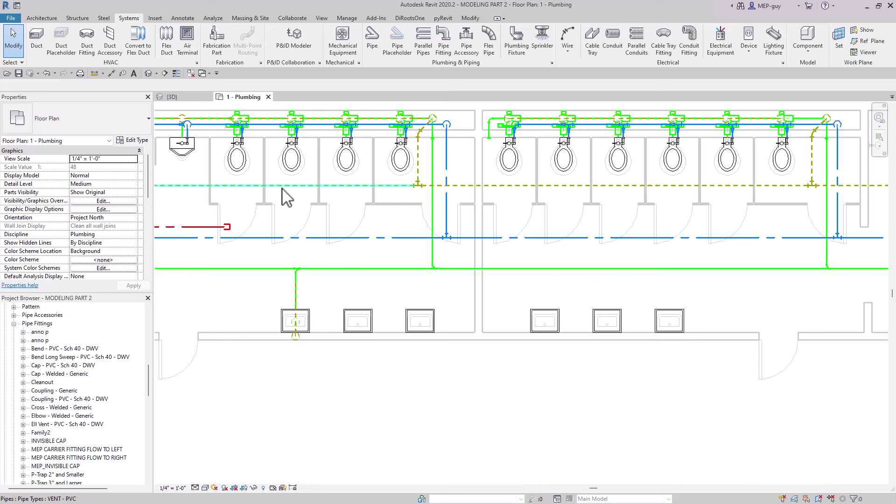
left_click(180, 97)
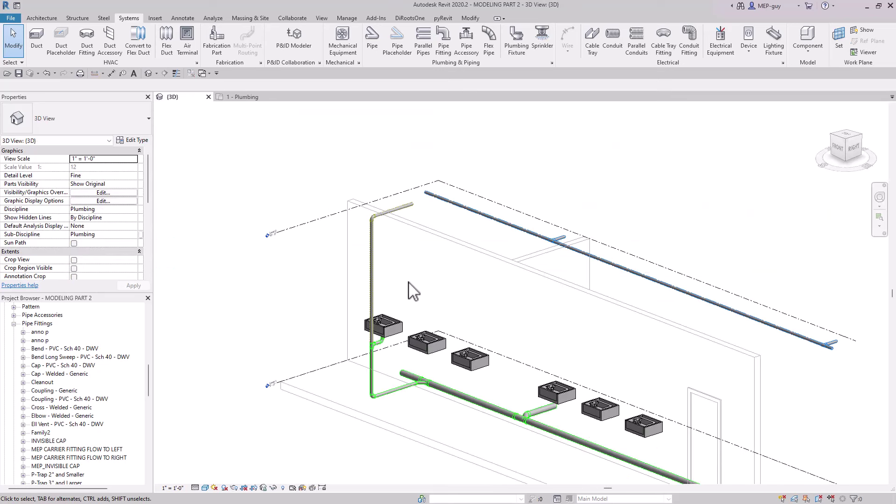
scroll(474, 364, "down", 3)
middle_click_drag(474, 372, 440, 270)
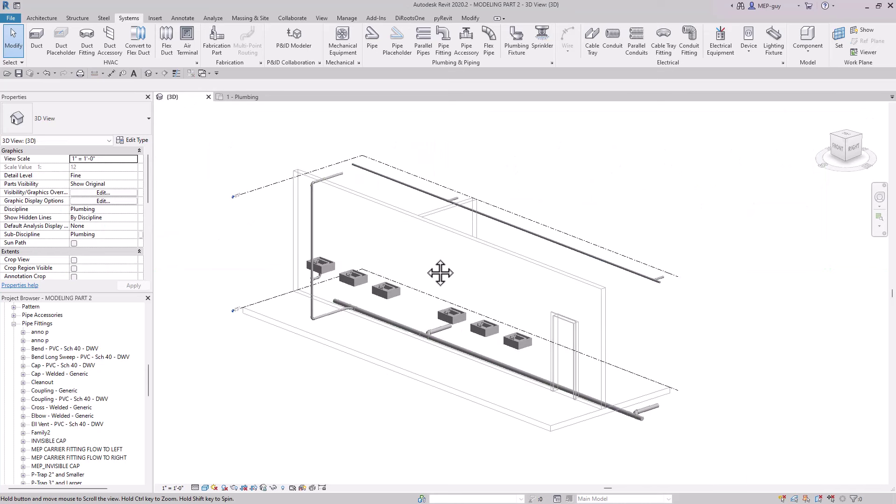
Enlarge the section box, with hidden elements revealed, to include the whole restroom
left_click(282, 488)
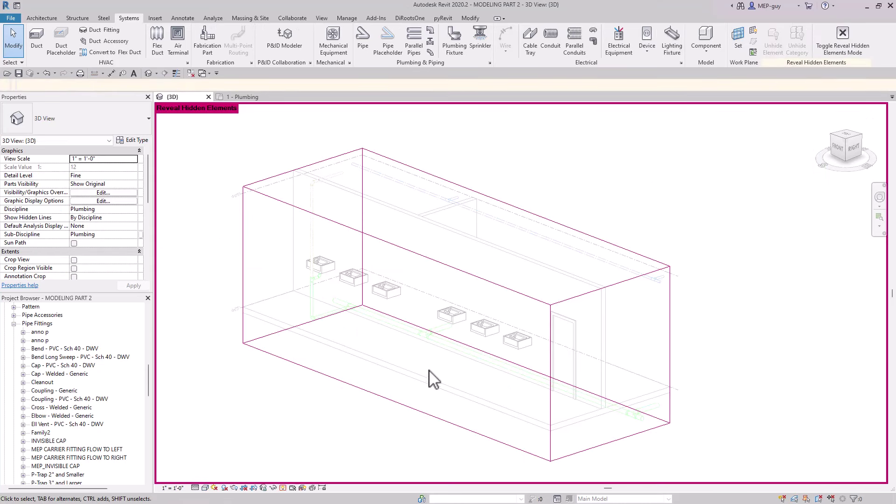
left_click(640, 369)
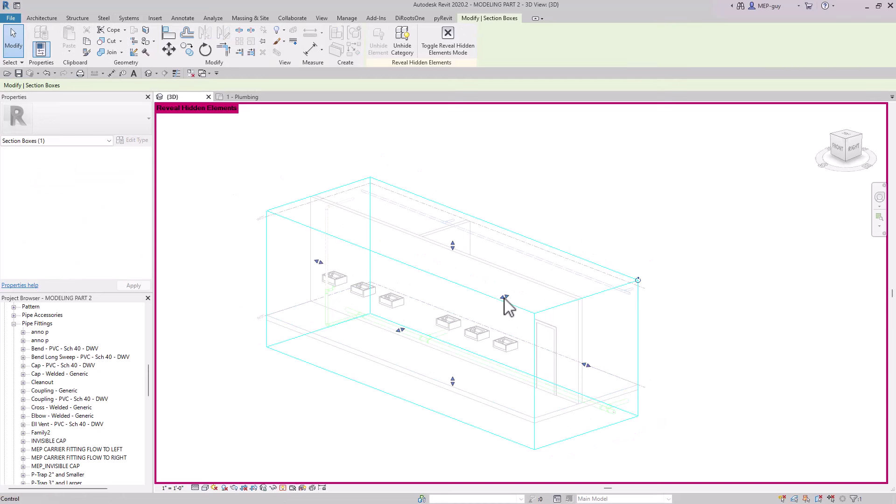
left_click_drag(505, 303, 651, 252)
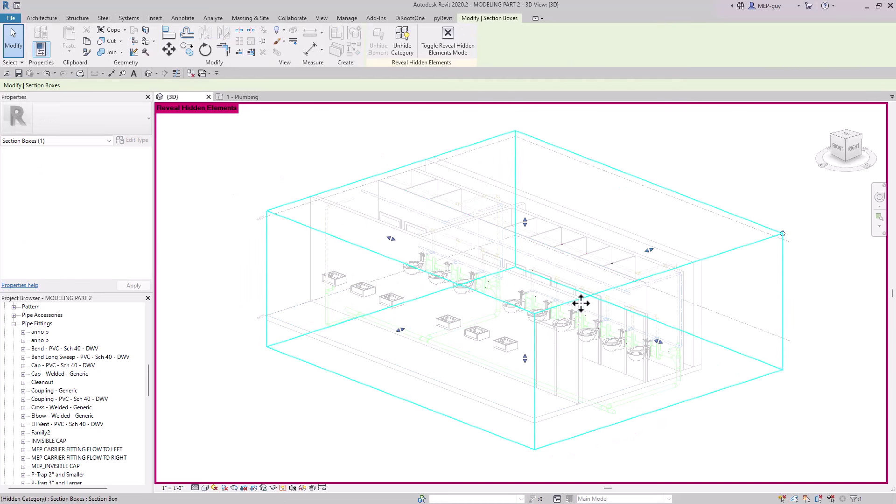
left_click(282, 488)
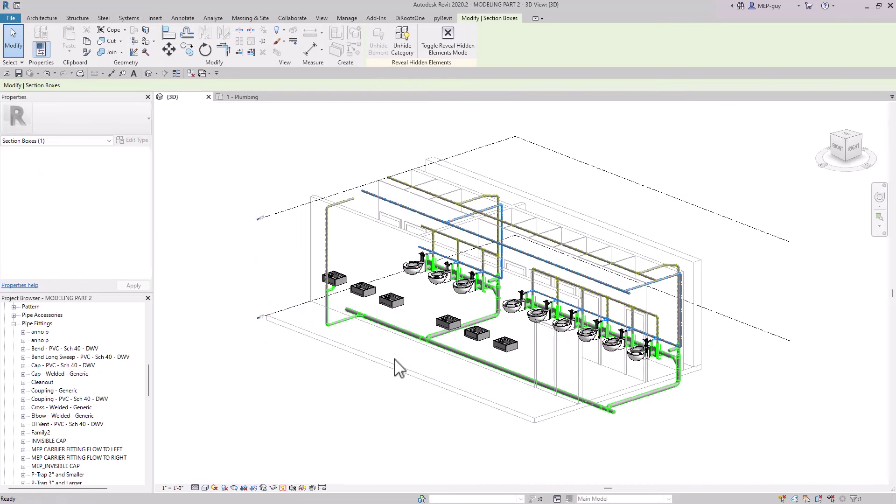
scroll(398, 366, "up", 5)
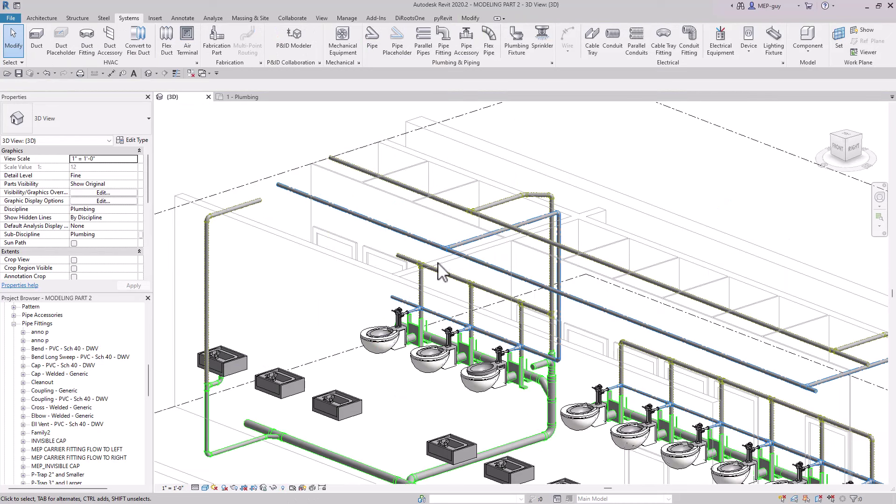
scroll(439, 252, "down", 1)
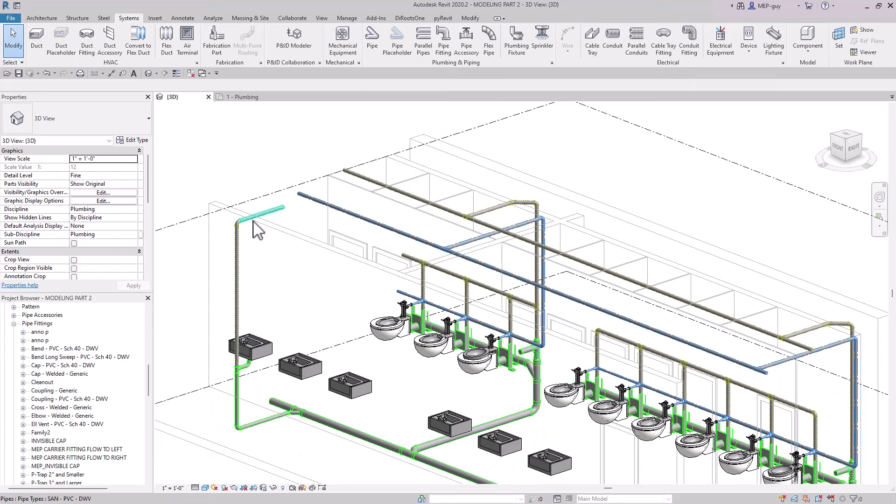
key("Tab")
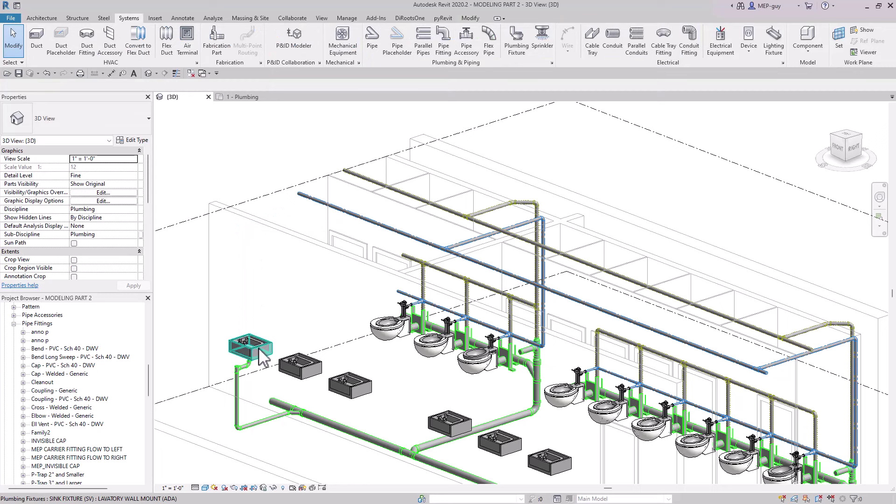
Try connecting the lavatory's Connector 9 into a nearby pipe, discarding it after a fitting error
left_click(309, 351)
middle_click_drag(300, 330, 356, 337)
left_click(488, 41)
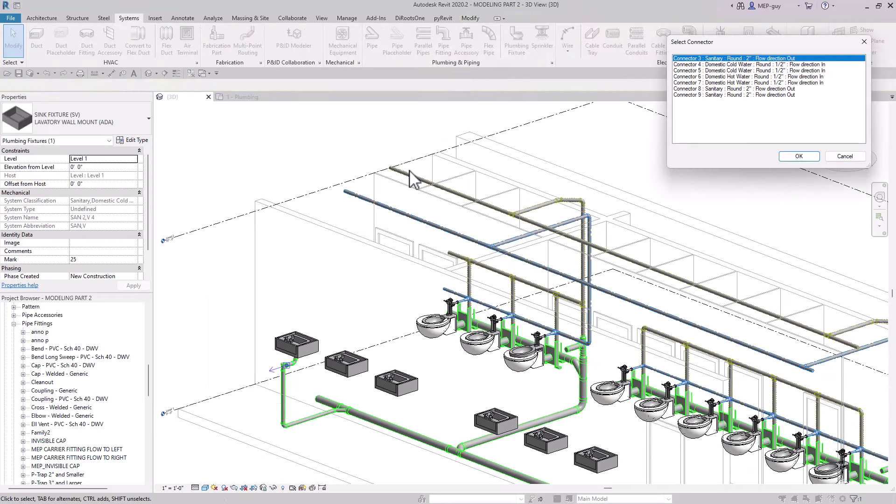
left_click(743, 95)
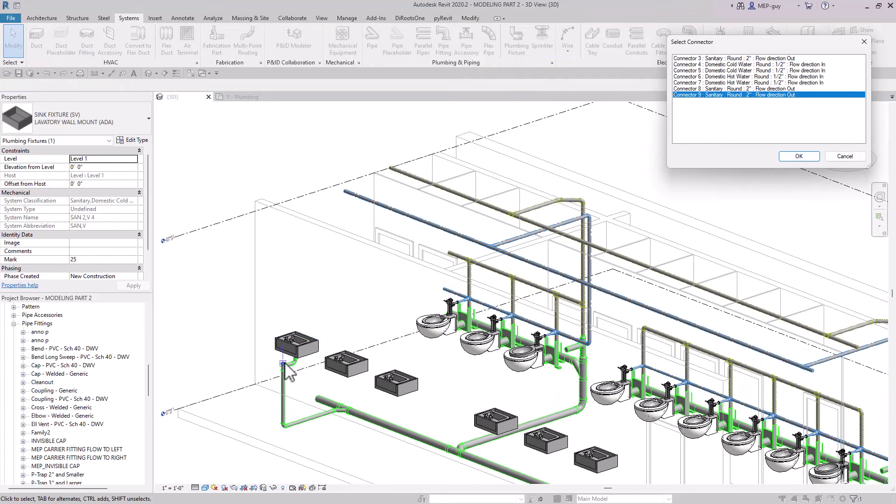
left_click(806, 156)
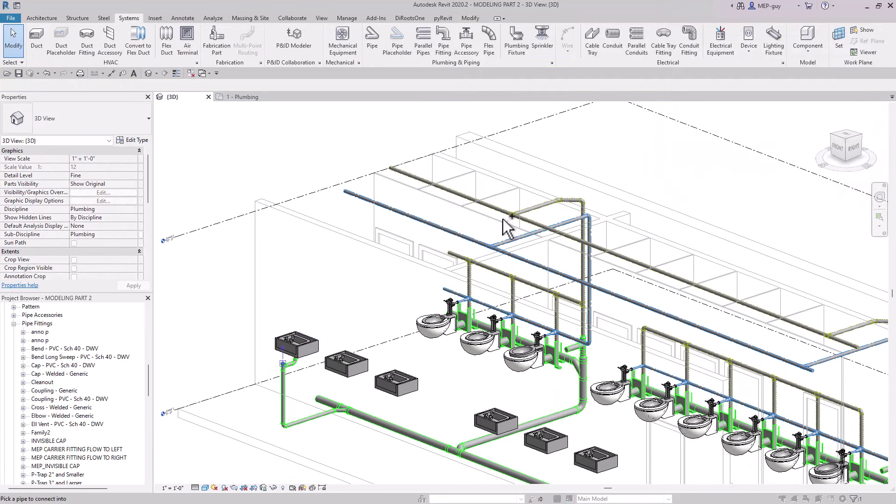
left_click(530, 231)
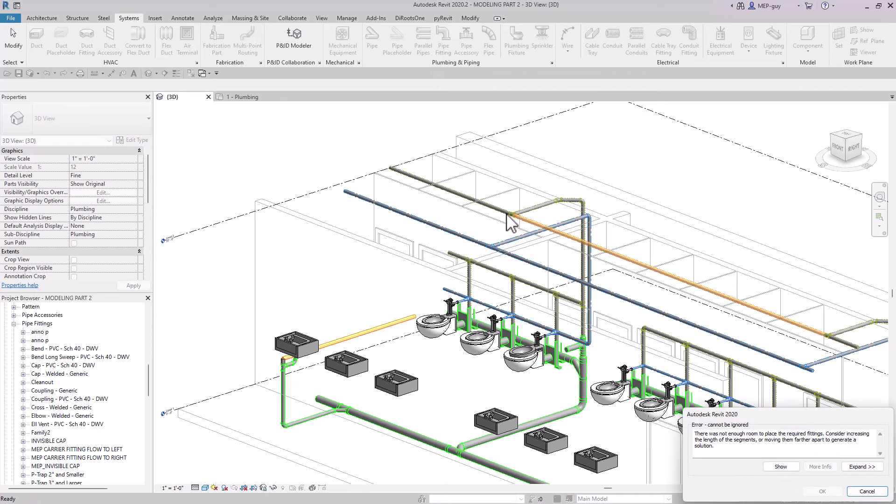
left_click(864, 492)
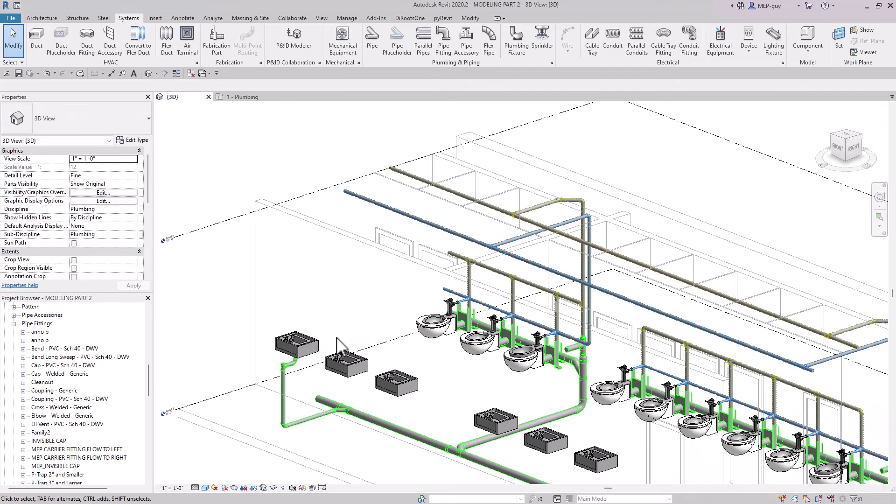
Connect Connector 9 into the uppermost horizontal vent pipe and inspect the new riser
left_click(308, 349)
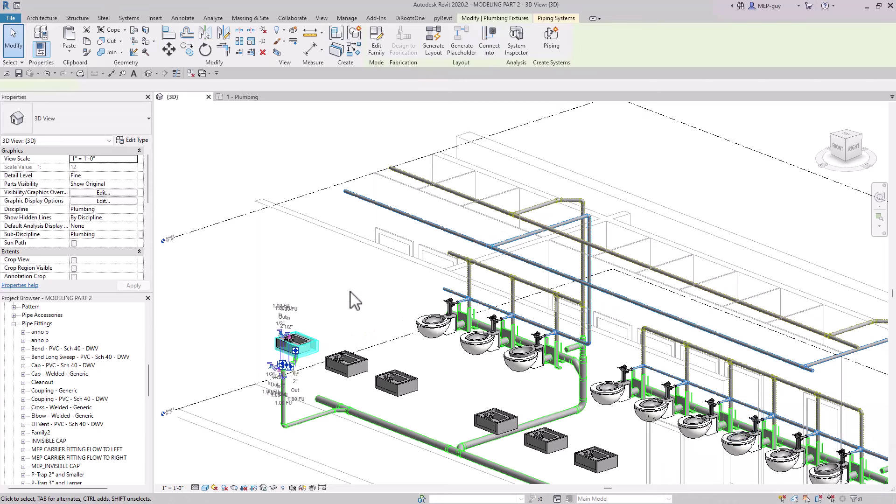
left_click(490, 44)
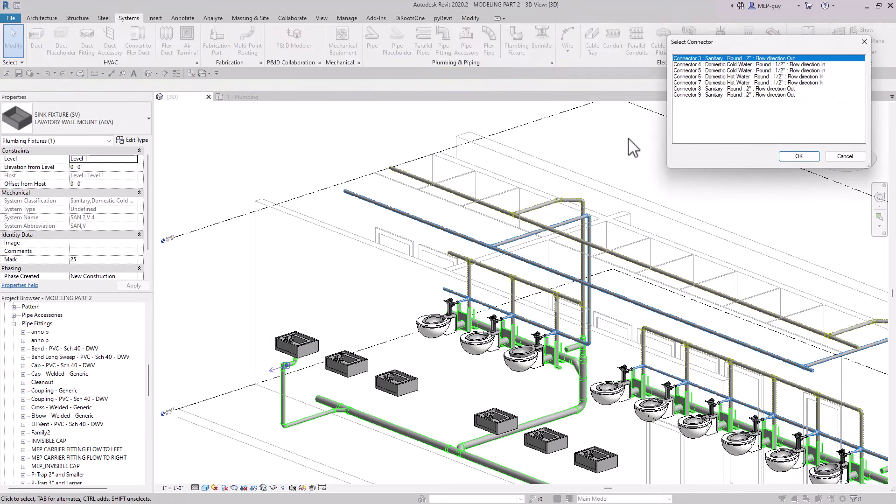
left_click(708, 95)
left_click(799, 156)
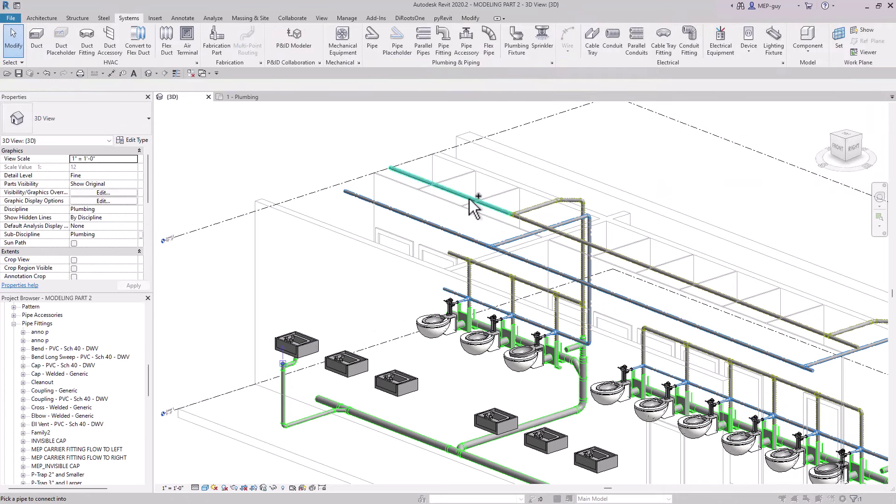
left_click(521, 237)
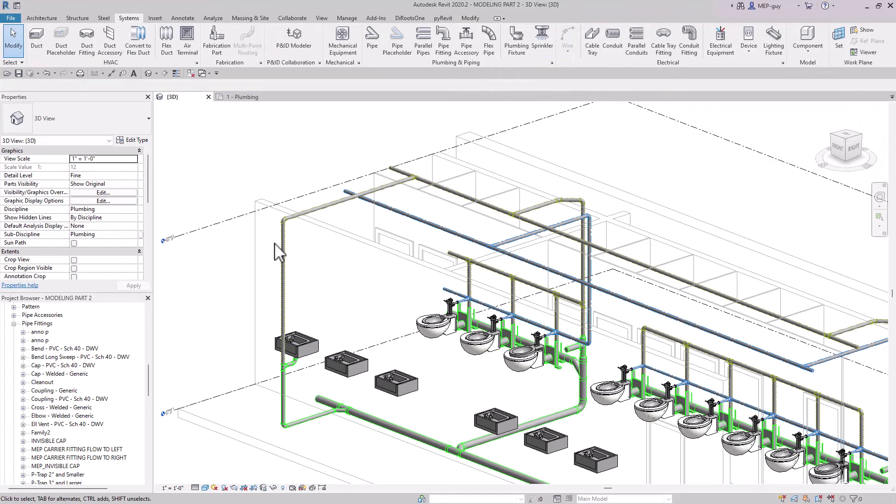
middle_click_drag(406, 244, 536, 231, "shift")
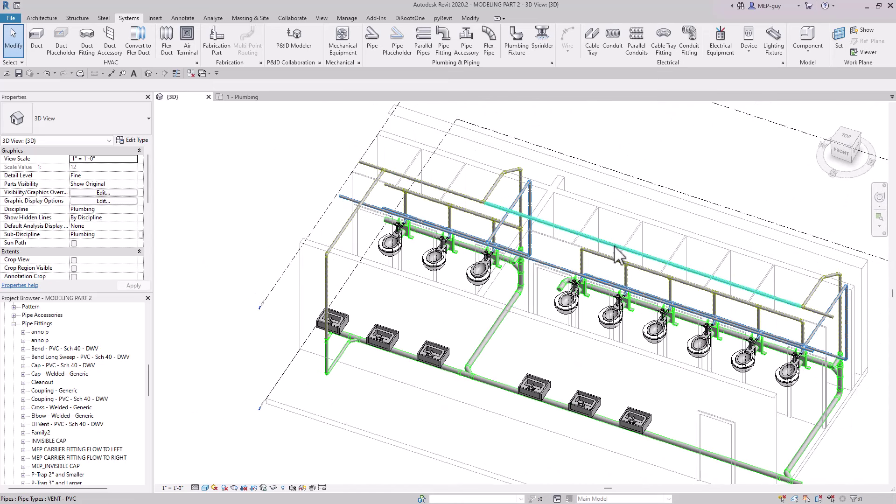
middle_click_drag(461, 306, 526, 238, "shift")
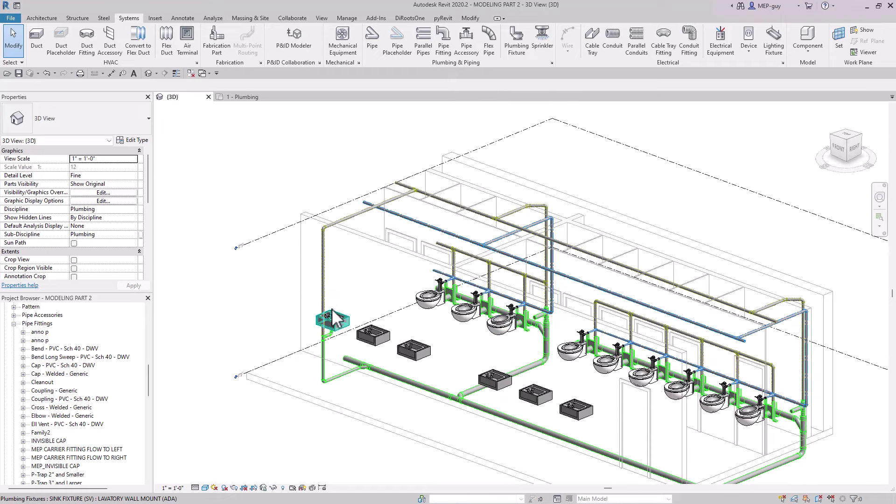
Orbit and pan to a near front-on view of the first lavatory
middle_click_drag(306, 264, 372, 257, "shift")
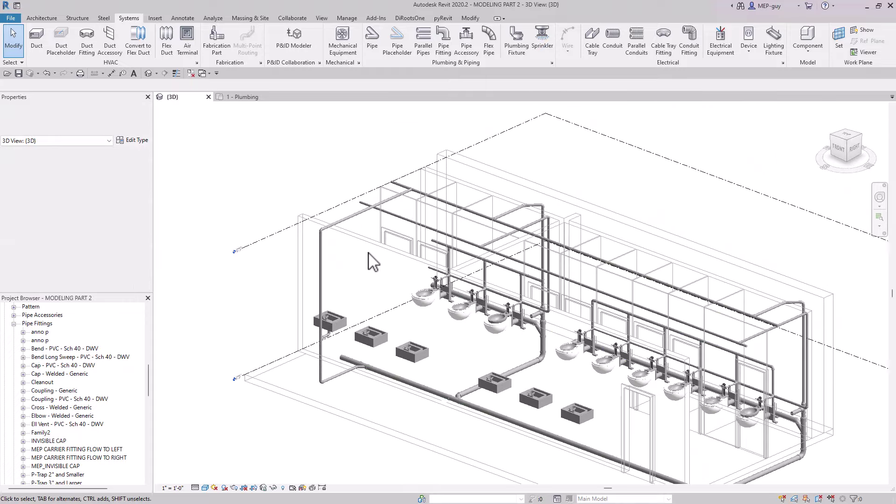
scroll(430, 170, "up", 5)
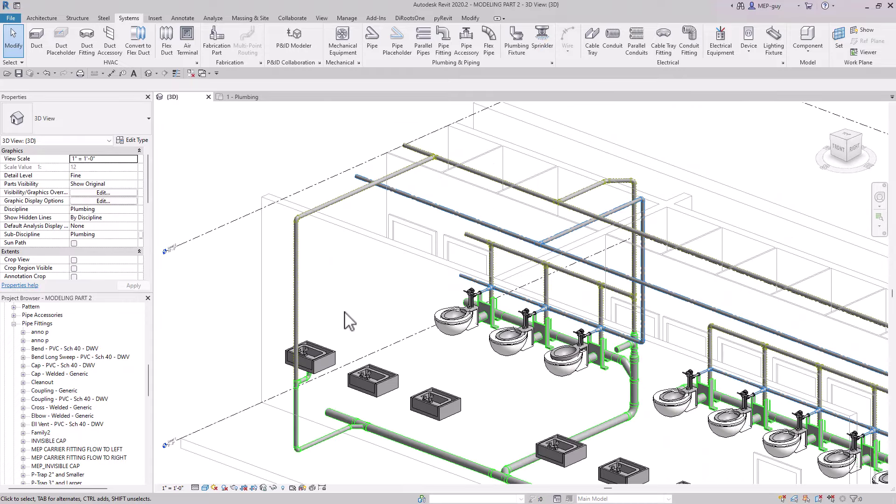
middle_click_drag(349, 321, 327, 296)
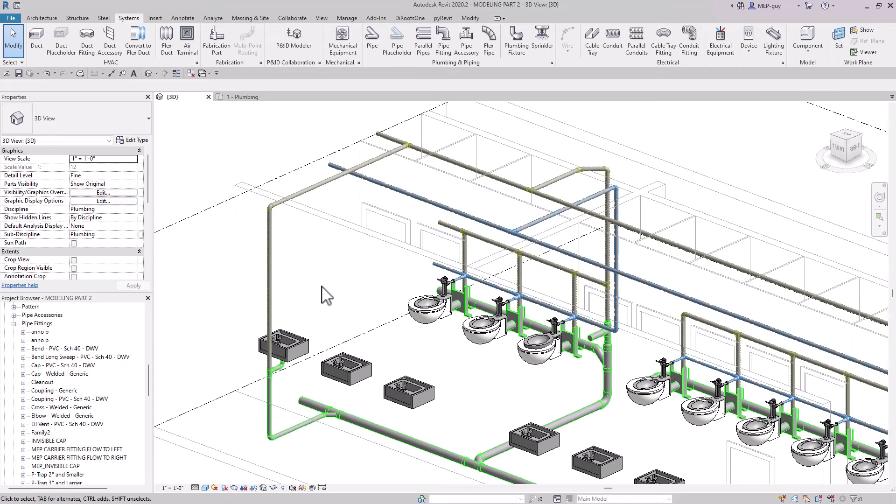
scroll(327, 296, "up", 4)
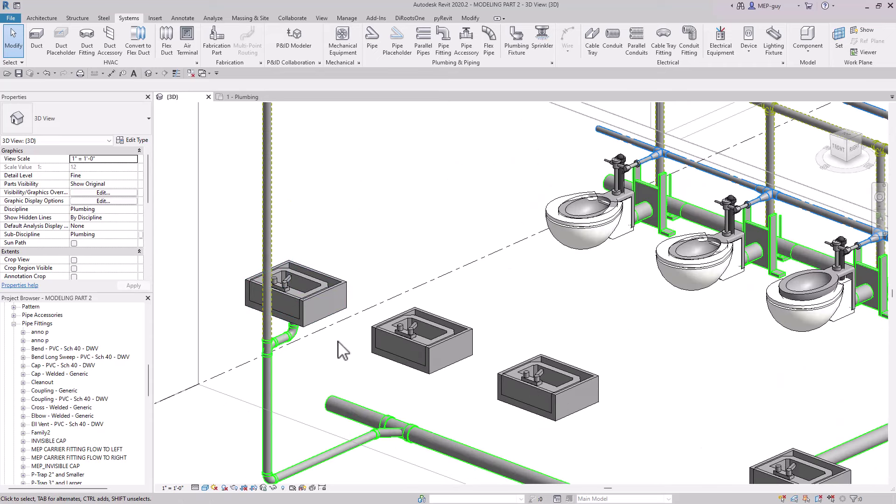
scroll(297, 359, "down", 2)
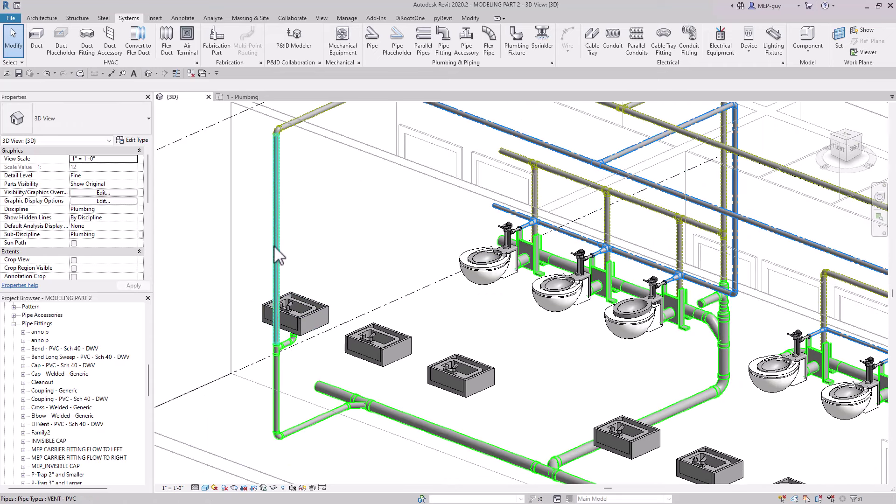
Inspect the new vent pipe and zoom in on the drain-to-riser connection
left_click(355, 279)
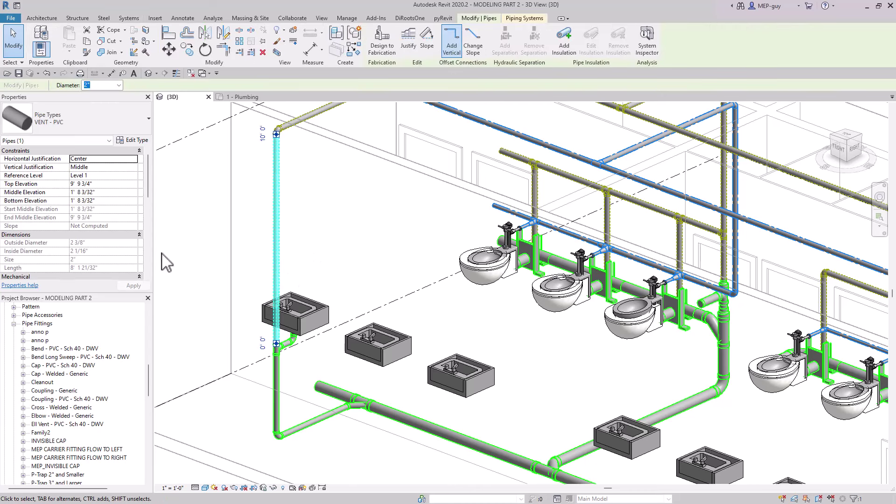
scroll(114, 220, "down", 5)
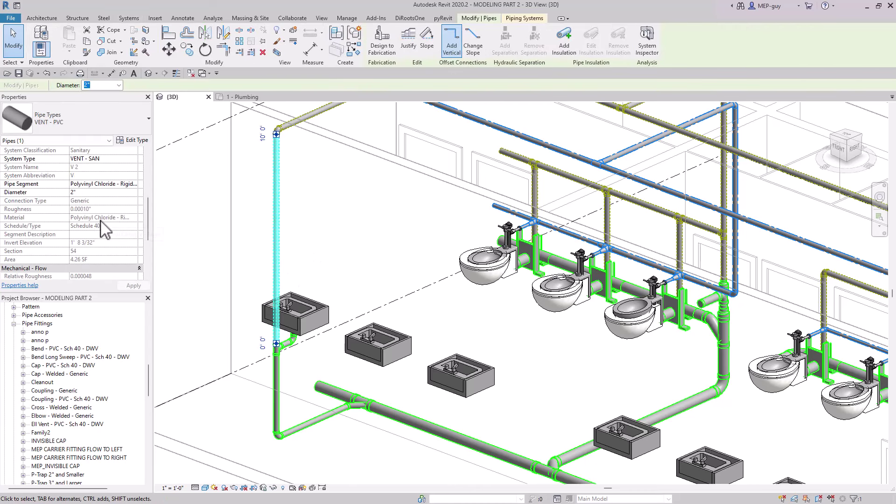
scroll(105, 229, "down", 3)
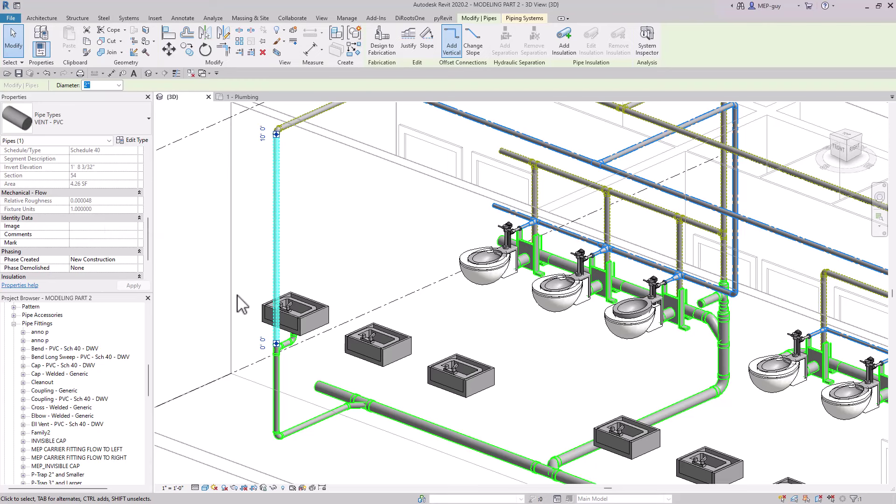
scroll(304, 394, "down", 3)
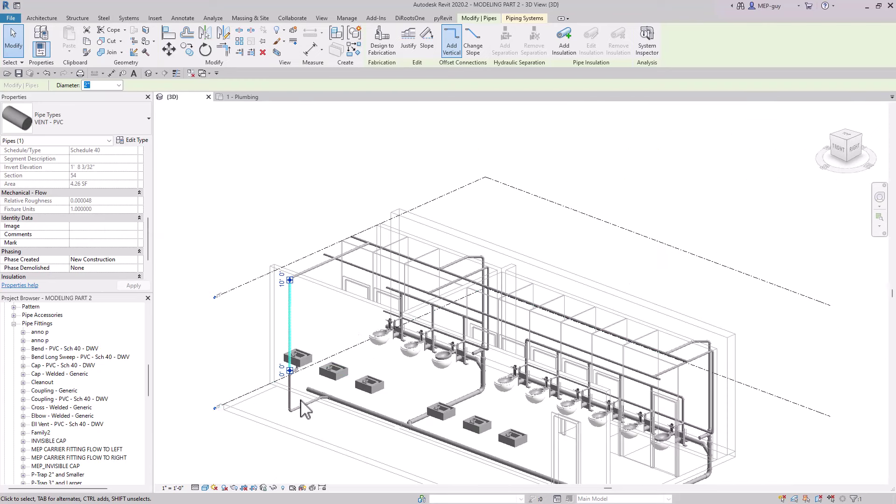
left_click(351, 348)
scroll(326, 426, "up", 5)
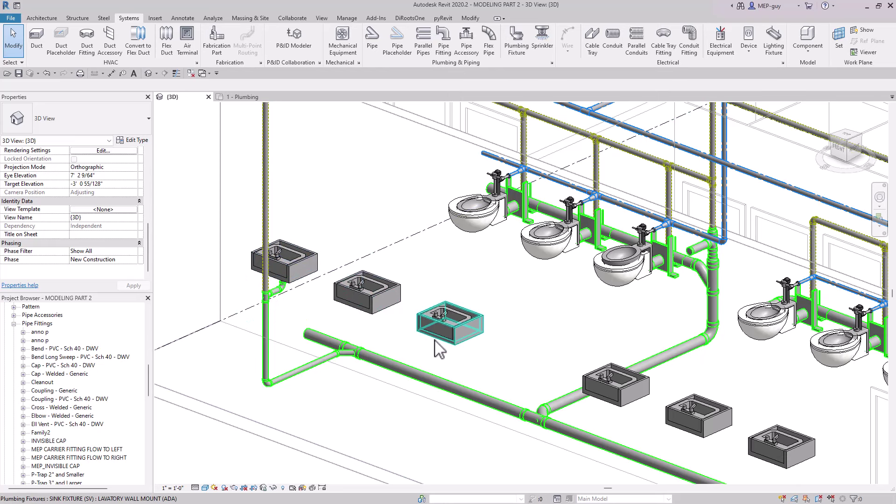
scroll(294, 298, "down", 2)
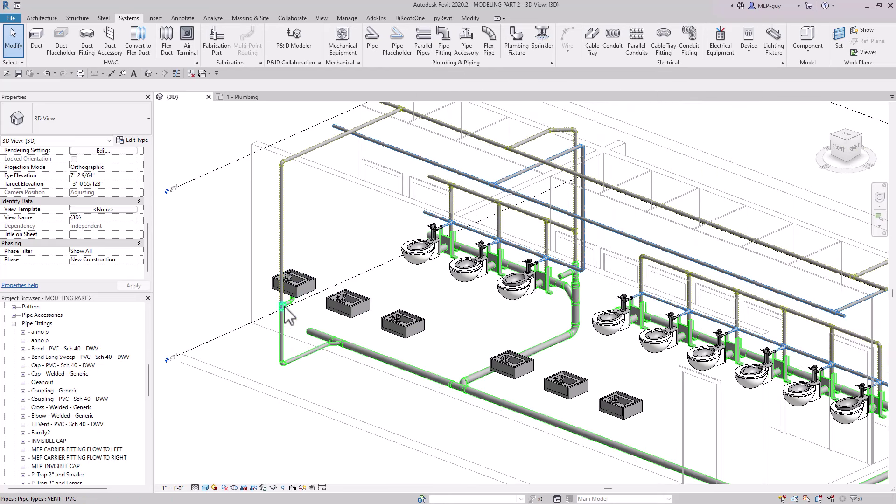
scroll(293, 320, "up", 3)
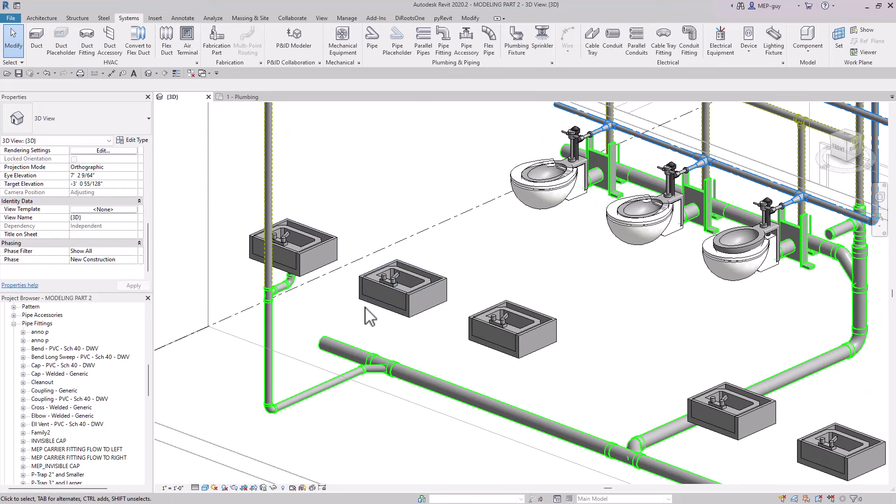
scroll(290, 297, "up", 3)
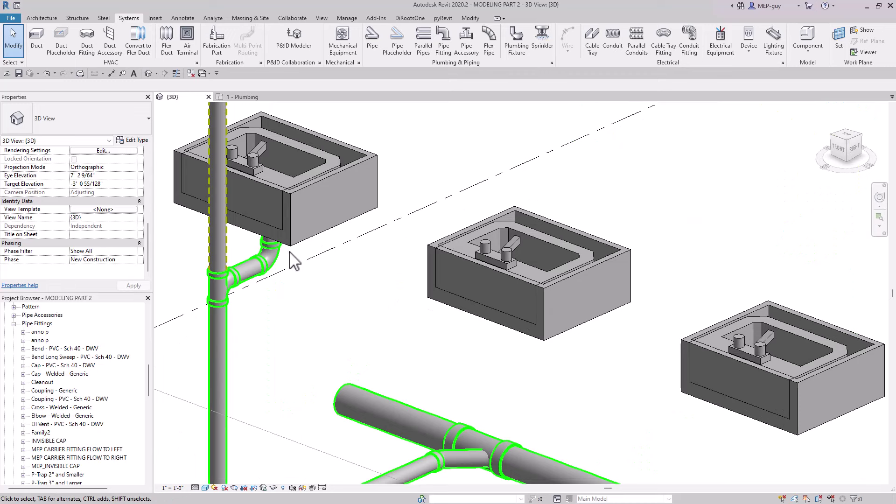
Swap the drain elbow under the first sink for P-Trap 2" and Smaller : Standard
left_click(305, 319)
middle_click_drag(306, 323, 389, 276, "shift")
scroll(312, 256, "up", 2)
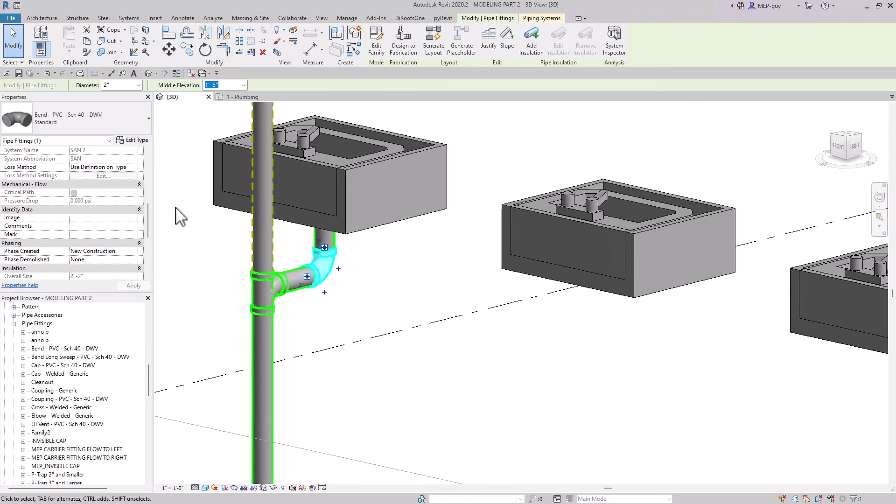
left_click(96, 123)
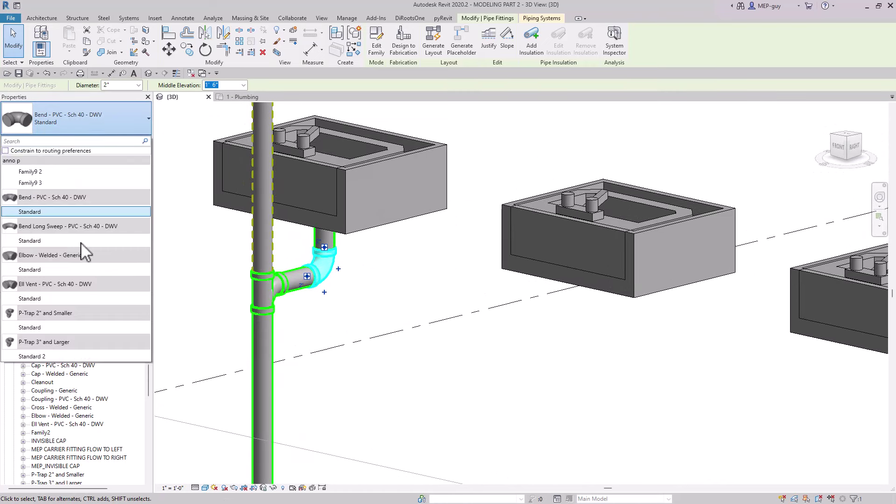
left_click(34, 328)
left_click(396, 308)
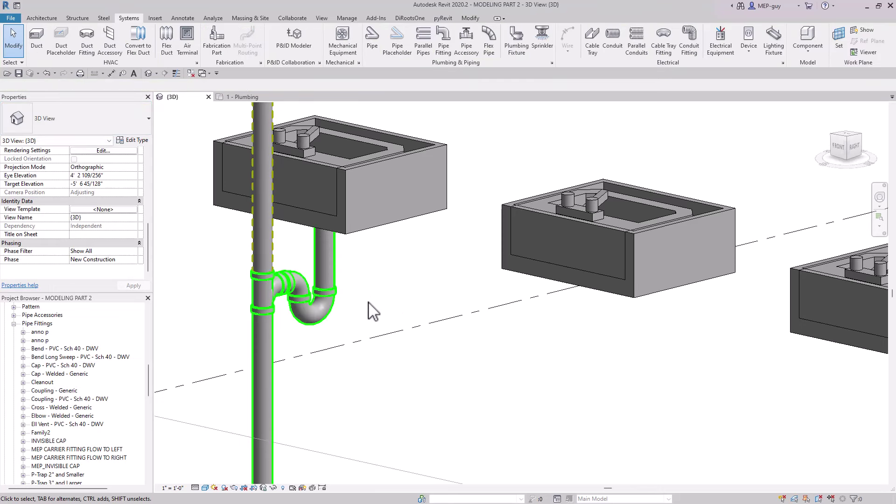
middle_click_drag(412, 309, 440, 312)
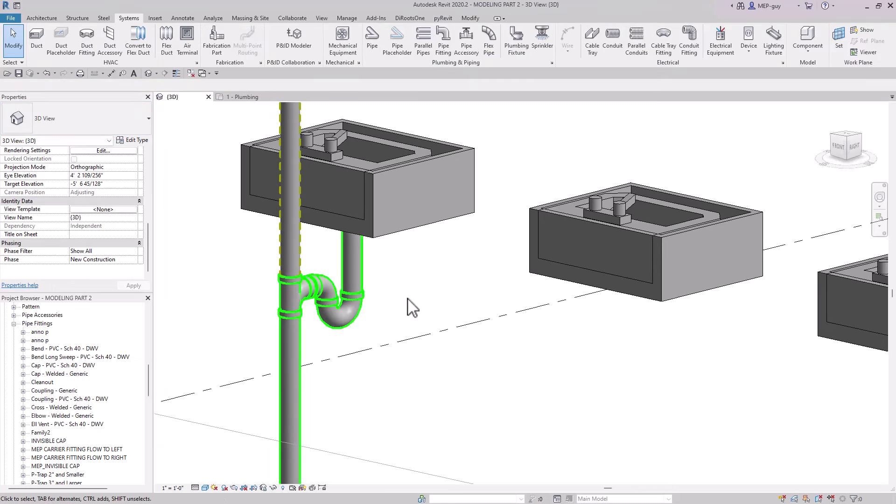
Review the new P-trap in the 1 - Plumbing floor plan
left_click(252, 98)
scroll(297, 337, "up", 5)
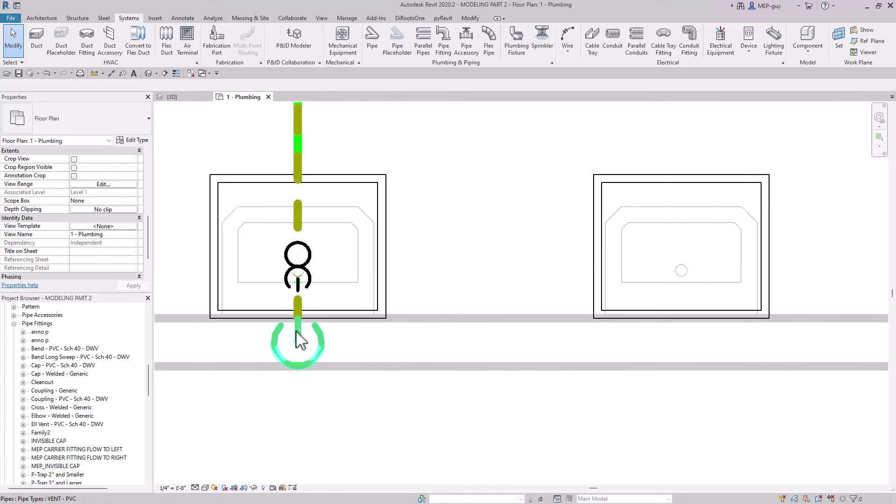
scroll(298, 333, "up", 1)
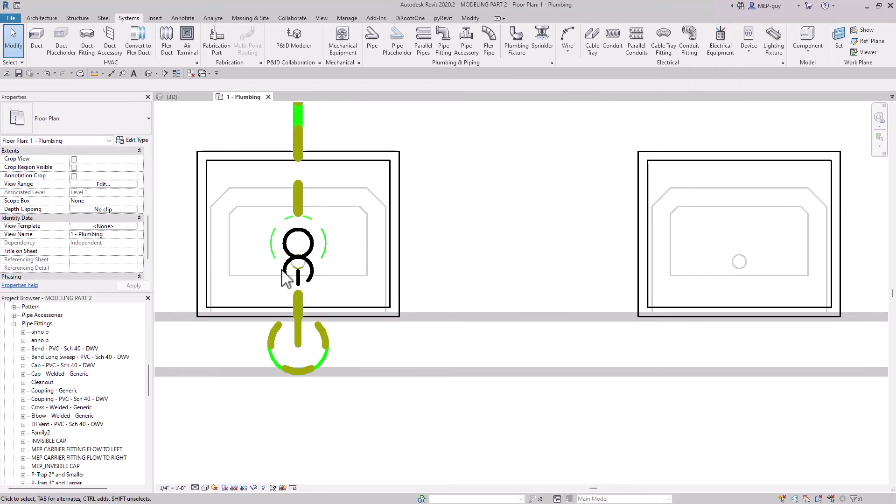
scroll(288, 288, "down", 4)
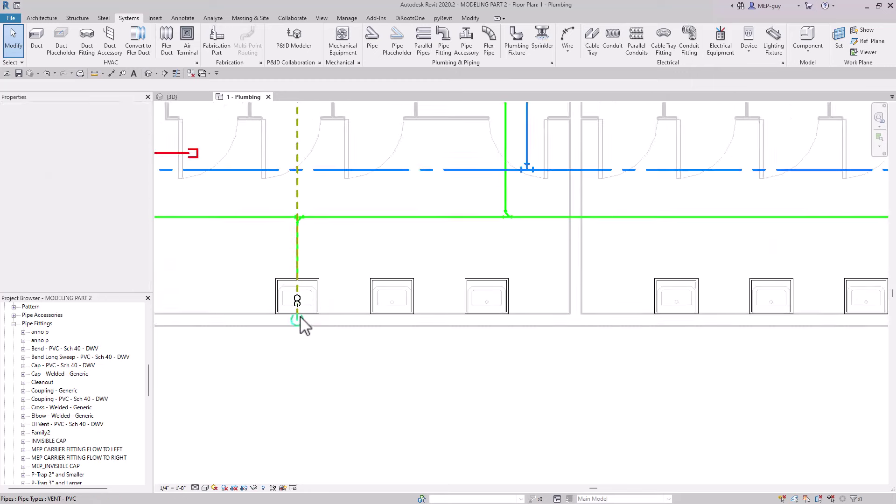
scroll(297, 296, "up", 3)
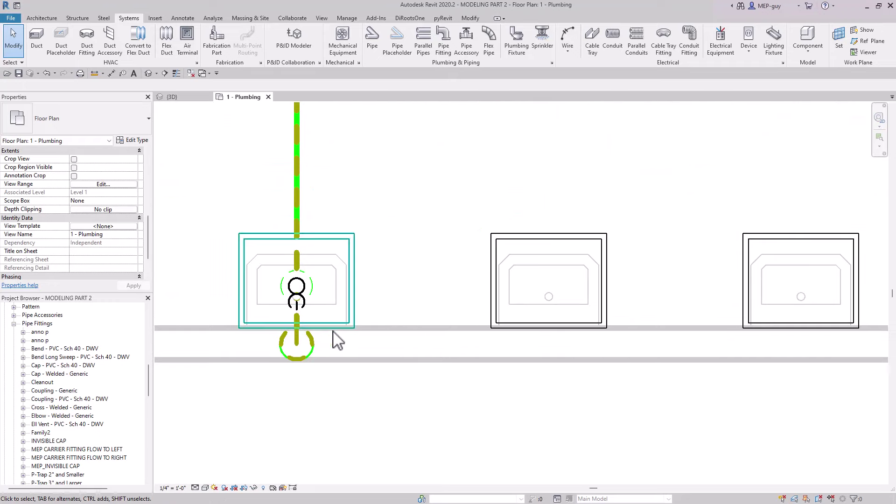
scroll(301, 304, "up", 2)
middle_click_drag(415, 312, 447, 301)
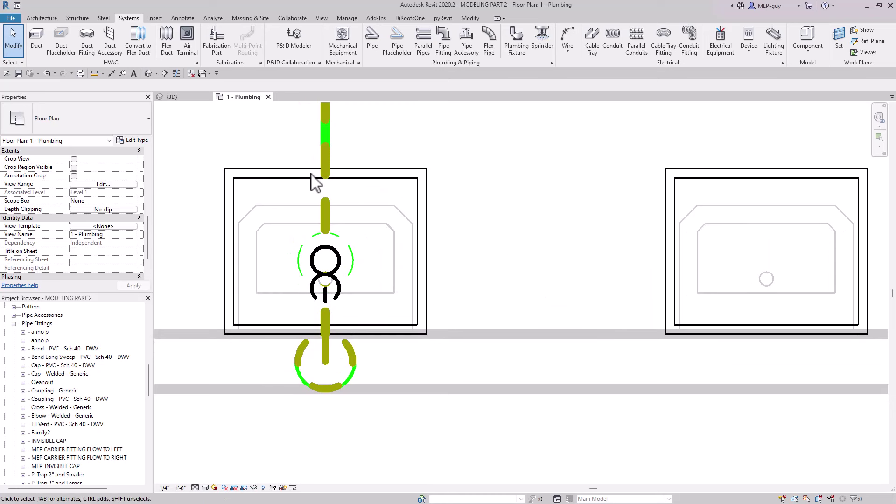
Back in 3D, check the P-trap's properties and frame the sinks, toilets and main drain
left_click(171, 97)
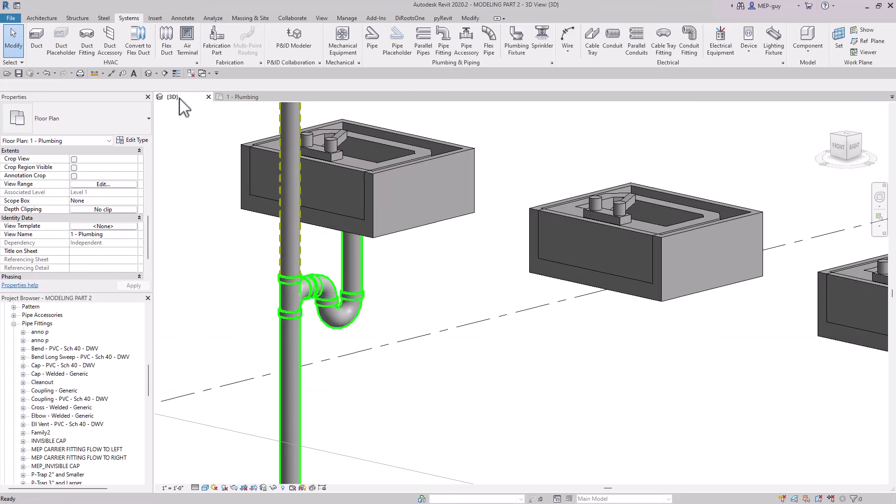
left_click(349, 306)
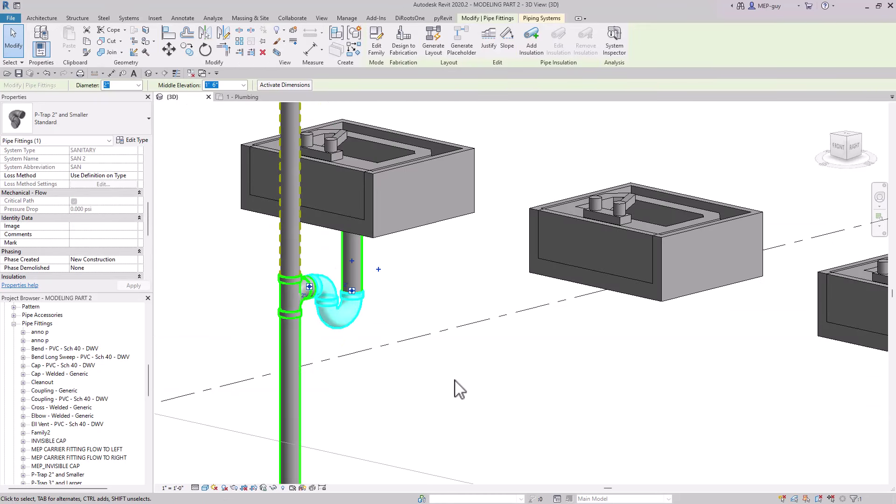
left_click(419, 369)
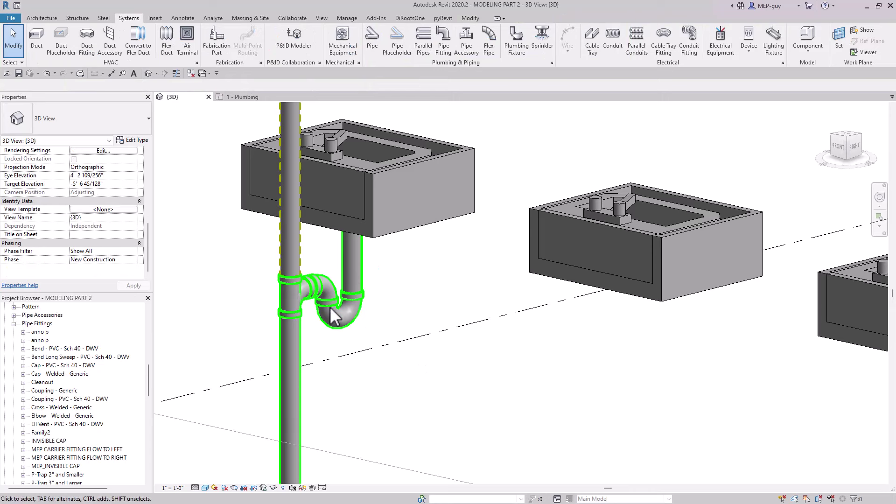
scroll(334, 316, "down", 3)
middle_click_drag(384, 344, 378, 320)
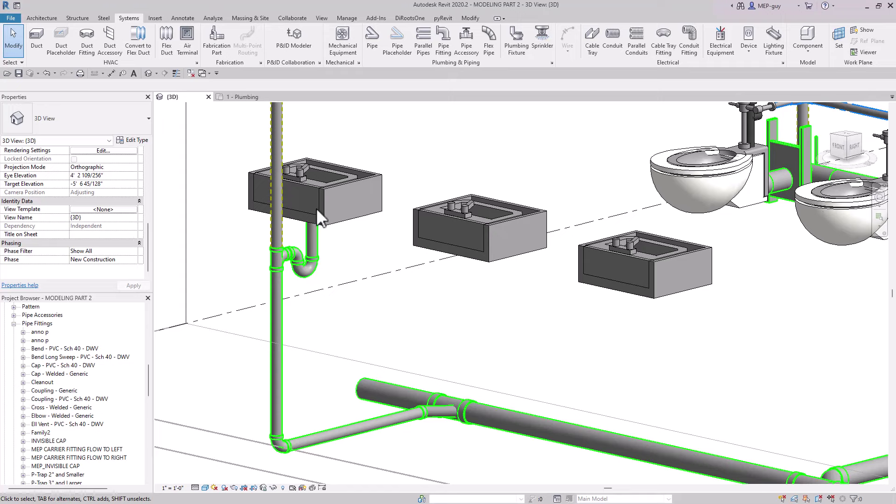
Tile the 3D view beside the 1 - Plumbing floor plan
left_click(245, 98)
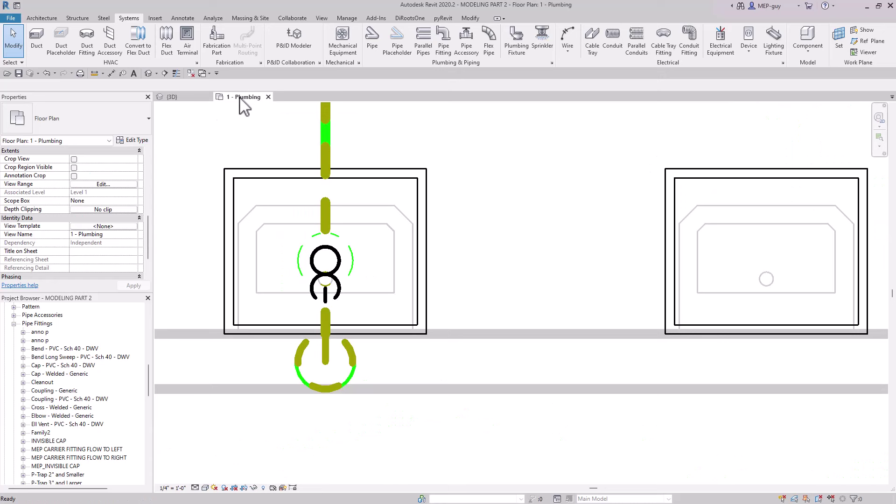
left_click(176, 98)
left_click_drag(172, 96, 586, 262)
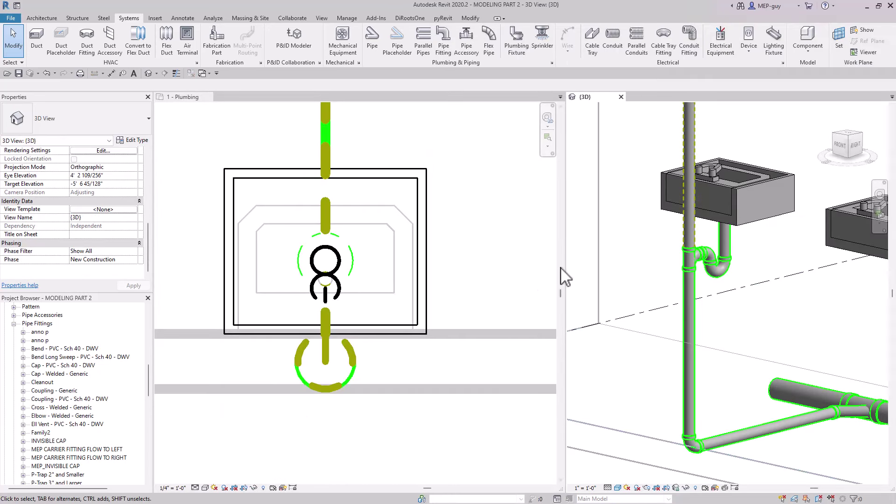
left_click(473, 272)
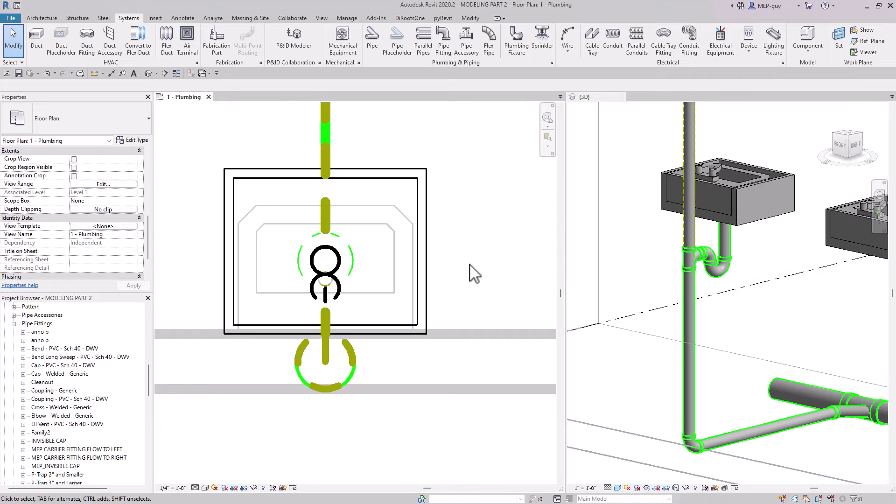
scroll(288, 350, "down", 4)
scroll(292, 352, "down", 2)
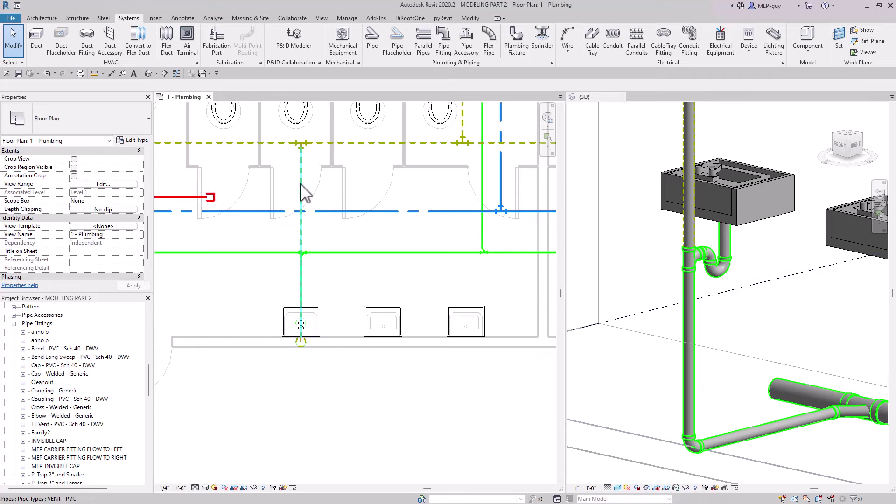
scroll(747, 380, "down", 5)
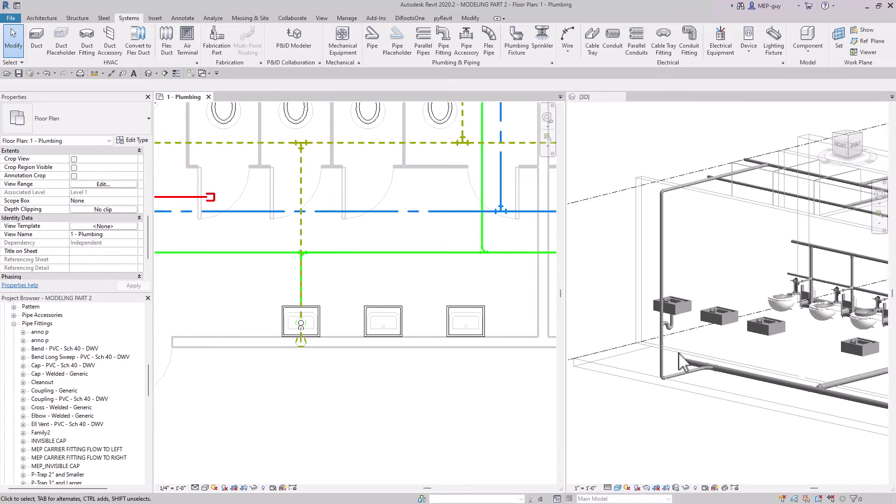
scroll(671, 270, "up", 2)
In the 3D view, select the first lavatory with its vent, P-trap and drain pipes
left_click(665, 252)
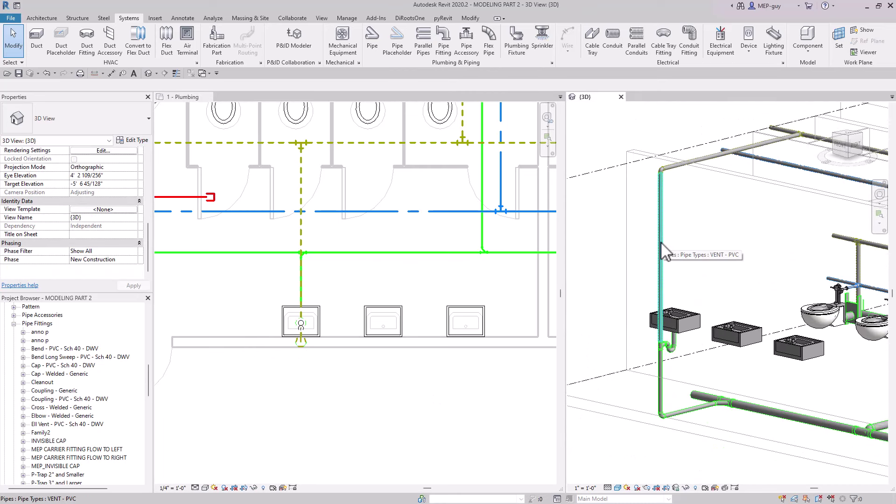
scroll(683, 212, "up", 3)
left_click(658, 210)
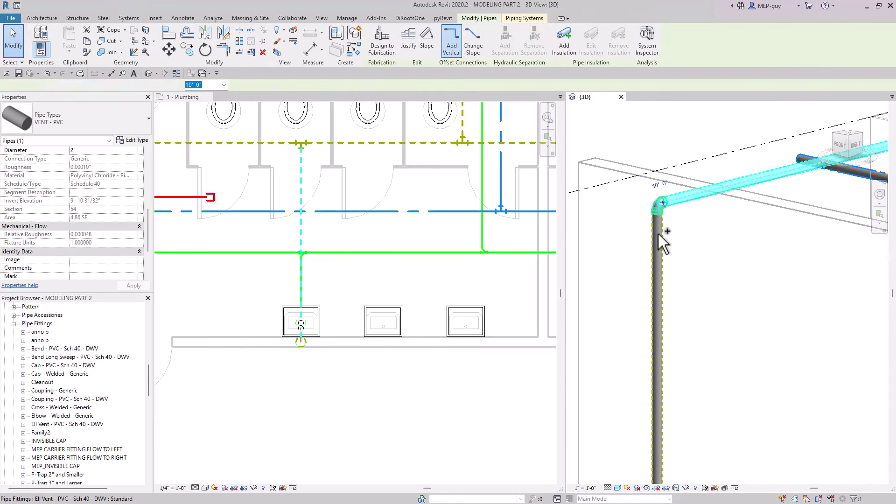
left_click(666, 248, "ctrl")
scroll(684, 252, "down", 4)
scroll(672, 343, "up", 3)
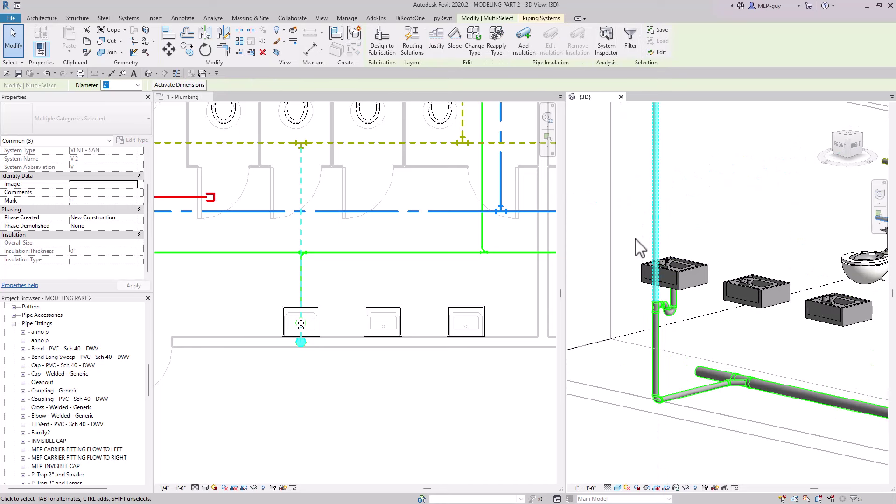
left_click_drag(630, 227, 731, 455, "ctrl")
left_click(707, 396, "ctrl")
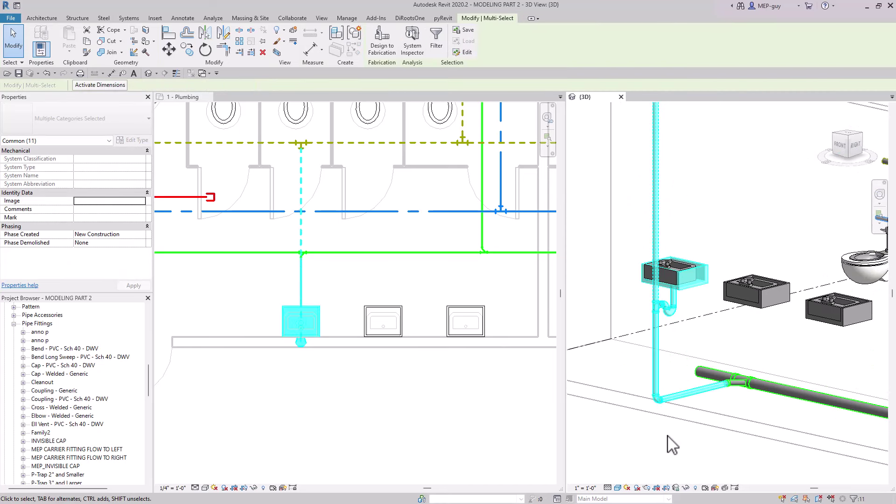
scroll(672, 446, "down", 4)
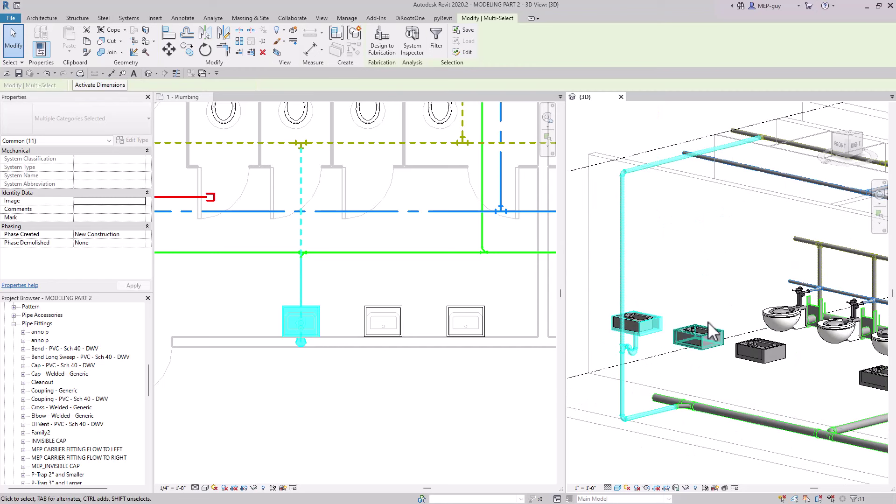
In the floor plan, copy the selected lavatory assembly from the first sink onto the second sink
left_click(387, 282)
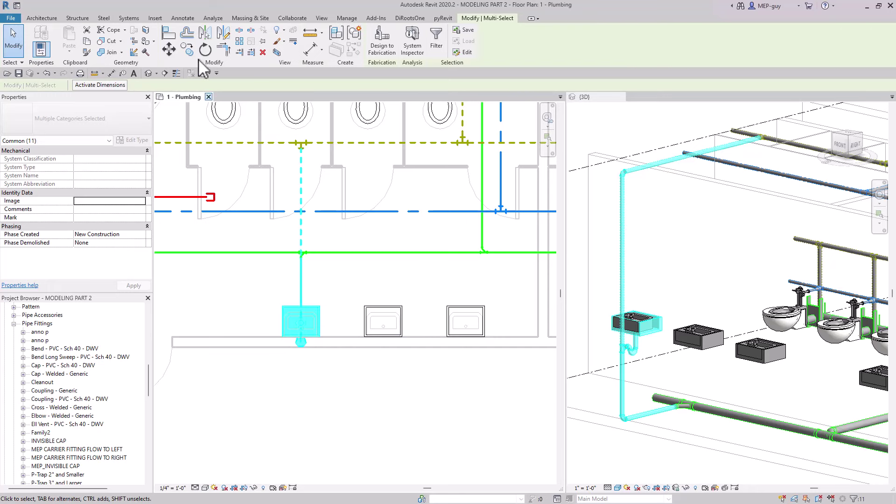
left_click(169, 49)
left_click(298, 337)
scroll(298, 336, "up", 4)
scroll(266, 340, "down", 3)
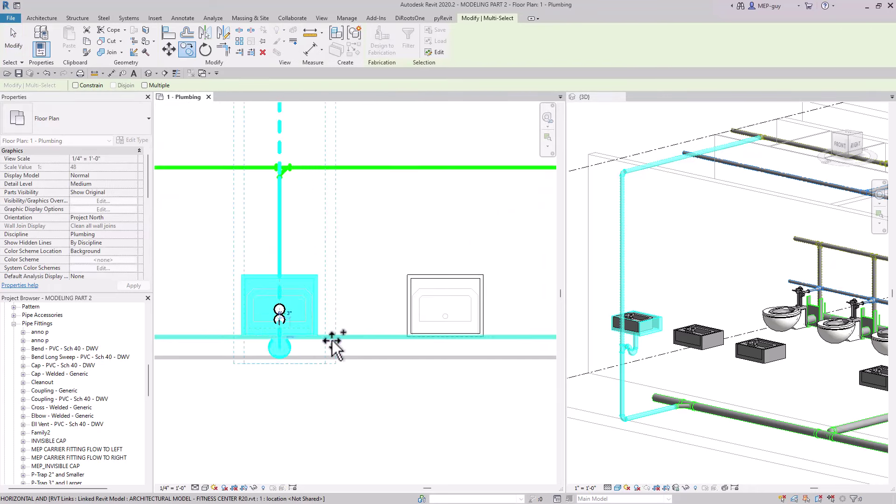
left_click(446, 357)
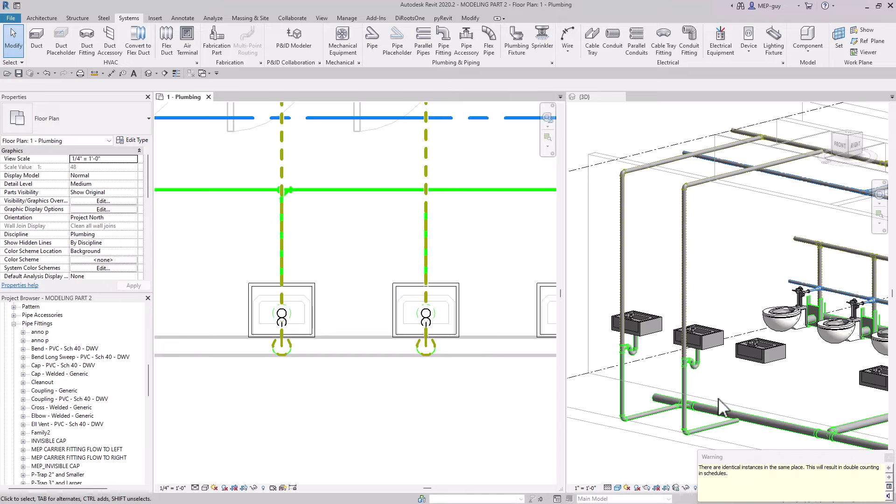
scroll(469, 322, "up", 1)
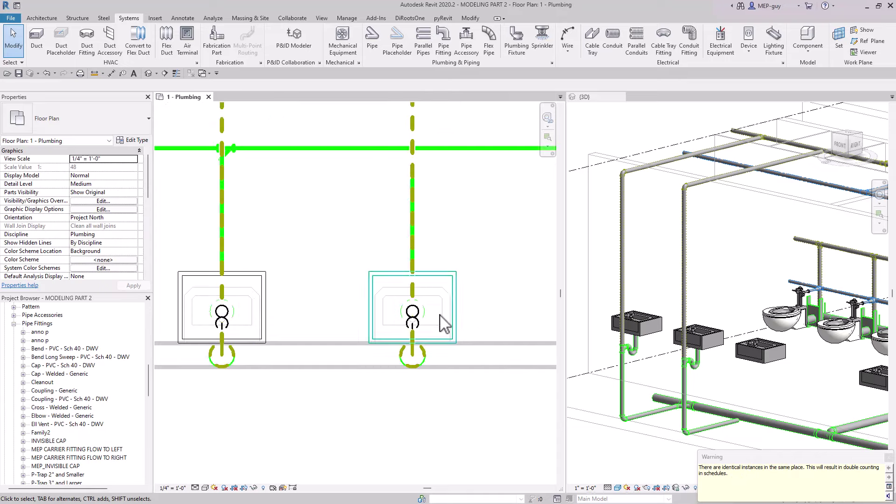
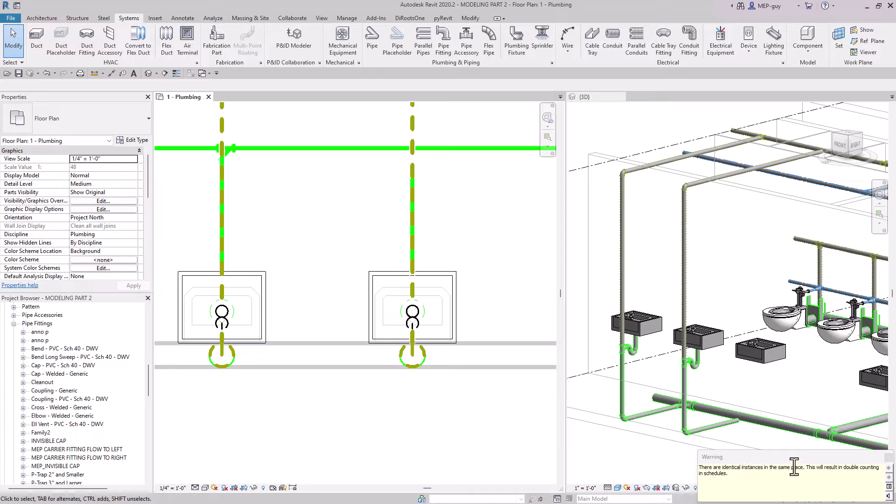
Dismiss the identical-instances warning and delete the right-hand lavatory sink
left_click(889, 458)
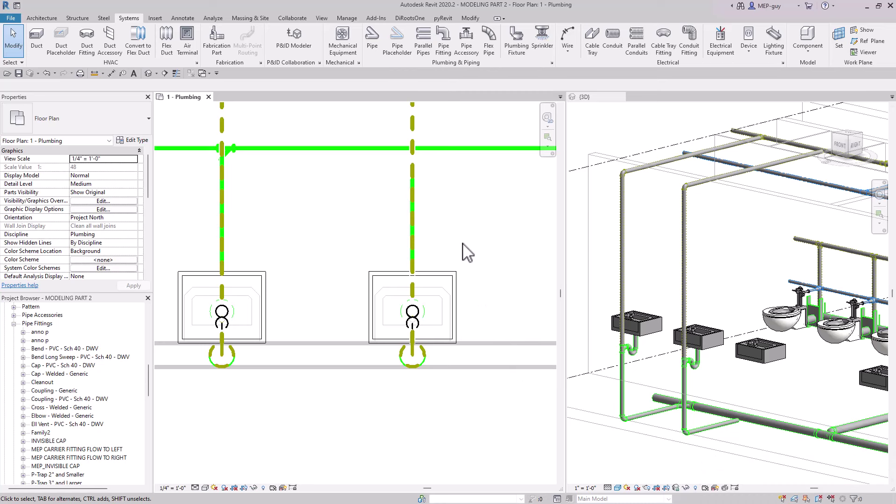
scroll(467, 252, "down", 2)
left_click(446, 292)
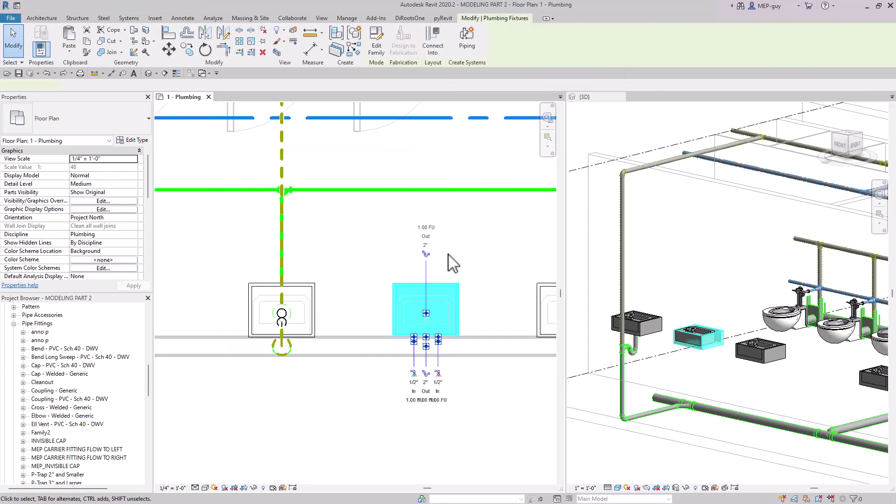
key("Delete")
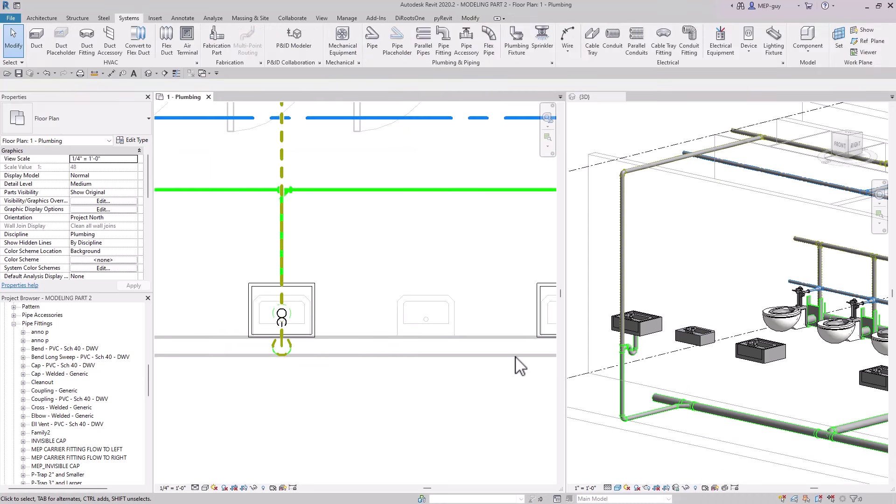
In 3D, select the connected sanitary run, the vent branch and the left sink together
left_click(658, 262)
right_click(645, 253)
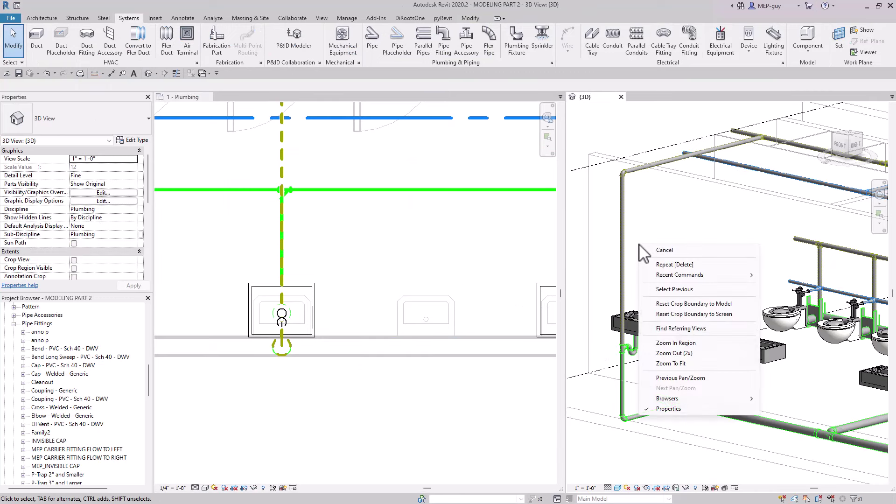
left_click(663, 290)
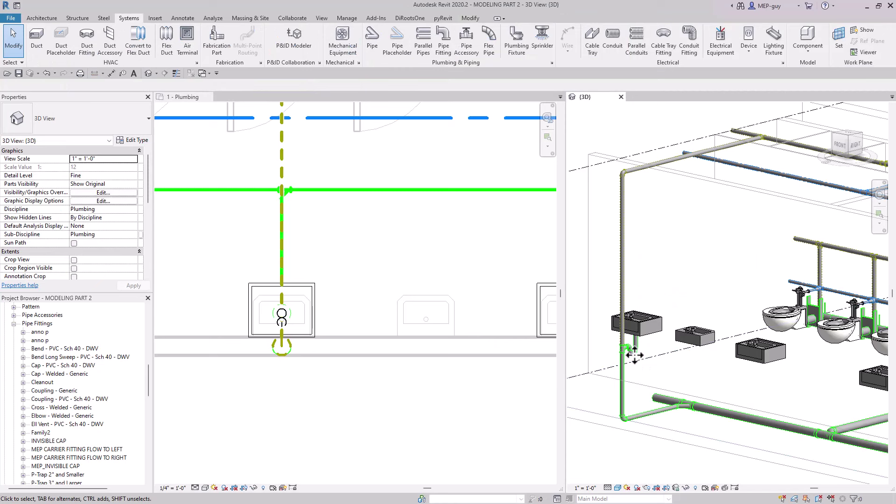
scroll(623, 318, "down", 3)
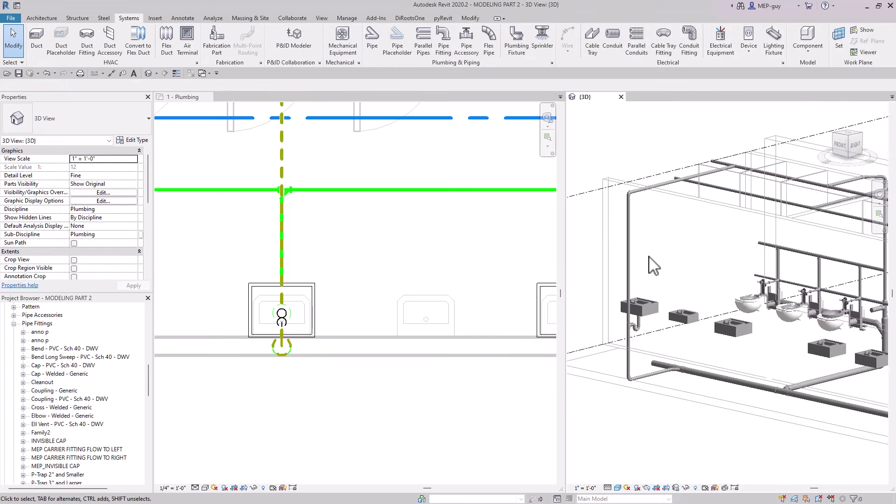
key("Tab")
left_click(631, 351)
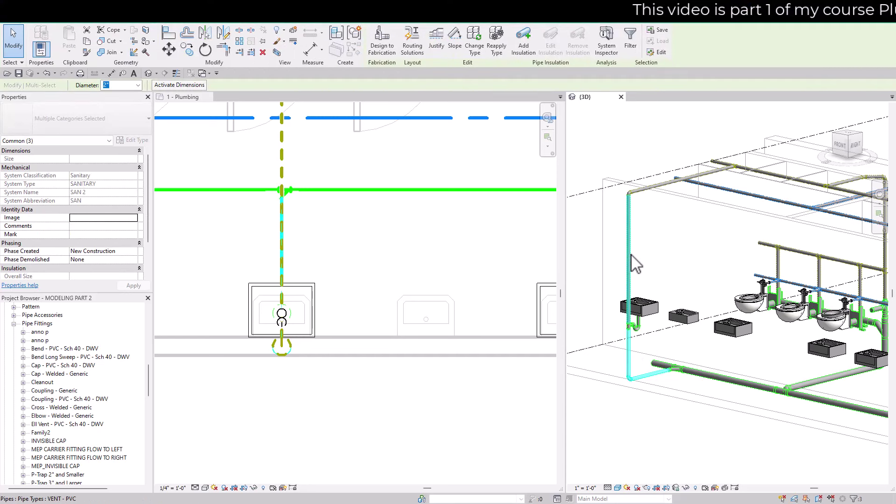
key("Tab")
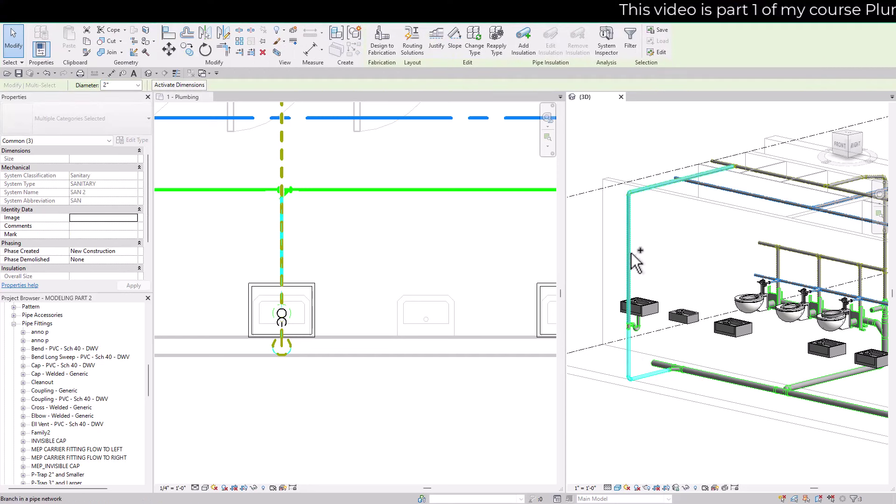
left_click(632, 253, "ctrl")
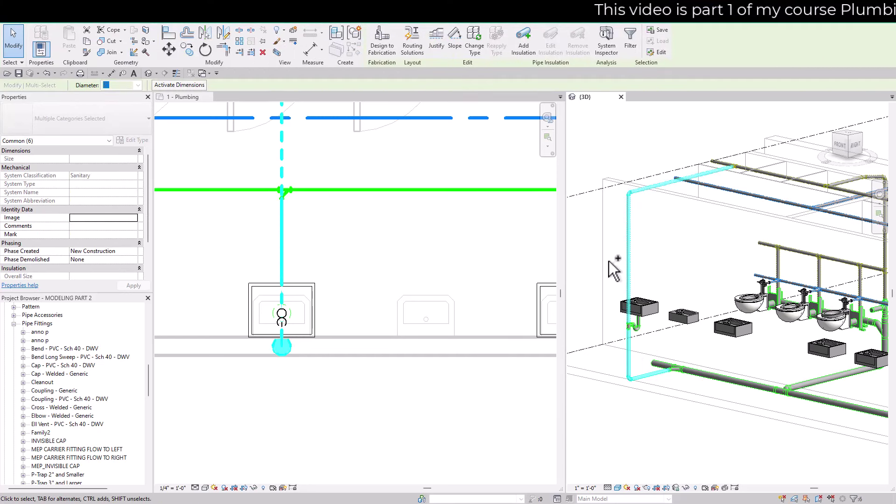
left_click(638, 308, "ctrl")
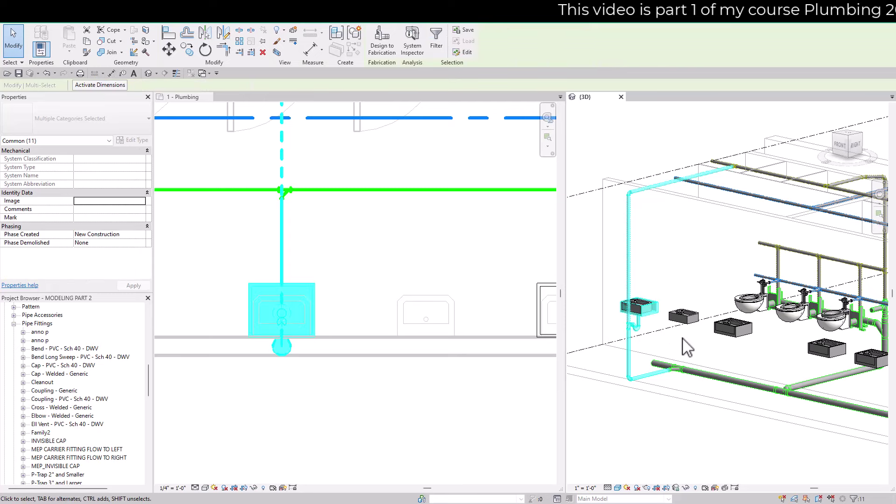
Copy the sink with its sanitary and vent piping to the right using Multiple
left_click(375, 258)
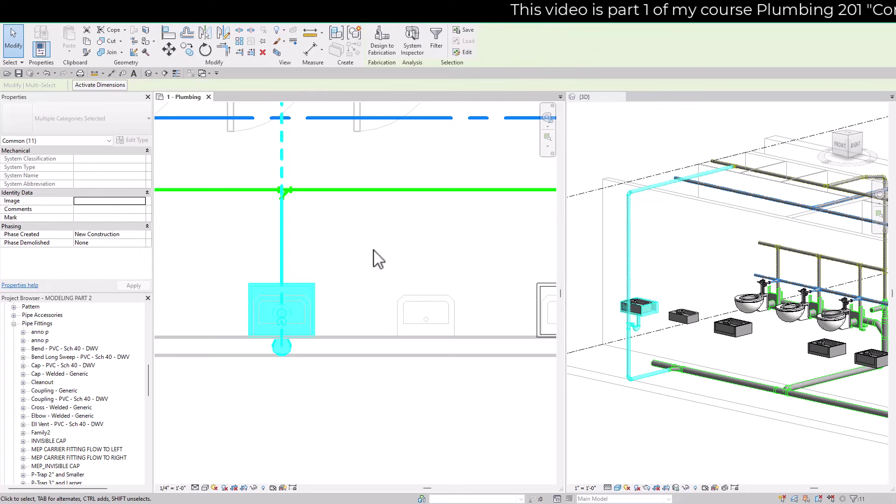
left_click(169, 49)
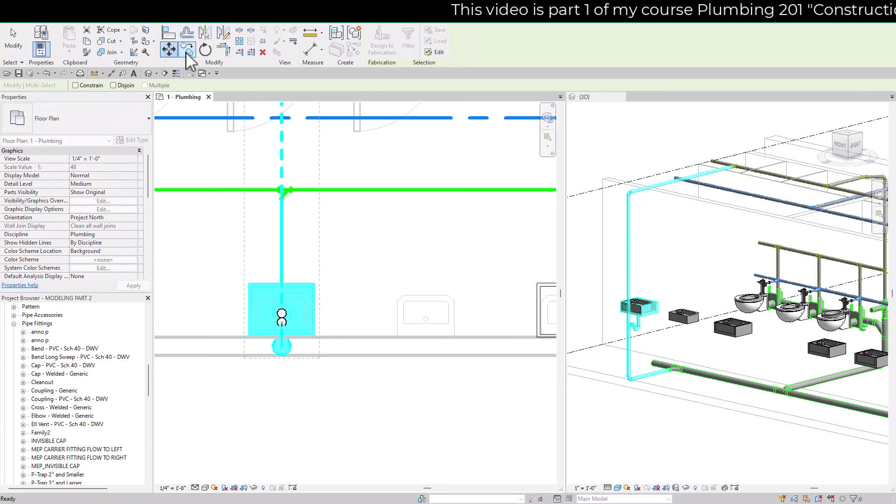
left_click(186, 49)
scroll(299, 350, "up", 4)
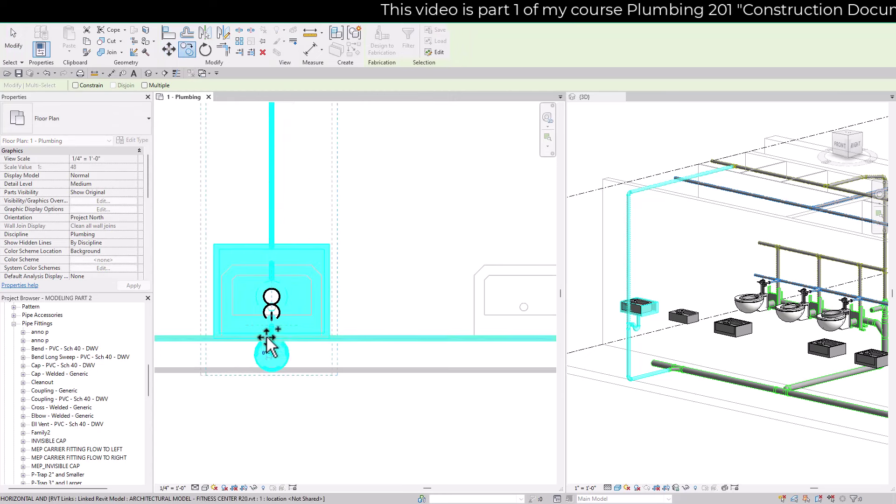
left_click(267, 343)
scroll(267, 343, "down", 4)
left_click(460, 357)
key("Escape")
key("Escape")
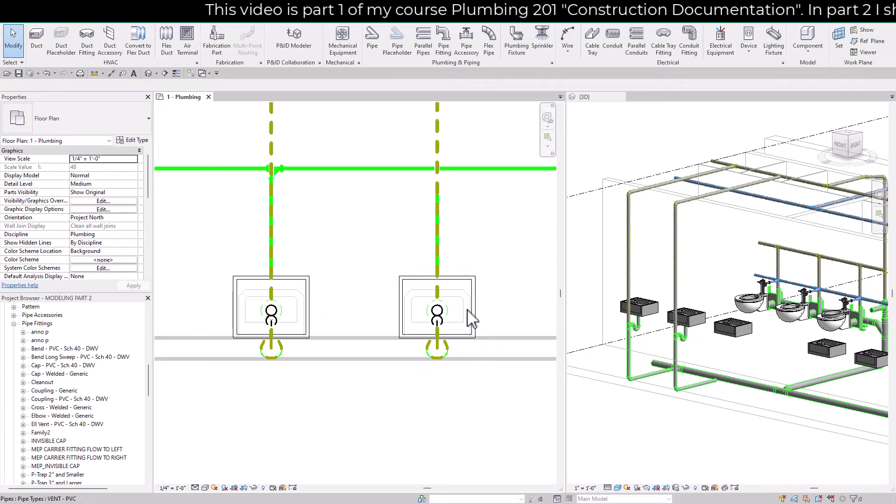
scroll(374, 350, "down", 3)
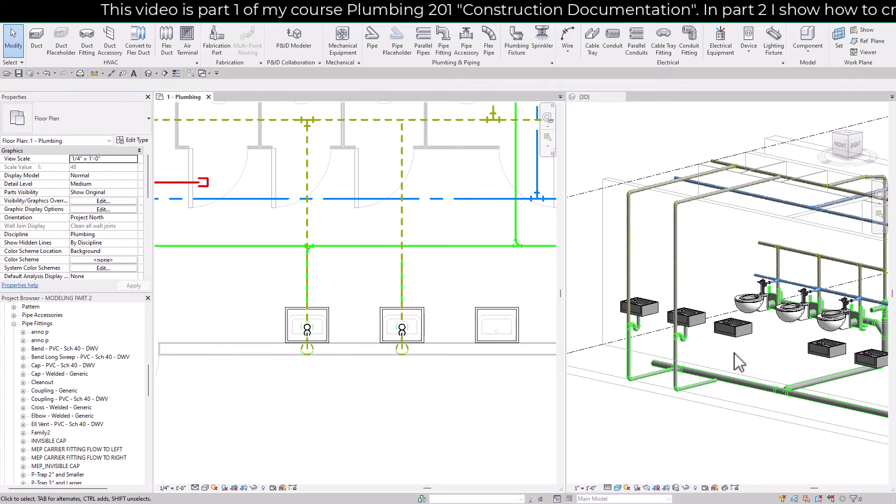
scroll(737, 362, "up", 4)
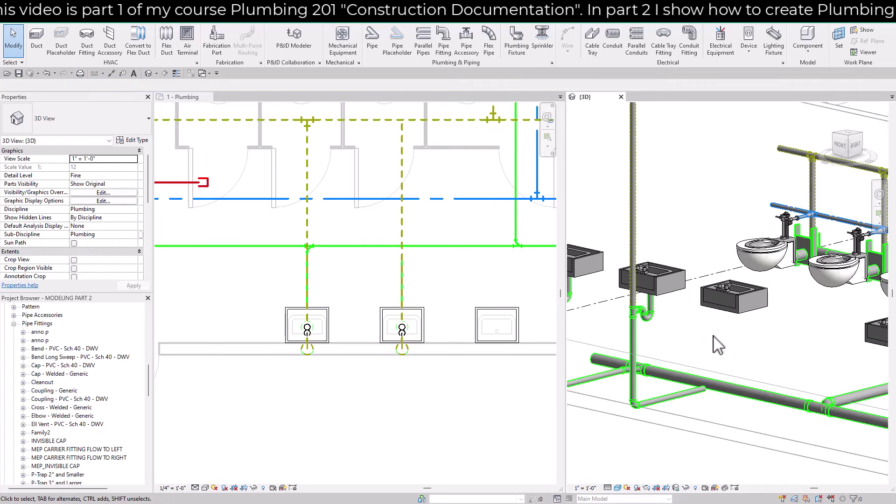
scroll(714, 340, "down", 4)
middle_click_drag(734, 344, 750, 330)
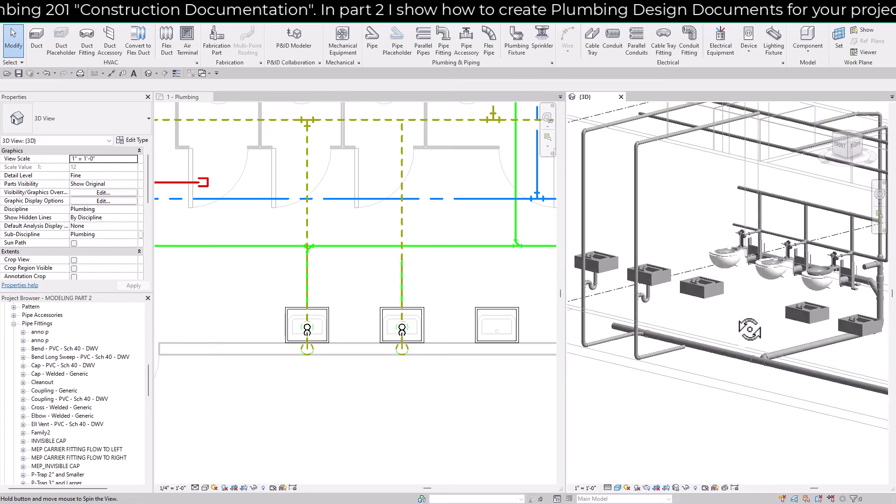
left_click(703, 287)
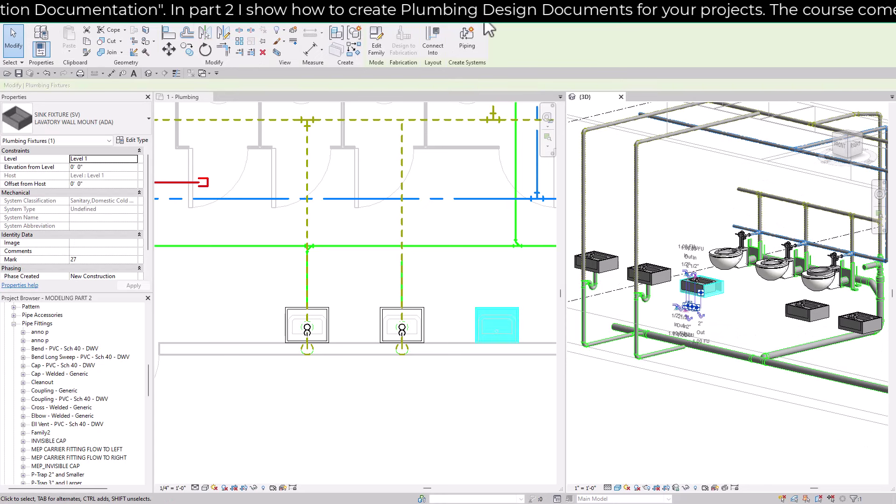
left_click(439, 34)
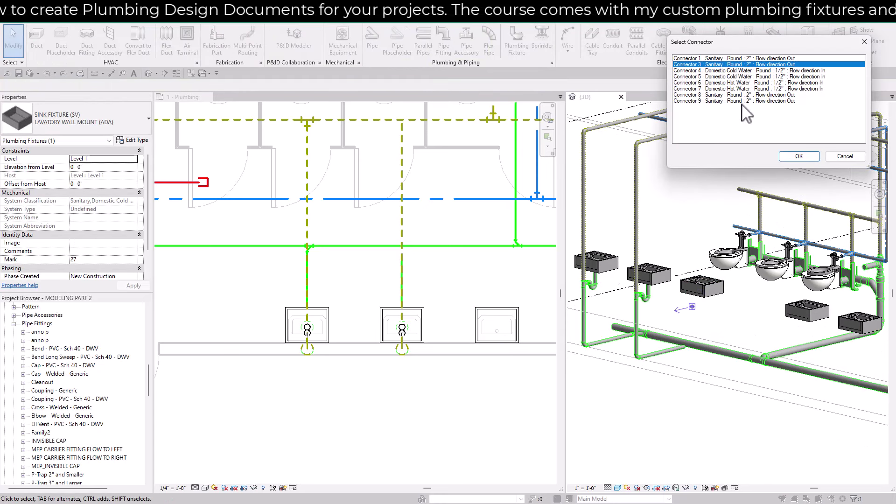
left_click(743, 95)
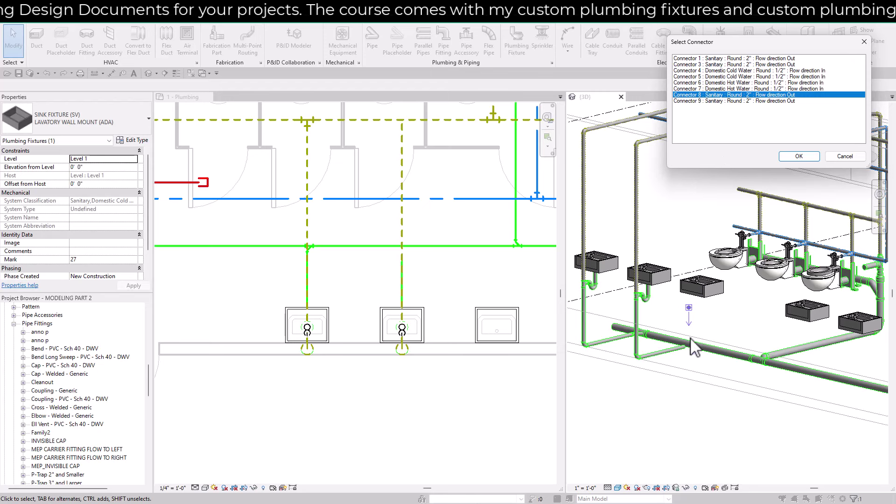
left_click(795, 157)
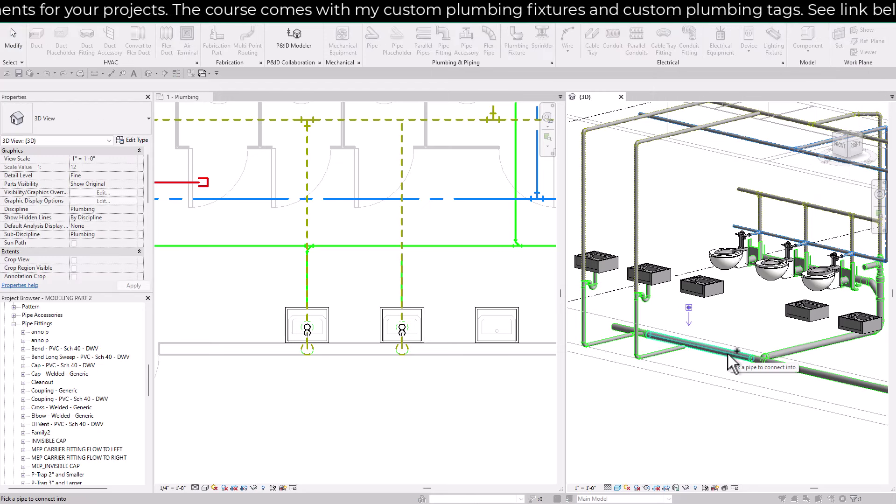
left_click(728, 354)
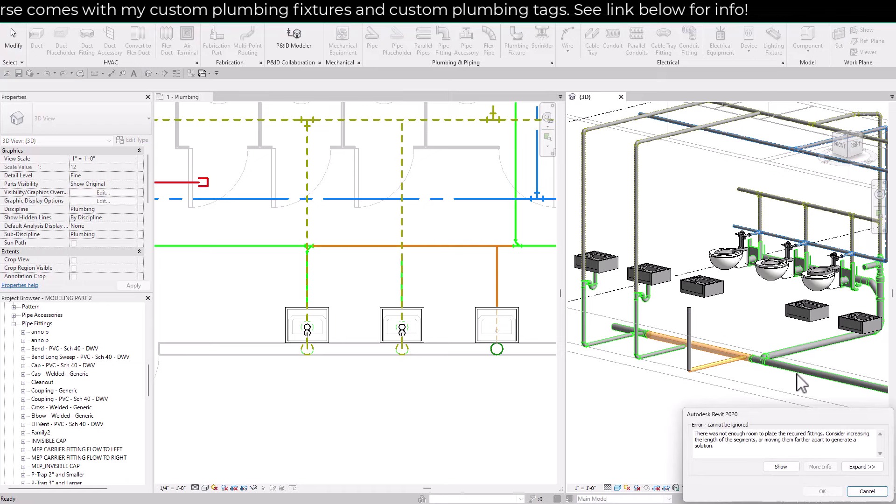
left_click(867, 492)
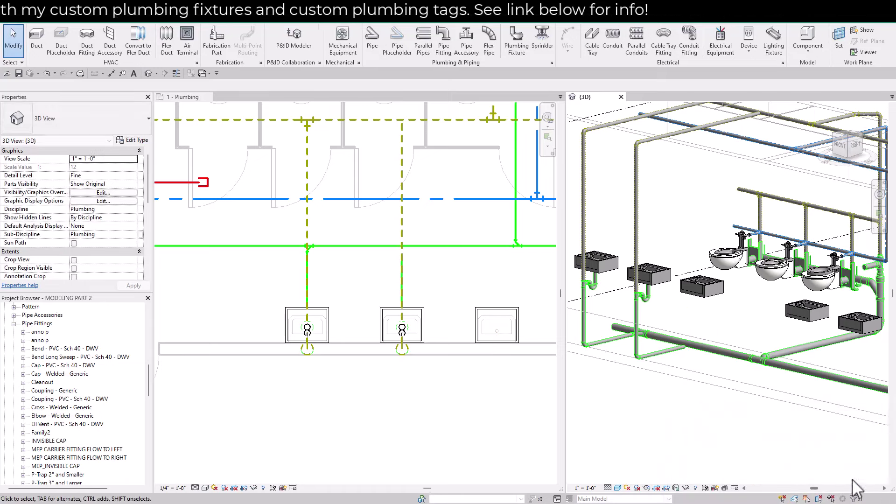
middle_click_drag(718, 298, 761, 350, "shift")
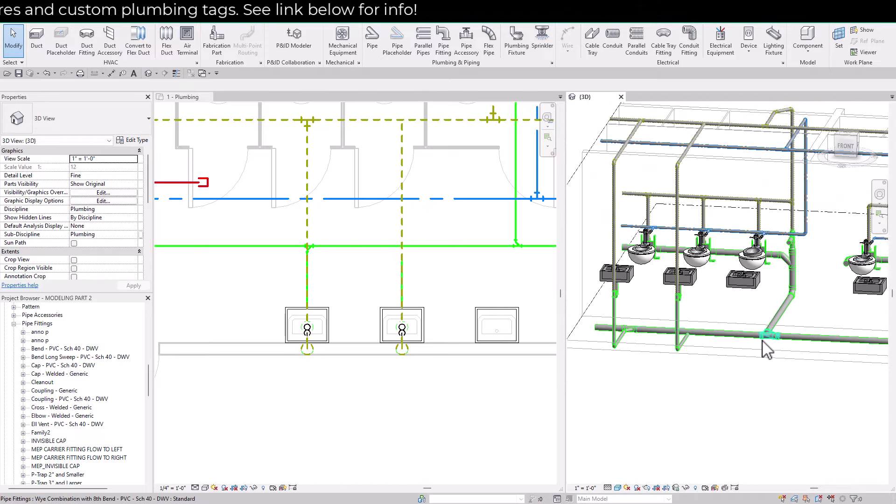
Add a vertical drop at -2'0" in the green sanitary riser pipe
scroll(764, 349, "up", 3)
scroll(744, 311, "down", 4)
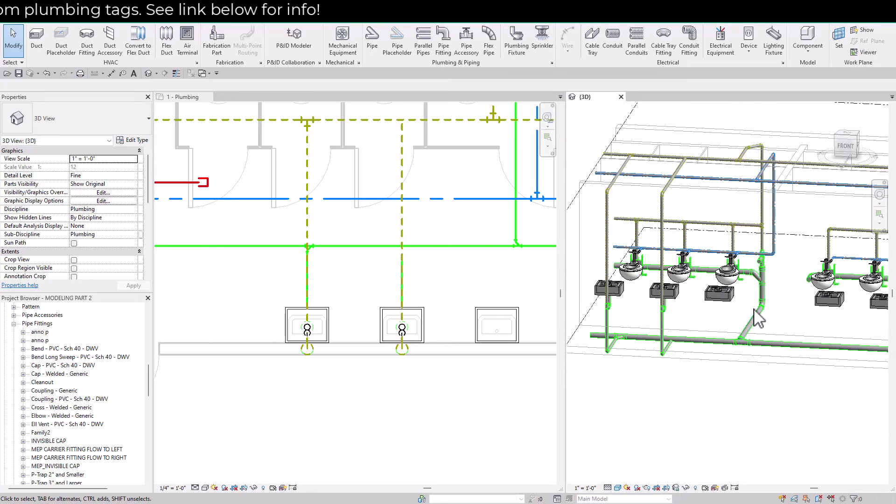
scroll(296, 397, "down", 2)
scroll(472, 205, "up", 3)
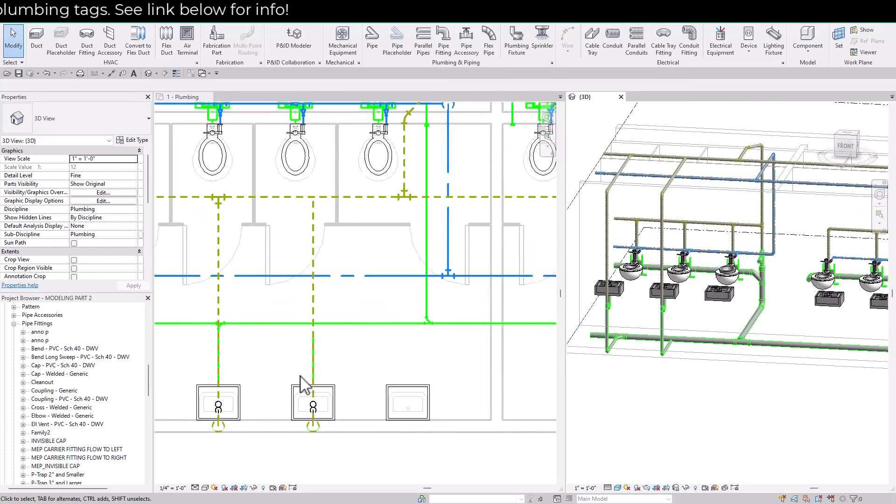
scroll(434, 240, "up", 3)
left_click(377, 332)
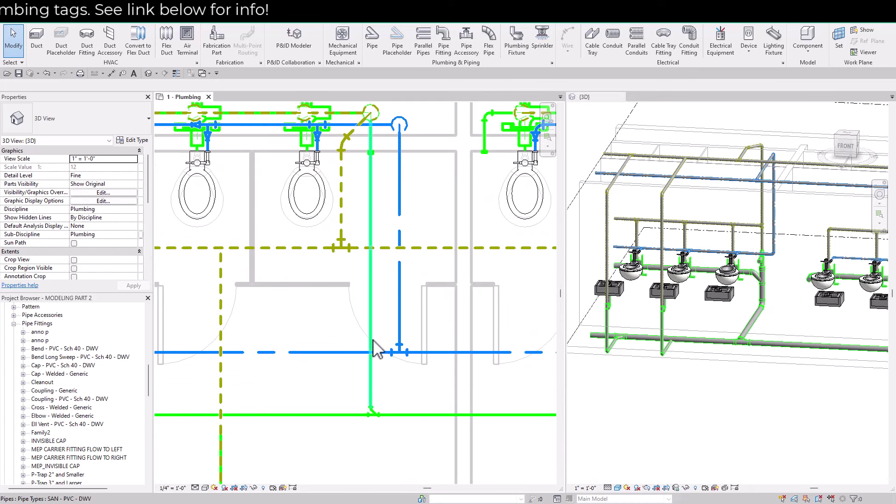
left_click(371, 348)
scroll(386, 398, "up", 3)
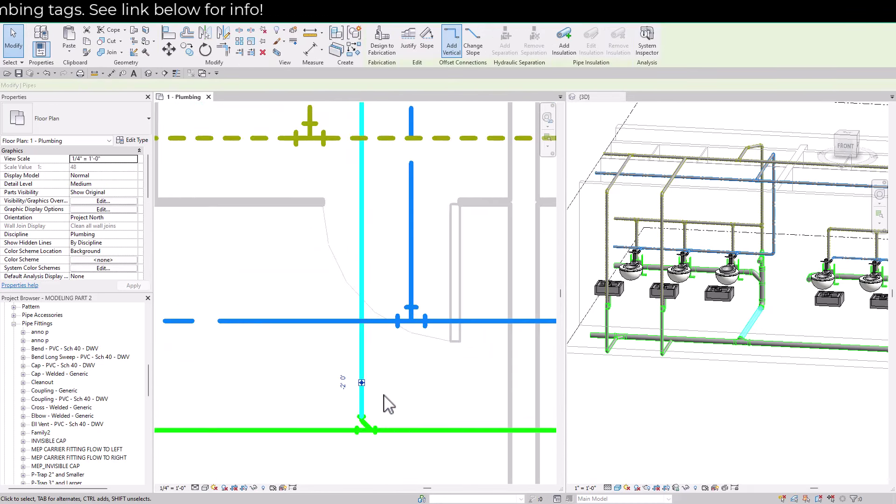
left_click(359, 381)
key("Escape")
scroll(366, 411, "down", 3)
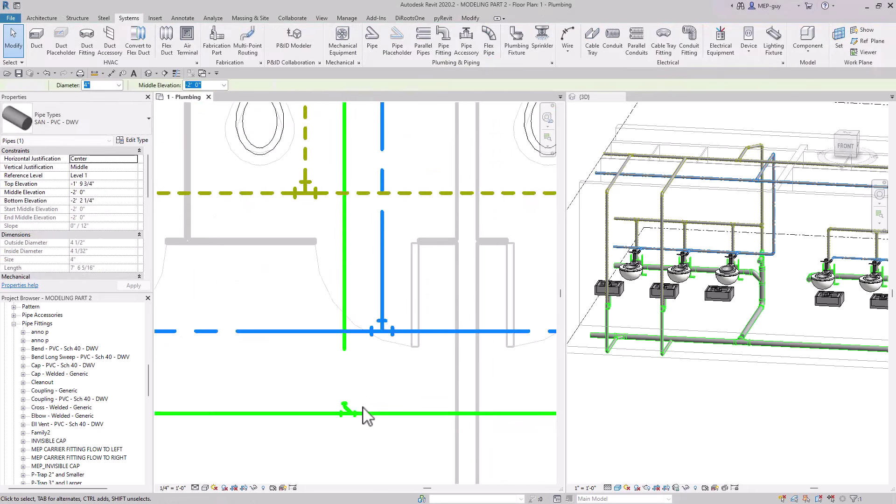
Switch the plan to Fine detail and delete the wye fitting on the sanitary main
left_click(352, 414)
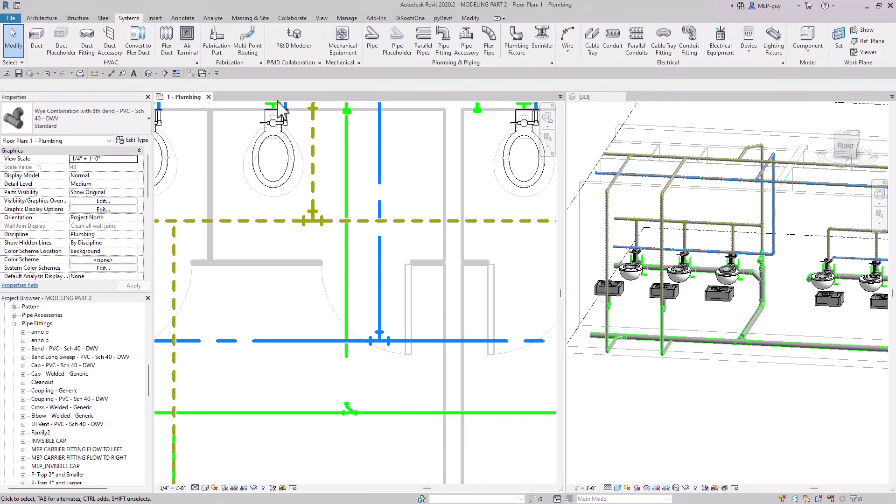
key("Escape")
left_click(196, 489)
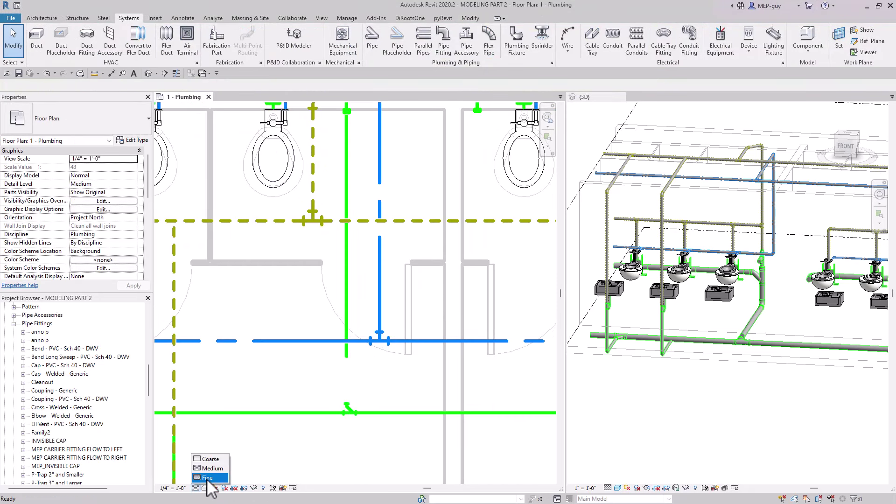
left_click(208, 478)
scroll(423, 457, "up", 3)
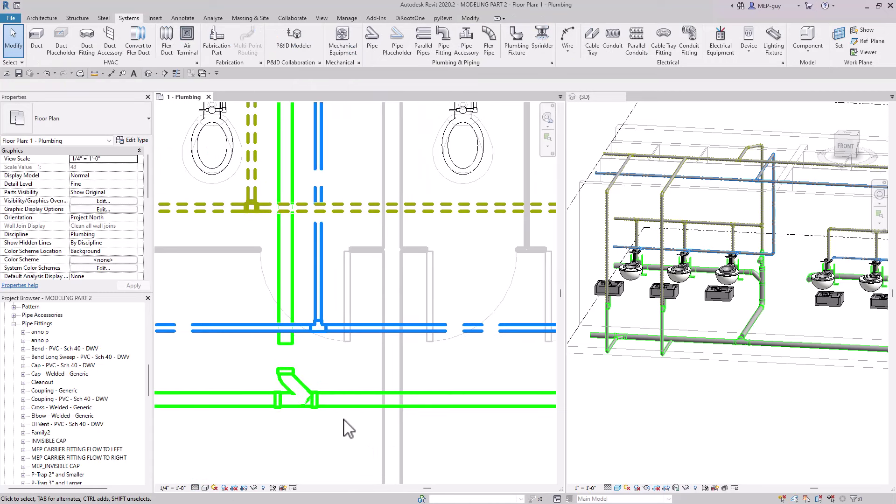
scroll(344, 422, "up", 2)
left_click(289, 372)
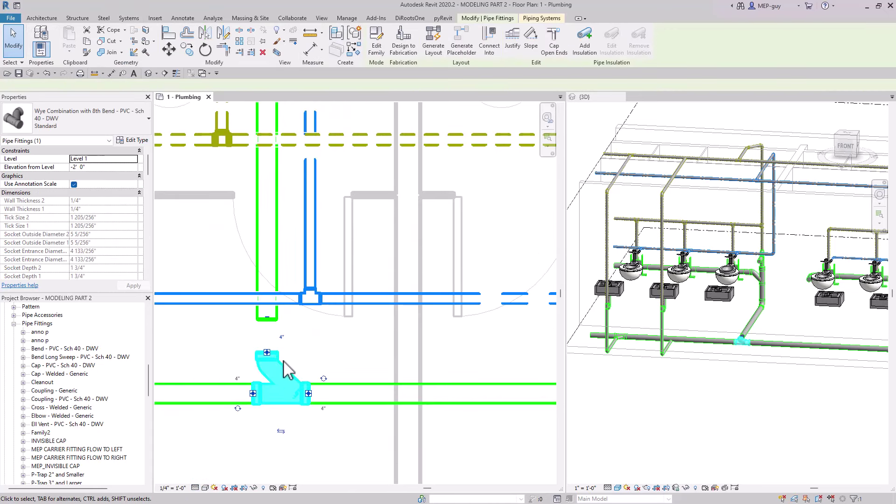
key("Delete")
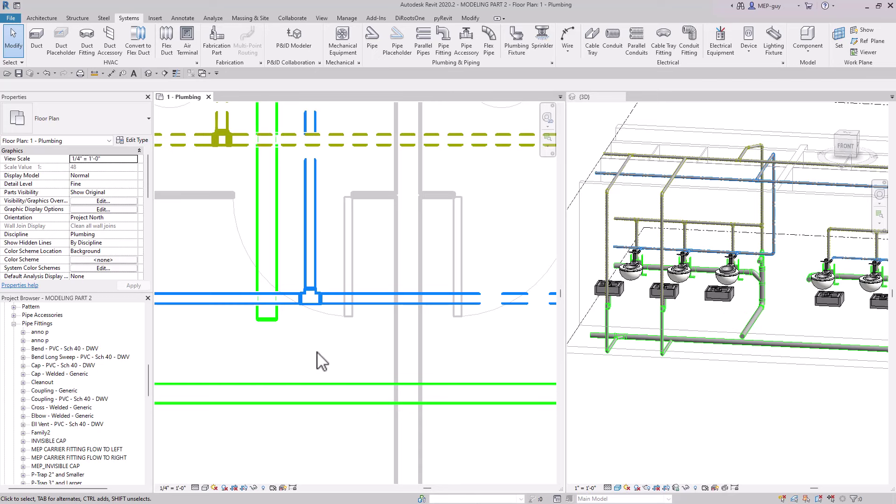
Draw a 45° pipe from the vertical green pipe's open end down into the sanitary main
scroll(299, 345, "up", 1)
left_click(260, 320)
right_click(260, 319)
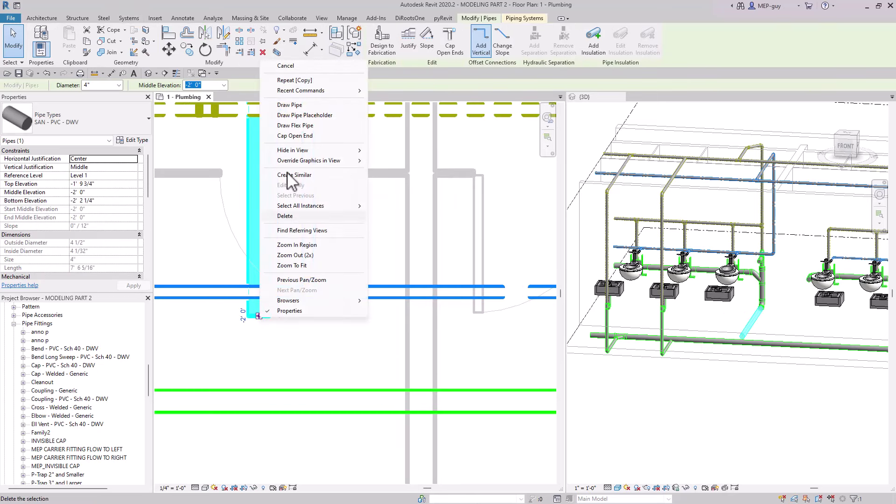
left_click(289, 105)
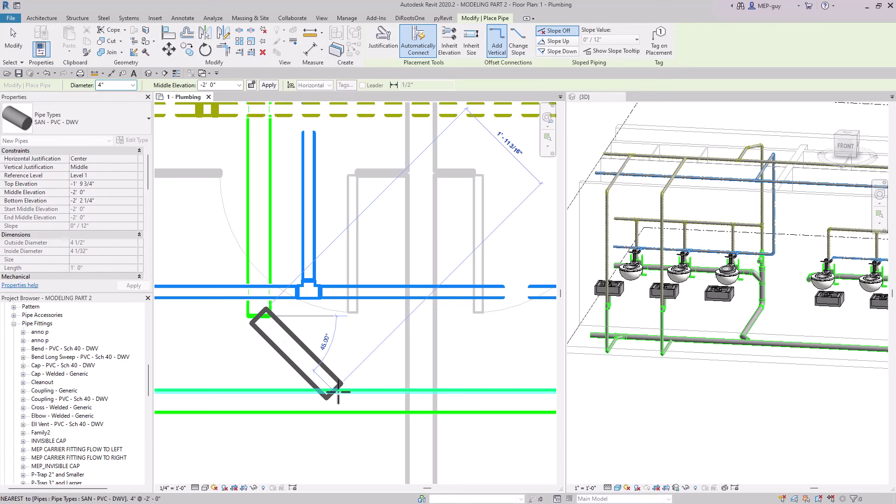
left_click(338, 392)
scroll(338, 392, "down", 3)
key("Escape")
key("Escape")
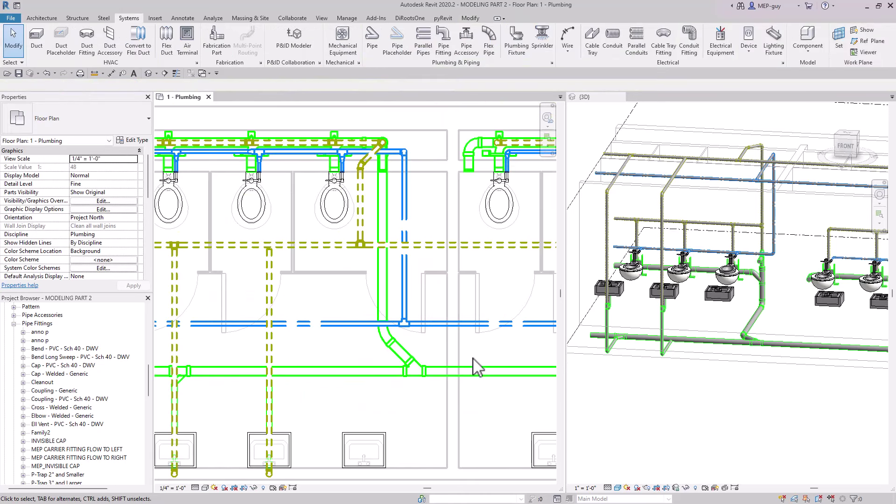
middle_click_drag(444, 399, 453, 365)
Create a sanitary piping system for the wall-mounted sink through its 2" Connector 8
scroll(822, 364, "up", 2)
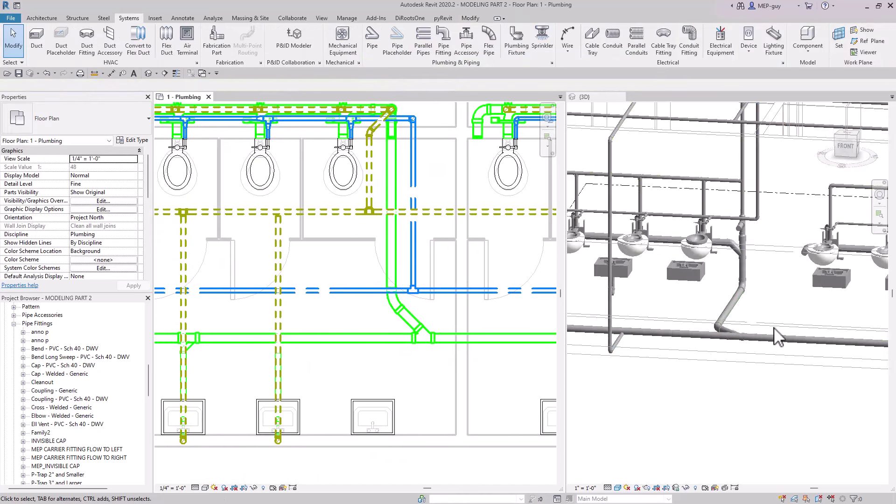
left_click(701, 290)
middle_click_drag(701, 290, 691, 327, "shift")
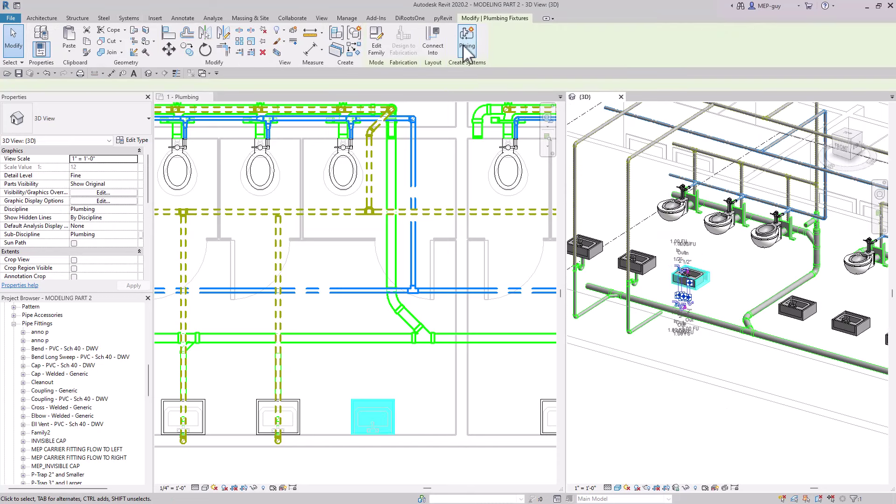
left_click(465, 47)
left_click(744, 95)
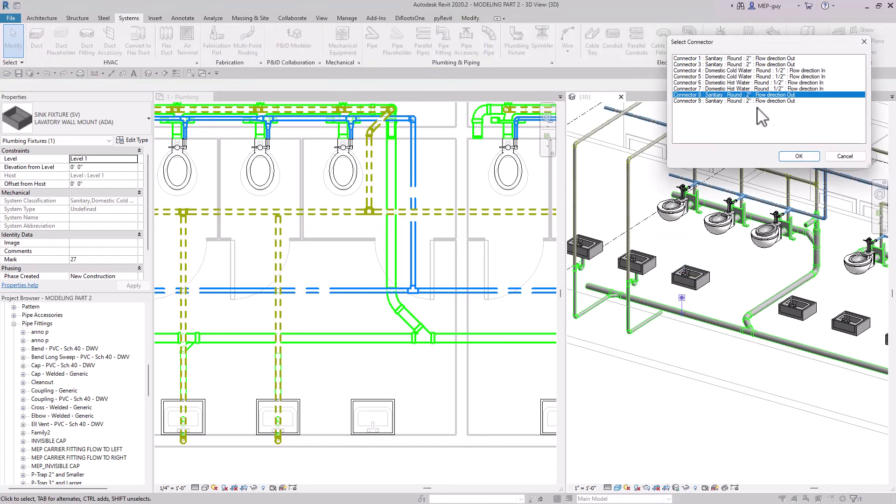
left_click(805, 157)
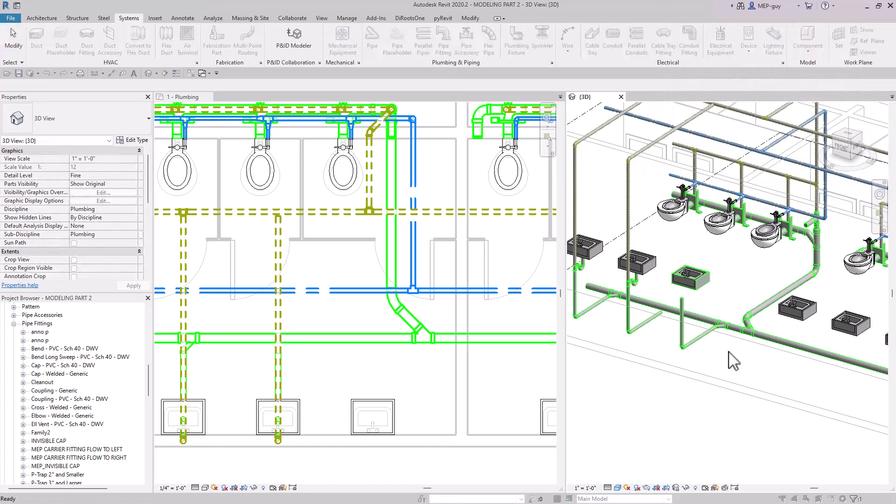
Join the diagonal branch pipe into the sanitary main with a tee using TR
scroll(721, 336, "up", 3)
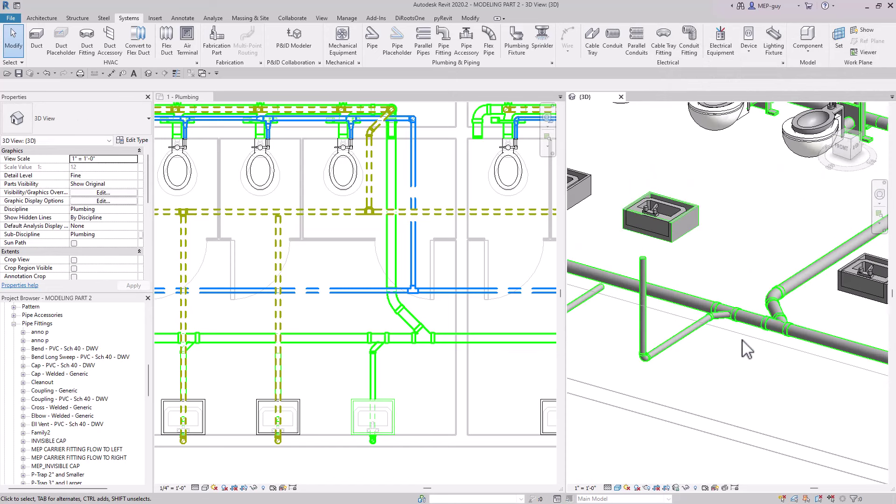
middle_click_drag(749, 339, 751, 366)
scroll(734, 364, "up", 1)
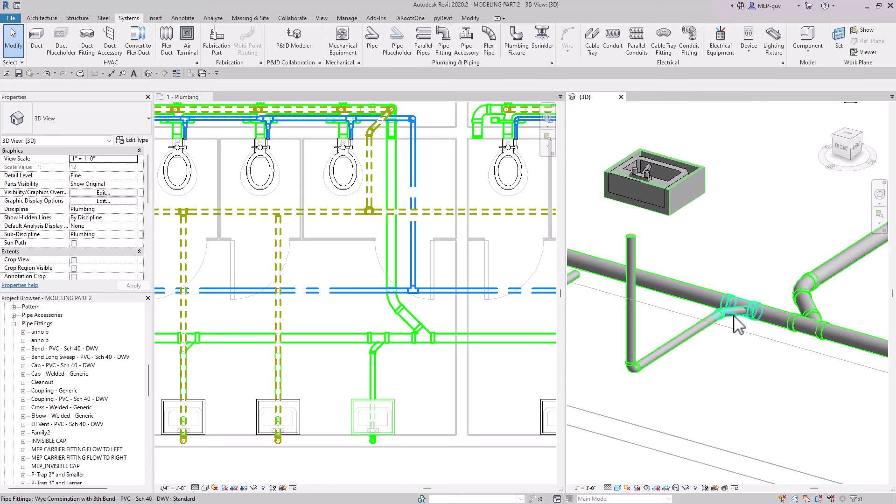
scroll(736, 358, "down", 4)
scroll(696, 334, "up", 5)
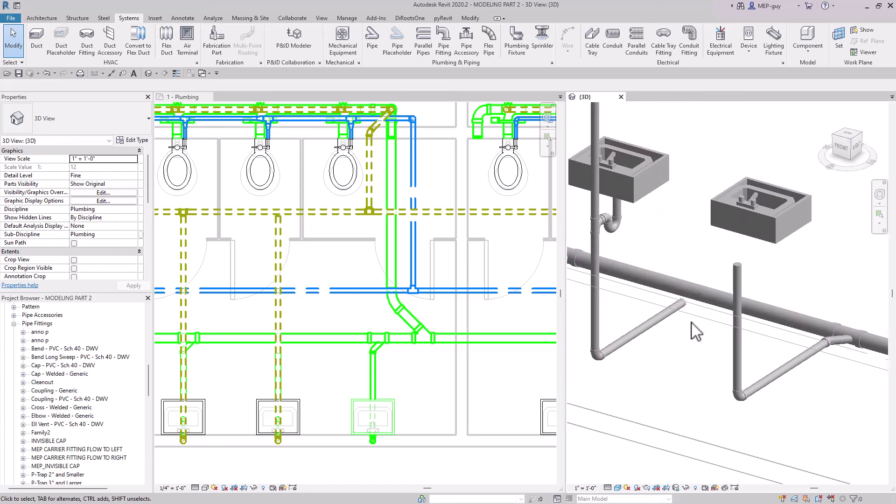
key("t")
key("r")
left_click(710, 306)
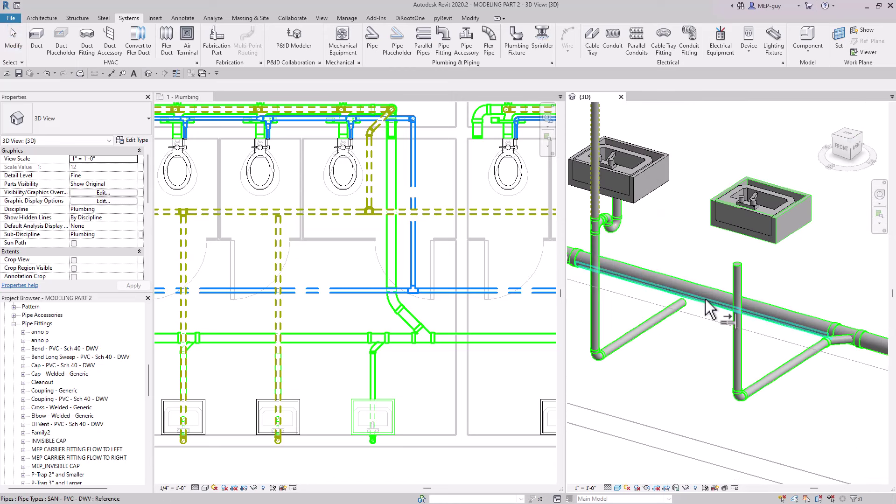
left_click(686, 316)
scroll(708, 343, "down", 4)
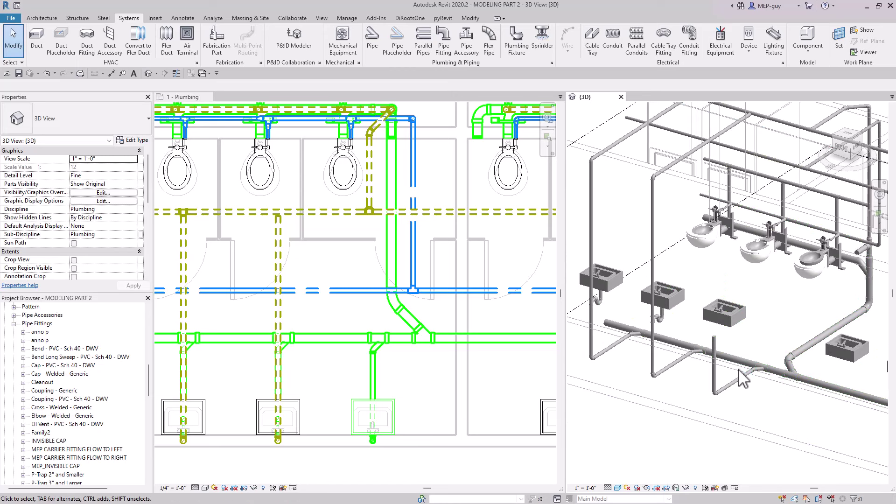
scroll(737, 345, "up", 4)
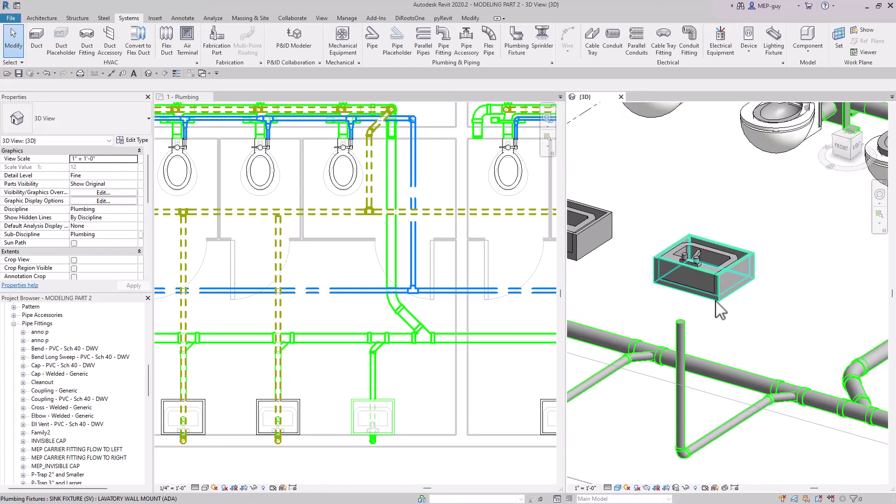
Connect the sink's Connector 1 (Sanitary 2" Out) into the vertical pipe below it
left_click(721, 219)
middle_click_drag(721, 219, 681, 350, "shift")
middle_click_drag(732, 366, 734, 362, "shift")
left_click(737, 366)
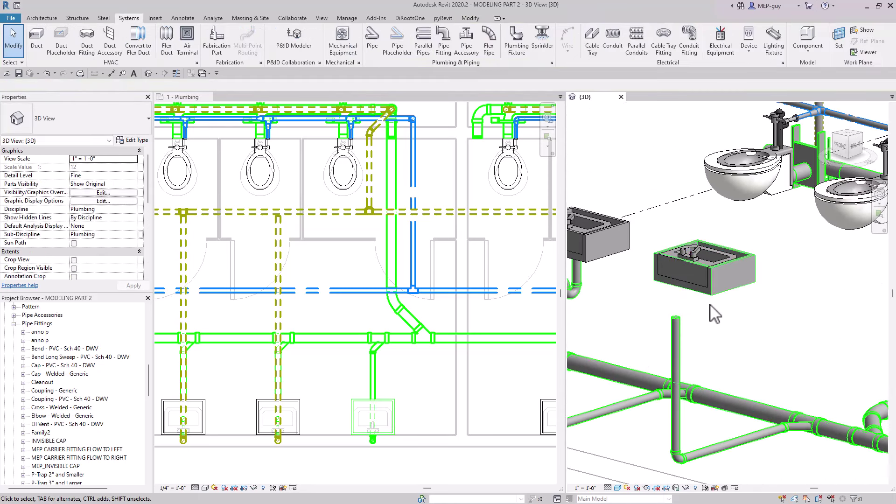
left_click(717, 294)
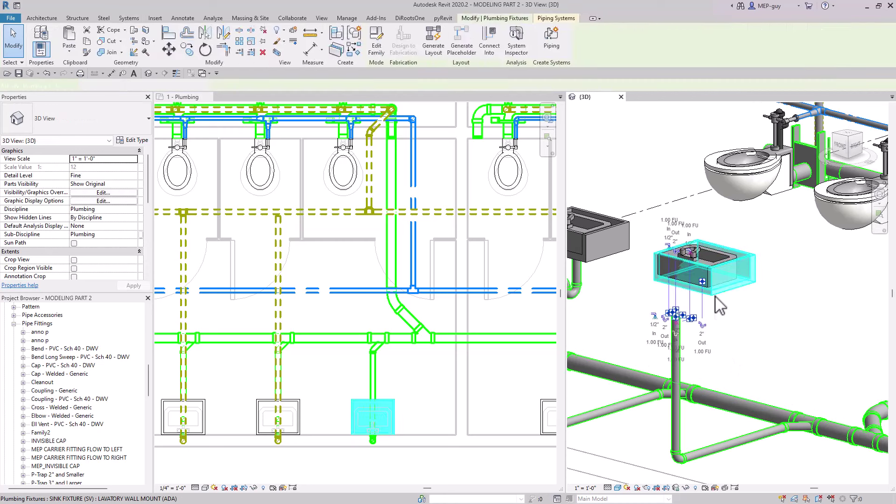
left_click(489, 47)
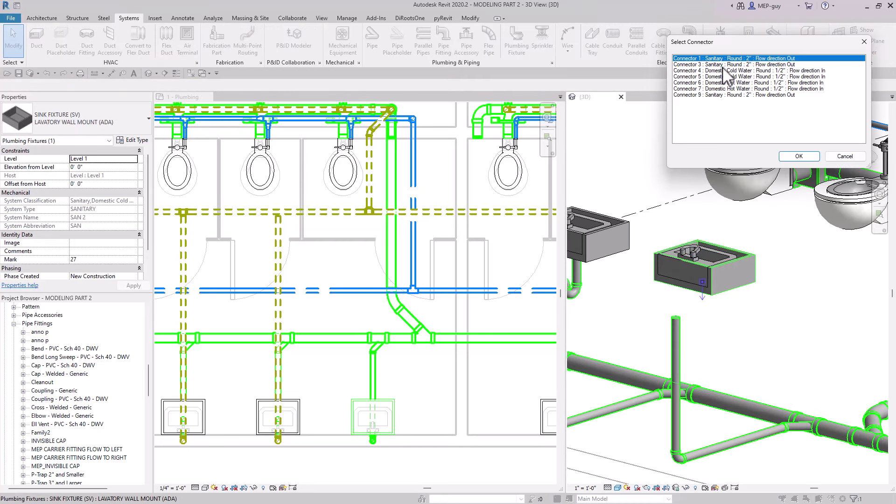
left_click(735, 95)
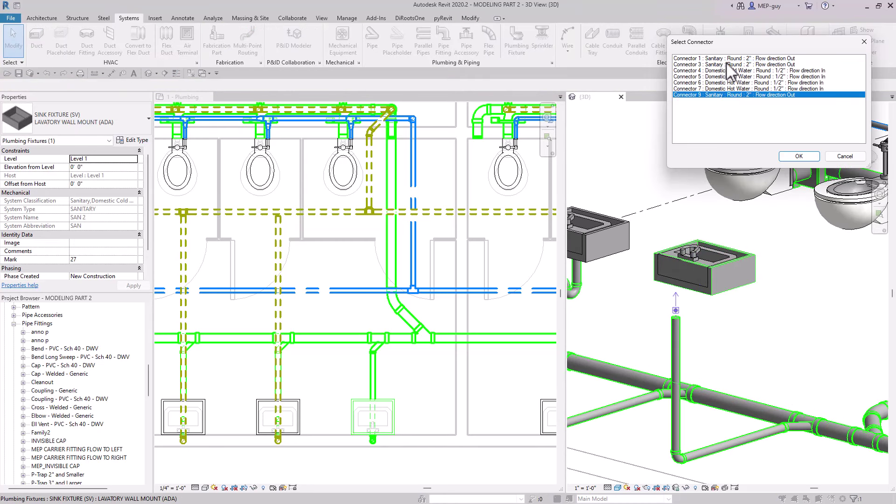
key("Home")
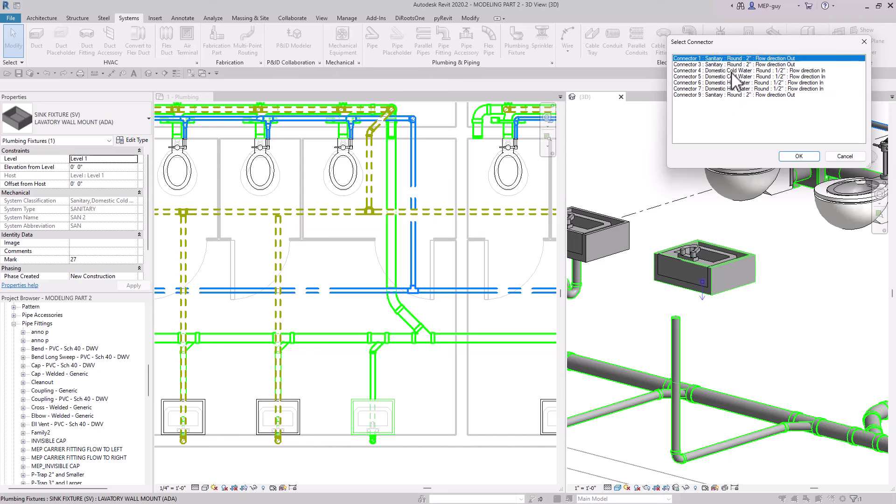
left_click(792, 157)
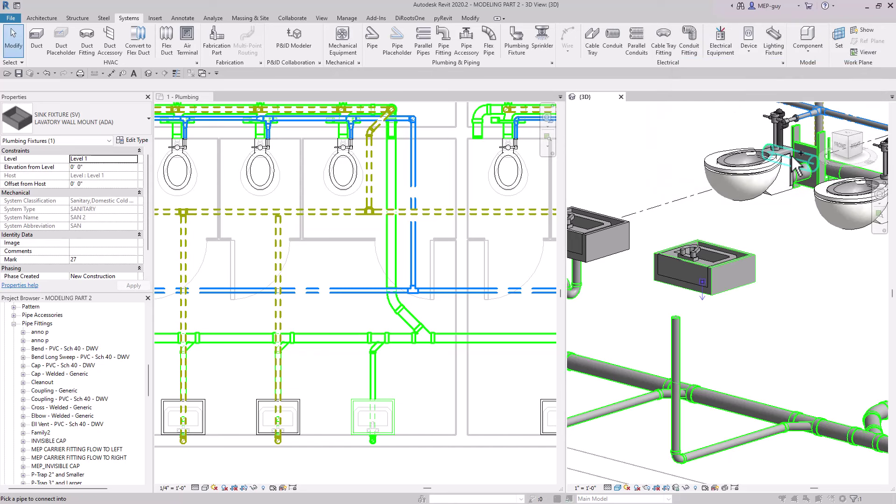
left_click(678, 340)
Check the vertical pipe, then rerun Connect Into on the sink and confirm its sanitary outlet
scroll(712, 344, "up", 3)
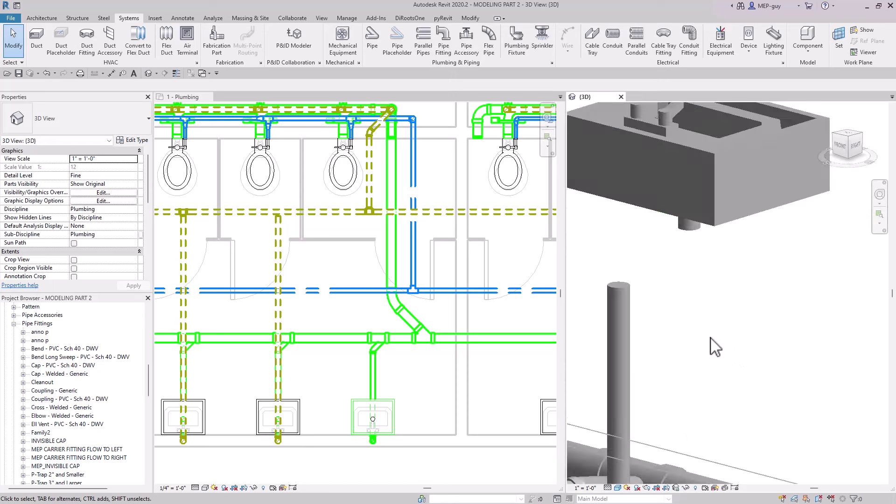
scroll(703, 290, "up", 1)
scroll(698, 270, "down", 3)
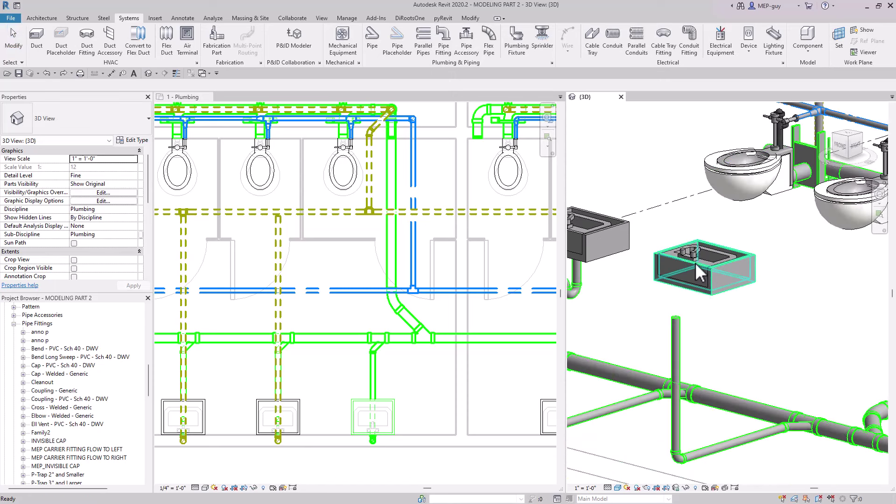
left_click(681, 341)
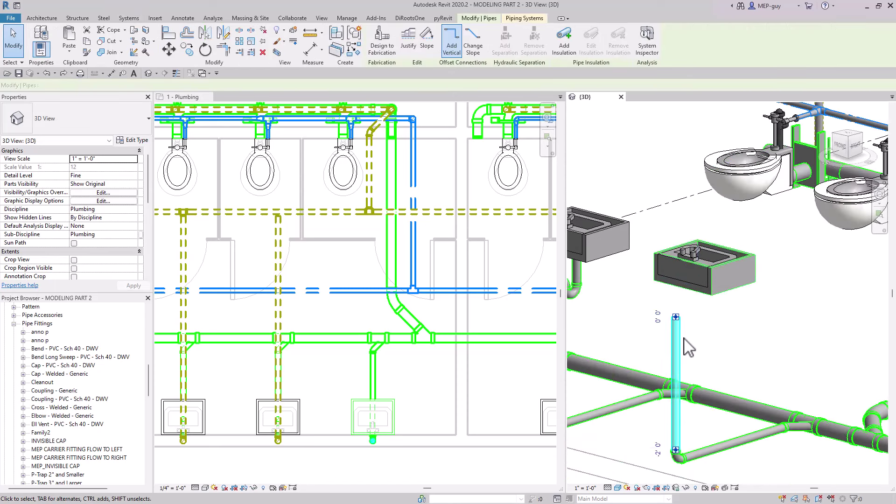
scroll(684, 343, "up", 2)
key("Escape")
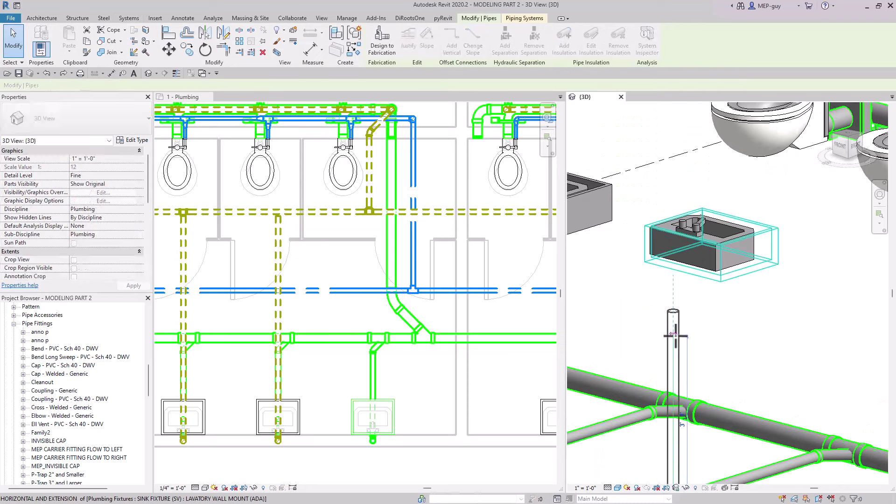
scroll(737, 342, "down", 3)
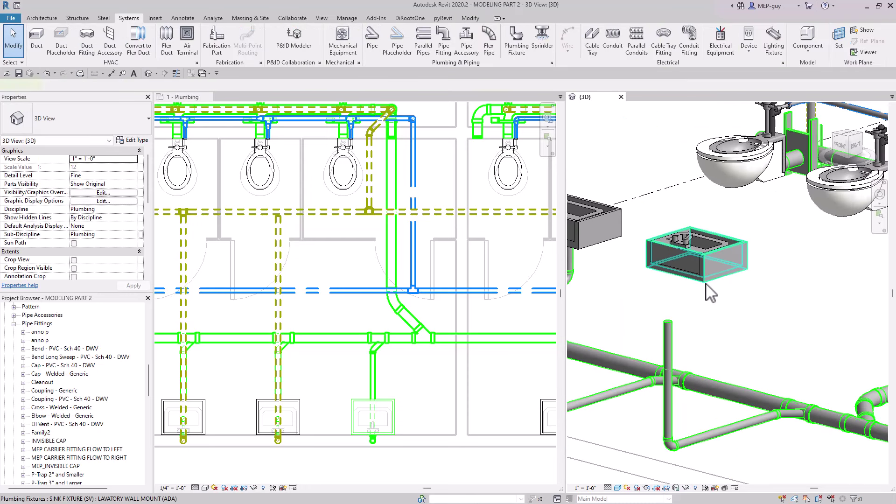
left_click(706, 284)
left_click(494, 43)
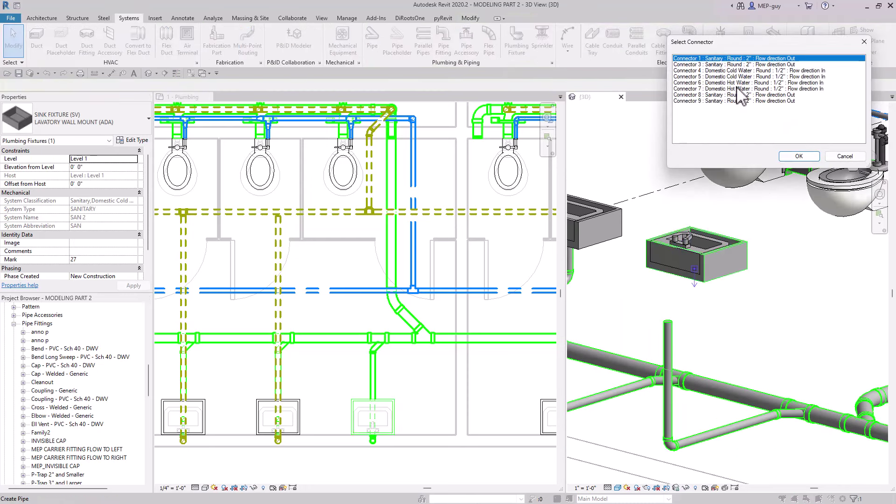
left_click(796, 157)
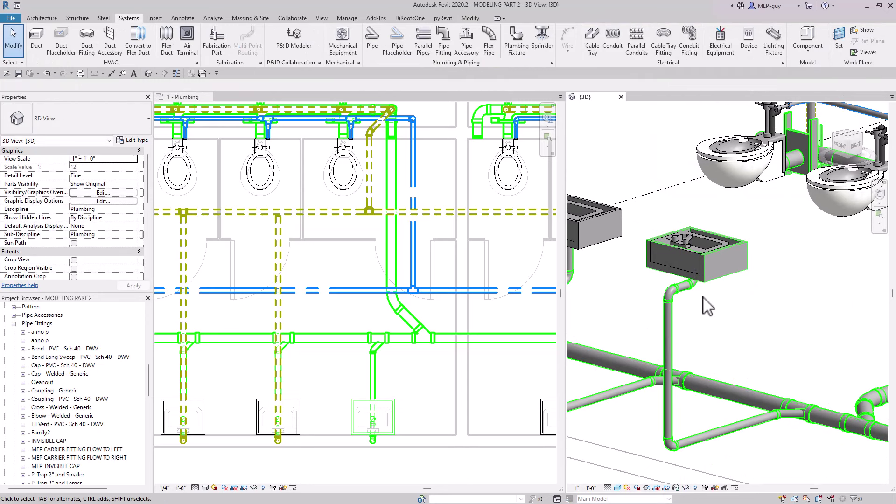
scroll(705, 305, "up", 2)
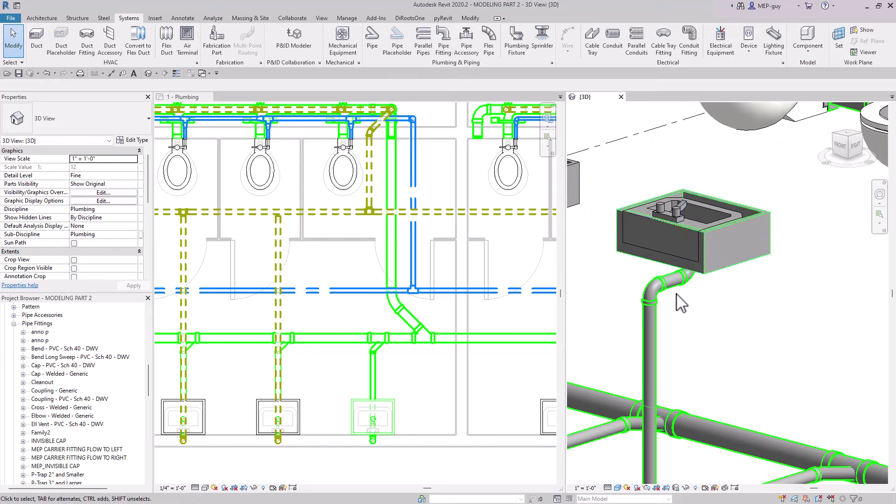
Set the short pipe by the sink elbow to a middle elevation of 1 6 (1'6")
left_click(676, 289)
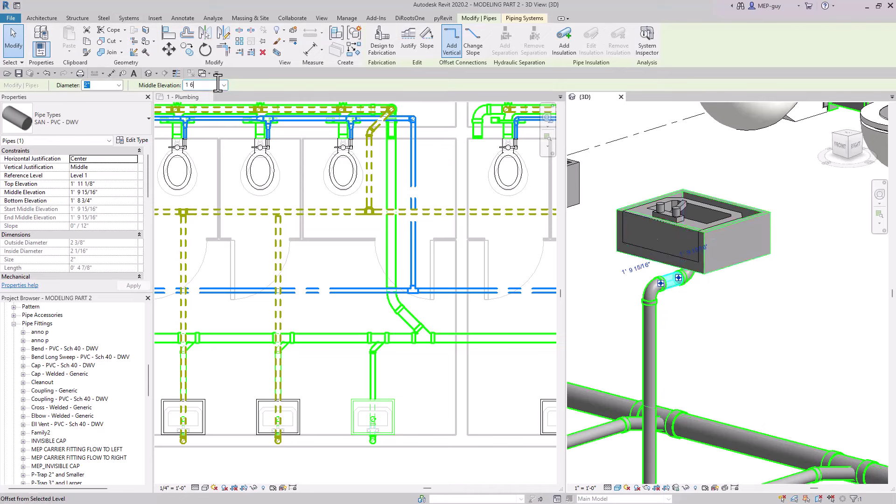
left_click(217, 85)
type("1 6")
key("Return")
left_click(672, 340)
Inspect the elbow, then select the vertical drain pipe under the sink
scroll(665, 322, "up", 3)
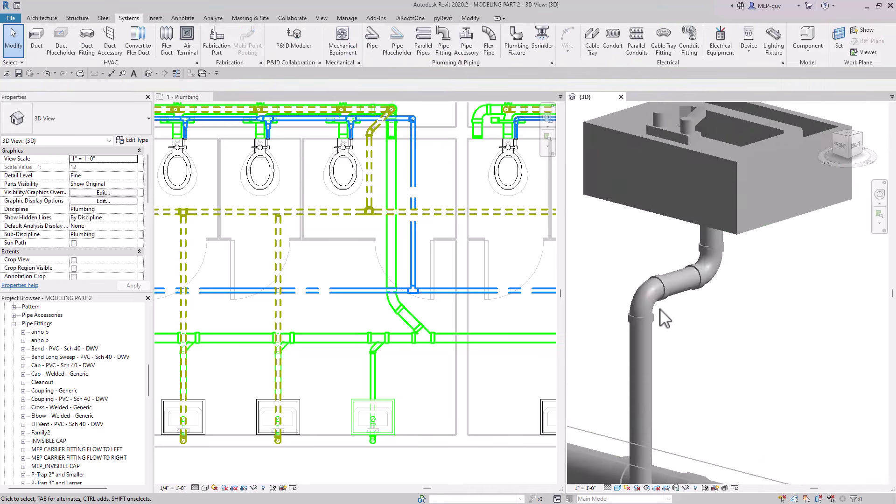
left_click(648, 284)
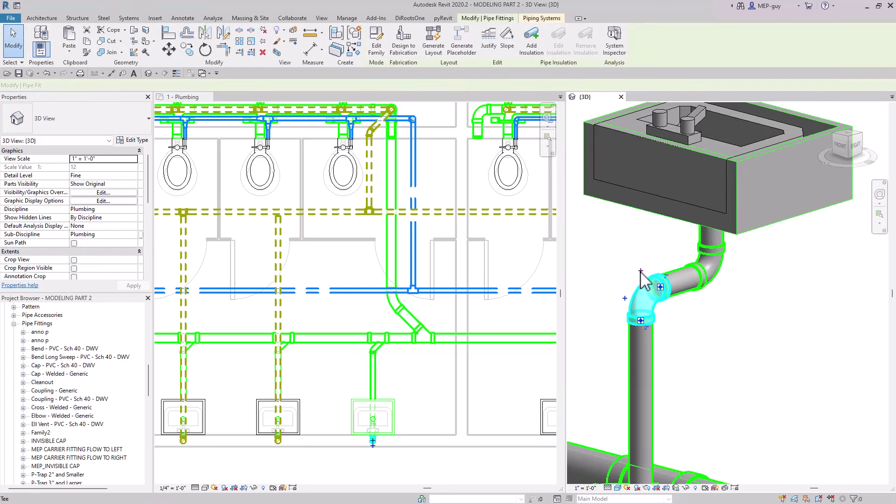
key("Escape")
scroll(691, 304, "down", 4)
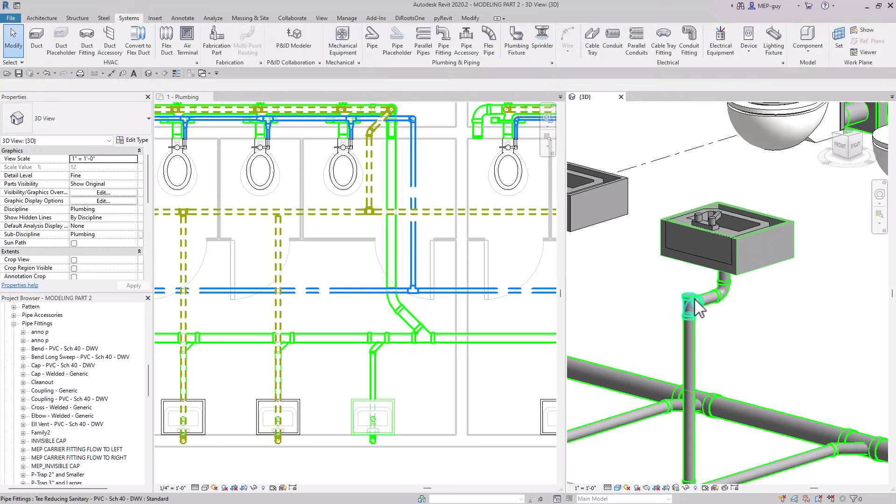
scroll(759, 306, "up", 3)
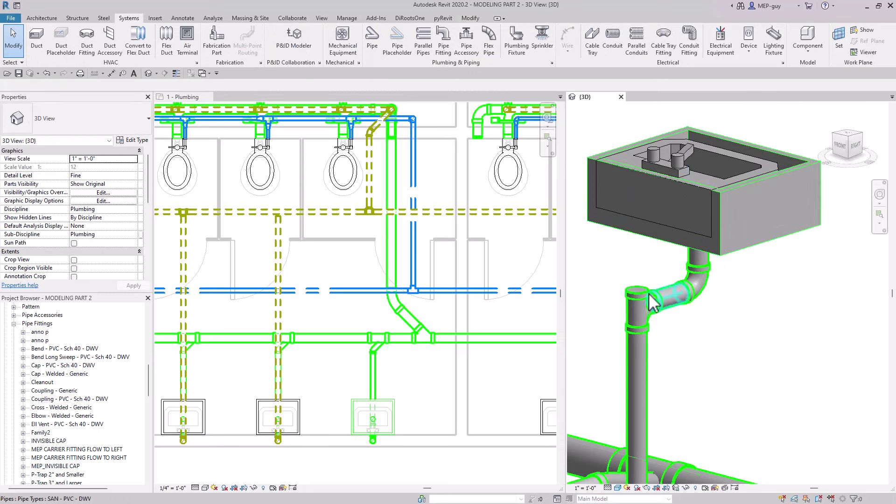
left_click(650, 364)
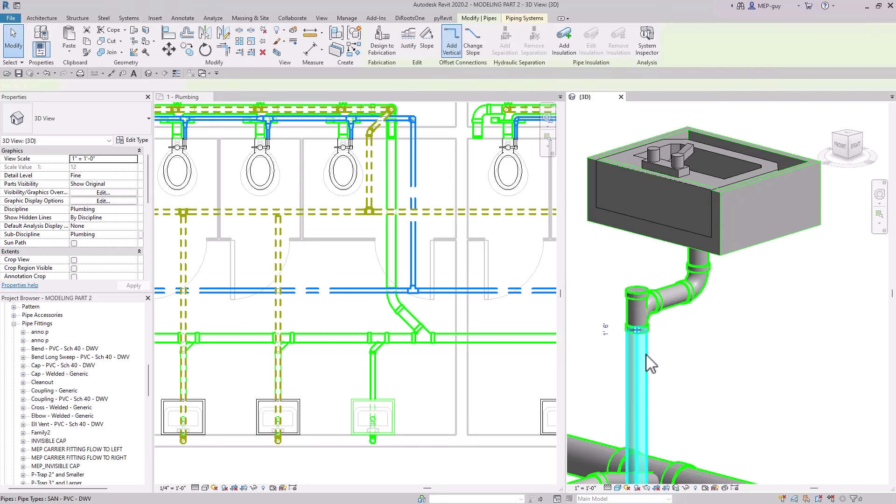
Review the SAN - PVC - DWV routing preferences down to the INVISIBLE CAP entries, then close them
left_click(136, 141)
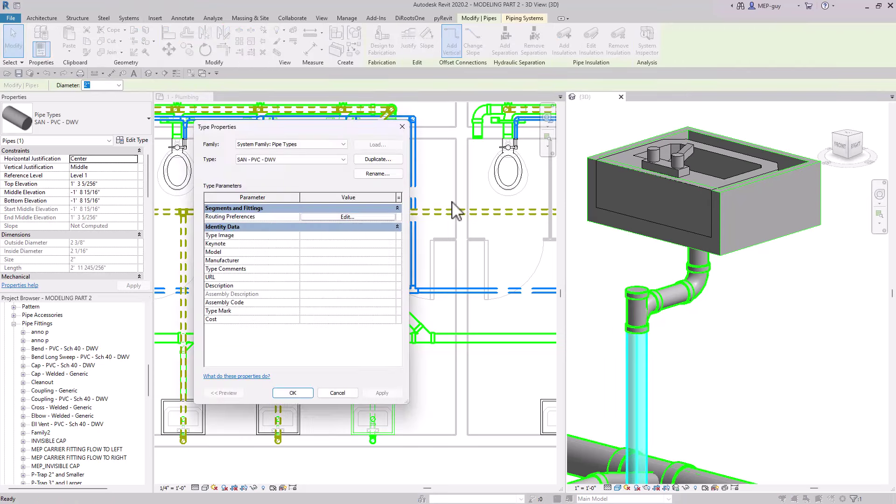
left_click(348, 218)
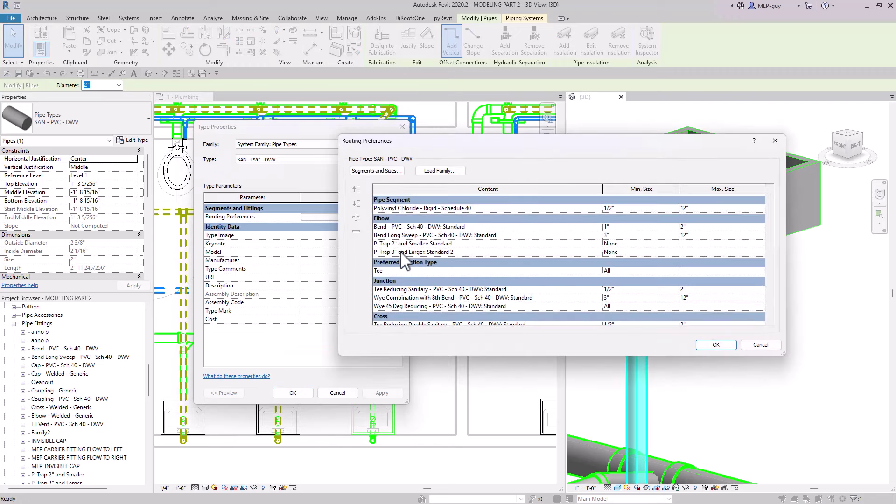
scroll(541, 245, "down", 5)
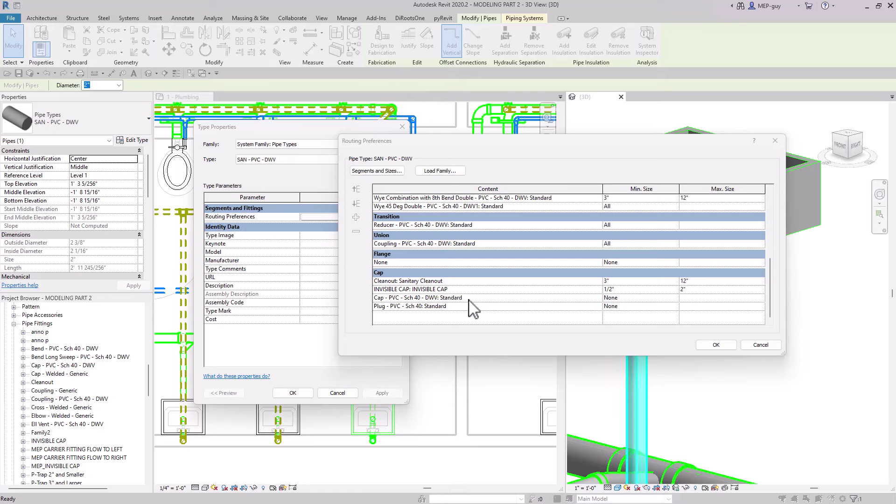
left_click(714, 345)
Select and then deselect the tee fitting above the drain pipe
left_click(638, 308)
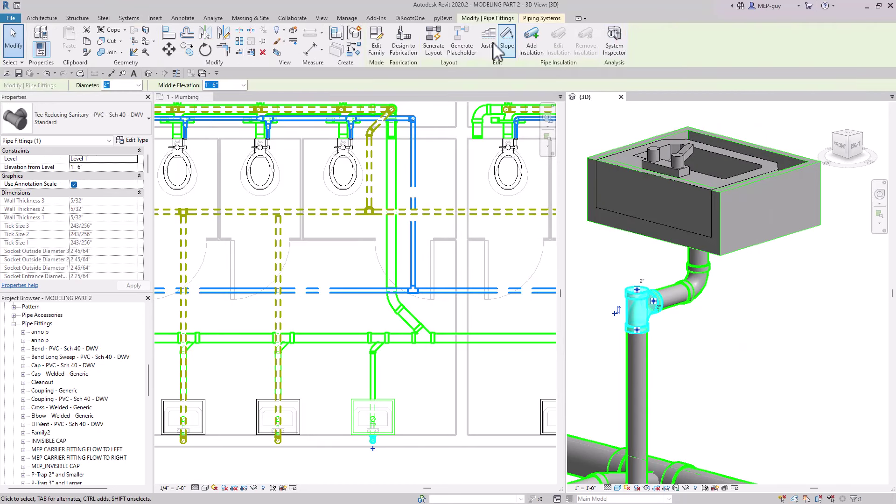
left_click(644, 254)
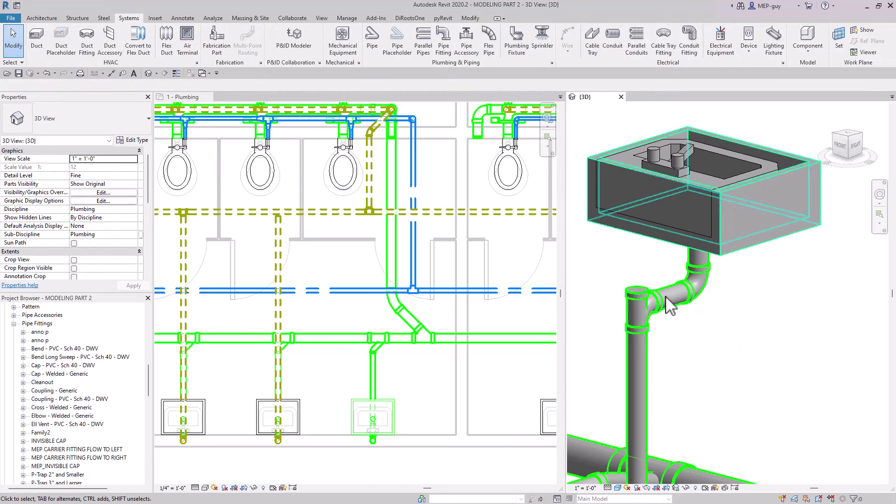
scroll(696, 347, "down", 2)
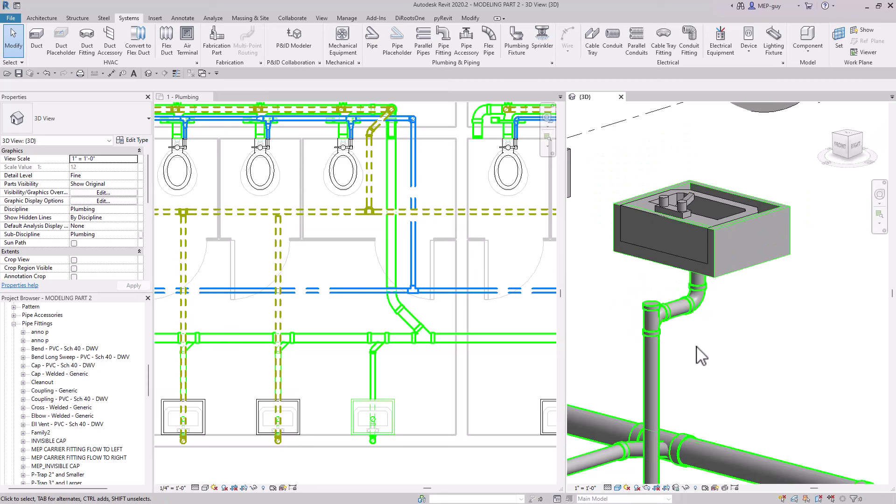
scroll(700, 357, "down", 2)
Start a pipe from the sink's drain, switch it to VENT - PVC, then cancel the placement
left_click(698, 285)
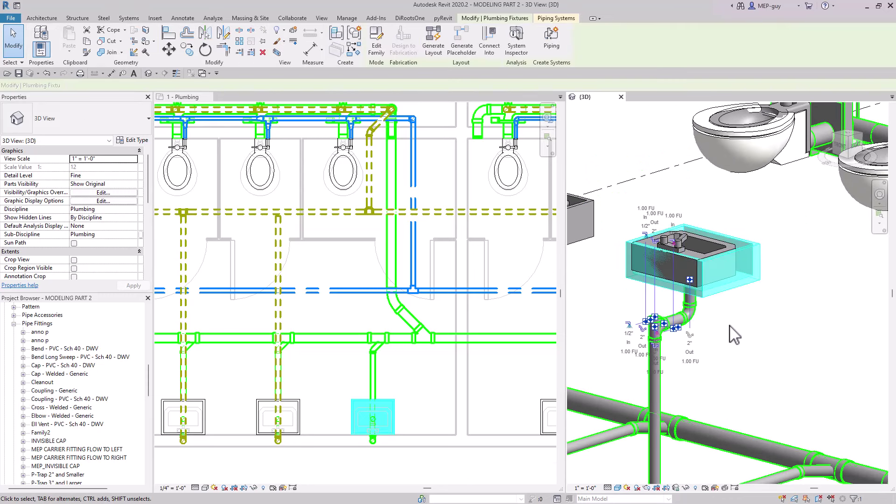
scroll(682, 292, "up", 3)
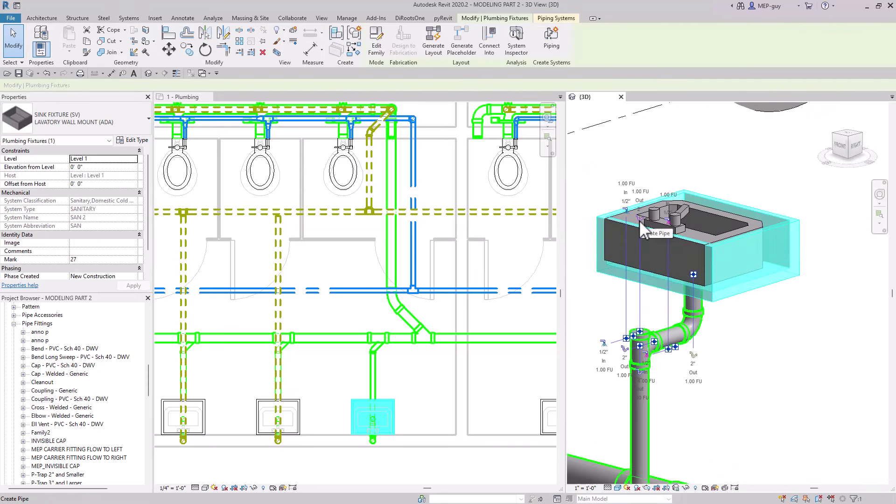
left_click(639, 220)
left_click(663, 347)
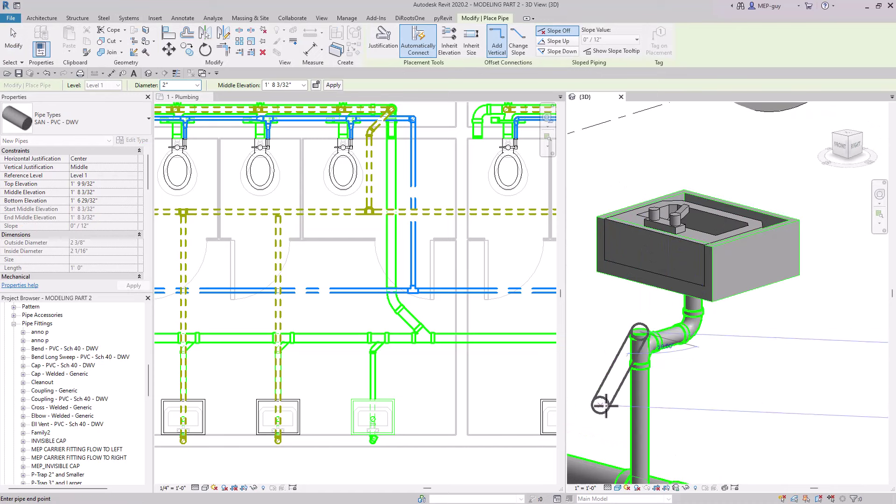
scroll(658, 327, "down", 3)
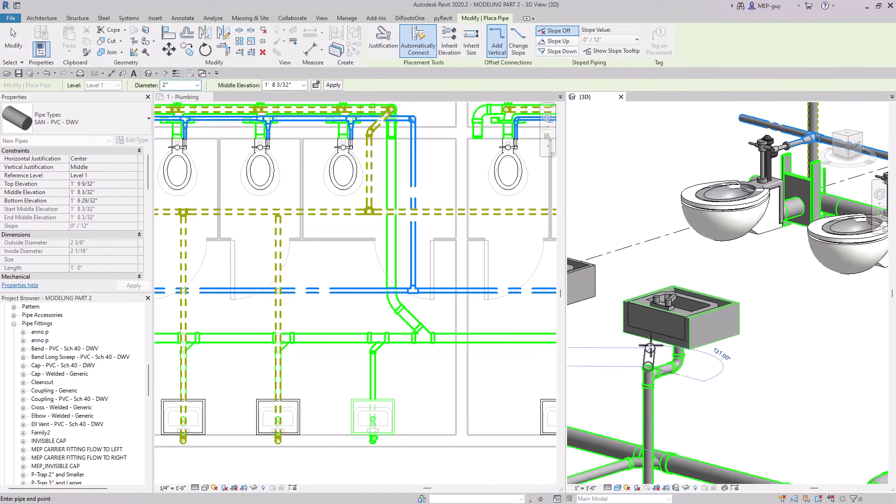
left_click(68, 111)
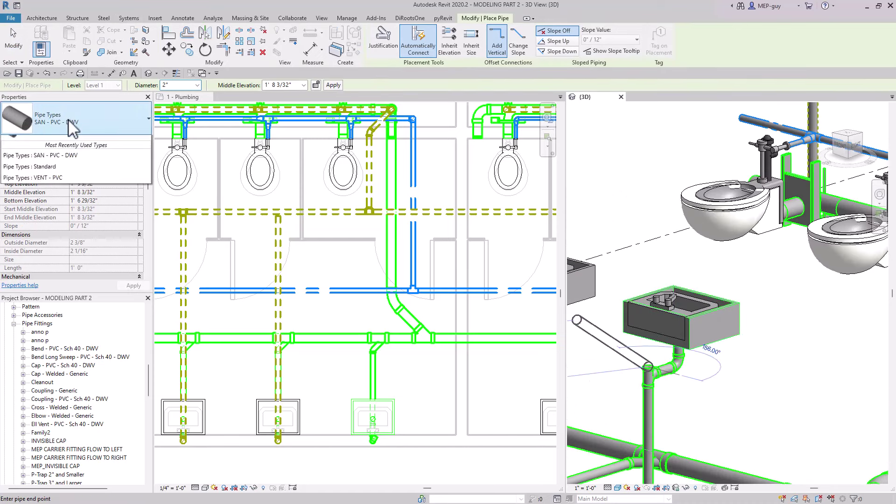
left_click(28, 201)
scroll(696, 381, "up", 3)
scroll(696, 382, "down", 5)
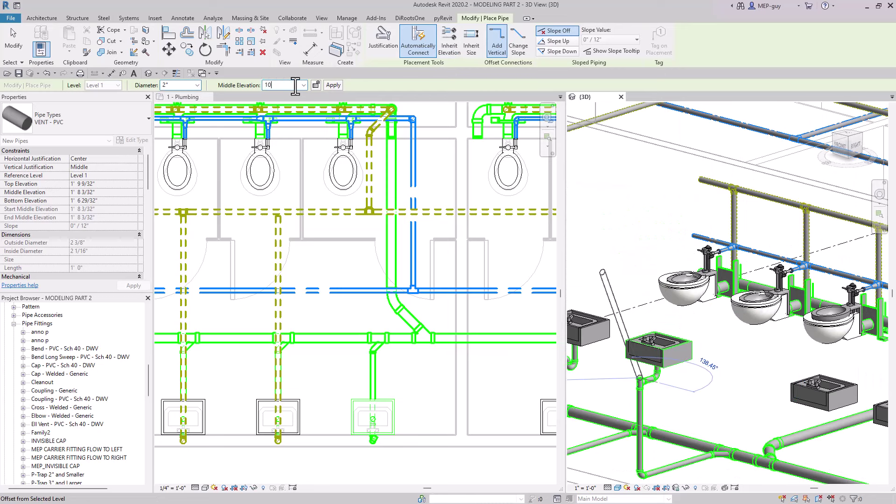
scroll(663, 326, "up", 5)
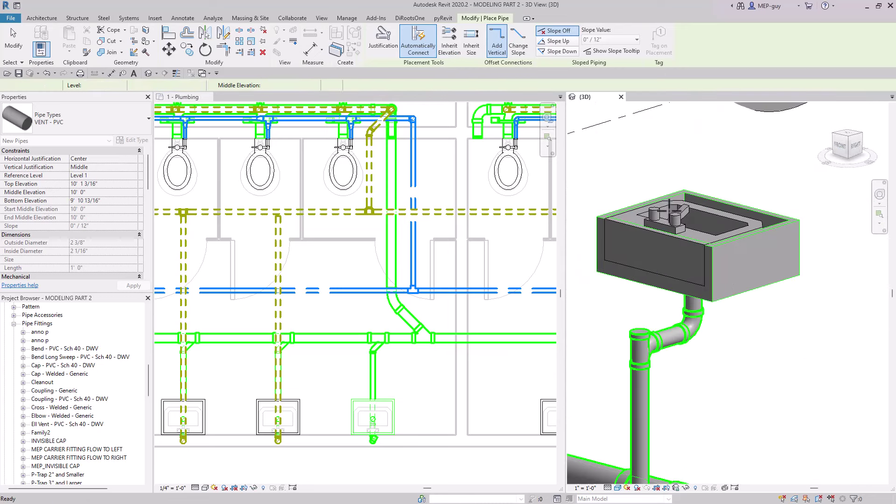
key("Escape")
key("Escape")
scroll(670, 276, "down", 5)
scroll(646, 388, "up", 4)
scroll(672, 345, "down", 4)
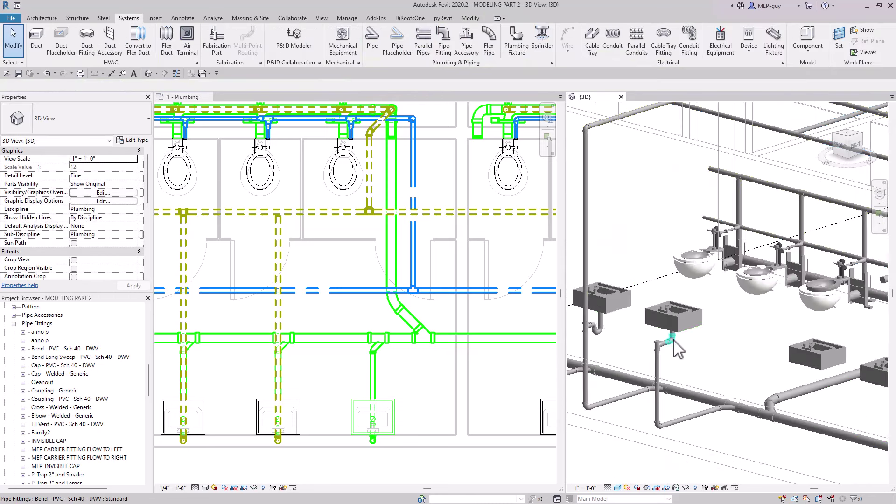
scroll(673, 345, "up", 2)
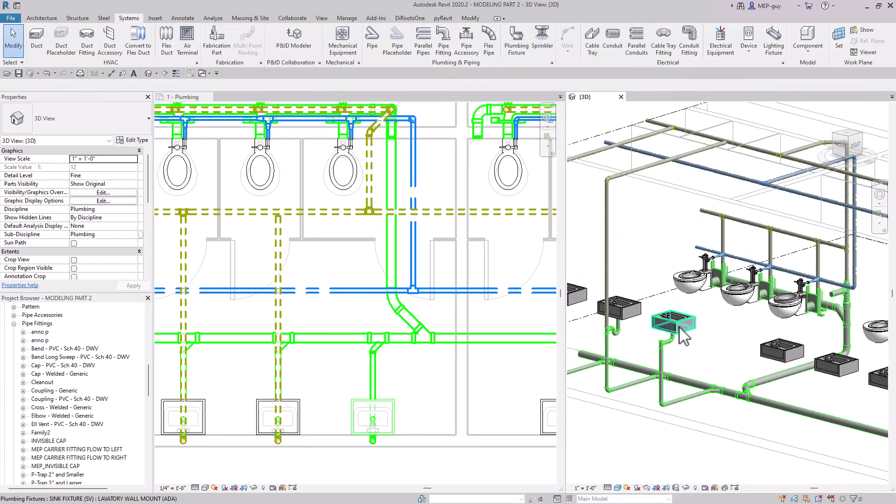
left_click(681, 332)
middle_click_drag(684, 332, 719, 299, "shift")
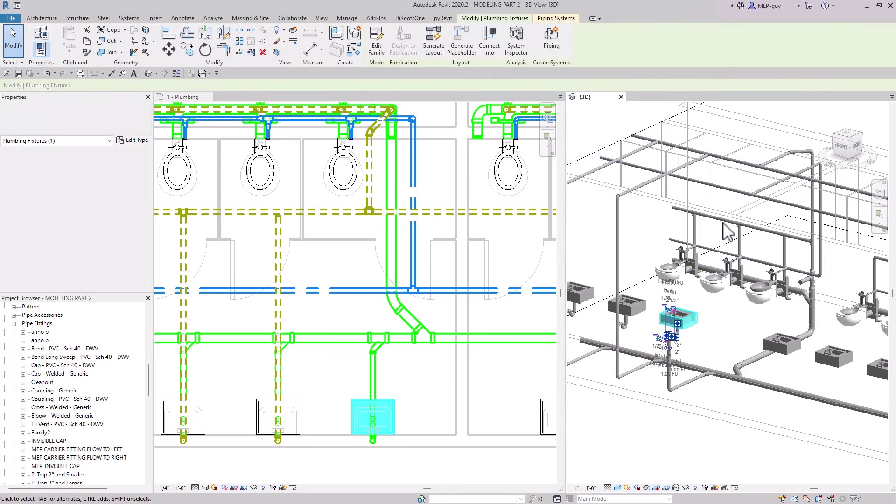
left_click(490, 41)
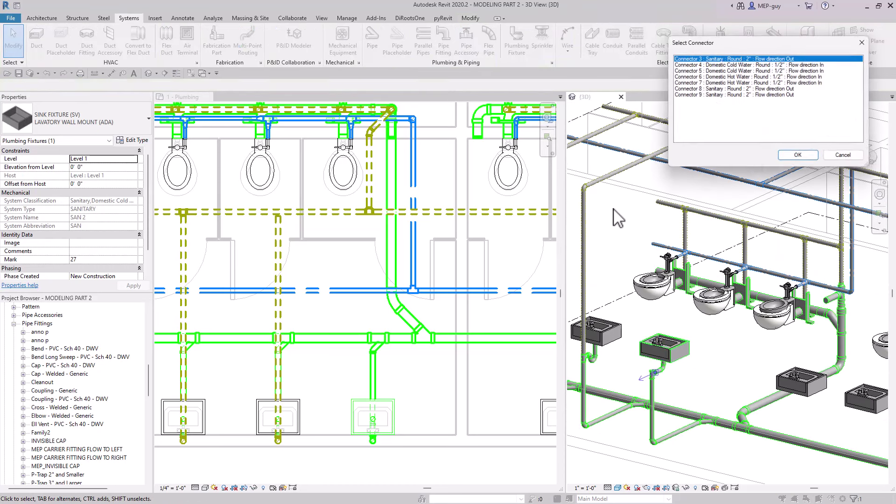
left_click(713, 95)
left_click(799, 156)
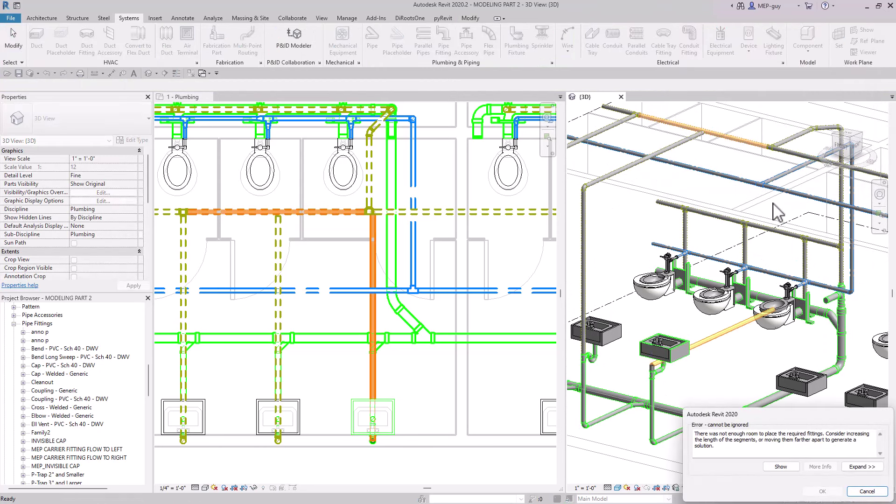
left_click(885, 491)
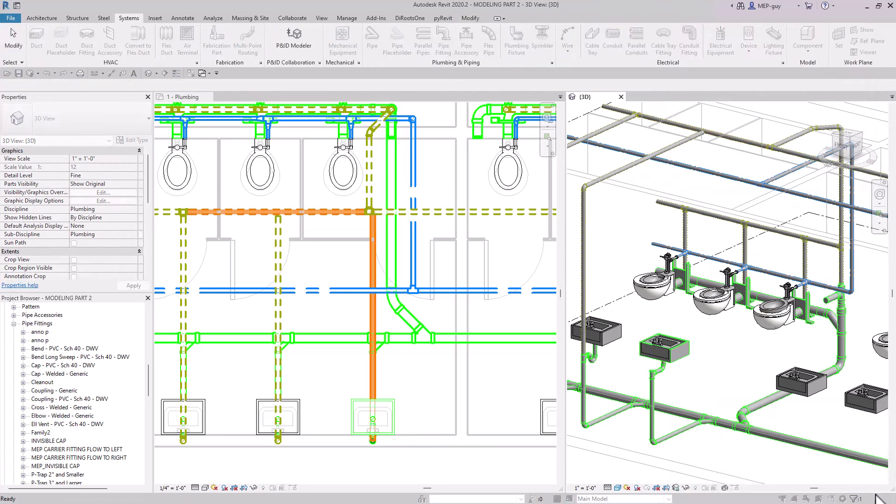
left_click(686, 355)
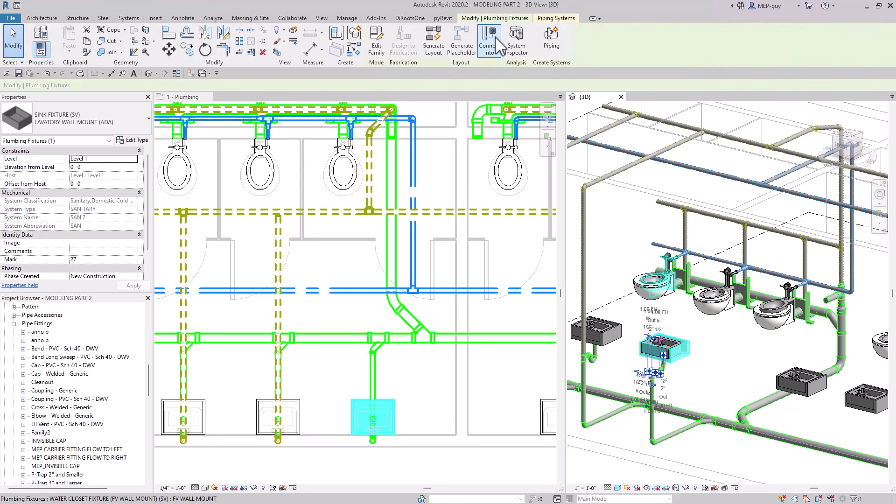
left_click(727, 96)
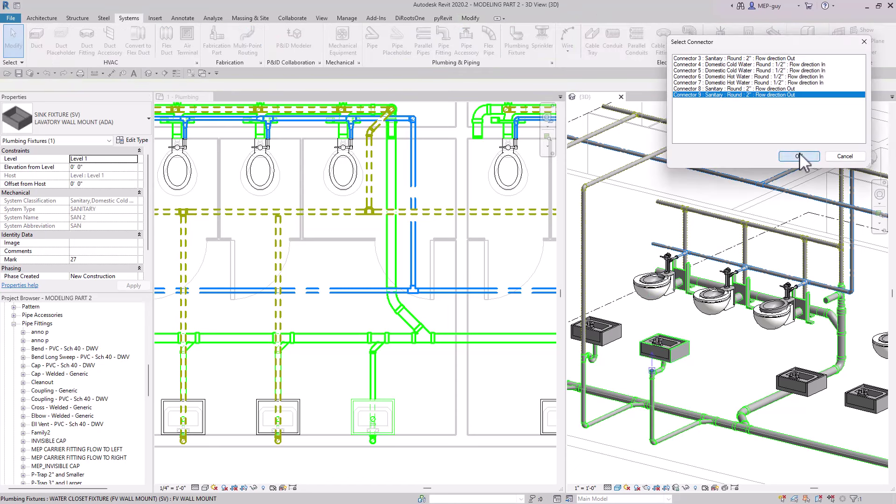
left_click(800, 156)
left_click(814, 158)
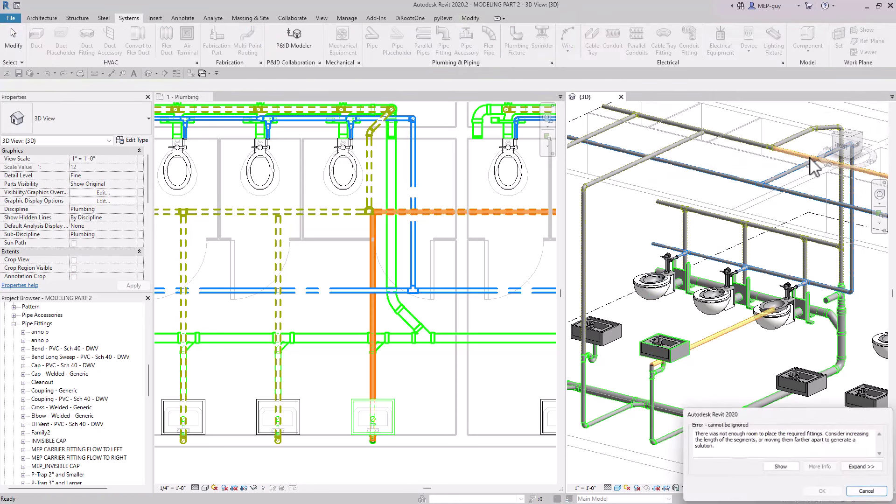
key("Escape")
middle_click_drag(810, 300, 740, 336, "shift")
scroll(728, 262, "up", 5)
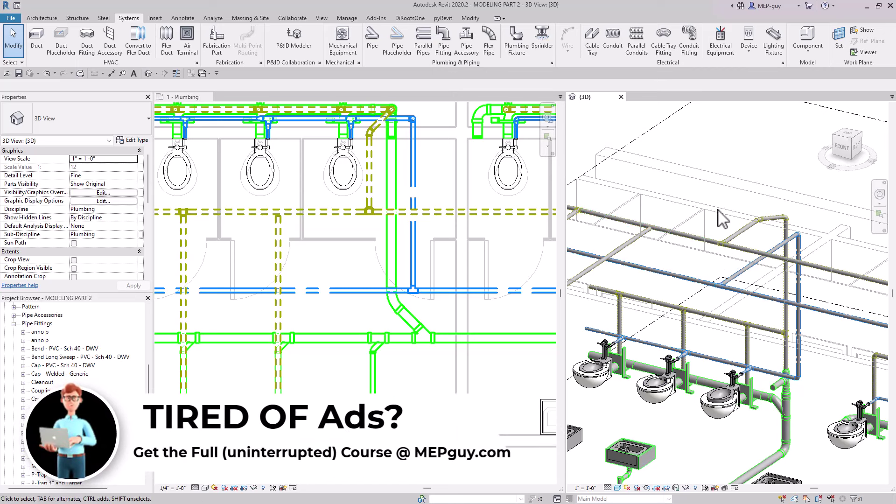
Shorten the upper vent pipe near the ceiling to 1'9"
scroll(728, 255, "up", 3)
left_click(777, 254)
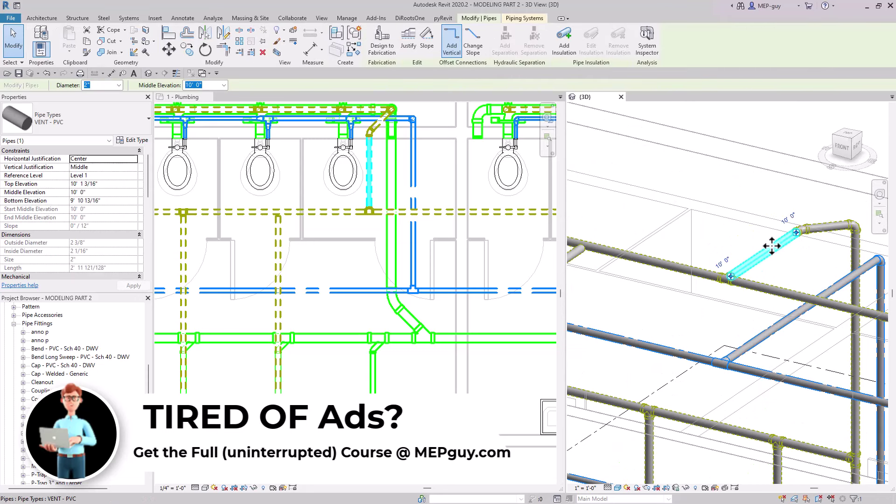
left_click_drag(760, 243, 724, 244)
left_click(786, 264)
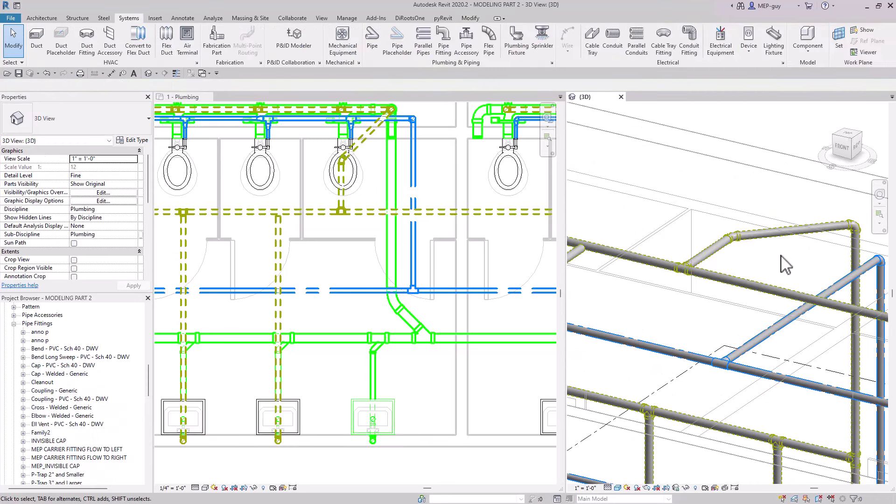
Connect the wall-mounted sink into the existing piping through Connector 9
scroll(784, 262, "down", 5)
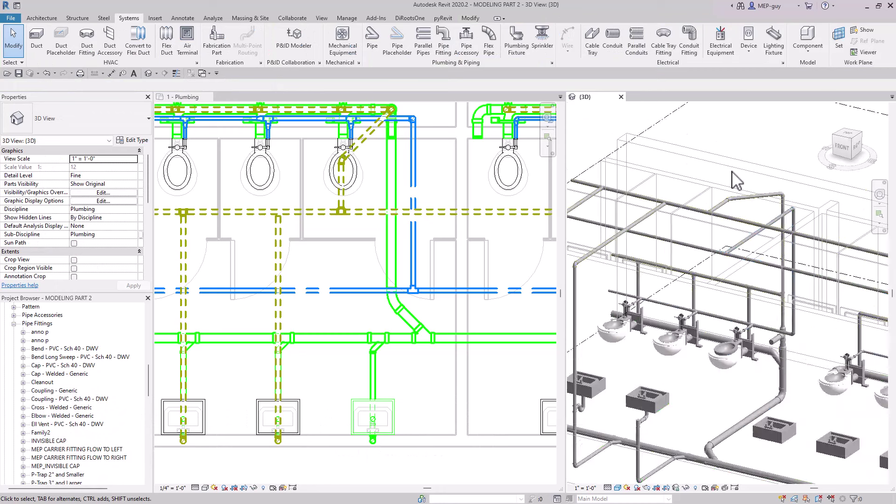
left_click(665, 413)
left_click(491, 44)
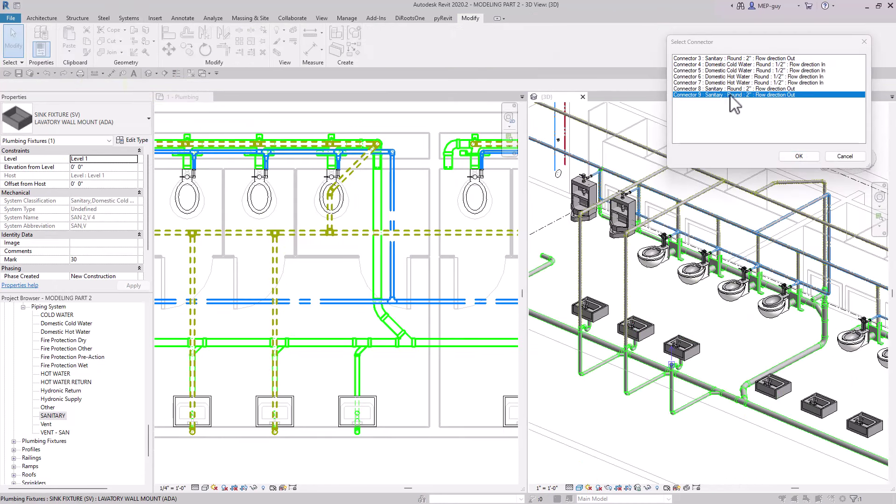
left_click(800, 157)
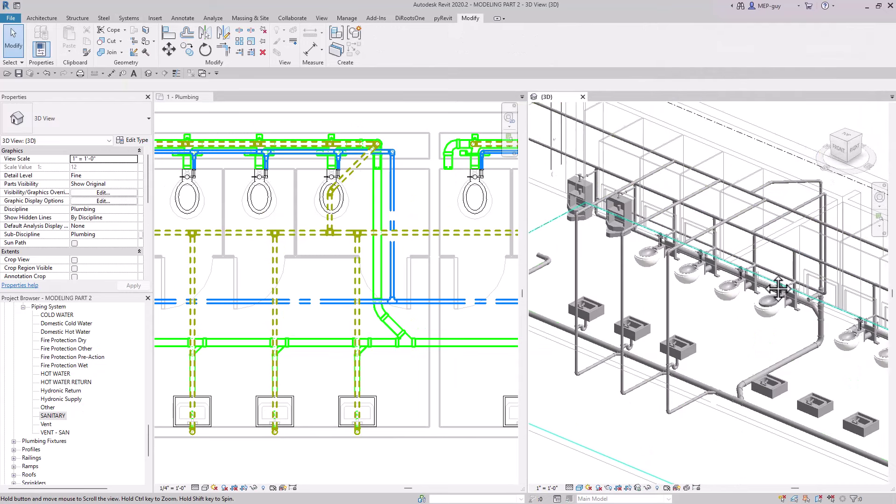
Inspect the connected piping in 3D, then make the 1 - Plumbing floor plan the active view
middle_click_drag(775, 283, 759, 266)
scroll(758, 266, "up", 2)
scroll(794, 186, "up", 3)
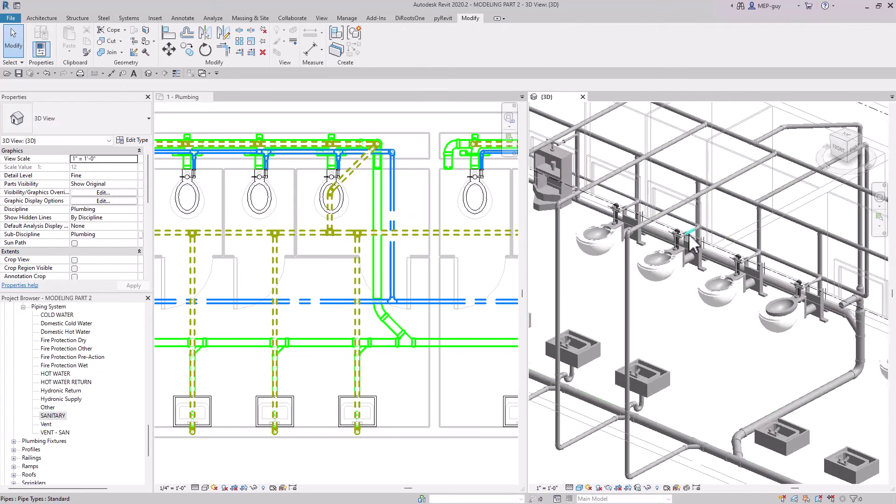
scroll(797, 174, "down", 3)
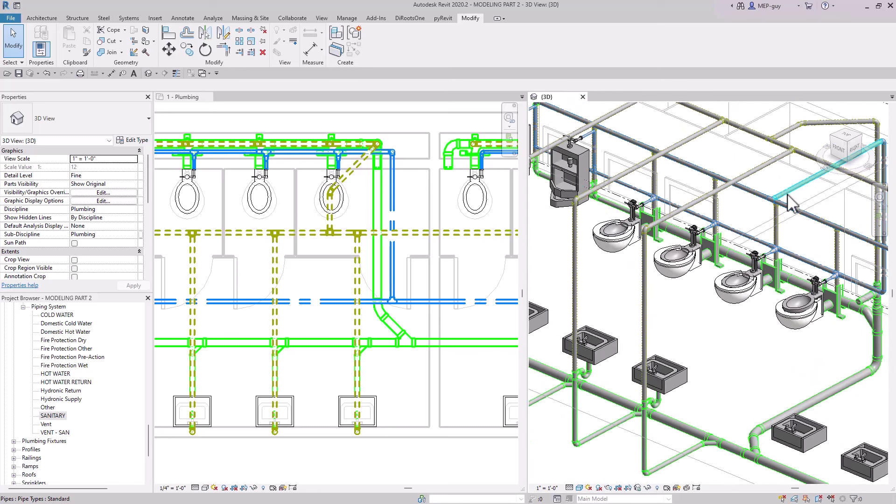
scroll(789, 201, "down", 3)
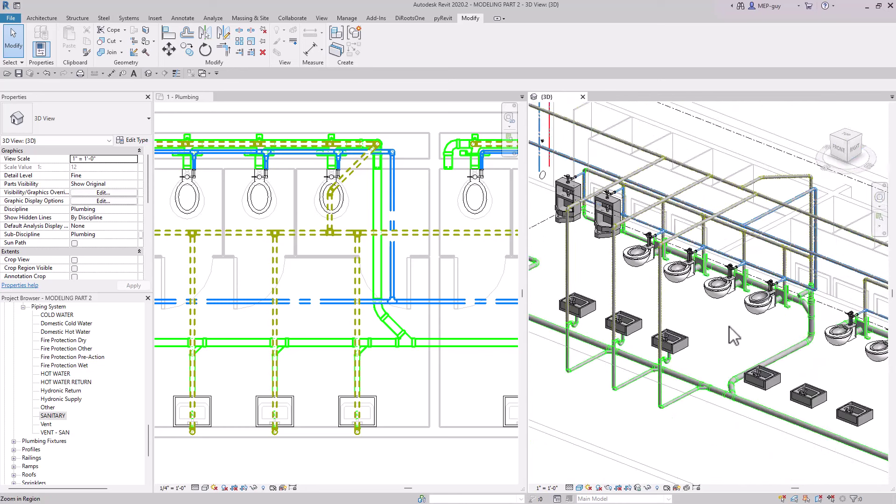
scroll(742, 250, "up", 3)
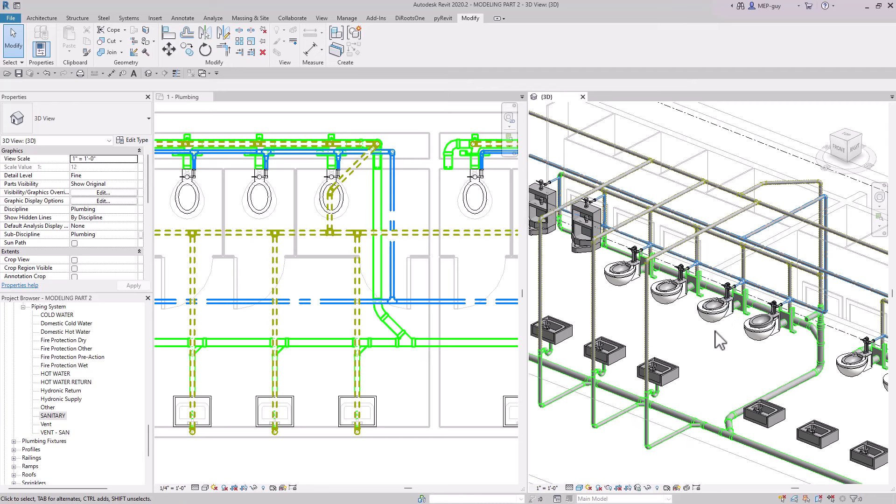
scroll(729, 348, "down", 2)
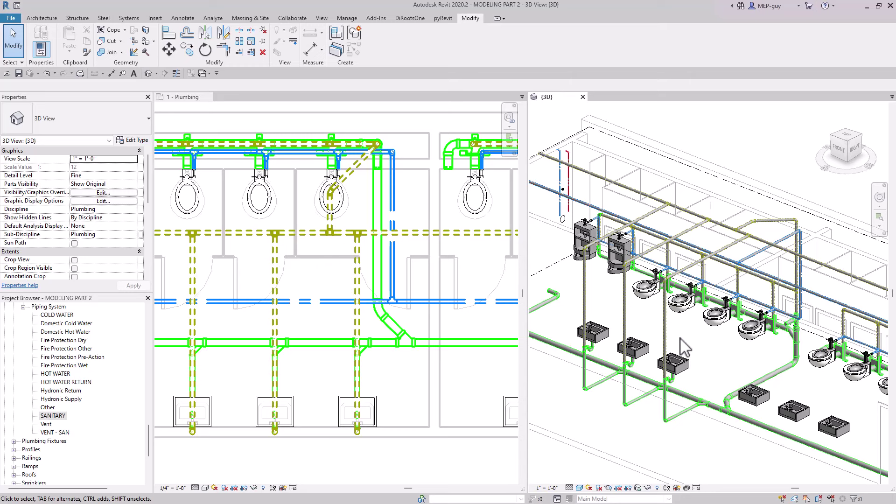
scroll(704, 400, "up", 5)
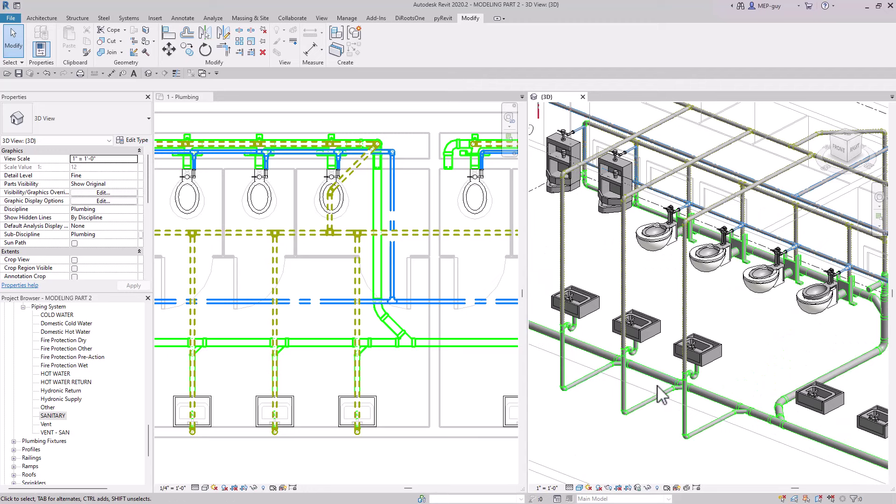
scroll(655, 396, "down", 2)
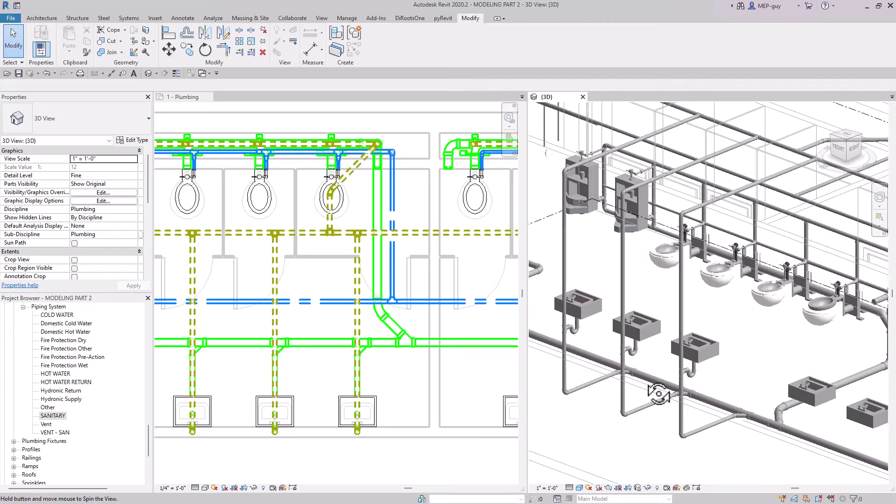
scroll(564, 313, "up", 3)
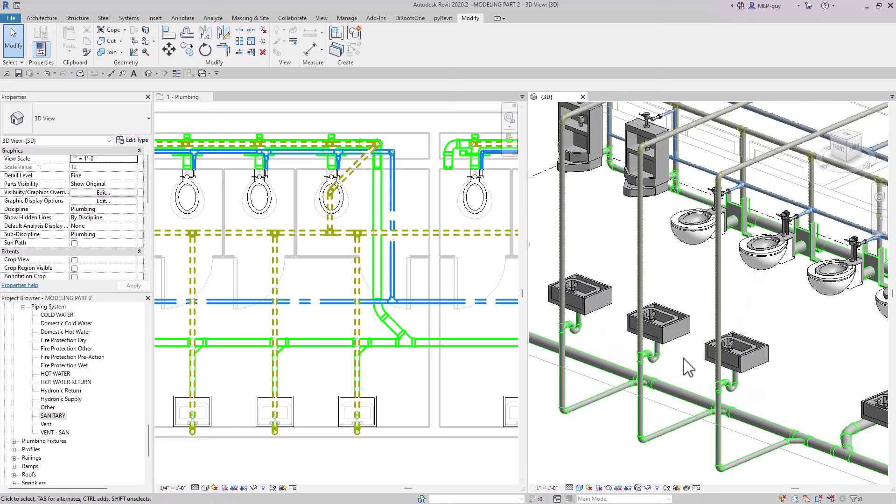
scroll(426, 369, "down", 2)
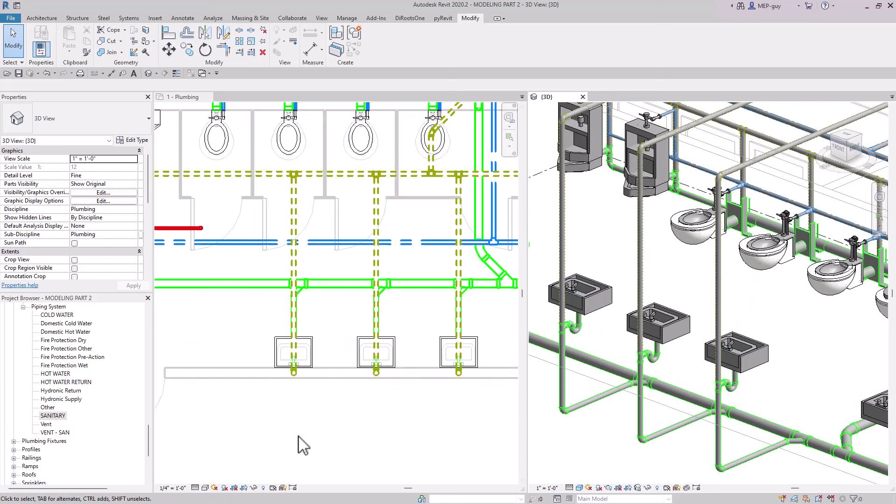
left_click(419, 369)
Select the right, middle and left wall-mounted lavatory sinks
scroll(422, 369, "up", 2)
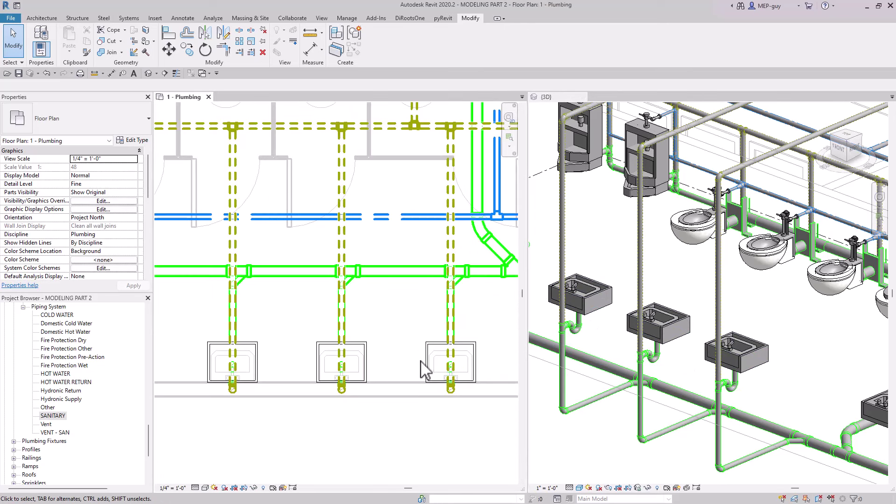
middle_click_drag(410, 366, 440, 358)
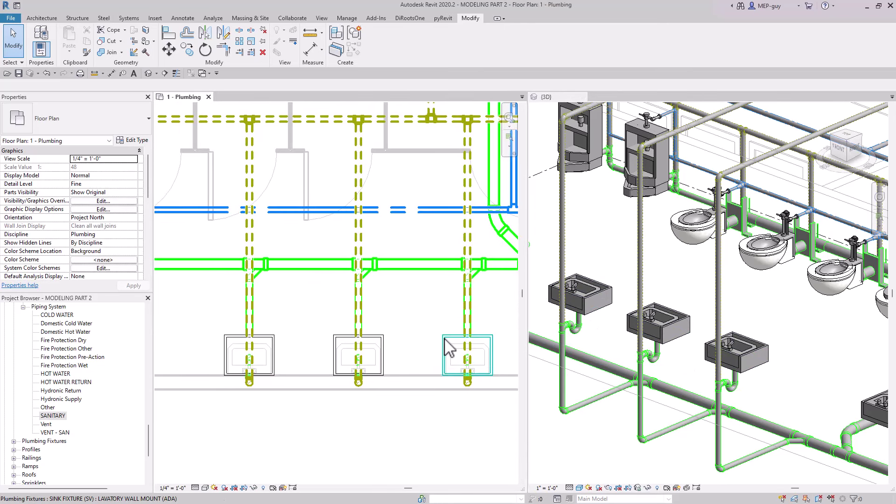
left_click(450, 344)
left_click(379, 353, "ctrl")
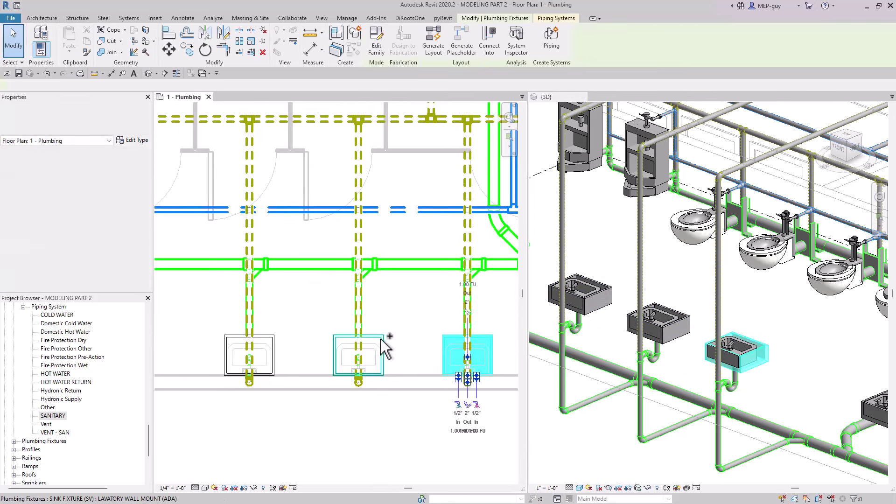
left_click(279, 345, "ctrl")
scroll(284, 246, "down", 1)
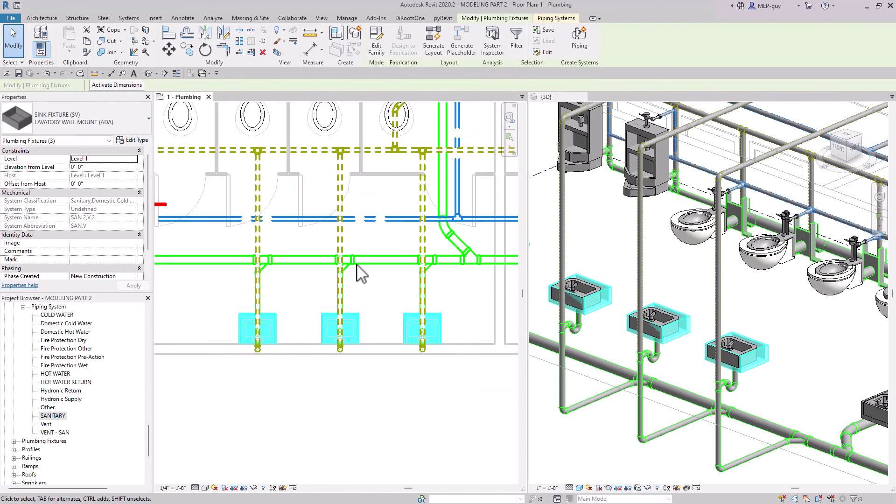
scroll(370, 296, "down", 1)
middle_click_drag(370, 296, 363, 300)
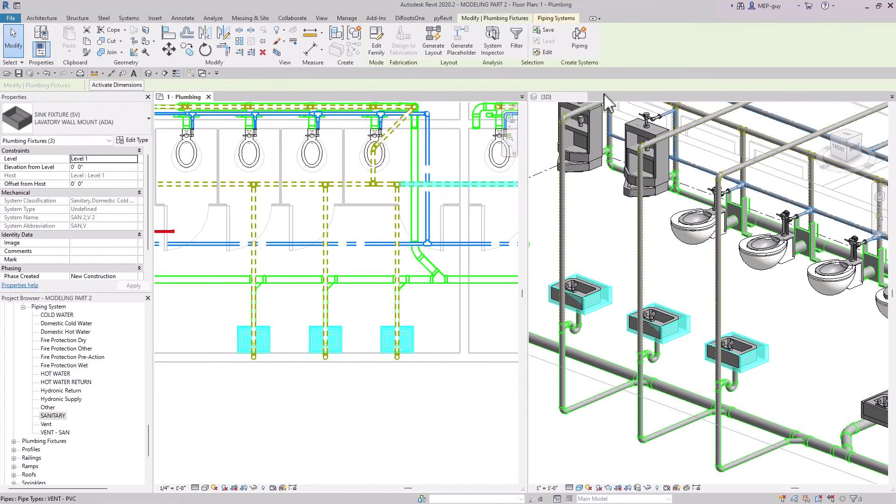
Create a Domestic Hot Water piping system using each sink's hot water connector
left_click(580, 41)
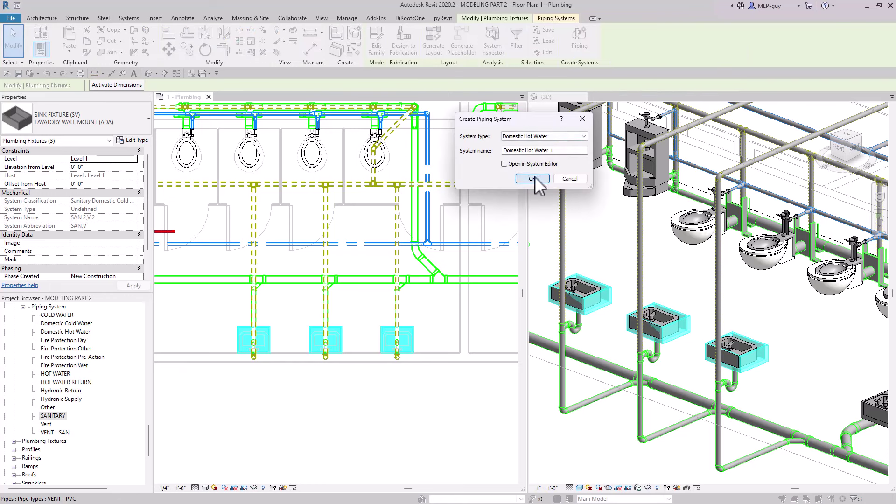
left_click(533, 180)
left_click_drag(739, 42, 393, 146)
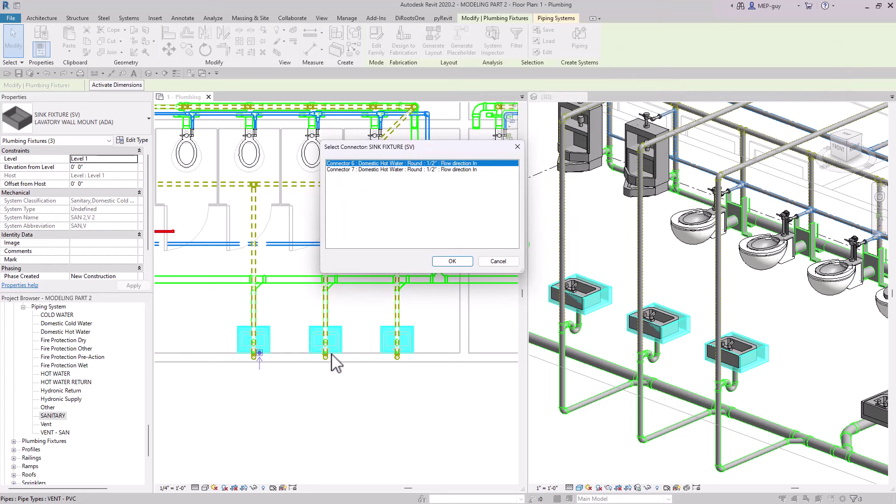
left_click(464, 262)
left_click(464, 262)
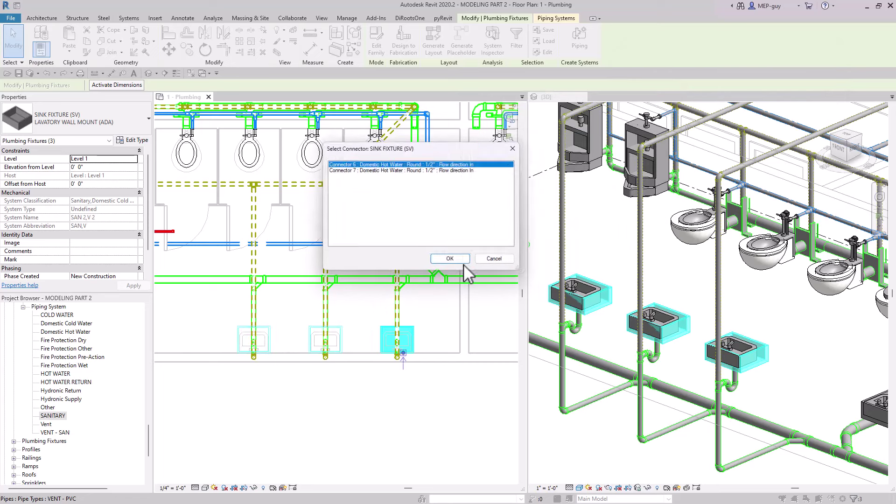
left_click(464, 262)
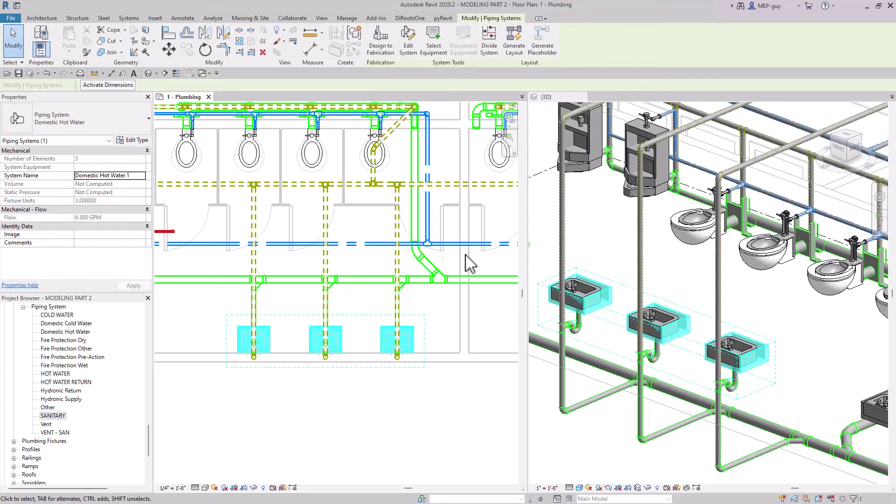
left_click(519, 46)
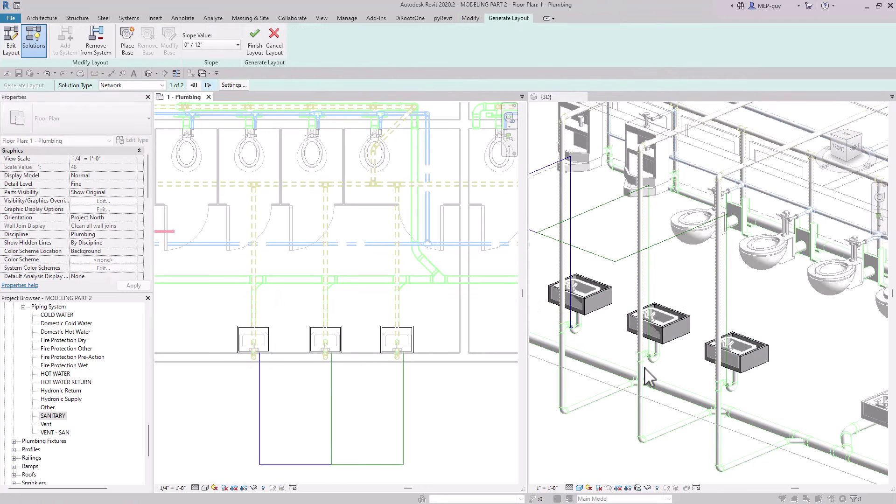
Set the main and branch pipe offsets (branches at 1'0"), then finish the hot water layout
scroll(734, 361, "down", 2)
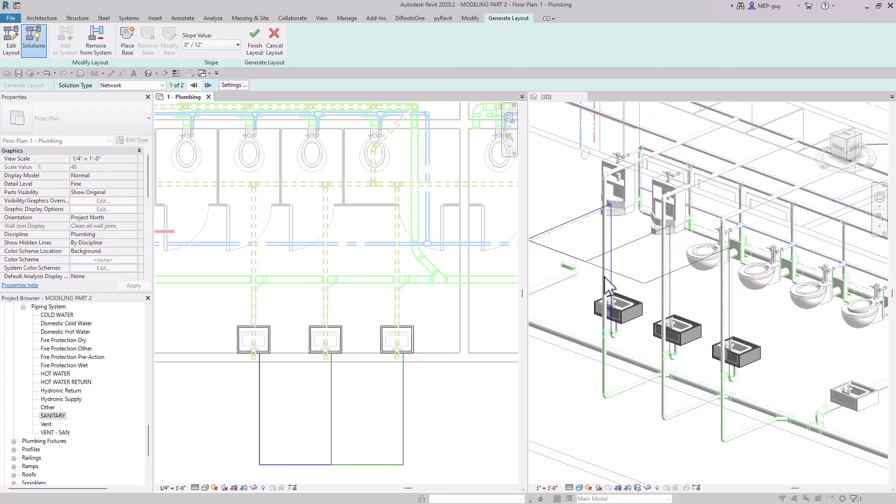
scroll(750, 261, "down", 2)
scroll(630, 267, "up", 2)
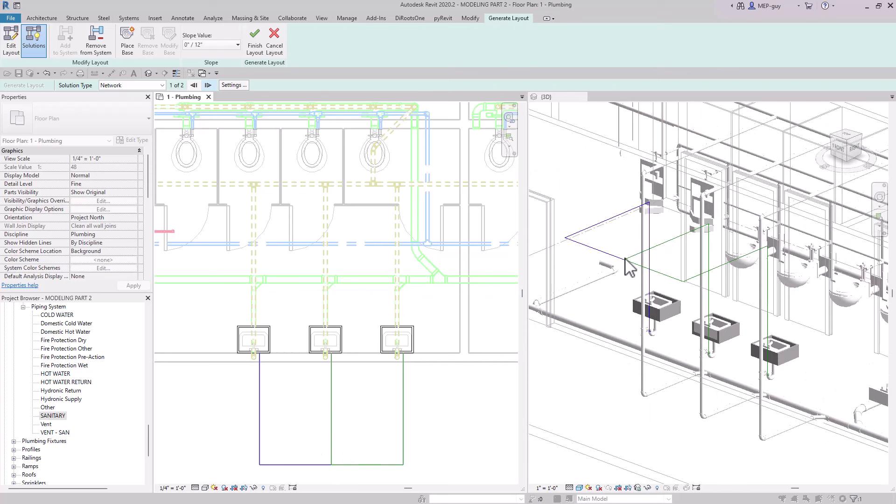
scroll(716, 369, "up", 1)
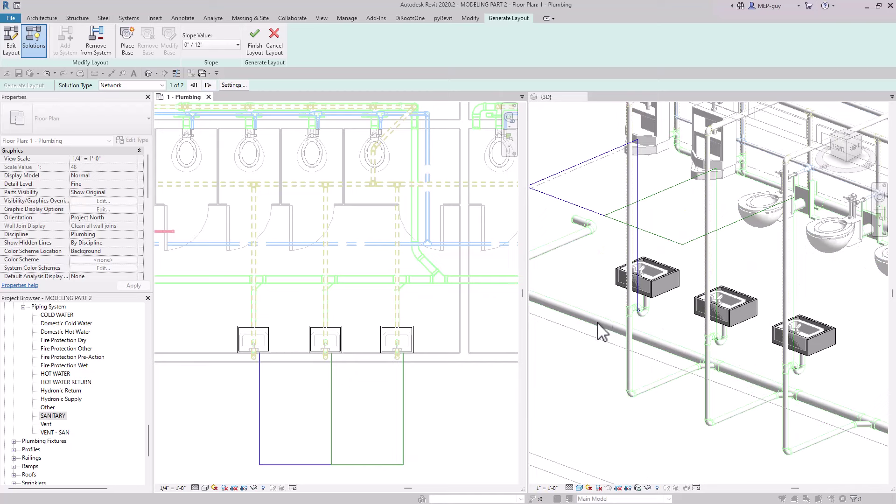
left_click(230, 85)
left_click(297, 159)
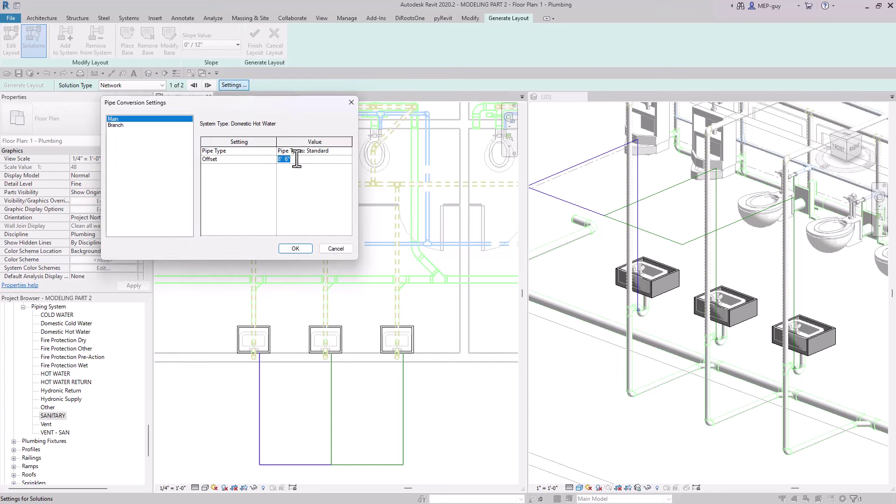
left_click(122, 125)
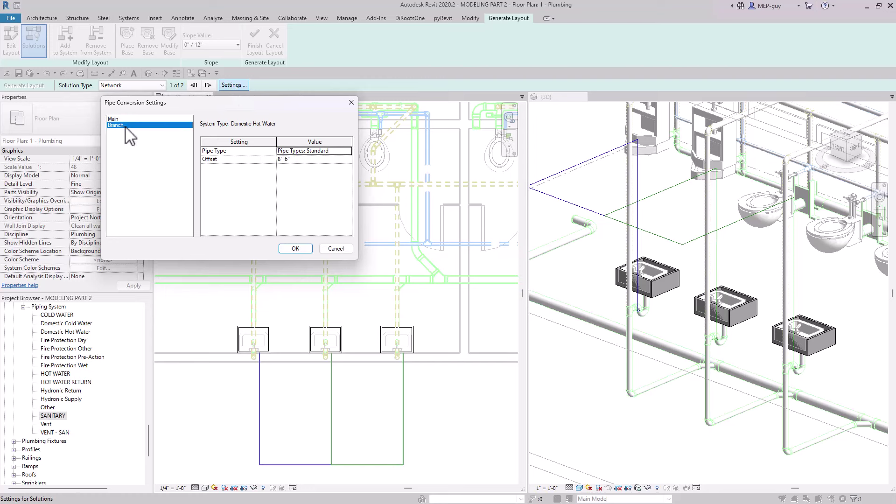
left_click(302, 159)
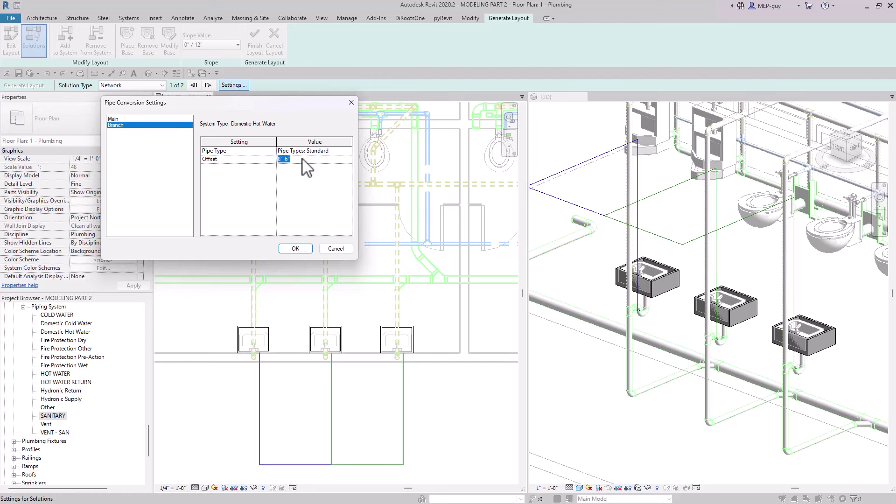
left_click(295, 249)
middle_click_drag(641, 367, 684, 348, "shift")
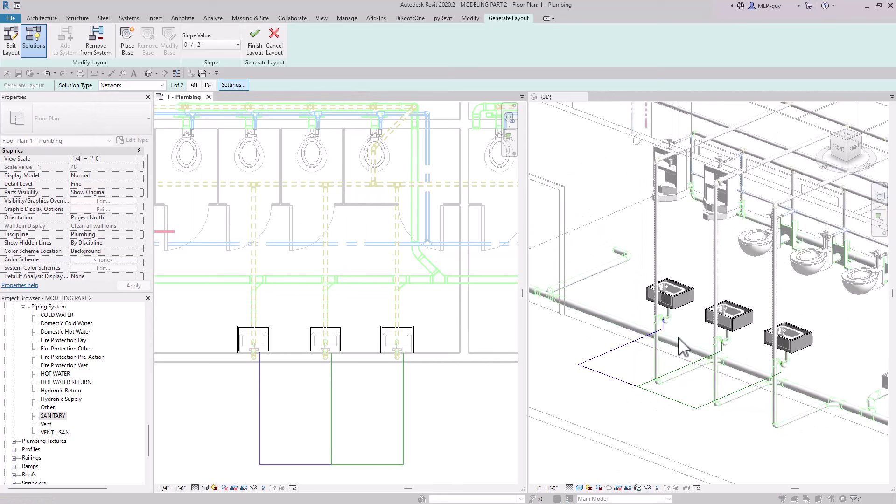
left_click(254, 46)
Move the bottom hot water pipe run up to sit just below the sinks
left_click(363, 464)
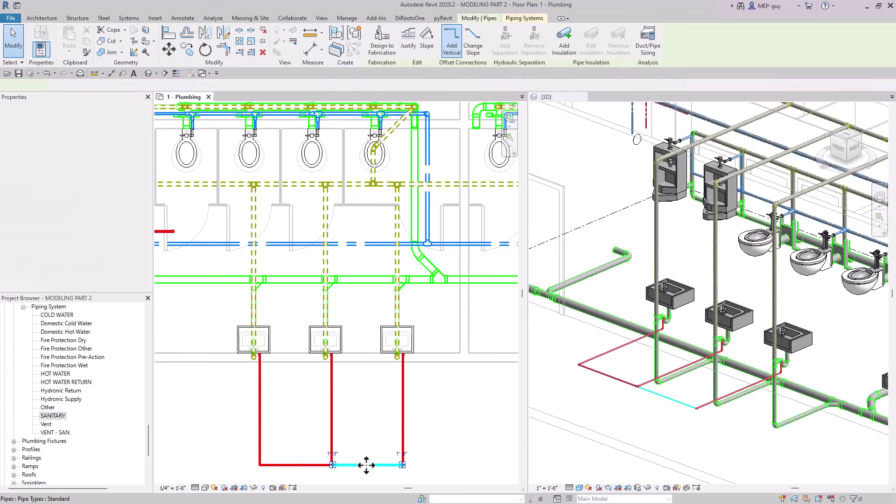
left_click_drag(365, 466, 365, 359)
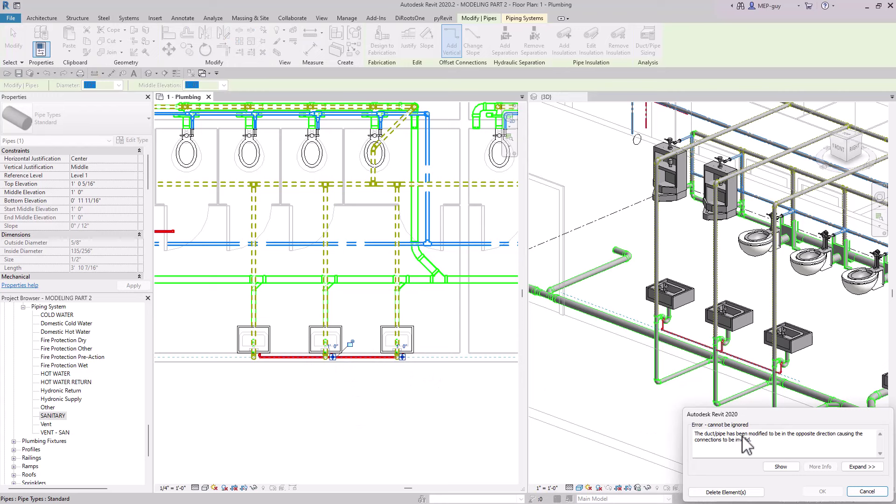
left_click(866, 492)
left_click(339, 402)
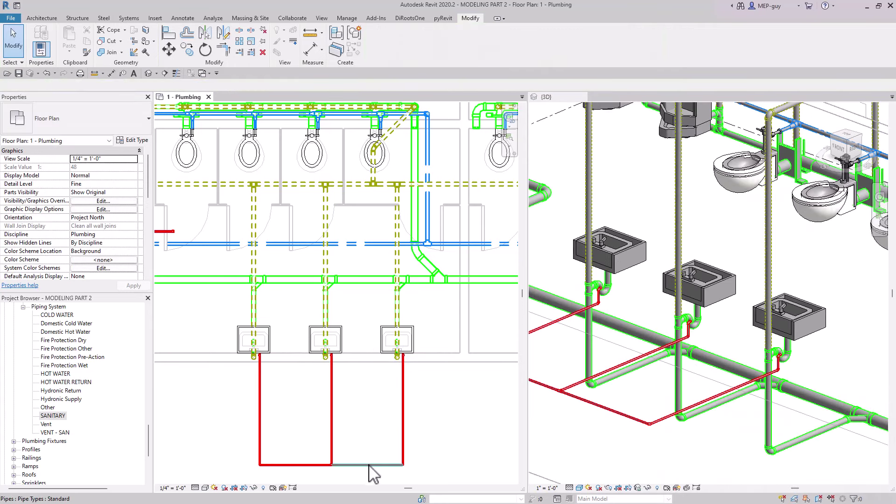
left_click_drag(375, 469, 386, 402)
left_click(450, 441)
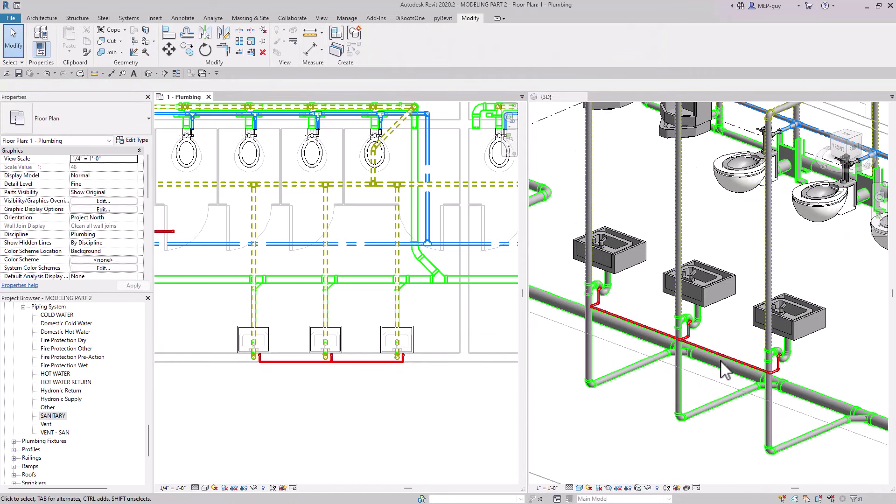
Inspect the connected pipe chain in 3D and switch the display to Thin Lines
scroll(721, 360, "up", 8)
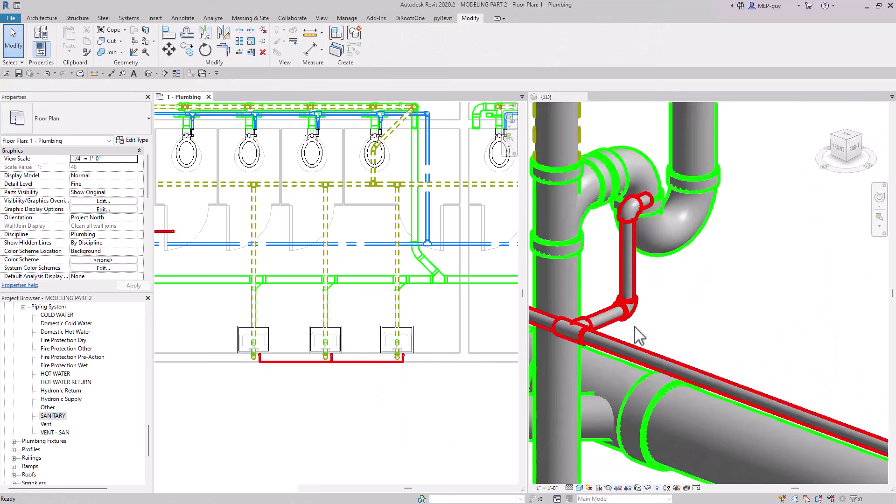
left_click(638, 335)
scroll(639, 335, "down", 4)
scroll(631, 332, "up", 4)
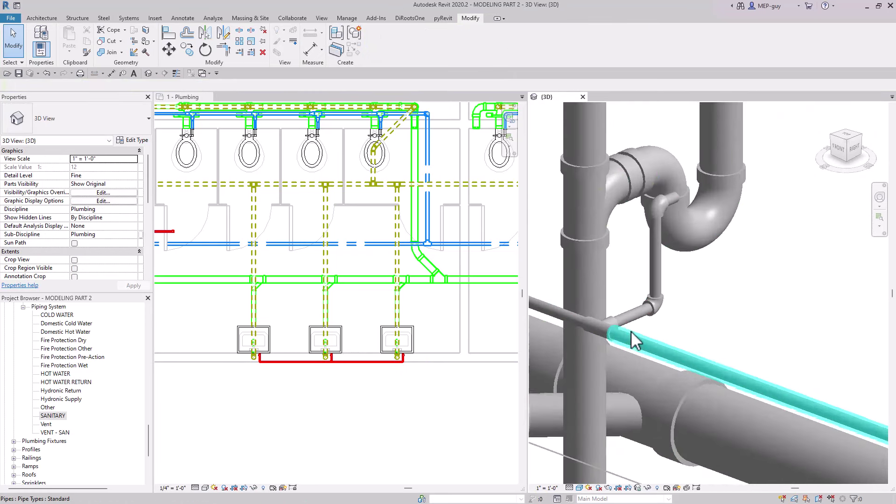
key("Tab")
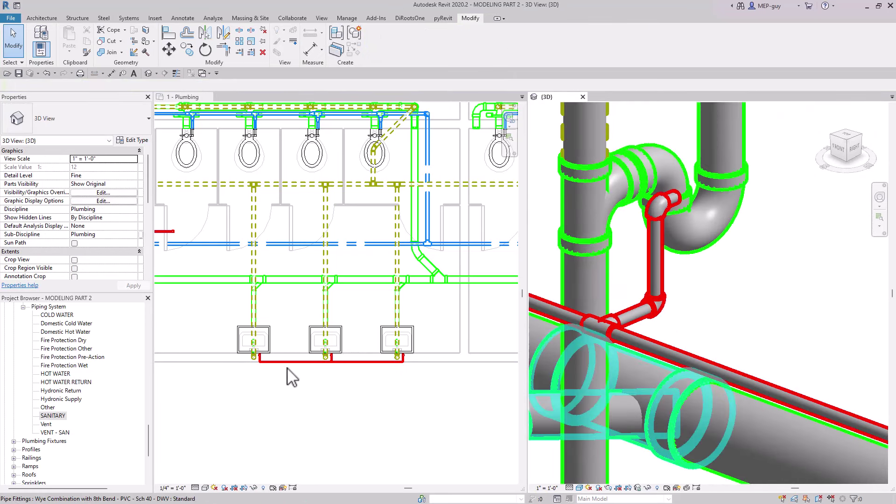
scroll(336, 370, "up", 4)
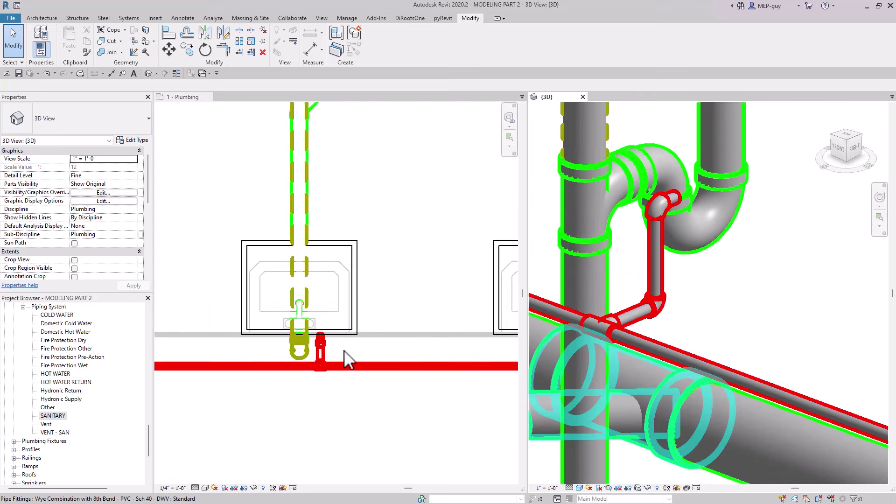
scroll(344, 361, "down", 3)
scroll(347, 369, "up", 2)
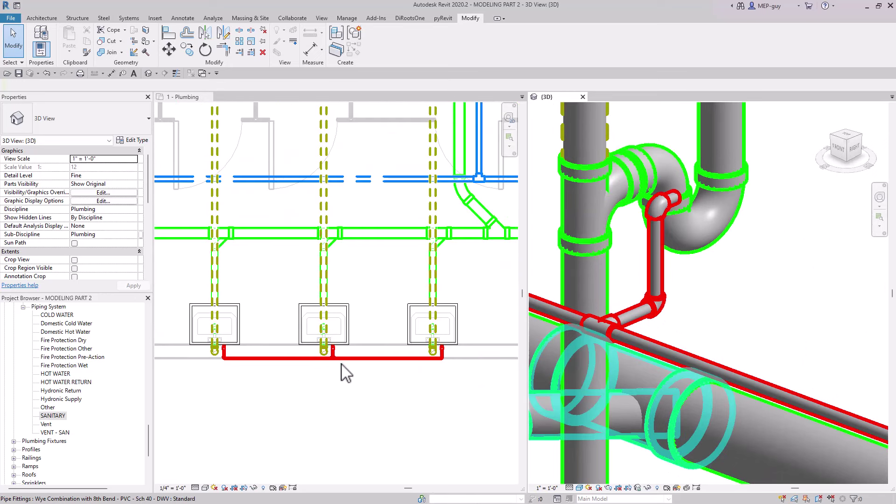
scroll(344, 366, "up", 5)
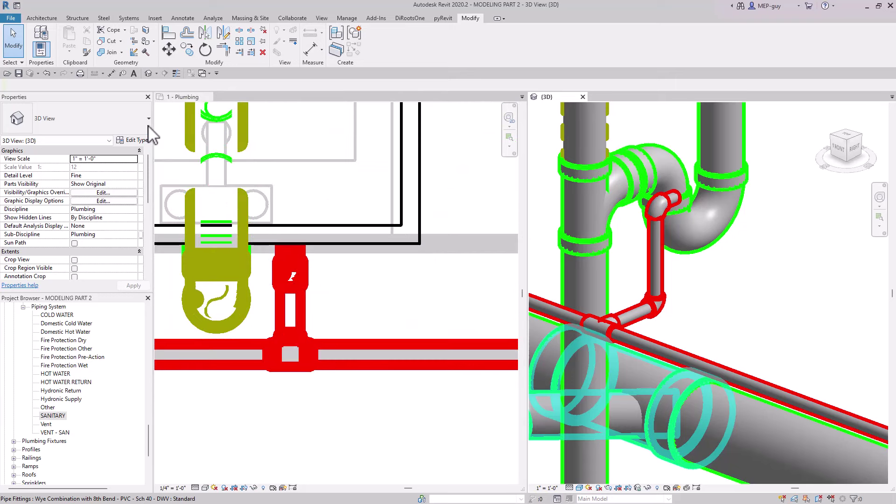
left_click(176, 74)
Move the pipe right of the tee back into line with the tee in plan
left_click(338, 367)
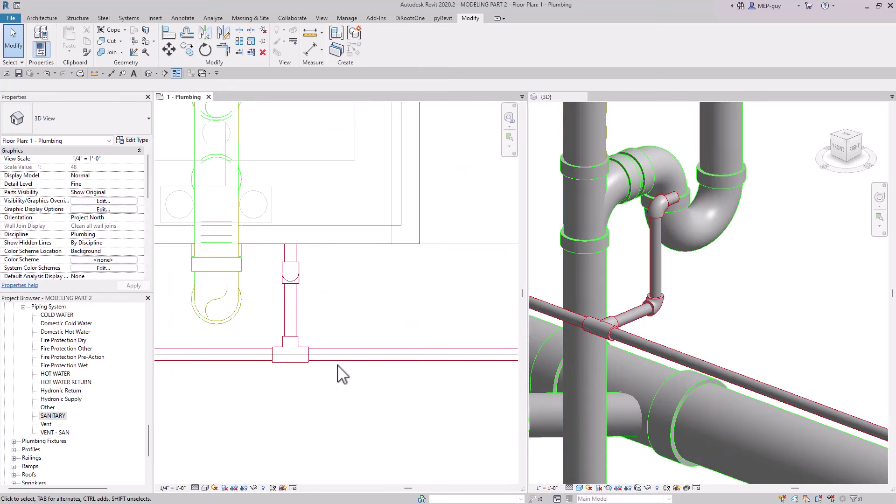
middle_click_drag(343, 373, 317, 399)
left_click(320, 392)
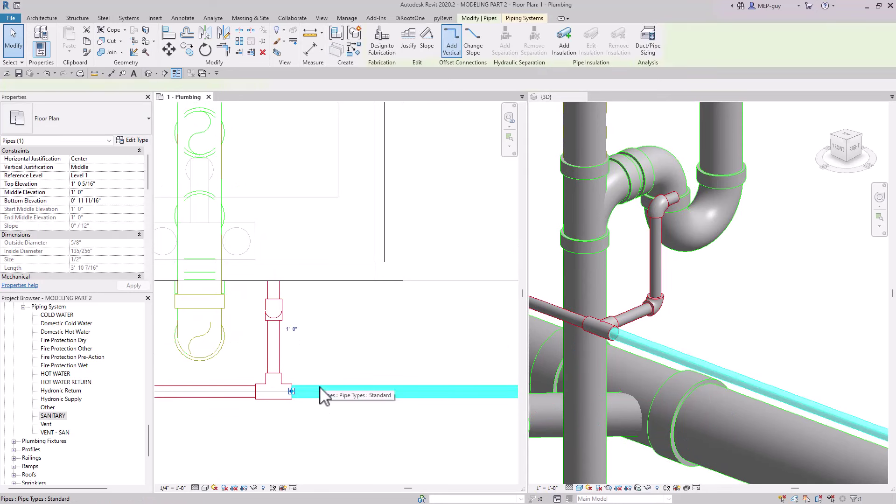
left_click_drag(320, 377, 317, 350)
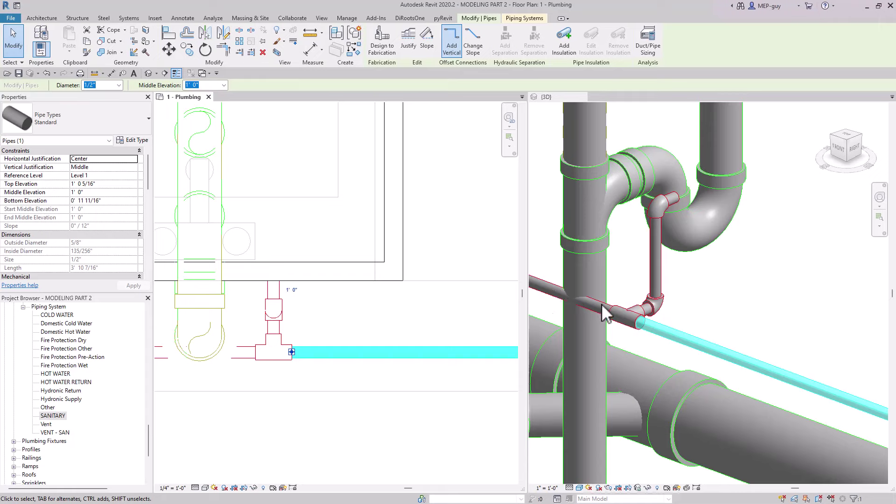
left_click_drag(352, 360, 353, 375)
key("Escape")
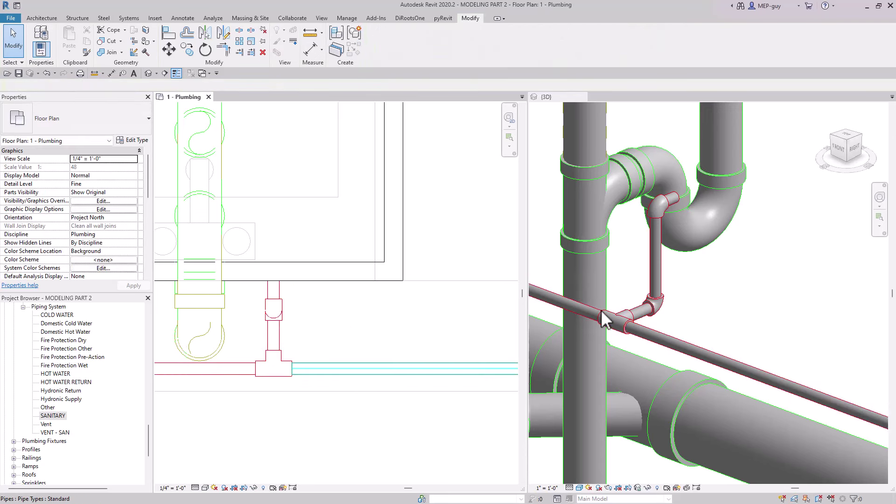
Zoom and pan the 3D view to inspect the sink's hot water supply branch
scroll(651, 300, "down", 3)
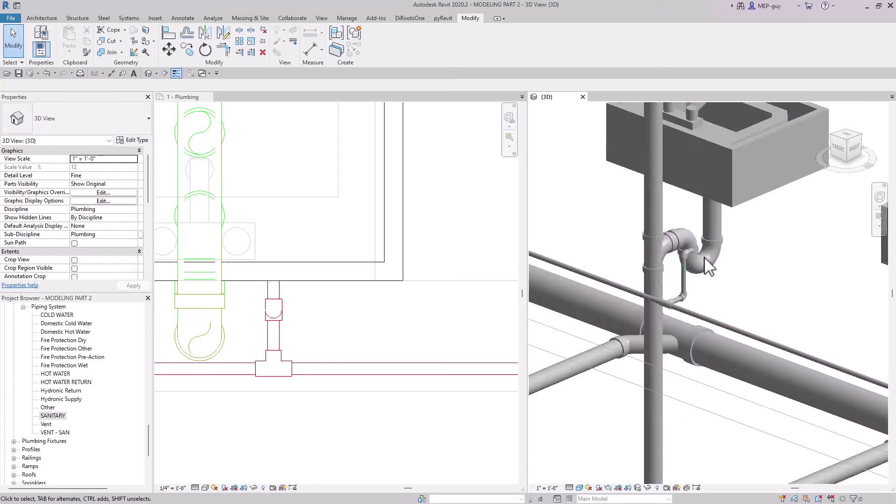
scroll(686, 303, "up", 3)
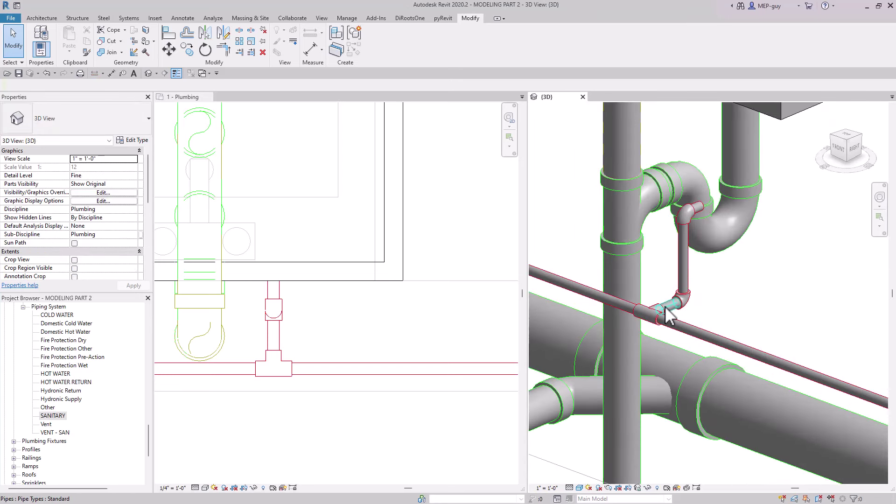
scroll(719, 257, "up", 1)
middle_click_drag(736, 252, 750, 266)
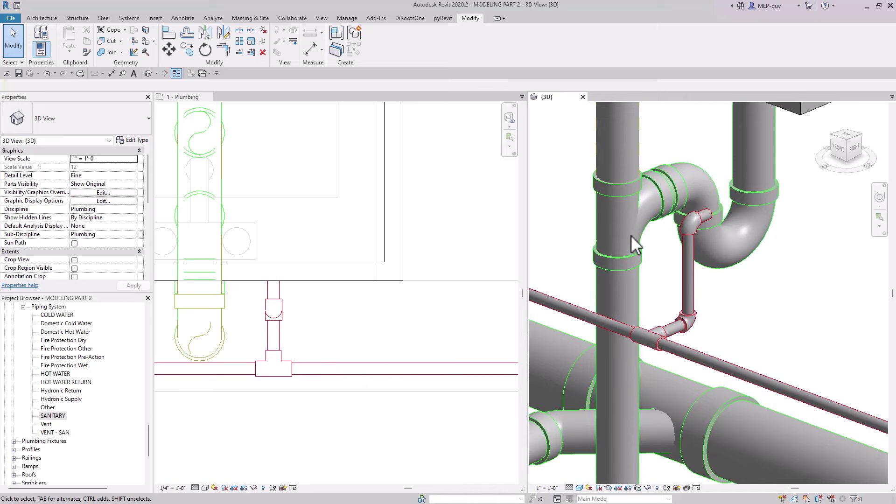
scroll(700, 336, "down", 5)
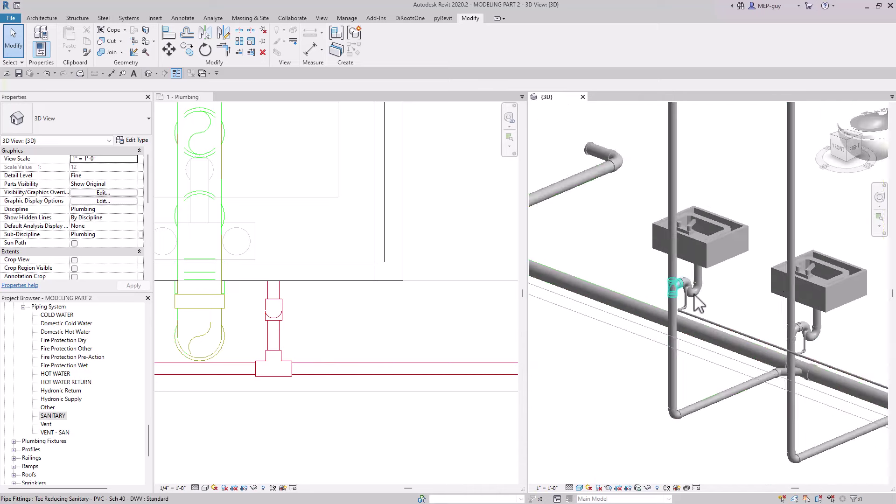
scroll(699, 303, "up", 6)
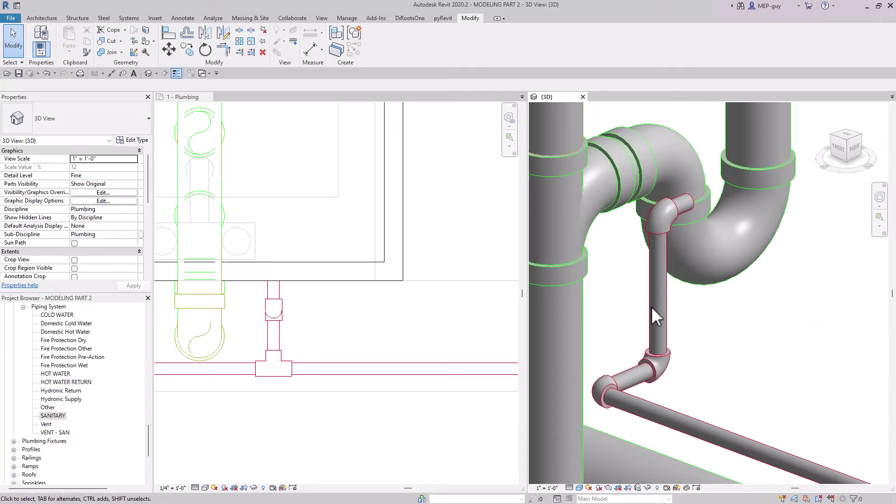
Delete the elbow at the sink stub, the vertical drop pipe and the lower elbow
left_click(656, 233)
left_click(661, 276, "ctrl")
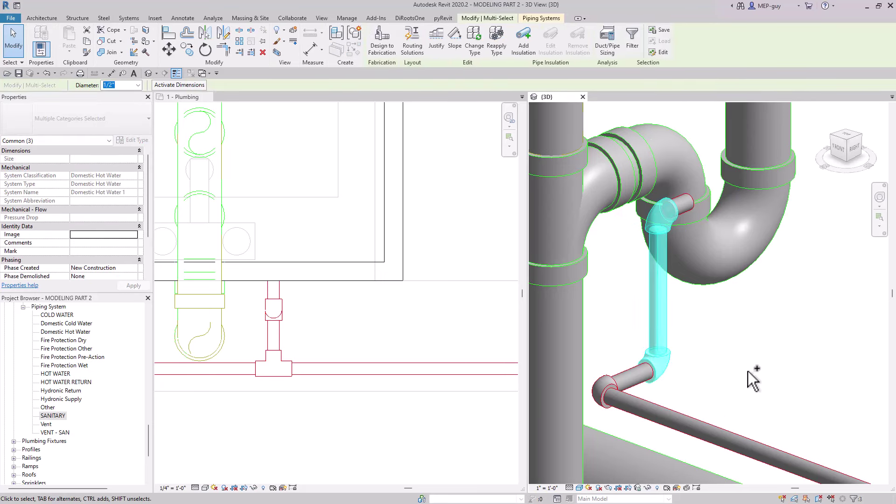
key("Delete")
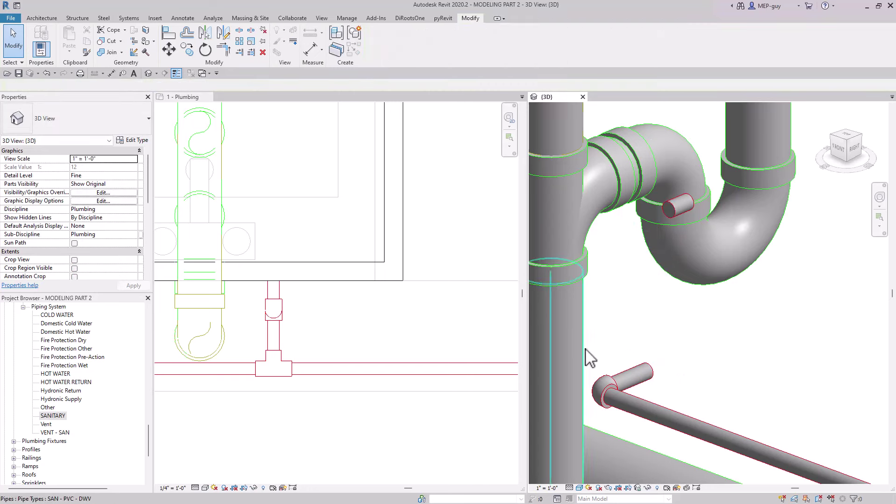
left_click(618, 383)
key("Delete")
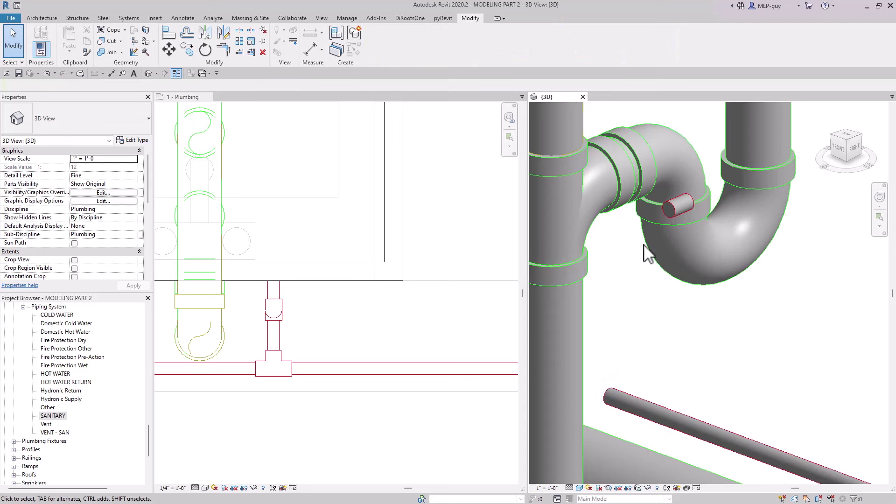
Join the sink's vertical stub and the horizontal pipe with Trim/Extend to Corner (TR)
scroll(411, 335, "down", 4)
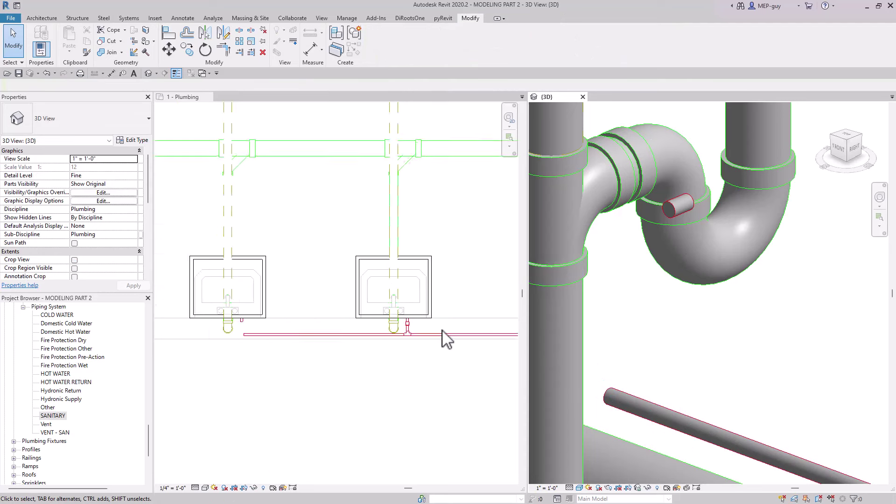
scroll(207, 336, "up", 2)
scroll(208, 335, "up", 2)
middle_click_drag(307, 334, 372, 351)
key("t")
key("r")
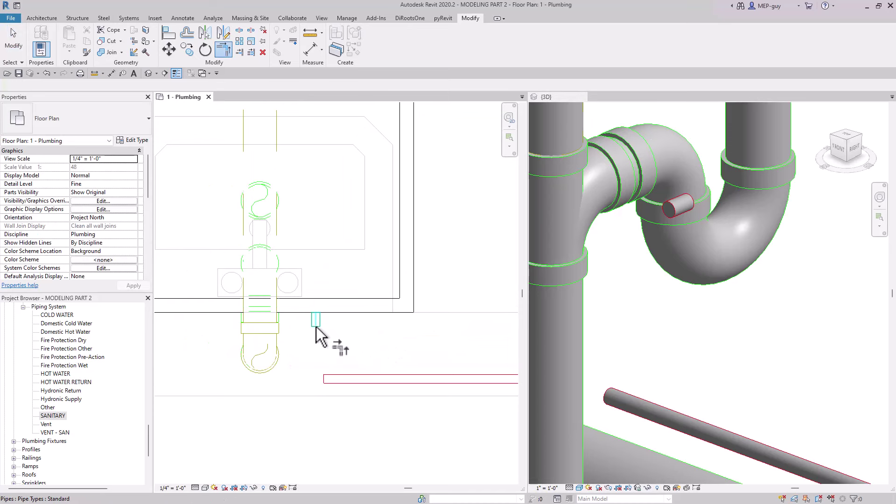
left_click(316, 321)
left_click(410, 381)
key("Escape")
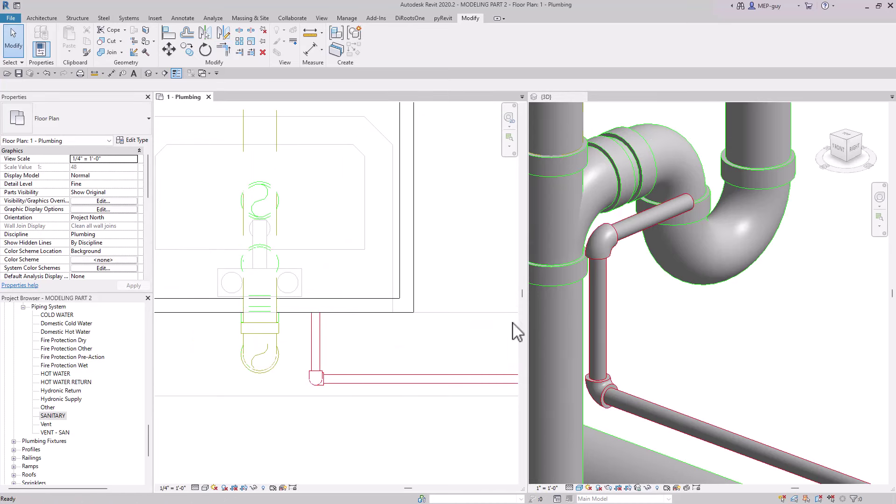
Zoom the view in and out to check the new corner connection
scroll(366, 364, "down", 1)
scroll(704, 330, "down", 1)
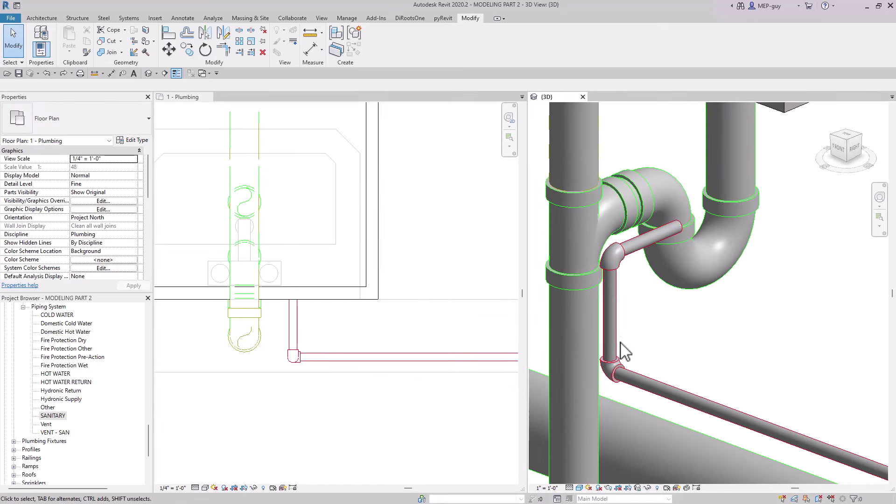
scroll(289, 346, "down", 5)
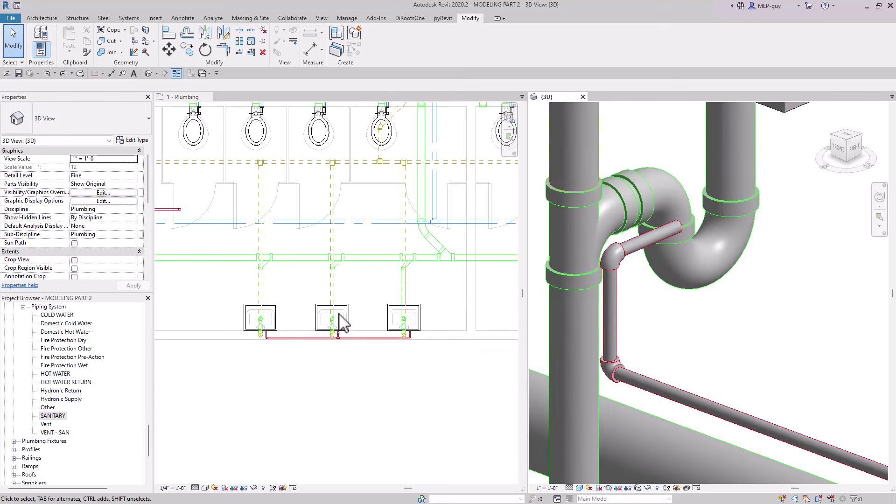
scroll(339, 313, "up", 6)
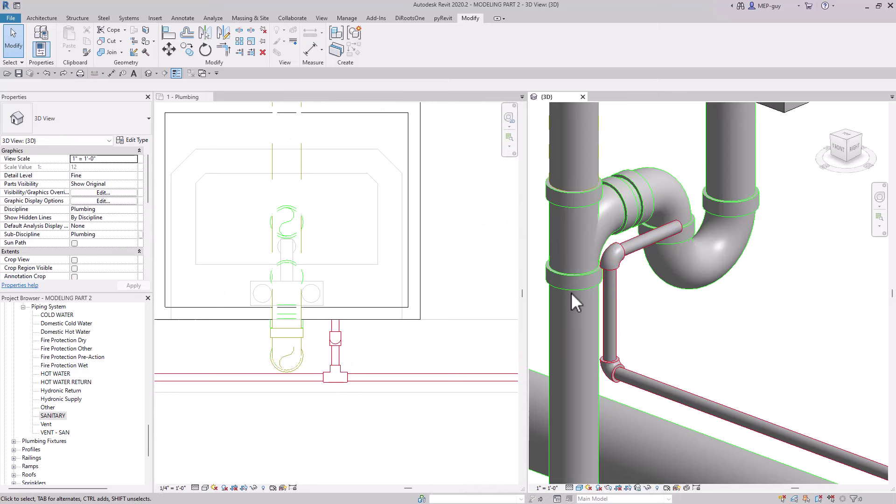
scroll(595, 286, "down", 4)
scroll(702, 357, "up", 4)
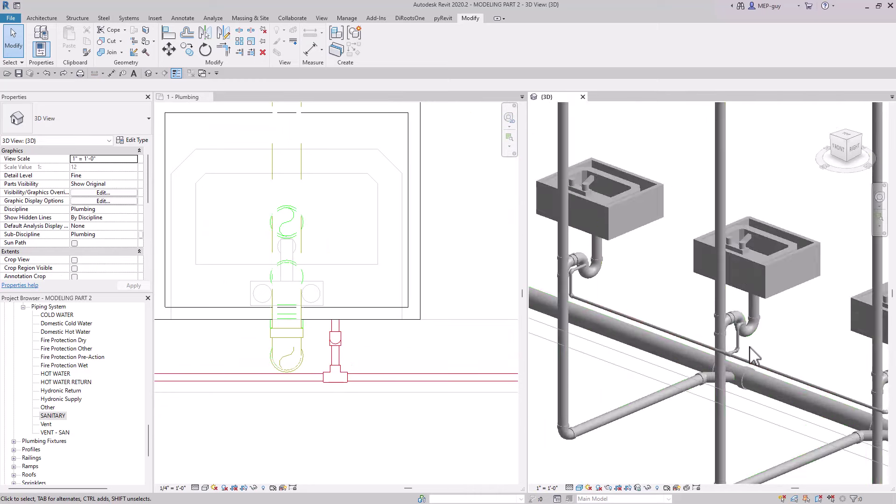
scroll(719, 367, "up", 2)
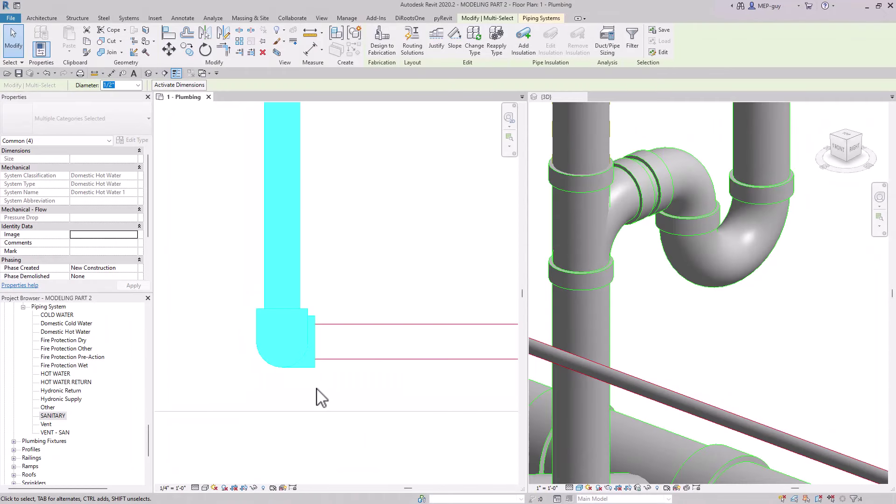
Copy the selected branch pipes from the first sink to the next sink
left_click(314, 366, "shift")
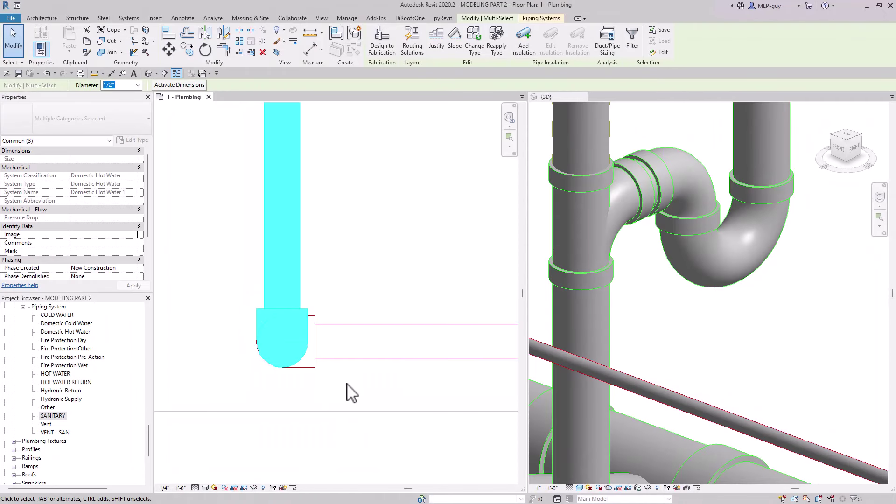
scroll(295, 388, "down", 2)
scroll(295, 388, "down", 4)
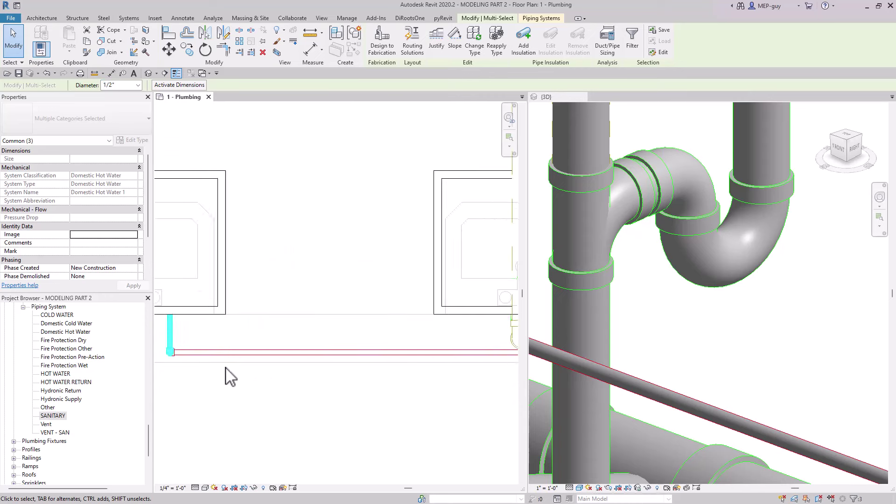
middle_click_drag(242, 370, 304, 378)
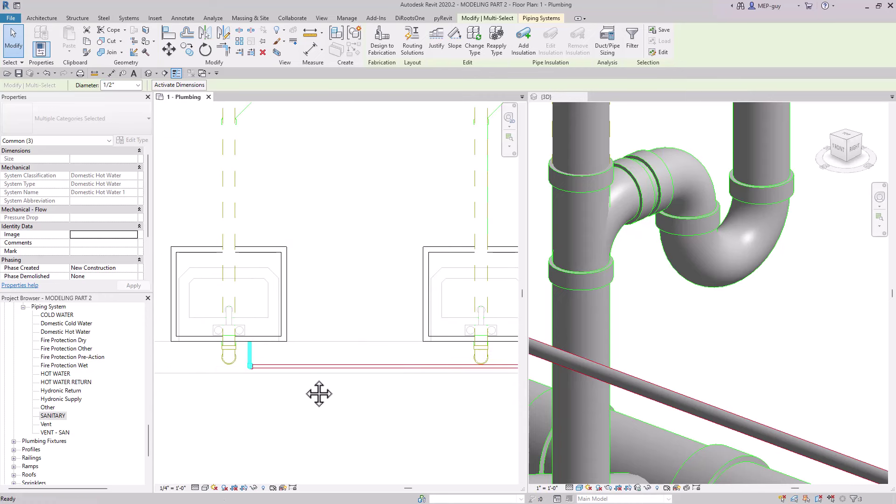
left_click(188, 49)
left_click(229, 267)
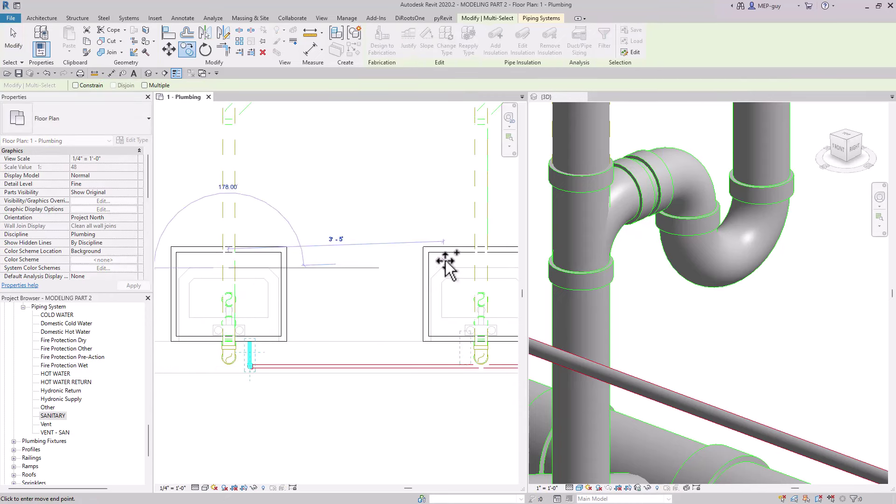
left_click(482, 267)
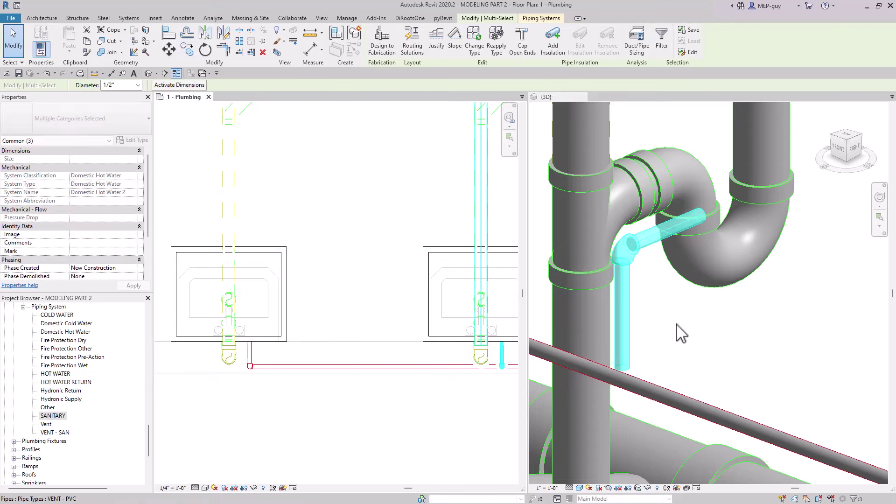
key("Escape")
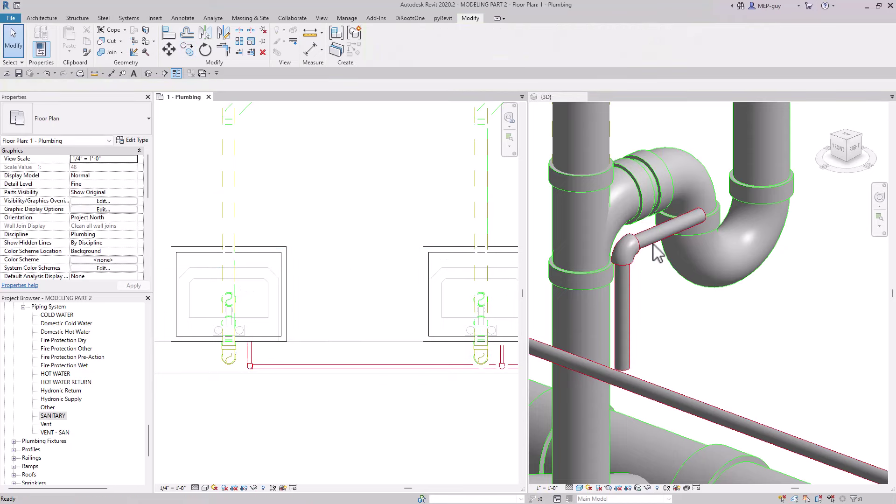
Stretch the short horizontal pipe in 3D to reach the sink connection
left_click(660, 249)
left_click(691, 220)
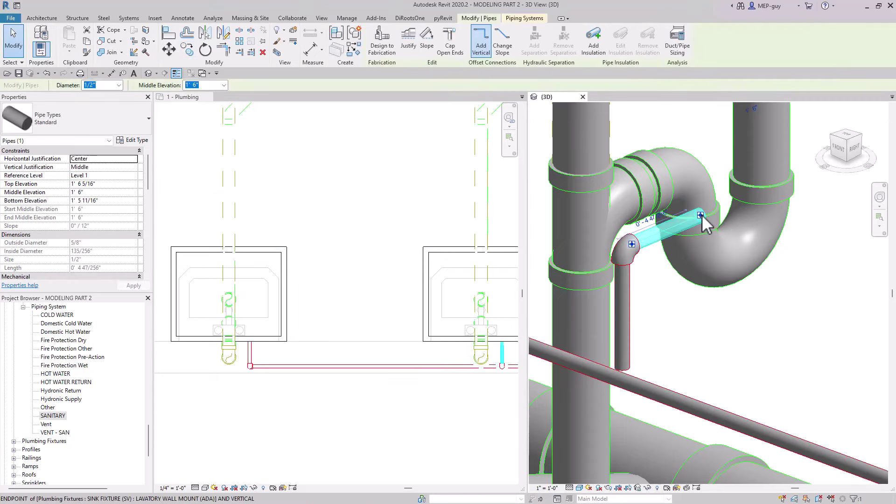
left_click_drag(701, 215, 700, 215)
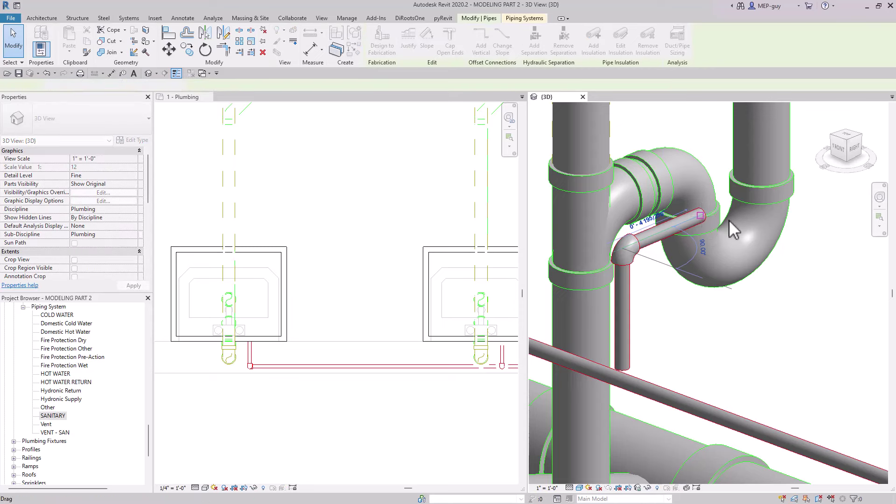
left_click(649, 304)
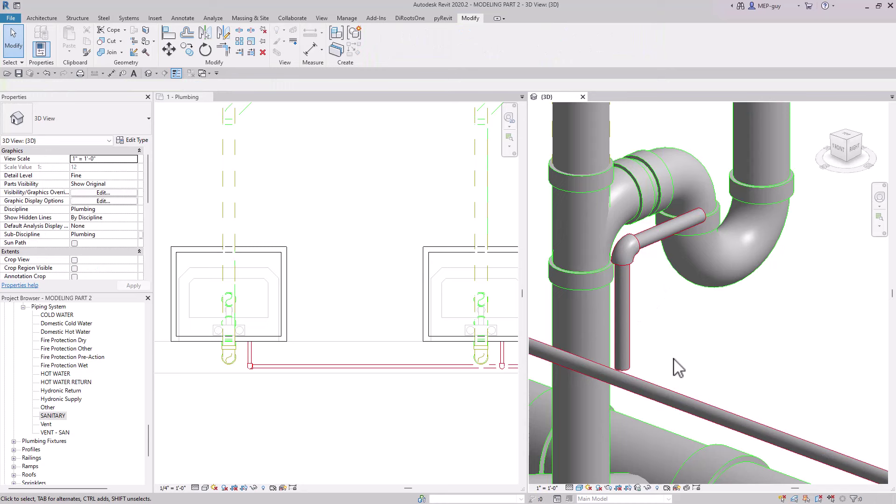
Extend the vertical branch pipe down to the horizontal pipe as its boundary
key("Return")
left_click(646, 392)
left_click(625, 355)
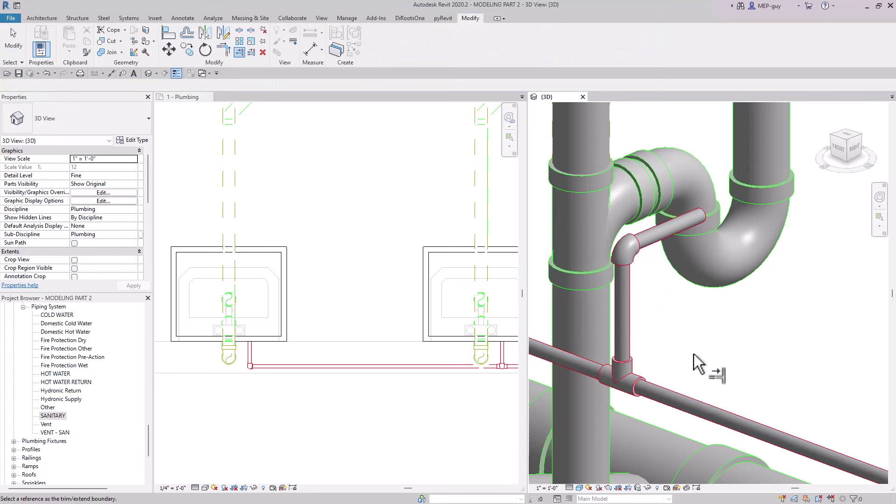
scroll(682, 361, "down", 2)
scroll(690, 245, "up", 2)
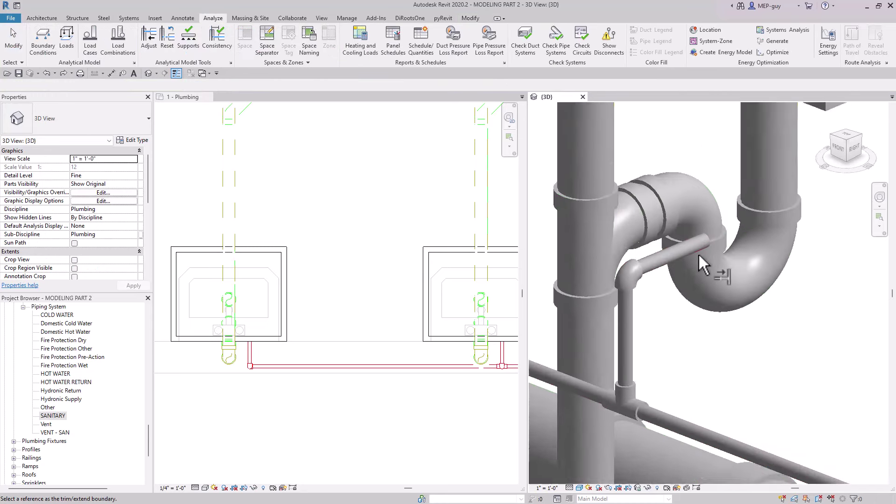
scroll(699, 253, "up", 1)
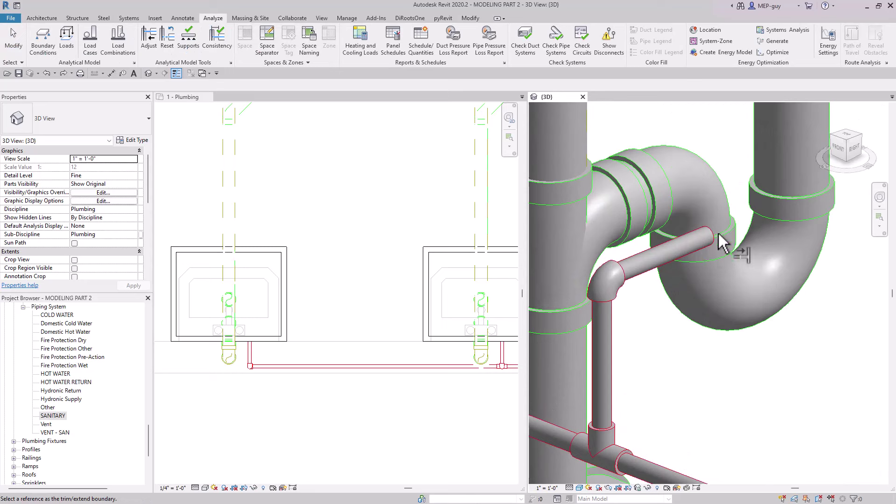
key("Escape")
key("Escape")
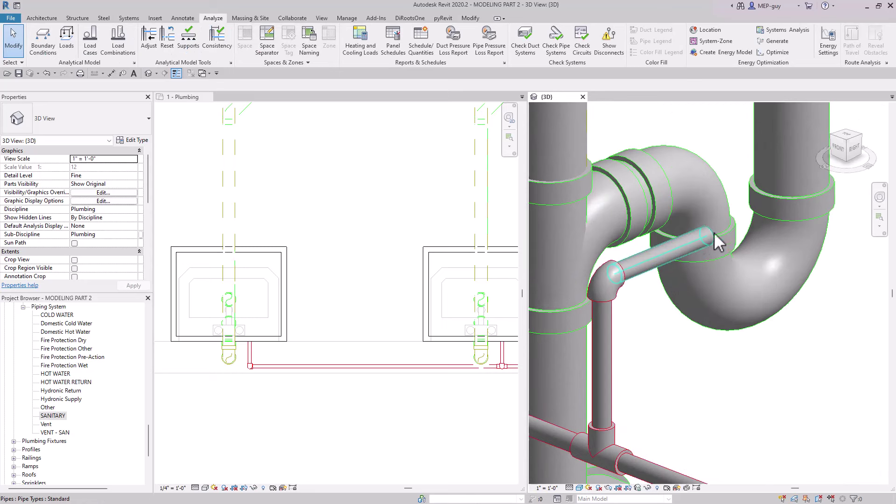
Select the branch pipe to review its properties, then recentre the 3D view on the trap
left_click(709, 238)
key("Escape")
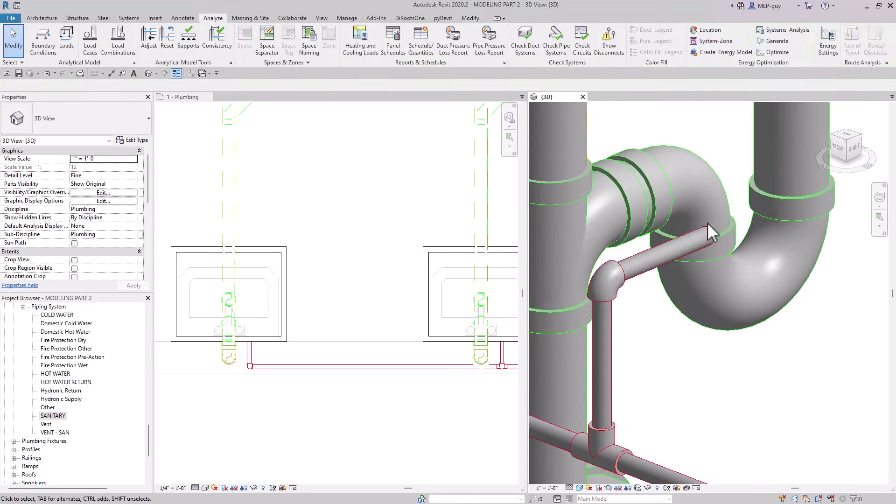
middle_click_drag(691, 384, 688, 344)
left_click(654, 288)
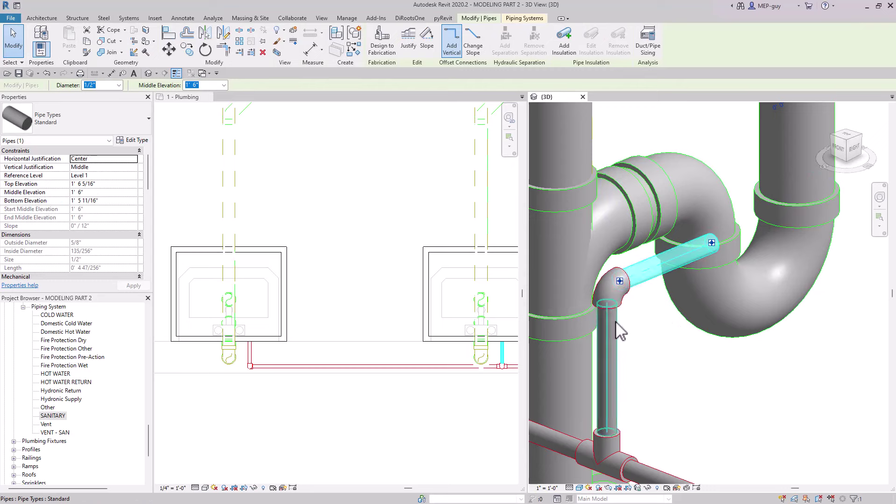
scroll(103, 224, "down", 5)
scroll(94, 224, "down", 4)
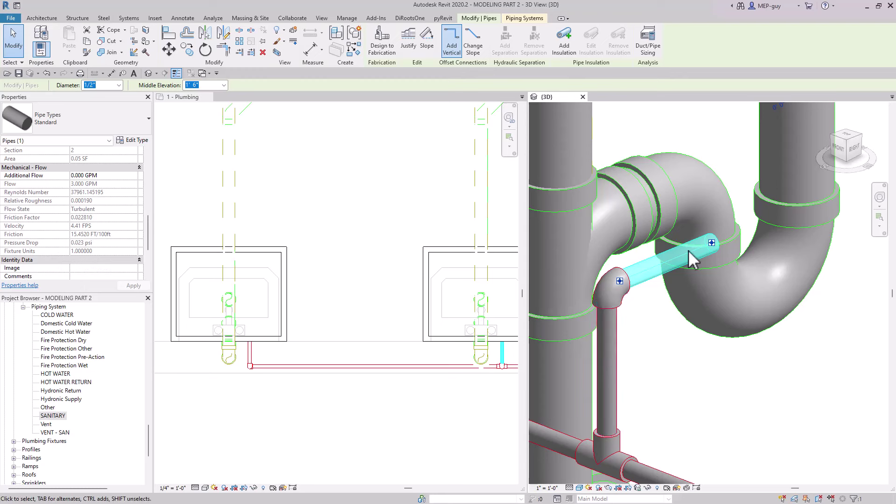
scroll(687, 261, "down", 4)
key("Escape")
scroll(692, 310, "up", 2)
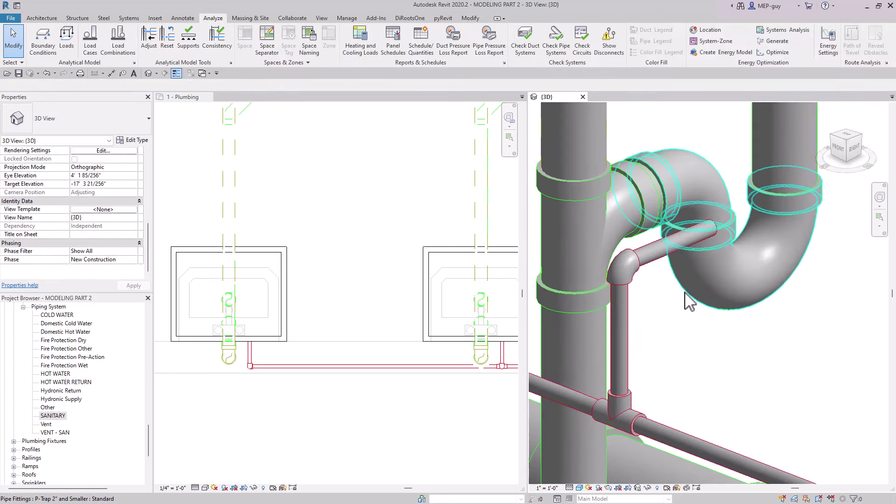
scroll(680, 324, "down", 4)
middle_click_drag(670, 315, 690, 336)
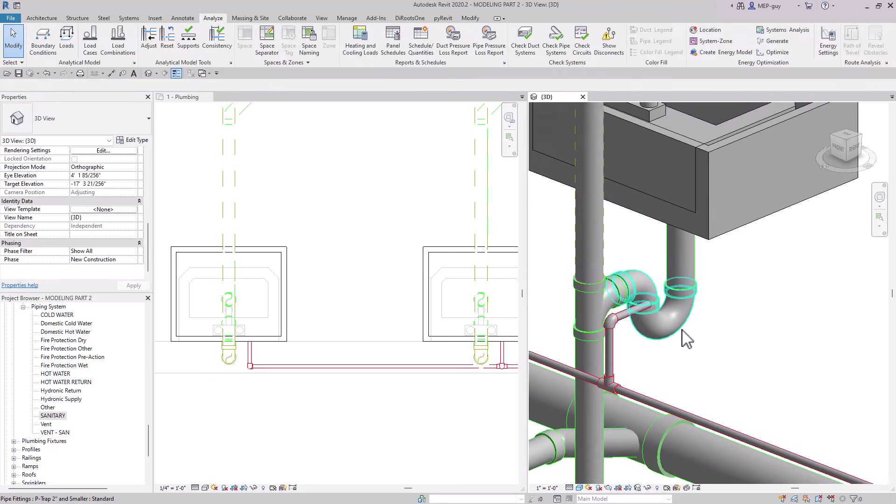
Box-select and delete the branch pipe and elbows at the sink trap
scroll(718, 337, "down", 2)
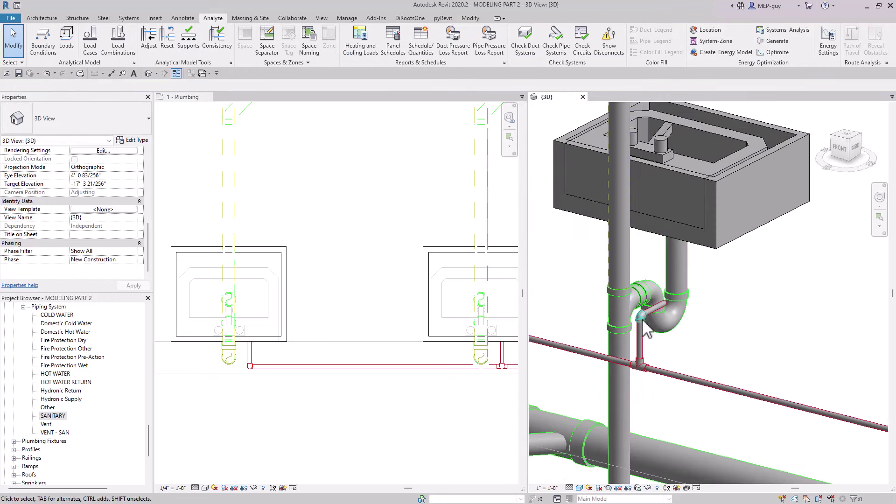
scroll(644, 322, "down", 4)
scroll(794, 366, "up", 8)
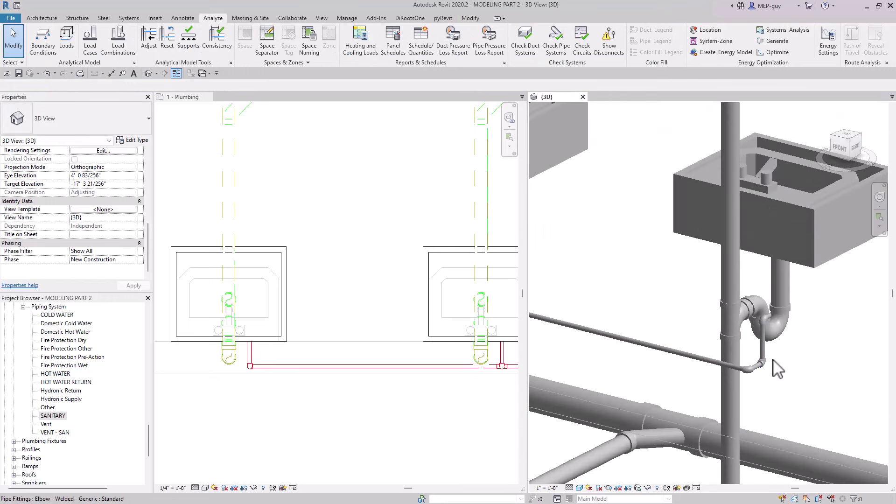
middle_click_drag(796, 365, 789, 376)
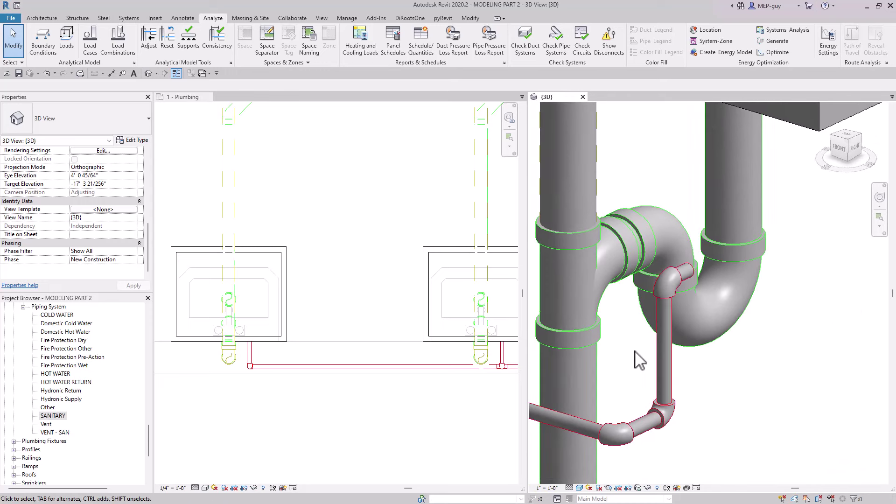
left_click_drag(598, 256, 688, 456)
key("Delete")
scroll(690, 374, "down", 1)
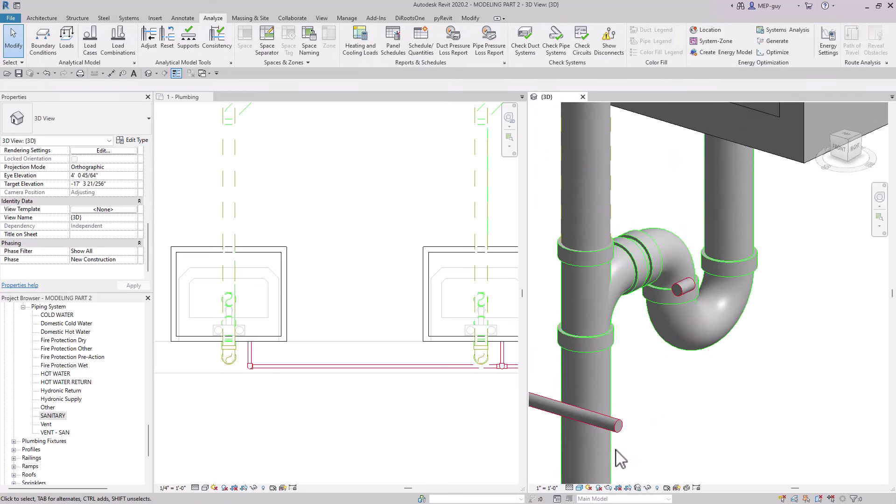
In the plumbing plan, draw a new pipe from the open pipe end to the sink connection
left_click(322, 391)
scroll(322, 390, "down", 2)
scroll(438, 400, "up", 1)
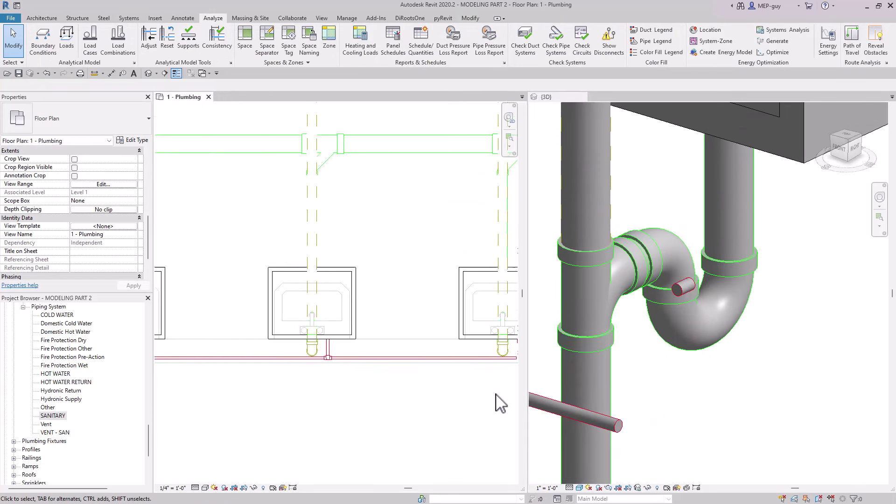
scroll(363, 404, "up", 4)
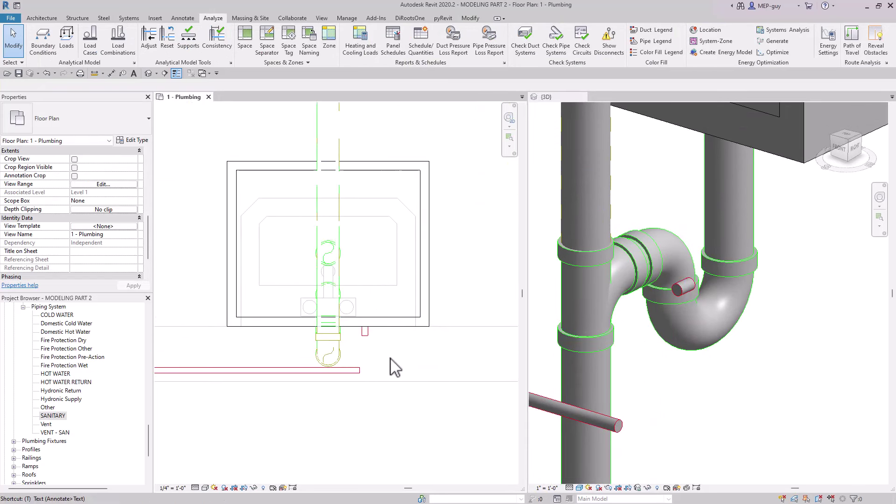
key("c")
key("i")
left_click(362, 369)
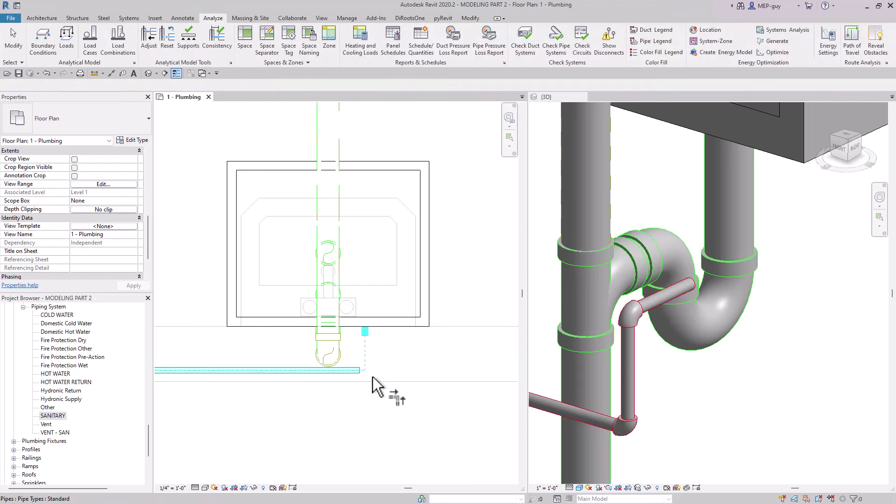
left_click(373, 376)
scroll(588, 386, "down", 6)
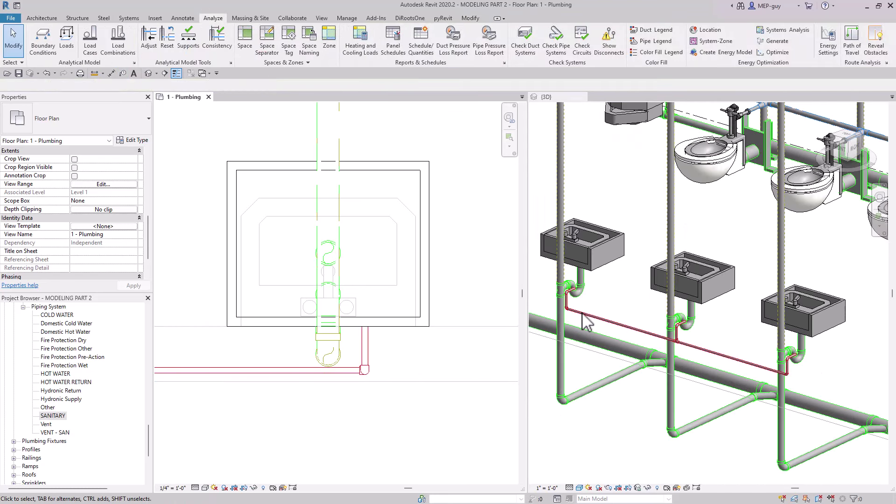
scroll(584, 308, "up", 2)
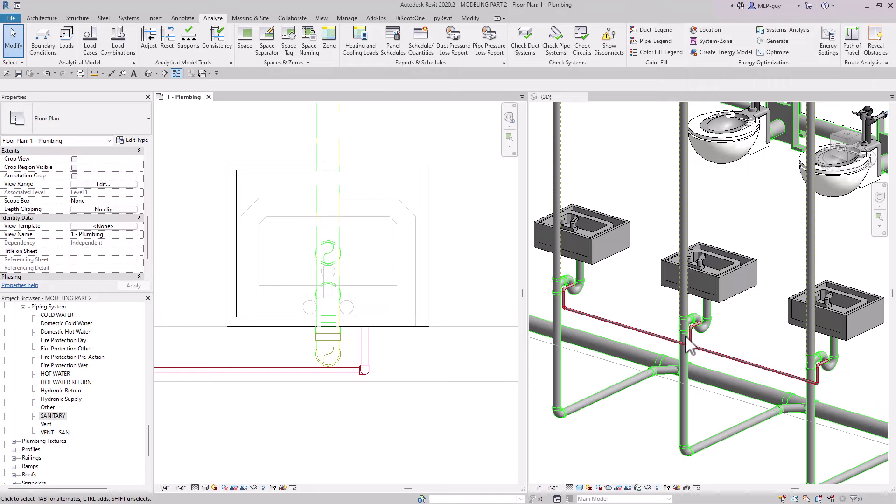
scroll(700, 327, "up", 4)
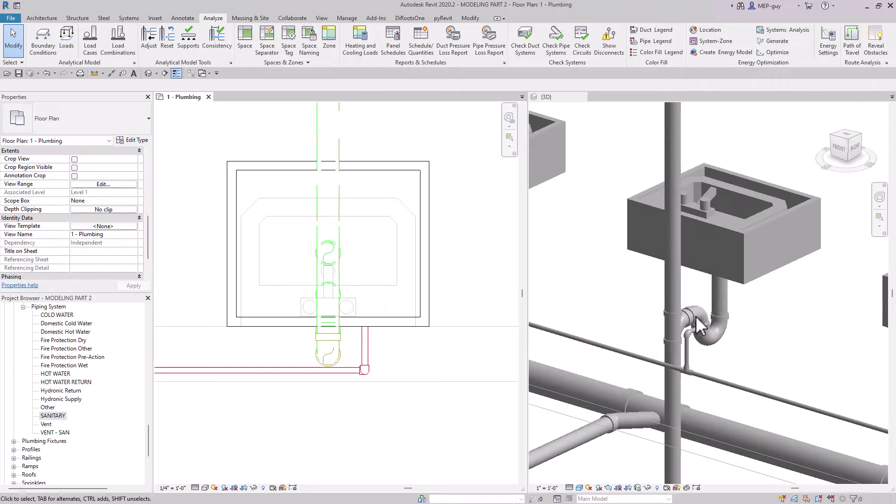
scroll(658, 312, "down", 5)
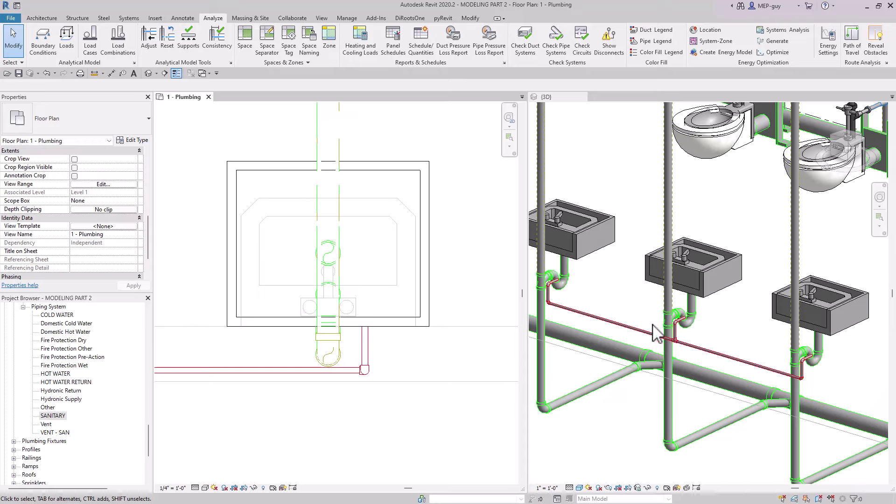
scroll(464, 301, "down", 5)
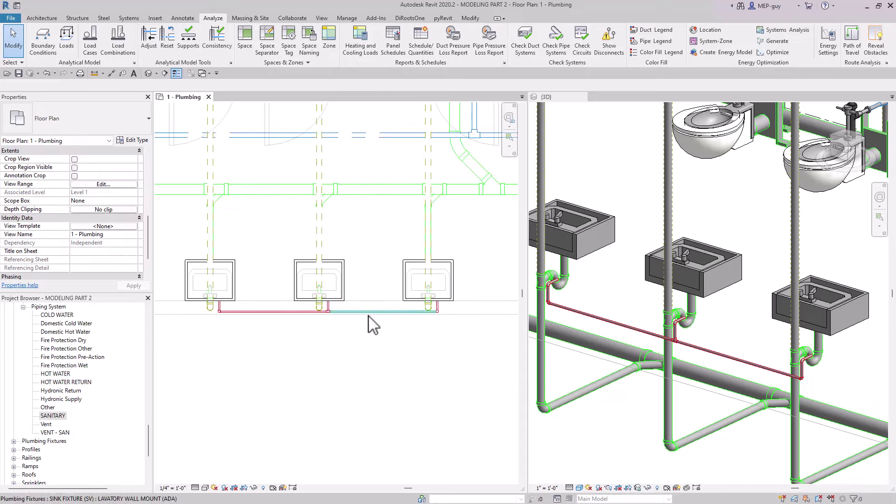
middle_click_drag(368, 322, 365, 356)
scroll(351, 340, "down", 1)
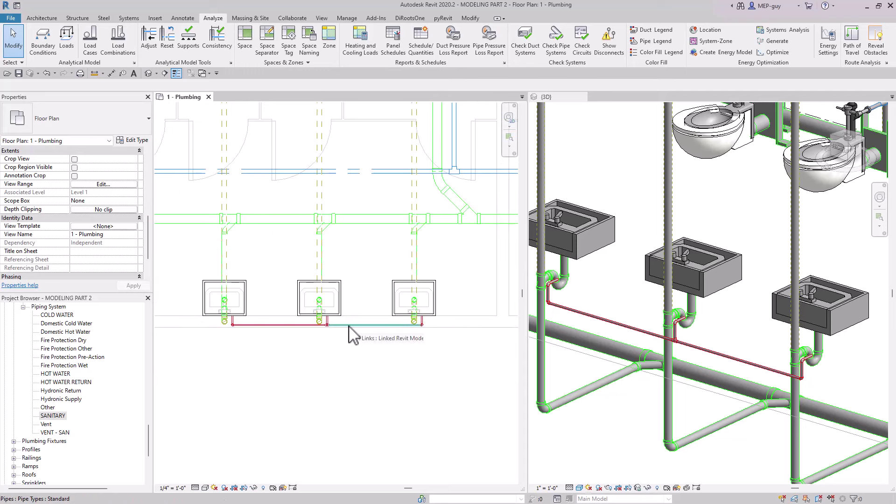
scroll(351, 327, "up", 3)
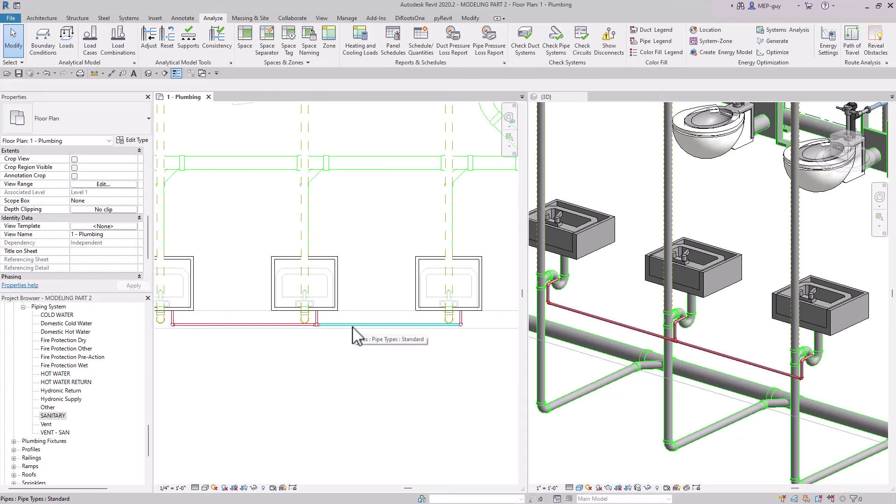
middle_click_drag(352, 327, 360, 330)
Copy the pipe run under the sinks, with its branches, to a parallel position beside the original
left_click(359, 331)
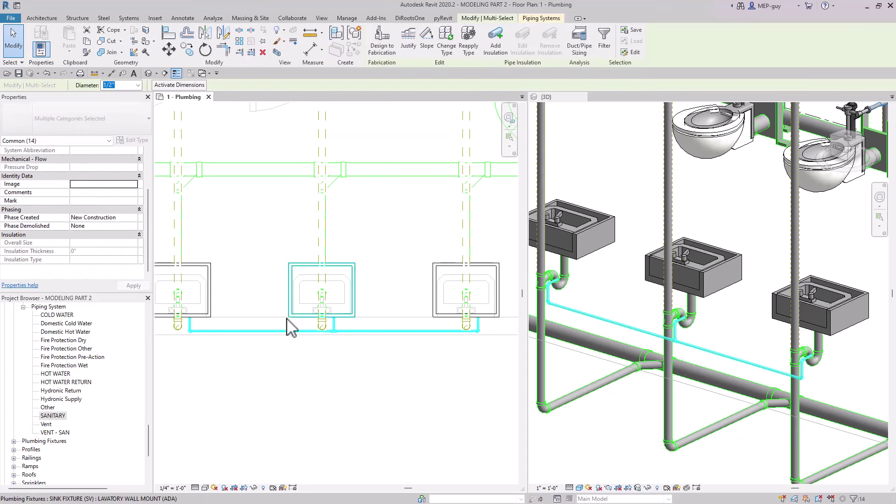
scroll(299, 319, "up", 2)
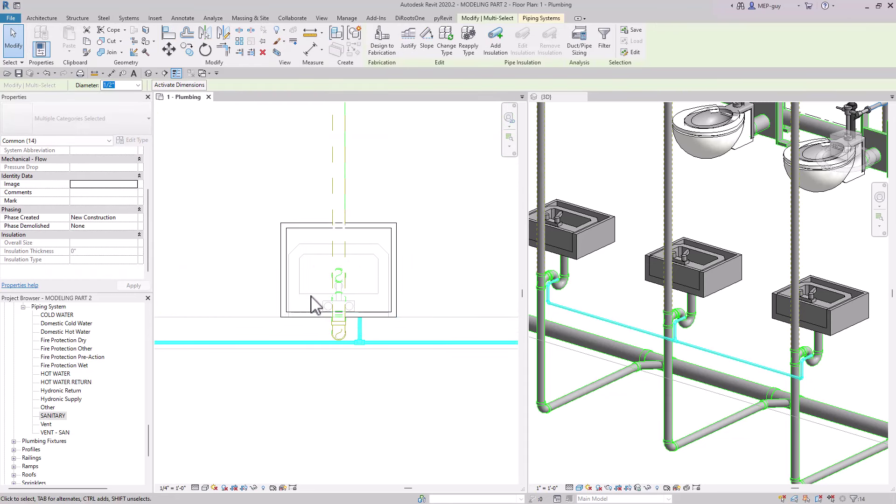
left_click(188, 50)
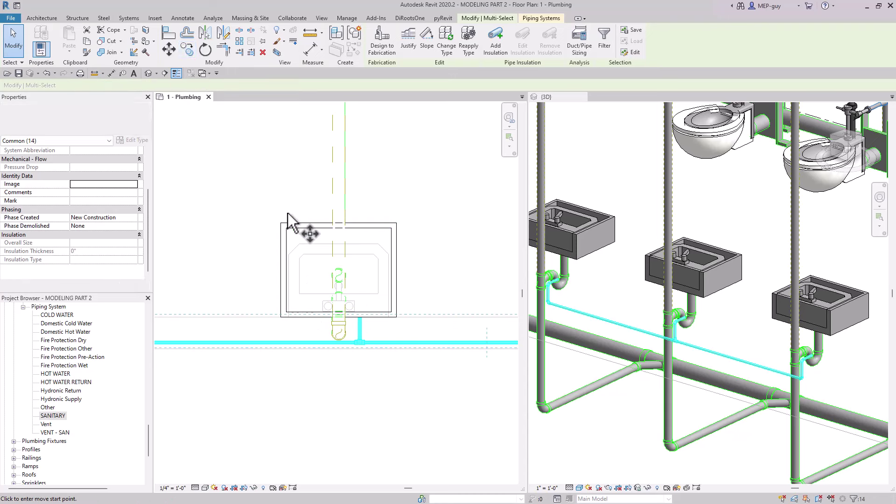
scroll(359, 320, "up", 2)
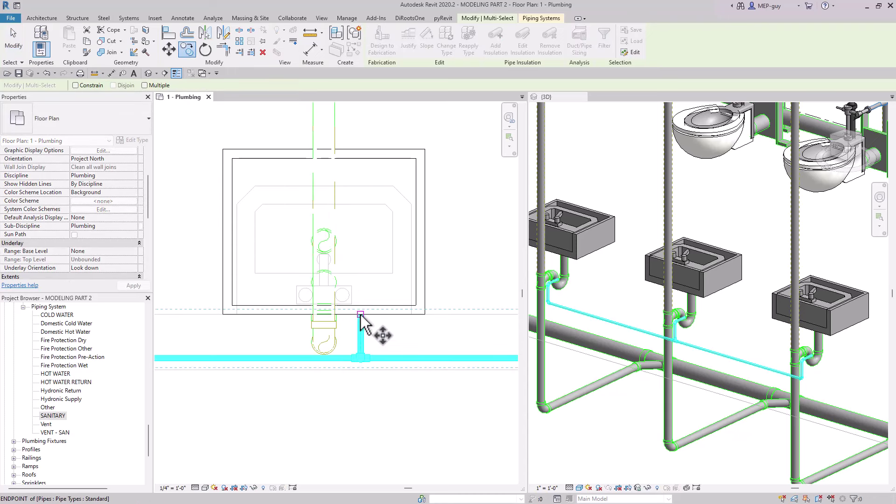
left_click(288, 315)
Change the copied pipe's System Type from Domestic Hot Water to COLD WATER
scroll(668, 345, "up", 5)
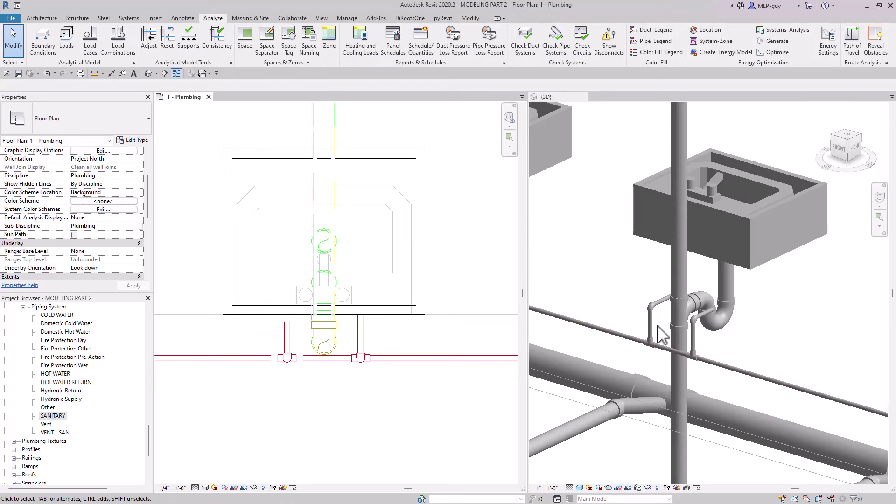
left_click(663, 306)
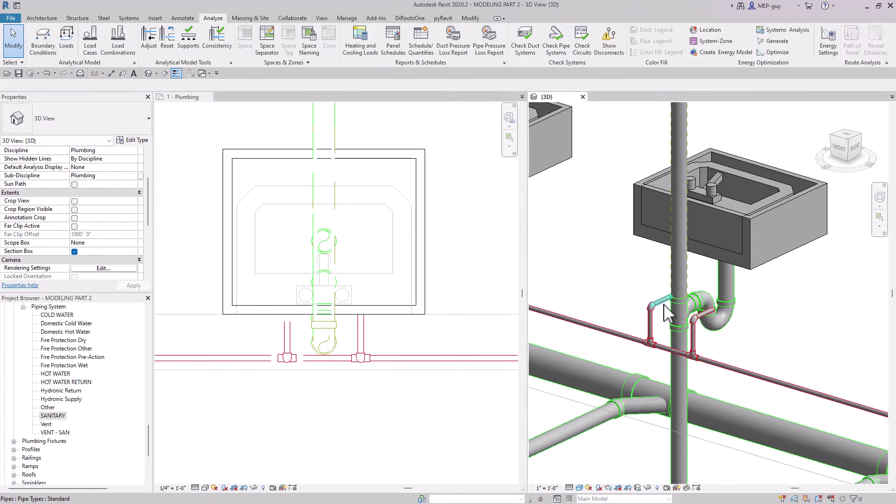
left_click(663, 304)
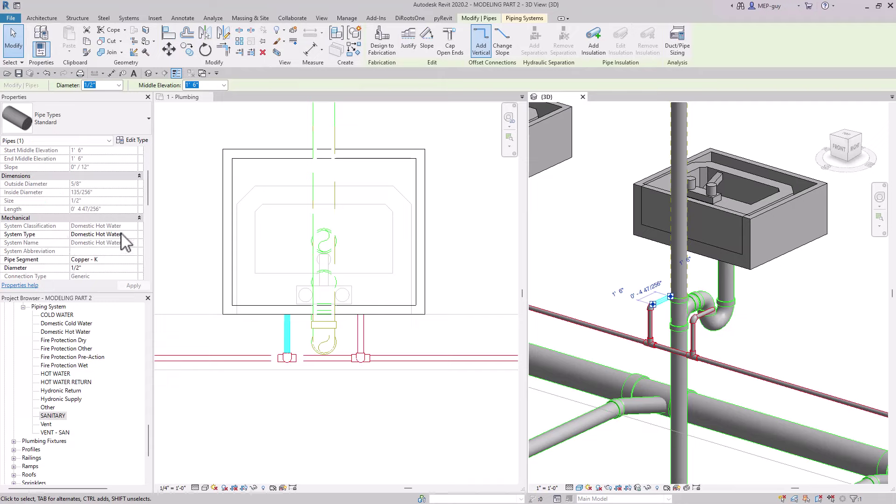
left_click(137, 235)
left_click(134, 235)
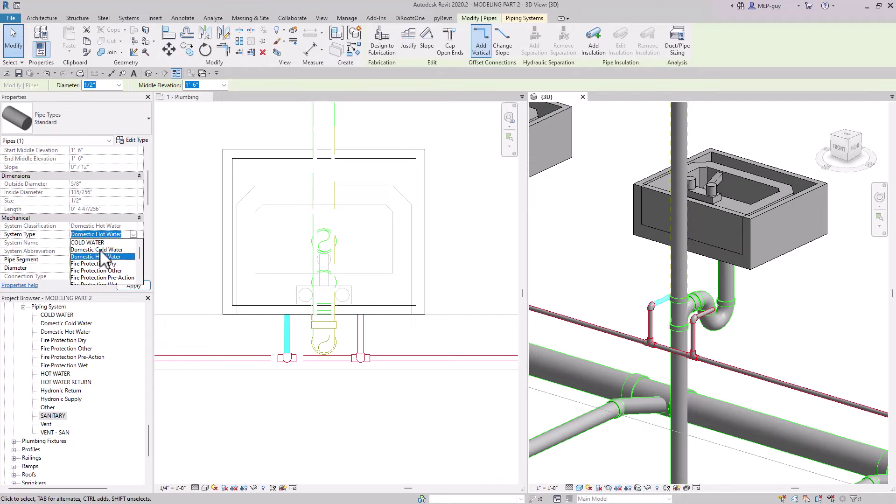
left_click(90, 243)
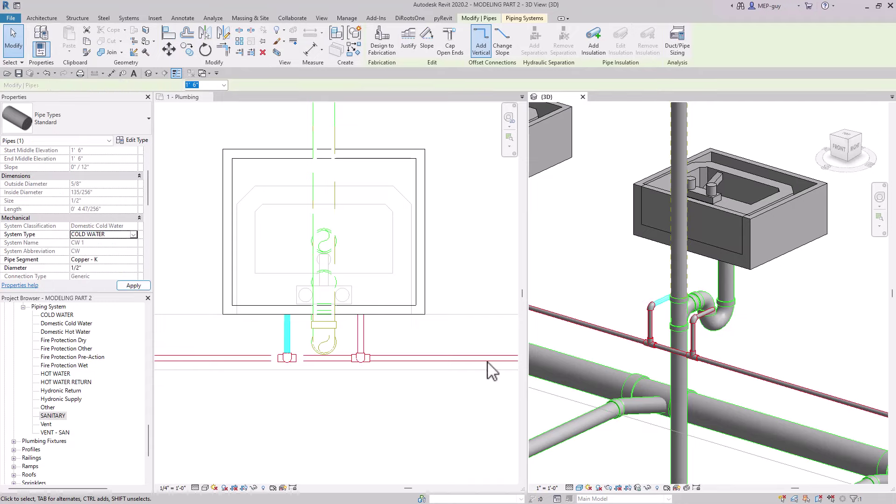
key("Escape")
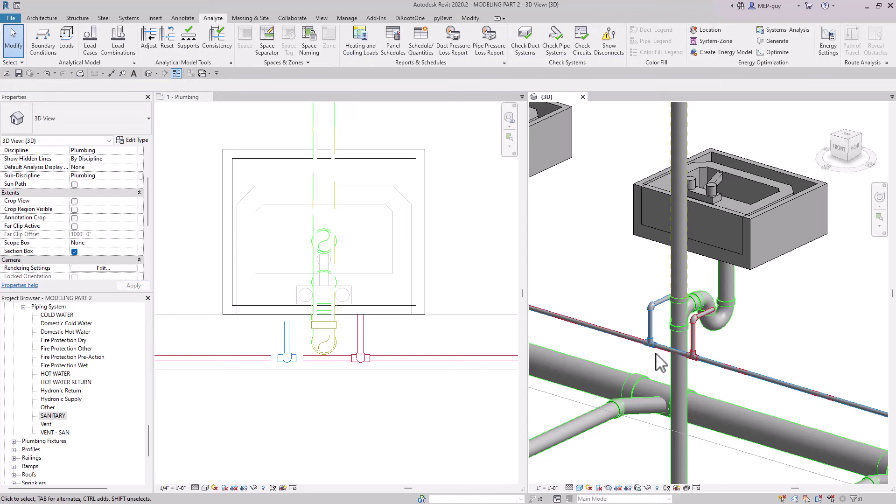
Select the cold-water branch pipe under the sinks and make the Plumbing floor plan active
scroll(654, 371, "up", 3)
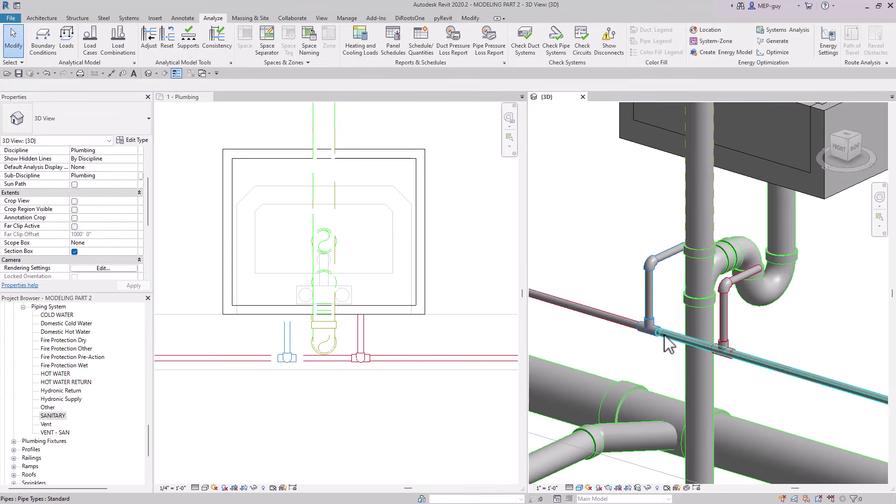
scroll(602, 347, "down", 3)
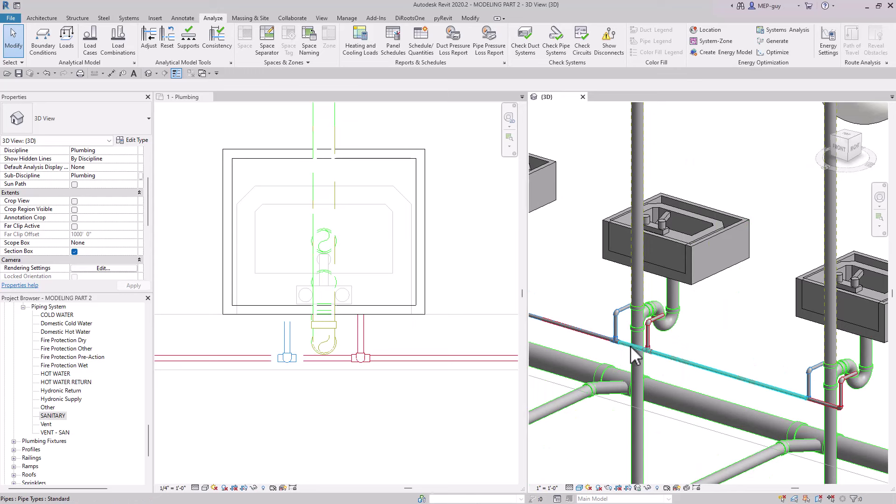
left_click(664, 366)
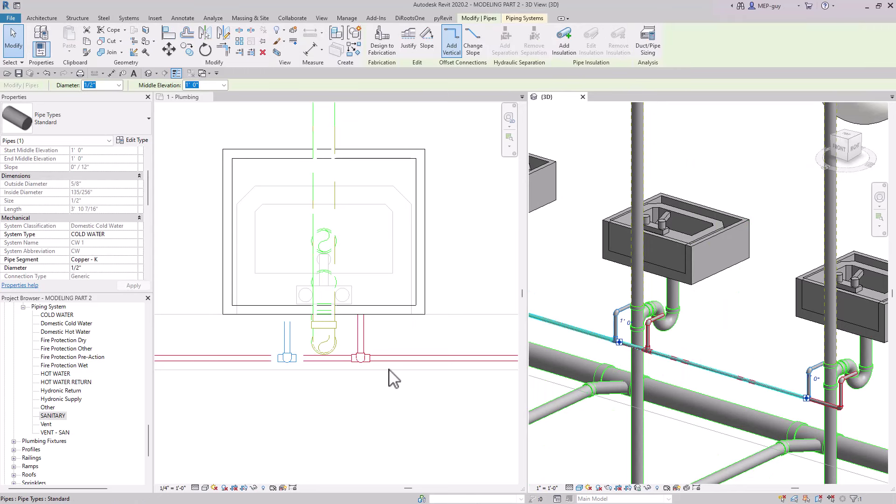
scroll(420, 332, "down", 5)
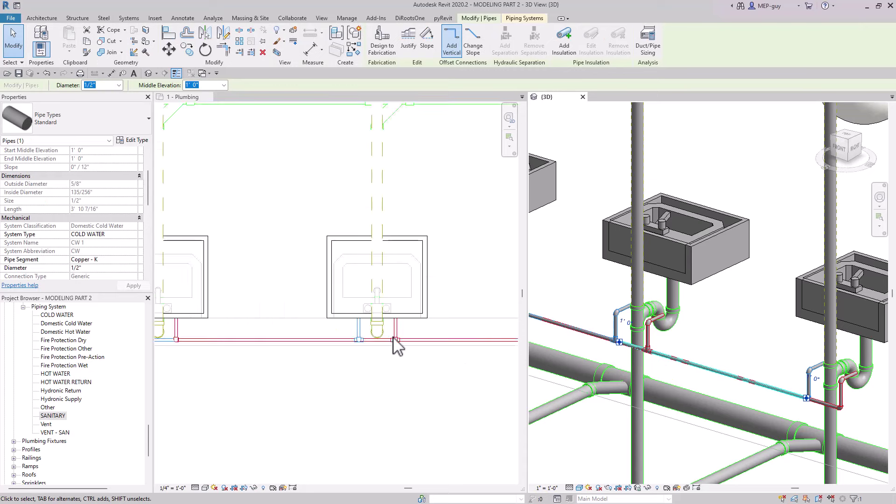
left_click(441, 367)
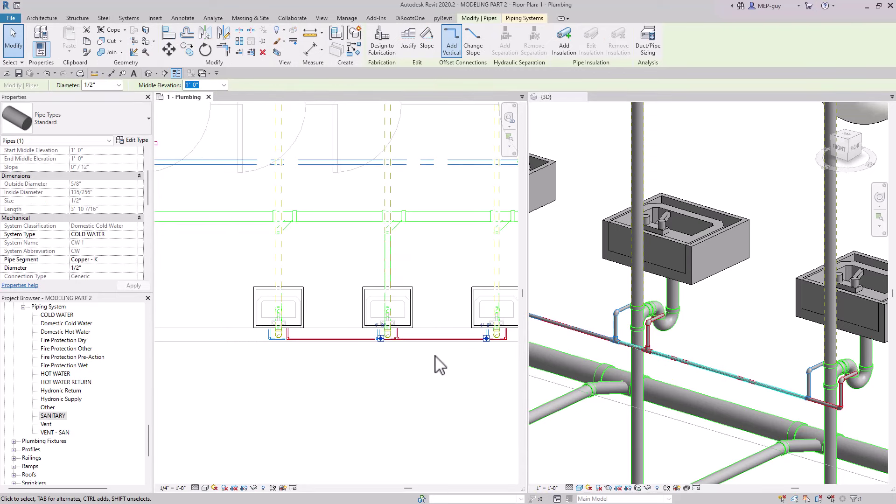
Nudge the selected cold-water pipe two increments north, clear of the red hot-water line
scroll(411, 362, "up", 3)
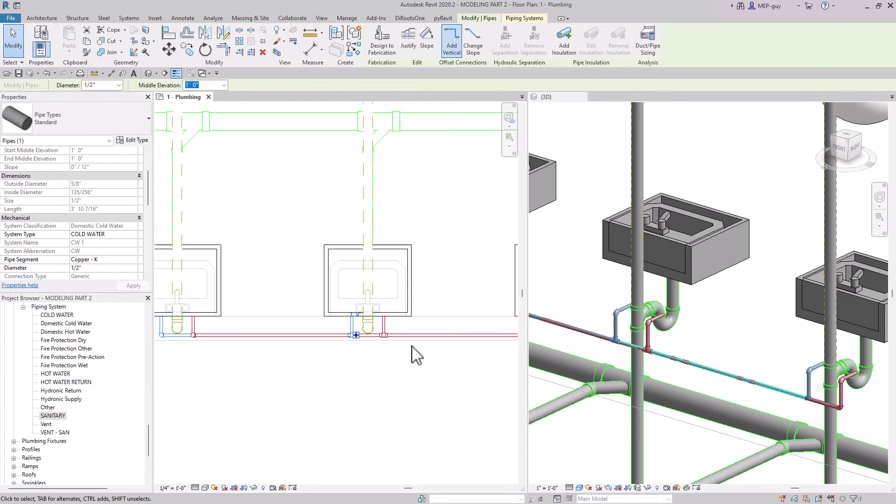
middle_click_drag(237, 344, 351, 395)
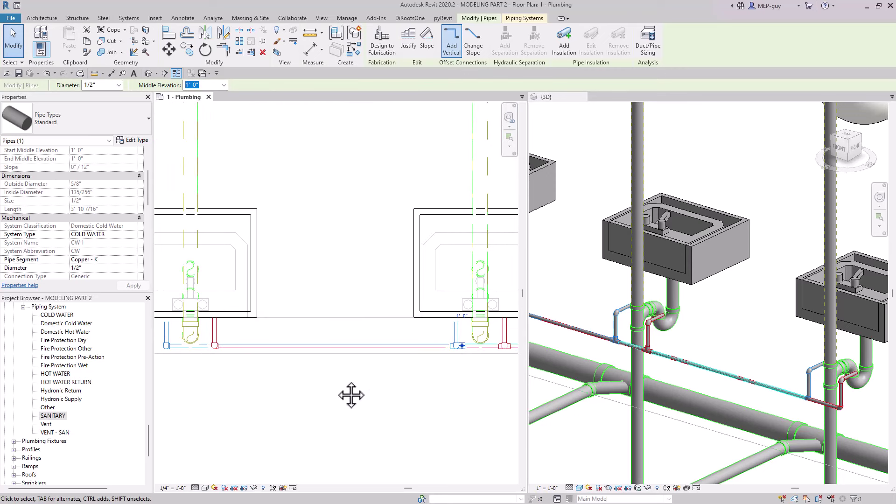
middle_click_drag(443, 396, 459, 412)
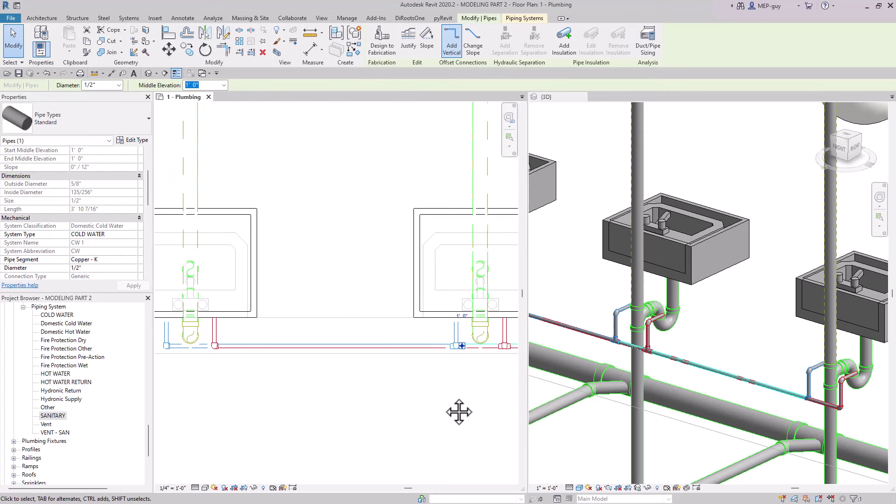
key("Up")
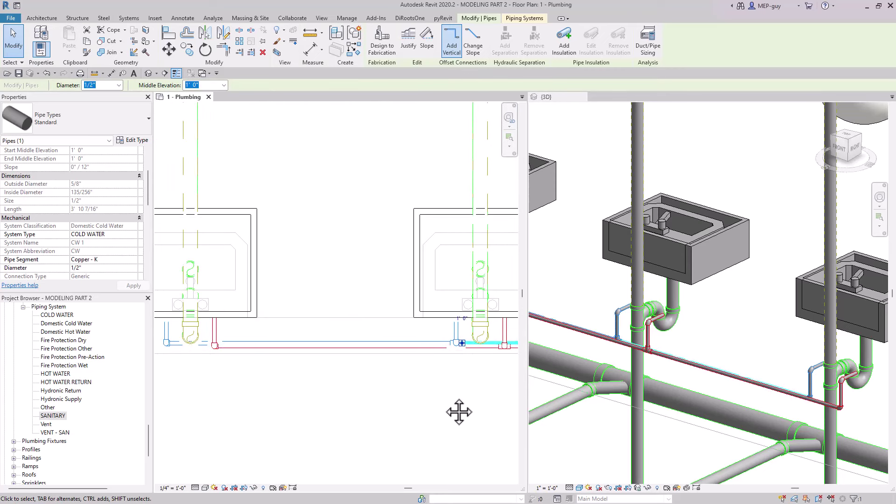
key("Up")
key("Up")
key("Up")
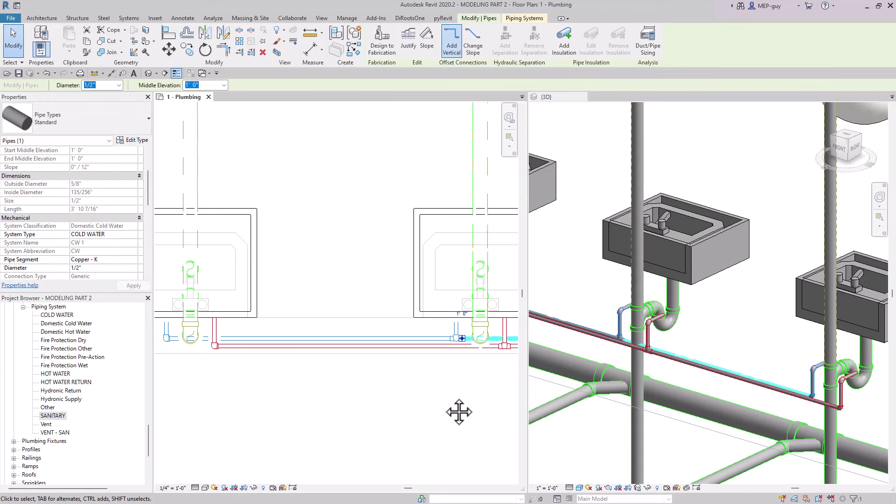
key("Escape")
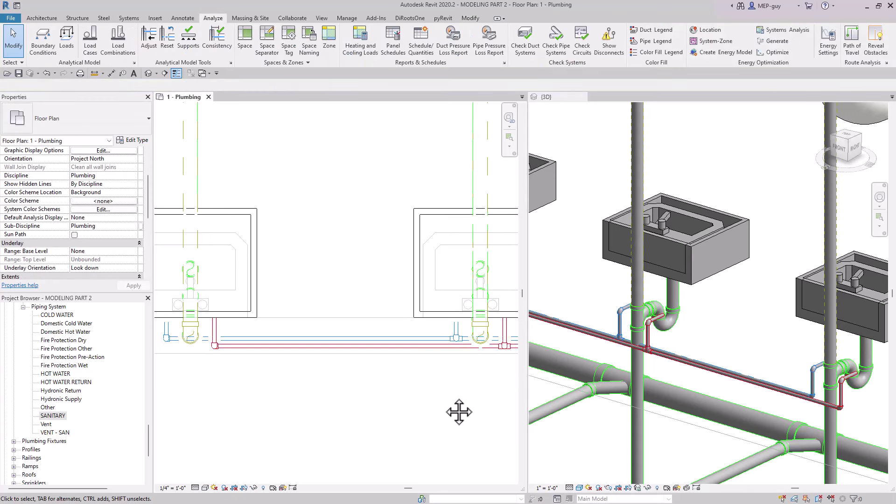
left_click_drag(409, 348, 410, 334)
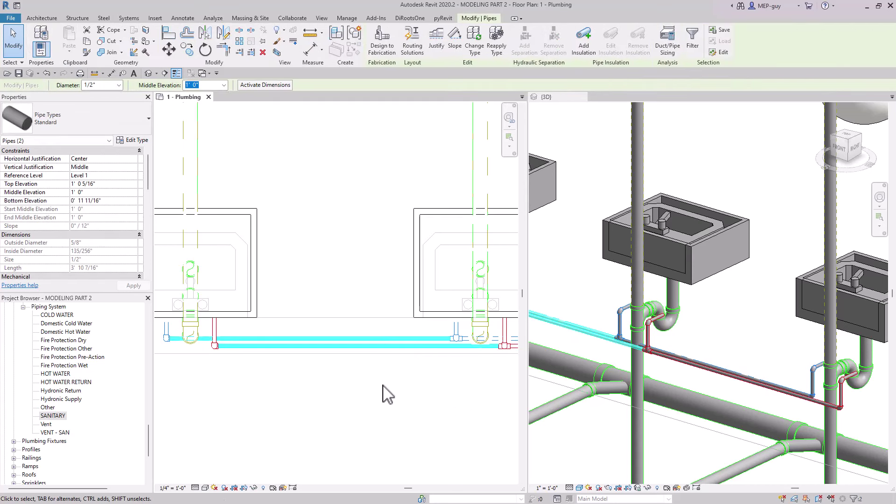
scroll(394, 386, "up", 2)
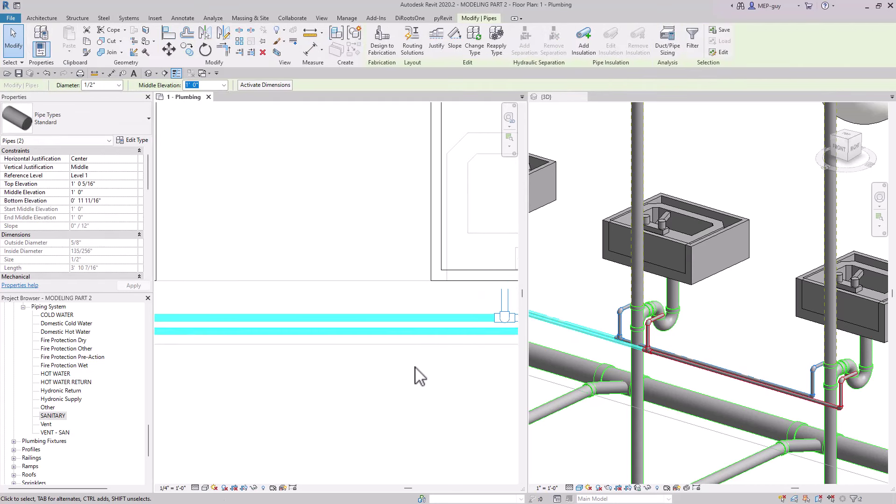
scroll(345, 376, "down", 3)
scroll(420, 371, "up", 2)
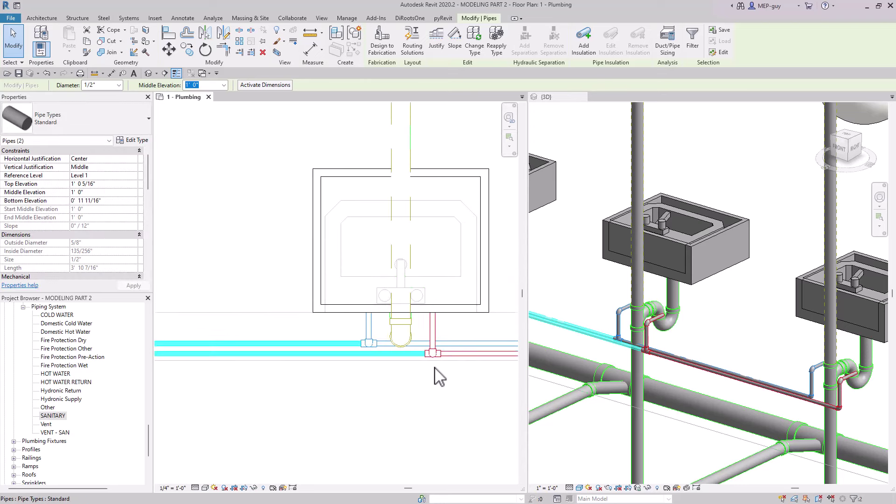
scroll(411, 372, "up", 1)
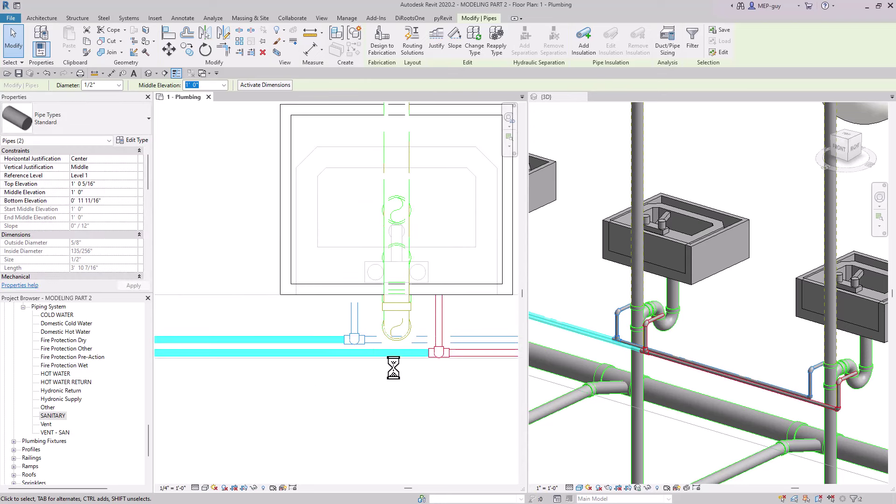
key("Escape")
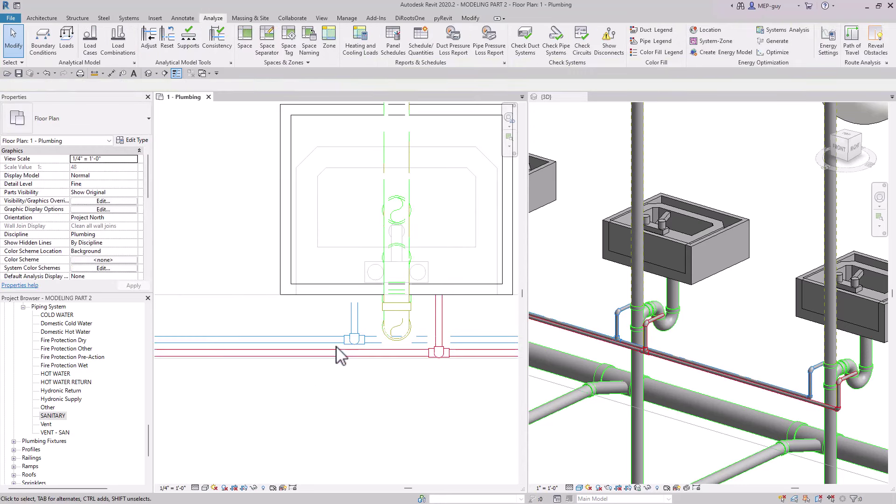
left_click(333, 343)
scroll(386, 341, "up", 2)
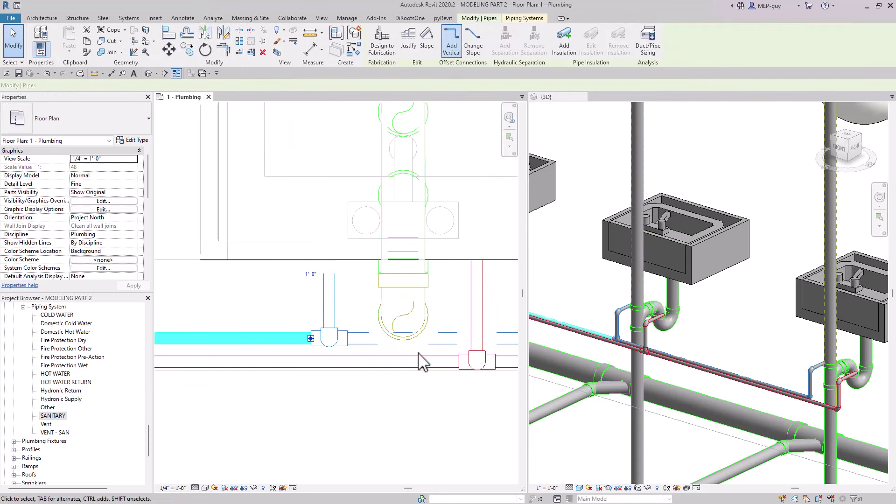
scroll(411, 369, "up", 2)
Nudge the cold-water pipe and its tee one increment south, then review it in 3D
middle_click_drag(464, 407, 411, 439)
key("Down")
key("Down")
key("Down")
key("Down")
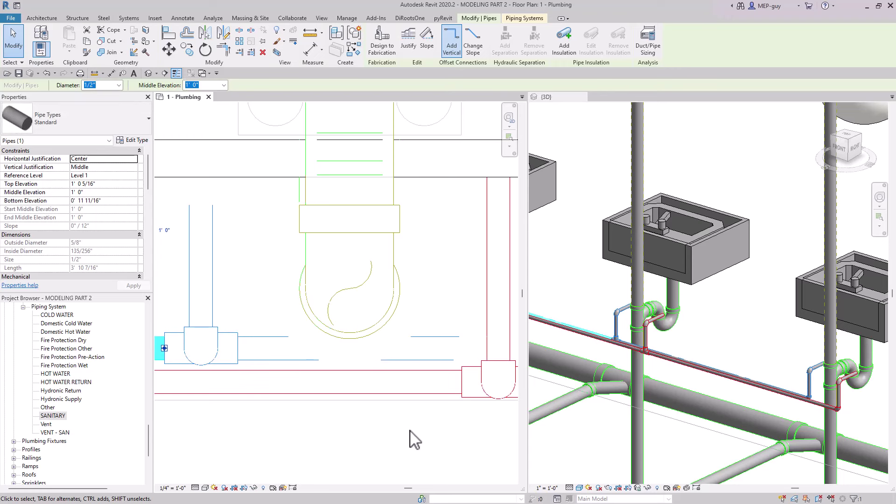
key("Escape")
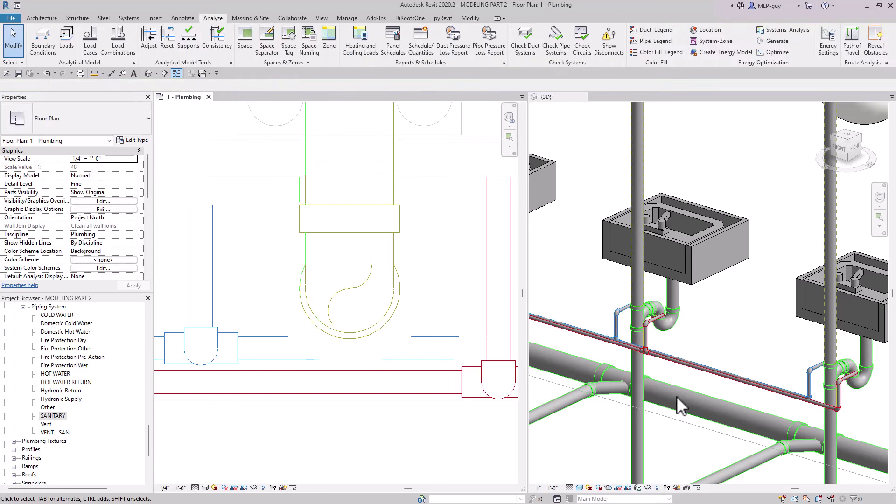
scroll(411, 327, "down", 5)
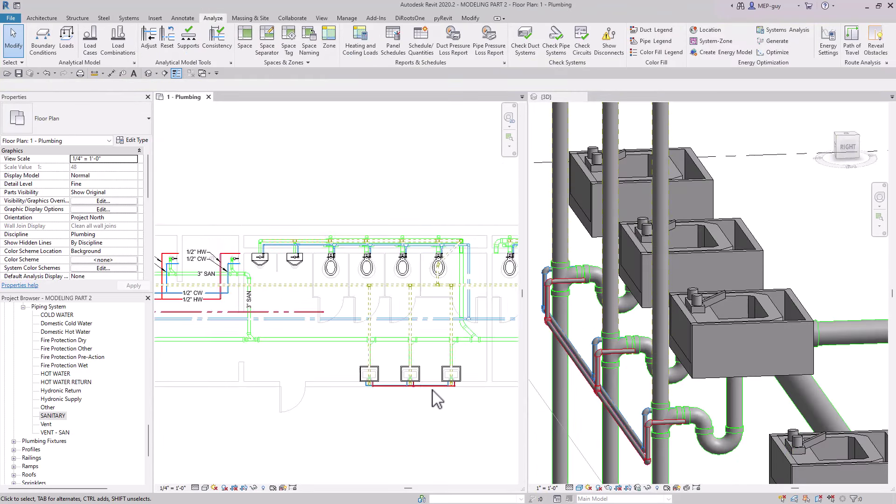
scroll(434, 397, "up", 5)
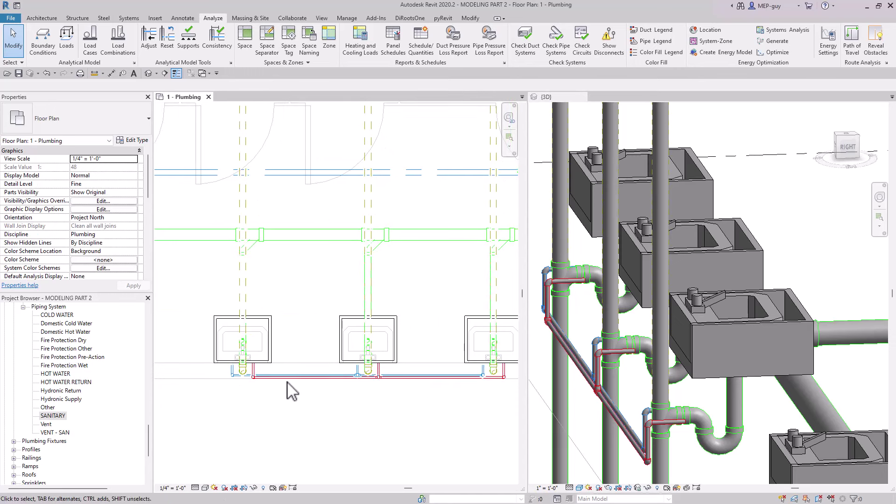
scroll(287, 385, "up", 3)
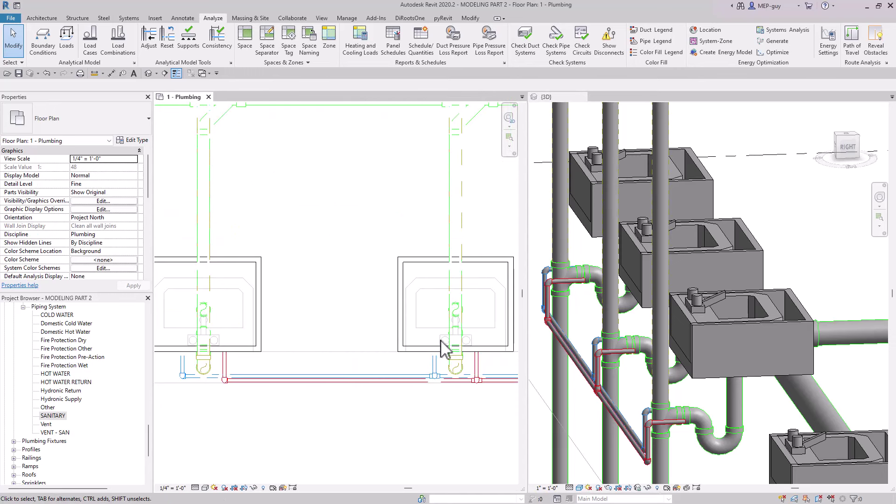
middle_click_drag(694, 318, 792, 308, "shift")
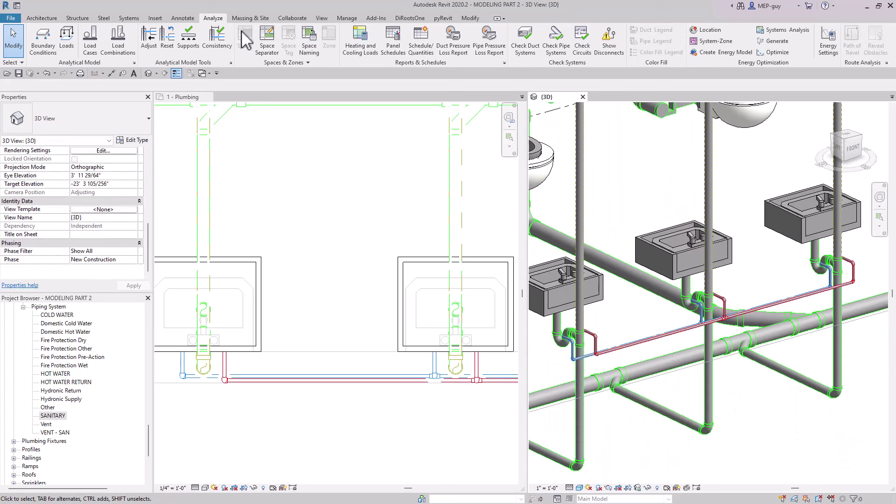
Run Show Disconnects on the piping and zoom in on the lavatories
left_click(609, 46)
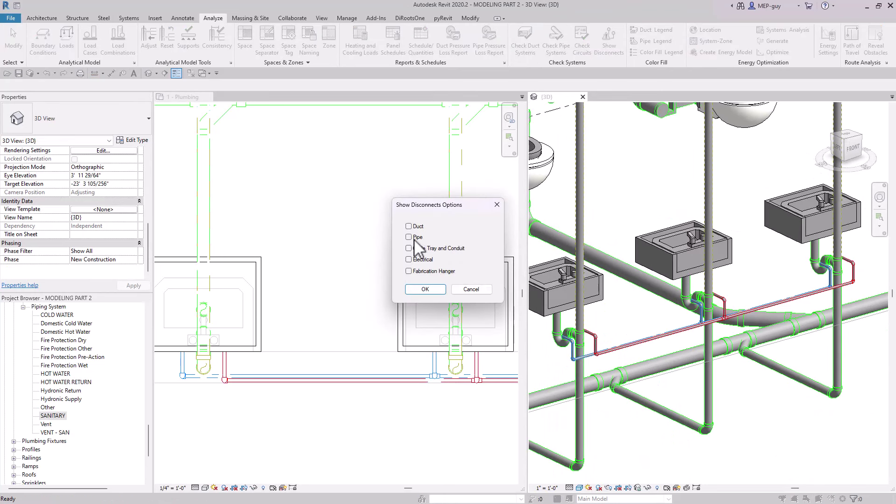
left_click(425, 289)
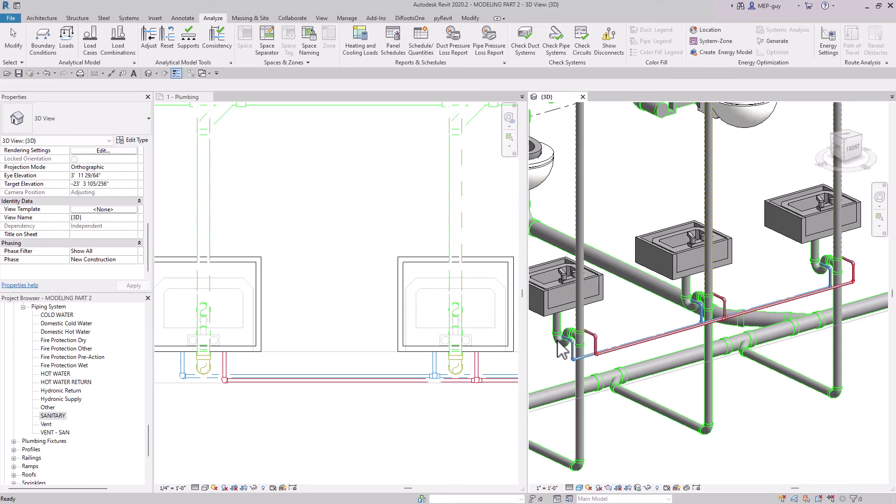
scroll(564, 339, "up", 6)
scroll(565, 316, "up", 3)
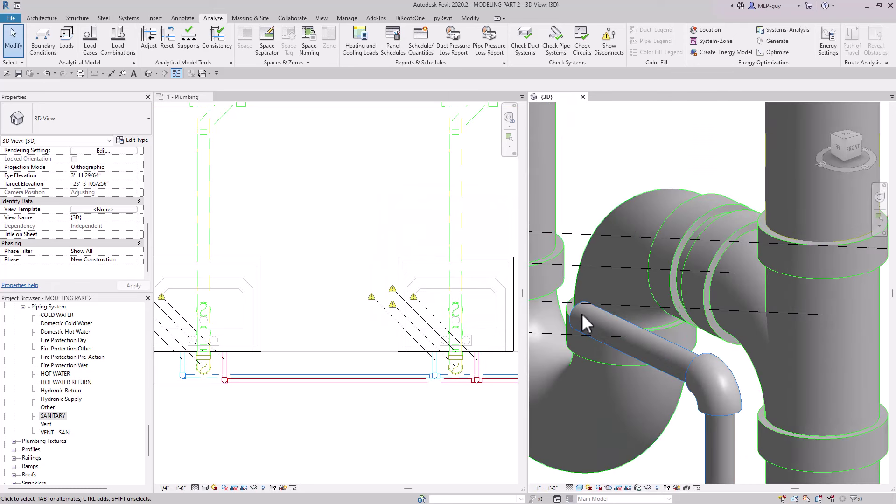
scroll(586, 314, "down", 8)
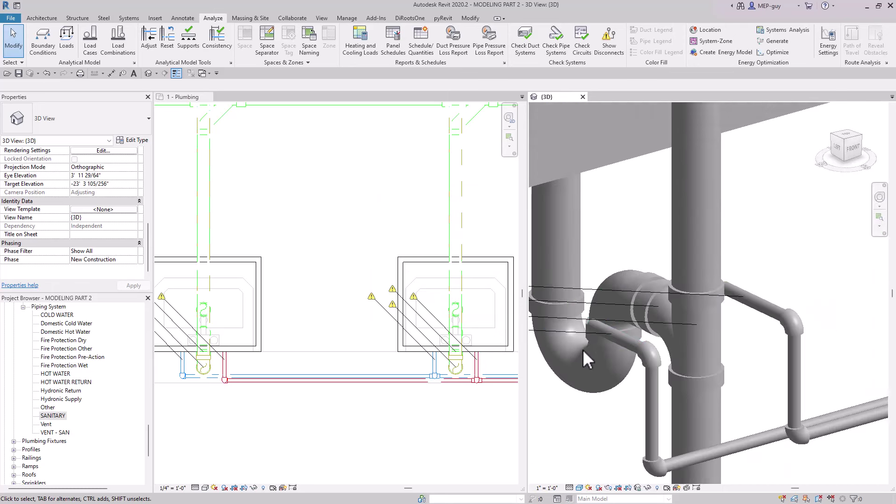
scroll(627, 343, "up", 8)
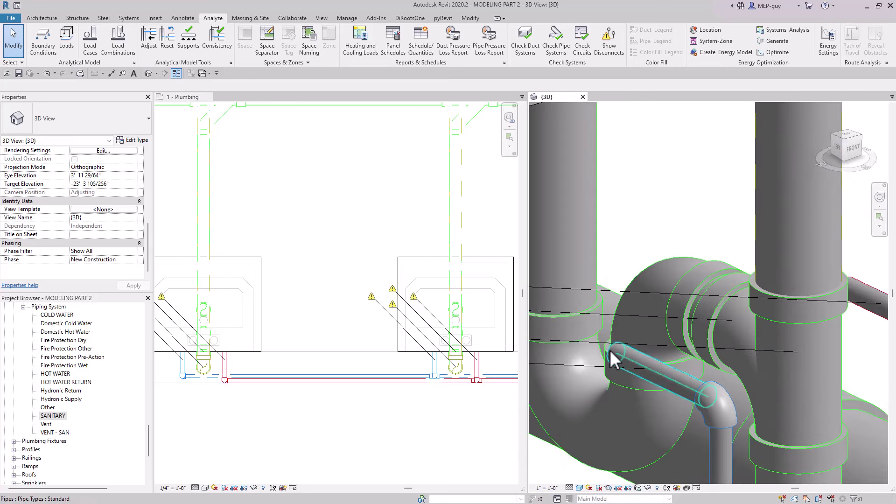
scroll(576, 366, "down", 3)
scroll(779, 344, "up", 2)
Inspect the small branch pipe beside each sink's drain trap in the 3D view
left_click(794, 344)
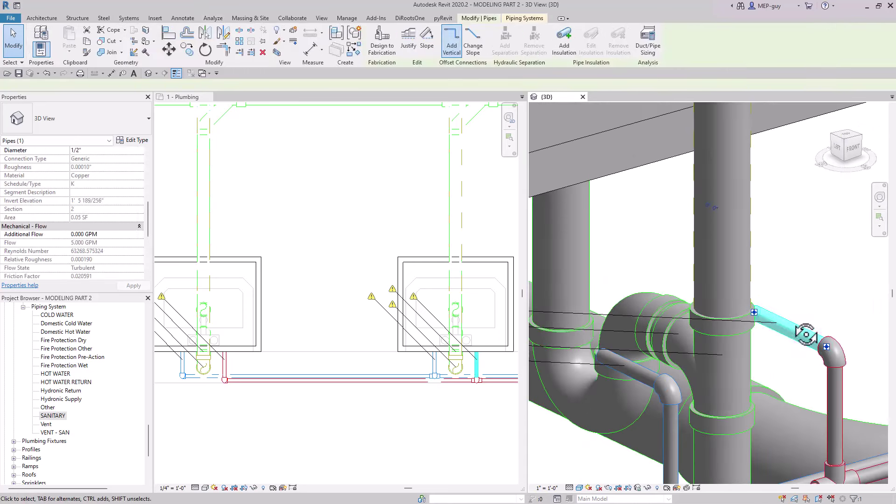
middle_click_drag(793, 345, 768, 322, "shift")
key("Escape")
scroll(747, 322, "down", 5)
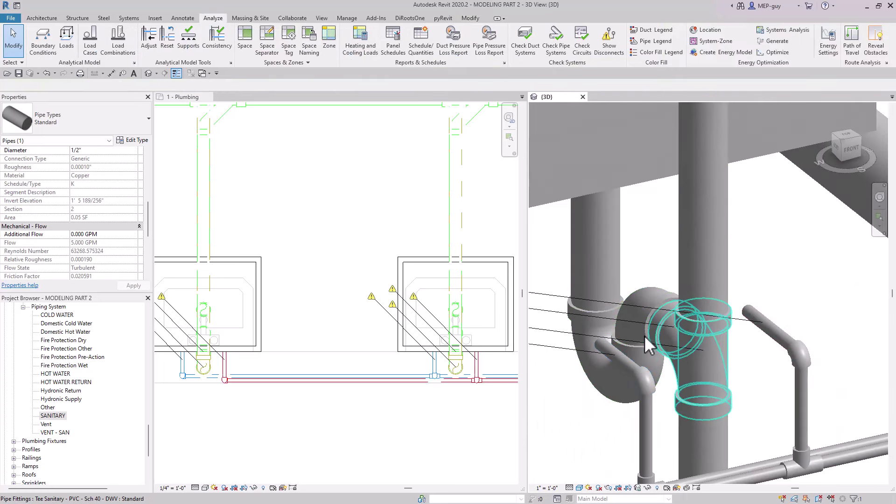
scroll(854, 299, "up", 4)
scroll(716, 325, "up", 3)
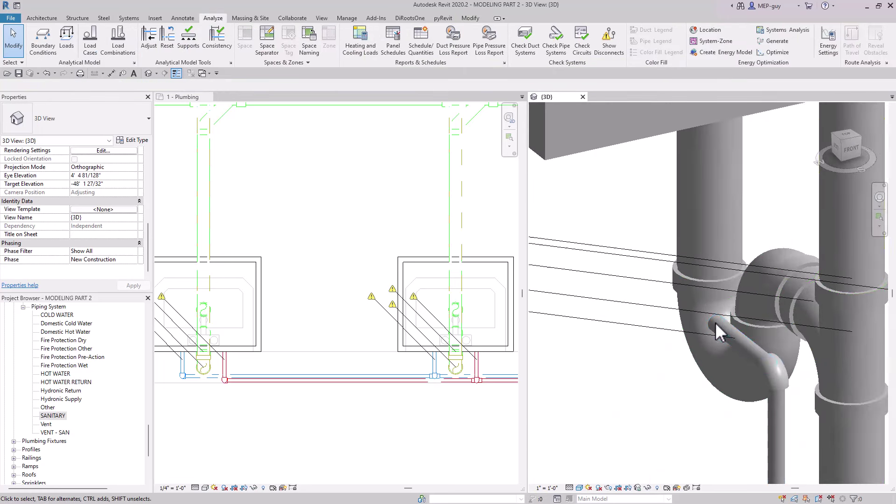
scroll(835, 324, "down", 3)
scroll(784, 323, "up", 3)
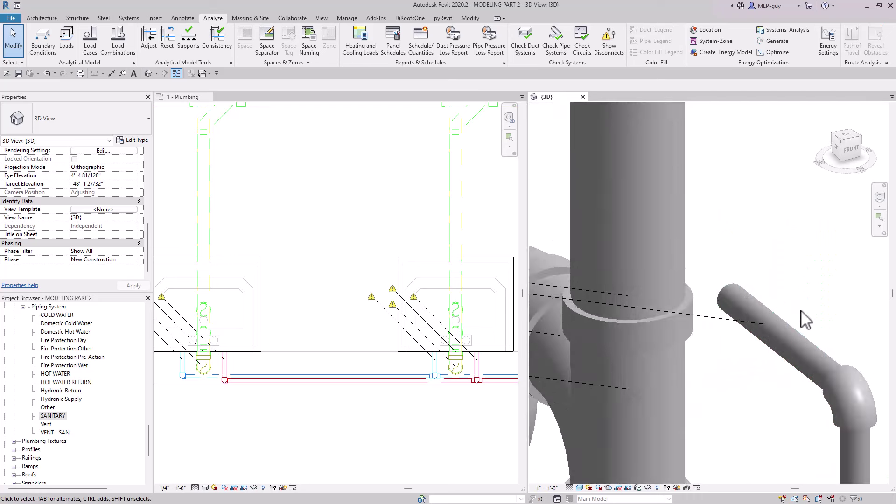
scroll(746, 322, "down", 5)
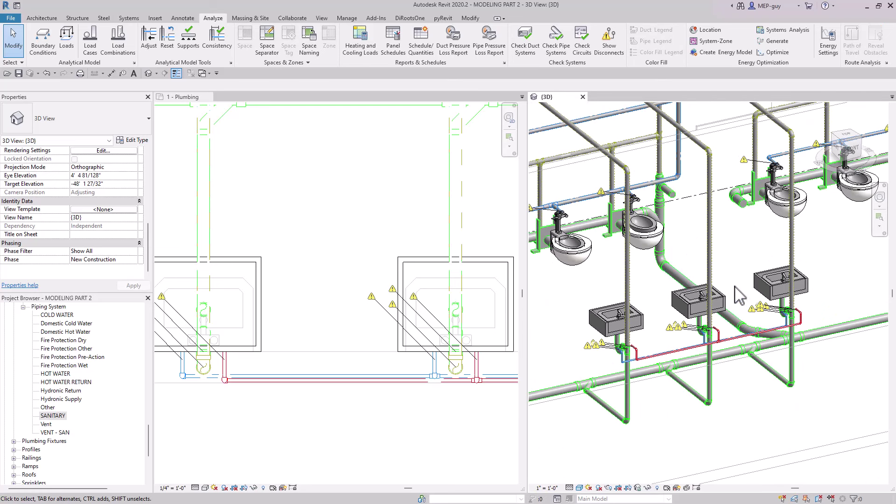
scroll(637, 369, "up", 3)
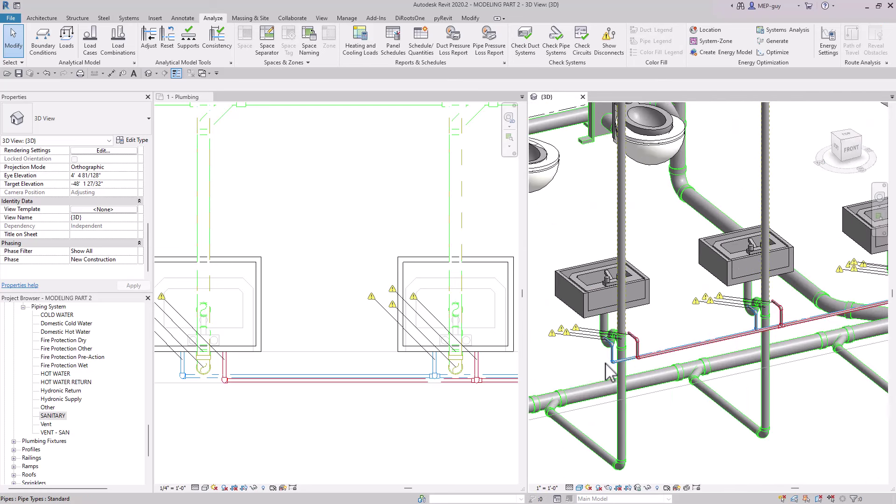
Set the 1 - Plumbing plan's Detail Level to Fine and frame both sinks
left_click(320, 240)
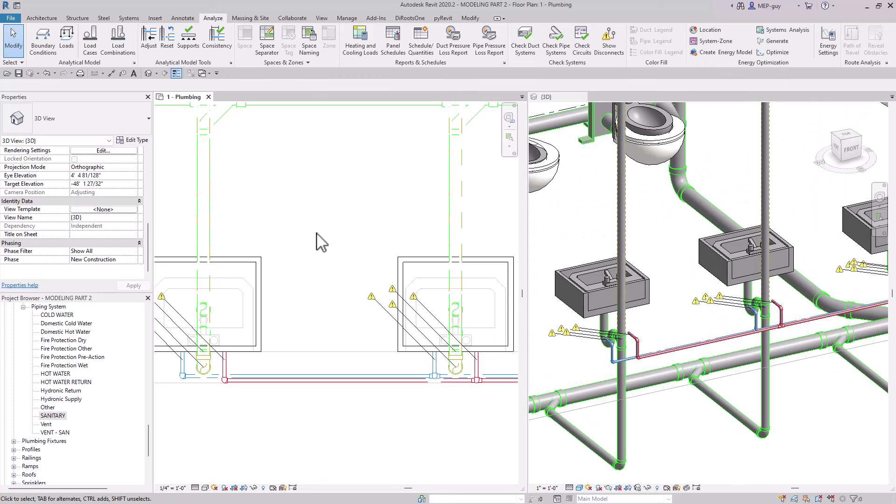
scroll(270, 410, "up", 3)
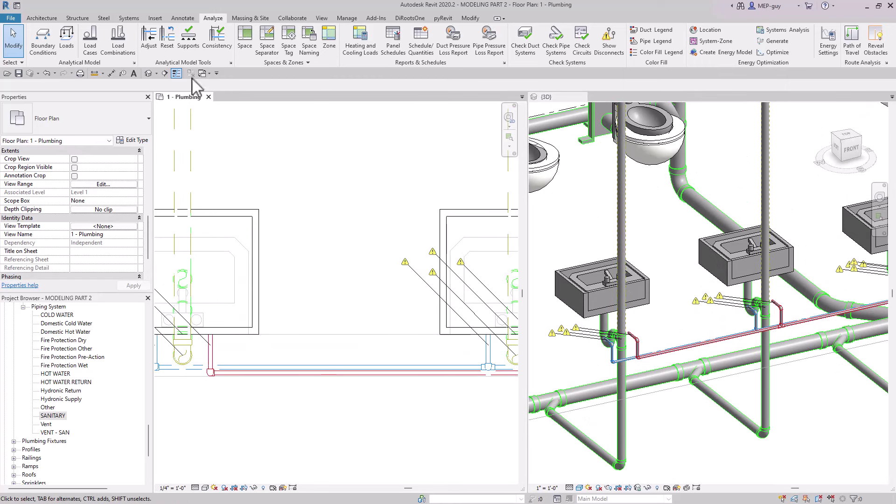
scroll(334, 236, "down", 2)
middle_click_drag(334, 236, 372, 217)
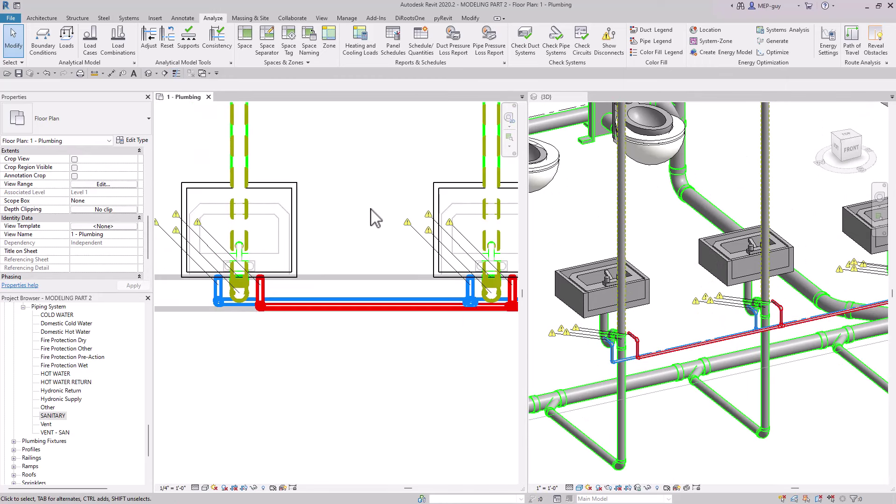
left_click(196, 489)
left_click(221, 473)
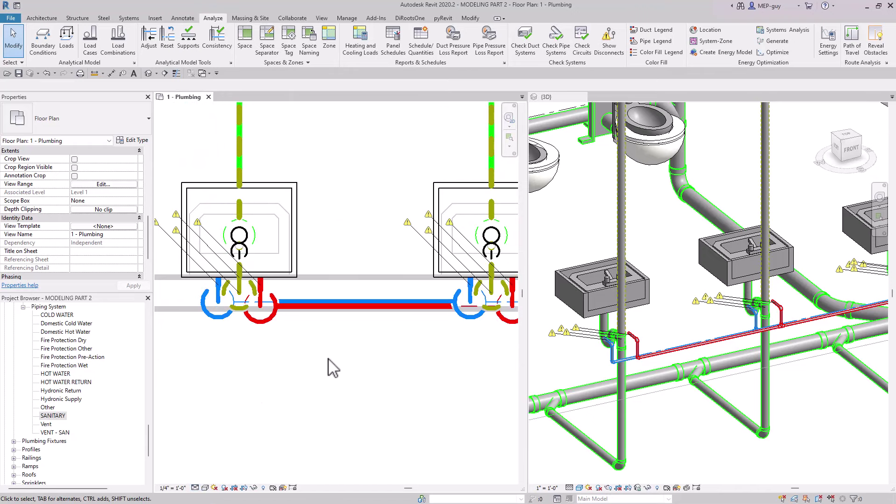
scroll(350, 359, "down", 4)
middle_click_drag(400, 370, 377, 369)
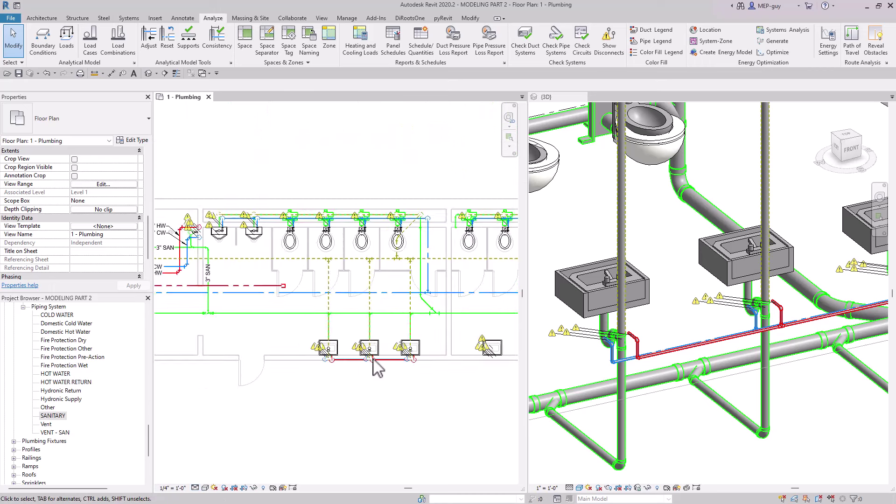
scroll(377, 369, "up", 5)
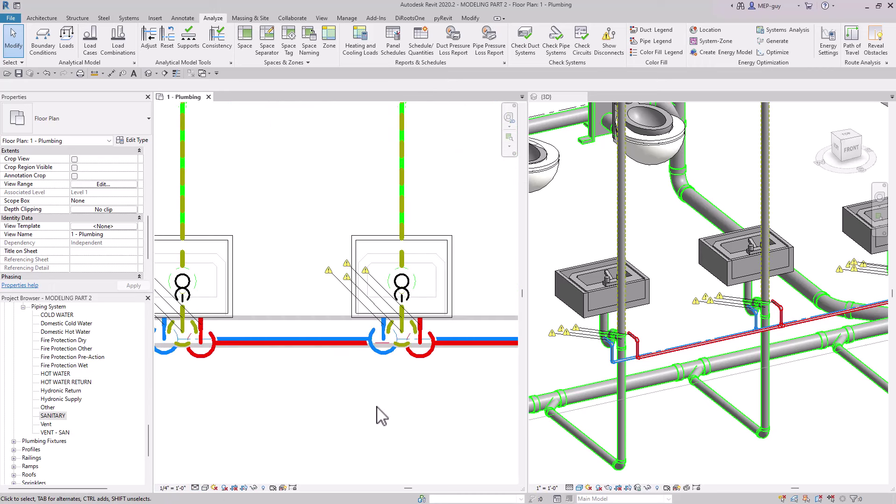
scroll(328, 413, "down", 1)
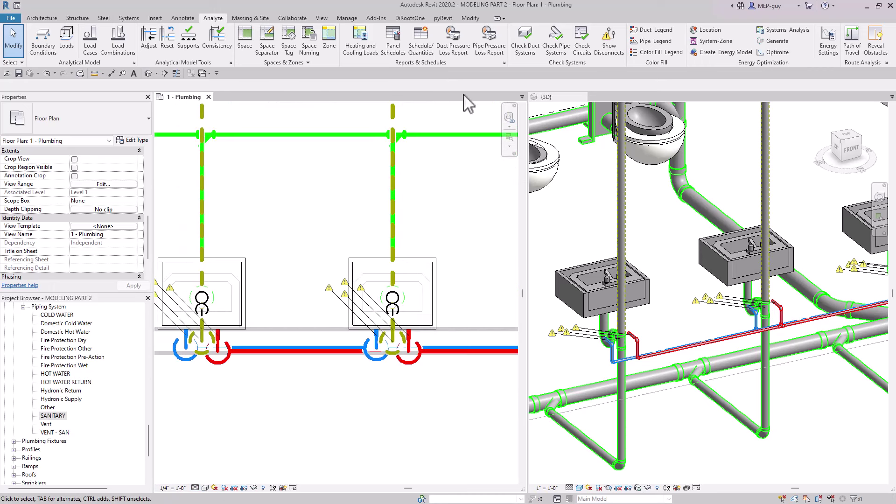
Run Show Disconnects checking pipes only
left_click(609, 40)
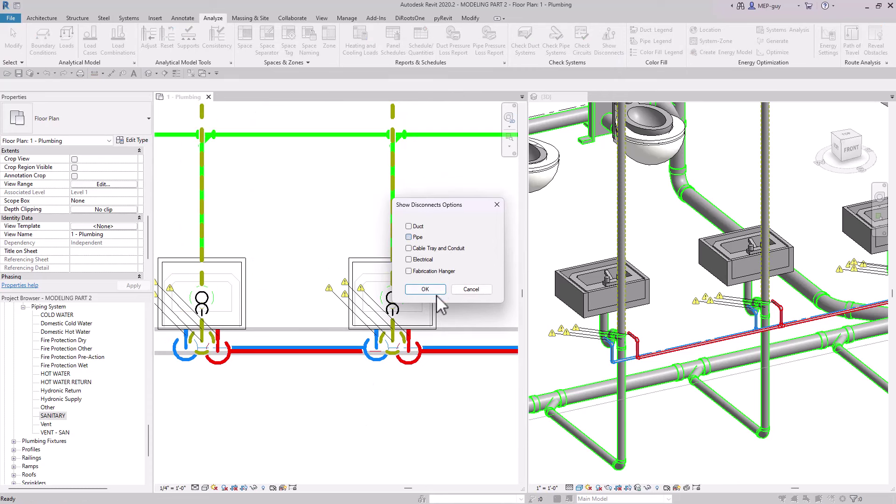
left_click(425, 289)
scroll(616, 383, "up", 1)
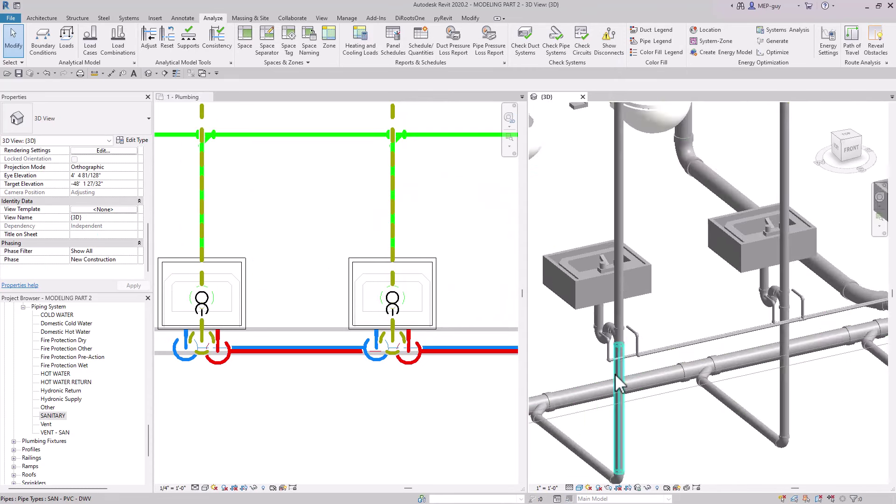
Convert the cold-water elbow below the first sink into a tee
scroll(619, 374, "up", 2)
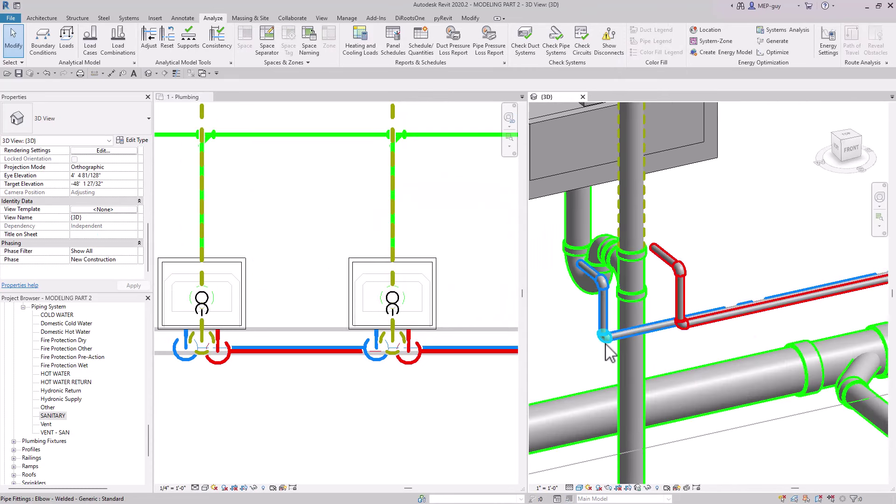
left_click(604, 336)
left_click(592, 344)
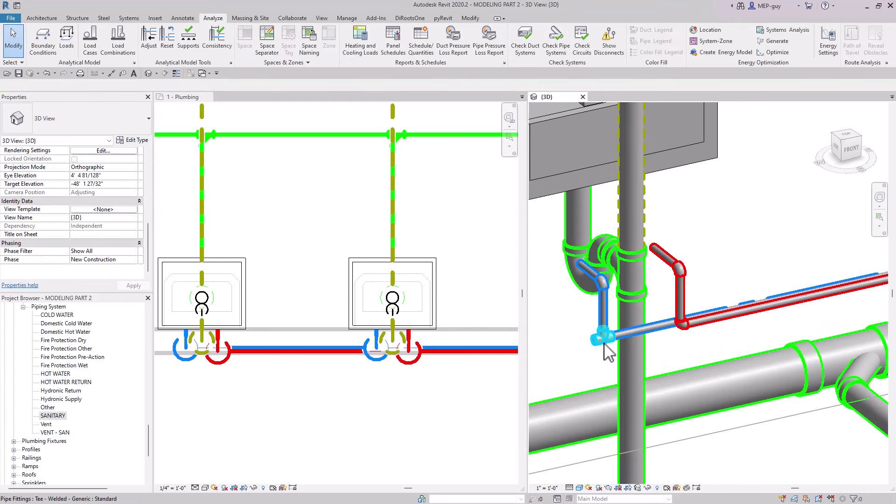
Draw a new cold-water pipe out from the cold-water tee using Draw Pipe
right_click(595, 340)
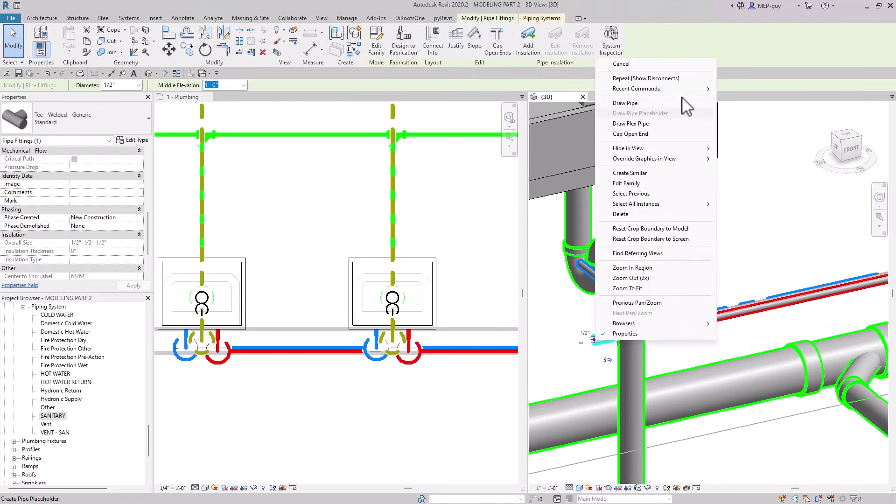
left_click(654, 104)
scroll(634, 303, "down", 3)
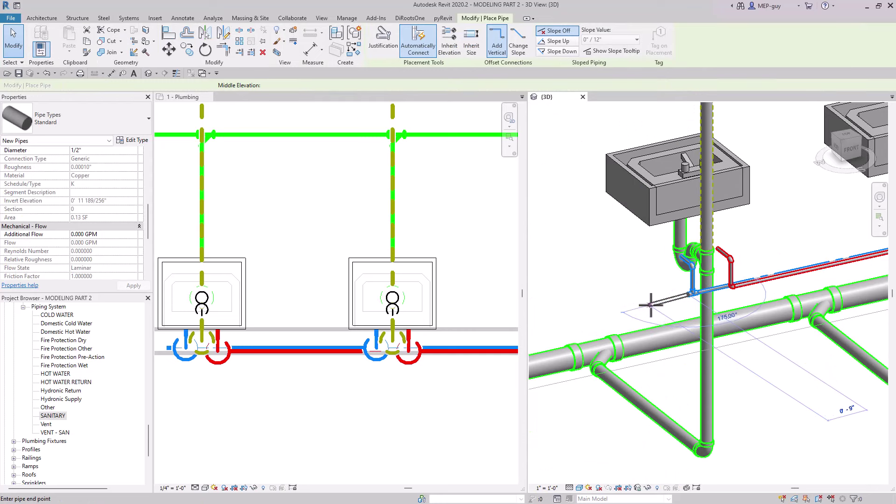
scroll(652, 305, "down", 3)
scroll(572, 154, "up", 2)
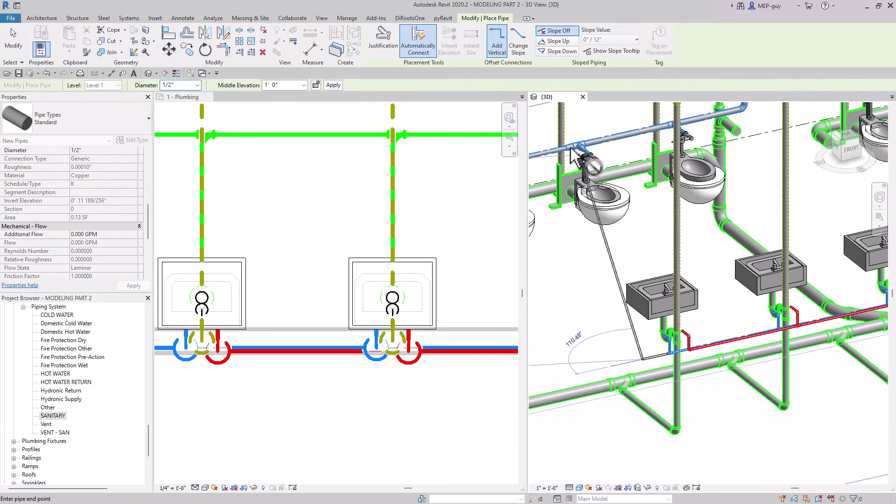
scroll(668, 365, "up", 4)
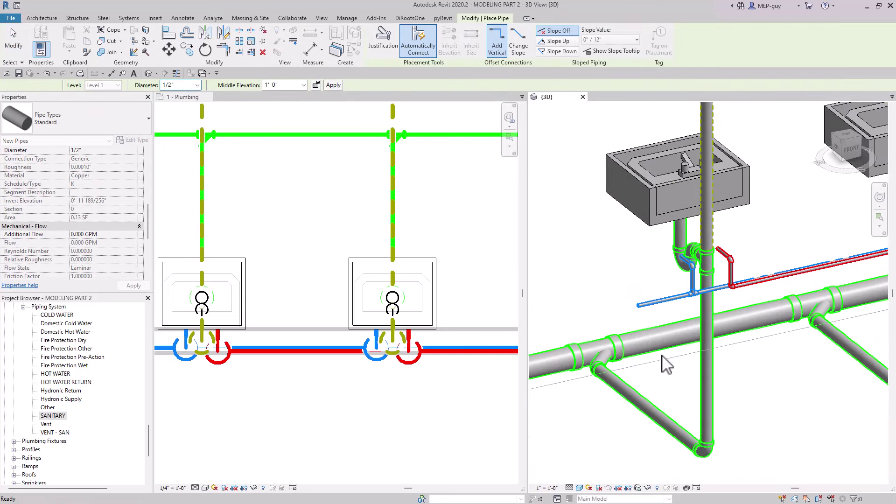
scroll(747, 292, "up", 3)
key("Escape")
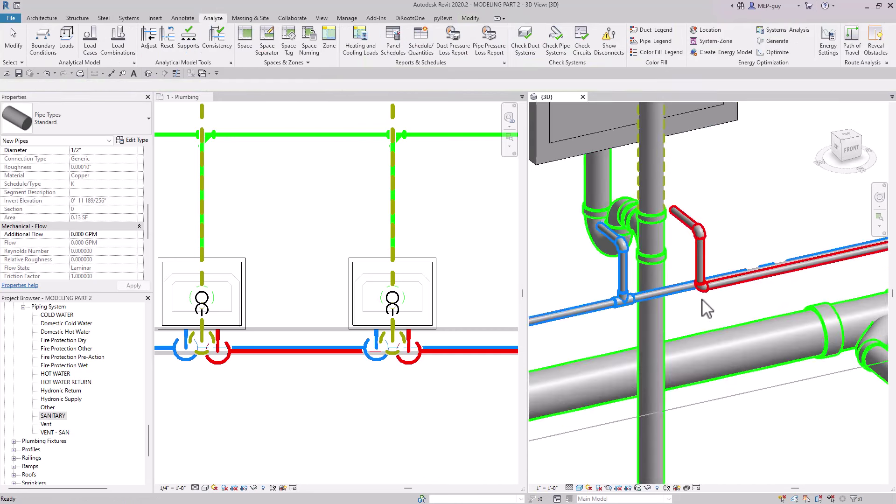
Turn the hot-water elbow into a tee and draw a new hot-water pipe from it
scroll(702, 299, "up", 3)
left_click(695, 298)
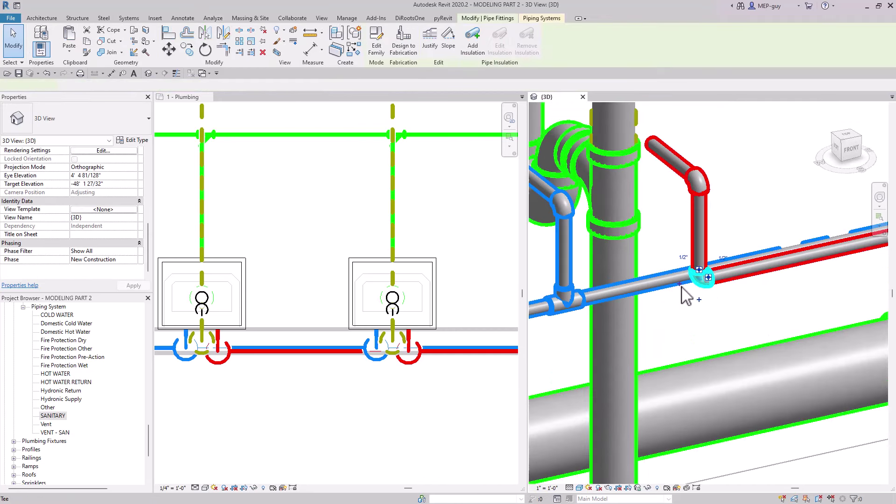
left_click(686, 290)
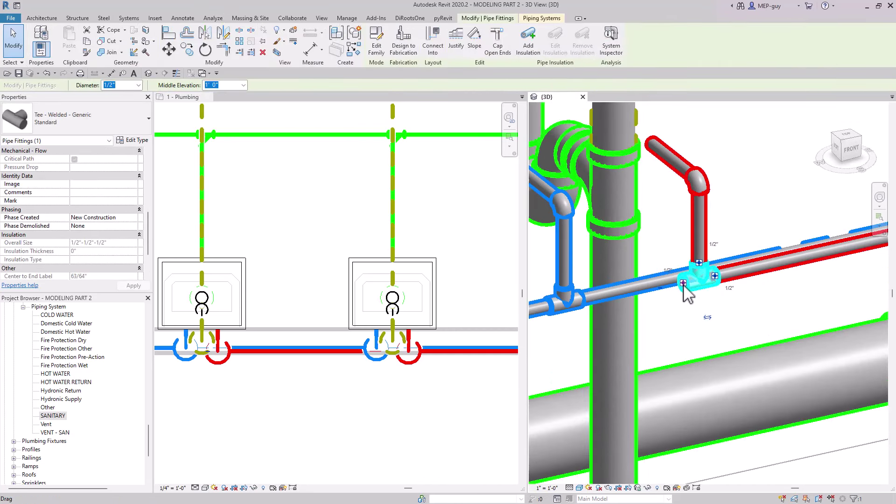
right_click(684, 286)
left_click(714, 47)
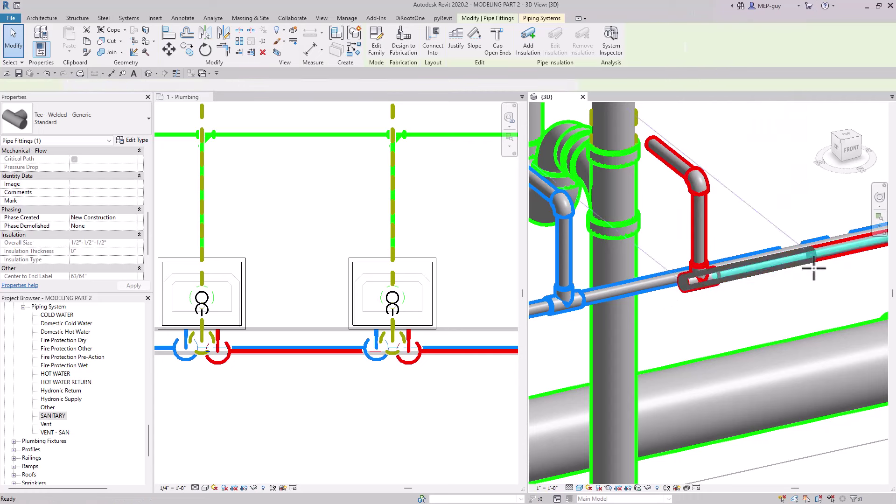
scroll(812, 264, "down", 4)
key("Escape")
key("Escape")
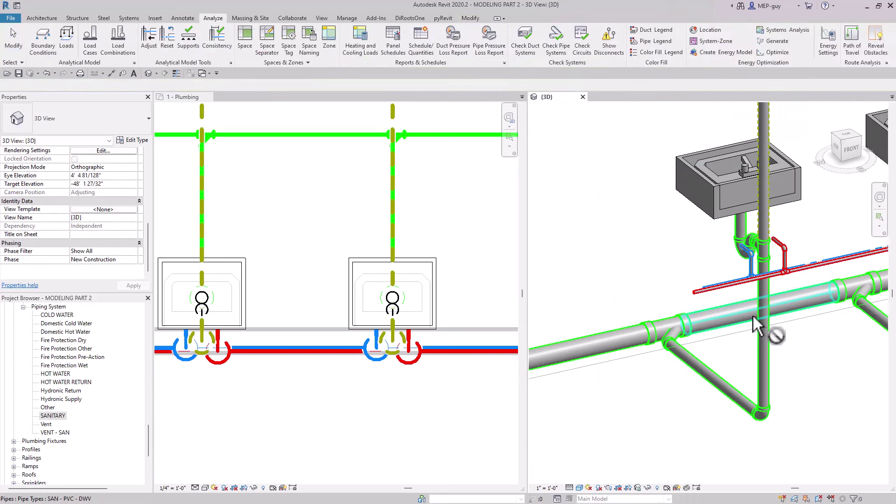
scroll(266, 416, "down", 4)
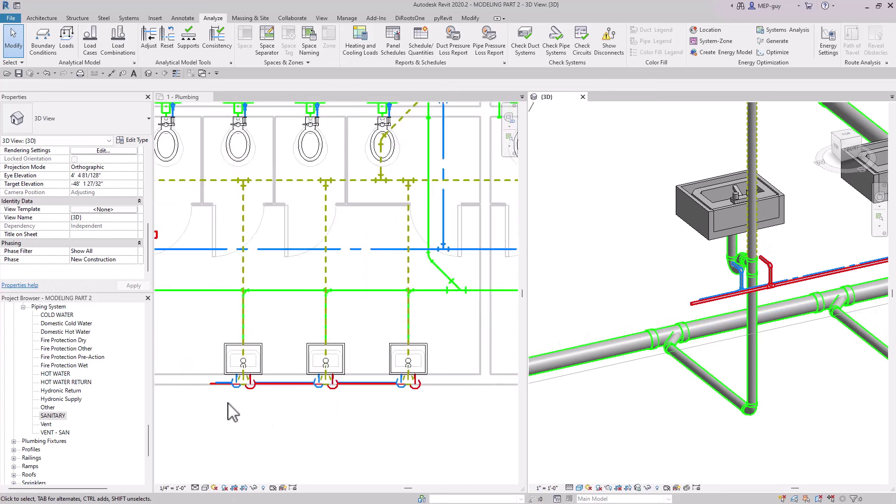
scroll(206, 392, "up", 5)
Activate the 1 - Plumbing plan, zoom out and select the hot-water pipe's end cap
left_click(313, 423)
scroll(313, 421, "down", 3)
scroll(260, 292, "down", 2)
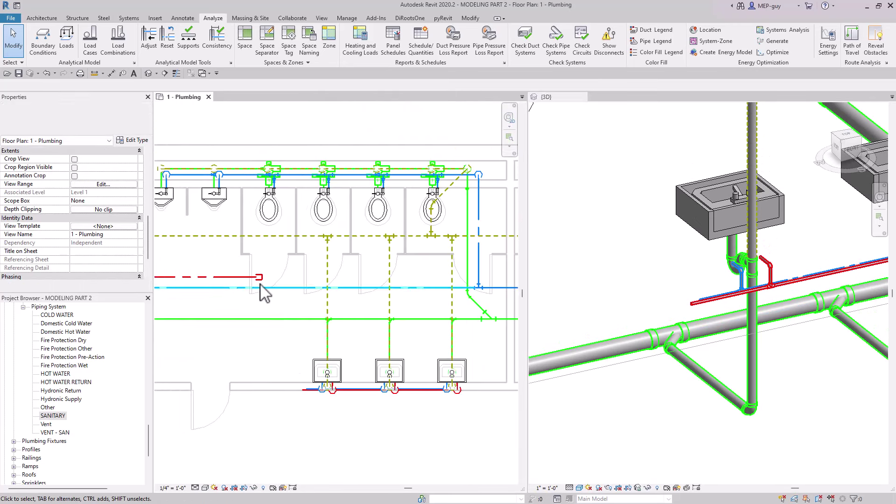
left_click(279, 309)
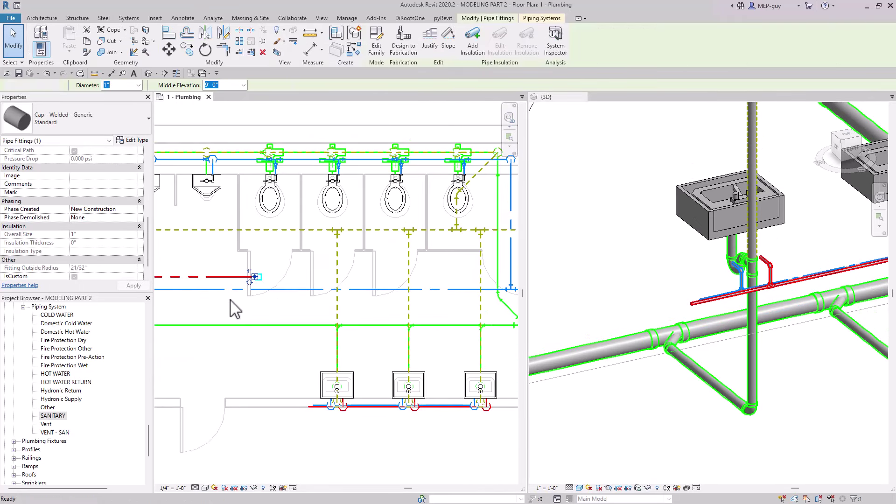
key("Escape")
Pan toward the toilets and select the hot-water main where it ends near the stalls
scroll(304, 310, "down", 2)
middle_click_drag(360, 320, 256, 314)
scroll(299, 308, "down", 2)
scroll(310, 296, "up", 3)
scroll(264, 312, "up", 1)
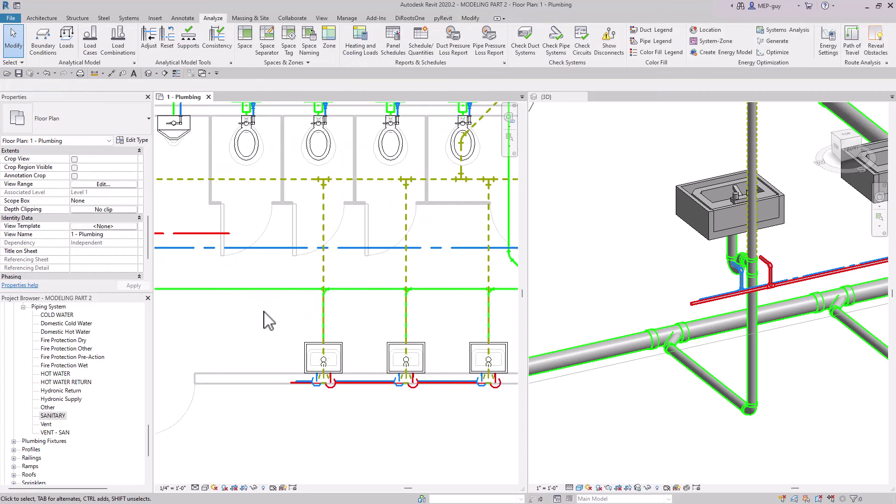
left_click(233, 239)
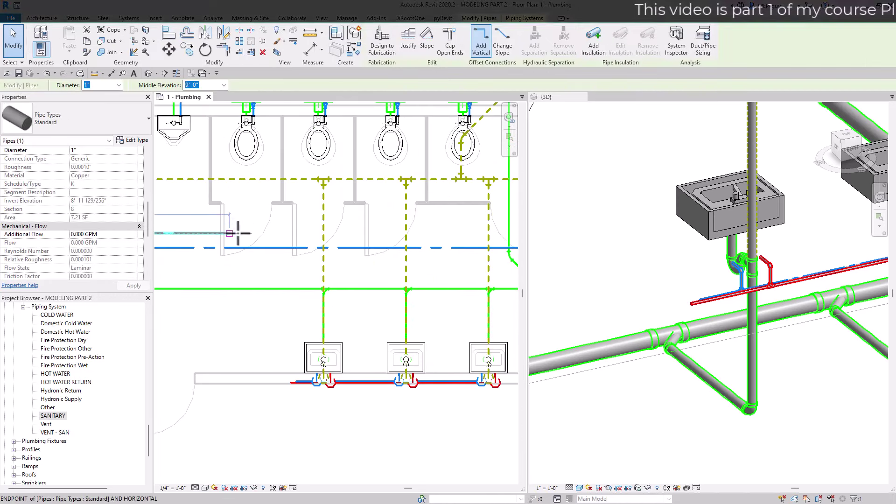
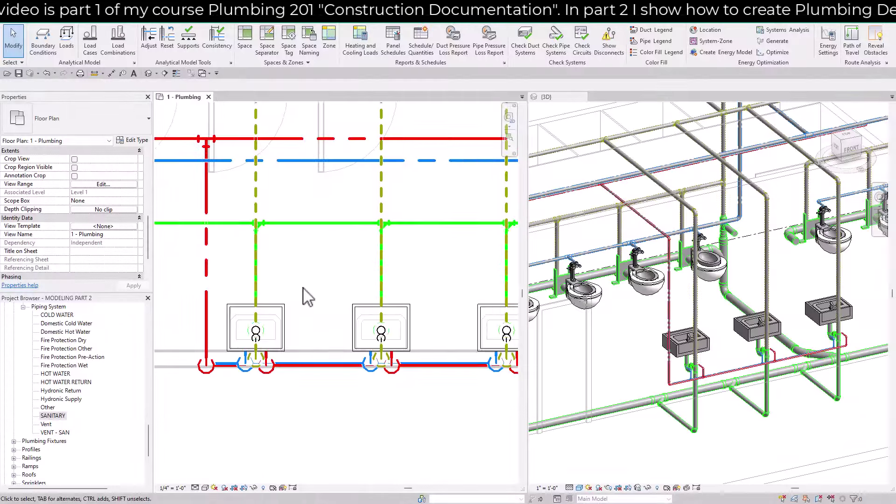
Set the plumbing plan view scale to 1/2" = 1'-0"
middle_click_drag(304, 295, 372, 321)
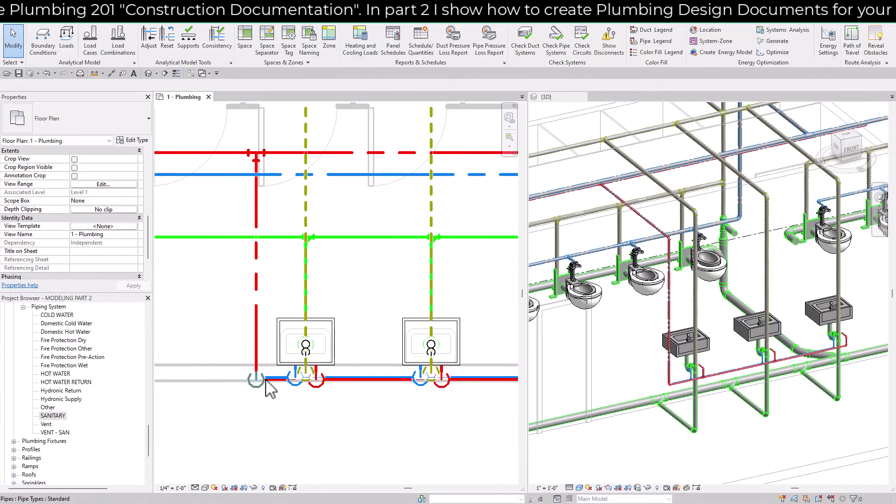
scroll(266, 388, "up", 3)
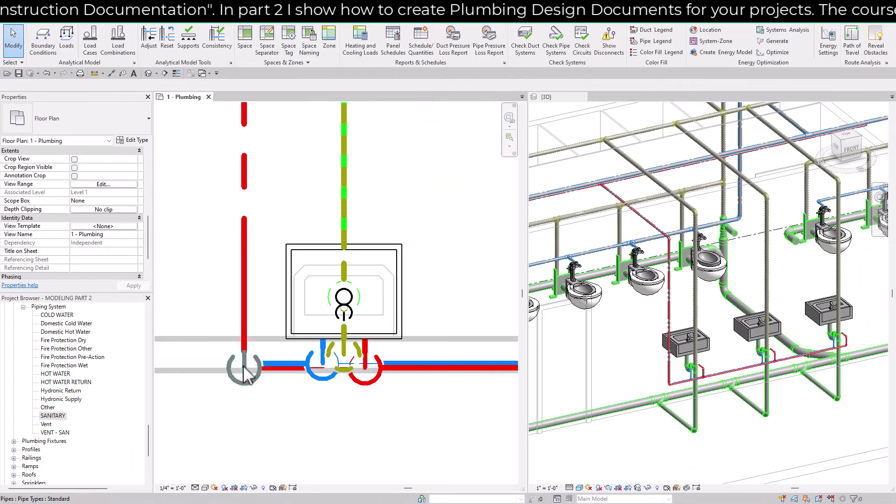
left_click(172, 488)
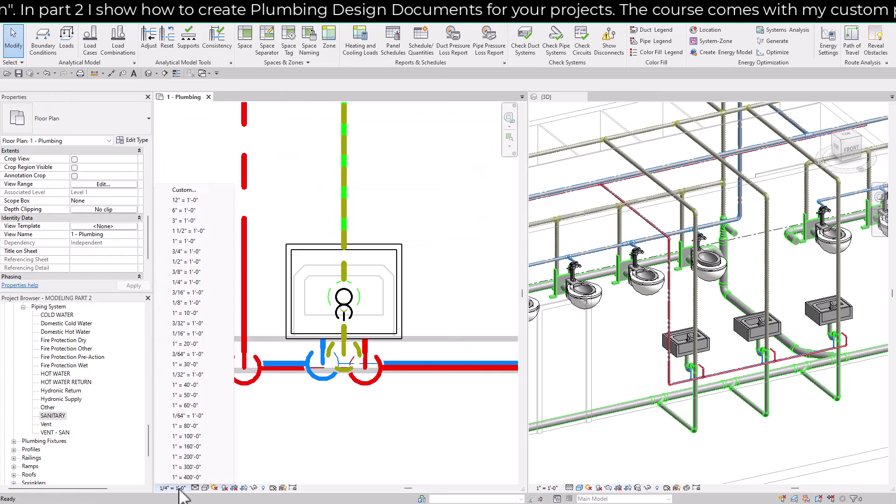
left_click(184, 261)
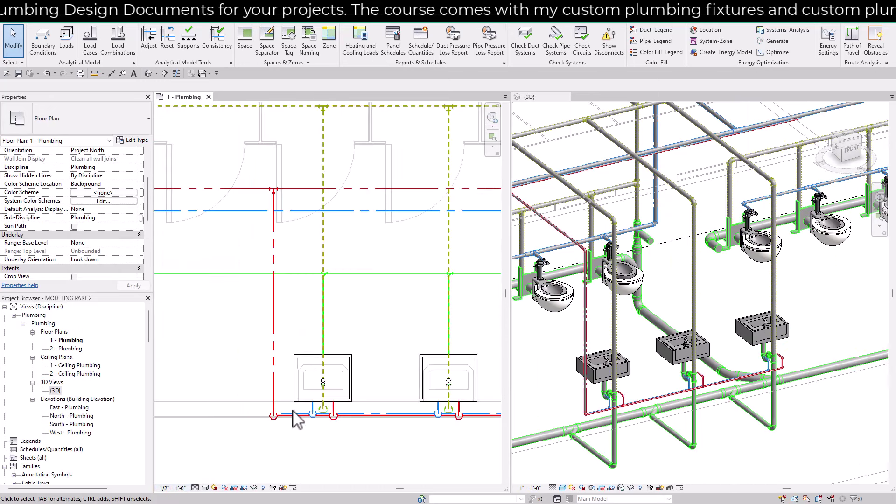
scroll(293, 419, "down", 1)
scroll(337, 375, "up", 3)
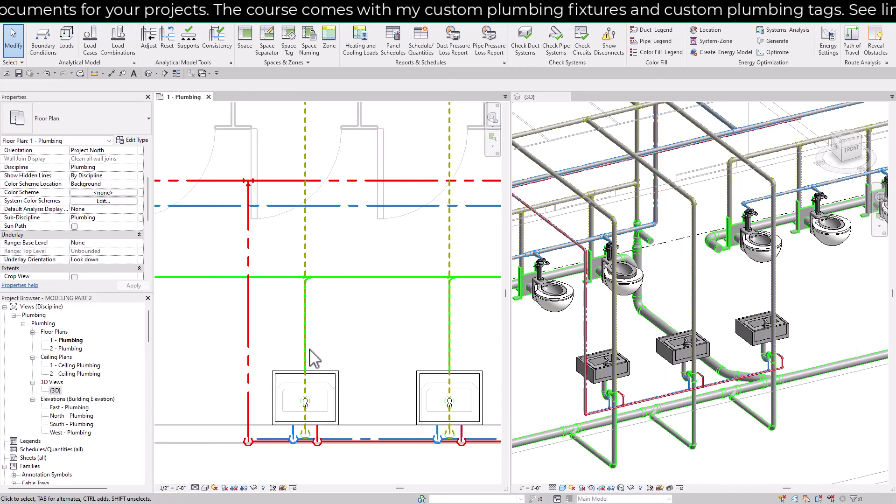
Create Similar a vertical cold-water pipe from the blue main down to the sink supply line
left_click(282, 216)
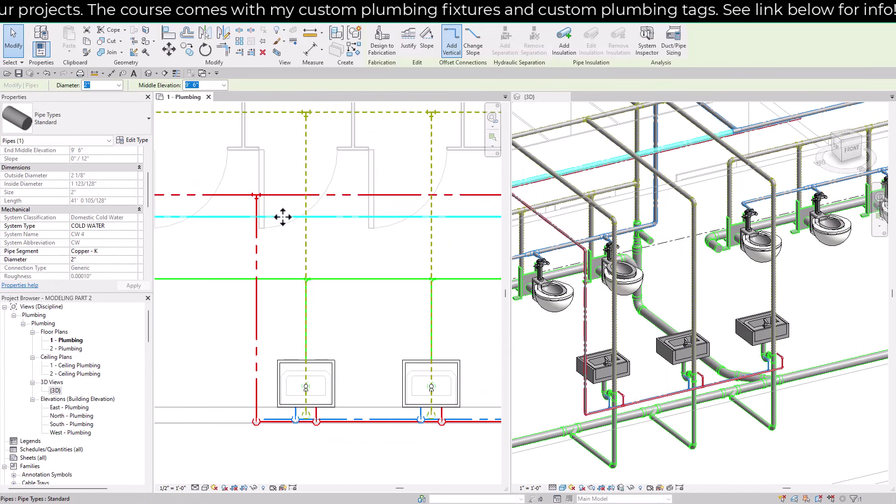
right_click(283, 217)
left_click(316, 287)
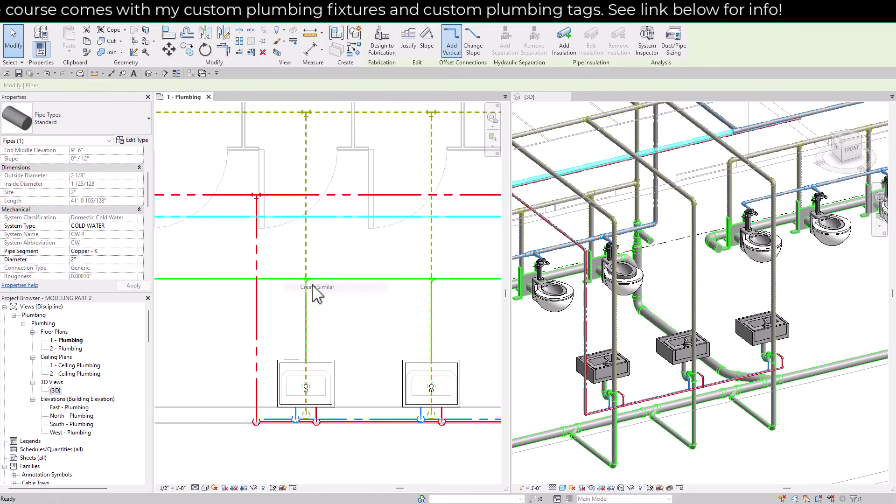
left_click(264, 217)
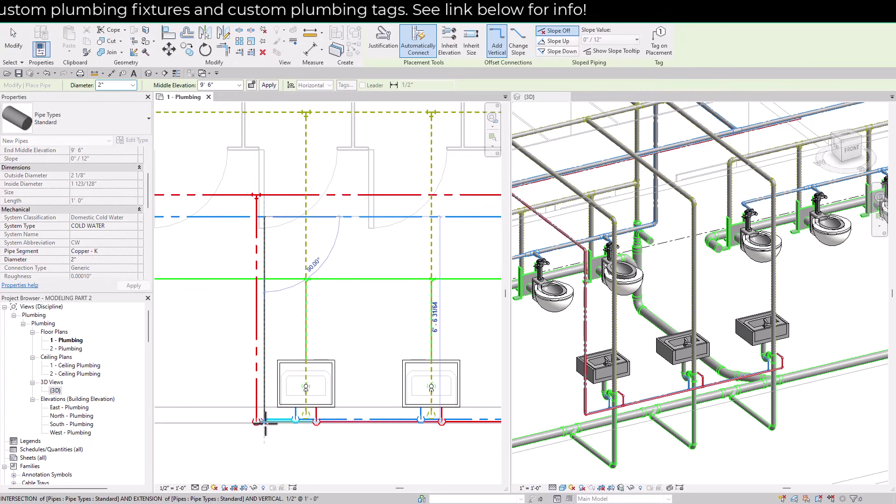
left_click(325, 384)
Finish drawing and zoom the 3D view in on the new cold-water branch under the sinks
key("Escape")
key("Escape")
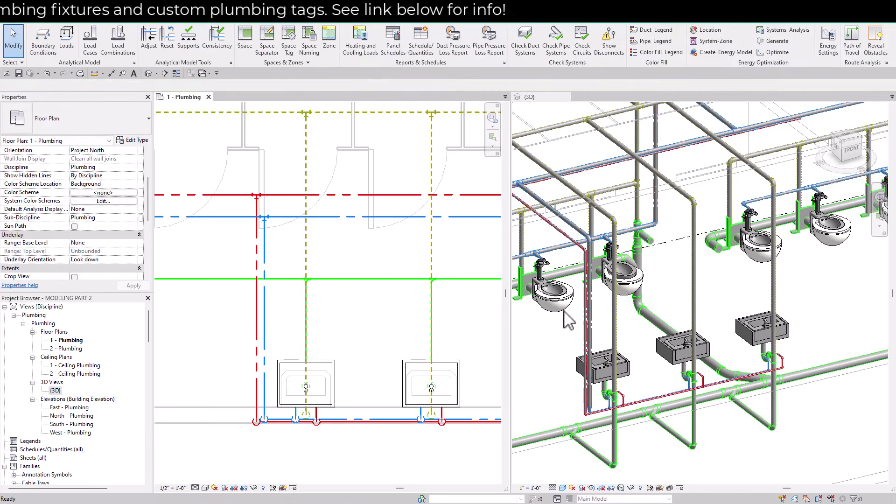
scroll(589, 338, "up", 3)
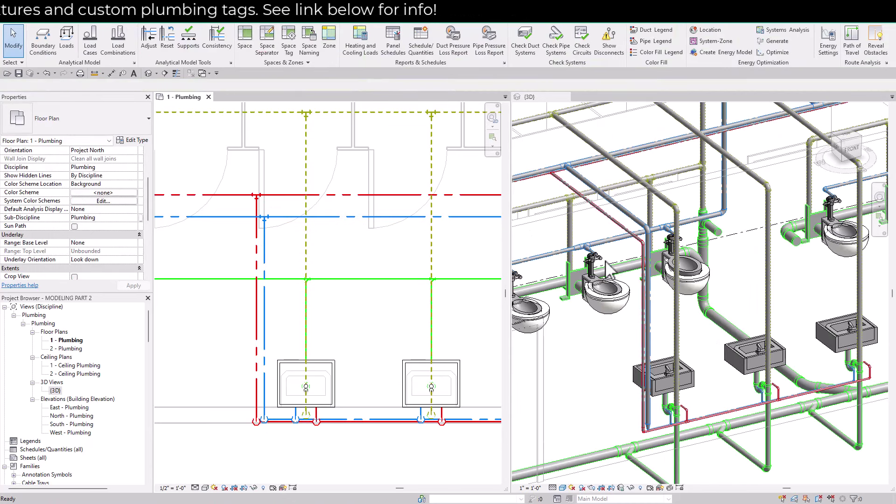
scroll(567, 161, "up", 3)
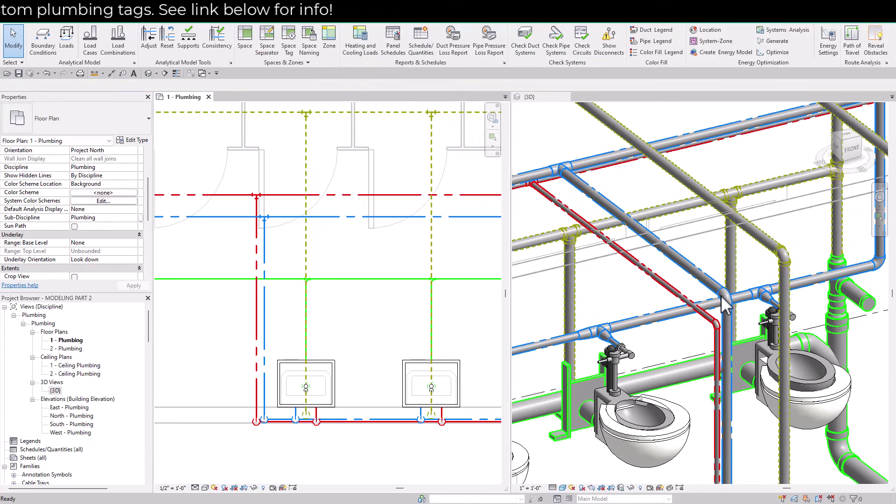
scroll(725, 332, "down", 3)
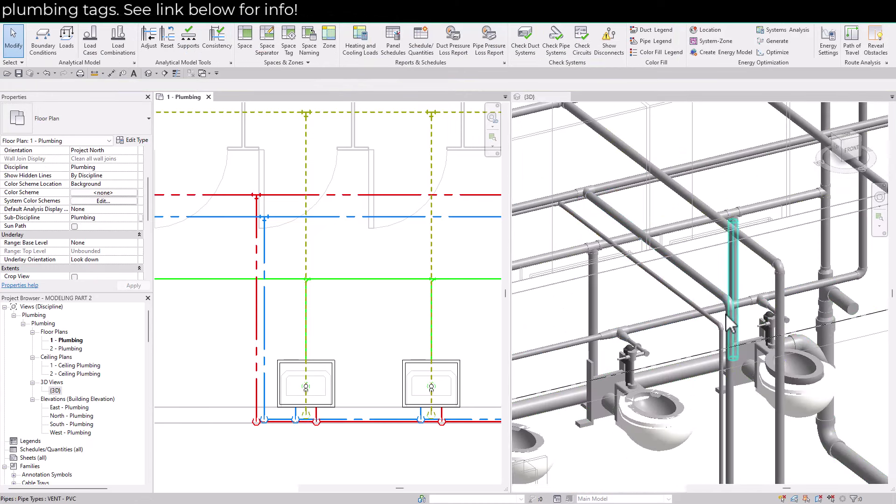
middle_click_drag(705, 320, 680, 383)
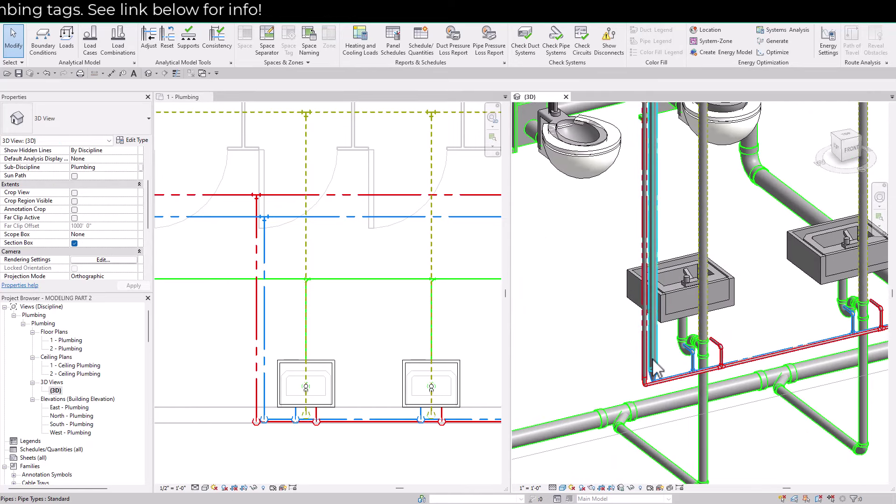
scroll(679, 326, "down", 5)
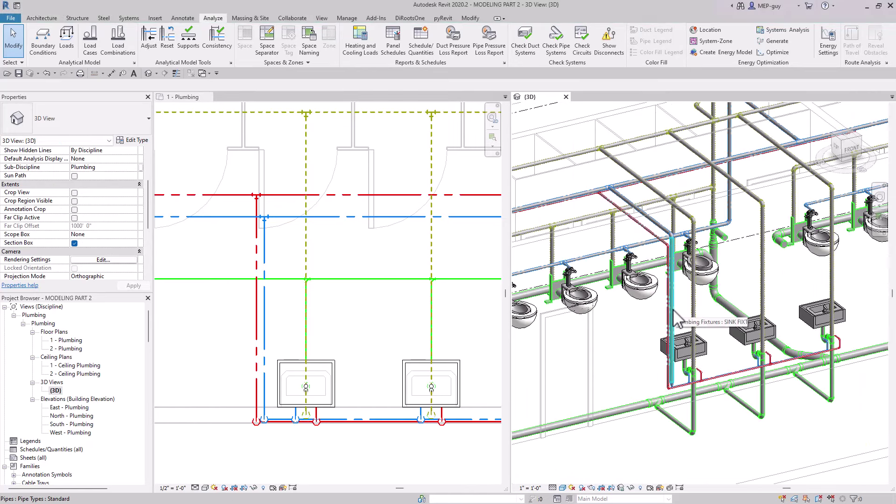
left_click(673, 309)
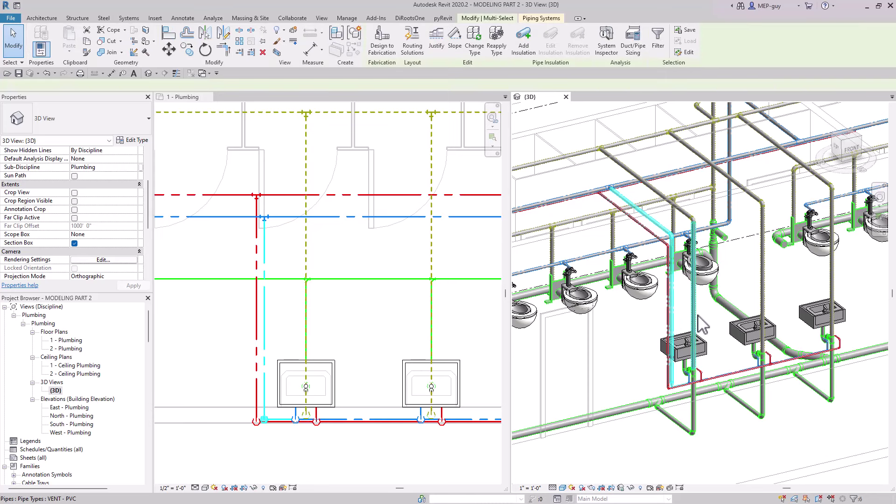
left_click(138, 85)
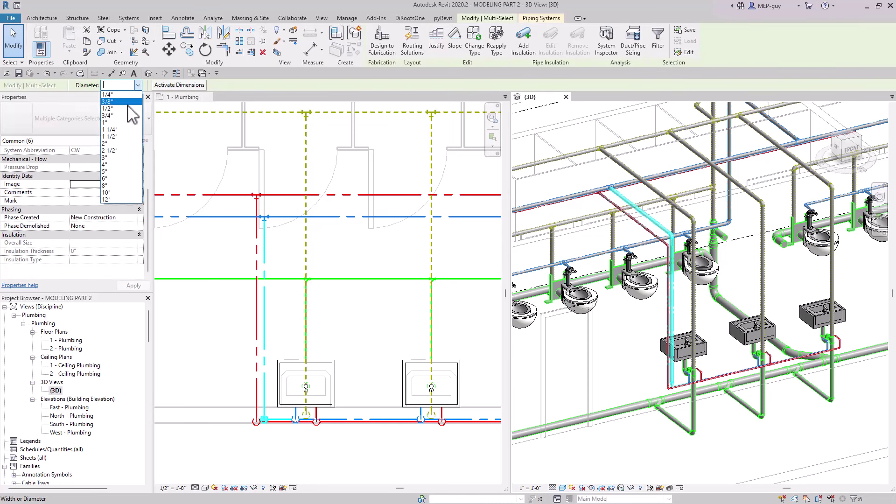
key("Escape")
key("Escape")
Tab-select the connected cold-water branch and set its diameter to 1/2"
scroll(657, 271, "up", 3)
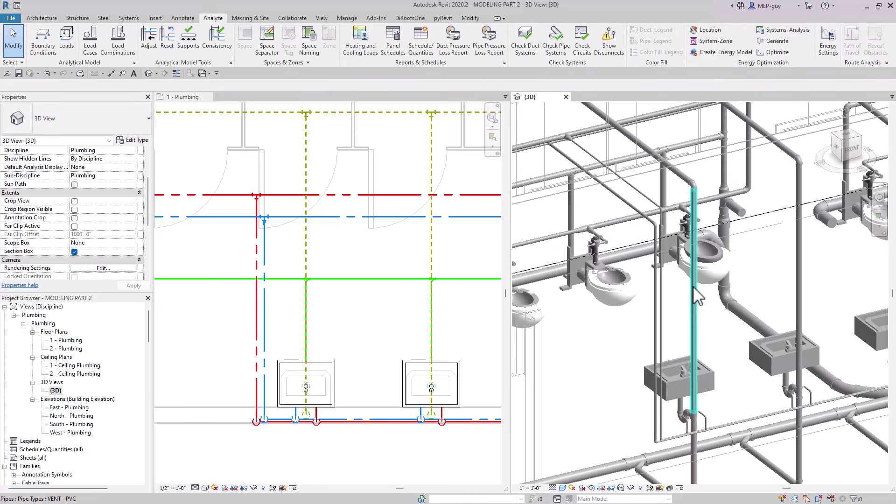
key("Tab")
left_click(657, 271)
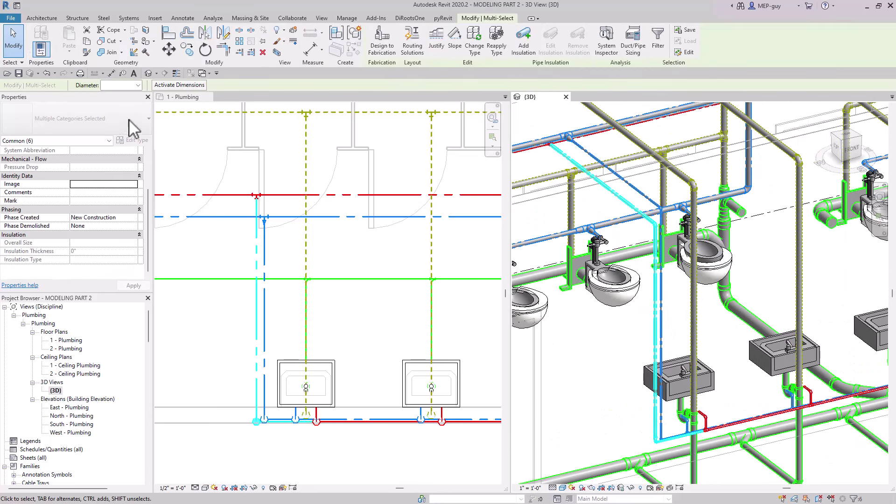
left_click(137, 85)
left_click(109, 116)
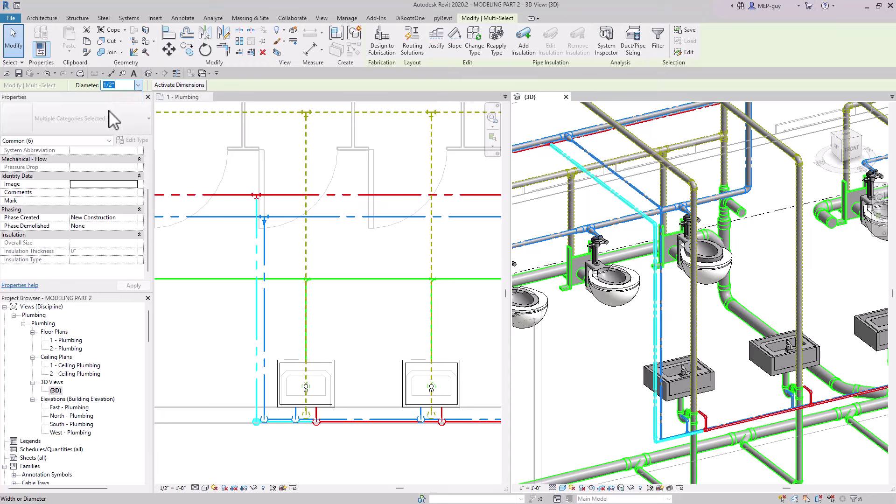
key("Escape")
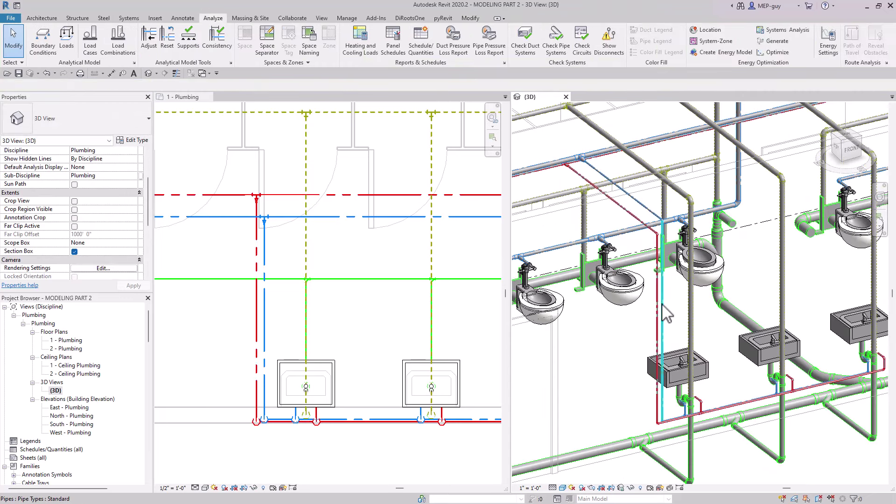
Orbit the 3D view to check the resized vertical cold-water drop
left_click(703, 323)
middle_click_drag(716, 314, 621, 355, "shift")
scroll(668, 393, "up", 5)
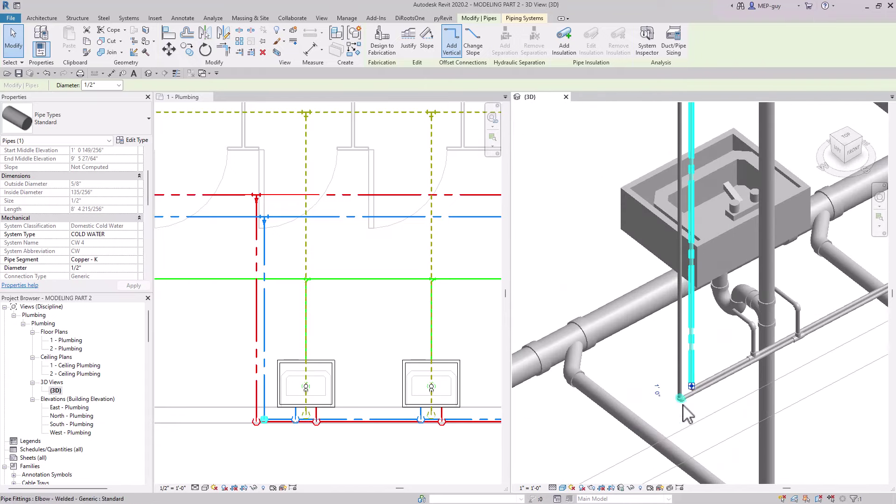
scroll(574, 369, "down", 4)
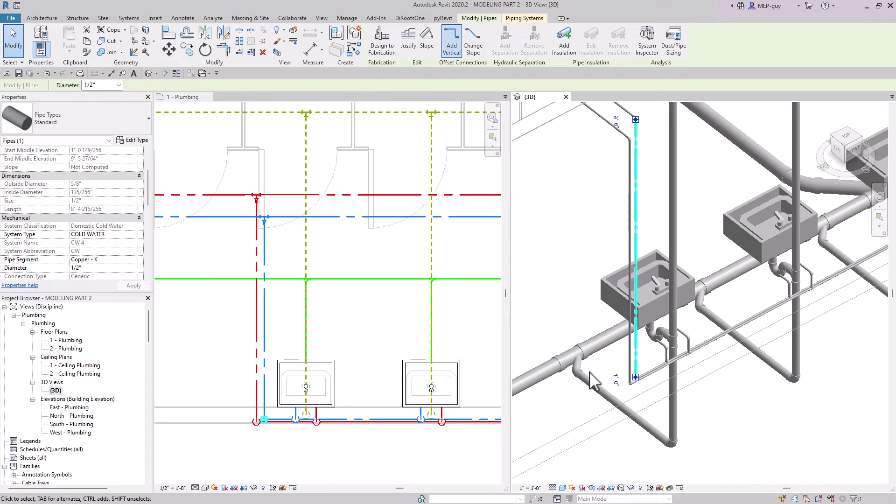
left_click(784, 353)
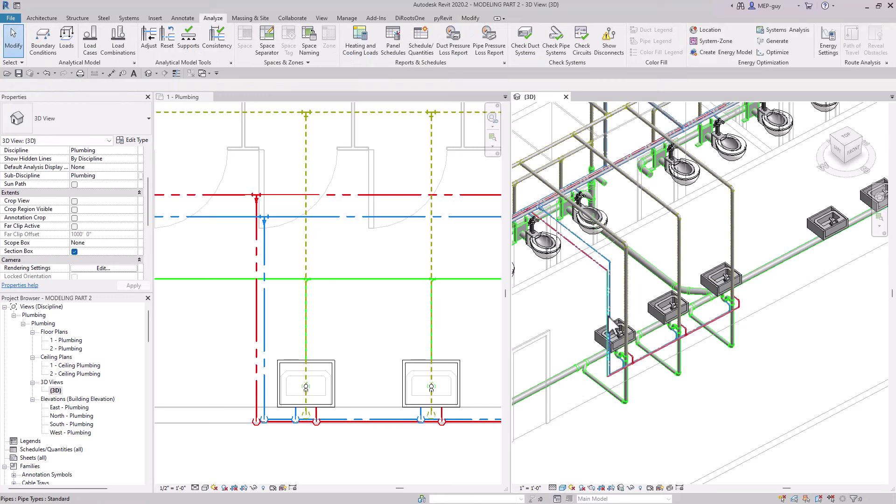
Select the three lavatories together with their connected piping in the plumbing plan
scroll(230, 364, "down", 4)
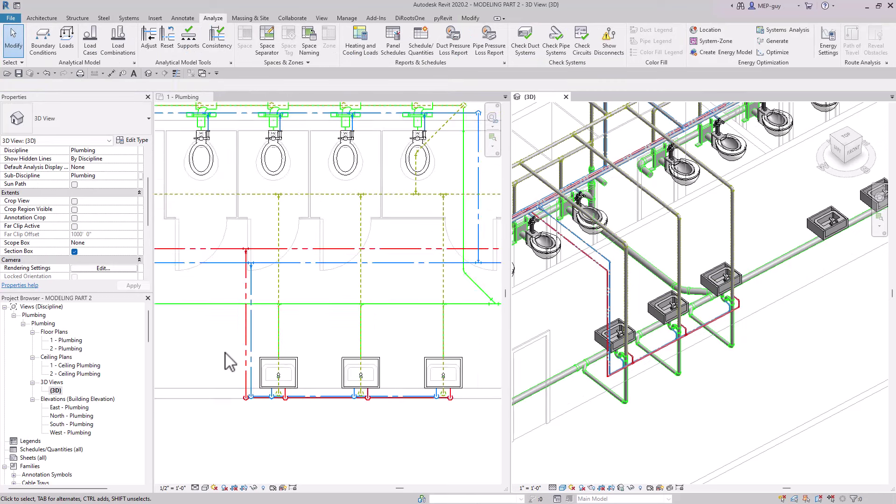
left_click(292, 369)
scroll(224, 360, "up", 2)
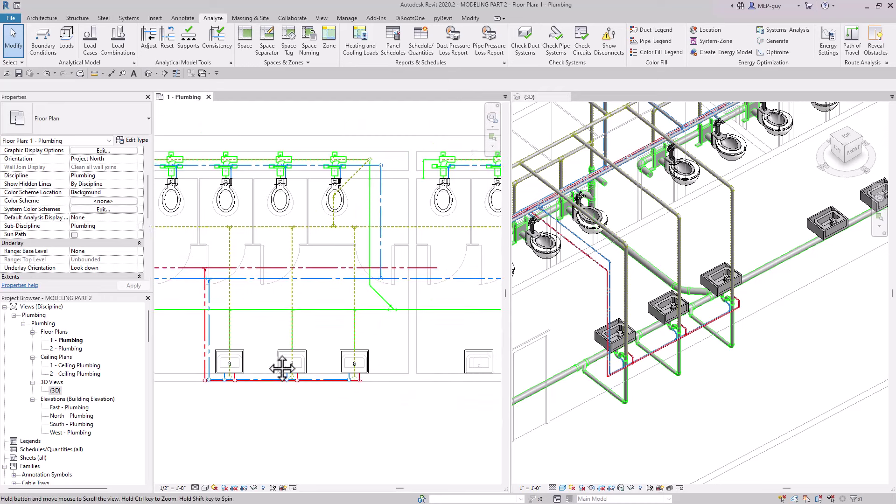
scroll(227, 364, "down", 2)
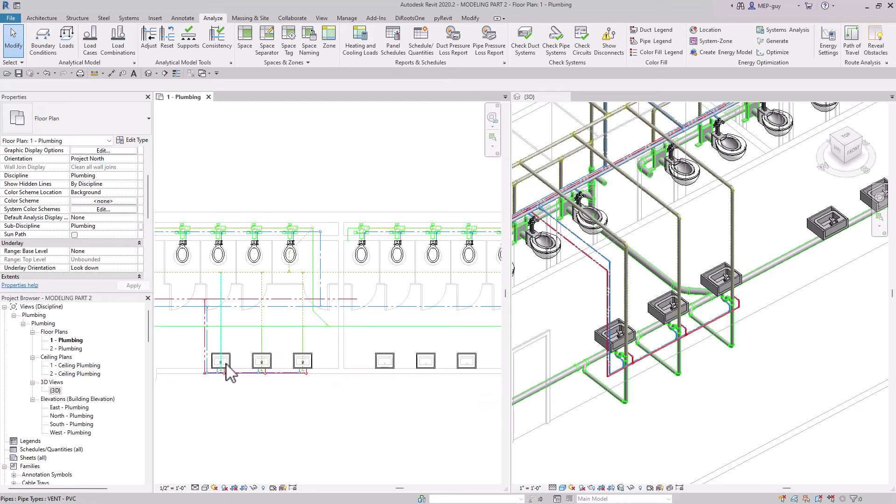
middle_click_drag(427, 392, 413, 382)
left_click_drag(349, 334, 501, 397)
left_click(494, 386)
scroll(185, 358, "up", 2)
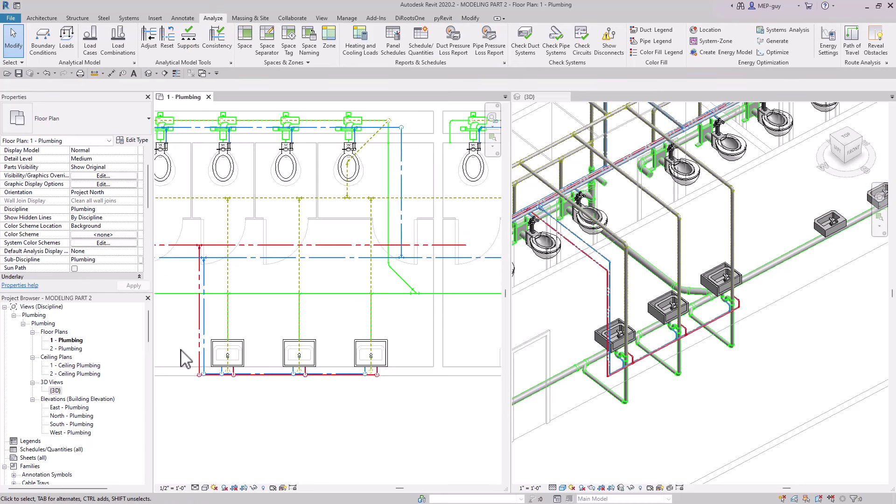
left_click_drag(407, 325, 198, 433)
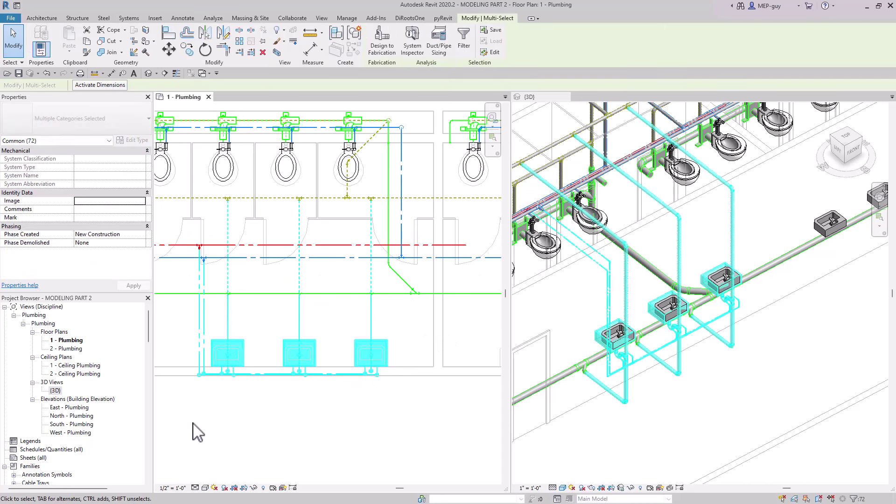
scroll(198, 424, "down", 2)
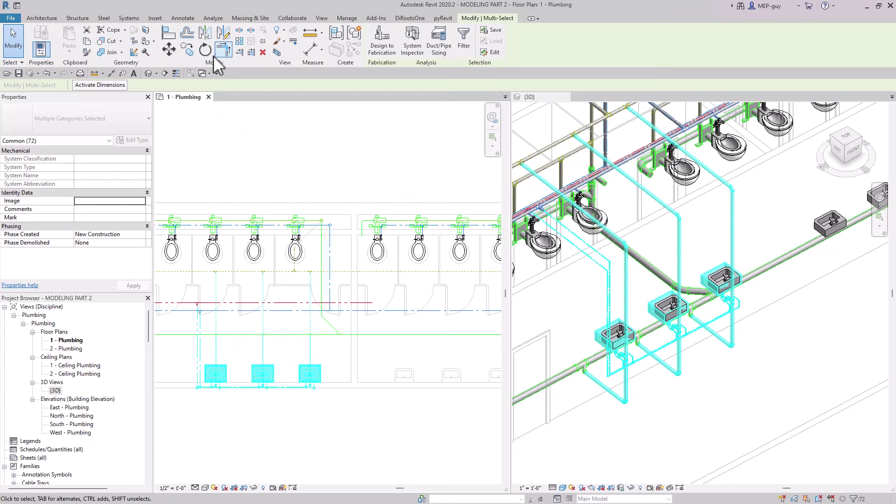
Move the selection from the sink midpoint onto the linked model's sink positions
left_click(189, 52)
scroll(311, 379, "up", 5)
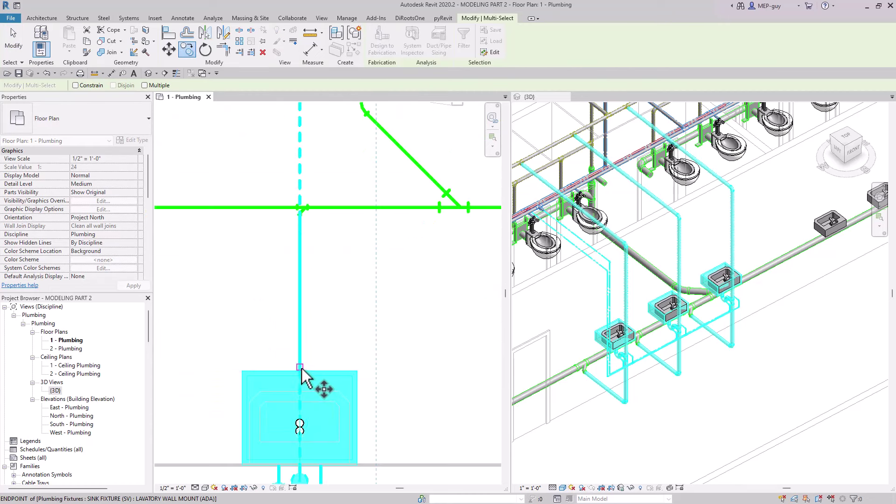
left_click(302, 372)
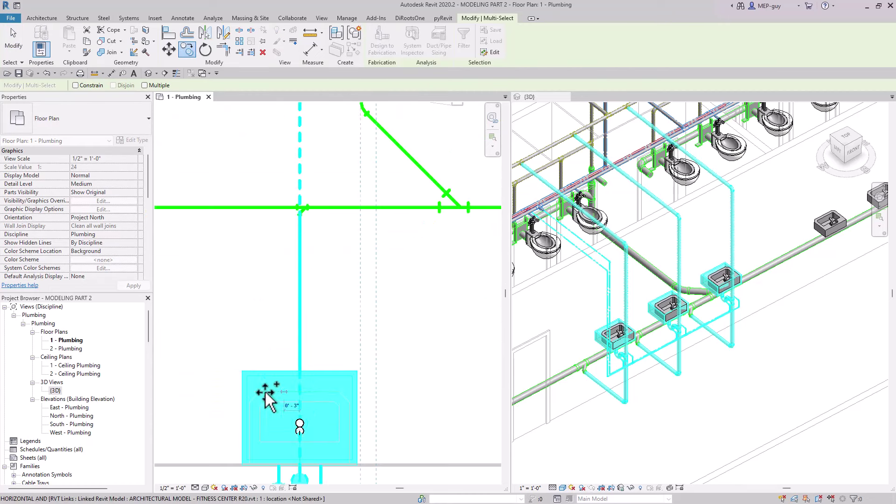
scroll(241, 399, "down", 5)
scroll(239, 400, "down", 3)
scroll(352, 405, "up", 6)
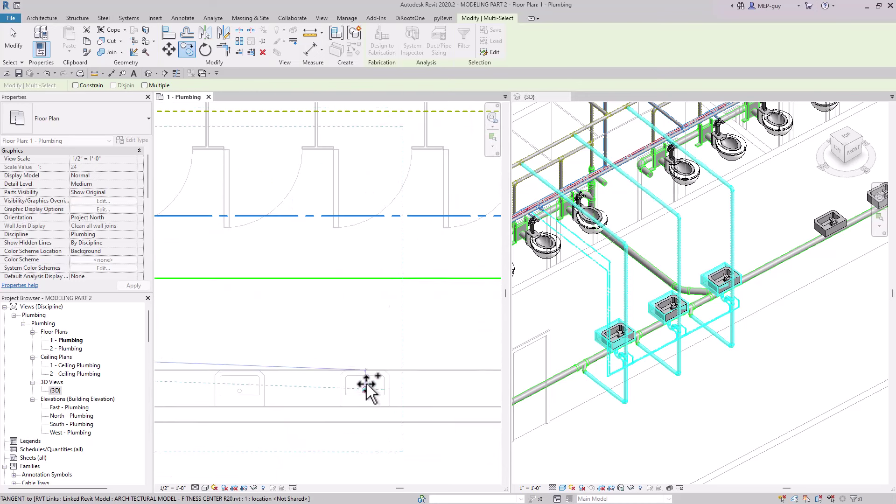
key("Escape")
Set the plumbing plan view scale to 1/4" = 1'-0"
scroll(439, 407, "down", 3)
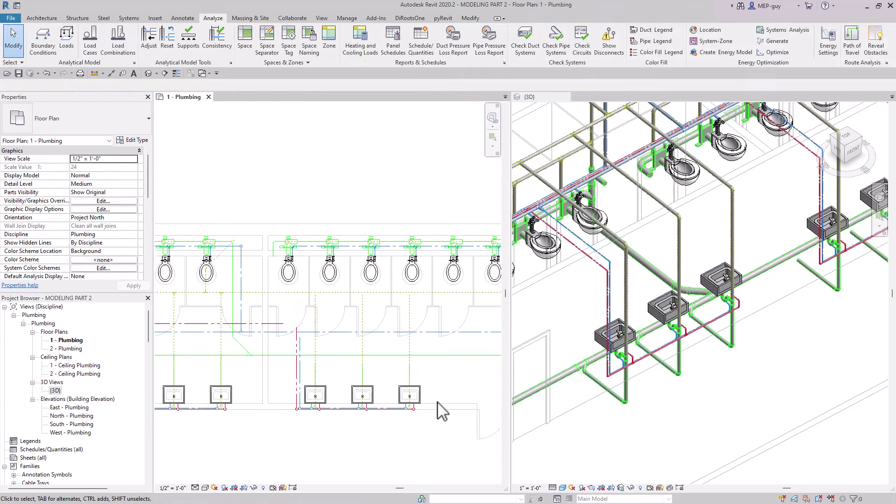
middle_click_drag(444, 411, 468, 409)
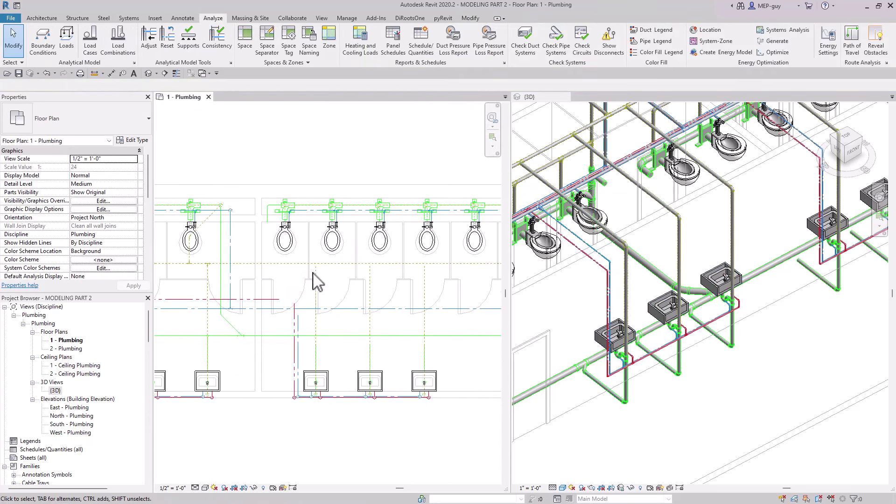
scroll(395, 288, "up", 1)
scroll(395, 288, "up", 1)
middle_click_drag(395, 288, 364, 290)
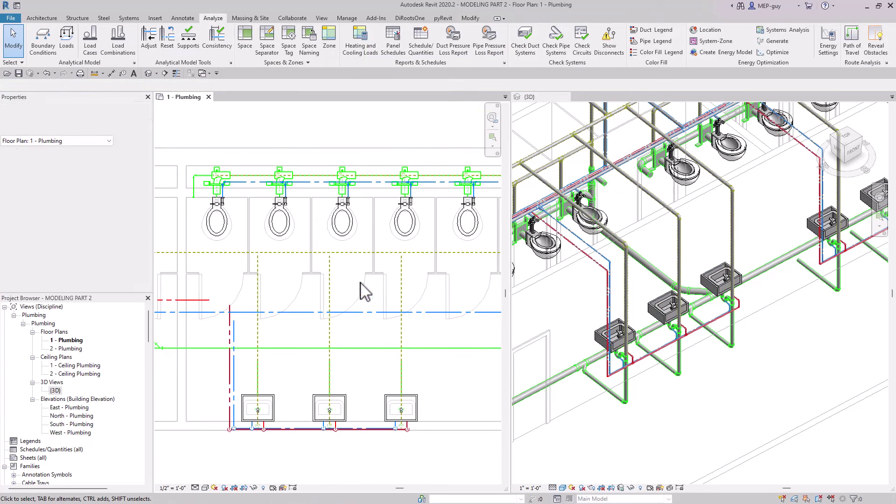
left_click(175, 488)
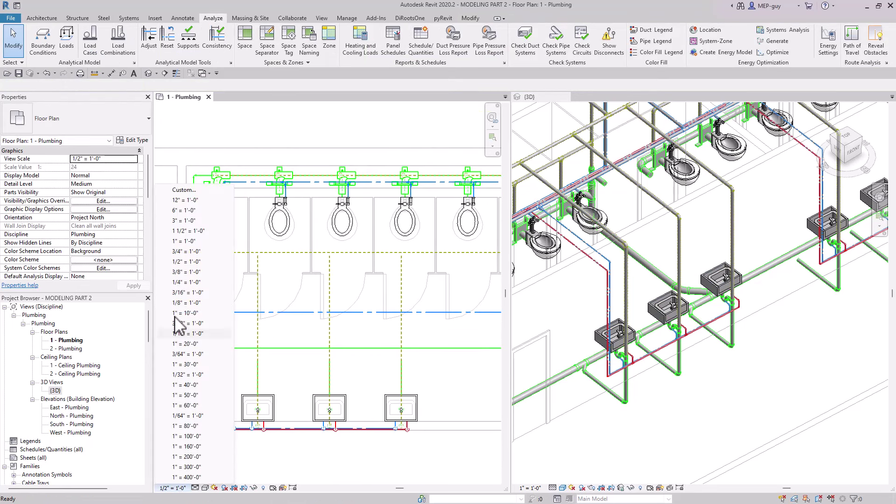
left_click(184, 283)
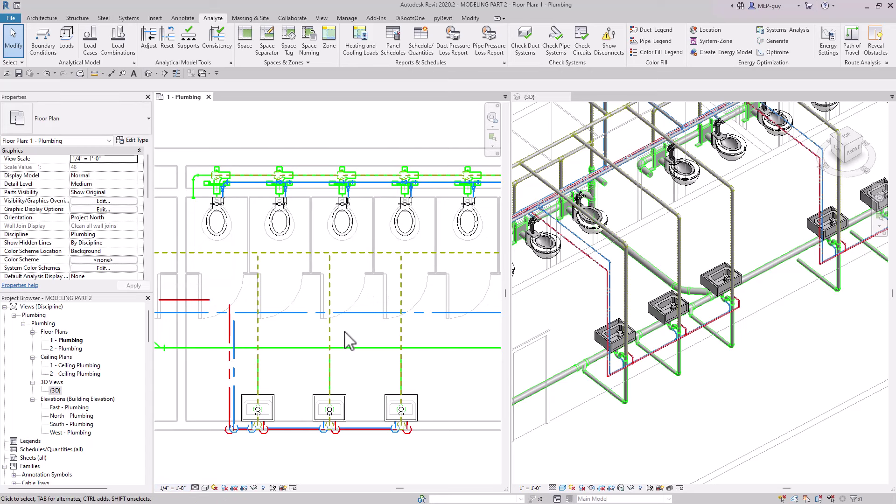
middle_click_drag(347, 340, 376, 325)
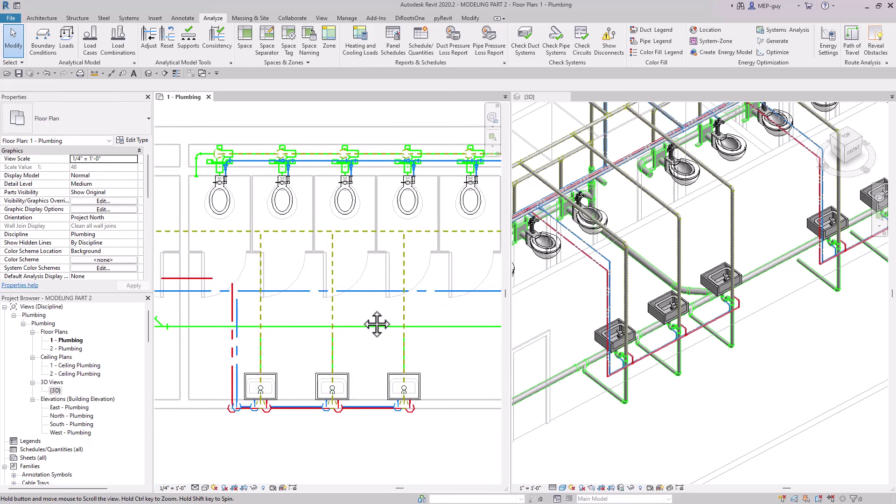
Reposition the plan to frame the toilets, sinks and lower piping
key("t")
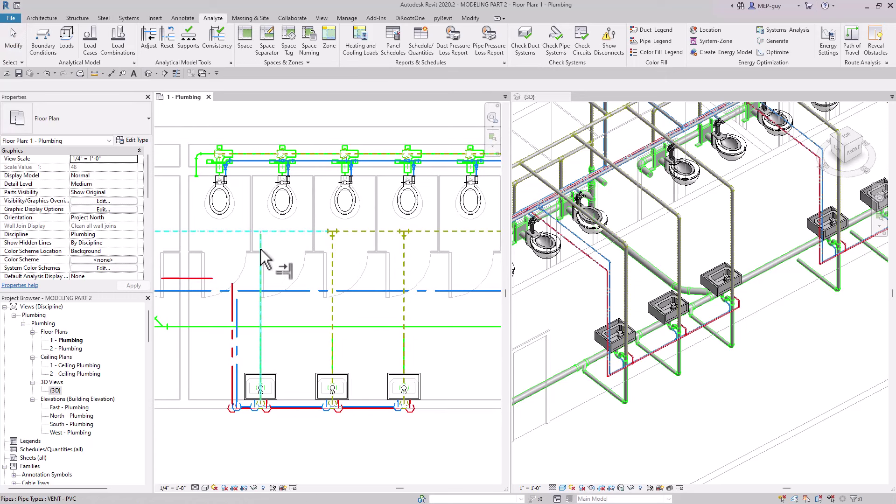
key("Escape")
middle_click_drag(350, 292, 359, 287)
scroll(344, 279, "up", 1)
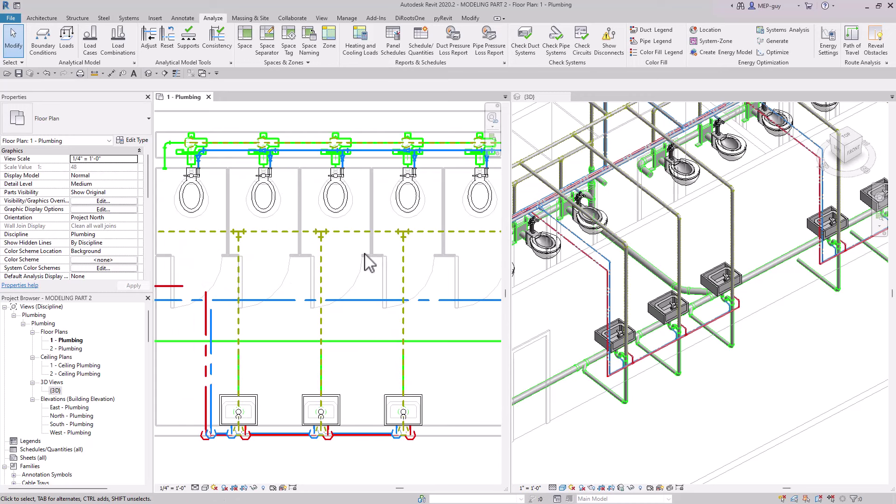
scroll(365, 254, "down", 1)
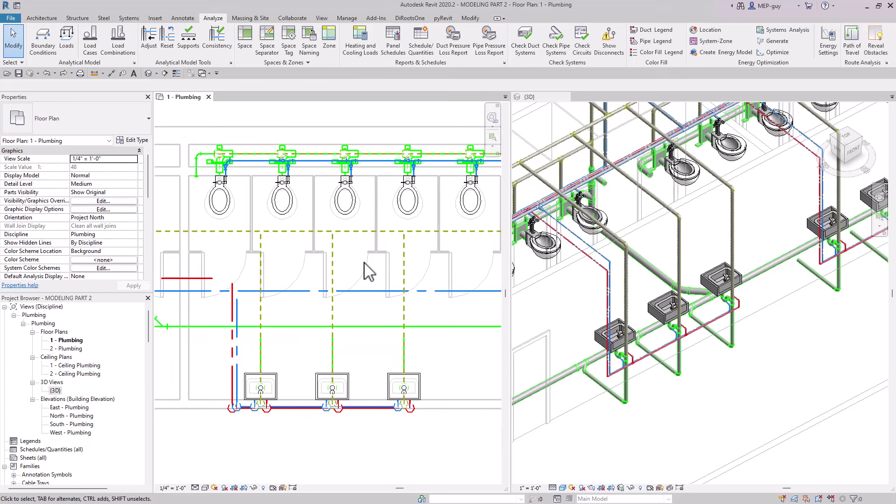
scroll(355, 275, "up", 2)
middle_click_drag(359, 277, 393, 226)
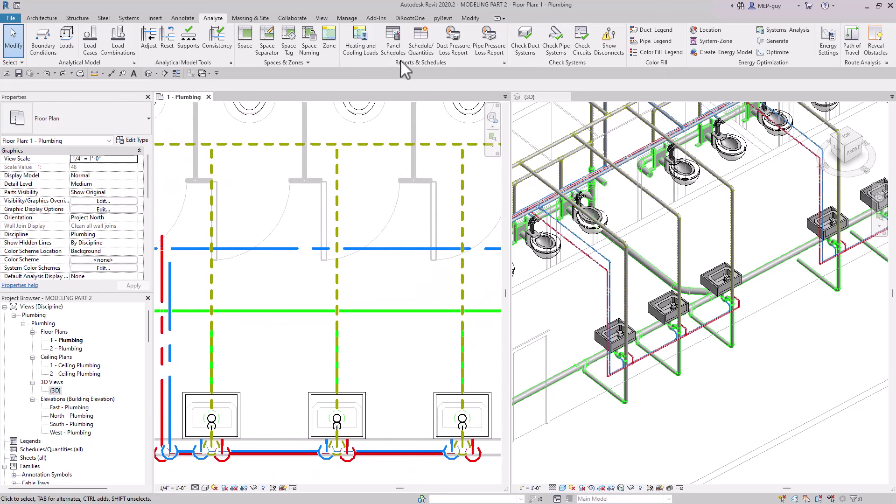
left_click(472, 19)
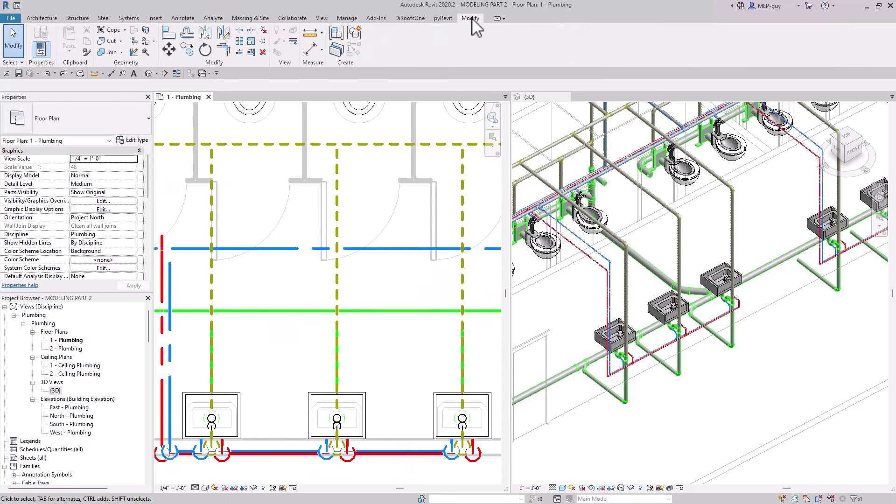
Extend the three vertical vent pipes up to the horizontal vent main using Trim/Extend Multiple
left_click(252, 52)
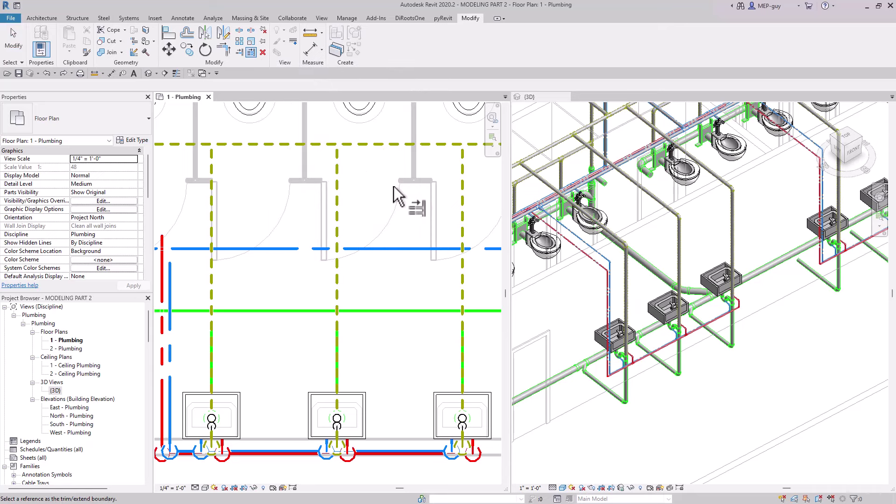
left_click(378, 145)
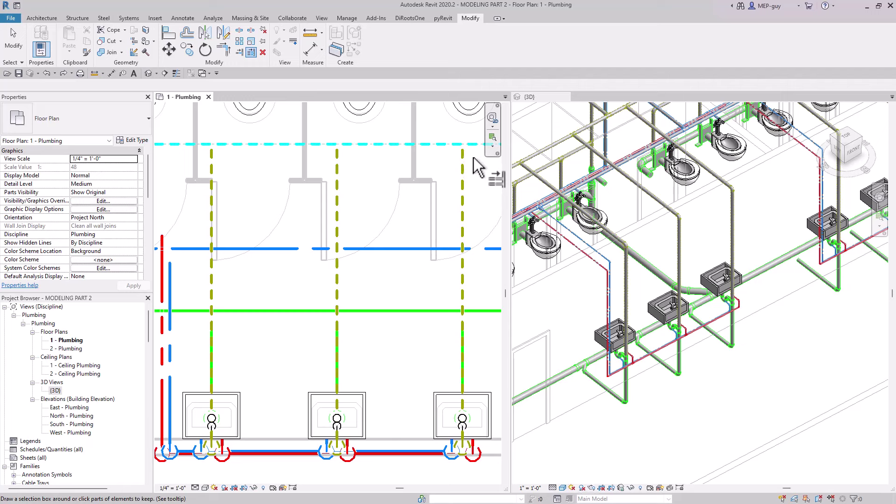
left_click_drag(473, 158, 192, 164)
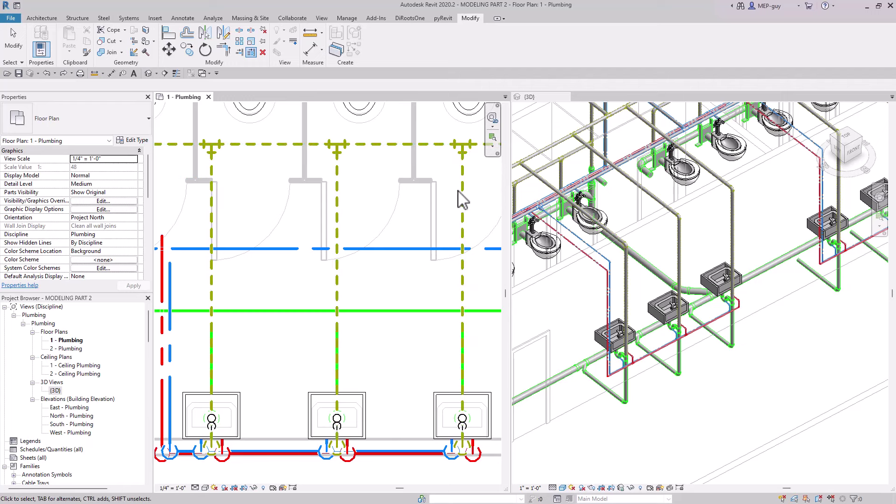
key("Escape")
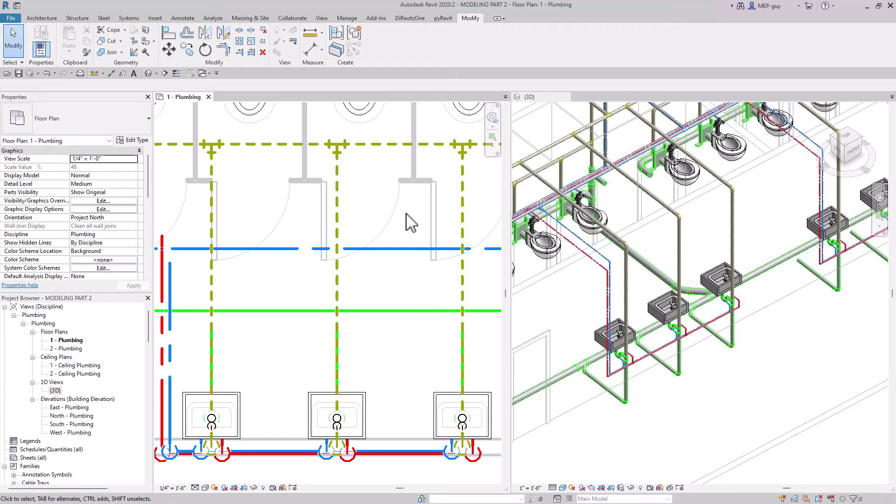
Extend the vertical blue and red risers up to their cold and hot water mains
scroll(386, 274, "down", 5)
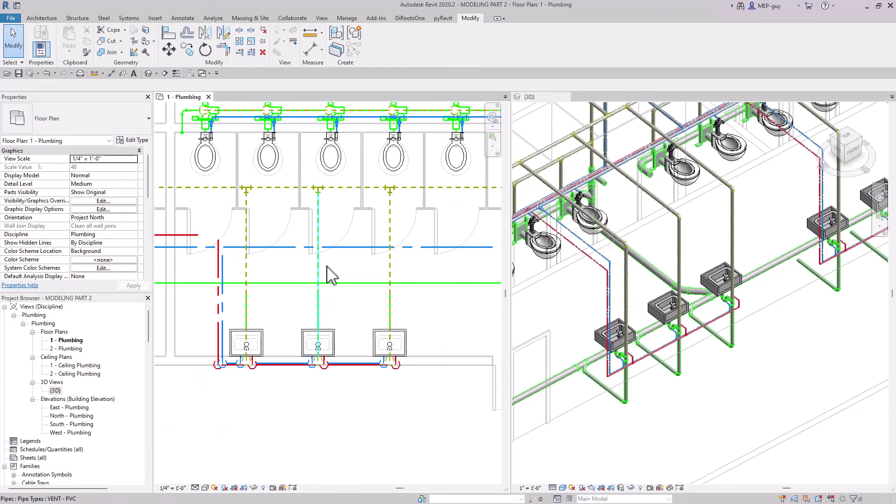
middle_click_drag(336, 290, 315, 293)
scroll(311, 294, "down", 4)
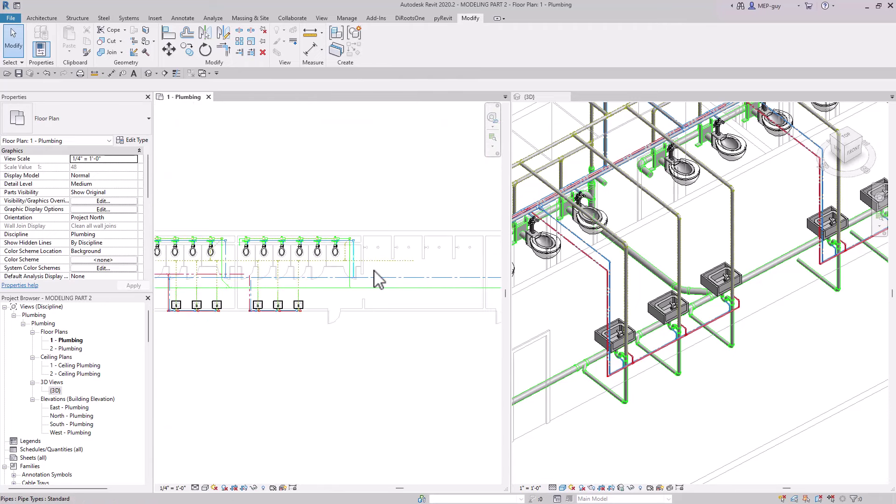
scroll(279, 280, "up", 2)
middle_click_drag(251, 286, 254, 294)
scroll(331, 290, "up", 4)
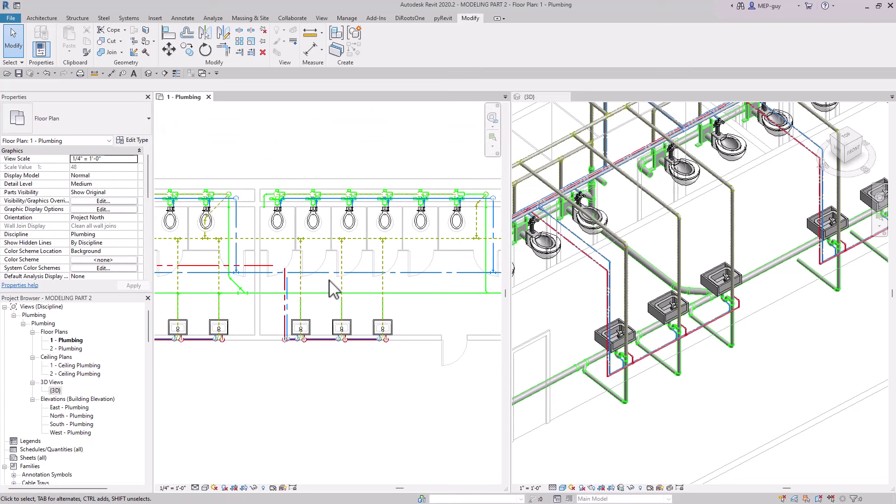
scroll(279, 294, "up", 2)
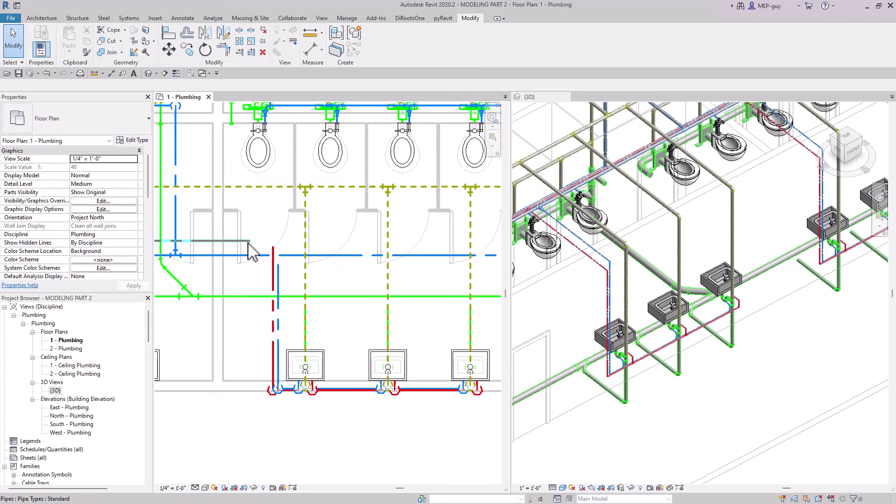
left_click(248, 243)
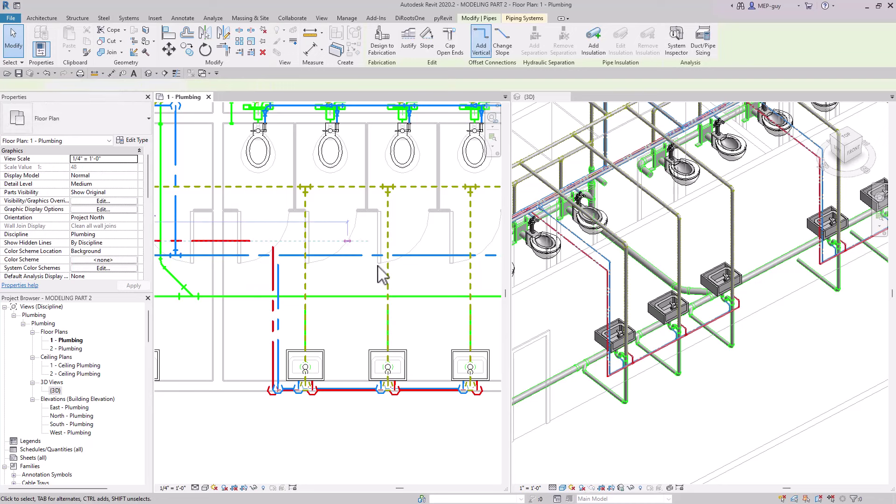
left_click(286, 280)
scroll(287, 281, "up", 2)
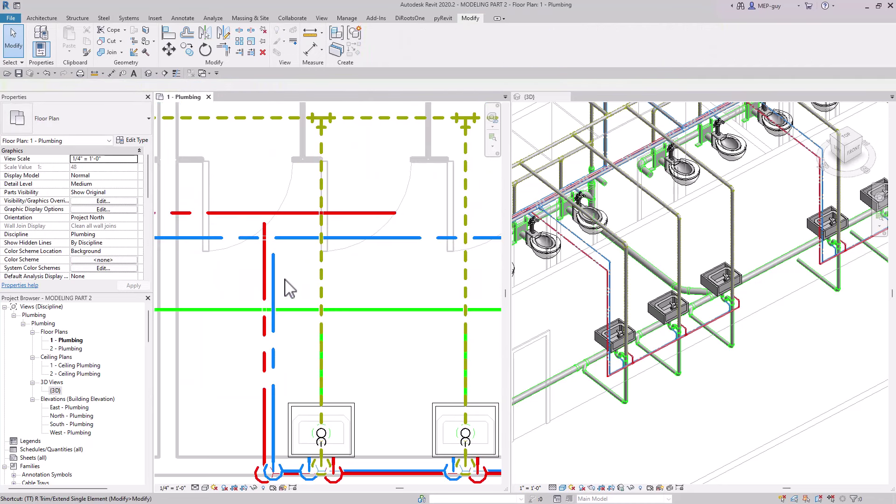
key("t")
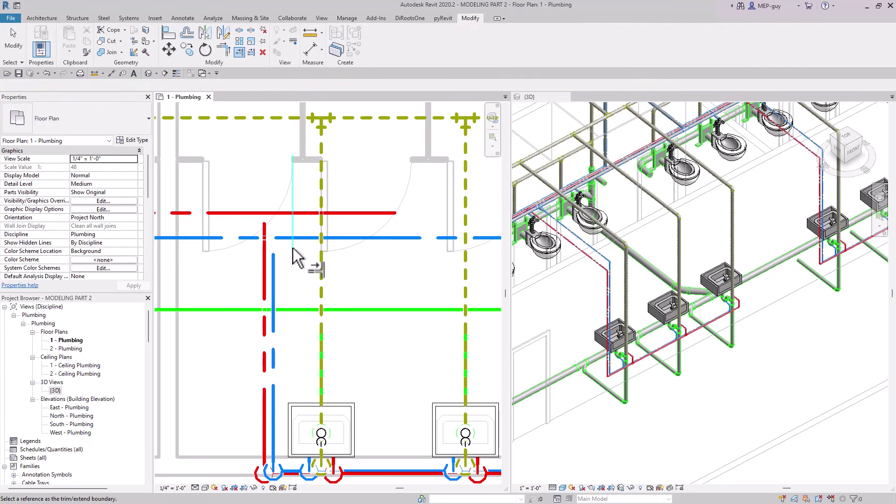
left_click(287, 238)
left_click(285, 213)
left_click(265, 234)
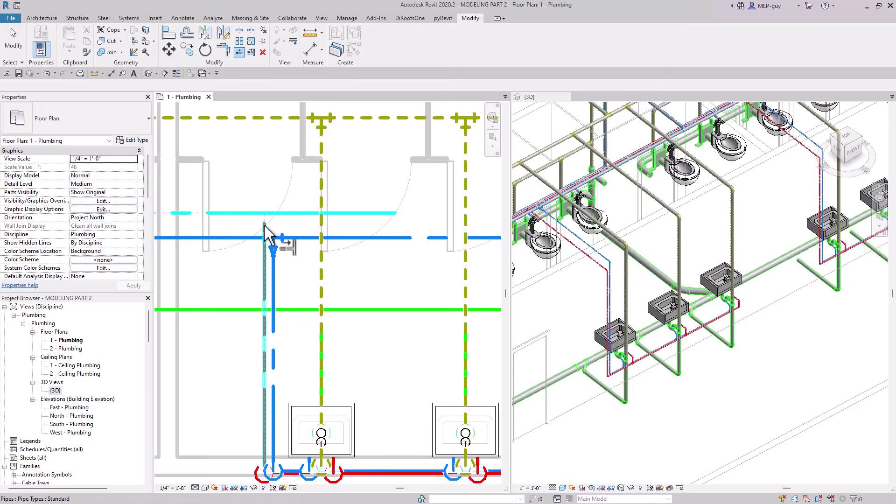
key("Escape")
key("Escape")
Orbit the 3D view to confirm both supply drops tee into the mains
scroll(311, 264, "down", 1)
scroll(310, 266, "down", 1)
middle_click_drag(344, 297, 357, 295)
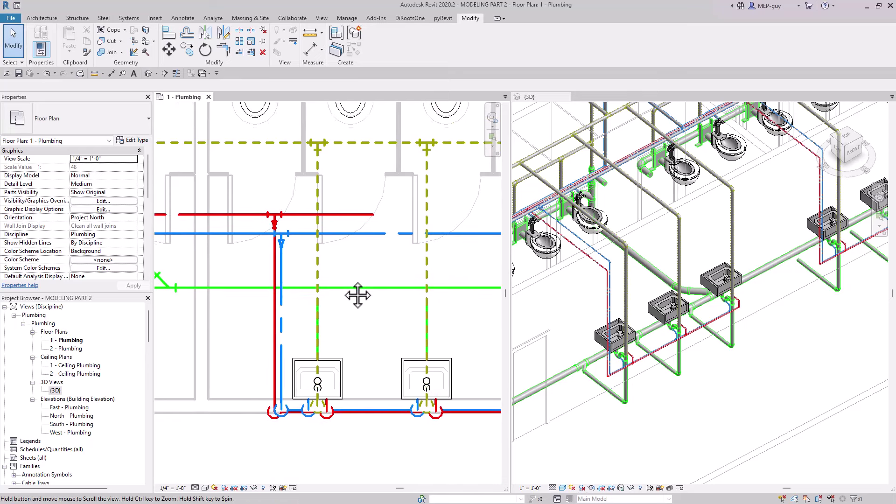
scroll(357, 296, "down", 3)
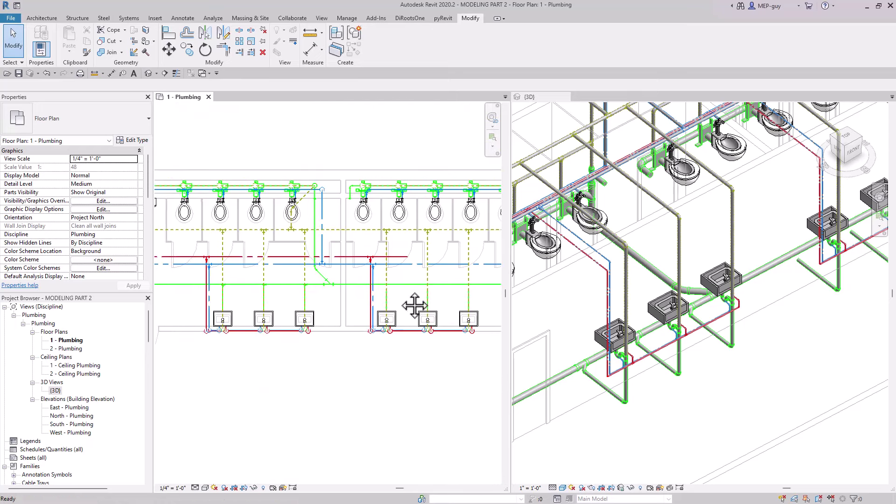
scroll(643, 323, "down", 2)
middle_click_drag(624, 336, 806, 338, "shift")
scroll(788, 289, "up", 6)
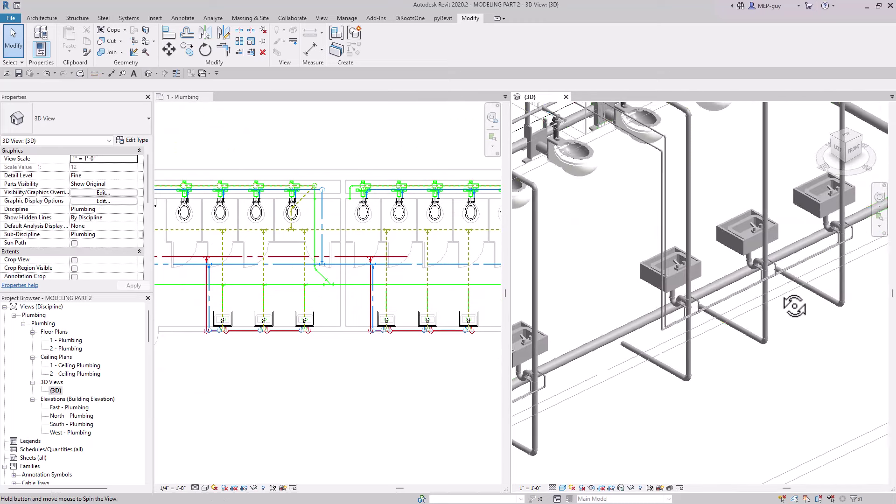
Extend the left and right lavatory drain branches into the sanitary main with TR
scroll(737, 383, "up", 3)
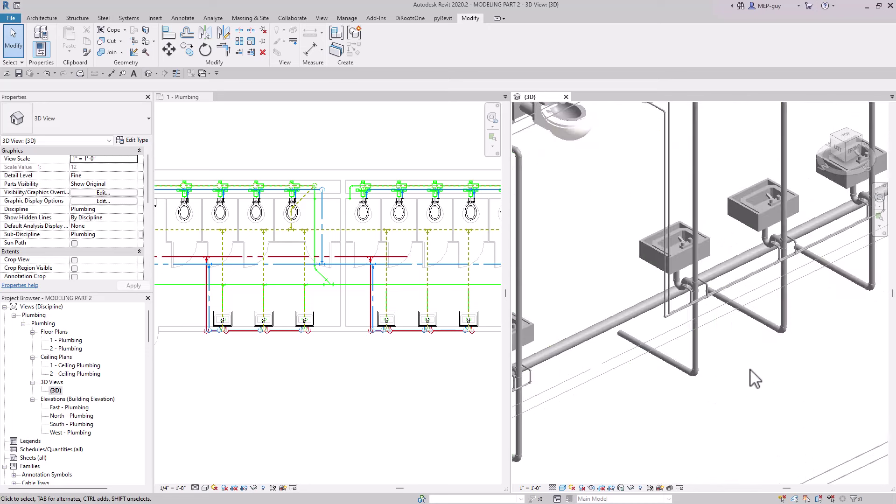
left_click(793, 368)
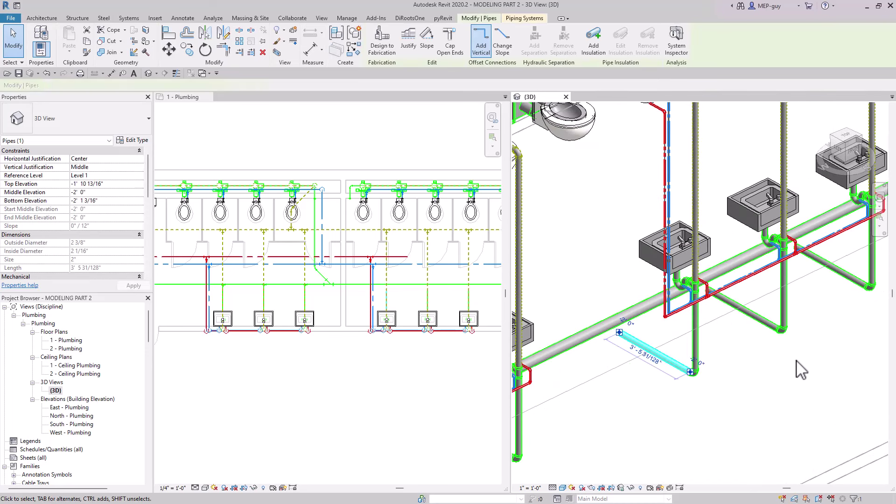
middle_click_drag(741, 366, 752, 387, "shift")
key("t")
key("r")
left_click(560, 322)
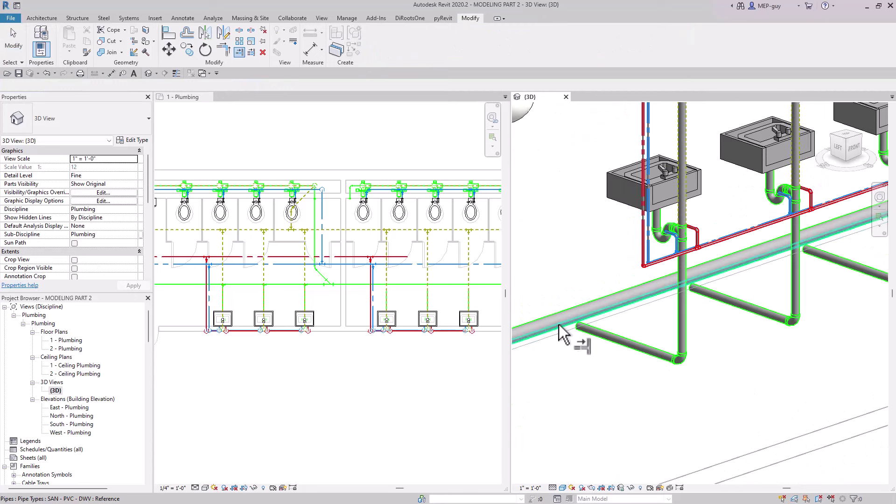
left_click(626, 343)
left_click(665, 299)
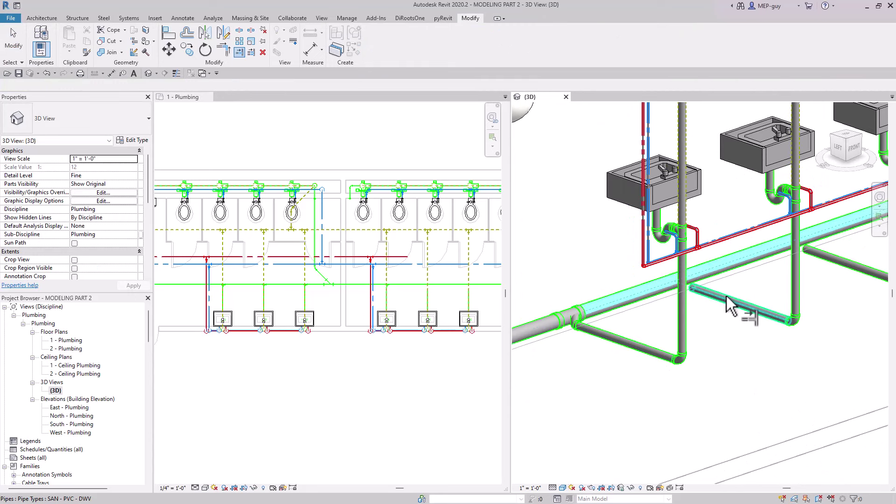
left_click(728, 303)
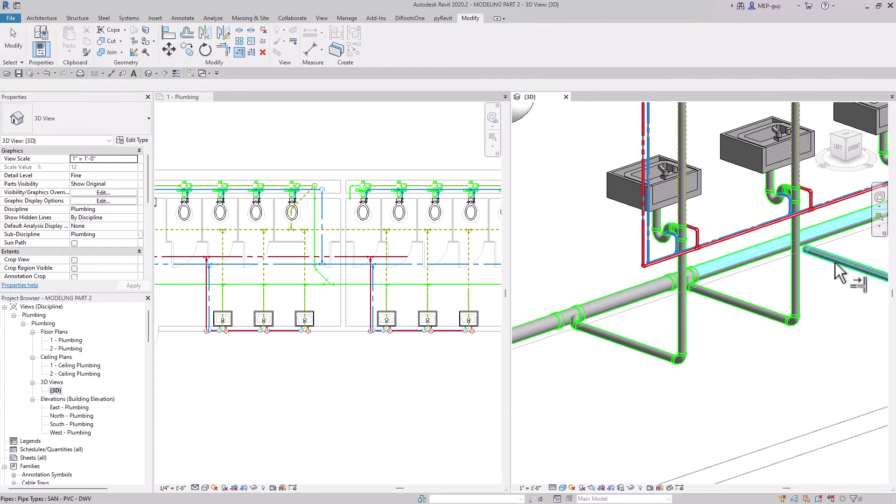
Orbit to check the new tees, then make the 1 - Plumbing floor plan active
middle_click_drag(856, 306, 760, 419, "shift")
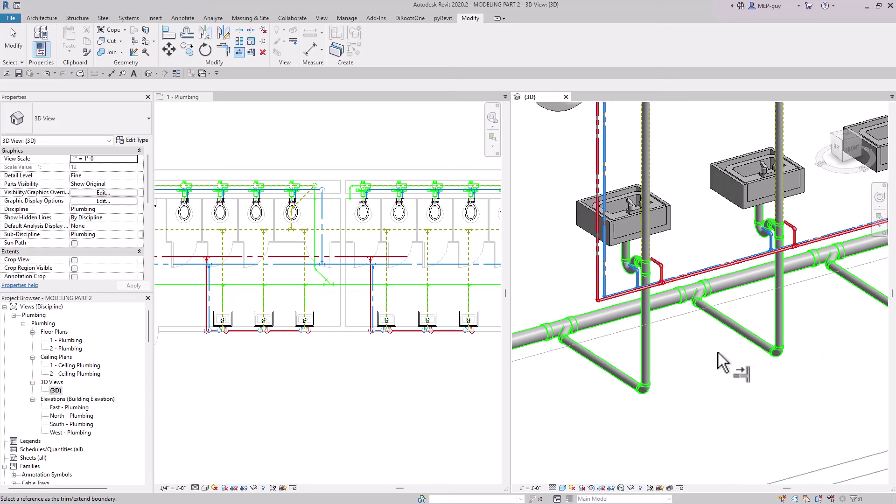
key("Escape")
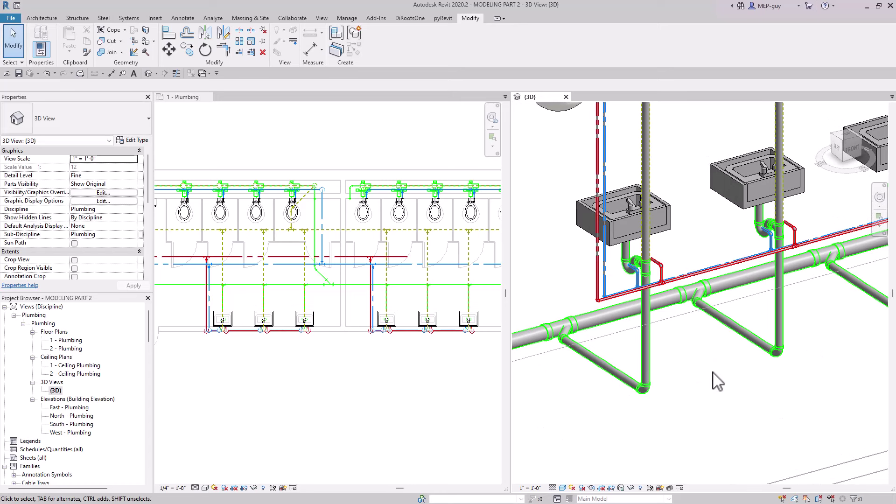
left_click(469, 410)
middle_click_drag(754, 407, 754, 407, "shift")
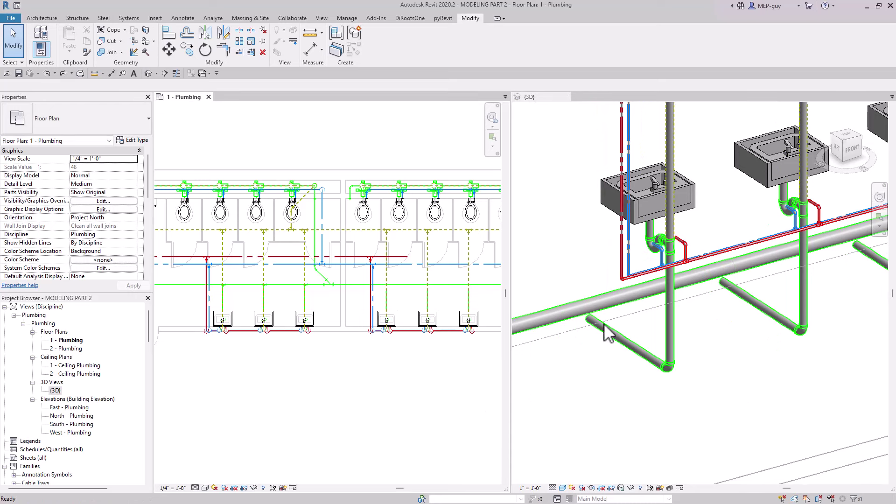
Temporarily hide the three vertical vent pipes in the floor plan
scroll(423, 315, "up", 2)
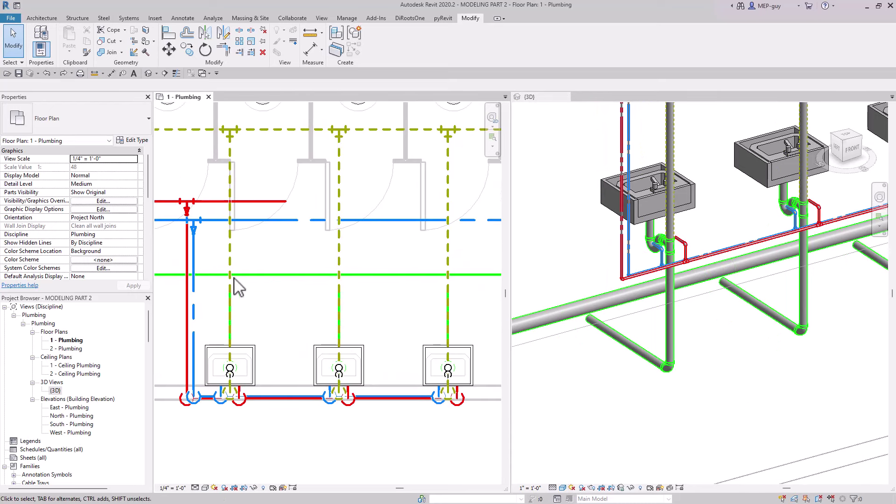
left_click_drag(474, 262, 209, 270)
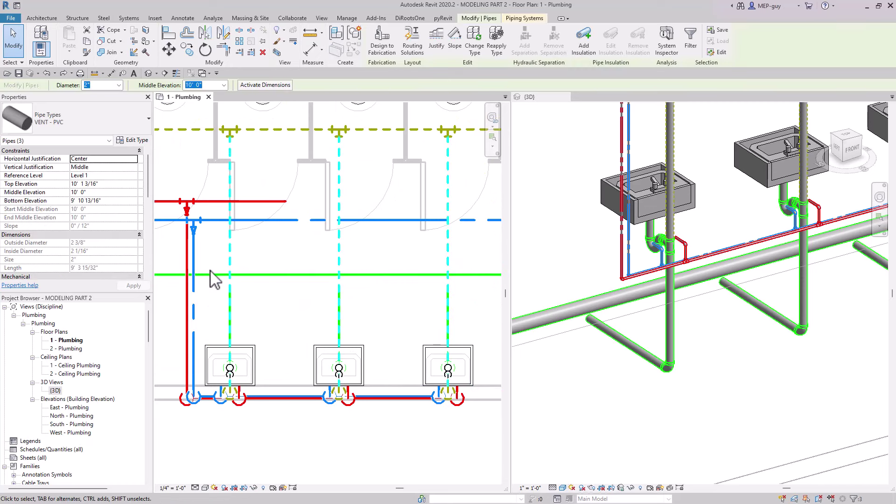
left_click(254, 488)
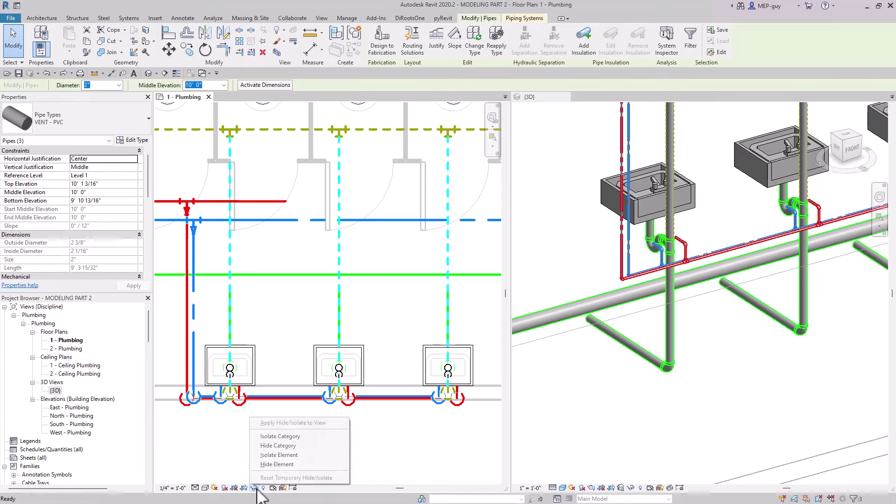
left_click(278, 465)
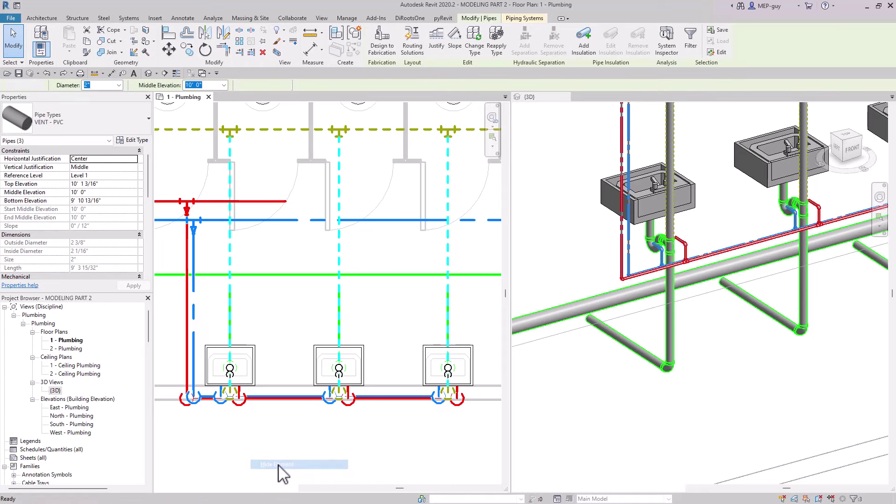
middle_click_drag(427, 313, 440, 304)
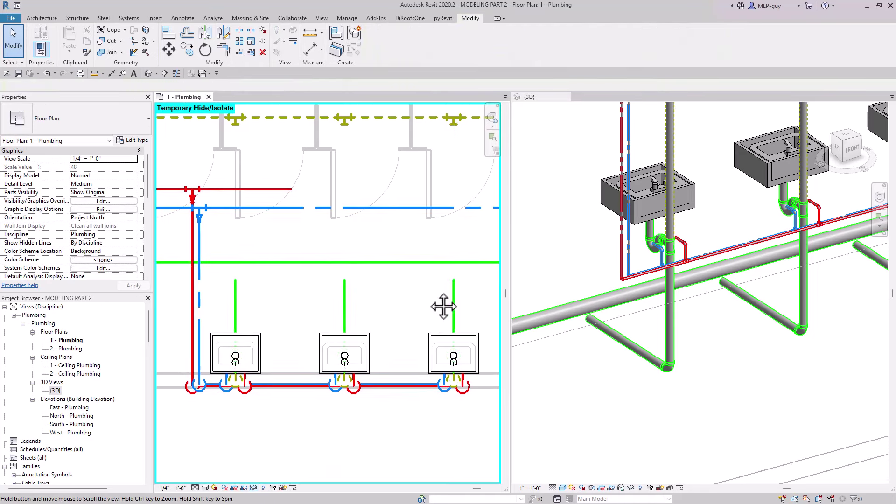
Extend the three lavatory drain lines to the horizontal sanitary main with Trim/Extend Multiple
left_click(254, 53)
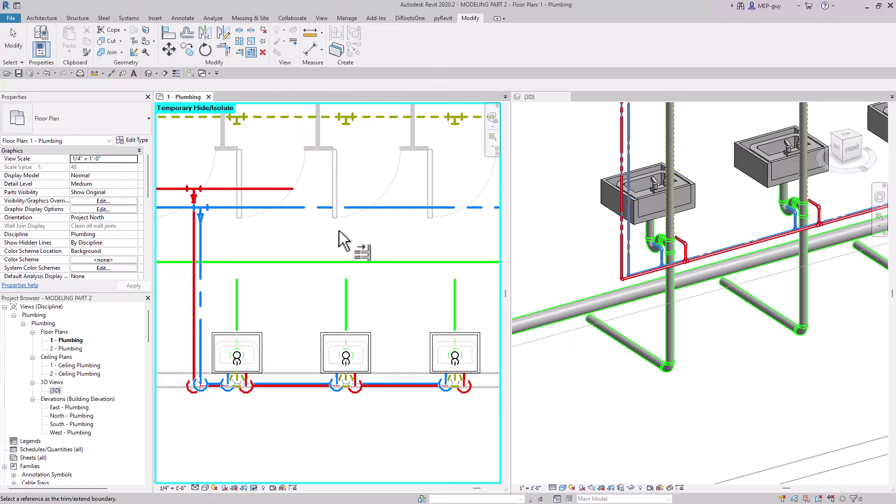
left_click(384, 262)
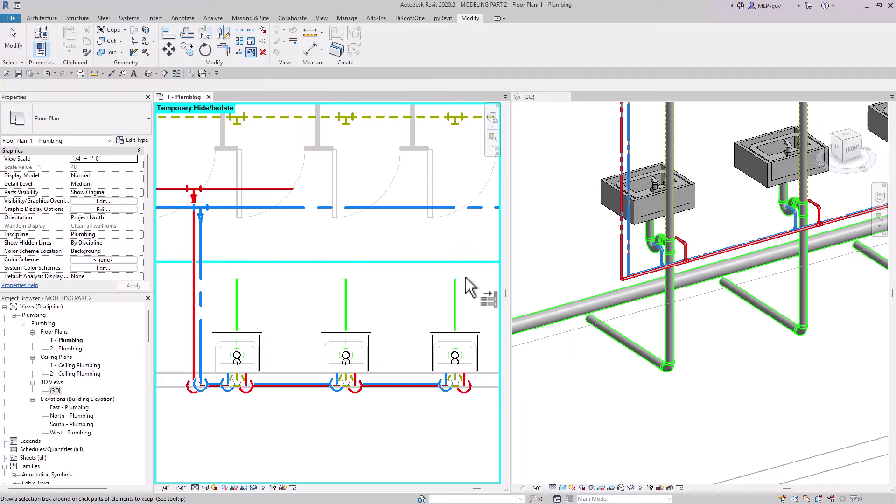
left_click_drag(466, 278, 226, 293)
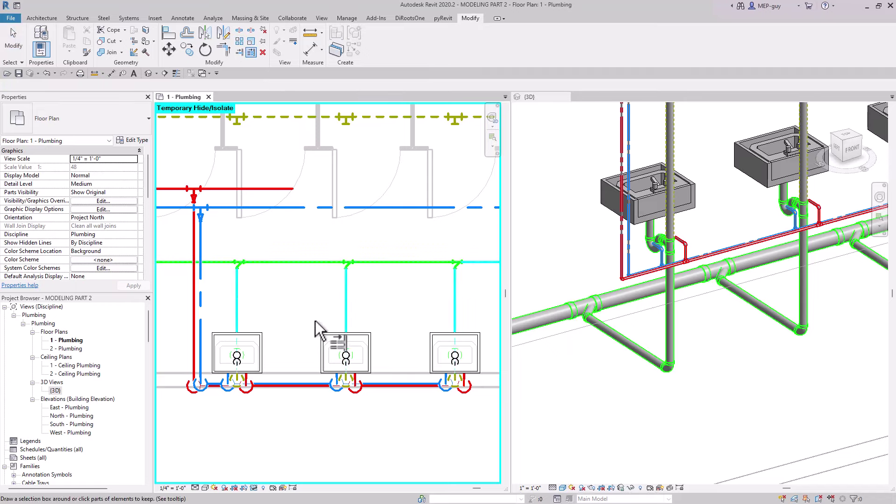
key("Escape")
middle_click_drag(455, 273, 436, 310)
scroll(436, 310, "down", 1)
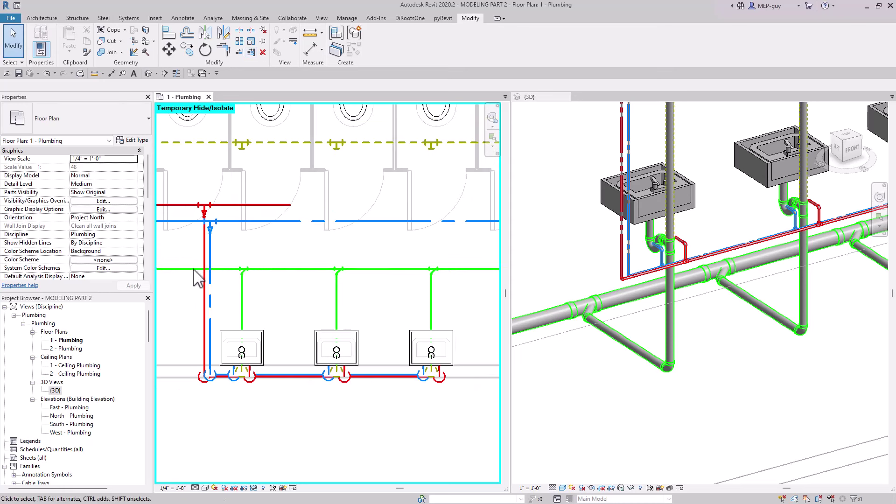
scroll(379, 330, "down", 1)
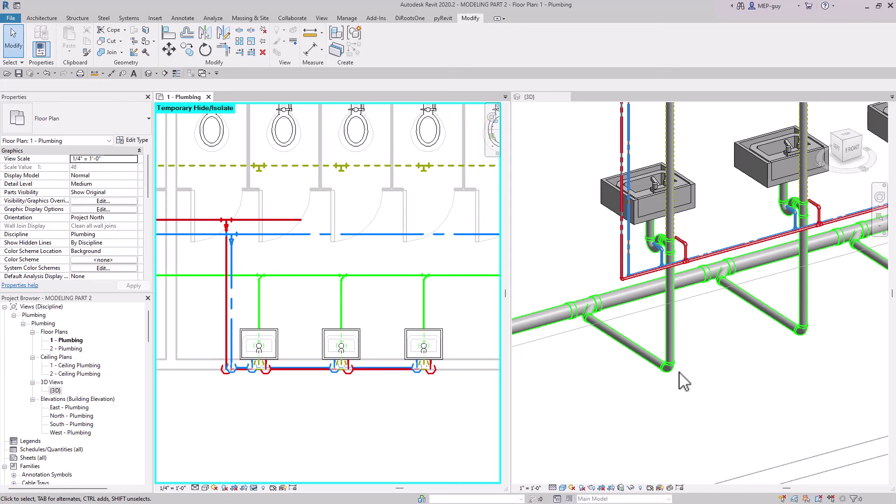
scroll(609, 395, "down", 3)
middle_click_drag(660, 392, 715, 356, "shift")
scroll(653, 347, "up", 5)
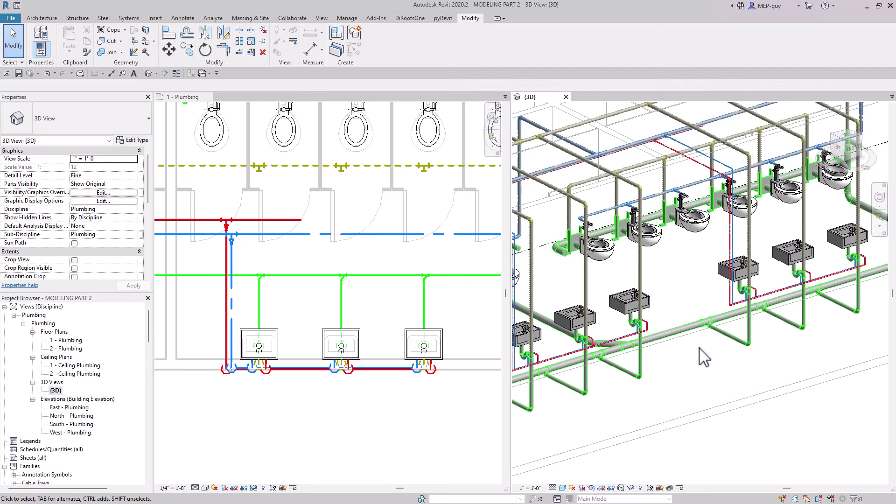
Review the 3D piping, then reset Temporary Hide/Isolate to restore the vent pipes
middle_click_drag(704, 358, 741, 364, "shift")
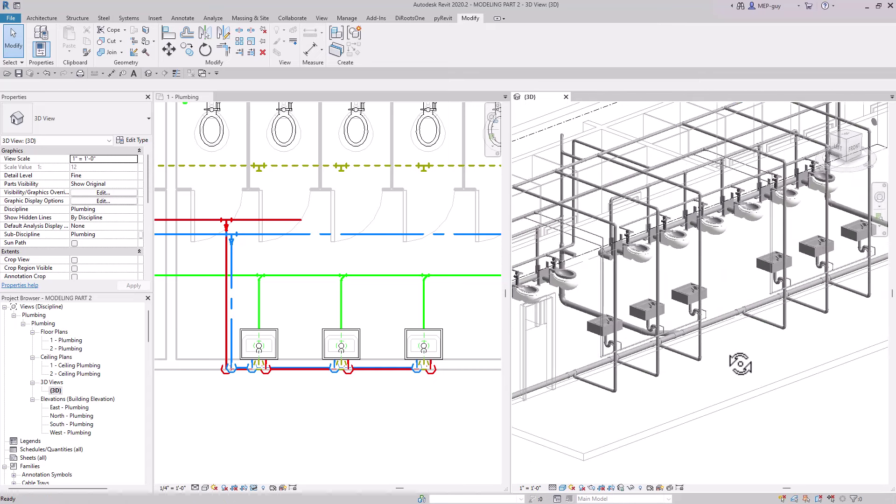
scroll(849, 294, "up", 5)
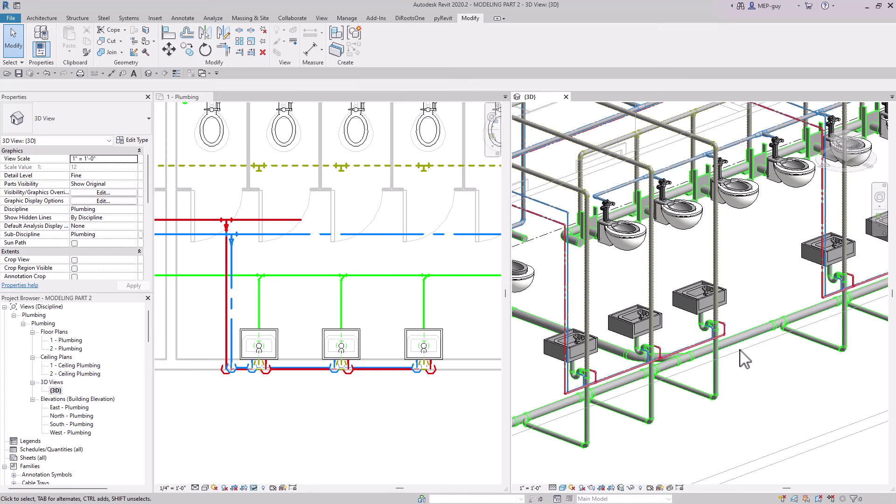
scroll(318, 334, "down", 5)
middle_click_drag(311, 387, 327, 375)
scroll(257, 366, "down", 1)
left_click(253, 488)
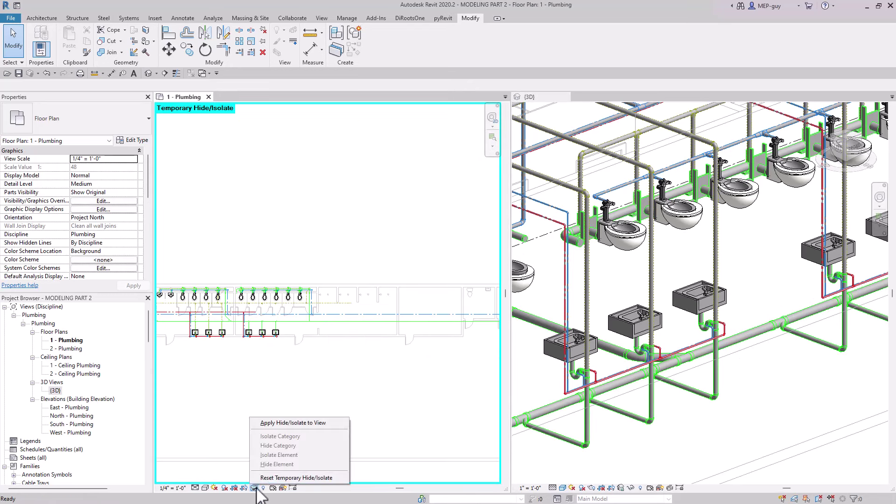
left_click(280, 478)
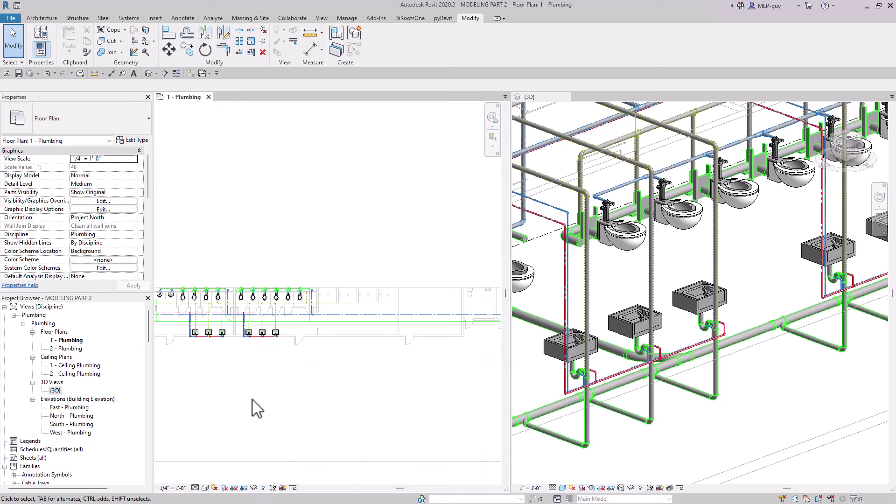
Zoom out and pan the floor plan to show the full row of restroom fixtures
middle_click_drag(257, 408, 283, 309)
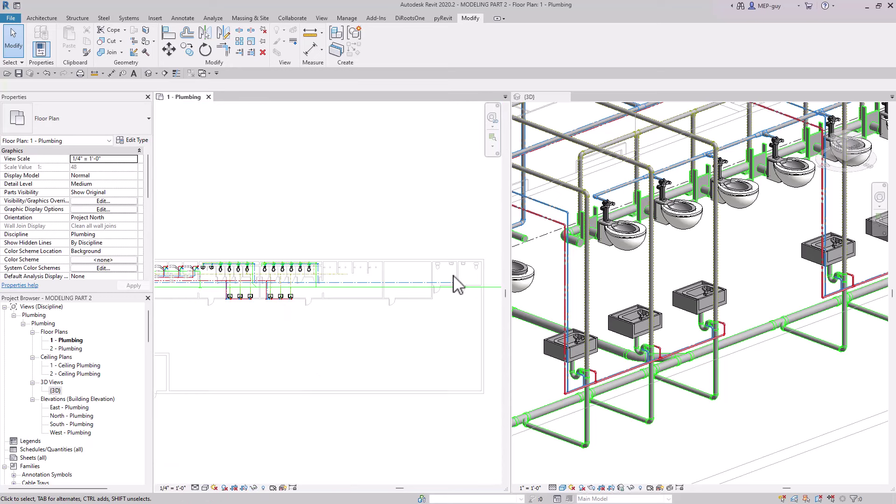
scroll(473, 273, "up", 5)
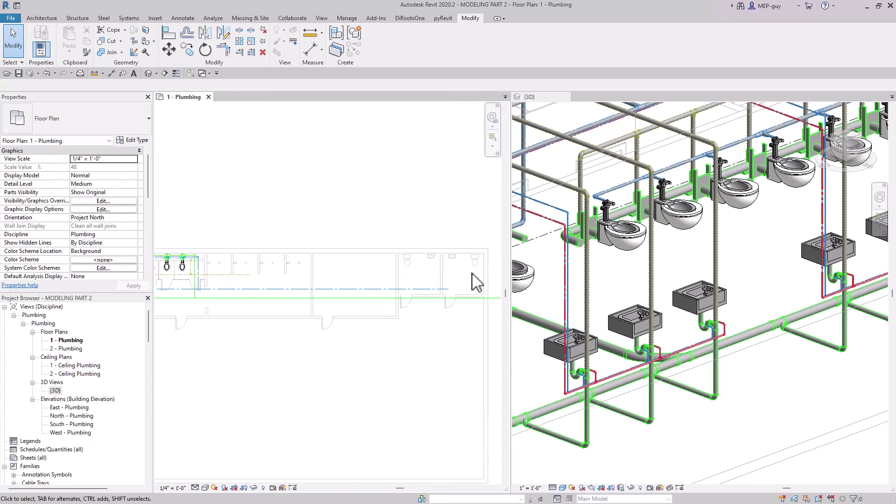
middle_click_drag(456, 280, 370, 280)
scroll(366, 280, "up", 1)
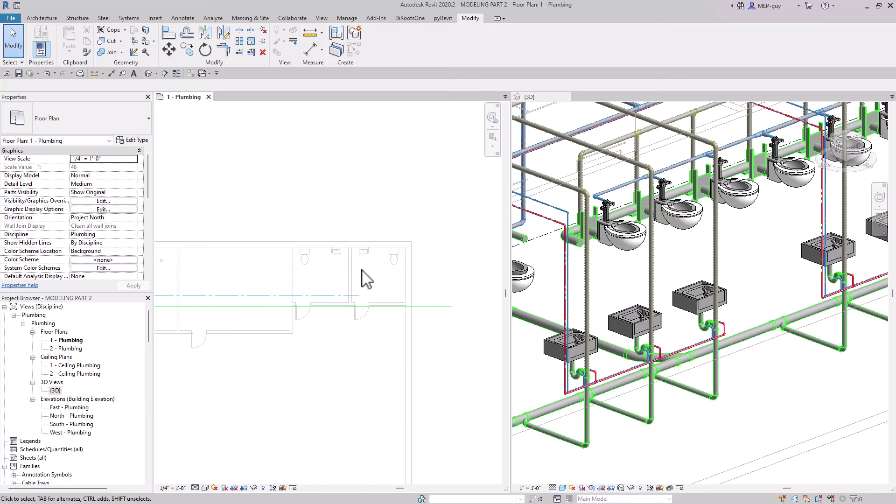
scroll(369, 275, "down", 3)
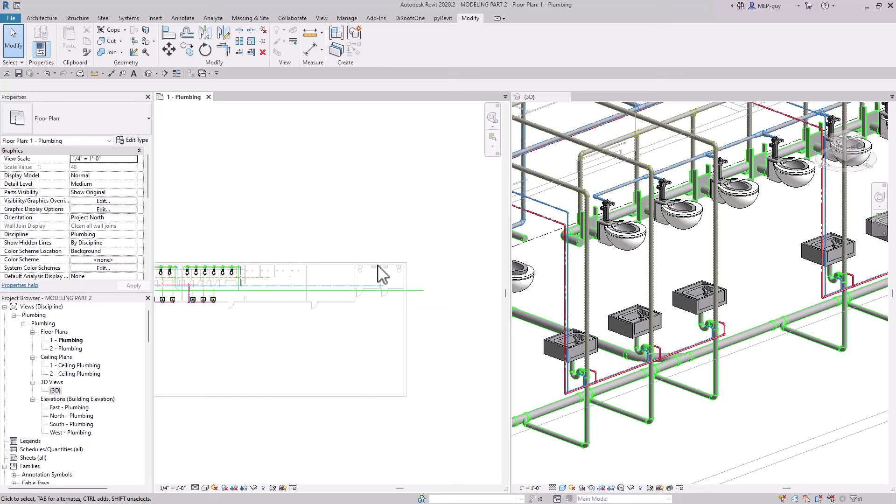
scroll(450, 290, "down", 2)
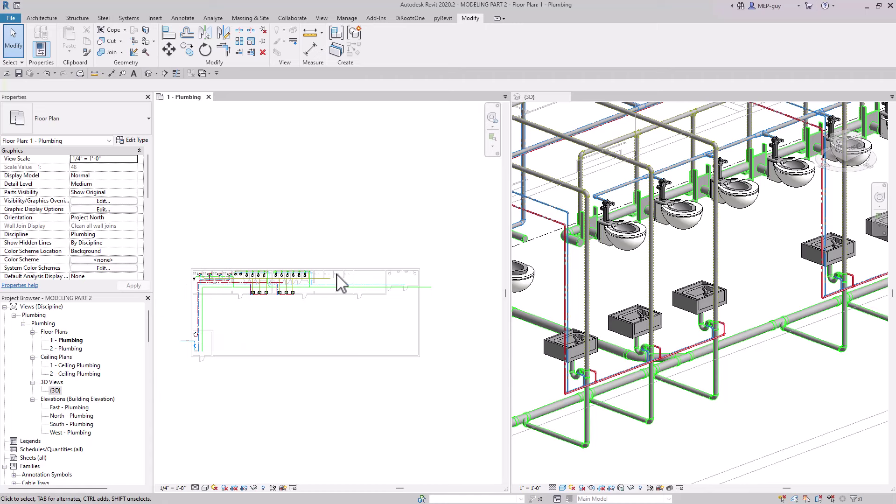
Zoom in and pan the plan to frame both restrooms' toilets and sinks
scroll(366, 286, "up", 3)
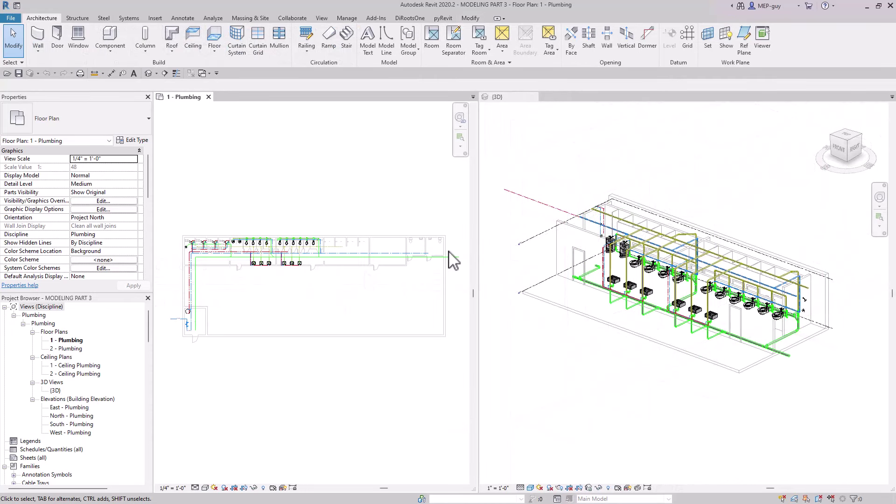
scroll(450, 255, "up", 6)
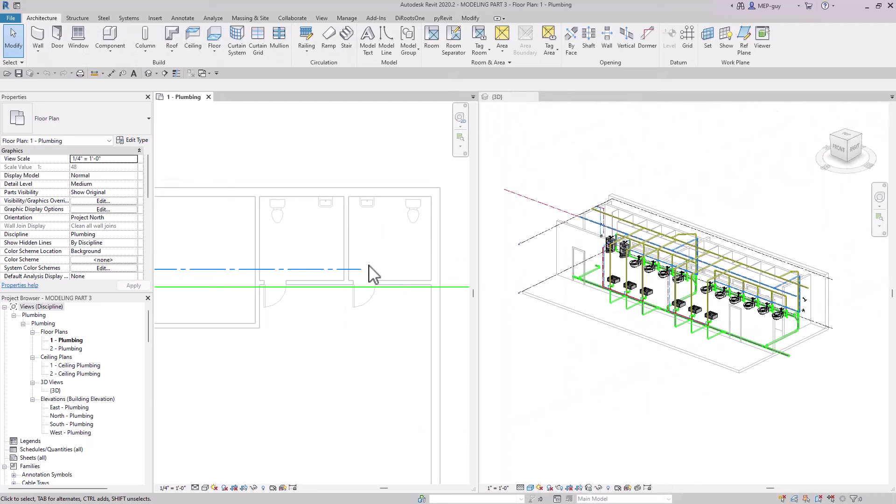
middle_click_drag(376, 261, 354, 275)
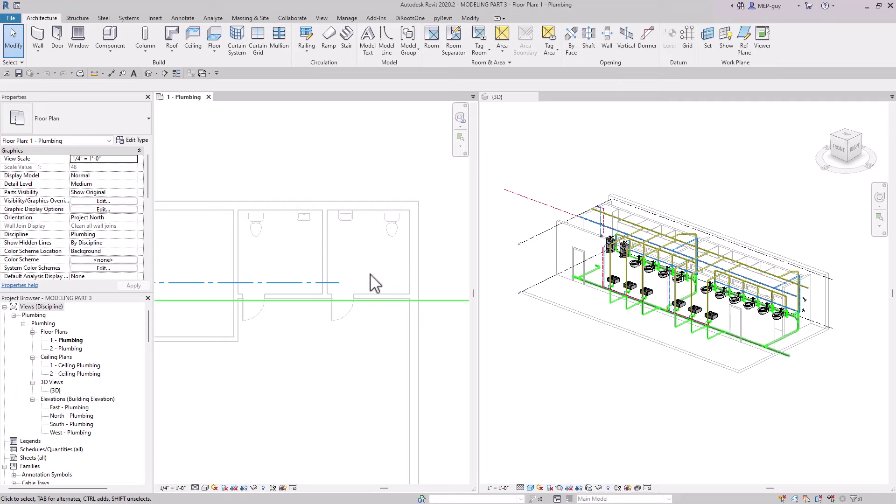
Place a Lavatory Wall Mount (ADA) in the left and right restrooms
left_click(127, 19)
left_click(509, 43)
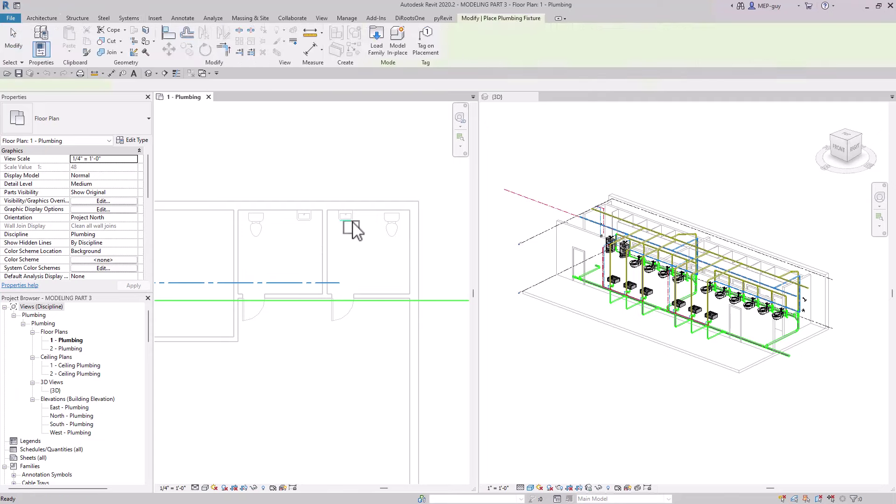
scroll(295, 228, "up", 3)
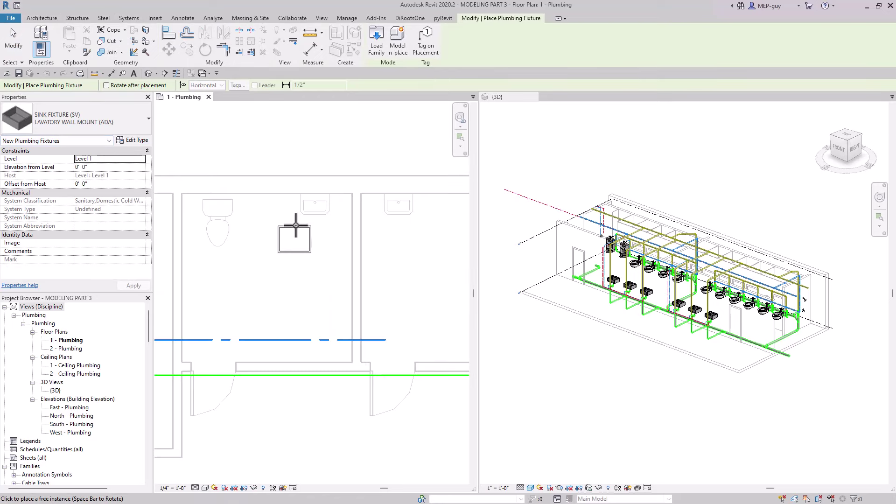
left_click(315, 193)
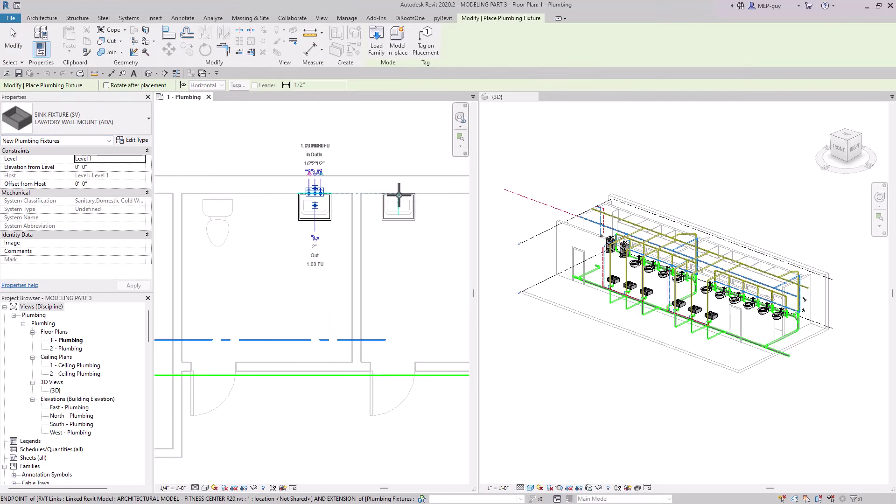
left_click(399, 194)
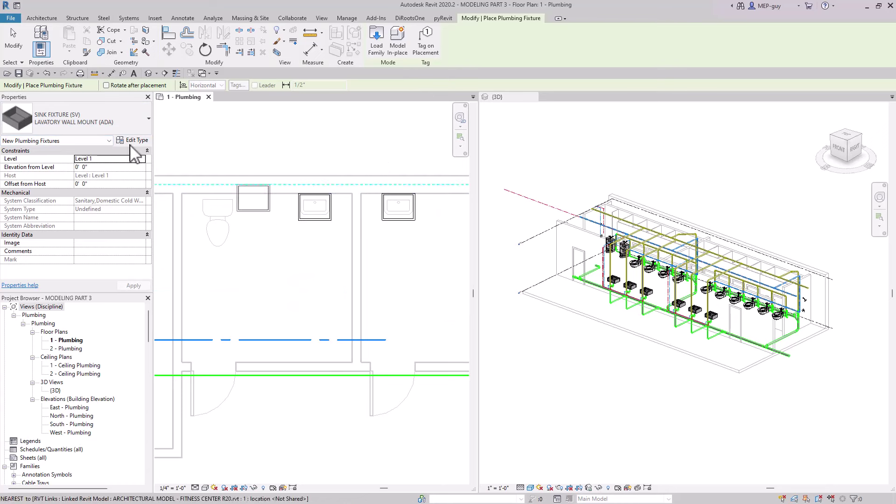
Place a Tank Floor Mount (ADA) water closet in each restroom
left_click(80, 118)
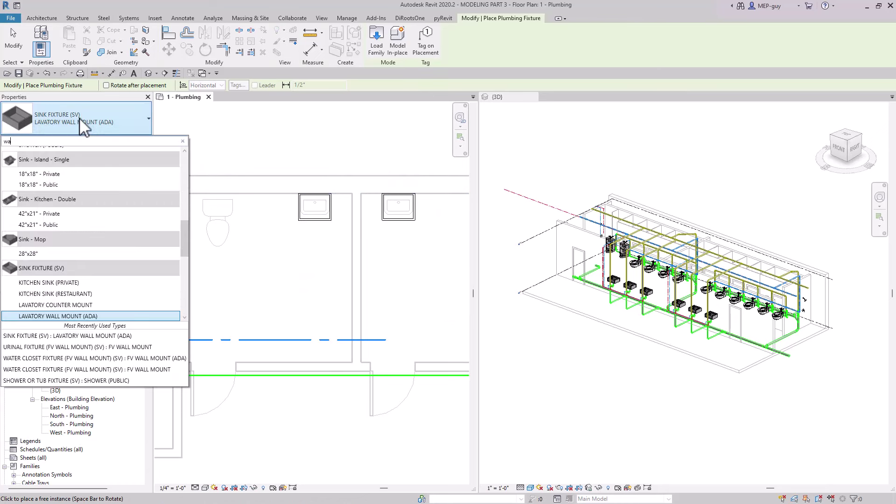
type("water")
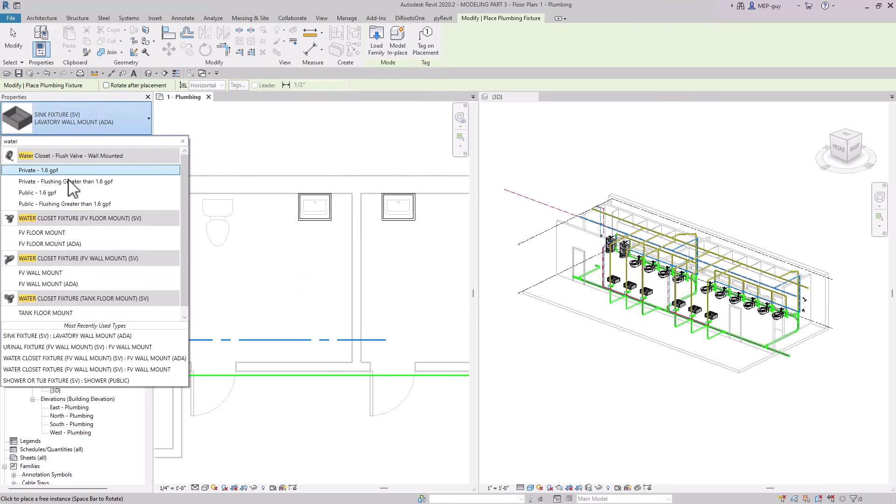
mouse_move(124, 235)
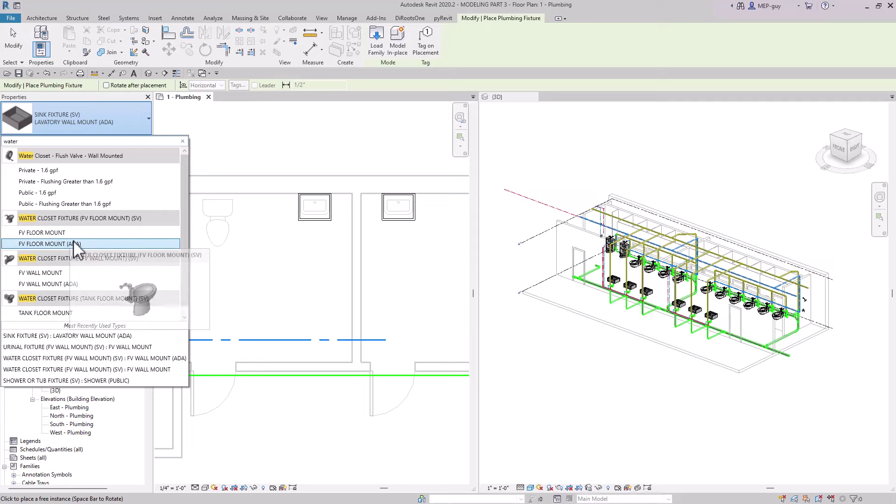
scroll(74, 239, "down", 1)
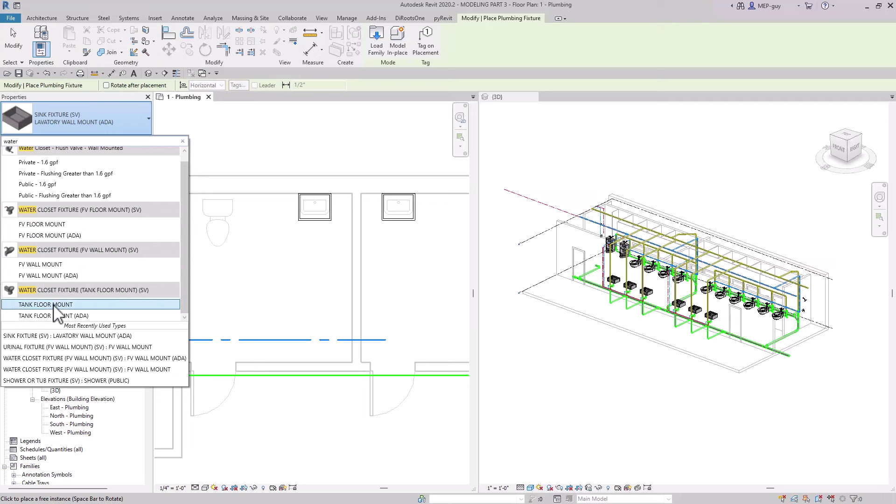
mouse_move(54, 308)
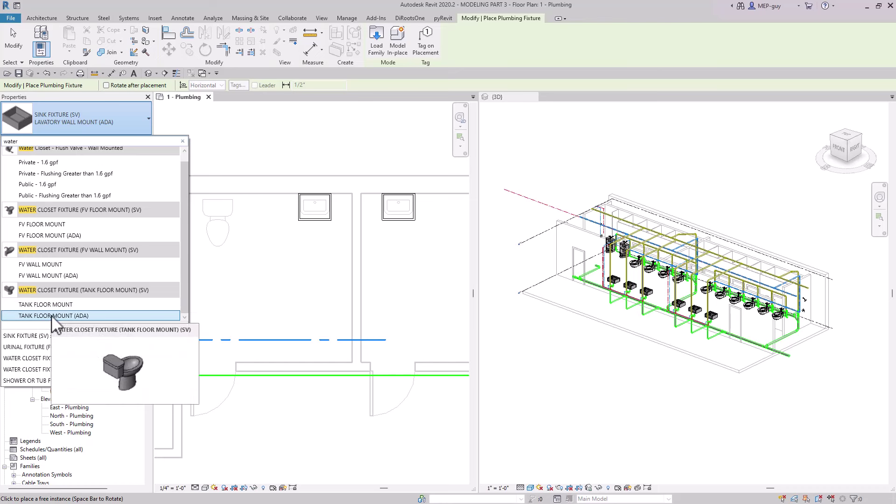
left_click(51, 315)
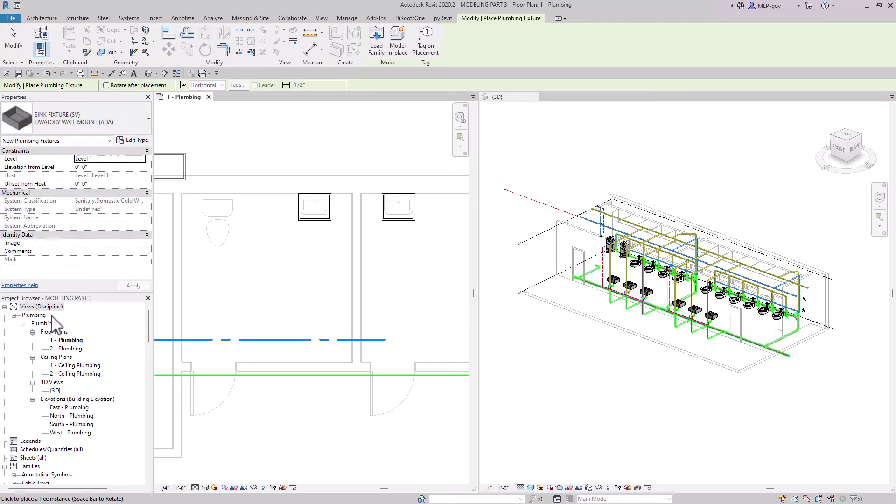
left_click(218, 203)
scroll(192, 266, "down", 2)
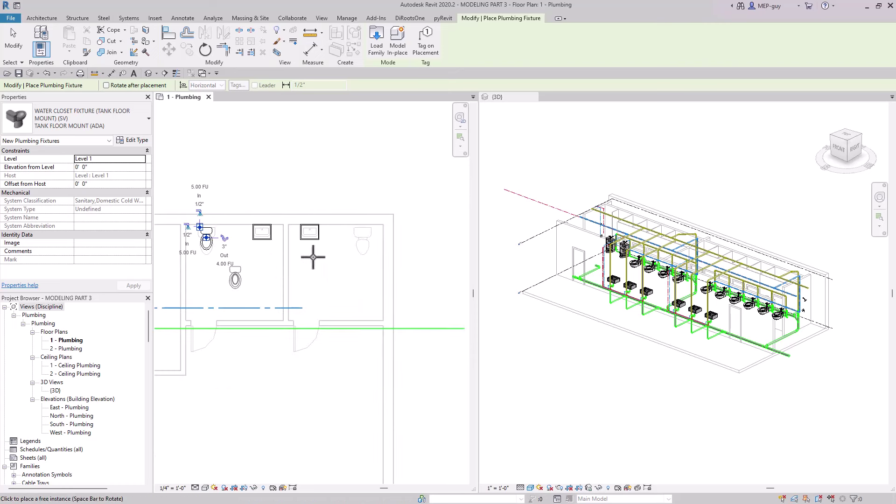
scroll(367, 233, "up", 2)
left_click(365, 224)
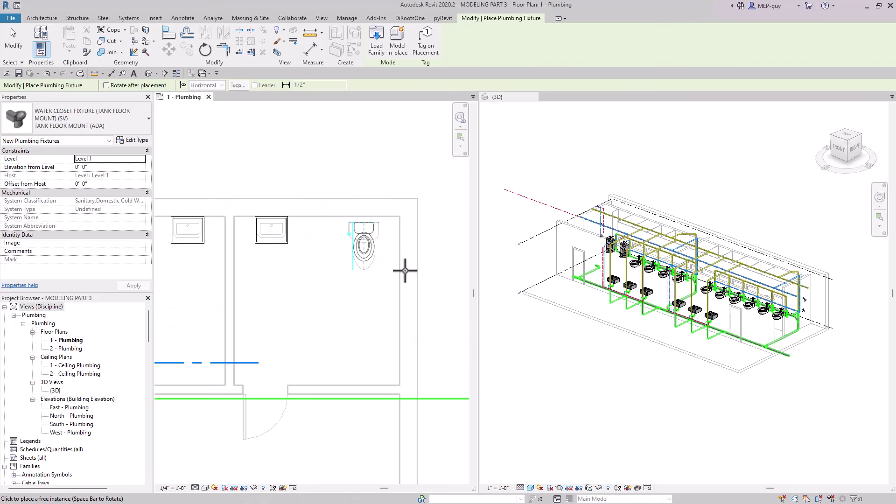
key("Escape")
scroll(406, 274, "down", 3)
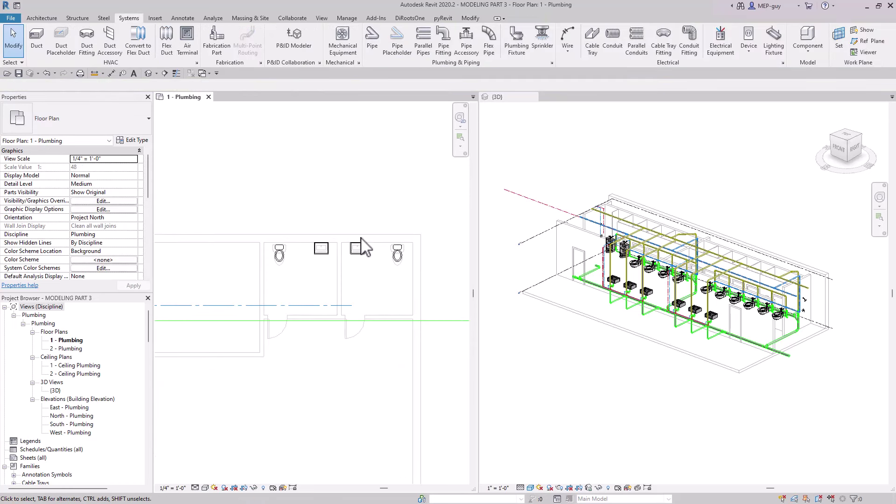
Centre the restrooms in the plan and window-select the two new lavatories and two water closets
scroll(362, 268, "up", 2)
middle_click_drag(360, 270, 361, 291)
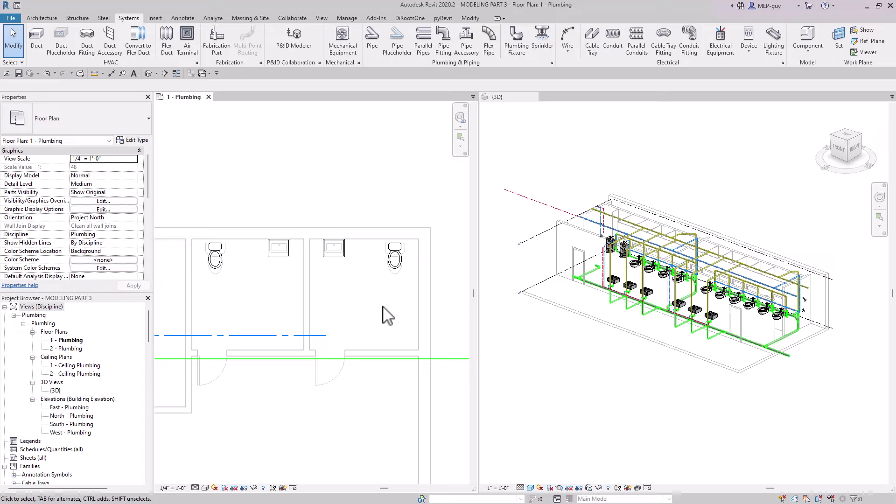
middle_click_drag(383, 306, 394, 321)
scroll(394, 320, "down", 2)
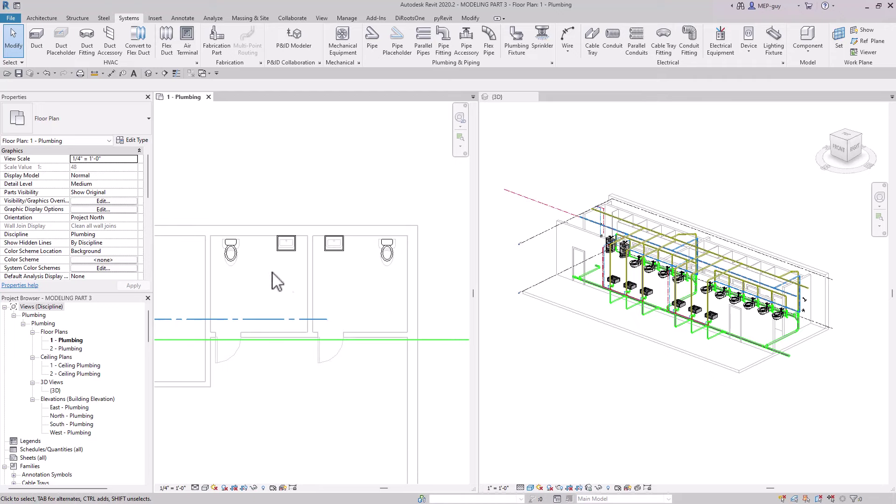
scroll(273, 273, "down", 2)
left_click_drag(235, 246, 418, 364)
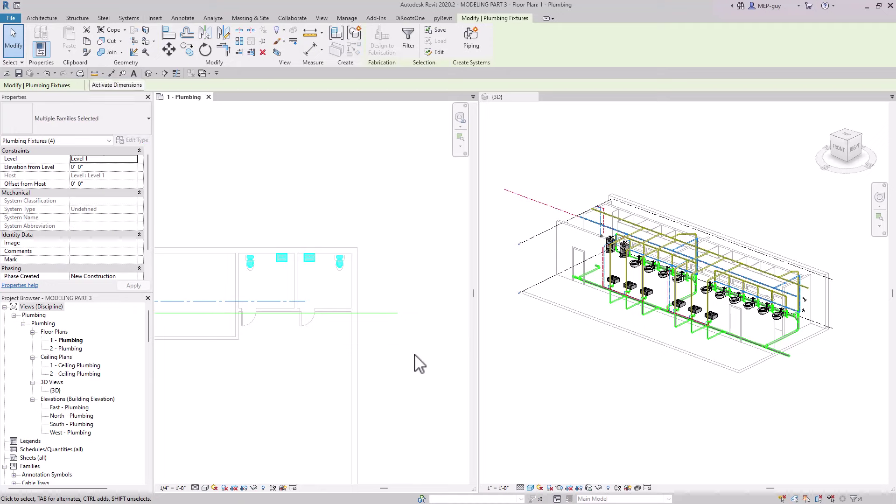
Add the green sanitary and blue water pipes to the selection, then section-box the 3D view around them
left_click(336, 313, "ctrl")
left_click(304, 302, "ctrl")
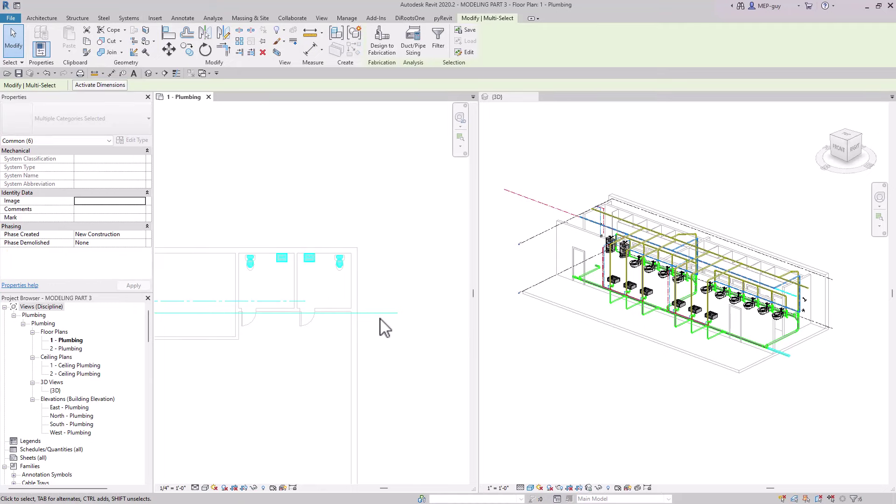
left_click(628, 365)
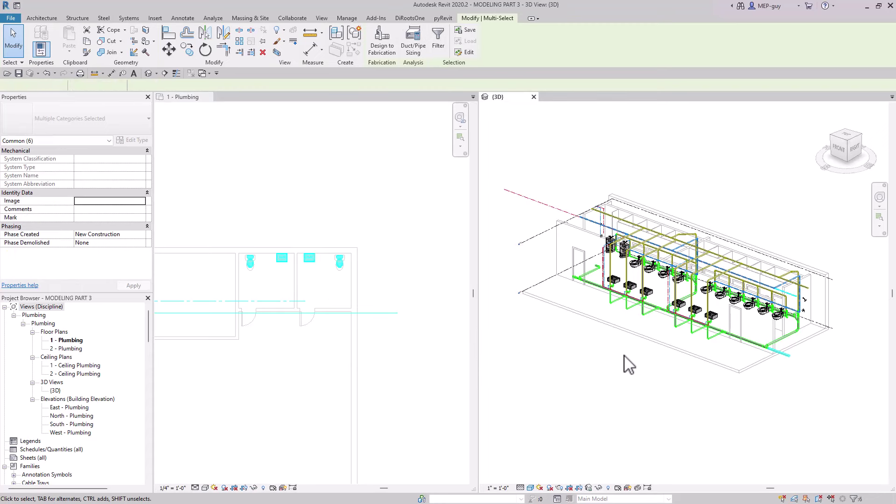
left_click(277, 53)
key("Escape")
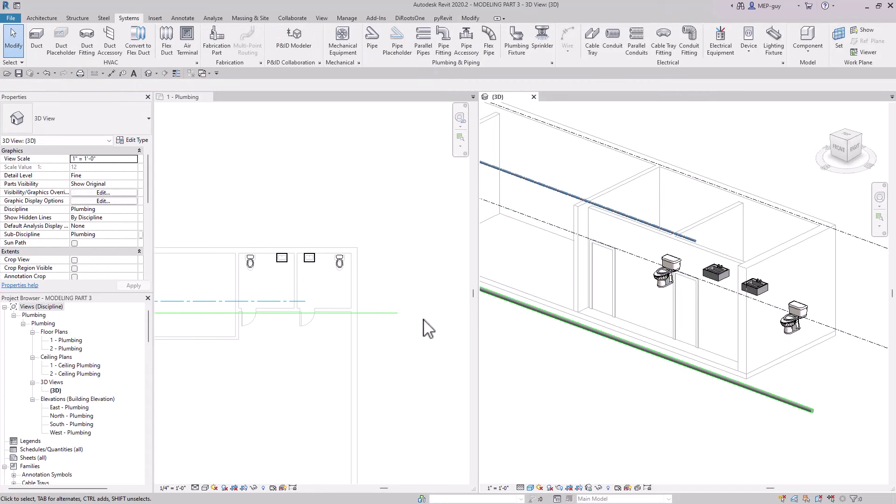
scroll(326, 362, "down", 2)
scroll(310, 342, "down", 2)
middle_click_drag(310, 342, 360, 335)
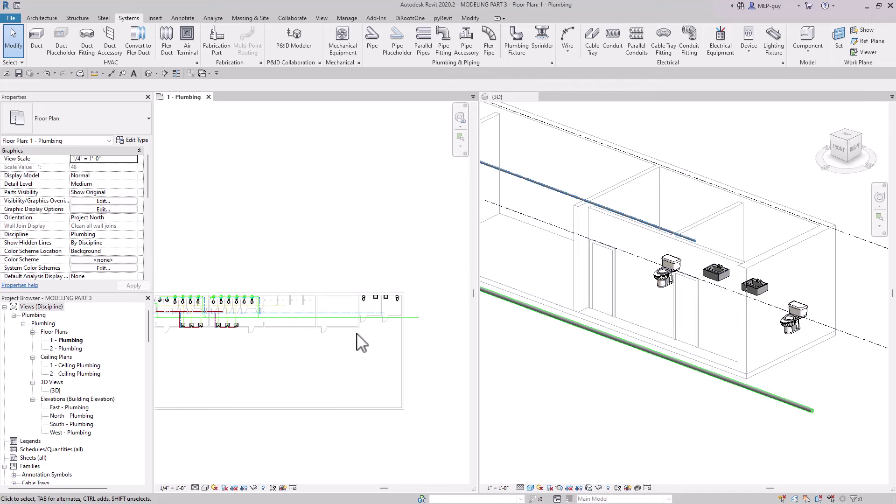
scroll(394, 317, "up", 5)
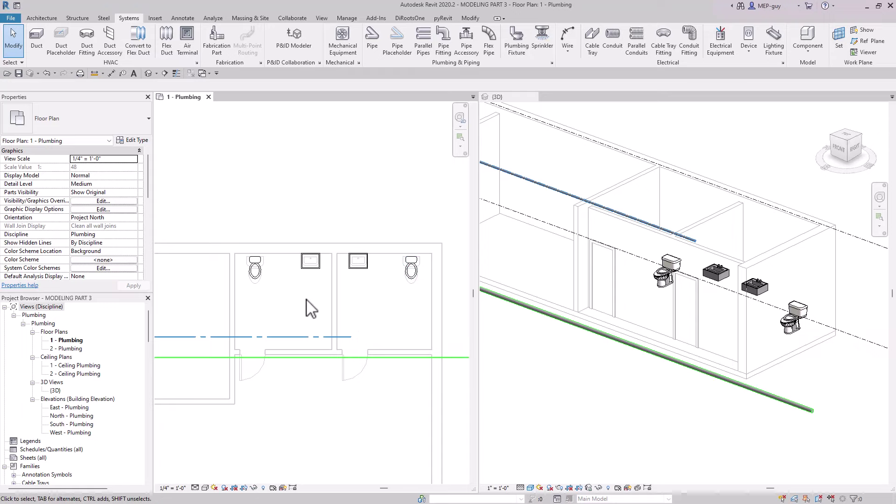
Connect the right restroom's water closet into the blue pipe through its Connector 5 cold water inlet
left_click(410, 270)
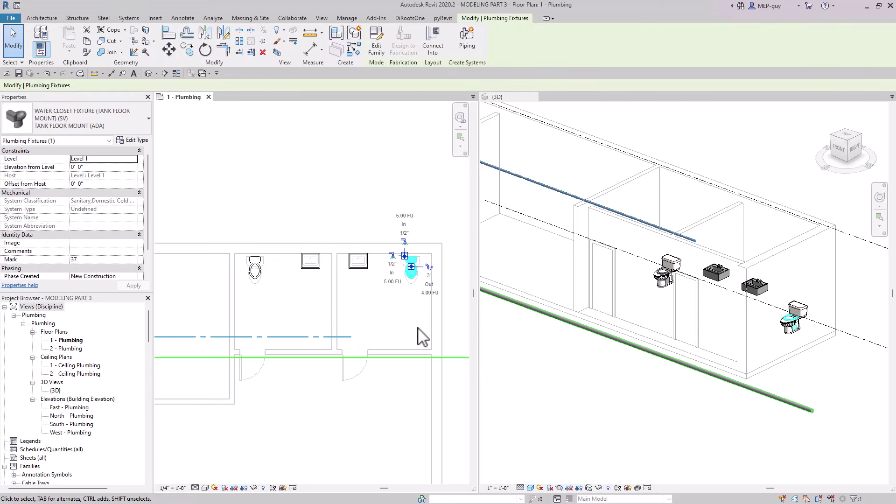
left_click(438, 35)
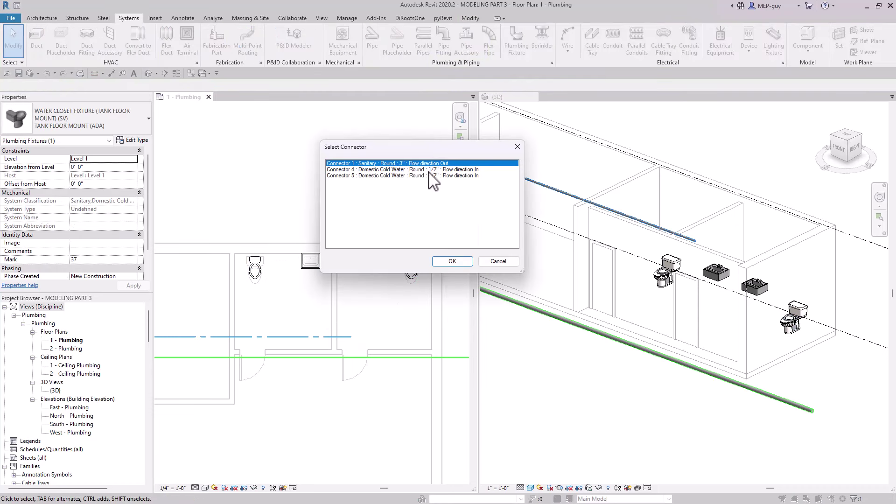
left_click_drag(430, 147, 642, 104)
left_click(640, 125)
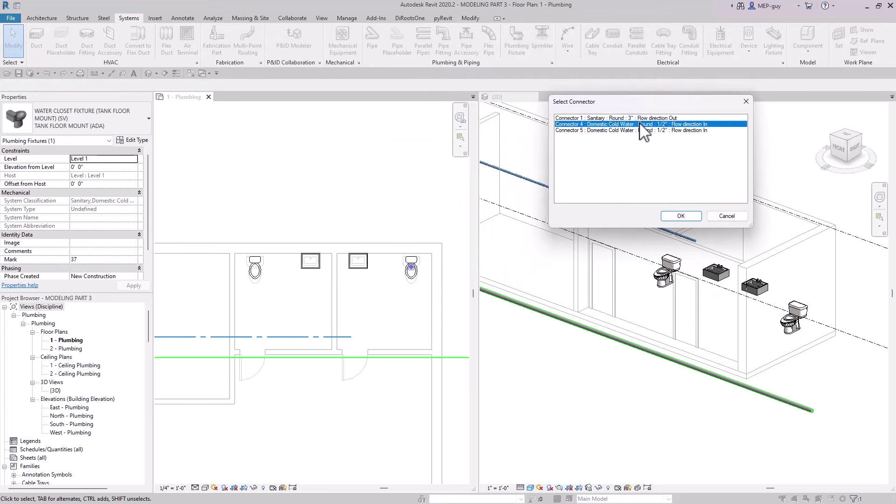
left_click(639, 131)
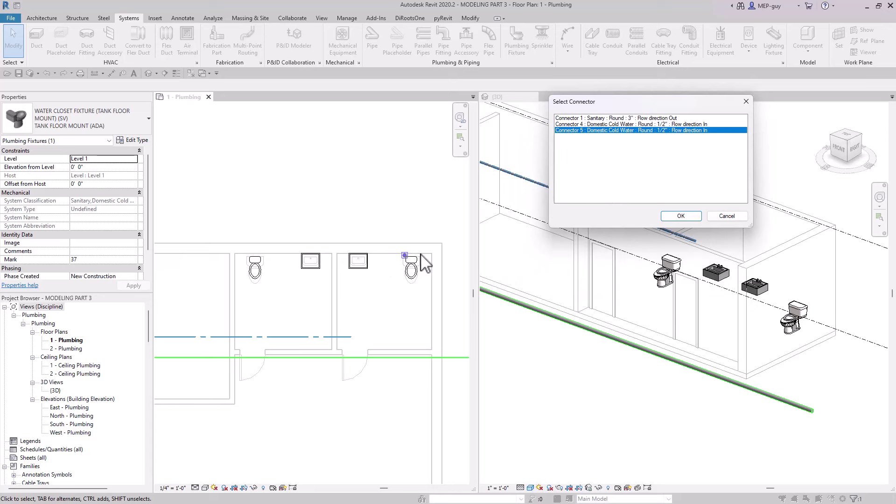
left_click(683, 215)
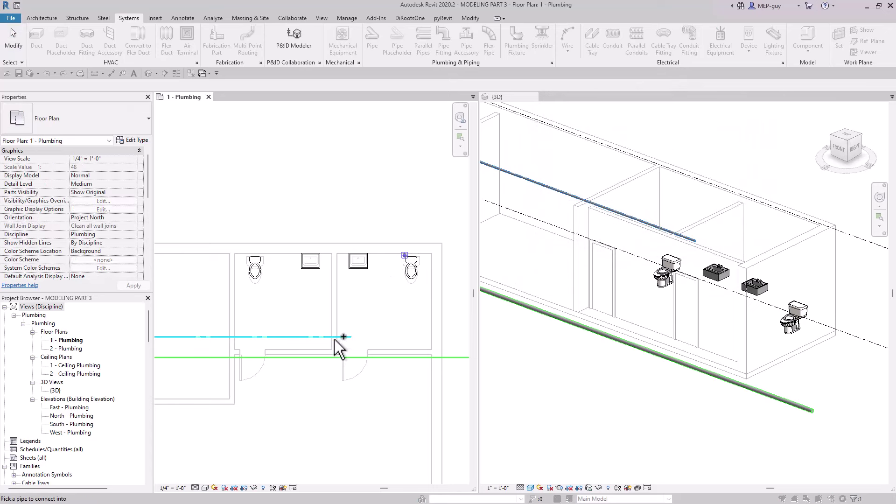
left_click(346, 343)
Check the new vertical supply pipe in 3D, then select the left water closet to show its 1/2" inlet
scroll(828, 322, "up", 3)
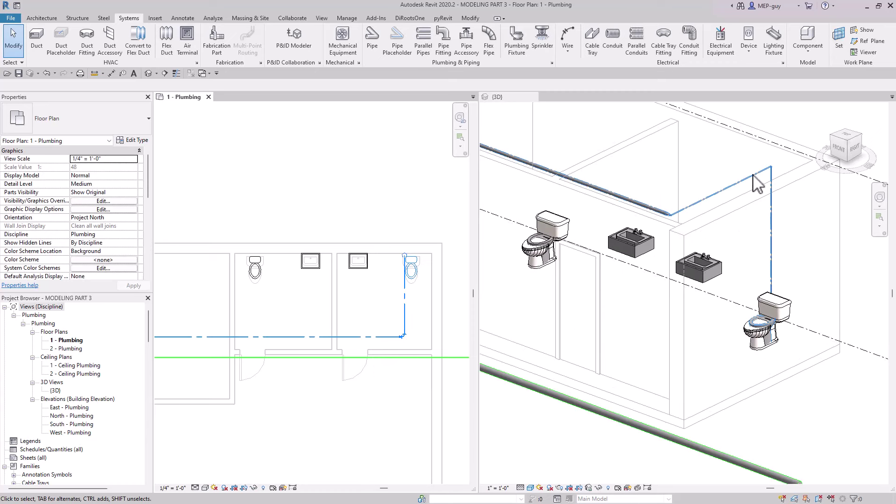
scroll(774, 306, "up", 3)
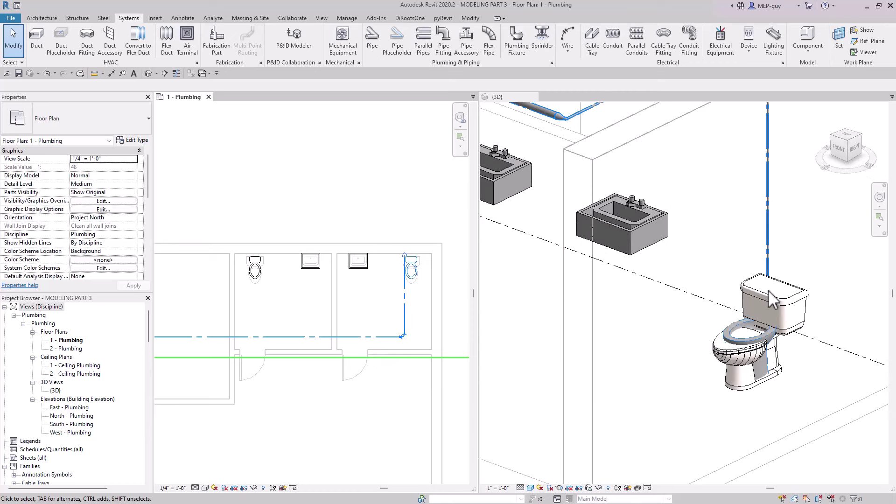
scroll(769, 310, "down", 3)
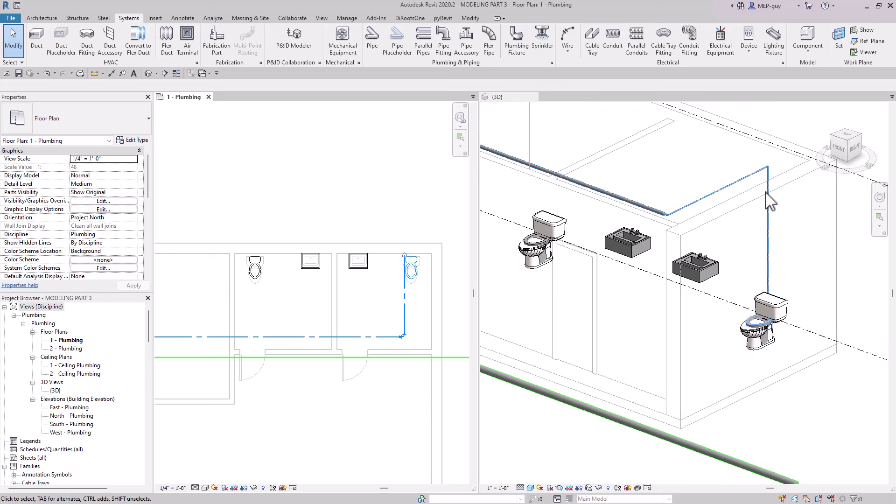
left_click(793, 262)
left_click(769, 245)
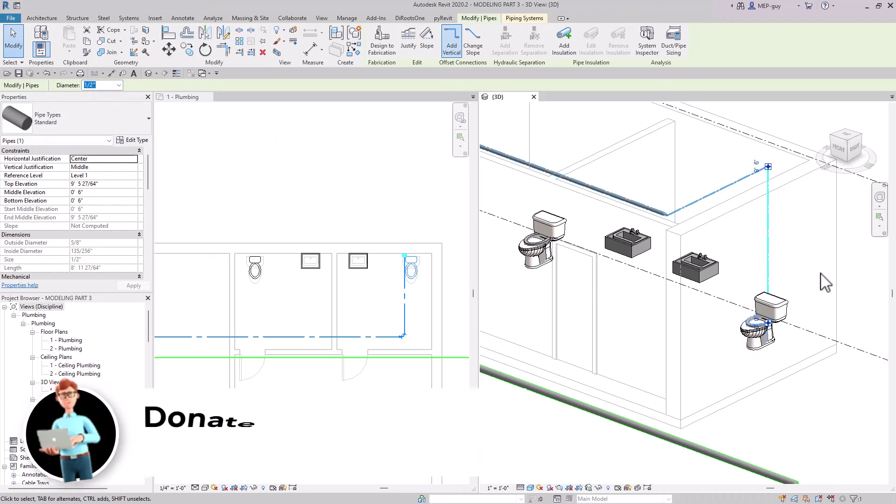
key("Escape")
scroll(801, 335, "up", 2)
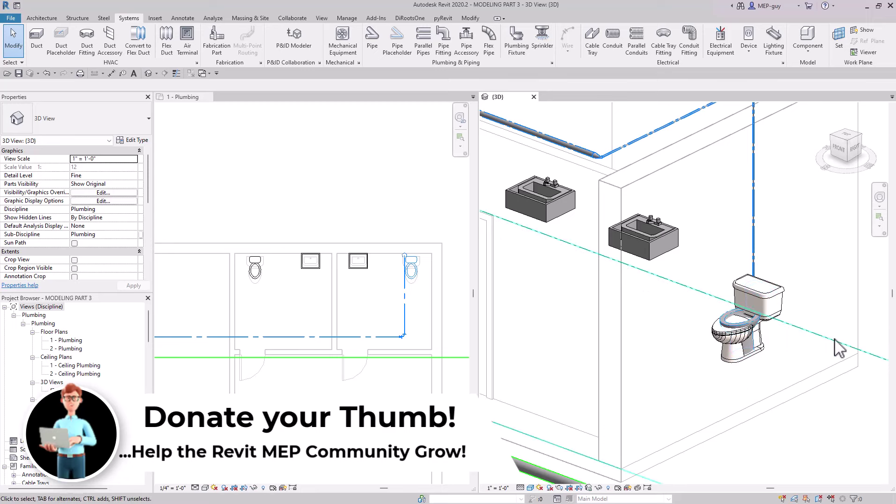
scroll(836, 345, "down", 3)
middle_click_drag(835, 346, 668, 275, "shift")
scroll(669, 275, "up", 3)
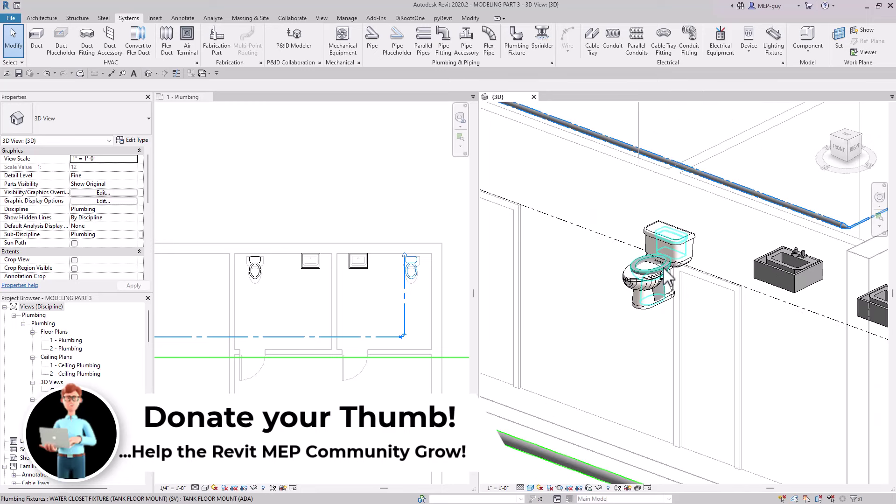
left_click(668, 276)
scroll(710, 240, "up", 3)
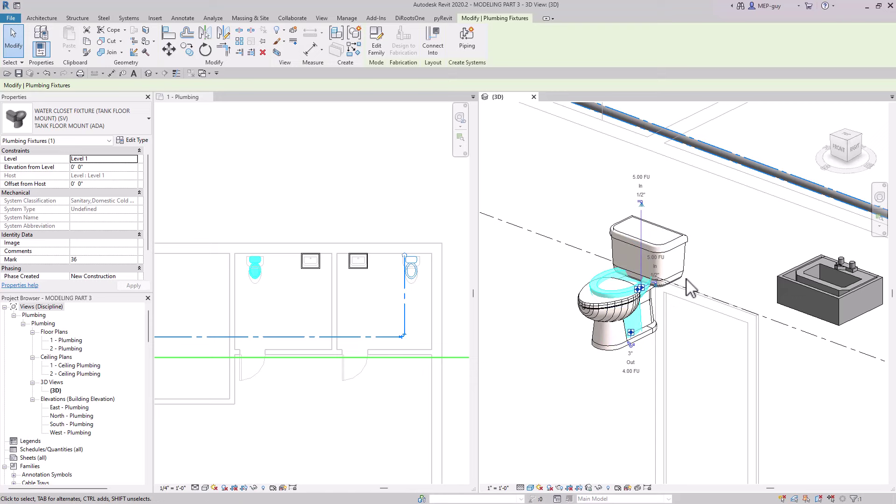
Set the TANK FLOOR MOUNT (ADA) type's CW DIAMETER to 3/4" in Type Properties
left_click(135, 141)
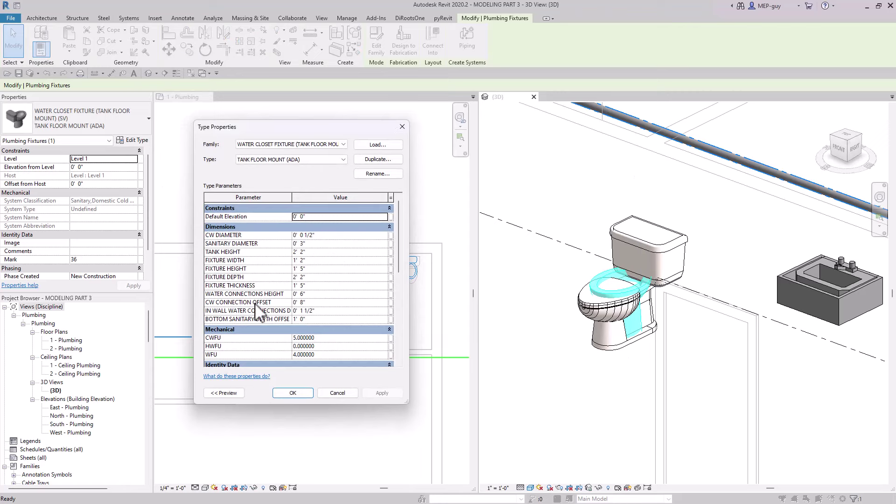
left_click(327, 238)
left_click(293, 393)
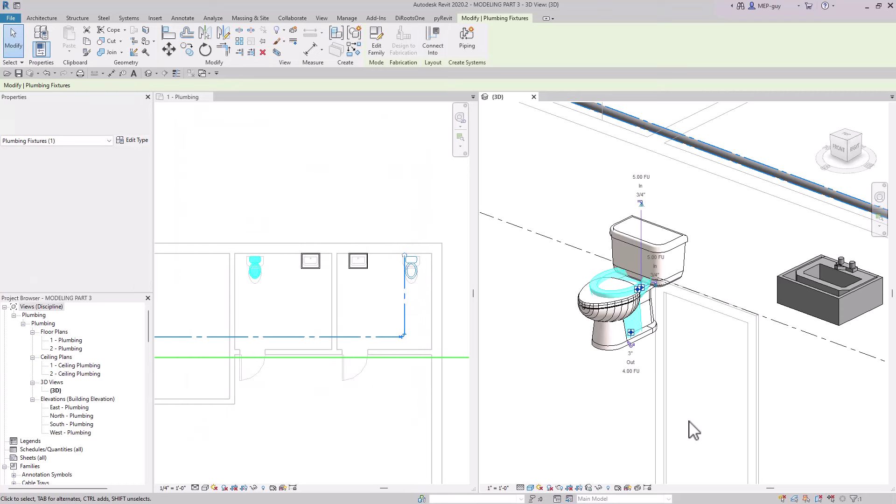
scroll(694, 432, "down", 4)
Connect the water closet into the cold water main through Connector 5 (Domestic Cold Water 3/4")
key("Escape")
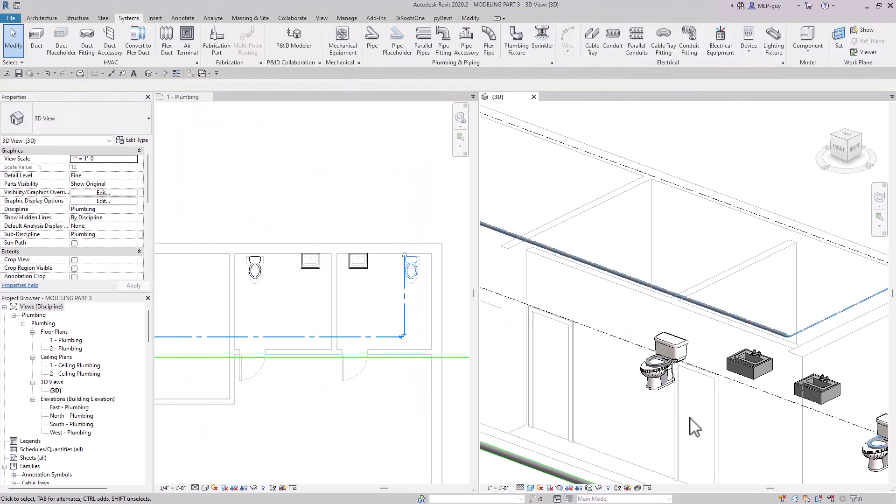
left_click(671, 369)
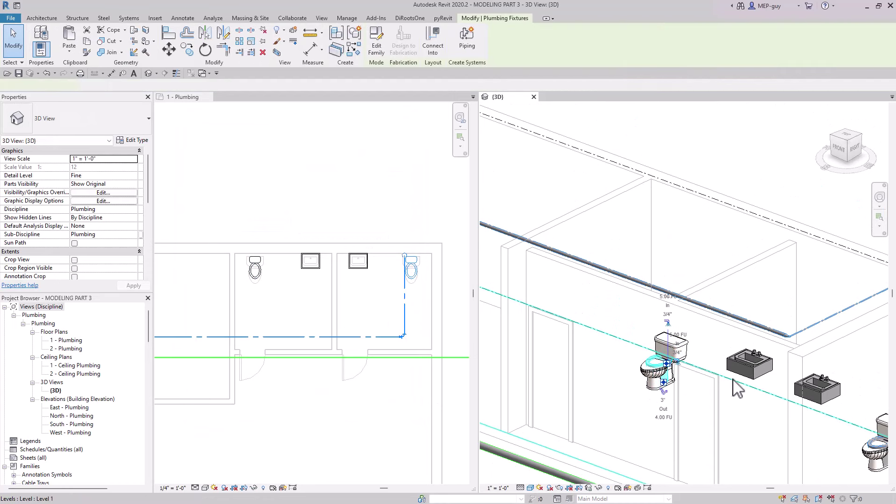
left_click(434, 39)
left_click(647, 125)
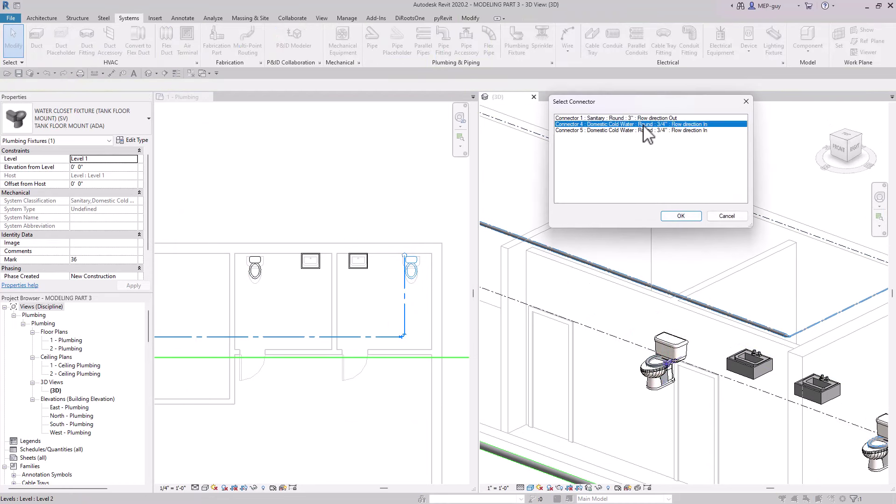
left_click(646, 130)
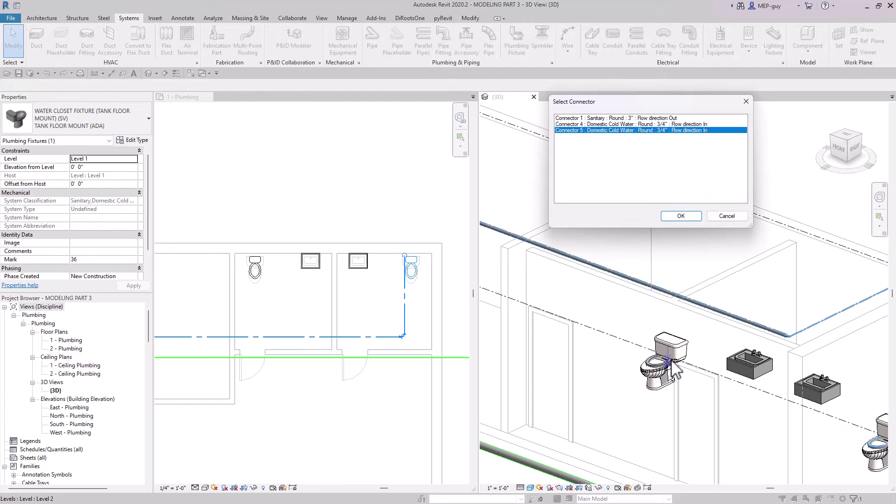
left_click(681, 217)
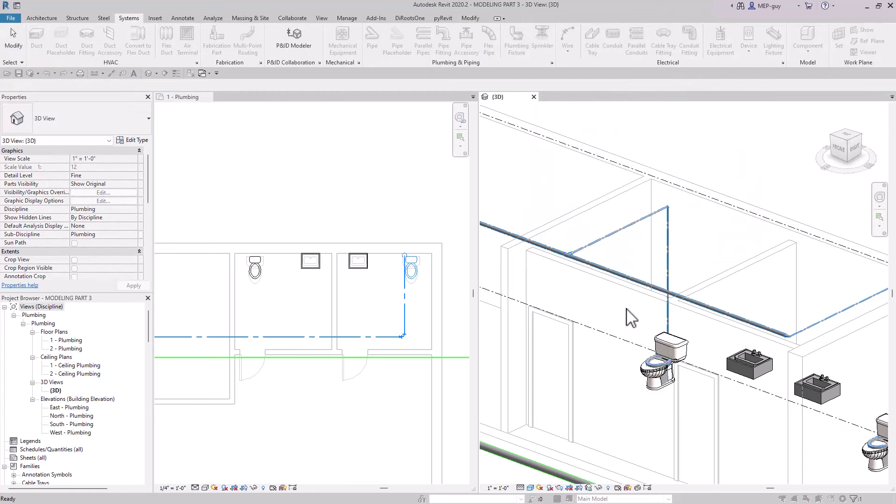
Inspect the new vertical supply pipe and reframe the toilets and sinks in 3D
left_click(668, 254)
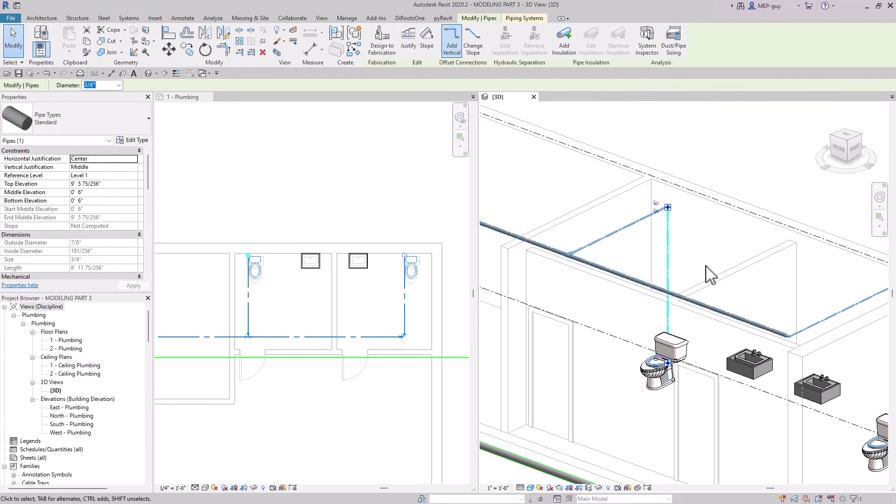
key("Escape")
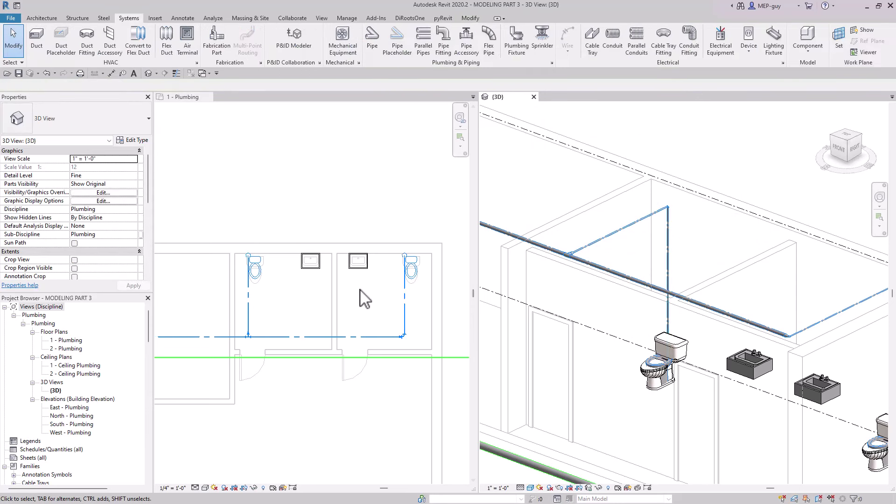
scroll(645, 246, "down", 3)
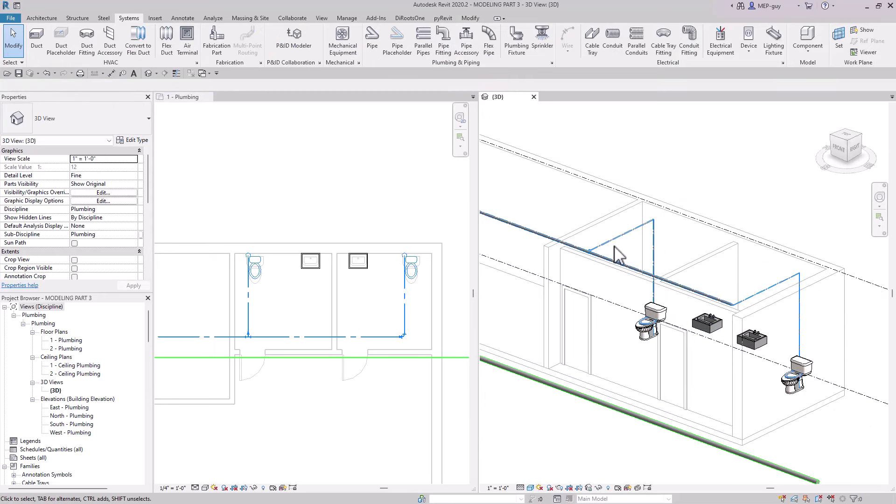
scroll(702, 372, "up", 2)
middle_click_drag(702, 372, 702, 430)
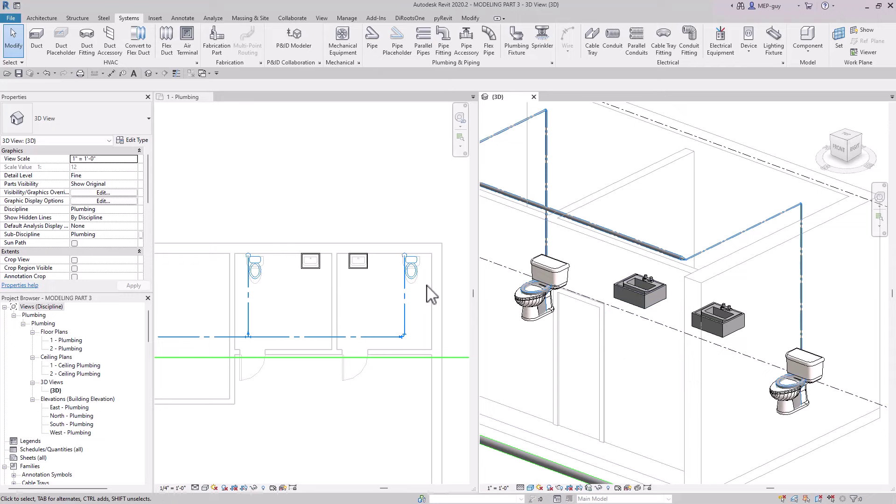
scroll(427, 294, "up", 2)
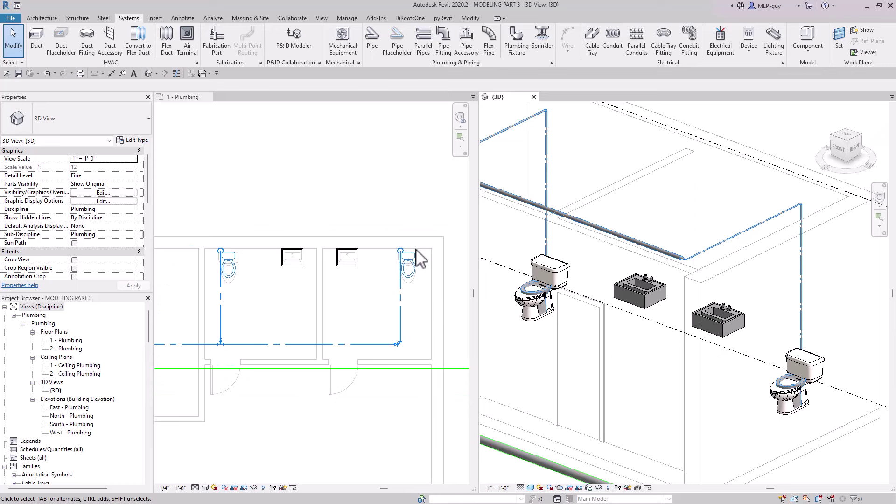
left_click(238, 275)
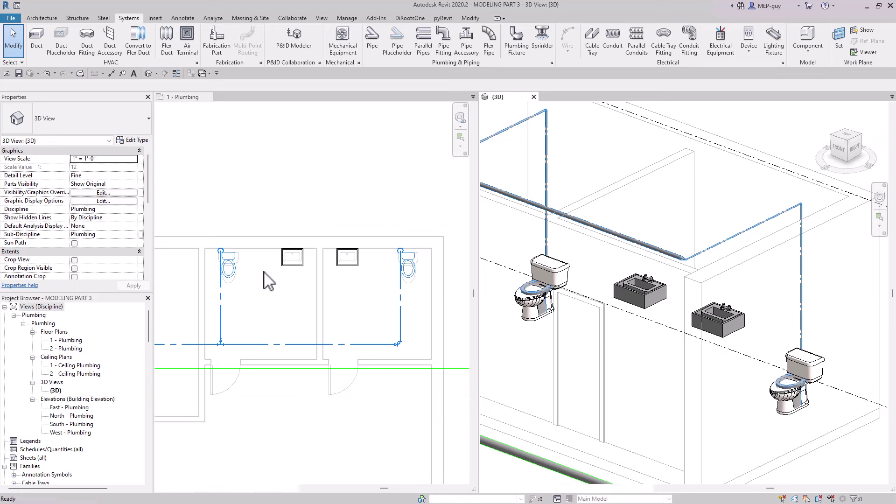
Change the water closet type's CW CONNECTION OFFSET from 0' 8" to 2' 0" and apply it
left_click(233, 269)
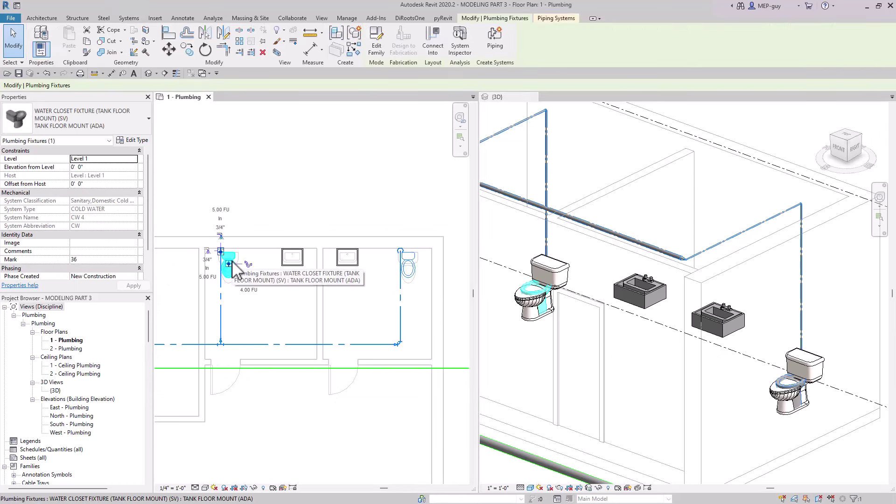
scroll(229, 254, "up", 2)
left_click(129, 141)
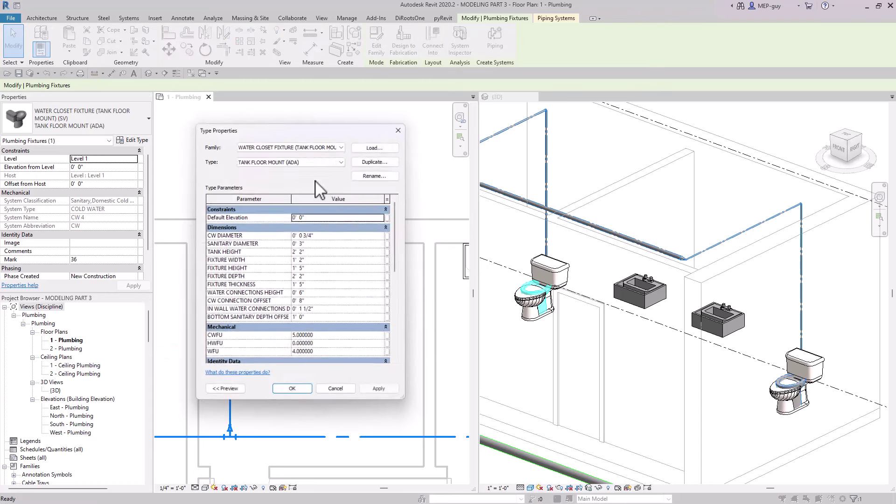
left_click_drag(294, 125, 614, 126)
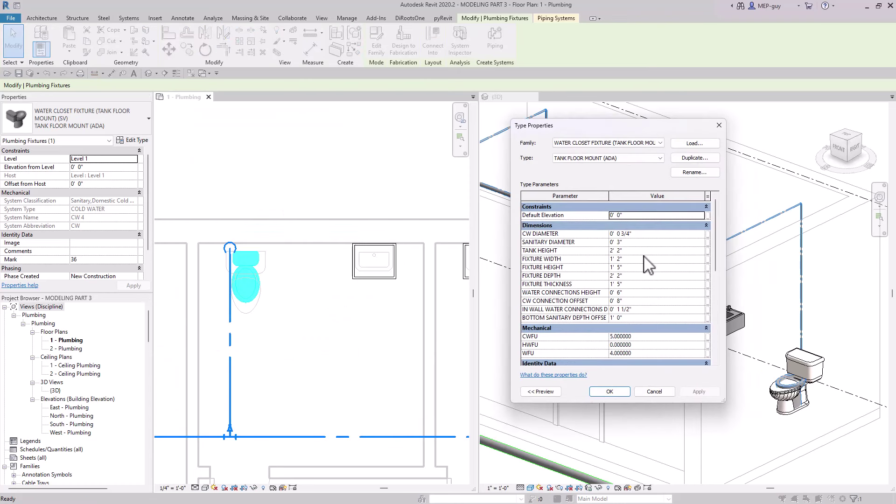
scroll(648, 266, "down", 1)
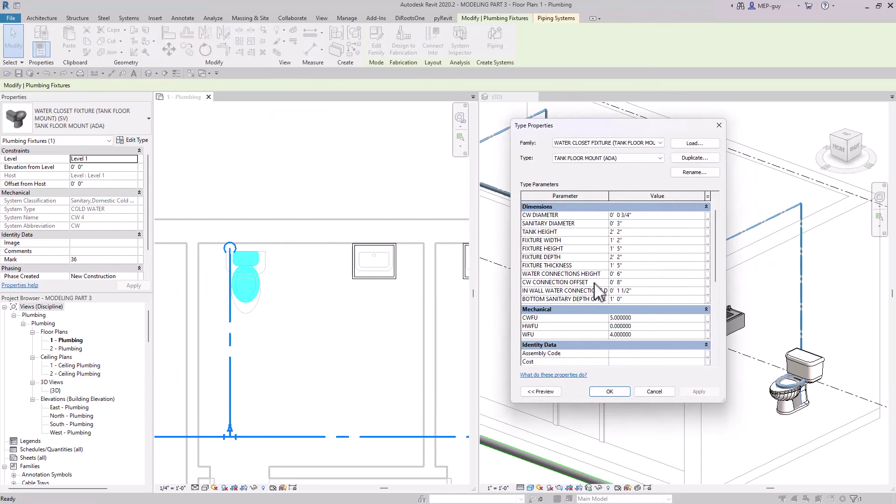
left_click(638, 282)
left_click(632, 283)
type("2")
left_click(698, 391)
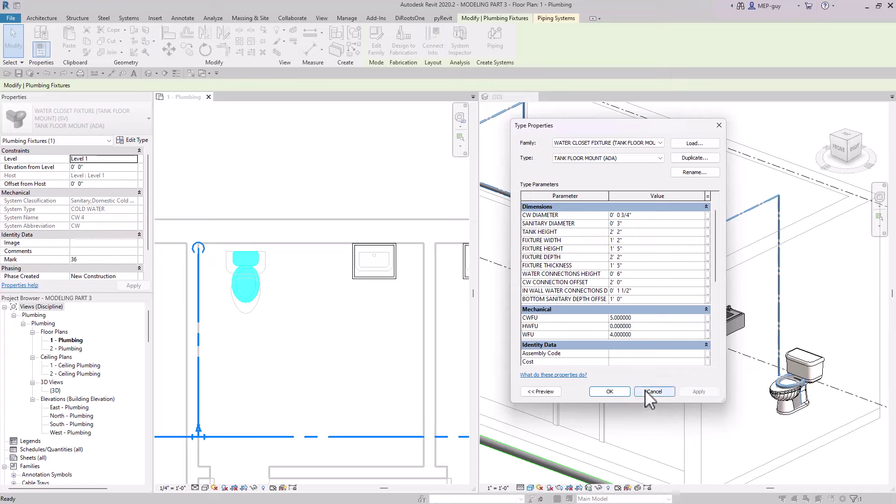
left_click(621, 391)
key("Escape")
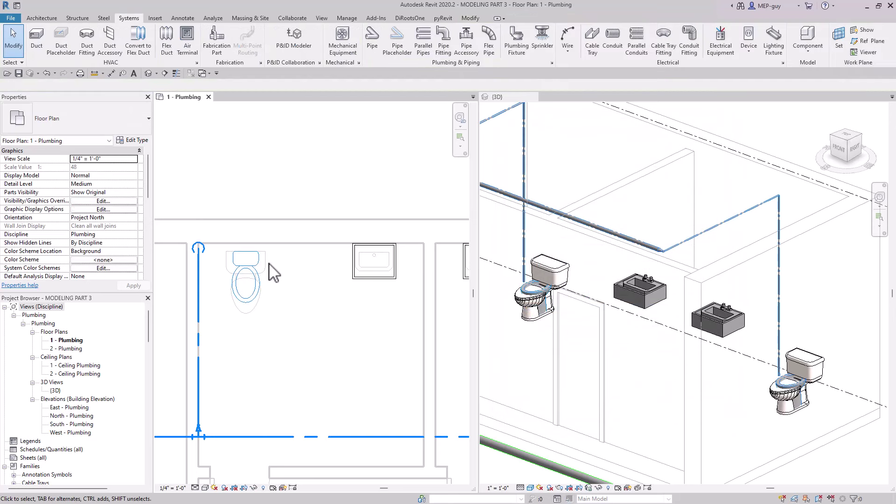
Open the water closet family and zoom its Ref. Level plan onto the connection area
double_click(255, 267)
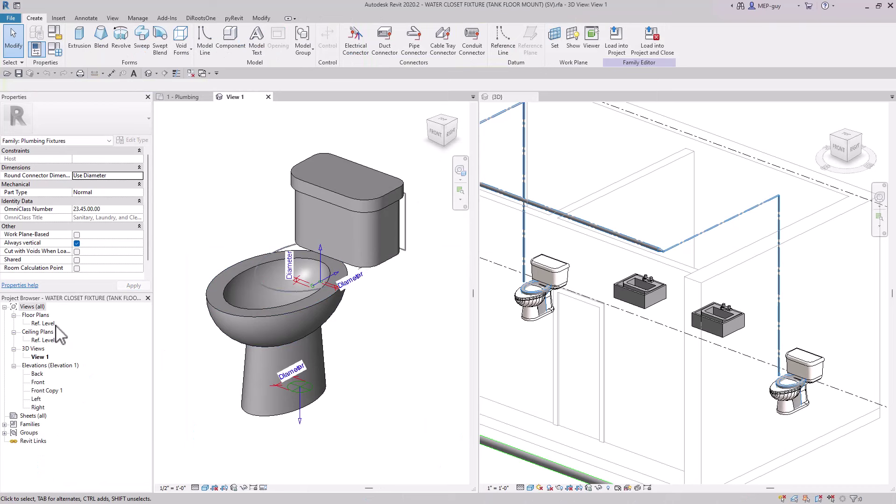
double_click(43, 324)
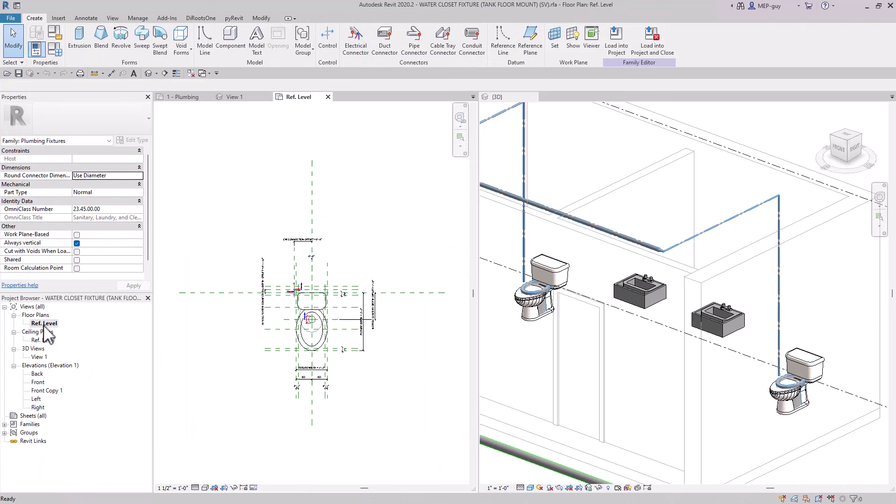
mouse_move(322, 332)
middle_mouse_down()
mouse_move(366, 314)
mouse_move(365, 322)
middle_mouse_up()
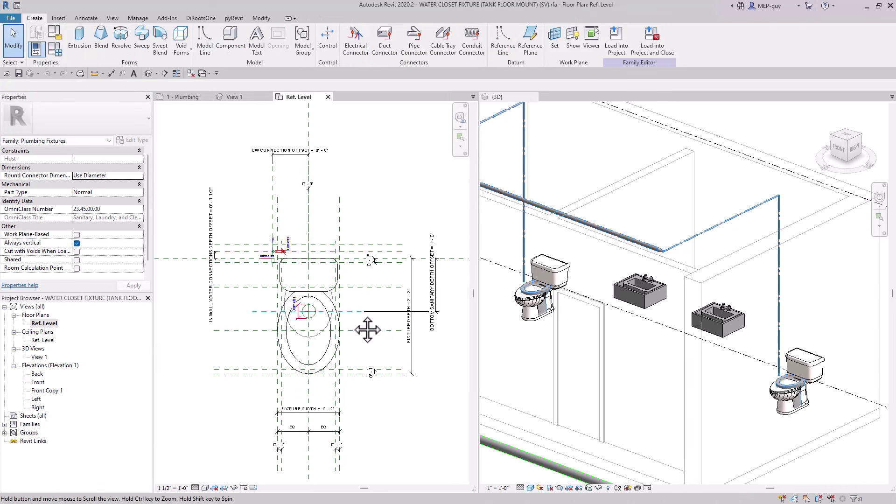
scroll(366, 322, "down", 1)
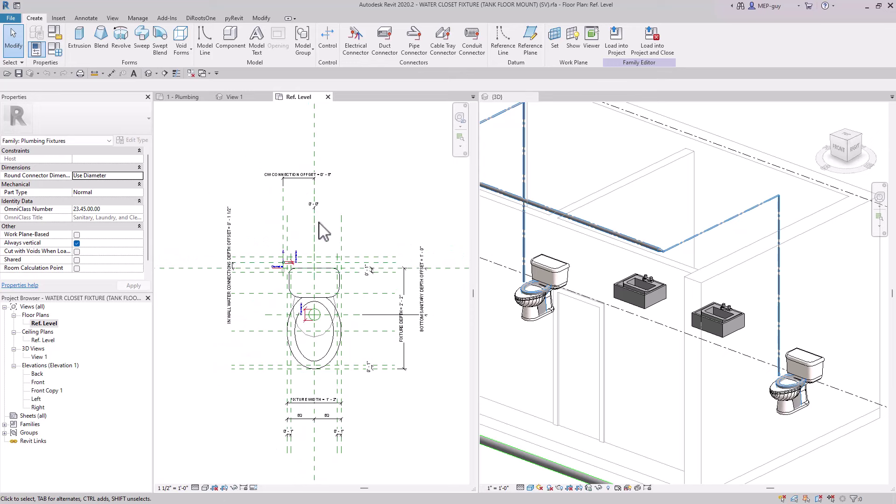
scroll(324, 210, "up", 2)
middle_click_drag(326, 206, 380, 224)
scroll(367, 215, "down", 1)
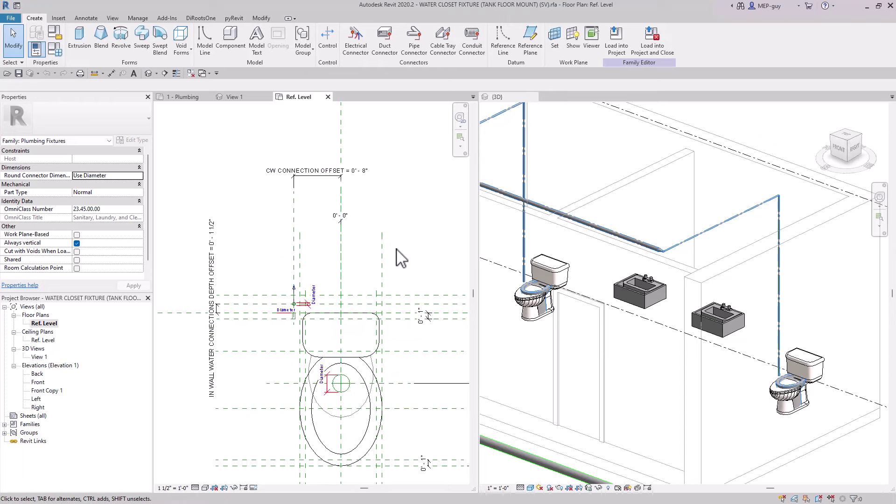
Drag the cold-water connection reference plane until CW CONNECTION OFFSET reads 0' - 8"
left_click(294, 219)
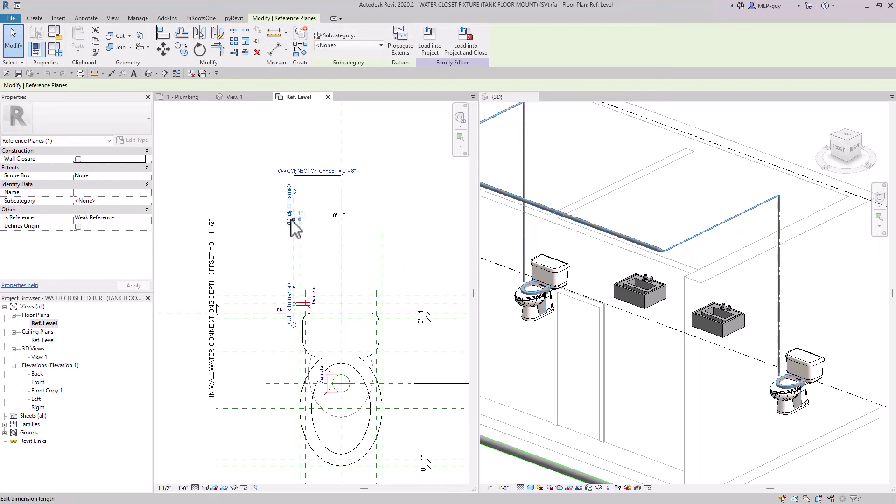
scroll(295, 229, "up", 3)
scroll(262, 259, "down", 2)
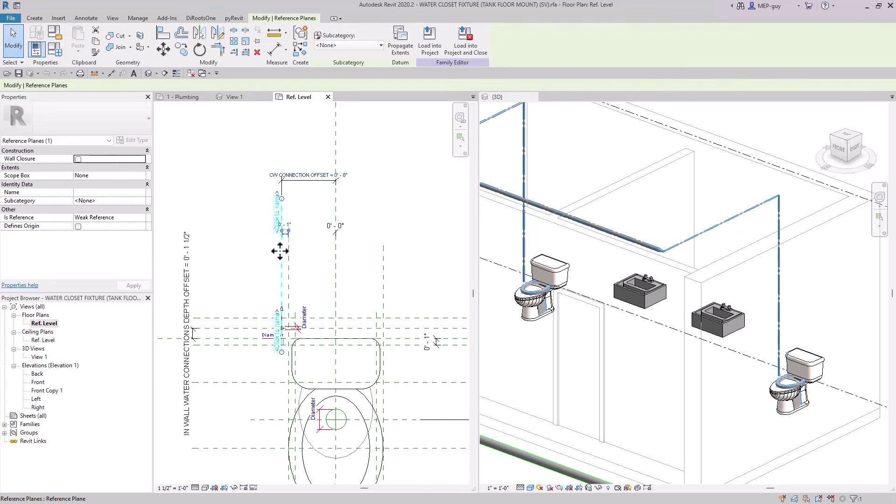
left_click_drag(309, 251, 390, 251)
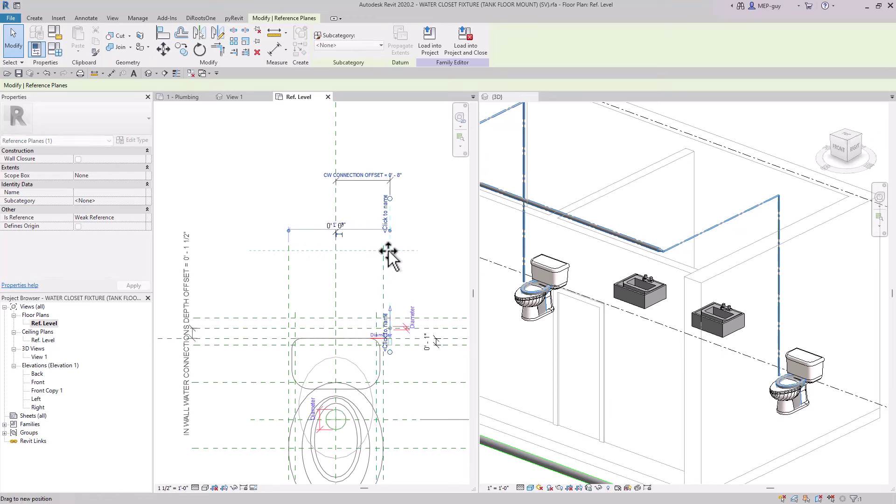
left_click(426, 266)
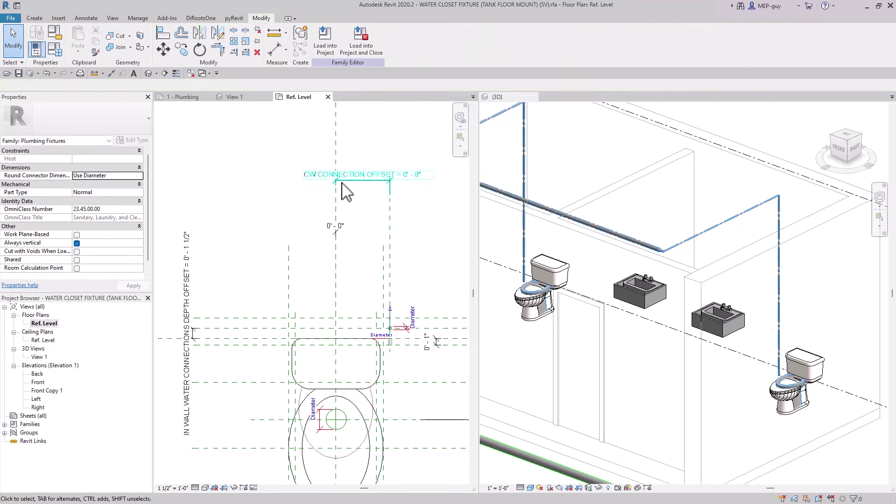
scroll(411, 184, "up", 2)
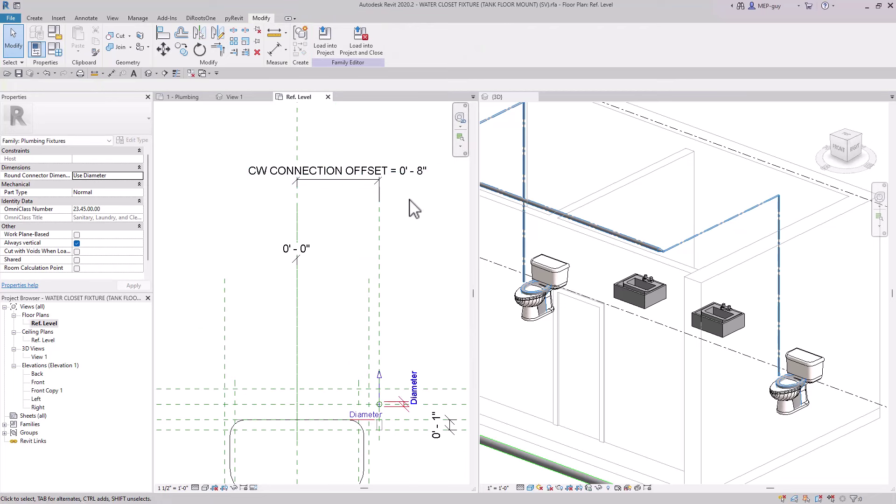
scroll(408, 255, "down", 2)
middle_click_drag(408, 256, 364, 221)
Load the edited family with Overwrite and set the type's CW CONNECTION OFFSET to 0' 8"
left_click(323, 40)
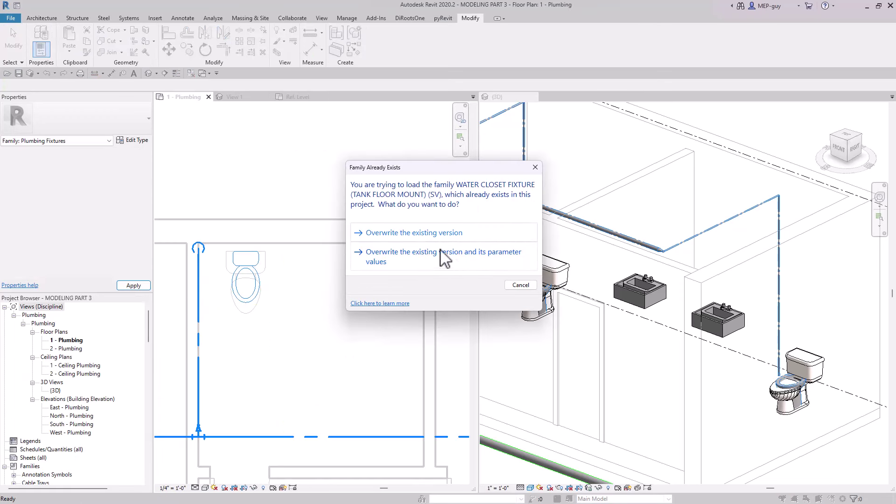
left_click(408, 257)
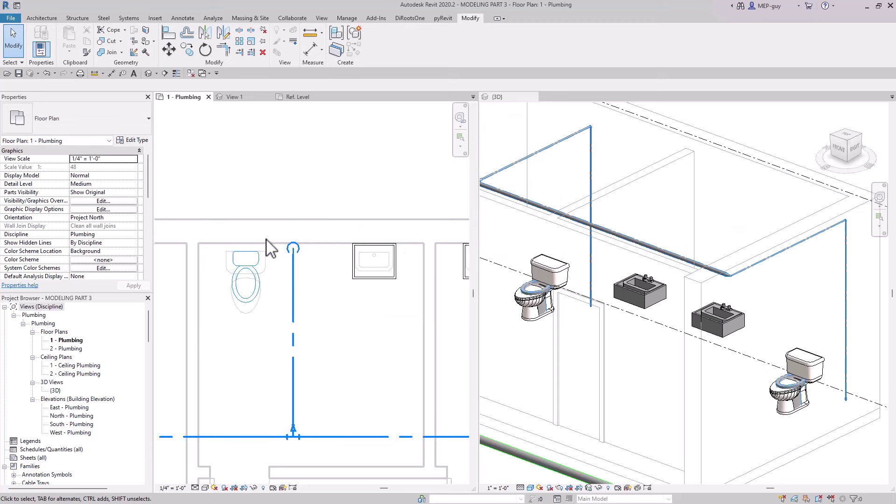
left_click(259, 268)
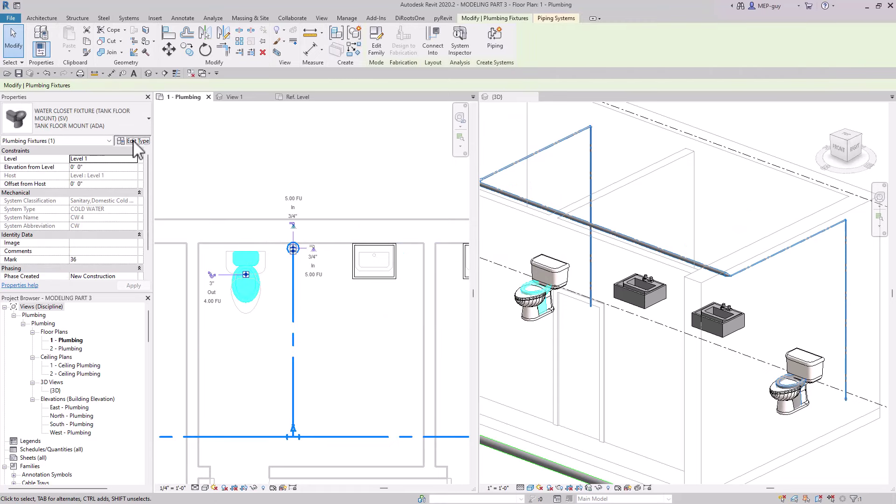
left_click(136, 141)
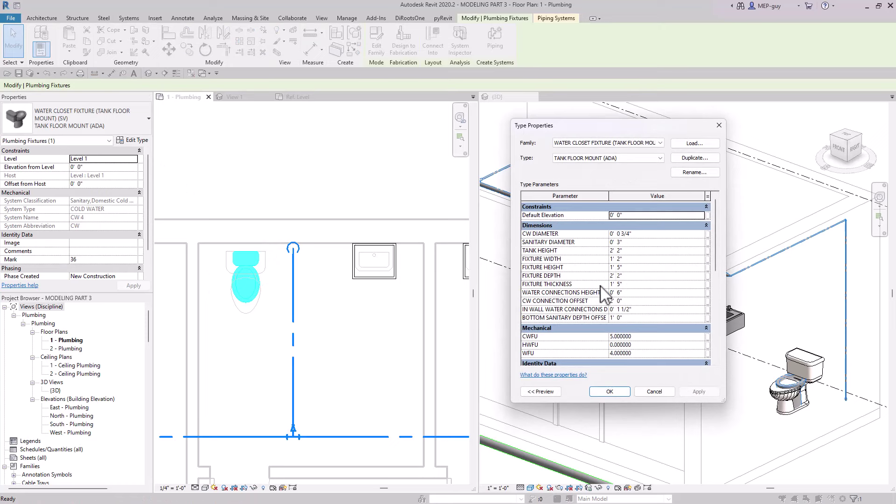
left_click(636, 302)
left_click(616, 393)
left_click(335, 199)
scroll(335, 200, "down", 1)
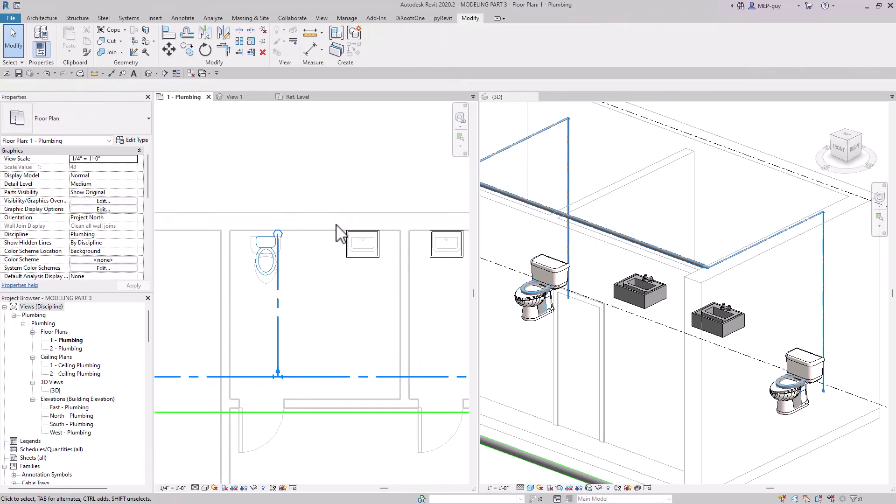
scroll(372, 276, "down", 1)
Undo the last edit so the toilets' cold-water piping reverts to its earlier layout
middle_click_drag(372, 275, 310, 302)
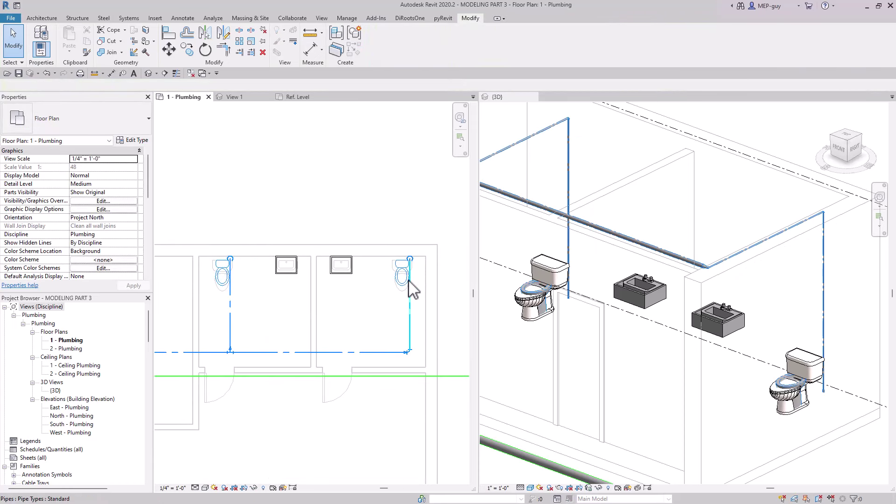
middle_click_drag(264, 311, 279, 314)
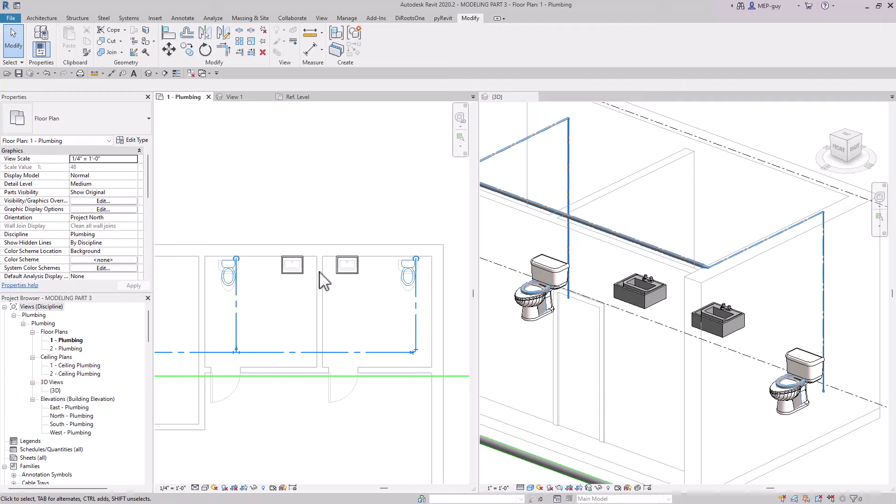
left_click(48, 72)
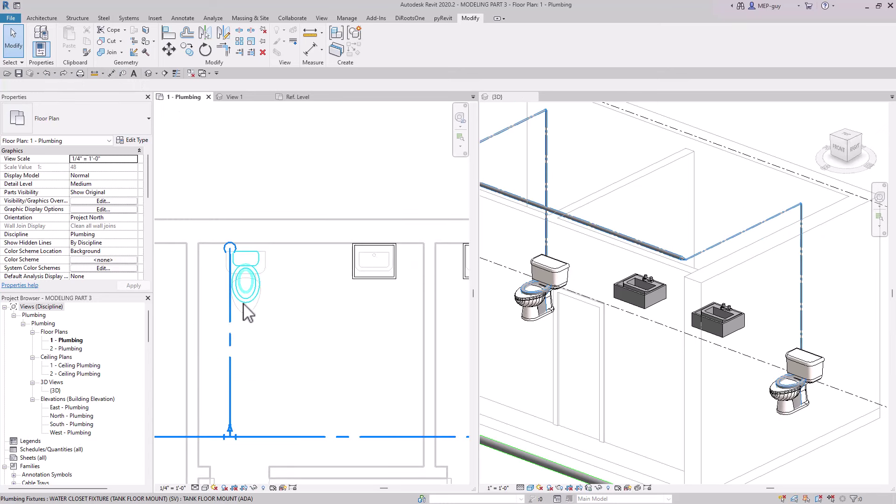
left_click(245, 285)
left_click(306, 334)
Reframe both restrooms in plan and view them zoomed out in the 3D view
scroll(327, 330, "down", 2)
middle_click_drag(327, 329, 285, 303)
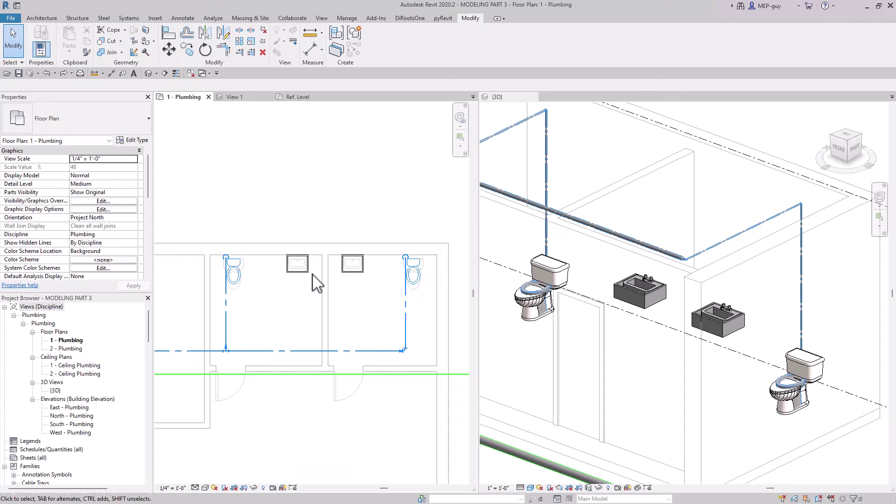
left_click(707, 395)
scroll(707, 395, "down", 2)
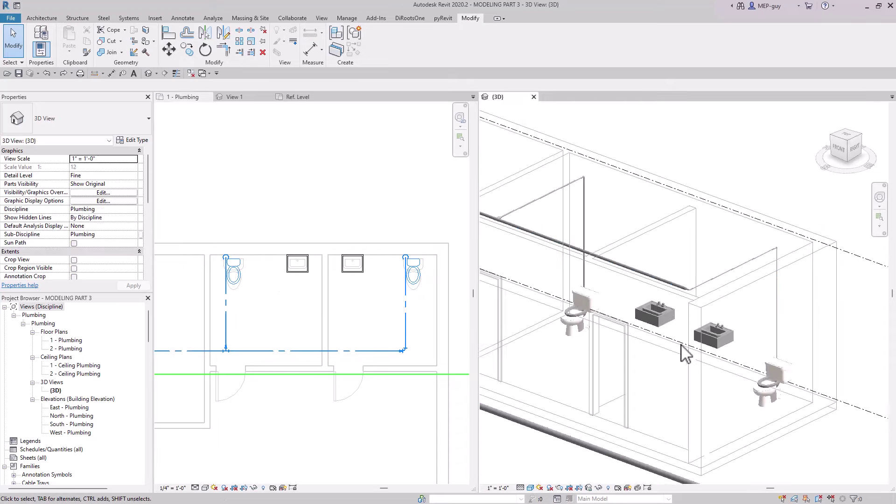
Connect the left restroom lavatory's Connector 5 (Domestic Cold Water) into the cold water main
left_click(306, 275)
left_click(307, 275)
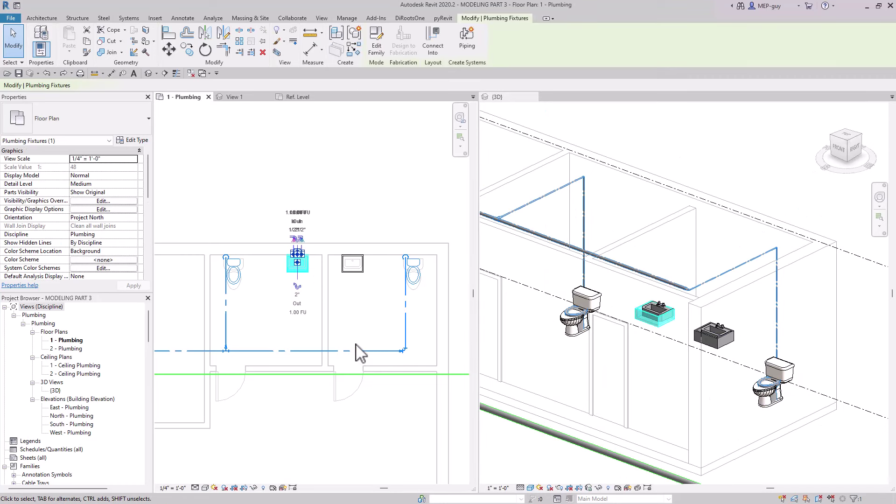
left_click(433, 42)
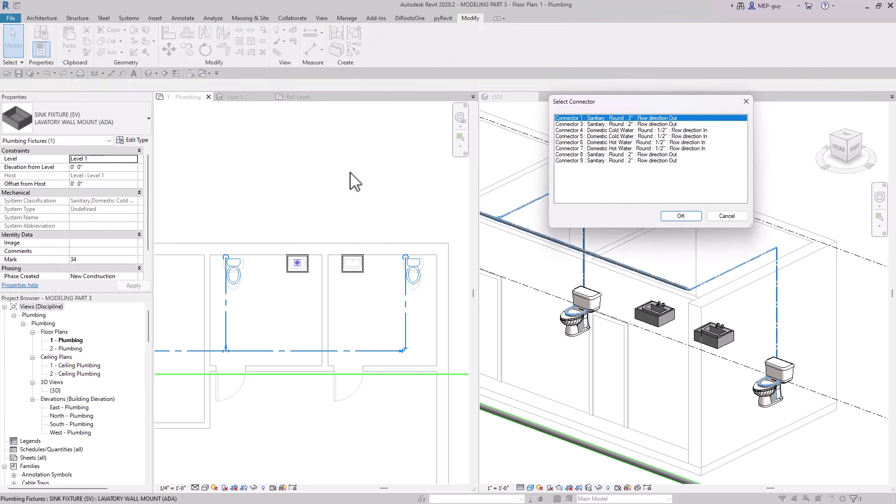
left_click(609, 130)
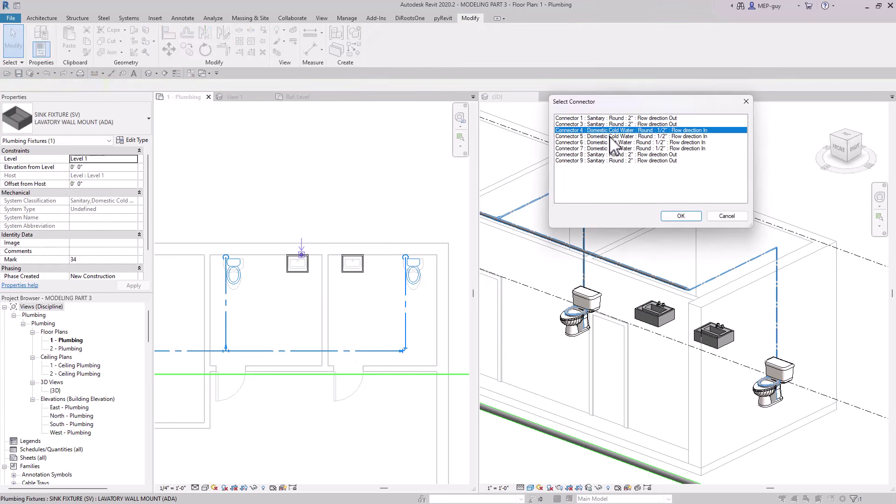
left_click(611, 136)
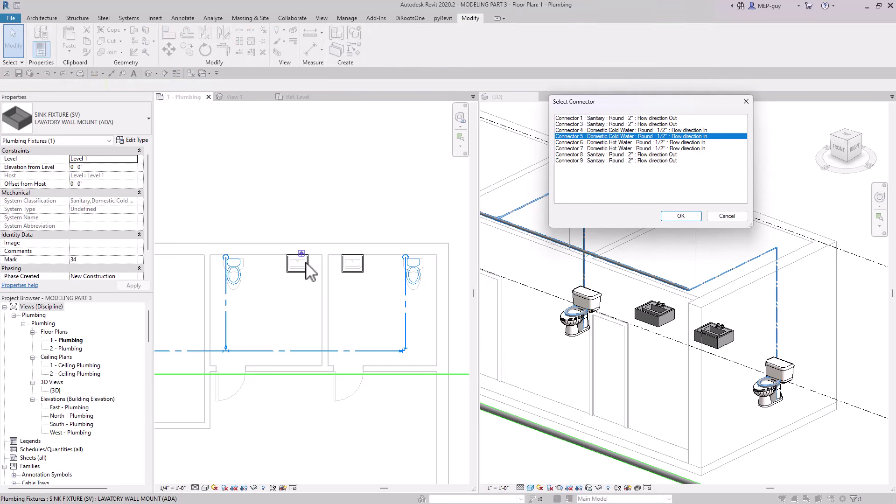
left_click(682, 215)
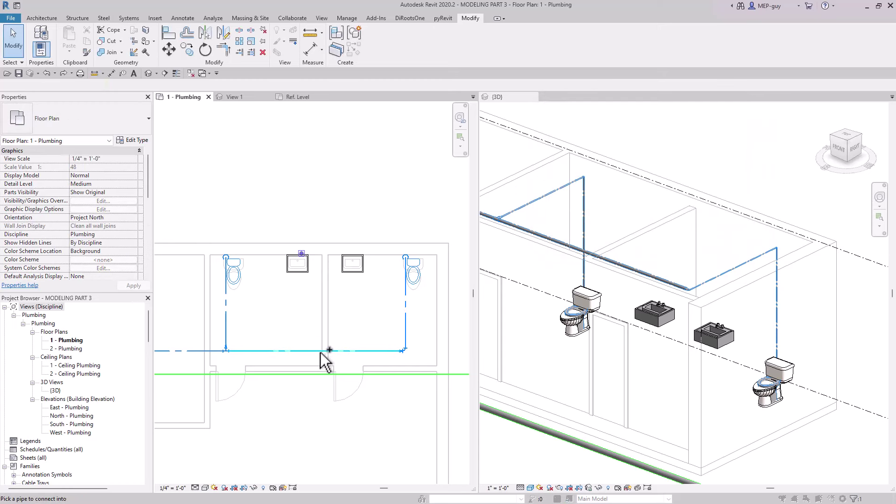
left_click(329, 370)
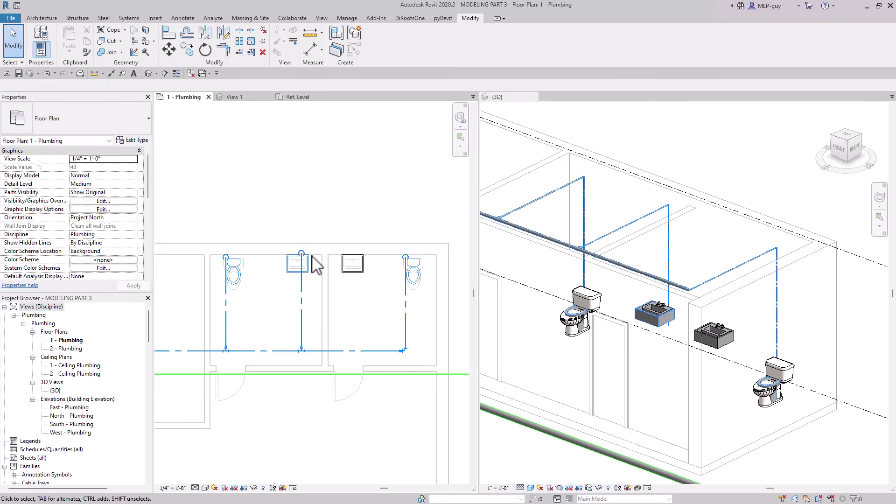
Connect the second lavatory's Connector 5 (Domestic Cold Water) into the main in the 3D view
left_click(666, 371)
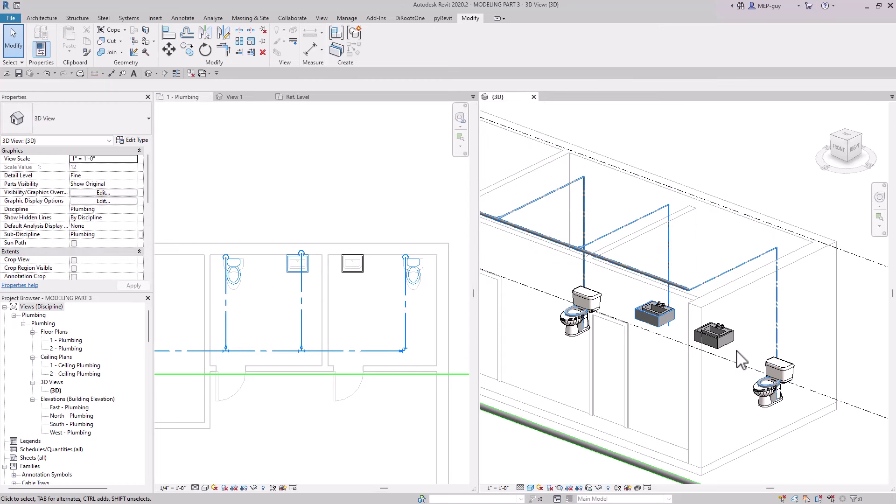
left_click(717, 335)
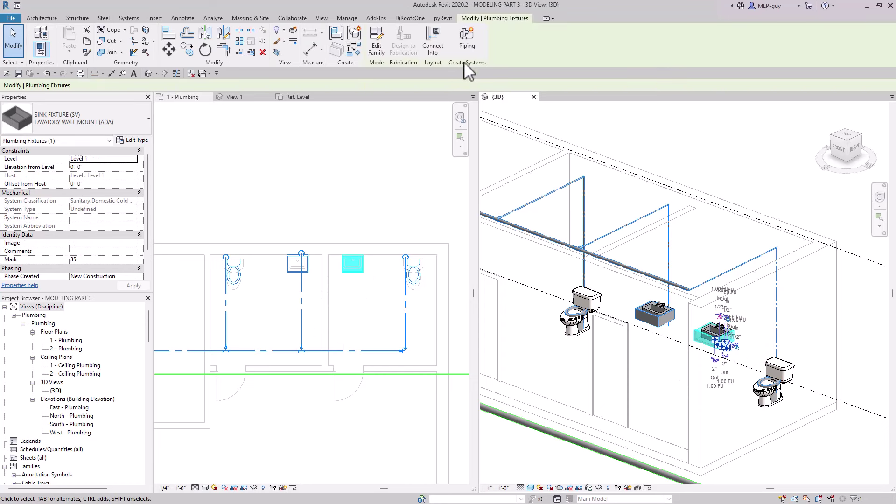
left_click(467, 44)
left_click(638, 130)
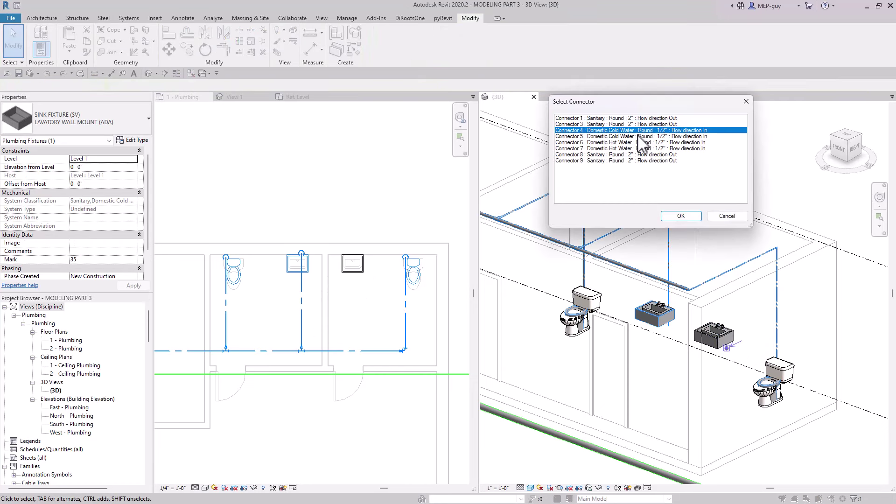
left_click(638, 136)
left_click(682, 217)
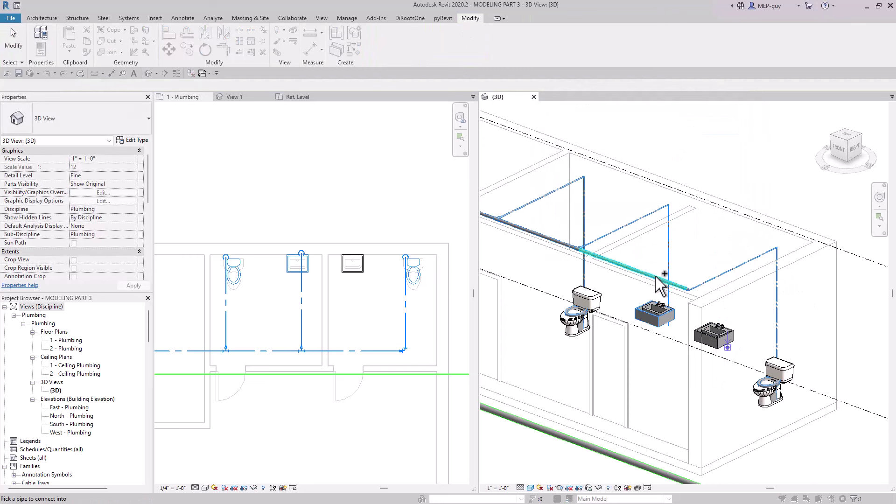
scroll(803, 353, "down", 2)
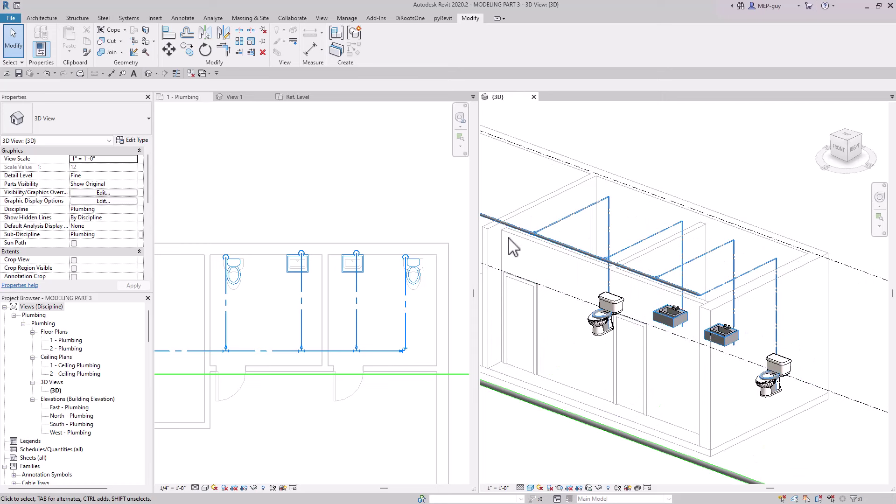
left_click(646, 346)
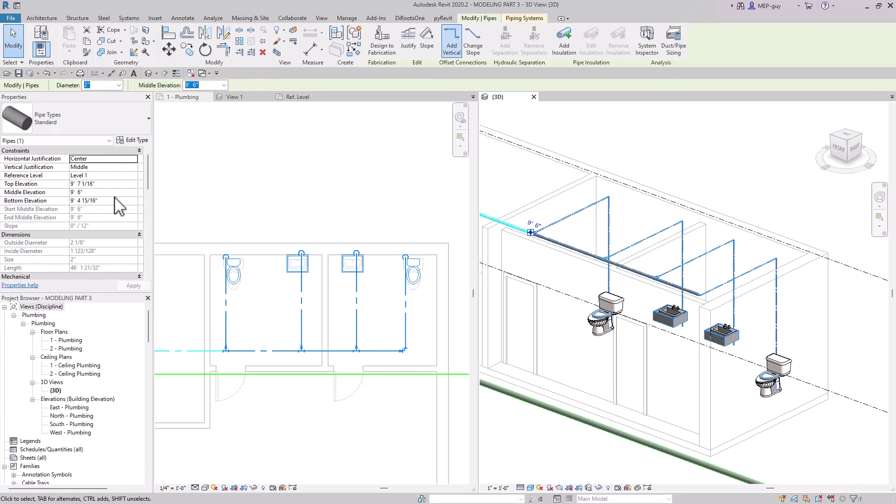
Review the 2" cold water main's calculated flow (28.600 and 19.800 GPM) and reselect the main pipe
scroll(119, 206, "down", 5)
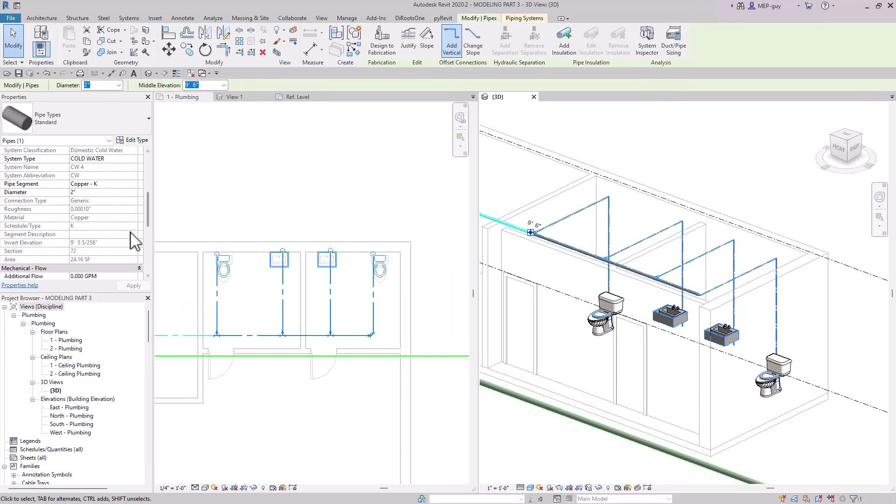
scroll(134, 242, "down", 3)
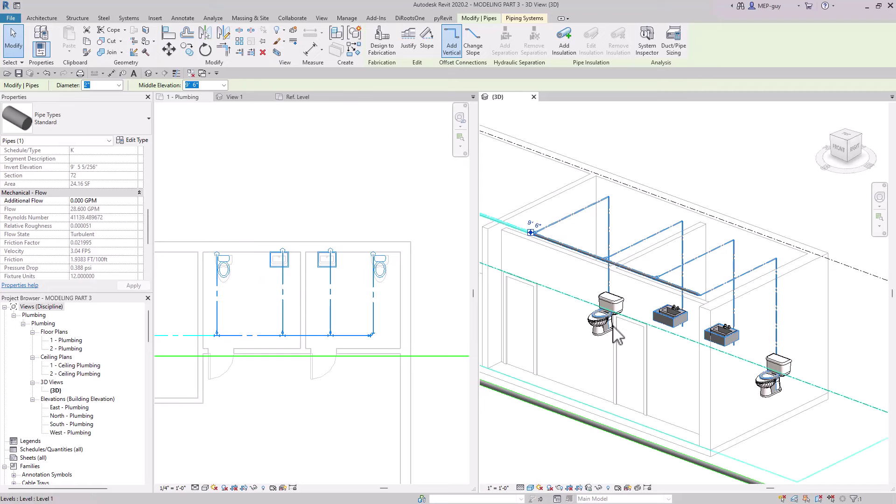
mouse_move(797, 410)
middle_mouse_down()
mouse_move(800, 398)
mouse_move(811, 400)
middle_mouse_up()
left_click(812, 396)
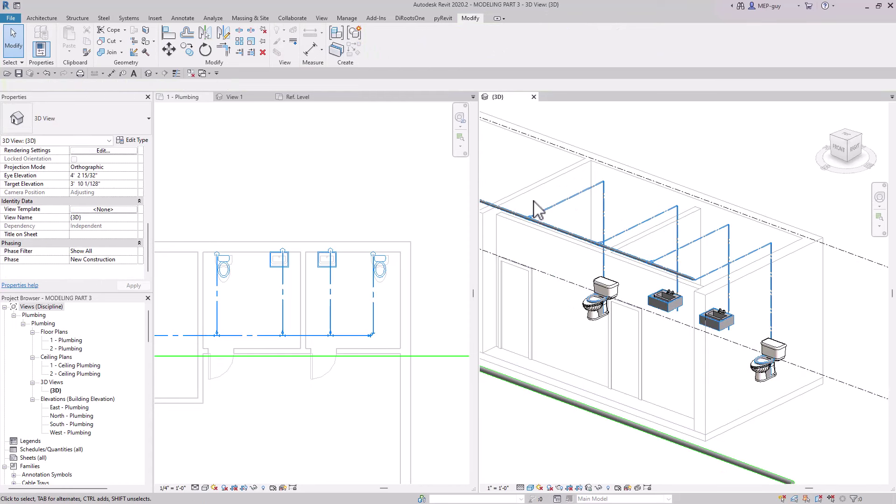
left_click(556, 228)
Change the COLD WATER system type's Flow Conversion Method to Predominantly Flush Tanks
left_click(521, 20)
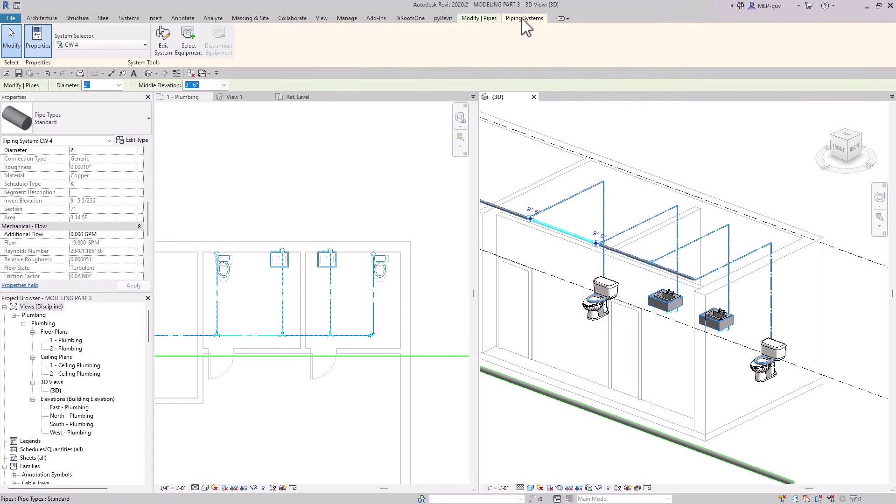
left_click(124, 141)
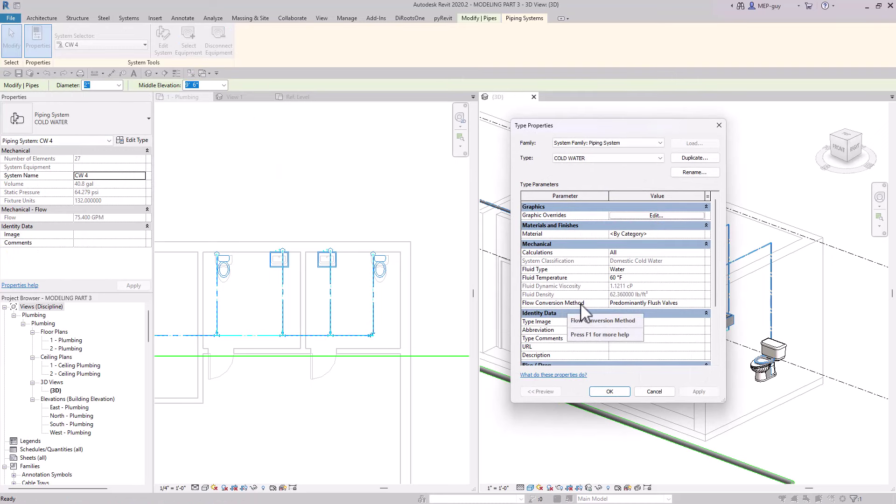
left_click(699, 303)
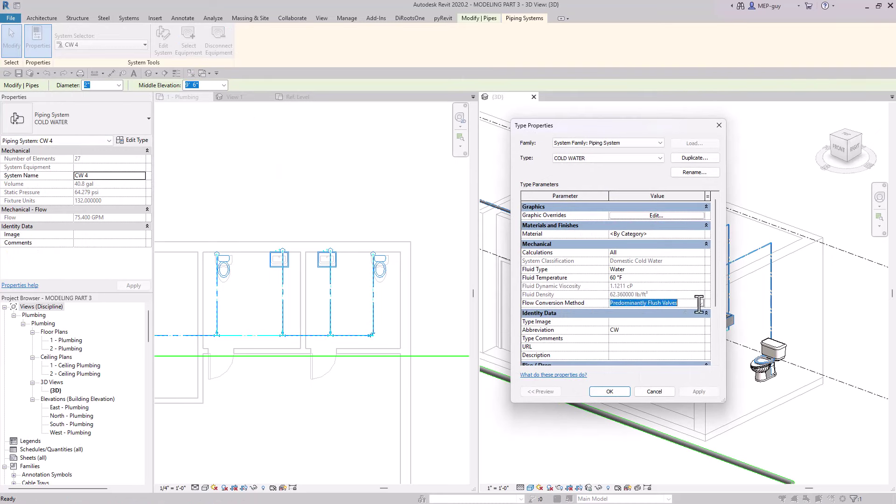
left_click(701, 303)
left_click(660, 319)
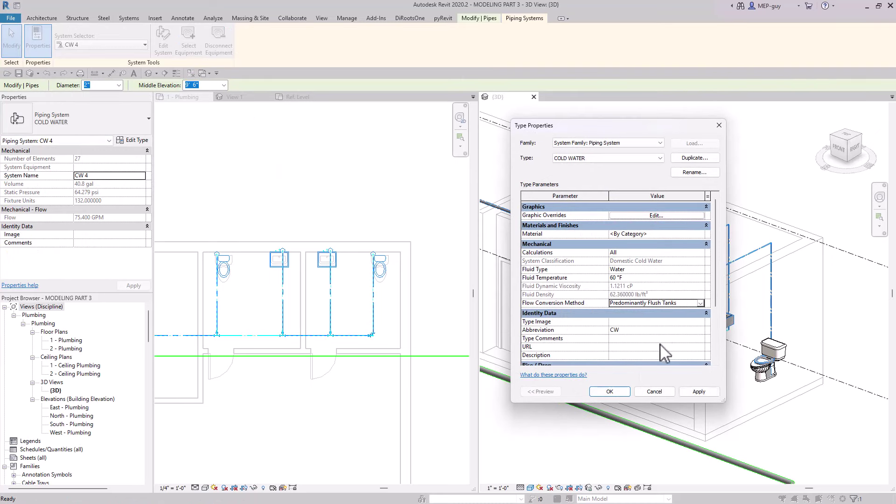
left_click(610, 392)
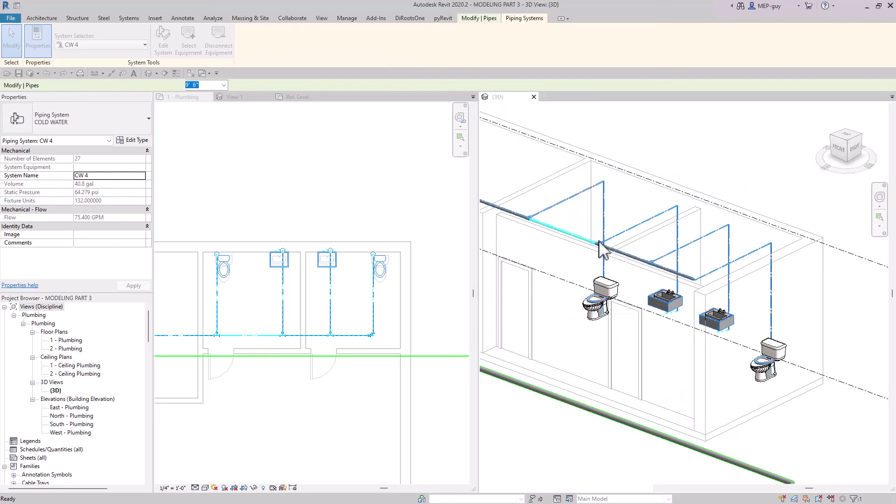
Box-select all the restroom piping and fixtures in the floor plan
left_click(504, 210)
scroll(66, 218, "down", 6)
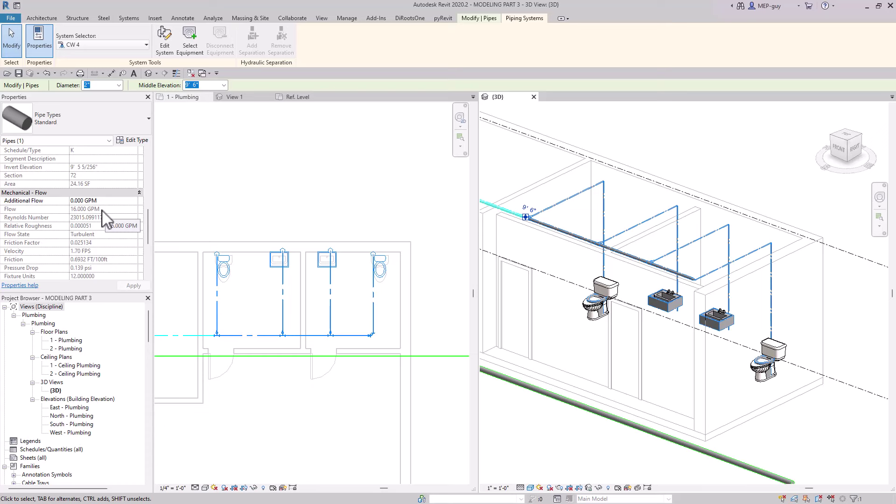
key("Escape")
scroll(422, 242, "down", 2)
scroll(415, 310, "down", 3)
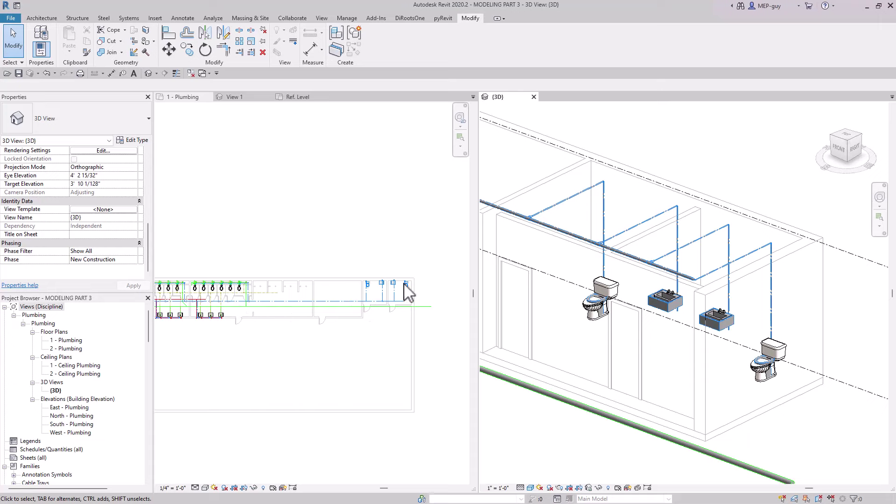
scroll(404, 307, "up", 2)
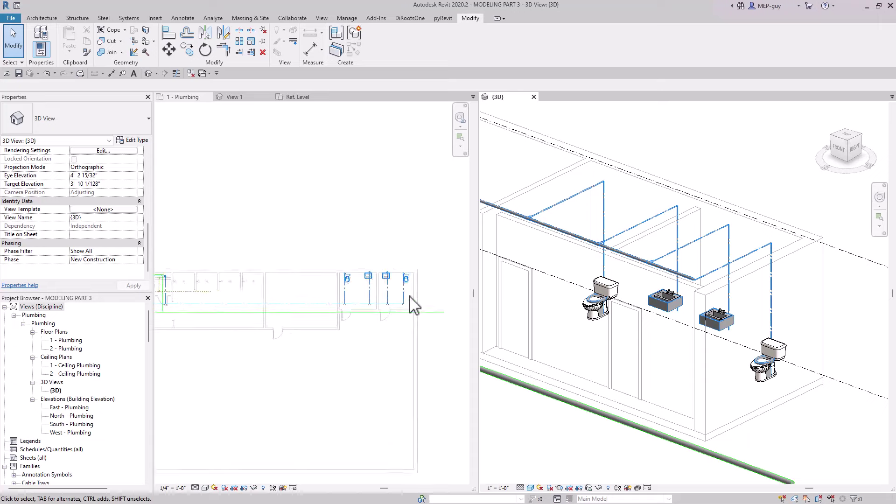
left_click(423, 302)
scroll(422, 304, "down", 1)
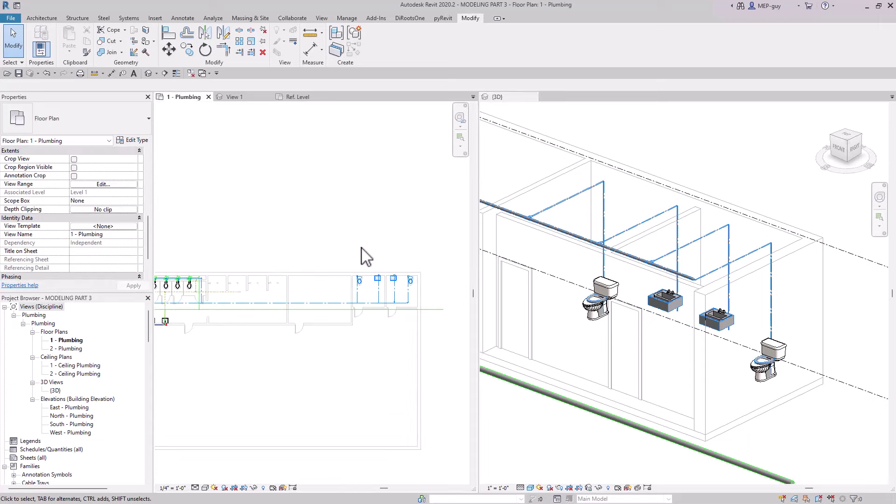
left_click_drag(430, 255, 338, 306)
scroll(426, 300, "up", 3)
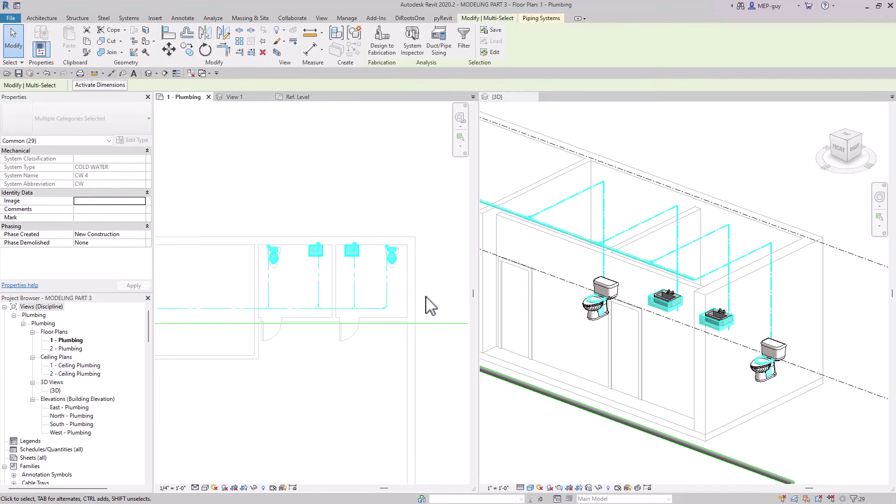
Filter the selection to exclude Plumbing Fixtures
left_click(465, 38)
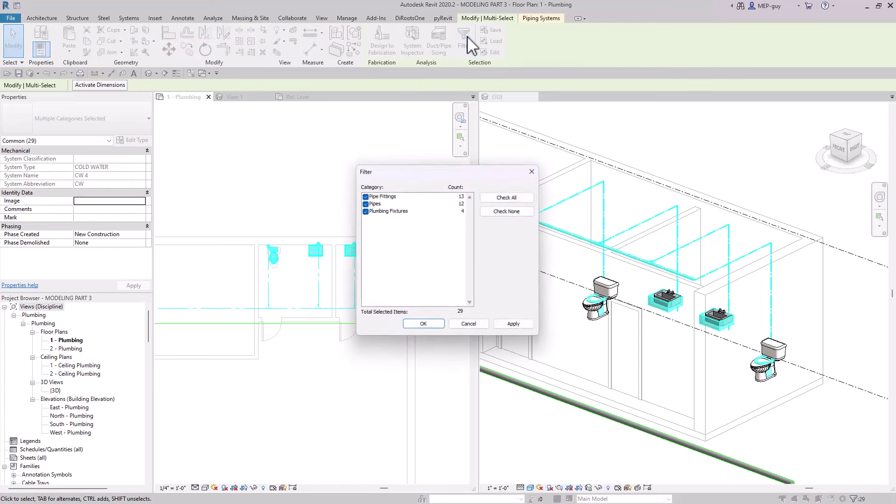
left_click(368, 214)
left_click(415, 323)
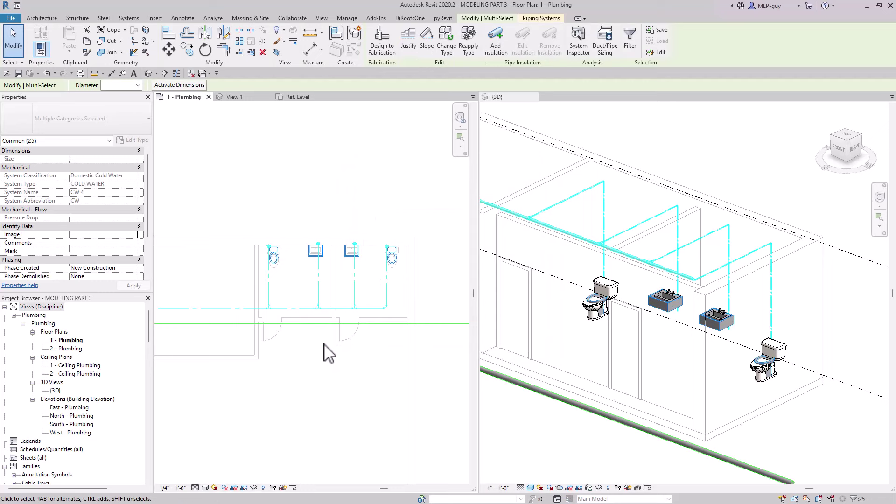
Size the selected pipes at 8 FPS velocity with Match Connector Size branch sizing
left_click(607, 40)
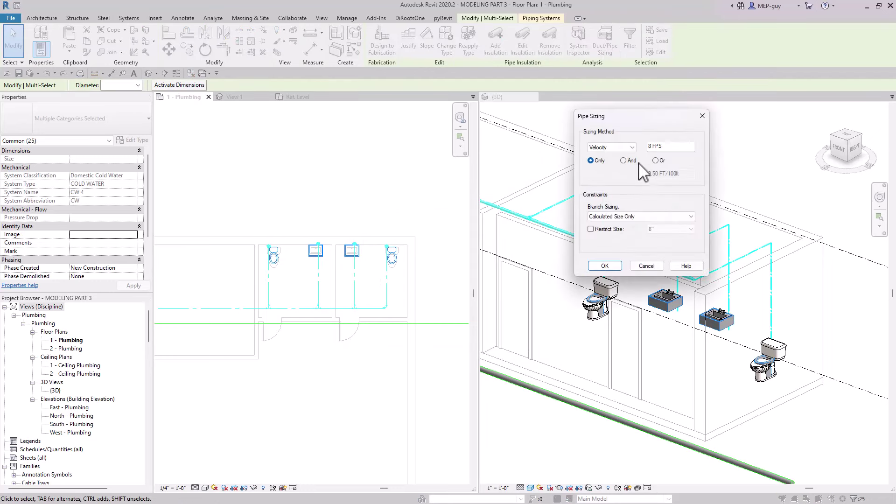
left_click(637, 217)
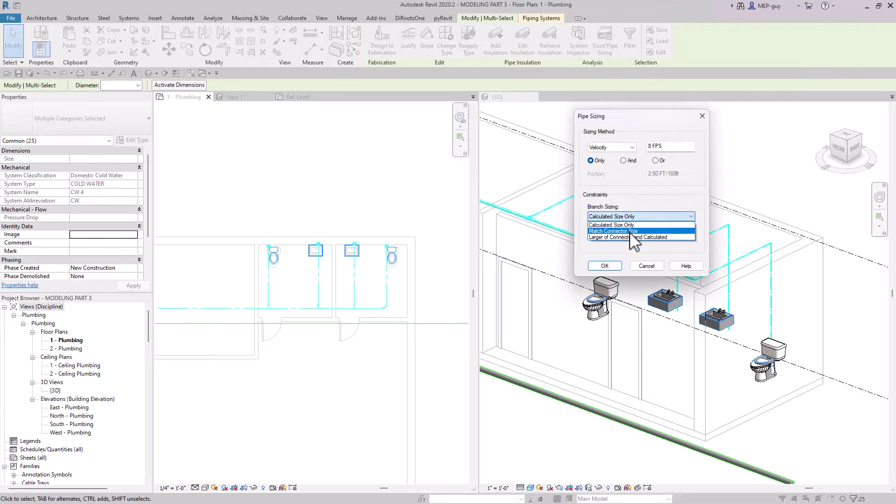
left_click(630, 231)
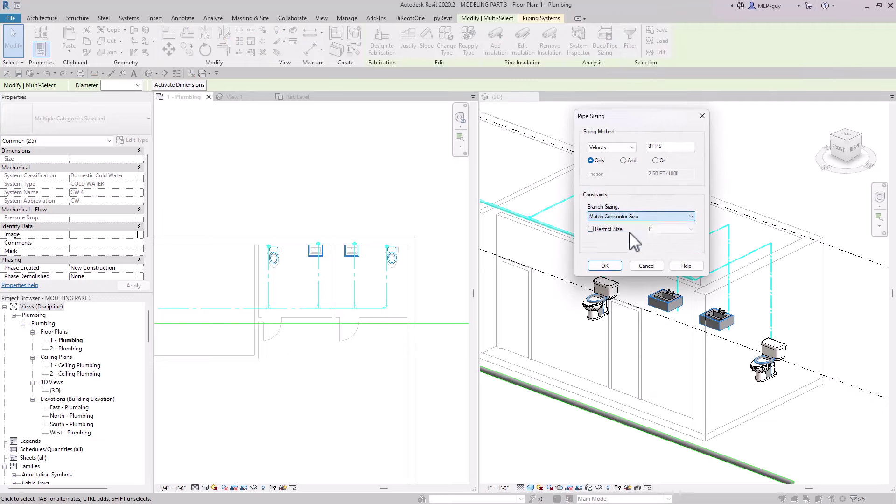
left_click(605, 267)
left_click(516, 217)
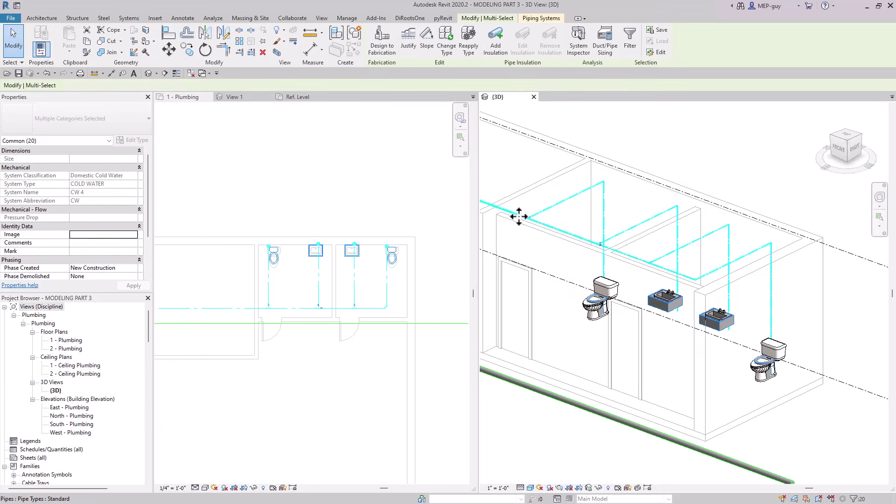
scroll(518, 224, "up", 5)
scroll(522, 223, "up", 2)
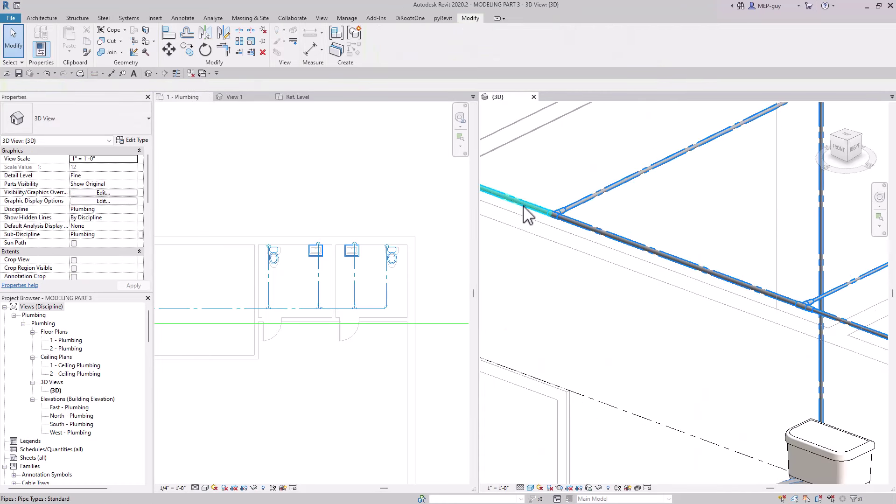
left_click(543, 228)
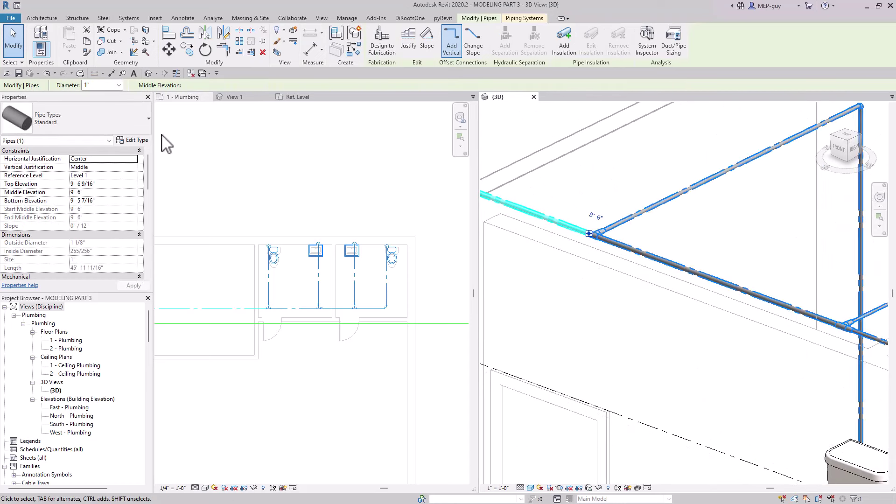
left_click(631, 321)
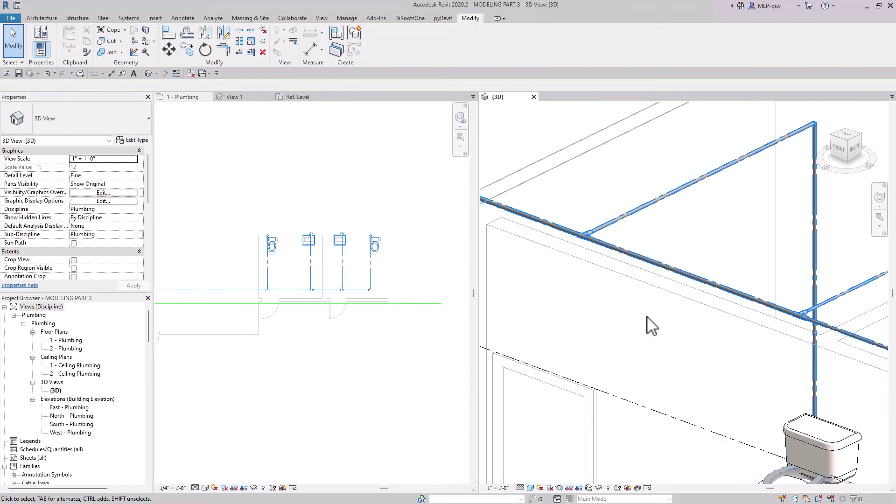
scroll(629, 384, "down", 3)
scroll(700, 280, "up", 5)
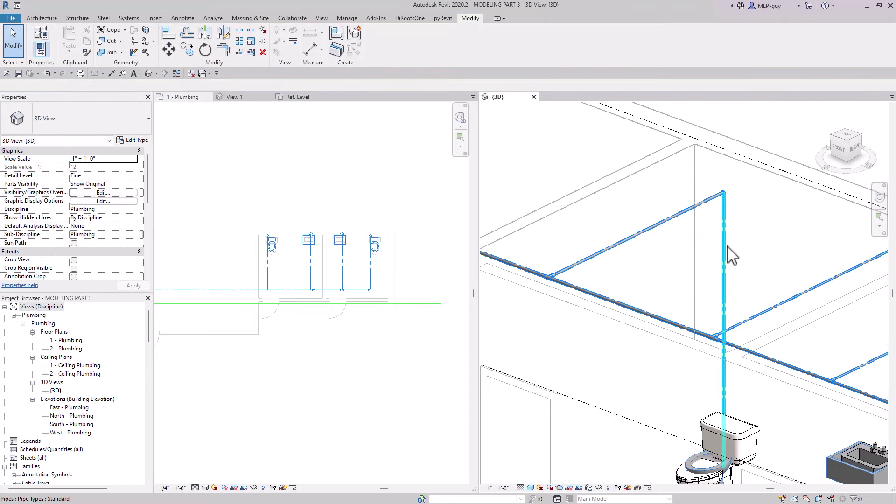
left_click(727, 254)
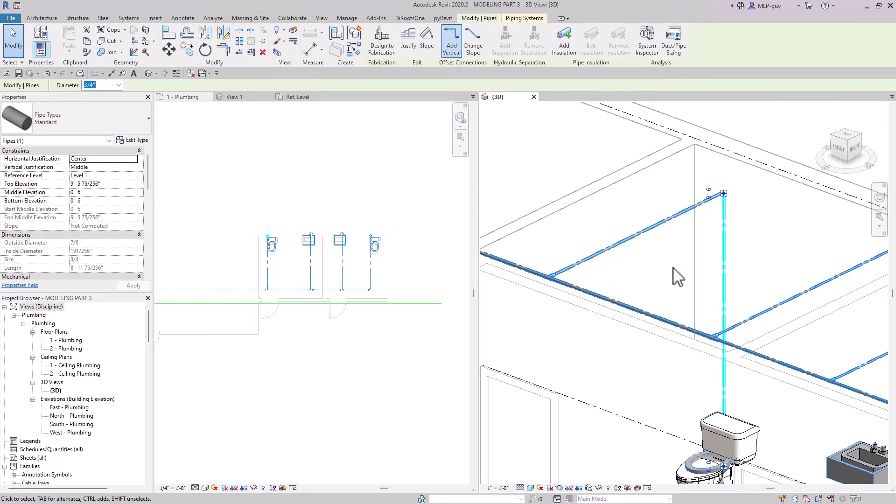
left_click(660, 283)
scroll(574, 234, "down", 5)
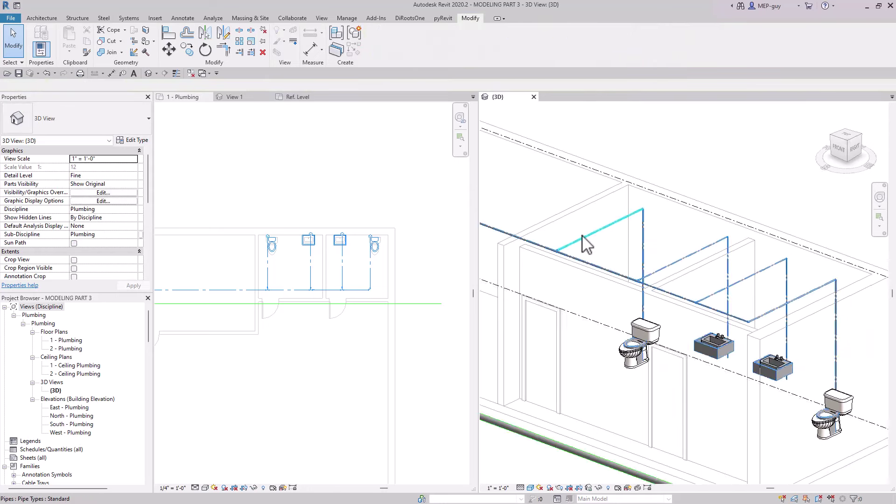
mouse_move(756, 285)
middle_mouse_down()
mouse_move(762, 290)
mouse_move(740, 279)
middle_mouse_up()
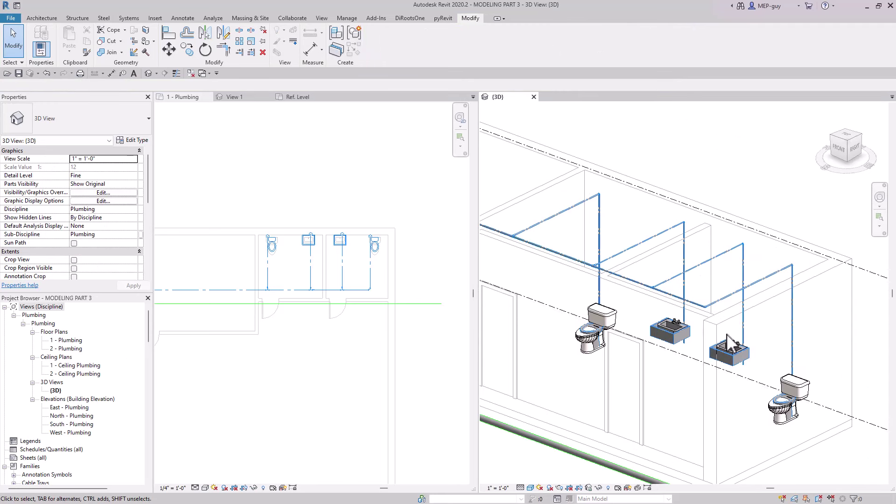
scroll(420, 276, "down", 2)
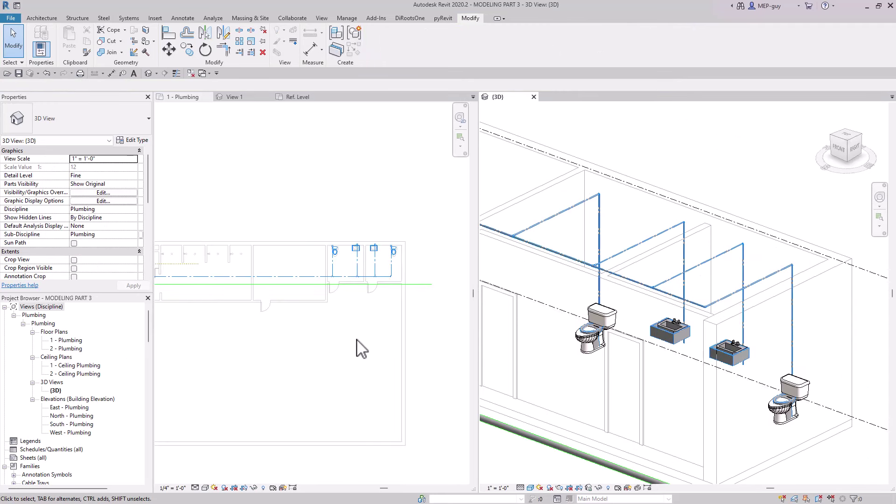
left_click(369, 334)
scroll(380, 336, "down", 2)
scroll(380, 336, "up", 1)
middle_click_drag(380, 336, 326, 330)
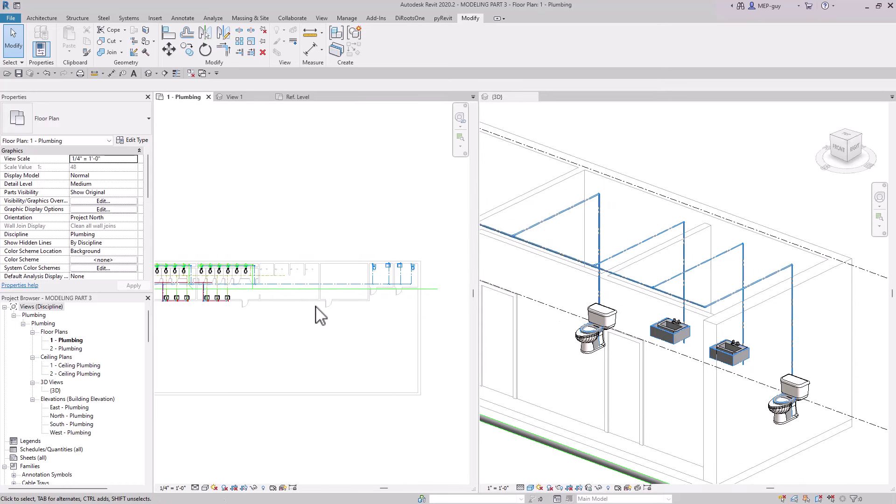
Widen the floor plan pane and set its view scale to 1/8" = 1'-0"
left_click_drag(558, 250, 620, 250)
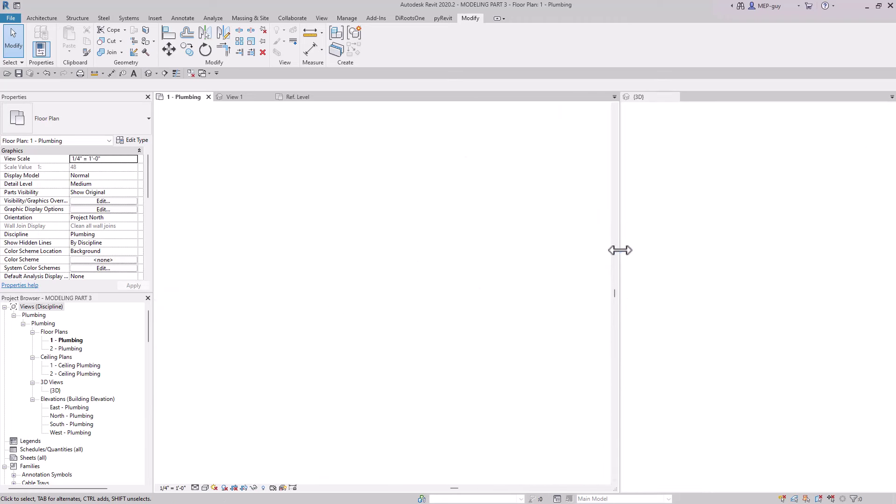
scroll(208, 302, "up", 3)
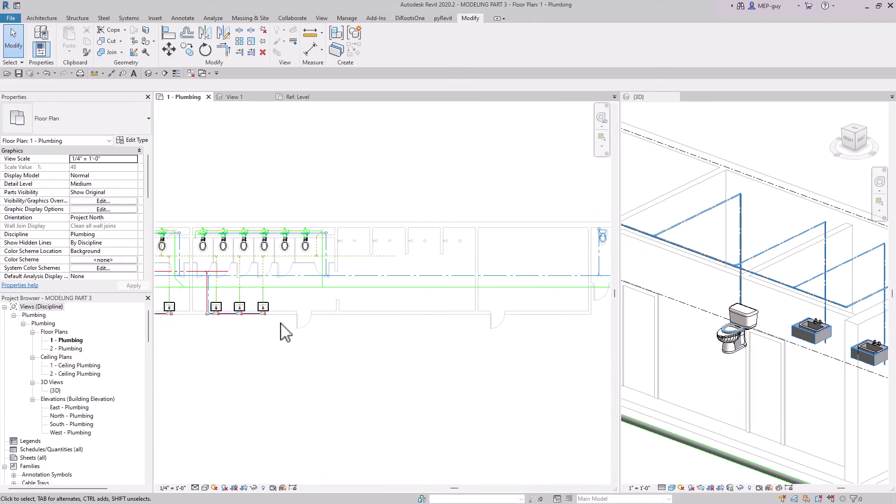
left_click(177, 73)
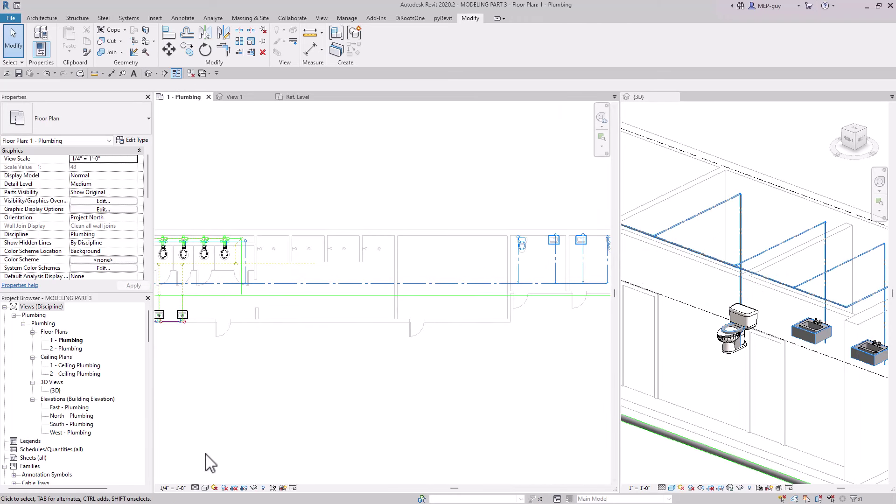
left_click(173, 489)
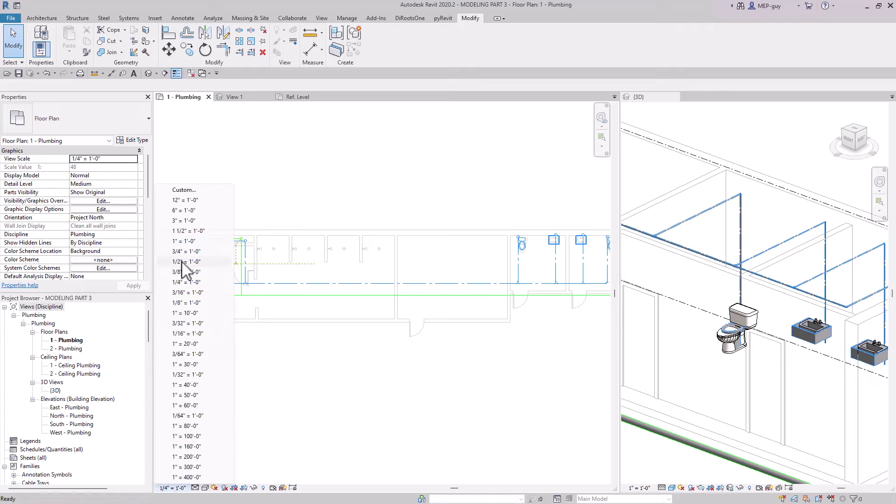
left_click(186, 303)
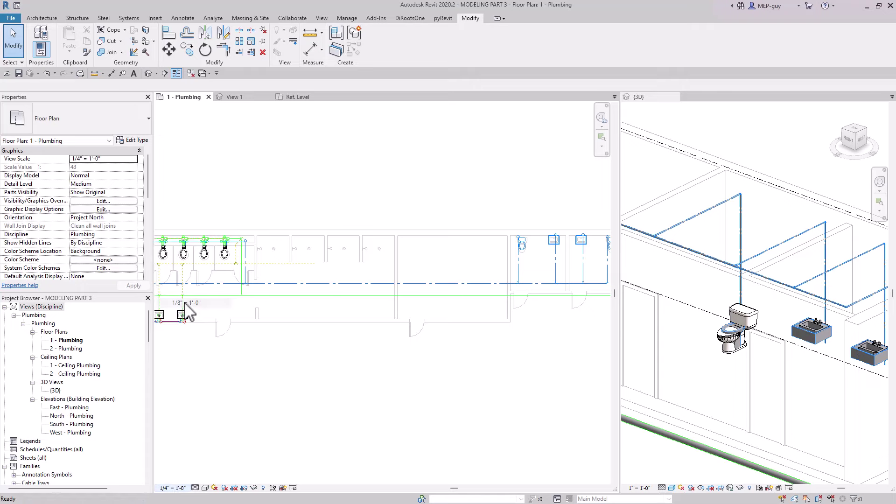
Turn off Thin Lines with TL and pan the plan to show the left restrooms
key("t")
key("l")
scroll(392, 346, "down", 4)
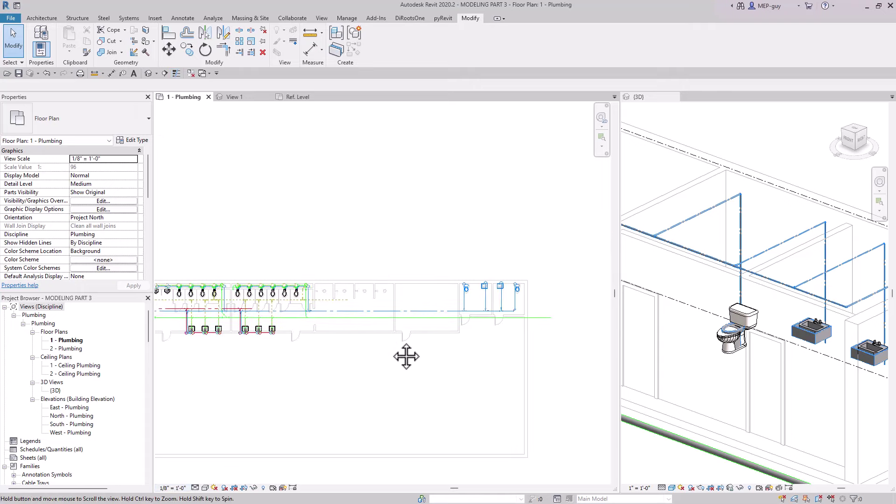
middle_click_drag(392, 343, 521, 263)
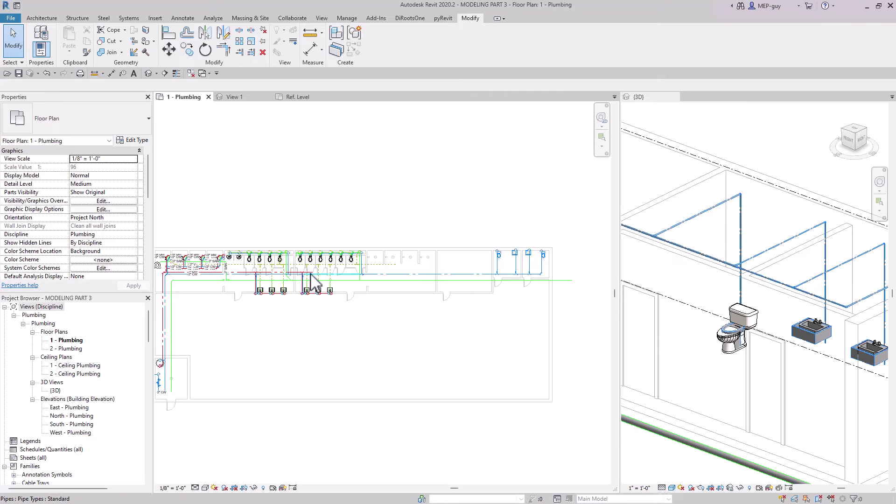
scroll(322, 281, "up", 3)
scroll(295, 272, "down", 3)
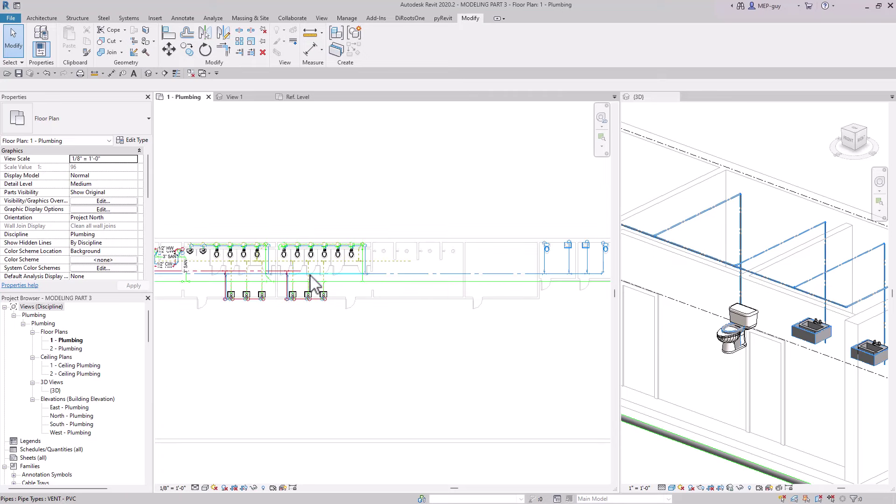
Connect the first lavatory's Domestic Hot Water connector into the red hot-water pipe
left_click(583, 252)
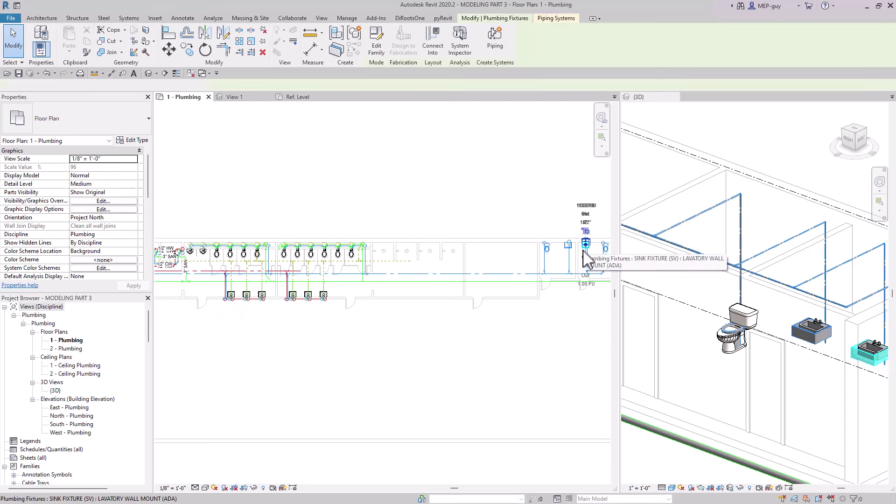
left_click(432, 37)
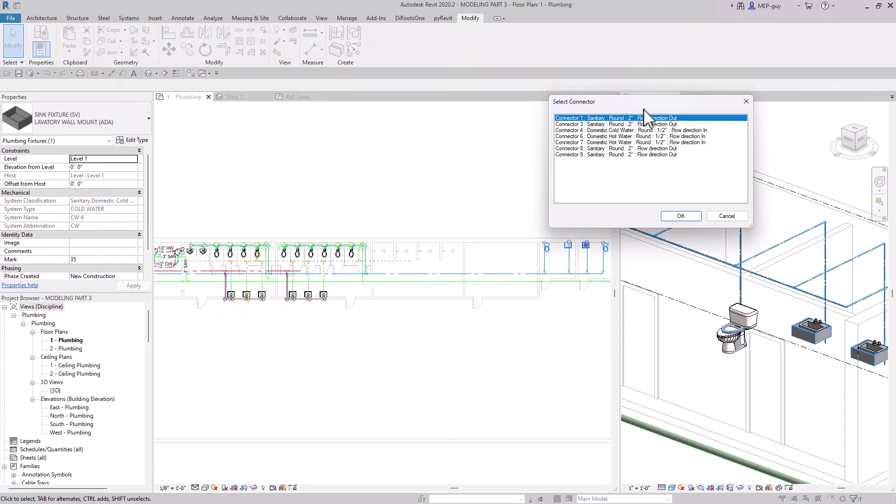
left_click(619, 143)
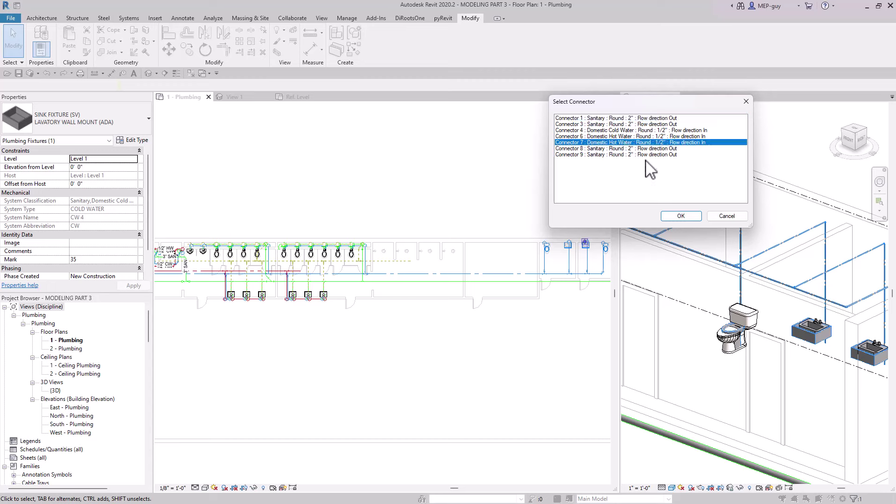
left_click(690, 217)
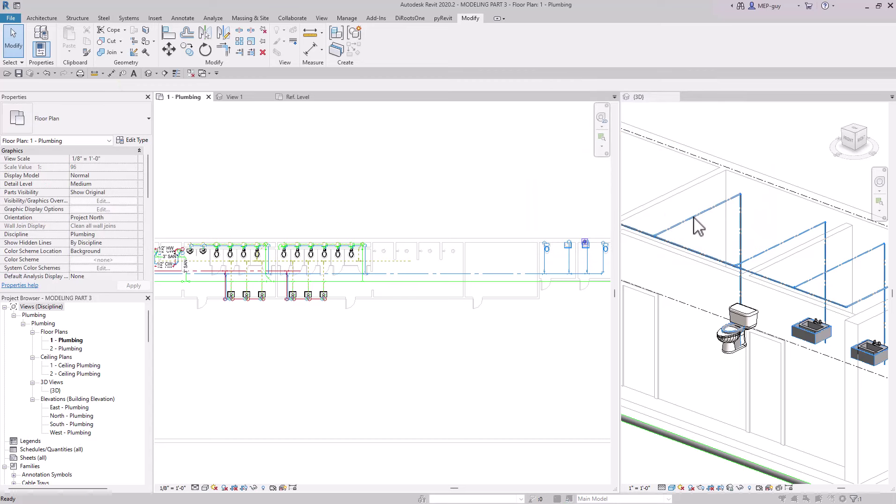
left_click(302, 273)
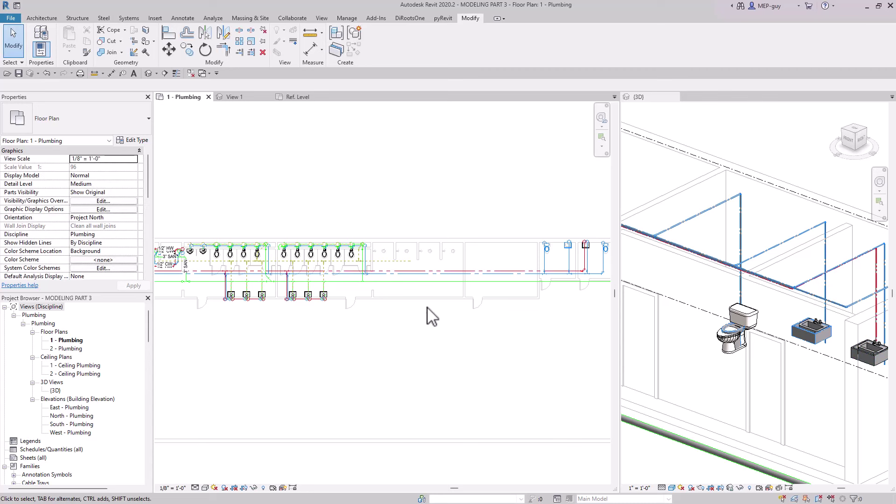
middle_click_drag(500, 315, 416, 344)
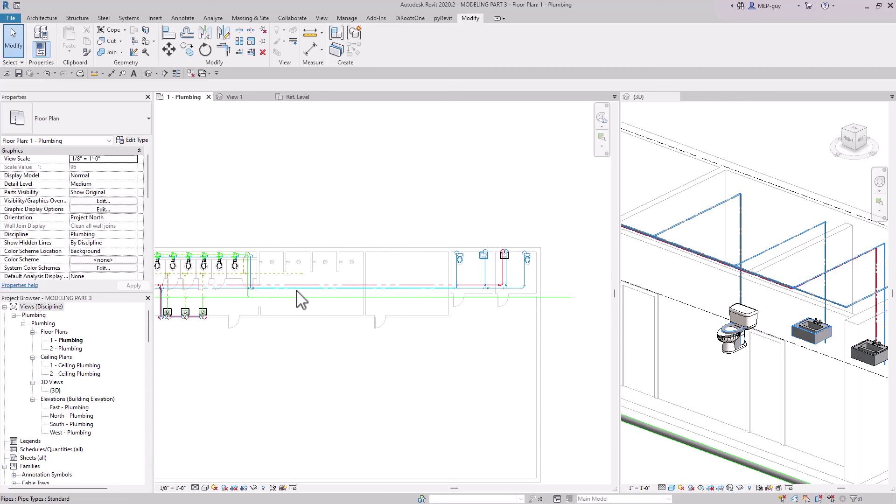
scroll(517, 267, "up", 5)
middle_click_drag(517, 271, 455, 282)
scroll(812, 292, "down", 3)
scroll(813, 292, "up", 3)
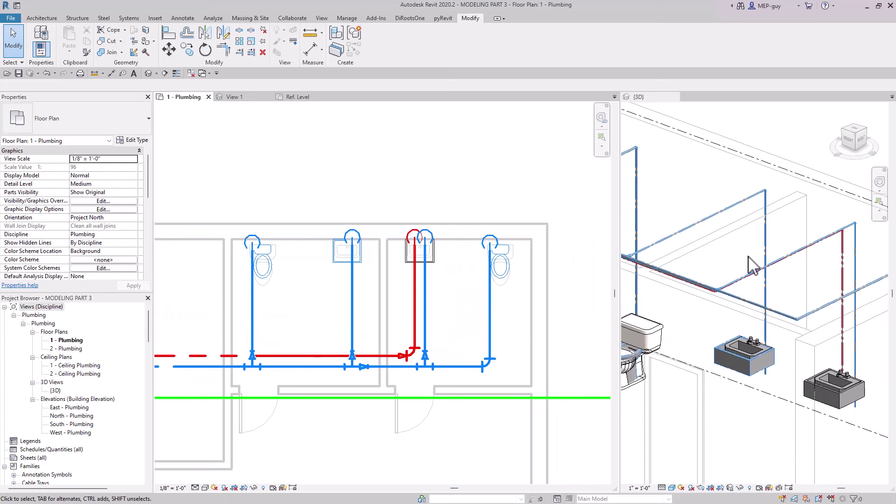
Connect the middle lavatory's Domestic Hot Water connector into the hot-water pipe in 3D
left_click(818, 298)
middle_click_drag(817, 297, 824, 299, "shift")
left_click_drag(615, 293, 461, 293)
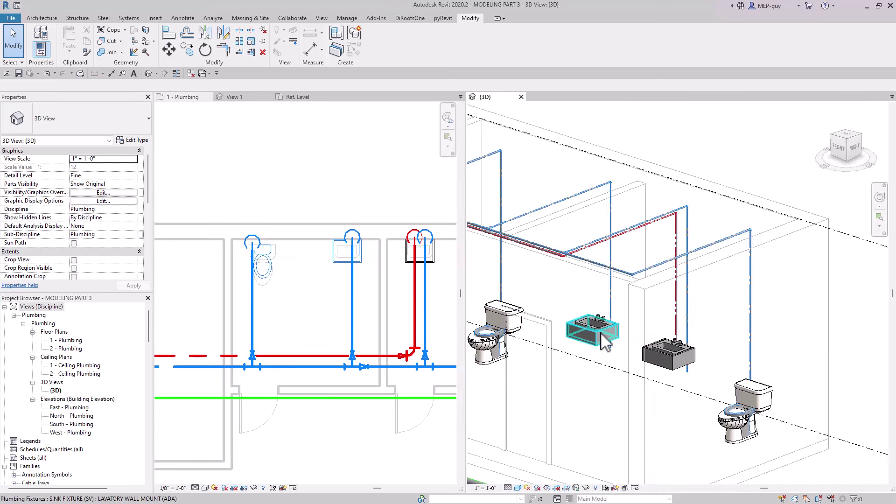
left_click(593, 329)
scroll(656, 315, "down", 5)
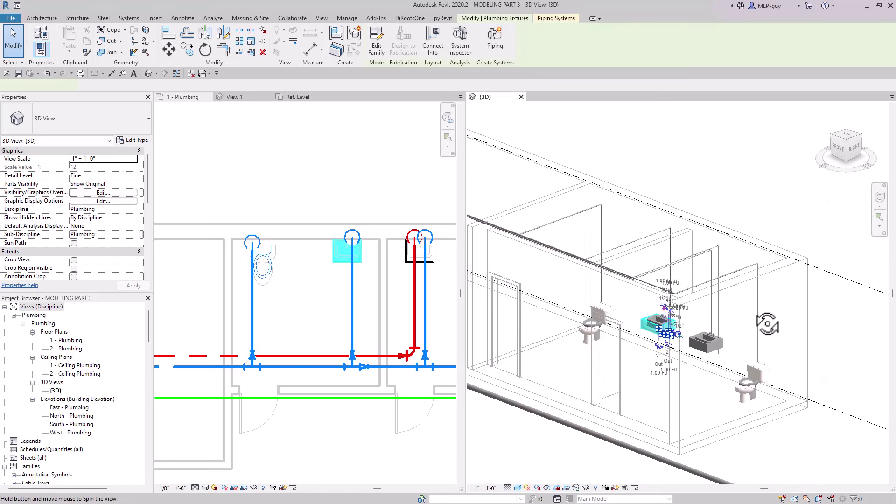
scroll(651, 308, "up", 3)
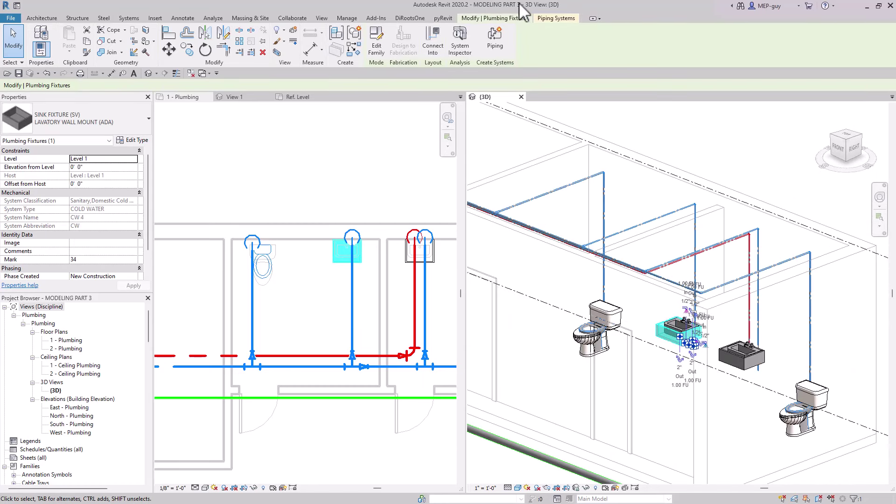
left_click(437, 42)
left_click(610, 143)
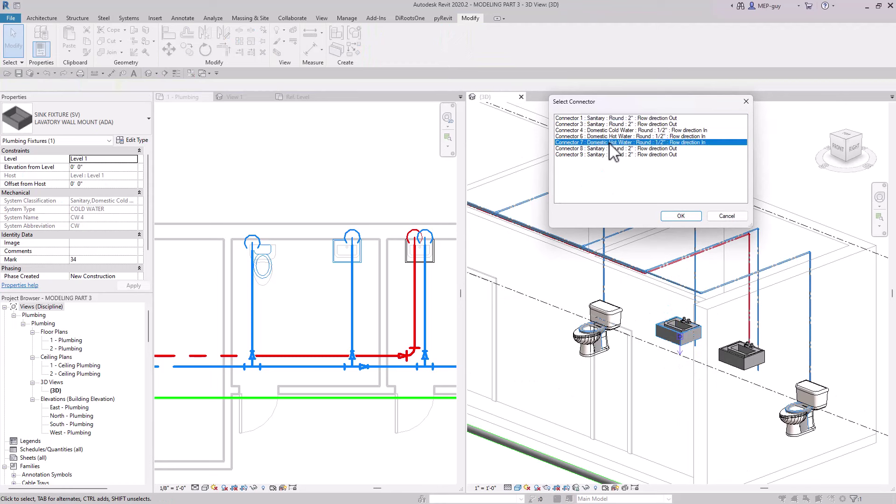
left_click(681, 216)
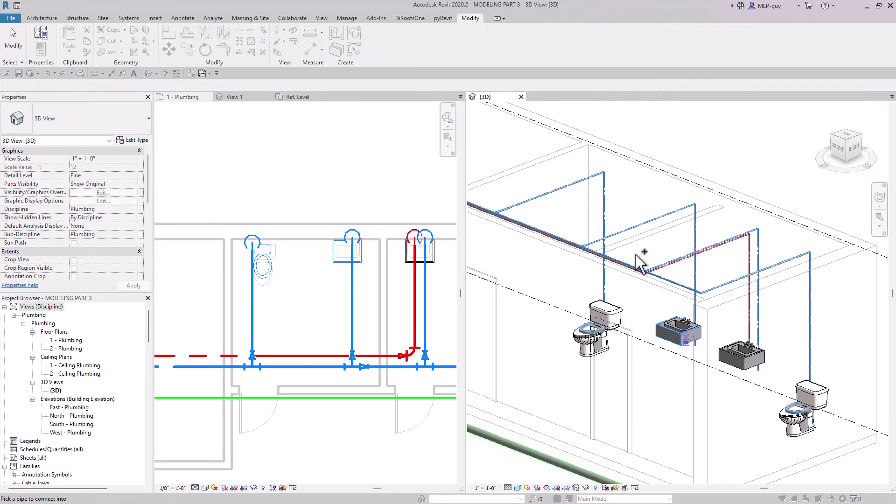
scroll(617, 270, "up", 4)
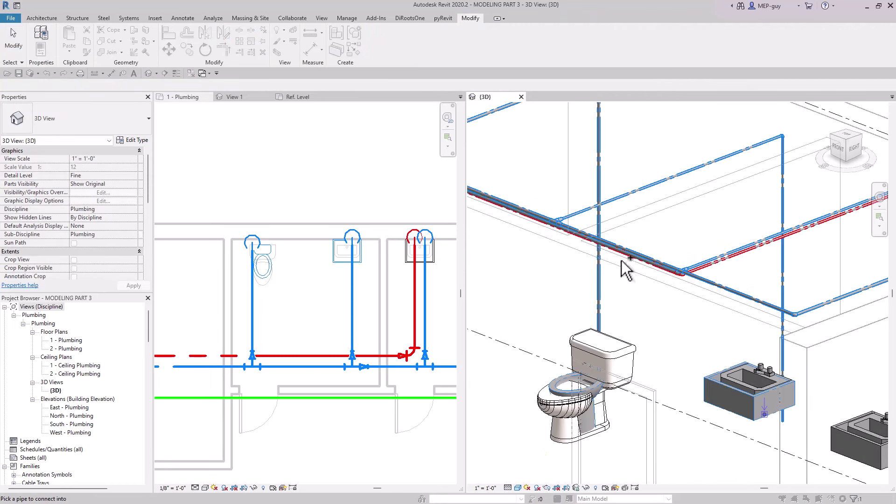
left_click(639, 309)
middle_click_drag(640, 309, 750, 343, "shift")
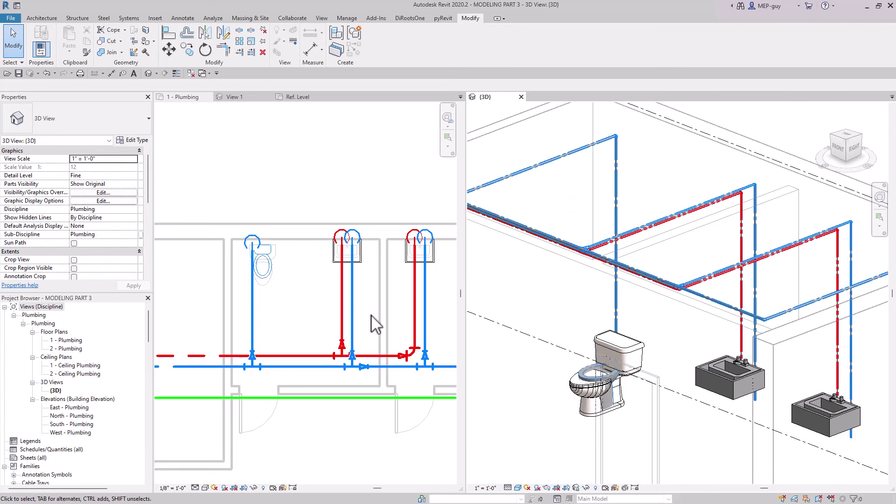
middle_click_drag(380, 310, 320, 304)
scroll(313, 311, "down", 1)
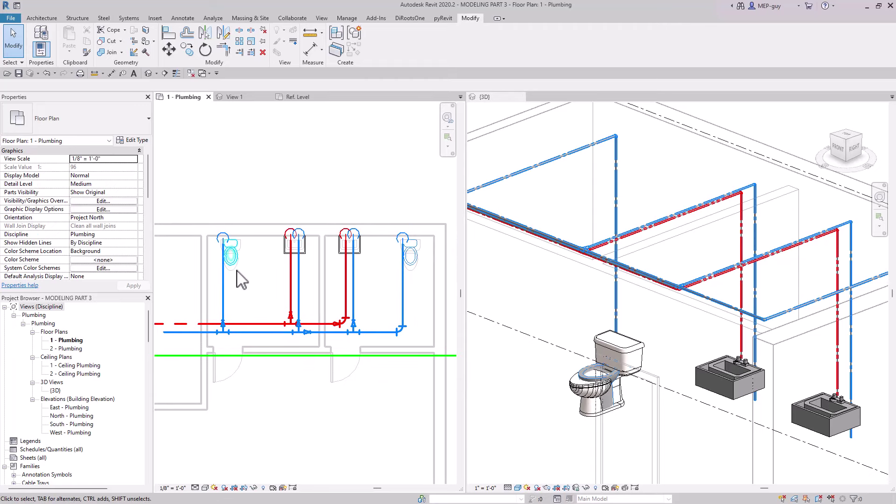
left_click(672, 348)
scroll(672, 348, "down", 3)
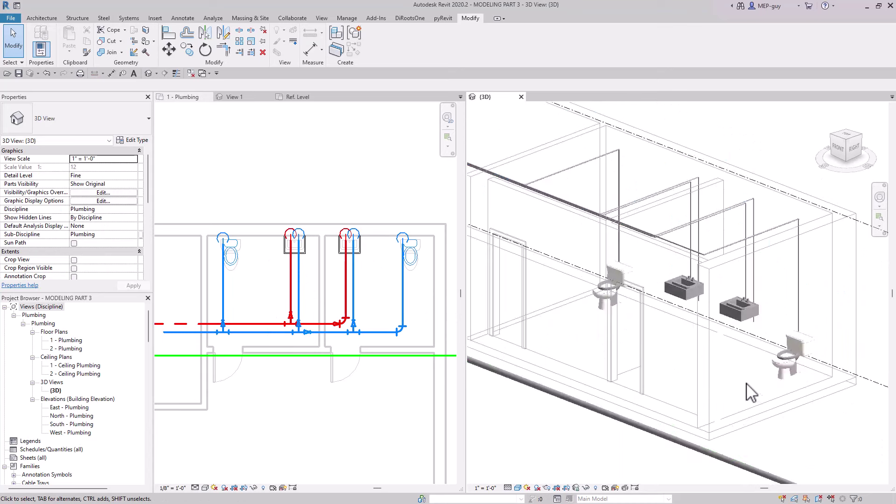
middle_click_drag(751, 394, 676, 372)
scroll(704, 340, "up", 1)
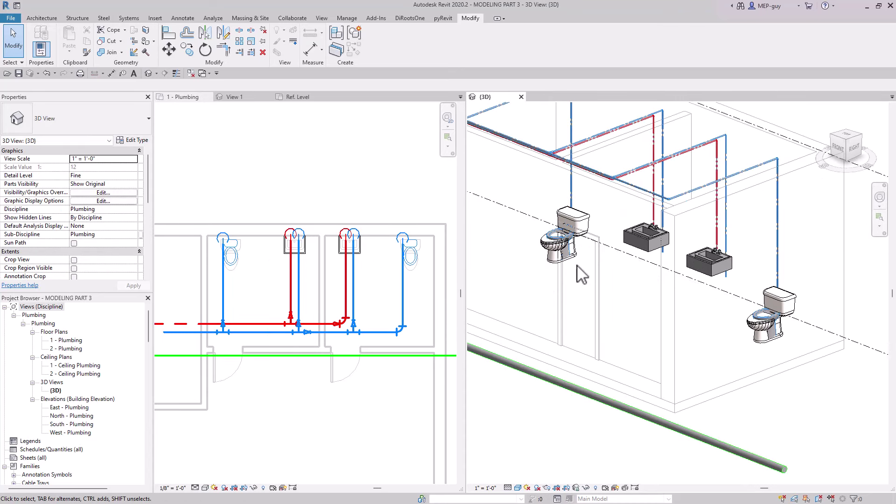
scroll(607, 304, "down", 1)
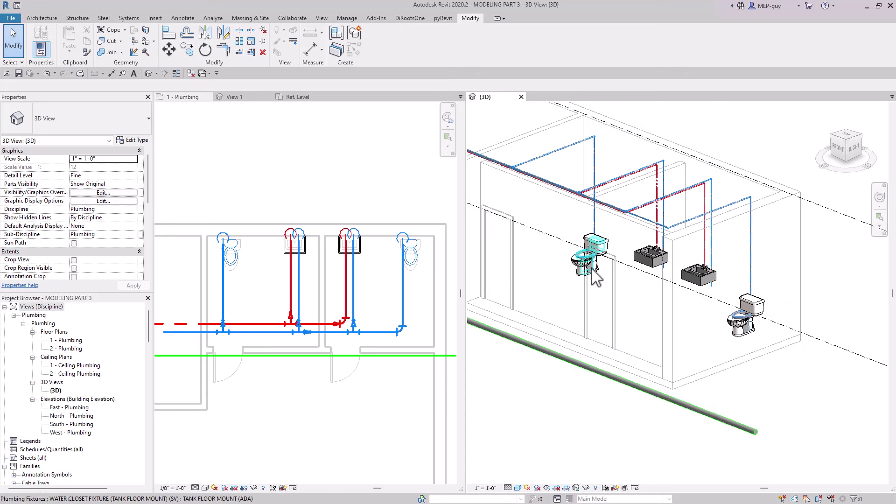
left_click(605, 287)
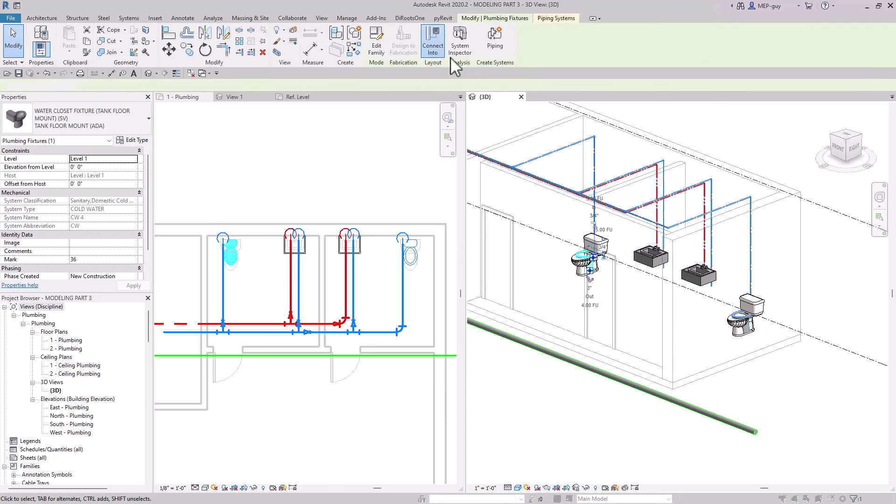
left_click(459, 46)
left_click(681, 216)
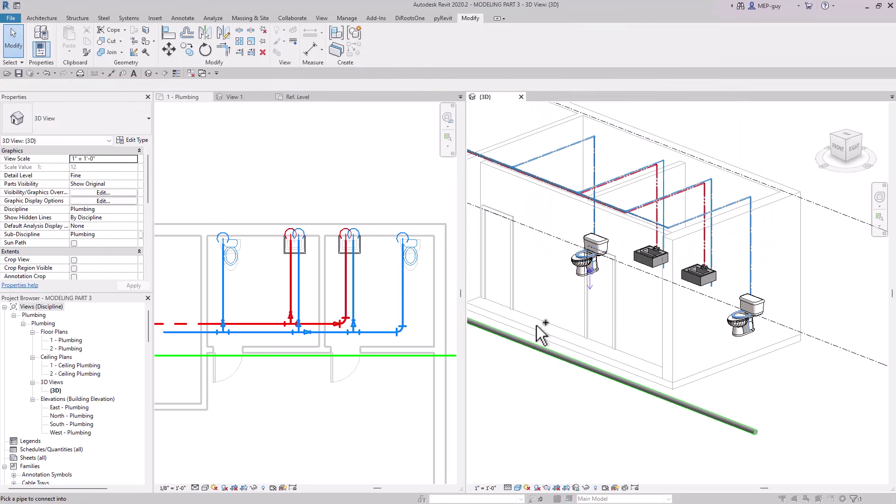
middle_click_drag(566, 355, 562, 426, "shift")
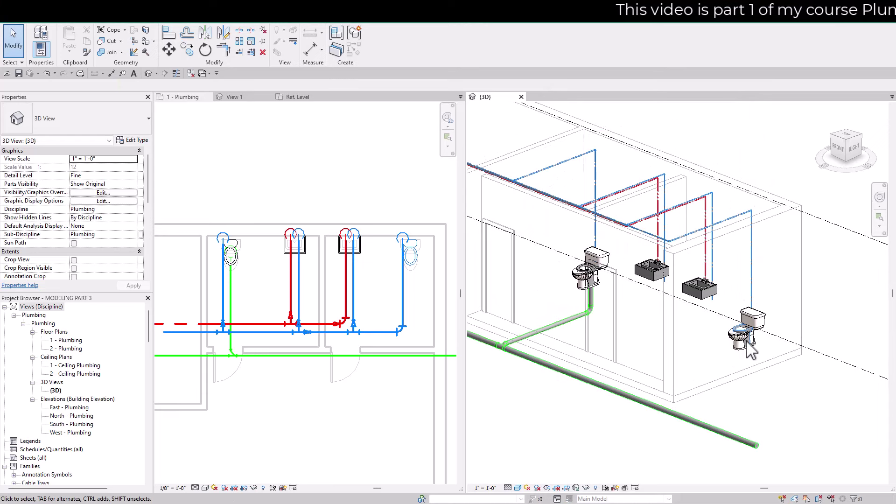
middle_click_drag(751, 354, 762, 362)
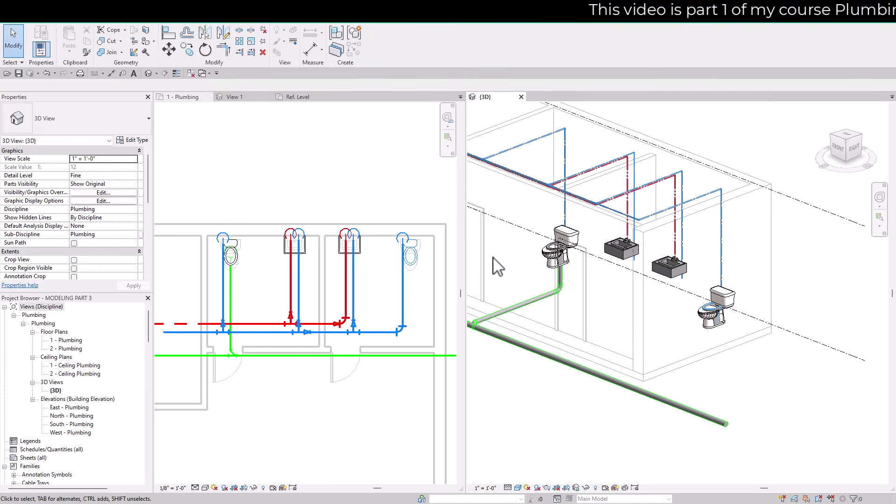
scroll(537, 286, "up", 3)
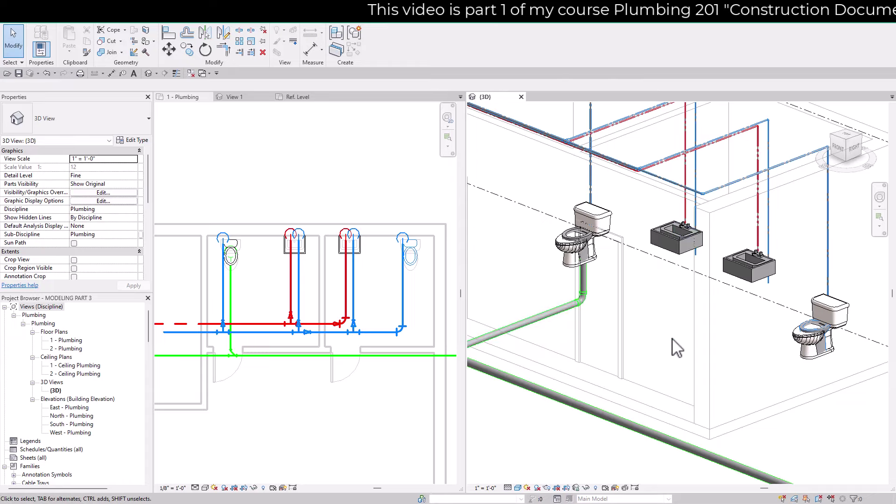
middle_click_drag(668, 280, 694, 270)
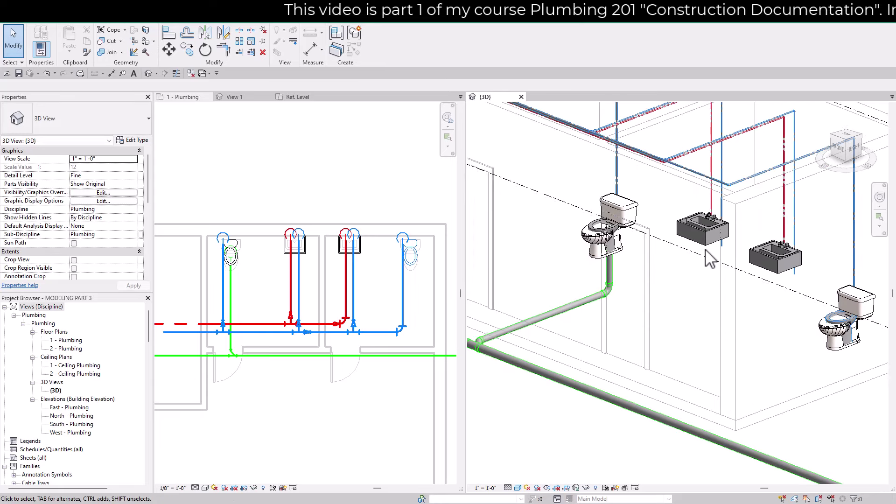
Join the left lavatory's 2" sanitary Connector 8 to the sanitary main and select the new branch
left_click(712, 234)
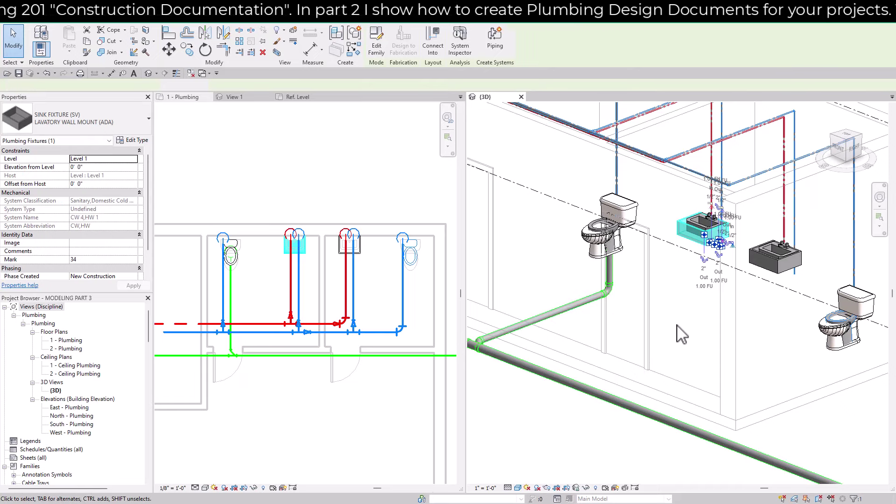
left_click(439, 42)
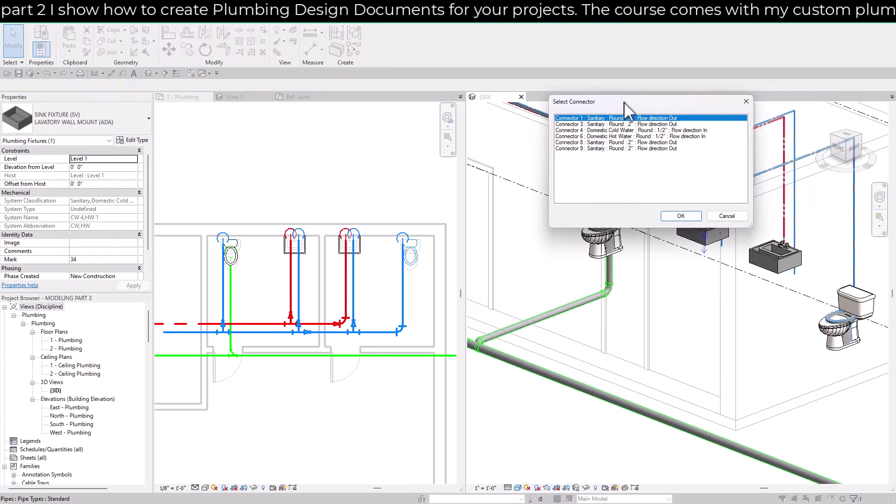
left_click_drag(625, 108, 517, 95)
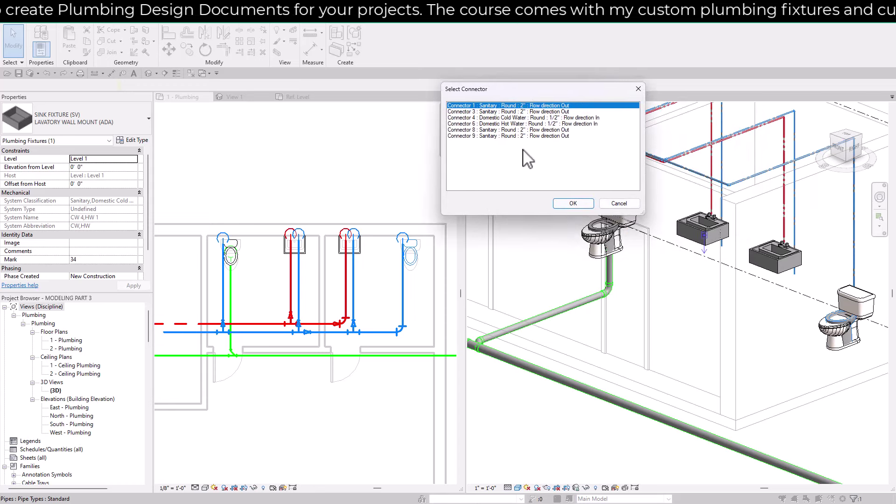
left_click(514, 112)
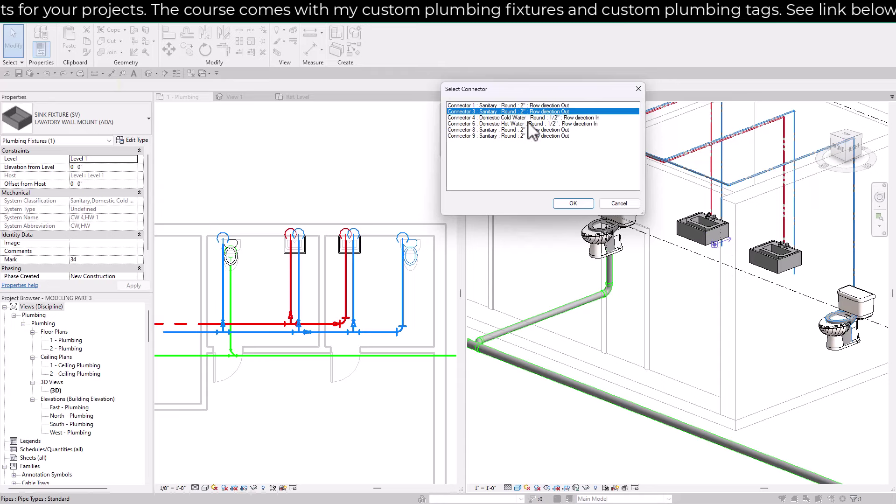
left_click(526, 130)
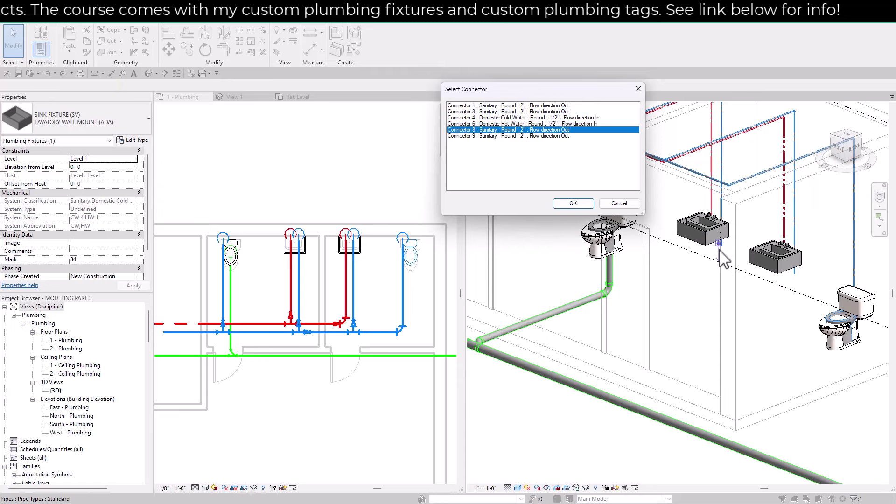
left_click(571, 204)
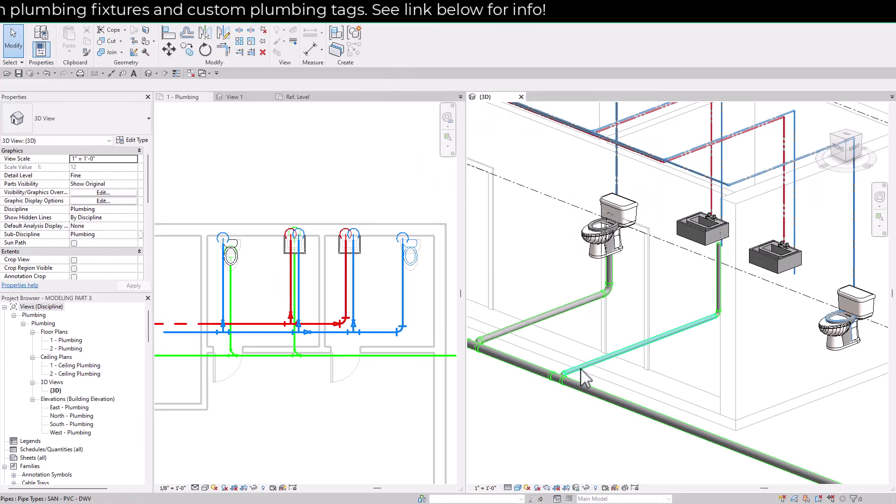
left_click(566, 376)
Pull the lavatory drain branch end off the sanitary main
left_click_drag(568, 371, 678, 329)
left_click(744, 376)
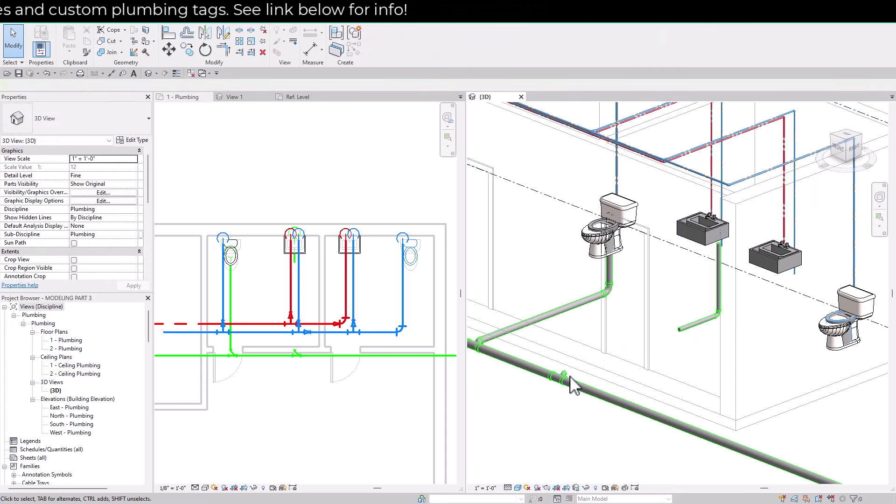
left_click_drag(564, 376, 569, 385)
scroll(569, 374, "up", 4)
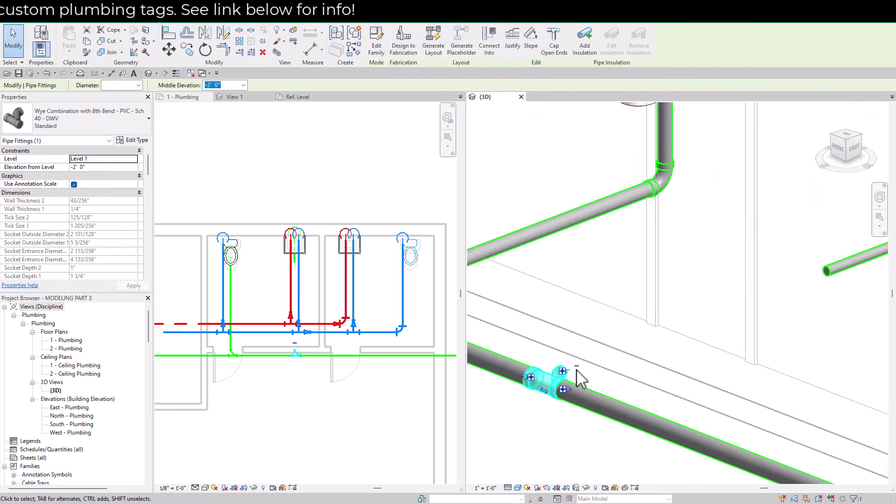
left_click(583, 376)
scroll(714, 364, "down", 4)
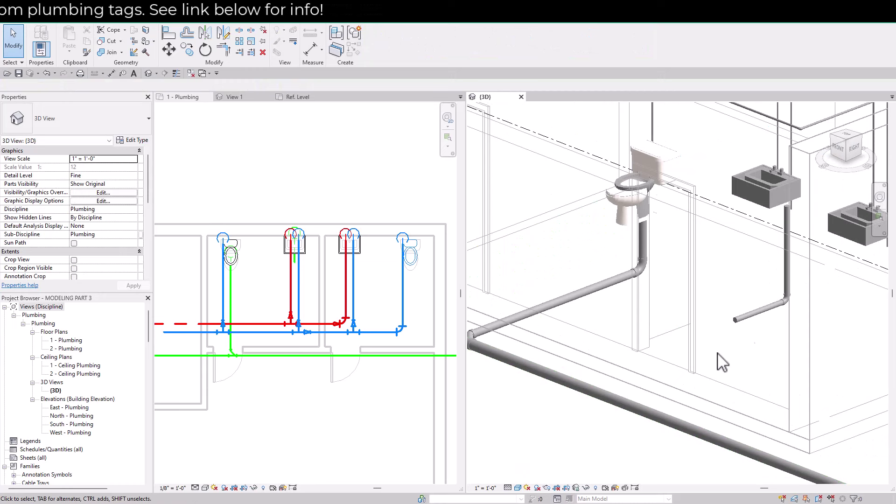
Draw a new horizontal pipe from the drain's open end toward the water closet branch
left_click(737, 327)
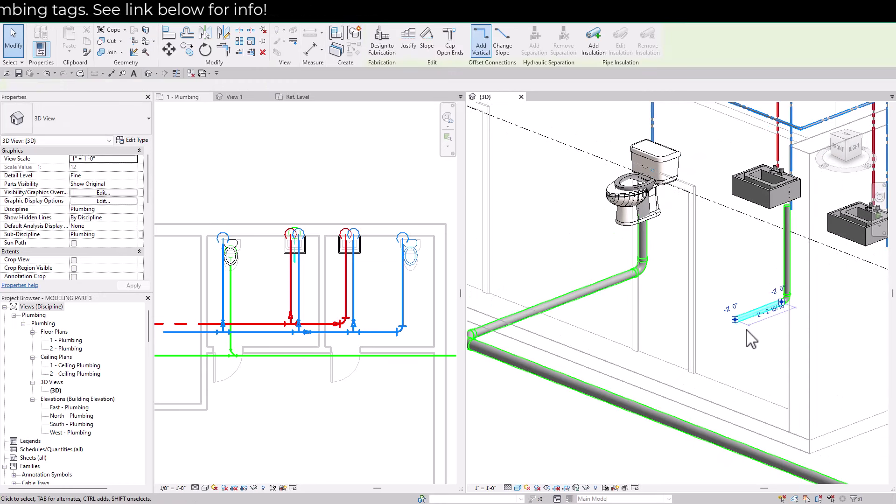
right_click(736, 322)
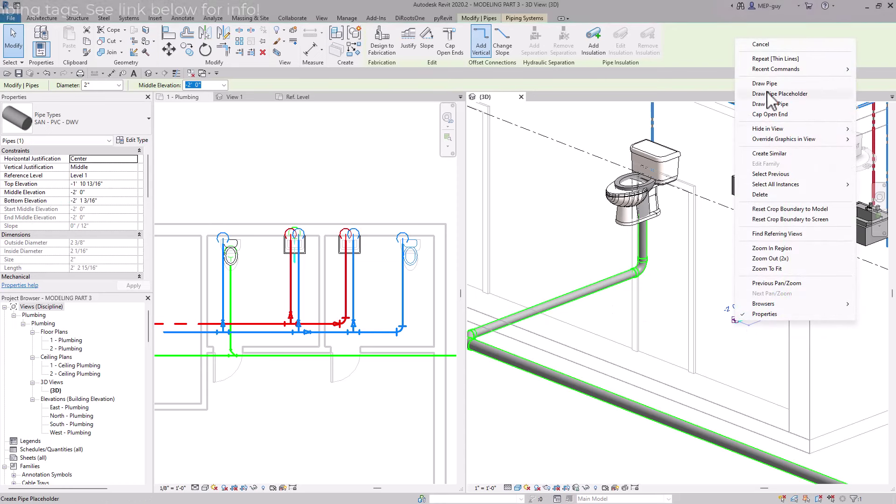
left_click(799, 81)
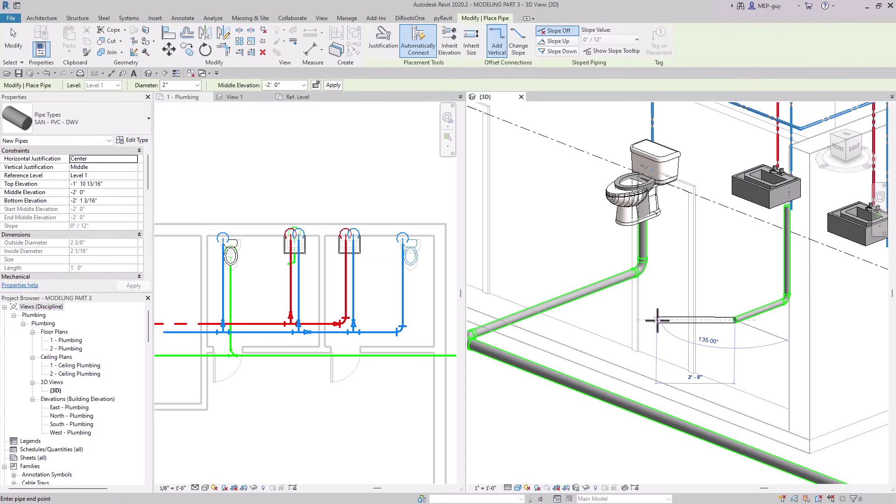
left_click(619, 320)
key("Escape")
key("Escape")
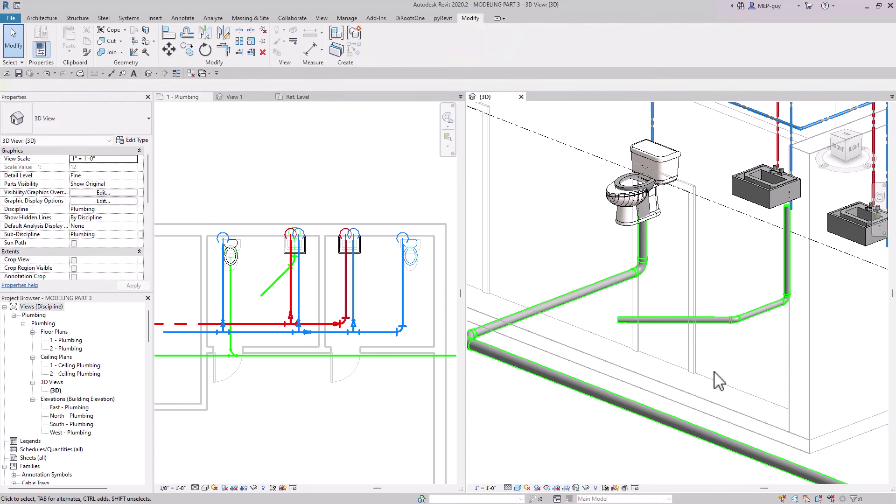
scroll(722, 362, "up", 2)
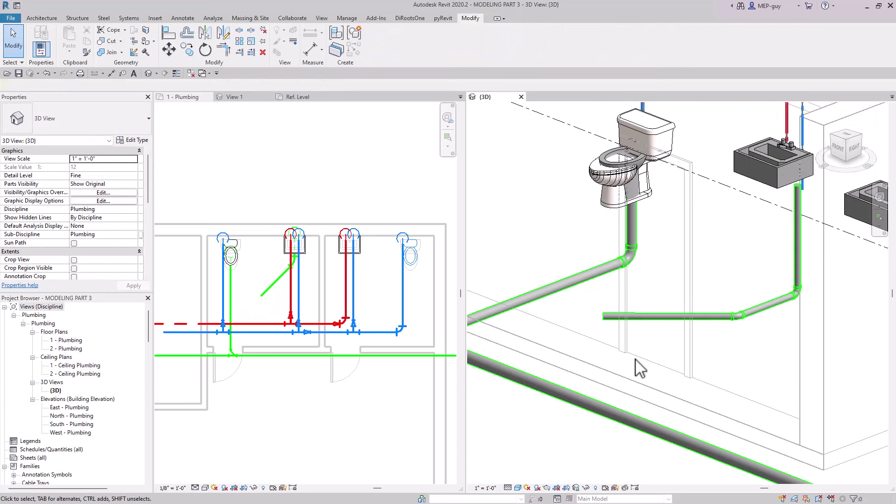
scroll(649, 365, "down", 3)
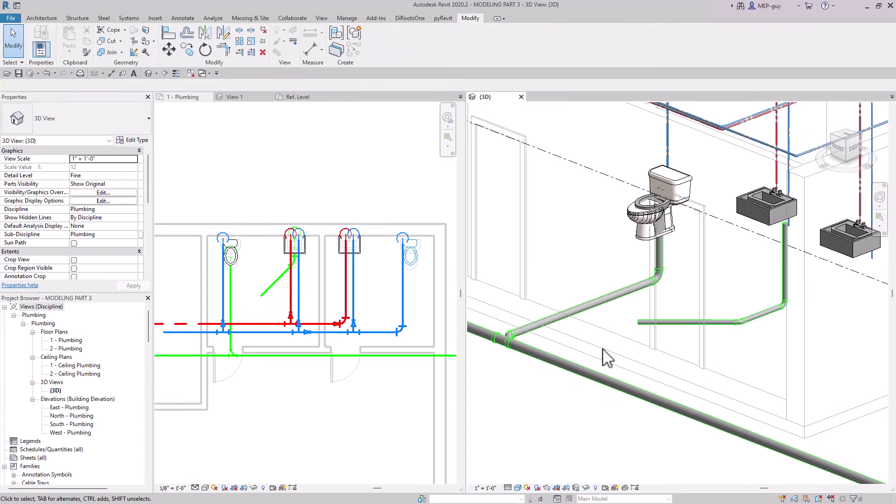
Trim/Extend the horizontal drain to meet the water closet's sloped branch
left_click(235, 53)
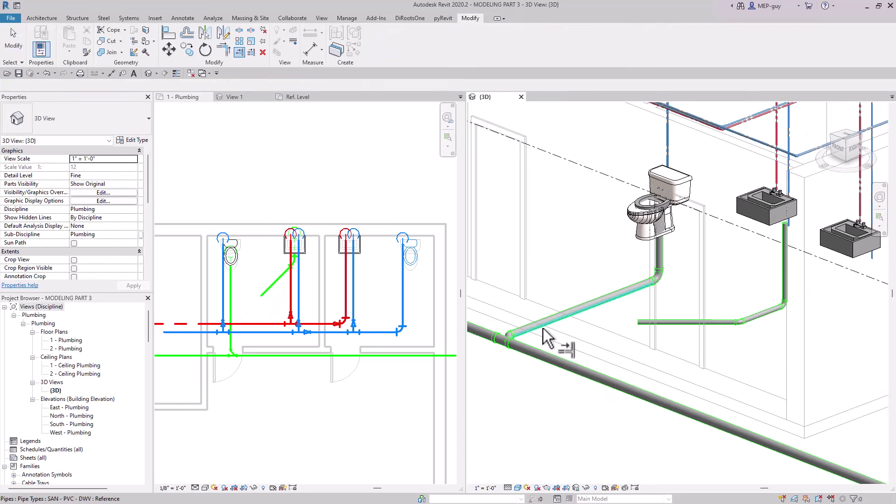
left_click(541, 324)
left_click(698, 351)
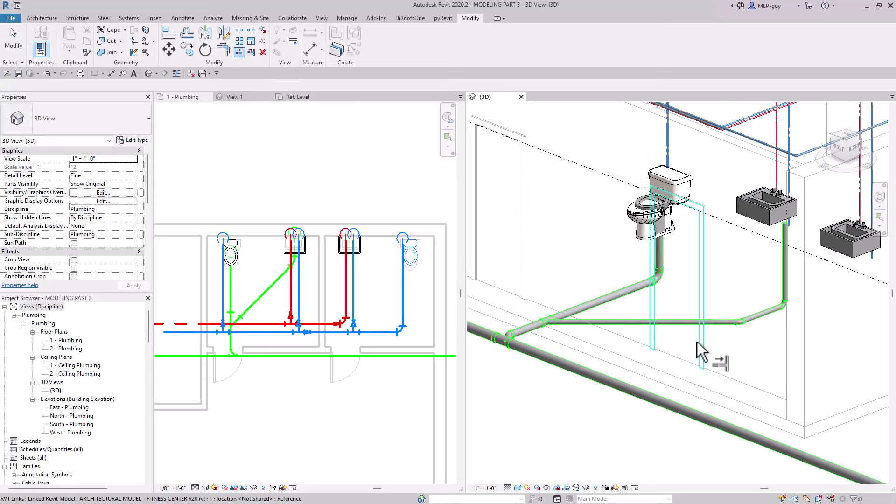
middle_click_drag(701, 356, 726, 332, "shift")
key("Escape")
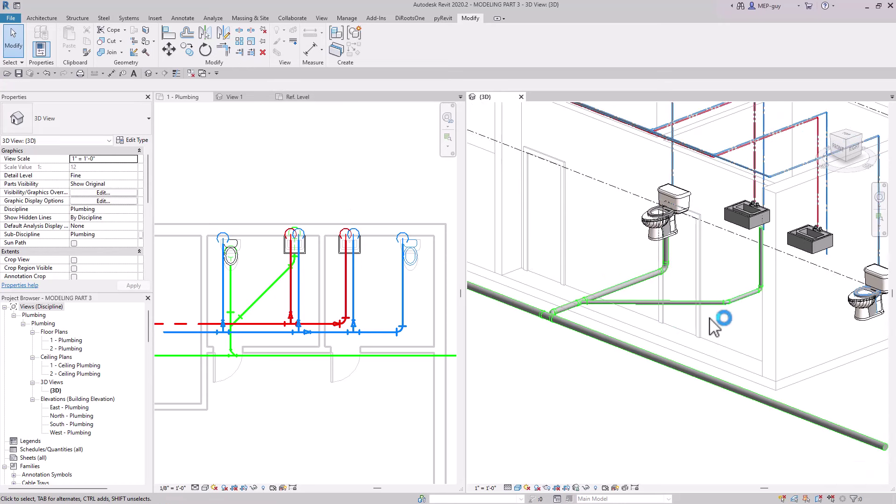
scroll(653, 313, "up", 4)
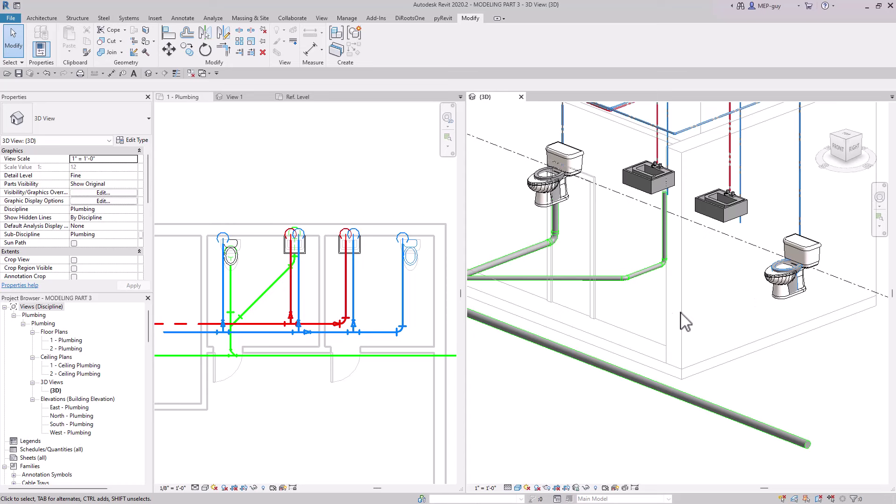
Join the right lavatory's 2" sanitary Connector 8 into the sanitary main
middle_click_drag(611, 362, 721, 308, "shift")
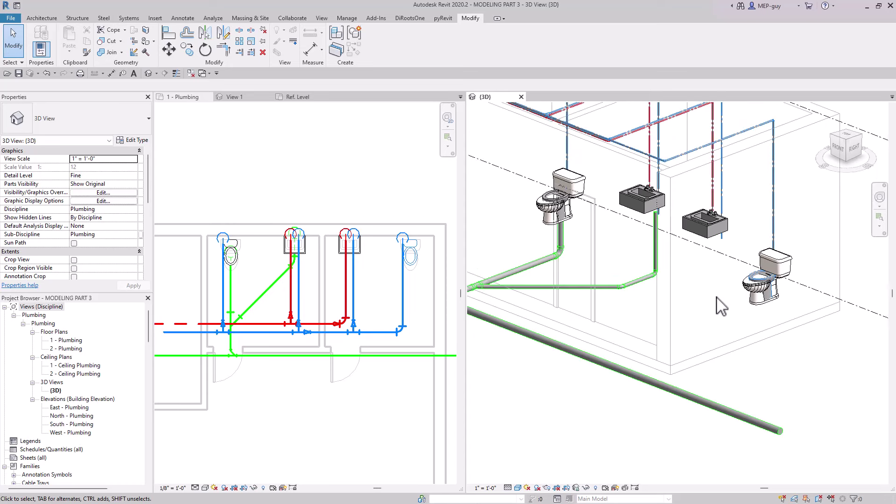
left_click(713, 245)
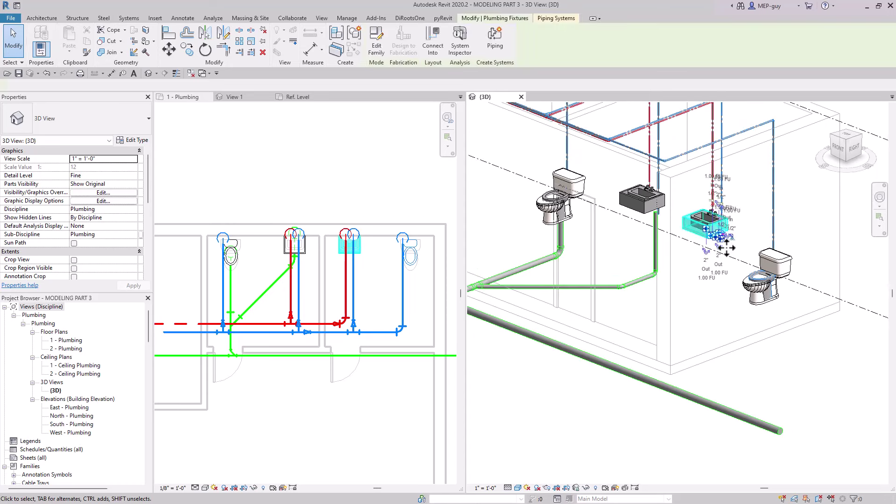
left_click(433, 42)
left_click(541, 130)
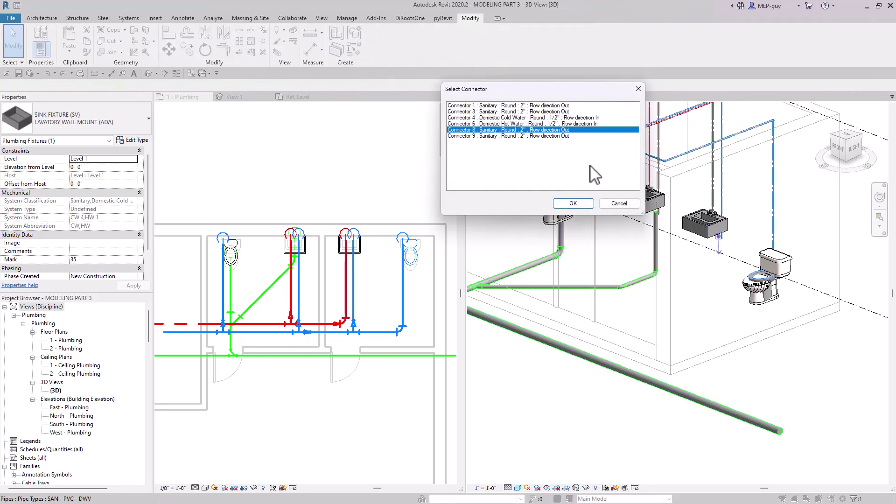
left_click(573, 204)
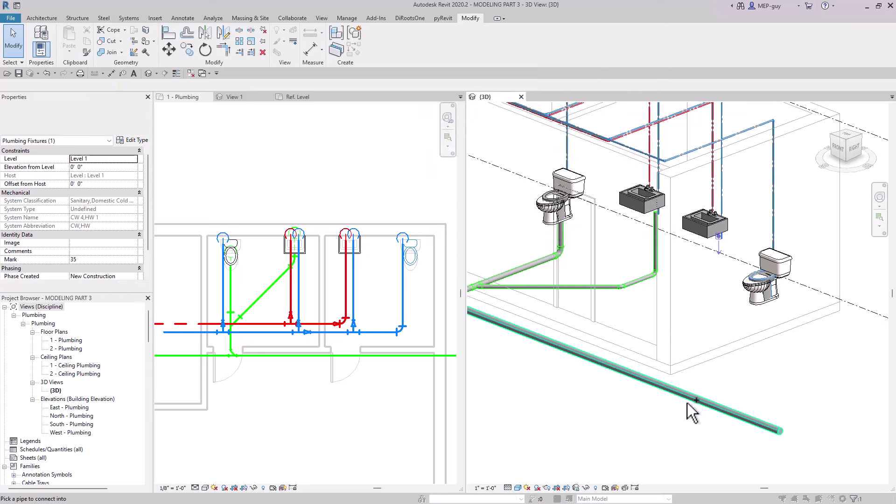
key("Escape")
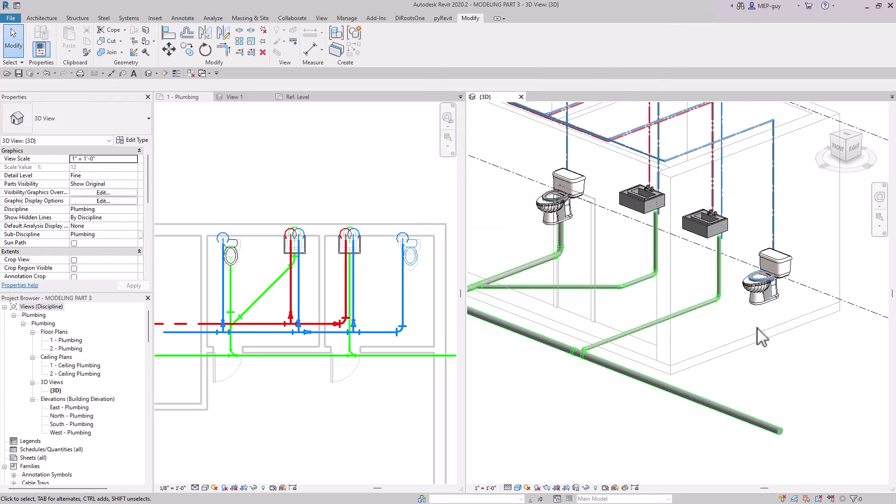
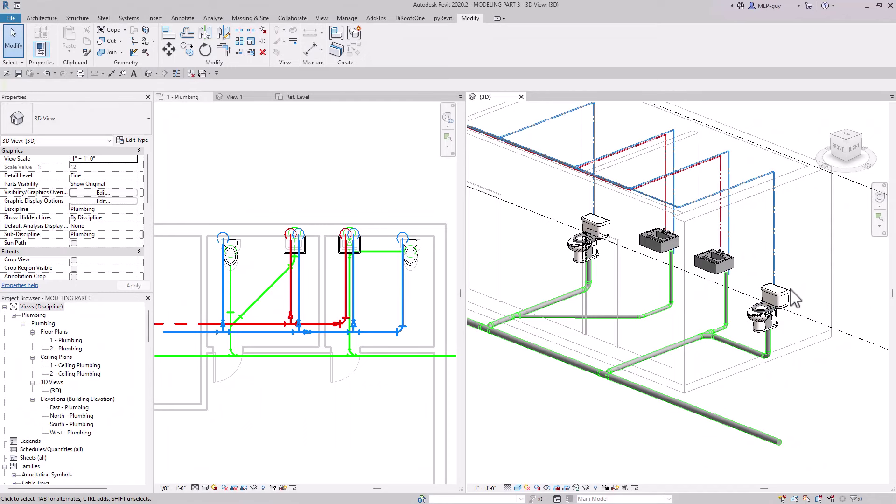
Connect the left lavatory's Connector 1 drain into the pipe below it
scroll(714, 286, "up", 5)
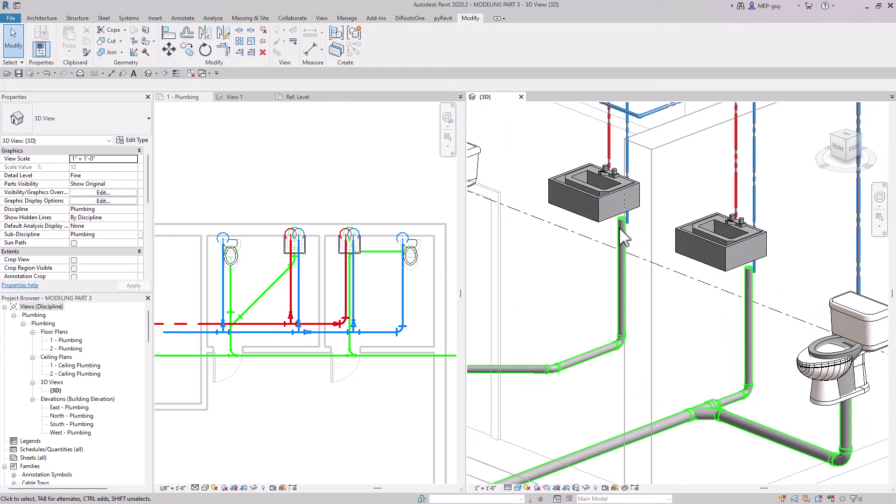
scroll(621, 233, "up", 3)
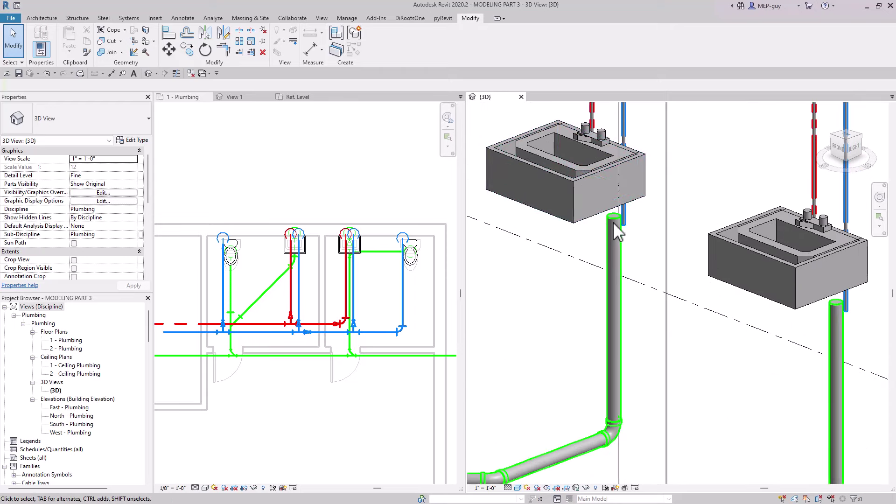
left_click(614, 226)
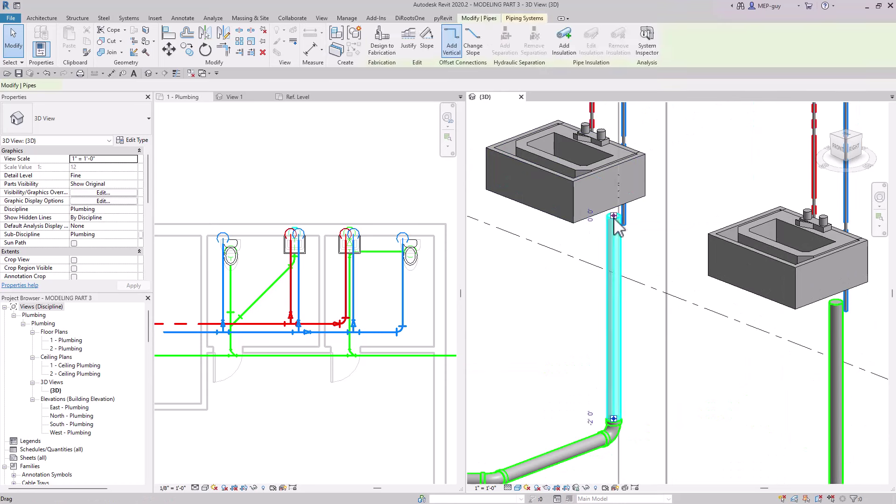
left_click(583, 231)
left_click(434, 47)
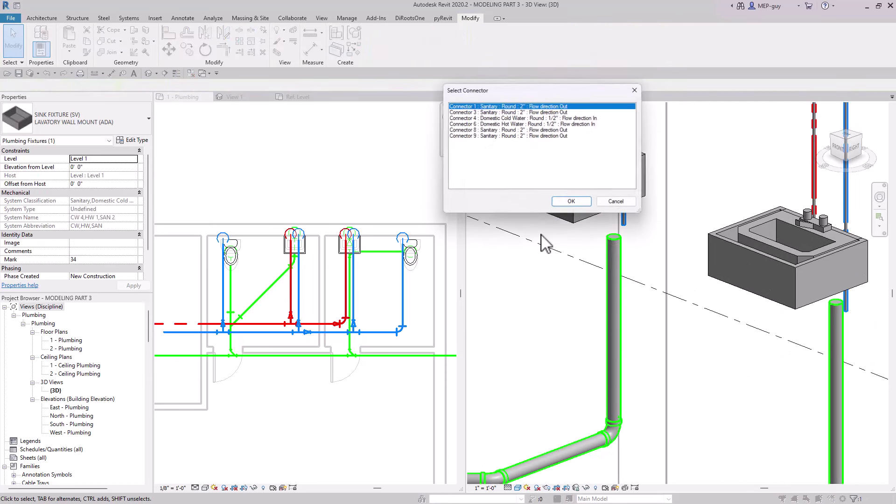
left_click_drag(567, 94, 363, 94)
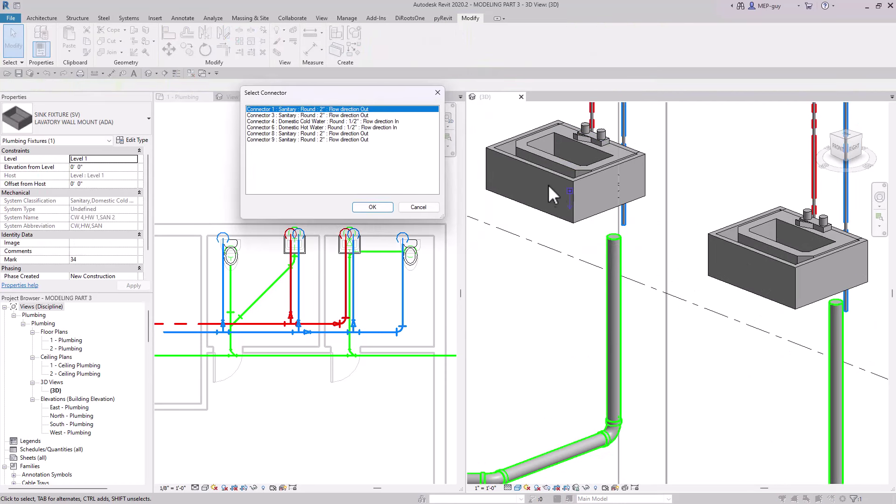
left_click(373, 206)
left_click(621, 263)
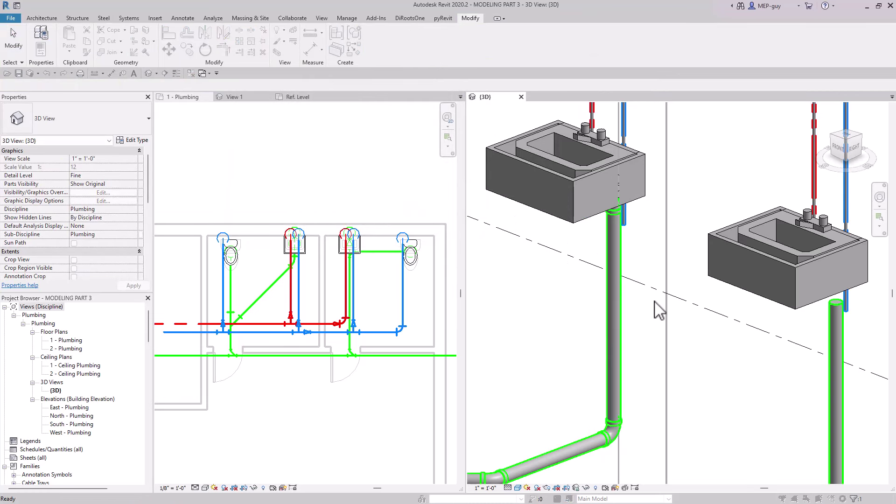
Lower the sink's trap arm to a 1' 6" middle elevation and check its bend and tee
left_click(621, 299)
middle_click_drag(620, 299, 628, 224, "shift")
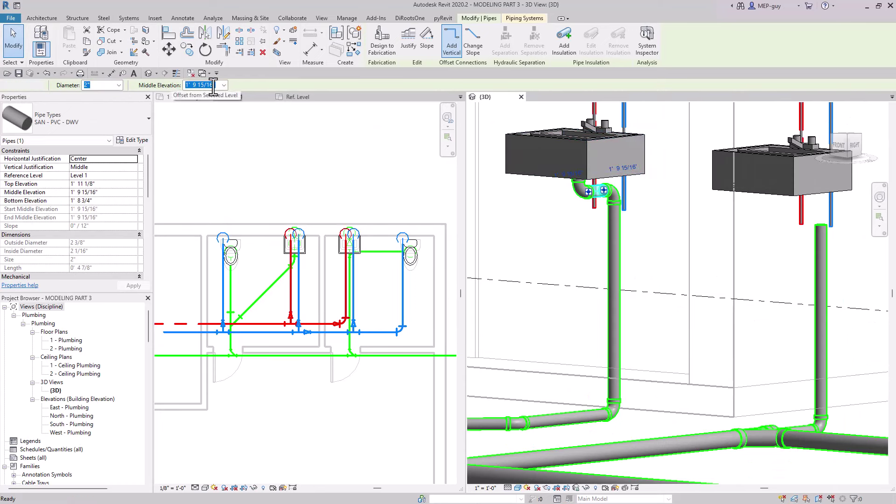
key("Return")
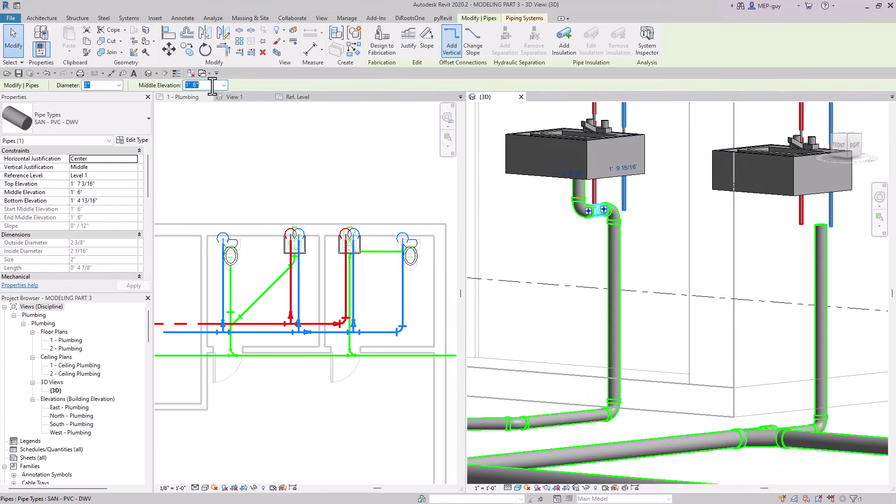
key("Escape")
left_click(622, 219)
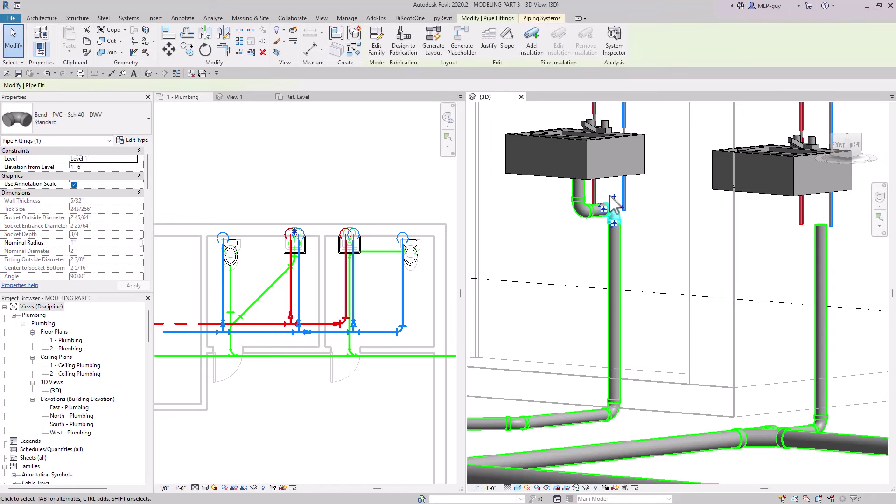
key("Escape")
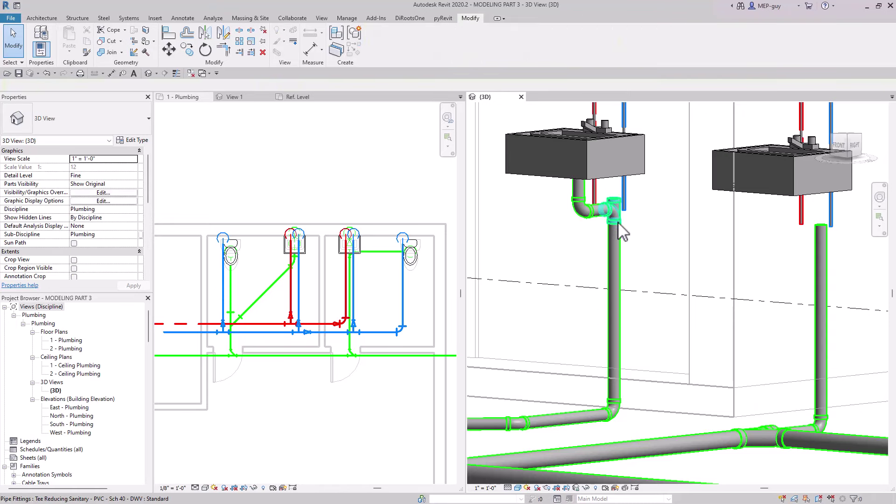
left_click(621, 224)
key("Escape")
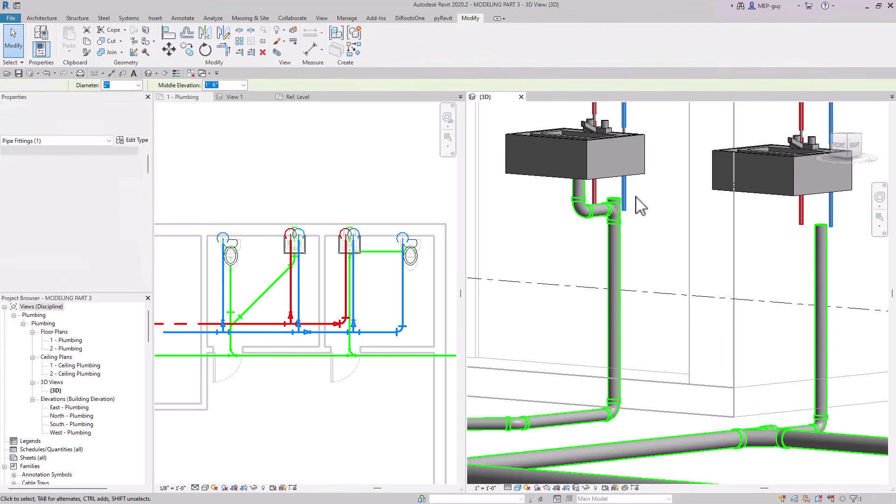
middle_click_drag(638, 208, 602, 323, "shift")
Connect the right lavatory's Connector 9 into the overhead vent piping
scroll(601, 324, "down", 6)
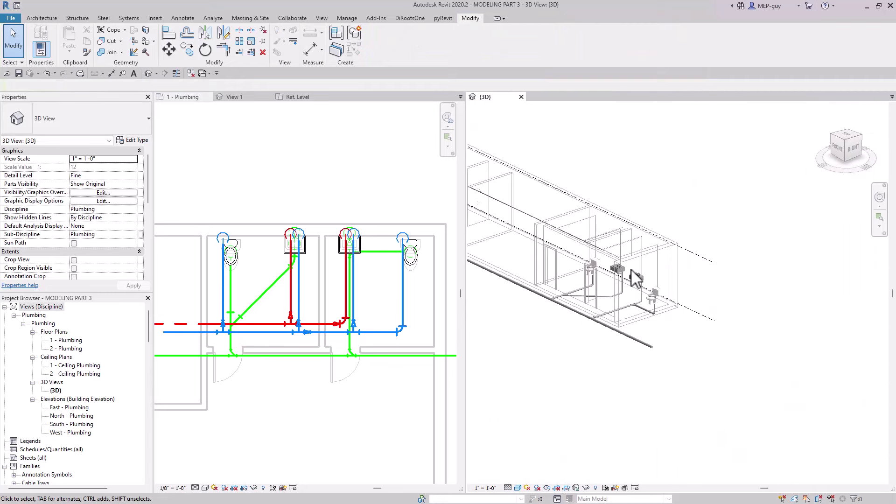
middle_click_drag(701, 286, 750, 329)
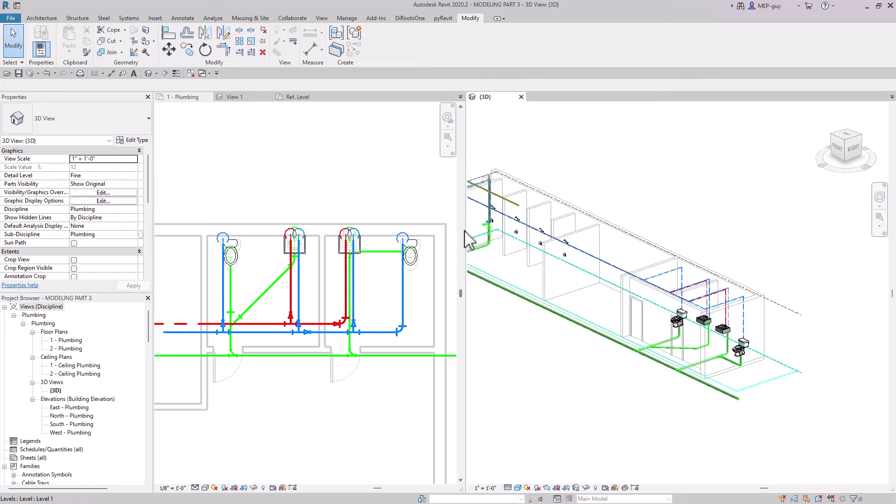
left_click_drag(465, 234, 400, 236)
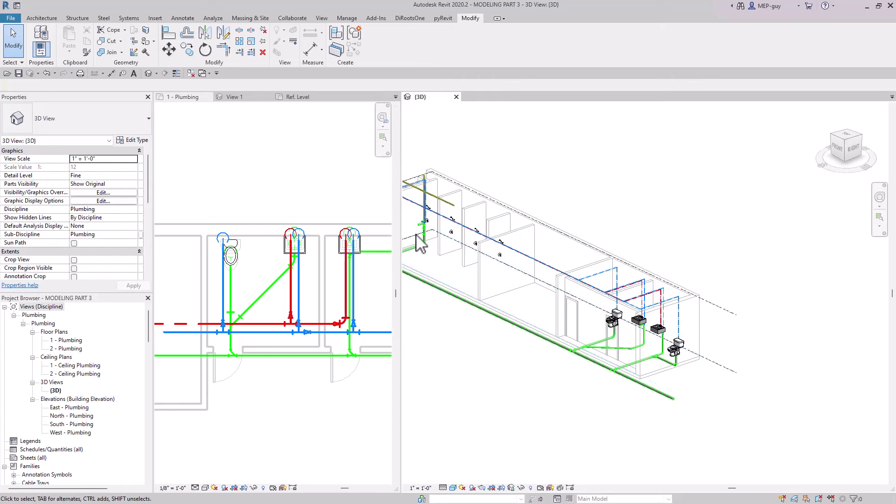
middle_click_drag(512, 243, 596, 256)
scroll(532, 252, "up", 2)
middle_click_drag(532, 252, 610, 229)
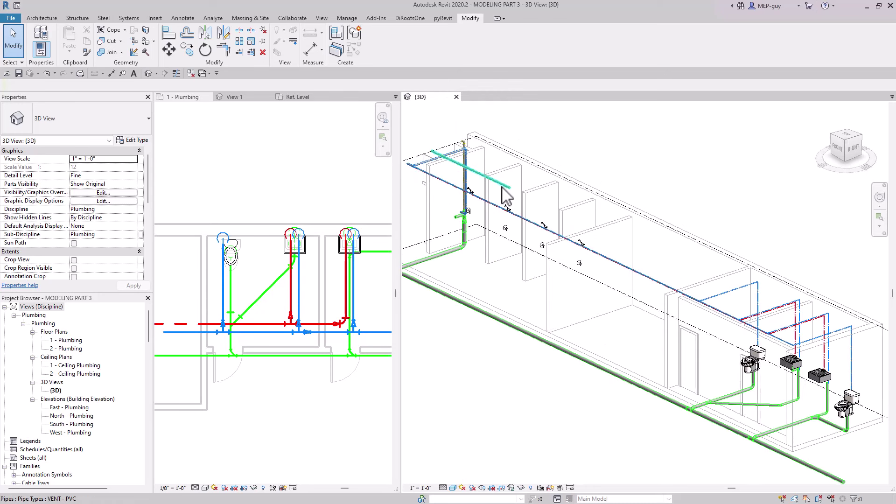
left_click(823, 382)
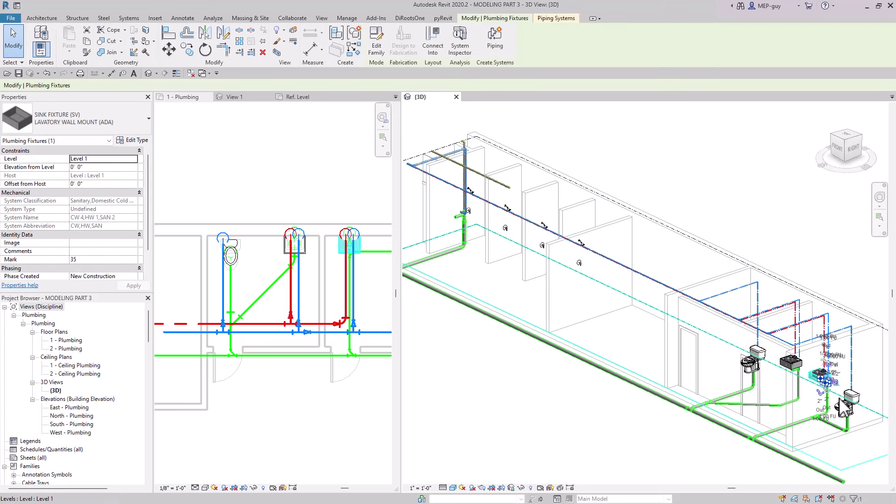
left_click(434, 46)
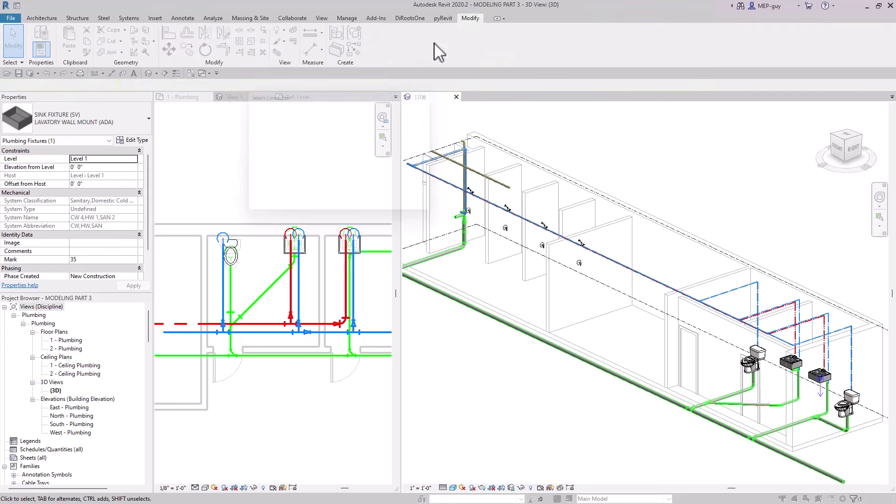
left_click(340, 133)
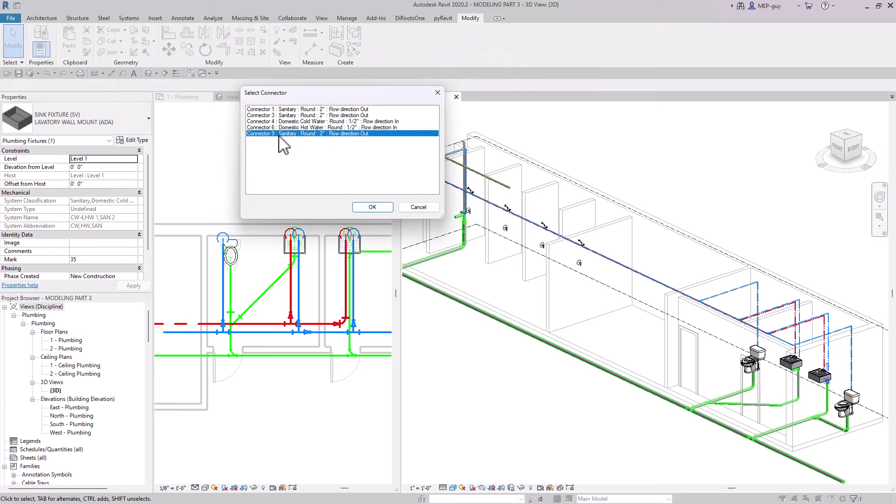
left_click(376, 210)
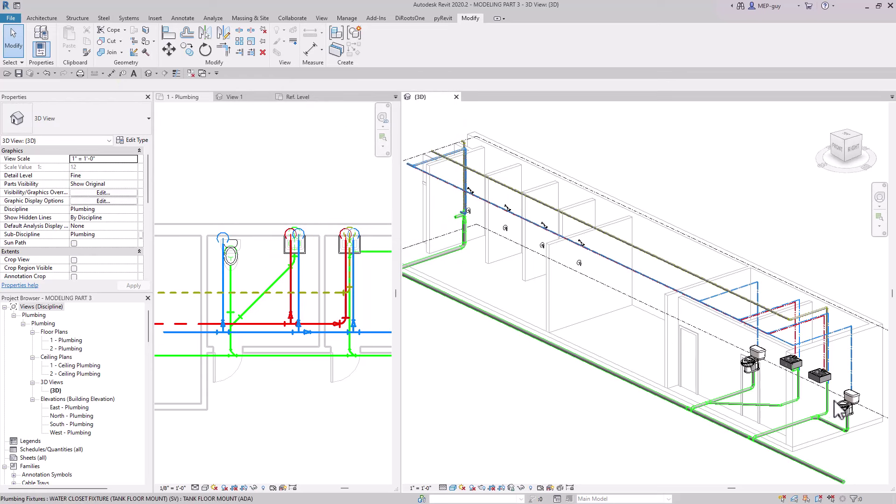
Connect the left lavatory's Connector 9 into the vent piping as well
scroll(839, 380, "up", 4)
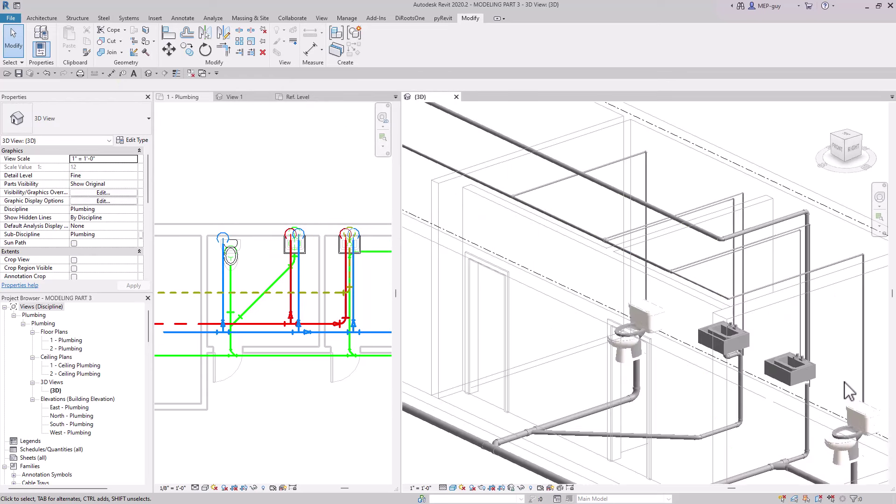
left_click(752, 342)
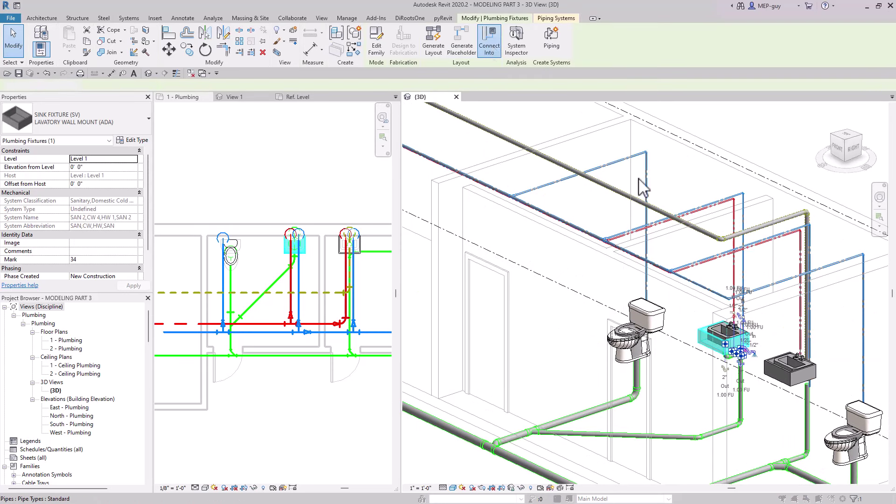
left_click(326, 134)
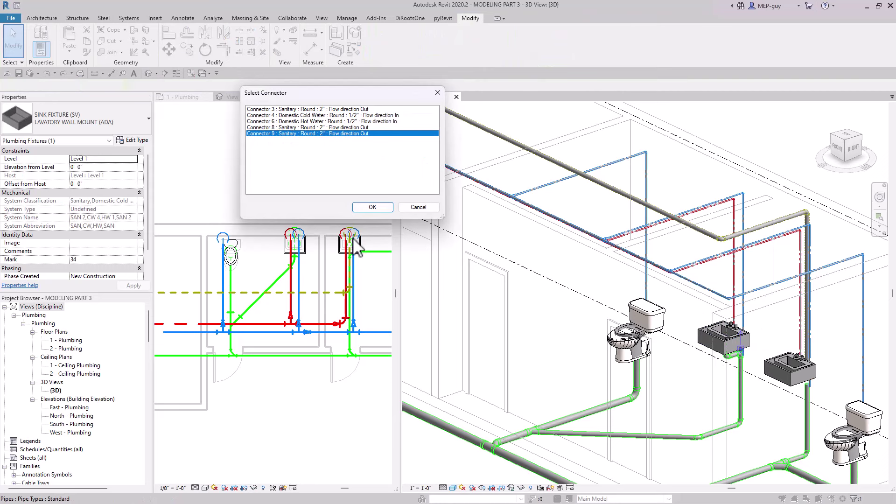
left_click(373, 207)
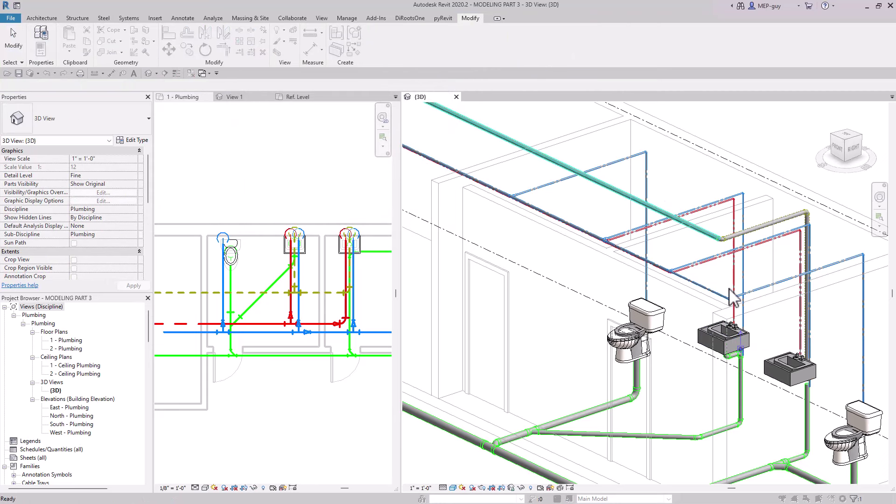
middle_click_drag(821, 393, 727, 356)
scroll(681, 362, "up", 5)
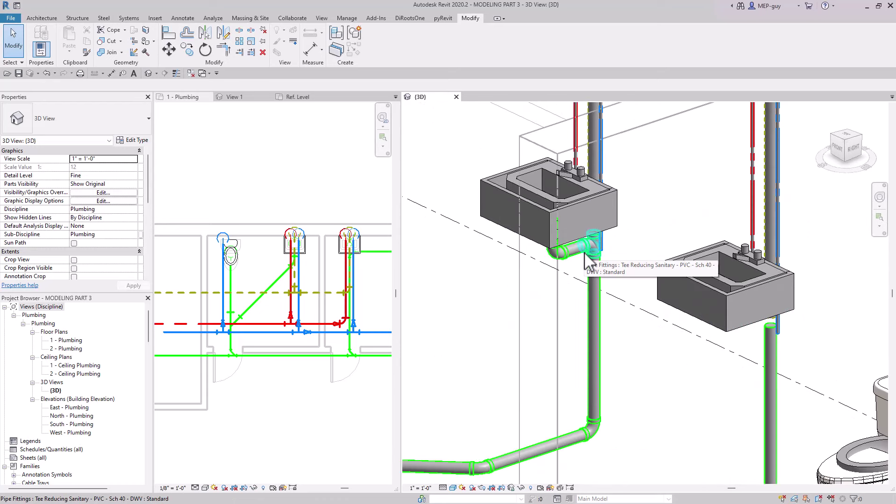
Inspect the bend and drain pipe under the left sink from below
middle_click_drag(590, 310, 580, 276, "shift")
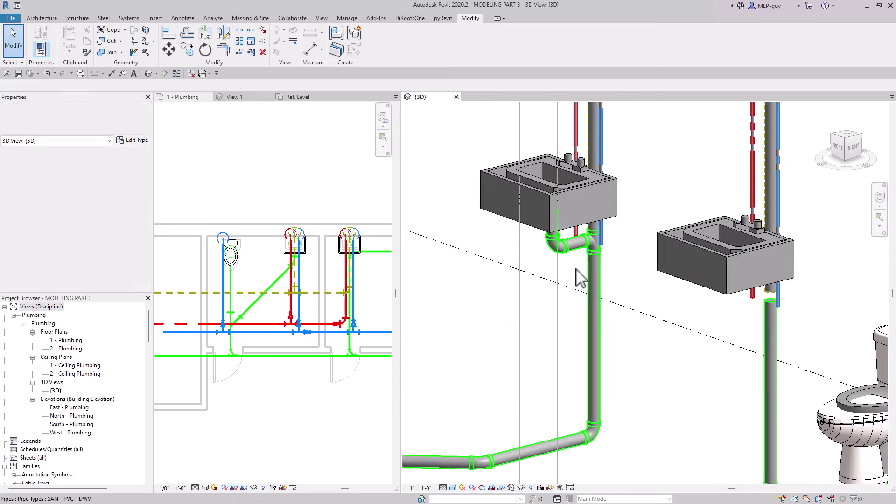
left_click(605, 284)
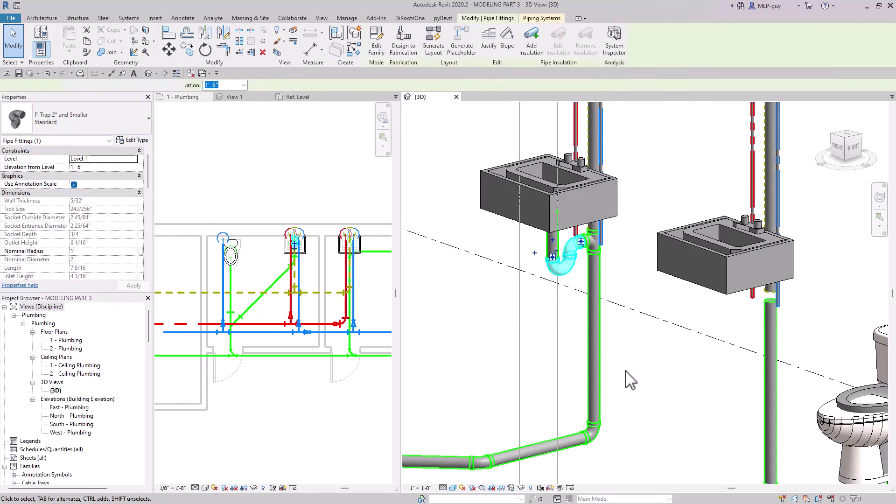
key("Escape")
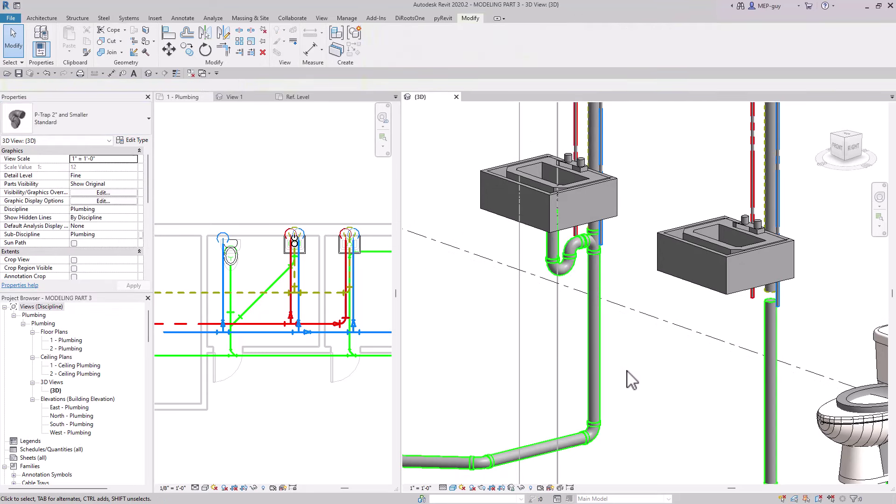
scroll(607, 308, "up", 3)
scroll(609, 302, "down", 1)
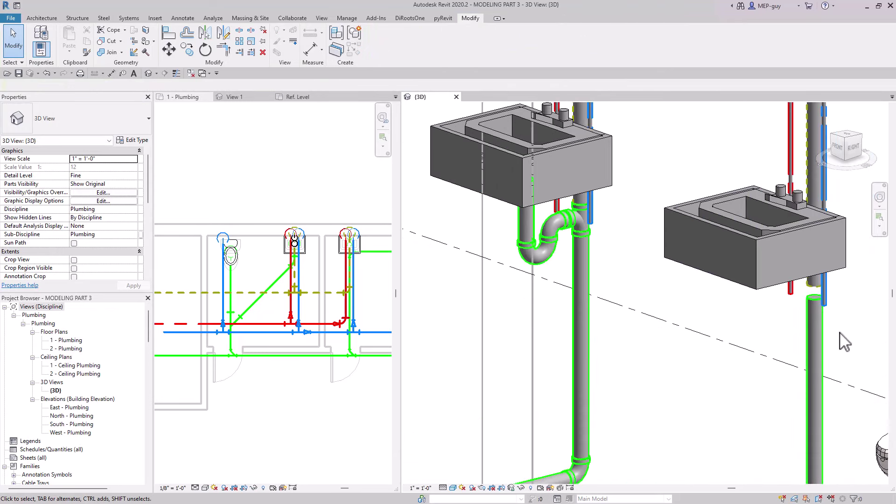
left_click(821, 310)
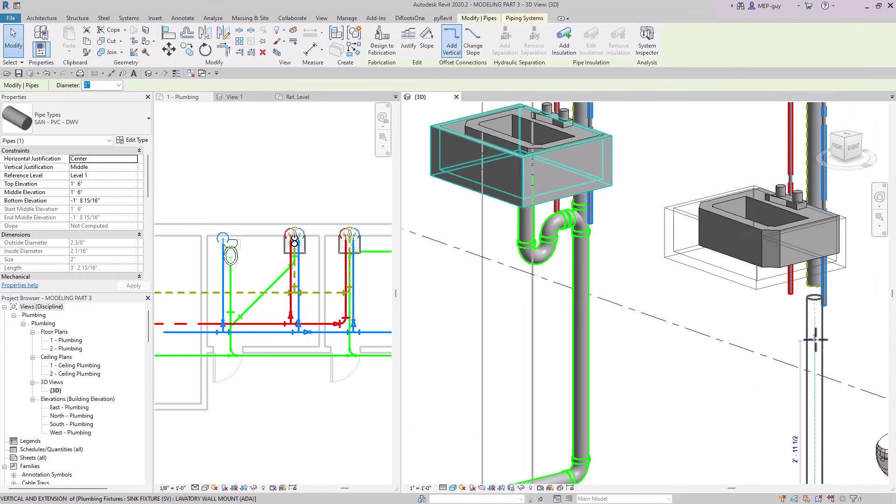
key("Escape")
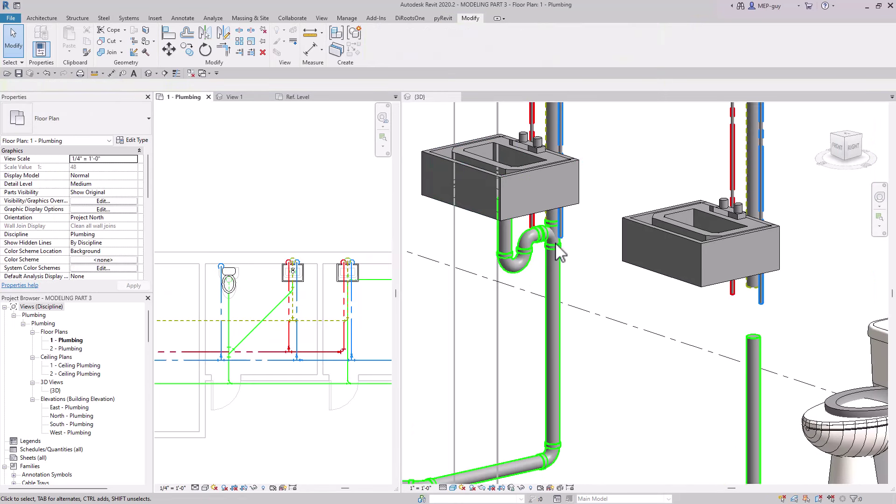
Copy the left sink's trap assembly over to the right sink in the plan
left_click(553, 239)
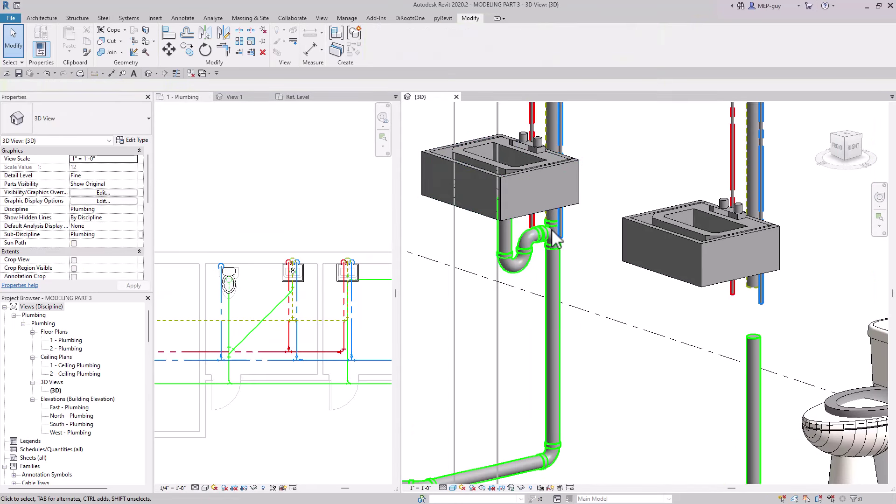
left_click(554, 233)
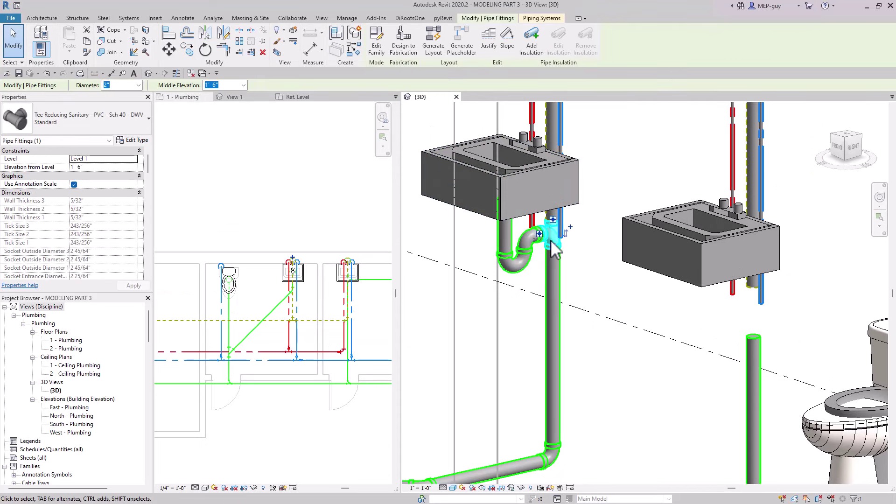
key("Tab")
left_click(514, 240)
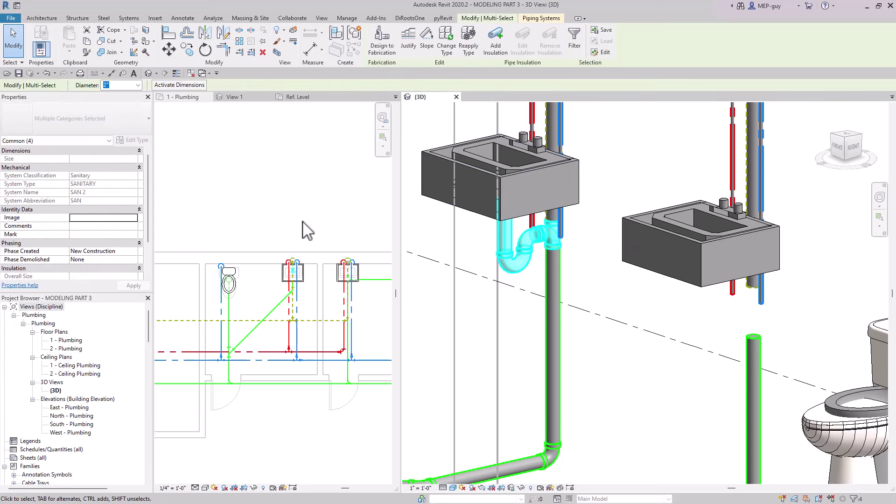
scroll(329, 275, "up", 5)
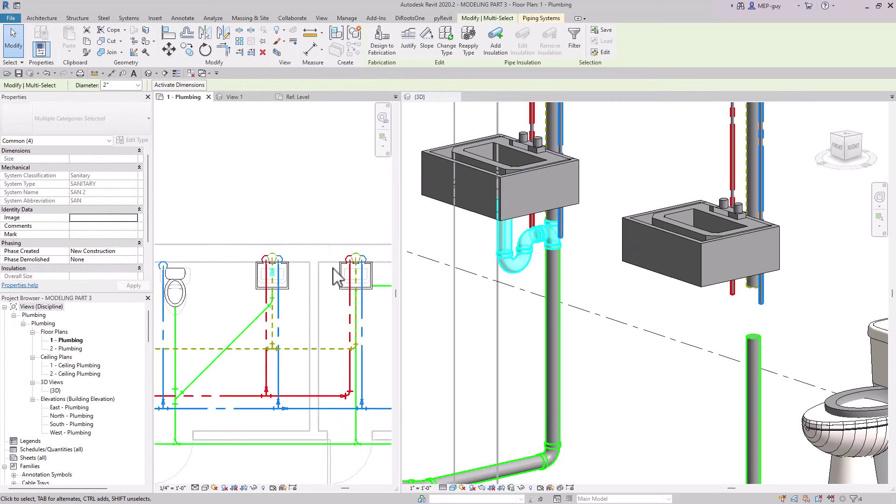
middle_click_drag(330, 290, 290, 264)
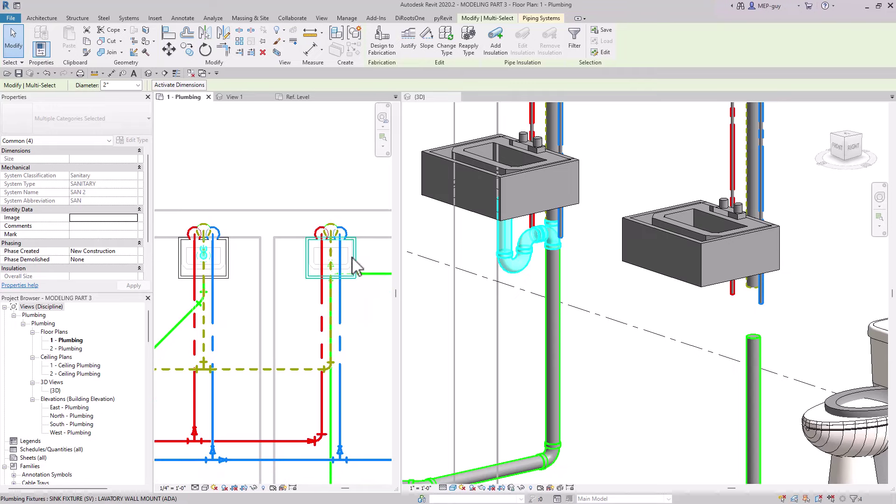
left_click(187, 48)
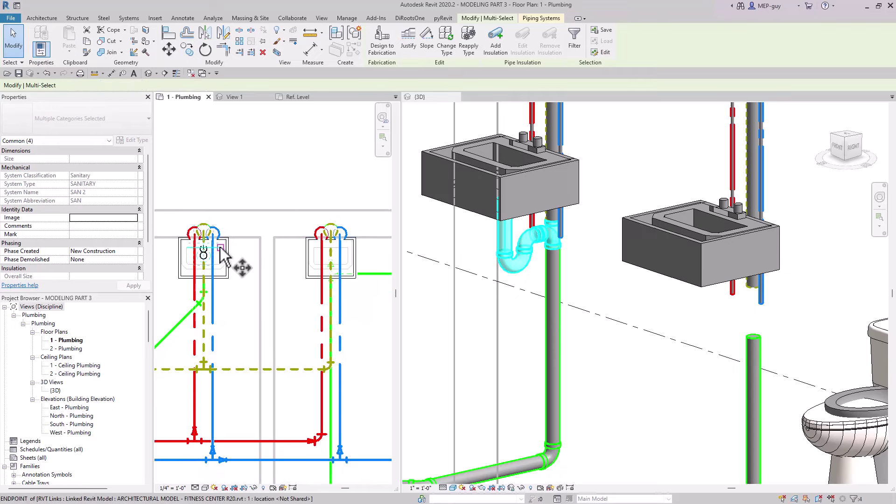
left_click(230, 256)
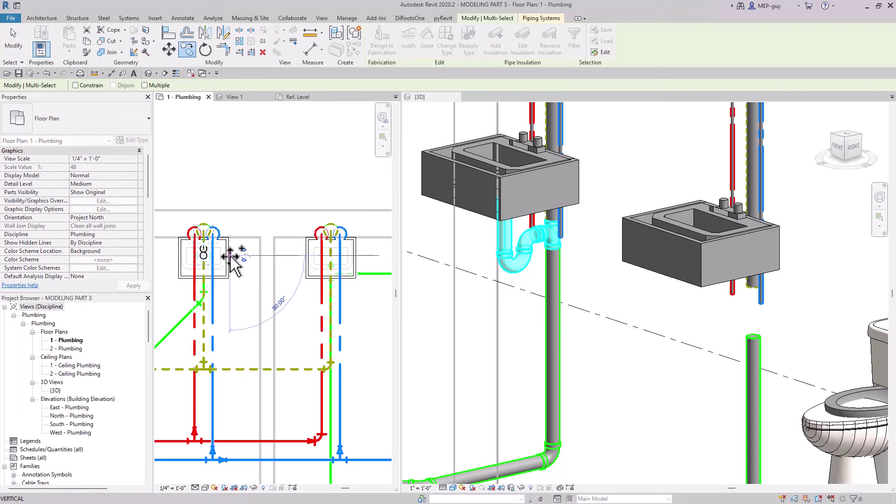
left_click(365, 262)
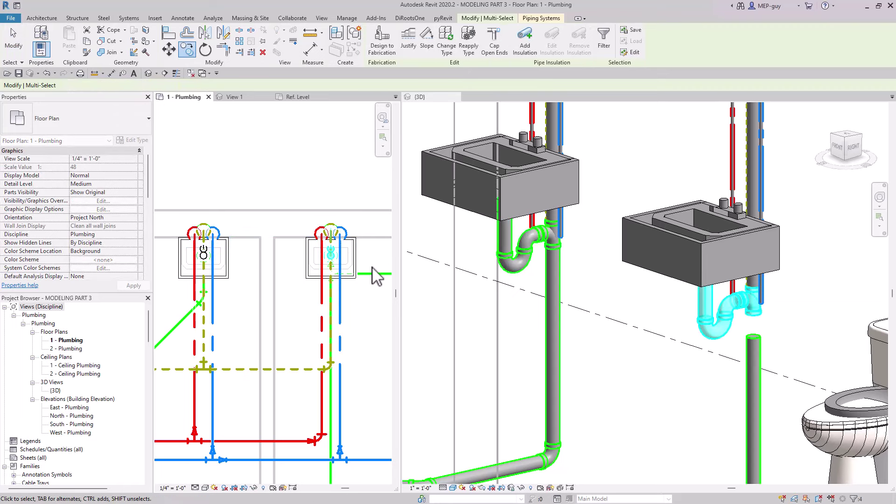
key("Escape")
Stretch the riser below the right sink up to join the copied trap
left_click(824, 337)
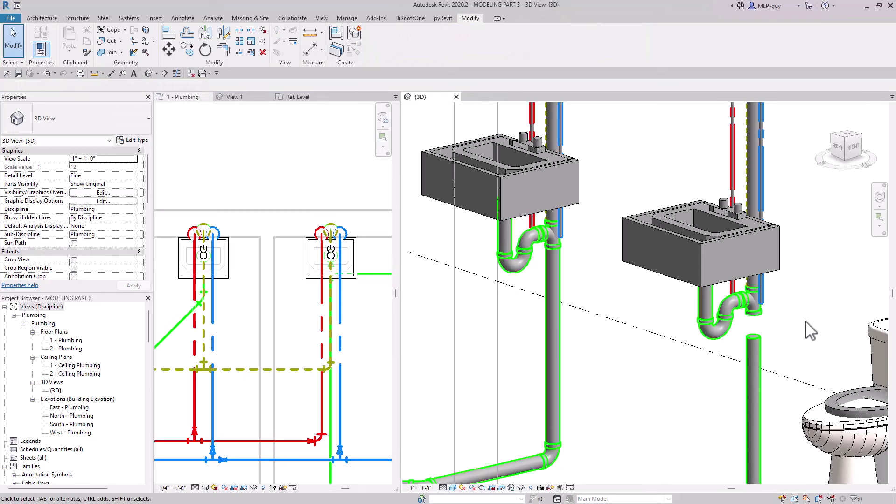
left_click(764, 353)
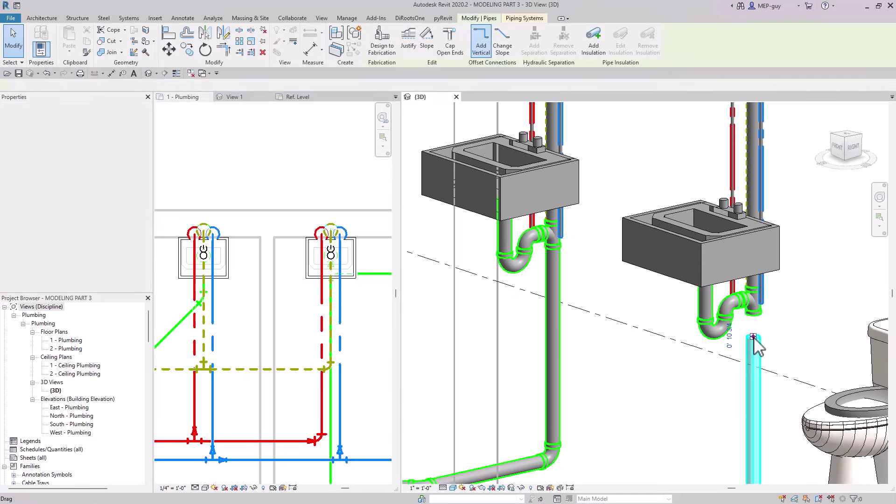
left_click_drag(753, 337, 786, 325)
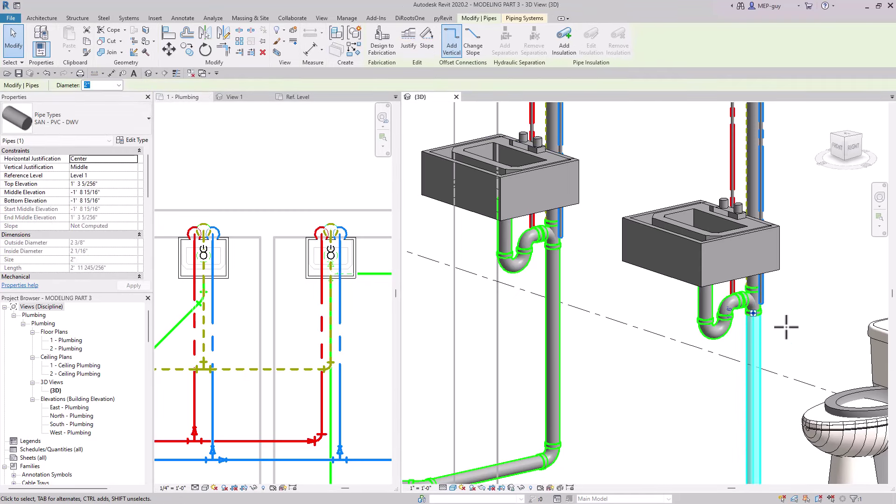
key("Escape")
left_click(713, 301)
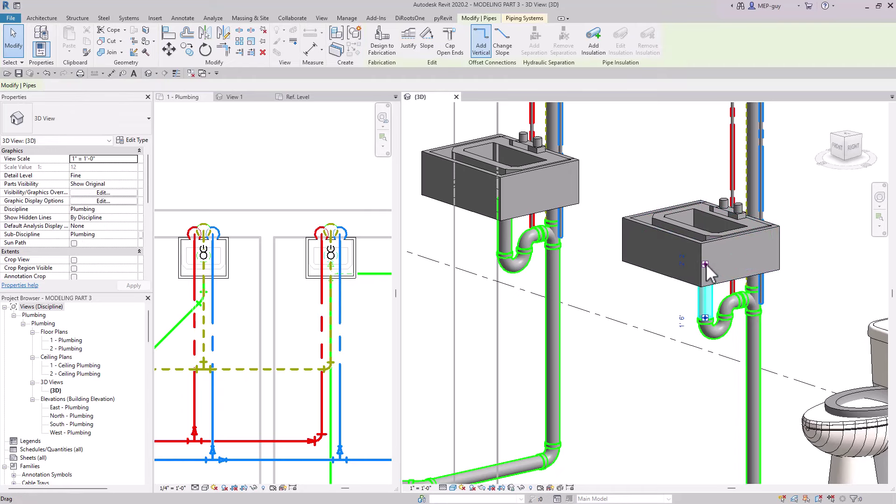
key("Escape")
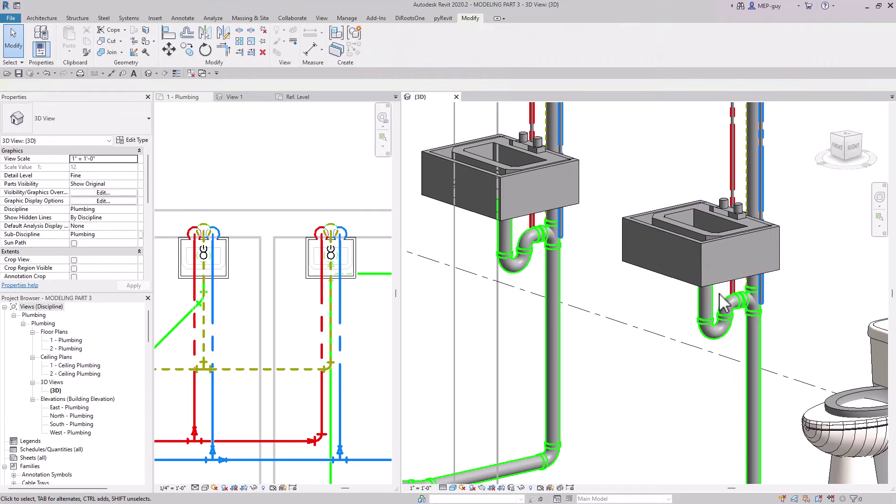
middle_click_drag(780, 316, 752, 253, "shift")
scroll(752, 252, "up", 6)
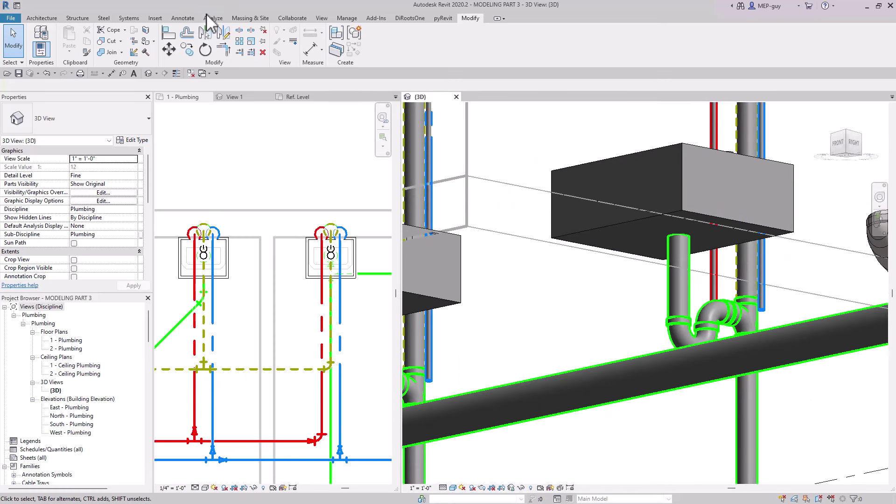
Run Show Disconnects from the Analyze tab with default options
left_click(213, 18)
left_click(616, 47)
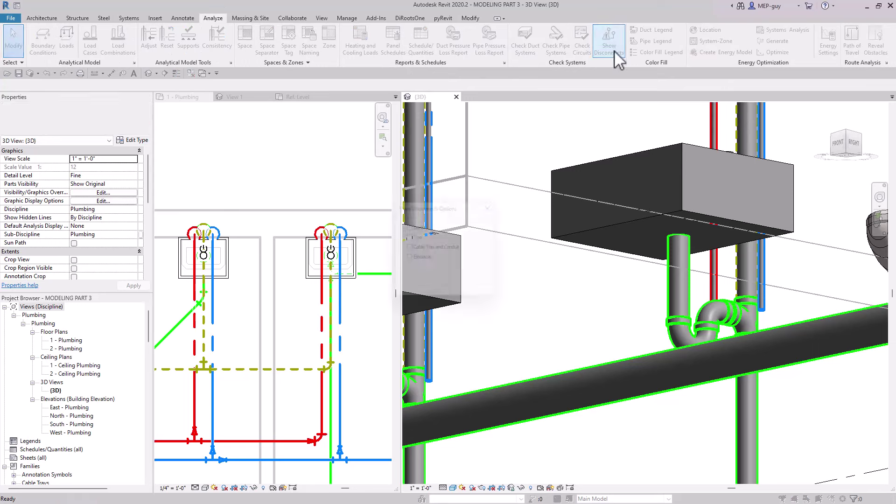
left_click(425, 290)
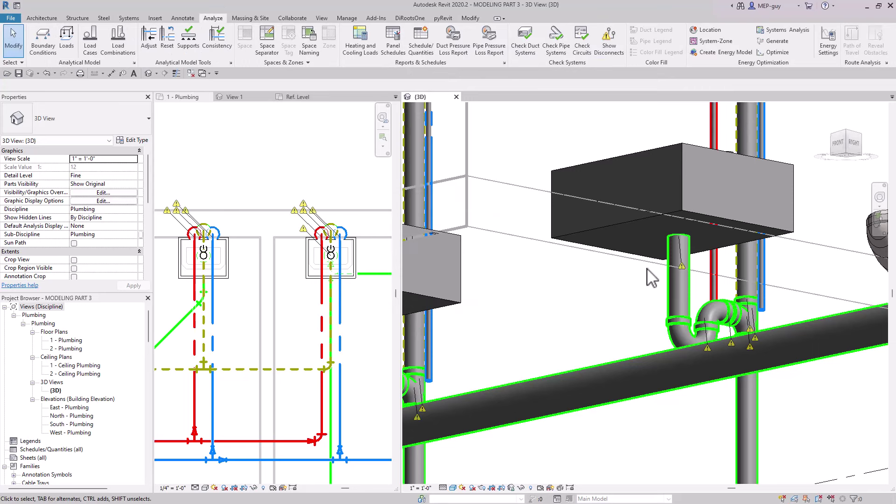
scroll(682, 253, "up", 4)
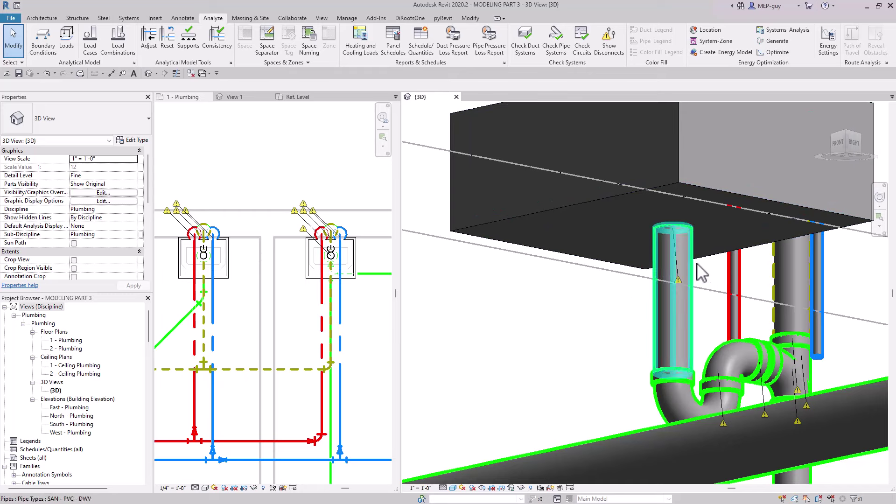
Snap the vertical trap tailpiece's top end onto the lavatory's drain connector
left_click(679, 271)
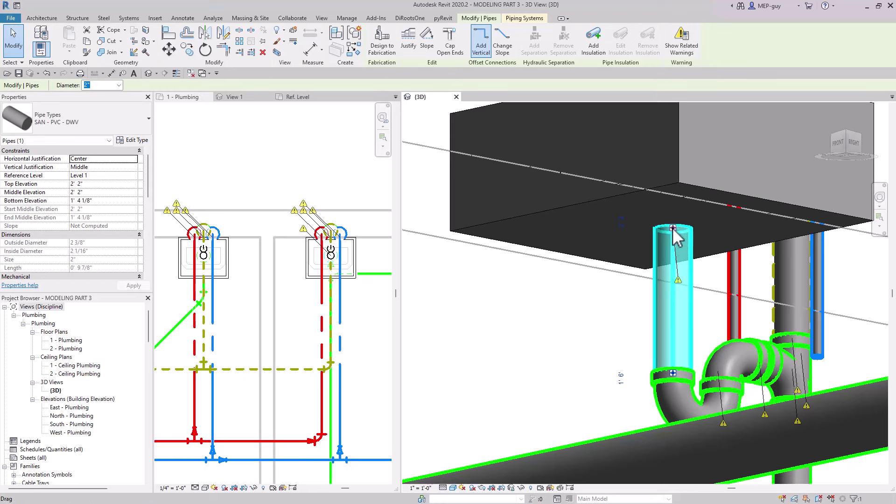
left_click(710, 287)
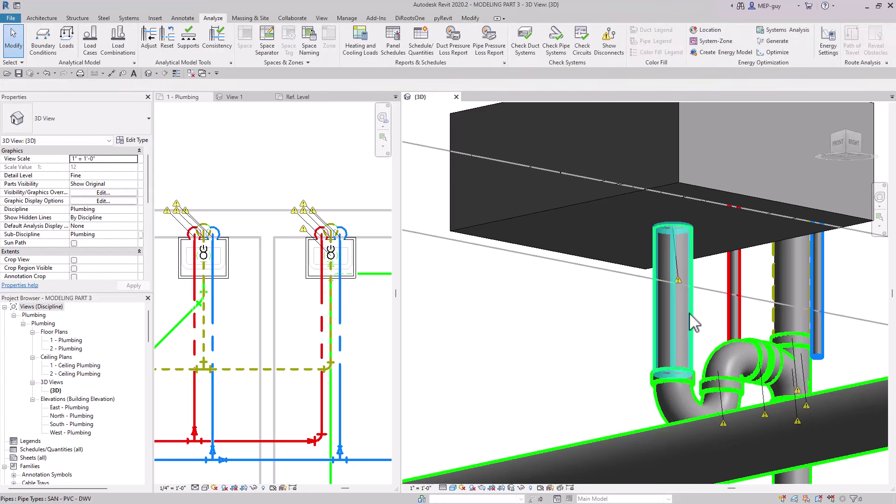
left_click(710, 329)
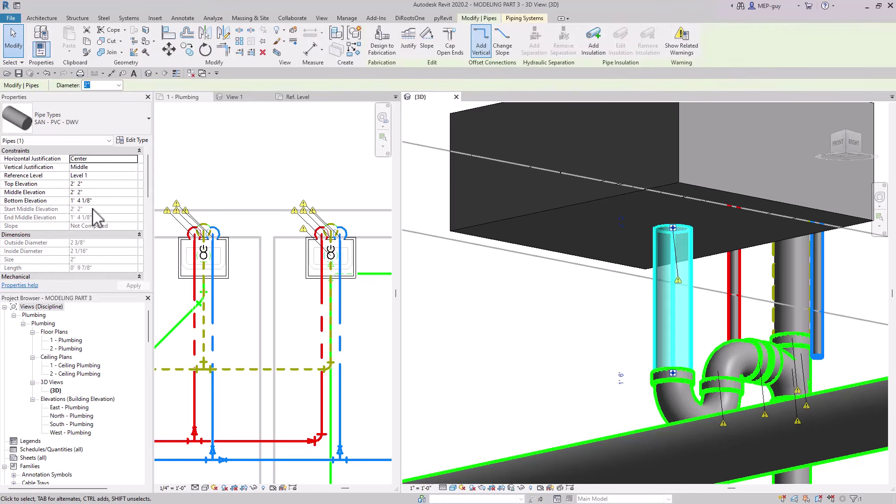
scroll(108, 219, "down", 10)
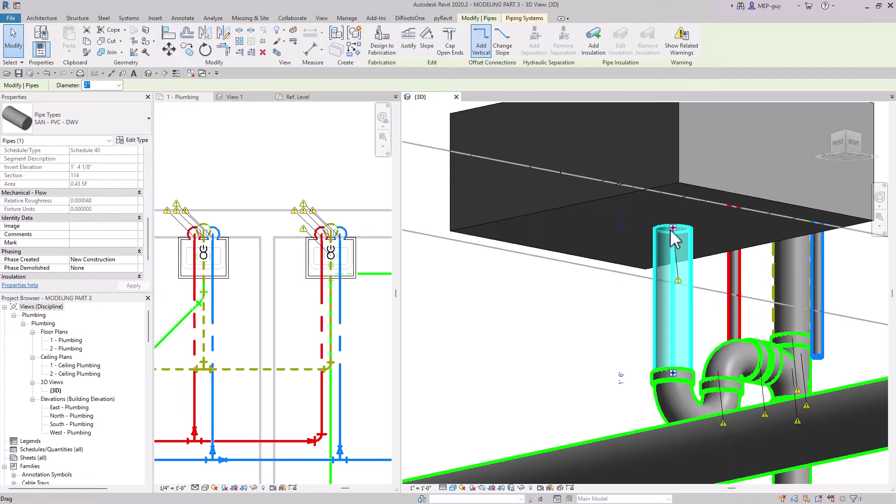
mouse_move(673, 228)
left_mouse_down()
mouse_move(672, 241)
mouse_move(673, 228)
left_mouse_up()
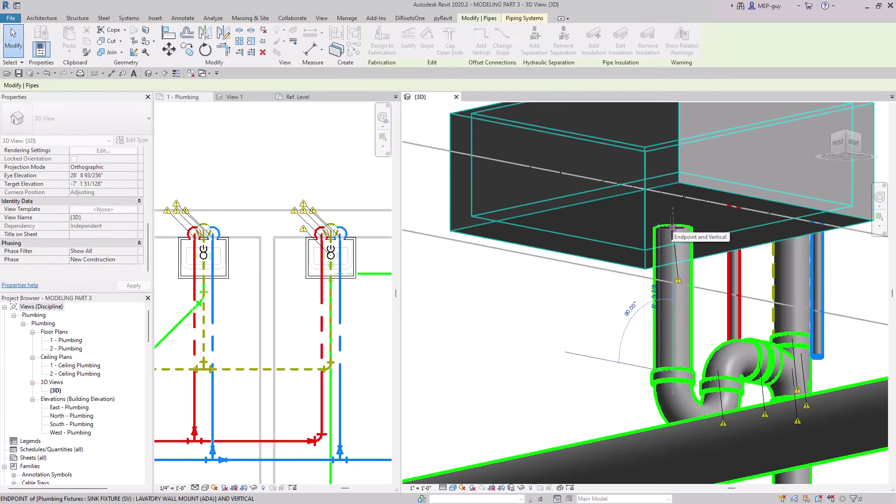
left_click_drag(672, 228, 672, 228)
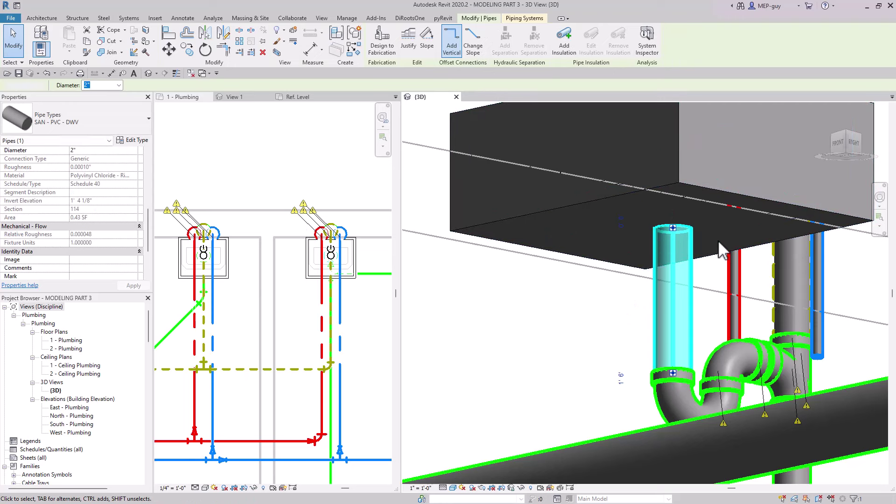
key("Escape")
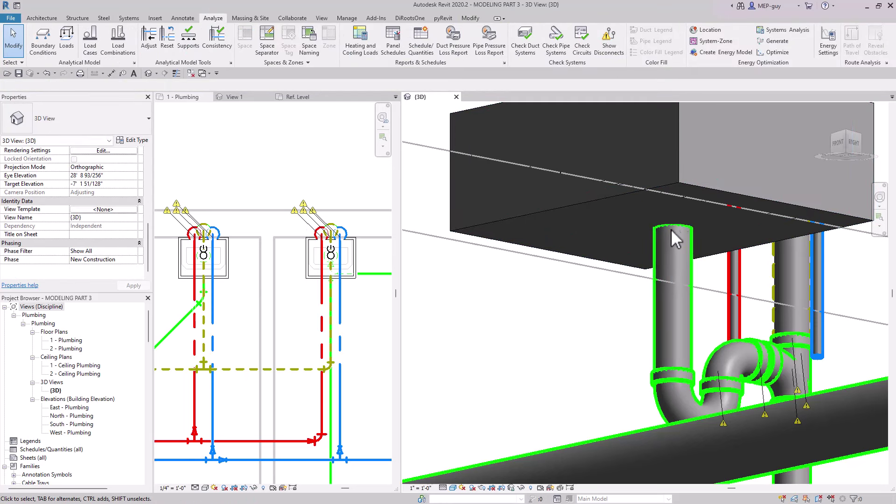
left_click(700, 339)
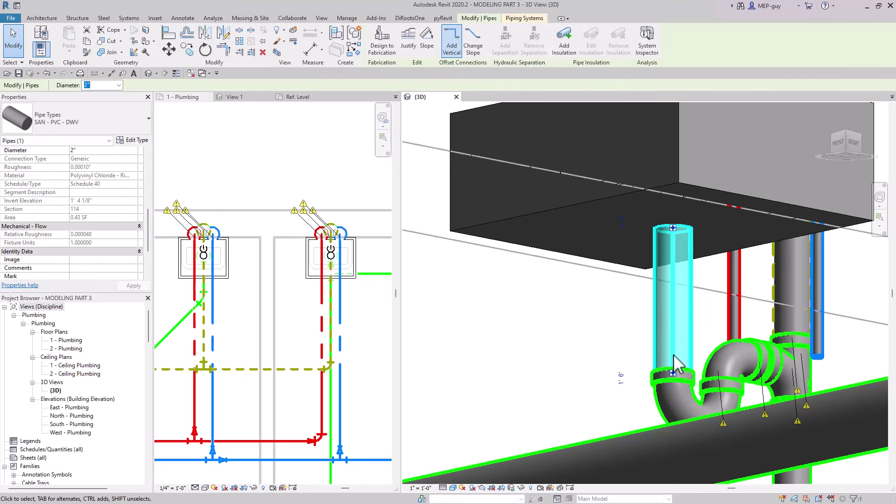
key("Escape")
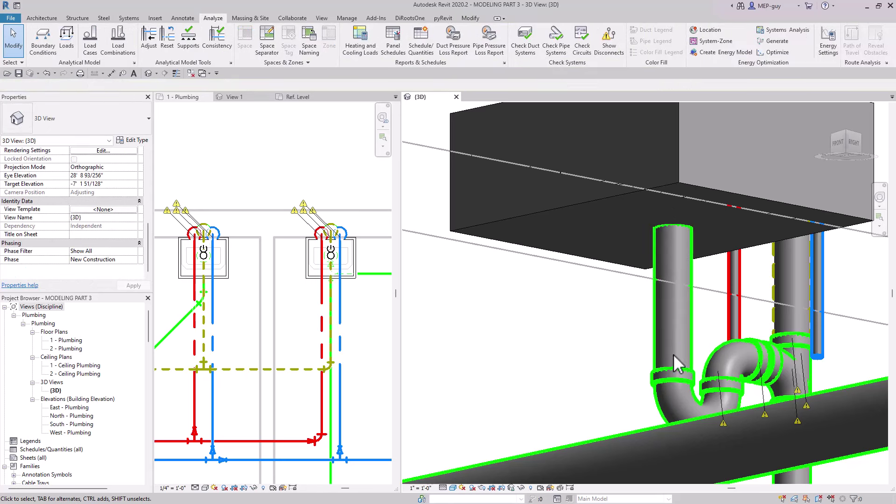
Re-run Show Disconnects to confirm the open-end warnings
left_click(610, 40)
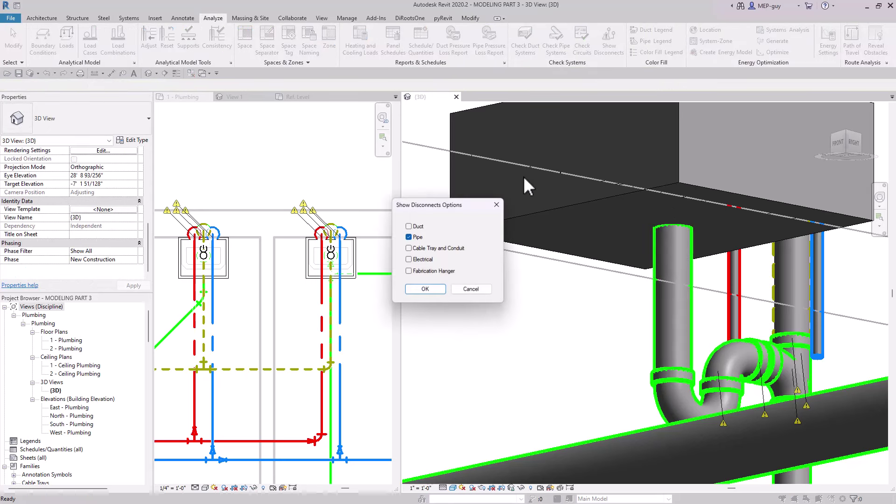
left_click(424, 289)
scroll(602, 305, "down", 5)
Orbit and zoom the 3D view, then widen the floor plan pane beside it
middle_click_drag(712, 215, 697, 192, "shift")
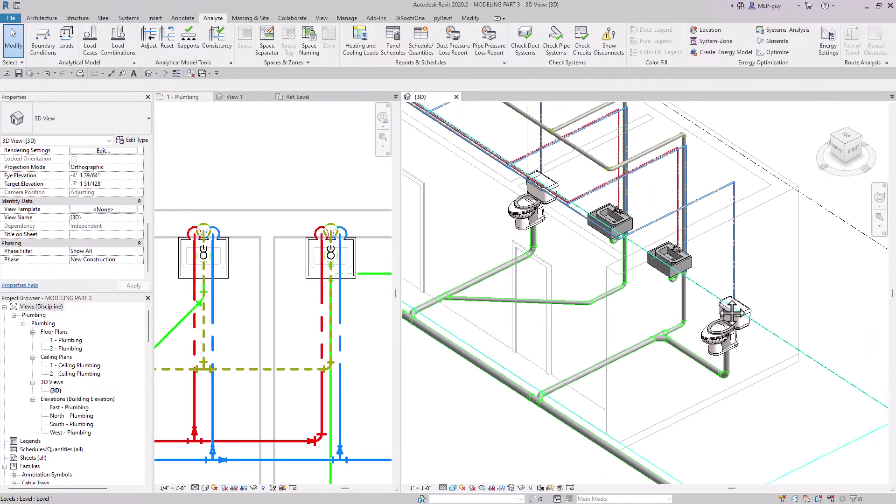
middle_click_drag(733, 312, 677, 320, "shift")
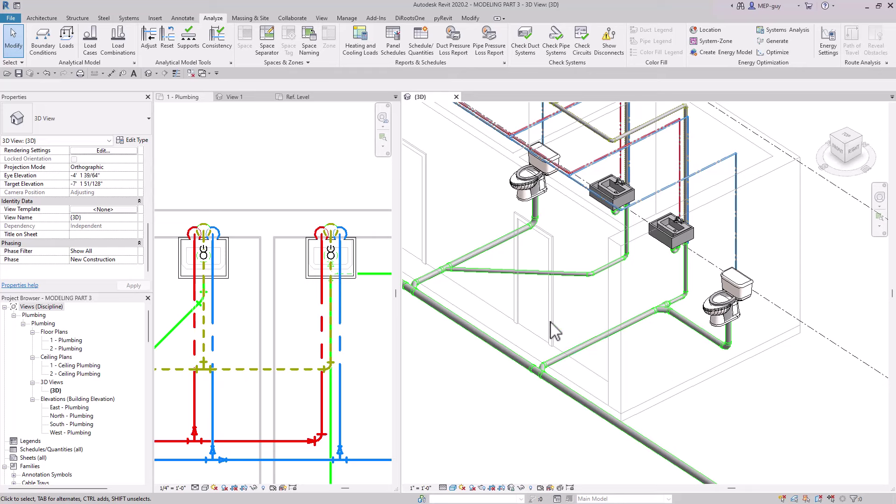
scroll(653, 349, "down", 3)
mouse_move(653, 350)
middle_mouse_down()
mouse_move(625, 363)
mouse_move(666, 347)
middle_mouse_up()
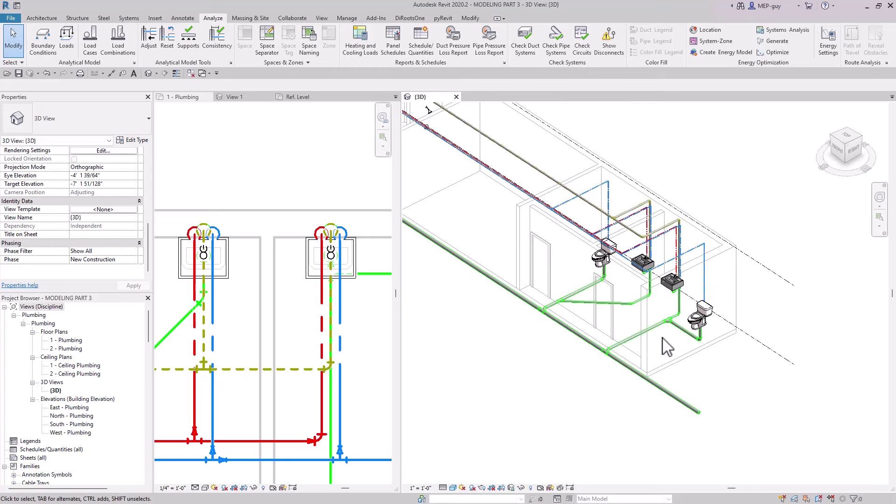
scroll(321, 202, "down", 8)
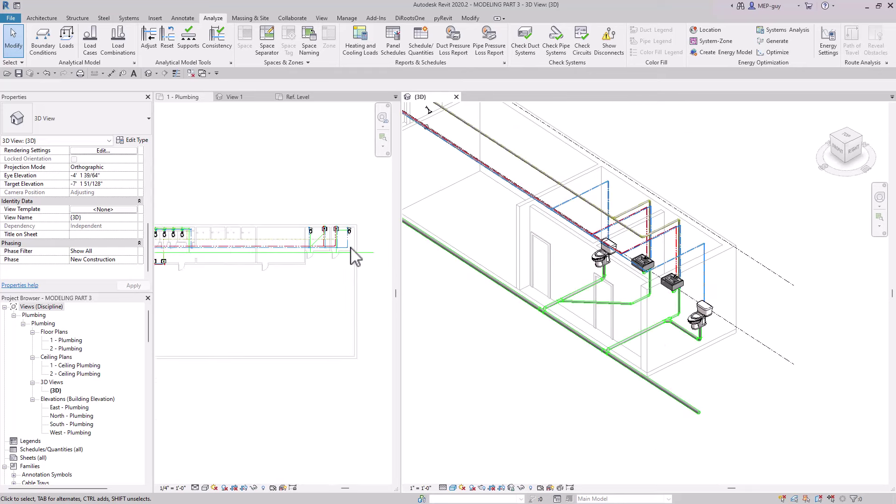
scroll(355, 257, "down", 1)
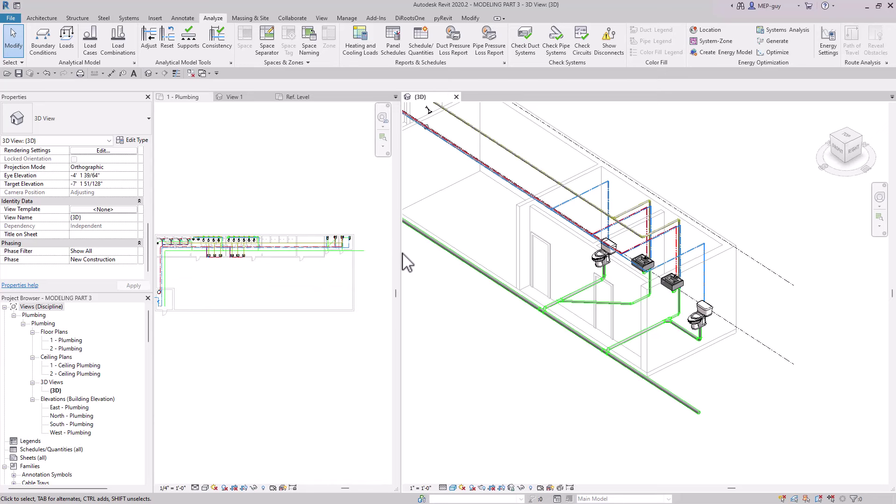
left_click_drag(397, 261, 679, 275)
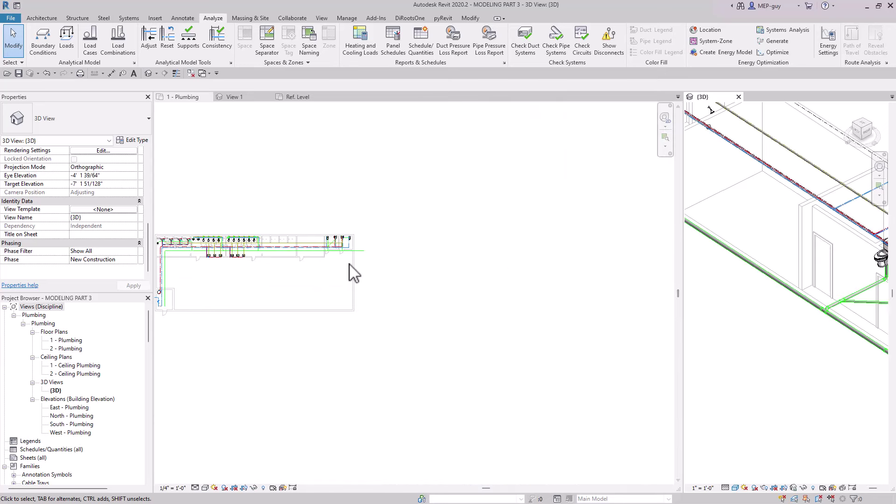
Zoom the 1 - Plumbing plan onto the shower's 1/2" HW, 1/2" CW and 3" SAN pipes
middle_click_drag(353, 274, 435, 288)
scroll(411, 291, "up", 3)
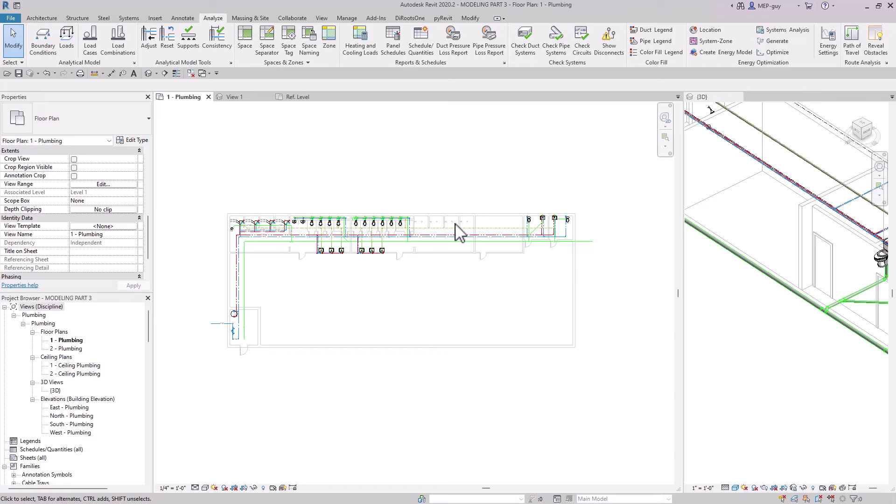
scroll(300, 240, "up", 5)
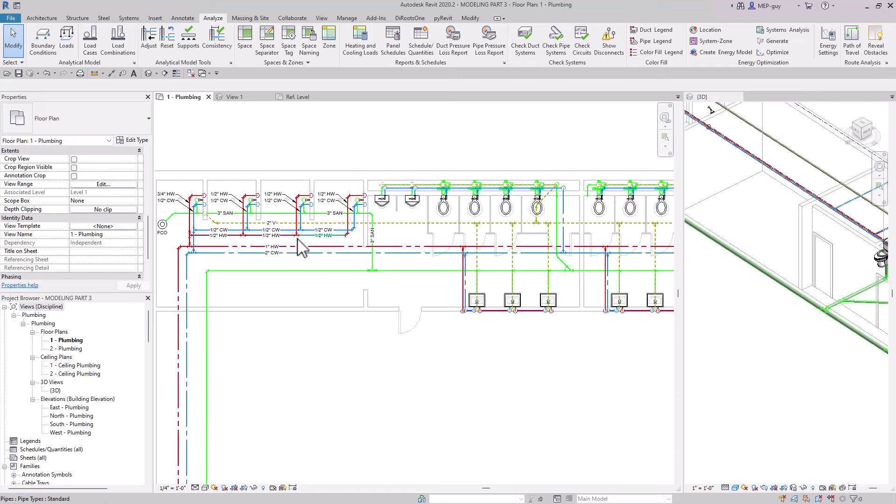
scroll(301, 247, "down", 2)
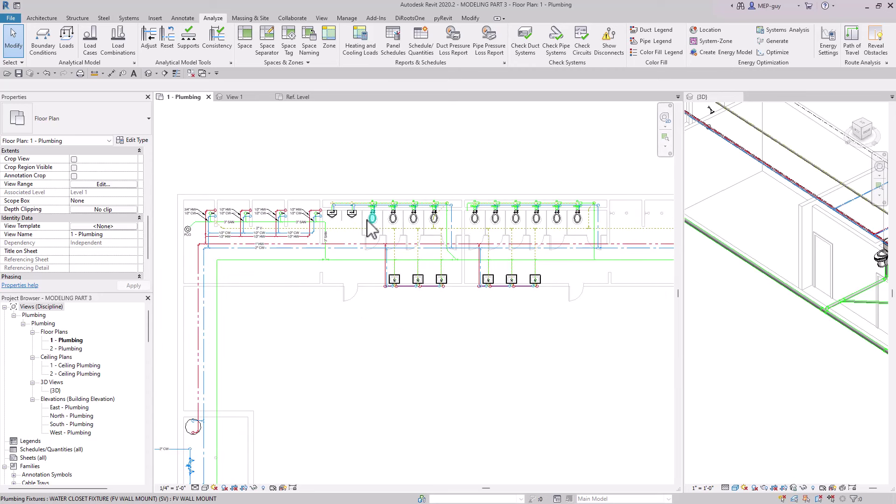
scroll(329, 217, "up", 5)
scroll(282, 195, "up", 3)
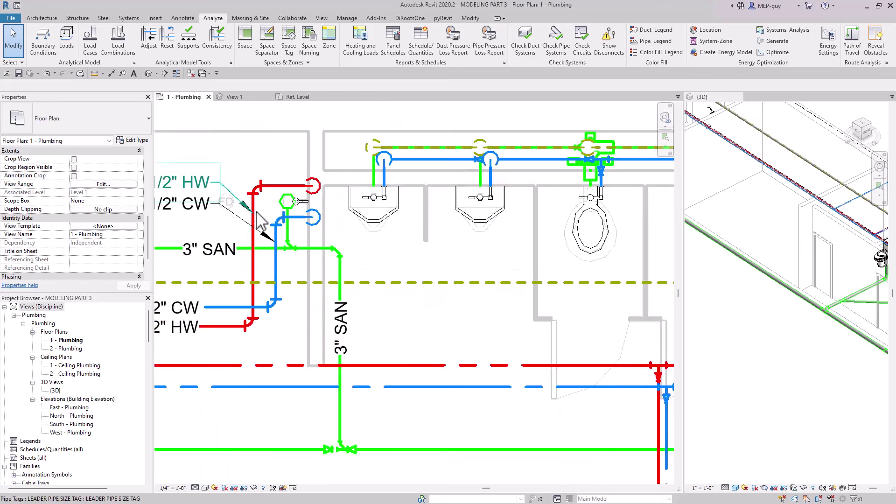
Mirror a copy of the shower and its pipes across a drawn vertical axis into the next restroom
left_click_drag(329, 217, 368, 264)
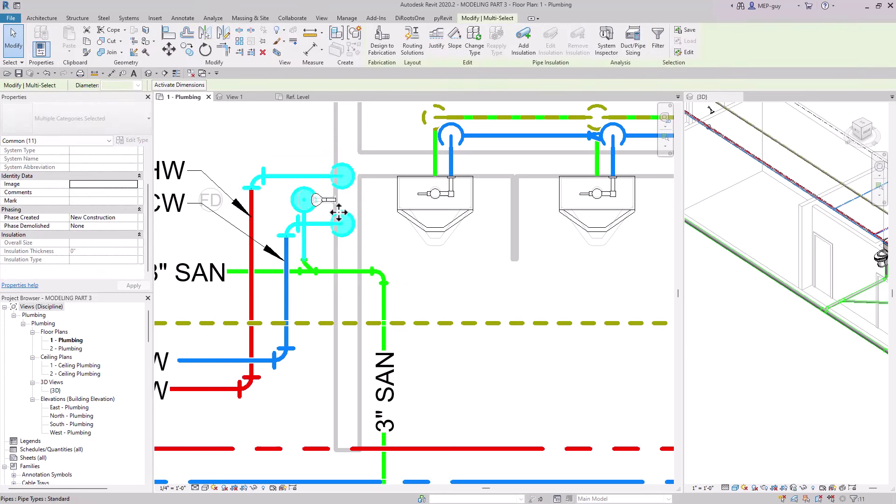
left_click(329, 201, "ctrl")
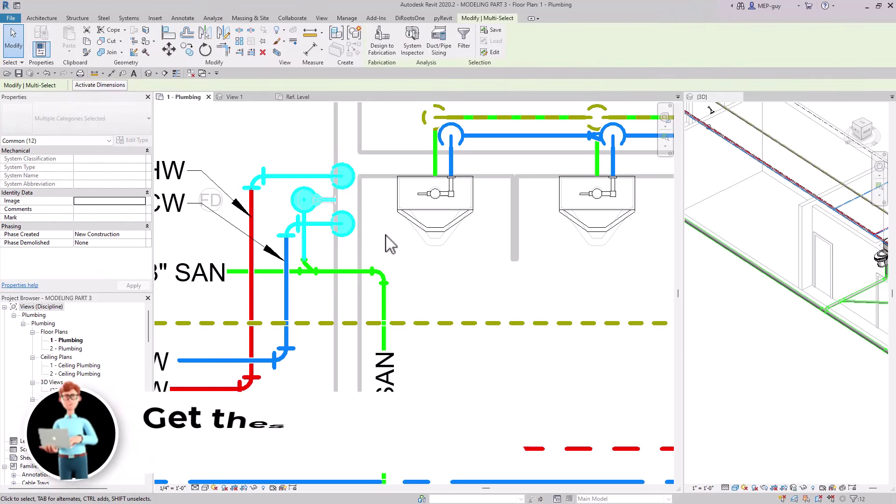
scroll(310, 276, "down", 3)
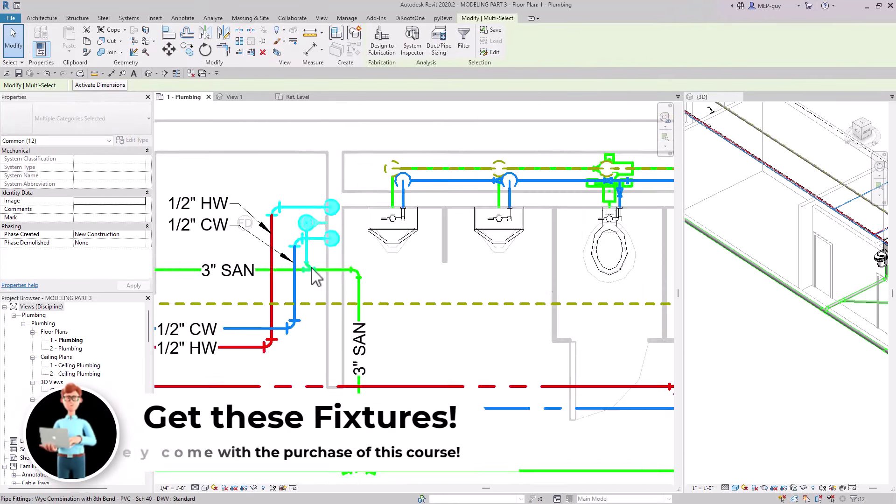
scroll(253, 256, "down", 2)
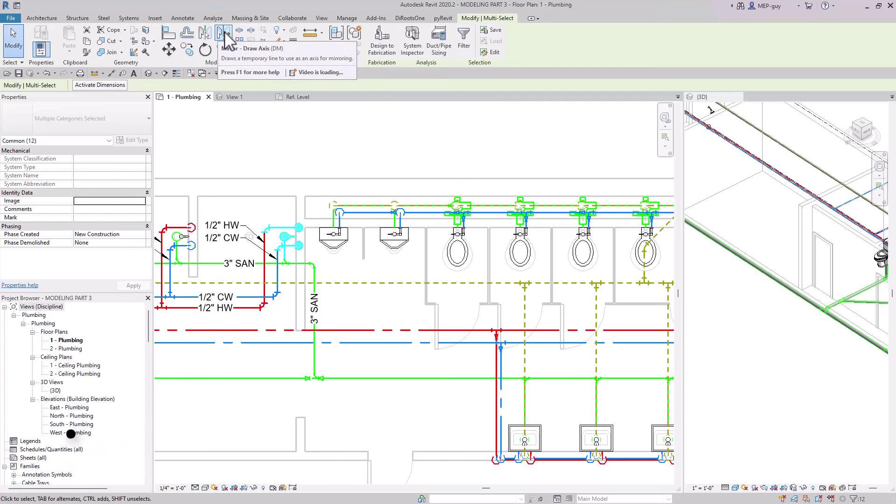
left_click(224, 32)
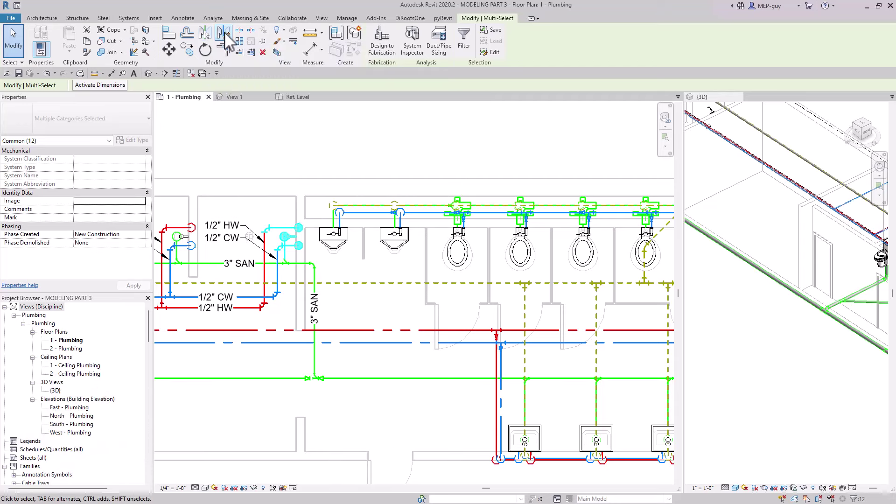
scroll(244, 380, "down", 2)
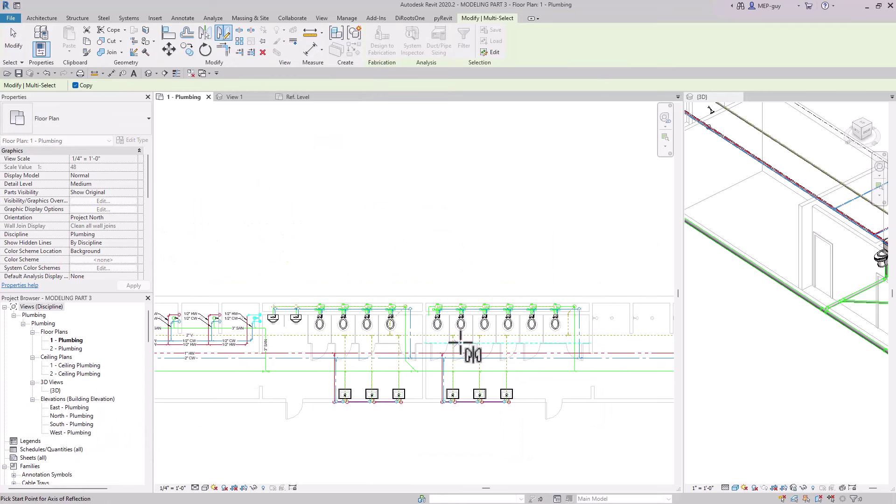
scroll(458, 332, "up", 2)
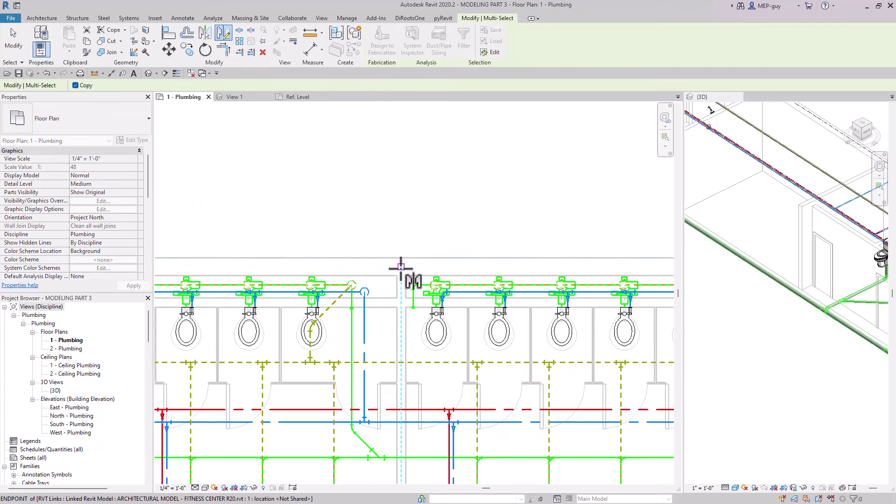
left_click(401, 266)
left_click(402, 243)
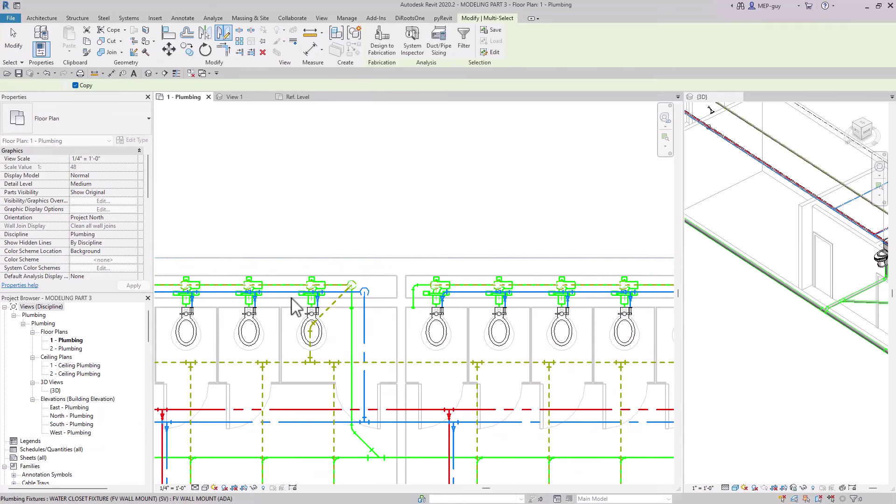
scroll(296, 305, "down", 2)
key("Escape")
scroll(544, 310, "up", 5)
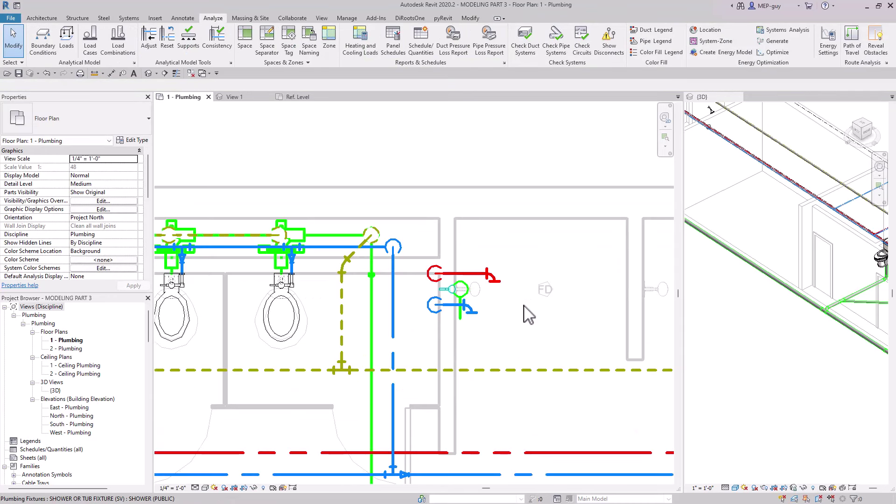
Review the copied shower and its pipes, centring them in the plan view
scroll(540, 316, "up", 2)
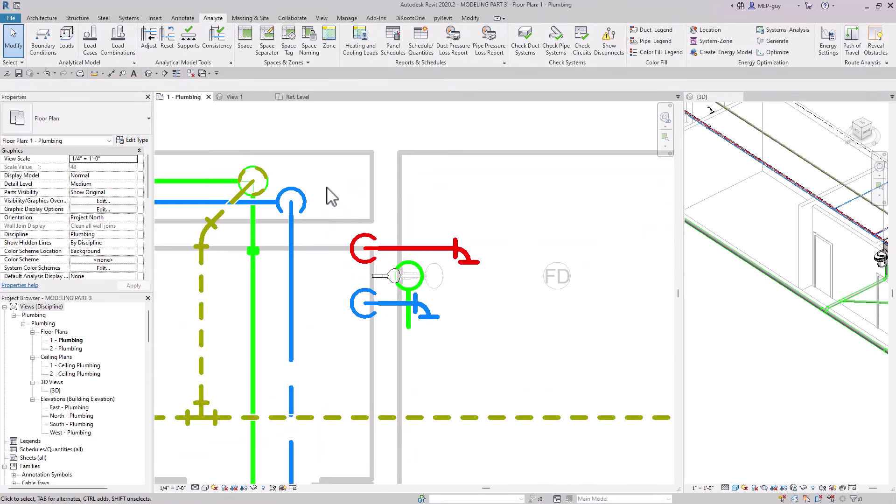
scroll(331, 199, "down", 1)
left_click_drag(330, 182, 628, 322)
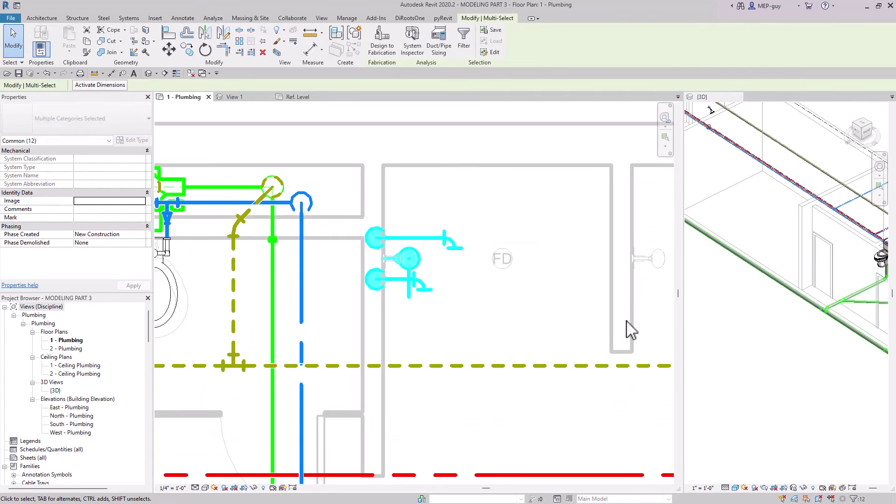
key("Escape")
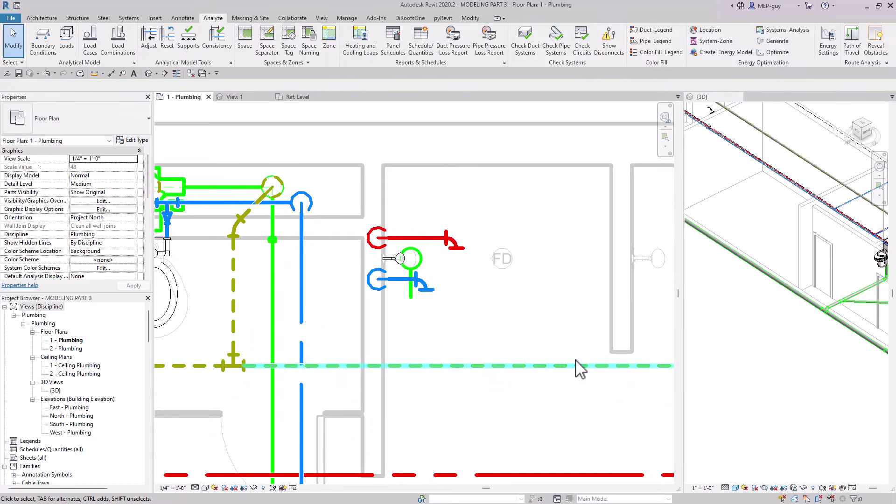
scroll(434, 281, "up", 4)
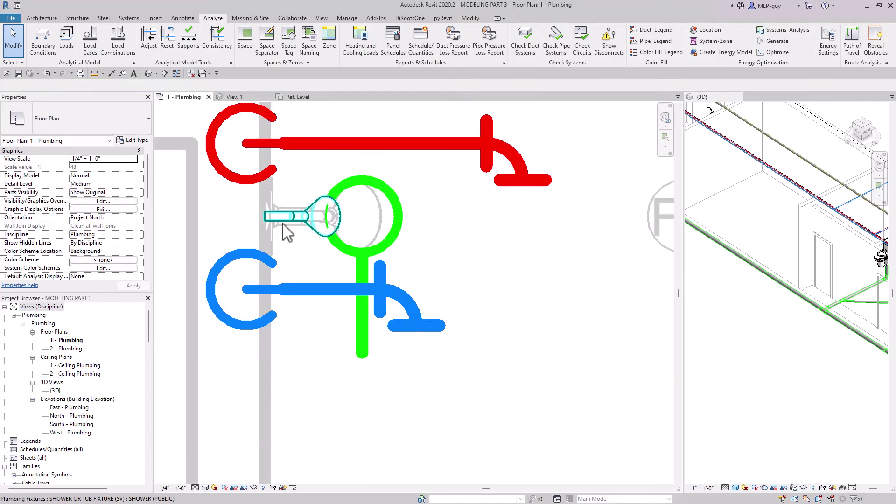
scroll(474, 254, "down", 4)
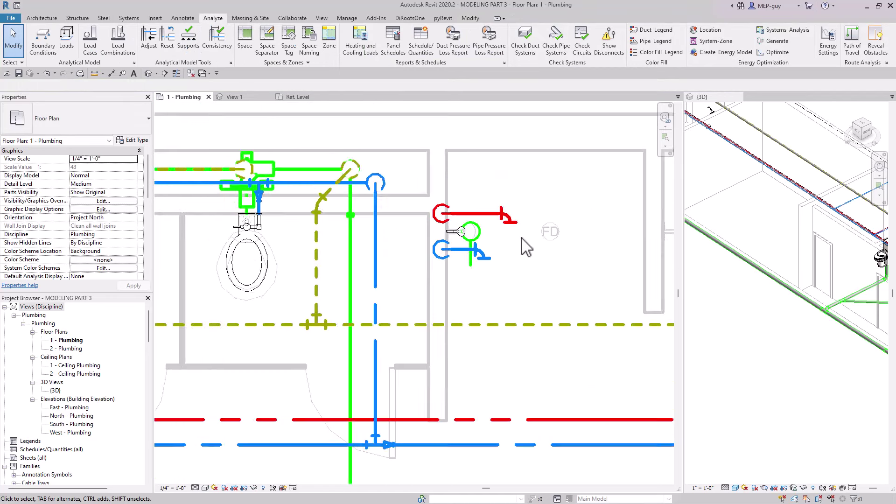
scroll(527, 247, "down", 3)
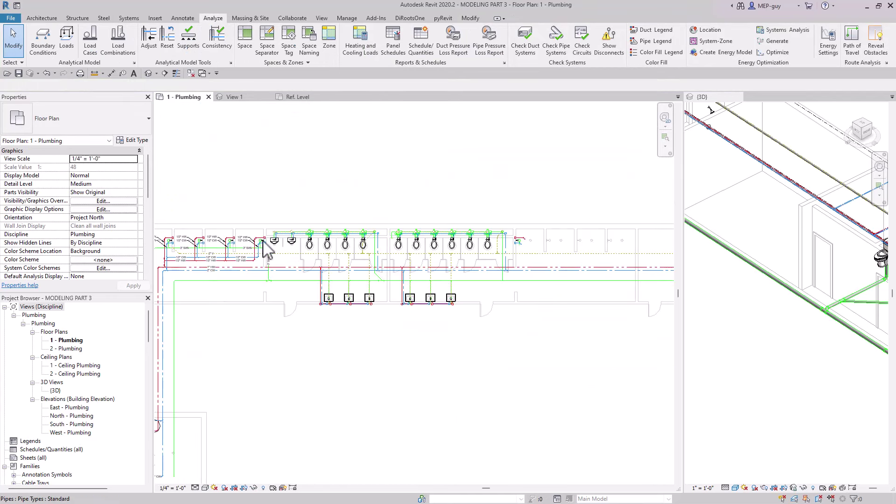
scroll(267, 244, "up", 5)
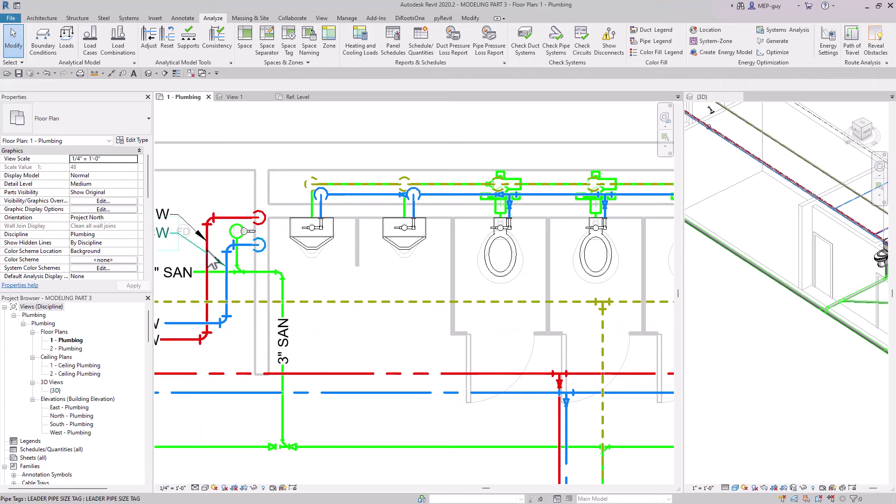
scroll(265, 255, "down", 3)
scroll(574, 256, "up", 4)
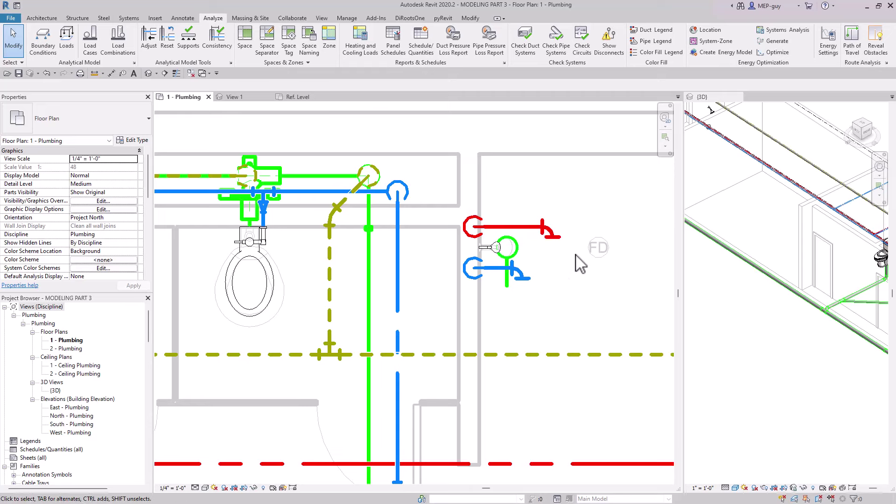
scroll(556, 282, "up", 1)
middle_click_drag(555, 282, 503, 262)
scroll(501, 252, "up", 1)
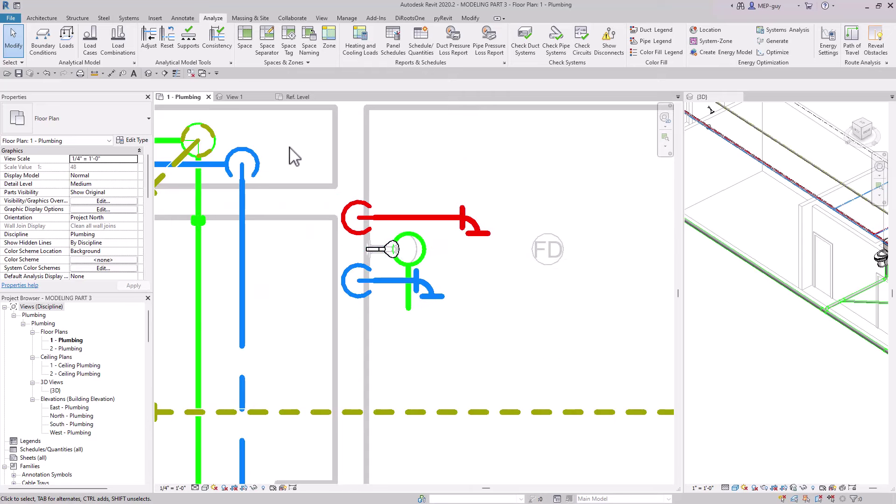
Mirror a copy of the shower and pipes across a picked pipe line, then undo it
left_click_drag(288, 146, 626, 356)
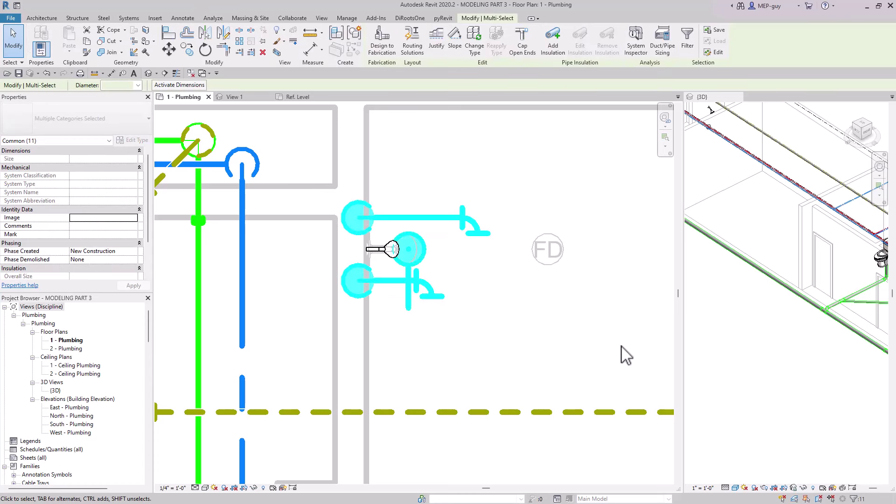
left_click(382, 251, "ctrl")
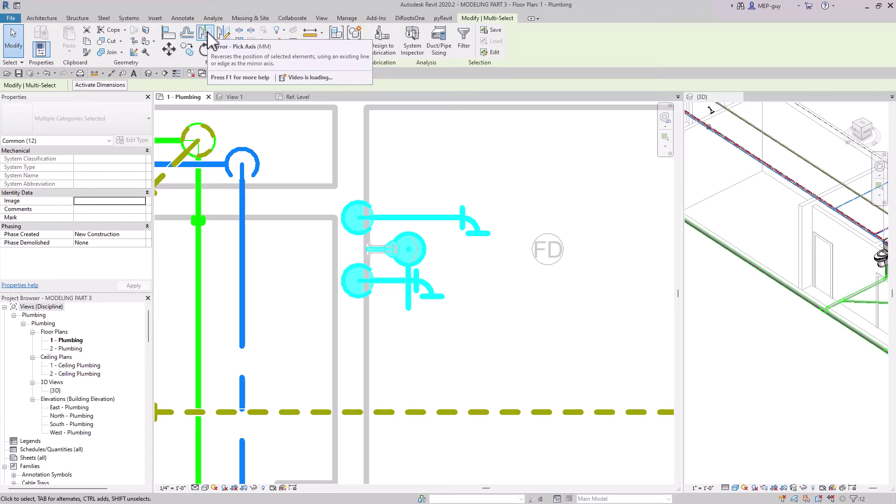
left_click(206, 32)
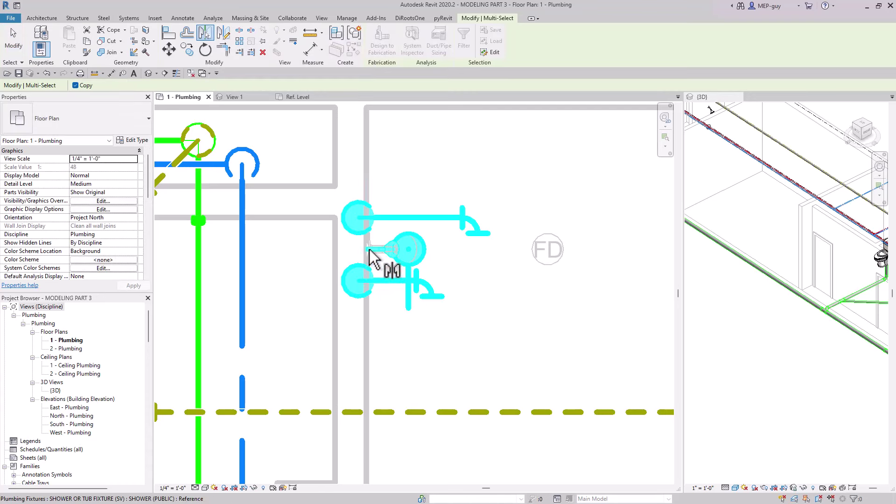
left_click(441, 249)
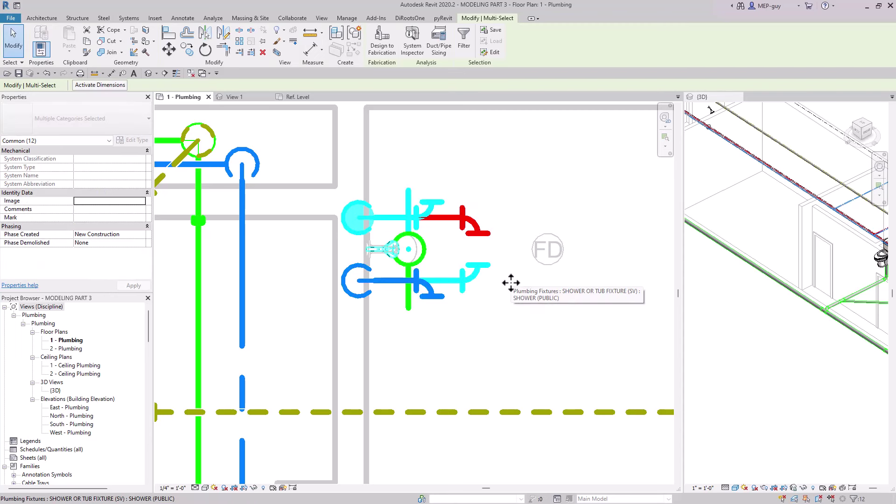
key("Escape")
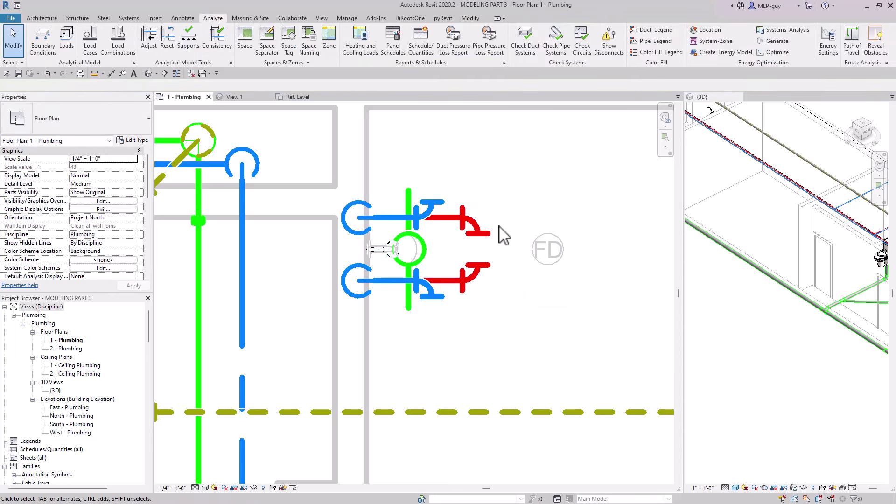
key("ctrl+z")
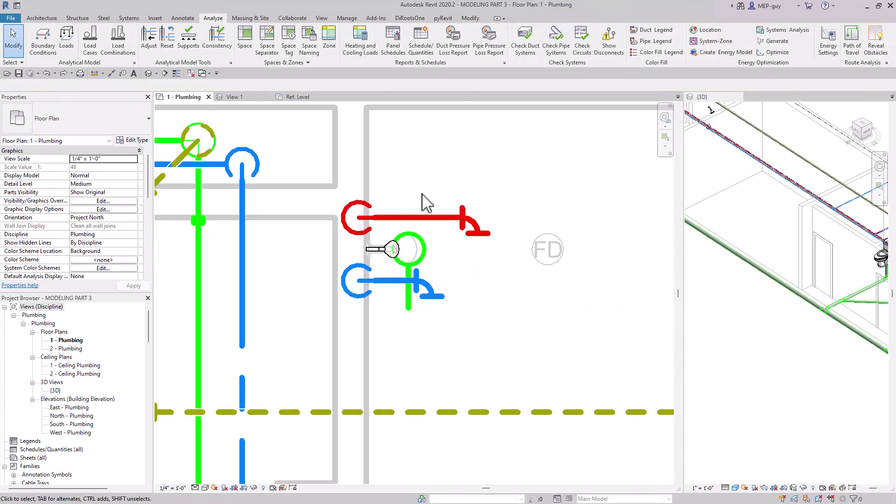
Flip the shower and its piping about its centre line with Copy unchecked
right_click(422, 202)
left_click(439, 206)
left_click_drag(292, 158, 656, 372)
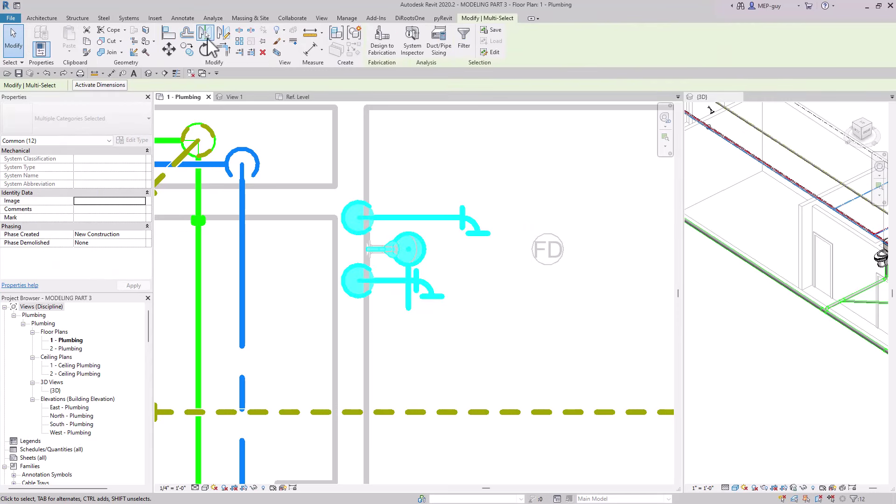
left_click(206, 36)
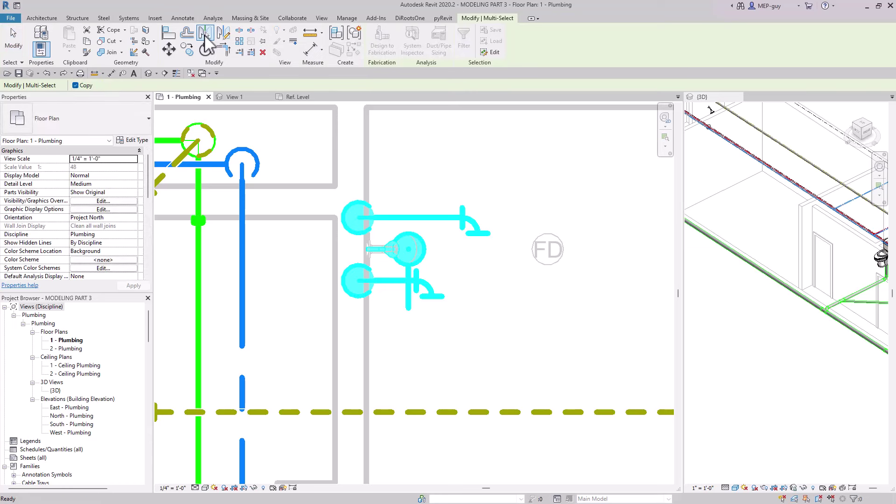
left_click(76, 85)
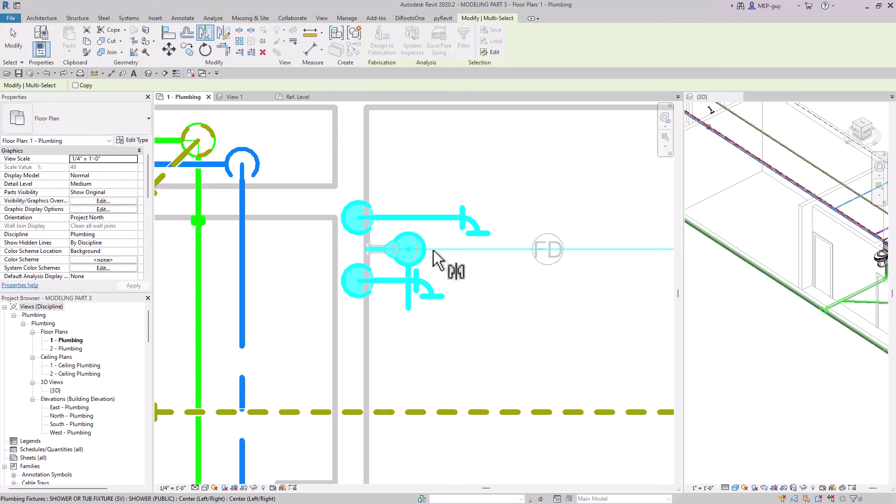
left_click(445, 256)
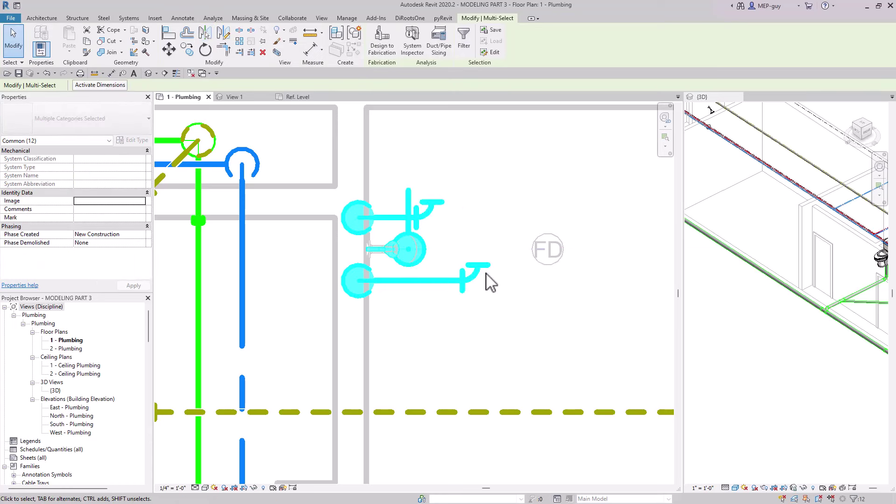
left_click(496, 297)
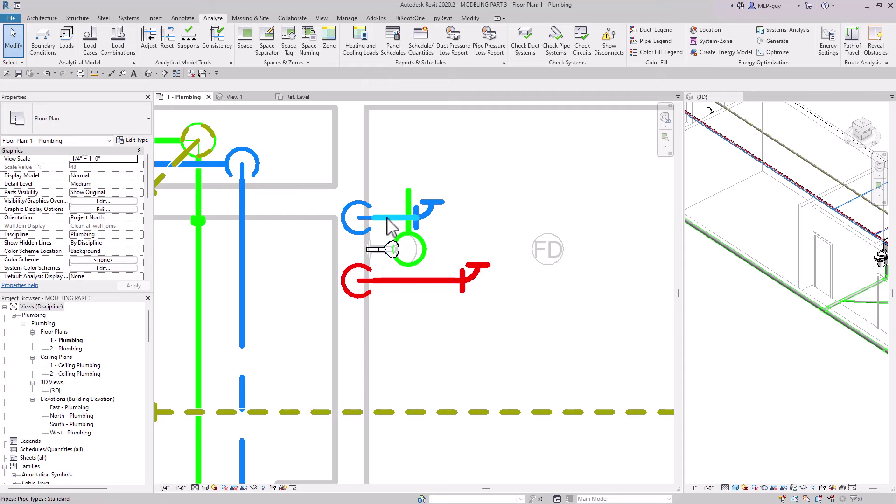
Undo the recent changes to the plumbing plan
scroll(562, 285, "down", 5)
scroll(562, 285, "down", 3)
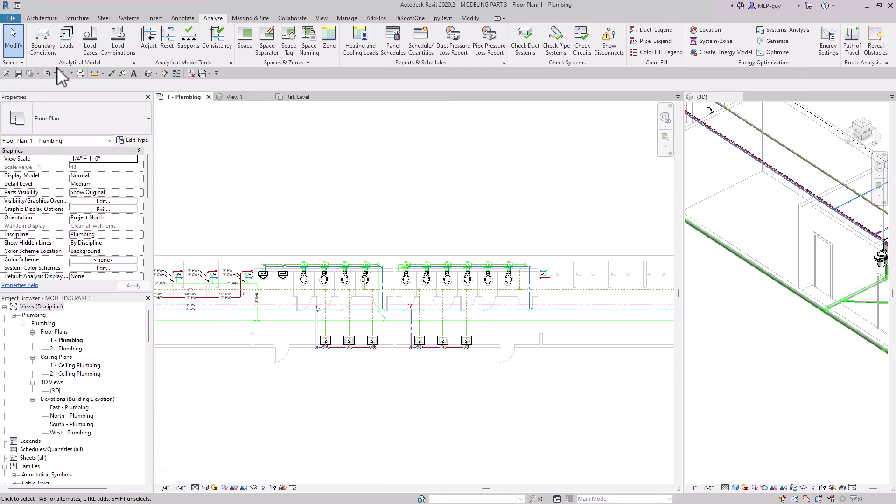
left_click(46, 73)
left_click(47, 73)
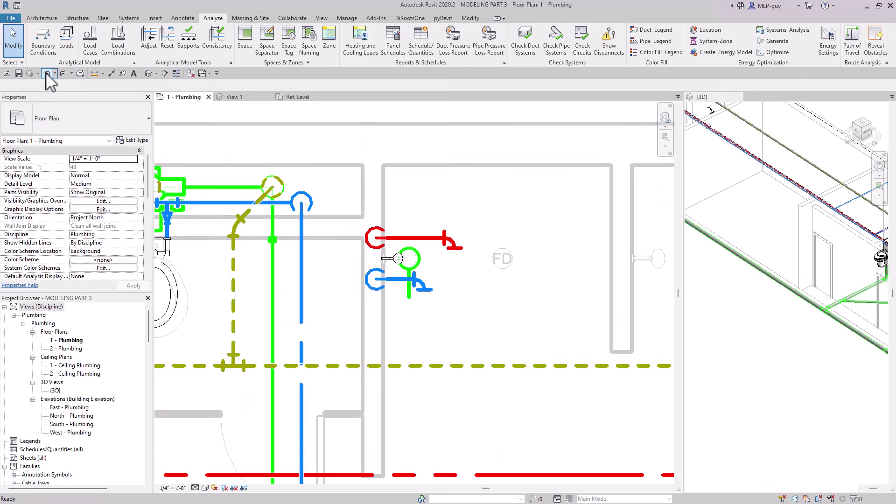
left_click(45, 73)
scroll(396, 229, "up", 3)
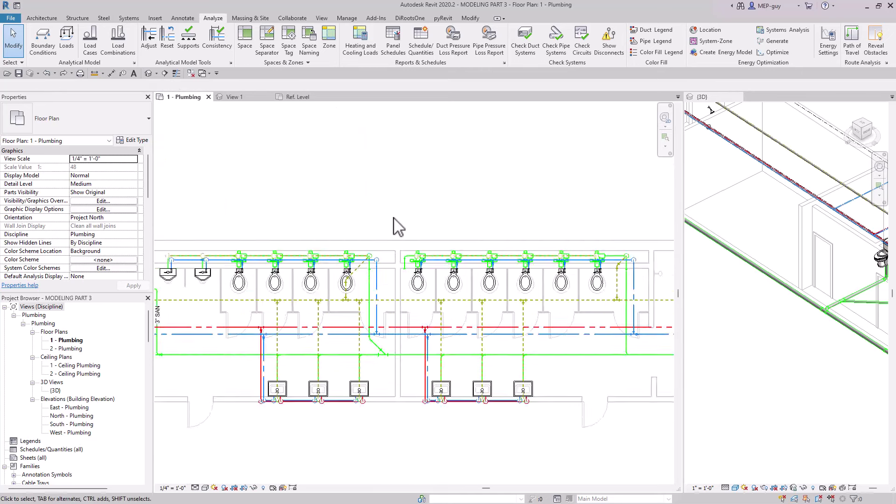
scroll(184, 282, "up", 5)
scroll(450, 280, "down", 5)
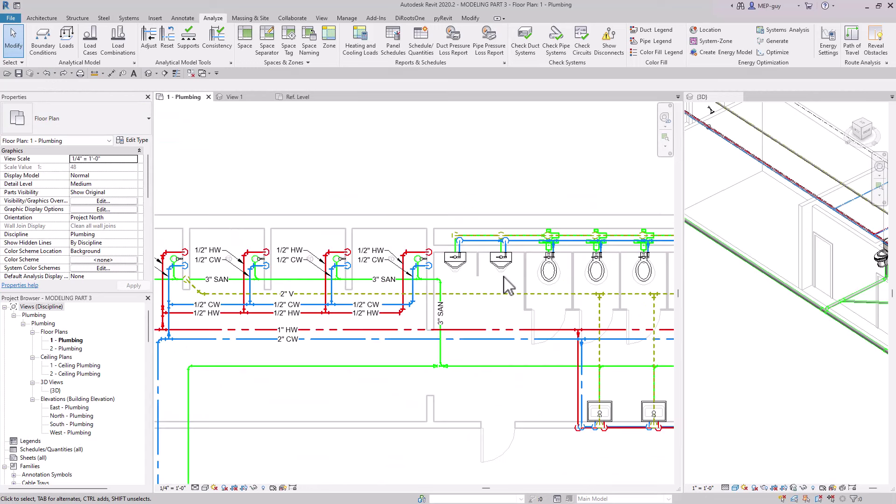
scroll(369, 313, "up", 2)
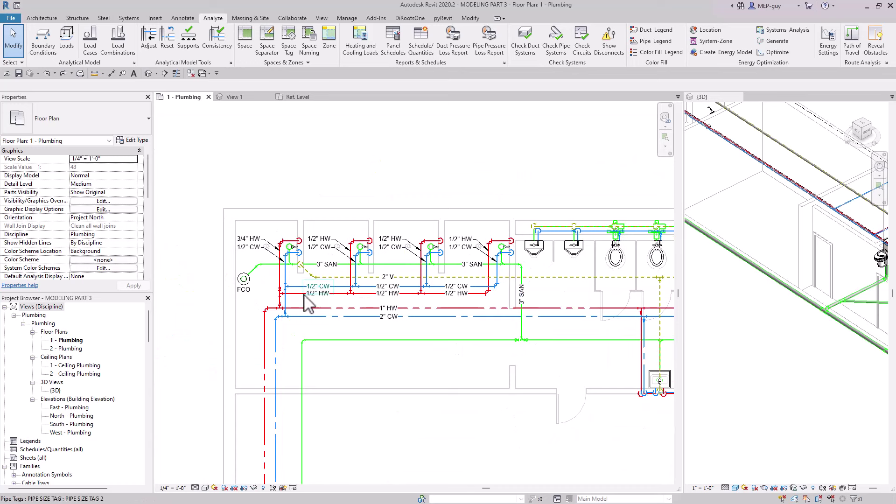
scroll(288, 297, "down", 5)
scroll(299, 285, "up", 1)
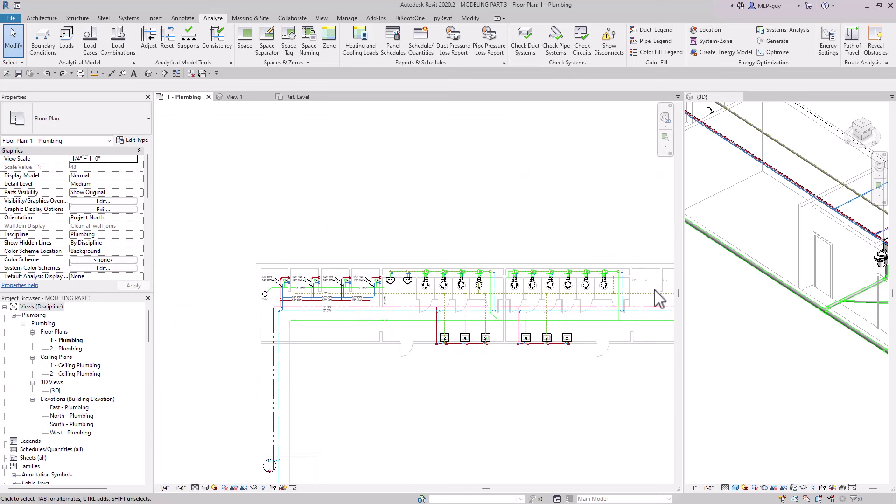
scroll(299, 307, "up", 4)
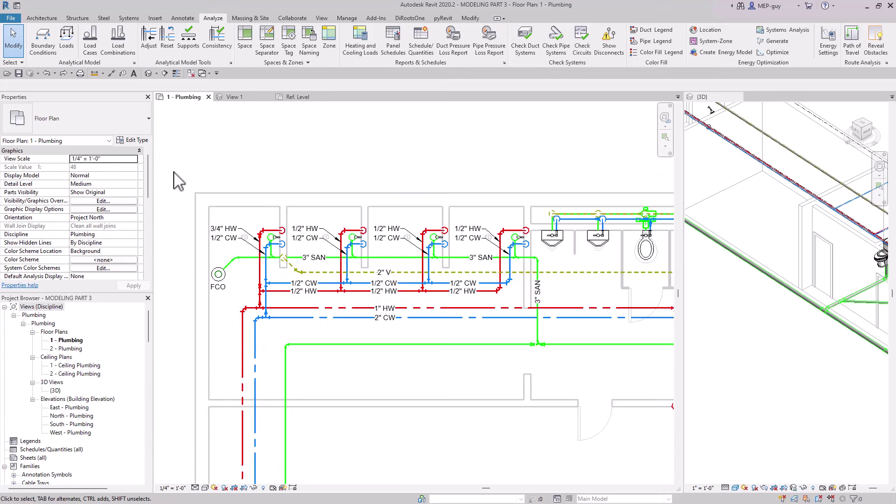
Select the left shower piping and tags, excluding the lavatories, plus the 3" SAN riser and cold water drop
left_click_drag(172, 173, 564, 305)
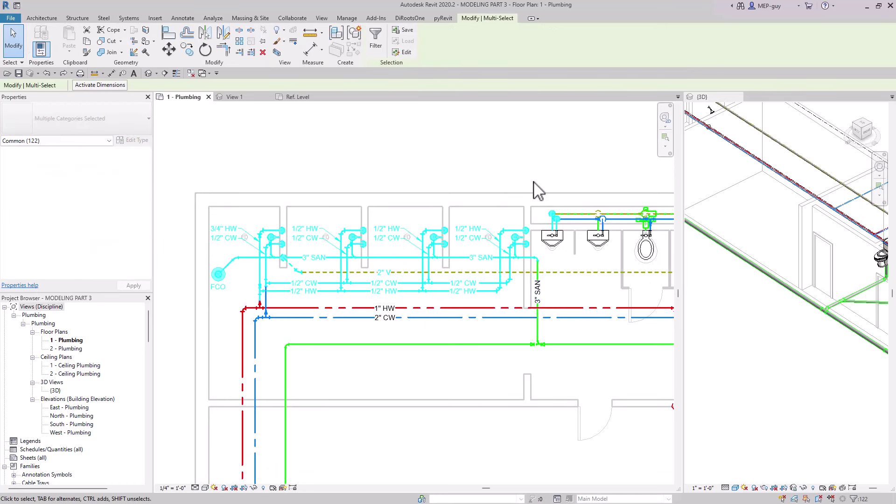
left_click_drag(531, 172, 609, 269, "shift")
scroll(575, 298, "up", 3)
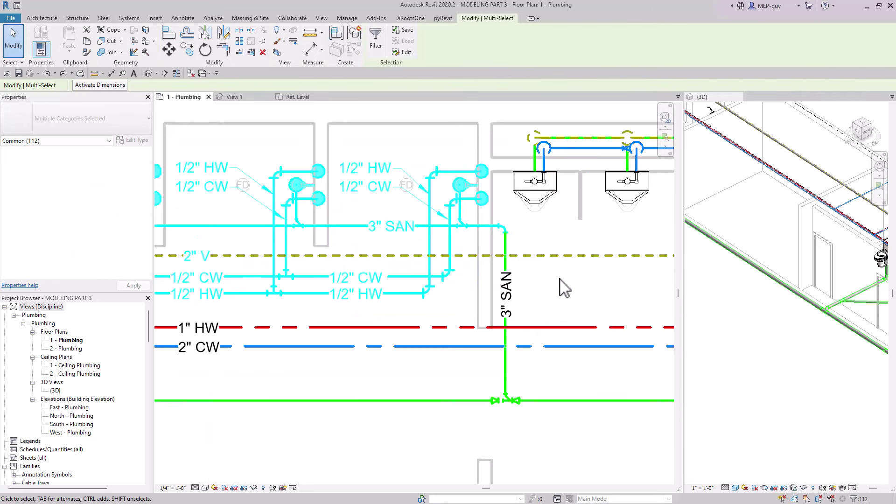
left_click(509, 269, "ctrl")
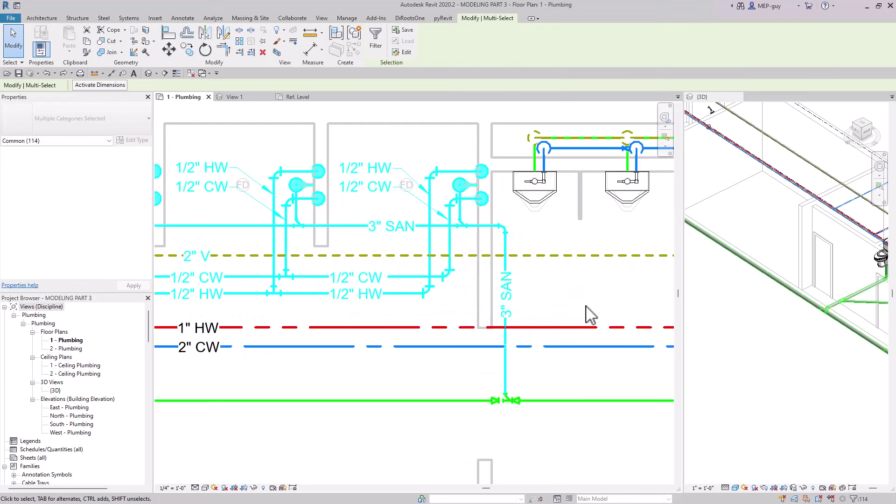
scroll(584, 310, "down", 3)
scroll(314, 314, "up", 3)
left_click(321, 309, "ctrl")
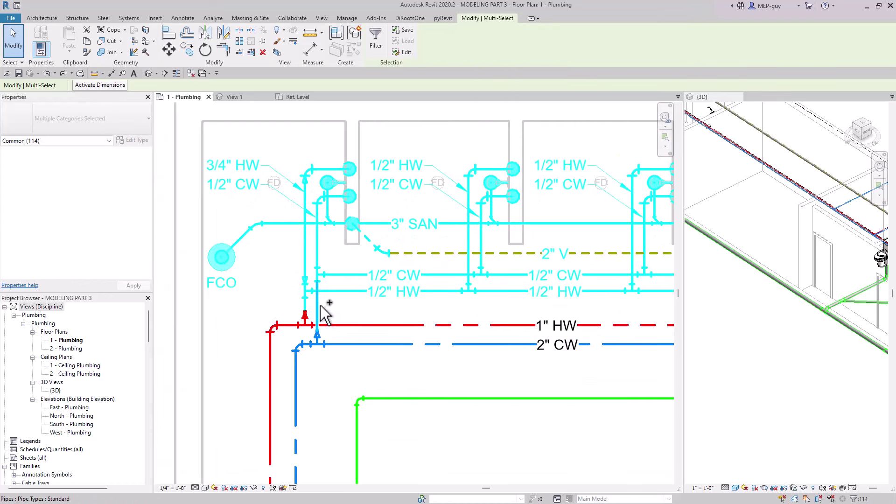
scroll(233, 308, "down", 4)
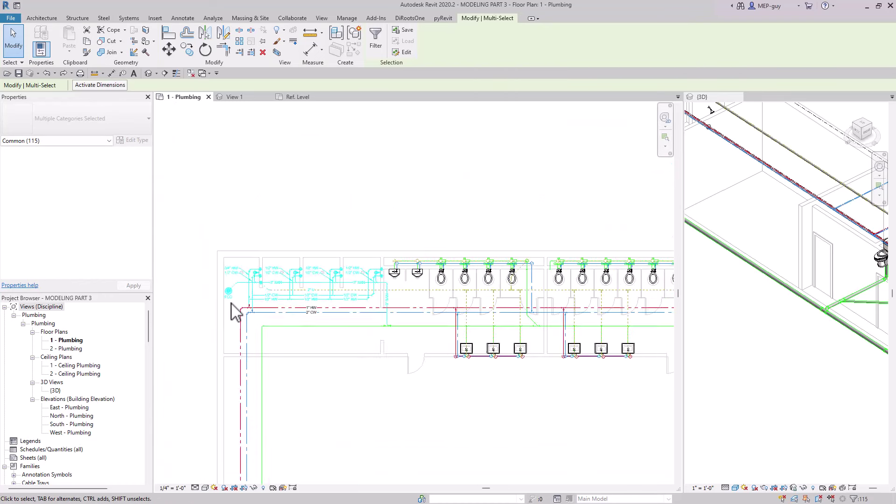
scroll(223, 316, "down", 3)
middle_click_drag(411, 348, 405, 327)
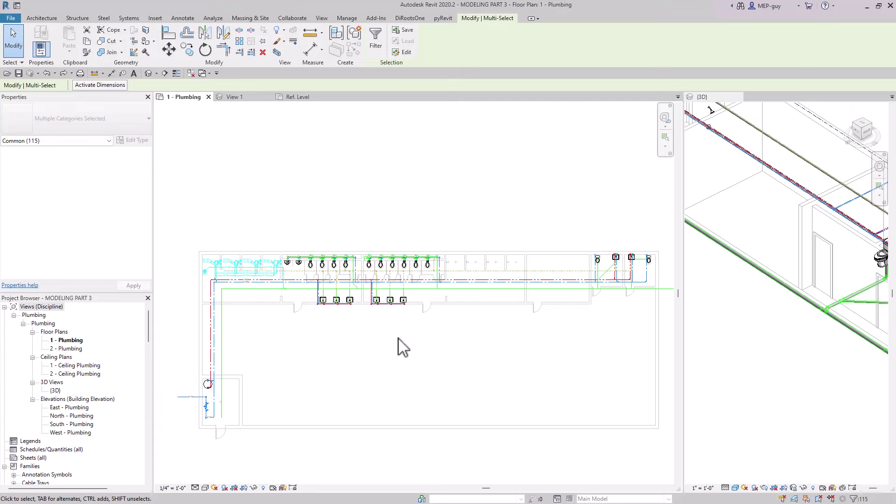
middle_click_drag(398, 338, 400, 317)
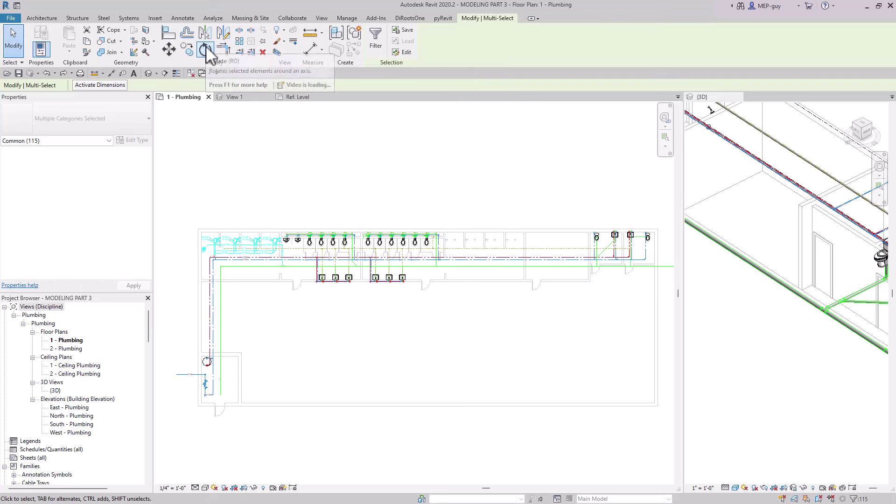
Rotate a copy of the selected piping and tags 180° about a pipe endpoint onto the shower stalls
left_click(207, 47)
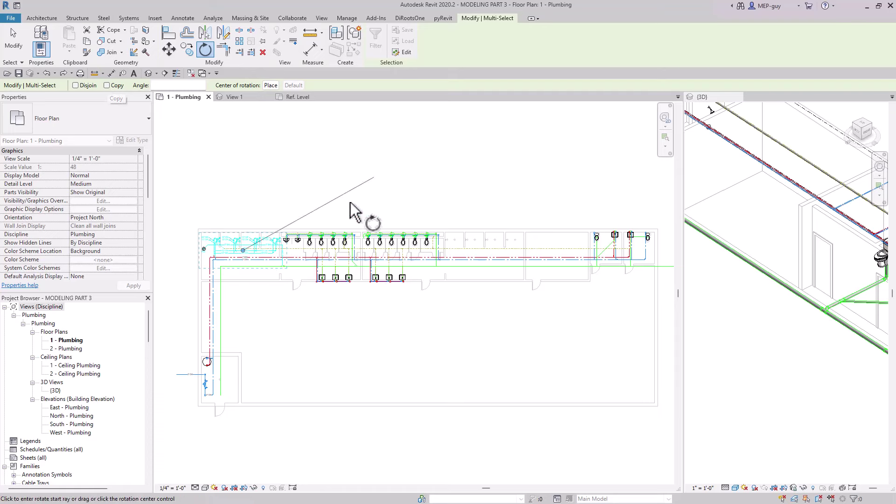
left_click(107, 85)
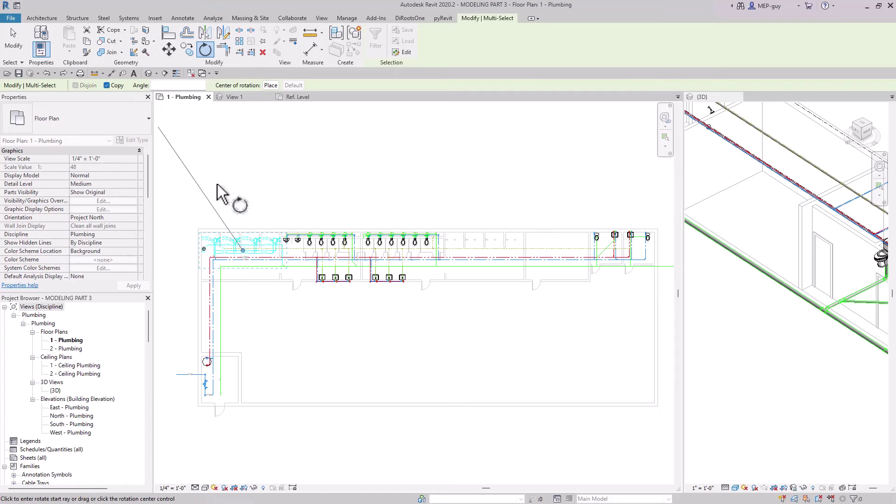
left_click(243, 250)
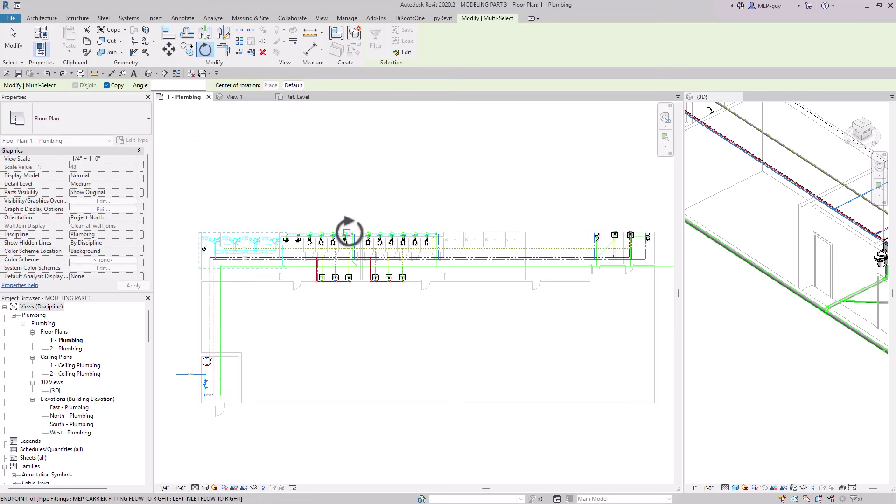
scroll(360, 240, "up", 7)
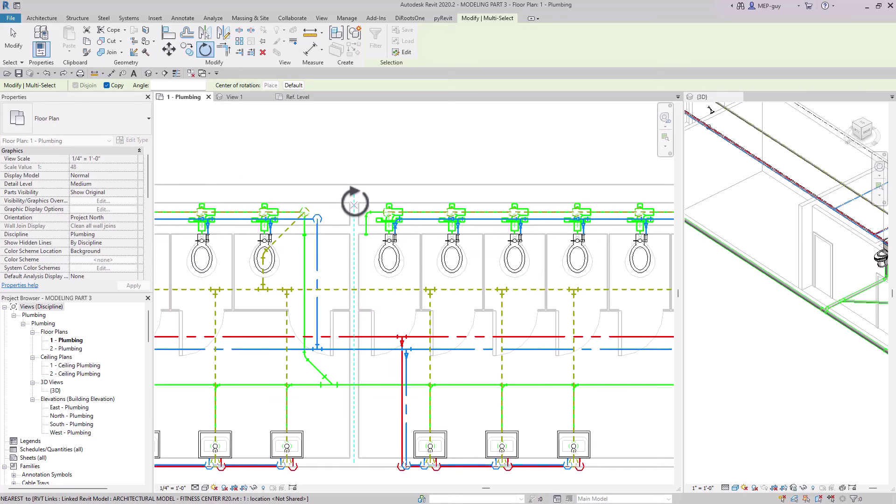
left_click(355, 231)
scroll(369, 299, "down", 1)
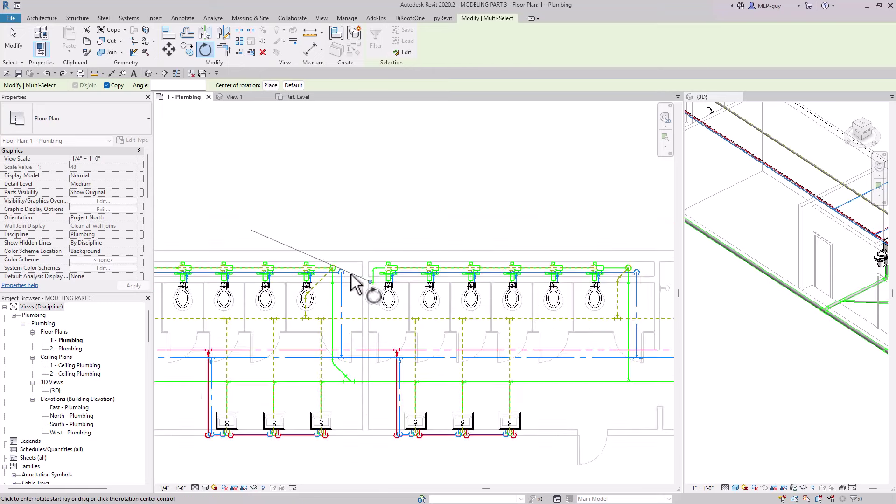
scroll(357, 281, "up", 3)
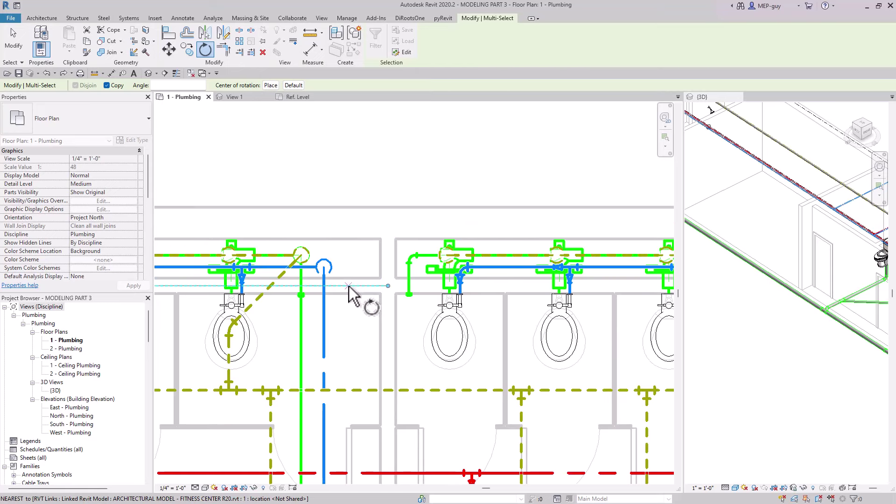
scroll(349, 286, "down", 3)
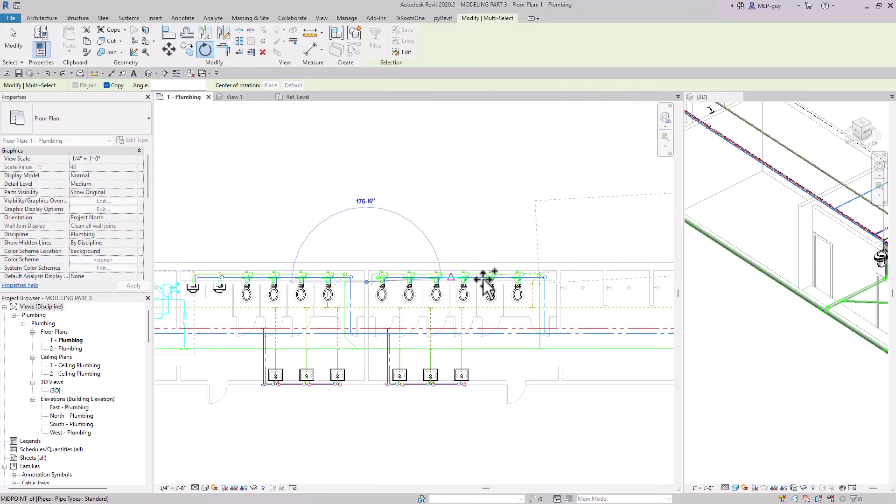
scroll(497, 297, "up", 1)
scroll(497, 297, "down", 2)
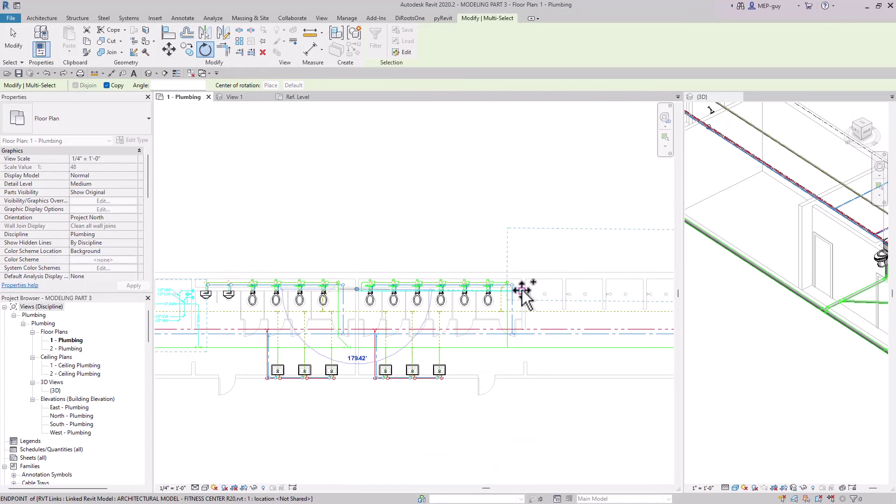
scroll(486, 264, "up", 3)
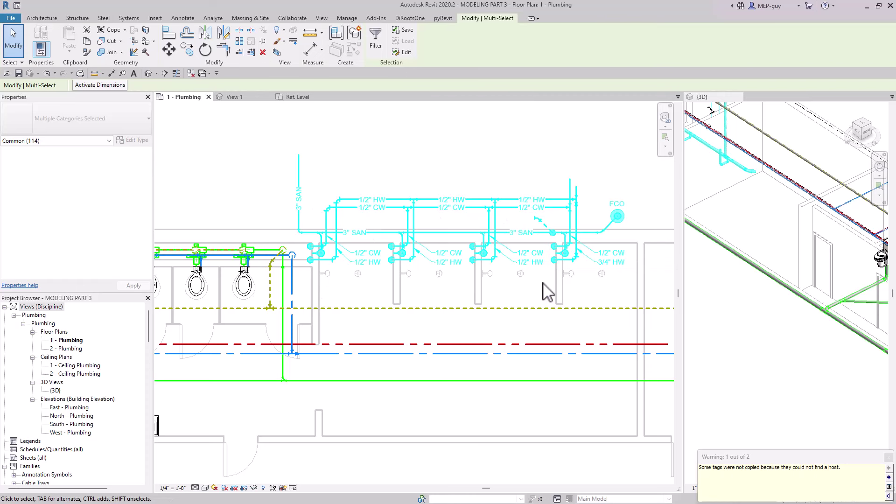
Select the whole copied shower pipe network together with its pipe tags
key("Escape")
mouse_move(574, 244)
middle_mouse_down()
mouse_move(594, 250)
mouse_move(584, 252)
middle_mouse_up()
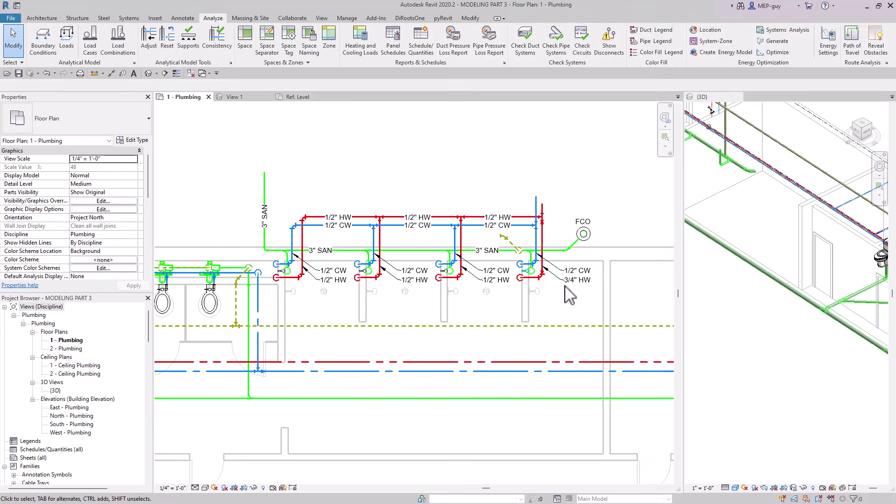
scroll(353, 293, "down", 1)
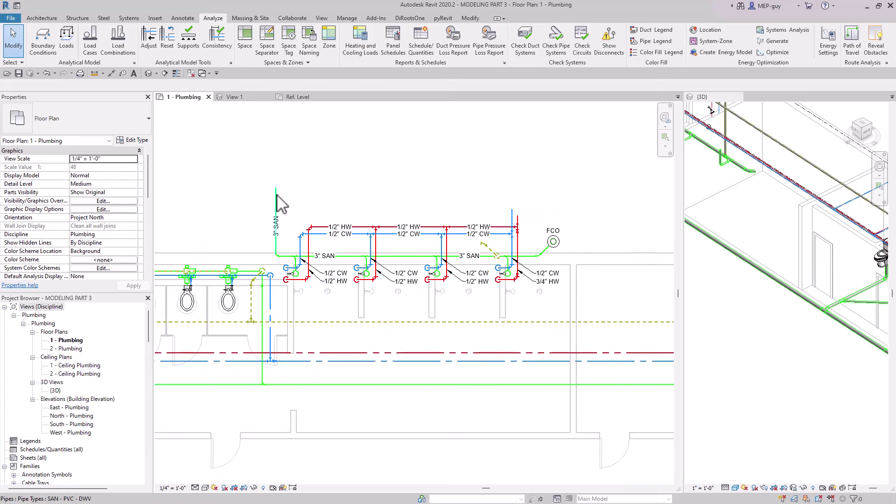
key("Tab")
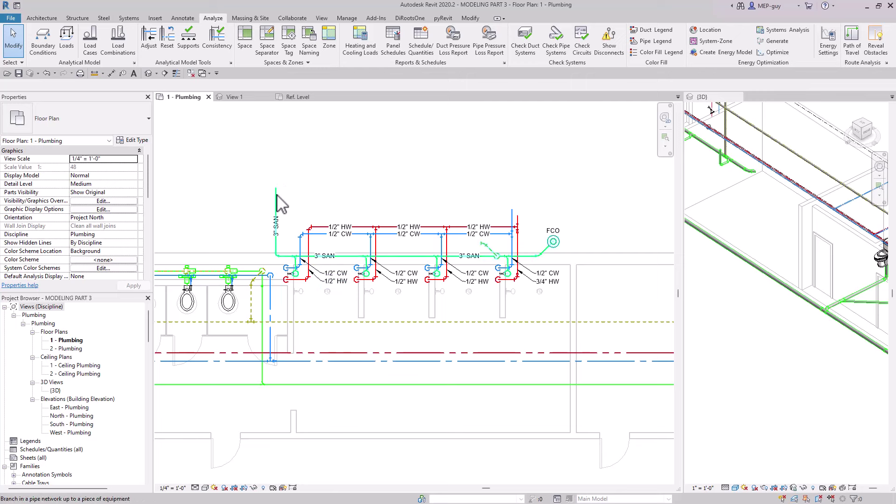
key("Tab")
left_click(276, 196)
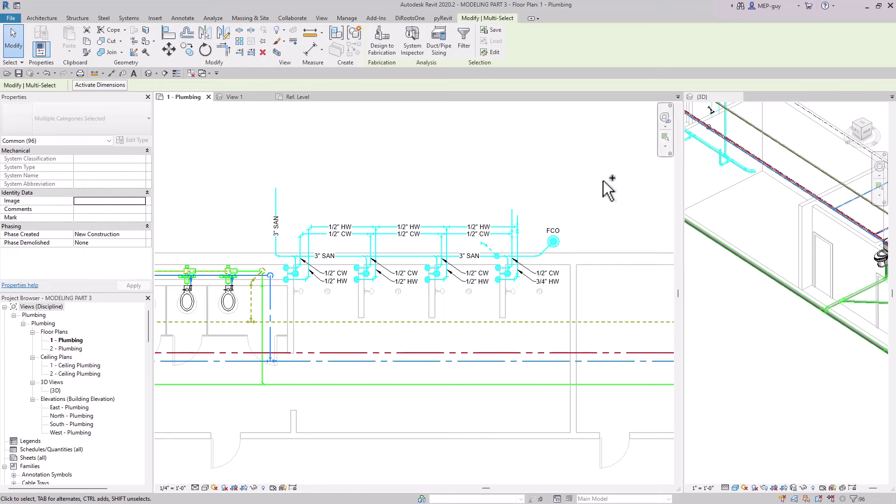
left_click_drag(603, 180, 276, 300, "ctrl")
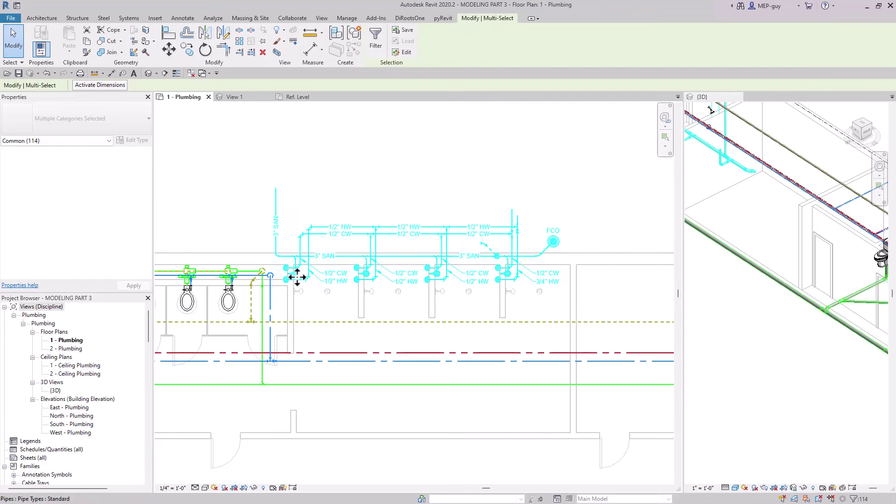
Move the copied piping from the fixture connection onto the shower fixture endpoint
left_click(169, 48)
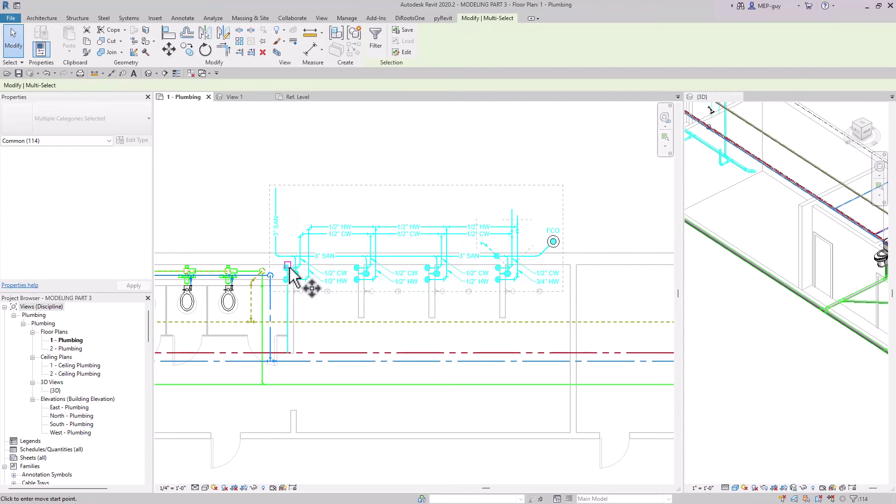
scroll(299, 280, "up", 5)
left_click(274, 260)
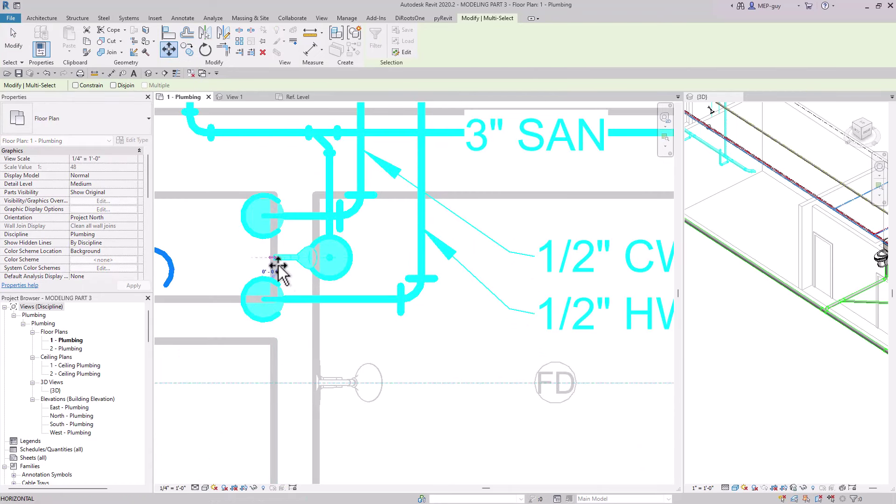
scroll(318, 383, "up", 3)
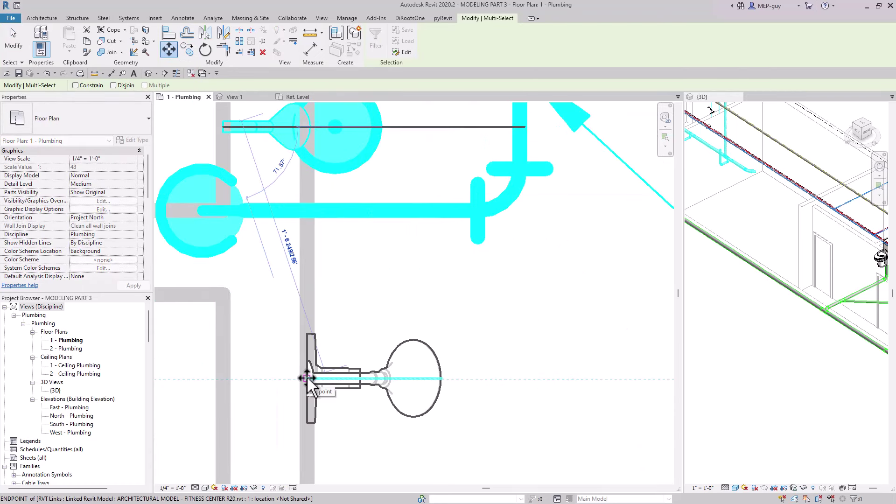
left_click(307, 378)
scroll(386, 280, "down", 8)
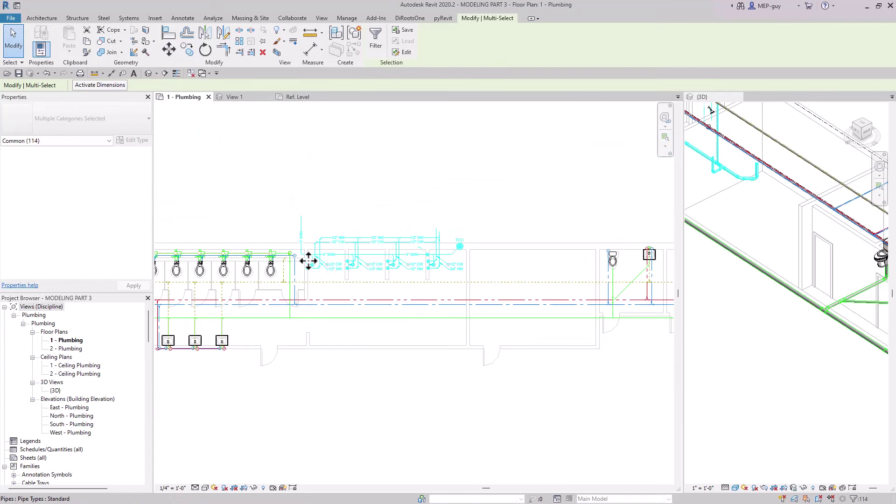
key("Escape")
Inspect the HW and CW elbows and fittings at each of the fixture groups
scroll(344, 267, "up", 4)
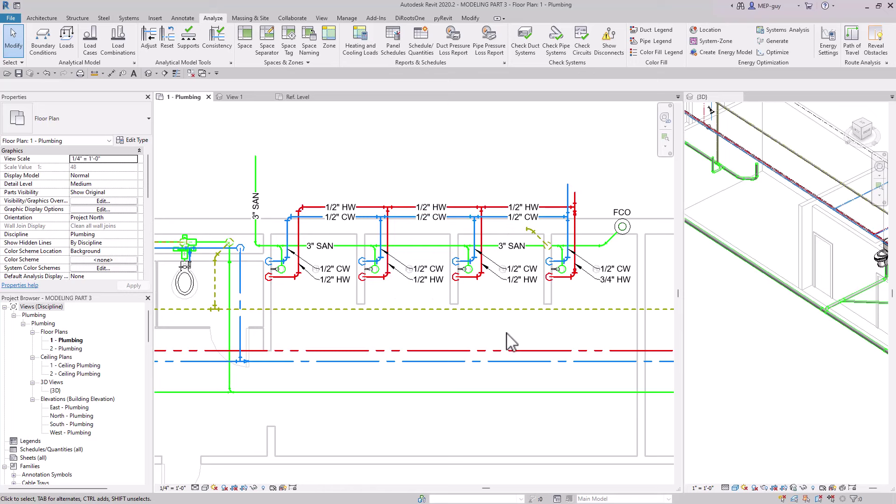
scroll(294, 266, "up", 3)
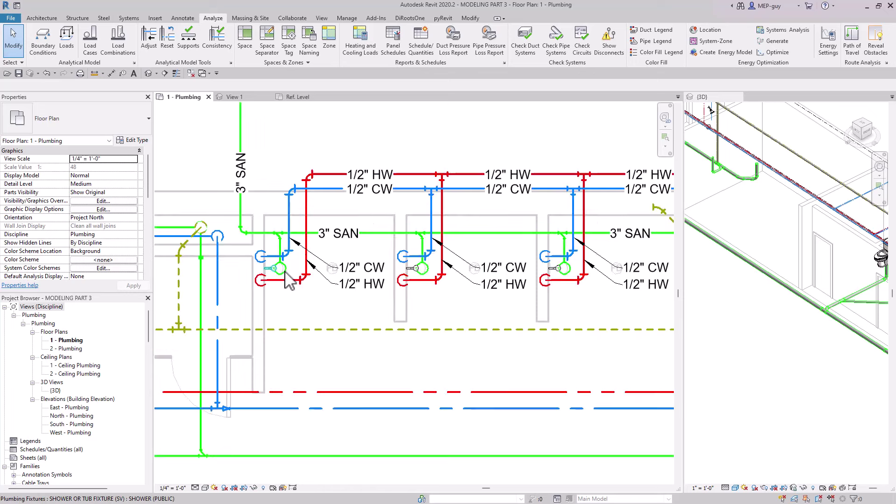
left_click(291, 250)
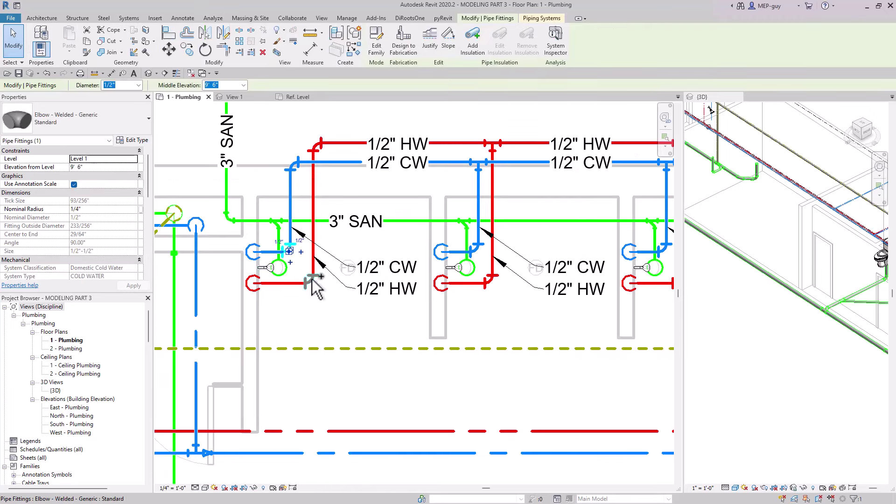
left_click(313, 281, "ctrl")
middle_click_drag(389, 328, 326, 330)
scroll(326, 330, "down", 1)
left_click(406, 258, "ctrl")
left_click(415, 287, "ctrl")
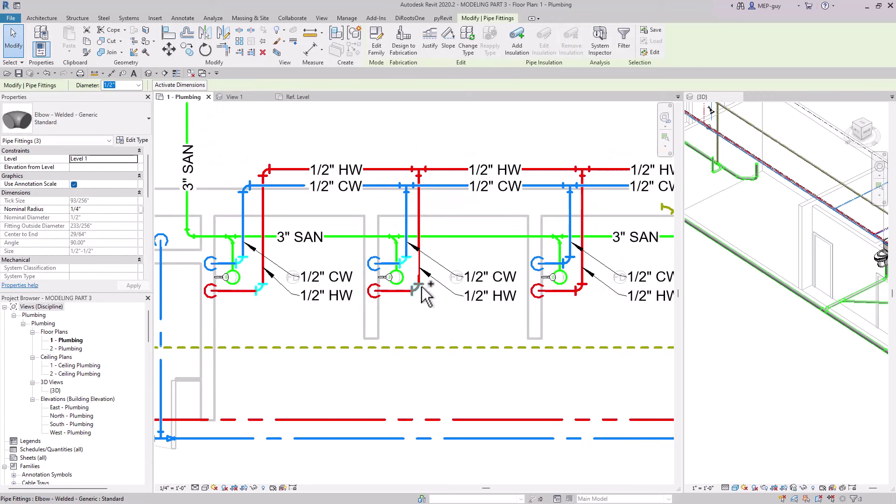
left_click(577, 282, "ctrl")
scroll(560, 298, "down", 2)
left_click(546, 298, "ctrl")
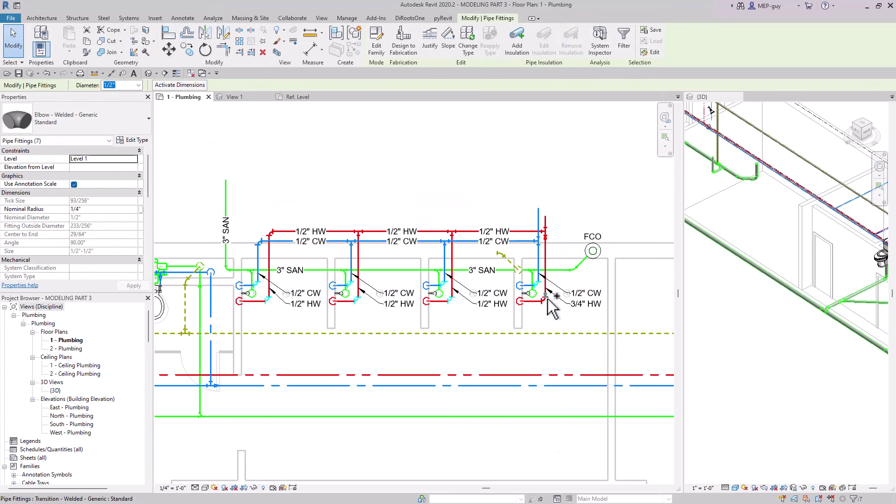
scroll(551, 312, "up", 3)
left_click(543, 296, "ctrl")
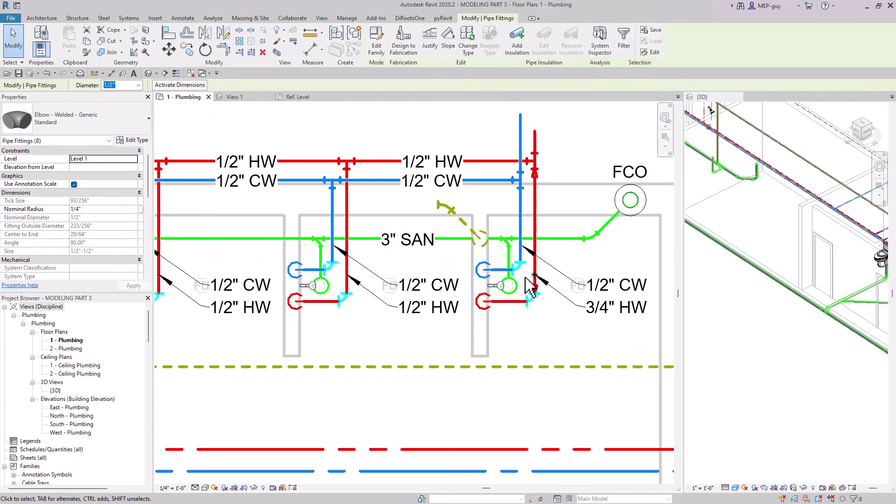
left_click(536, 285, "ctrl")
scroll(562, 332, "down", 2)
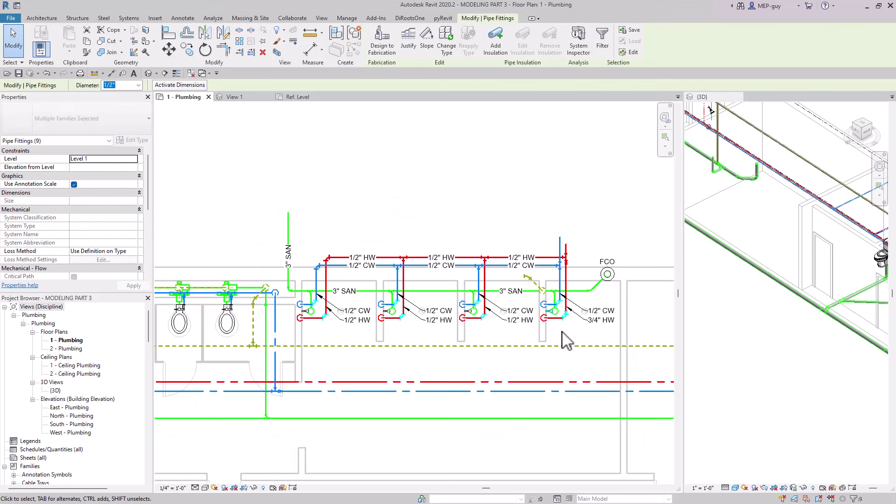
key("Escape")
scroll(473, 345, "up", 2)
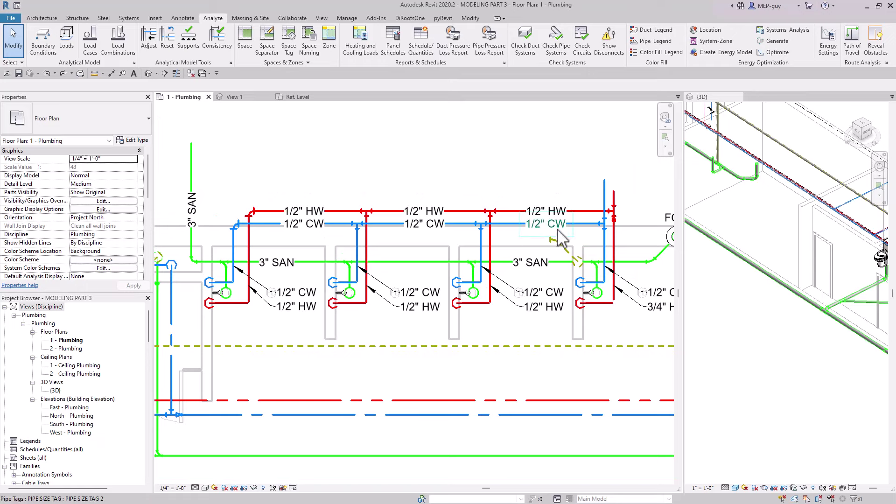
Select the hot and cold water pipe networks together with their HW and CW tags
key("Tab")
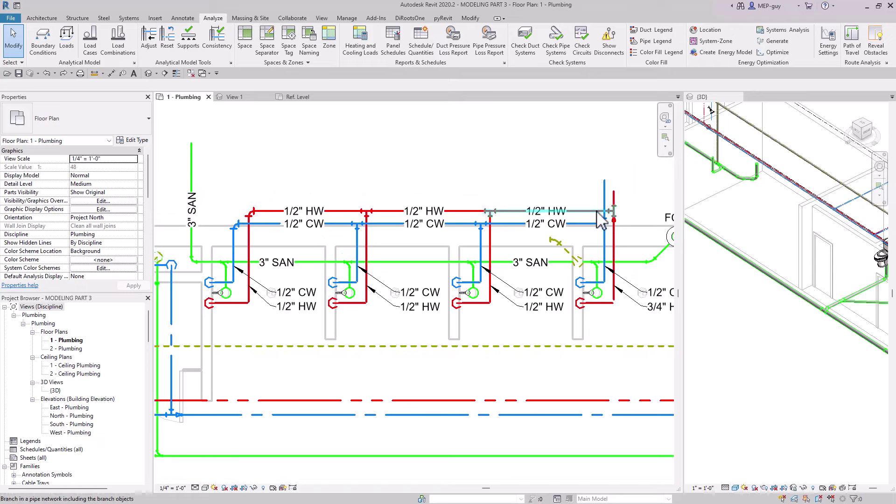
left_click(601, 220)
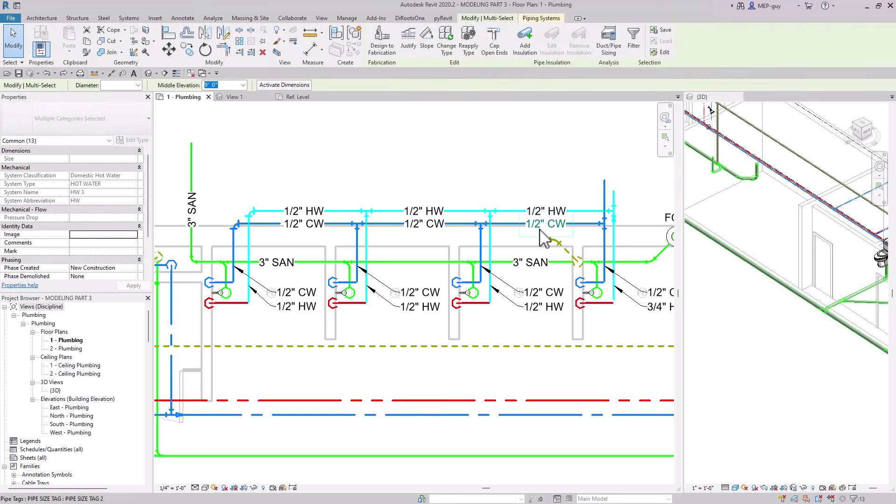
key("Tab")
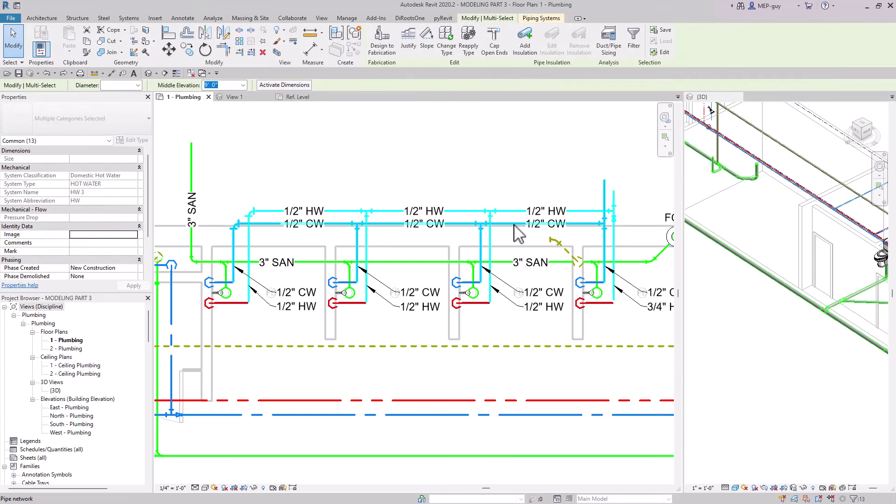
left_click(515, 226, "ctrl")
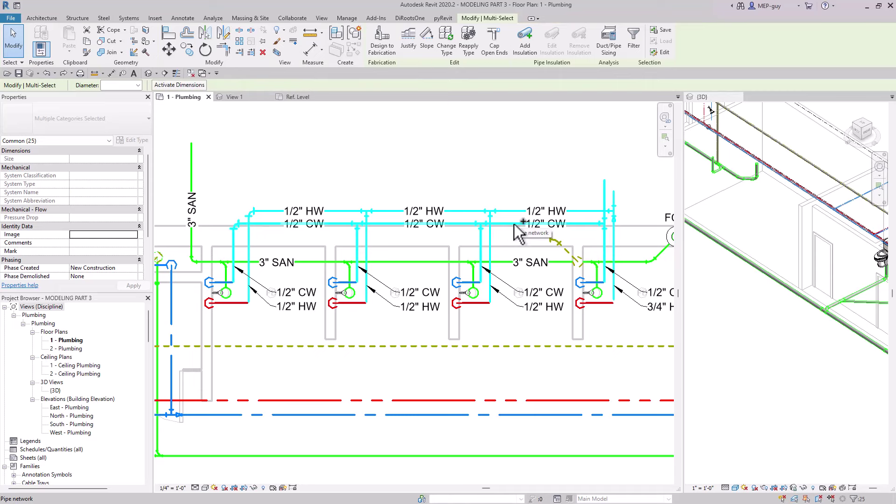
left_click_drag(623, 158, 261, 235, "ctrl")
left_click(355, 227, "ctrl")
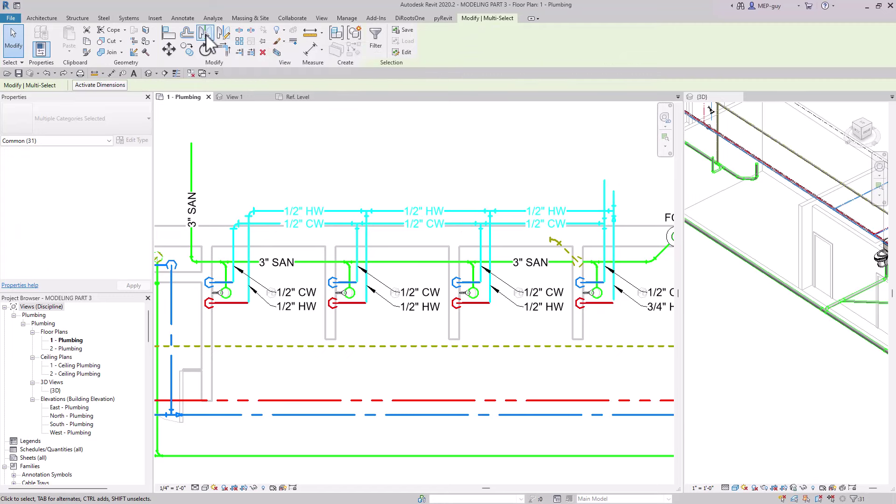
Mirror the water piping about the shower centreline without copying, accepting the deletion warning
left_click(207, 36)
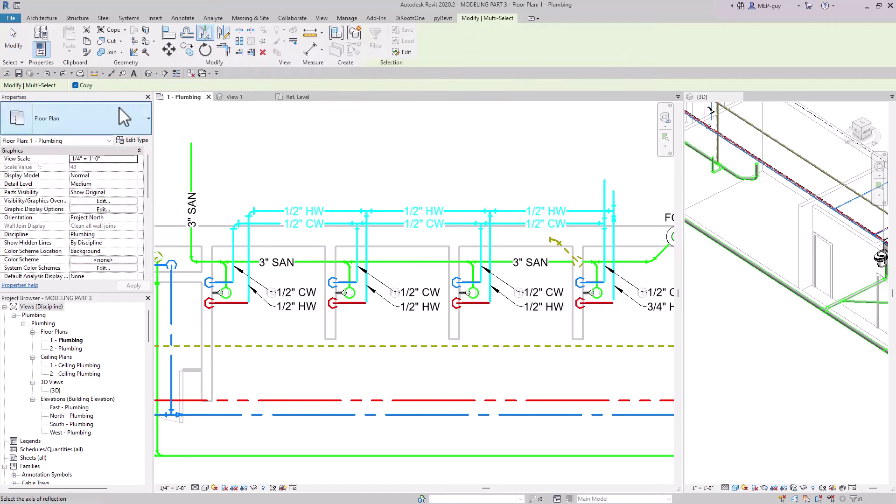
left_click(75, 86)
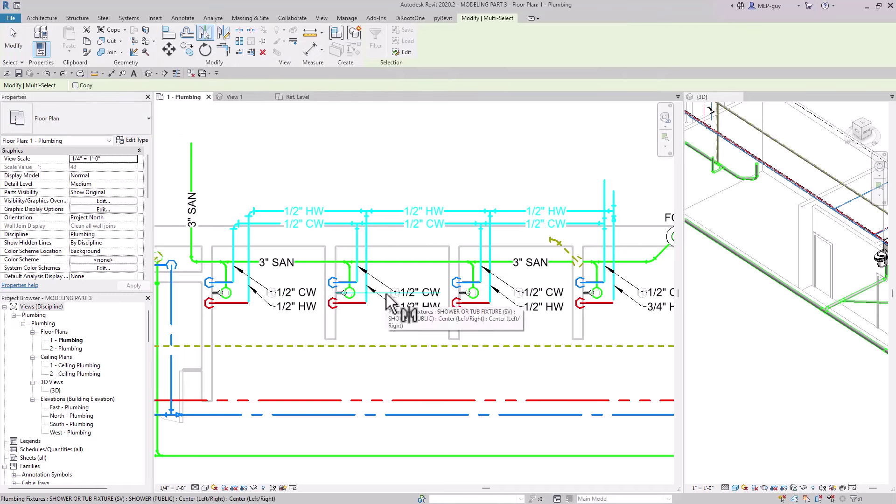
key("Delete")
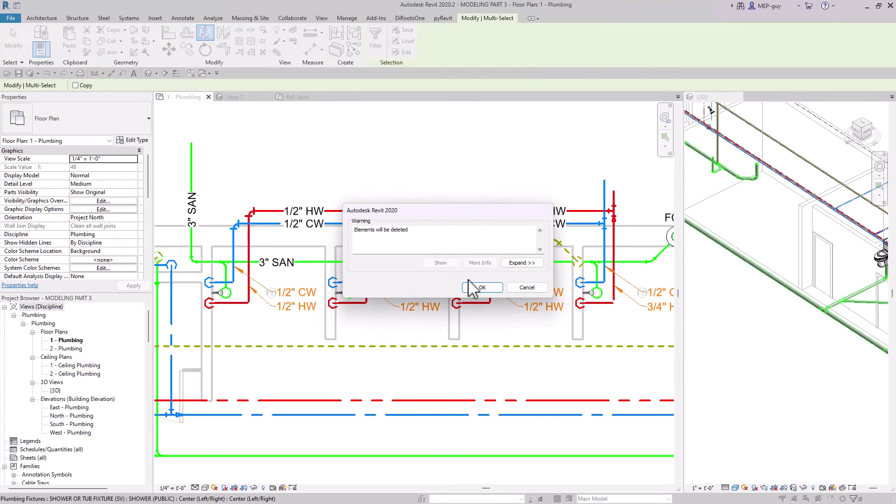
left_click(486, 293)
key("ctrl+z")
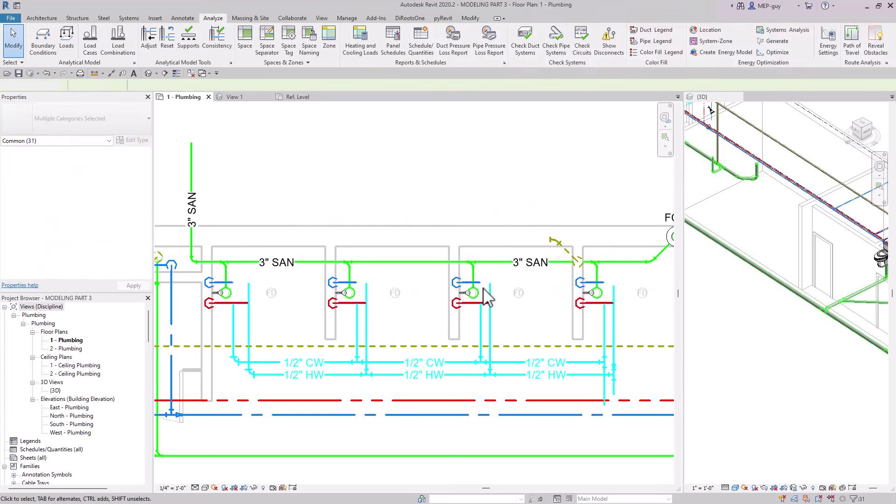
Trim the hot-water branch pipes into elbow corners at all four fixtures
middle_click_drag(543, 332, 541, 313)
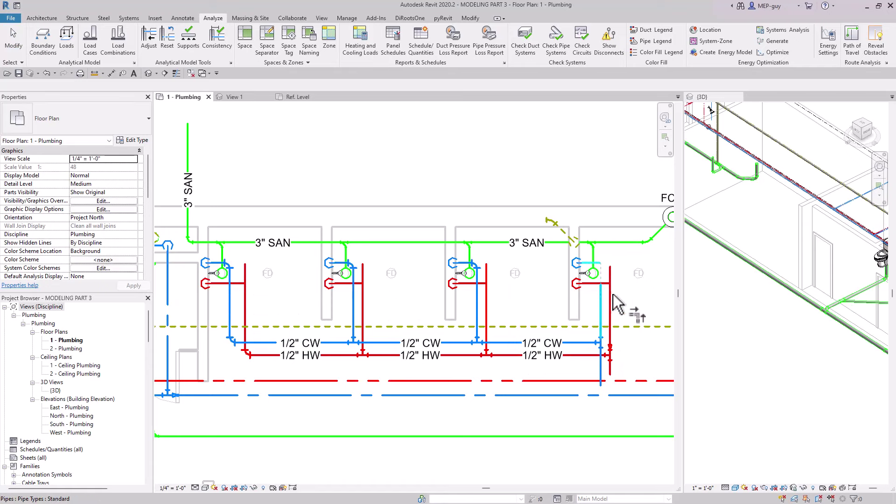
left_click(235, 283)
left_click(245, 299)
left_click(346, 283)
left_click(363, 302)
left_click(470, 283)
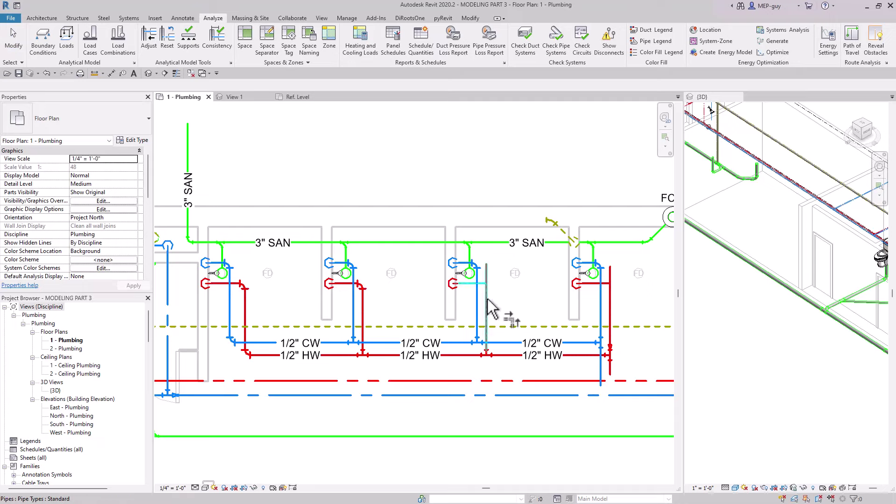
left_click(486, 301)
left_click(593, 284)
left_click(610, 301)
key("Escape")
Delete the last fixture's cold-water tee and trim the cold-water pipe to the riser with TR
middle_click_drag(650, 314, 650, 279)
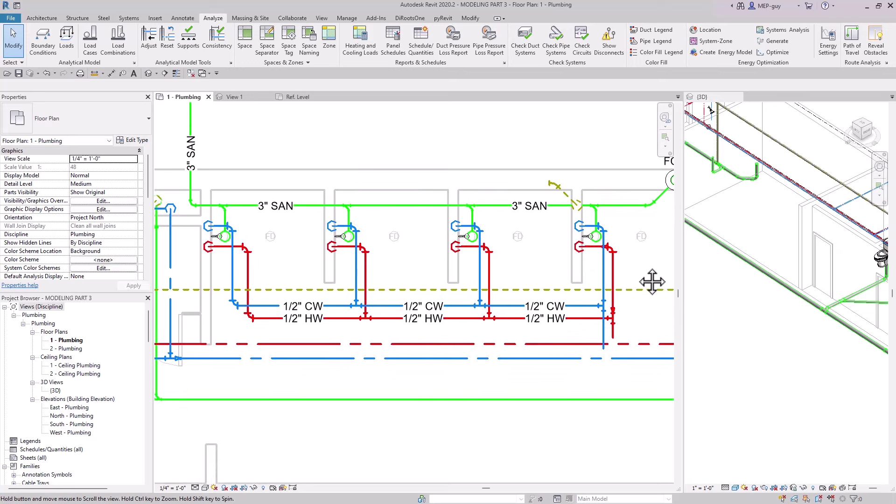
scroll(642, 275, "down", 2)
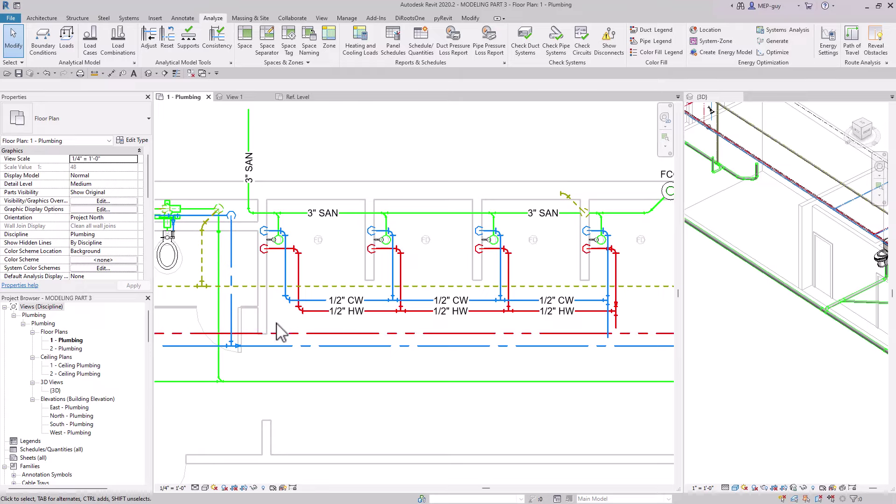
left_click(606, 300)
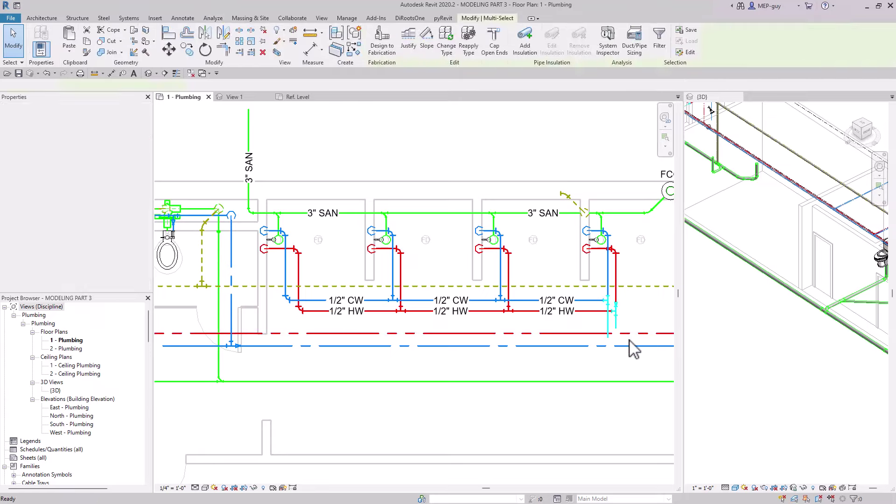
key("Delete")
key("t")
key("r")
left_click(596, 301)
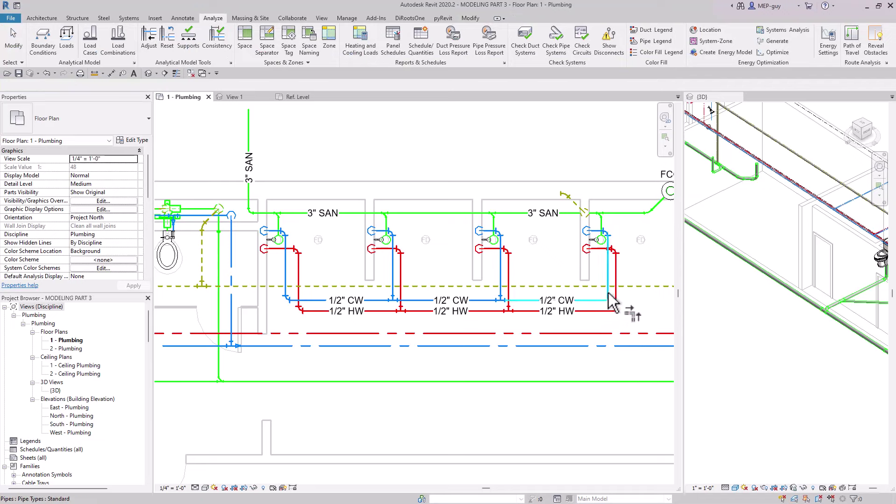
left_click(608, 293)
key("Escape")
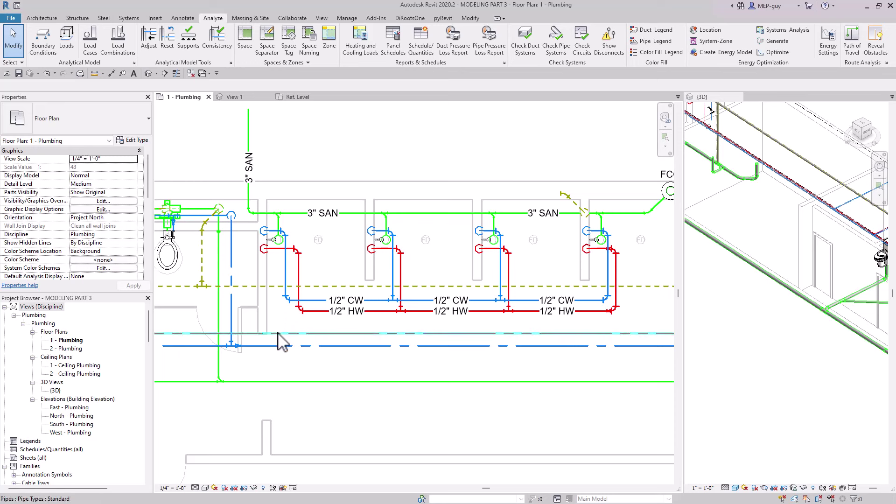
Delete the first fixture's cold-water elbow and draw a pipe from the hot-water tee into the HW main
scroll(287, 302, "up", 5)
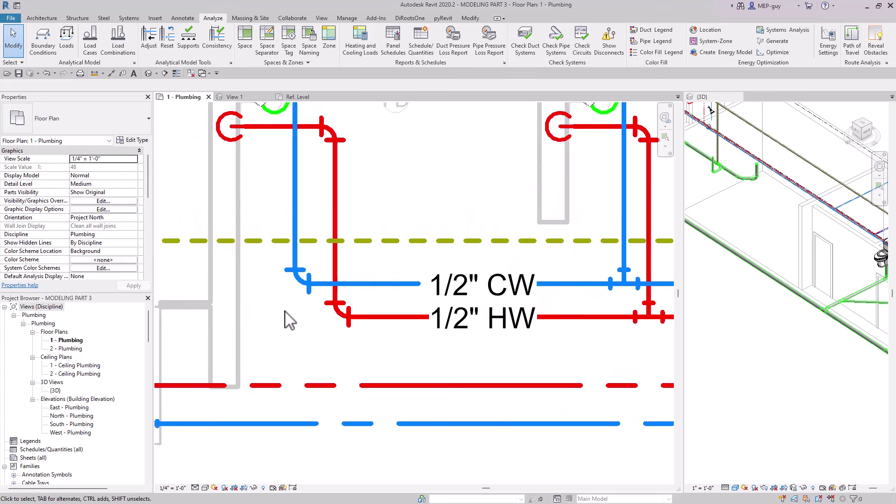
left_click(287, 294)
key("Delete")
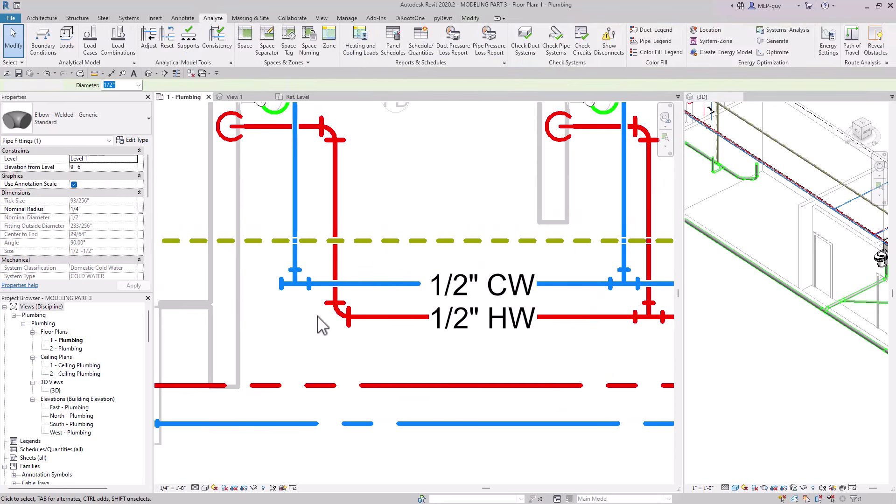
left_click(337, 330)
key("Escape")
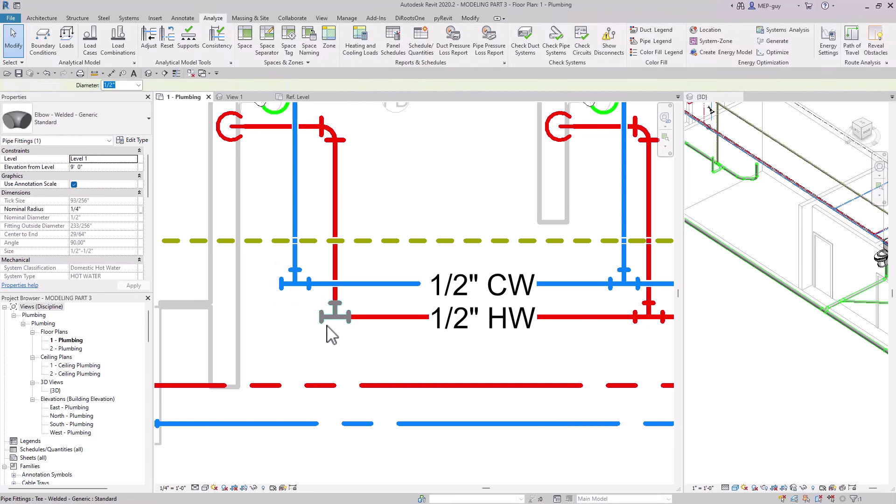
left_click(332, 326)
right_click(330, 319)
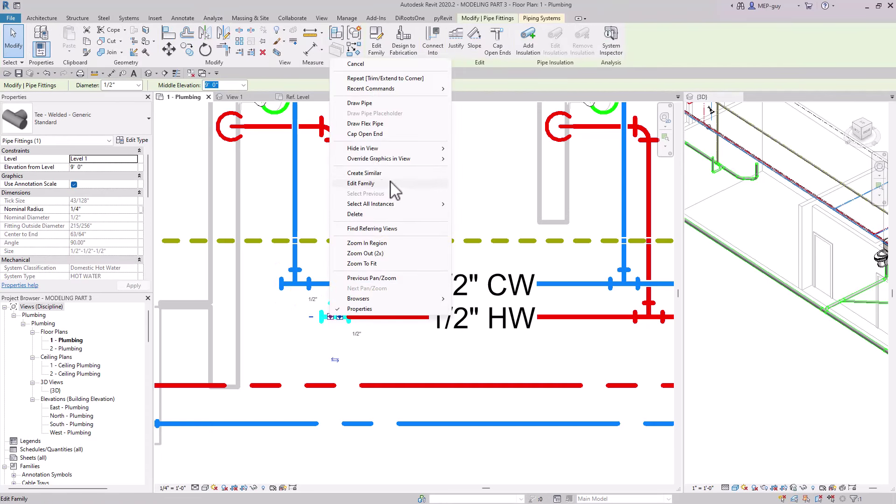
left_click(359, 104)
left_click(294, 317)
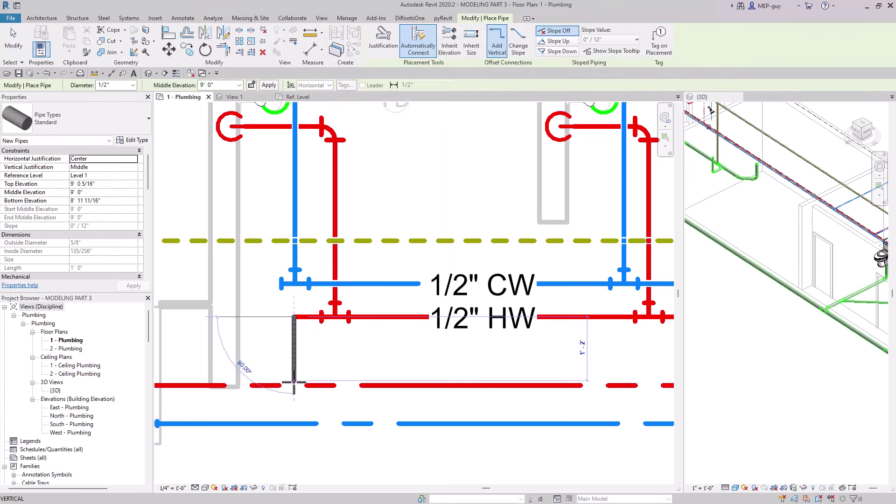
left_click(294, 385)
key("Escape")
key("Escape")
Draw a pipe from the cold-water tee down into the cold-water main
left_click(295, 286)
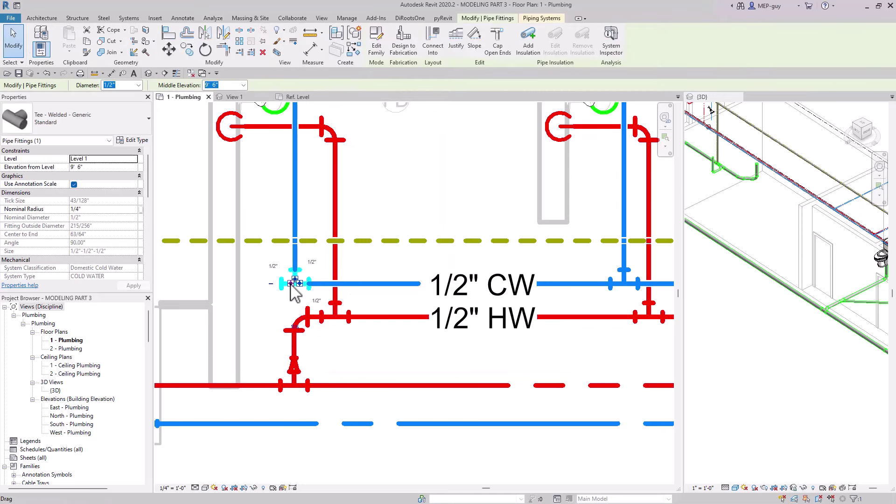
right_click(292, 283)
left_click(320, 70)
left_click(256, 424)
key("Escape")
key("Escape")
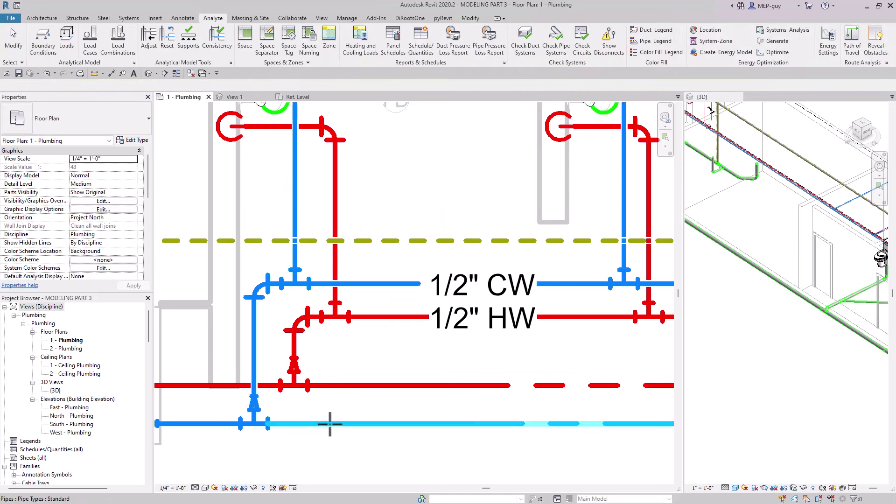
scroll(309, 386, "down", 2)
scroll(310, 386, "down", 5)
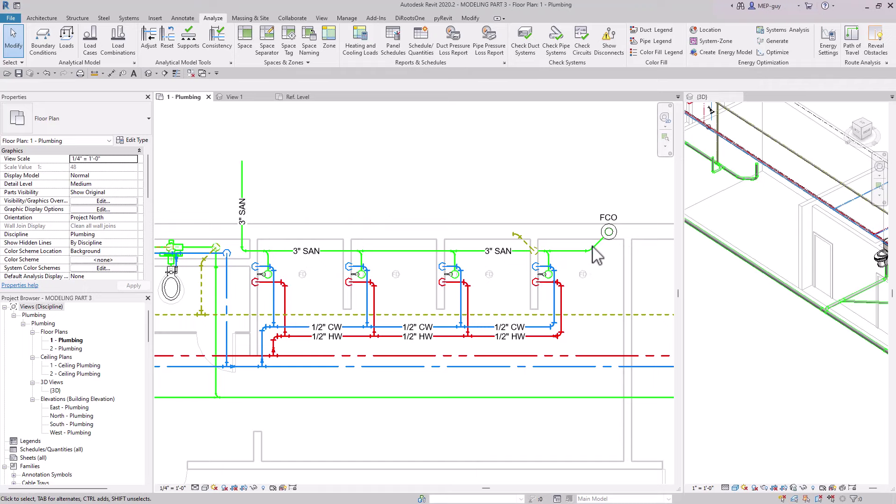
Recentre the floor plan on the fixture piping and widen the 3D view beside it
middle_click_drag(606, 262, 602, 252)
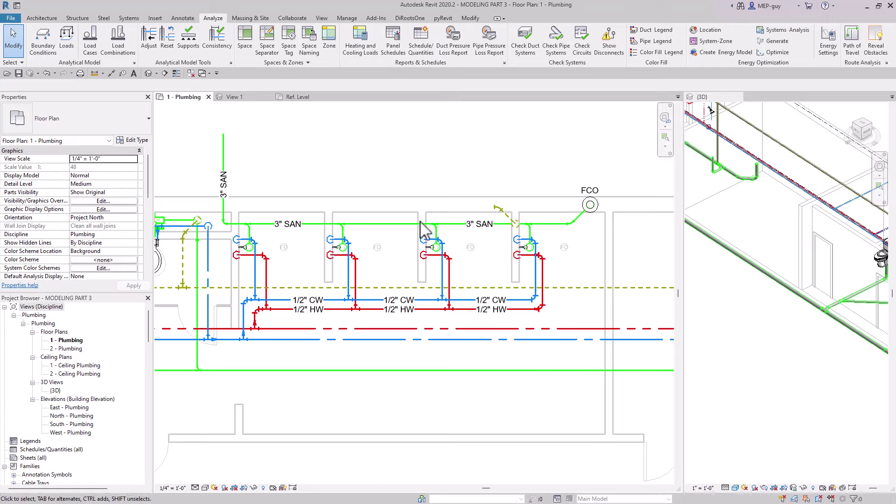
middle_click_drag(445, 184, 457, 196)
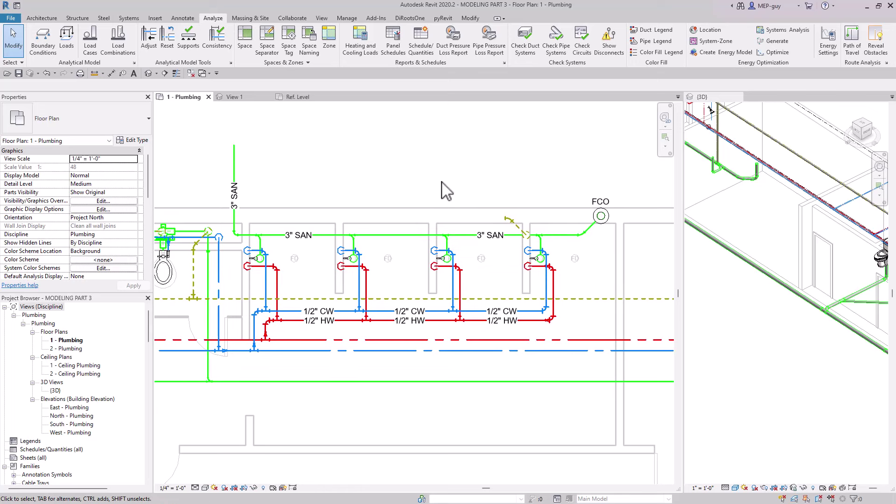
left_click_drag(682, 198, 371, 210)
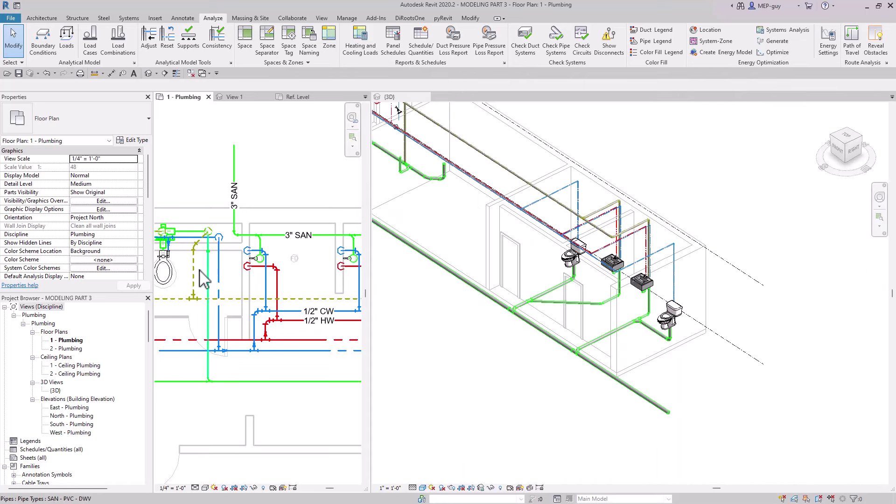
Temporarily reveal hidden elements and shorten the 3D section box to the middle stalls
scroll(203, 273, "down", 3)
scroll(675, 352, "down", 3)
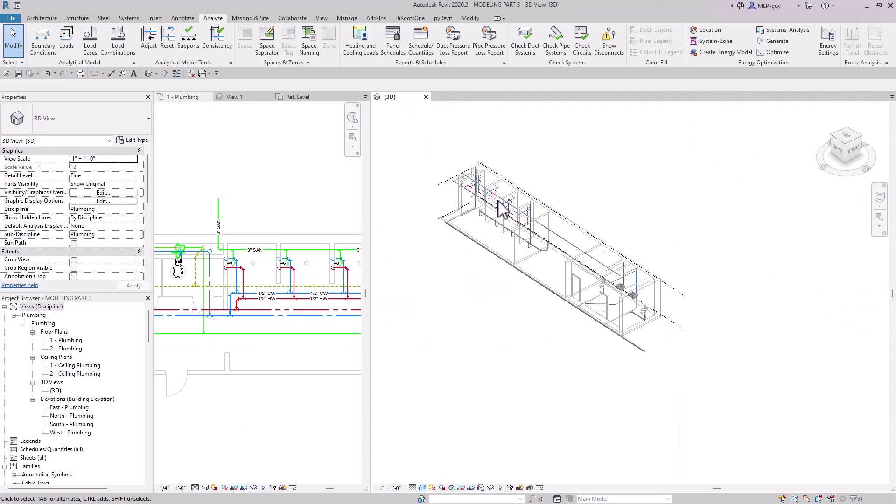
scroll(467, 276, "up", 4)
middle_click_drag(491, 303, 551, 250, "shift")
scroll(602, 205, "down", 2)
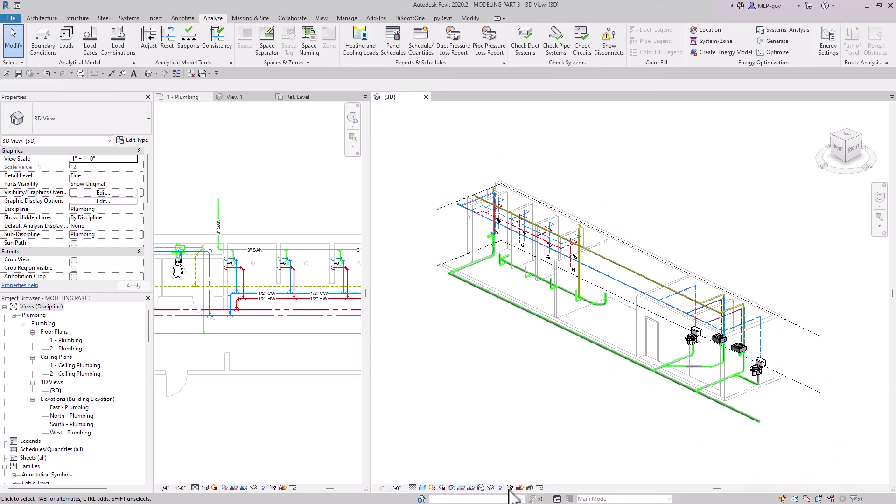
key("r")
key("h")
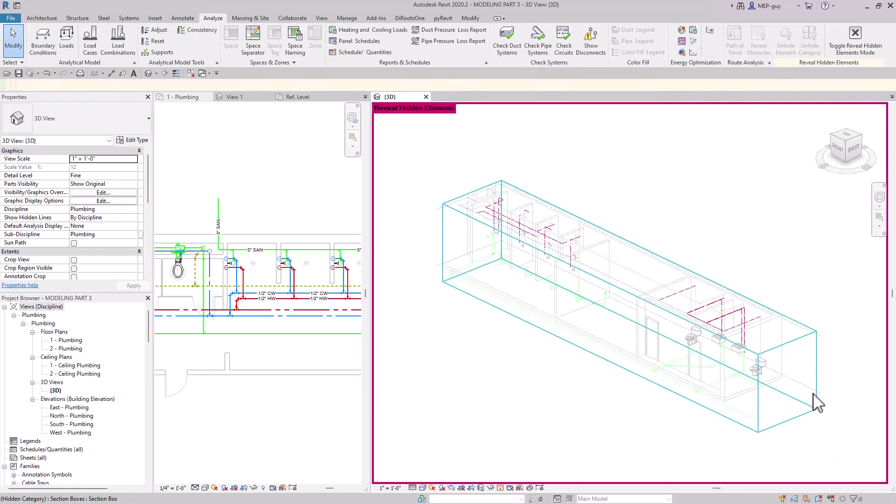
left_click(815, 397)
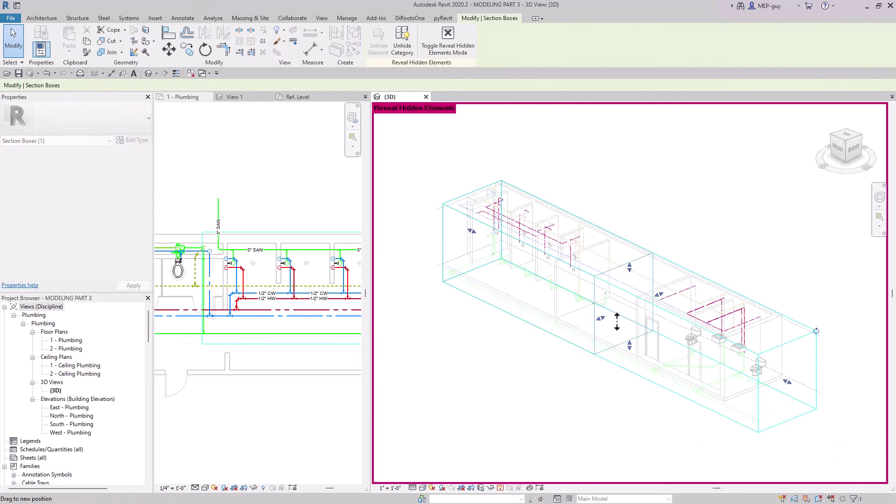
left_click_drag(617, 321, 618, 322)
scroll(495, 242, "up", 3)
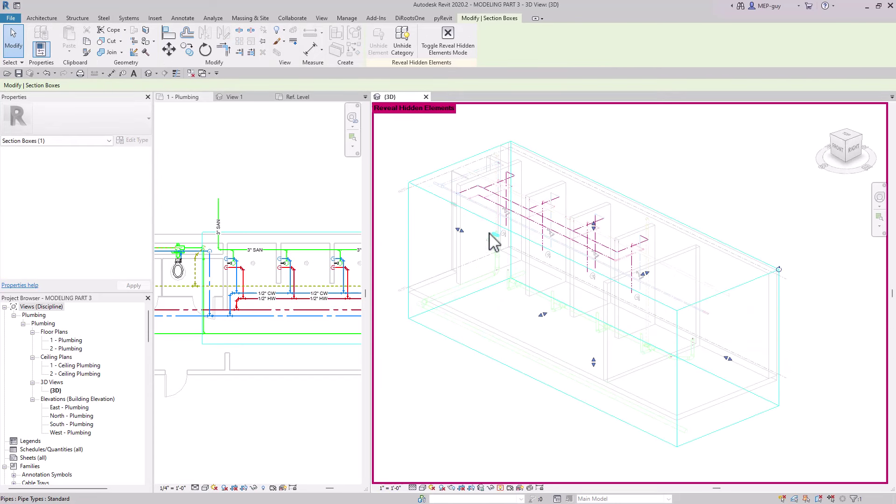
scroll(495, 242, "up", 1)
key("Escape")
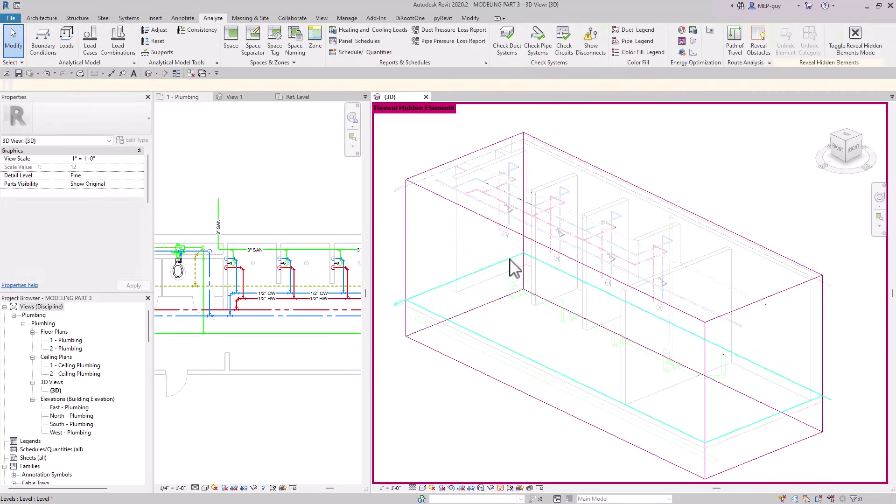
middle_click_drag(576, 384, 552, 296)
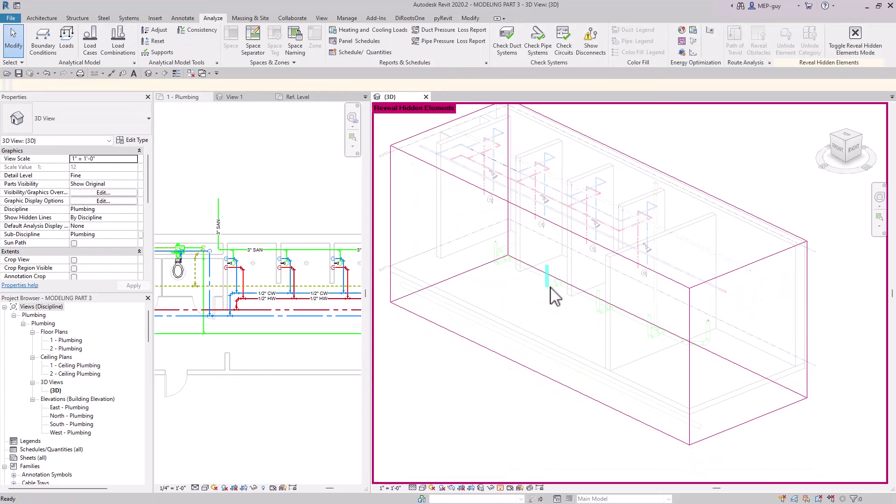
left_click(501, 489)
Tab-select the green sanitary branch with its riser and delete it
scroll(578, 308, "up", 4)
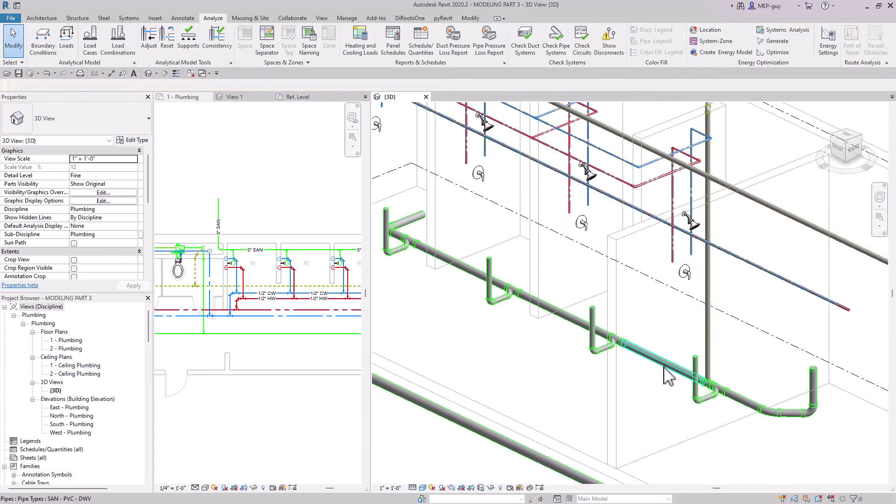
scroll(707, 389, "down", 2)
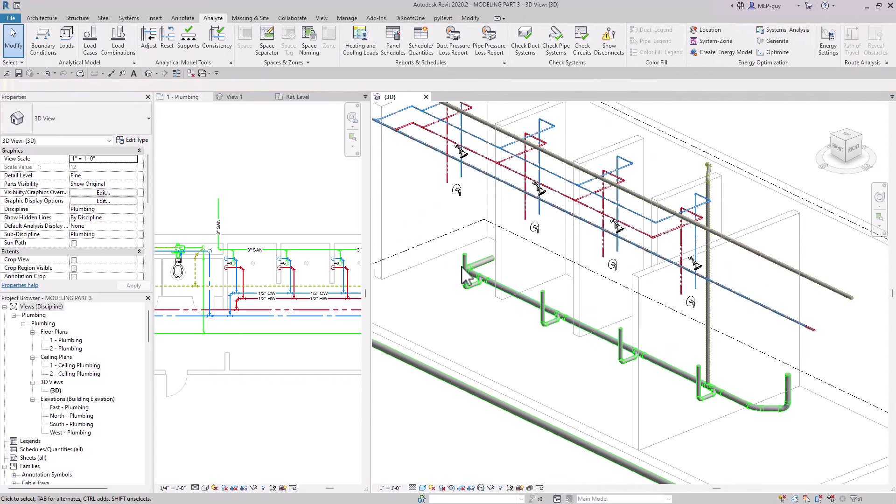
scroll(591, 337, "down", 2)
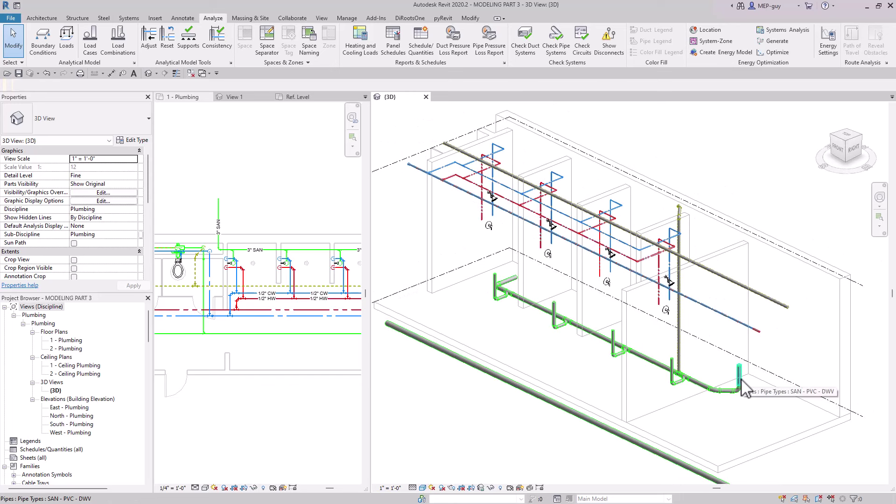
key("Tab")
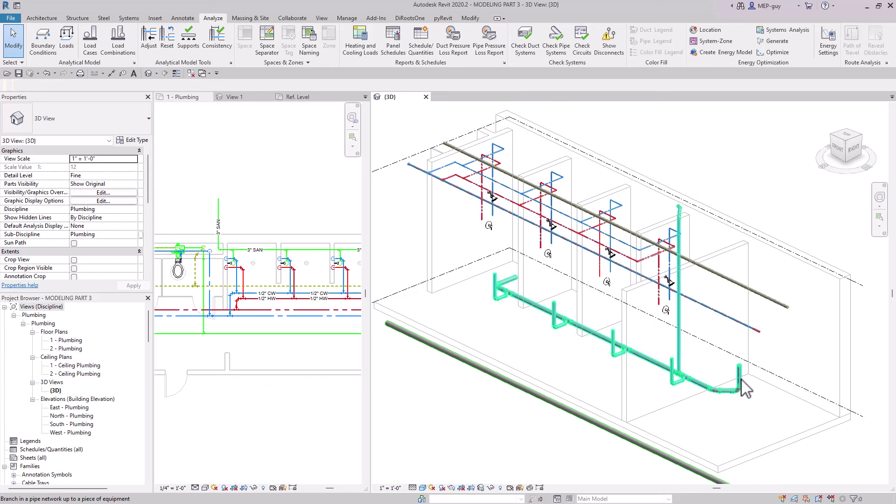
left_click(739, 387)
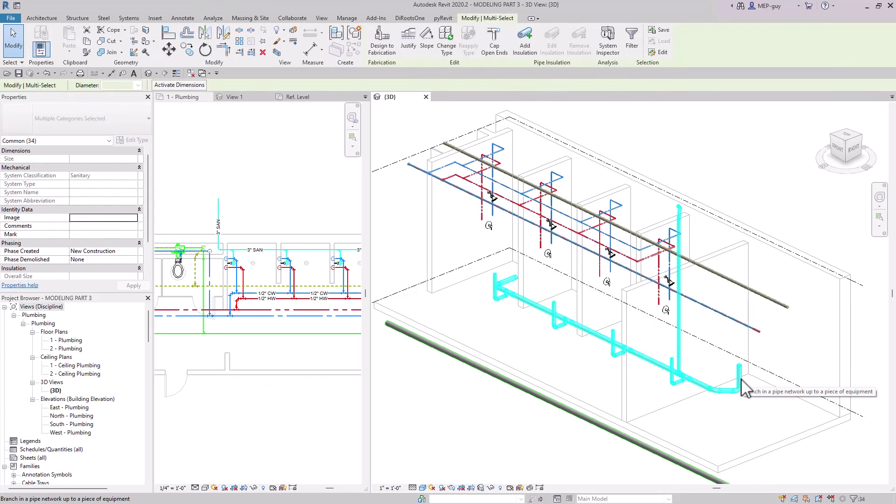
key("Escape")
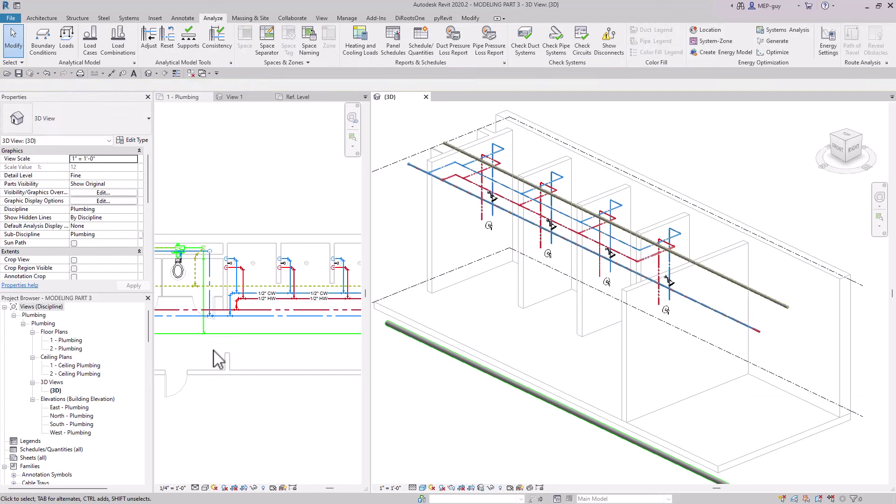
Zoom the 3D view to the showers and show its Revit Links visibility overrides
scroll(213, 357, "down", 2)
left_click(293, 361)
scroll(286, 345, "up", 2)
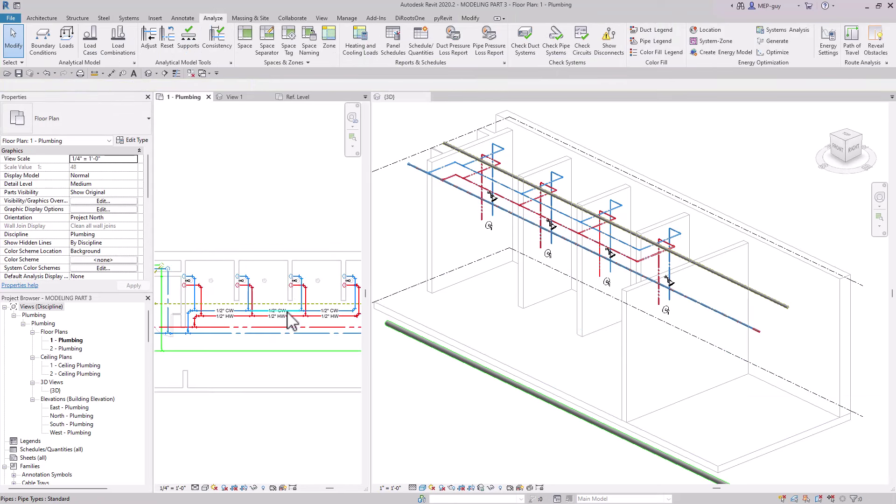
left_click(513, 231)
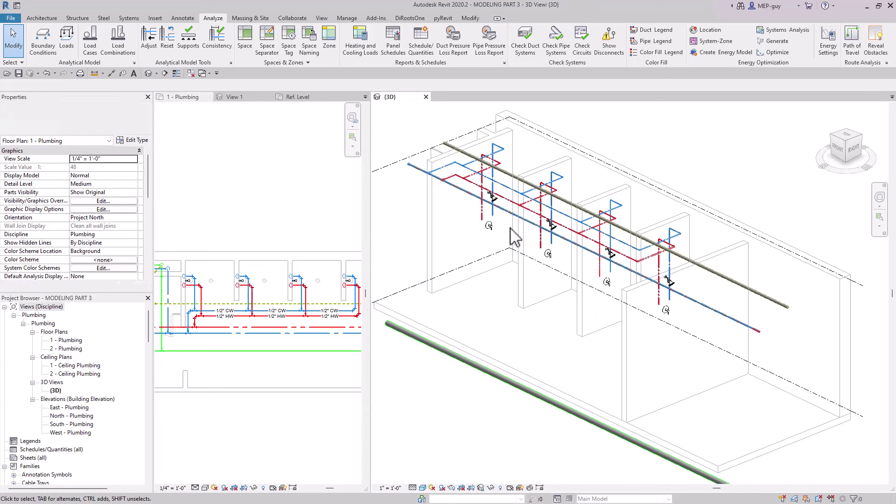
scroll(495, 212, "up", 4)
scroll(495, 212, "up", 1)
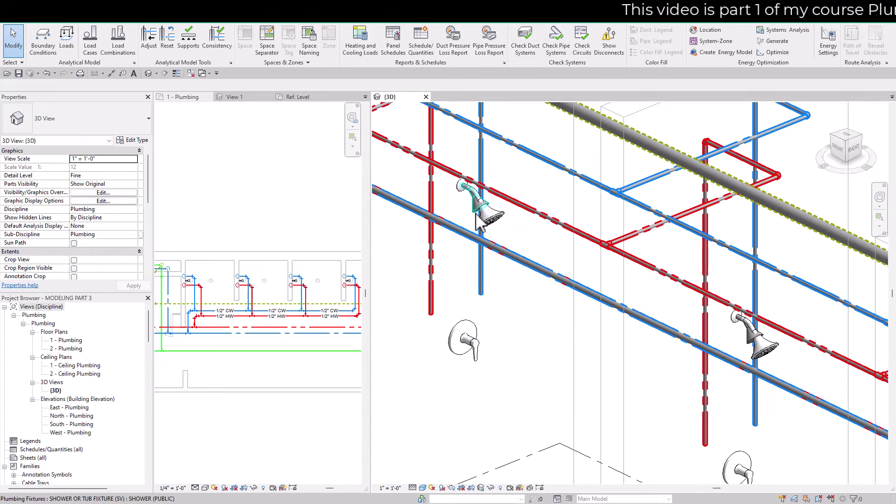
scroll(555, 236, "up", 2)
mouse_move(558, 236)
middle_mouse_down()
mouse_move(567, 232)
mouse_move(554, 220)
middle_mouse_up()
scroll(534, 206, "down", 2)
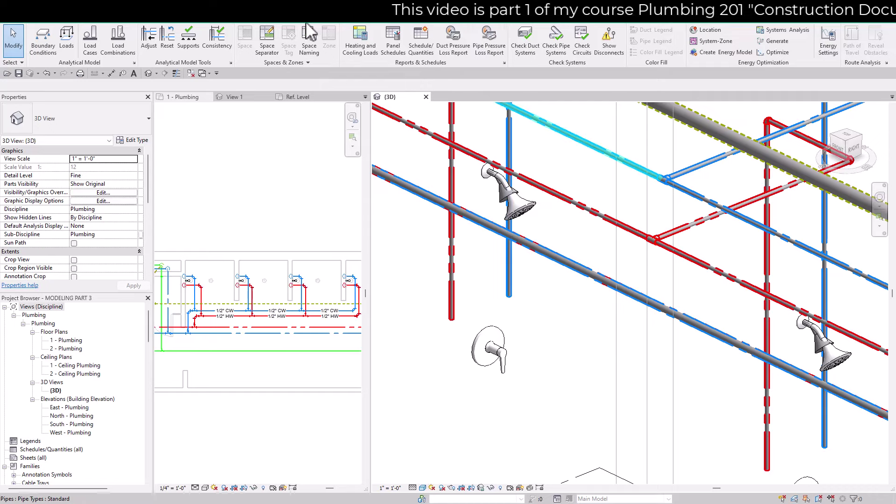
scroll(70, 34, "down", 1)
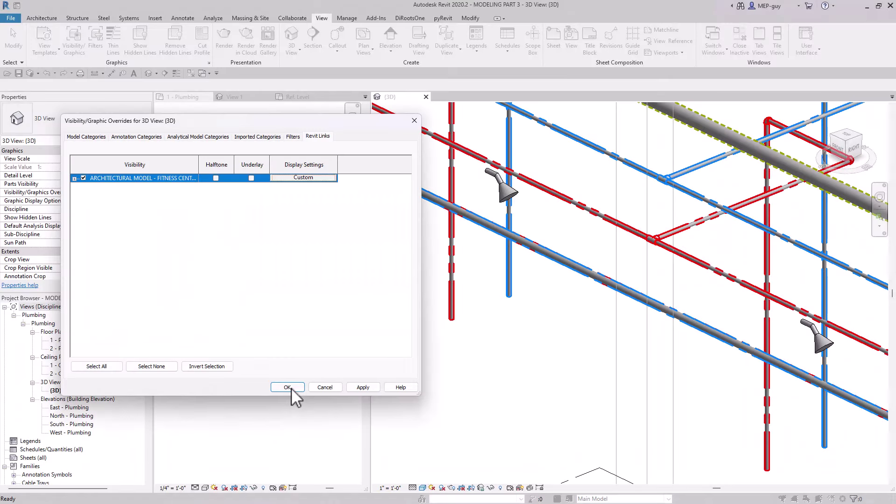
Accept the visibility overrides so the linked walls show around the shower stalls
left_click(288, 387)
scroll(456, 310, "down", 2)
middle_click_drag(525, 370, 580, 330)
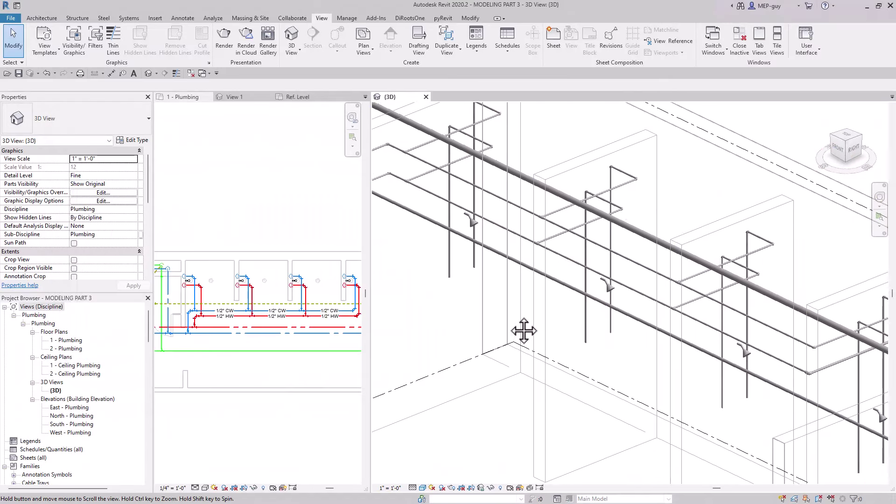
scroll(500, 316, "down", 2)
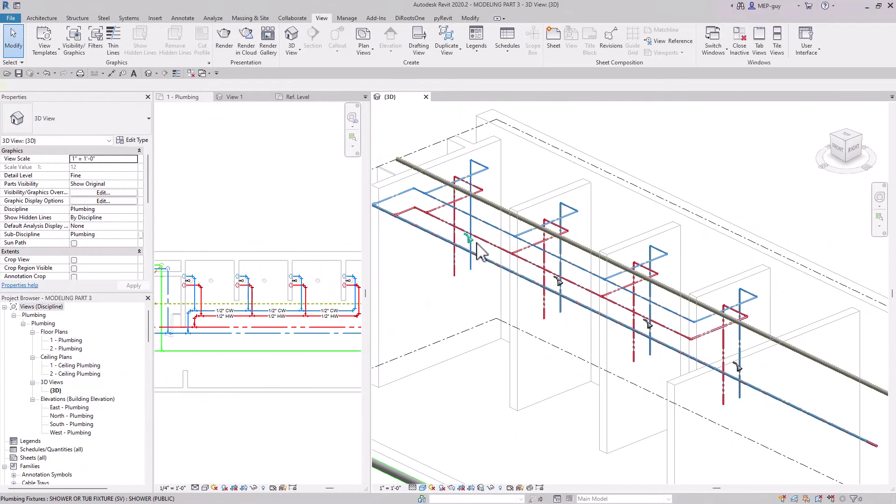
Ctrl-select all four shower fixtures together
left_click(471, 245)
left_click(646, 325, "ctrl")
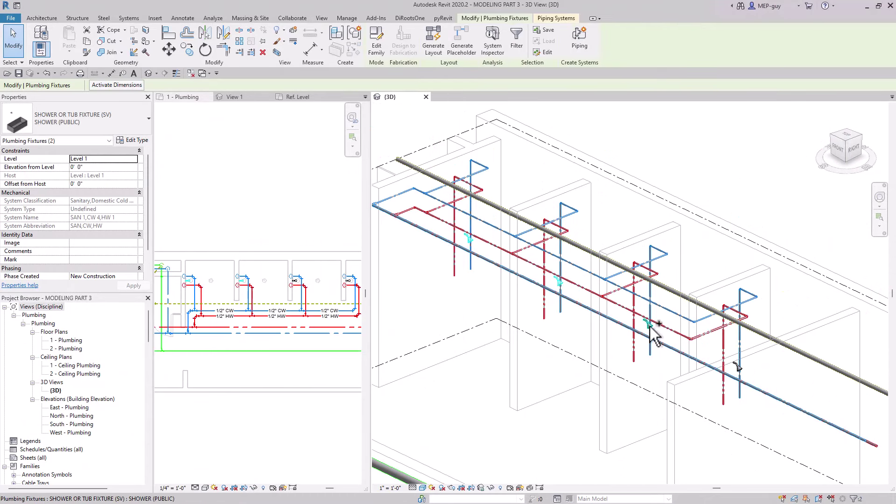
left_click(737, 368, "ctrl")
left_click(740, 369, "ctrl")
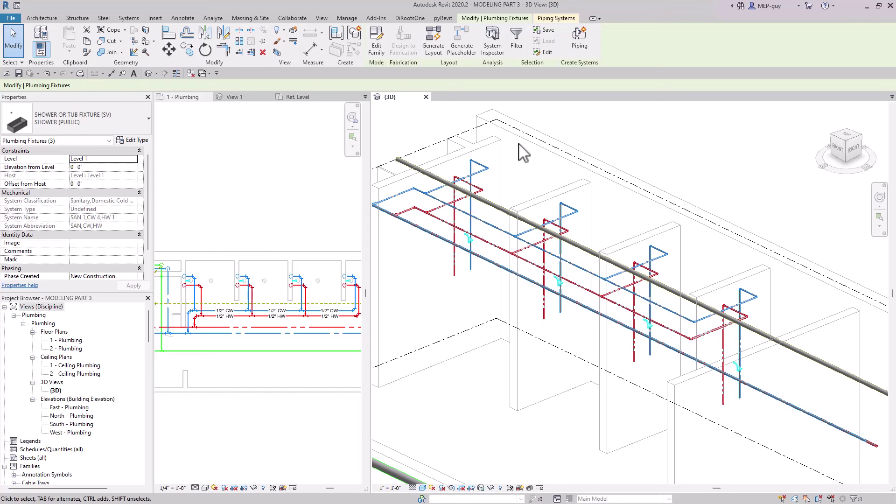
scroll(525, 154, "down", 2)
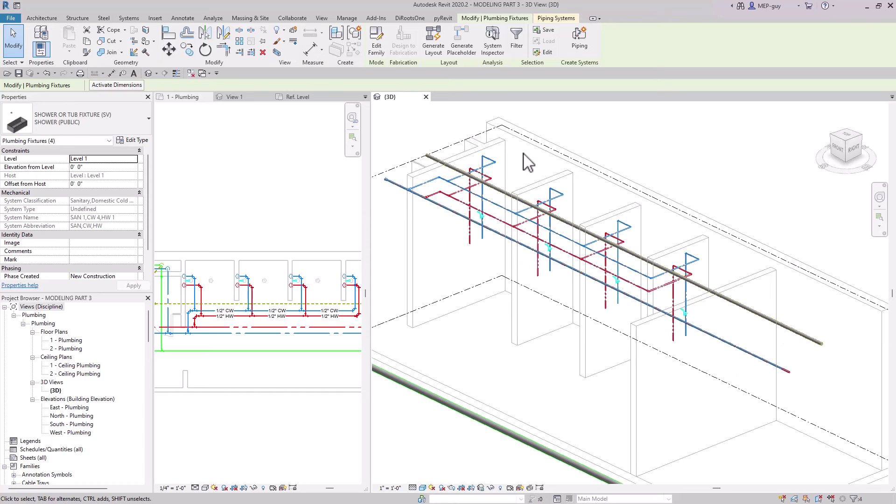
Create a piping system from the selected showers with system type SANITARY
left_click(579, 45)
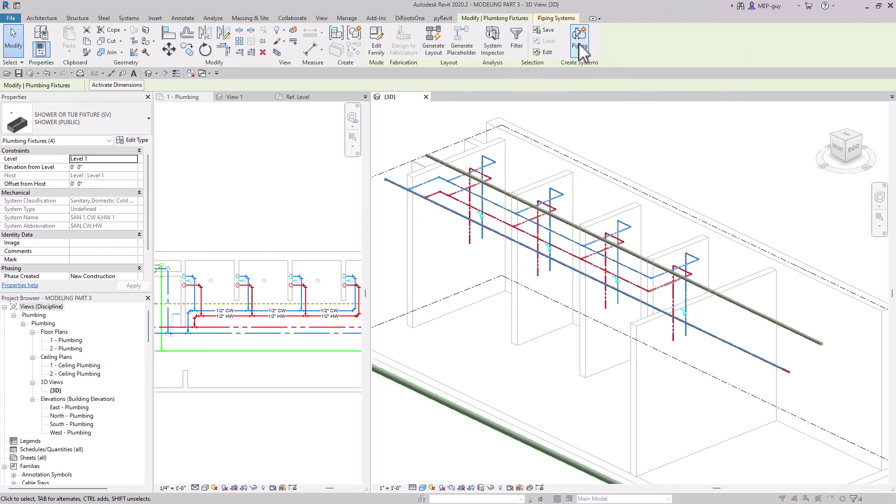
left_click(542, 136)
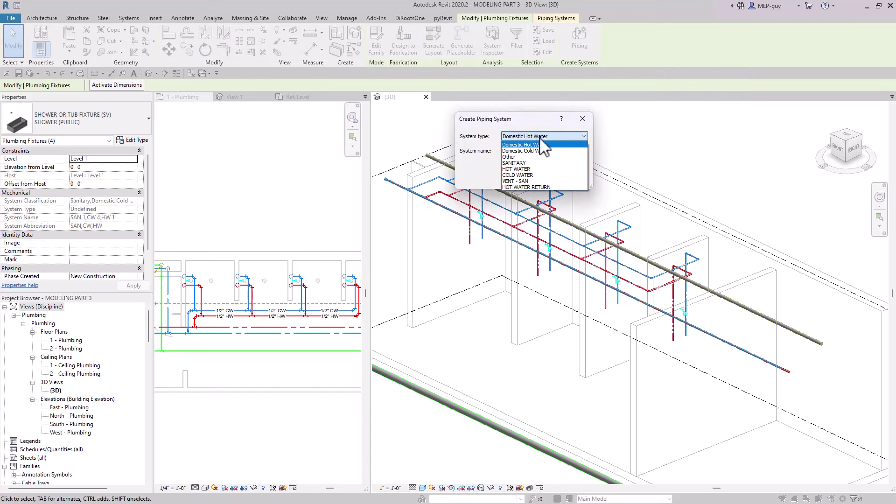
left_click(523, 163)
left_click(531, 179)
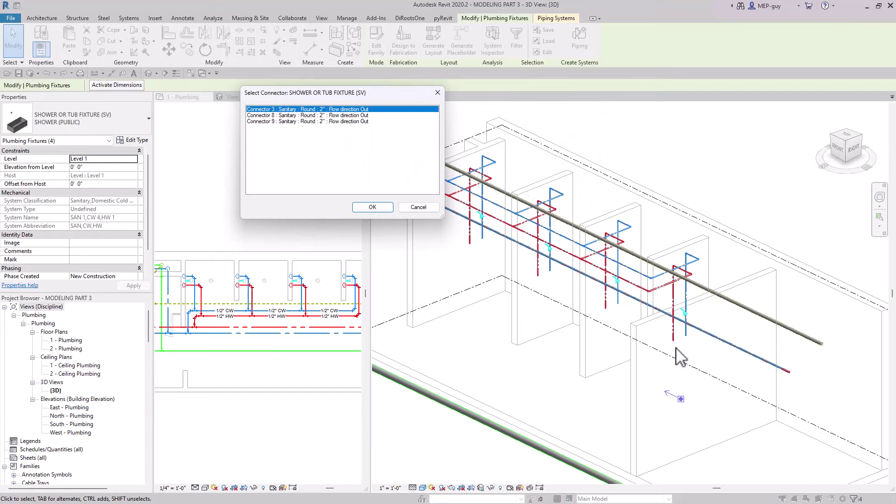
Choose each shower's drain connector (Connector 8 or 9) for the system
left_click(322, 115)
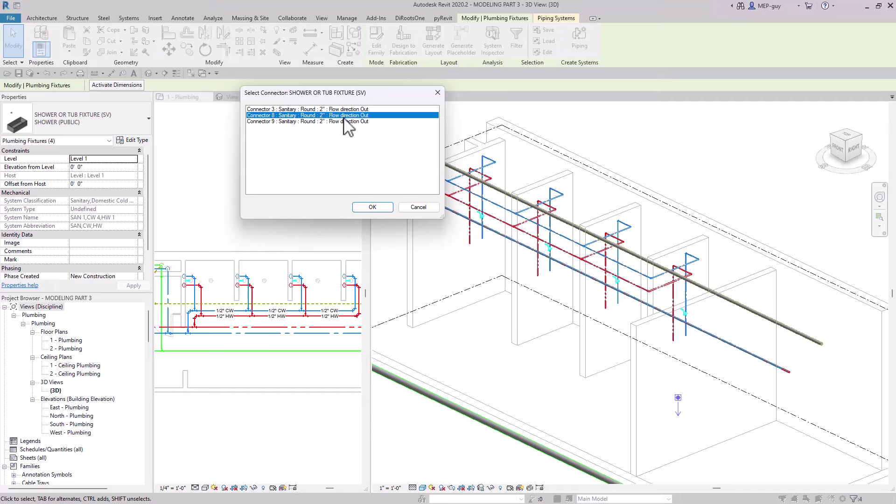
left_click(372, 207)
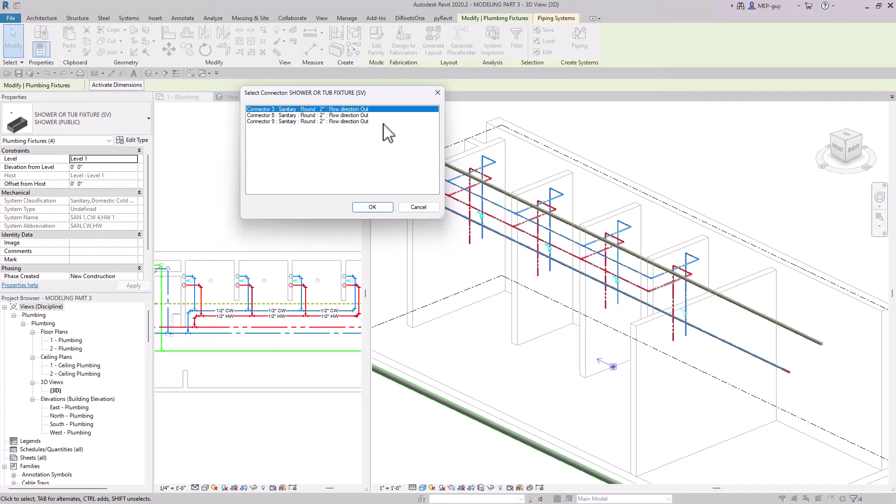
left_click(368, 115)
left_click(379, 208)
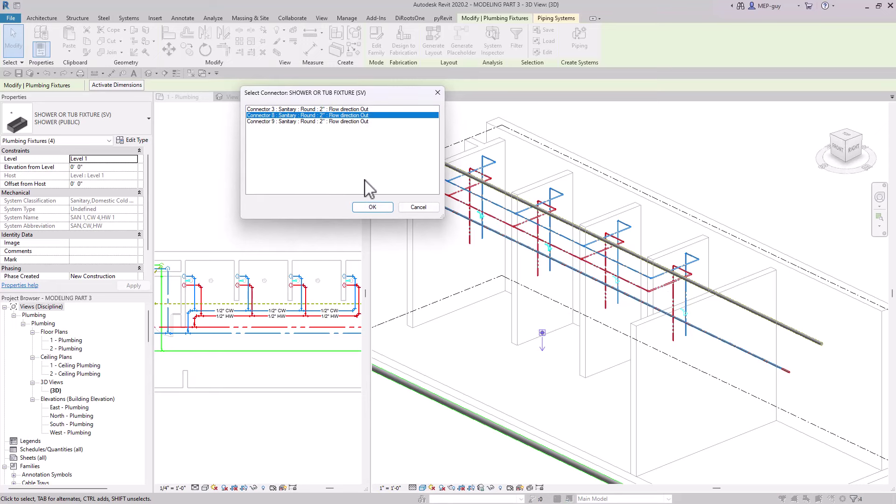
left_click(359, 121)
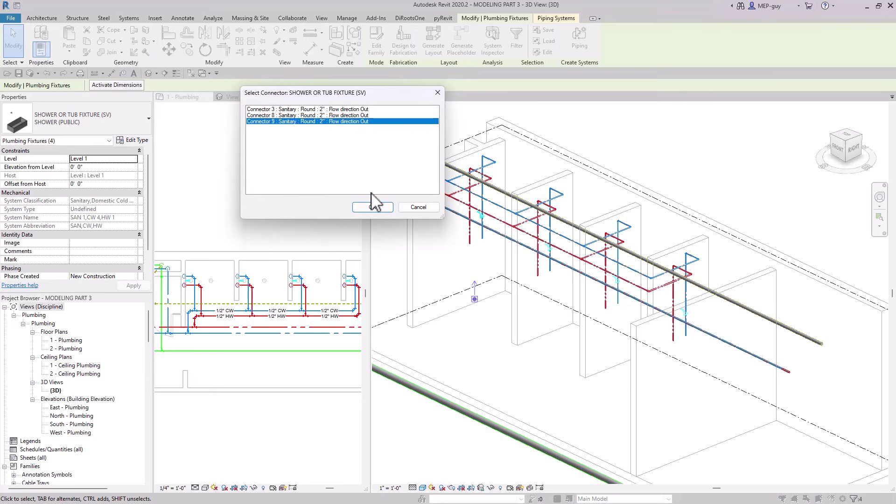
left_click(372, 206)
left_click(372, 207)
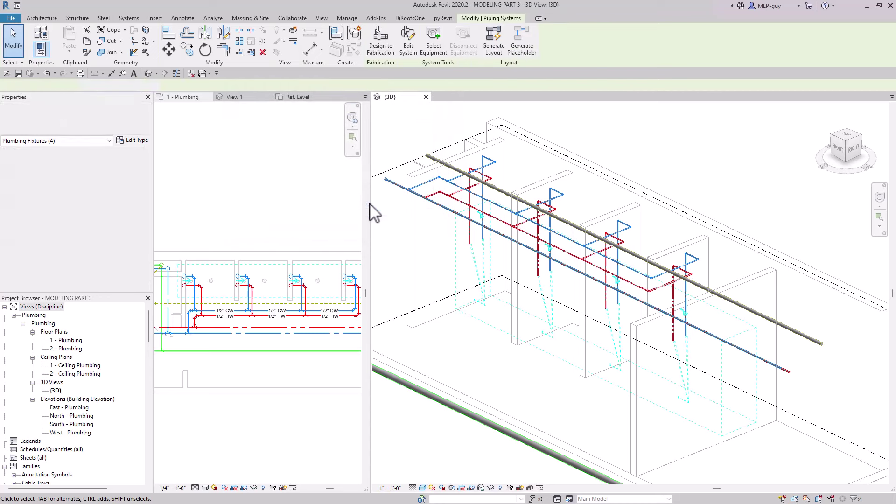
Generate a layout and confirm SAN - PVC - DWV main and branch pipes at 0' 6" offset
scroll(434, 254, "down", 2)
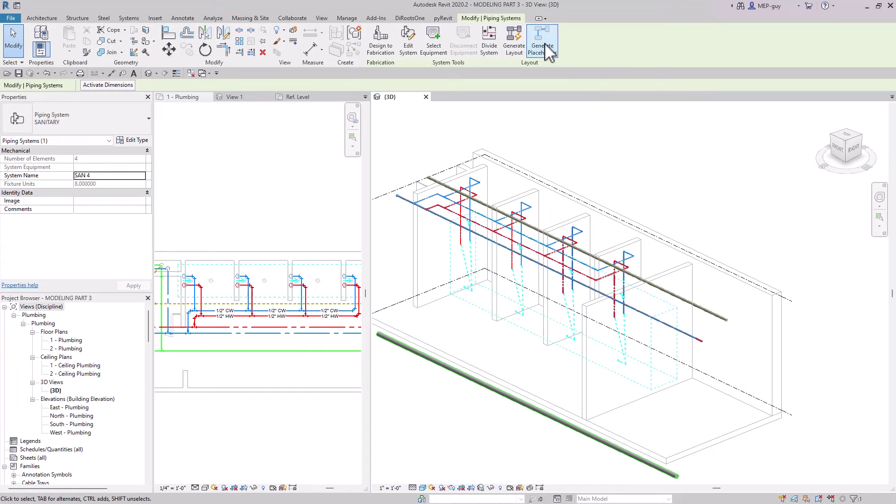
left_click(517, 37)
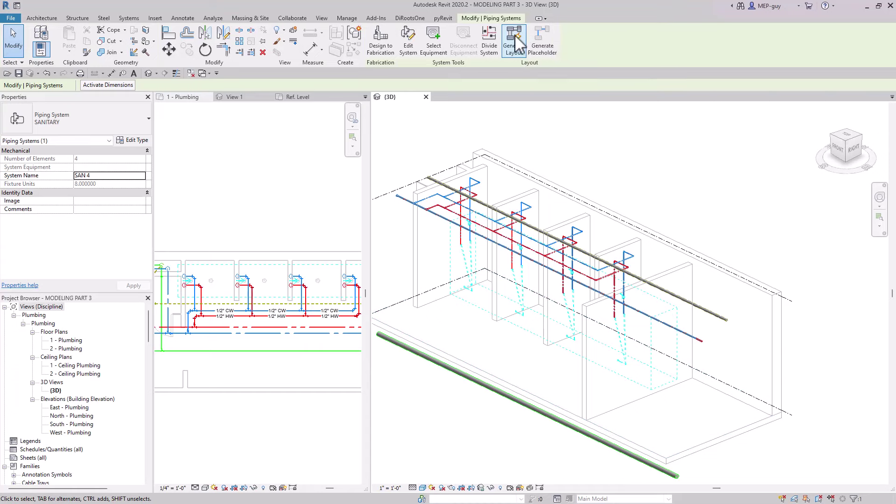
scroll(533, 356, "up", 2)
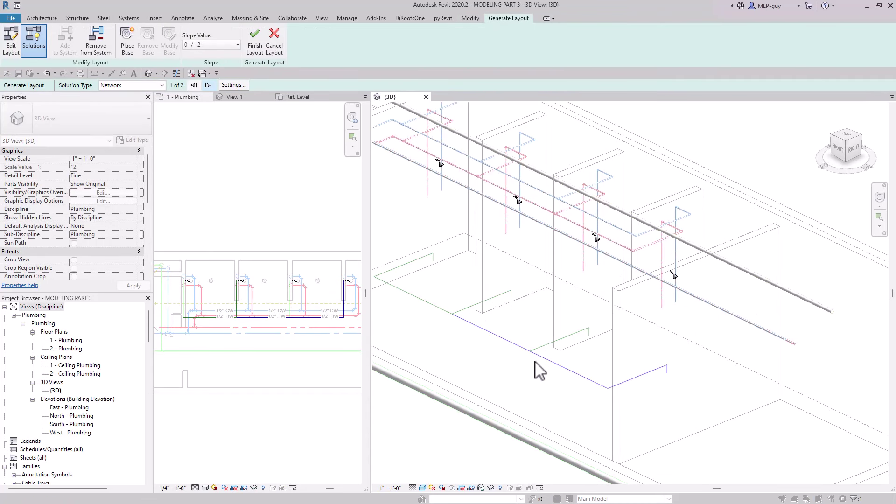
scroll(540, 372, "down", 2)
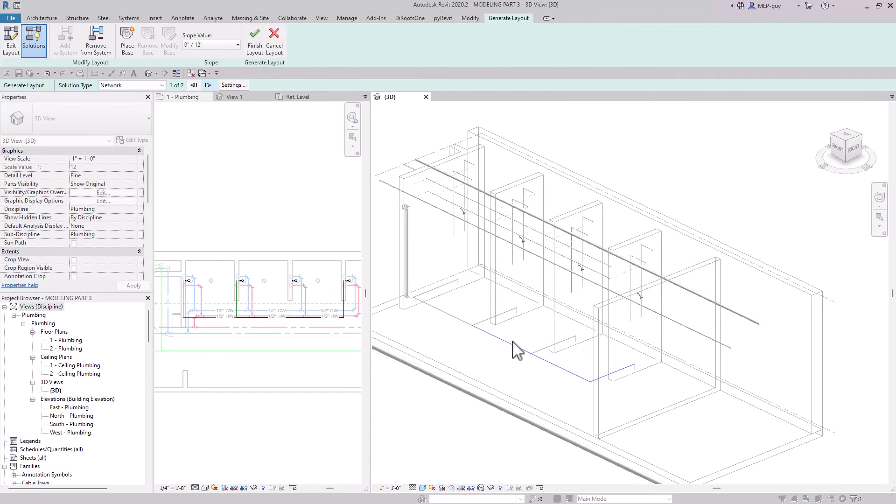
left_click(239, 86)
left_click(306, 159)
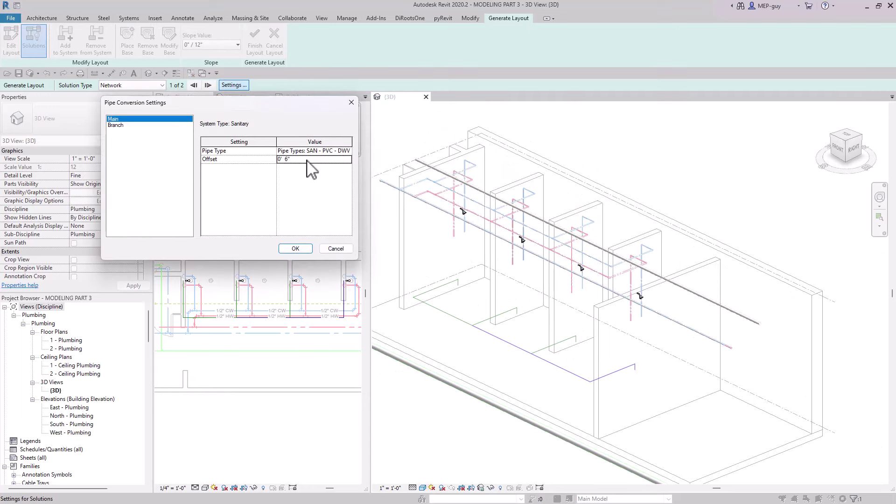
left_click(116, 125)
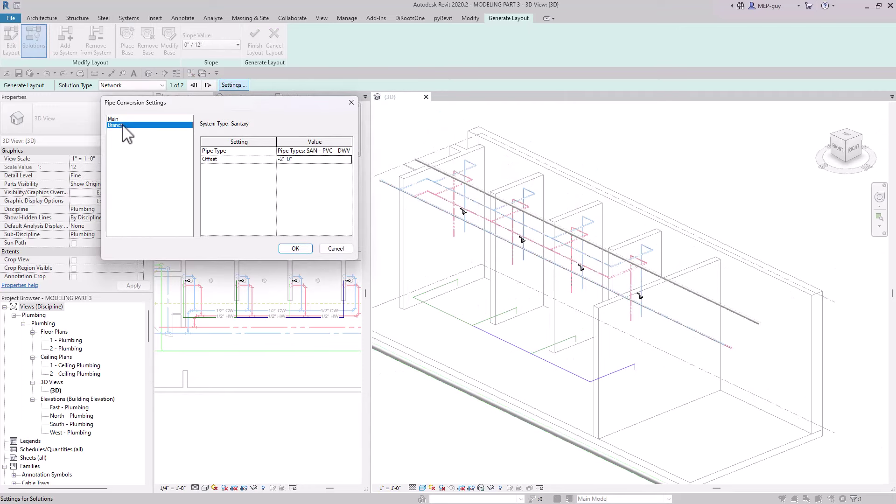
left_click(311, 160)
left_click(295, 248)
middle_click_drag(676, 443, 670, 419)
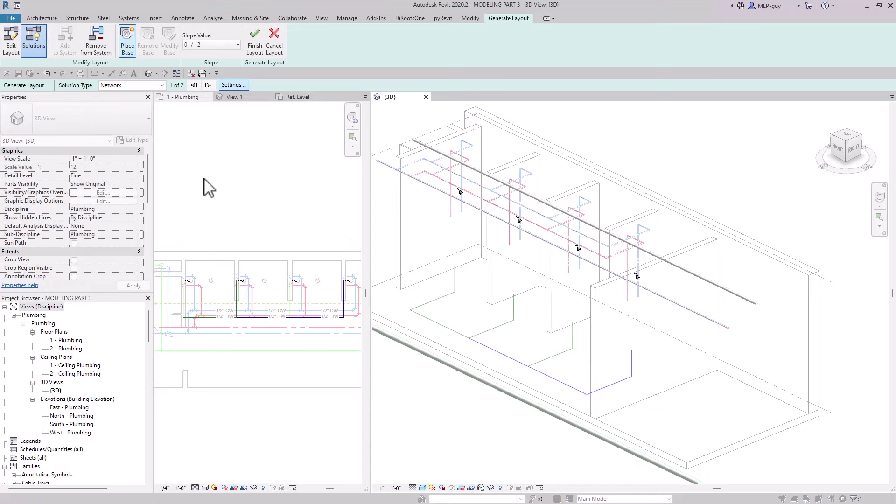
scroll(216, 296, "down", 3)
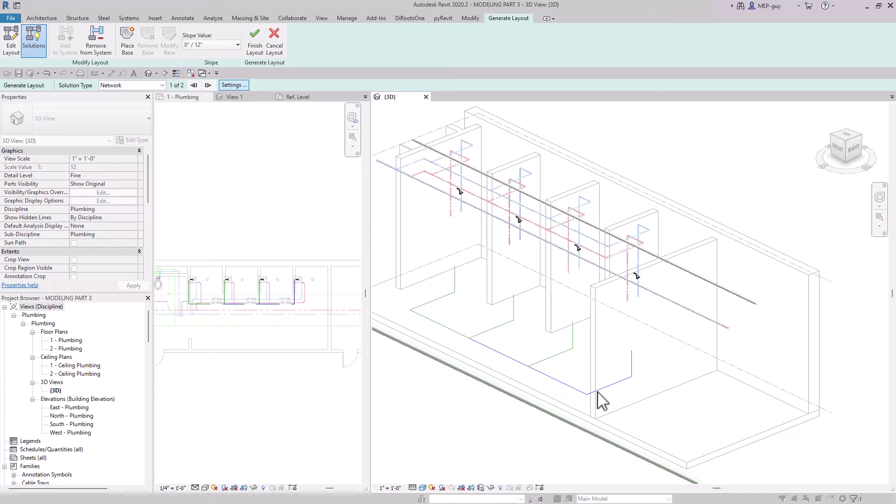
Place the layout base point at the run's end in the plumbing floor plan
left_click(130, 42)
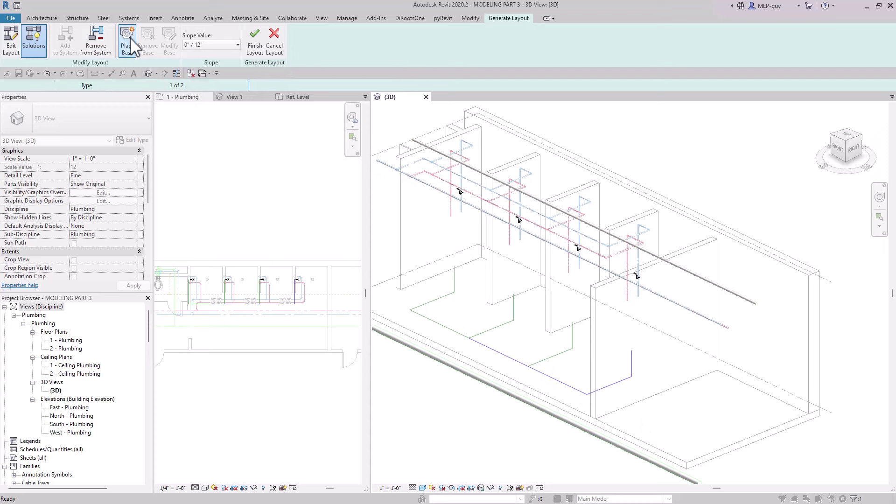
left_click(317, 311)
scroll(317, 306, "up", 4)
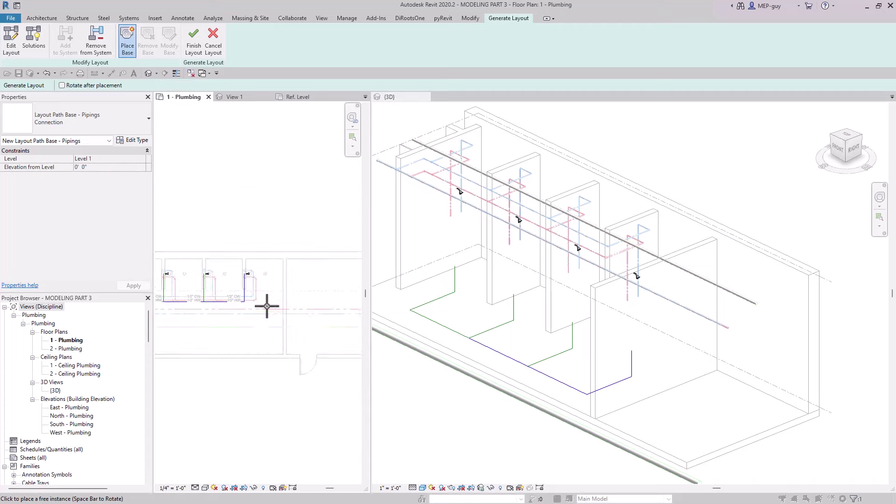
scroll(264, 304, "up", 4)
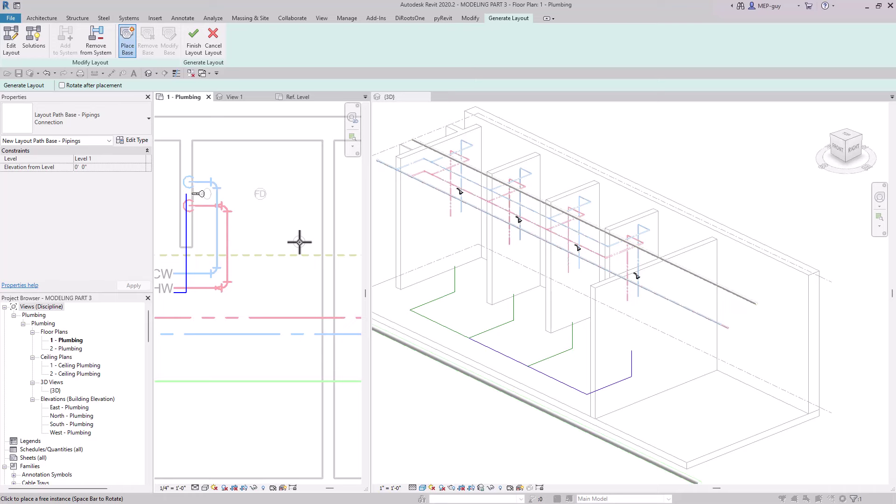
left_click(306, 243)
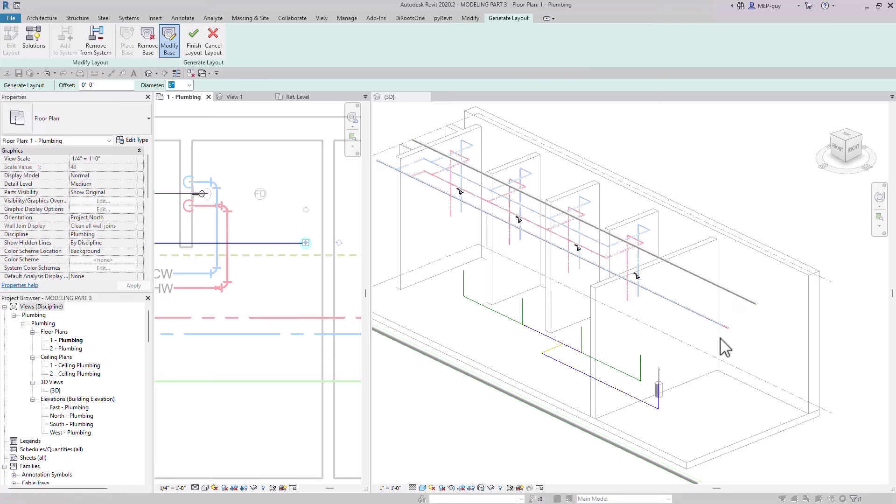
scroll(615, 369, "up", 2)
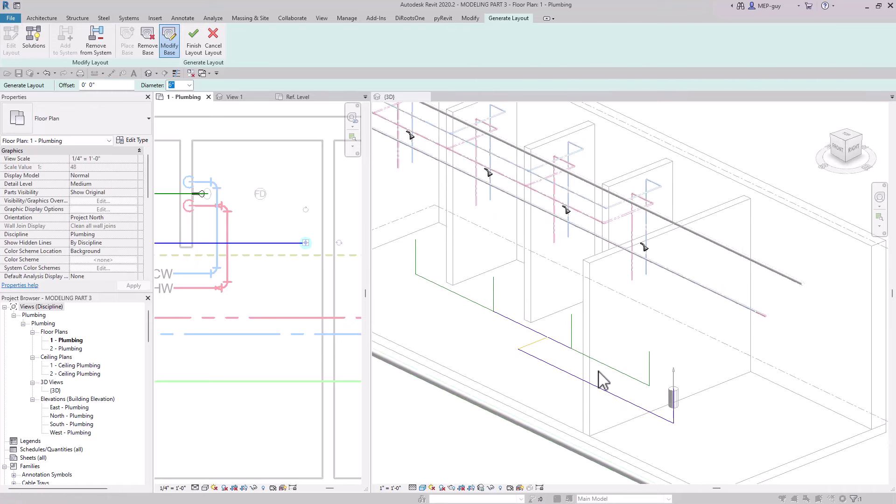
Set the base point offset to -2' and step to routing solution 5 of 5
left_click(32, 38)
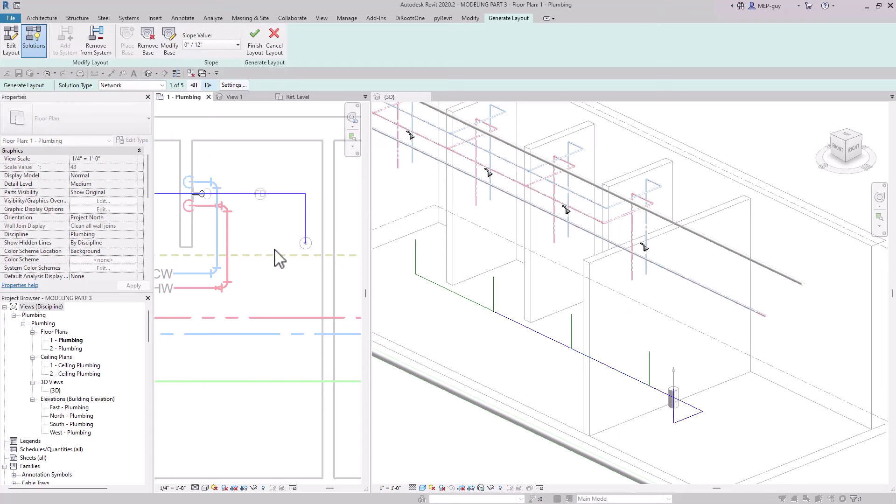
left_click(170, 36)
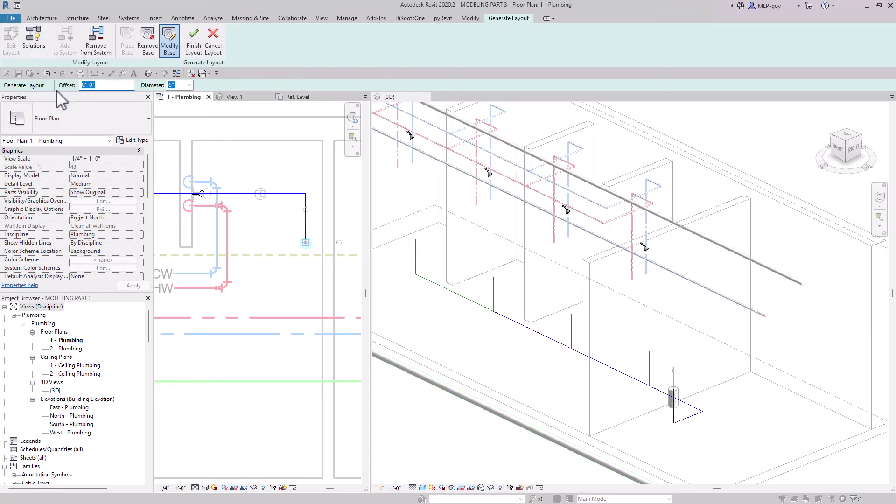
type("-2")
key("Return")
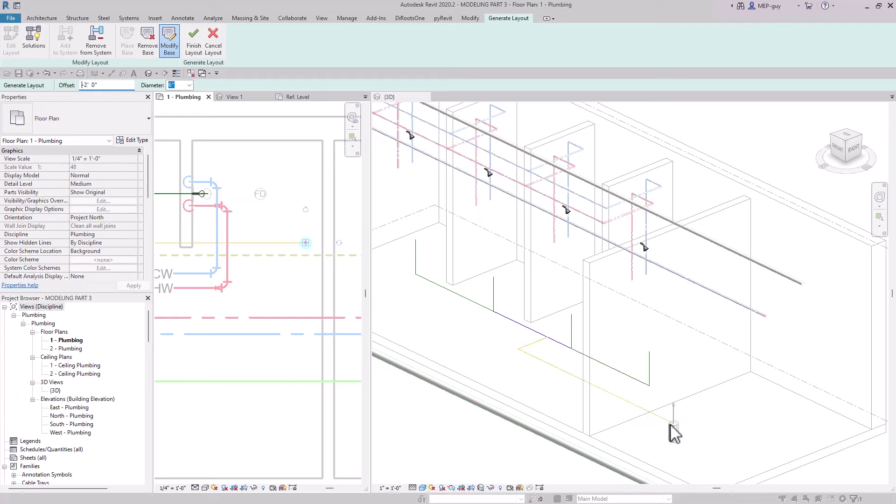
left_click(195, 46)
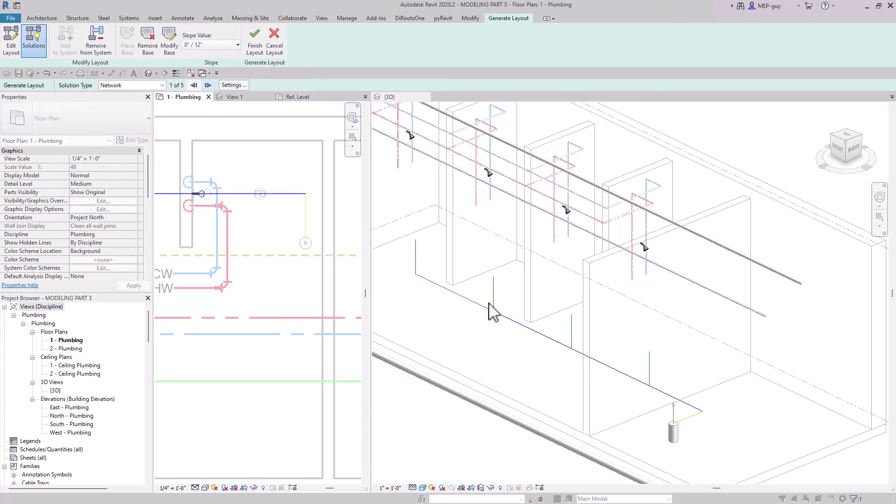
left_click(208, 85)
left_click(208, 85)
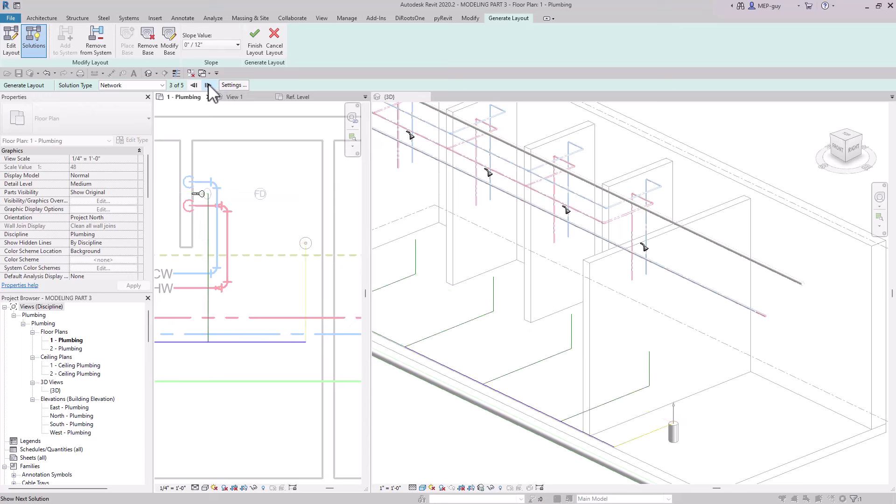
left_click(208, 85)
left_click(208, 85)
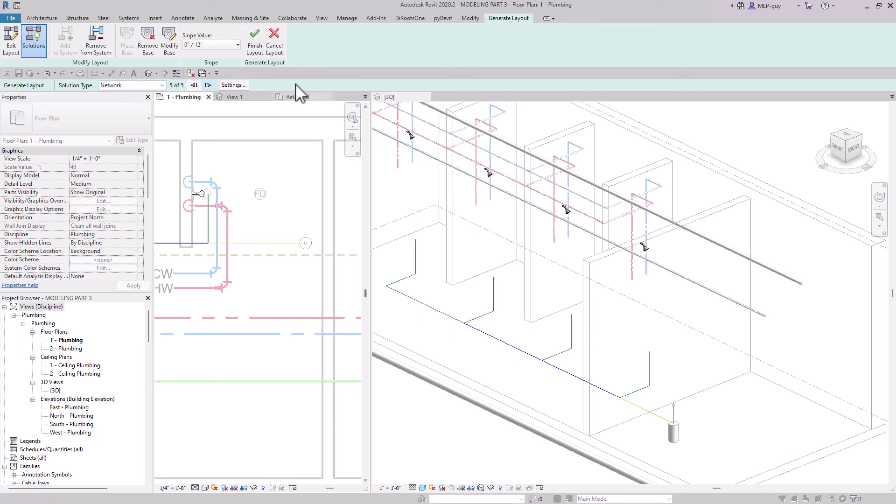
Undo the committed layout, reselect solution 5 of 5, and finish it as pipes
left_click(255, 44)
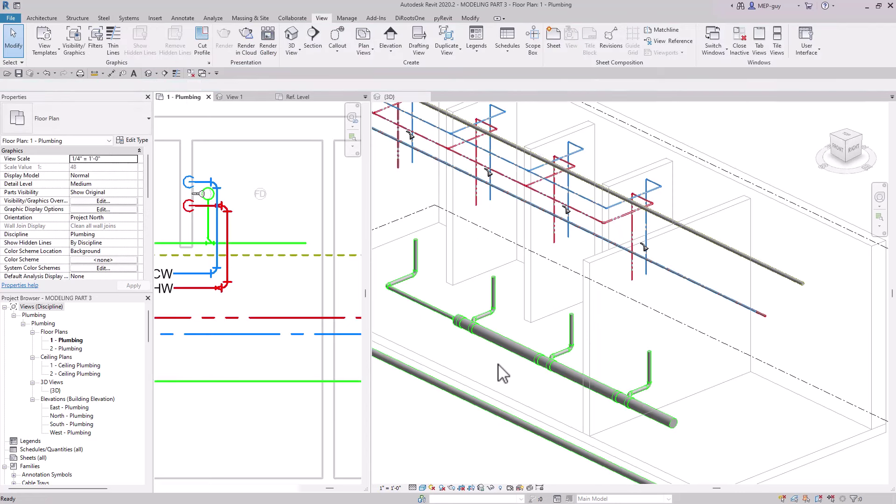
middle_click_drag(536, 388, 535, 364)
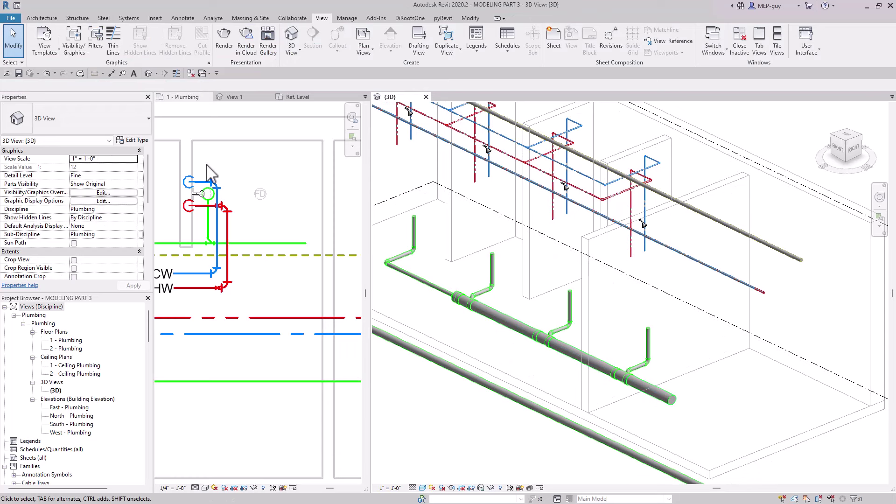
left_click(47, 73)
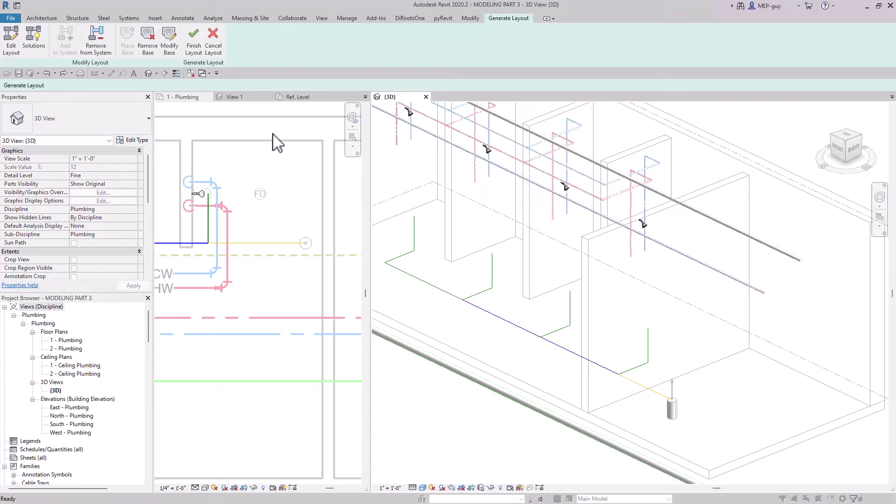
left_click(169, 49)
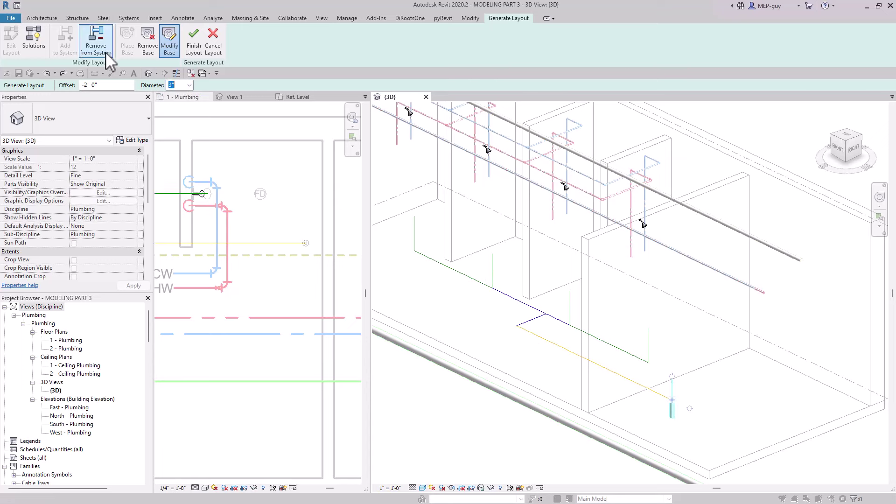
left_click(36, 34)
left_click(209, 85)
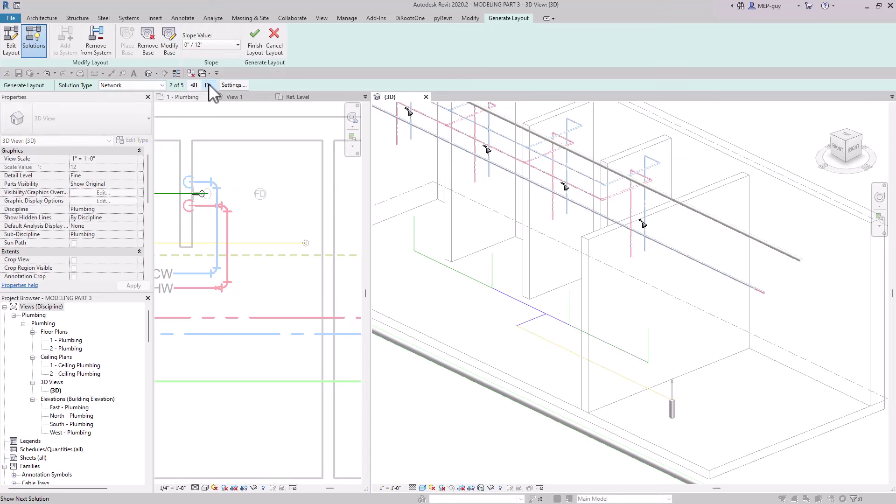
left_click(209, 85)
left_click(210, 85)
left_click(210, 85)
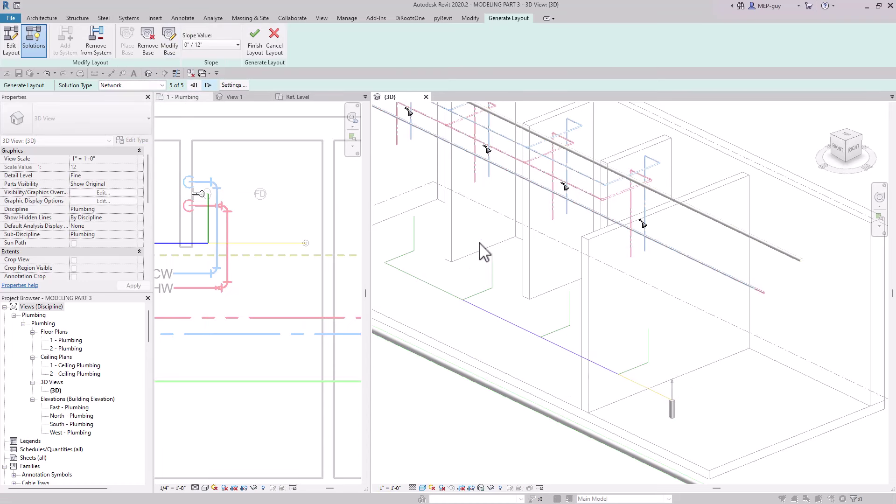
left_click(255, 46)
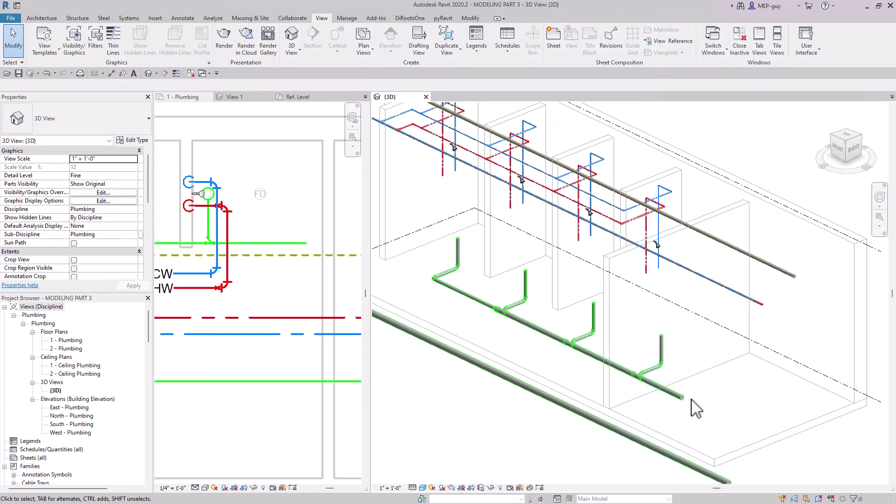
In the floor plan, move the green branch pipe between the first two showers slightly up
middle_click_drag(693, 402, 705, 365)
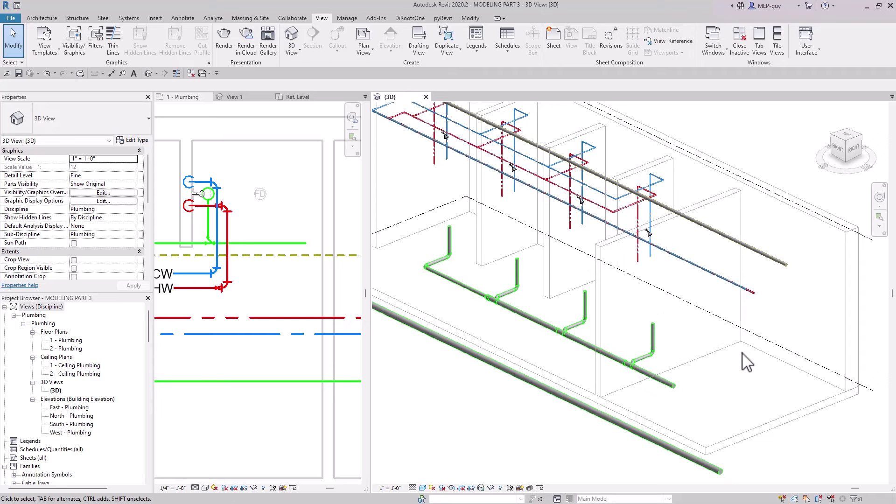
scroll(350, 359, "down", 3)
left_click(298, 355)
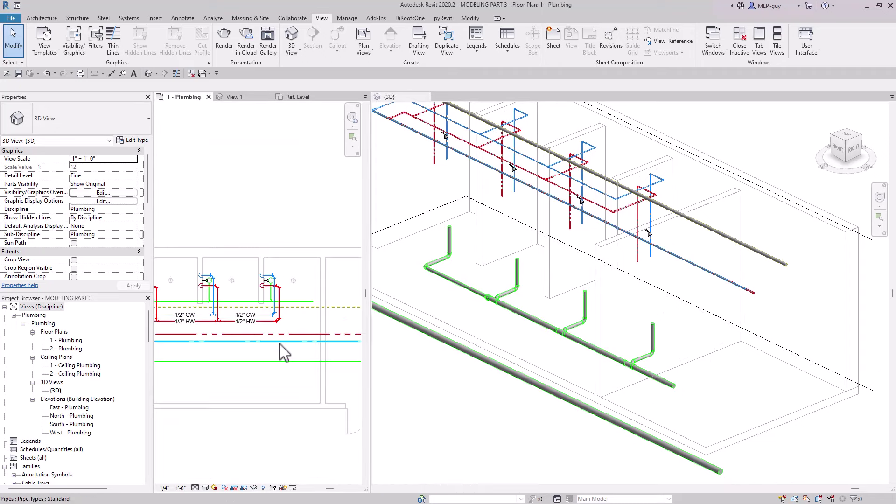
left_click_drag(367, 295, 468, 295)
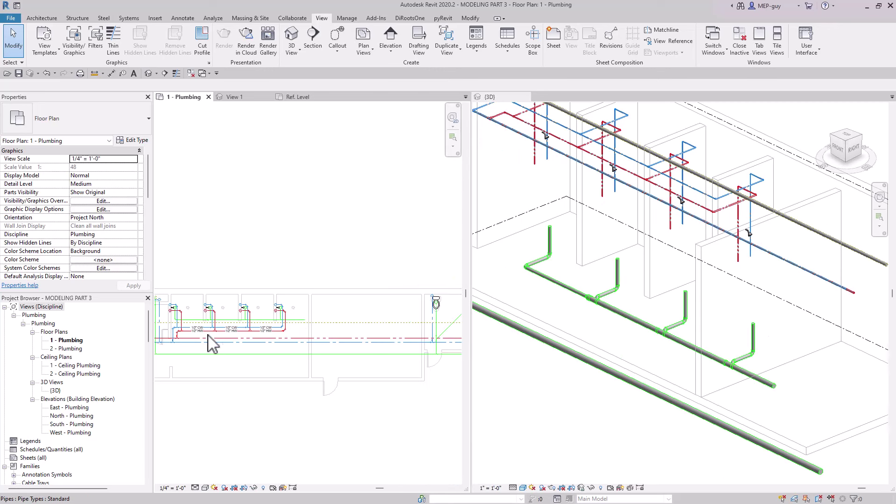
scroll(194, 351, "up", 3)
scroll(246, 298, "up", 3)
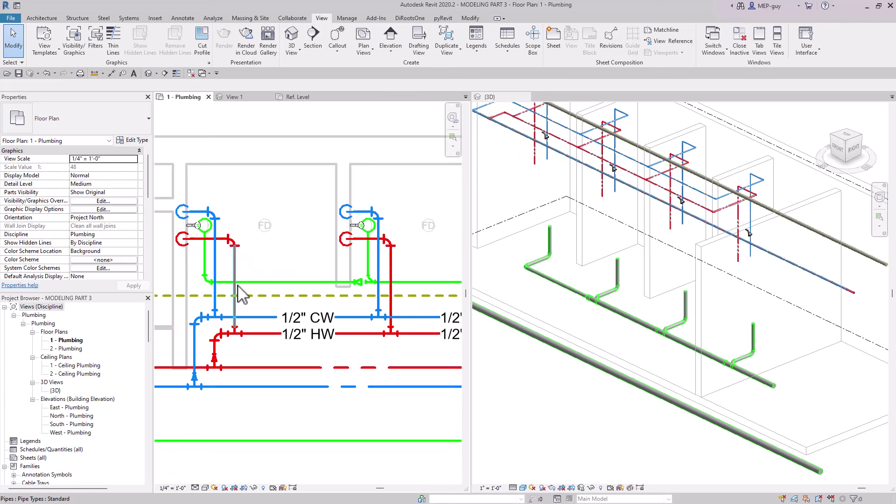
left_click(292, 282)
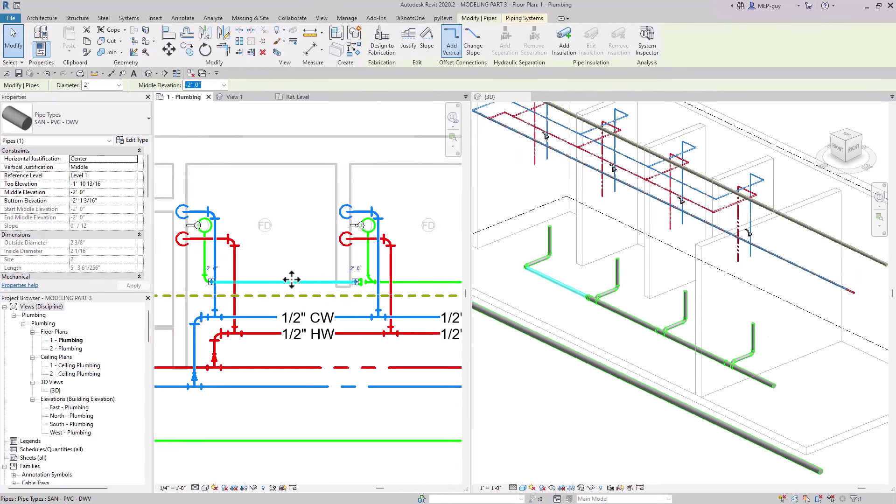
left_click_drag(293, 281, 294, 267)
left_click(327, 306)
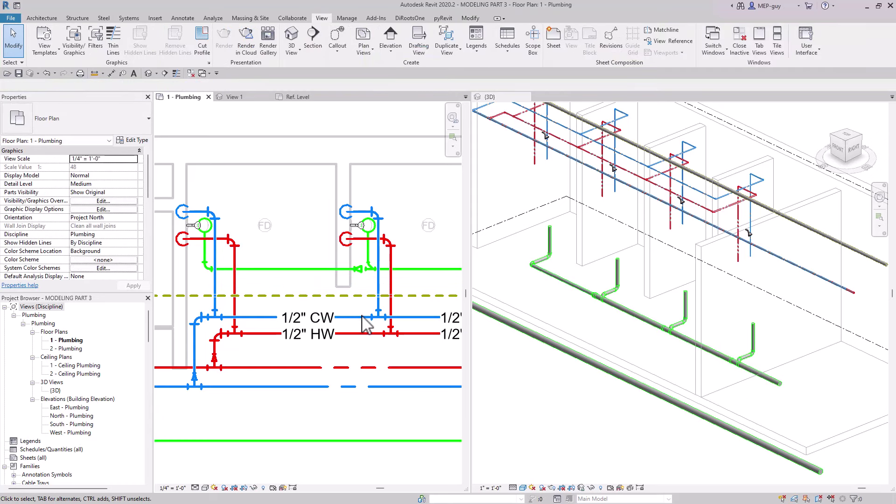
scroll(369, 308, "up", 4)
middle_click_drag(366, 292, 362, 294)
scroll(346, 300, "up", 1)
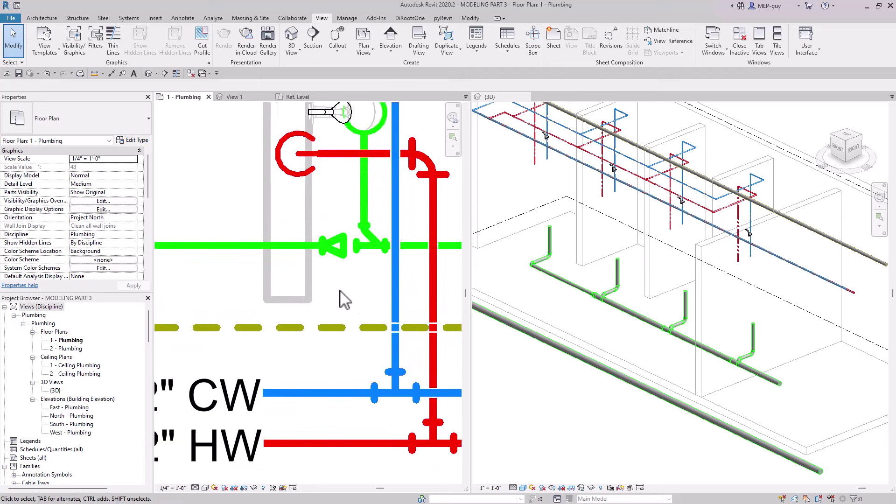
scroll(294, 330, "down", 1)
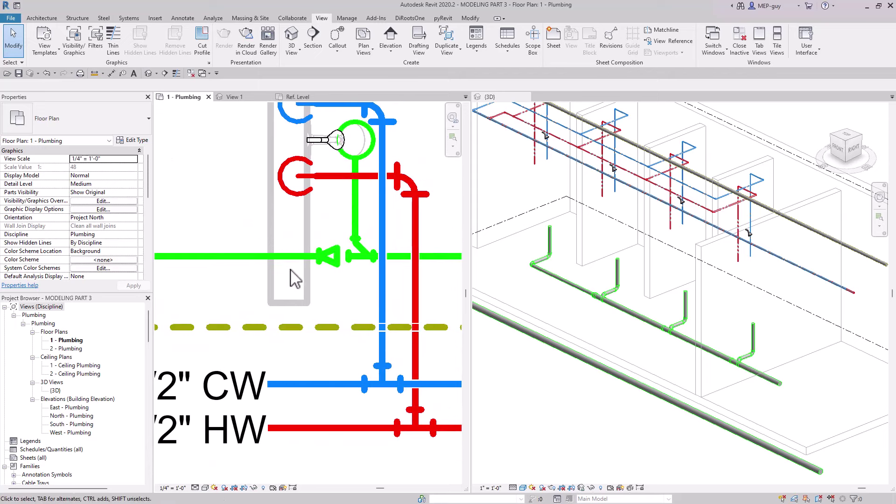
left_click(294, 328)
right_click(294, 328)
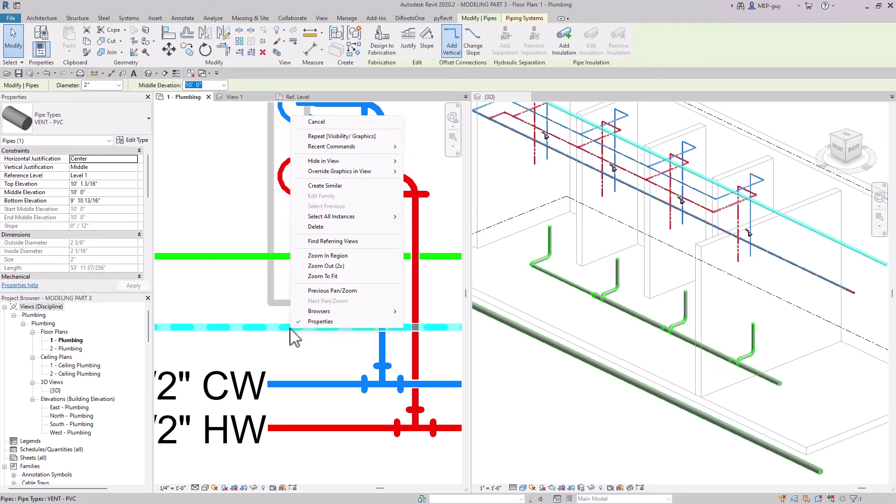
left_click(323, 186)
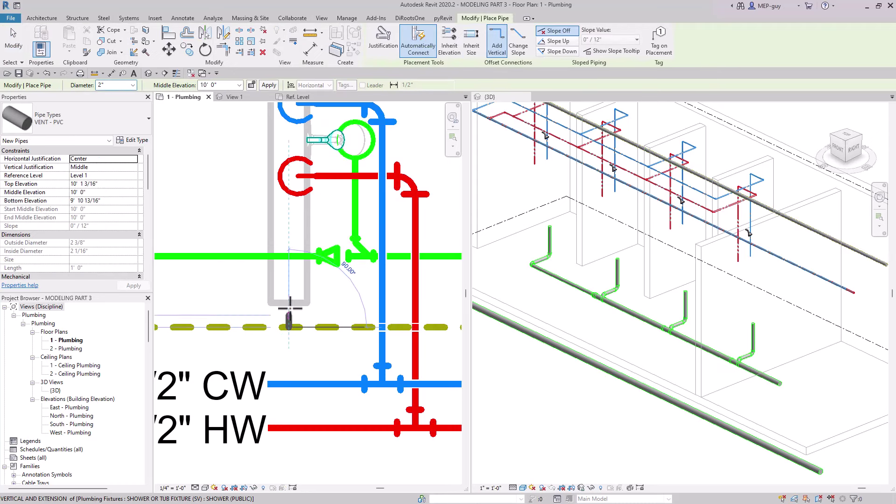
left_click(289, 327)
left_click(291, 256)
key("Escape")
key("Escape")
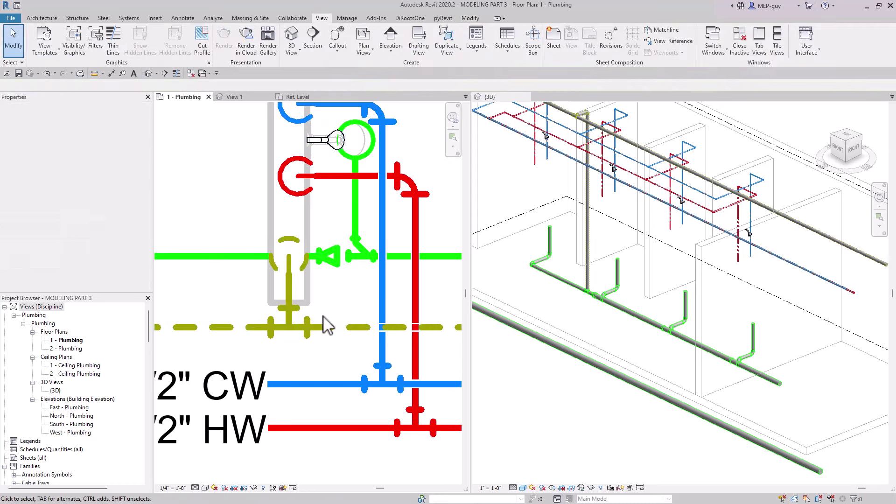
scroll(587, 283, "up", 5)
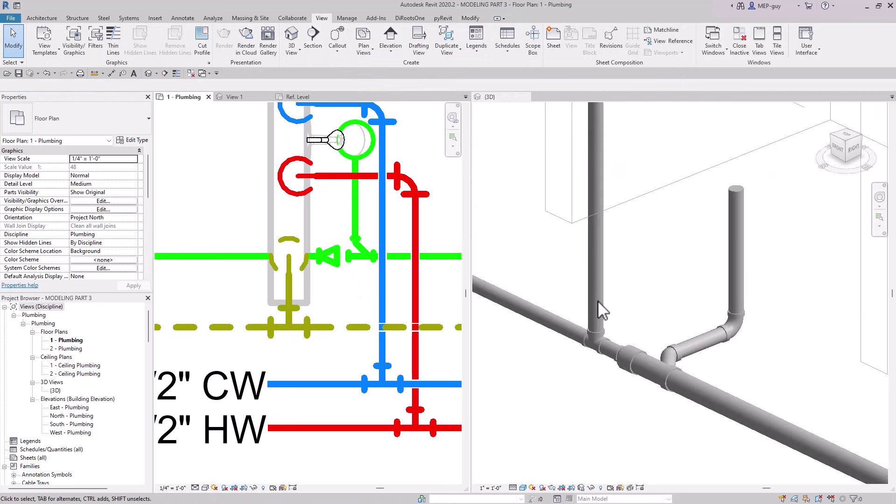
left_click(589, 380)
scroll(615, 373, "up", 3)
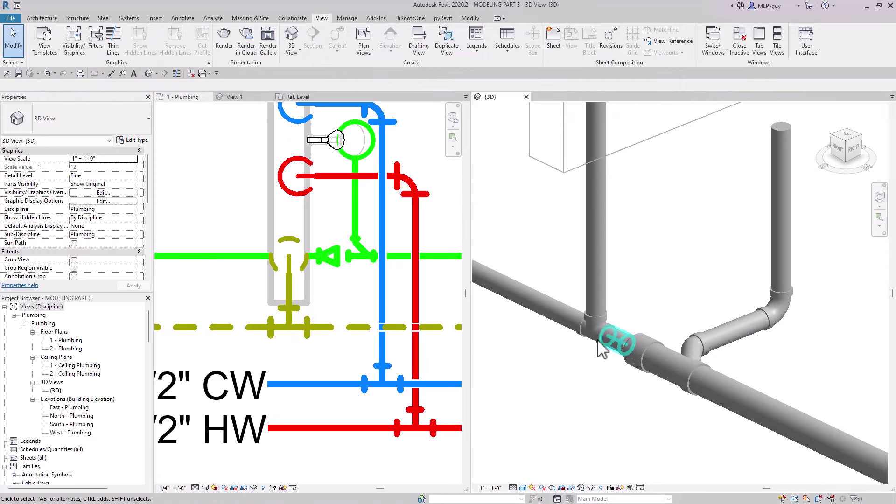
scroll(649, 357, "down", 5)
scroll(663, 359, "up", 4)
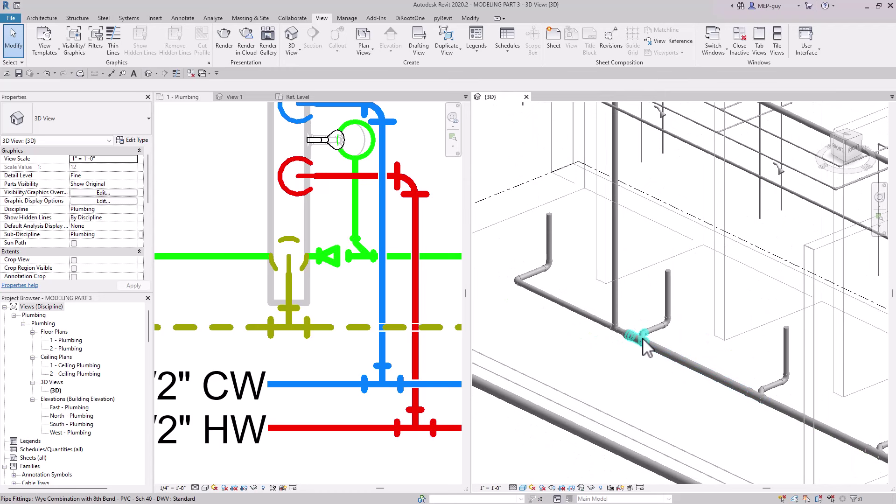
left_click(695, 379)
key("Escape")
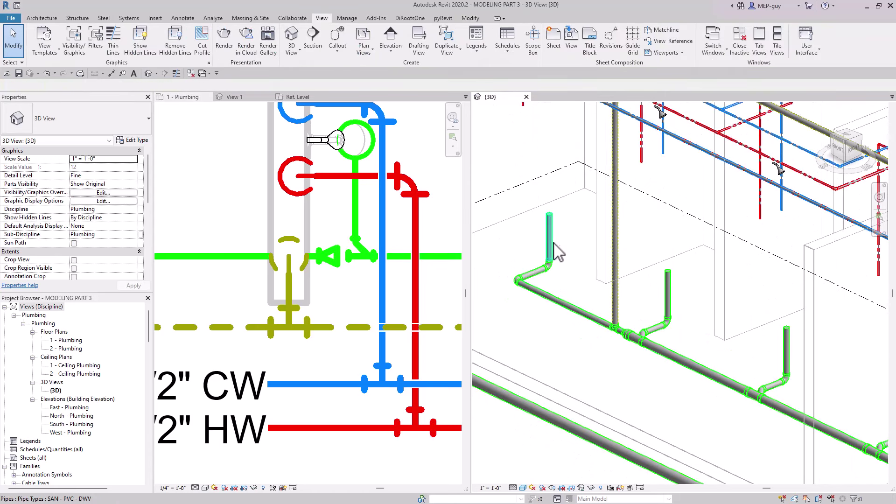
scroll(602, 333, "down", 1)
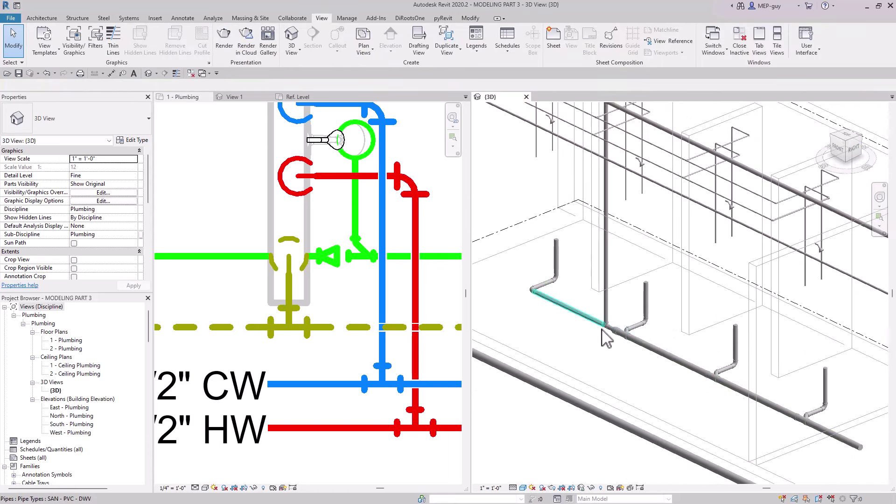
Resize the left elbow, sloped branch pipe and tees to 3" diameter
scroll(553, 322, "up", 2)
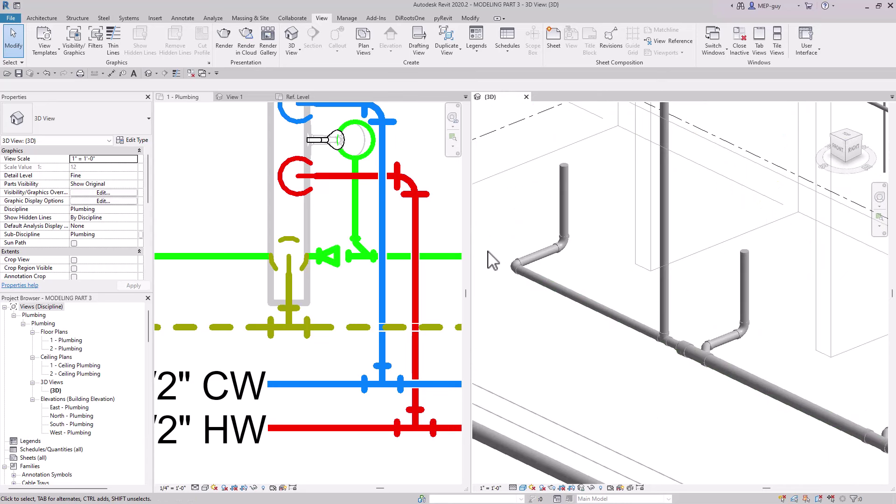
left_click_drag(489, 249, 546, 312)
left_click(596, 319, "ctrl")
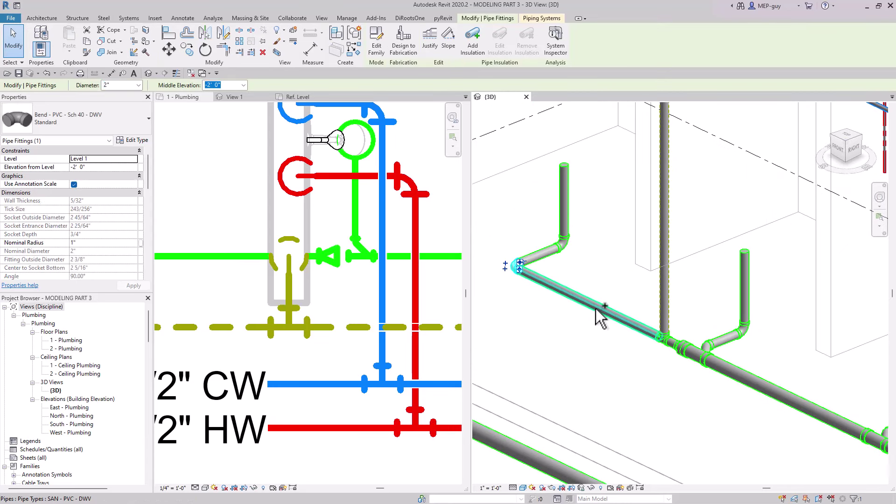
left_click_drag(642, 316, 695, 370)
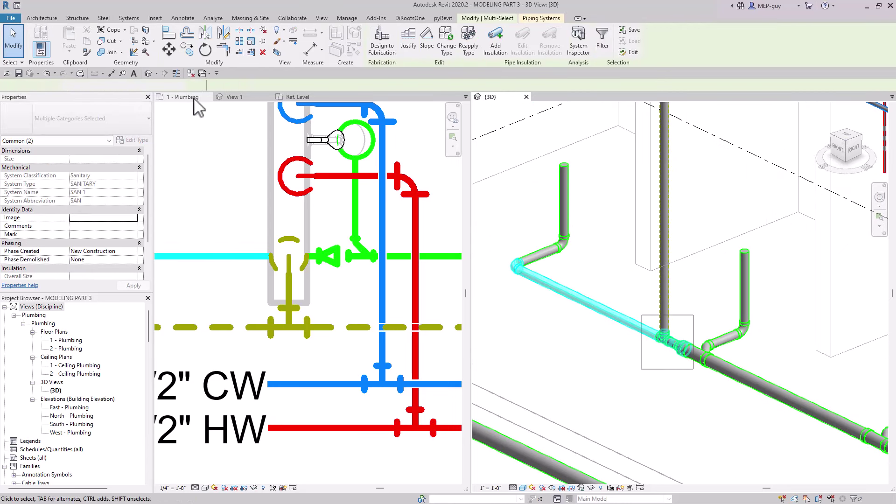
left_click(138, 86)
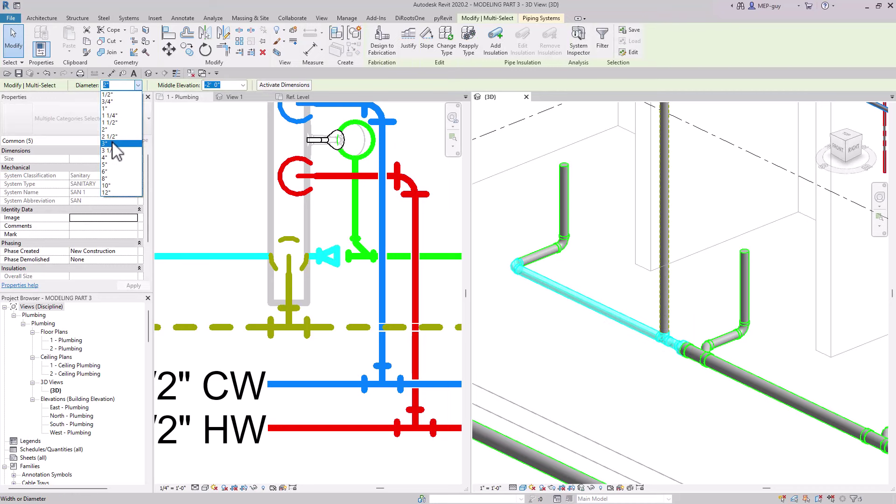
left_click(117, 137)
key("Escape")
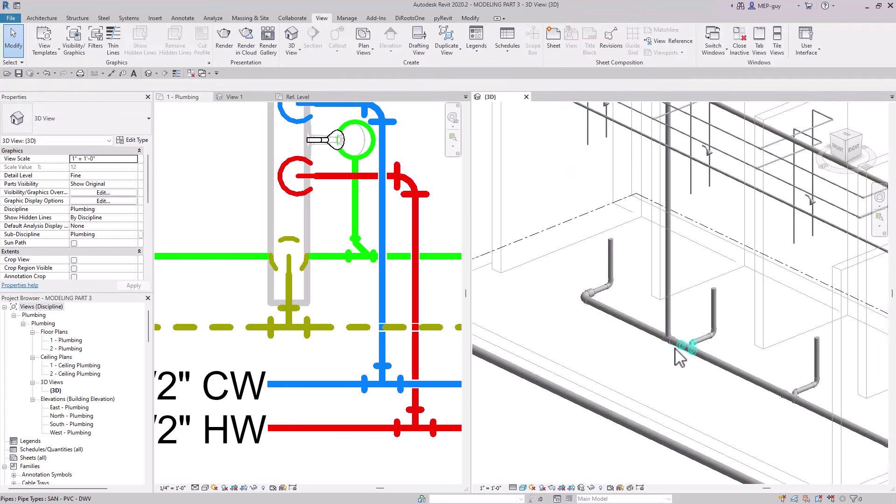
Upgrade the branch's end elbow into a wye fitting
scroll(680, 348, "down", 2)
scroll(593, 302, "up", 3)
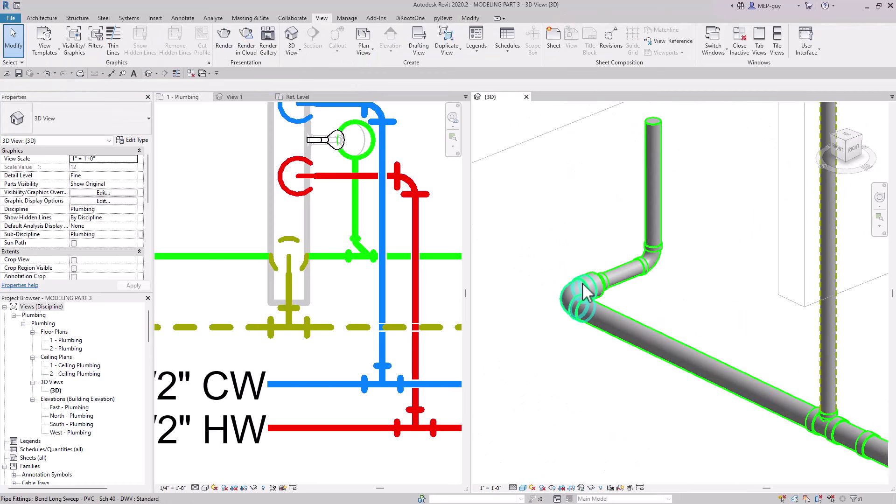
left_click(589, 292)
left_click(542, 298)
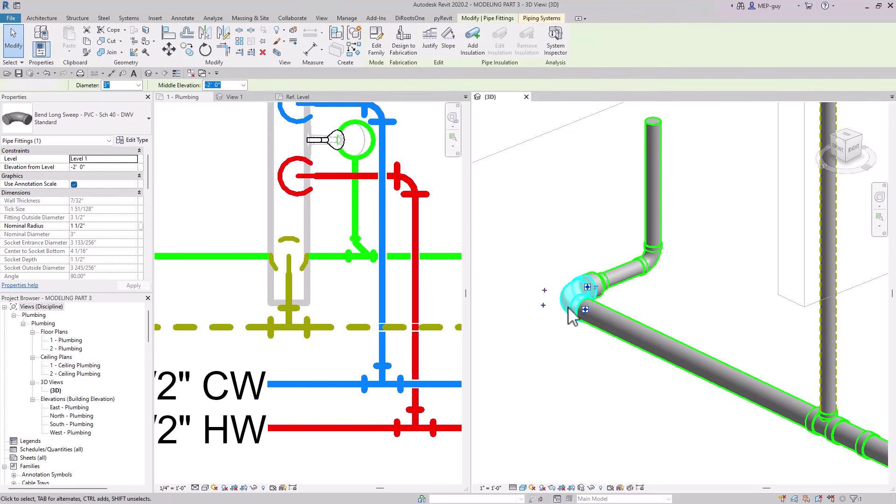
key("Escape")
scroll(612, 336, "down", 2)
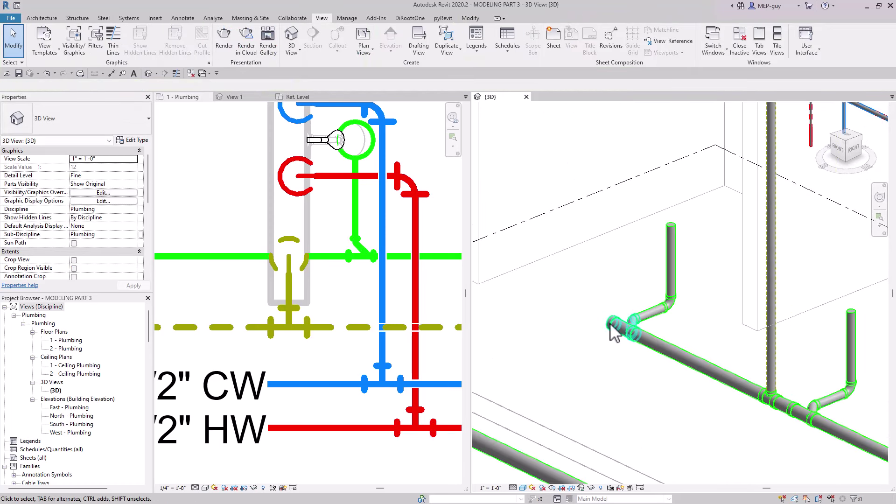
Start a new pipe from the wye's open end, then cancel it
left_click(612, 335)
right_click(611, 335)
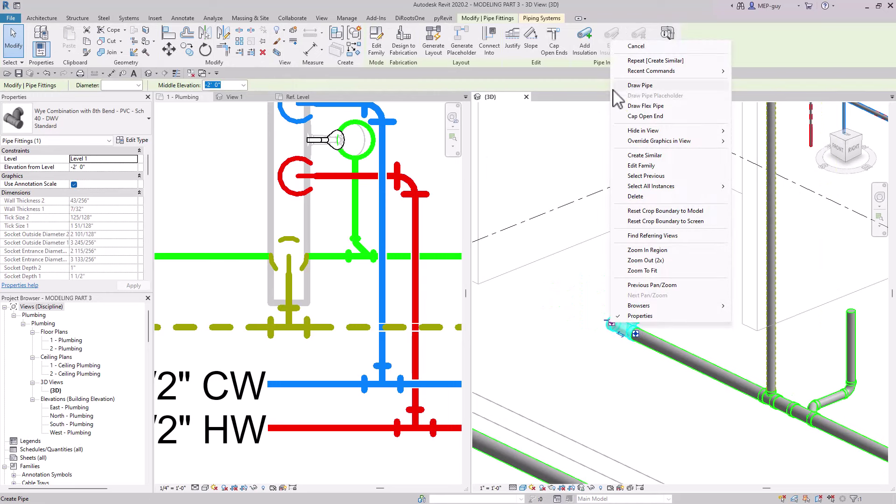
left_click(640, 86)
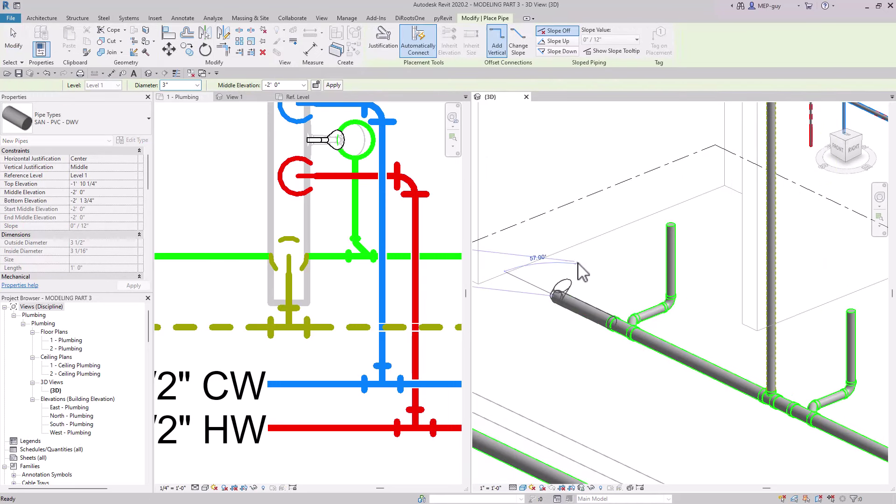
key("Escape")
key("Escape")
scroll(722, 326, "down", 1)
scroll(336, 271, "down", 5)
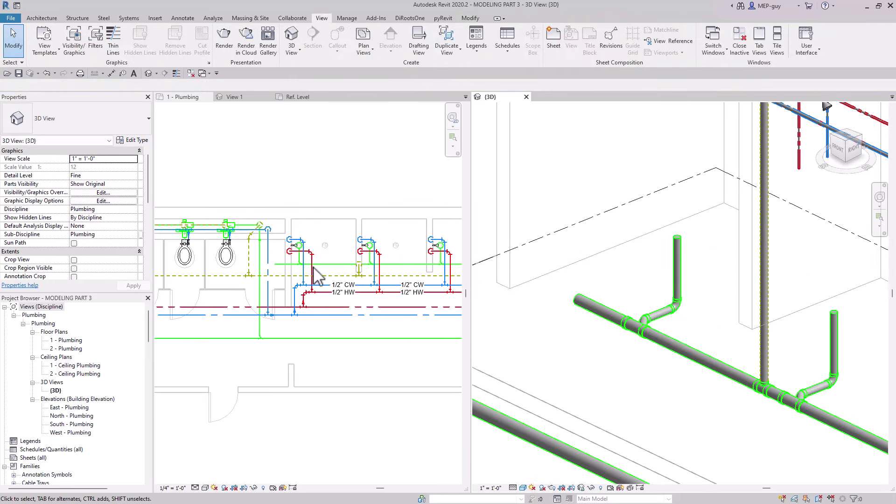
scroll(314, 276, "up", 5)
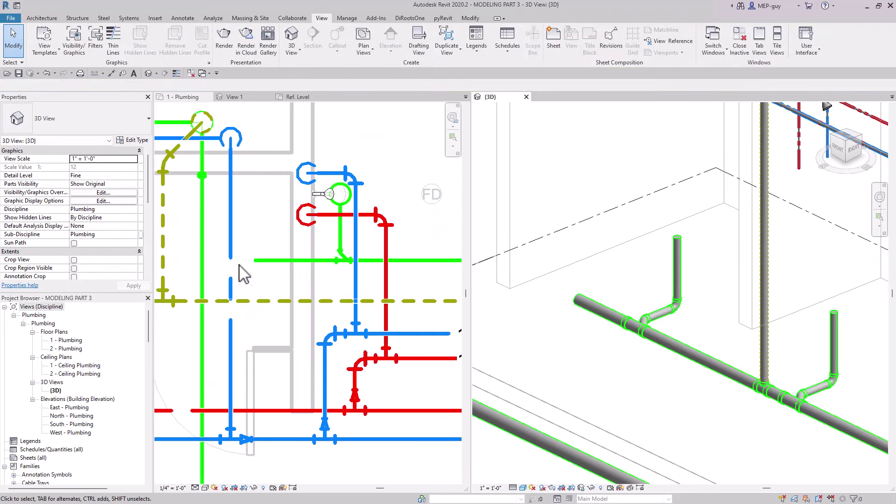
scroll(327, 262, "down", 4)
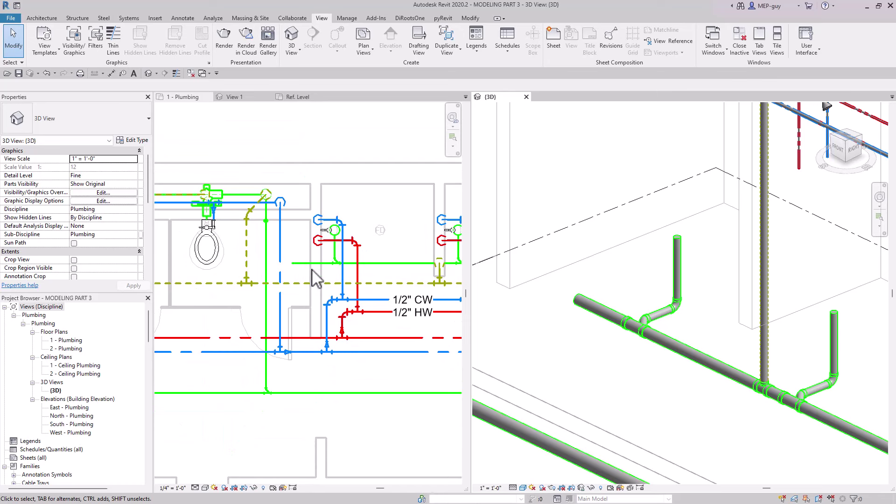
scroll(313, 277, "up", 2)
Adjust the left end grip of the green branch pipe in plan
scroll(304, 254, "up", 2)
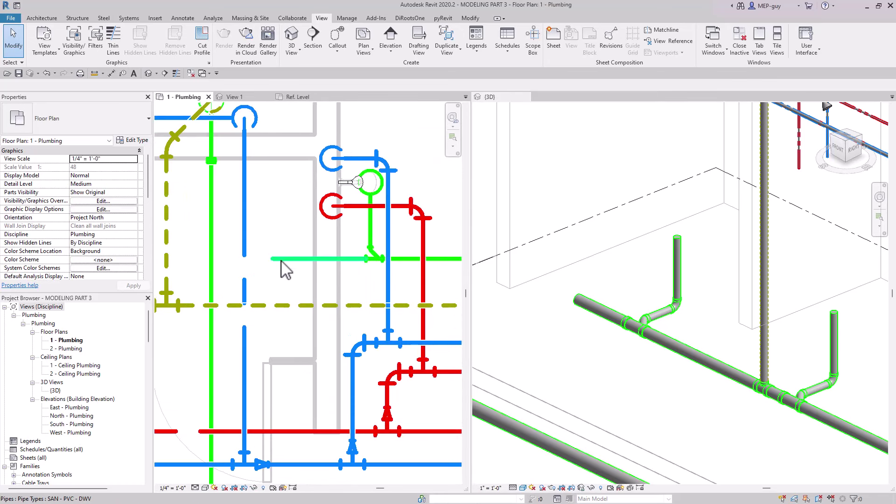
left_click(281, 260)
left_click_drag(273, 259, 272, 259)
key("Escape")
Draw a vertical riser from the branch's left end up to elevation 0' 0"
left_click(275, 260)
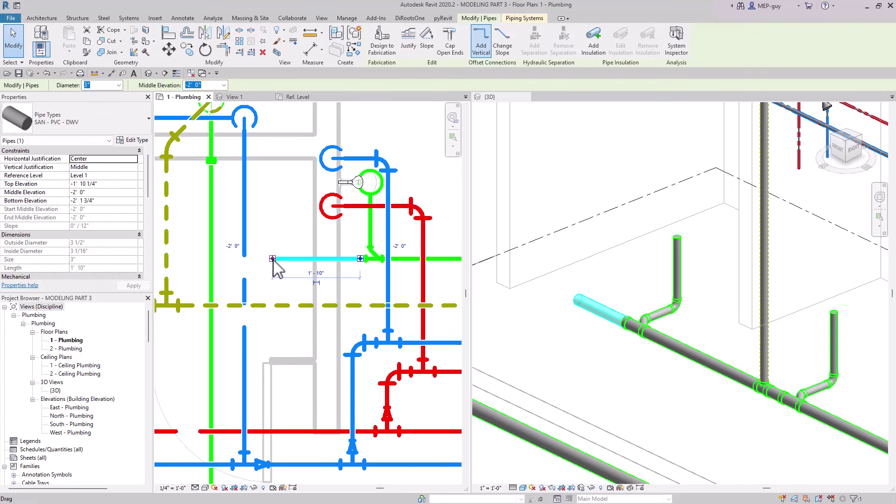
right_click(274, 260)
left_click(306, 48)
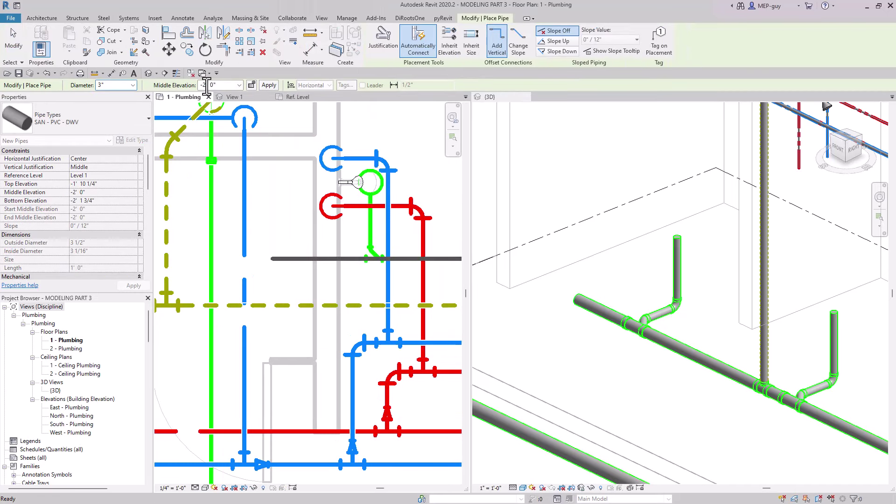
type("0")
key("Return")
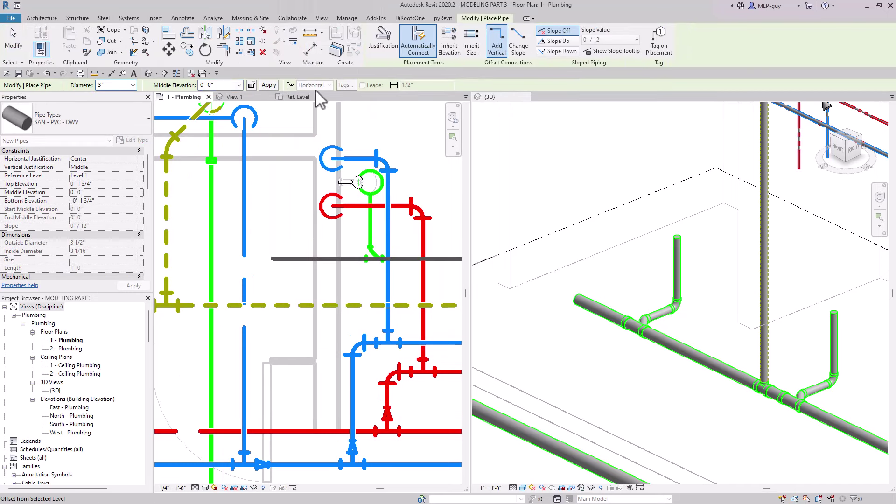
left_click(269, 85)
key("Escape")
key("Escape")
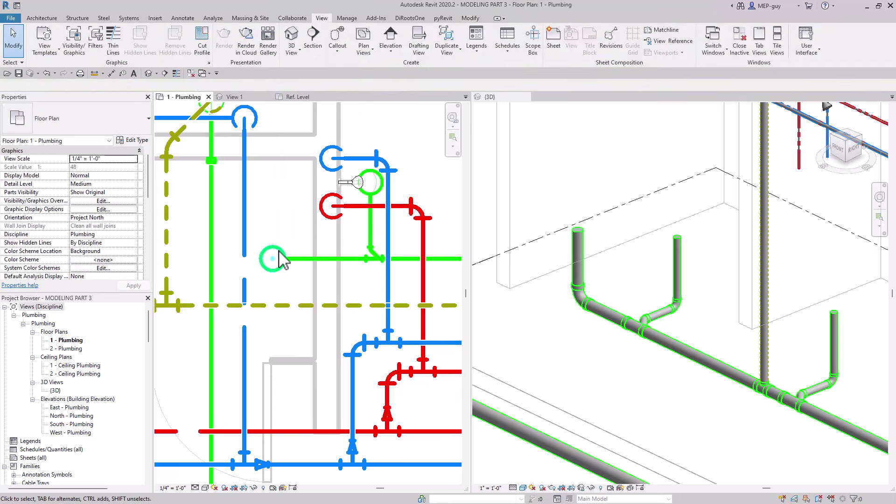
left_click(278, 250)
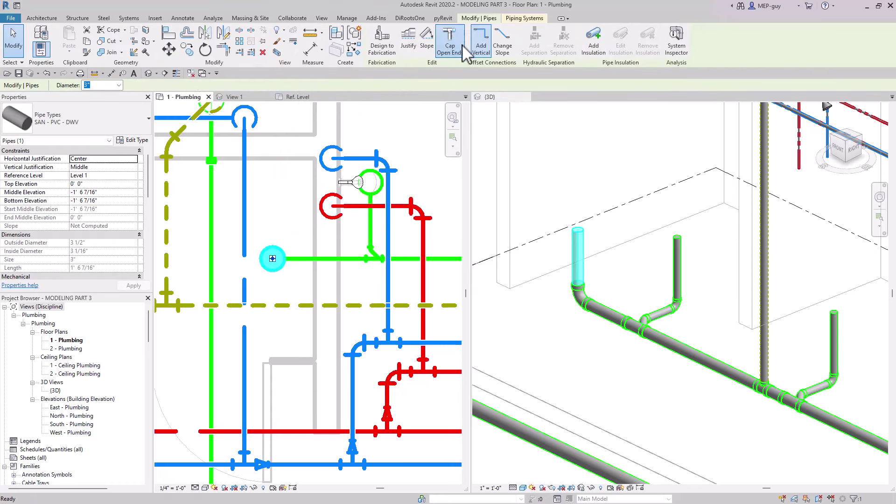
key("Escape")
scroll(269, 260, "down", 3)
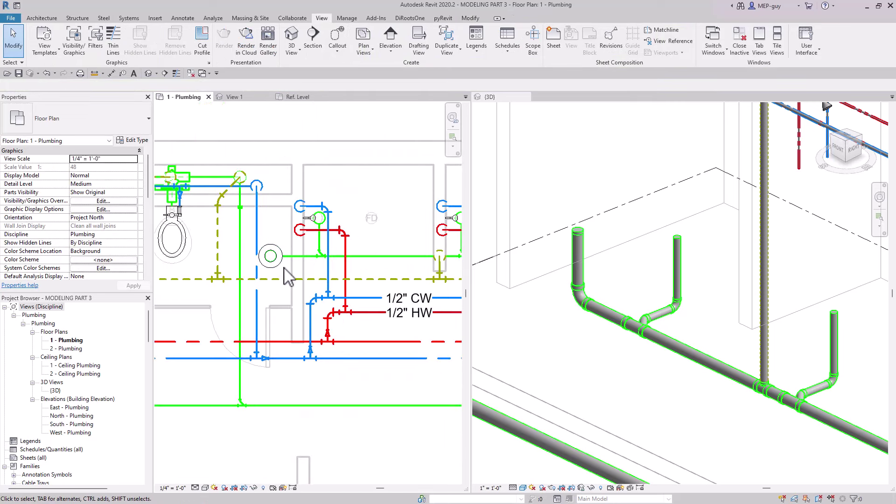
scroll(219, 263, "down", 4)
scroll(224, 271, "up", 1)
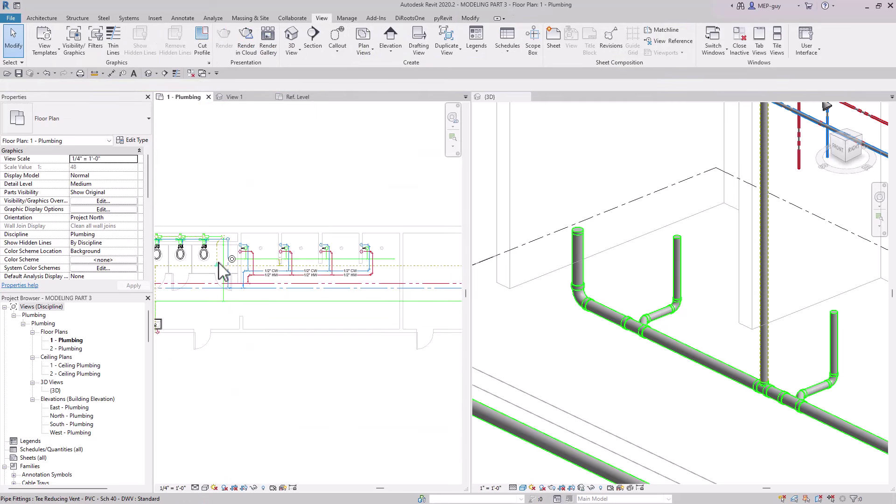
scroll(357, 263, "up", 3)
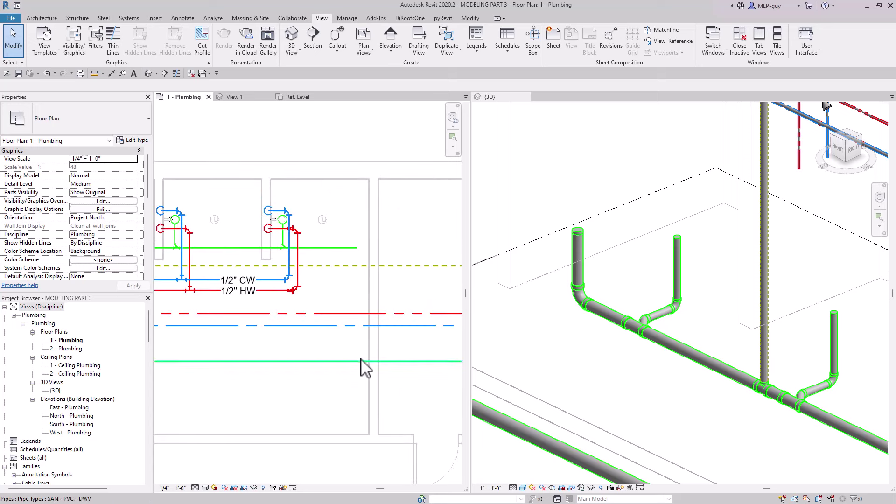
scroll(322, 259, "down", 6)
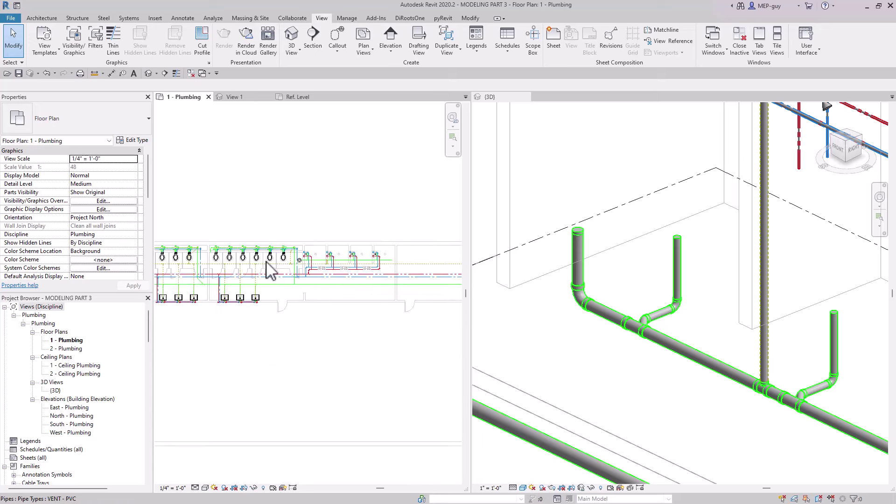
scroll(252, 269, "up", 5)
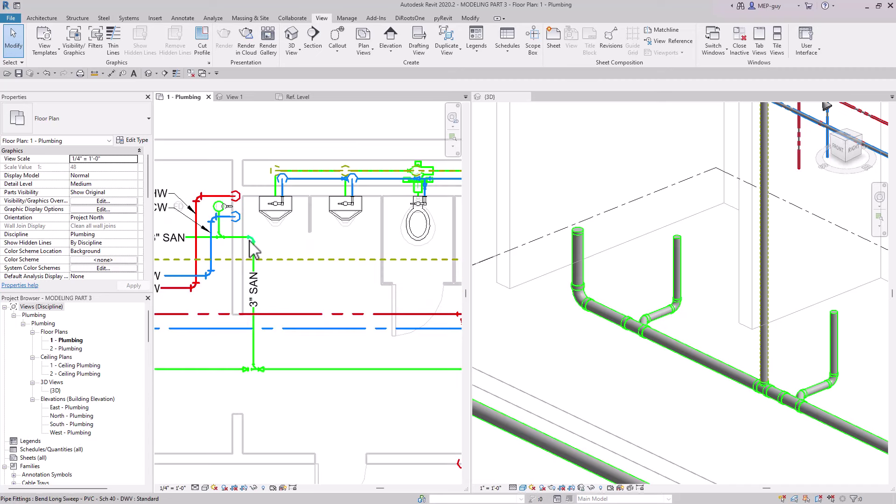
scroll(275, 243, "up", 3)
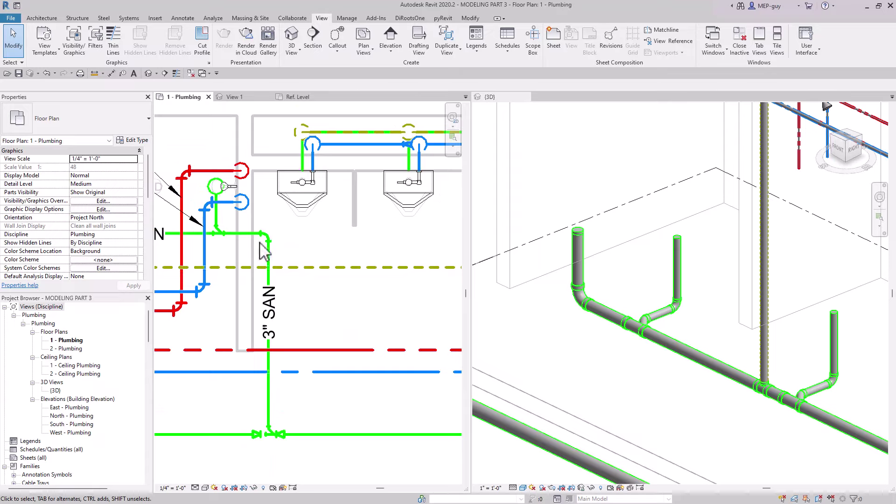
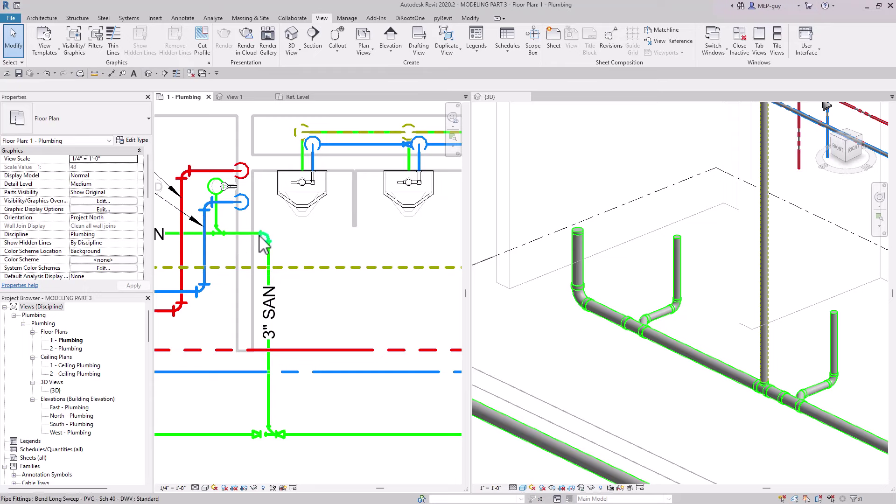
Delete the square elbow at the 3" SAN pipe corner
scroll(260, 240, "up", 3)
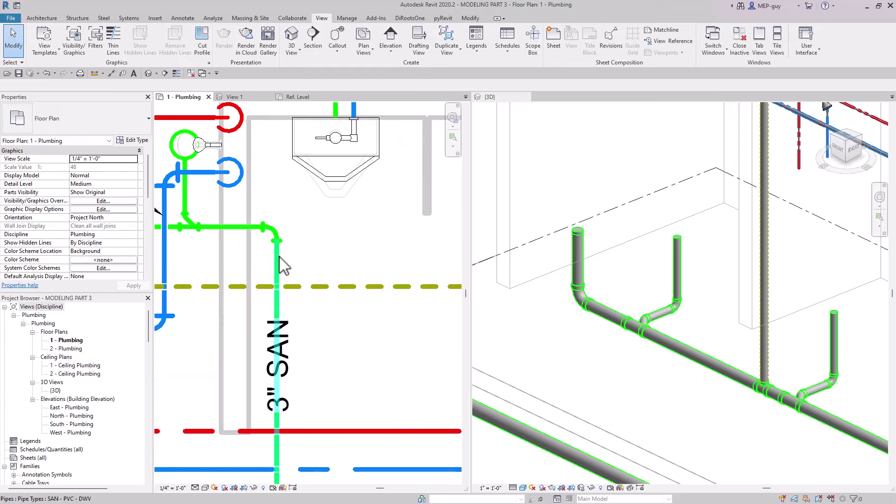
left_click(320, 231)
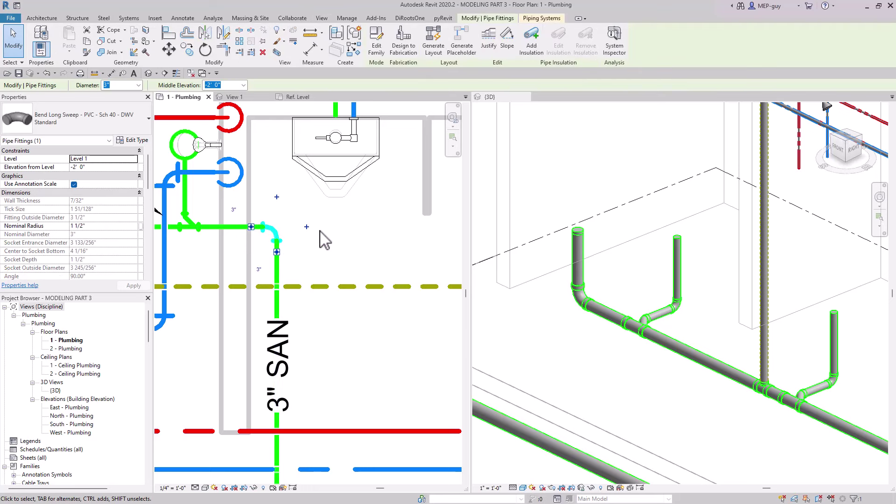
key("Delete")
left_click(278, 269)
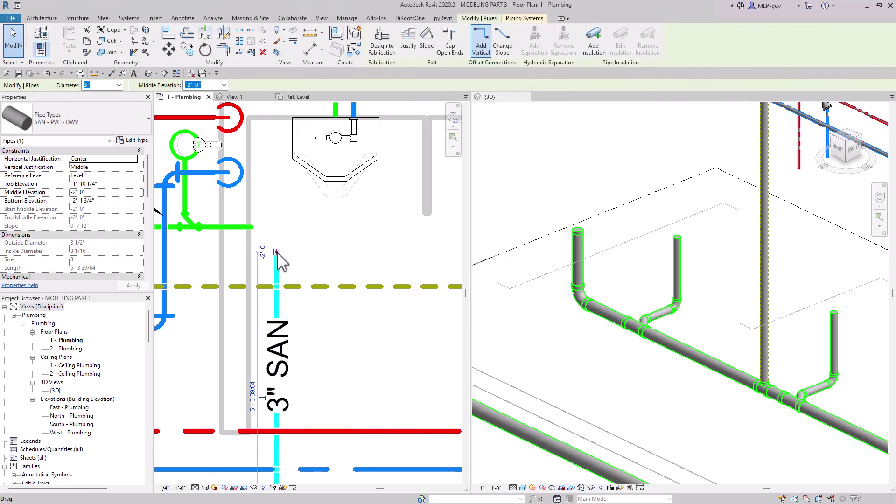
key("Escape")
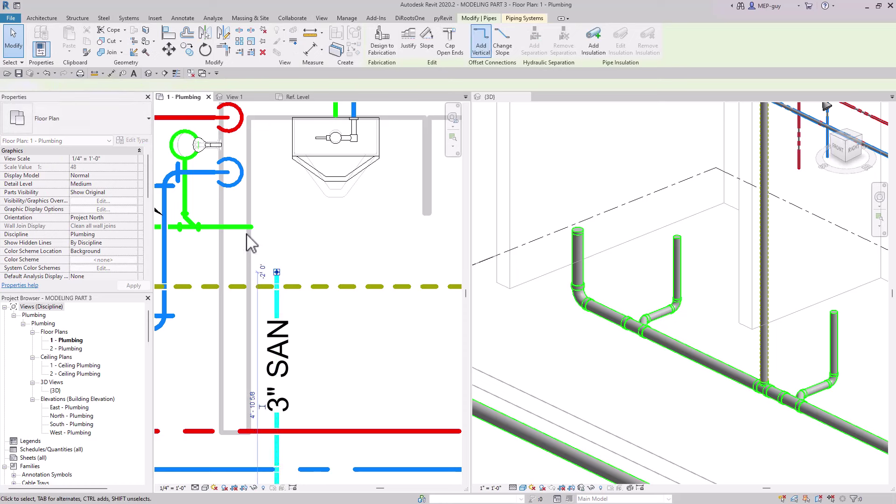
Shorten the horizontal SAN pipe by pulling its end back to the left
left_click_drag(252, 239, 221, 227)
left_click(226, 234)
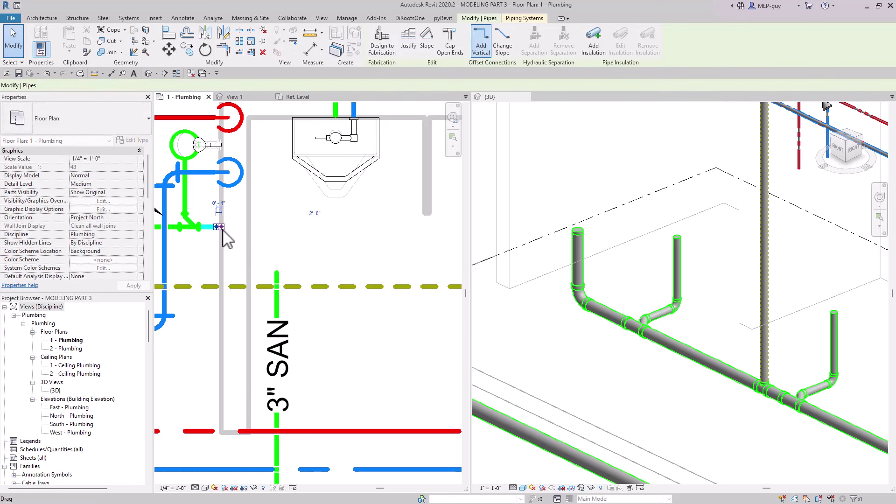
scroll(223, 229, "up", 2)
scroll(221, 229, "up", 1)
key("Escape")
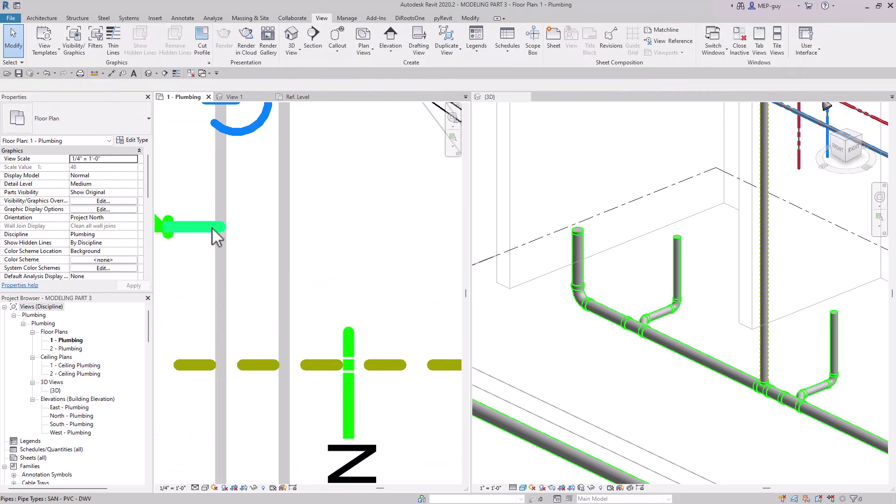
Try drawing a pipe from the short horizontal pipe's end, dismissing the auto-route error
left_click(221, 228)
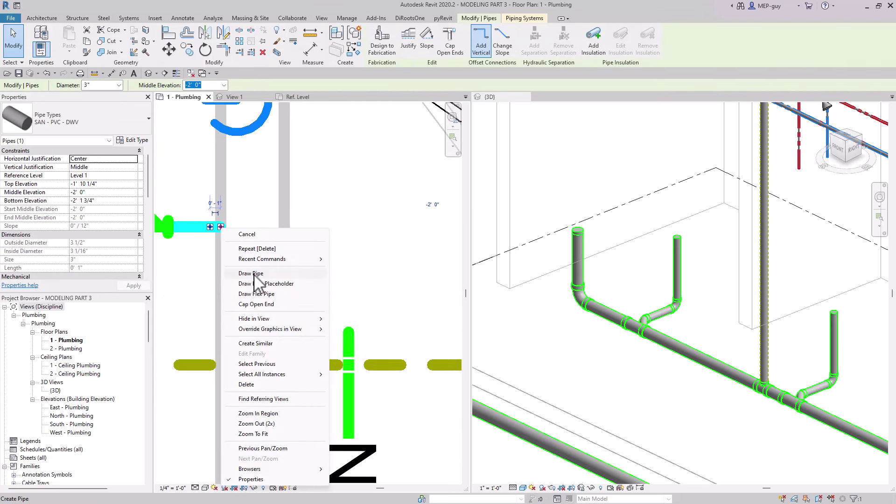
left_click(256, 274)
scroll(280, 224, "down", 3)
left_click(296, 268)
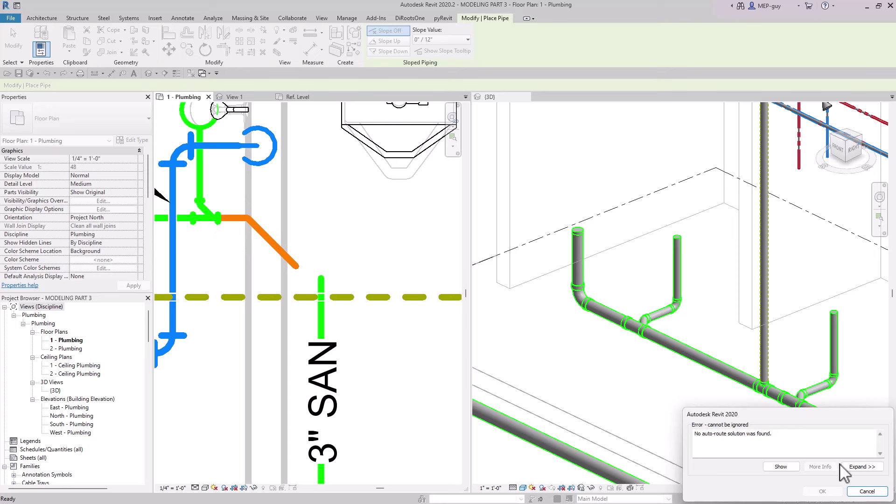
left_click(867, 492)
scroll(283, 201, "up", 3)
Stretch the horizontal SAN pipe further right
left_click(224, 233)
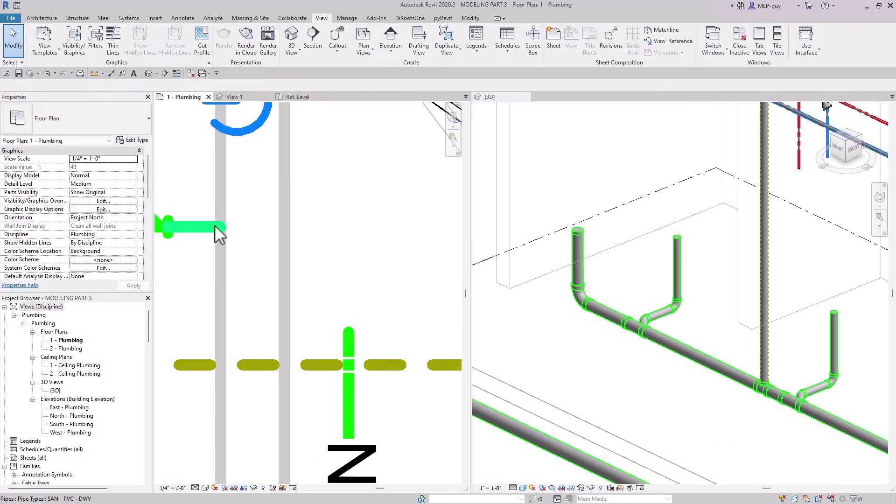
left_click_drag(224, 229, 330, 260)
left_click(330, 260)
scroll(266, 248, "down", 2)
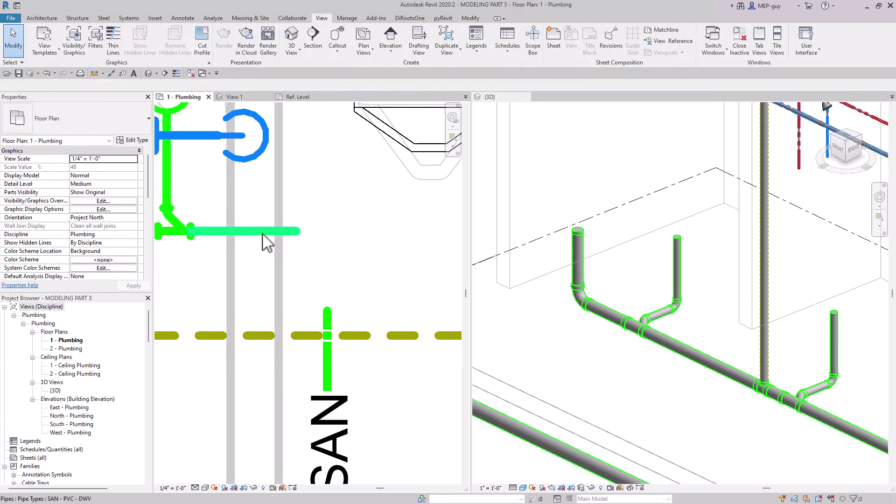
Draw a diagonal pipe from the horizontal pipe's open end toward the vertical SAN pipe
left_click(297, 233)
right_click(297, 232)
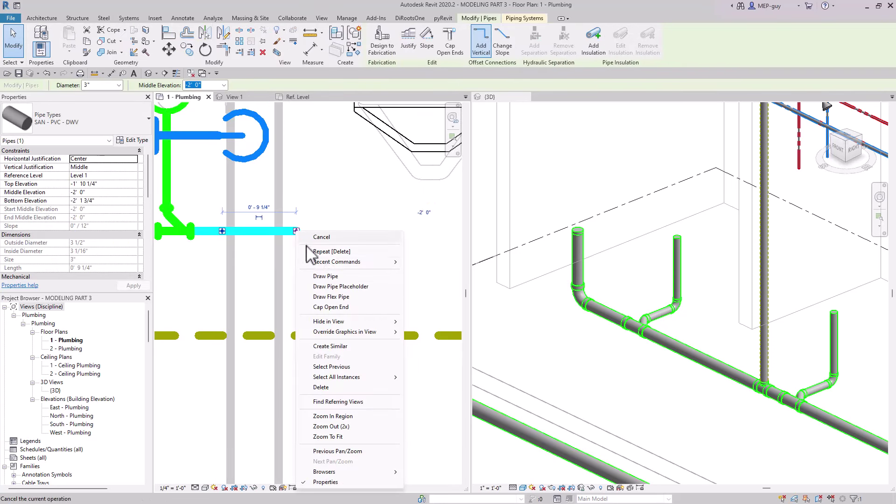
left_click(327, 276)
left_click(367, 303)
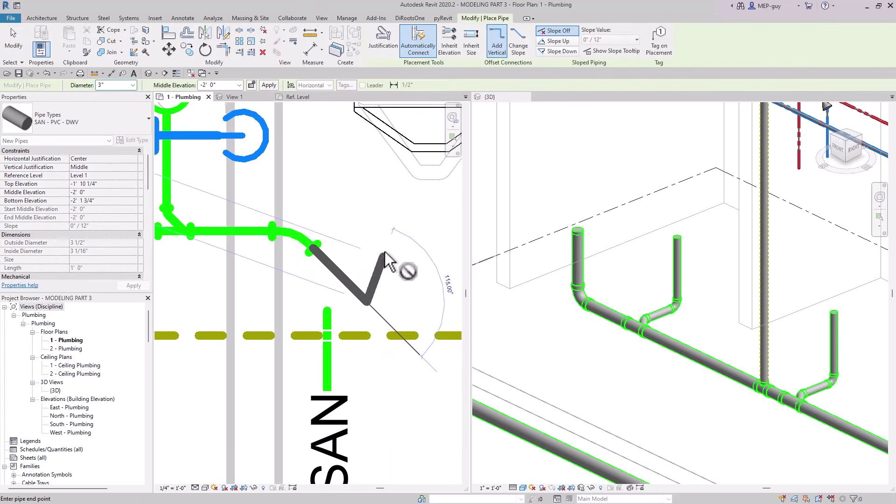
key("Escape")
key("Escape")
Nudge the diagonal pipe left twice, cancelling the line-too-short error
scroll(357, 260, "down", 2)
middle_click_drag(374, 251, 389, 243)
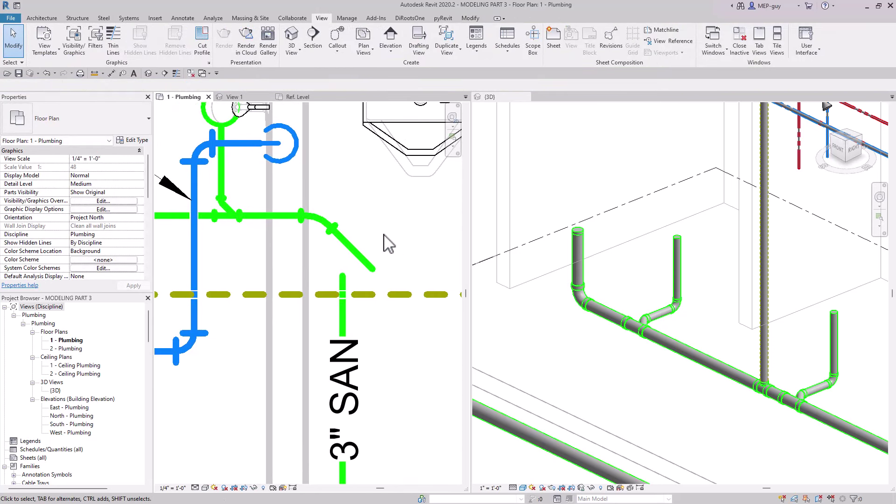
scroll(373, 247, "down", 1)
left_click(360, 256)
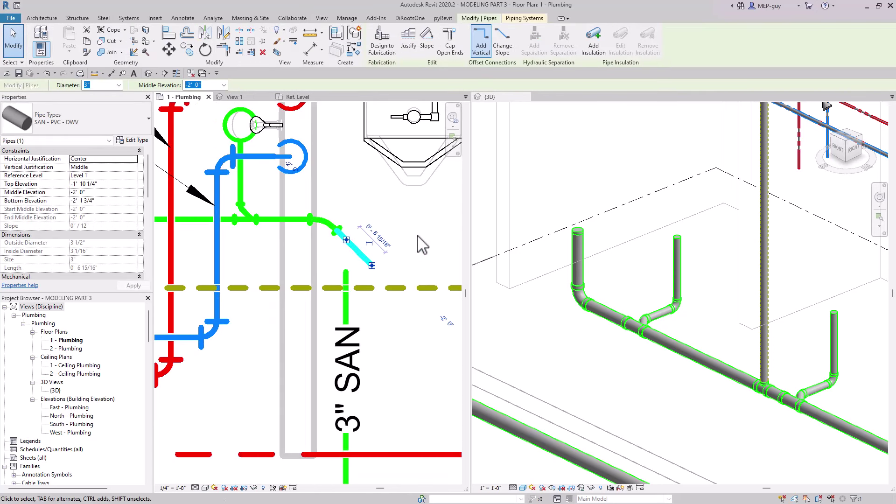
key("Left")
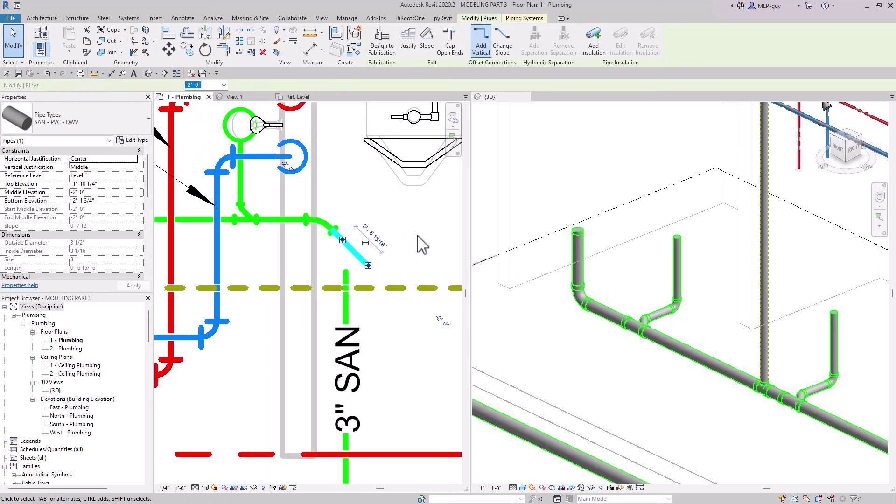
key("Left")
key("Left")
key("Left")
key("Left")
key("Left")
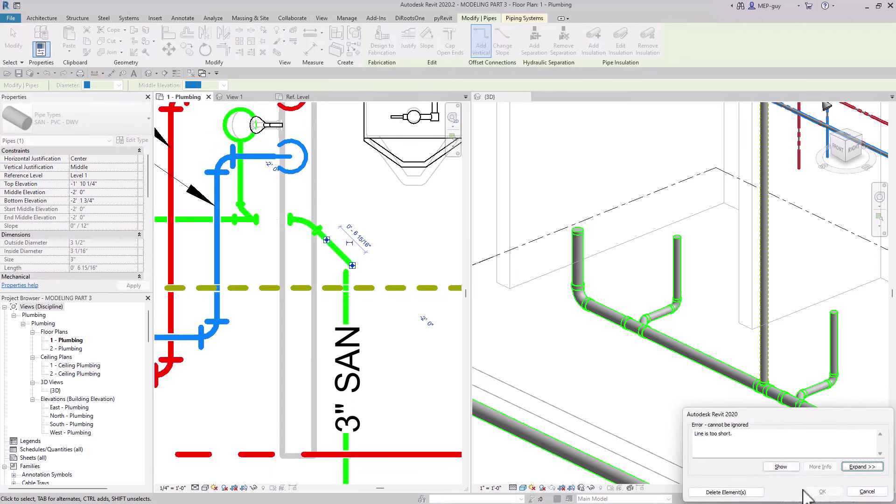
left_click(873, 493)
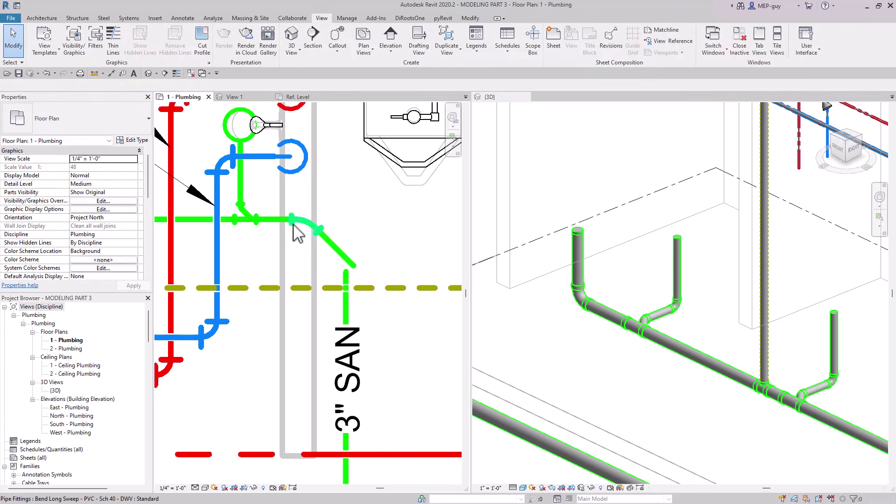
Nudge the vertical 3" SAN pipe right to align with the diagonal
scroll(343, 211, "down", 3)
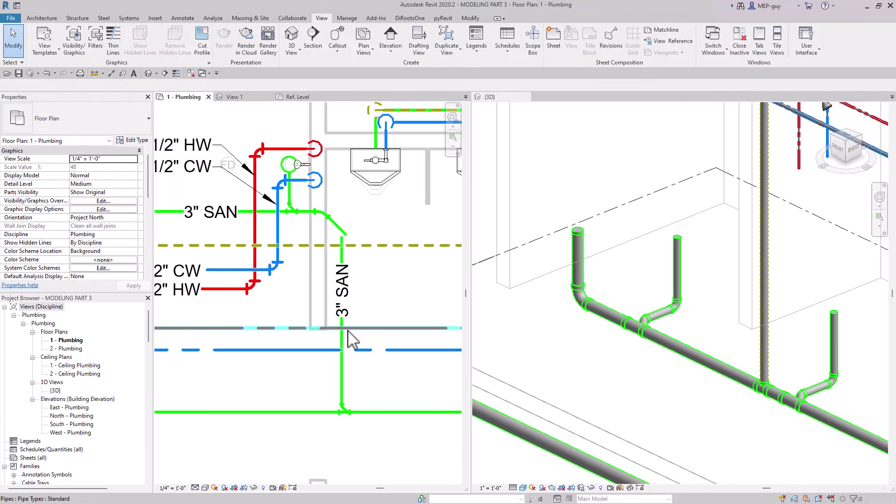
left_click(342, 389)
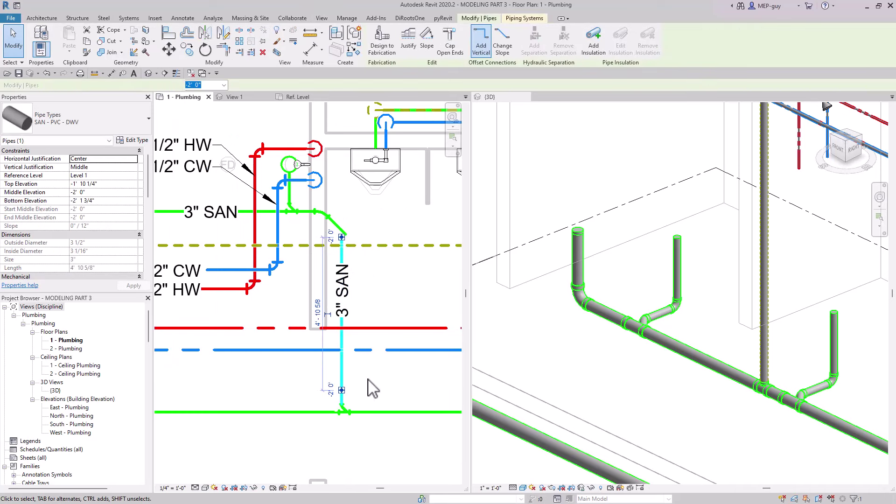
key("Right")
key("Right")
key("Right")
key("Right")
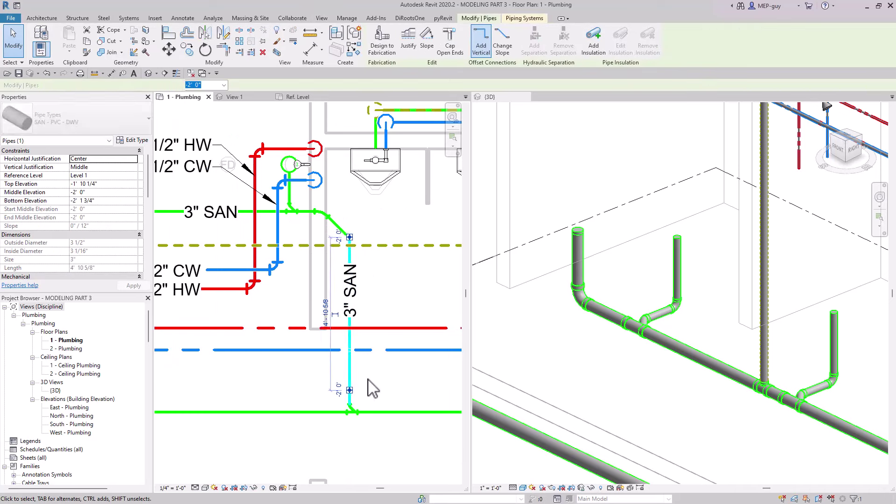
key("Escape")
Pan the view to bring the neighbouring fixtures' piping into view
scroll(386, 279, "up", 2)
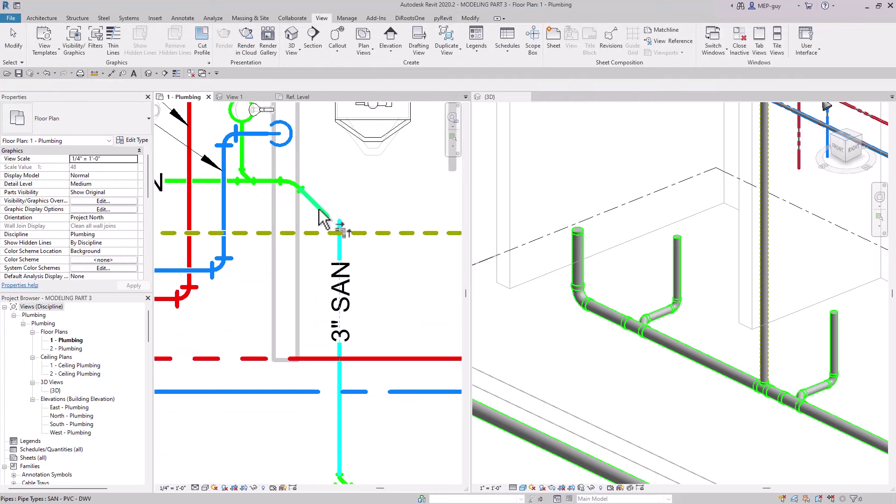
scroll(399, 256, "down", 3)
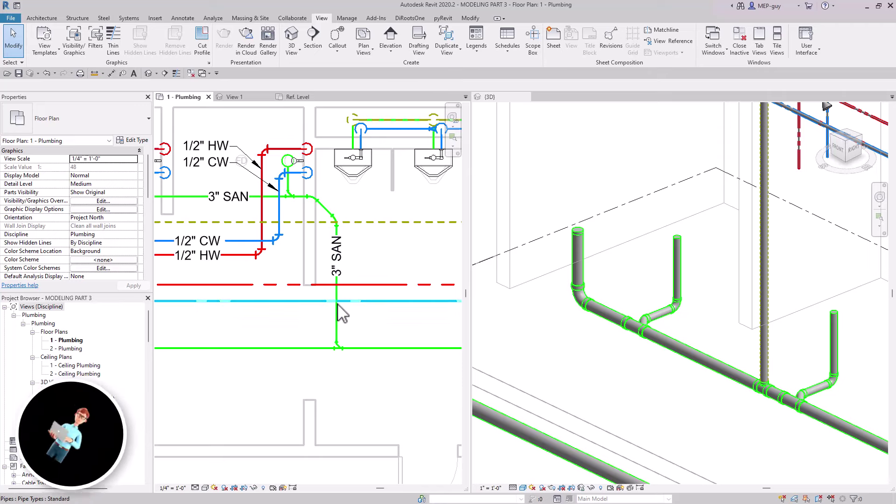
scroll(251, 346, "down", 5)
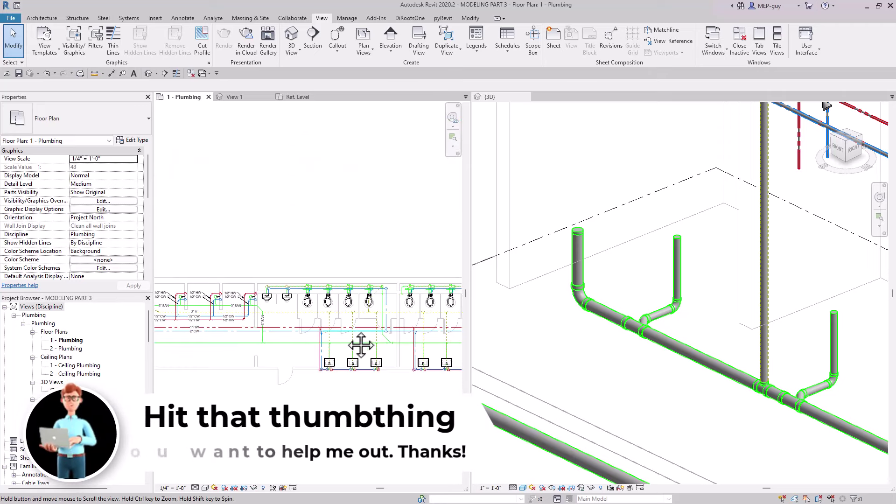
middle_click_drag(360, 344, 226, 326)
scroll(425, 321, "up", 5)
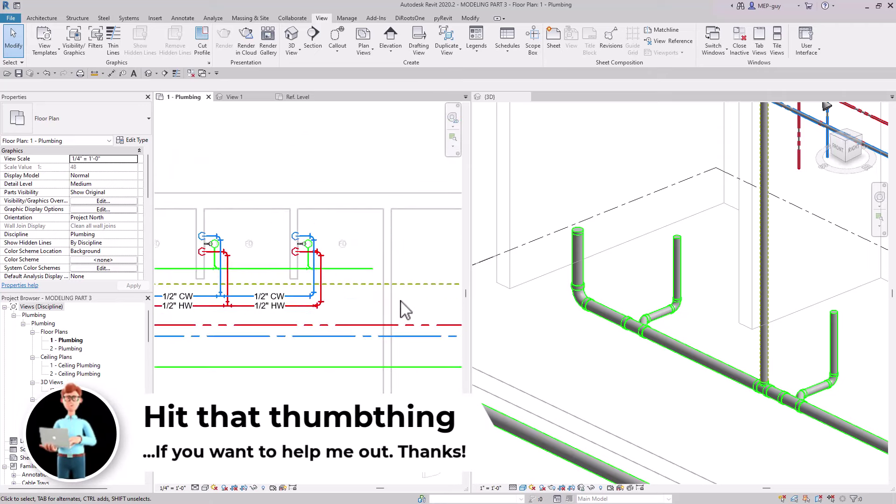
middle_click_drag(390, 299, 339, 264)
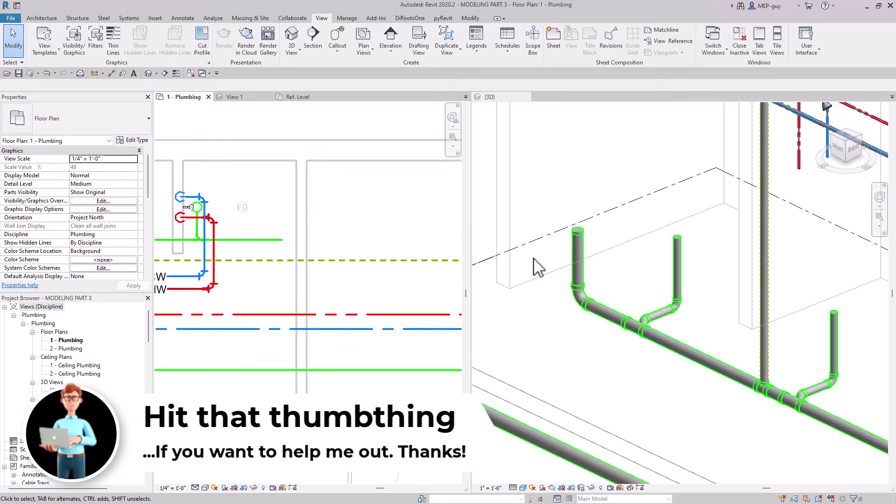
scroll(532, 261, "down", 3)
scroll(800, 390, "up", 5)
Make the 3D view active and inspect the sanitary main's end pipe
left_click(766, 366)
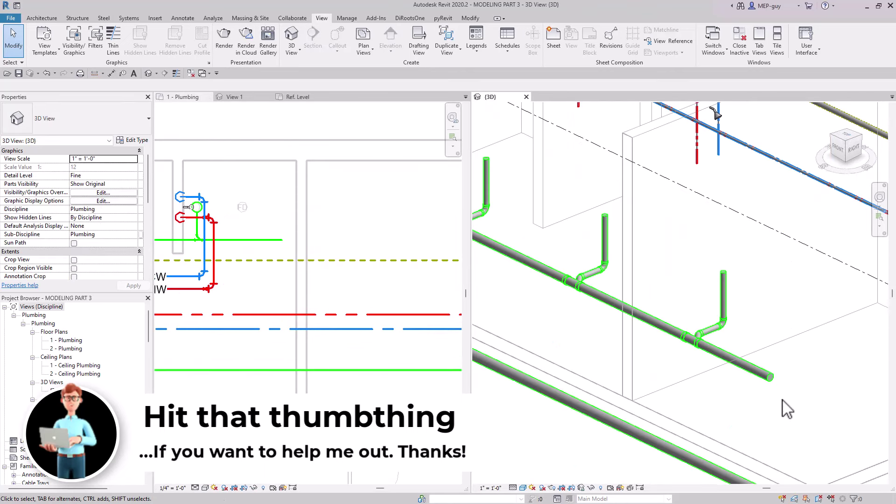
scroll(750, 368, "up", 2)
scroll(750, 368, "down", 1)
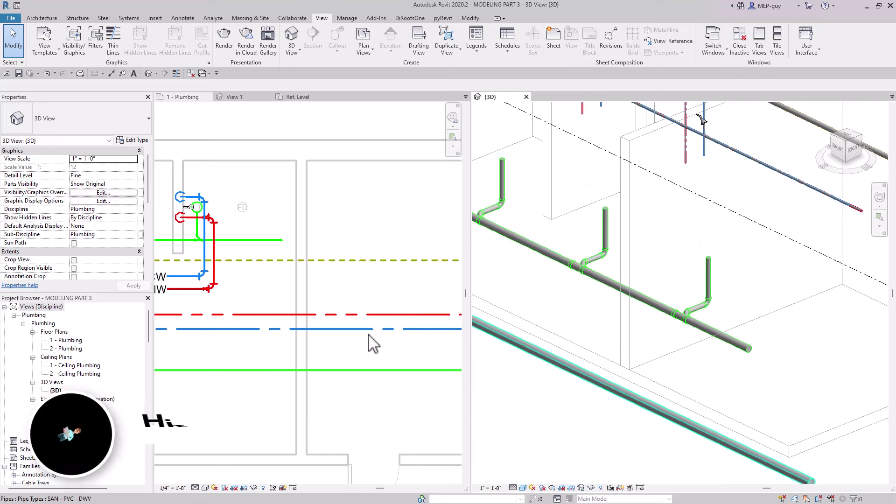
left_click(748, 359)
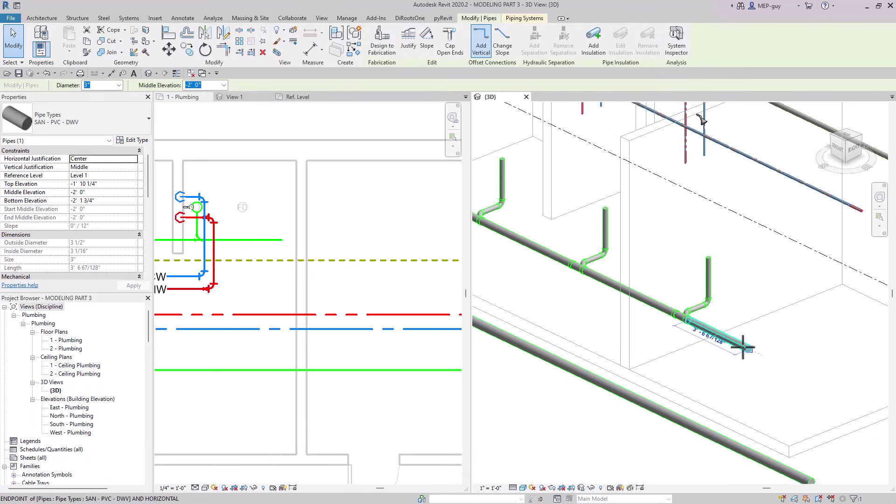
key("Escape")
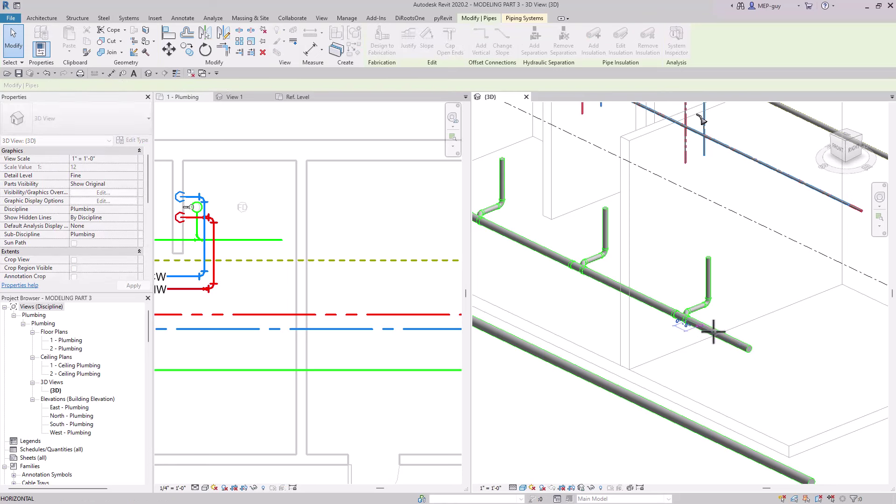
Use Create Similar on the pipe stub to draw a 45° sloped run and vertical drop
left_click(701, 328)
right_click(703, 329)
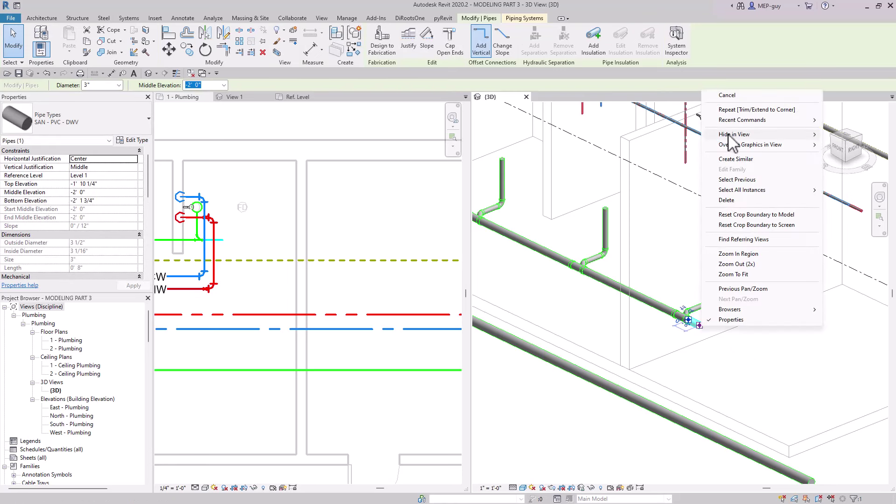
left_click(742, 158)
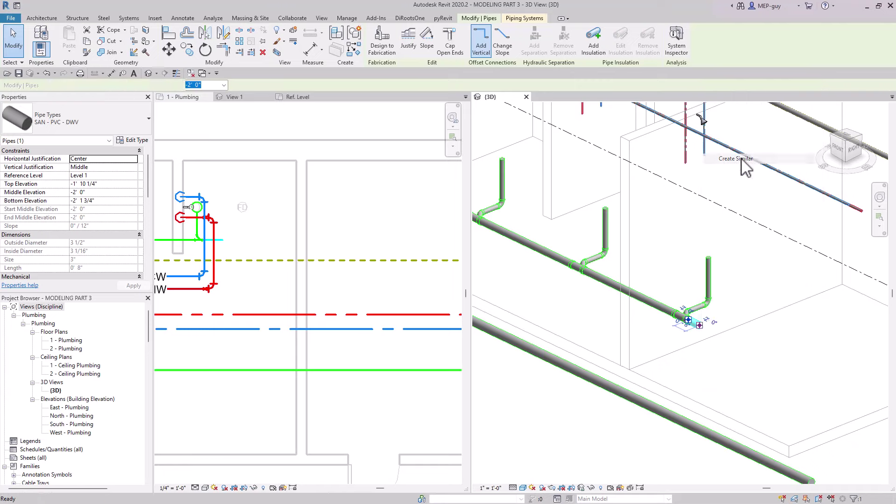
scroll(704, 322, "up", 3)
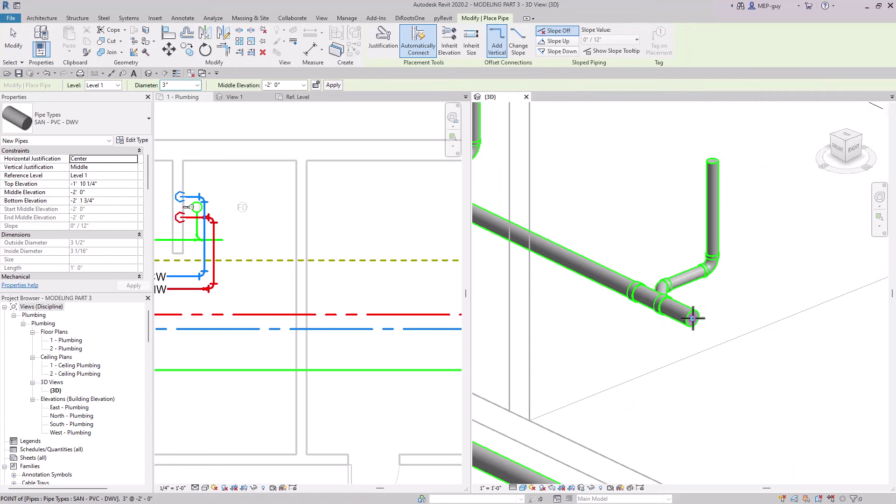
scroll(698, 324, "down", 2)
left_click(673, 316)
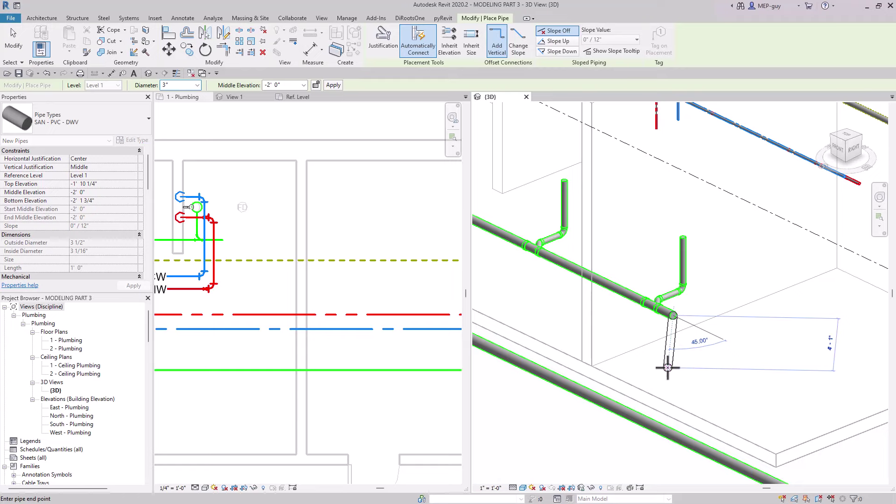
left_click(668, 368)
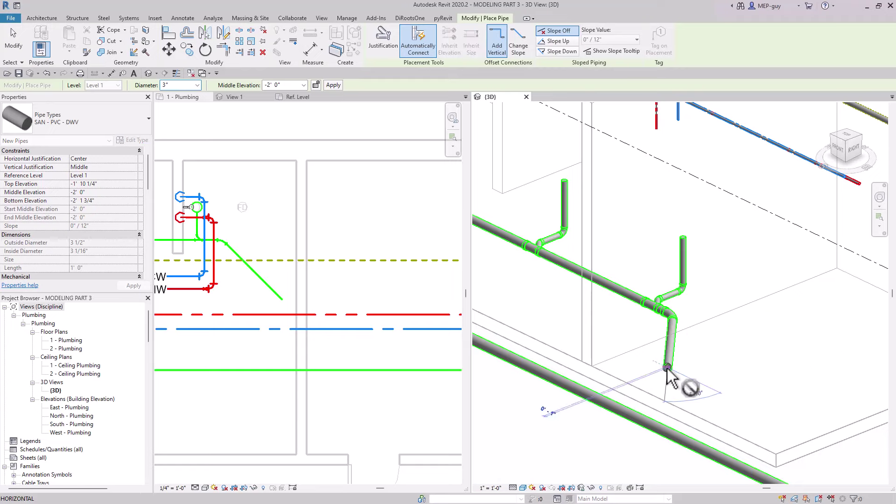
scroll(651, 374, "up", 1)
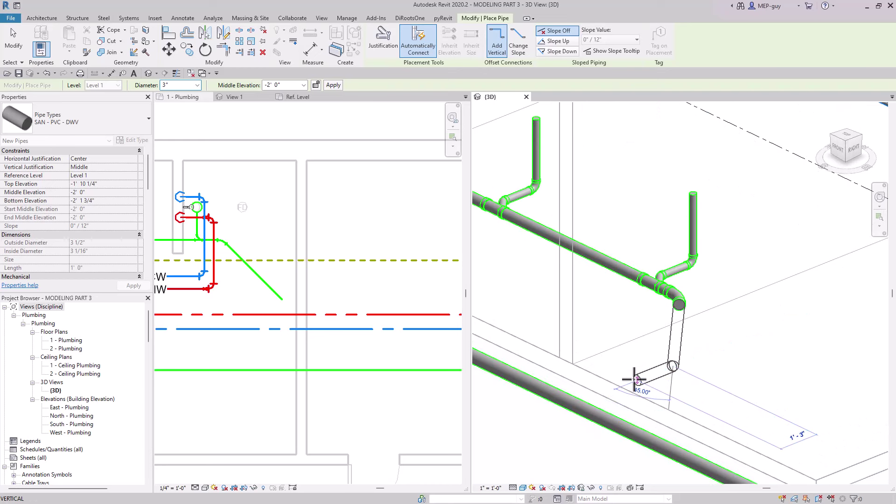
left_click(635, 380)
key("Escape")
key("Escape")
Trim/Extend the new branch pipe into the main pipe
scroll(719, 309, "down", 1)
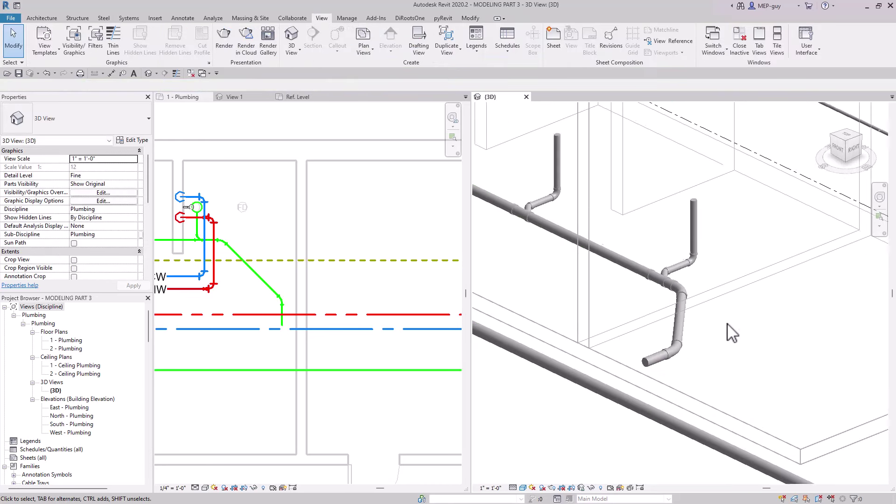
middle_click_drag(732, 333, 736, 317)
key("r")
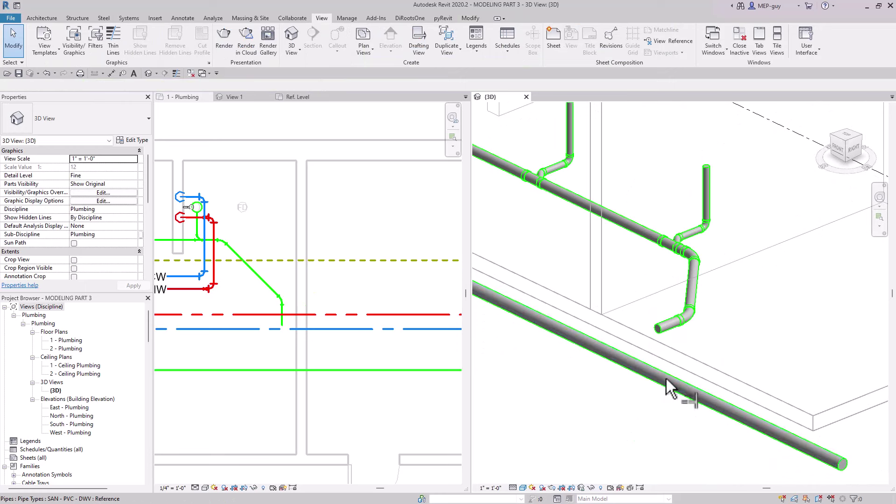
left_click(678, 388)
left_click(671, 328)
key("Escape")
key("Escape")
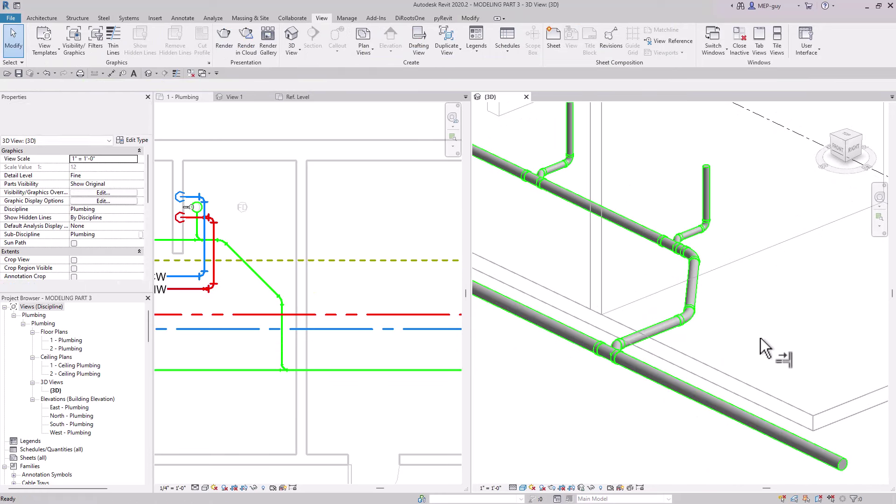
scroll(761, 338, "down", 2)
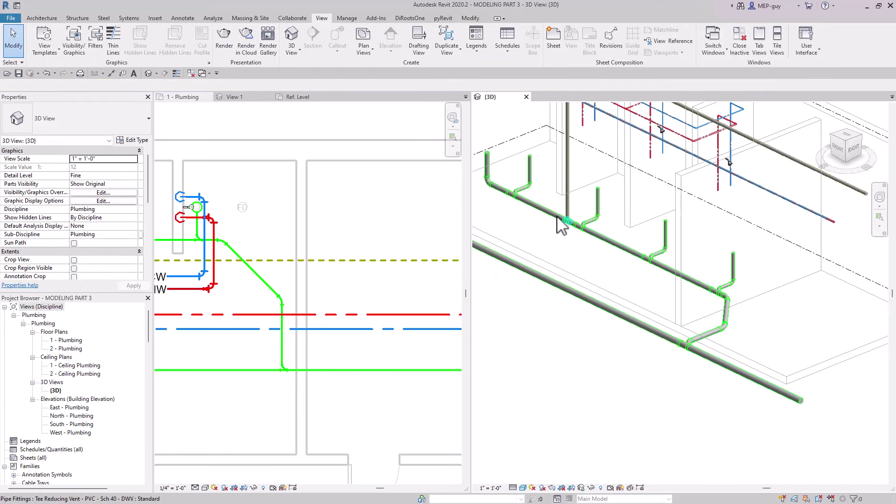
scroll(420, 297, "down", 2)
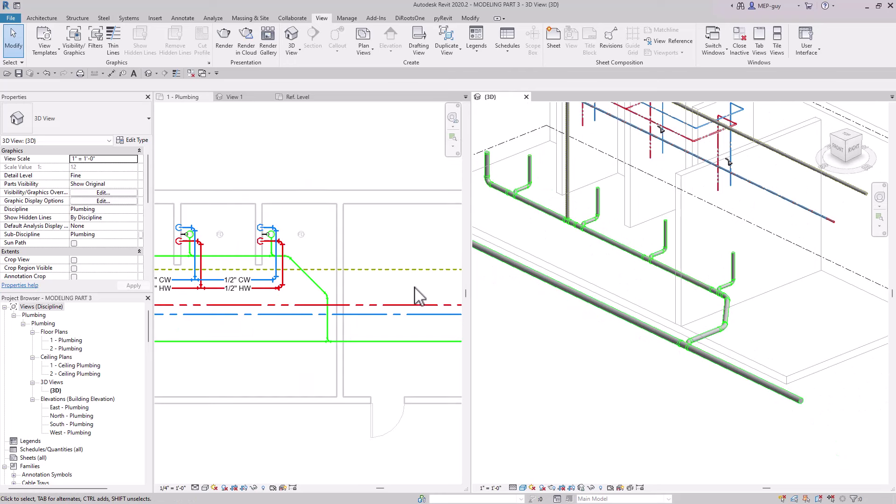
scroll(787, 299, "down", 2)
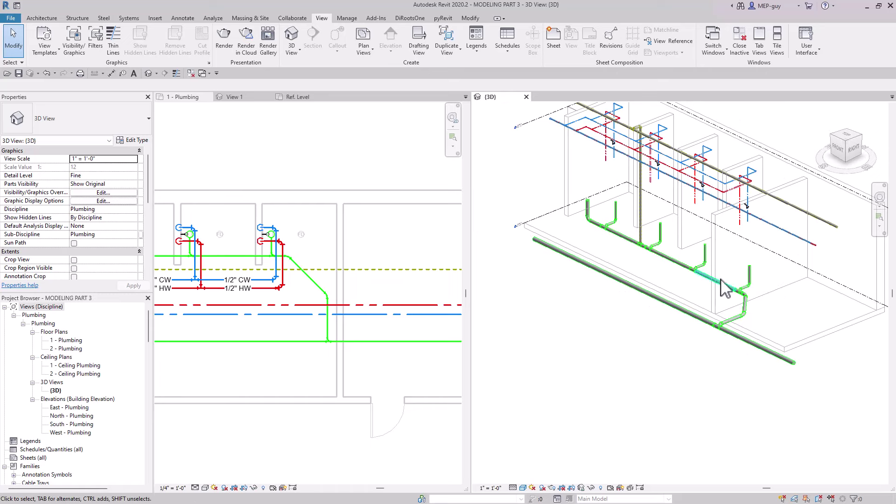
scroll(651, 306, "up", 3)
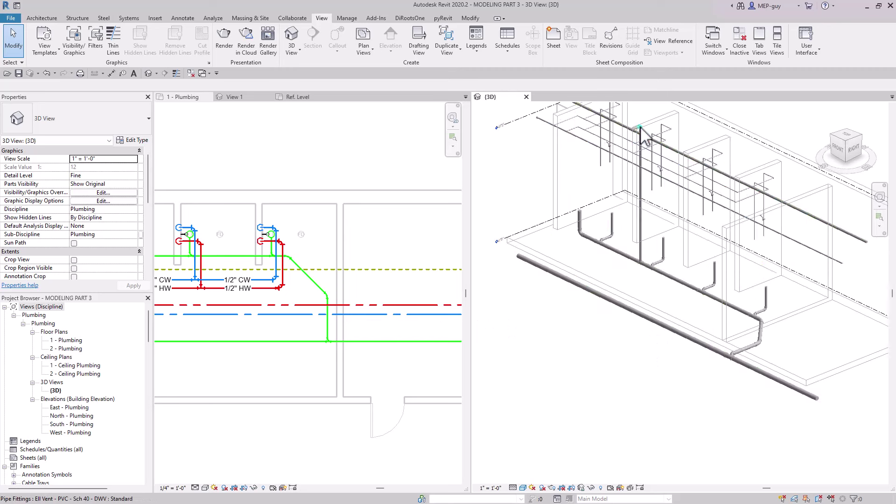
scroll(651, 306, "down", 1)
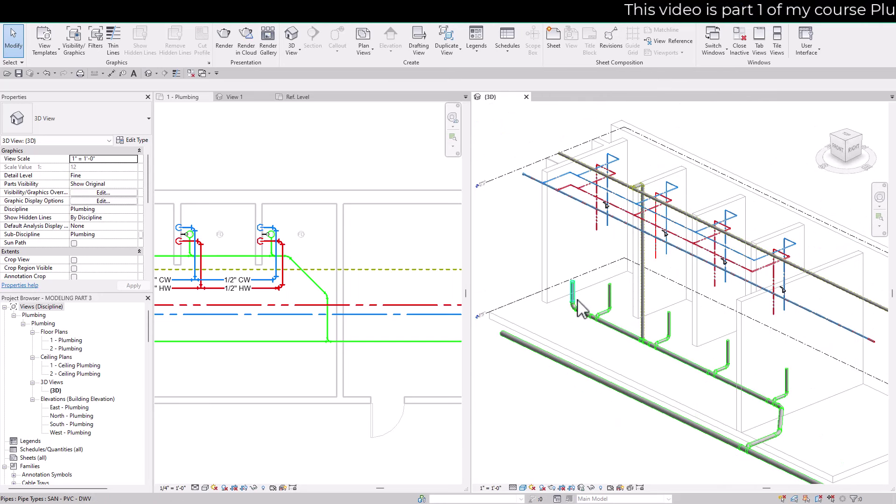
middle_click_drag(822, 425, 808, 410)
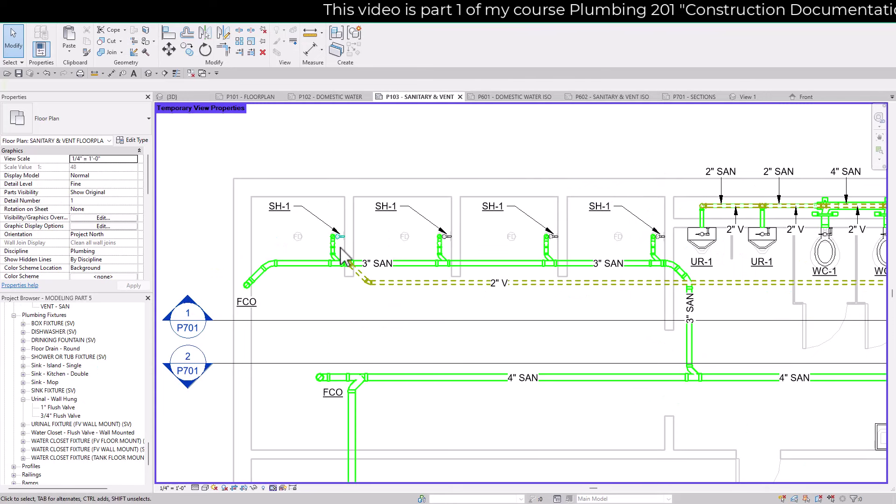
Zoom into the P103 showers, select a shower fixture, then deselect it
scroll(301, 243, "up", 3)
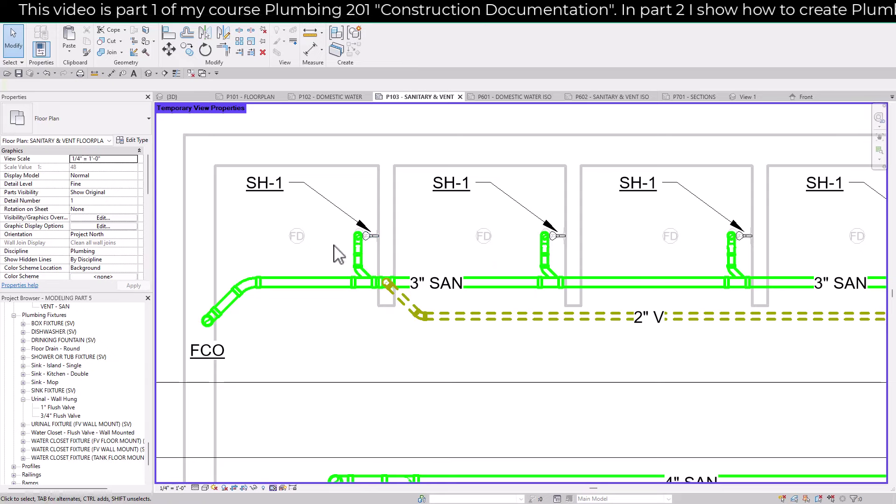
scroll(308, 250, "up", 2)
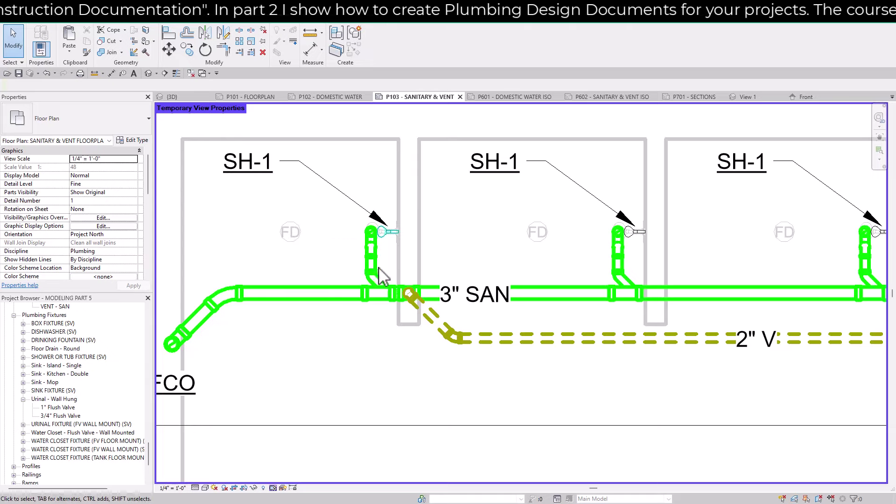
scroll(328, 271, "down", 2)
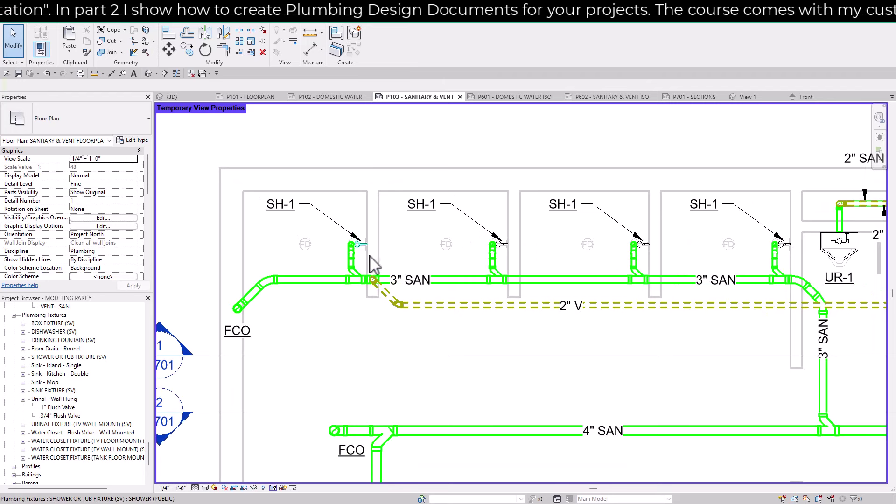
left_click(367, 247)
scroll(319, 255, "up", 2)
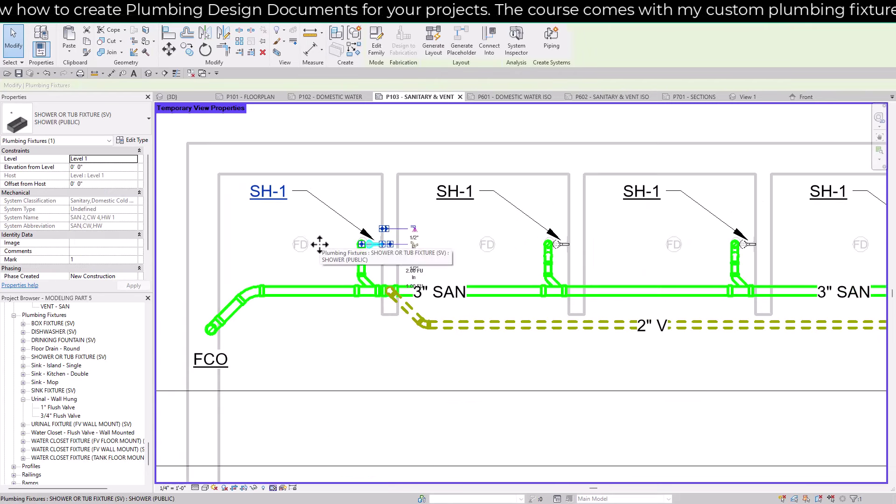
scroll(321, 257, "up", 1)
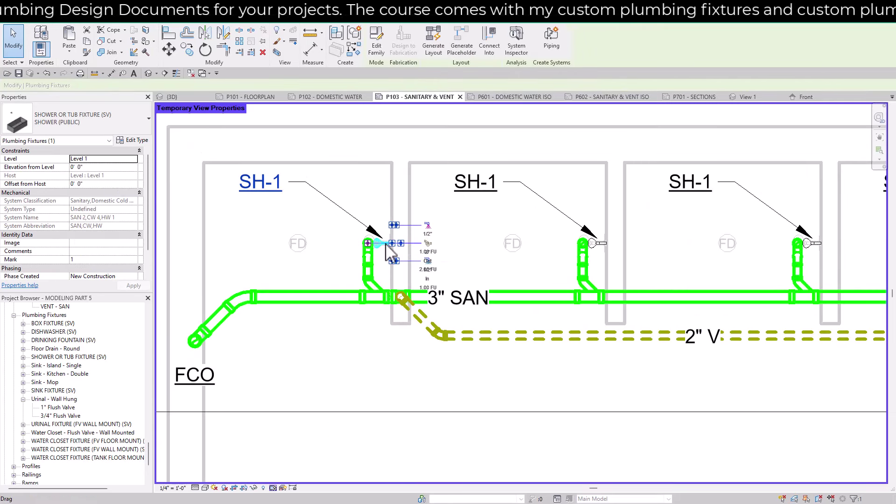
left_click(325, 252)
Measure from the shower connector to the floor drain centre
left_click(94, 74)
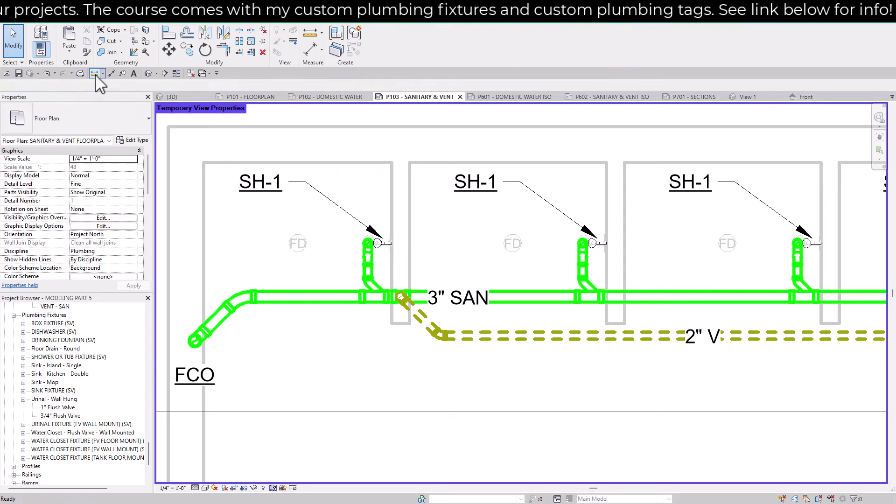
scroll(383, 246, "up", 4)
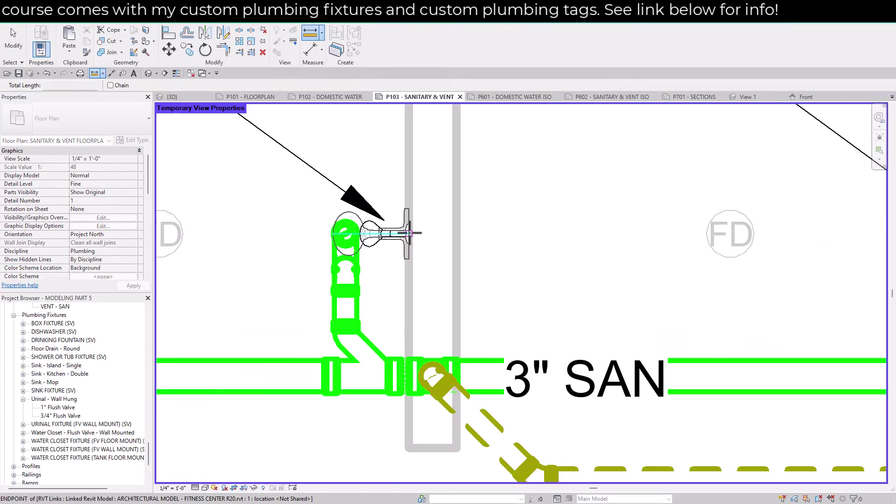
left_click(410, 234)
scroll(410, 234, "down", 2)
left_click(220, 233)
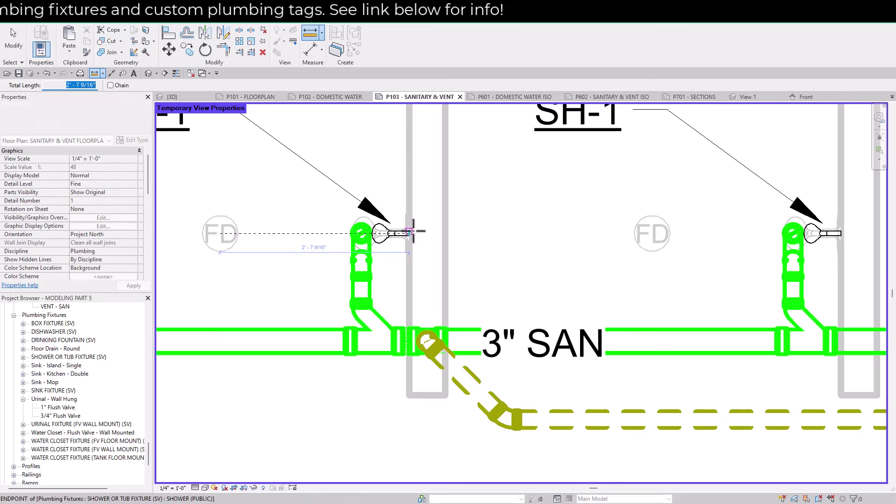
key("Escape")
key("Escape")
Set the shower type's ON FIXTURE SANITARY DEPTH OFFSET to 2' - 7 9/16"
left_click(400, 243)
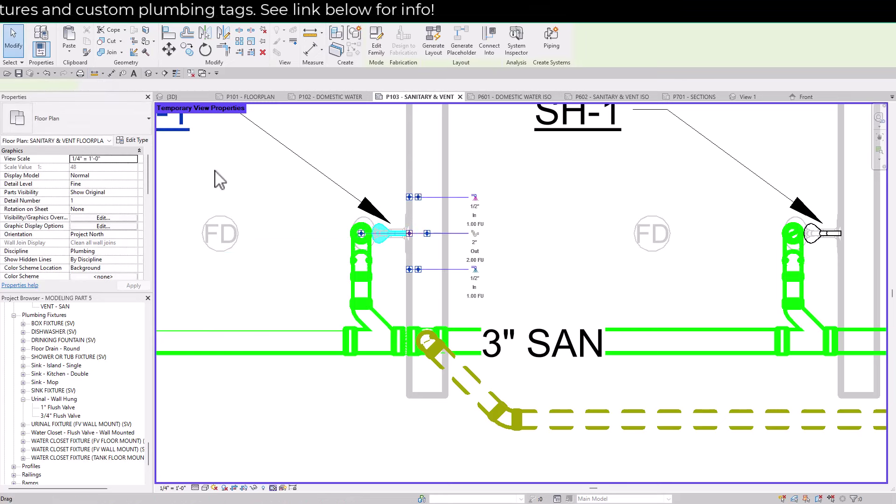
left_click(137, 141)
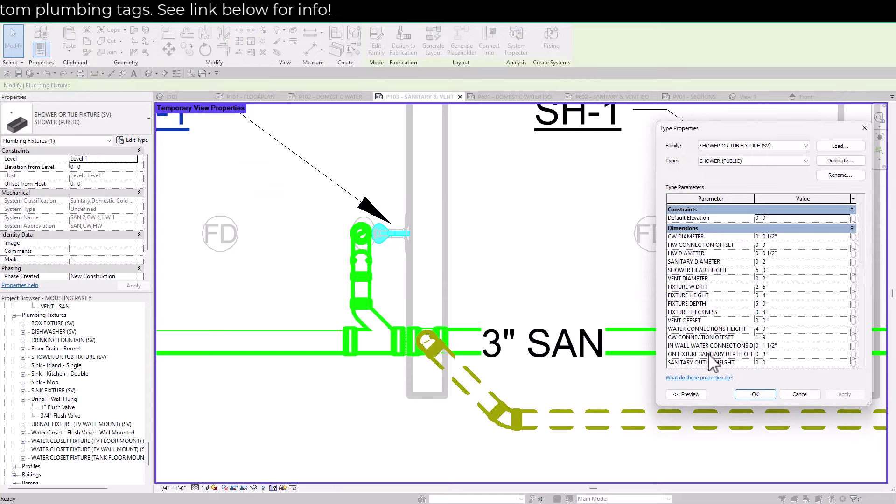
left_click(778, 354)
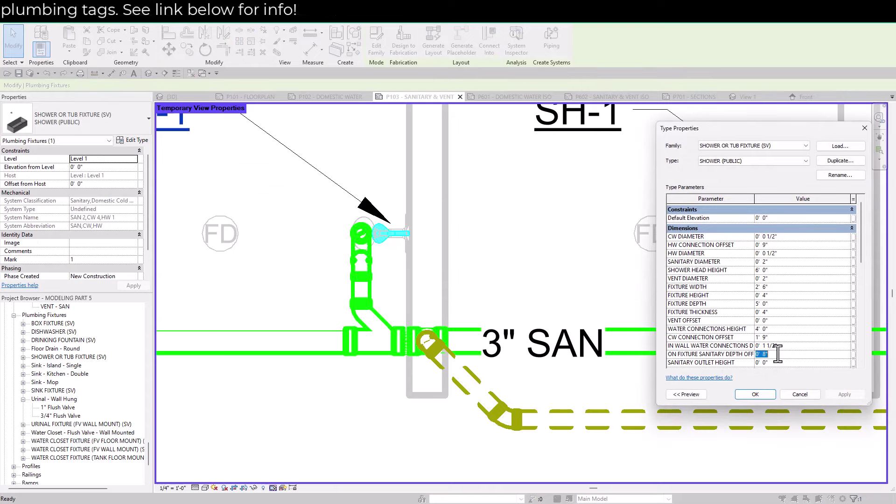
left_click(756, 394)
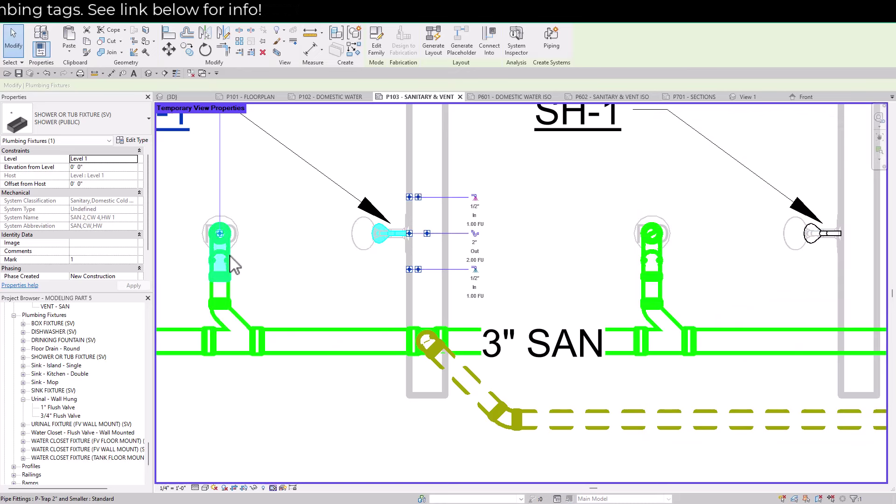
scroll(275, 262, "down", 2)
scroll(251, 262, "up", 1)
key("Escape")
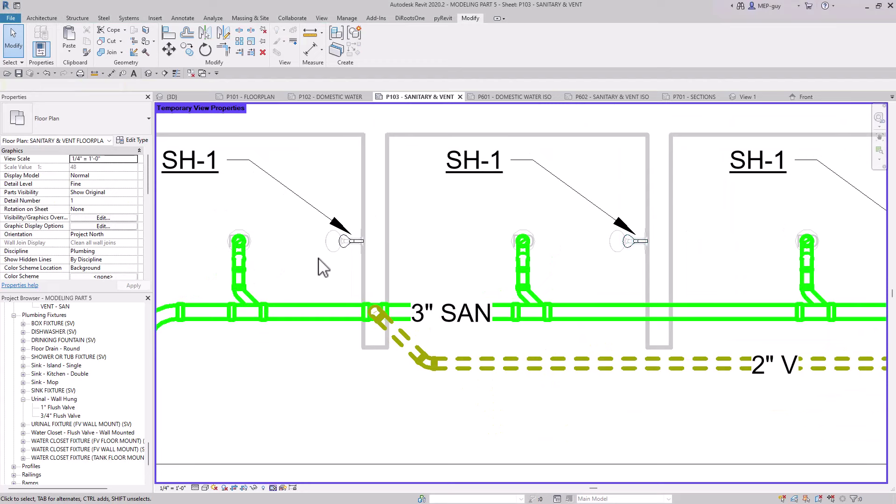
scroll(326, 262, "down", 1)
middle_click_drag(411, 258, 393, 264)
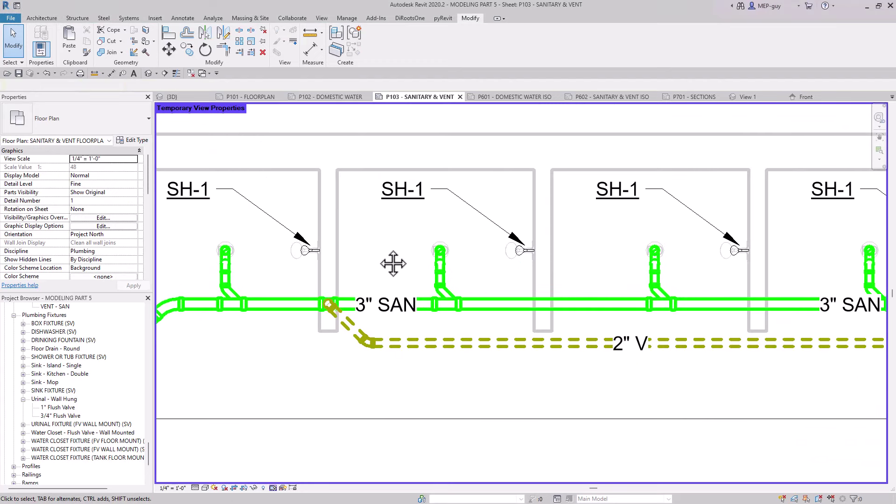
scroll(393, 264, "down", 1)
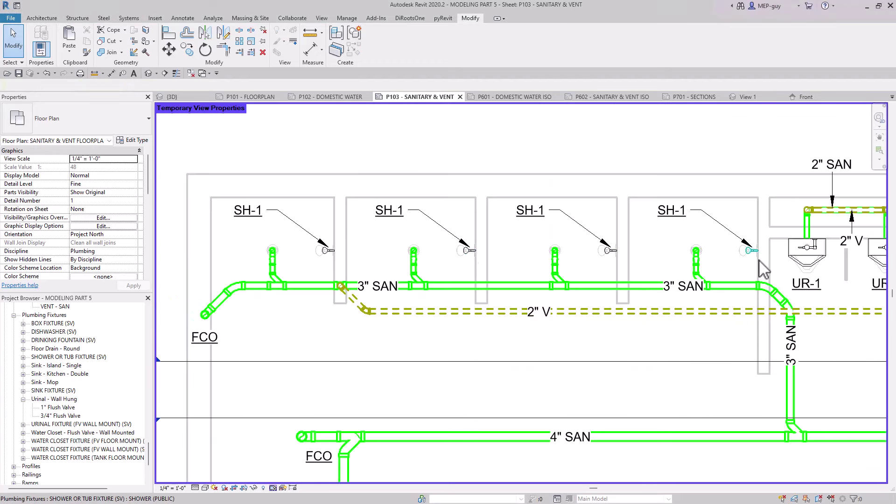
middle_click_drag(727, 256, 677, 260)
scroll(624, 280, "down", 1)
scroll(560, 280, "down", 1)
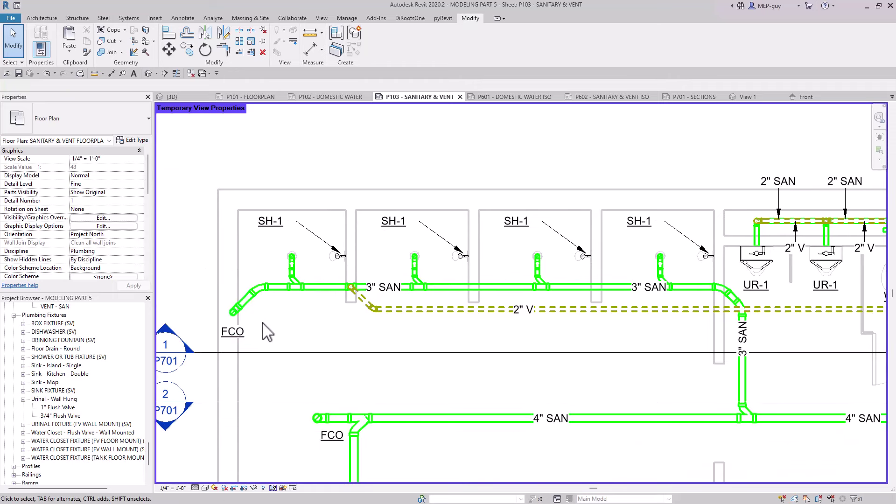
left_click_drag(184, 272, 276, 356)
key("Escape")
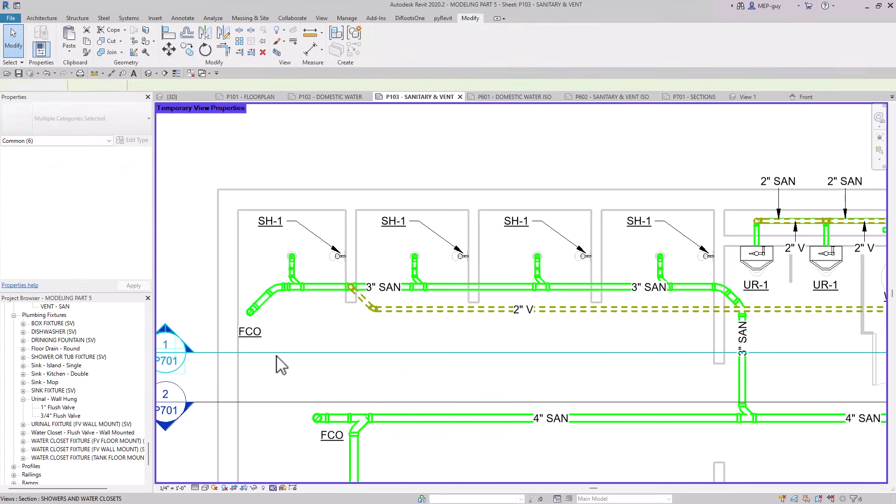
scroll(279, 364, "down", 5)
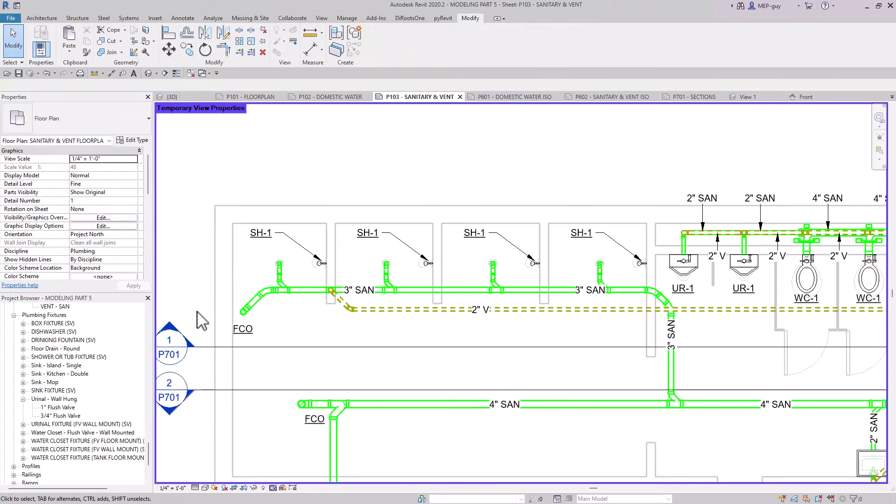
mouse_move(699, 338)
middle_mouse_down()
mouse_move(726, 286)
mouse_move(560, 340)
mouse_move(544, 332)
middle_mouse_up()
scroll(544, 332, "up", 2)
scroll(630, 296, "up", 4)
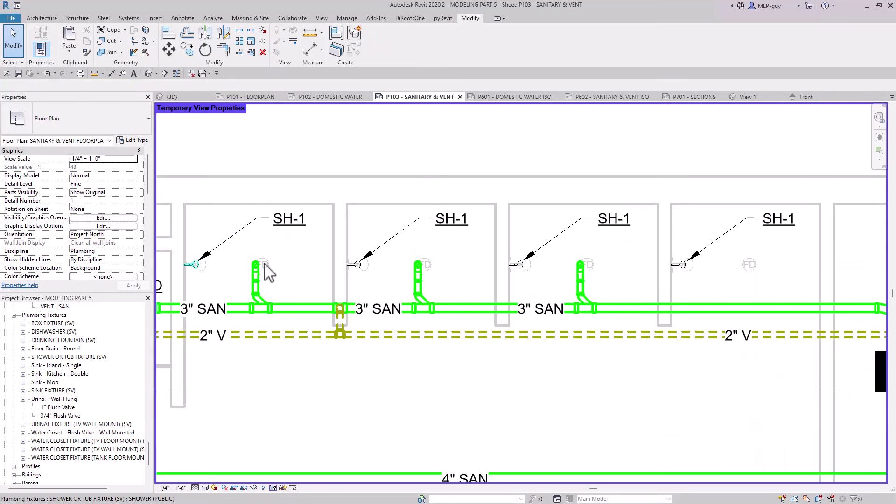
scroll(230, 276, "up", 3)
middle_click_drag(335, 283, 370, 286)
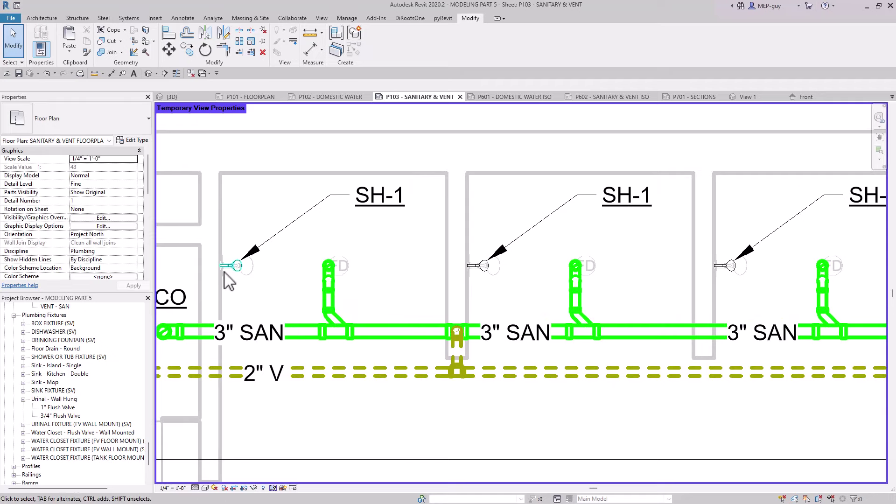
Measure from the shower head end to the floor drain centre
left_click(94, 73)
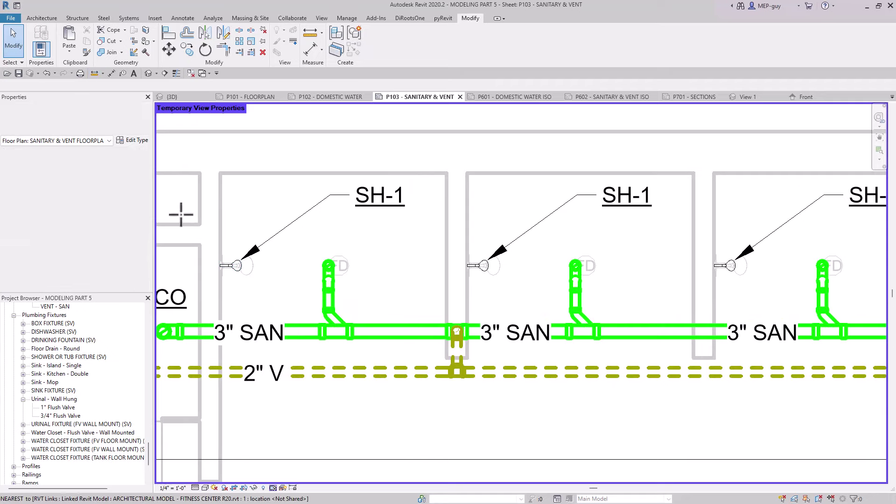
scroll(236, 265, "up", 5)
left_click(217, 273)
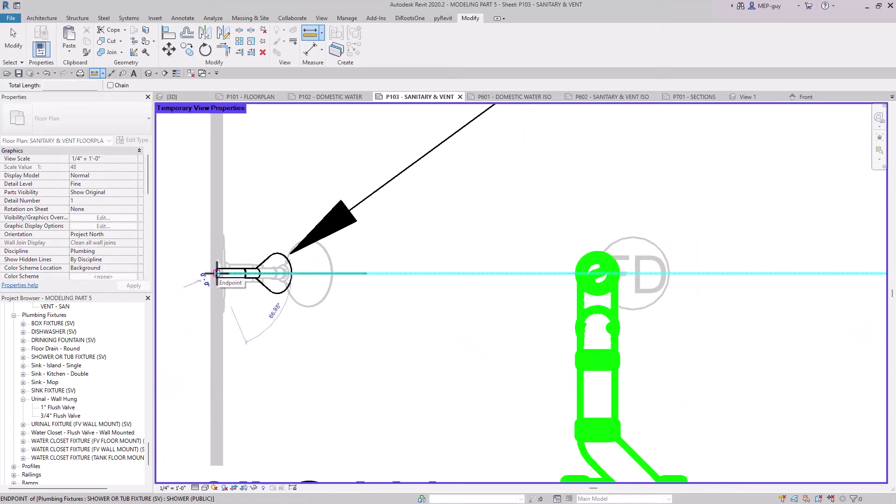
left_click(632, 273)
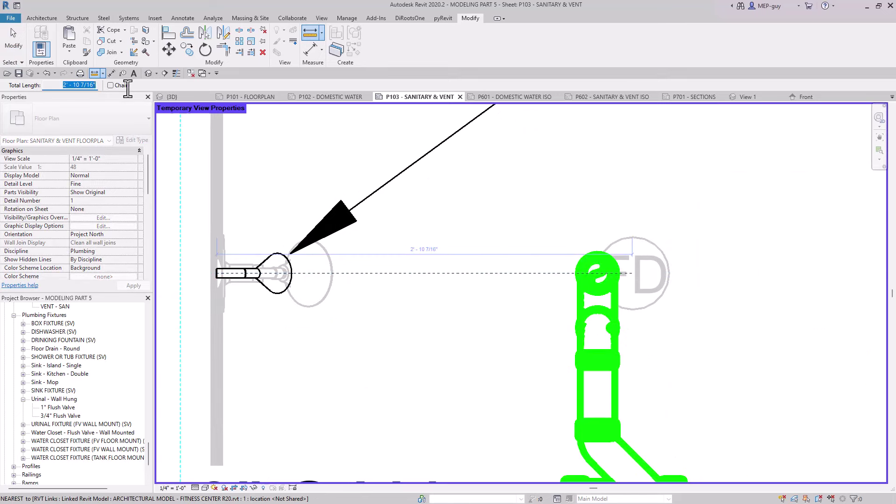
scroll(373, 303, "down", 4)
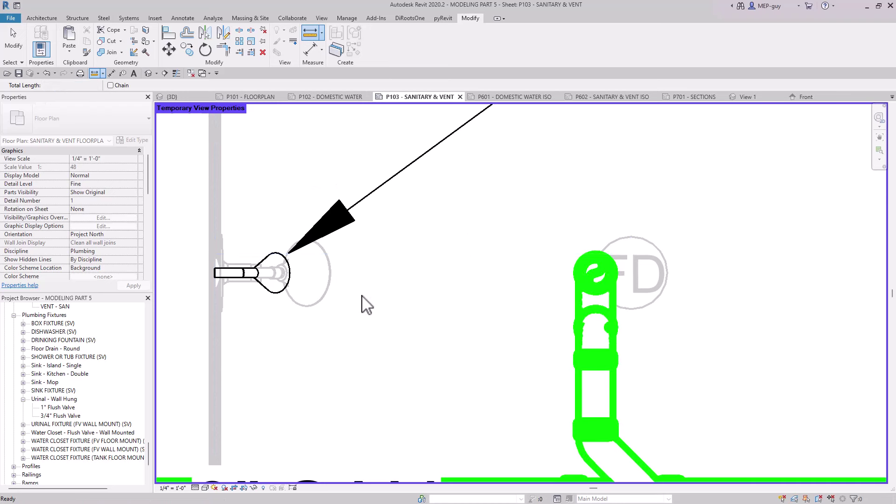
key("Escape")
key("Escape")
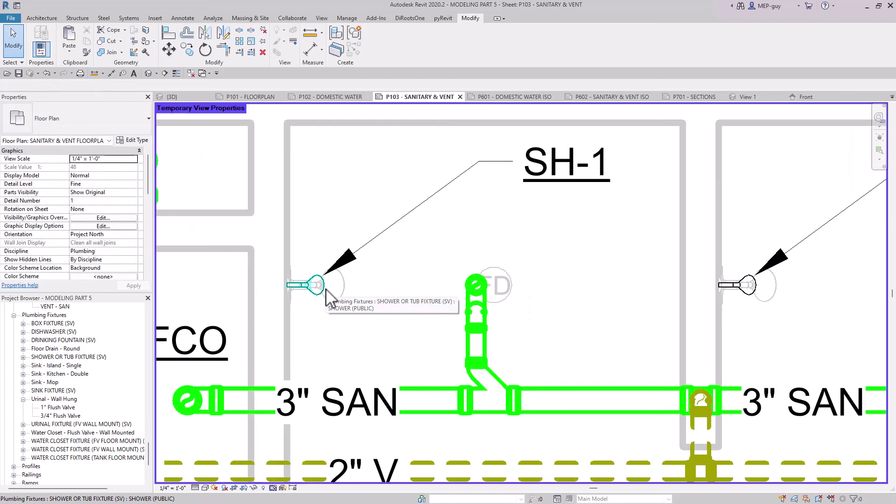
Duplicate the leftmost shower's type as SHOWER (PUBLIC) 3 with a new sanitary depth offset
left_click(327, 290)
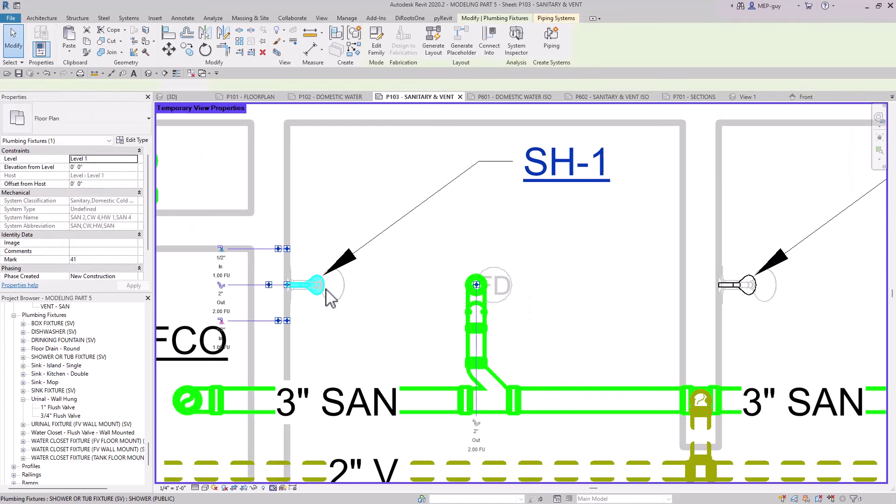
left_click(140, 141)
left_click(838, 161)
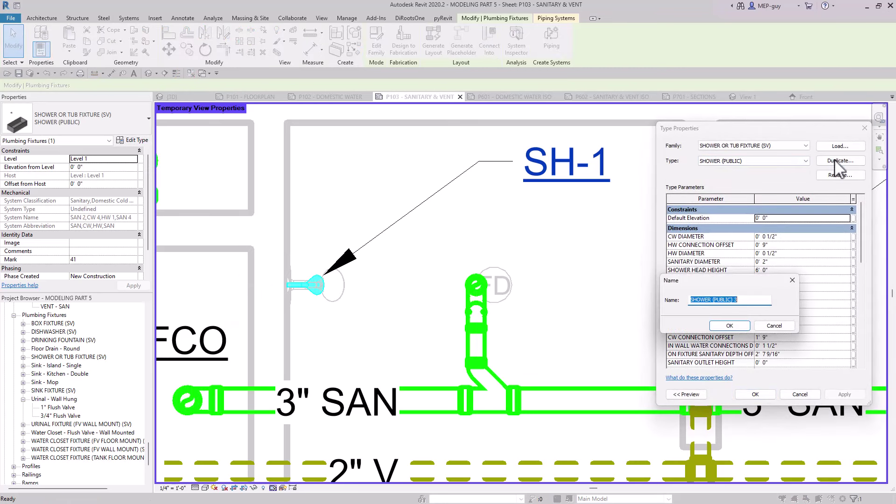
left_click(721, 325)
scroll(812, 299, "down", 3)
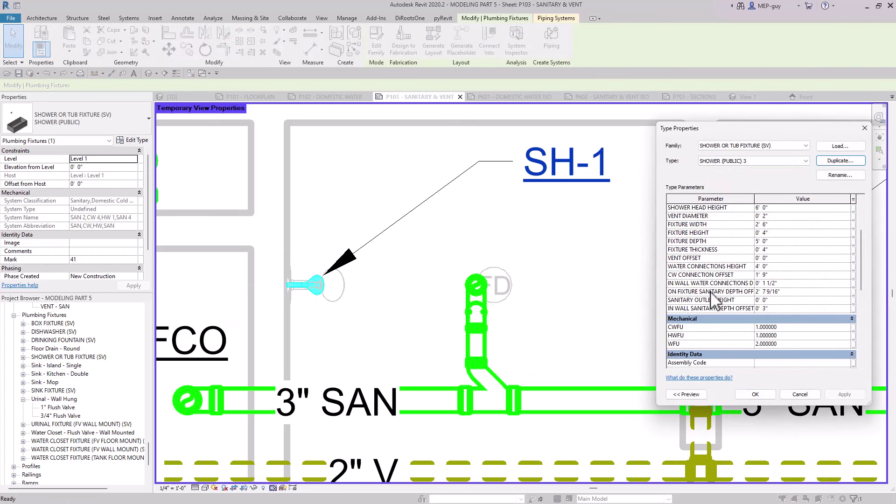
left_click(802, 293)
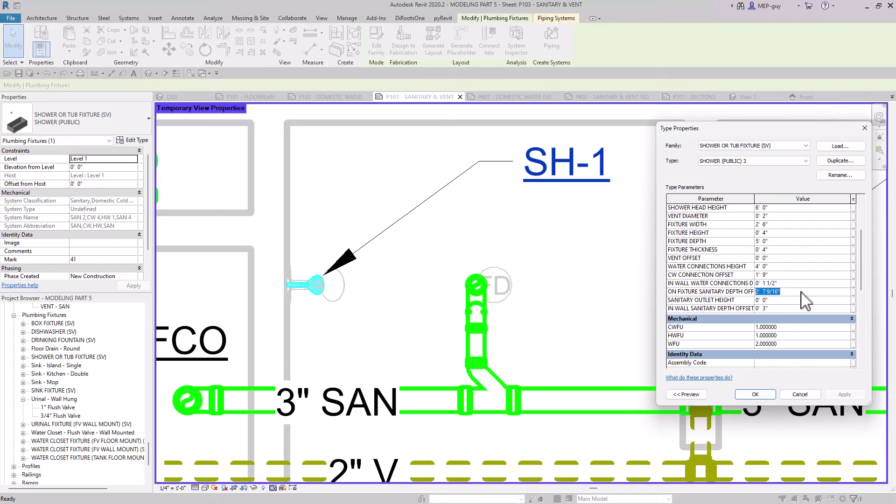
left_click(756, 394)
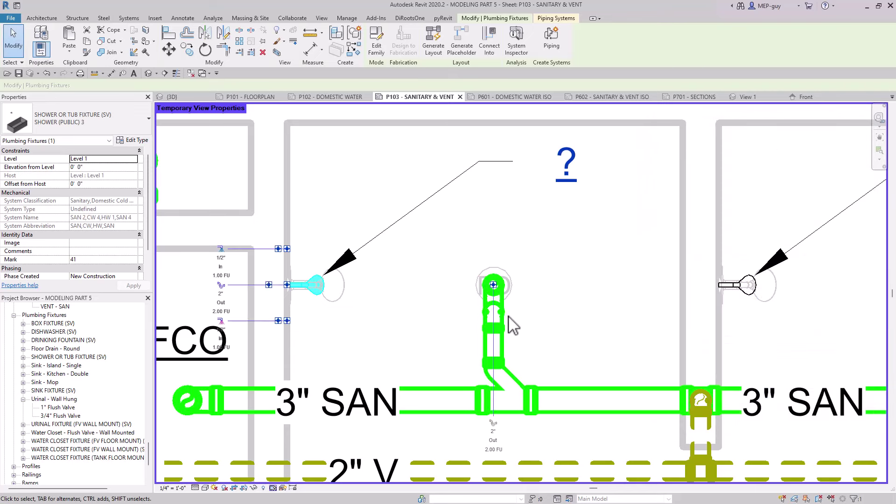
left_click(418, 315)
Pan across the shower bays and select an SH-1 shower
scroll(376, 315, "down", 2)
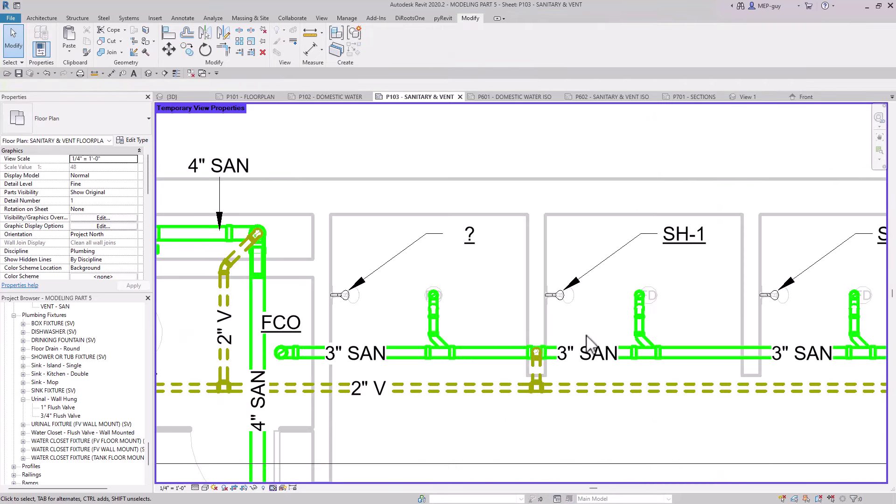
middle_click_drag(732, 324, 675, 326)
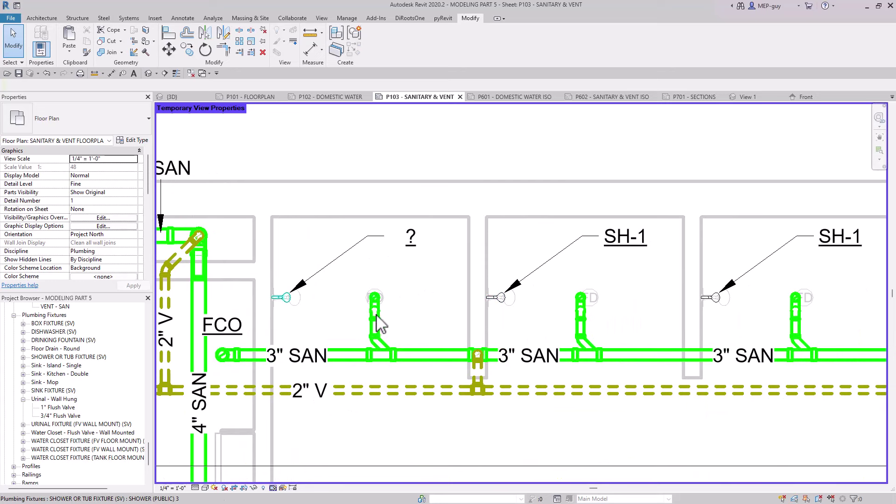
left_click(502, 306)
middle_click_drag(571, 323, 488, 326)
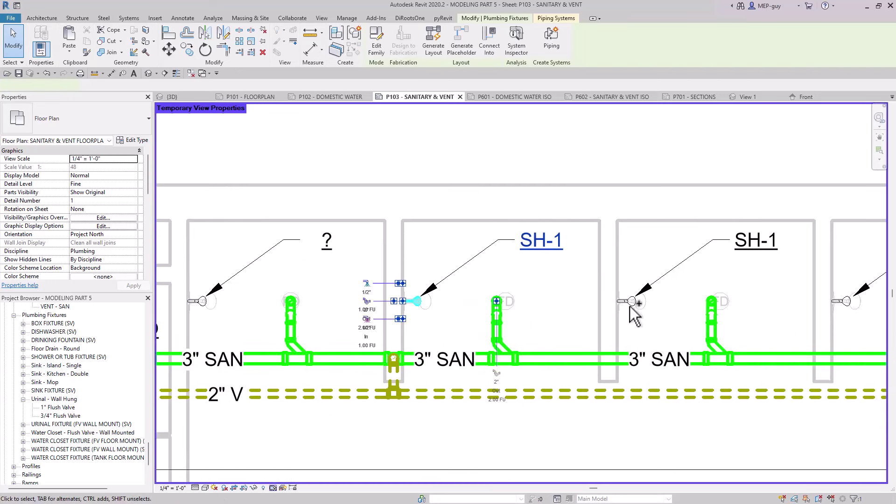
Switch three selected showers to the SHOWER (PUBLIC) 3 type
left_click(630, 303, "ctrl")
left_click(846, 301, "ctrl")
scroll(707, 346, "down", 2)
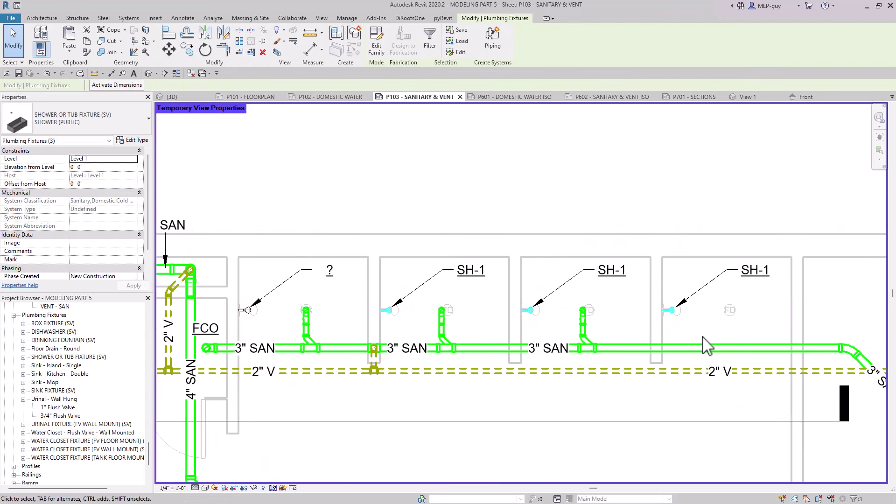
left_click(124, 123)
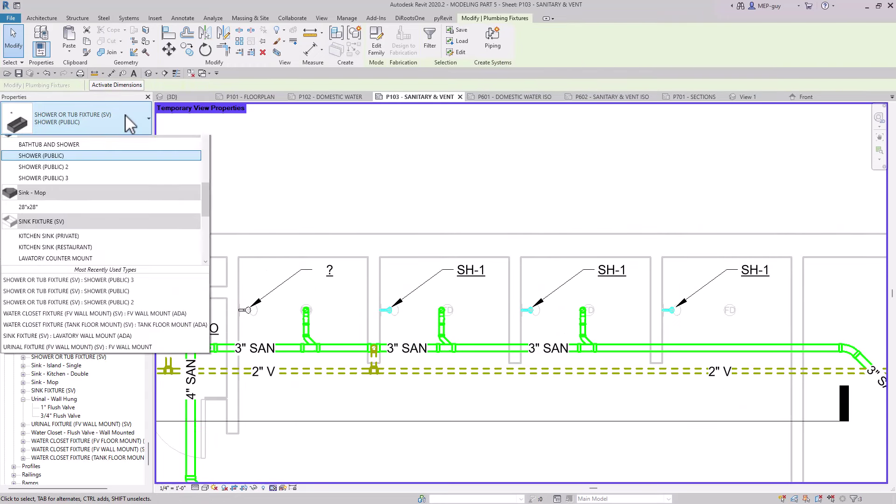
left_click(66, 213)
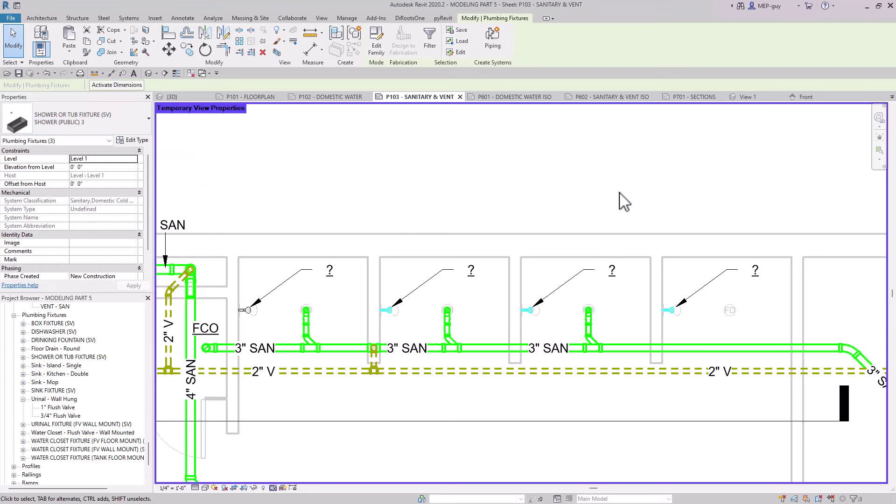
left_click(606, 194)
Connect the rightmost shower into the sanitary piping via its sanitary connector
scroll(778, 339, "up", 3)
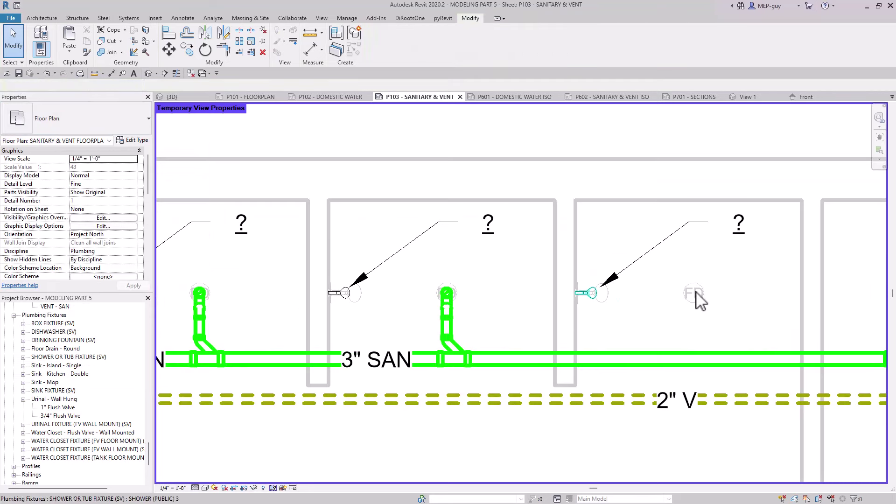
left_click(594, 294)
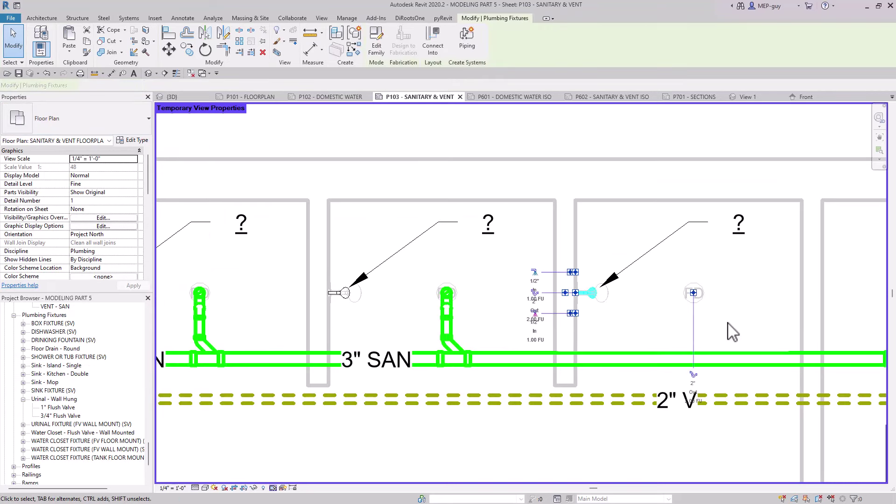
middle_click_drag(732, 333, 699, 313)
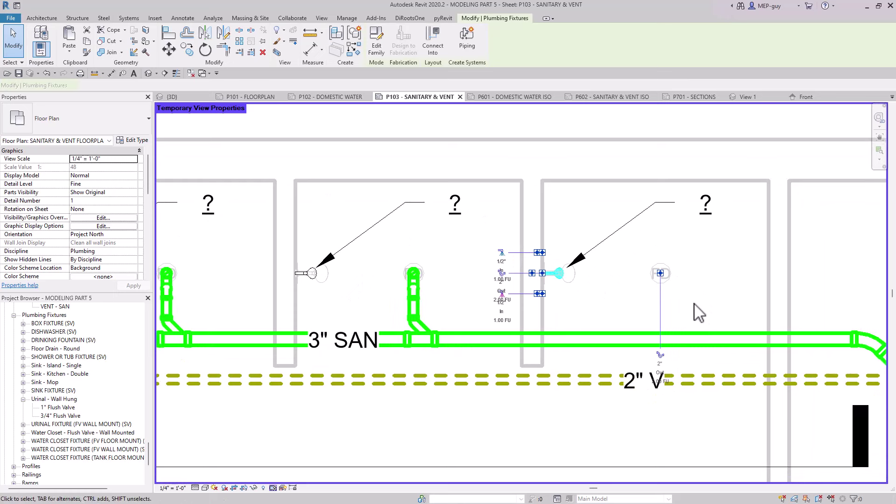
left_click(433, 45)
left_click(373, 207)
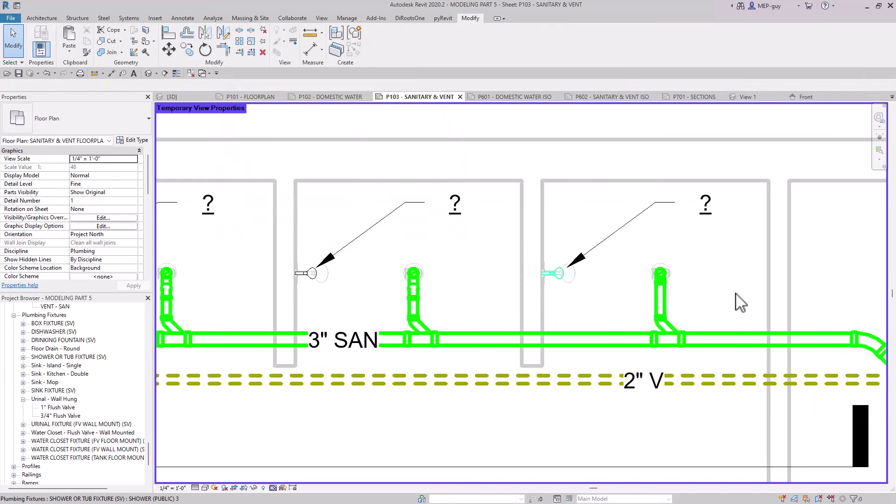
scroll(803, 304, "down", 3)
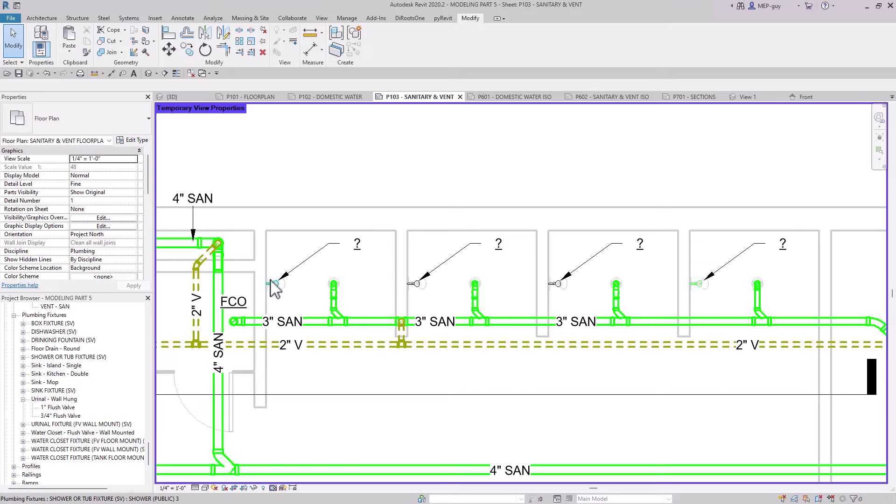
Relabel the "?" tag as SH-1 and confirm the type parameter change
left_click(365, 251)
left_click(361, 246)
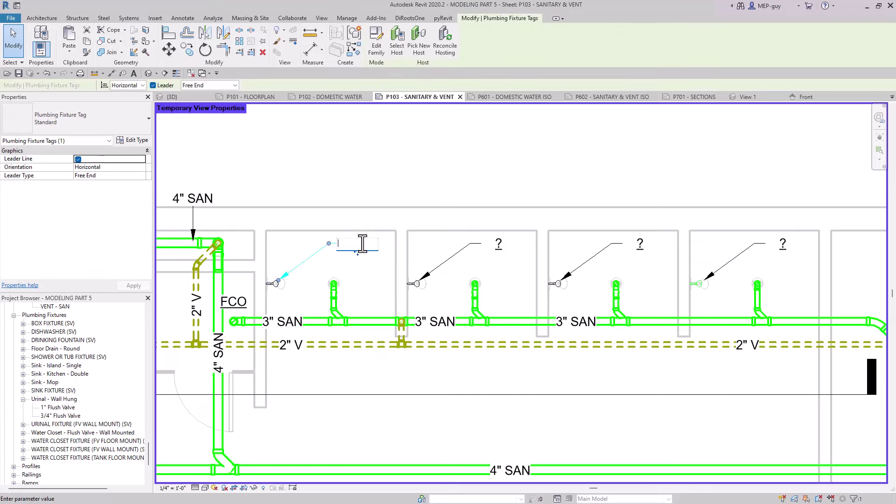
type("SH-1")
key("Return")
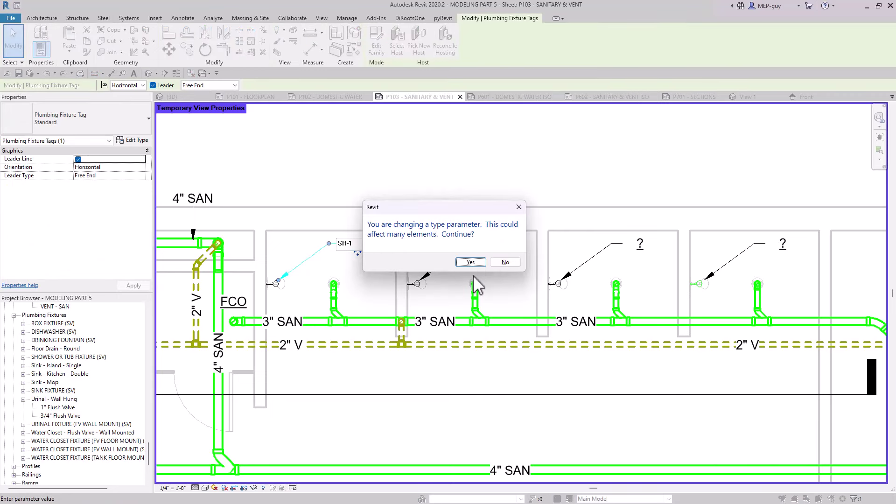
left_click(471, 262)
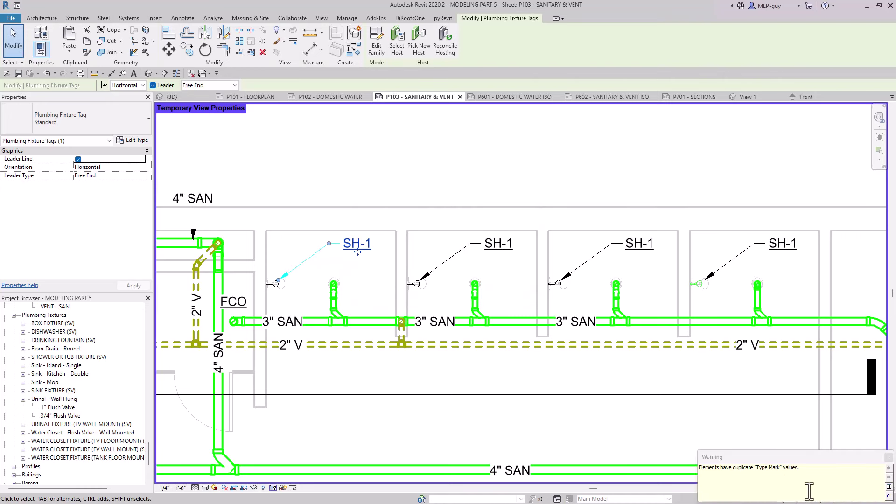
Dismiss the duplicate Type Mark warning and clear the shower tag selection
left_click(888, 458)
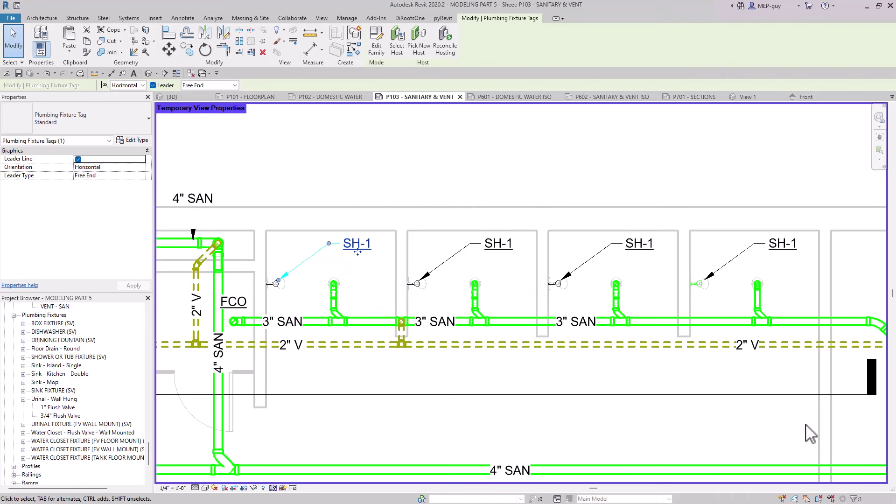
left_click(550, 340)
middle_click_drag(568, 377, 567, 370)
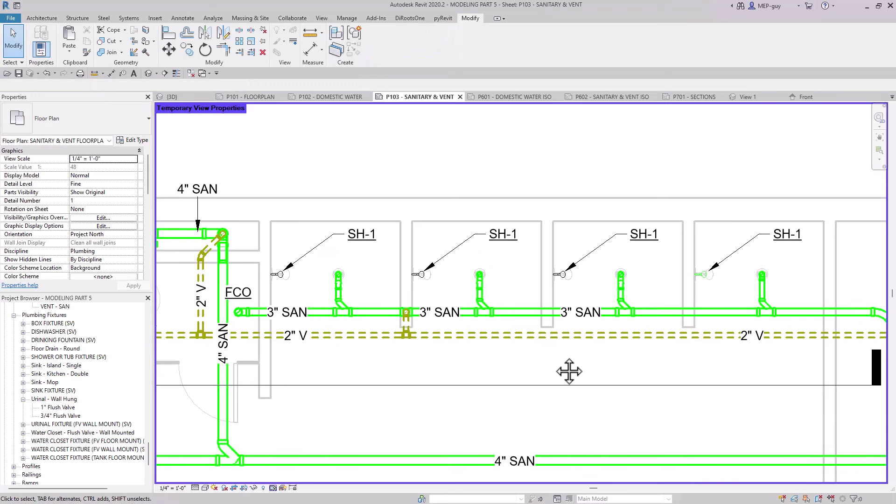
scroll(560, 366, "down", 1)
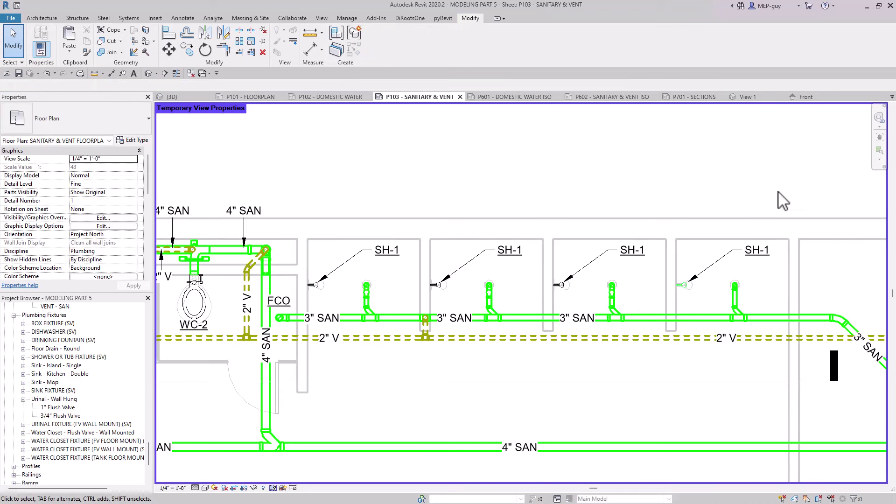
scroll(786, 211, "down", 1)
Pan and zoom across the P103 sanitary plan to review the SH-1 fixture tags
middle_click_drag(714, 339, 760, 346)
scroll(766, 341, "down", 3)
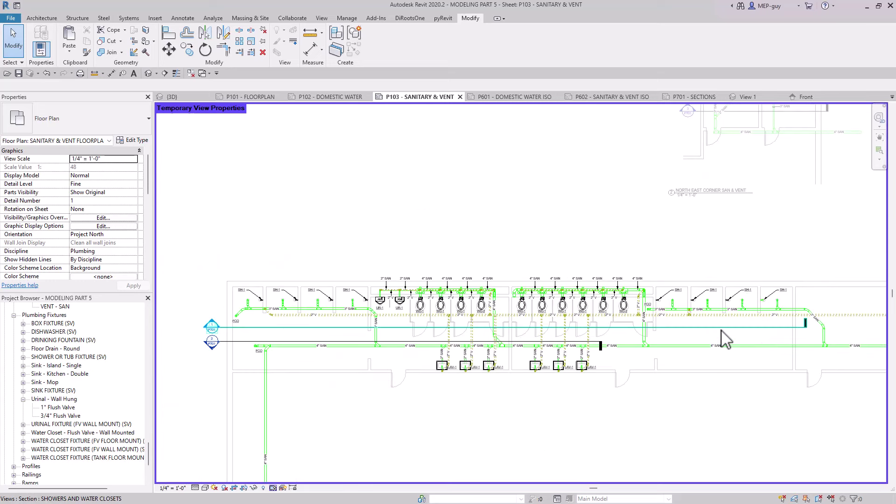
mouse_move(726, 336)
middle_mouse_down()
mouse_move(743, 336)
mouse_move(741, 326)
middle_mouse_up()
scroll(700, 322, "up", 1)
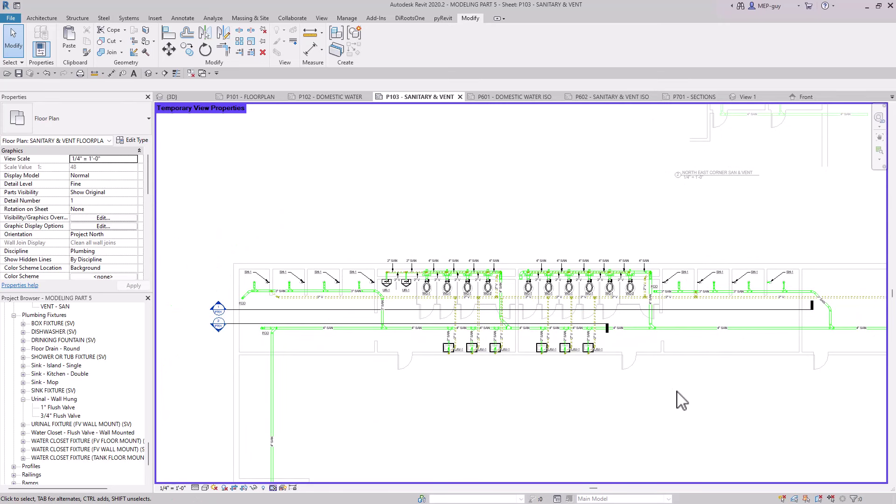
middle_click_drag(682, 400, 657, 385)
scroll(656, 385, "down", 1)
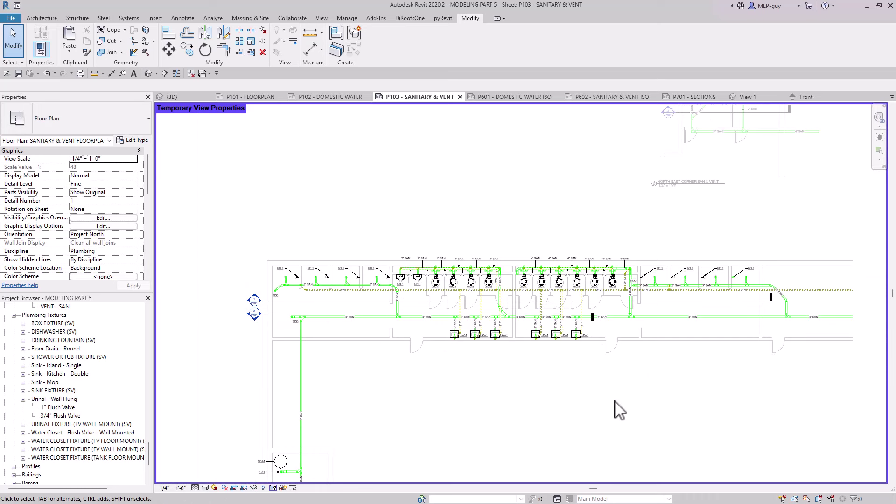
scroll(611, 399, "up", 1)
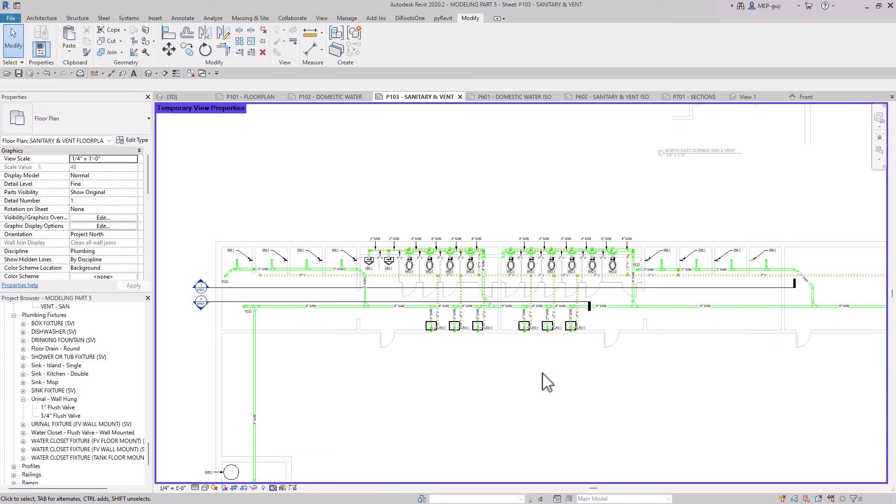
middle_click_drag(489, 370, 471, 378)
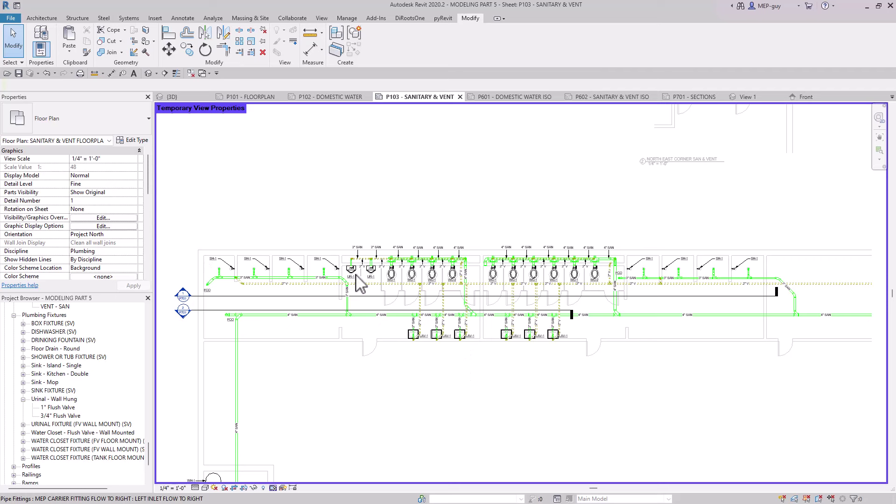
Zoom in and out to check the shower risers draining into the 3" SAN branch and FCO
scroll(274, 280, "up", 2)
scroll(200, 270, "up", 3)
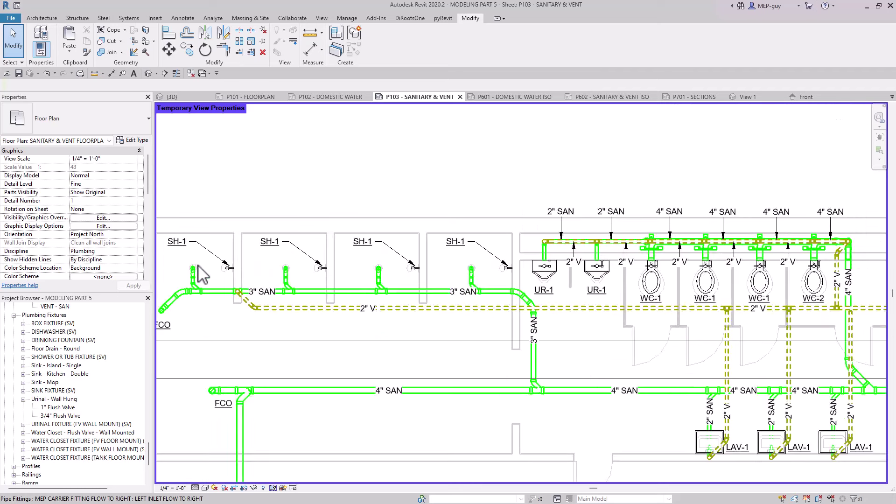
scroll(198, 275, "down", 1)
scroll(301, 304, "down", 5)
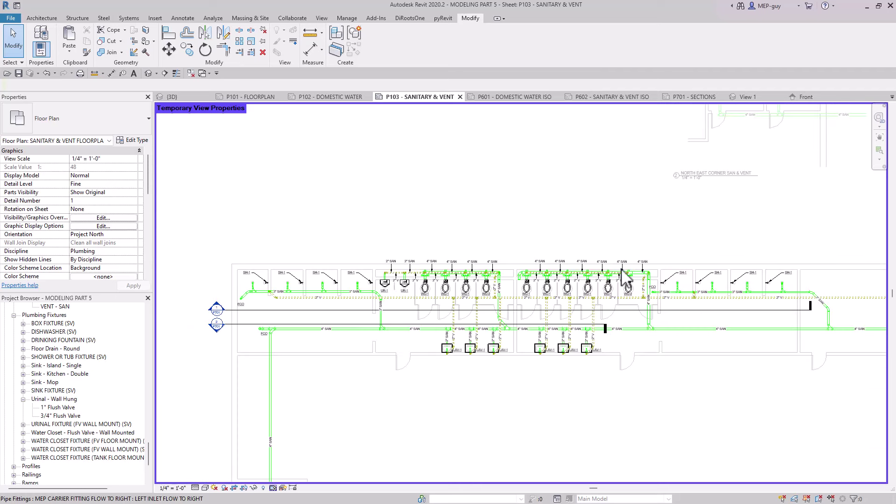
scroll(548, 356, "up", 5)
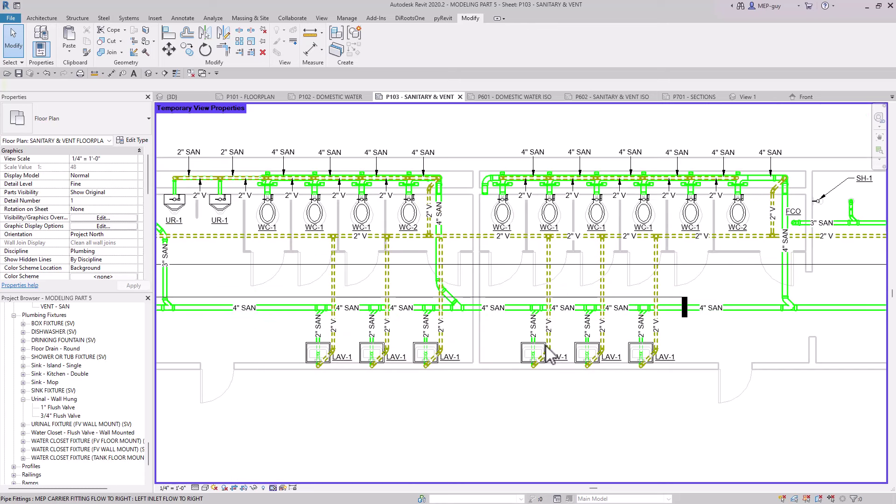
scroll(727, 383, "down", 5)
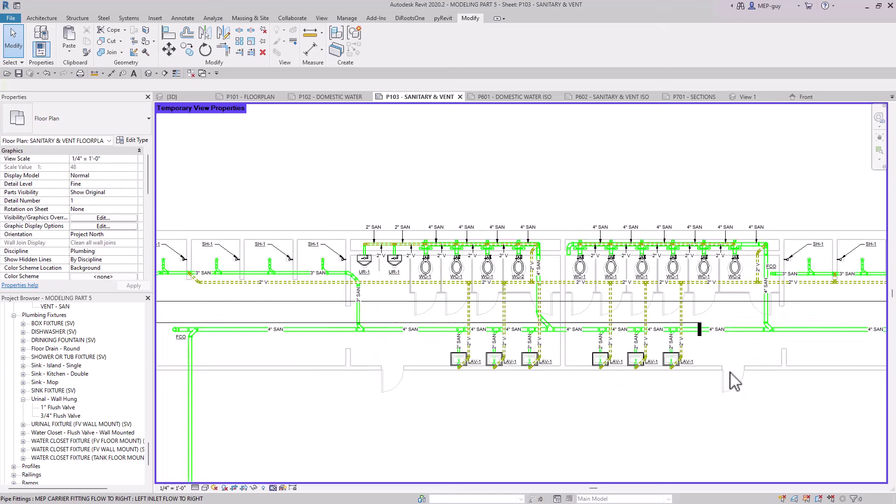
scroll(726, 345, "up", 2)
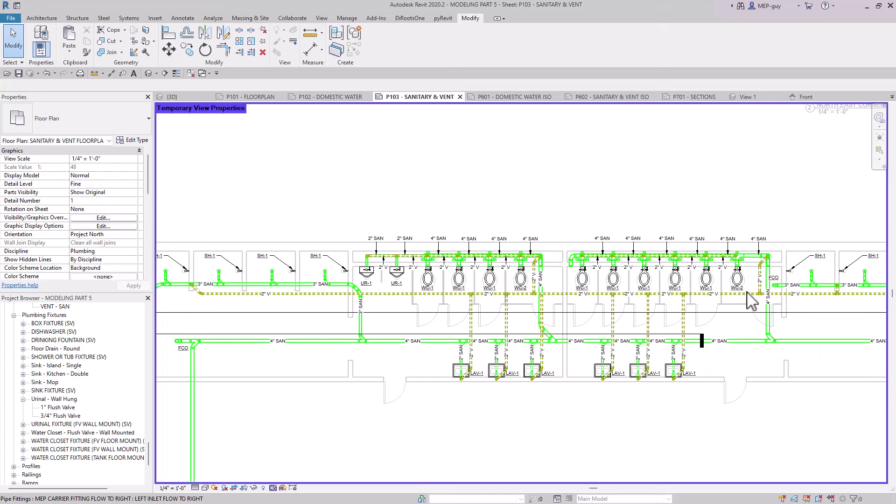
scroll(396, 278, "up", 3)
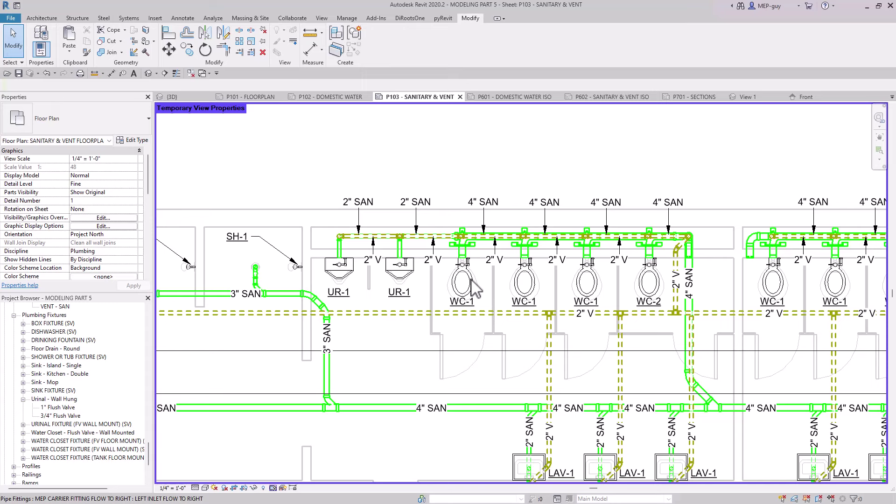
scroll(516, 264, "down", 2)
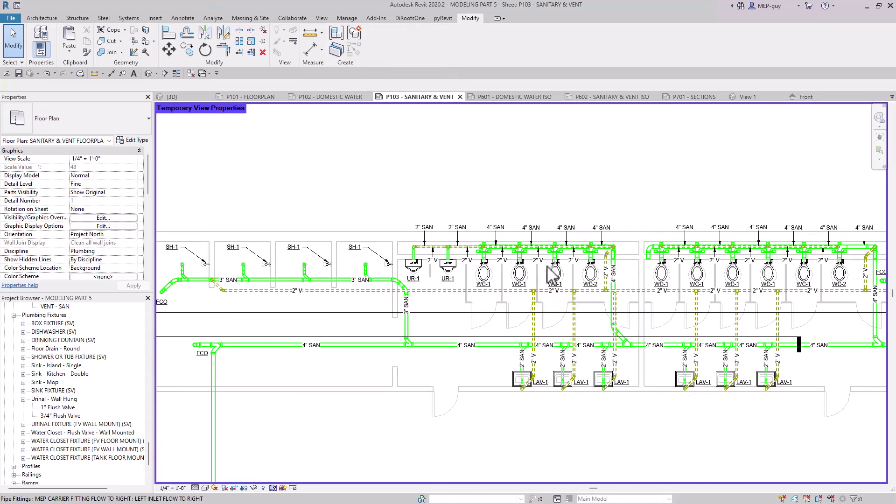
scroll(268, 275, "down", 1)
scroll(209, 271, "up", 2)
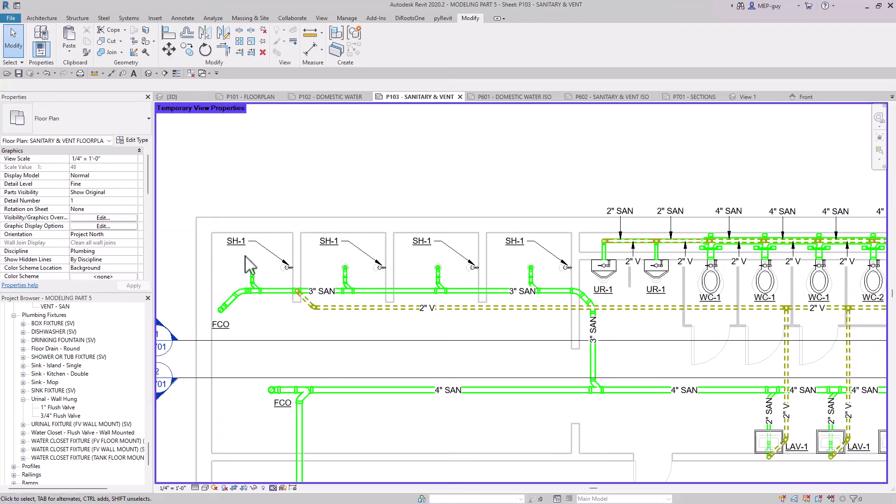
Remove leaders from four SH-1 shower tags and move them above their showers
left_click(235, 241)
left_click(329, 241, "ctrl")
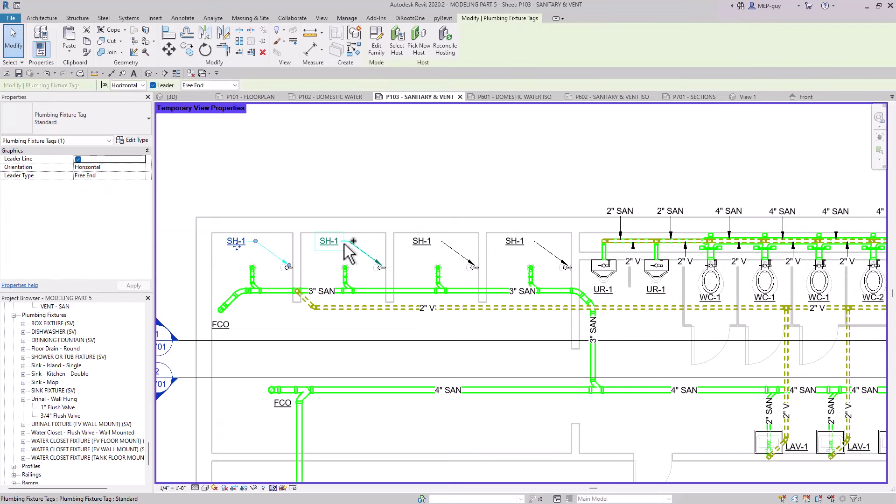
left_click(421, 244, "ctrl")
left_click(553, 258, "ctrl")
left_click(98, 112)
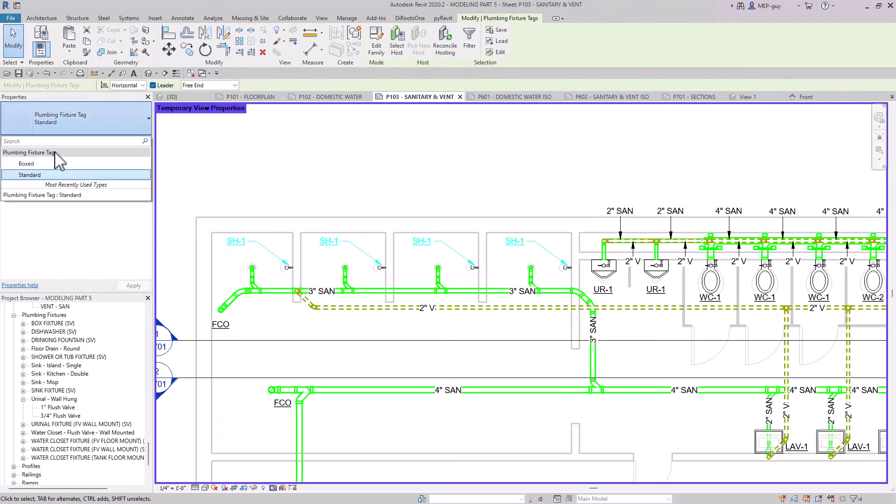
left_click(153, 85)
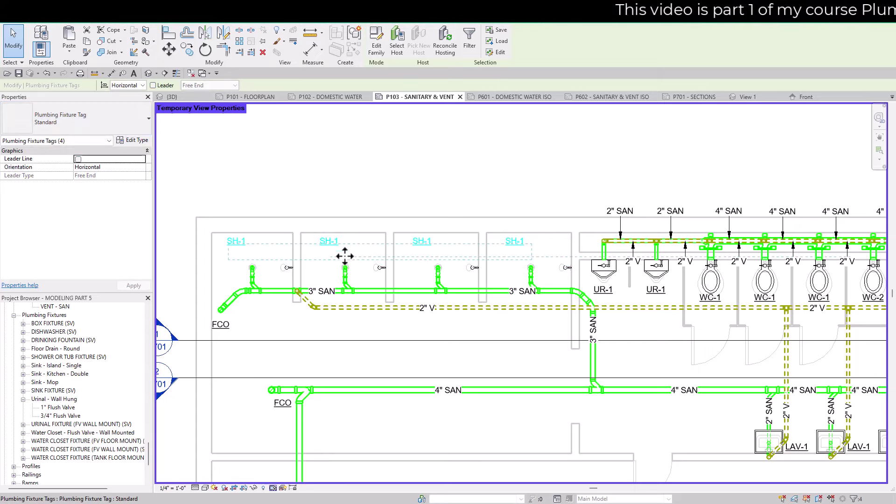
left_click_drag(345, 256, 363, 272)
left_click(406, 254)
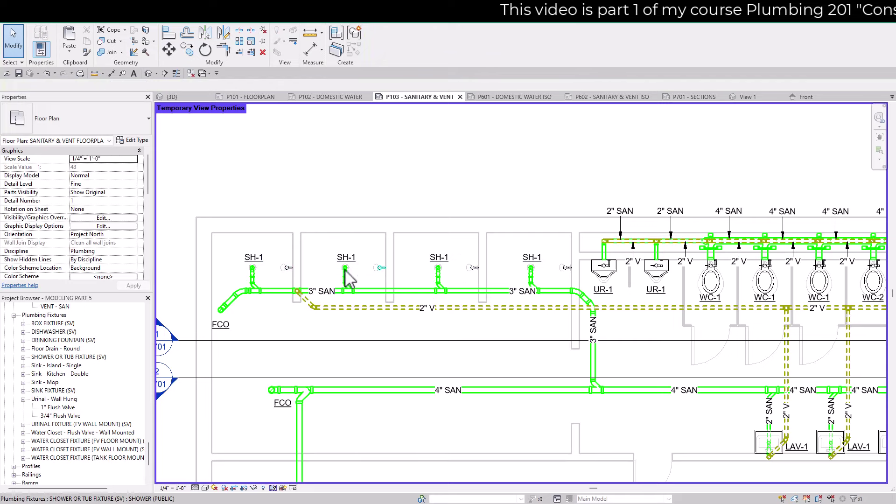
Remove leaders from the right-hand four SH-1 tags and place them just above their showers
scroll(270, 269, "down", 5)
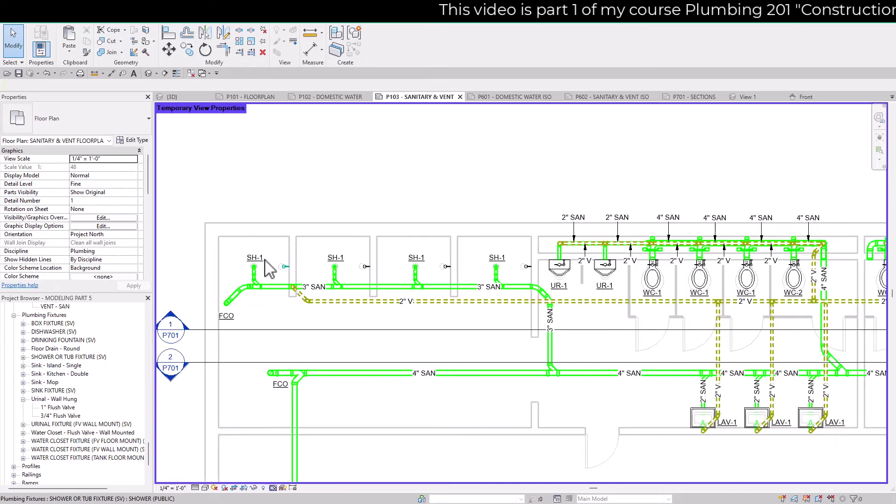
scroll(853, 279, "up", 4)
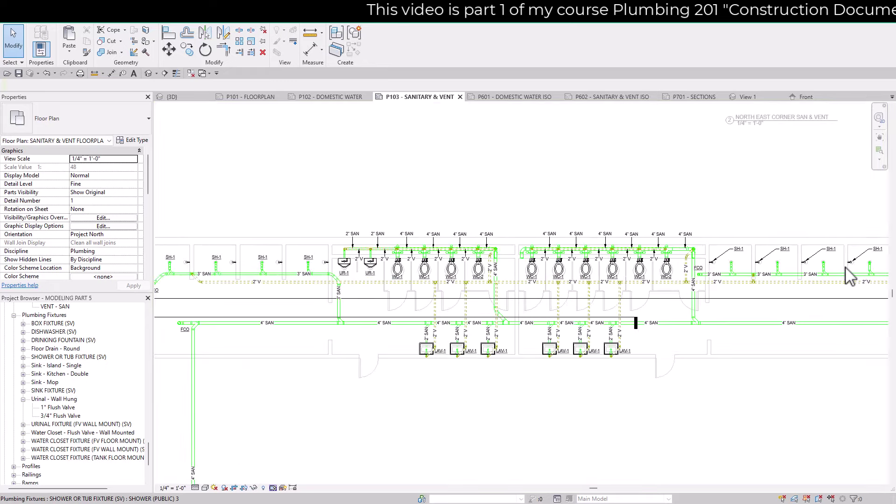
left_click(739, 258)
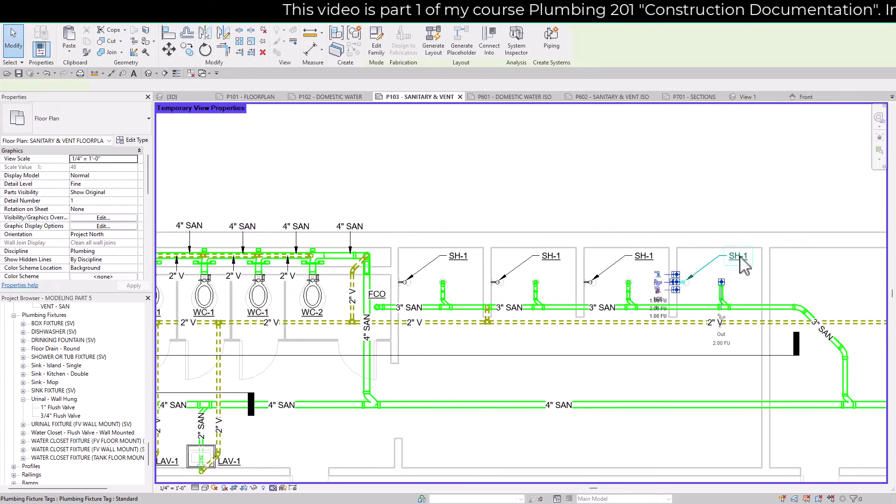
left_click(644, 256, "ctrl")
left_click(551, 256, "ctrl")
left_click(458, 256, "ctrl")
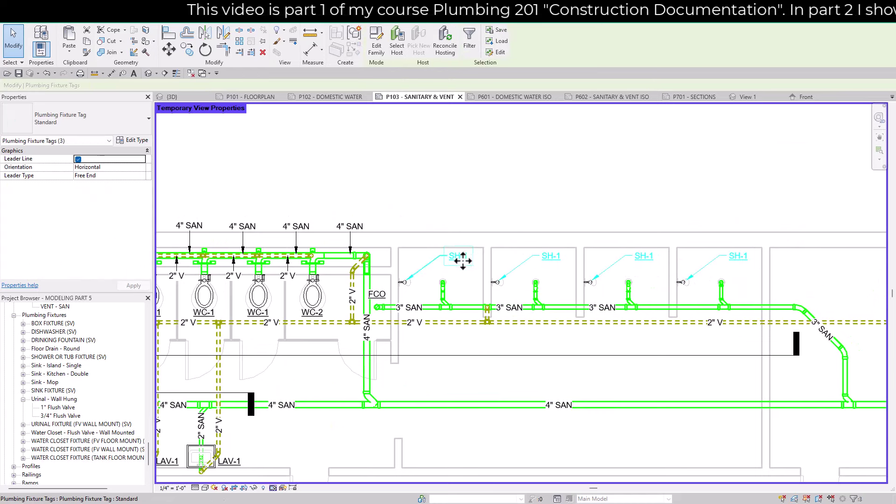
left_click(153, 85)
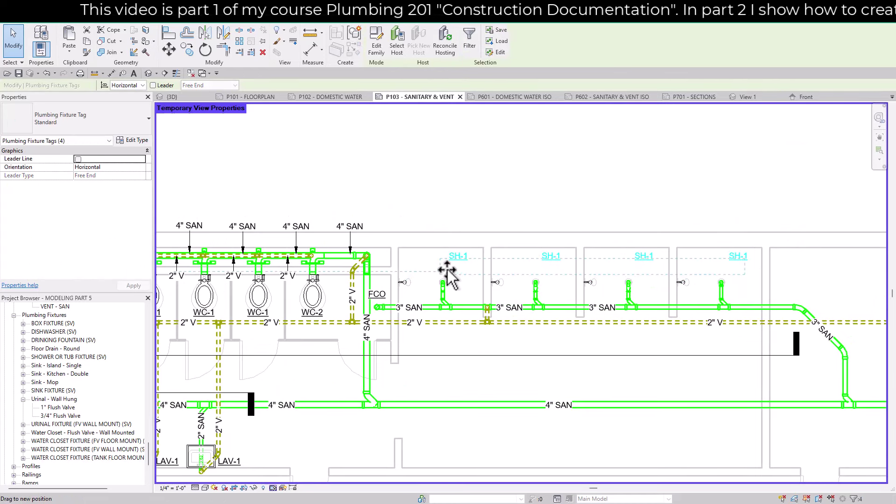
left_click_drag(444, 277, 443, 274)
key("Escape")
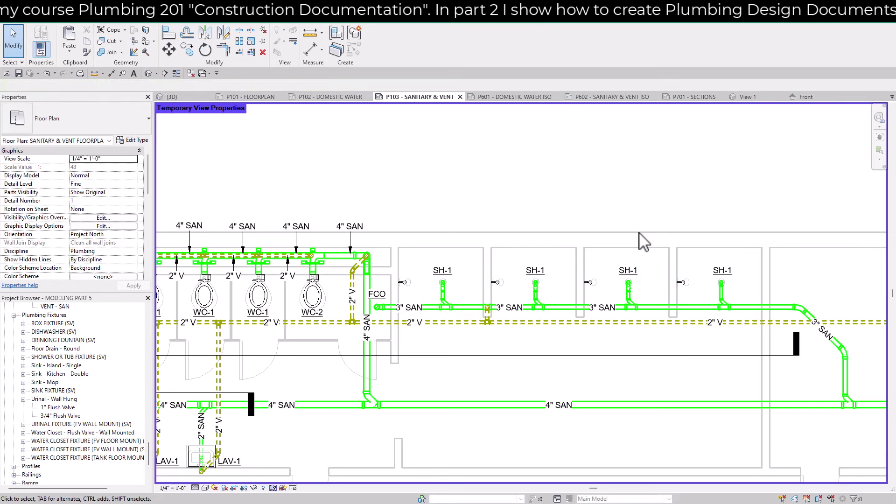
Turn off temporary view properties with Restore View Properties and frame the whole sheet
scroll(644, 246, "down", 3)
scroll(645, 245, "down", 1)
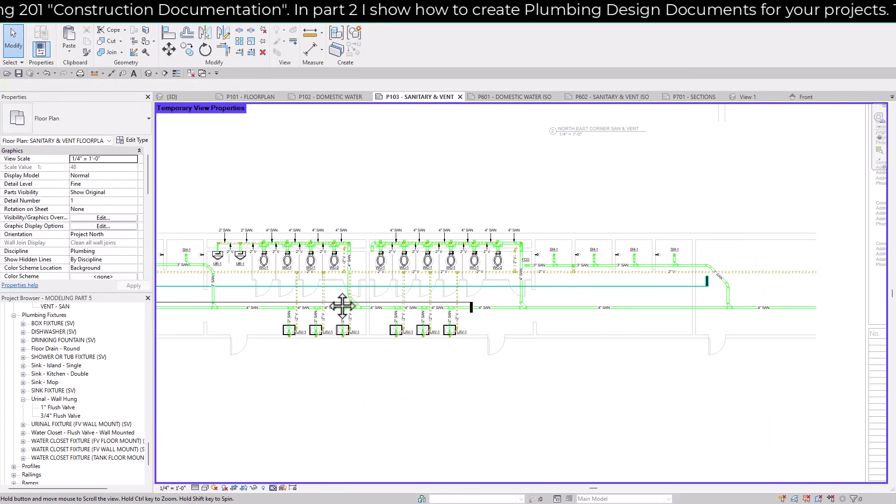
scroll(398, 304, "down", 2)
left_click(273, 488)
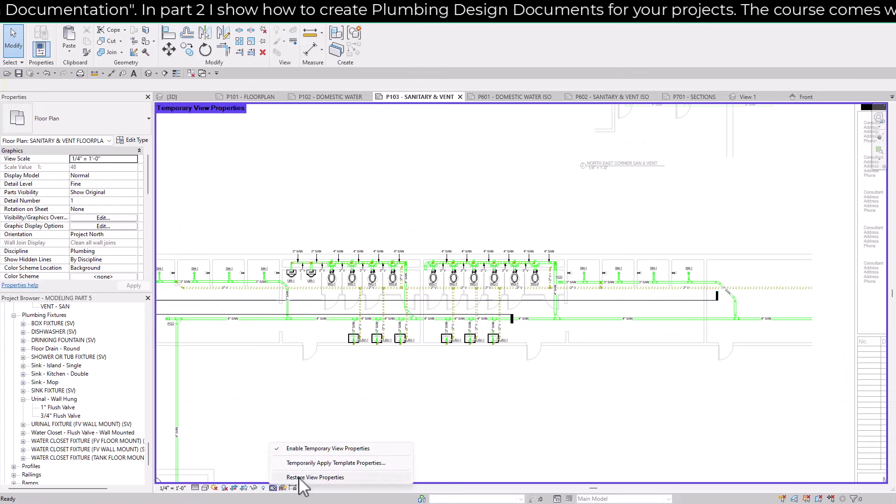
left_click(304, 477)
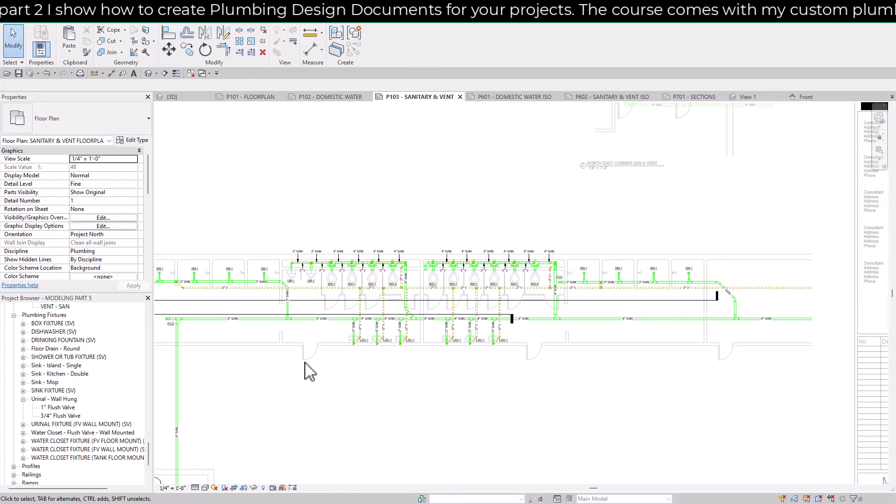
scroll(310, 372, "up", 1)
scroll(602, 315, "down", 2)
middle_click_drag(581, 352, 507, 354)
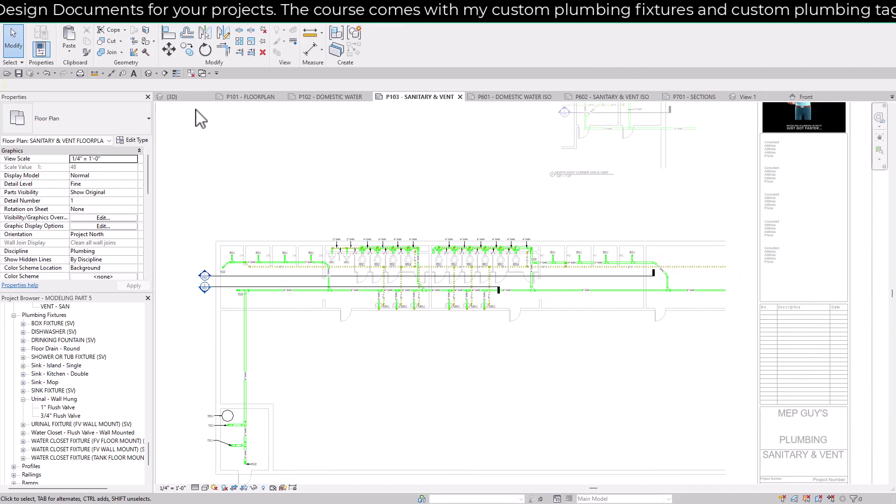
Switch to the {3D} view and orbit the plumbing model toward the fixture wall
left_click(189, 98)
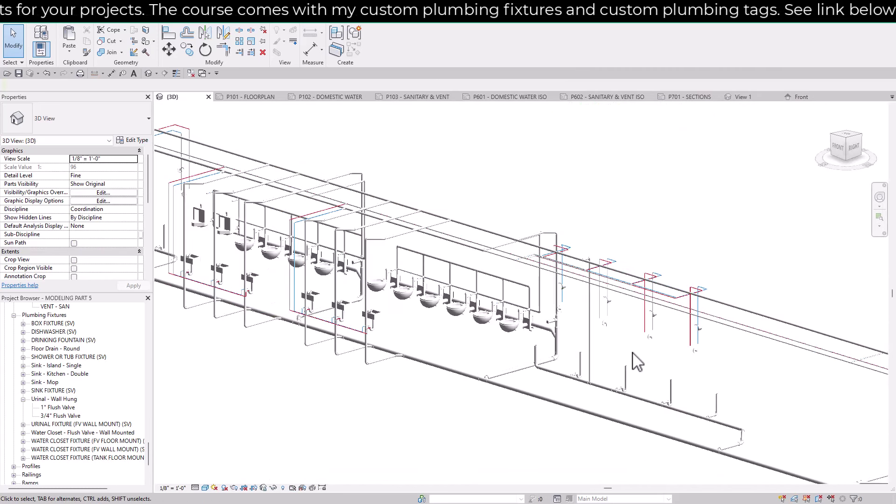
scroll(638, 362, "down", 3)
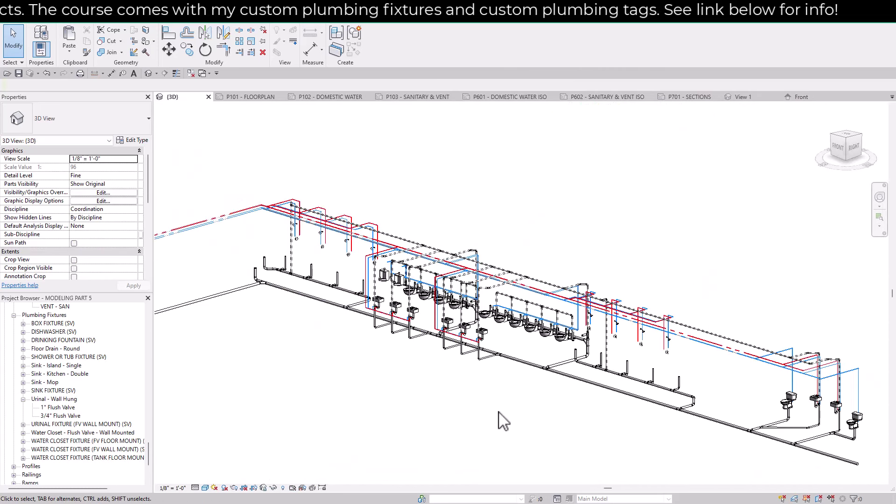
middle_click_drag(503, 421, 528, 406)
scroll(516, 396, "down", 1)
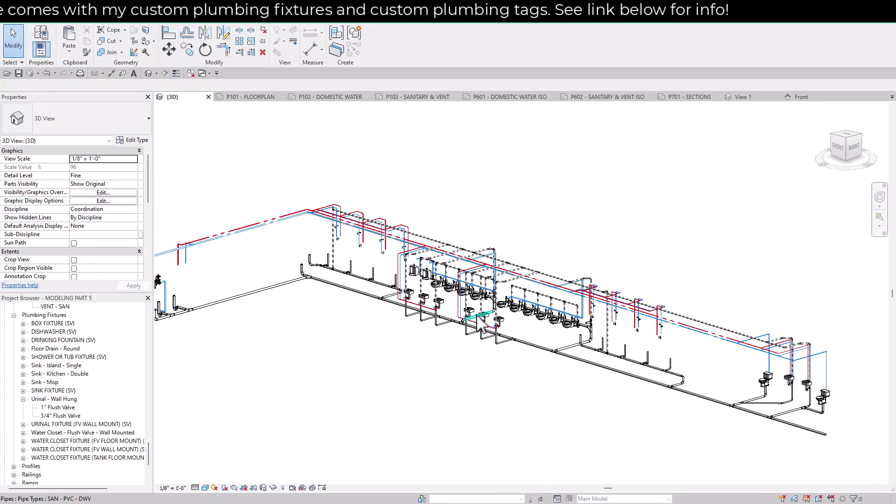
middle_click_drag(481, 325, 211, 303, "shift")
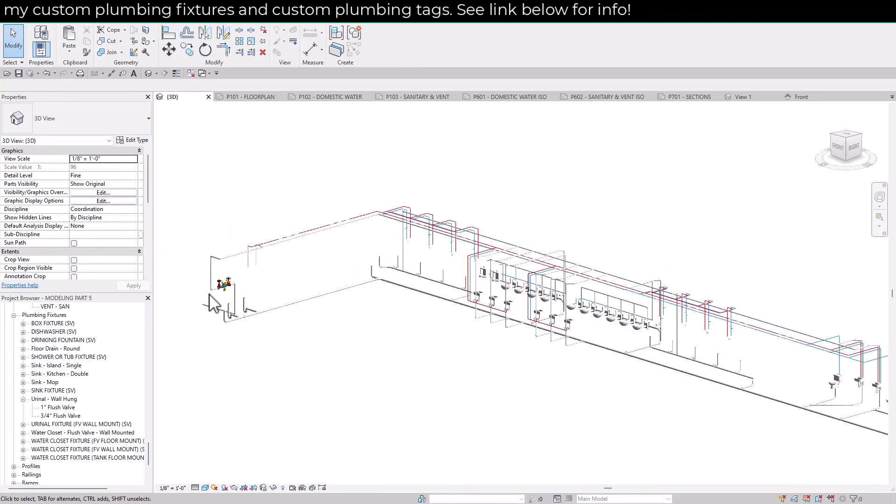
scroll(215, 304, "up", 4)
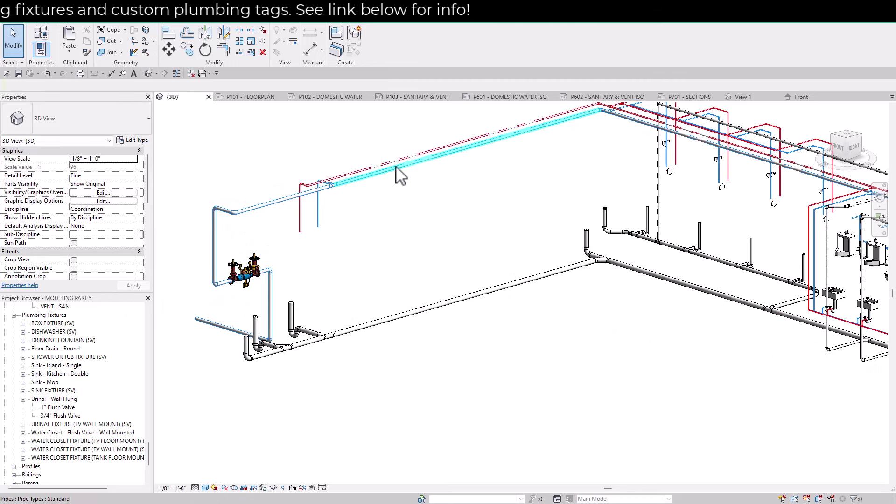
middle_click_drag(567, 215, 375, 278)
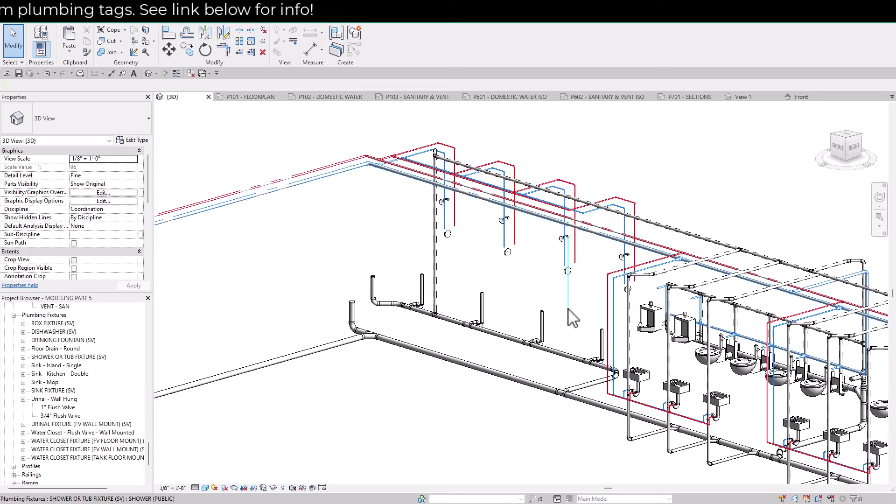
scroll(516, 314, "up", 3)
Pan around the upper risers and across the building to centre the toilets and sinks
middle_click_drag(570, 330, 437, 243)
scroll(437, 242, "up", 1)
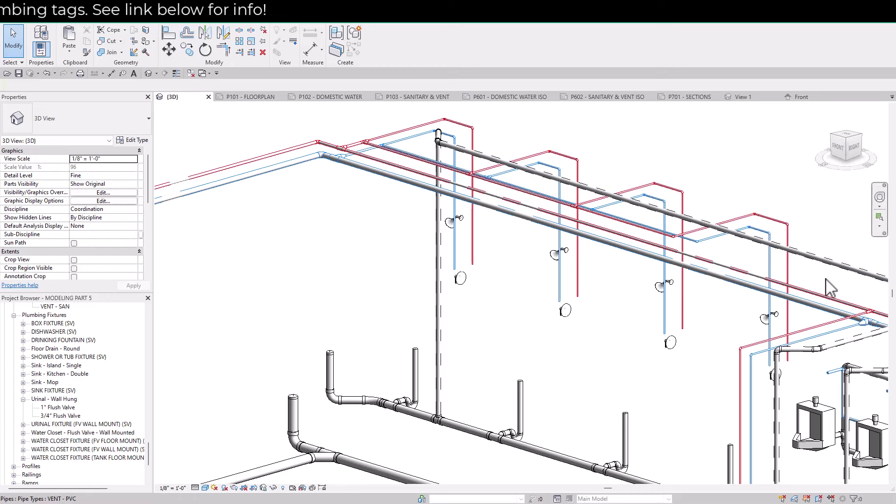
scroll(537, 303, "down", 2)
scroll(594, 356, "down", 2)
middle_click_drag(597, 366, 317, 303)
scroll(425, 345, "up", 3)
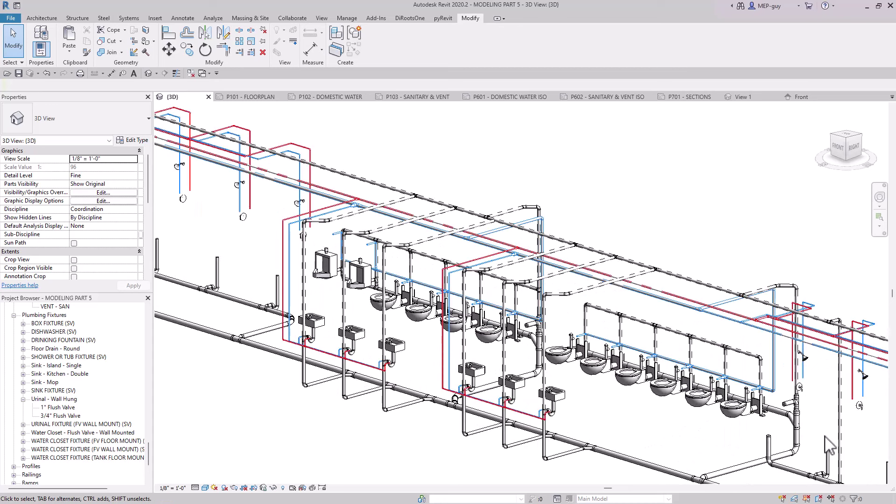
middle_click_drag(738, 448, 554, 366)
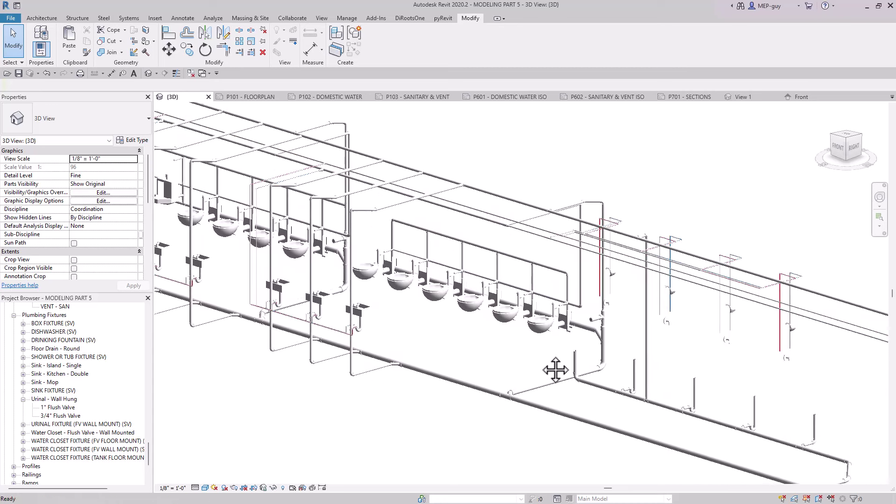
middle_click_drag(757, 426, 504, 347)
middle_click_drag(742, 401, 386, 270)
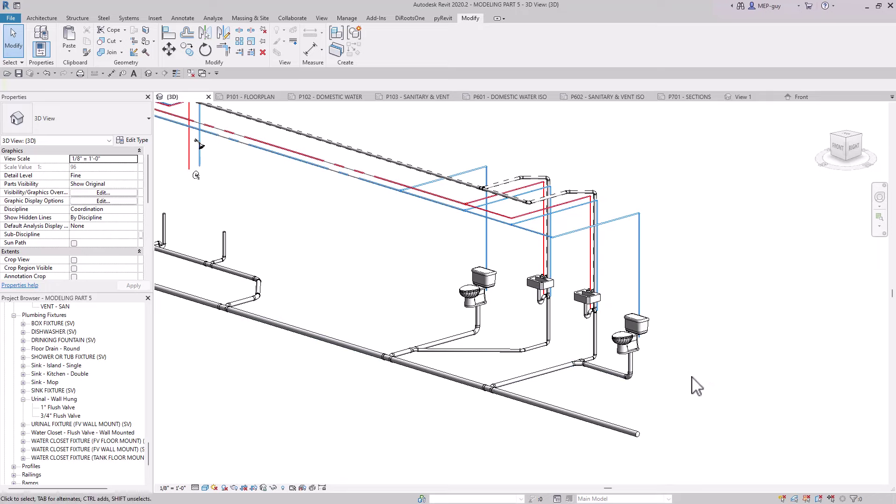
Open sheet P101 - FLOORPLAN and zoom in on the plumbing fixtures
left_click(253, 97)
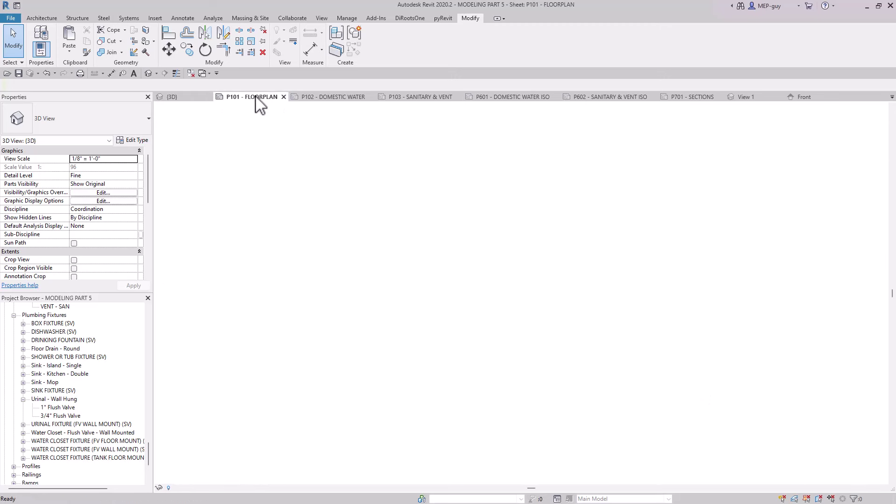
scroll(532, 276, "down", 6)
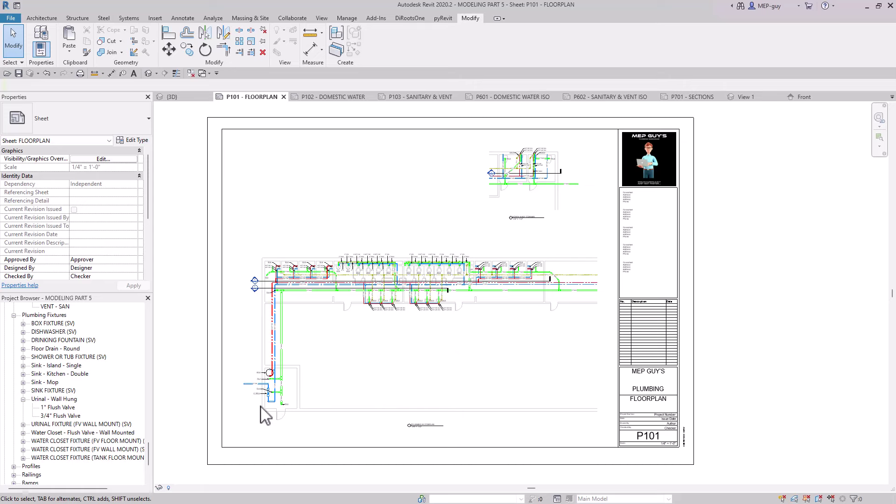
scroll(265, 415, "up", 4)
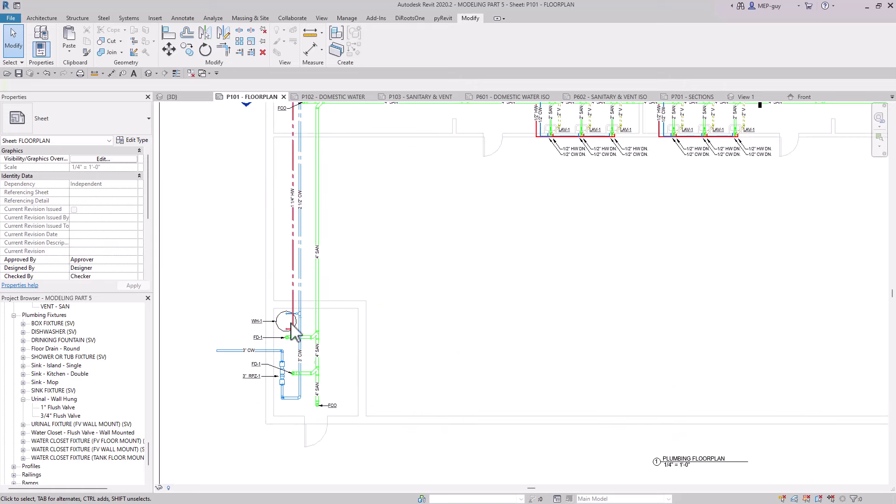
middle_click_drag(366, 196, 327, 333)
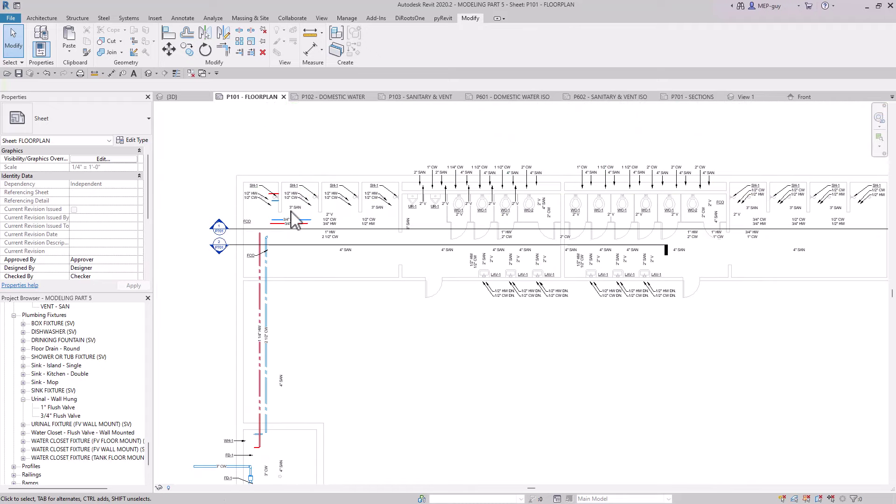
scroll(350, 216, "up", 4)
scroll(469, 177, "down", 1)
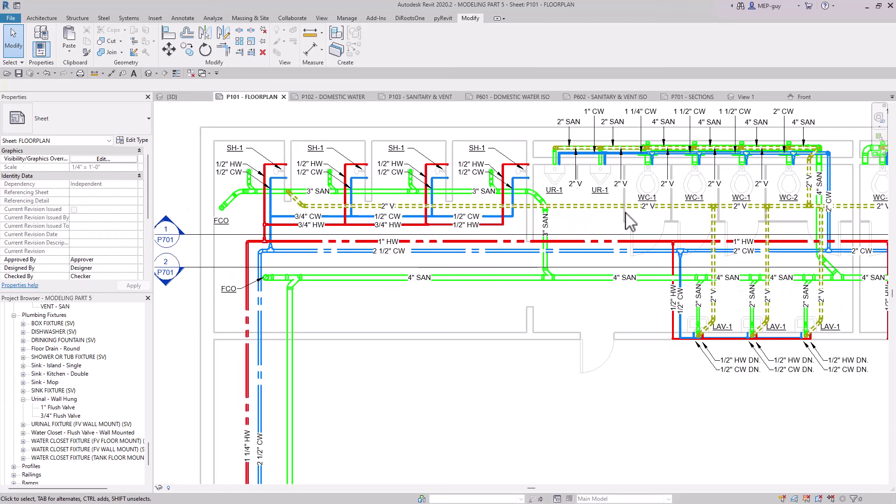
Pan along the fixture row to the NORTH EAST CORNER plan and title block
middle_click_drag(629, 223, 420, 240)
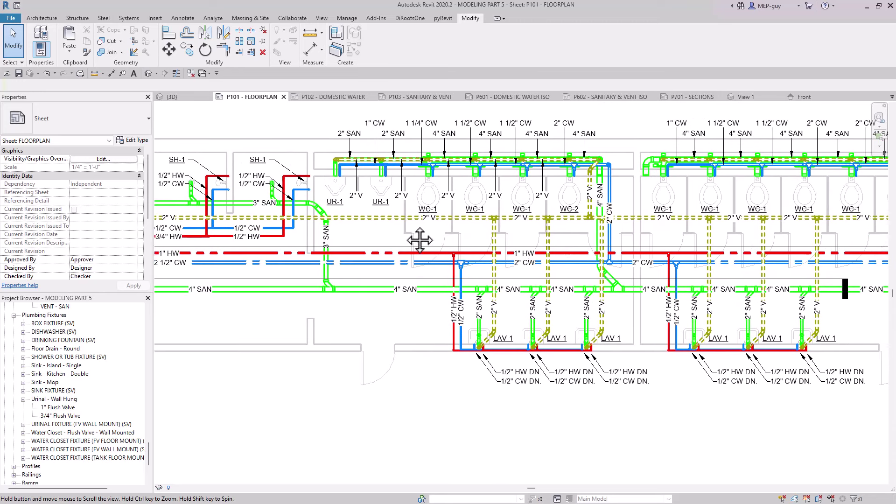
middle_click_drag(656, 238, 559, 255)
scroll(333, 261, "down", 1)
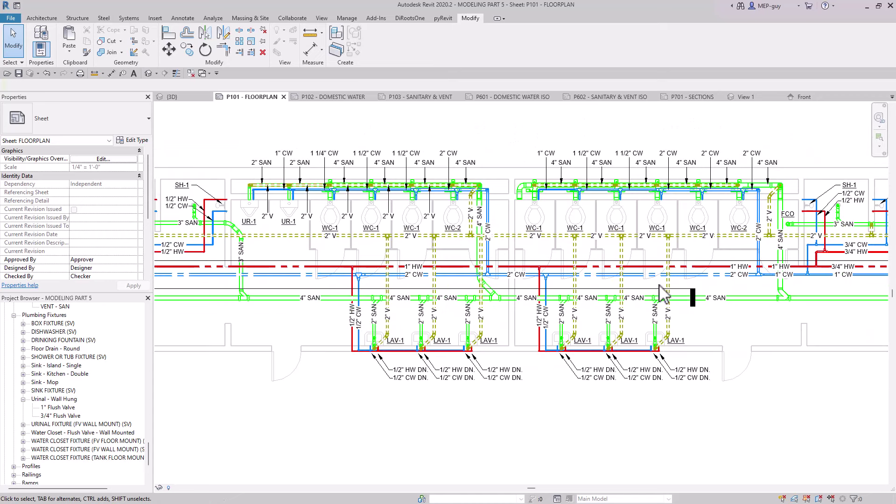
scroll(608, 280, "down", 1)
middle_click_drag(742, 309, 368, 326)
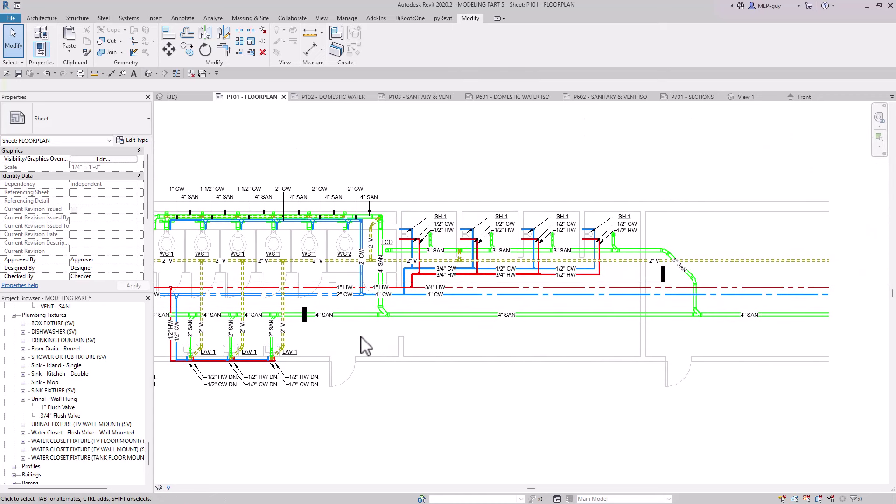
scroll(364, 345, "down", 3)
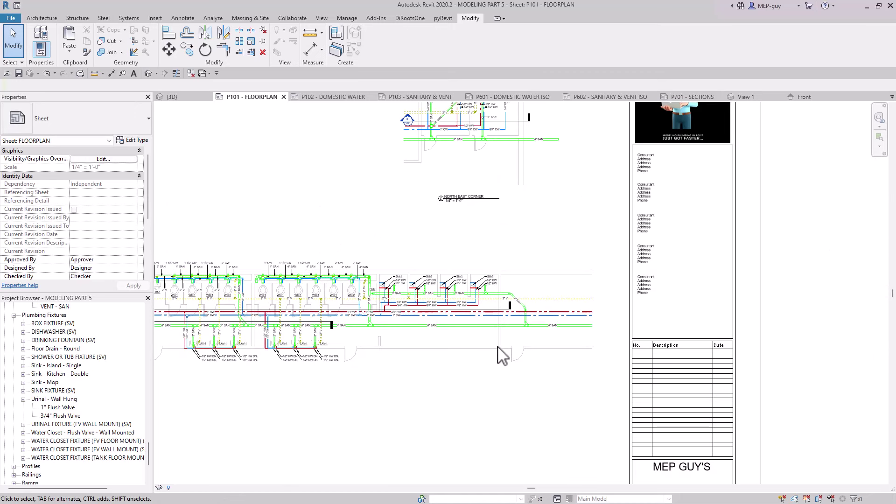
middle_click_drag(563, 153, 582, 261)
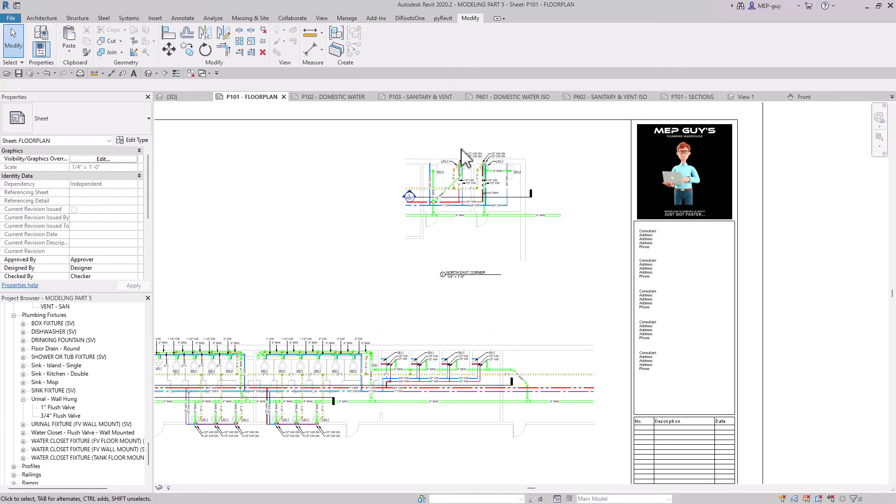
scroll(485, 199, "up", 3)
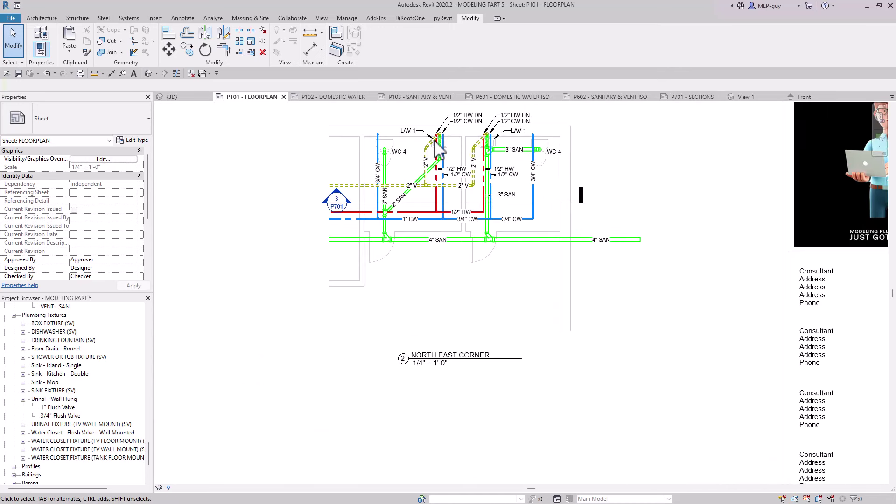
scroll(664, 216, "down", 5)
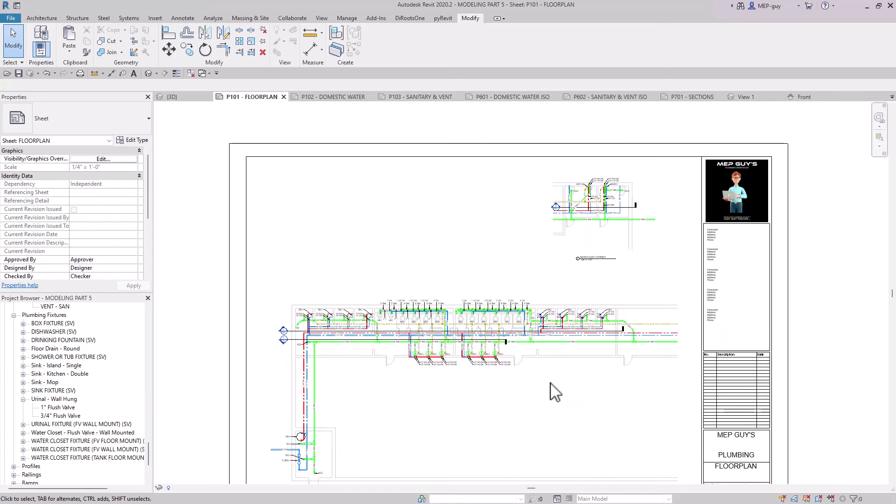
middle_click_drag(556, 390, 550, 361)
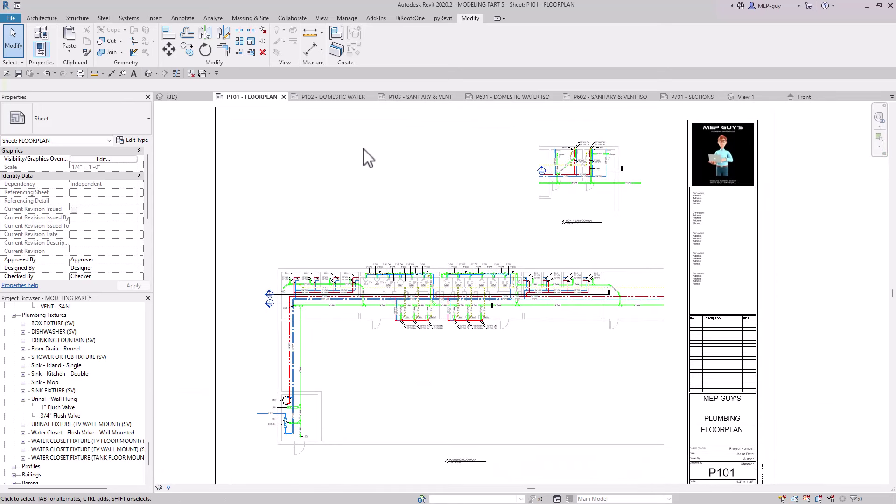
Open sheet P102 - DOMESTIC WATER and zoom to the shower, WC and lavatory fixtures
left_click(333, 98)
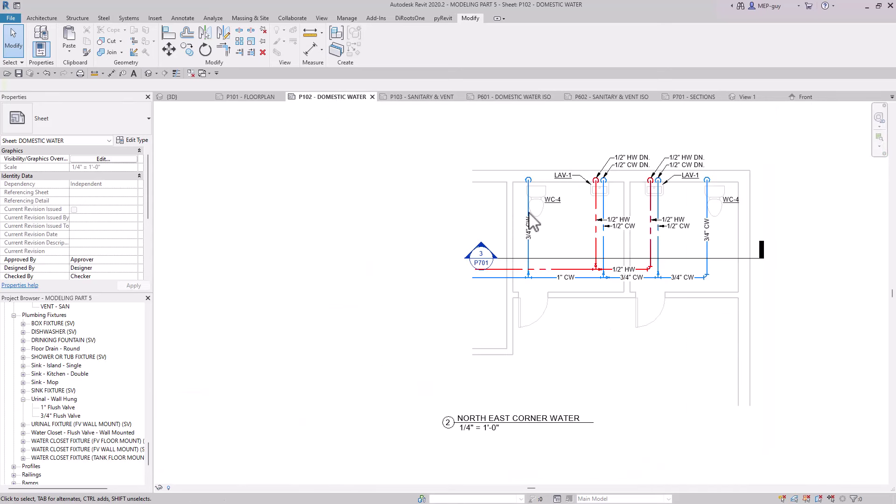
scroll(534, 222, "down", 10)
scroll(531, 364, "up", 3)
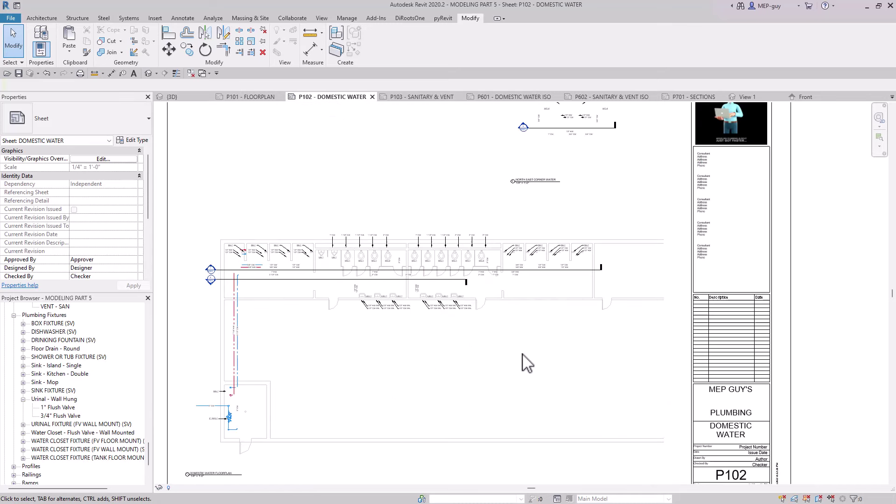
middle_click_drag(526, 363, 536, 352)
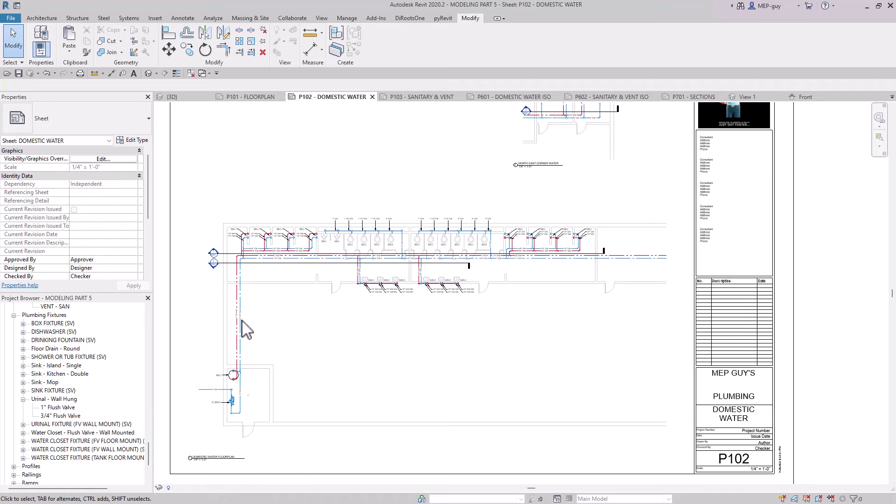
scroll(204, 397, "up", 4)
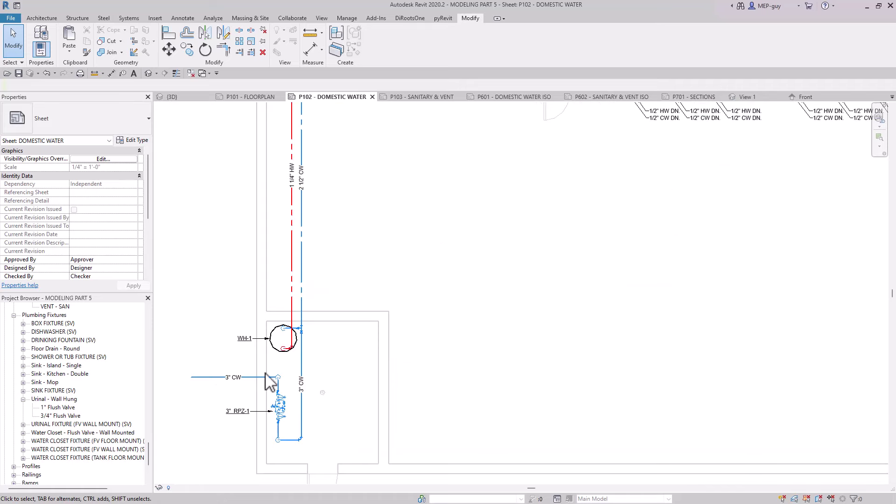
middle_click_drag(348, 224, 357, 416)
scroll(382, 144, "up", 2)
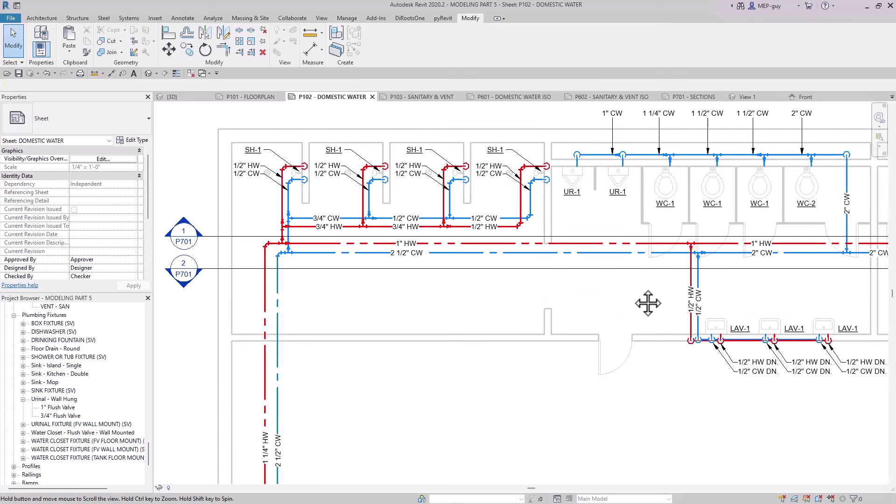
Pan past the second WC/LAV bank and SH-1 risers to the North East Corner Water detail
middle_click_drag(648, 301, 466, 340)
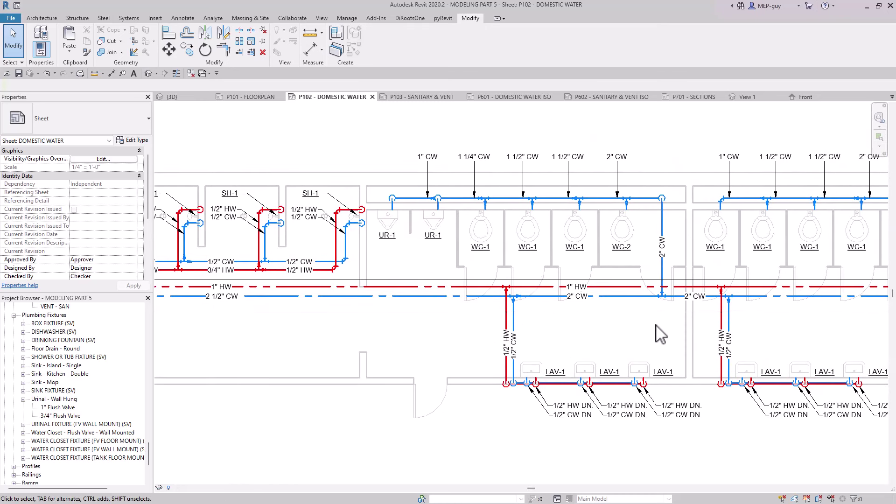
middle_click_drag(658, 331, 462, 344)
middle_click_drag(810, 344, 407, 358)
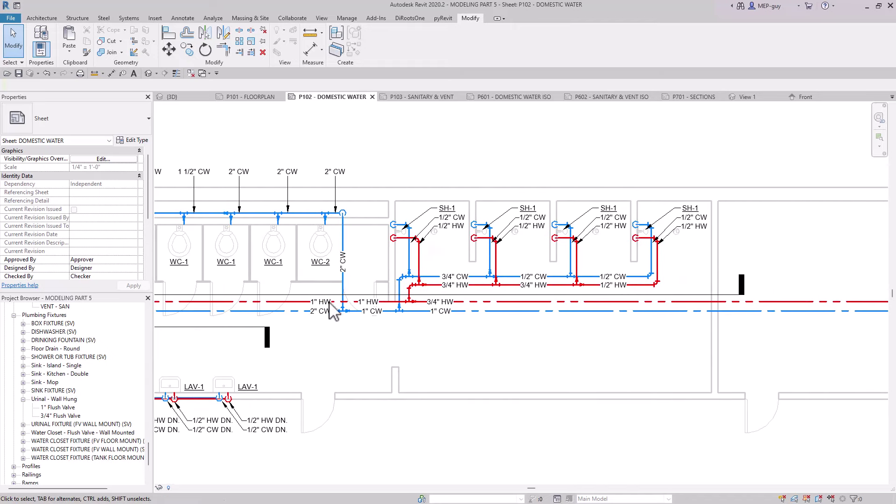
scroll(280, 307, "down", 5)
middle_click_drag(280, 306, 416, 232)
scroll(416, 232, "up", 5)
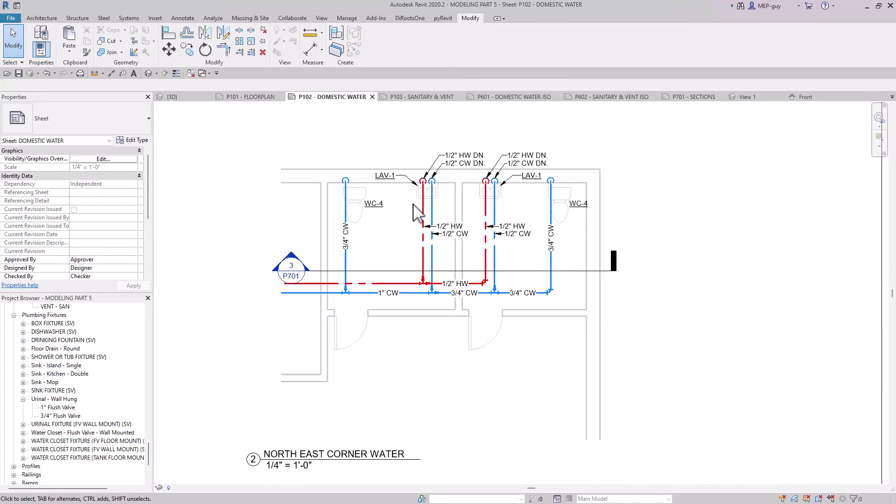
Open sheet P103, deactivate the floor-plan viewport, and review the NORTH EAST CORNER SAN & VENT detail
left_click(432, 97)
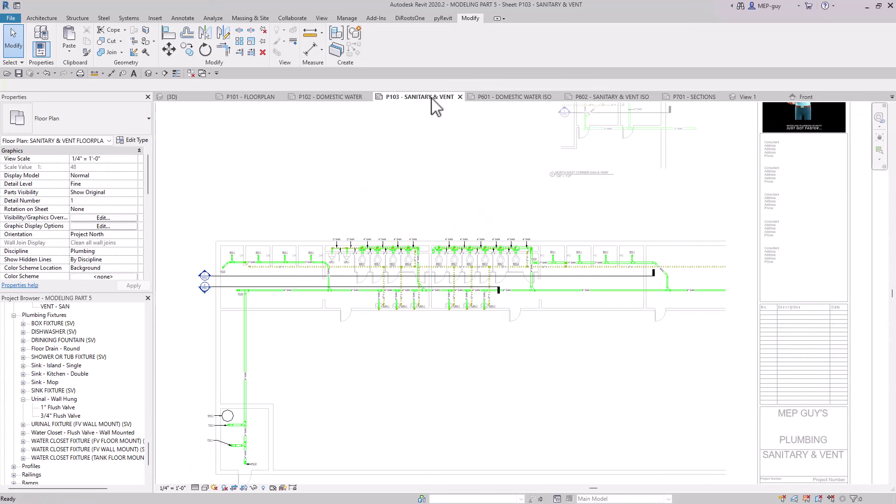
scroll(473, 346, "up", 2)
scroll(418, 355, "down", 1)
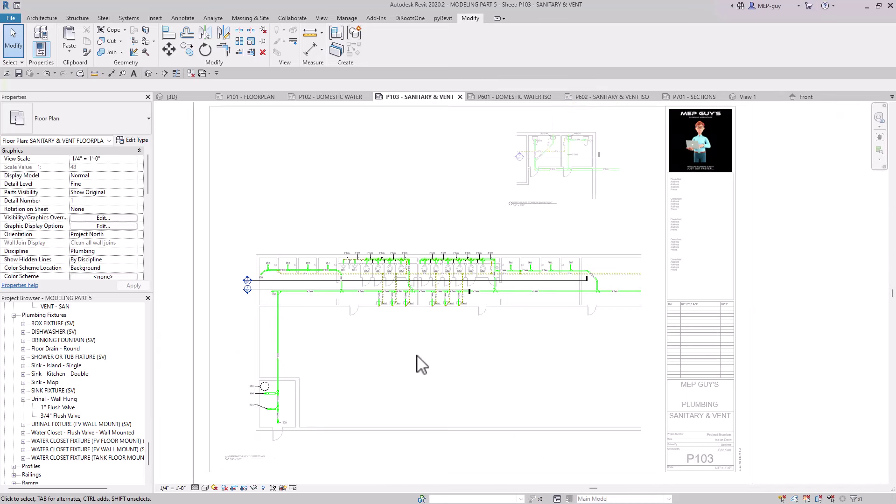
double_click(623, 229)
scroll(590, 145, "up", 4)
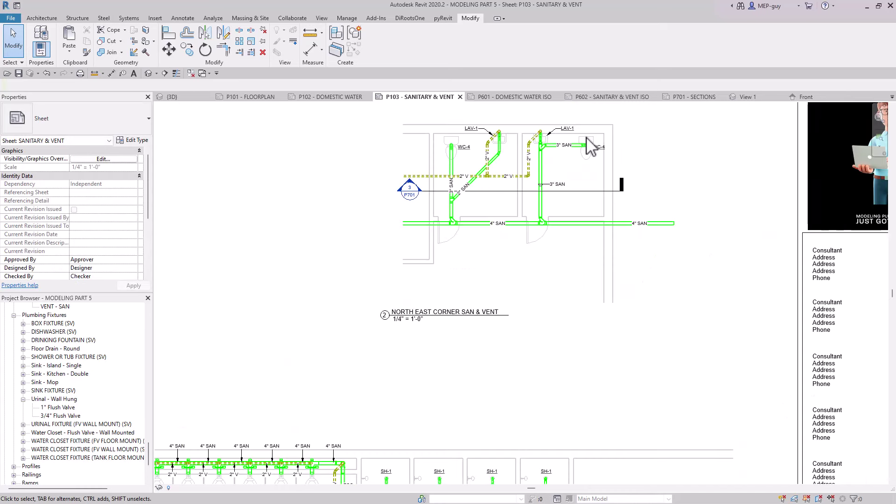
scroll(587, 216, "down", 1)
middle_click_drag(587, 217, 631, 230)
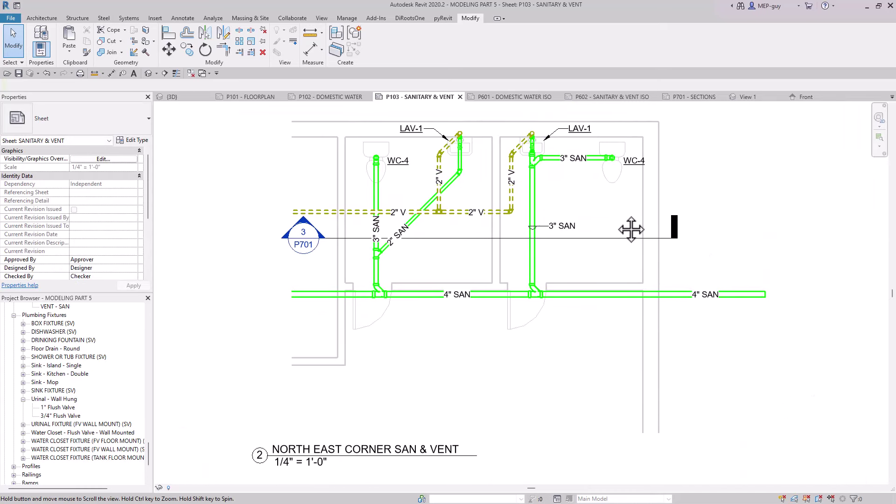
scroll(670, 208, "down", 4)
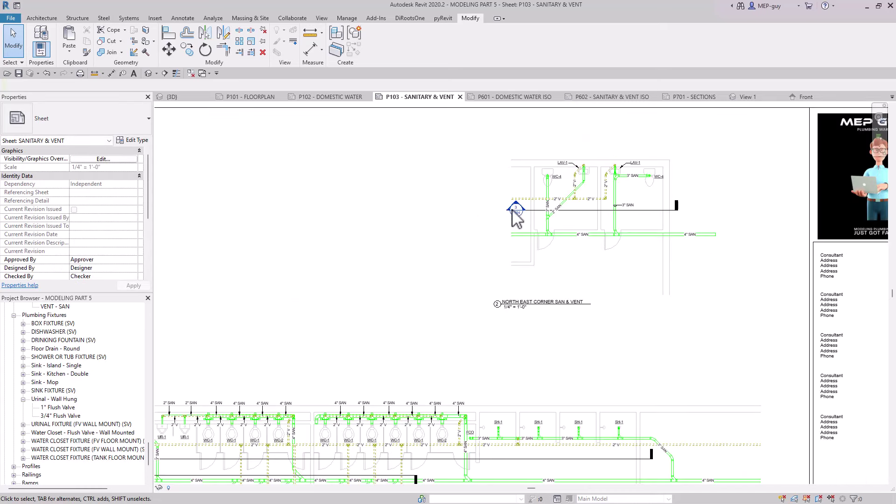
scroll(690, 204, "down", 2)
scroll(235, 393, "up", 5)
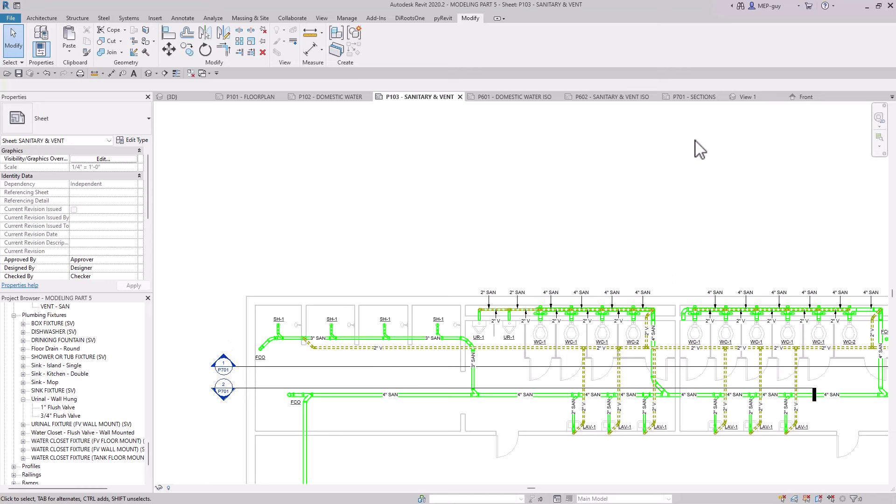
left_click(699, 97)
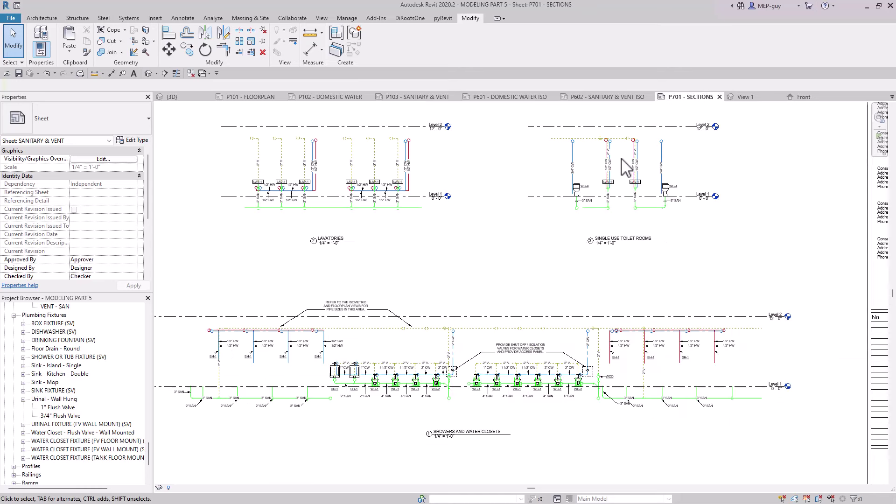
scroll(527, 308, "down", 1)
mouse_move(516, 280)
middle_mouse_down()
mouse_move(523, 285)
mouse_move(514, 290)
middle_mouse_up()
scroll(464, 357, "down", 1)
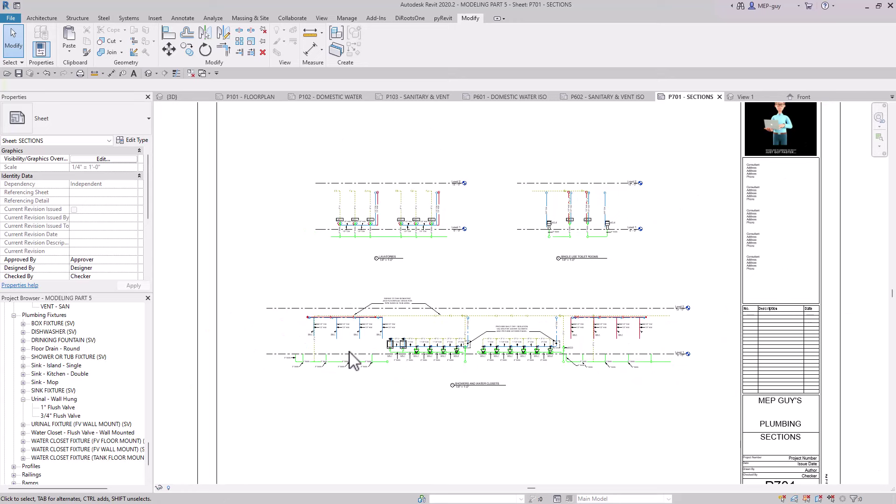
scroll(353, 360, "up", 3)
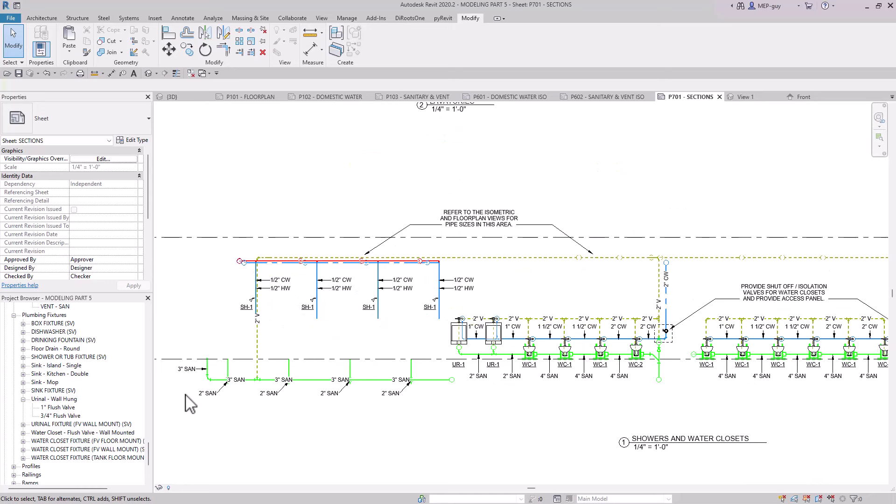
scroll(186, 395, "up", 2)
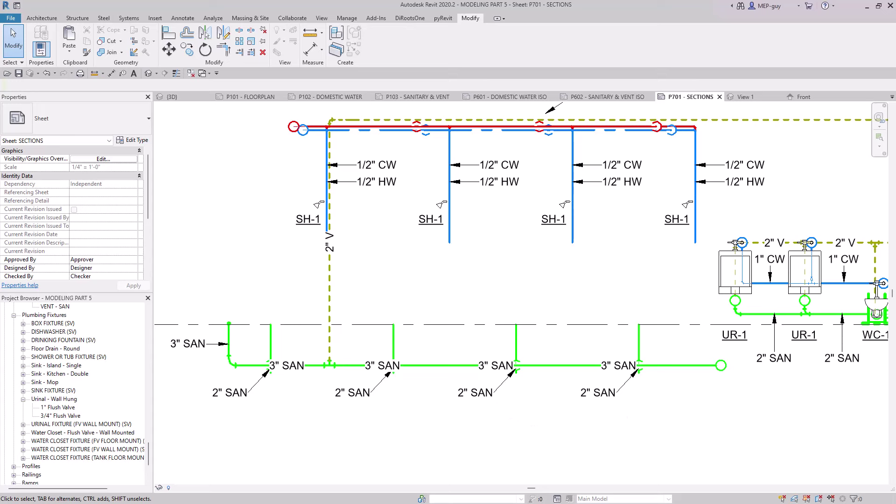
Move the four 2" SAN tags up above the 3" SAN run, nudging the leftmost one left
left_click(233, 393)
left_click(355, 394, "ctrl")
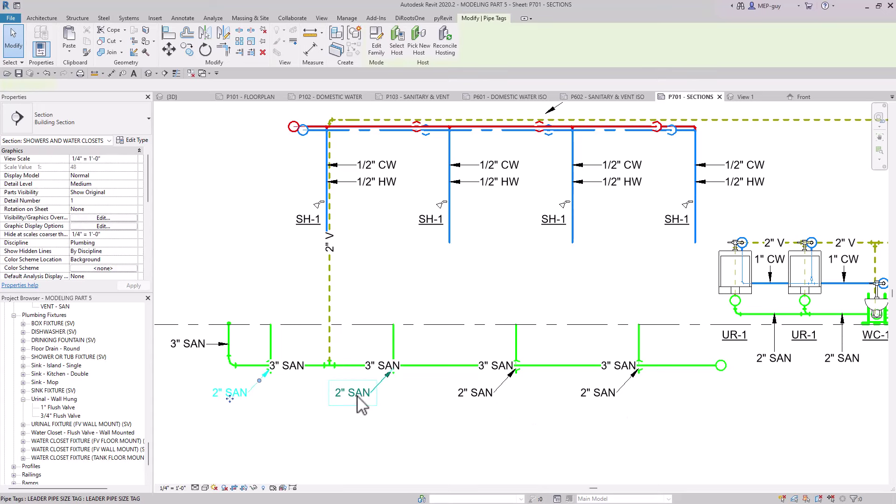
left_click(485, 396, "ctrl")
left_click(597, 394, "ctrl")
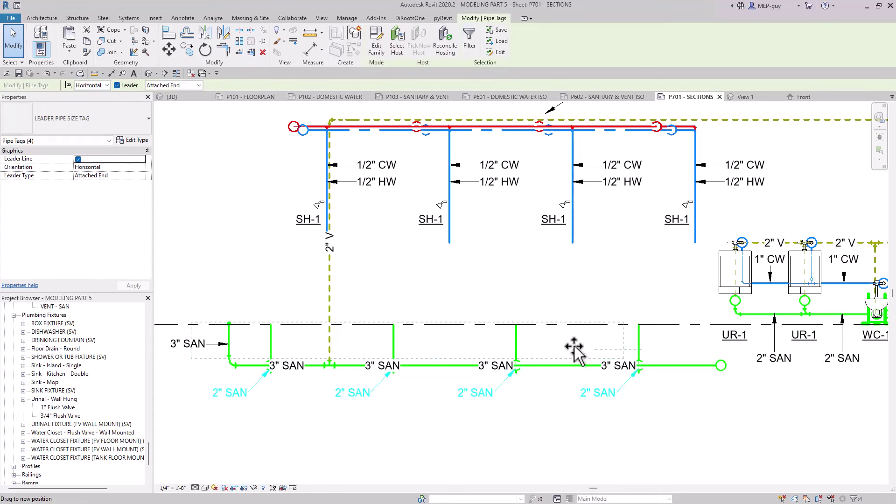
left_click_drag(575, 348, 674, 345)
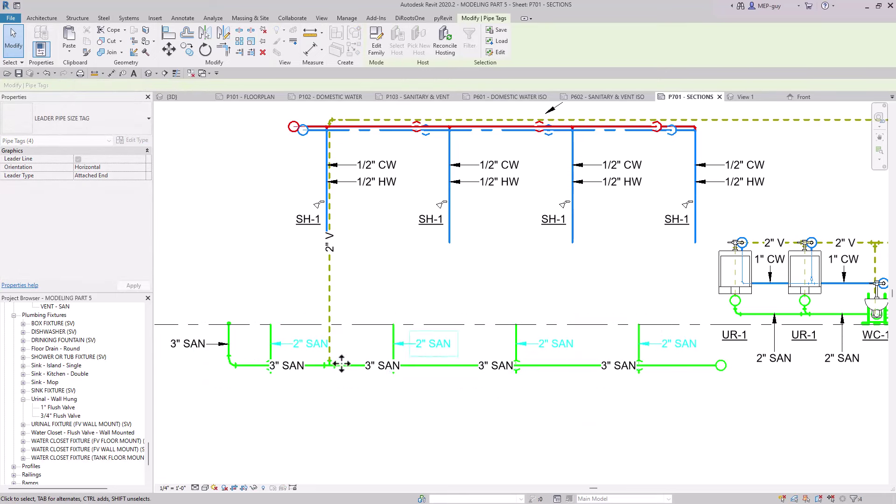
scroll(306, 341, "up", 3)
left_click(321, 331)
left_click(322, 344)
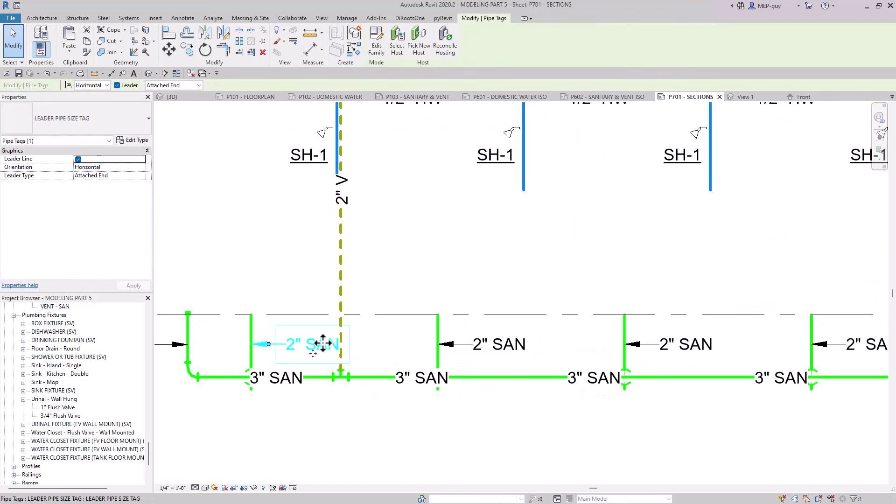
left_click_drag(314, 344, 304, 343)
left_click(317, 360)
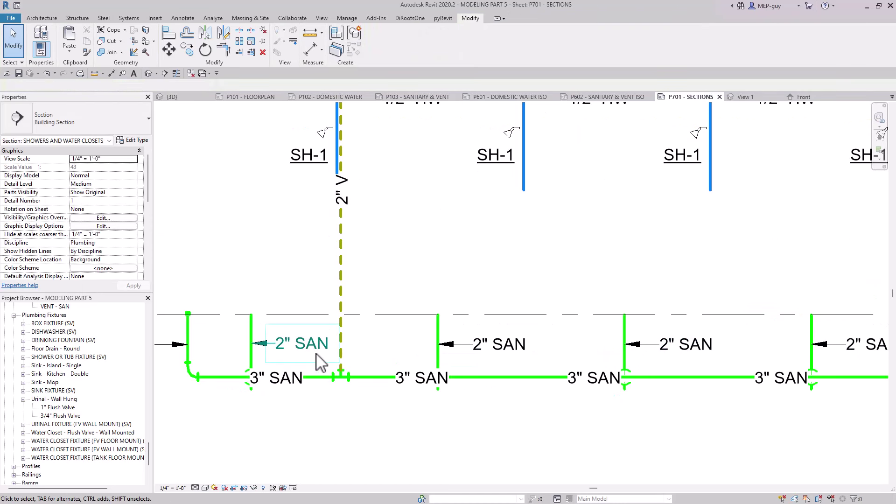
scroll(275, 362, "down", 4)
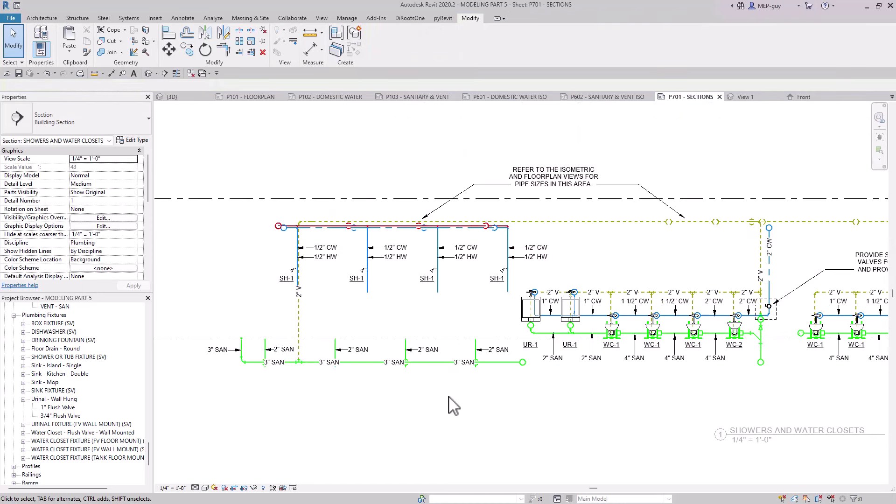
Move the four 3" SAN tags onto the main pipe run
left_click(274, 362)
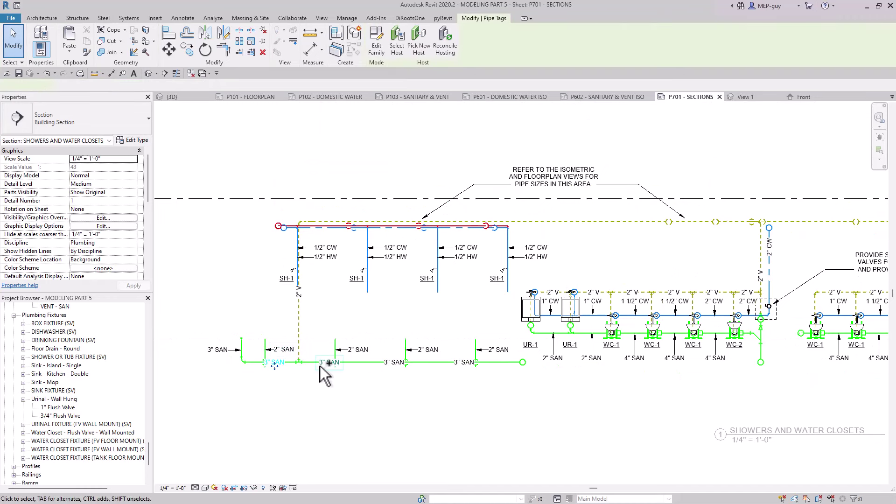
left_click(329, 363, "ctrl")
left_click(395, 362, "ctrl")
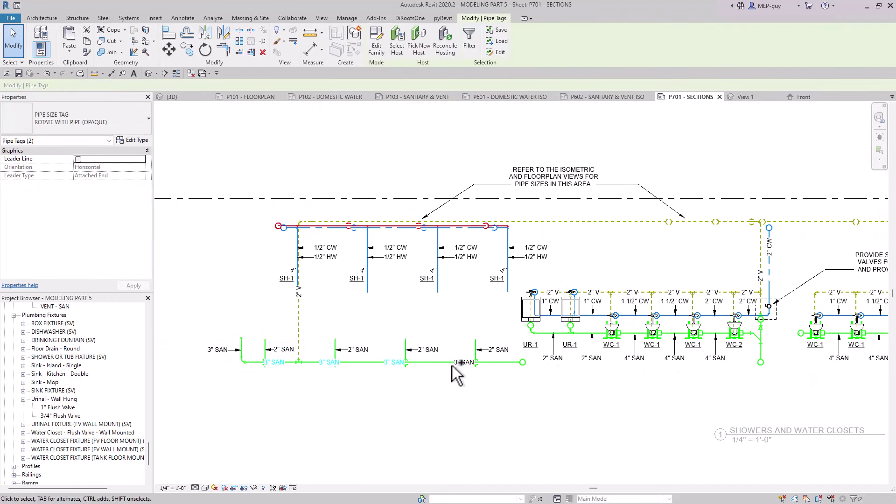
left_click(464, 362, "ctrl")
scroll(444, 376, "up", 3)
left_click_drag(430, 368, 434, 367)
scroll(485, 406, "down", 3)
scroll(317, 398, "up", 2)
key("Escape")
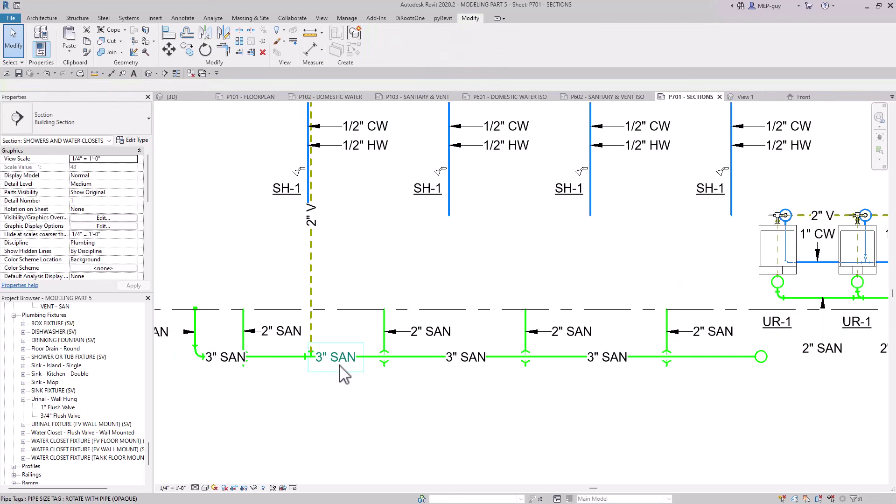
Shift the middle 3" SAN tag slightly right and delete the left 3" SAN tag
left_click(330, 372)
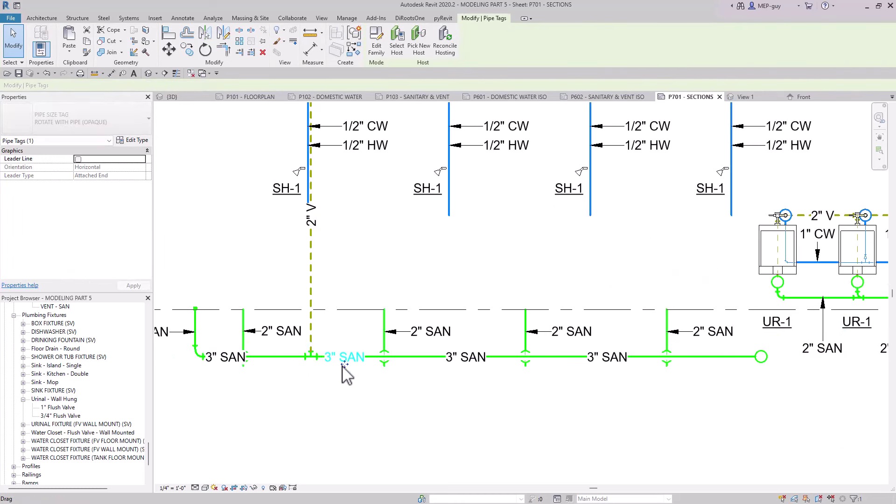
left_click_drag(345, 374, 349, 371)
key("Escape")
left_click(227, 361)
key("Delete")
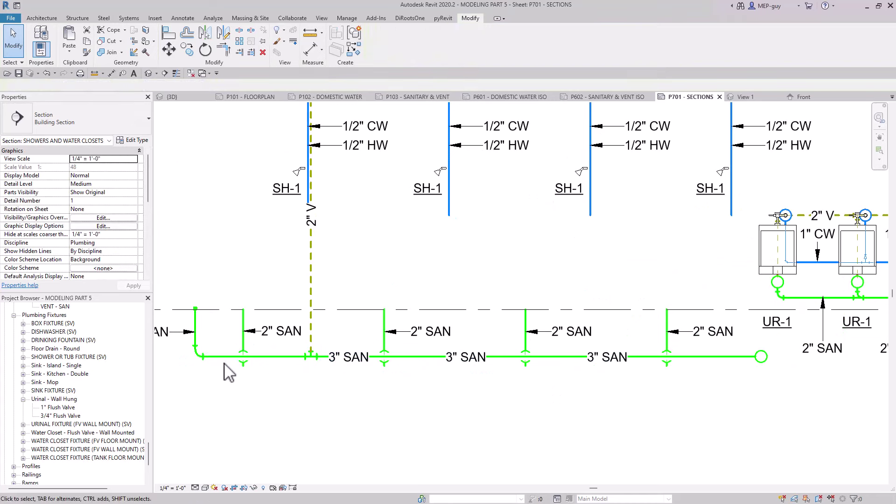
Retag the left bend with a 3" SAN tag and leader using TG
key("t")
key("g")
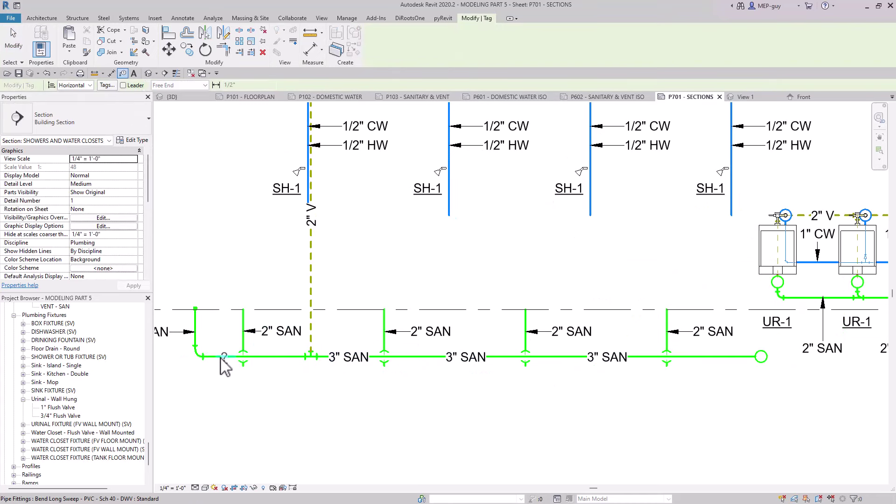
left_click_drag(224, 357, 250, 390)
key("Escape")
key("Escape")
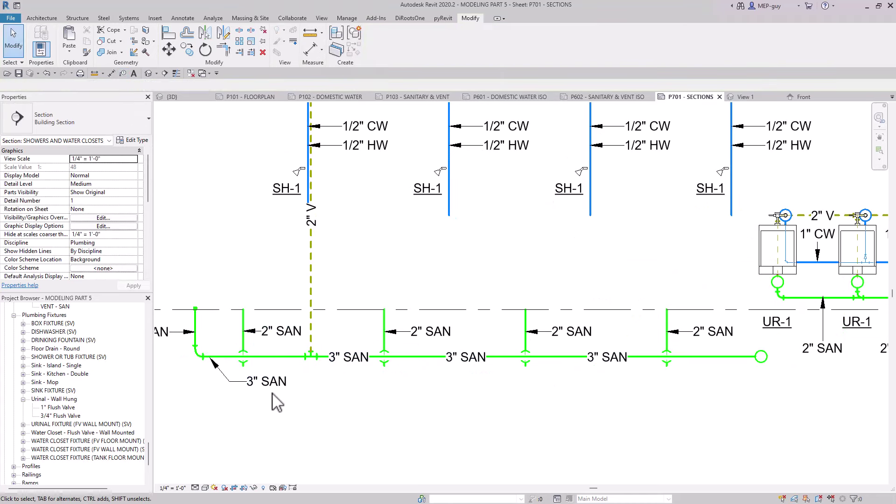
scroll(277, 403, "down", 2)
scroll(537, 397, "up", 2)
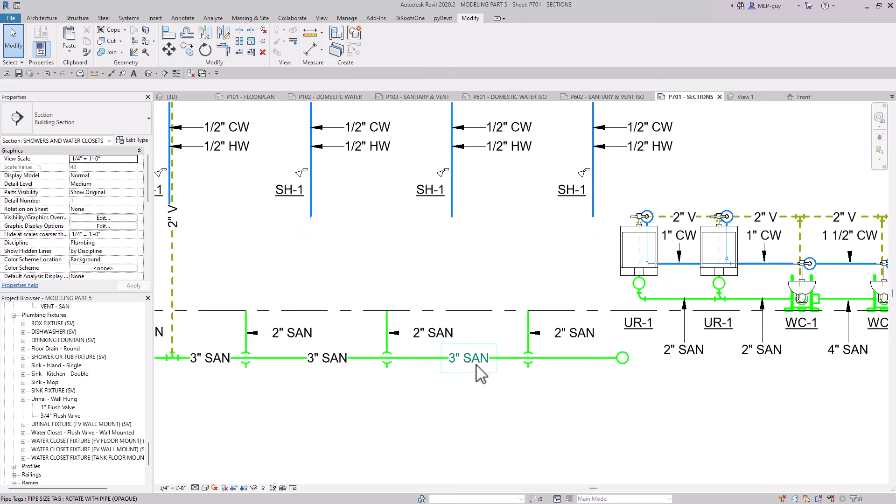
key("t")
key("g")
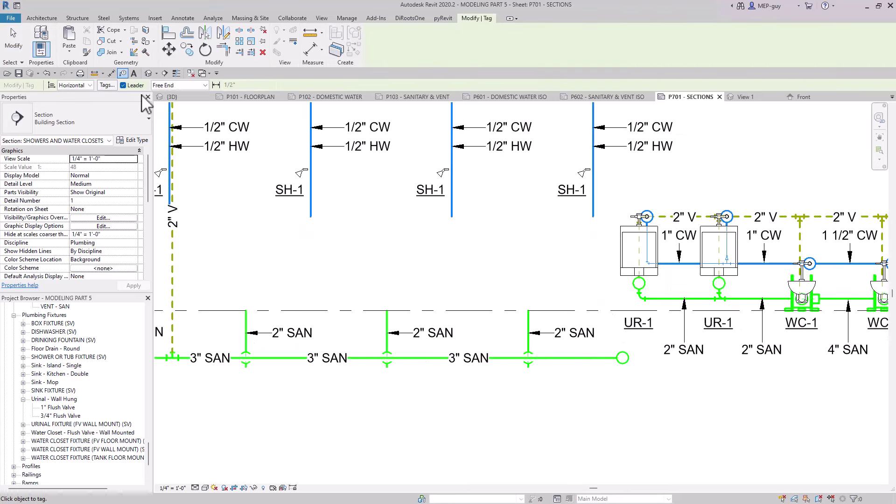
key("Escape")
key("Escape")
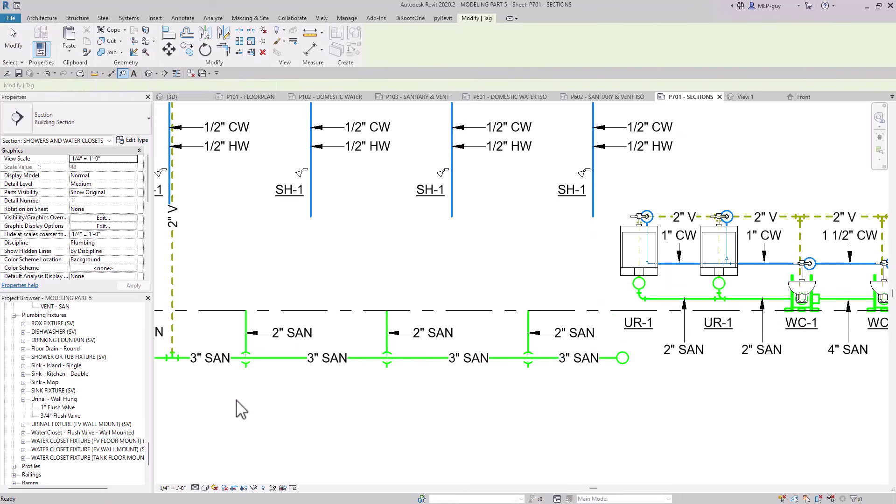
scroll(240, 410, "down", 5)
Select the right section's 2" SAN pipe size tags with a crossing window
middle_click_drag(655, 416, 653, 413)
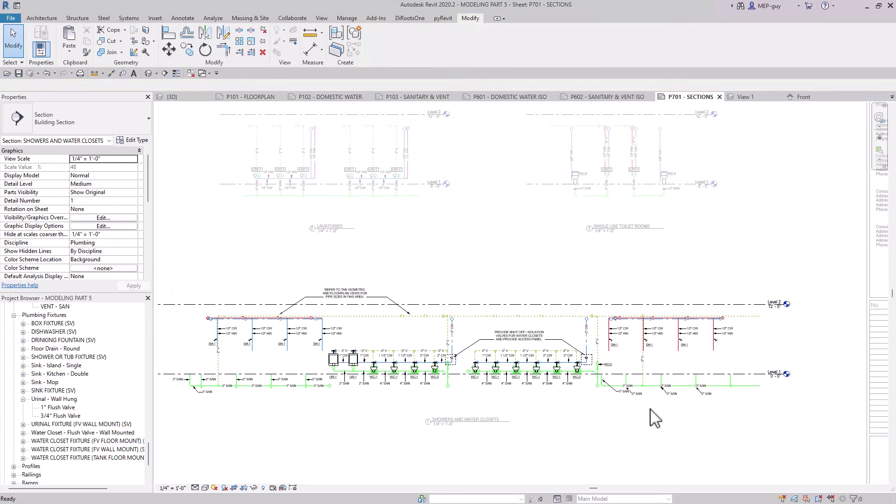
scroll(743, 395, "up", 4)
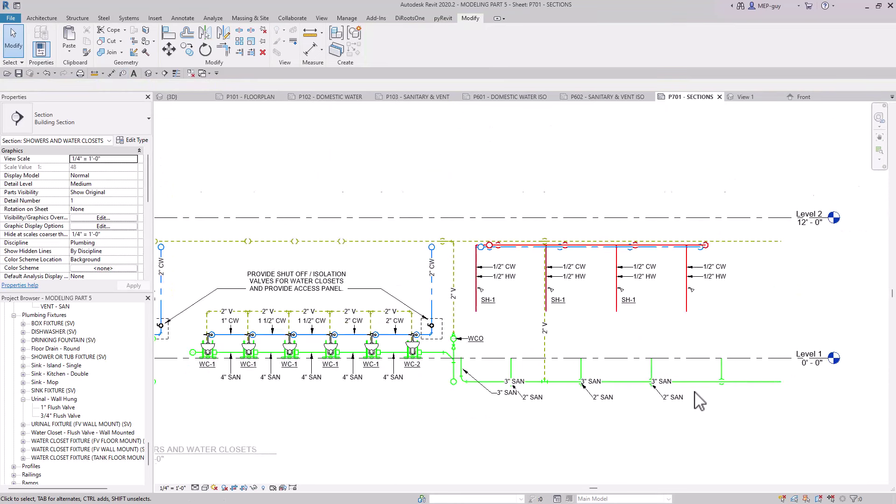
left_click(670, 399)
left_click_drag(715, 393, 474, 414)
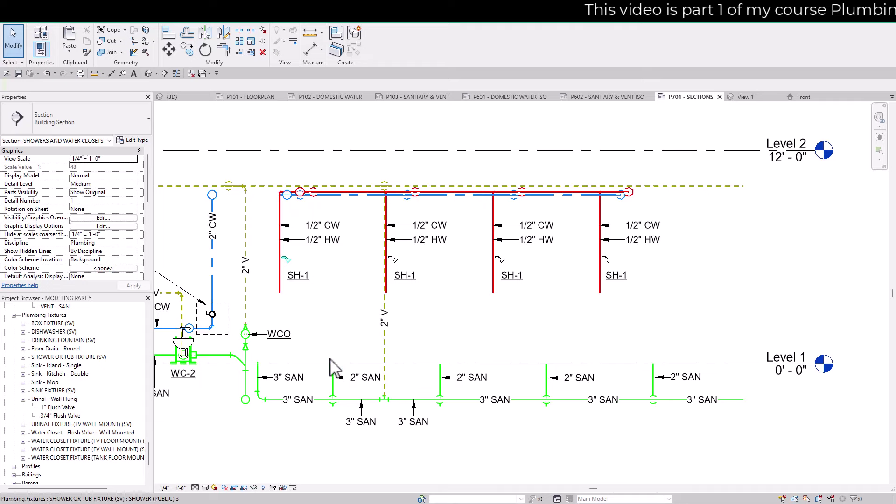
Copy the right group's four SH-1 shower tags down near Level 1
left_click(298, 276)
left_click(405, 276, "ctrl")
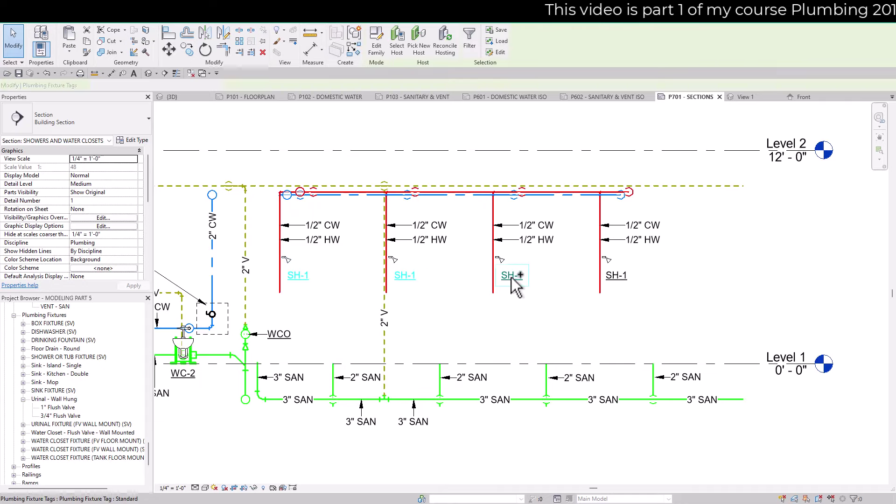
left_click(511, 276, "ctrl")
left_click(614, 277, "ctrl")
left_click_drag(615, 277, 660, 356)
left_click(715, 353)
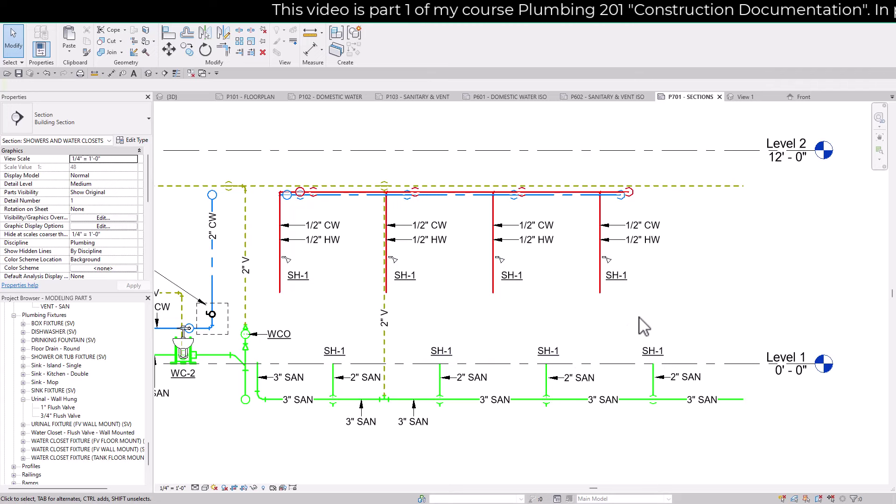
Copy the left shower group's SH-1 tags down beside the sanitary branch near Level 1
scroll(715, 320, "down", 4)
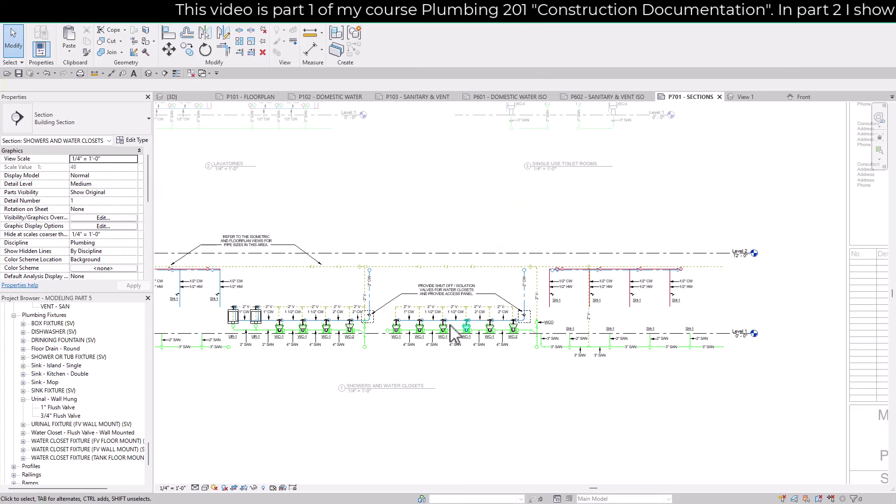
scroll(476, 327, "up", 4)
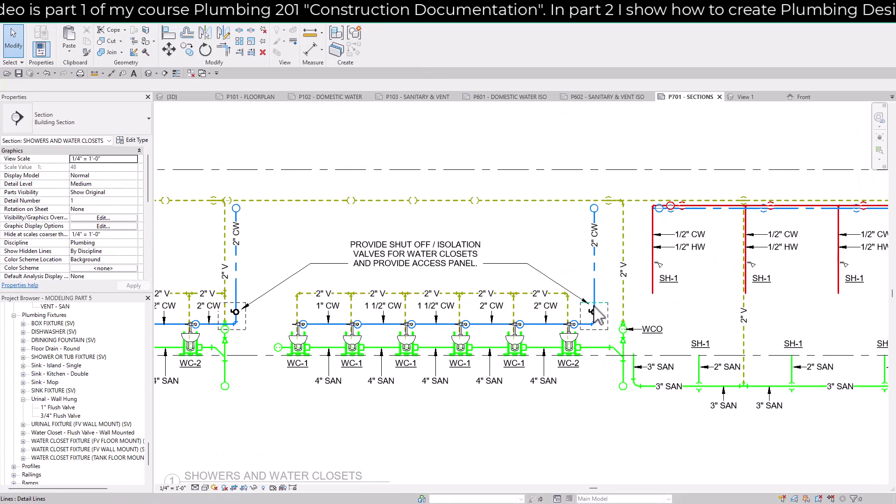
scroll(594, 319, "up", 2)
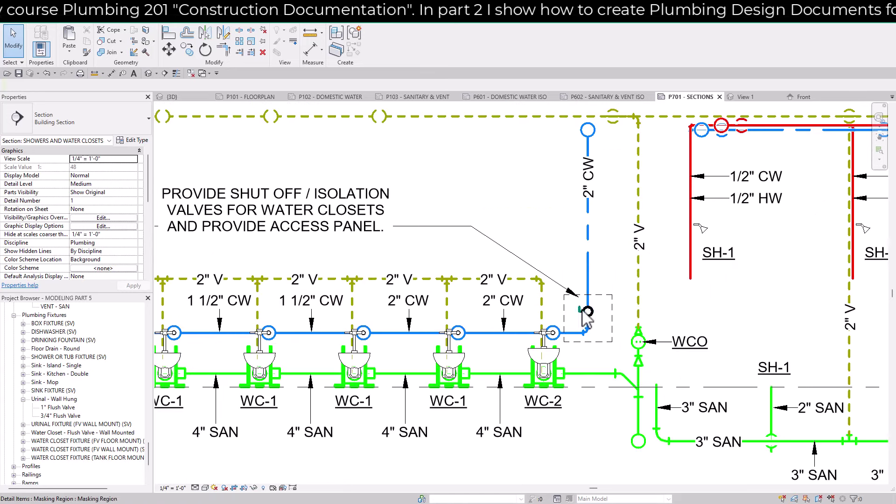
scroll(603, 323, "down", 5)
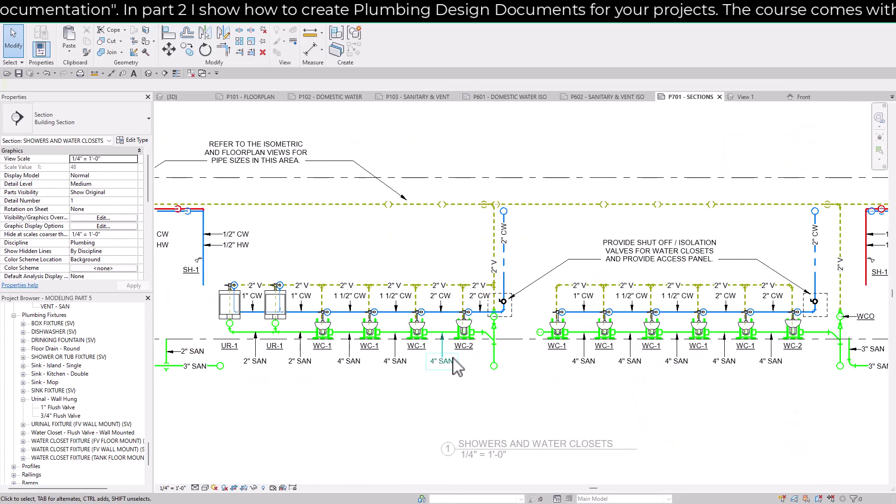
scroll(567, 373, "down", 3)
middle_click_drag(378, 299, 492, 306)
scroll(273, 301, "up", 2)
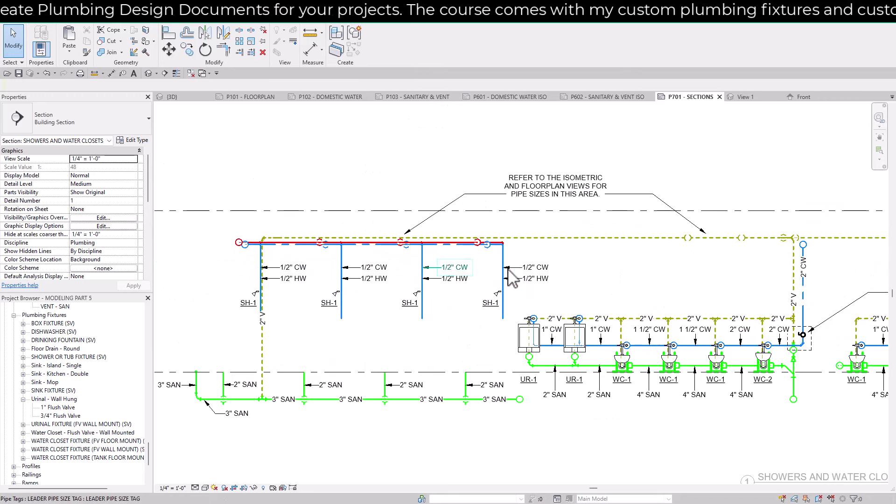
scroll(324, 306, "down", 3)
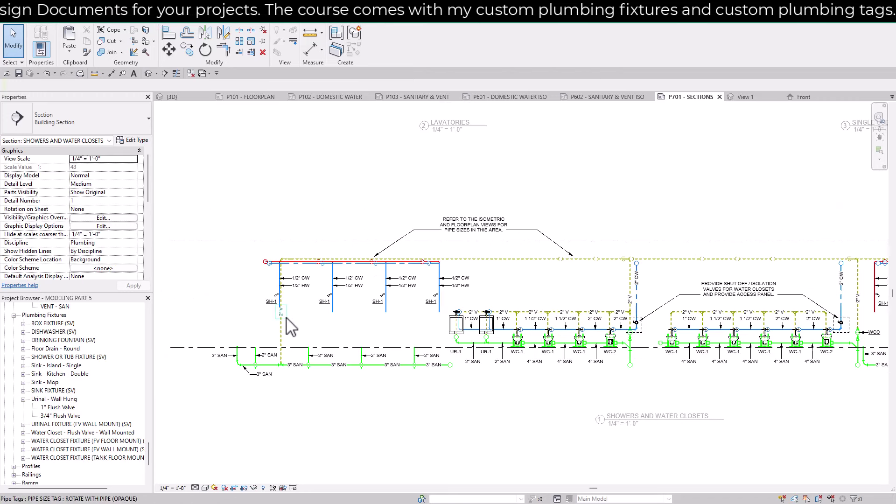
scroll(270, 311, "up", 3)
left_click(264, 294)
left_click(345, 294, "ctrl")
left_click(425, 293, "ctrl")
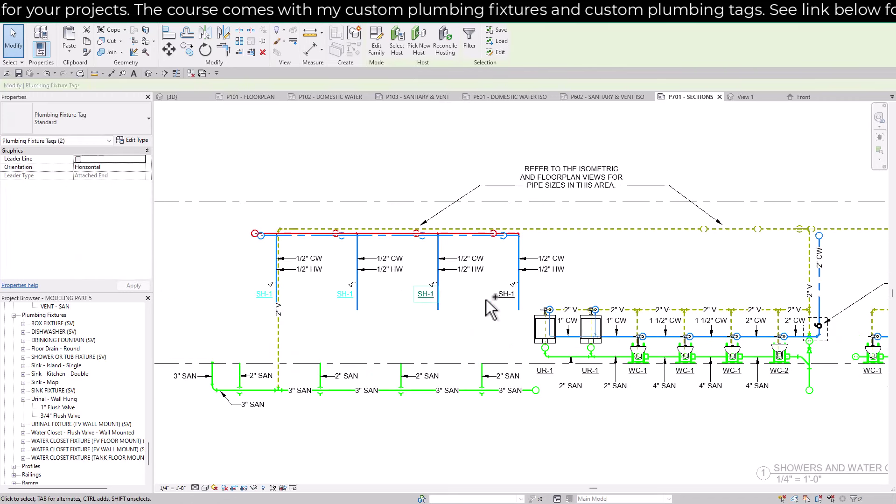
left_click_drag(506, 296, 483, 356, "ctrl")
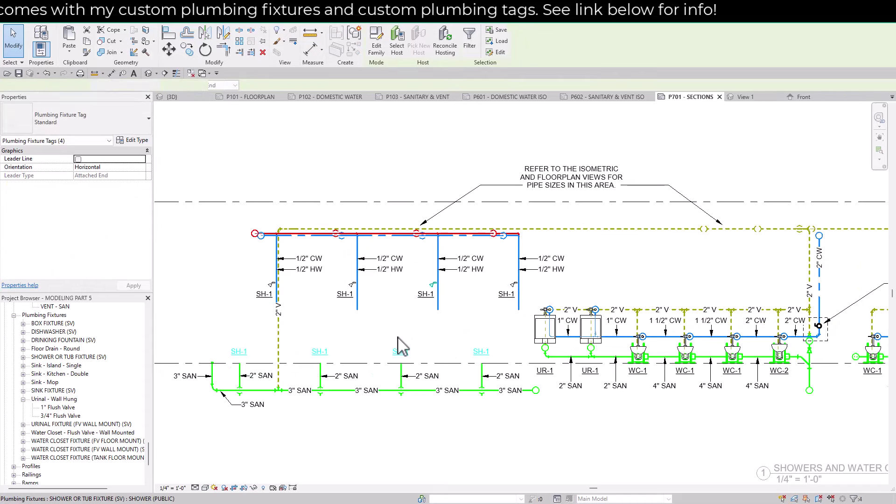
key("Escape")
scroll(400, 379, "down", 6)
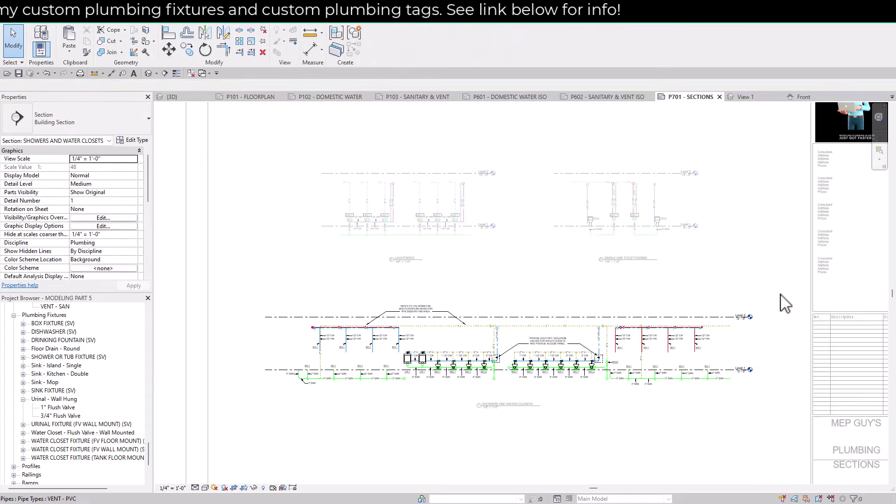
Deactivate the section, inspect the Lavatories and Single Use Toilet Rooms sections, then switch to P601
double_click(753, 251)
scroll(401, 211, "up", 4)
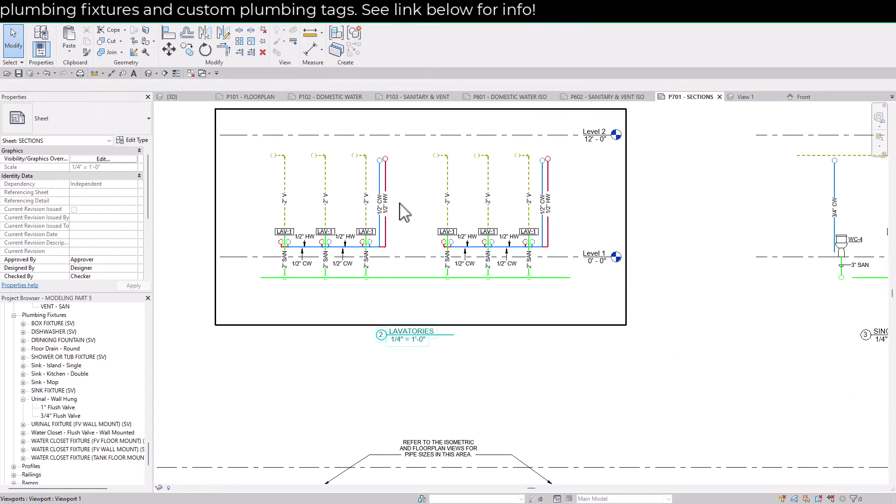
scroll(406, 219, "up", 1)
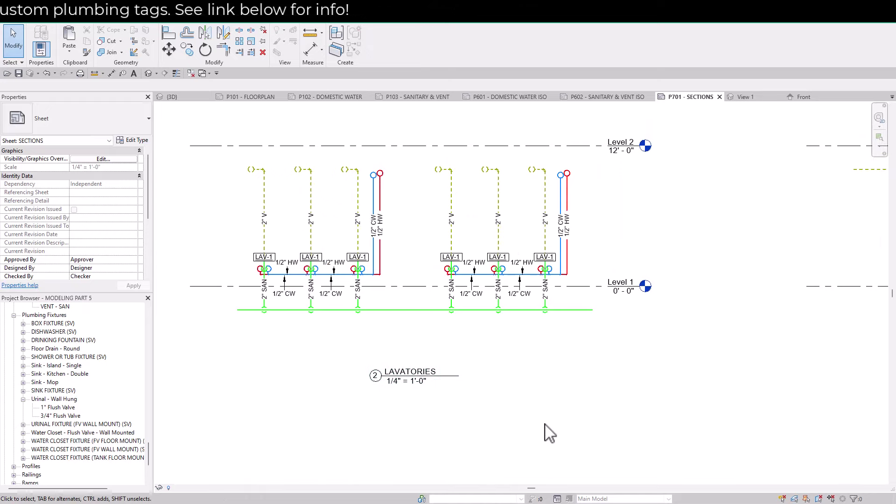
scroll(299, 427, "down", 3)
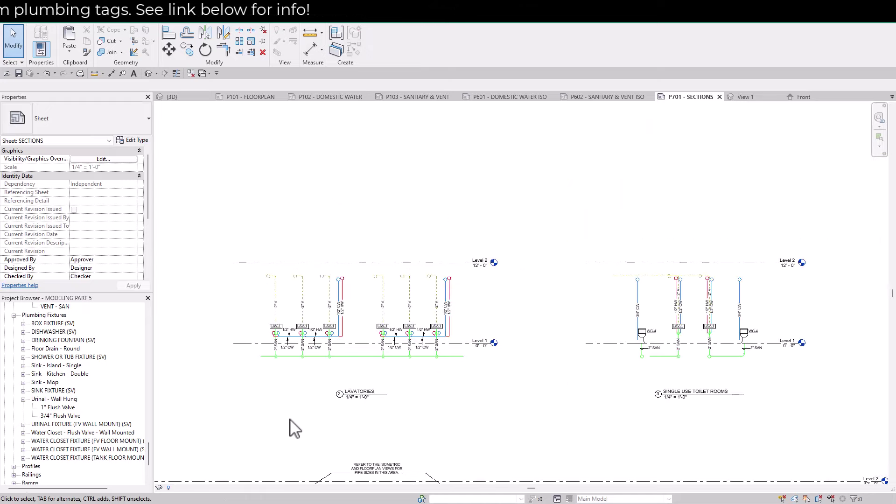
scroll(812, 392, "up", 5)
scroll(877, 400, "up", 1)
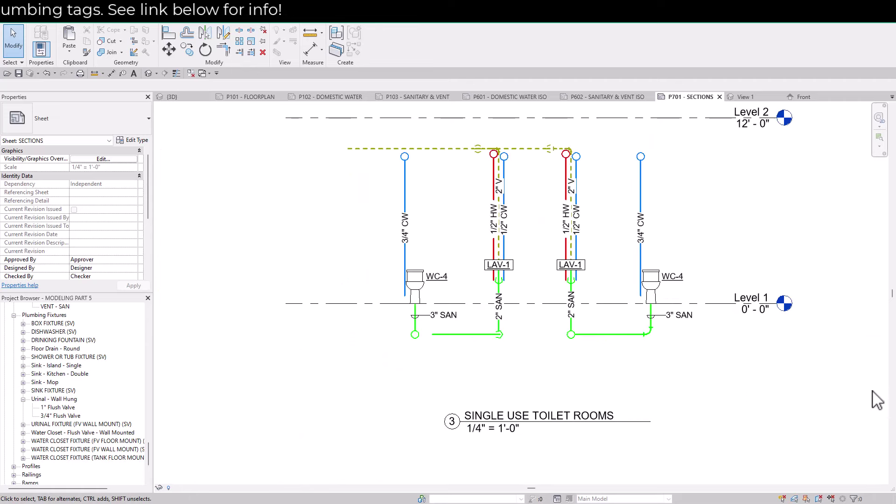
middle_click_drag(861, 377, 858, 402)
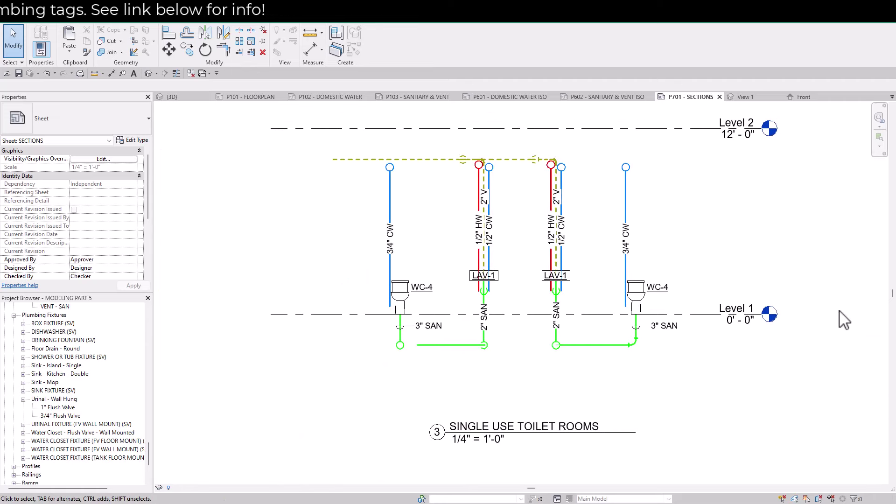
scroll(844, 320, "down", 6)
left_click(511, 96)
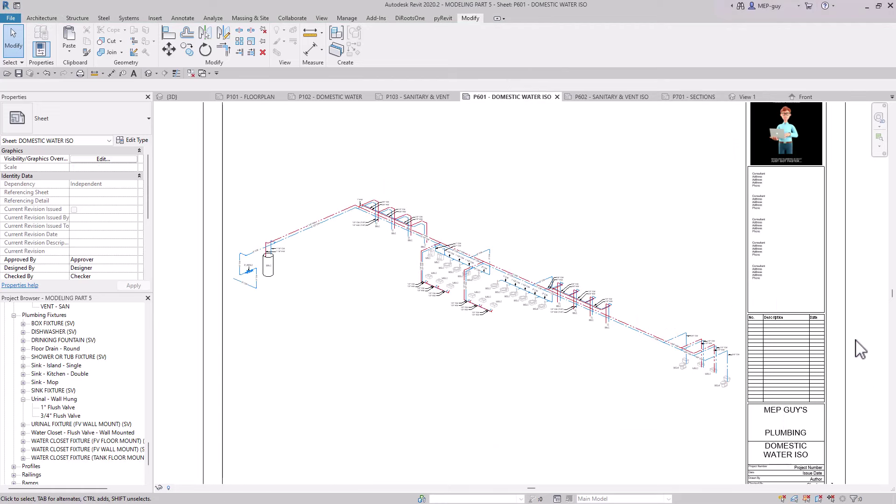
middle_click_drag(860, 350, 854, 341)
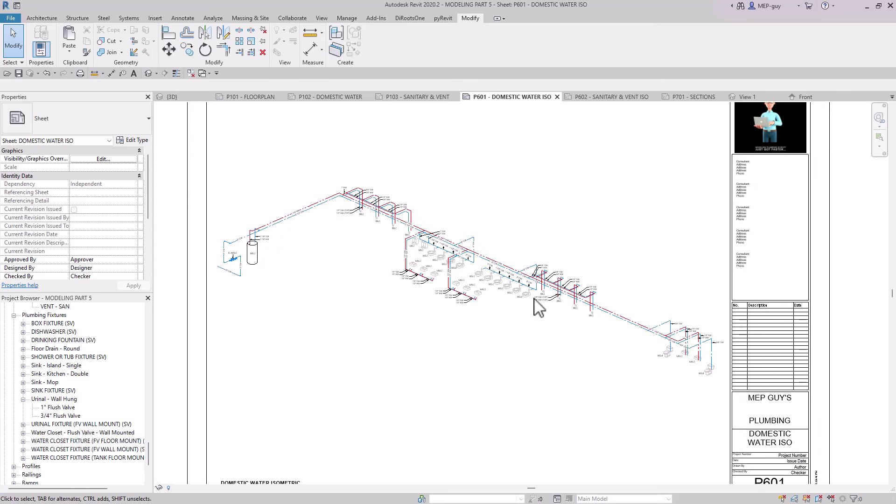
scroll(273, 229, "up", 4)
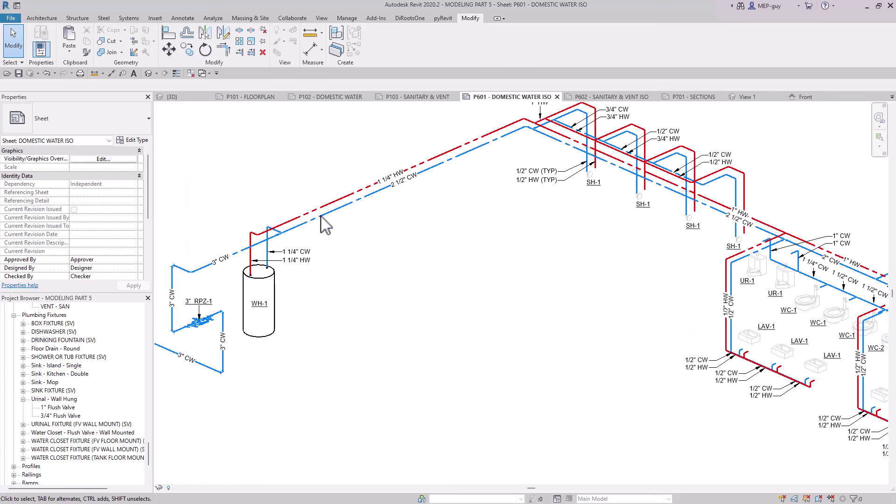
scroll(182, 268, "down", 1)
scroll(184, 269, "up", 1)
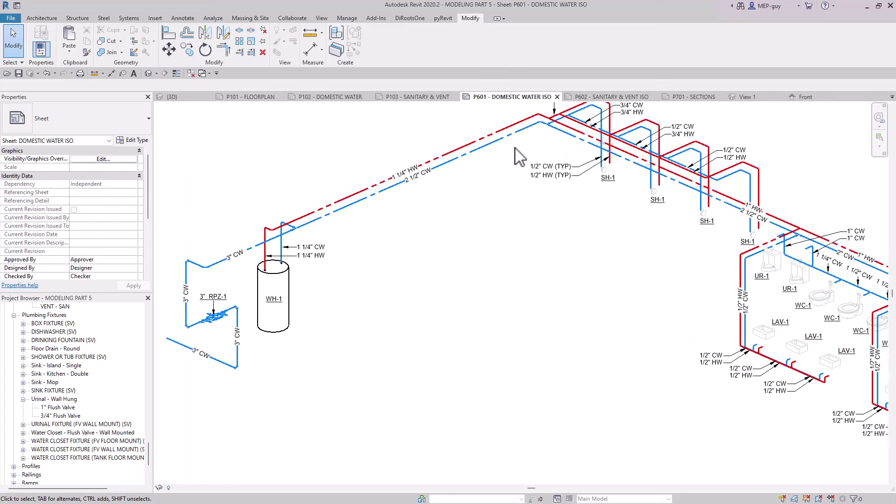
middle_click_drag(515, 149, 552, 244)
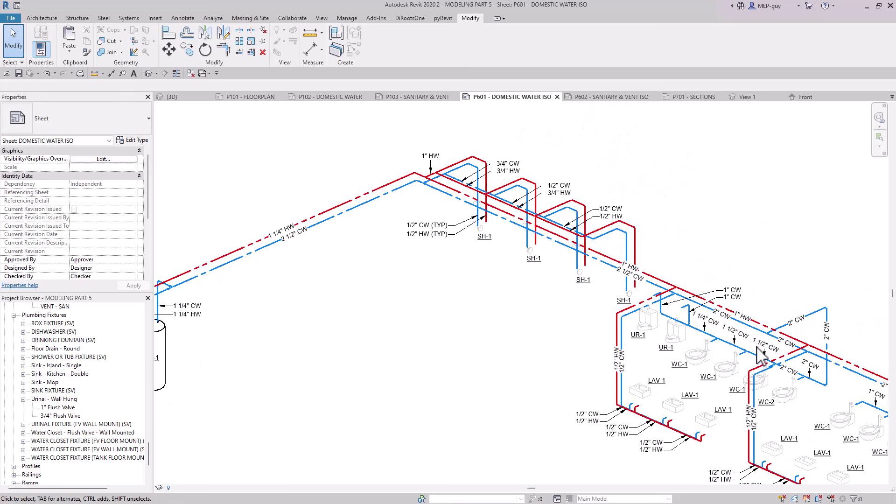
middle_click_drag(761, 357, 430, 244)
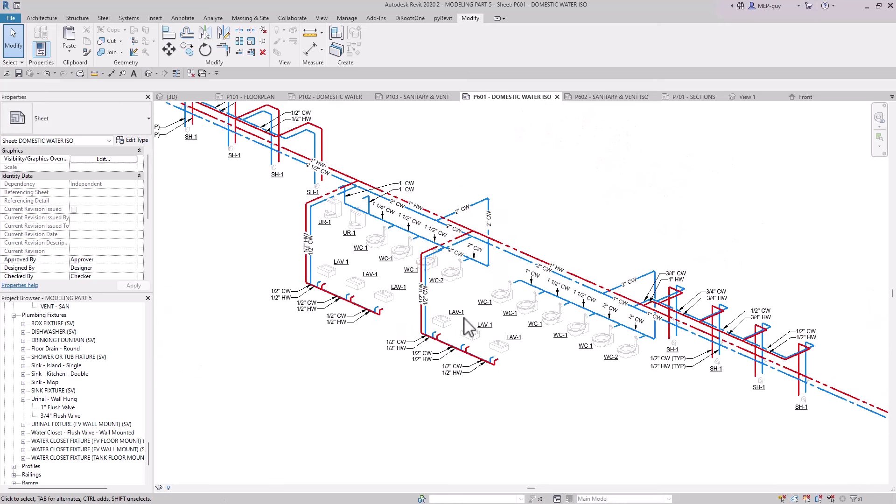
scroll(469, 327, "up", 1)
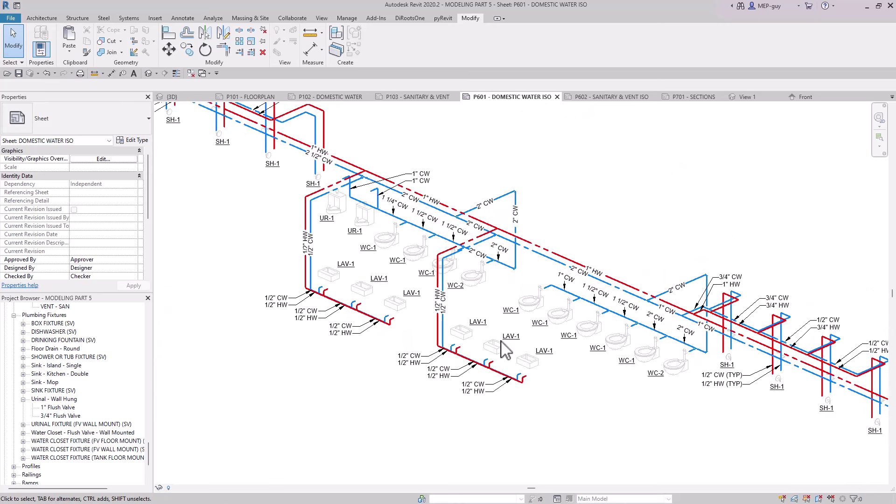
scroll(354, 251, "down", 3)
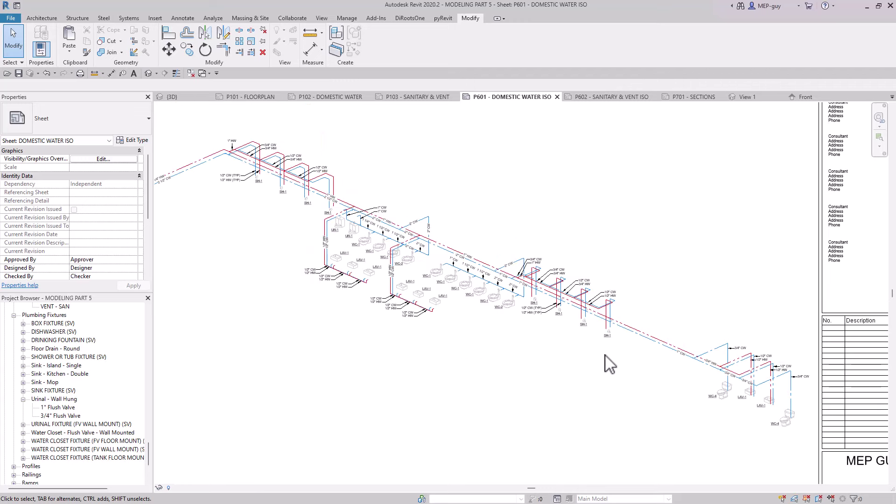
scroll(606, 362, "up", 2)
middle_click_drag(542, 337, 628, 359)
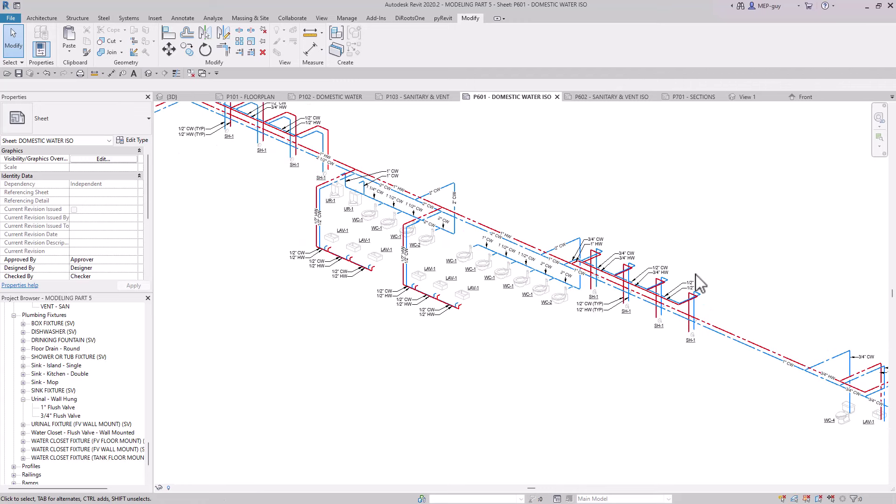
scroll(559, 352, "down", 3)
scroll(553, 350, "up", 1)
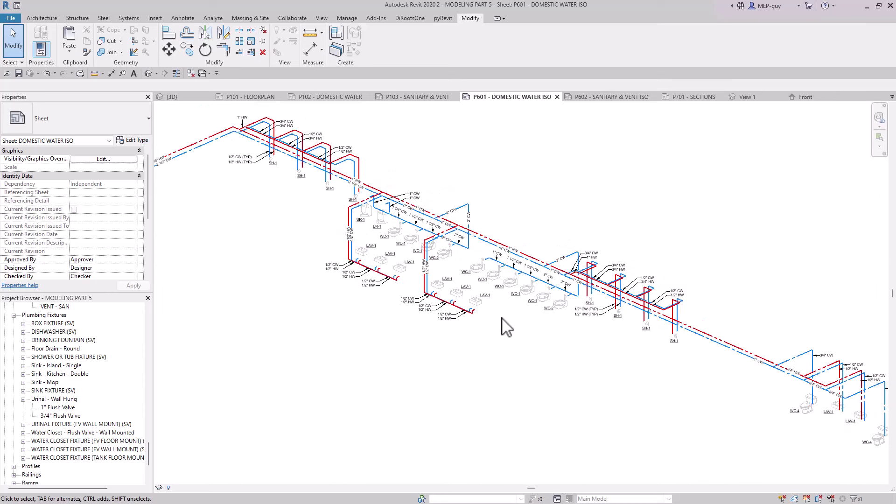
scroll(500, 322, "down", 2)
scroll(512, 357, "up", 1)
scroll(466, 308, "down", 1)
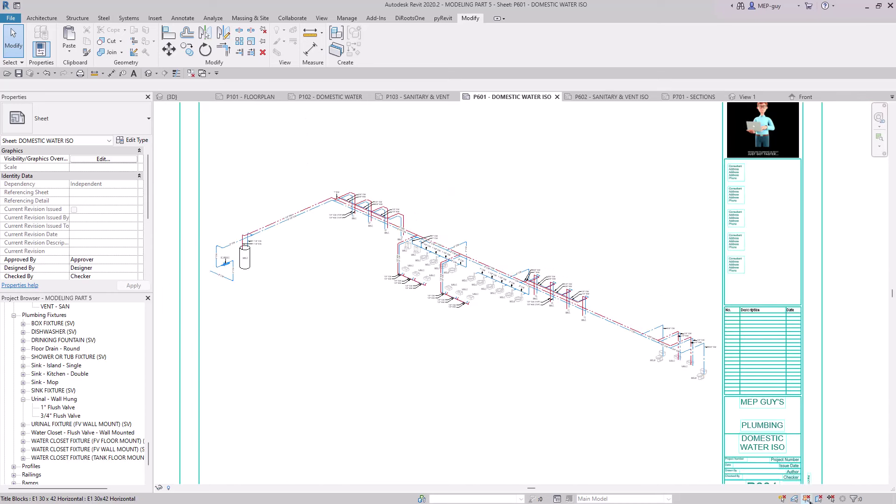
Assign the ISO WATER MEP FIXTURES ON view template to the P601 isometric
double_click(469, 259)
scroll(106, 222, "down", 3)
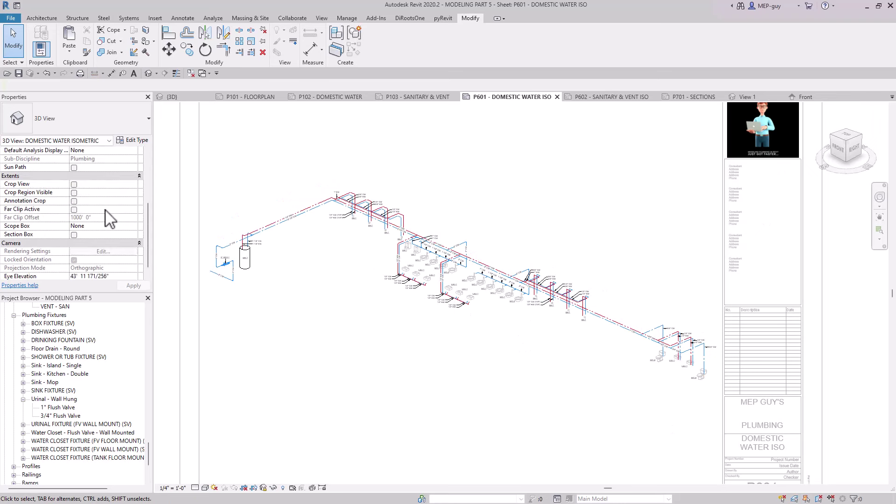
left_click(110, 218)
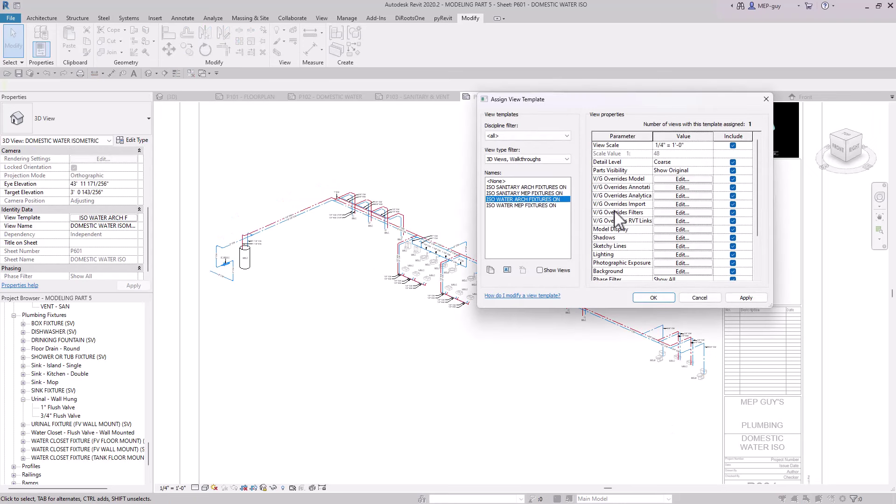
left_click_drag(564, 99, 601, 42)
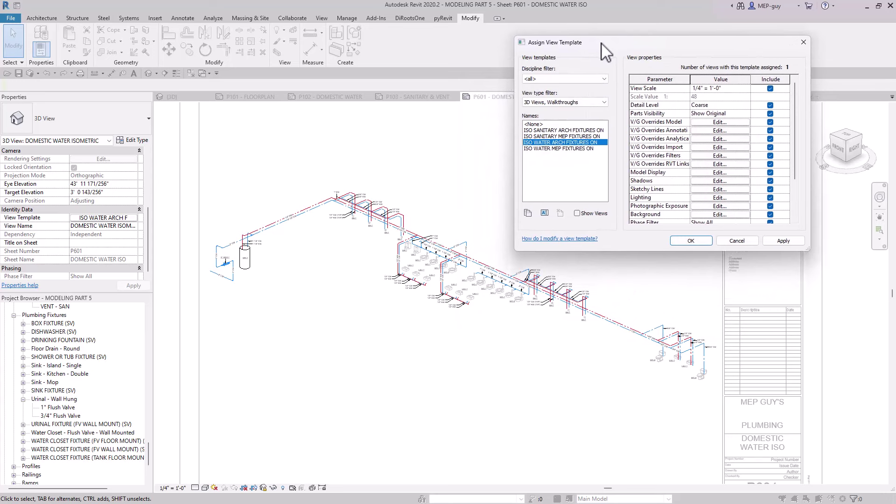
left_click(569, 149)
left_click(690, 241)
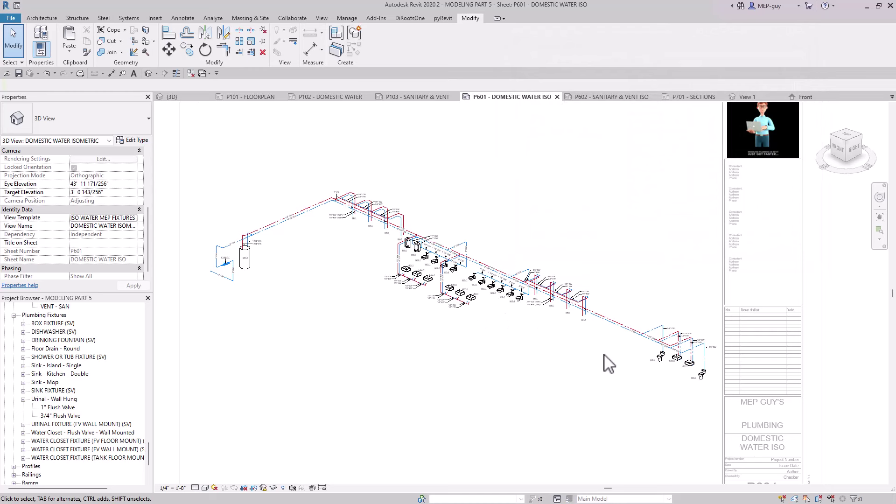
Zoom and pan across the domestic water isometric to review the whole system
scroll(418, 252, "up", 3)
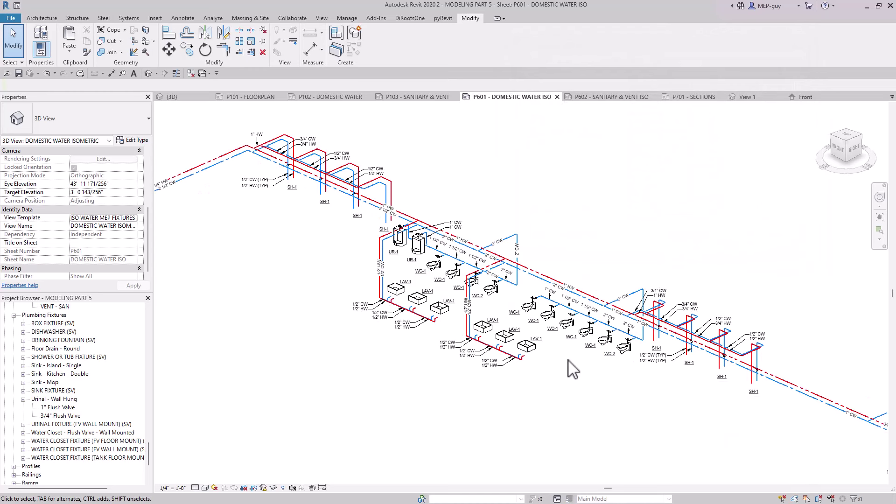
scroll(554, 363, "up", 2)
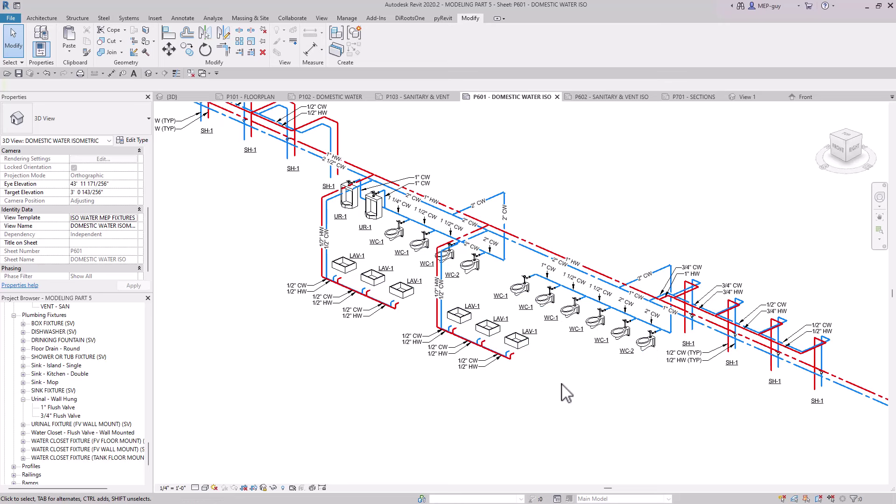
scroll(566, 392, "down", 2)
scroll(451, 297, "up", 3)
scroll(450, 296, "down", 4)
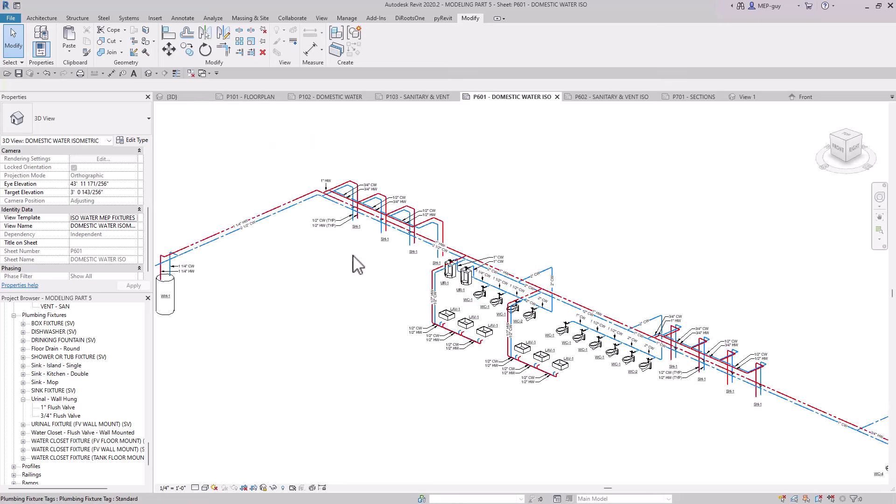
middle_click_drag(656, 422, 556, 366)
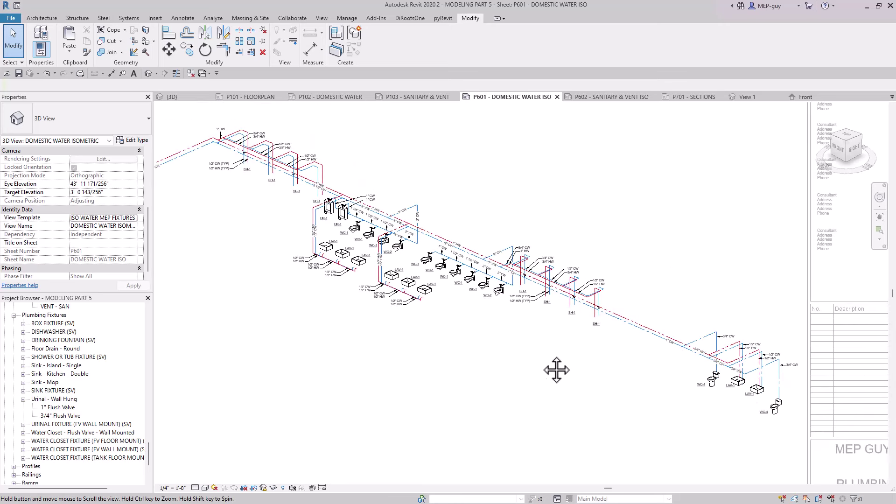
scroll(560, 357, "down", 1)
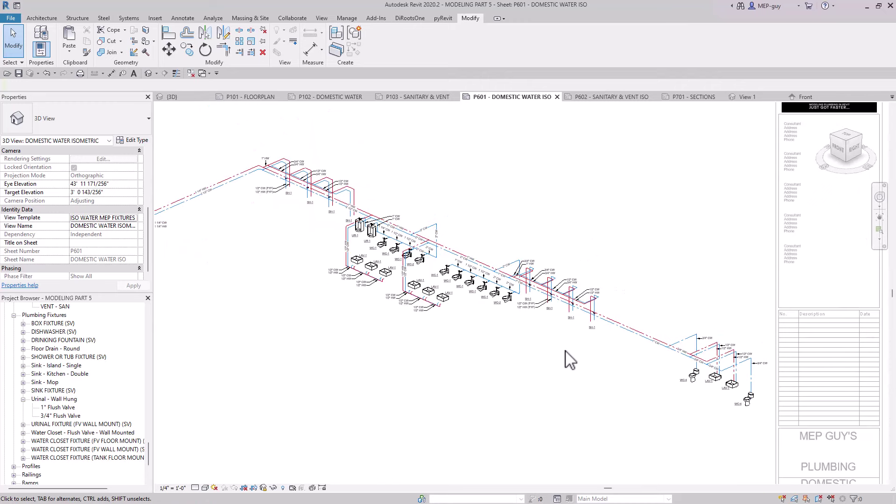
middle_click_drag(516, 350, 594, 352)
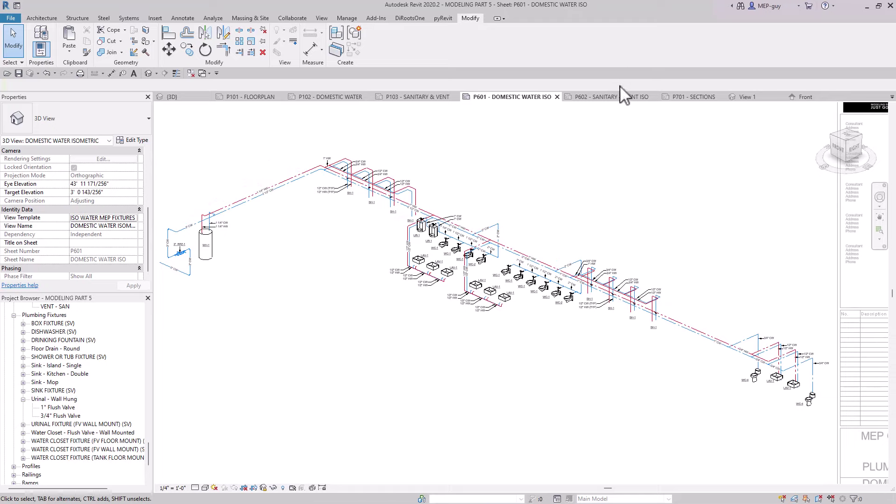
Open sheet P602 and zoom in over the A-1 sanitary piping and sheet top
left_click(622, 98)
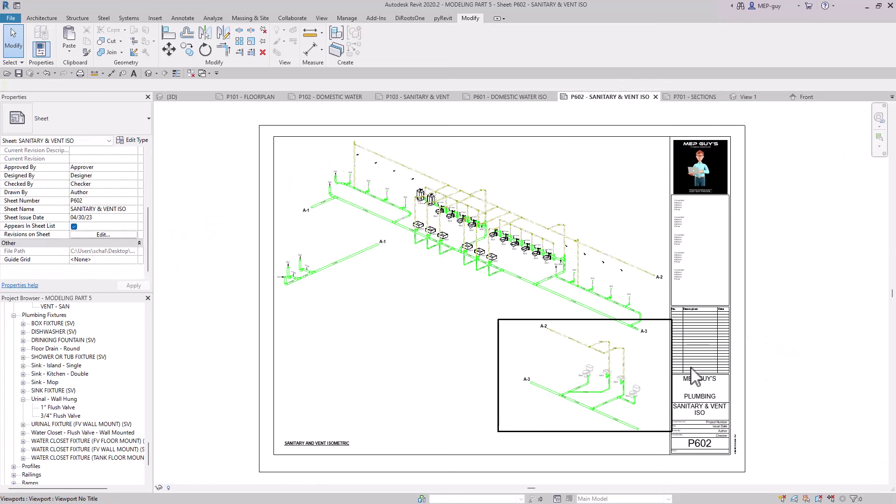
middle_click_drag(794, 387, 817, 375)
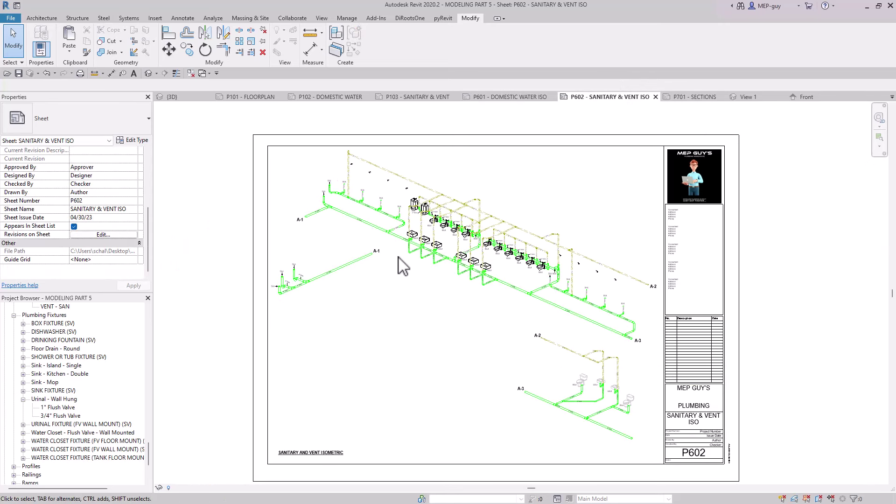
scroll(349, 217, "up", 1)
scroll(345, 224, "up", 1)
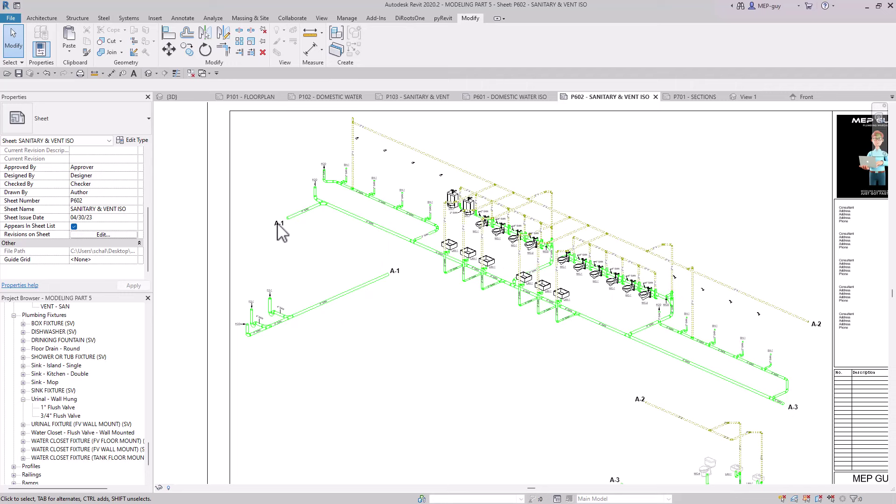
scroll(303, 225, "up", 2)
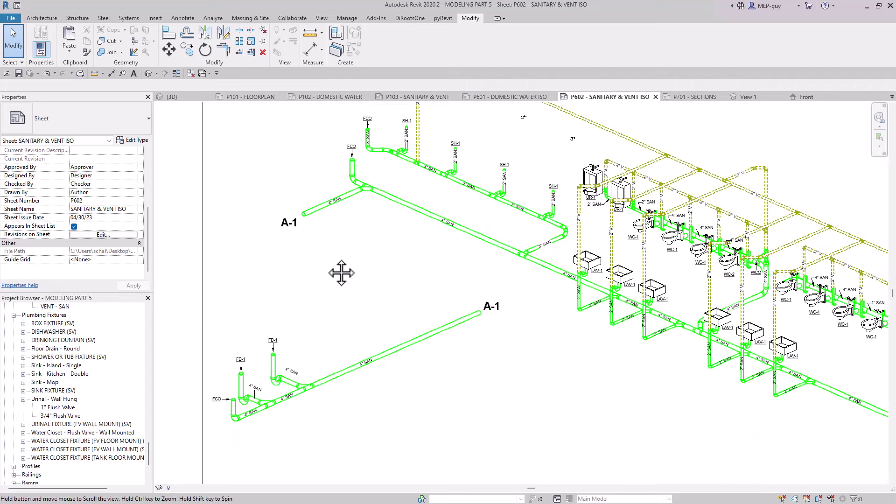
middle_click_drag(340, 266, 399, 281)
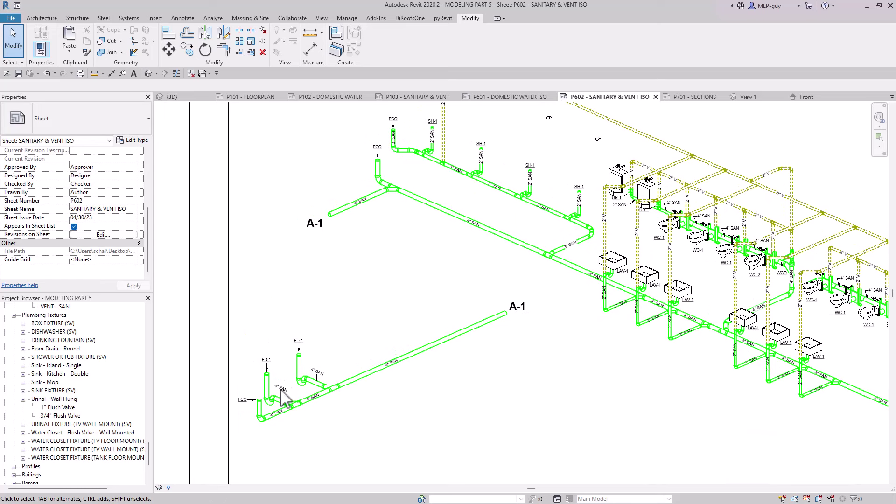
scroll(316, 328, "down", 1)
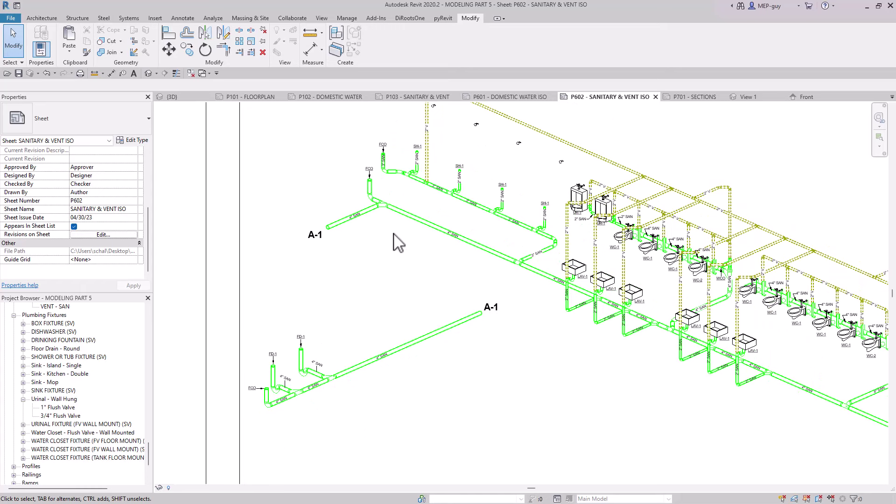
middle_click_drag(396, 243, 403, 294)
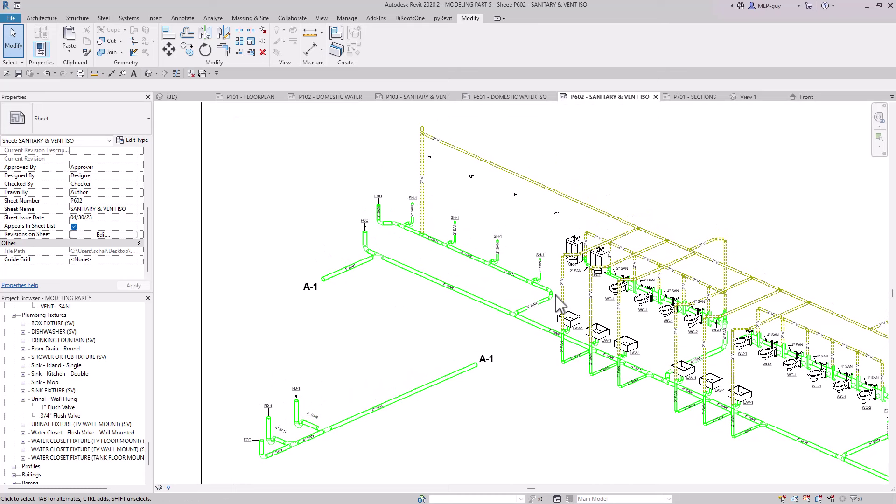
scroll(660, 335, "up", 4)
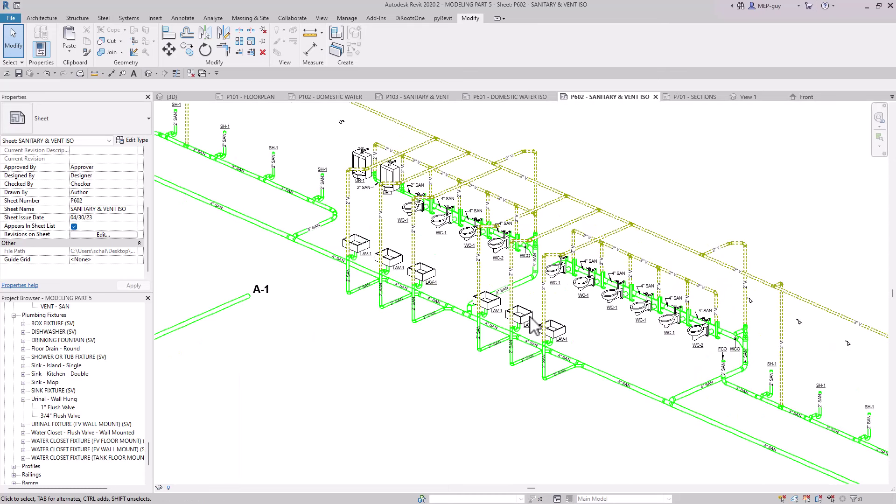
Pan over the toilet, lavatory and A-2/A-3 runs, then frame the whole P602 sheet
middle_click_drag(588, 343, 537, 358)
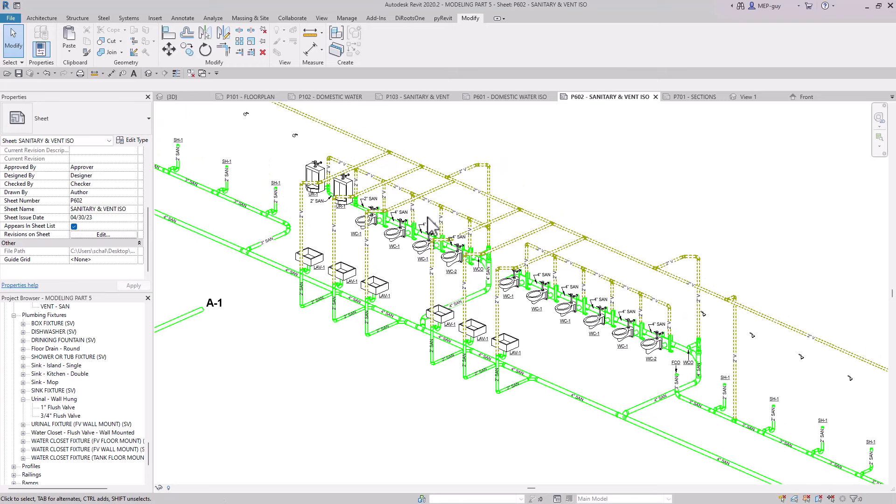
scroll(473, 261, "down", 2)
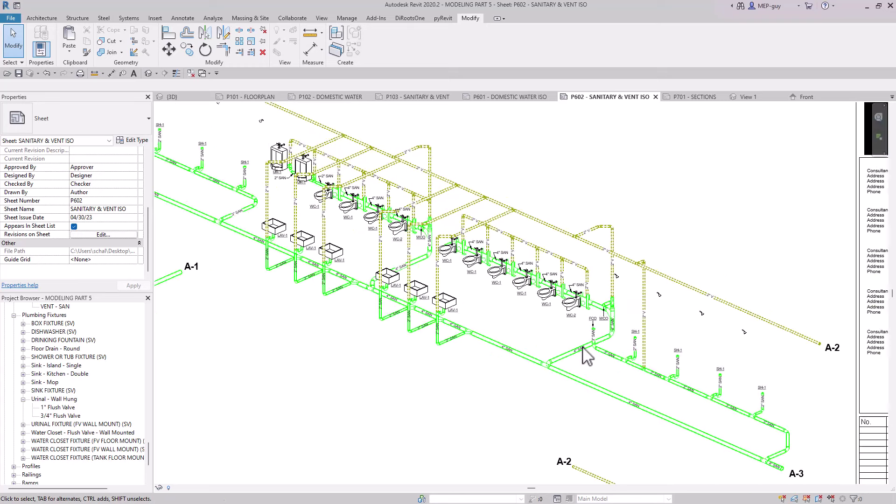
scroll(588, 357, "up", 1)
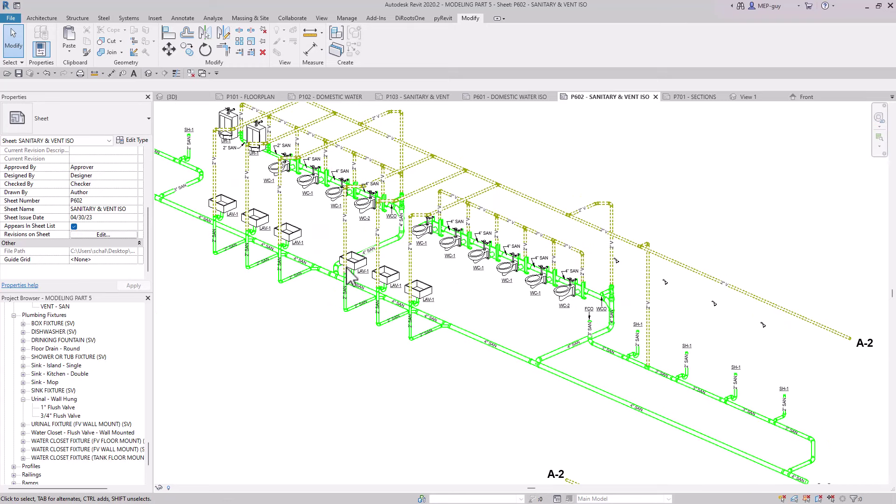
scroll(377, 261, "down", 2)
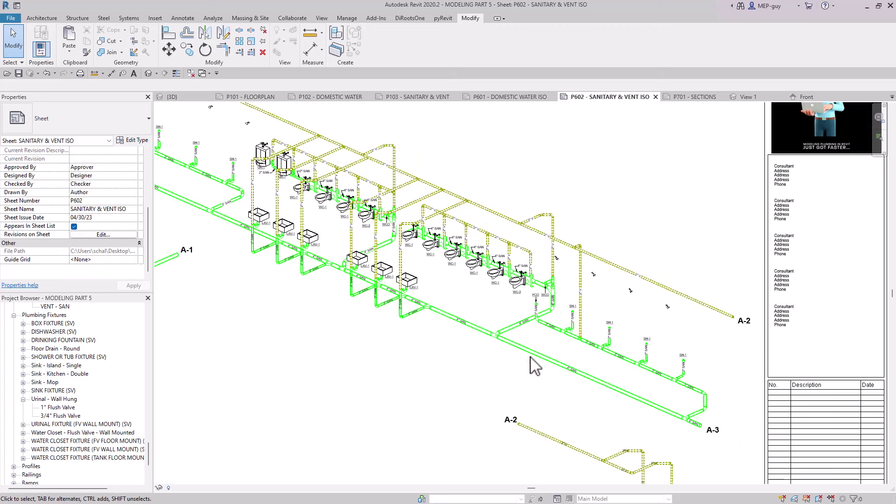
scroll(728, 411, "up", 2)
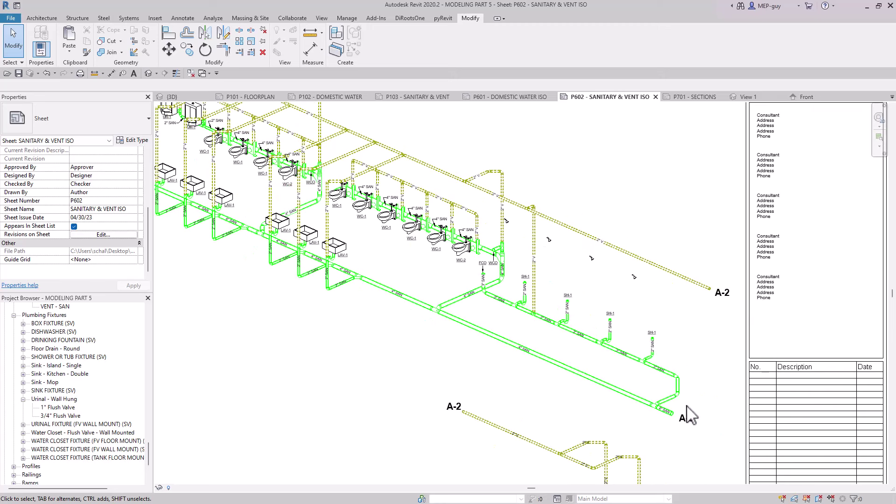
scroll(687, 416, "down", 2)
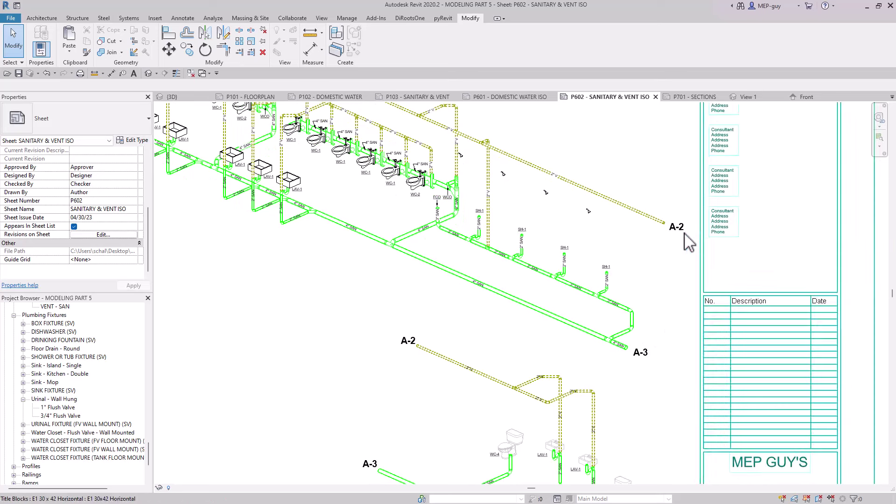
middle_click_drag(575, 325, 578, 240)
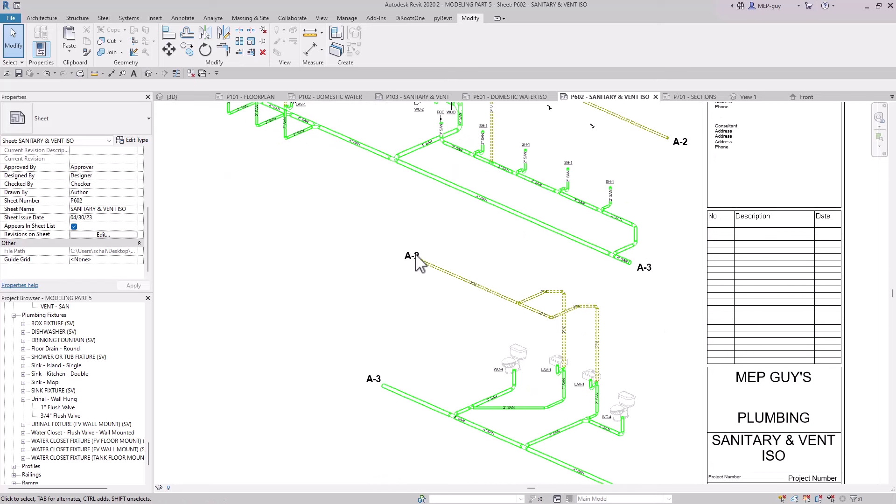
middle_click_drag(631, 416, 617, 399)
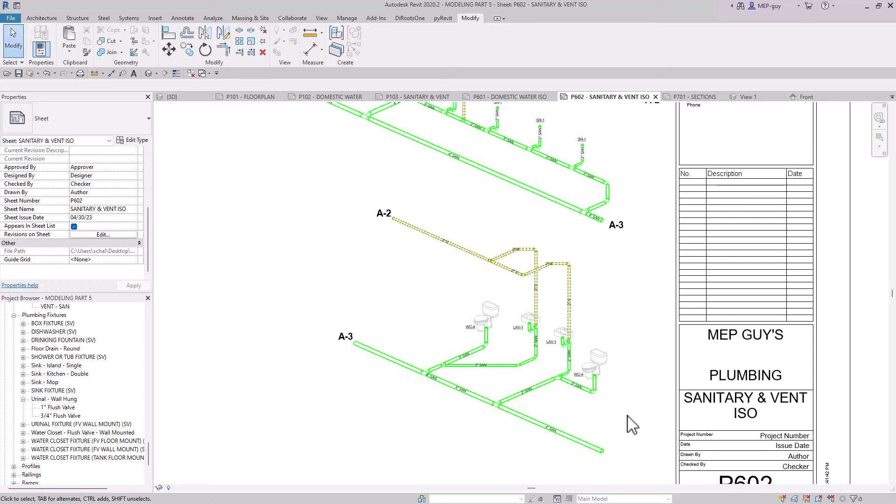
scroll(631, 425, "up", 2)
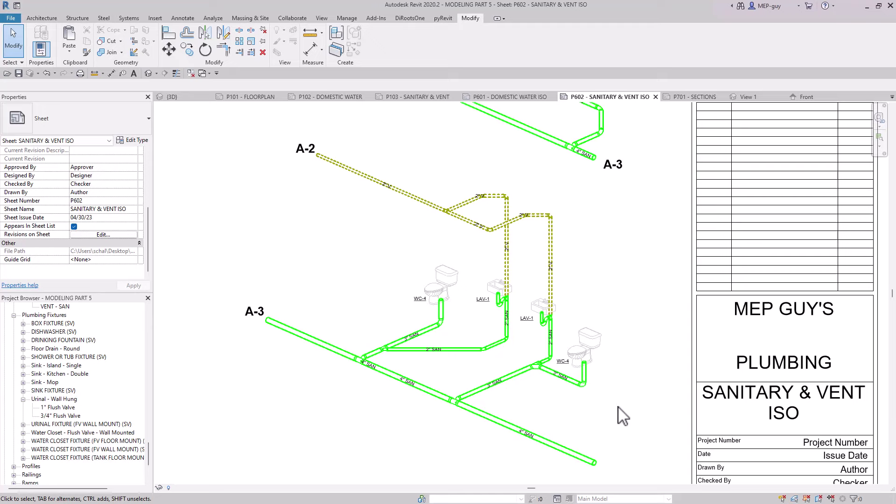
scroll(735, 376, "down", 8)
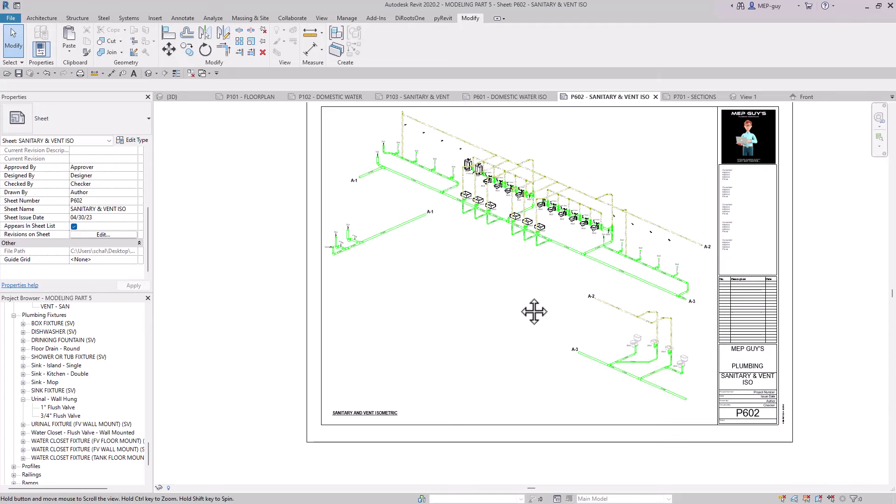
middle_click_drag(534, 310, 485, 329)
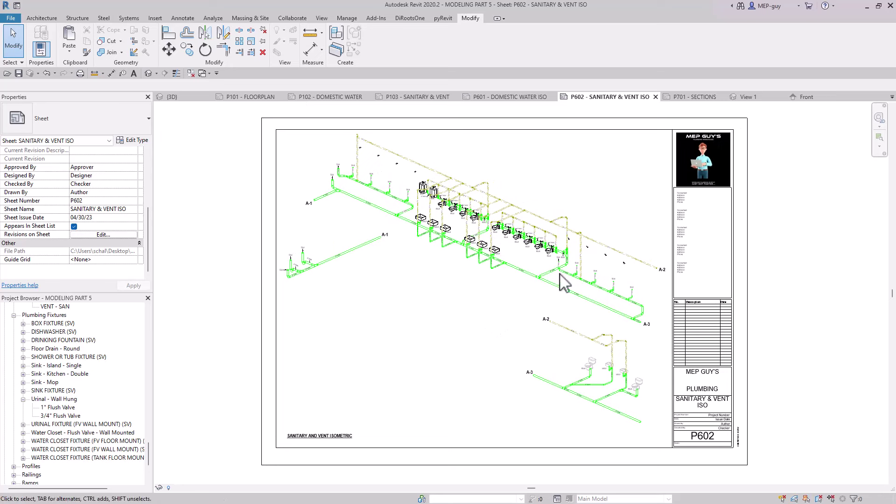
Assign the ISO SANITARY ARCH FIXTURES ON view template to the P602 isometric
left_click(489, 290)
double_click(489, 290)
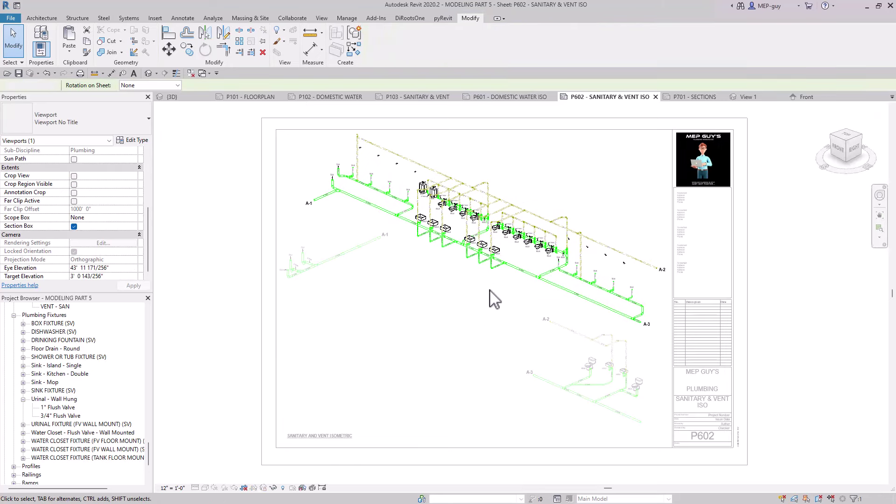
scroll(111, 221, "down", 3)
left_click(122, 218)
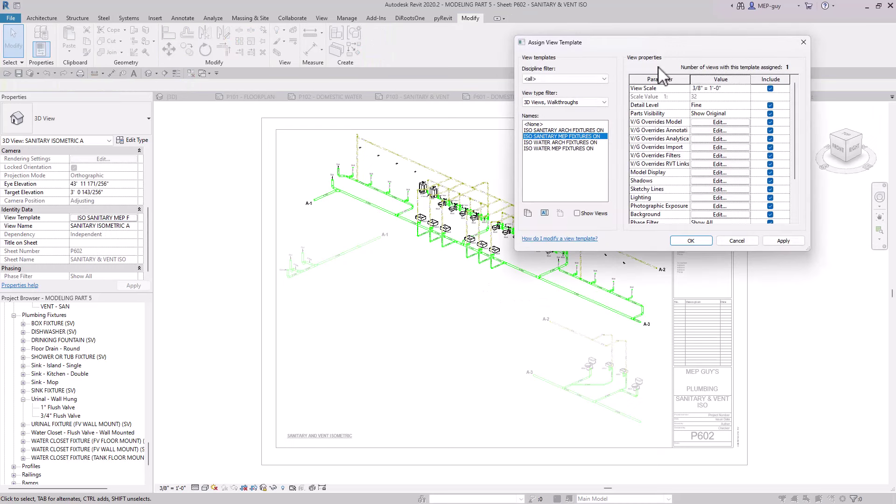
left_click_drag(668, 43, 718, 24)
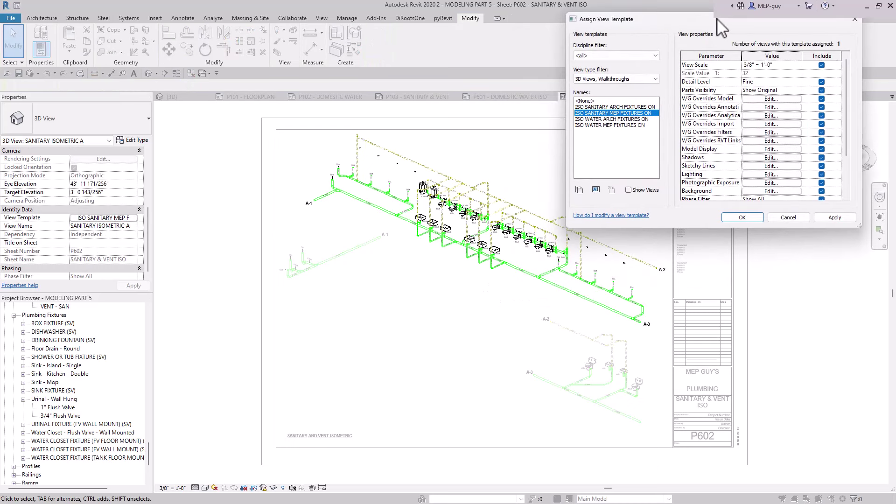
left_click(626, 110)
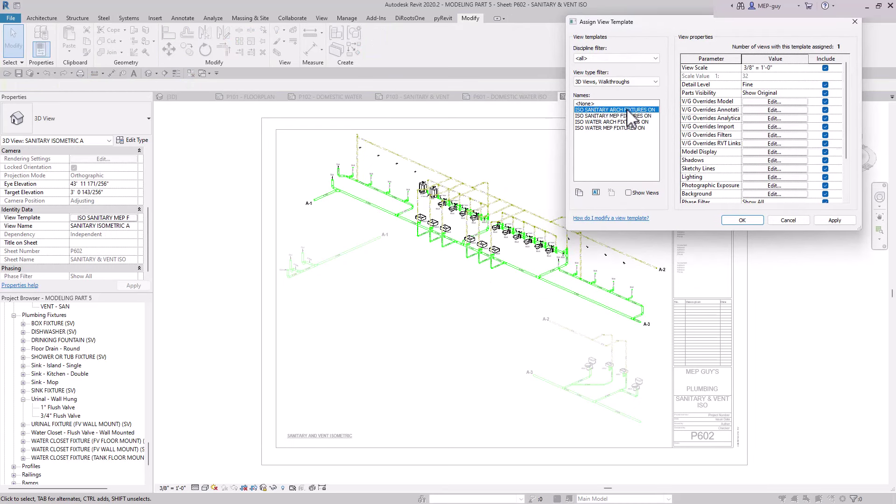
left_click(743, 220)
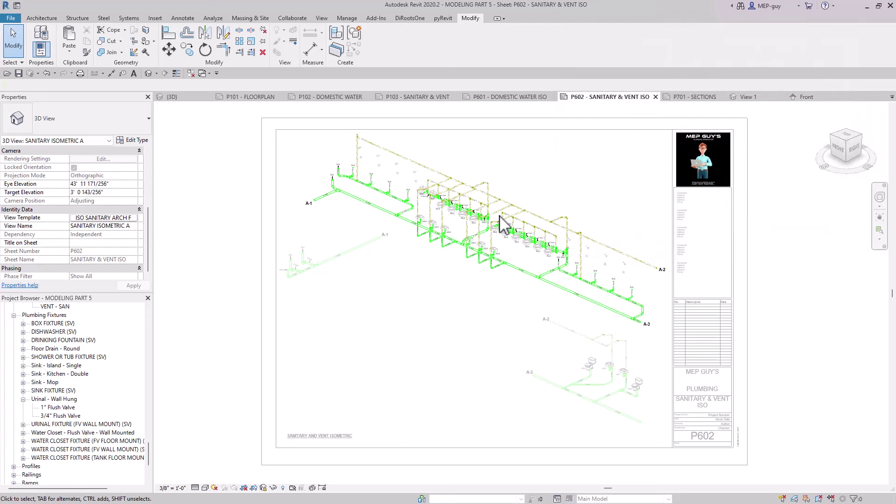
Zoom and pan over the sanitary isometric until it and the title block are framed
scroll(500, 226, "up", 5)
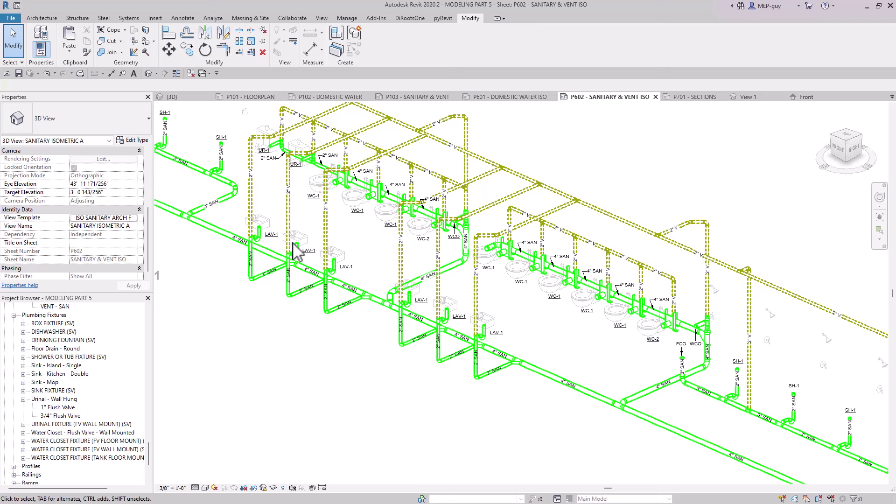
scroll(287, 248, "up", 3)
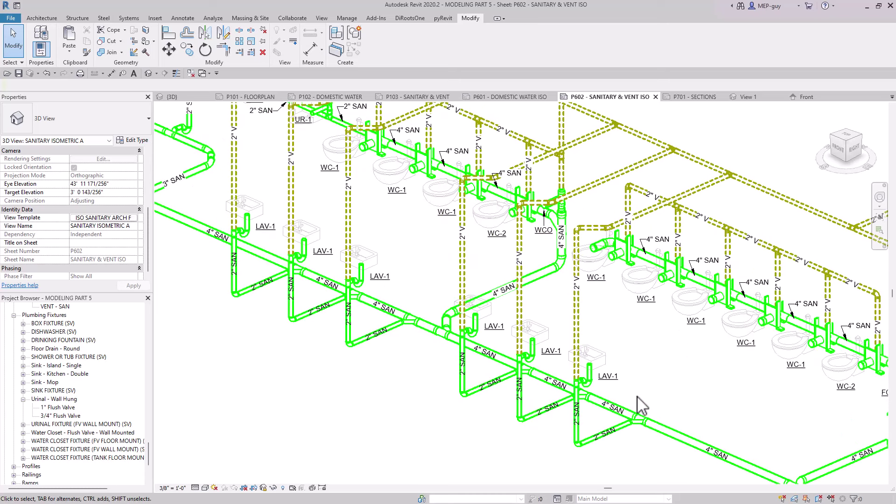
scroll(626, 373, "up", 2)
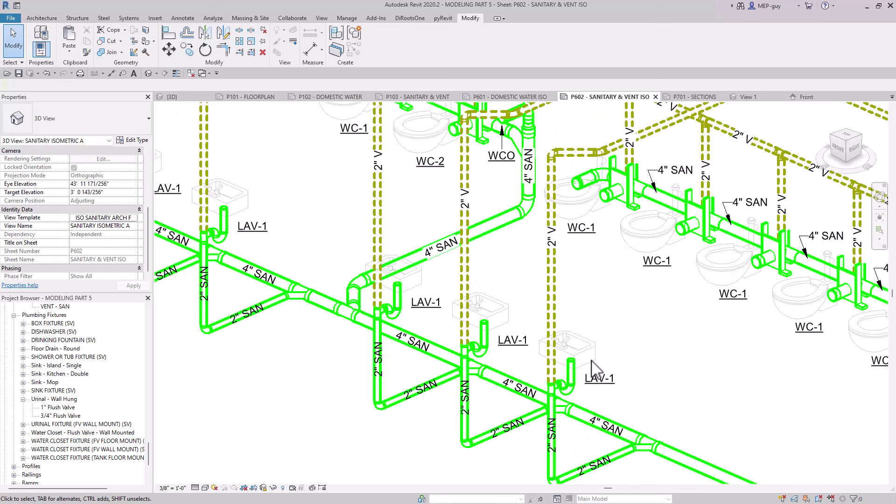
scroll(441, 306, "down", 4)
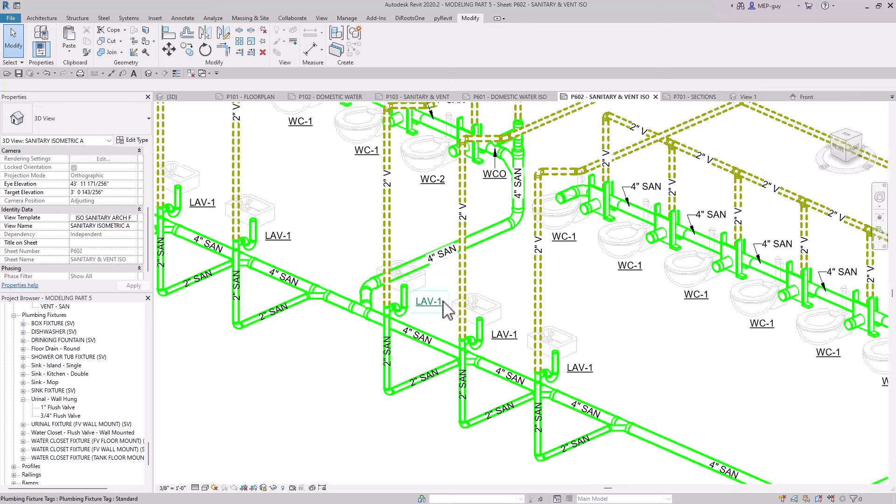
middle_click_drag(568, 333, 555, 335)
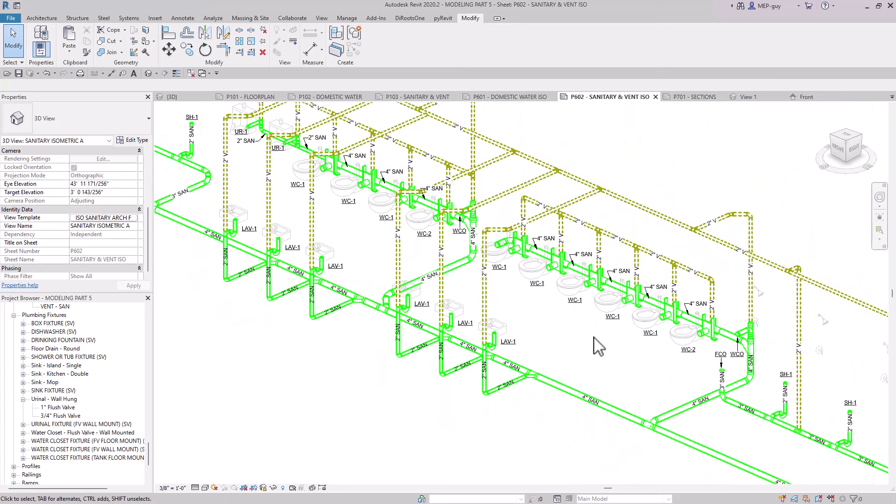
scroll(594, 345, "down", 1)
middle_click_drag(594, 344, 564, 320)
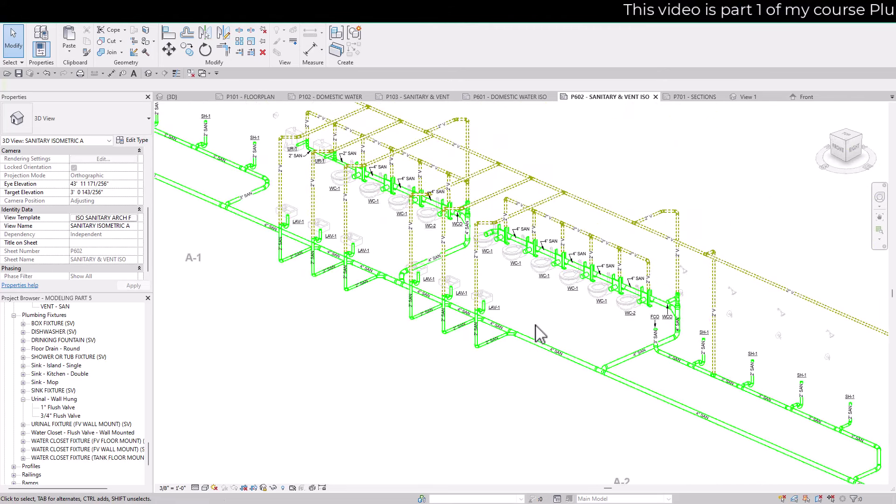
scroll(439, 372, "down", 4)
middle_click_drag(442, 372, 464, 339)
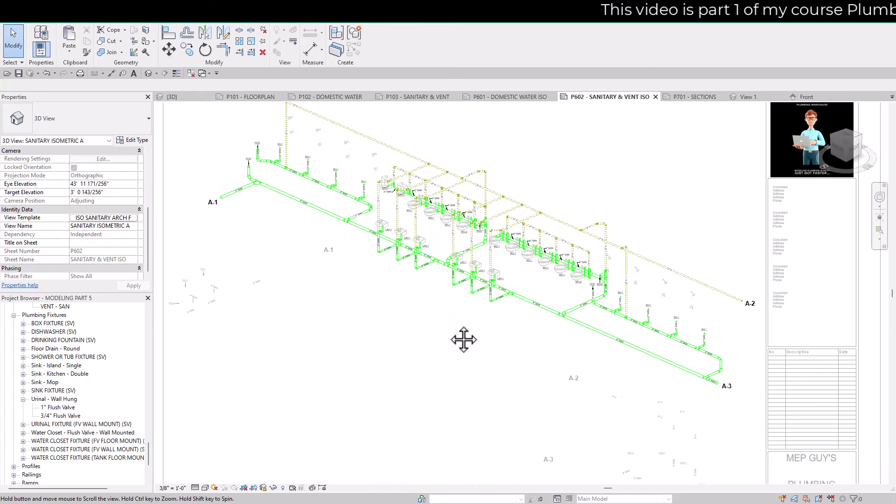
scroll(448, 334, "down", 1)
Deactivate the P602 viewport, open P701 - SECTIONS and look over its three sections
double_click(788, 352)
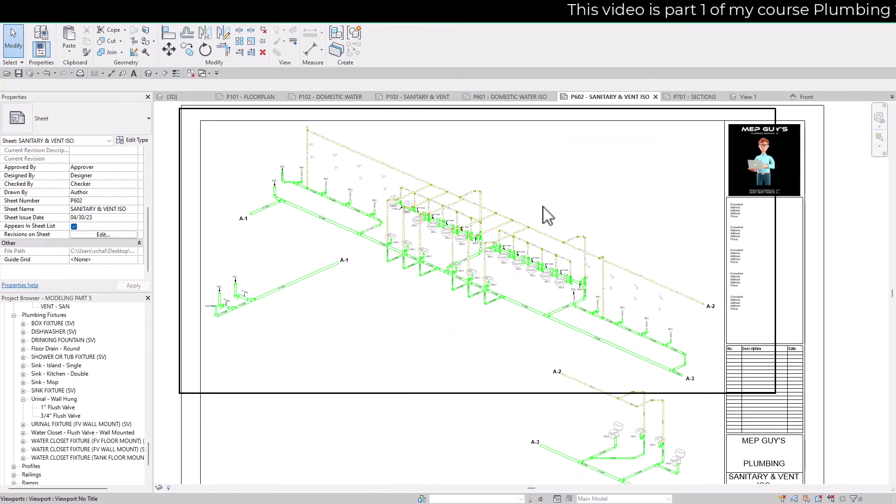
left_click(695, 97)
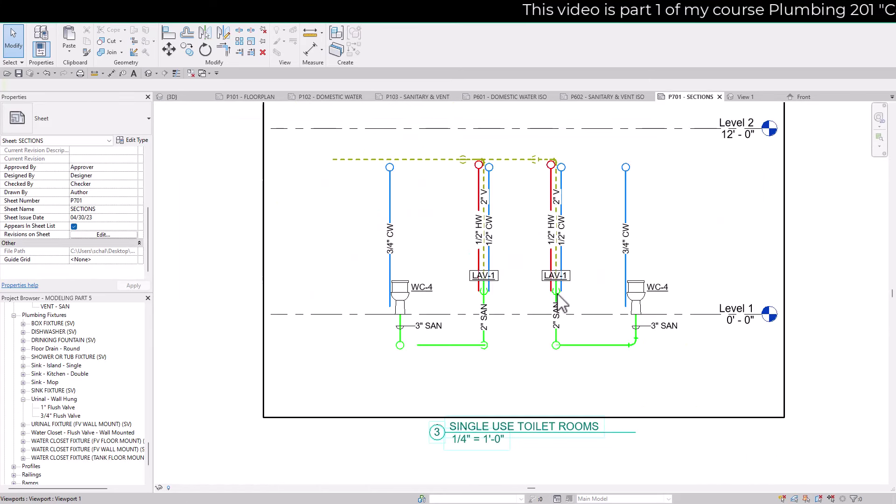
scroll(562, 303, "down", 5)
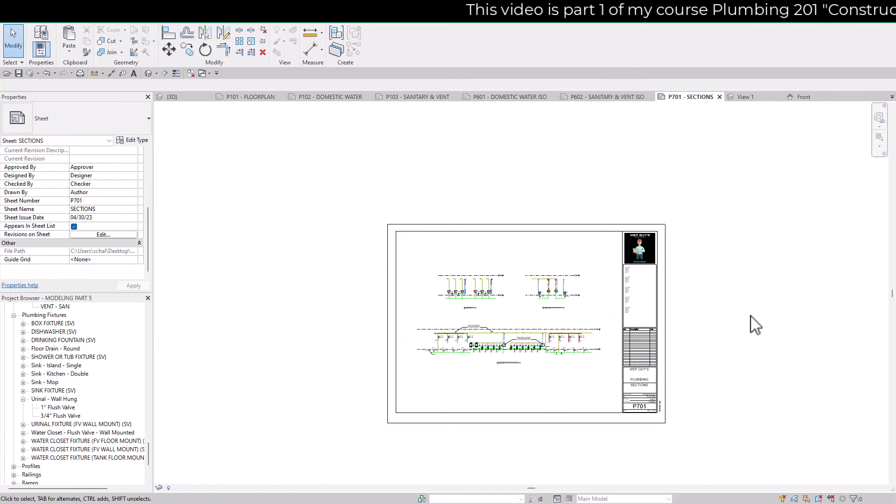
scroll(747, 326, "up", 3)
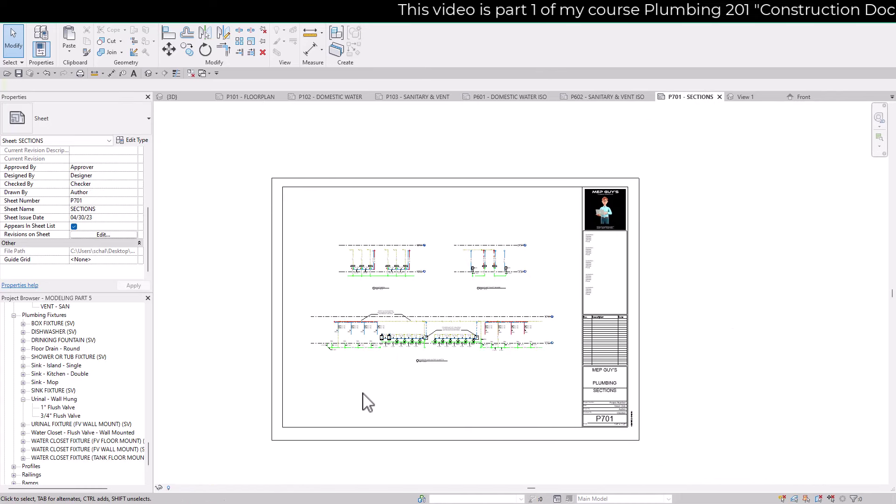
scroll(396, 360, "up", 4)
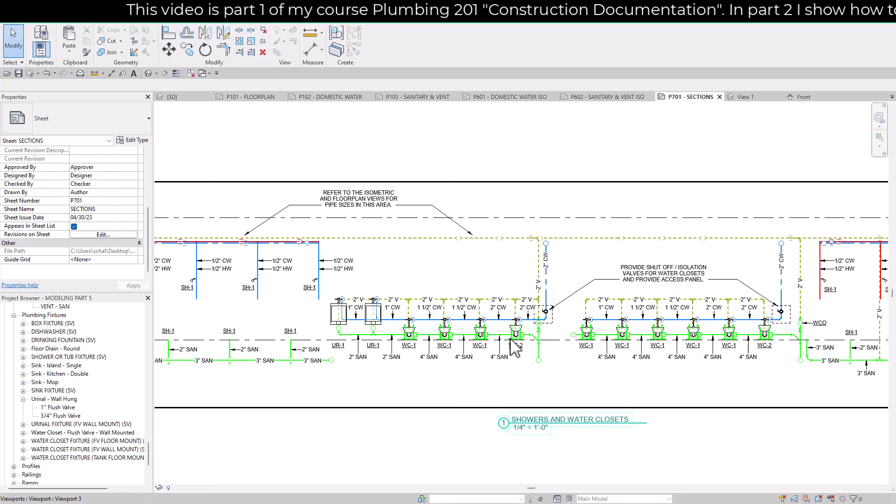
scroll(513, 347, "down", 5)
scroll(444, 410, "up", 3)
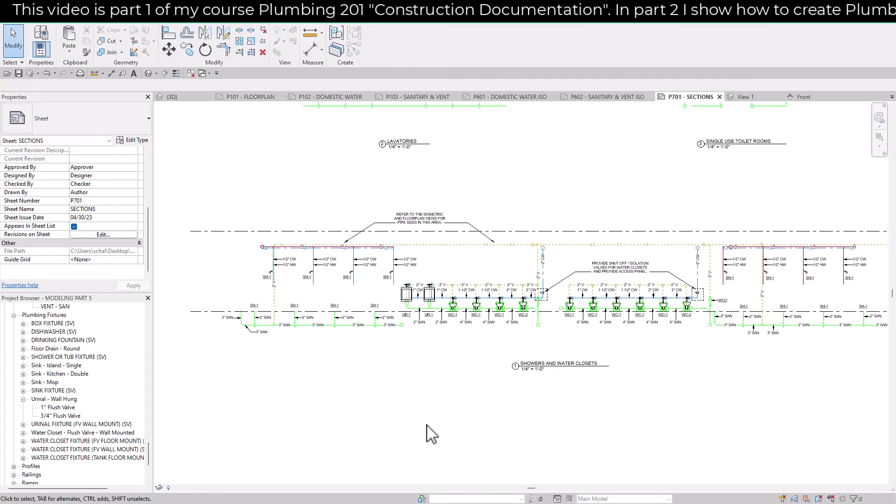
scroll(431, 435, "down", 5)
scroll(508, 430, "up", 4)
middle_click_drag(509, 430, 481, 451)
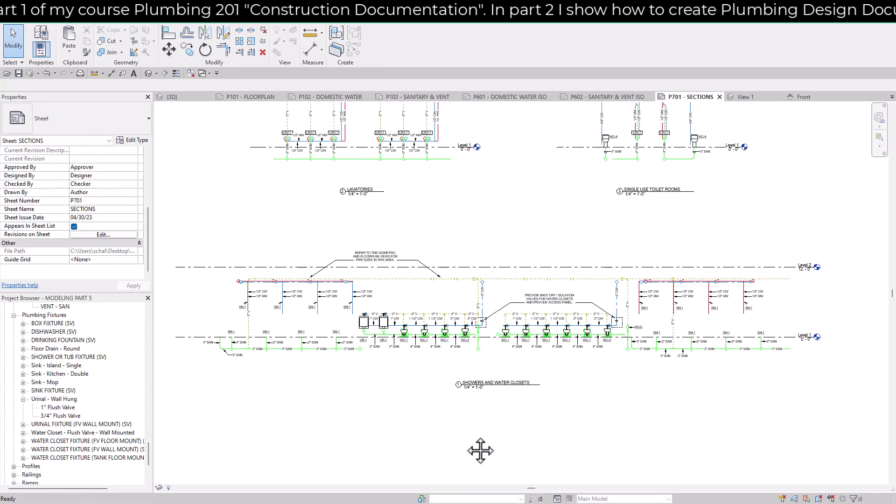
mouse_move(550, 432)
middle_mouse_down()
mouse_move(573, 490)
mouse_move(563, 460)
middle_mouse_up()
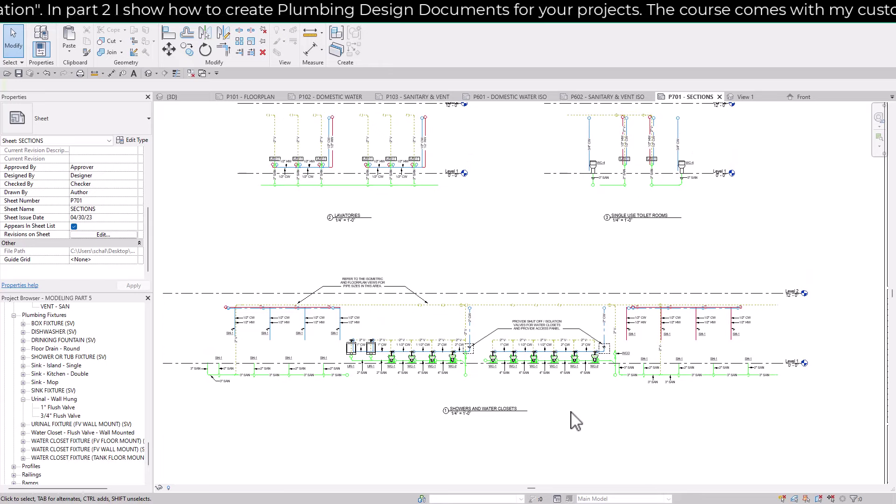
middle_click_drag(575, 421, 584, 453)
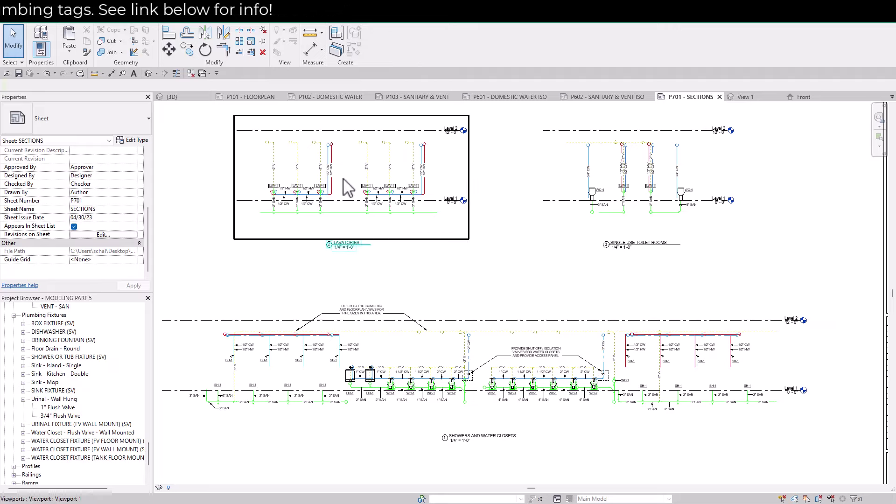
In the {3D} view, orbit around a sanitary pipe and zoom into the water closets and lavatories
left_click(192, 99)
middle_click_drag(440, 344, 436, 362)
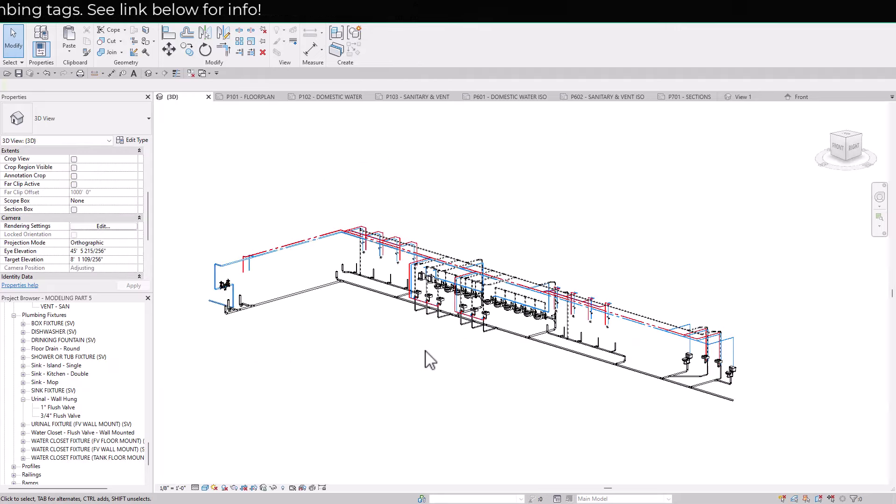
left_click(478, 324)
middle_click_drag(346, 332, 578, 357, "shift")
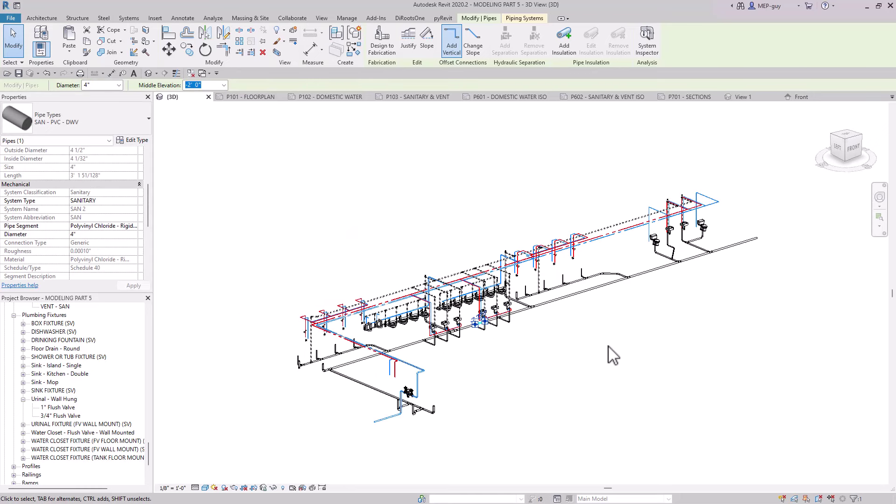
middle_click_drag(512, 382, 706, 411, "shift")
key("Escape")
scroll(536, 399, "up", 6)
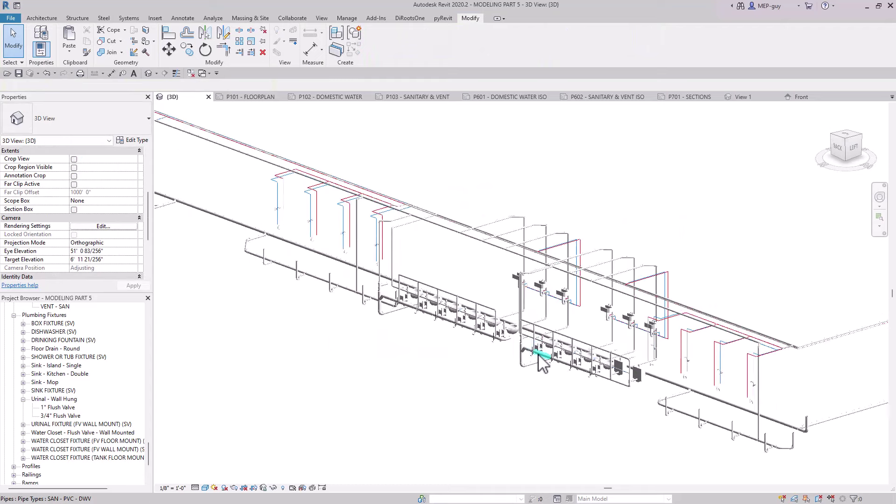
middle_click_drag(583, 415, 624, 359)
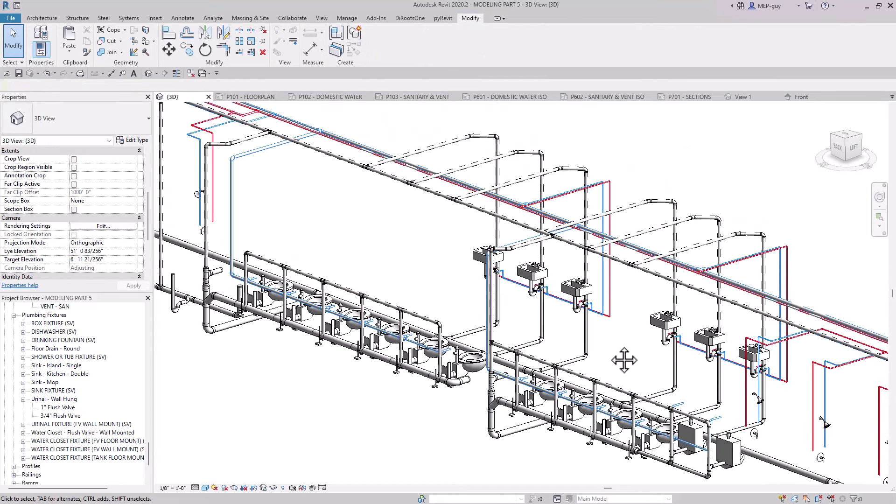